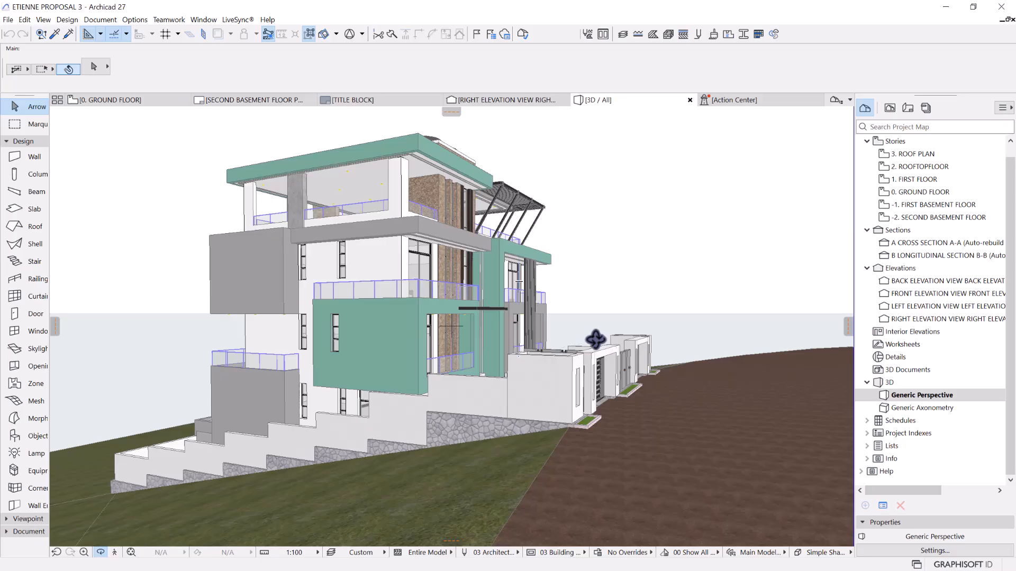
Examine the building's front gates and both side facades in the 3D perspective view from street level
left_click_drag(614, 337, 296, 364)
left_click_drag(584, 353, 382, 341)
scroll(370, 378, "up", 3)
mouse_move(369, 382)
middle_mouse_down()
mouse_move(383, 324)
mouse_move(380, 381)
middle_mouse_up()
scroll(383, 324, "down", 3)
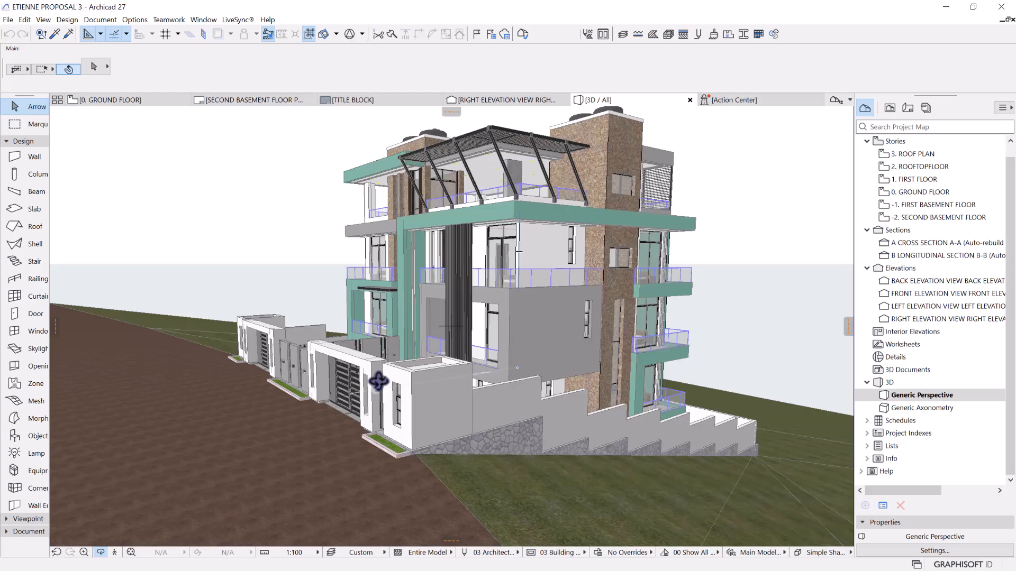
scroll(384, 403, "up", 3)
middle_click_drag(384, 403, 370, 348)
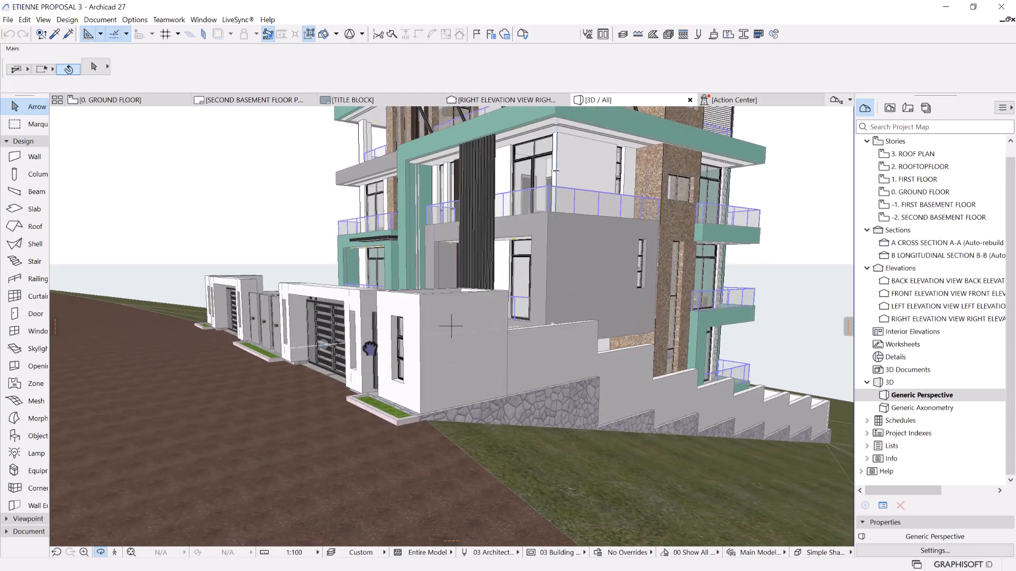
left_click_drag(269, 344, 562, 376)
left_click_drag(334, 356, 662, 350)
middle_click_drag(453, 350, 479, 356)
left_click_drag(560, 400, 641, 366)
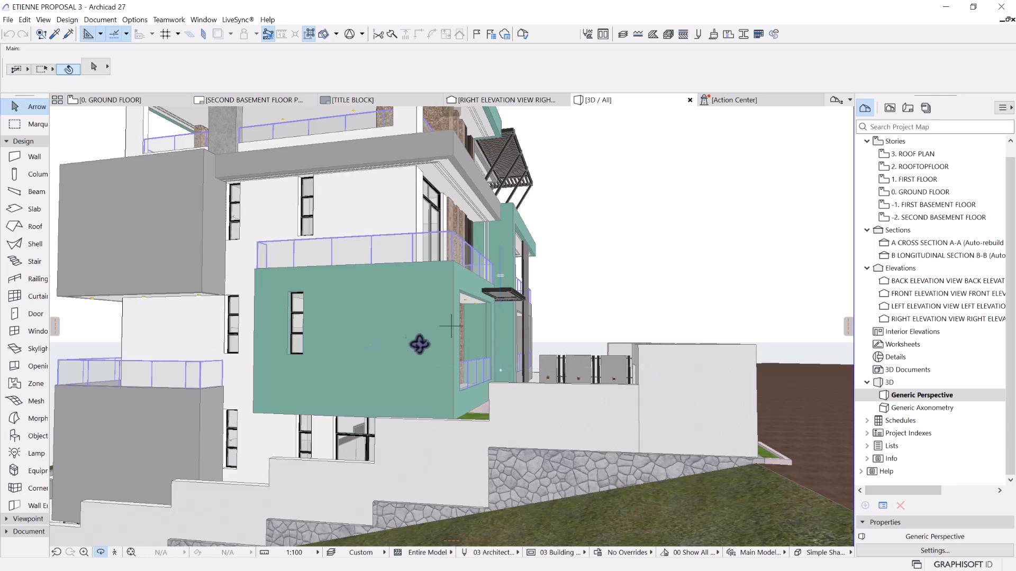
Examine the stepped boundary wall along the building's side and the terraces on its rear facade
scroll(418, 341, "down", 5)
scroll(436, 336, "up", 2)
left_click_drag(424, 333, 598, 349)
scroll(593, 335, "down", 5)
middle_click_drag(561, 375, 533, 297)
left_click_drag(310, 338, 587, 346)
middle_click_drag(455, 315, 471, 354)
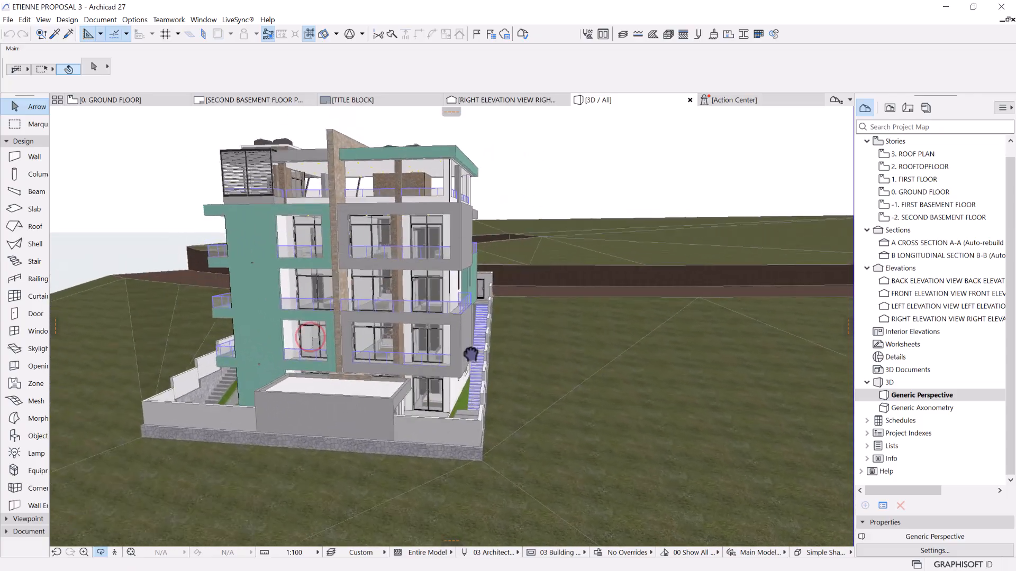
scroll(465, 349, "down", 3)
left_click_drag(461, 344, 242, 353)
scroll(463, 358, "up", 3)
left_click_drag(439, 375, 705, 318)
middle_click_drag(392, 313, 450, 310)
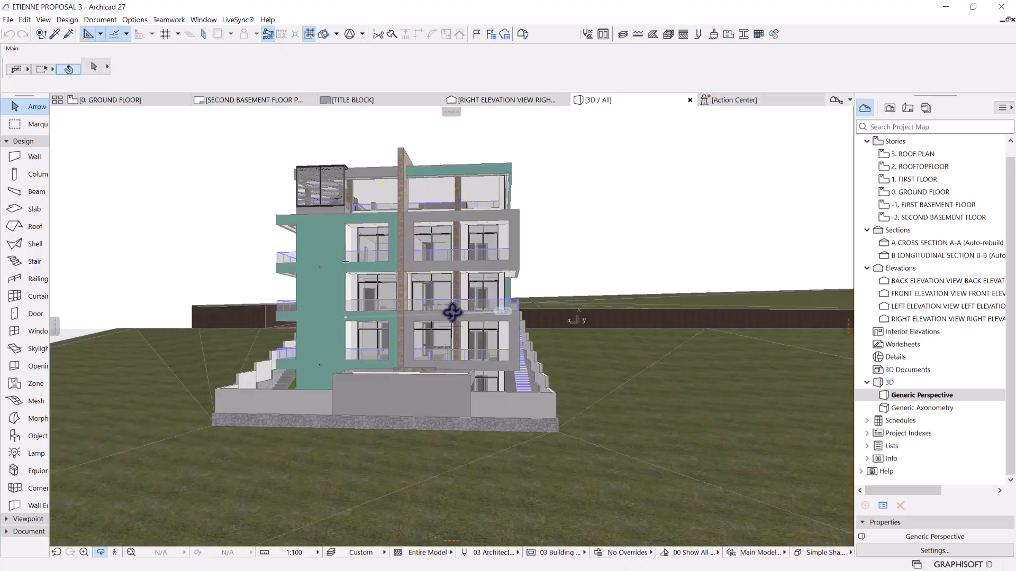
left_click_drag(330, 312, 542, 304)
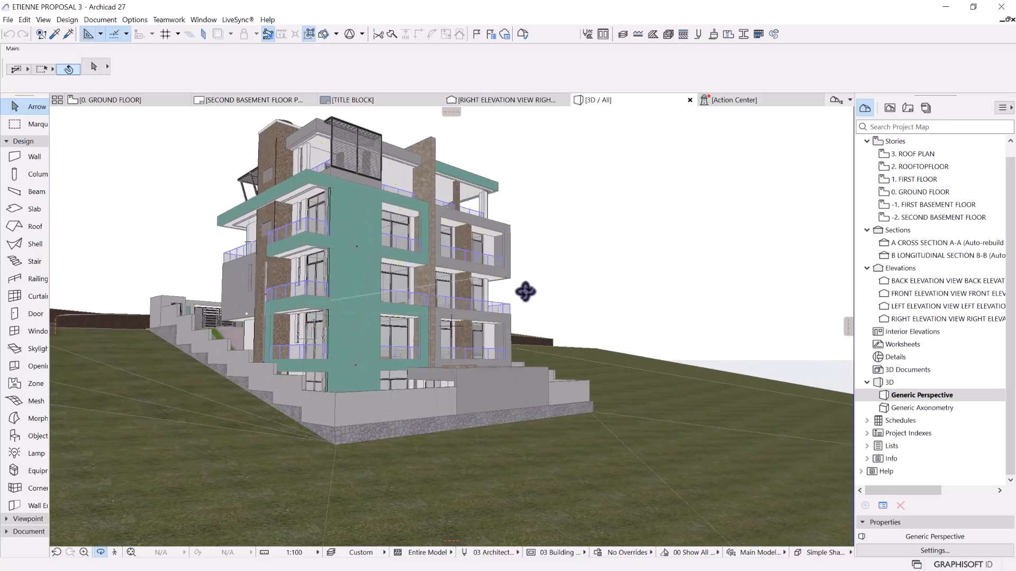
Inspect the stone-clad side facade with its corner balconies, and the rear elevation from slightly above
scroll(451, 273, "up", 5)
scroll(451, 231, "up", 1)
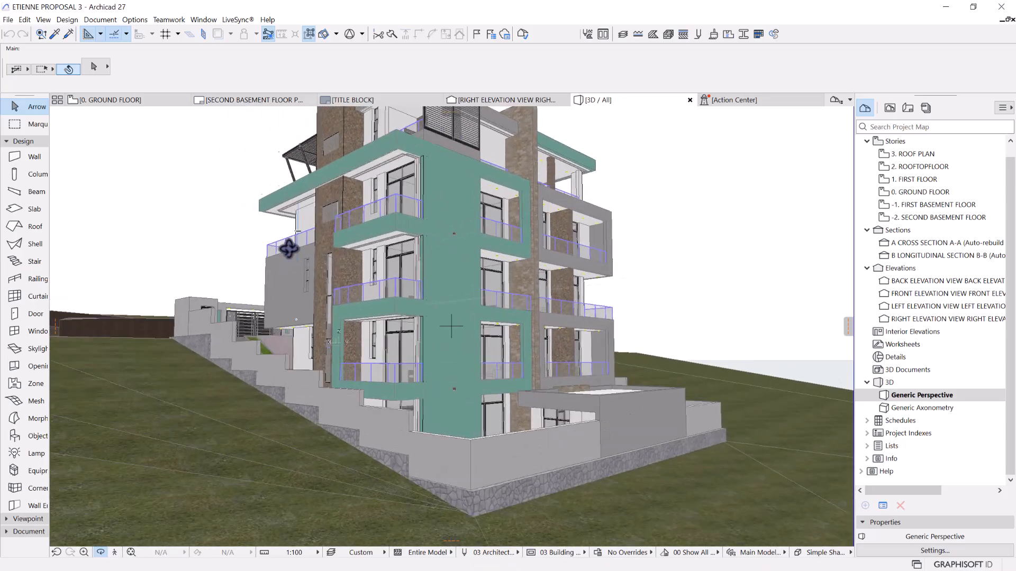
left_click_drag(288, 247, 457, 244)
scroll(458, 244, "up", 1)
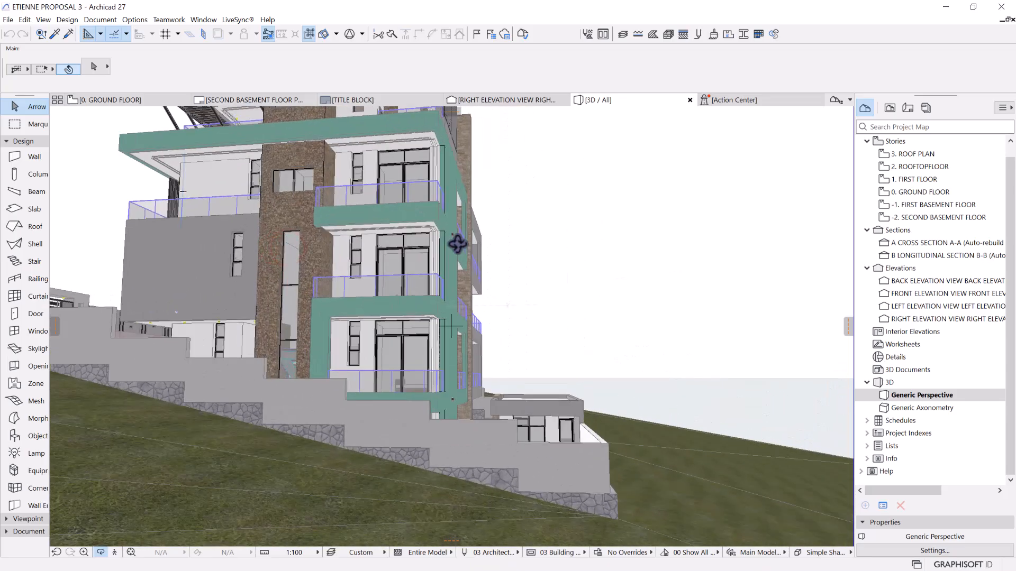
scroll(457, 241, "down", 3)
scroll(456, 236, "up", 1)
left_click_drag(360, 249, 478, 245)
middle_click_drag(478, 245, 359, 268)
left_click_drag(561, 300, 526, 316)
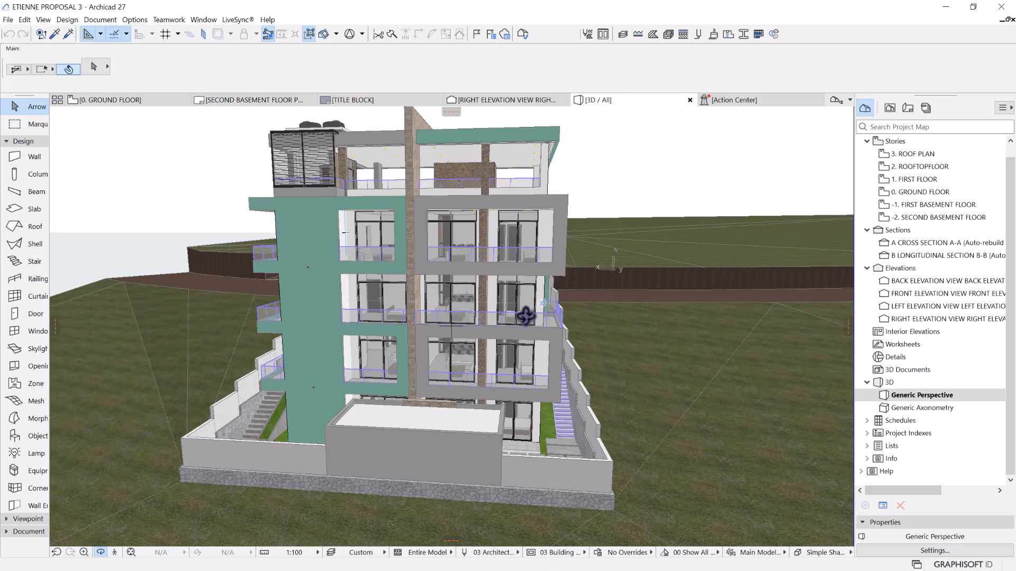
Inspect the street-facing facade head-on, including the pergola and entrance gates, and its front corner
left_click_drag(545, 344, 413, 335)
scroll(581, 351, "up", 1)
left_click_drag(581, 351, 320, 356)
scroll(482, 349, "up", 3)
left_click_drag(482, 349, 404, 341)
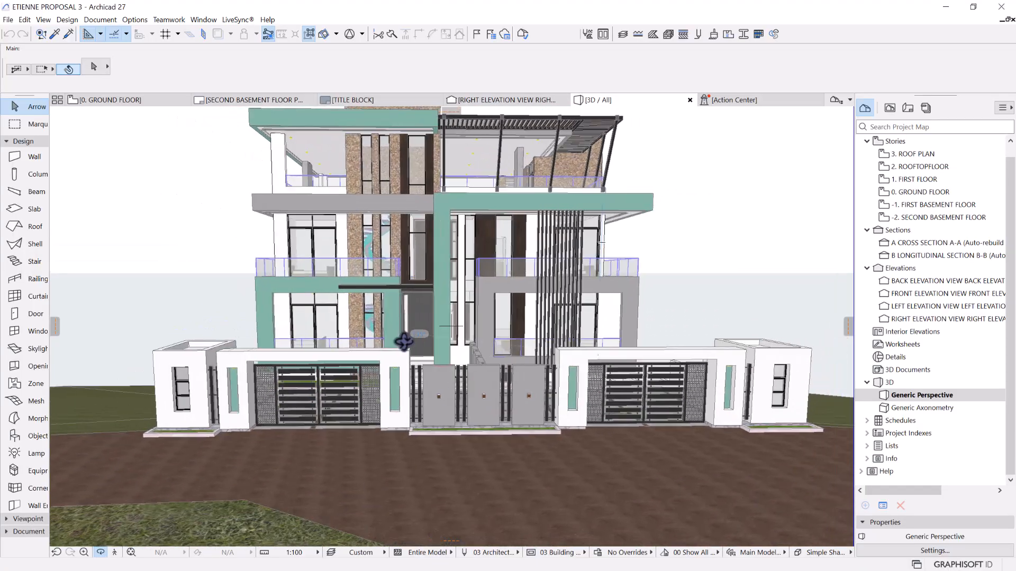
left_click_drag(484, 338, 185, 344)
scroll(333, 324, "down", 4)
left_click_drag(478, 364, 449, 354)
scroll(349, 395, "up", 4)
left_click_drag(349, 394, 434, 379)
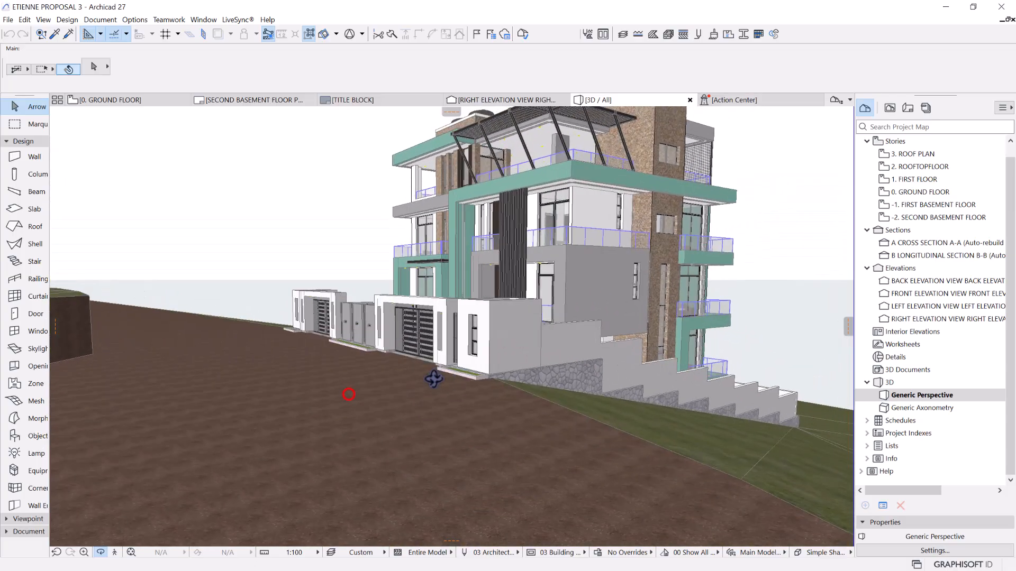
Examine the gatehouses, paved forecourt and planting strips close up from street level and from above
scroll(437, 374, "up", 4)
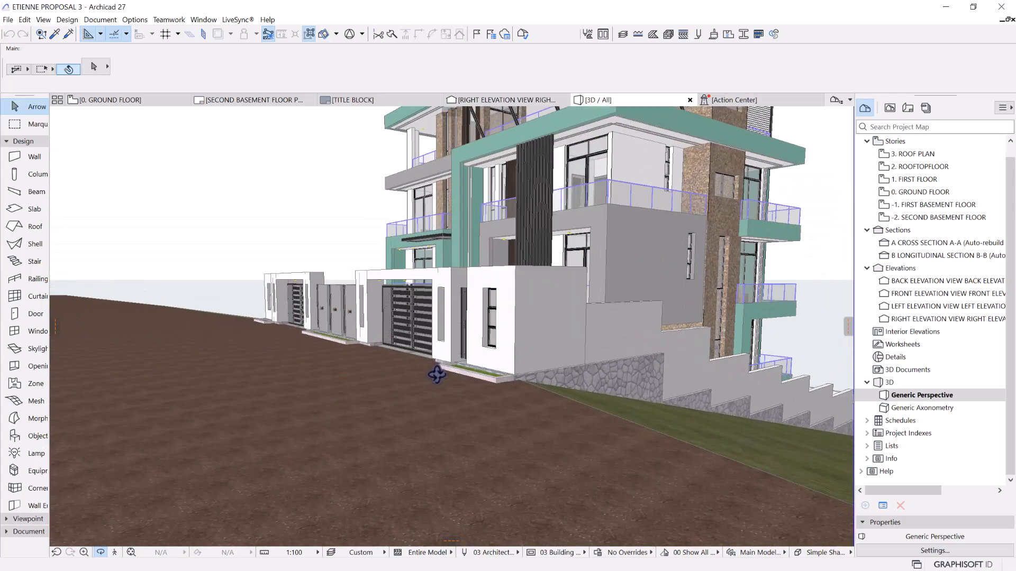
scroll(447, 359, "up", 3)
scroll(434, 307, "up", 2)
middle_click_drag(434, 306, 410, 390)
left_click_drag(357, 352, 396, 357)
scroll(340, 384, "up", 3)
left_click_drag(340, 385, 483, 387)
scroll(508, 396, "down", 4)
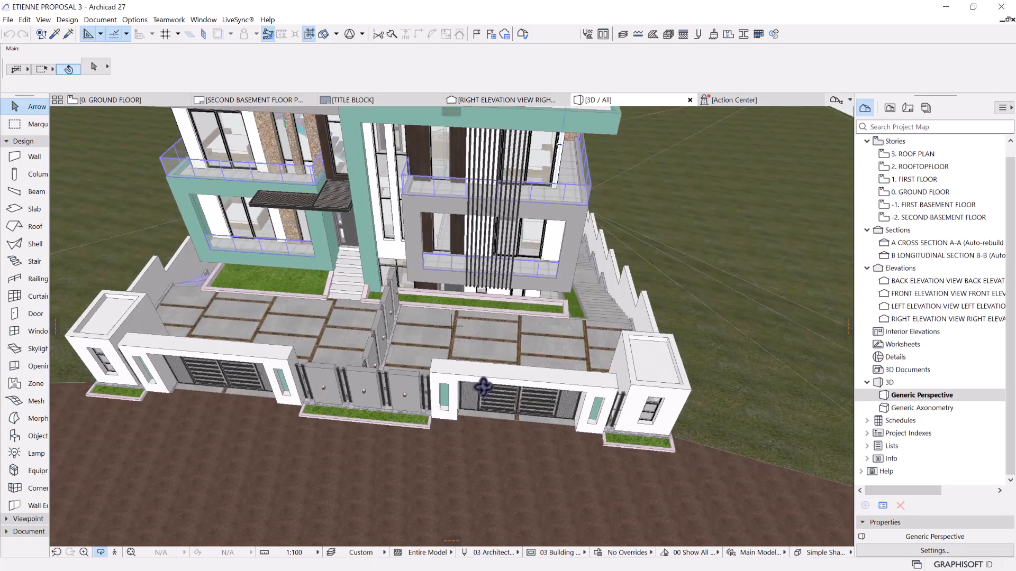
left_click_drag(454, 357, 328, 355)
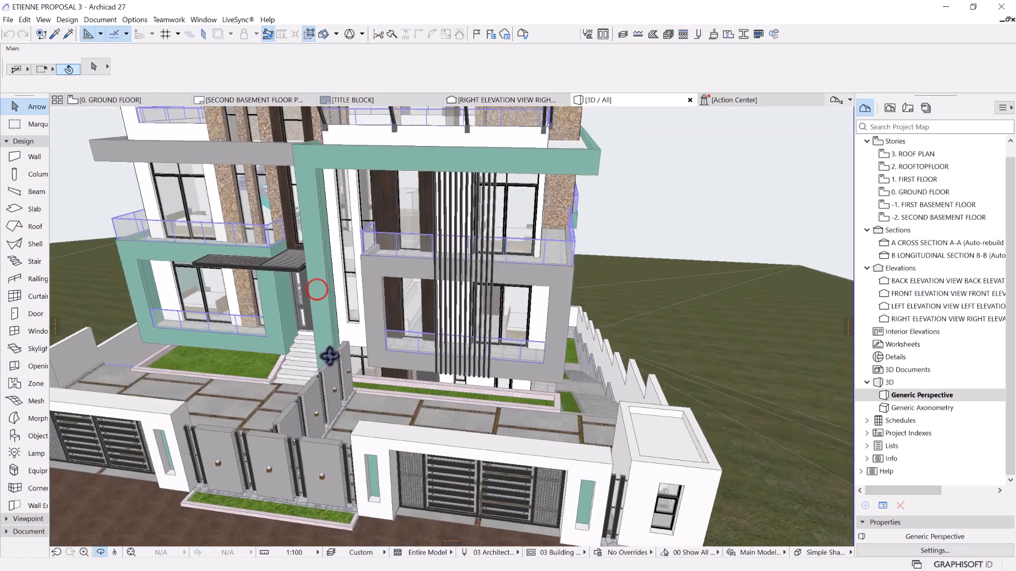
Review the rear yard and stepped side passage from above, and the front entrance stair
left_click_drag(579, 356, 399, 263)
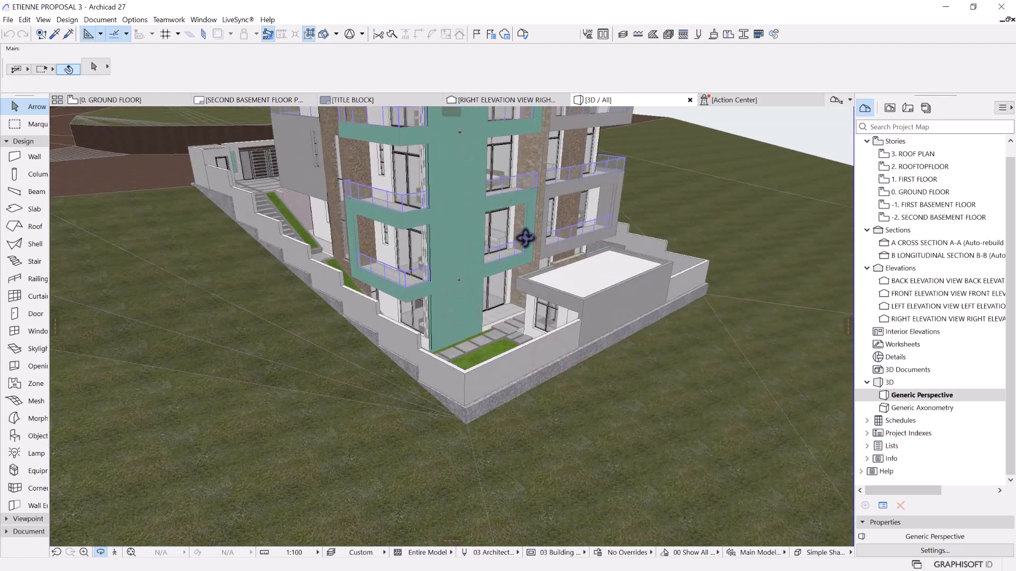
left_click_drag(525, 240, 458, 329)
left_click_drag(392, 313, 519, 277)
middle_click_drag(519, 278, 499, 225)
scroll(479, 371, "up", 3)
left_click_drag(355, 356, 243, 329)
scroll(519, 388, "up", 3)
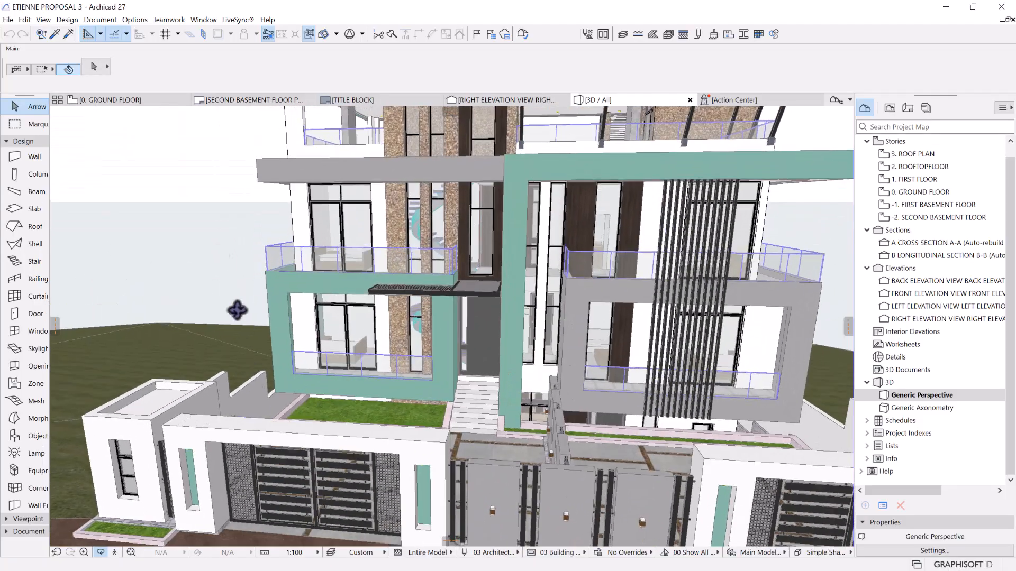
Open the ground floor plan and examine its room layout, dimensions and forecourt
left_click(127, 102)
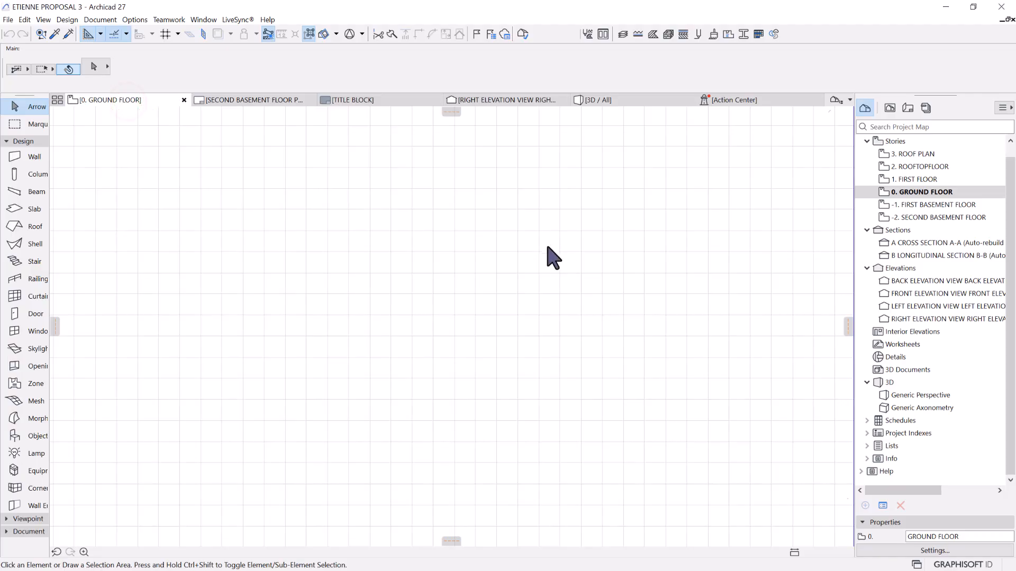
scroll(545, 254, "down", 2)
scroll(524, 311, "up", 2)
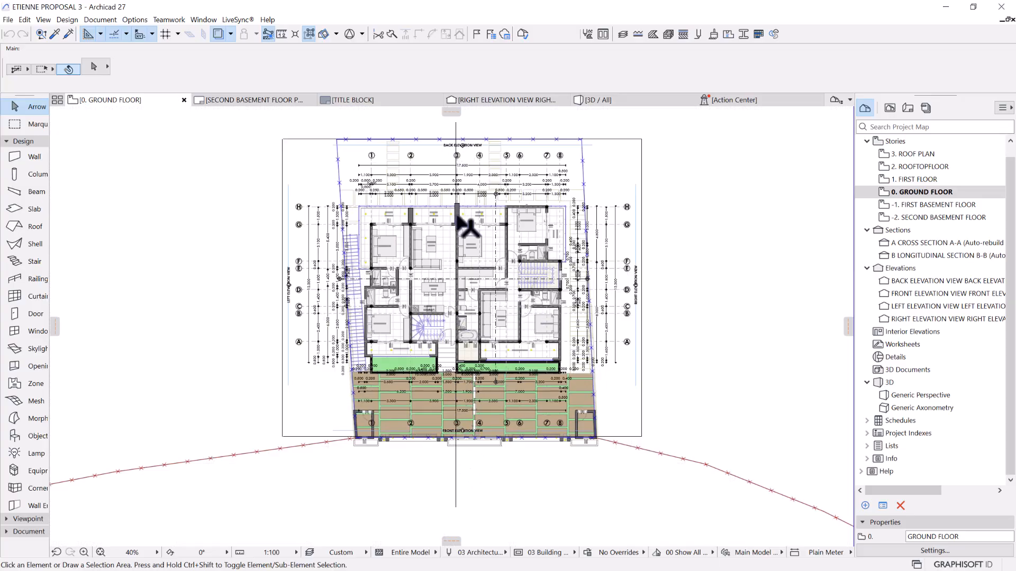
scroll(450, 269, "up", 5)
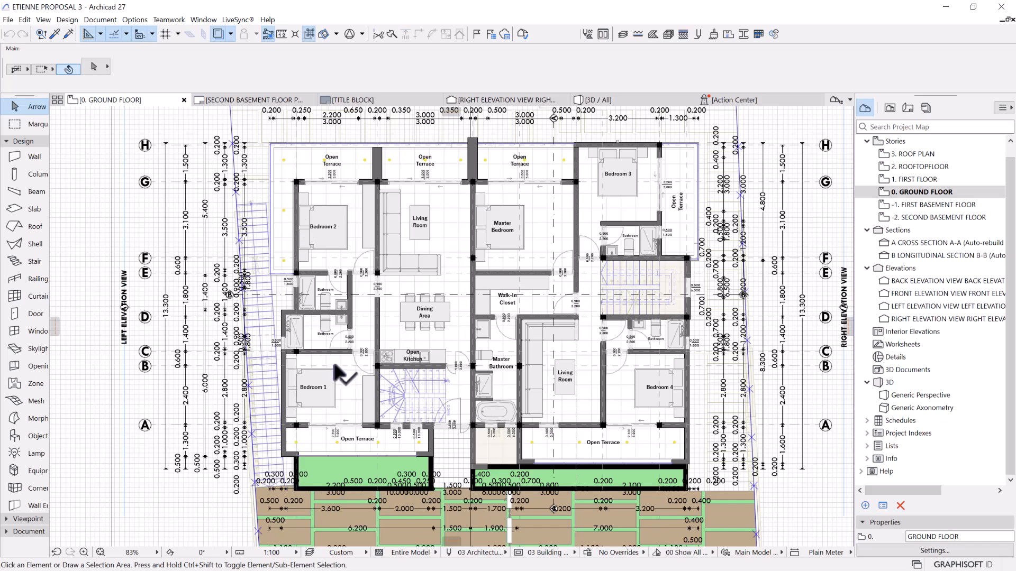
scroll(344, 312, "down", 4)
middle_click_drag(345, 310, 310, 305)
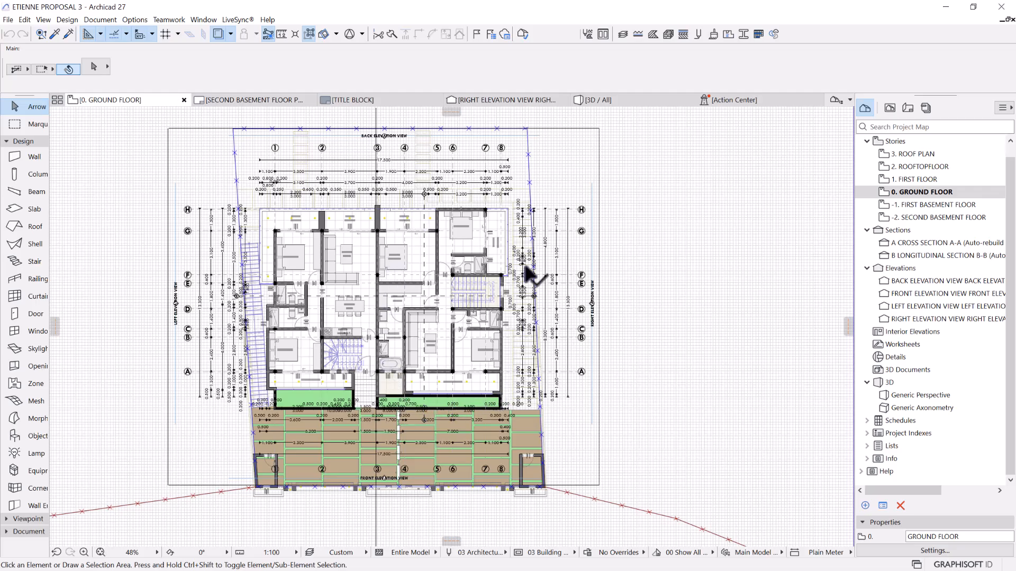
scroll(396, 294, "up", 3)
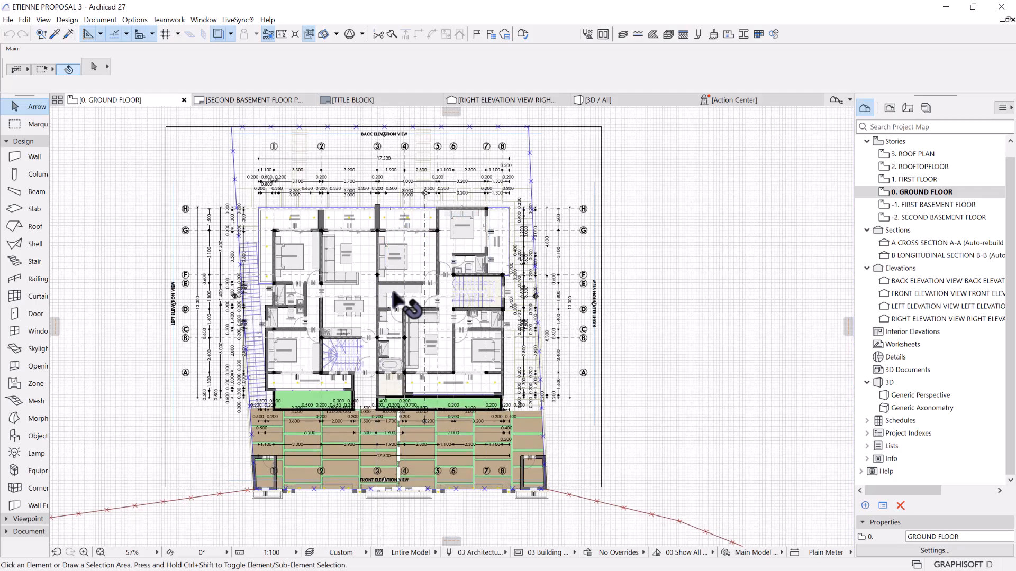
scroll(391, 288, "down", 2)
View the first basement floor plan and the first floor plan
double_click(906, 206)
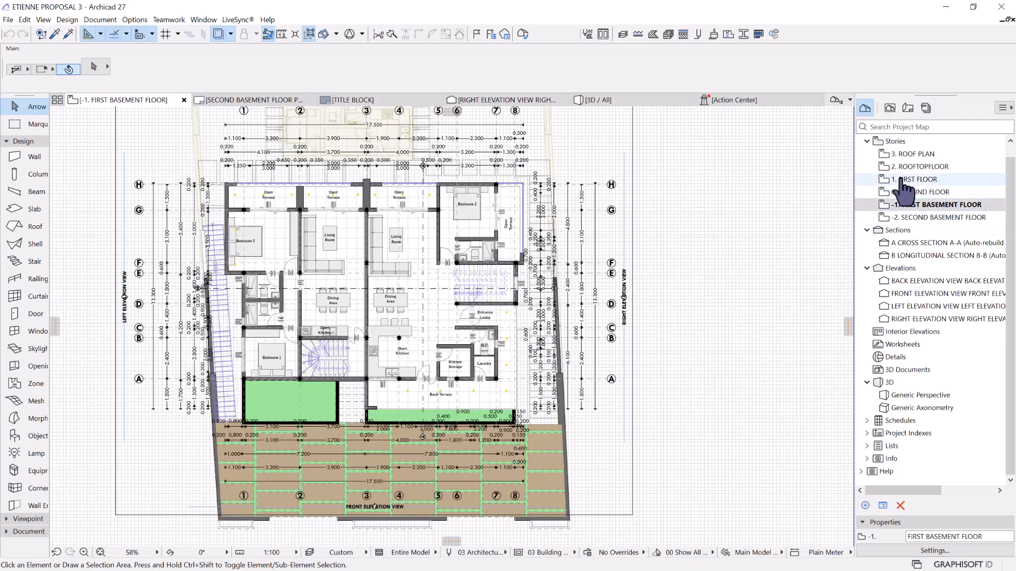
left_click(925, 180)
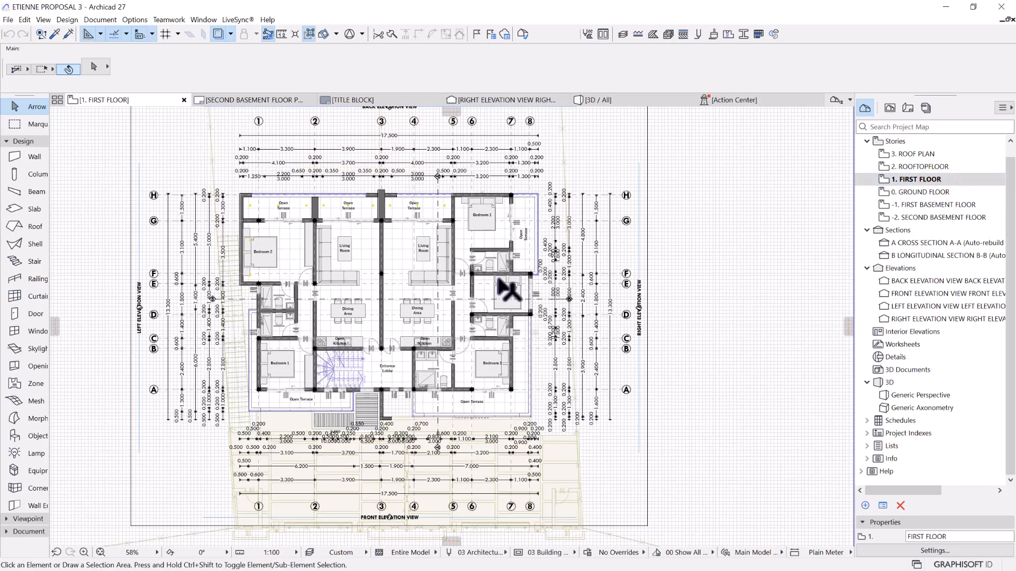
scroll(474, 284, "down", 3)
Return to the 3D perspective view and review the side and rear facades around to the opposite front corner
left_click(610, 99)
scroll(481, 339, "down", 3)
left_click_drag(565, 362, 205, 335)
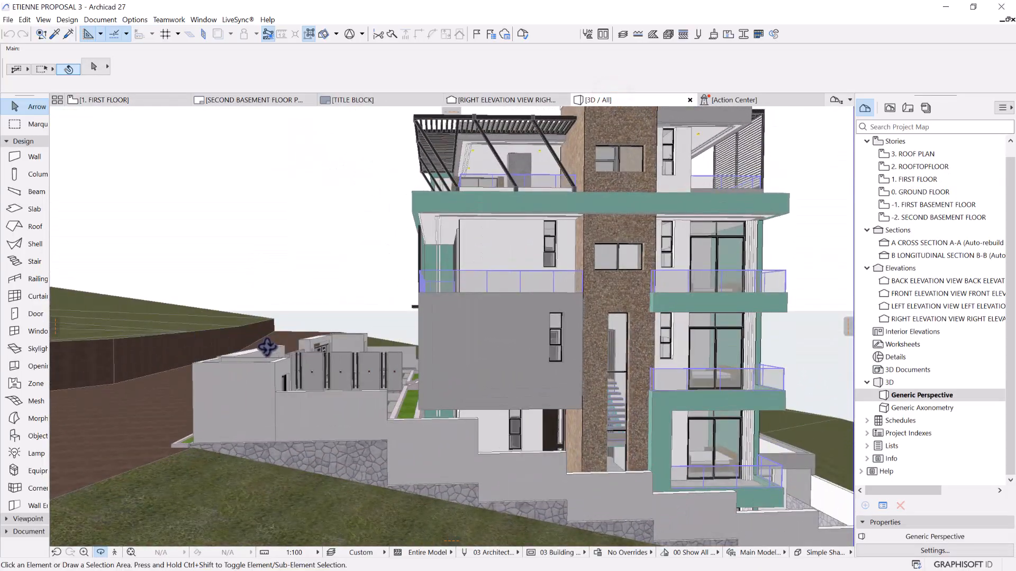
scroll(269, 347, "down", 5)
left_click_drag(467, 381, 153, 352)
middle_click_drag(195, 364, 295, 340)
scroll(218, 356, "up", 4)
scroll(218, 356, "up", 3)
scroll(379, 340, "down", 4)
left_click_drag(226, 347, 613, 332)
middle_click_drag(438, 343, 478, 358)
scroll(478, 358, "up", 3)
scroll(498, 303, "down", 2)
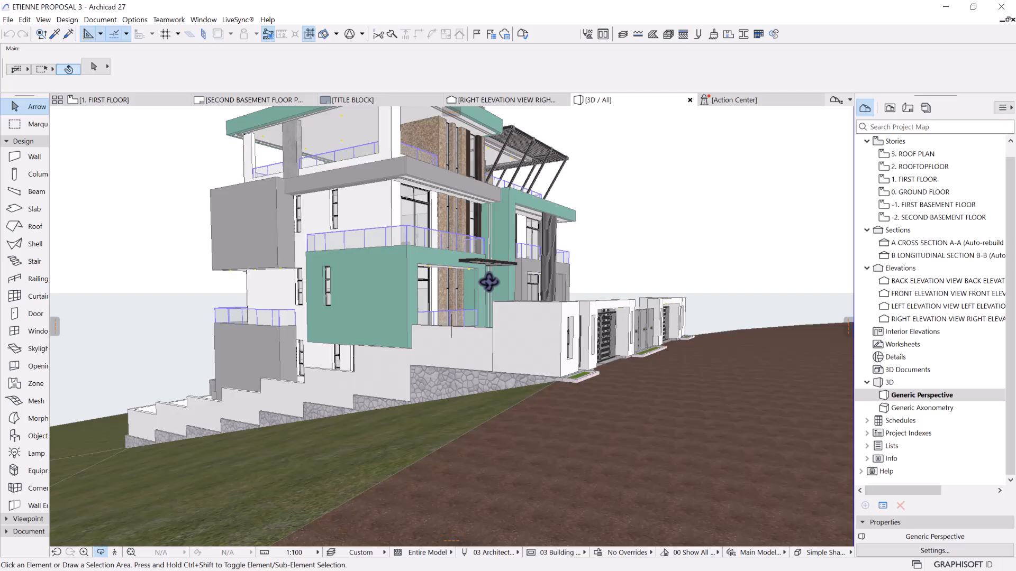
Review the street front and frame the whole building in a corner perspective showing the gates and stone-clad side
scroll(513, 292, "up", 3)
left_click_drag(571, 297, 308, 315)
scroll(435, 284, "down", 4)
middle_click_drag(640, 291, 515, 317)
left_click_drag(515, 317, 353, 343)
scroll(354, 343, "down", 2)
scroll(353, 343, "up", 2)
middle_click_drag(354, 344, 369, 327)
scroll(551, 336, "down", 3)
left_click_drag(551, 337, 475, 323)
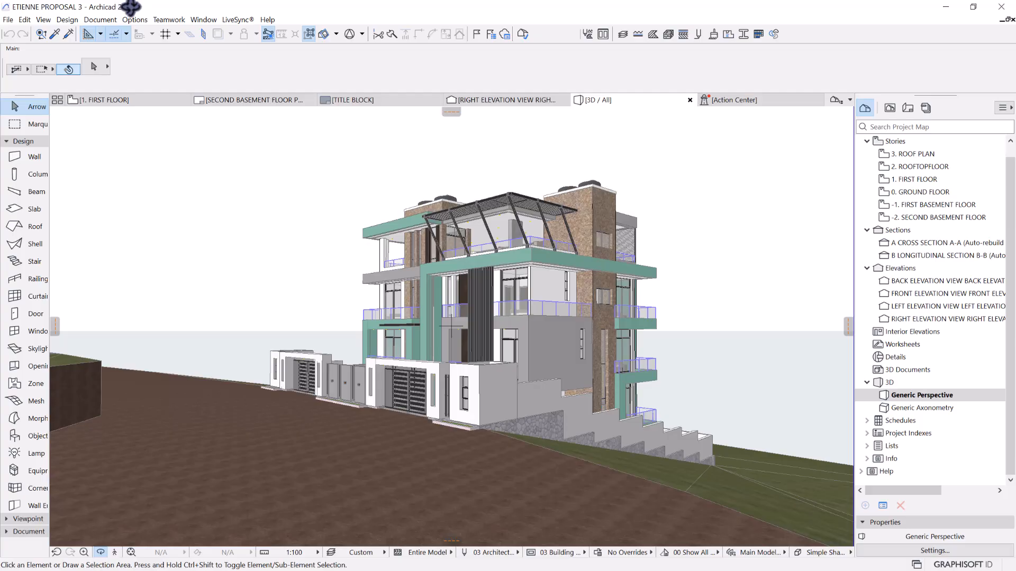
left_click_drag(380, 264, 412, 390)
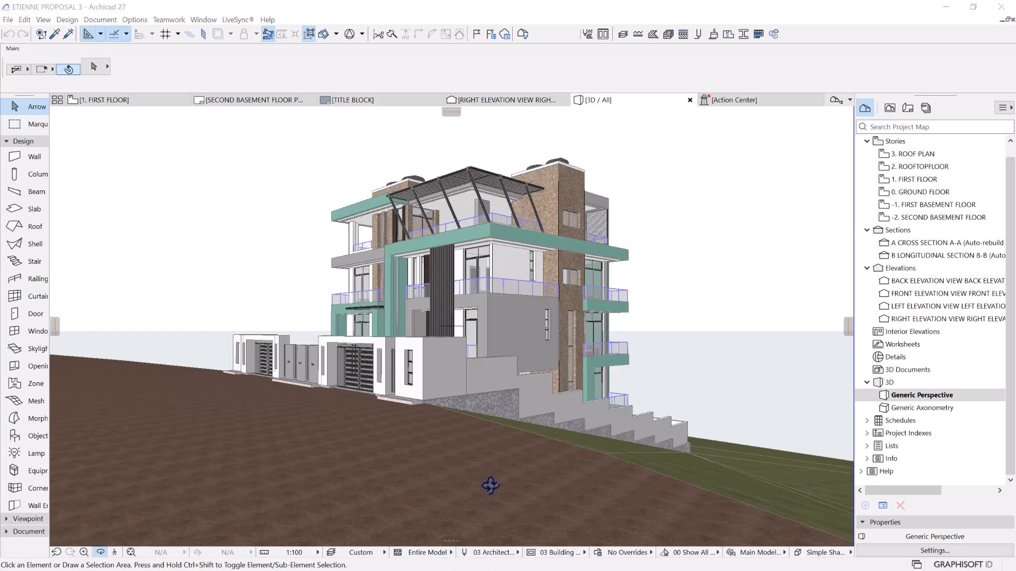
Search for Lumion on the computer and launch Lumion 12.0
key("super")
type("lumion")
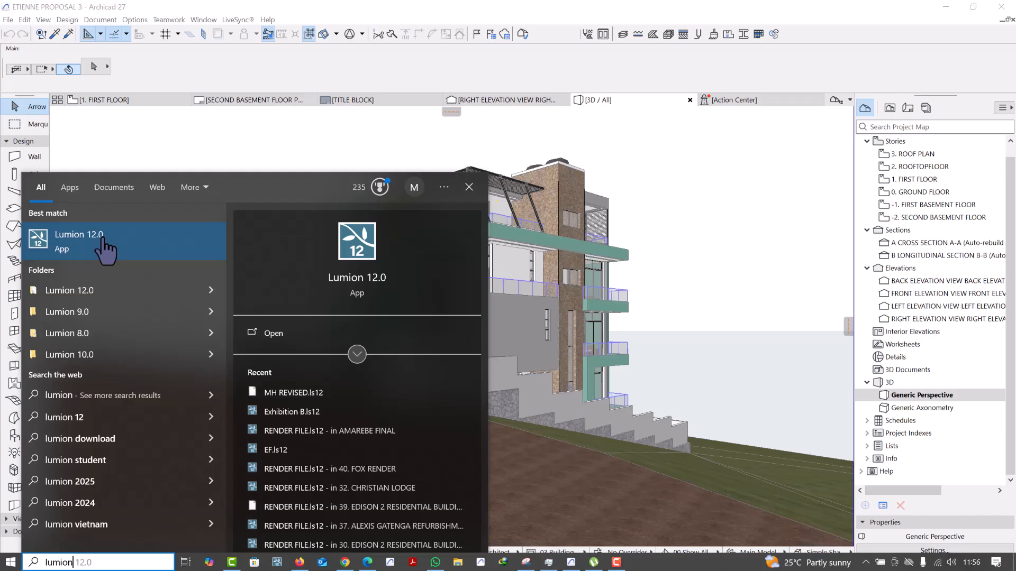
left_click(104, 238)
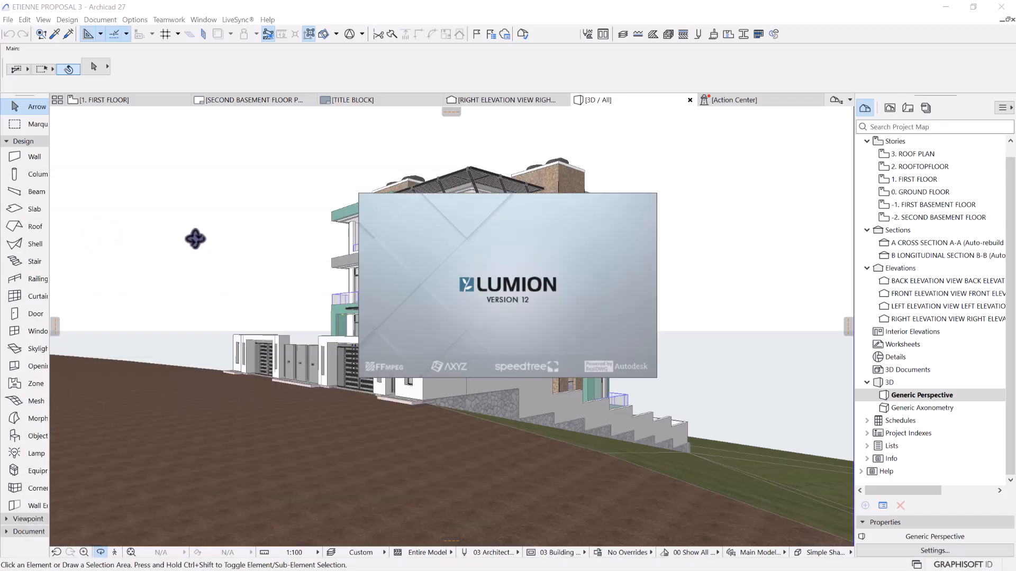
Check the virus and threat protection settings in Windows Security, and minimize its window to return to Lumion
key("super")
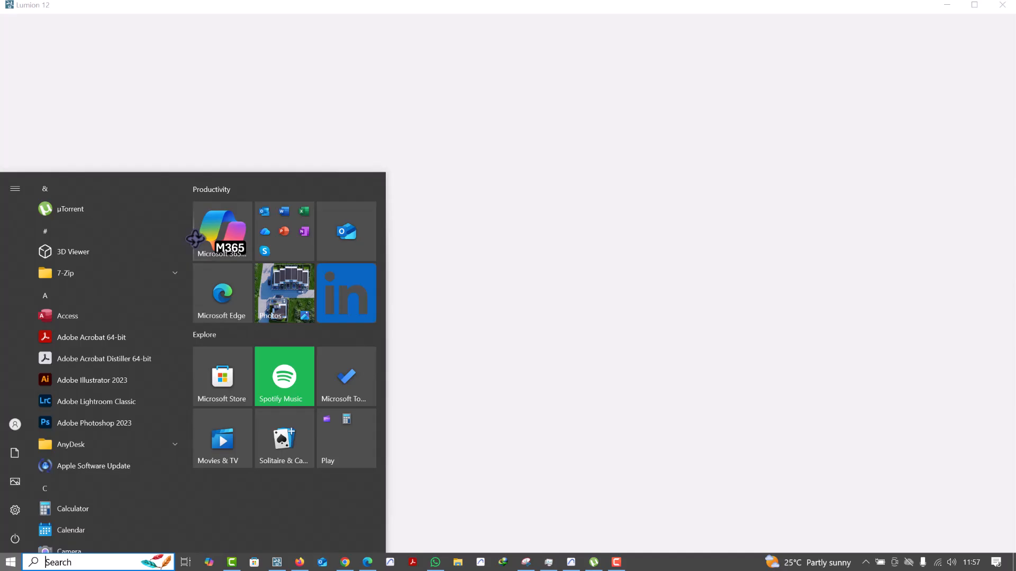
left_click(865, 562)
left_click(831, 494)
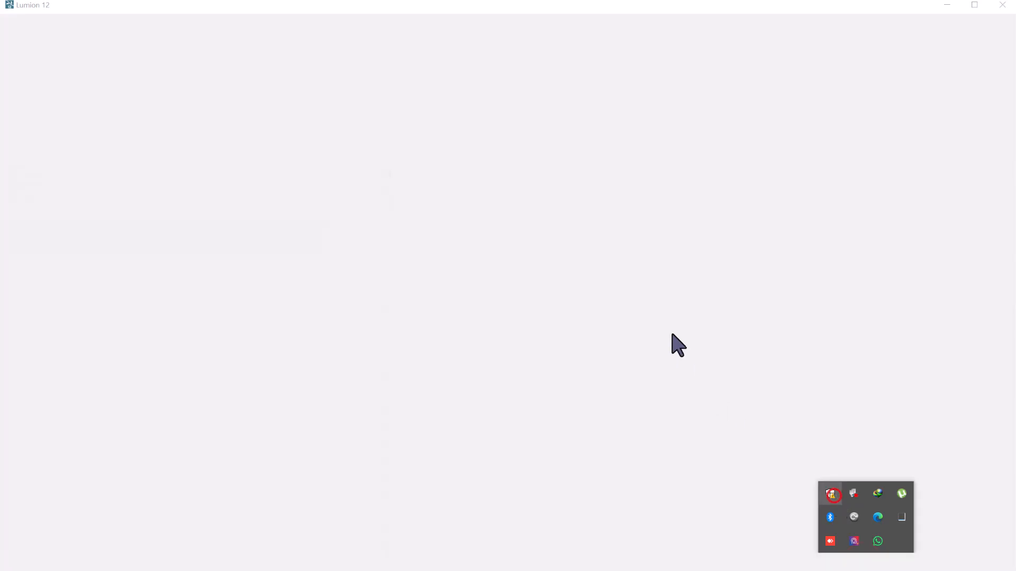
left_click(300, 202)
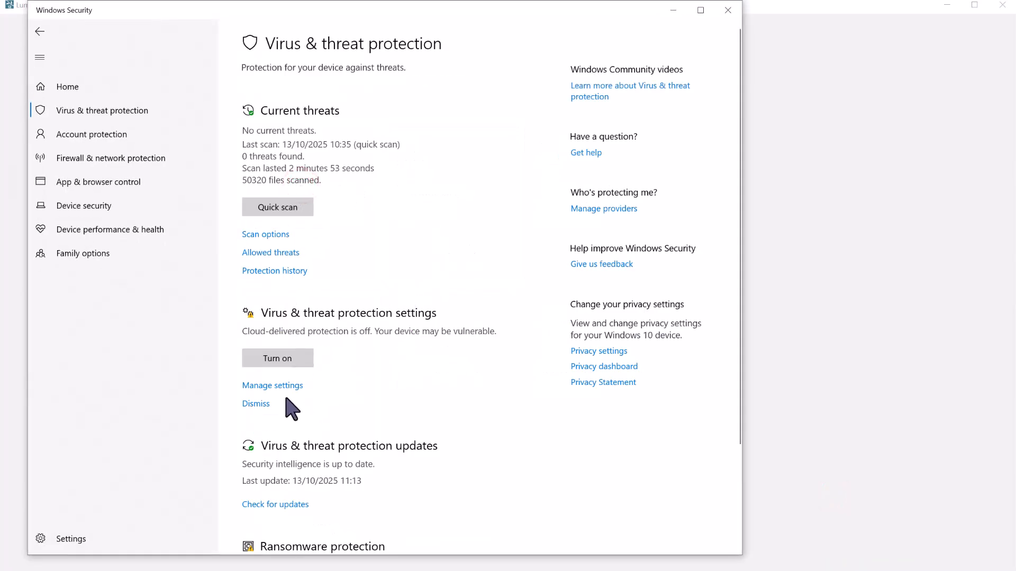
left_click(274, 389)
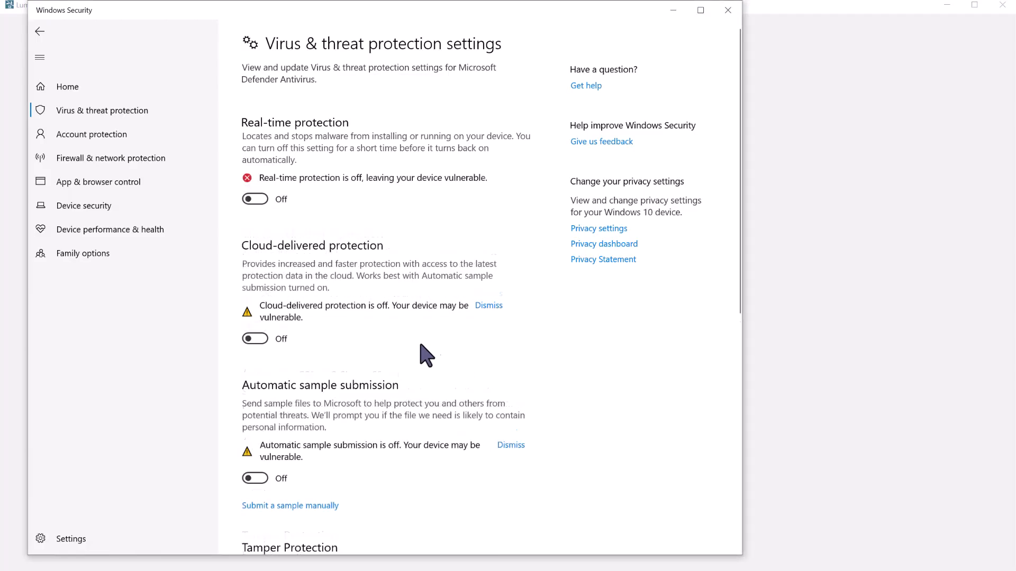
scroll(352, 279, "down", 8)
left_click(673, 10)
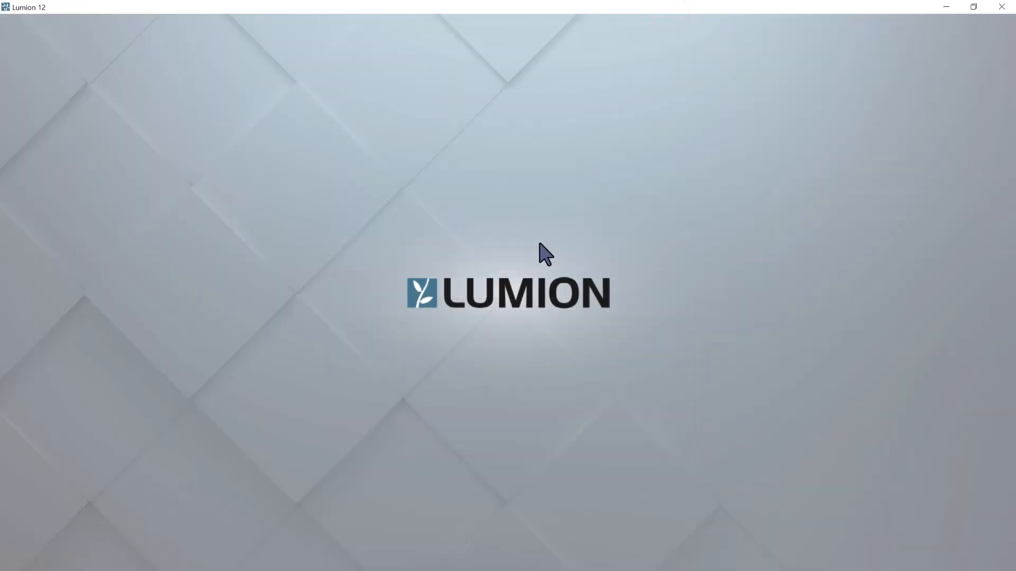
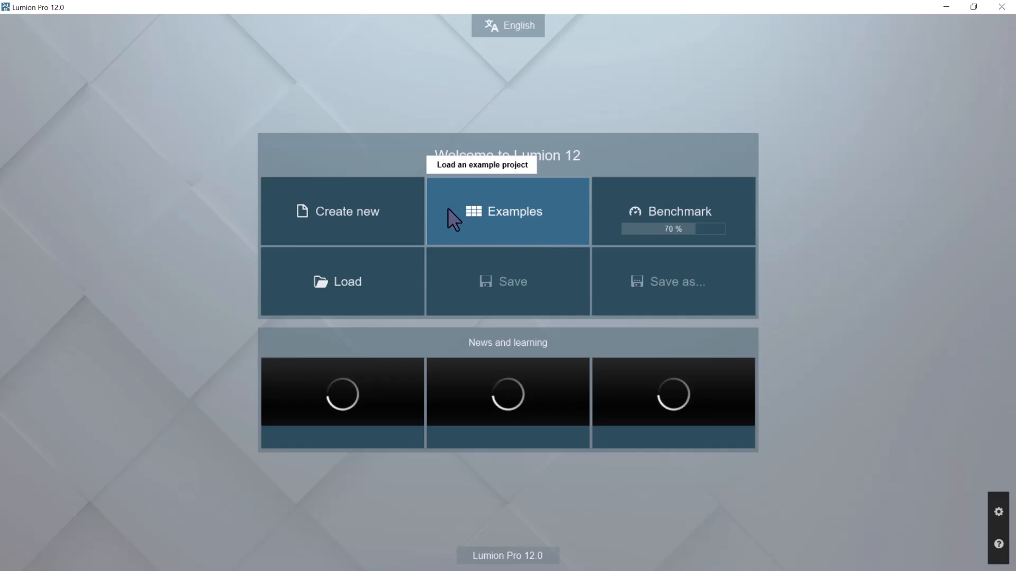
Create a new project from the flat grass plain template with a blue, cloudy sky
left_click(376, 223)
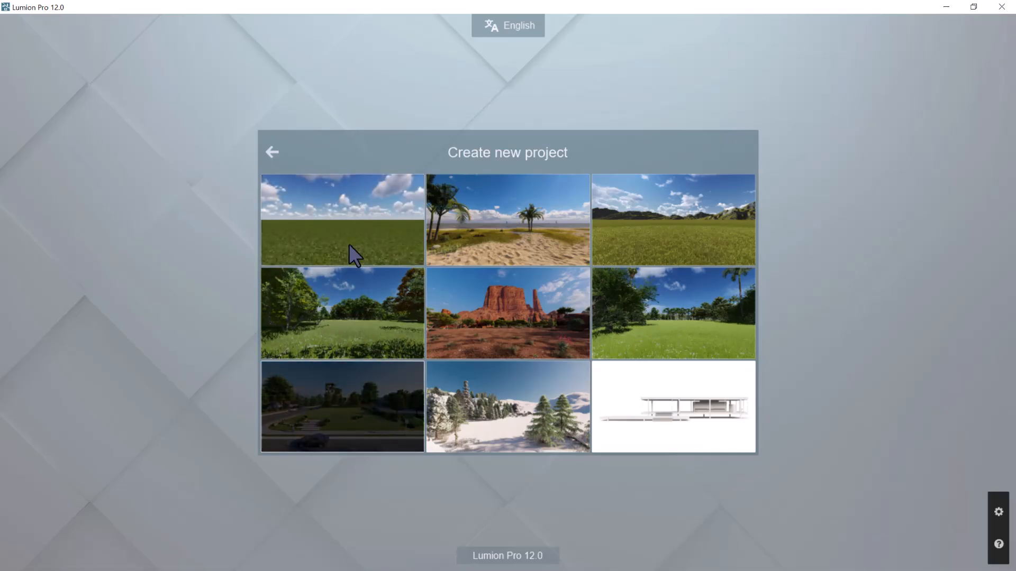
left_click(349, 201)
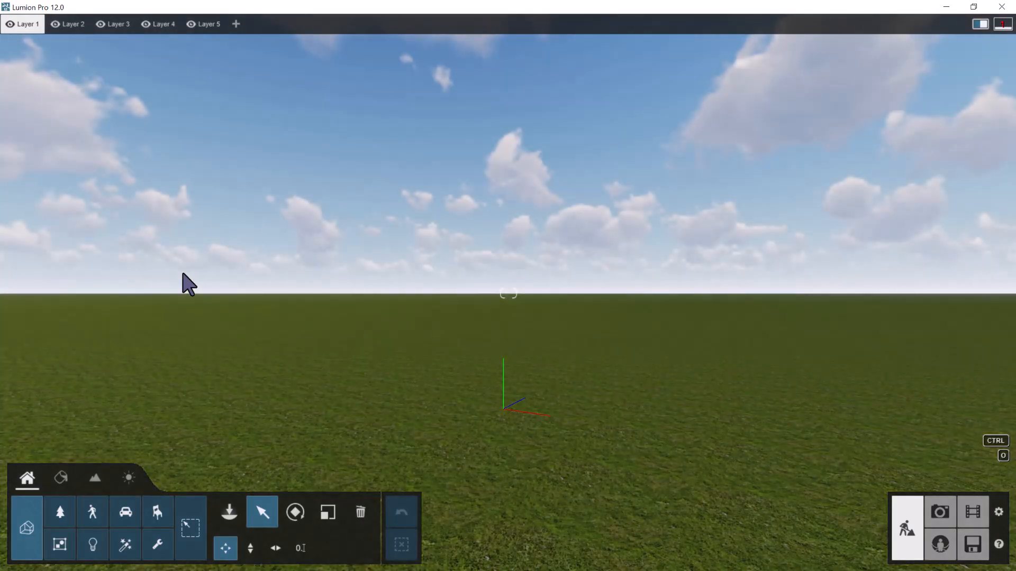
right_click_drag(546, 348, 471, 342)
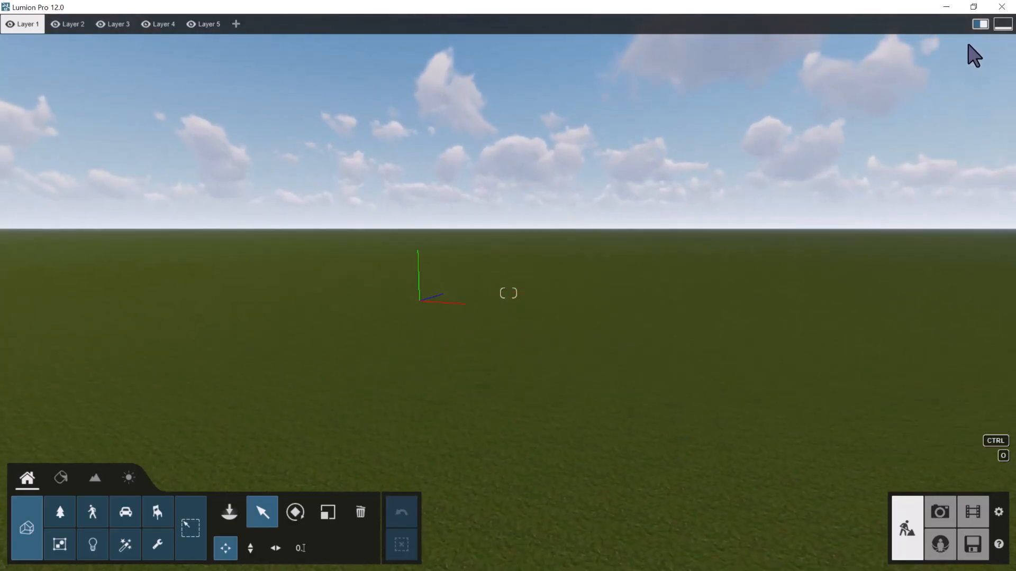
Switch to Archicad, frame the building from its stepped side wall, and start saving the 3D view as a new file
left_click(946, 8)
left_click_drag(535, 290, 521, 331)
left_click_drag(330, 335, 545, 429)
middle_click_drag(545, 430, 557, 358, "shift")
left_click_drag(556, 358, 545, 333)
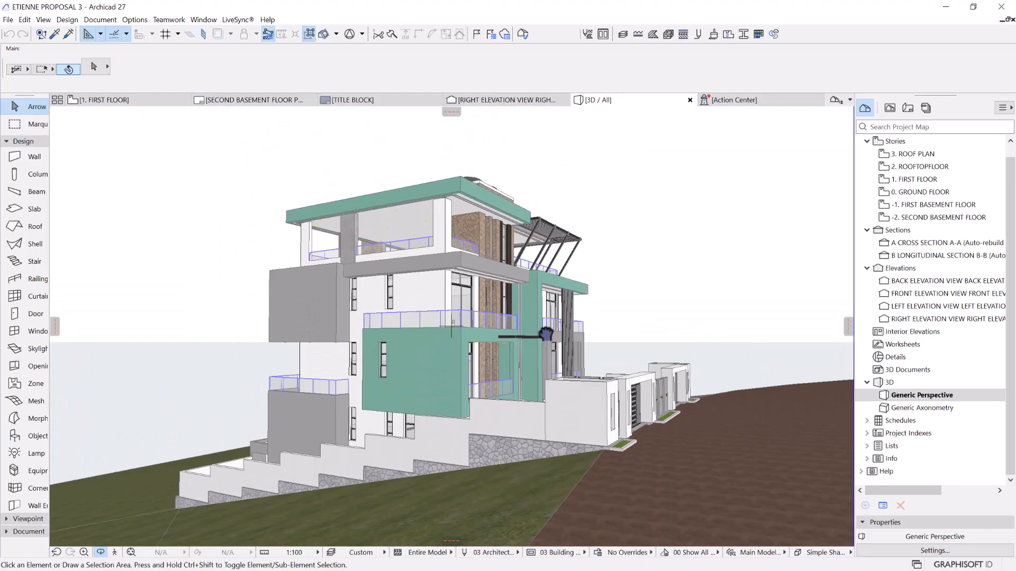
left_click(8, 20)
left_click(38, 100)
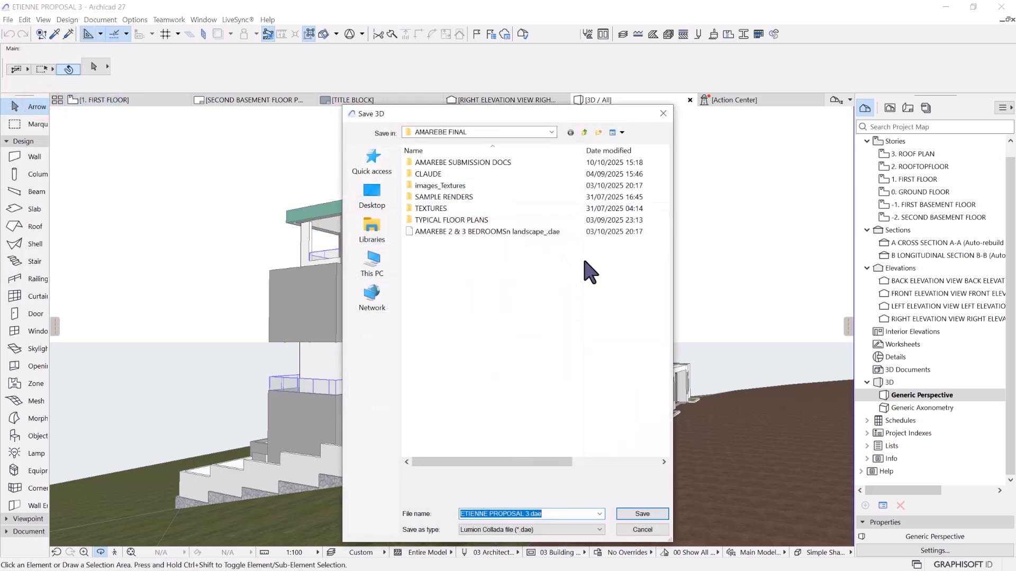
Save the model as the Lumion Collada file ETIENNE PROPOSAL 3.dae in the 8. ETIENE RESIDENTIAL folder inside 2025
left_click(517, 135)
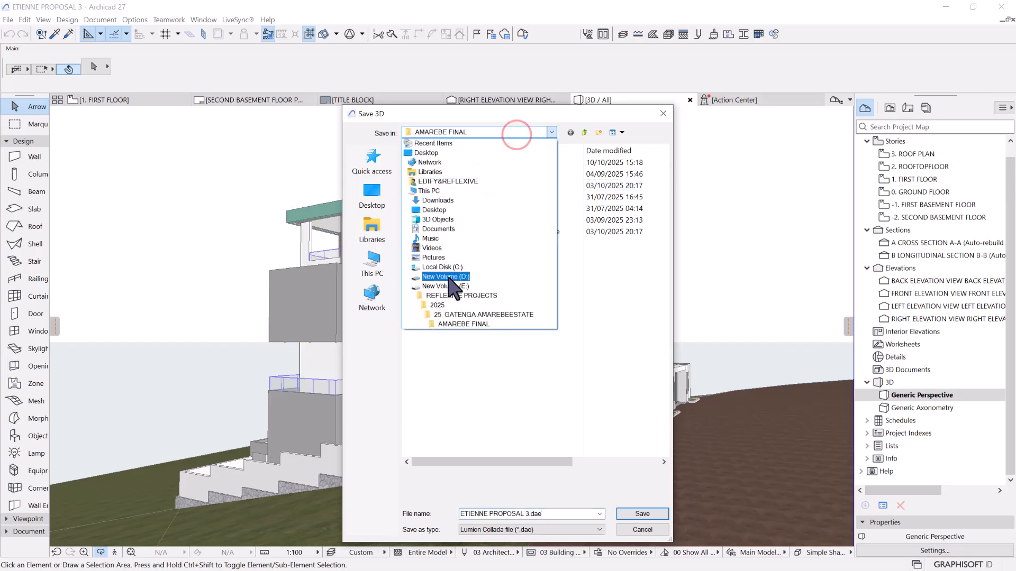
left_click(438, 305)
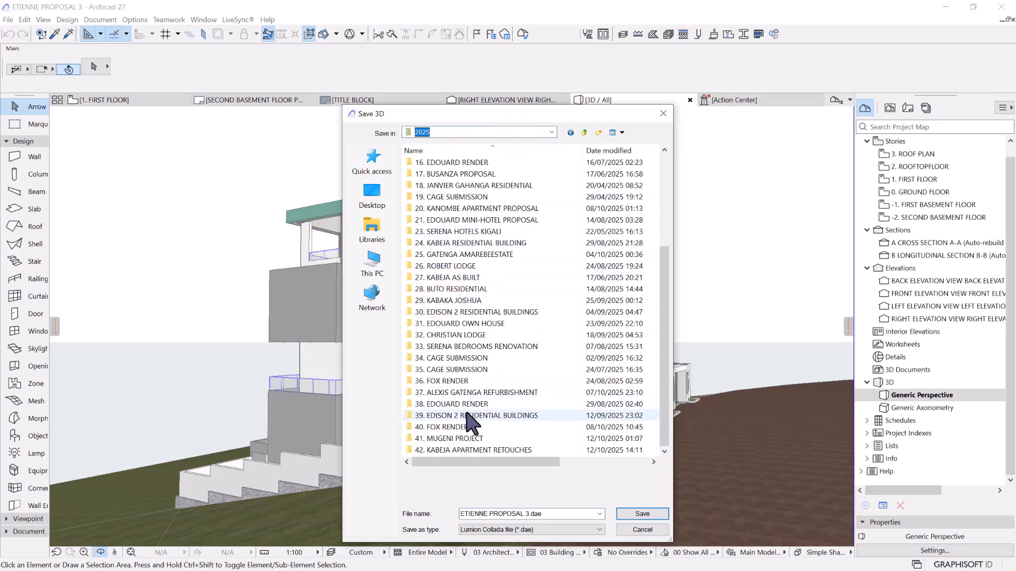
scroll(479, 286, "up", 4)
double_click(465, 220)
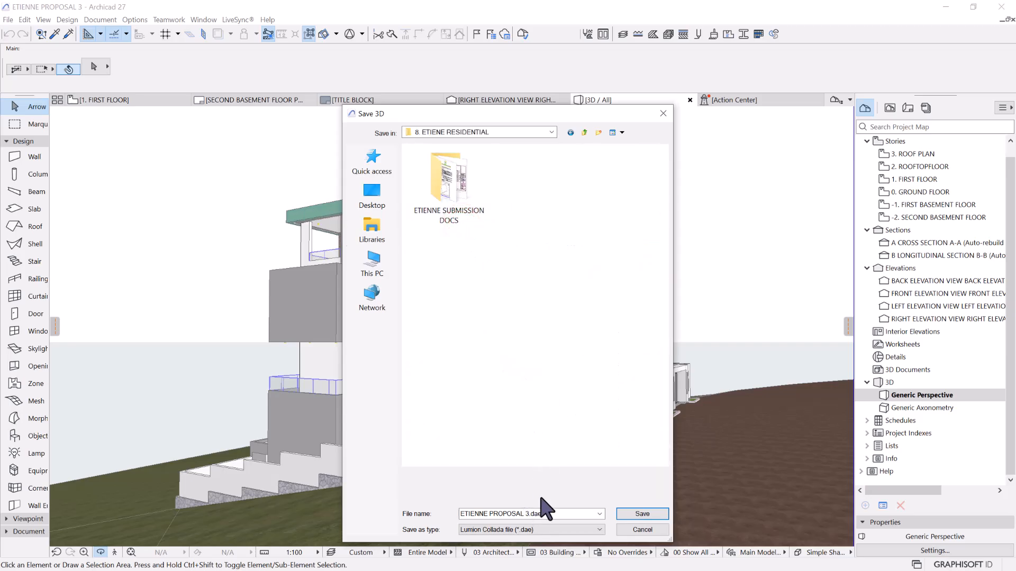
left_click(600, 530)
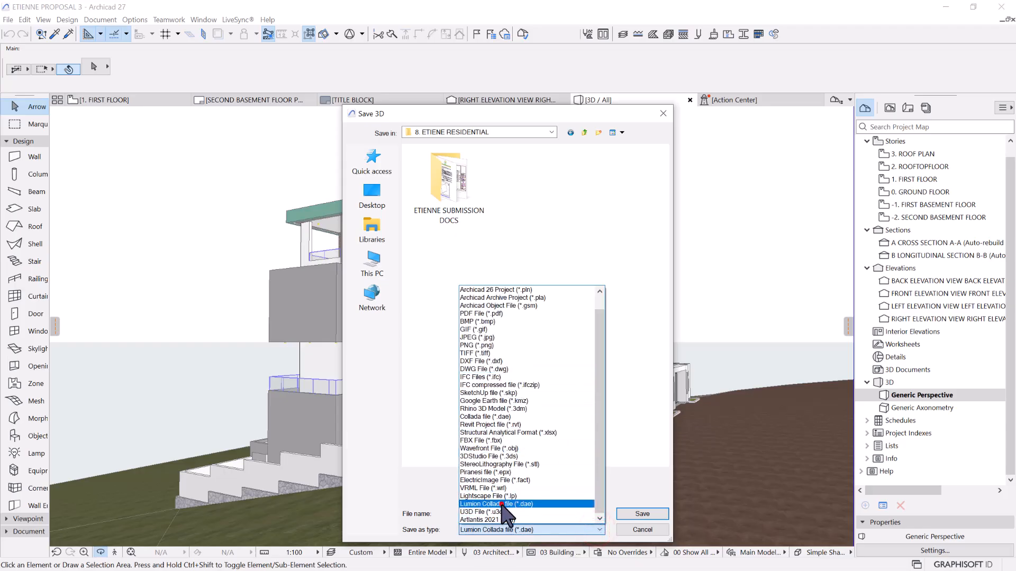
left_click(502, 505)
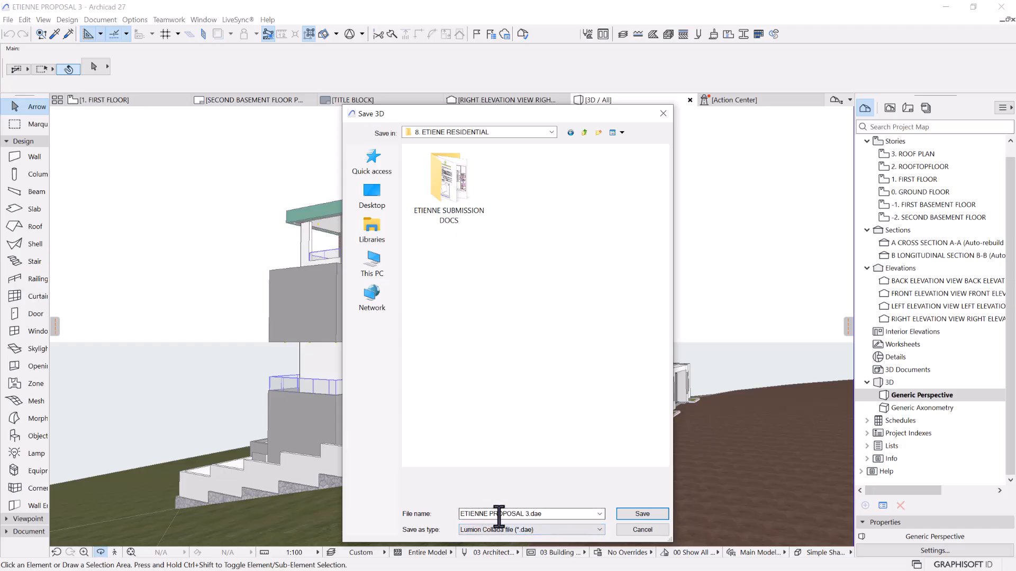
left_click(642, 513)
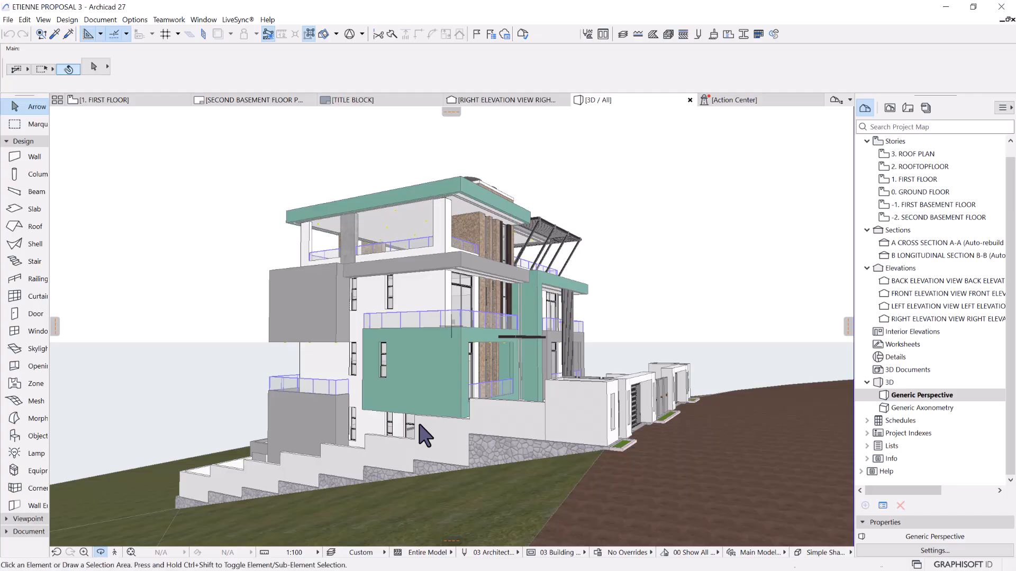
middle_click_drag(530, 299, 465, 306, "shift")
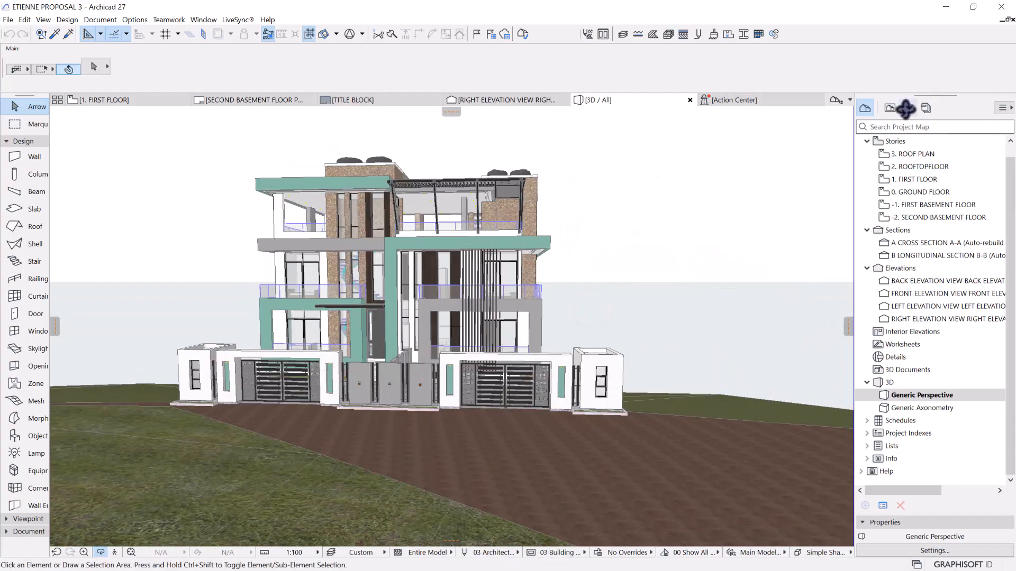
key("super")
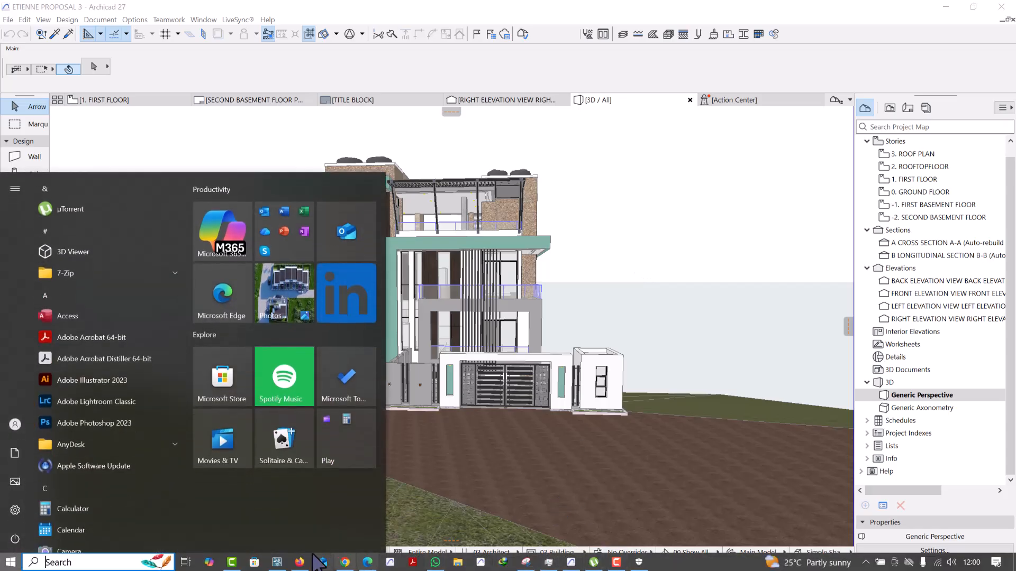
left_click(280, 562)
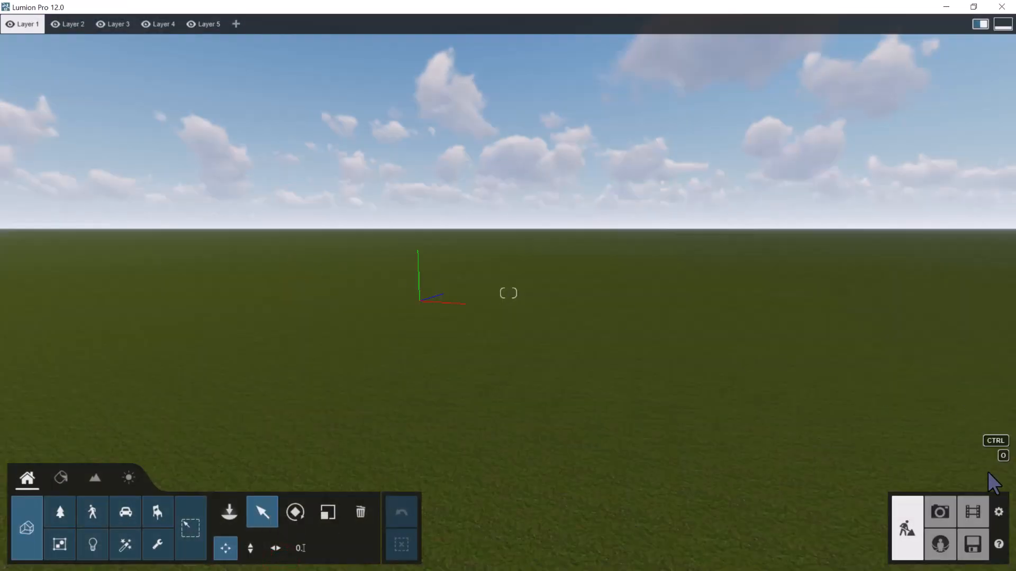
left_click(972, 545)
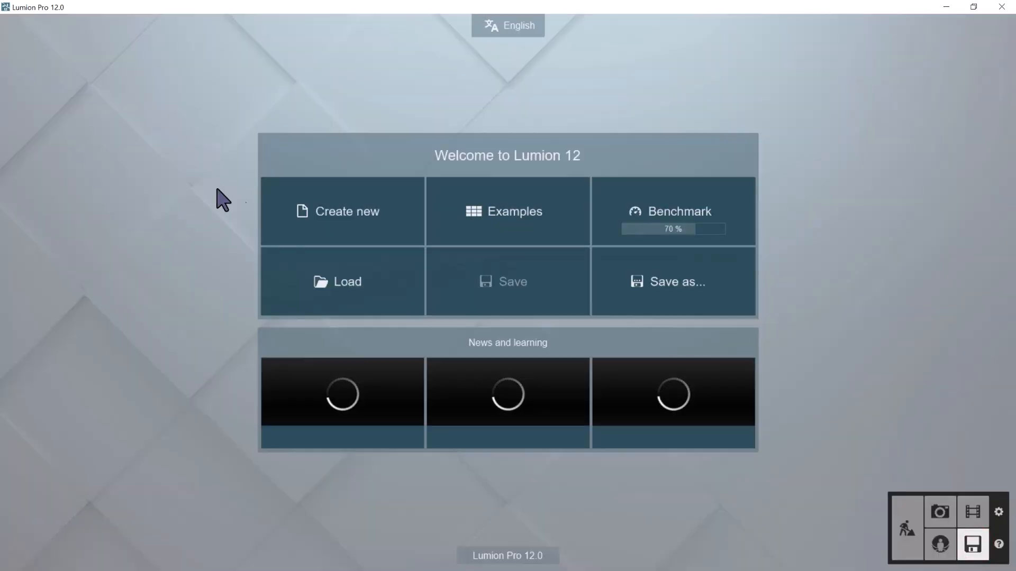
left_click(376, 264)
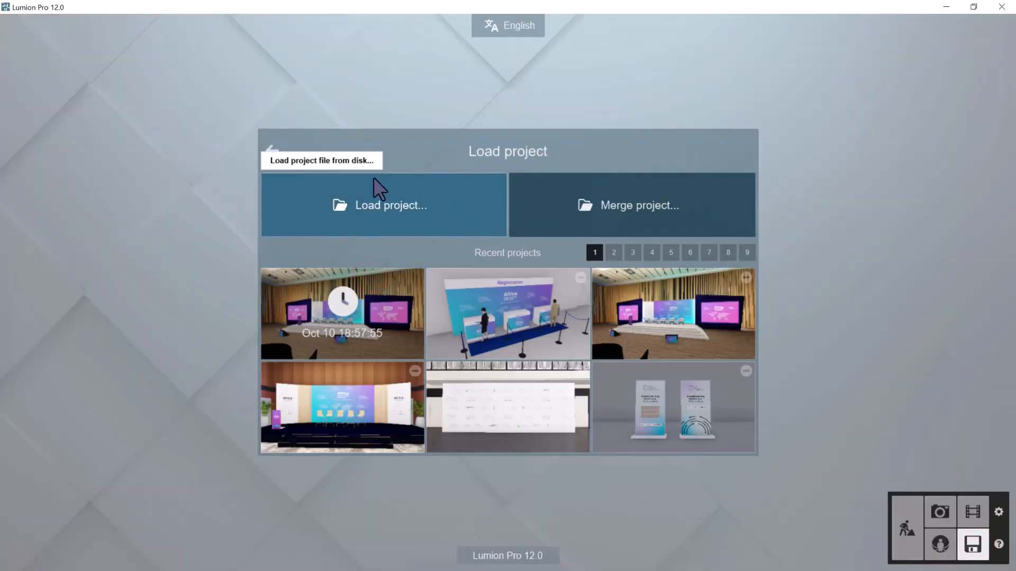
left_click(272, 152)
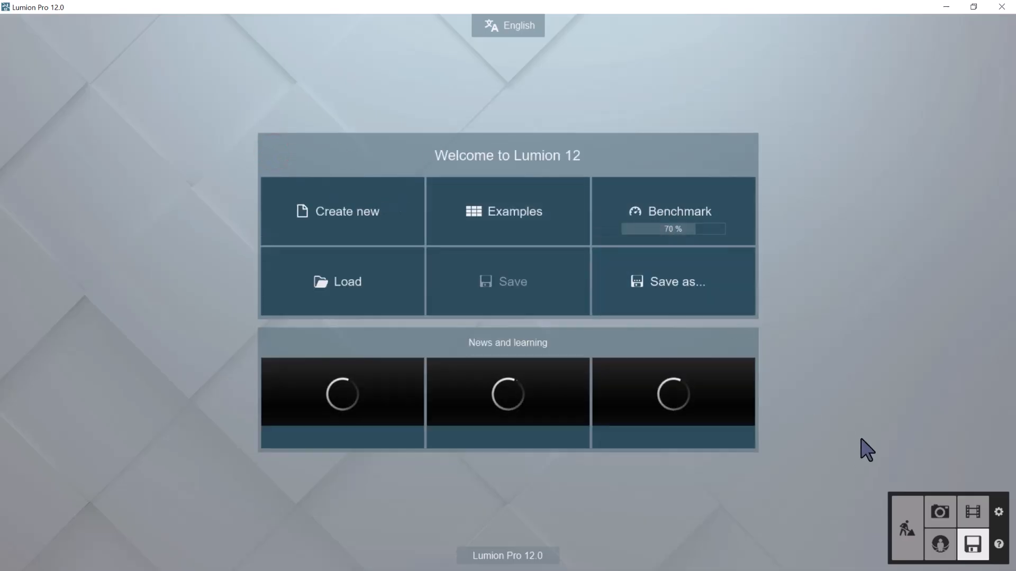
left_click(908, 535)
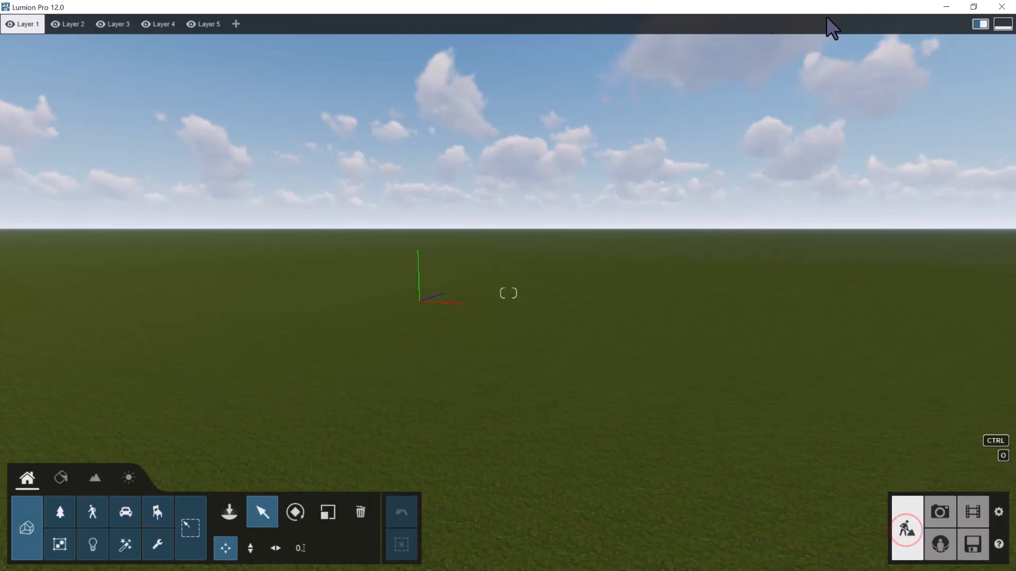
Return to Archicad, frame the street front, and check the Lumion Collada file type and destination folder without saving again
left_click(945, 6)
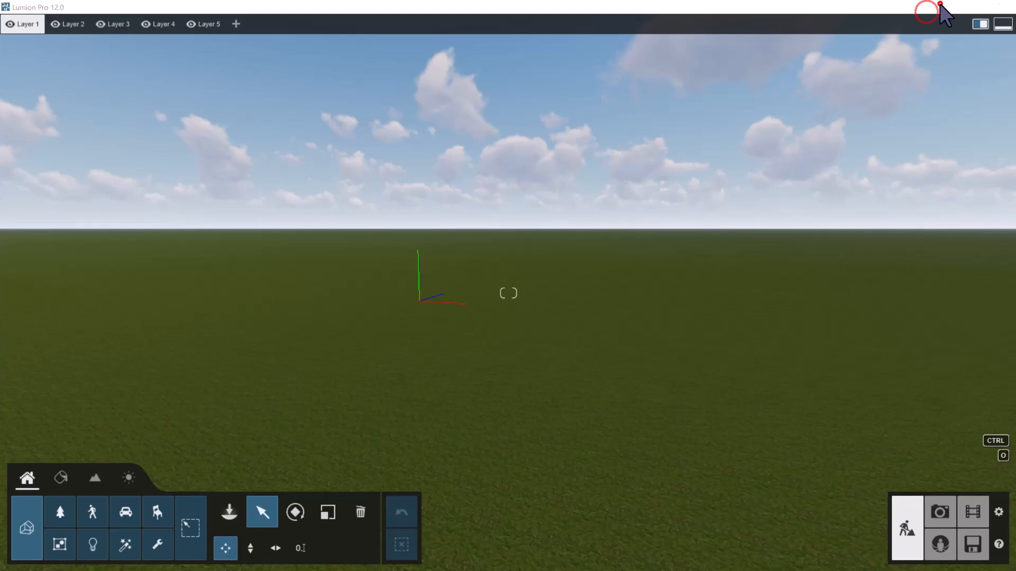
scroll(454, 263, "up", 3)
left_click_drag(495, 302, 414, 263)
scroll(421, 265, "down", 2)
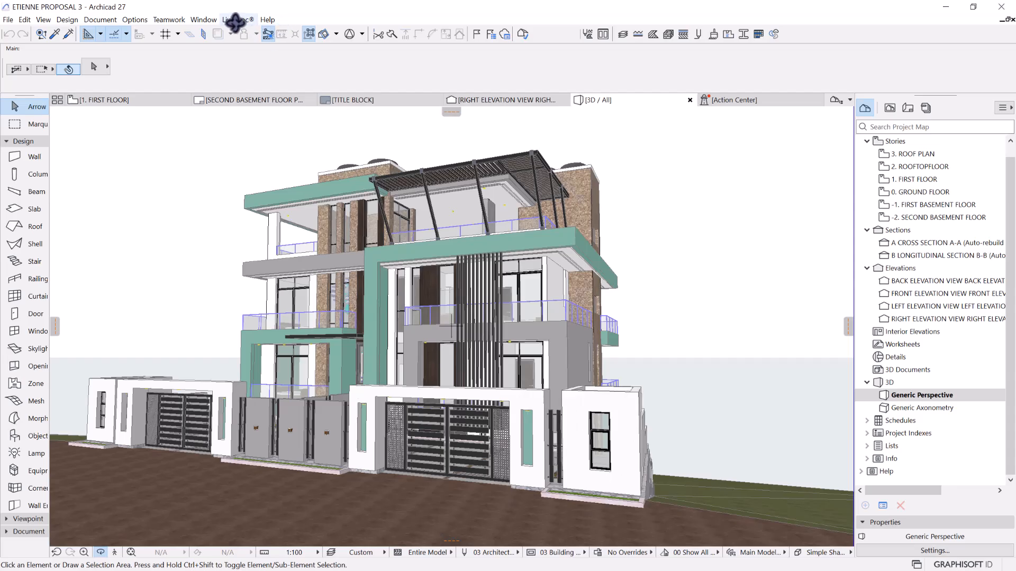
left_click(234, 20)
left_click(287, 227)
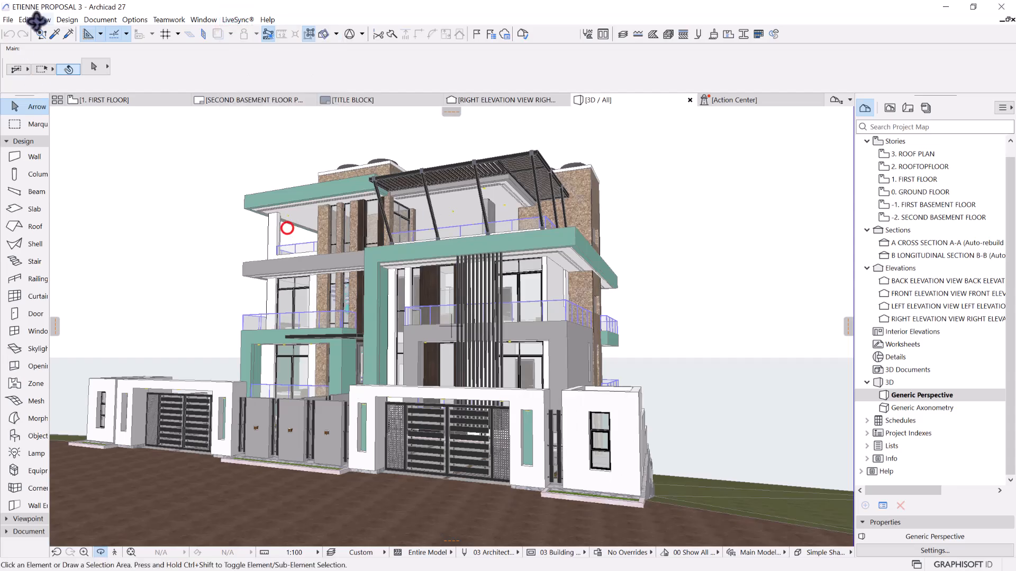
left_click(8, 20)
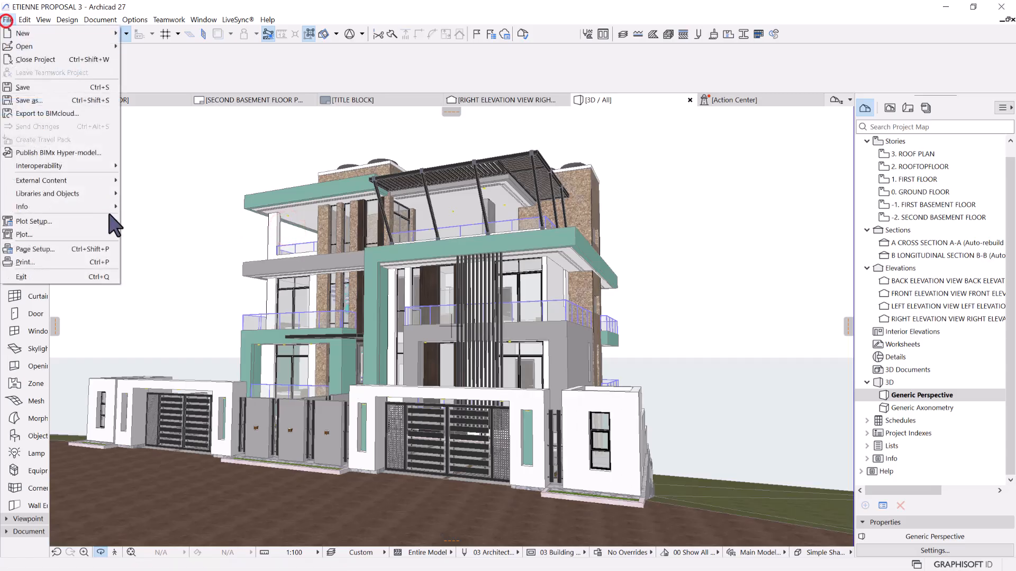
left_click(30, 105)
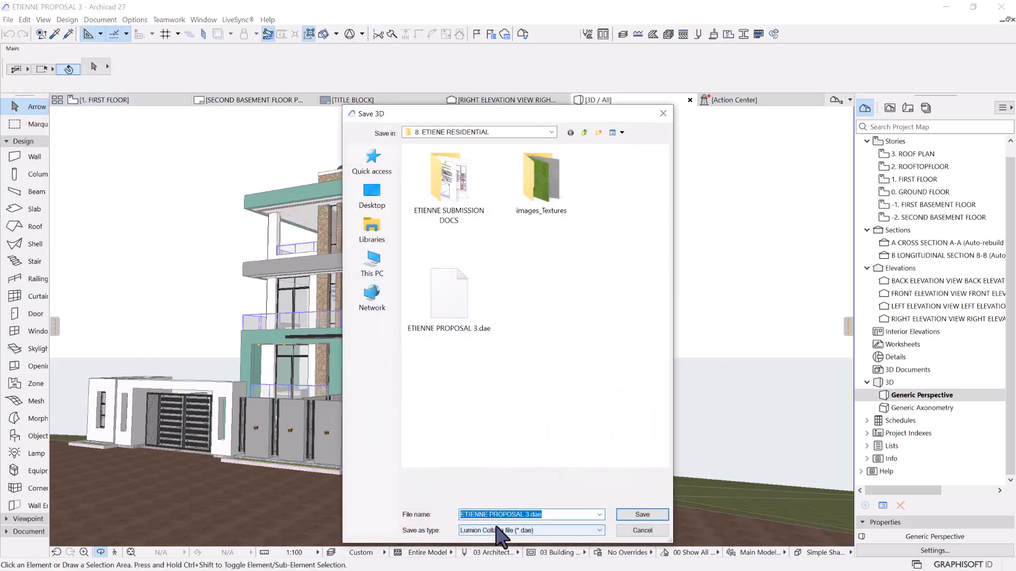
key("Escape")
key("Escape")
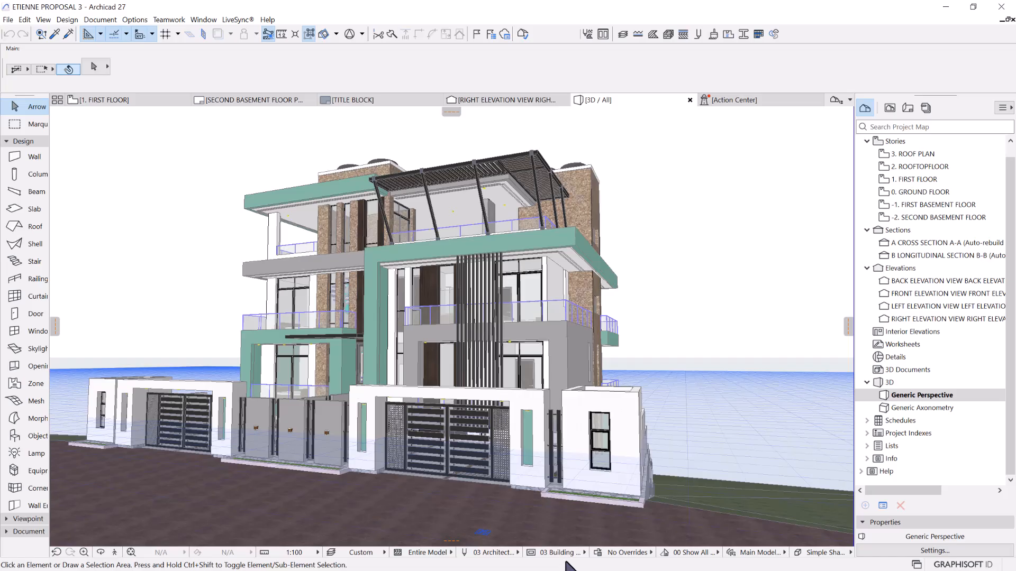
Switch to Lumion and activate Place mode for imported objects
key("super")
left_click(283, 562)
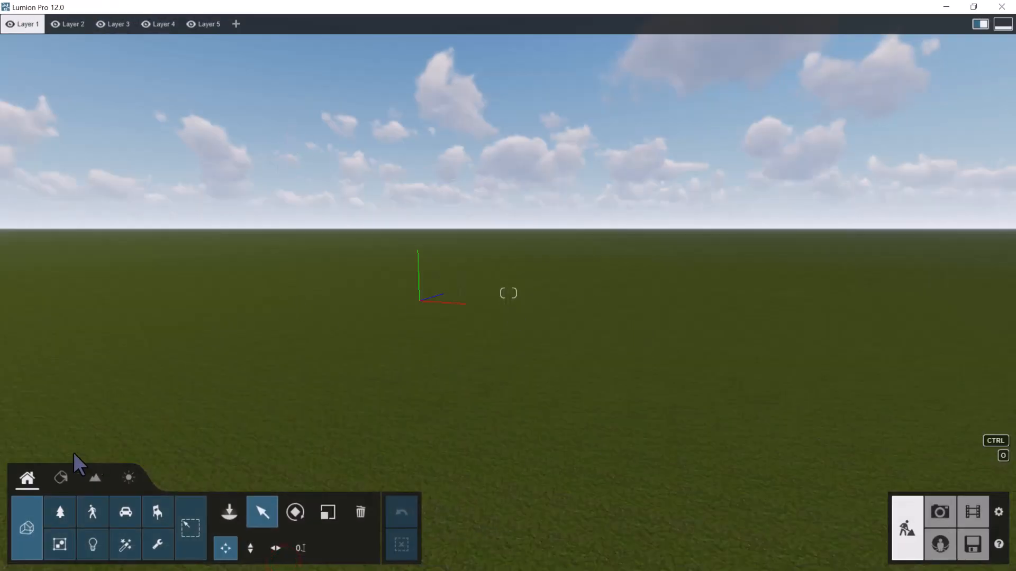
left_click(27, 528)
left_click(20, 480)
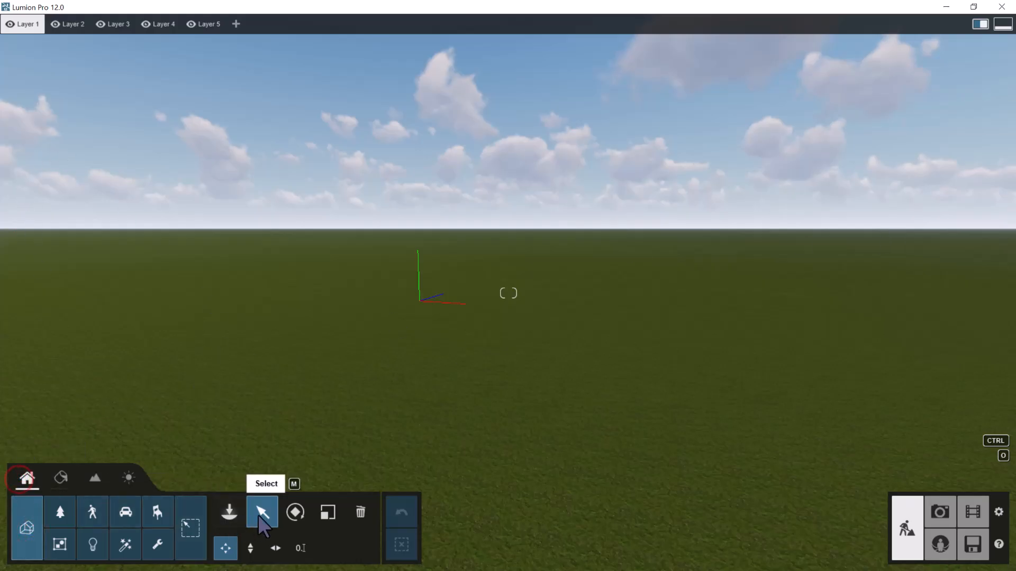
left_click(236, 514)
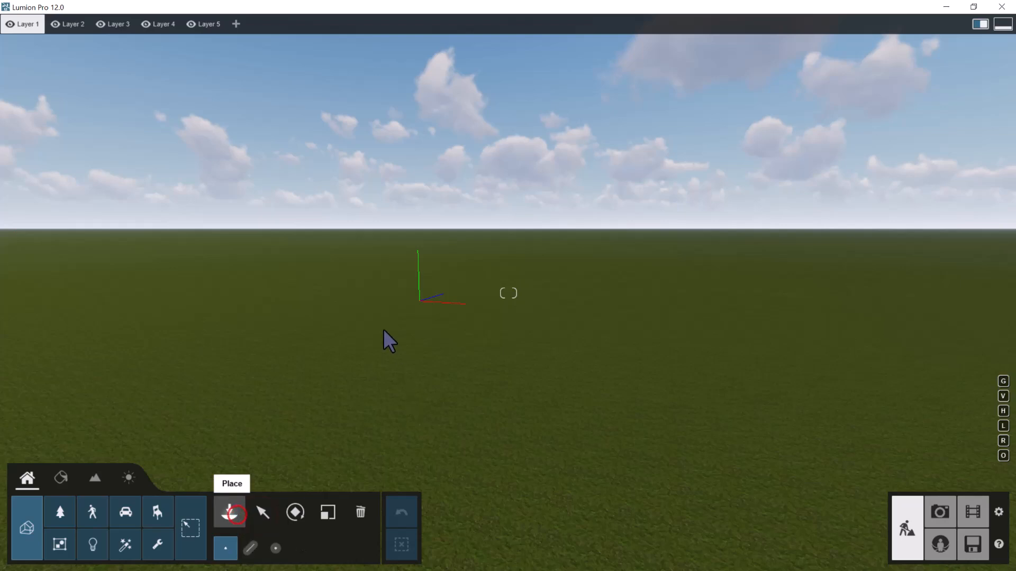
Import ETIENNE PROPOSAL 3.dae from the 8. ETIENE RESIDENTIAL folder as a new model, keeping the default import options
left_click(69, 69)
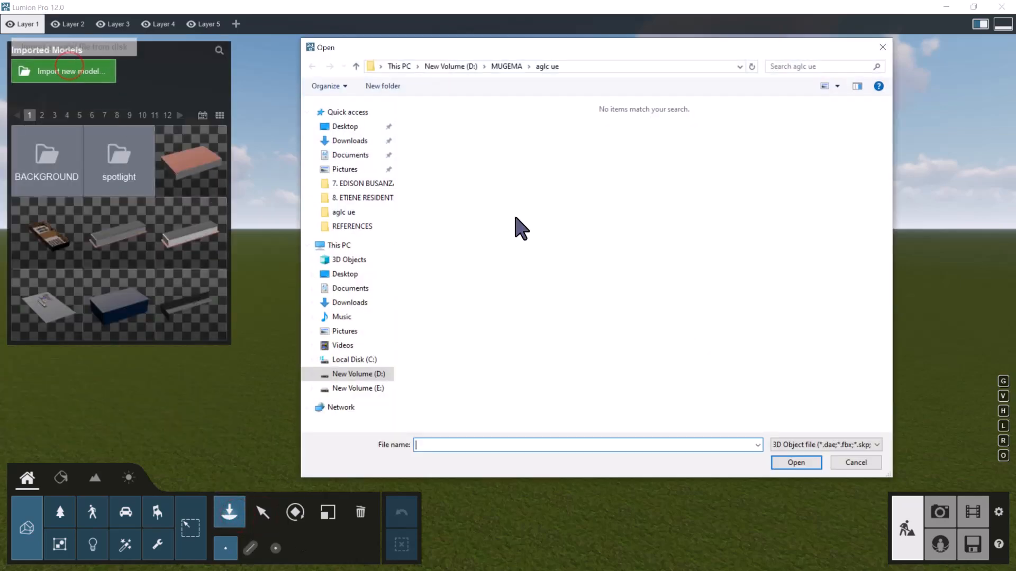
left_click(362, 198)
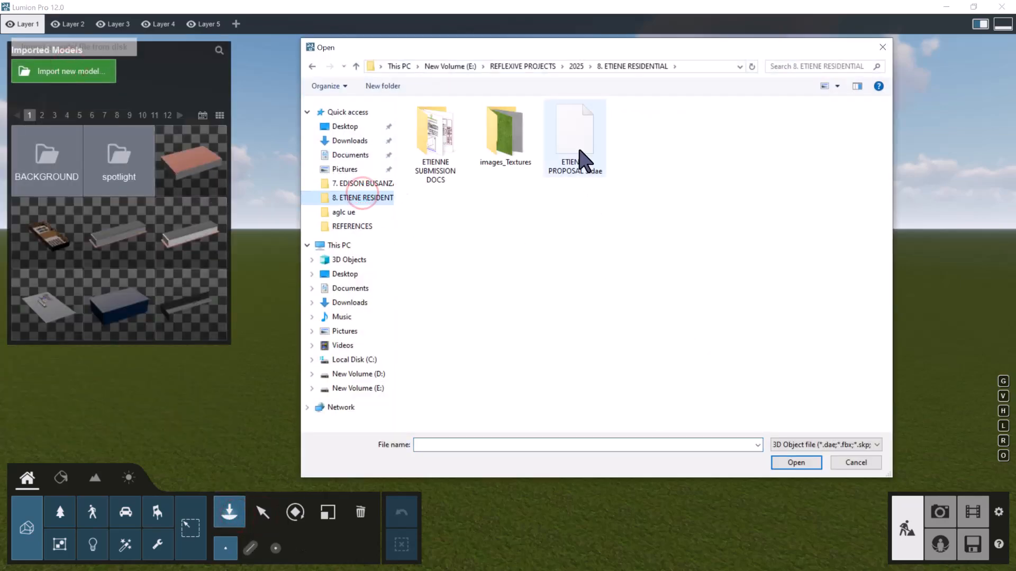
left_click(581, 156)
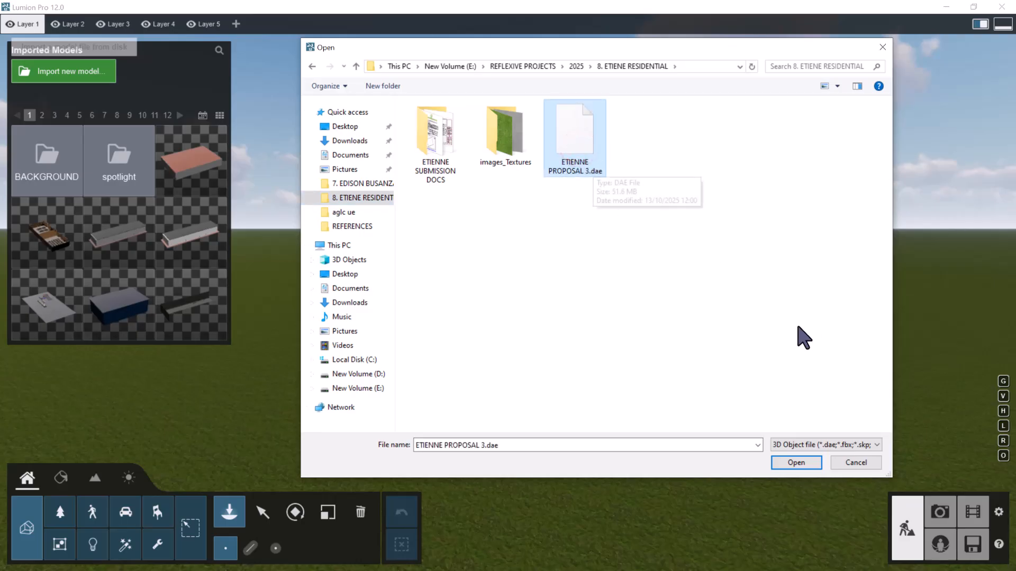
left_click(809, 465)
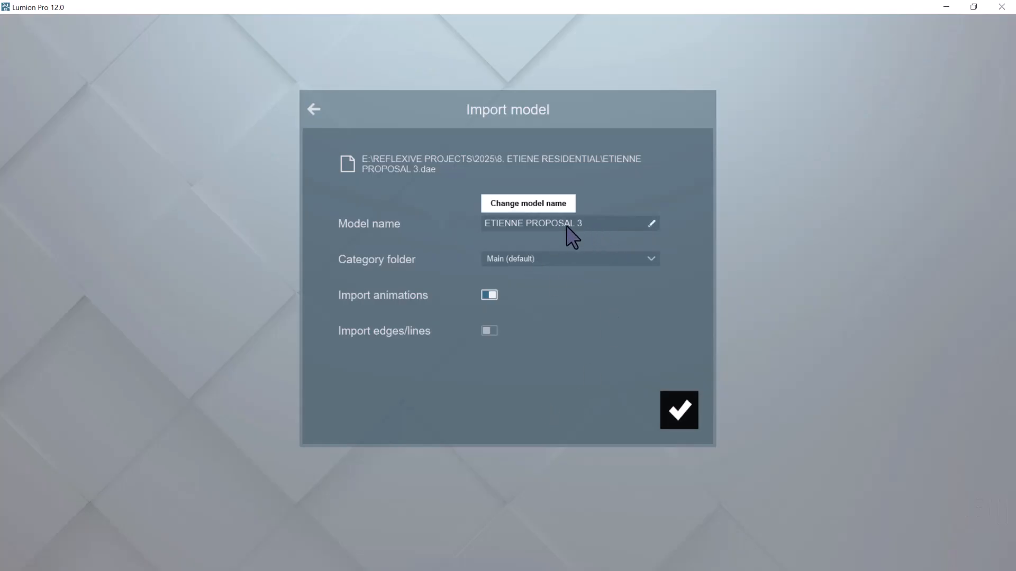
left_click(677, 415)
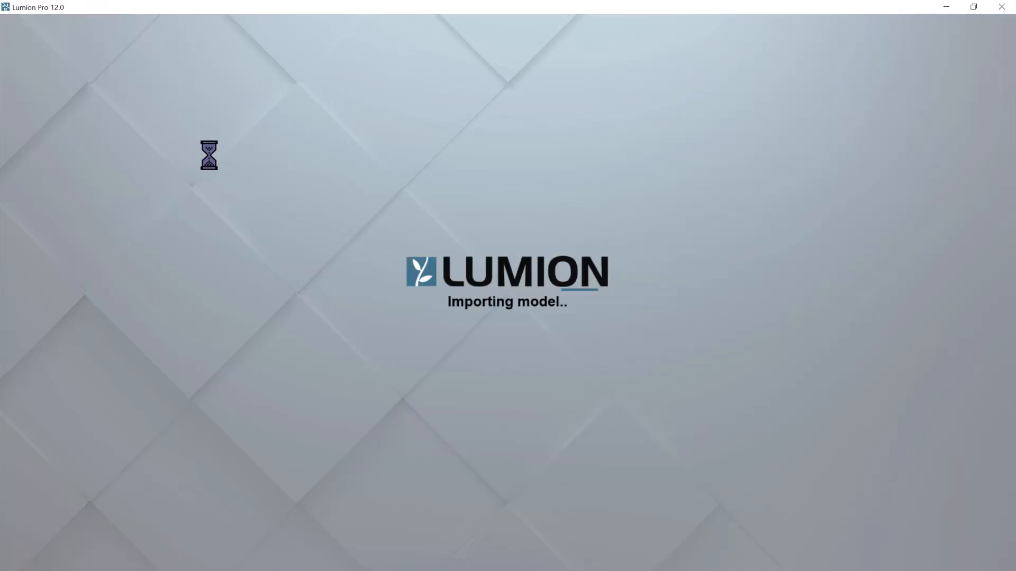
Place the imported ETIENNE PROPOSAL 3 model at the scene's origin axes
scroll(489, 362, "down", 2)
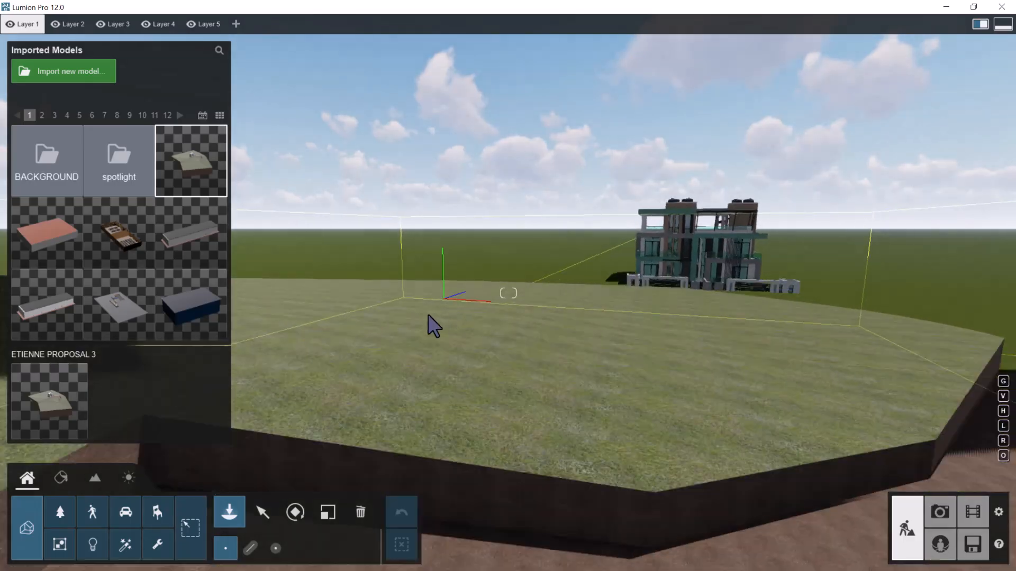
left_click(479, 362)
right_click_drag(549, 335, 431, 291)
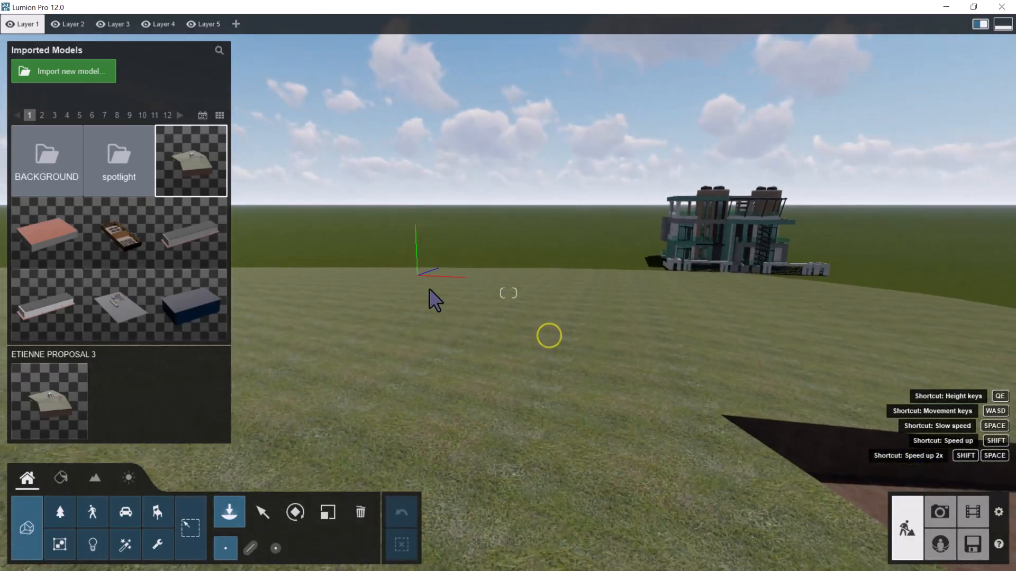
left_click(421, 279)
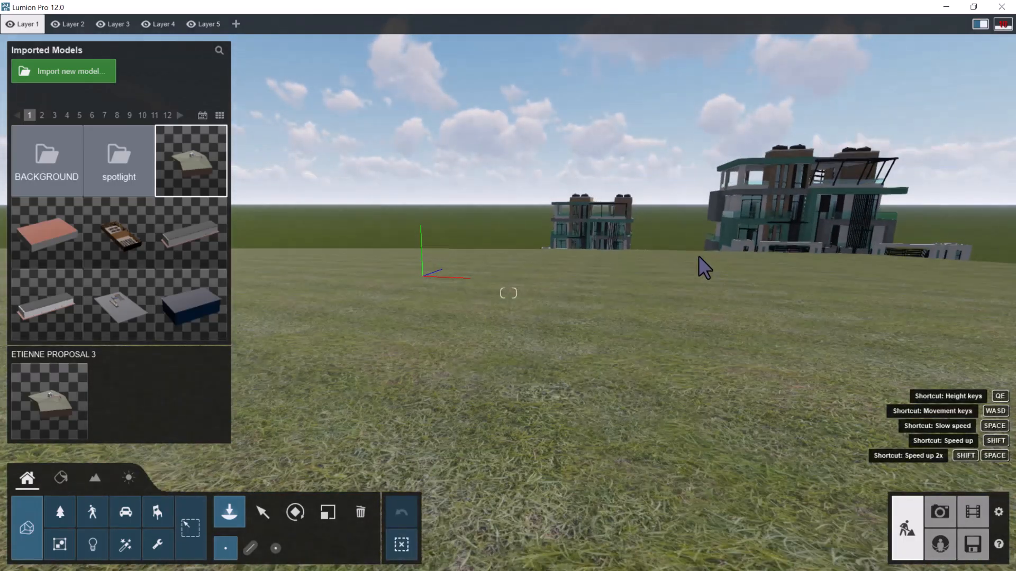
Examine the placed ETIENNE PROPOSAL 3 model from across the terrain to the building's street front
scroll(699, 258, "up", 2)
right_click_drag(698, 258, 636, 242)
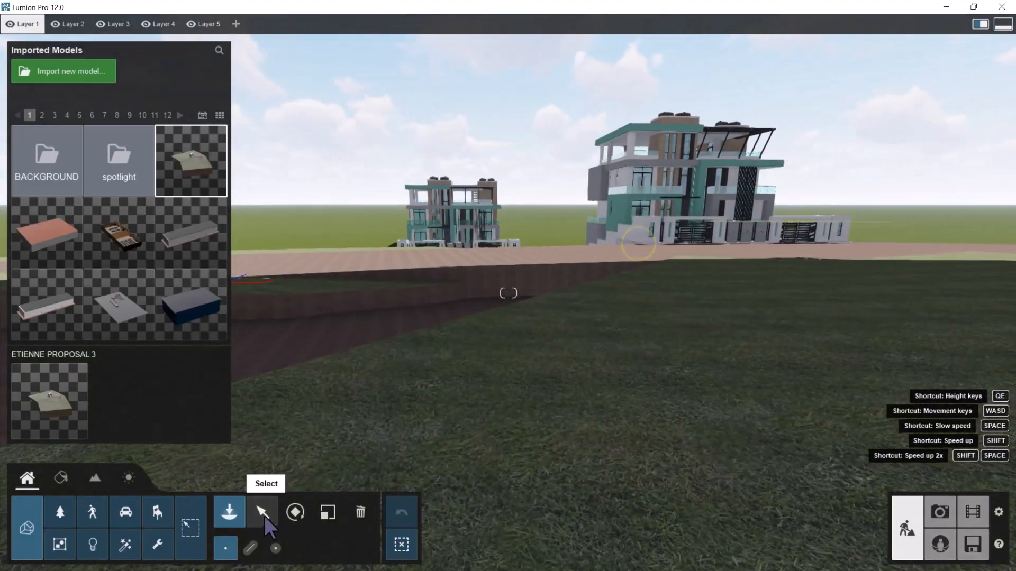
left_click(265, 516)
key("w")
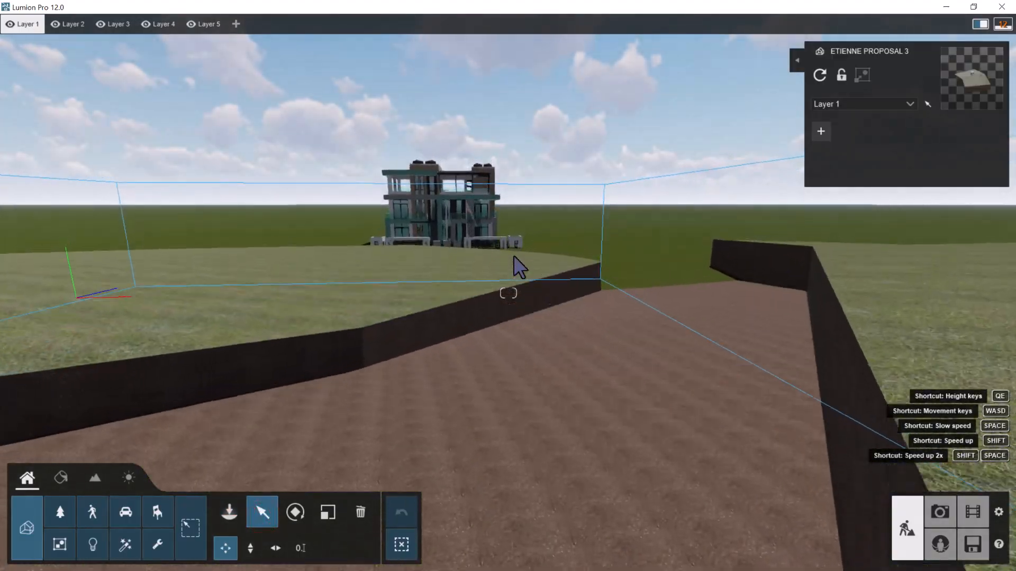
right_click_drag(521, 282, 490, 292)
key("s")
right_click_drag(540, 333, 575, 344)
key("w")
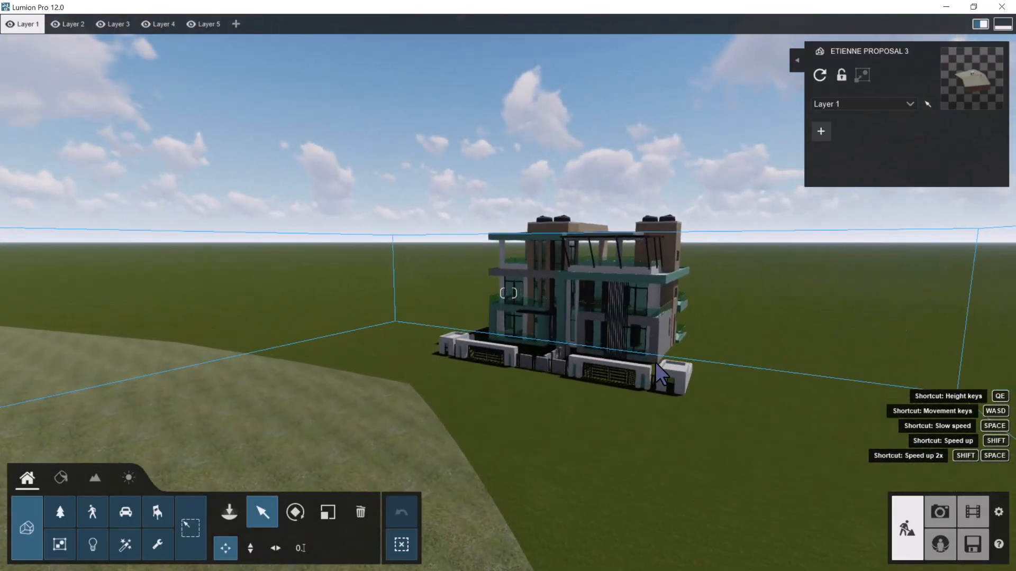
Delete the placed ETIENNE PROPOSAL 3 model, including its terrain, from the scene
left_click(661, 376)
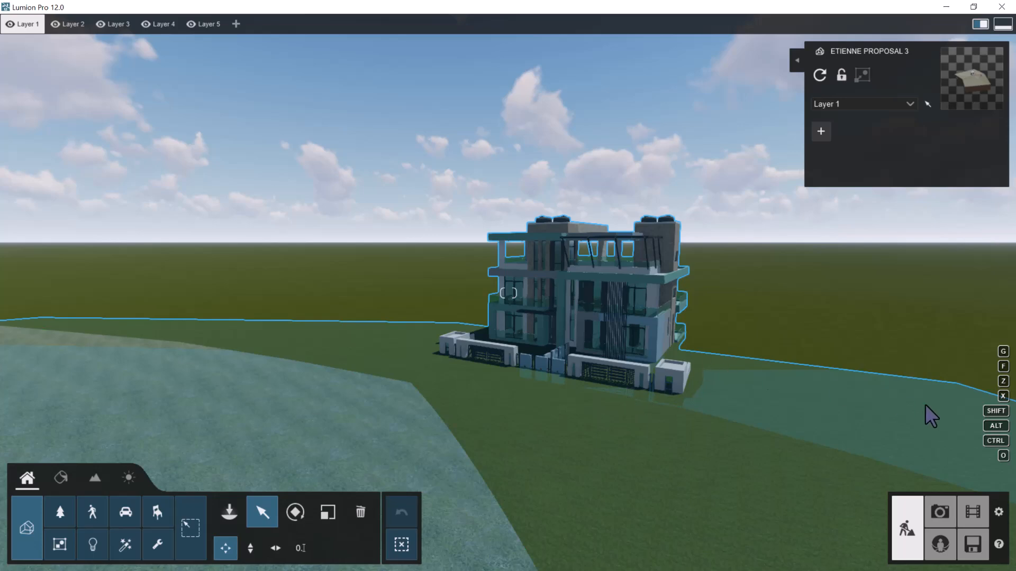
left_click(360, 512)
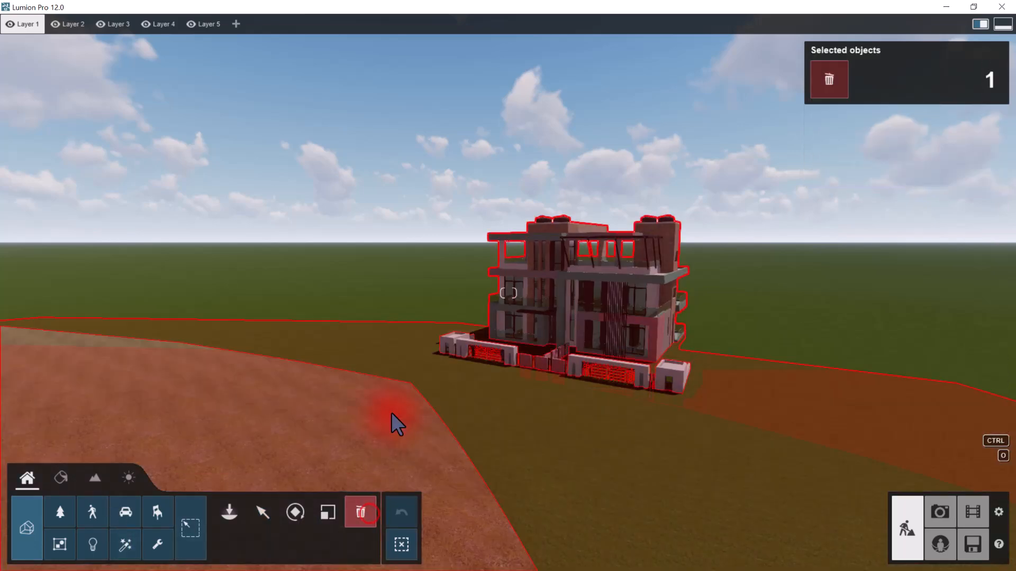
left_click(835, 78)
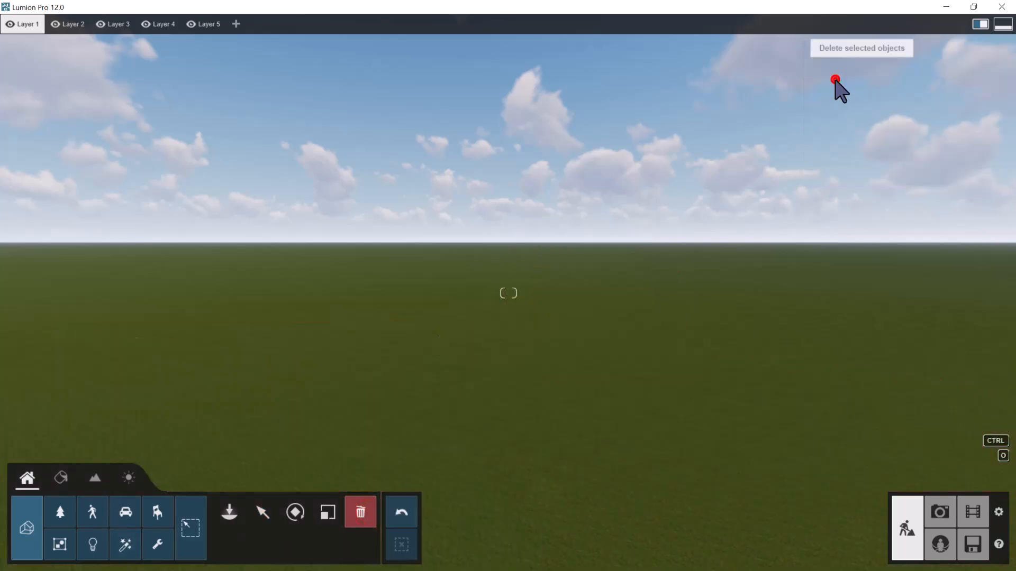
Create a new project with the plain environment
left_click(974, 545)
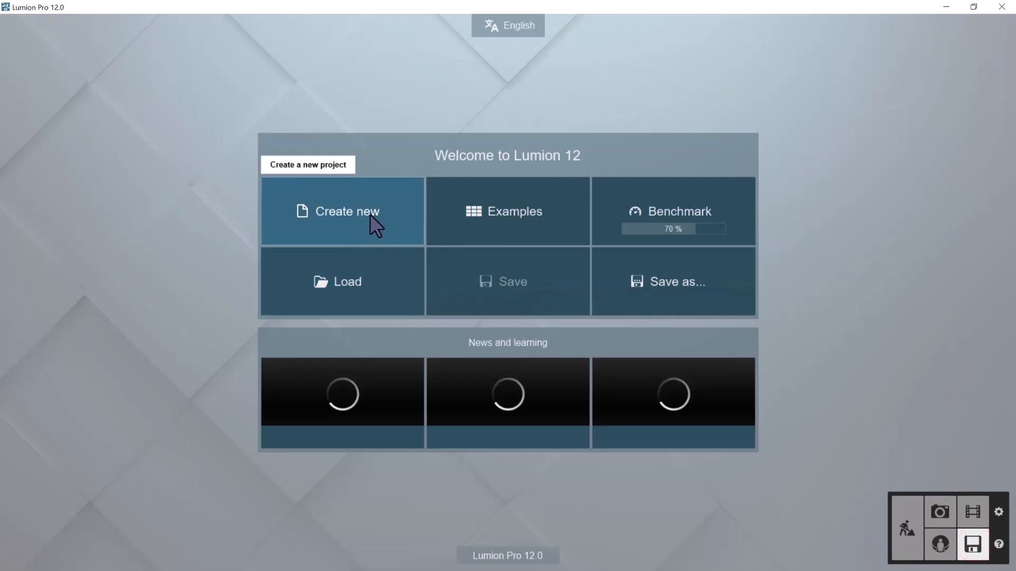
left_click(370, 214)
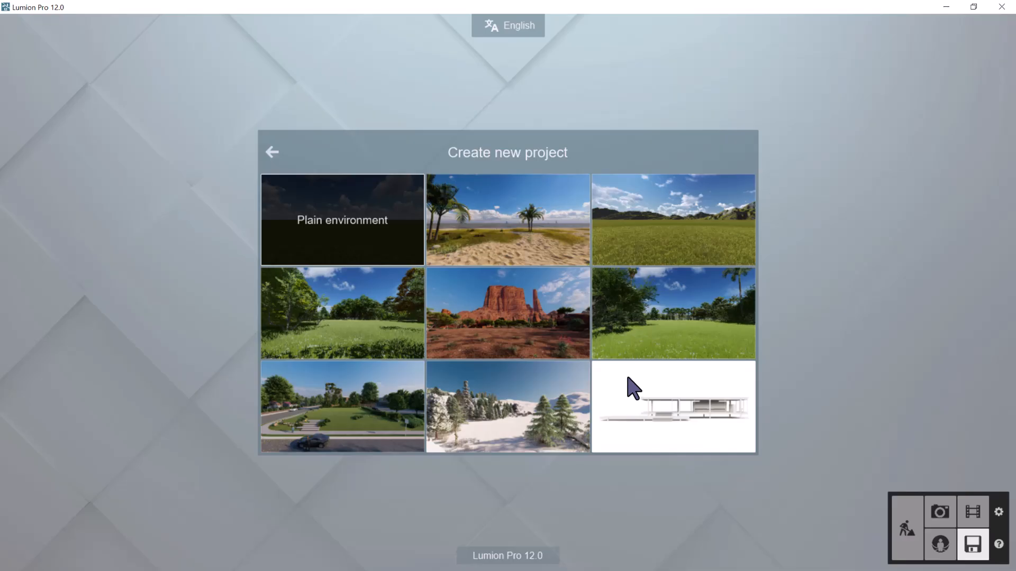
left_click(635, 400)
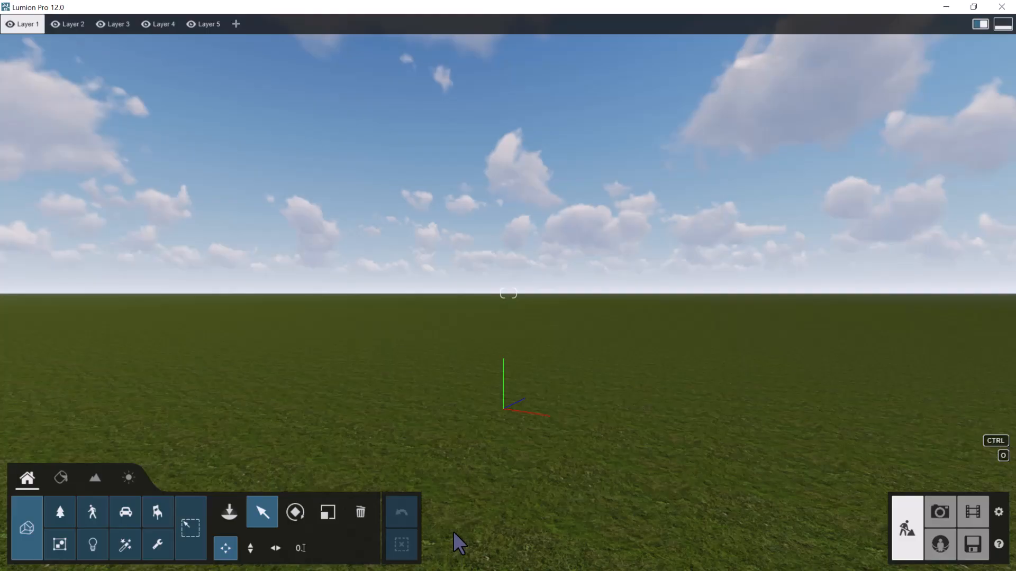
Switch to Archicad, frame the building's street front, and start Lumion LiveSync
key("super")
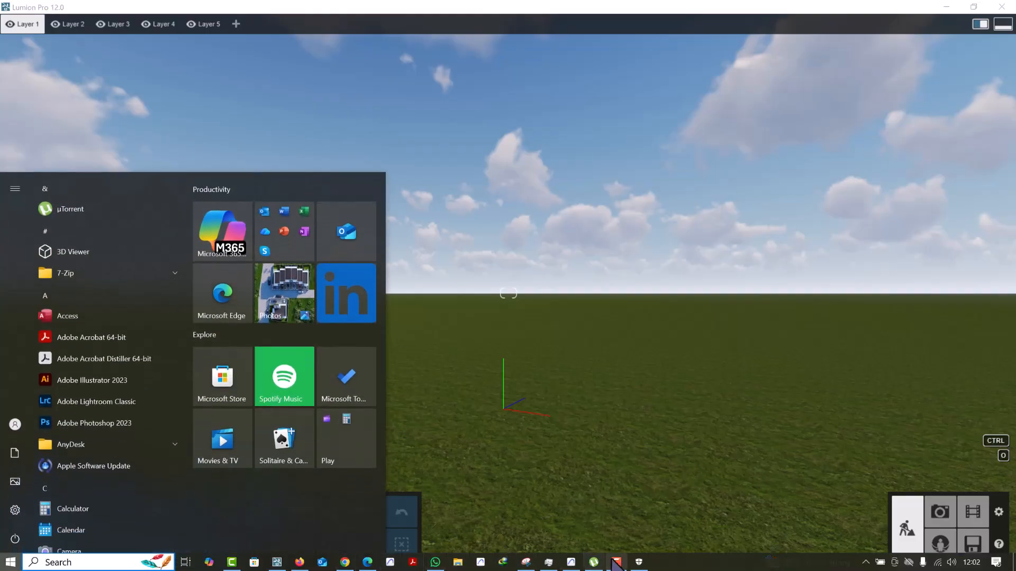
left_click(615, 564)
middle_click_drag(420, 365, 429, 380)
middle_click_drag(423, 327, 397, 339, "shift")
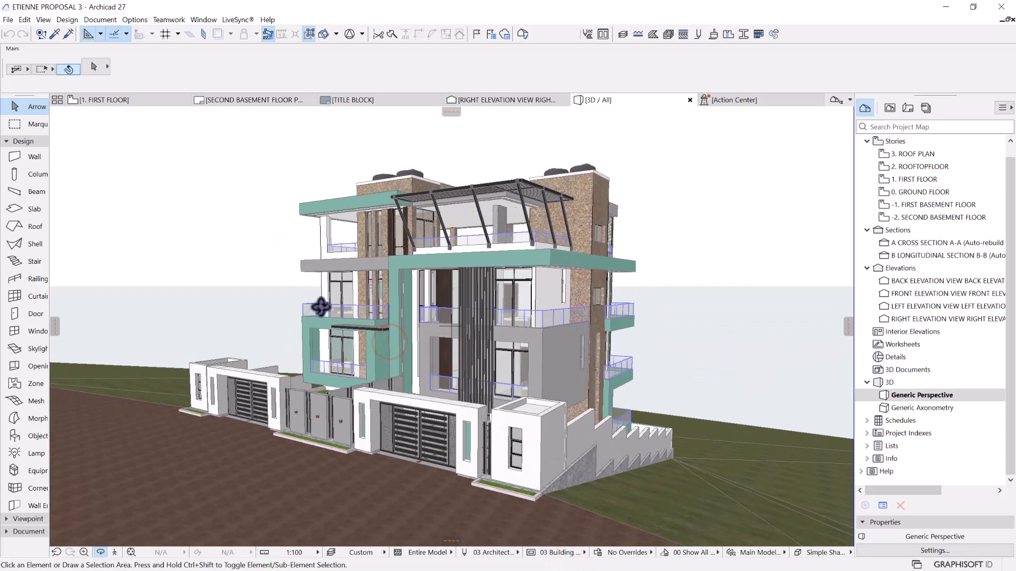
left_click(234, 19)
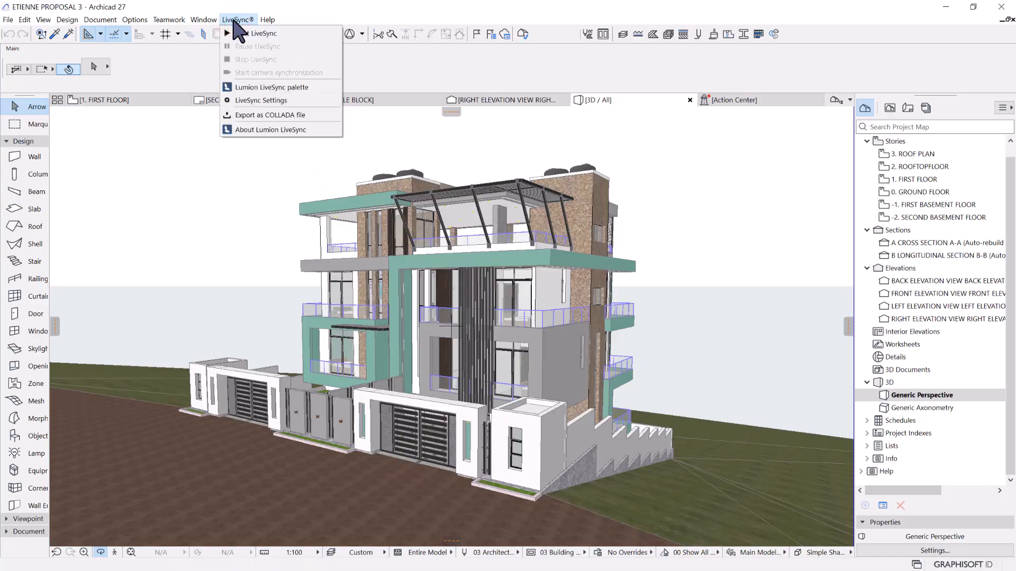
left_click(259, 34)
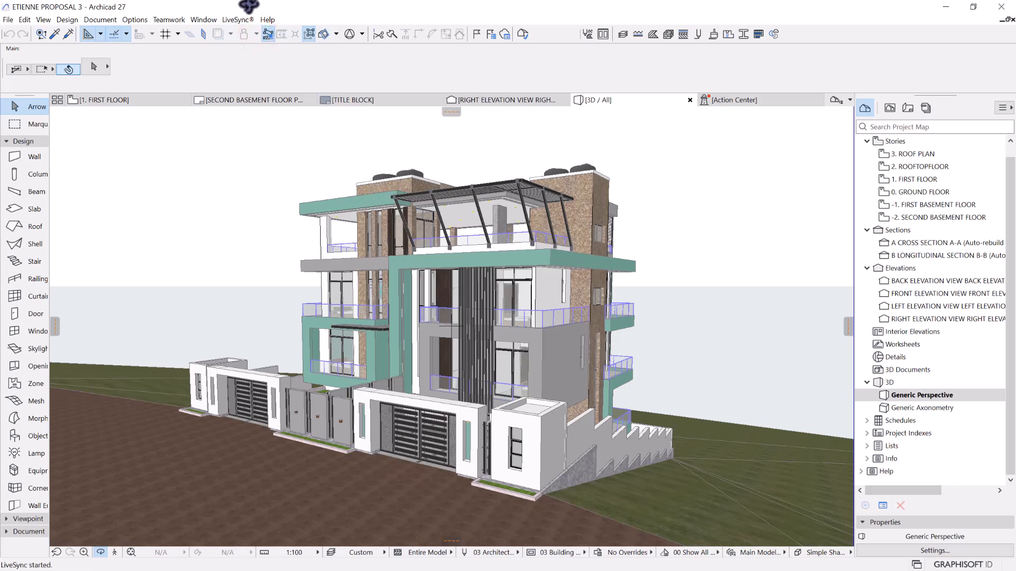
Return to Lumion and examine the synced building and terrain from ground level and from above
left_click(945, 7)
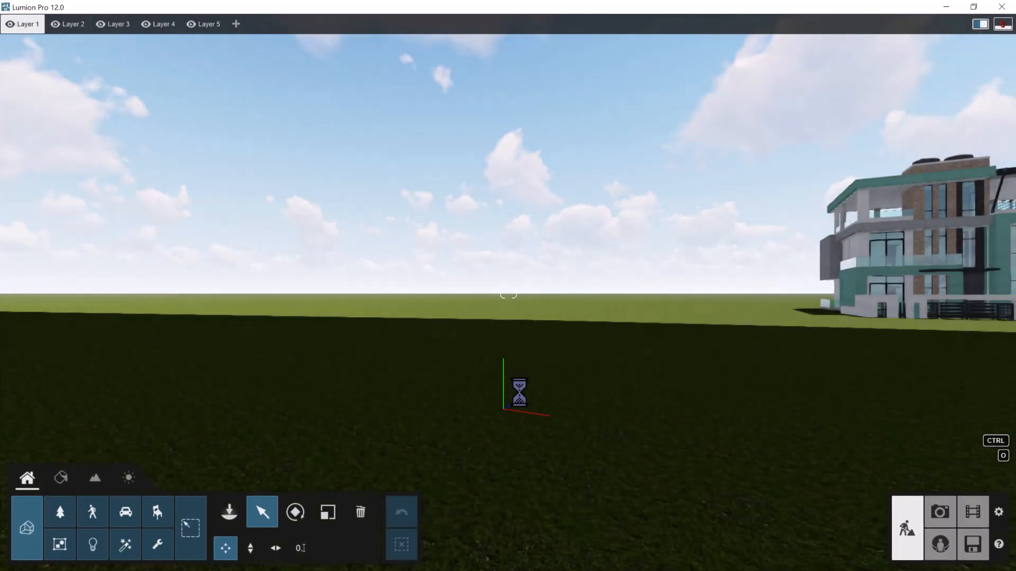
right_click_drag(395, 302, 417, 334)
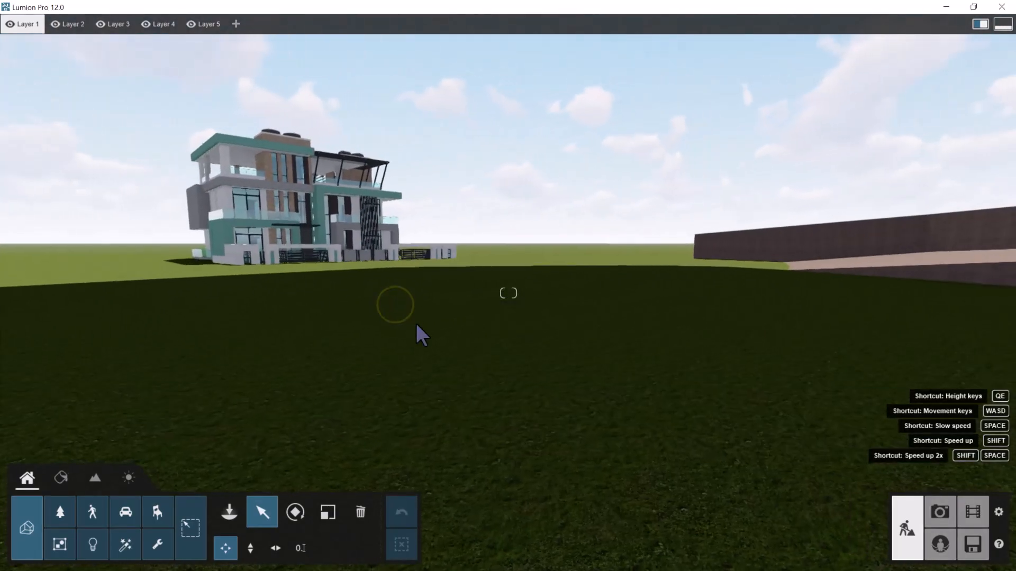
key("q")
right_click_drag(508, 381, 476, 329)
right_click_drag(367, 329, 347, 308)
right_click_drag(363, 348, 358, 344)
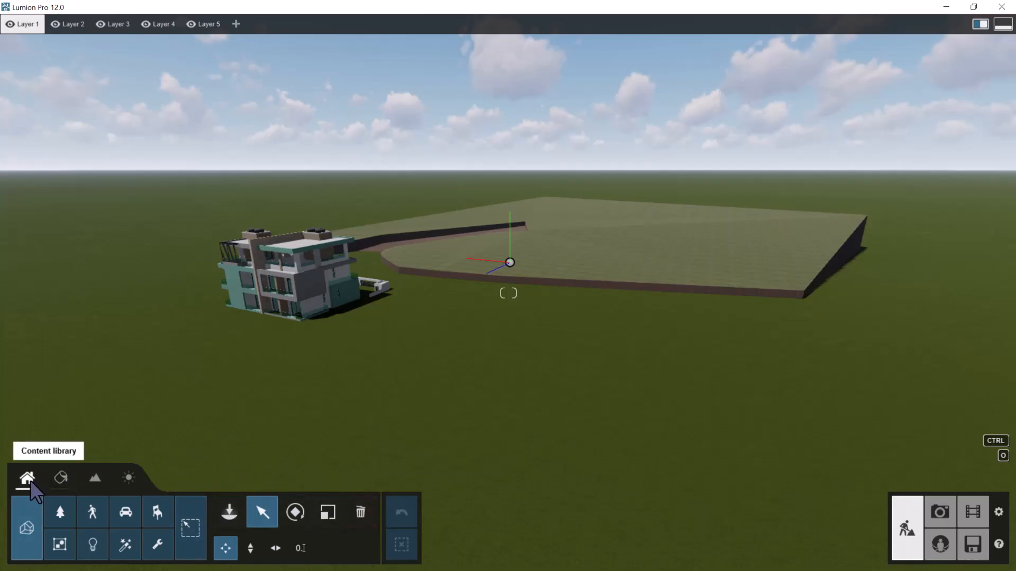
Look through the material, landscape and weather tools and return to the content library
left_click(62, 479)
left_click(91, 480)
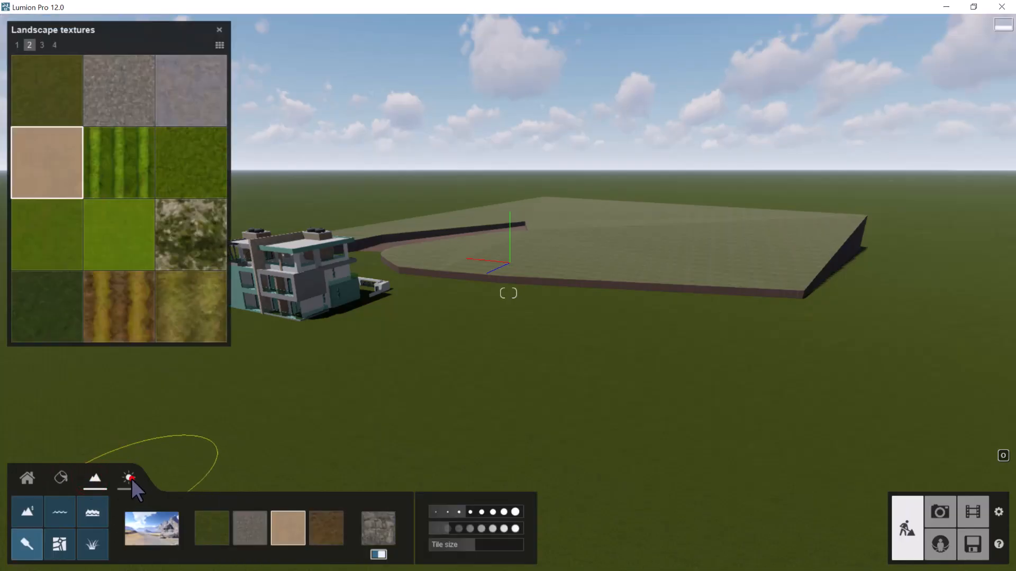
left_click(132, 478)
left_click(37, 475)
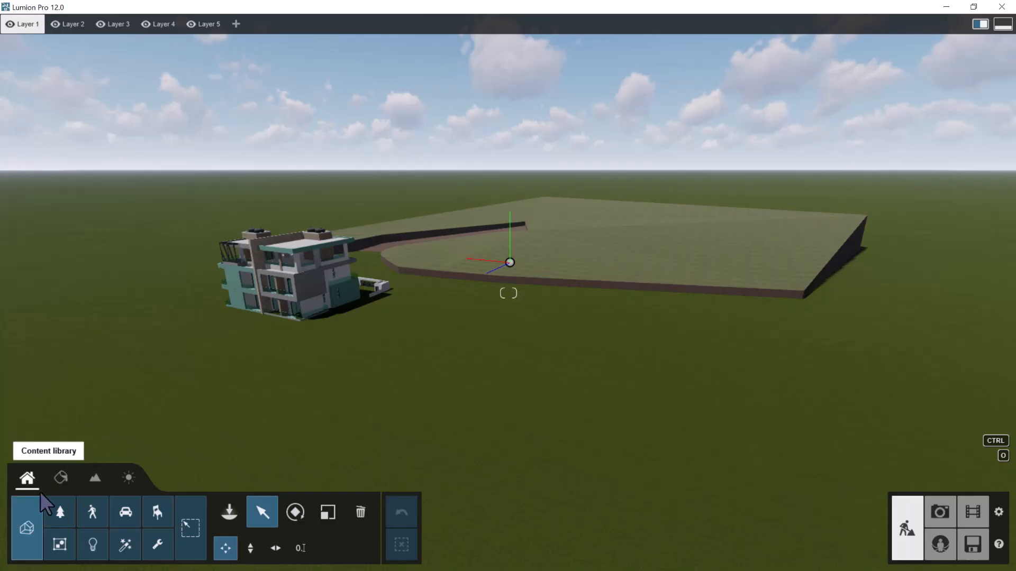
Browse the Nature, People and Animals, and Transport collections, including the SUV category
left_click(68, 511)
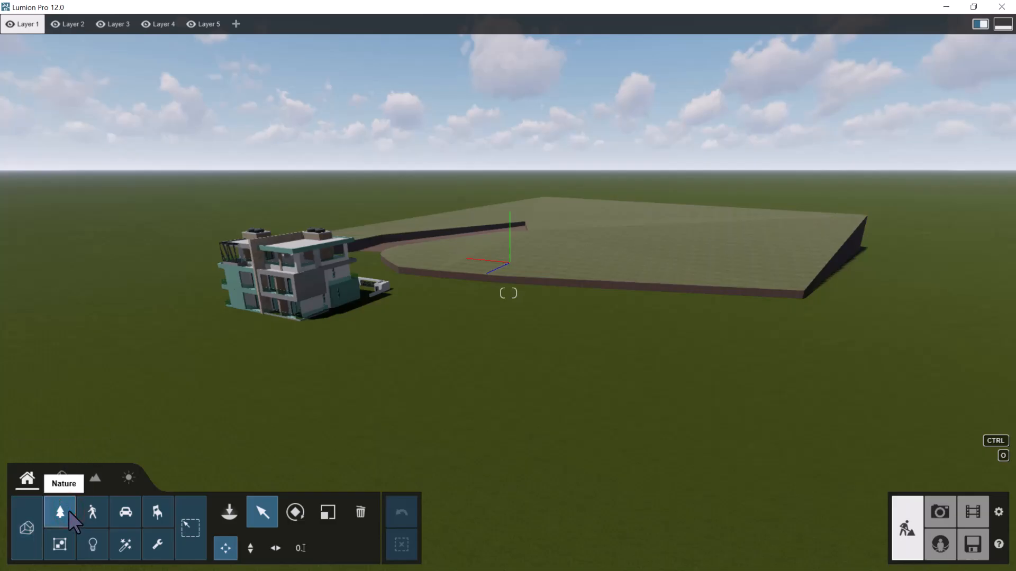
left_click(63, 513)
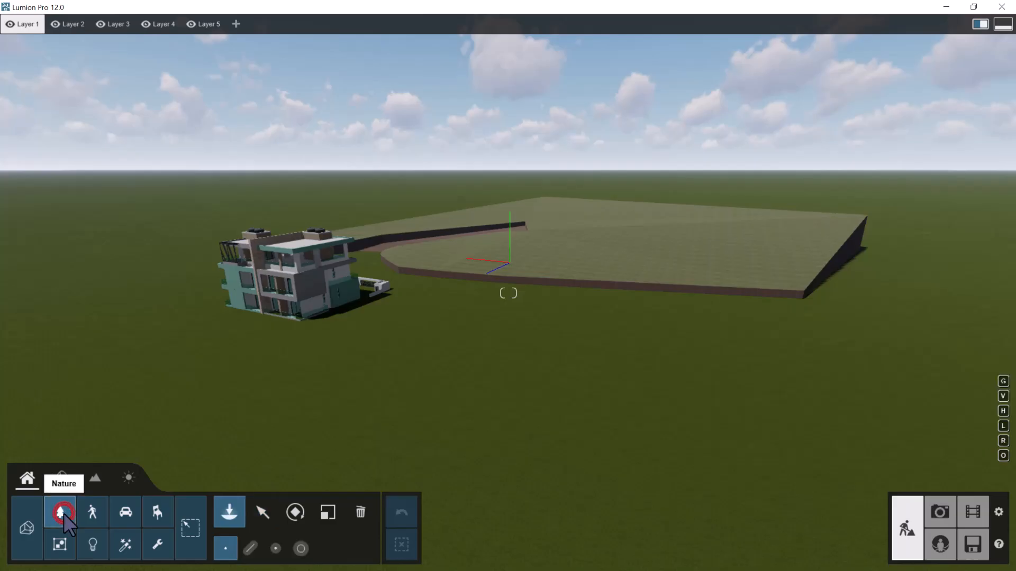
left_click(61, 512)
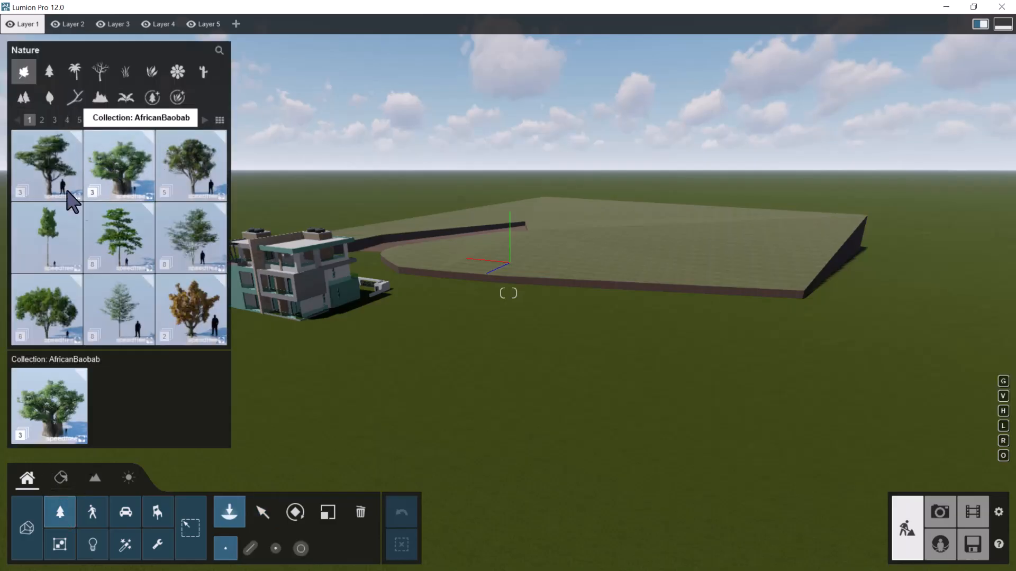
left_click(94, 512)
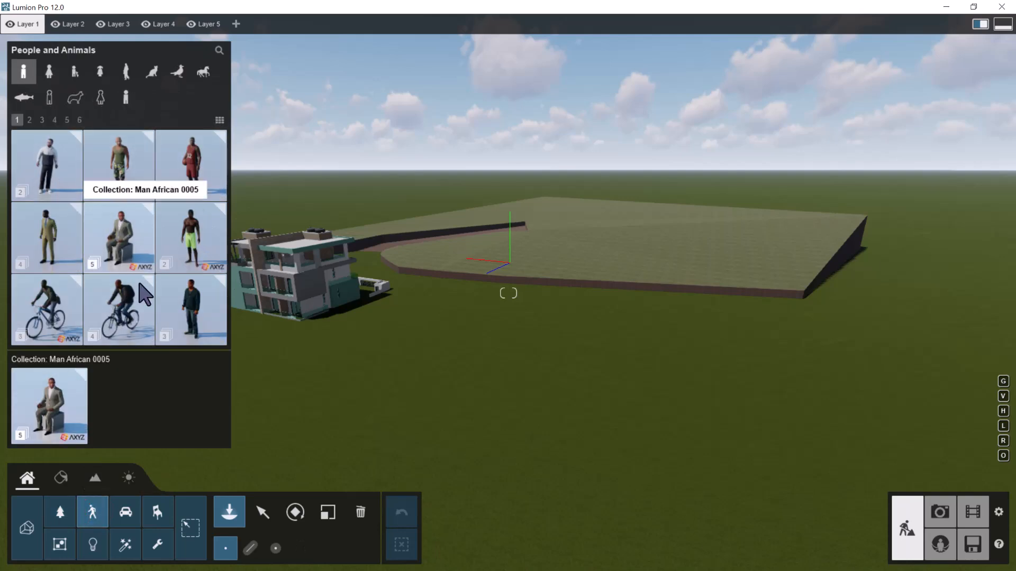
left_click(126, 511)
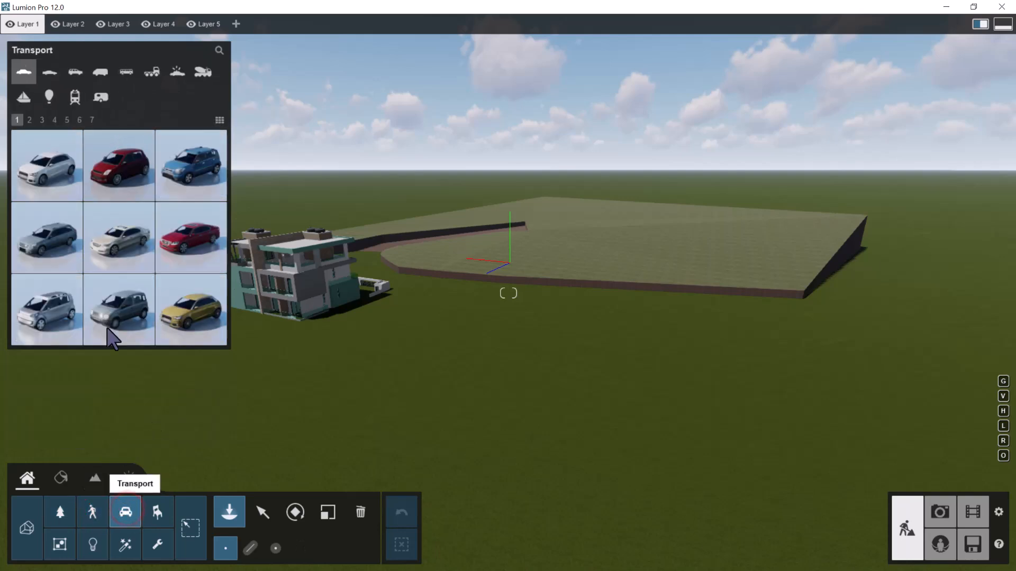
left_click(74, 97)
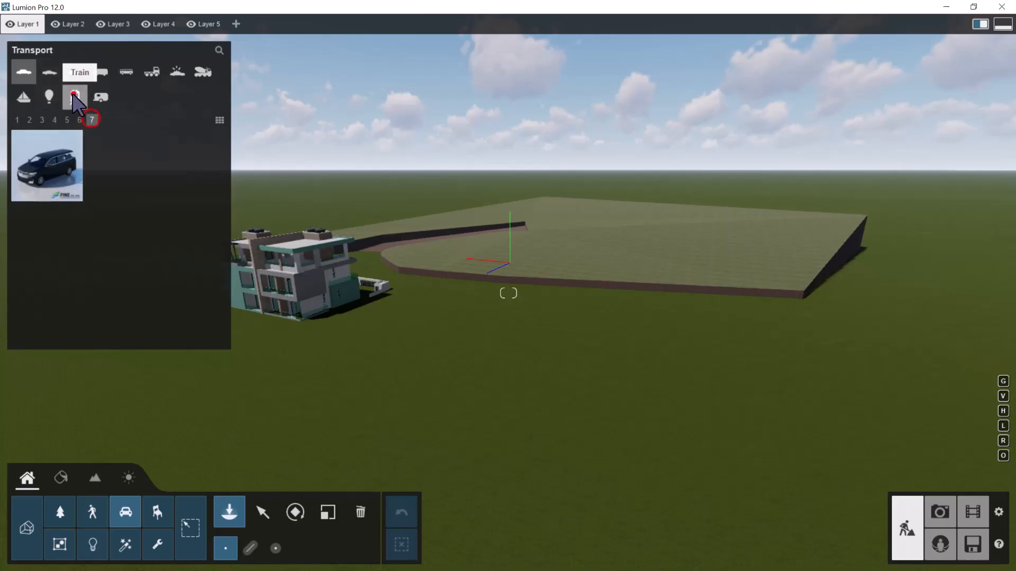
left_click(75, 72)
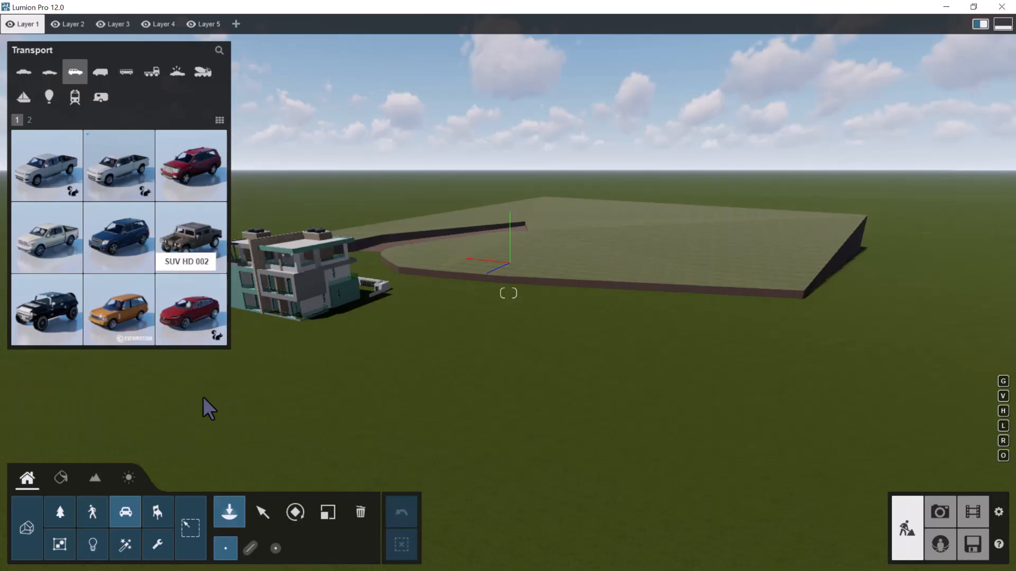
Browse the Objects, Utilities, Effects, Lights and Groups collections in the content library
left_click(154, 519)
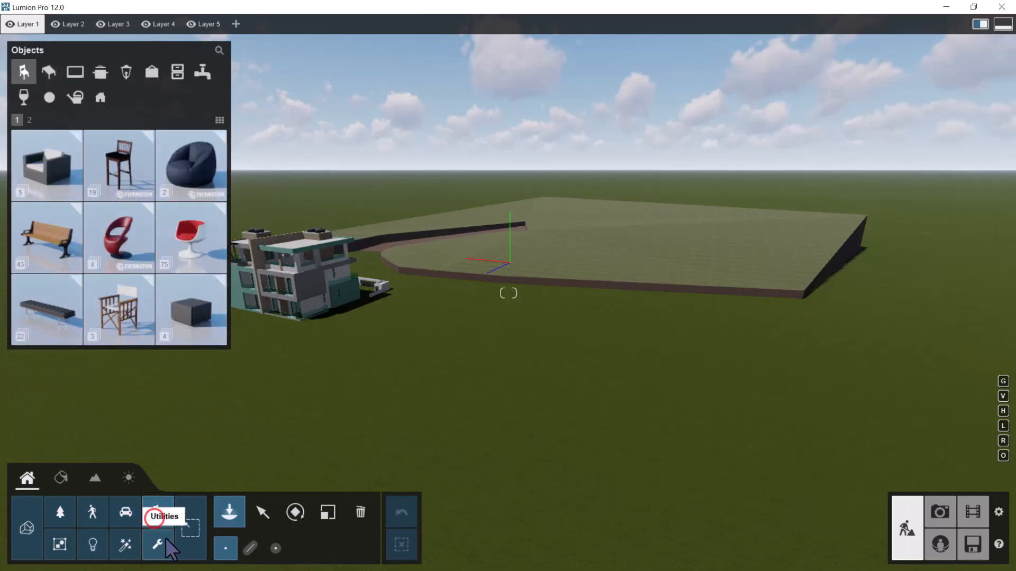
left_click(162, 545)
left_click(124, 547)
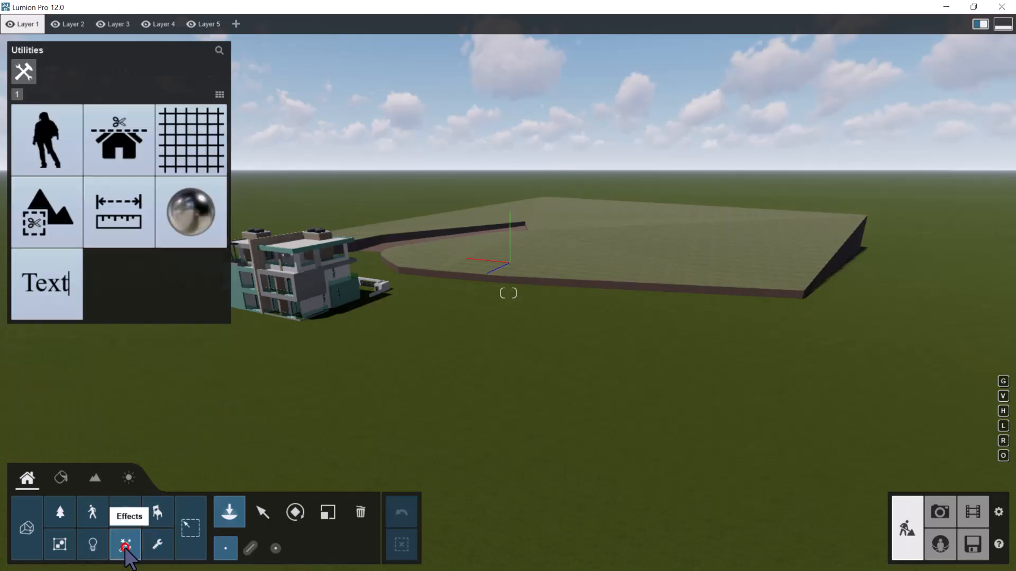
left_click(94, 544)
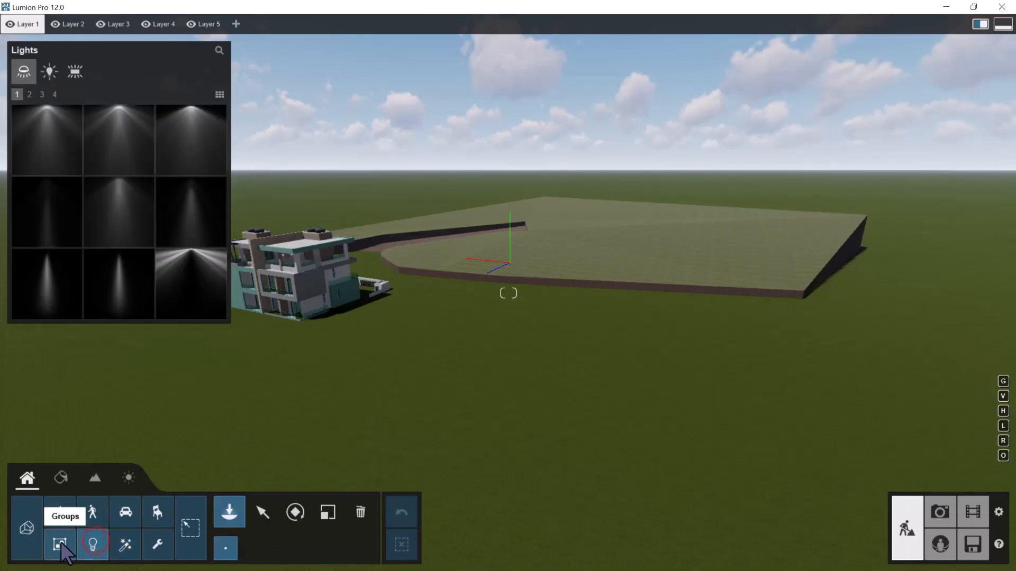
left_click(60, 545)
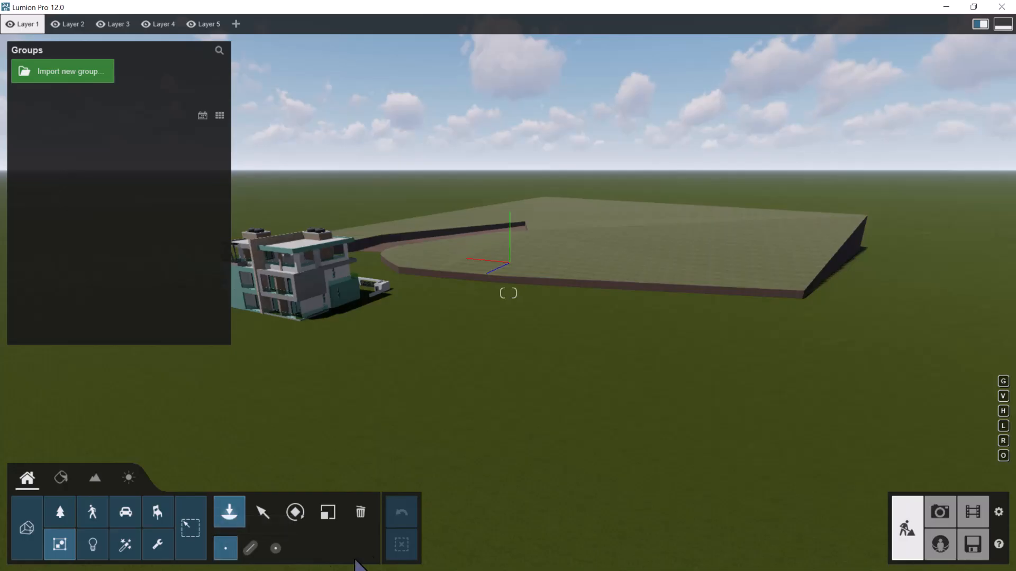
Try the Select, Rotate and Scale modes and return to Place mode
left_click(257, 516)
left_click(301, 516)
left_click(328, 513)
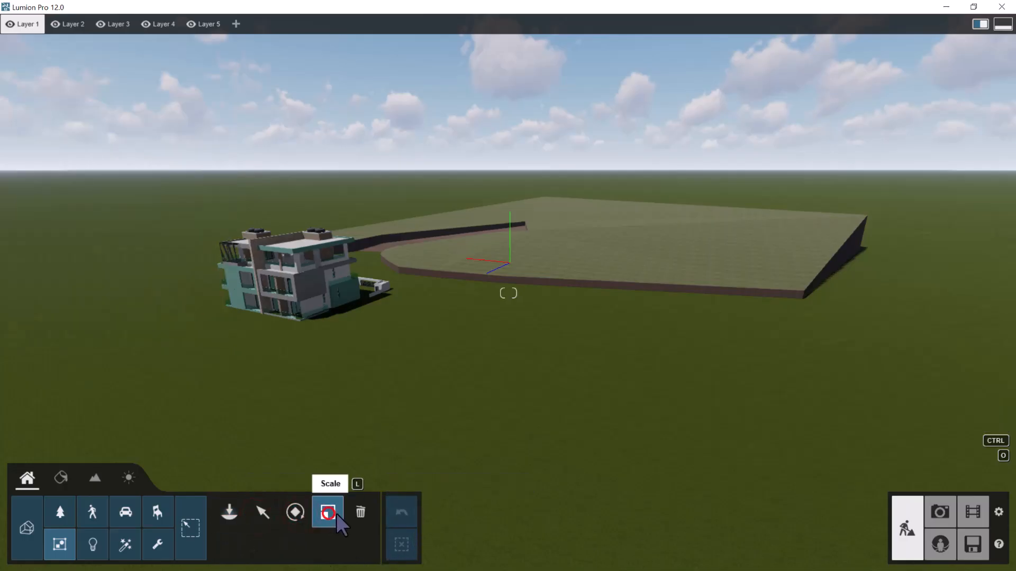
left_click(233, 513)
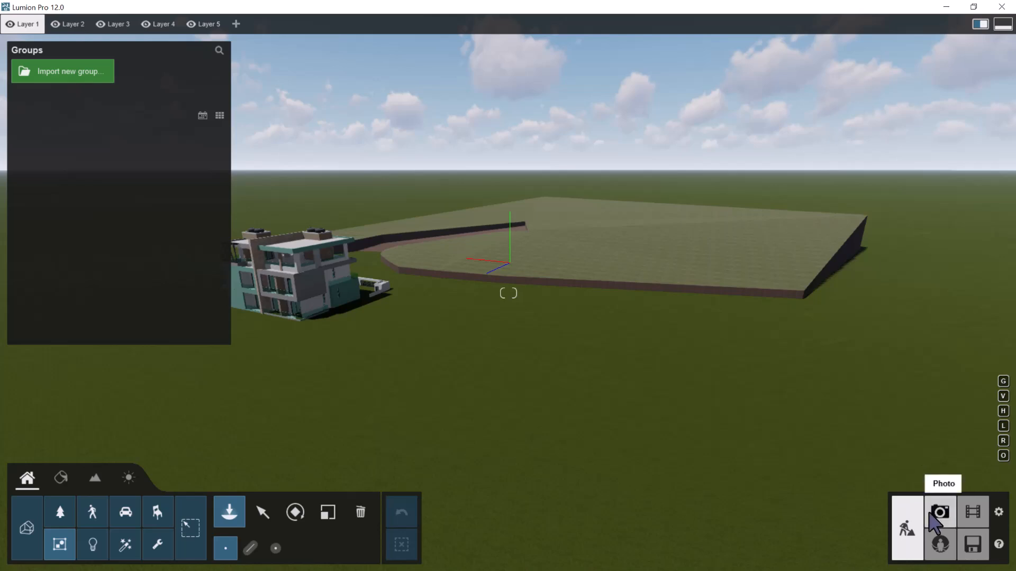
Activate Select mode, open Photo mode, and frame the building closer in the photo preview
key("w")
right_click_drag(477, 340, 462, 336)
key("w")
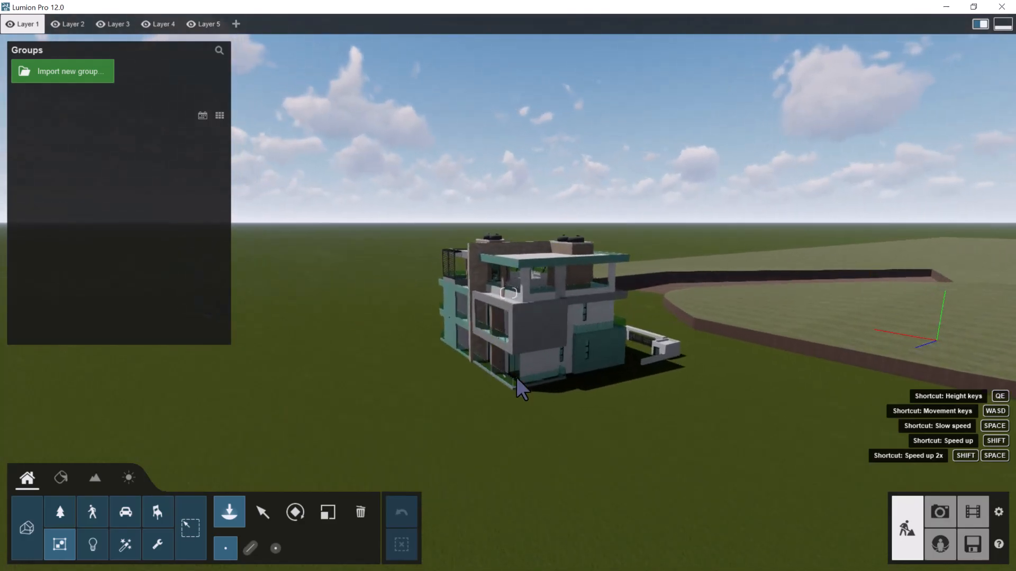
left_click(263, 509)
right_click_drag(411, 420, 885, 456)
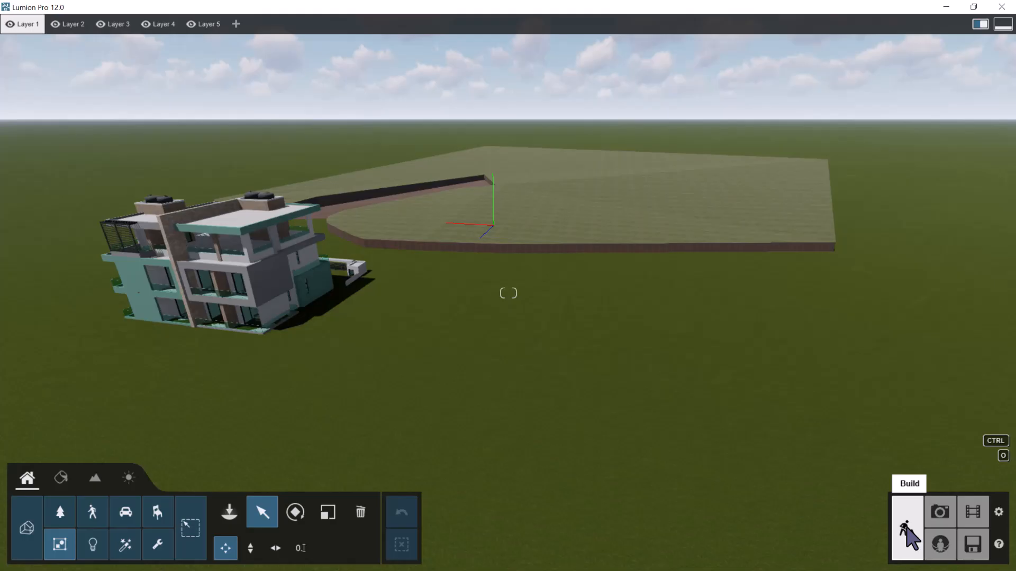
left_click(941, 514)
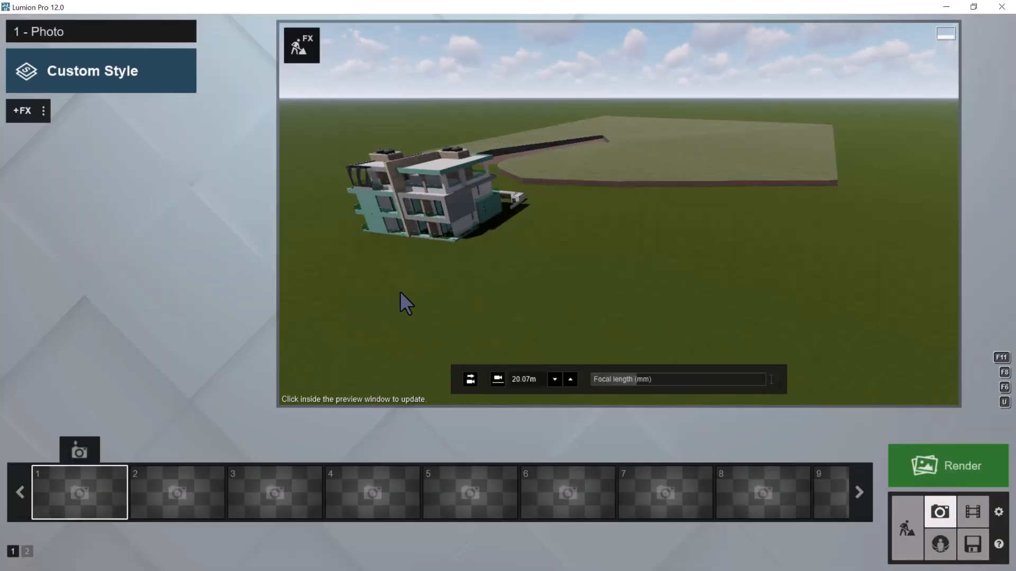
scroll(365, 199, "up", 5)
right_click_drag(411, 227, 403, 214)
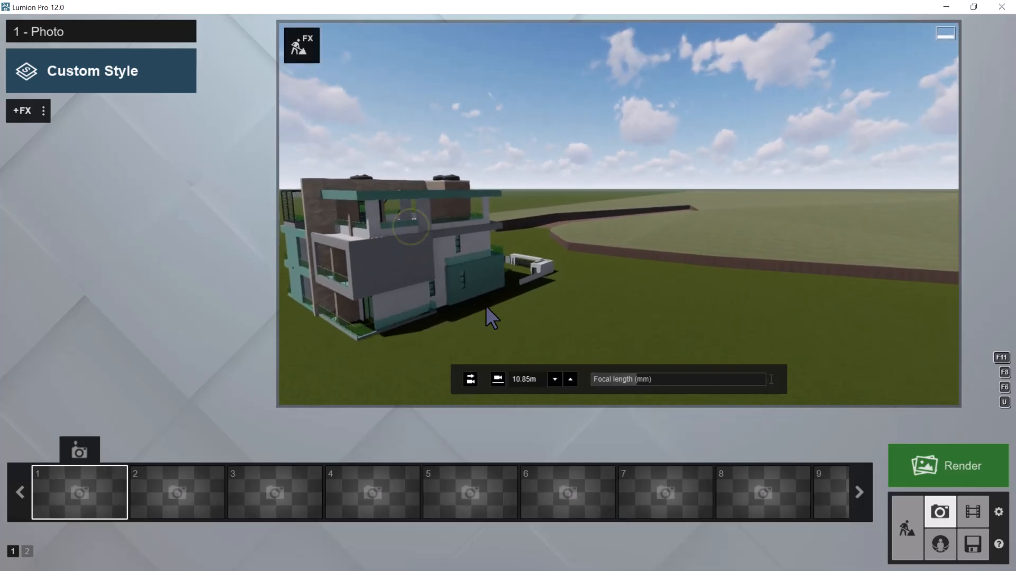
Return to Build mode and select the imported building model from the Imported Models category
left_click(907, 529)
scroll(495, 308, "down", 5)
right_click_drag(505, 316, 509, 316)
scroll(531, 297, "down", 2)
right_click_drag(403, 344, 425, 325)
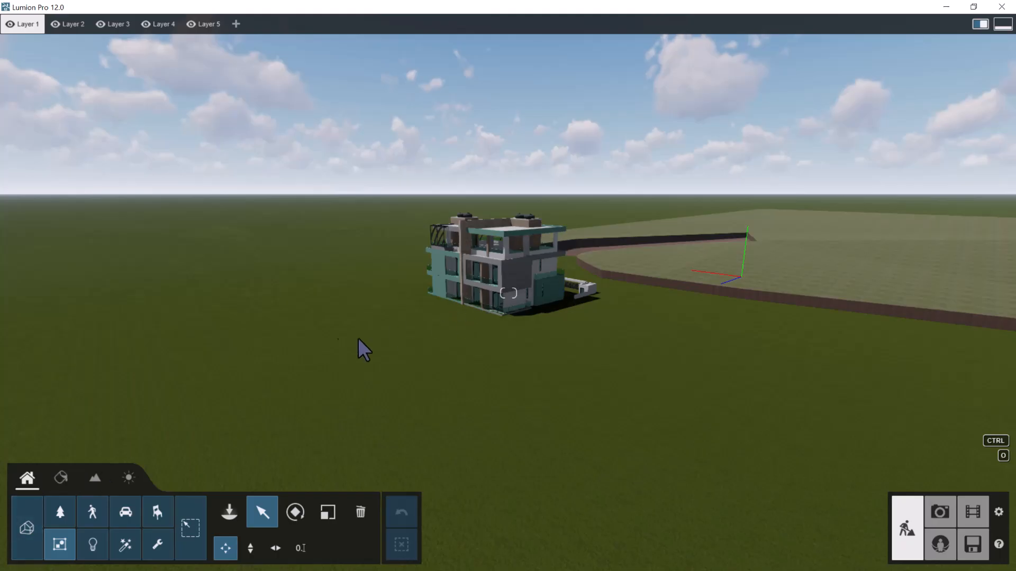
left_click(30, 518)
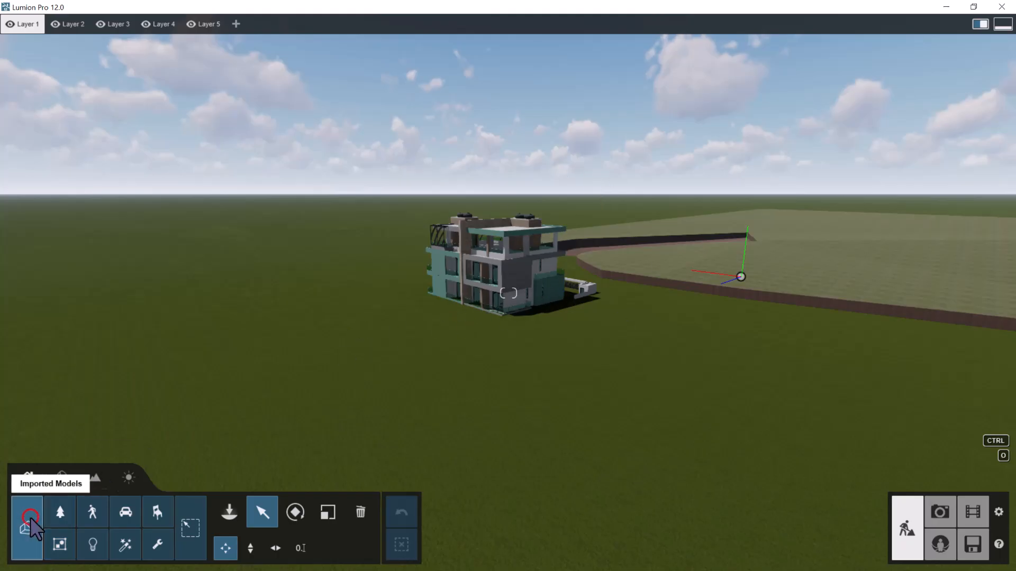
left_click(262, 513)
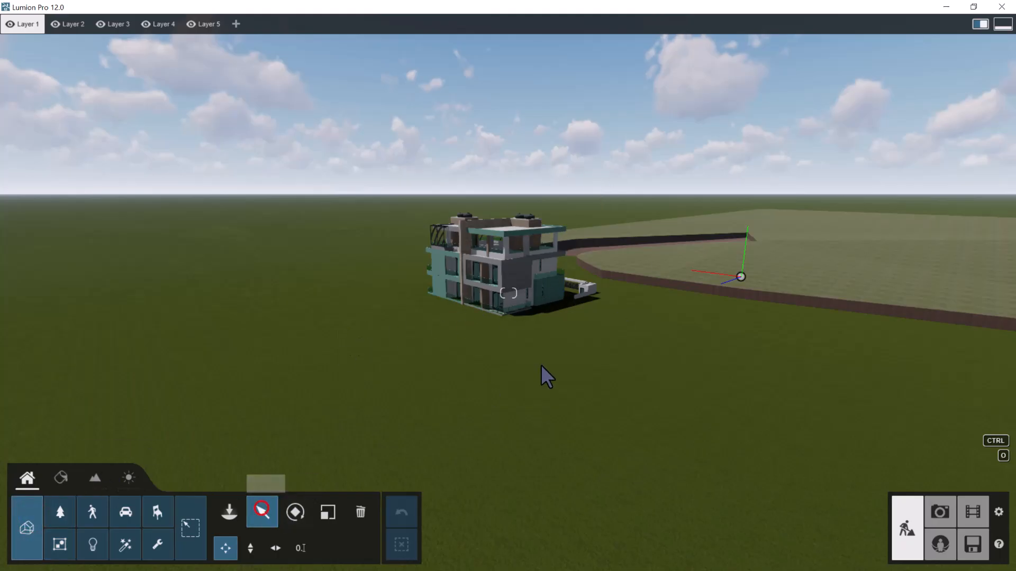
left_click(741, 276)
scroll(370, 275, "down", 2)
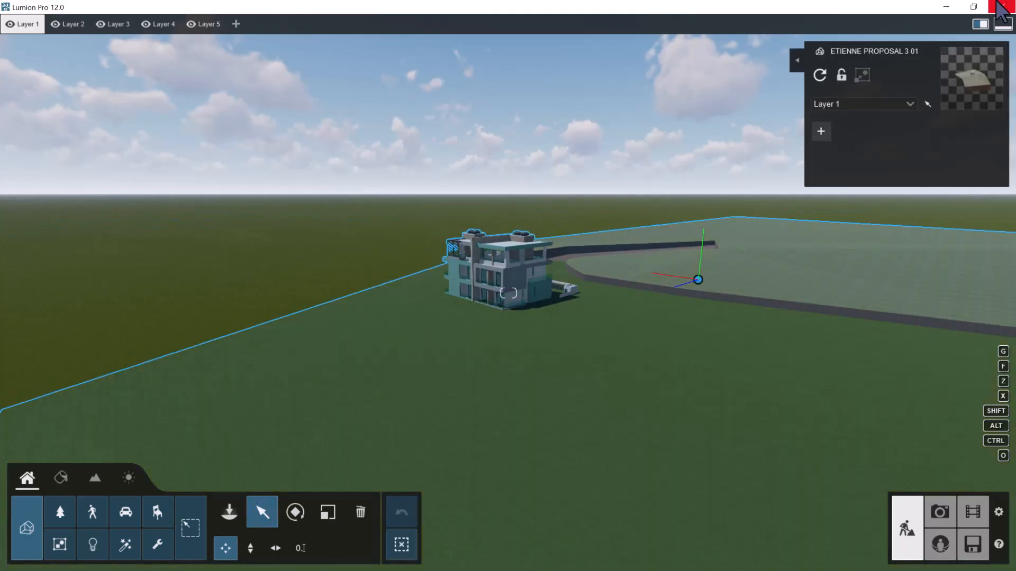
Switch to Archicad and examine the building, its sloping terrain and the access road in the 3D view
left_click(946, 6)
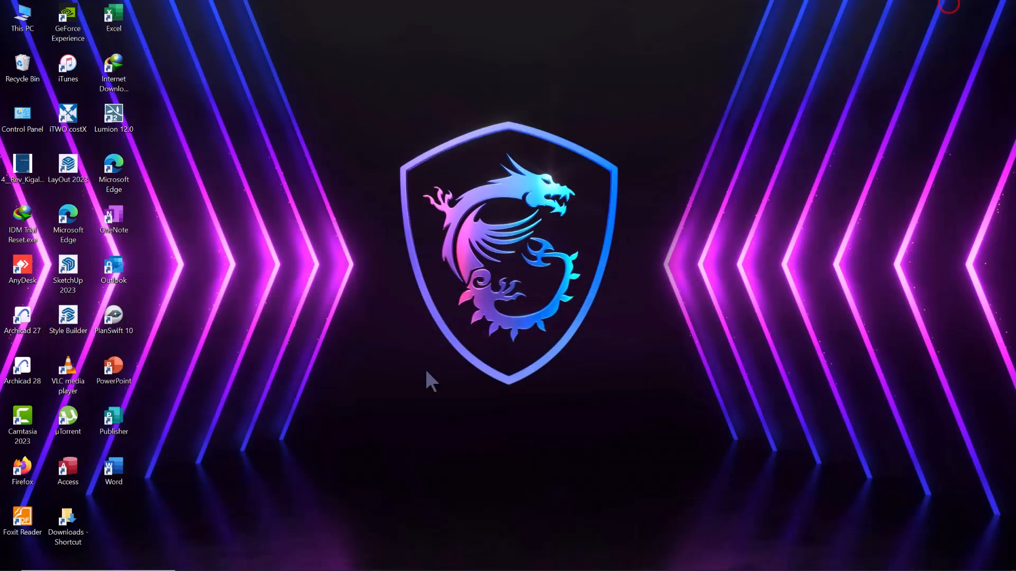
left_click(571, 562)
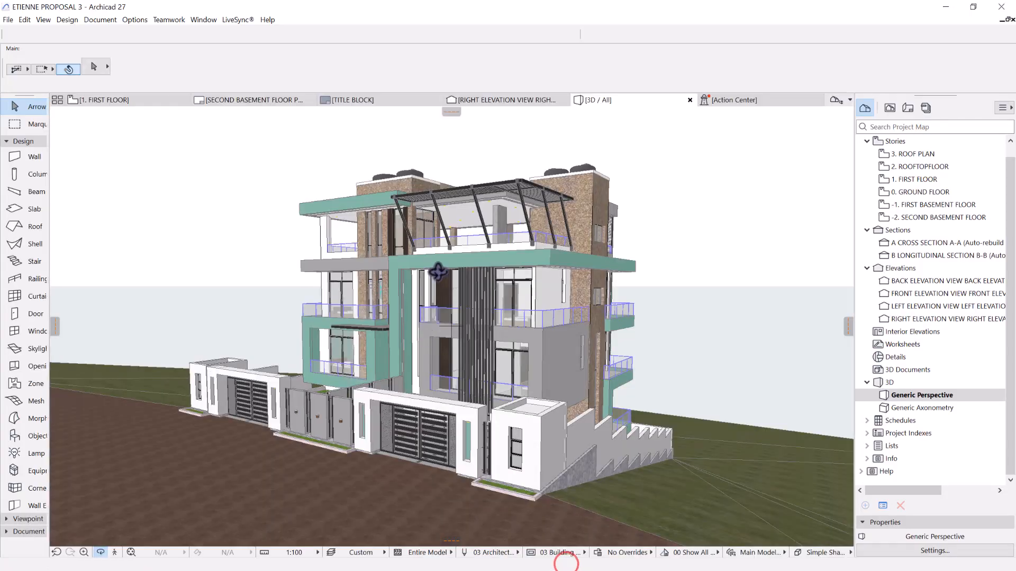
left_click(972, 6)
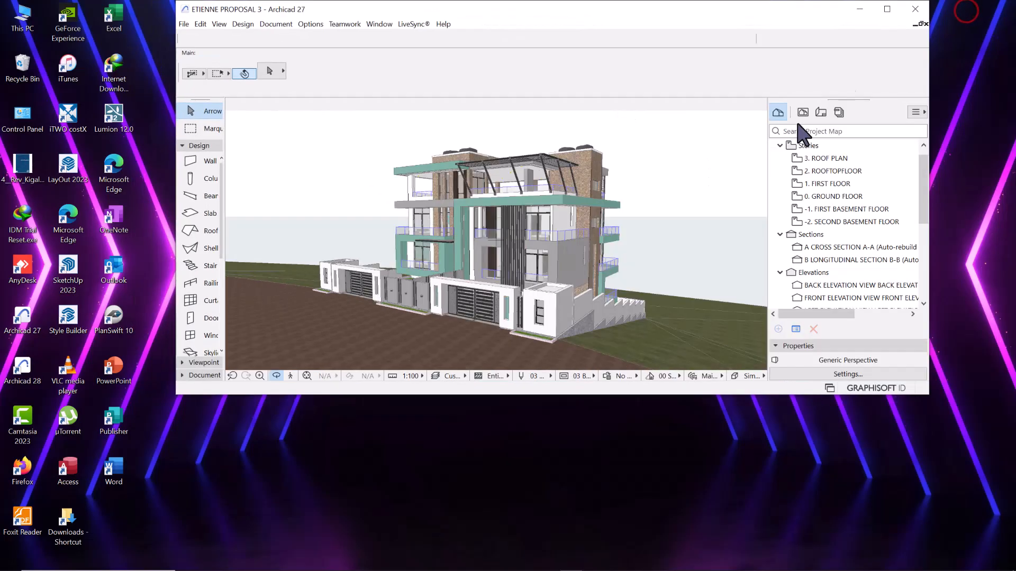
left_click(890, 4)
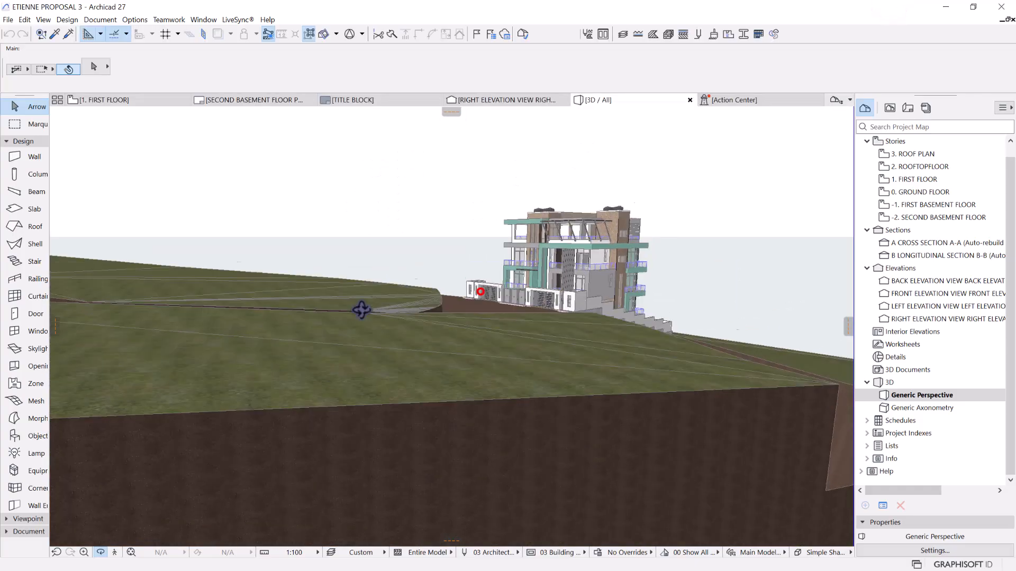
mouse_move(480, 292)
left_mouse_down()
mouse_move(272, 295)
mouse_move(486, 299)
left_mouse_up()
left_click_drag(226, 310, 446, 327)
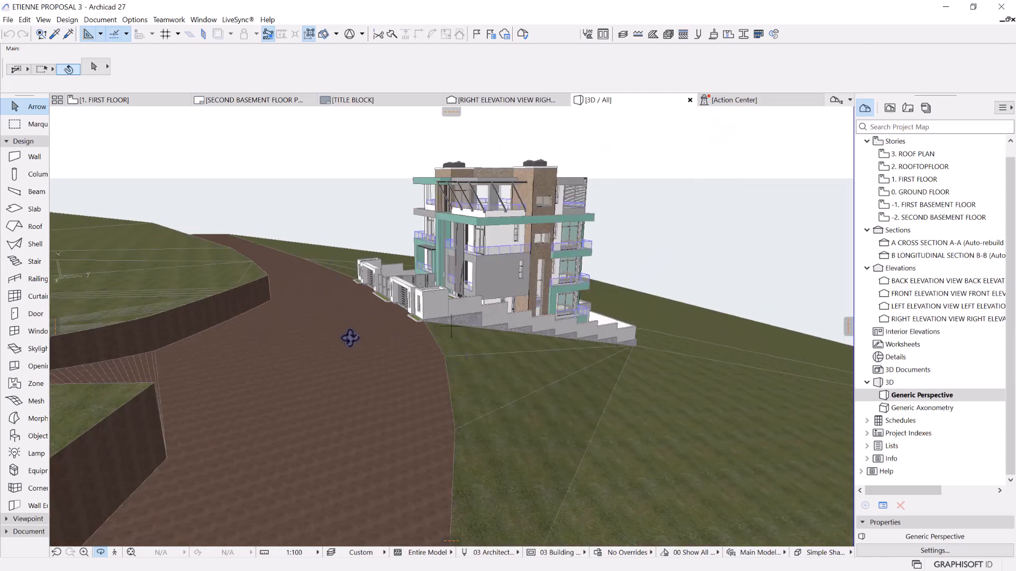
scroll(369, 337, "up", 3)
left_click_drag(469, 364, 311, 355)
left_click_drag(452, 326, 440, 378)
scroll(186, 325, "up", 5)
right_click_drag(487, 384, 557, 399)
left_click(409, 378)
left_click_drag(408, 379, 959, 5)
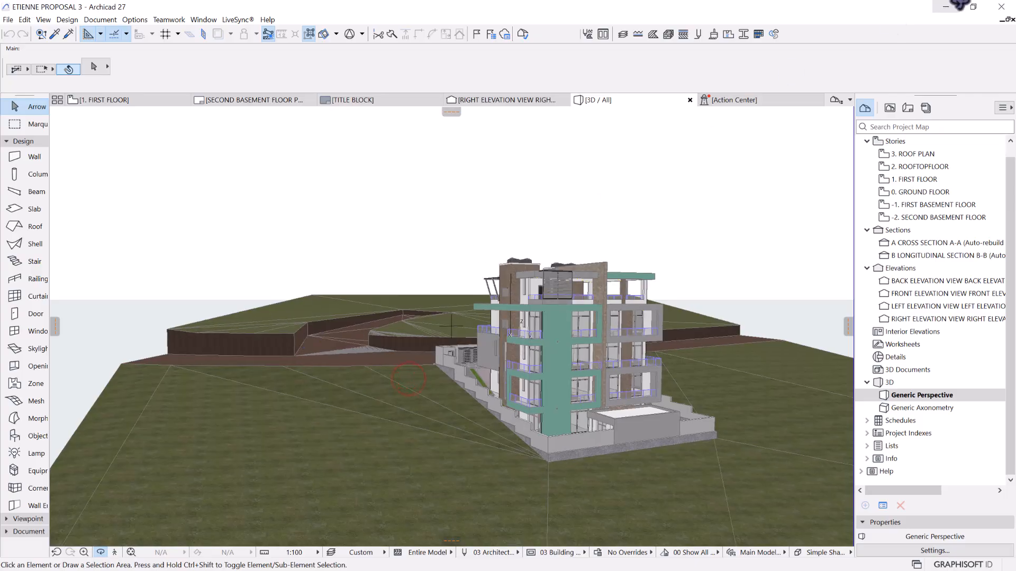
Switch back to Lumion and move the imported model vertically upward until its sloping terrain clears the default ground
left_click(949, 5)
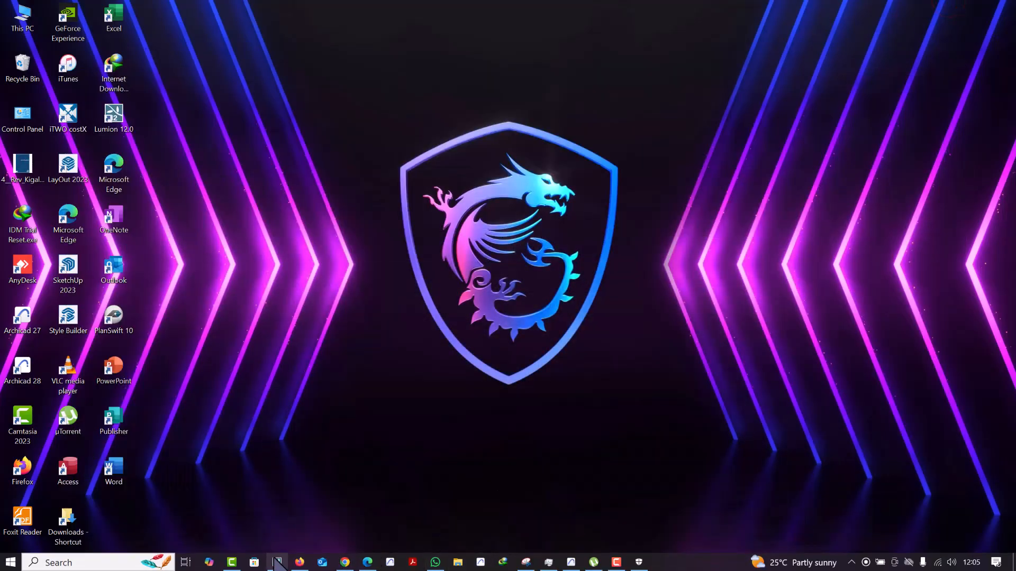
left_click(276, 562)
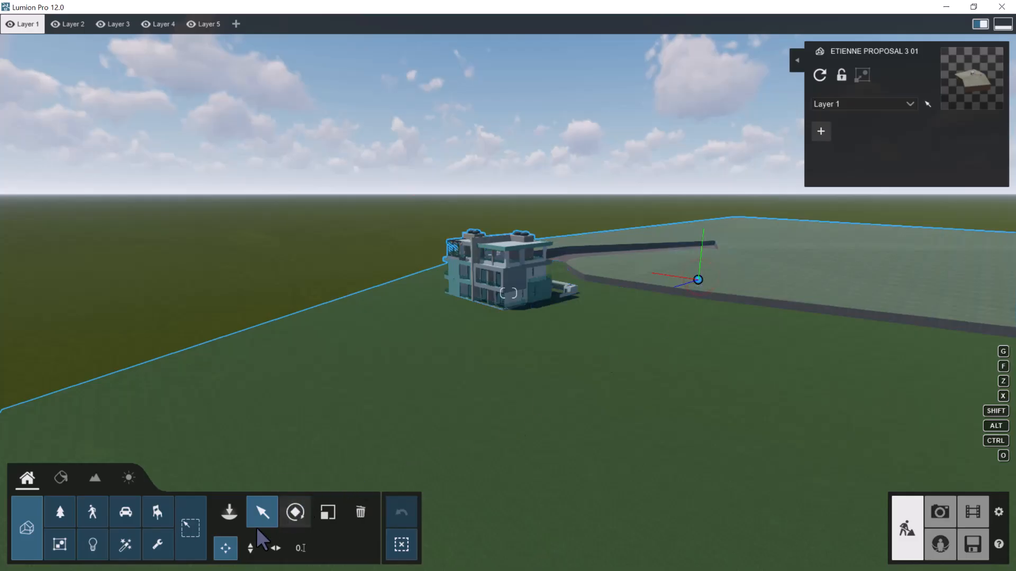
left_click(250, 548)
right_click_drag(486, 311, 495, 288)
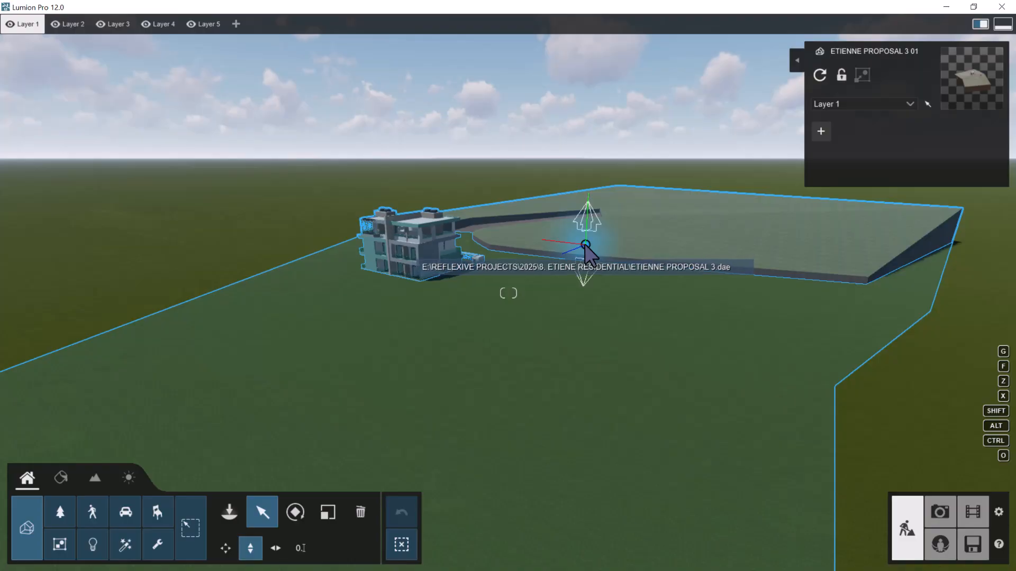
left_click_drag(585, 245, 590, 151)
right_click_drag(582, 238, 562, 259)
left_click_drag(563, 250, 553, 81)
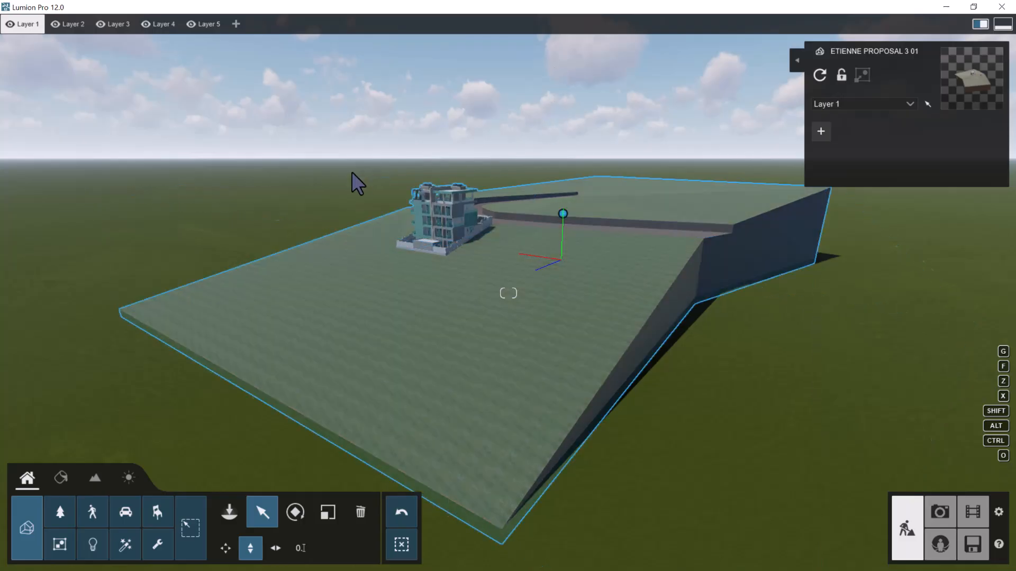
Fly across the raised site to view the side of the building with the stepped boundary wall
key("w")
right_click_drag(365, 219, 402, 198)
key("w")
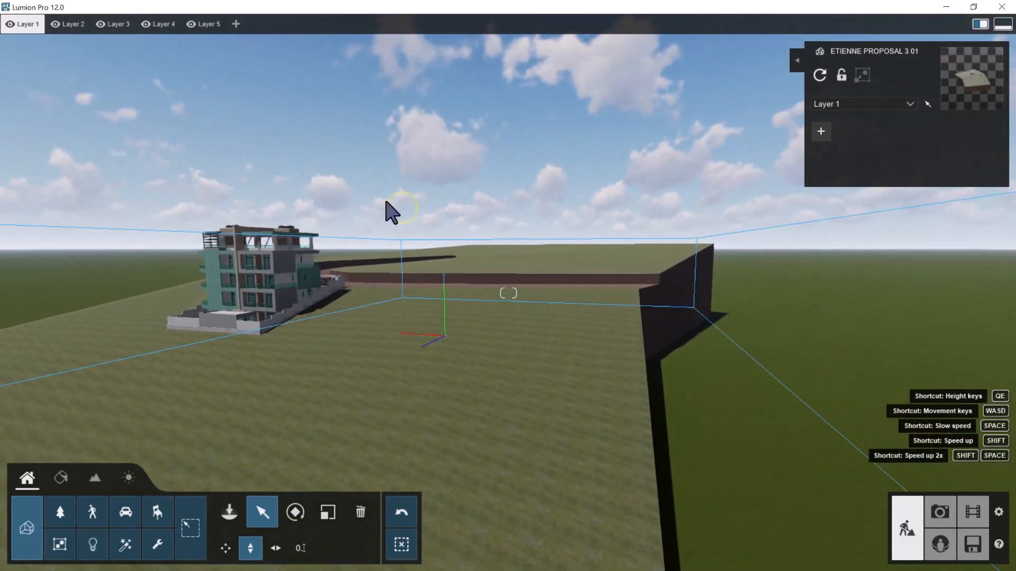
key("a")
right_click_drag(317, 238, 432, 233)
key("a")
key("w")
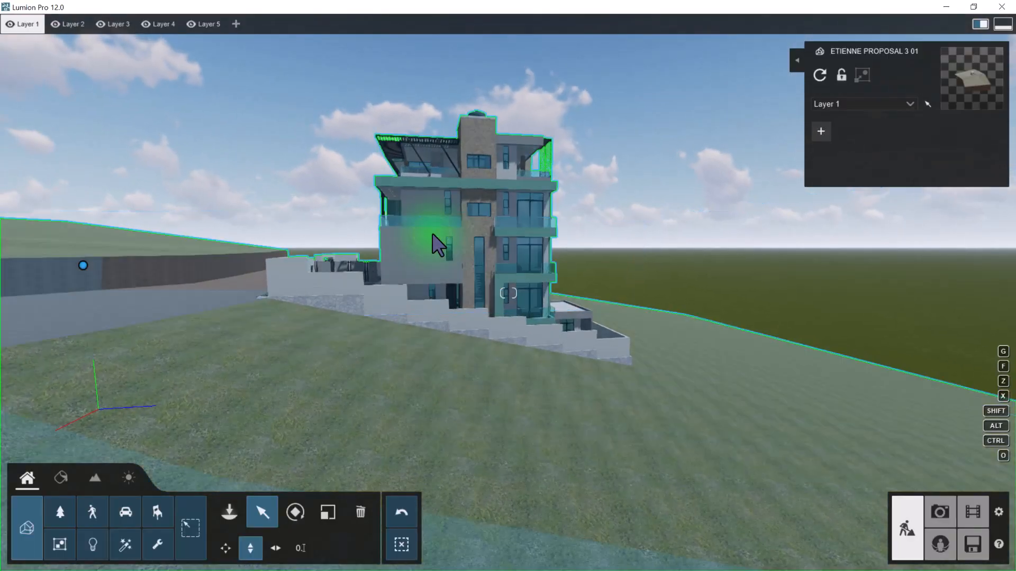
key("a")
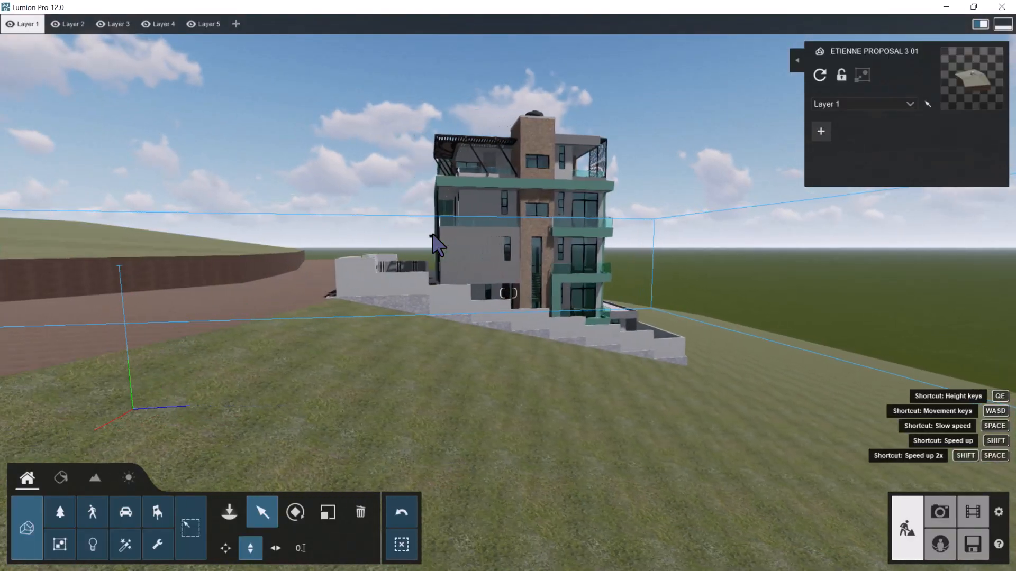
Try the sideways, forward, backward, up and down camera movements in front of the building's side facade
key("d")
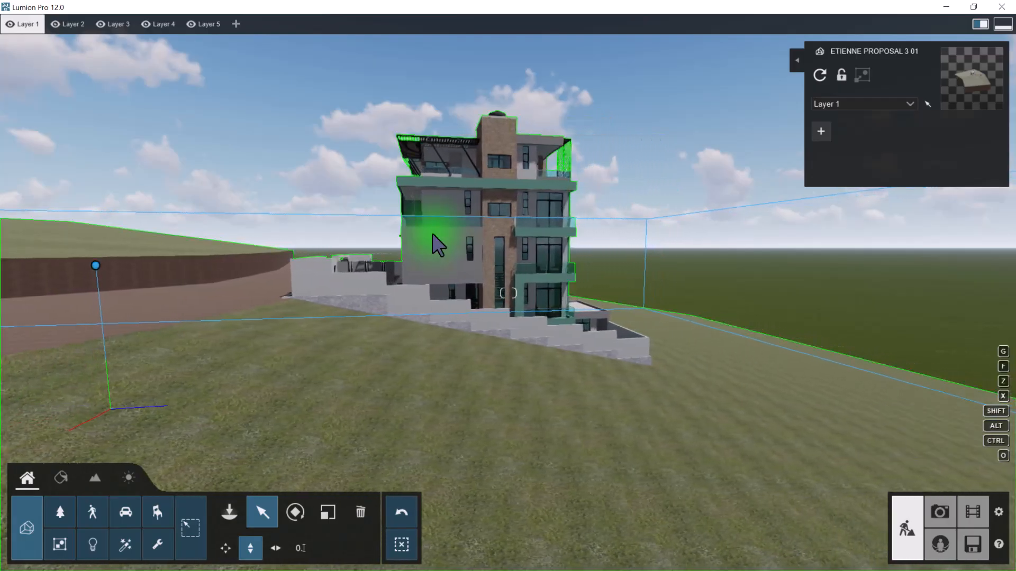
key("w")
key("w")
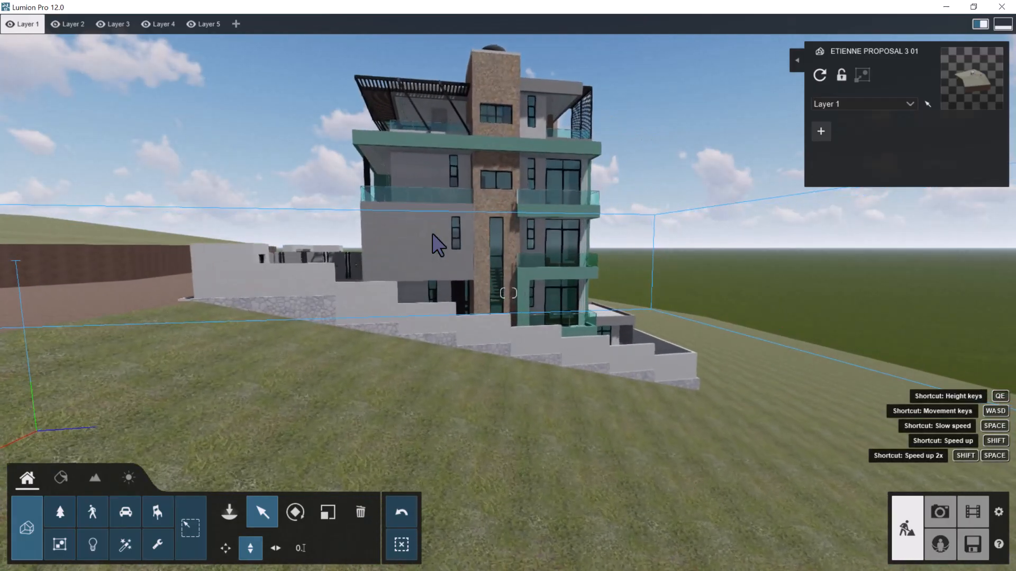
left_click(437, 245)
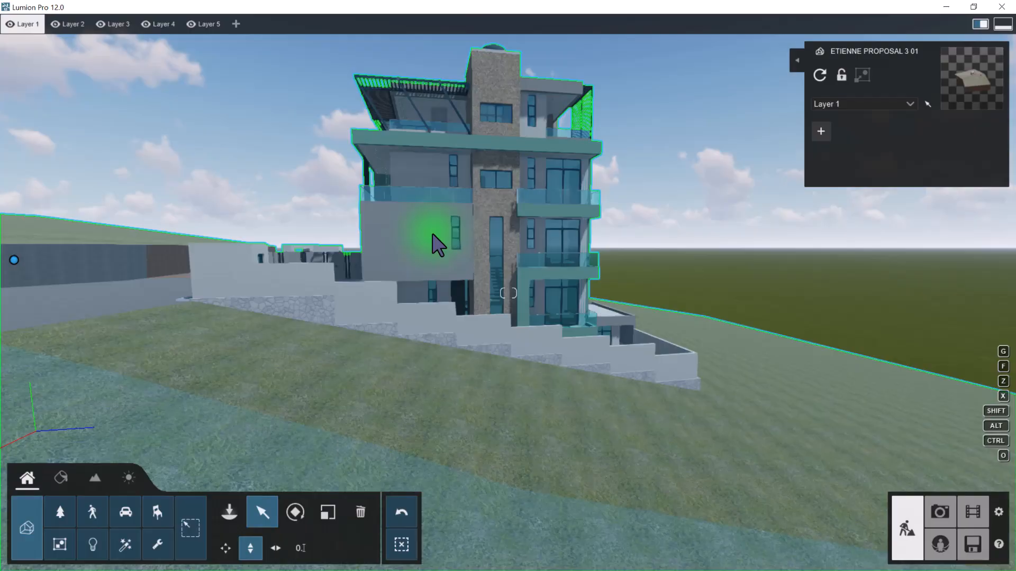
key("s")
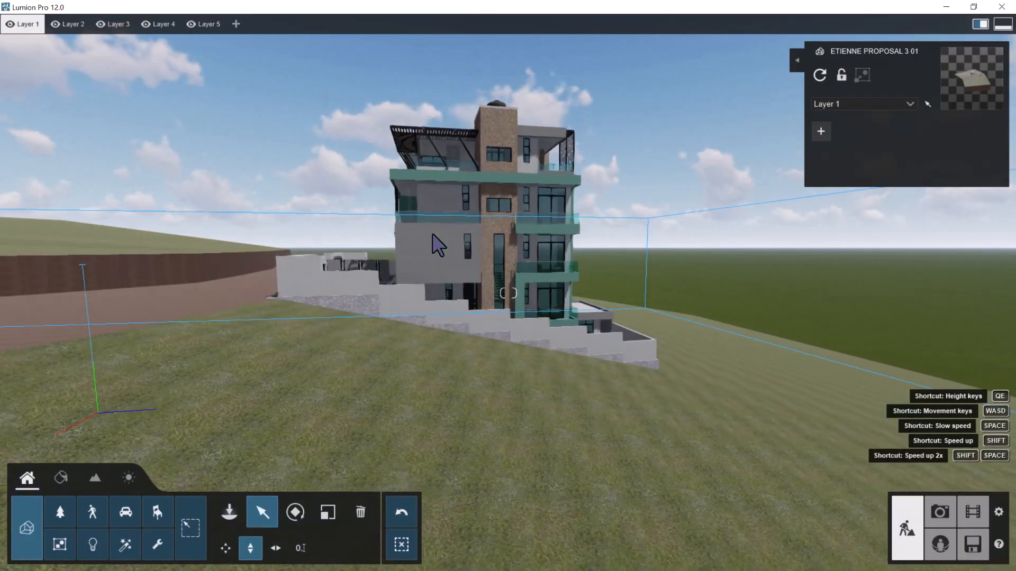
left_click(437, 245)
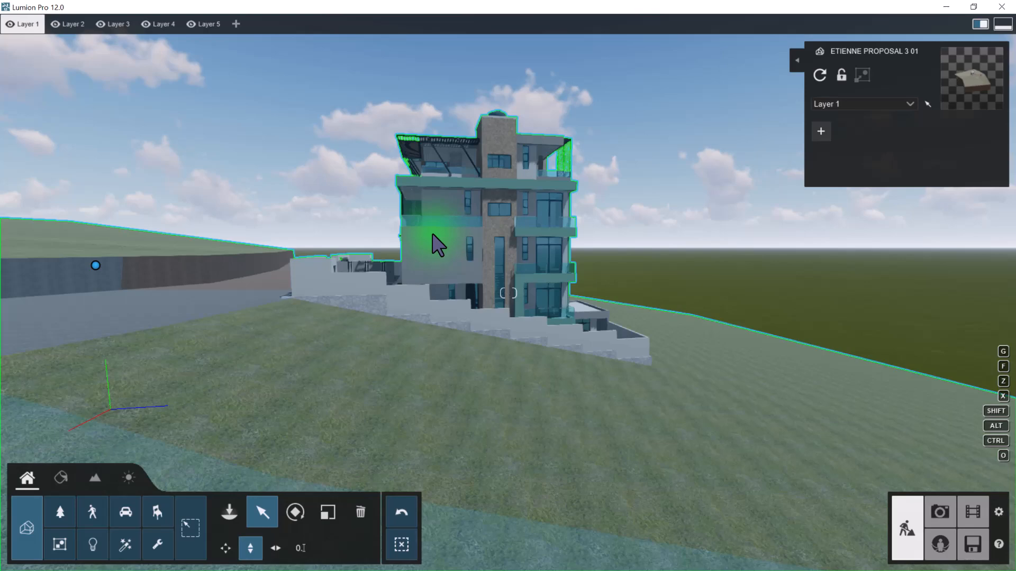
key("w")
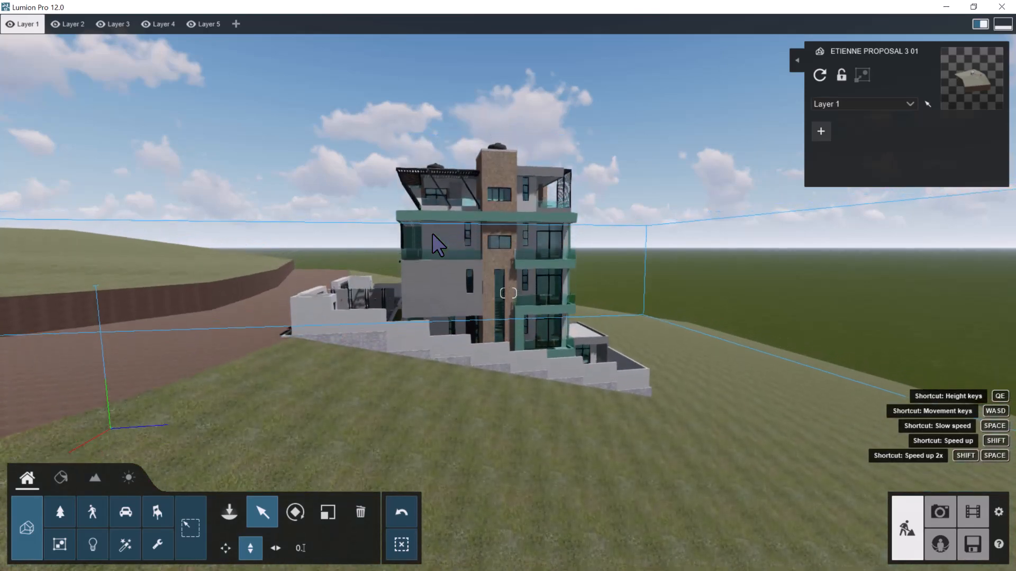
key("q")
key("e")
key("w")
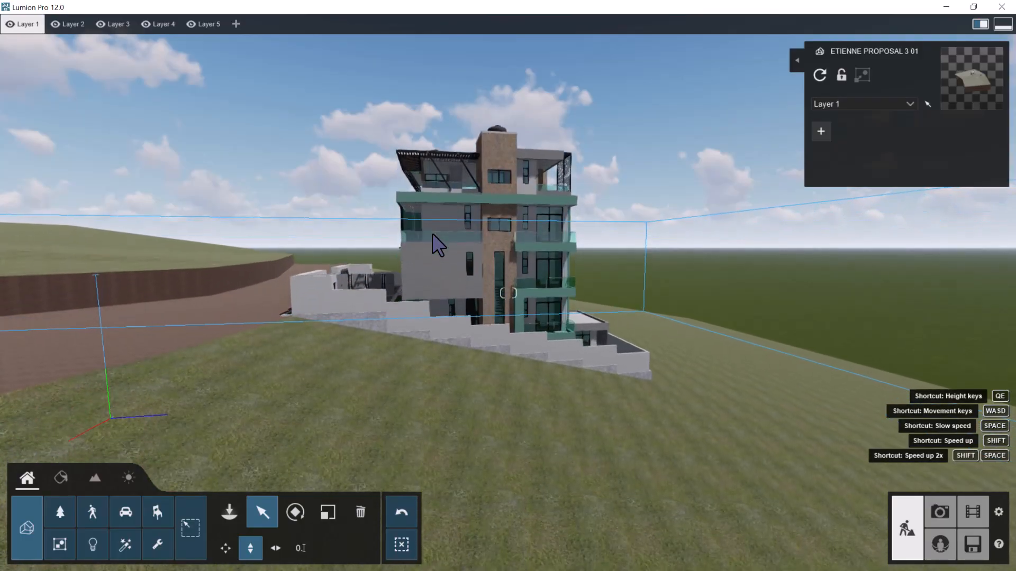
key("s")
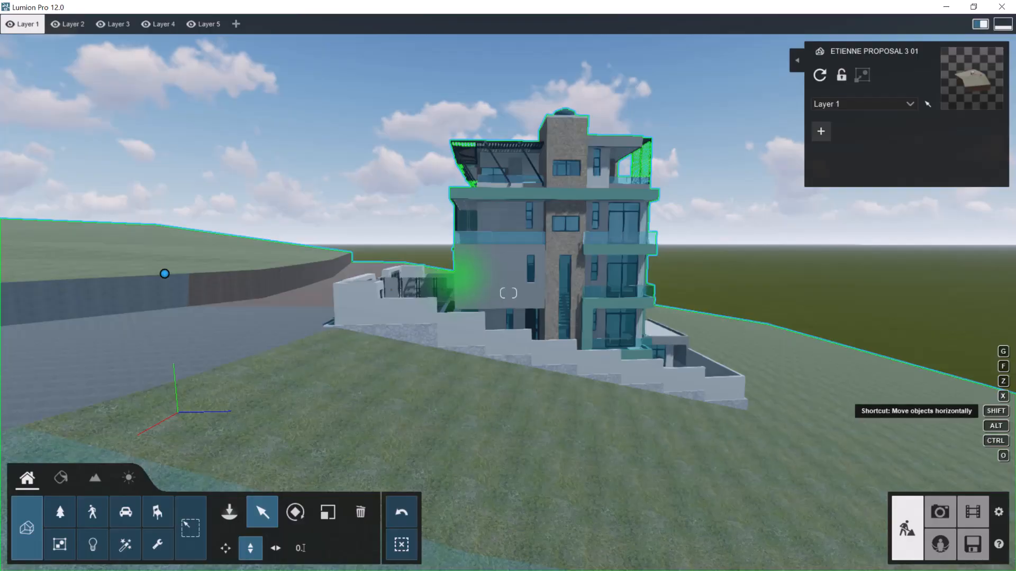
Examine the rear corner of the building from afar and up close, including its stone cladding and glass balconies
key("a")
right_click_drag(475, 283, 412, 276)
key("d")
key("w")
key("s")
key("w")
key("d")
key("w")
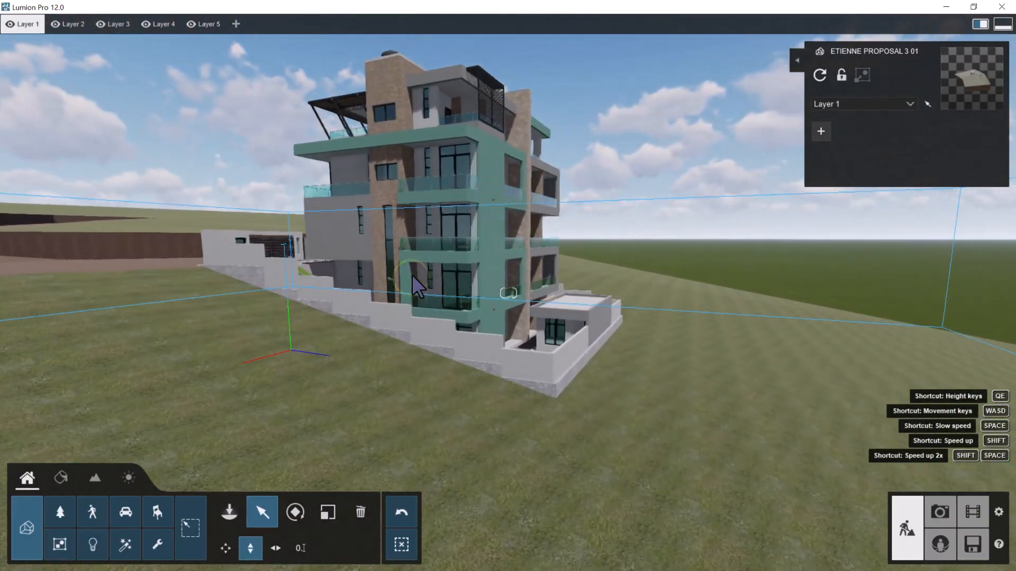
key("s")
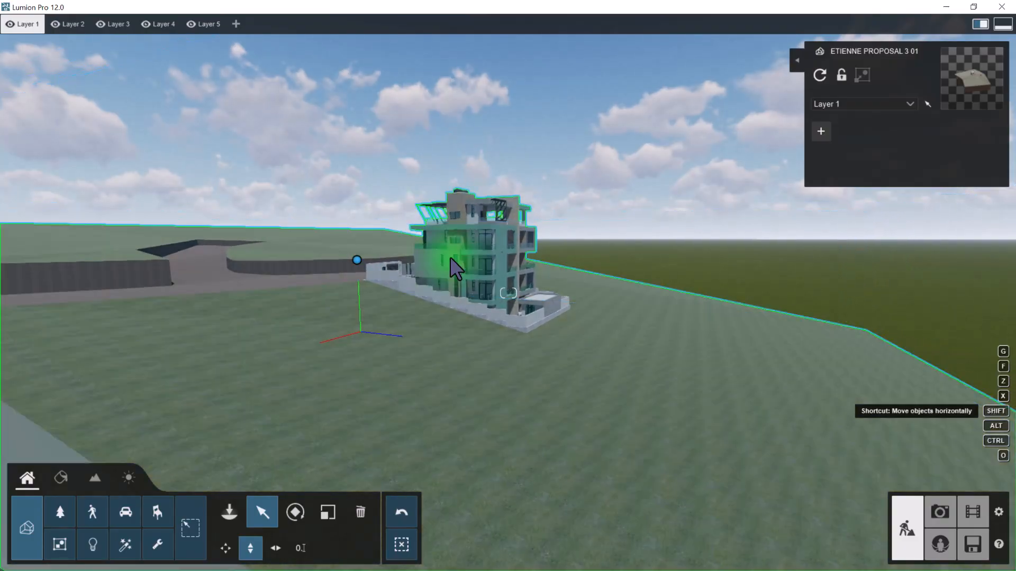
right_click_drag(450, 258, 450, 258)
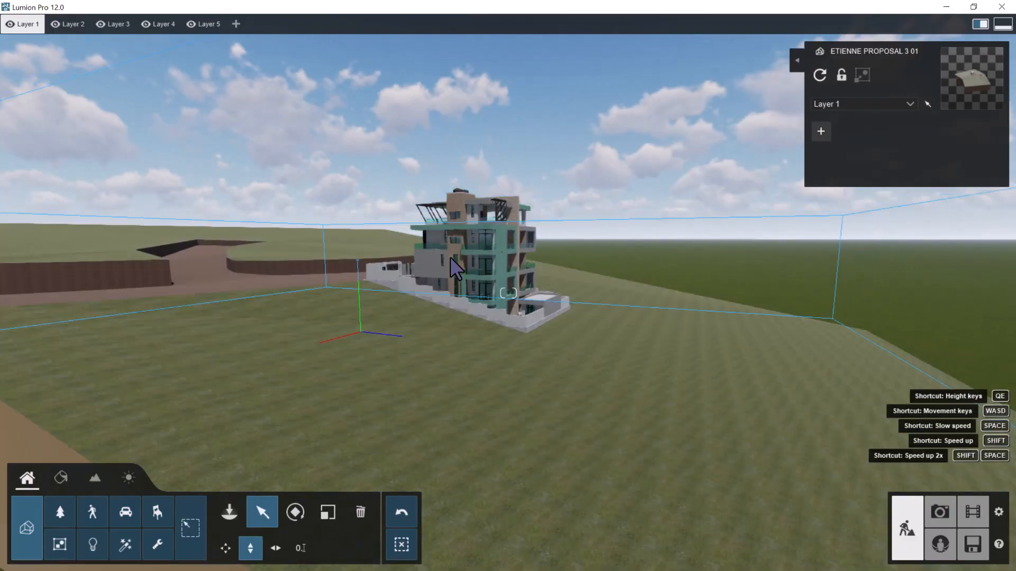
key("w")
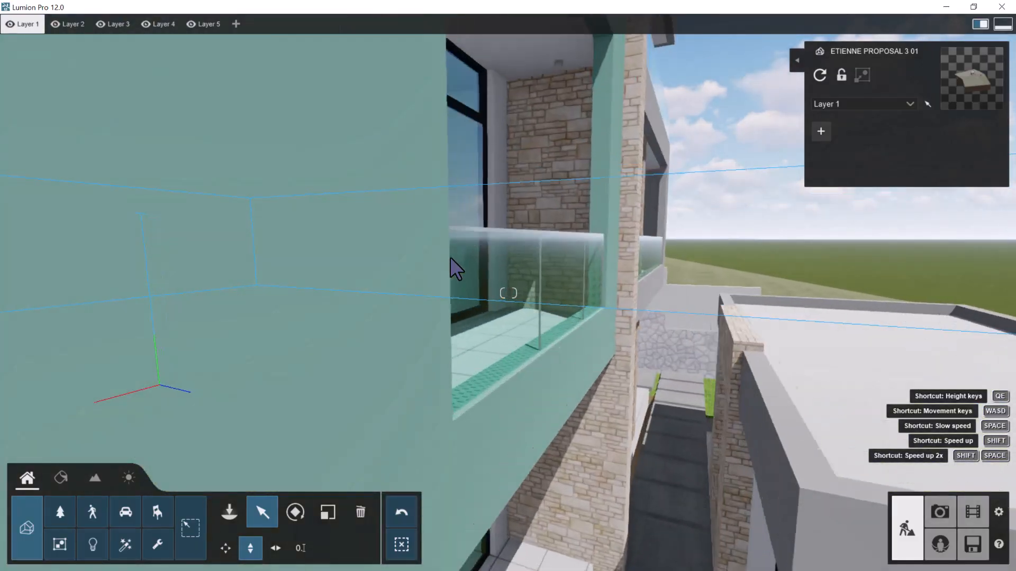
key("s")
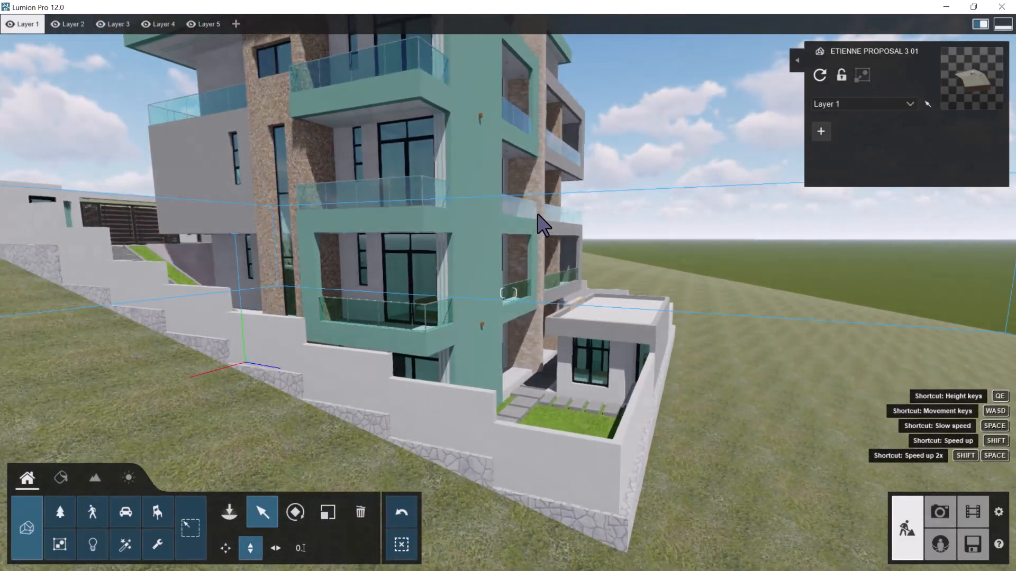
Travel around the building to inspect the street side with the entrance gates and boundary wall
key("a")
right_click_drag(485, 210, 314, 301)
key("s")
key("a")
key("w")
key("a")
key("a")
left_click(313, 314)
right_click_drag(516, 299, 532, 292)
key("s")
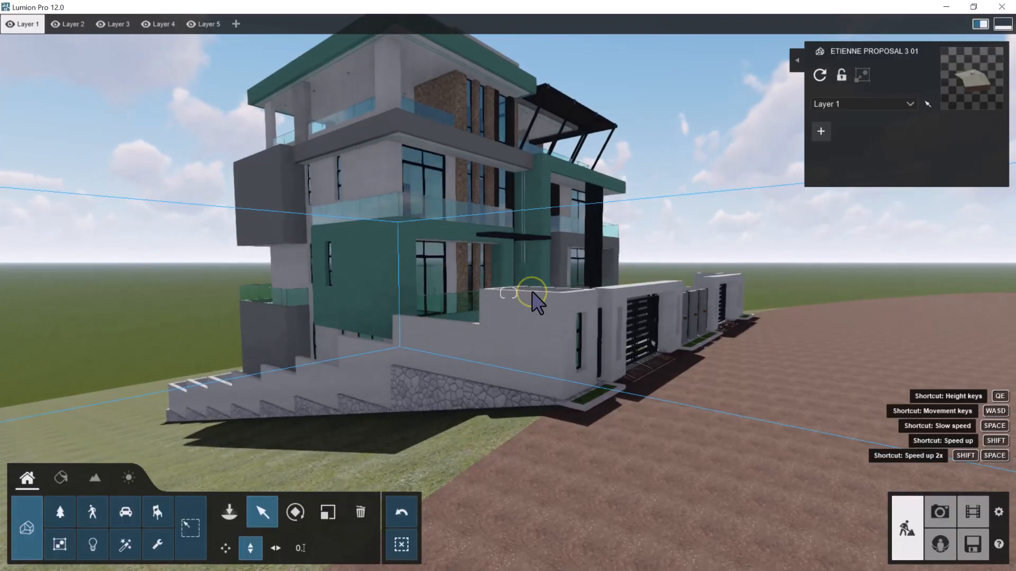
Go back to the building's rear corner and open the Material editor
left_click(532, 293)
key("w")
mouse_move(550, 253)
right_mouse_down()
mouse_move(561, 255)
mouse_move(533, 261)
mouse_move(553, 250)
mouse_move(553, 267)
right_mouse_up()
key("d")
key("d")
key("d")
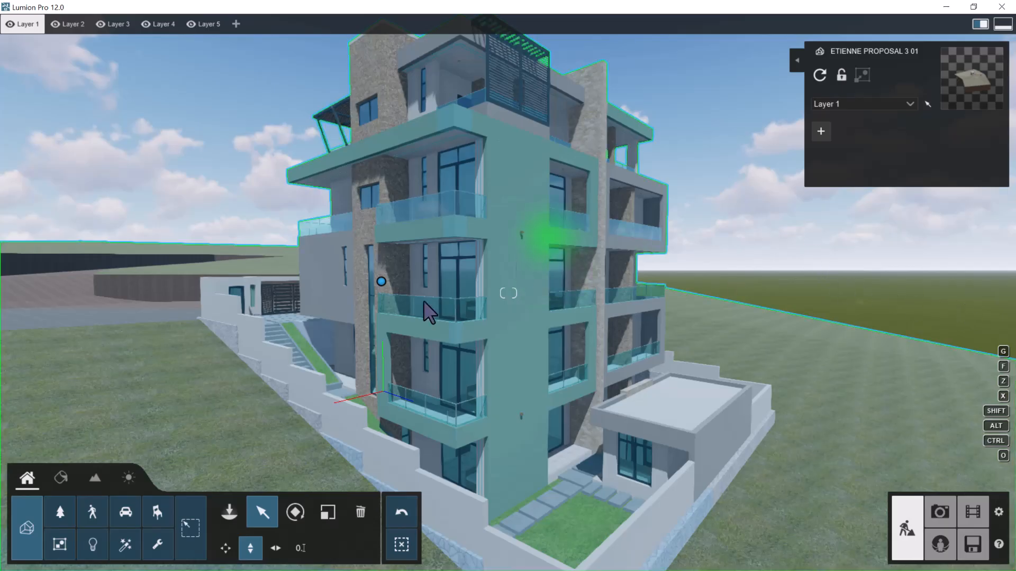
left_click(57, 480)
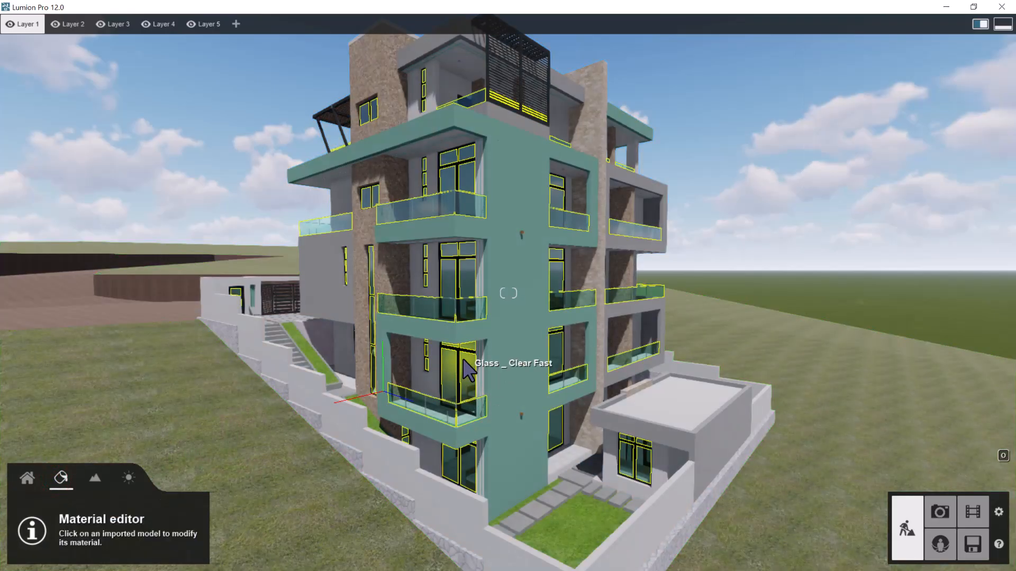
Inspect which materials cover the building's painted facade, glazing and boundary walls in the Material editor
key("w")
key("e")
key("s")
key("s")
right_click_drag(534, 233, 538, 223)
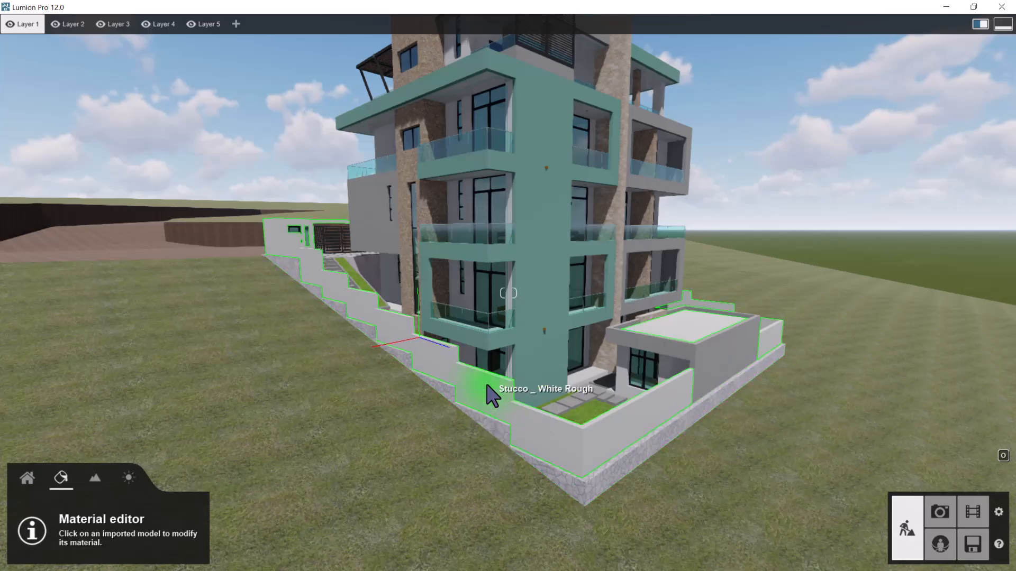
key("w")
mouse_move(476, 296)
right_mouse_down()
mouse_move(537, 308)
mouse_move(538, 319)
mouse_move(546, 274)
mouse_move(547, 284)
right_mouse_up()
key("s")
key("w")
key("s")
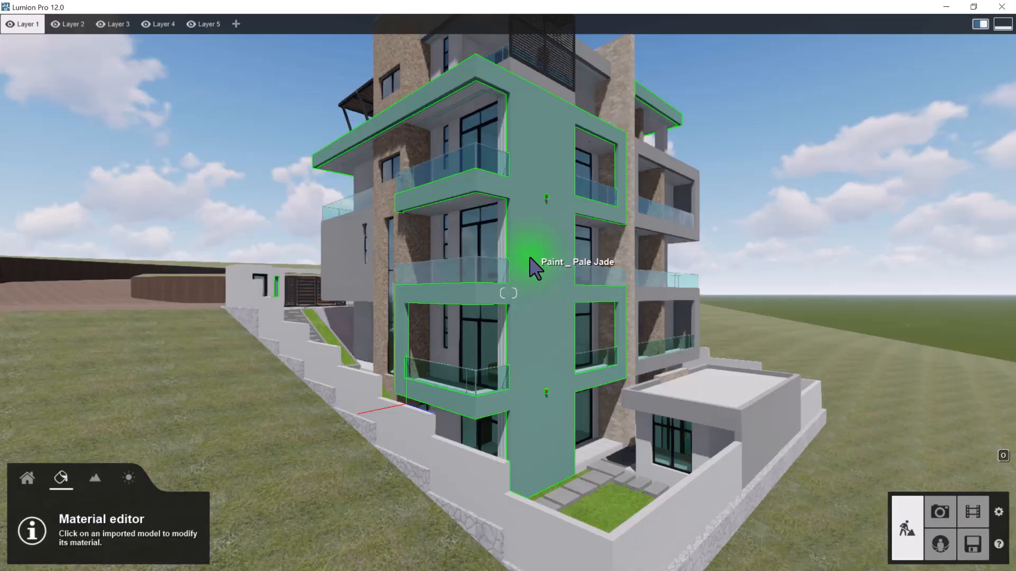
Travel from the building's rear corner along its side to examine the stone-clad stairwell, glass balconies and boundary wall
key("w")
key("e")
key("s")
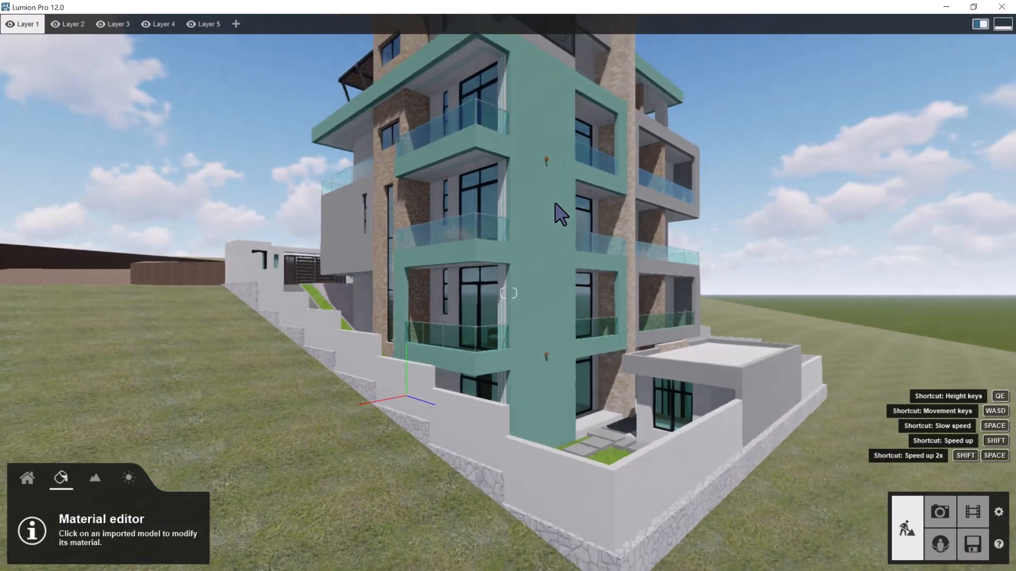
key("w")
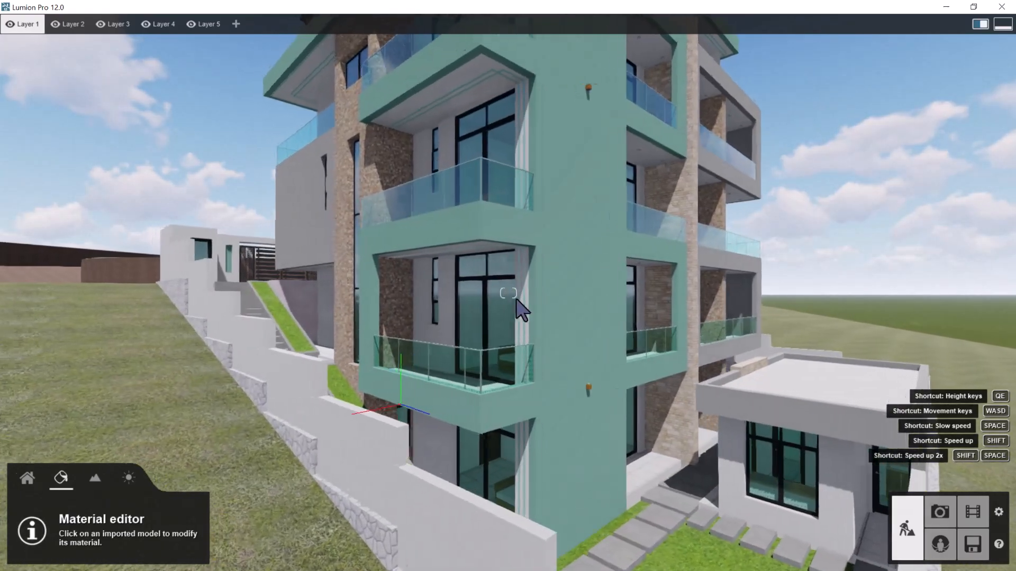
key("a")
right_click_drag(487, 290, 499, 288)
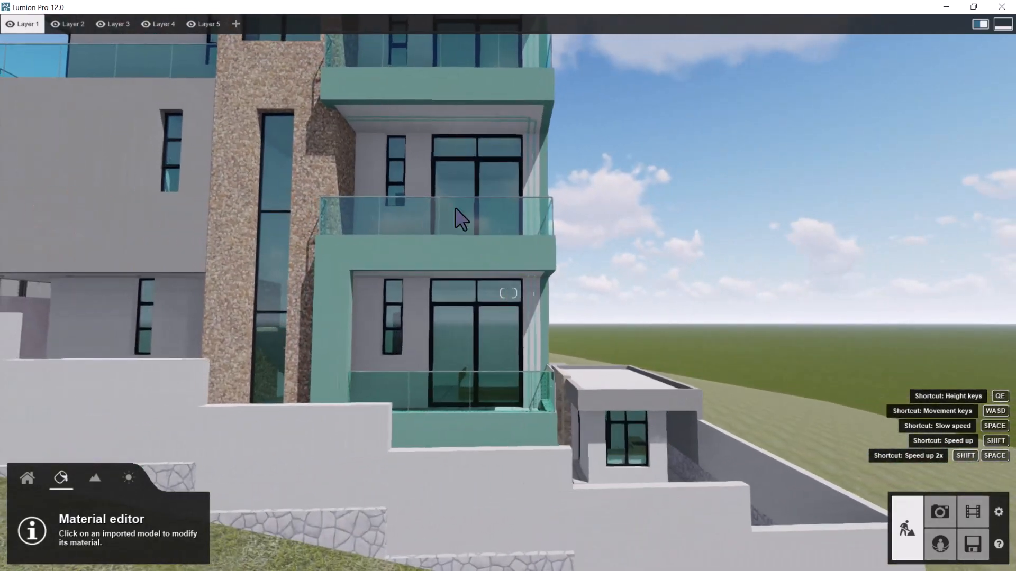
key("s")
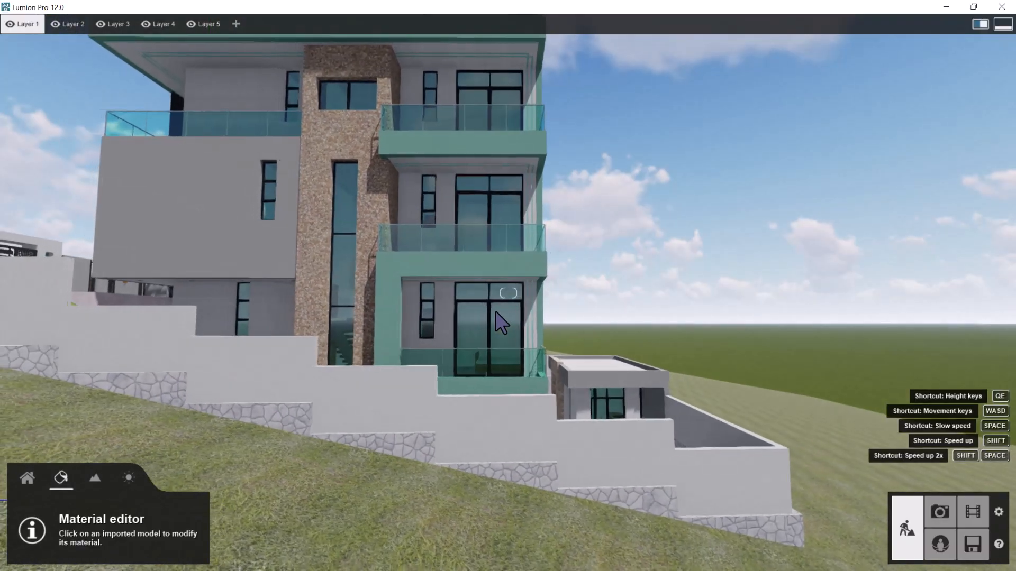
key("a")
key("w")
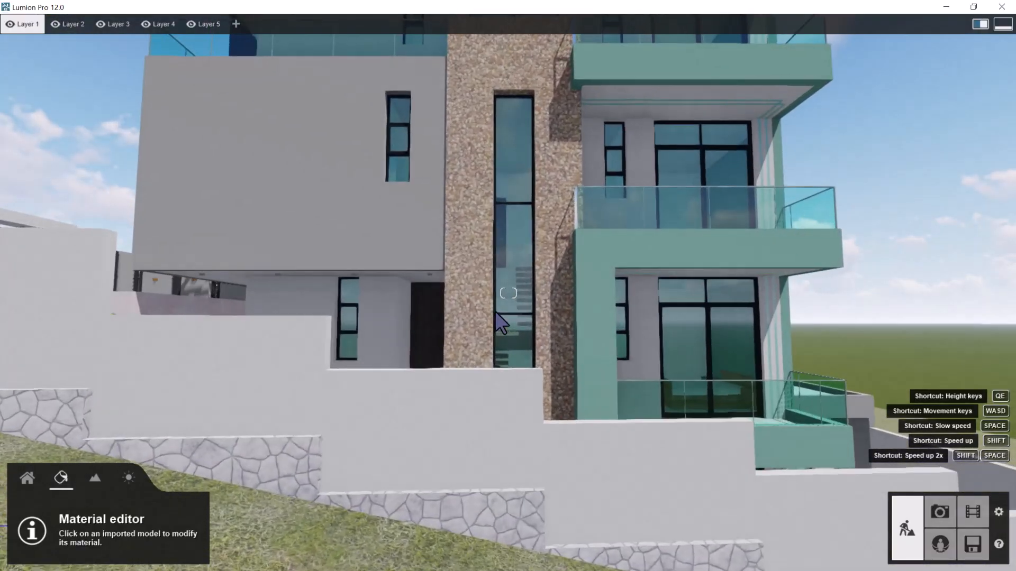
key("a")
key("e")
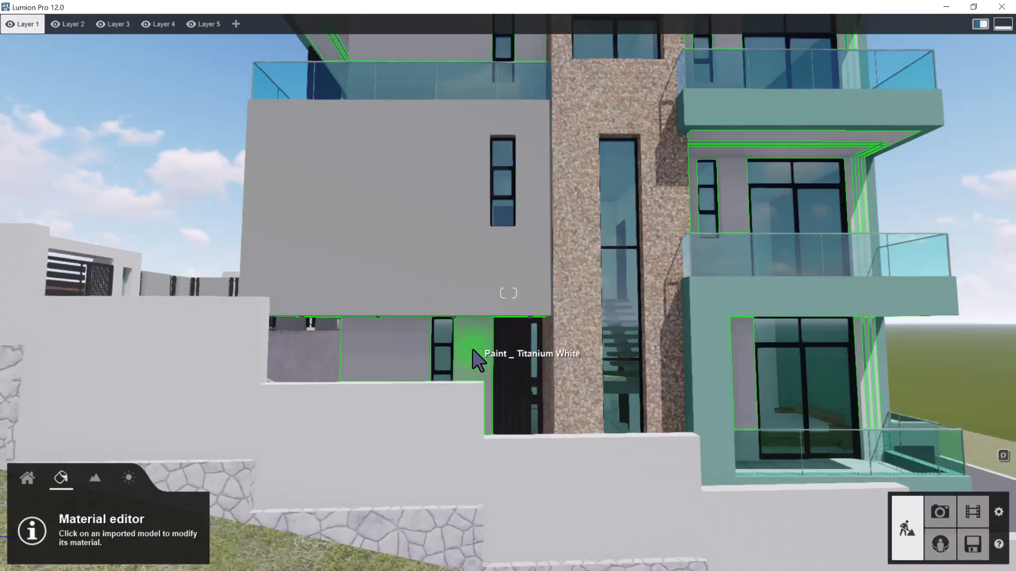
Select the Titanium White paint, browse the Various and Indoor material categories, and return to the paint's own material types
left_click(472, 353)
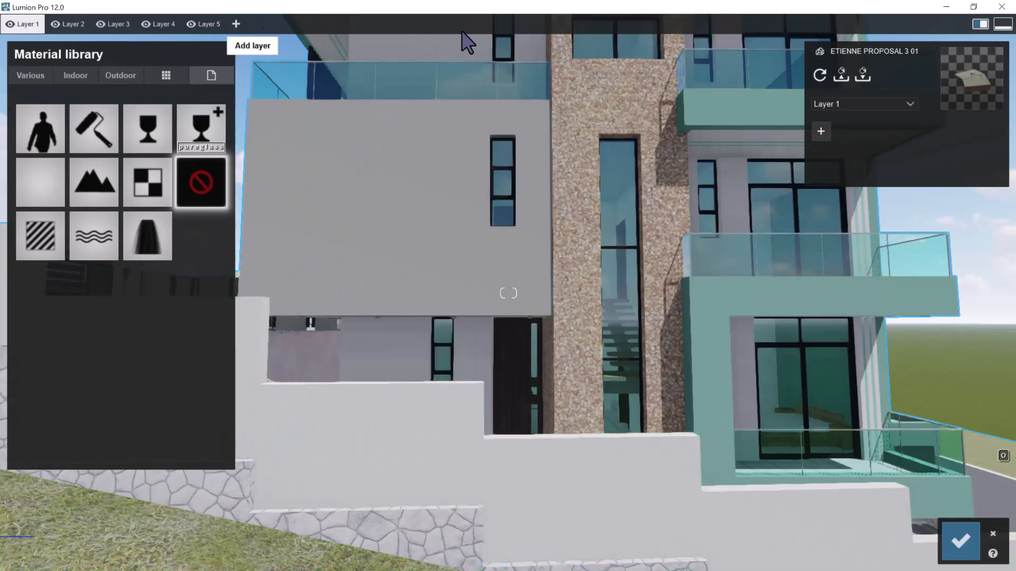
left_click(33, 75)
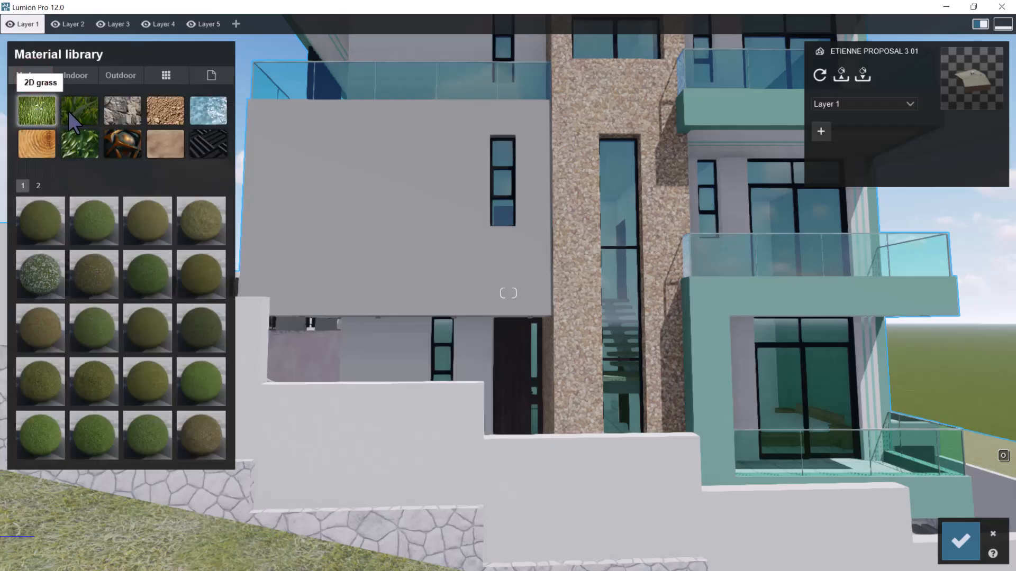
left_click(67, 74)
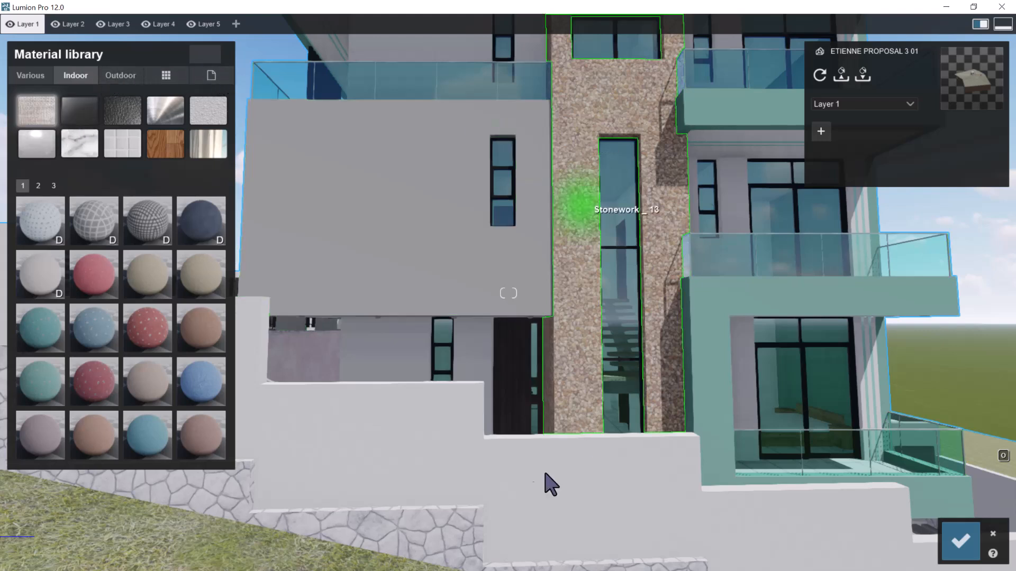
left_click(391, 345)
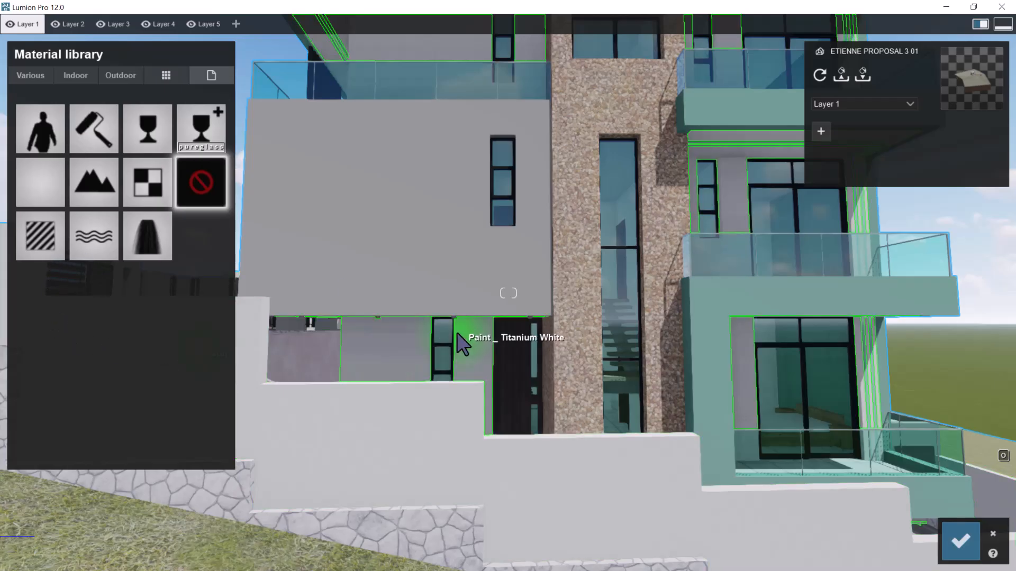
Travel to the street-side facade and inspect where the Titanium White and Light Gray paints are used
key("a")
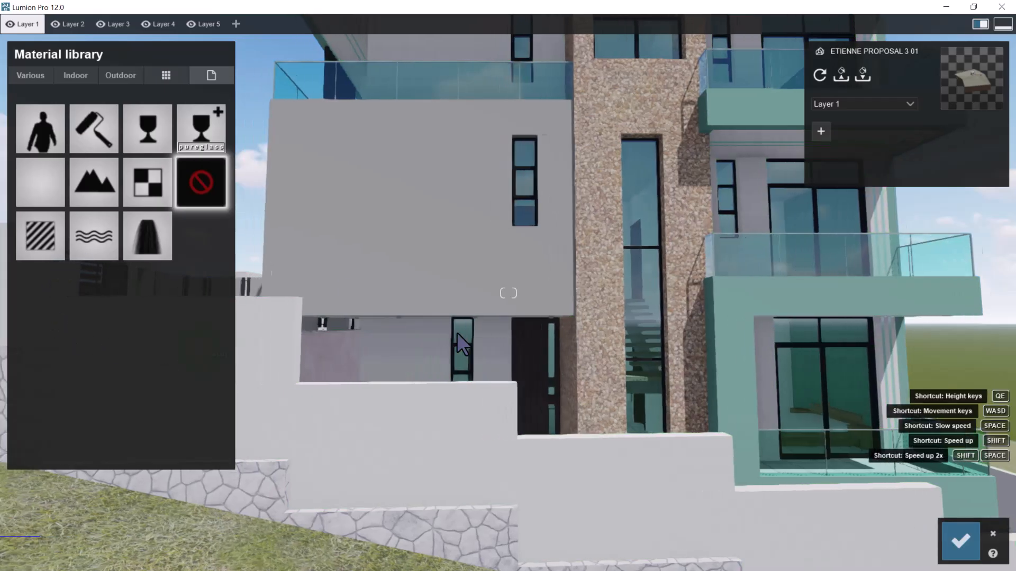
key("w")
key("a")
mouse_move(495, 299)
right_mouse_down()
mouse_move(523, 305)
mouse_move(469, 293)
mouse_move(499, 288)
mouse_move(519, 255)
mouse_move(501, 263)
right_mouse_up()
key("q")
key("w")
key("a")
key("s")
key("a")
key("w")
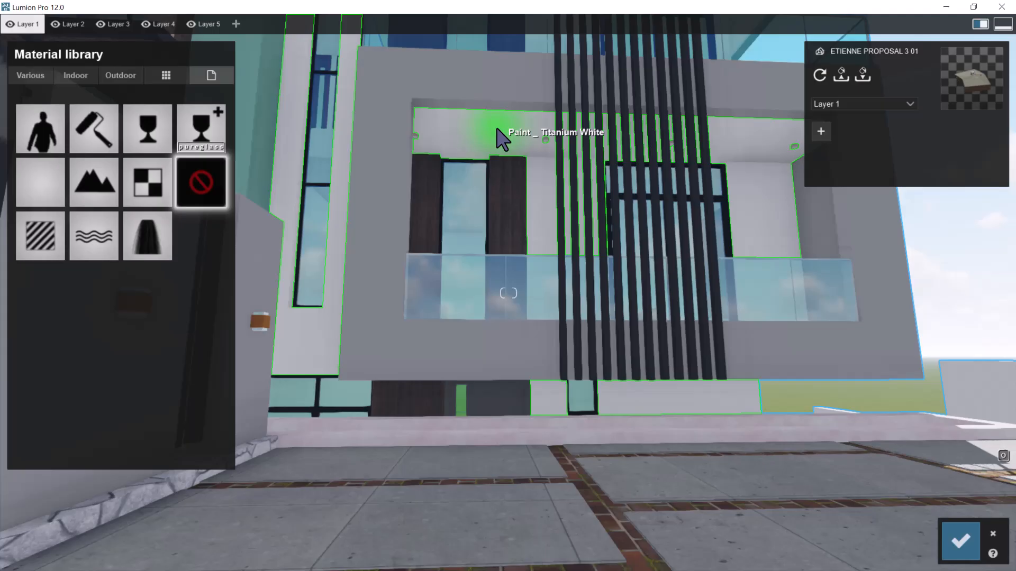
right_click_drag(454, 330, 334, 261)
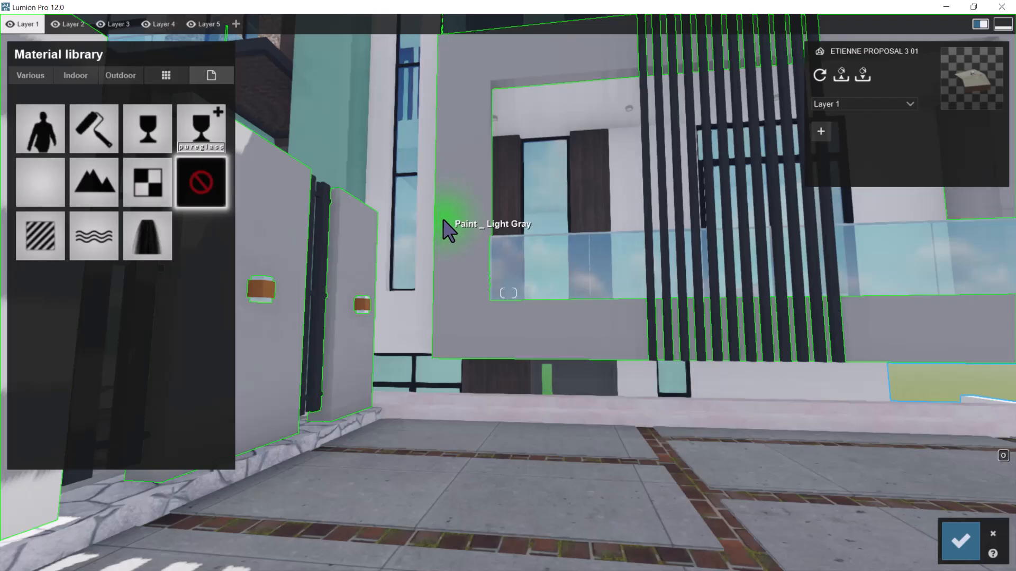
key("XF86MonBrightnessUp")
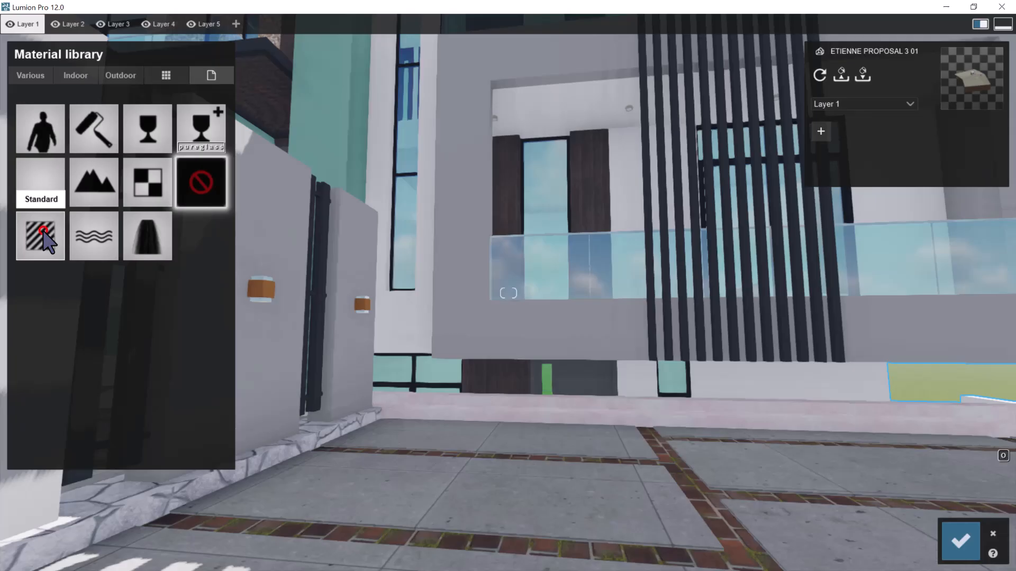
Assign the Standard material to the Titanium White walls and raise its colorization, relief and reflectivity to the maximum
left_click(43, 231)
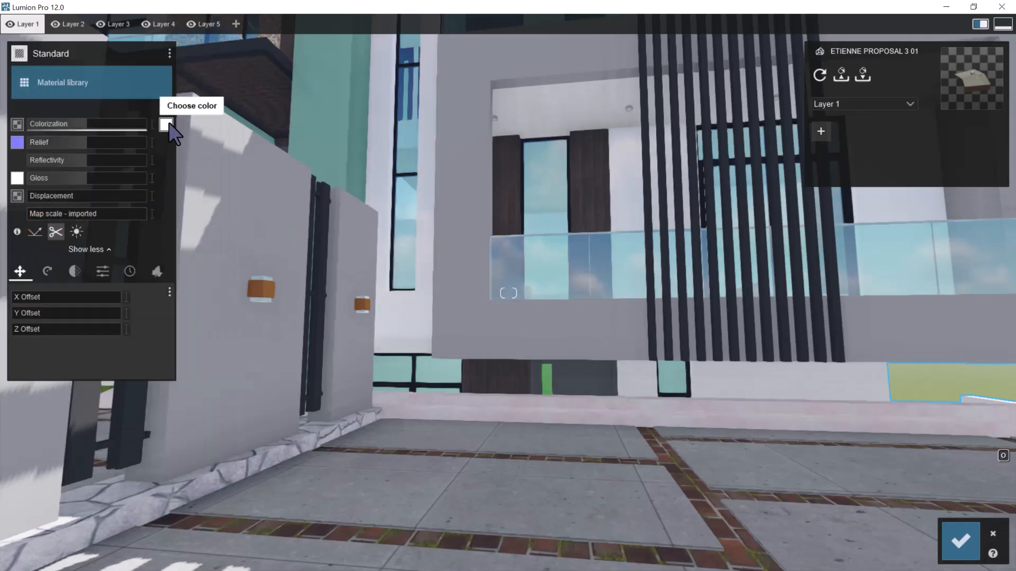
left_click(166, 124)
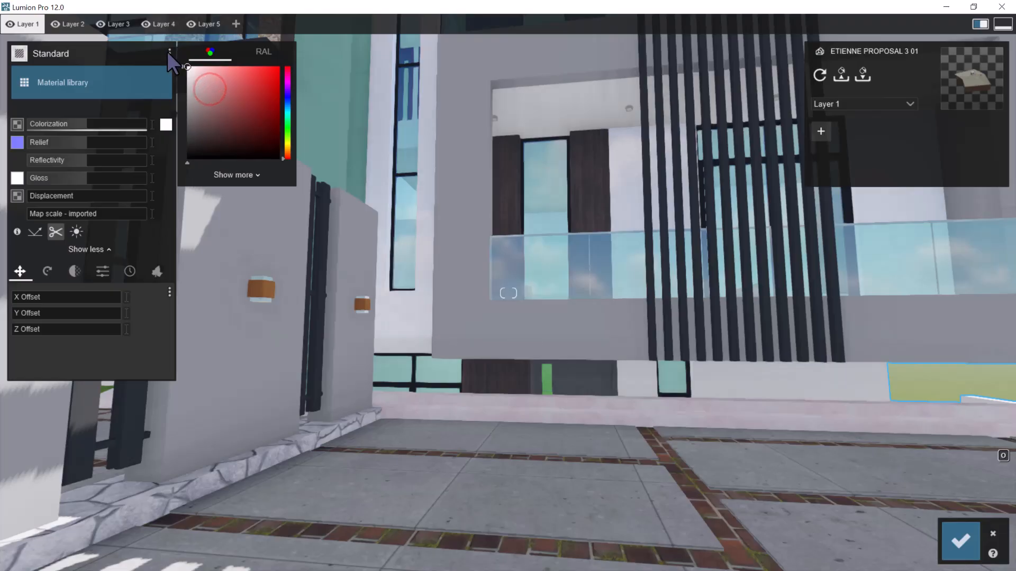
left_click_drag(87, 122, 149, 122)
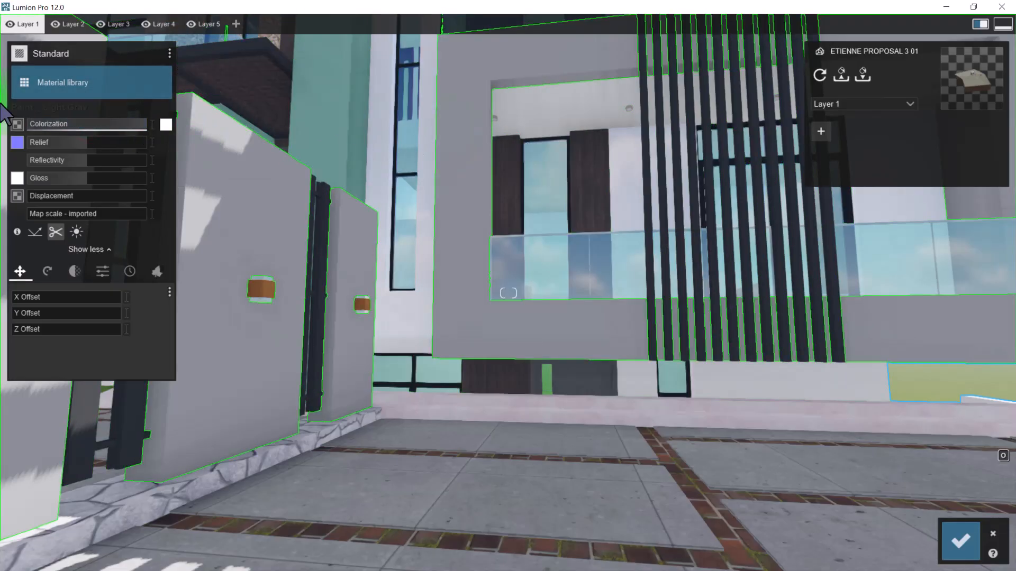
left_click_drag(100, 139, 138, 158)
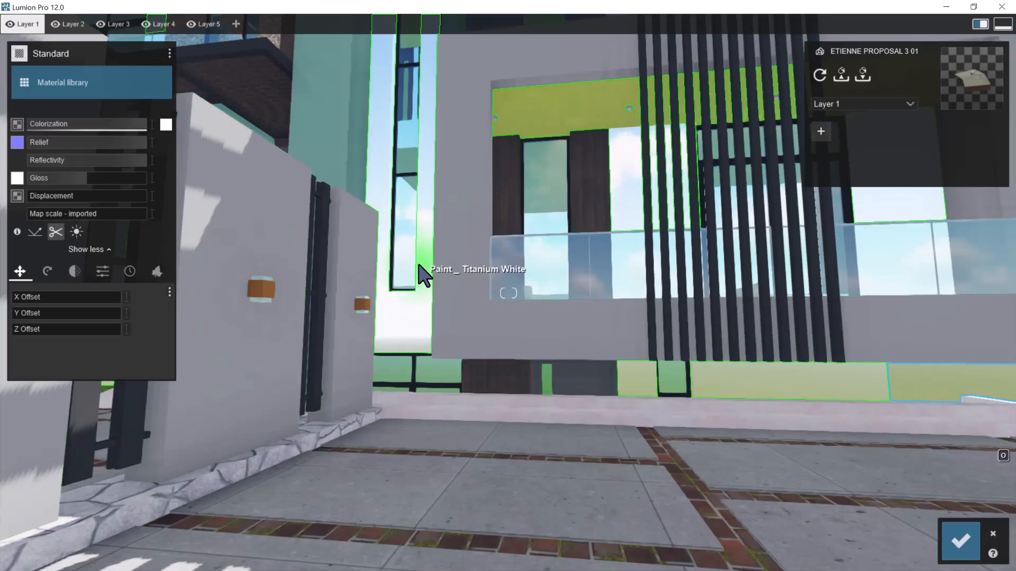
Try different reflectivity and gloss levels on the white walls of the street facade, bringing the gloss down to zero
key("w")
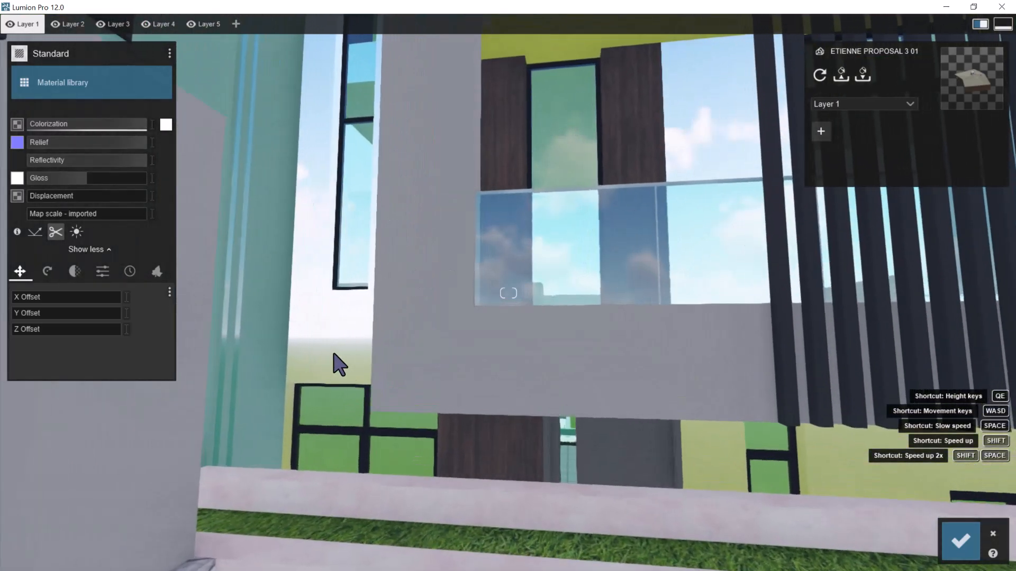
key("a")
key("q")
key("s")
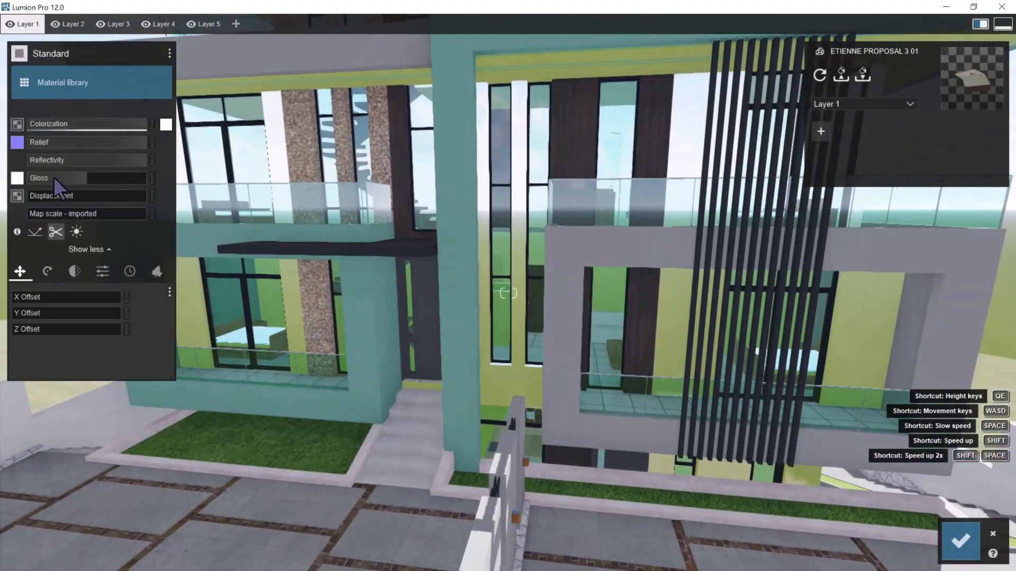
left_click_drag(115, 160, 0, 187)
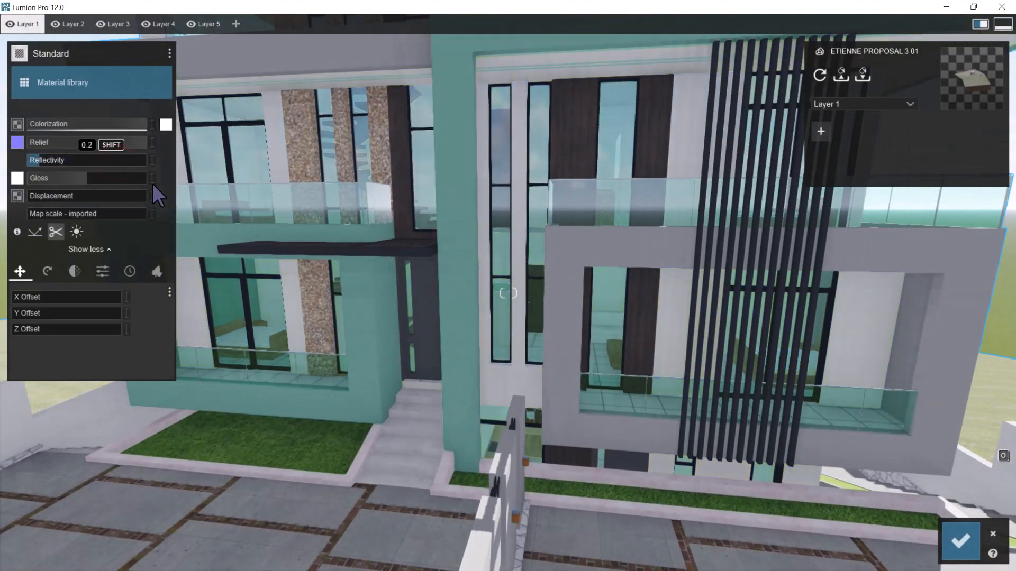
left_click_drag(96, 185, 247, 188)
left_click_drag(90, 181, 0, 196)
Set the white wall material's reflectivity to 1.8 and give it a low gloss
right_click_drag(261, 234, 289, 204)
scroll(328, 218, "down", 3)
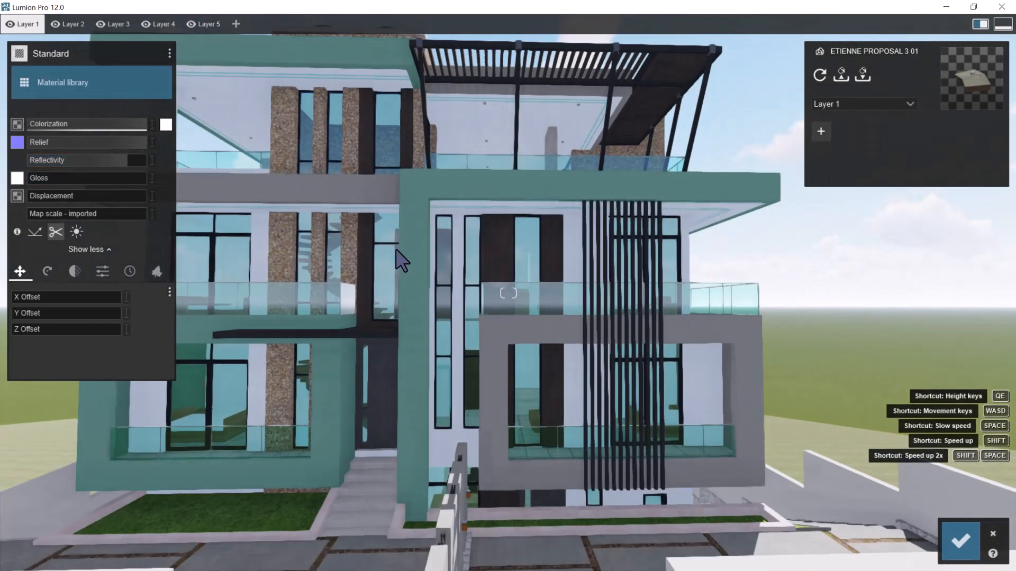
right_click_drag(431, 280, 422, 271)
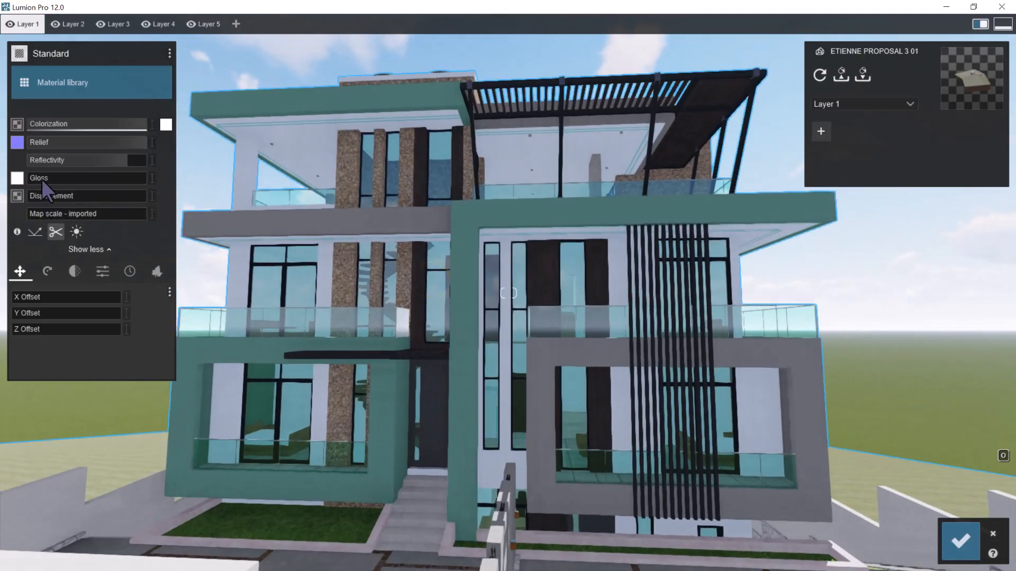
mouse_move(127, 159)
left_mouse_down()
mouse_move(349, 162)
mouse_move(126, 157)
mouse_move(34, 175)
left_mouse_up()
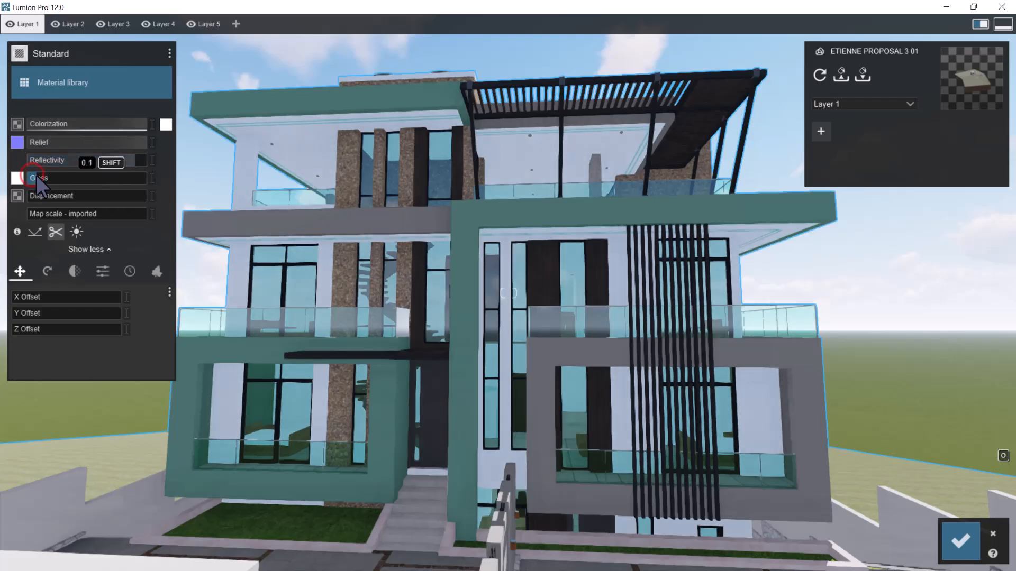
left_click(131, 160)
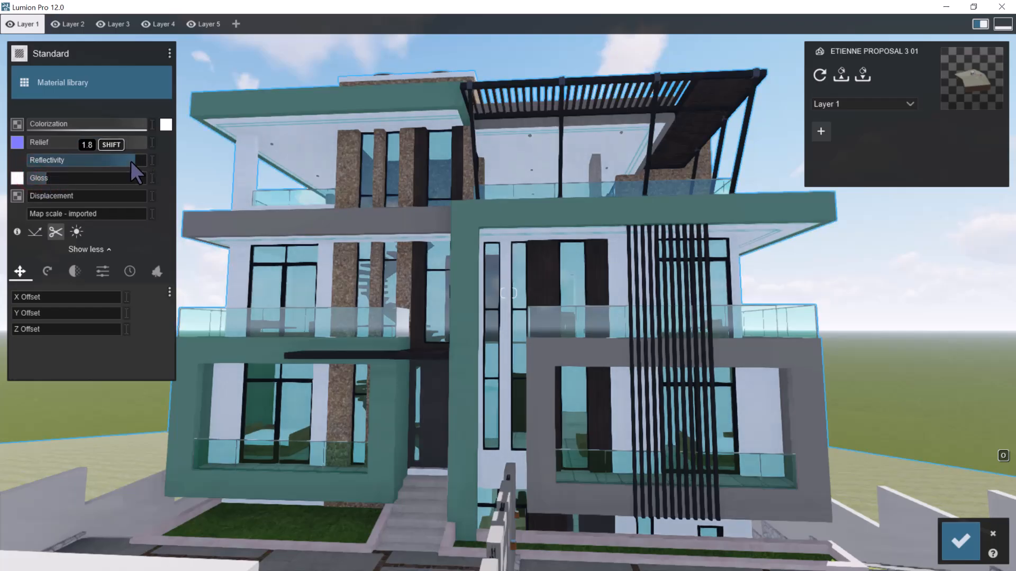
left_click_drag(129, 160, 133, 160)
Check the white walls and balcony glazing from afar and up close, and save the material changes
right_click_drag(517, 300, 565, 293)
key("s")
key("d")
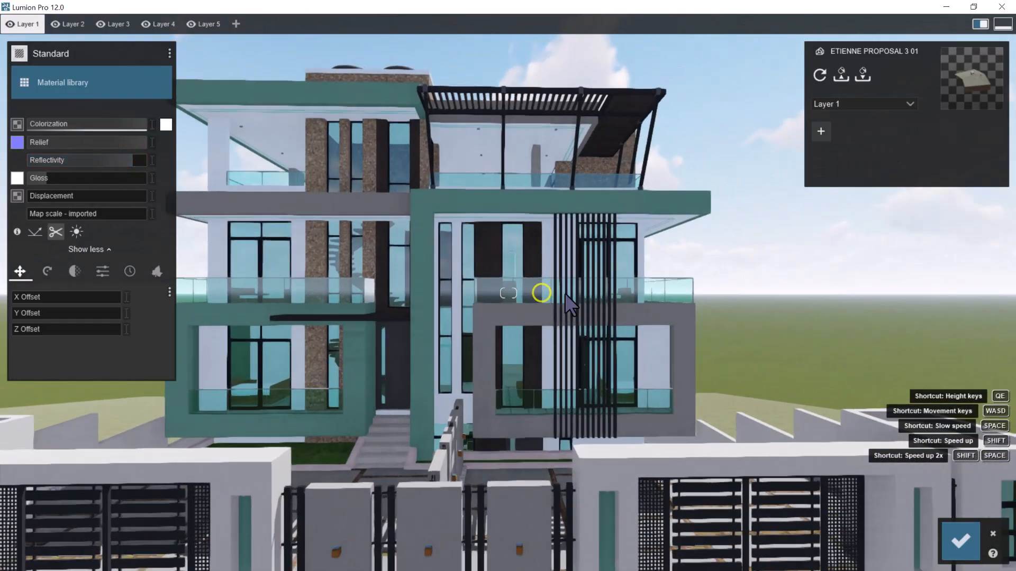
key("w")
key("s")
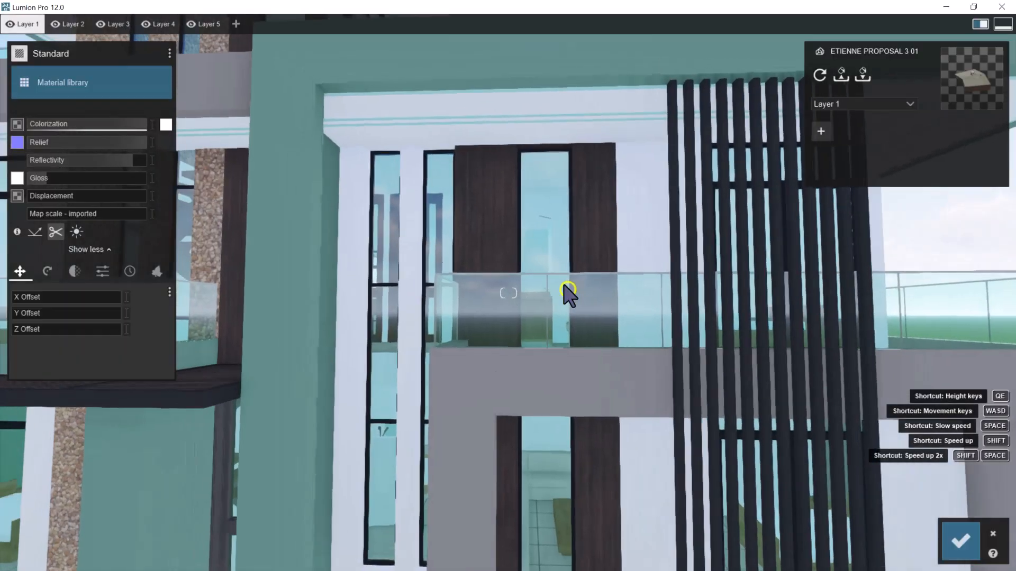
key("w")
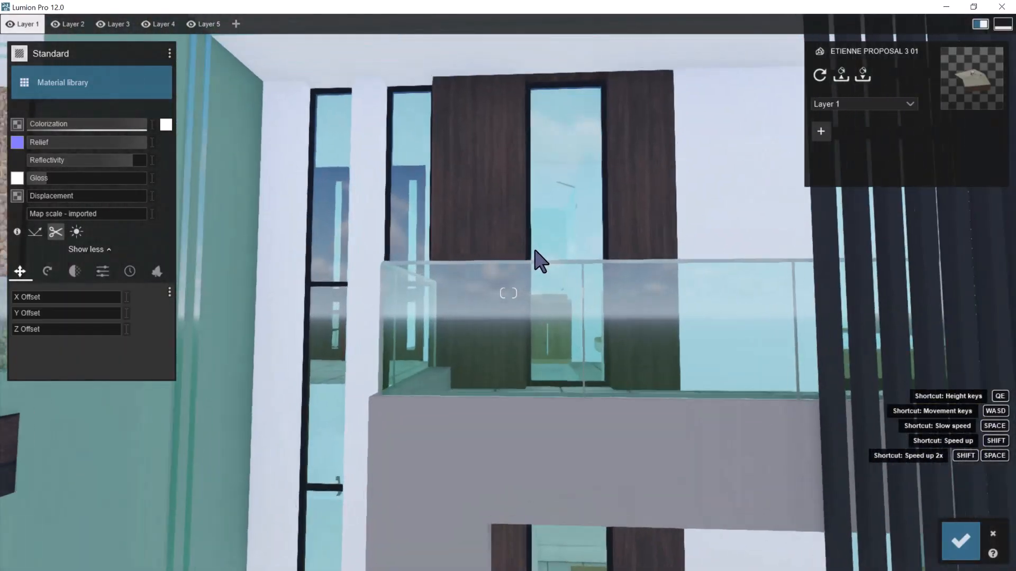
key("s")
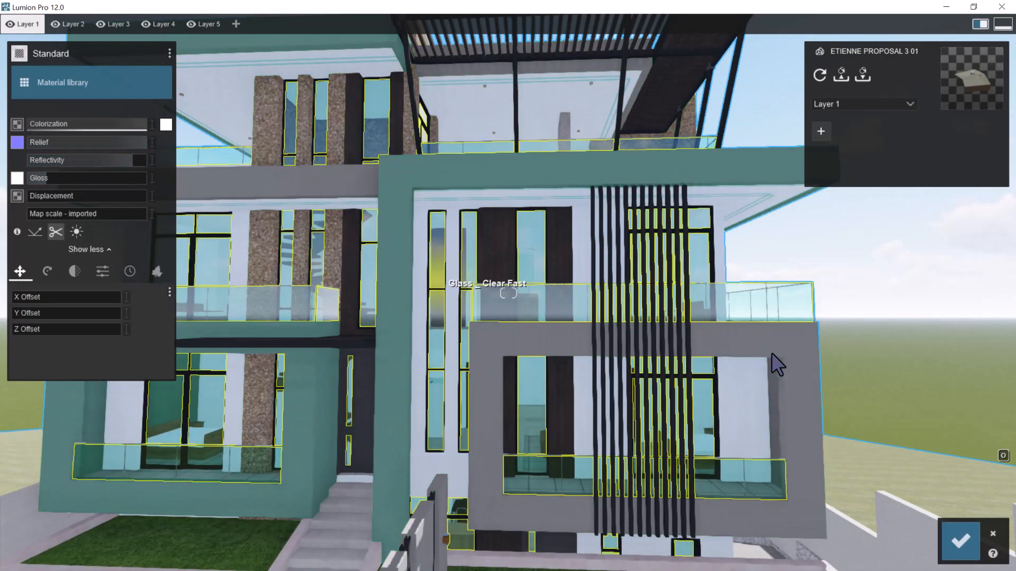
left_click(963, 541)
Open the Titanium White wall material of the street facade in the material editor
key("w")
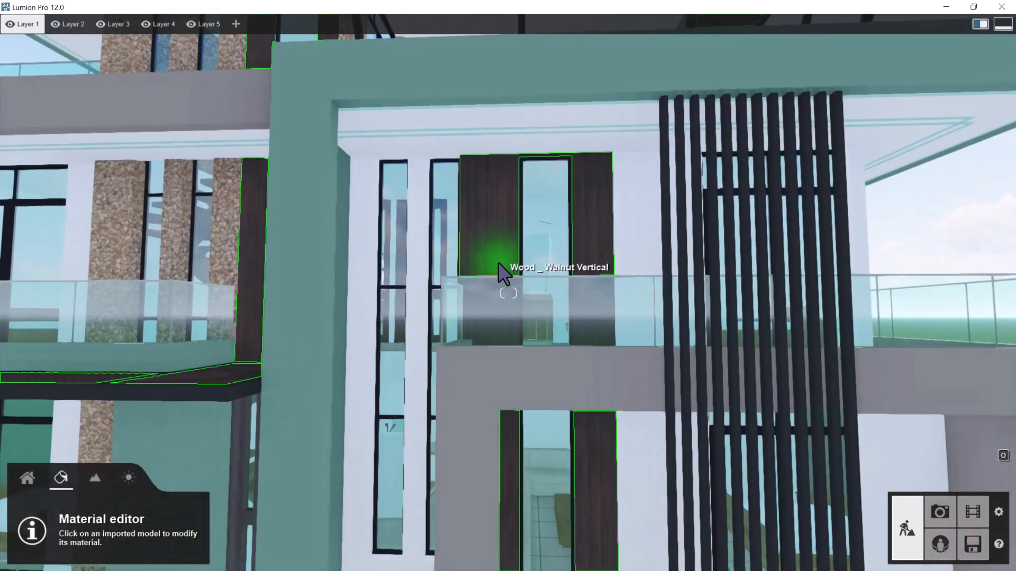
key("s")
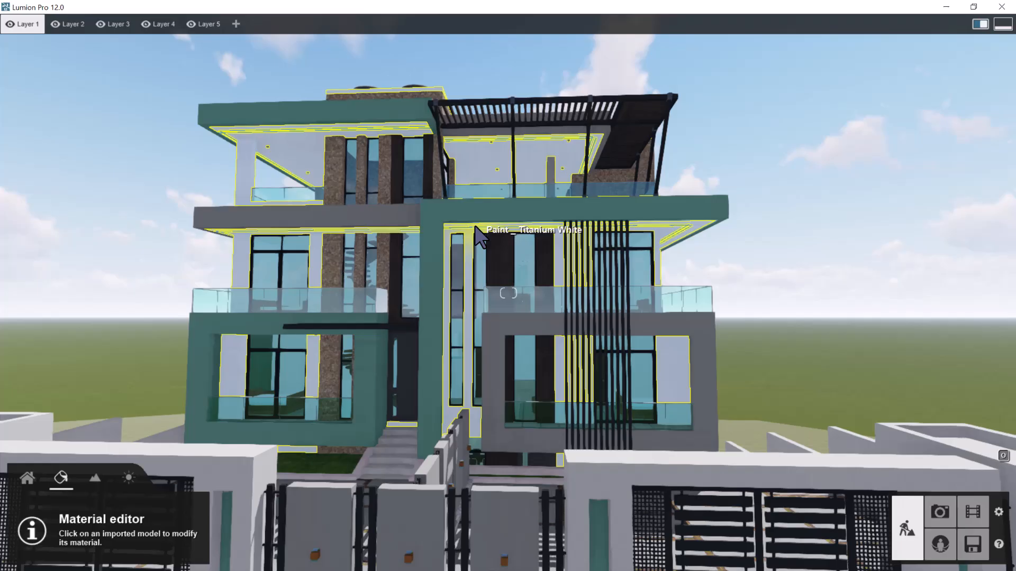
key("w")
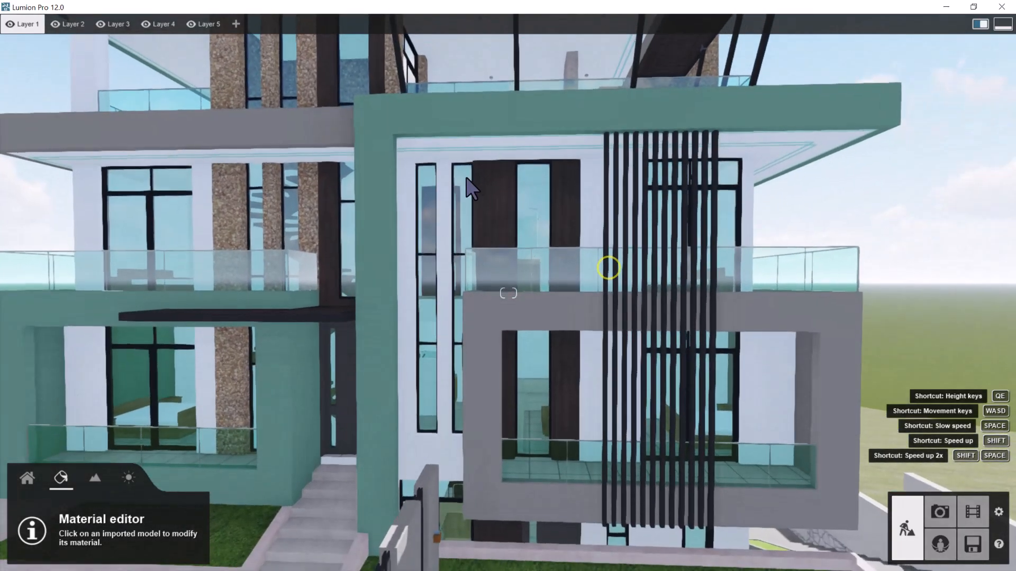
left_click(444, 167)
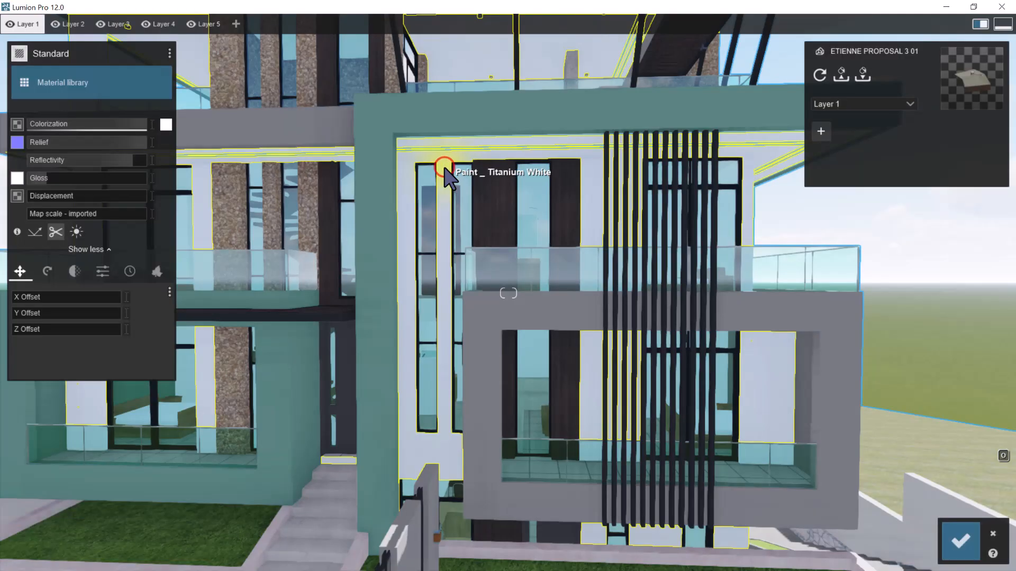
left_click(170, 53)
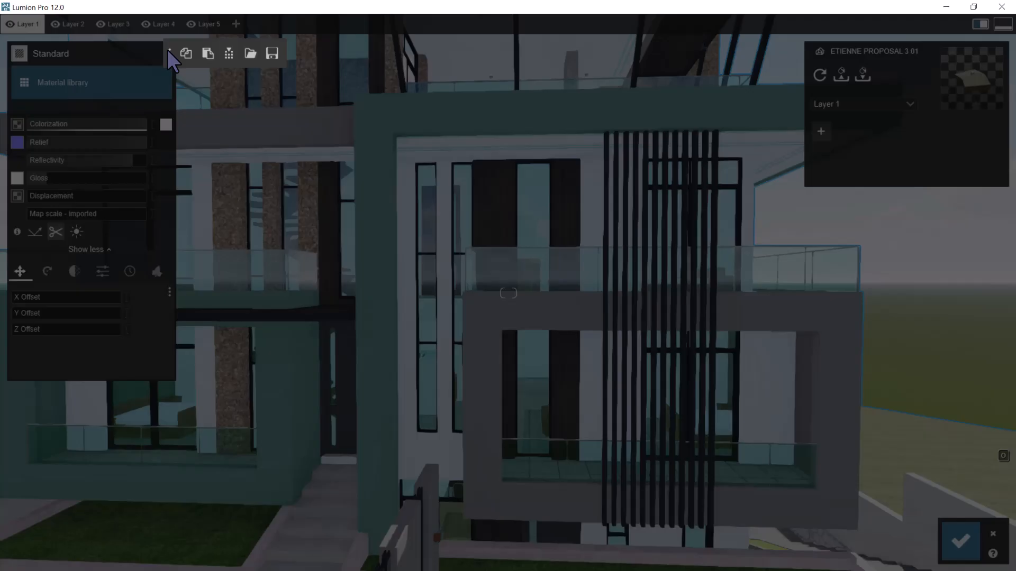
left_click(230, 51)
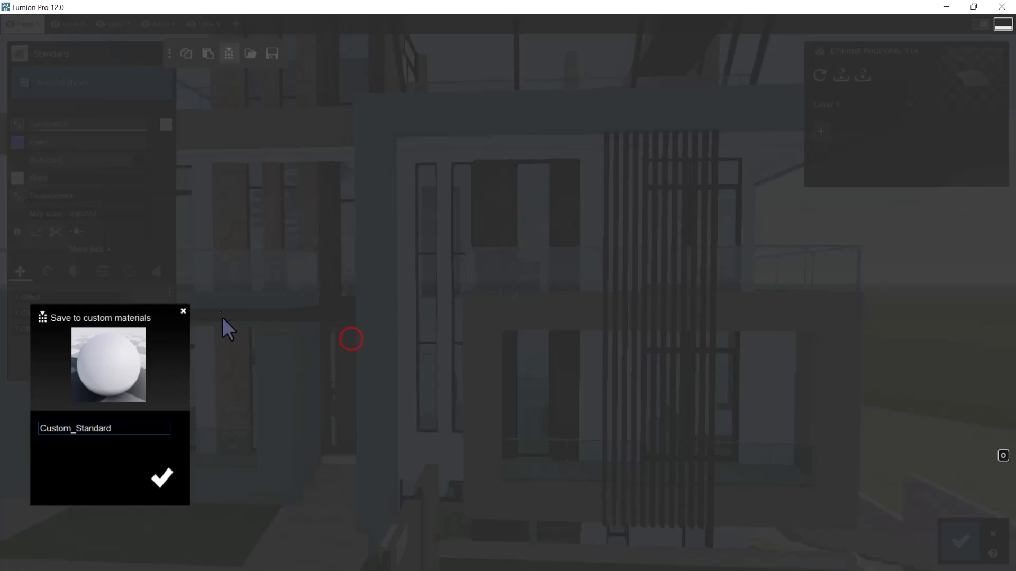
left_click(184, 312)
Save the Titanium White wall material to disk on the Desktop as LUMION TEXTURES
left_click(167, 52)
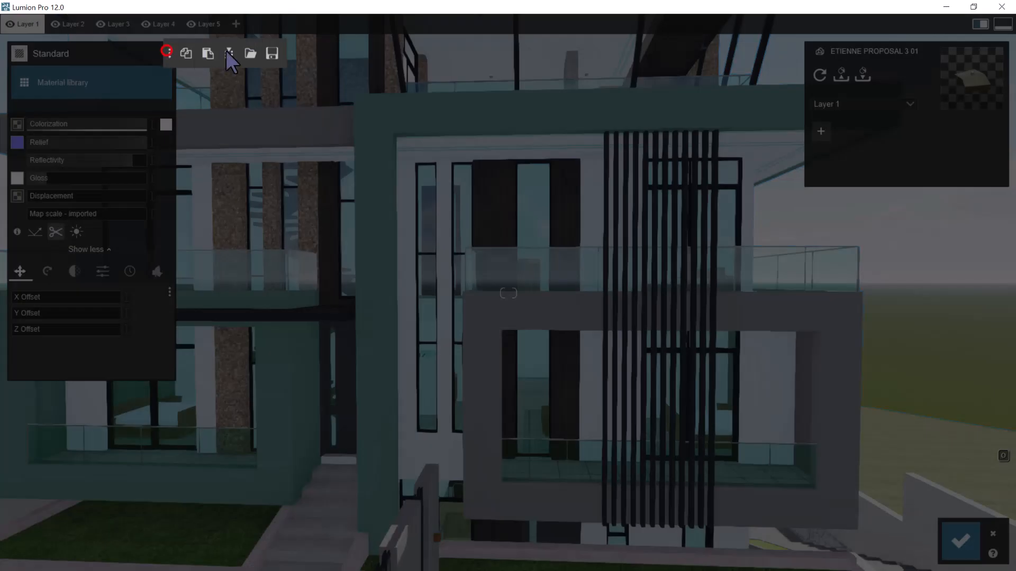
left_click(274, 52)
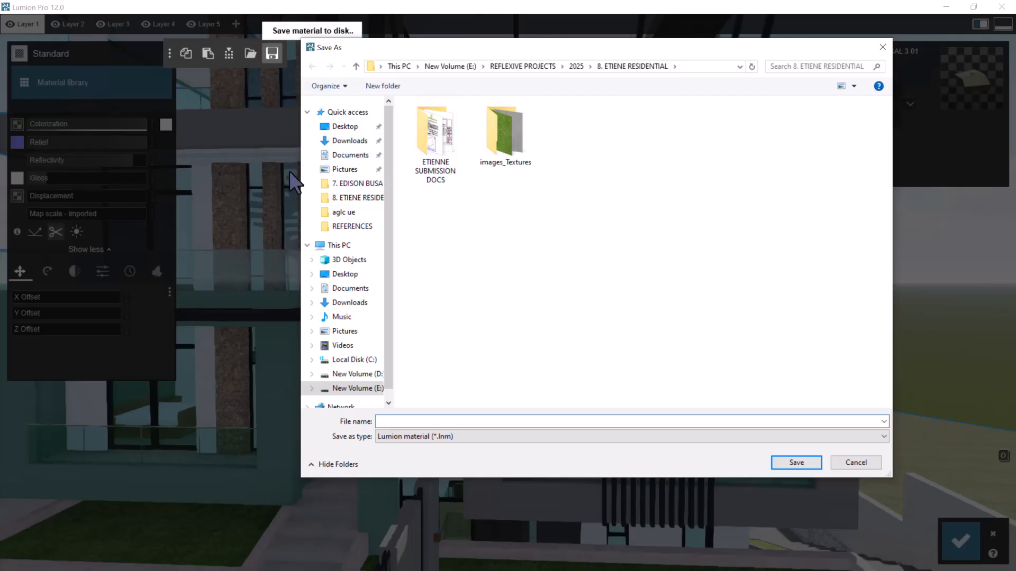
left_click(349, 131)
left_click(418, 422)
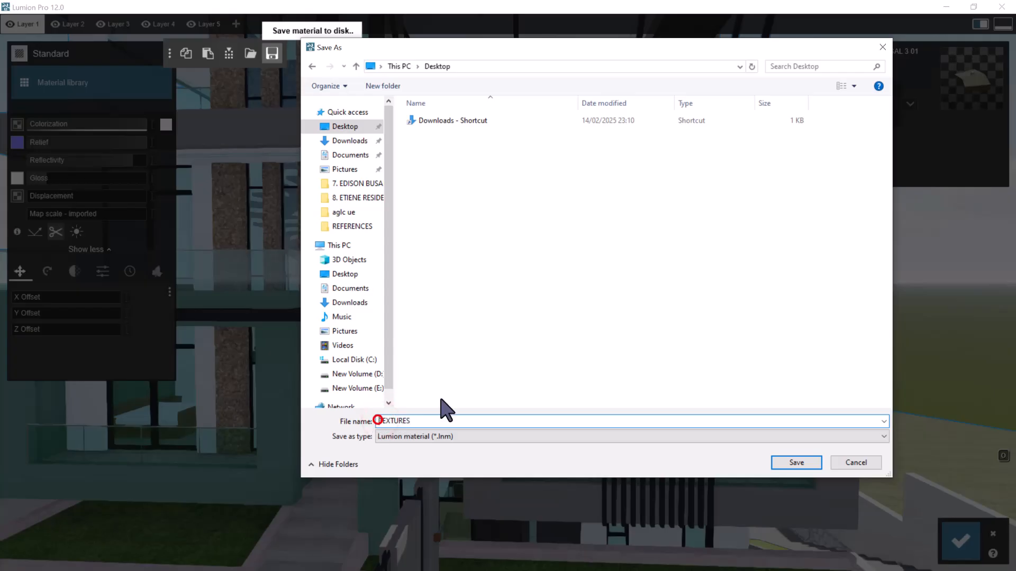
type("LUMION")
left_click(805, 465)
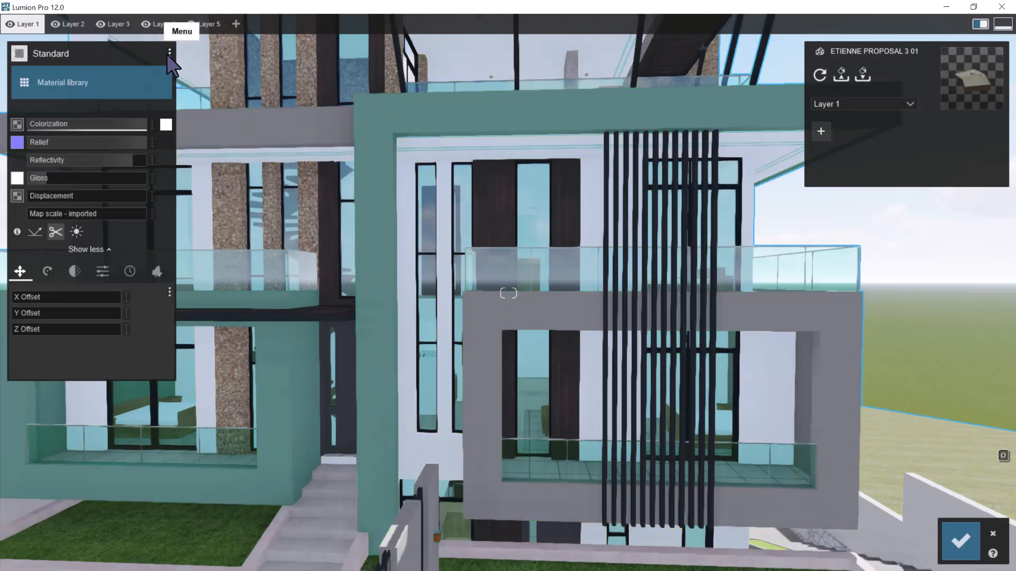
Reopen the material's save-to-disk dialog and create a Desktop folder named LUMION TEXTURES, reusing the saved file's name
left_click(169, 53)
left_click(272, 53)
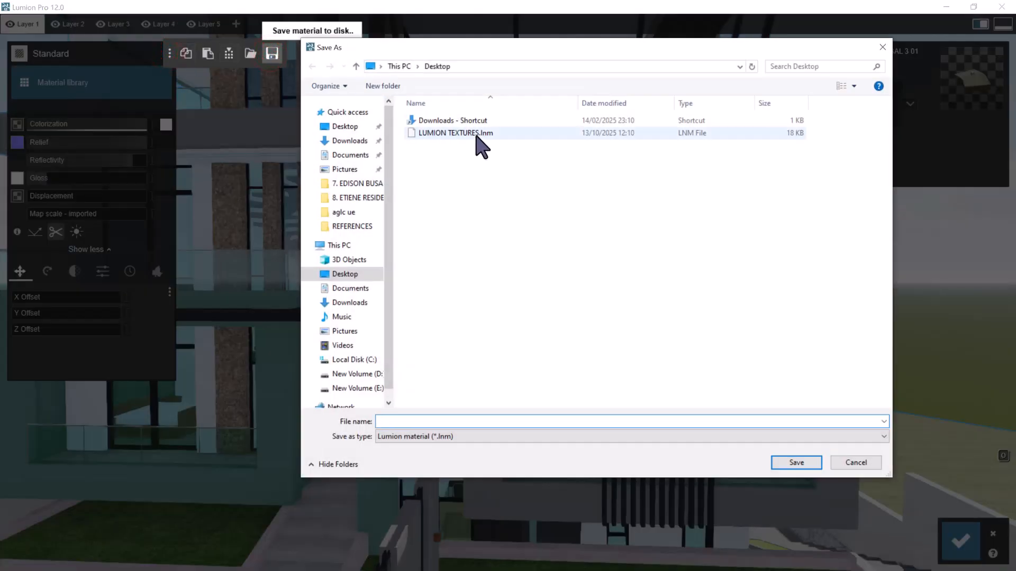
left_click(380, 87)
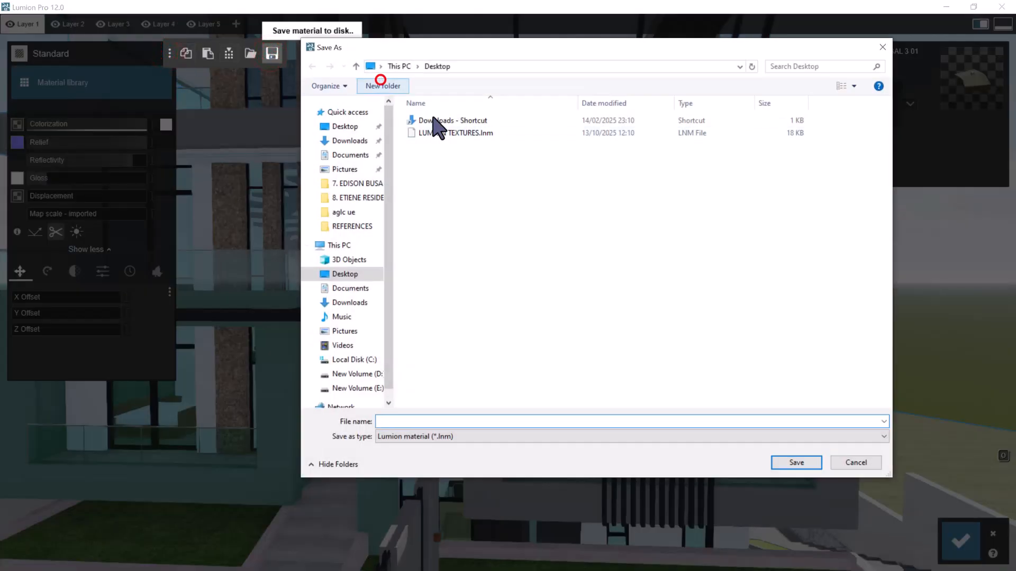
left_click(471, 134)
left_click(474, 133)
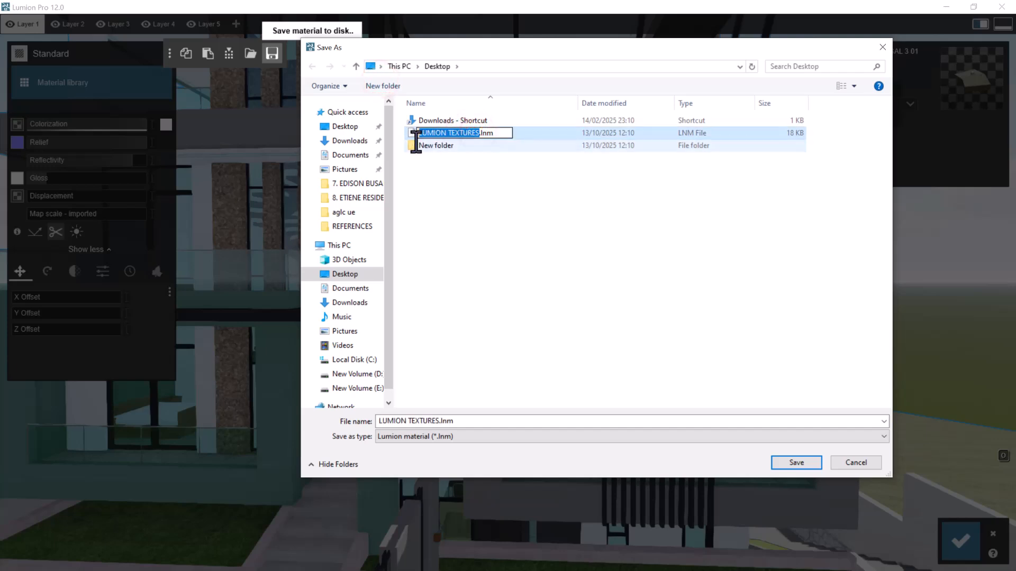
left_click(439, 147)
left_click(442, 148)
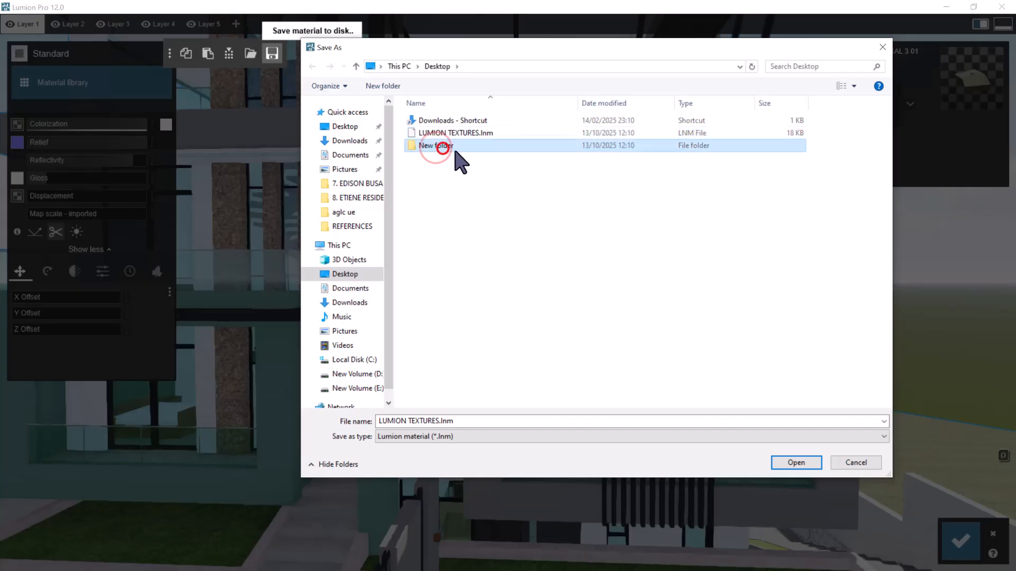
type("LUMION TEXTURES")
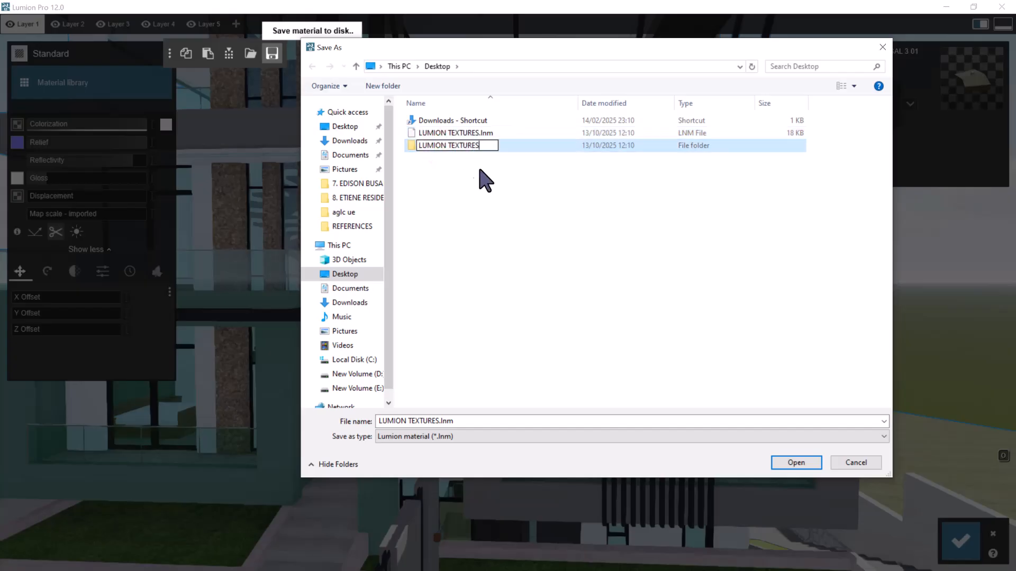
left_click(503, 195)
Move LUMION TEXTURES.lnm into the LUMION TEXTURES folder and delete it there
left_click(477, 134)
left_click_drag(477, 134, 477, 148)
double_click(448, 134)
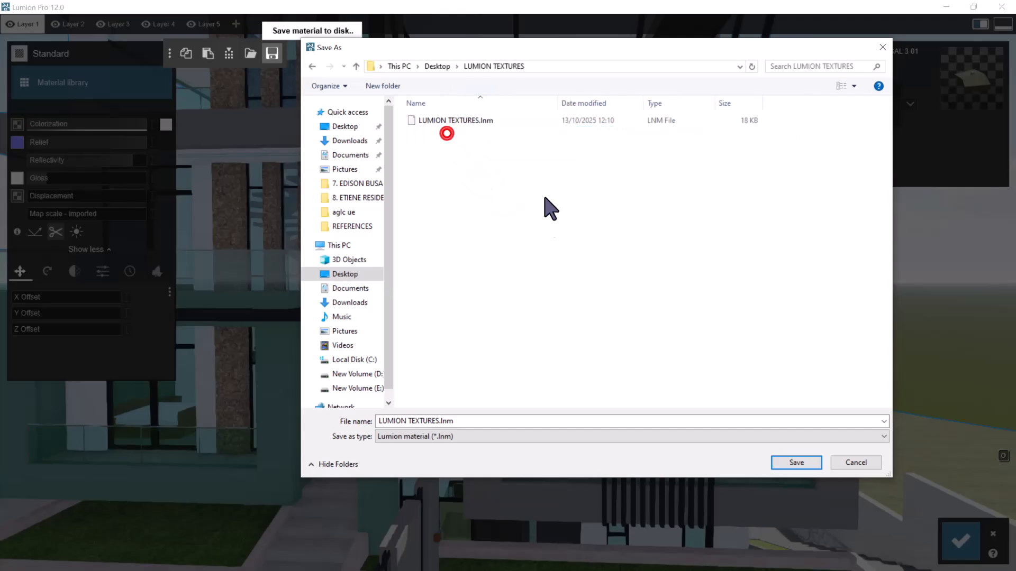
left_click(438, 120)
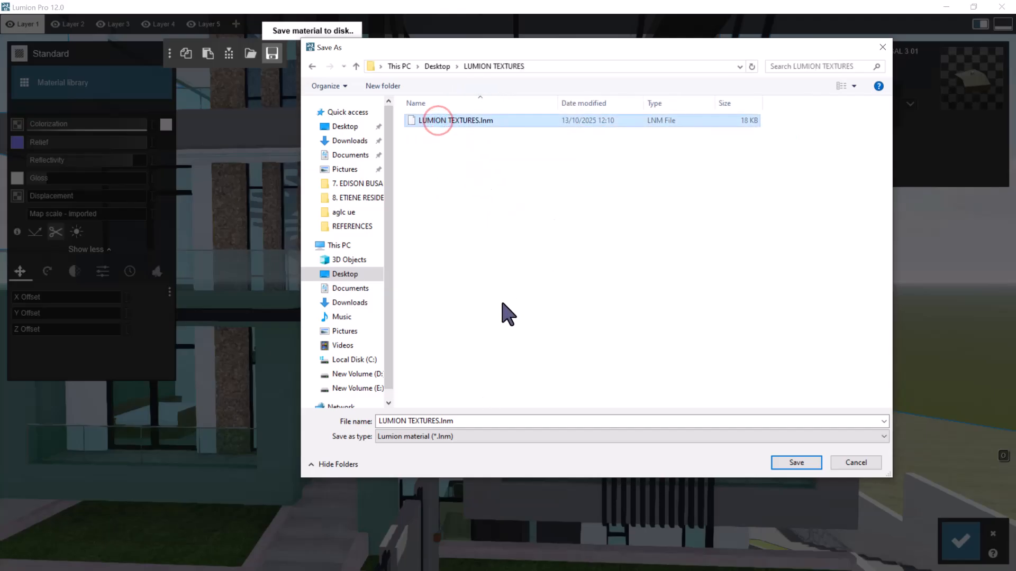
Save the wall material into the LUMION TEXTURES folder under the material's own name, Titanium White
left_click(416, 421)
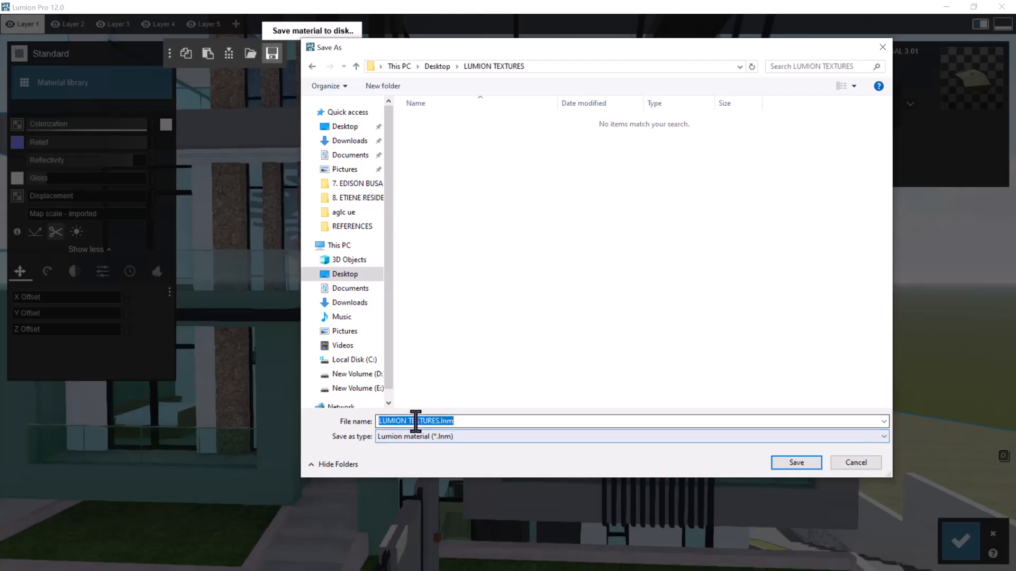
type("TITANIUM WHITE")
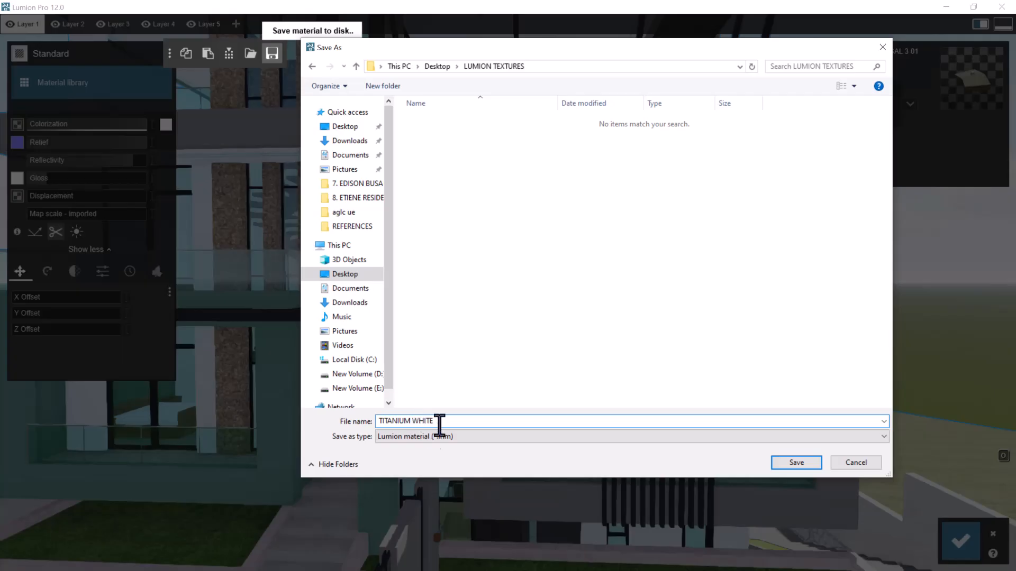
left_click(796, 463)
Check the white walls of the street facade from near and far, and save the material changes
scroll(630, 278, "down", 3)
scroll(629, 278, "up", 1)
right_click_drag(630, 283, 622, 252)
scroll(622, 254, "down", 3)
scroll(619, 264, "up", 6)
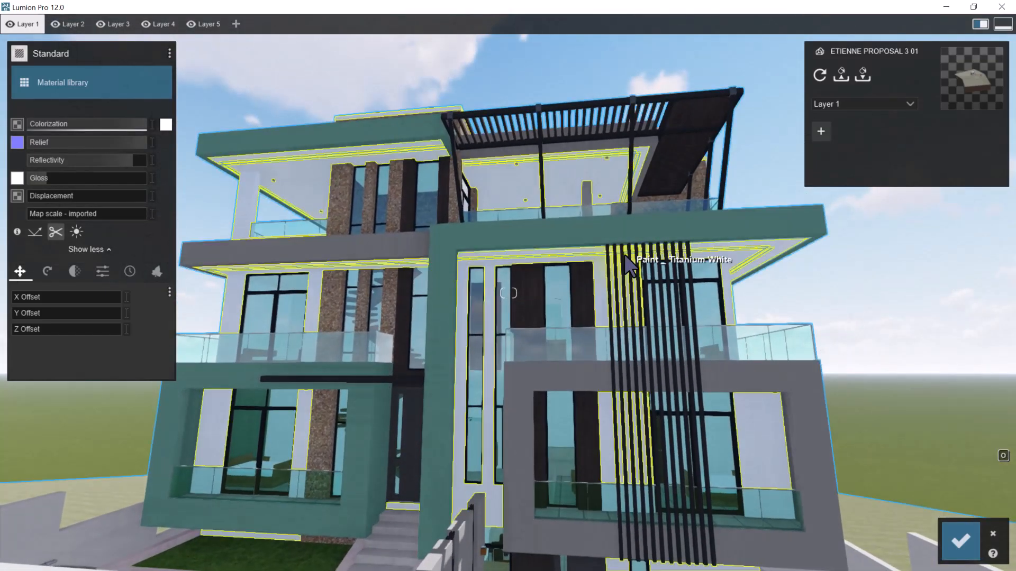
scroll(603, 266, "down", 4)
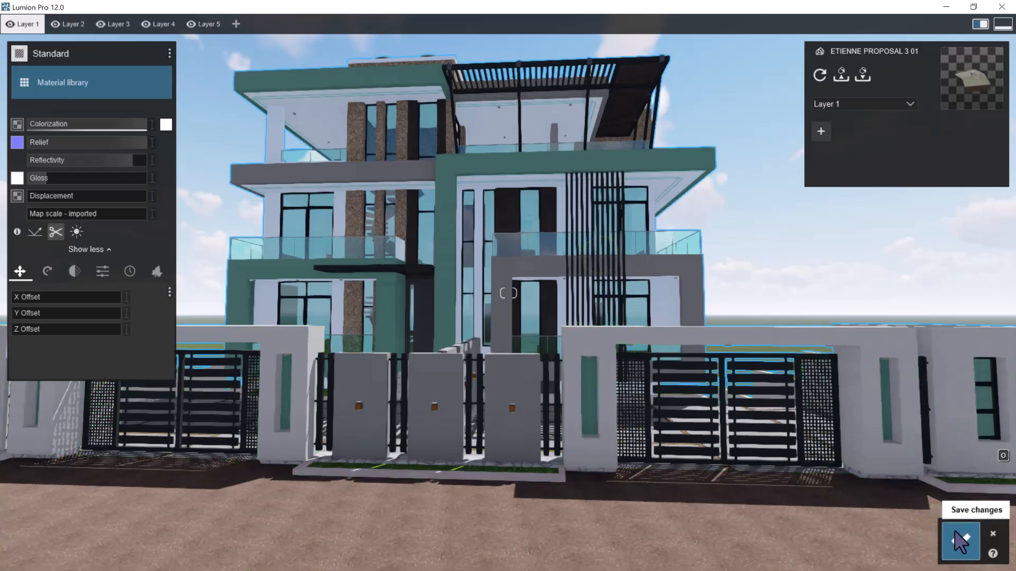
left_click(960, 542)
Assign the Standard material to the Light Gray paint on the facade's projecting frame
scroll(601, 352, "up", 8)
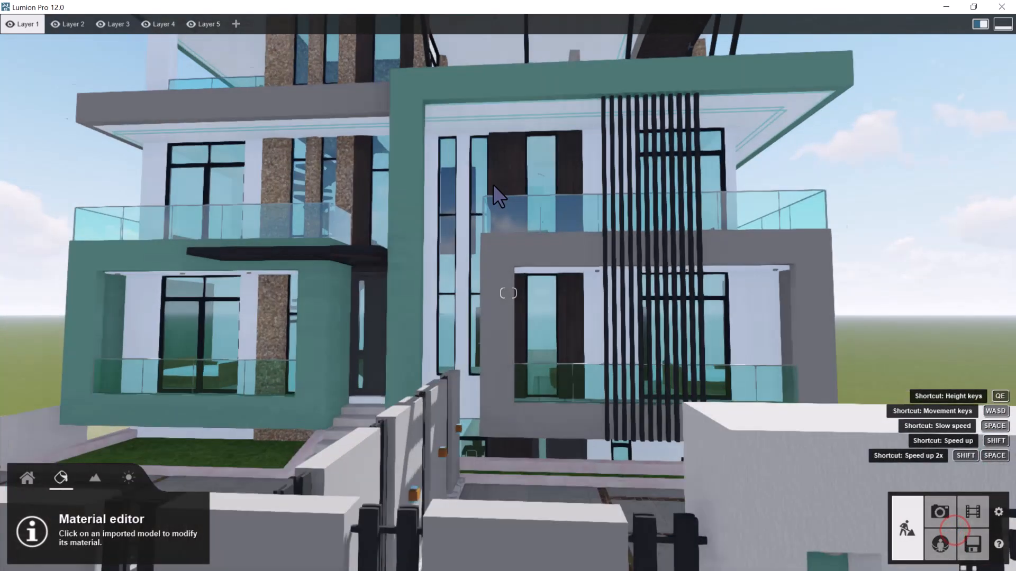
scroll(479, 370, "down", 6)
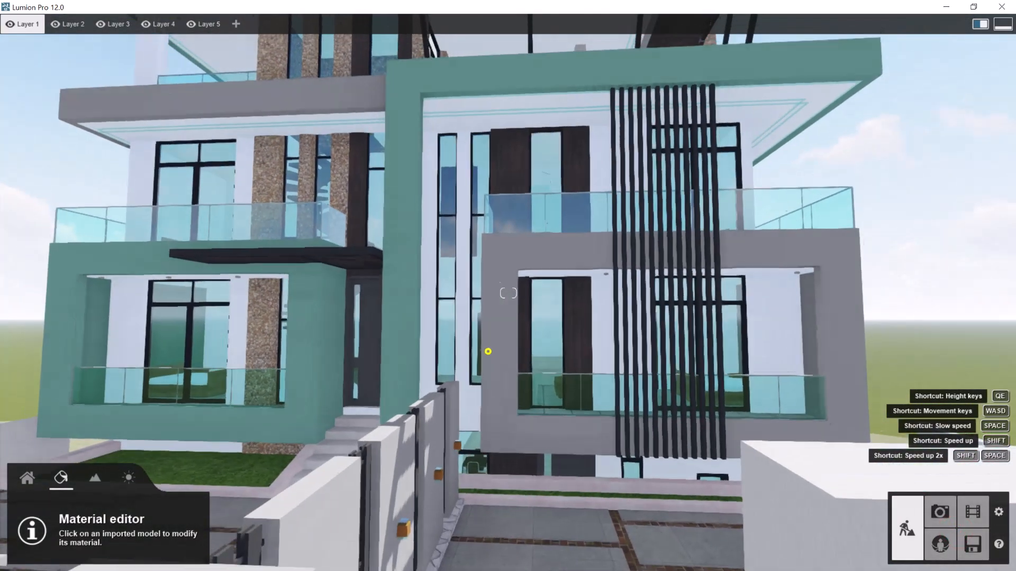
scroll(483, 351, "up", 3)
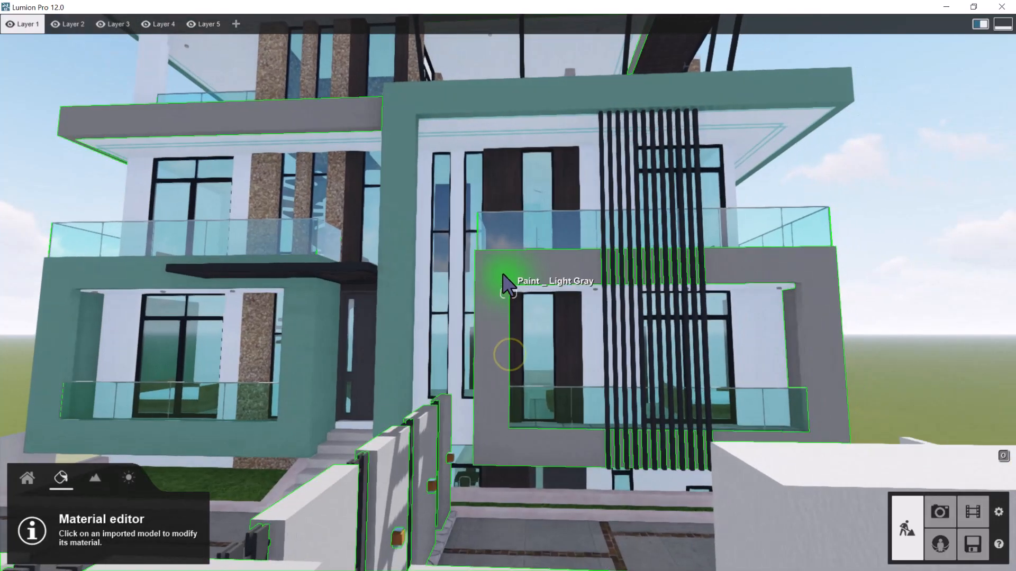
left_click(502, 273)
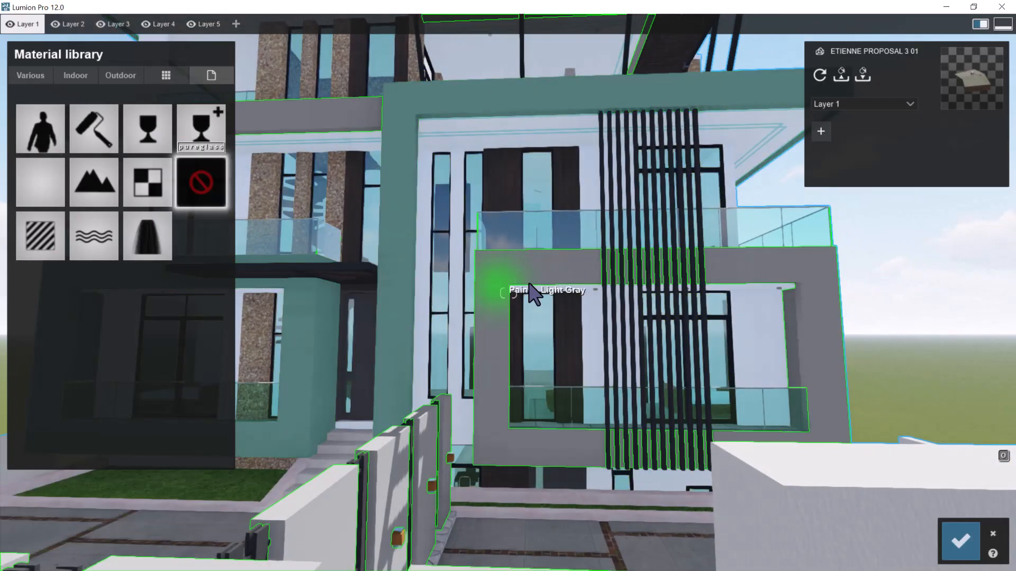
left_click(34, 231)
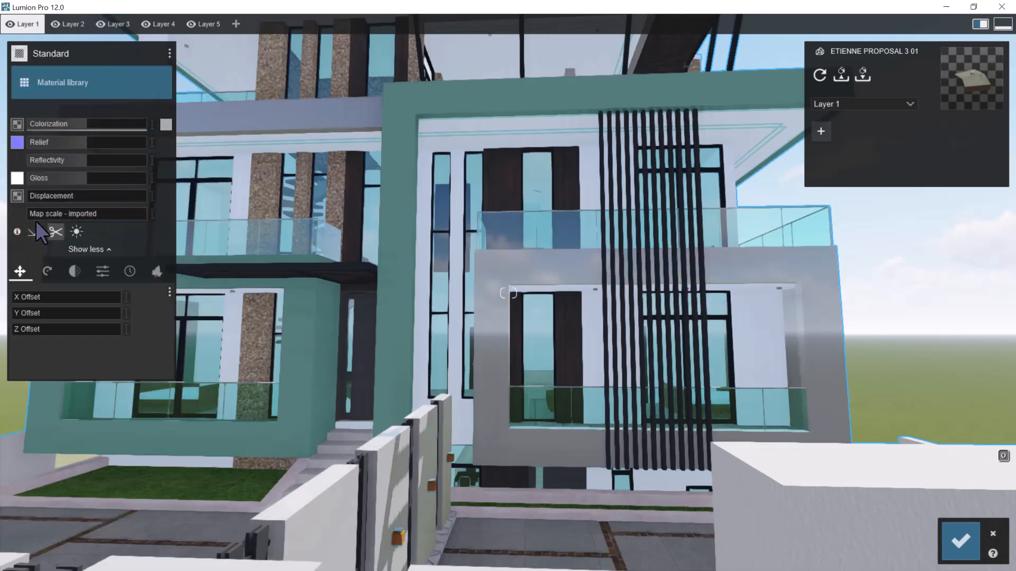
Set the Light Gray material's colorization to the first shade of the RAL Grey range
left_click(166, 124)
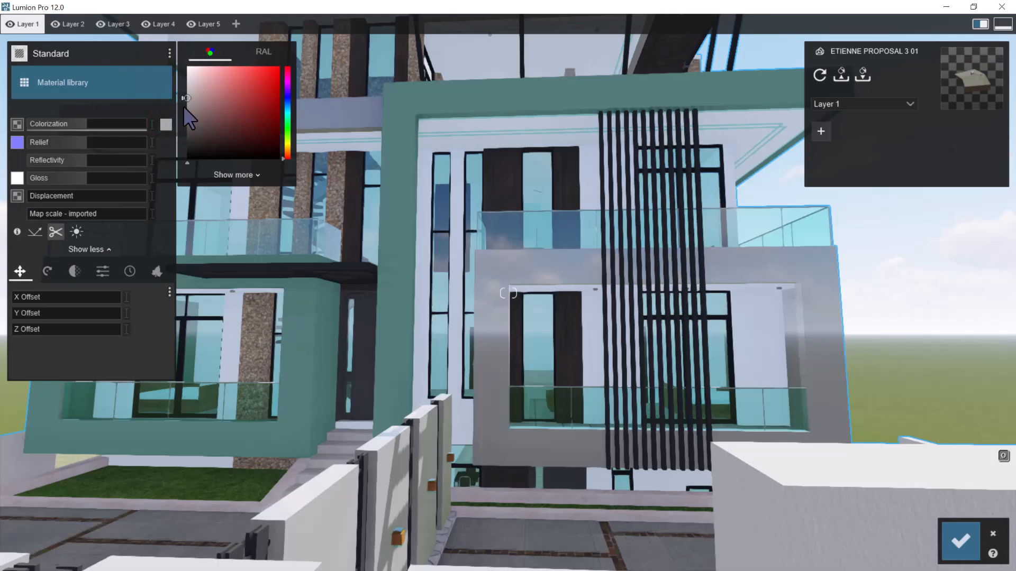
left_click(265, 55)
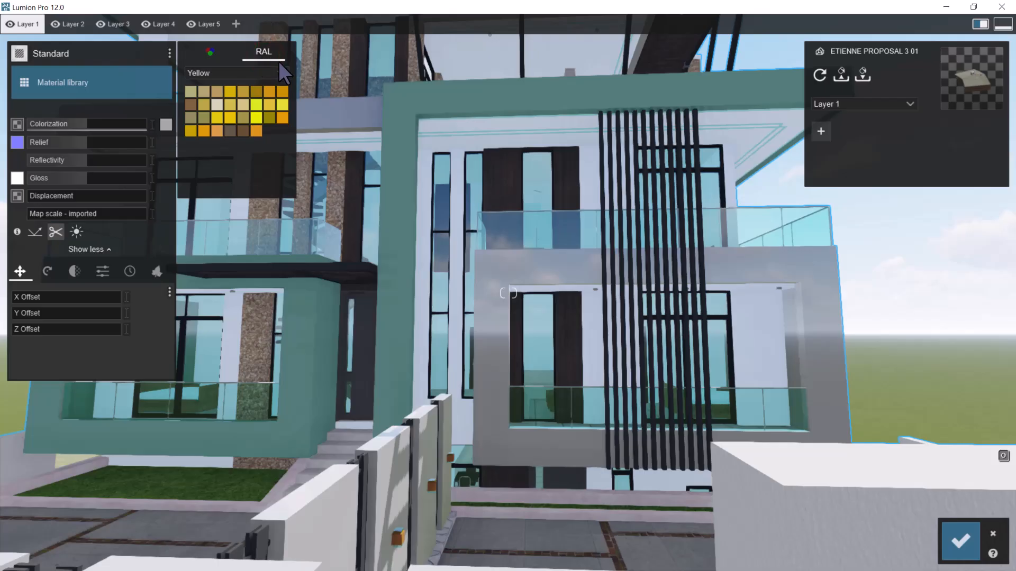
left_click(280, 73)
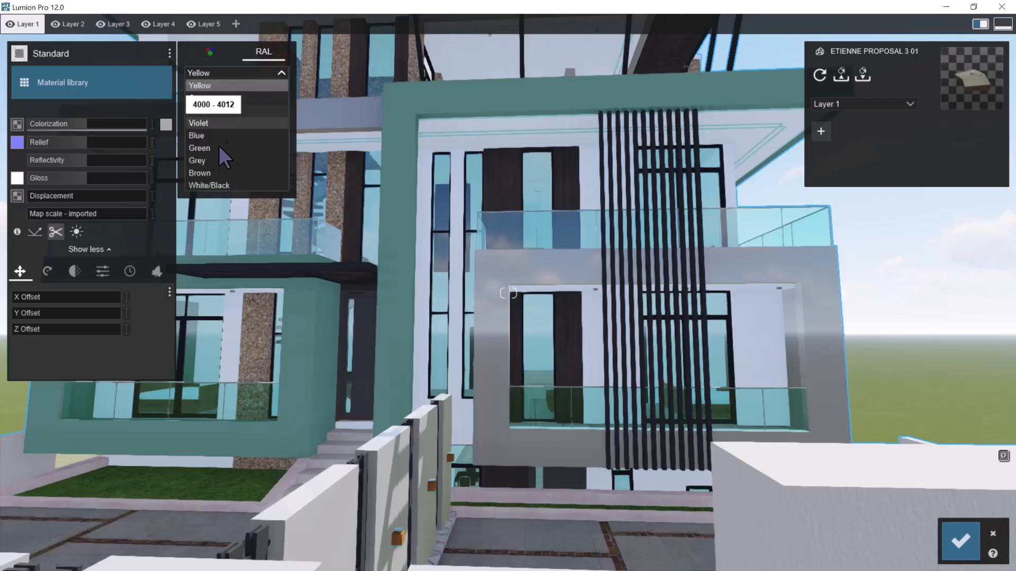
left_click(204, 161)
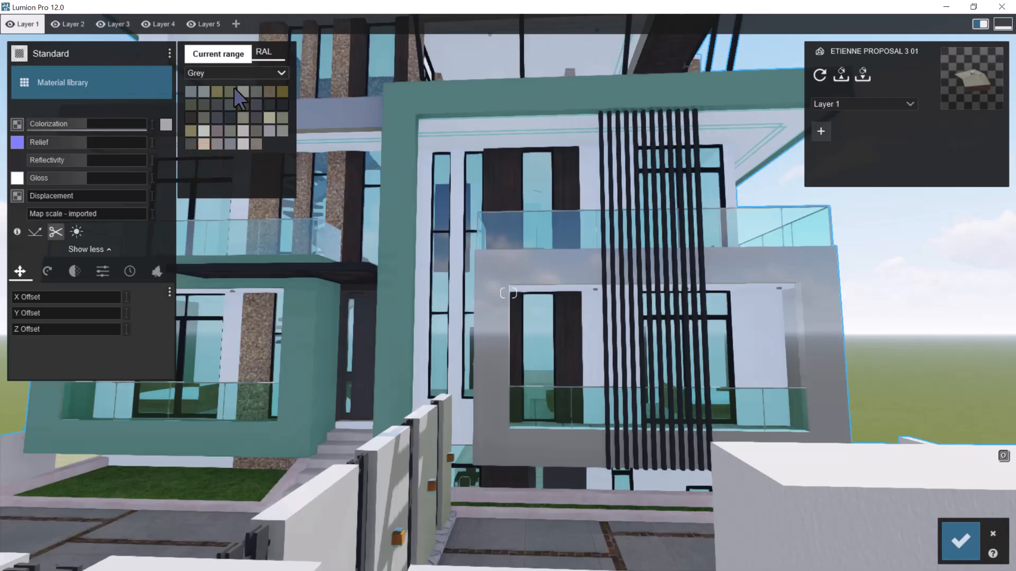
left_click(191, 90)
Try several RAL greys, including RAL 7011, on the projecting volume's side wall and choose RAL 7043
key("s")
right_click_drag(644, 262, 608, 278)
key("d")
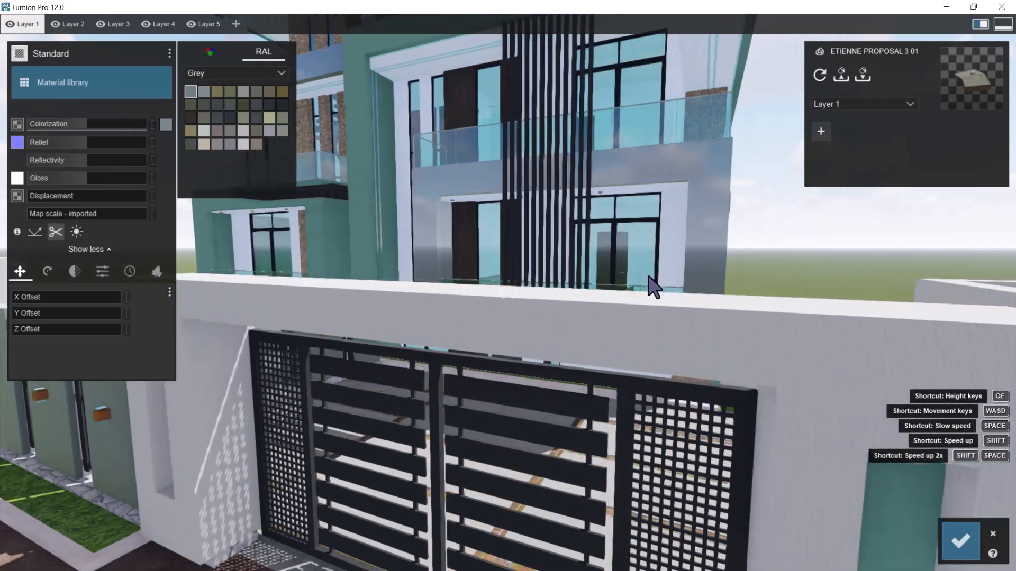
right_click_drag(670, 269, 641, 256)
key("d")
key("s")
key("w")
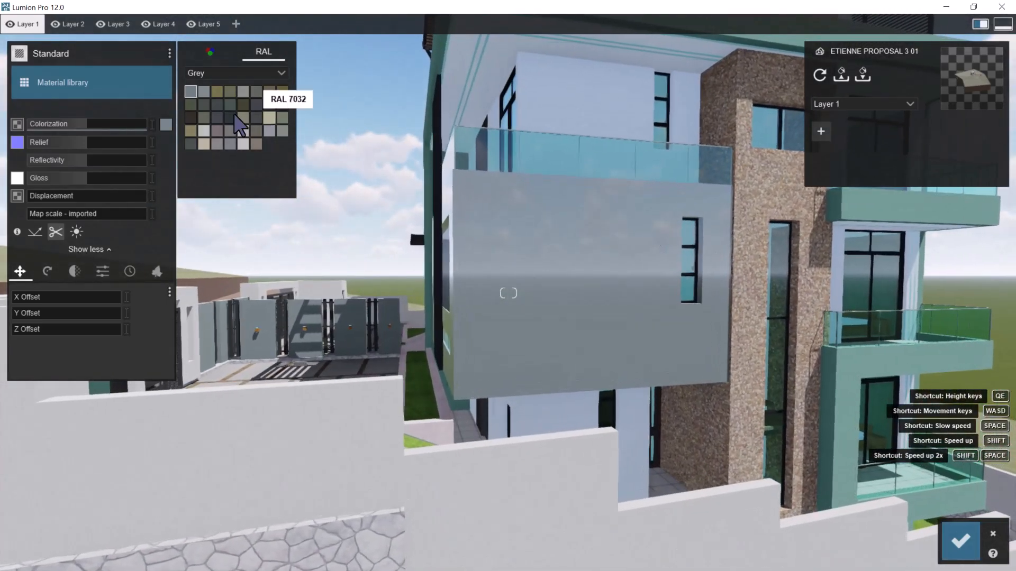
left_click(215, 105)
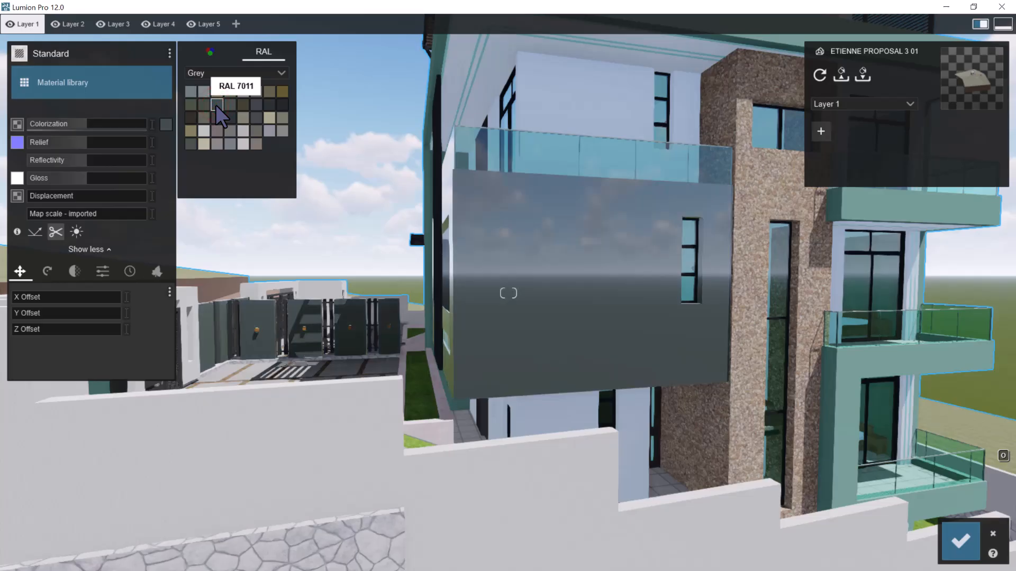
left_click(230, 118)
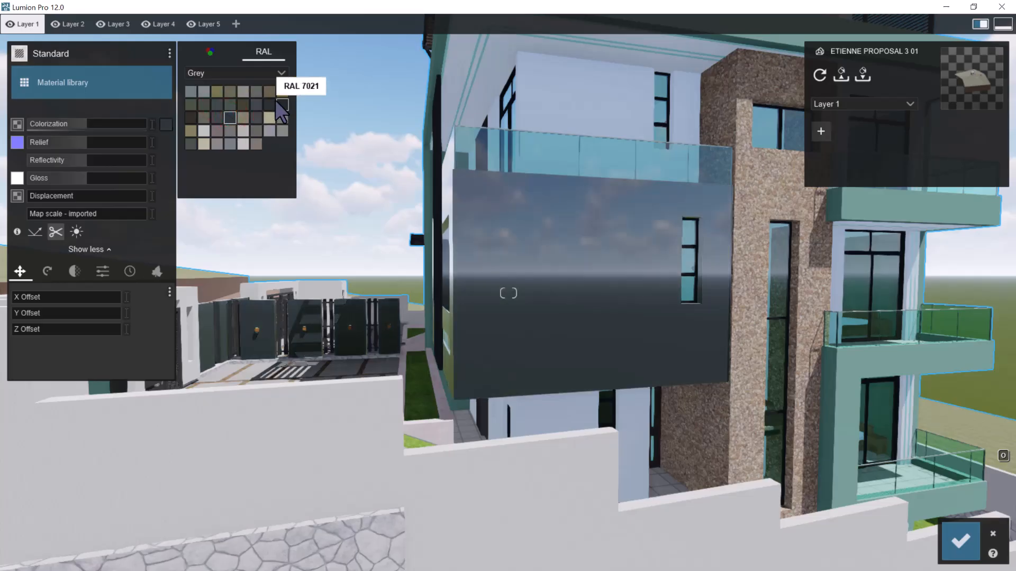
left_click(230, 141)
left_click(190, 143)
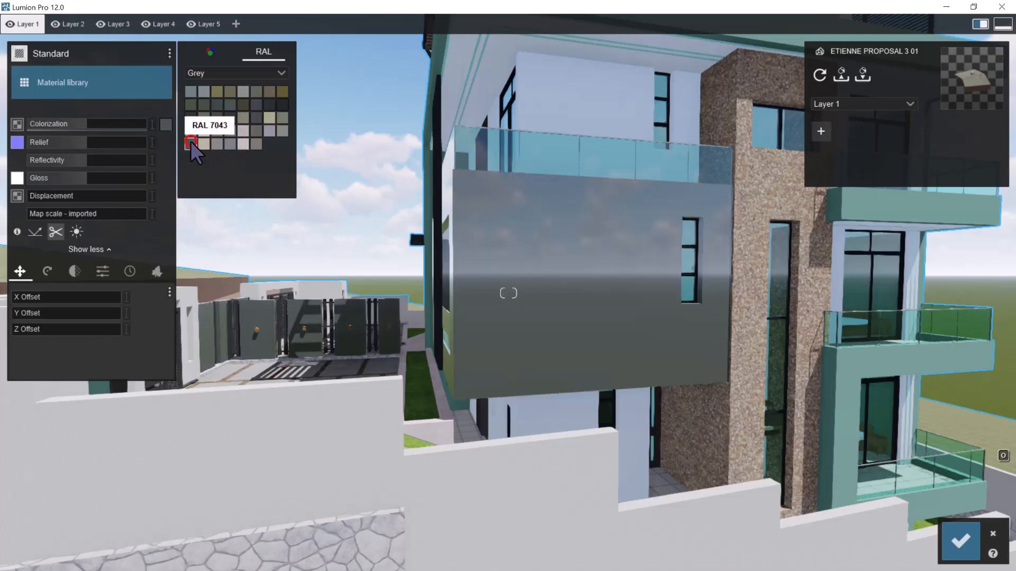
Try the first RAL grey on the projecting volume, and choose the dark grey third in the second row
left_click(189, 94)
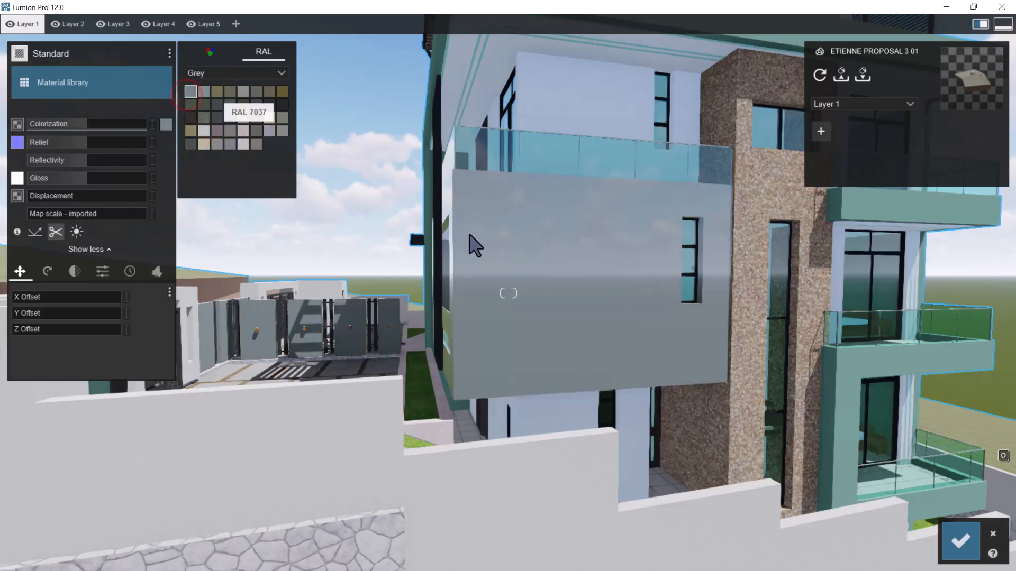
left_click(217, 105)
right_click_drag(642, 267, 669, 260)
left_click(217, 103)
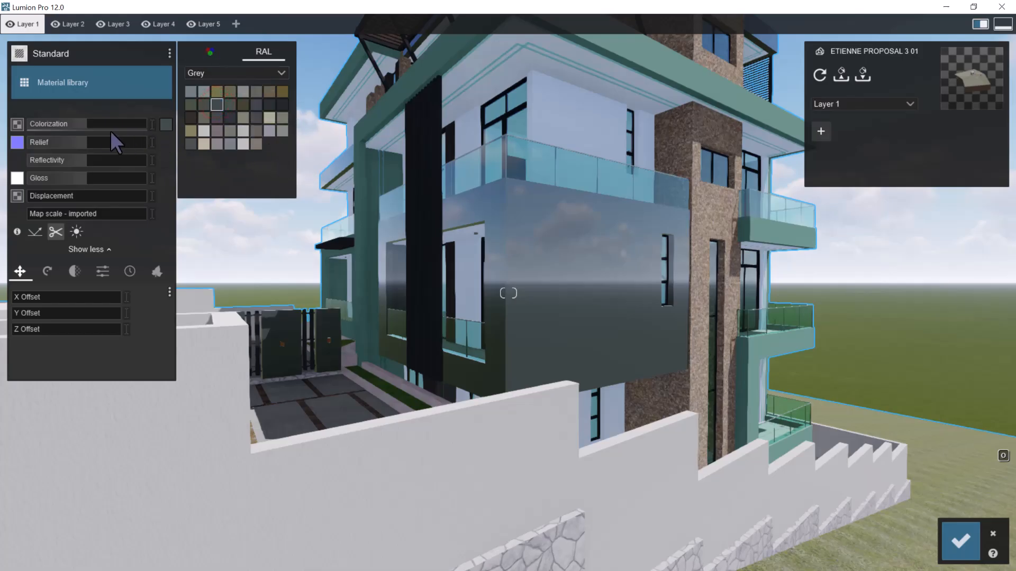
Reduce the Light Gray paint's colorization to below half and lower its gloss to about 0.4
left_click_drag(94, 123, 123, 125)
left_click_drag(359, 134, 207, 143)
left_click_drag(78, 136, 75, 132)
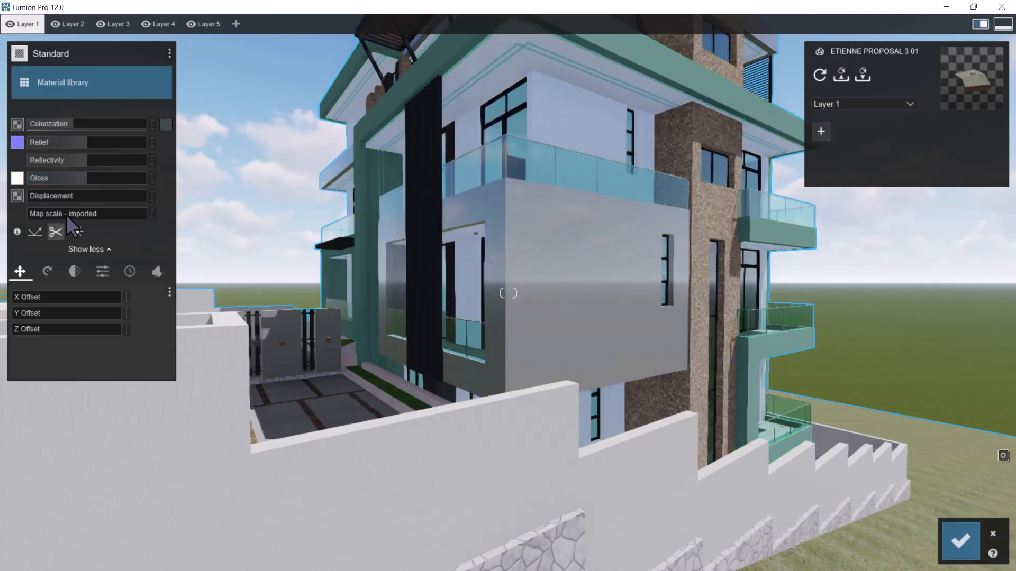
left_click_drag(76, 176, 50, 176)
key("s")
scroll(398, 216, "down", 5)
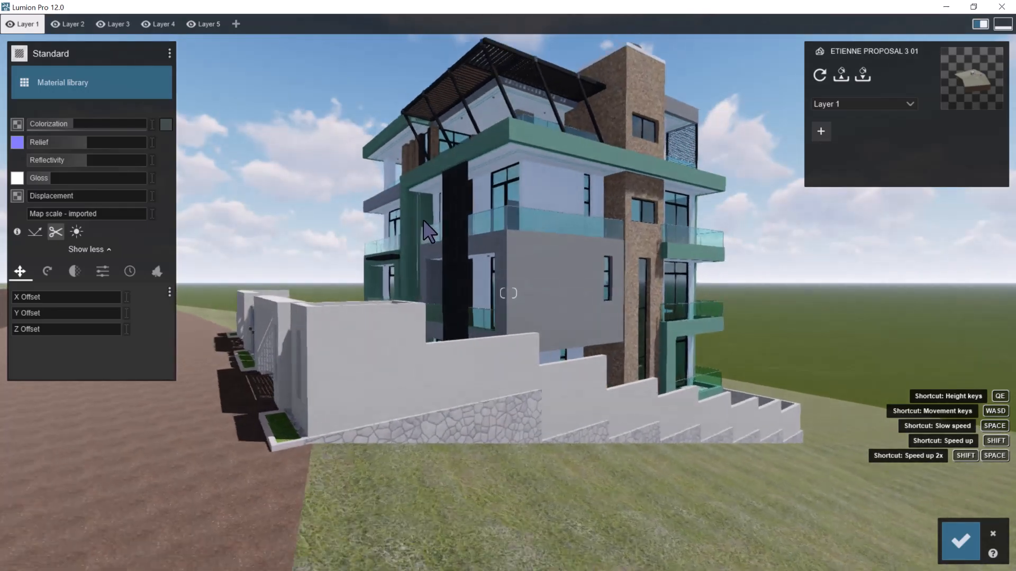
Raise the Light Gray paint's colorization to about 0.5, fine-tune it slightly lower, and compare the volume near and far
scroll(428, 230, "up", 7)
right_click_drag(432, 228, 444, 227)
left_click_drag(75, 121, 87, 121)
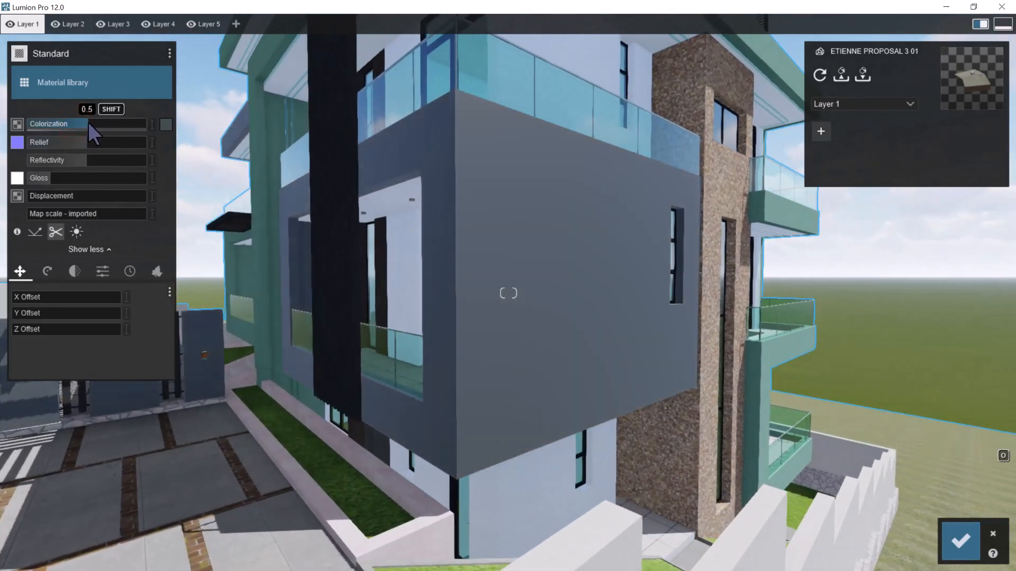
scroll(519, 281, "down", 5)
scroll(458, 262, "up", 5)
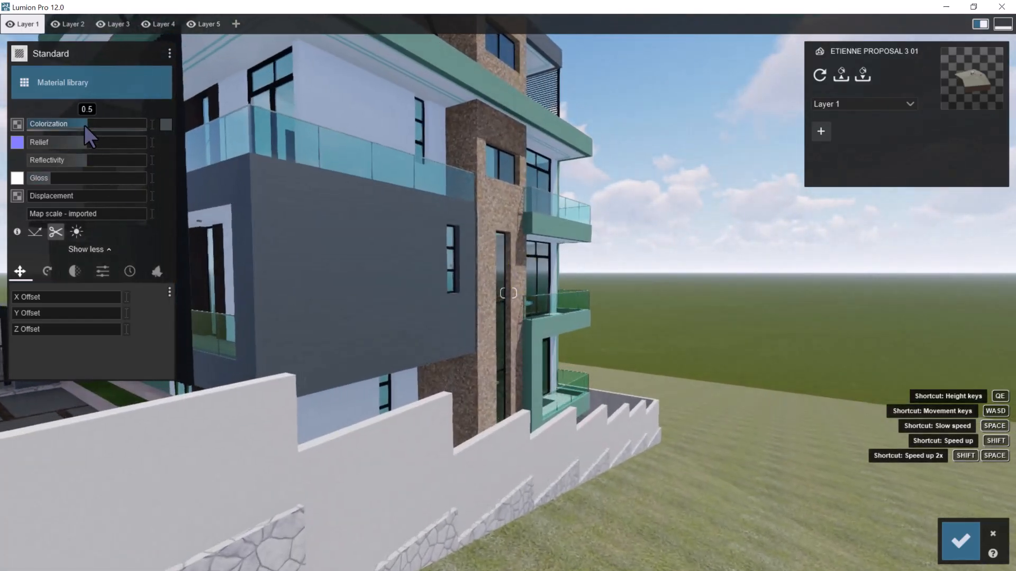
left_click_drag(84, 125, 82, 125, "shift")
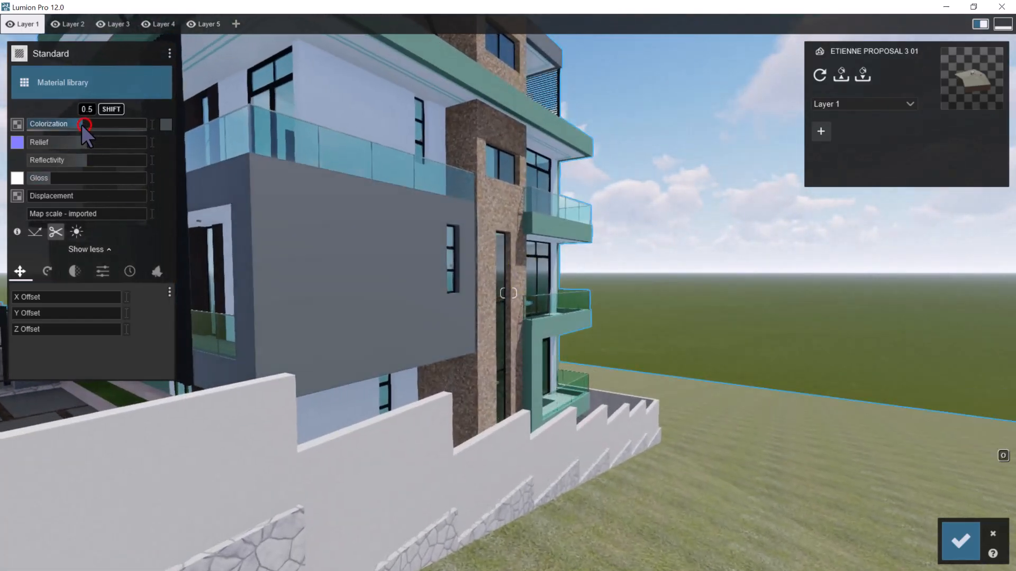
scroll(437, 317, "down", 5)
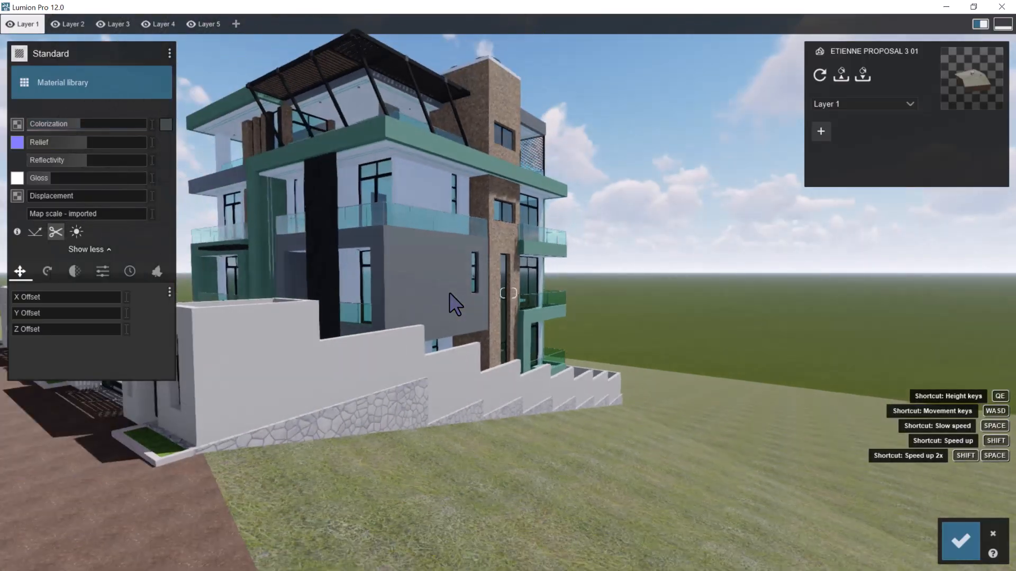
scroll(422, 267, "up", 5)
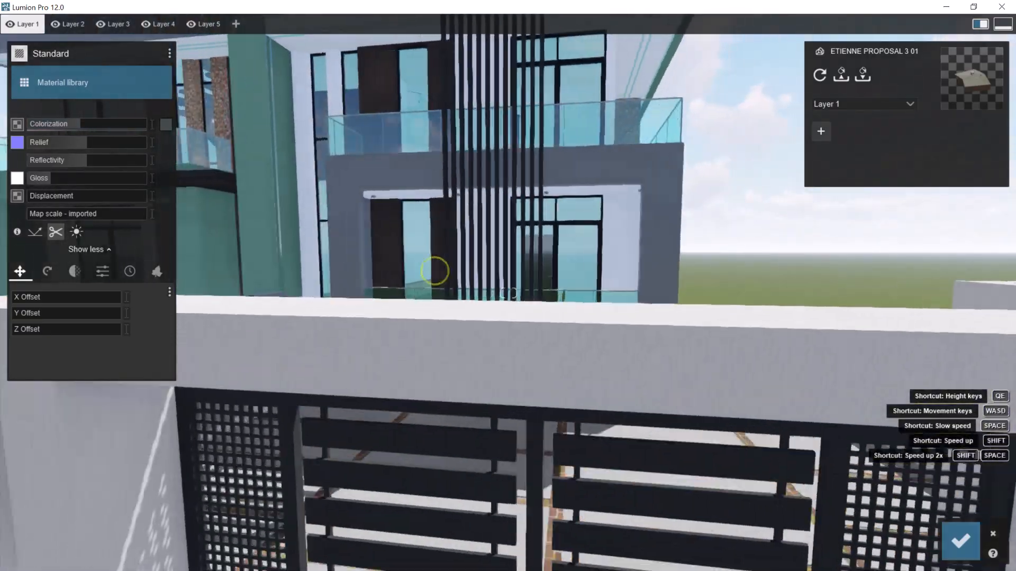
Set the projecting frame's Light Gray paint to a gloss of about 0.5 and its relief to the maximum
scroll(468, 258, "up", 4)
right_click_drag(435, 271, 476, 260)
key("d")
right_click_drag(591, 312, 579, 308)
key("d")
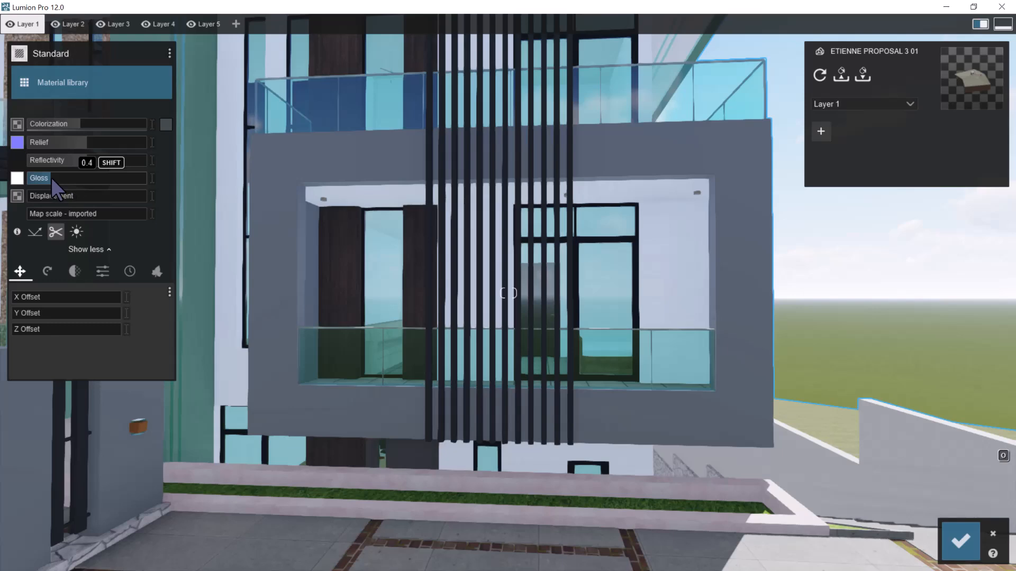
mouse_move(53, 178)
left_mouse_down()
mouse_move(70, 177)
mouse_move(53, 176)
left_mouse_up()
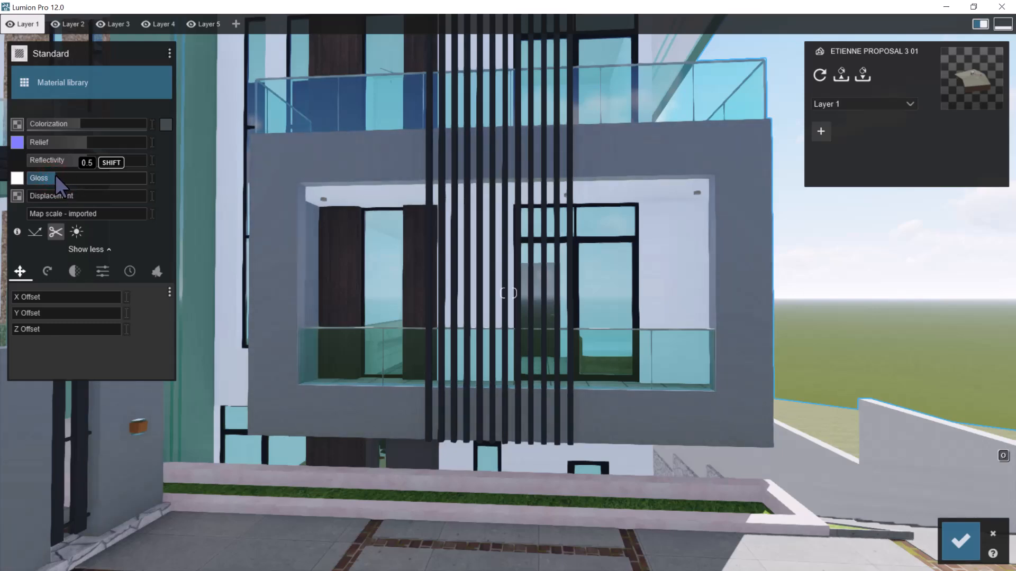
left_click(85, 144)
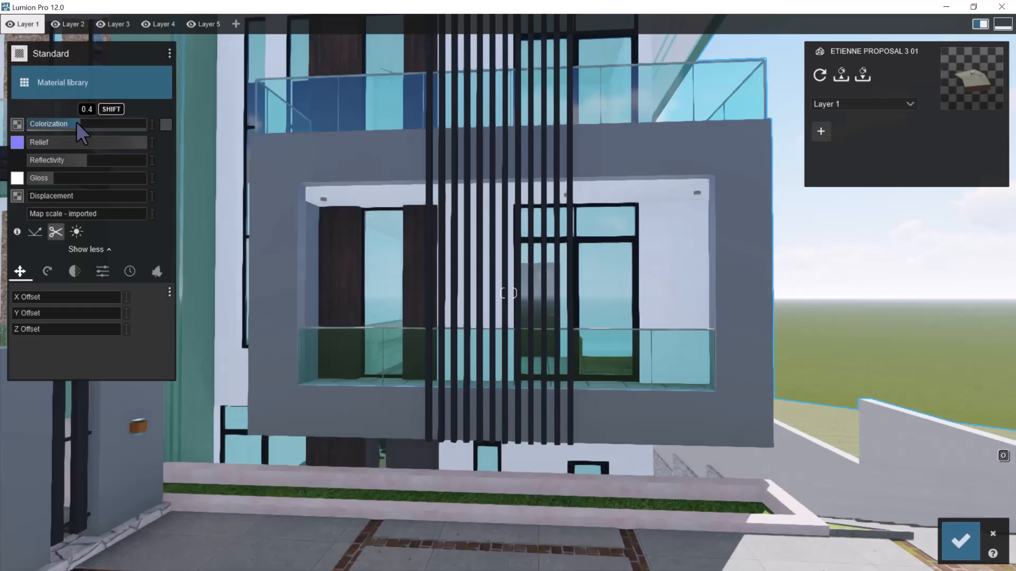
scroll(578, 268, "down", 3)
scroll(579, 267, "up", 3)
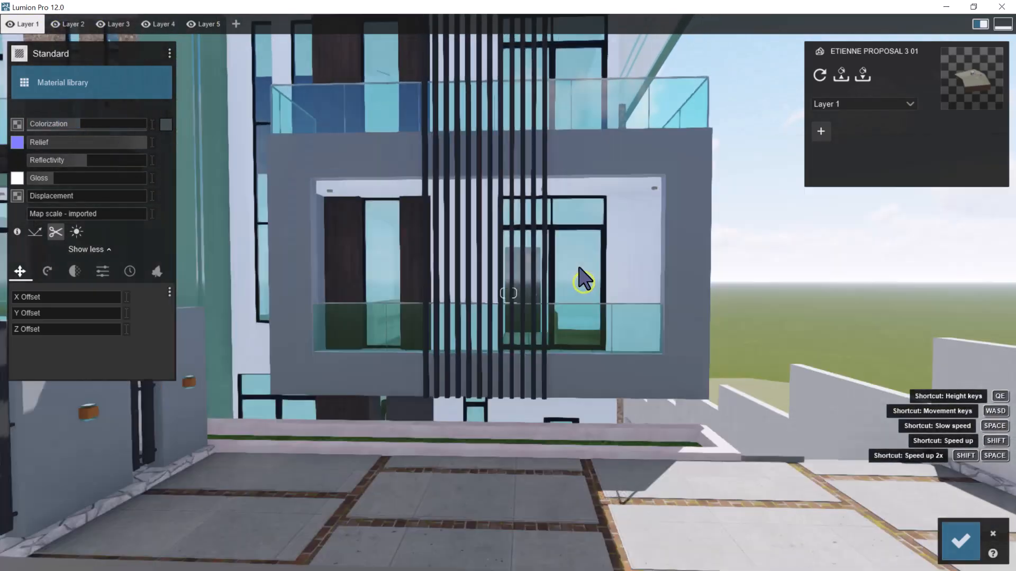
right_click_drag(579, 268, 572, 260)
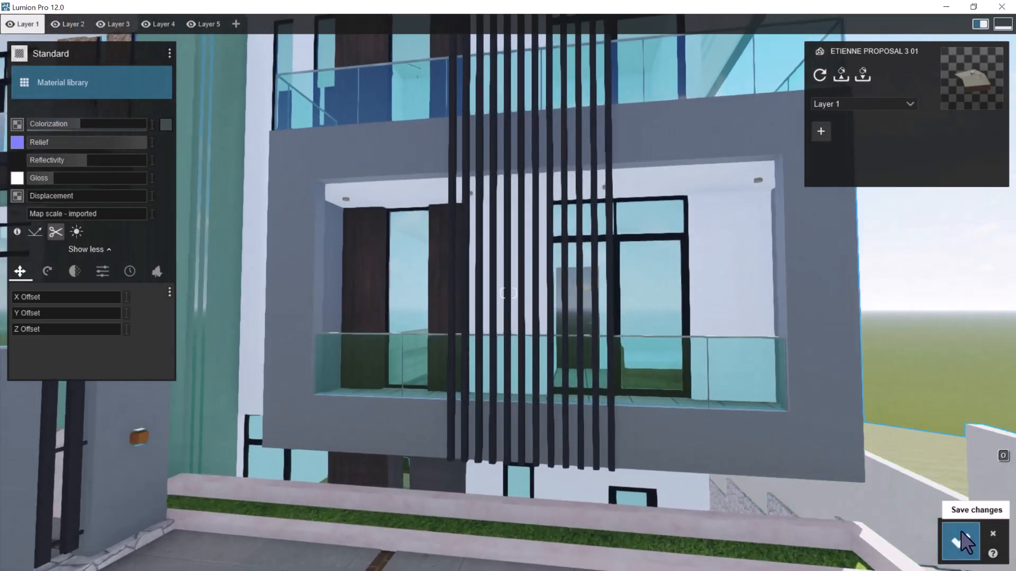
Save the light grey material to disk in the LUMION TEXTURES folder as a Lumion material, and save the material changes
left_click(168, 53)
left_click(272, 53)
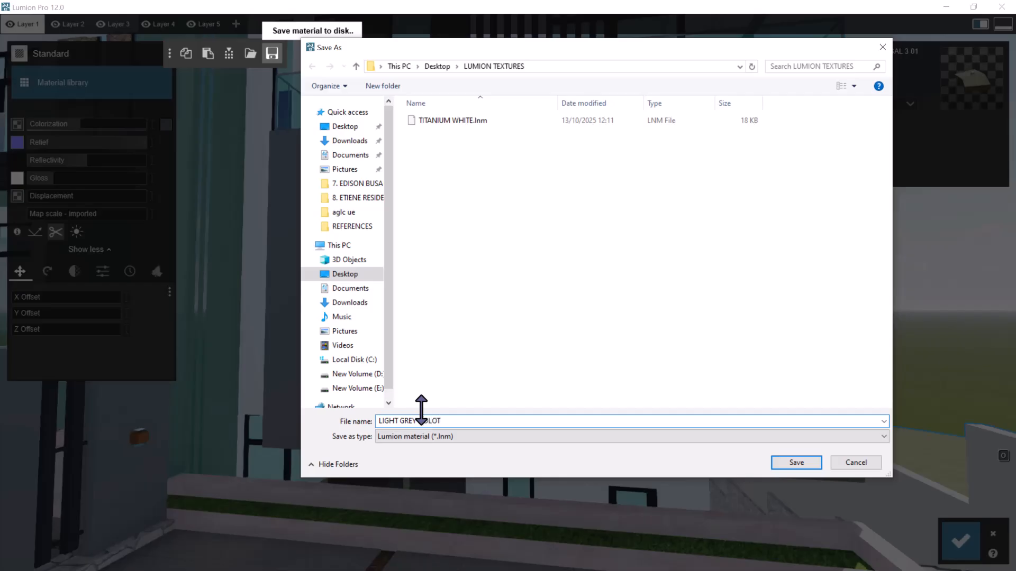
key("Return")
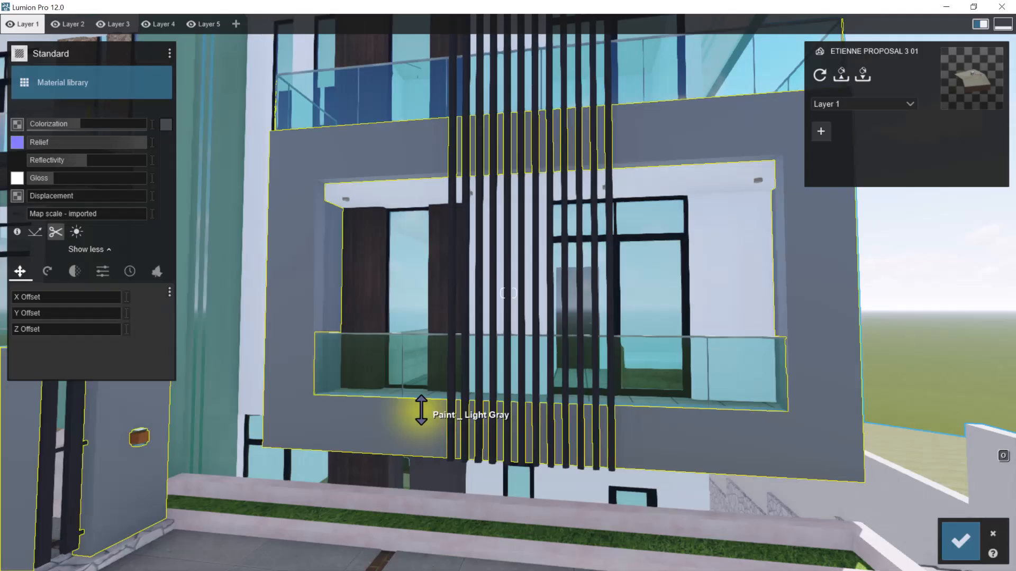
left_click(960, 543)
Select the Pale Jade paint on the tall vertical frame beside the front entrance for material editing
key("shift+s")
key("a")
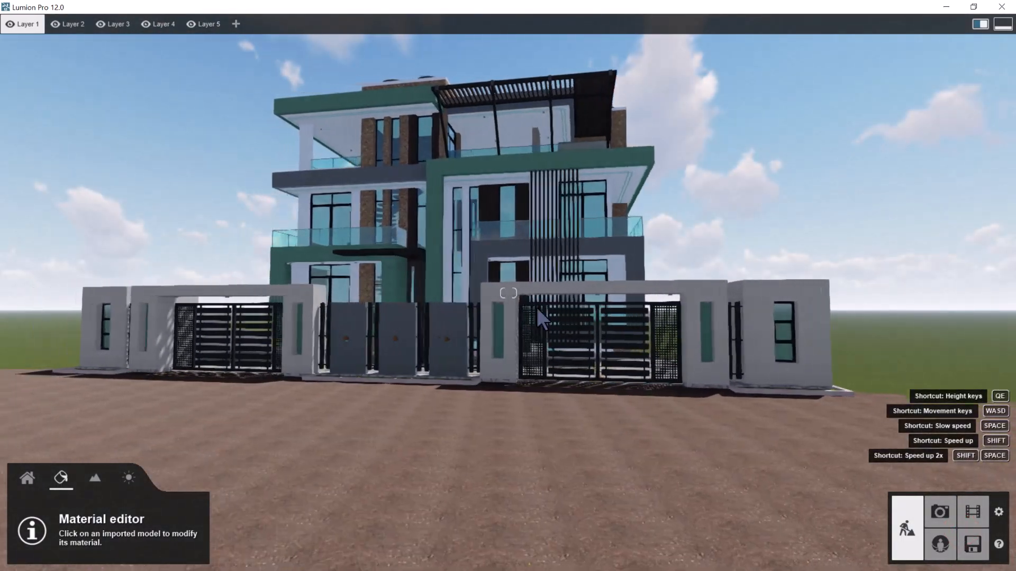
key("w")
right_click_drag(504, 265, 523, 247)
key("w")
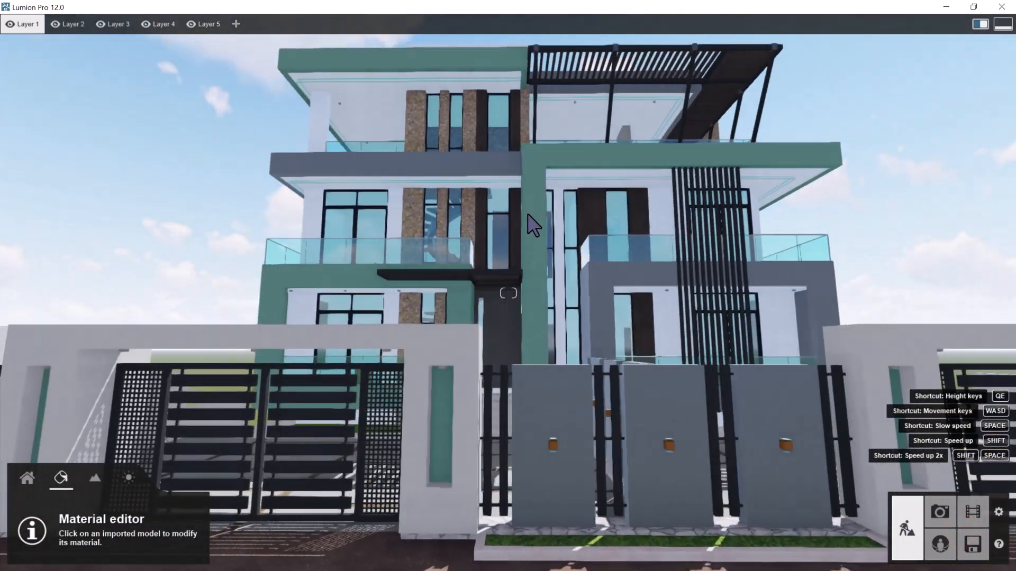
key("w")
right_click_drag(532, 226, 535, 247)
key("s")
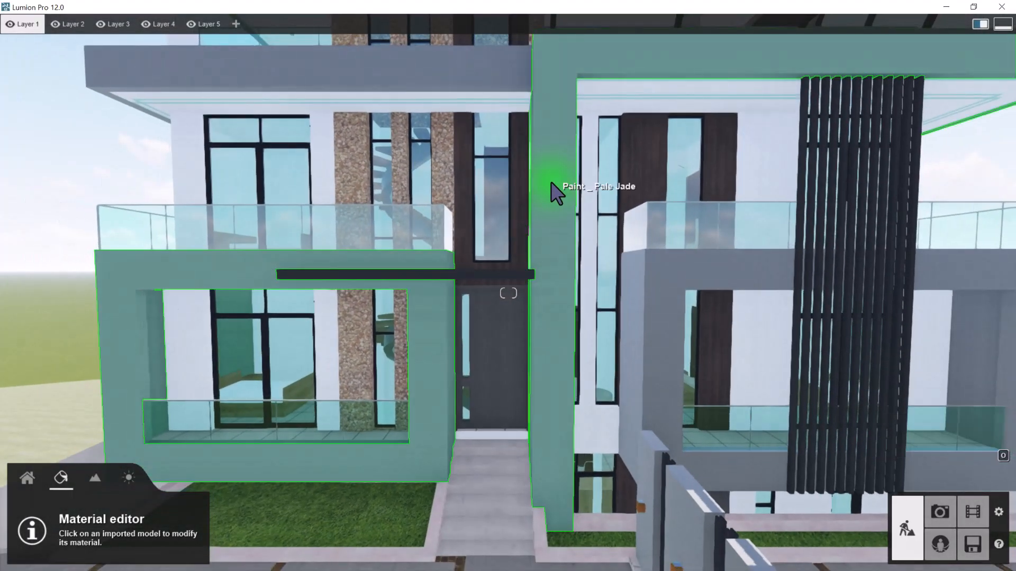
left_click(552, 185)
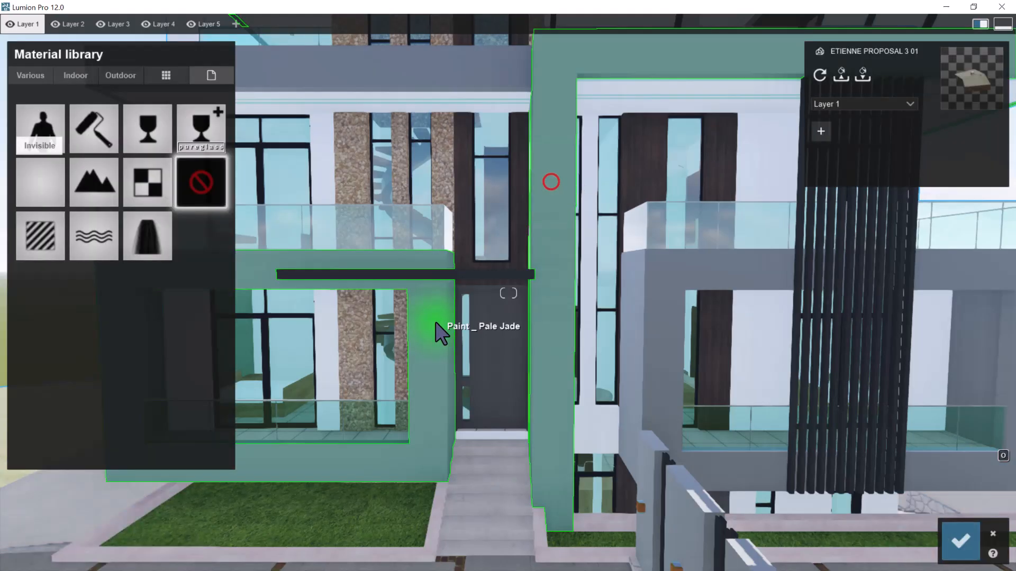
Assign the Standard material to the Pale Jade paint on the street facade
right_click_drag(572, 265, 570, 313)
key("s")
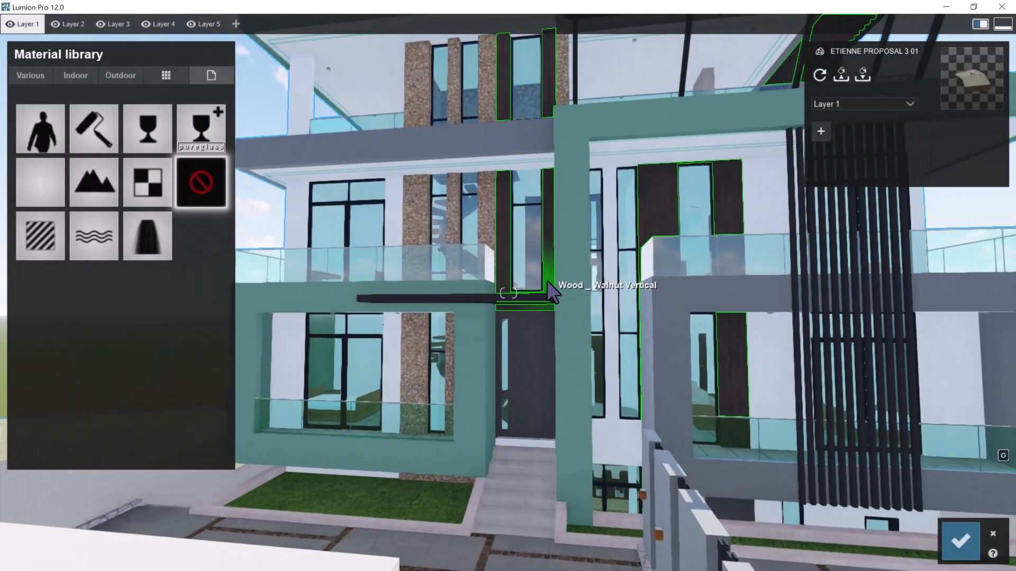
right_click_drag(549, 257, 546, 235)
key("s")
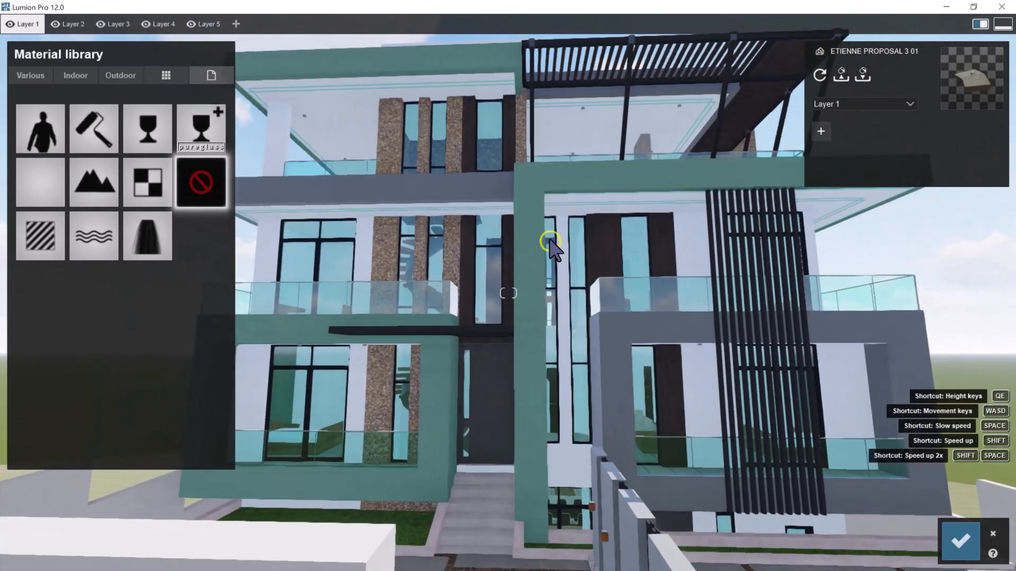
key("s")
key("s")
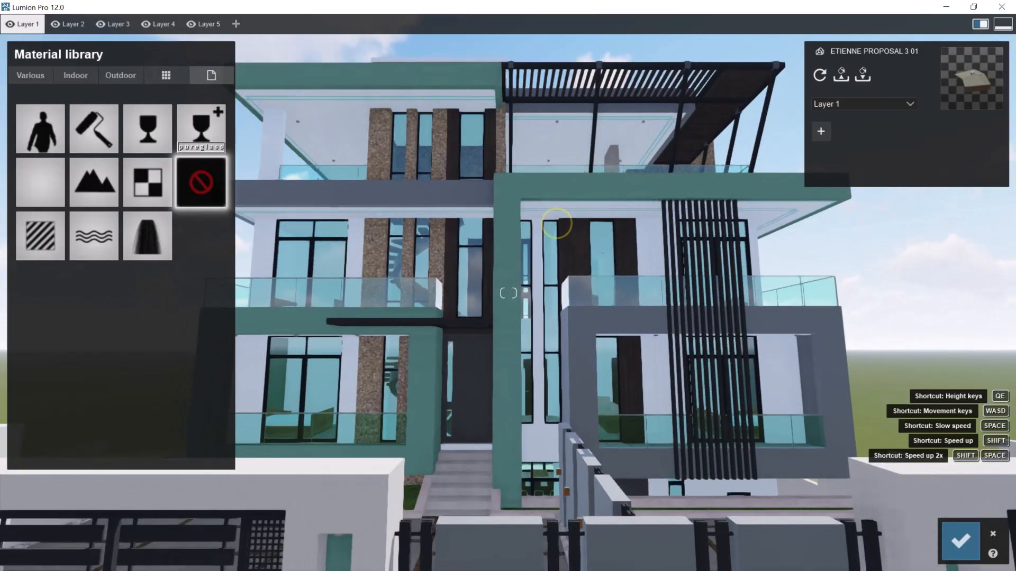
key("w")
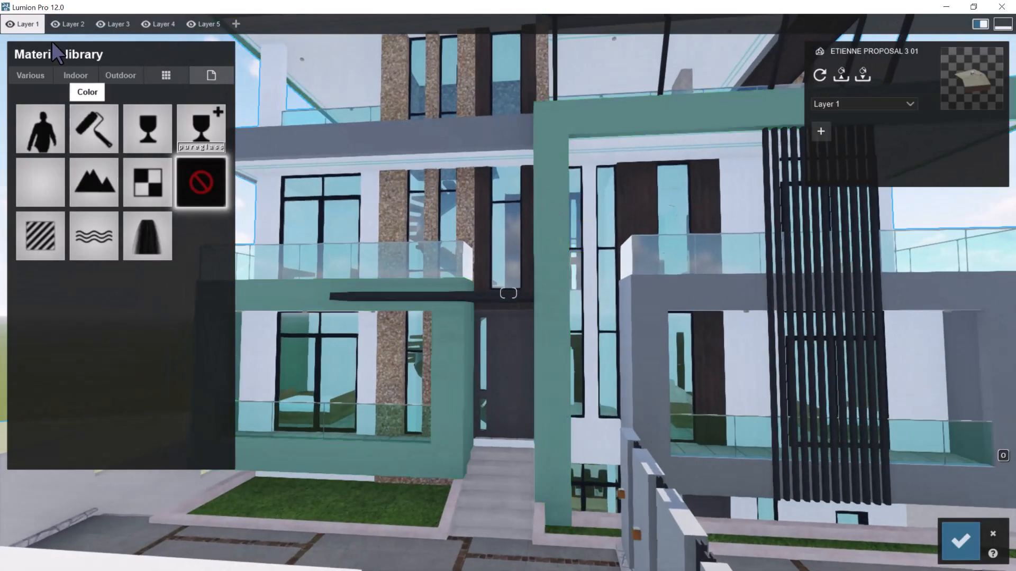
left_click(34, 225)
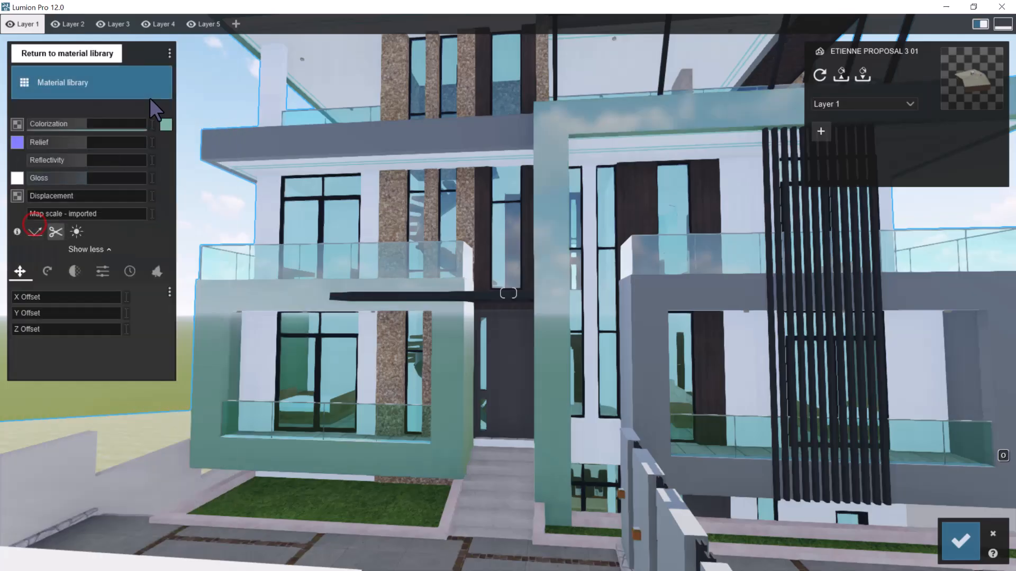
Set the Pale Jade material's colorization to RAL 6000 from the RAL Green range
left_click(170, 124)
left_click(282, 73)
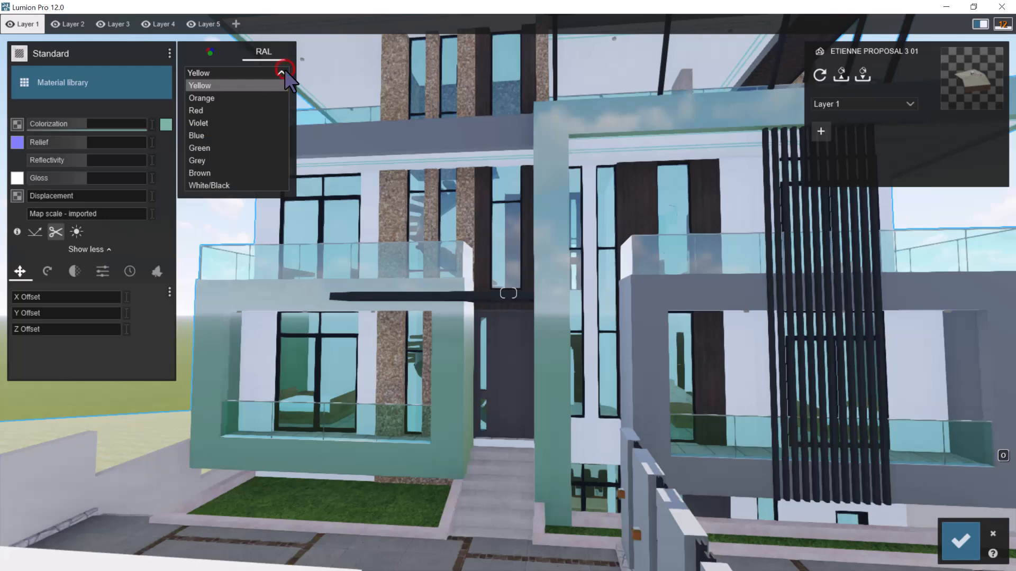
left_click(214, 146)
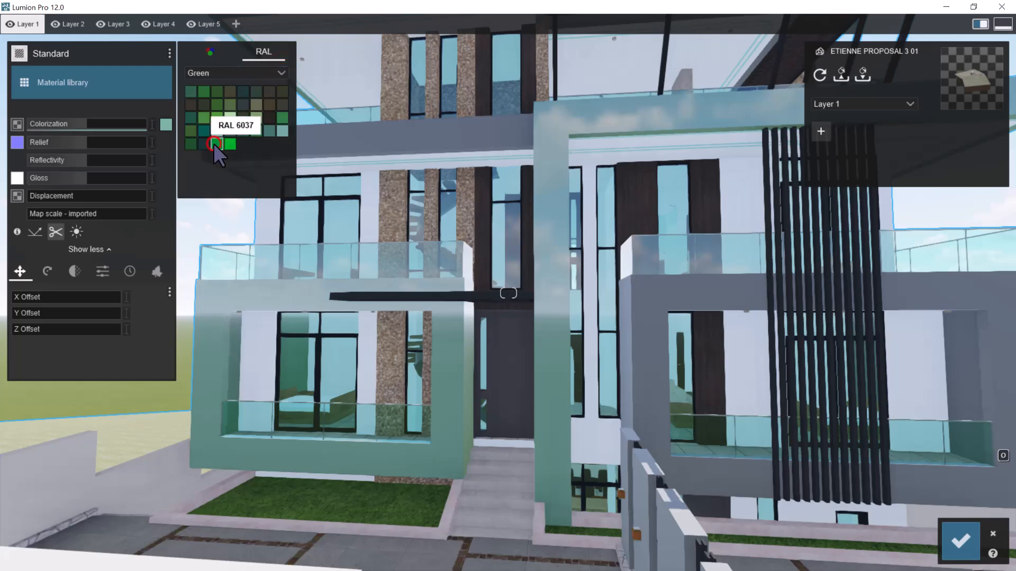
left_click(191, 93)
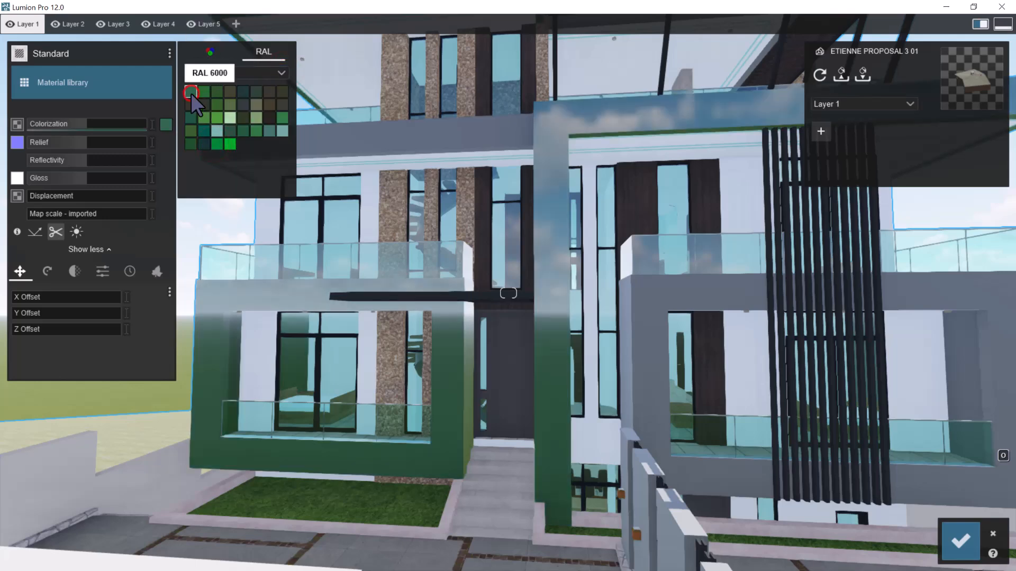
Examine the green paint and its reflections on the building's rear walls and balconies from near and far
right_click_drag(578, 295, 1009, 269)
key("s")
key("d")
key("d")
key("d")
key("d")
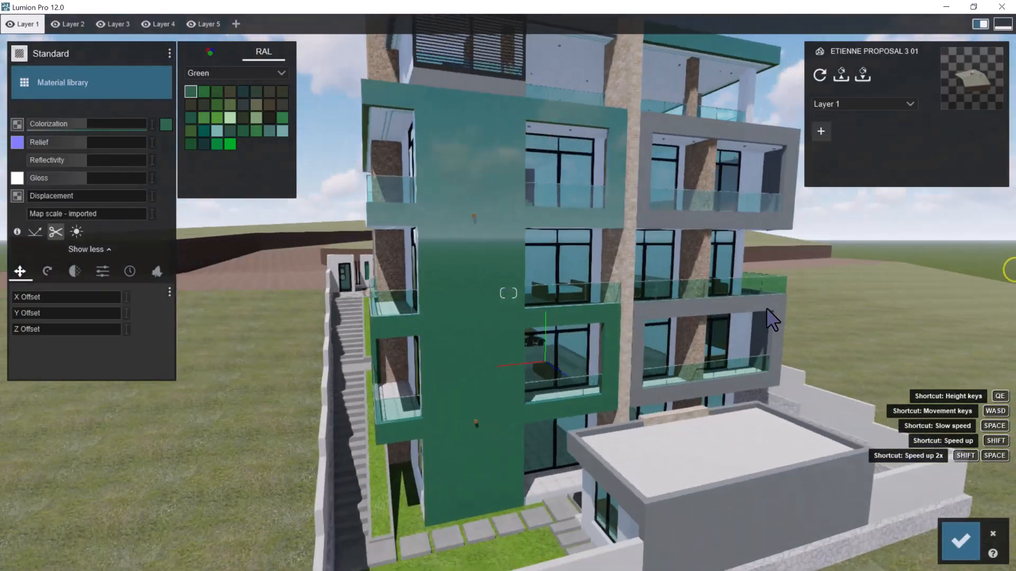
right_click_drag(535, 287, 622, 287)
key("w")
key("a")
key("s")
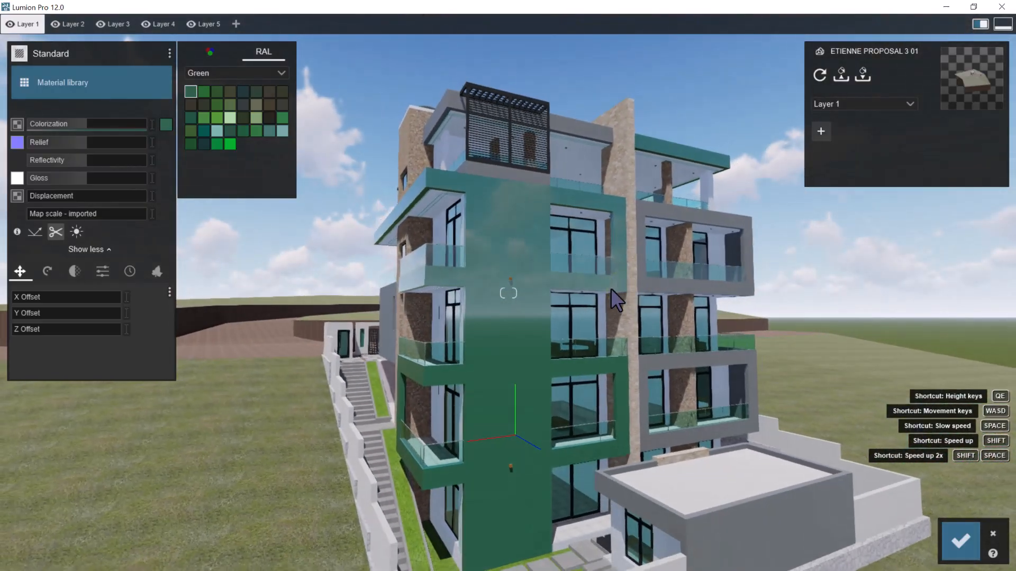
key("w")
key("e")
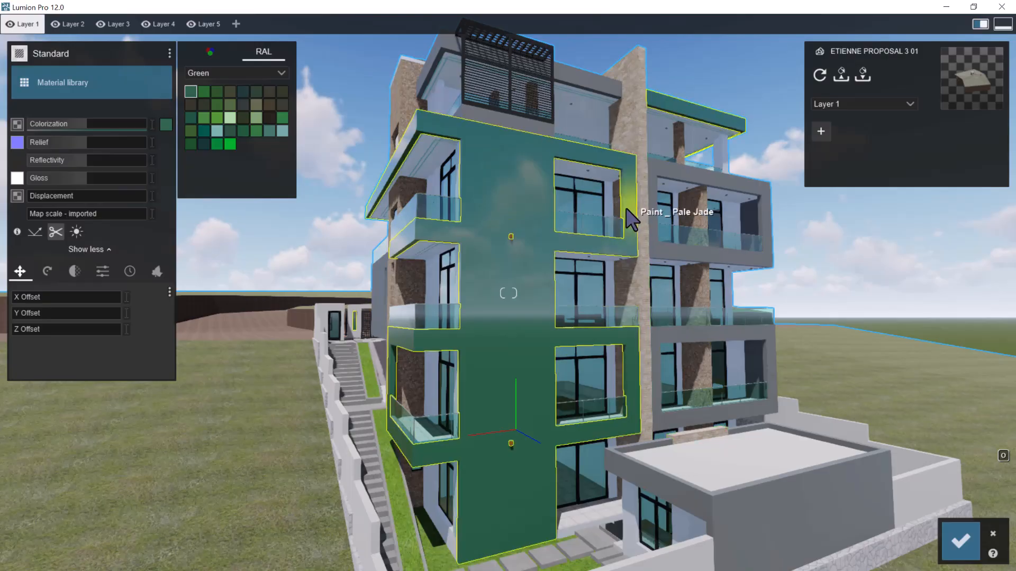
key("w")
right_click_drag(660, 223, 637, 218)
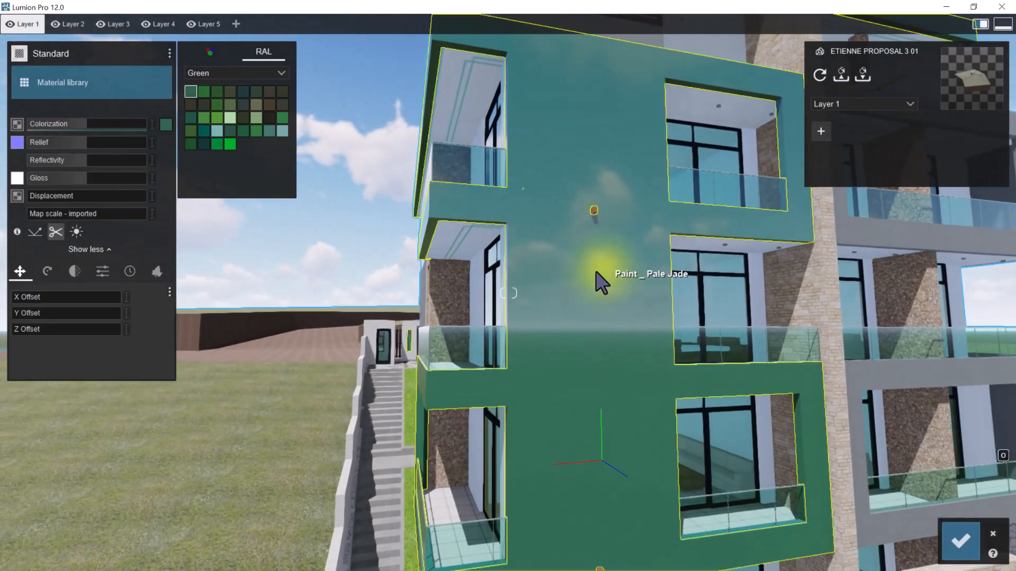
key("s")
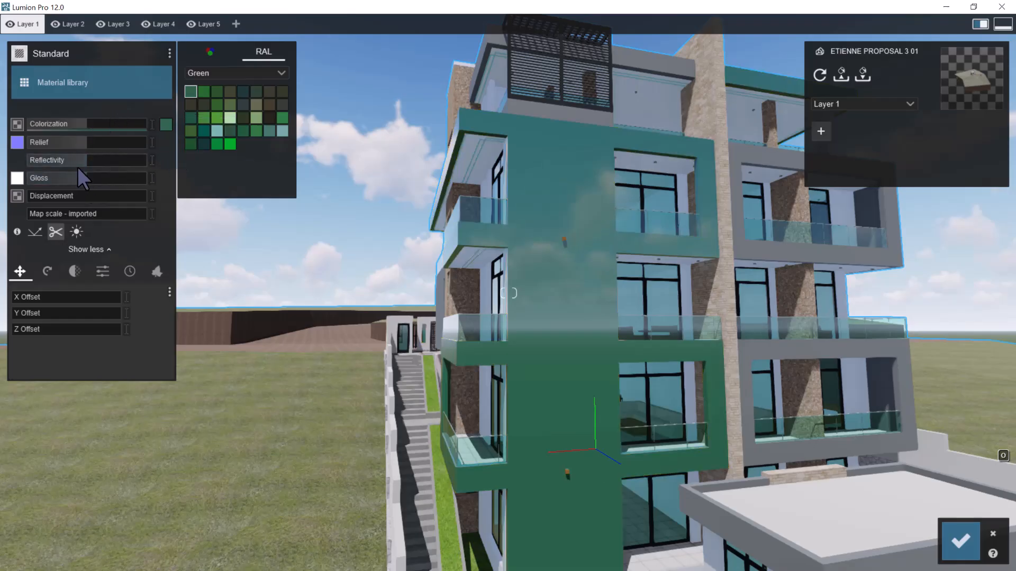
Lower the green paint's gloss to about 0.4 and check the building's rear corner
left_click_drag(81, 181, 52, 179)
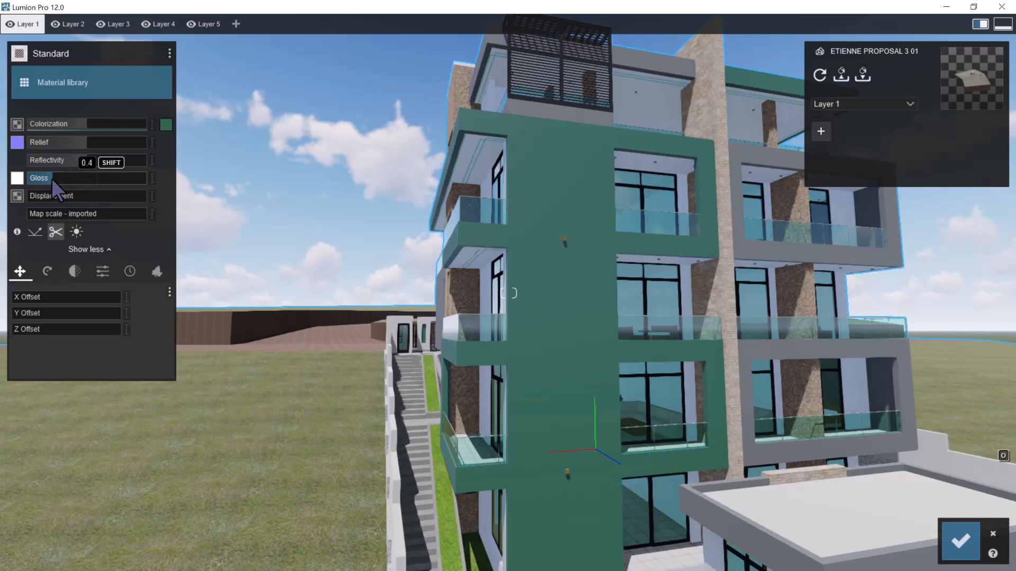
scroll(349, 202, "up", 3)
right_click_drag(353, 203, 415, 185)
key("a")
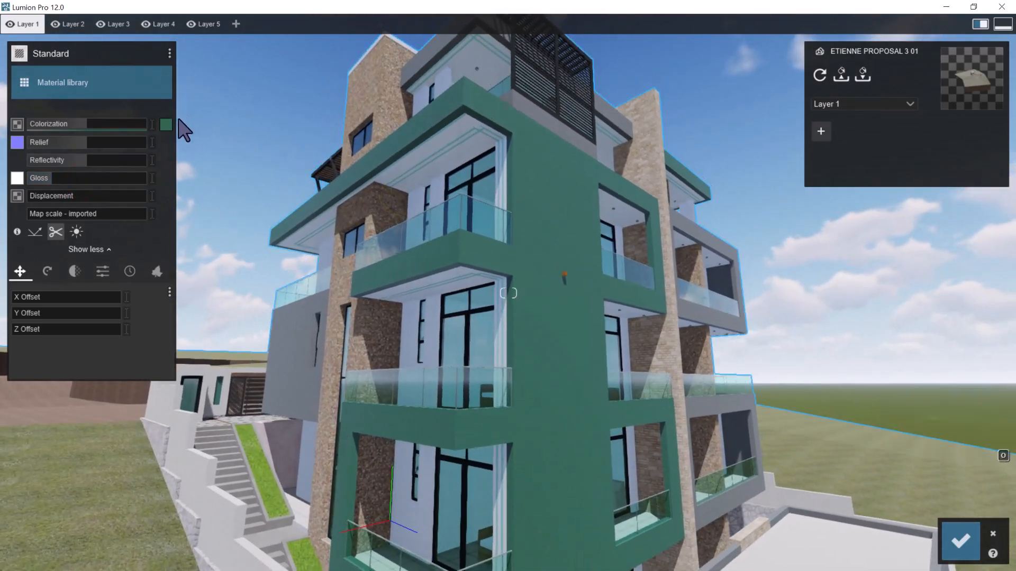
Try RAL 6028 from the RAL Green range on the green paint and view it on the building's rear corner
left_click(169, 127)
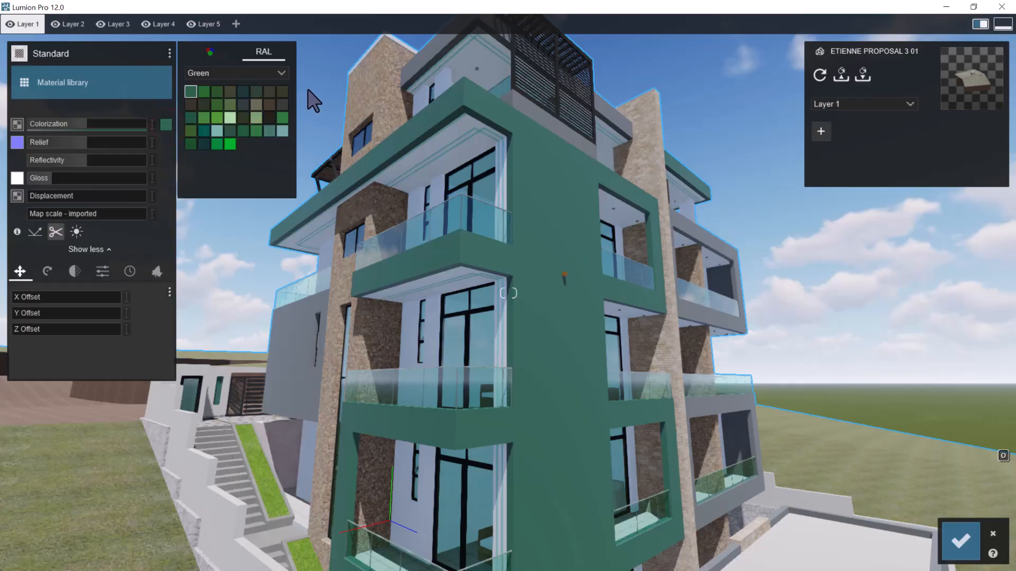
left_click(230, 131)
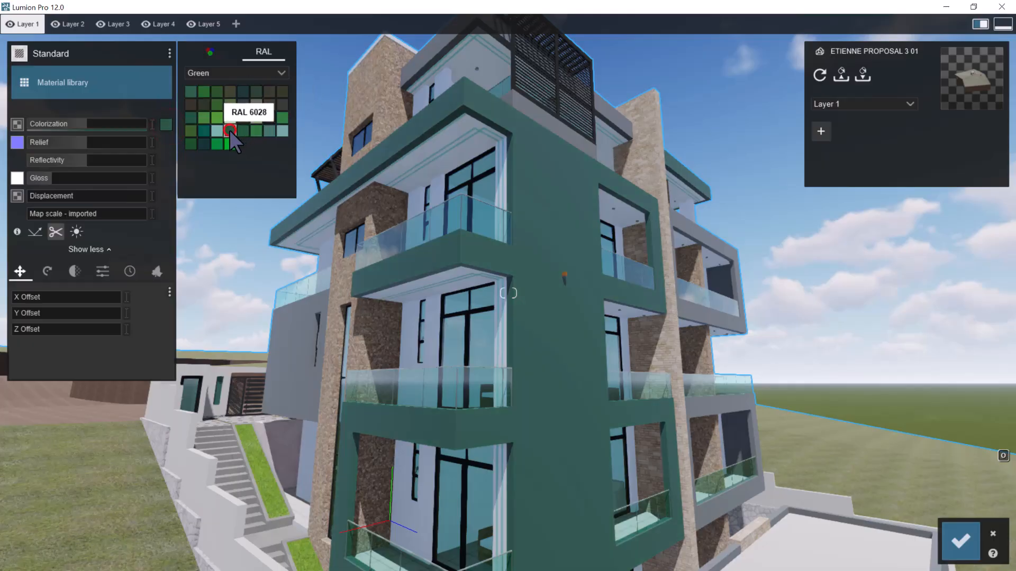
right_click_drag(564, 198, 558, 215)
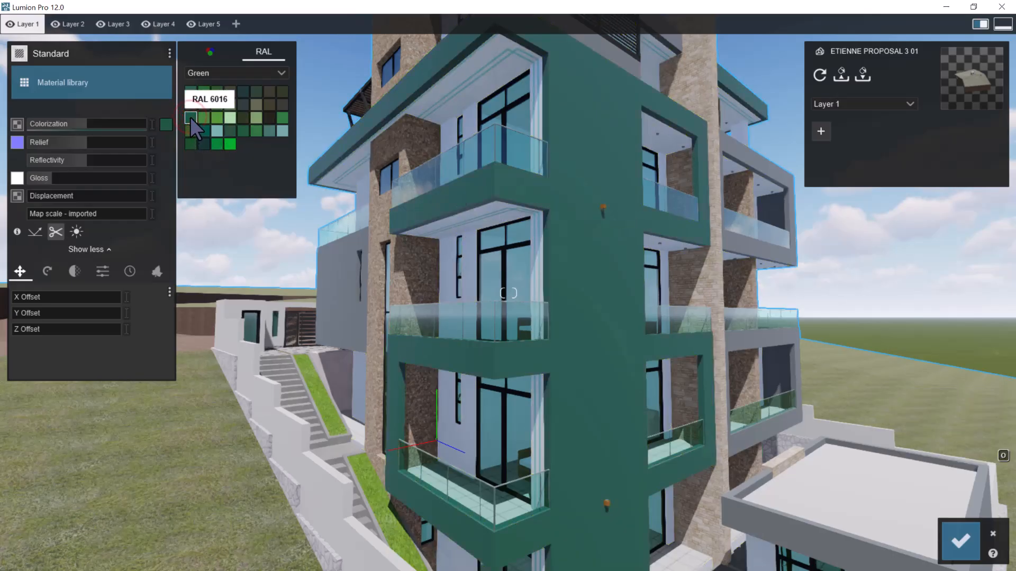
left_click(230, 128)
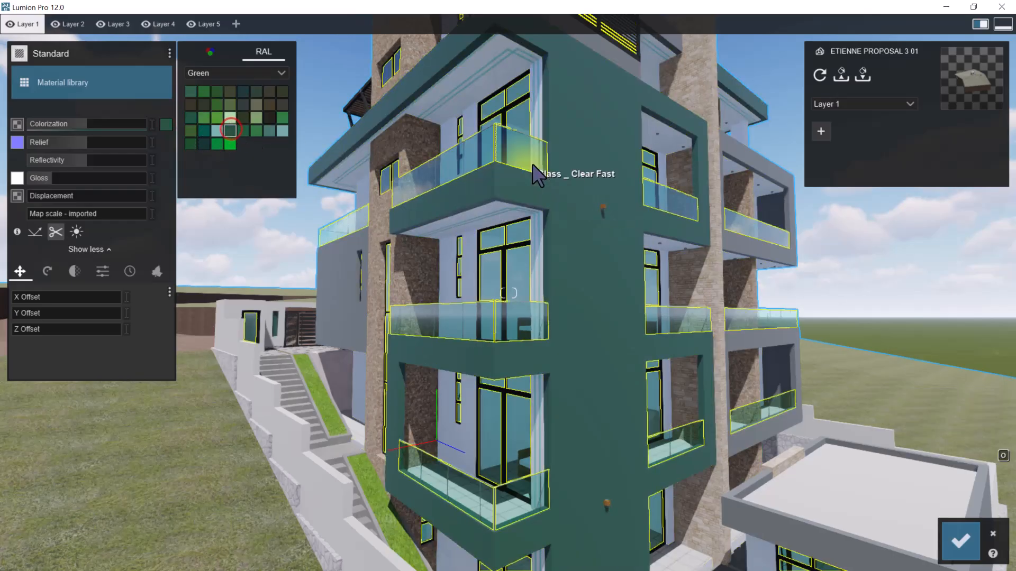
key("w")
key("d")
right_click_drag(539, 198, 513, 196)
Raise the green paint's colorization to its maximum and set its reflectivity to about 1.6 and gloss to about 0.6
left_click_drag(90, 125, 147, 124)
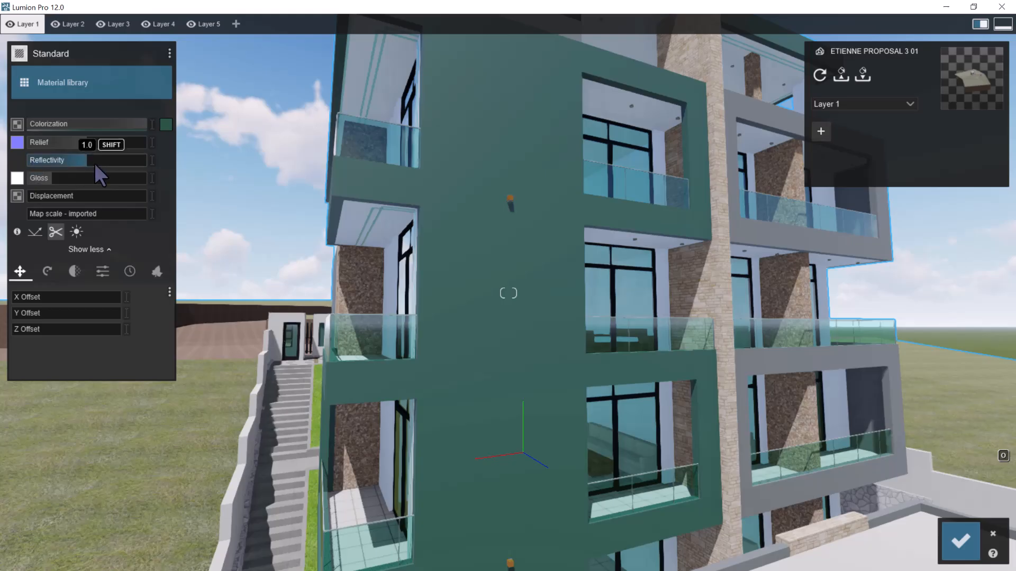
left_click_drag(251, 170, 309, 170)
scroll(516, 186, "down", 5)
scroll(518, 190, "up", 1)
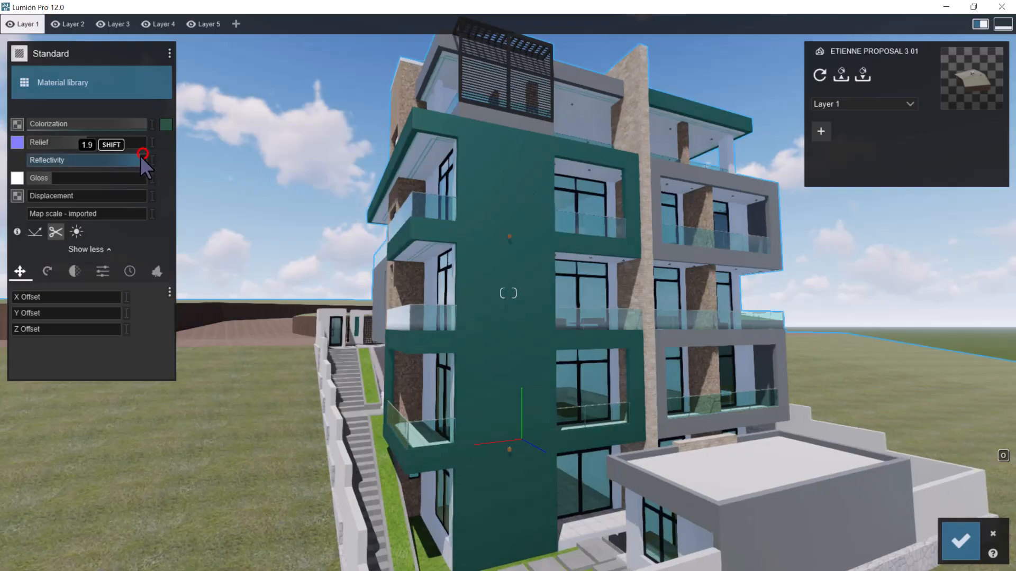
left_click_drag(141, 161, 123, 160)
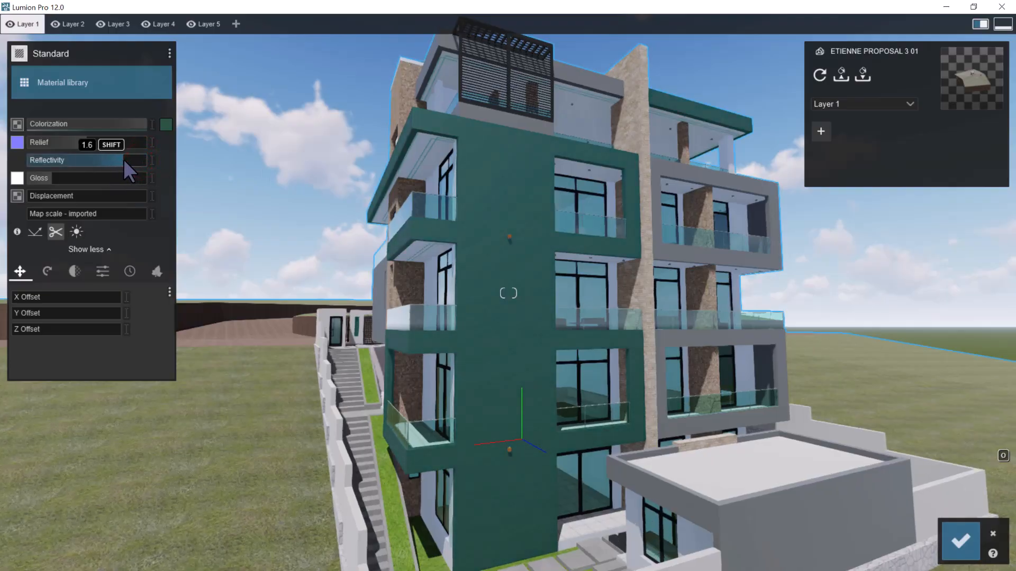
left_click(54, 178)
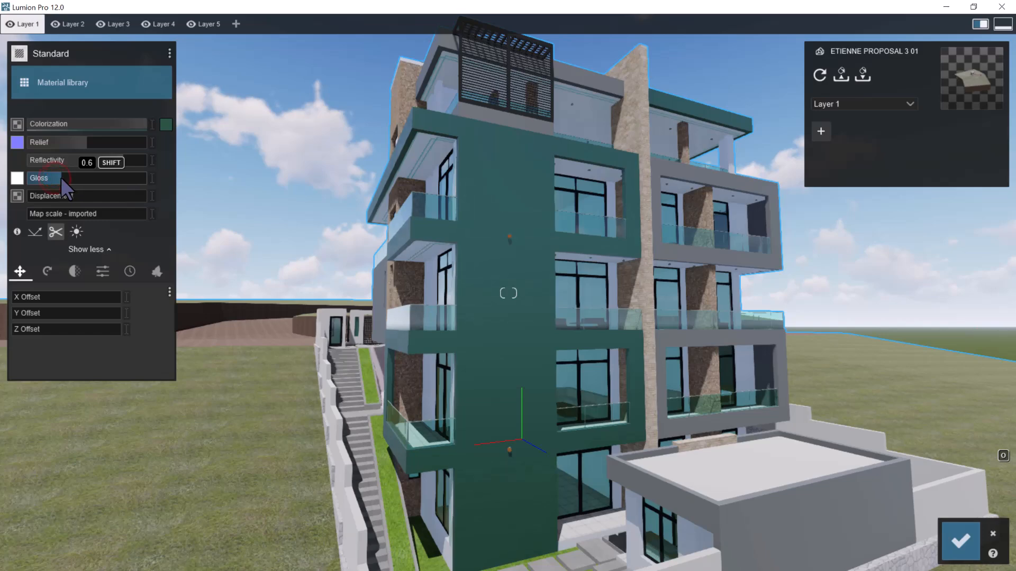
scroll(445, 255, "up", 3)
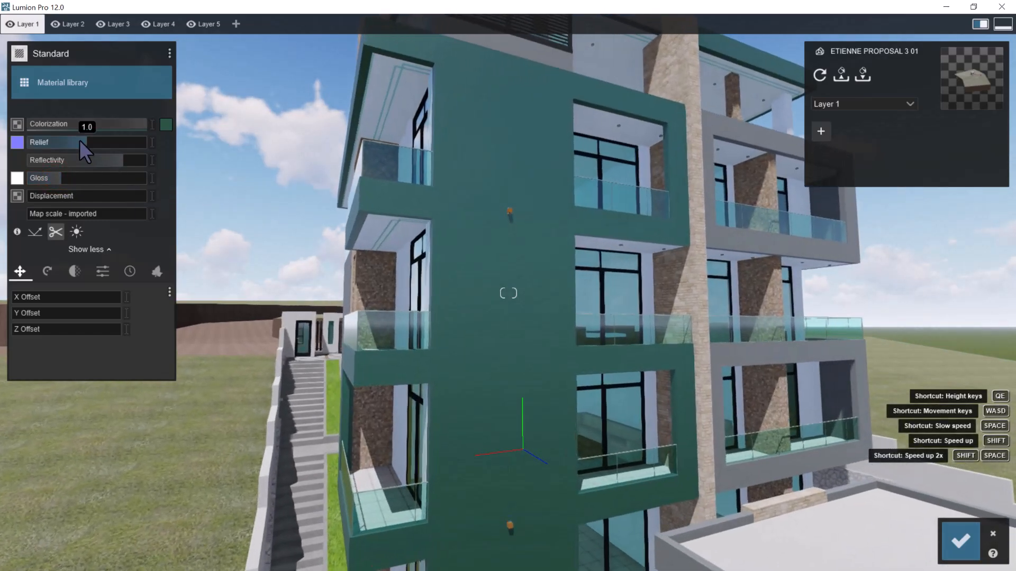
Raise the green paint's relief to its maximum and check the surface along the side balconies
left_click_drag(84, 142, 192, 150)
scroll(407, 160, "down", 5)
right_click_drag(405, 161, 460, 198)
key("a")
key("w")
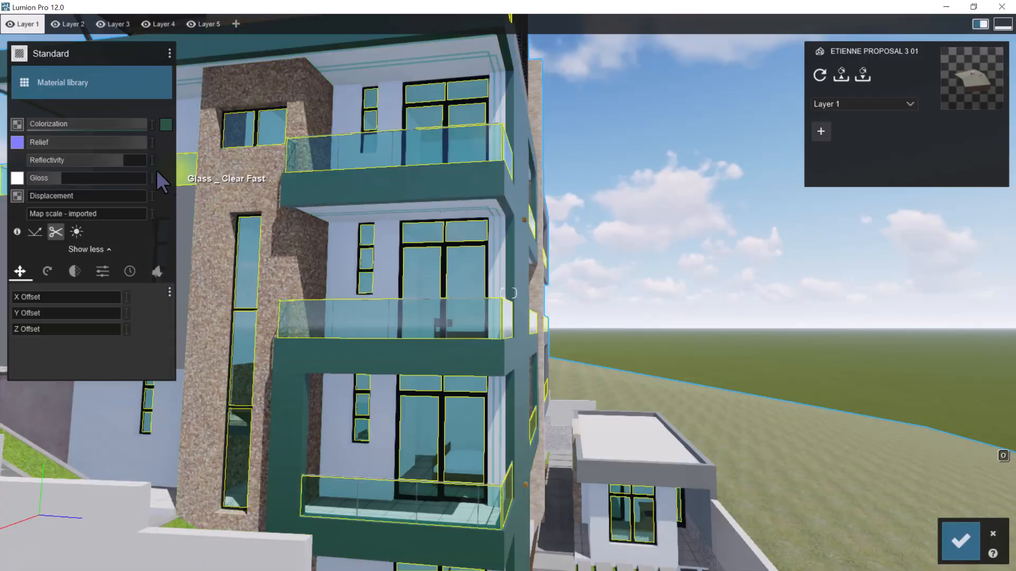
Set the green paint's reflectivity to about 1.0 and fine-tune its gloss between 0.6 and 0.7
left_click_drag(127, 159, 142, 177, "shift")
right_click_drag(450, 259, 582, 281)
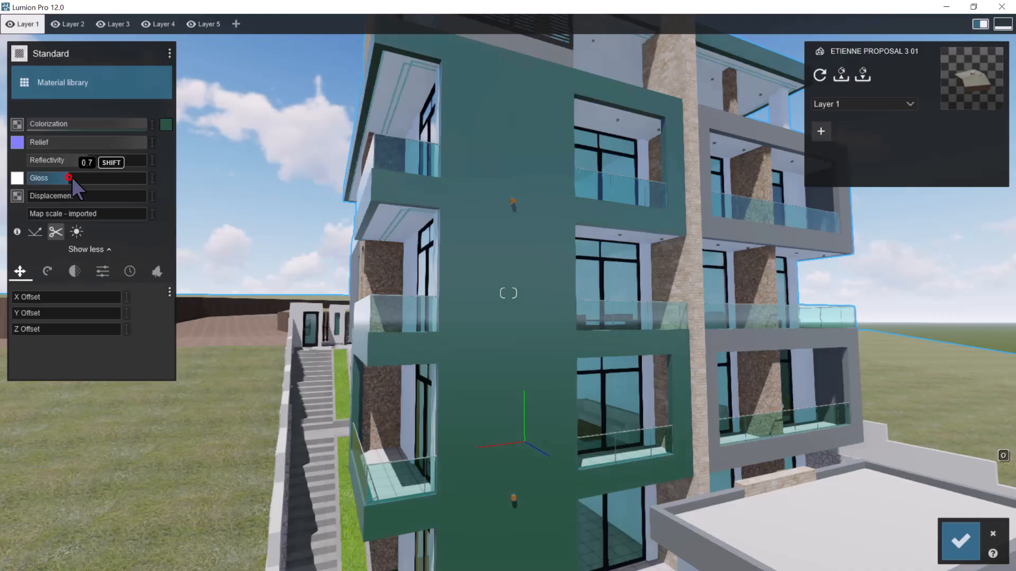
left_click_drag(70, 177, 65, 176)
Set the green paint's colorization to RAL 6016 and compare the rear walls from far and near
left_click(161, 125)
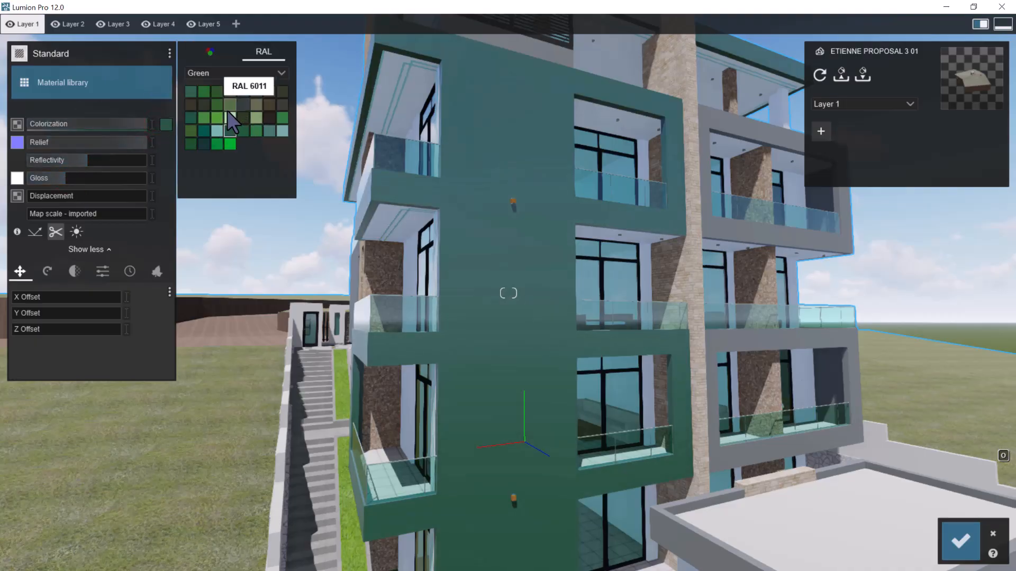
left_click(194, 117)
scroll(535, 224, "down", 3)
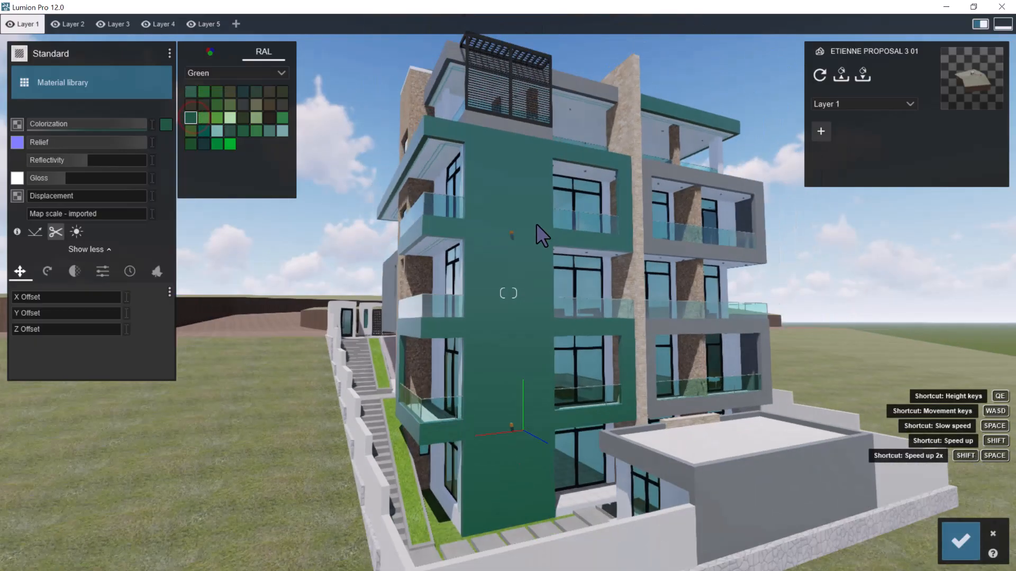
scroll(532, 239, "up", 3)
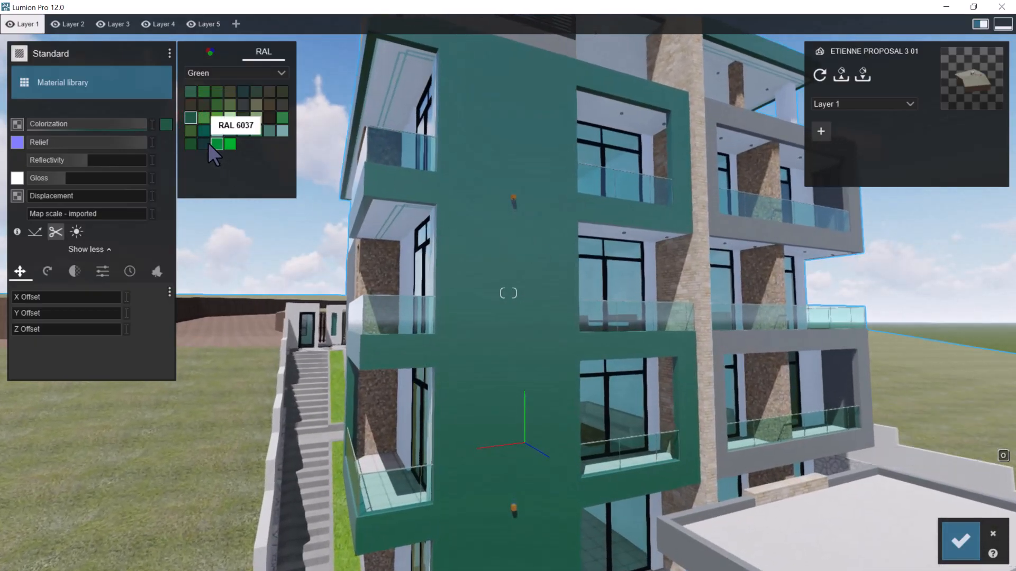
Try the dark blue-green swatch beside RAL 6037 and RAL 6028 on the green paint, and restore RAL 6016
left_click(207, 143)
scroll(558, 205, "down", 3)
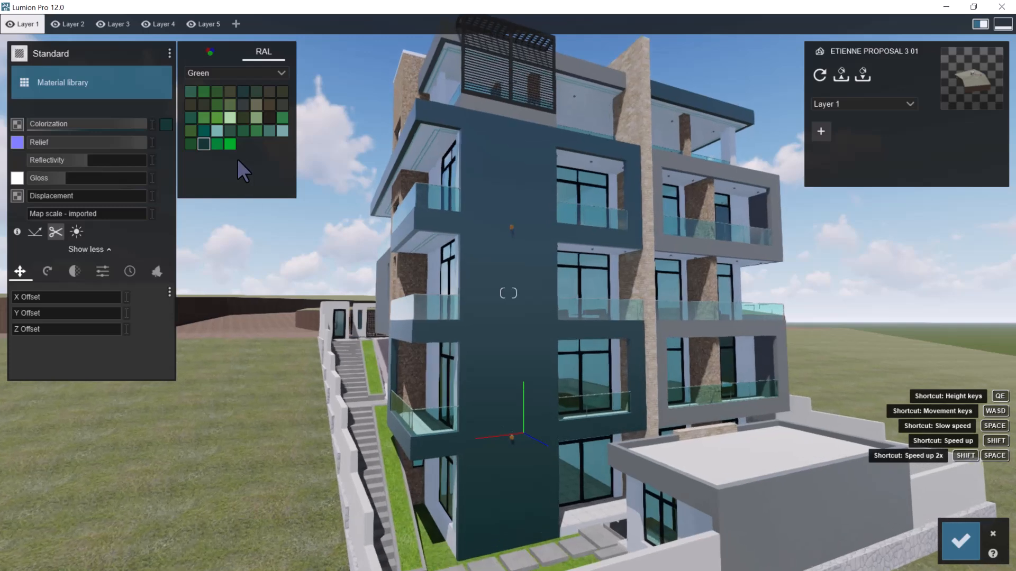
left_click(229, 129)
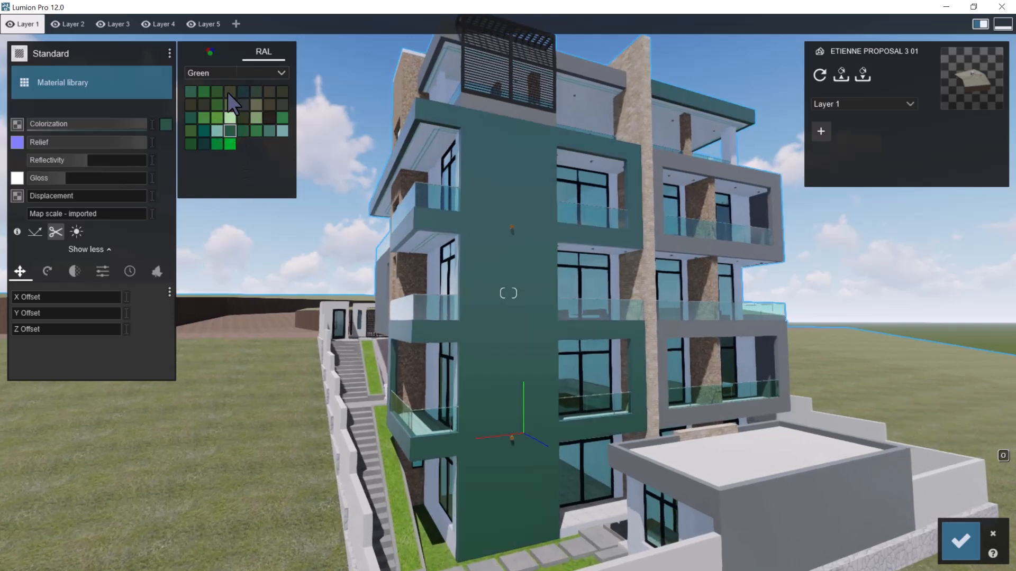
left_click(192, 118)
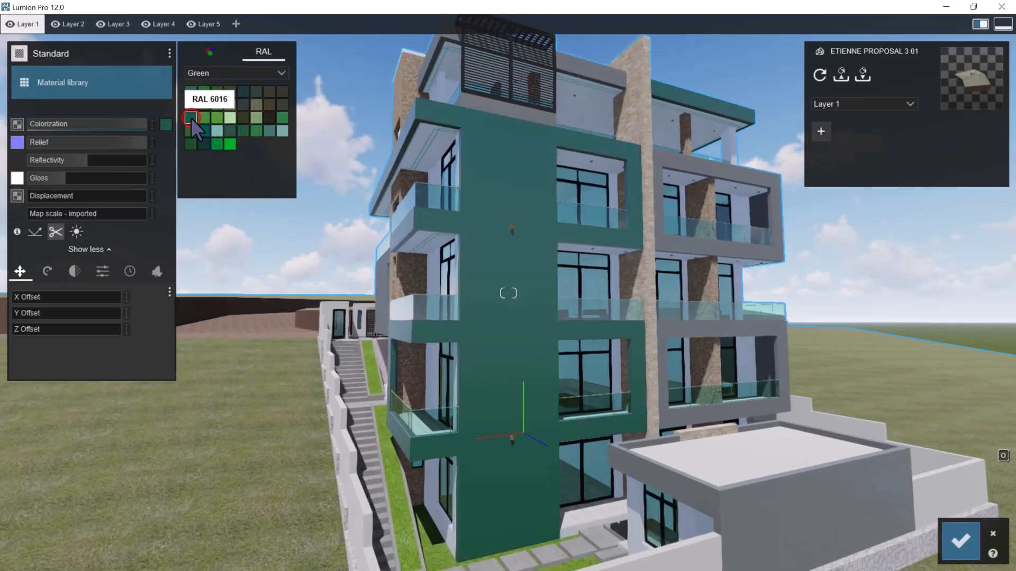
scroll(495, 296, "up", 3)
right_click_drag(511, 297, 530, 296)
scroll(531, 296, "down", 3)
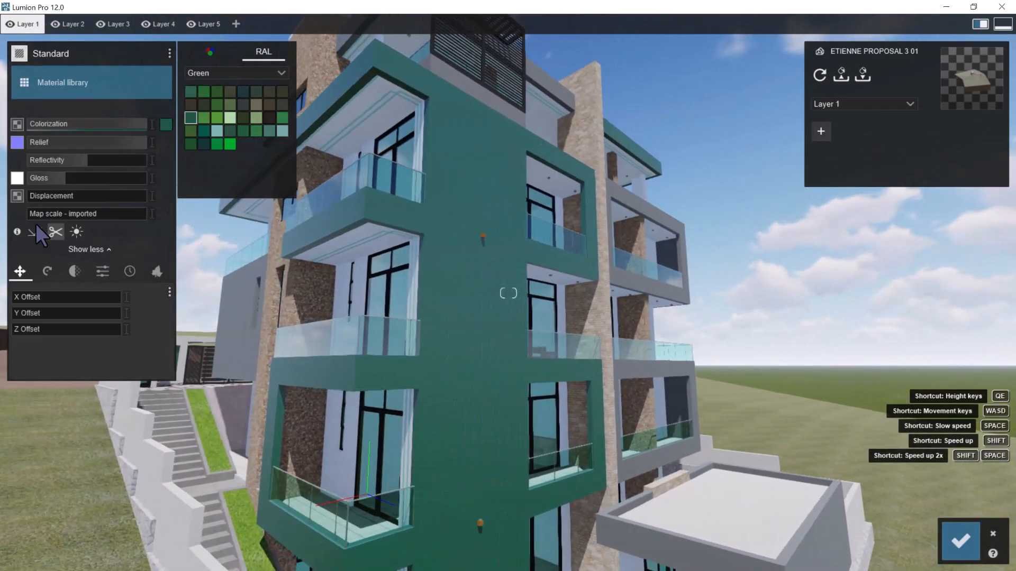
Raise the green paint's reflectivity to about 1.6 and check the effect from the side of the building
left_click_drag(51, 160, 150, 159)
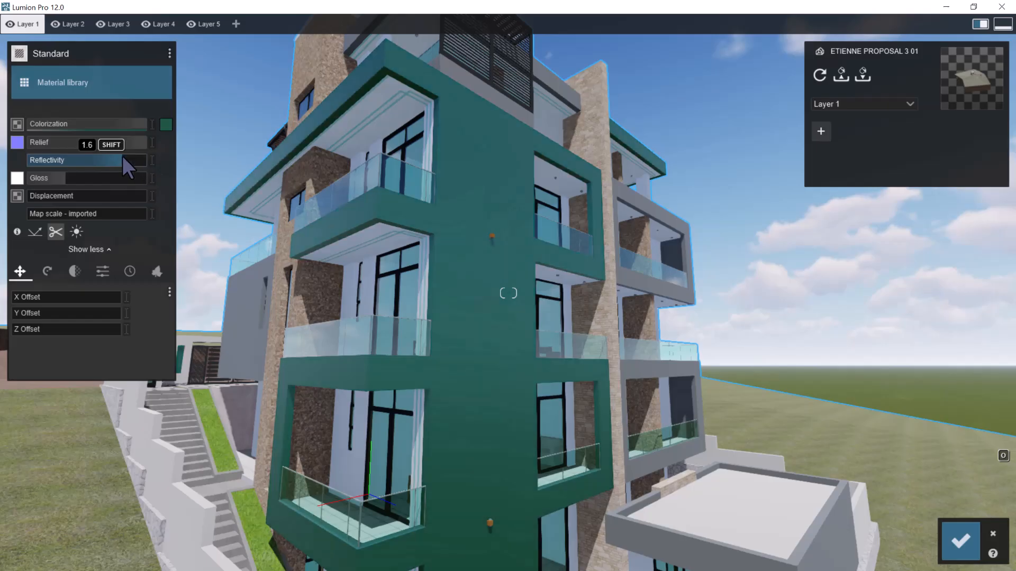
mouse_move(65, 177)
left_mouse_down()
mouse_move(74, 175)
mouse_move(65, 175)
left_mouse_up()
key("s")
right_click_drag(474, 281, 404, 279)
key("a")
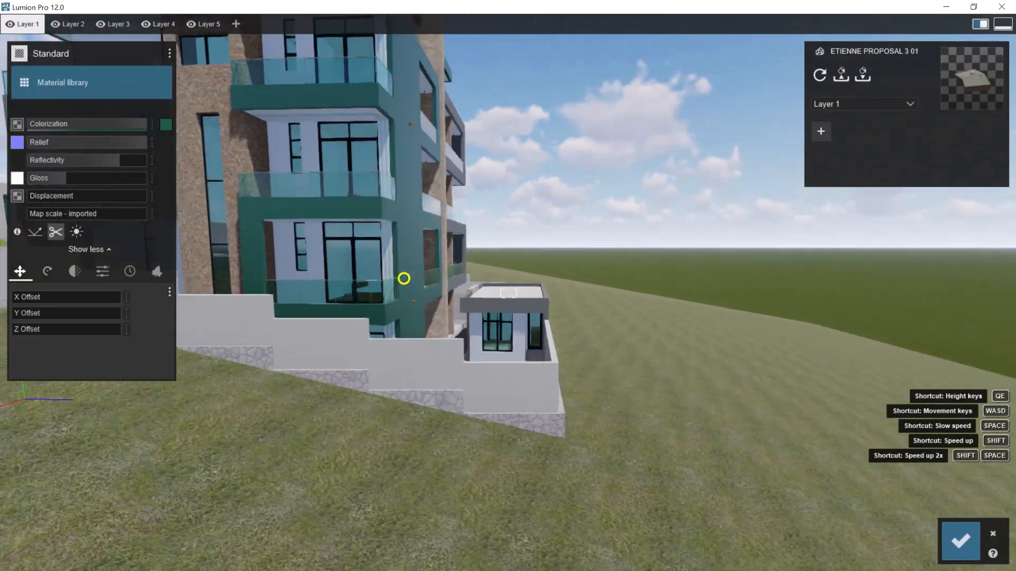
Examine the green paint's appearance from the side of the building round to the street facade's balconies
key("a")
right_click_drag(472, 305, 419, 271)
key("a")
key("q")
key("w")
key("s")
key("a")
key("w")
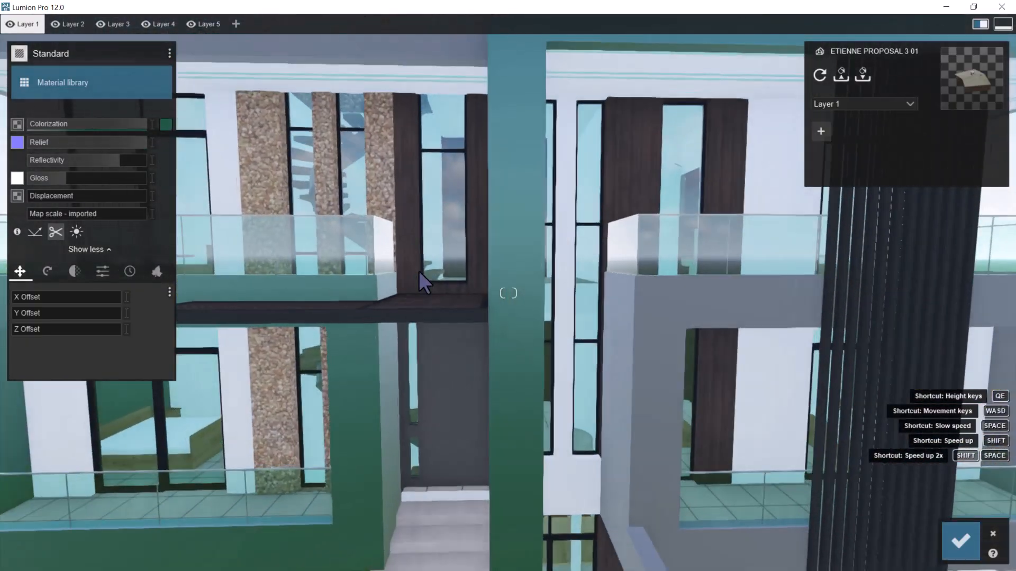
key("a")
right_click_drag(418, 271, 535, 236)
Review the green paint on the whole street facade from behind the front gates and save the material changes
key("e")
key("d")
key("d")
key("s")
key("s")
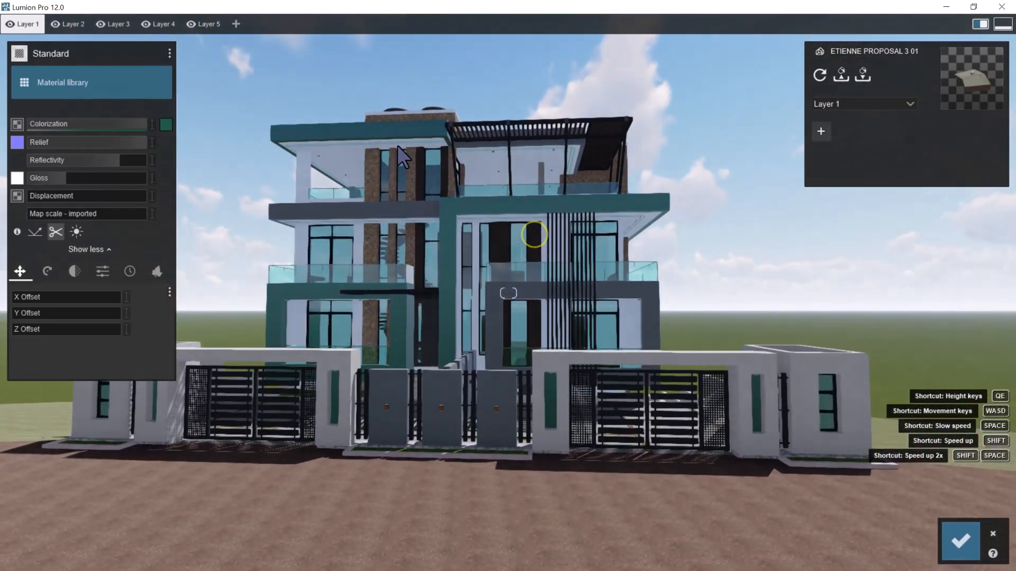
key("w")
key("w")
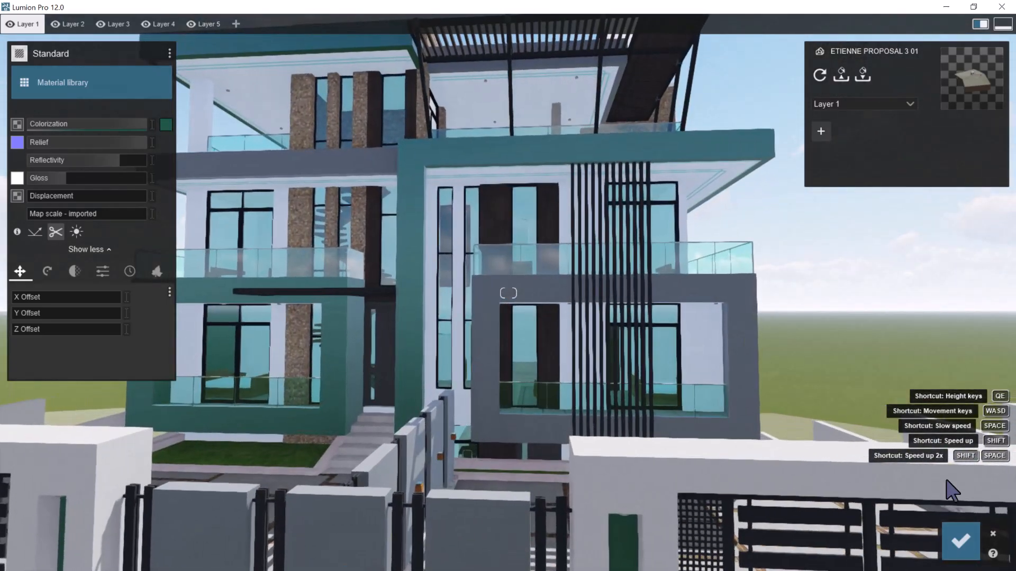
left_click(958, 547)
Examine the materials on the street facade's entrance, balconies, upper terraces and stone strips
key("s")
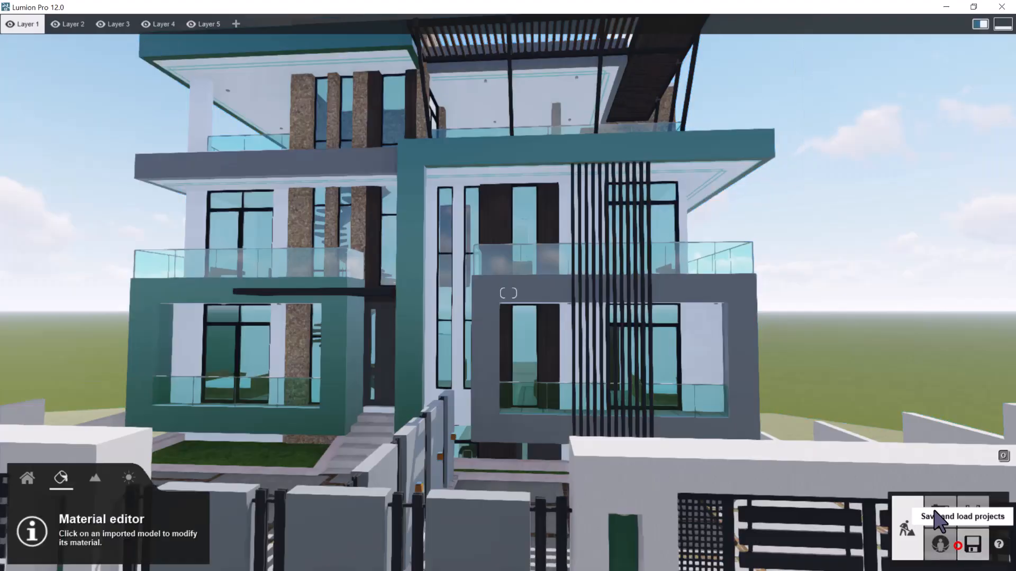
key("w")
key("s")
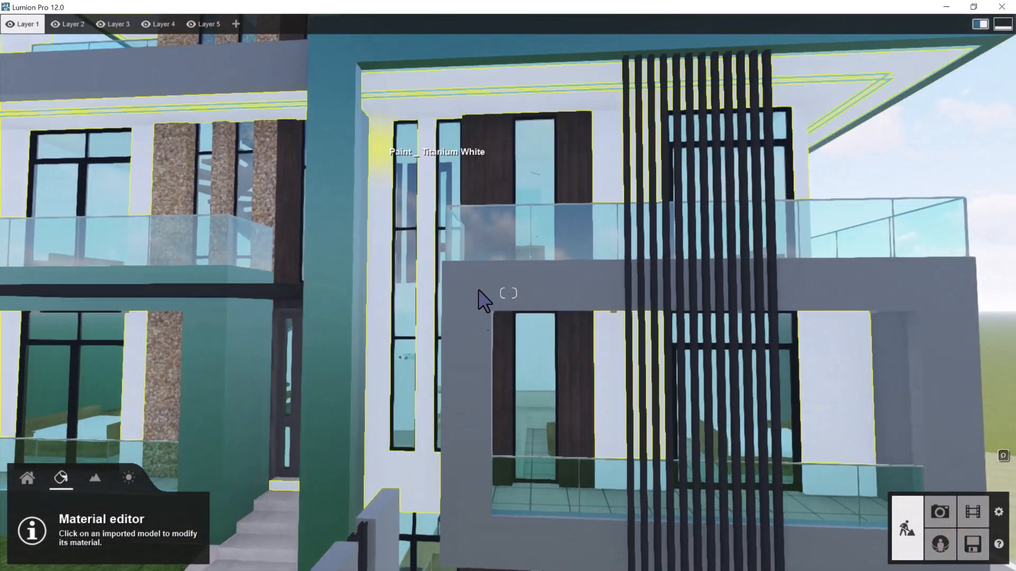
key("w")
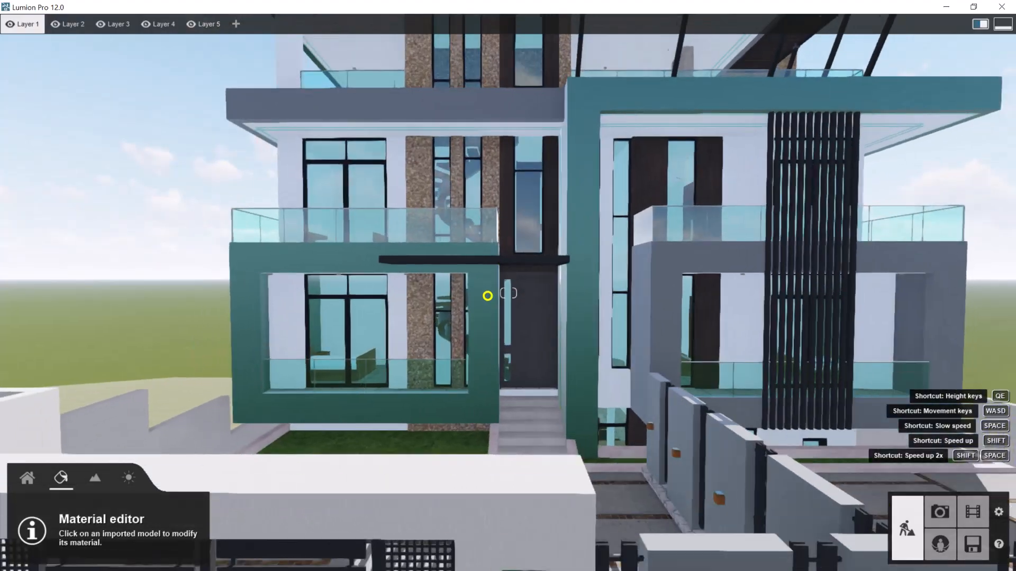
key("e")
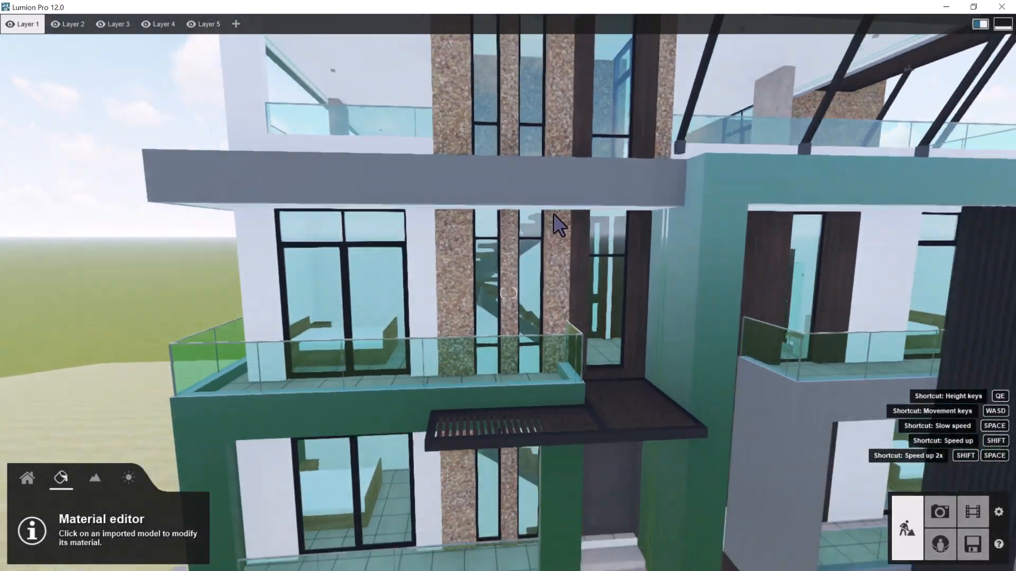
key("s")
right_click_drag(554, 214, 626, 233)
key("w")
key("a")
key("a")
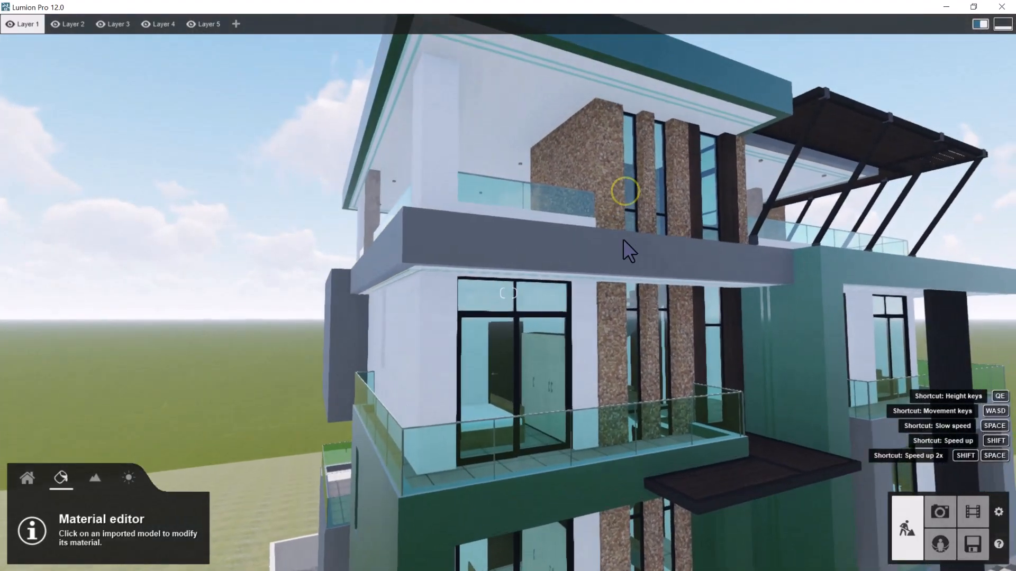
key("d")
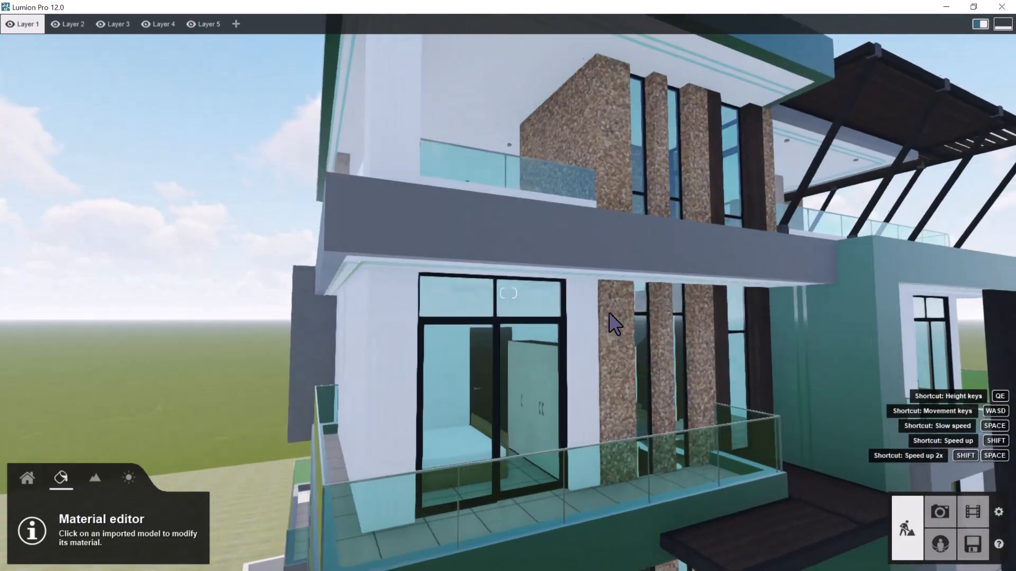
right_click_drag(606, 320, 551, 308)
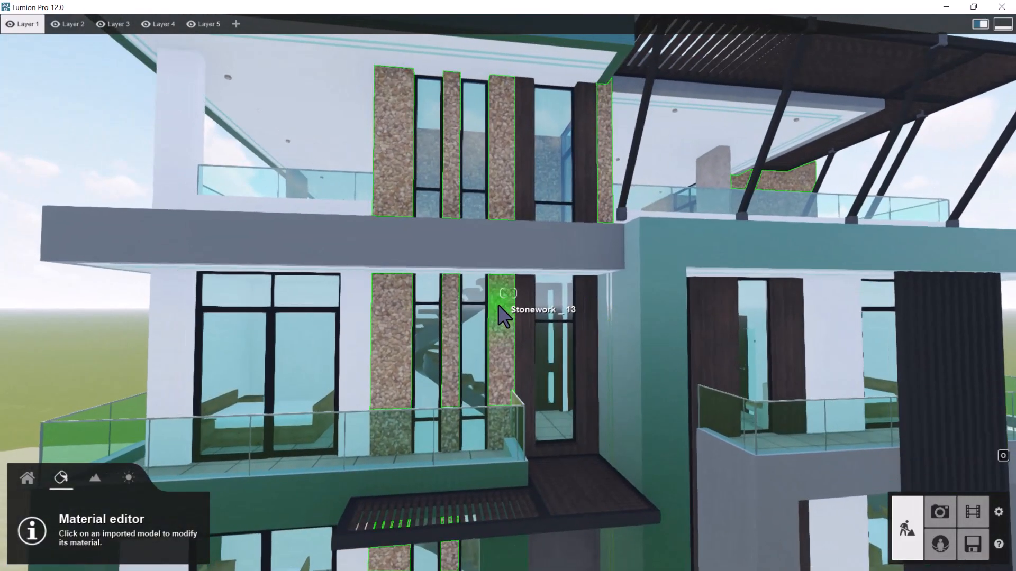
key("s")
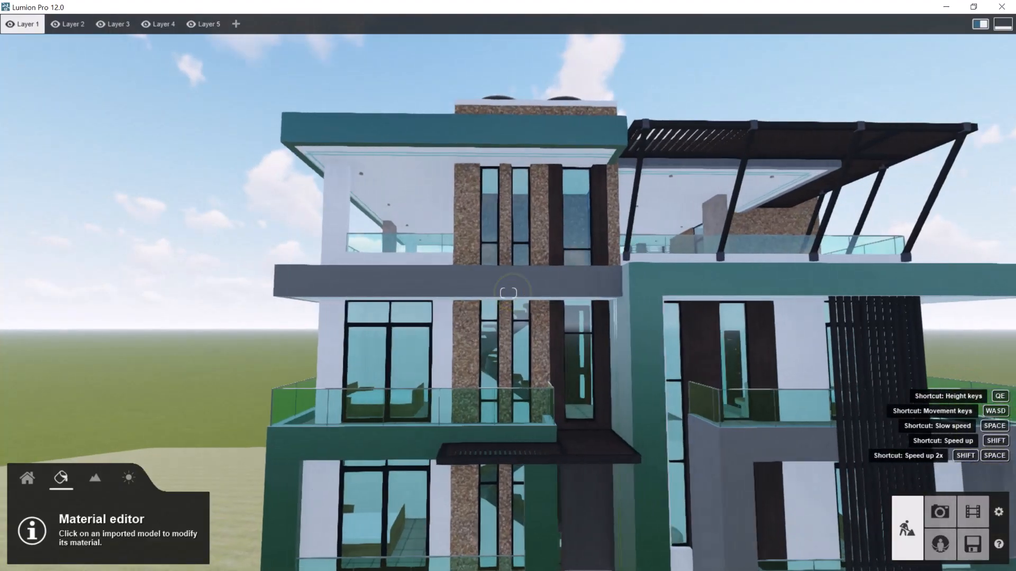
Select the Stonework _ 13 cladding on the side stair tower for material editing
key("d")
right_click_drag(512, 292, 459, 243)
key("d")
key("d")
key("a")
key("a")
left_click(530, 124)
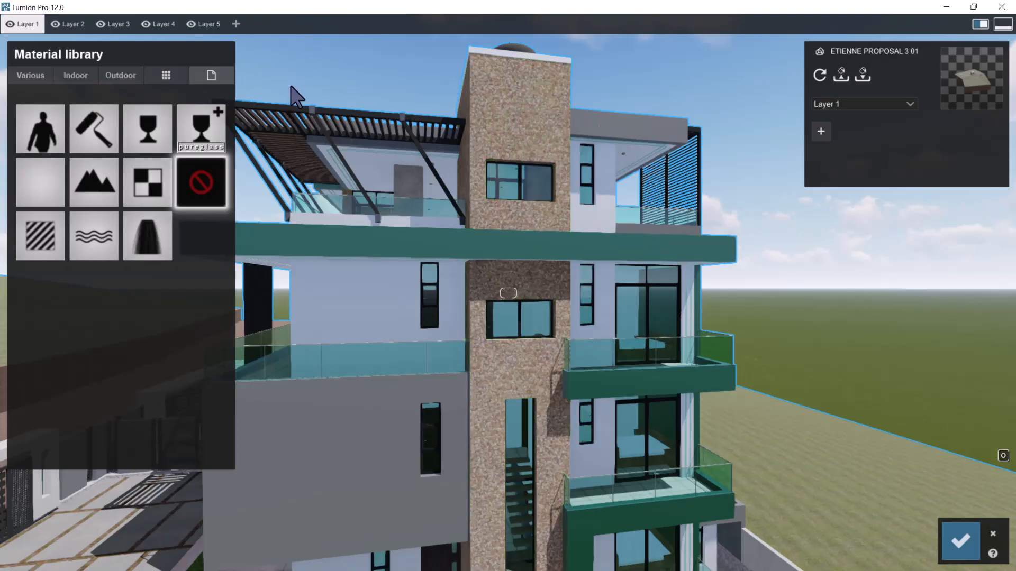
Assign the outdoor brick material Polii Bricks NewSavannaGrey to the side stair tower's stonework cladding
key("e")
right_click_drag(521, 163, 520, 159)
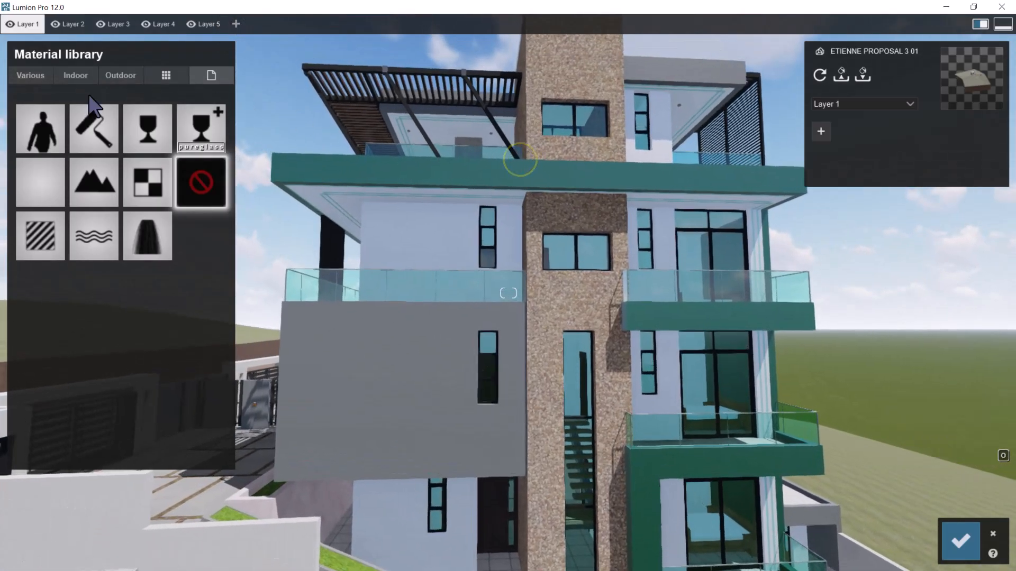
left_click(112, 76)
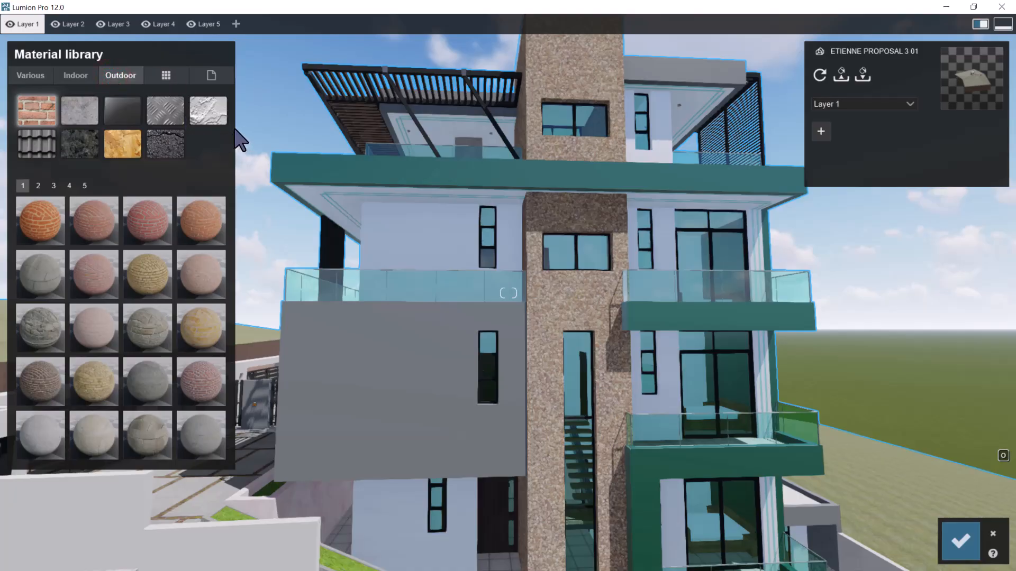
key("w")
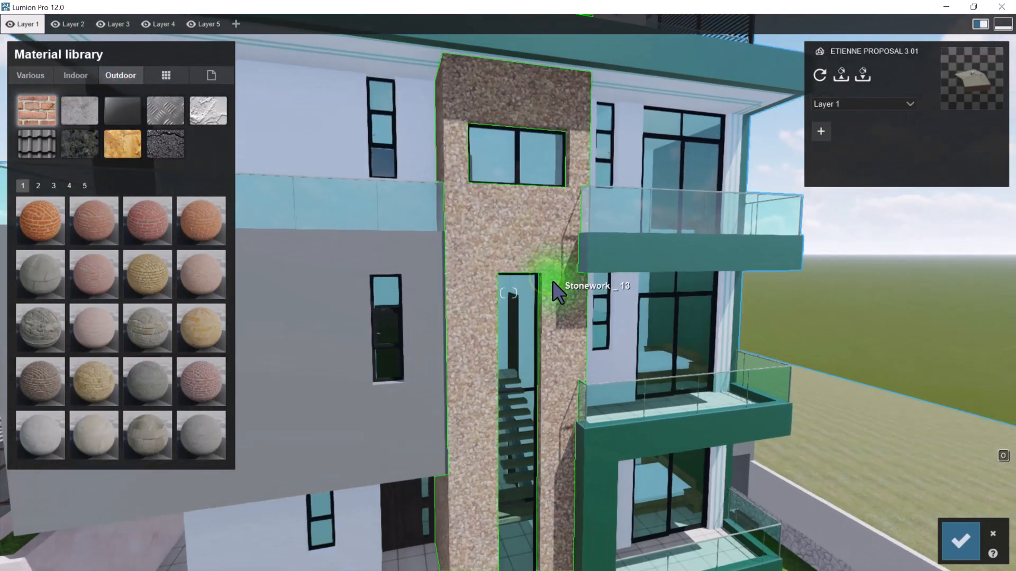
key("a")
key("e")
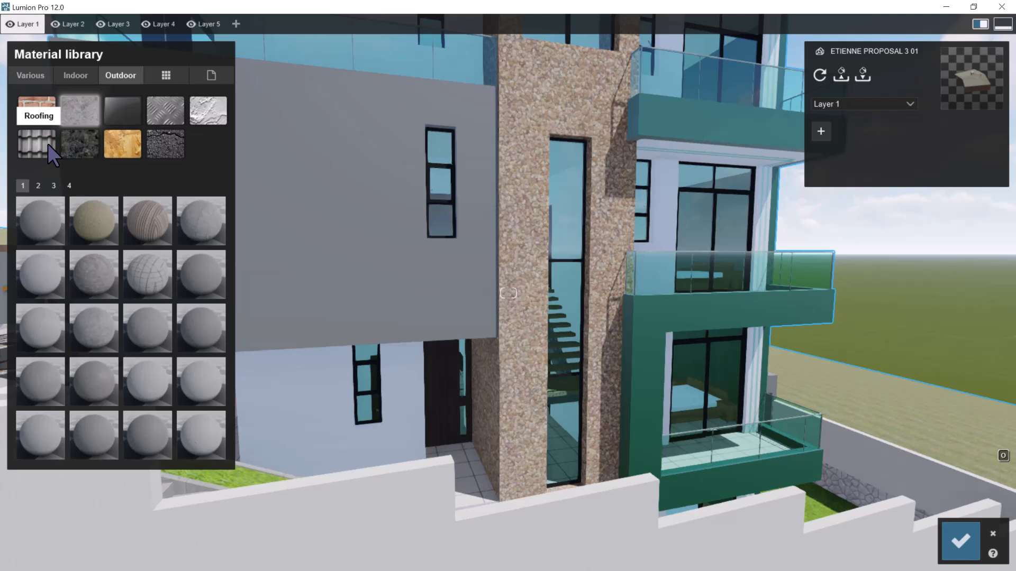
left_click(38, 113)
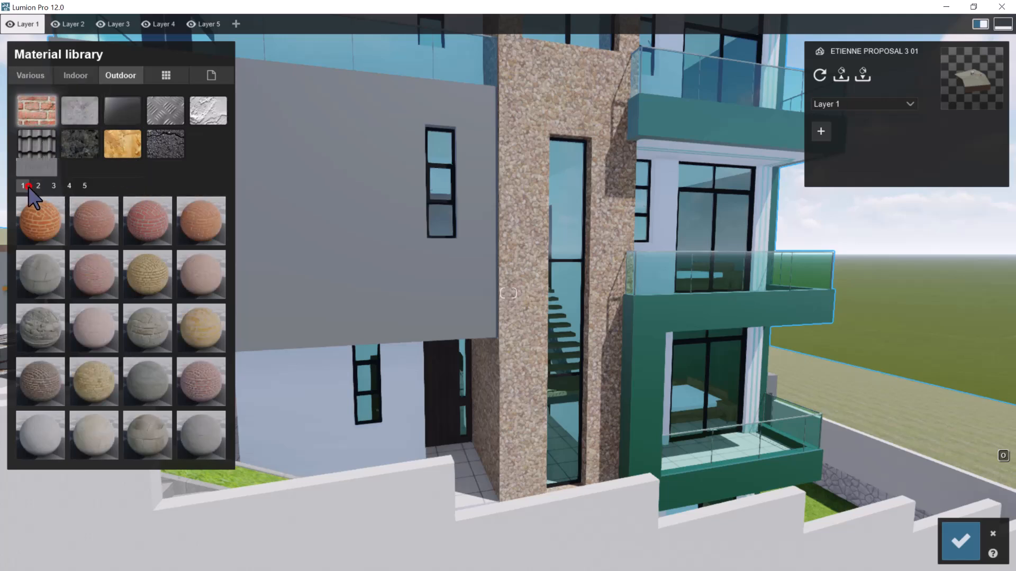
left_click(53, 185)
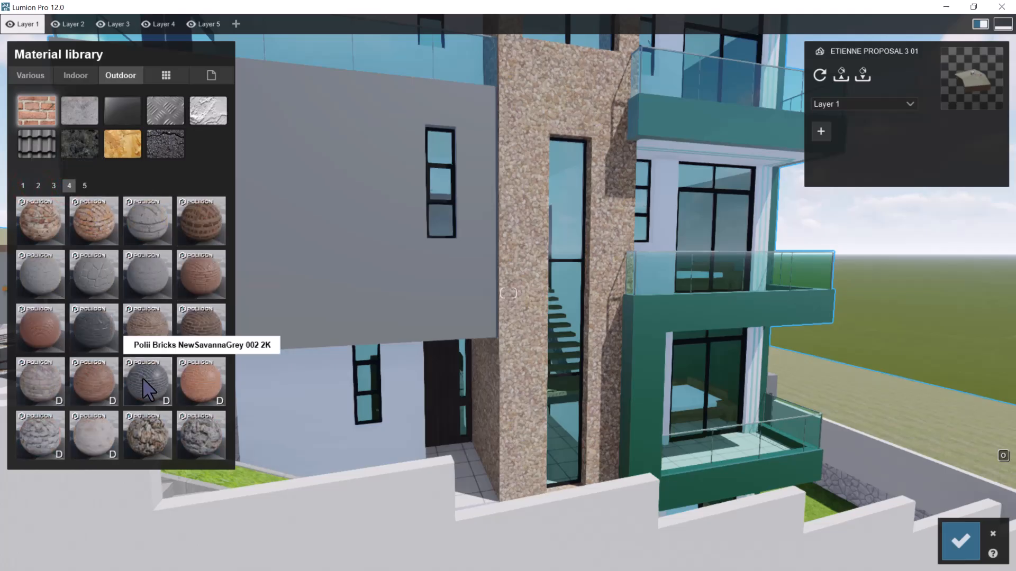
Examine the new grey brick cladding from the side stair tower round to the brick columns between the tall windows
key("a")
key("s")
right_click_drag(637, 231, 519, 195)
key("d")
key("w")
key("s")
key("a")
key("a")
key("a")
key("s")
key("a")
key("w")
mouse_move(379, 142)
right_mouse_down()
mouse_move(350, 136)
mouse_move(359, 141)
right_mouse_up()
key("w")
key("a")
key("w")
key("q")
key("w")
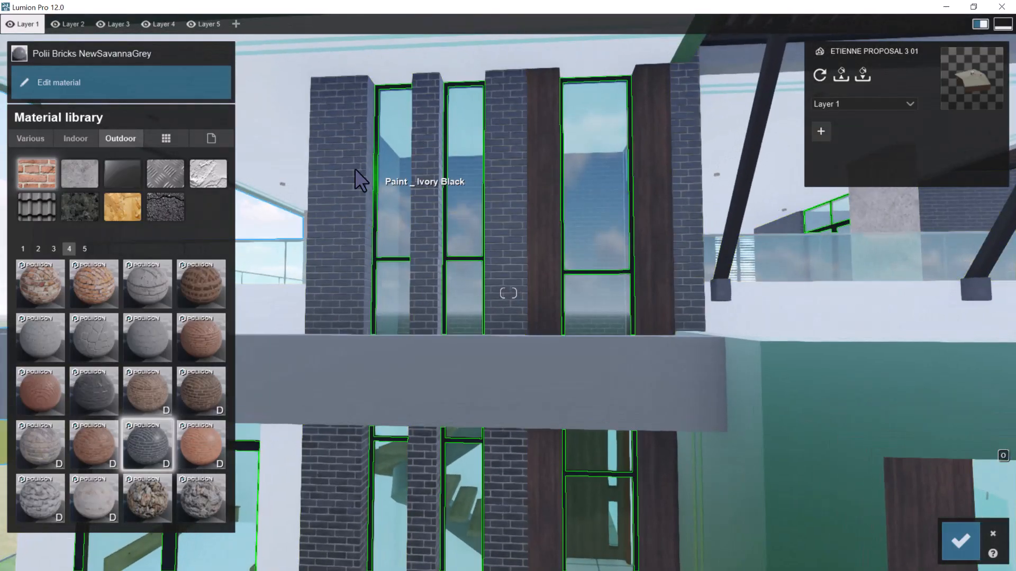
Open the grey brick material's settings and raise its relief to the maximum
left_click(355, 170)
left_click_drag(89, 141, 312, 141, "shift")
key("w")
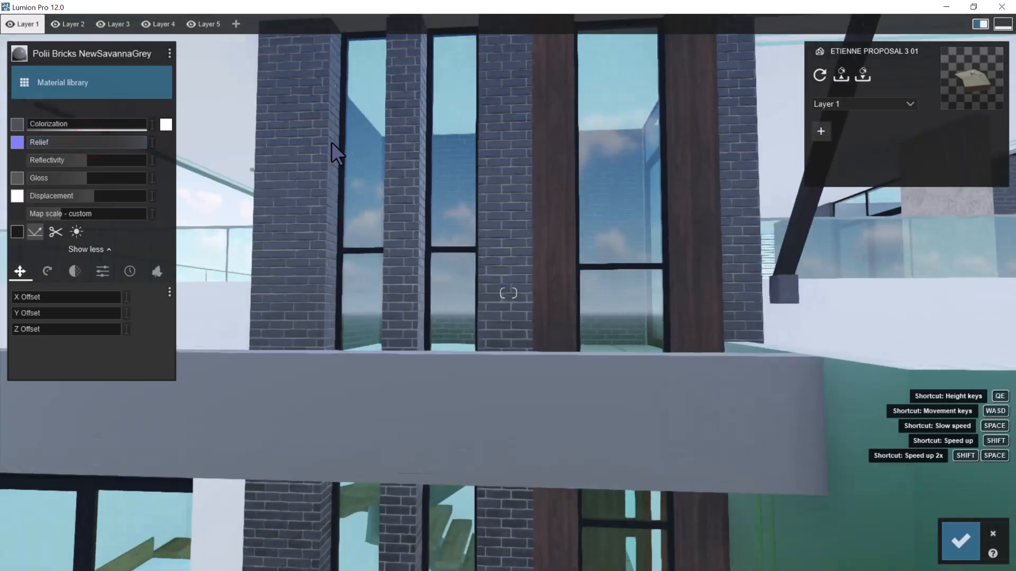
key("s")
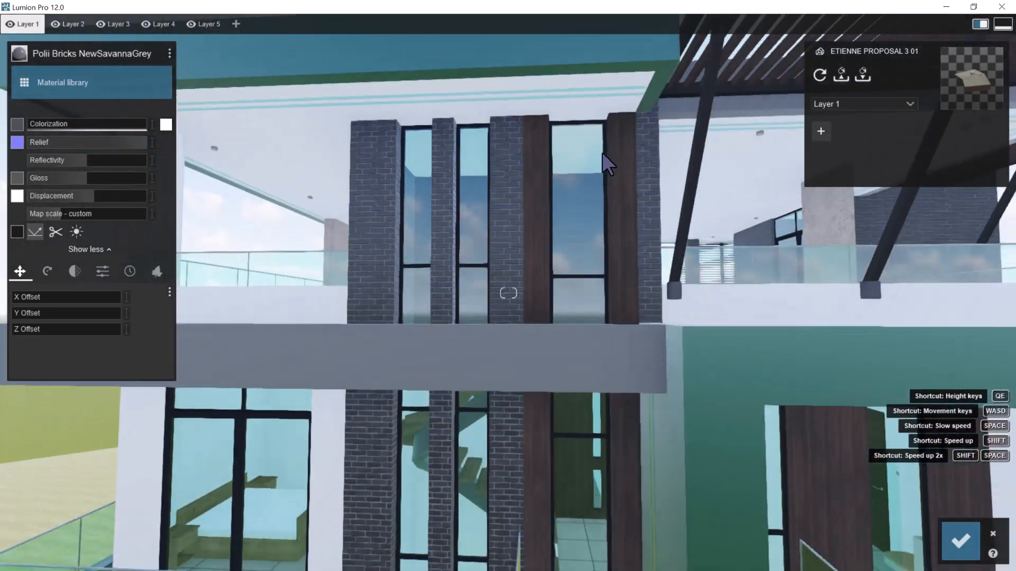
key("s")
Increase the grey brick's reflectivity moderately and set its gloss to 1.3, judging it on the stair tower's upper window wall
right_click_drag(608, 160, 645, 195)
key("d")
key("d")
key("w")
key("s")
key("d")
key("w")
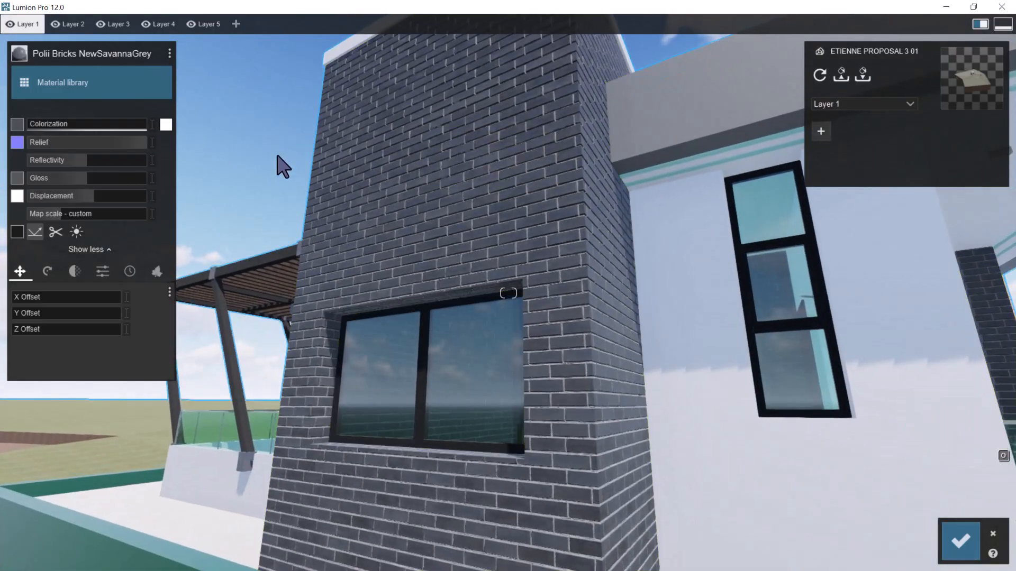
left_click_drag(112, 160, 113, 160)
key("w")
right_click_drag(571, 177, 571, 176)
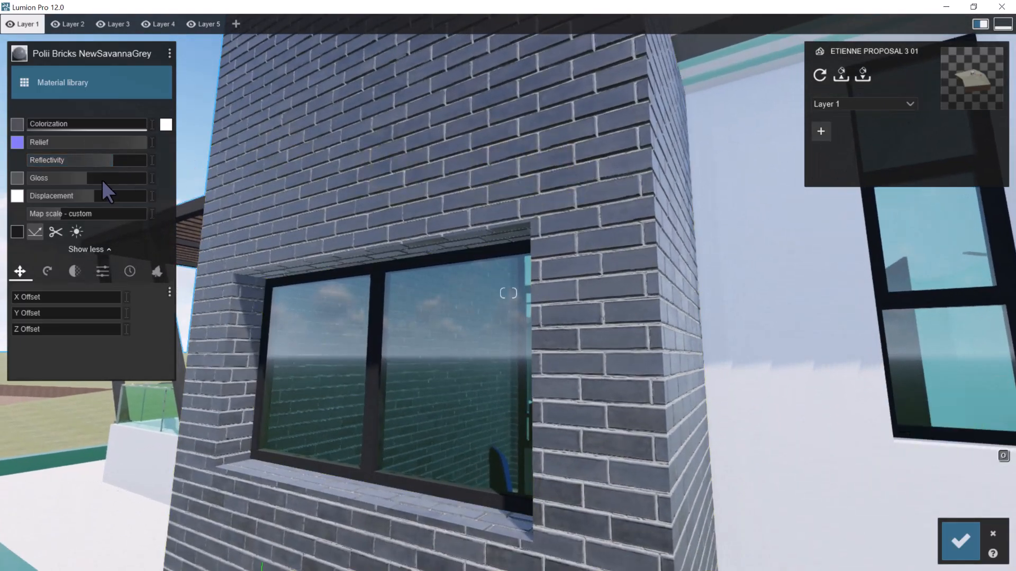
mouse_move(109, 177)
left_mouse_down("shift")
mouse_move(125, 176)
mouse_move(97, 176)
left_mouse_up("shift")
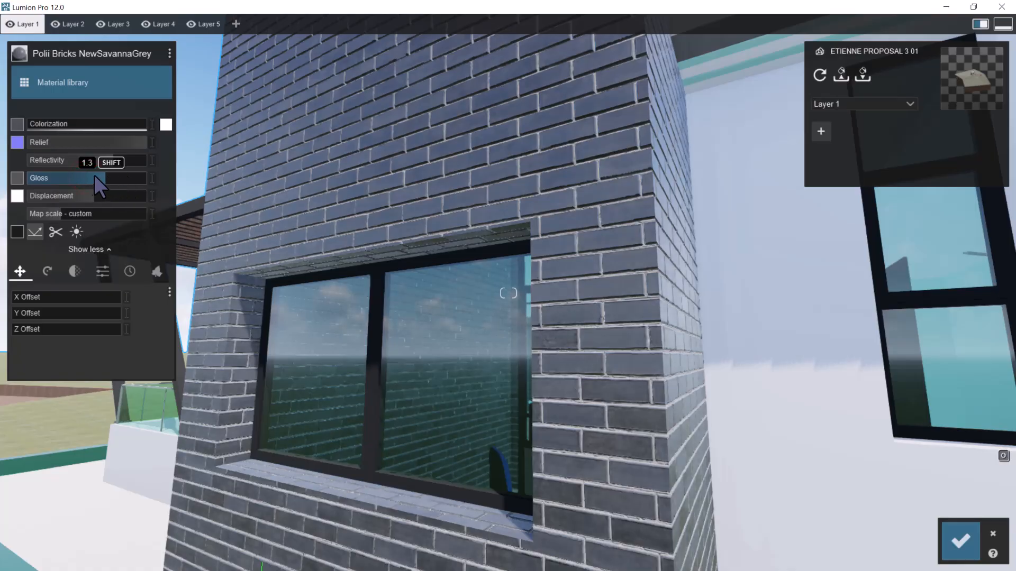
Examine the adjusted grey brick on the stair tower from a distance and from near the balconies
key("s")
right_click_drag(483, 246, 510, 230)
key("d")
key("e")
key("s")
key("s")
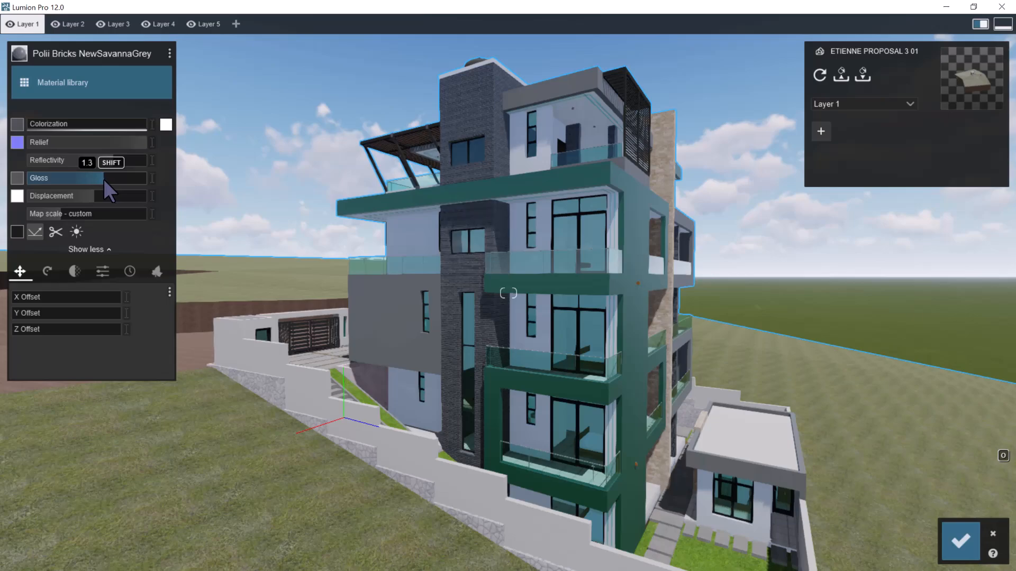
key("w")
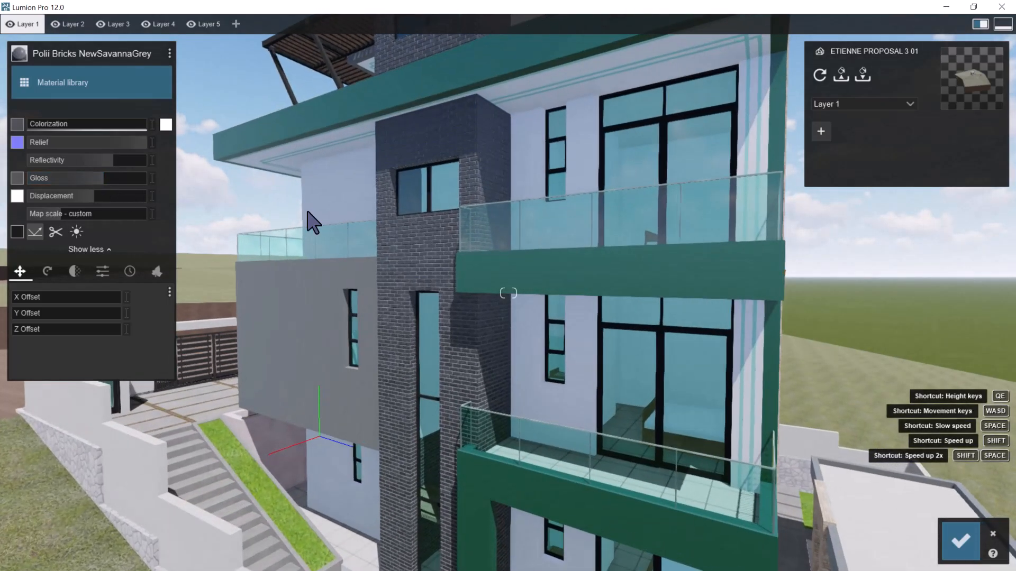
key("w")
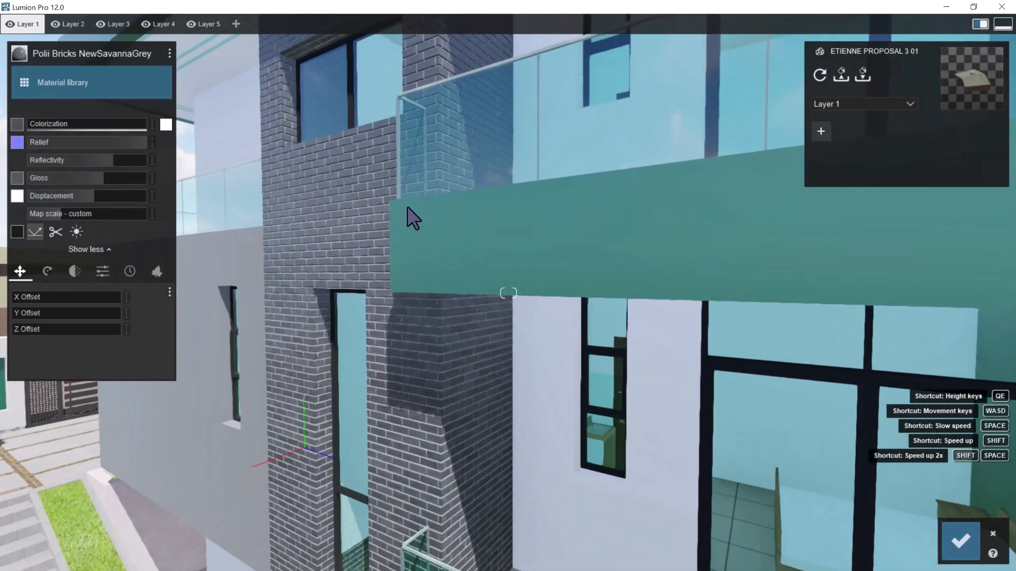
Try the grey brick's displacement at its maximum on the stair tower wall, then reduce it to zero
key("a")
key("w")
right_click_drag(429, 202, 435, 194)
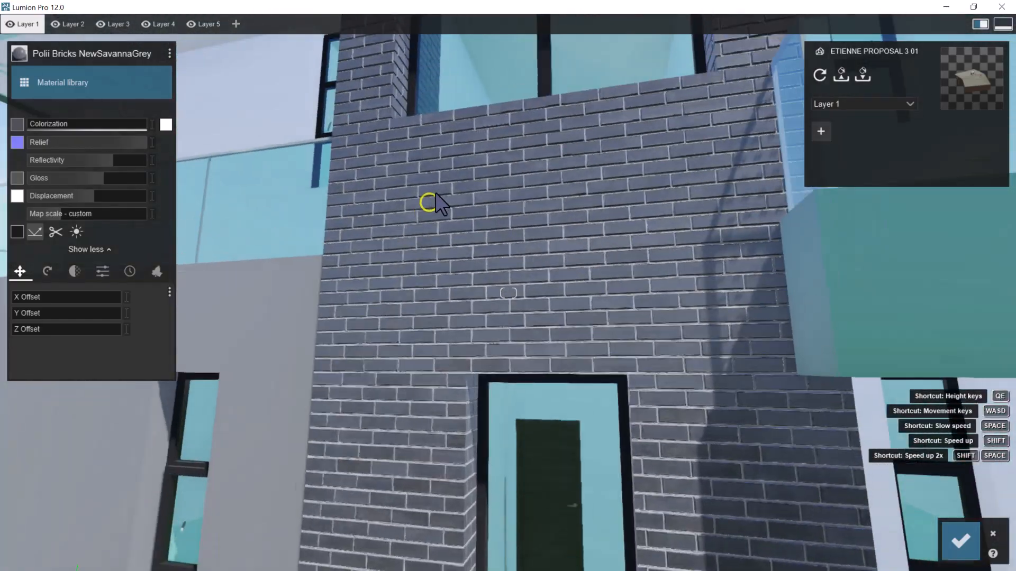
key("w")
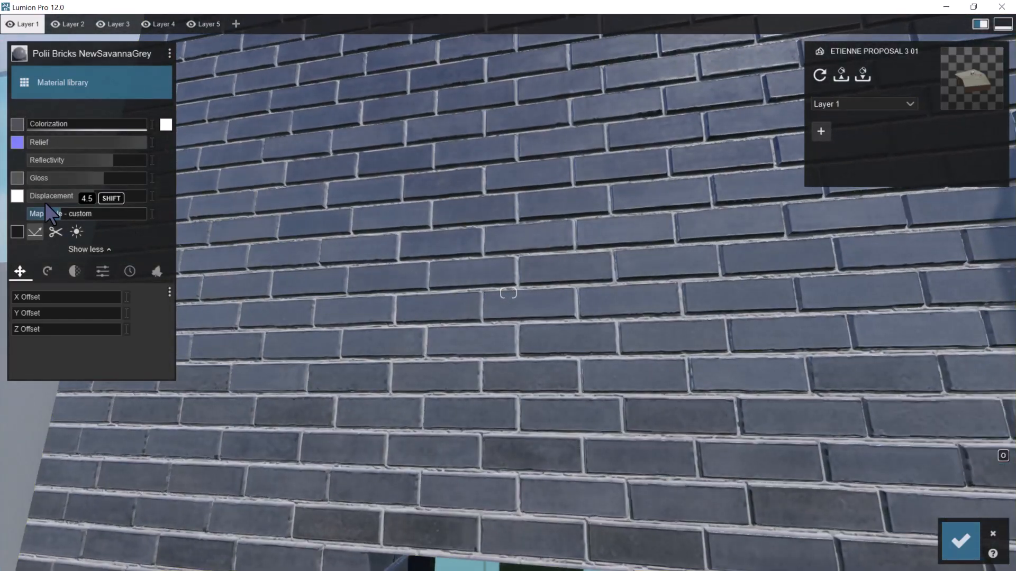
left_click_drag(94, 195, 613, 234)
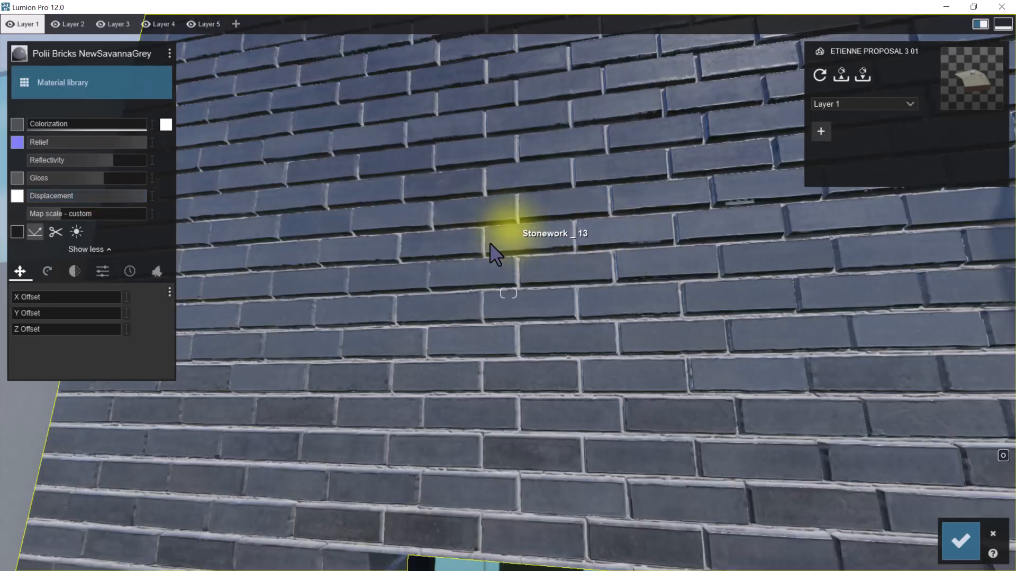
left_click_drag(128, 198, 2, 199)
Raise the grey brick's gloss slightly further and check the stair tower both close up and from across the side
key("s")
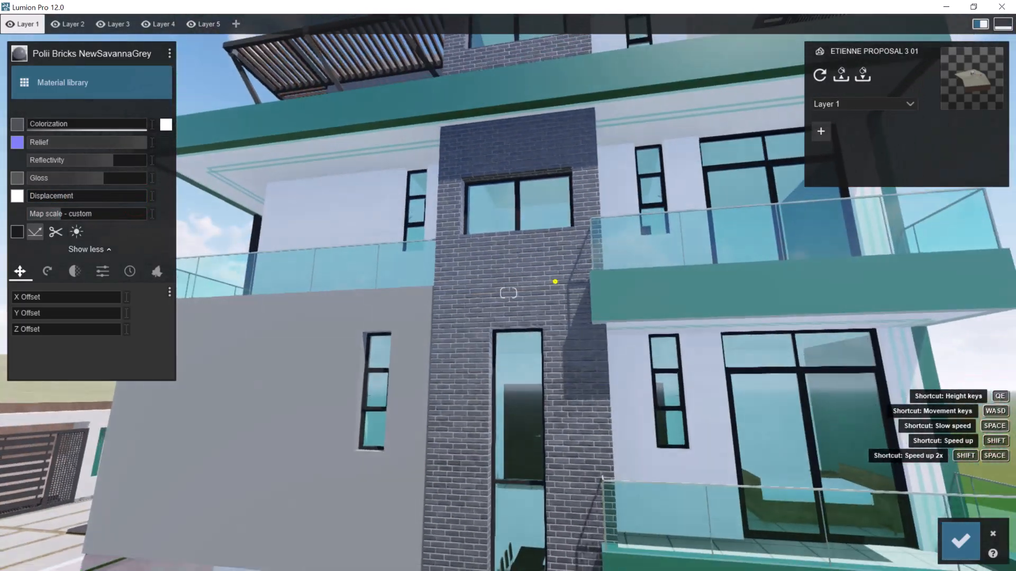
right_click_drag(555, 281, 566, 284)
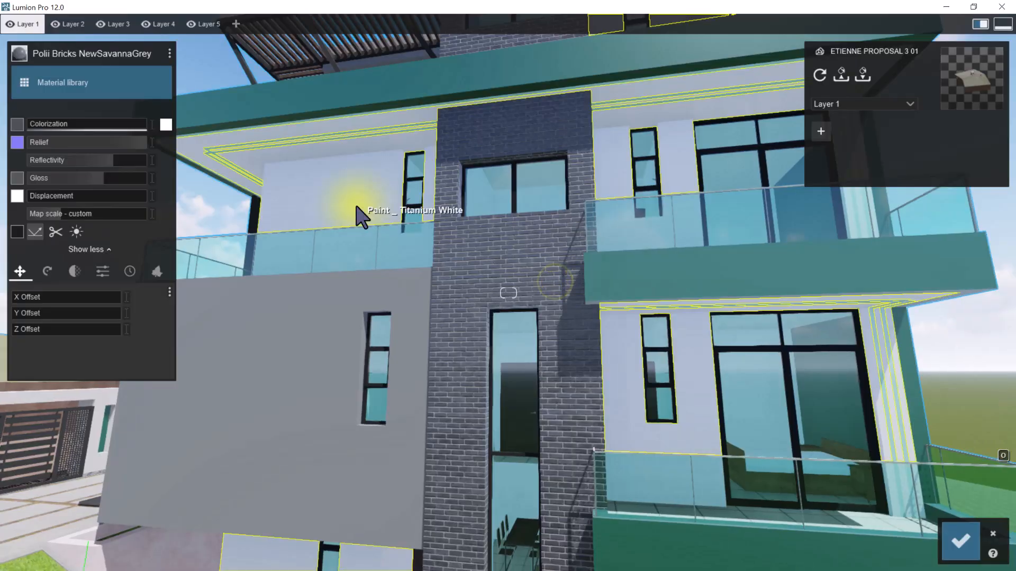
key("w")
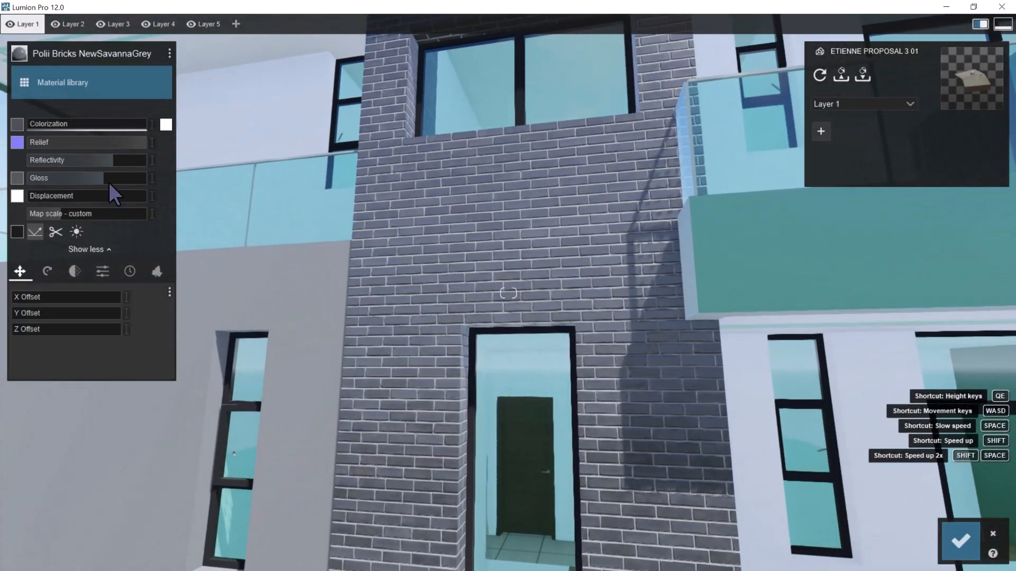
key("s")
right_click_drag(555, 284, 572, 265)
key("s")
key("w")
key("w")
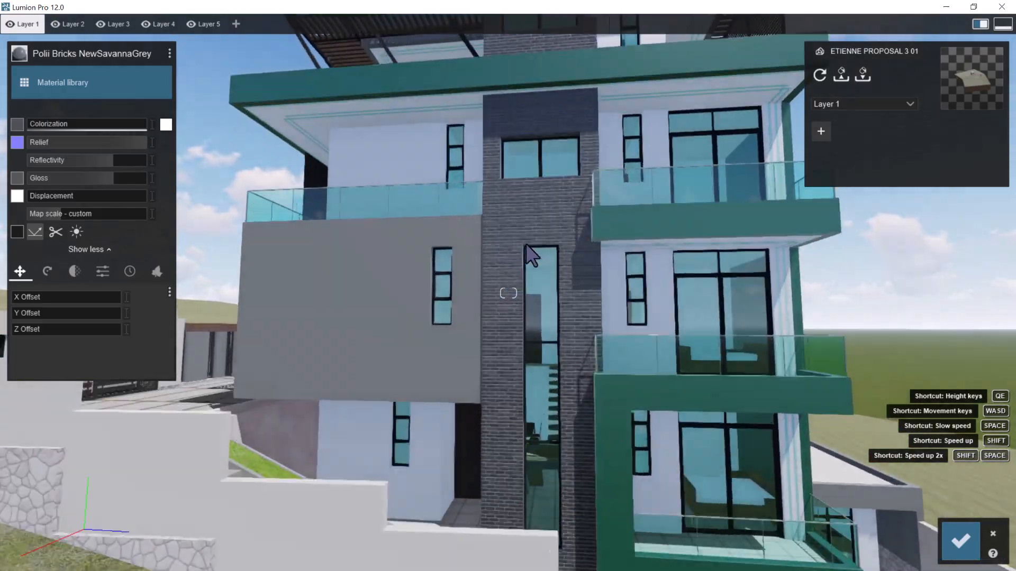
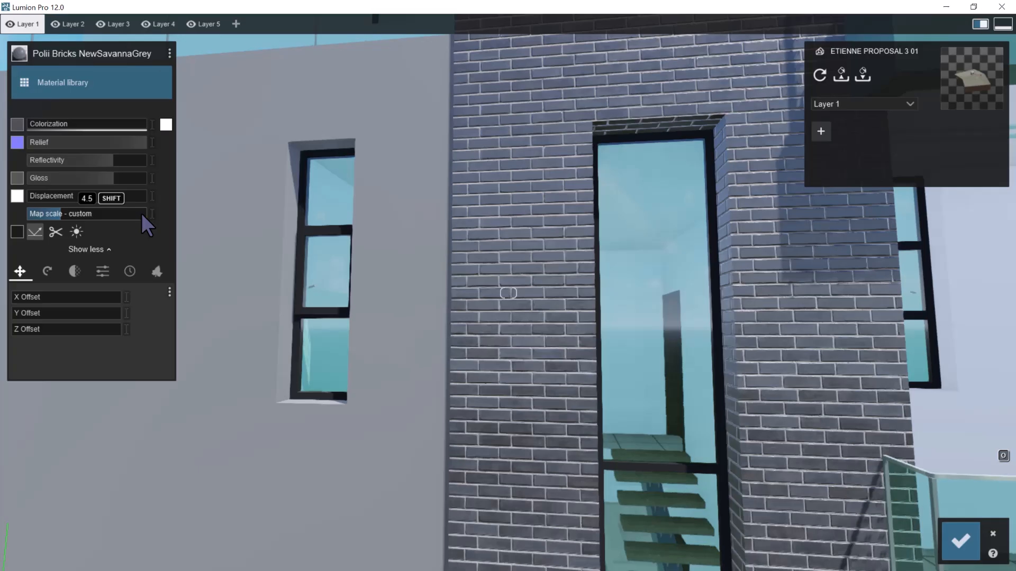
Set the grey brick's map scale to about 4.5 and check the stair tower from several distances
left_click_drag(59, 216, 22, 250)
key("s")
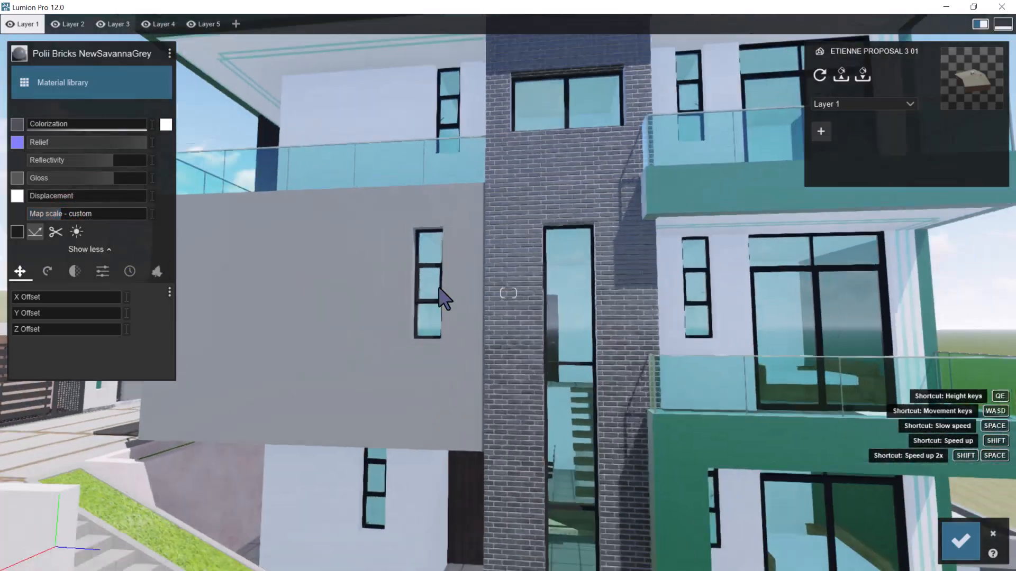
key("s")
key("w")
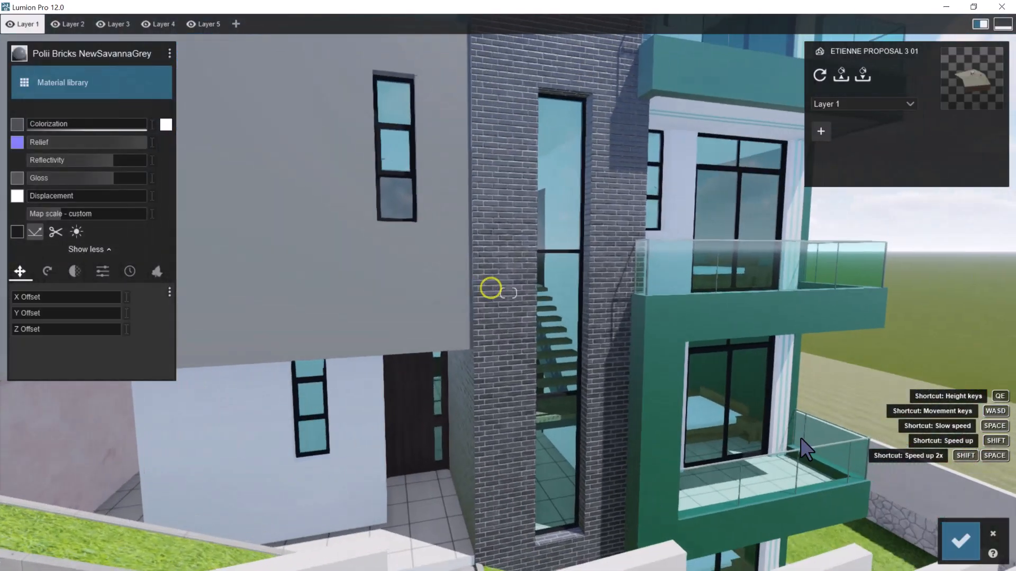
key("s")
right_click_drag(499, 318, 502, 320)
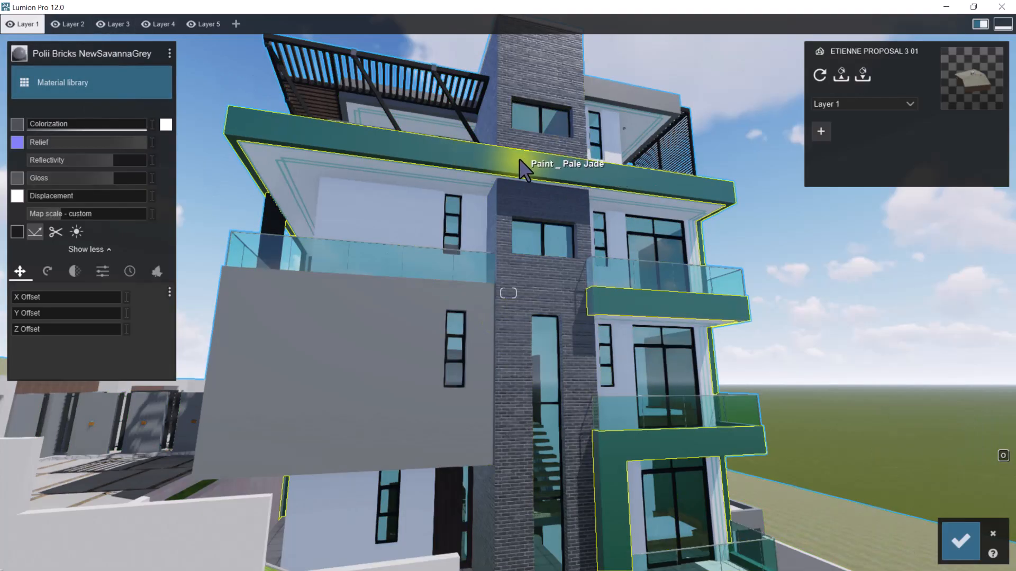
Save the grey brick material to disk as STONEWORK BRICKS in the LUMION TEXTURES folder and accept the material changes
left_click(170, 52)
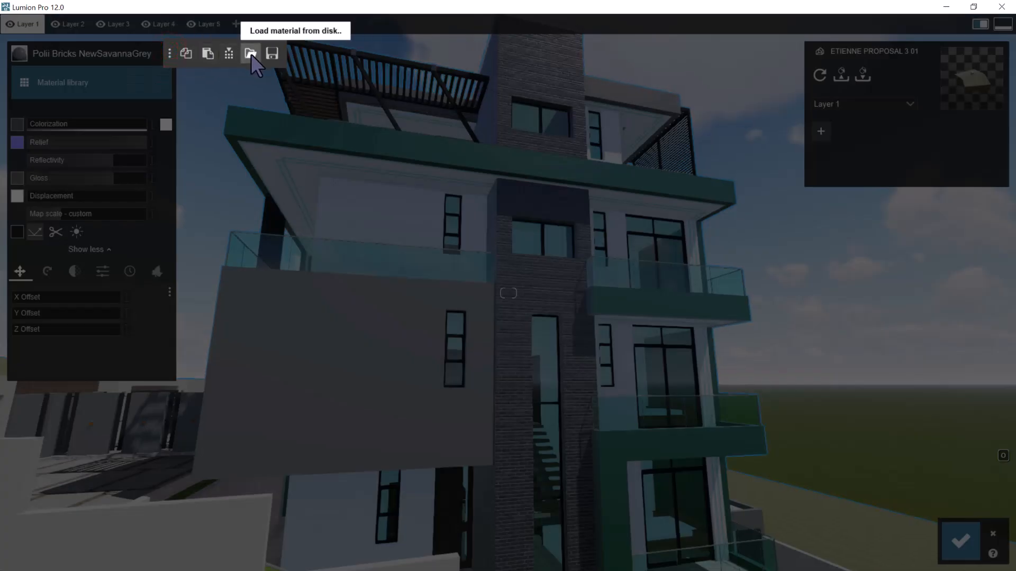
left_click(271, 53)
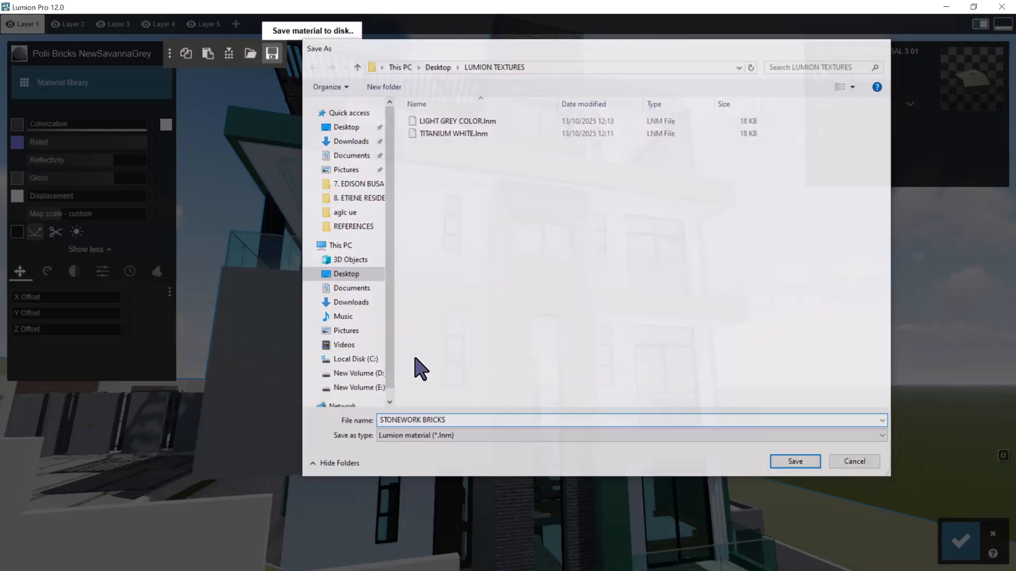
key("Return")
left_click(960, 534)
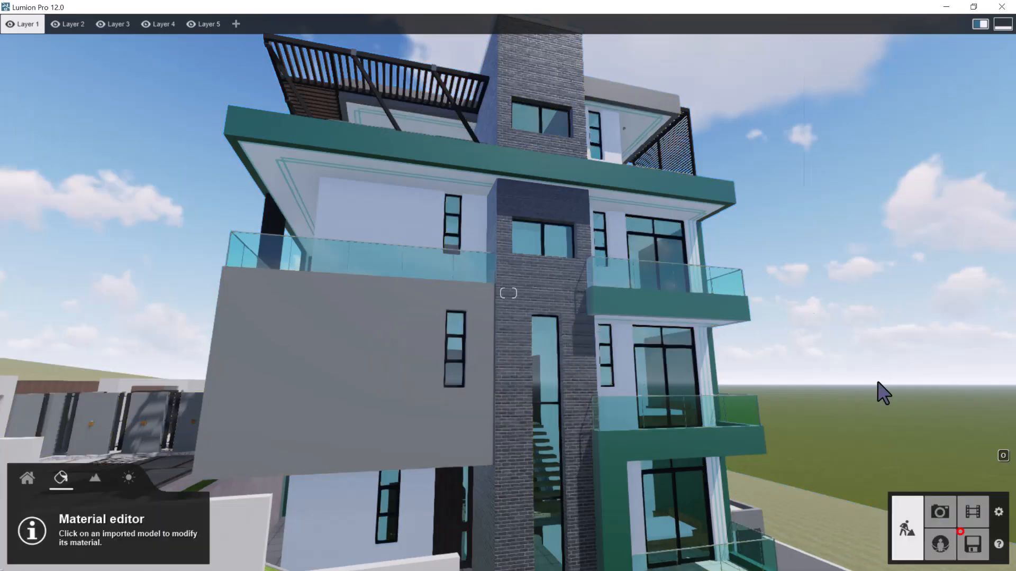
Save the green Pale Jade paint of the roof edge to disk as GREEN MILITARY in the LUMION TEXTURES folder
left_click(537, 170)
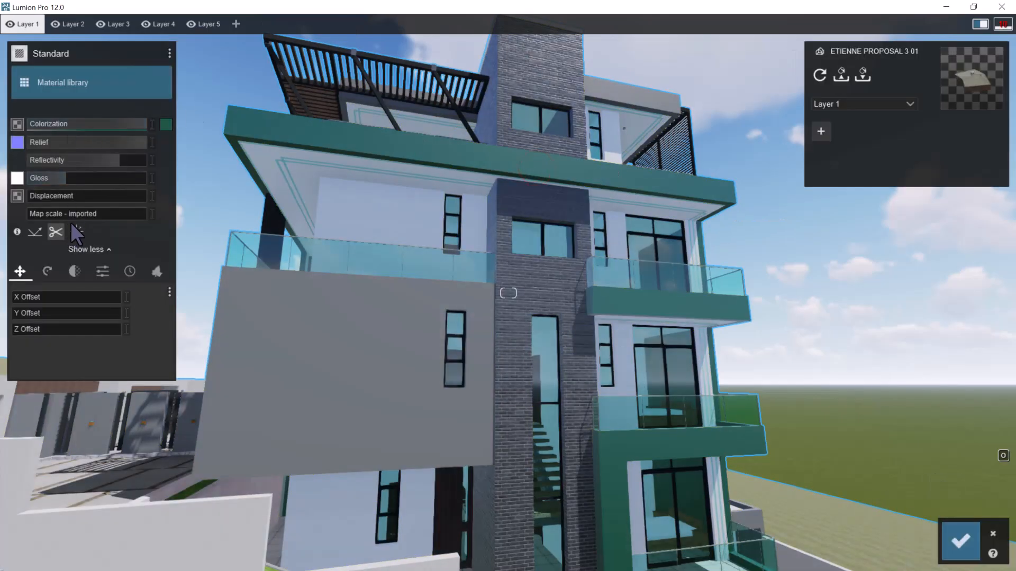
left_click(169, 54)
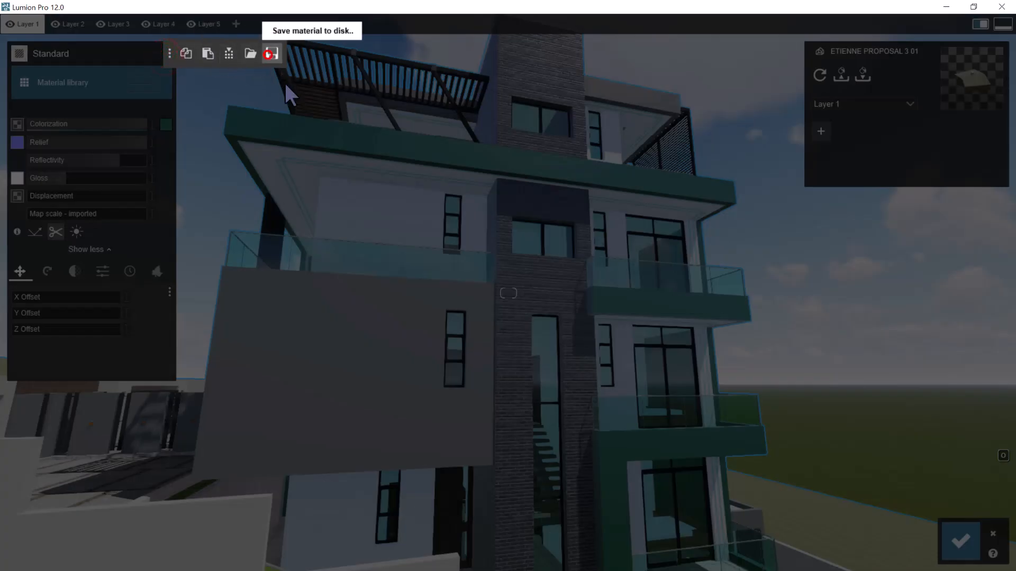
left_click(271, 53)
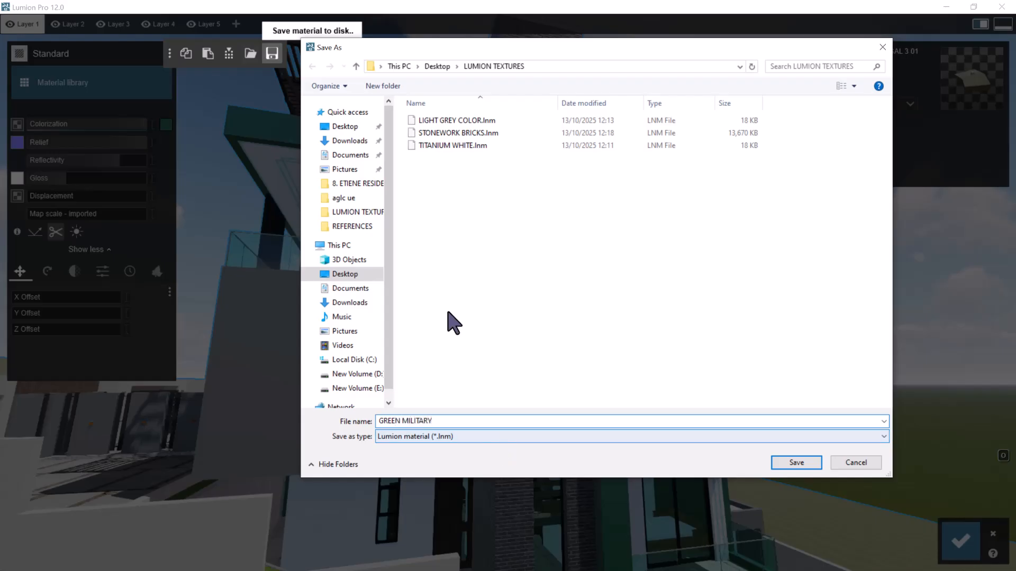
key("Return")
Examine the green, grey and brick surfaces from the stair tower around the balconies to the tall beige stone wall
key("w")
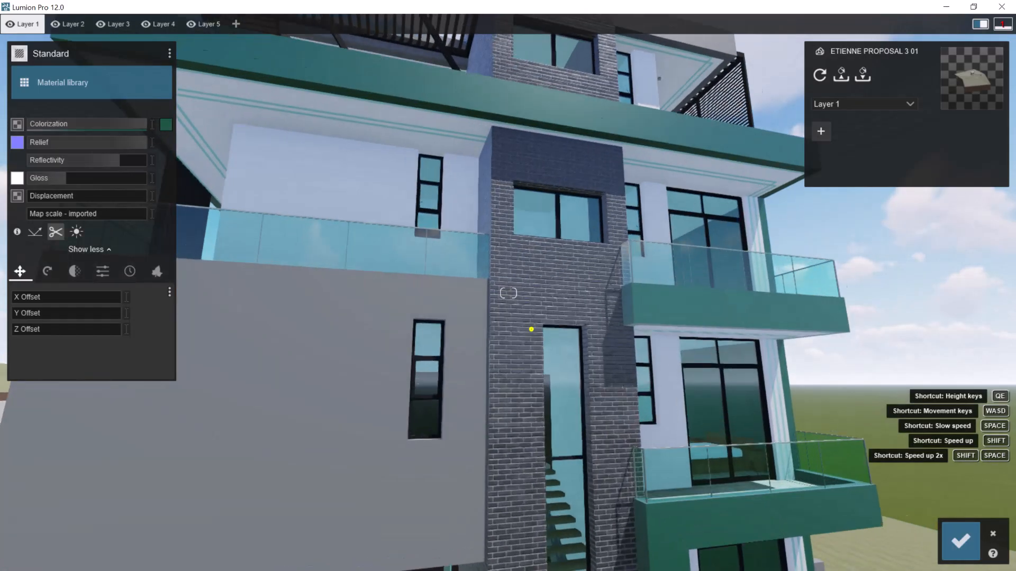
right_click_drag(531, 329, 500, 275)
key("s")
key("w")
right_click_drag(563, 266, 551, 306)
key("s")
key("s")
key("d")
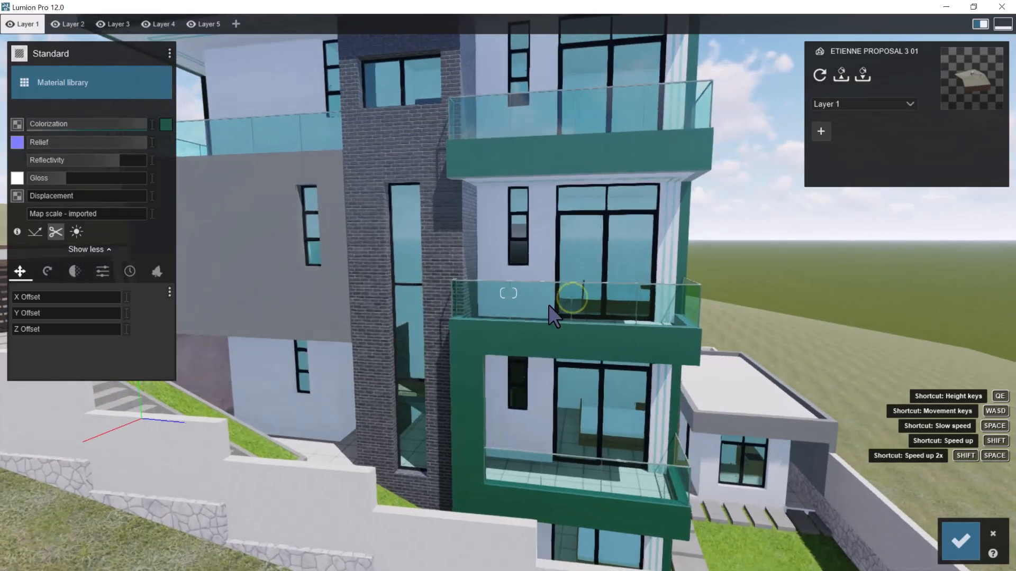
key("d")
right_click_drag(666, 299, 634, 306)
right_click_drag(764, 326, 791, 355)
key("d")
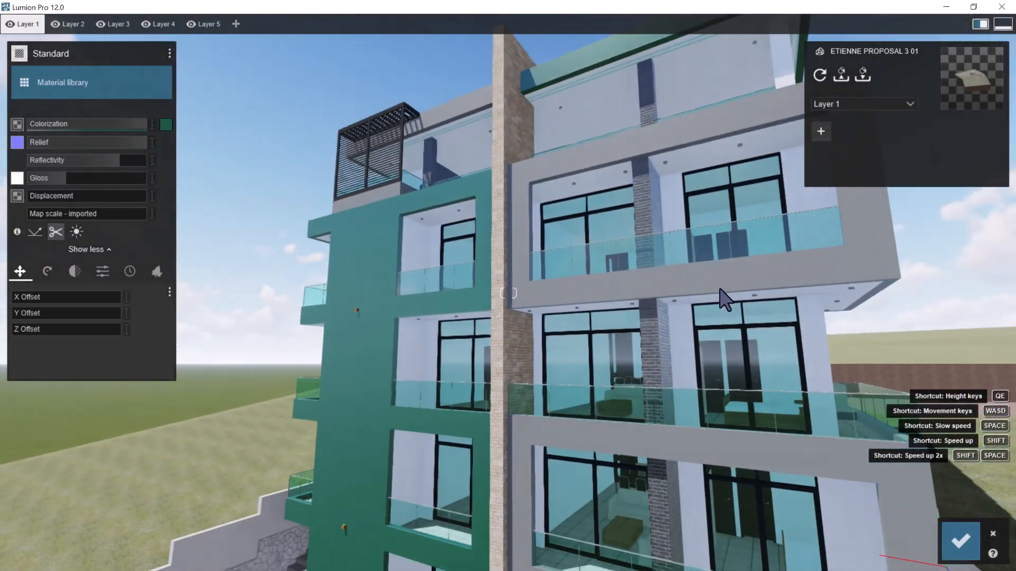
key("w")
key("q")
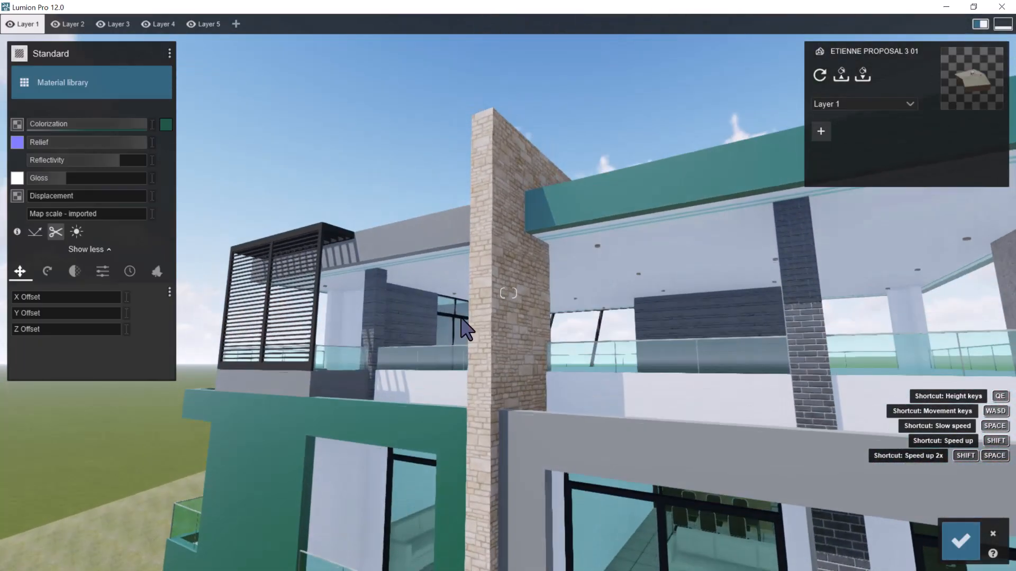
right_click_drag(466, 329, 474, 318)
Select the tall wall's Stonework _ 02 surface for editing and inspect its stone pattern close up and from a distance
left_click(497, 279)
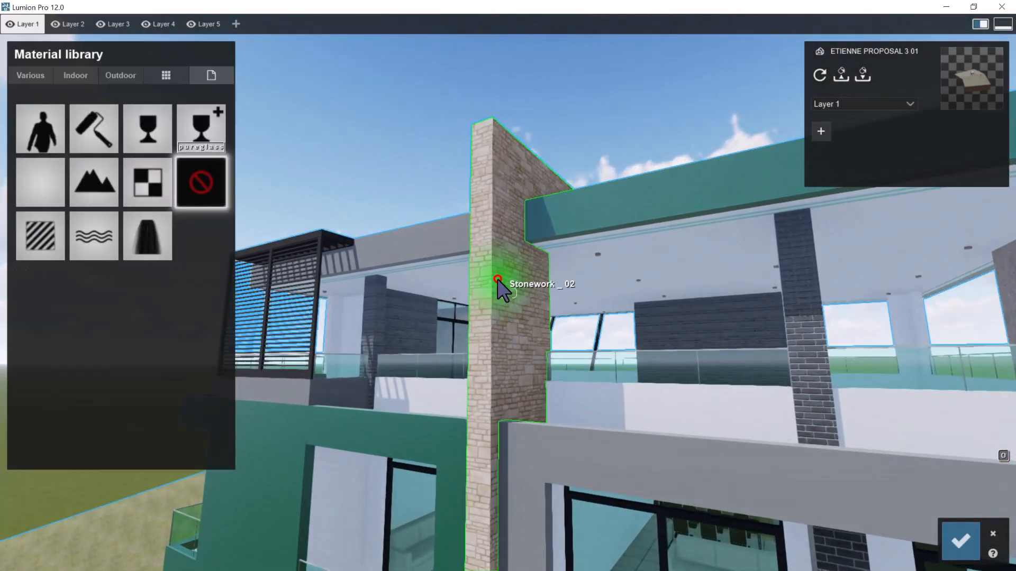
key("w")
right_click_drag(549, 275, 571, 279)
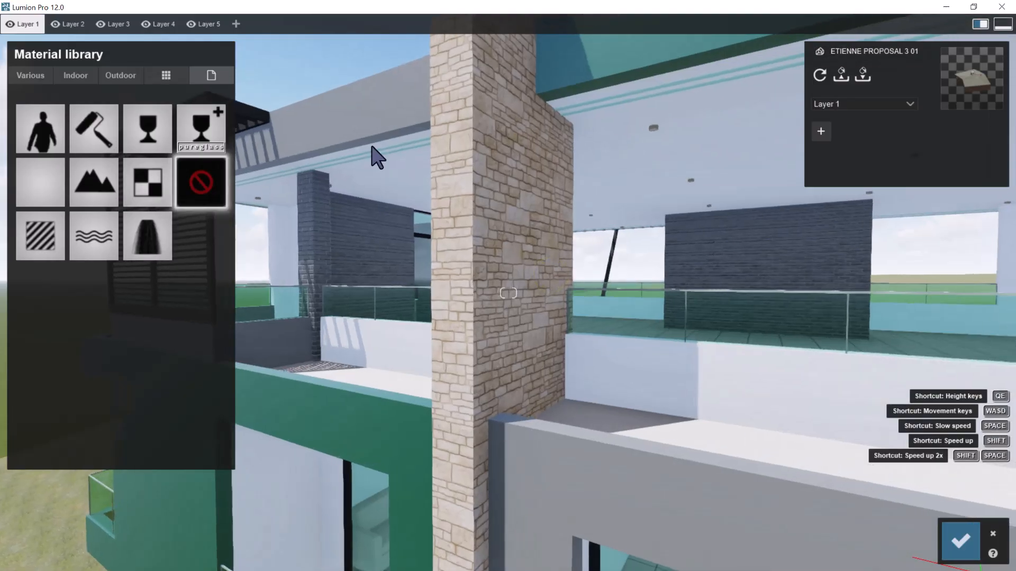
key("s")
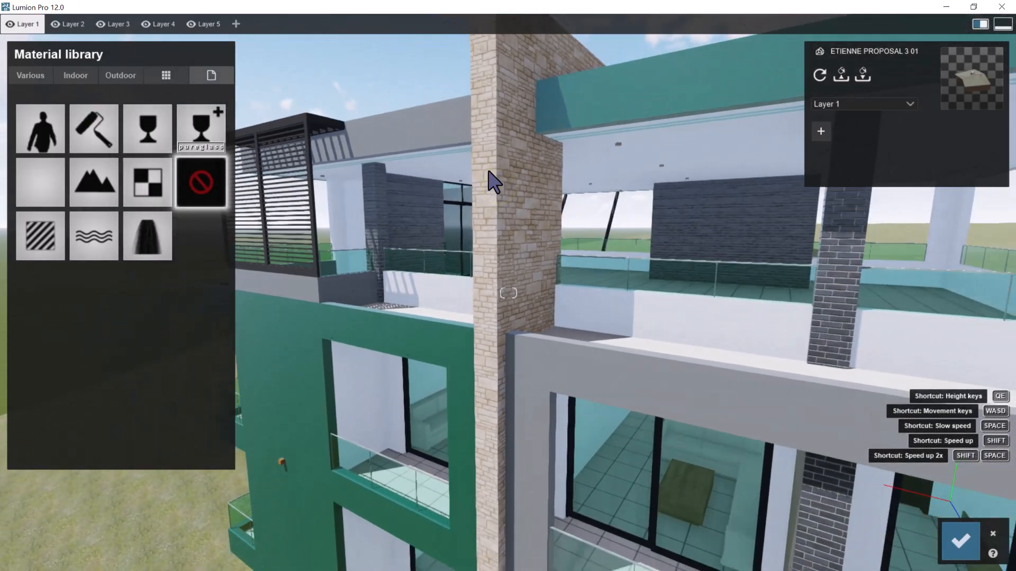
key("w")
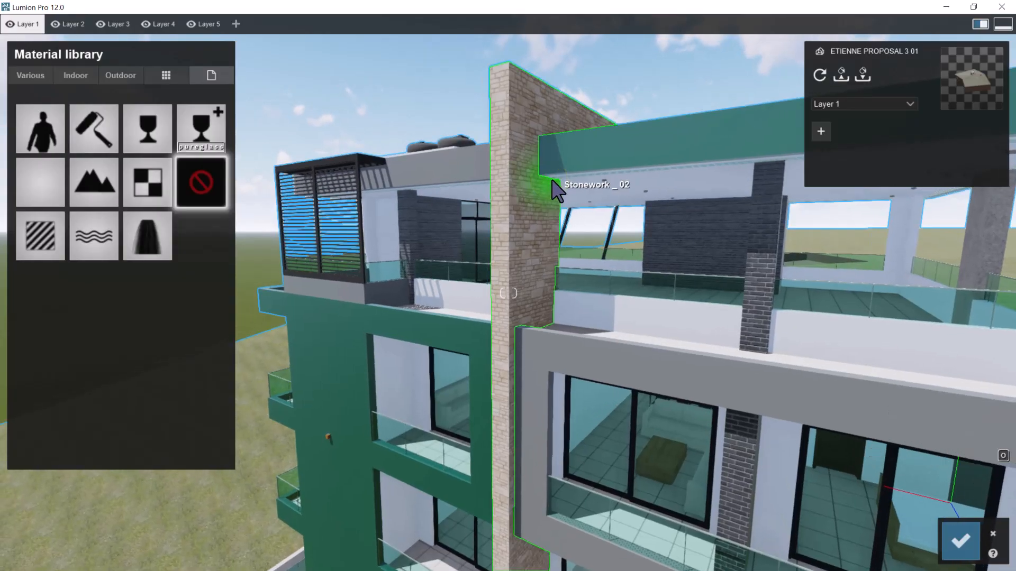
key("w")
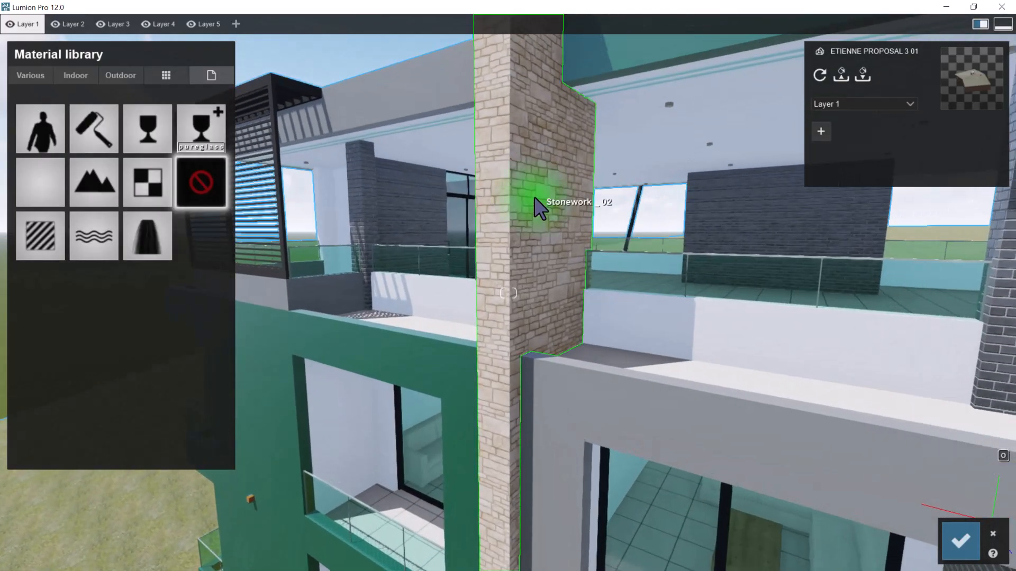
key("s")
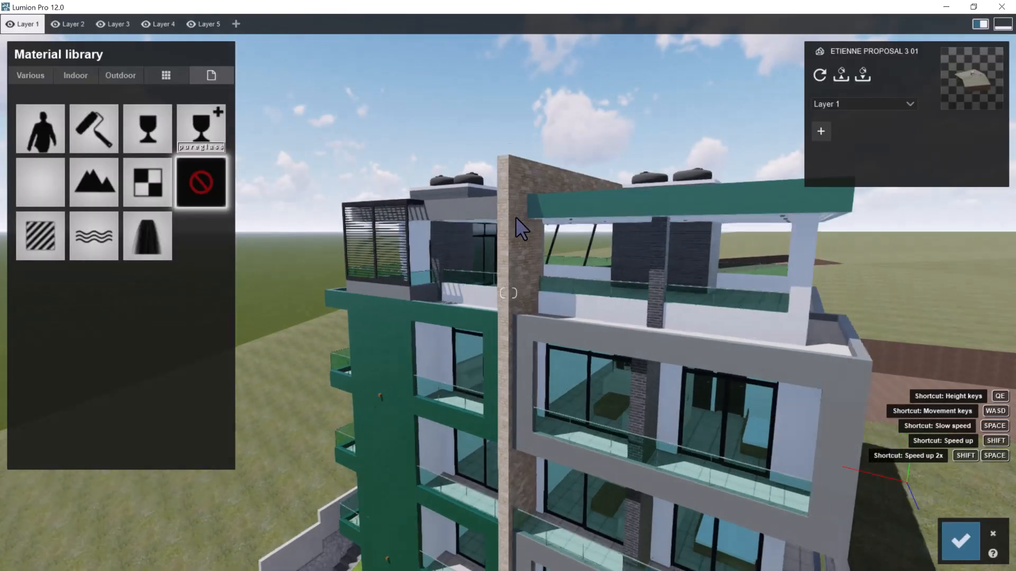
key("w")
right_click_drag(521, 219, 525, 227)
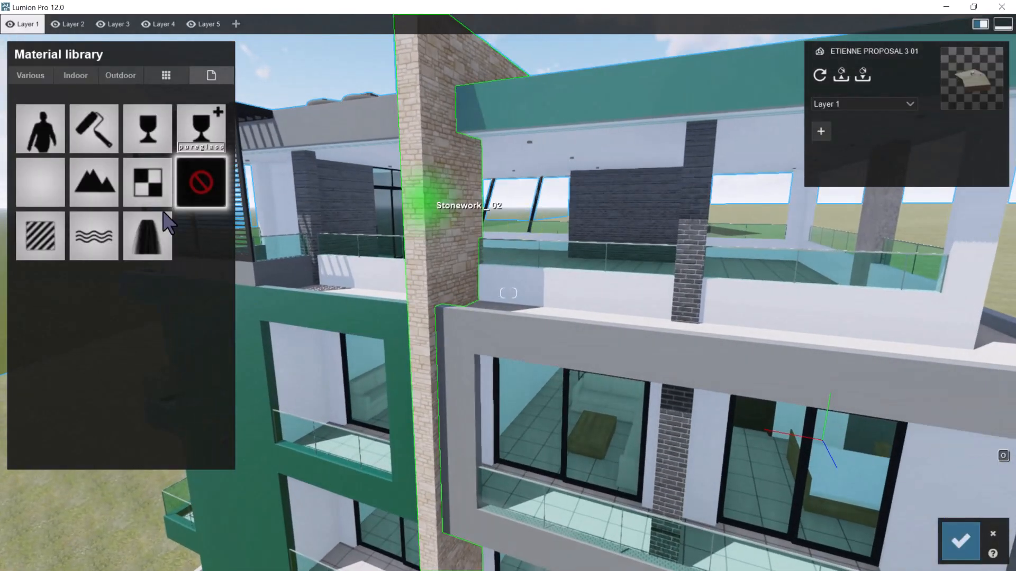
Browse the outdoor brick and stone materials for a replacement for the Stonework _ 02 wall
left_click(126, 75)
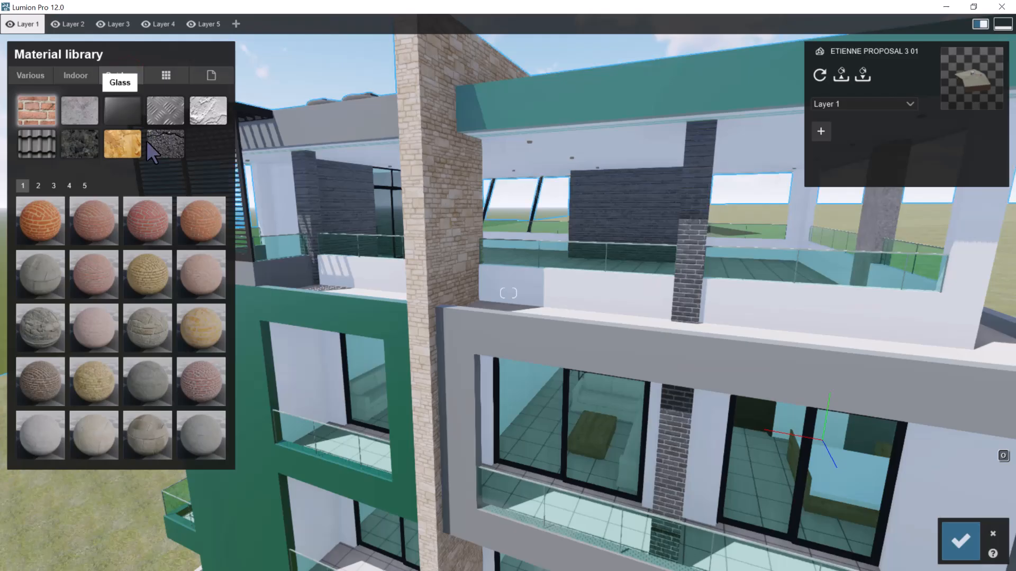
left_click(39, 185)
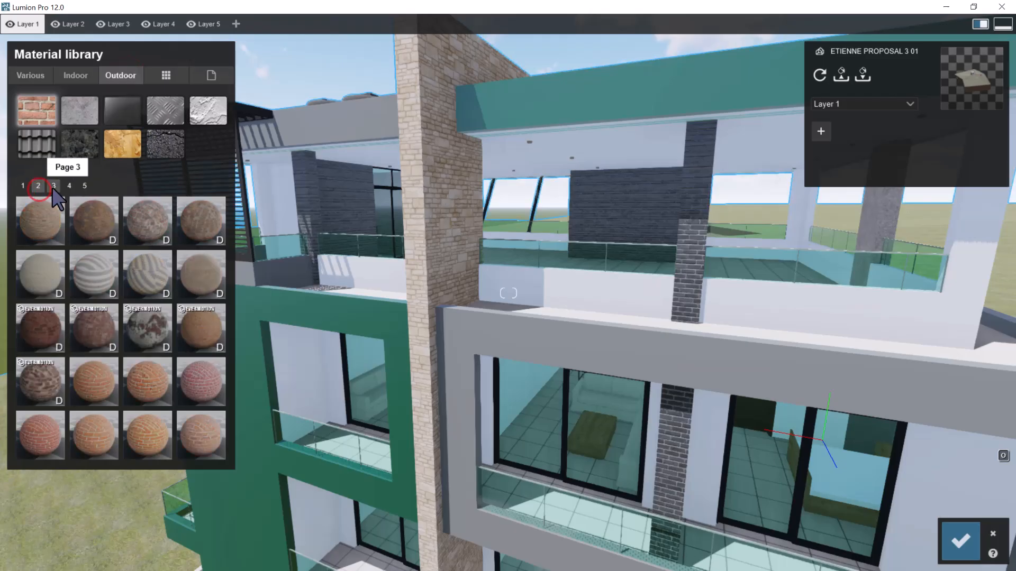
left_click(53, 186)
left_click(69, 186)
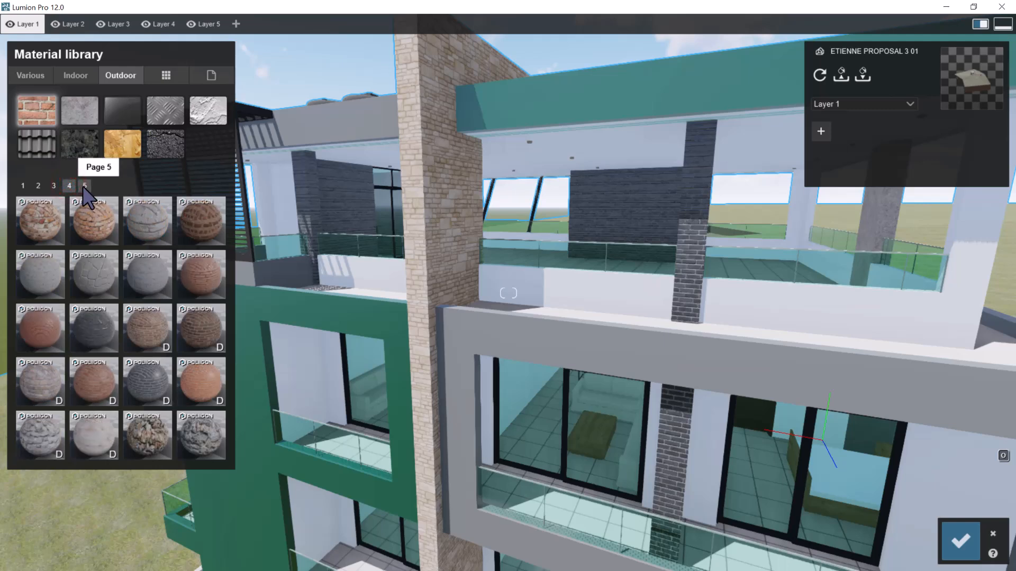
left_click(83, 186)
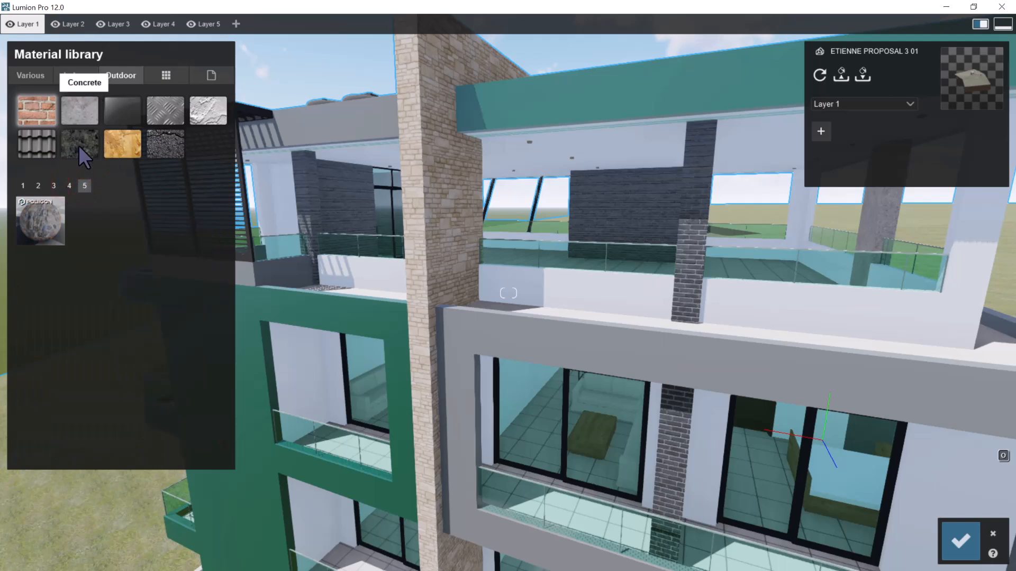
left_click(69, 186)
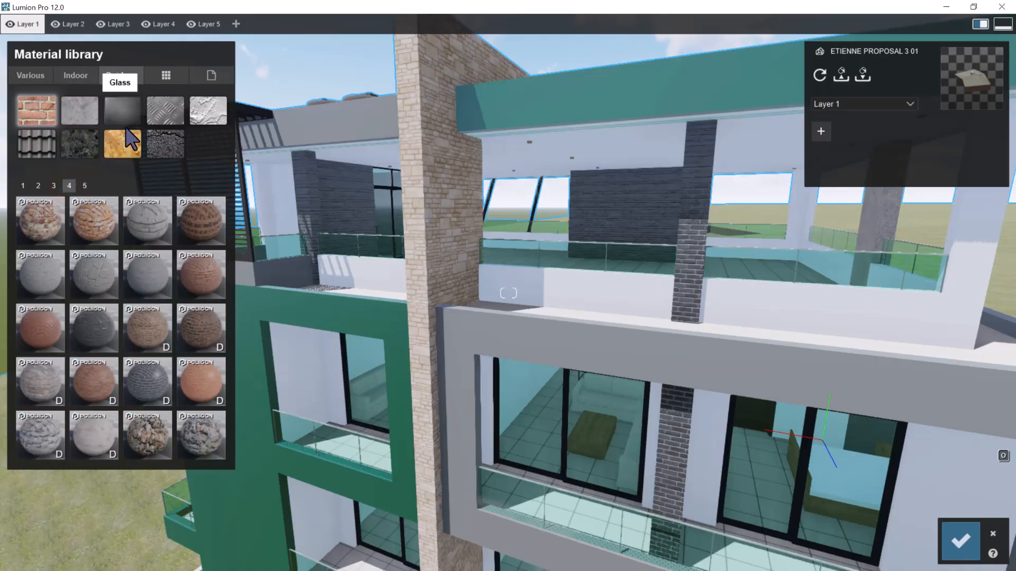
left_click(83, 141)
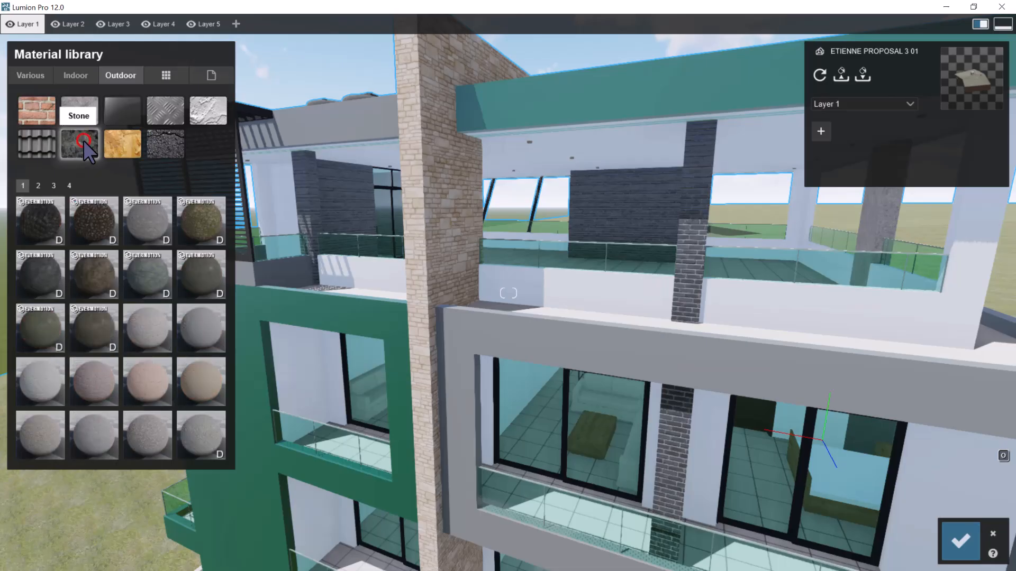
left_click(38, 186)
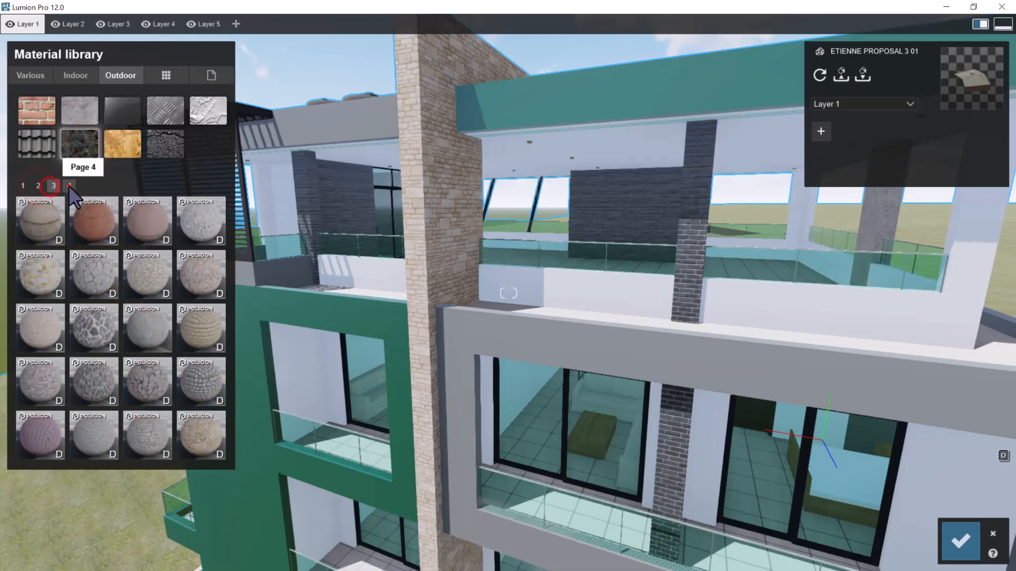
left_click(69, 186)
Apply the indoor tile material Polii Tiles 23 01 3k to the Stonework _ 02 wall
left_click(81, 77)
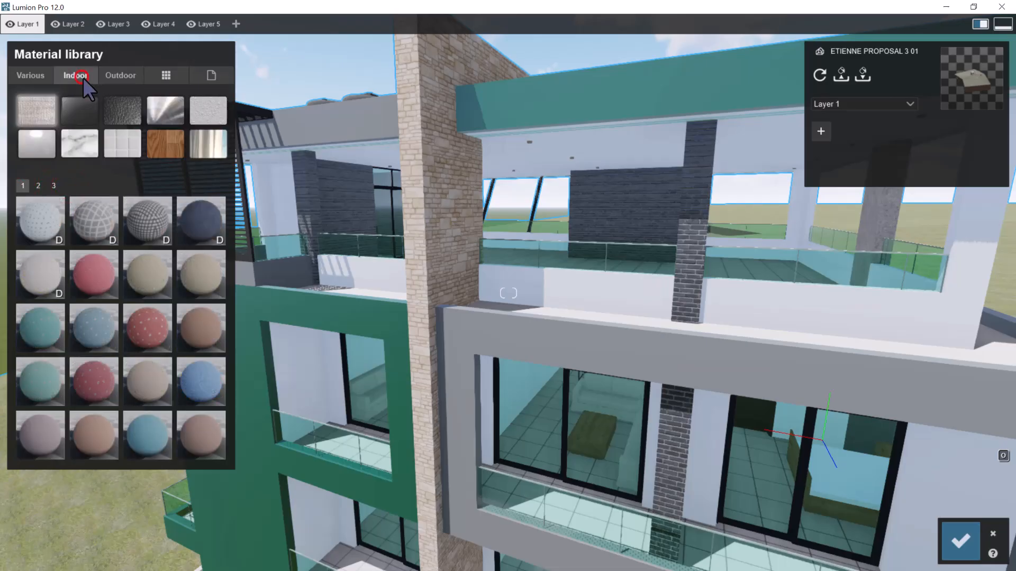
left_click(119, 137)
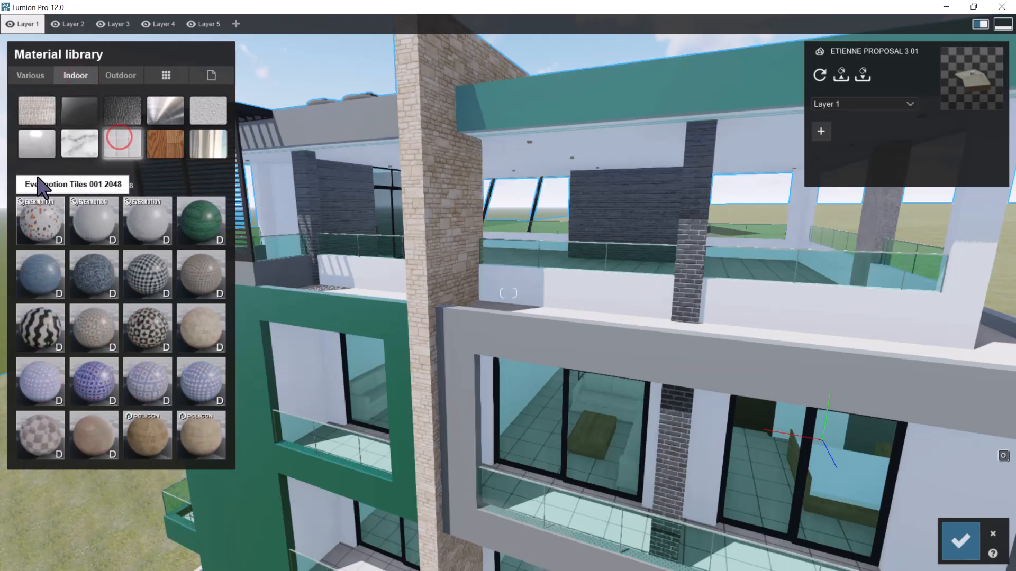
left_click(39, 187)
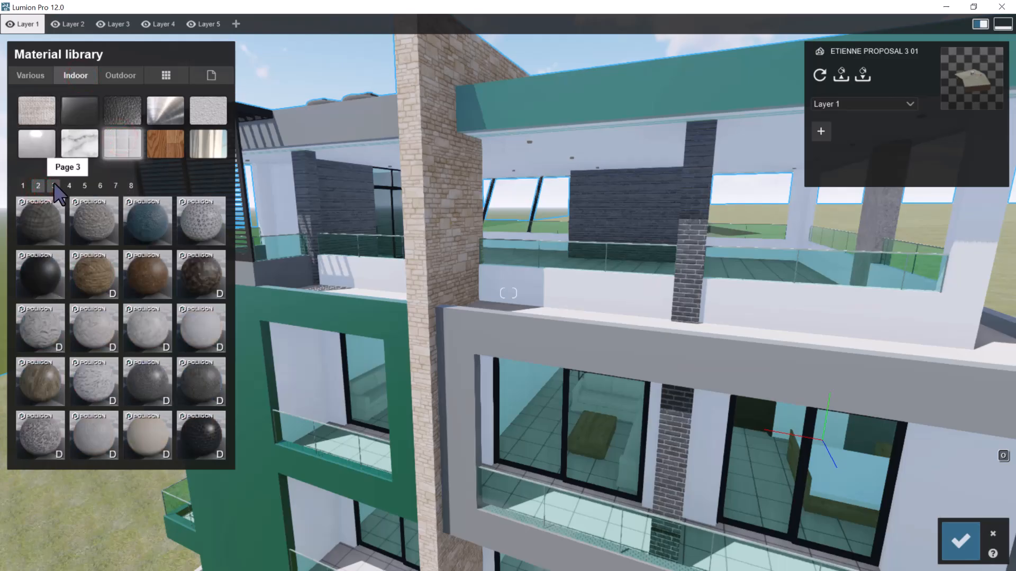
left_click(54, 185)
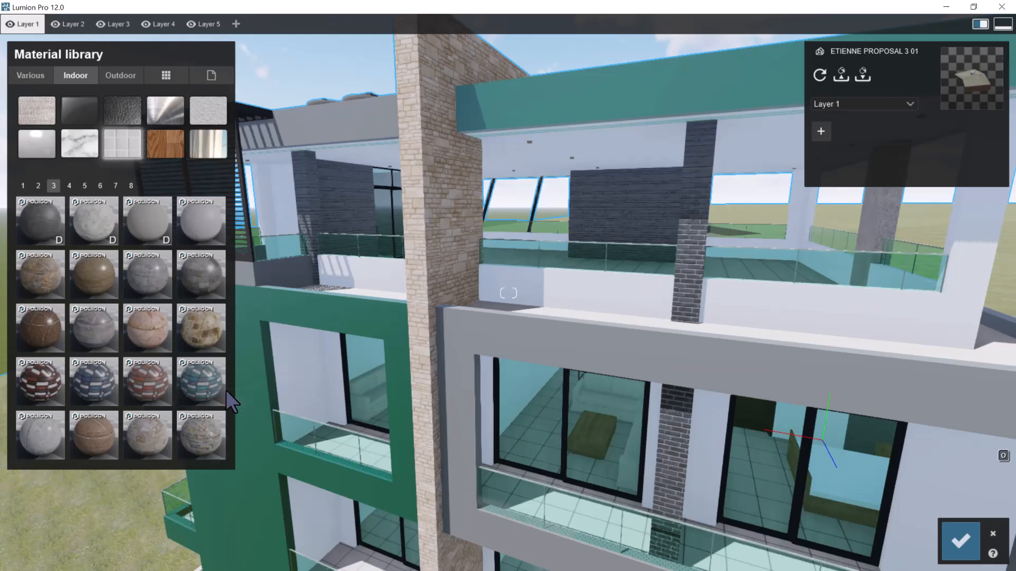
left_click(152, 432)
Examine the stone tiles on the tall wall from both the green and grey balcony sides, near and far
key("w")
right_click_drag(582, 257, 524, 218)
key("s")
key("w")
key("a")
key("w")
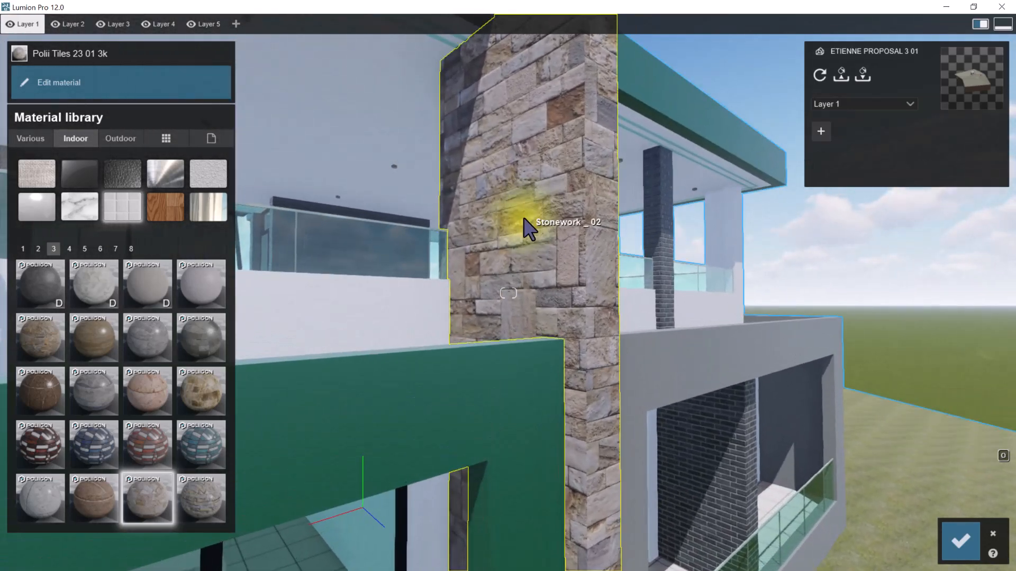
key("s")
key("w")
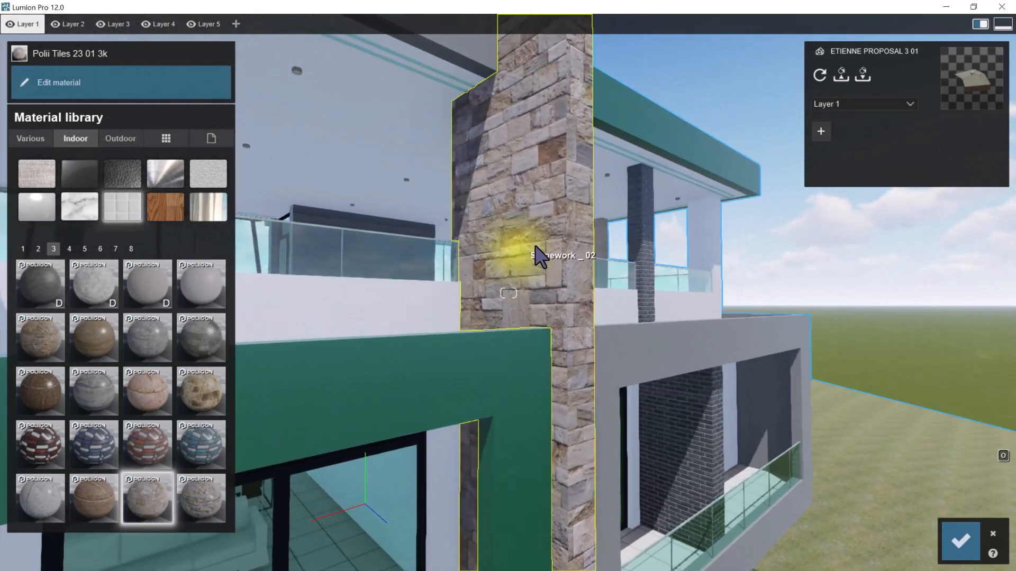
key("s")
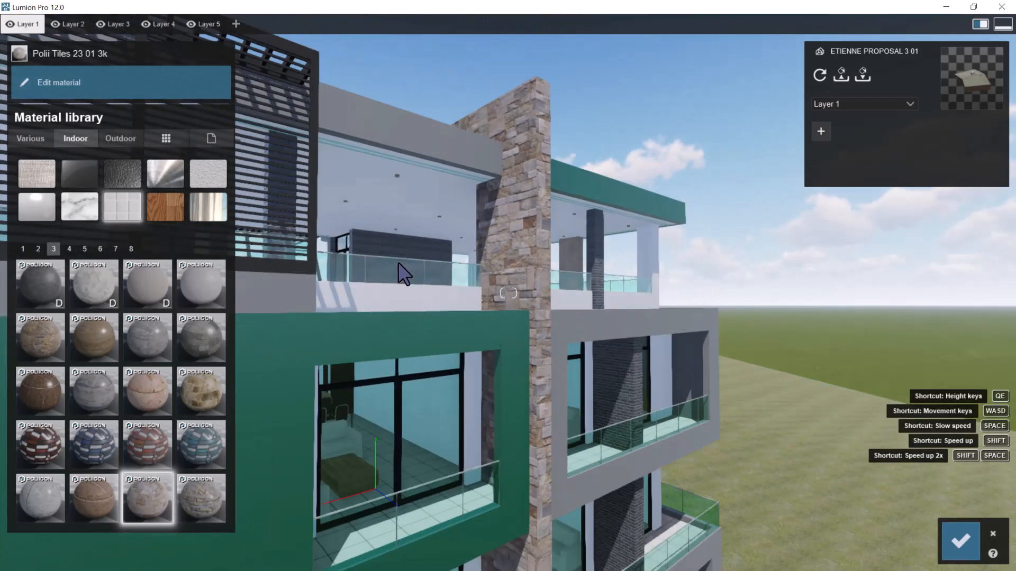
key("s")
key("w")
right_click_drag(523, 251, 558, 240)
key("w")
key("q")
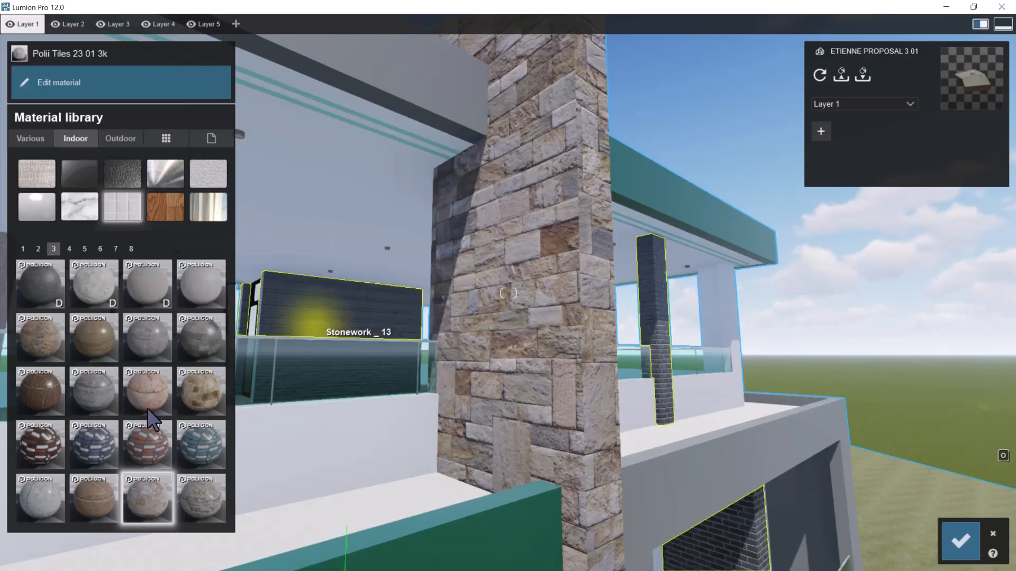
Try the indoor tile material Polii Tiles 30 01 3k on the tall wall and examine its stone pattern up close
left_click(195, 493)
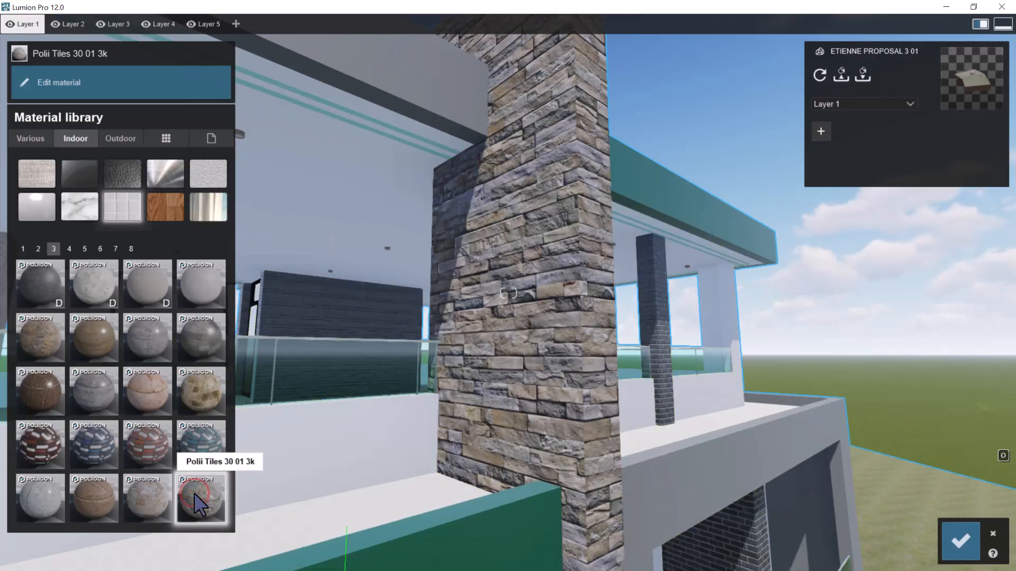
key("s")
right_click_drag(589, 165, 544, 150)
key("w")
right_click_drag(583, 116, 626, 104)
key("q")
key("w")
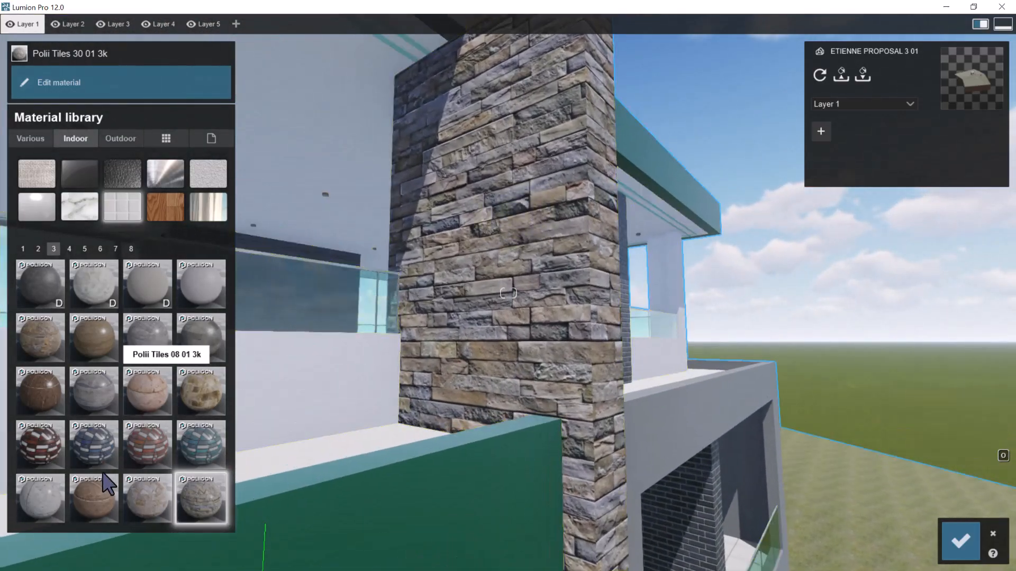
Reapply Polii Tiles 23 01 3k to the tall wall and set its gloss to 0.5
left_click(139, 502)
left_click(489, 299)
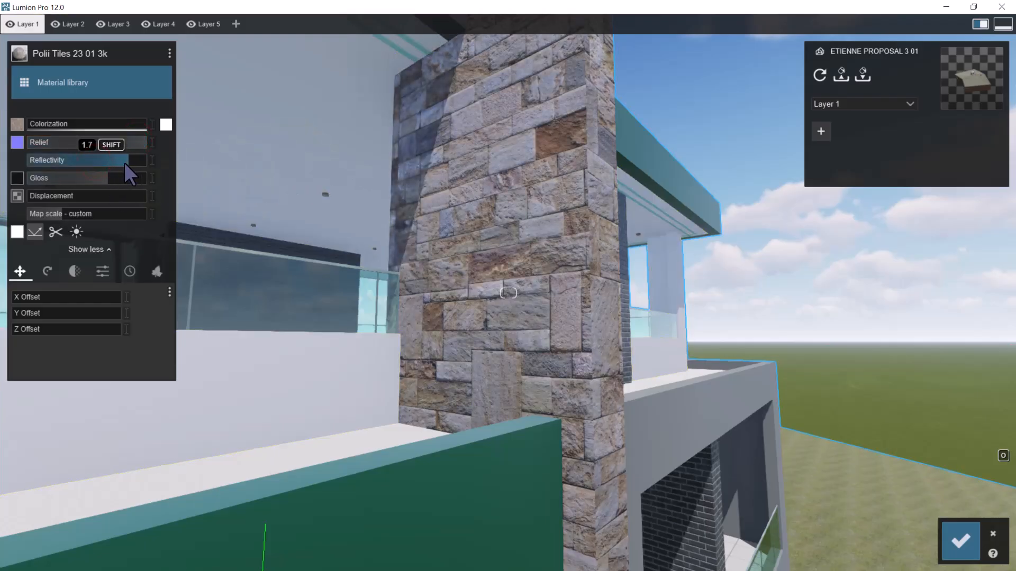
left_click_drag(103, 179, 67, 180)
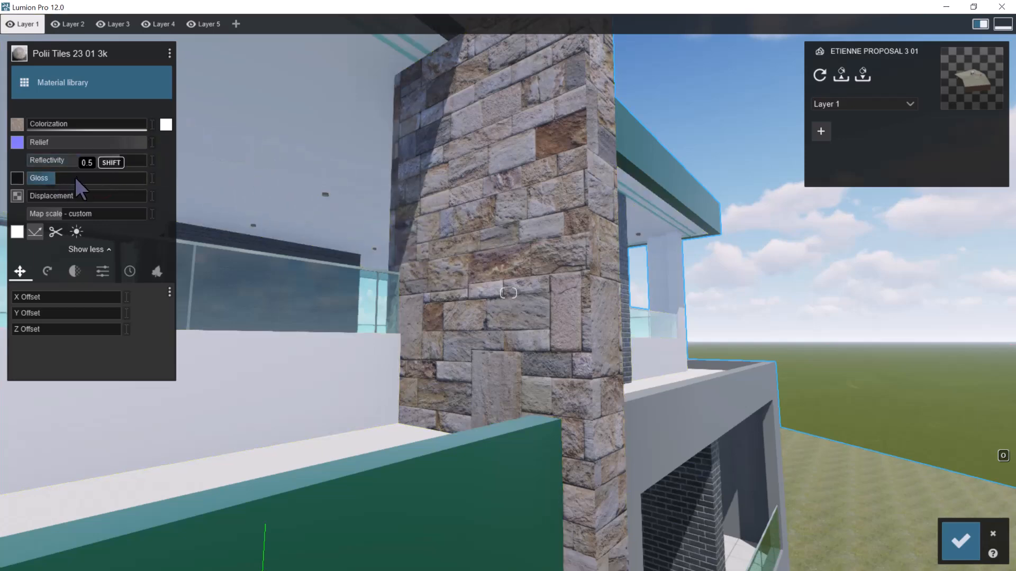
Check the tall wall's stone tiles from both balcony sides and from afar, and save the material changes
key("s")
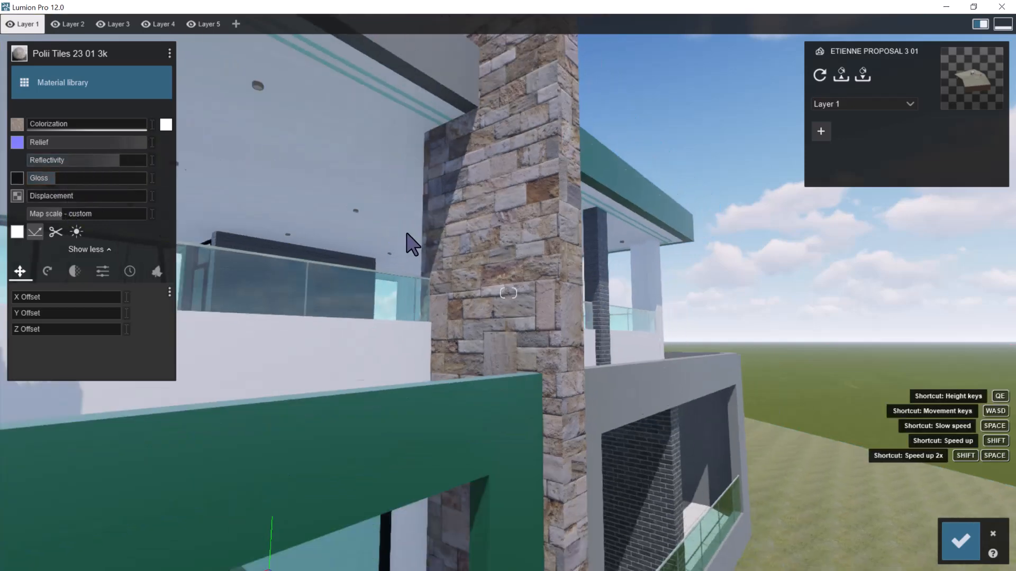
right_click_drag(447, 263, 529, 282)
key("d")
right_click_drag(594, 296, 588, 294)
key("d")
right_click_drag(807, 318, 792, 322)
scroll(474, 178, "up", 5)
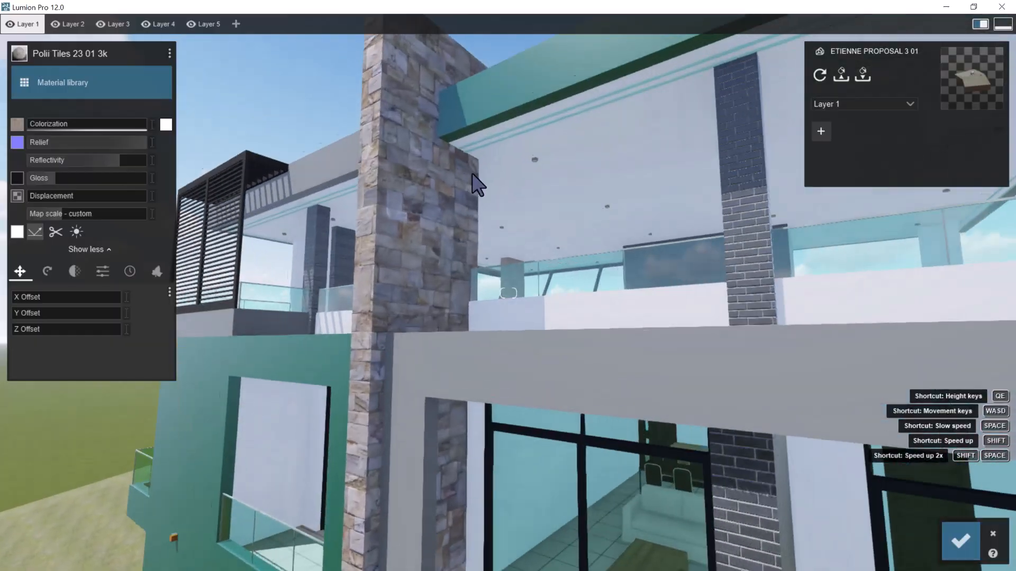
scroll(493, 181, "down", 6)
scroll(497, 183, "down", 5)
right_click_drag(544, 221, 545, 225)
left_click(946, 543)
Select the dark brick Stonework _ 13 surface on the roof terrace for editing and bring up the outdoor brick materials
scroll(635, 324, "up", 6)
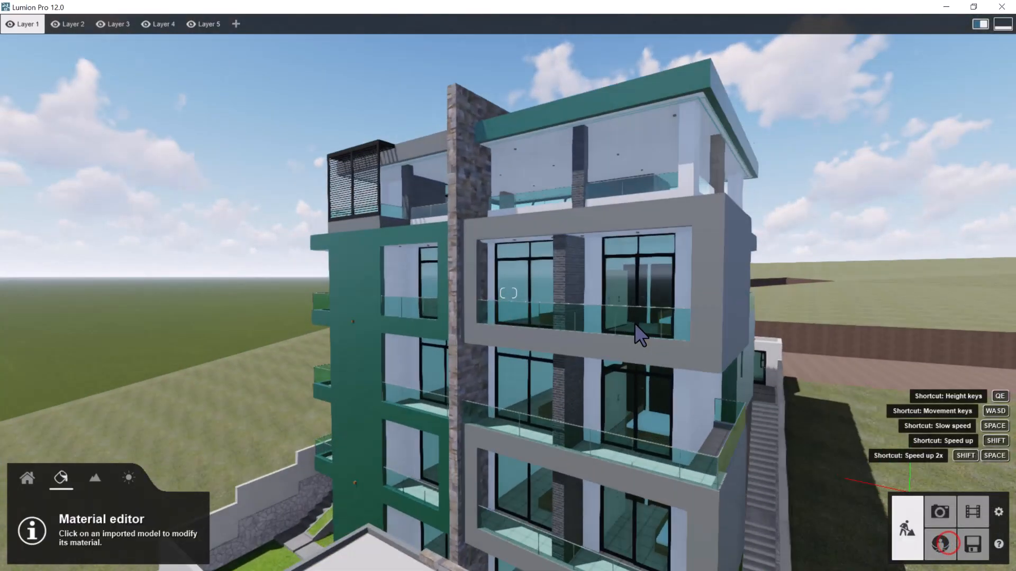
right_click_drag(650, 310, 669, 244)
scroll(675, 255, "up", 5)
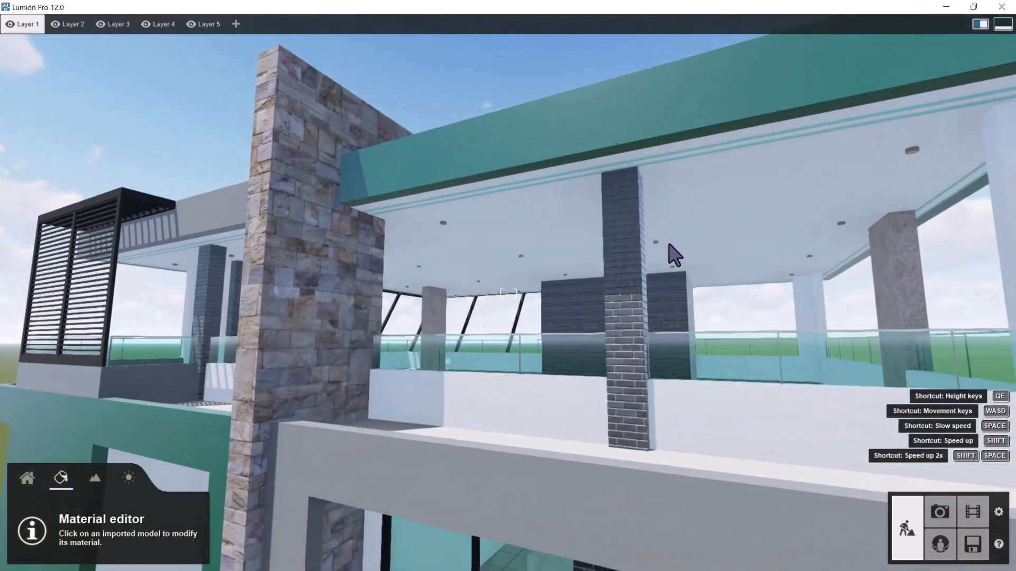
left_click(591, 286)
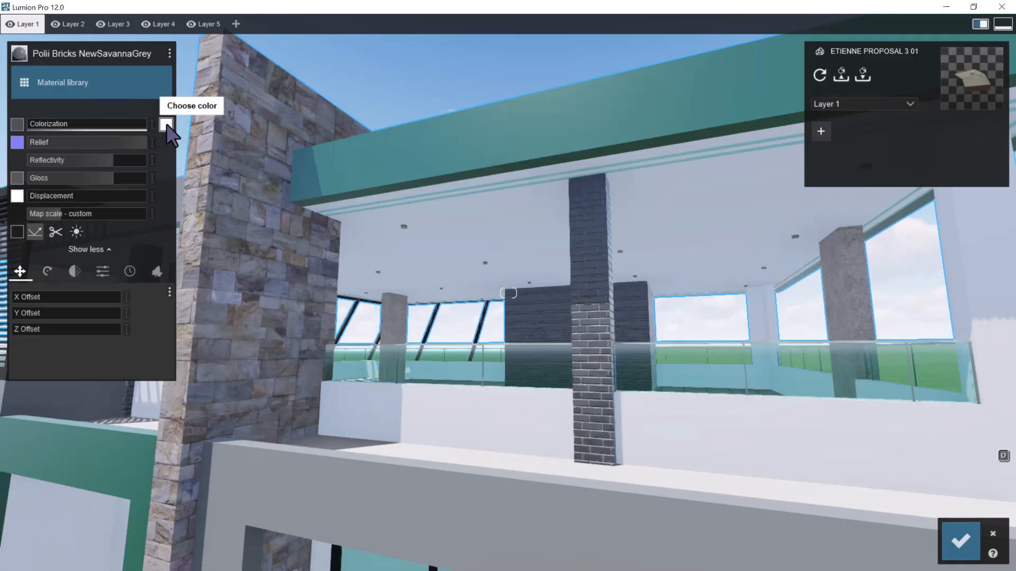
left_click(167, 125)
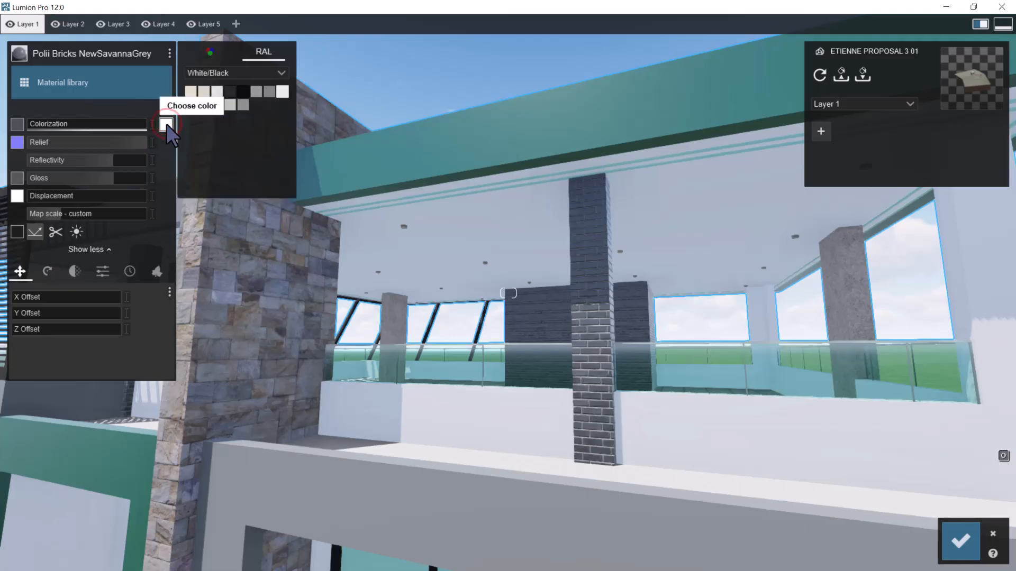
left_click(27, 81)
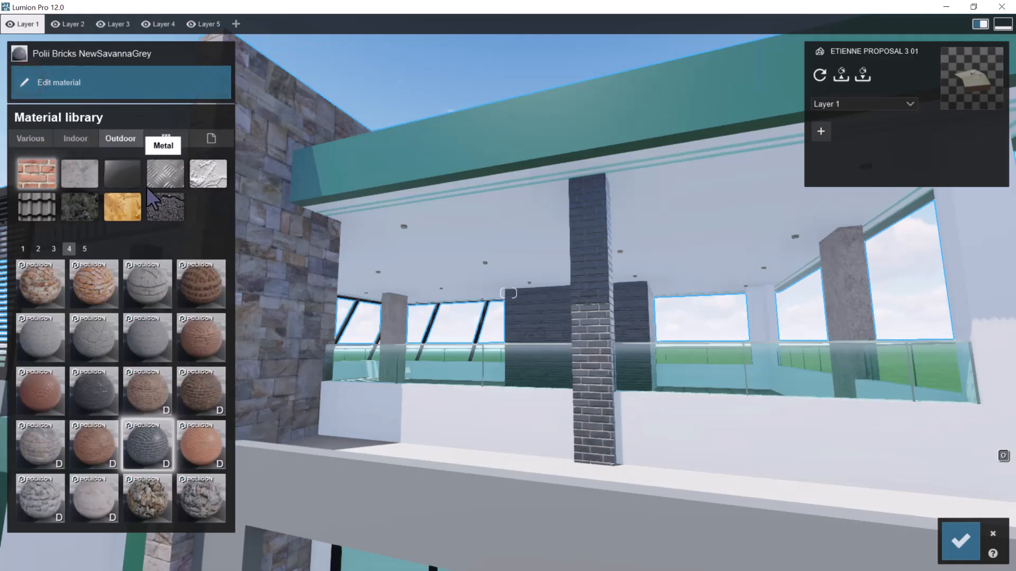
Try Polii Bricks 26 01 3k on the Stonework _ 13 surfaces and examine the terrace wall and columns near and far
left_click(91, 391)
key("w")
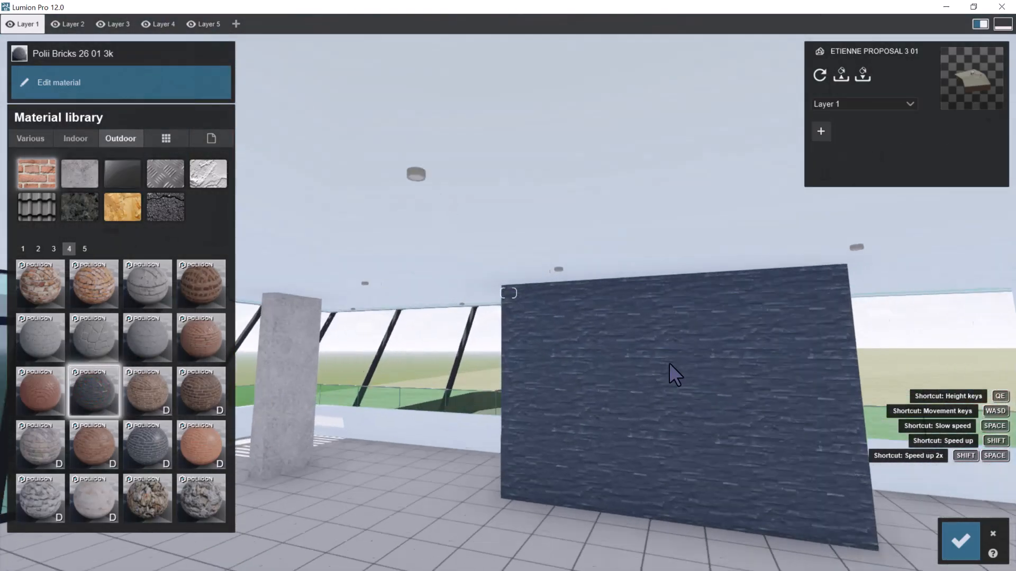
key("w")
right_click_drag(672, 367, 639, 300)
key("s")
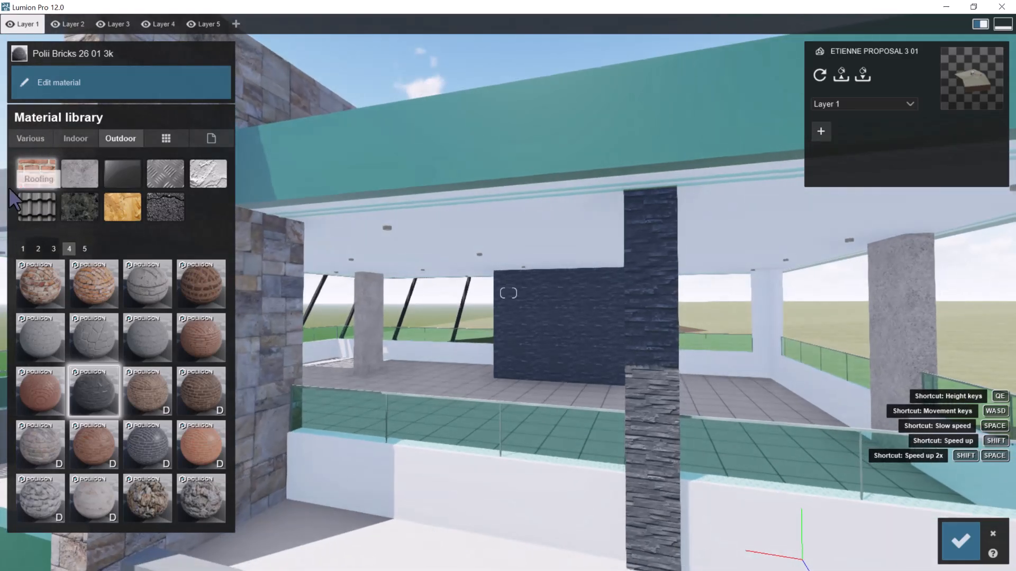
key("s")
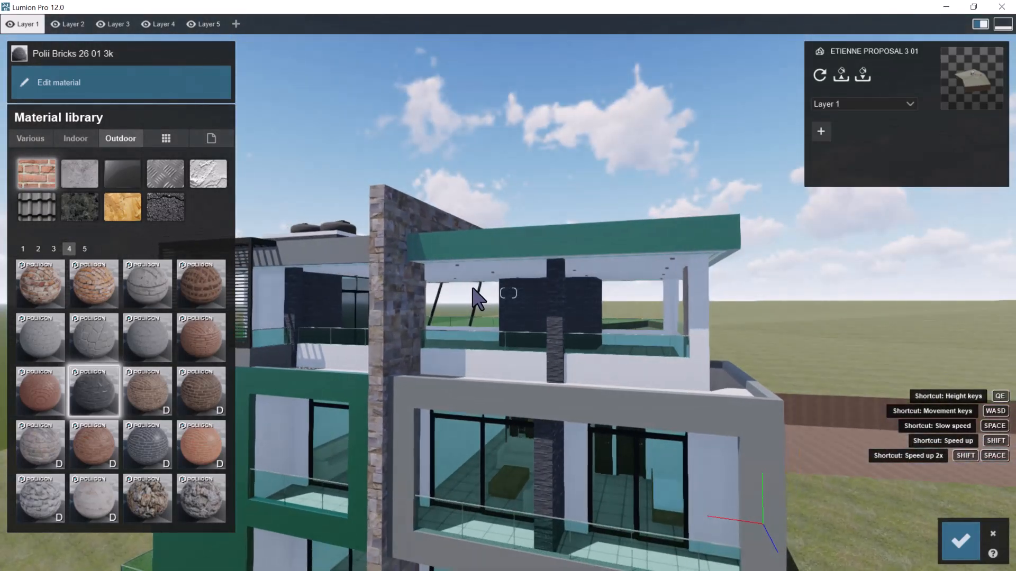
key("w")
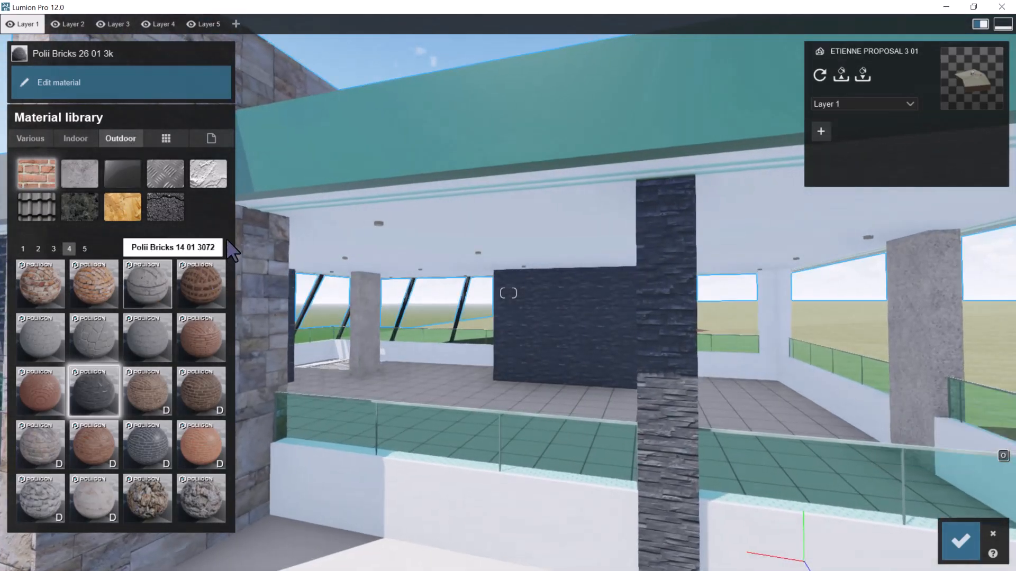
Apply the indoor tile material Polii Tiles 30 01 3k to the Stonework _ 13 surfaces instead
left_click(74, 142)
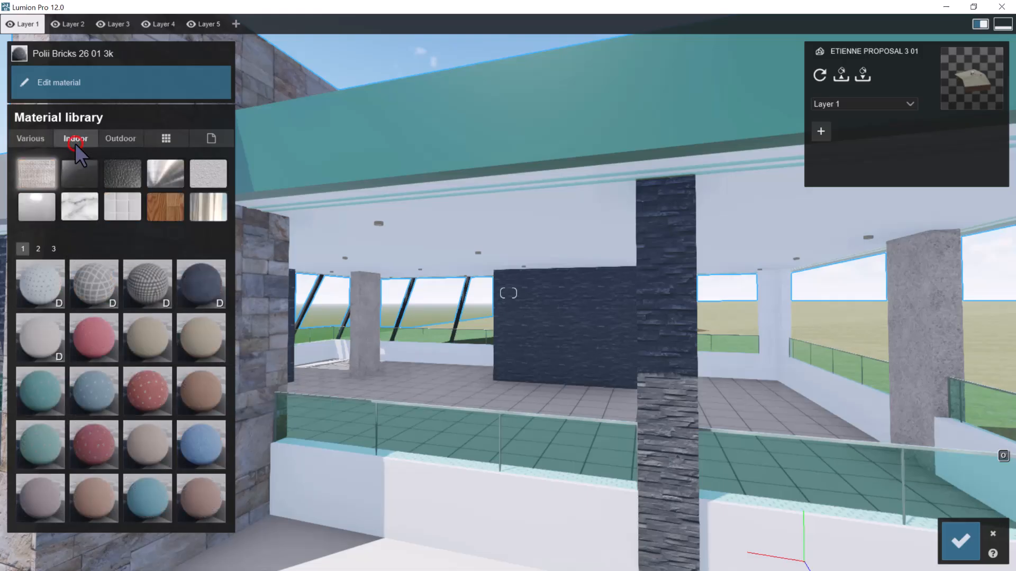
left_click(123, 210)
left_click(39, 248)
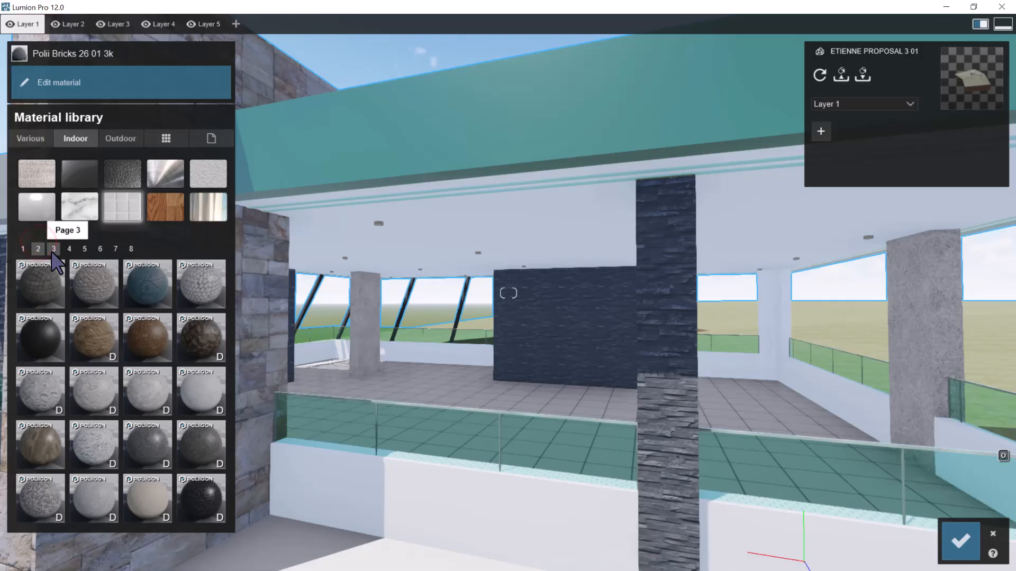
left_click(53, 249)
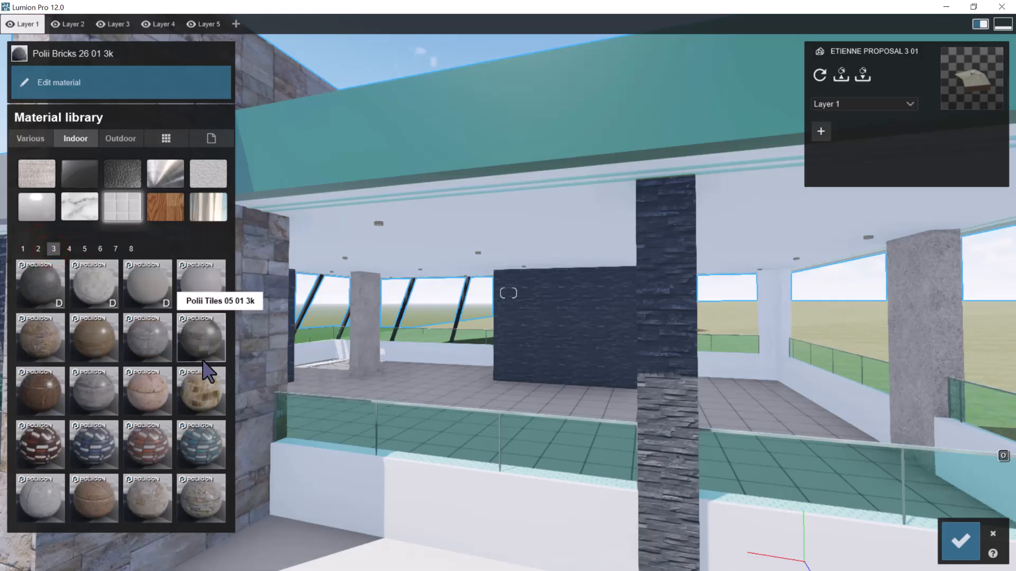
left_click(201, 491)
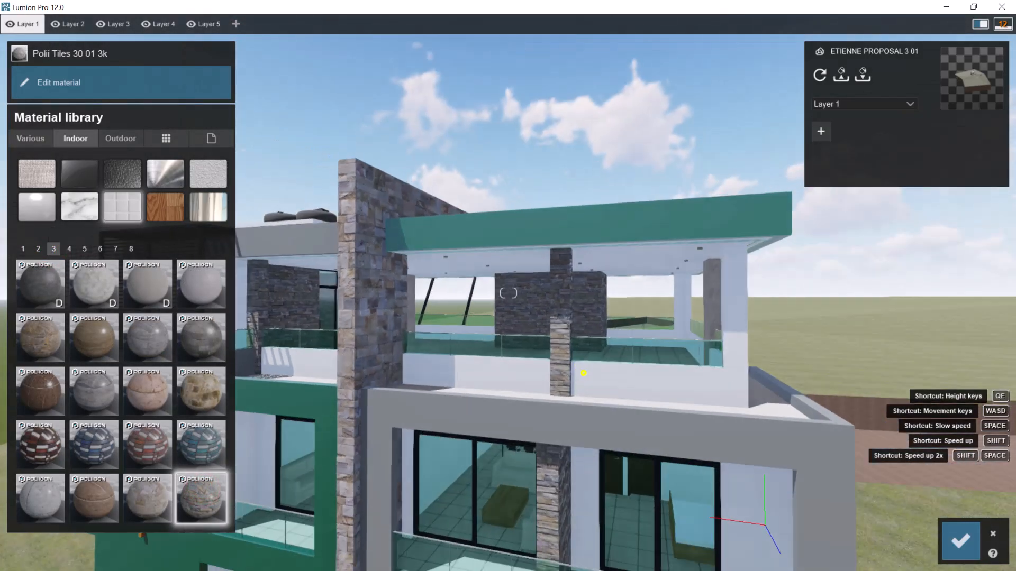
Examine the new stone tiles on the terrace wall and columns, and view the building from its green balcony side
scroll(585, 370, "up", 10)
right_click_drag(553, 239, 557, 231)
scroll(557, 232, "down", 5)
key("a")
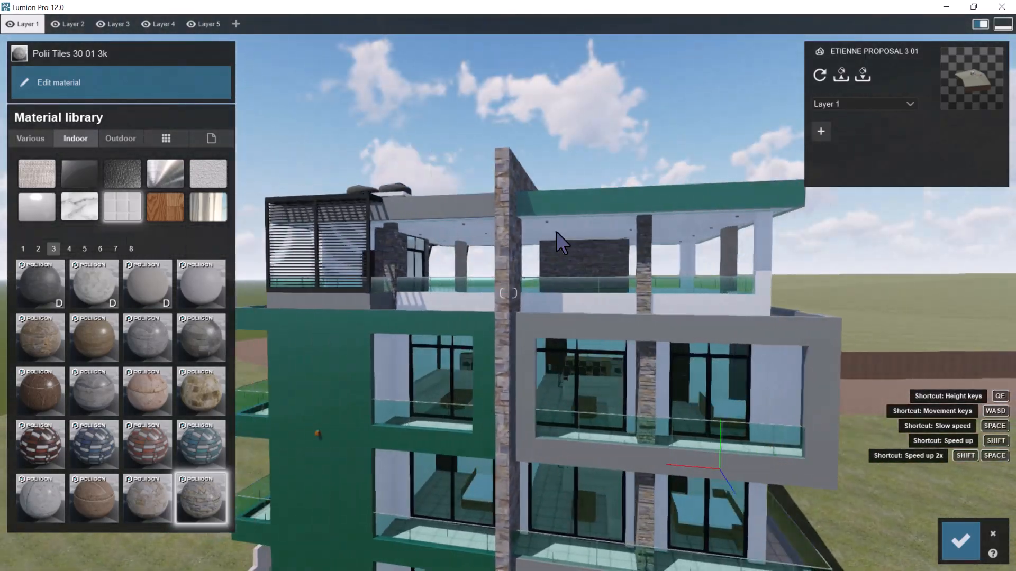
key("a")
right_click_drag(557, 231, 511, 241)
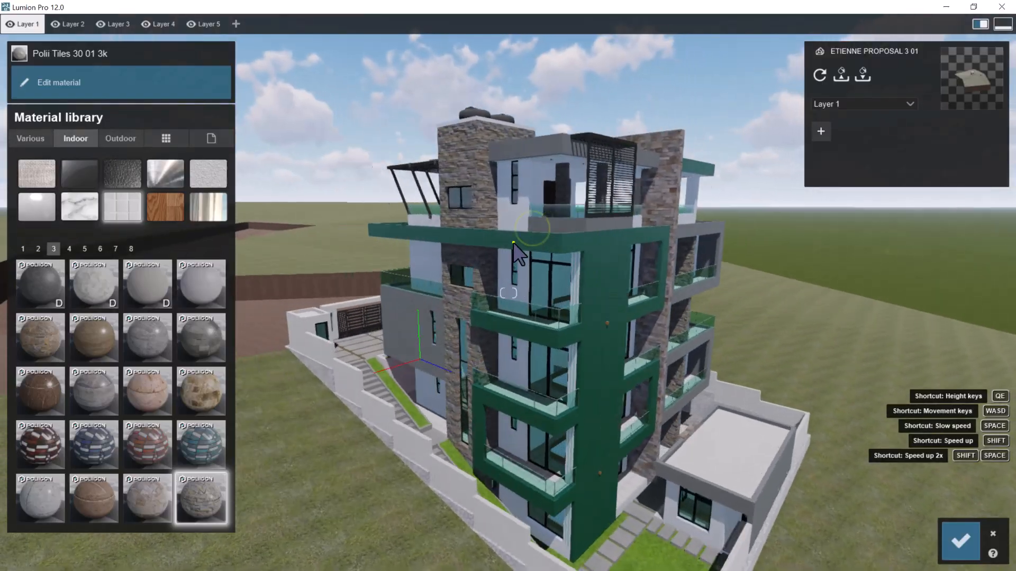
Examine the stone tiles around the windows of the stair tower, close up, from a distance and from the front
scroll(510, 241, "up", 6)
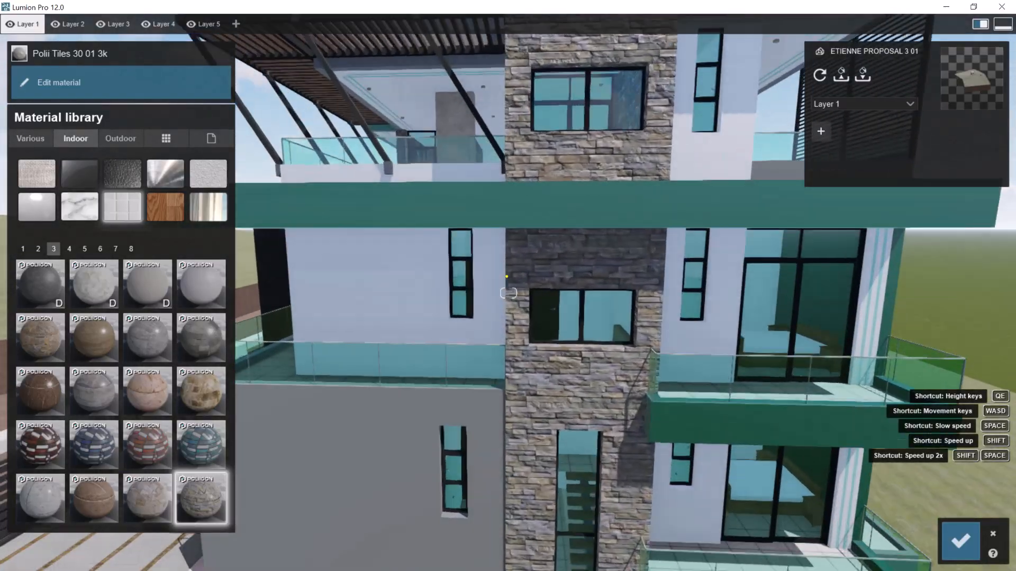
right_click_drag(506, 276, 506, 278)
key("a")
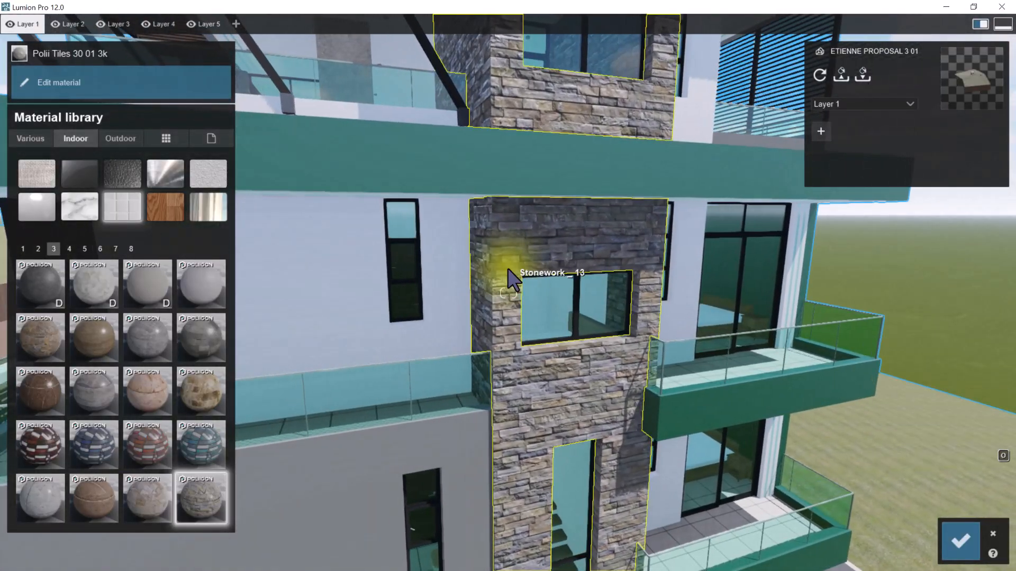
key("s")
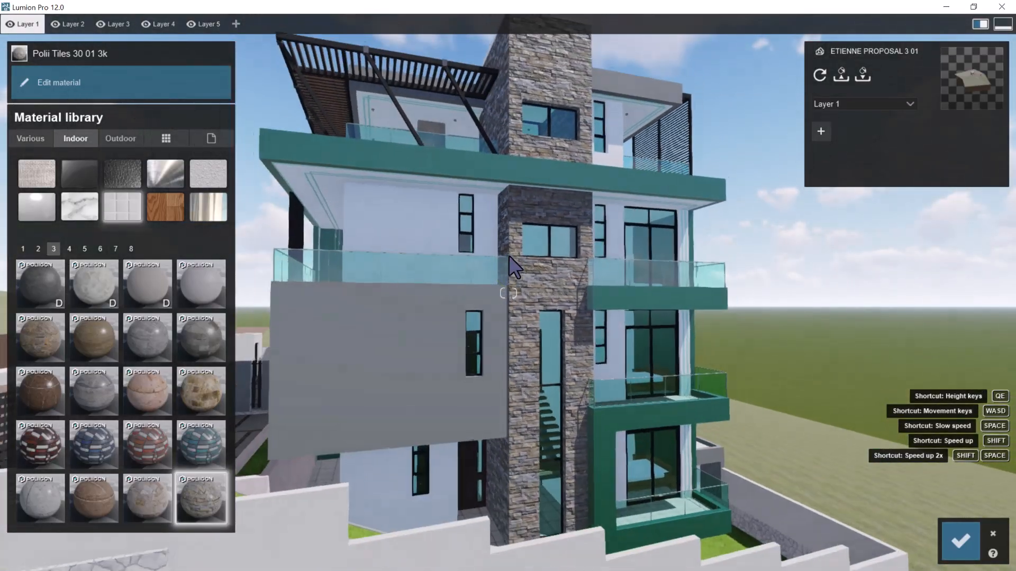
key("w")
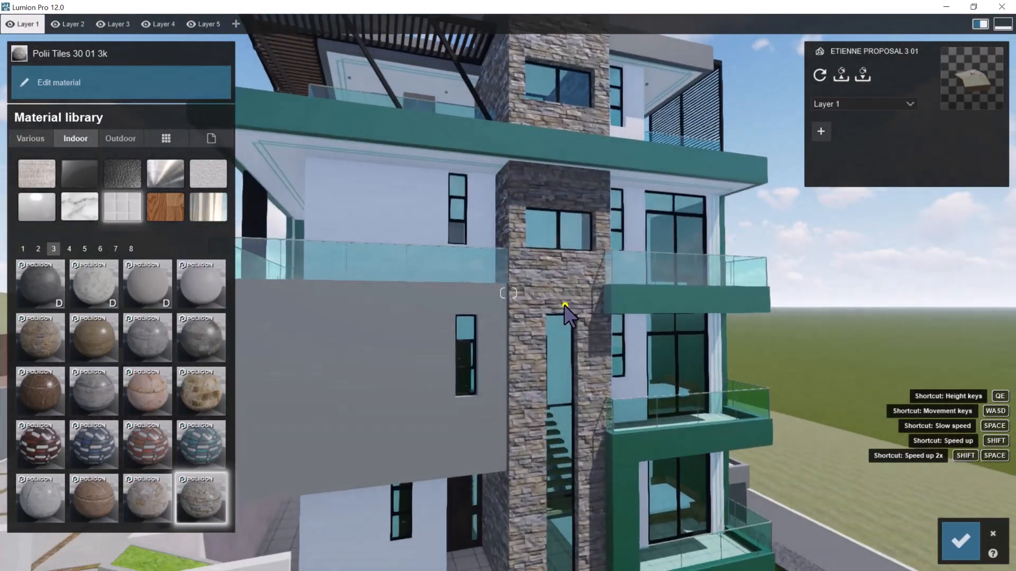
right_click_drag(565, 305, 659, 311)
key("w")
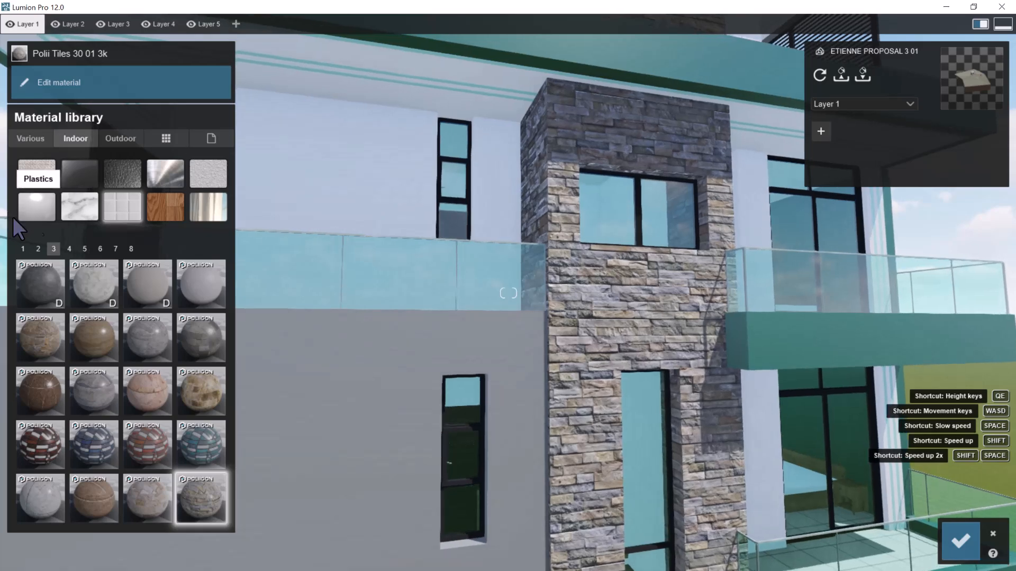
key("w")
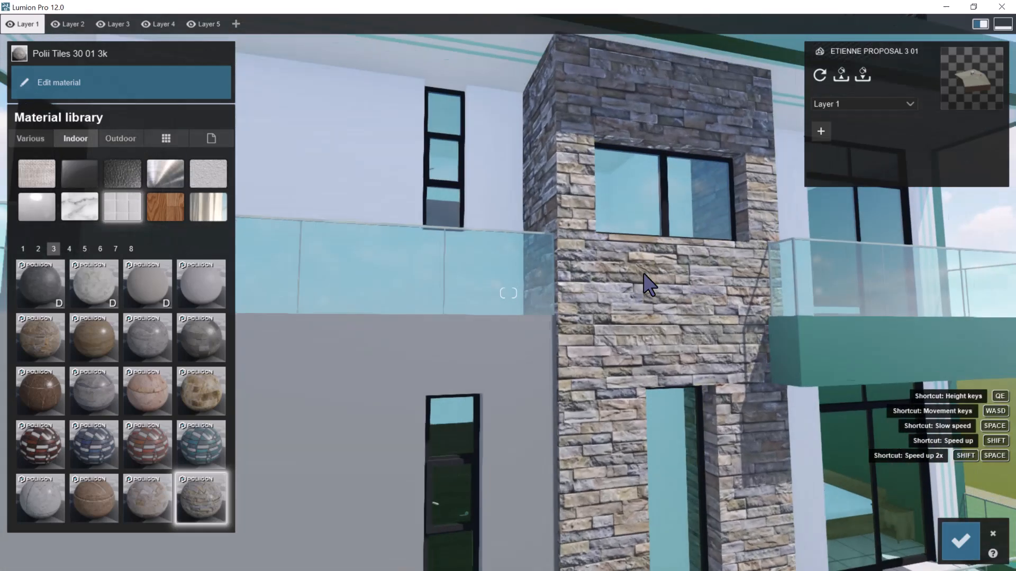
left_click(646, 269)
key("d")
right_click_drag(662, 311, 639, 307)
key("s")
Browse the material library and apply the outdoor brick material Polii Bricks 26 01 3k to the Stonework _ 13 stair tower
left_click(116, 139)
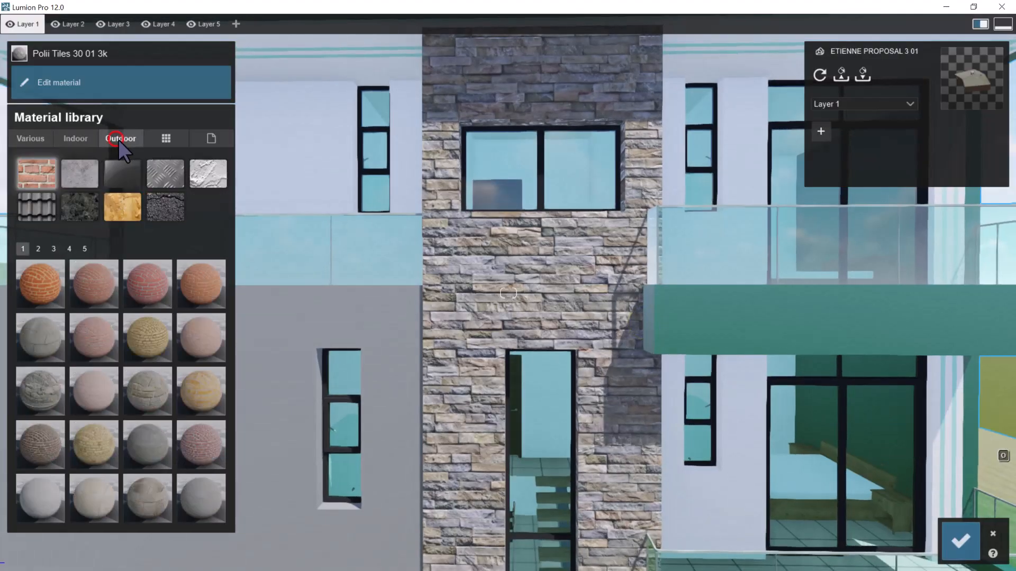
left_click(87, 139)
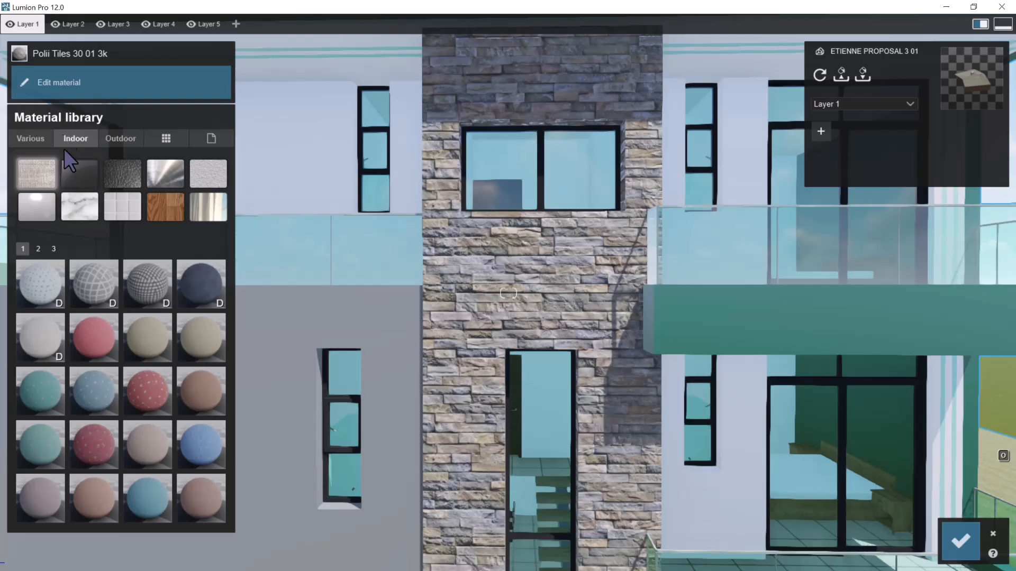
left_click(36, 142)
left_click(121, 139)
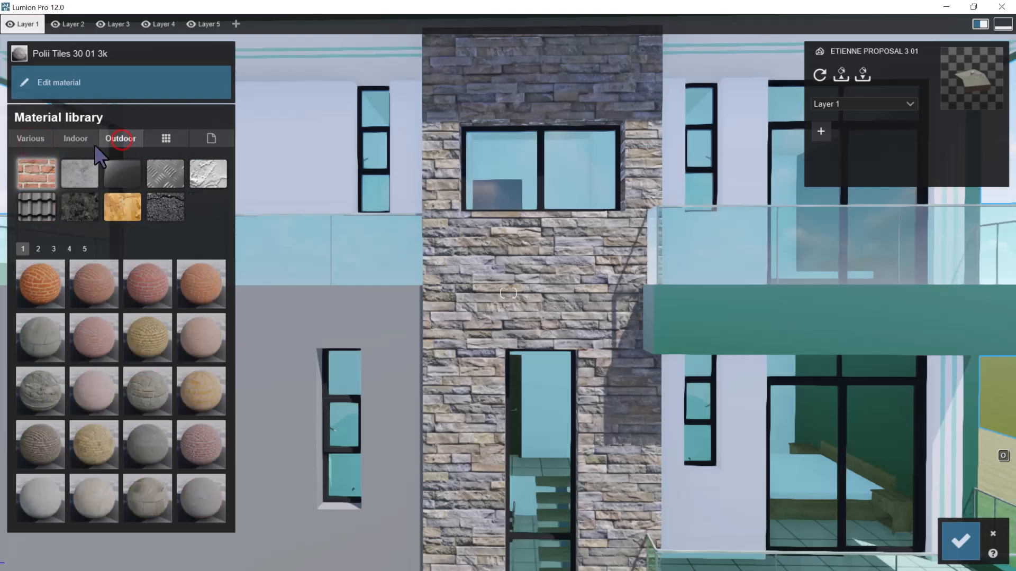
left_click(39, 249)
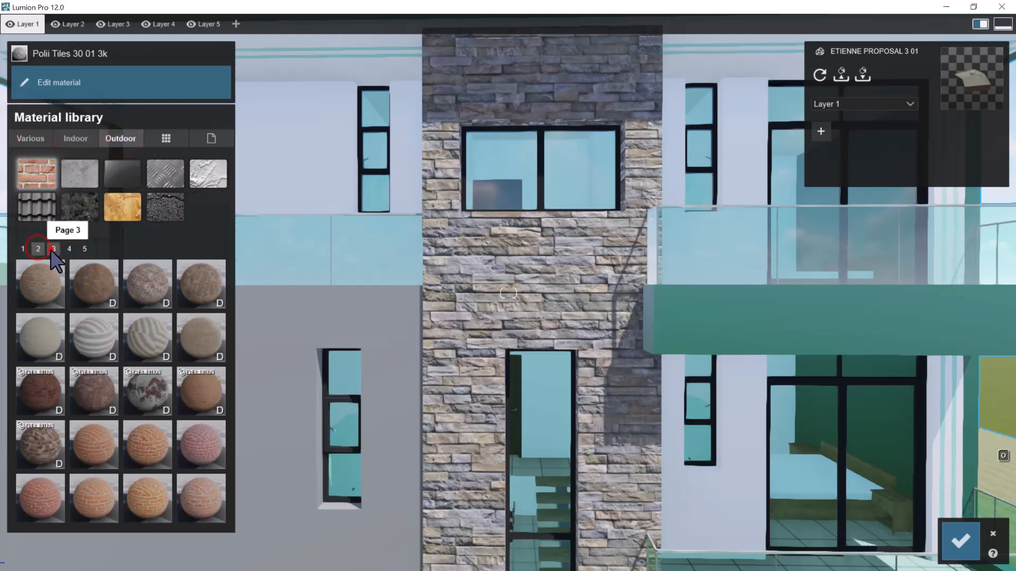
left_click(54, 249)
left_click(68, 249)
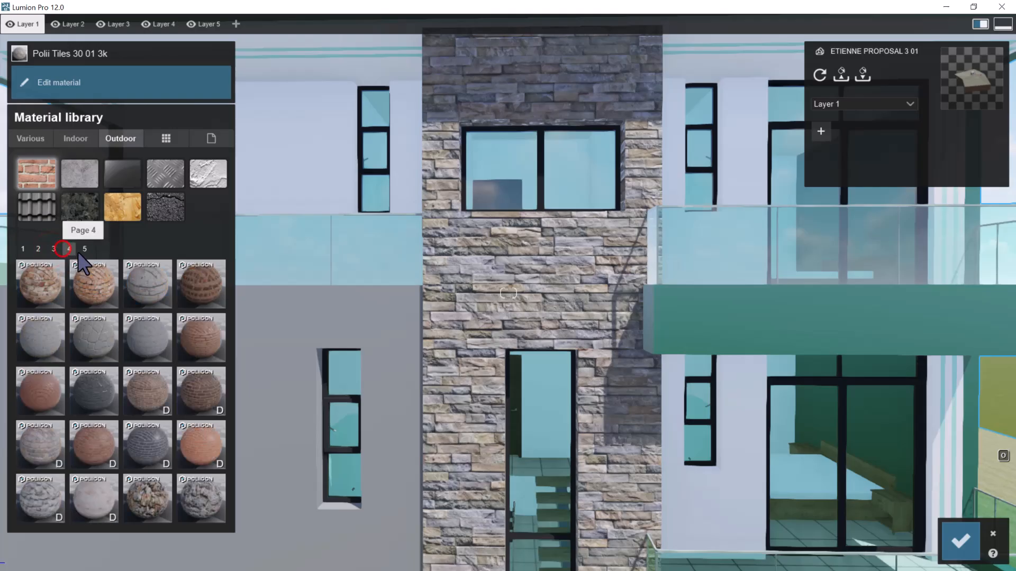
left_click(104, 392)
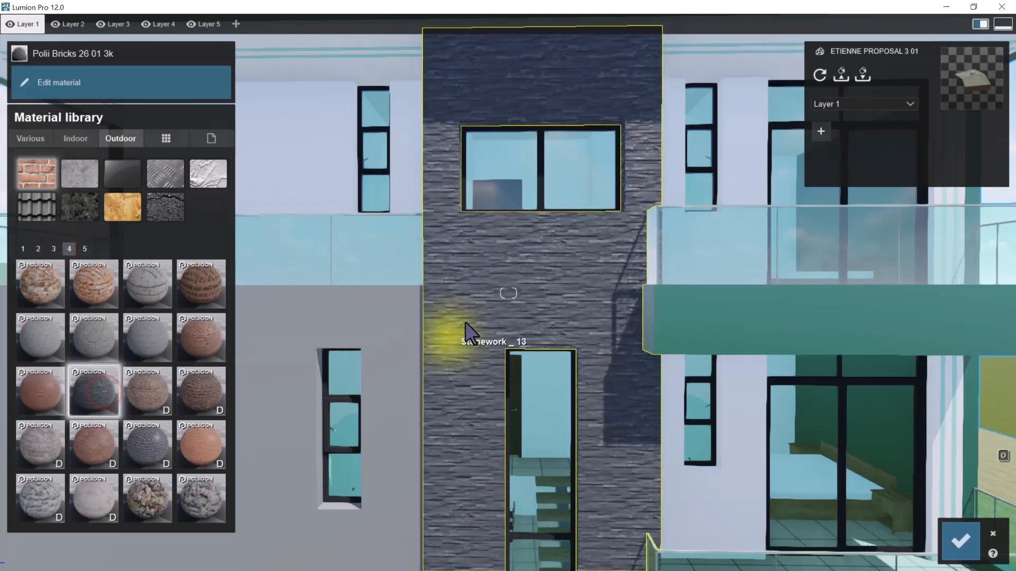
Open the stair tower's Polii Bricks 26 01 3k material for editing and increase its map scale to enlarge the stone courses
scroll(476, 317, "up", 3)
scroll(495, 302, "down", 8)
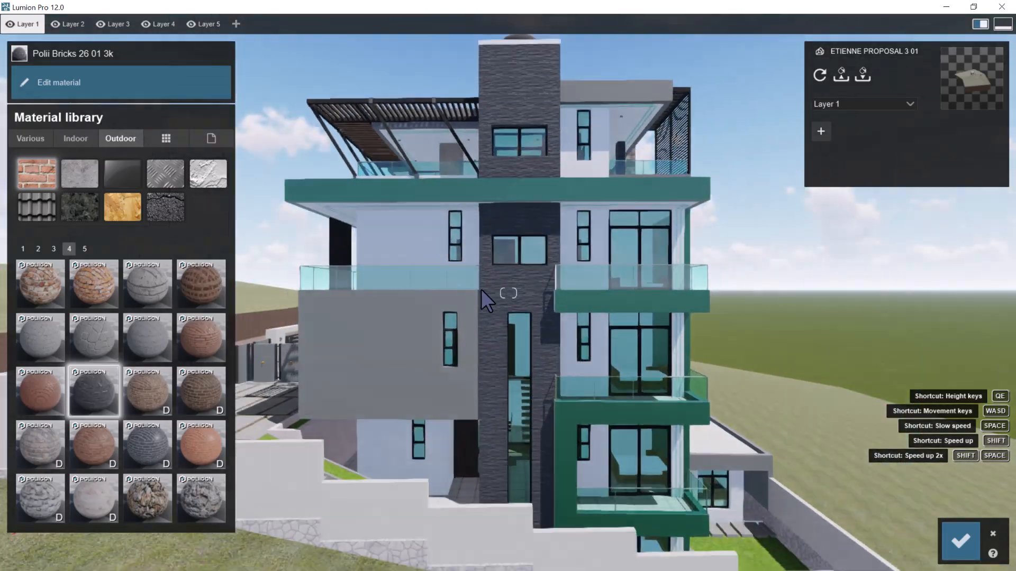
scroll(516, 288, "up", 6)
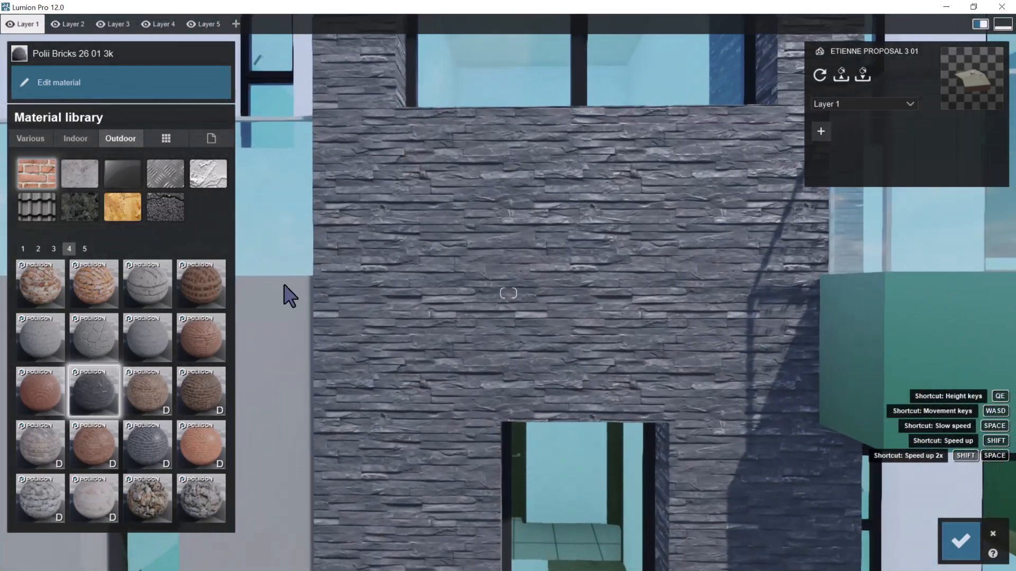
left_click(94, 388)
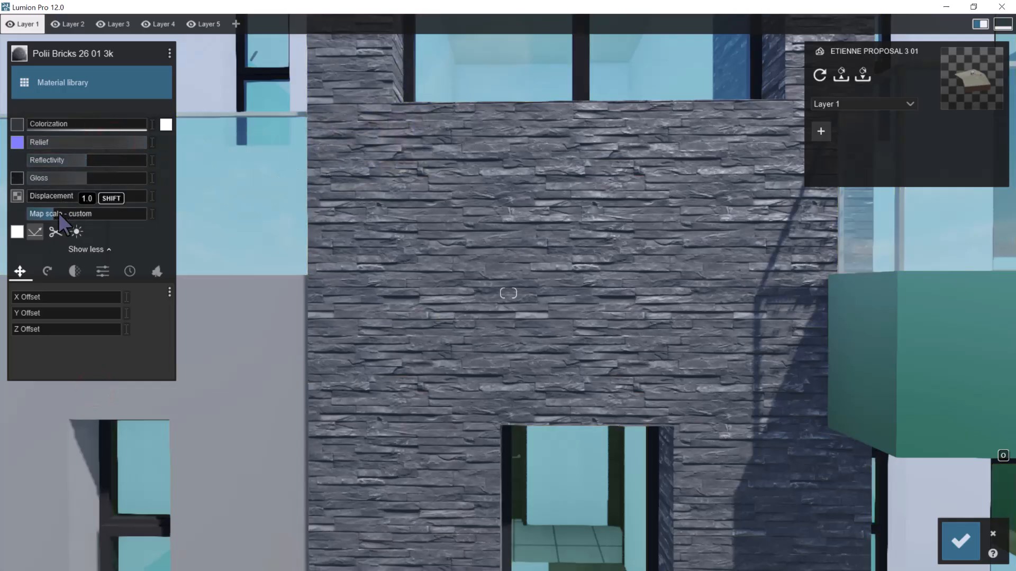
left_click_drag(62, 211, 799, 232, "shift")
left_click_drag(61, 212, 999, 455, "shift")
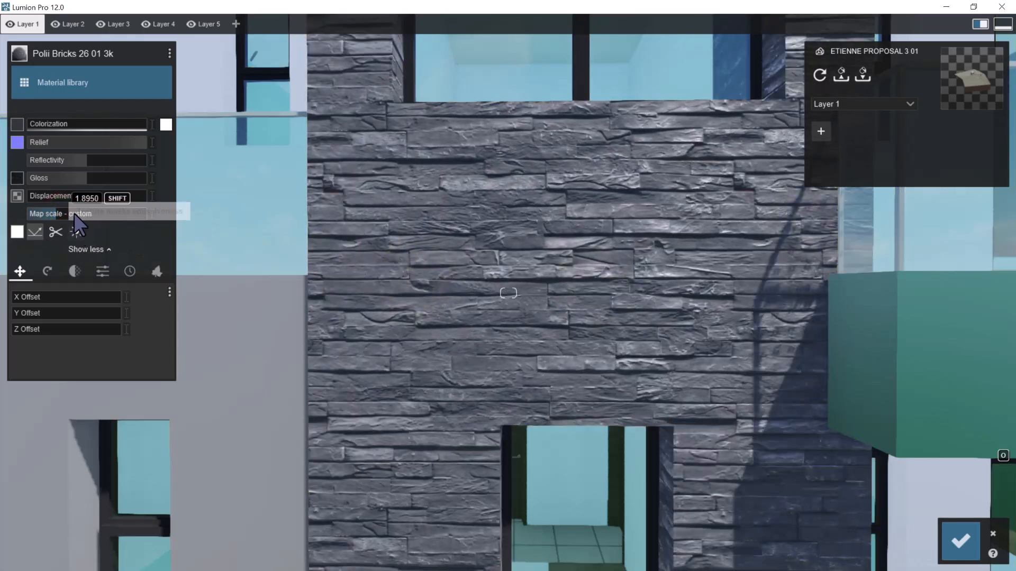
left_click_drag(180, 219, 272, 220, "shift")
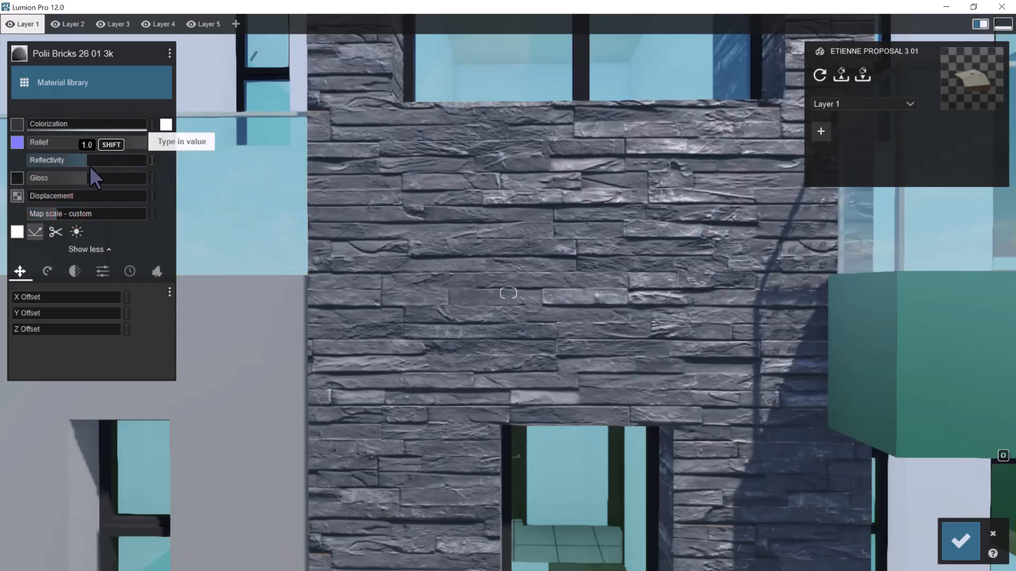
Try a strong displacement on the tower's stone bricks, then reduce it to a very low amount
left_click_drag(59, 194, 520, 210, "shift")
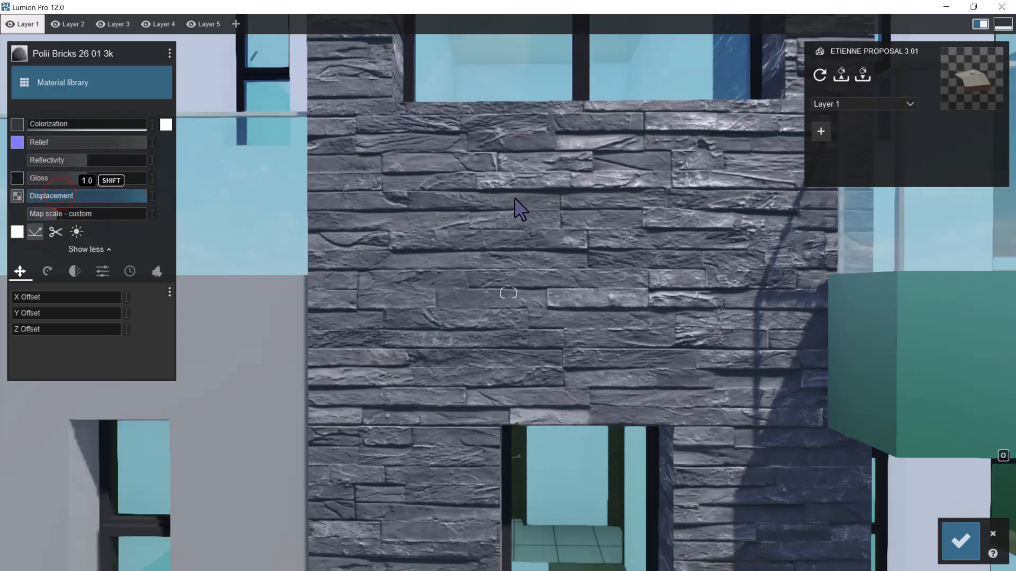
left_click_drag(106, 215, 0, 222)
key("w")
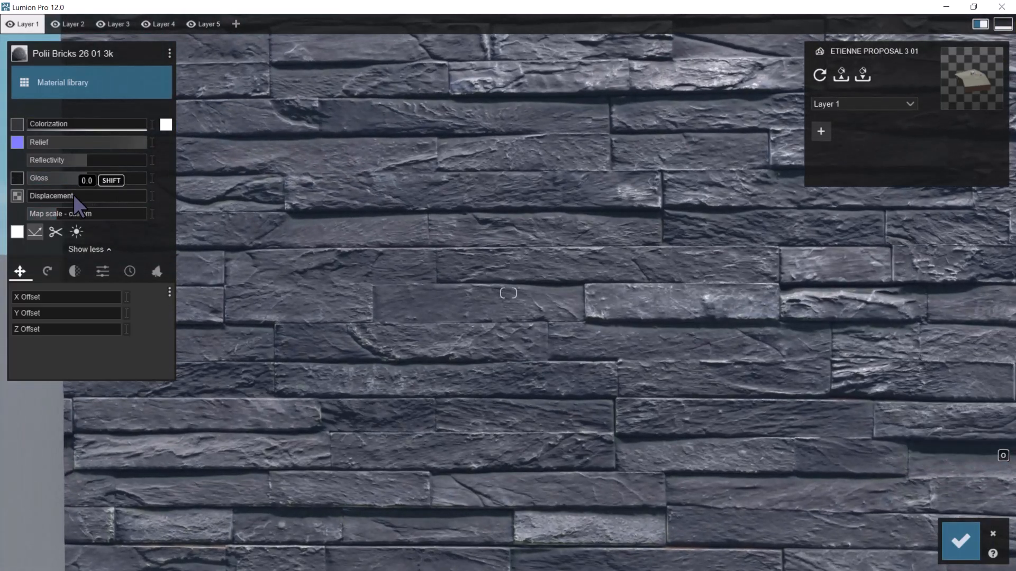
left_click_drag(74, 195, 312, 212)
left_click_drag(228, 233, 32, 212)
scroll(460, 220, "down", 5)
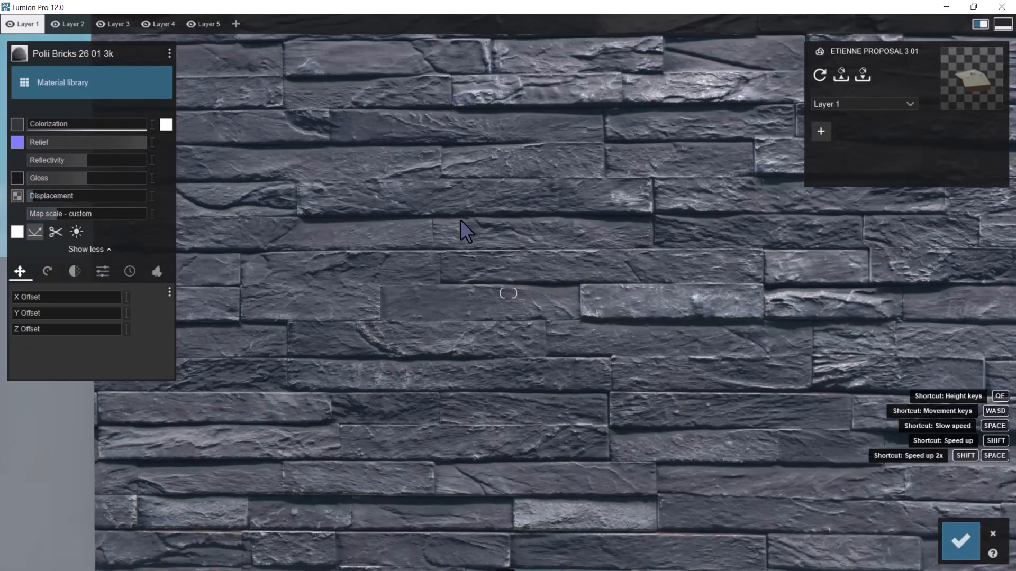
Raise the reflectivity of the stone bricks slightly and lower their gloss, checking the tower close up
scroll(501, 217, "down", 5)
scroll(501, 215, "down", 5)
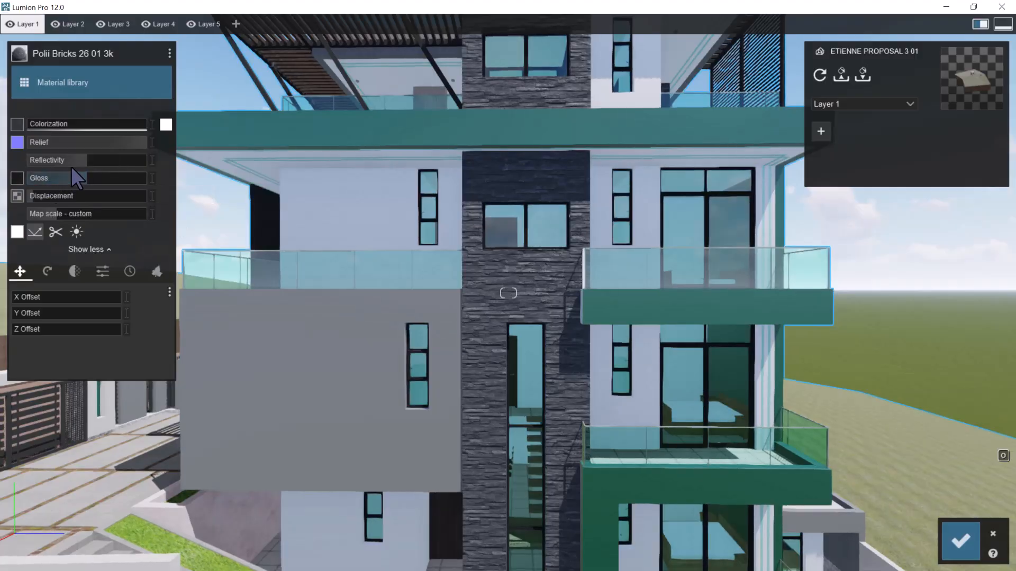
left_click_drag(109, 158, 175, 166)
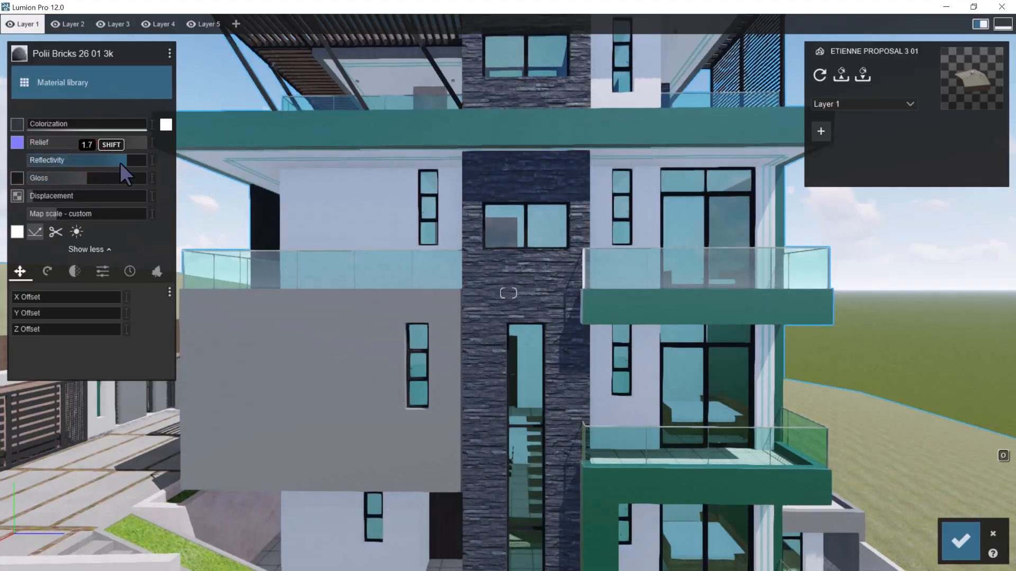
left_click_drag(29, 168, 52, 179)
scroll(506, 246, "up", 5)
right_click_drag(507, 245, 449, 212)
scroll(460, 239, "up", 5)
scroll(547, 232, "down", 8)
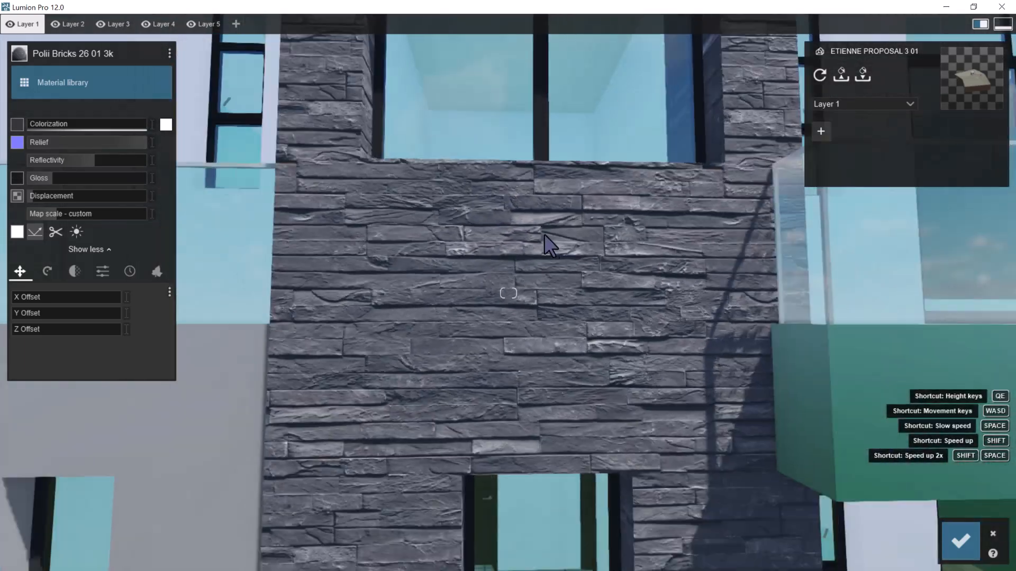
Examine the stone bricks on the narrow wall strips between the staircase windows, close up and from the gate side
key("s")
key("a")
right_click_drag(562, 238, 604, 231)
key("a")
key("w")
key("a")
key("w")
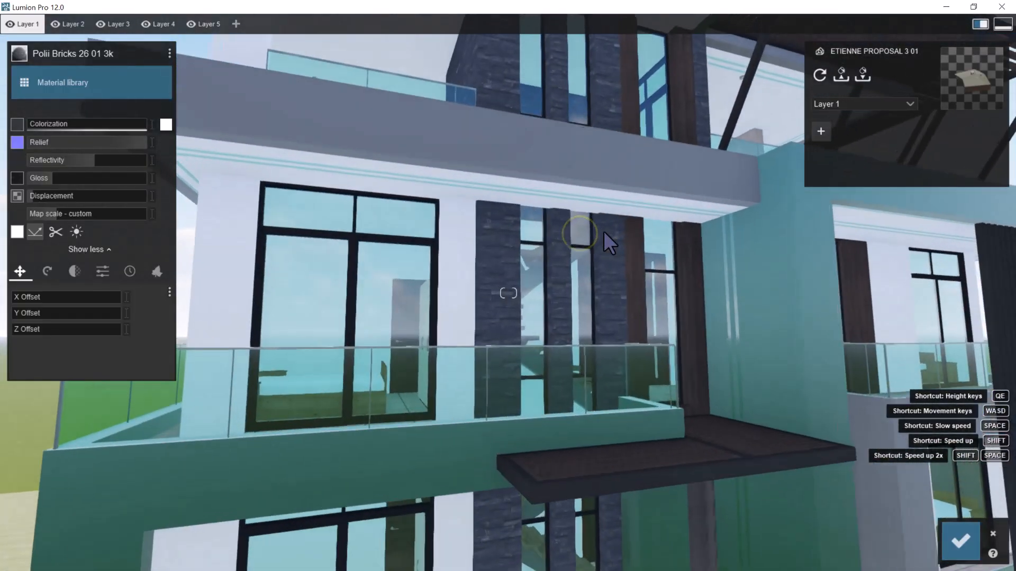
key("w")
key("s")
right_click_drag(619, 287, 622, 290)
key("d")
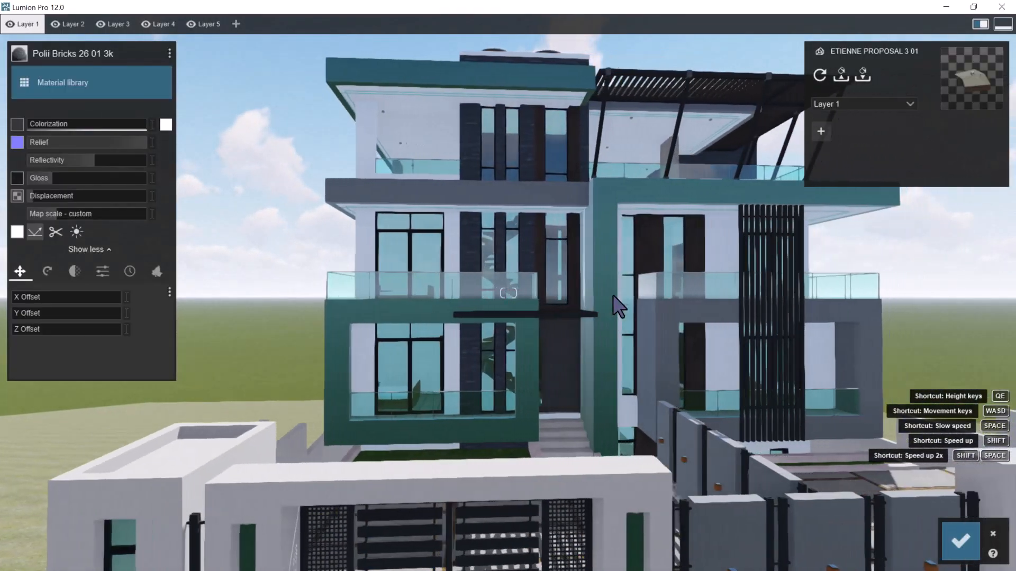
Set the gloss of the stone bricks to 0.7, raise their reflectivity a little more and save the material changes
key("w")
key("w")
key("s")
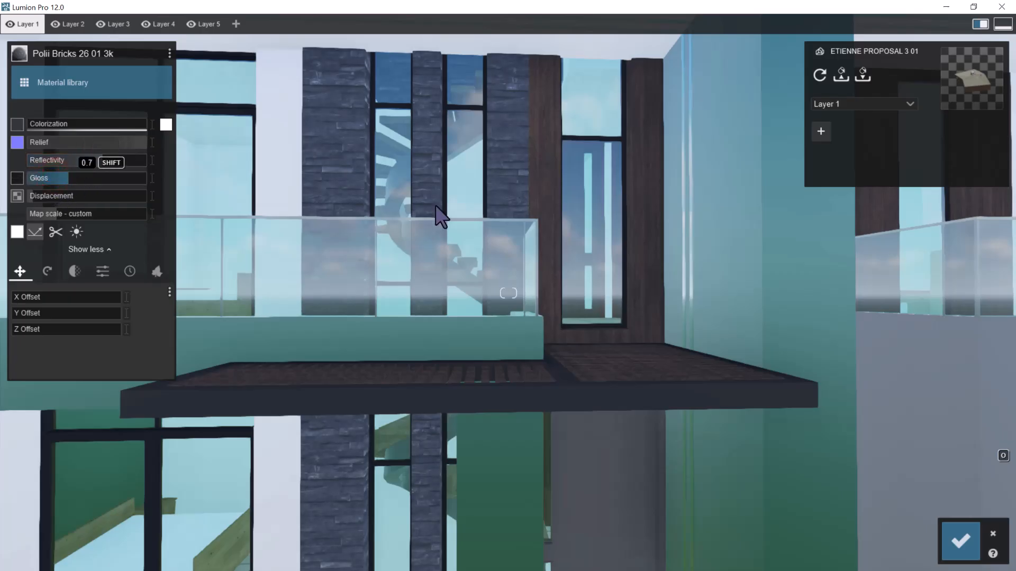
key("s")
left_click(970, 540)
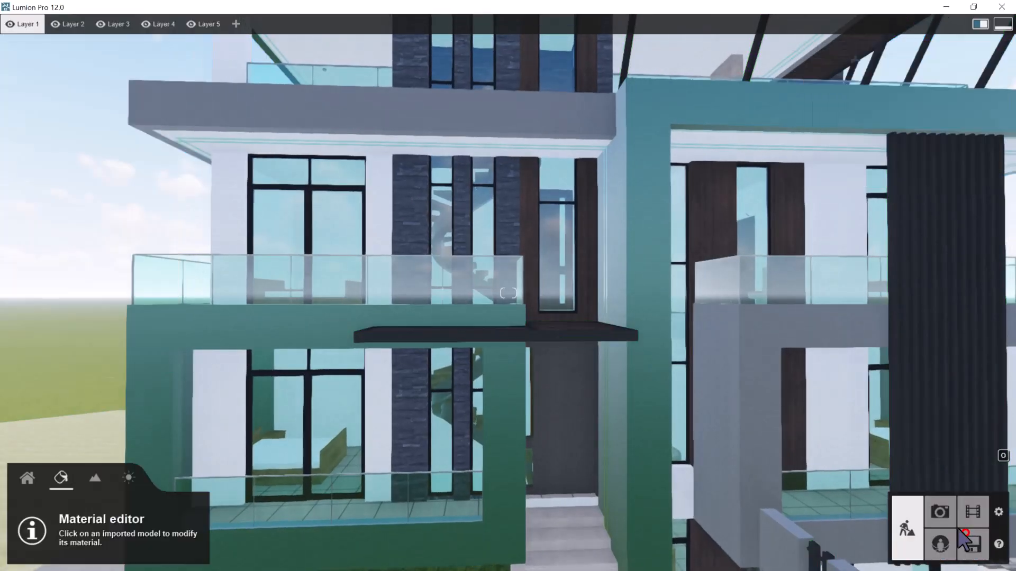
Save the material of the Stonework _ 13 surfaces to disk as STONEWORK 1 in the LUMION TEXTURES folder
key("s")
key("w")
left_click(419, 209)
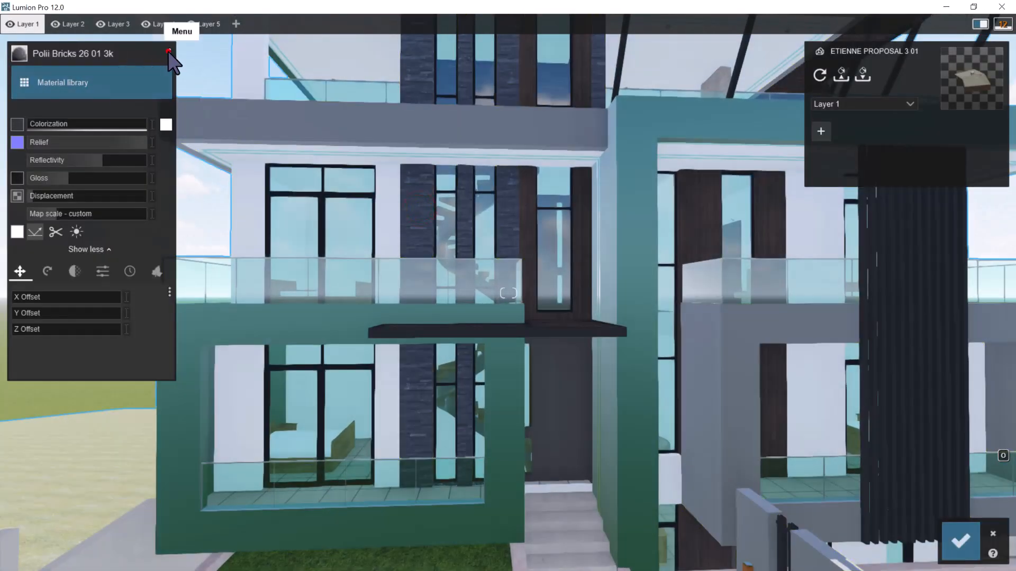
left_click(168, 53)
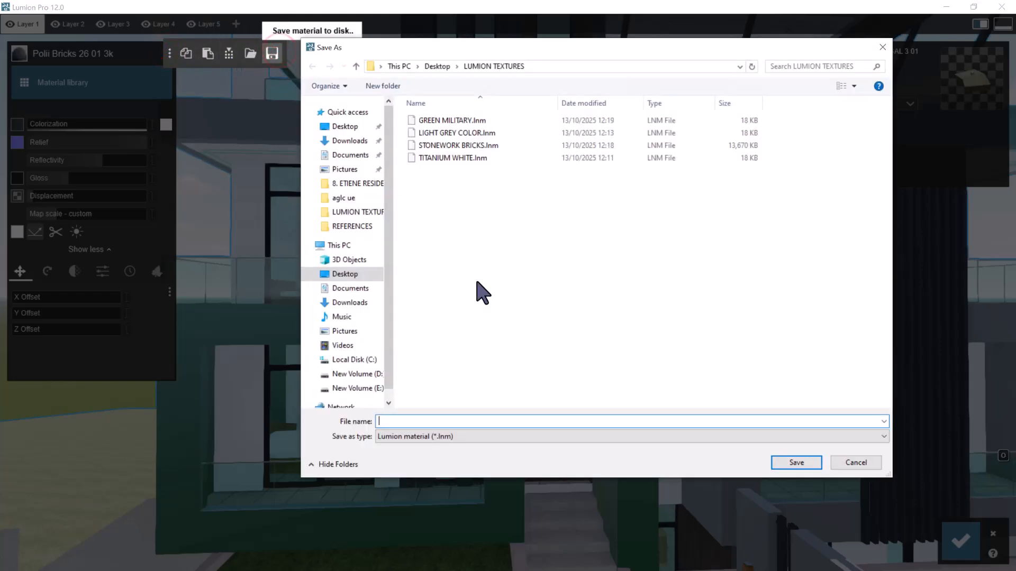
type("SR")
key("BackSpace")
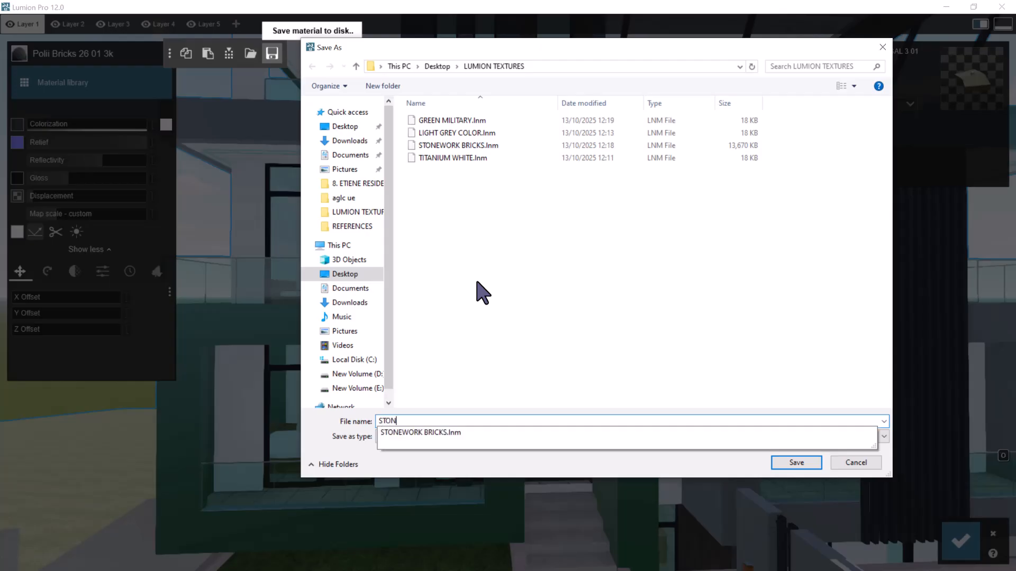
type("TONEWORK 1")
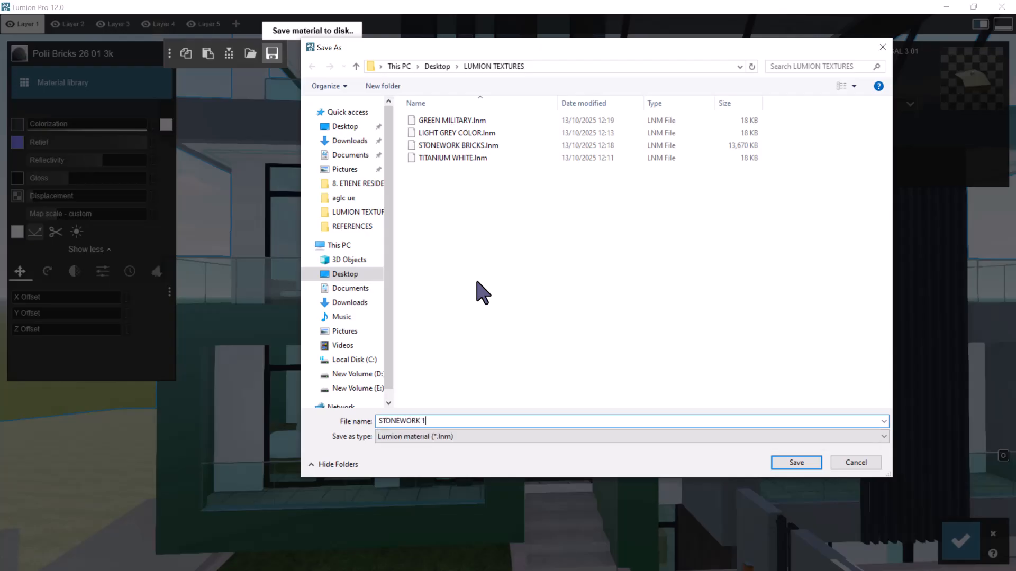
key("Return")
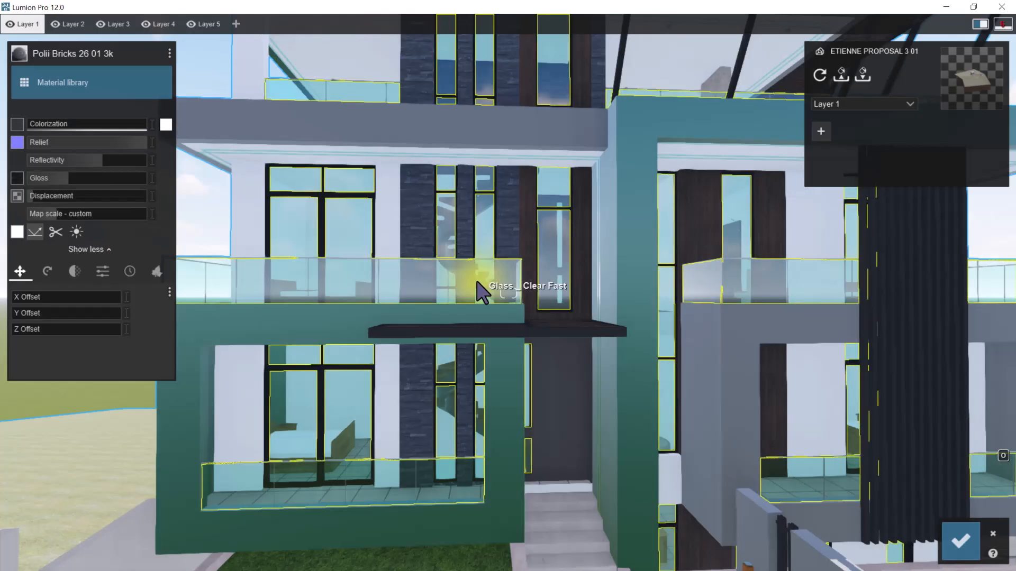
Save the terrace stone column's Polii Tiles 23 01 3k to LUMION TEXTURES under a name adapted from STONEWORK 1, and accept the material changes
key("s")
right_click_drag(542, 294, 621, 278)
key("w")
key("w")
key("q")
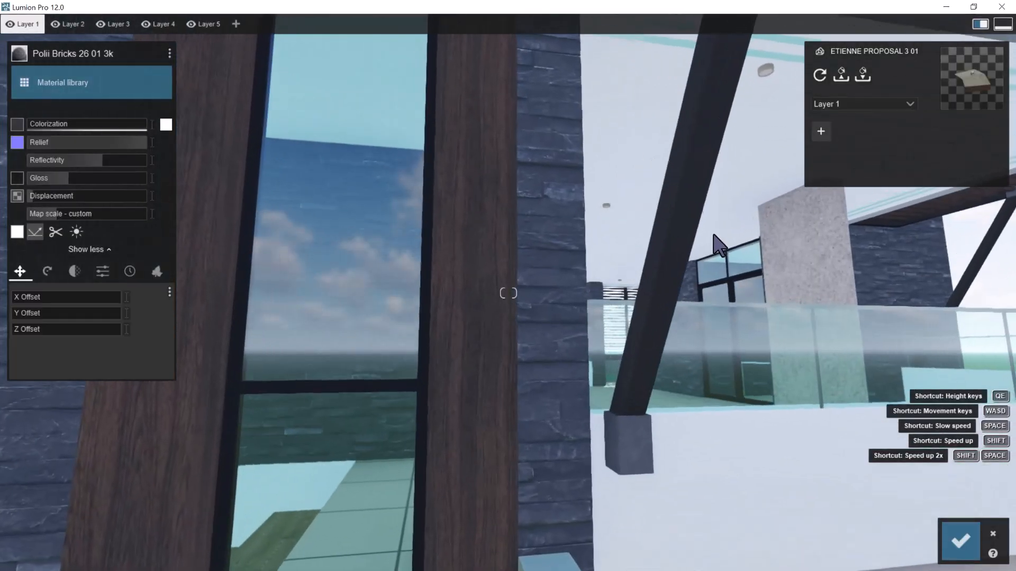
key("d")
right_click_drag(716, 246, 617, 229)
key("w")
right_click_drag(570, 261, 567, 333)
key("w")
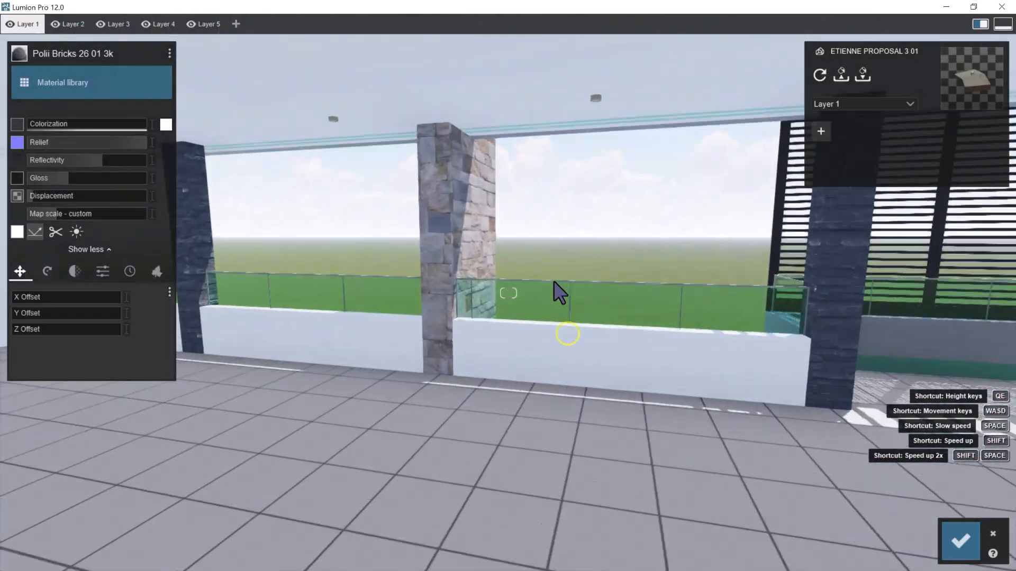
left_click(441, 160)
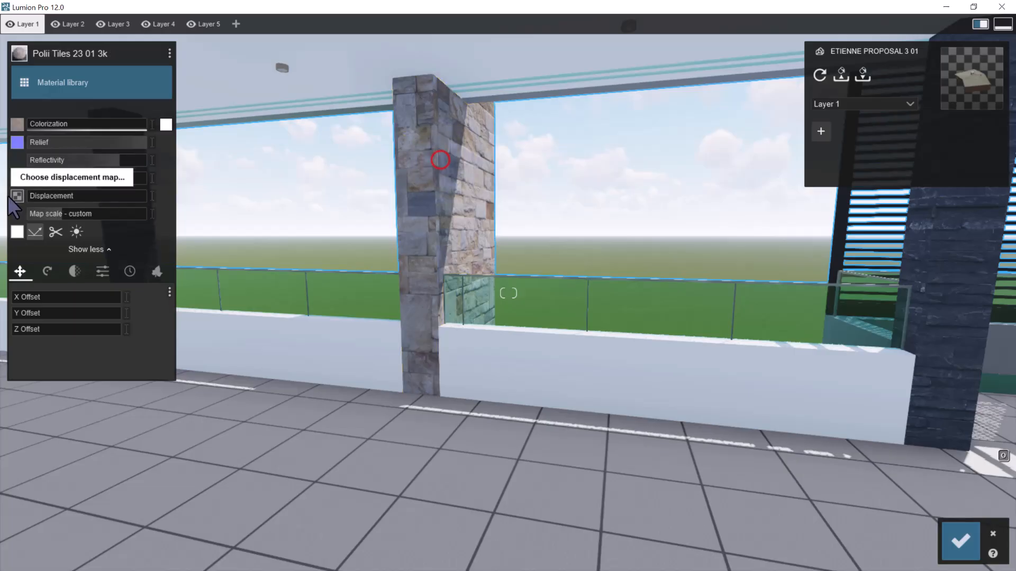
left_click(170, 52)
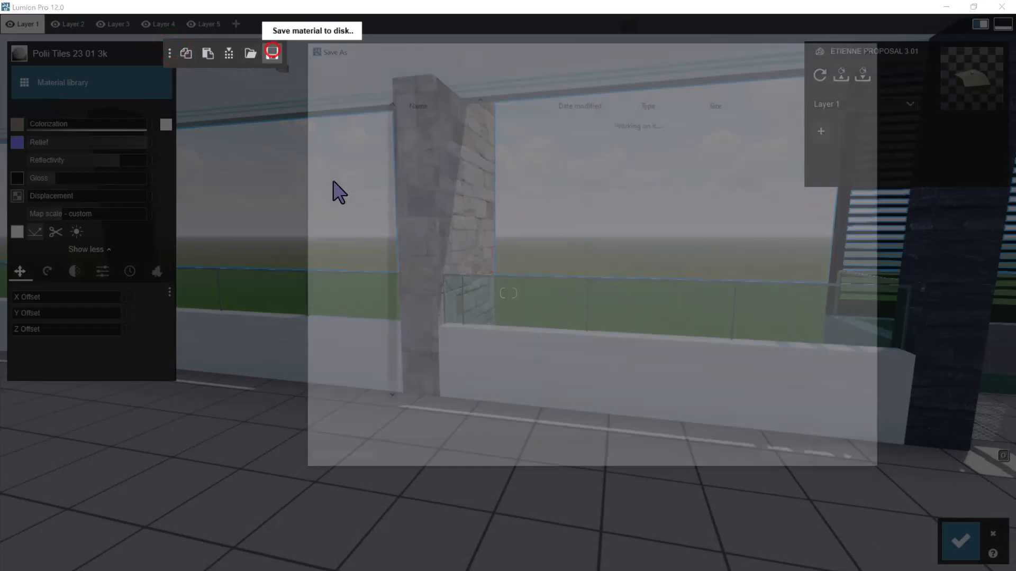
type("S")
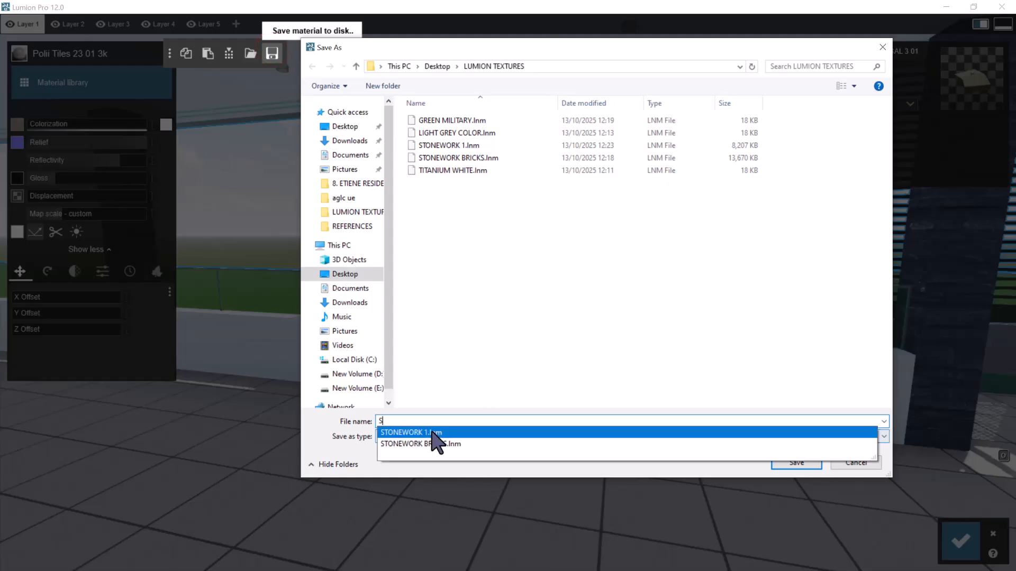
left_click(452, 145)
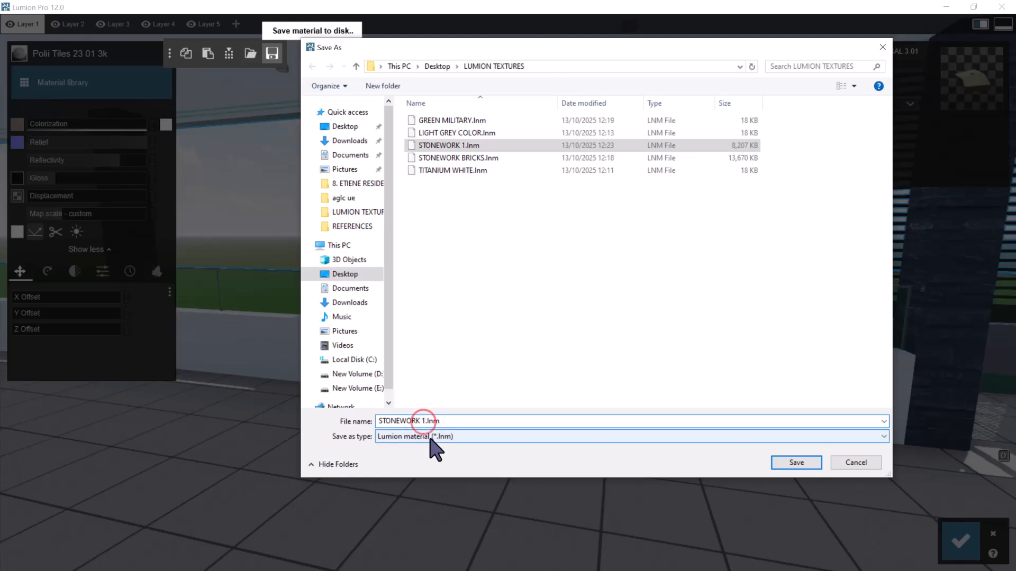
key("BackSpace")
key("Return")
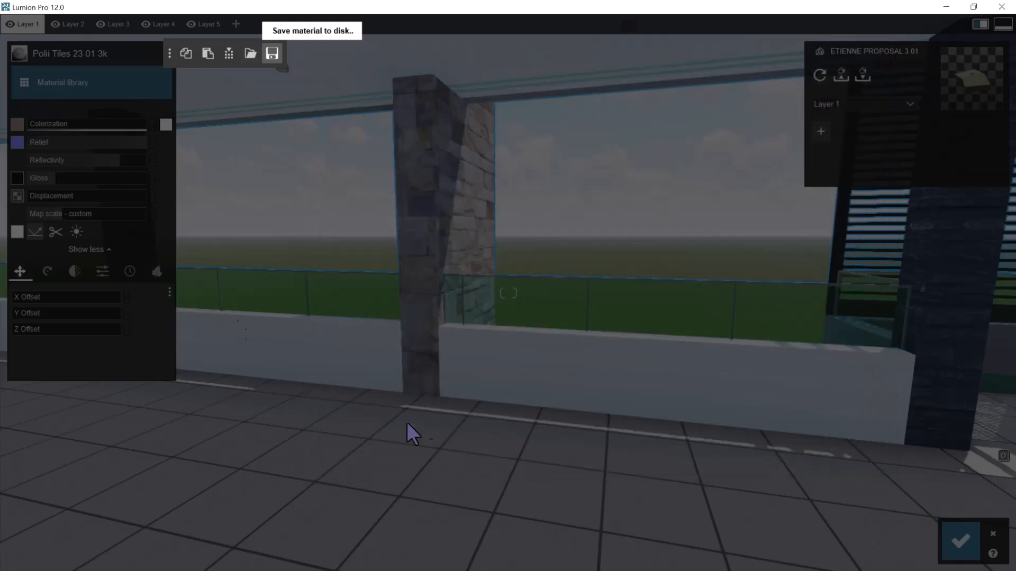
scroll(478, 339, "down", 3)
left_click(974, 555)
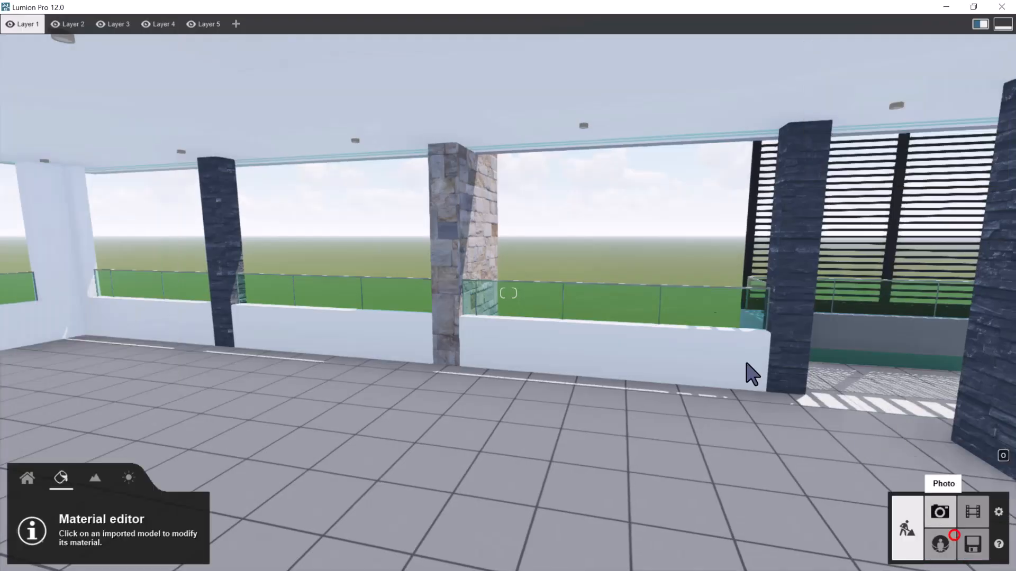
Apply the indoor stone material Marble 003 1024 to the Stone _ Granite Gray column on the upper terrace and check it from outside
scroll(628, 290, "down", 10)
scroll(636, 307, "up", 10)
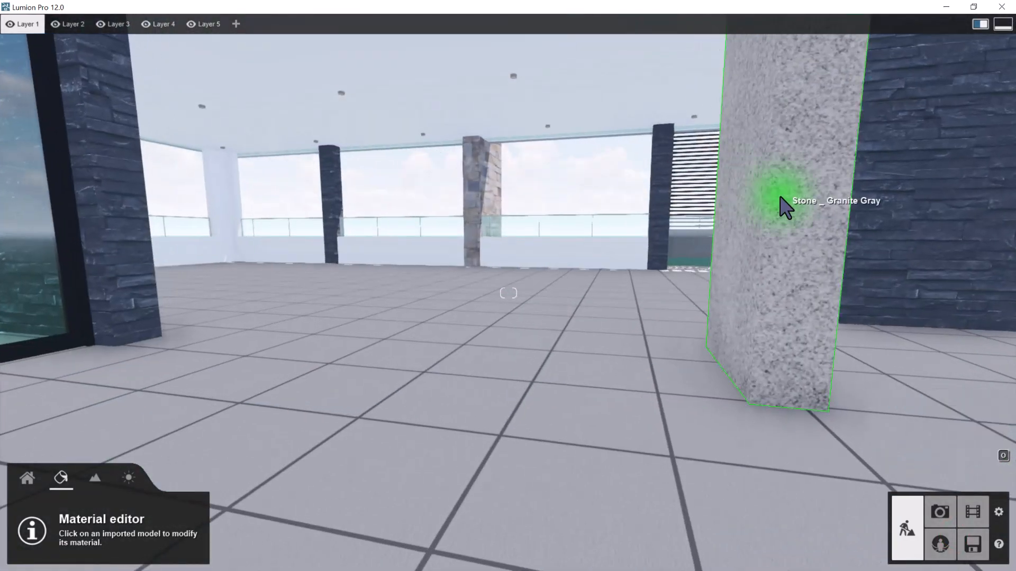
scroll(703, 248, "down", 10)
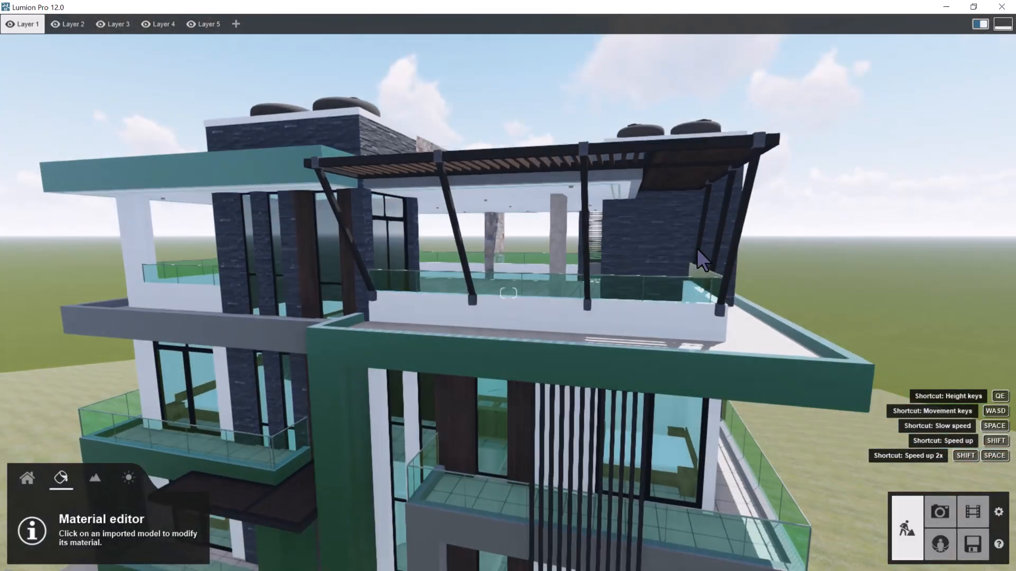
right_click_drag(697, 248, 506, 208)
key("a")
key("w")
right_click_drag(539, 158, 582, 122)
right_click_drag(492, 103, 476, 101)
right_click_drag(469, 177, 442, 221)
left_click(443, 223)
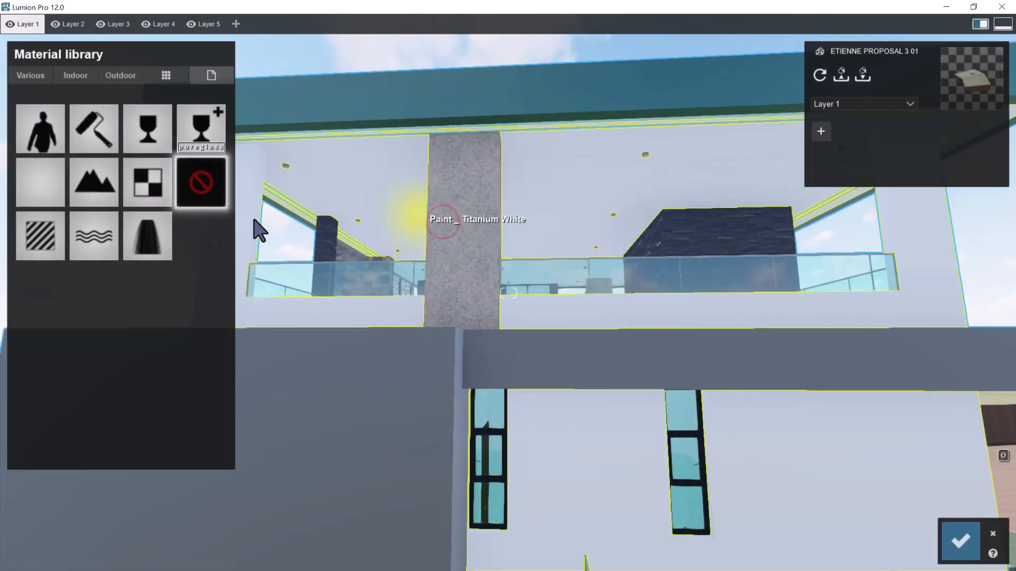
left_click(87, 75)
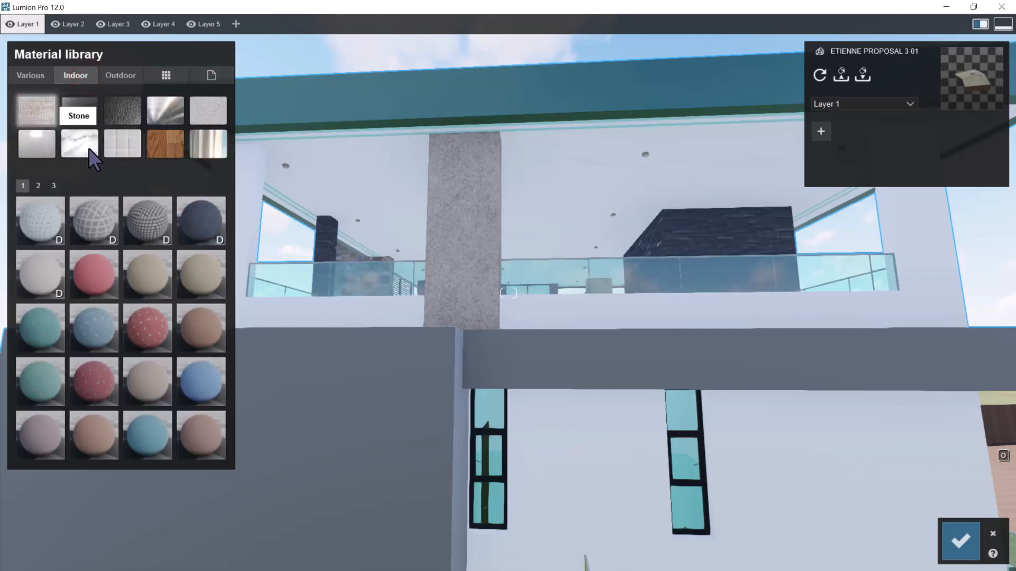
left_click(88, 149)
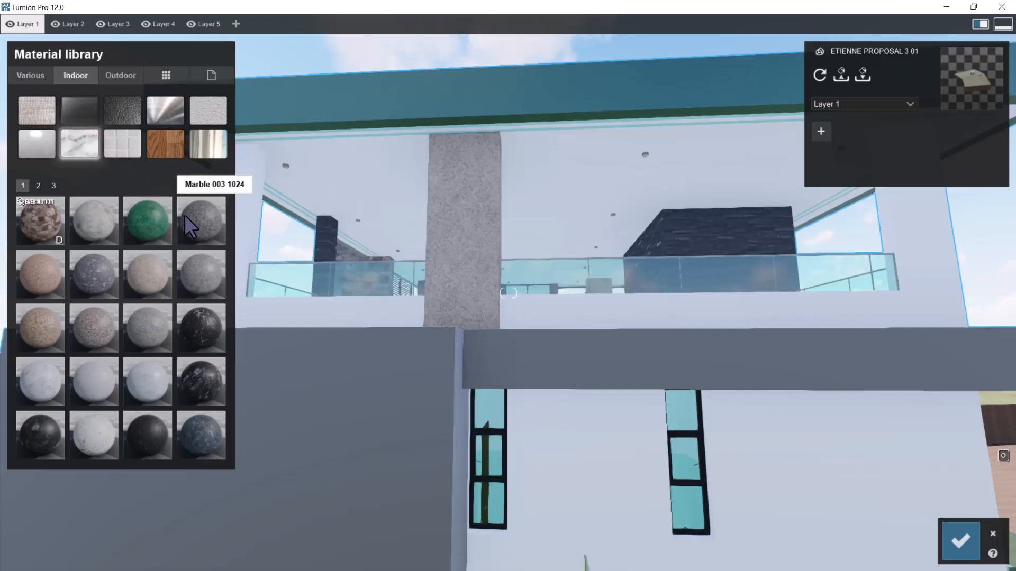
left_click(206, 221)
key("w")
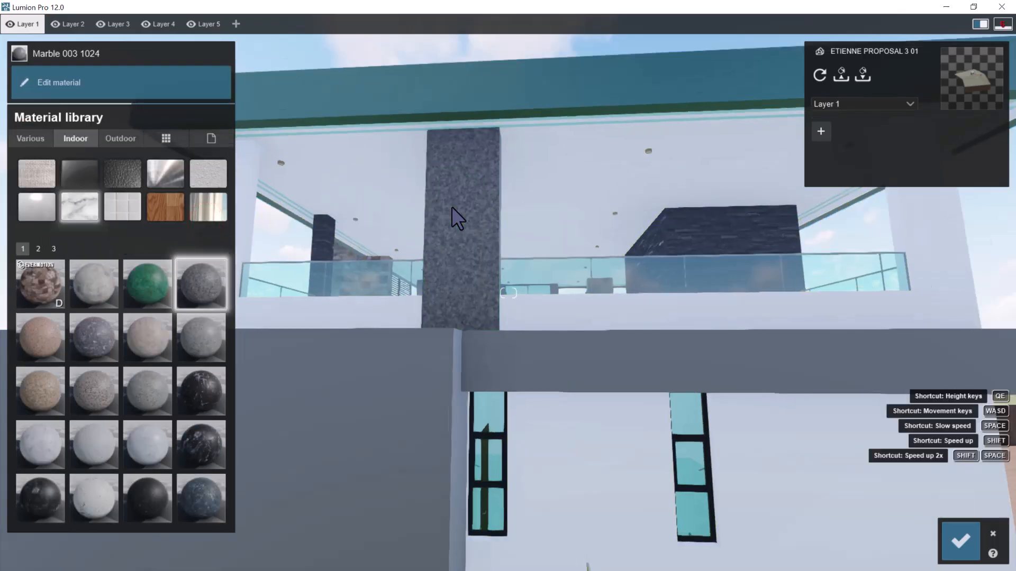
right_click_drag(452, 206, 442, 200)
key("s")
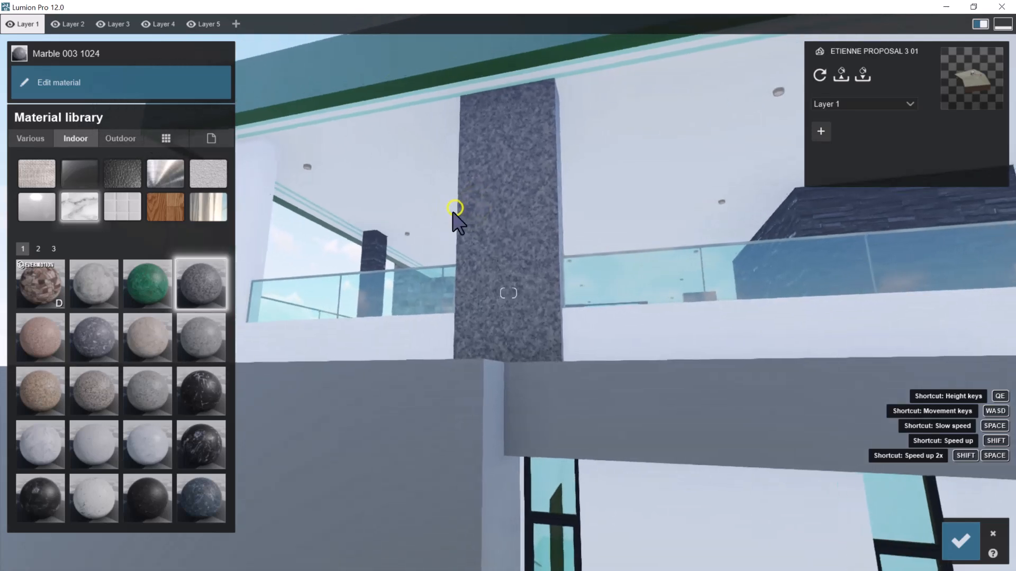
Try the indoor stones Marble 007 1024, Marble 005 1024 and Marble 010 1024 on the upper terrace column
left_click(203, 336)
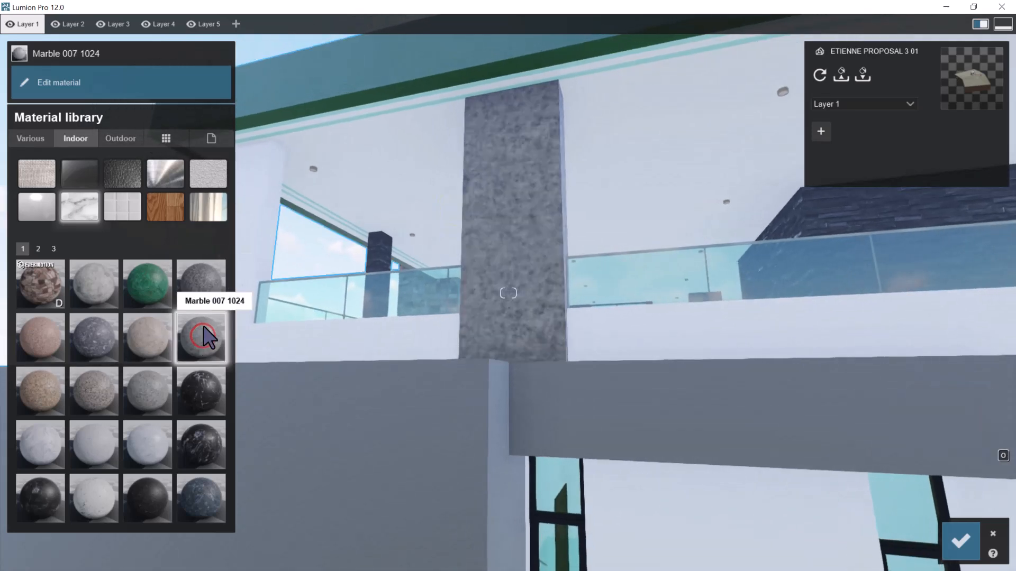
left_click(106, 335)
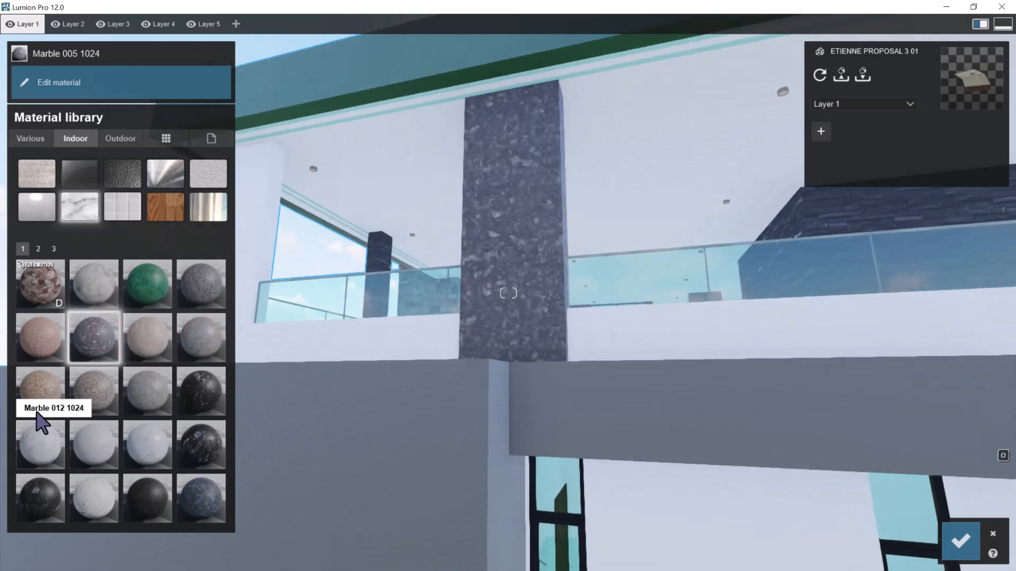
left_click(145, 395)
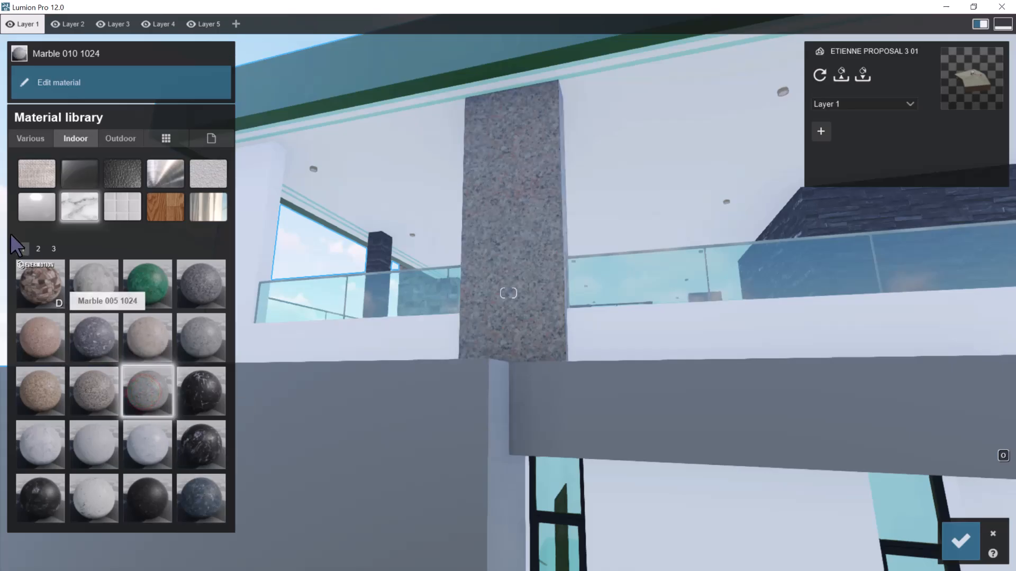
Apply the indoor stone material Polii Marble 018 2K to the upper terrace column and check its veining
left_click(37, 249)
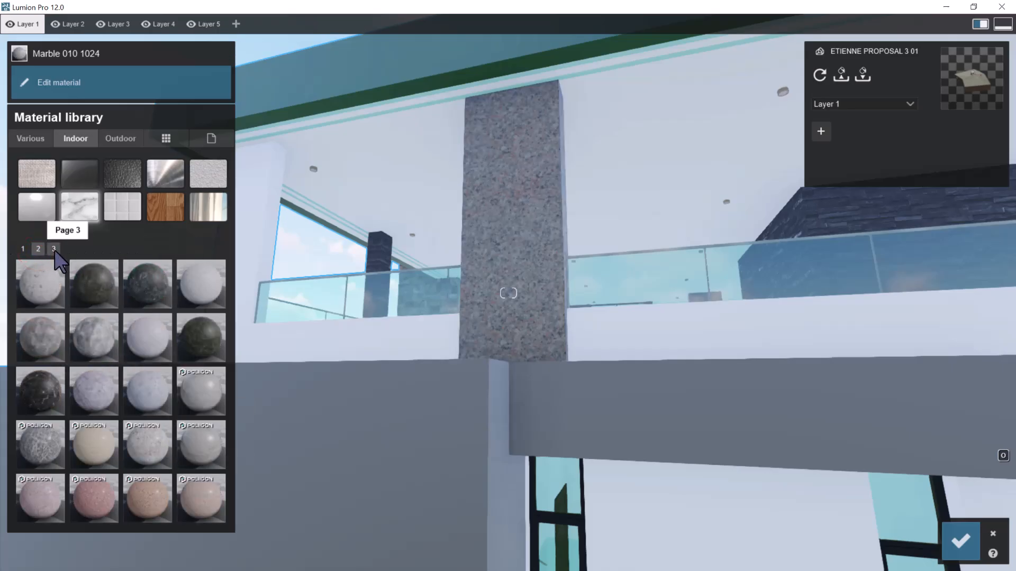
left_click(56, 400)
left_click(43, 445)
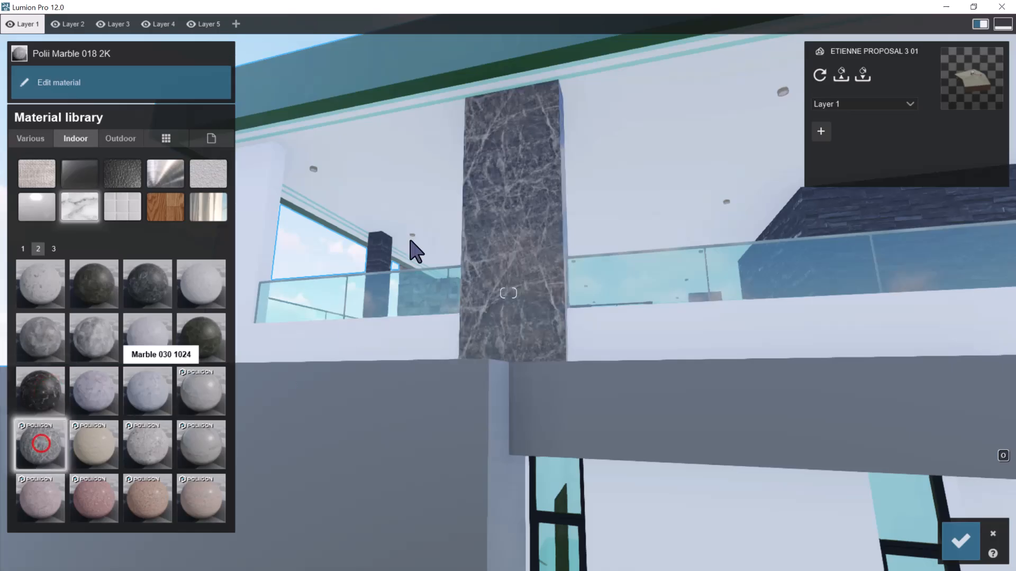
scroll(472, 196, "up", 2)
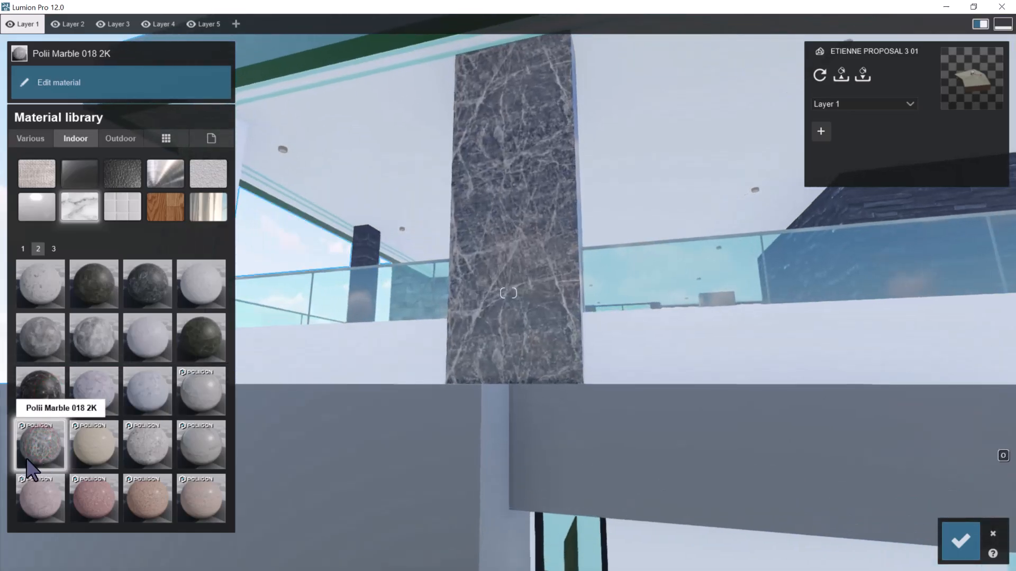
Set the gloss of the column's Polii Marble 018 2K to 0.6 and inspect the surface up close
left_click(56, 450)
left_click(466, 211)
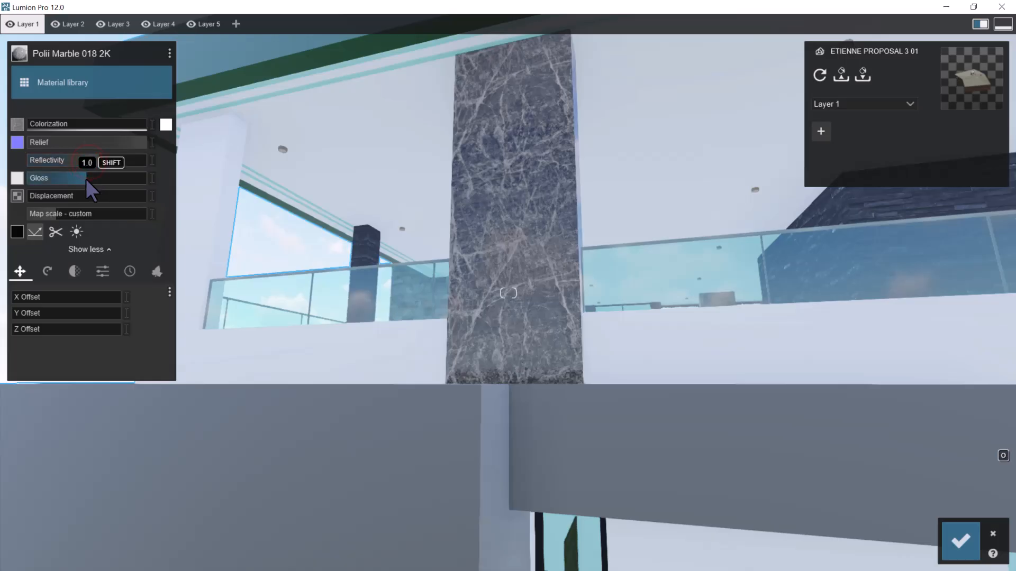
left_click_drag(85, 179, 45, 173)
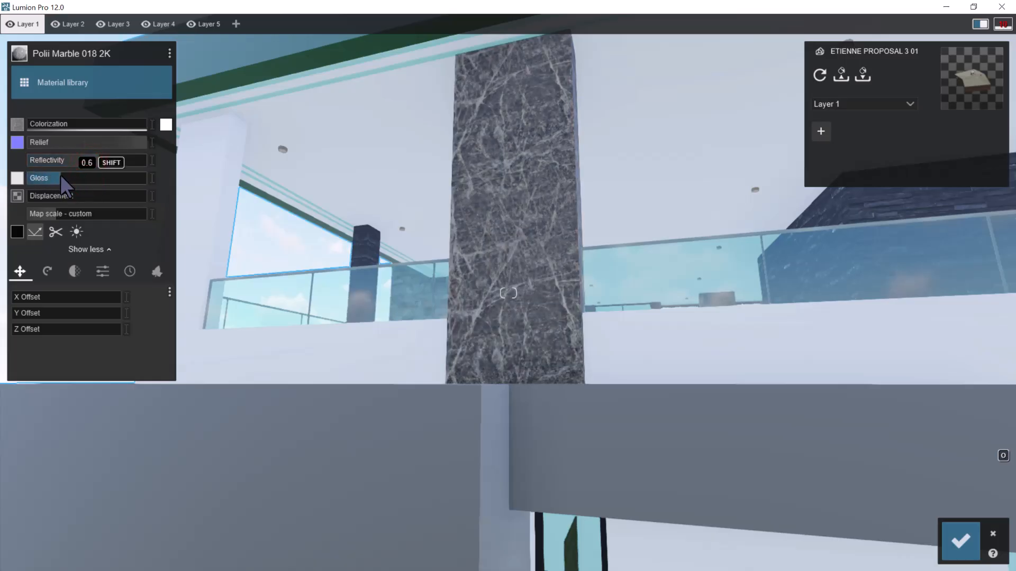
scroll(437, 152, "up", 3)
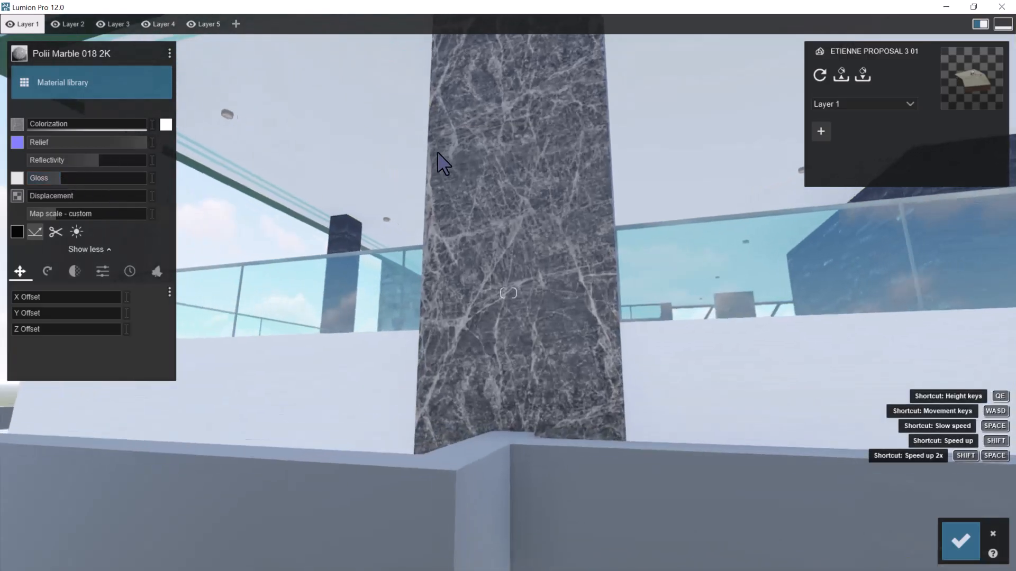
scroll(438, 151, "up", 5)
right_click_drag(443, 152, 449, 161)
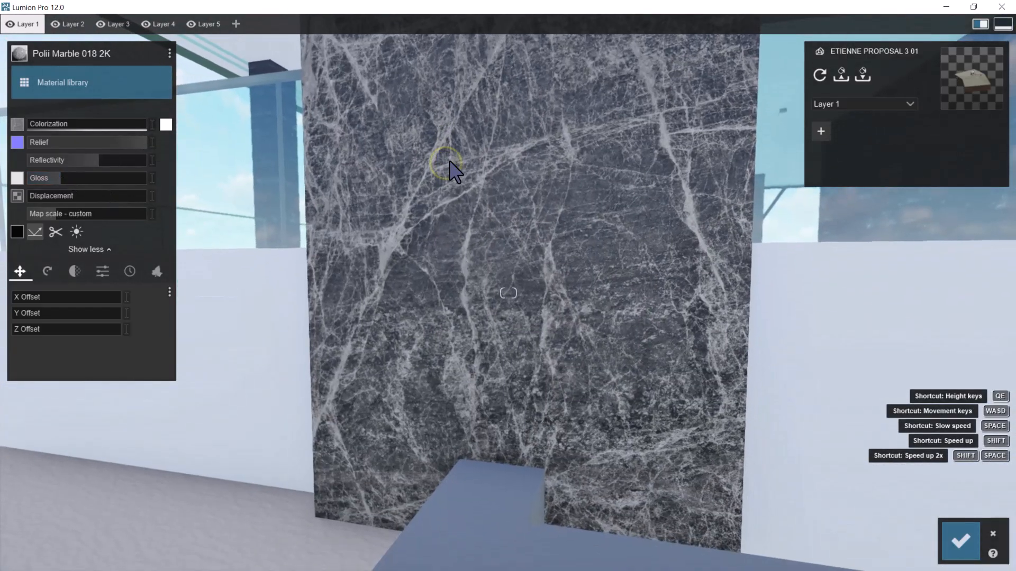
scroll(449, 160, "up", 3)
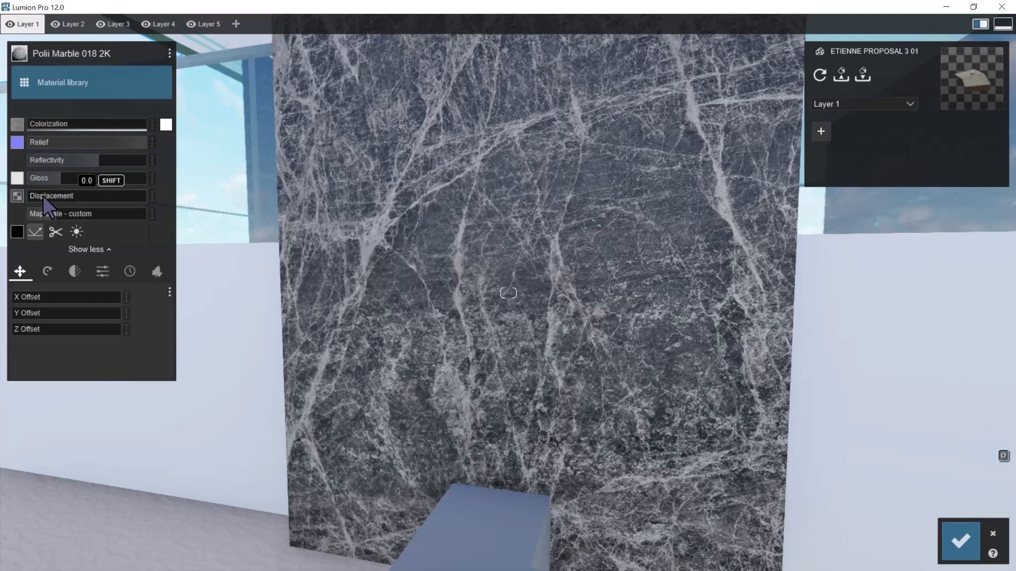
Set the reflectivity of the column's marble to 1.4, check it from outside and save the material changes
left_click(43, 196)
left_click_drag(208, 205, 0, 218)
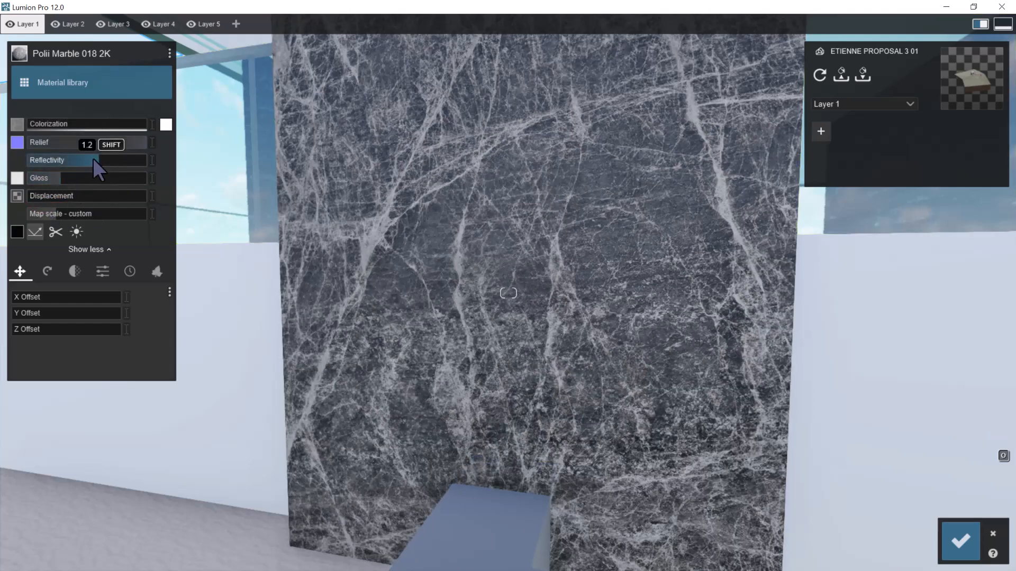
left_click_drag(106, 160, 111, 158)
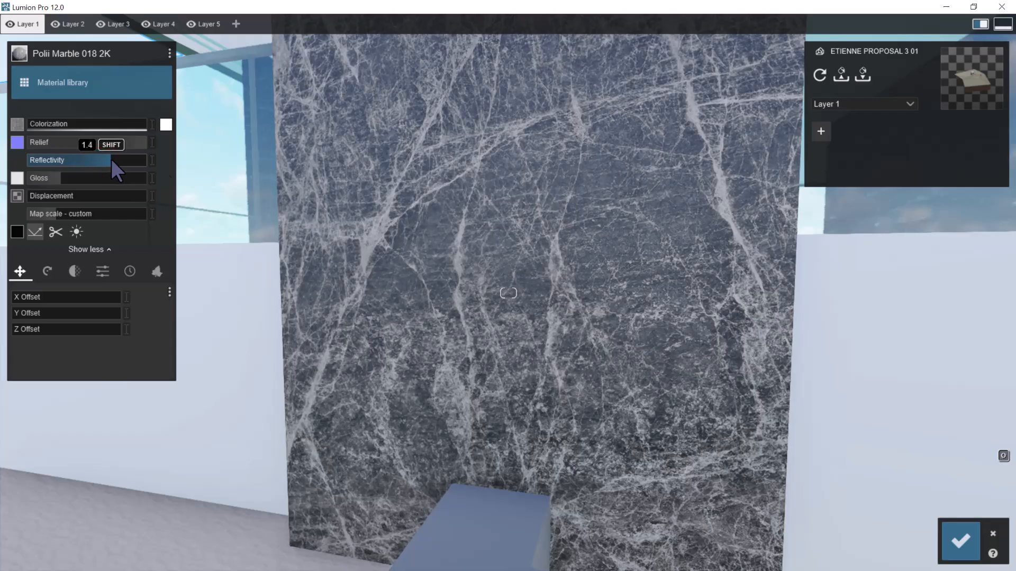
key("s")
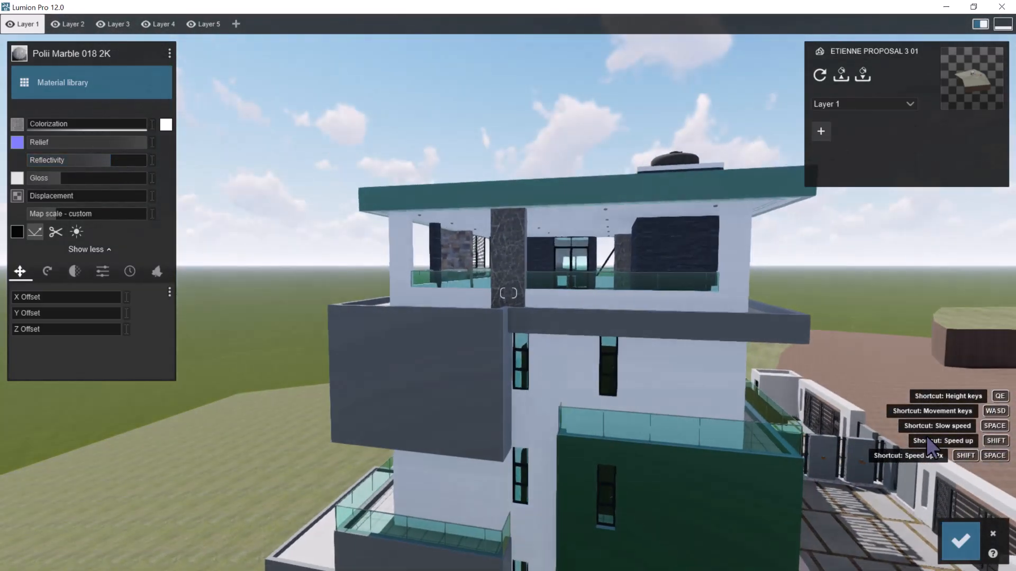
left_click(960, 541)
Select the dark wood panel beside the window above the entrance canopy and bring up the outdoor Wood materials for it
key("e")
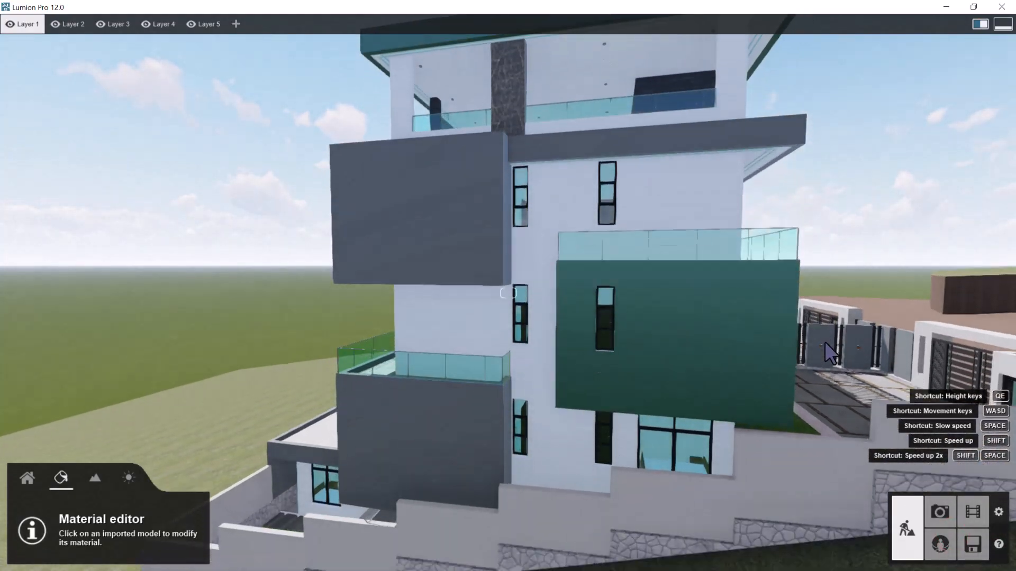
right_click_drag(829, 326, 825, 295)
key("w")
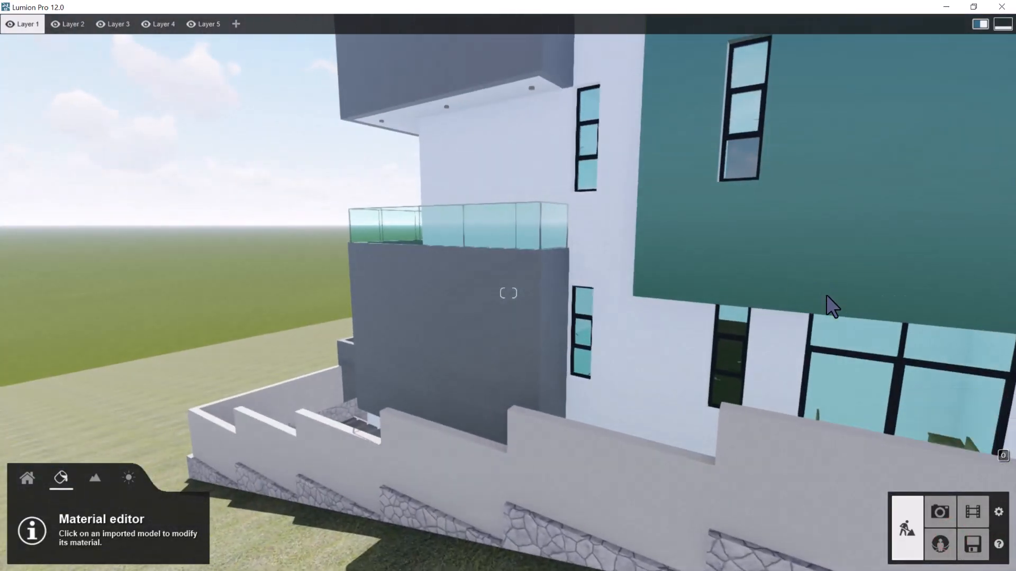
key("d")
right_click_drag(887, 322, 820, 311)
key("d")
mouse_move(933, 307)
right_mouse_down()
mouse_move(922, 316)
mouse_move(932, 313)
right_mouse_up()
key("d")
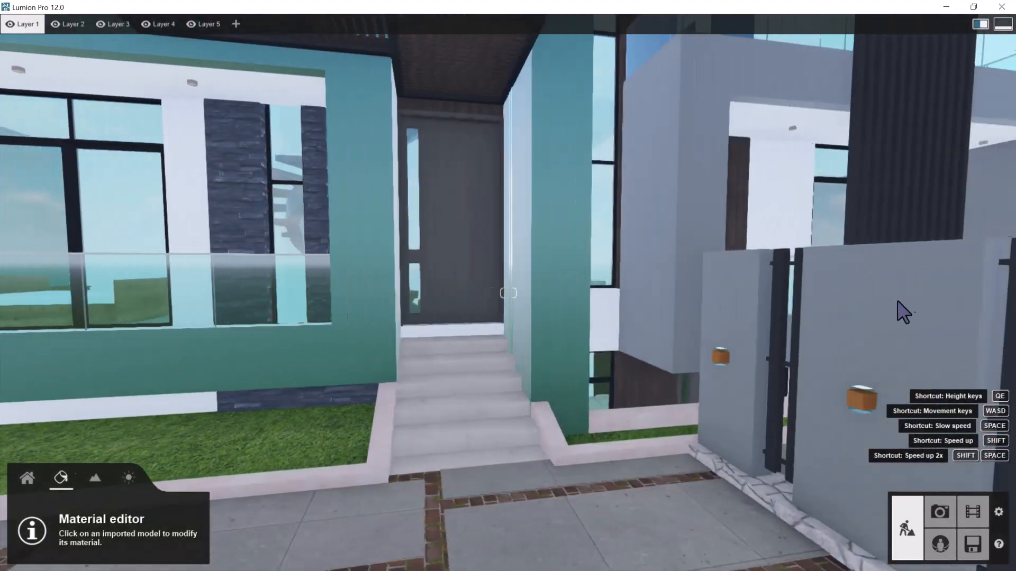
key("q")
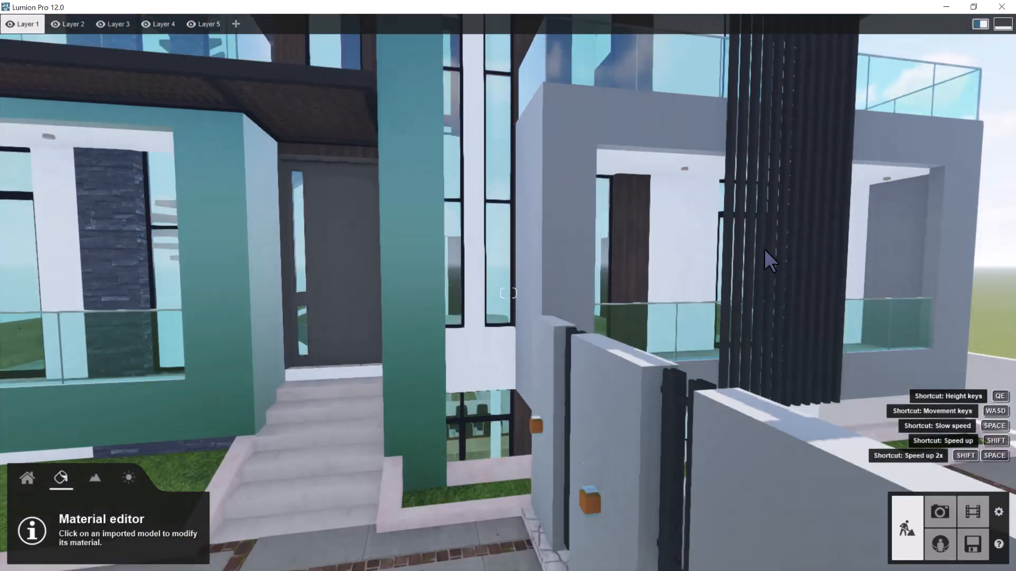
key("a")
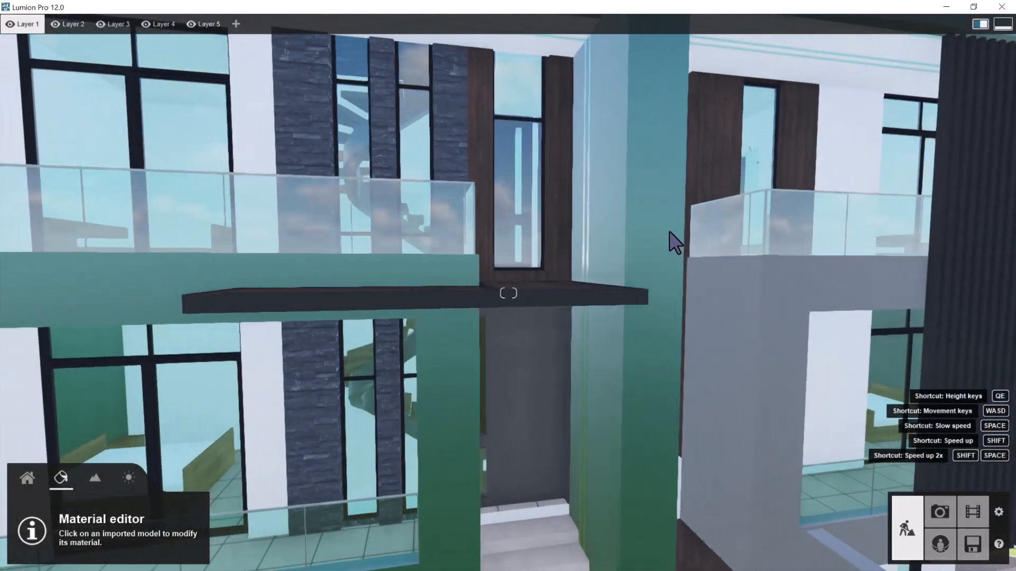
key("w")
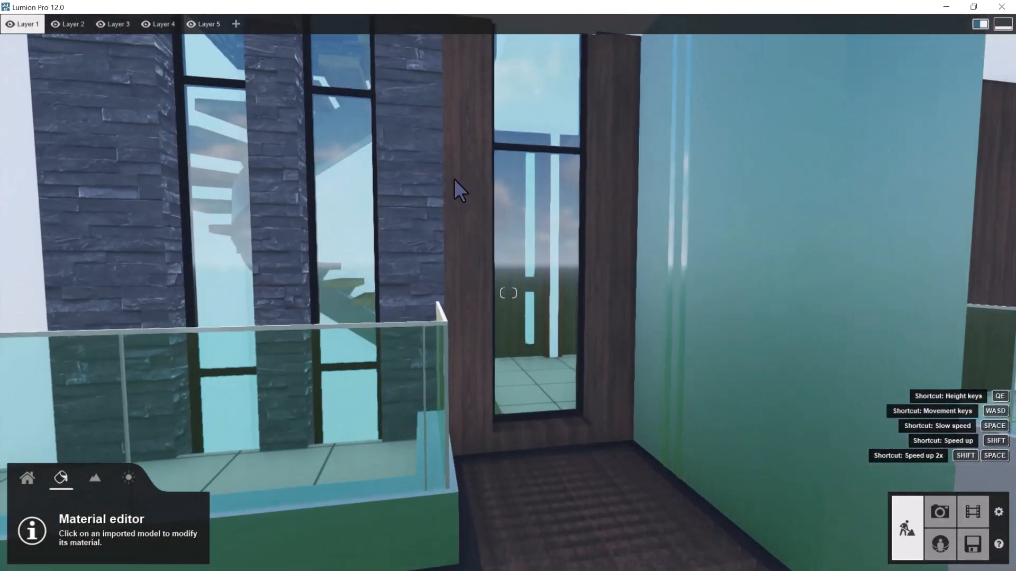
left_click(457, 176)
key("s")
right_click_drag(430, 219, 562, 265)
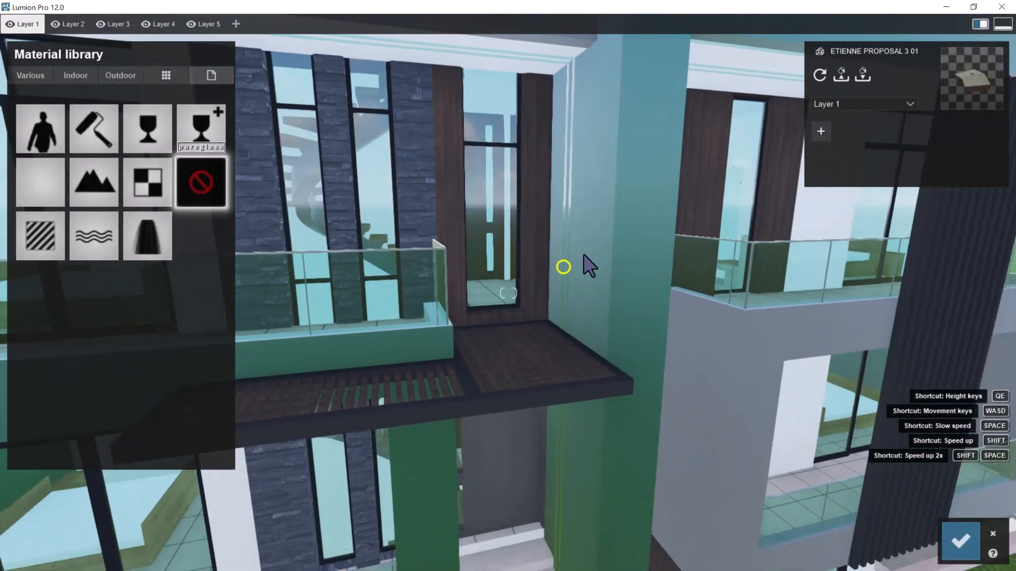
key("w")
right_click_drag(614, 244, 610, 240)
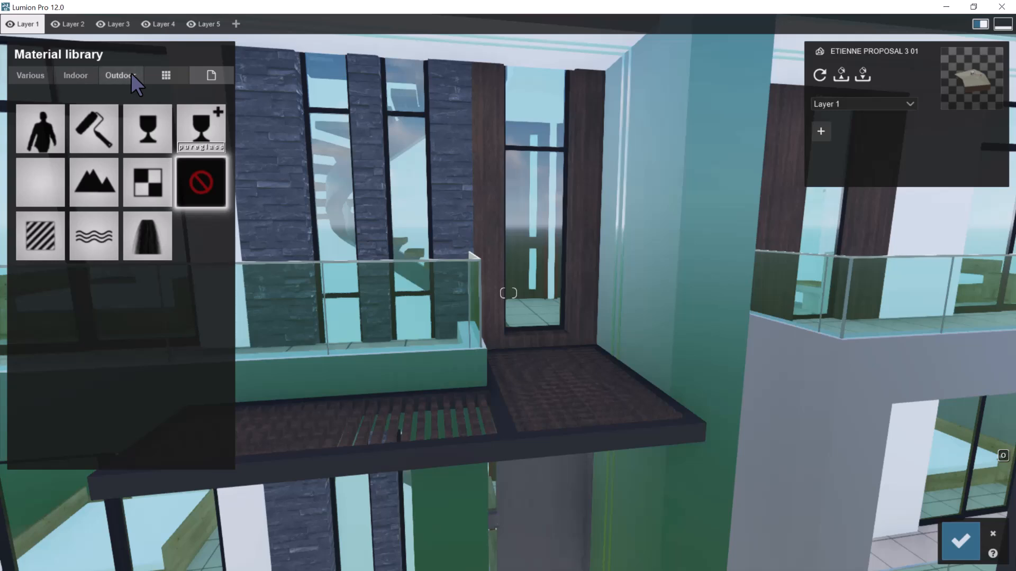
left_click(132, 72)
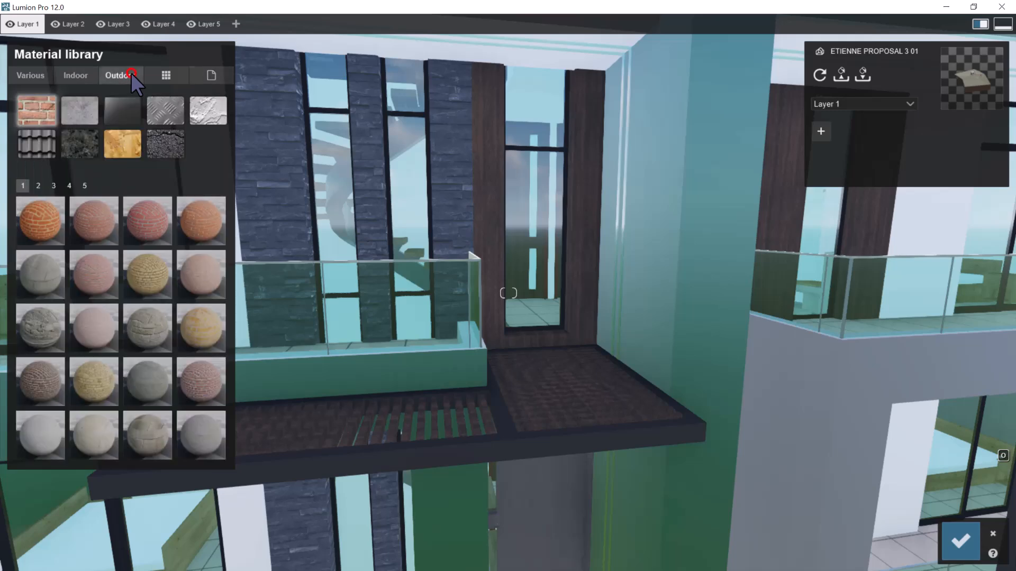
left_click(128, 146)
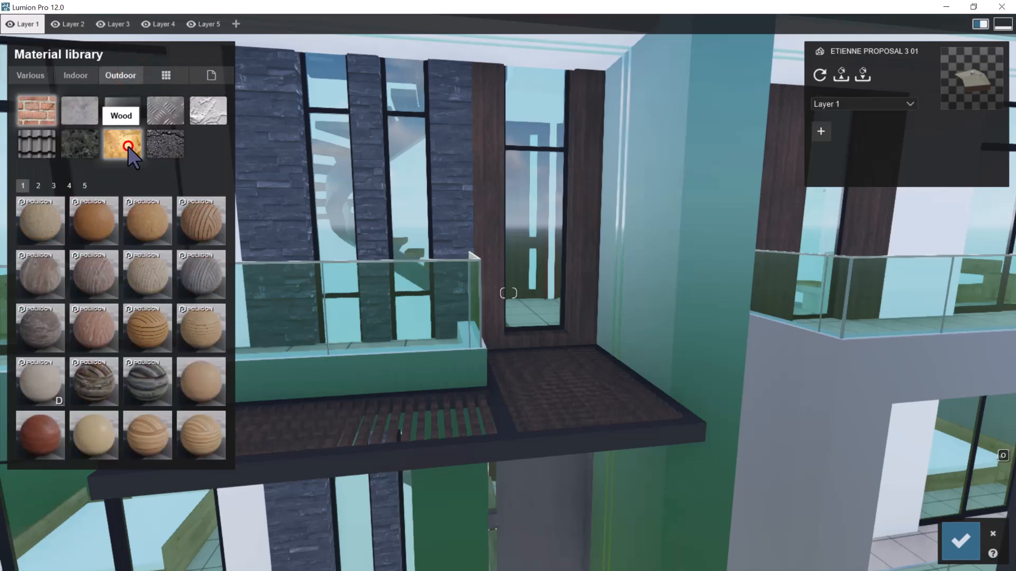
Try Polii Wood Fine 022 3k on the facade's wood panels and check it from the front of the house
left_click(92, 217)
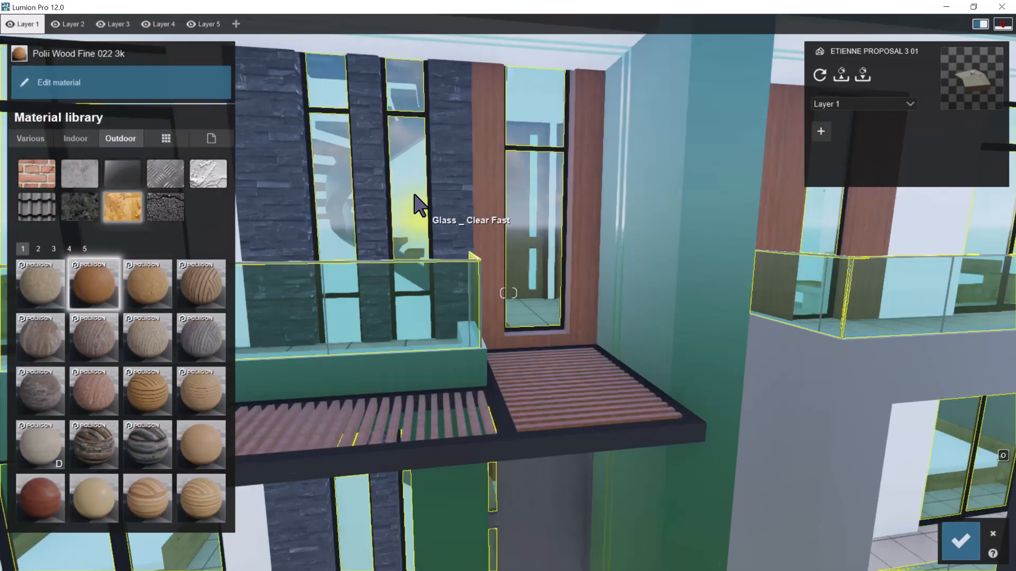
key("s")
right_click_drag(414, 195, 449, 210)
key("d")
key("s")
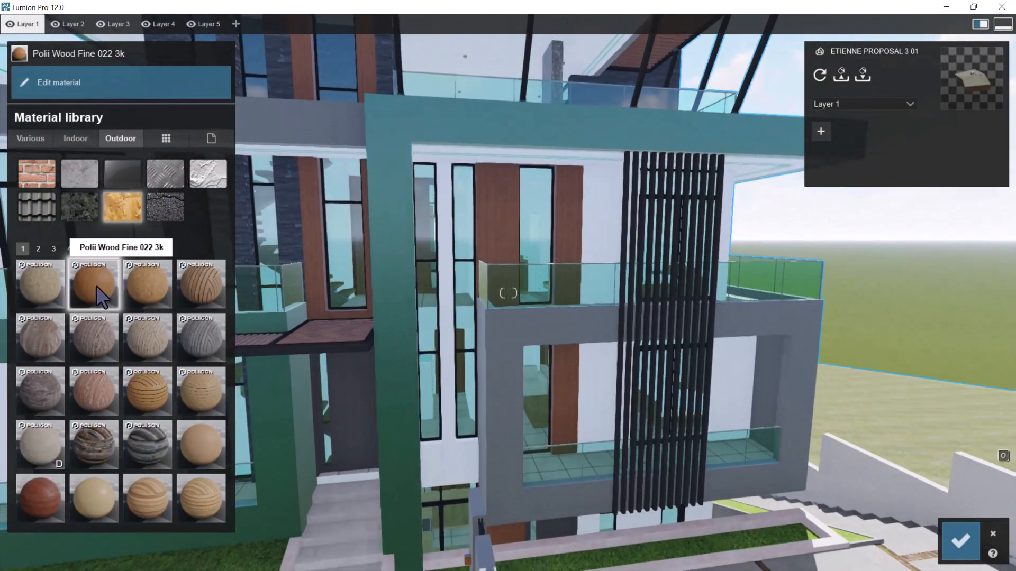
Try Polii Wood Fine 028 3k, Polii Wood Flooring 06 3k and Wood 001 1024 on the facade's wood panels
left_click(145, 275)
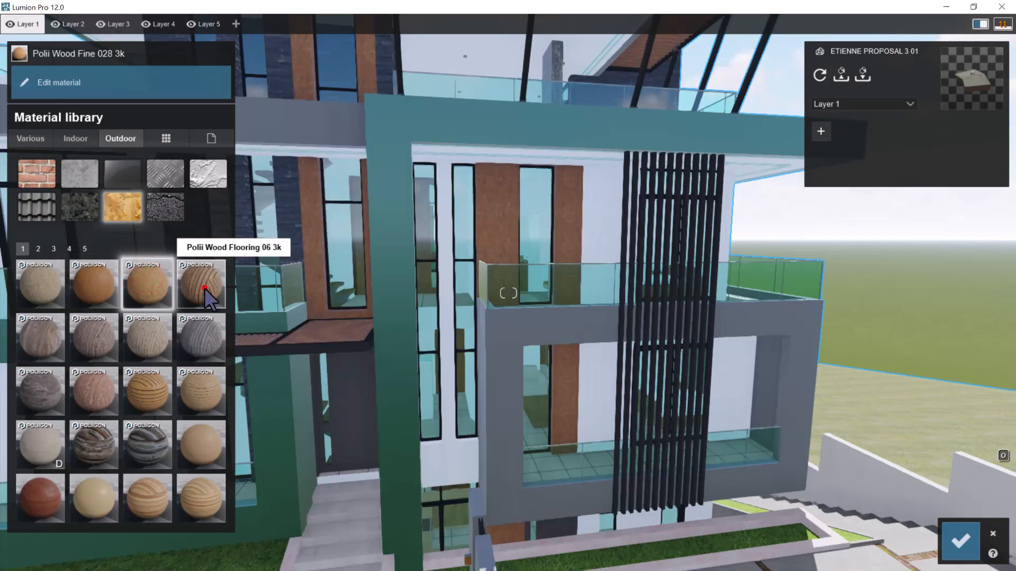
left_click(204, 288)
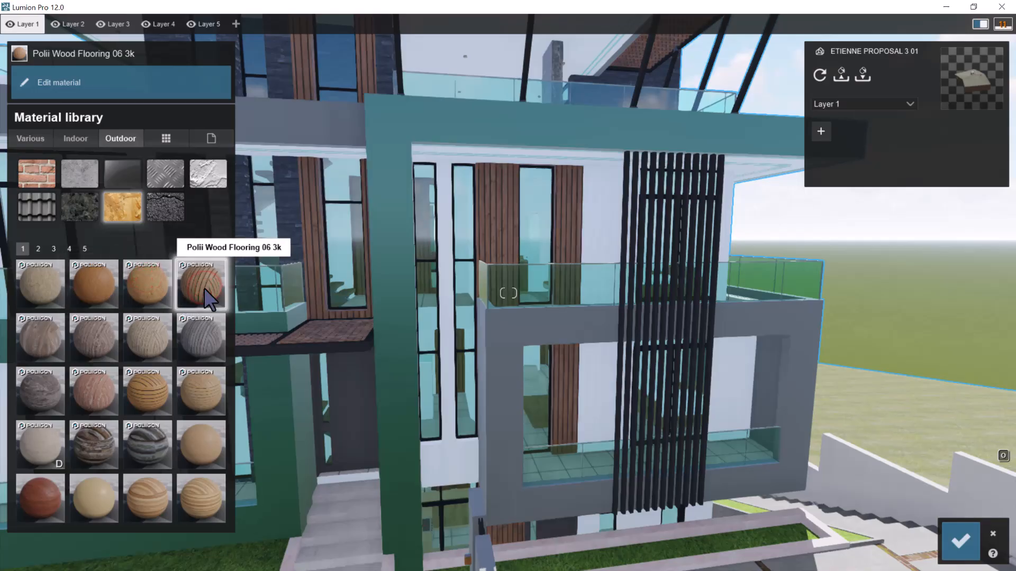
left_click(211, 446)
scroll(448, 222, "up", 3)
scroll(445, 181, "up", 3)
scroll(479, 161, "down", 5)
right_click_drag(479, 162, 468, 174)
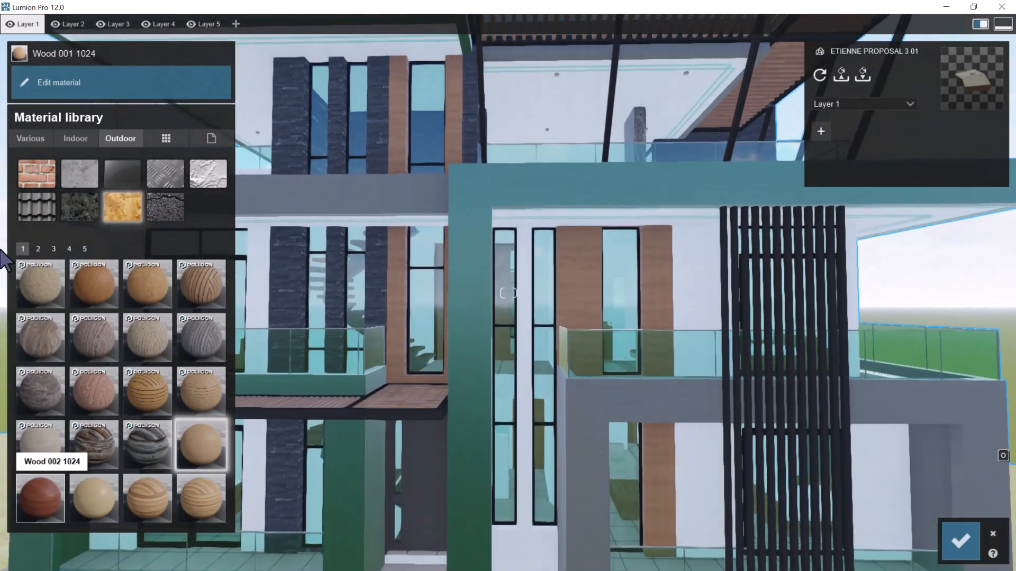
Apply the outdoor wood material Wood 015 1024 to the facade's wood panels and check it near the balcony
left_click(38, 248)
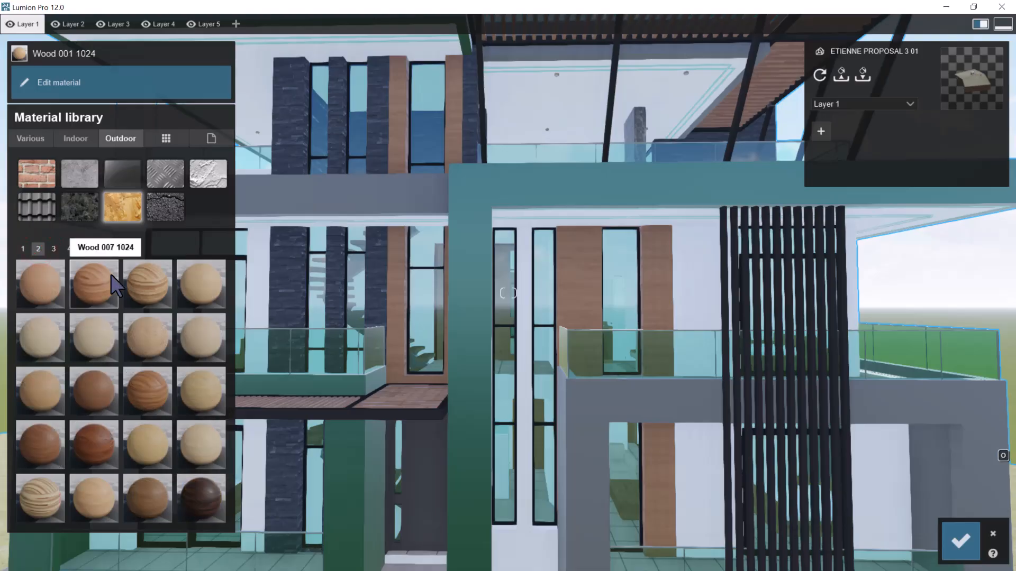
left_click(96, 398)
right_click_drag(468, 380, 576, 285)
scroll(576, 286, "down", 4)
scroll(575, 285, "up", 6)
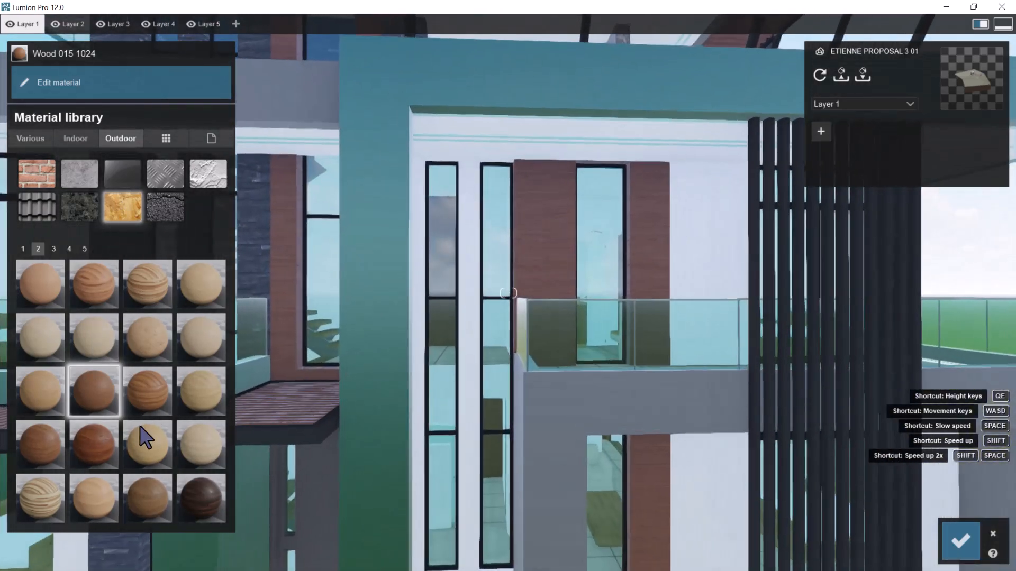
Raise the relief of Wood 015 1024 to its maximum and inspect the grain on the balcony panels up close
left_click(103, 397)
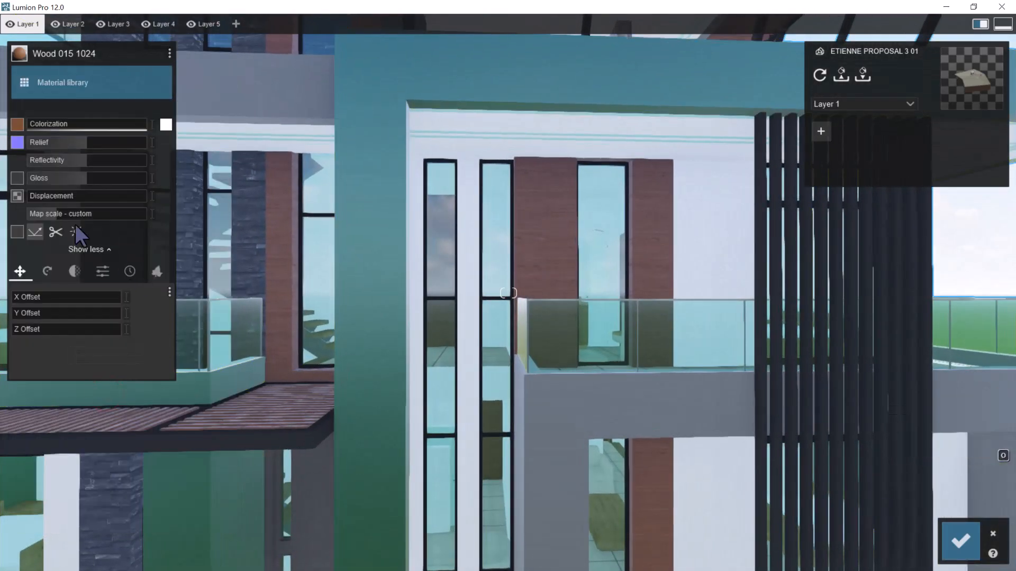
left_click_drag(93, 137, 539, 158)
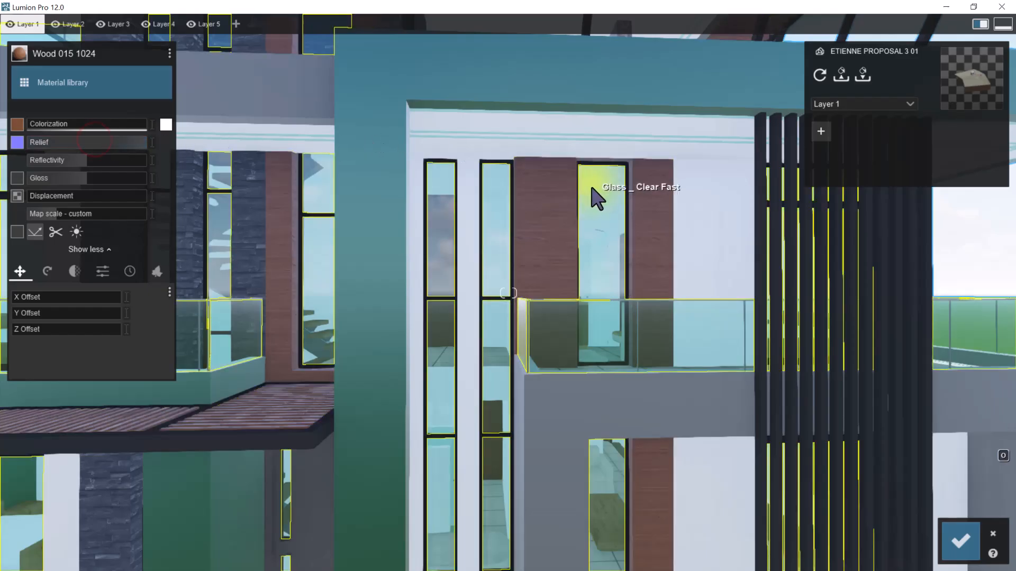
scroll(592, 186, "up", 3)
scroll(593, 182, "up", 6)
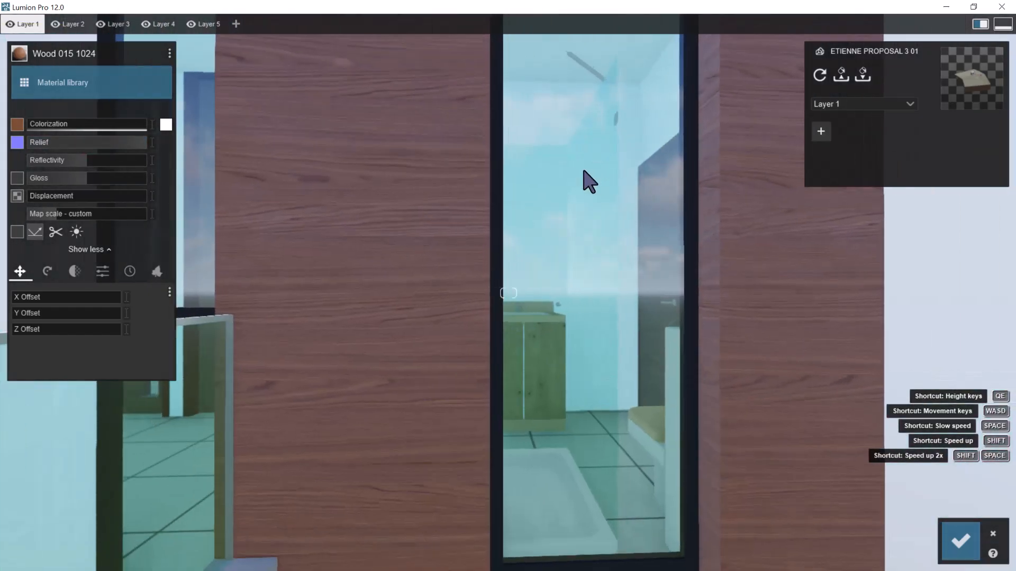
left_click_drag(0, 170, 408, 159)
right_click_drag(422, 172, 542, 151)
scroll(541, 152, "up", 2)
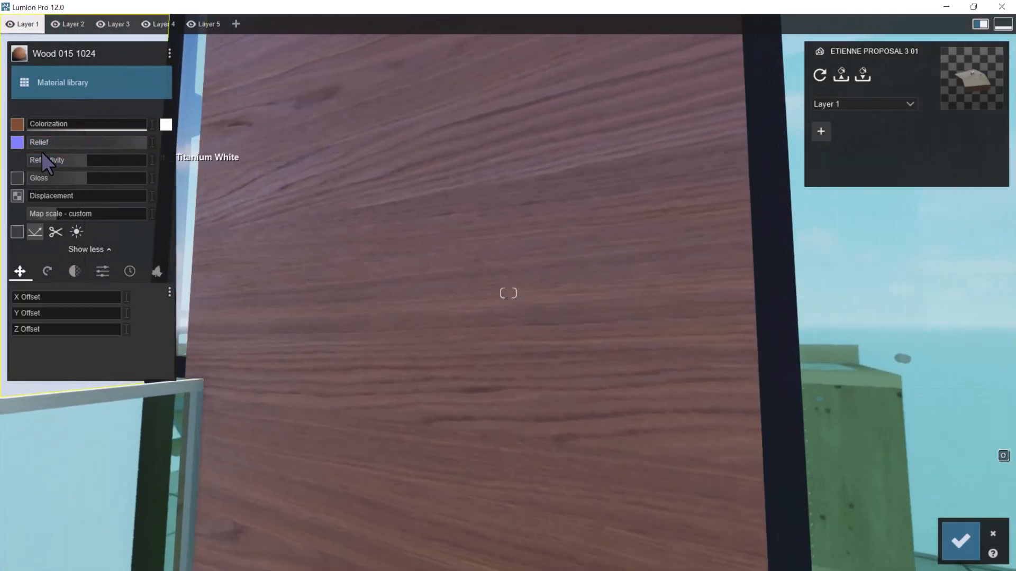
Drop the relief of Wood 015 1024 to its minimum, restore it to the maximum, and compare the effect on the balcony panels
left_click_drag(40, 145, 1, 157)
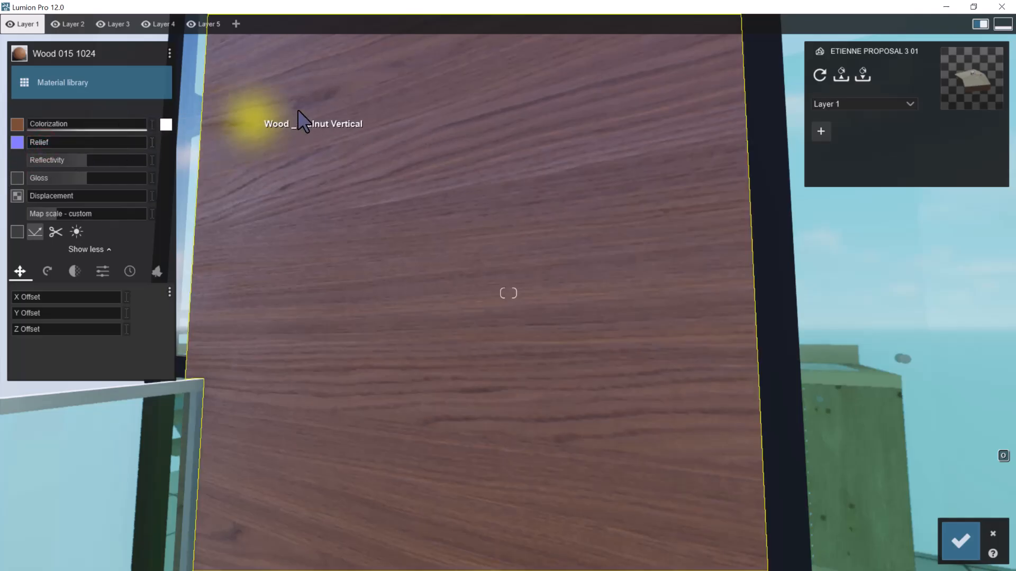
left_click_drag(40, 140, 492, 213)
scroll(510, 228, "down", 4)
scroll(513, 229, "down", 5)
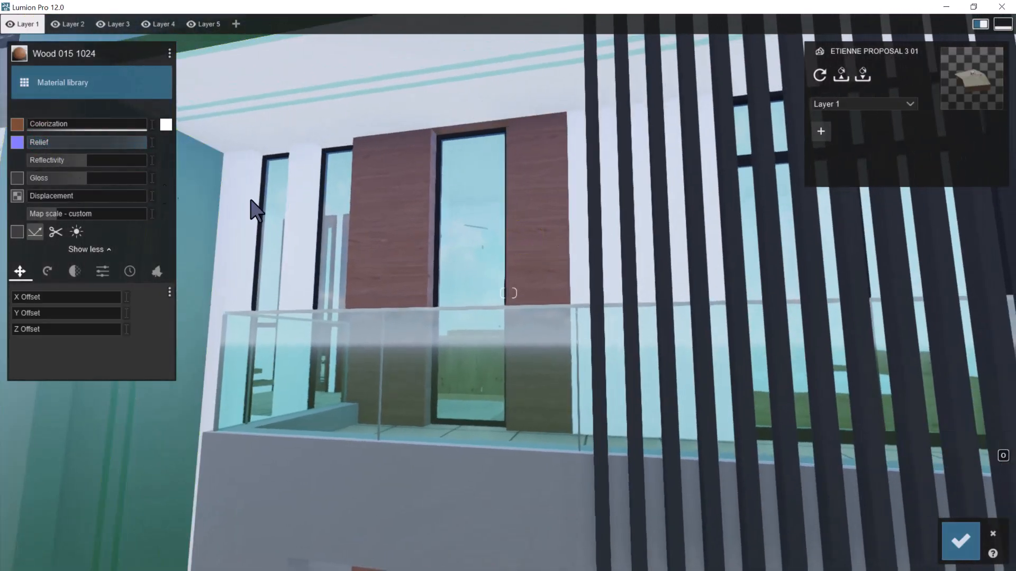
scroll(408, 180, "up", 5)
scroll(483, 244, "up", 4)
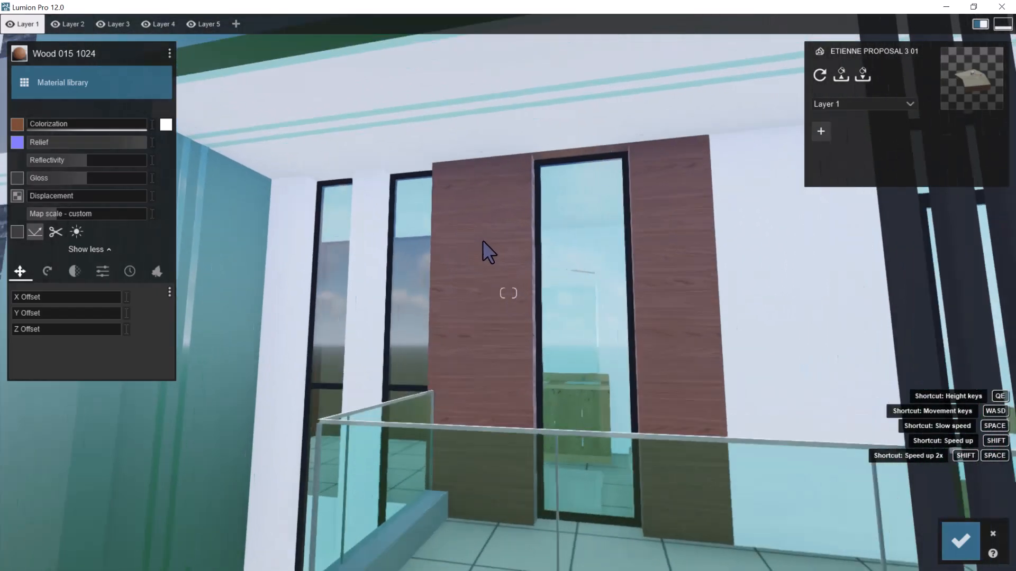
Rotate Wood 015 1024 through its pitch so the grain runs vertically on the balcony's wood panels
left_click(456, 357)
scroll(420, 295, "down", 4)
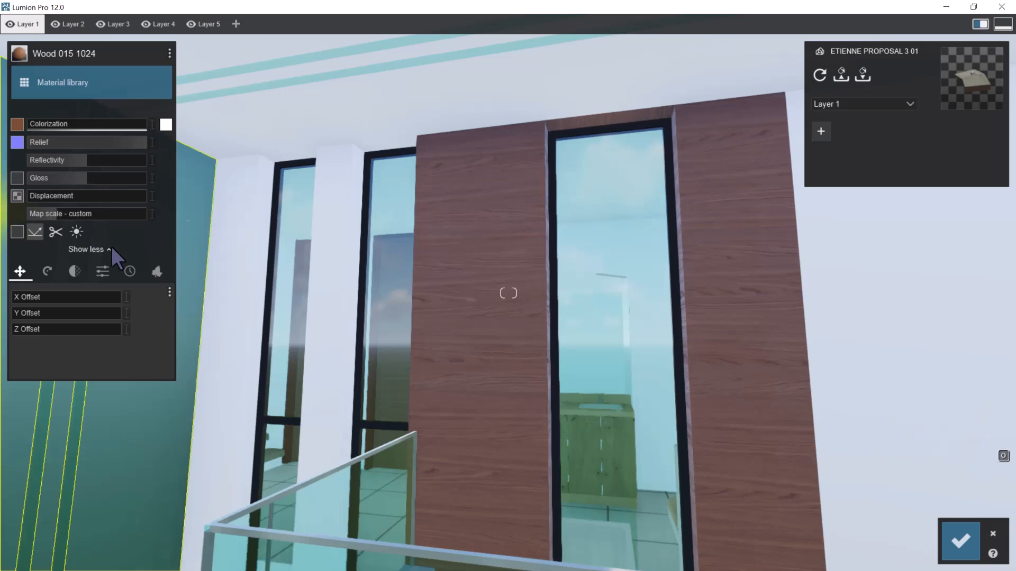
left_click(50, 268)
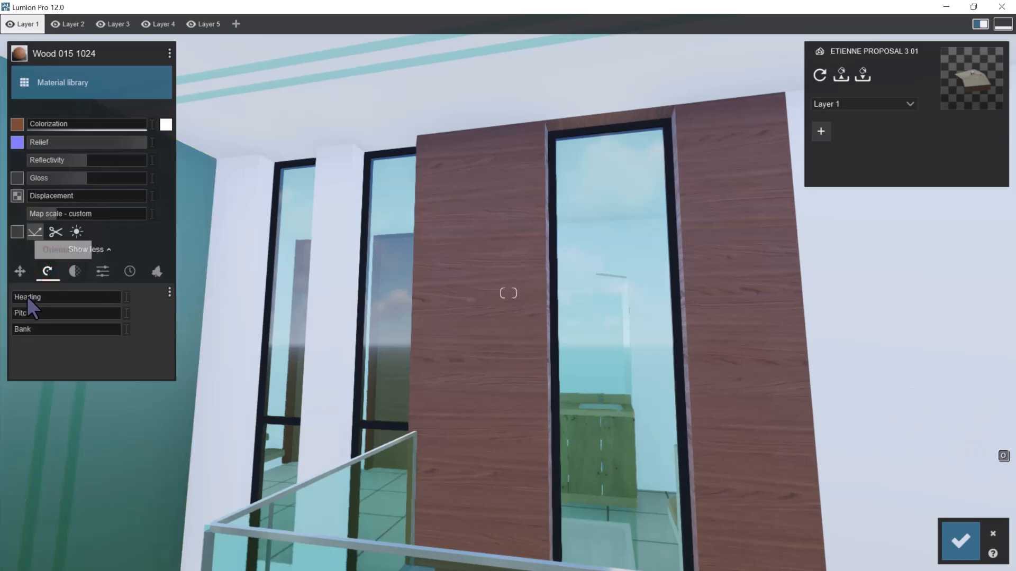
left_click(18, 312)
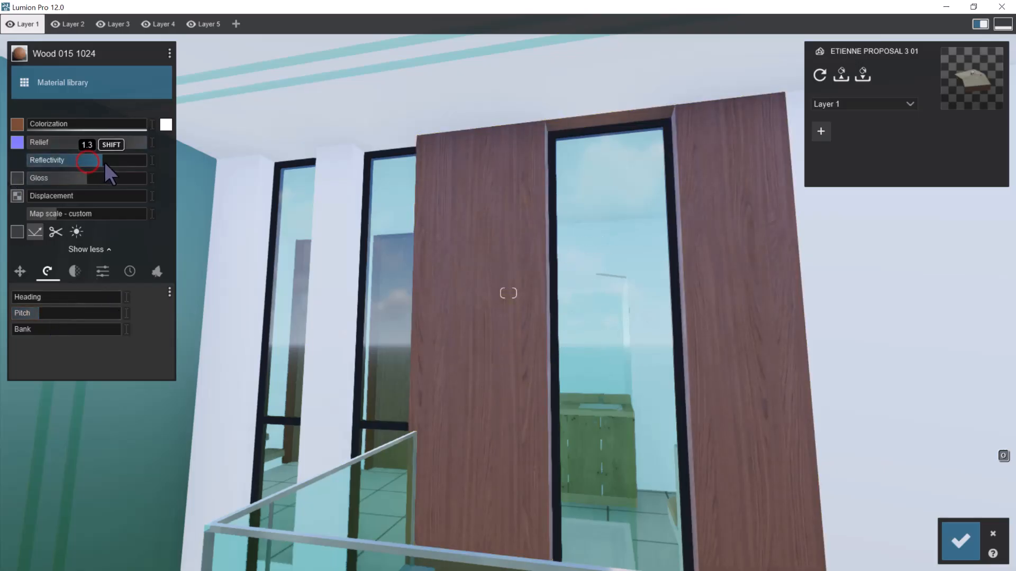
Raise the wood's reflectivity, lower its gloss slightly, check the panels across the front facade, and keep the material changes
key("s")
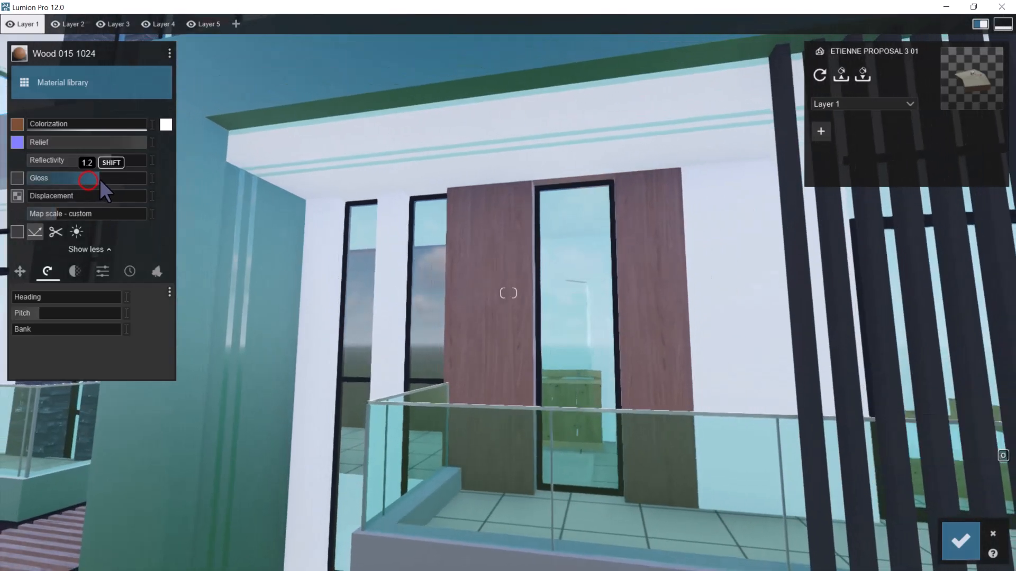
key("s")
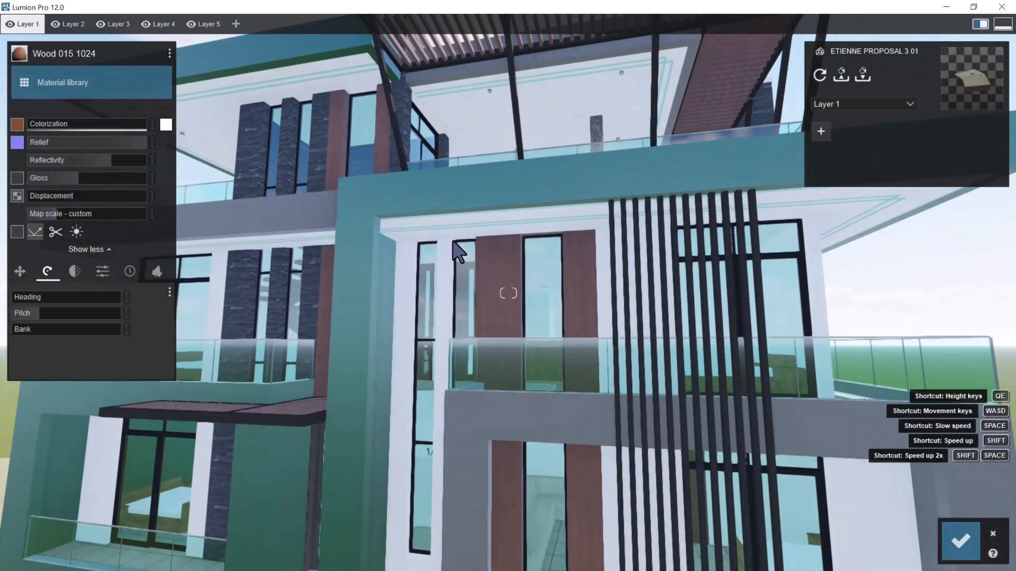
key("s")
key("a")
right_click_drag(469, 254, 580, 303)
key("w")
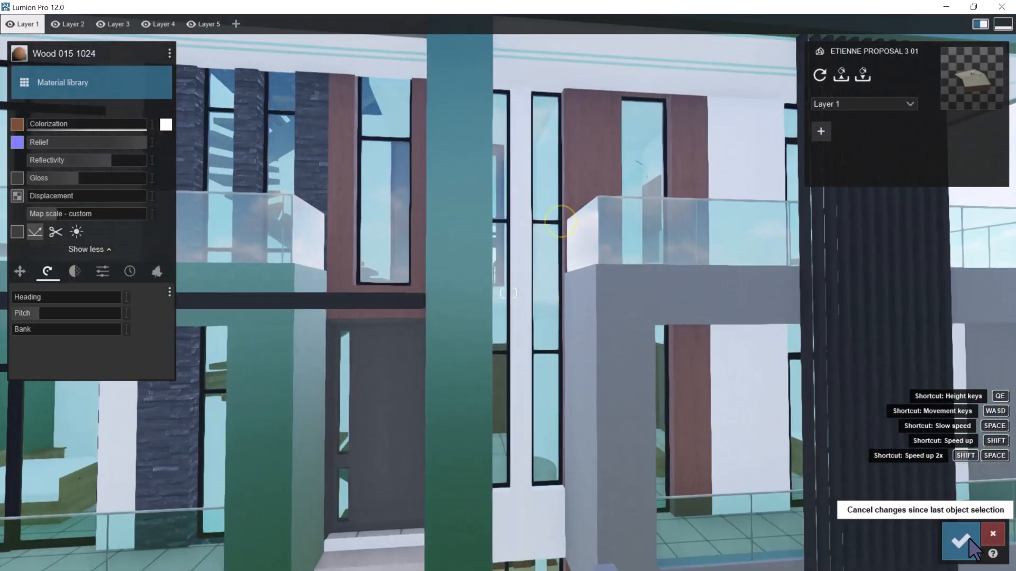
left_click(993, 534)
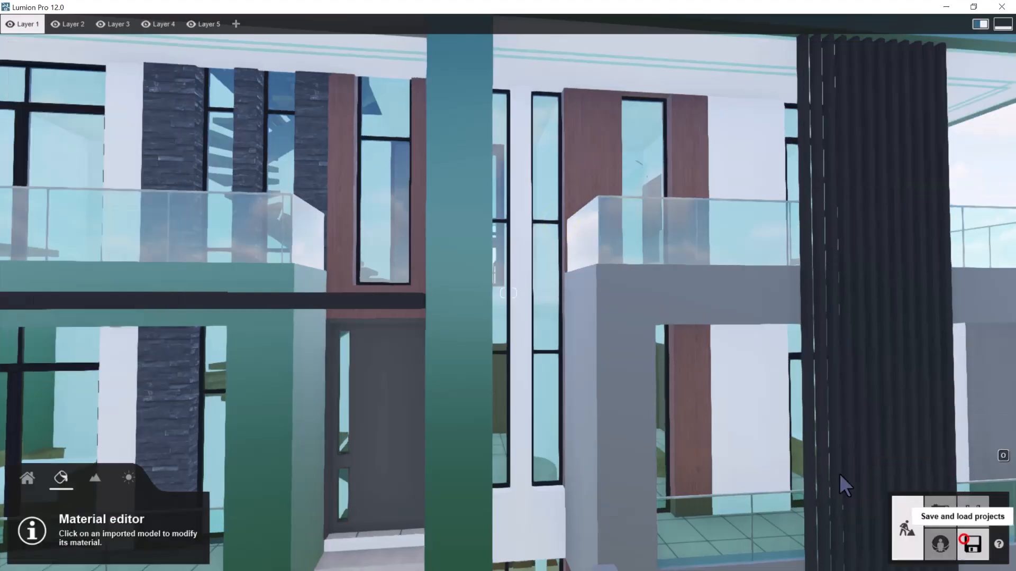
Save the facade's wood material to the LUMION TEXTURES folder under a name starting with WOOD TEXT
left_click(340, 132)
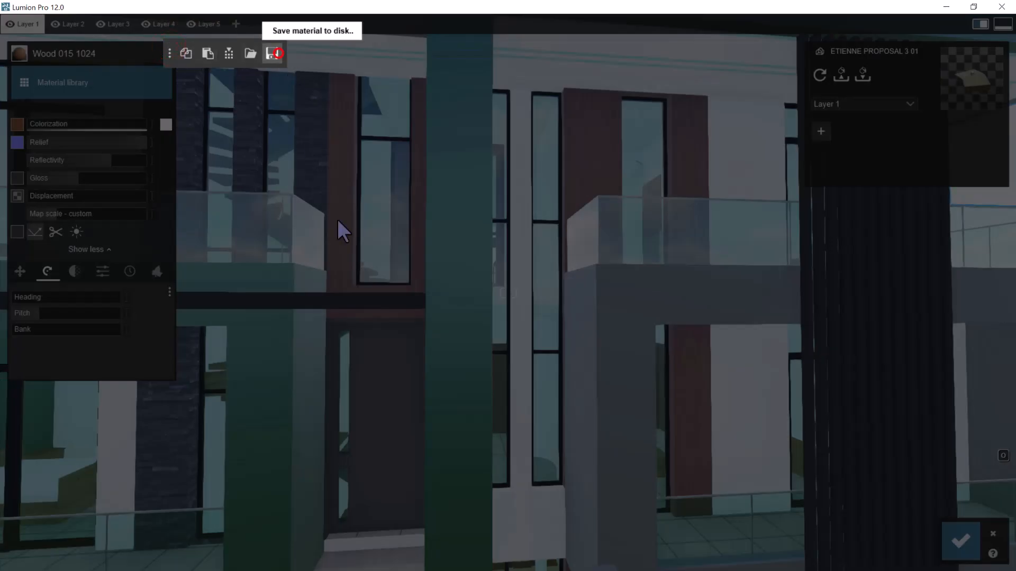
left_click(272, 53)
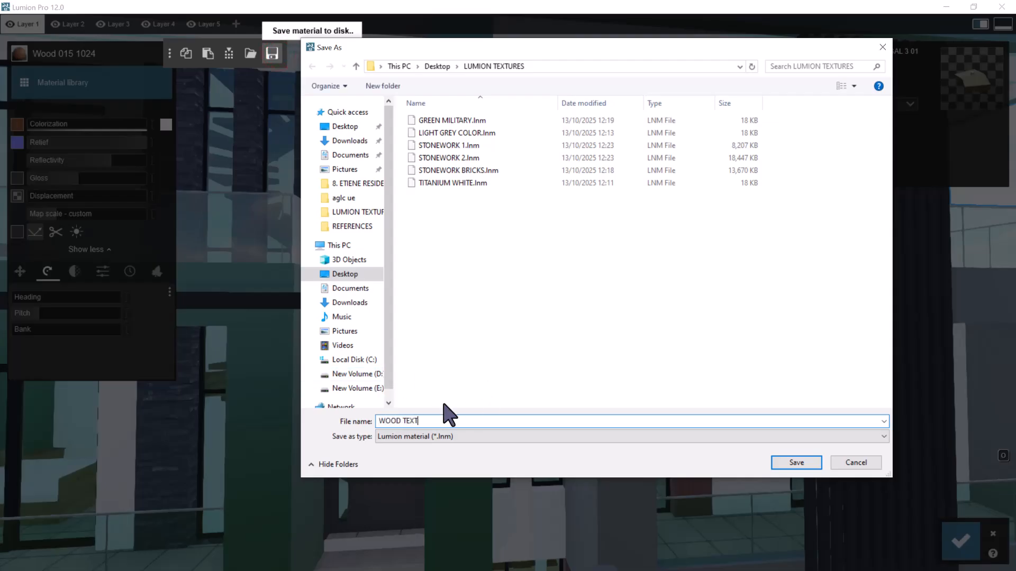
key("Return")
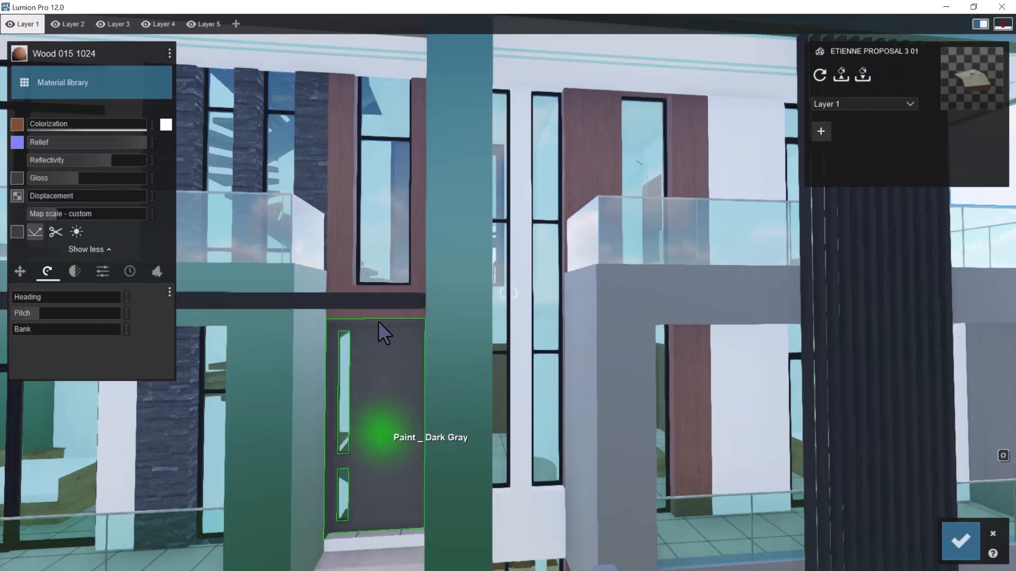
left_click(961, 541)
Try the outdoor wood material Polii Wood Fine 022 3k on the dark gray entrance door at the top of the steps
scroll(409, 415, "up", 3)
right_click_drag(418, 437, 348, 420)
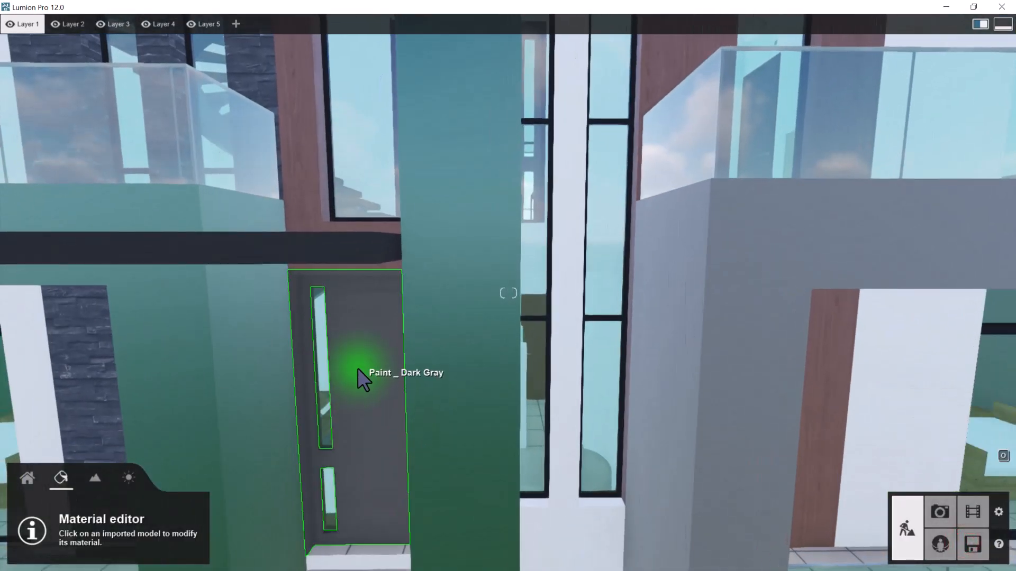
key("s")
key("e")
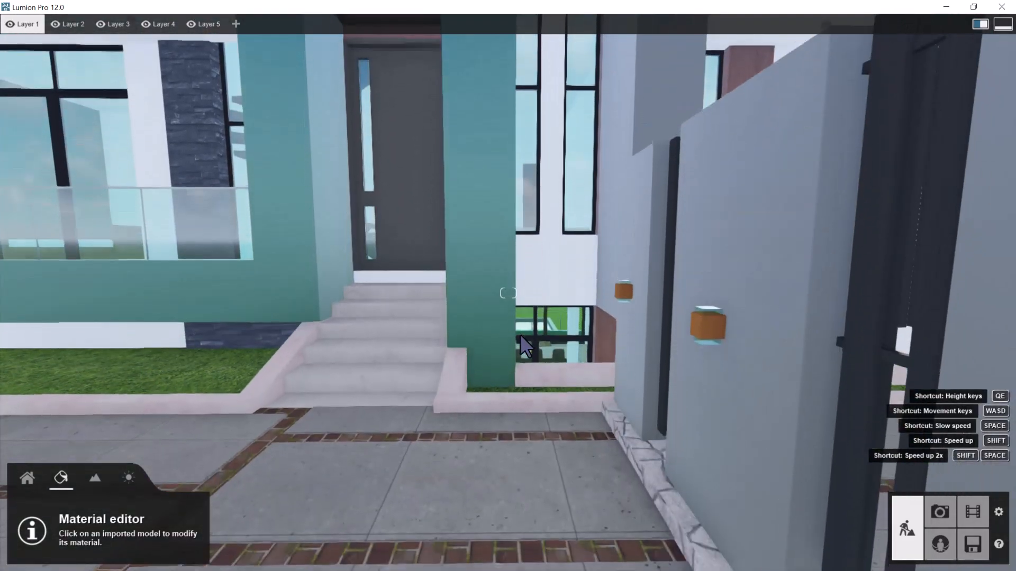
key("a")
key("q")
right_click_drag(526, 340, 543, 332)
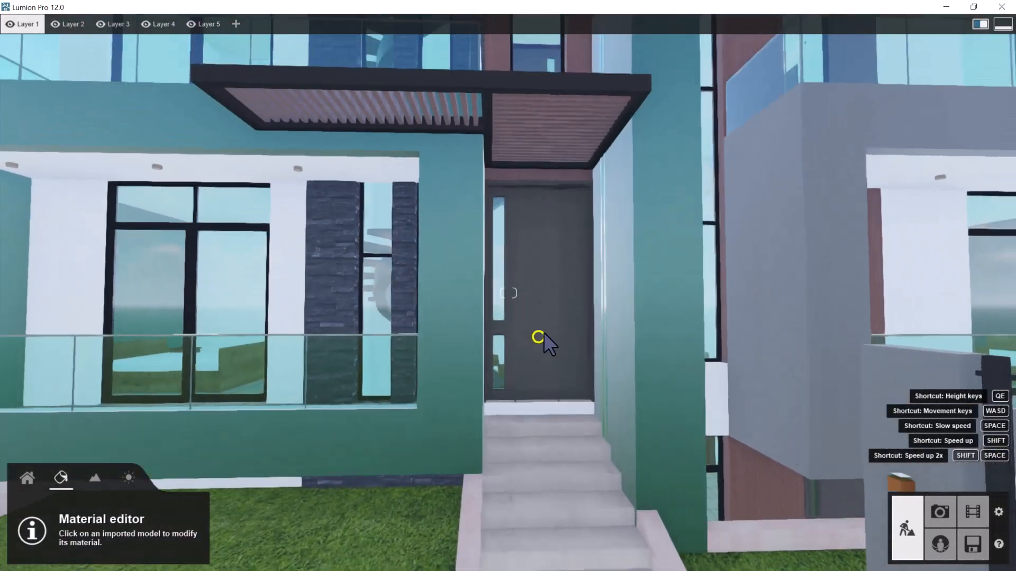
left_click(551, 284)
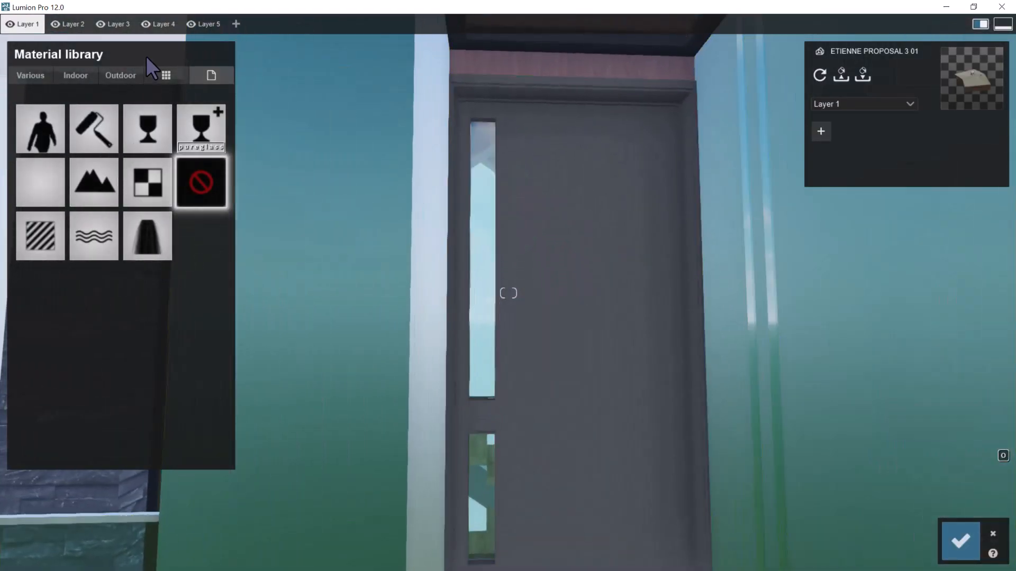
left_click(122, 77)
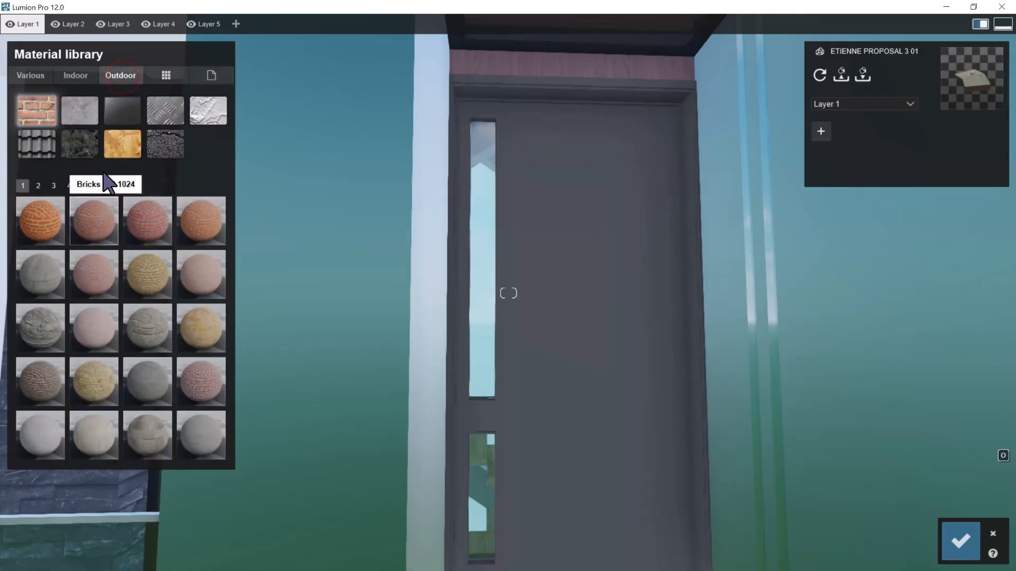
left_click(126, 147)
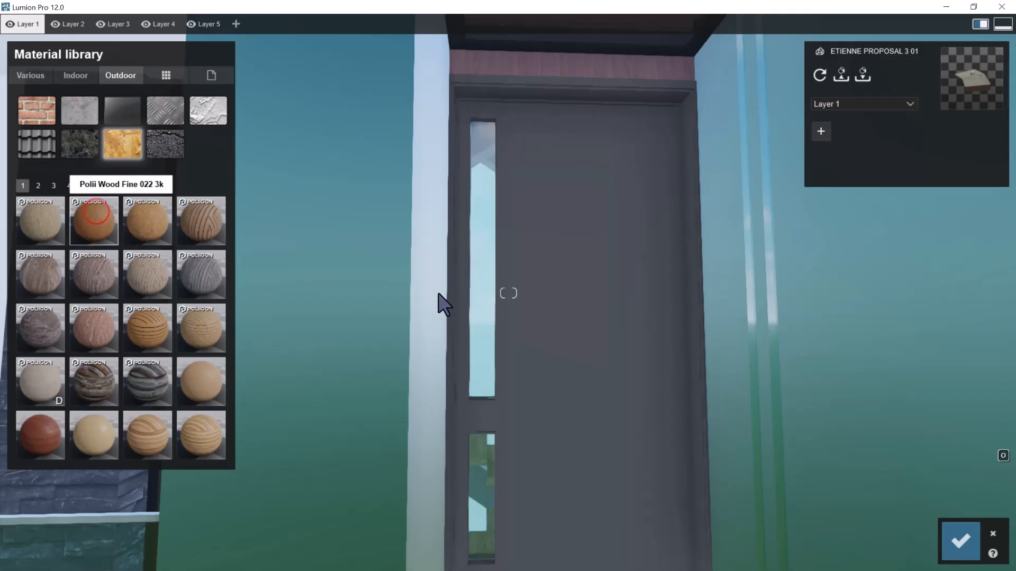
left_click(513, 249)
scroll(591, 229, "down", 2)
right_click_drag(592, 229, 589, 243)
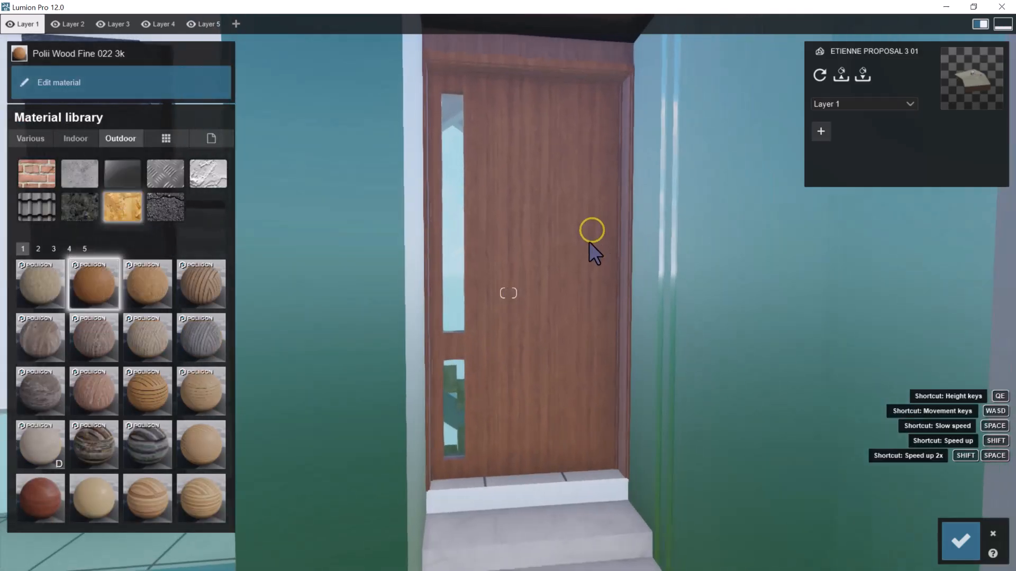
Try Wood 015 1024 and Wood 001 1024 on the entrance door, check it from a distance, and view the colour options
left_click(38, 249)
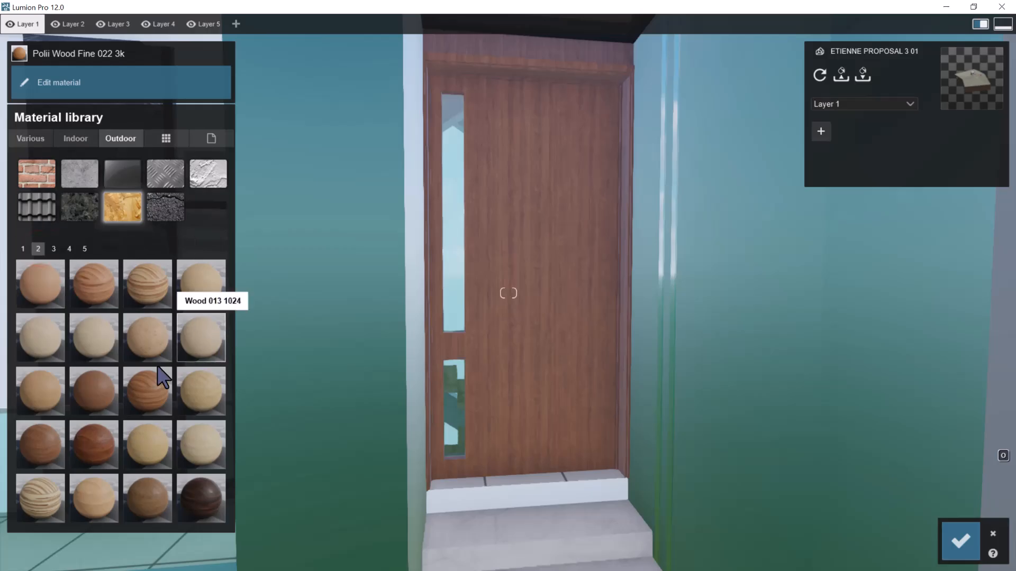
left_click(95, 392)
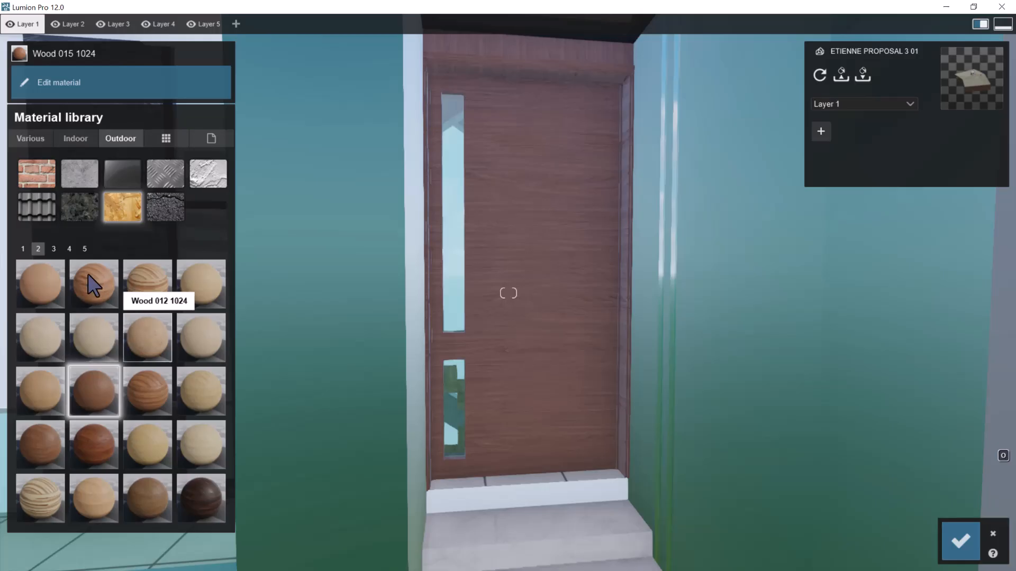
left_click(24, 248)
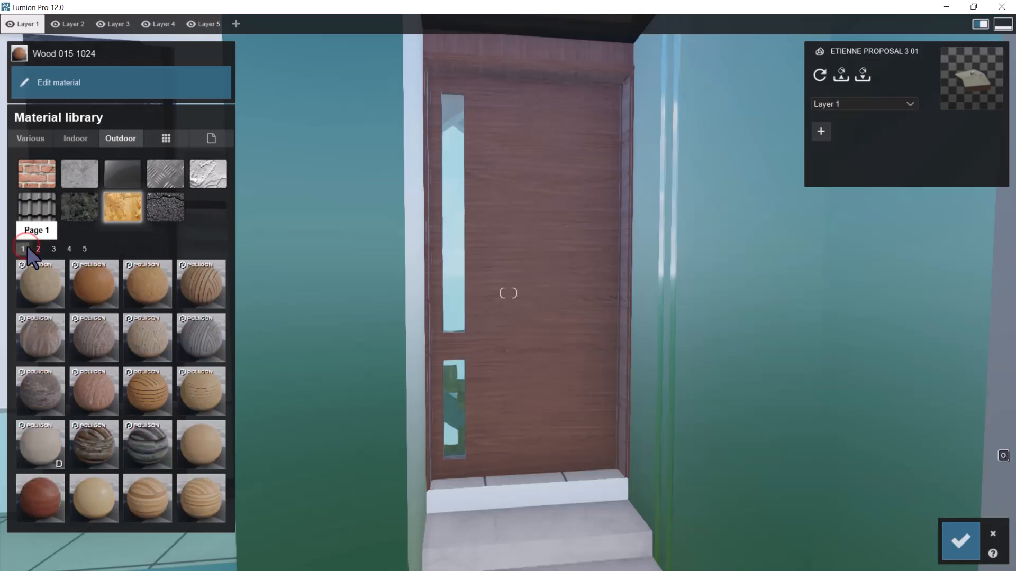
left_click(199, 447)
scroll(445, 297, "down", 10)
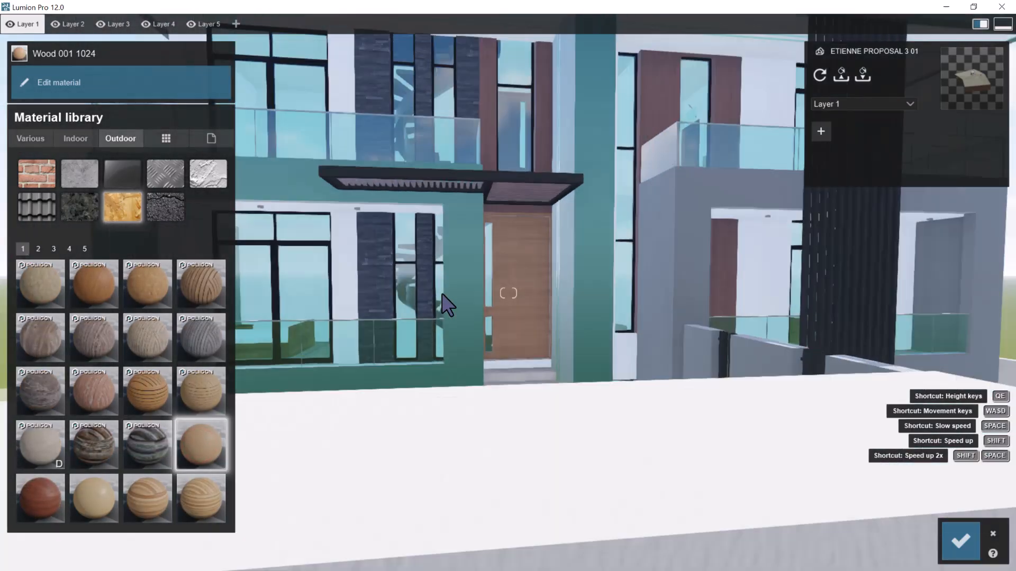
scroll(486, 294, "up", 5)
scroll(508, 306, "up", 5)
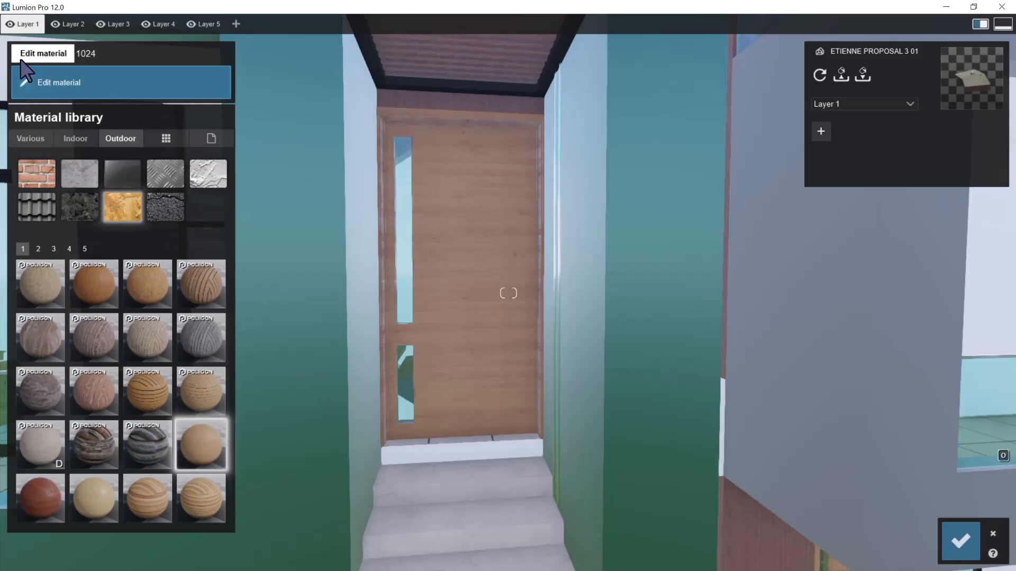
left_click(20, 85)
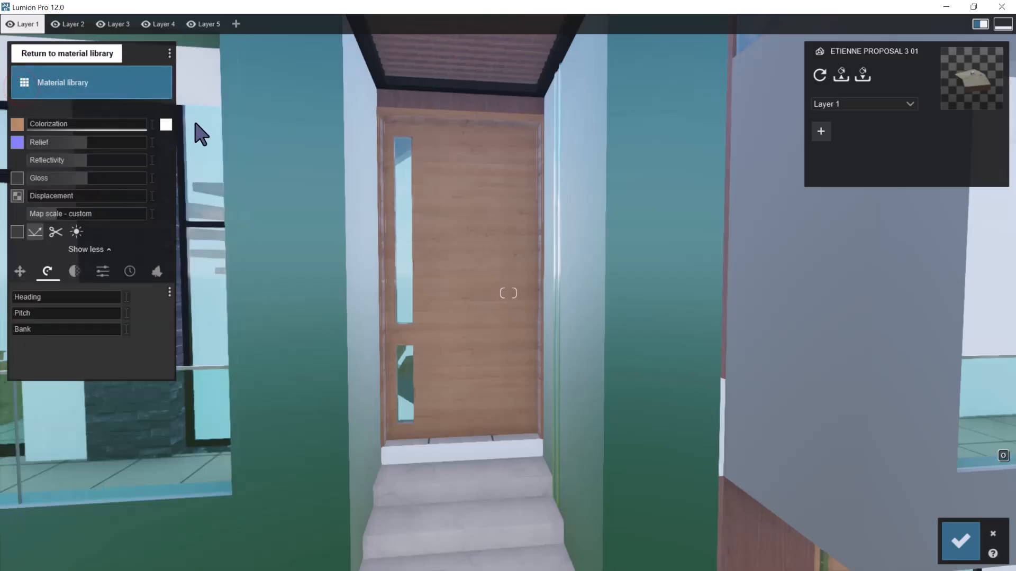
left_click(165, 125)
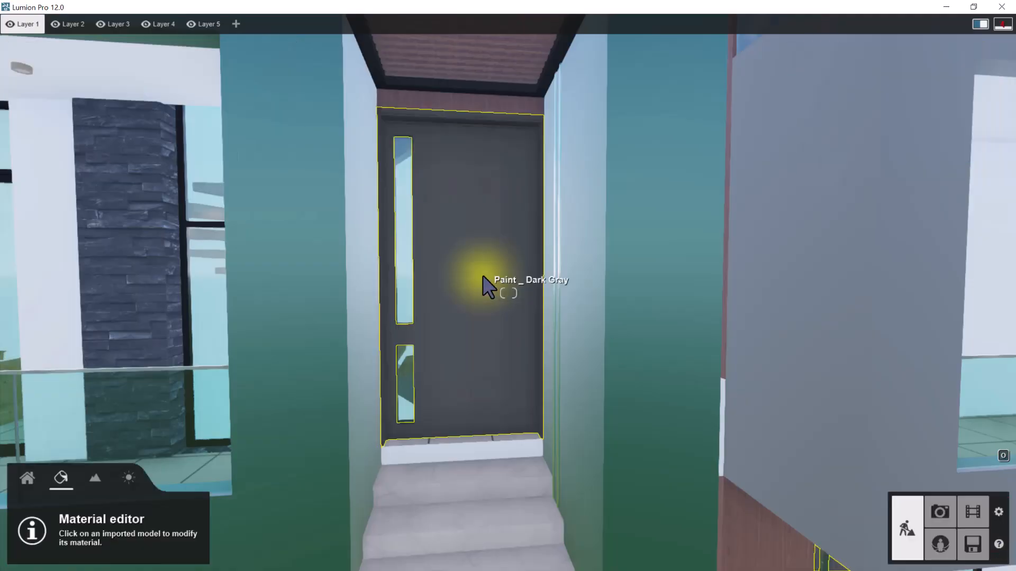
Assign the Standard material to the entrance door and give it a dark shade from the RAL Grey colours
left_click(481, 236)
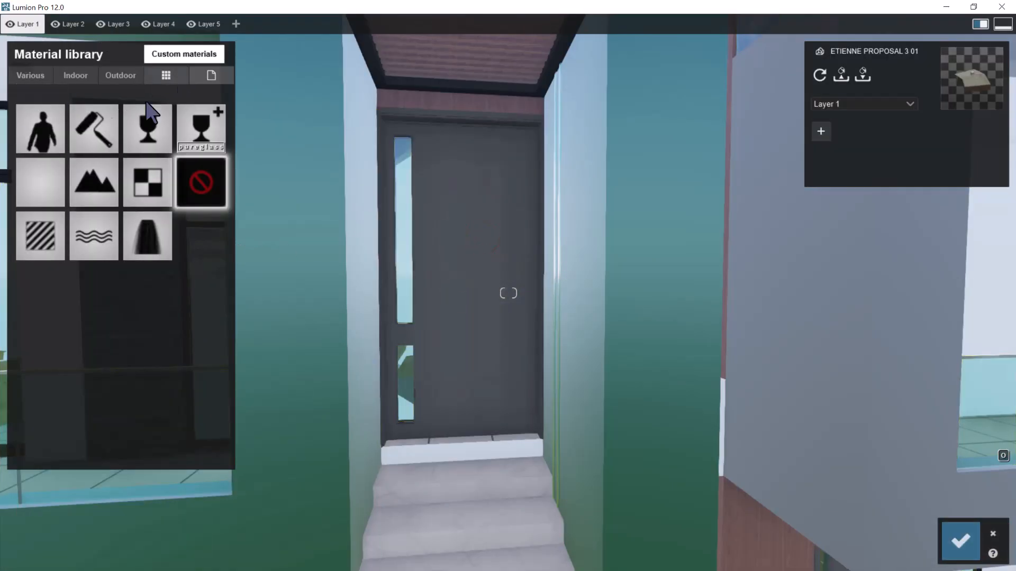
left_click(217, 168)
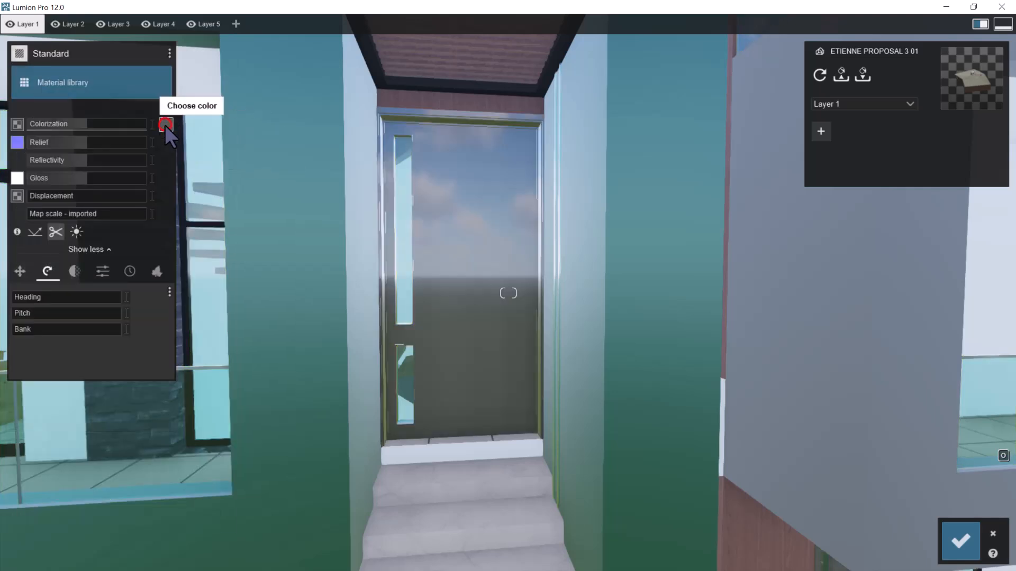
left_click(165, 125)
left_click(264, 70)
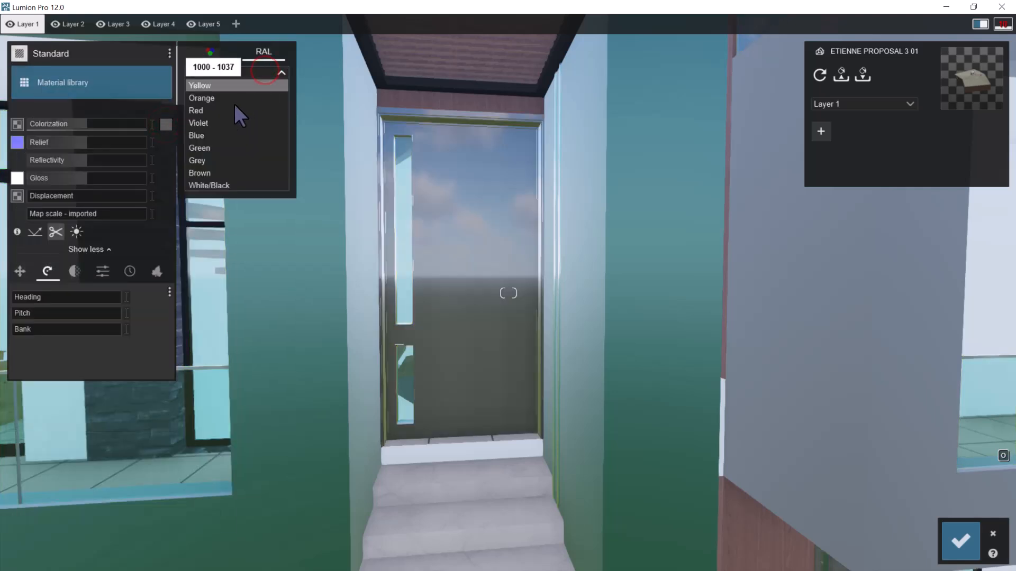
left_click(217, 158)
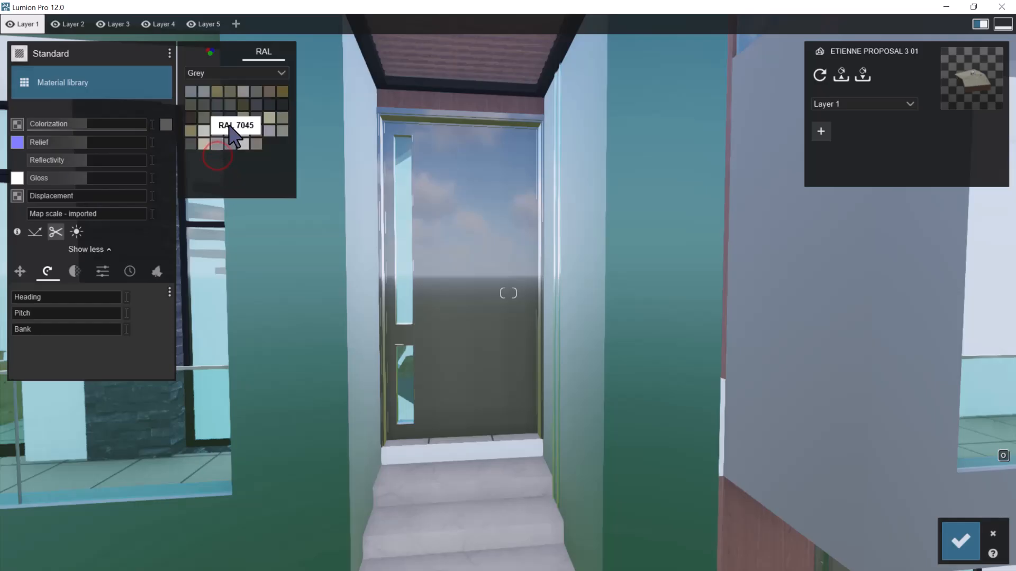
left_click(230, 119)
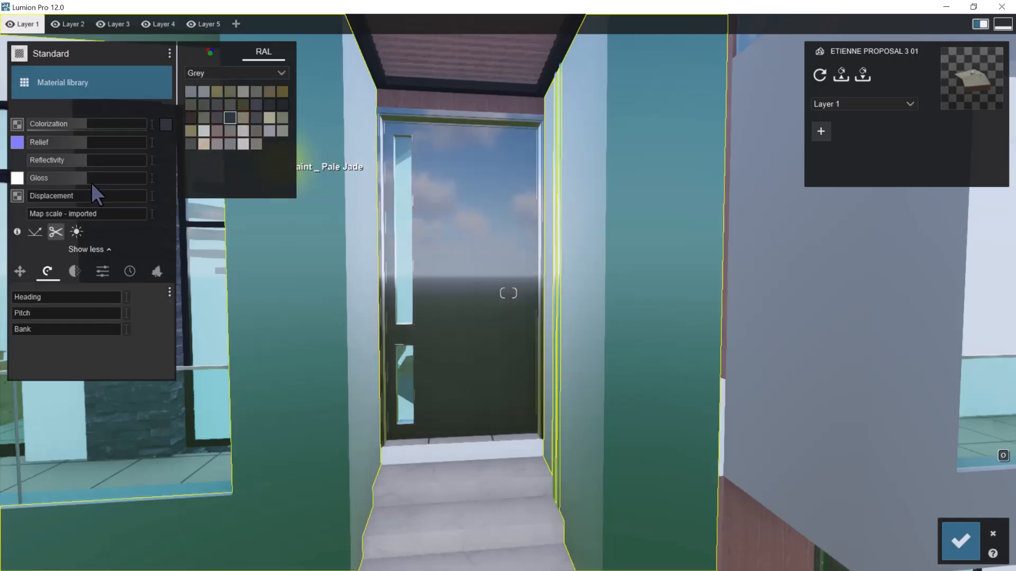
Raise the door material's colorization to 1.0 and its relief to the maximum, and reduce its gloss and reflectivity for a matte finish
left_click(88, 125)
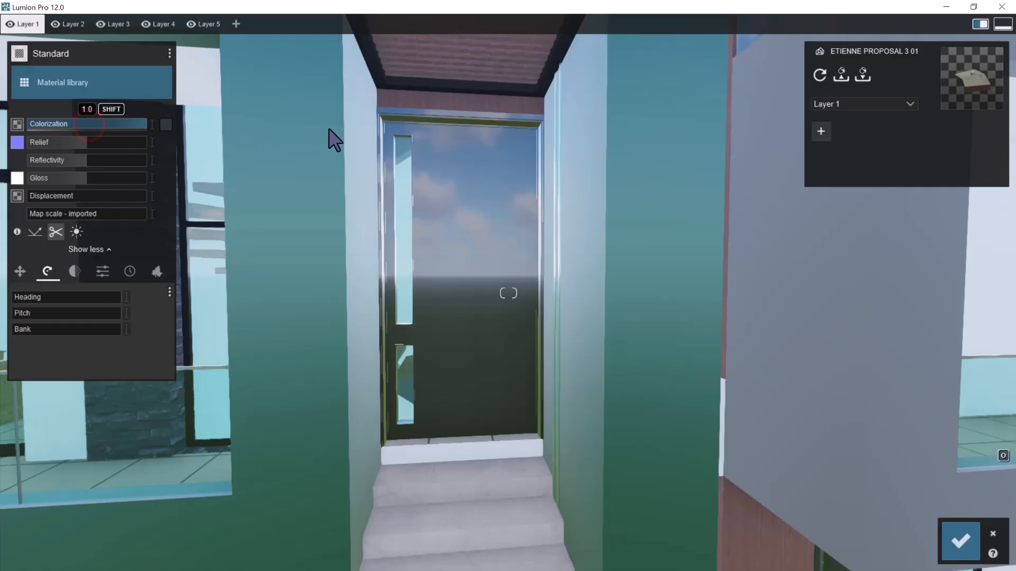
left_click_drag(82, 178, 39, 182)
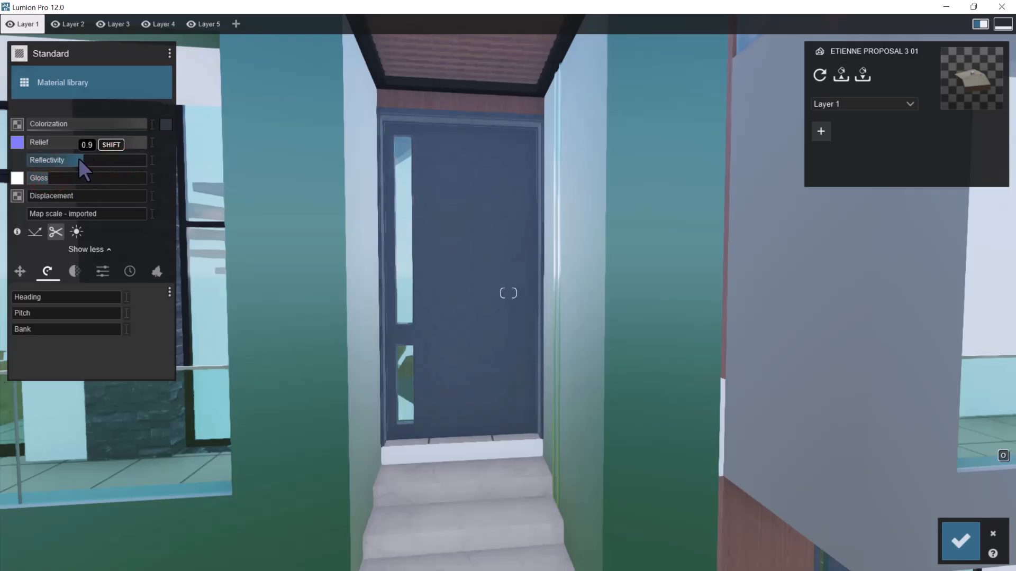
left_click_drag(80, 159, 69, 160)
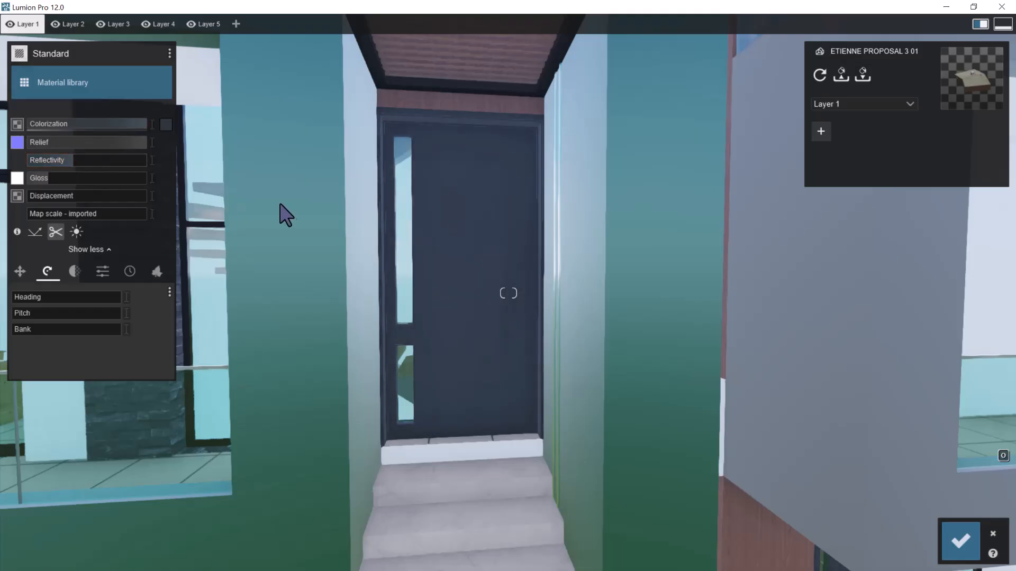
Check the entrance door material from a distance against the whole facade and save the material changes
key("s")
right_click_drag(447, 203, 475, 190)
key("w")
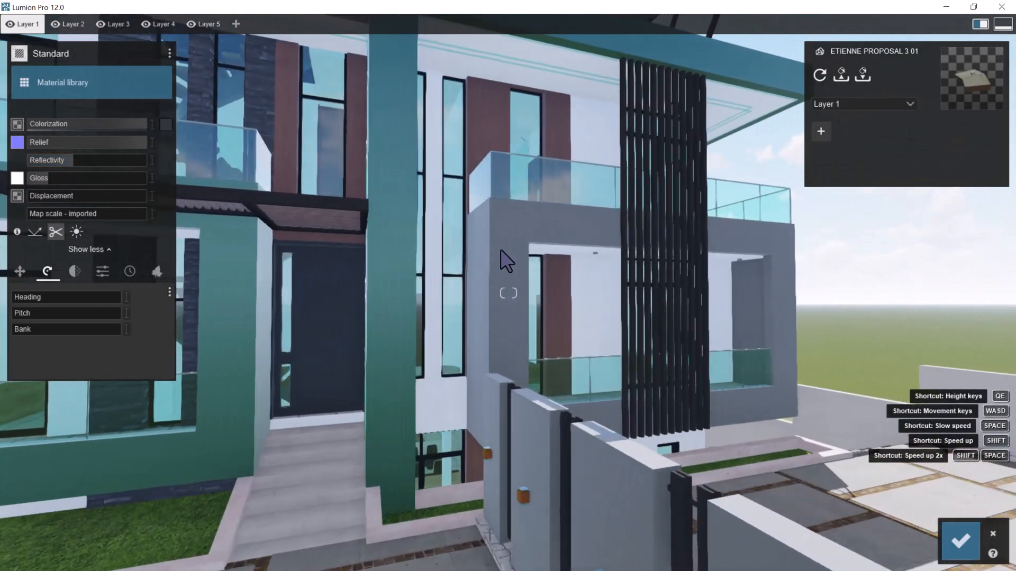
key("s")
mouse_move(500, 251)
right_mouse_down()
mouse_move(487, 263)
mouse_move(486, 238)
right_mouse_up()
key("d")
key("w")
key("s")
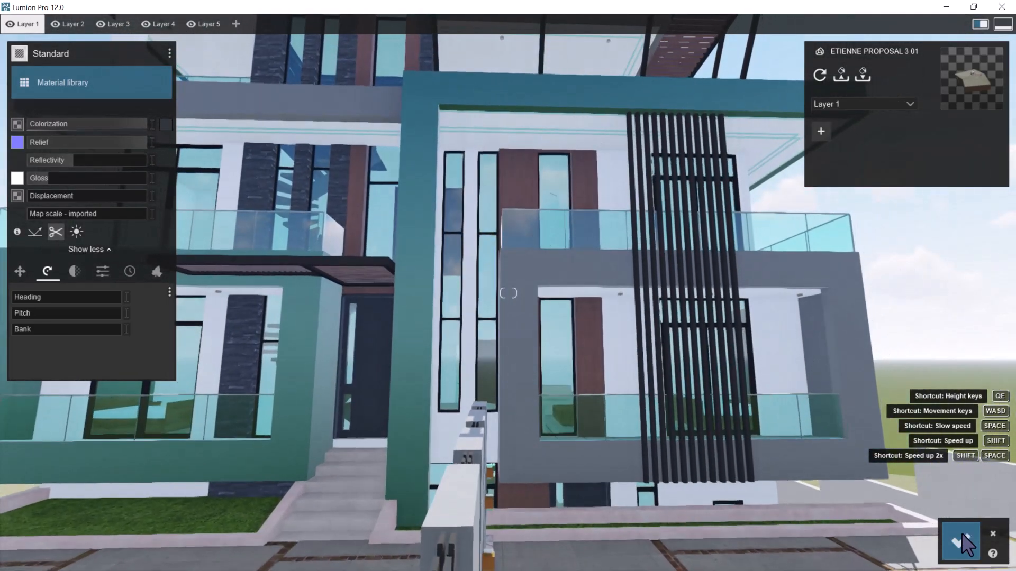
left_click(960, 537)
Open the Paint _ Ivory Black surface on the upper balcony's glazed door frame for material editing
key("w")
key("w")
key("a")
key("q")
mouse_move(418, 301)
right_mouse_down()
mouse_move(441, 305)
mouse_move(449, 320)
right_mouse_up()
key("w")
key("q")
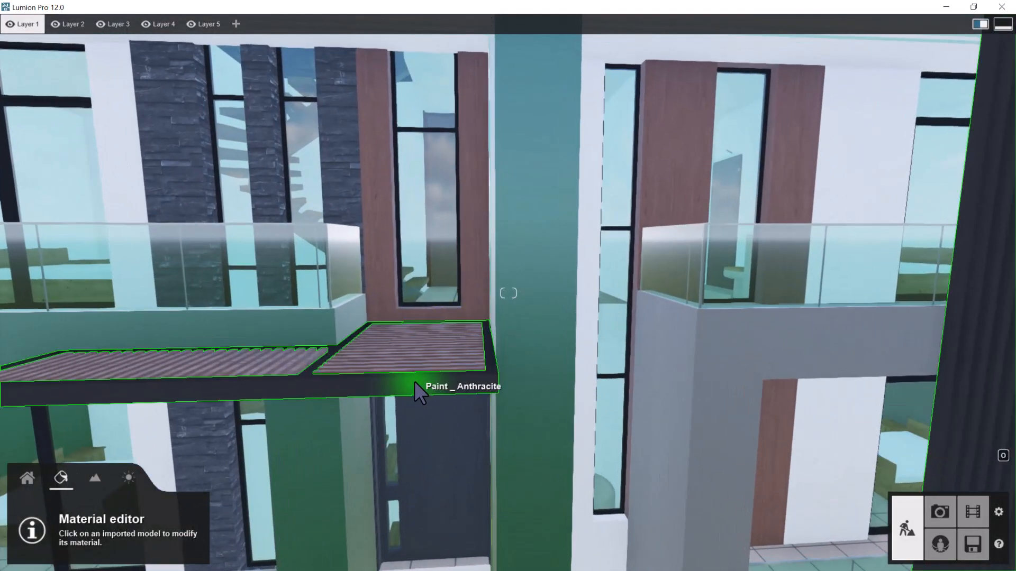
key("a")
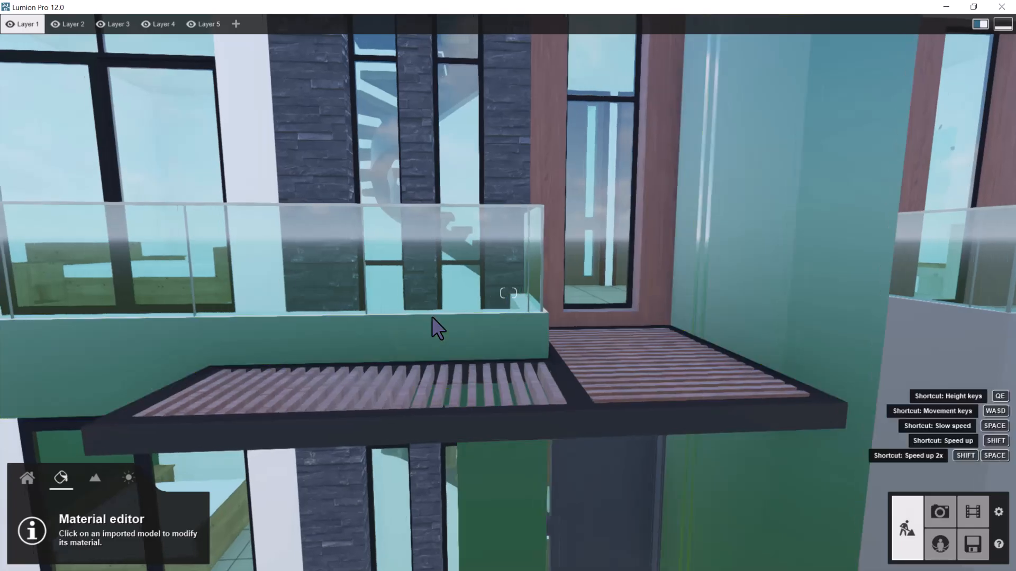
key("a")
key("q")
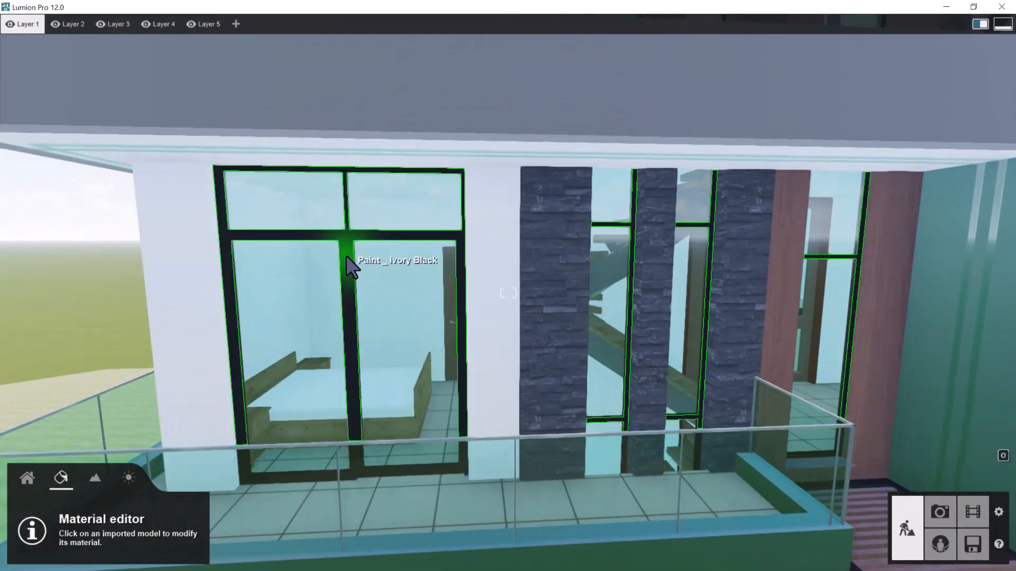
left_click(347, 258)
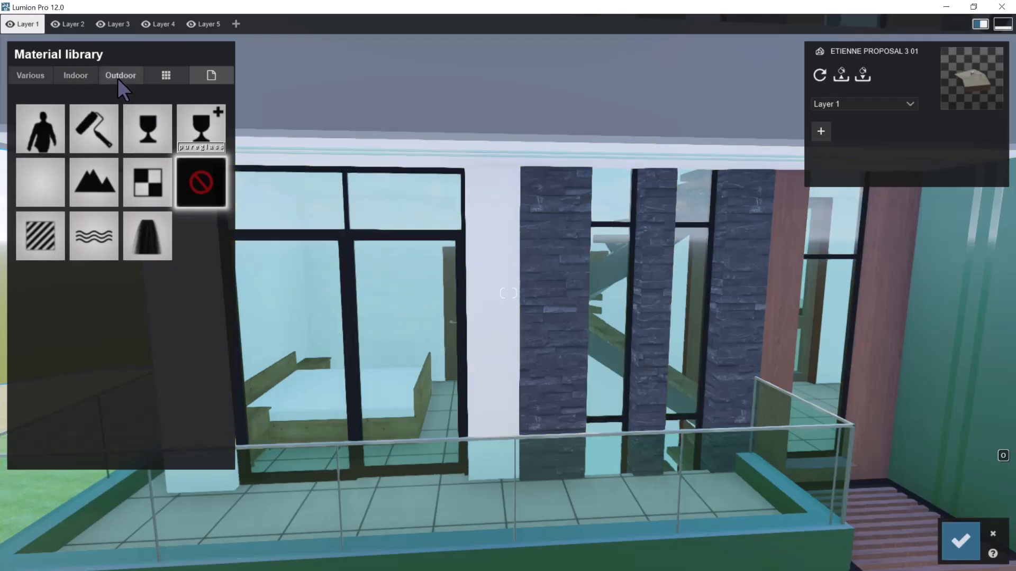
Assign the indoor metal material Chrome to the balcony door and window frames
left_click(90, 75)
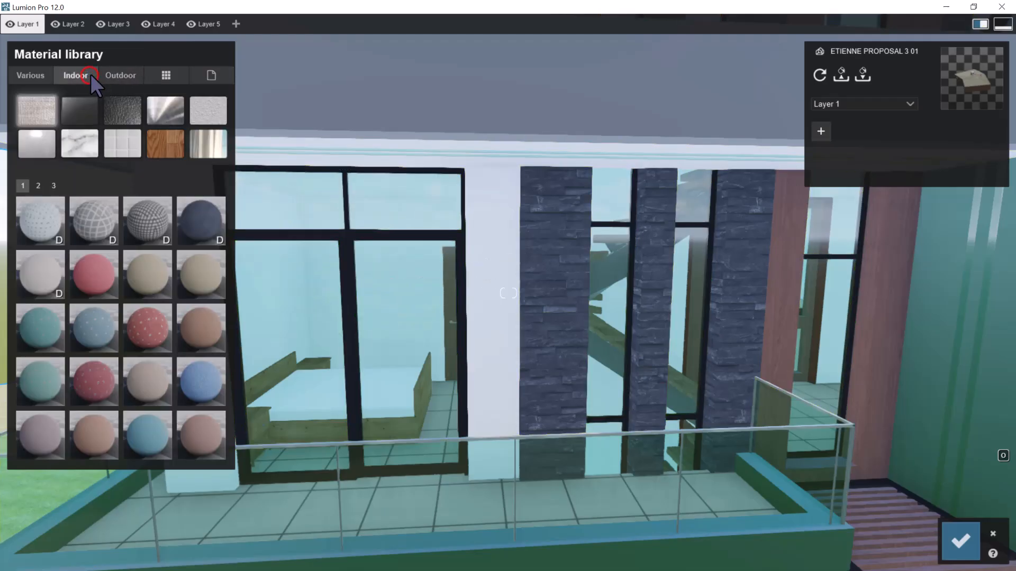
left_click(165, 109)
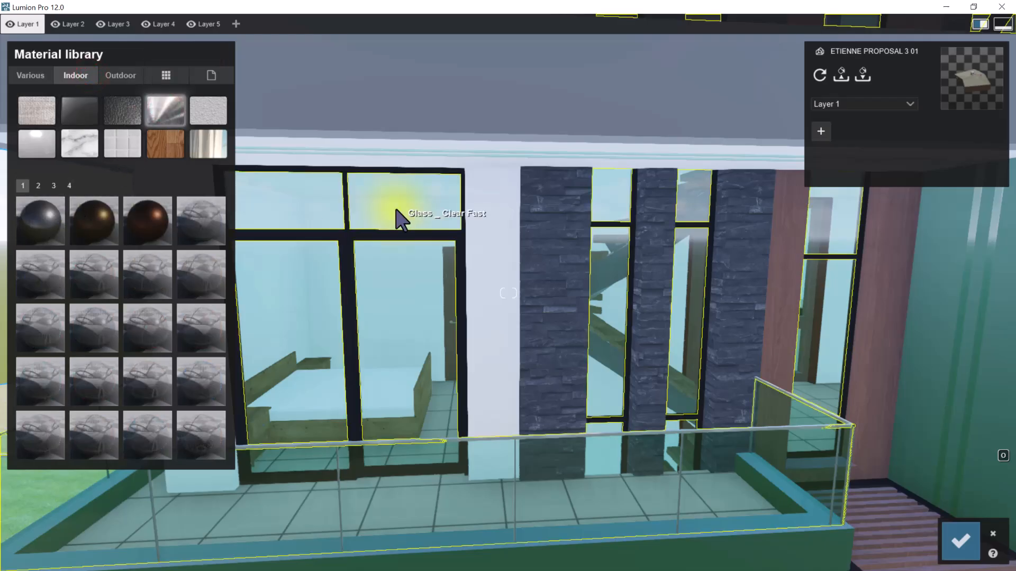
key("a")
right_click_drag(396, 210, 497, 232)
key("w")
key("s")
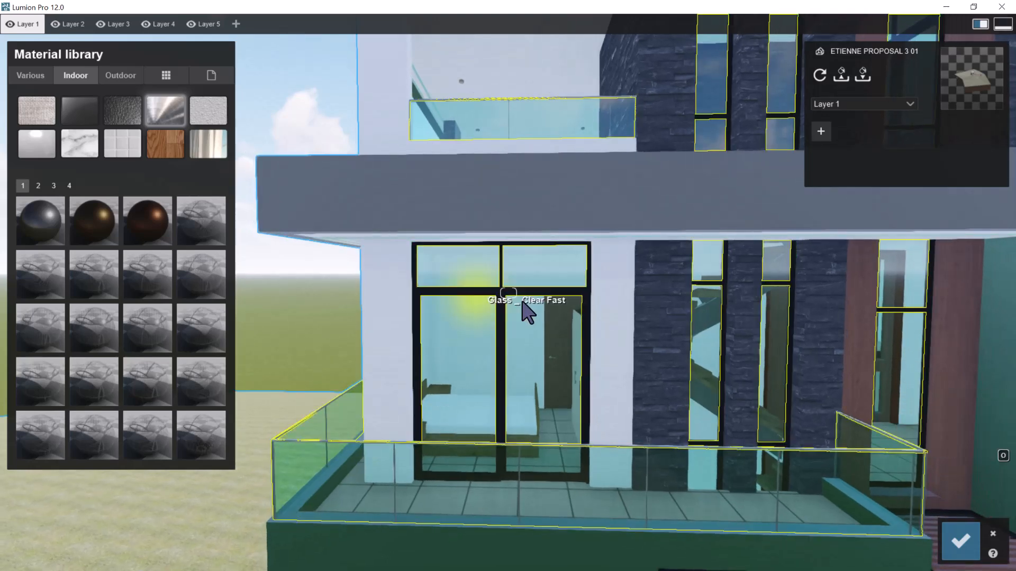
key("w")
left_click(35, 185)
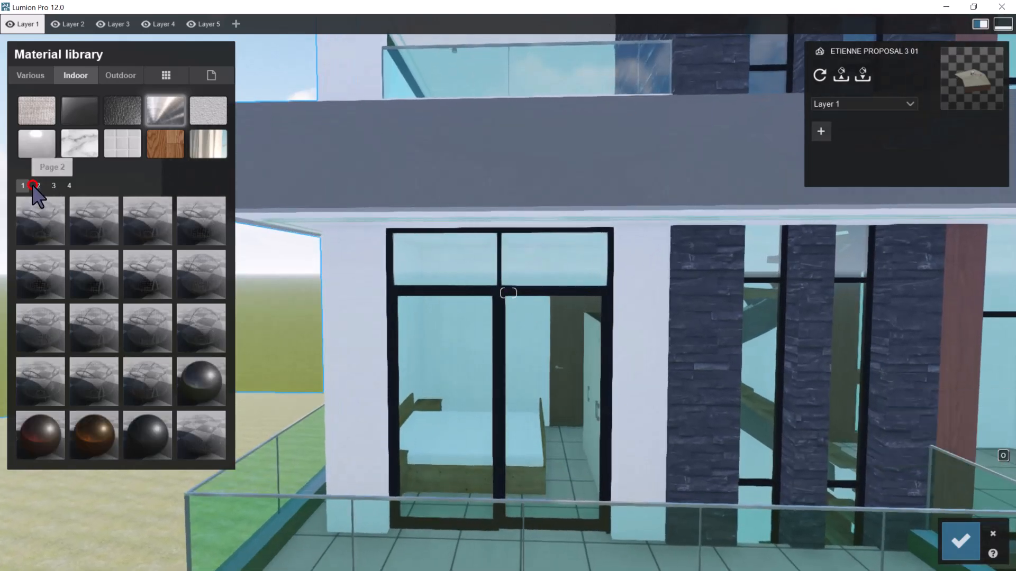
left_click(207, 371)
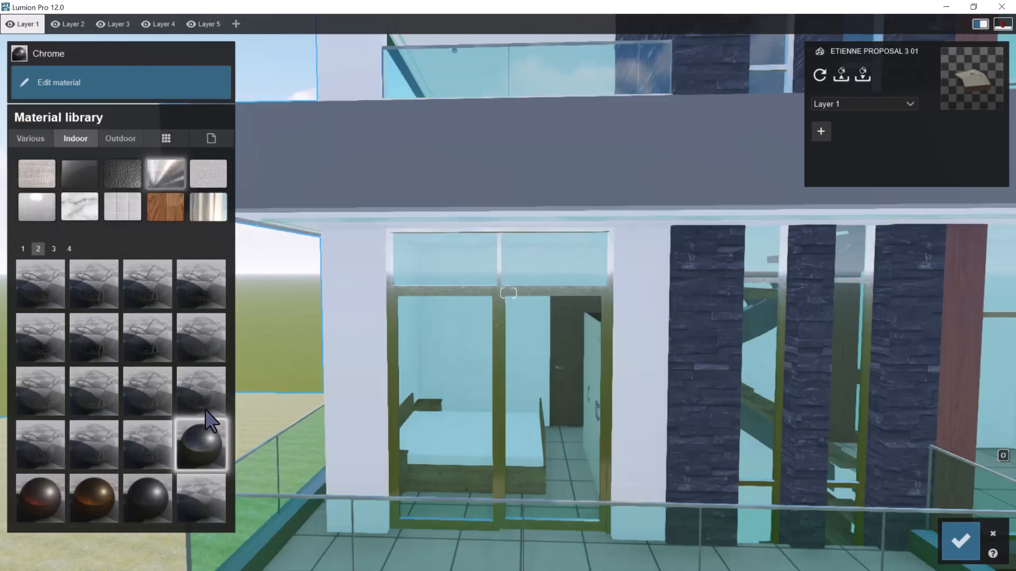
Give the Chrome frame material a black shade from the RAL White/Black colours
left_click(201, 436)
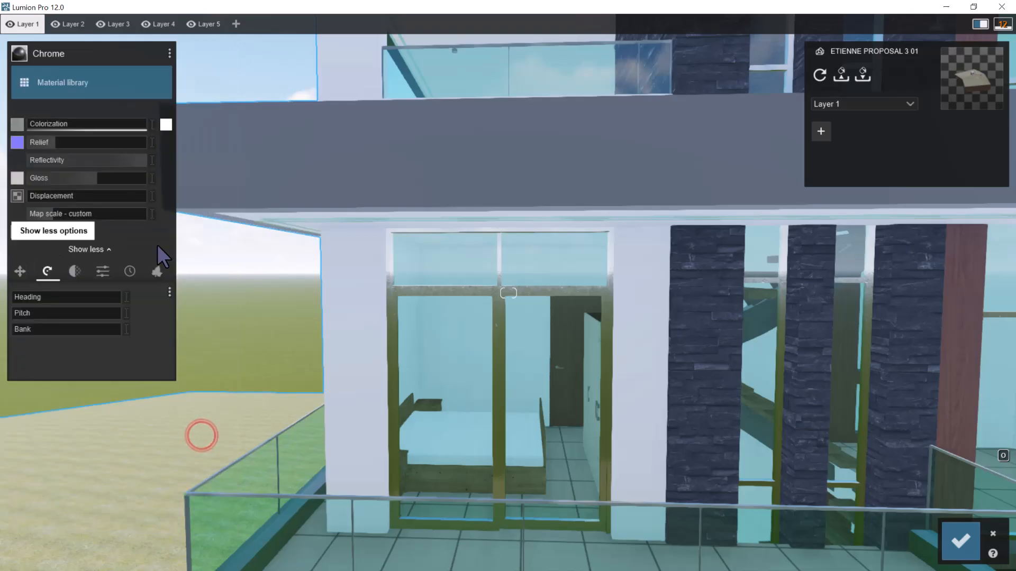
left_click(165, 124)
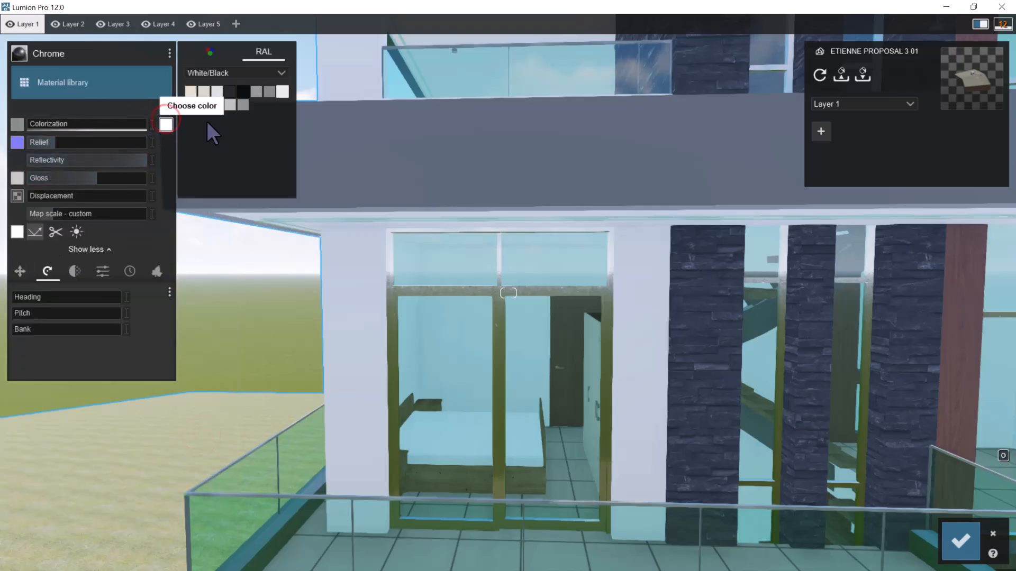
left_click(243, 92)
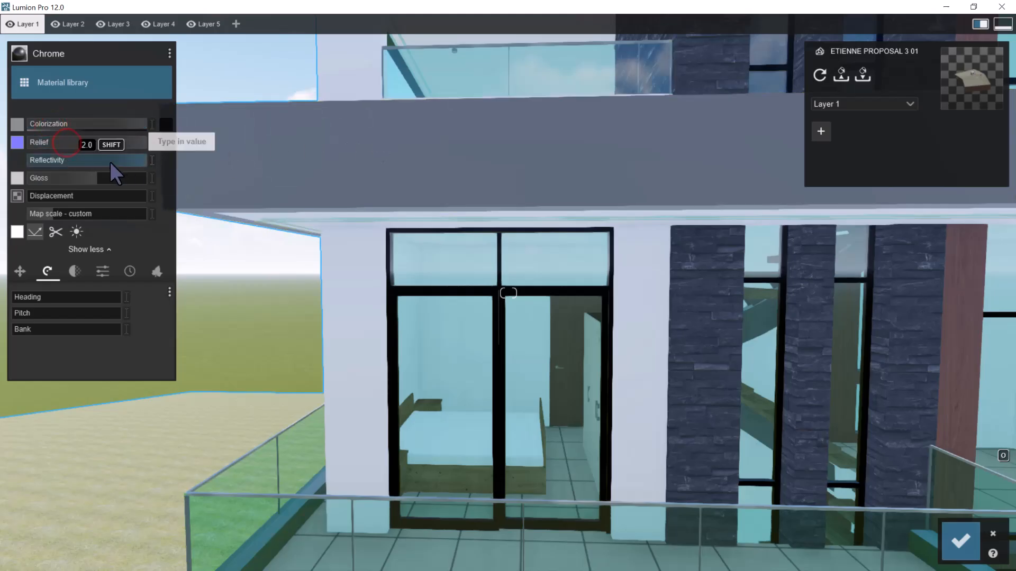
Raise the Chrome frame material's relief, map scale and gloss to the maximum
scroll(469, 287, "up", 6)
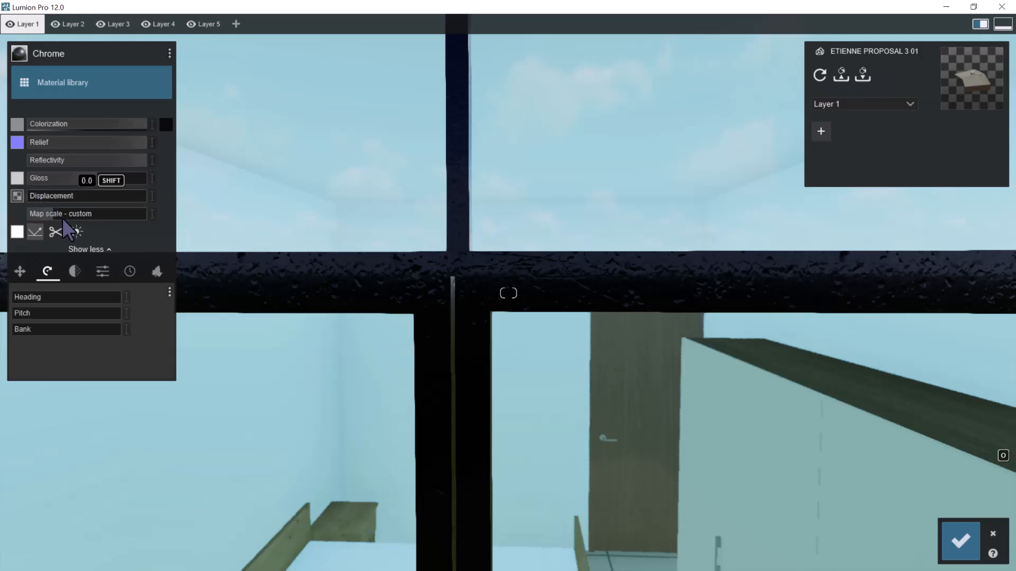
left_click_drag(52, 212, 420, 226)
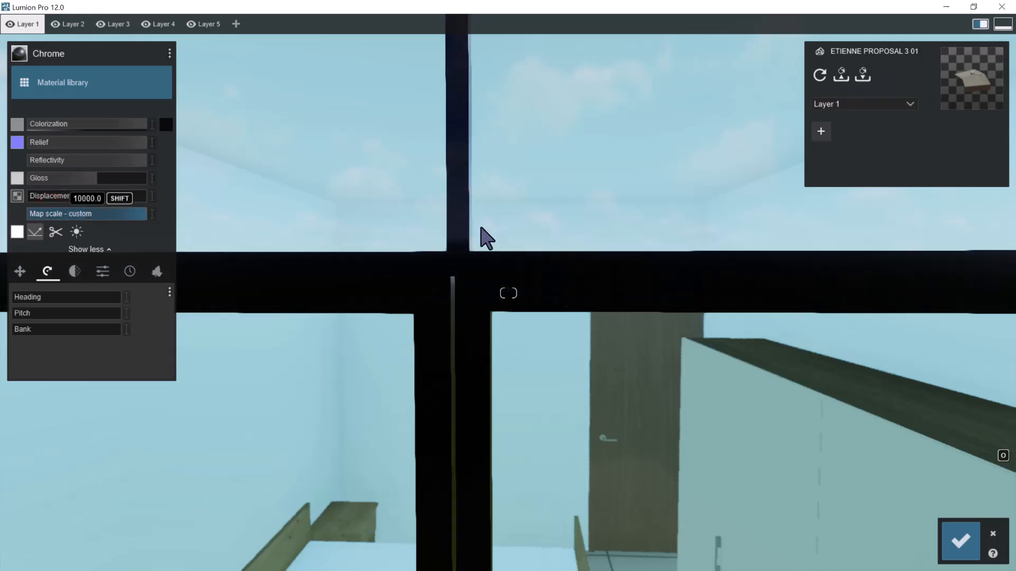
left_click_drag(116, 214, 105, 213)
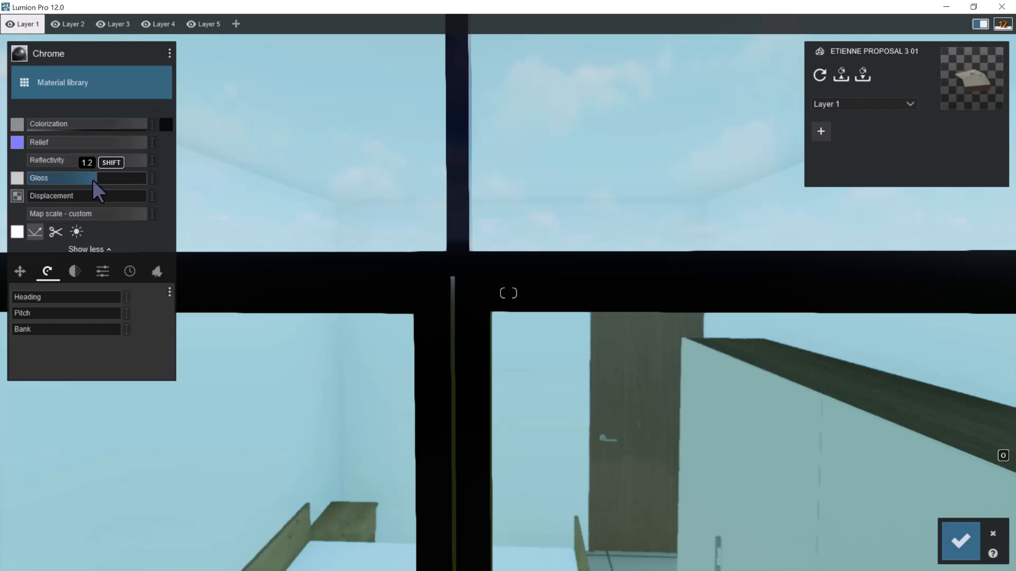
left_click_drag(93, 179, 258, 185)
Check the black Chrome frames on both floors of the facade and save the material changes
key("s")
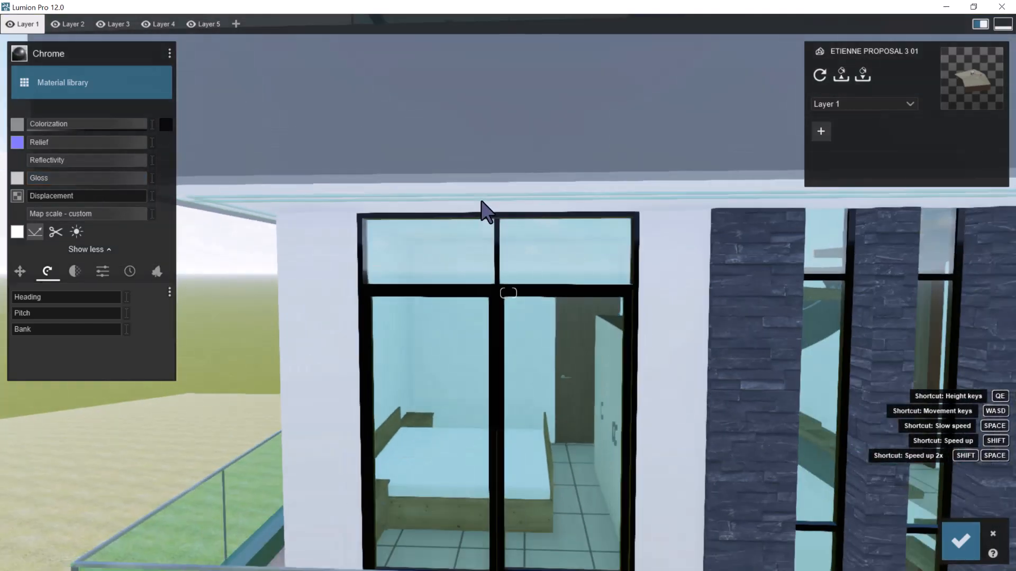
key("e")
key("s")
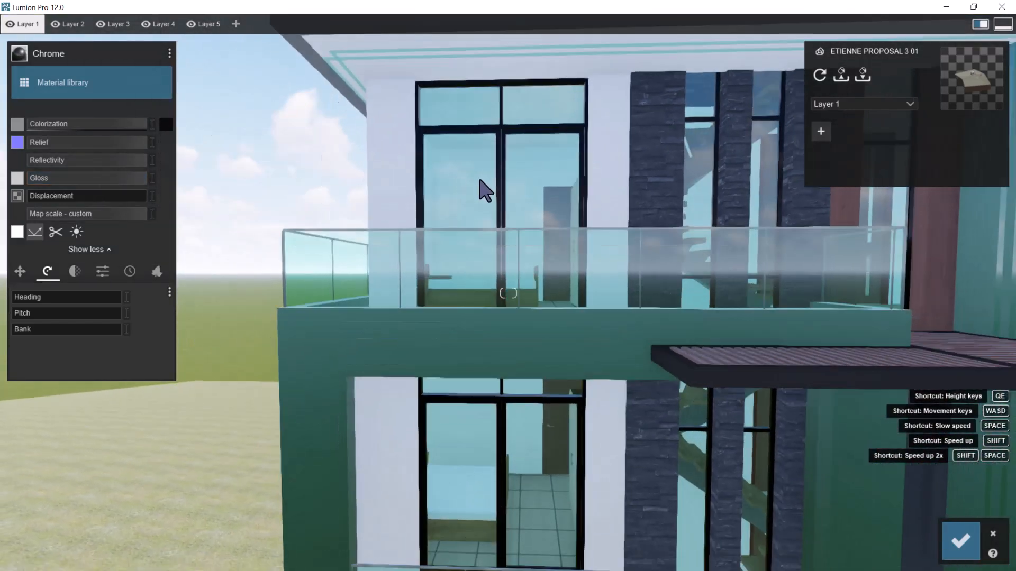
right_click_drag(499, 133, 665, 170)
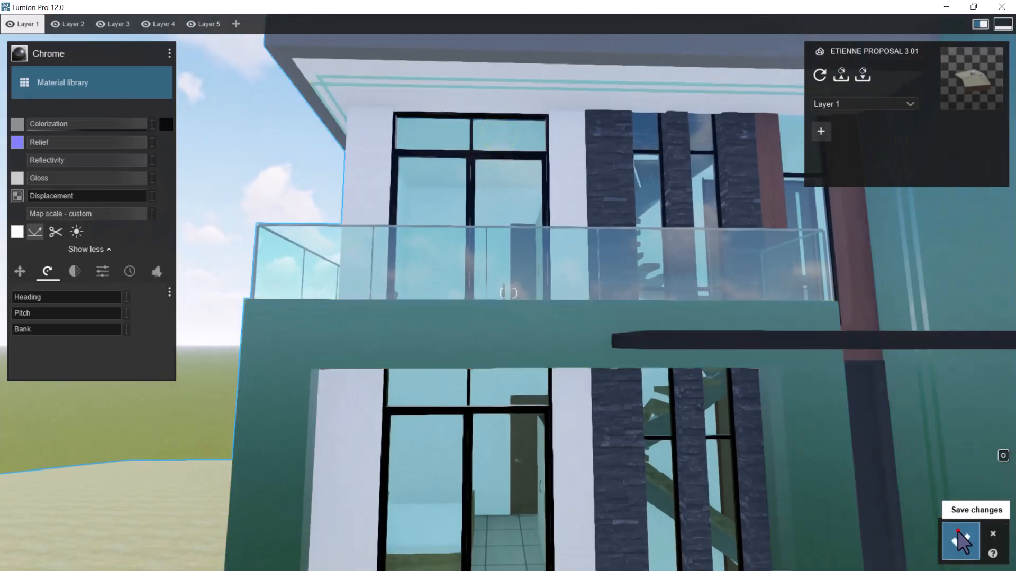
left_click(960, 539)
Reopen the balcony door frame's Chrome material, reduce its gloss to about a quarter of the range, and save the changes
key("w")
key("w")
key("q")
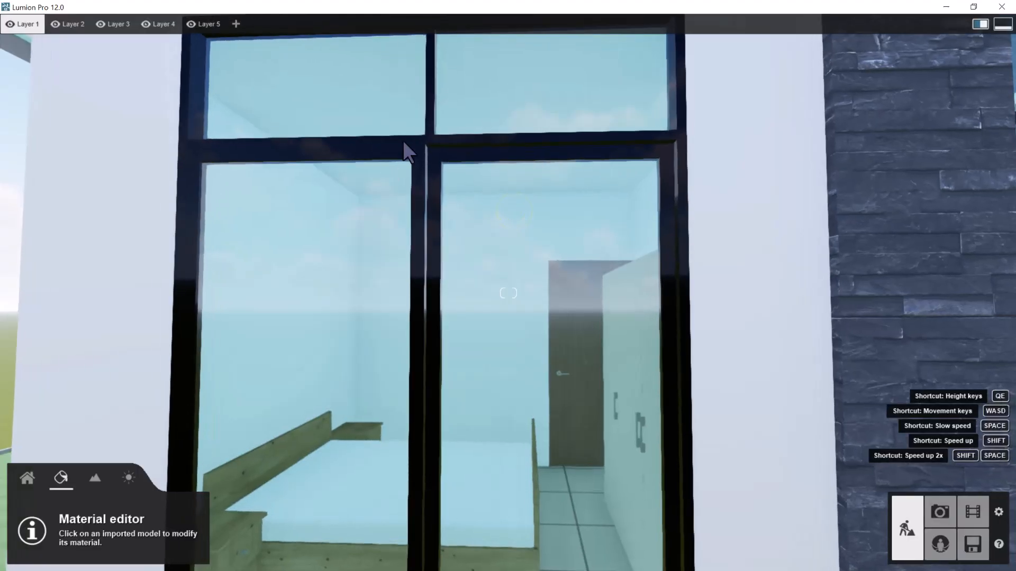
left_click(403, 141)
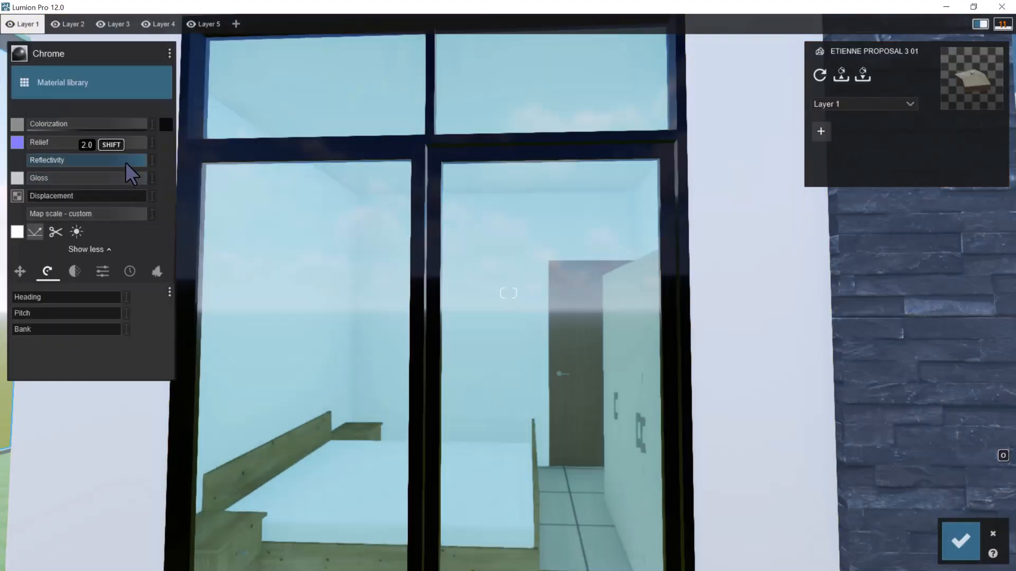
left_click_drag(142, 161, 59, 181)
key("s")
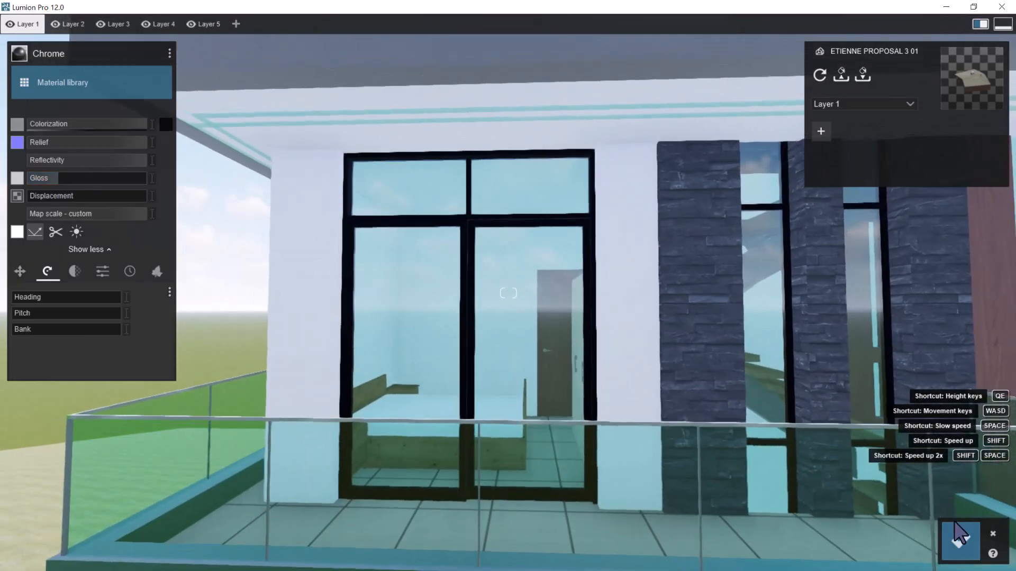
left_click(960, 534)
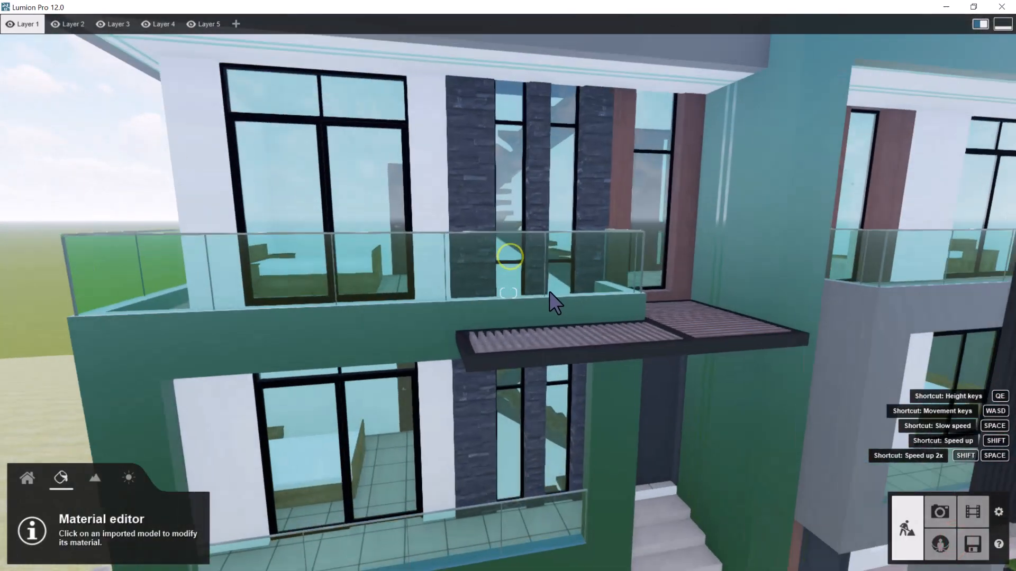
Open the Paint _ Anthracite frame of the slatted entrance canopy for material editing and browse the outdoor metals
right_click_drag(549, 293, 555, 304)
key("w")
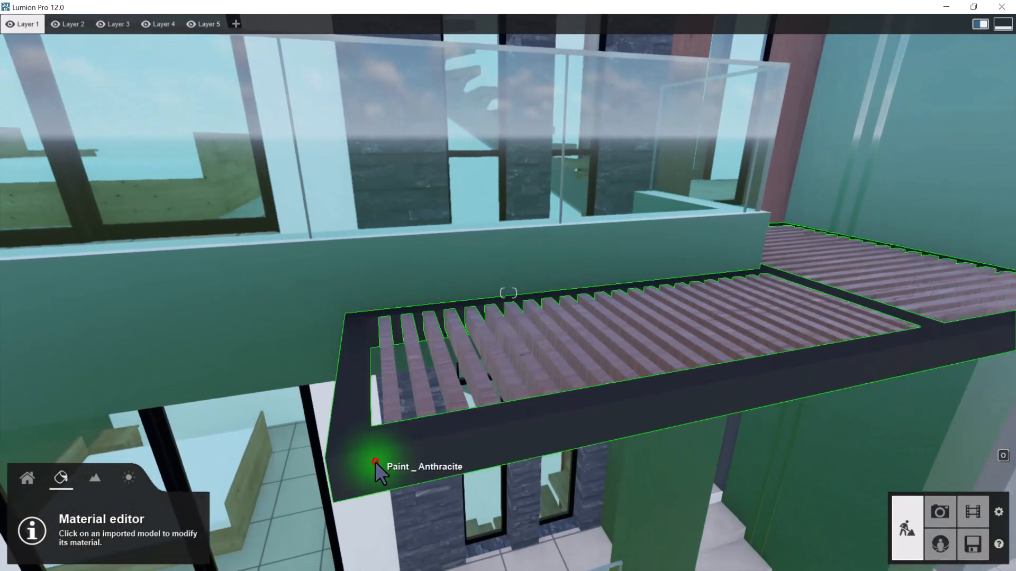
left_click(375, 462)
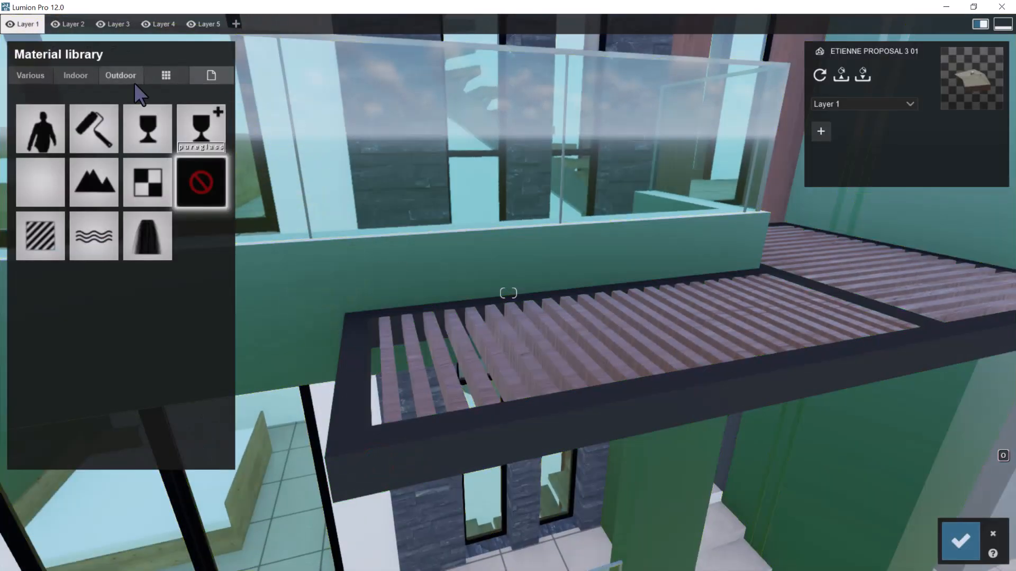
left_click(117, 75)
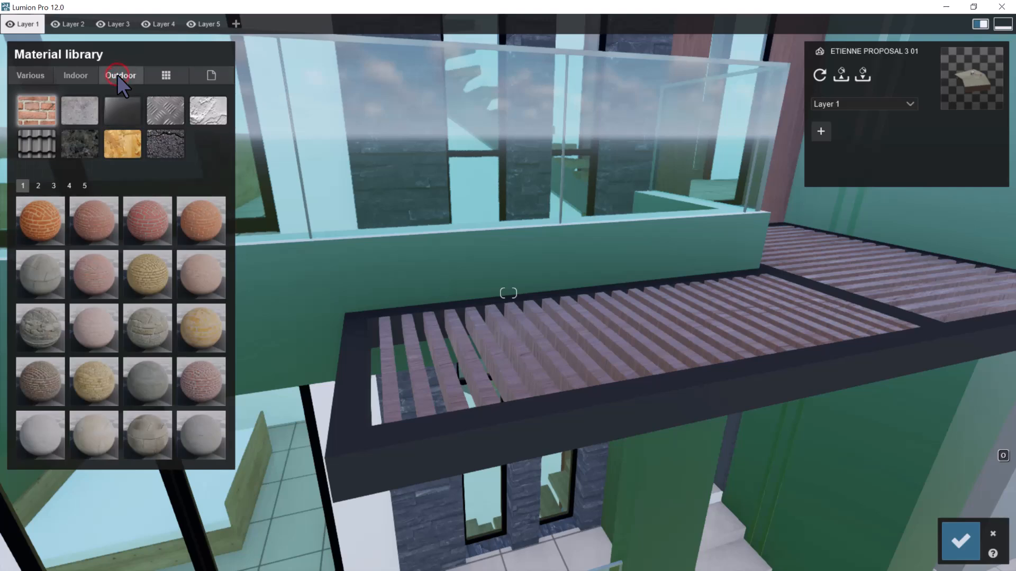
left_click(175, 115)
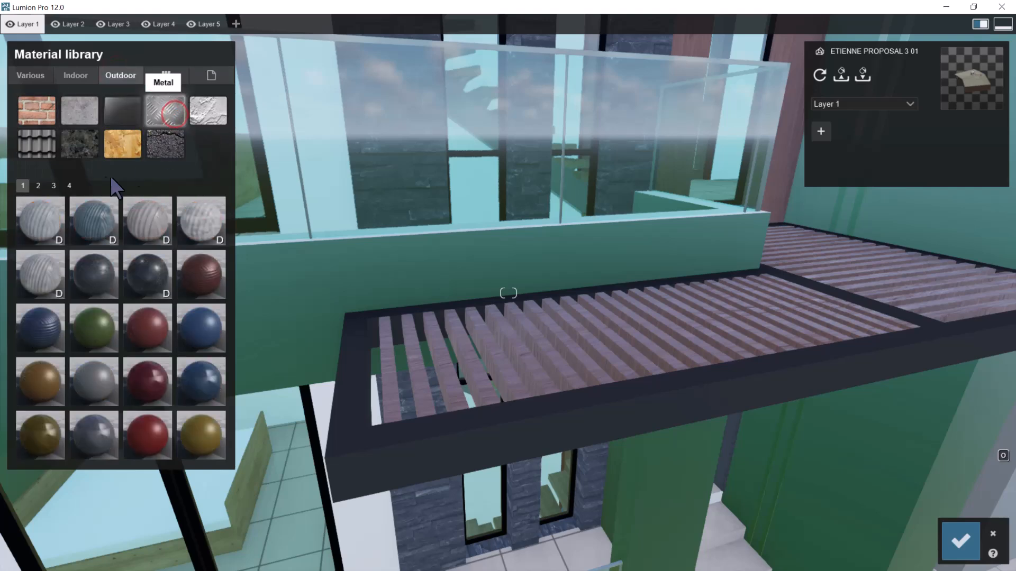
Assign the indoor metal material iron to the frame of the slatted entrance canopy
left_click(129, 71)
left_click(75, 75)
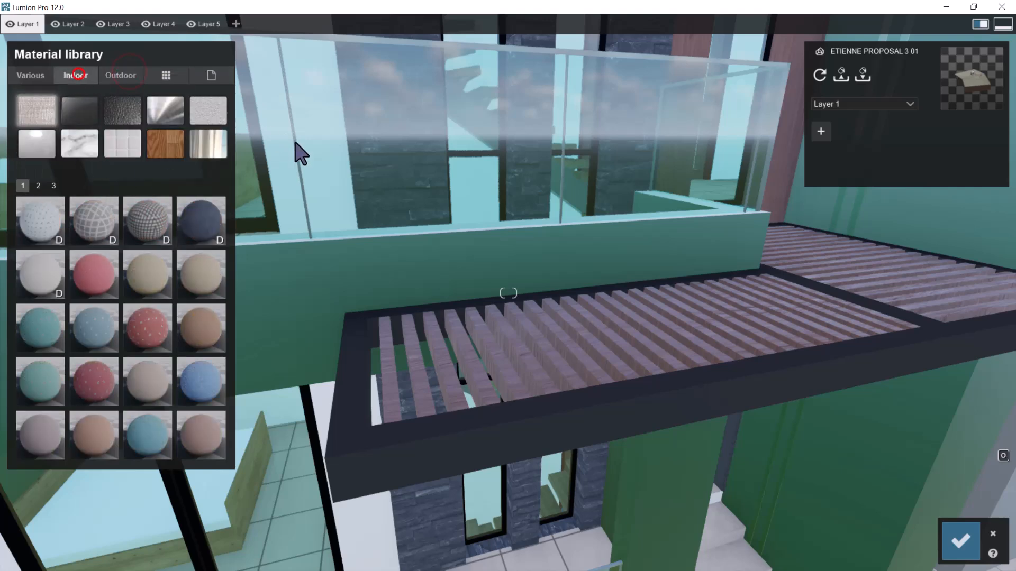
left_click(163, 111)
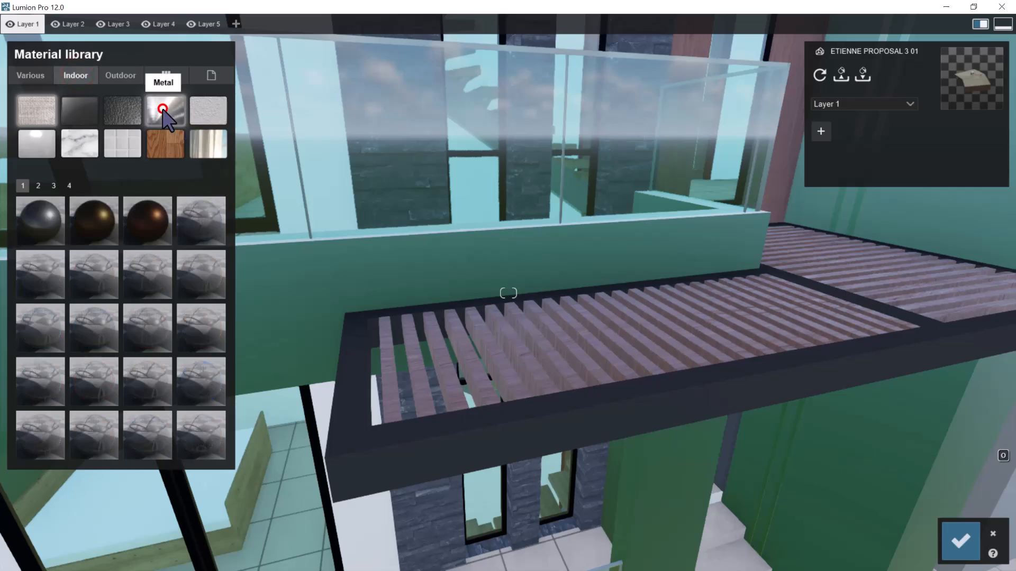
left_click(38, 185)
left_click(149, 442)
left_click(464, 379)
mouse_move(536, 349)
right_mouse_down()
mouse_move(540, 371)
mouse_move(526, 349)
right_mouse_up()
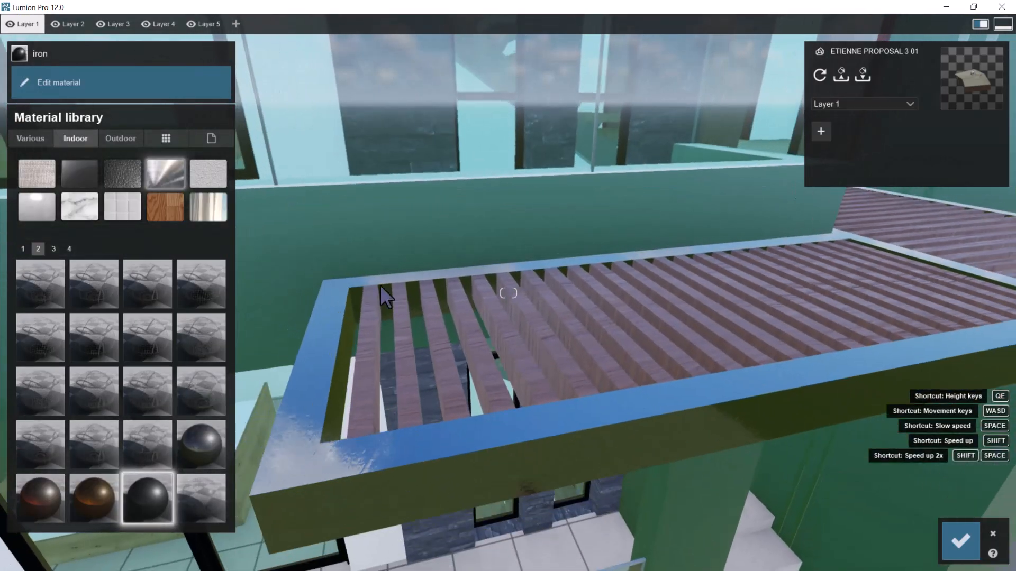
Give the canopy frame's iron material a dark RAL White/Black shade and set its colorization to 0.6
left_click(147, 490)
left_click(58, 82)
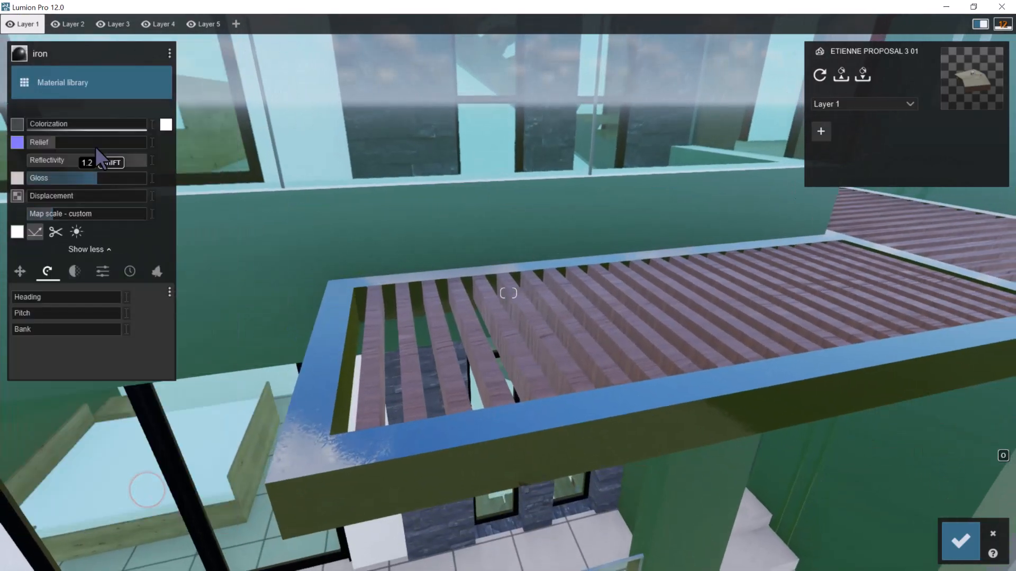
left_click(165, 125)
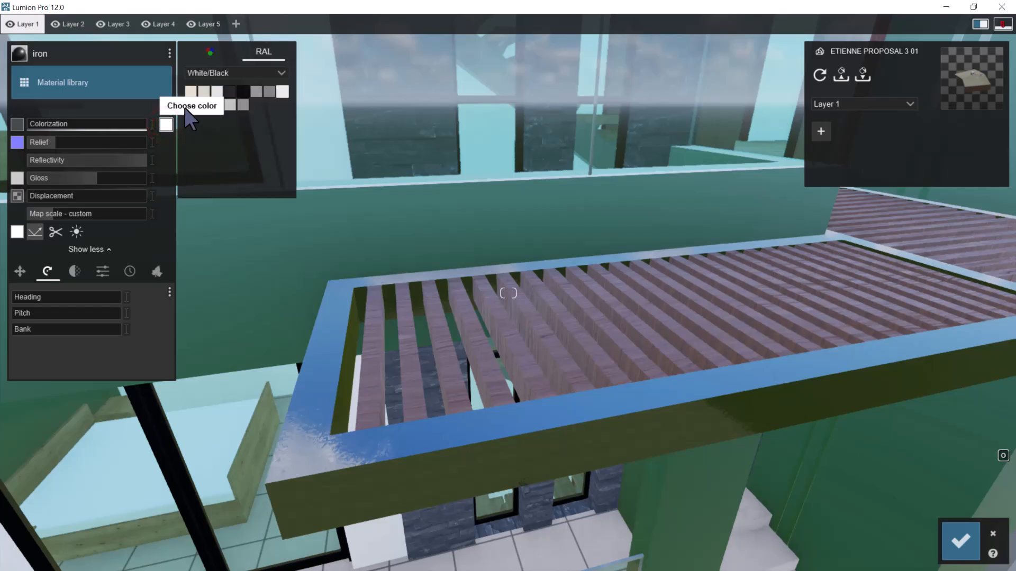
left_click(231, 94)
left_click(46, 125)
left_click(97, 125)
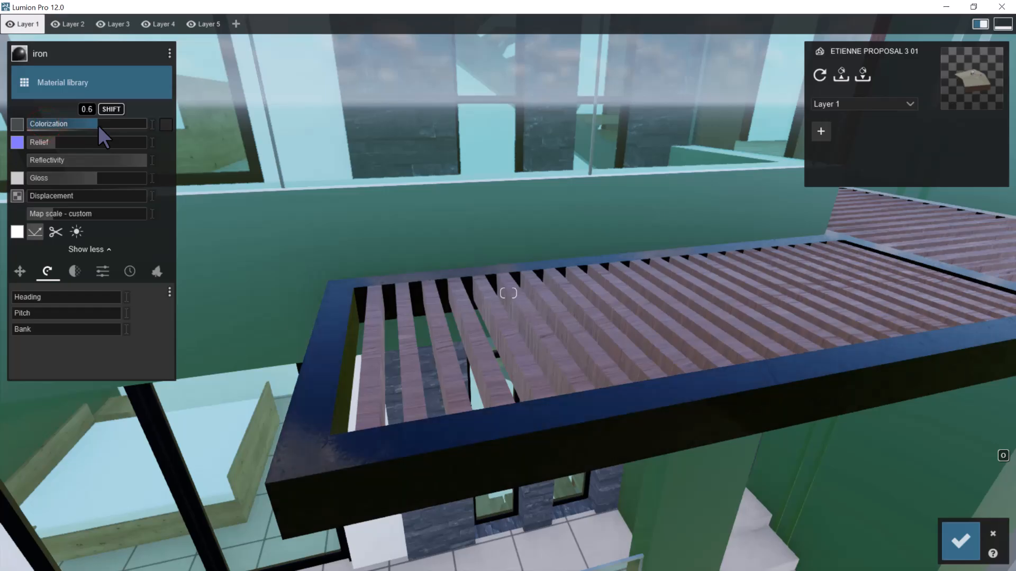
Tune the canopy frame's iron material to maximum relief, slightly reduced reflectivity and a low gloss of about one sixth of the range
left_click_drag(87, 177, 2, 200)
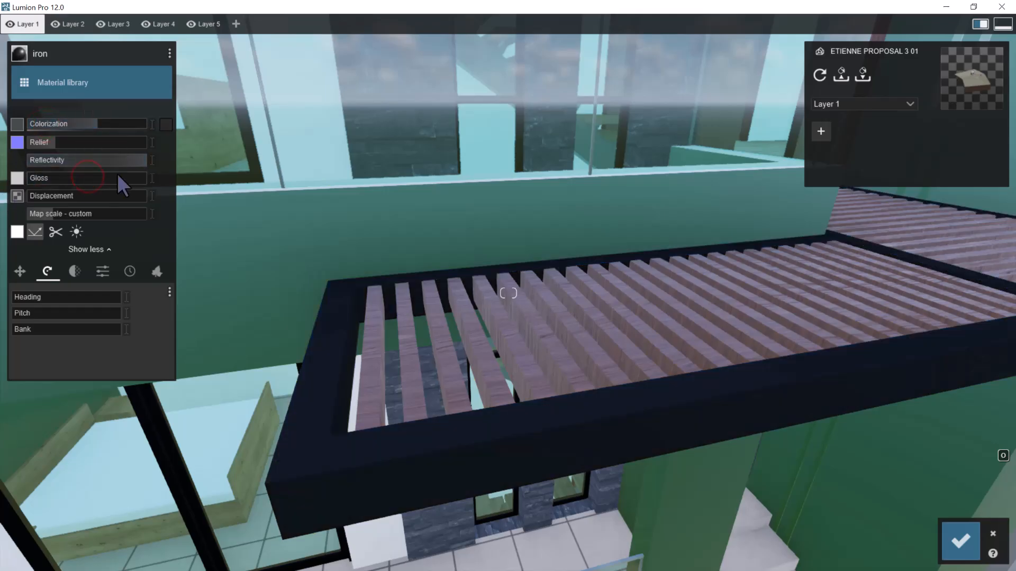
left_click_drag(113, 161, 93, 162)
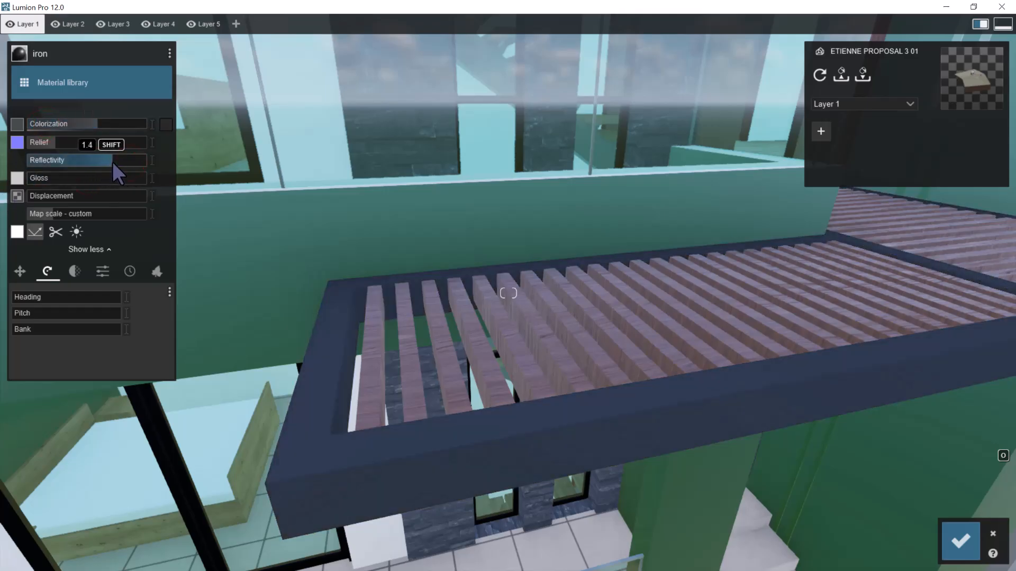
key("w")
right_click_drag(457, 377, 475, 379)
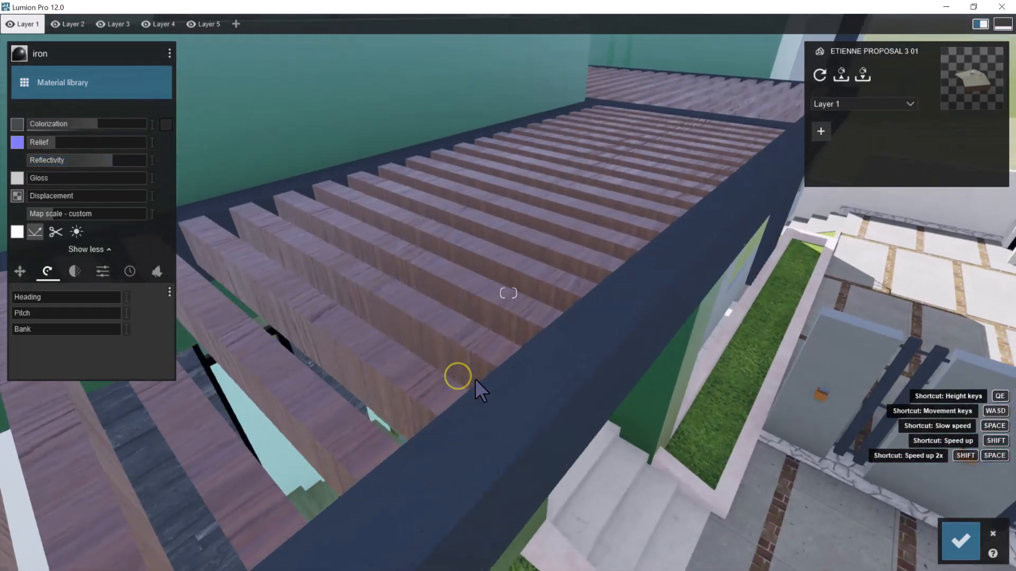
key("w")
key("e")
right_click_drag(575, 322, 577, 321)
key("e")
right_click_drag(659, 279, 512, 326)
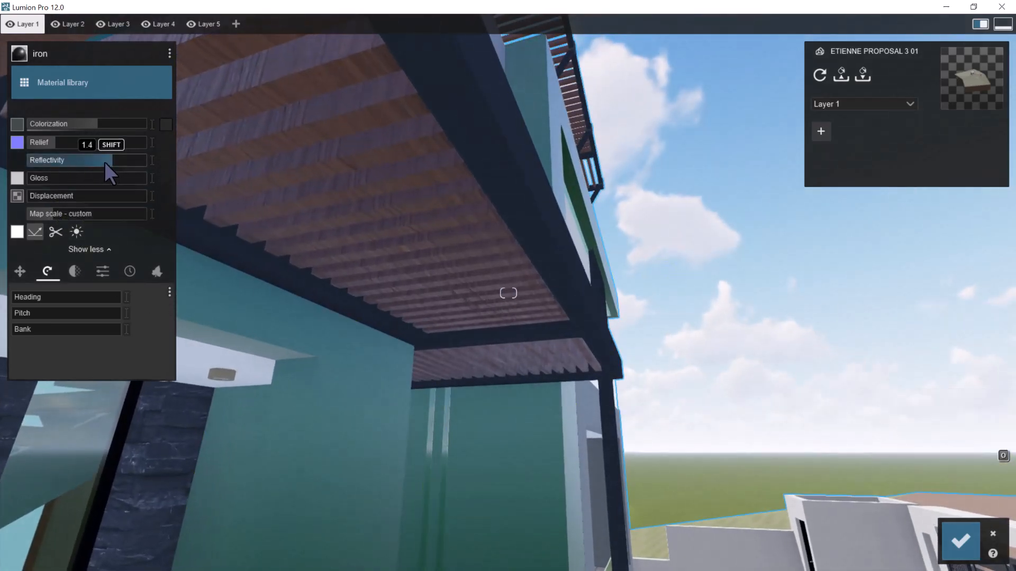
left_click_drag(119, 156, 132, 156)
left_click(42, 178)
Check the canopy frame against the whole facade and save the material changes
right_click_drag(379, 185, 545, 170)
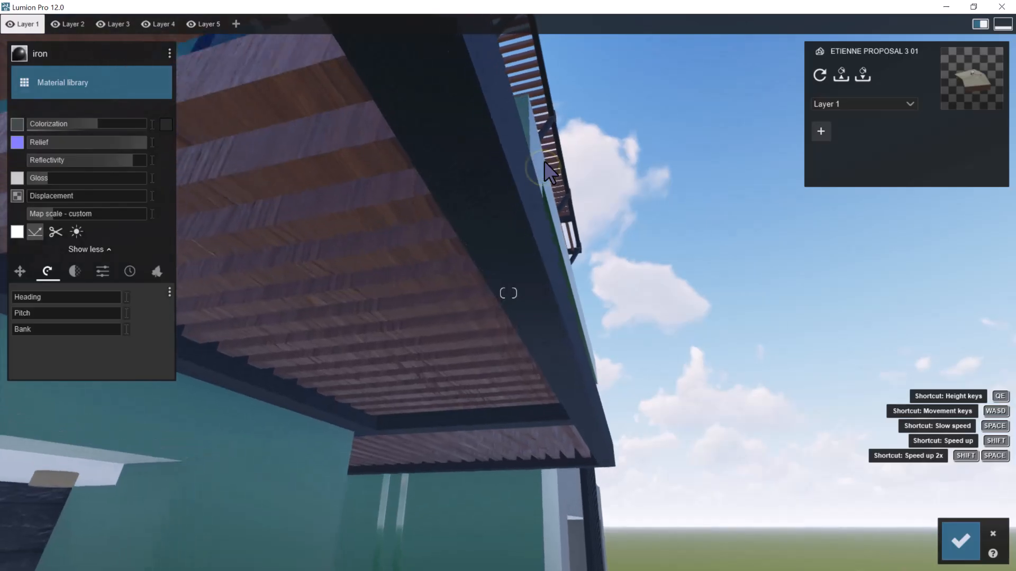
right_click_drag(603, 276, 514, 344)
key("s")
right_click(631, 347)
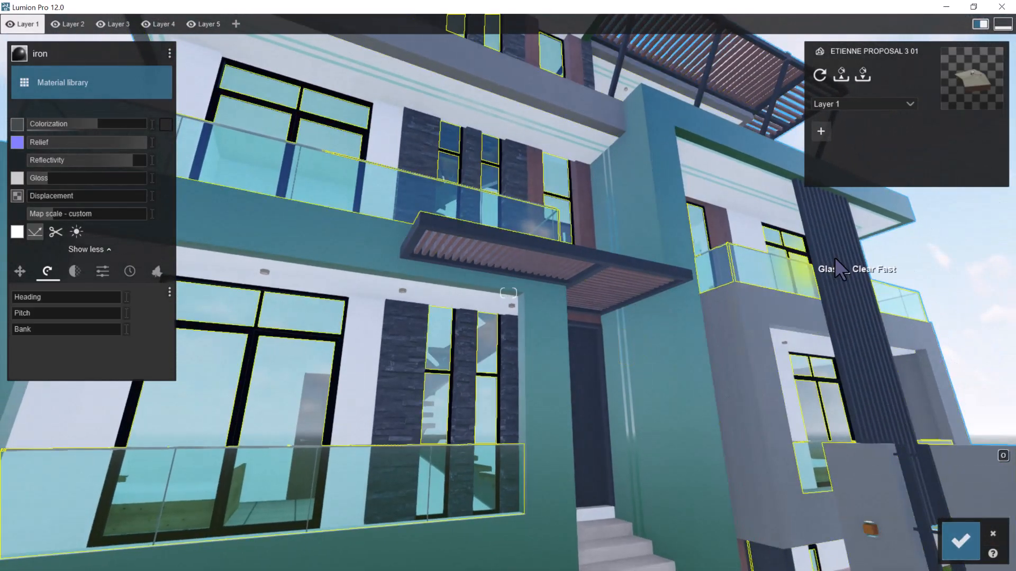
left_click(964, 543)
Open the Ceiling _ Tile 60x60 balcony floor for material editing and browse the indoor tiles
right_click_drag(767, 337, 641, 321)
key("s")
key("d")
key("d")
key("d")
key("d")
key("d")
key("w")
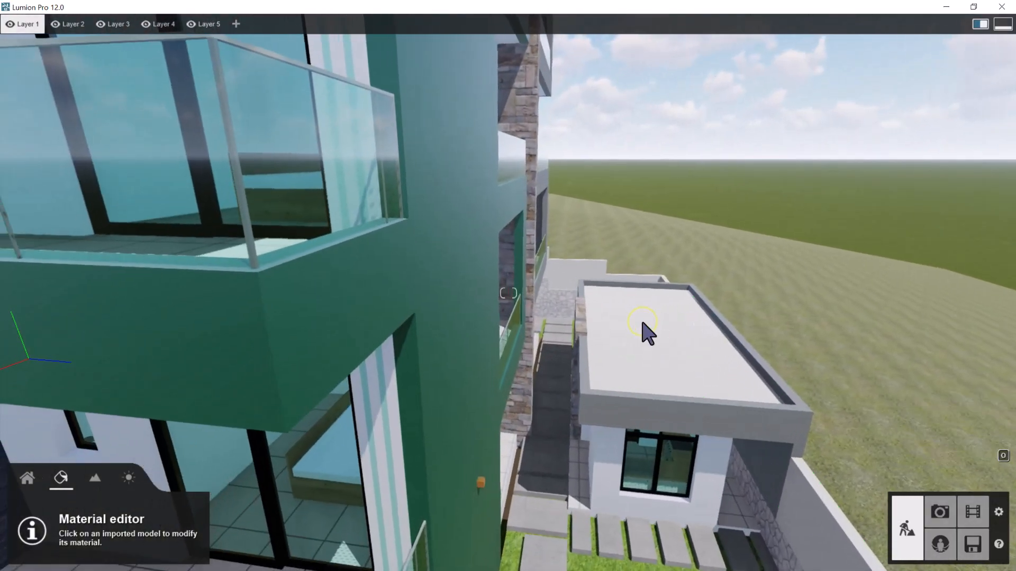
key("s")
key("w")
key("w")
right_click_drag(465, 359, 465, 359)
right_click_drag(425, 385, 427, 386)
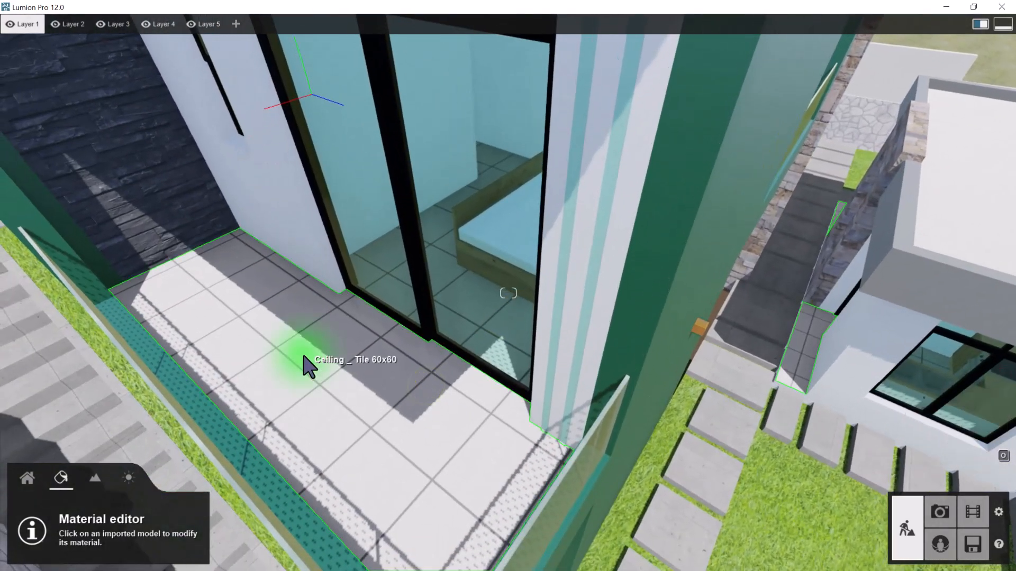
left_click(303, 355)
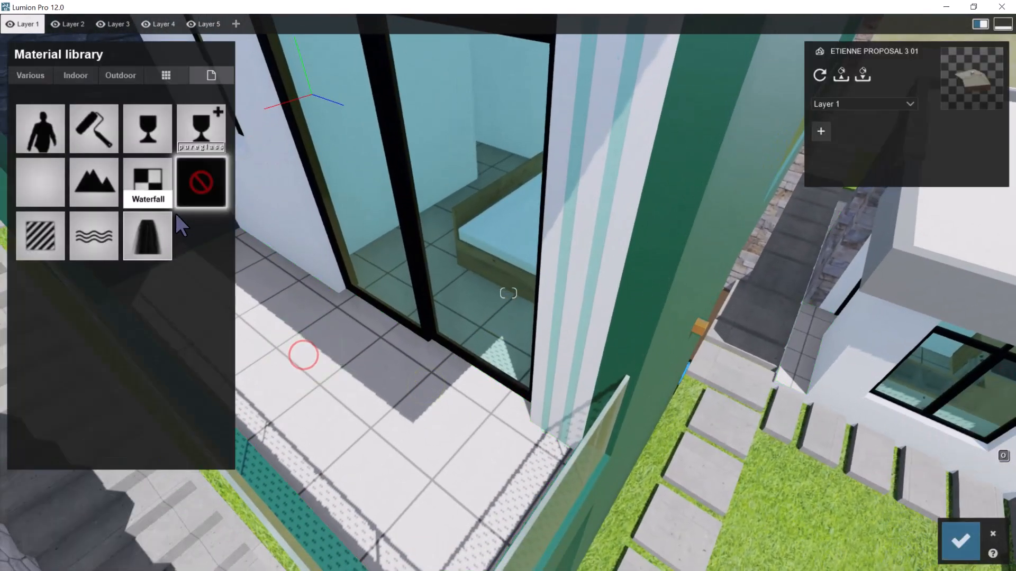
left_click(90, 74)
left_click(135, 144)
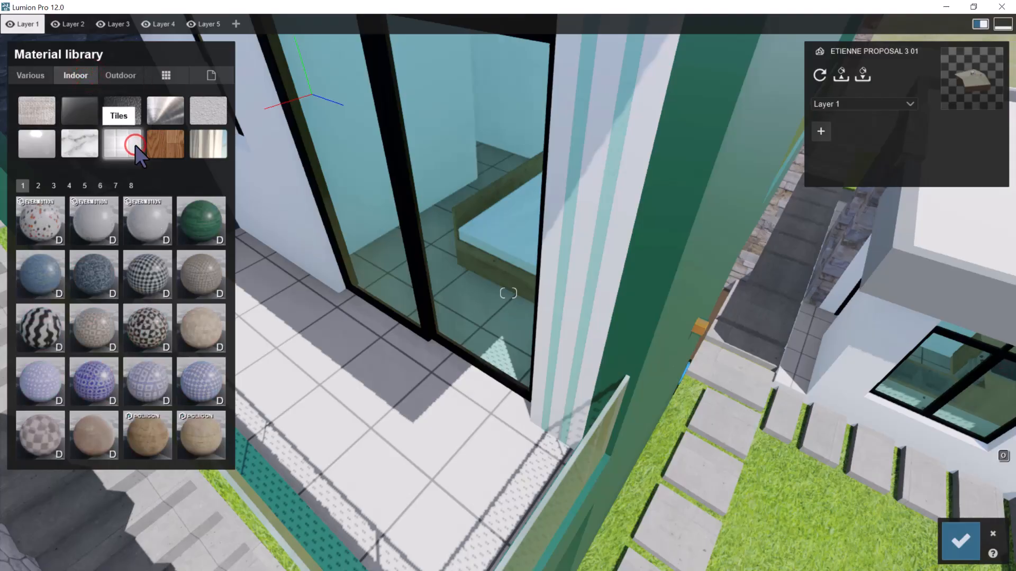
Try the indoor tile material Polii TilesRectangularStoneCut 002 2k on the balcony floor
left_click(39, 186)
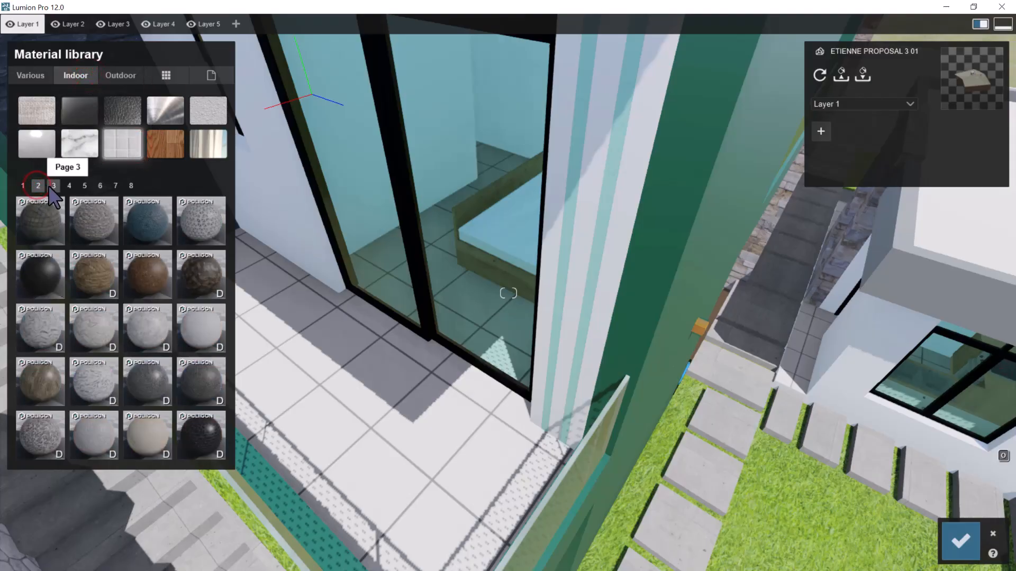
left_click(53, 186)
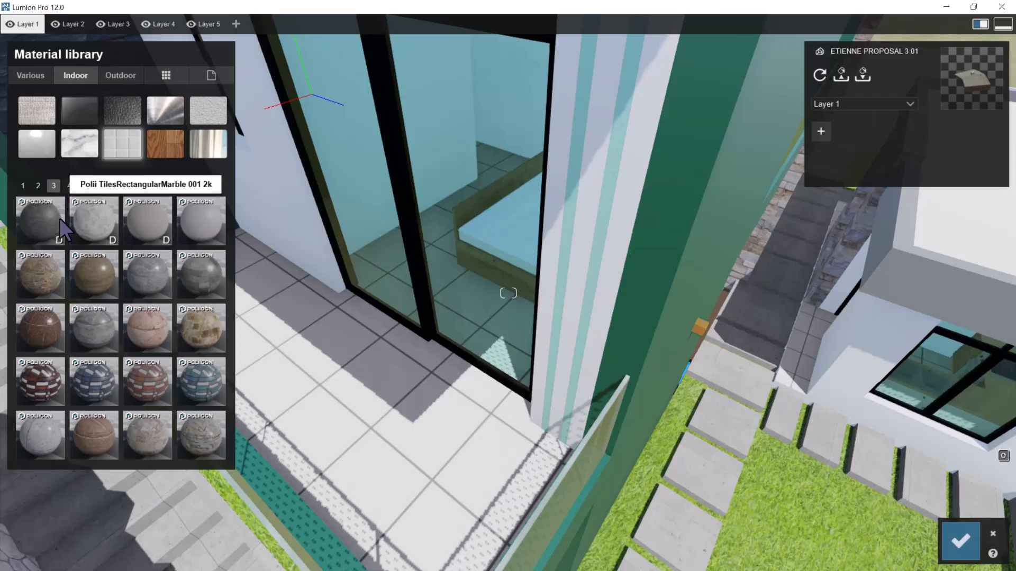
left_click(131, 221)
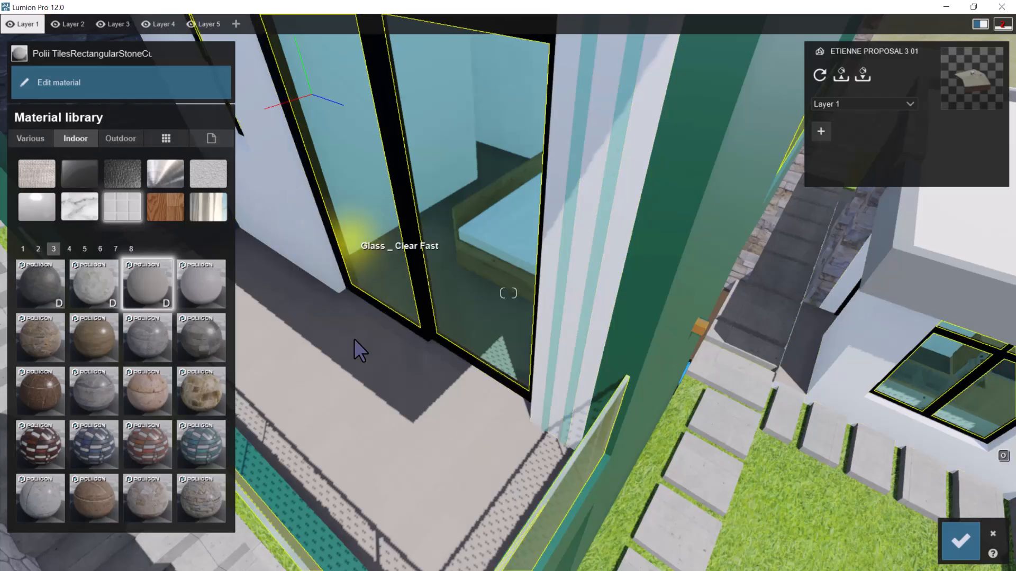
key("w")
right_click_drag(364, 369, 347, 369)
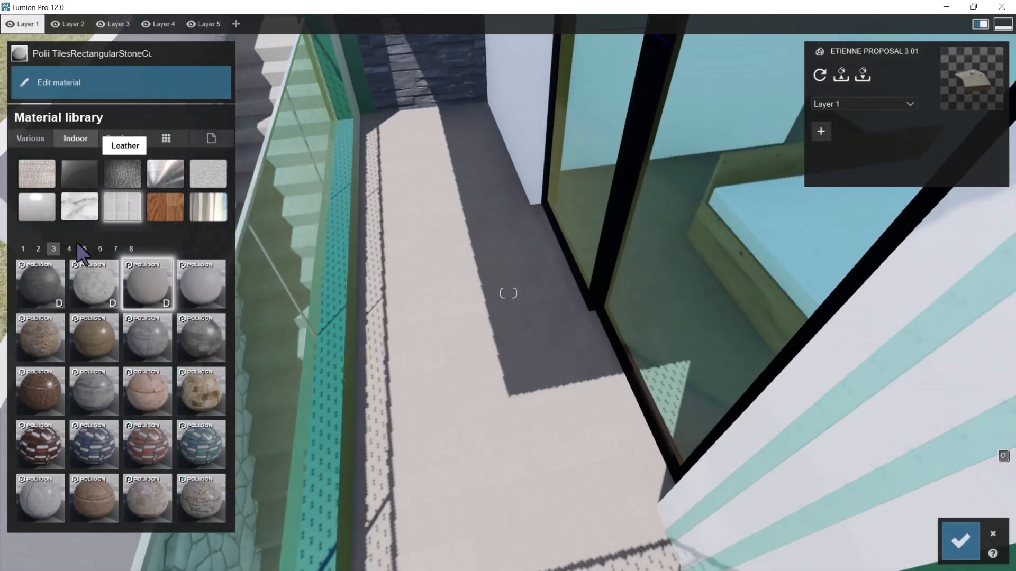
Assign the indoor tile material Tiles 007 1024 to the balcony floor
left_click(68, 249)
left_click(100, 330)
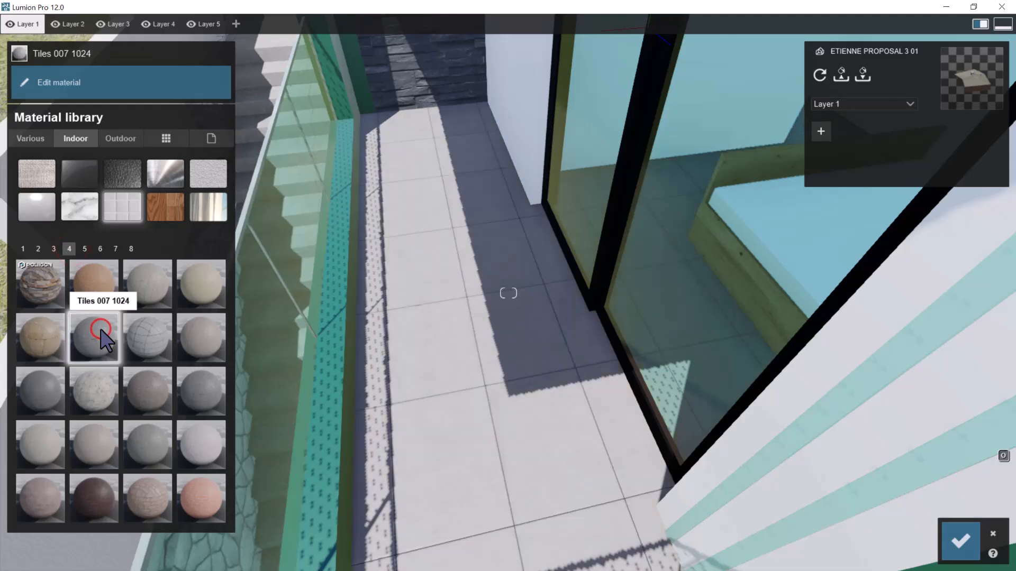
key("s")
key("w")
right_click_drag(517, 266, 518, 266)
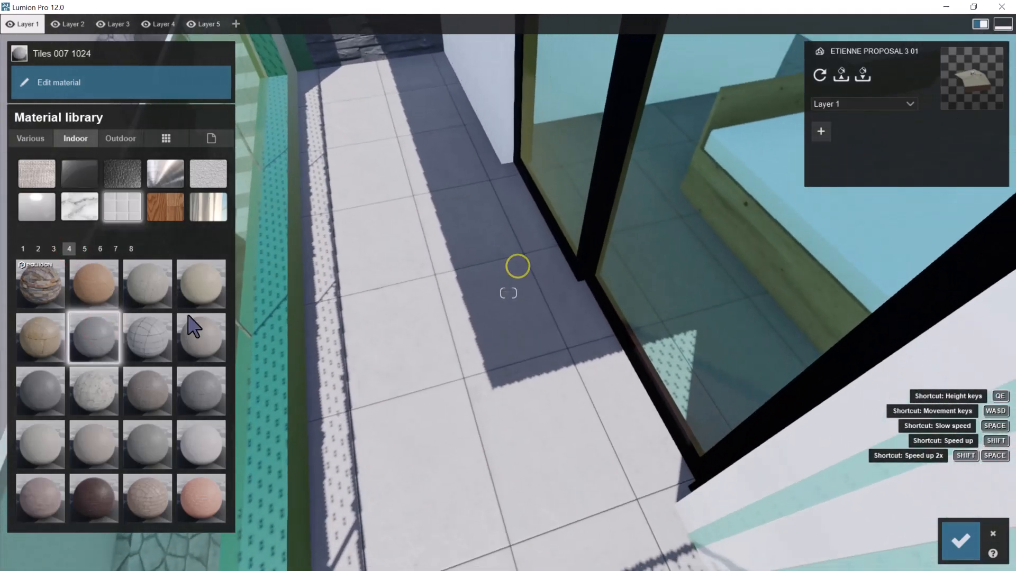
Try Tiles 010 1024 on the balcony floor for comparison and go back to Tiles 007 1024
left_click(46, 380)
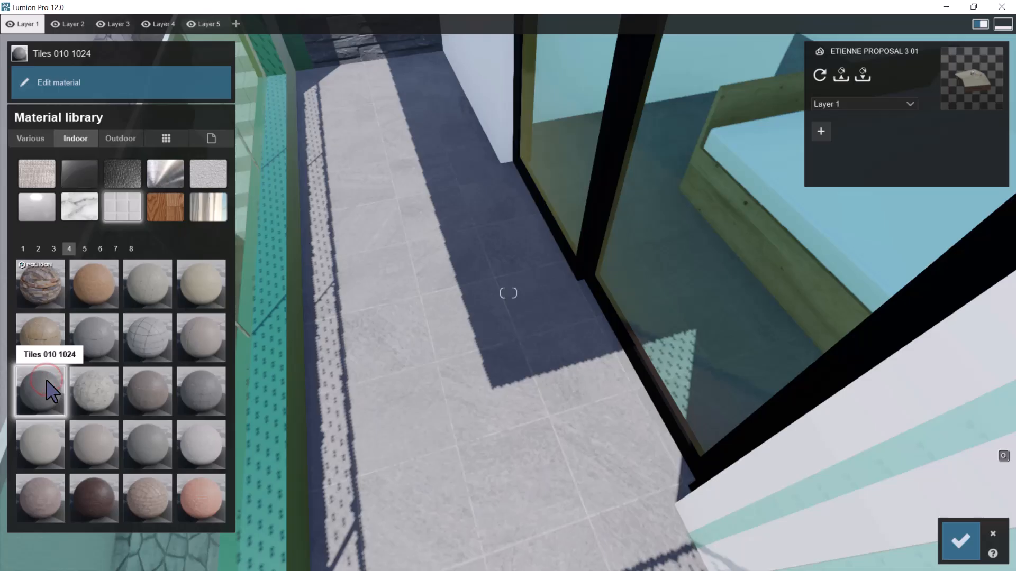
left_click(88, 336)
scroll(537, 299, "up", 2)
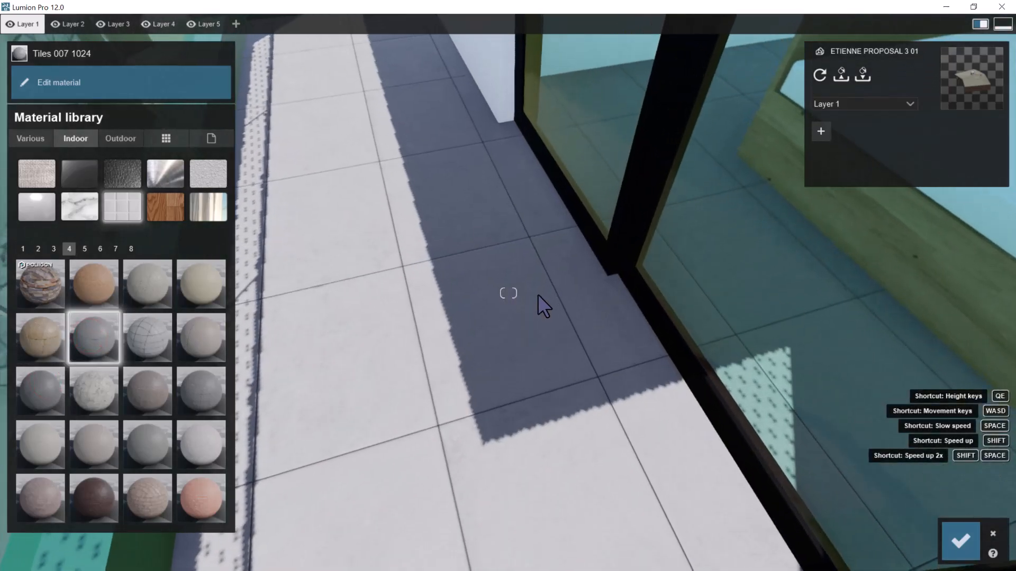
scroll(538, 294, "down", 2)
Open the settings of the balcony floor's Tiles 007 1024 material and adjust its colorization
left_click(94, 335)
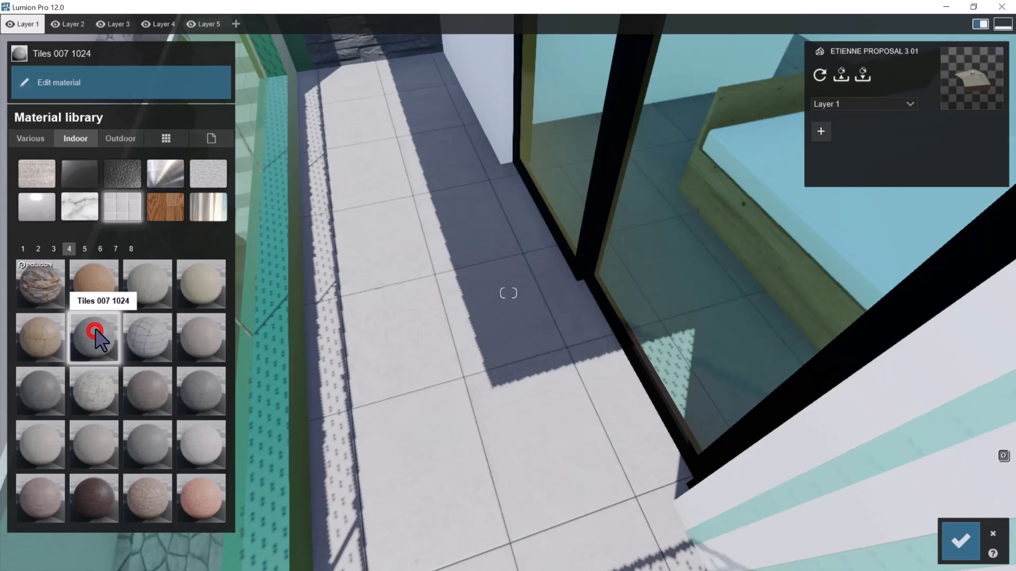
left_click_drag(82, 124, 421, 153)
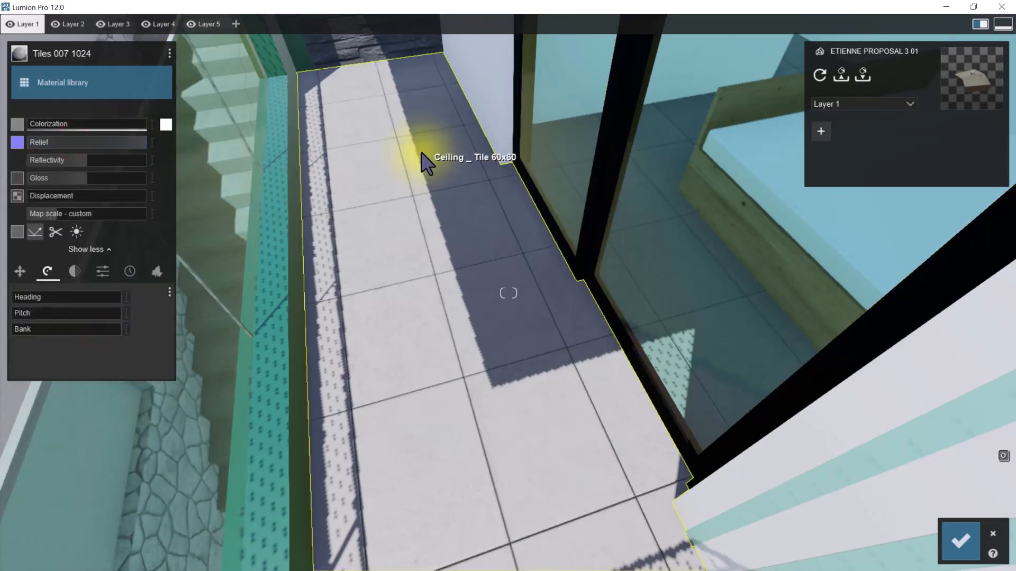
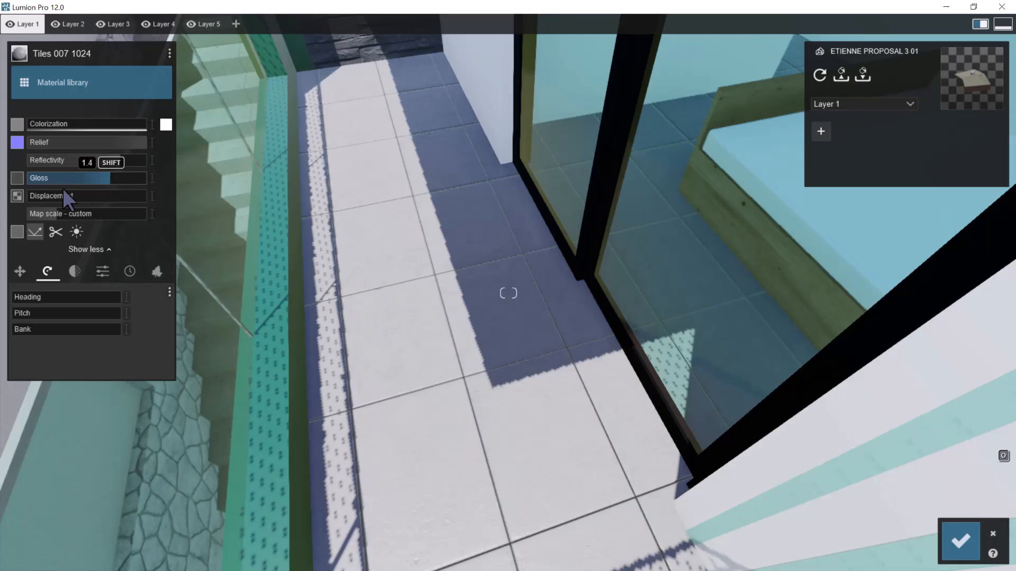
Tune the displacement of the balcony floor's Tiles 007 1024 material, reducing it to a low value
left_click(39, 196)
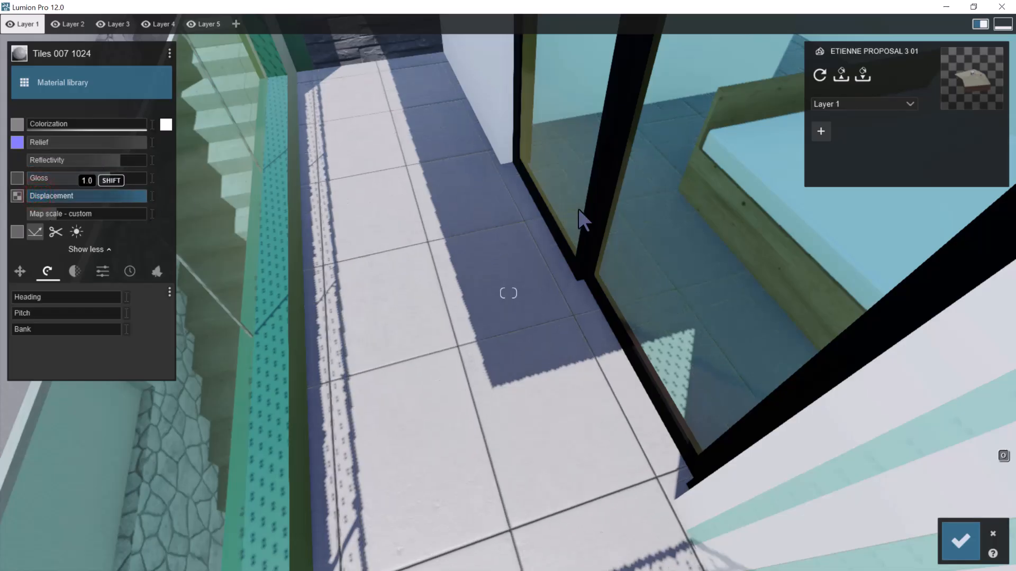
key("w")
right_click_drag(529, 180, 526, 178)
key("a")
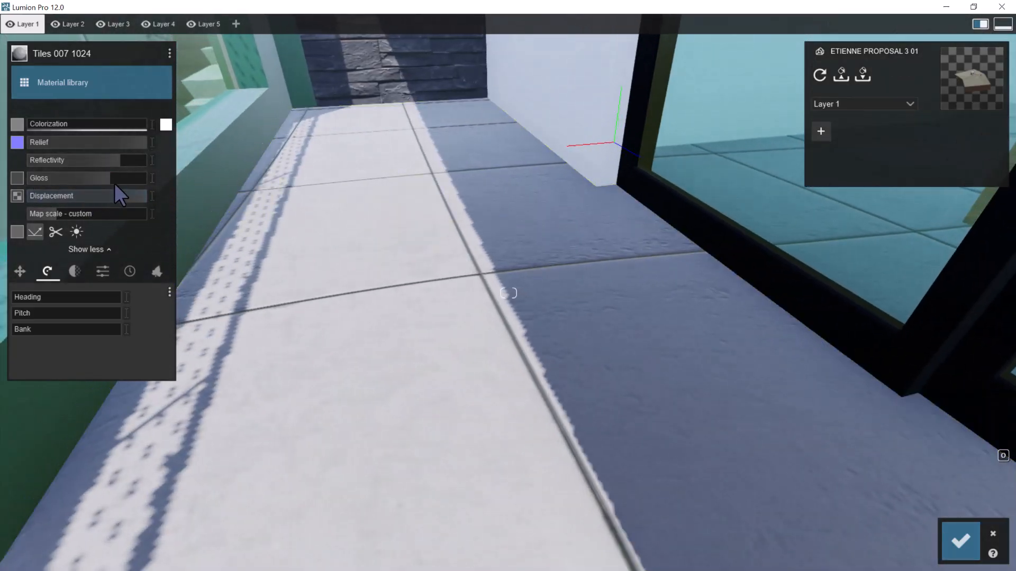
left_click_drag(120, 198, 55, 210)
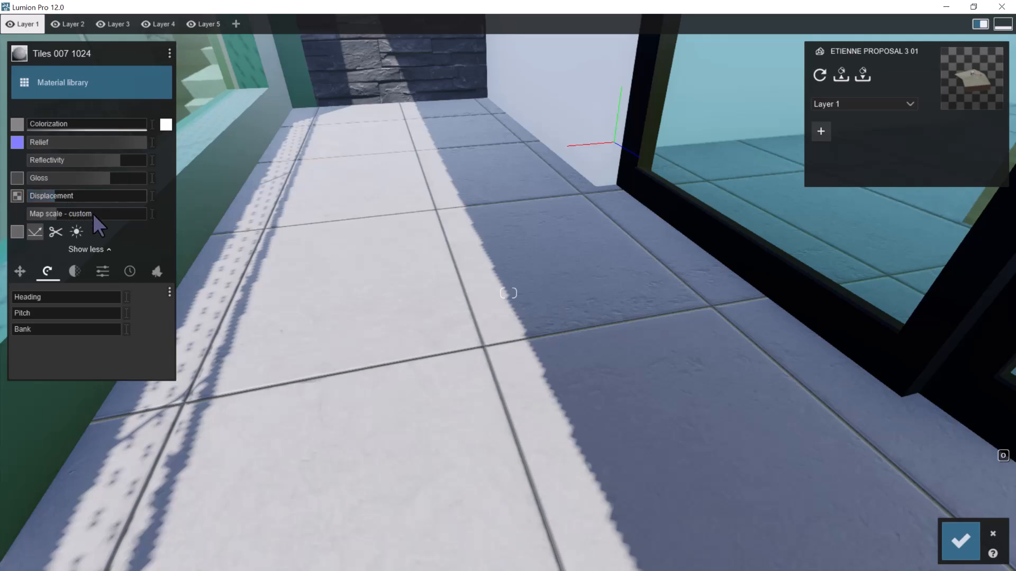
left_click(57, 205)
left_click_drag(129, 216, 0, 229, "shift")
right_click_drag(492, 277, 383, 210)
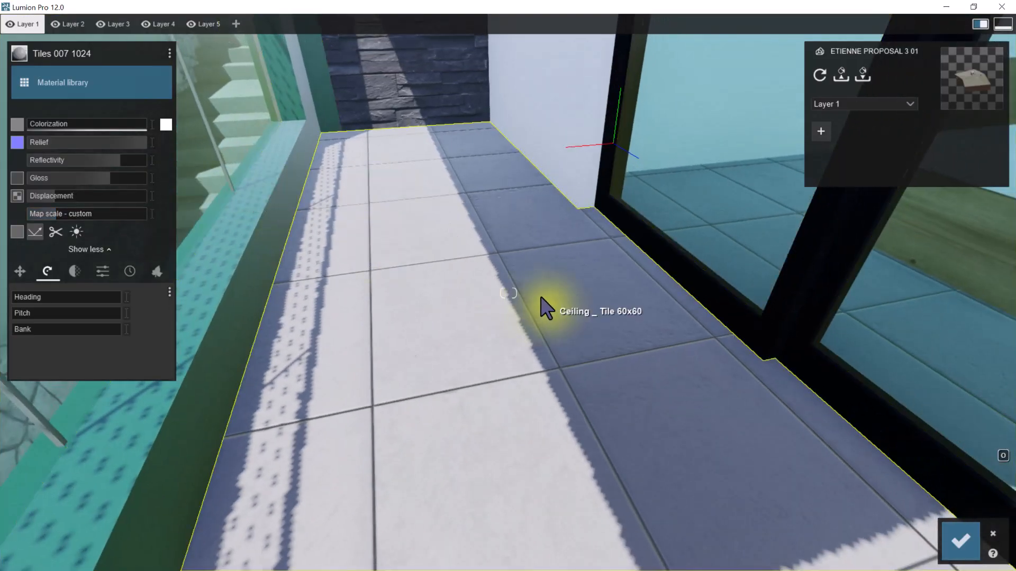
Save the material changes made to the balcony floor tiles
key("s")
right_click_drag(542, 292, 366, 318)
key("s")
key("a")
key("a")
key("s")
key("a")
key("w")
key("a")
key("s")
left_click(971, 537)
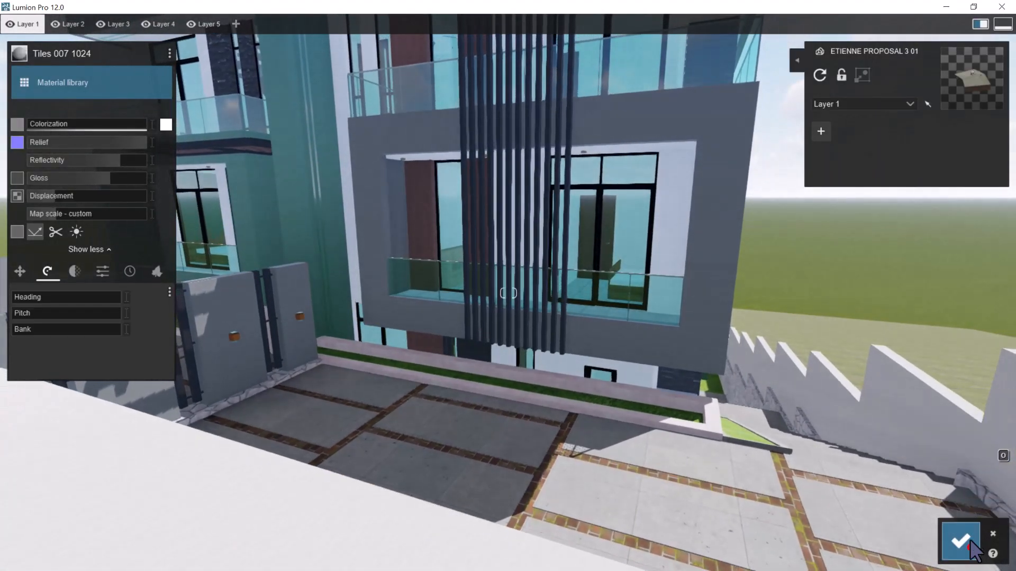
Inspect the front fence, the entrance gate and their surfaces from the driveway and the street
key("w")
right_click_drag(760, 417, 750, 428)
key("w")
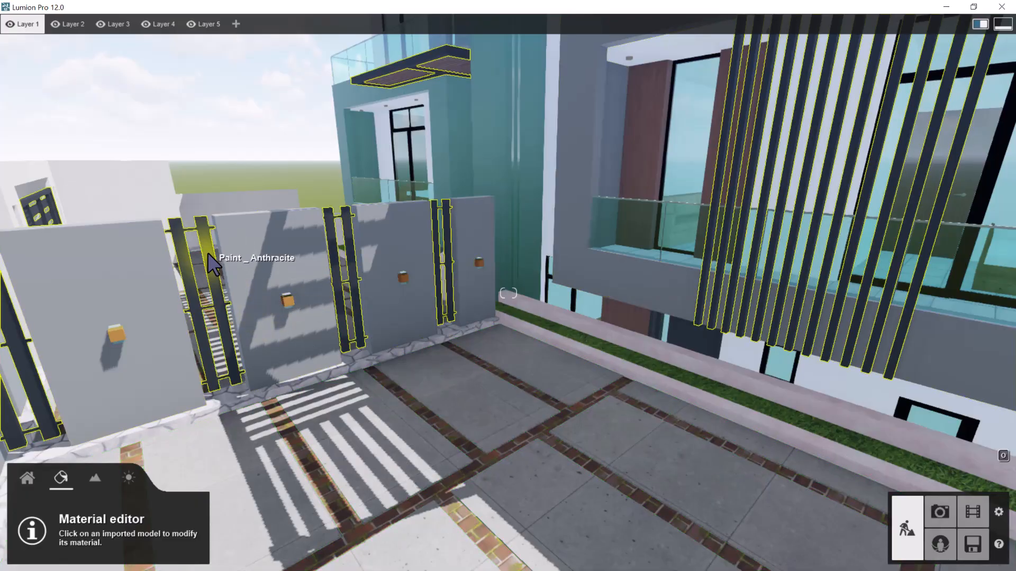
key("w")
right_click_drag(534, 357, 512, 347)
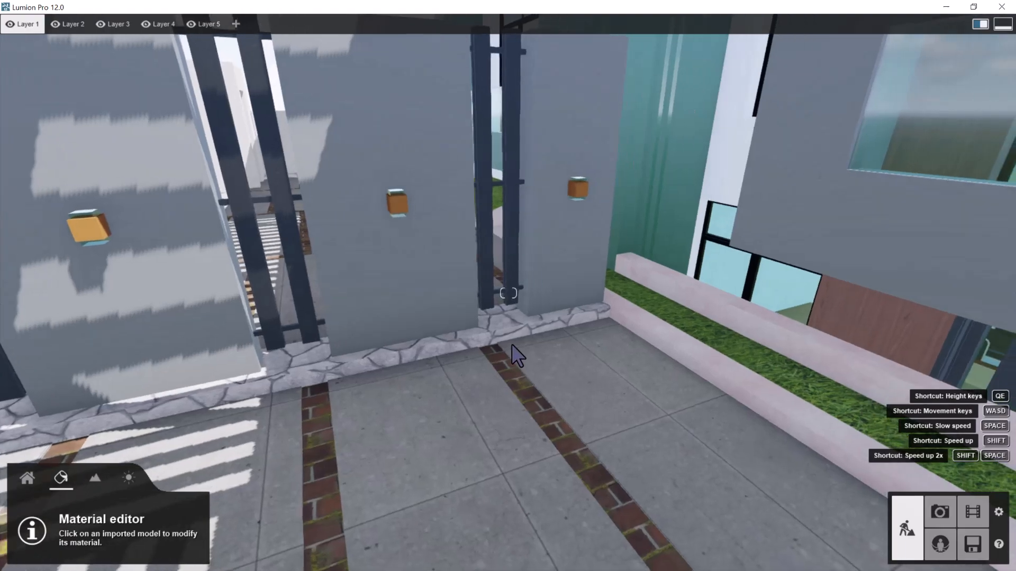
key("s")
key("a")
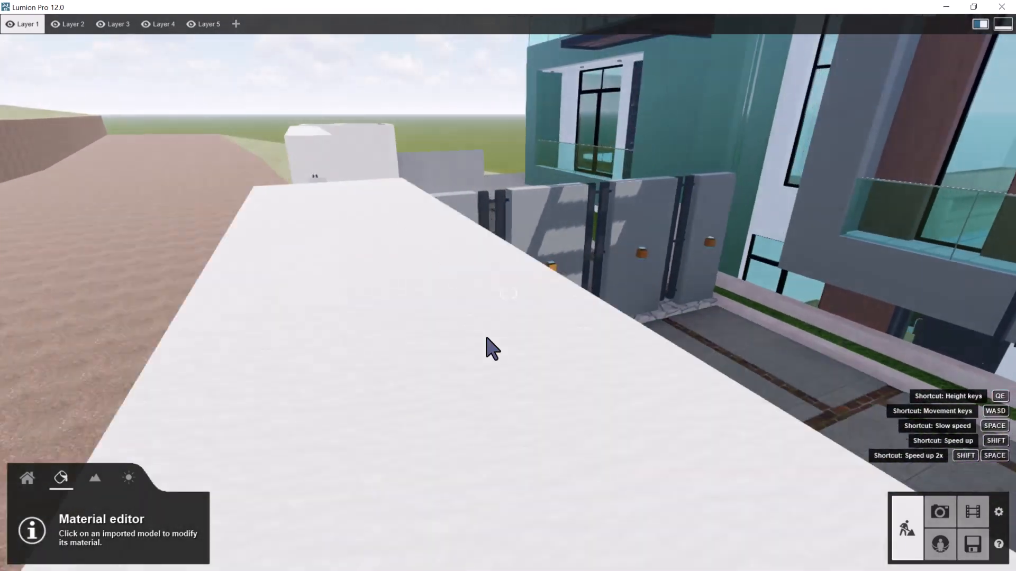
key("a")
right_click_drag(407, 334, 499, 316)
key("w")
key("w")
key("a")
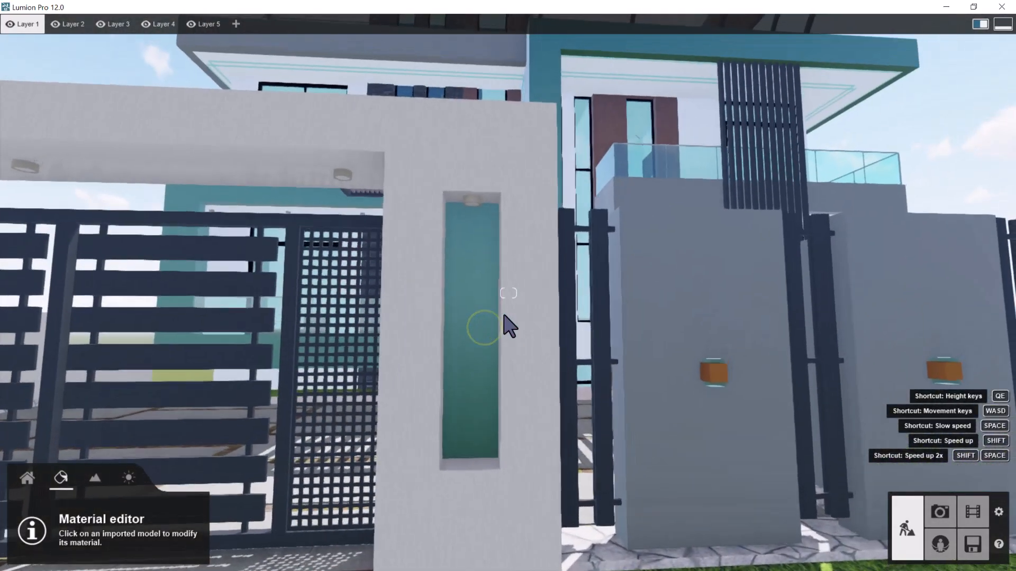
key("s")
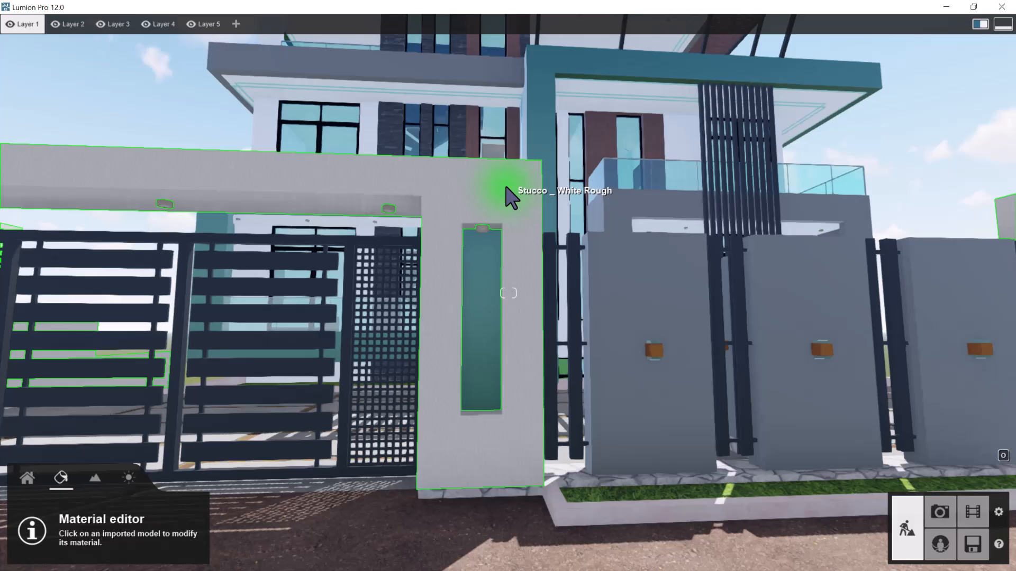
Assign the indoor plaster material Polii Stucco 06 3k to the white rough stucco of the entrance gate frame
left_click(506, 188)
key("w")
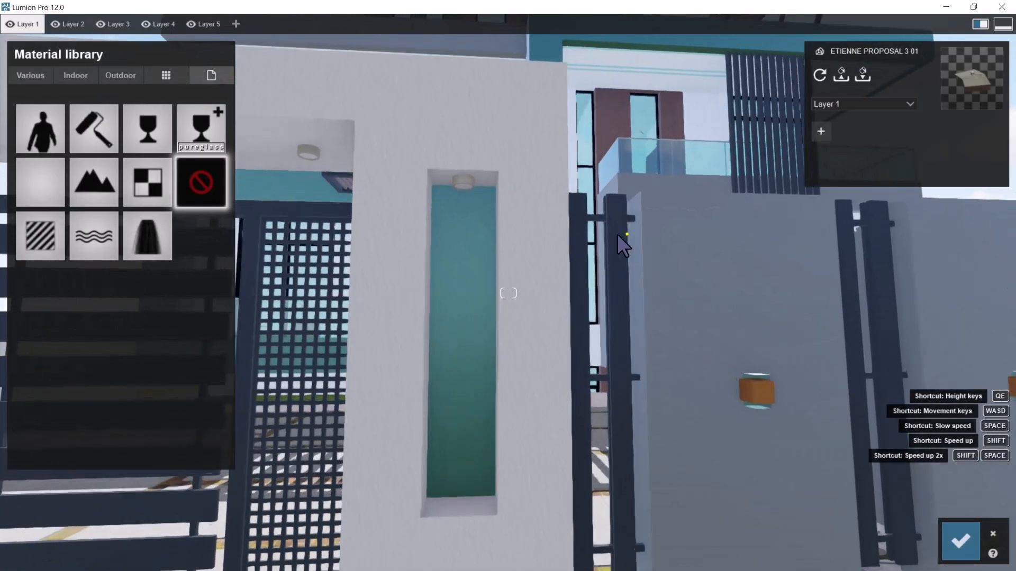
key("a")
key("d")
right_click_drag(626, 233, 592, 243)
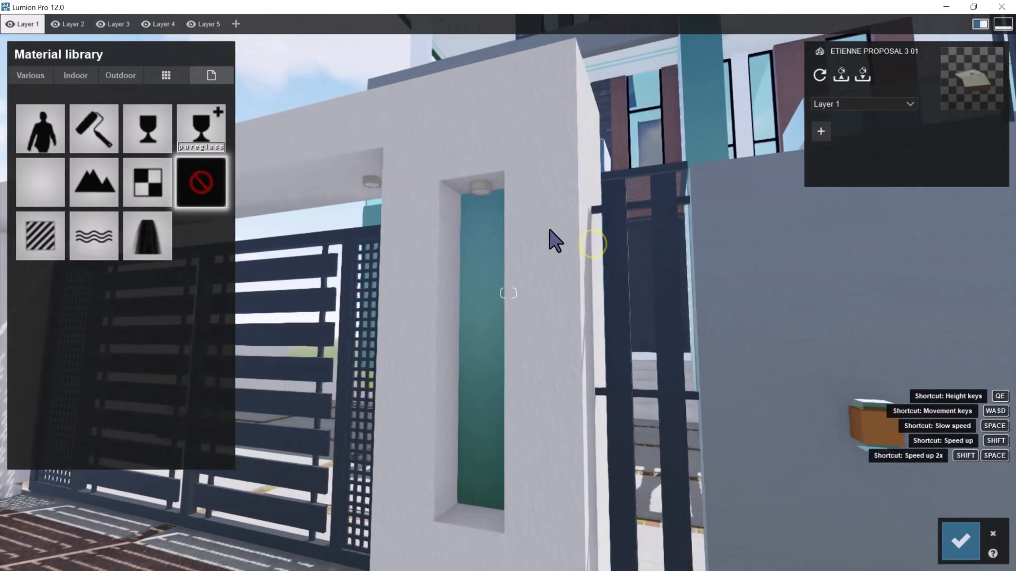
left_click(122, 75)
left_click(73, 78)
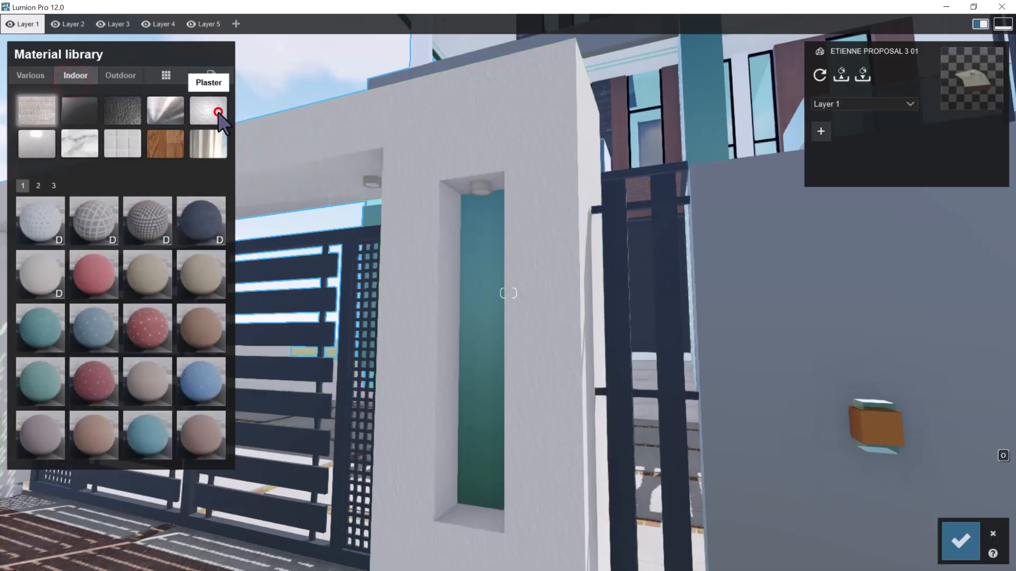
left_click(218, 112)
left_click(38, 185)
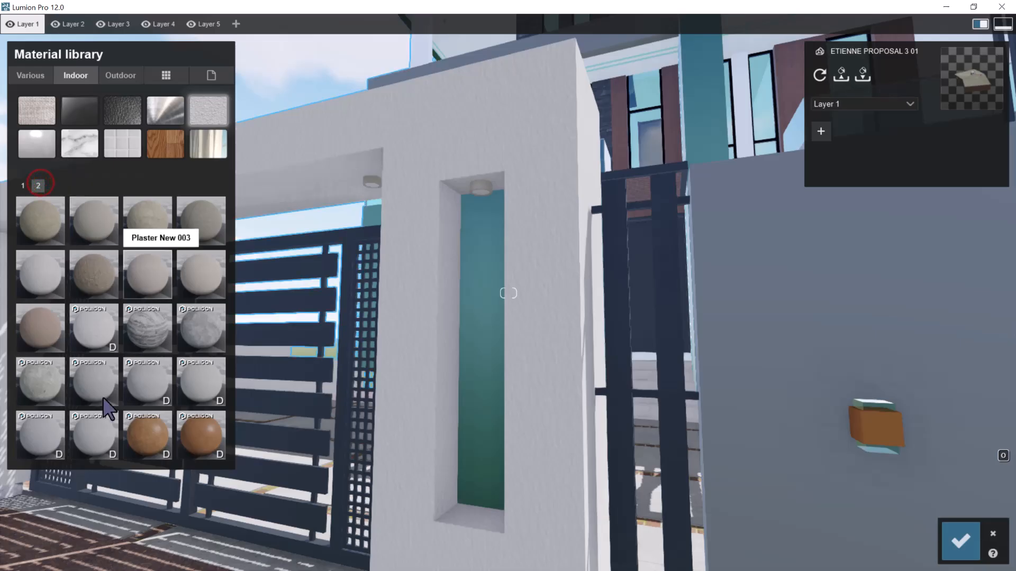
left_click(85, 443)
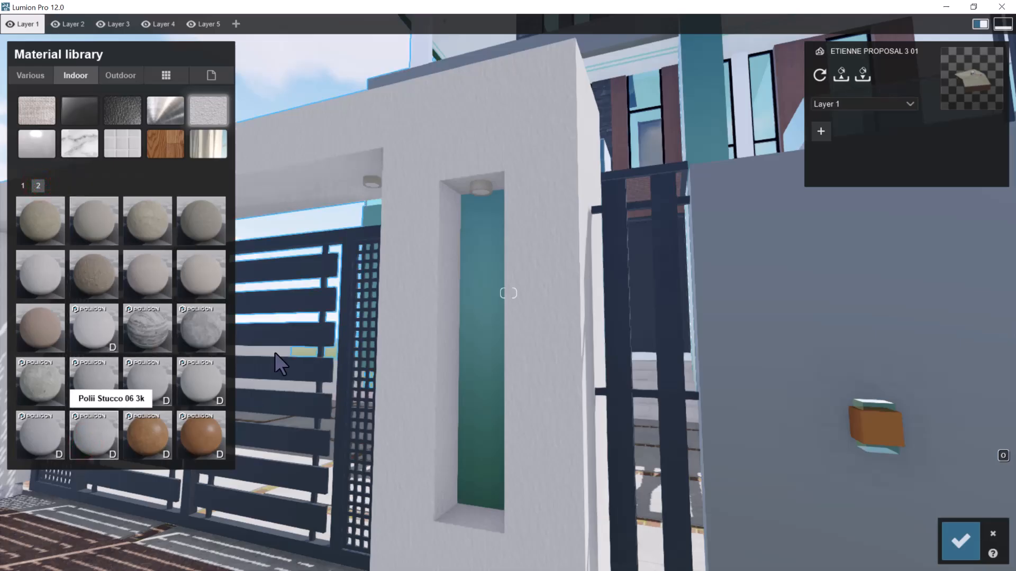
key("w")
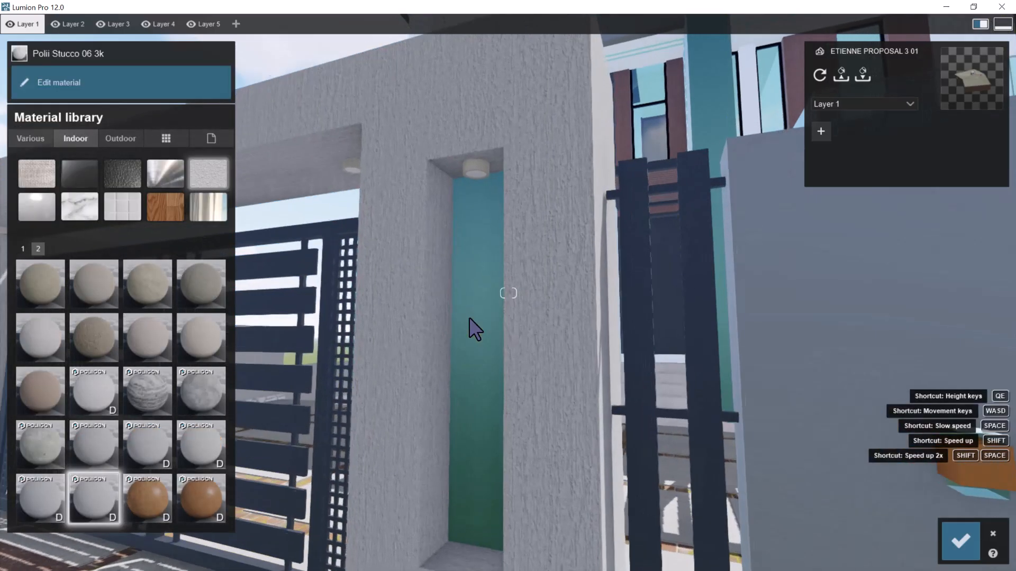
Open the settings of the gate frame's Polii Stucco 06 3k material, colorize it white and raise its relief to the maximum
left_click(73, 491)
left_click(446, 265)
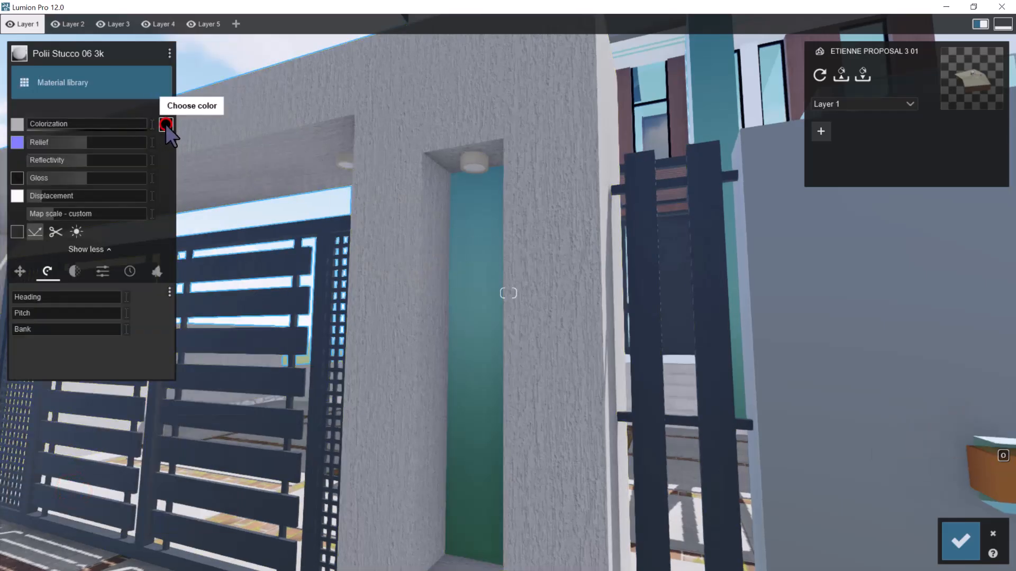
left_click(166, 125)
left_click(210, 53)
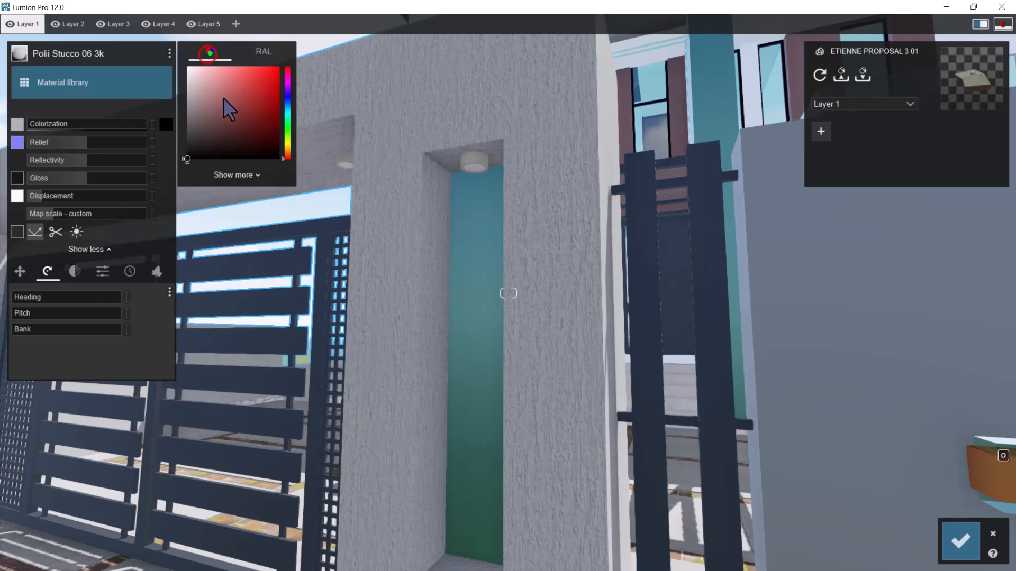
left_click_drag(65, 128, 388, 165)
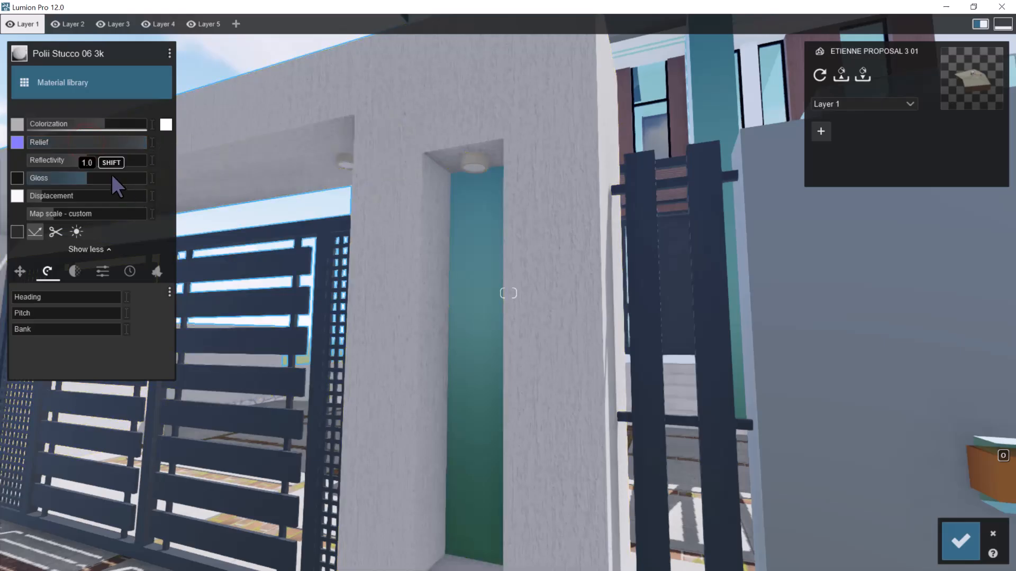
Increase the gate stucco's reflectivity and gloss, lower its colorization slightly and save the material changes
mouse_move(120, 164)
left_mouse_down()
mouse_move(142, 164)
mouse_move(133, 164)
left_mouse_up()
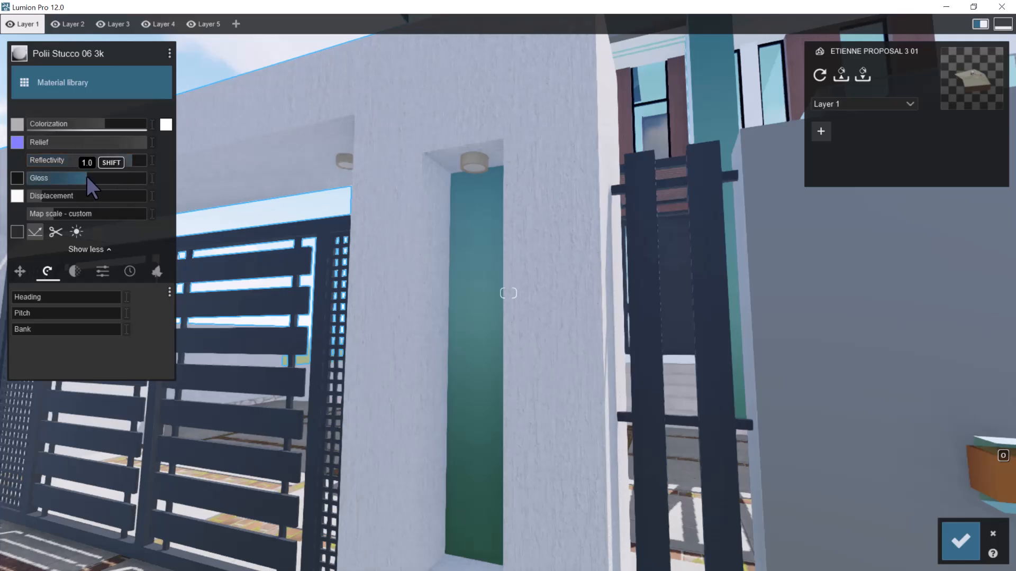
left_click_drag(113, 177, 115, 179)
key("w")
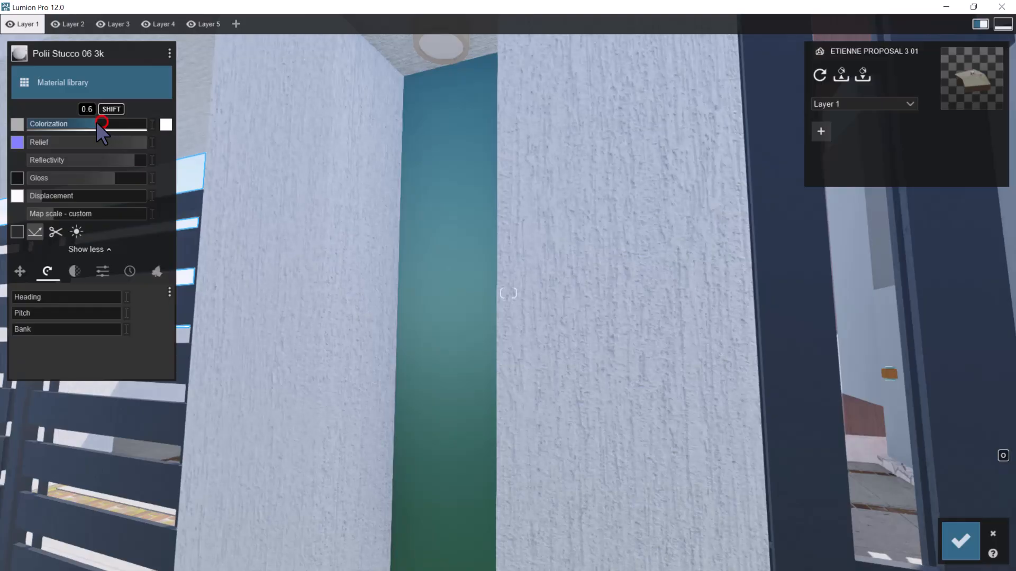
key("s")
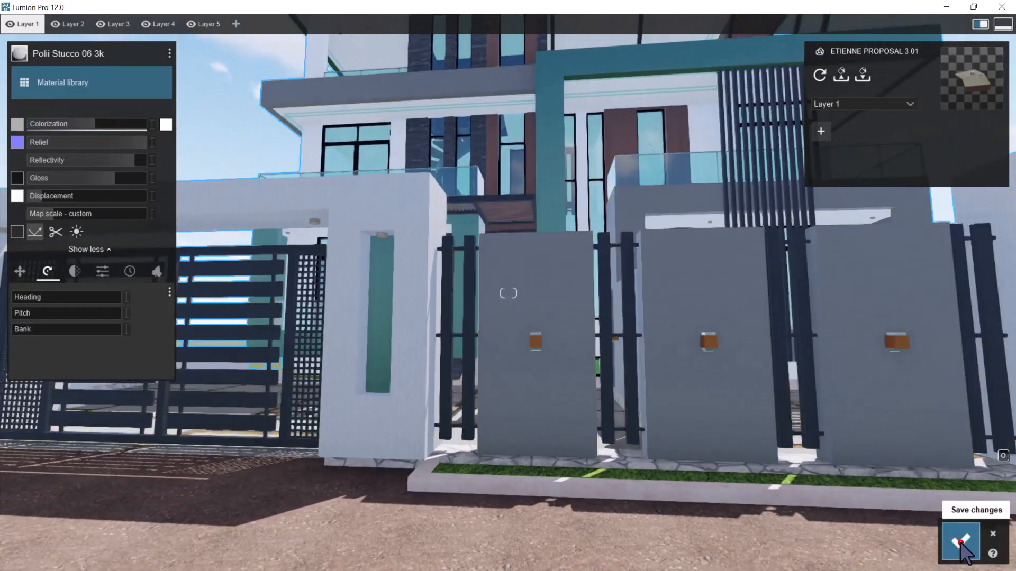
left_click(960, 541)
Assign the outdoor stone material Polii Cobblestone 041 VAR1 2K to the stonework base along the side boundary wall
right_click_drag(783, 387, 449, 322)
key("s")
key("w")
key("a")
key("w")
key("a")
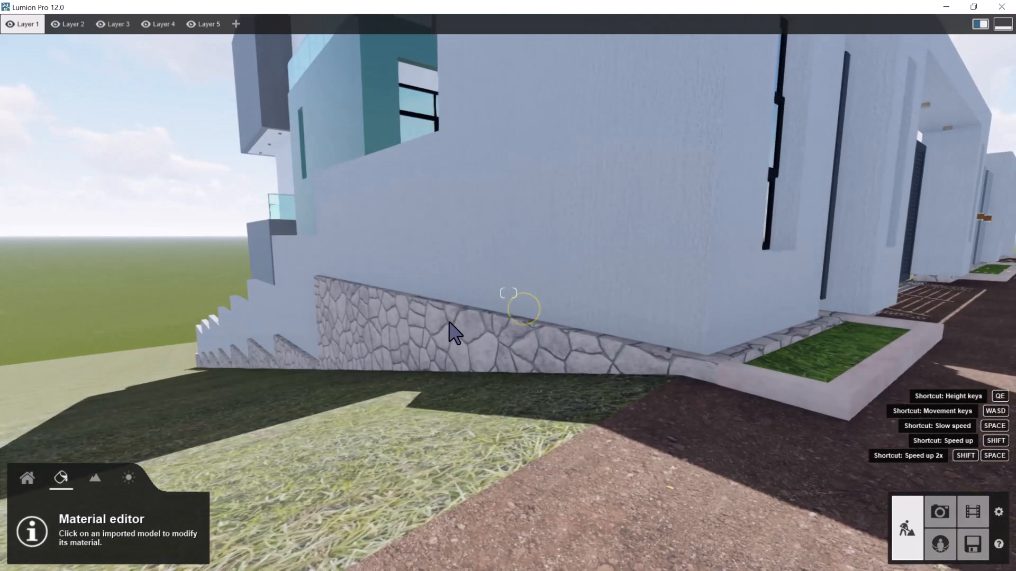
left_click(438, 324)
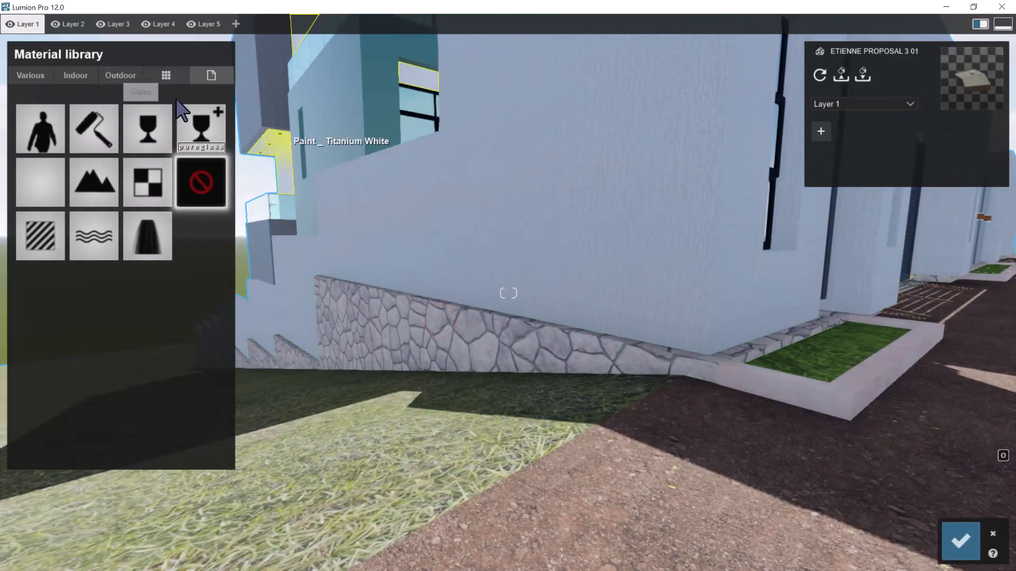
left_click(123, 76)
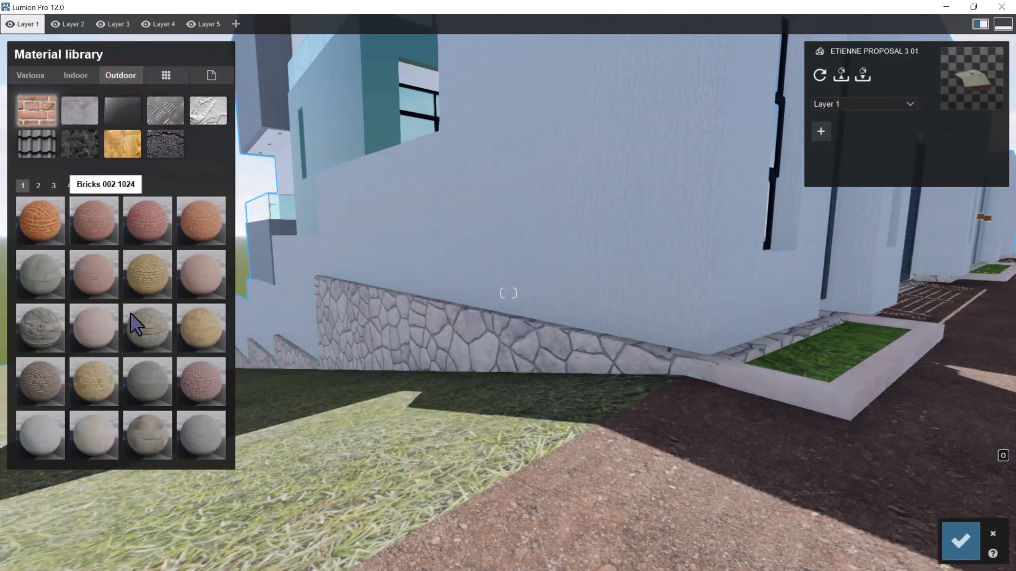
left_click(91, 140)
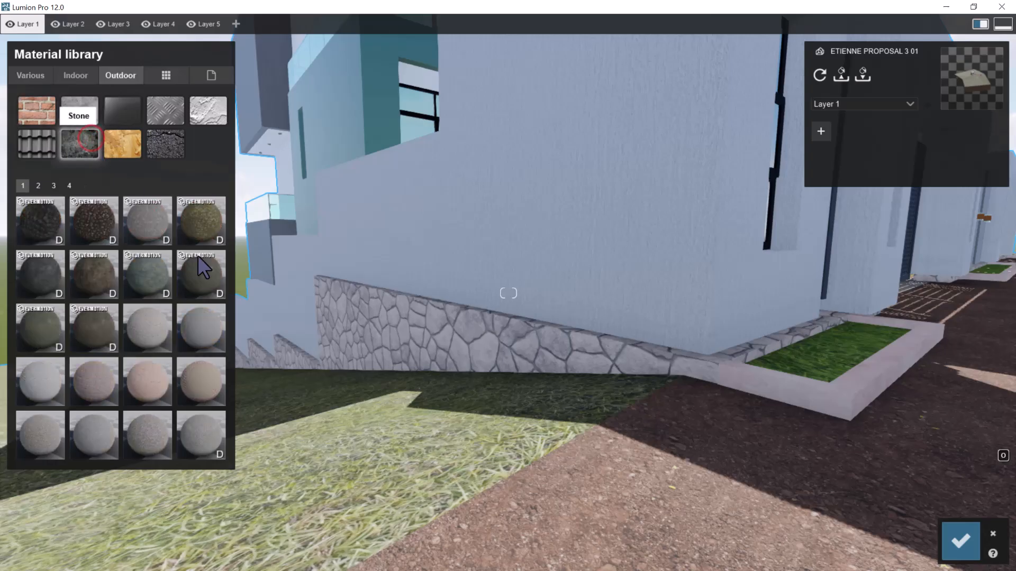
left_click(37, 190)
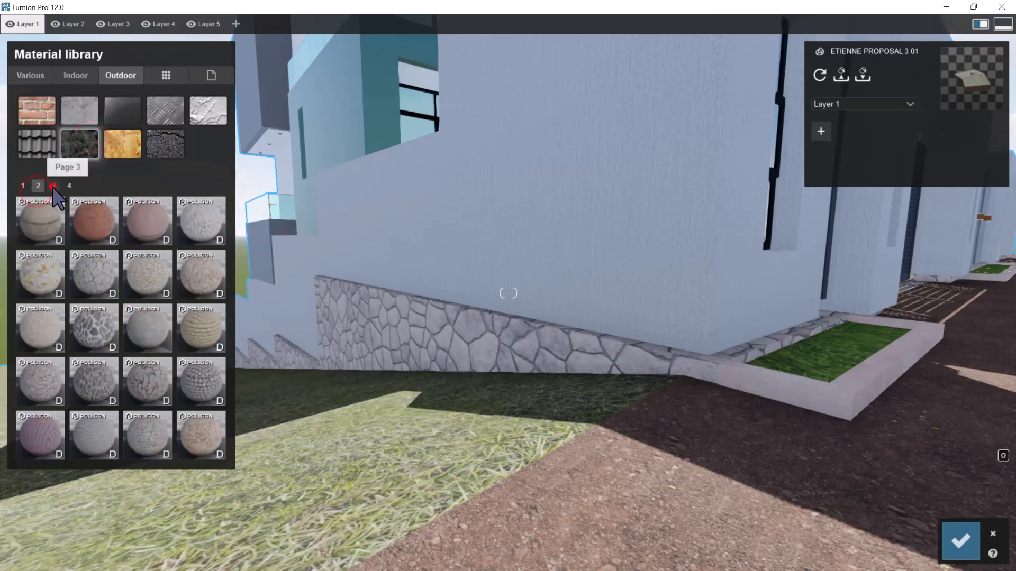
left_click(139, 329)
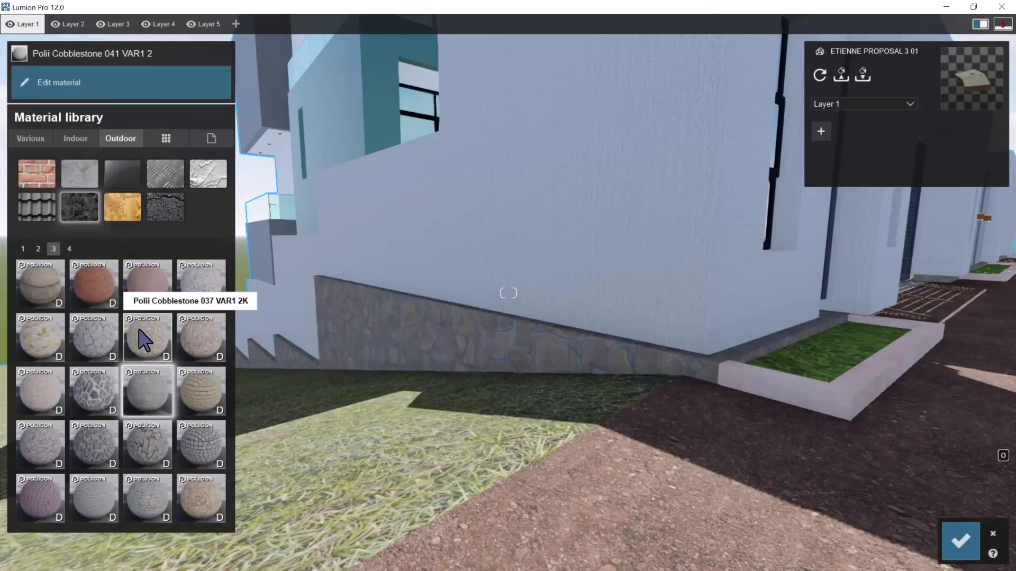
Try Polii Cobblestone 040 VAR1 3K on the wall's stone base for comparison and go back to Polii Cobblestone 041 VAR1 2K
key("w")
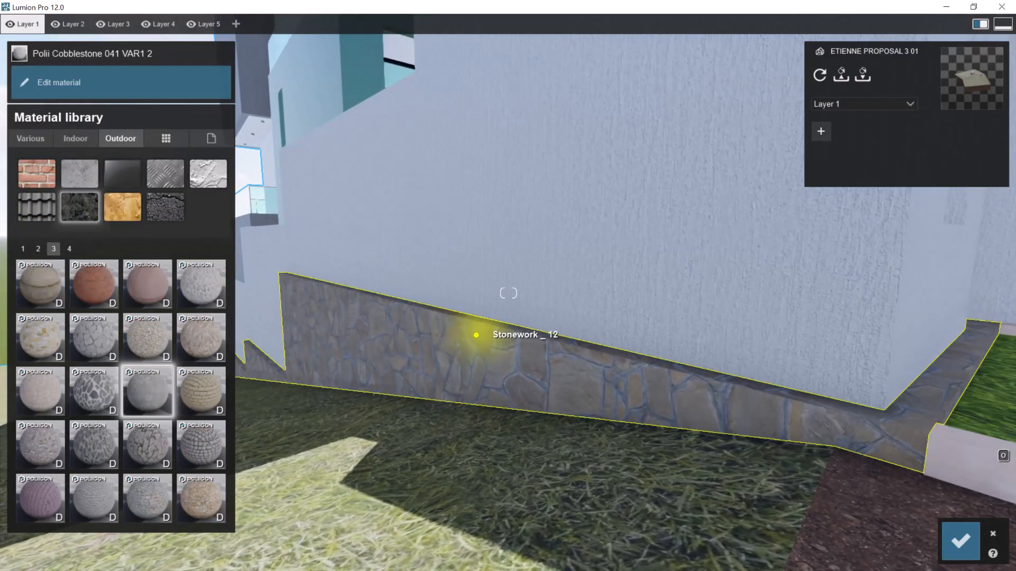
right_click_drag(476, 336, 463, 341)
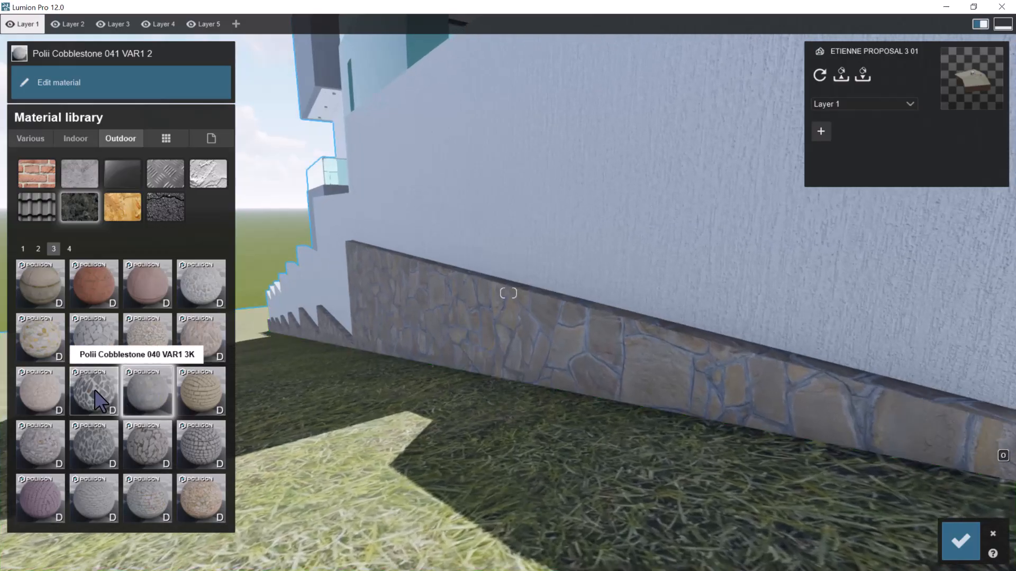
left_click(95, 392)
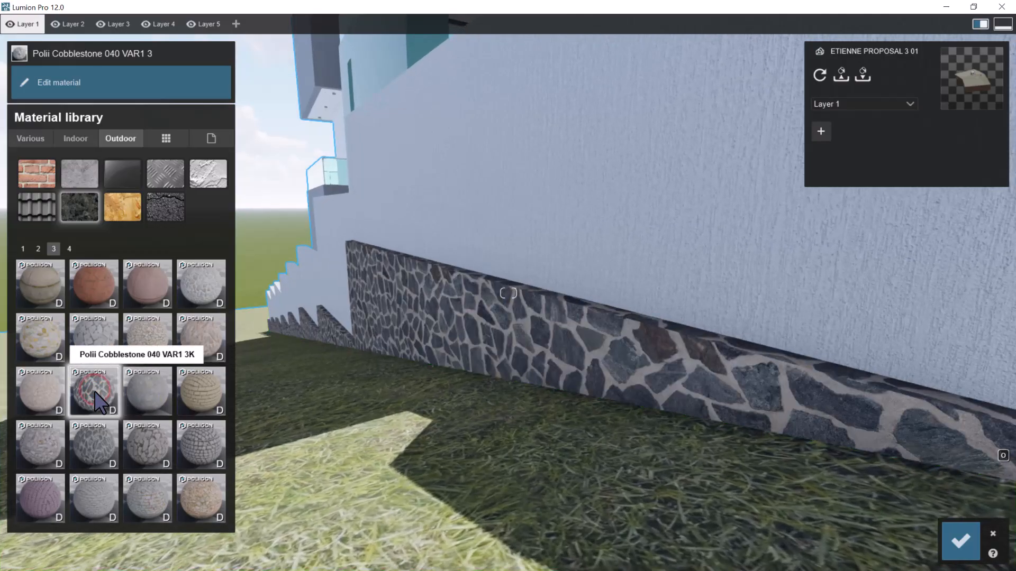
left_click(147, 398)
Open the settings of the wall base's Polii Cobblestone 041 VAR1 2K material and raise its relief and displacement to the maximum
left_click(147, 398)
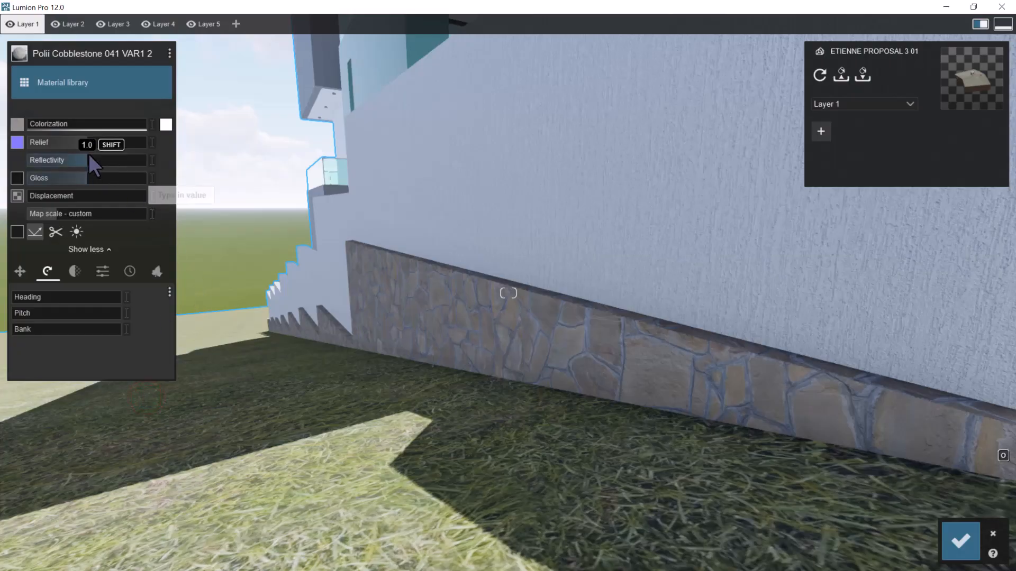
key("w")
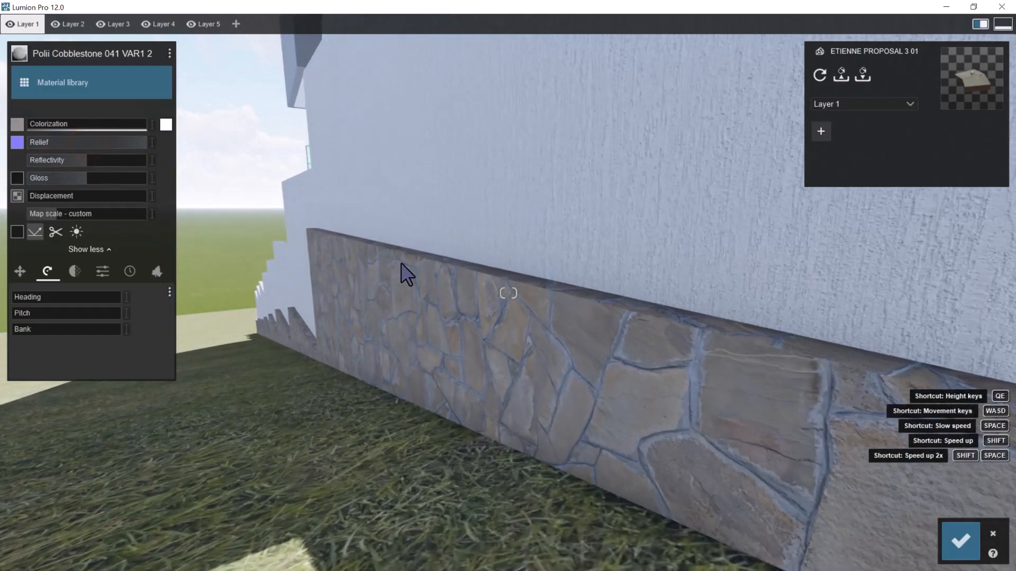
left_click(52, 196)
key("s")
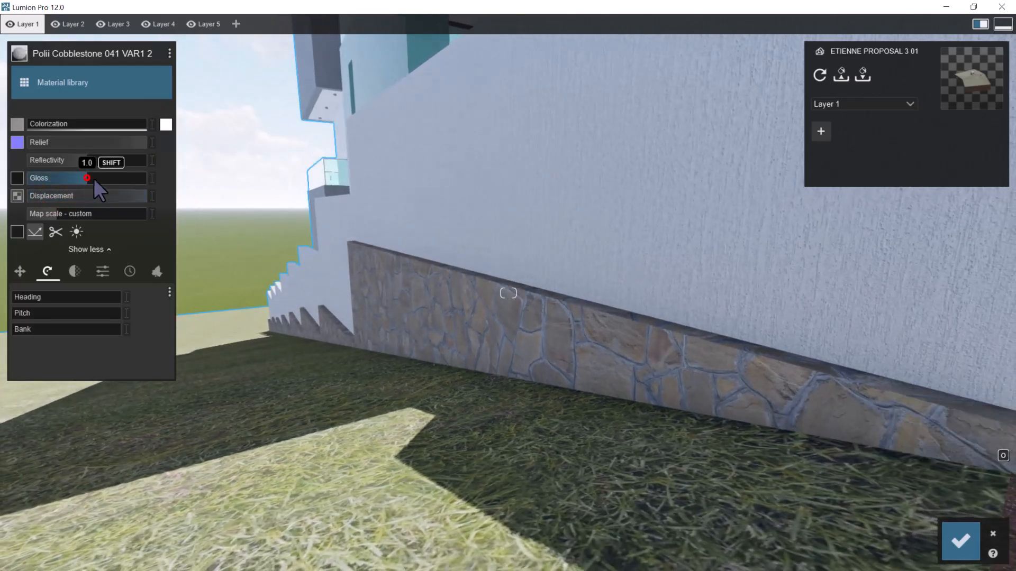
Raise the cobblestone's reflectivity, set its gloss to 1.3 and save the material changes
left_click_drag(107, 160, 132, 160)
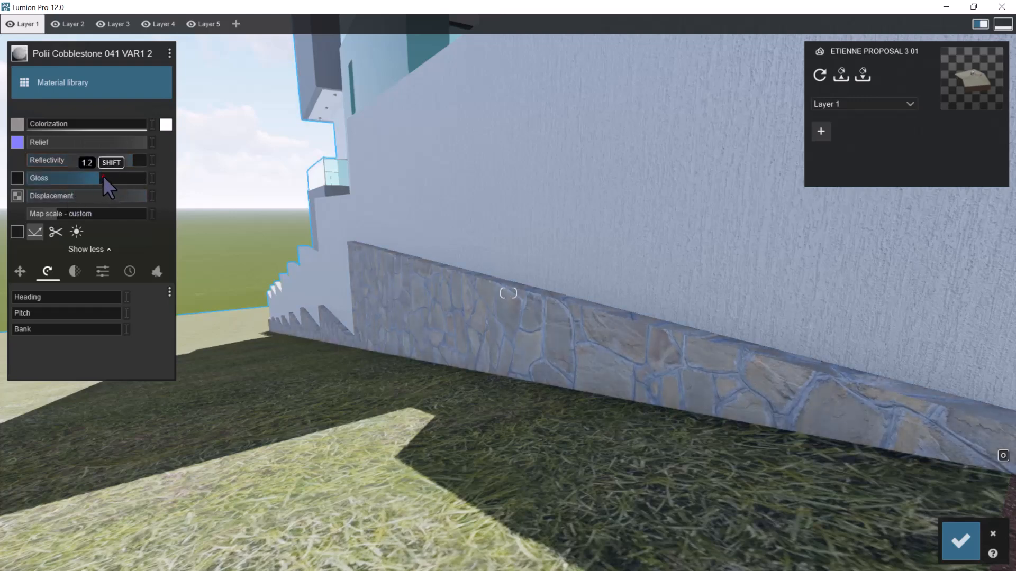
left_click(124, 163)
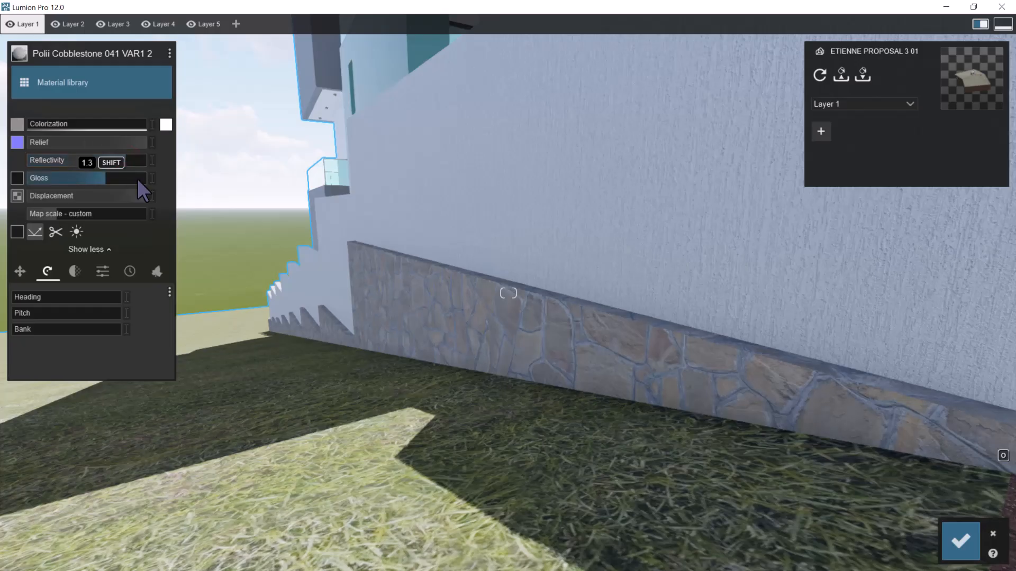
key("s")
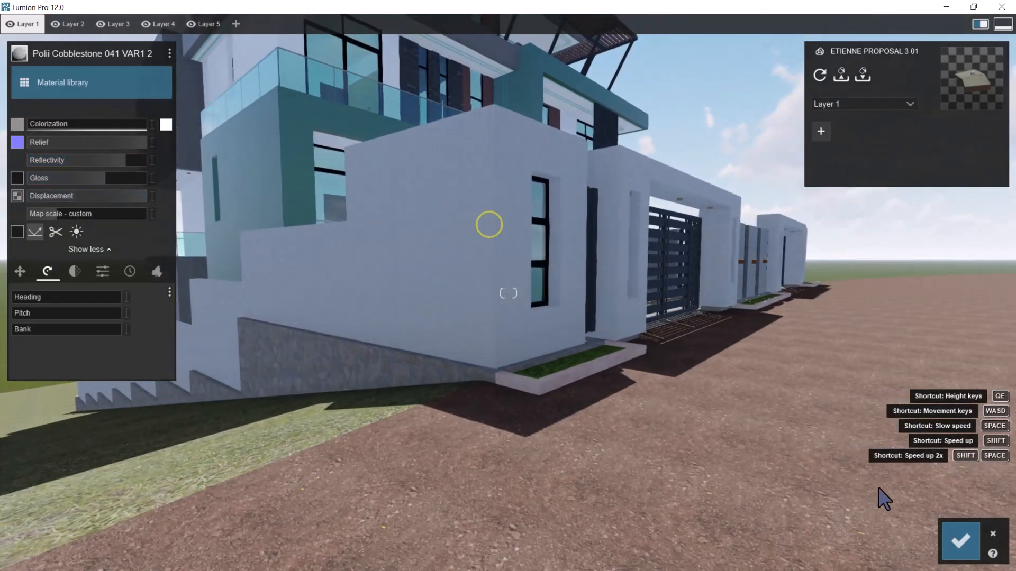
left_click(961, 539)
Try the outdoor concrete Concrete 001 1024 on the pink marble planter border by the gate and replace it with Concrete 020 1024
key("w")
key("d")
right_click_drag(773, 400, 705, 361)
key("w")
key("d")
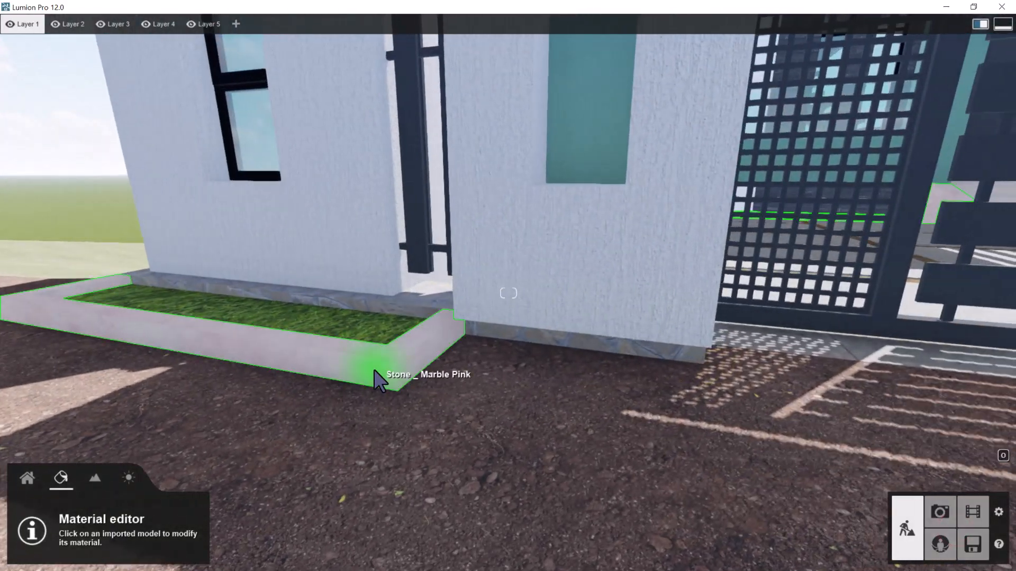
left_click(374, 370)
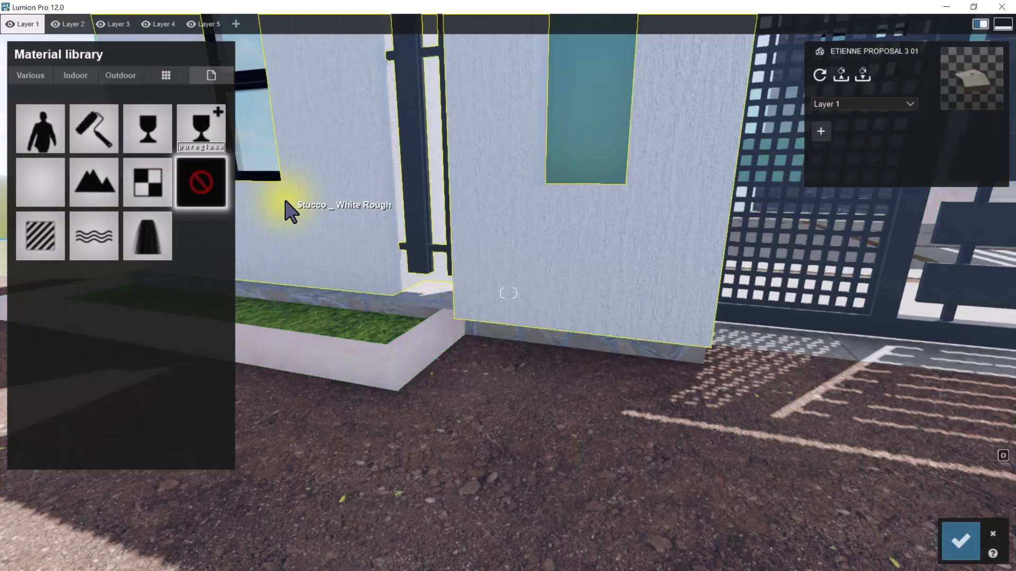
left_click(121, 75)
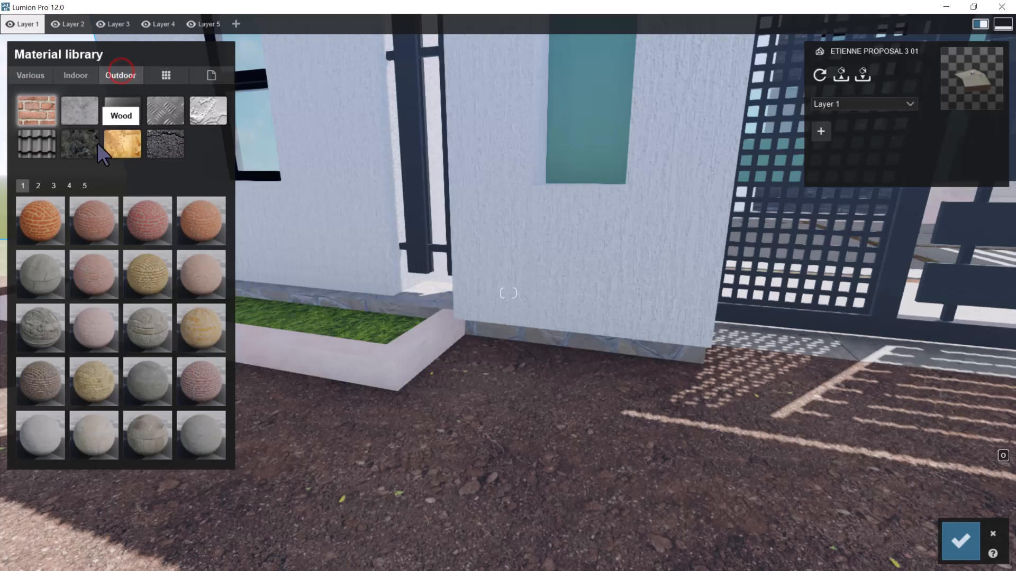
left_click(76, 110)
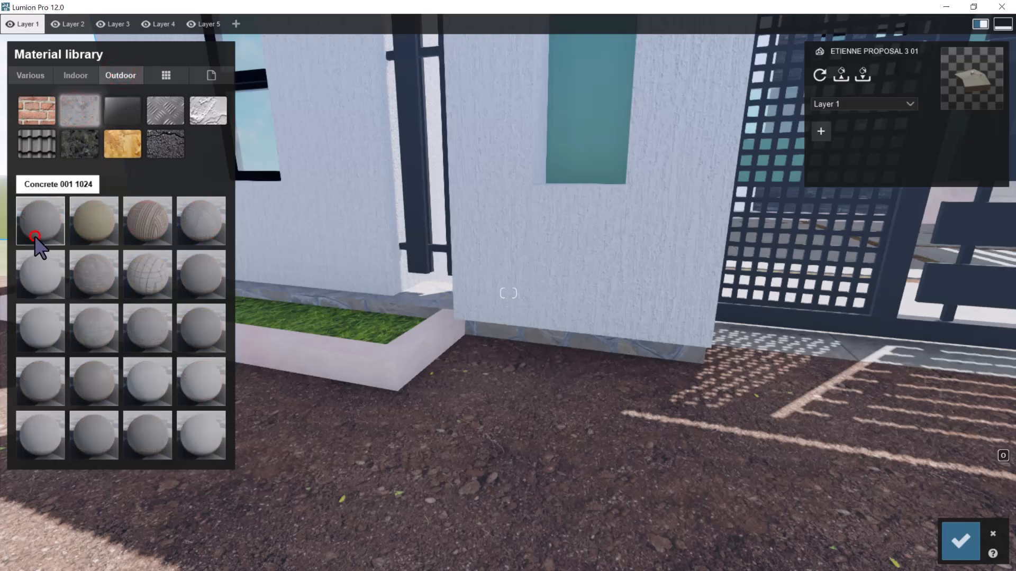
right_click_drag(503, 301, 501, 324)
key("w")
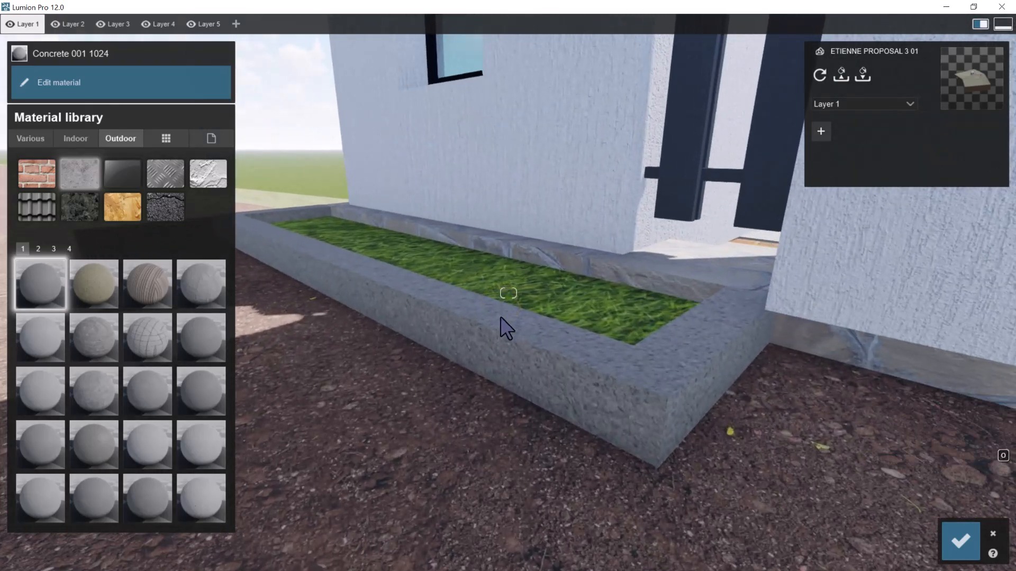
left_click(100, 506)
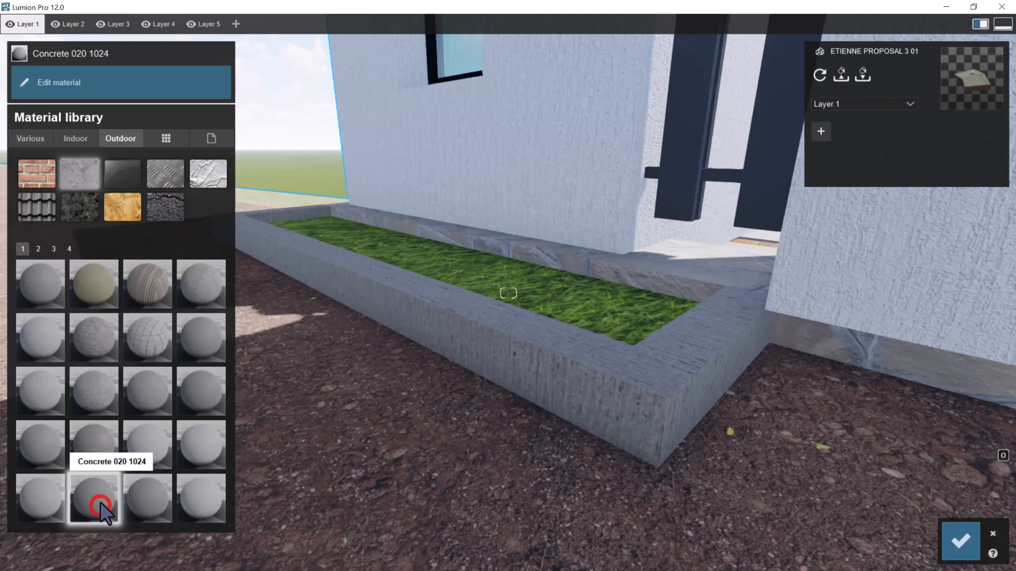
Raise the planter concrete's relief to the maximum, increase its reflectivity and slightly its gloss, and save the material changes
double_click(100, 507)
left_click_drag(410, 161, 468, 166)
mouse_move(102, 163)
left_mouse_down()
mouse_move(193, 165)
mouse_move(102, 181)
mouse_move(107, 163)
mouse_move(123, 162)
mouse_move(106, 158)
left_mouse_up()
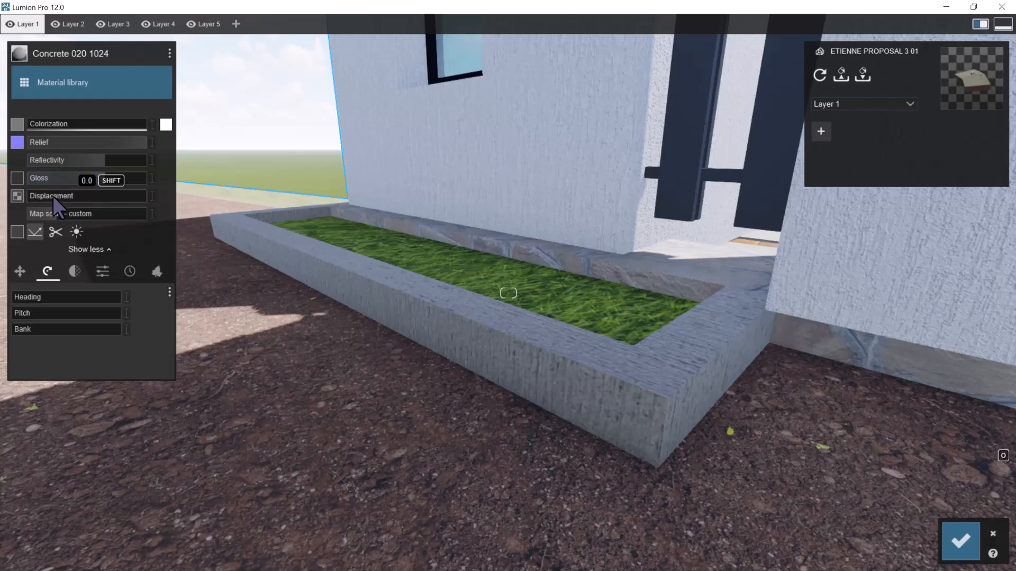
mouse_move(103, 161)
left_mouse_down()
mouse_move(136, 159)
mouse_move(99, 177)
left_mouse_up()
key("s")
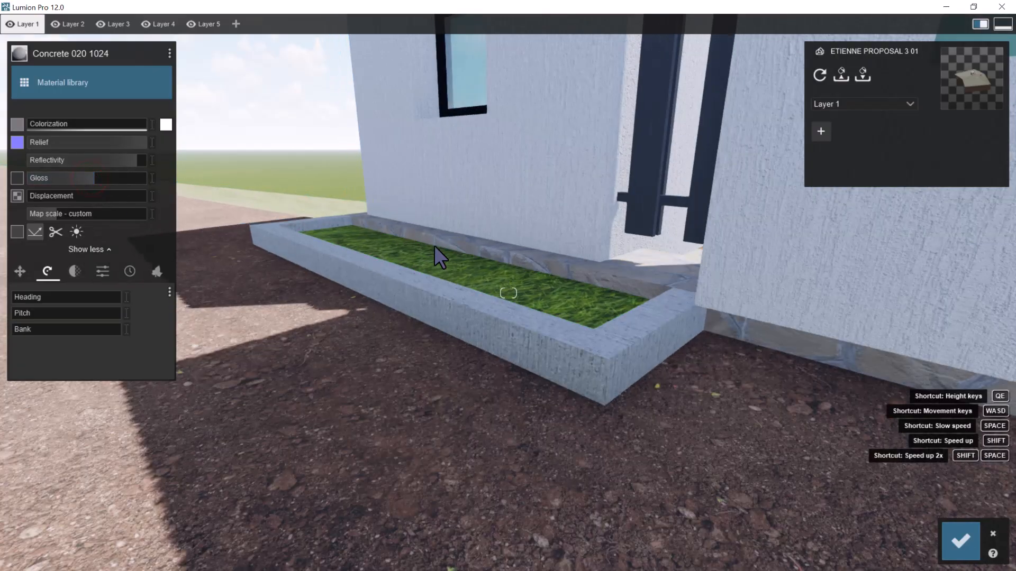
key("d")
right_click_drag(452, 256, 589, 295)
key("w")
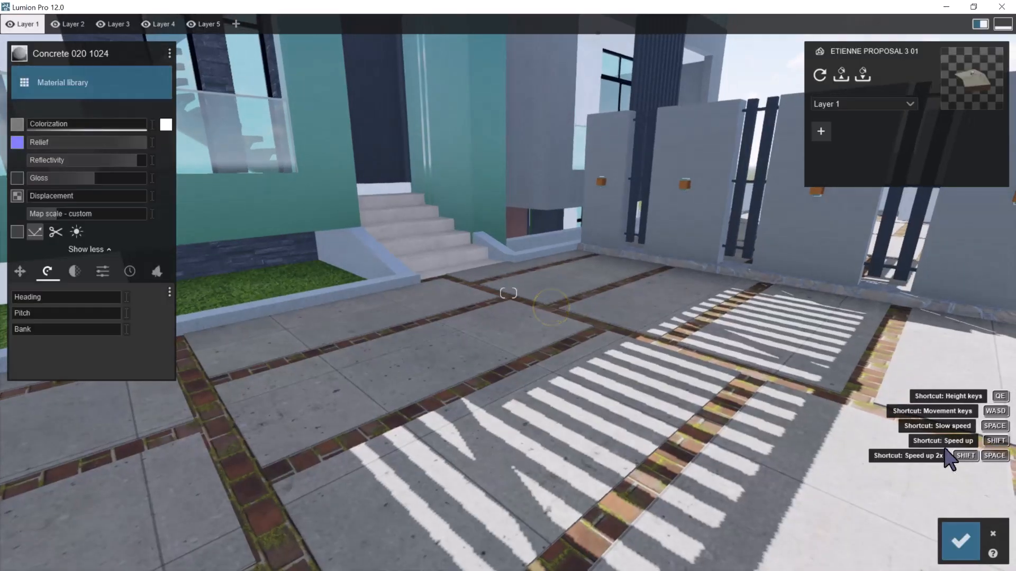
left_click(959, 540)
Assign the outdoor concrete material Concrete 010 1024 to the Concrete _ 02 paving slabs in the courtyard and inspect it up close
right_click_drag(657, 273, 599, 302)
key("q")
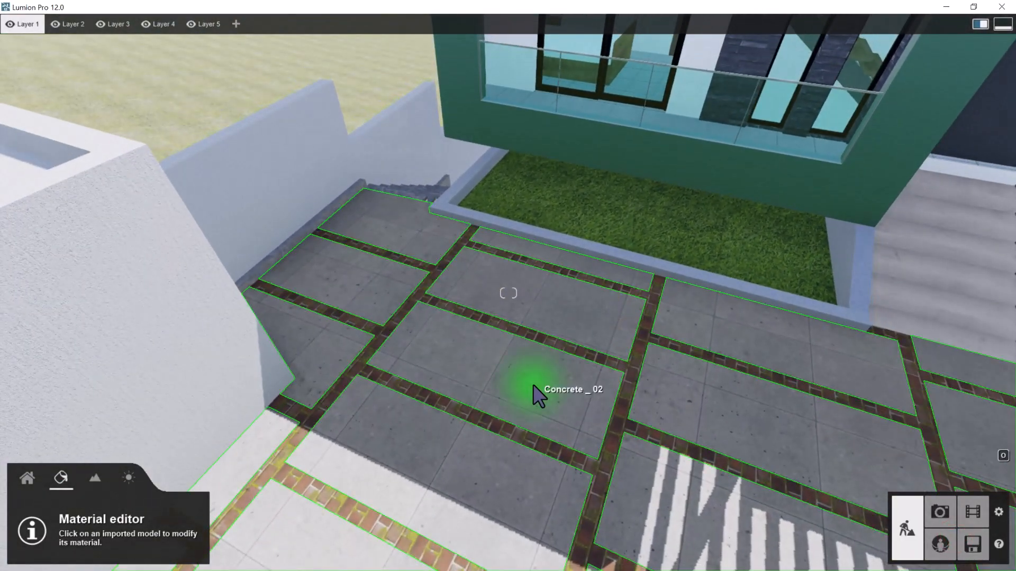
left_click(533, 385)
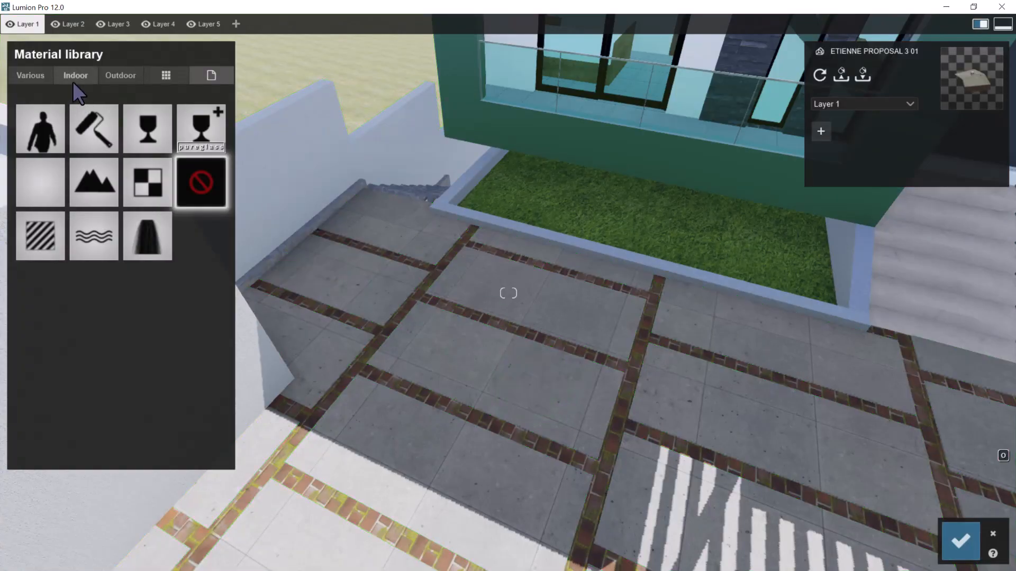
left_click(119, 75)
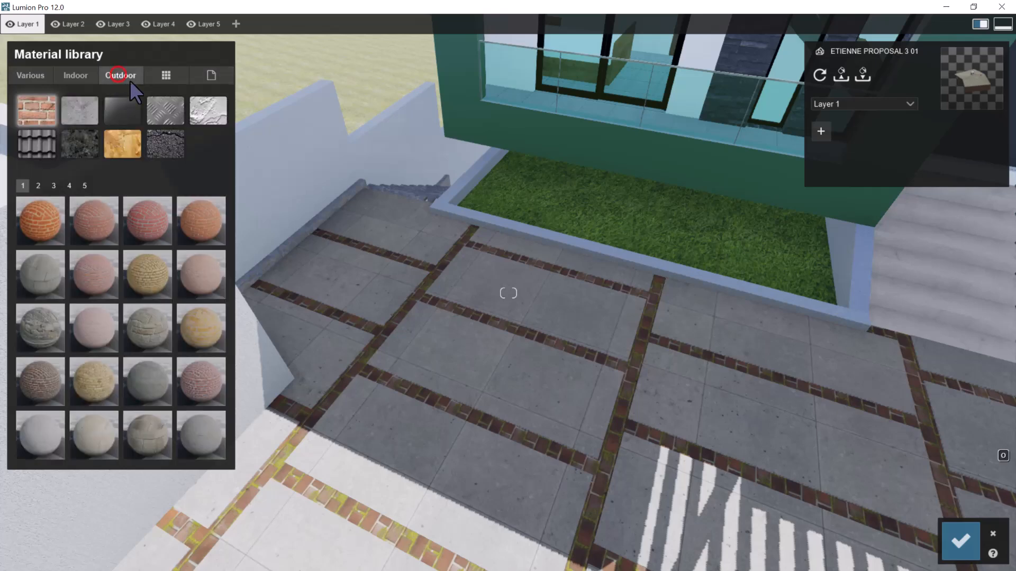
left_click(78, 115)
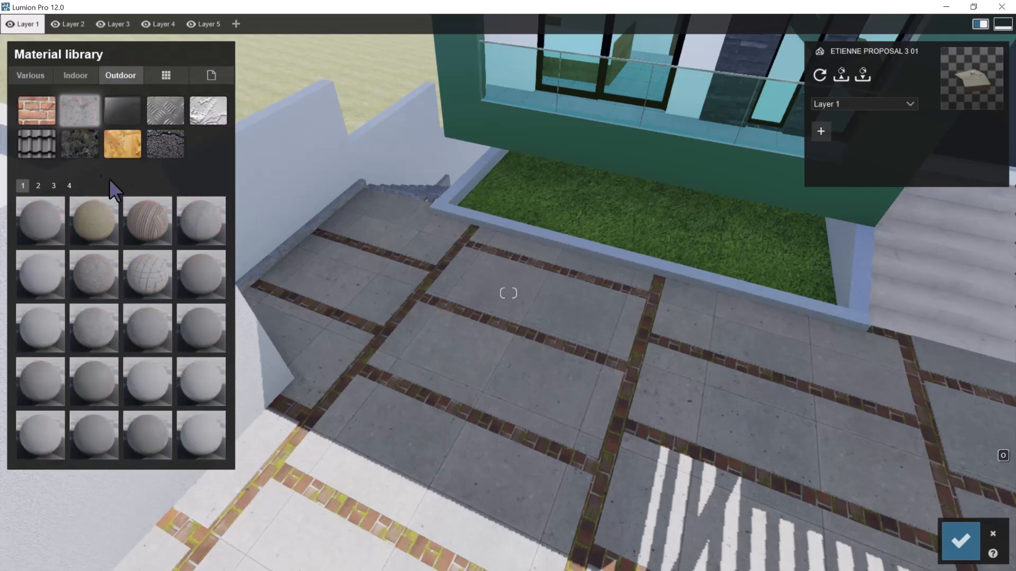
left_click(192, 272)
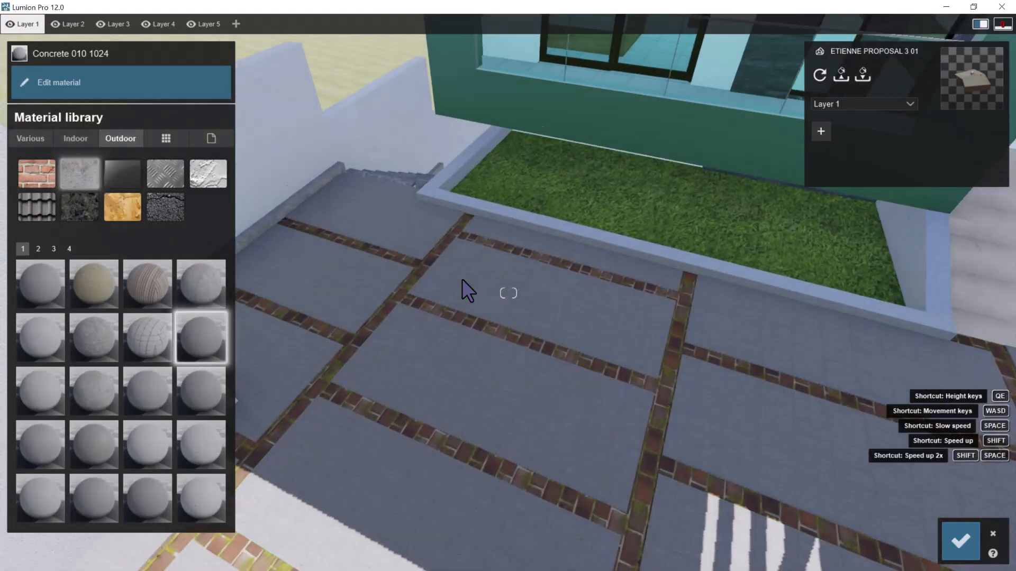
key("w")
mouse_move(462, 280)
right_mouse_down()
mouse_move(471, 288)
mouse_move(472, 279)
right_mouse_up()
key("s")
key("w")
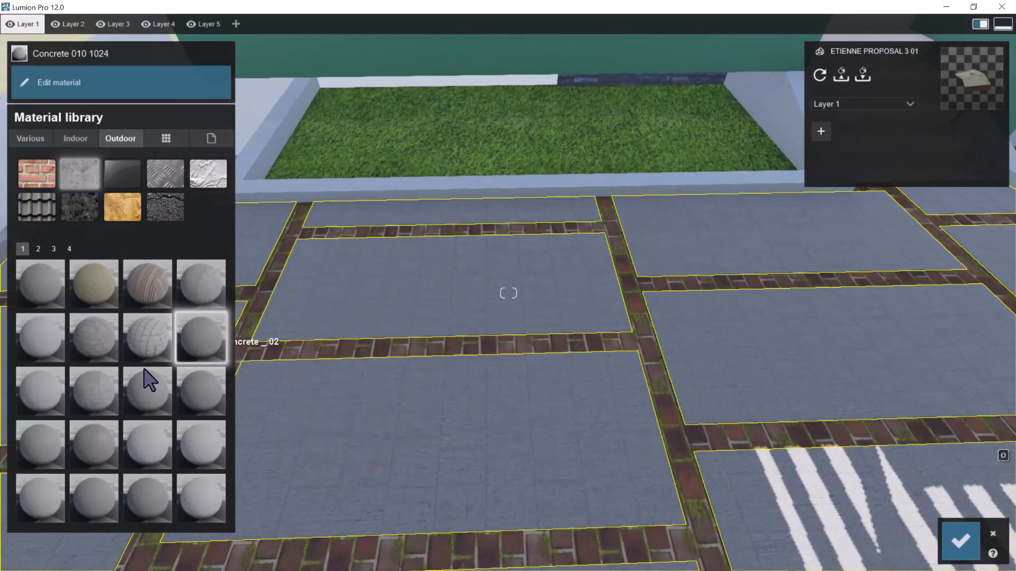
Try Concrete 014 1024 and Concrete 013 1024 on the paving slabs and settle on Concrete 016 1024
left_click(211, 386)
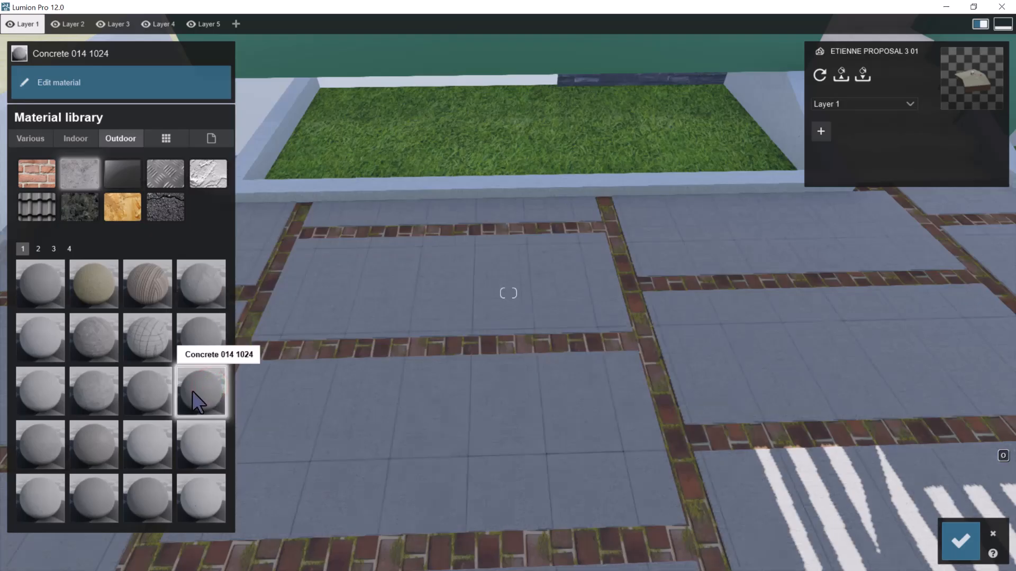
left_click(141, 391)
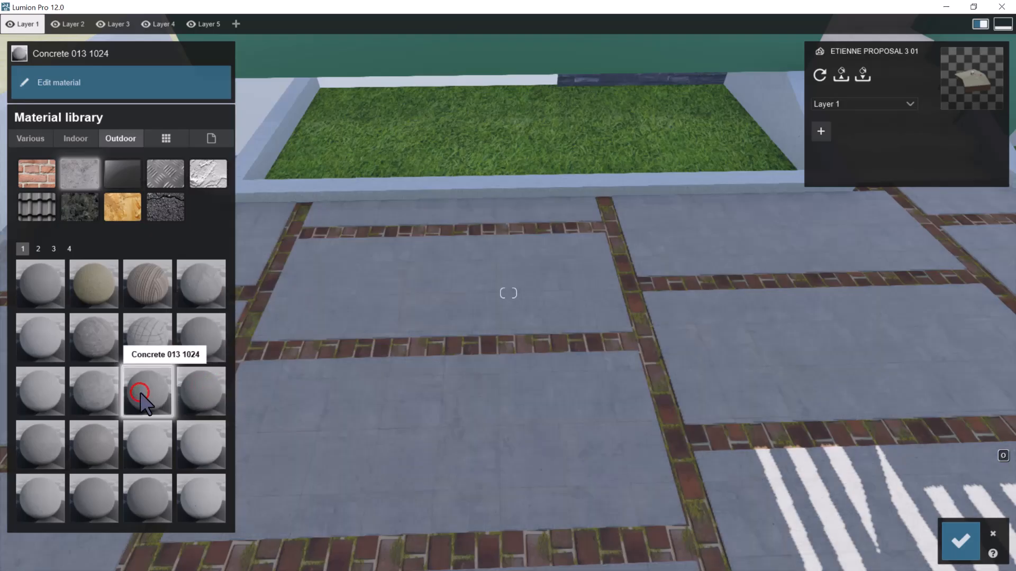
left_click(86, 456)
key("w")
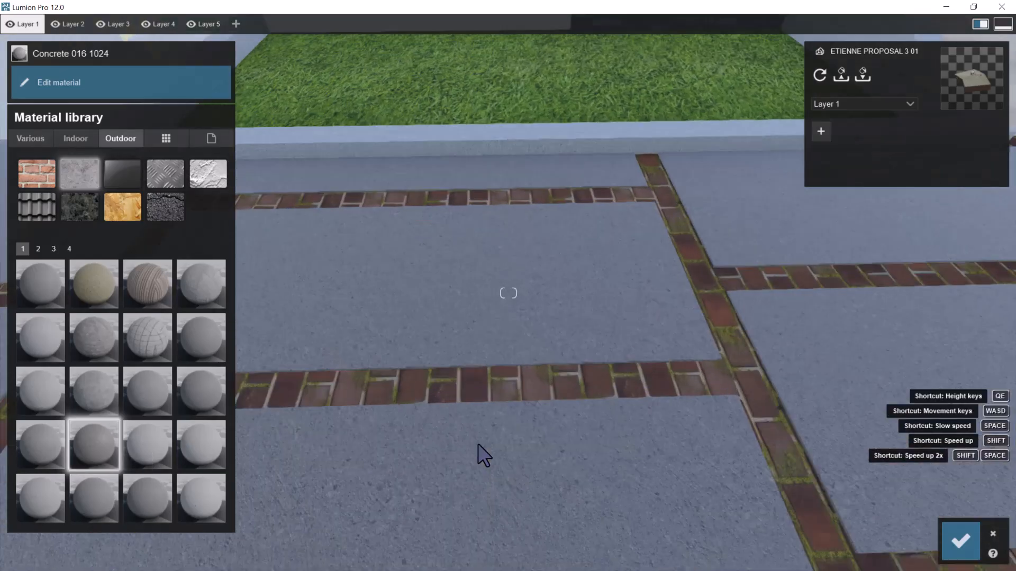
right_click_drag(521, 435, 522, 462)
key("s")
key("w")
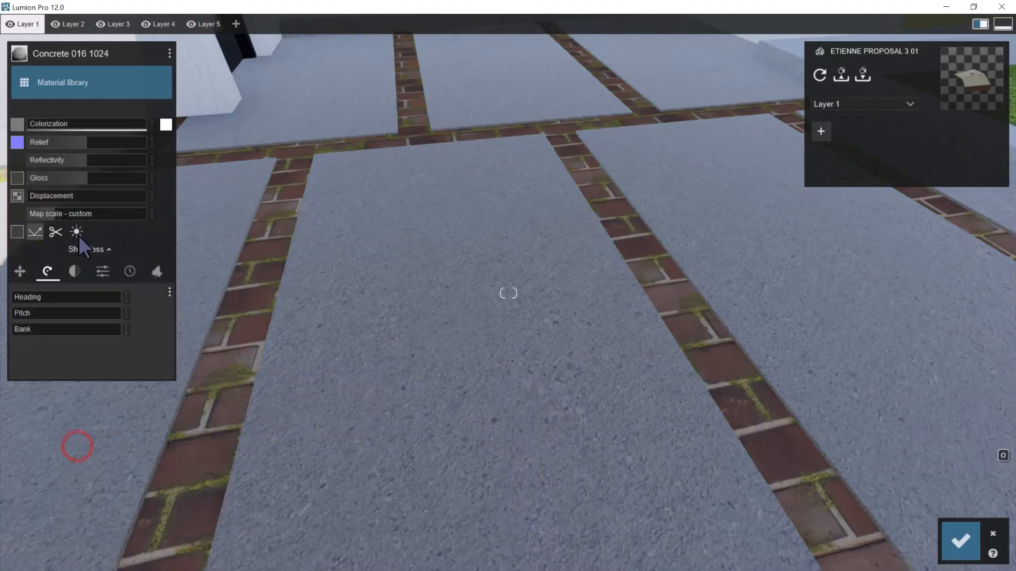
Raise the relief and reflectivity of the paving slabs' Concrete 016 1024 material to the maximum
left_click(122, 159)
left_click_drag(137, 163, 191, 172)
scroll(667, 334, "down", 4)
scroll(667, 324, "down", 2)
right_click_drag(504, 325, 512, 333)
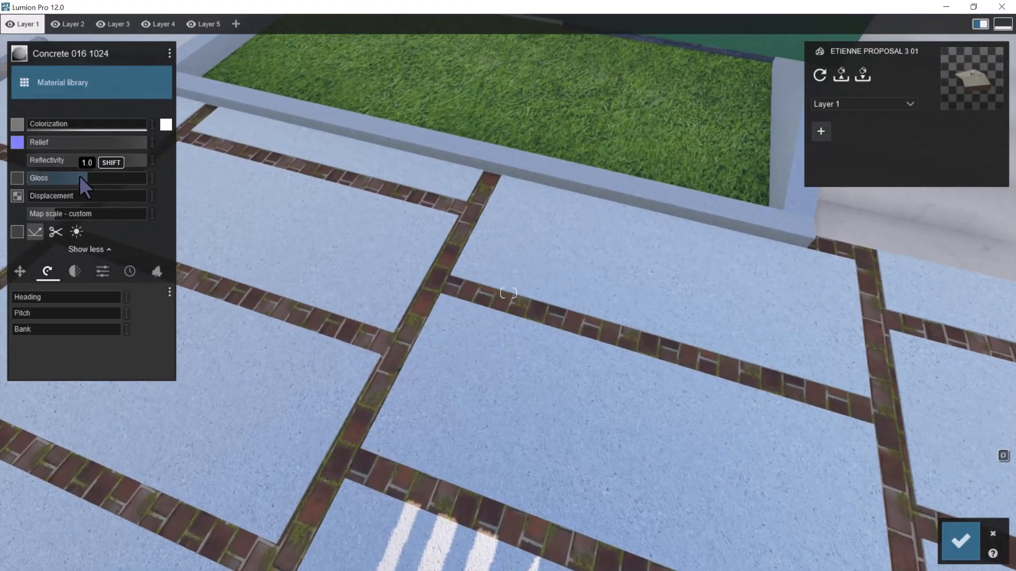
Set the slab concrete's reflectivity to about 1.7, raise its gloss slightly and save the material changes
left_click_drag(83, 178, 78, 178)
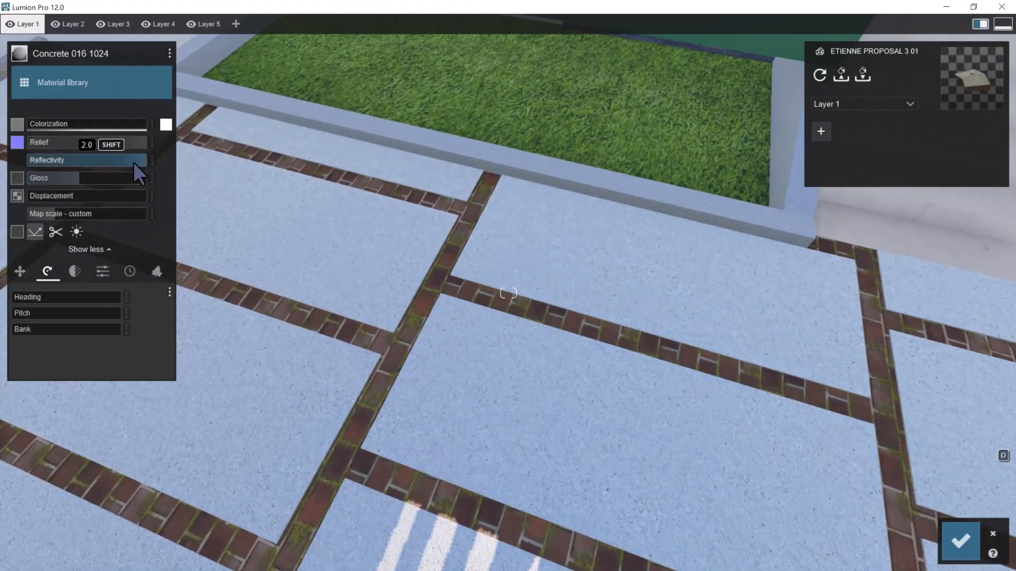
left_click(139, 163)
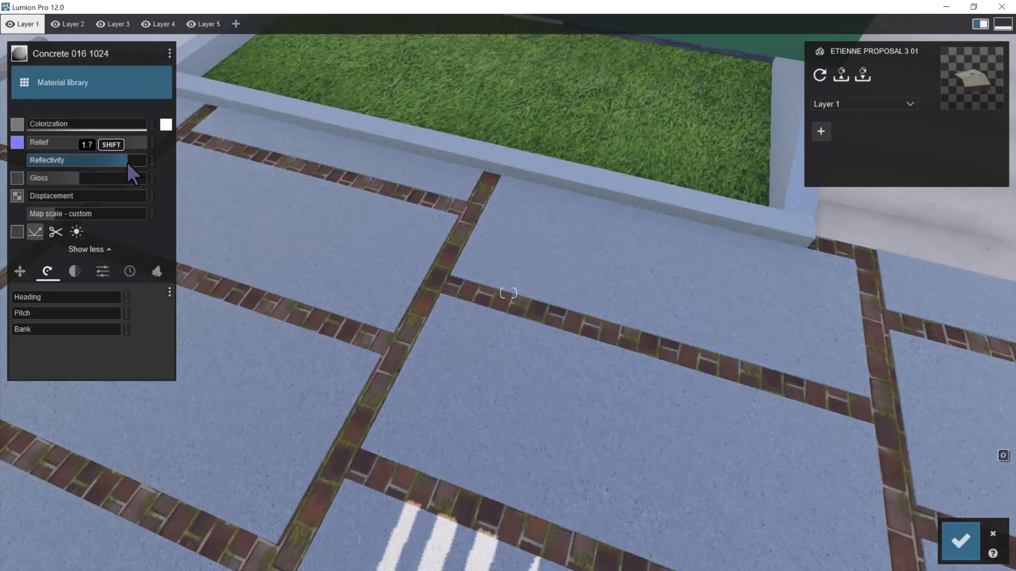
left_click(126, 162)
left_click(77, 180)
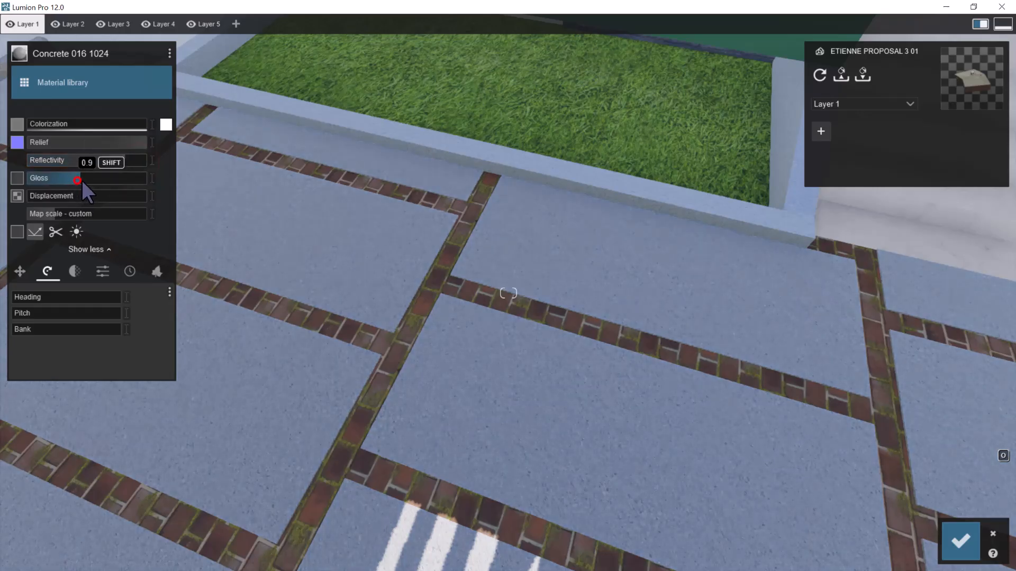
scroll(555, 286, "down", 6)
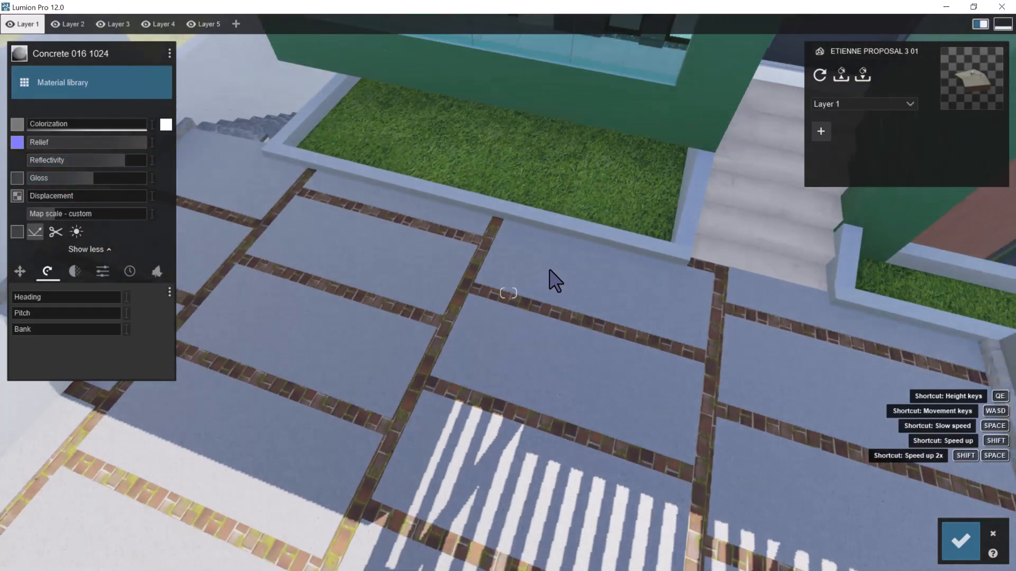
scroll(444, 288, "up", 6)
scroll(547, 259, "up", 5)
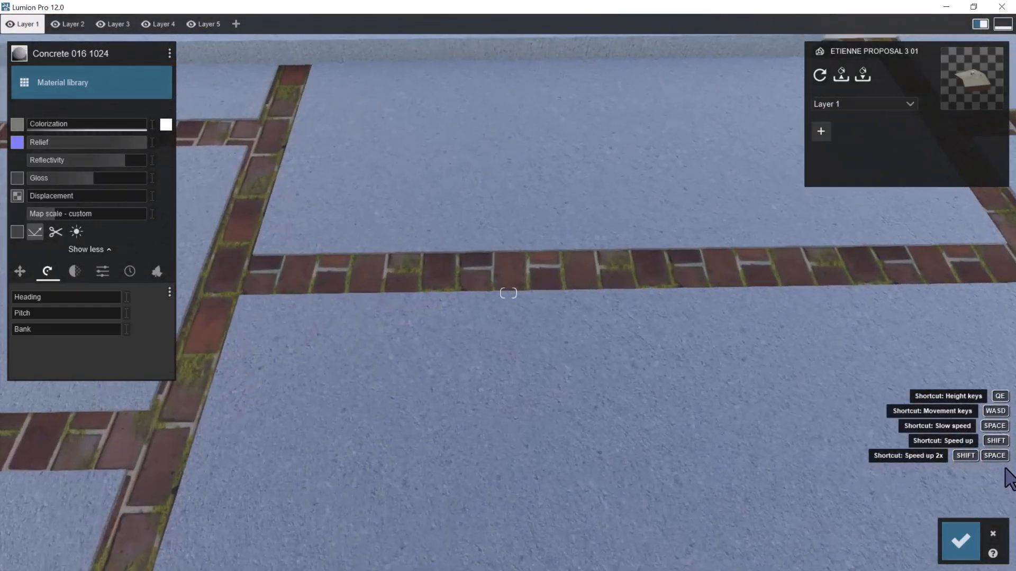
left_click(960, 541)
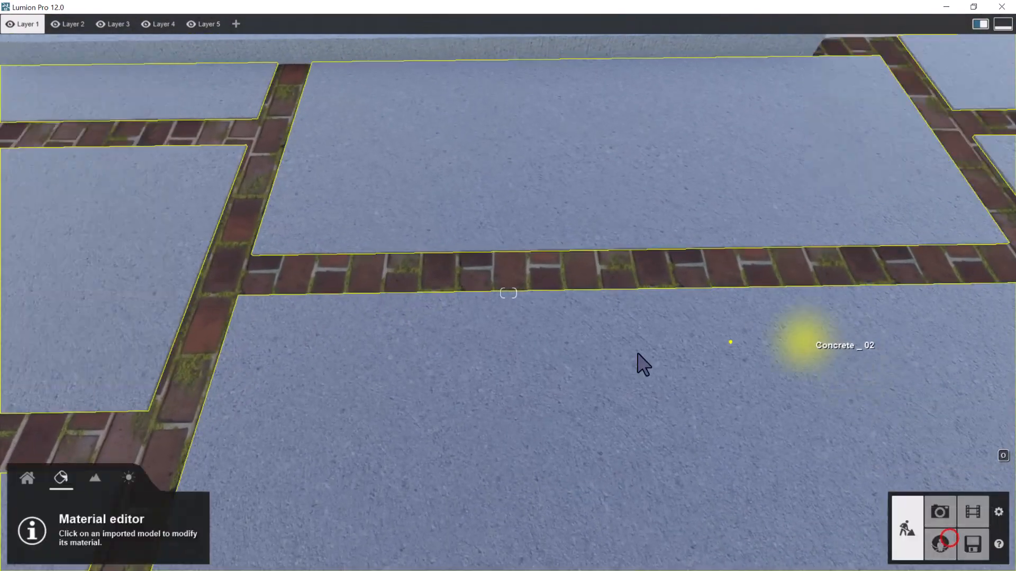
Assign the rock material Rock 009 2048 to the Pavement _ Brick Moss joints between the courtyard slabs and inspect it
scroll(686, 356, "down", 5)
scroll(639, 350, "down", 5)
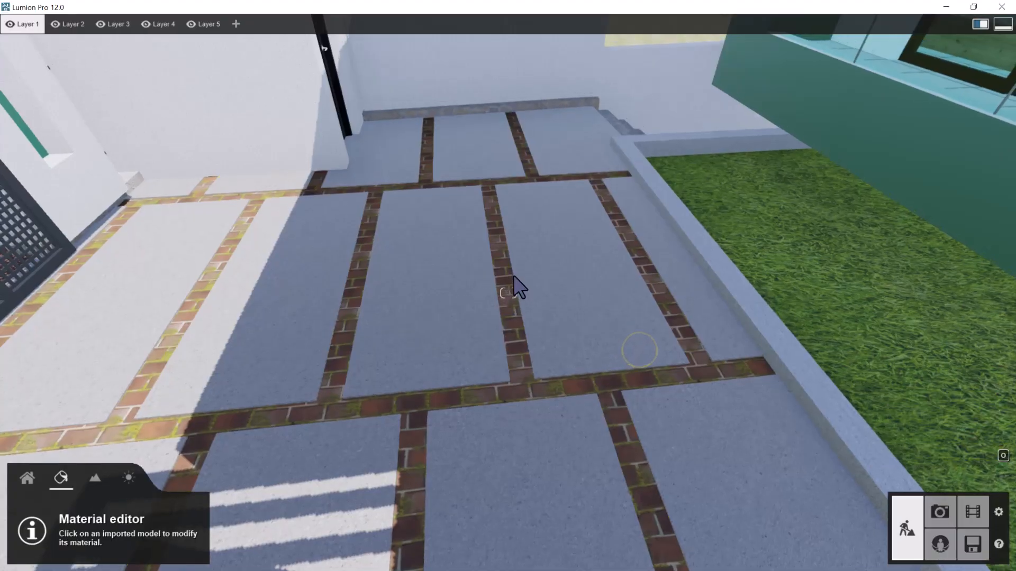
scroll(506, 268, "up", 4)
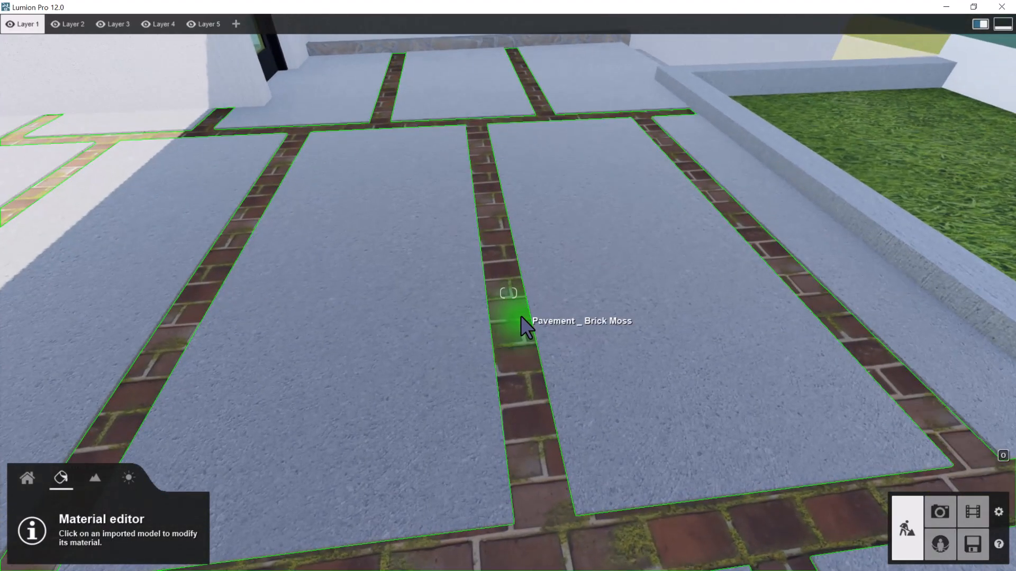
scroll(518, 317, "down", 4)
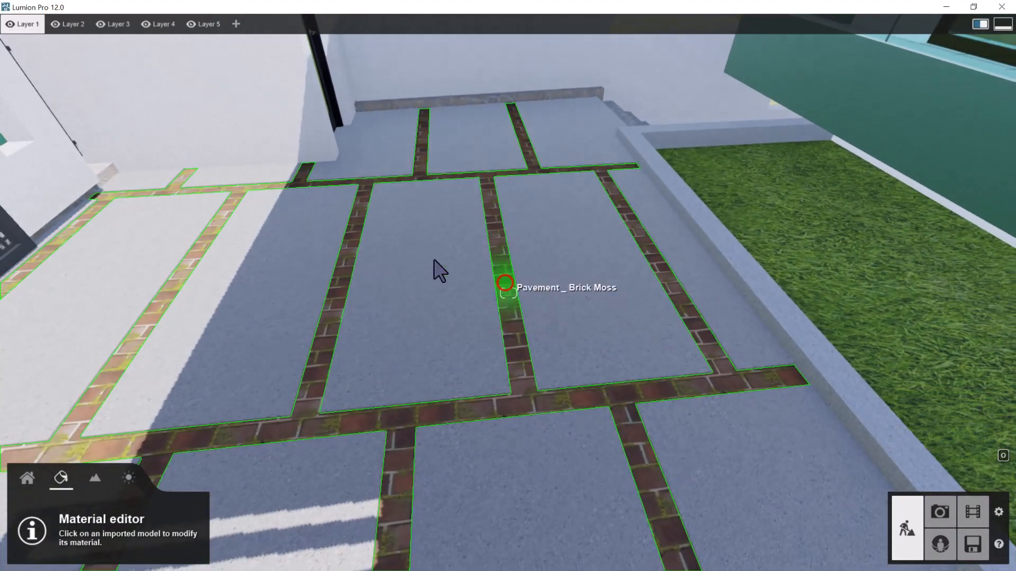
left_click(505, 283)
left_click(111, 76)
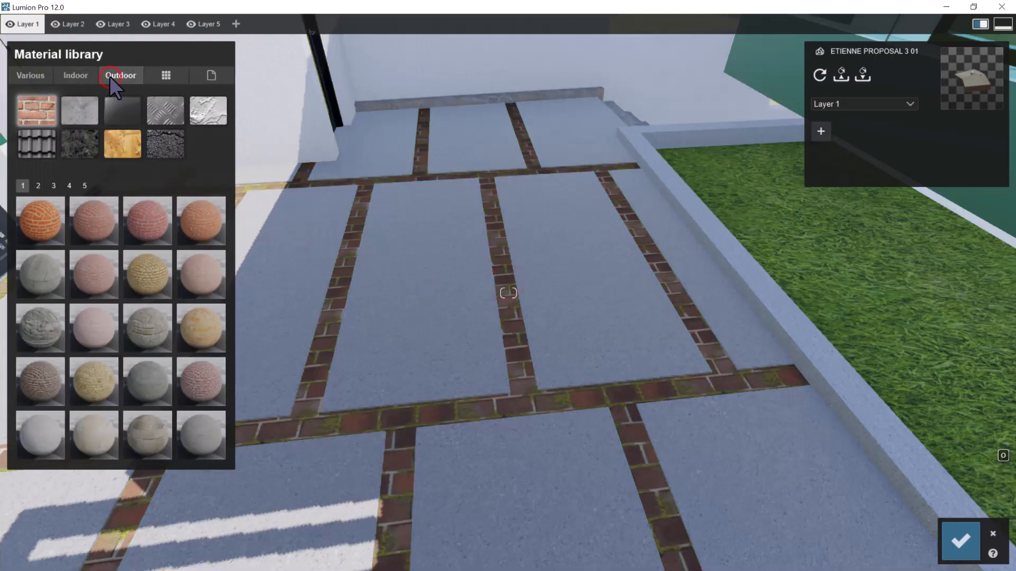
left_click(37, 78)
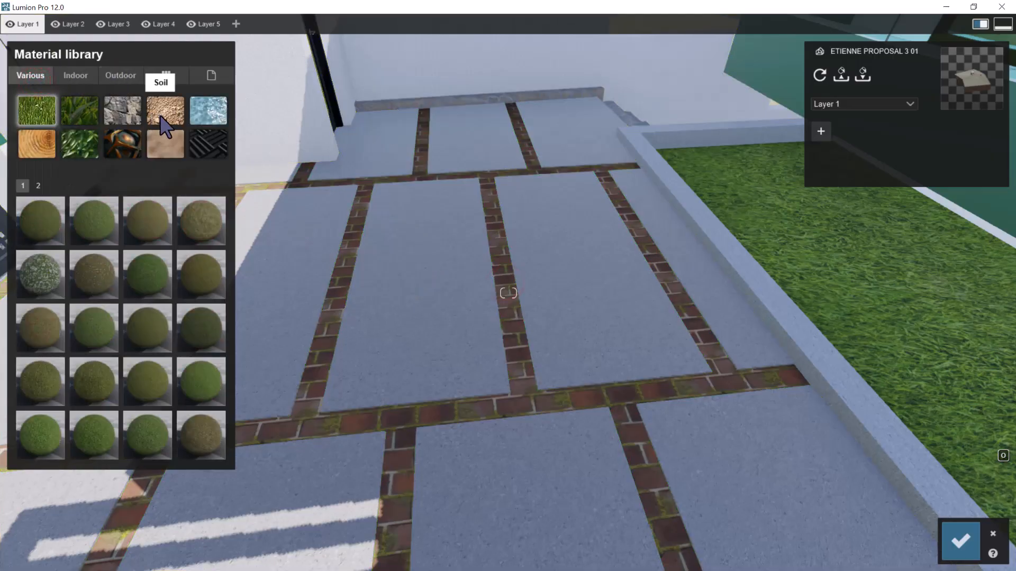
left_click(120, 109)
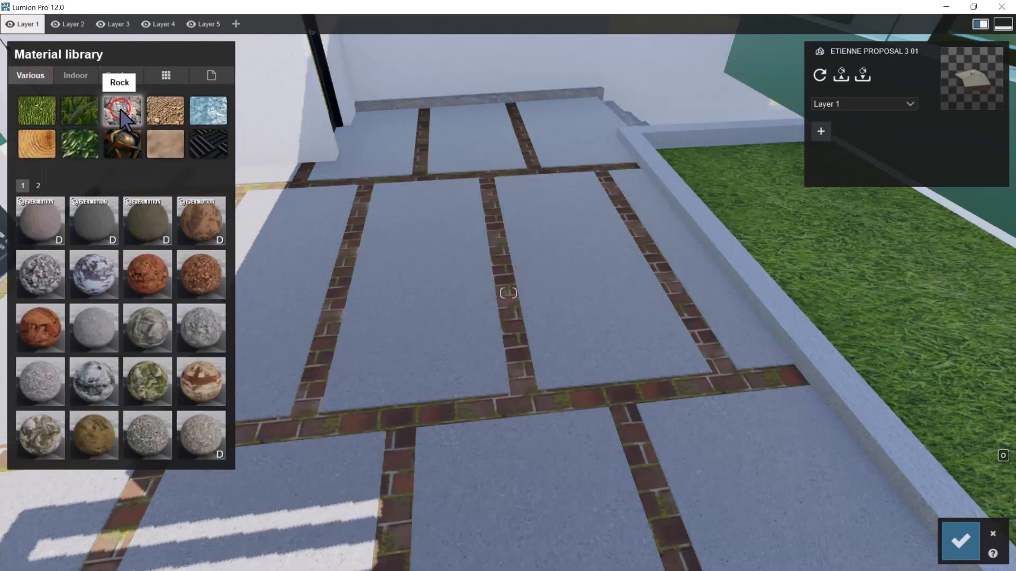
left_click(38, 186)
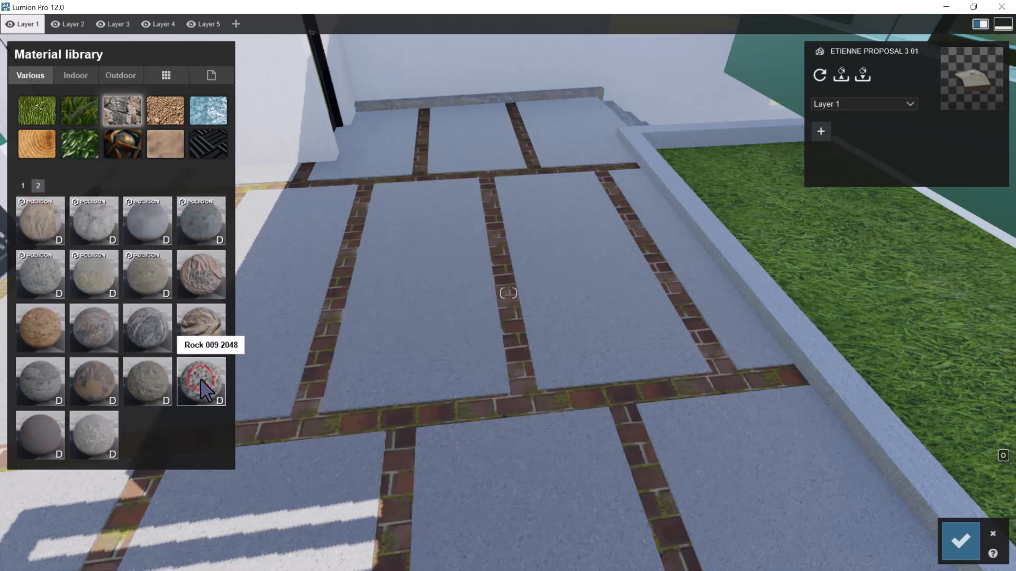
left_click(295, 337)
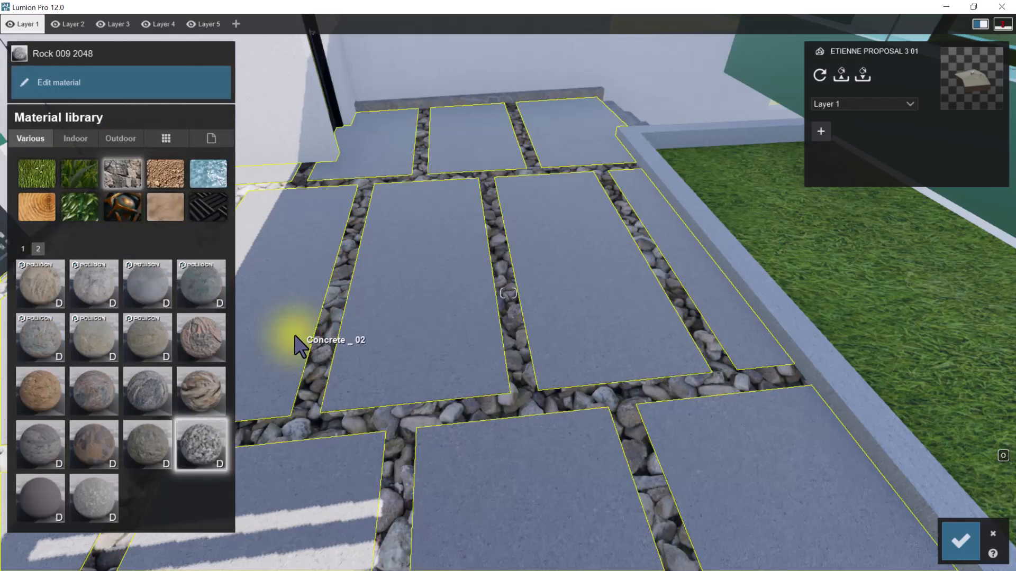
key("w")
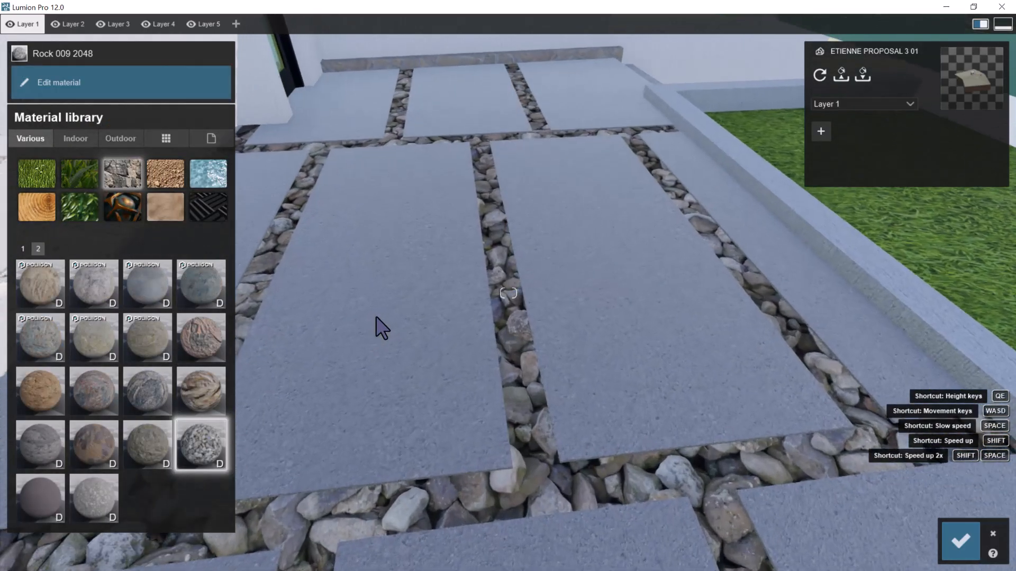
Replace the rock in the paving joints with the stone material Pebbles 001 2048
left_click(108, 492)
left_click(209, 446)
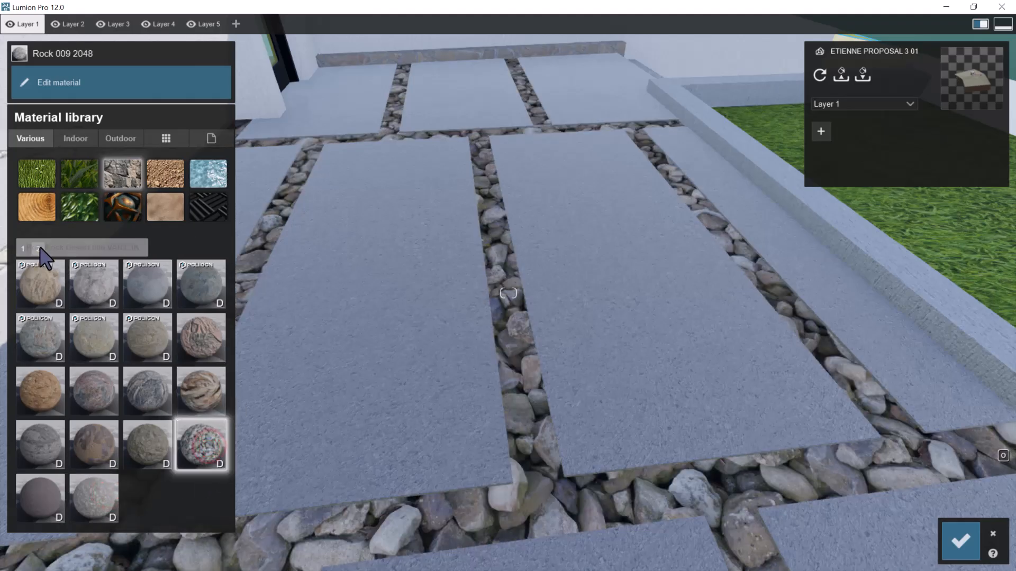
left_click(24, 249)
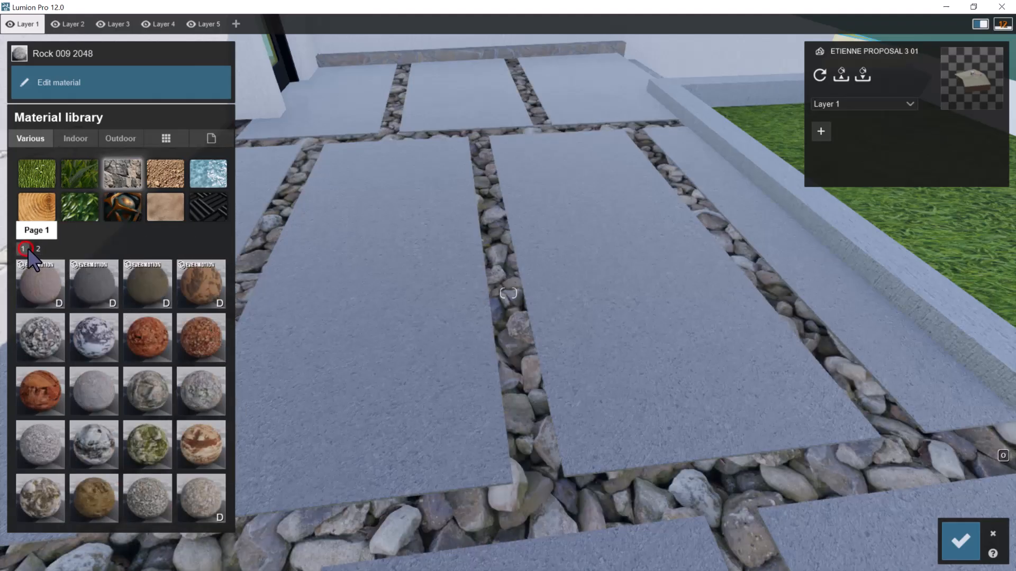
left_click(201, 496)
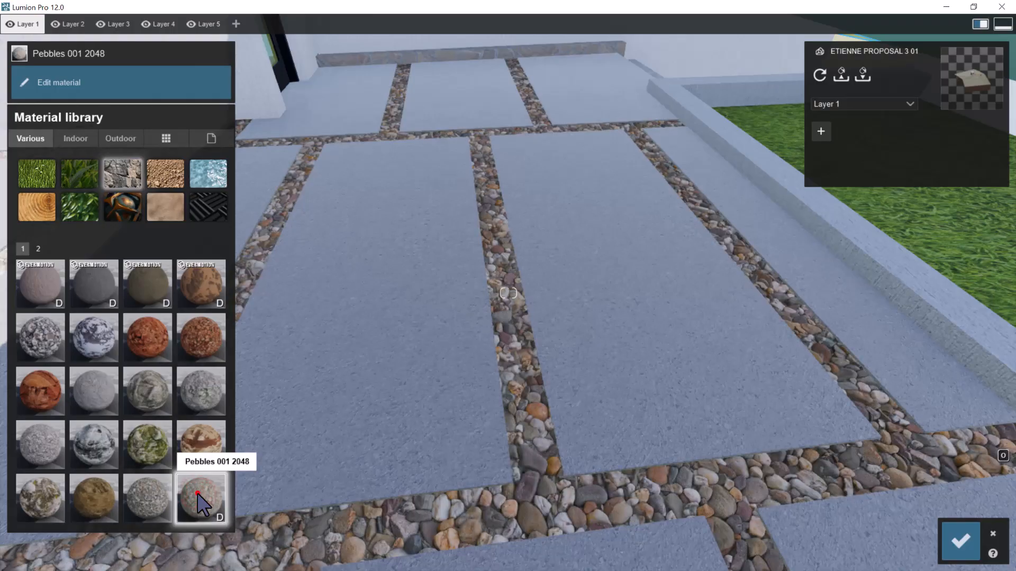
Raise the relief of the joints' Pebbles 001 2048 material to the maximum
scroll(538, 354, "down", 5)
scroll(536, 338, "up", 1)
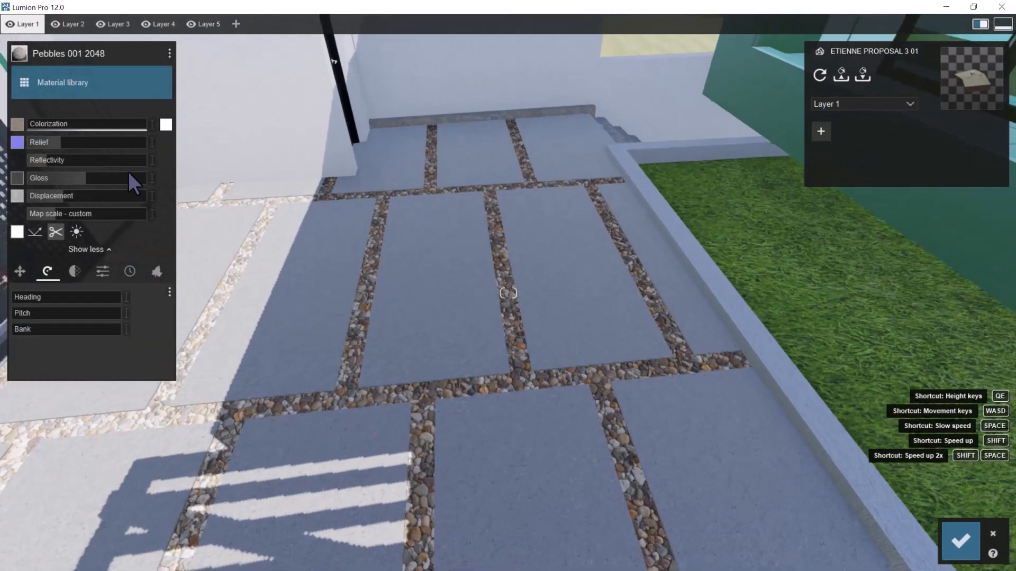
left_click_drag(72, 138, 238, 150)
scroll(490, 261, "up", 4)
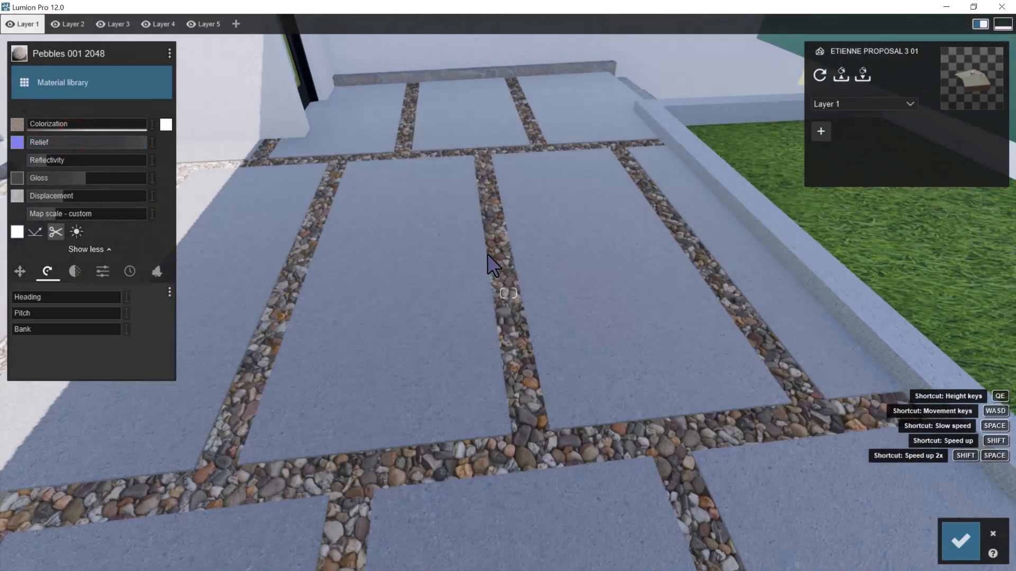
scroll(482, 258, "down", 5)
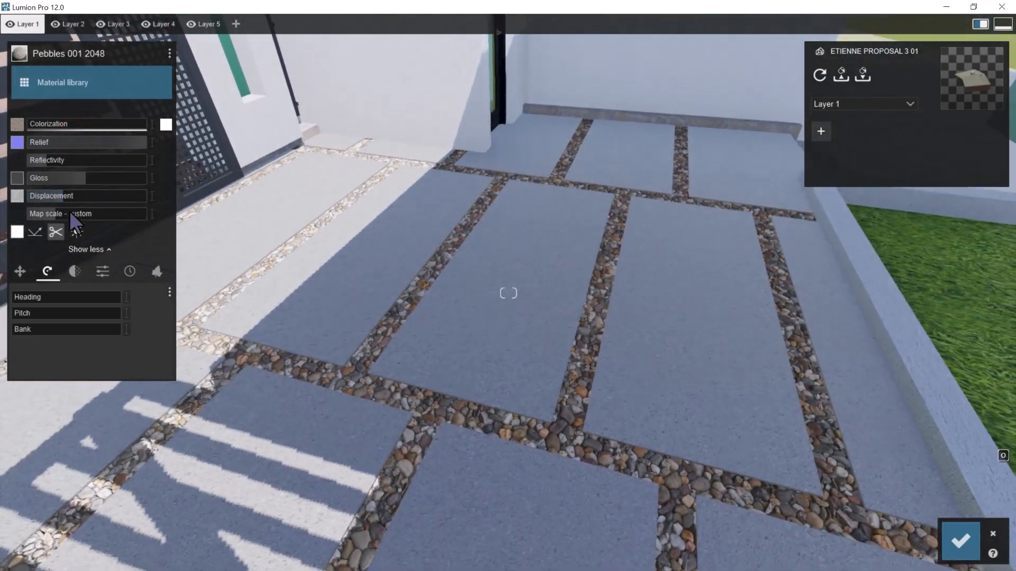
Try smaller and larger map scales for the pebbles, settle on about 1.8 and inspect the stones up close
left_click_drag(70, 214, 0, 218)
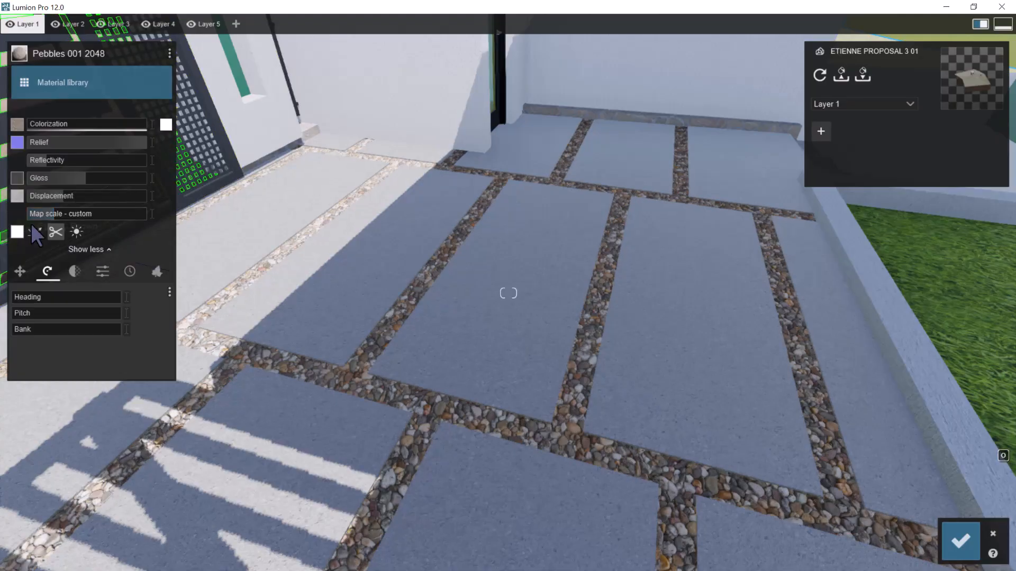
left_click_drag(80, 217, 1, 220, "shift")
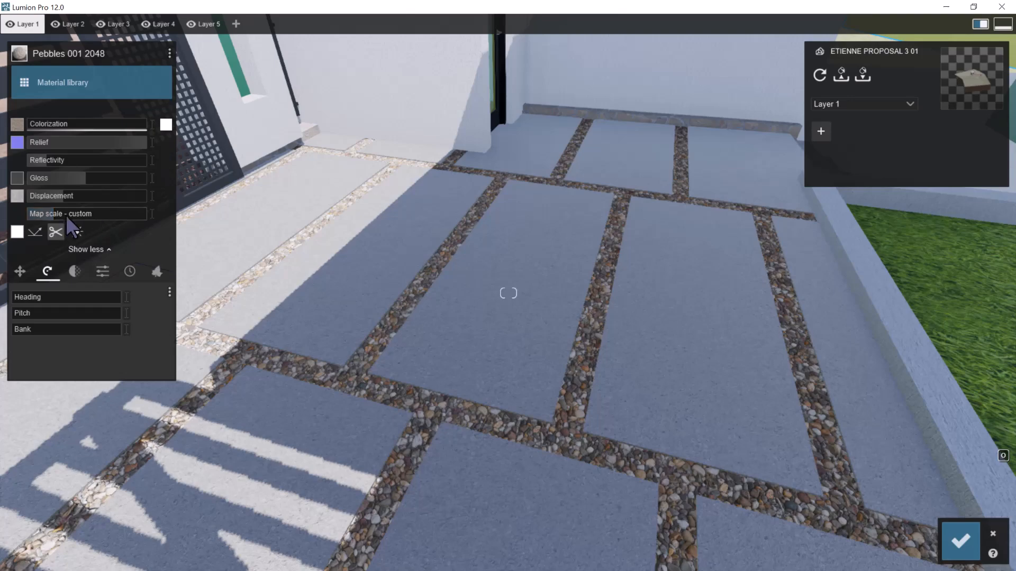
left_click_drag(65, 212, 858, 272, "shift")
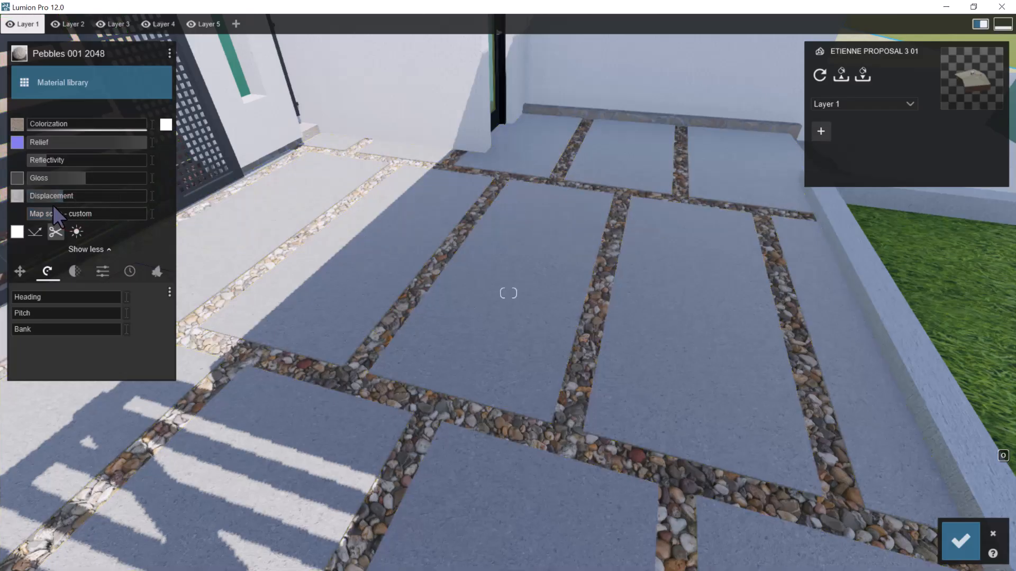
mouse_move(57, 211)
left_mouse_down("shift")
mouse_move(83, 215)
mouse_move(56, 211)
mouse_move(69, 210)
left_mouse_up("shift")
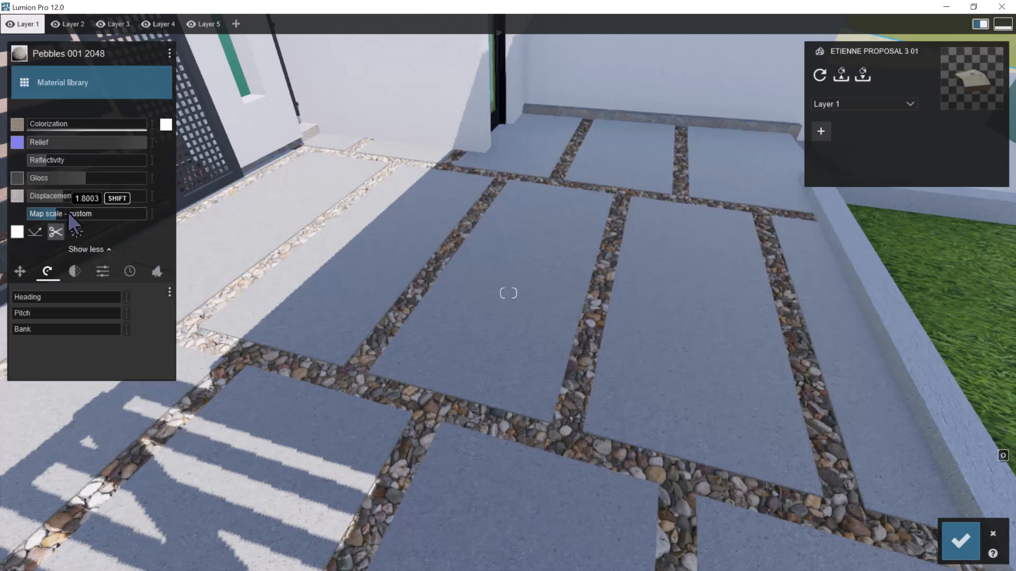
left_click_drag(383, 234, 477, 231, "shift")
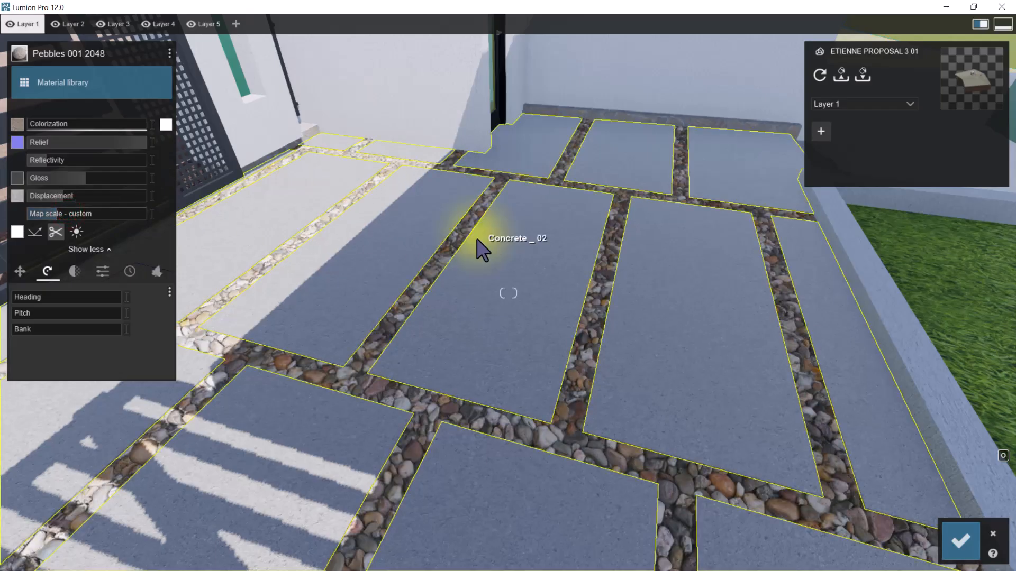
key("w")
key("s")
right_click_drag(483, 231, 503, 236)
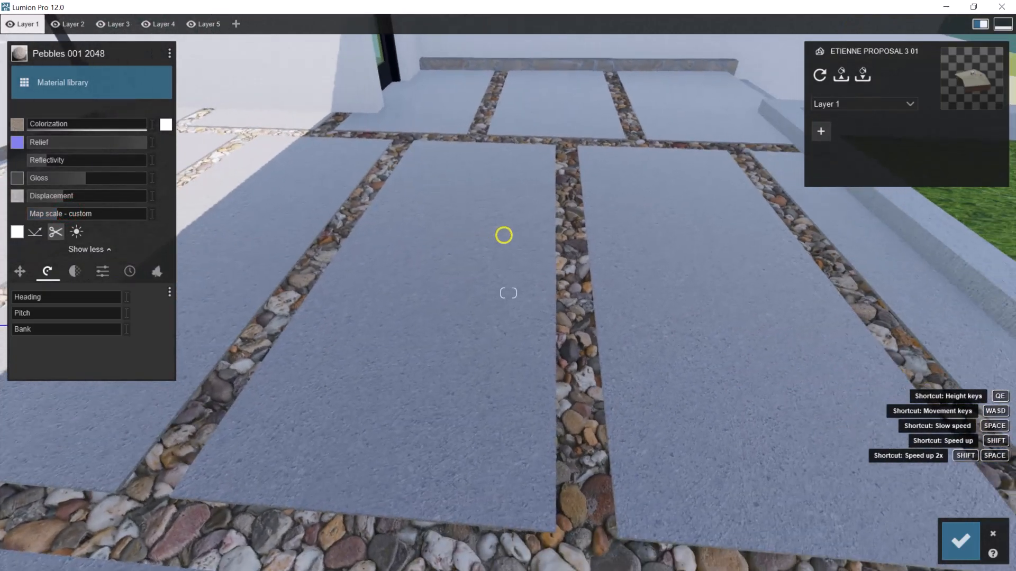
Test the pebbles' reflectivity and gloss at different levels and set the gloss to about 0.3
left_click_drag(64, 161, 294, 183, "shift")
left_click_drag(140, 174, 1, 180)
key("s")
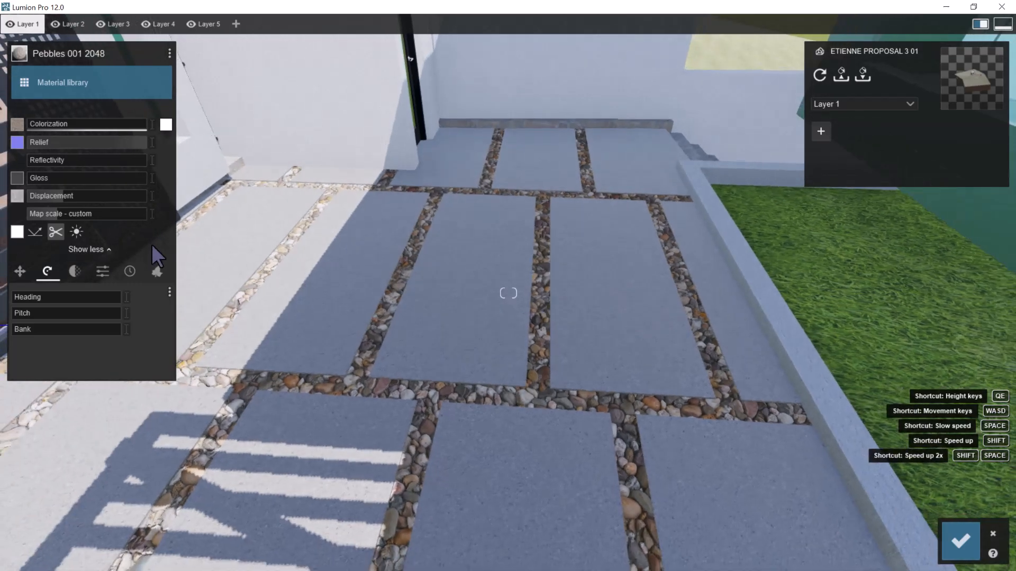
key("w")
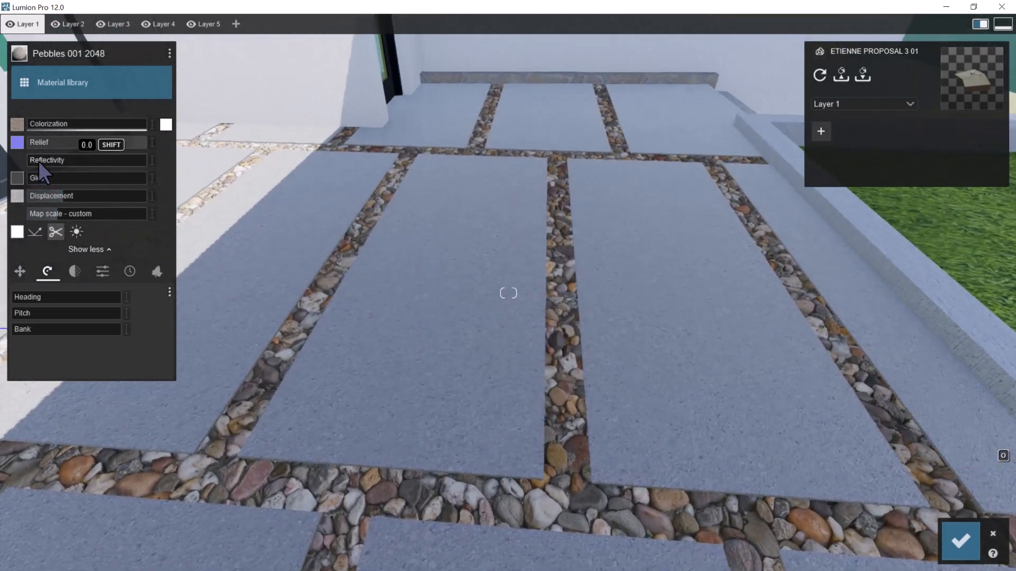
left_click(40, 177)
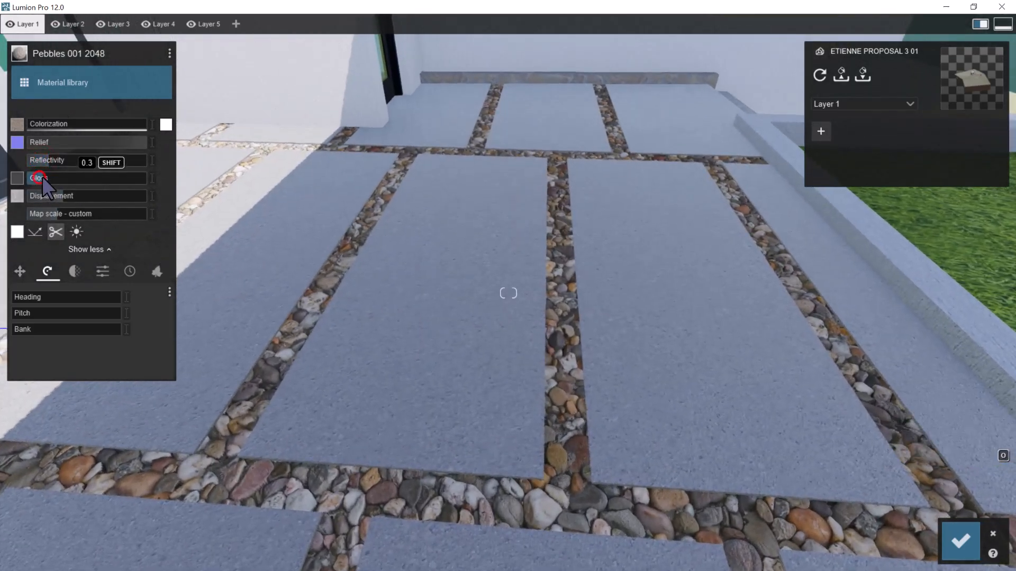
Check the pebble joints from near and far and save the material changes
key("s")
right_click_drag(666, 303, 619, 299)
key("w")
key("s")
left_click(960, 540)
Assign the indoor marble material Marble 017 1024 to the Stone _ Marble Carrara White steps at the entrance door
mouse_move(386, 419)
right_mouse_down()
mouse_move(422, 395)
mouse_move(554, 369)
mouse_move(567, 373)
mouse_move(575, 399)
mouse_move(653, 380)
mouse_move(644, 401)
right_mouse_up()
key("w")
key("w")
key("d")
key("s")
right_click_drag(568, 379, 572, 386)
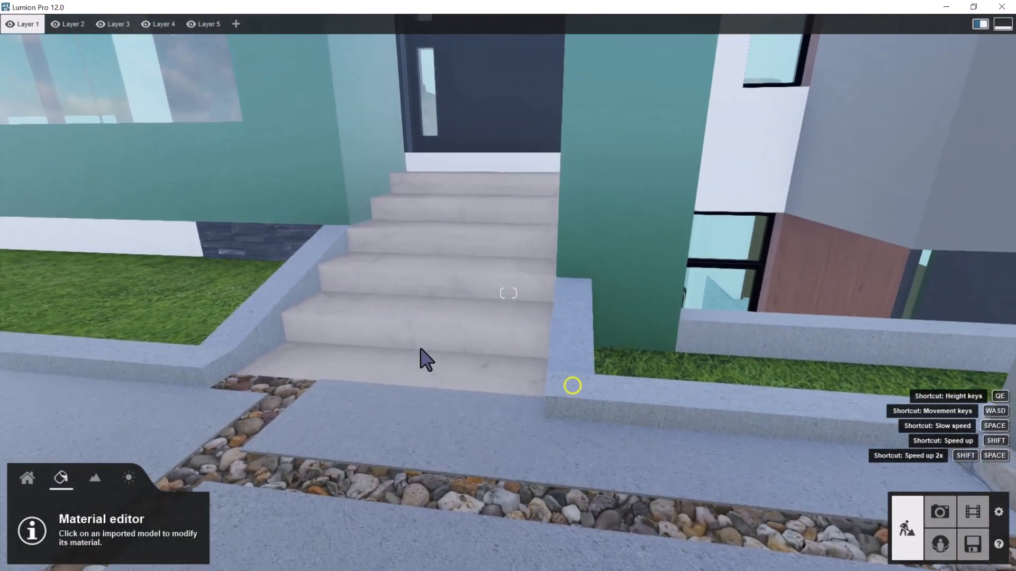
left_click(404, 332)
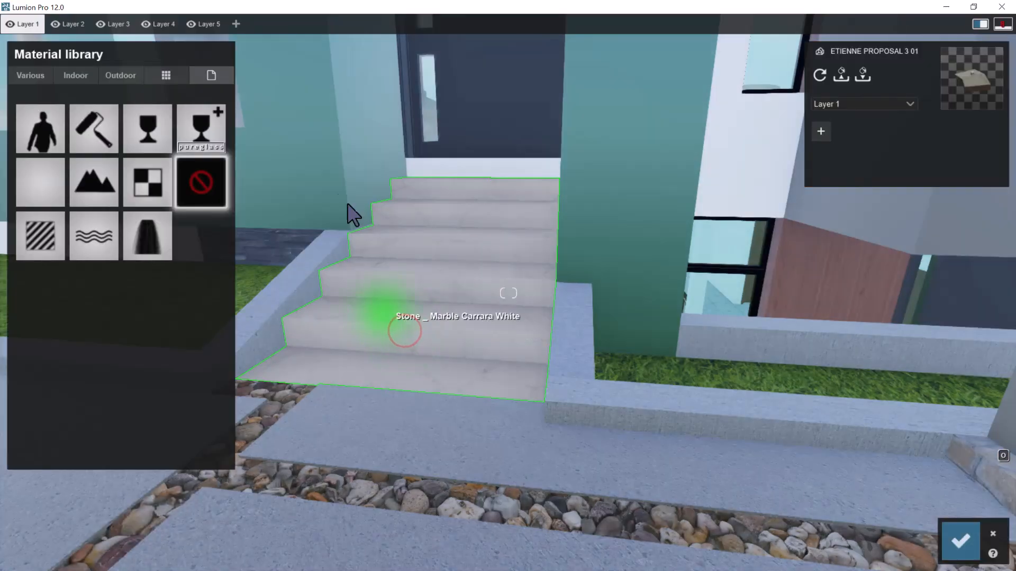
left_click(81, 79)
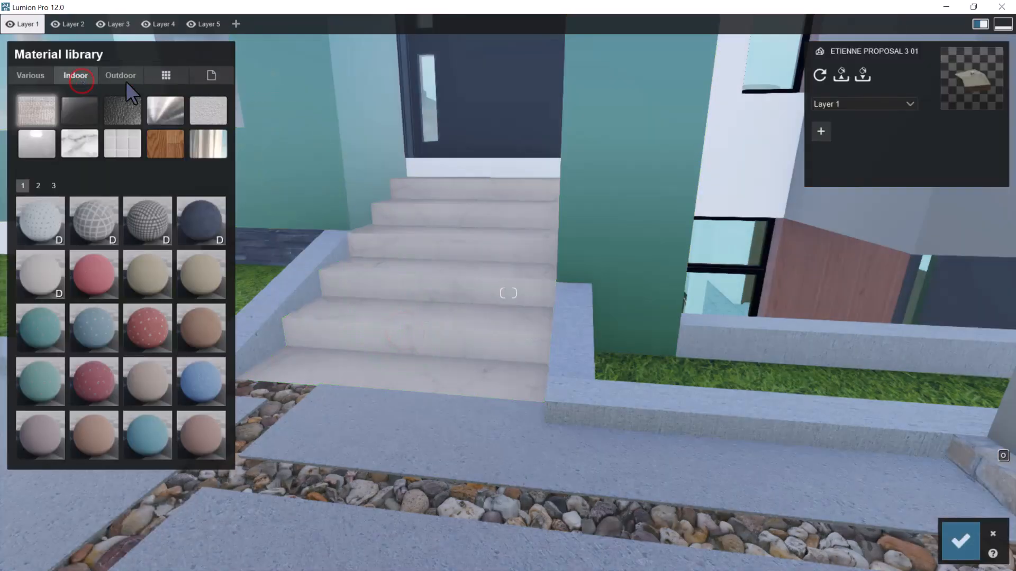
left_click(74, 140)
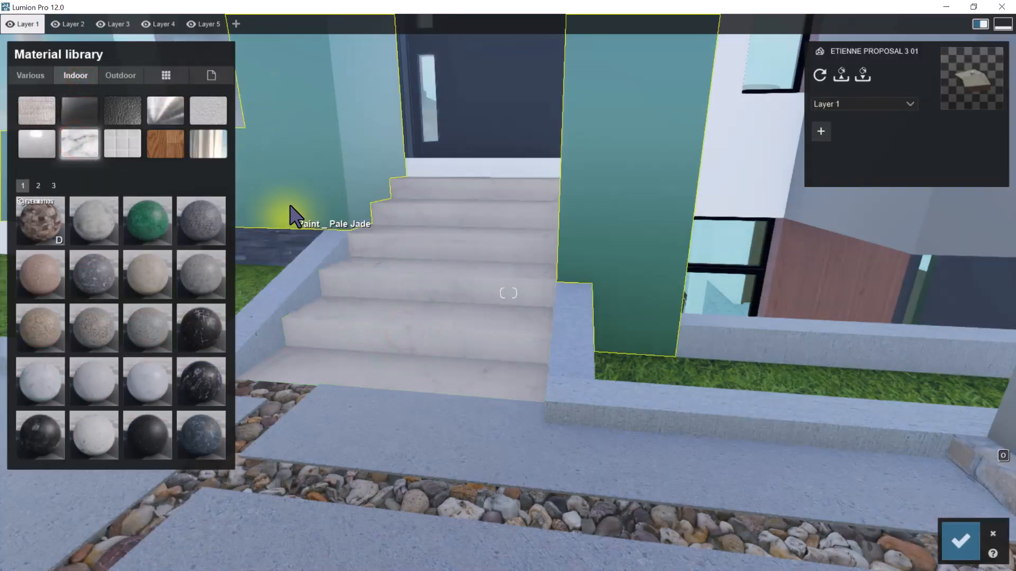
left_click(91, 429)
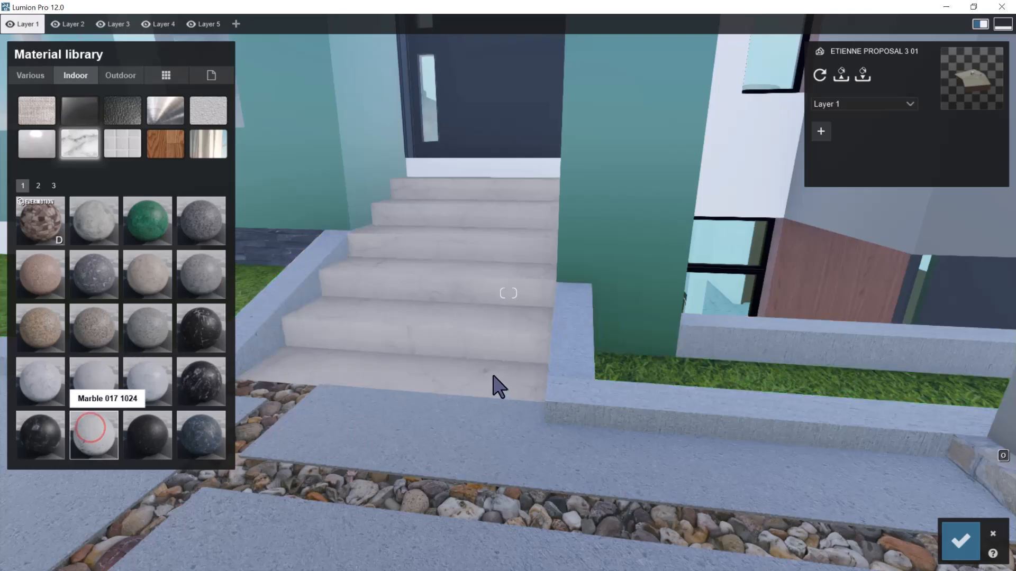
Examine the marble pattern on the entrance steps up close and from farther back
key("s")
key("a")
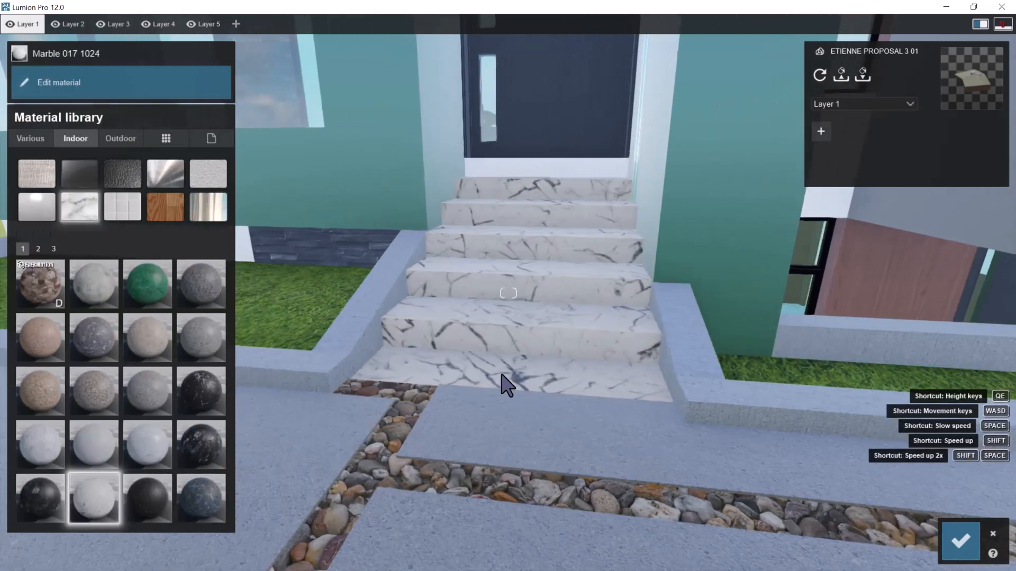
key("w")
key("d")
key("d")
key("q")
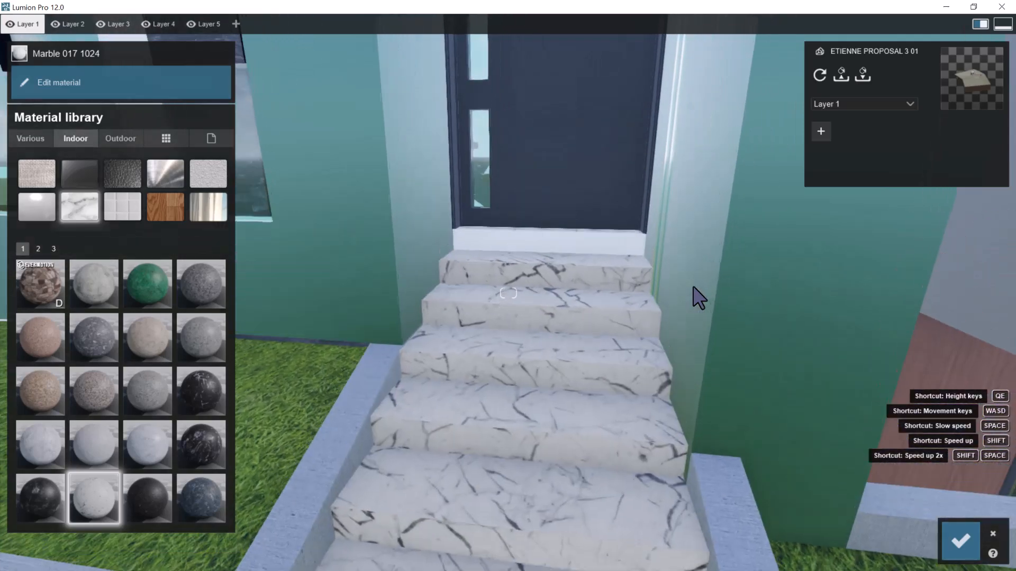
key("s")
right_click_drag(695, 252, 698, 265)
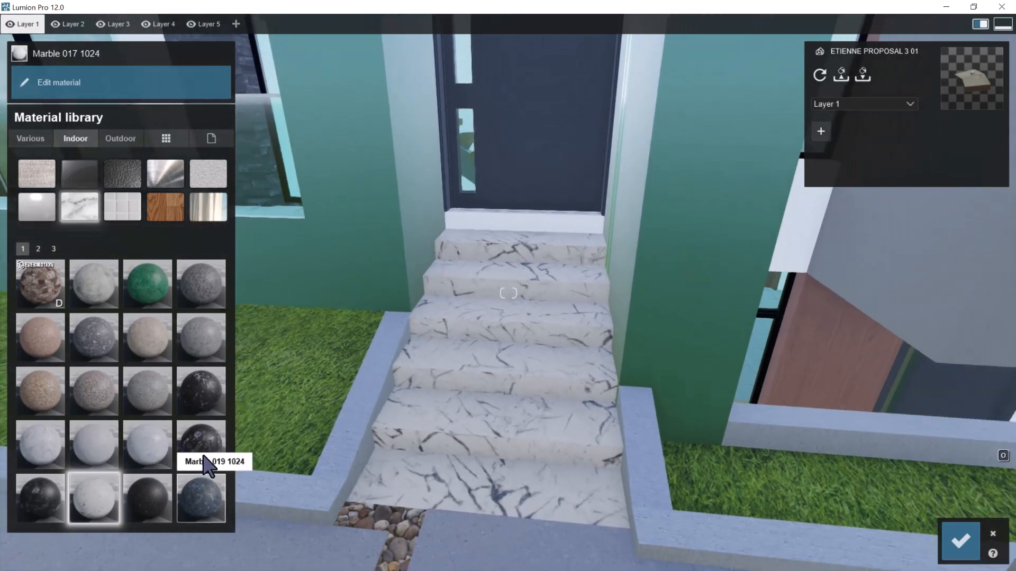
Try the indoor marbles Marble 011, 003, 016 and 012 1024 on the entrance steps
left_click(199, 389)
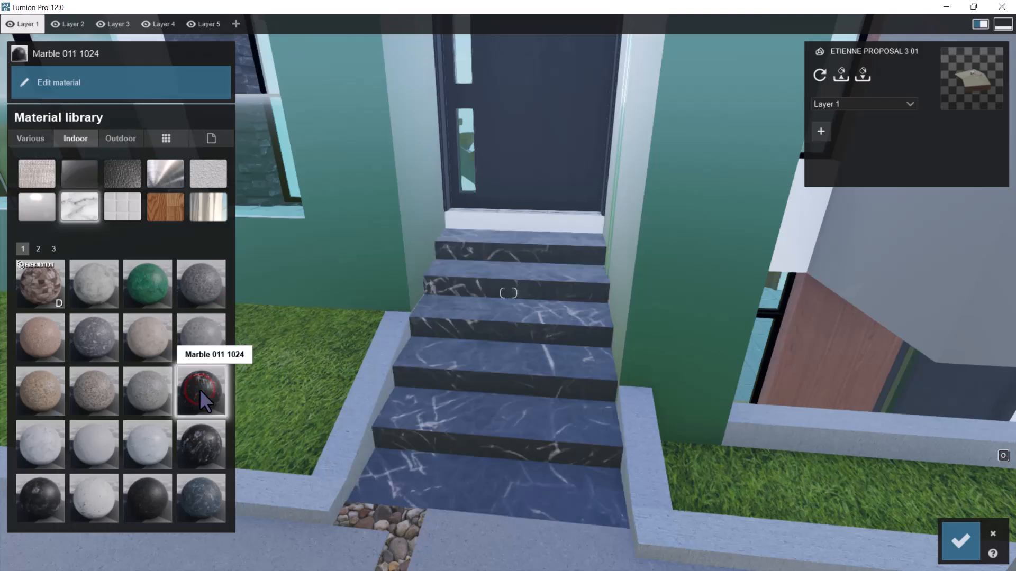
left_click(193, 295)
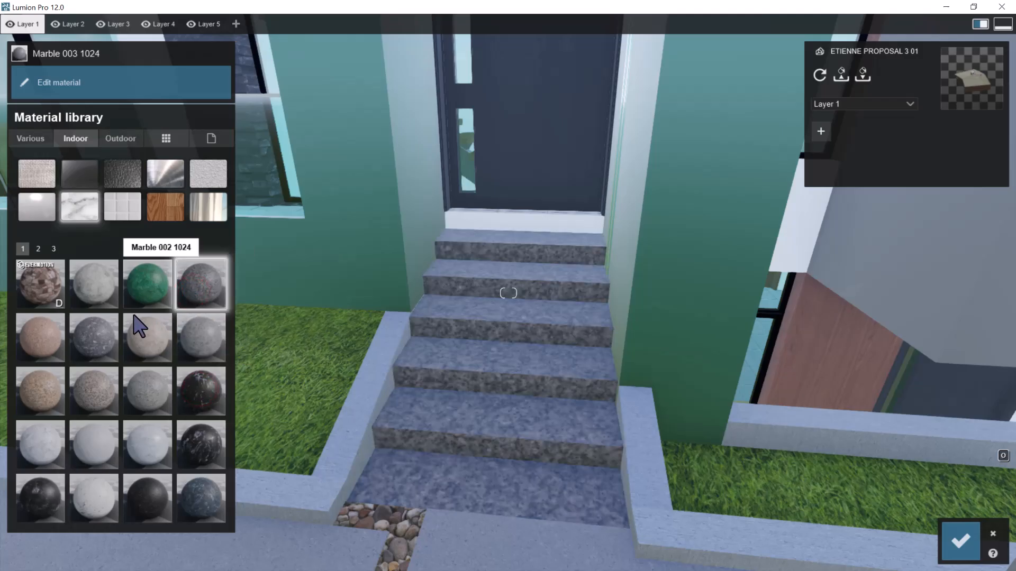
left_click(56, 497)
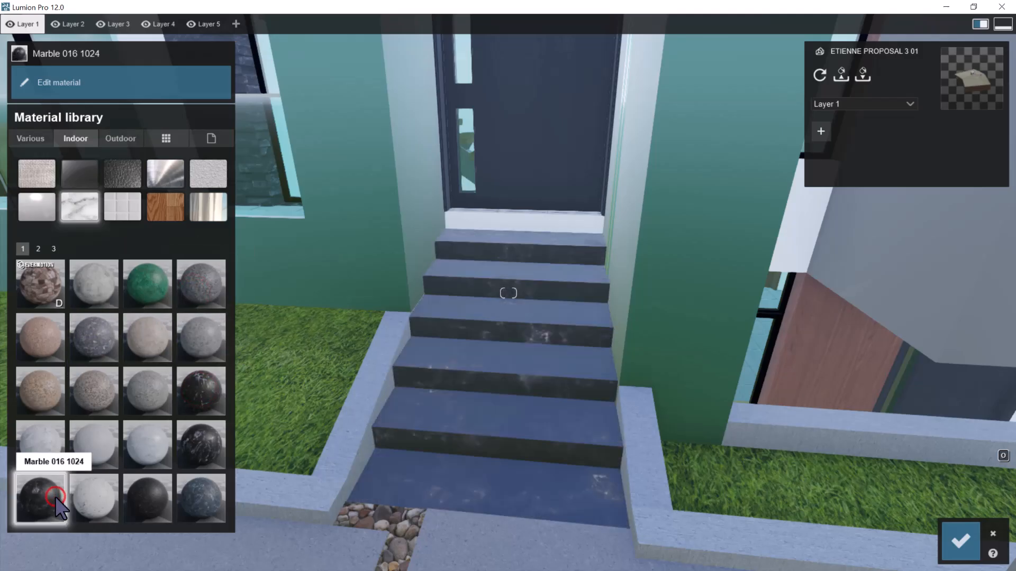
left_click(48, 439)
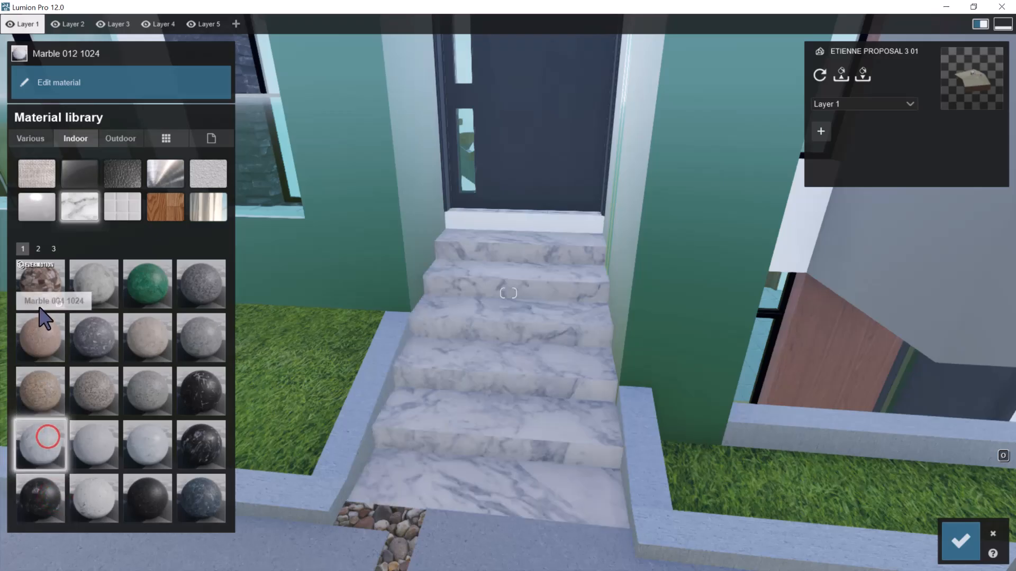
Try Marble 022, 028 and 024 1024 on the entrance steps and view the surface up close
left_click(38, 248)
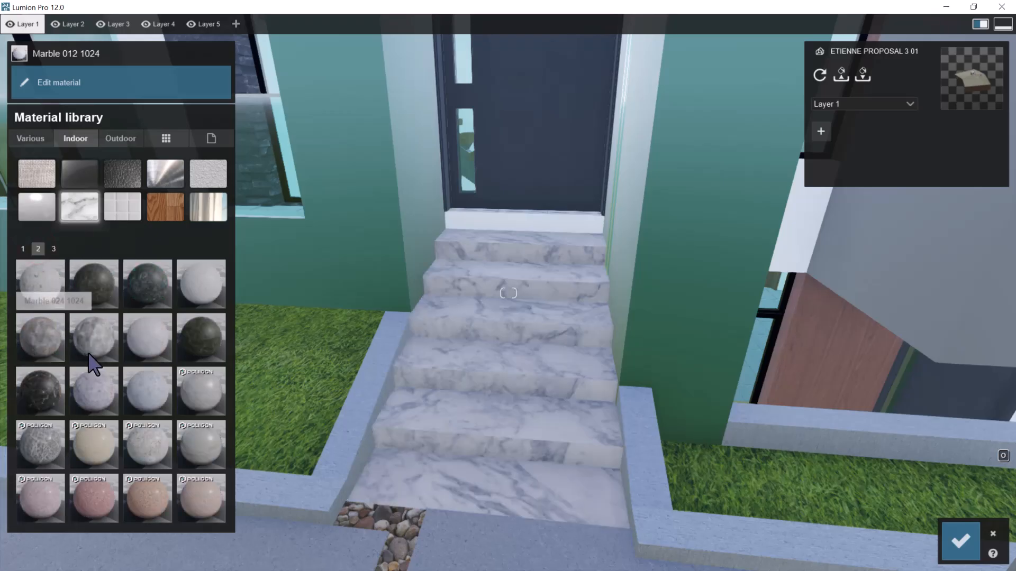
left_click(141, 294)
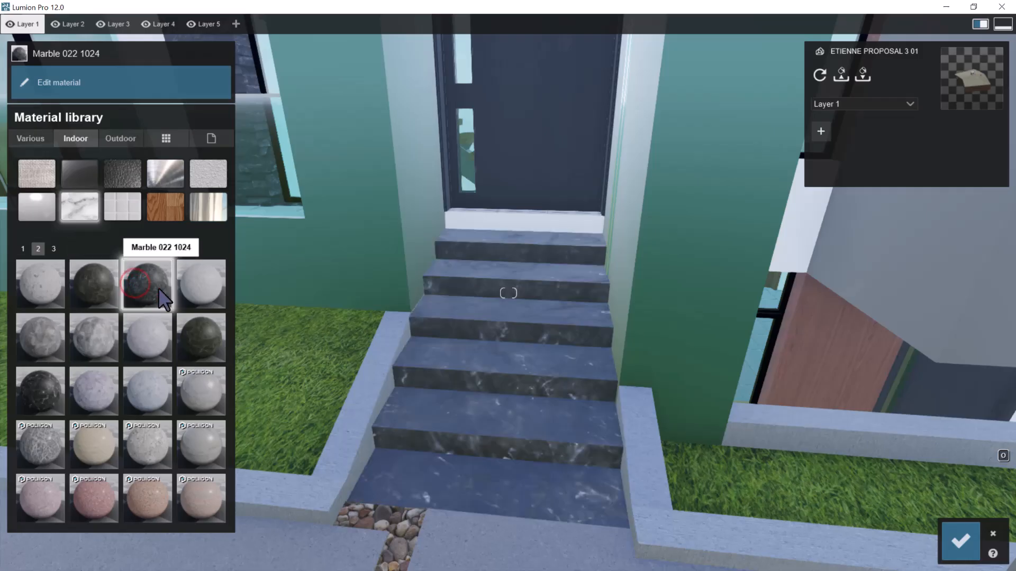
left_click(41, 395)
left_click(44, 340)
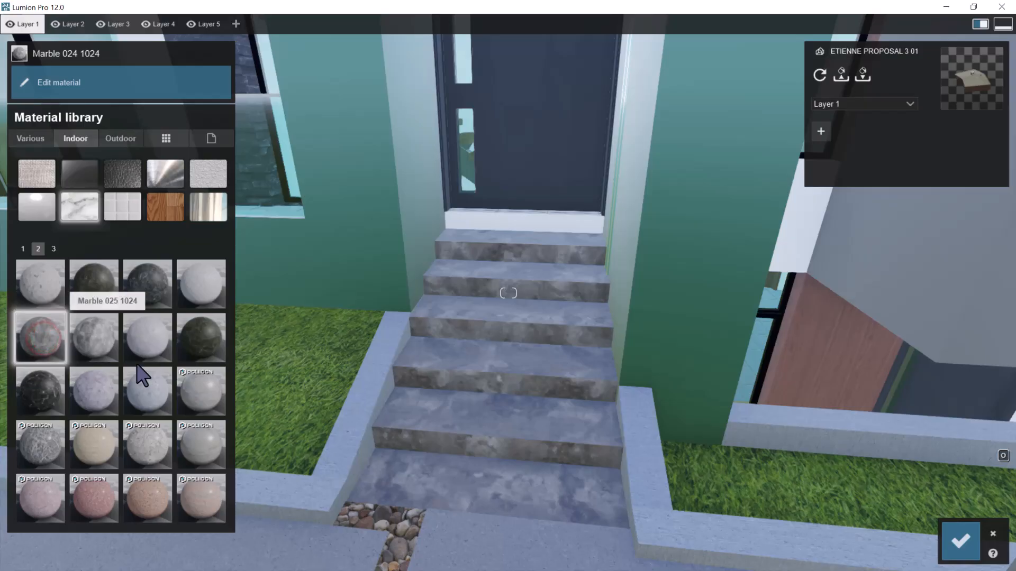
scroll(462, 388, "up", 4)
scroll(463, 388, "down", 4)
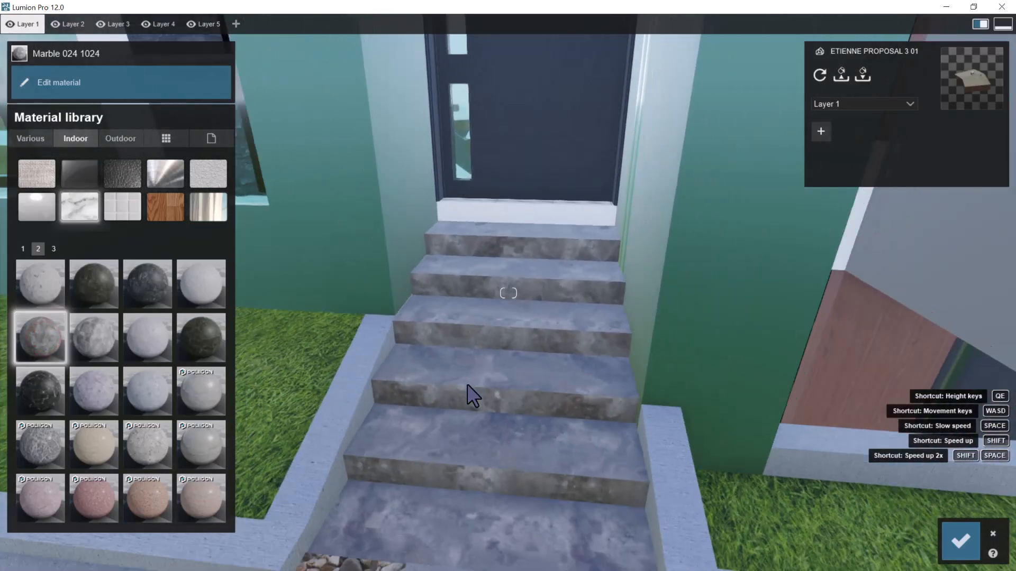
Browse the remaining marbles and try Marble 001 and 005 1024 on the entrance steps
left_click(53, 249)
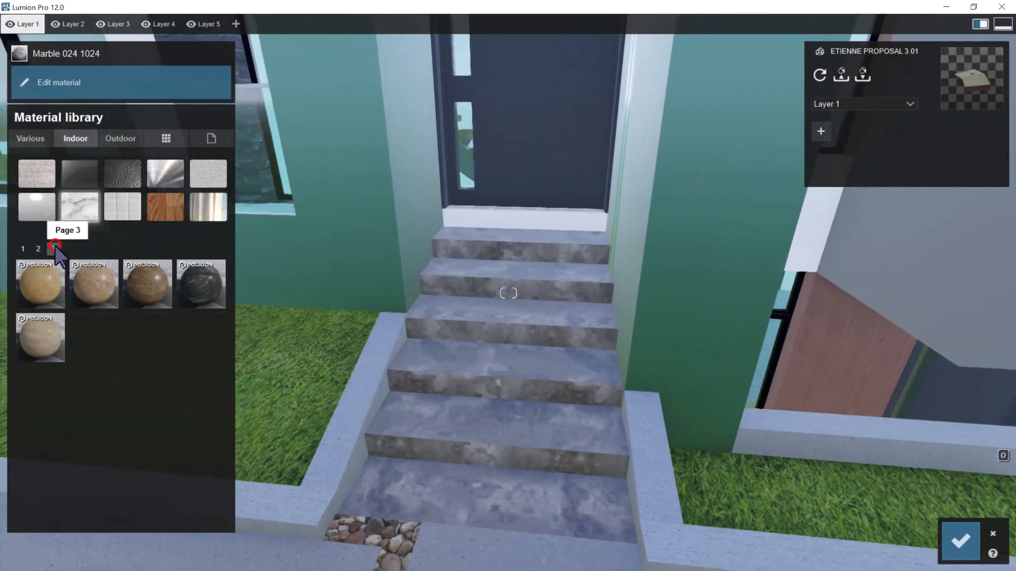
left_click(42, 250)
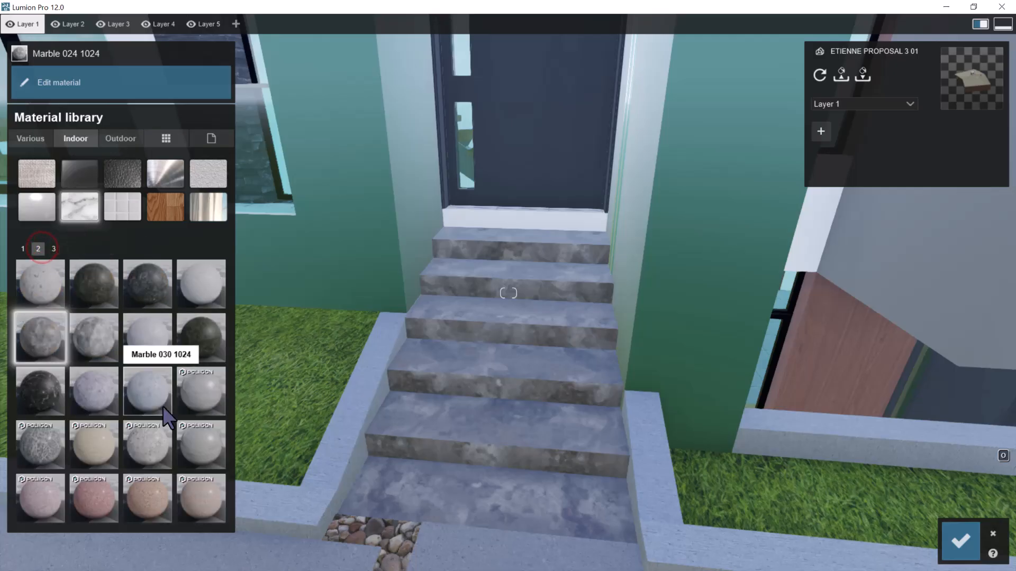
left_click(23, 251)
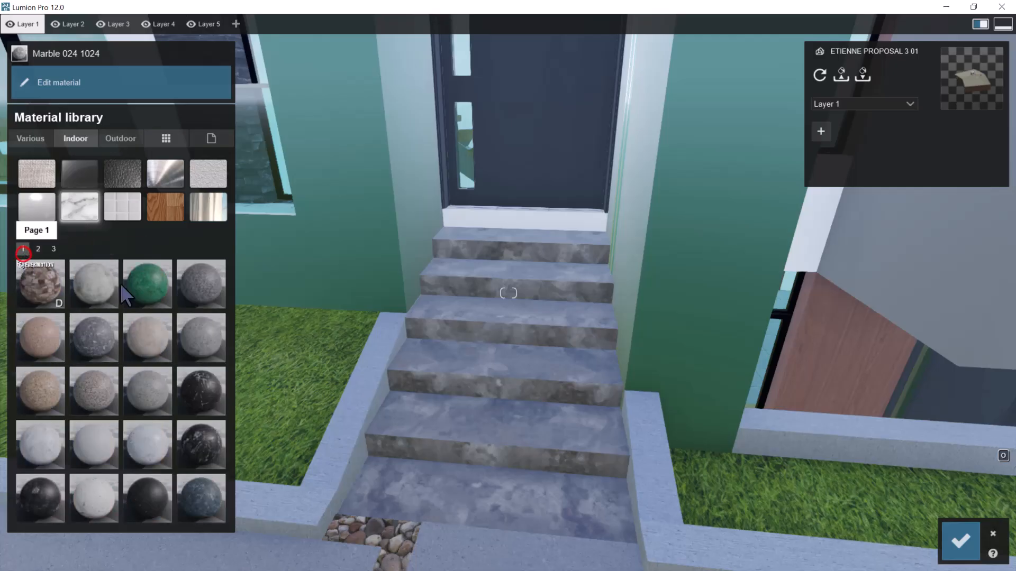
left_click(103, 296)
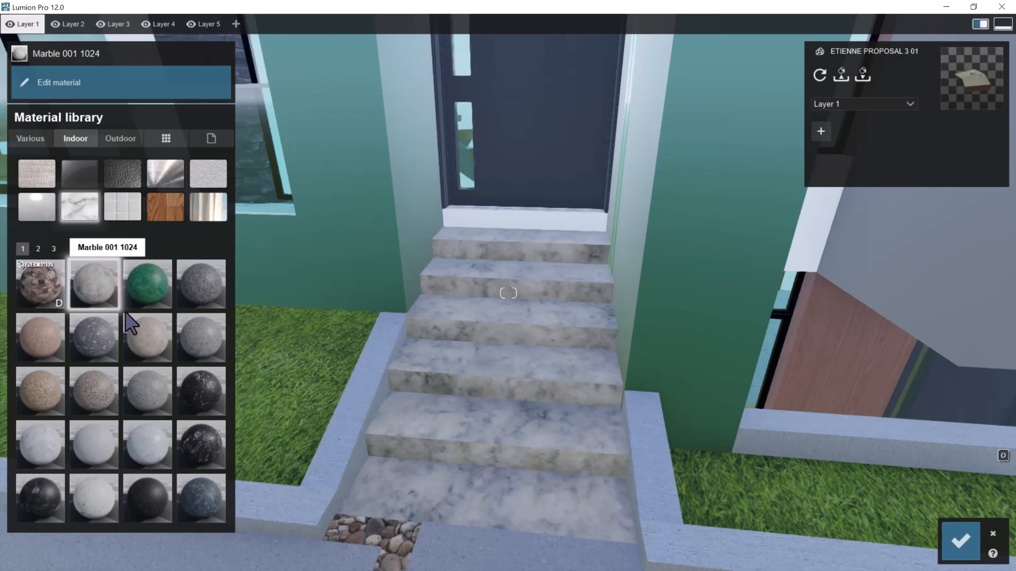
left_click(106, 337)
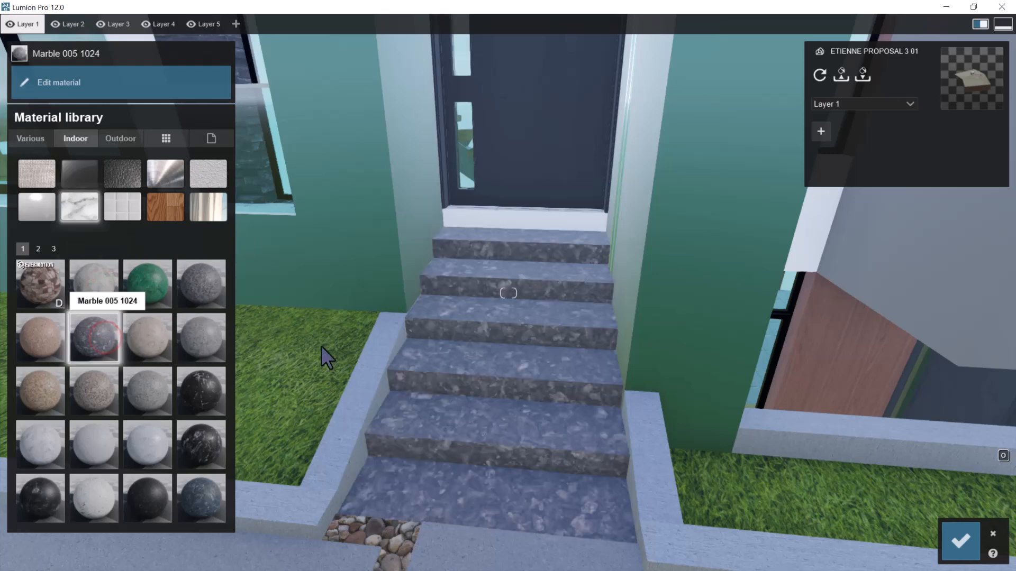
scroll(560, 311, "down", 4)
scroll(517, 347, "up", 4)
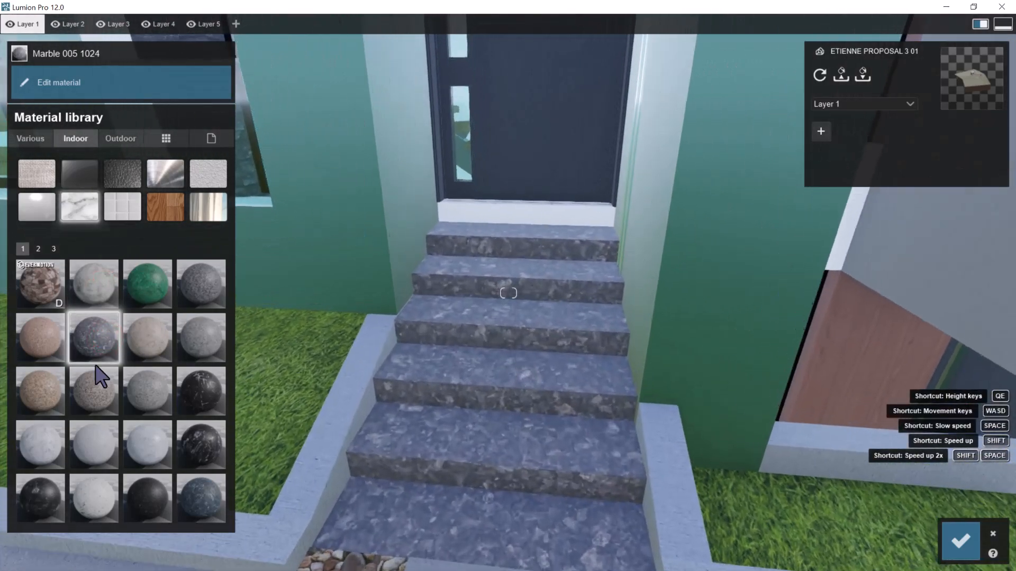
Try Marble 006, 003, 011, 018 and 016 1024 on the entrance steps
left_click(154, 332)
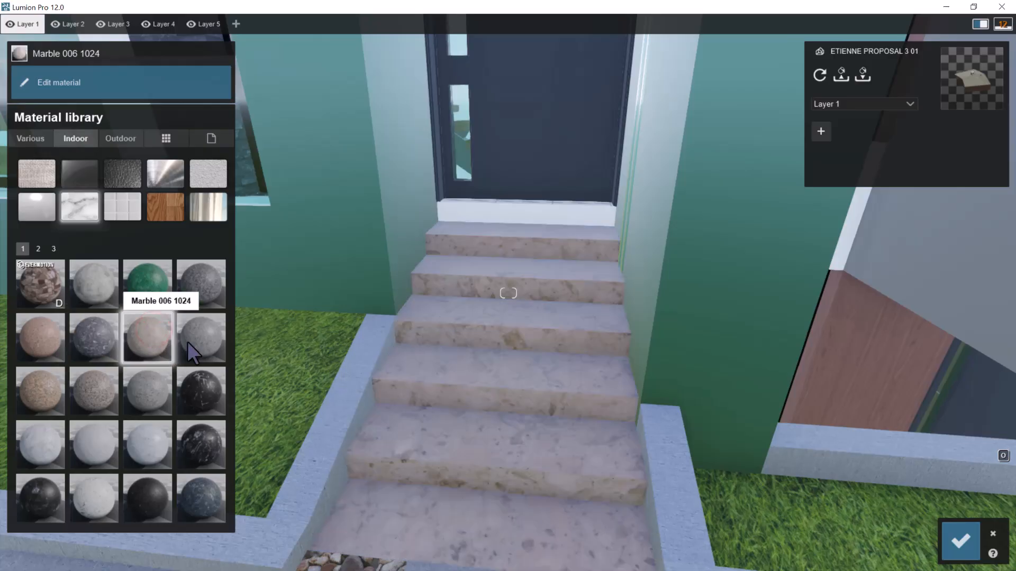
left_click(196, 341)
left_click(201, 300)
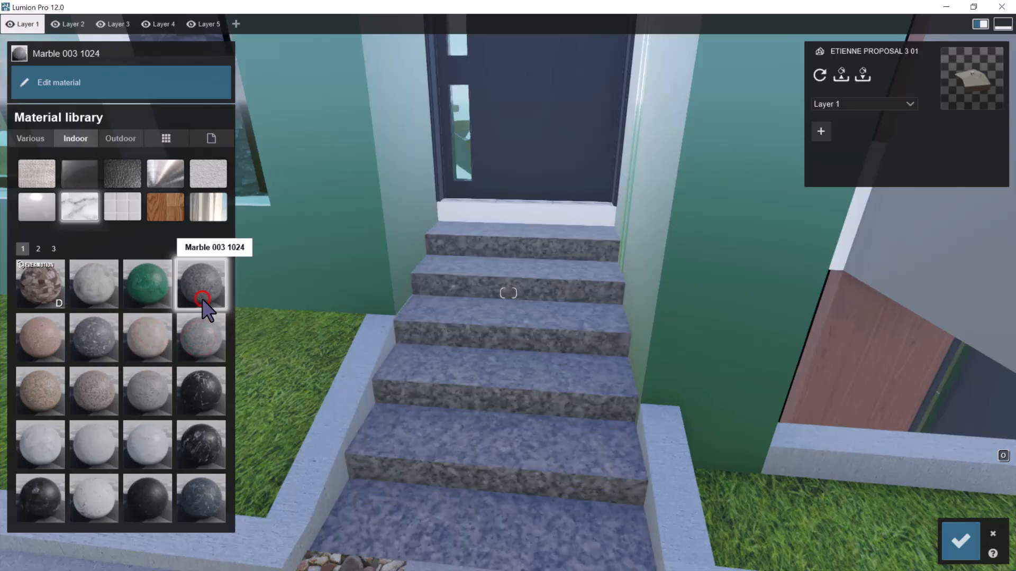
left_click(193, 398)
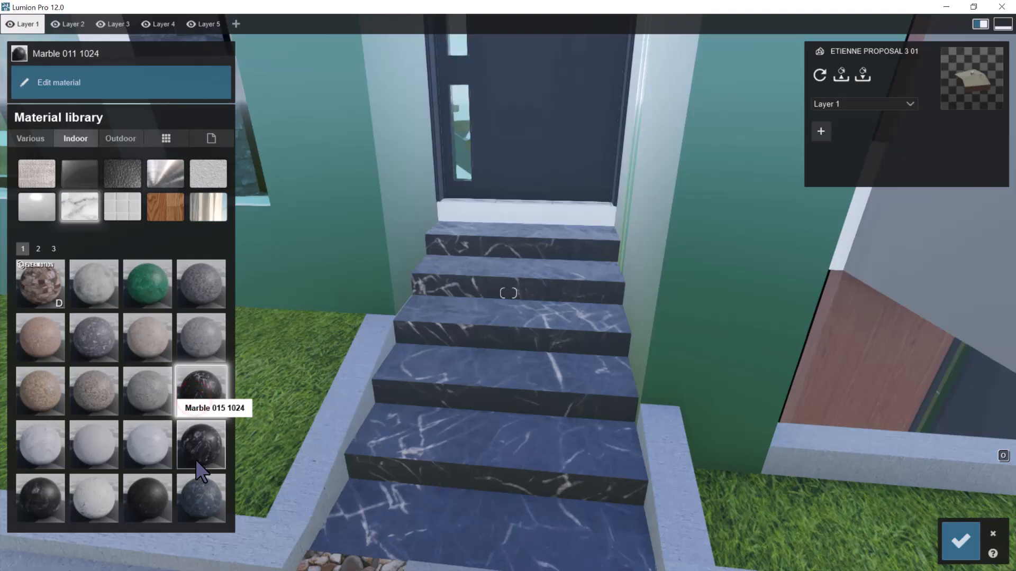
left_click(156, 496)
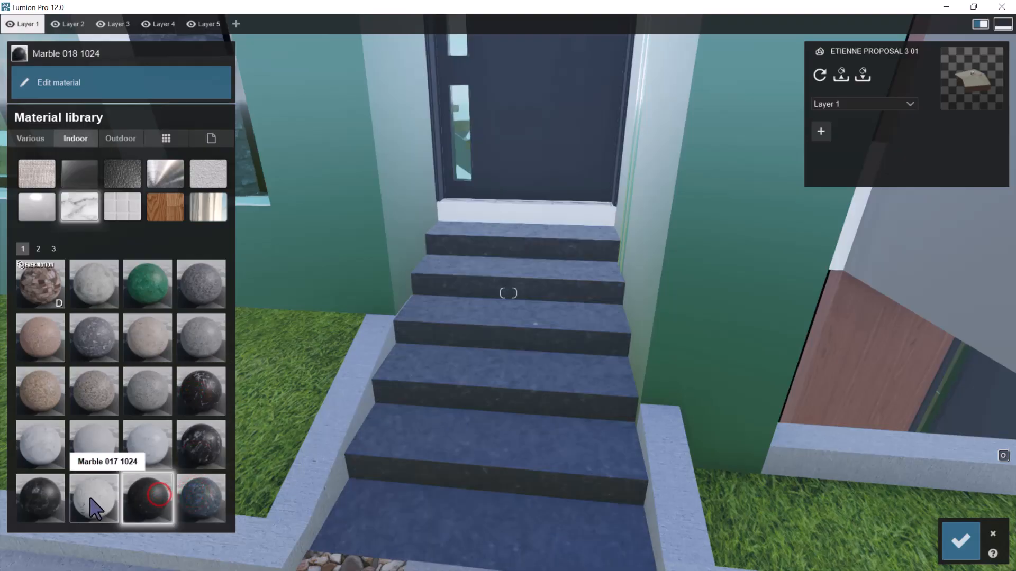
left_click(41, 499)
Compare the darker marbles on the second library page and assign Marble 024 1024 to the entrance steps
left_click(38, 249)
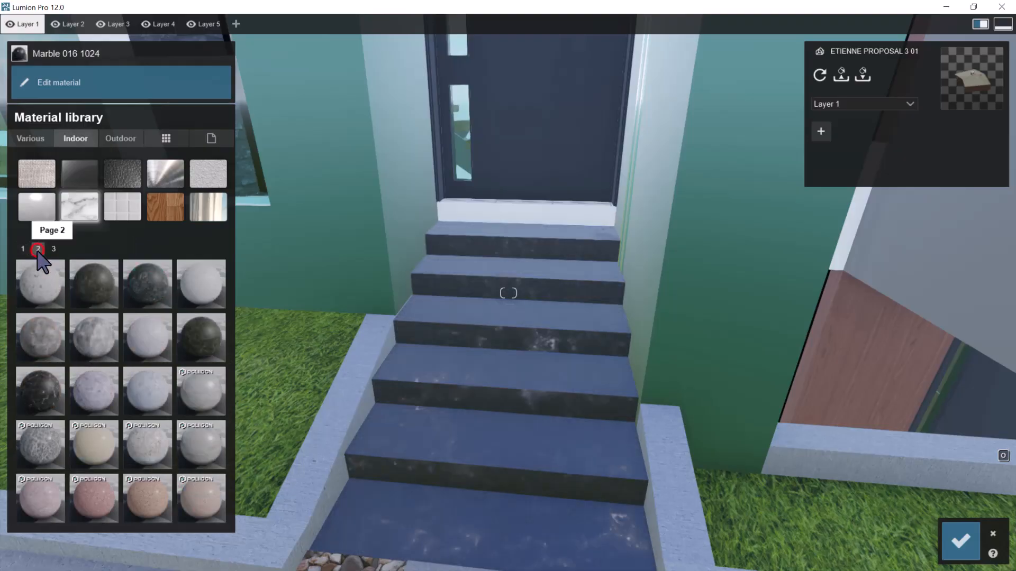
left_click(159, 279)
left_click(102, 320)
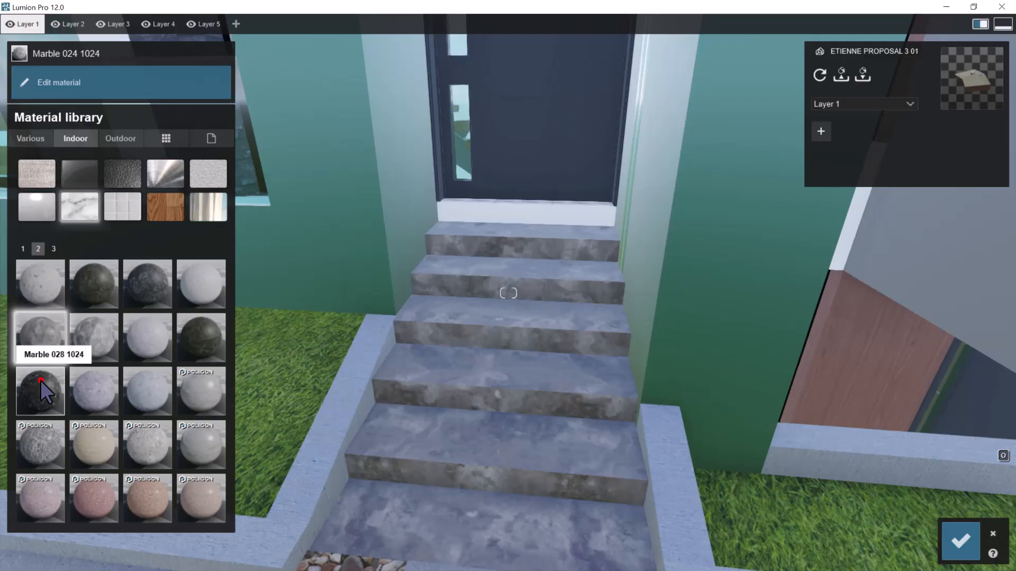
left_click(40, 380)
left_click(48, 355)
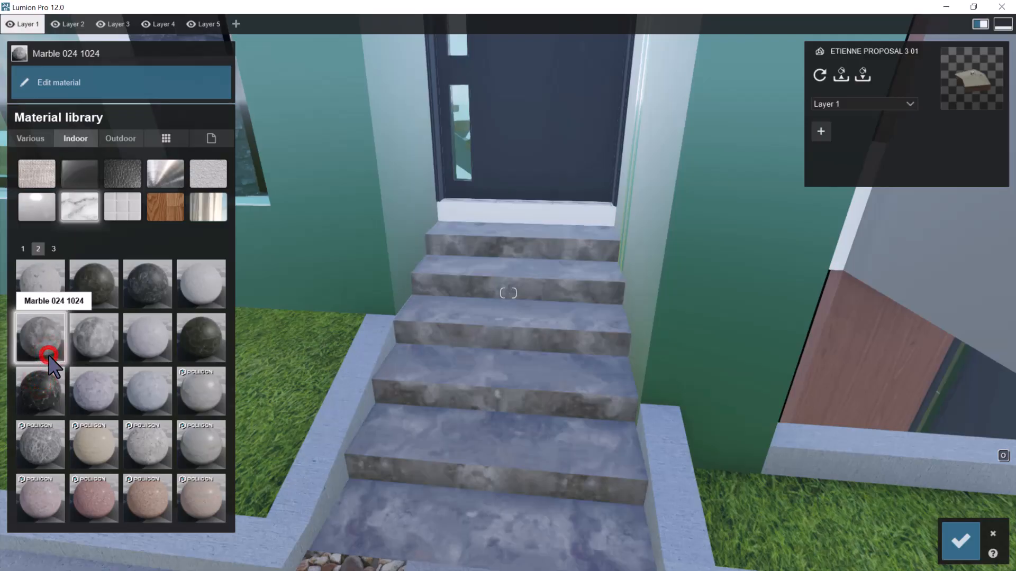
left_click(48, 355)
Set the step marble's relief to maximum and its reflectivity to about 70% of the range, and save the material changes
left_click_drag(88, 143, 229, 141)
left_click_drag(450, 169, 452, 170)
mouse_move(121, 164)
left_mouse_down()
mouse_move(59, 176)
mouse_move(112, 157)
left_mouse_up()
key("shift+s")
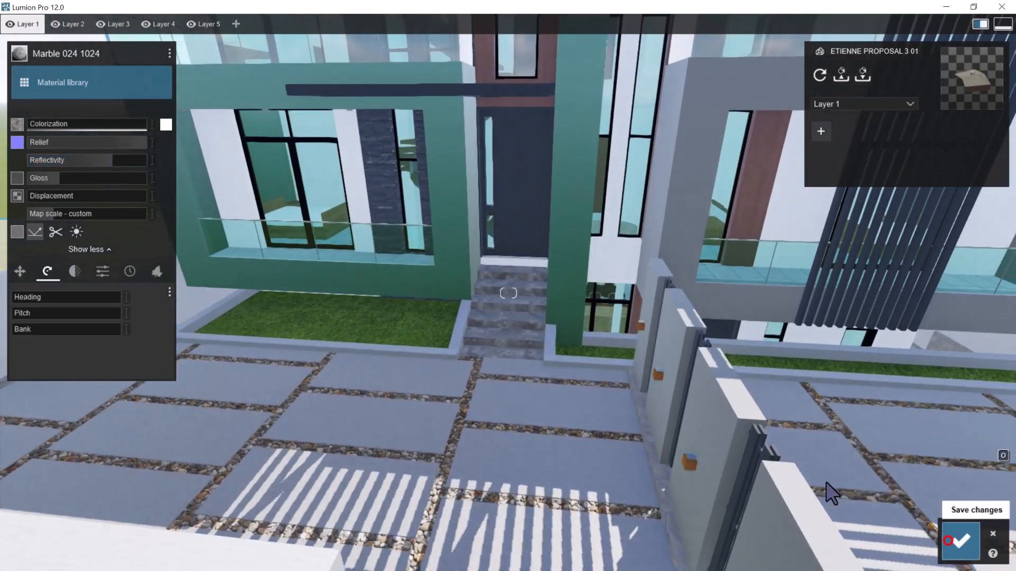
left_click(961, 541)
Examine the building's materials from the front gate around to the side elevation
scroll(589, 342, "down", 5)
scroll(568, 353, "up", 6)
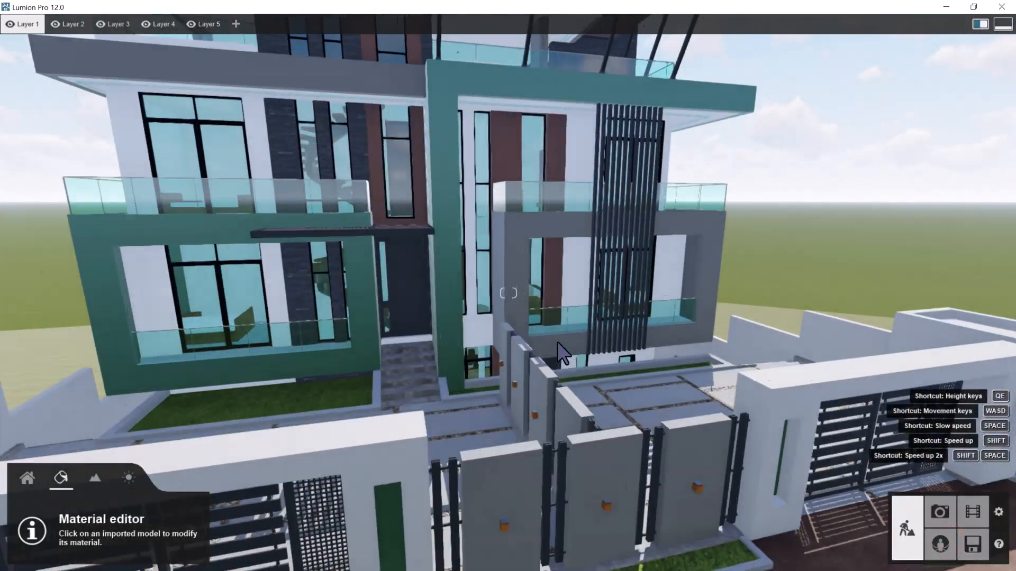
key("d")
right_click_drag(628, 367, 632, 363)
key("d")
key("d")
right_click_drag(671, 362, 667, 363)
Examine the side balconies' glass panels, railing posts and handrail up close
key("d")
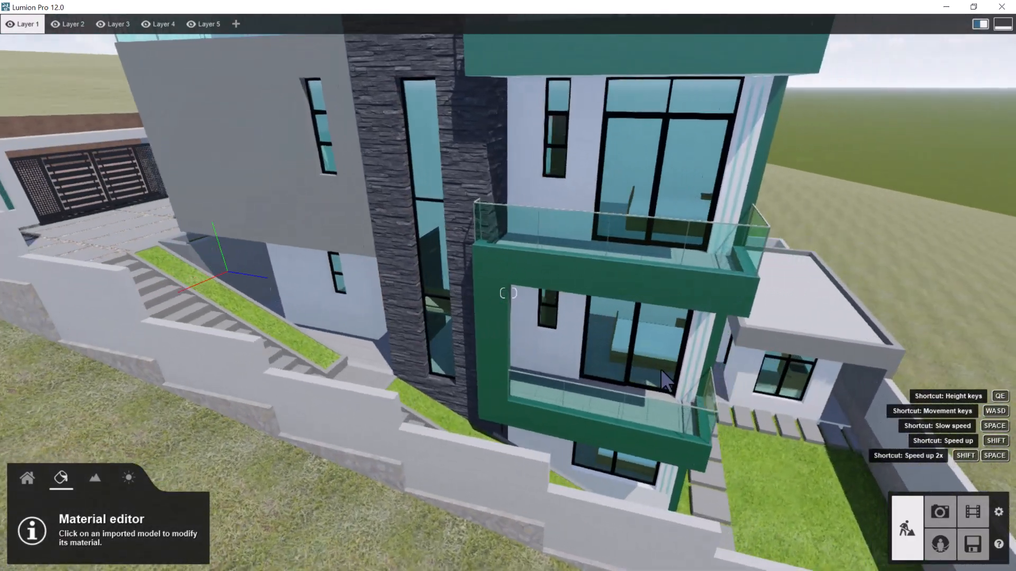
key("w")
key("d")
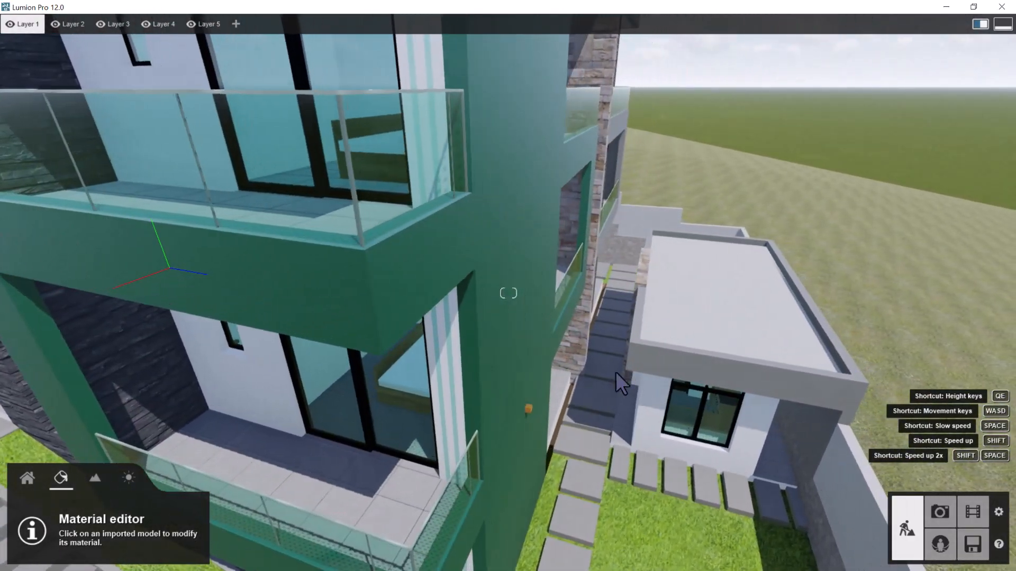
key("s")
right_click_drag(555, 340, 530, 299)
key("w")
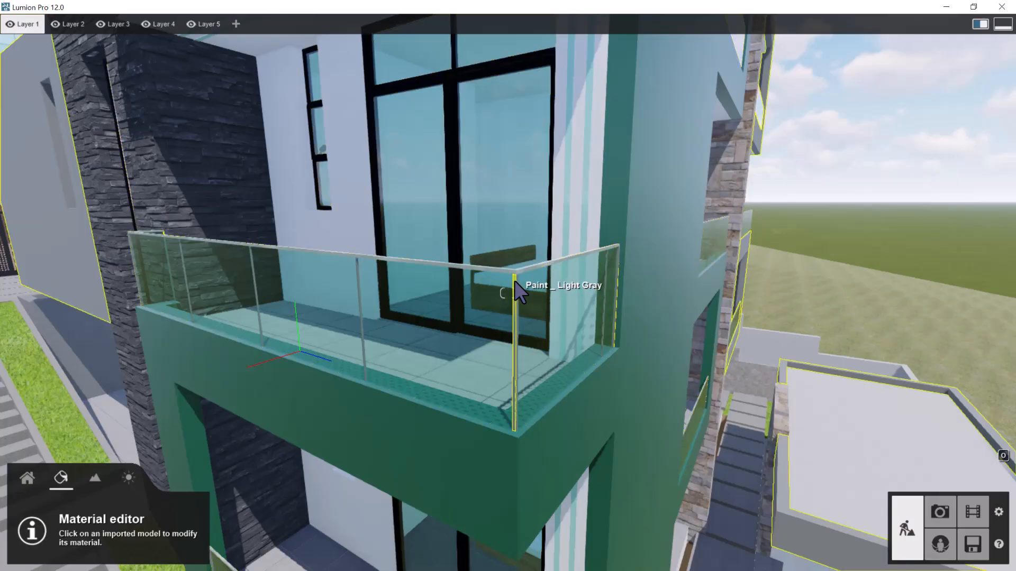
scroll(516, 288, "up", 5)
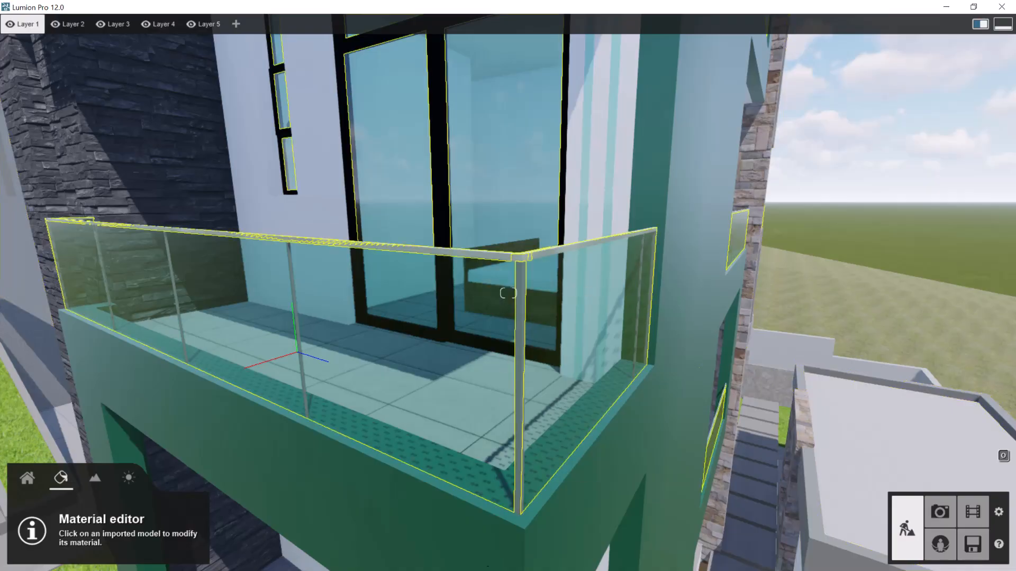
Switch to Archicad, bring the building's side elevation into the 3D view and start LiveSync
key("super")
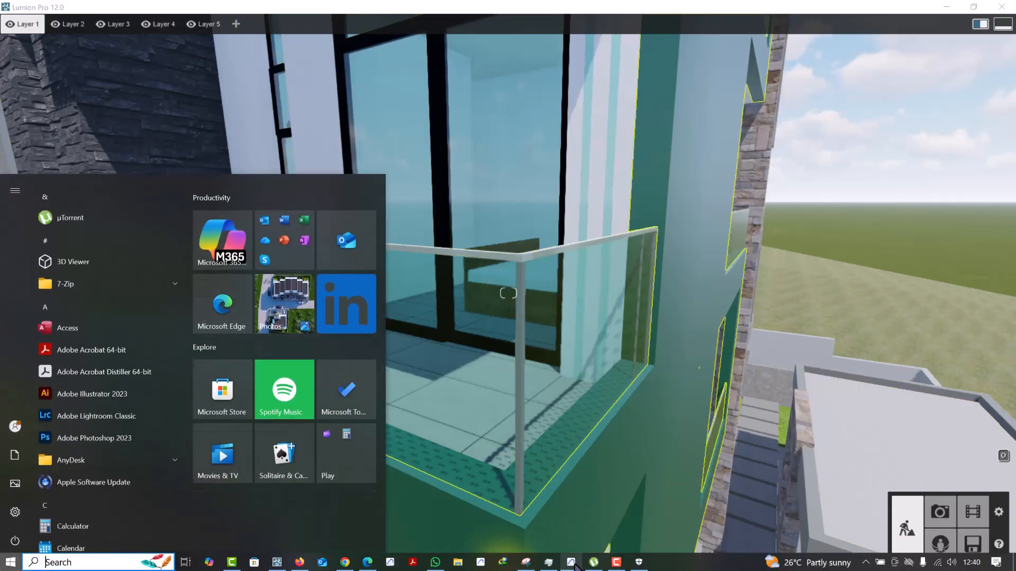
left_click(572, 561)
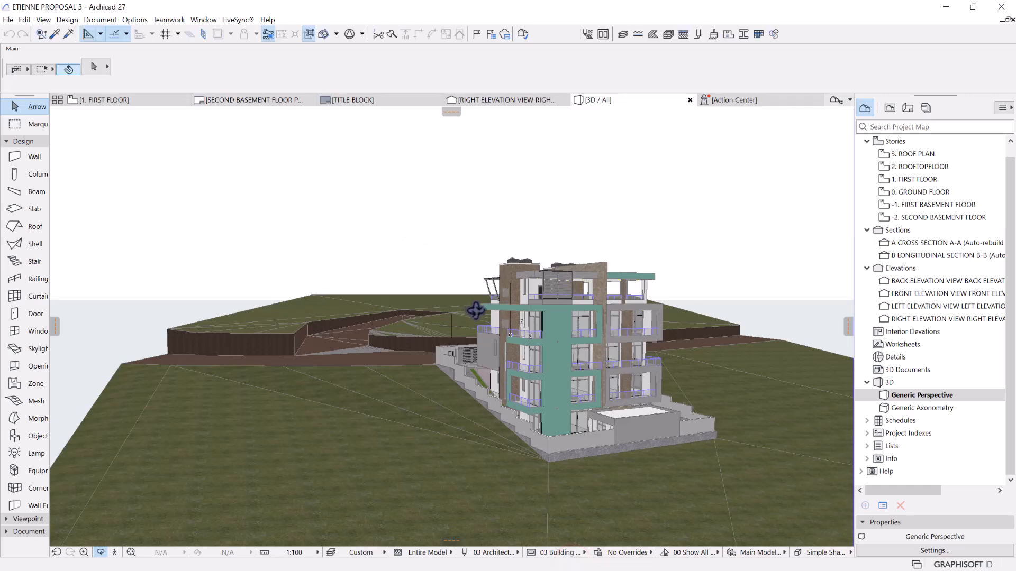
scroll(477, 311, "up", 5)
left_click_drag(482, 313, 716, 314)
scroll(481, 313, "up", 10)
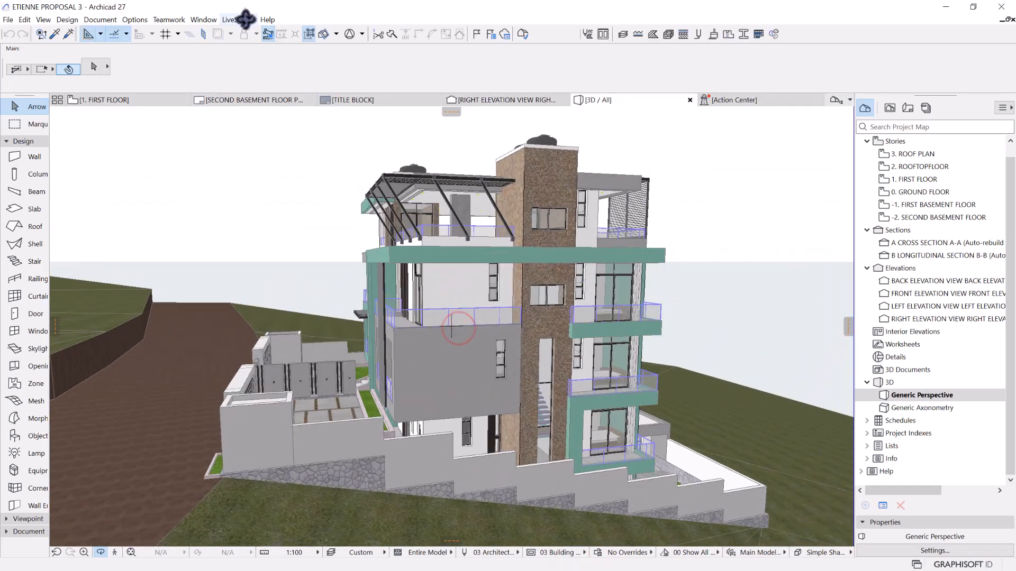
left_click(244, 20)
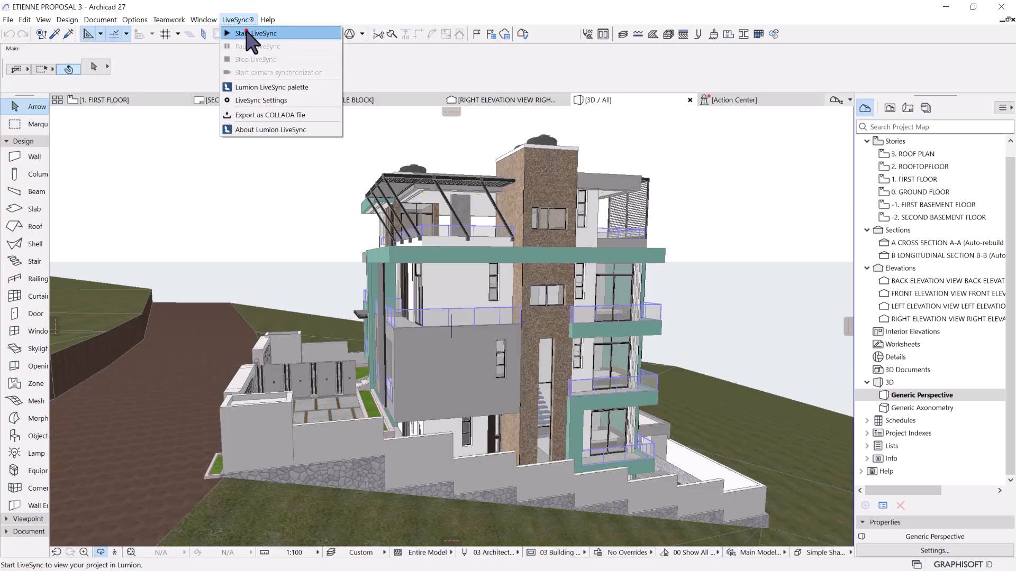
left_click(246, 31)
scroll(491, 286, "down", 3)
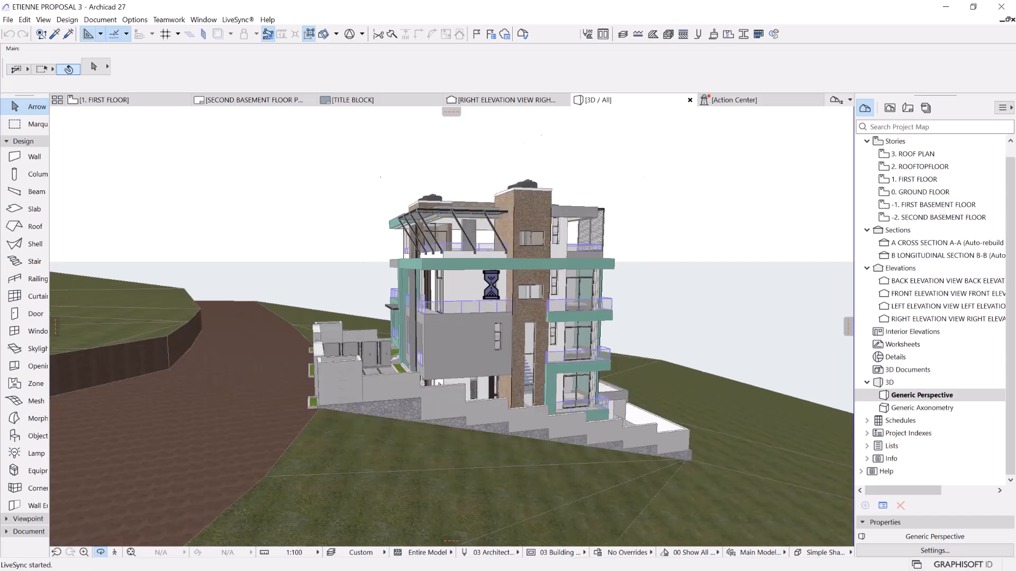
scroll(480, 293, "up", 2)
Check the LiveSync options and examine the side elevation's upper floors and balcony railings in the 3D model
left_click(233, 20)
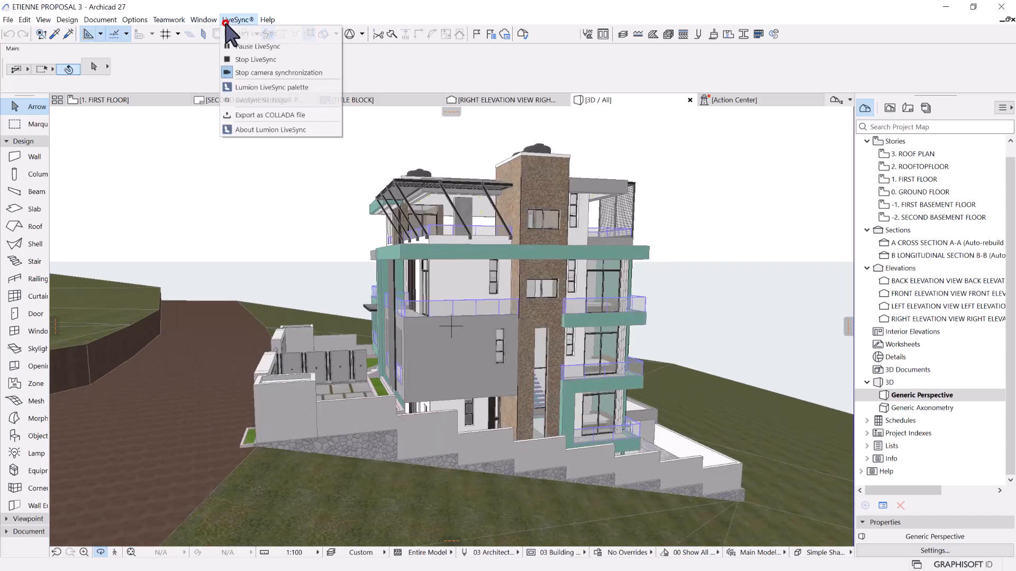
left_click(483, 258)
left_click_drag(488, 260, 510, 276)
scroll(499, 258, "up", 4)
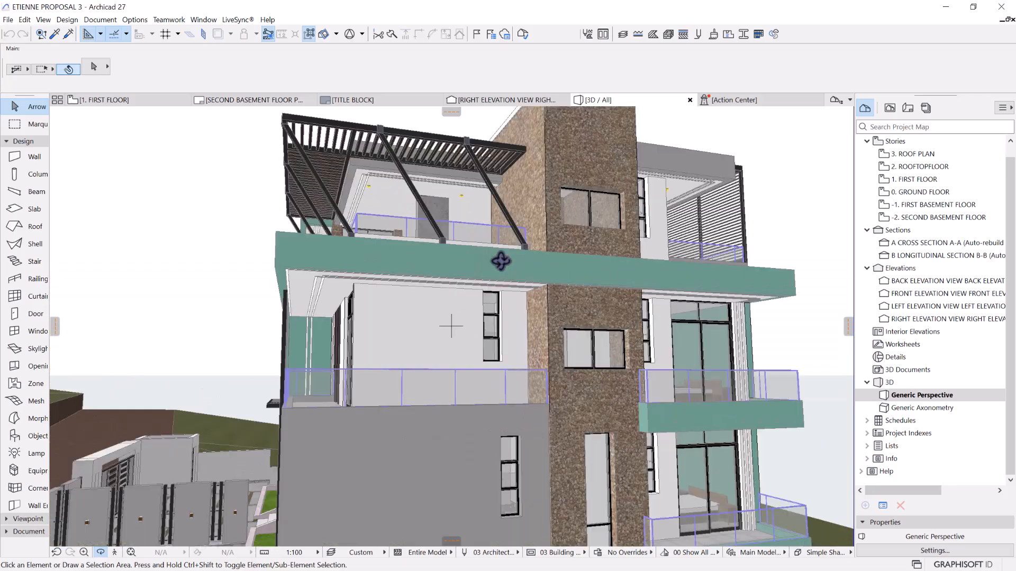
scroll(469, 252, "down", 2)
middle_click_drag(469, 252, 461, 248)
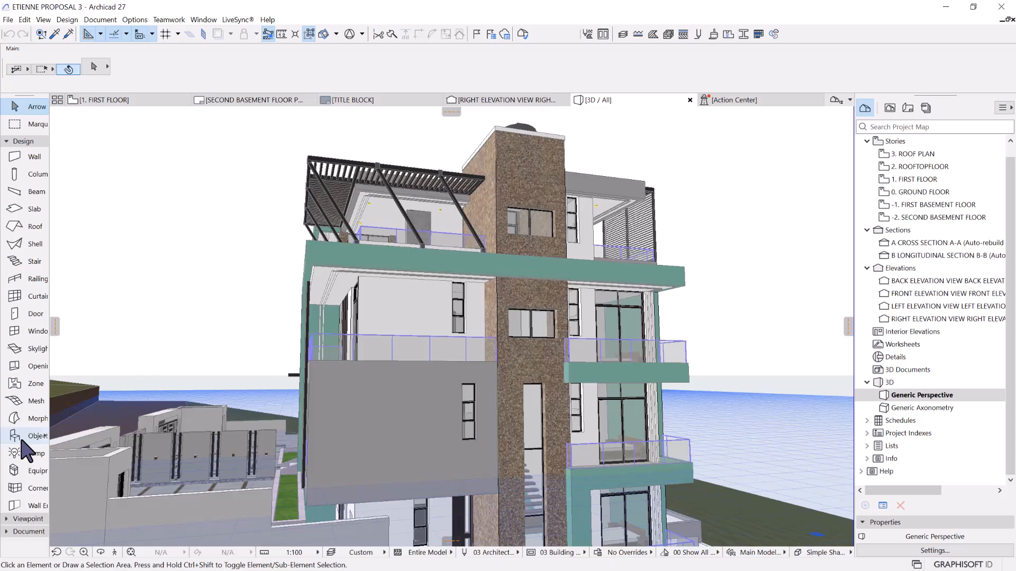
Select all railings in the building and override their node post surface with Metal - Stainless Steel
left_click(24, 279)
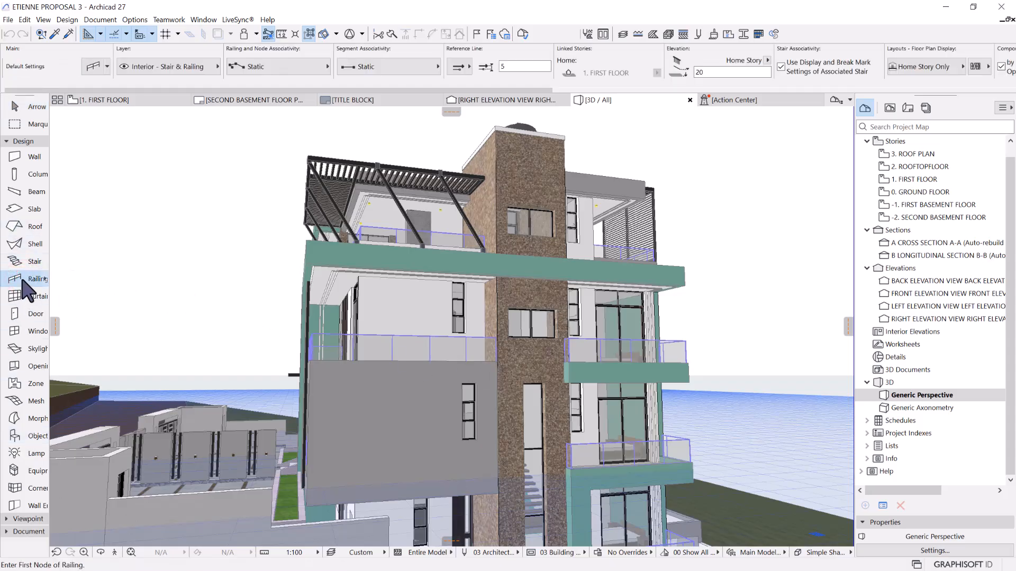
key("ctrl+a")
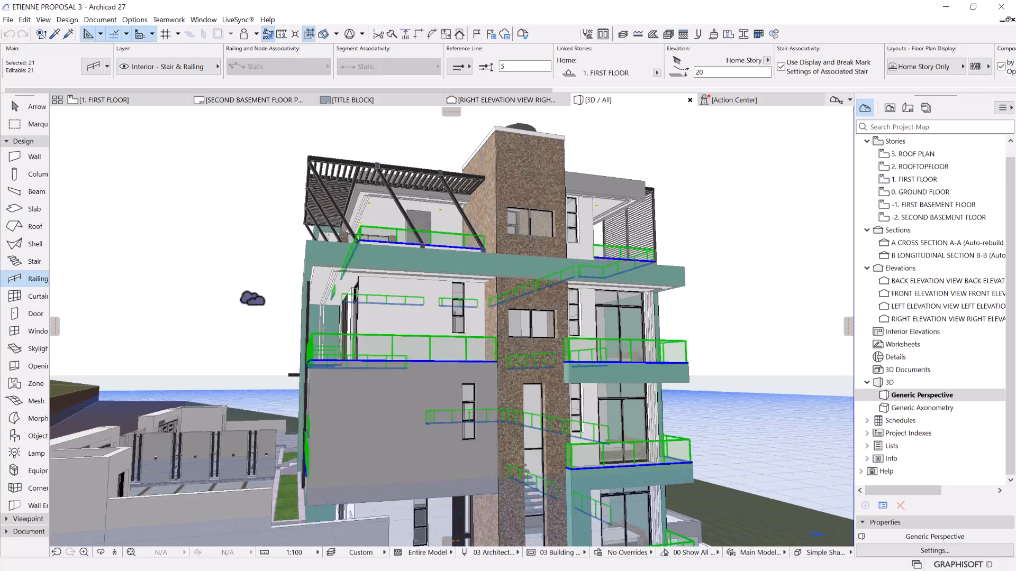
scroll(274, 308, "down", 4)
middle_click_drag(399, 320, 300, 312)
scroll(299, 312, "up", 4)
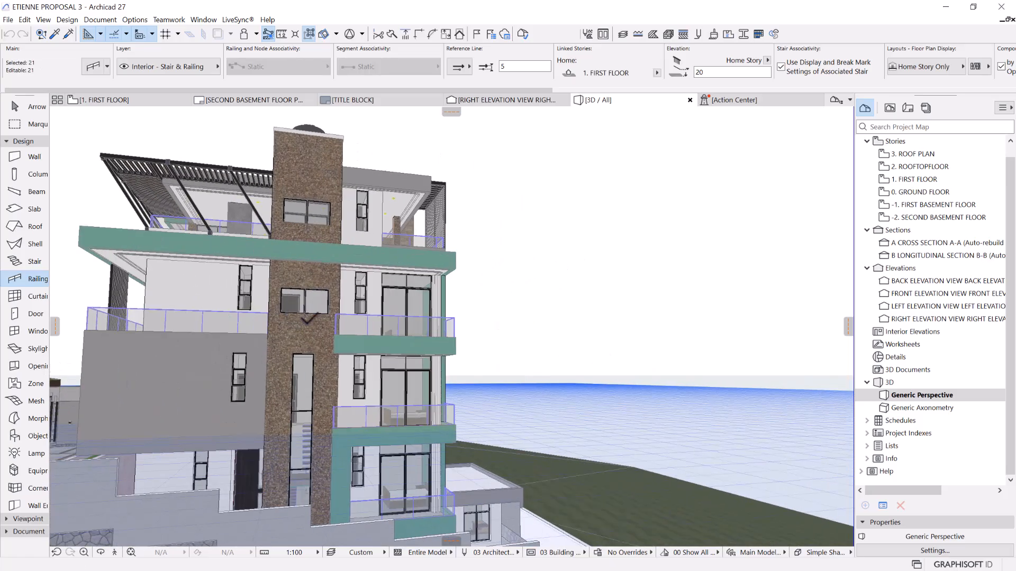
scroll(352, 341, "up", 2)
middle_click_drag(352, 335, 430, 333)
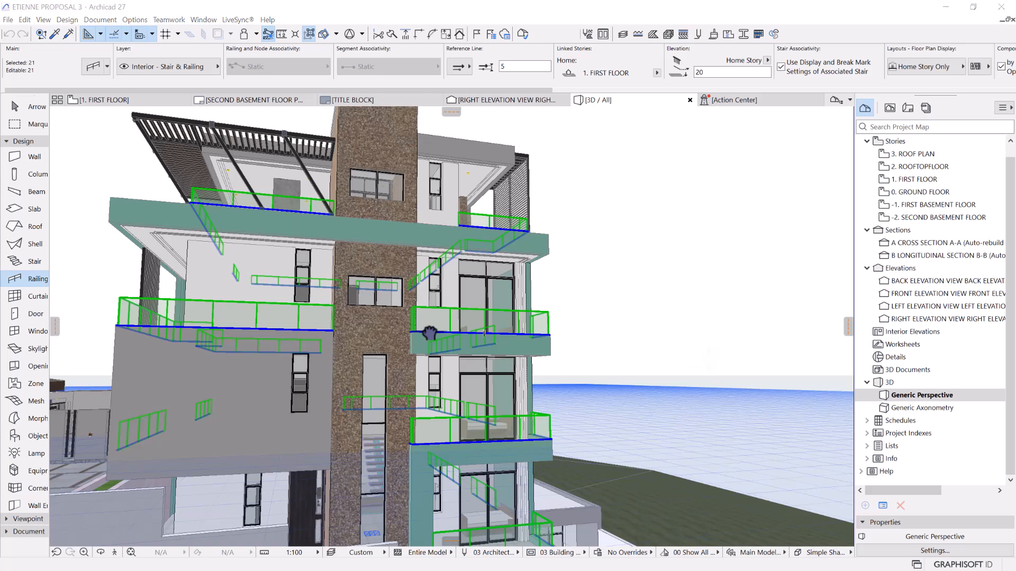
key("ctrl+t")
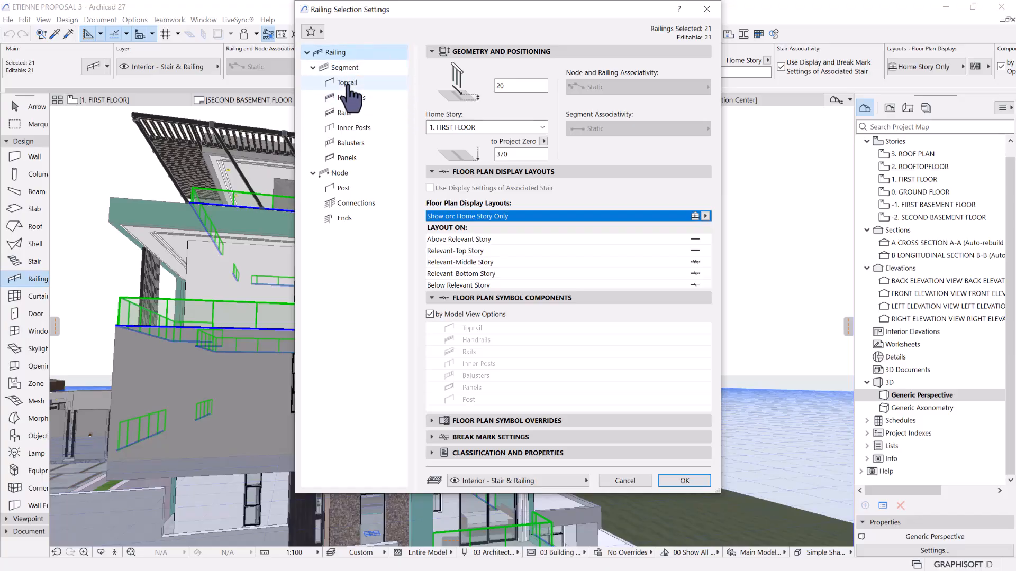
left_click(344, 188)
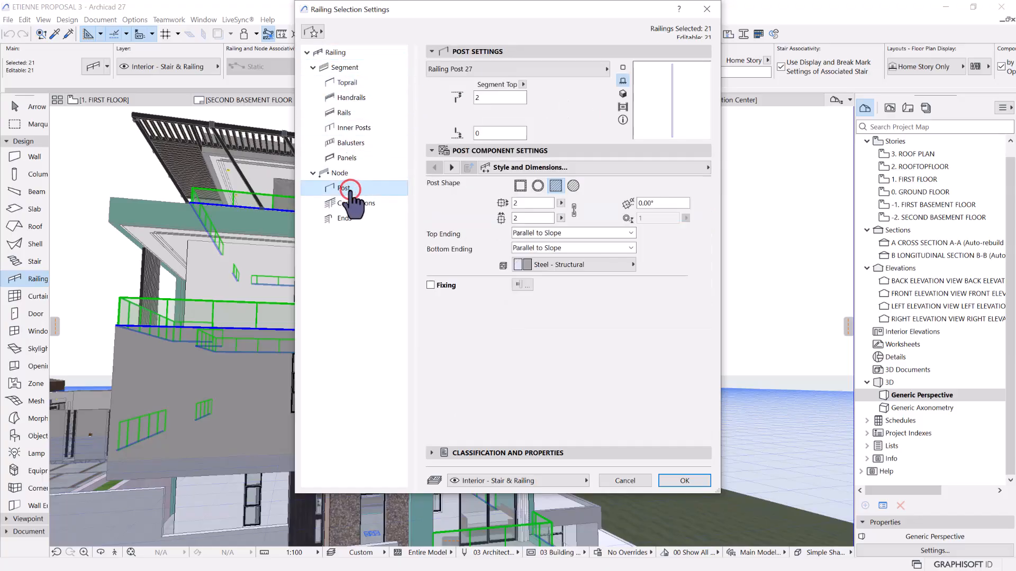
left_click(453, 168)
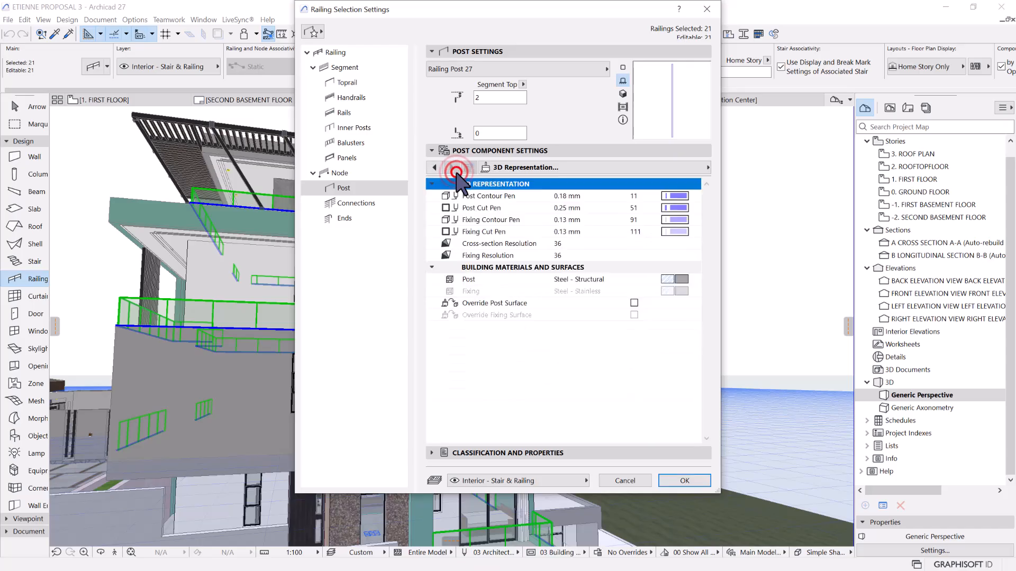
left_click(634, 303)
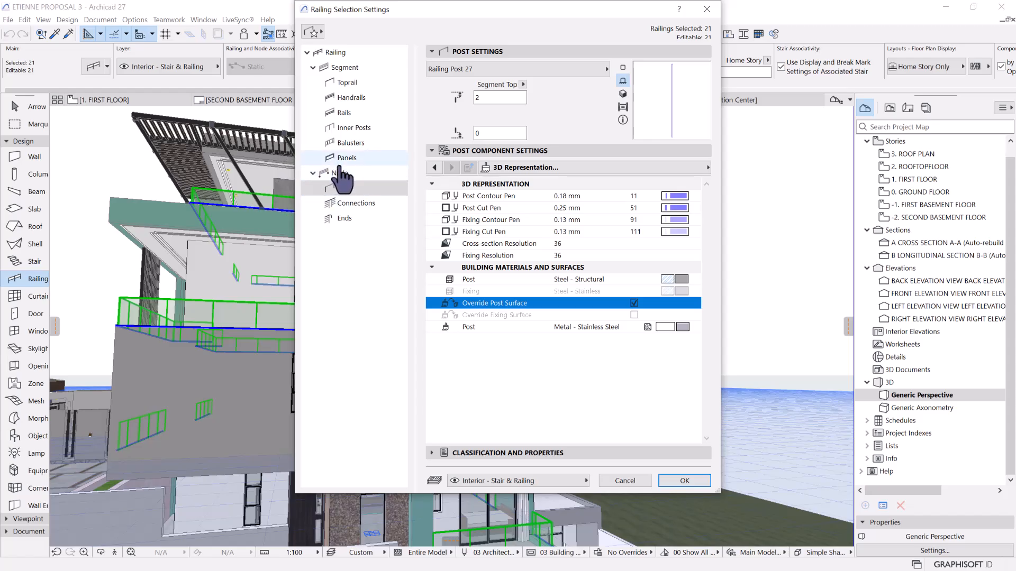
Override the inner posts' surface with Metal - Stainless Steel and apply the settings to the selected railings
left_click(341, 129)
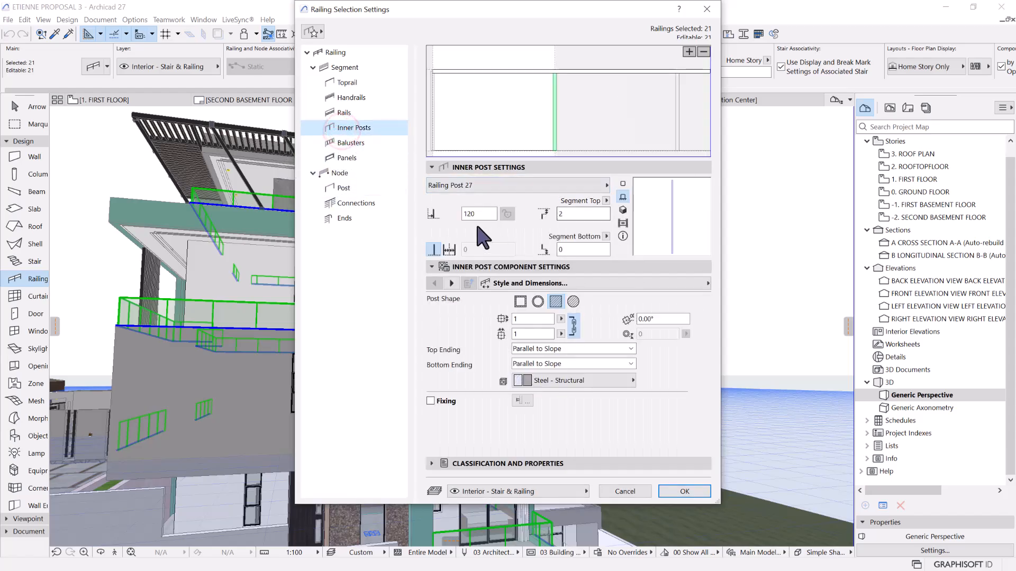
left_click(452, 284)
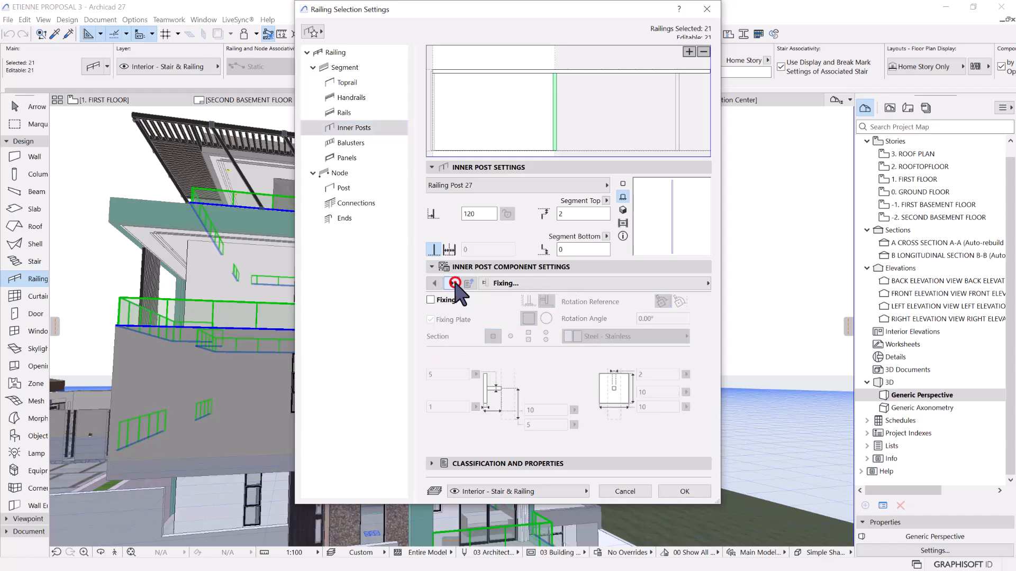
left_click(454, 284)
left_click(634, 419)
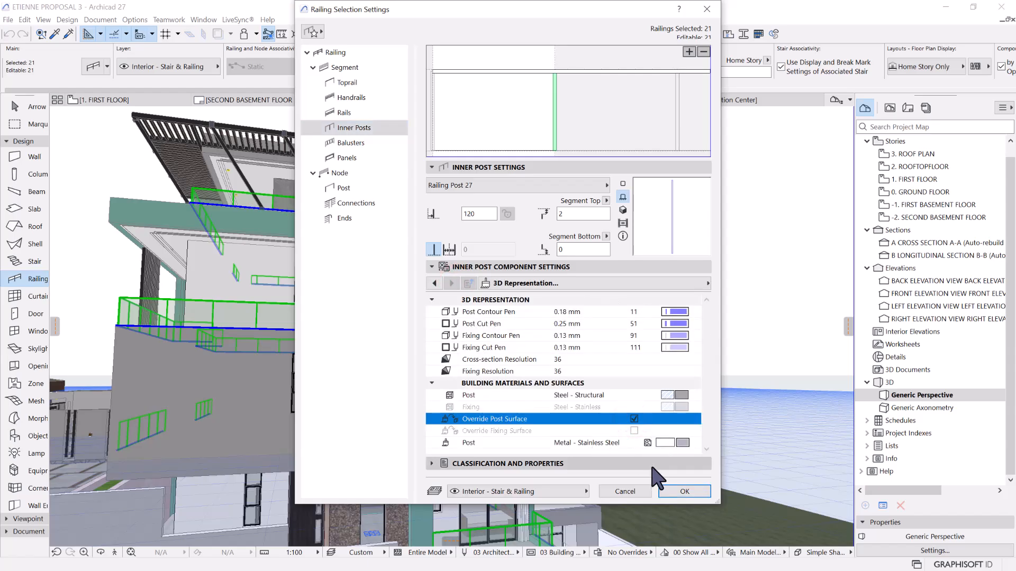
left_click(676, 491)
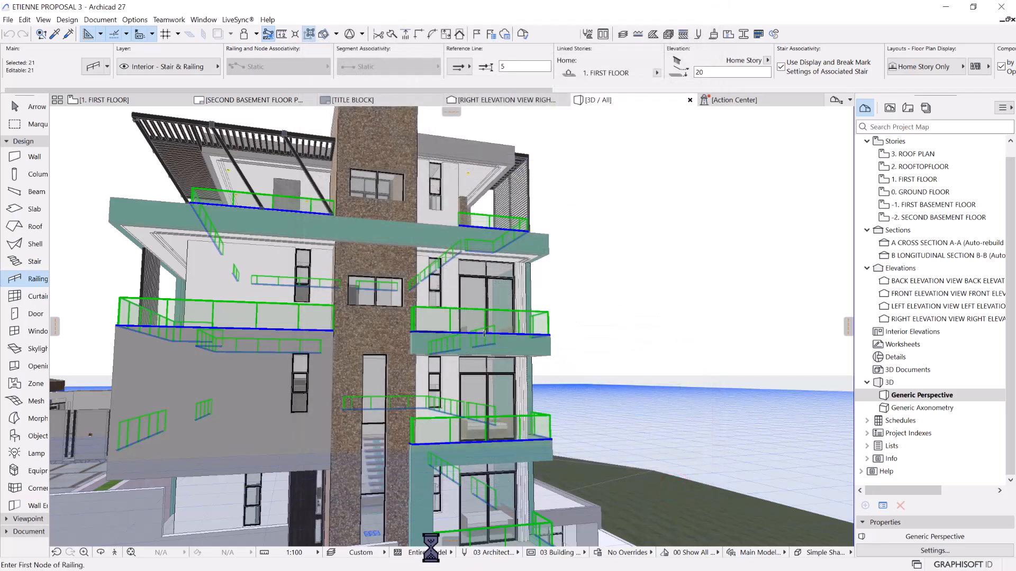
Switch to Lumion and examine the side balcony's glass railing, posts and handrail for the updated surfaces
left_click(949, 5)
key("w")
right_click_drag(567, 356, 597, 371)
key("d")
key("s")
key("w")
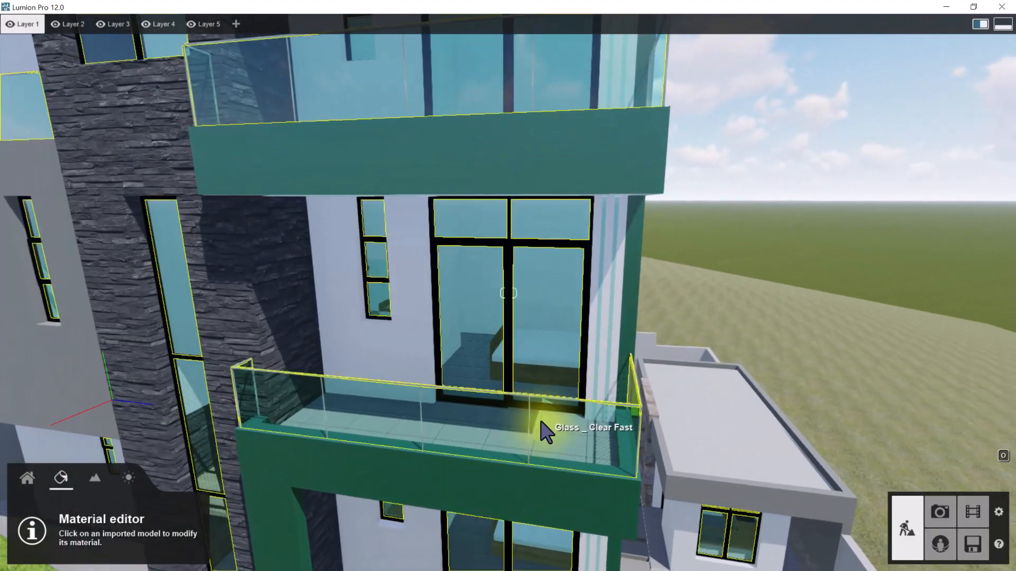
key("e")
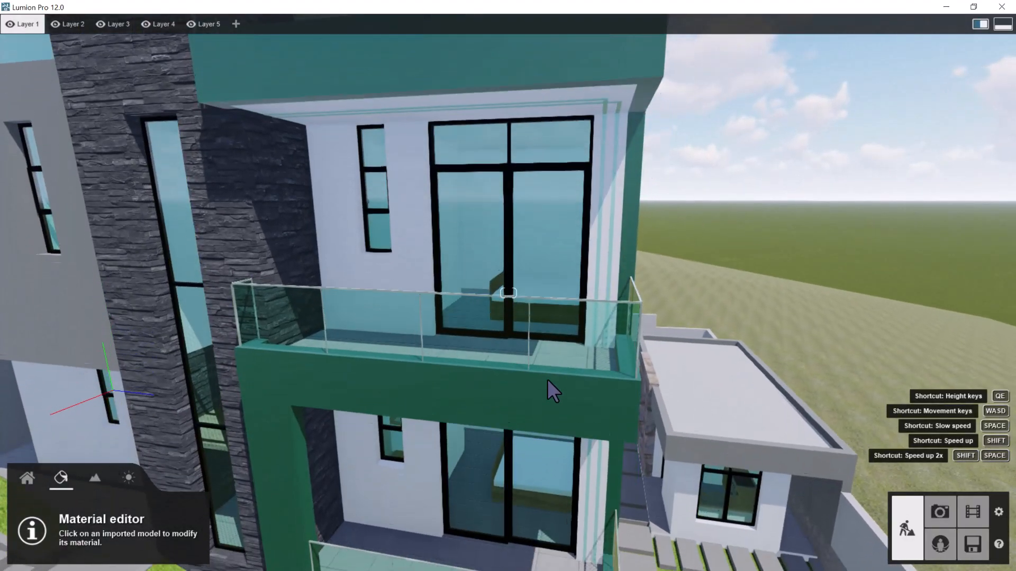
key("w")
right_click_drag(595, 288, 667, 339)
key("w")
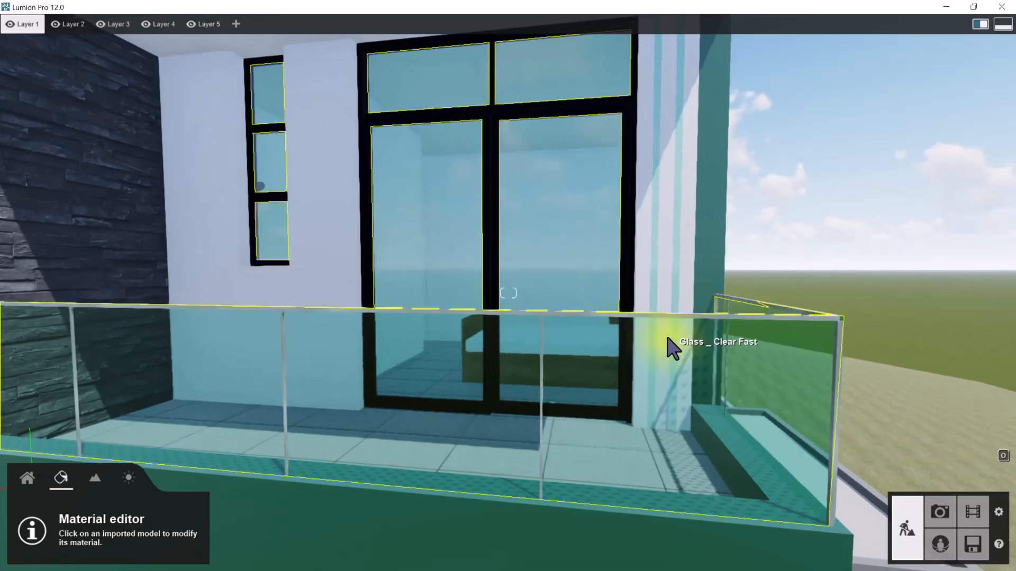
key("d")
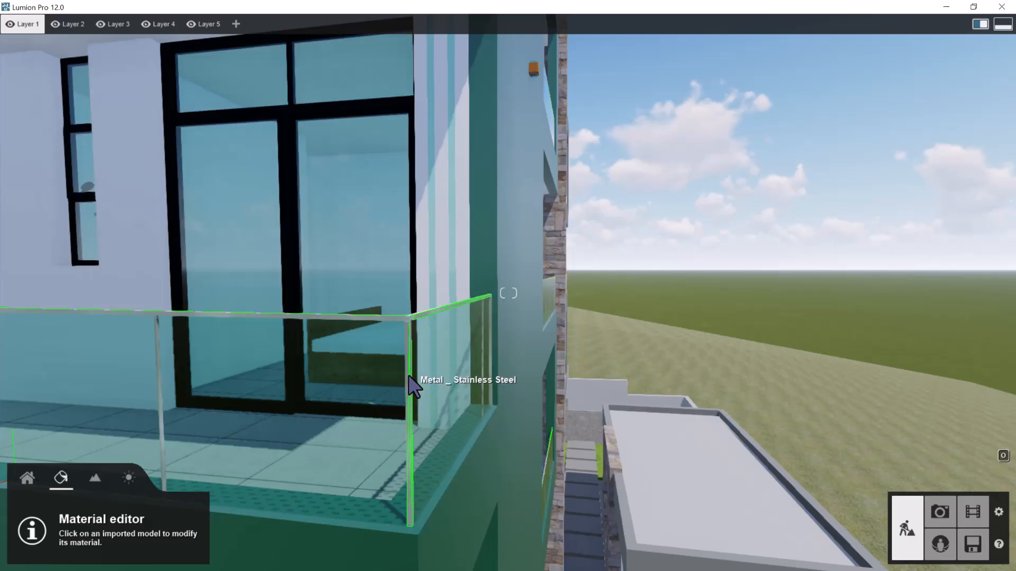
Assign the indoor metal material Aluminium to the balcony railing's Metal - Stainless Steel surface
left_click(409, 377)
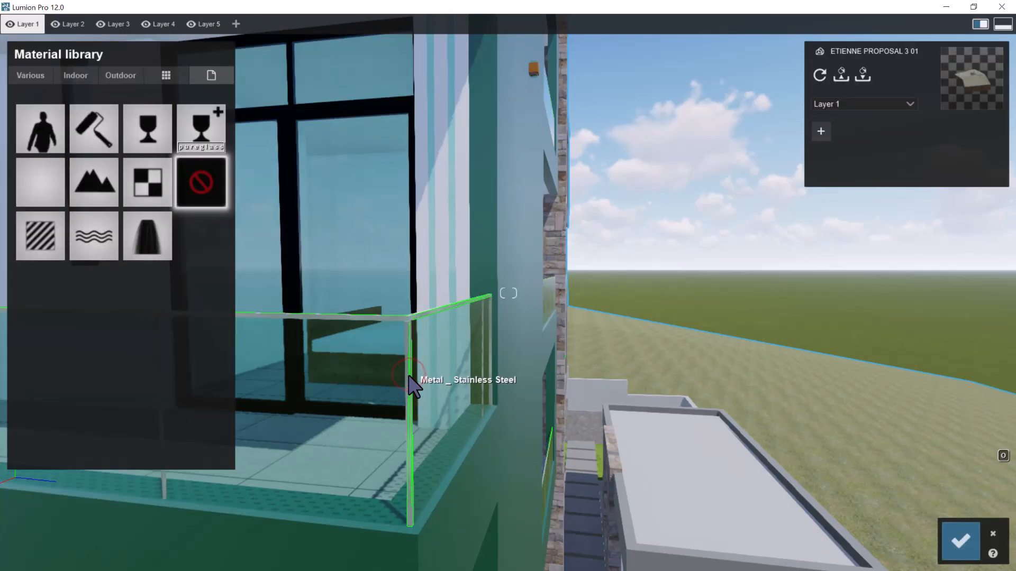
left_click(120, 75)
left_click(76, 75)
left_click(168, 113)
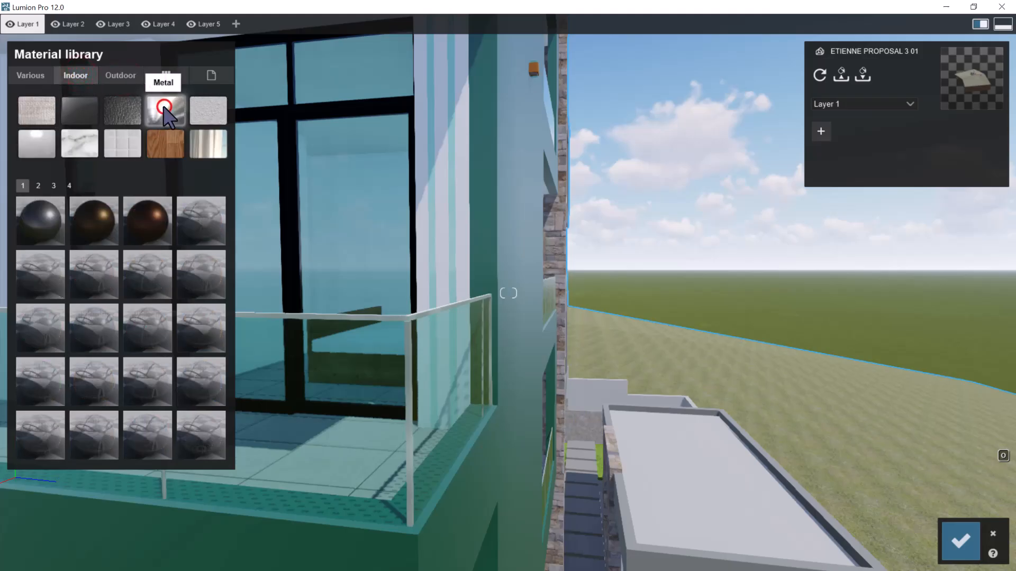
left_click(51, 226)
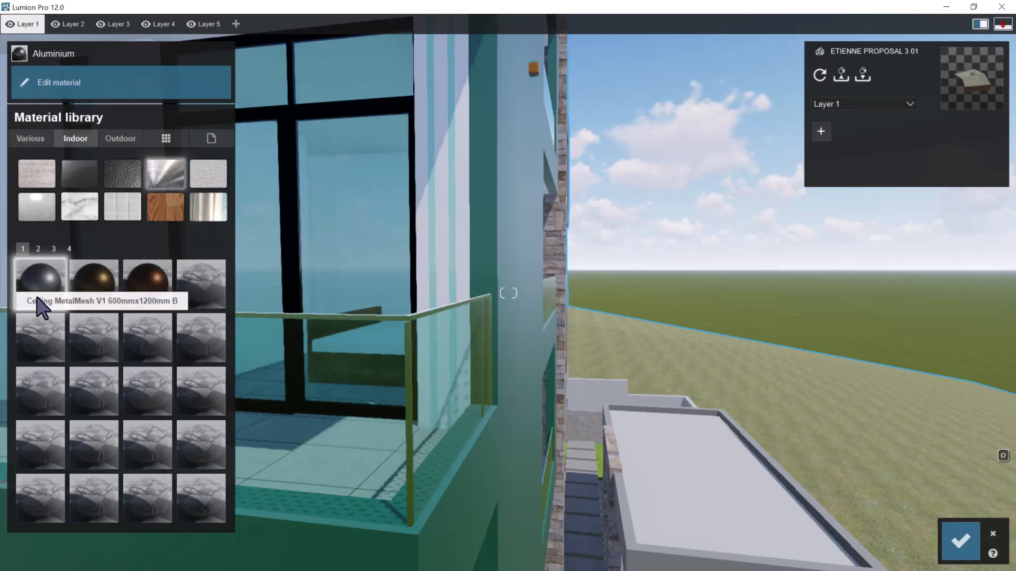
left_click(40, 288)
Give the railing's Aluminium material a near-white colour and raise its relief and gloss to the maximum
left_click(166, 125)
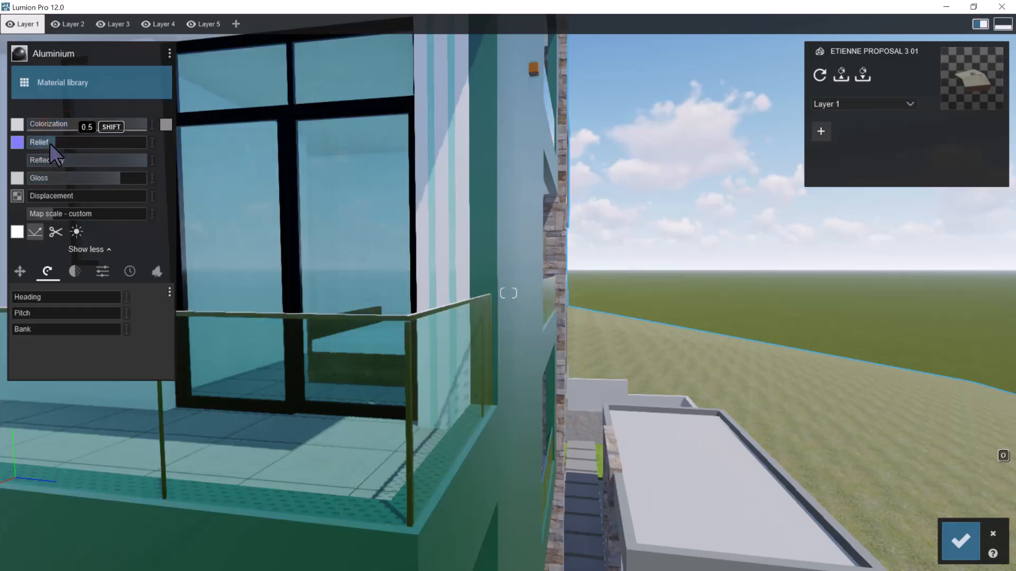
left_click(166, 125)
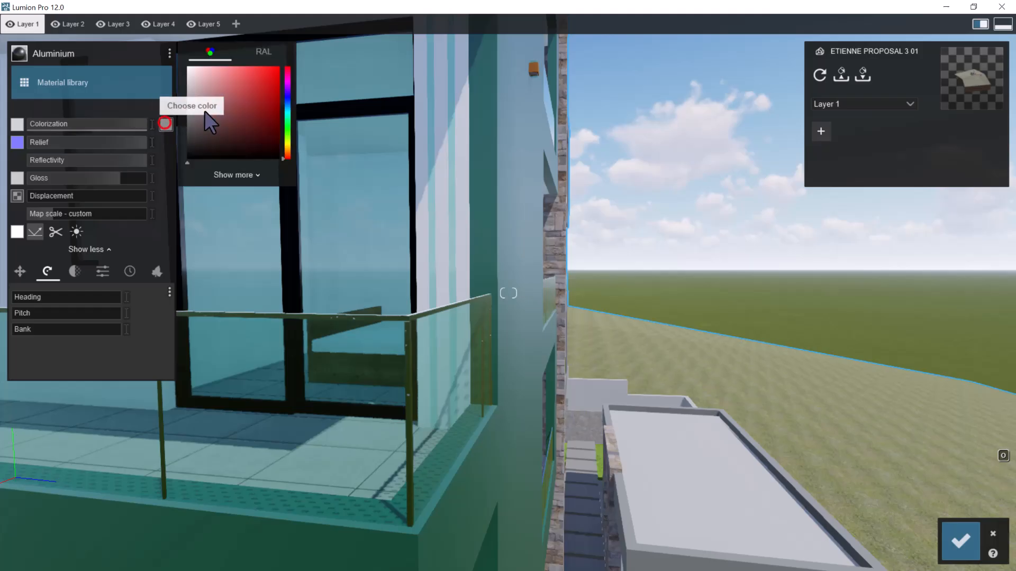
left_click(187, 100)
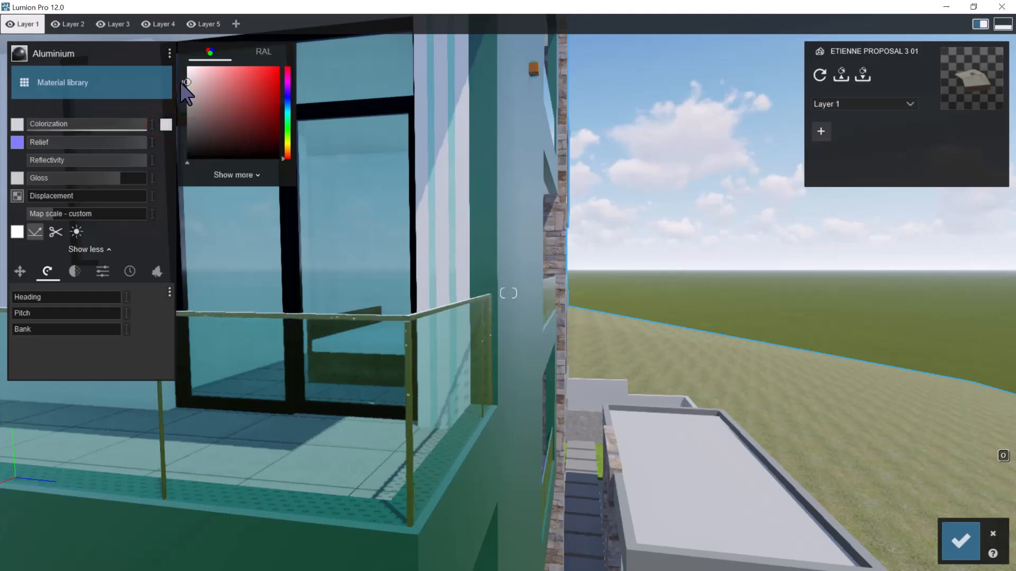
left_click_drag(107, 176, 182, 186)
Examine the Aluminium finish on the balcony railing's handrail and corner posts up close
key("w")
right_click_drag(412, 336, 390, 316)
key("s")
key("w")
key("s")
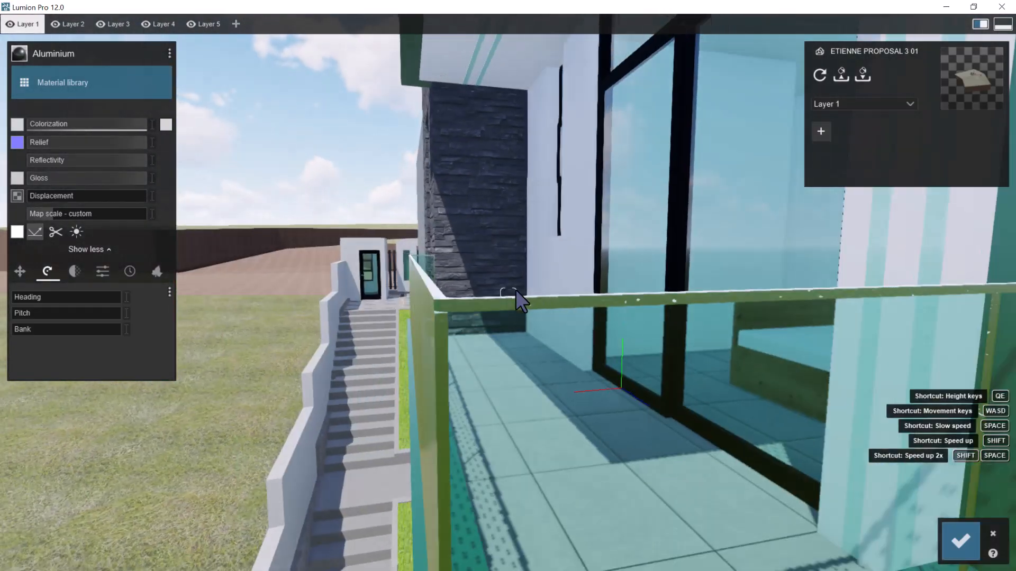
right_click_drag(515, 288, 600, 322)
key("w")
key("w")
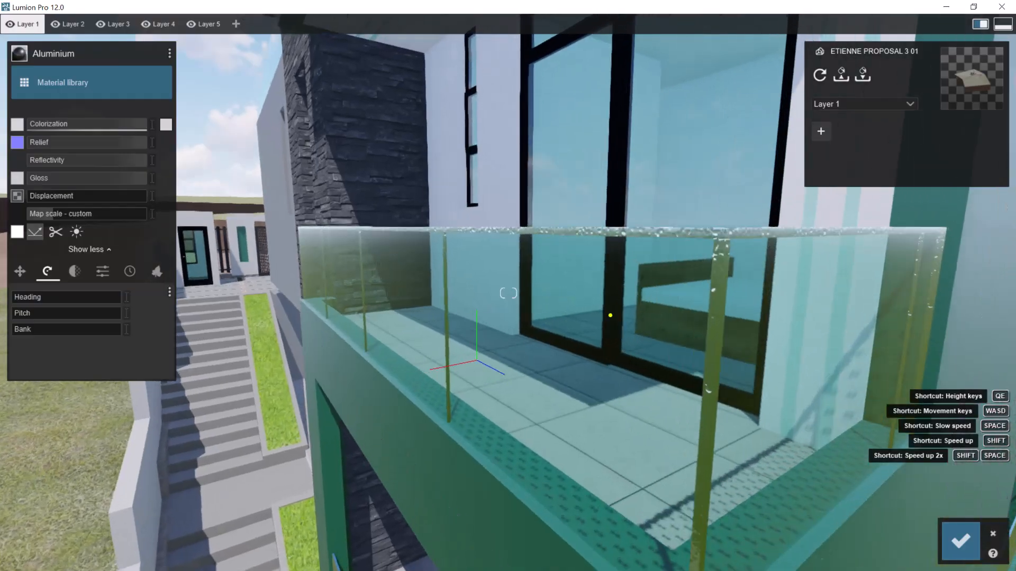
key("s")
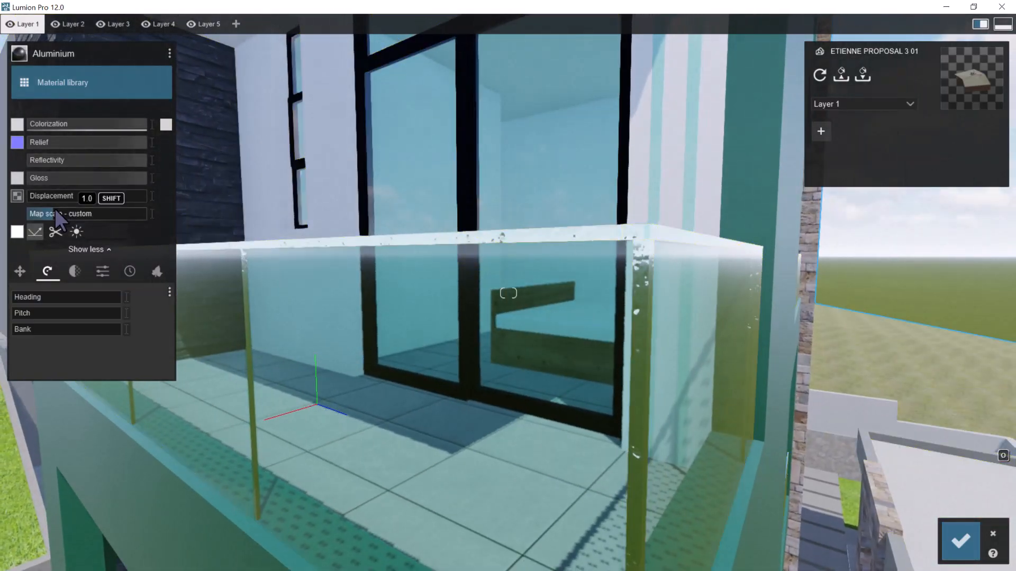
Raise the Aluminium's map scale to the maximum, set its gloss to about 1.3 and save the material changes
key("s")
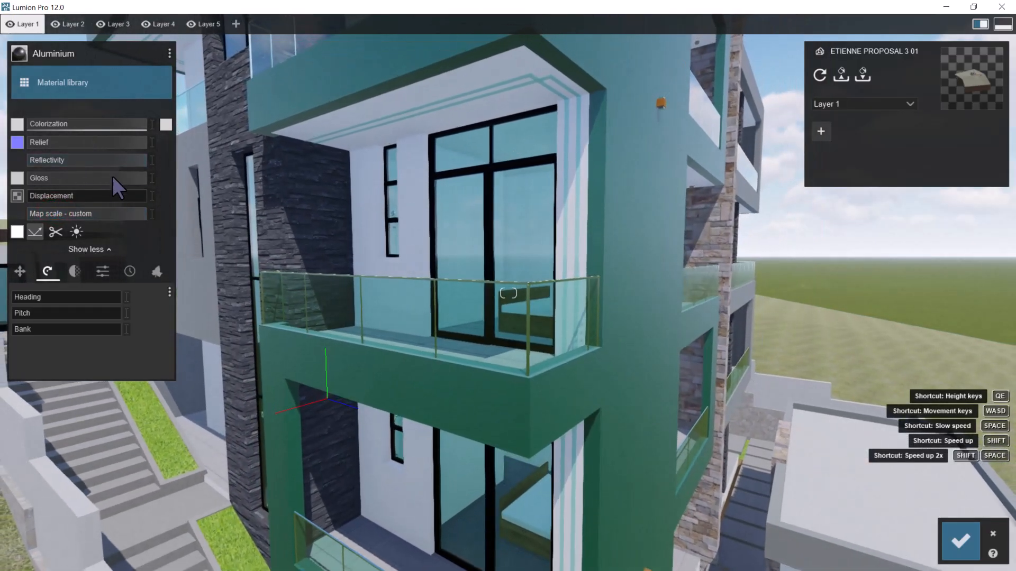
left_click_drag(112, 177, 104, 177)
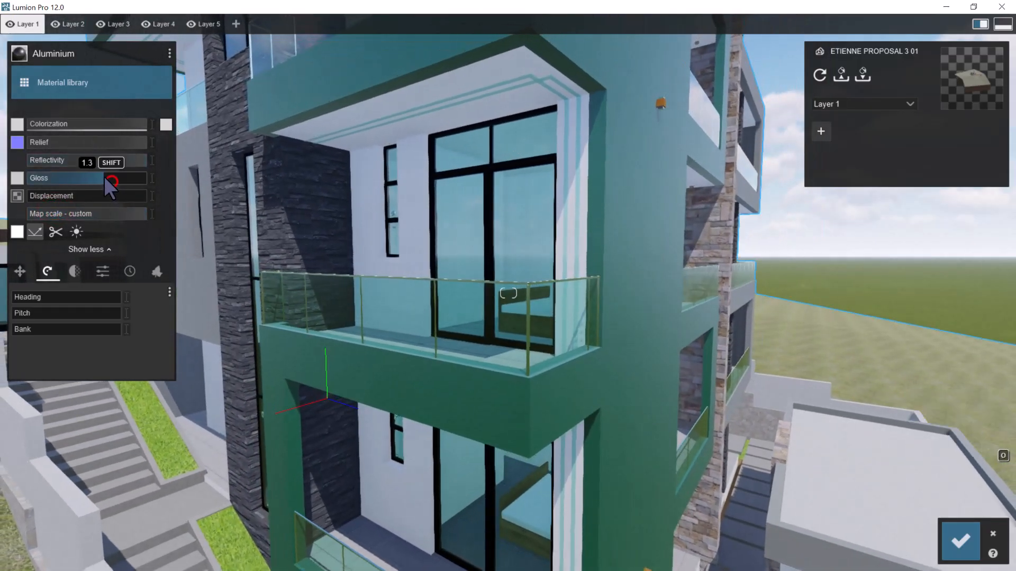
key("w")
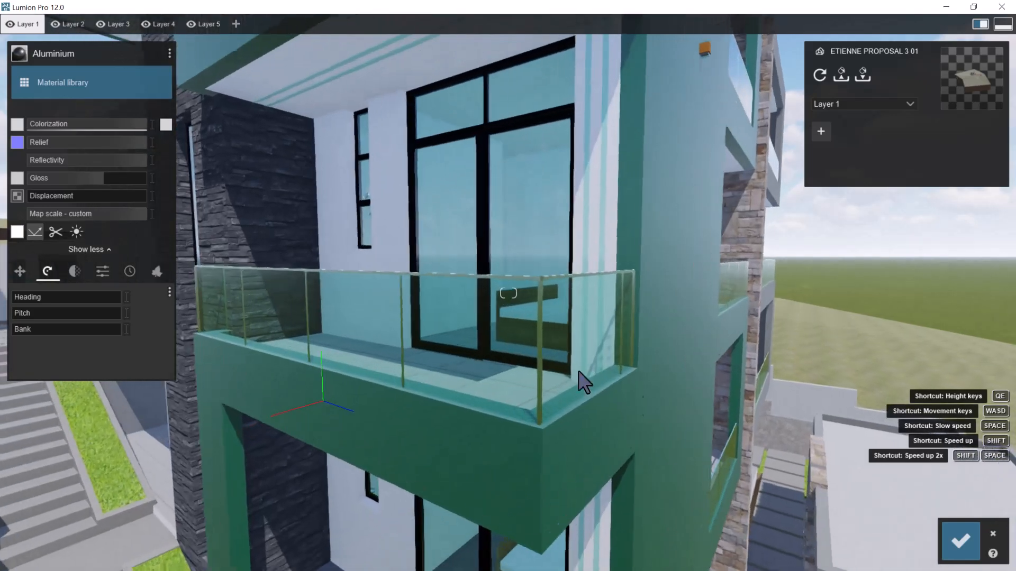
left_click(960, 540)
Assign the indoor metal material Brass to the small orange wall light on the building's green side wall
key("s")
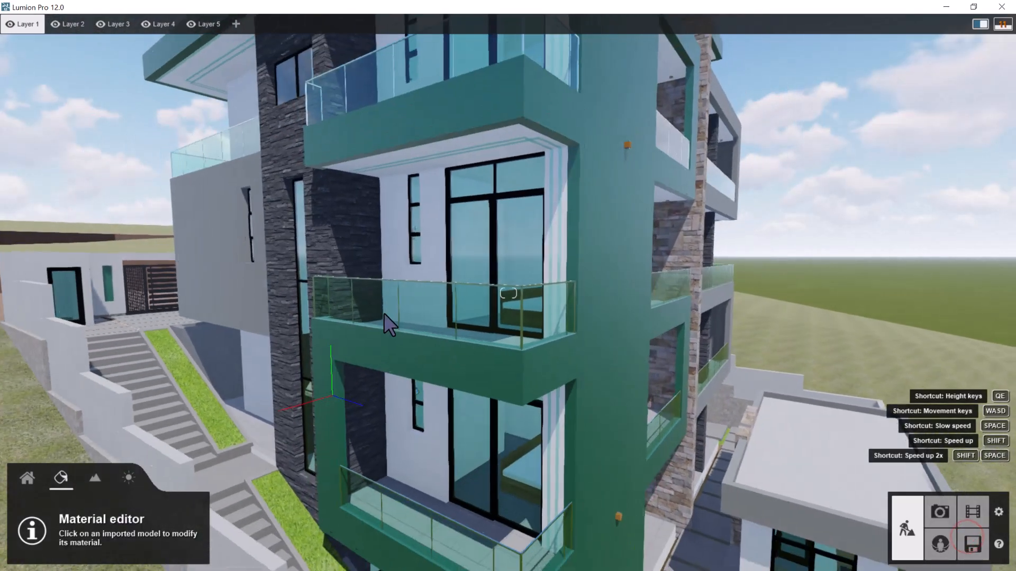
right_click_drag(435, 303, 510, 281)
key("w")
key("d")
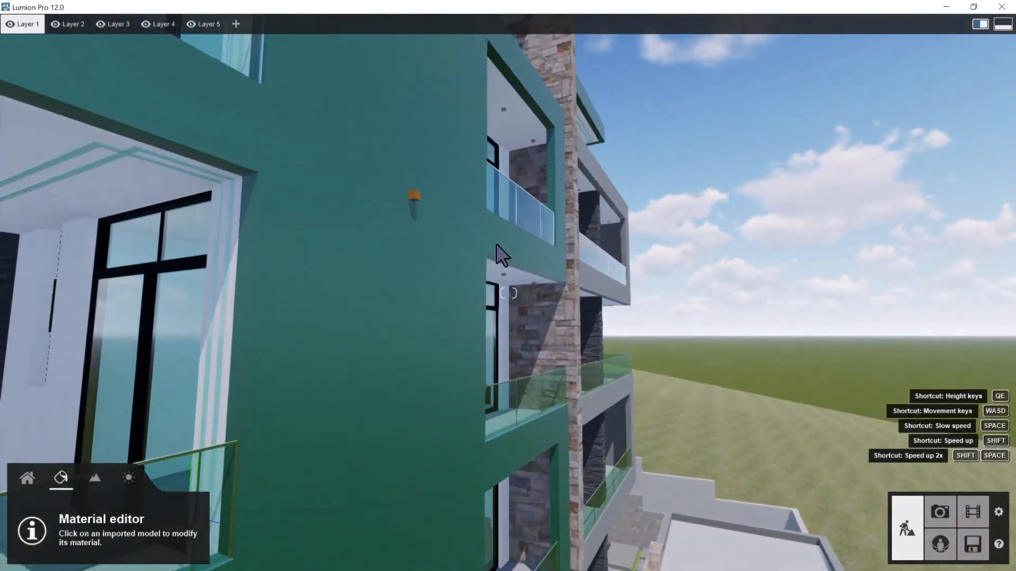
right_click_drag(494, 237, 482, 215)
key("w")
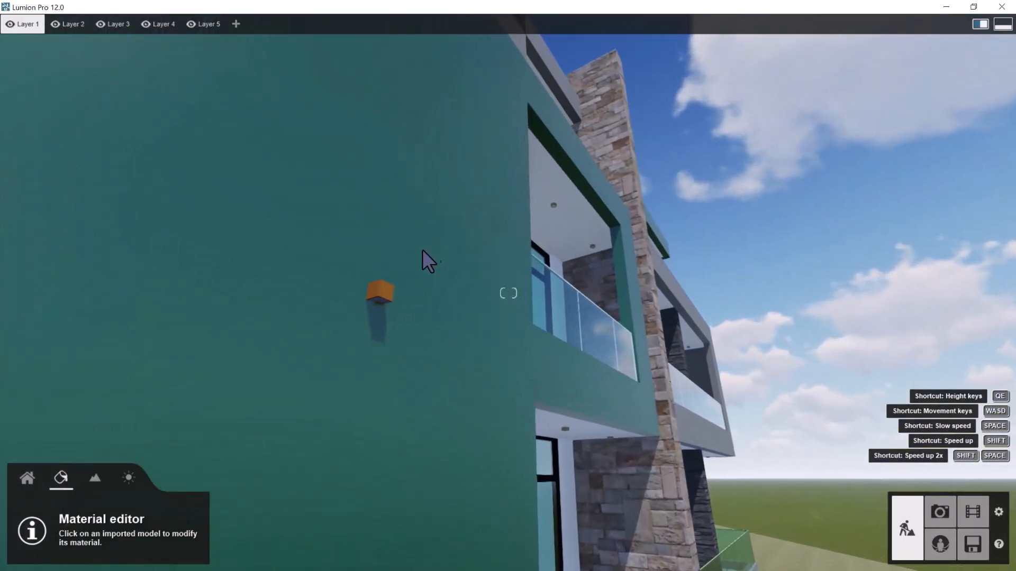
left_click(385, 287)
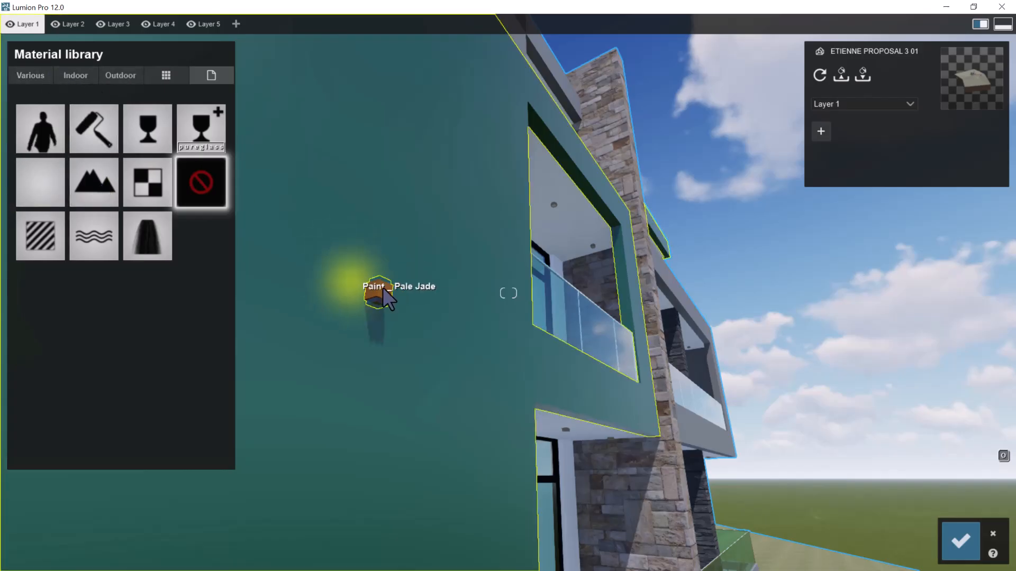
left_click(86, 74)
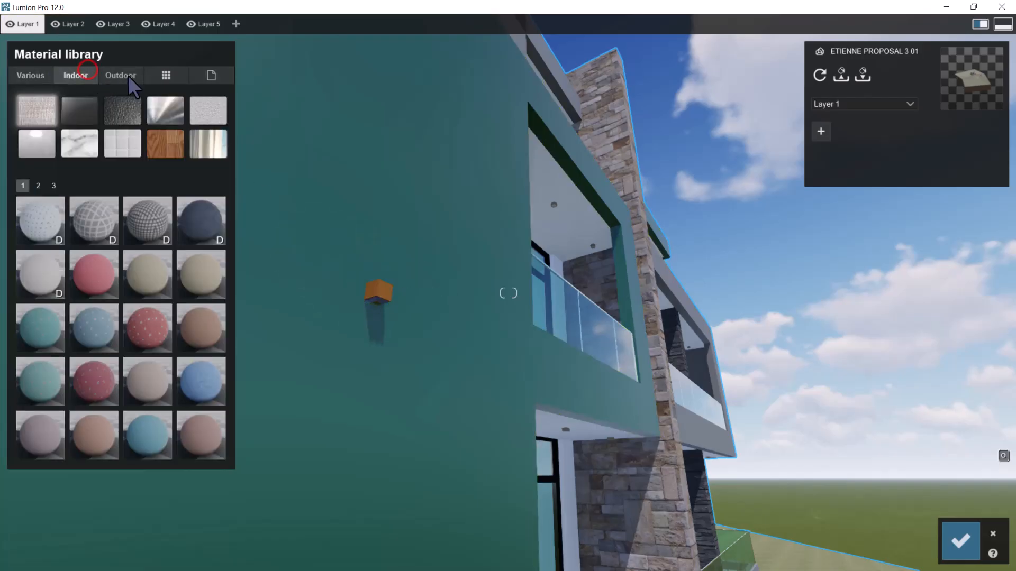
left_click(165, 112)
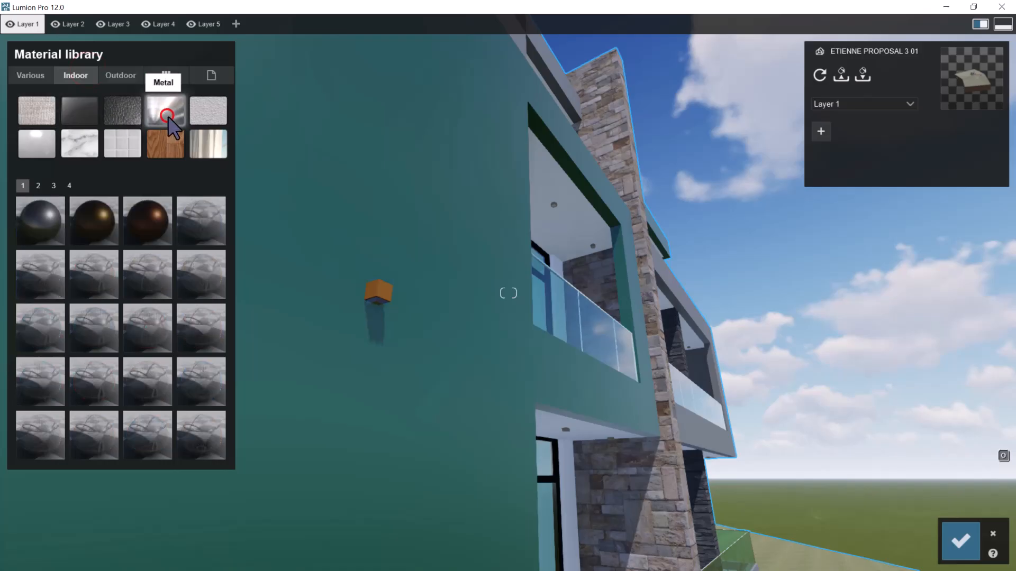
left_click(94, 212)
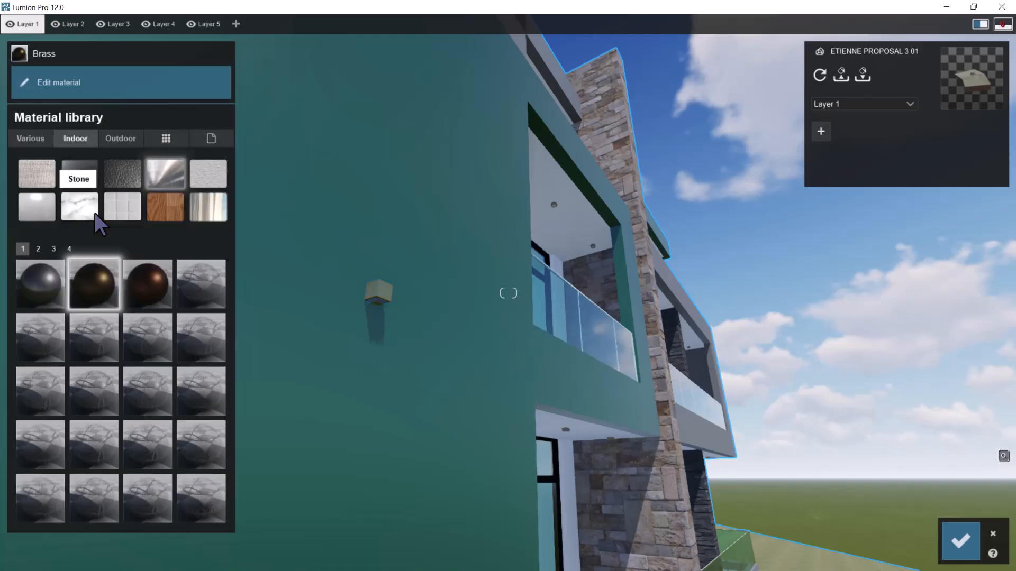
Assign the indoor metal material Bronze to the small wall light on the green side wall
left_click(150, 277)
scroll(425, 268, "up", 5)
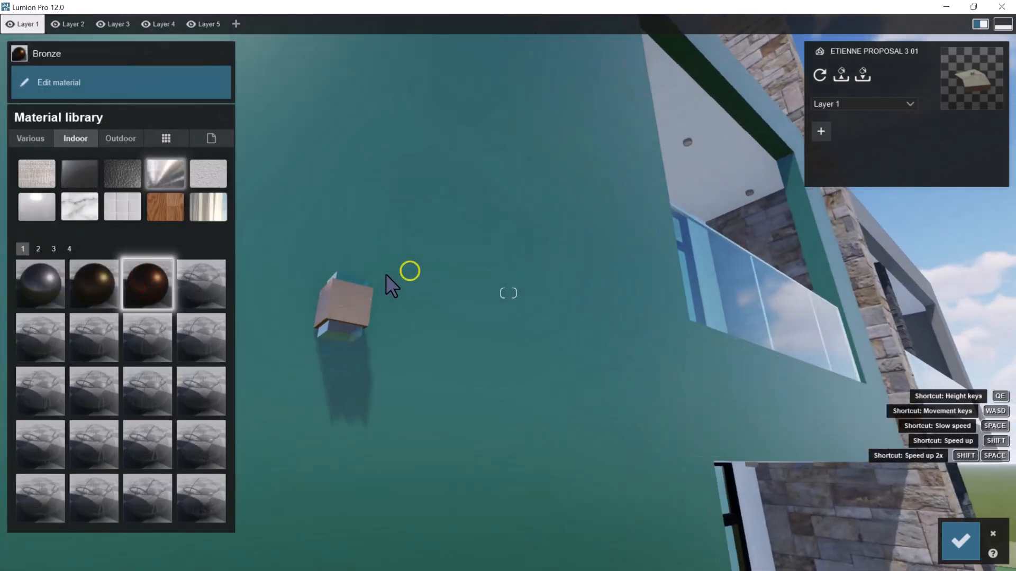
scroll(386, 275, "up", 3)
right_click_drag(381, 286, 320, 306)
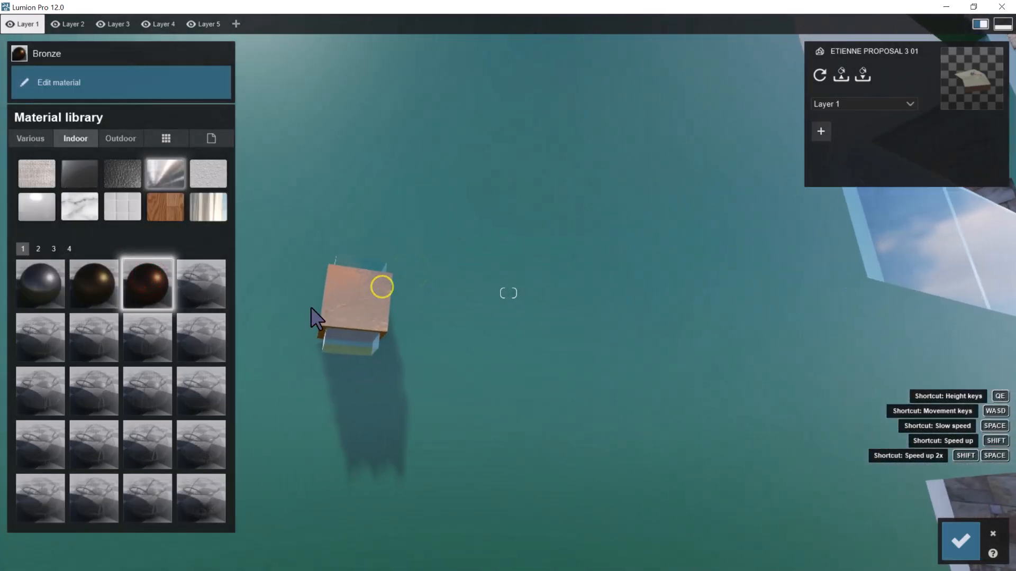
Raise the Bronze material's map scale and relief to the maximum and set its gloss to about 0.8
left_click(152, 281)
left_click_drag(48, 214, 444, 222)
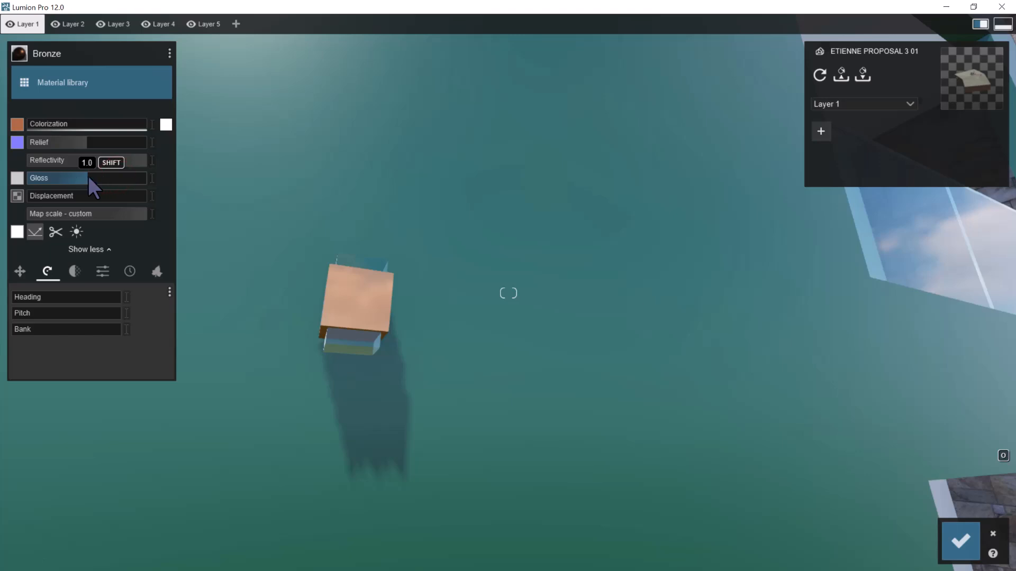
left_click(93, 141)
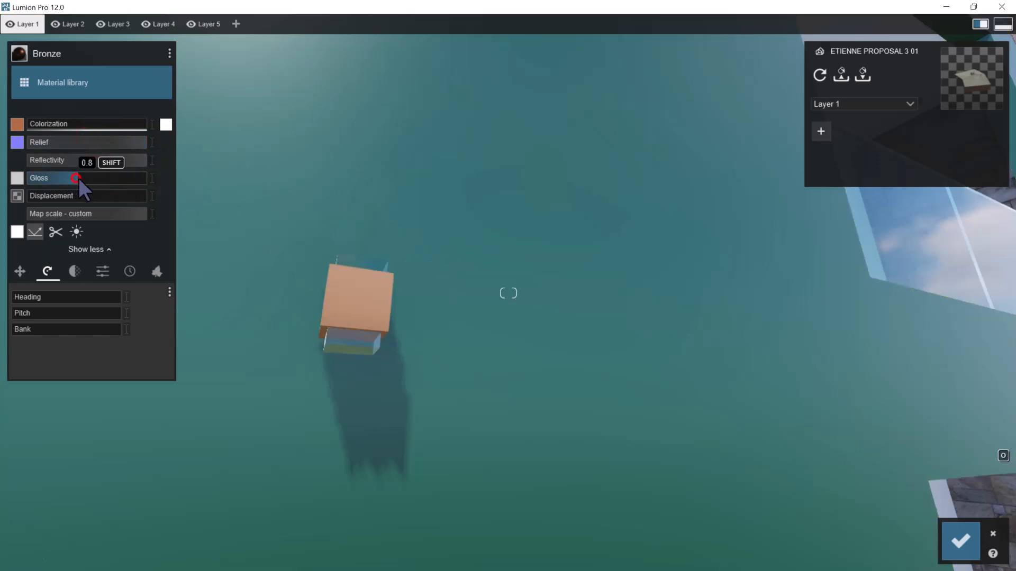
Give the wall light's Bronze material a dark brown colour with colorization at about 0.5
left_click(164, 124)
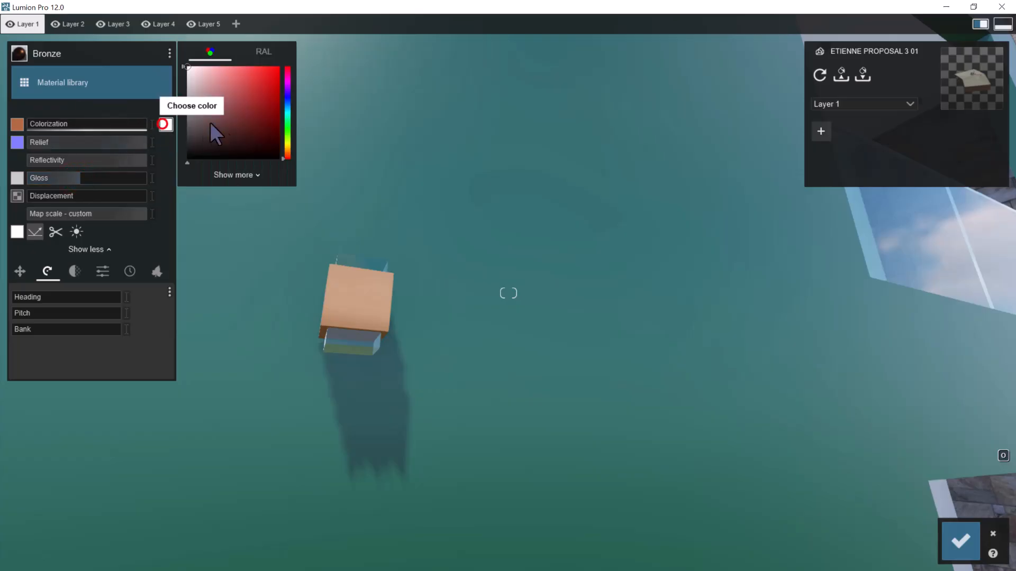
left_click_drag(200, 115, 221, 126)
left_click_drag(288, 155, 244, 123)
left_click_drag(57, 121, 84, 125)
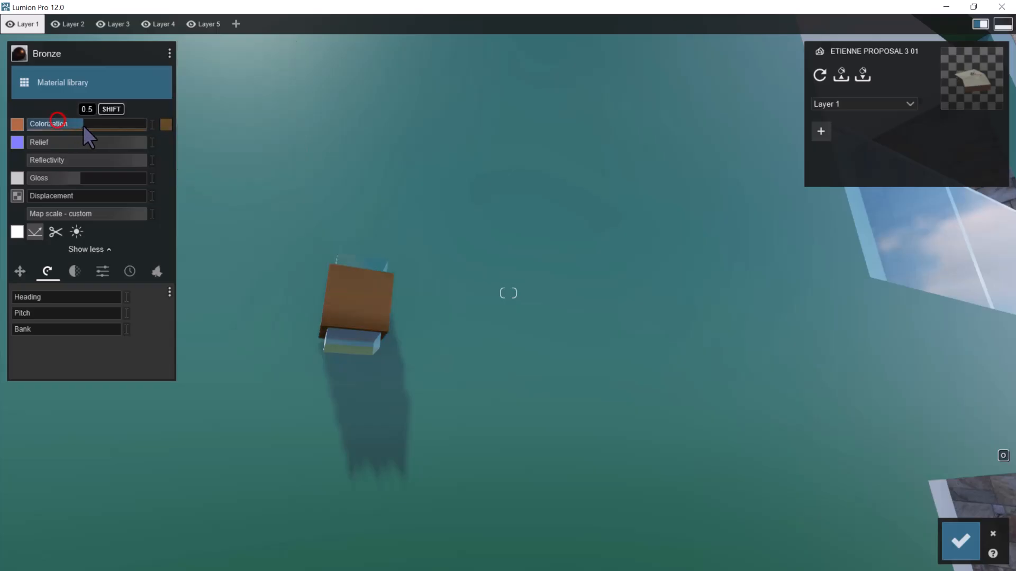
Copy the wall light's Bronze material and save the material changes
key("s")
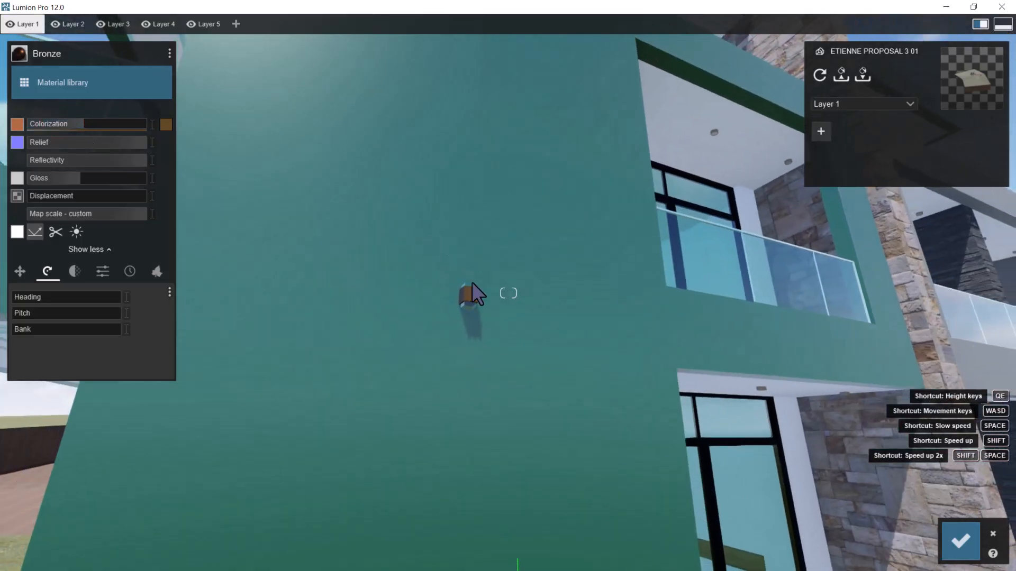
left_click(170, 53)
left_click(186, 51)
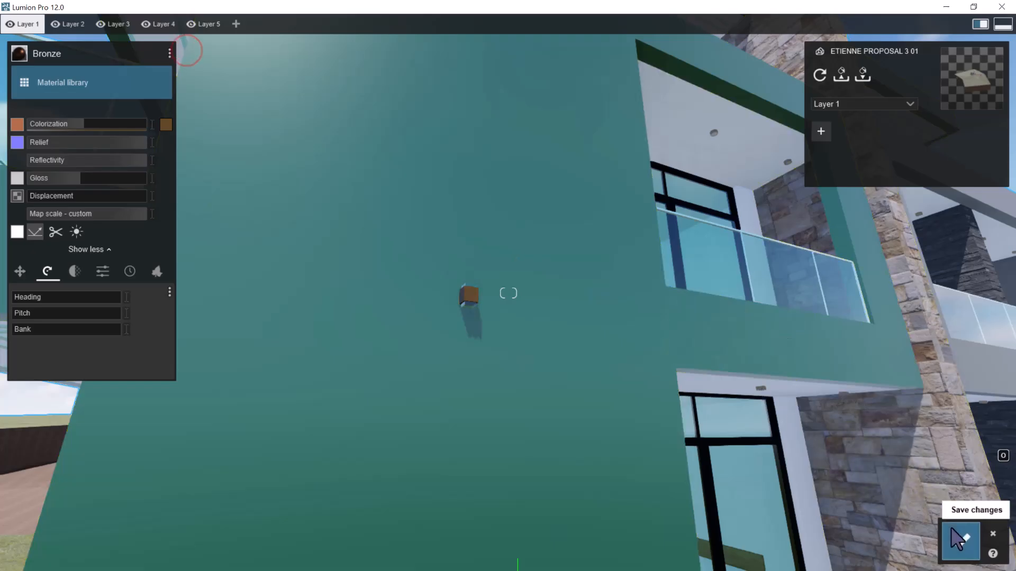
left_click(952, 529)
Paste the copied Bronze material onto the Metal _ Nickel downlights in the balcony ceiling and save the changes
right_click_drag(689, 284, 730, 254)
key("w")
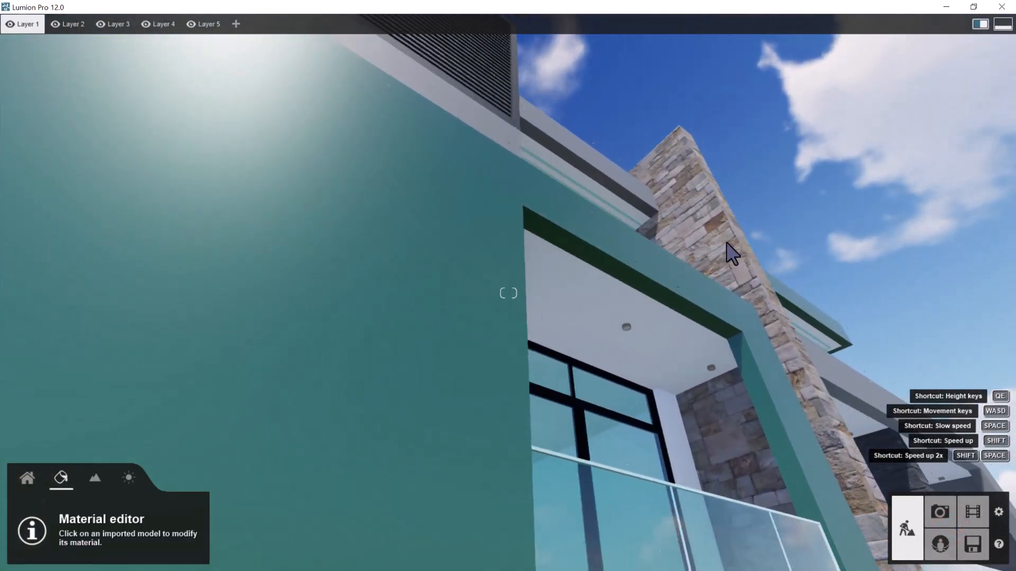
key("w")
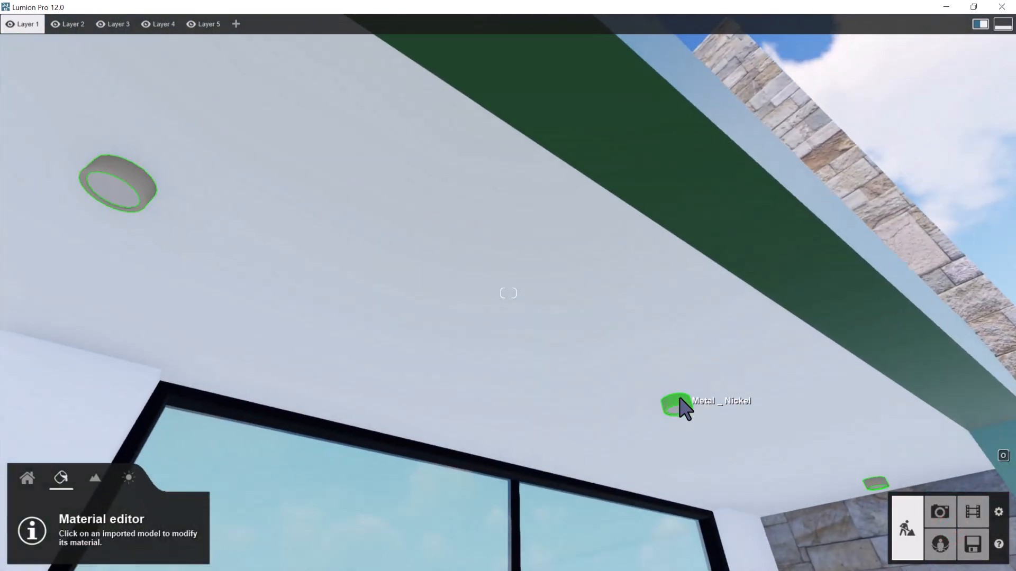
left_click(679, 399)
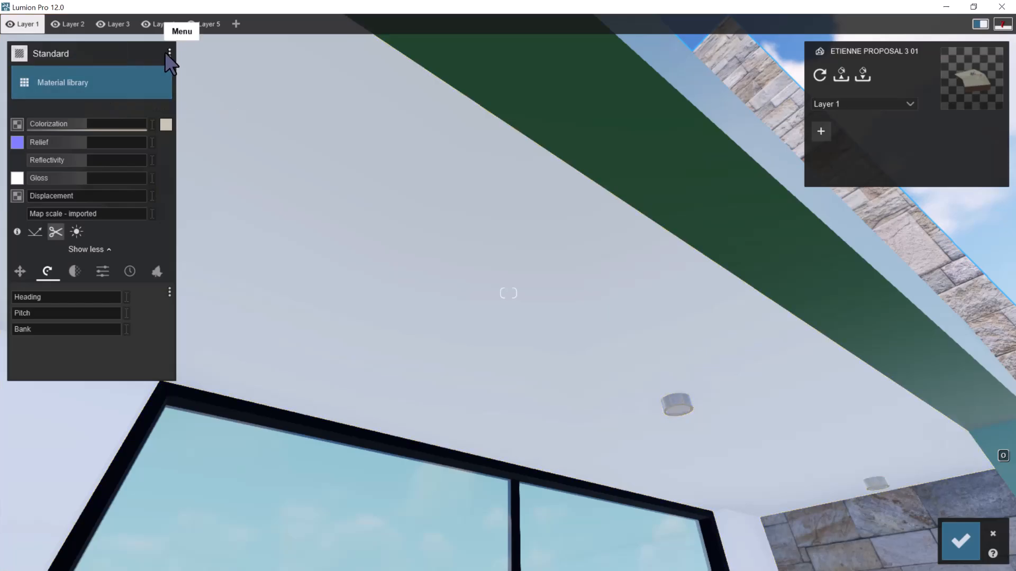
left_click(170, 52)
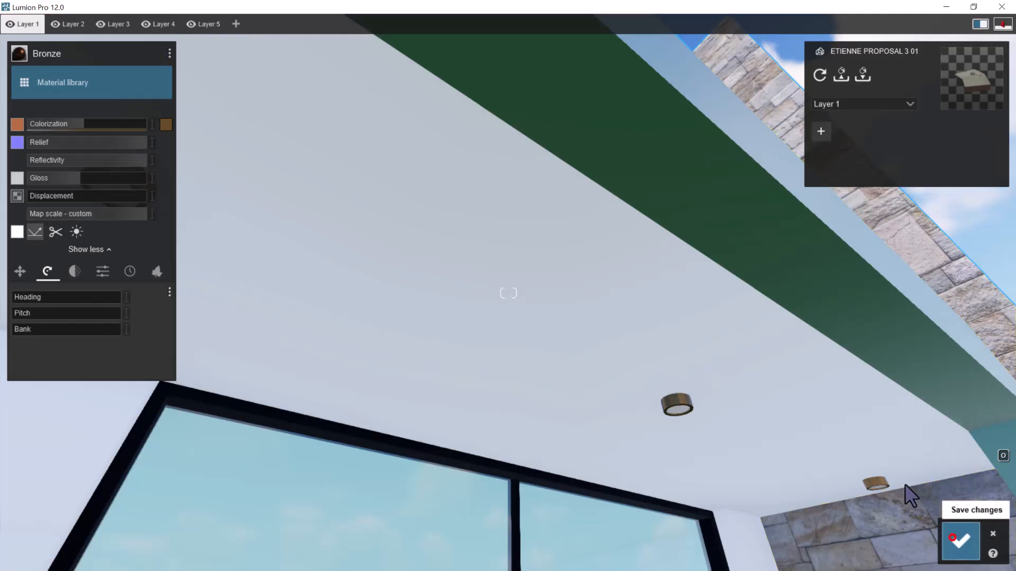
left_click(952, 537)
Examine the materials of the outdoor stairs, boundary wall, grass strip and garden along the building's side
right_click_drag(726, 308, 606, 252)
key("s")
key("s")
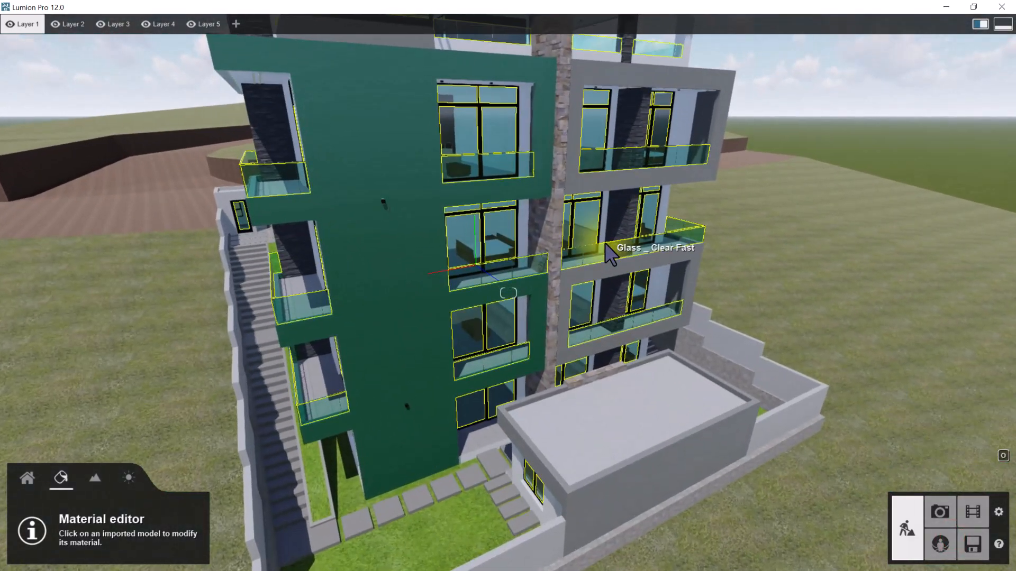
key("a")
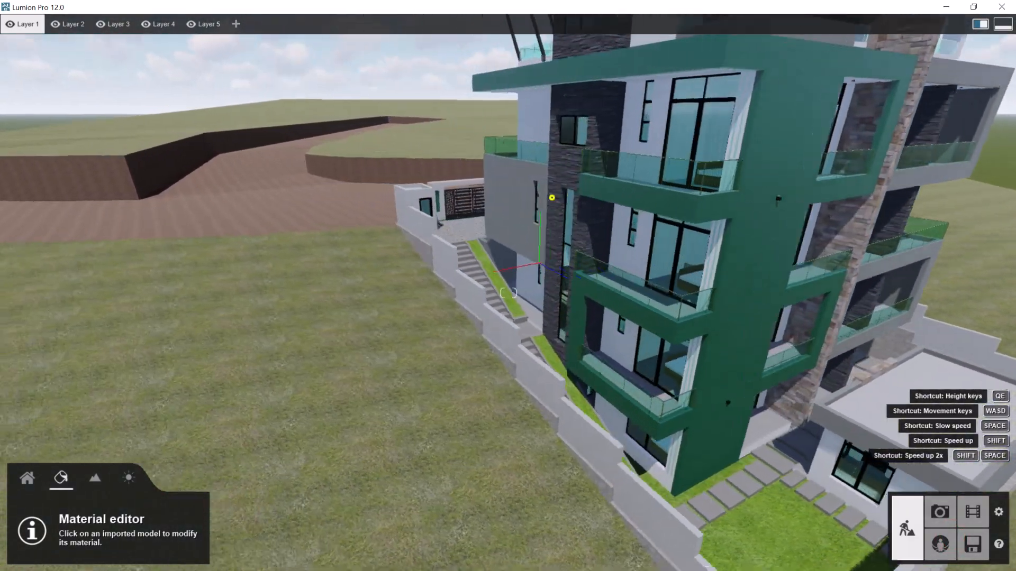
right_click_drag(551, 197, 523, 233)
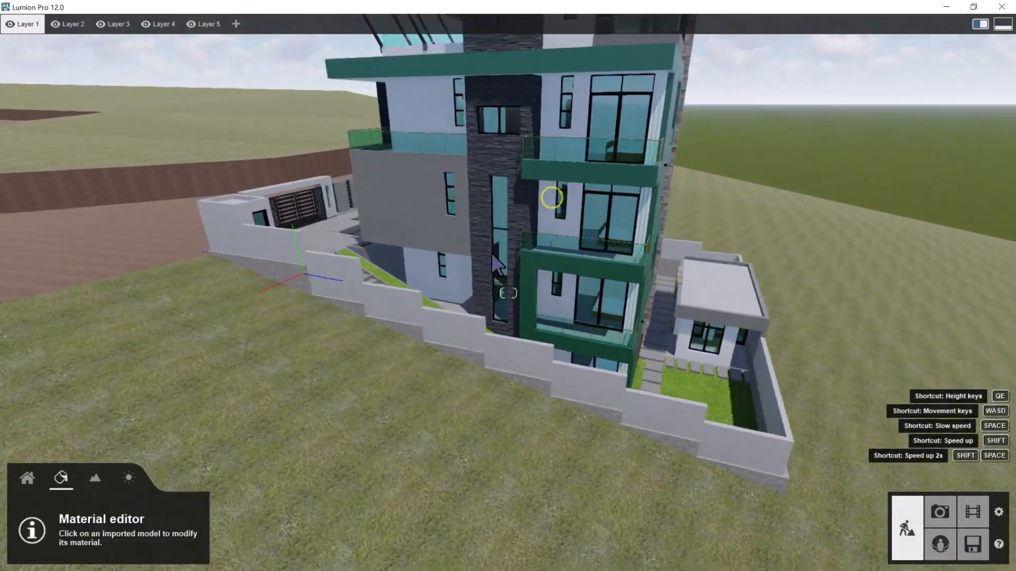
key("w")
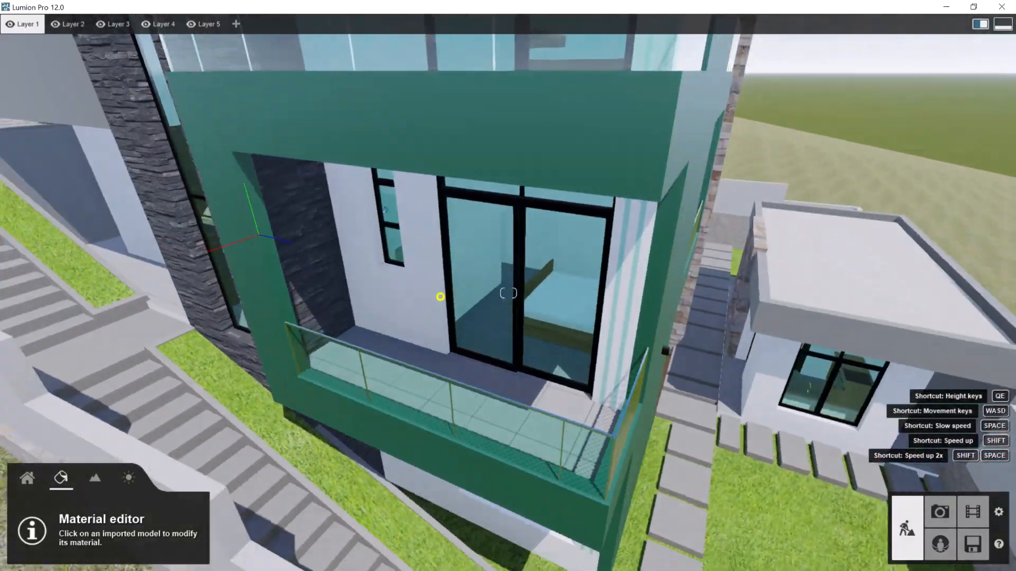
right_click_drag(440, 297, 377, 291)
key("w")
key("w")
key("a")
key("a")
key("s")
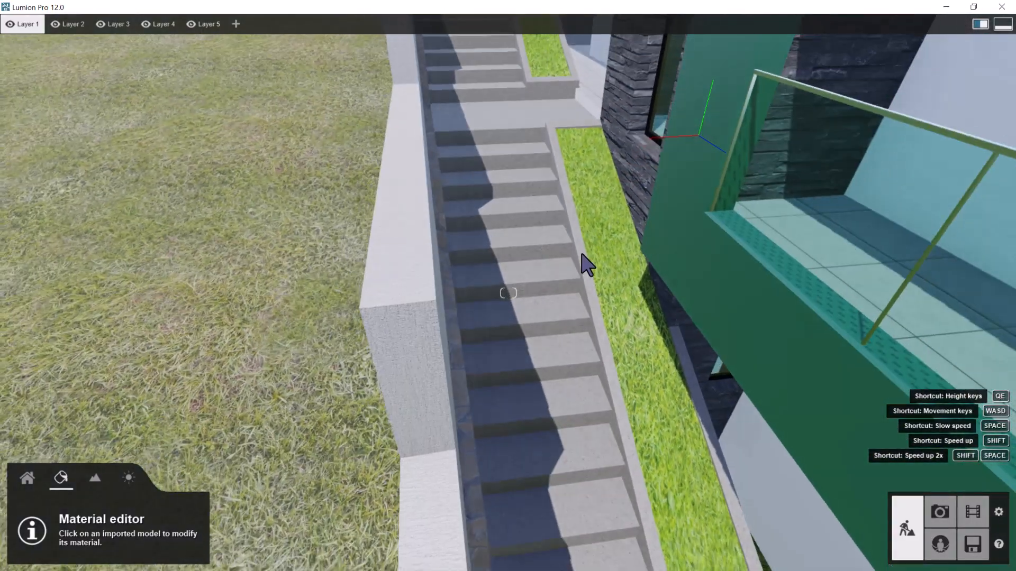
key("w")
key("s")
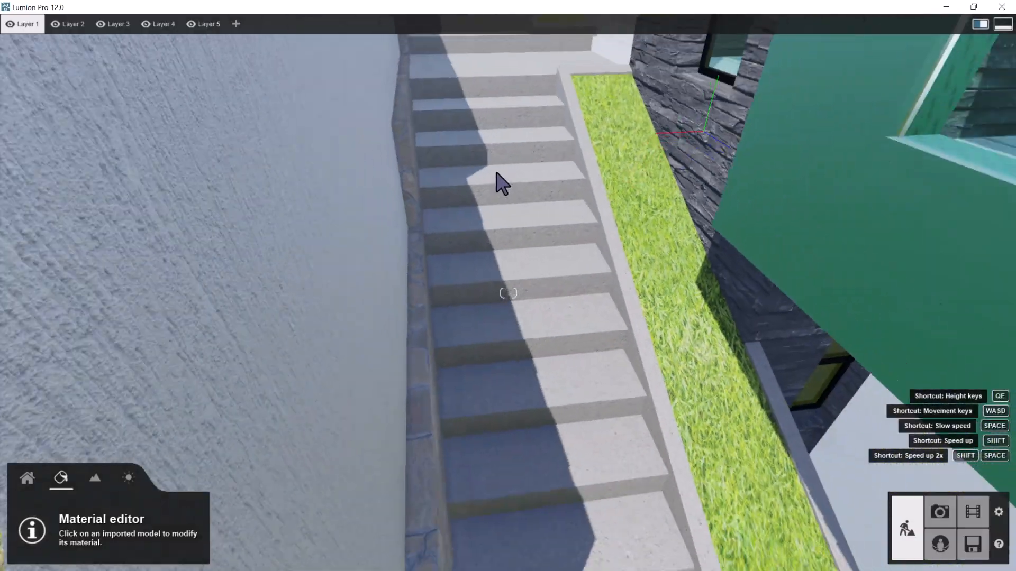
key("s")
right_click_drag(487, 201, 489, 204)
key("w")
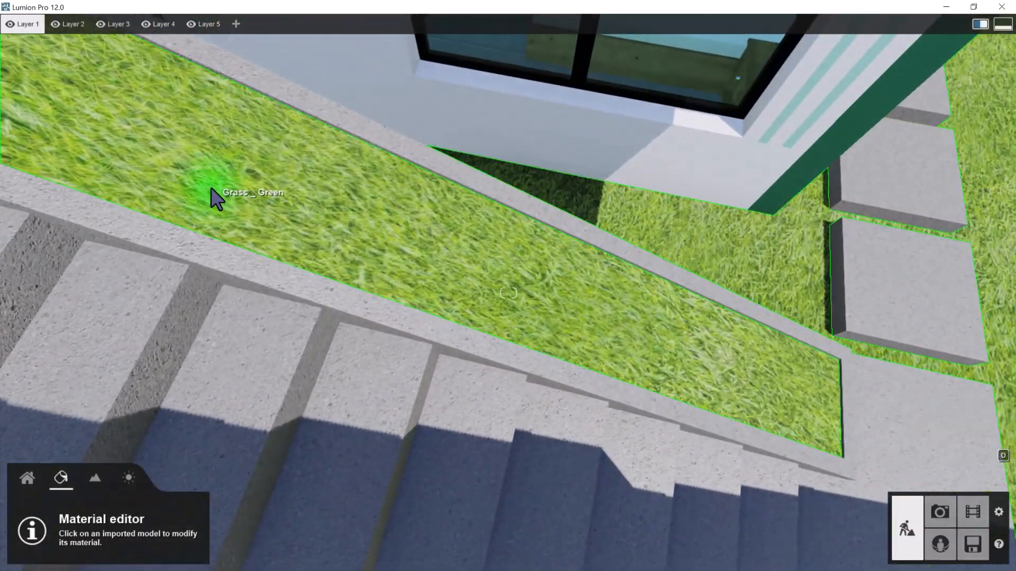
key("d")
right_click_drag(222, 194, 186, 203)
key("w")
key("s")
key("s")
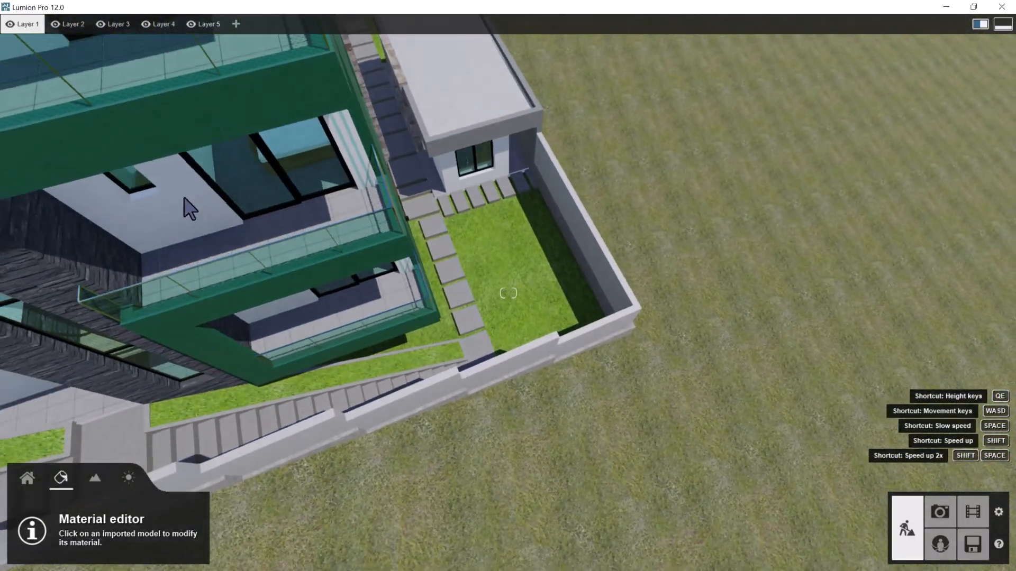
Examine the building's front facade, entrance gates, fence and the road surface from the street
key("s")
key("a")
key("s")
right_click_drag(185, 199, 365, 324)
key("shift+s")
key("w")
key("q")
key("s")
key("a")
key("w")
key("w")
key("s")
key("a")
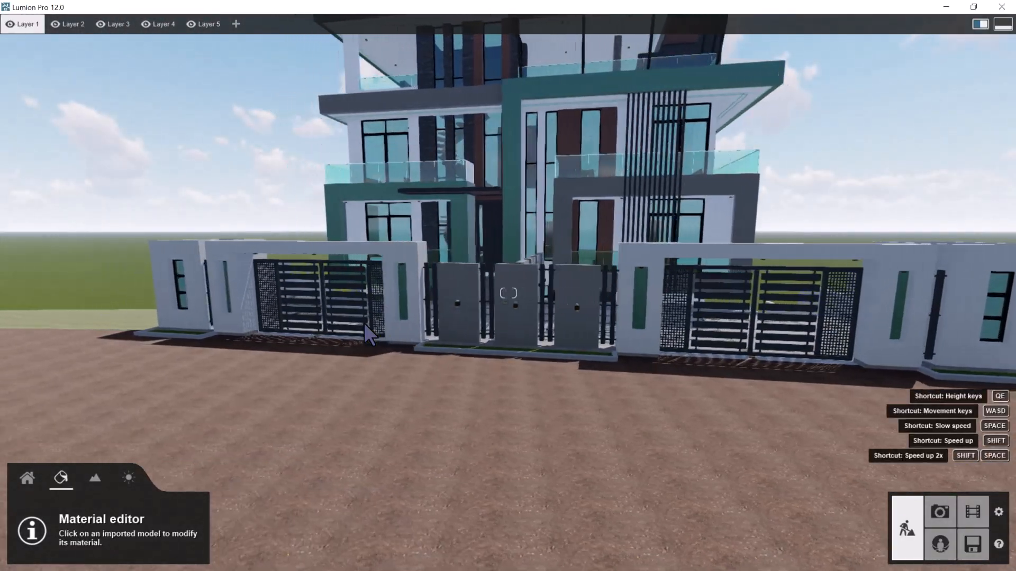
key("d")
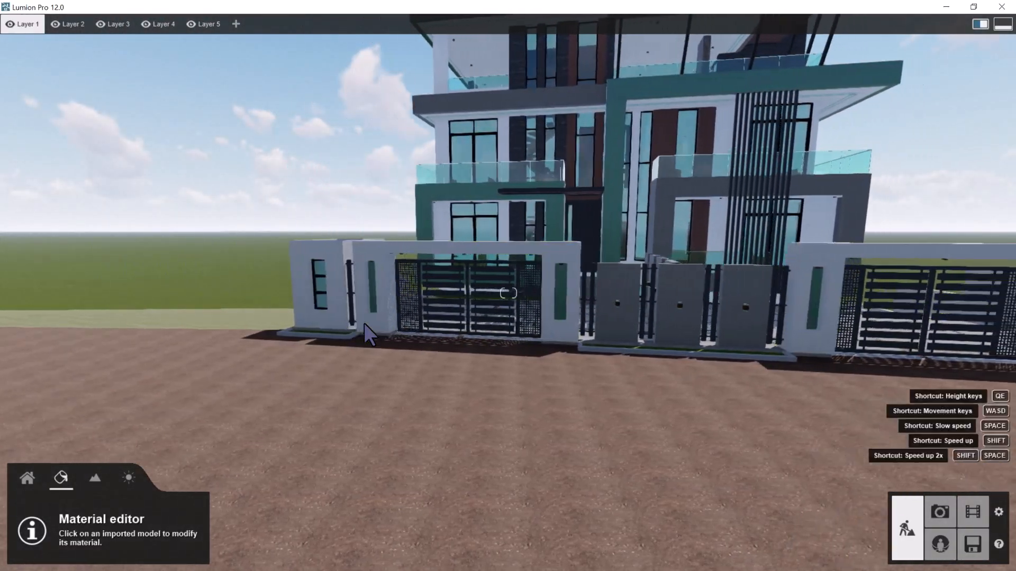
key("s")
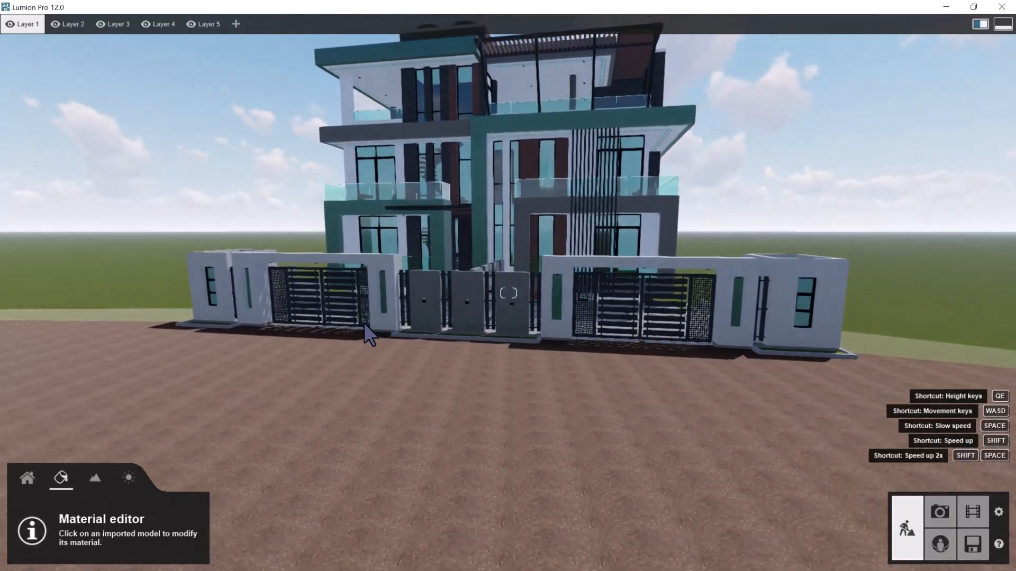
key("w")
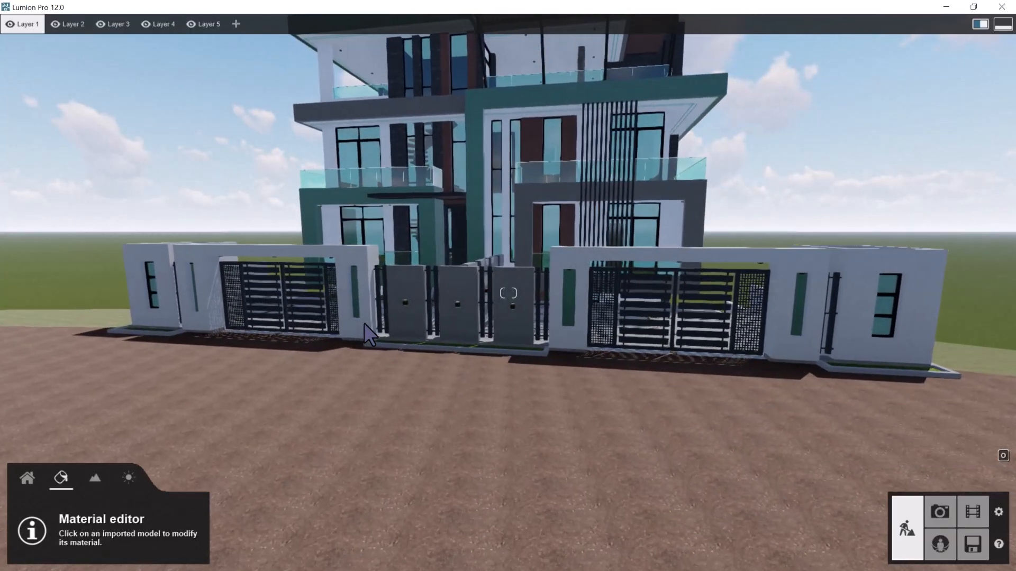
key("e")
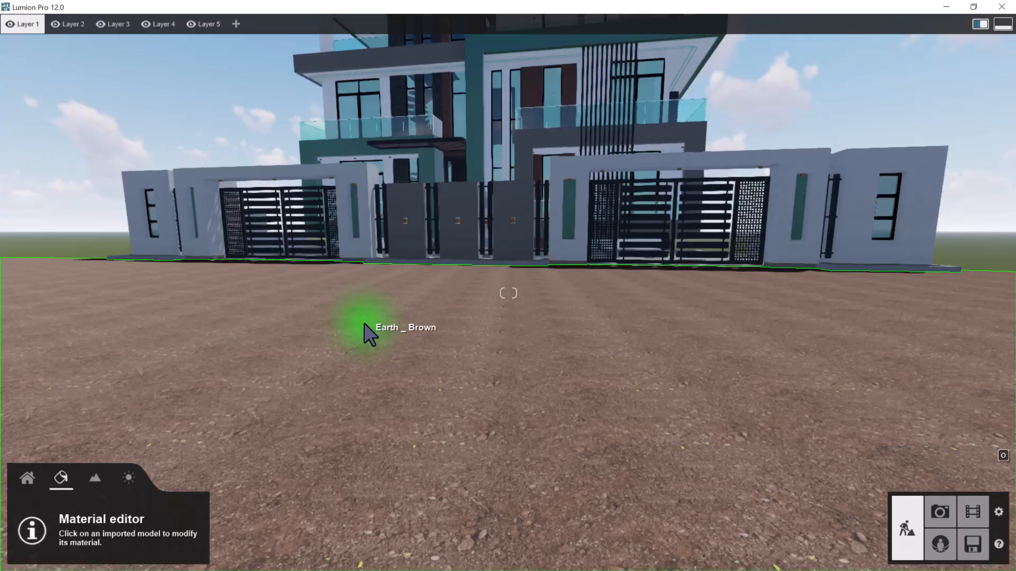
key("q")
Assign the ground material Ground 014 2048 to the Earth _ Brown road surface in front of the gates
right_click_drag(401, 355, 463, 334)
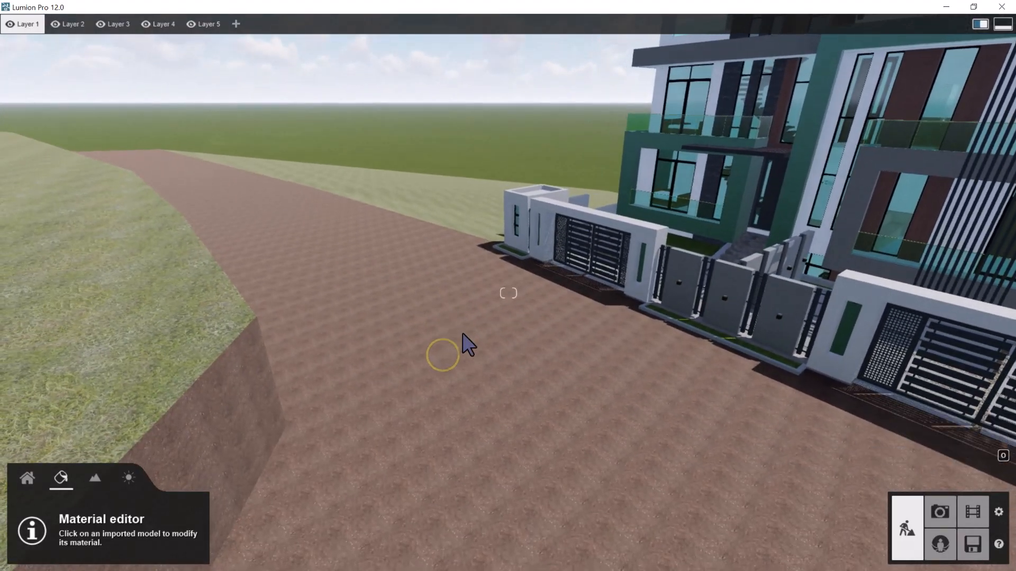
left_click(469, 369)
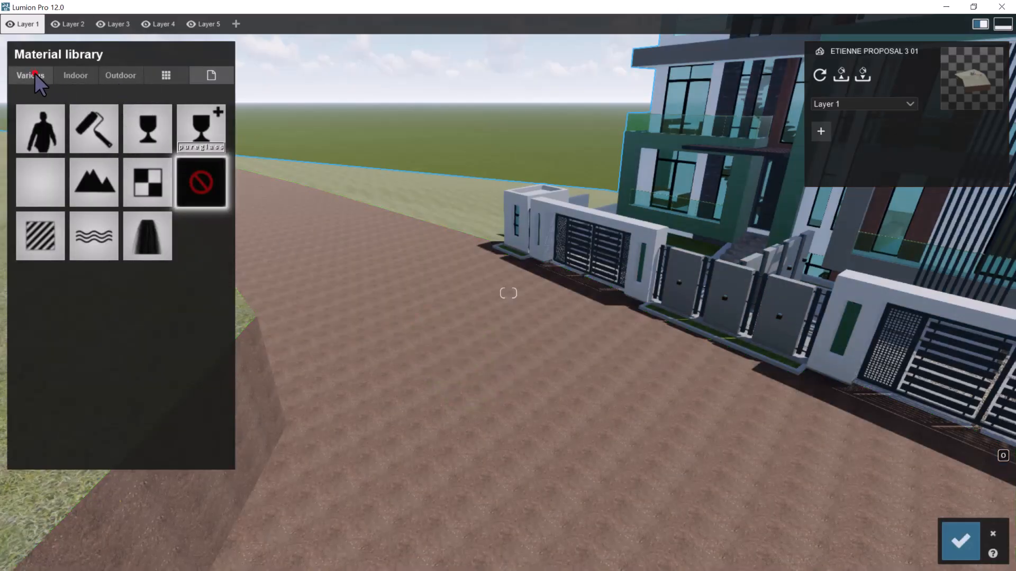
key("w")
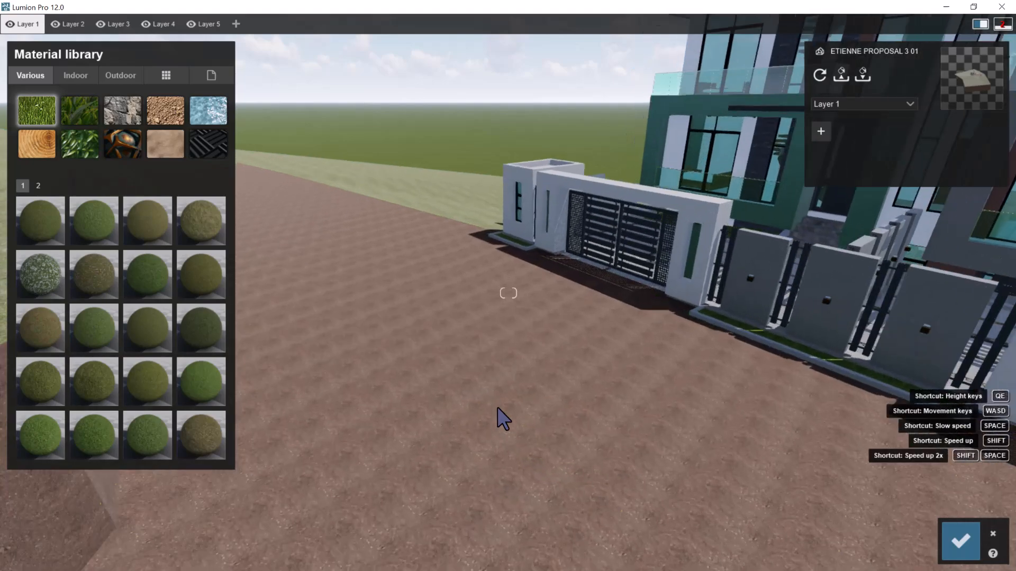
left_click(172, 114)
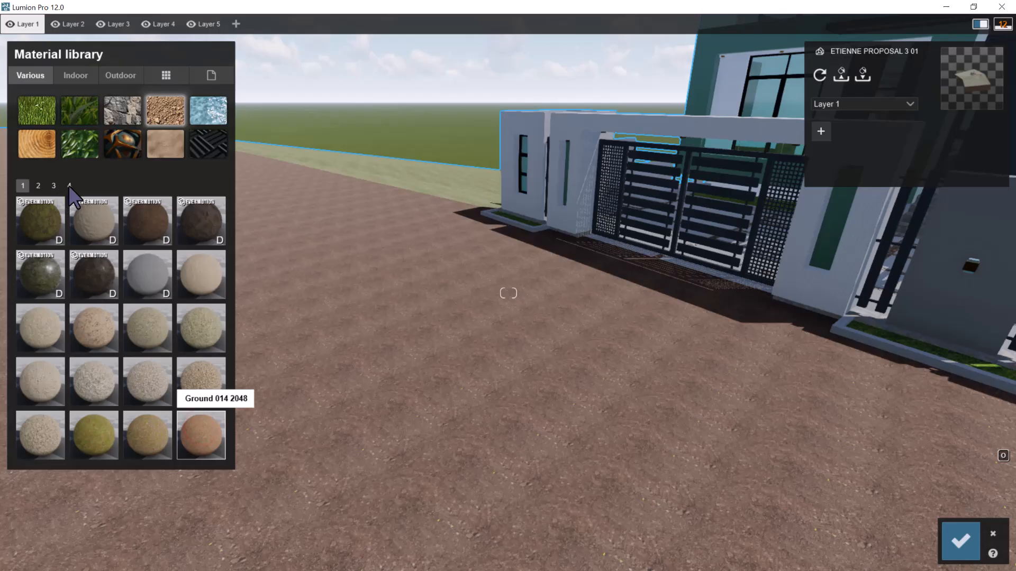
key("s")
key("w")
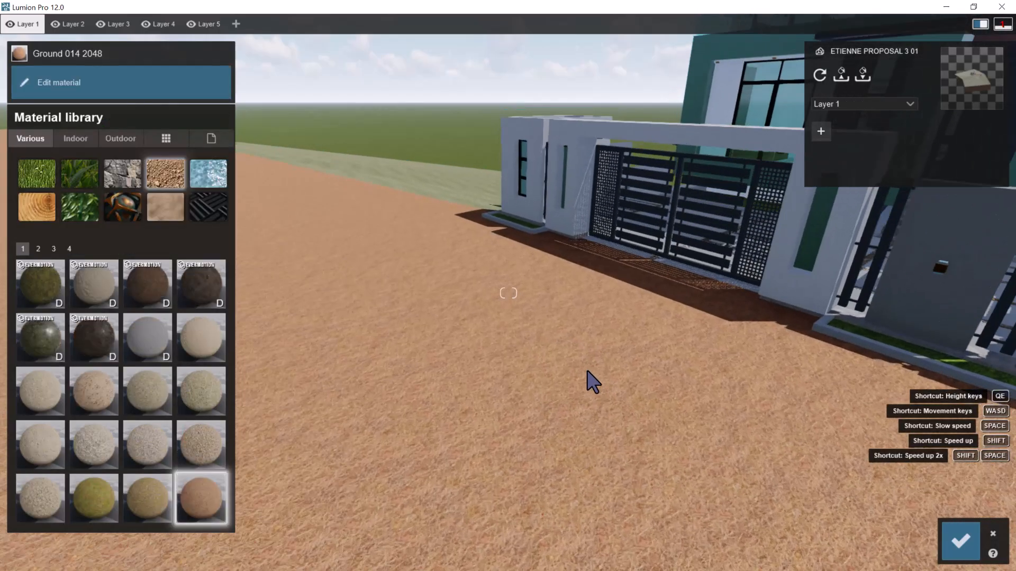
Try the ground materials Polii GroundGravel 015 2k and Polii GroundPebbles 003 2k on the road surface
left_click(39, 249)
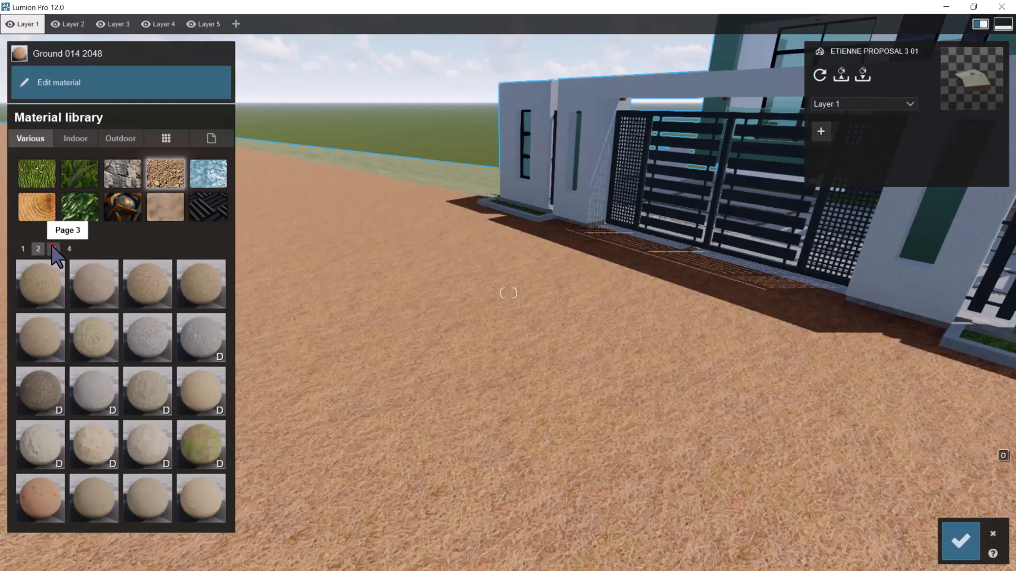
left_click(53, 248)
left_click(69, 248)
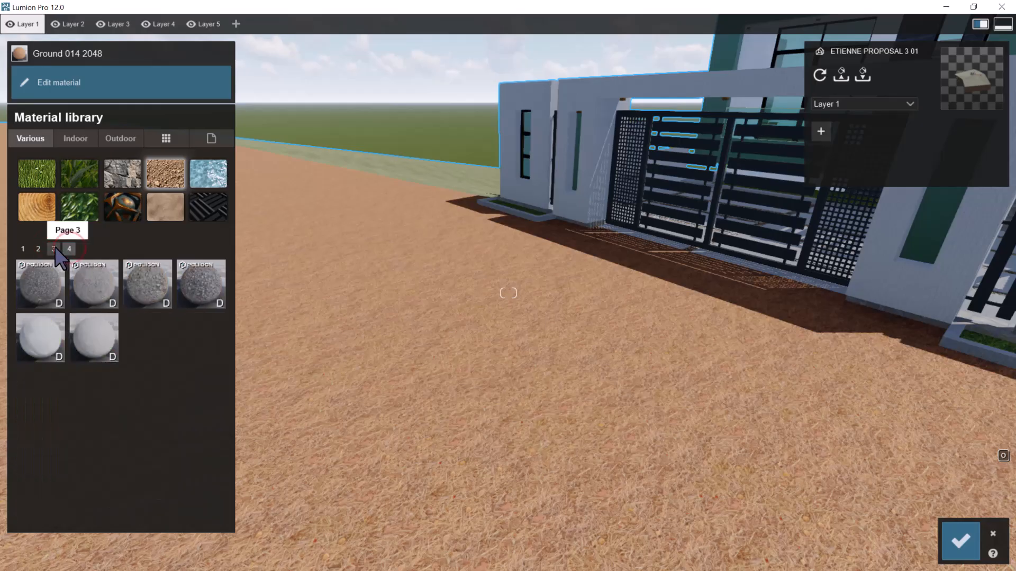
left_click(54, 248)
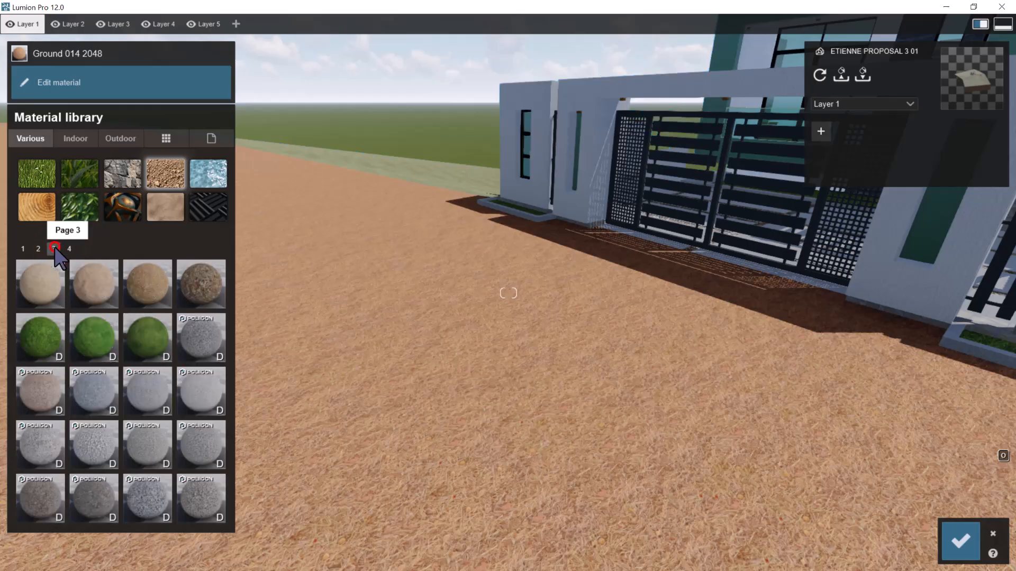
left_click(90, 500)
key("w")
right_click_drag(517, 392, 517, 392)
left_click(205, 496)
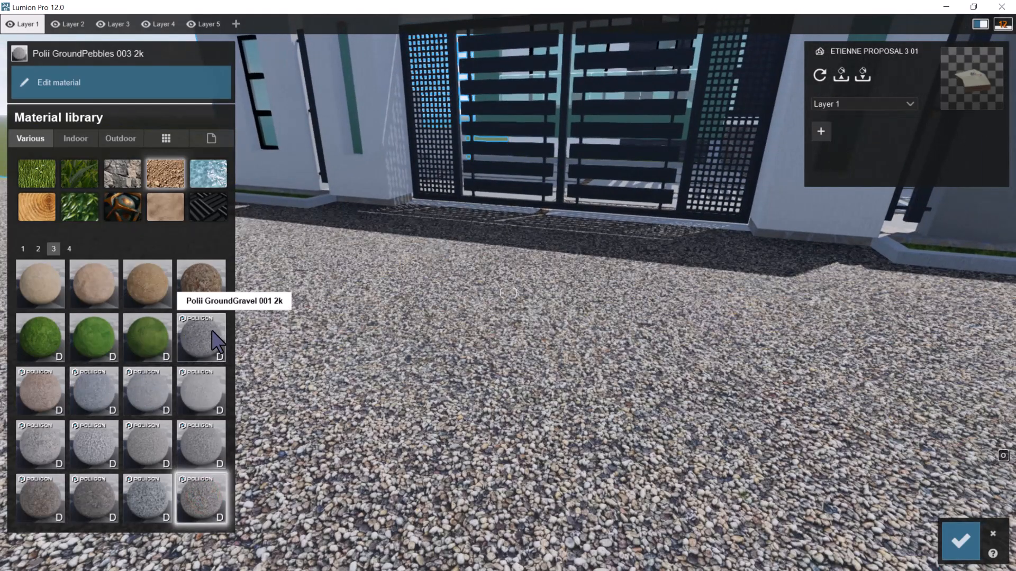
Try the ground material Polii PebblesBeach 003 2k on the road and check it in front of the gate
left_click(69, 249)
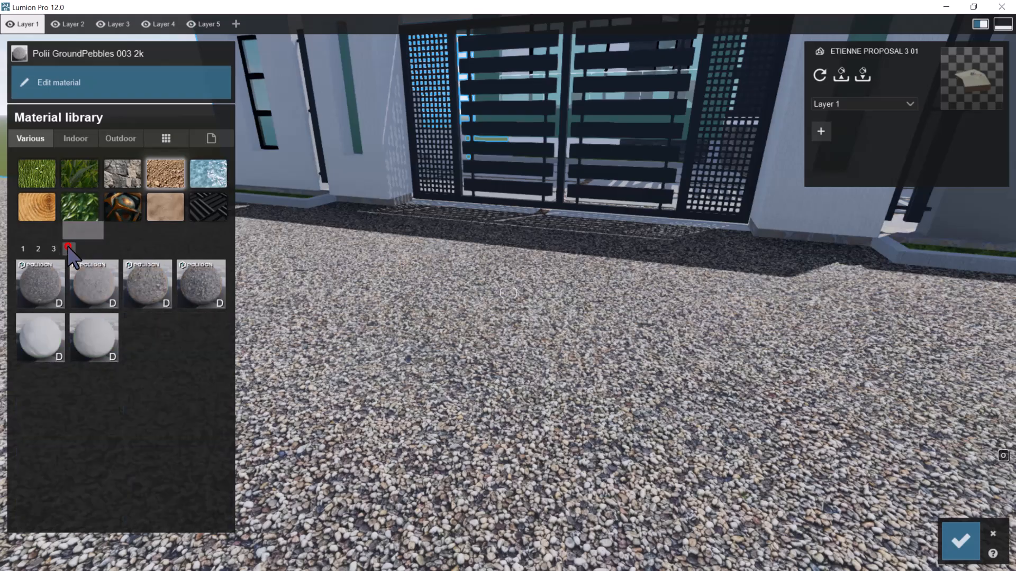
left_click(139, 283)
right_click_drag(607, 374, 586, 399)
key("s")
key("w")
key("w")
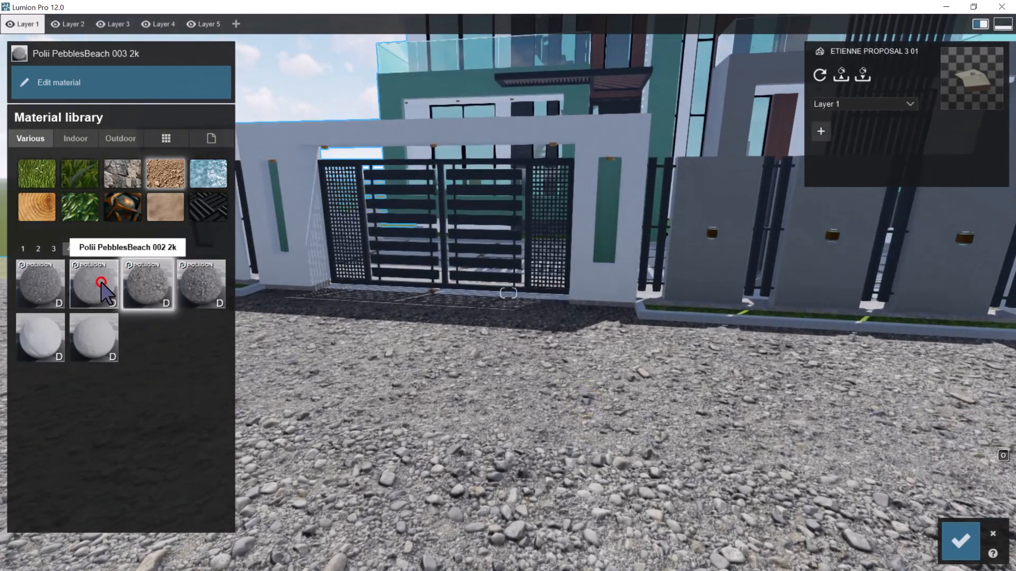
Assign the ground material Polii PebblesBeach 002 2k to the road surface and check it up close
left_click(101, 283)
key("w")
right_click_drag(483, 384, 485, 386)
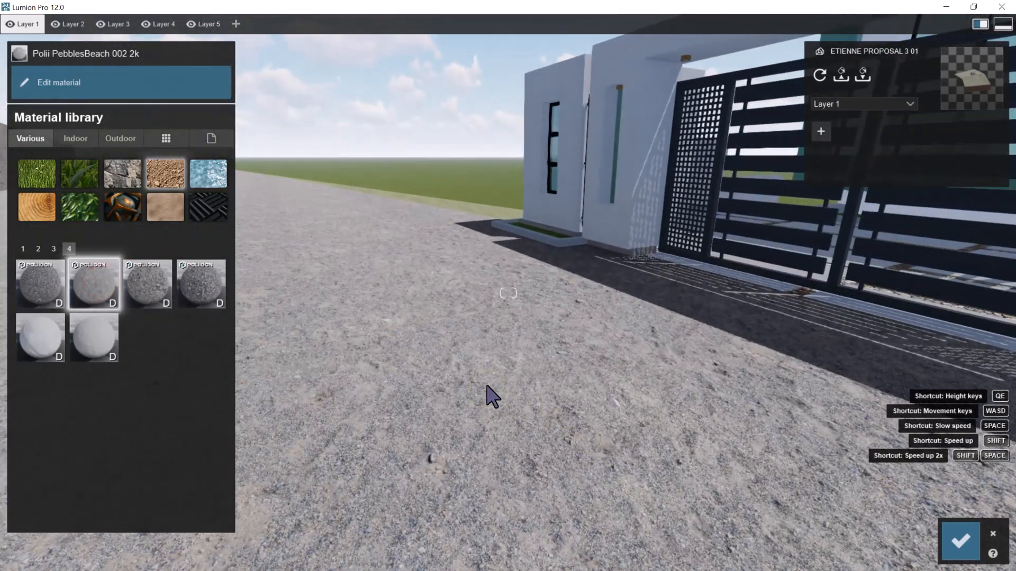
Set the relief of the road's Polii PebblesBeach 002 2k material to 2.0 and save the material changes
left_click(102, 279)
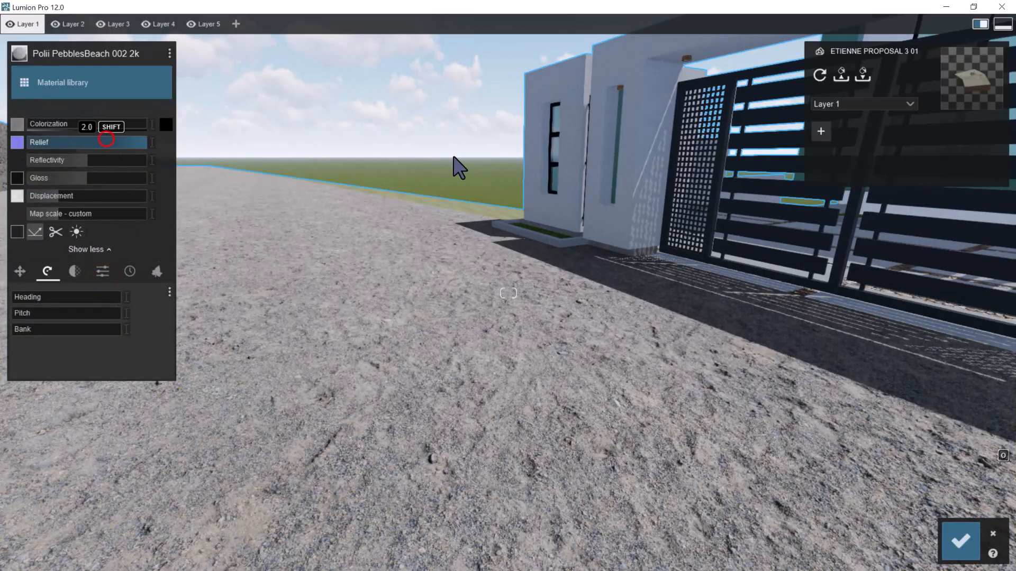
left_click_drag(117, 158, 68, 179)
right_click_drag(386, 336, 386, 336)
left_click(961, 546)
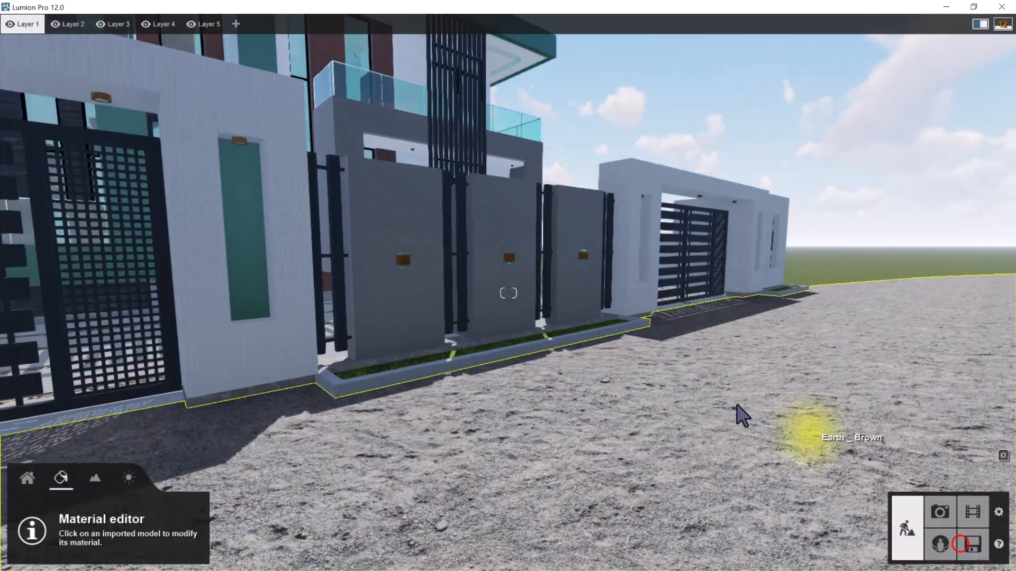
Examine the gravel road, fence panels and entrance gates from outside the property
key("s")
right_click_drag(699, 378, 636, 321)
key("s")
key("w")
key("w")
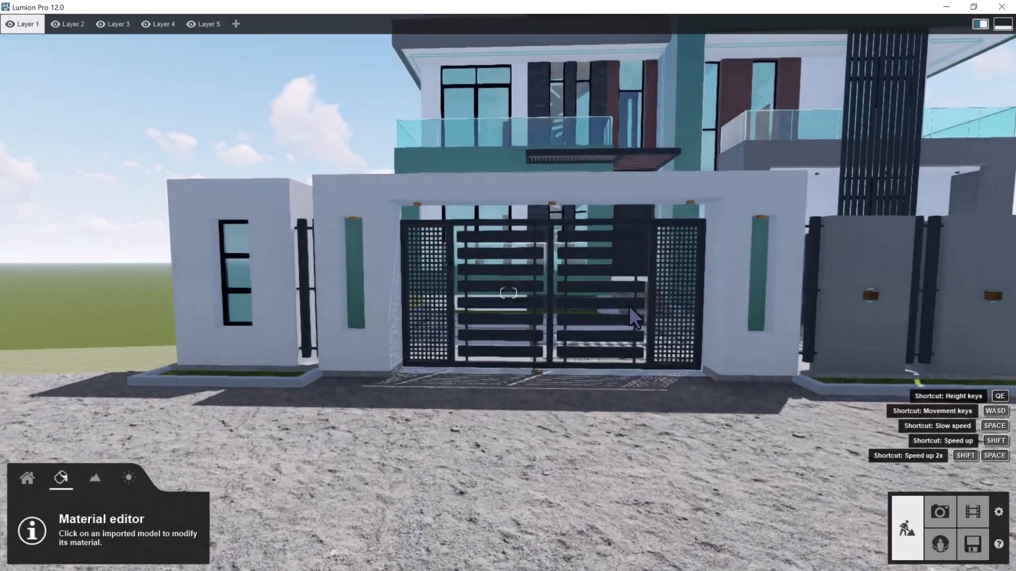
key("a")
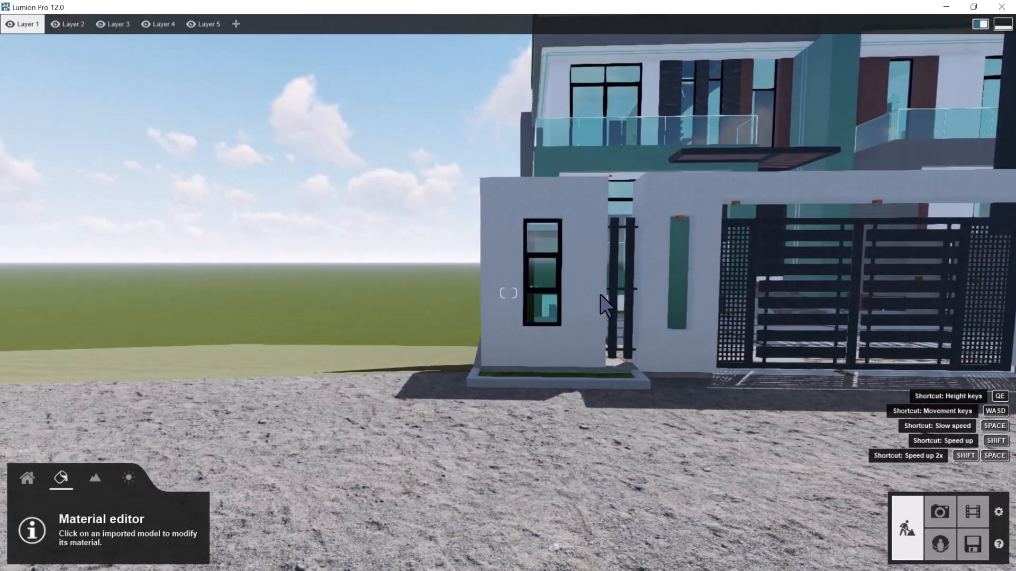
Replace the material of the Glass _ Clear Fast surfaces on the windows and railings with Interior Glass 001
key("q")
key("w")
right_click_drag(764, 275, 807, 271)
key("w")
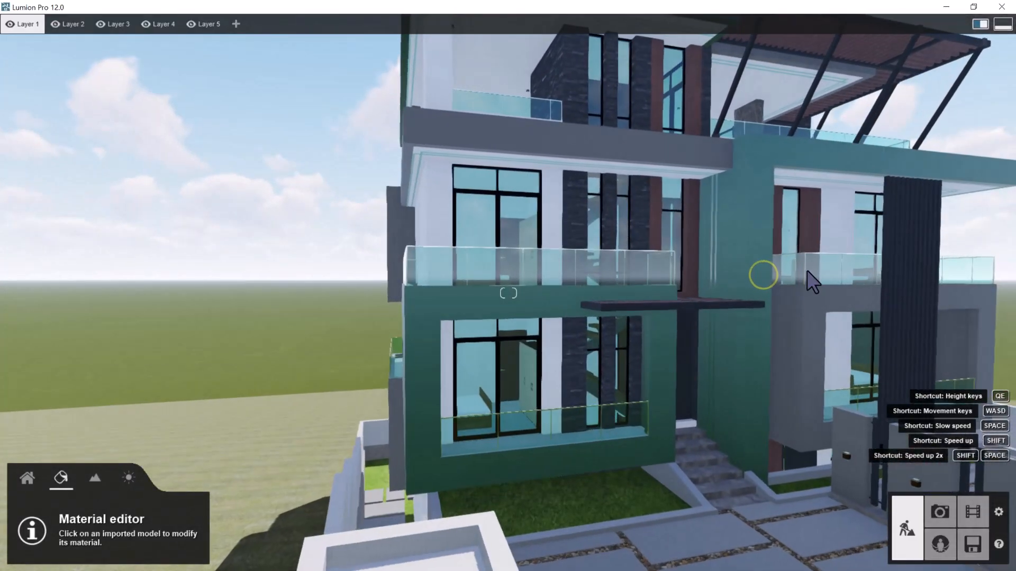
key("w")
key("d")
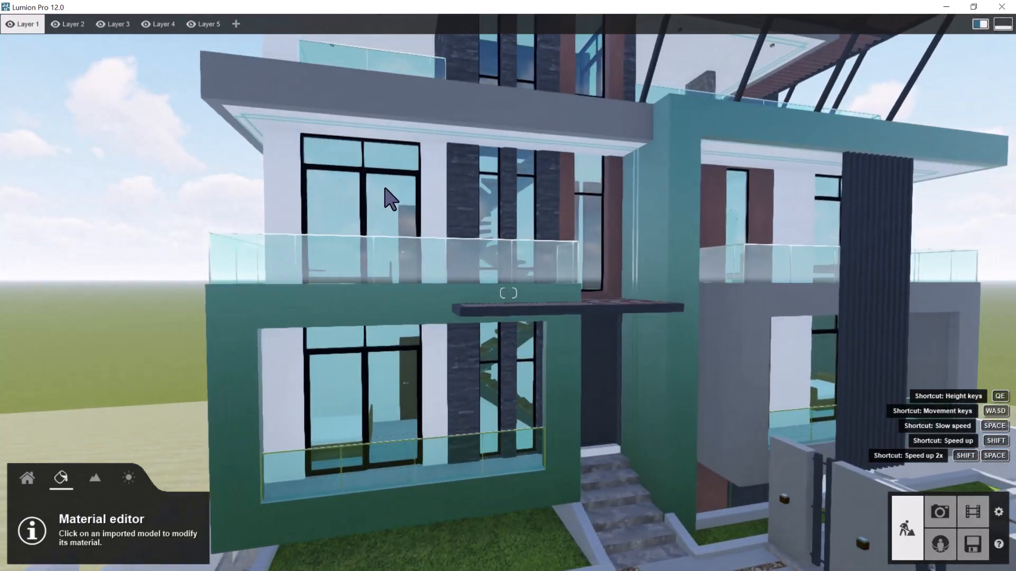
left_click(391, 196)
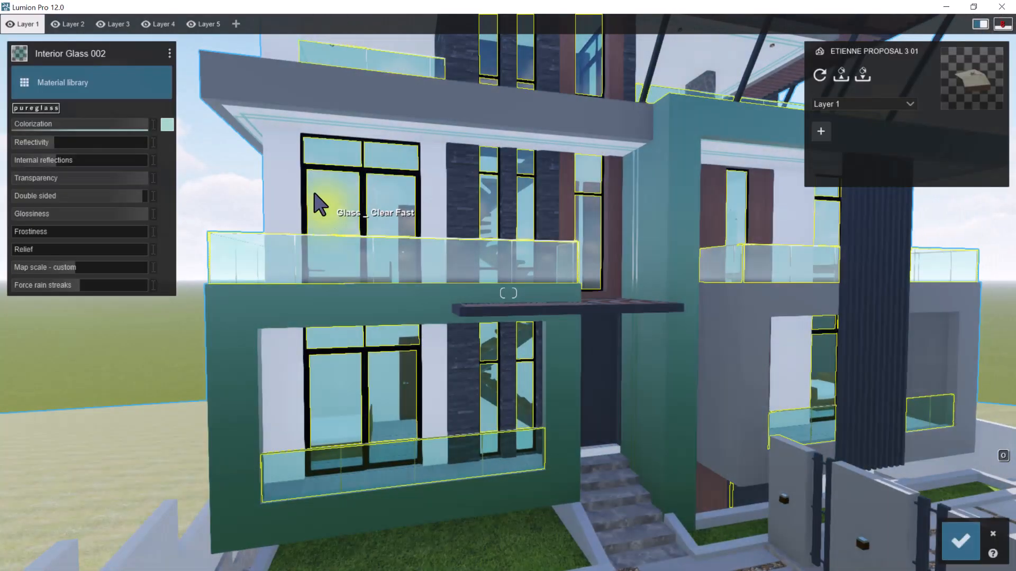
left_click(24, 84)
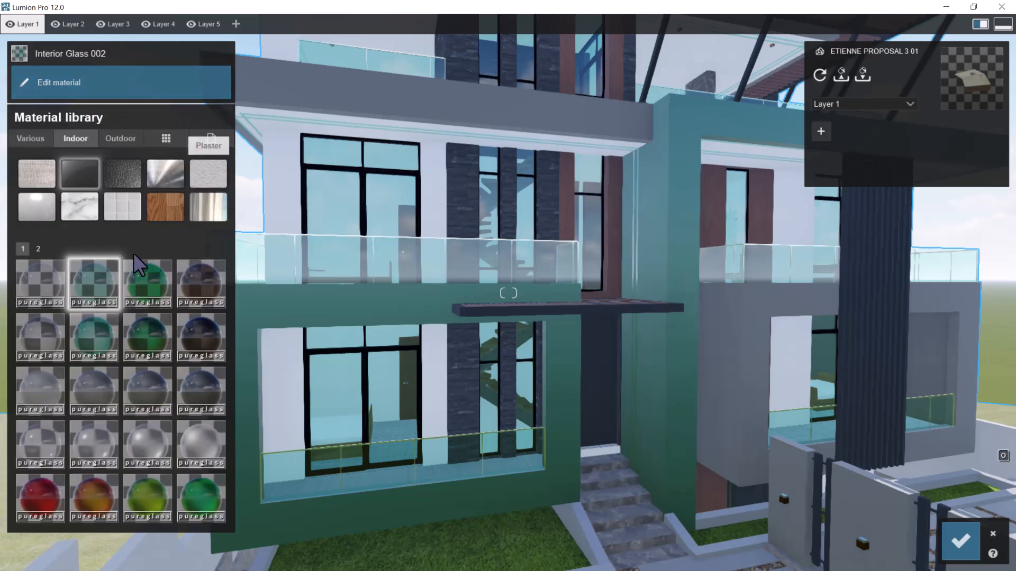
left_click(45, 286)
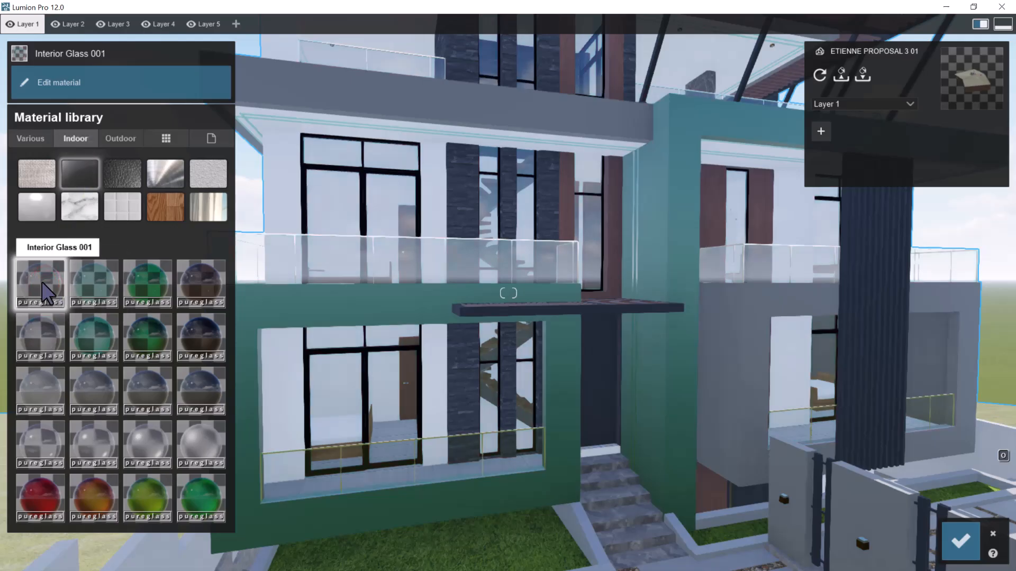
left_click(36, 286)
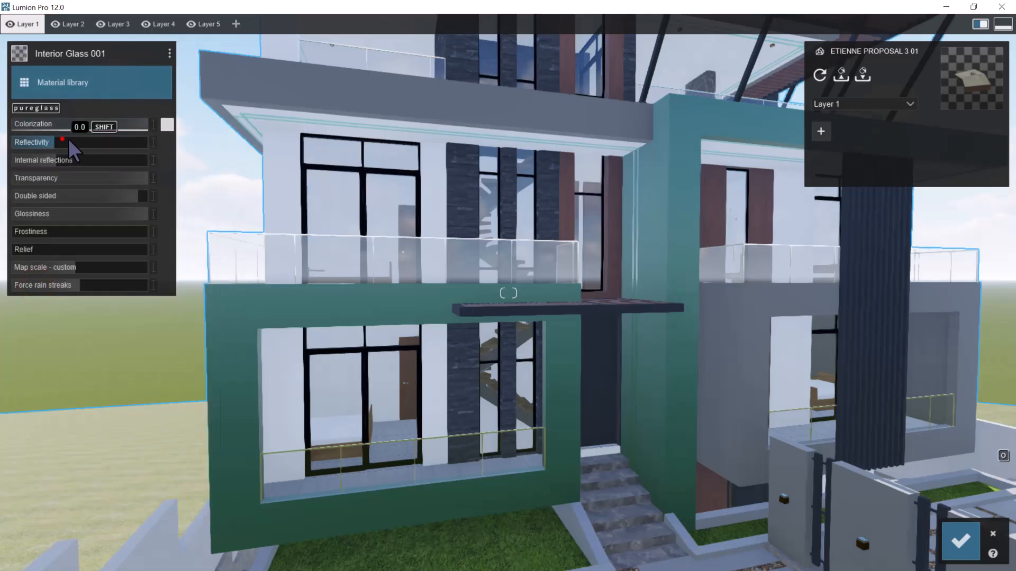
Adjust the reflectivity of the Interior Glass 001 material, trying 1.0 before settling on about 0.2
left_click_drag(65, 140, 82, 142)
scroll(444, 208, "down", 4)
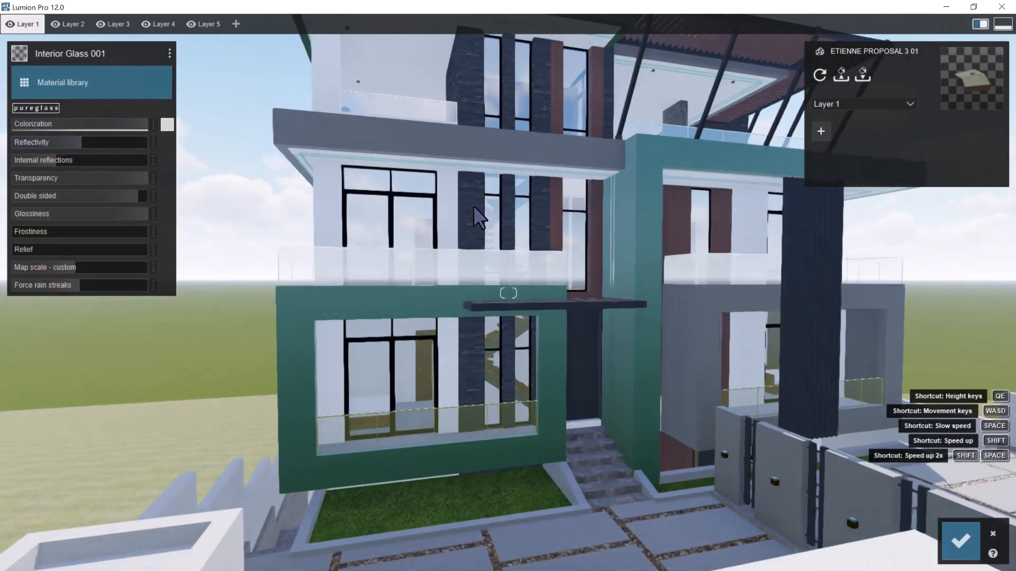
right_click_drag(494, 229, 524, 252)
key("d")
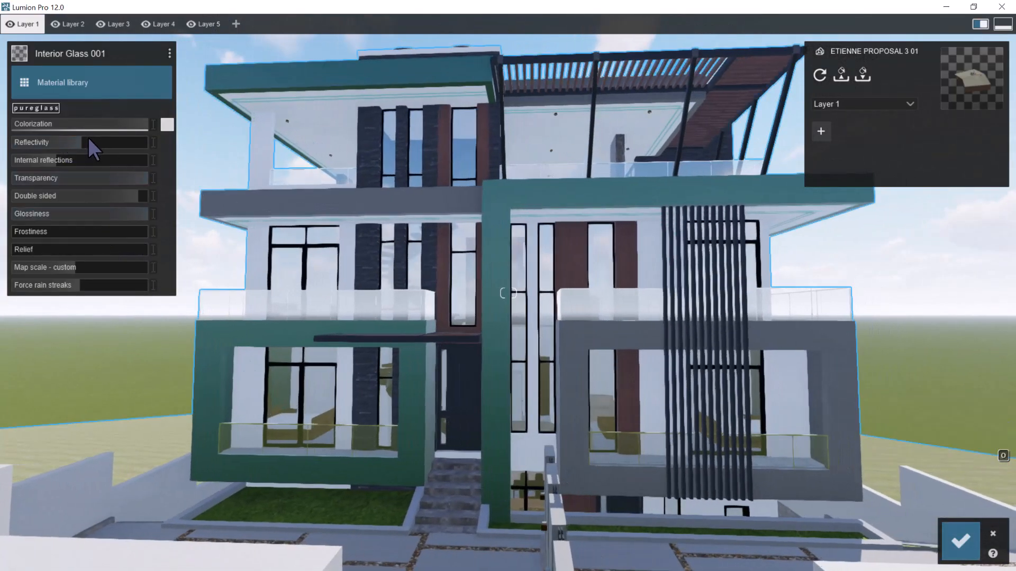
left_click_drag(87, 138, 296, 156)
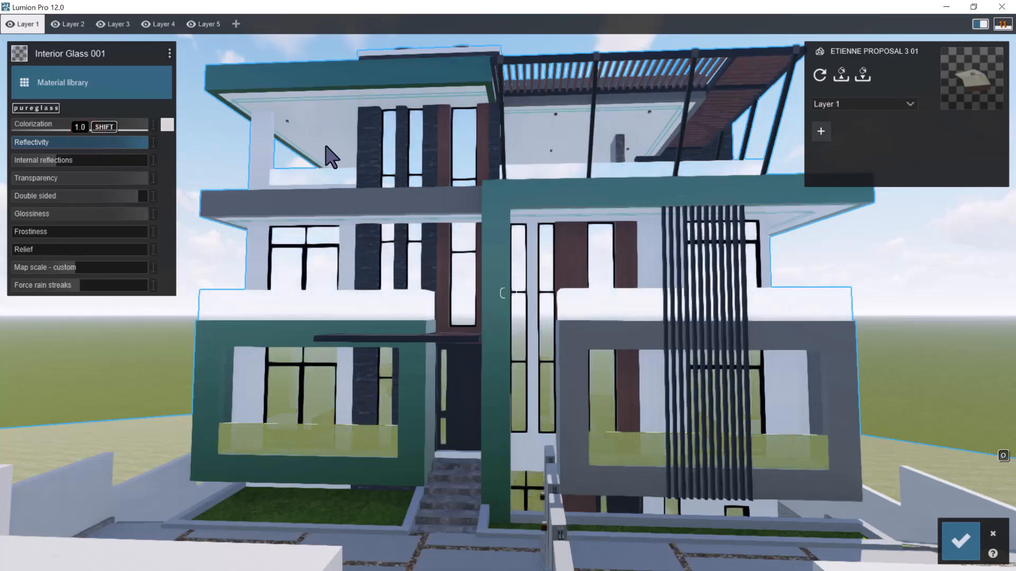
left_click_drag(124, 154, 114, 154)
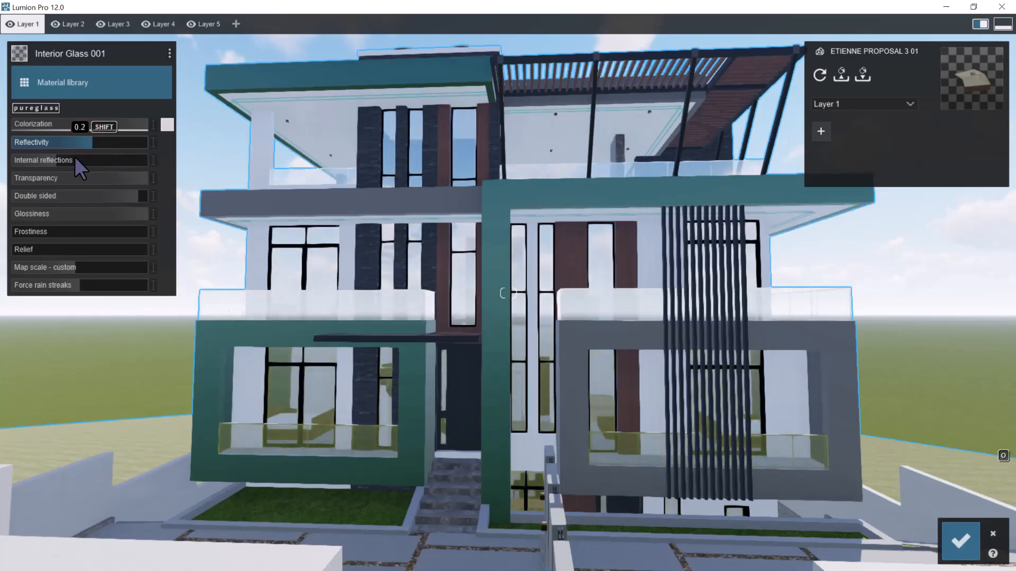
Raise the glass's internal reflections to the maximum, check the front facade and save the material changes
left_click_drag(431, 173, 434, 174)
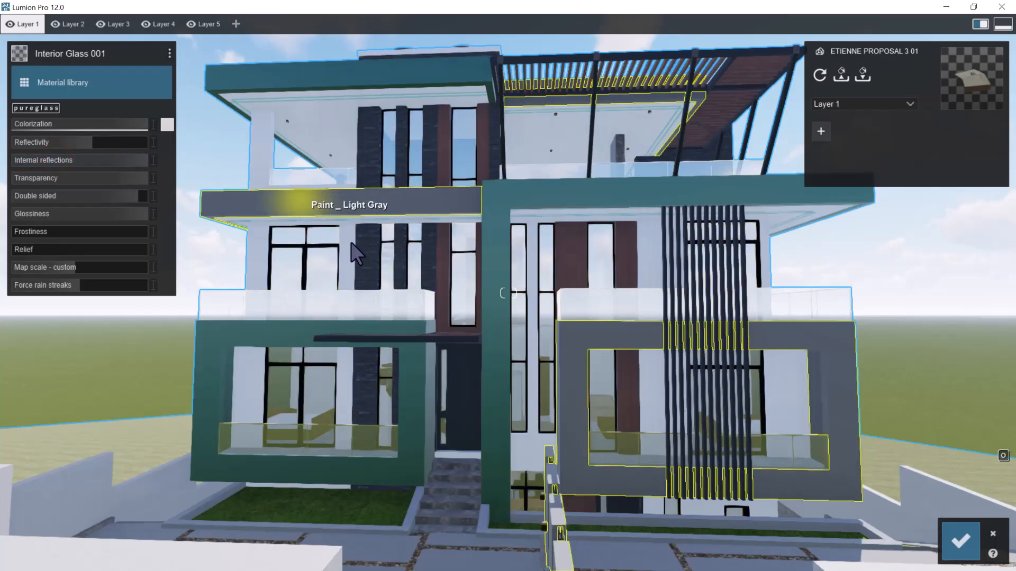
scroll(405, 246, "down", 3)
scroll(407, 247, "up", 3)
scroll(407, 247, "down", 5)
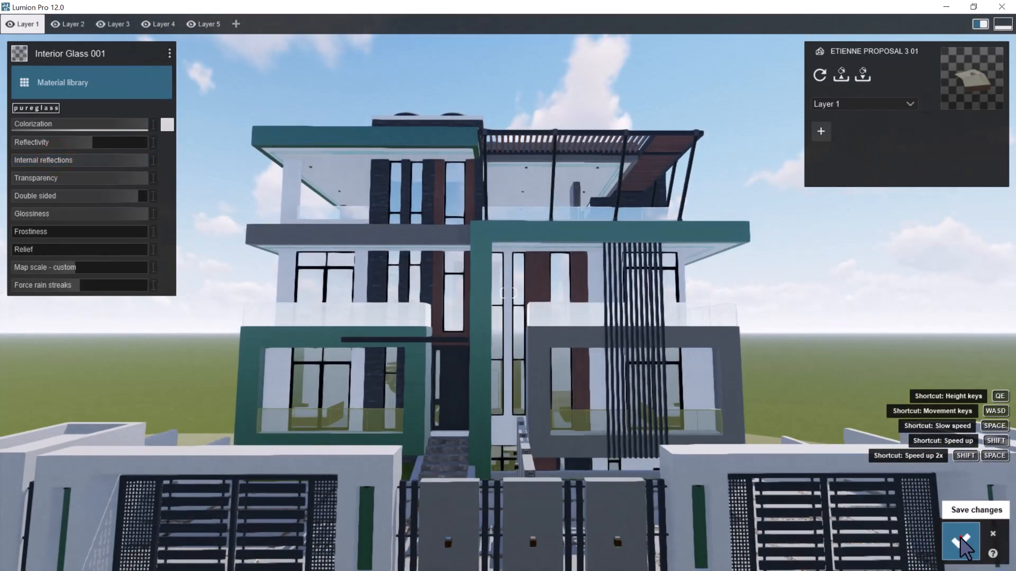
left_click(960, 538)
Save the project as a Lumion file named RENDER FILE in the 8. ETIENE RESIDENTIAL folder
scroll(611, 250, "down", 5)
right_click_drag(609, 246, 611, 250)
scroll(611, 249, "up", 5)
scroll(611, 250, "up", 4)
scroll(551, 238, "down", 6)
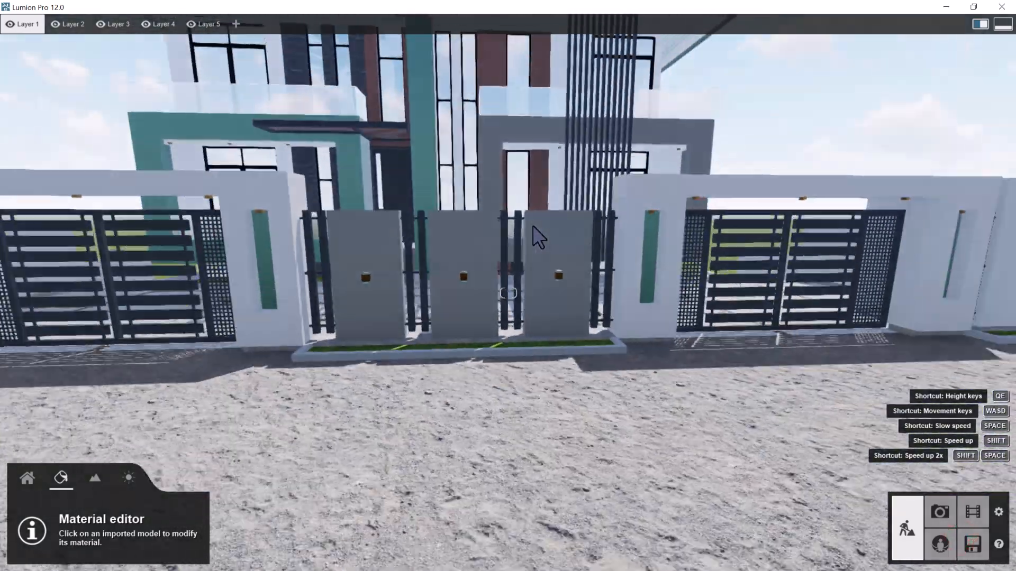
key("d")
scroll(570, 282, "down", 8)
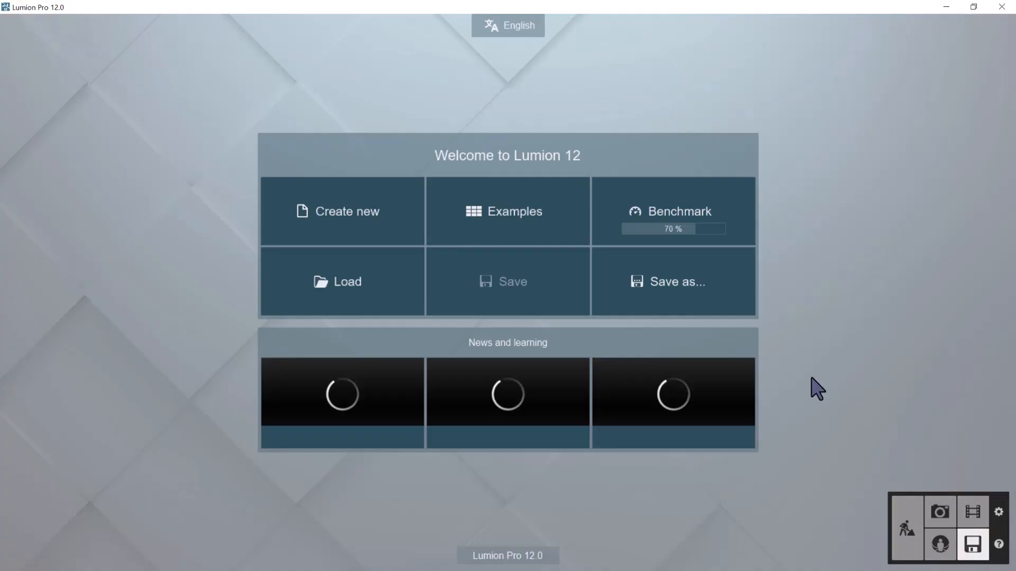
left_click(657, 288)
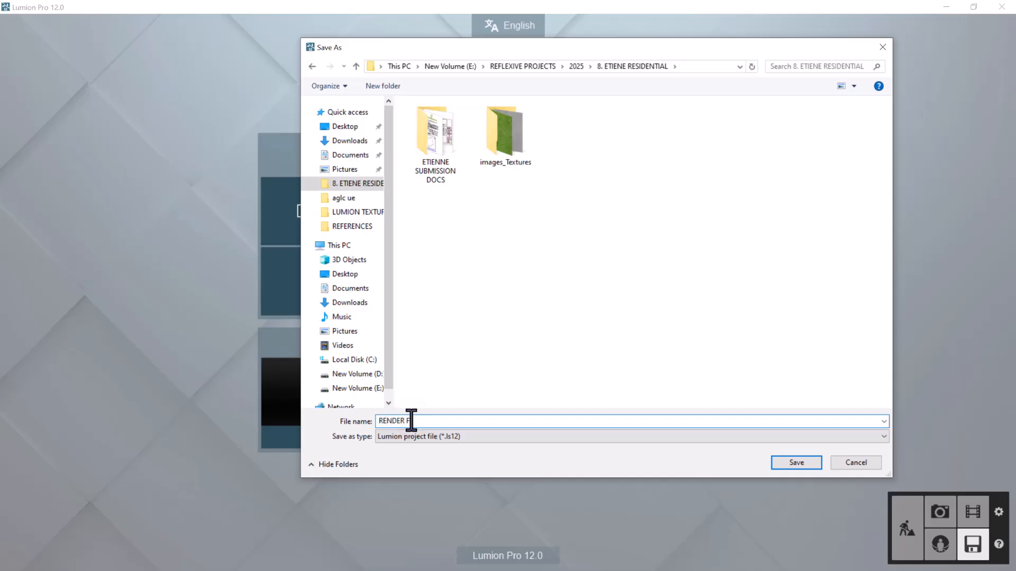
key("Return")
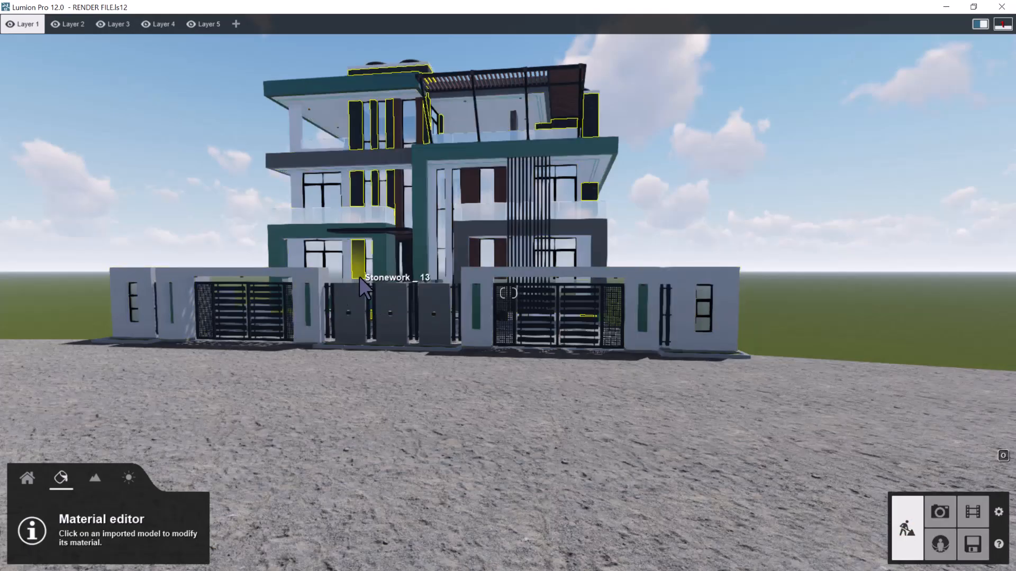
Examine the building's side and rear elevations, including the balconies, stone cladding and outbuilding
key("w")
key("s")
key("d")
right_click_drag(522, 317, 600, 320)
key("d")
key("w")
key("d")
key("d")
key("s")
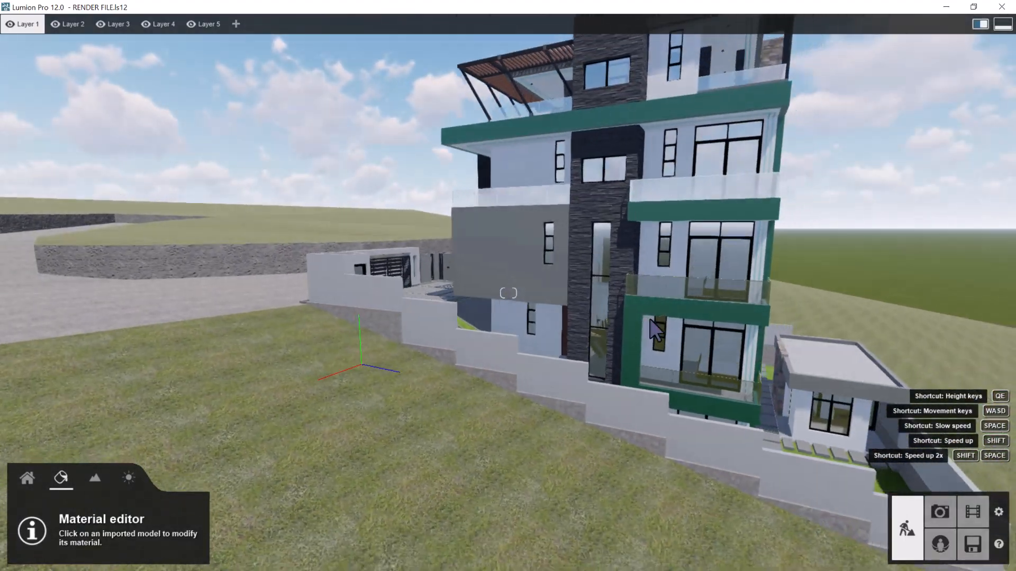
key("w")
key("d")
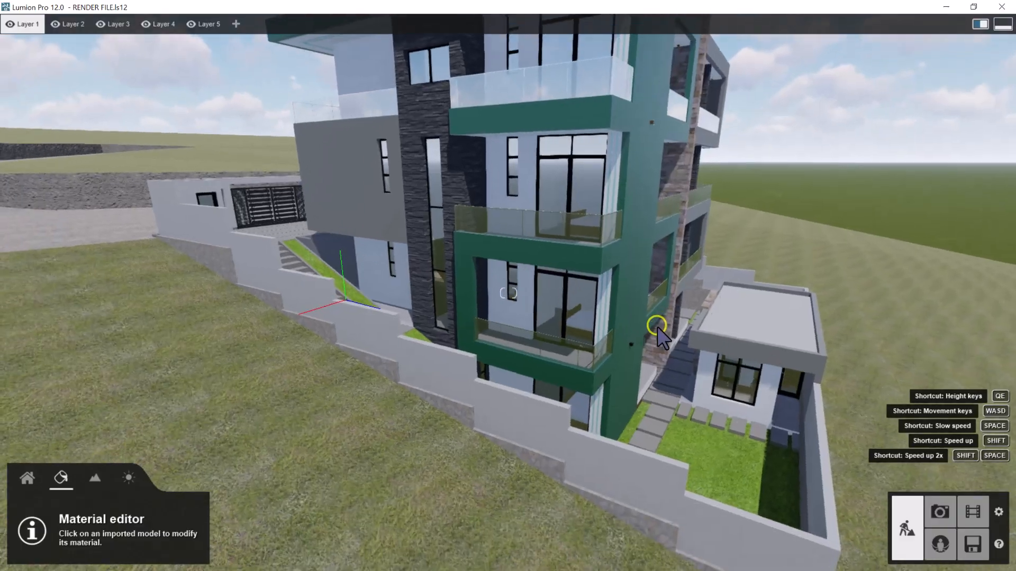
key("w")
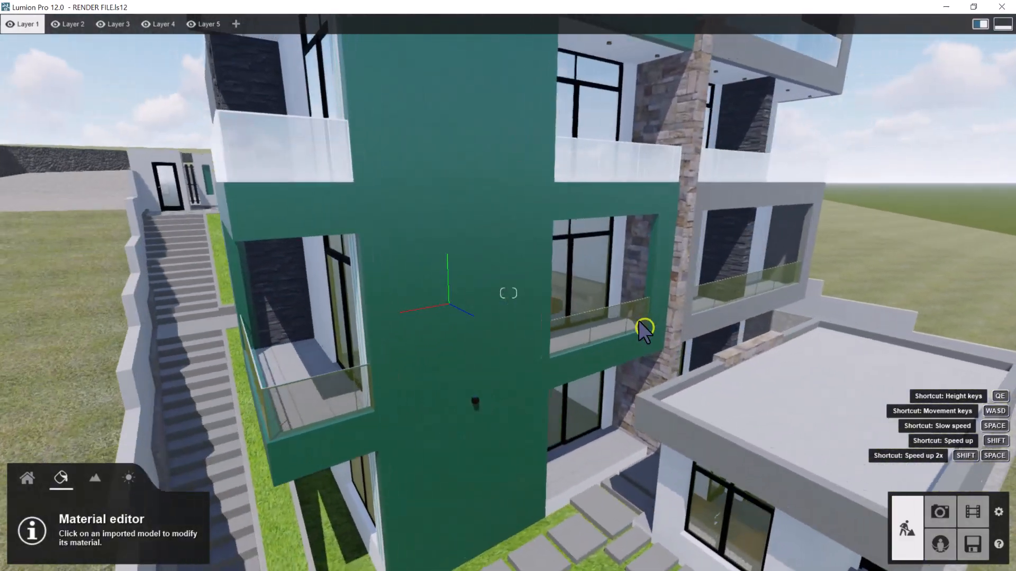
key("d")
right_click_drag(628, 332, 758, 341)
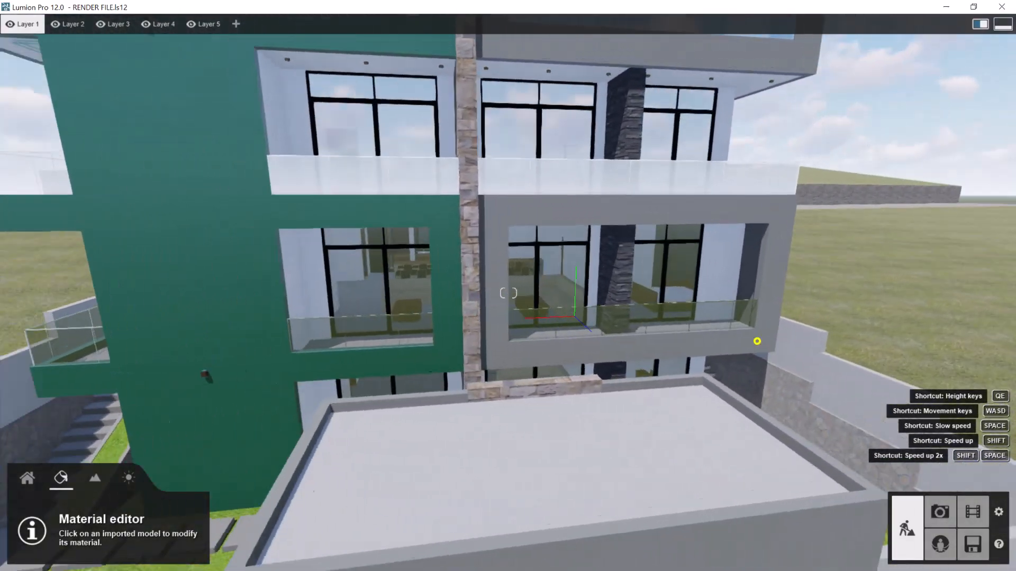
key("s")
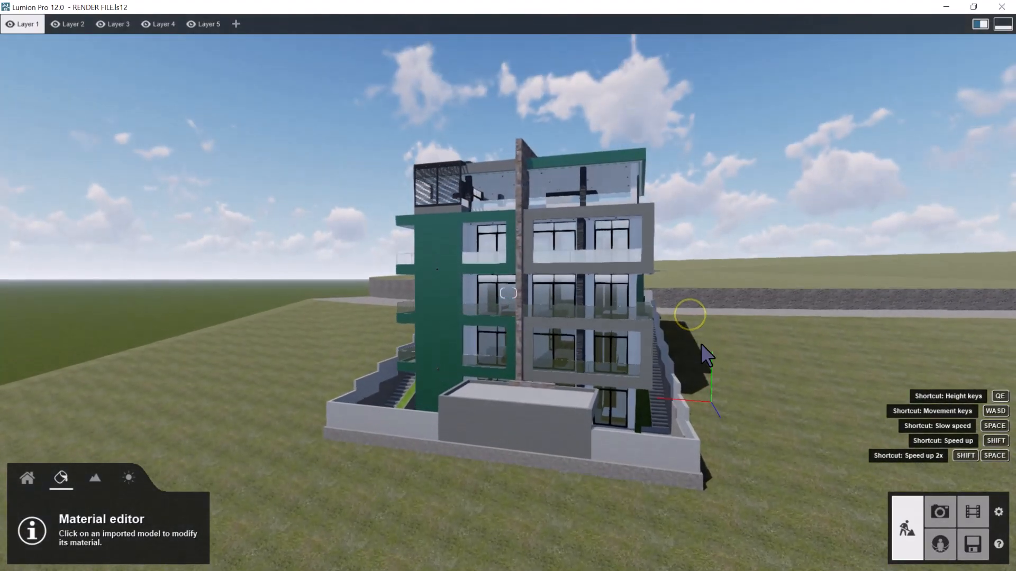
Examine the grassy slope and the stepped boundary wall along the side of the building
key("w")
key("e")
mouse_move(700, 344)
right_mouse_down()
mouse_move(762, 339)
mouse_move(786, 325)
mouse_move(706, 355)
right_mouse_up()
key("a")
right_click_drag(596, 339, 612, 336)
key("w")
key("q")
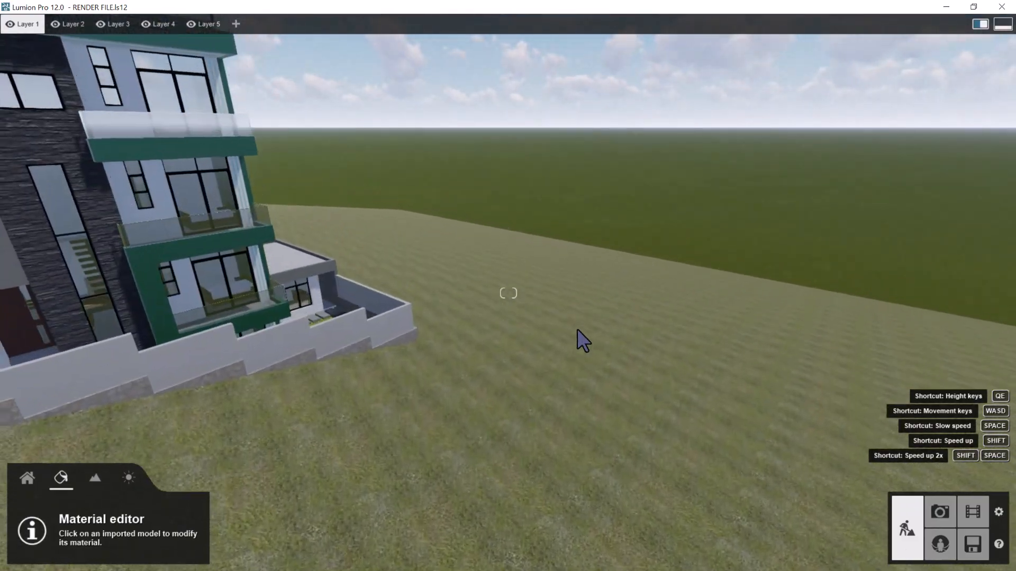
key("a")
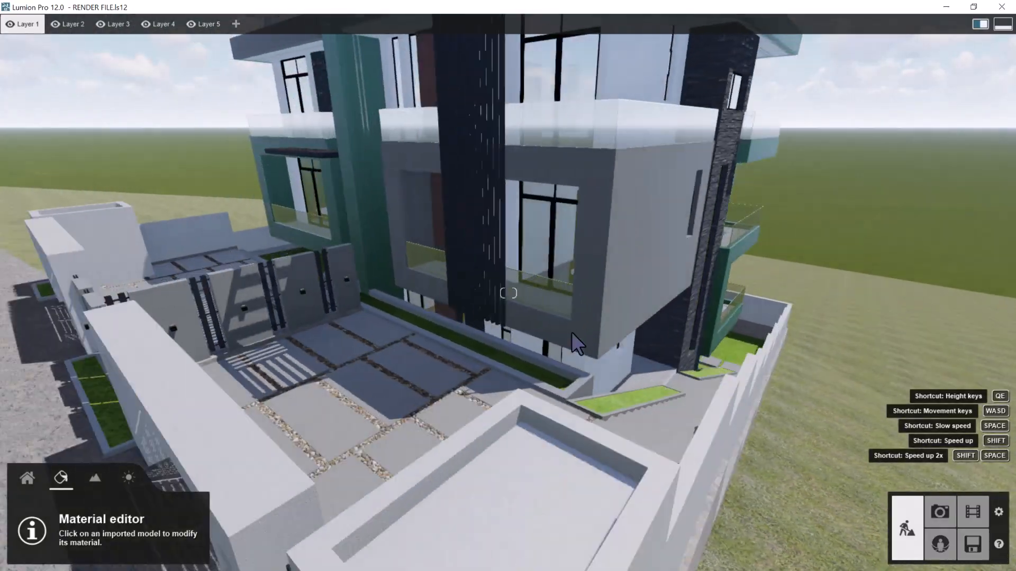
key("a")
Examine the front yard's paving and the planting beds beside the entrance steps up close
right_click_drag(572, 333, 669, 312)
key("w")
key("q")
right_click_drag(676, 348, 662, 358)
key("w")
key("s")
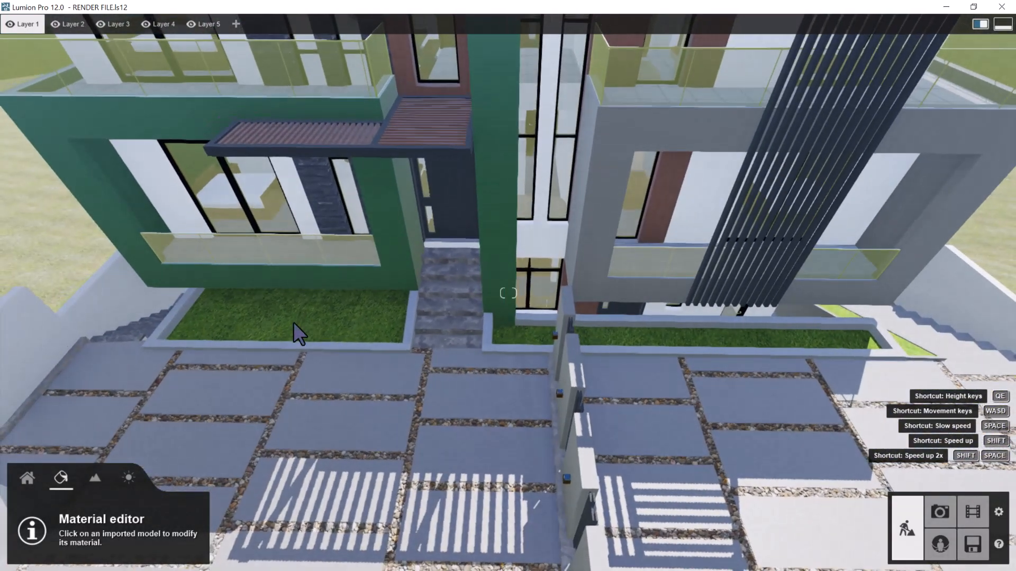
key("w")
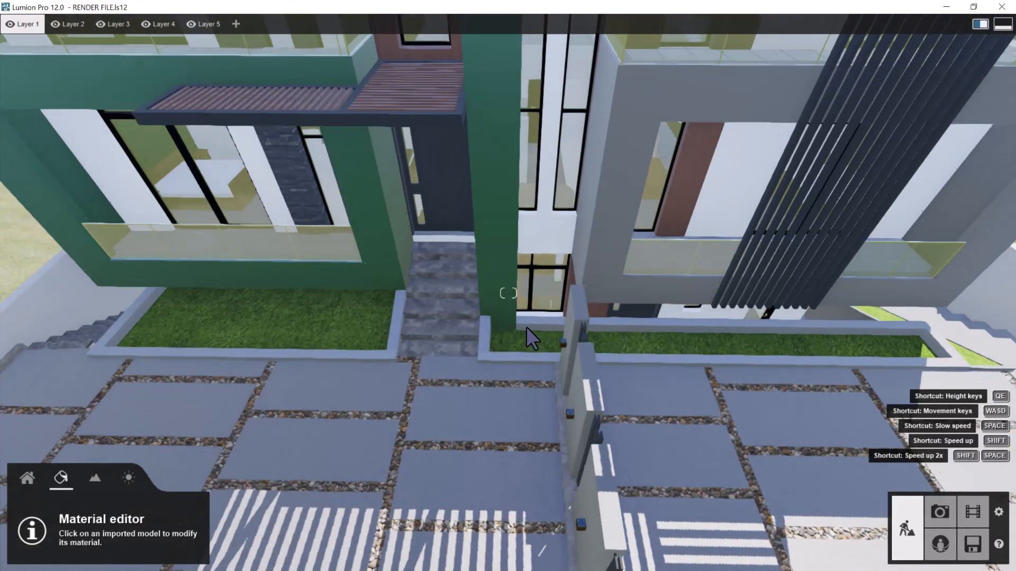
key("w")
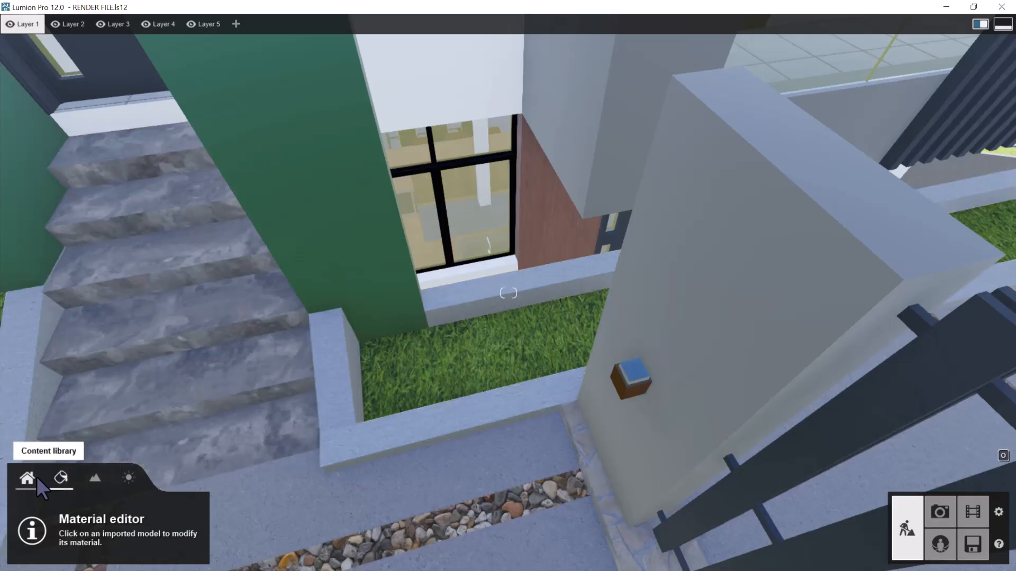
Open the Nature category of the content library and browse several pages of its broadleaf trees
left_click(37, 478)
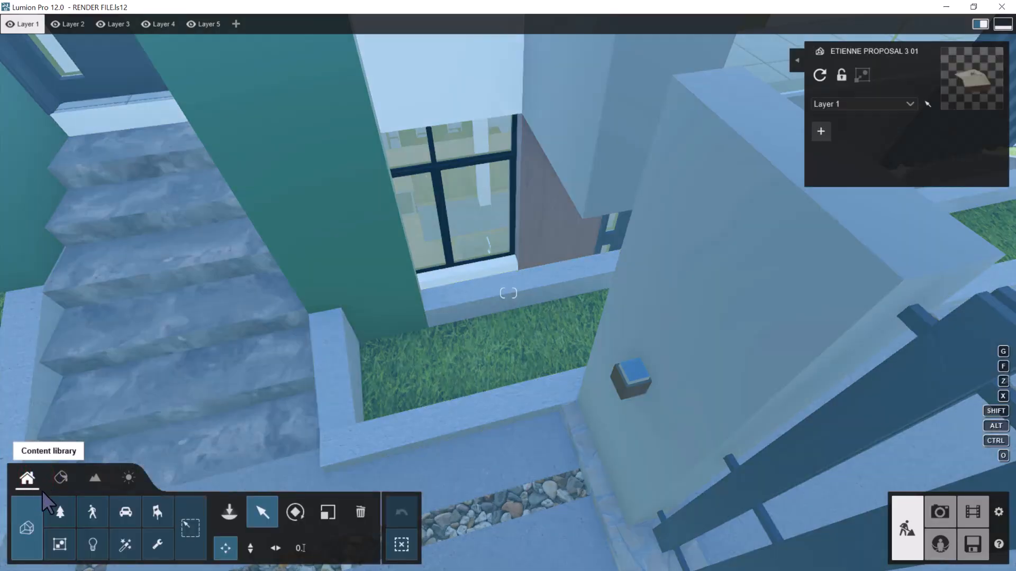
left_click(59, 511)
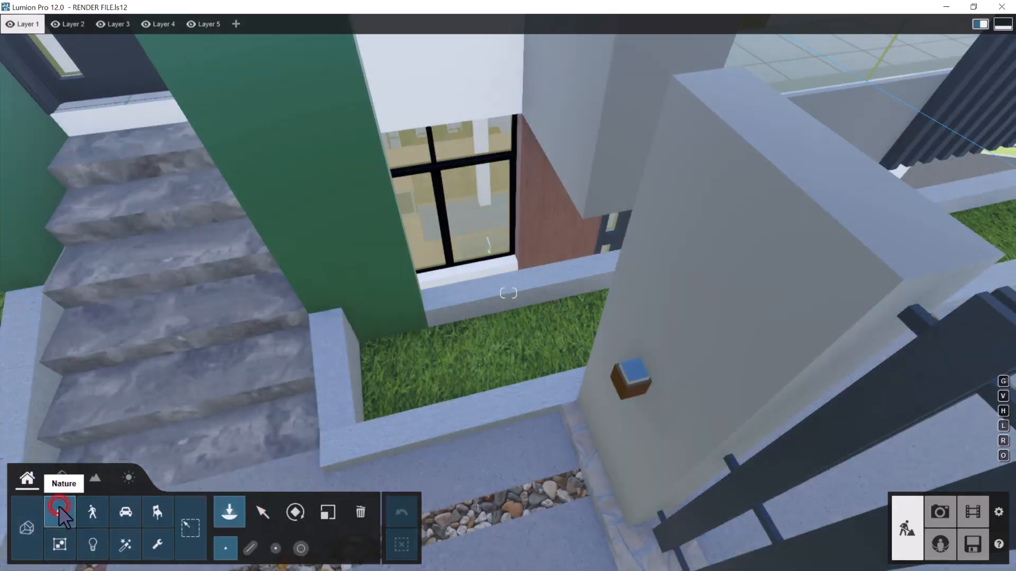
mouse_move(220, 151)
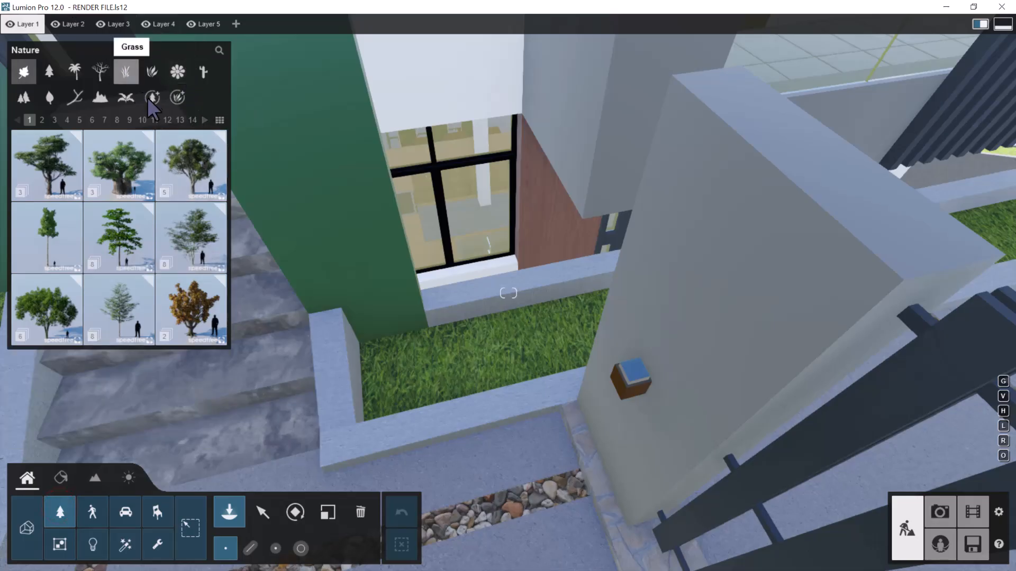
left_click(193, 120)
left_click(180, 120)
left_click(167, 120)
left_click(154, 120)
left_click(117, 120)
Browse the pages of conifers, the palms and the leafless trees in the Nature library
left_click(50, 71)
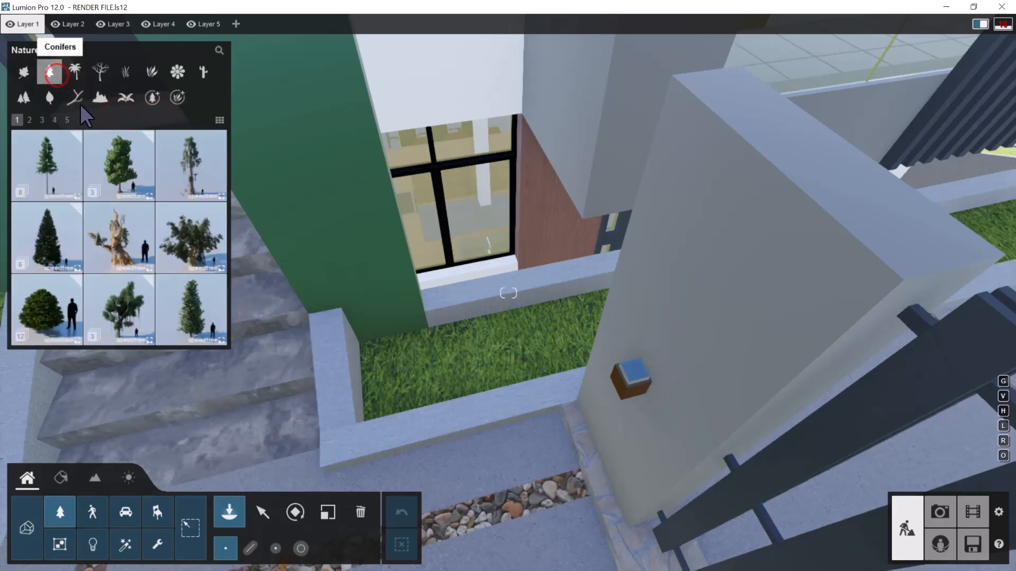
left_click(30, 121)
left_click(42, 120)
left_click(54, 120)
left_click(67, 120)
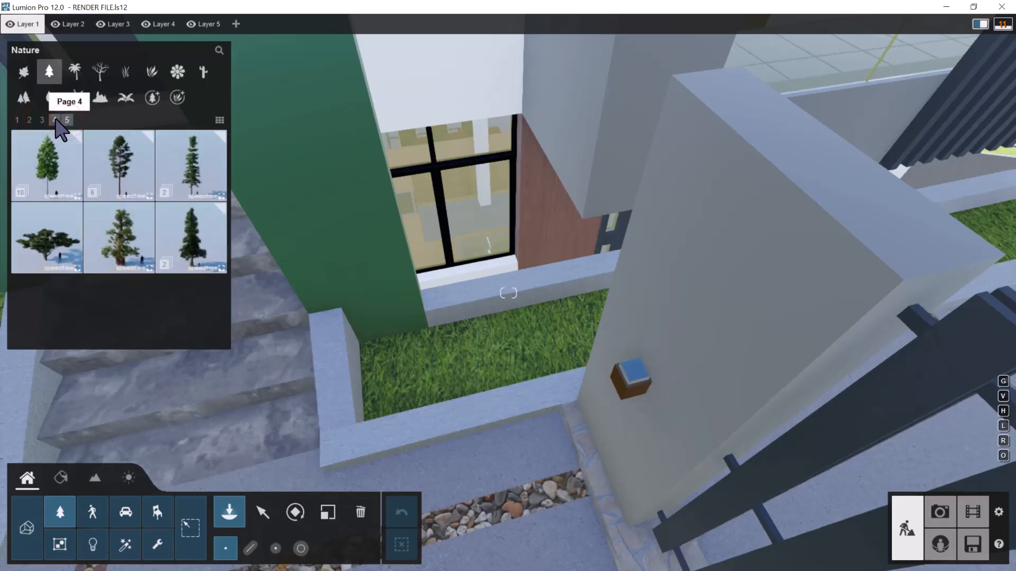
left_click(55, 120)
left_click(75, 72)
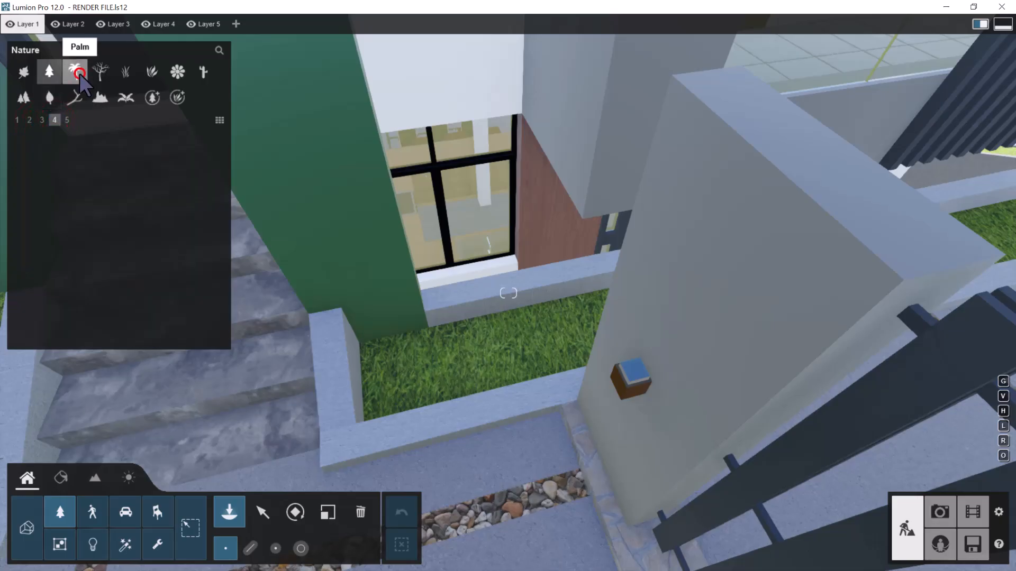
left_click(99, 71)
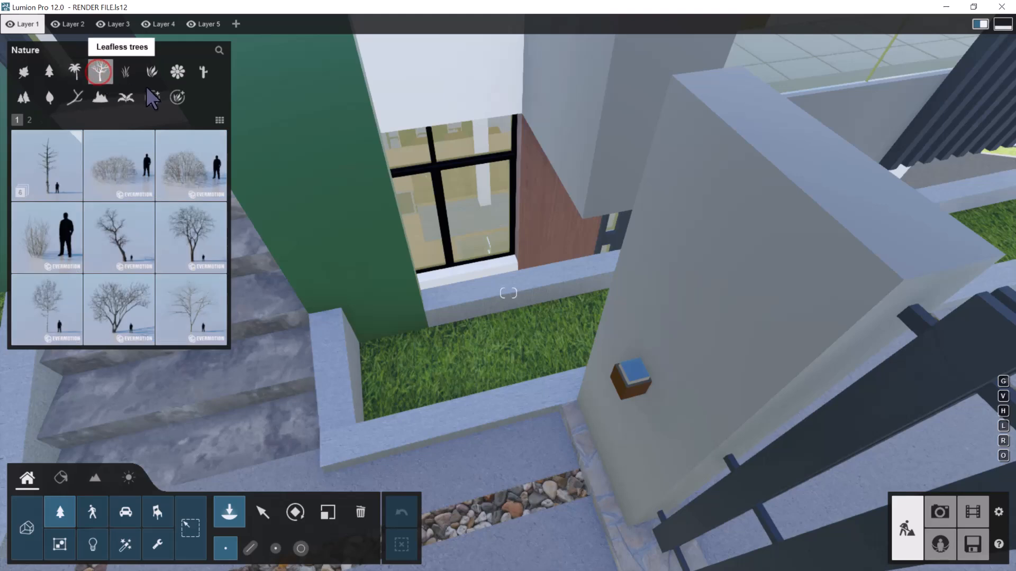
Choose Festuca 001 from the Grass category and try mass placement at the raised grass bed beside the building
left_click(127, 71)
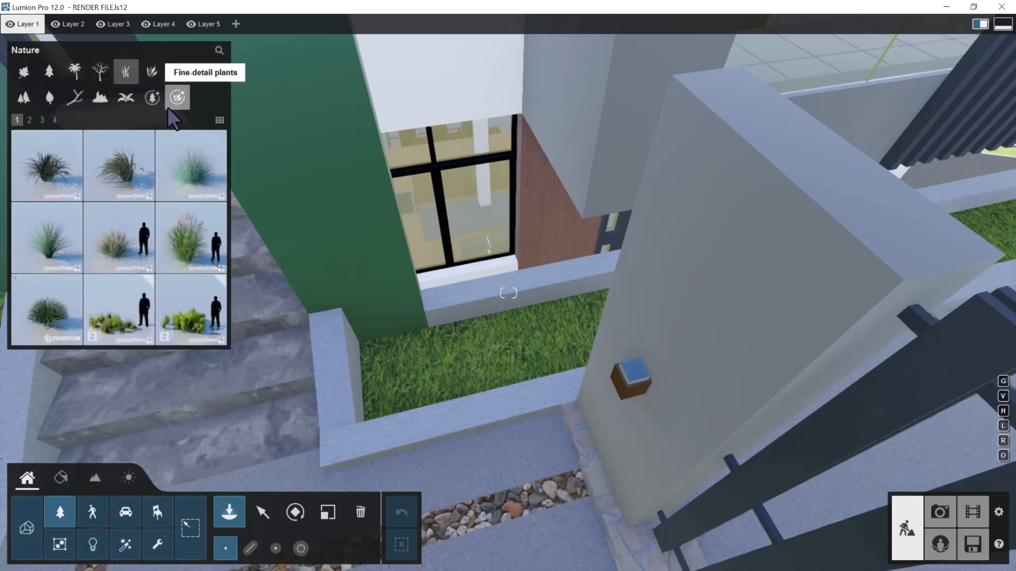
mouse_move(201, 170)
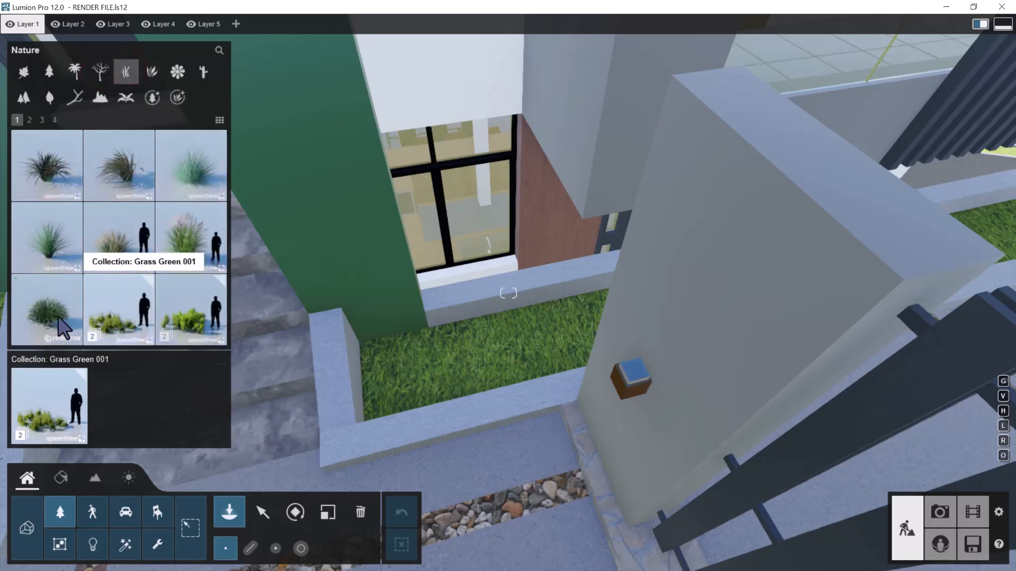
mouse_move(59, 325)
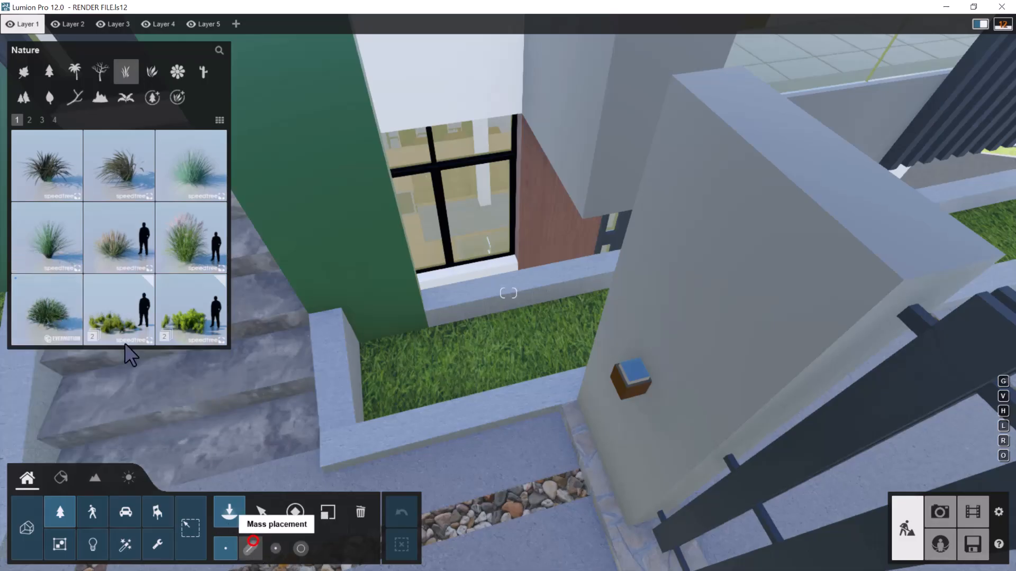
left_click(253, 541)
key("s")
right_click_drag(420, 351, 512, 289)
key("a")
key("w")
key("e")
key("w")
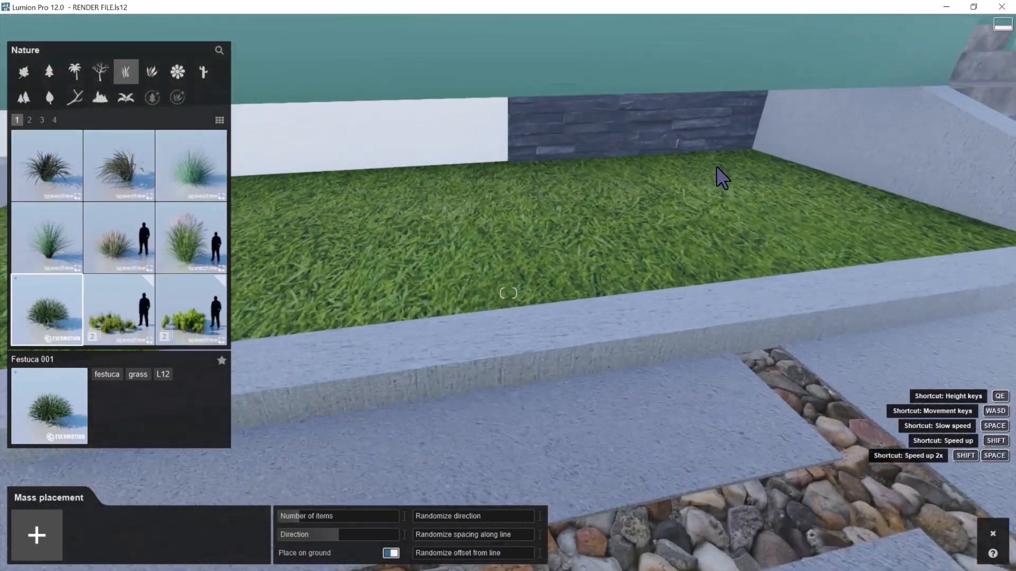
key("s")
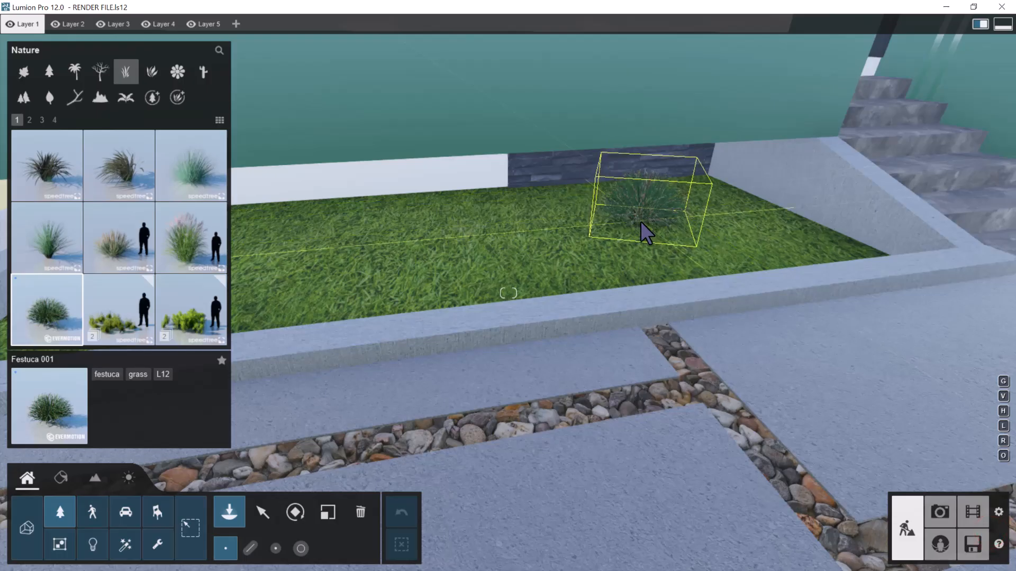
Position a single Festuca 001 plant over the raised grass bed along the building's white and stone-clad wall
left_click(641, 221)
key("a")
right_click_drag(650, 219, 572, 232)
key("w")
key("e")
key("q")
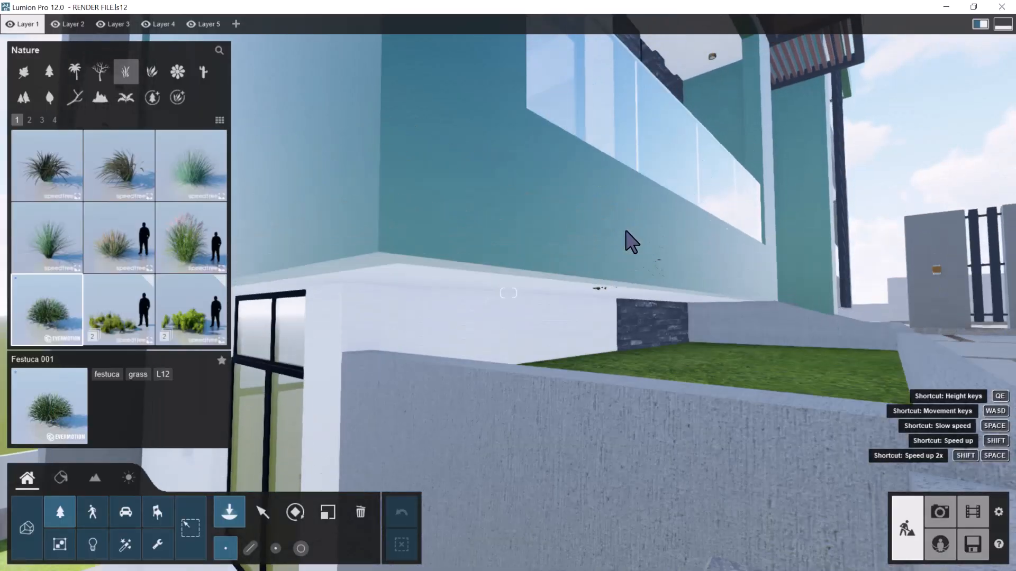
right_click_drag(640, 253, 641, 290)
key("w")
key("d")
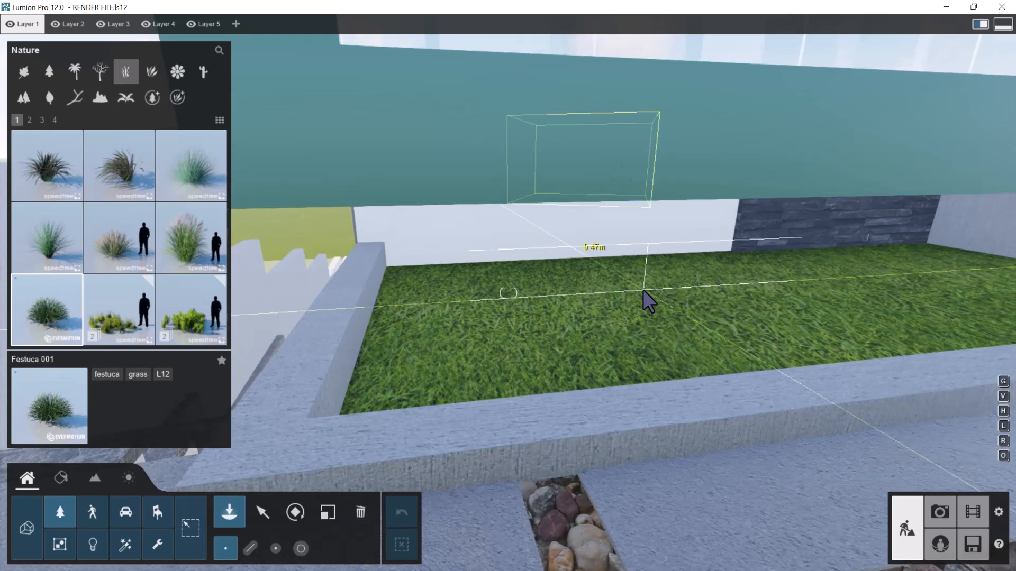
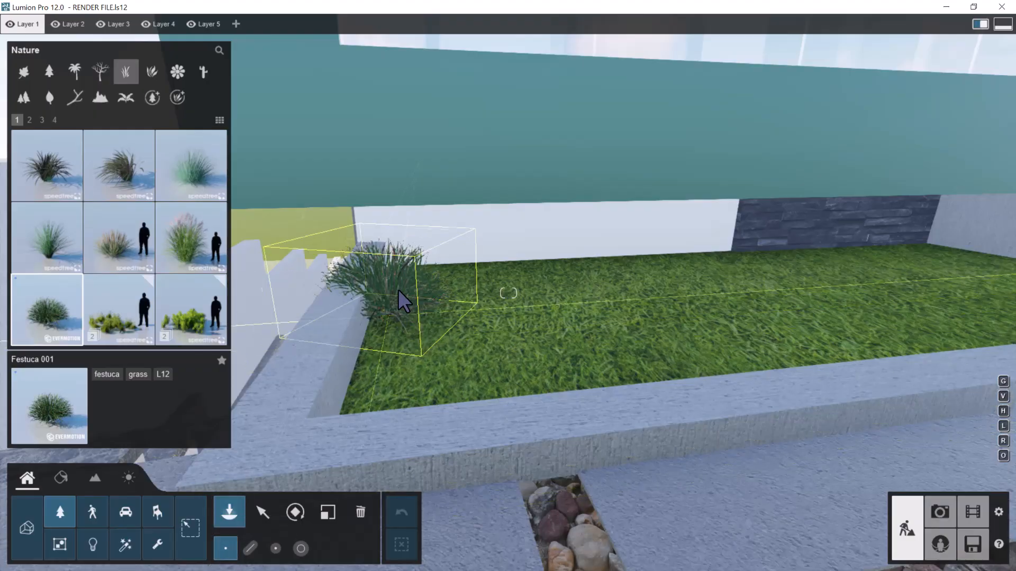
left_click(418, 288)
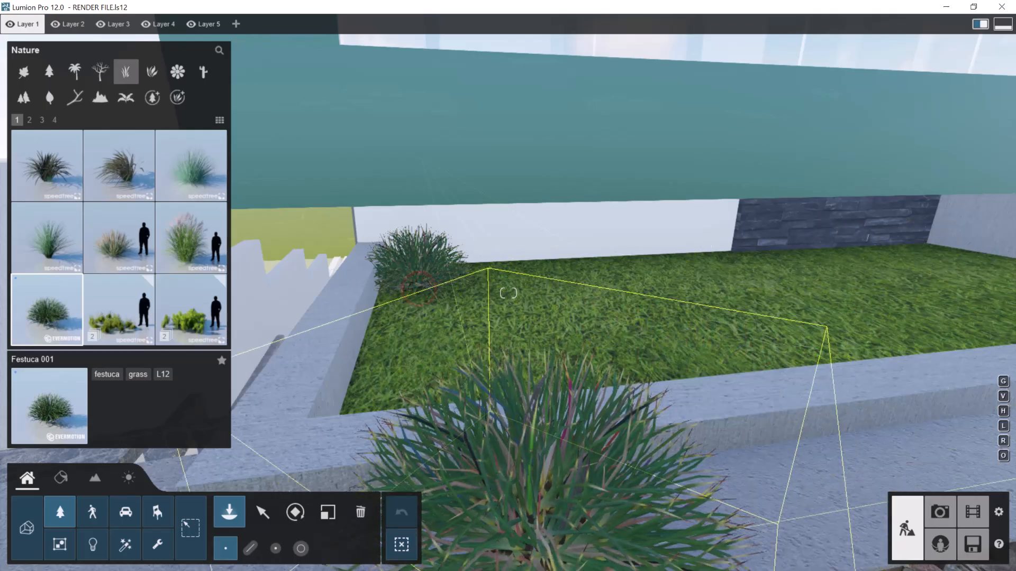
left_click(361, 513)
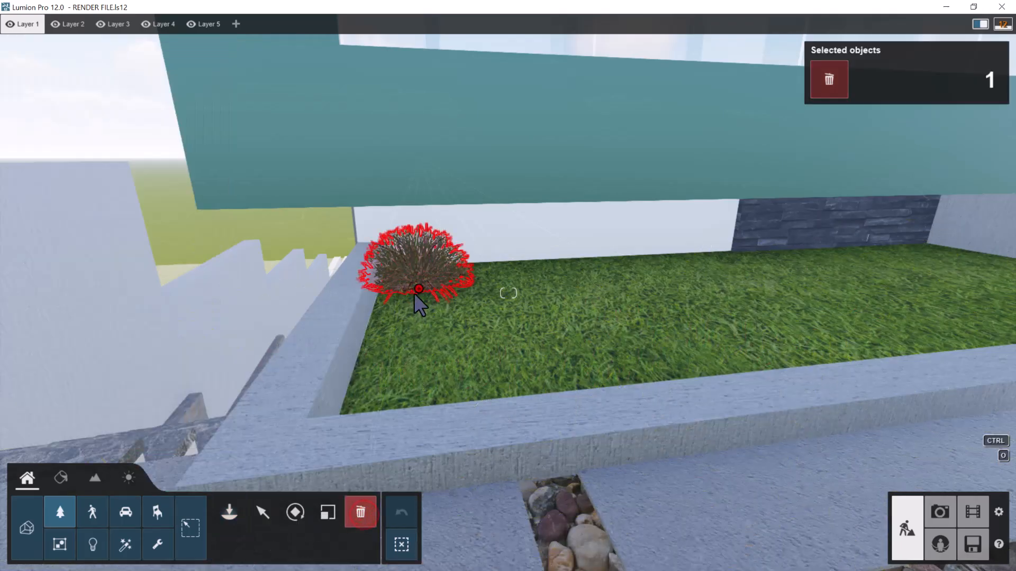
left_click(417, 291)
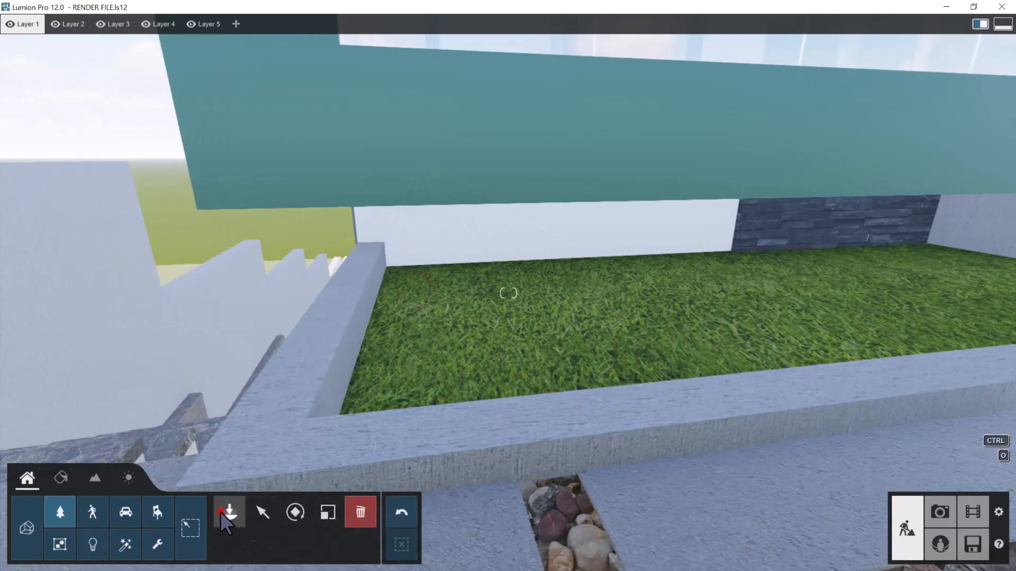
Mass-place a row of Festuca 001 along the building wall in the raised grass bed and shift its starting end off the concrete curb
left_click(222, 513)
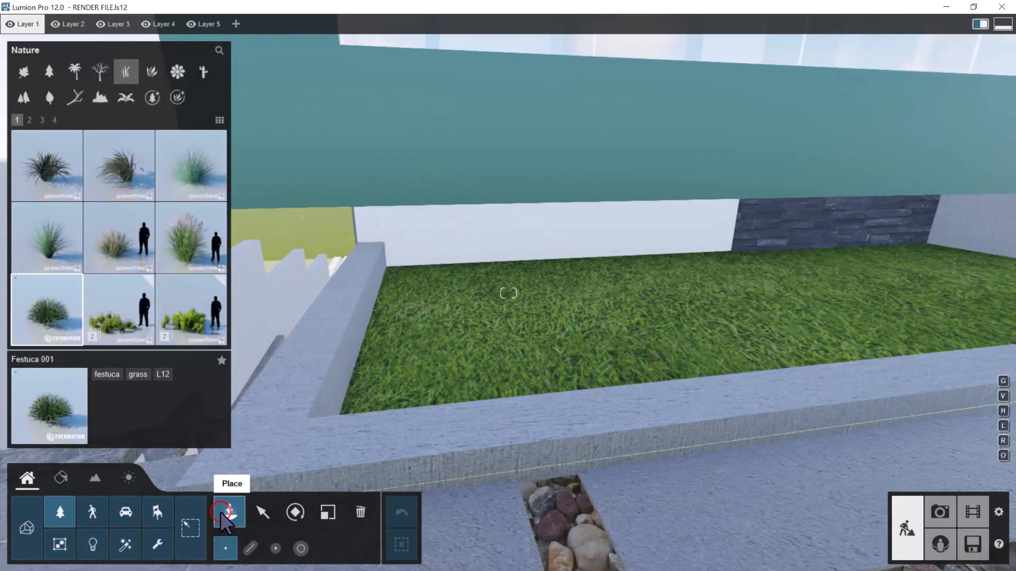
left_click(250, 550)
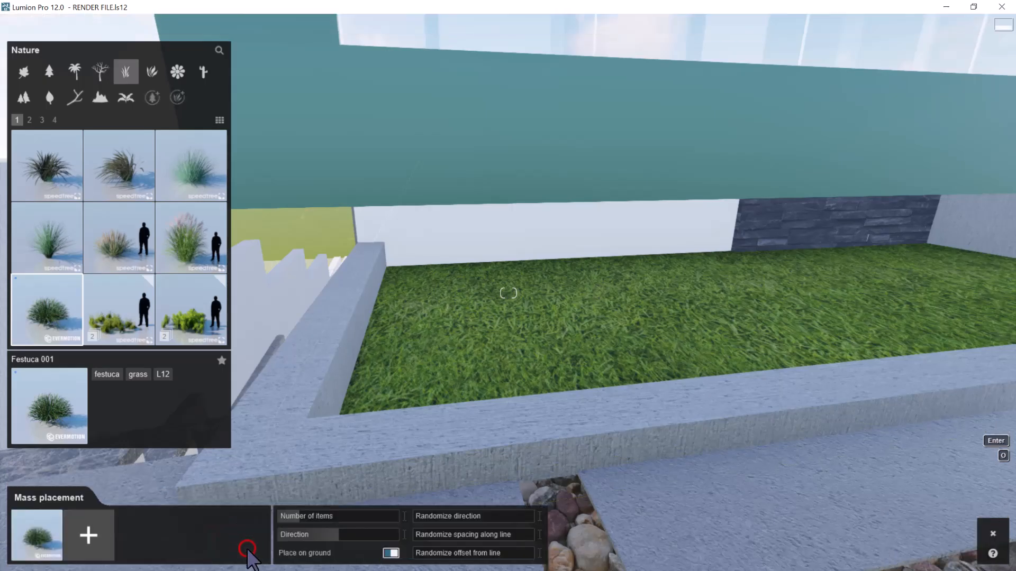
left_click(392, 283)
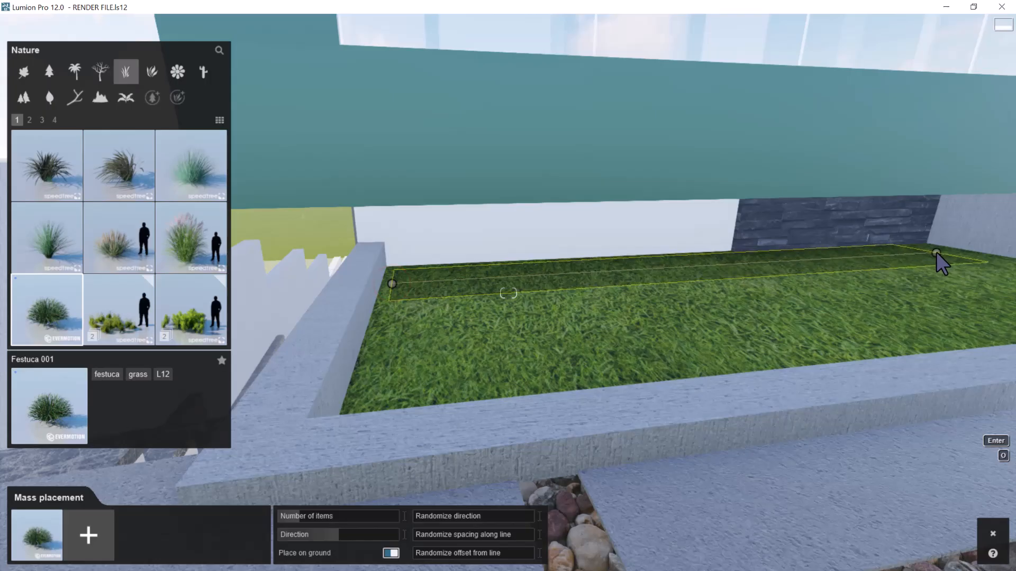
left_click(952, 254)
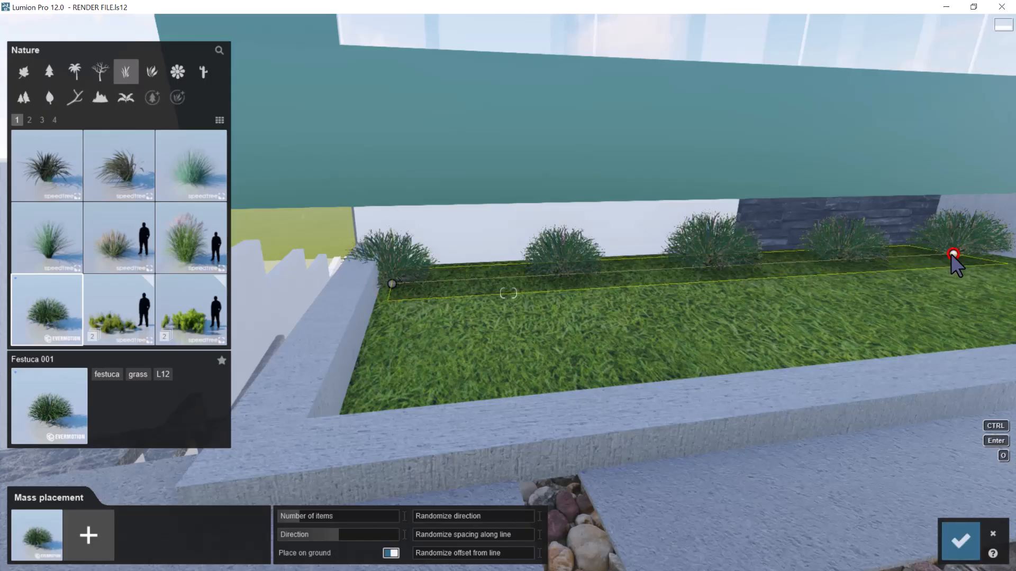
scroll(741, 354, "down", 3)
scroll(685, 293, "up", 1)
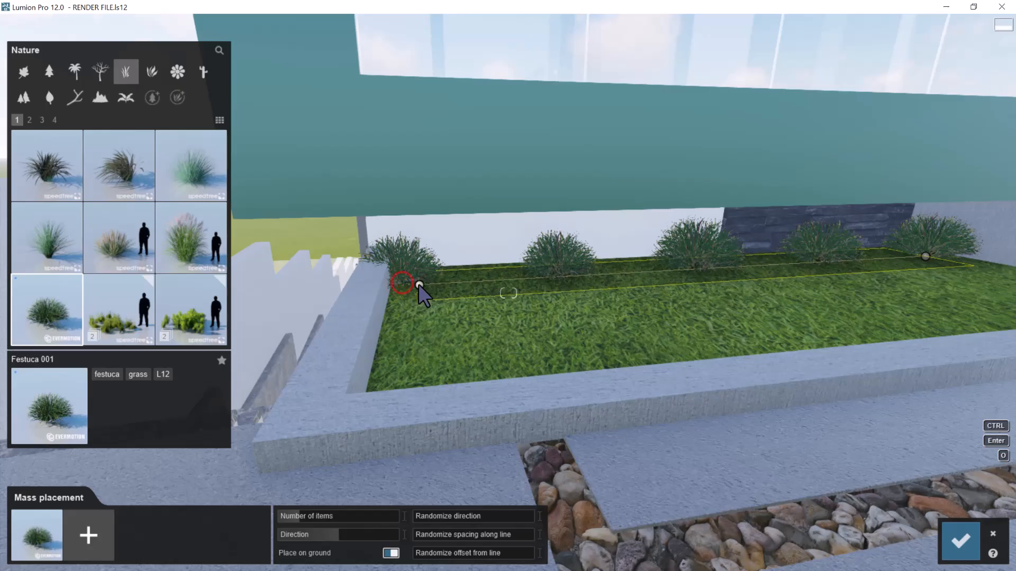
left_click_drag(402, 283, 418, 286)
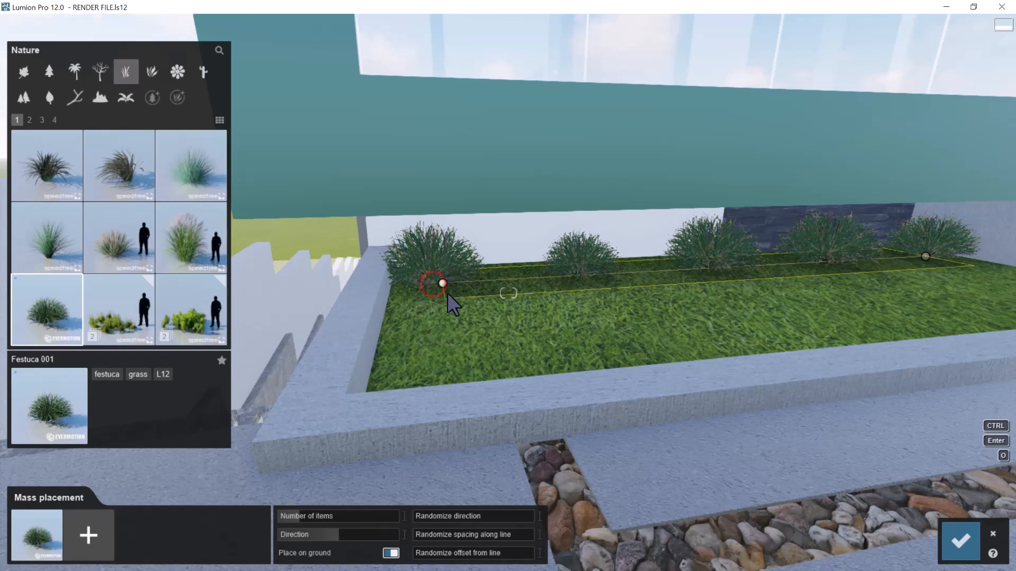
Set the number of items in the Festuca row to 12
key("s")
key("q")
right_click_drag(465, 310, 582, 371)
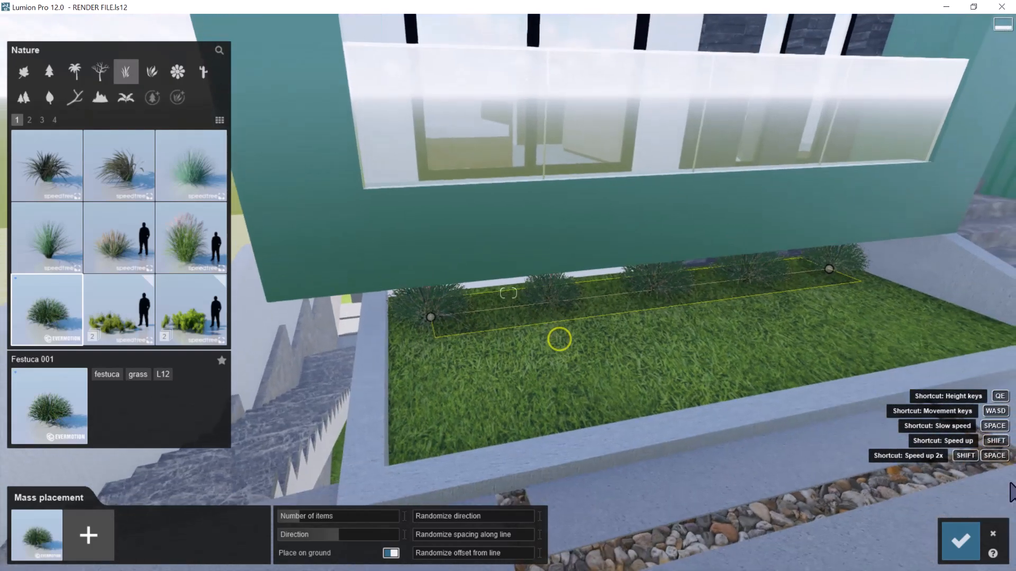
left_click(306, 515)
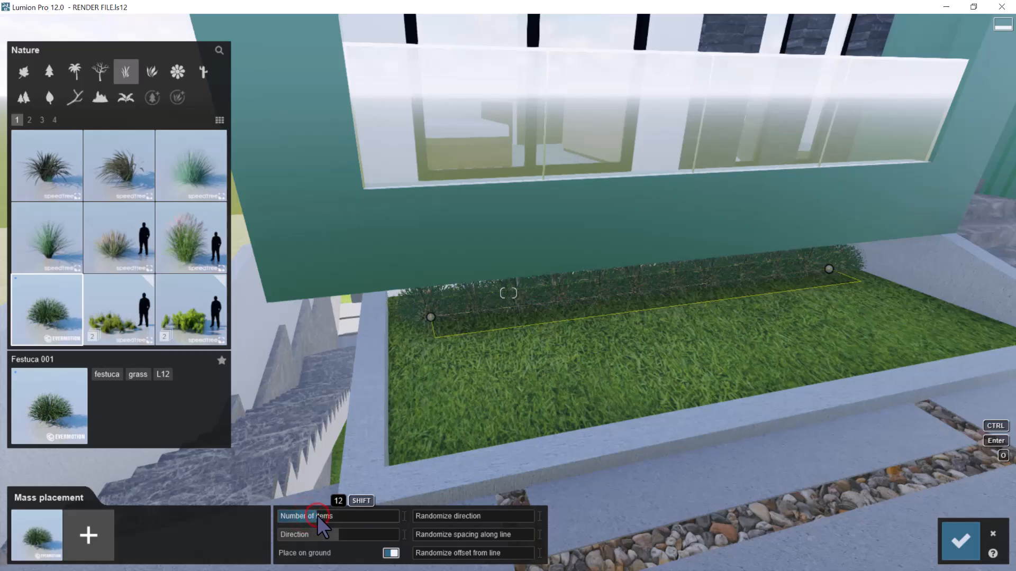
Add Spiny Mat Rush from the grass library to the plant mix of the mass placement
key("w")
key("s")
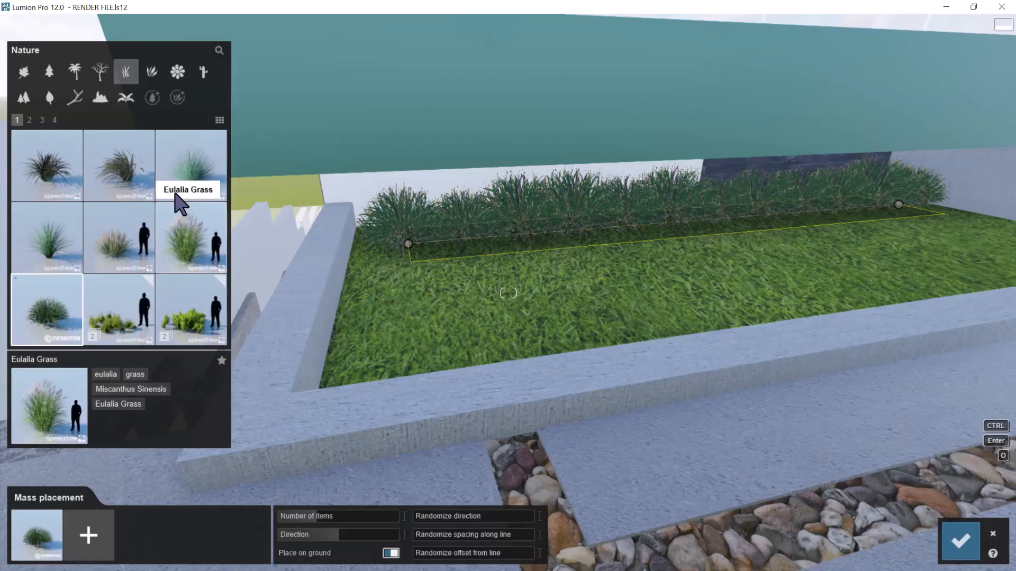
left_click(54, 118)
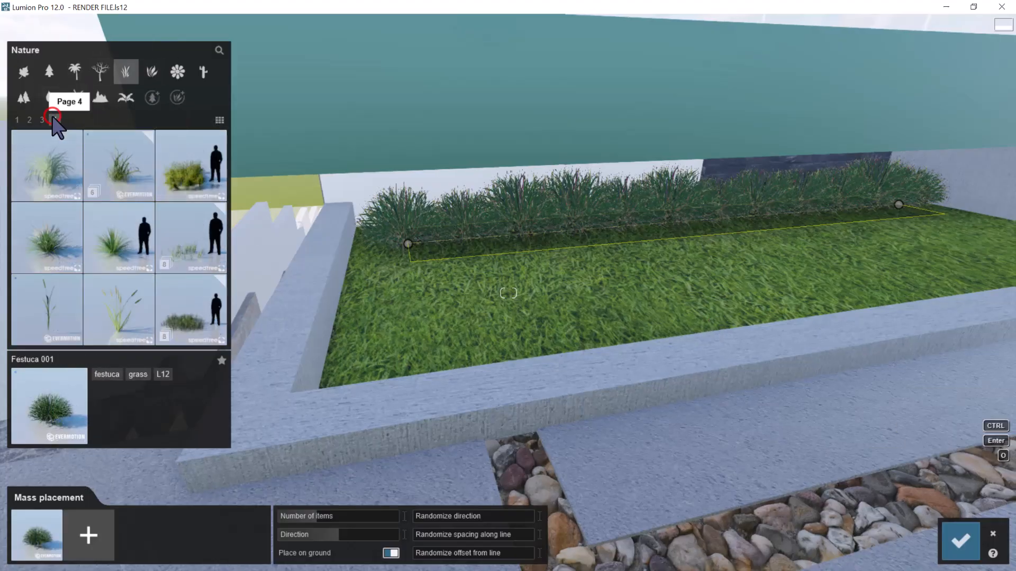
left_click(53, 245)
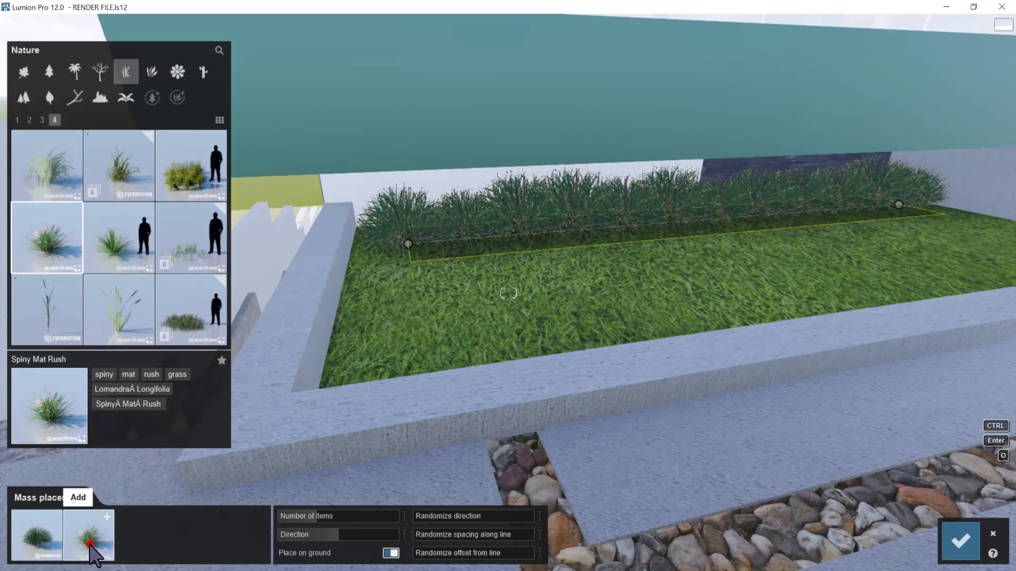
left_click(89, 540)
Turn off Place on ground so the mixed plant row sits in the grass bed beneath the balcony
scroll(427, 331, "down", 5)
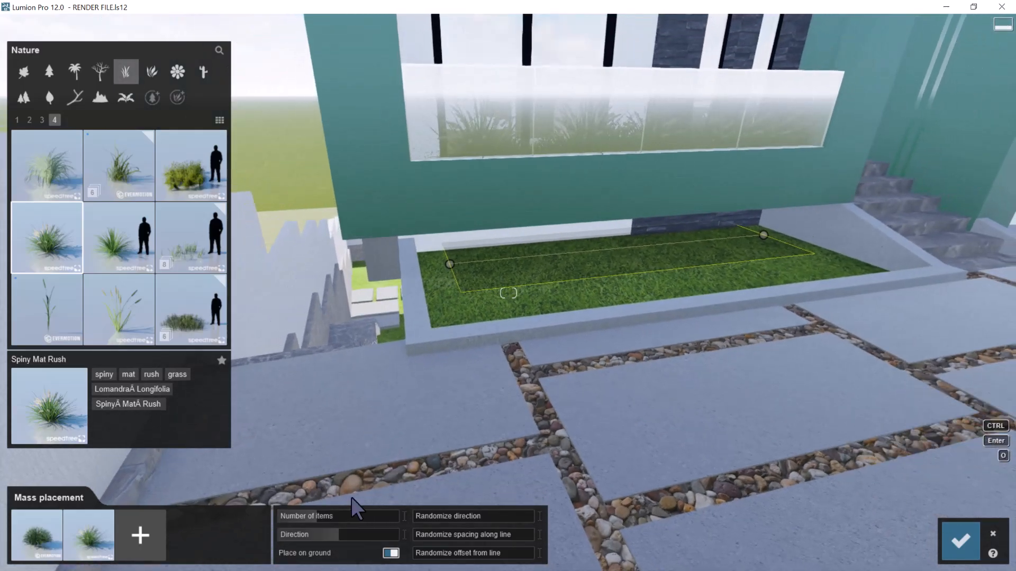
left_click(391, 553)
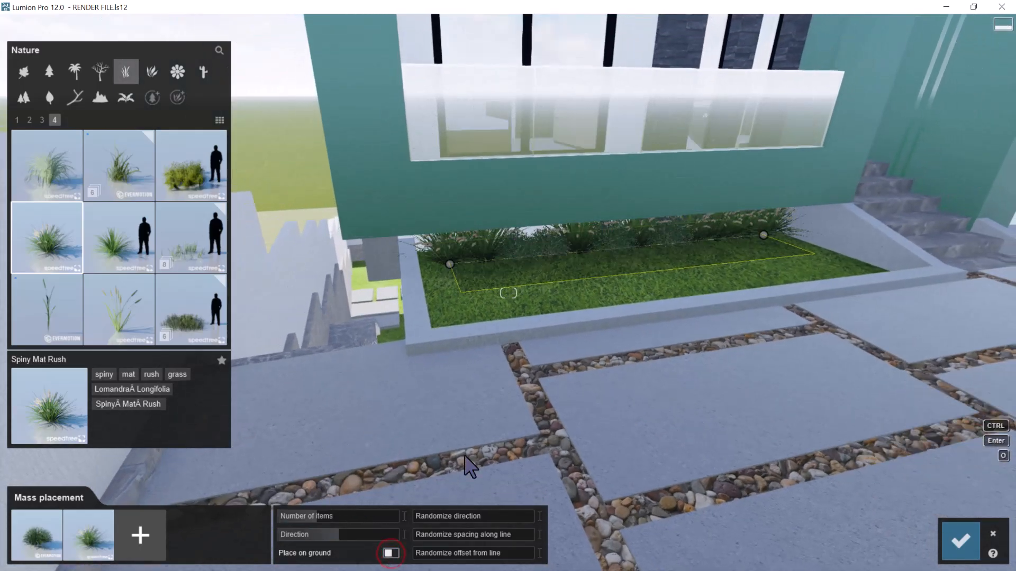
scroll(594, 347, "up", 6)
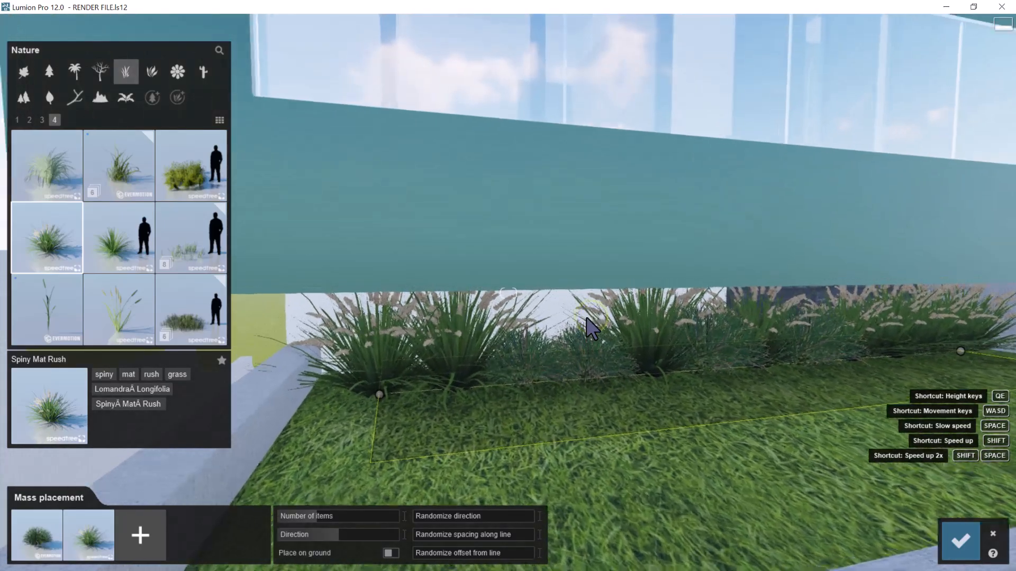
scroll(587, 319, "up", 8)
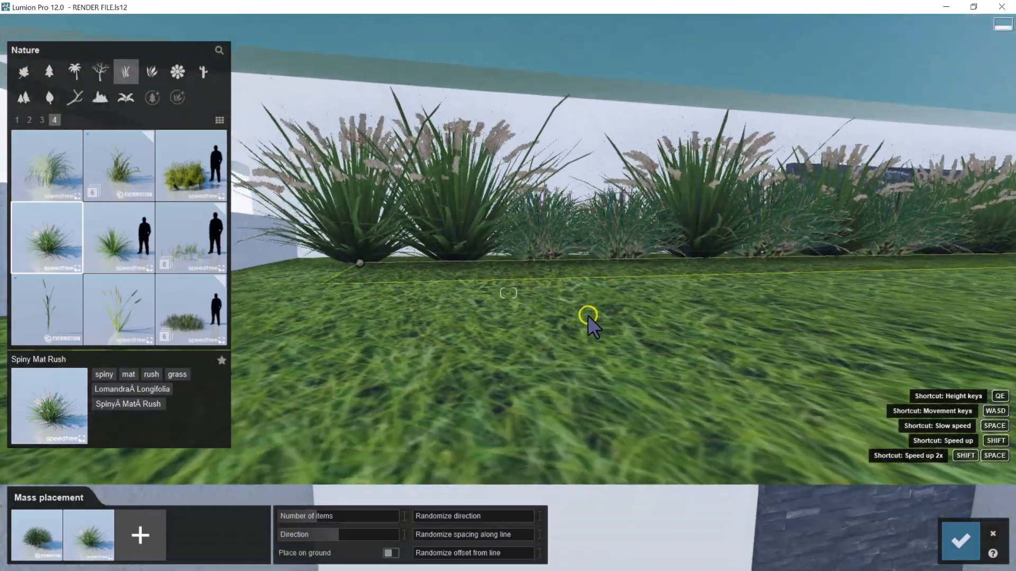
scroll(588, 315, "down", 10)
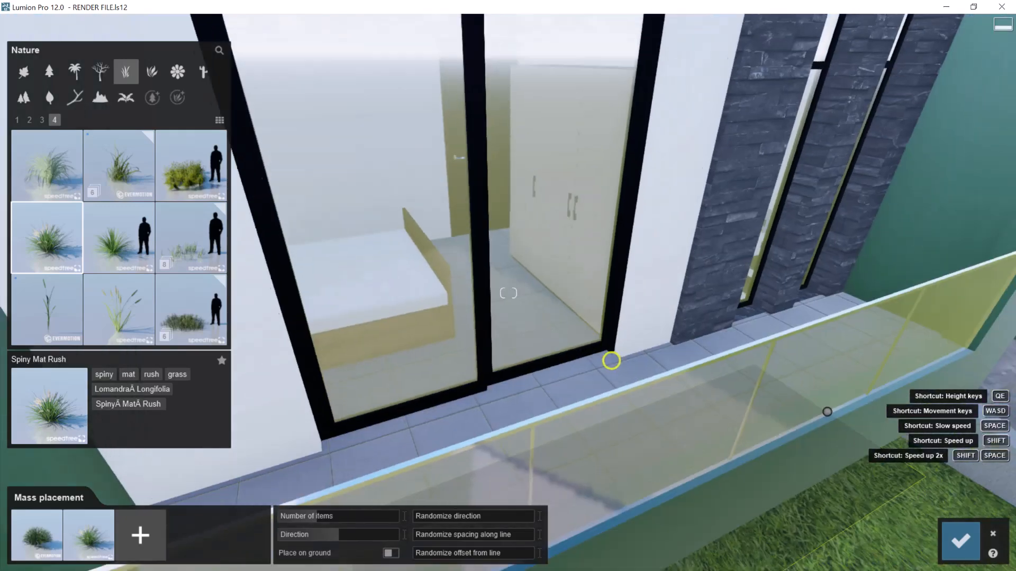
Nudge the starting end of the mixed plant row slightly inward and confirm the mass placement
right_click_drag(611, 360, 615, 345)
scroll(608, 338, "up", 10)
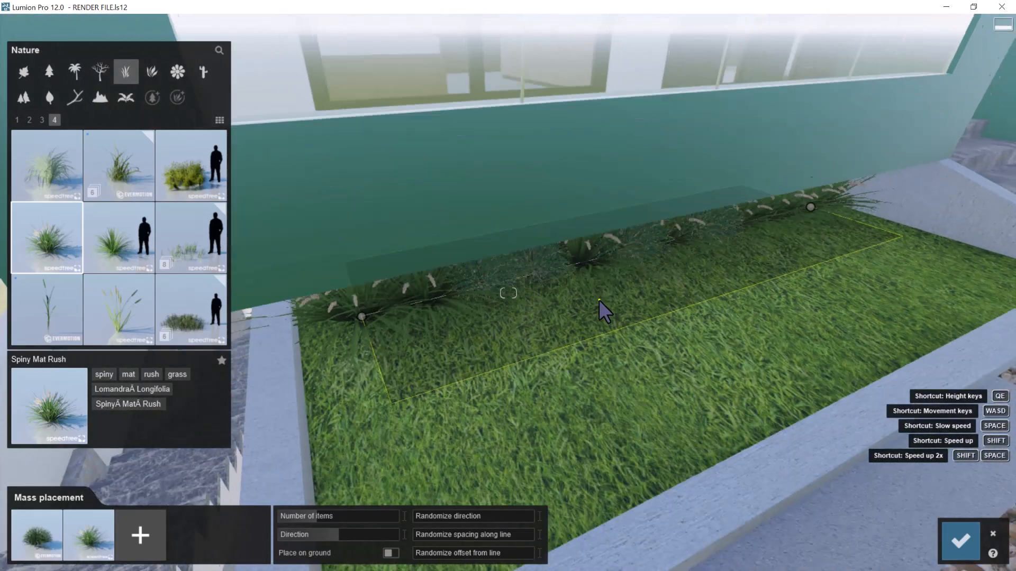
scroll(582, 290, "down", 5)
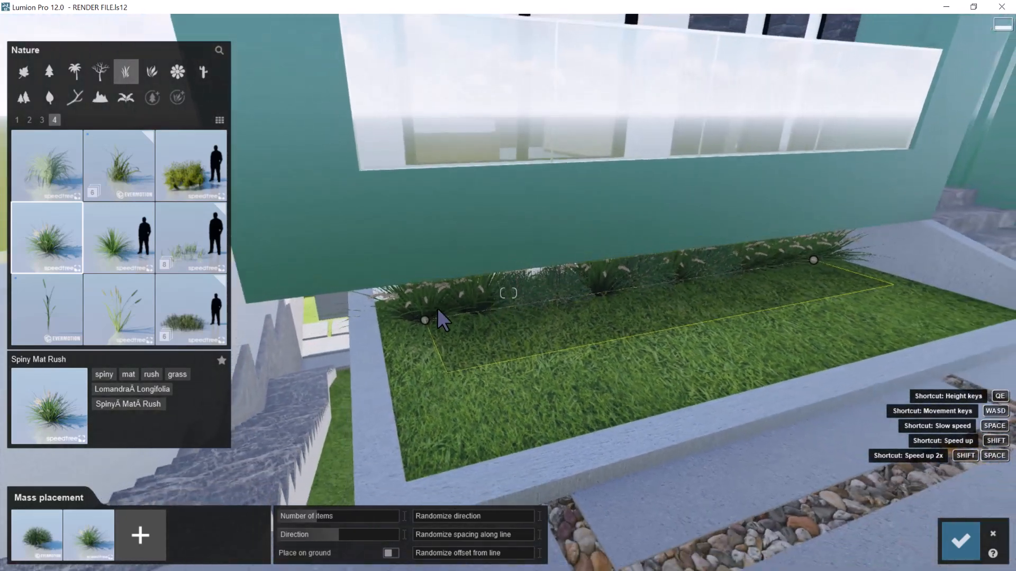
left_click_drag(425, 319, 430, 318)
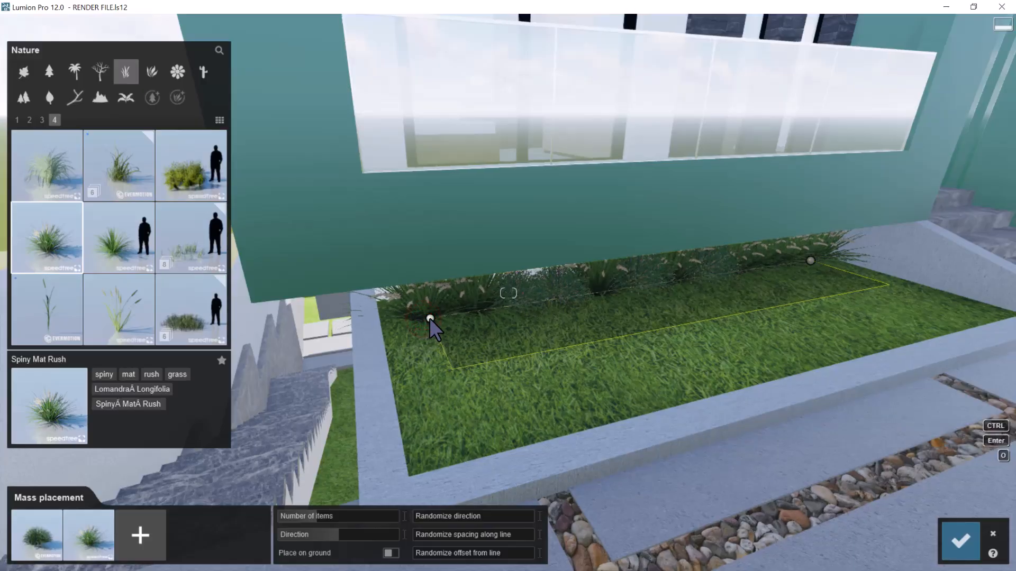
key("d")
right_click_drag(615, 312, 617, 310)
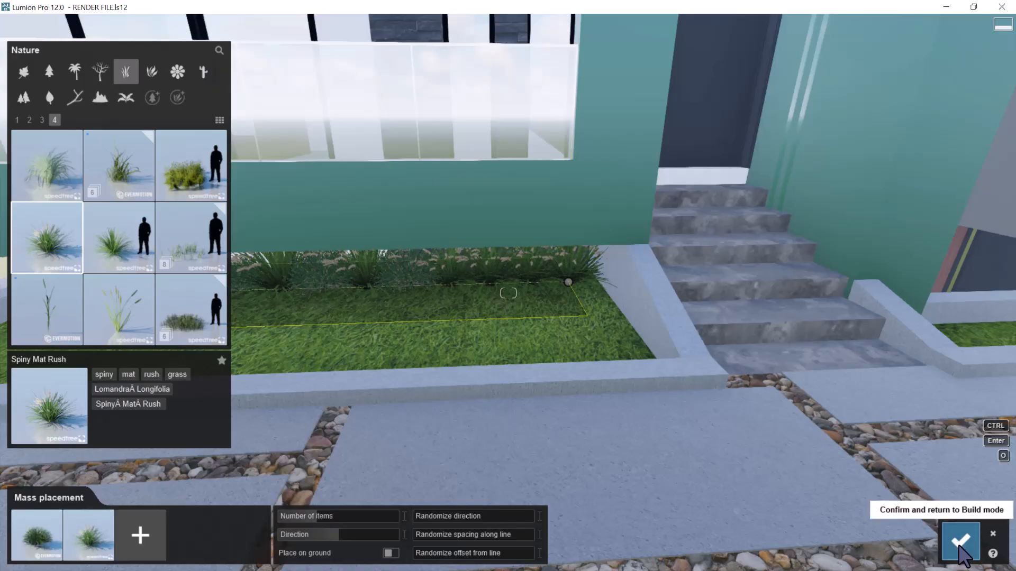
left_click(961, 546)
Mass-place a second row of Festuca 001 and Spiny Mat Rush just in front of the first row across the grass bed
key("a")
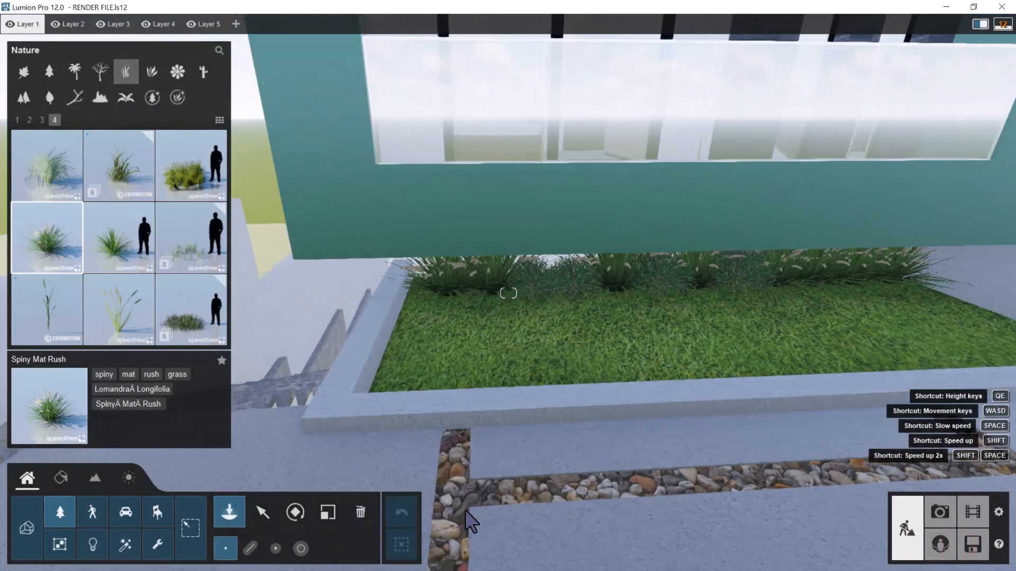
left_click(251, 546)
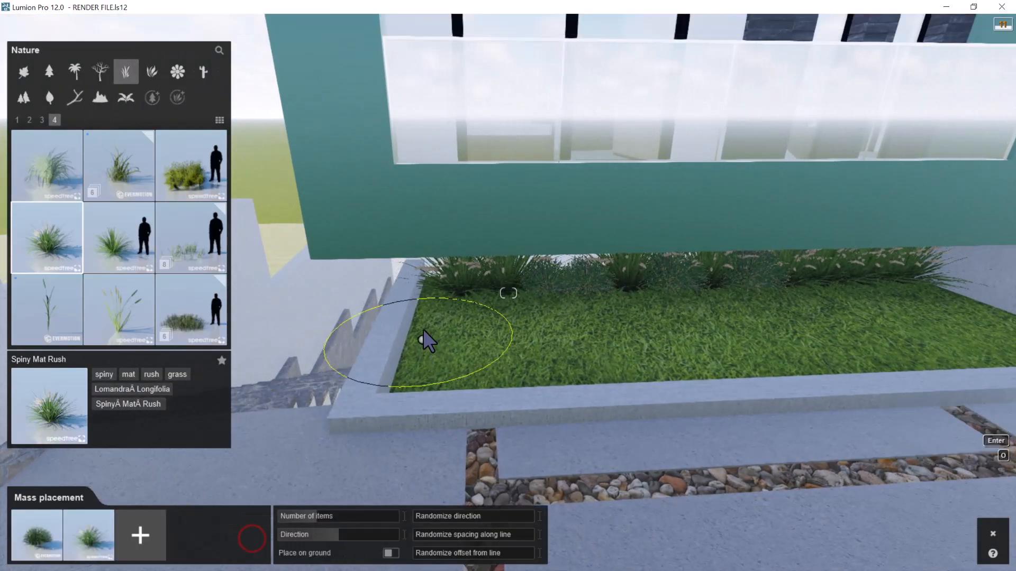
left_click(429, 318)
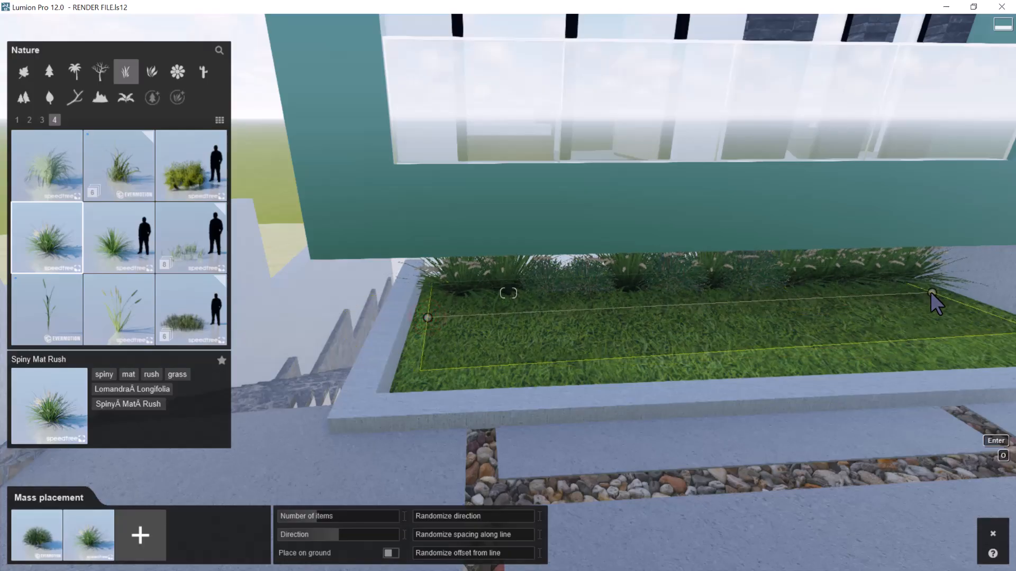
left_click(931, 292)
right_click_drag(530, 327, 625, 328)
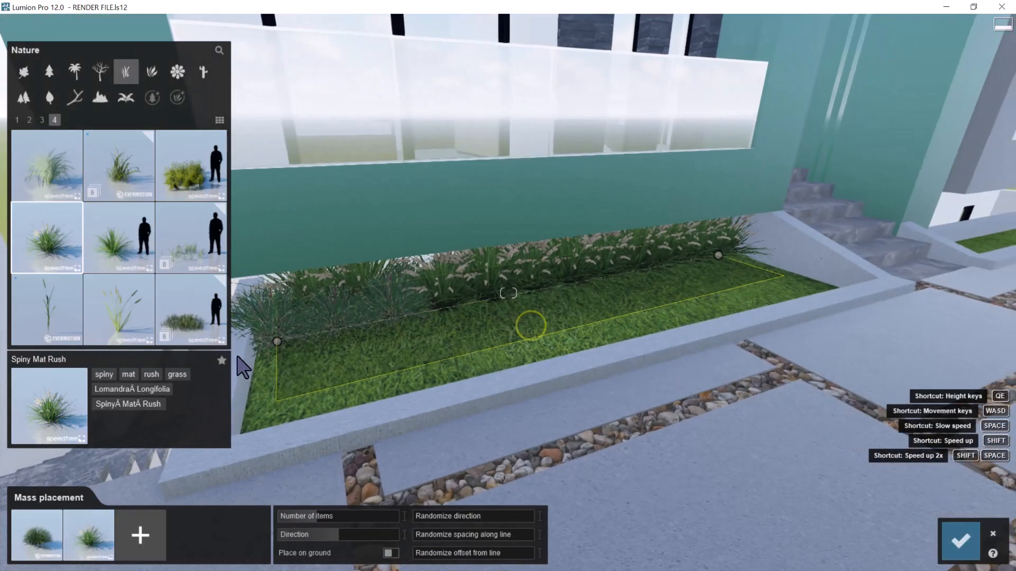
Fine-tune both ends of the second plant row, slightly reduce its number of items and confirm the placement
left_click_drag(278, 341, 286, 339)
key("a")
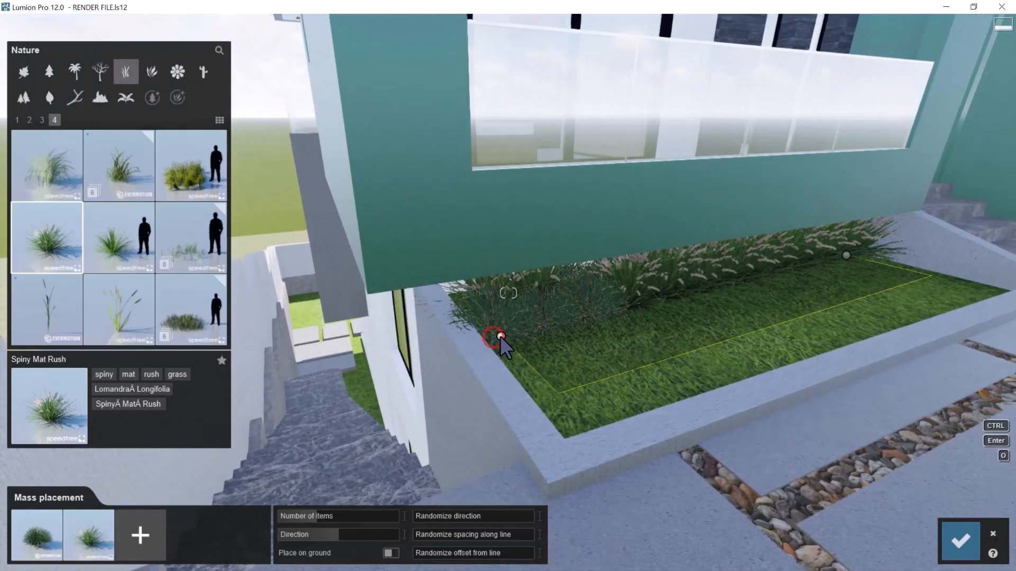
left_click(844, 257)
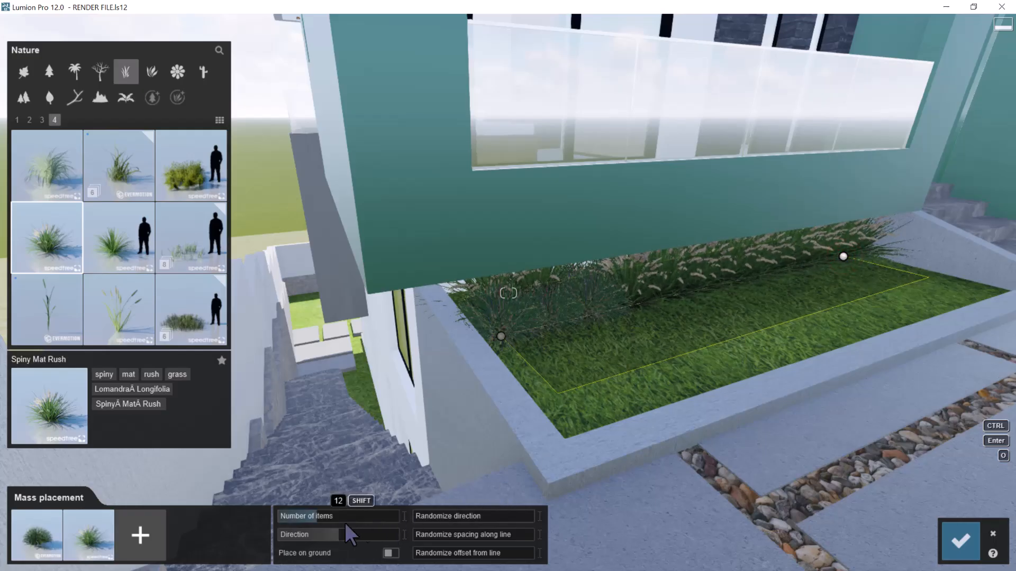
left_click_drag(313, 514, 311, 513)
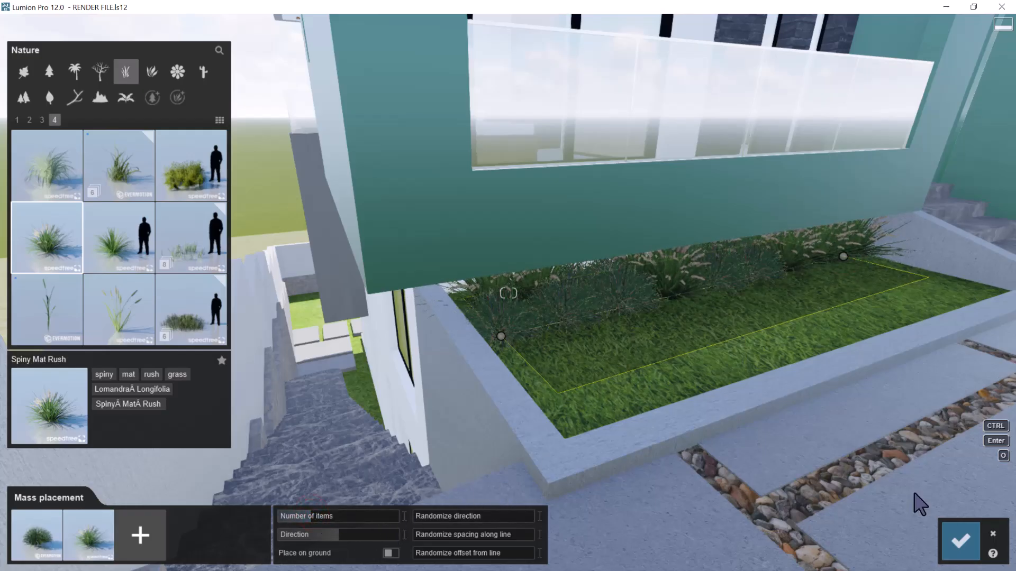
left_click(961, 545)
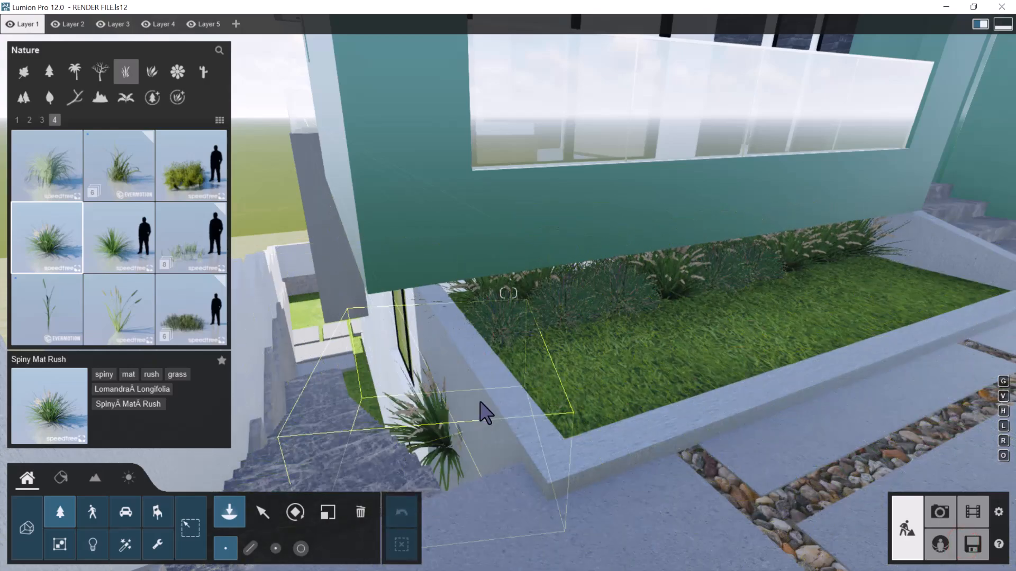
Add Nafray Swamp Foxtail to the mass placement mix and lay out a third plant row along the bed's front curb
key("w")
key("s")
key("d")
right_click_drag(556, 385, 590, 328)
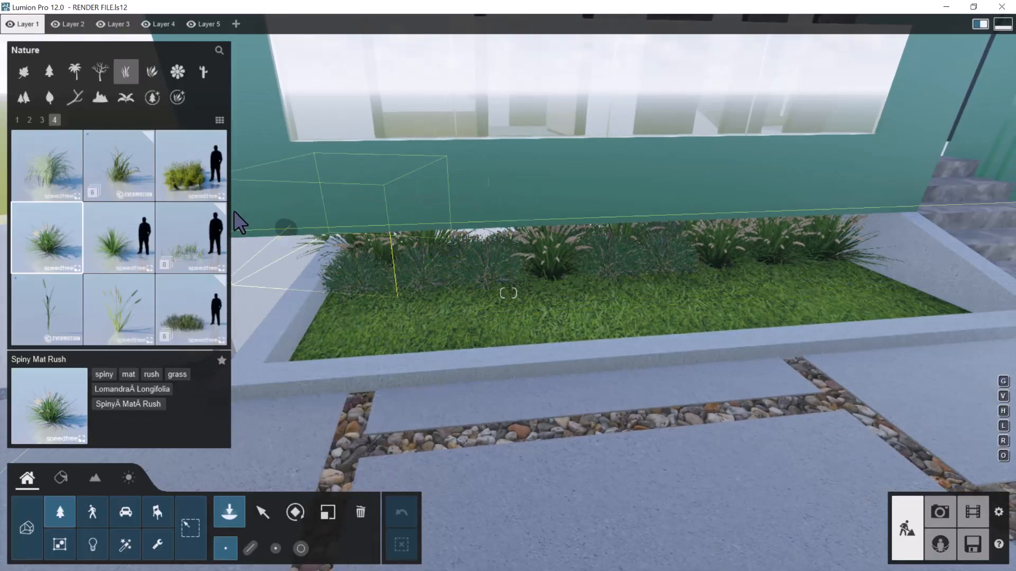
left_click(44, 119)
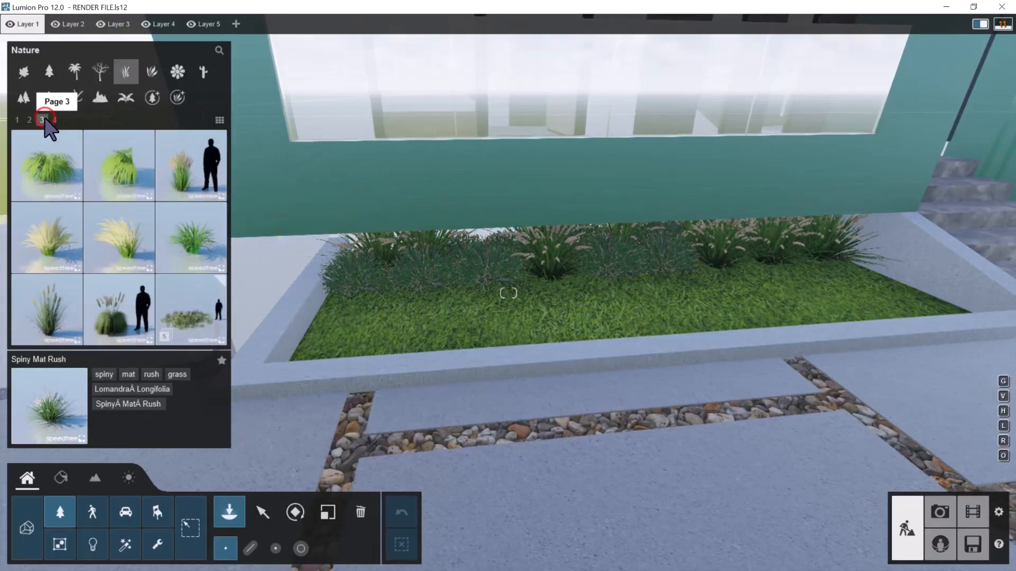
left_click(58, 308)
left_click(250, 548)
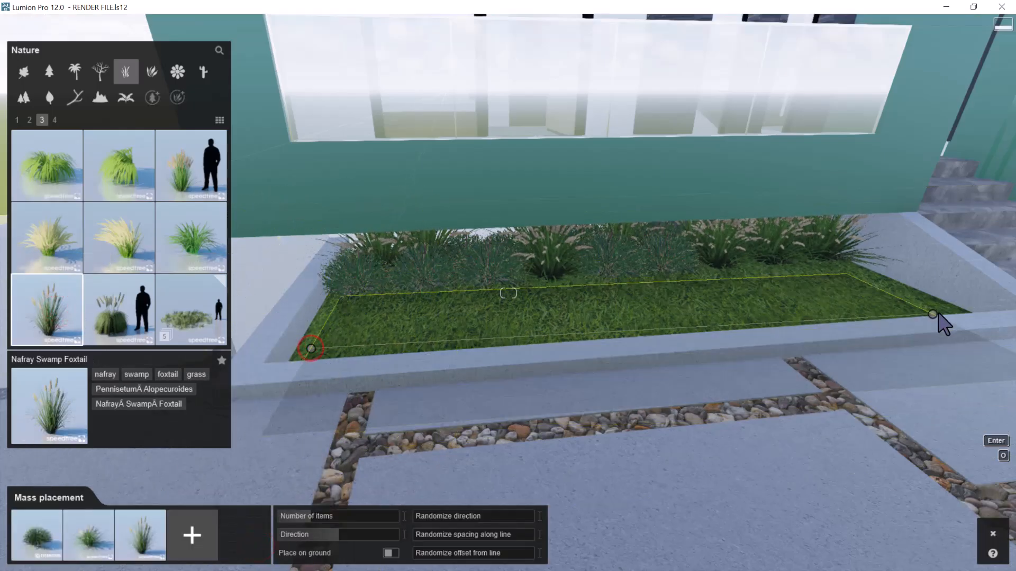
left_click(946, 307, "ctrl")
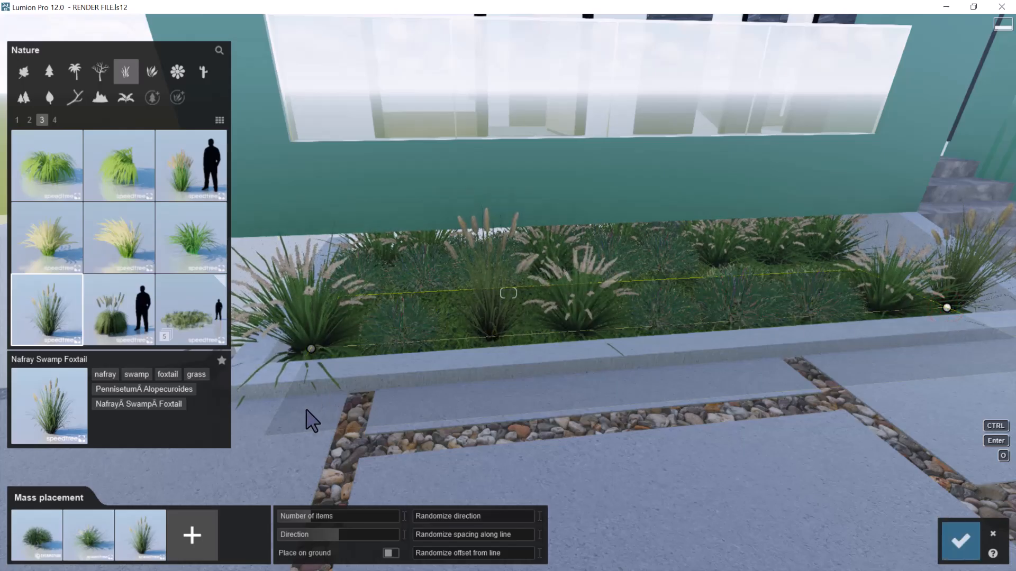
Replace Festuca 001 in the mass placement mix with the FicusElastica 003 plant
left_click(148, 75)
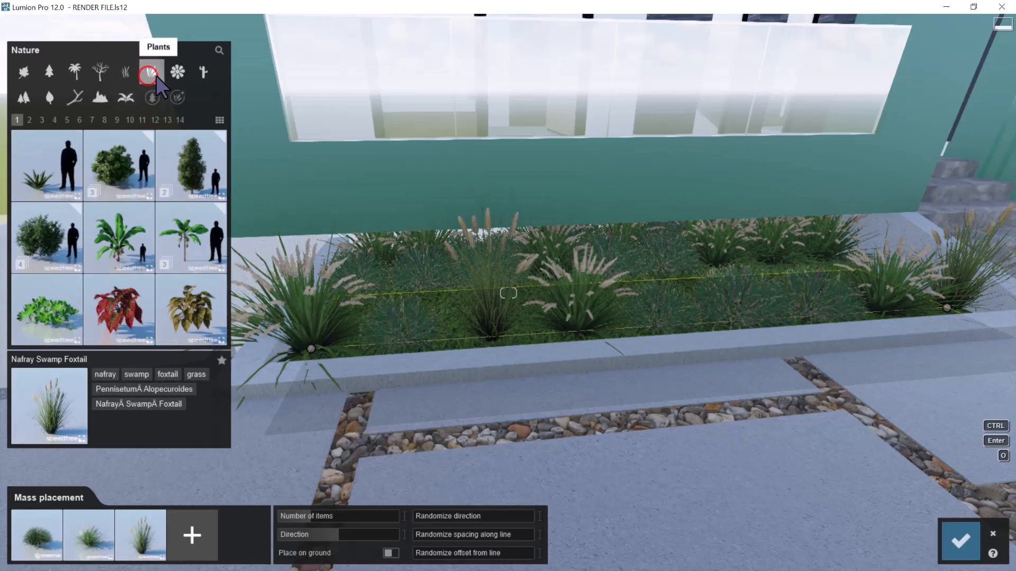
left_click(28, 119)
left_click(42, 119)
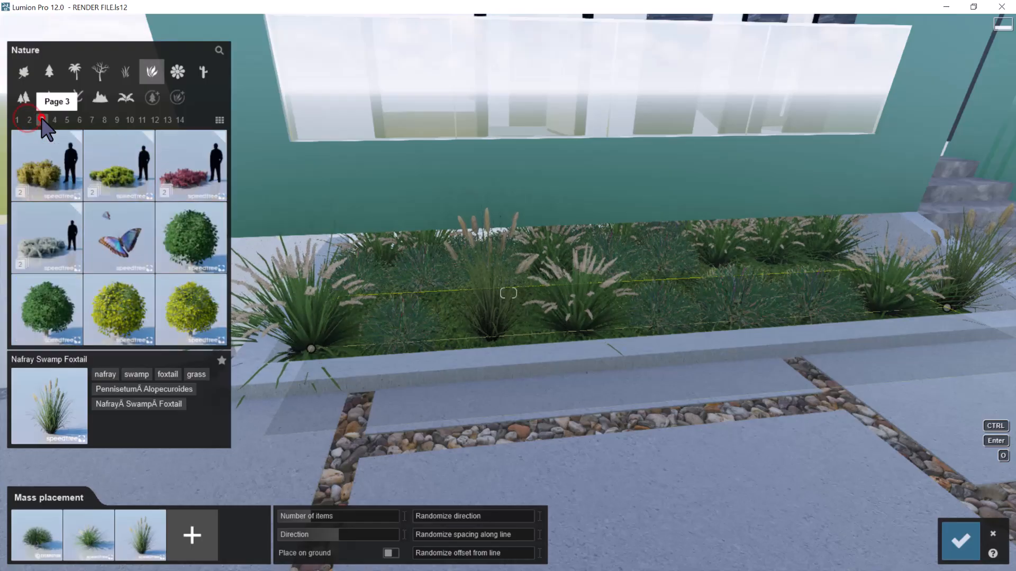
left_click(54, 119)
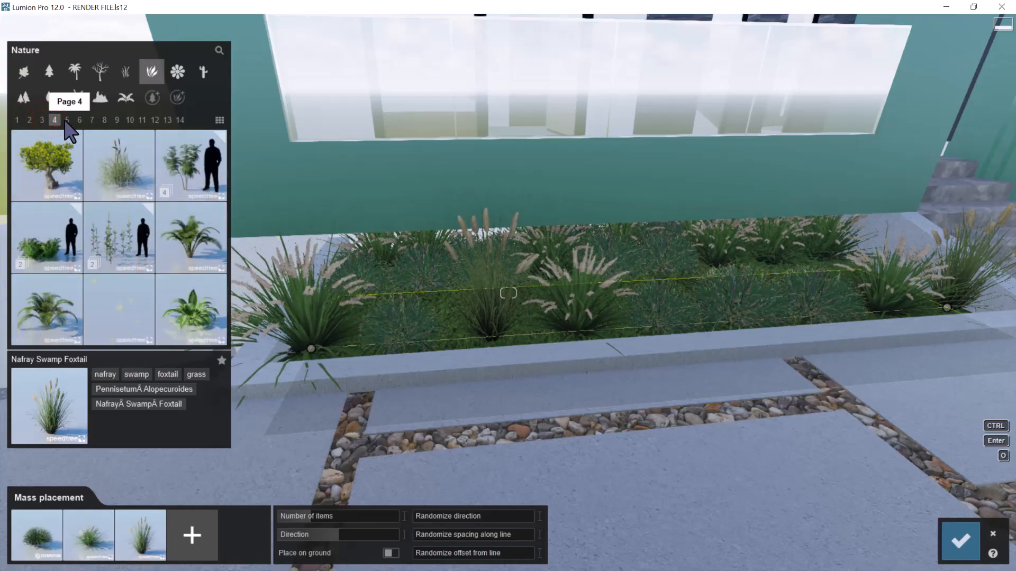
left_click(66, 120)
left_click(80, 121)
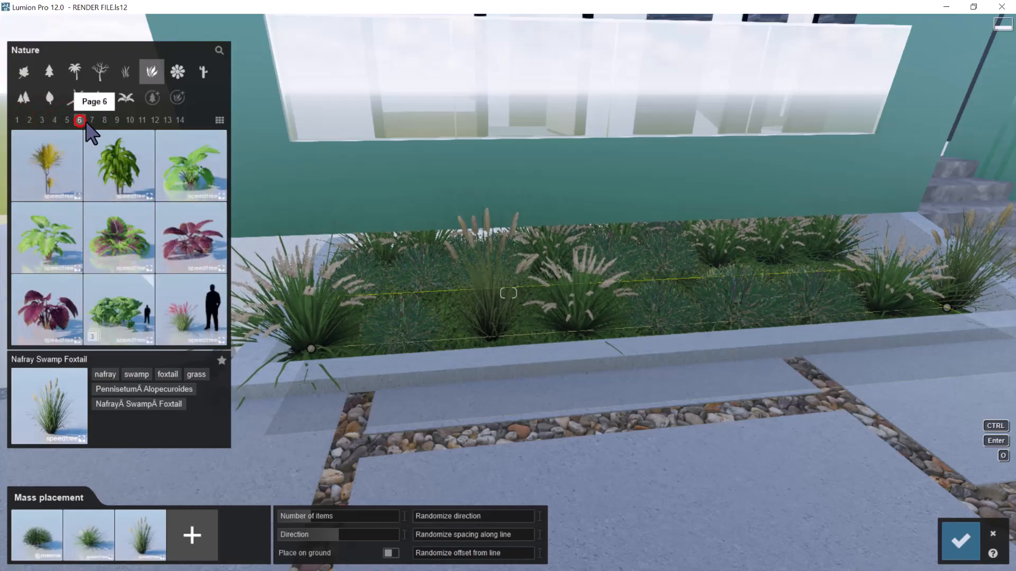
left_click(92, 121)
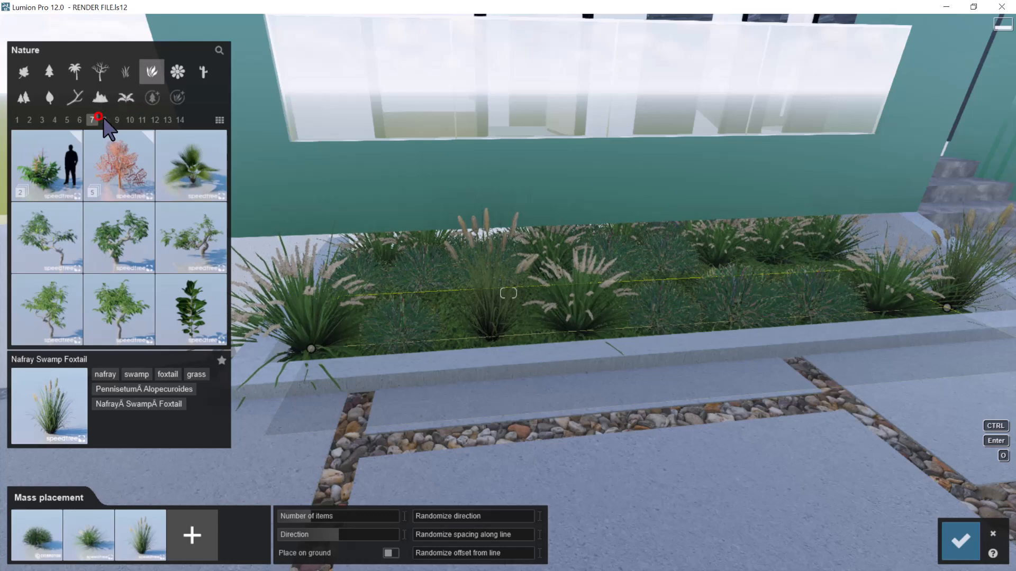
left_click(104, 120)
left_click(123, 164)
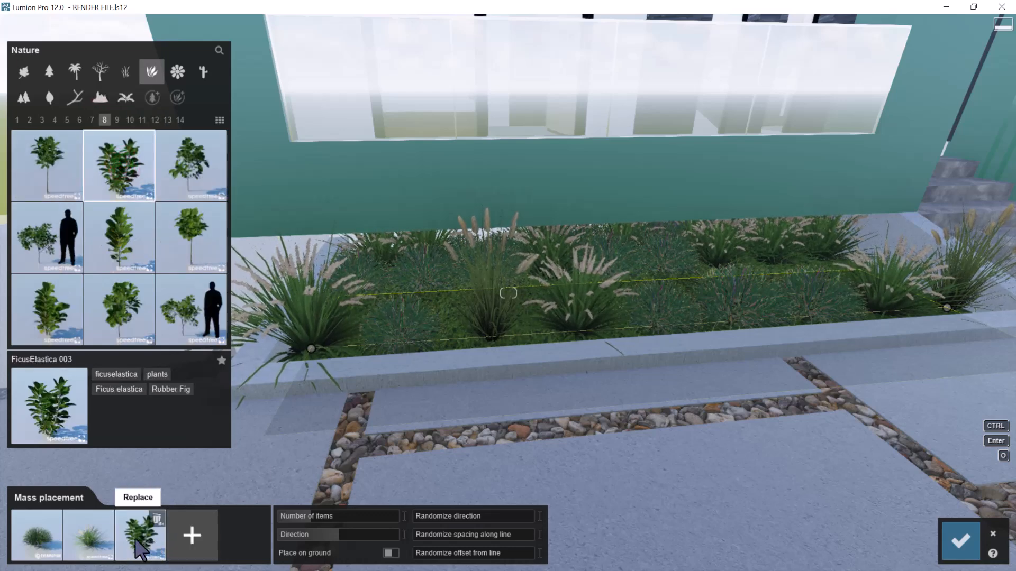
left_click(40, 538)
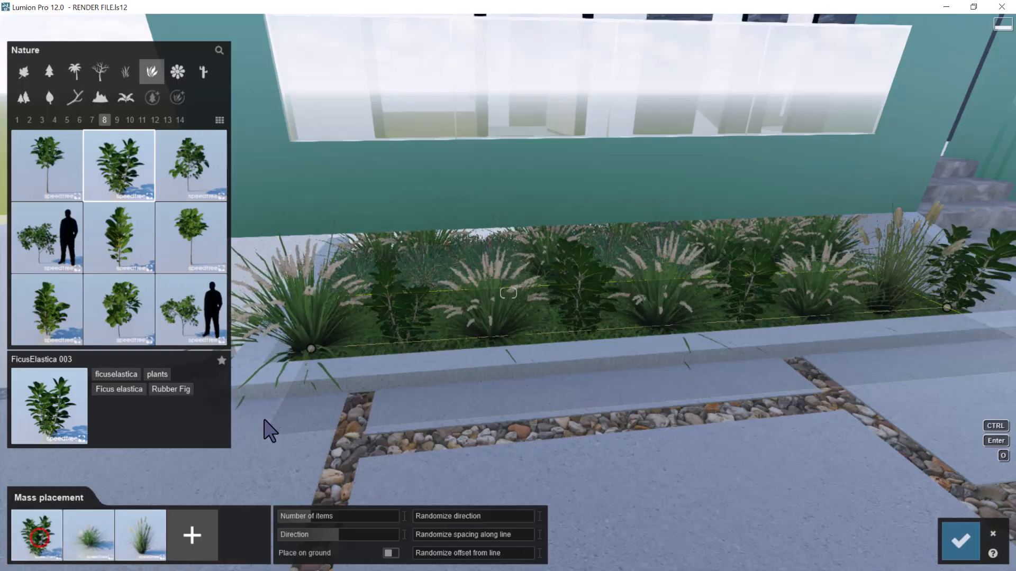
Shift the starting end of the front plant row slightly inward, check its far end and confirm the mass placement
scroll(580, 258, "down", 5)
scroll(579, 257, "up", 2)
scroll(579, 258, "up", 2)
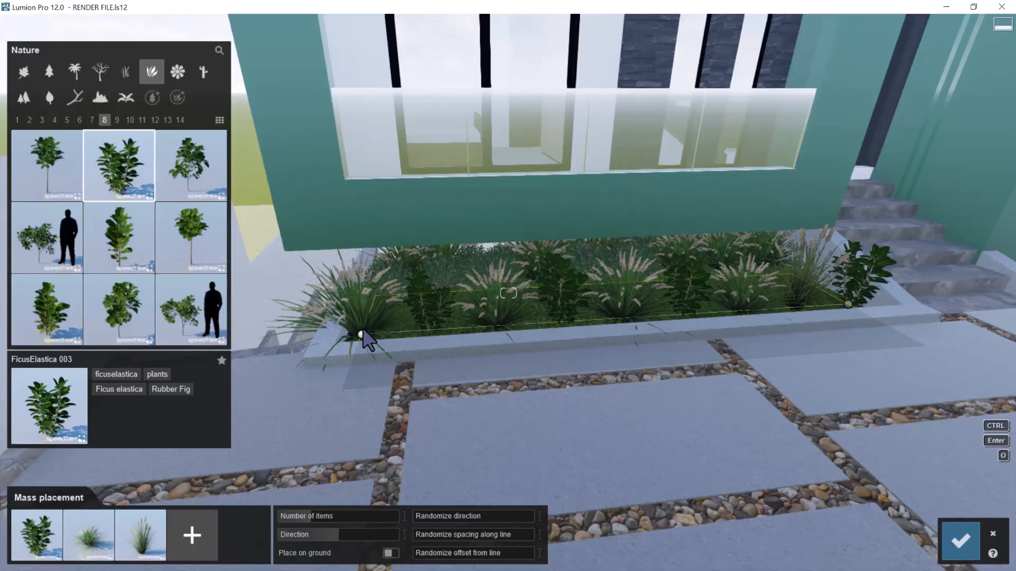
left_click_drag(363, 329, 375, 332)
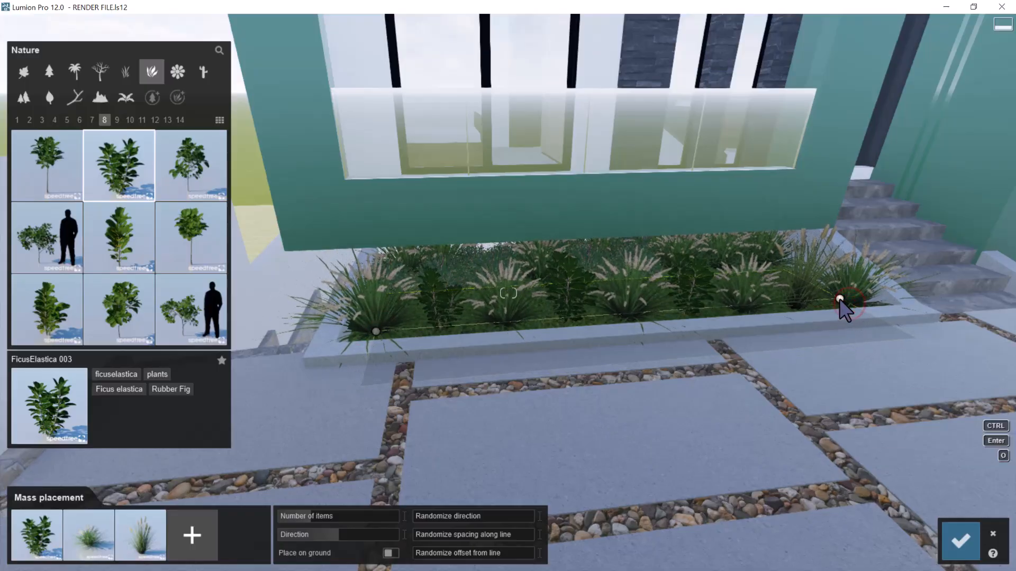
left_click(839, 299)
key("q")
right_click_drag(840, 299, 844, 319)
left_click(959, 545)
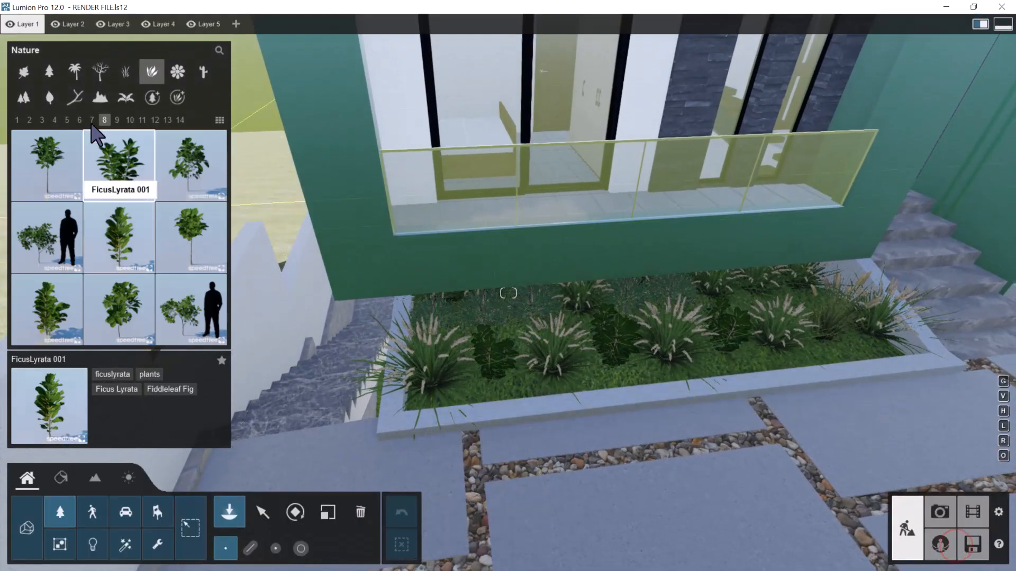
Place three Yaupon Holly 02 shrubs at the two ends and the middle of the planting bed's front row
left_click(176, 97)
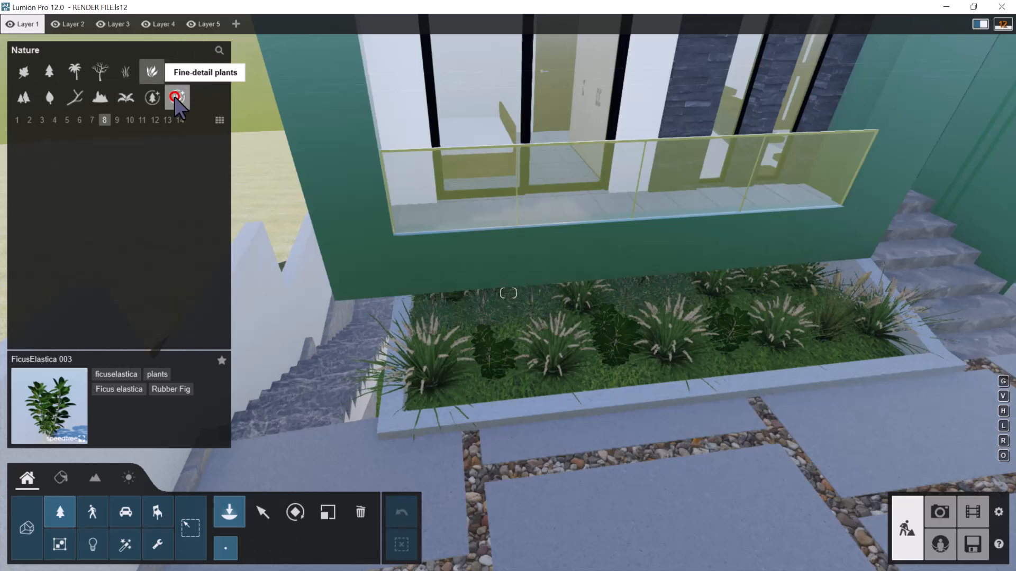
left_click(127, 72)
left_click(56, 120)
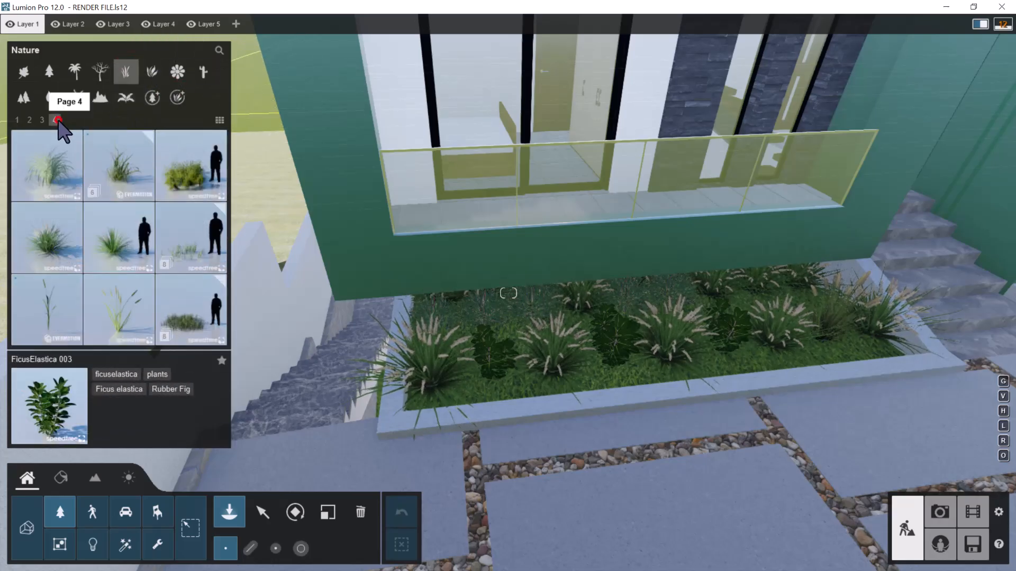
left_click(152, 74)
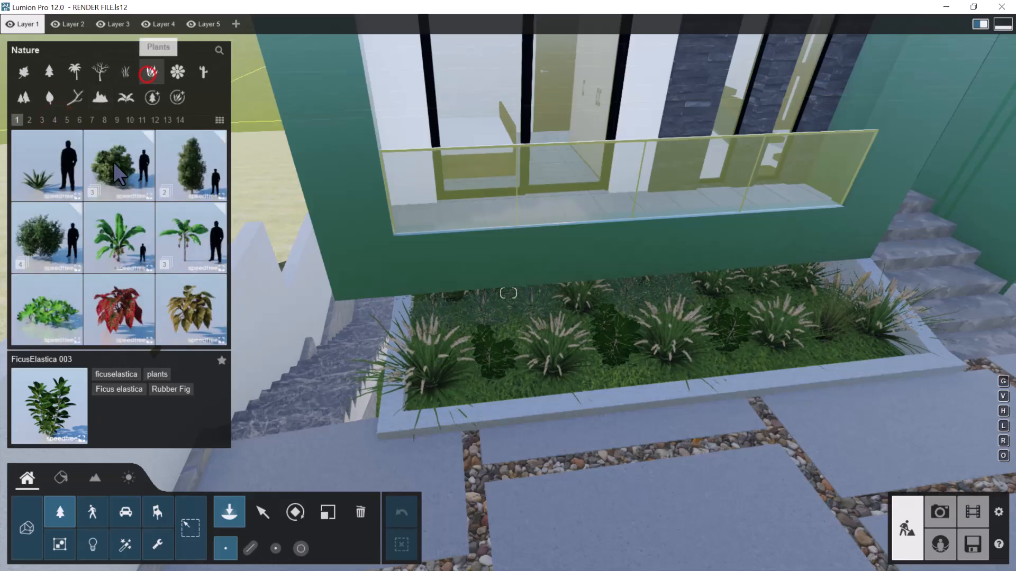
left_click(182, 123)
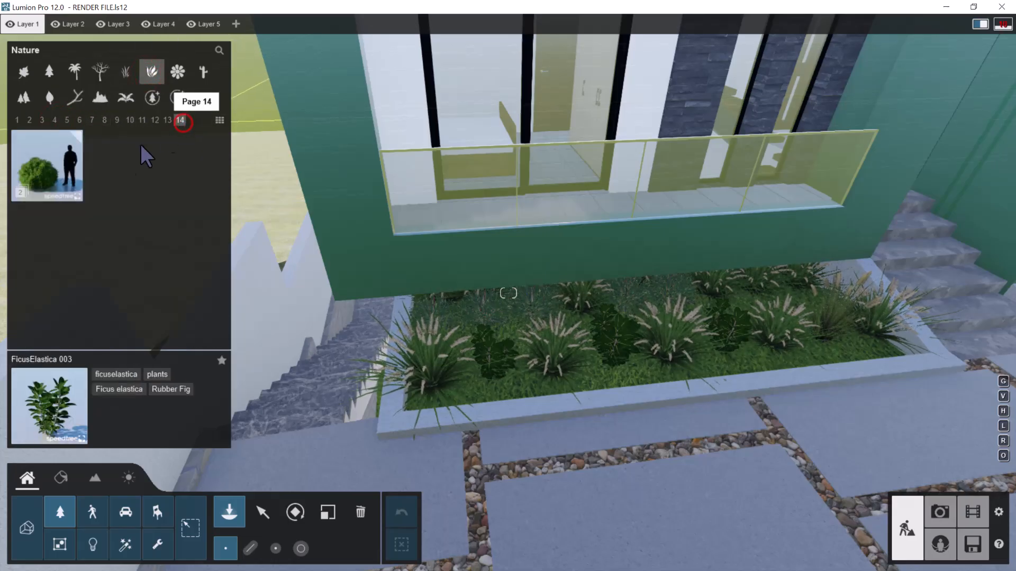
left_click(58, 172)
left_click(188, 190)
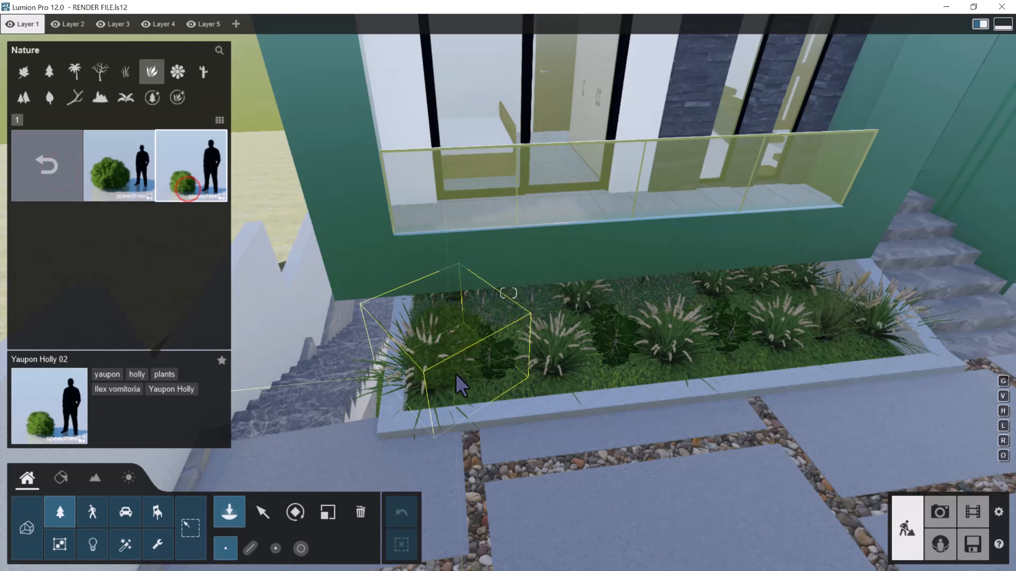
left_click(468, 380)
left_click(645, 361)
left_click(835, 341)
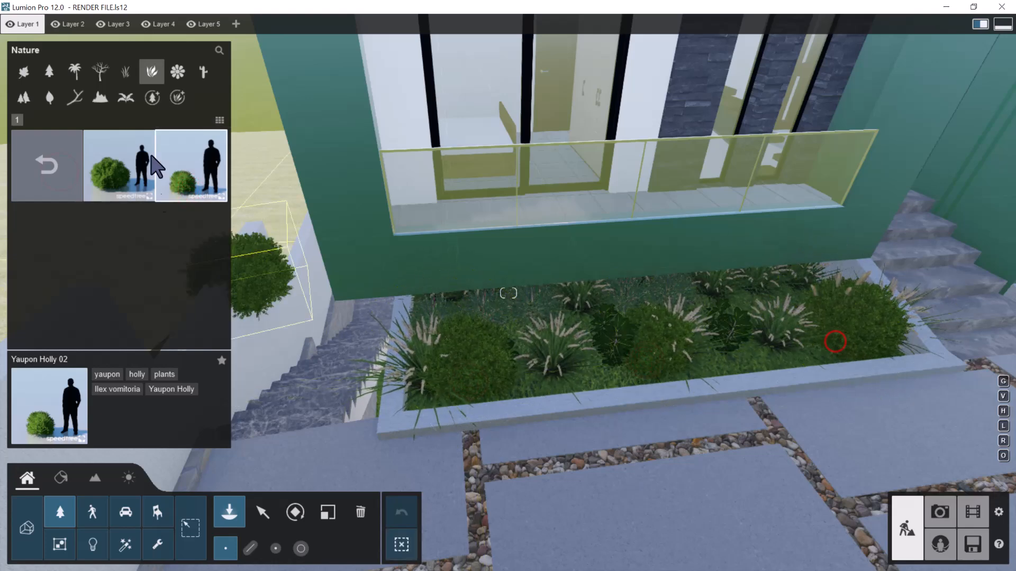
Pick the BirdOfParadise RT flower and place three of them between the holly shrubs along the bed's front
left_click(130, 69)
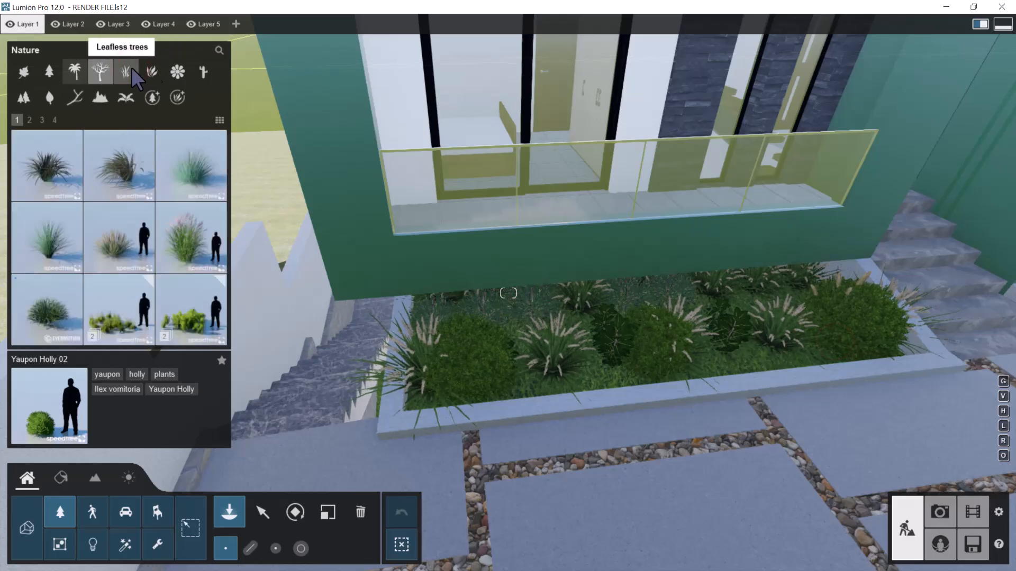
left_click(180, 72)
left_click(41, 119)
left_click(54, 120)
left_click(67, 120)
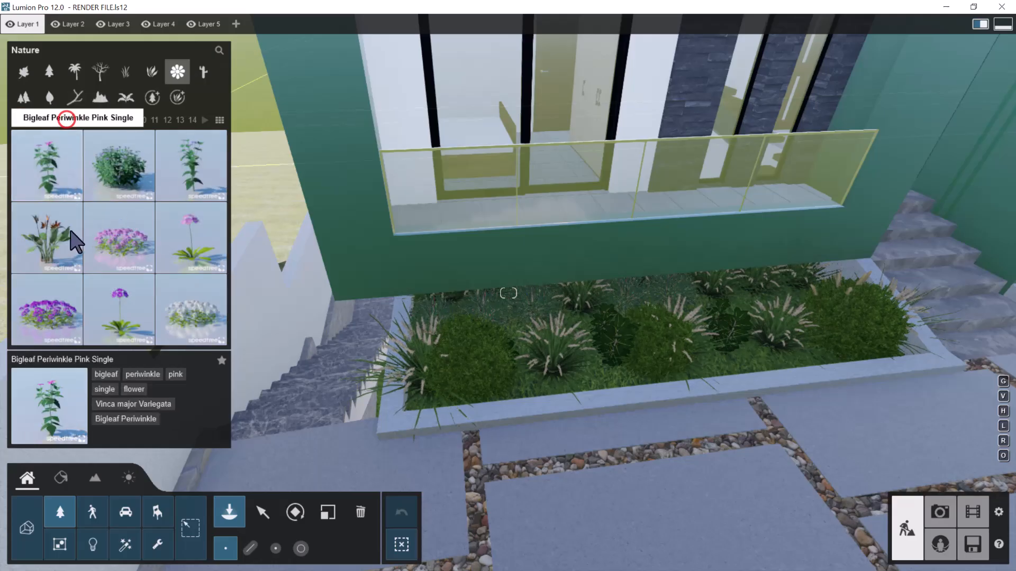
left_click(47, 238)
left_click(588, 382)
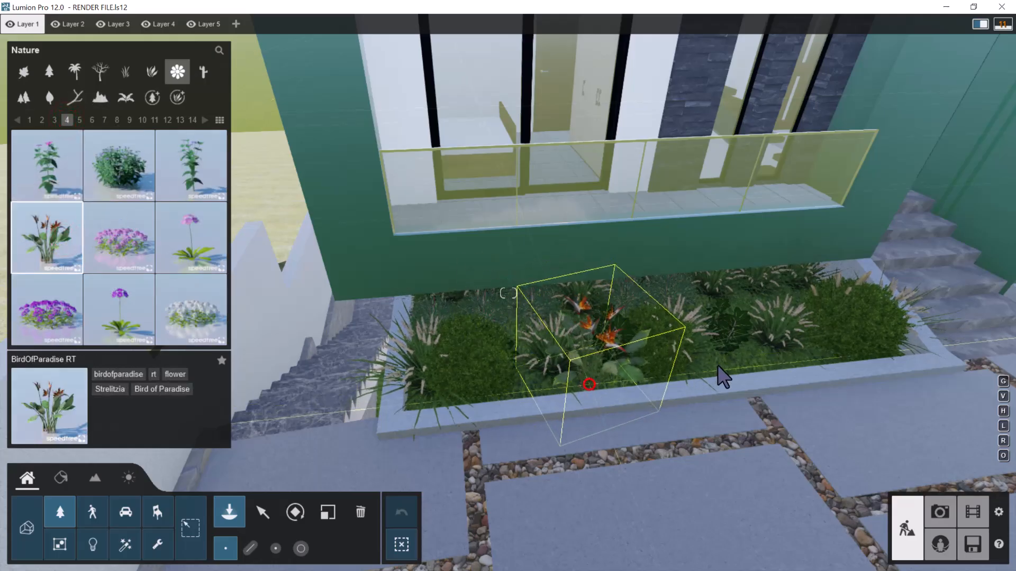
left_click(730, 365)
left_click(806, 354)
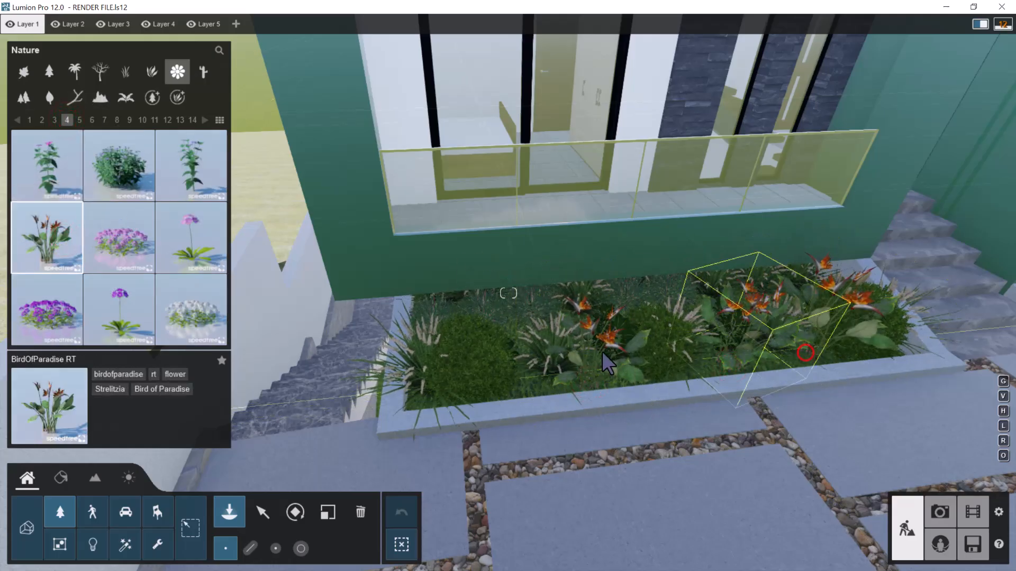
Place three more BirdOfParadise RT flowers behind the holly shrub at the bed's end away from the entrance steps
key("w")
key("a")
key("s")
right_click_drag(601, 350, 642, 351)
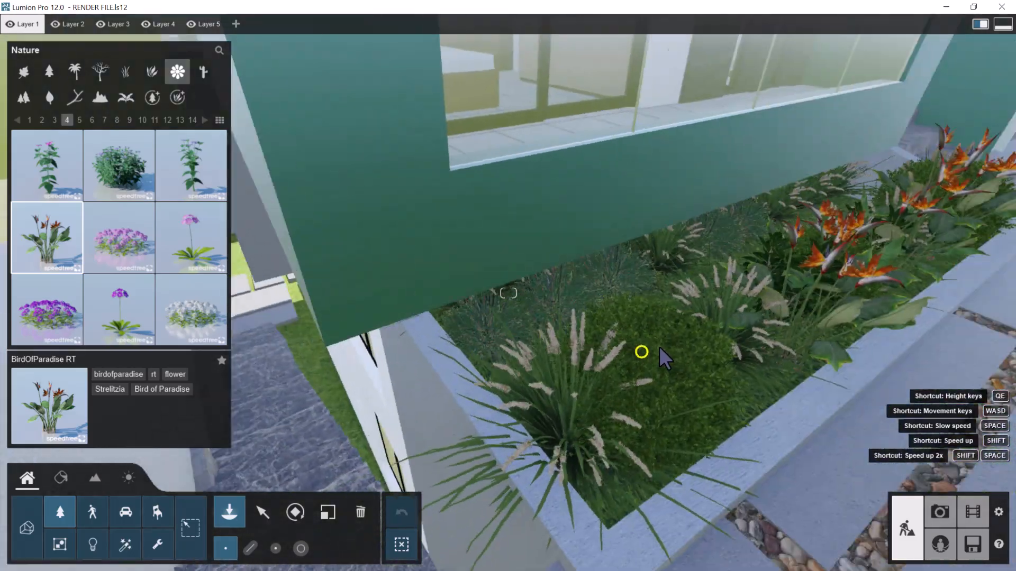
key("a")
left_click(601, 353)
left_click(705, 300)
left_click(771, 254)
Fill the part of the bed nearer the entrance steps with two more BirdOfParadise RT flowers, one behind and one in front
key("s")
right_click_drag(776, 260, 719, 272)
key("d")
key("d")
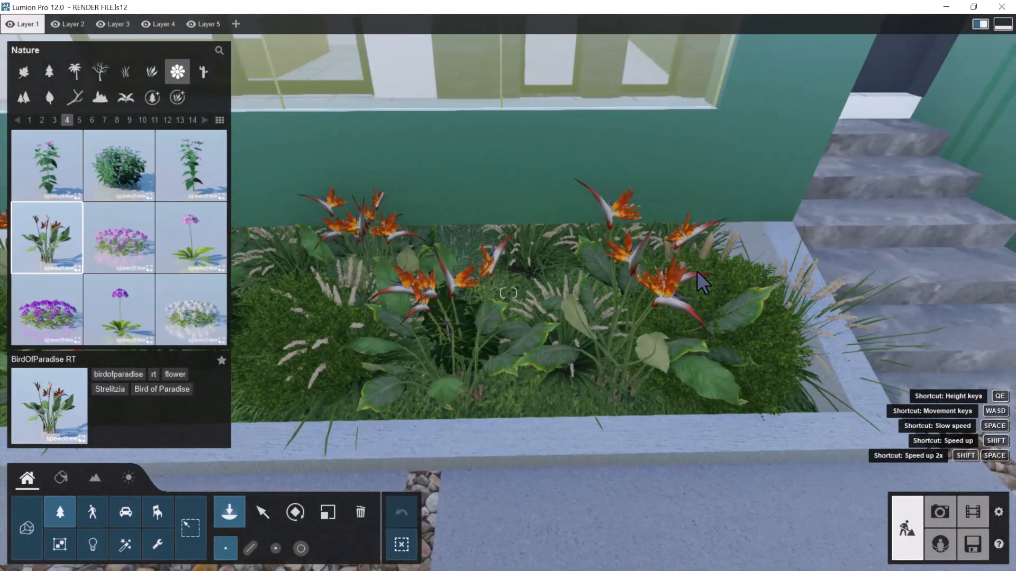
left_click(506, 288)
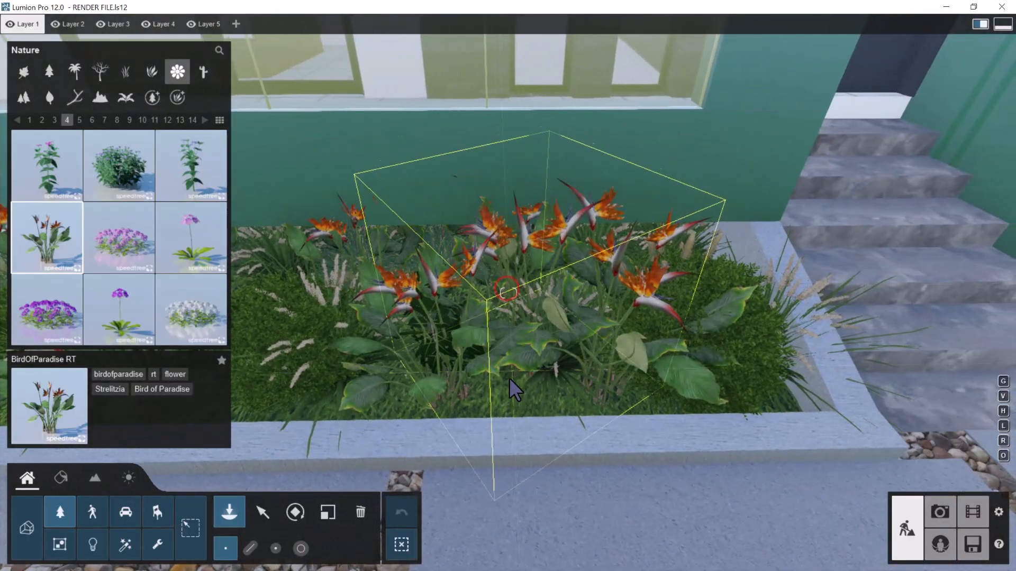
left_click(505, 401)
right_click_drag(538, 339, 471, 299)
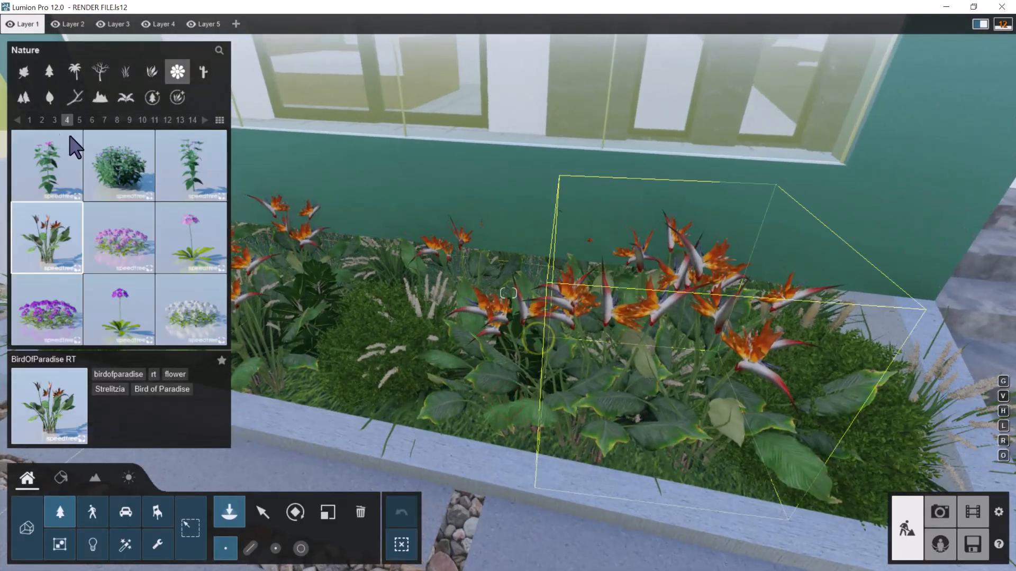
Place Gulf Muhly Round grasses along the bed's front edge, from the entrance-steps side toward the opposite corner
left_click(127, 70)
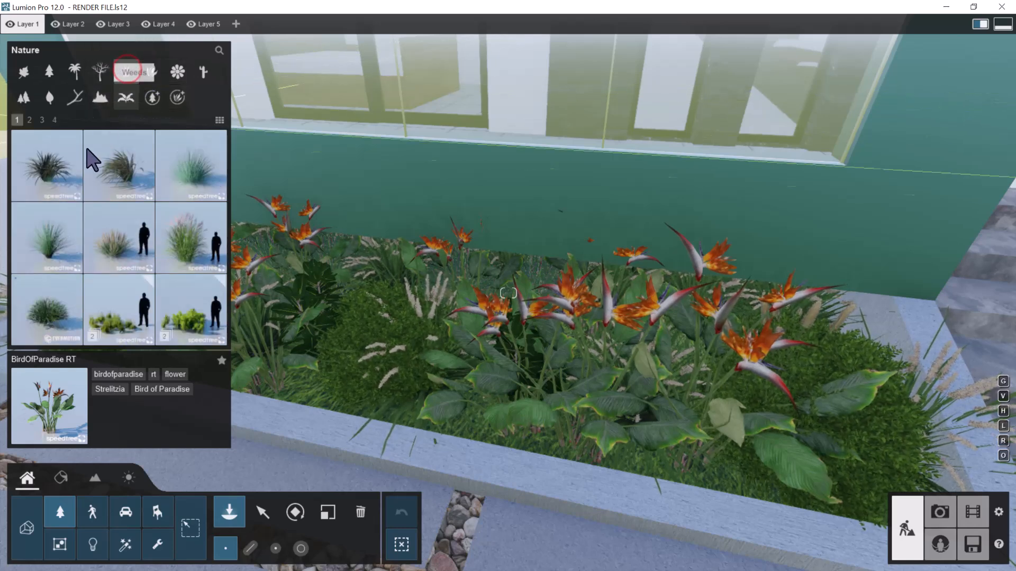
left_click(30, 121)
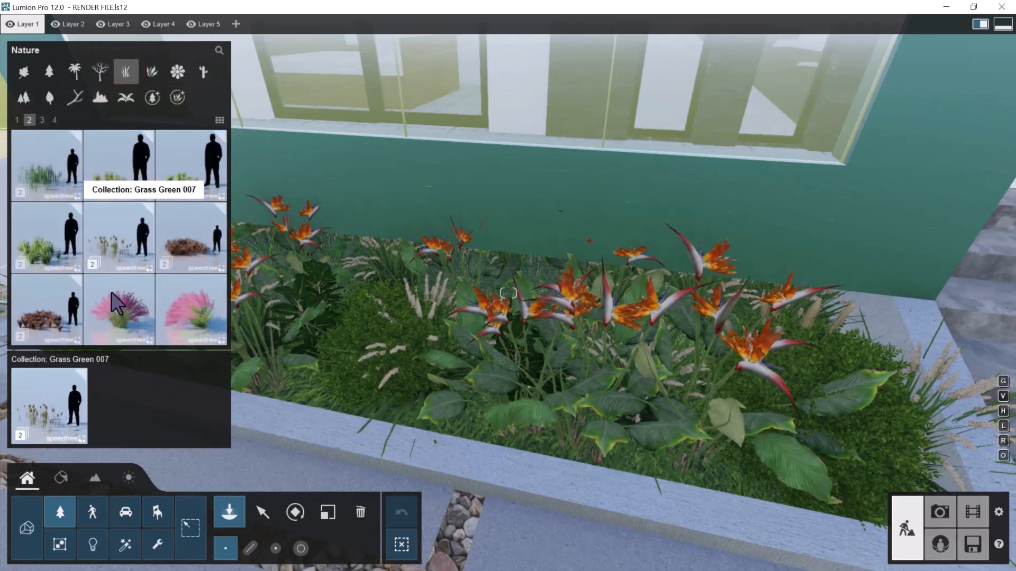
left_click(118, 314)
scroll(640, 380, "down", 5)
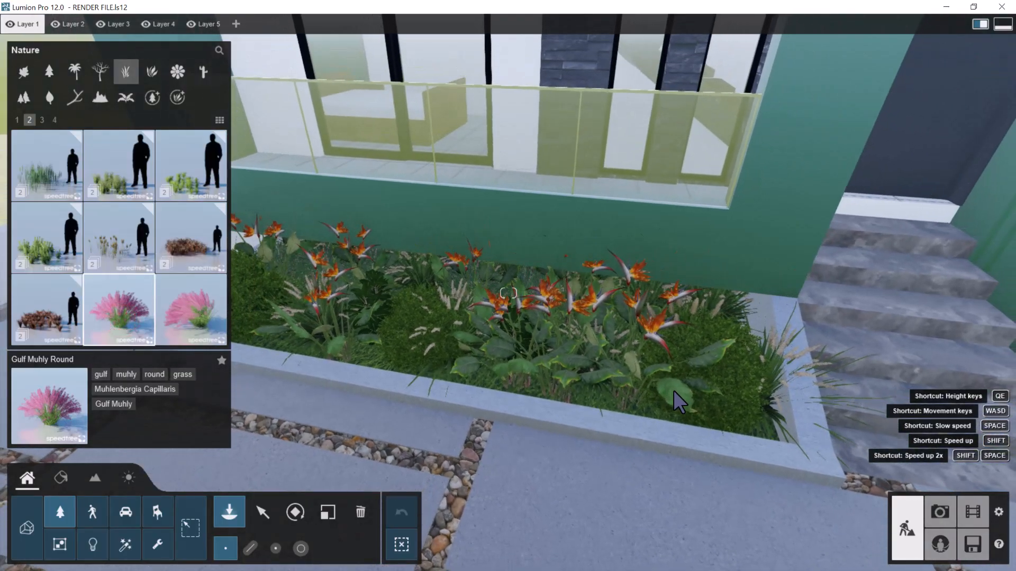
left_click(623, 388)
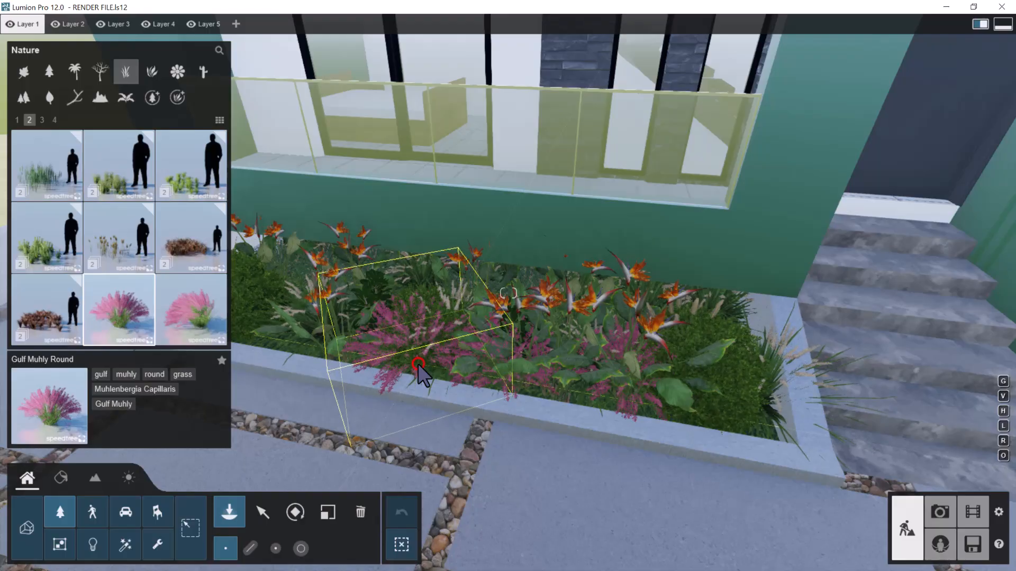
key("a")
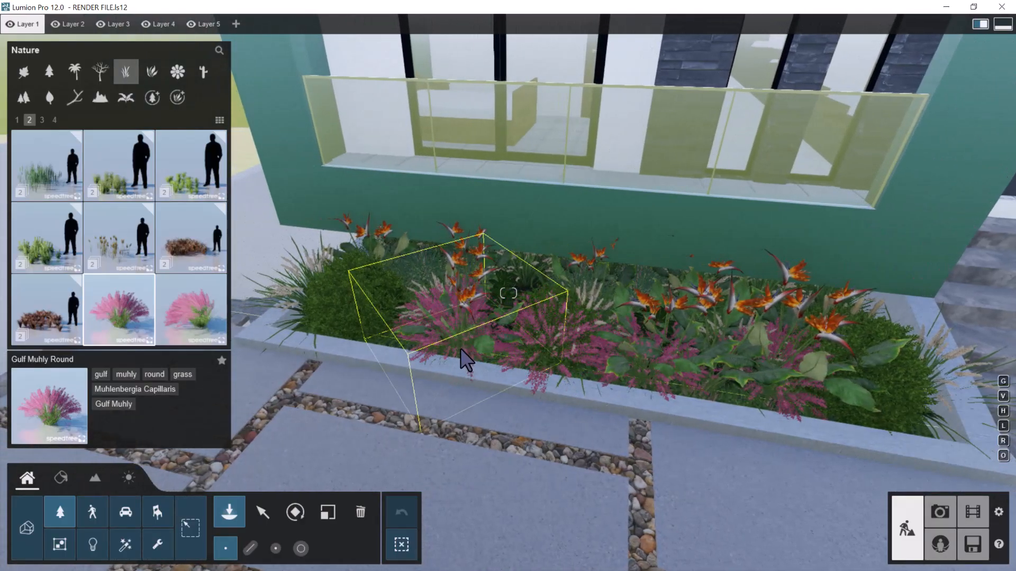
key("a")
right_click_drag(423, 337, 460, 330)
left_click(459, 330)
Add more Gulf Muhly Round grasses along the back of the bed and around its end beside the entrance steps
key("a")
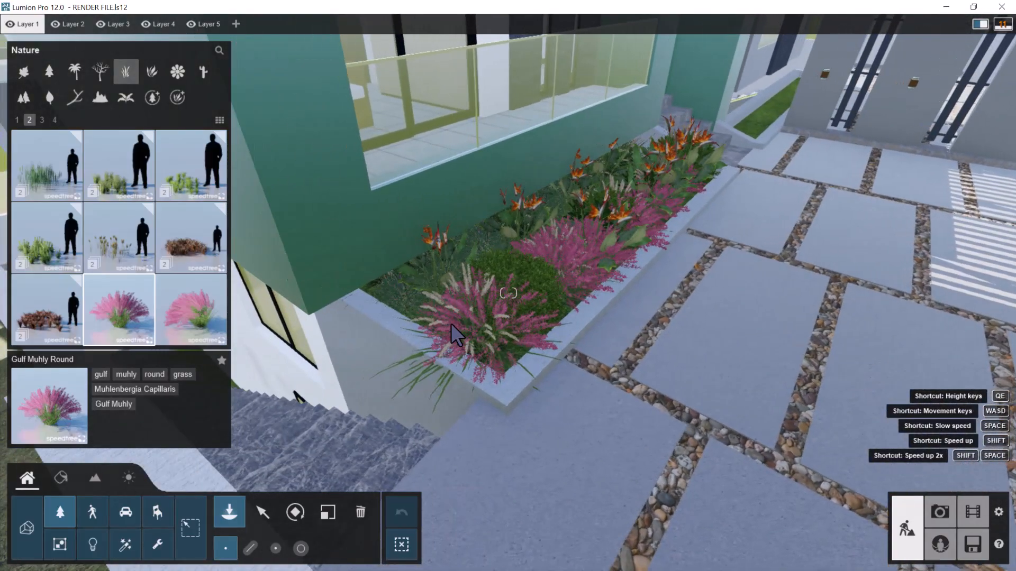
key("a")
right_click_drag(425, 295, 531, 289)
key("d")
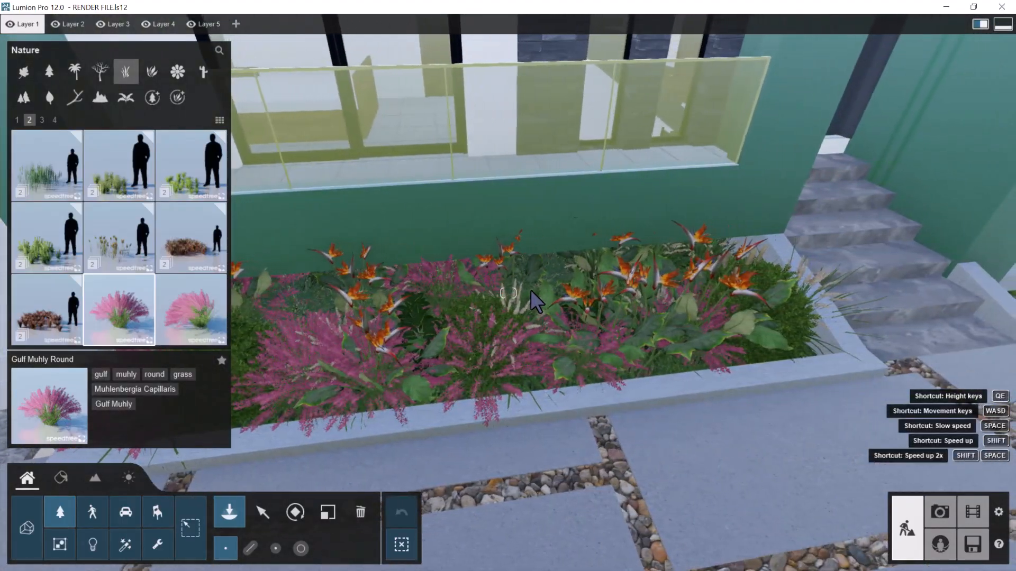
key("d")
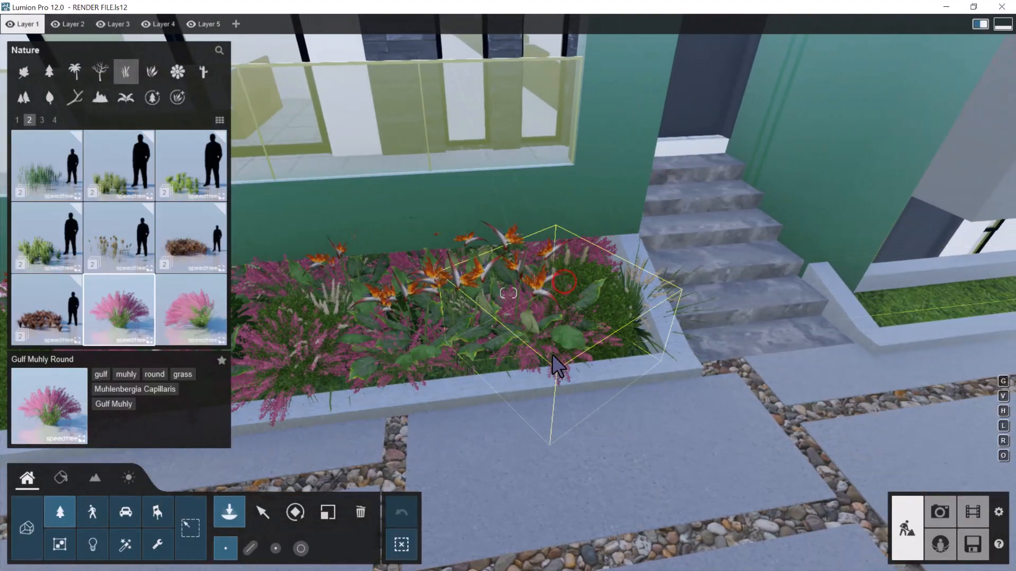
left_click(582, 341)
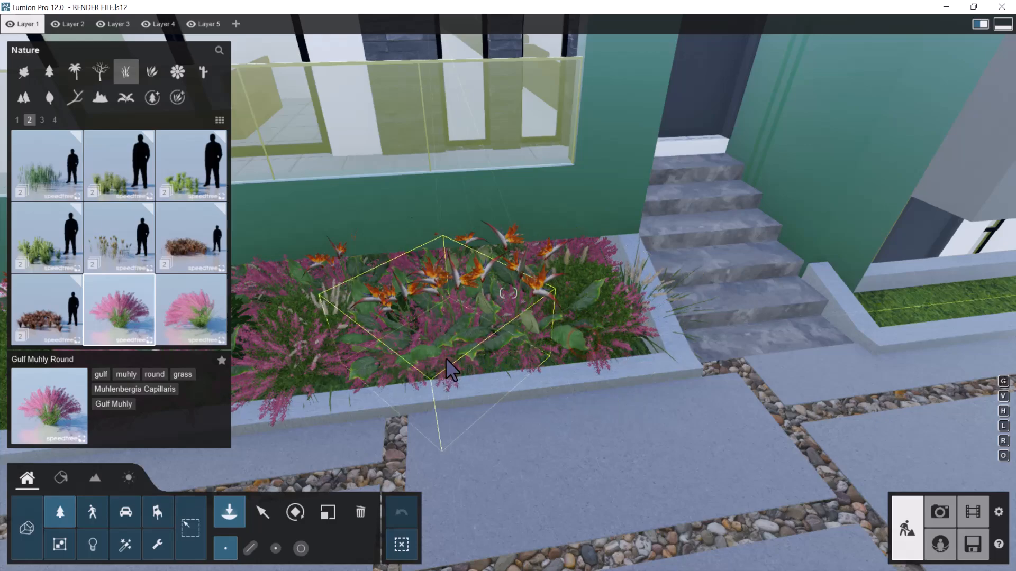
Place one Spiny Mat Rush grass by the house wall where the flower bed meets the entrance steps
key("s")
right_click_drag(432, 329, 480, 353)
key("w")
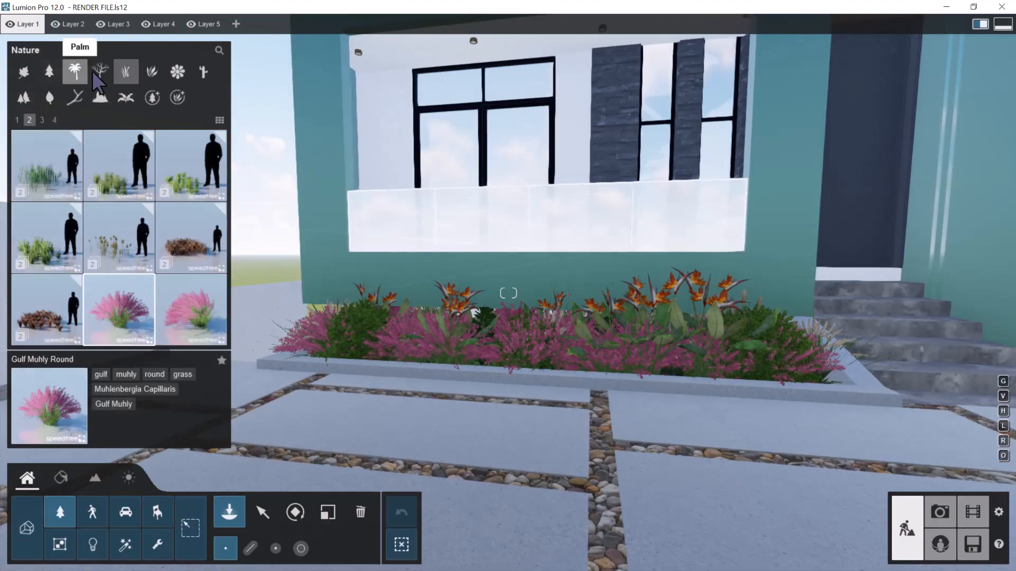
left_click(44, 120)
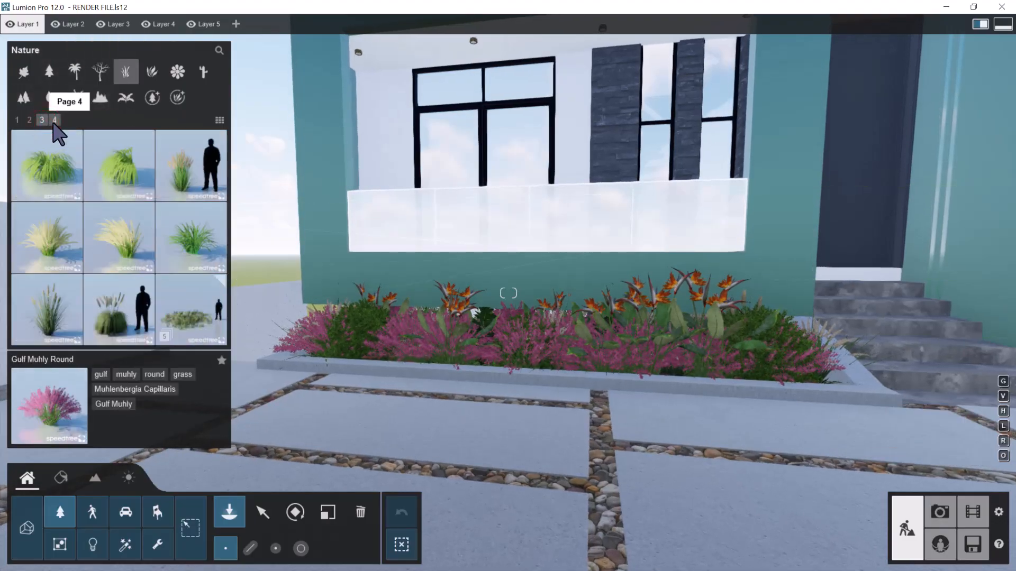
left_click(54, 121)
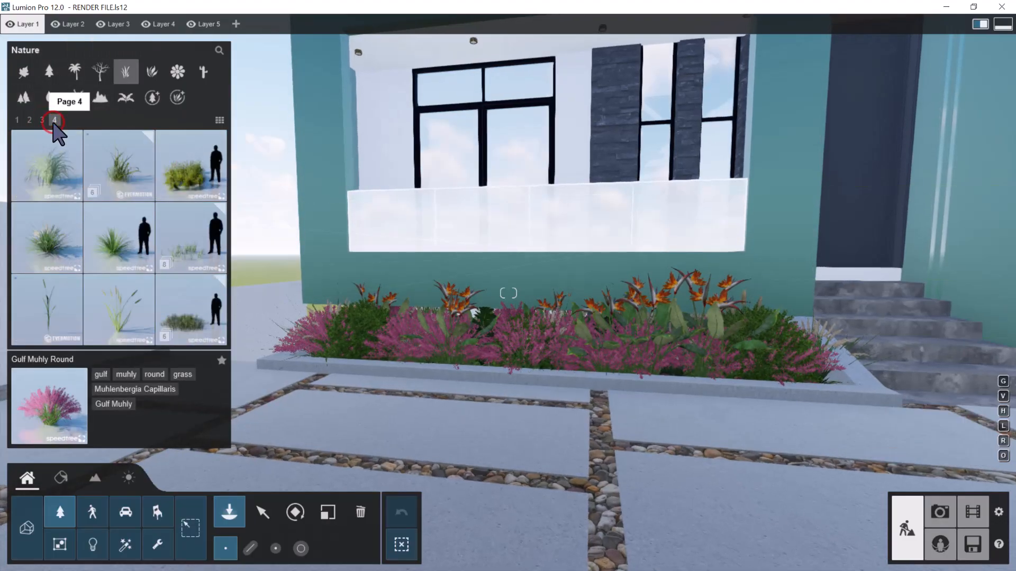
left_click(60, 168)
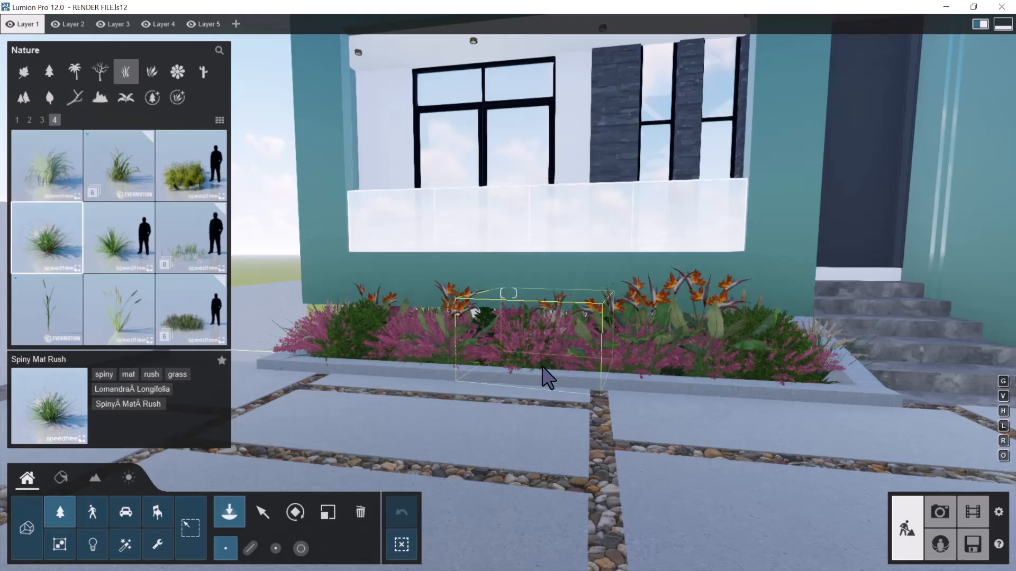
key("s")
right_click_drag(542, 365, 646, 386)
key("q")
key("w")
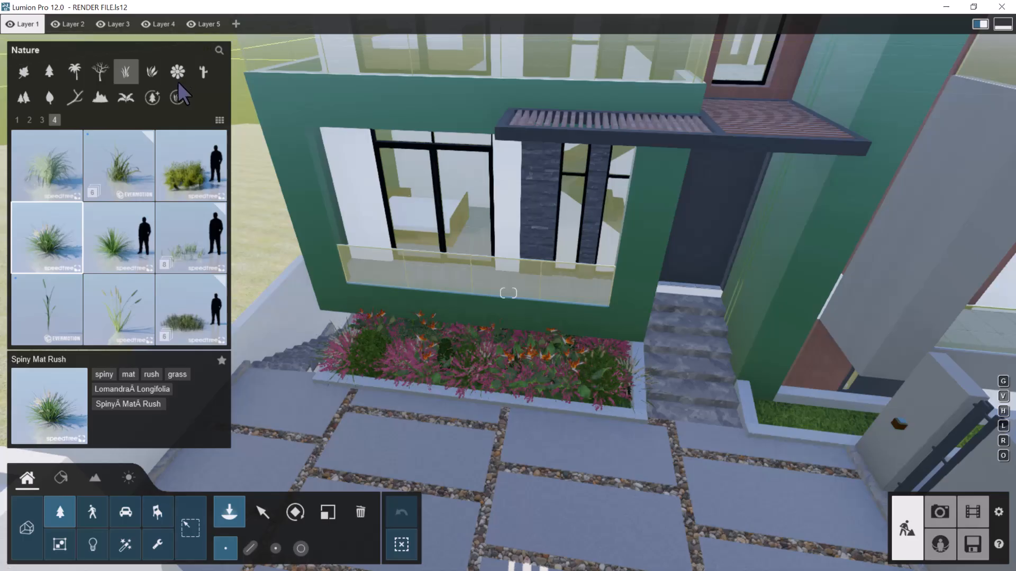
left_click(632, 310)
key("s")
key("w")
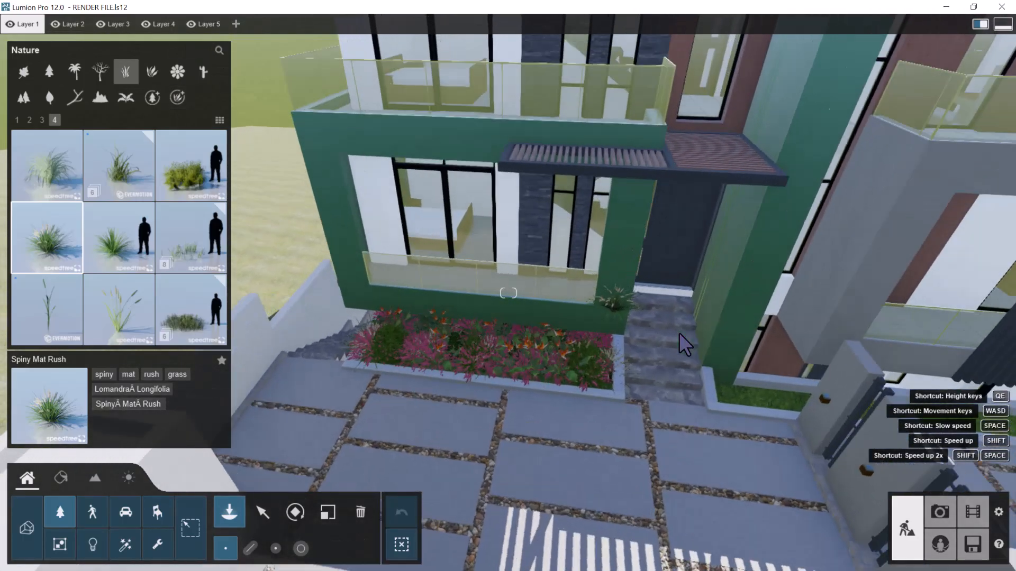
Mass-place a mix of plants including Yaupon Holly 02 in a line along the narrow grass bed below the grey balcony
key("d")
key("d")
right_click_drag(679, 333, 676, 331)
key("w")
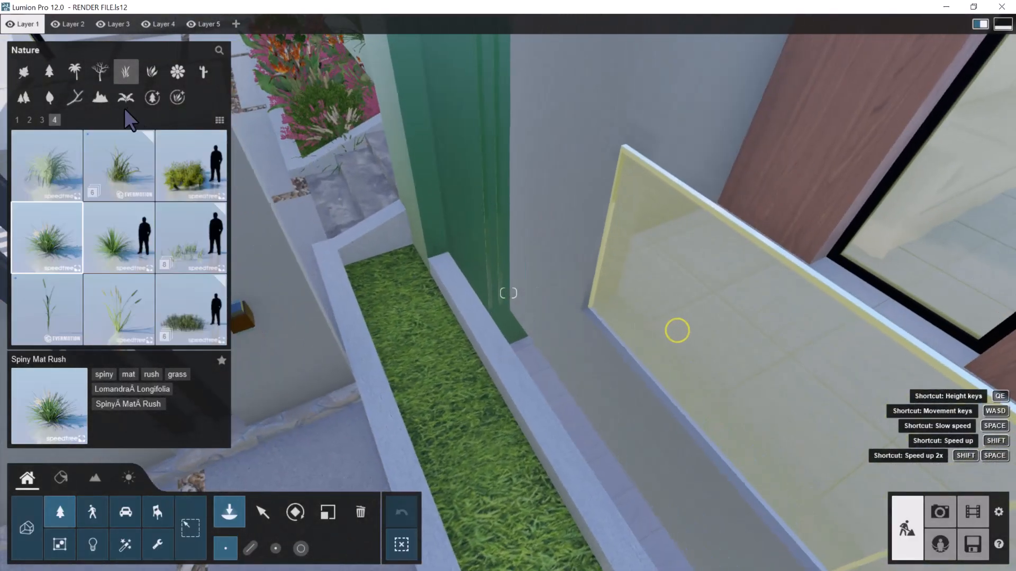
left_click(154, 71)
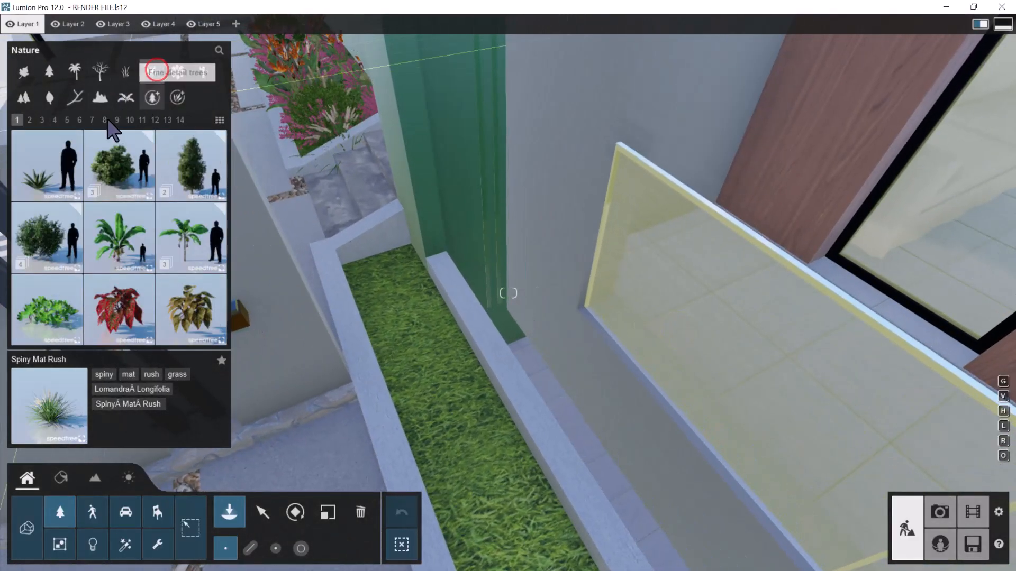
left_click(178, 119)
left_click(46, 165)
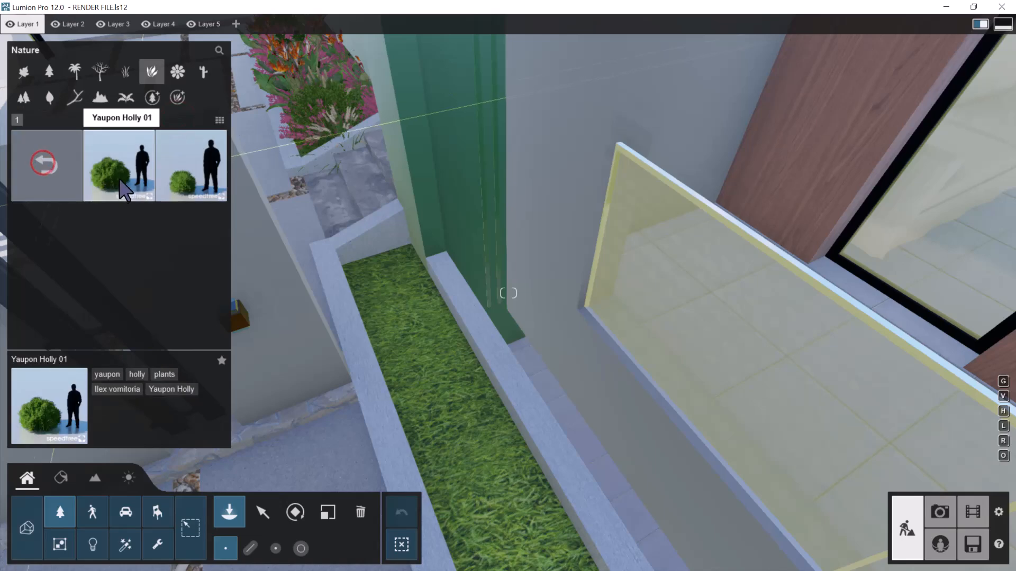
left_click(250, 546)
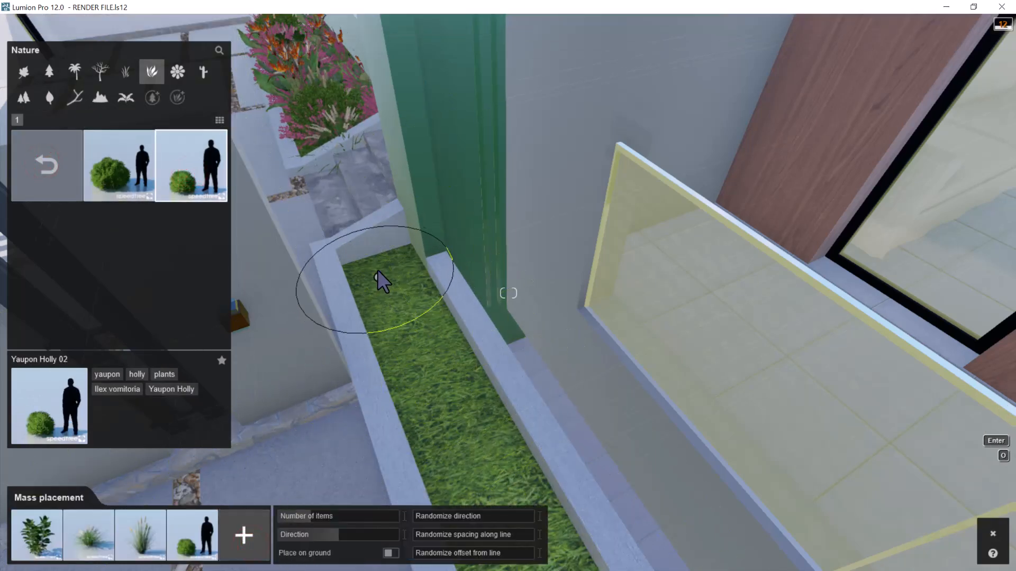
mouse_move(393, 295)
right_mouse_down()
mouse_move(403, 297)
mouse_move(392, 302)
right_mouse_up()
left_click(902, 167)
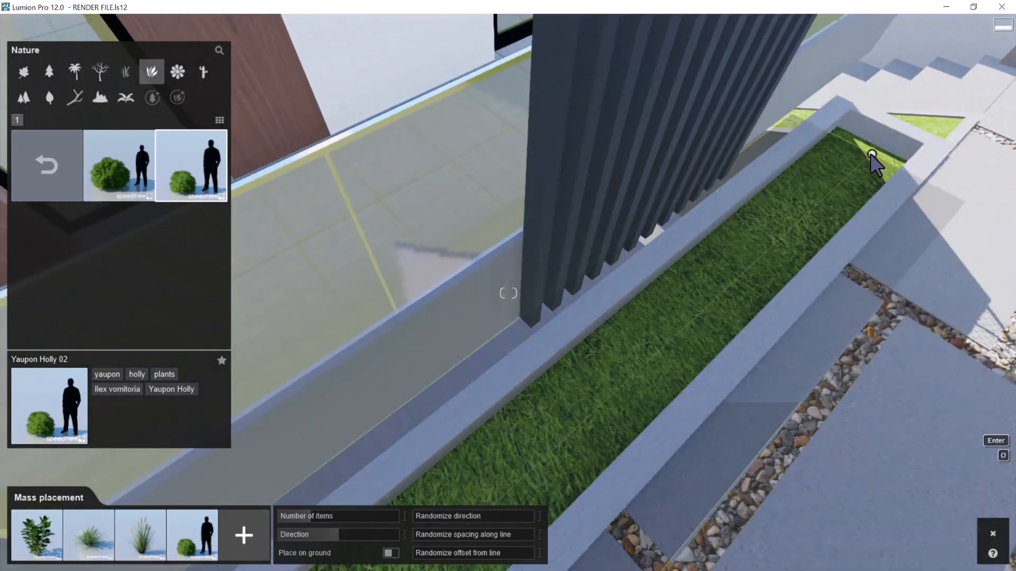
key("Return")
right_click_drag(872, 159, 655, 200)
Adjust the ends of the planting line so the plants sit inside the narrow bed's borders
key("s")
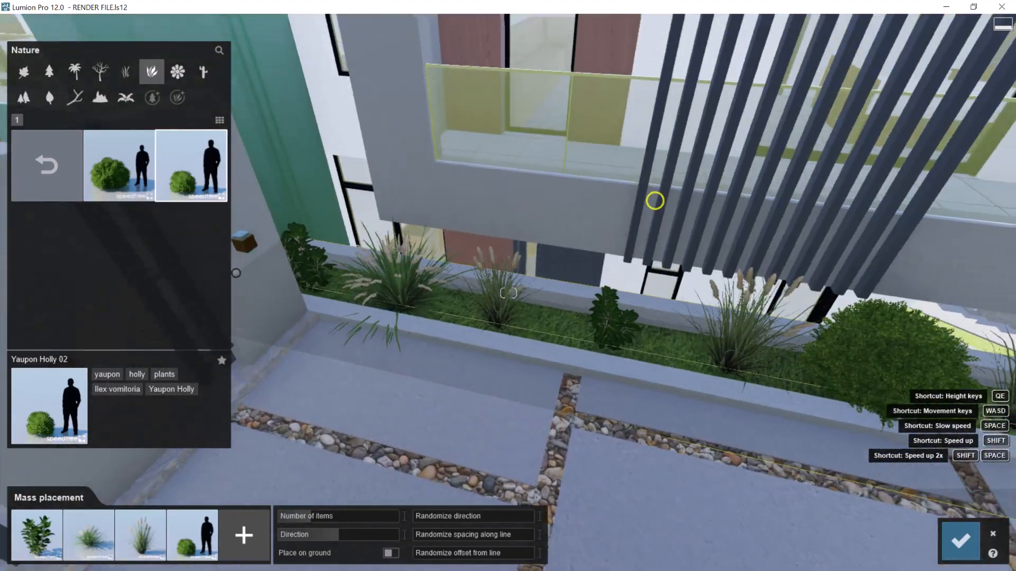
key("s")
right_click_drag(700, 251, 738, 291)
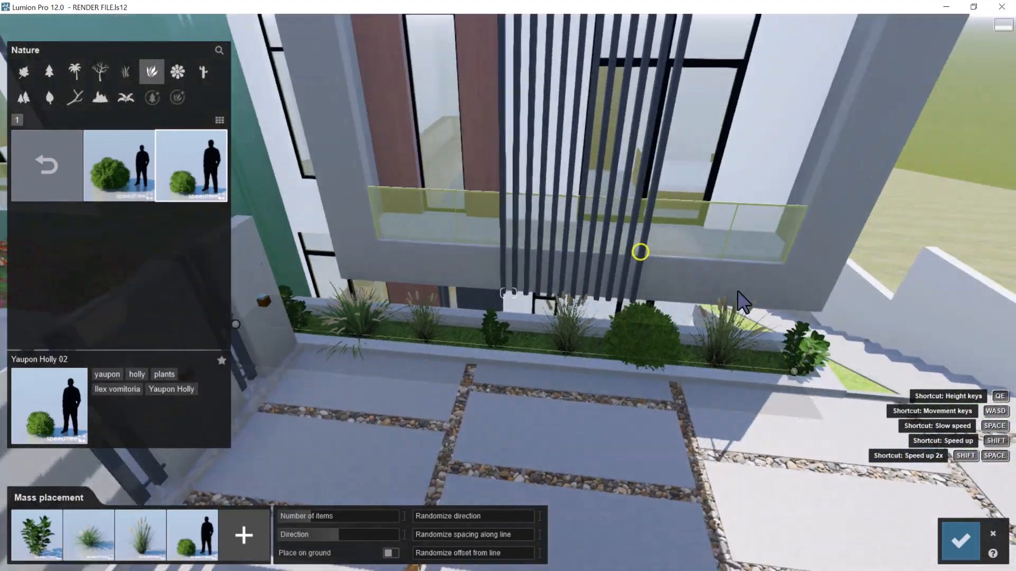
key("w")
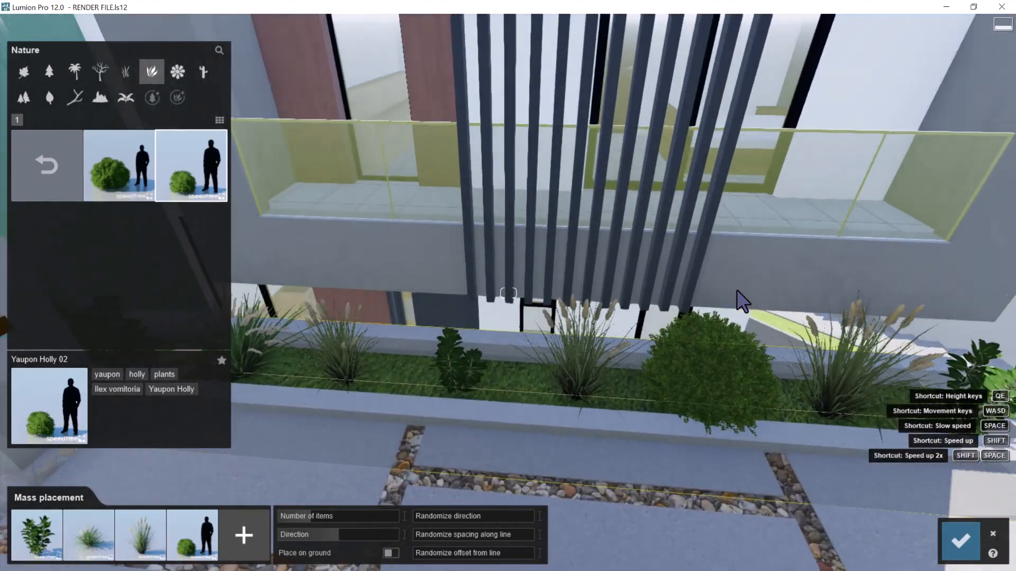
key("d")
right_click_drag(737, 291, 574, 355)
key("d")
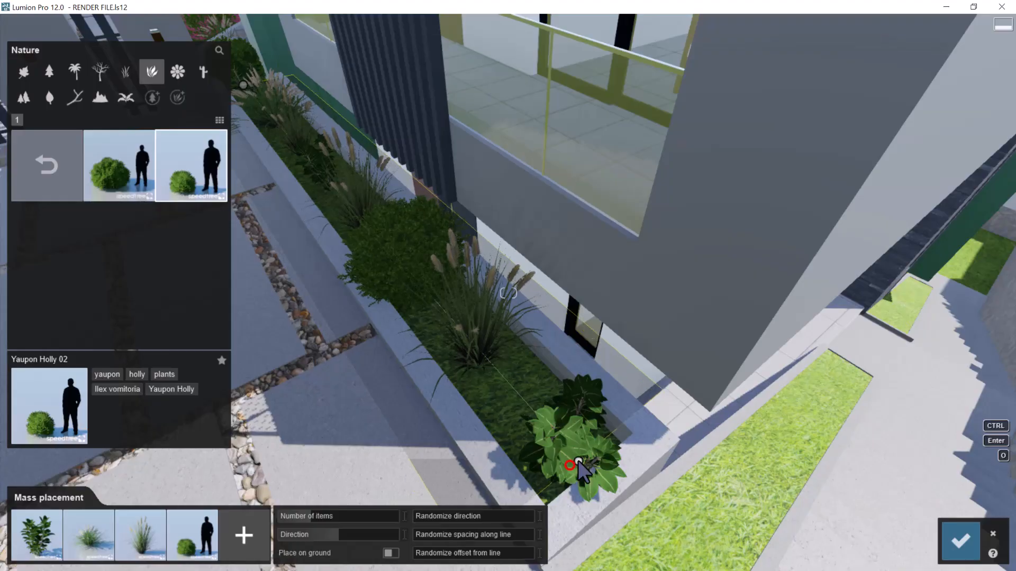
right_click_drag(579, 464, 390, 130)
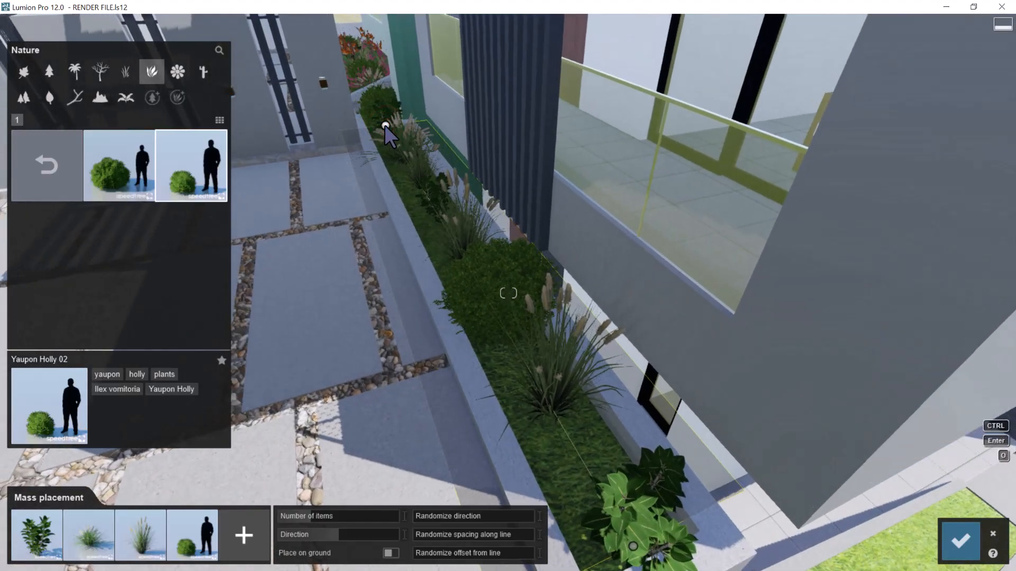
Increase the number of items on the planting line to fill the narrow bed more densely
left_click(320, 516)
left_click(327, 516)
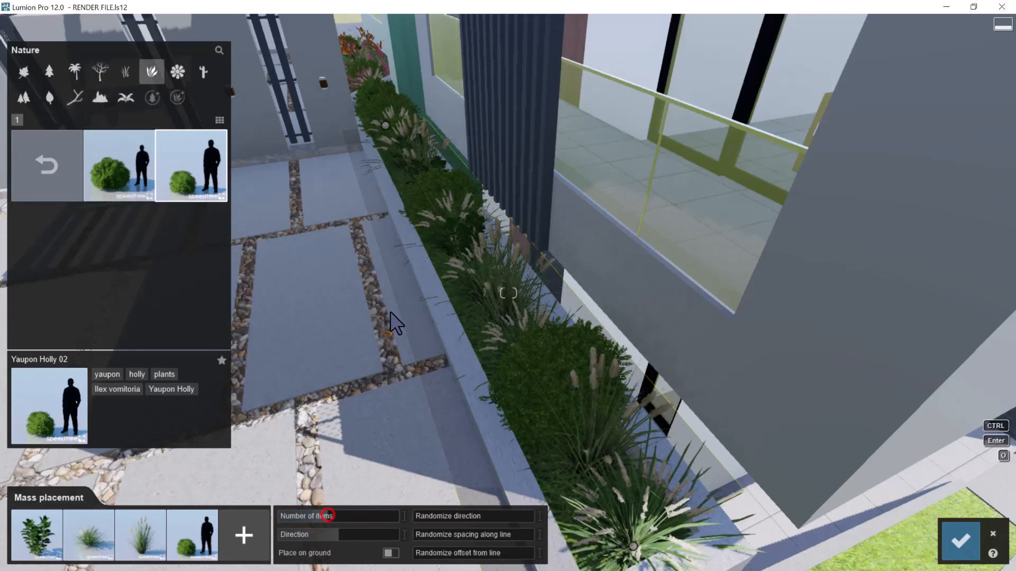
scroll(390, 306, "up", 5)
middle_click_drag(390, 307, 480, 284)
right_click_drag(480, 284, 480, 286)
key("s")
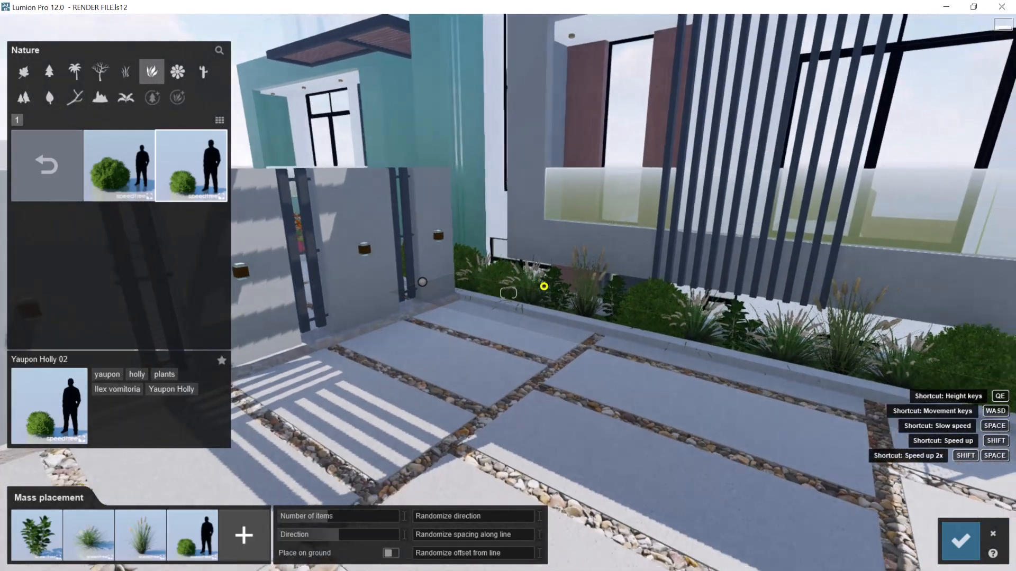
right_click_drag(544, 286, 549, 297)
key("w")
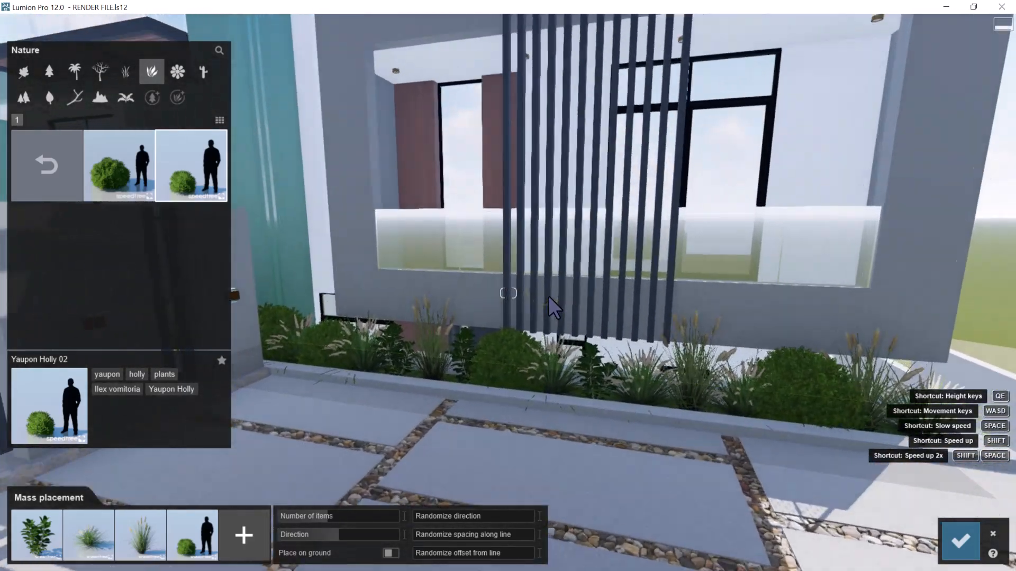
key("q")
key("q")
right_click_drag(418, 402, 372, 429)
key("w")
Replace the broad-leaved first plant in the mass placement mix with the BirdOfParadise RT flower
left_click(72, 163)
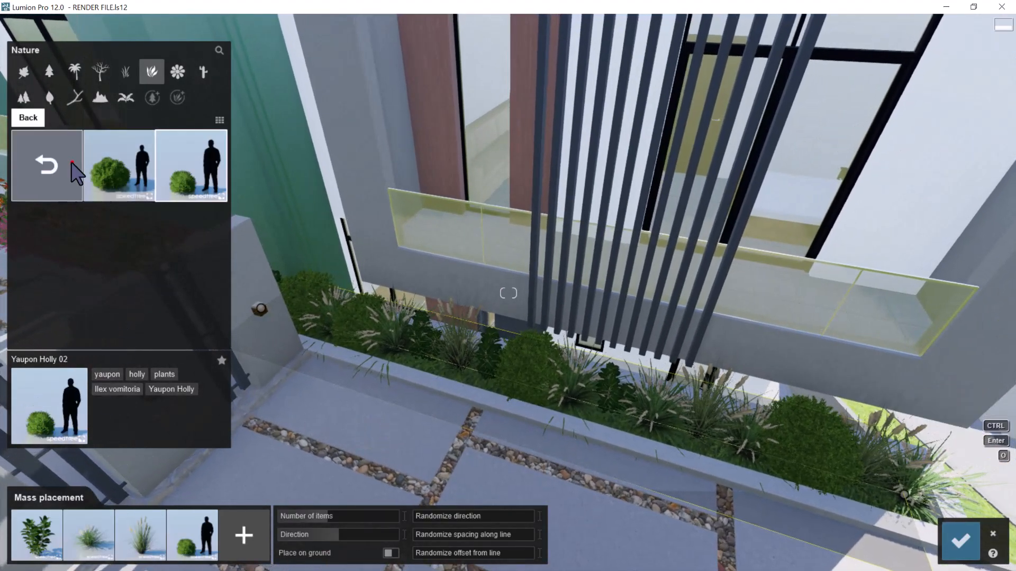
left_click(126, 97)
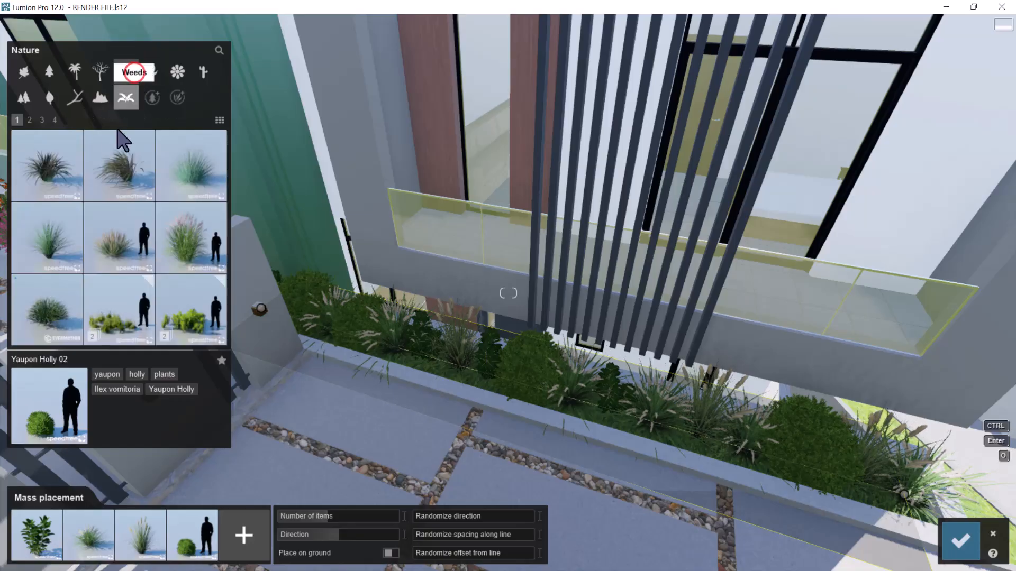
left_click(152, 72)
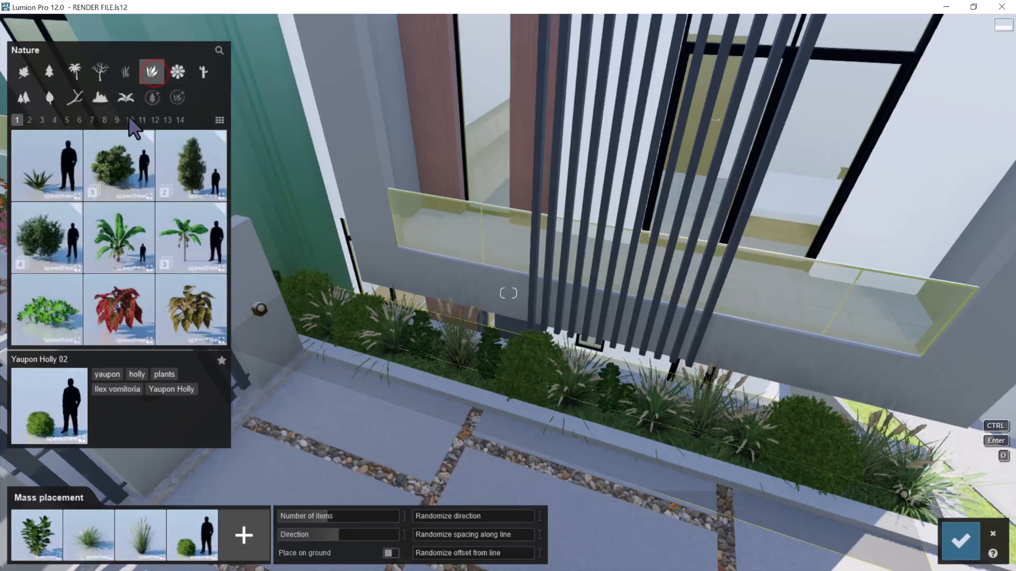
left_click(179, 120)
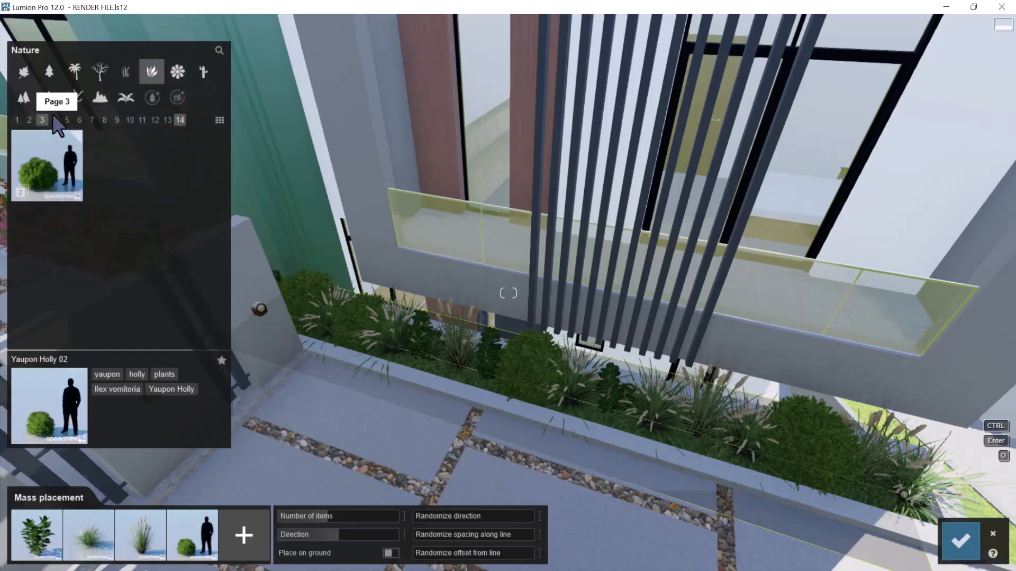
left_click(132, 73)
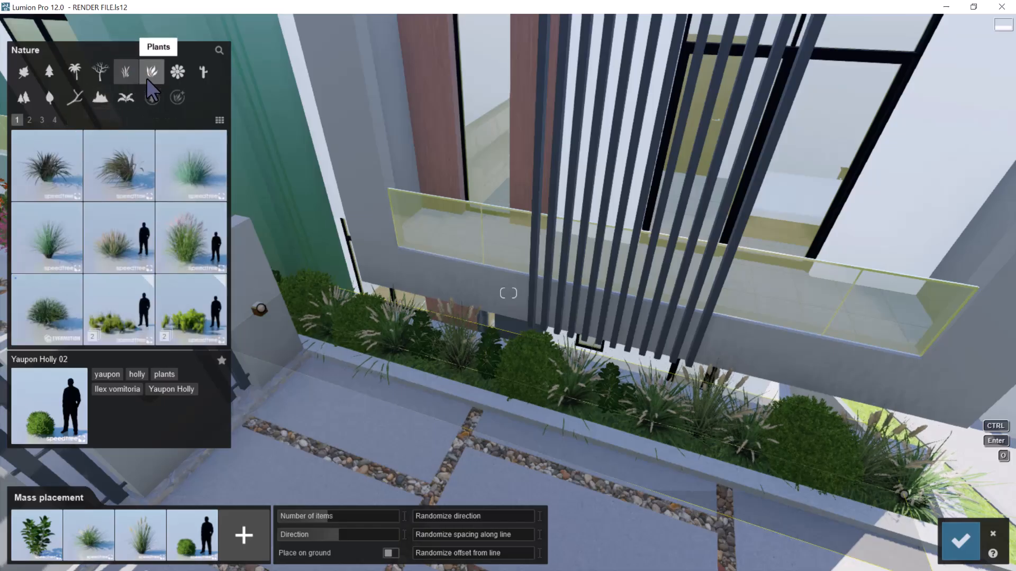
left_click(148, 78)
left_click(174, 74)
left_click(45, 120)
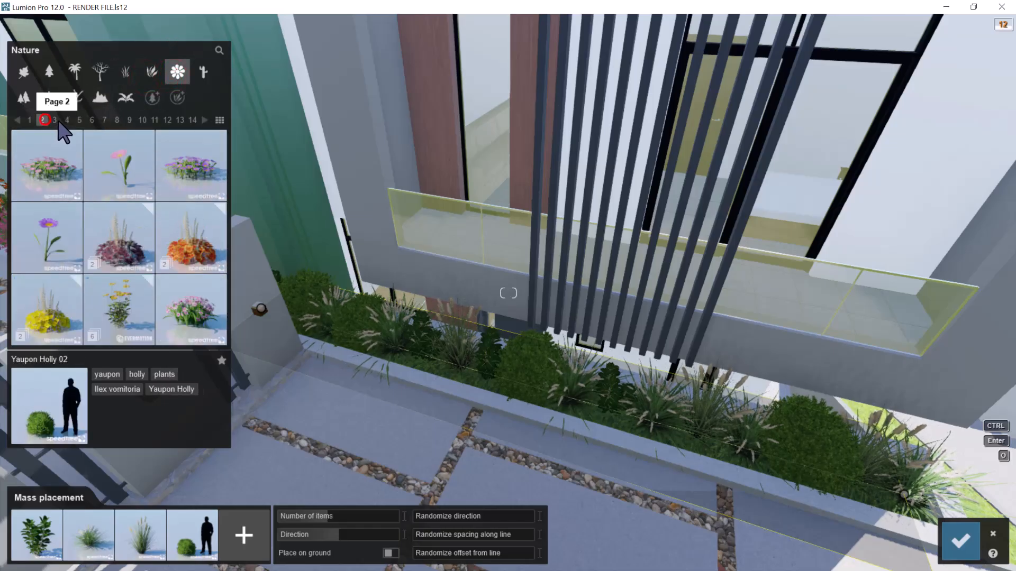
left_click(54, 121)
left_click(66, 120)
left_click(40, 236)
left_click(91, 535)
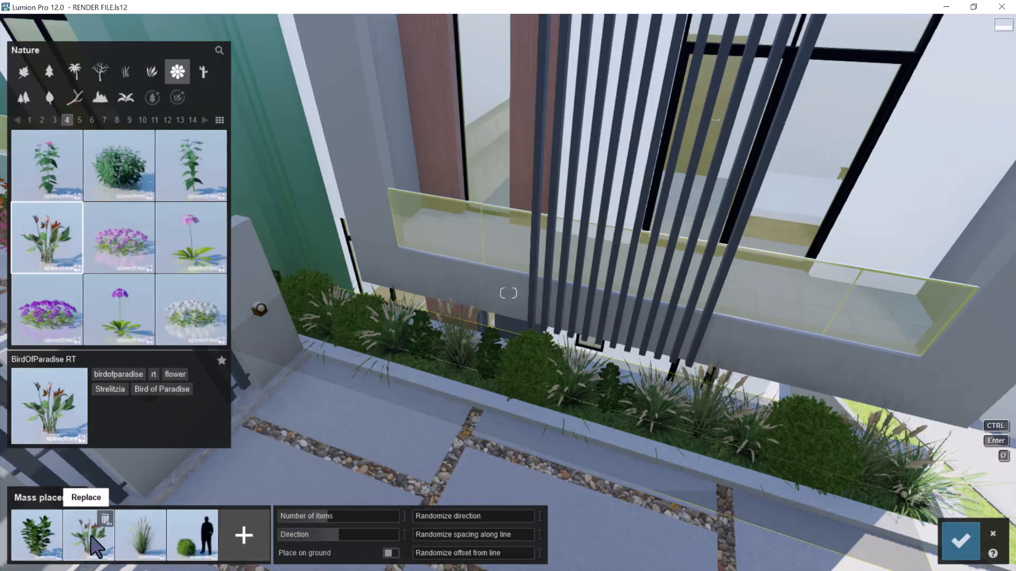
Set the number of items on the planting line to 27 and check the bed from several sides
key("w")
right_click_drag(355, 378, 361, 364)
key("s")
key("w")
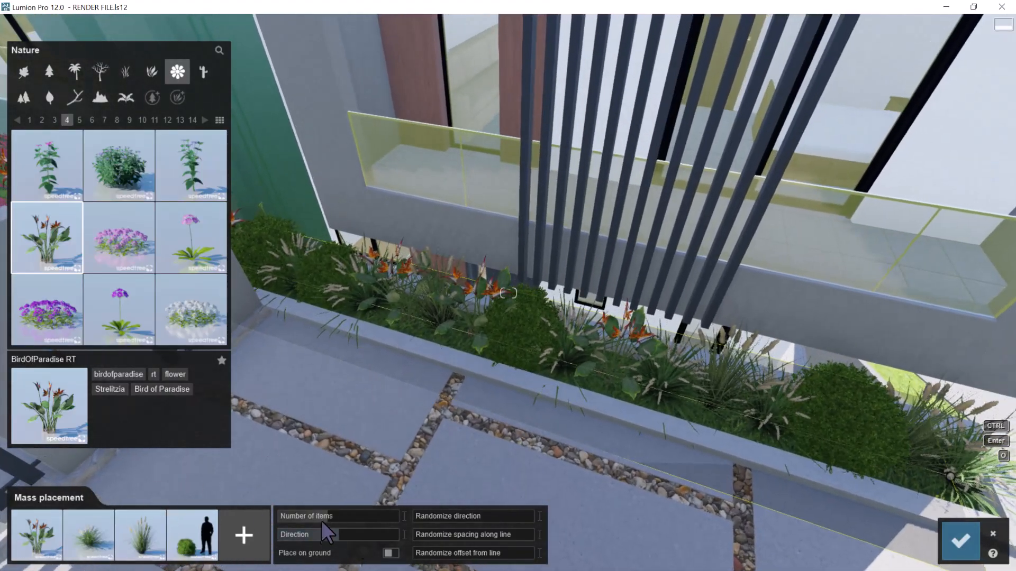
left_click(338, 516)
key("s")
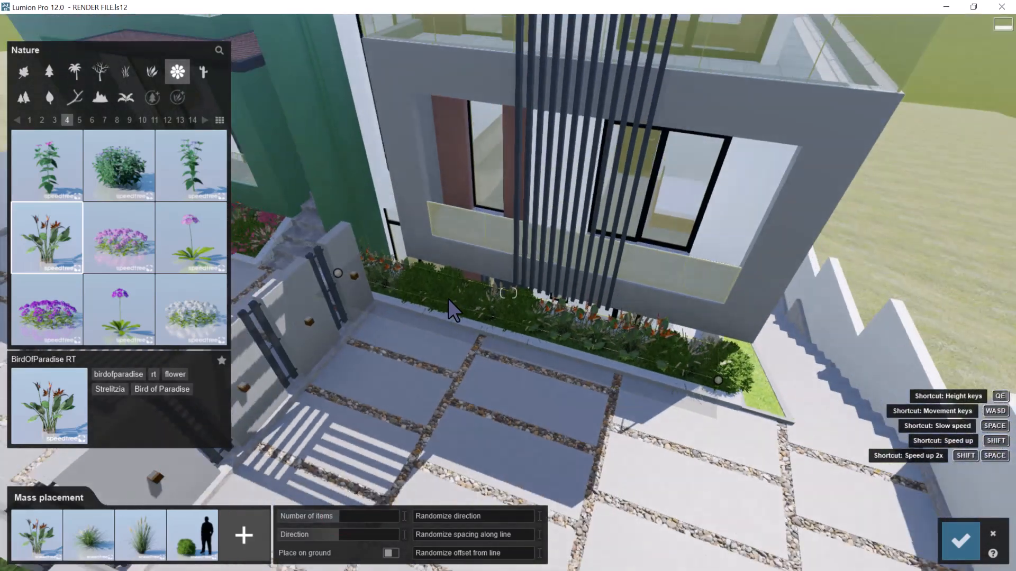
key("w")
right_click_drag(519, 307, 579, 263)
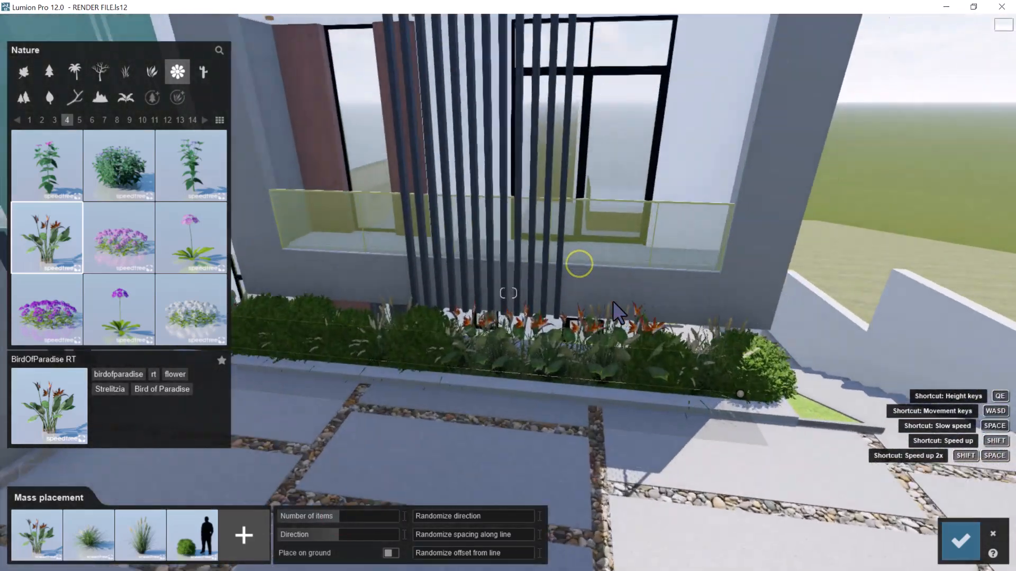
key("s")
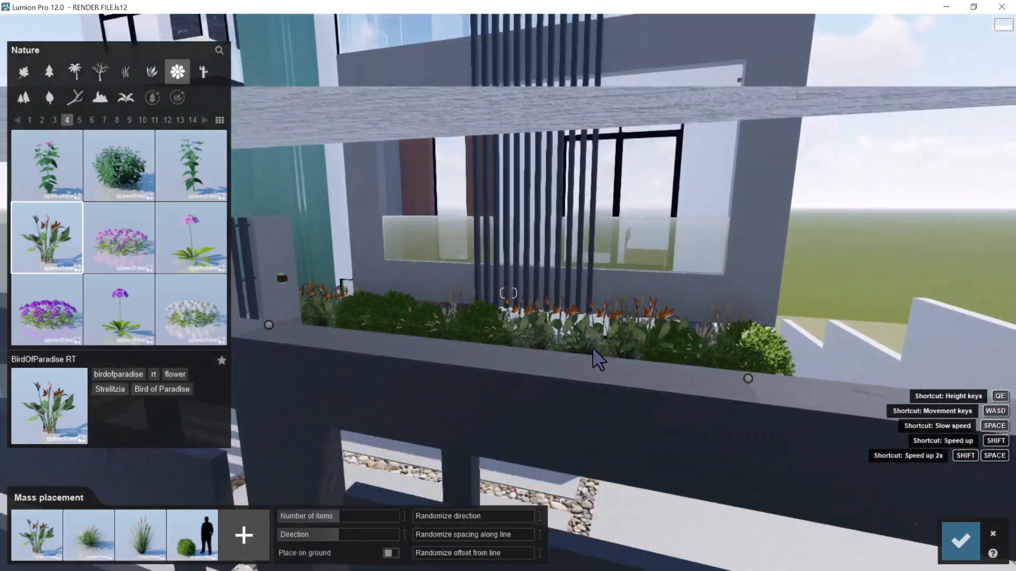
key("w")
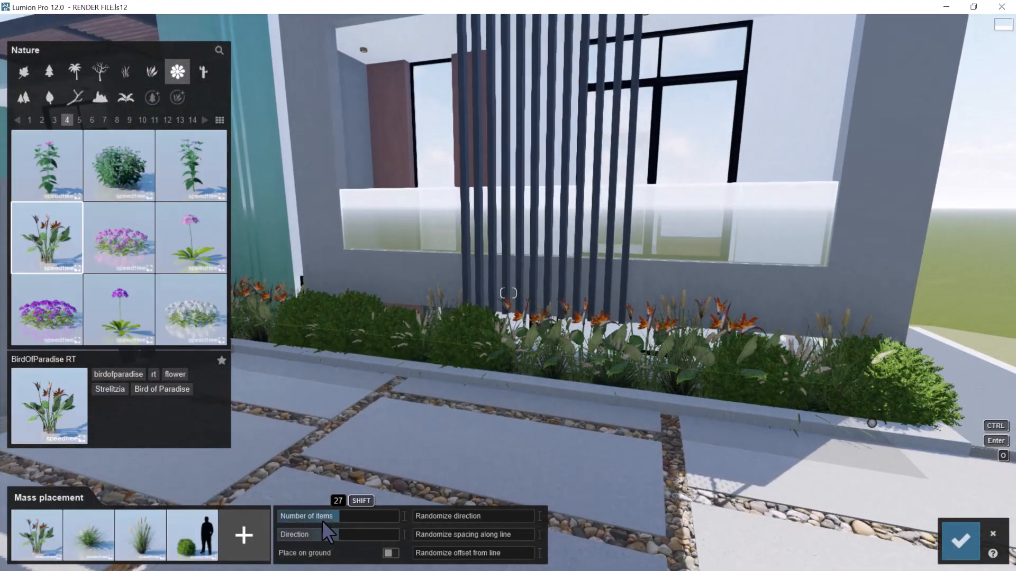
Compare 19 and 22 items on the planting line, then return to the sparser arrangement
left_click_drag(334, 515, 329, 516)
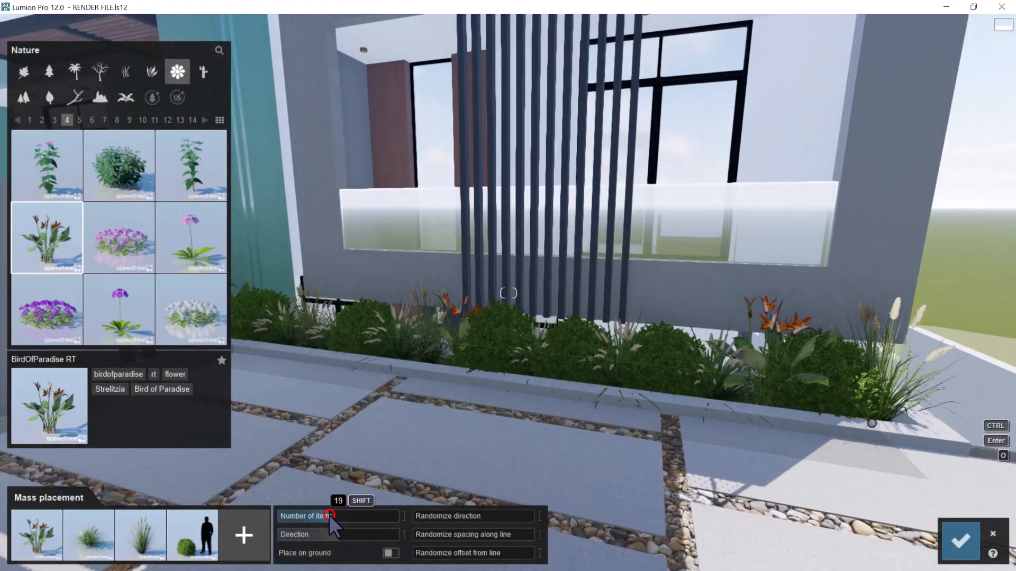
left_click(333, 515)
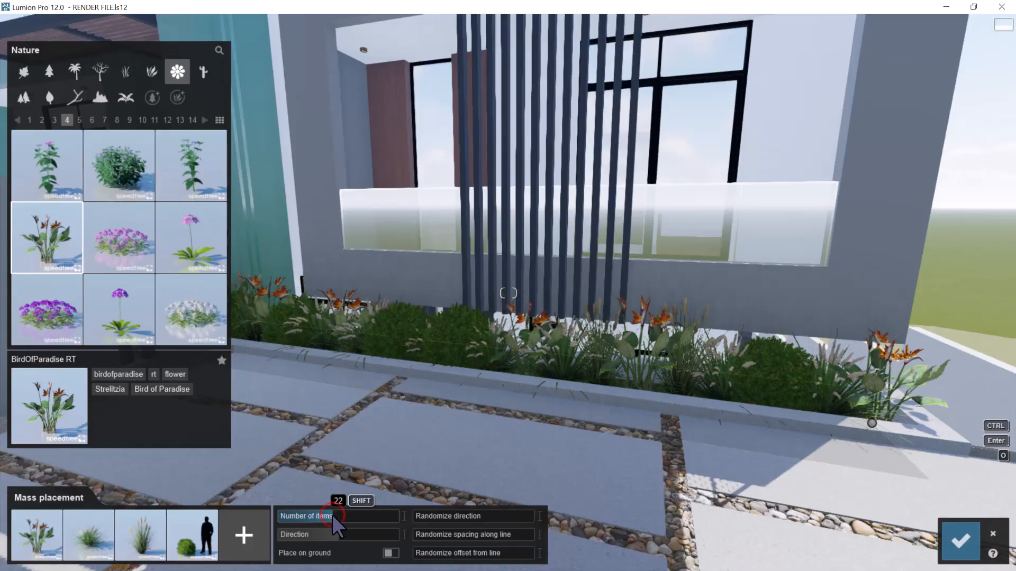
right_click_drag(603, 363, 599, 365)
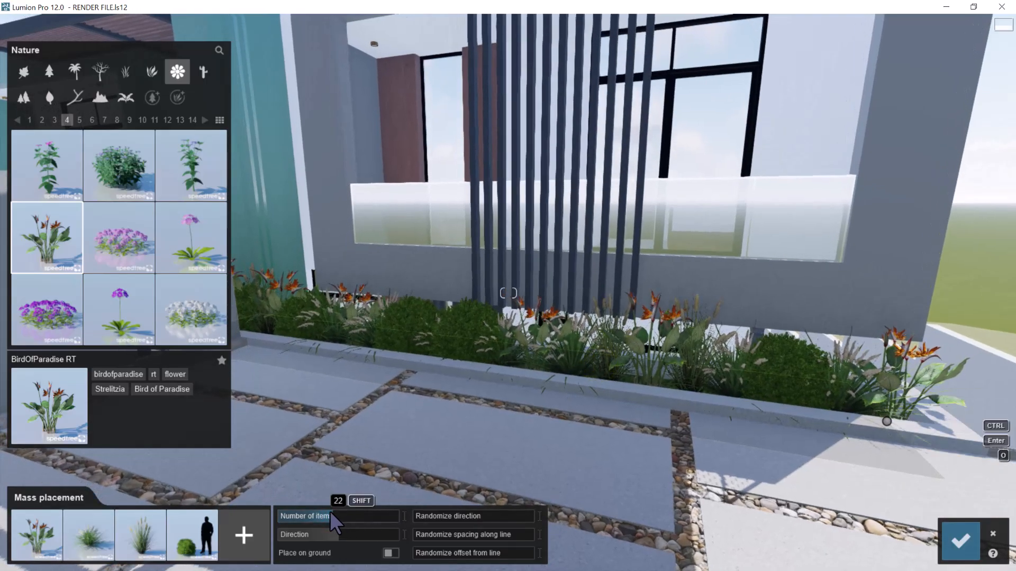
left_click(330, 512)
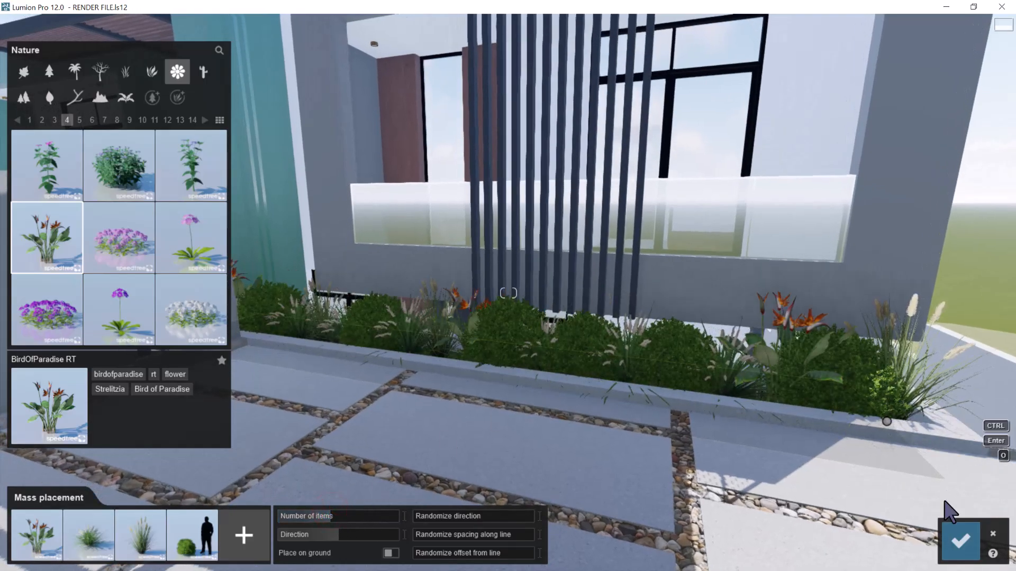
Confirm the mass placement of the plant mix along the narrow bed and inspect the planted bed from above
left_click(947, 536)
right_click_drag(830, 335, 798, 283)
key("w")
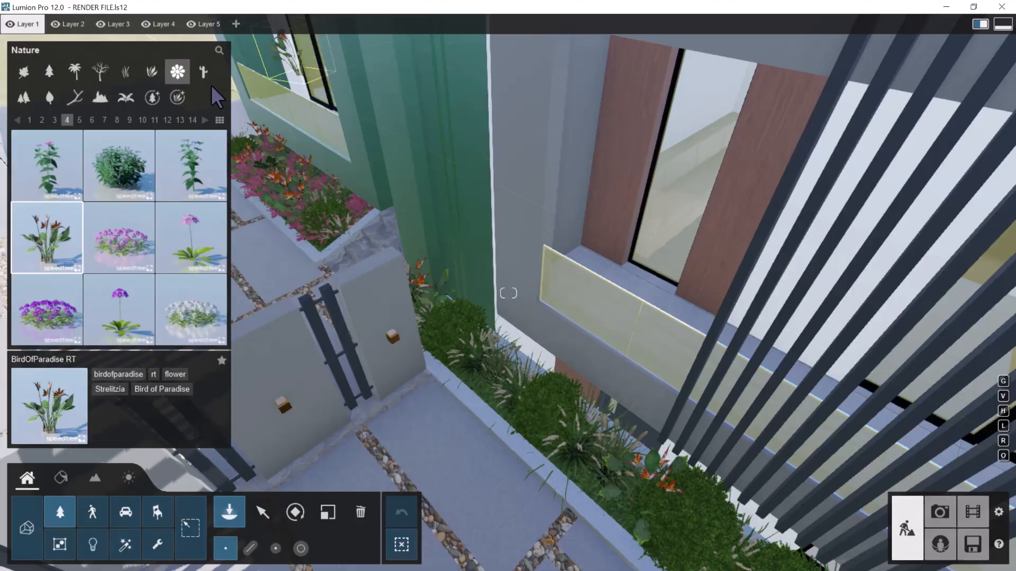
Browse the grass and palm collections in the nature library for another plant for the bed
left_click(128, 71)
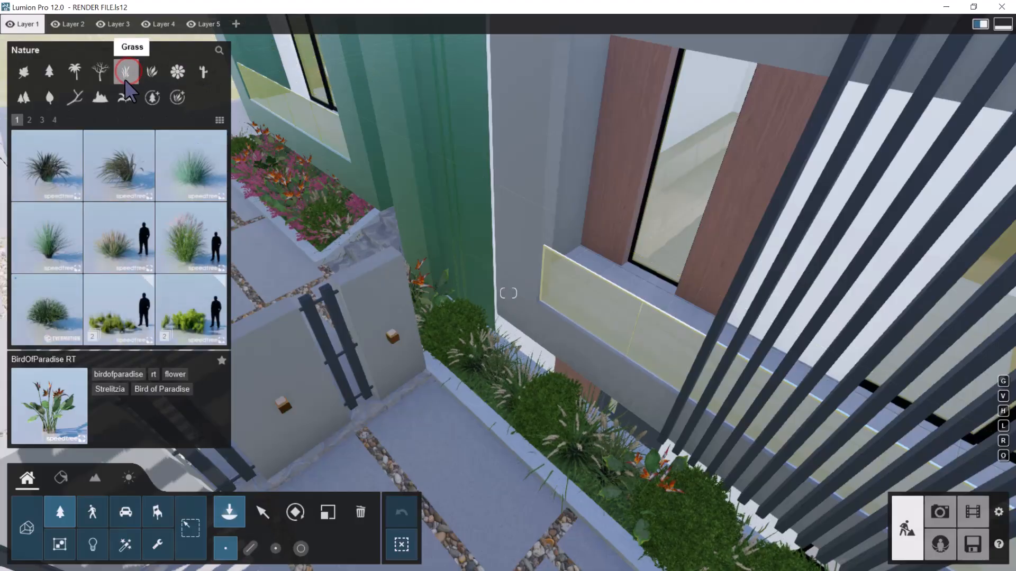
left_click(194, 245)
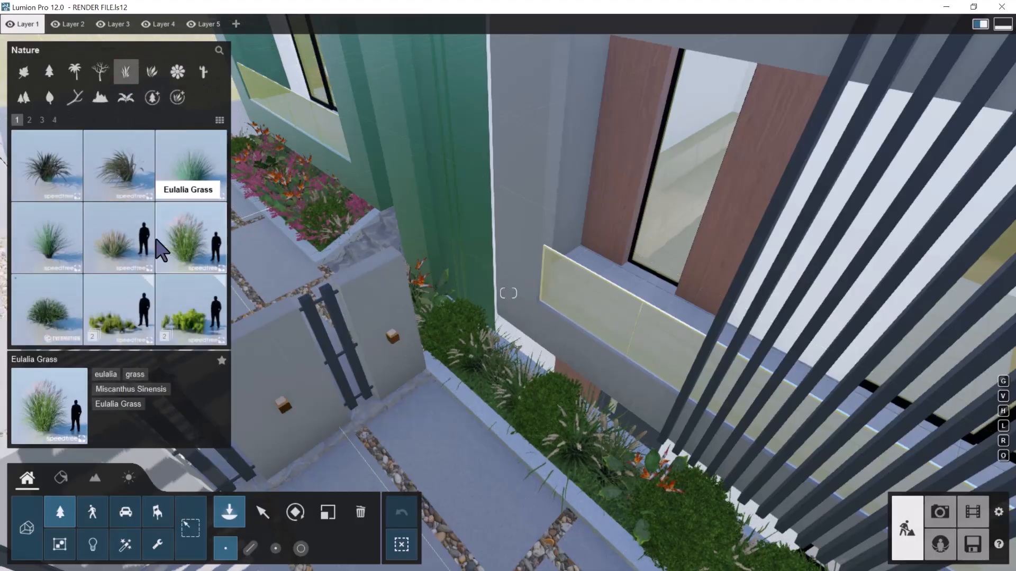
left_click(29, 120)
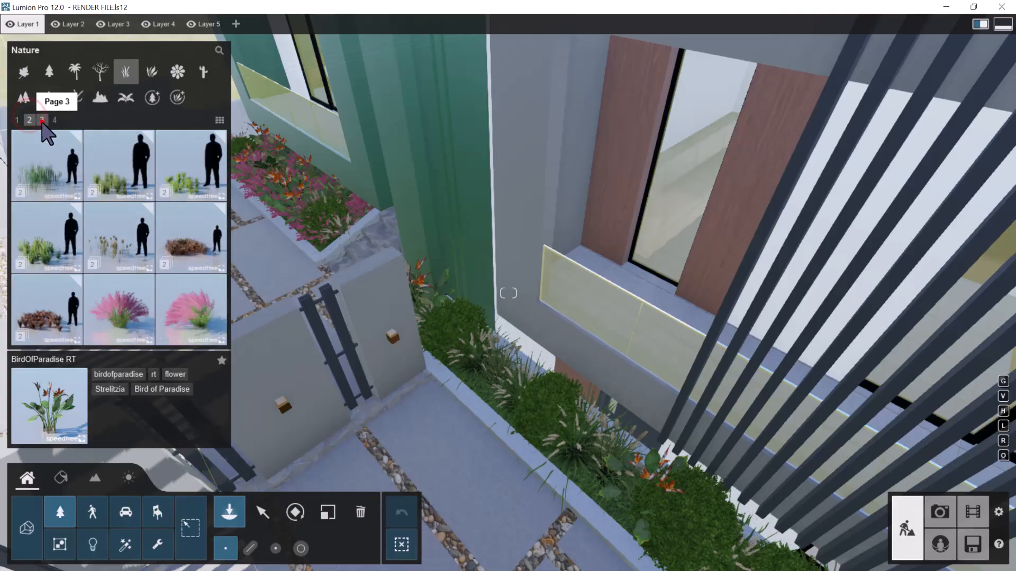
left_click(42, 120)
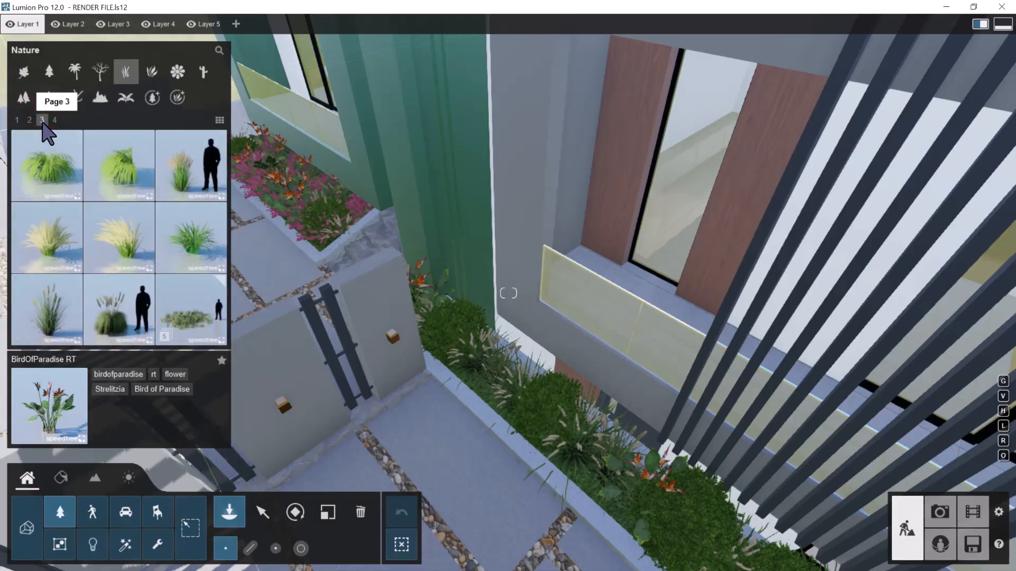
left_click(54, 120)
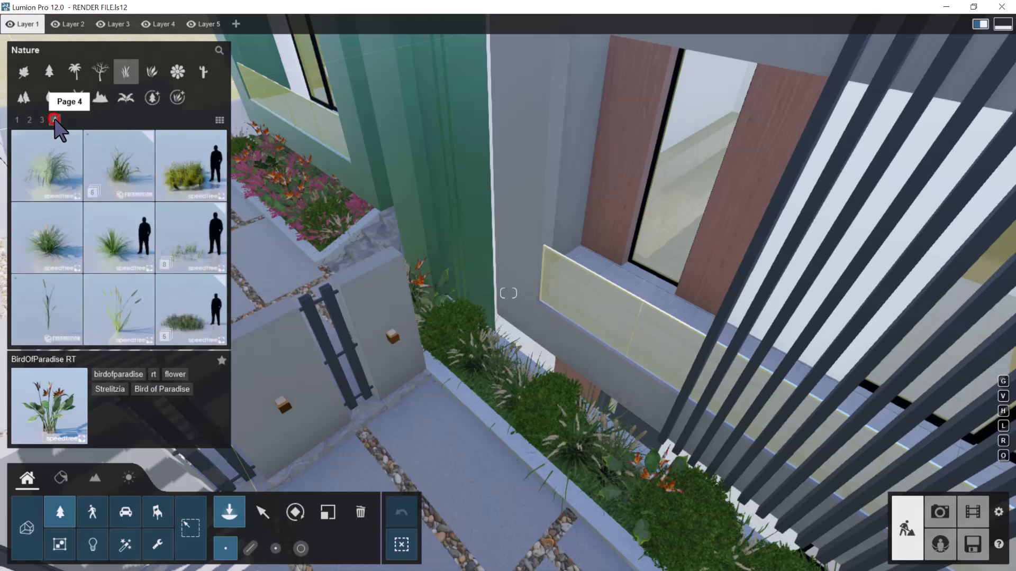
left_click(75, 72)
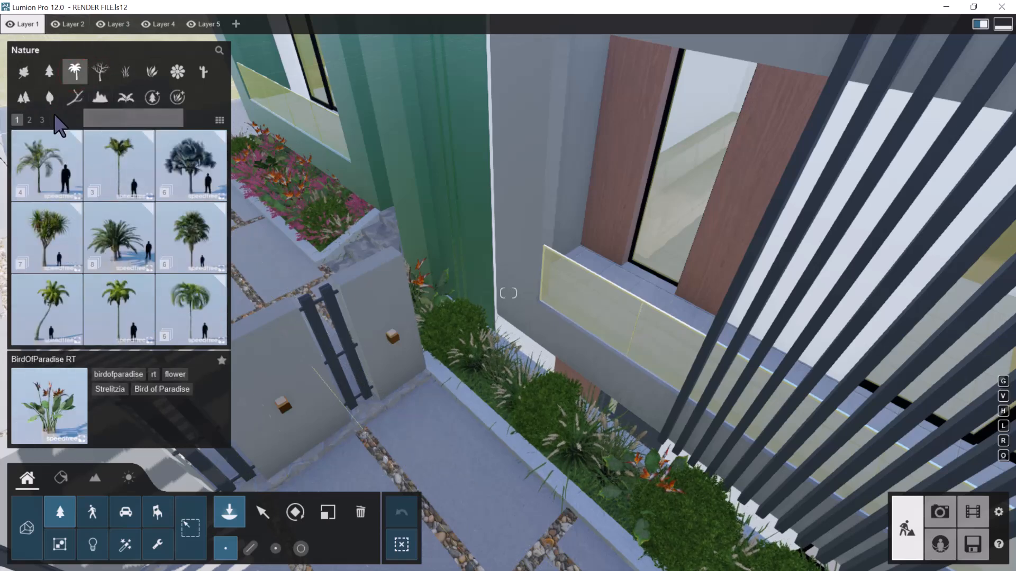
left_click(30, 120)
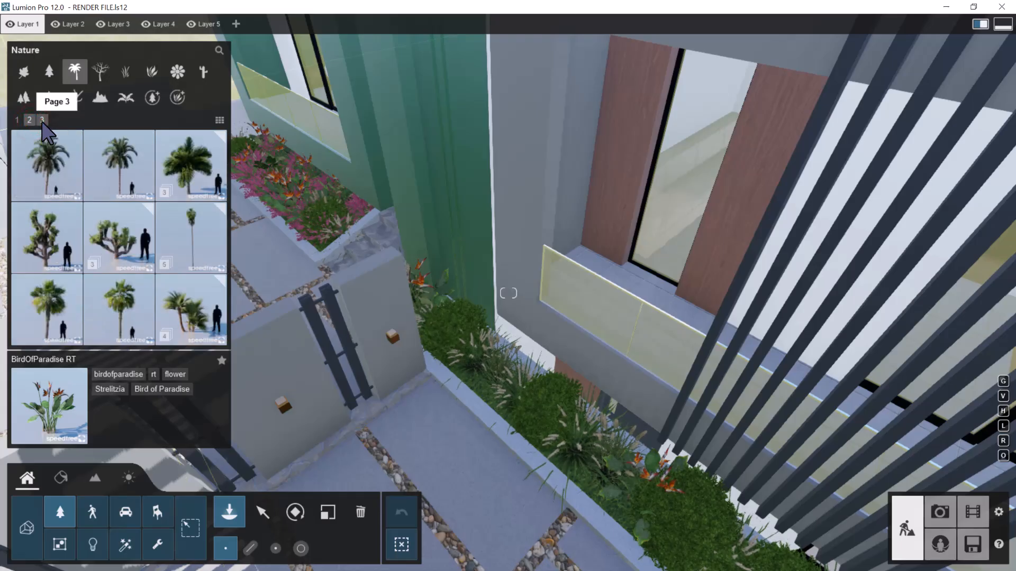
left_click(42, 120)
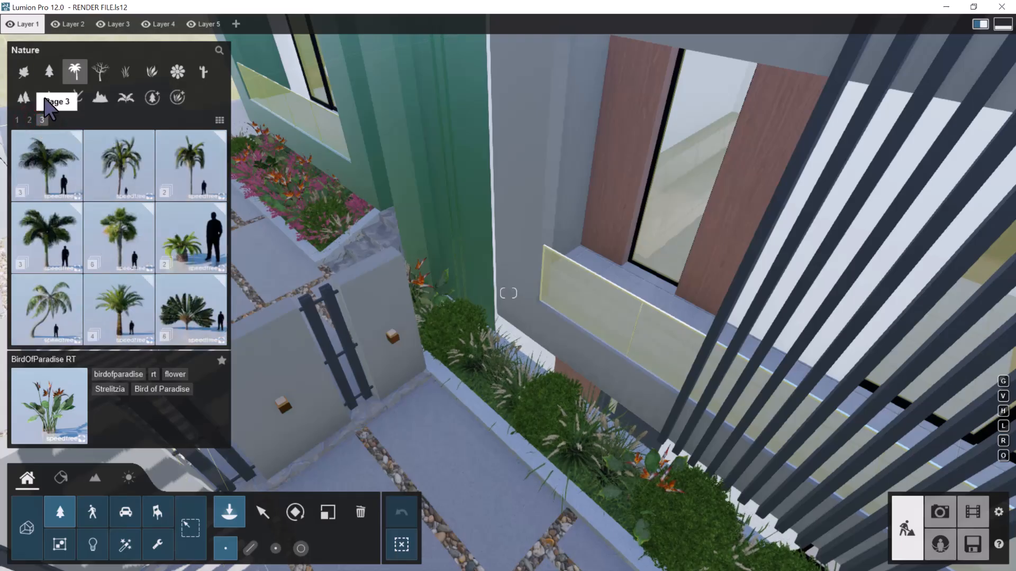
left_click(100, 72)
left_click(123, 71)
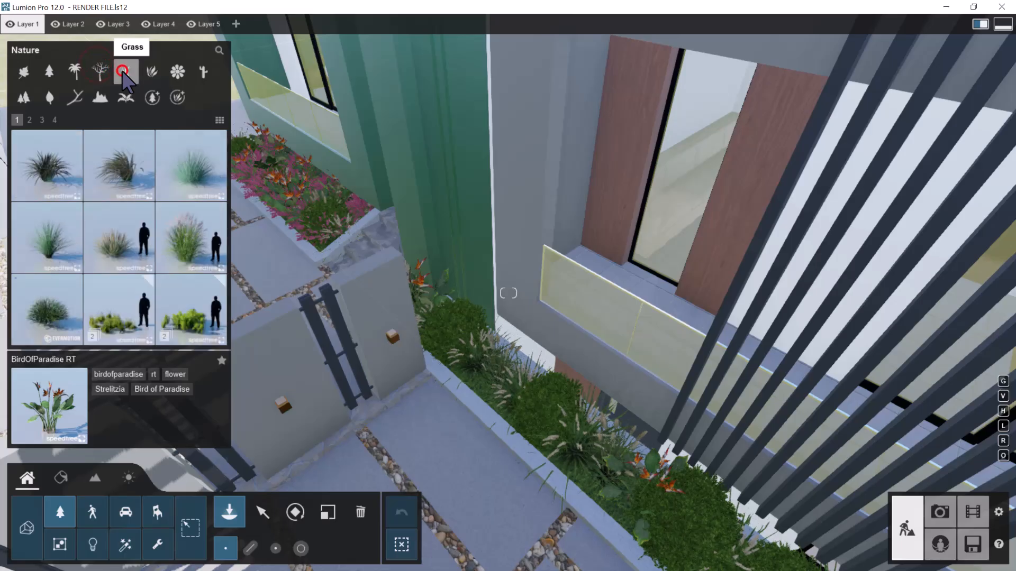
Look through the conifer and broadleaf tree collections, including the European Ash variants, for a suitable tree
left_click(50, 71)
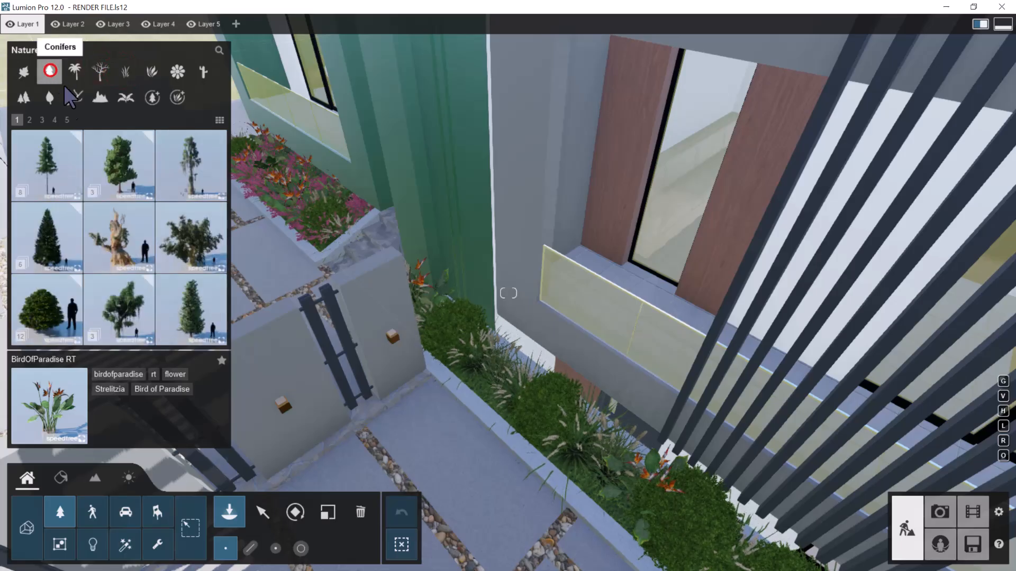
left_click(23, 72)
left_click(42, 119)
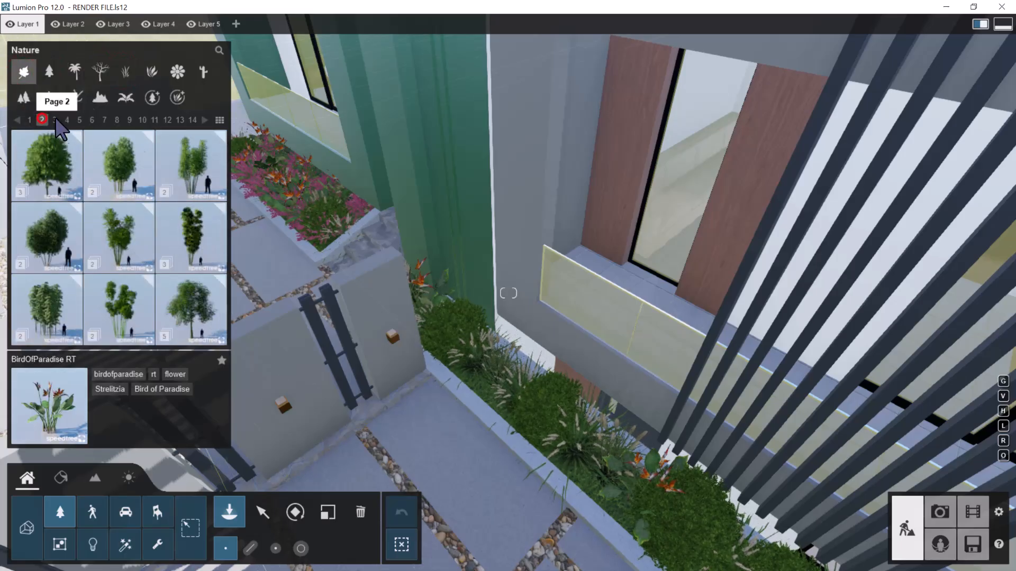
left_click(55, 119)
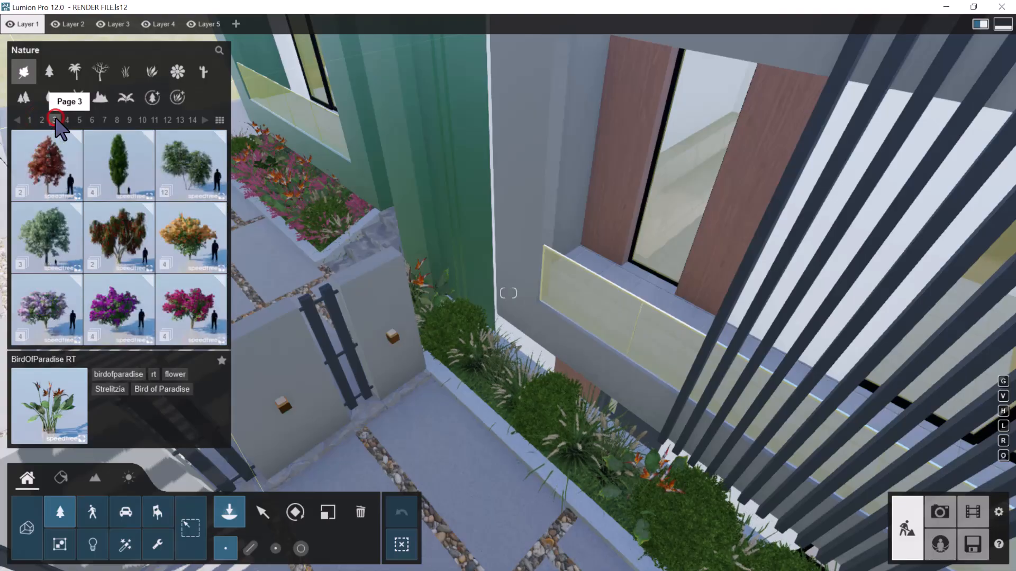
left_click(67, 120)
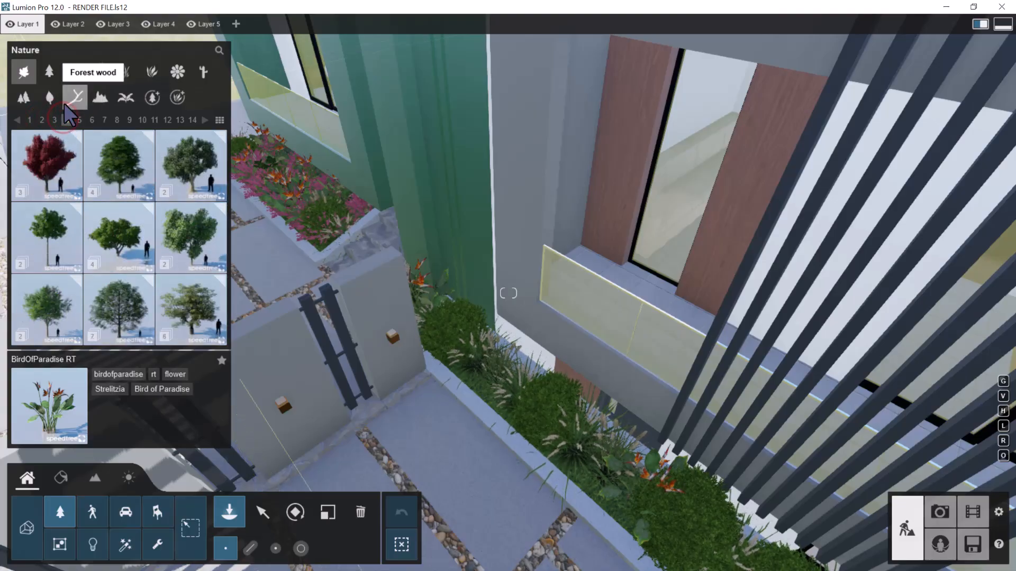
left_click(116, 178)
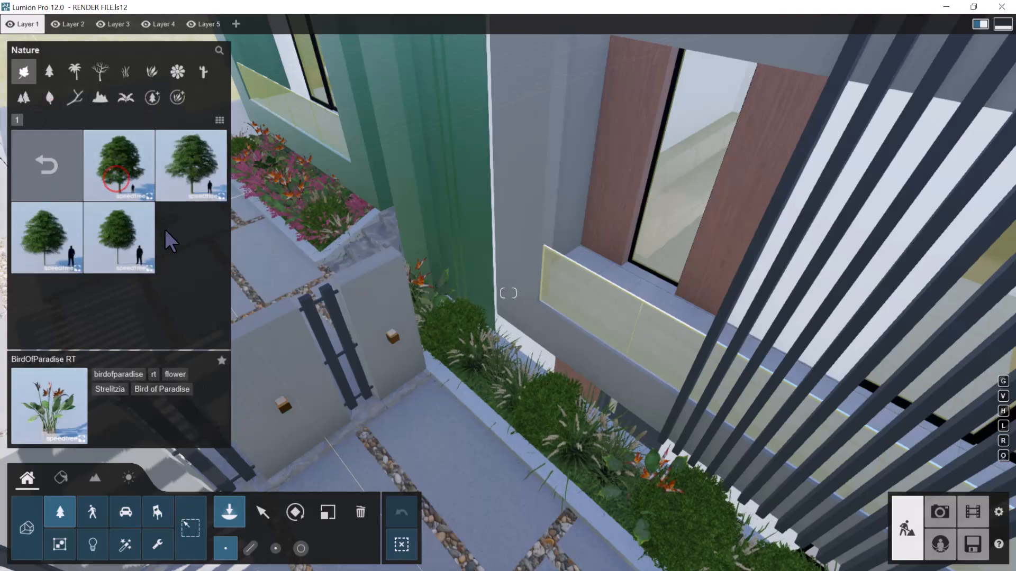
left_click(63, 166)
left_click(66, 239)
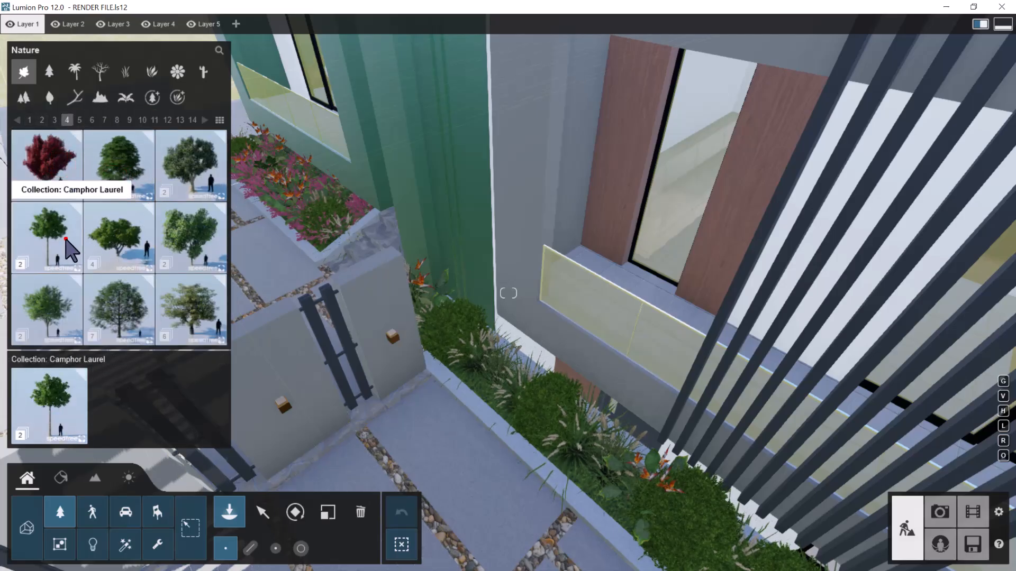
left_click(48, 173)
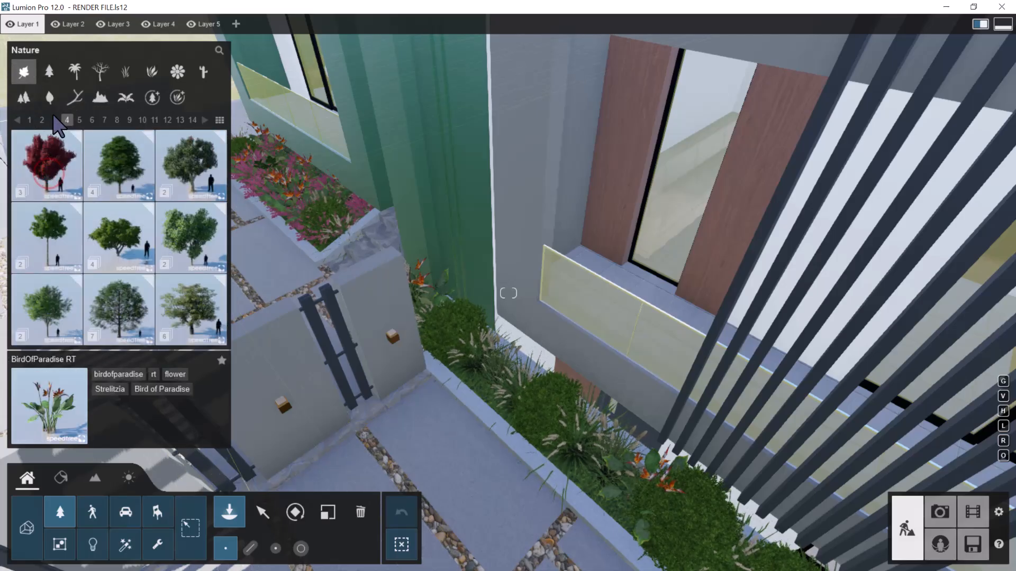
left_click(79, 120)
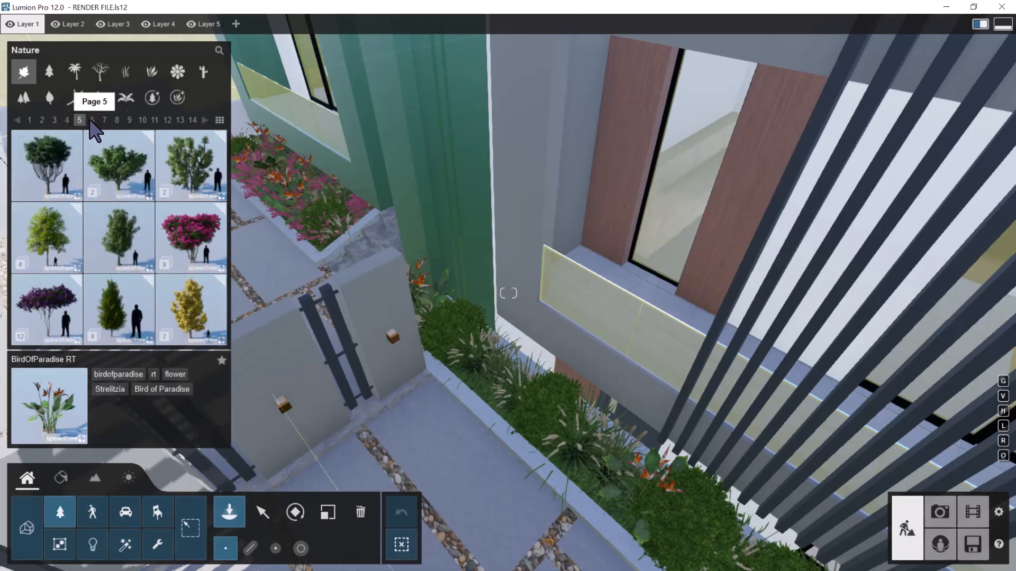
left_click(92, 120)
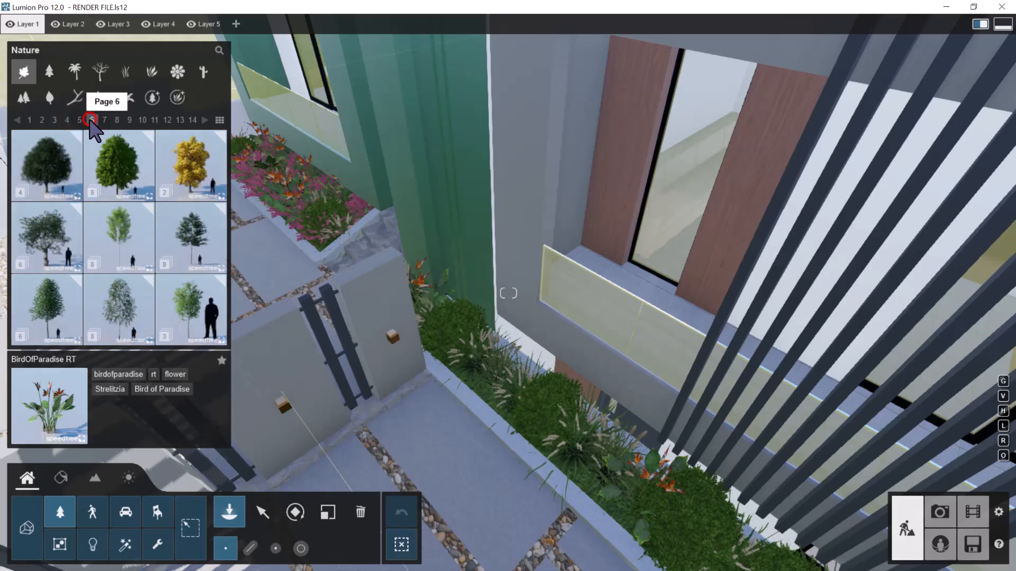
left_click(115, 159)
left_click(56, 170)
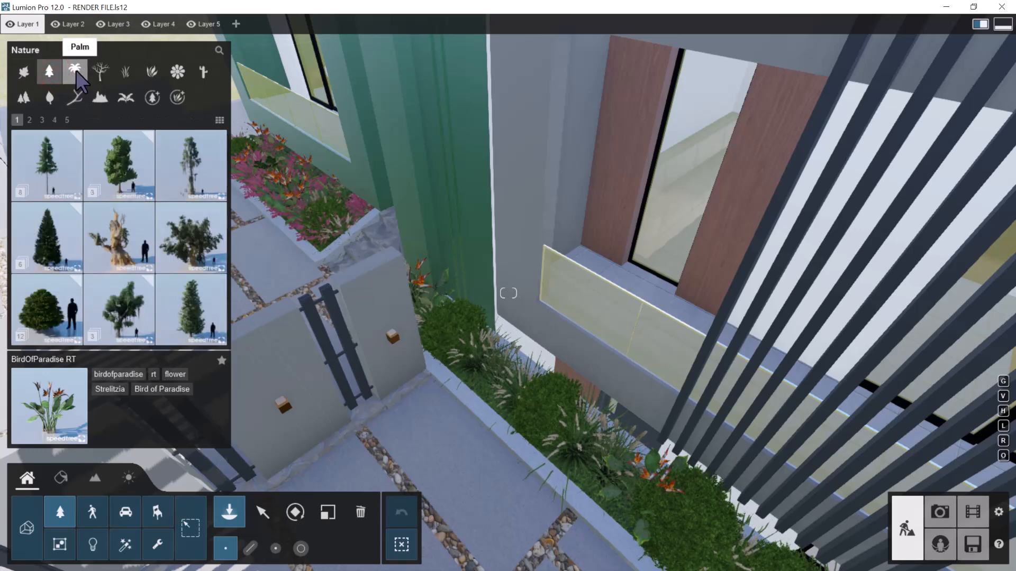
Compare the palm, leafless tree, grass, plant and flower categories of the nature library
left_click(76, 71)
left_click(99, 72)
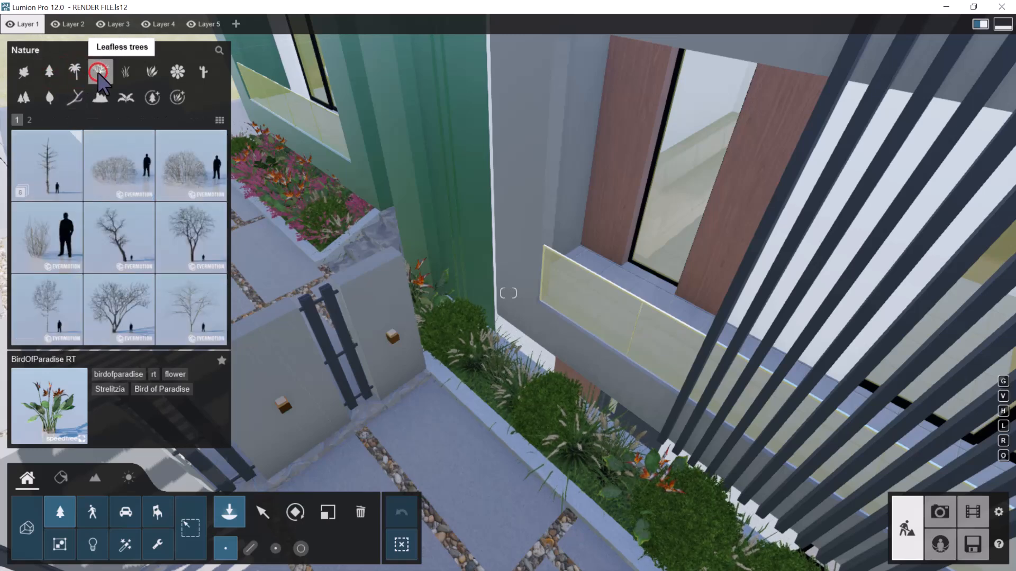
left_click(125, 72)
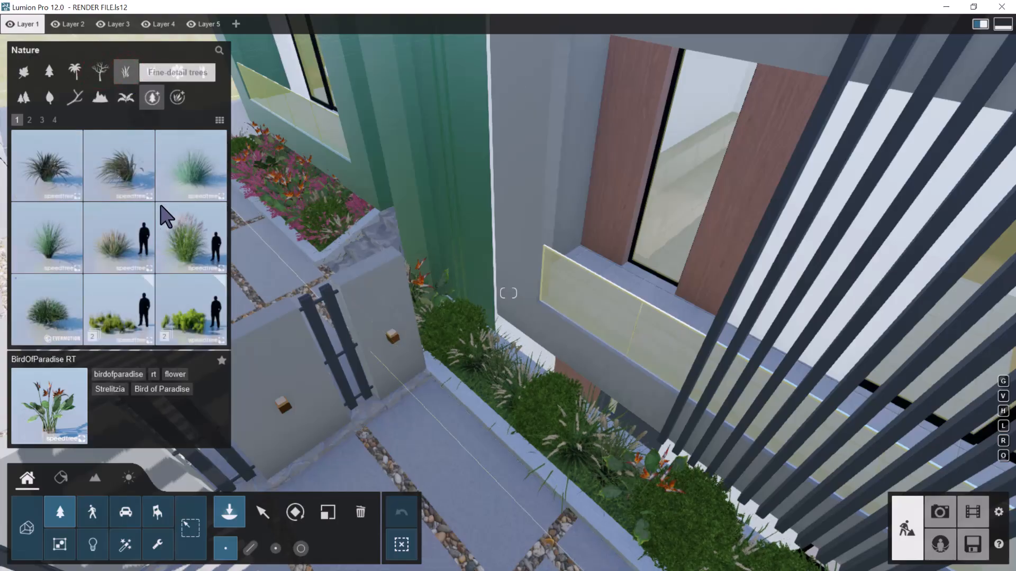
left_click(153, 73)
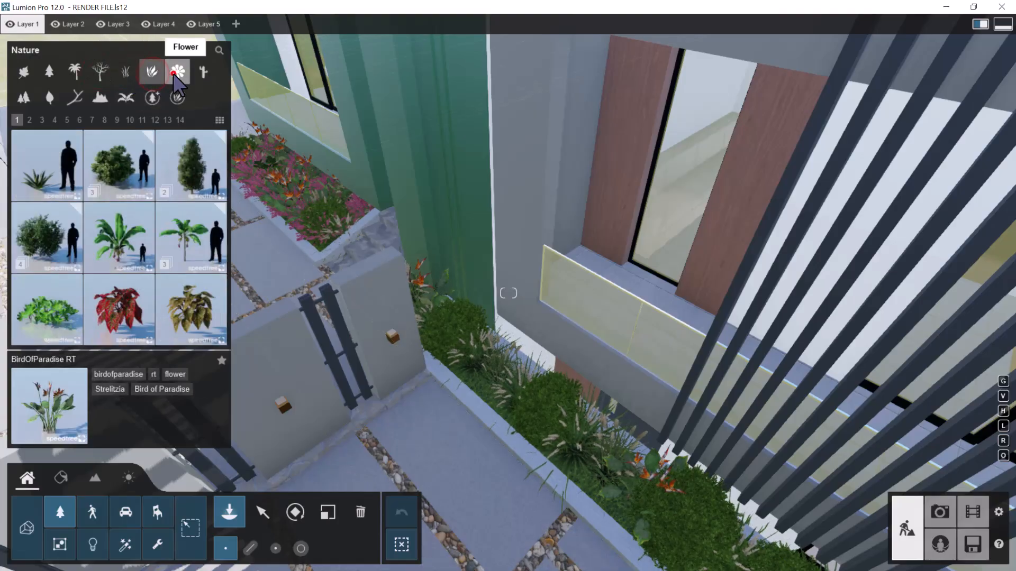
left_click(177, 72)
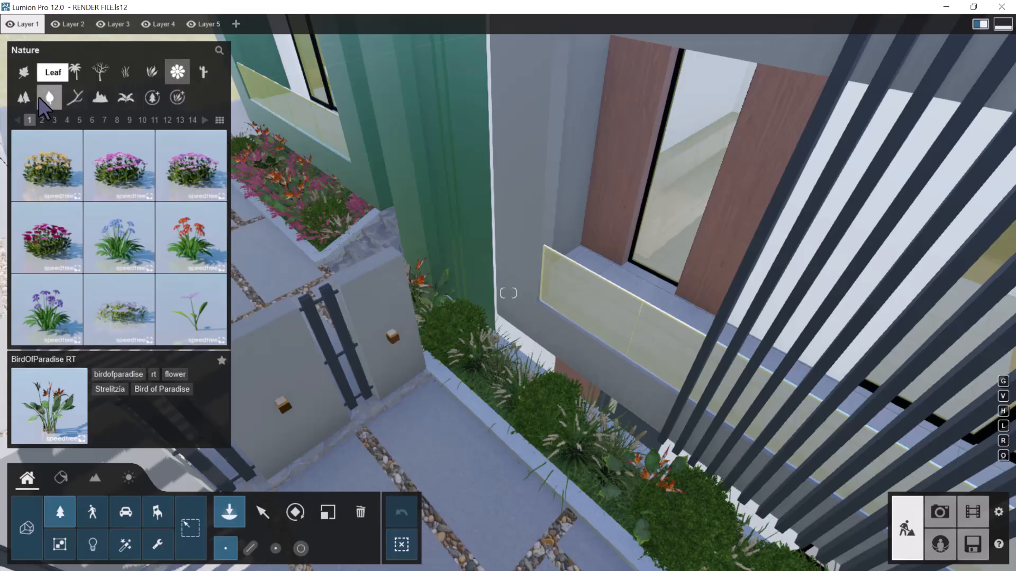
left_click(146, 73)
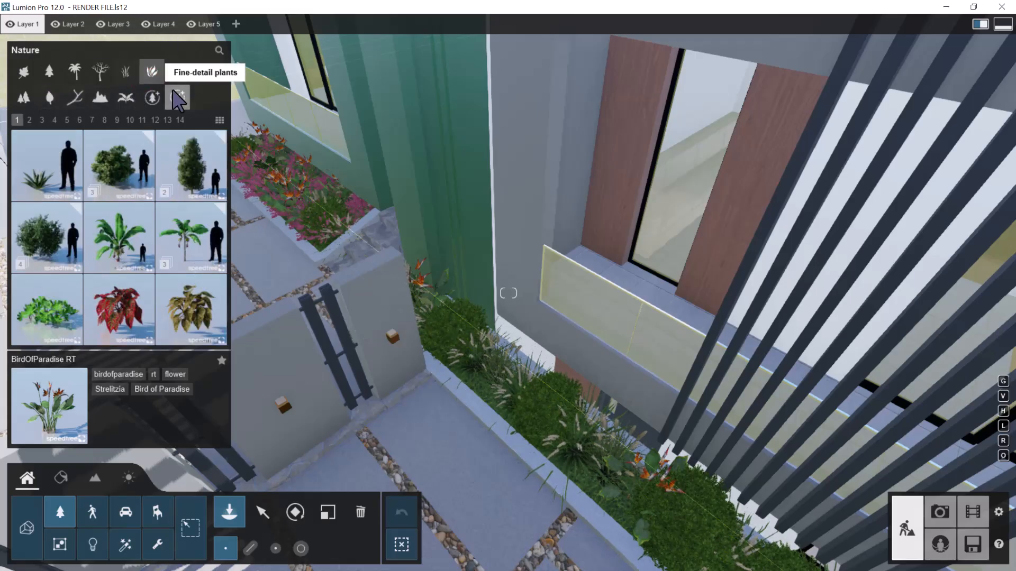
Place a Boxwood 005 fine-detail tree in the end of the planting bed between the entrance steps and the gate
left_click(154, 100)
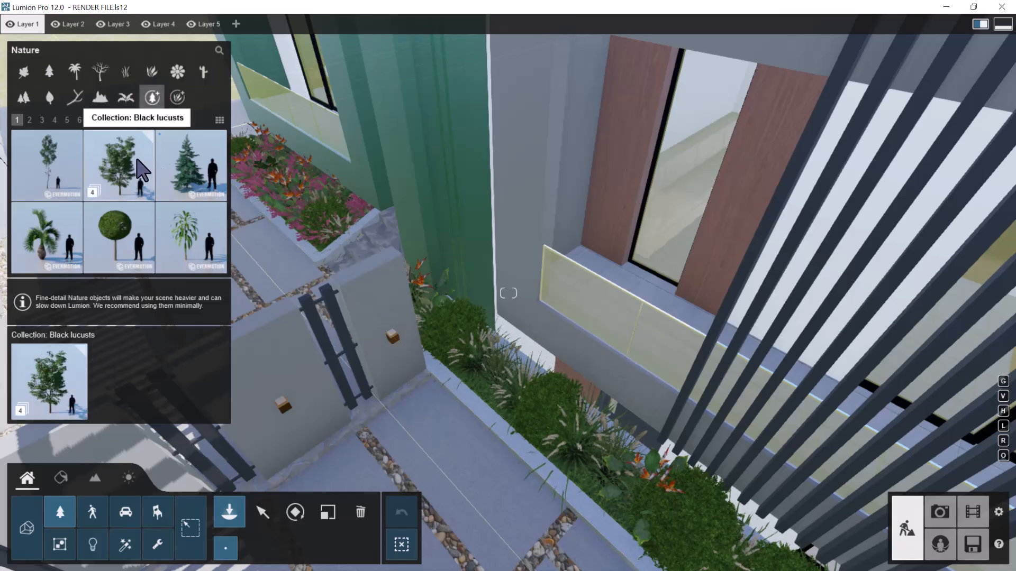
left_click(115, 234)
right_click_drag(545, 338, 533, 315)
left_click(527, 343)
key("s")
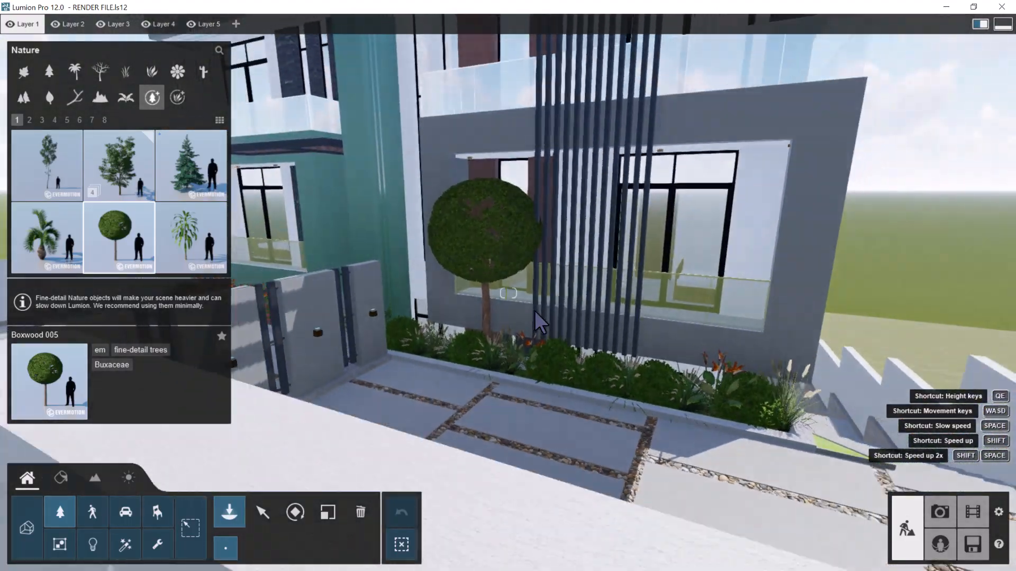
key("w")
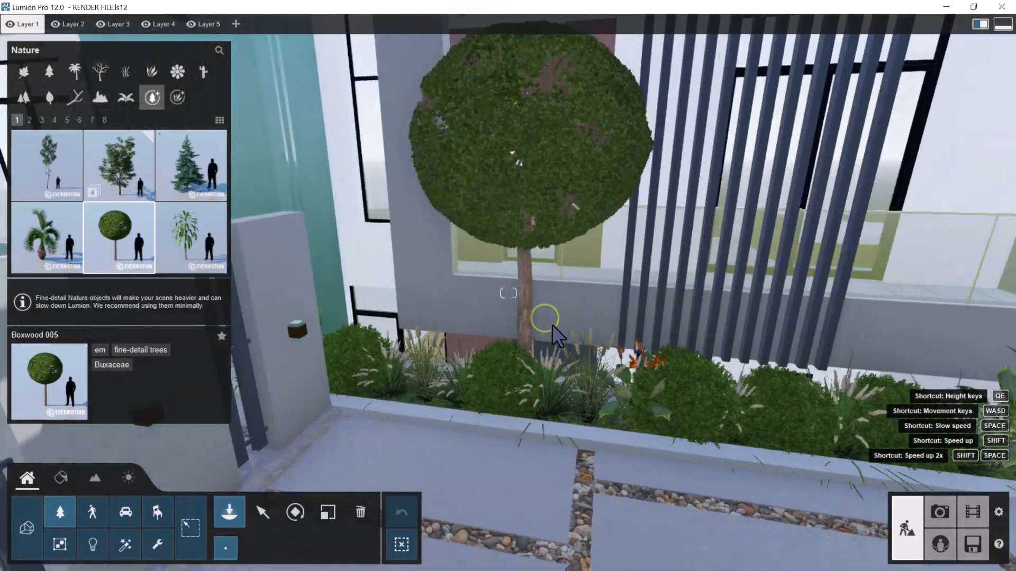
right_click_drag(551, 325, 570, 374)
key("a")
key("w")
key("a")
key("e")
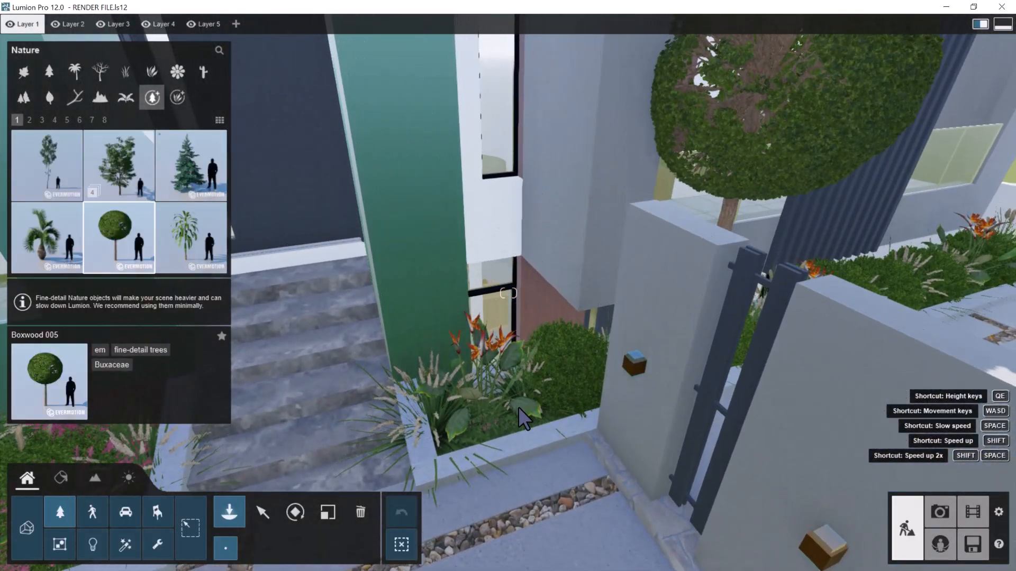
left_click(520, 416)
key("s")
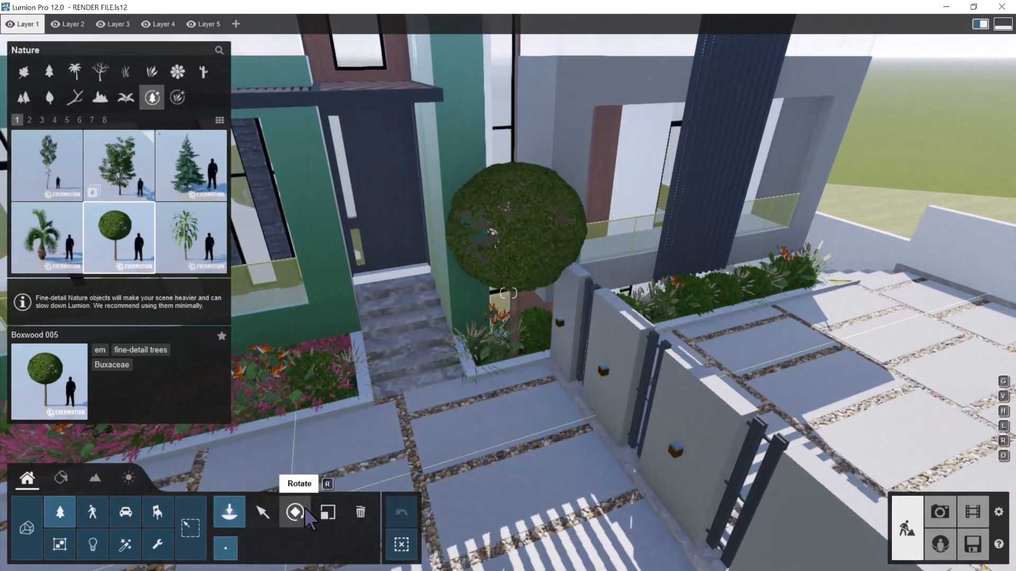
Scale the Boxwood 005 tree down to suit the small planting bed and check it up close
left_click(328, 509)
left_click_drag(482, 530, 1, 307)
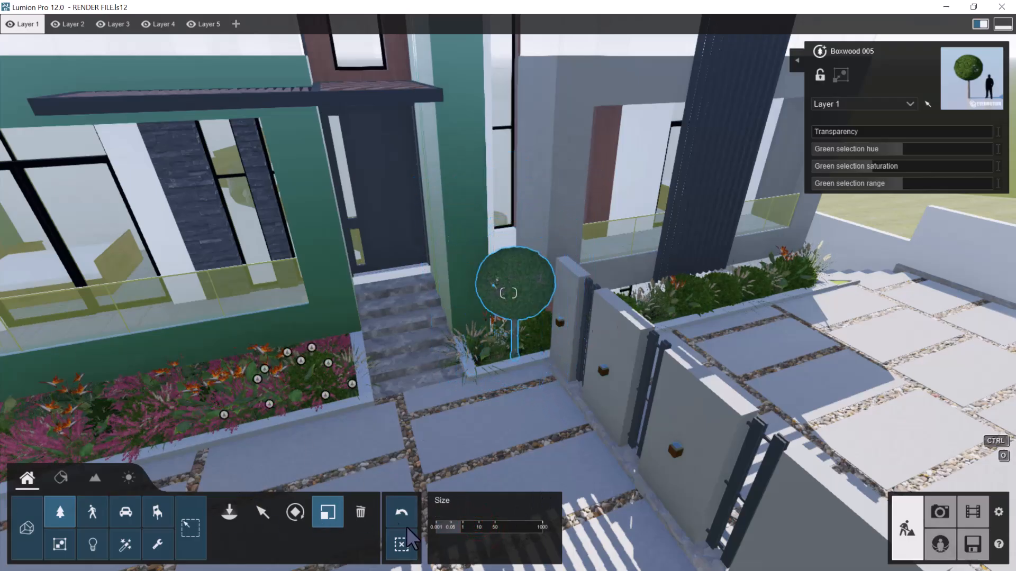
left_click_drag(473, 529, 49, 370)
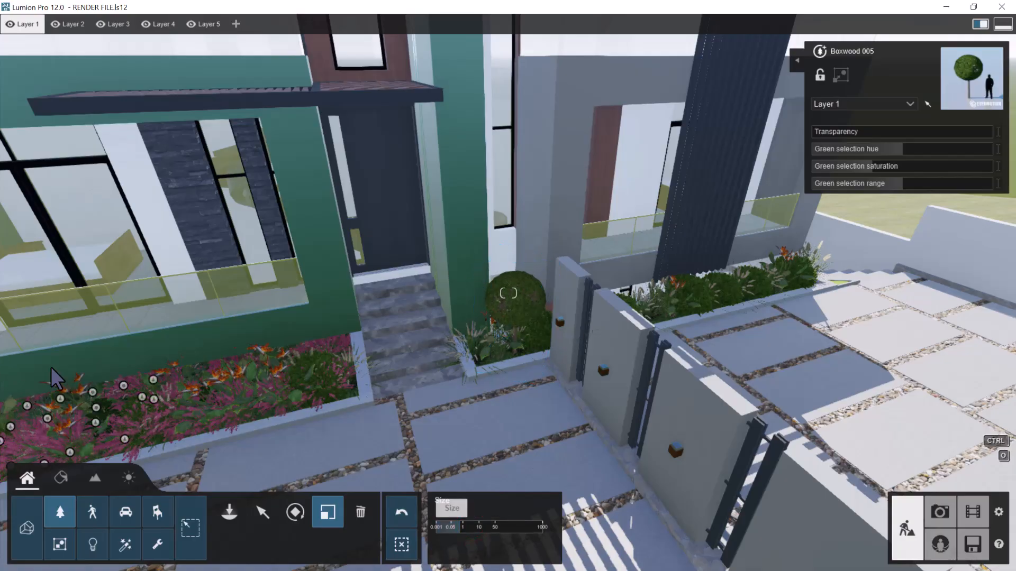
left_click_drag(472, 529, 74, 407)
scroll(473, 365, "up", 4)
scroll(480, 365, "up", 3)
right_click_drag(483, 365, 548, 335)
key("e")
key("q")
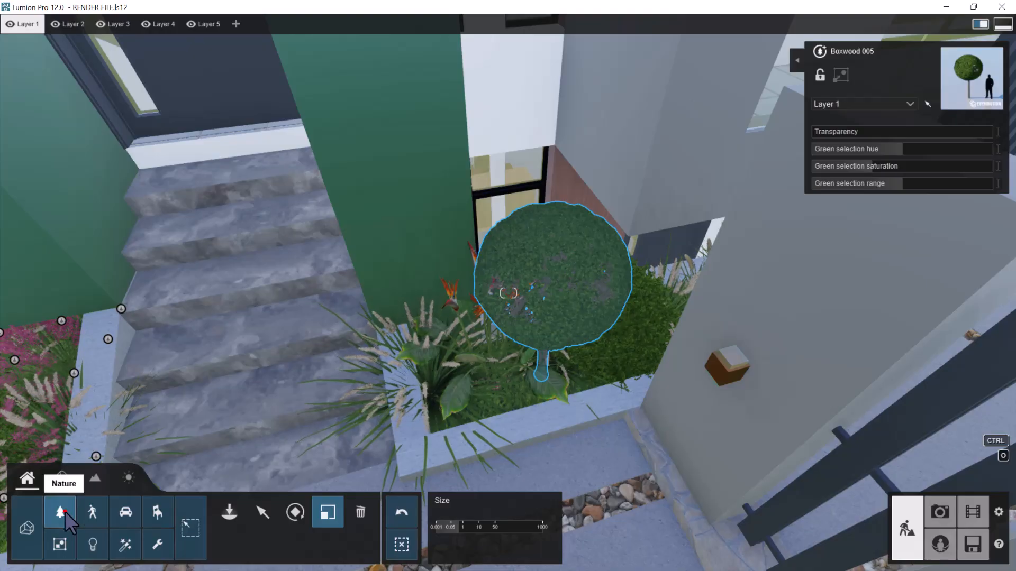
Look through the grass and plant collections of the nature library for a colourful flowering plant
left_click(63, 511)
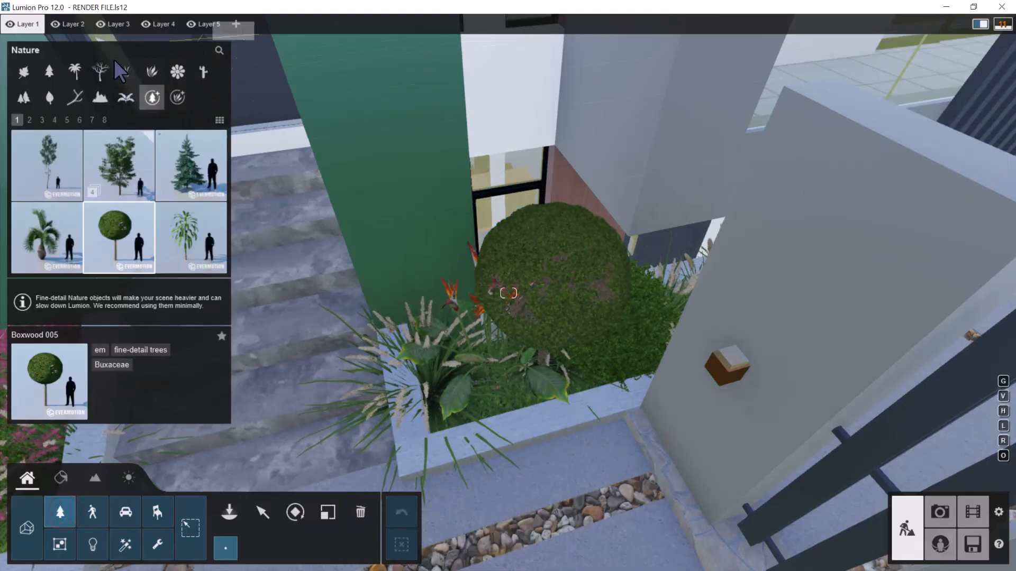
left_click(125, 71)
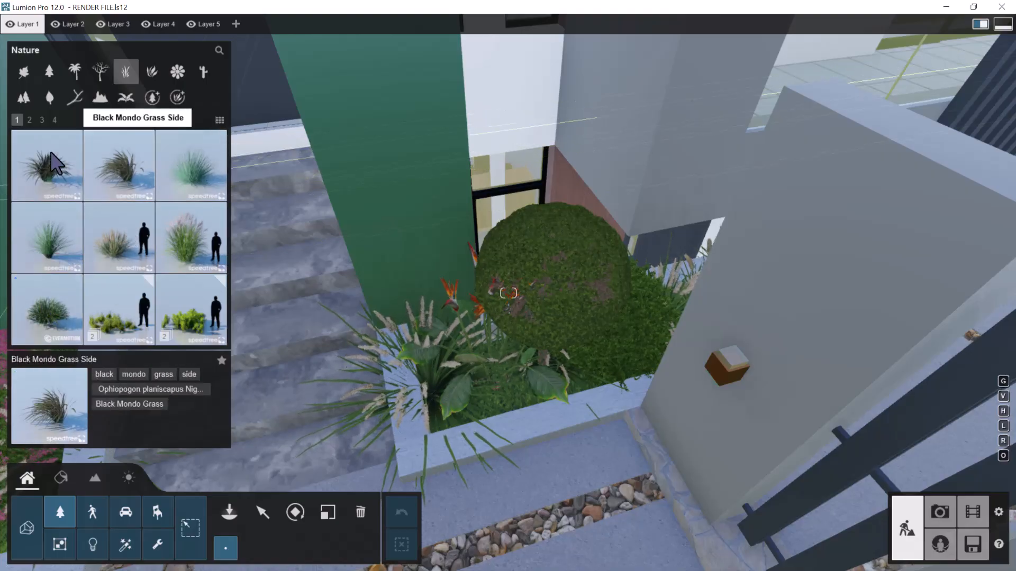
left_click(29, 120)
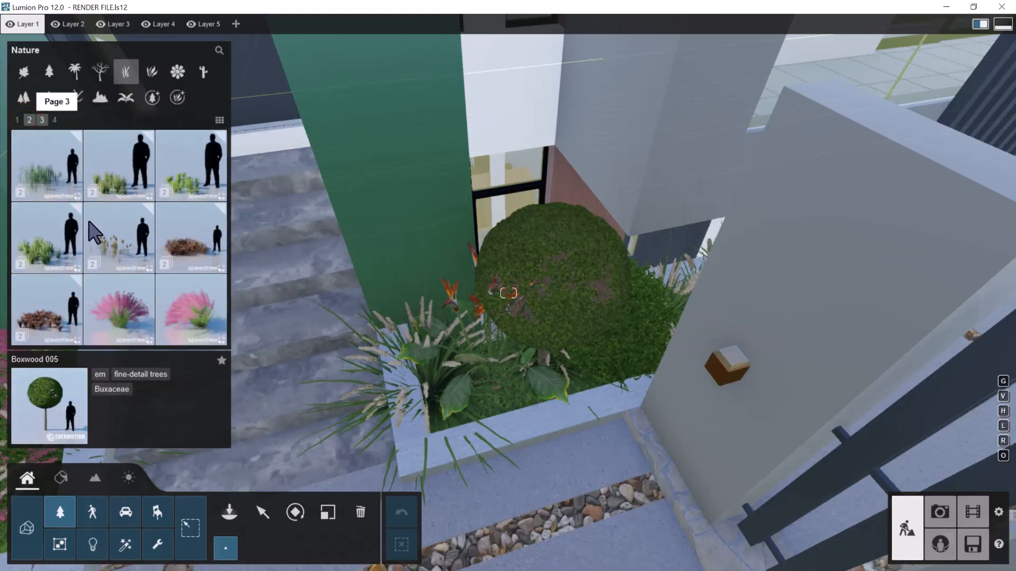
left_click(149, 74)
left_click(29, 121)
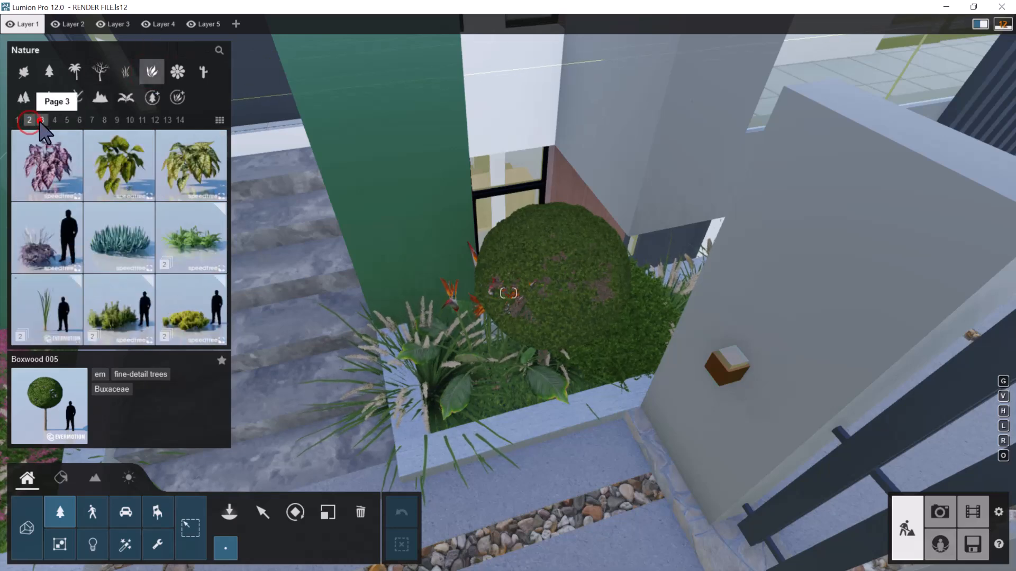
left_click(41, 120)
left_click(55, 120)
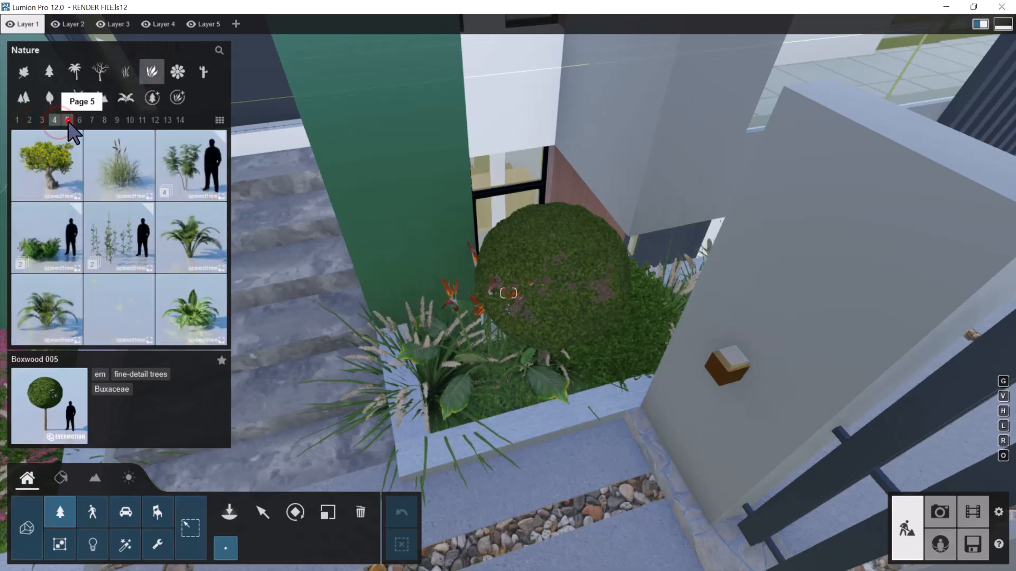
left_click(67, 120)
left_click(79, 120)
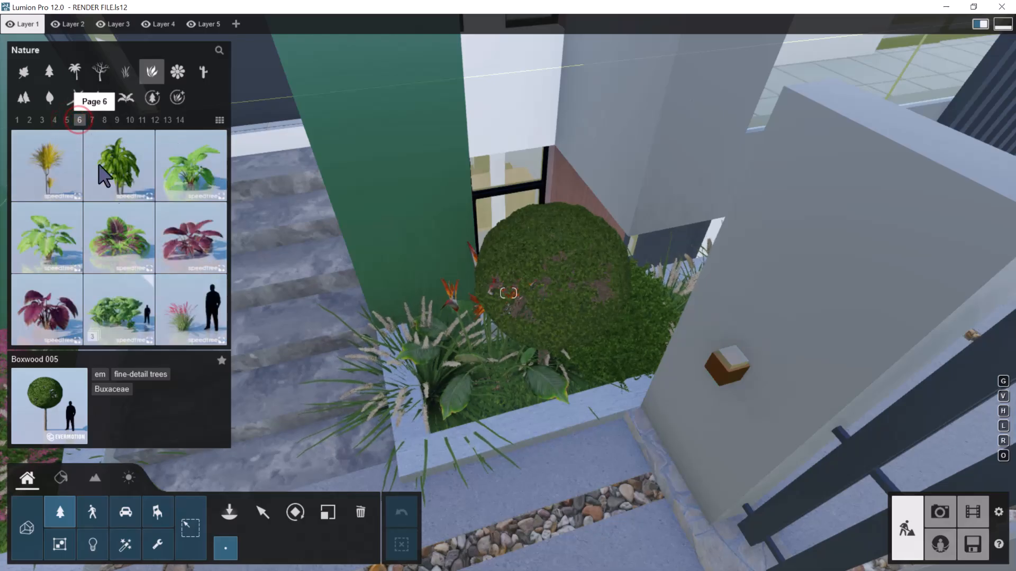
Place False Yucca plants in the bed beside the entrance steps and just beyond the grey partition wall
left_click(190, 310)
left_click(491, 386)
left_click(602, 364)
key("d")
right_click_drag(658, 358, 595, 385)
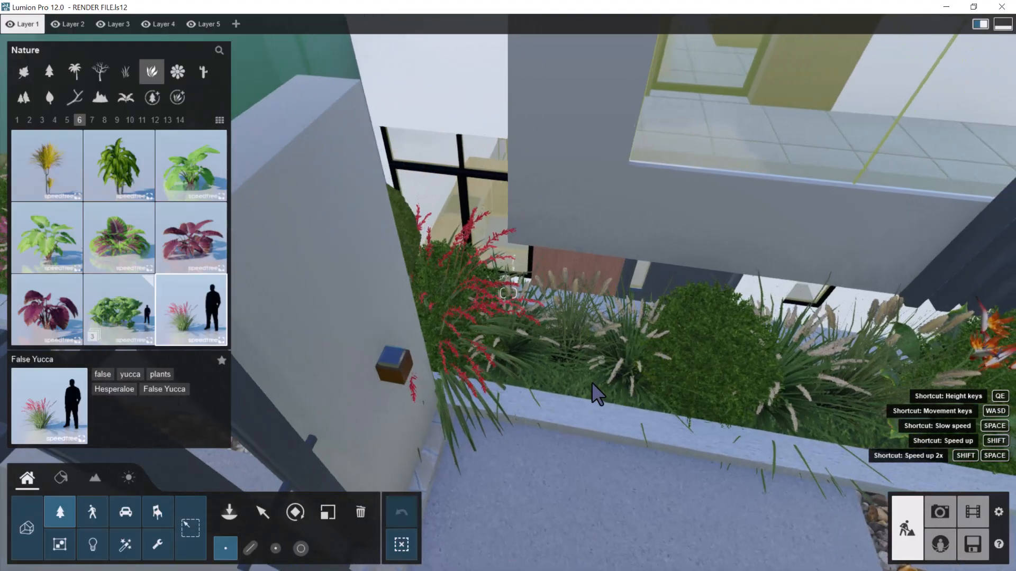
Place more False Yucca plants at intervals along the bed past the slatted screen to its outer corner
left_click(559, 386)
left_click(783, 408)
key("d")
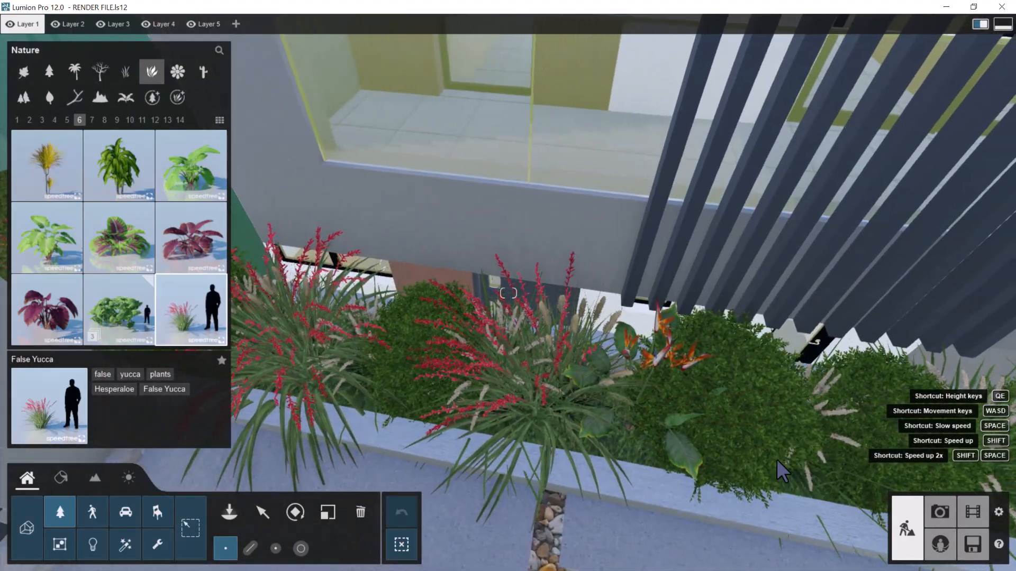
left_click(777, 462)
key("d")
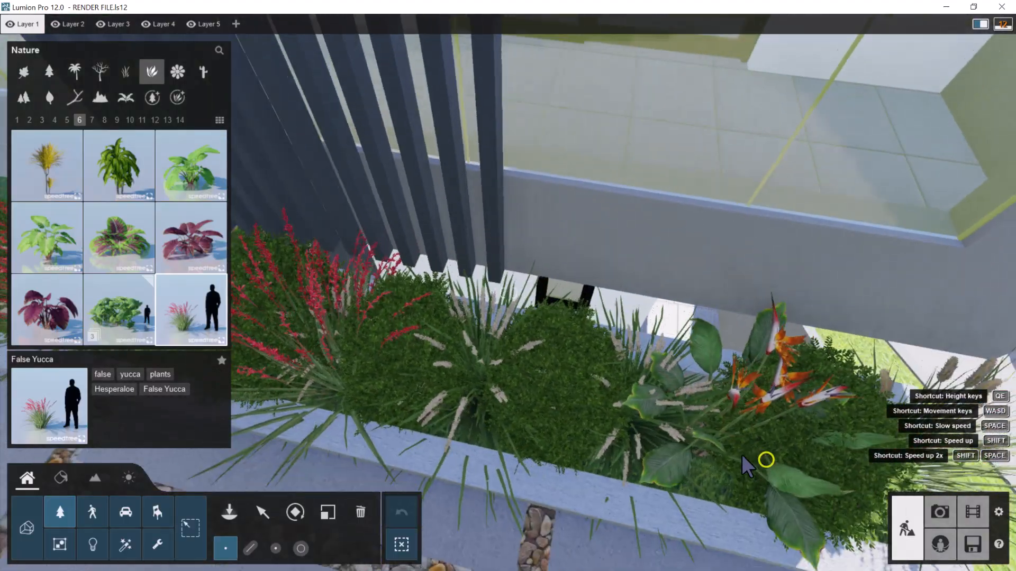
left_click(645, 447)
key("d")
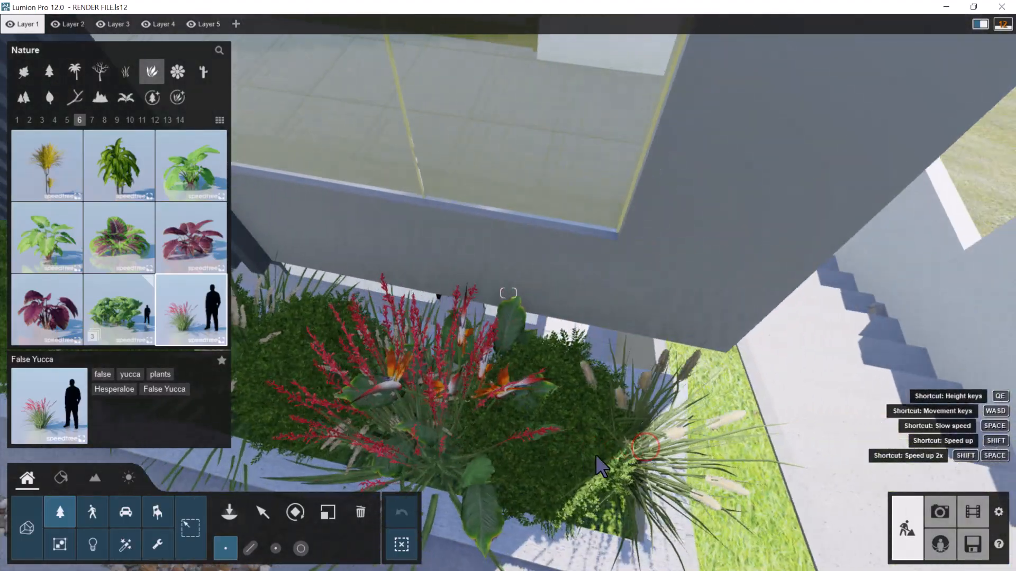
Check the bed back along the facade and add another False Yucca in front of the slatted screen
key("s")
right_click_drag(574, 436, 581, 408)
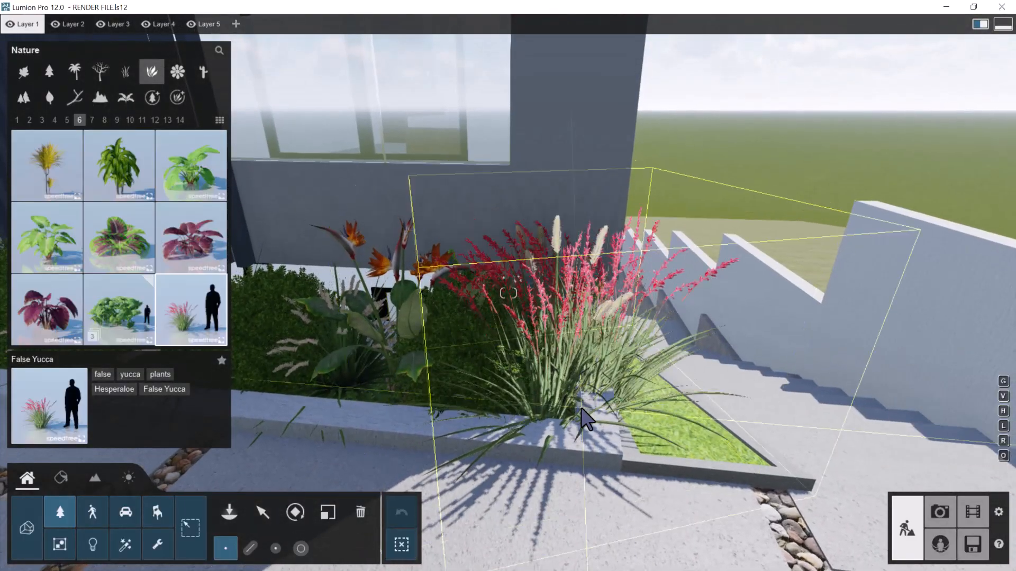
key("a")
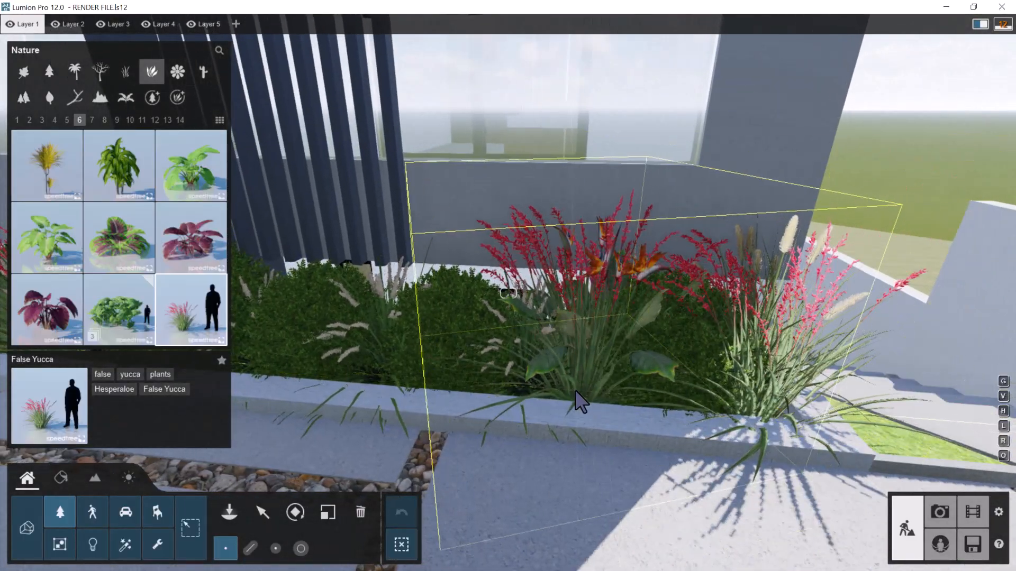
key("a")
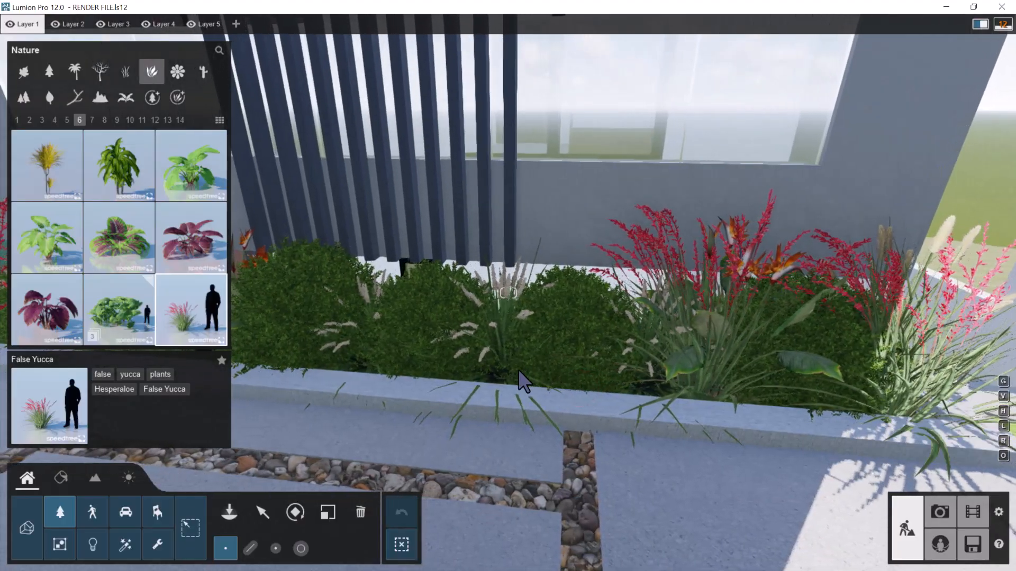
key("a")
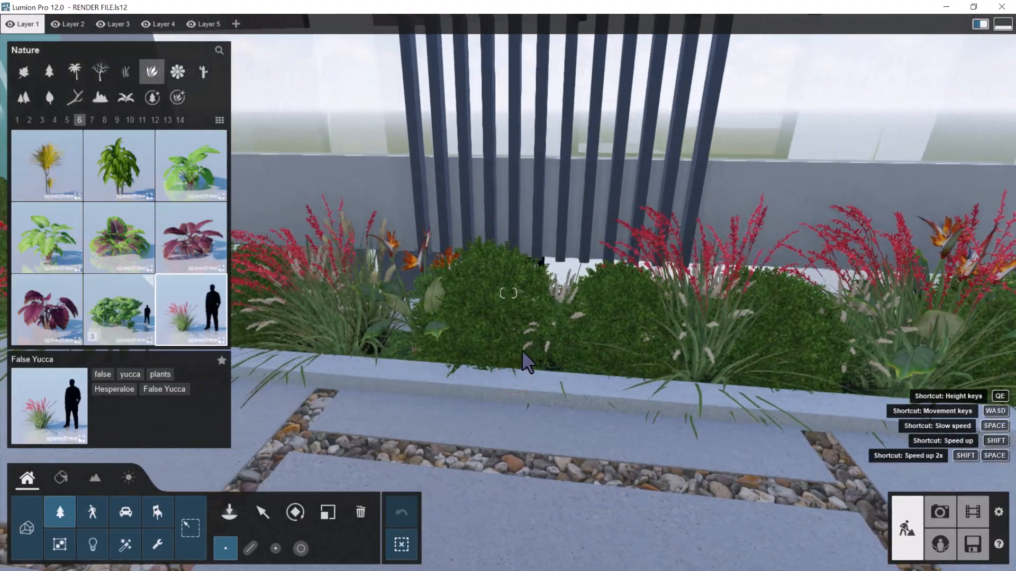
left_click(553, 360)
key("a")
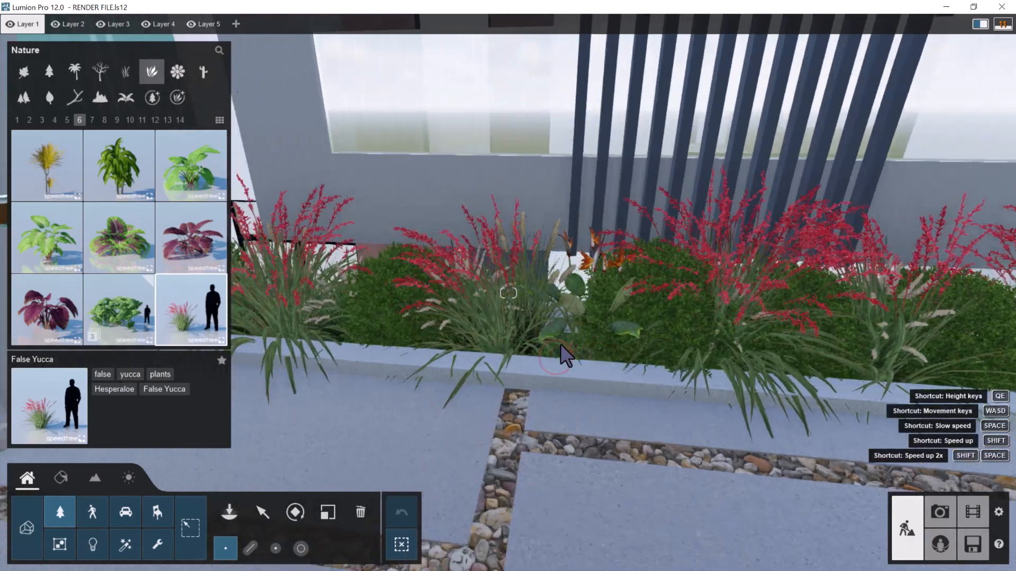
Review the planted beds from outside the fence and examine the empty grass strip between the gates
key("q")
right_click_drag(605, 411, 541, 406)
key("s")
key("w")
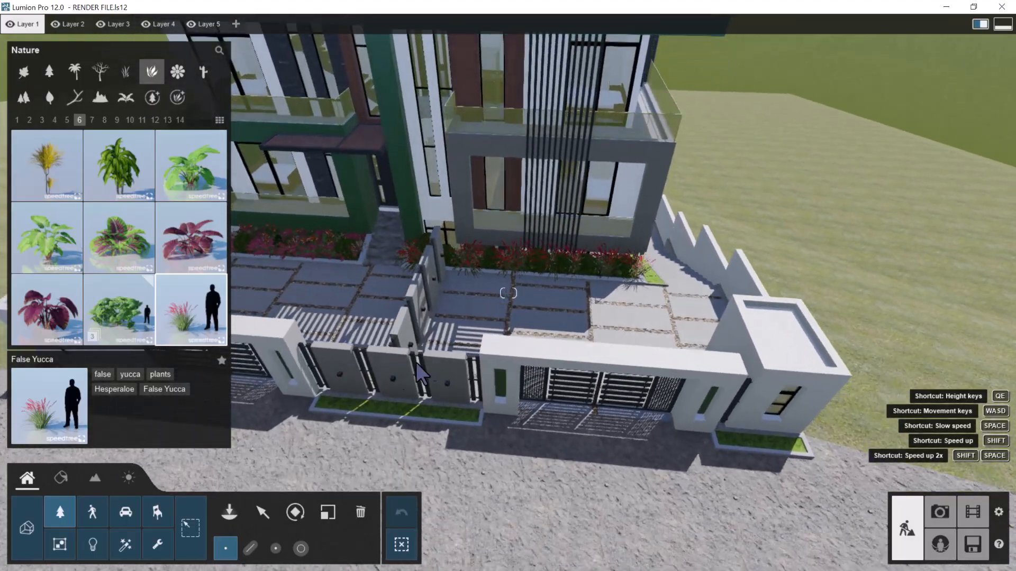
right_click_drag(425, 358, 384, 378)
key("w")
key("a")
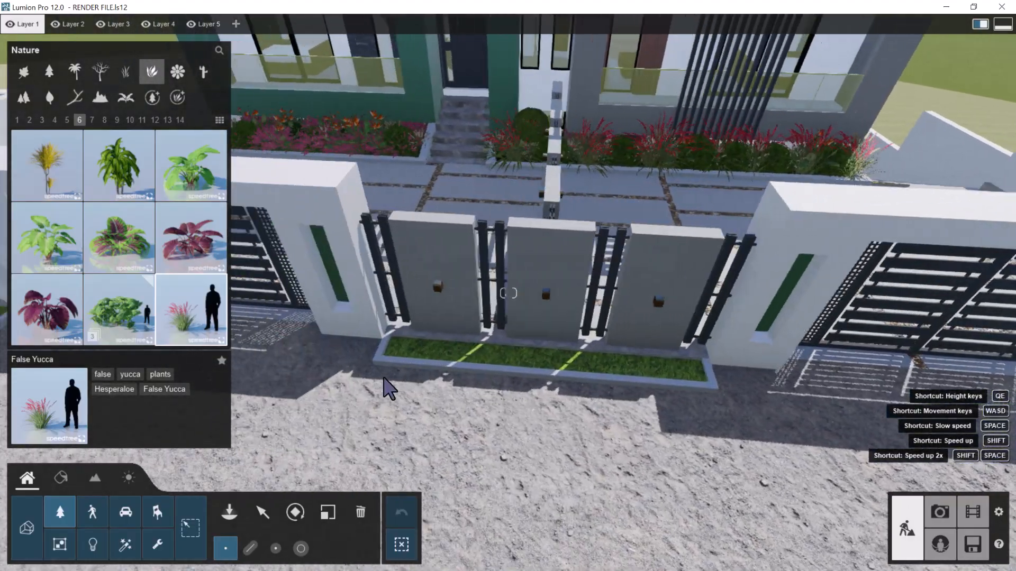
key("w")
key("a")
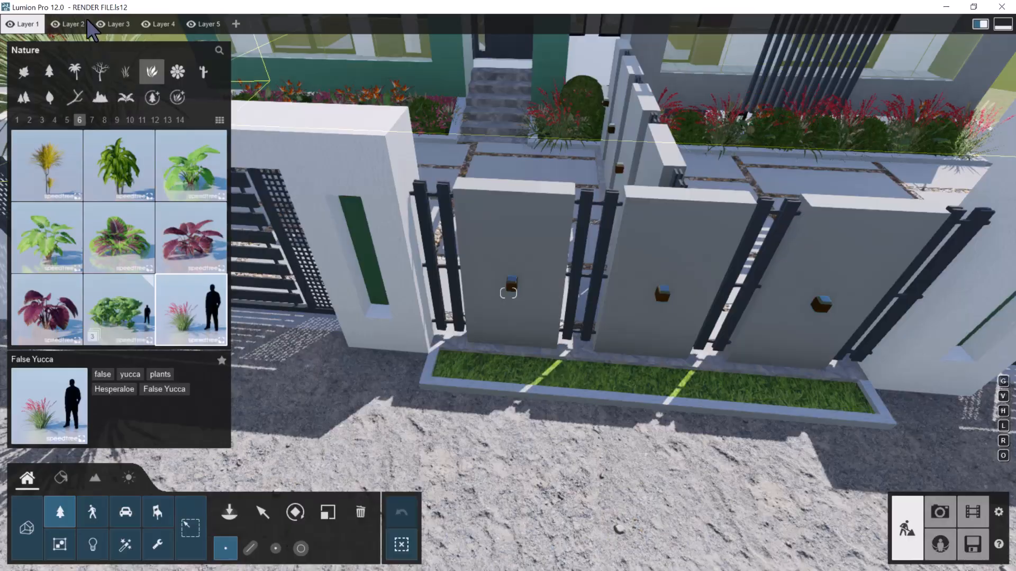
Look through the pages of the plant collection for a plant to suit the front fence strip
left_click(93, 120)
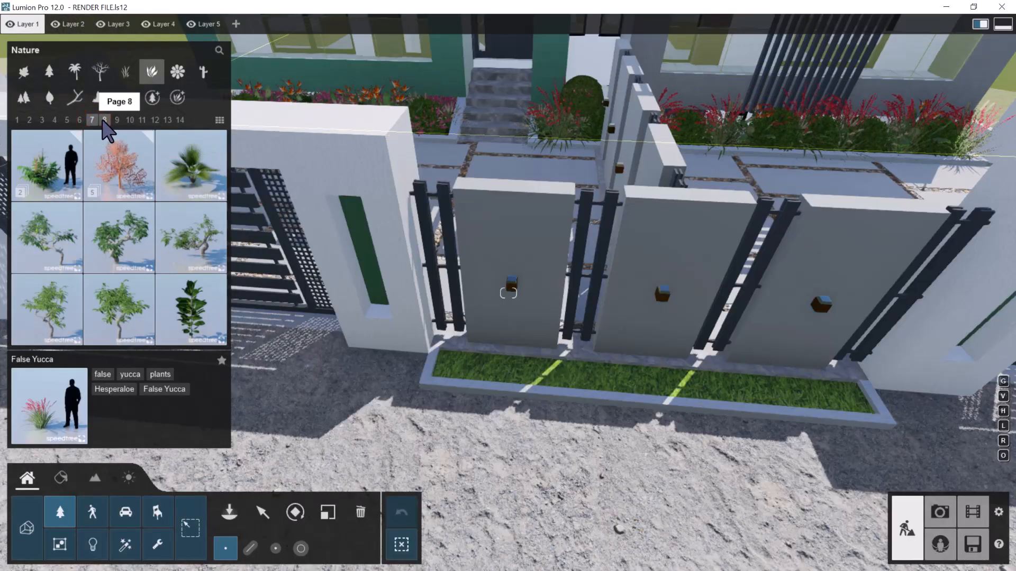
left_click(103, 120)
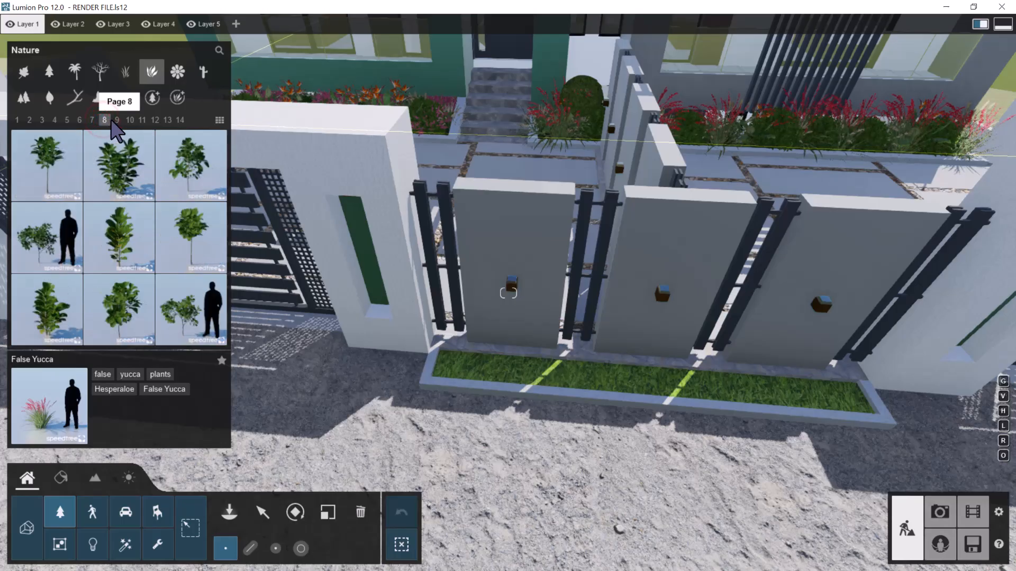
left_click(114, 120)
left_click(127, 121)
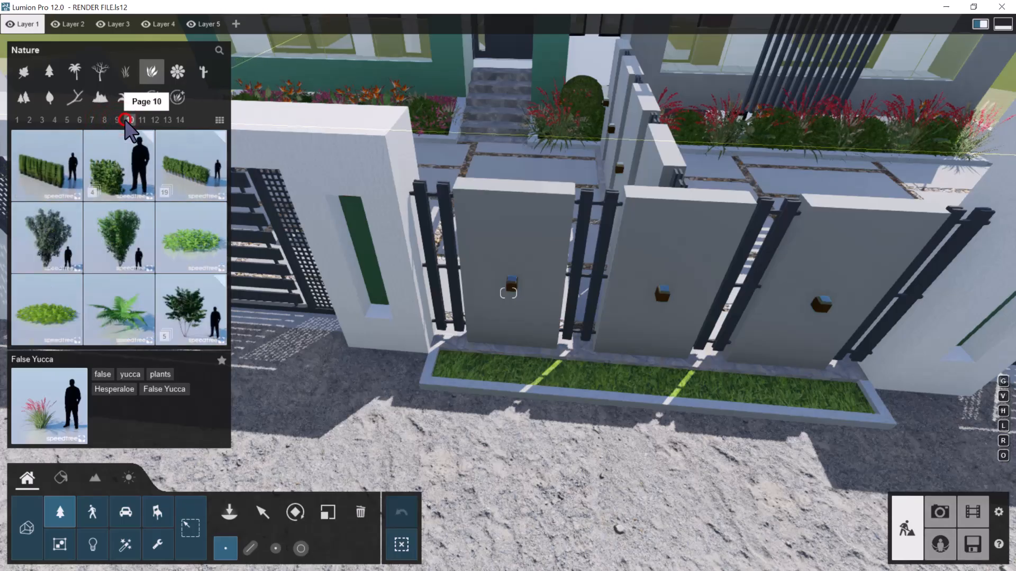
left_click(142, 120)
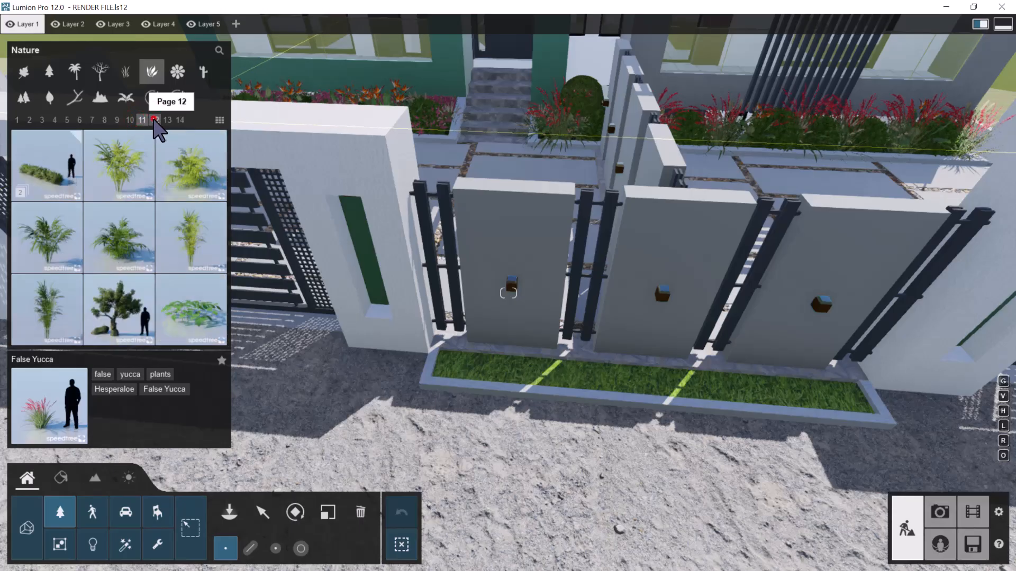
left_click(155, 120)
left_click(167, 121)
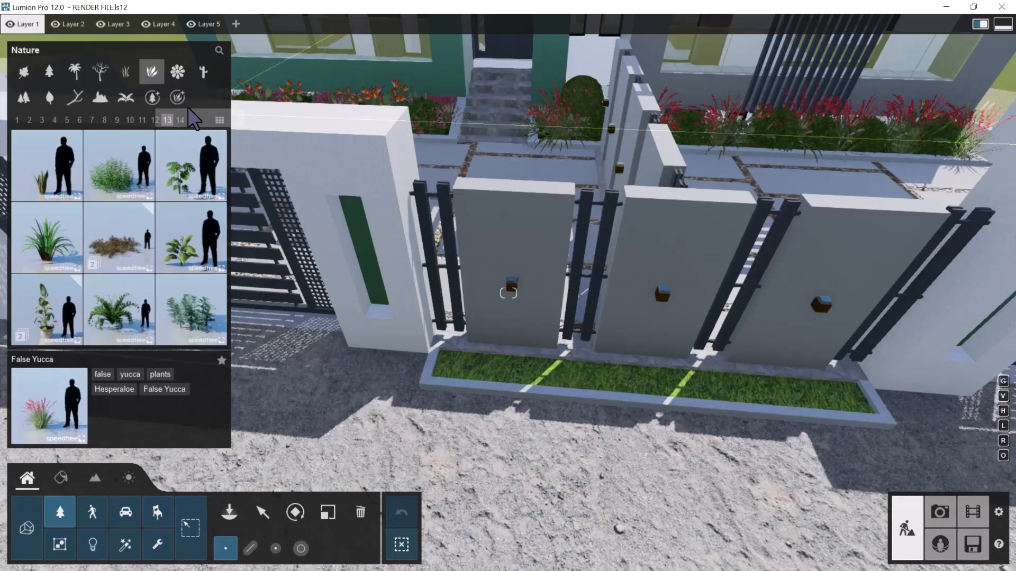
left_click(181, 120)
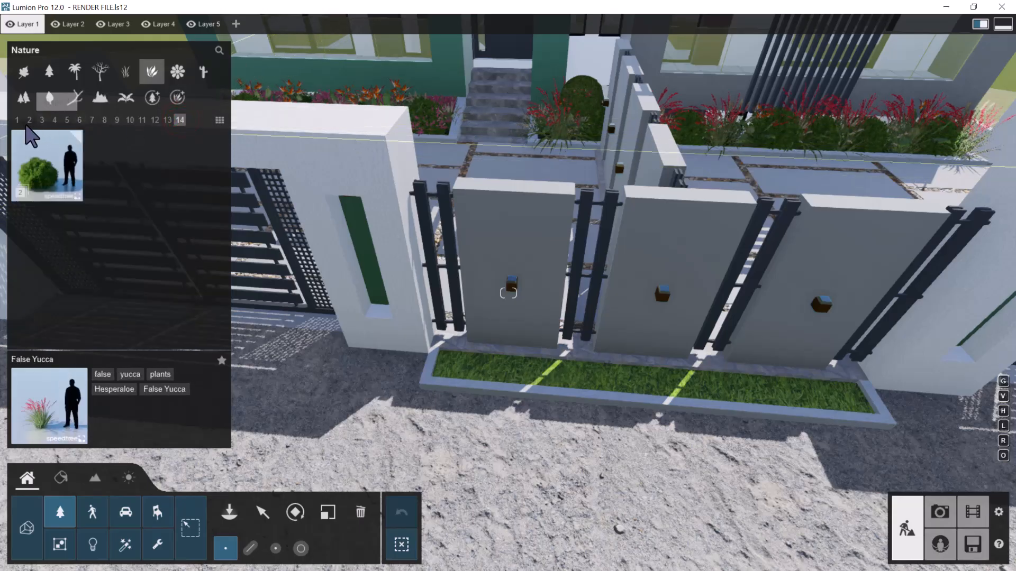
left_click(20, 123)
left_click(30, 120)
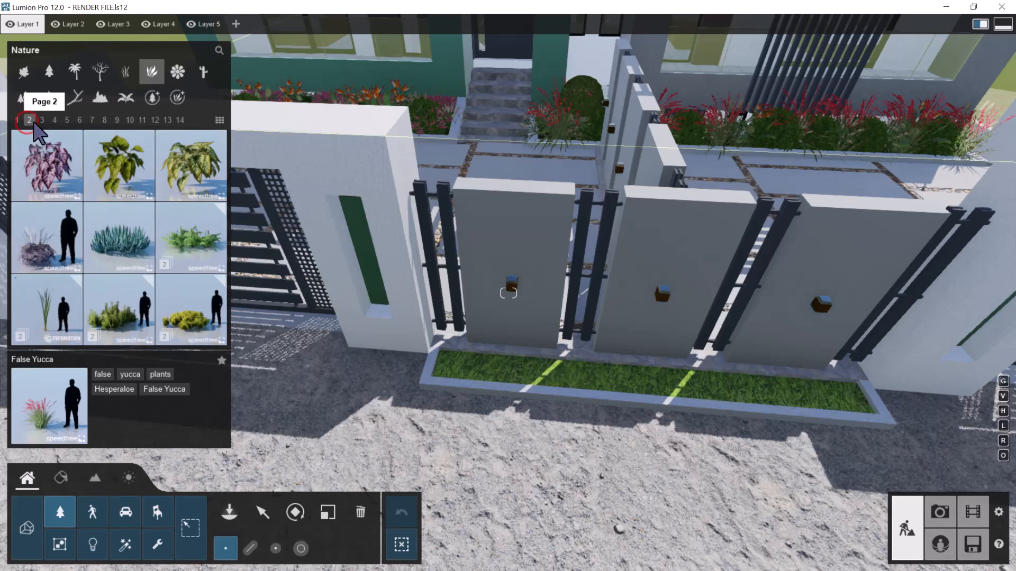
left_click(42, 120)
left_click(54, 120)
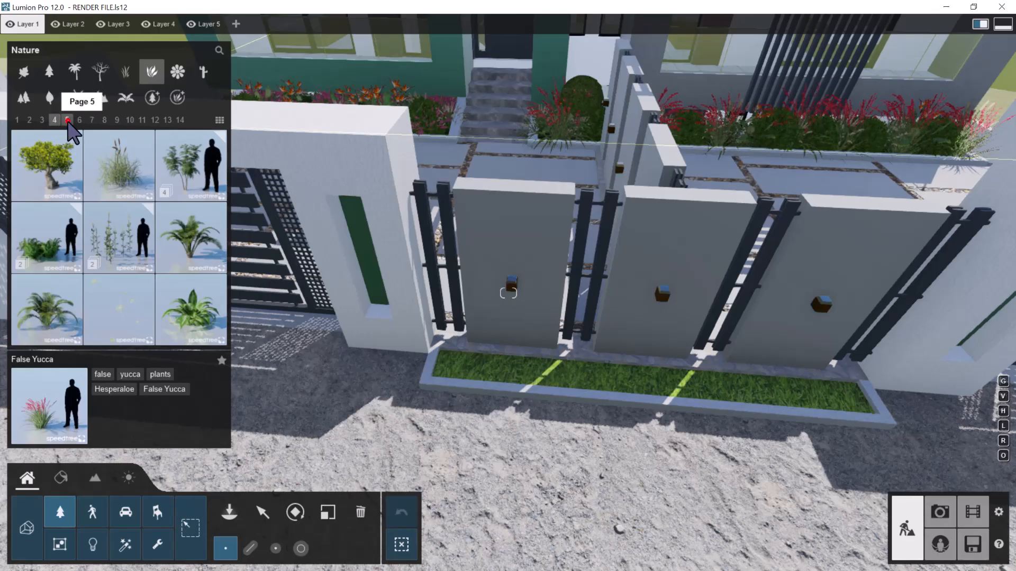
left_click(68, 120)
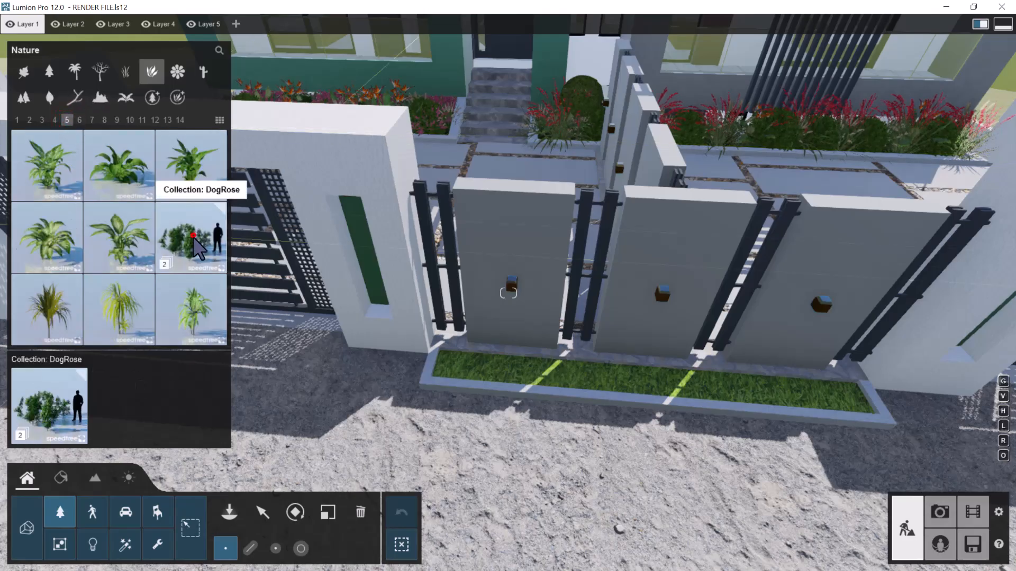
Add DogRose RT to the mass placement mix and lay it along the full grass strip between the gates
left_click(193, 236)
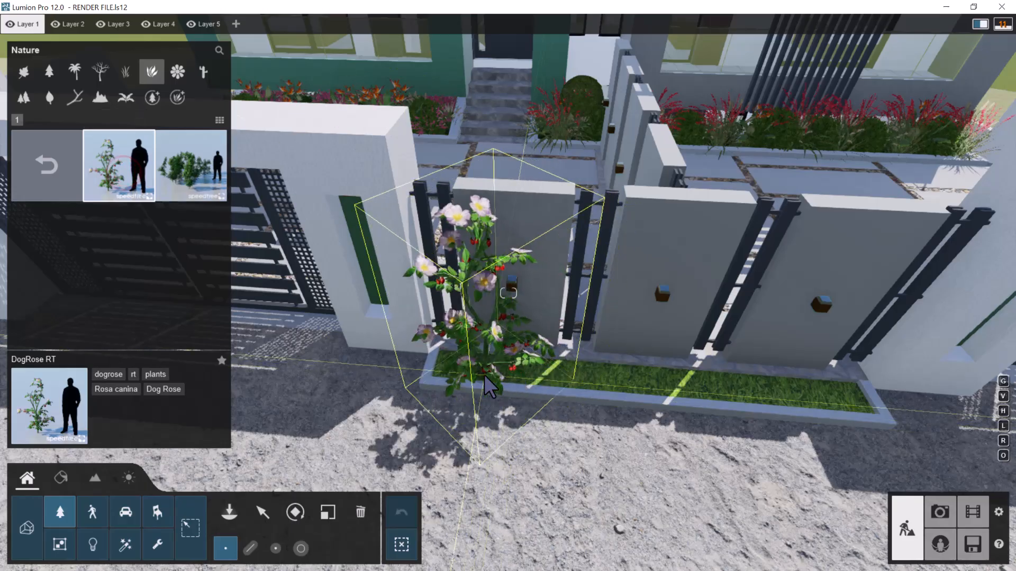
left_click(248, 550)
scroll(512, 412, "up", 3)
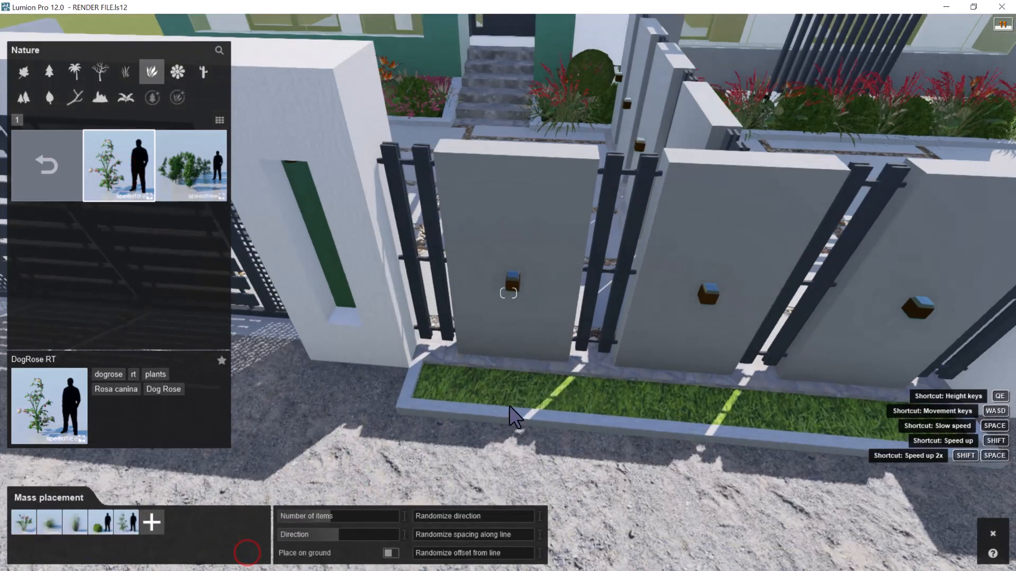
left_click(418, 398)
left_click(418, 398)
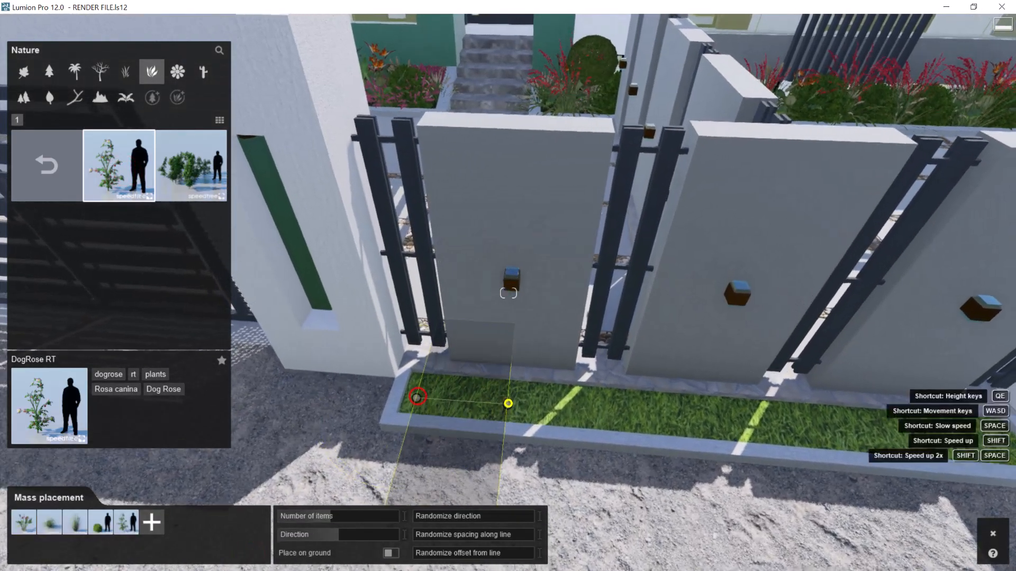
right_click_drag(508, 403, 598, 402)
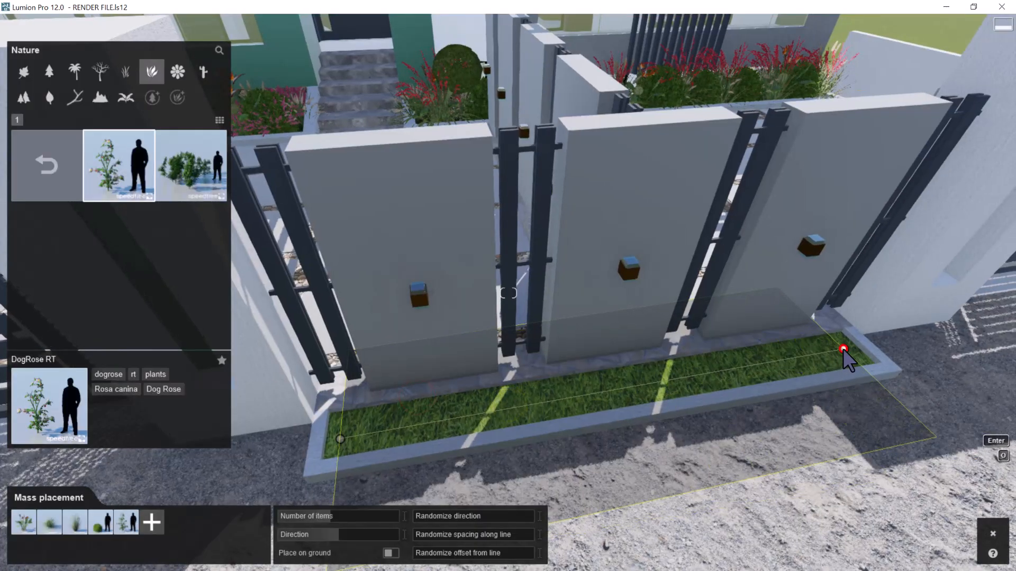
left_click(844, 350)
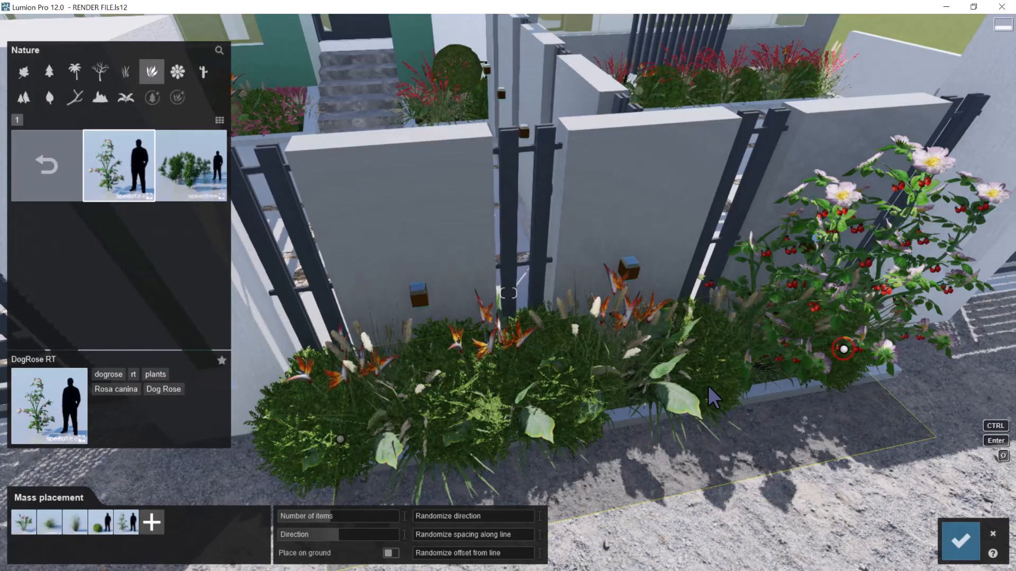
Remove the round green shrub from the mass placement mix and accept the planting along the fence strip
double_click(106, 521)
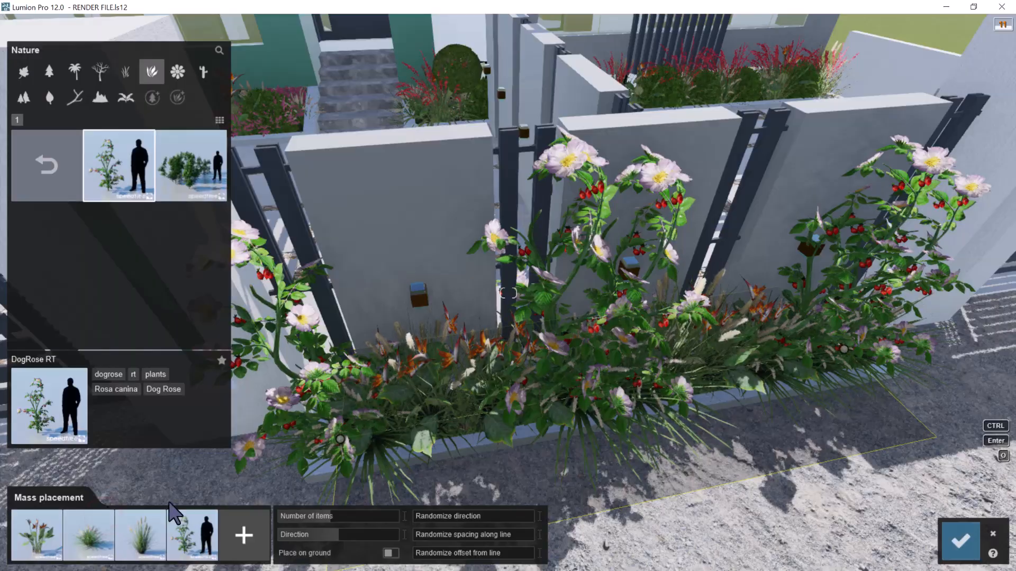
key("e")
right_click_drag(416, 390, 459, 339)
key("s")
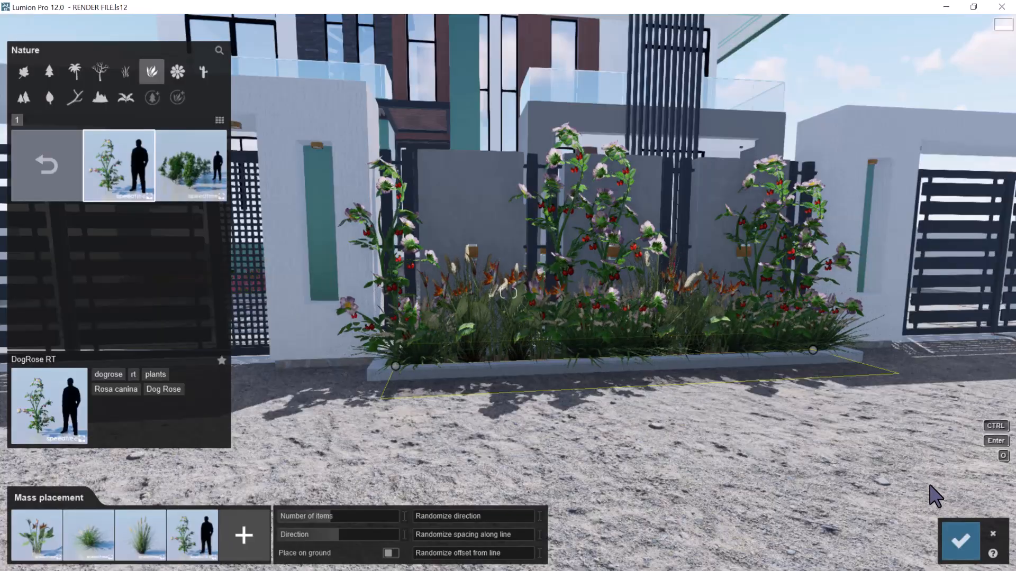
left_click(948, 533)
Inspect the street front and examine the unplanted grass strip below the narrow window beside the gate
right_click_drag(730, 451, 506, 367)
key("s")
left_click(705, 423)
key("a")
key("s")
key("a")
key("d")
key("w")
key("q")
key("w")
key("a")
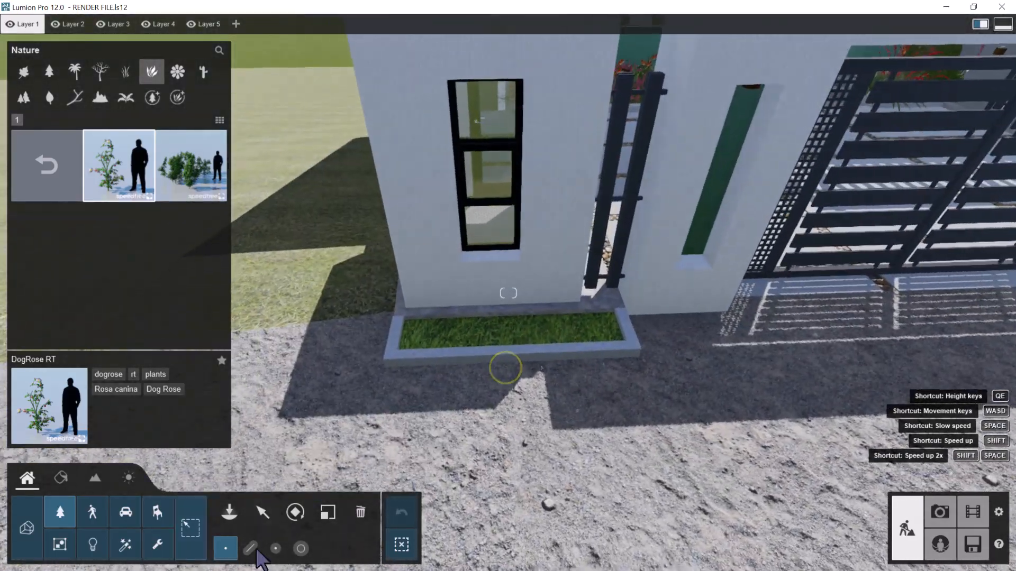
Mass-place the mixed plants along the grass strip beneath the narrow window left of the gate, reduce the number of items and accept
left_click(251, 549)
left_click(408, 336)
left_click(613, 327)
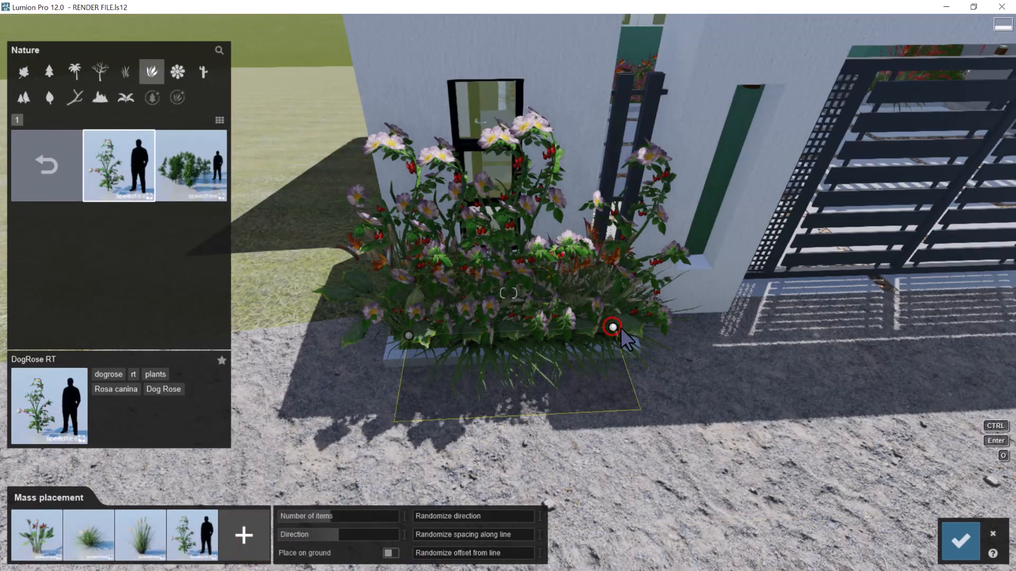
left_click_drag(321, 513, 307, 512)
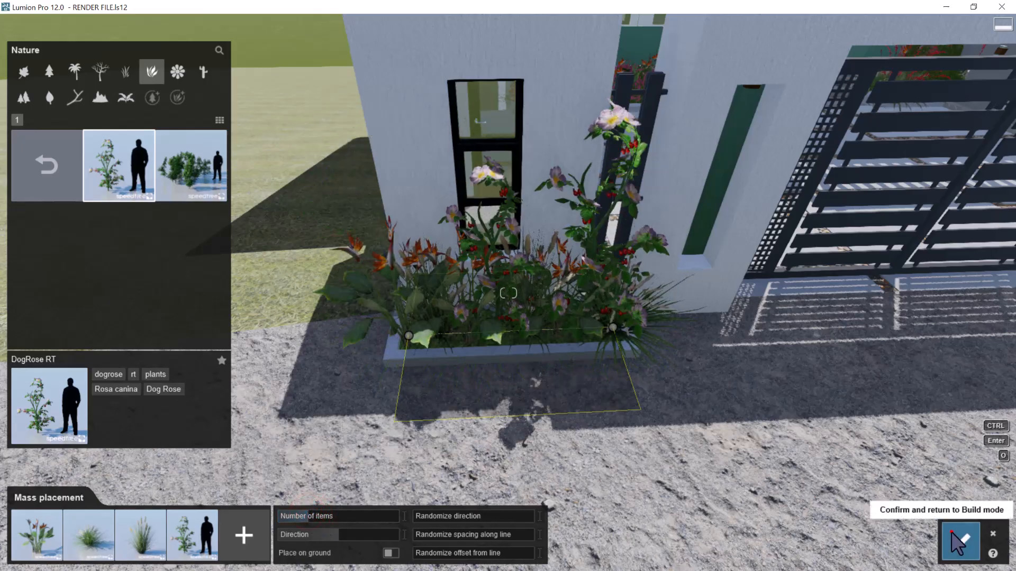
left_click(960, 542)
Mass-place the same plant mix along the grass strip beneath the window right of the gate and accept the planting
key("d")
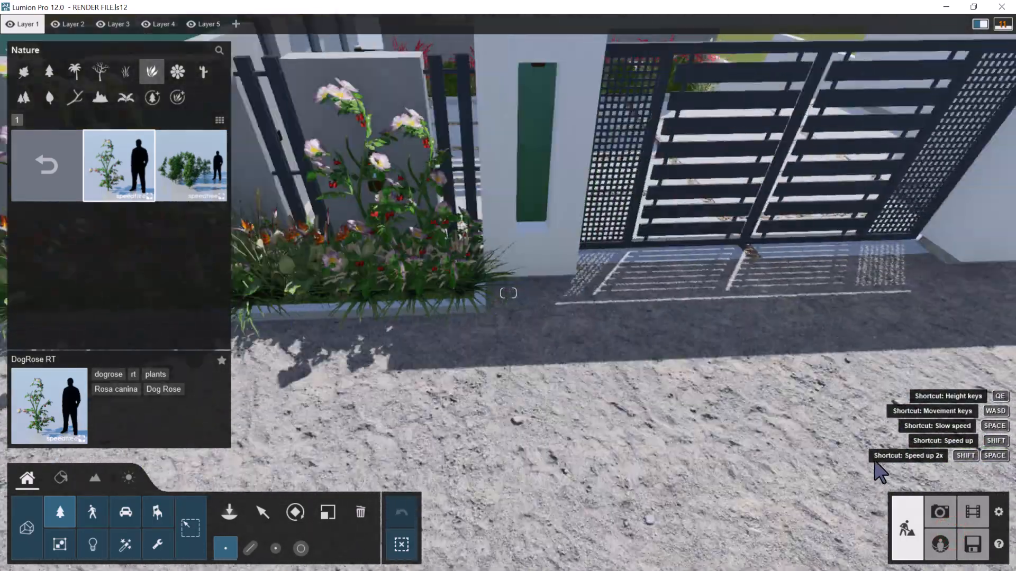
key("d")
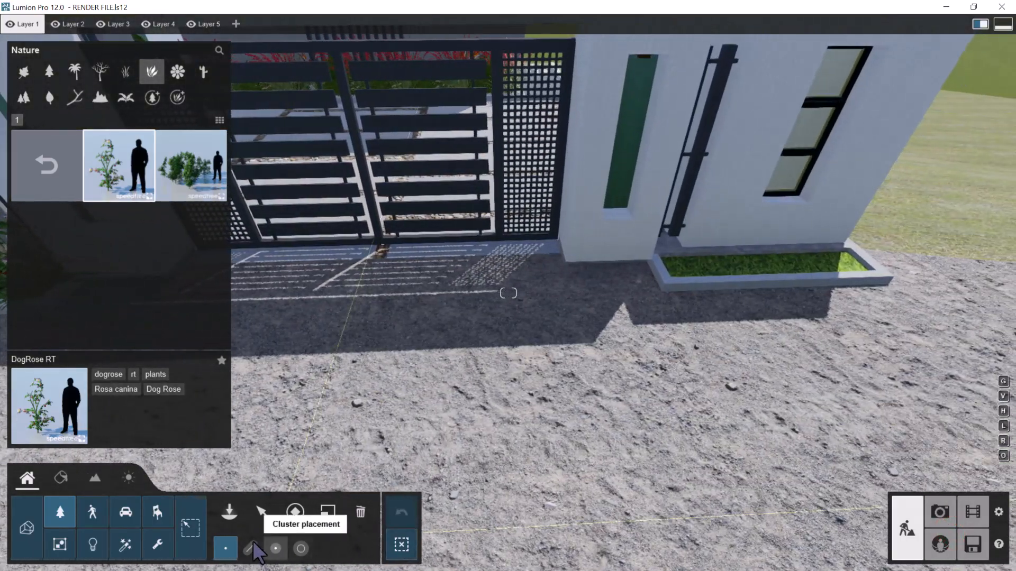
left_click(252, 546)
key("d")
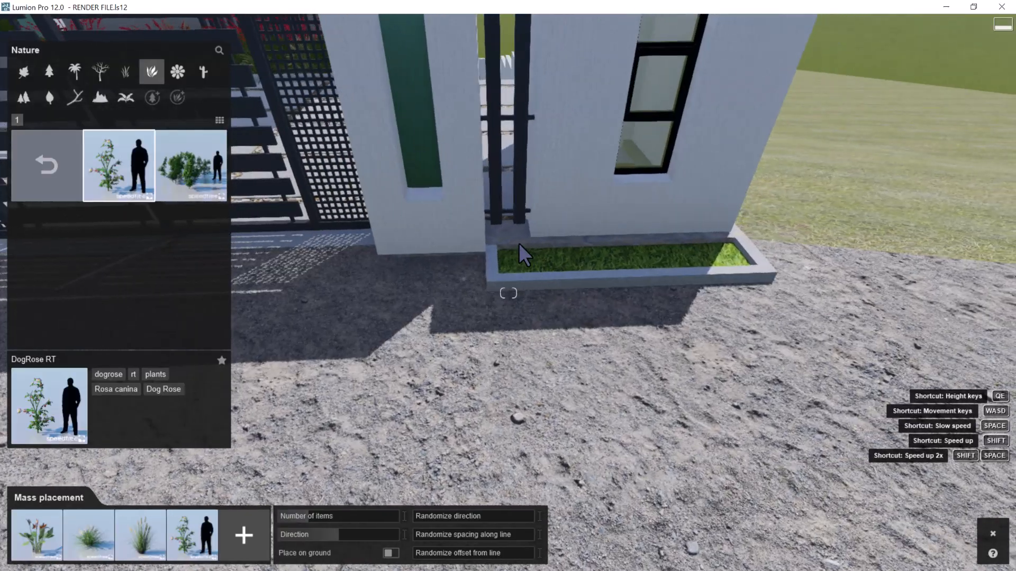
left_click(496, 260)
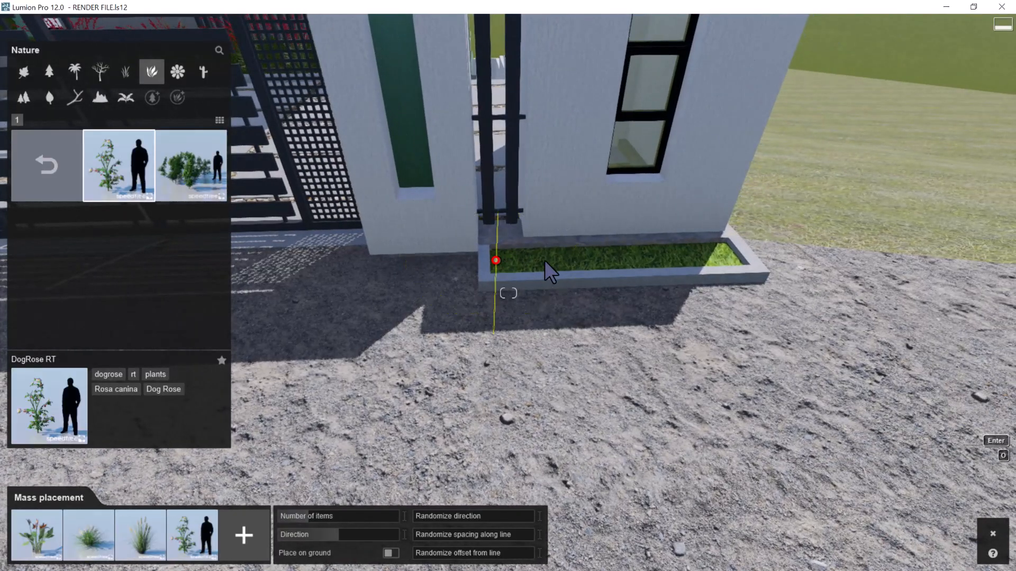
left_click(727, 255)
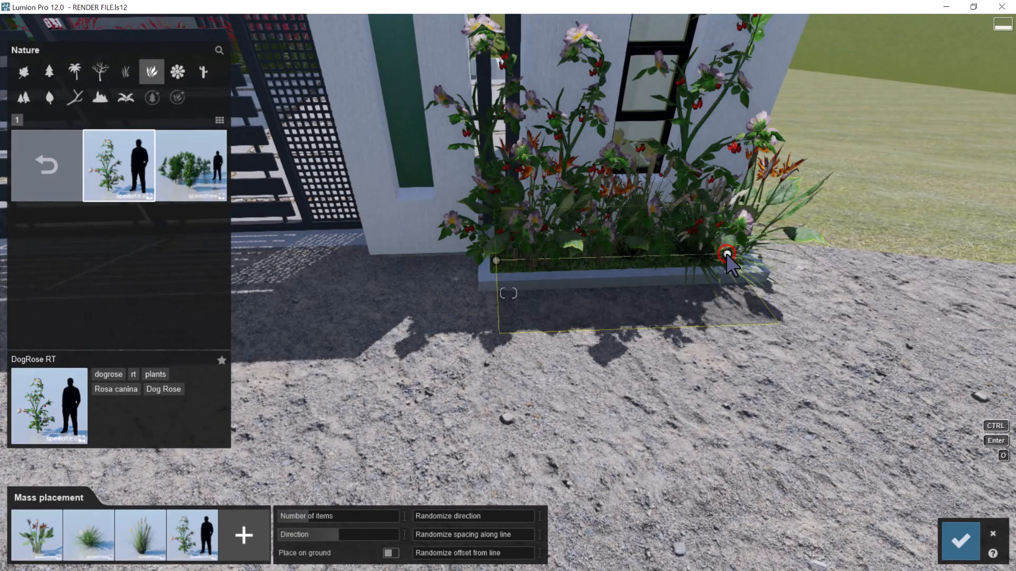
key("s")
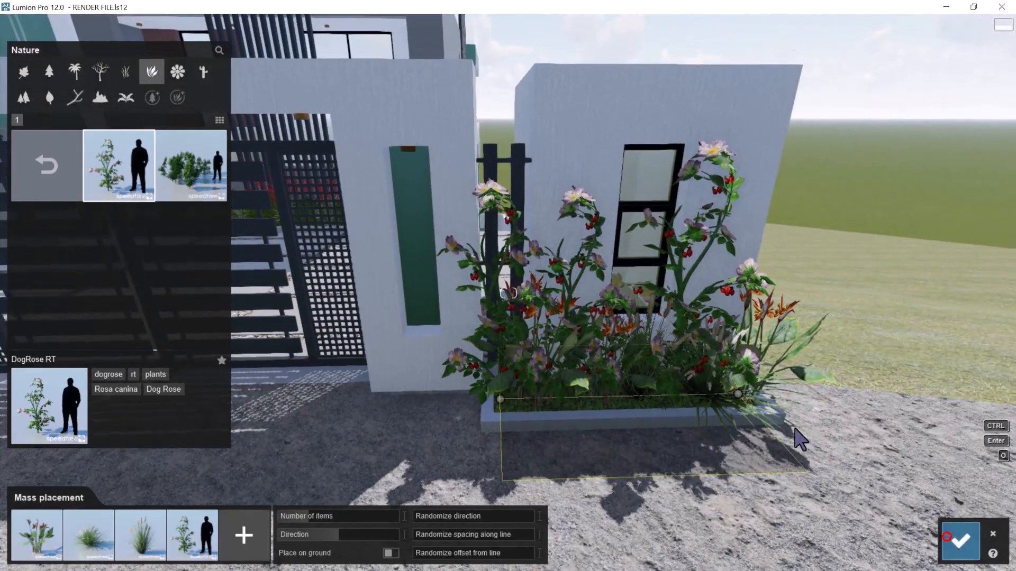
left_click(947, 536)
Lay the mass placement mix along the full length of the sloping grass bed beside the upper outdoor stairs
key("w")
key("q")
key("w")
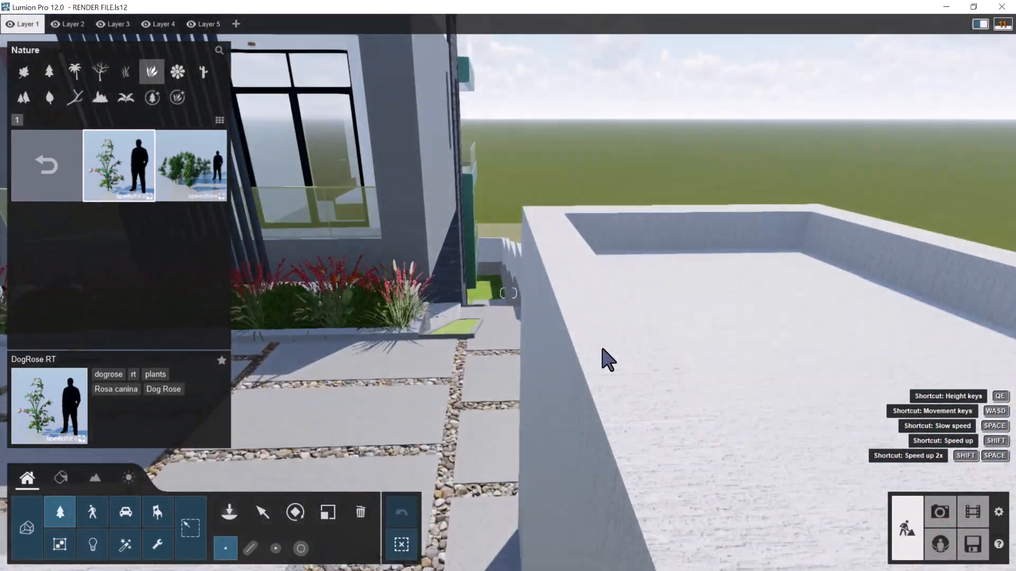
key("w")
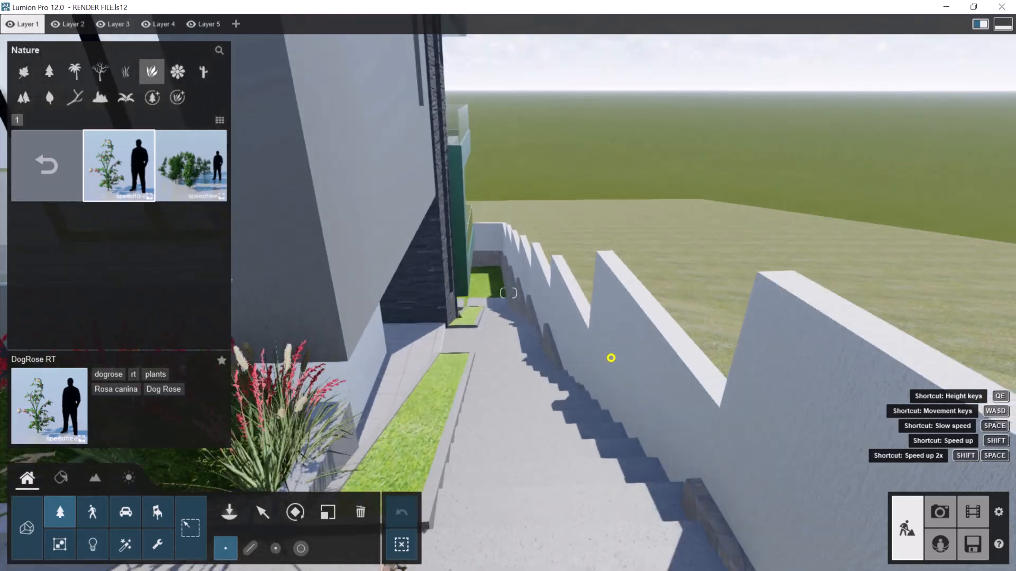
right_click_drag(611, 358, 652, 300)
key("w")
key("d")
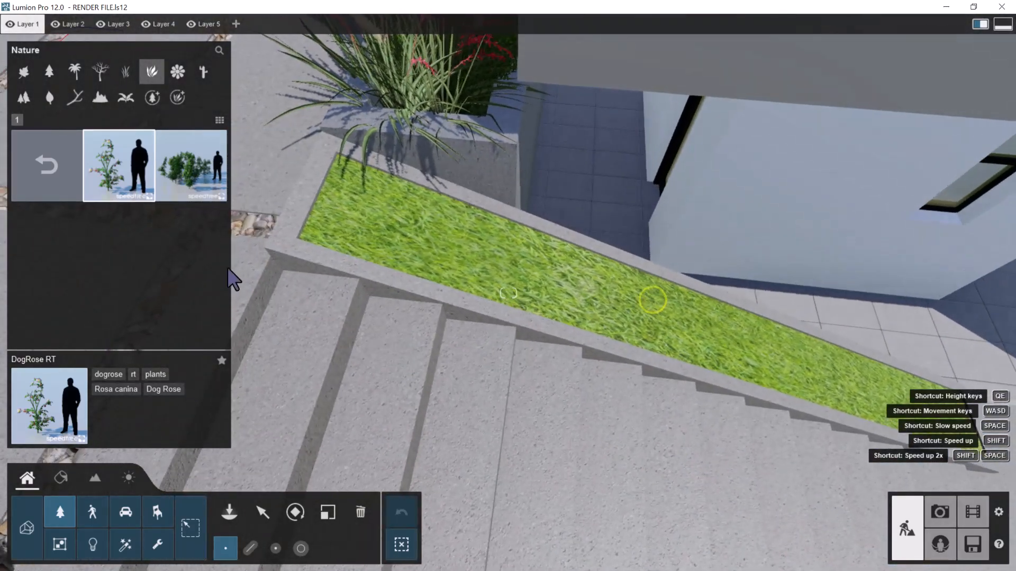
left_click(250, 548)
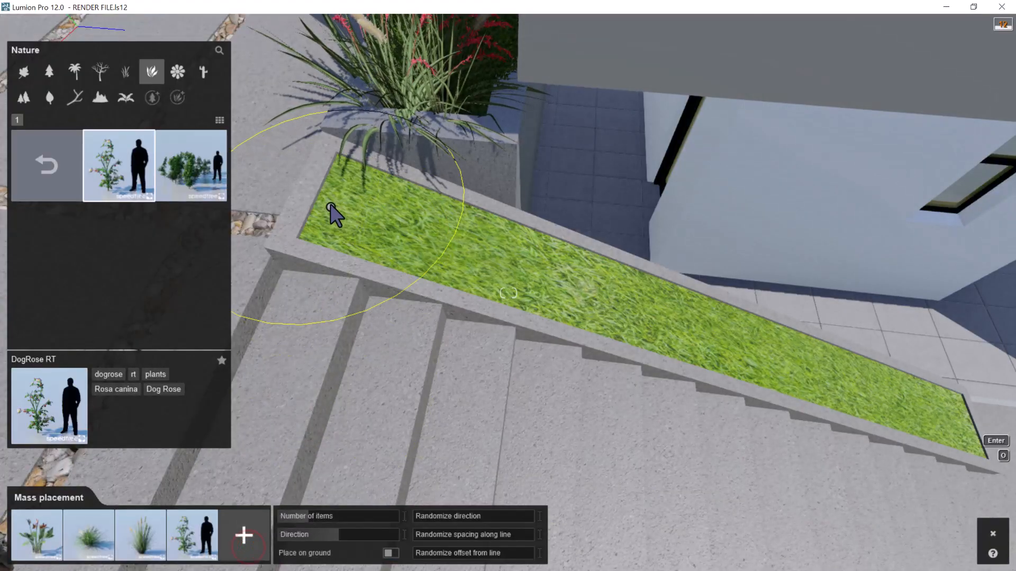
right_click_drag(472, 236, 856, 282)
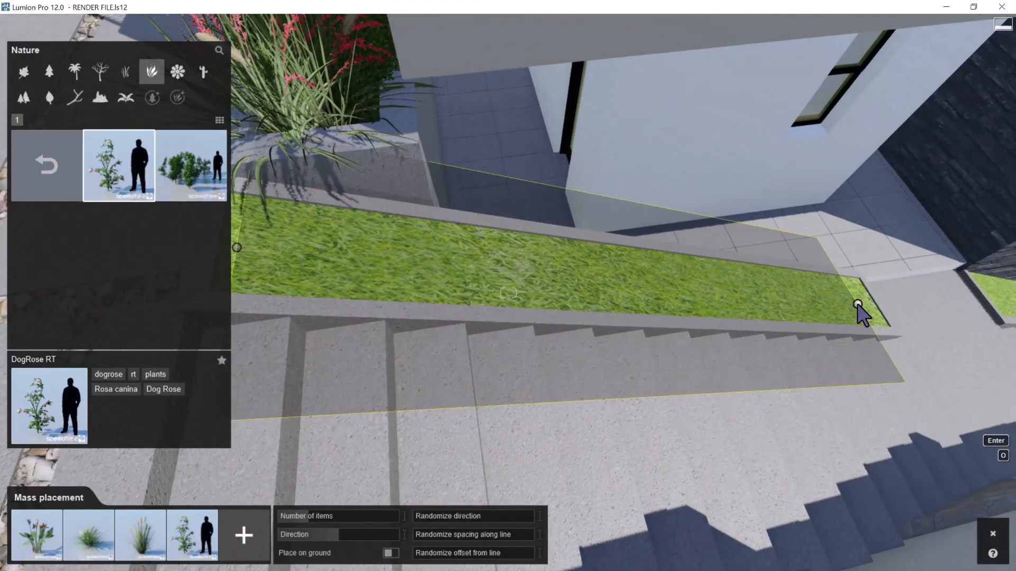
left_click(867, 301)
Increase the number of items in the upper stair bed to about 23, rearrange the plants slightly and accept the planting
right_click_drag(729, 318, 696, 353)
key("s")
key("w")
left_click_drag(310, 518, 334, 514)
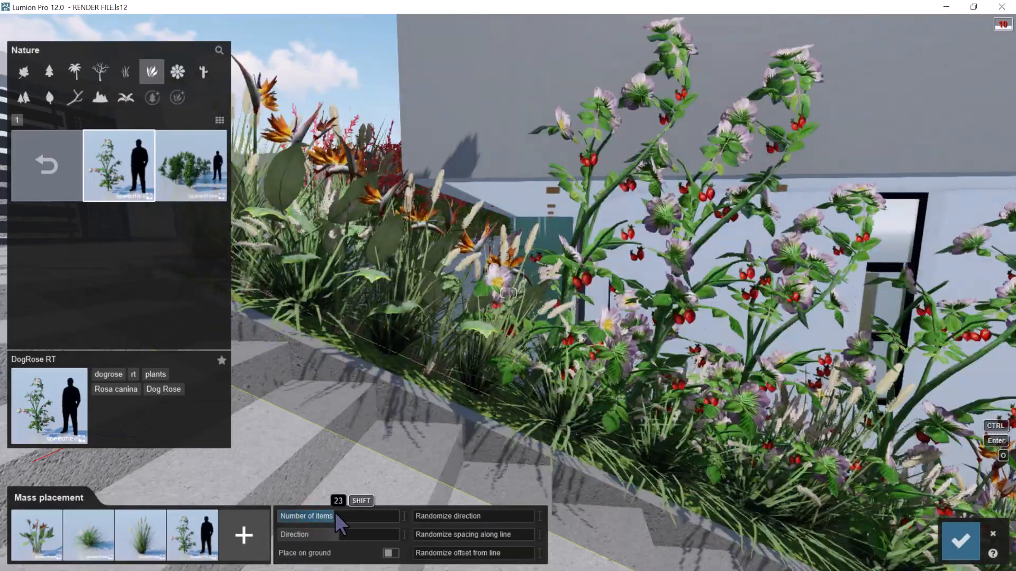
key("q")
right_click_drag(481, 352, 561, 342)
key("s")
key("w")
key("w")
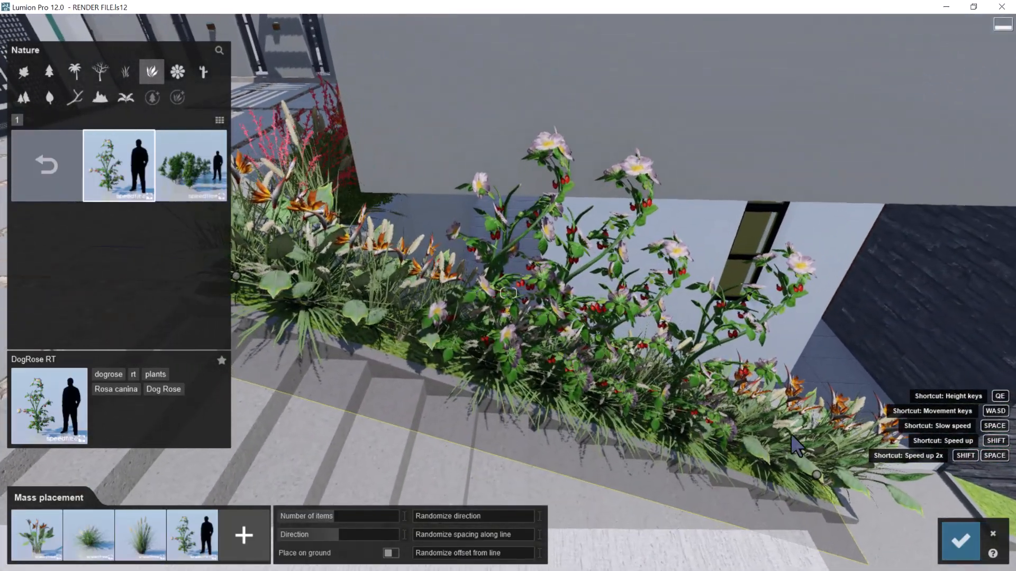
left_click_drag(335, 515, 336, 514)
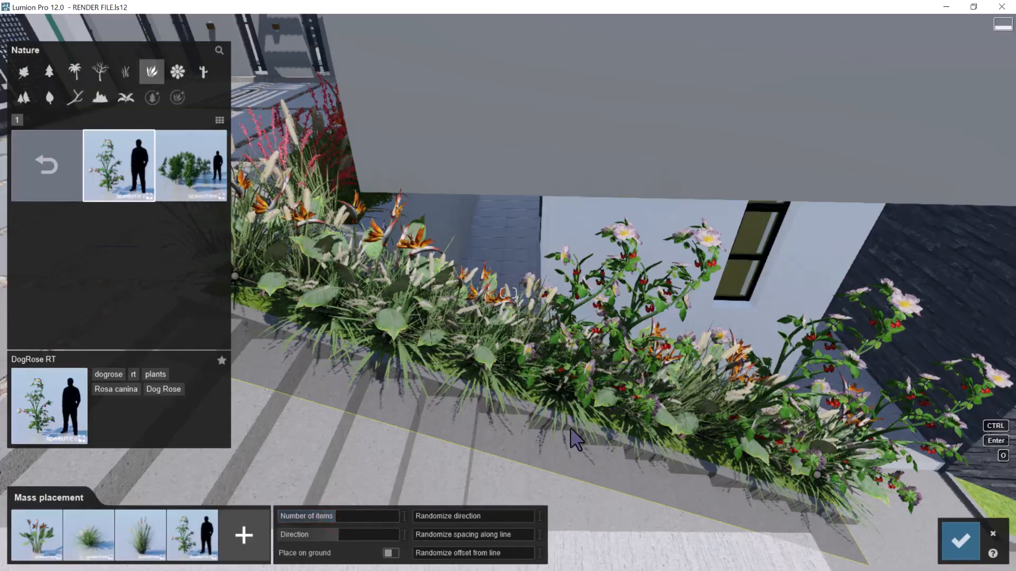
left_click(956, 545)
Choose Yaupon Holly 02 from the last page of the plant collection and place one at the upper end of the planted stair bed
key("w")
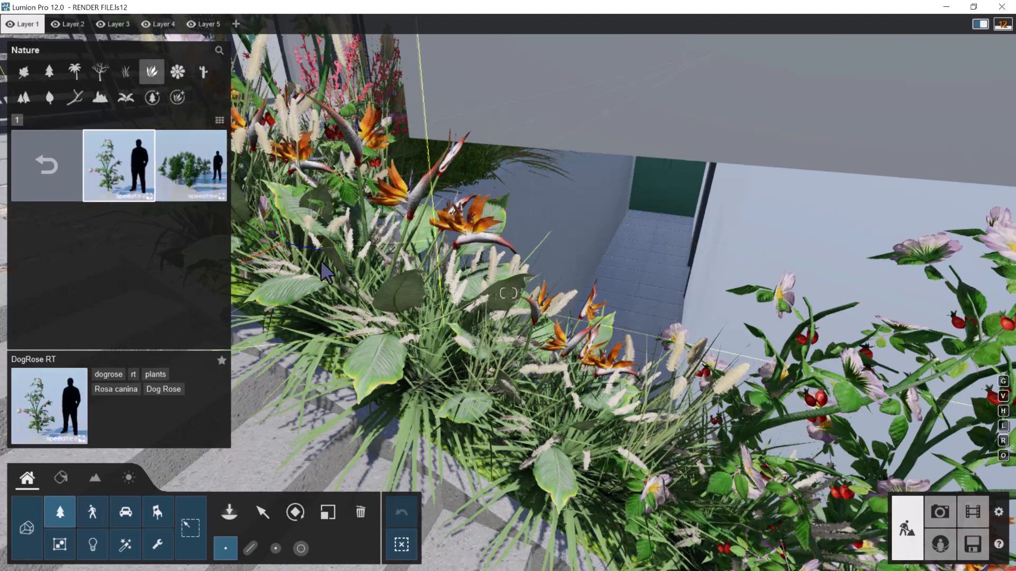
key("s")
key("w")
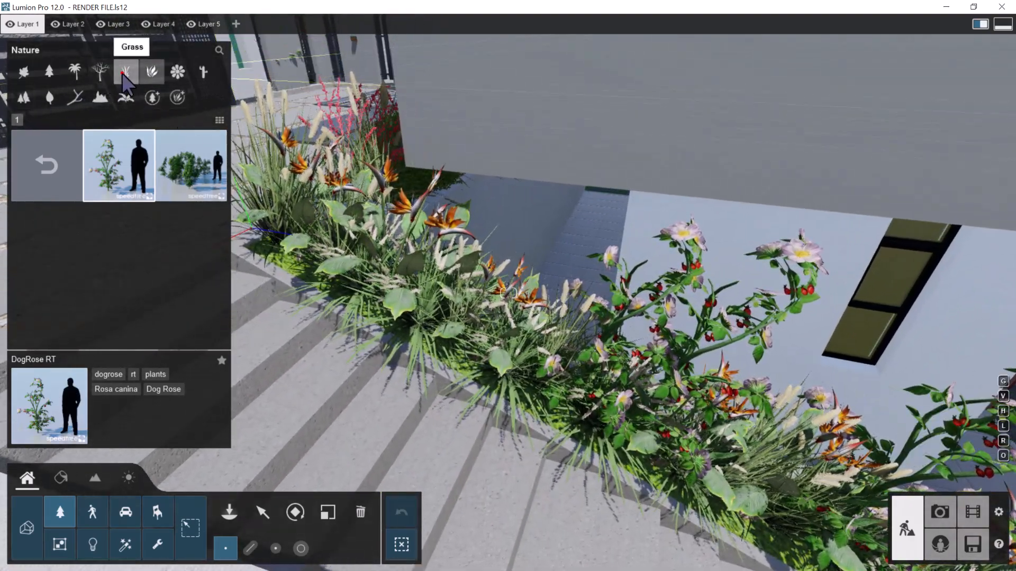
left_click(125, 77)
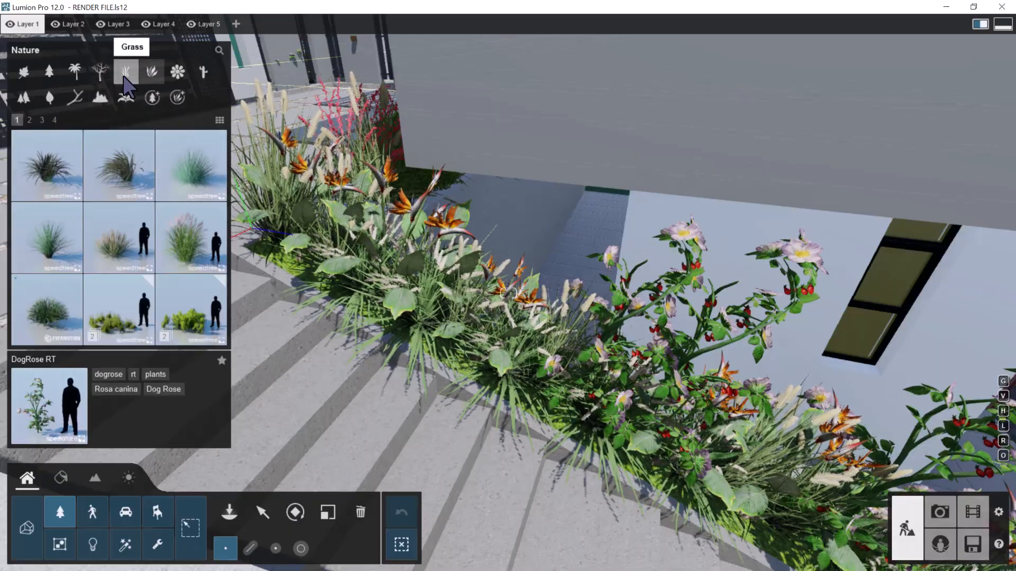
left_click(147, 75)
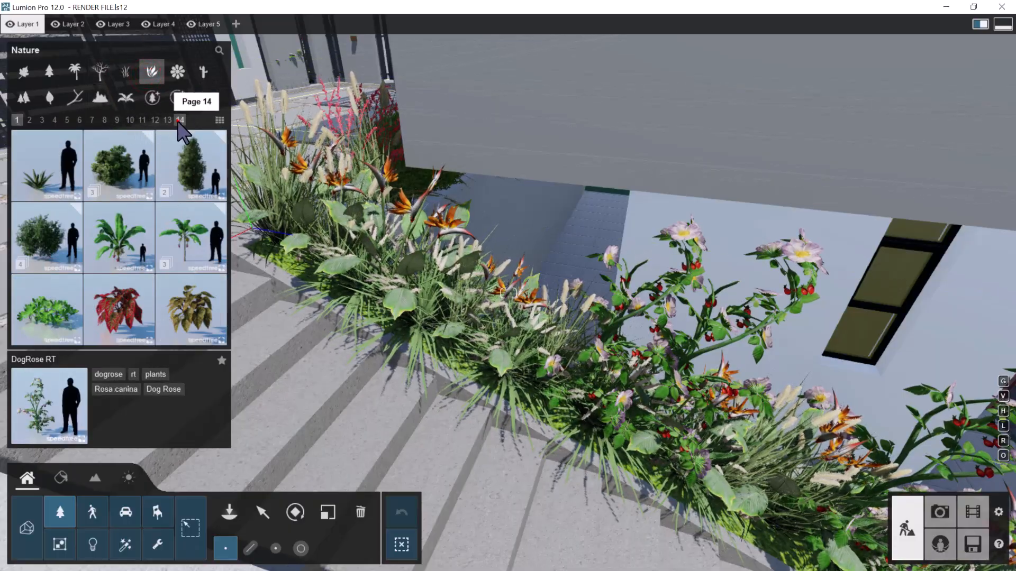
left_click(180, 120)
left_click(48, 165)
left_click(185, 180)
left_click(294, 237)
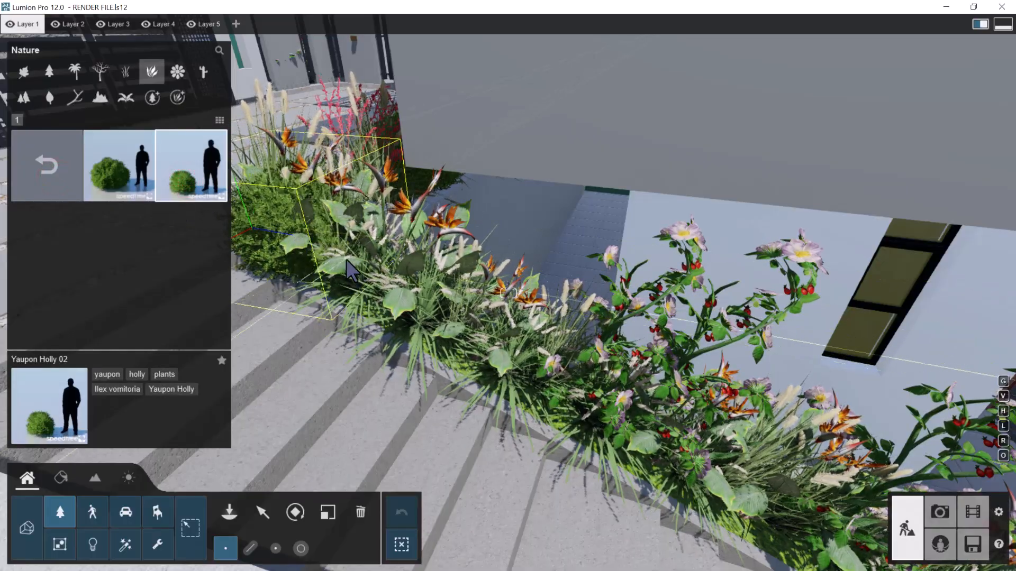
Lay the mass placement mix, with Yaupon Holly 02 included, along the lower sloping grass bed beside the stairs
key("s")
key("d")
mouse_move(346, 259)
right_mouse_down()
mouse_move(387, 227)
mouse_move(423, 283)
right_mouse_up()
key("w")
key("d")
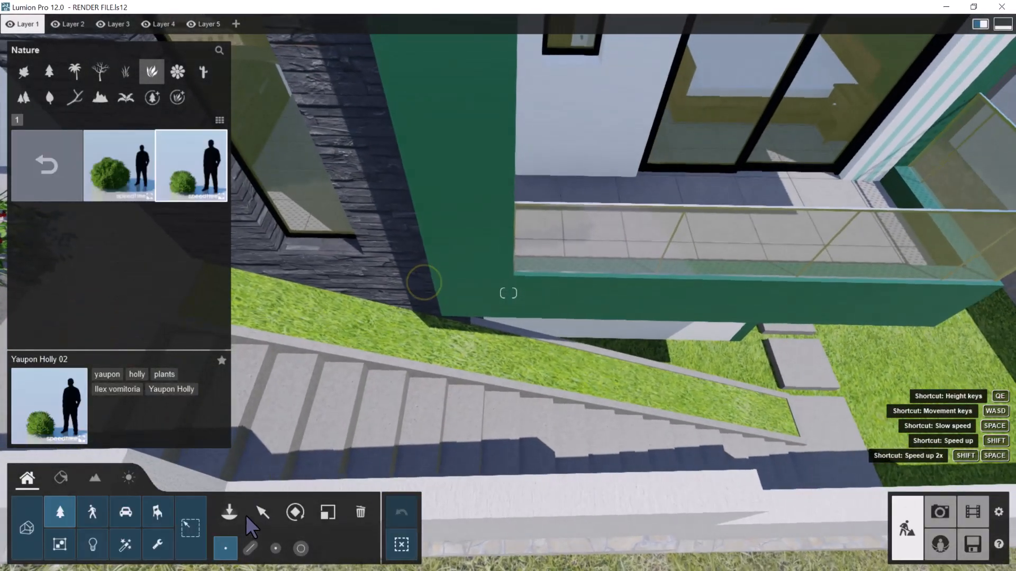
left_click(251, 548)
key("s")
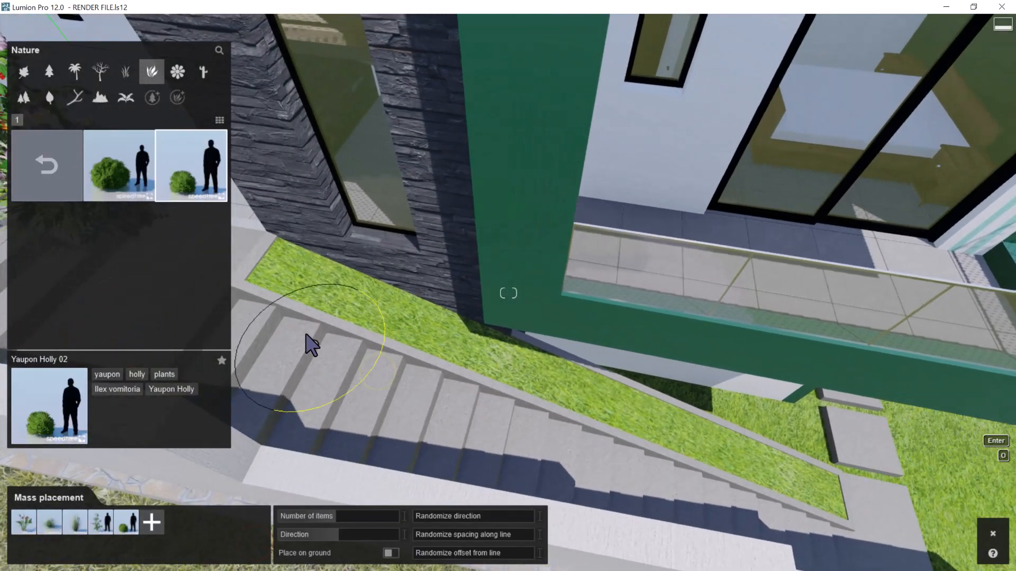
left_click(831, 491)
Inspect the planting along the lower stair bed from several sides and accept it
right_click_drag(719, 433, 471, 343)
key("w")
key("s")
key("w")
key("s")
key("d")
key("s")
key("d")
key("s")
key("e")
key("w")
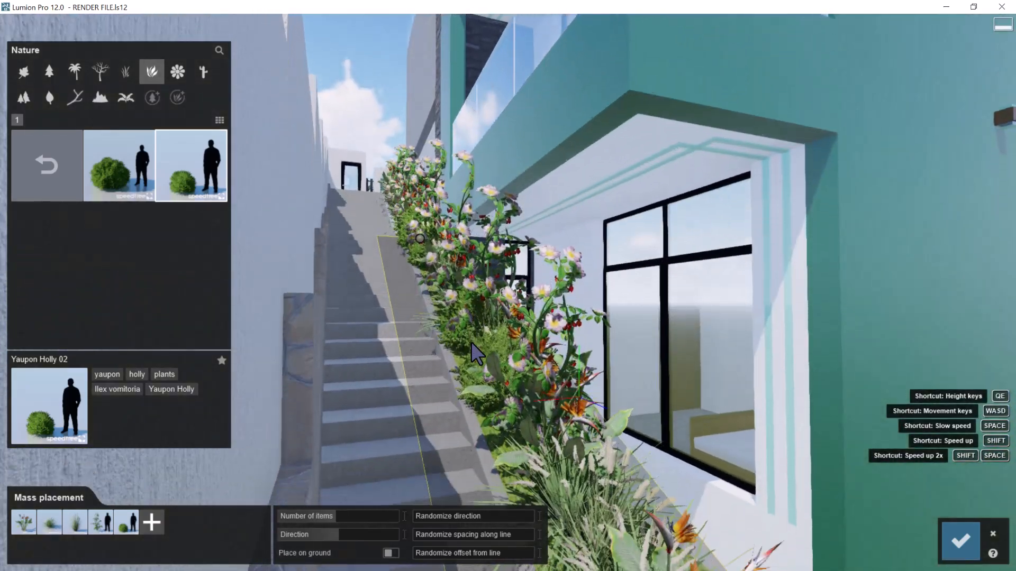
right_click_drag(476, 353, 815, 565)
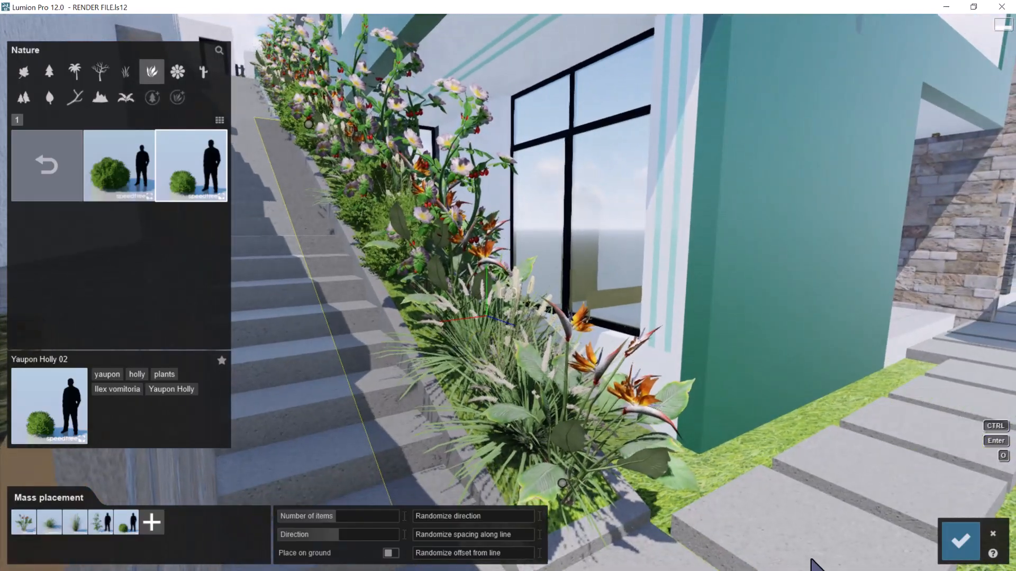
left_click(966, 546)
Place a row of Yaupon Holly 02 shrubs in the narrow grass gap between the stair bed and the house wall
right_click_drag(835, 315, 609, 265)
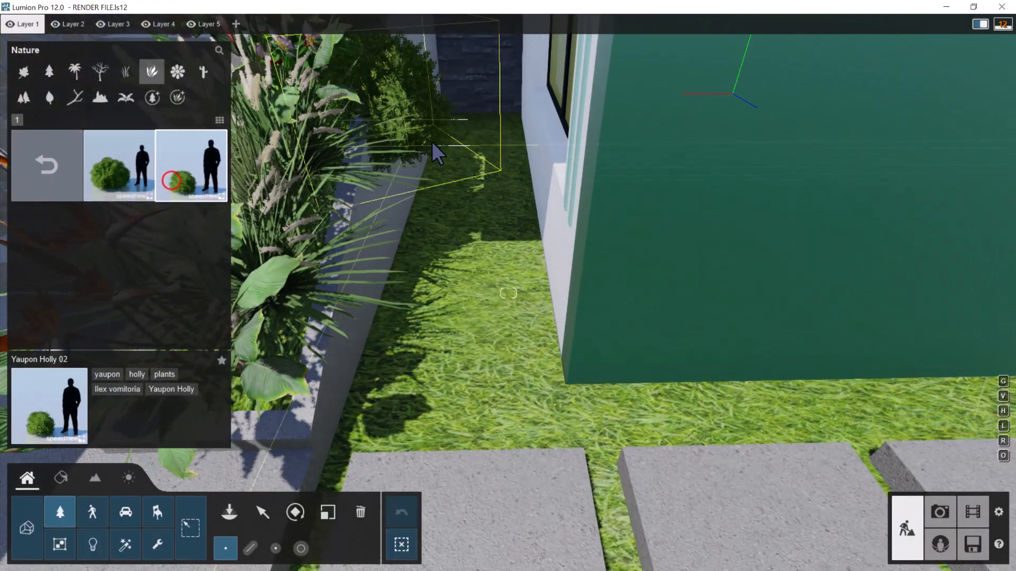
left_click(481, 151)
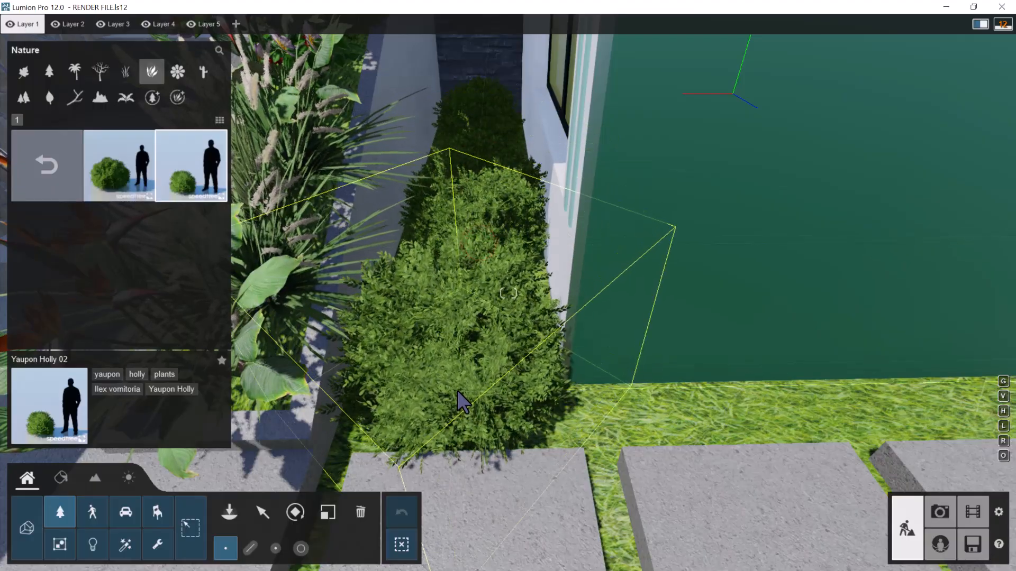
left_click(458, 391)
key("s")
right_click_drag(455, 386, 478, 343)
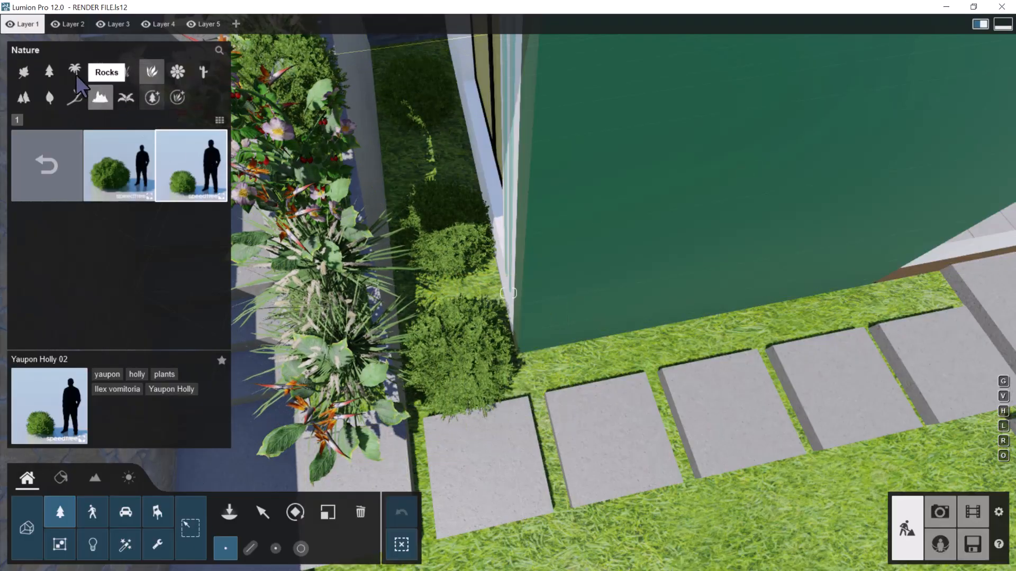
Place five Festuca 001 grass clumps in a row between the green wall and the stepping slabs
left_click(122, 72)
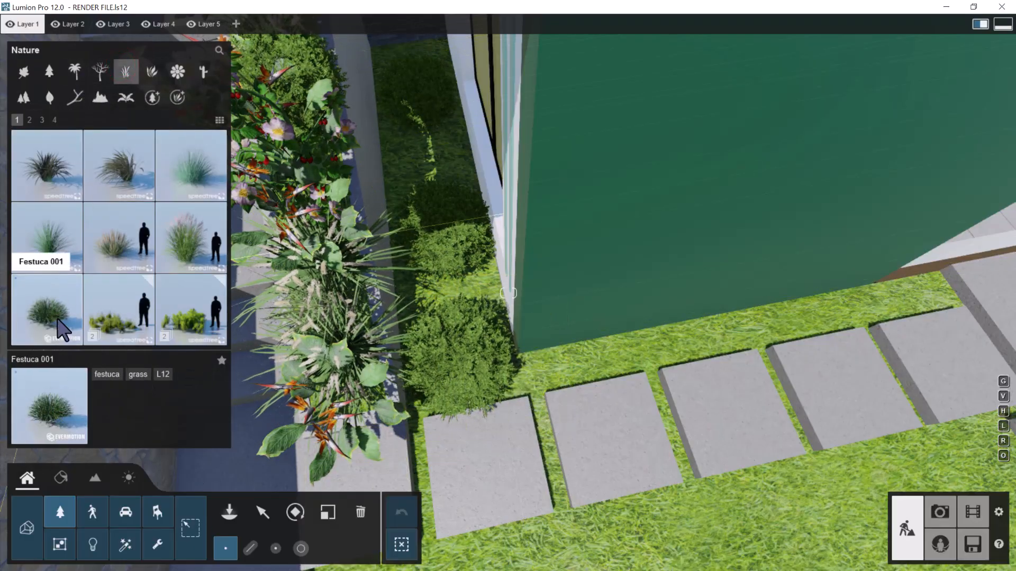
left_click(80, 309)
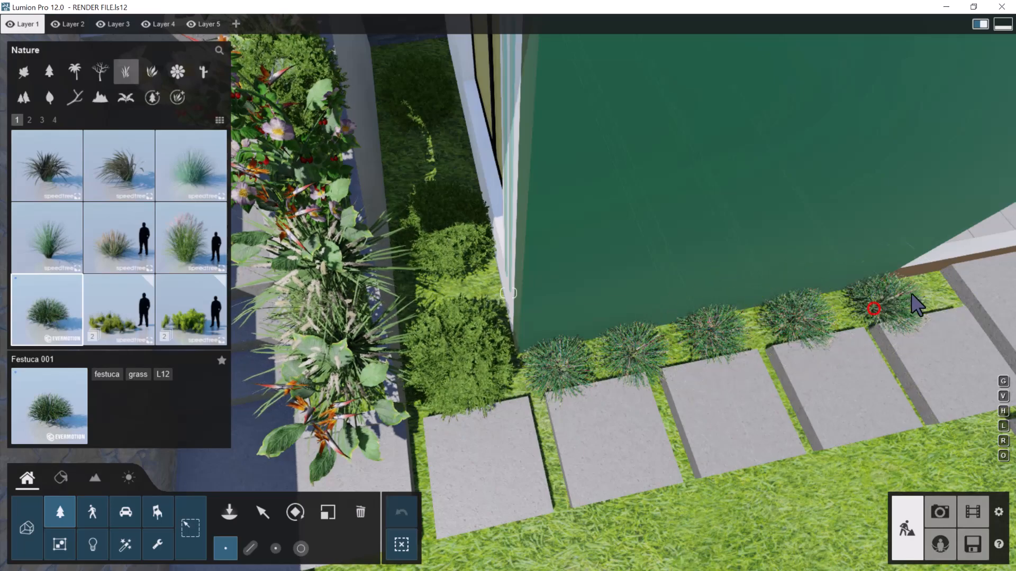
key("s")
right_click_drag(594, 357, 658, 359)
key("s")
left_click(594, 337)
Lay the mass placement mix, with Festuca 001 included, along the grass strip between the white wall and the marble-tread stairs
key("d")
key("d")
key("w")
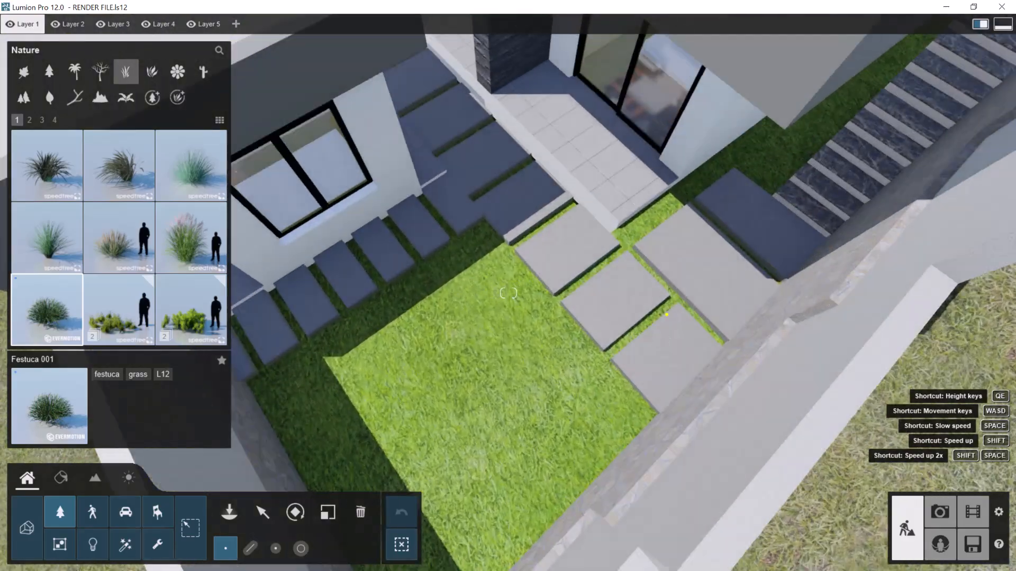
key("w")
right_click_drag(667, 314, 695, 335)
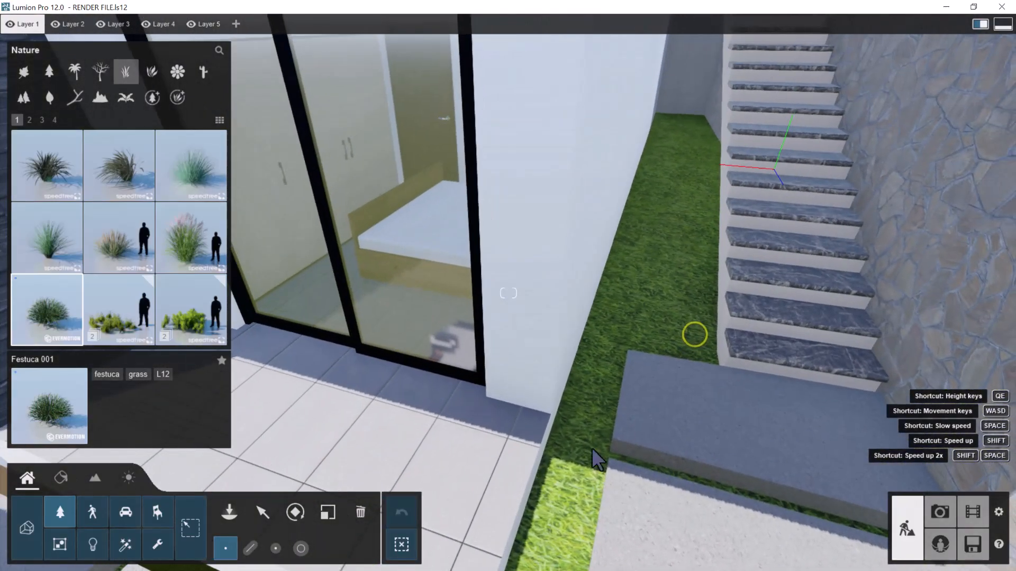
left_click(251, 549)
left_click(676, 121)
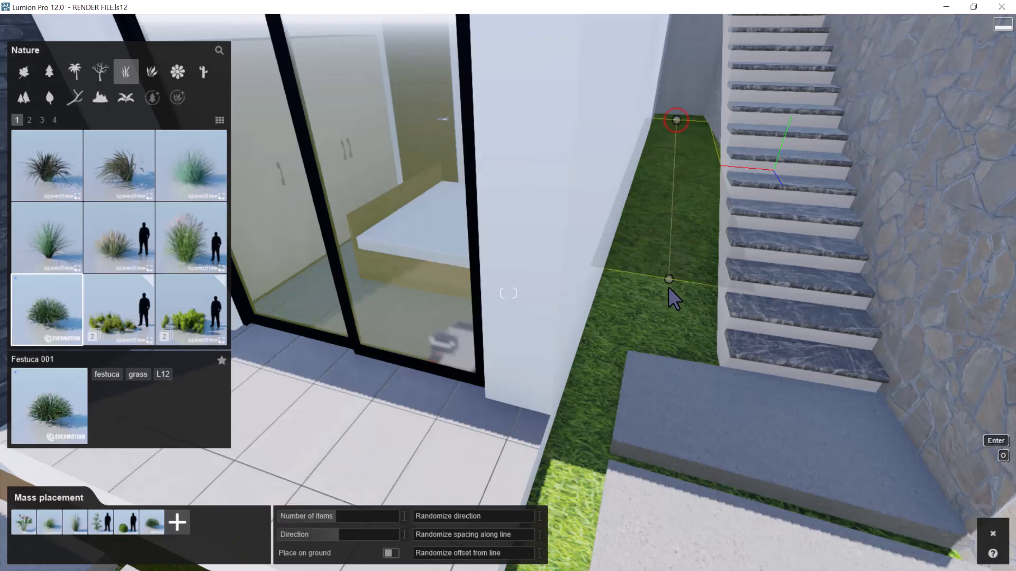
left_click(669, 333)
Increase the number of items in the planting beside the marble-tread stairs to fill the strip more densely
right_click_drag(666, 326, 719, 338)
key("q")
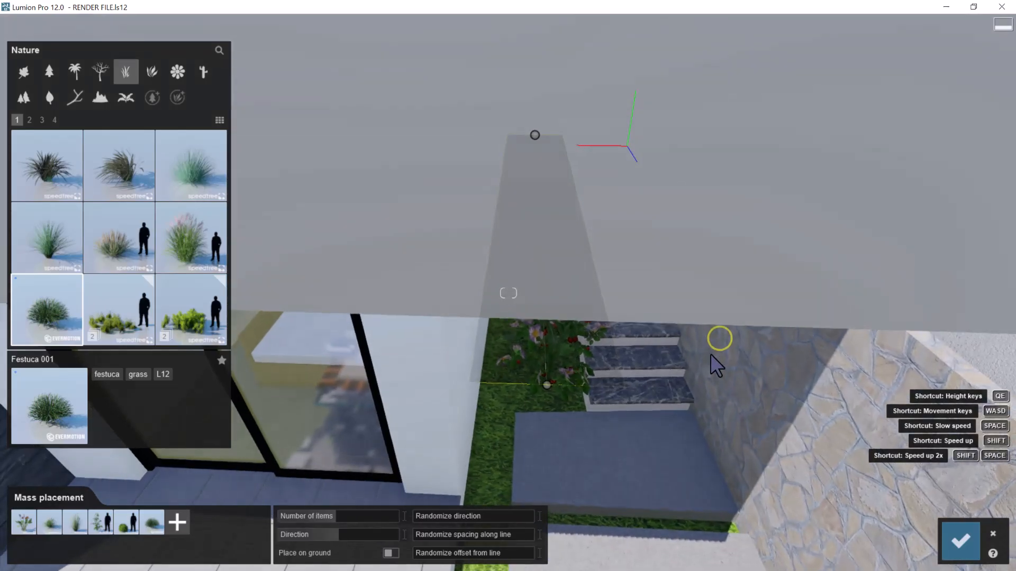
key("e")
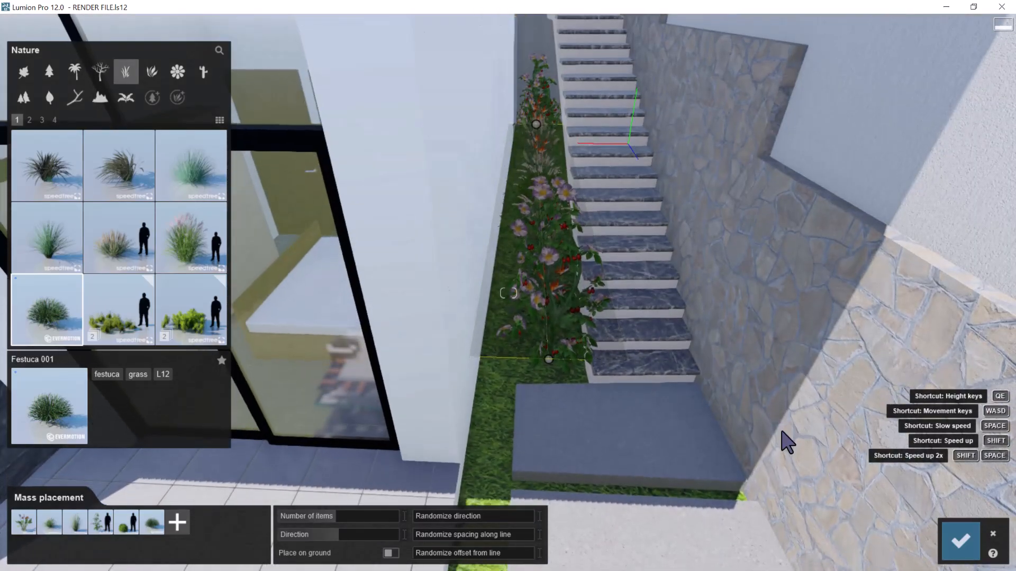
left_click_drag(368, 518, 372, 519, "shift")
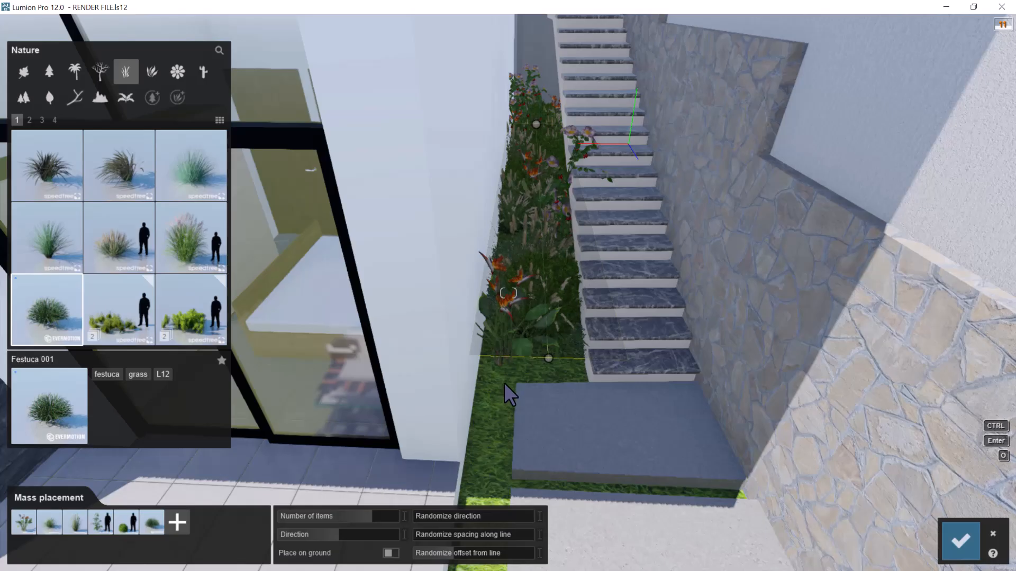
Finish the mass placement of mixed plants along the strip beside the marble-tread stairs
left_click_drag(548, 365, 546, 374)
right_click_drag(569, 332, 572, 369)
key("d")
key("q")
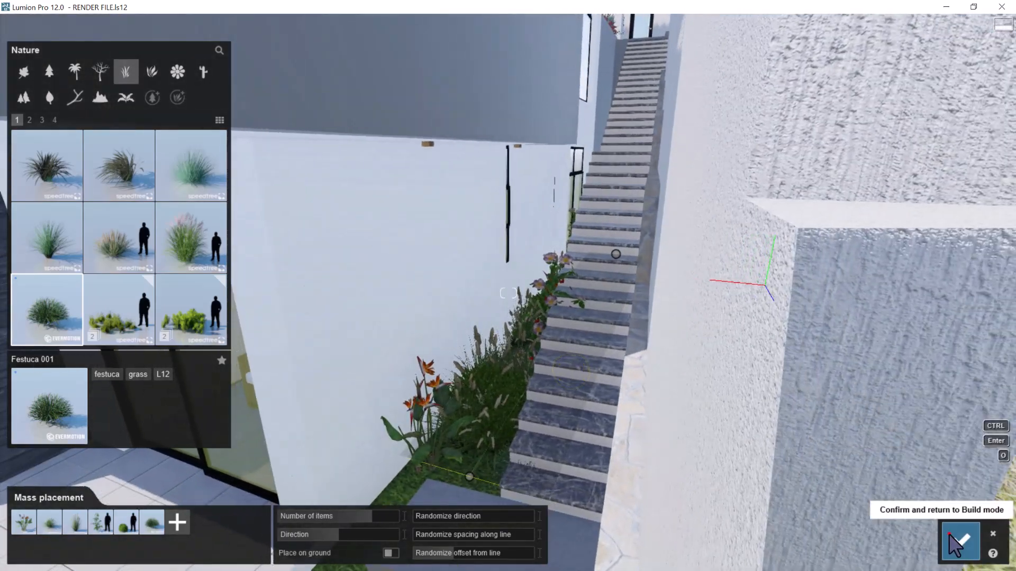
left_click(959, 541)
Place ArecaPalm 002 palms at intervals along the building-side edge of the road, up to the entrance gate
key("s")
right_click_drag(582, 419, 577, 397)
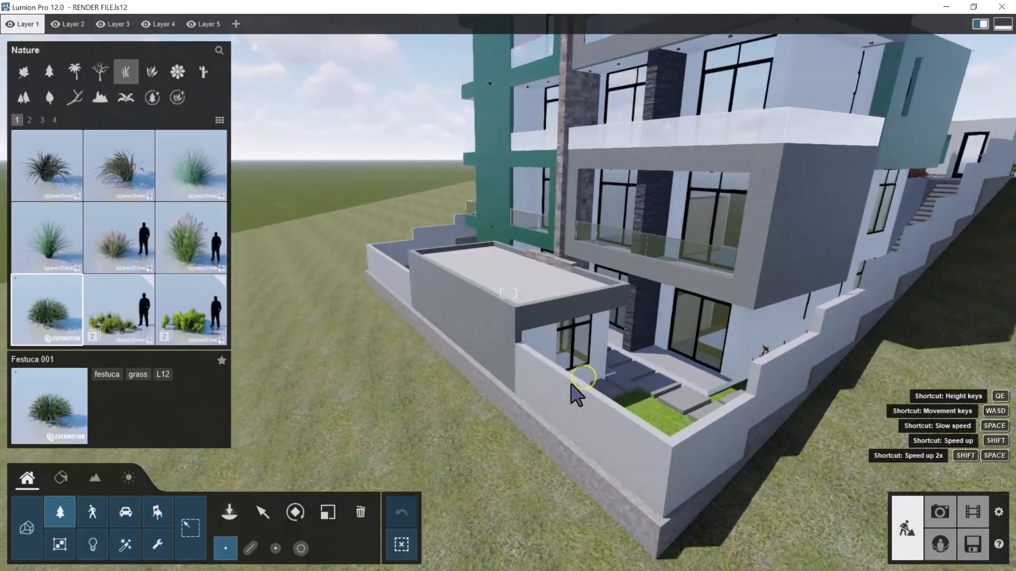
key("d")
right_click_drag(649, 399, 631, 380)
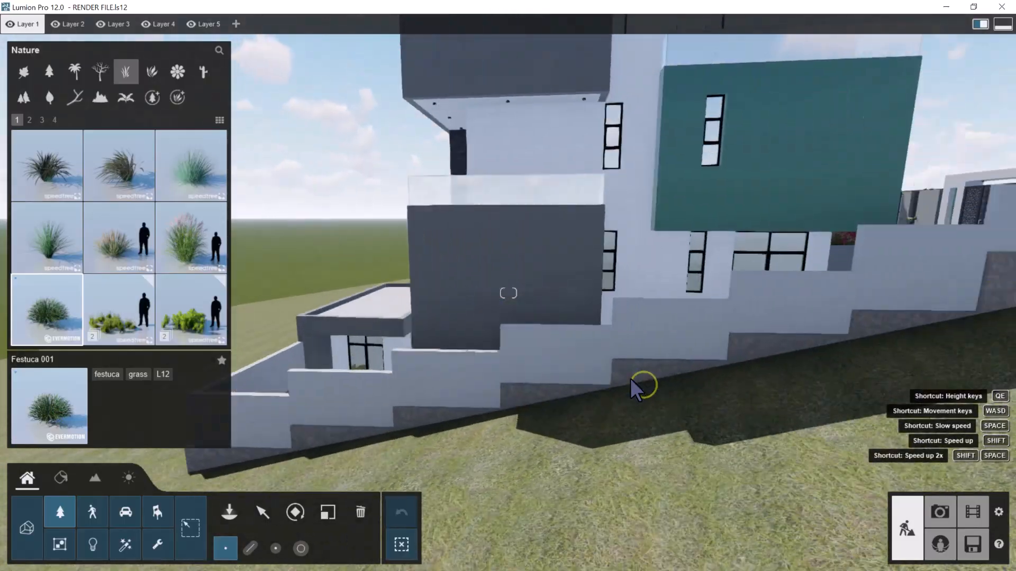
key("d")
left_click_drag(655, 374, 637, 372)
right_click_drag(637, 372, 534, 312)
key("d")
key("q")
key("s")
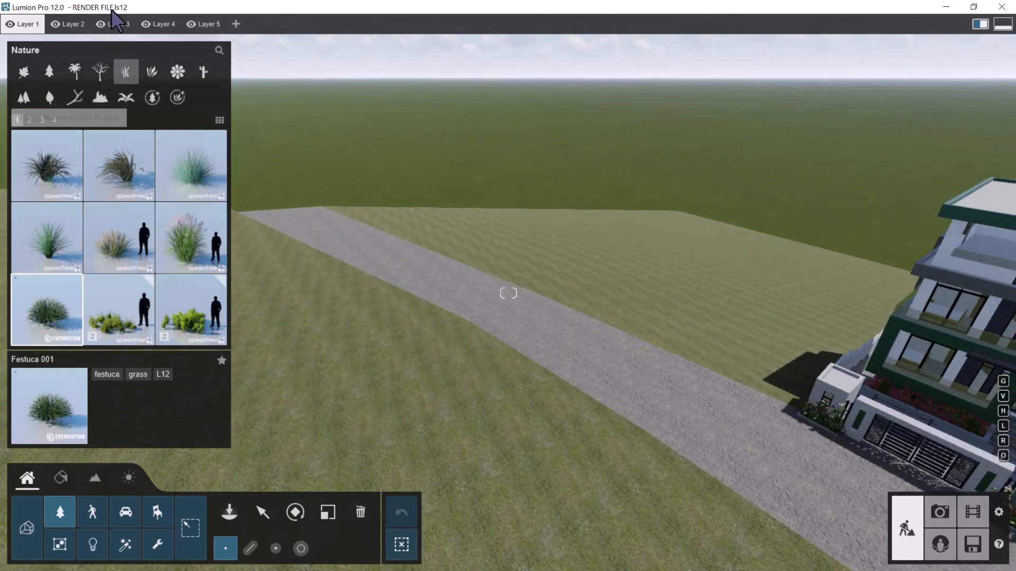
left_click(72, 73)
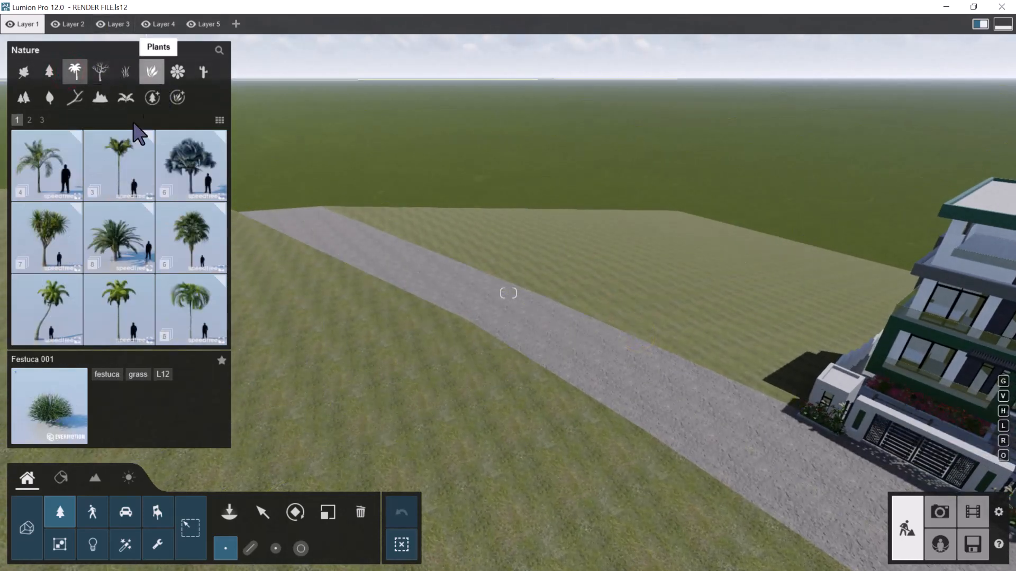
left_click(56, 170)
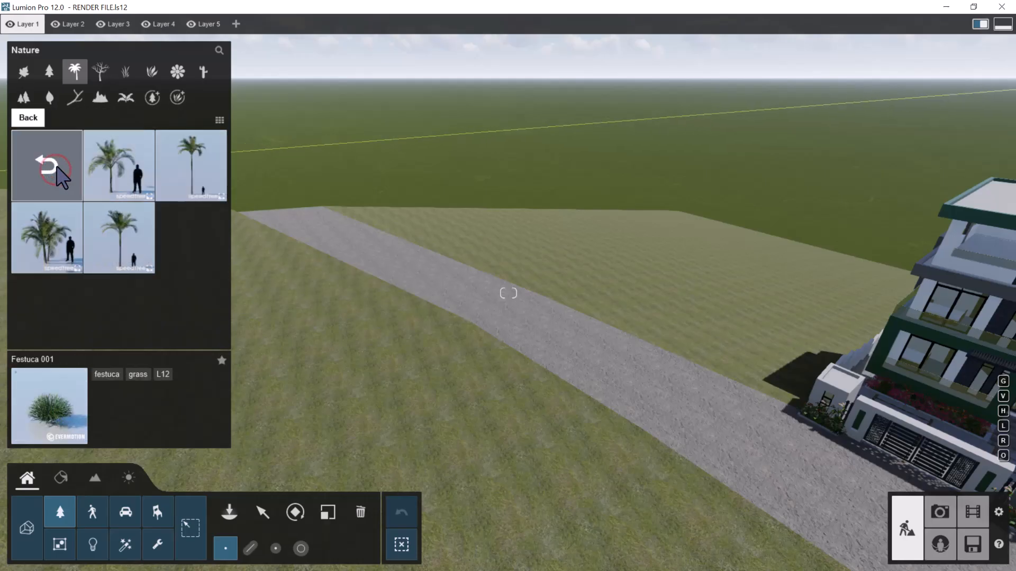
left_click(56, 166)
left_click(130, 169)
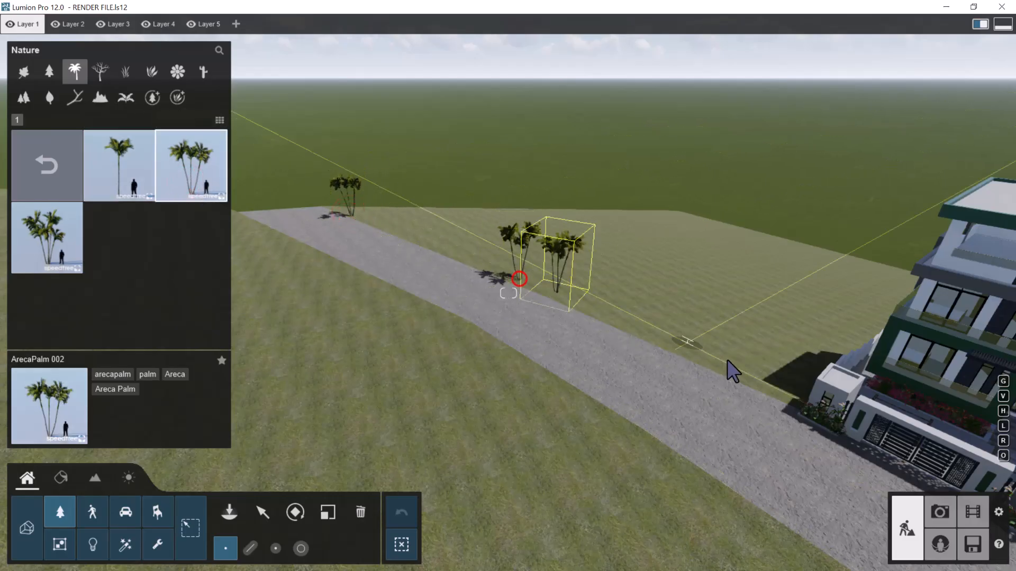
left_click(778, 396)
Continue the ArecaPalm 002 row along the road edge on the other side of the entrance gate
key("d")
right_click_drag(778, 397, 771, 348)
key("w")
key("d")
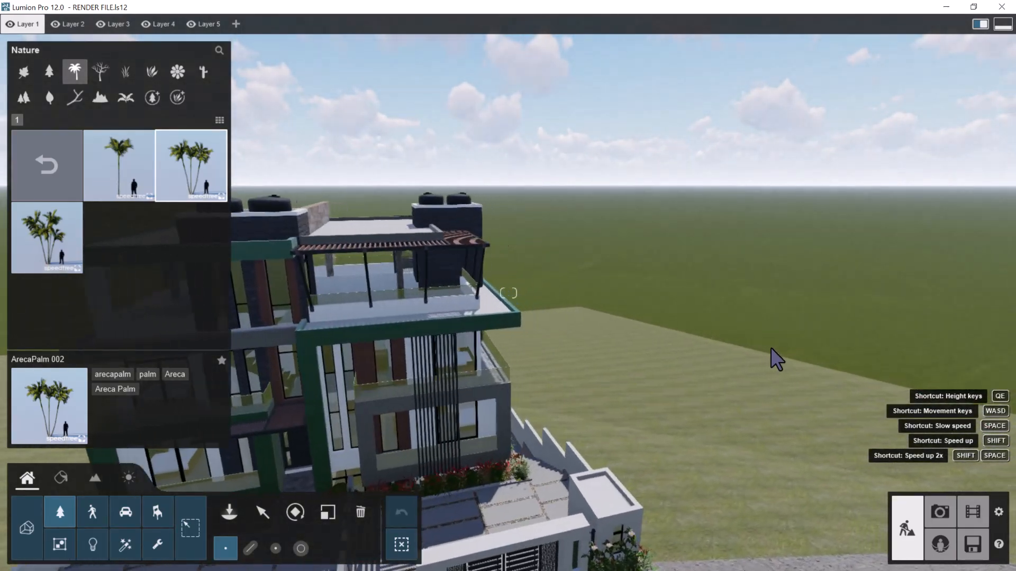
right_click_drag(755, 367, 755, 368)
key("d")
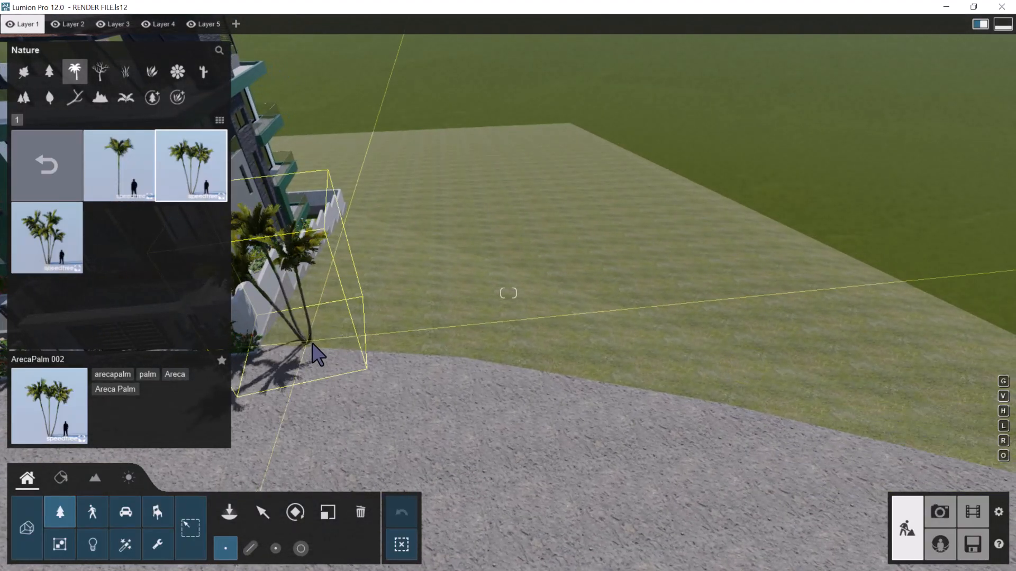
left_click(329, 344)
right_click_drag(424, 350, 569, 382)
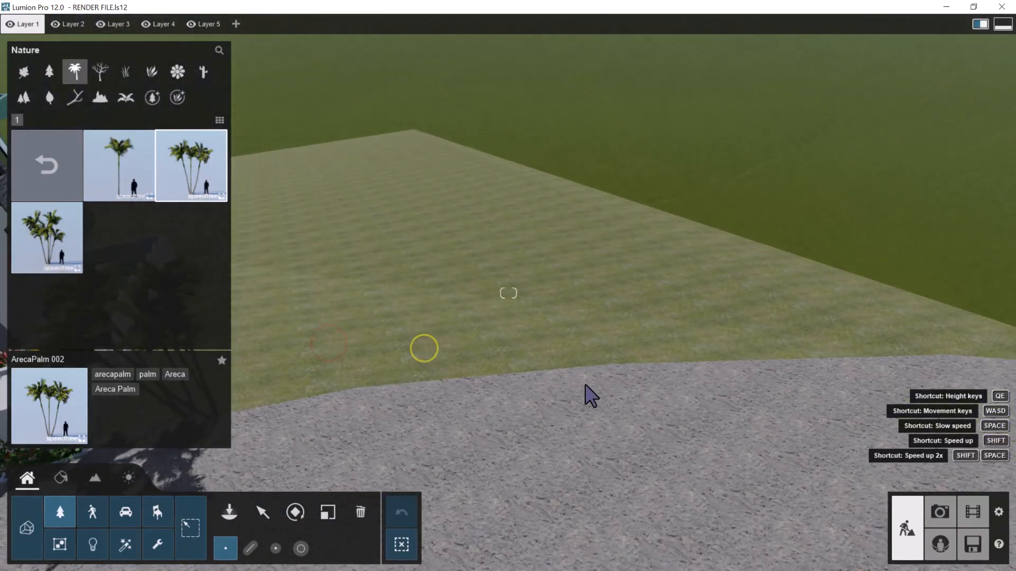
right_click_drag(668, 376, 785, 346)
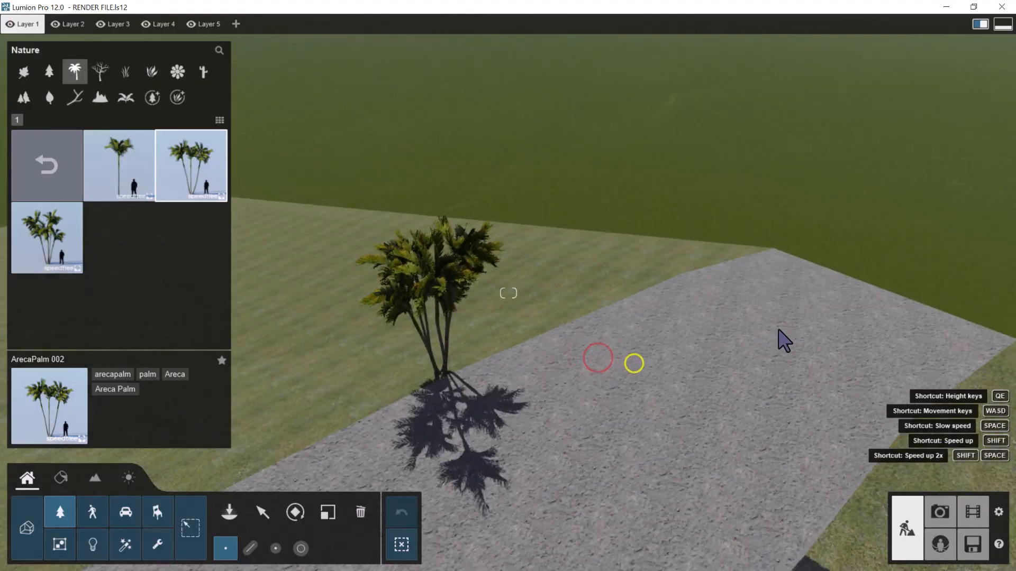
Paint a group of AfricanBaobab RT trees on the open grass near the road, facing the building's stepped side wall
right_click_drag(725, 265, 441, 228)
key("s")
key("d")
key("s")
right_click_drag(503, 226, 538, 250)
left_click(24, 72)
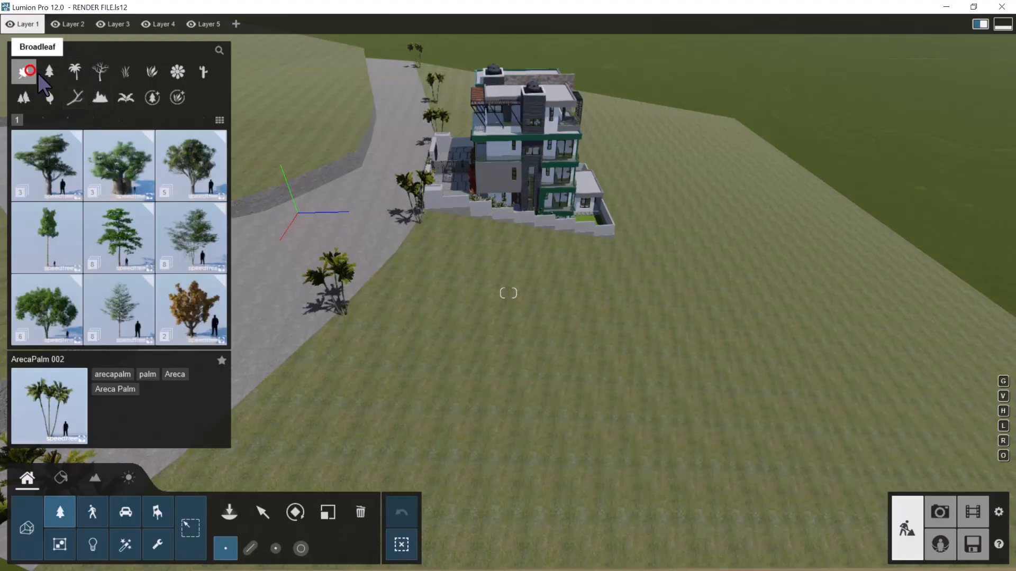
left_click(133, 171)
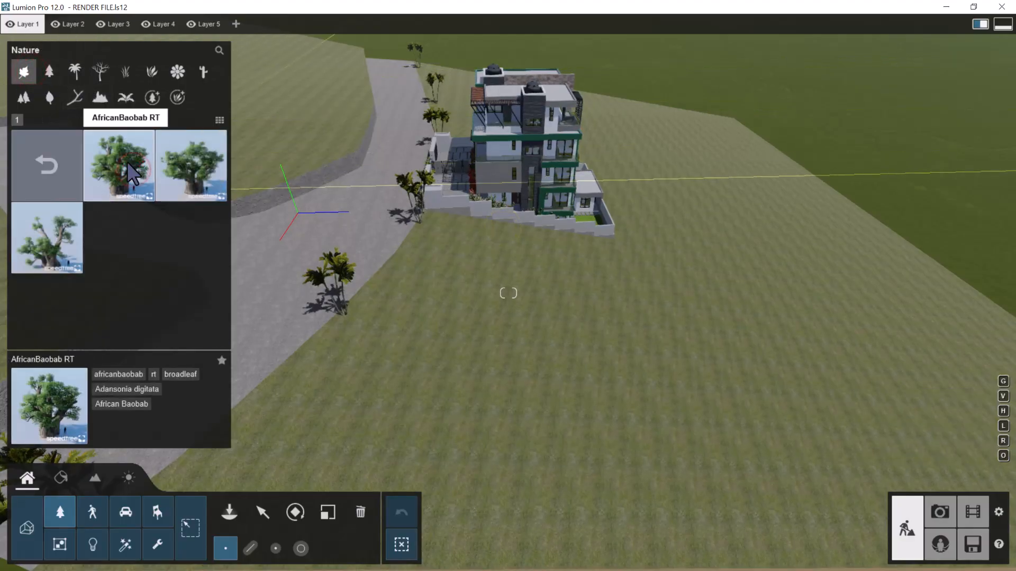
left_click(294, 549)
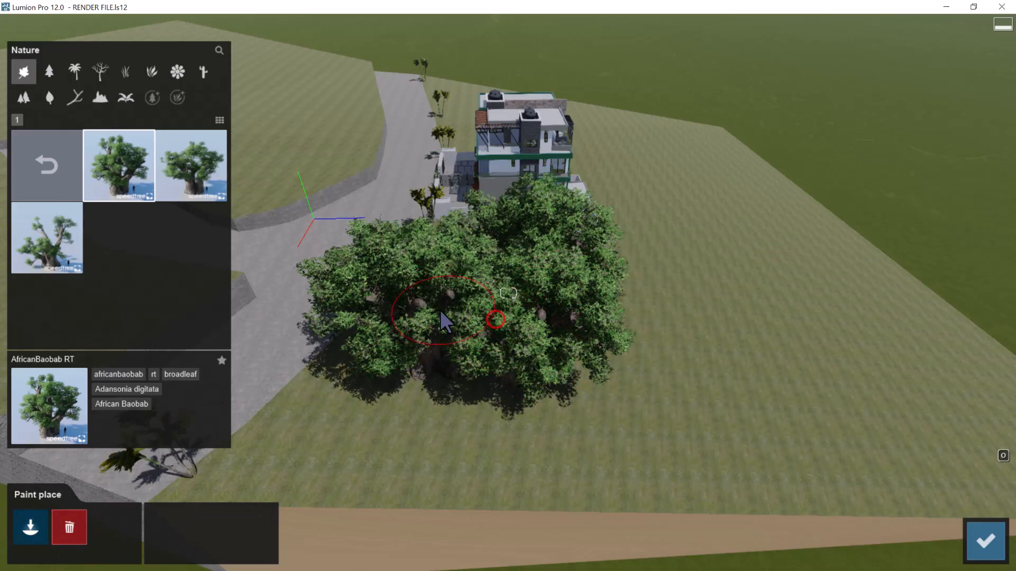
key("w")
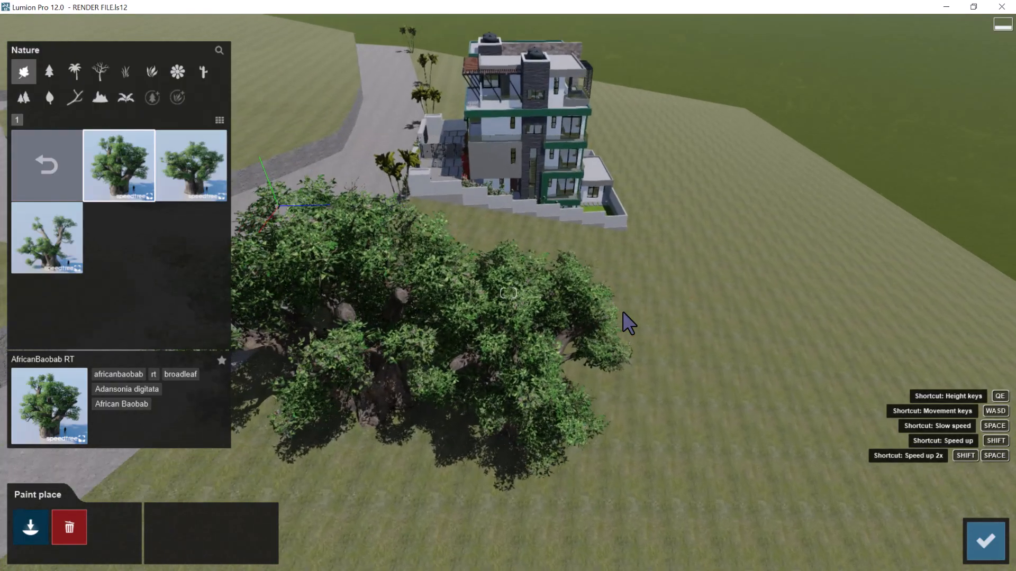
key("d")
right_click_drag(691, 306, 642, 294)
key("s")
key("d")
key("d")
key("w")
key("s")
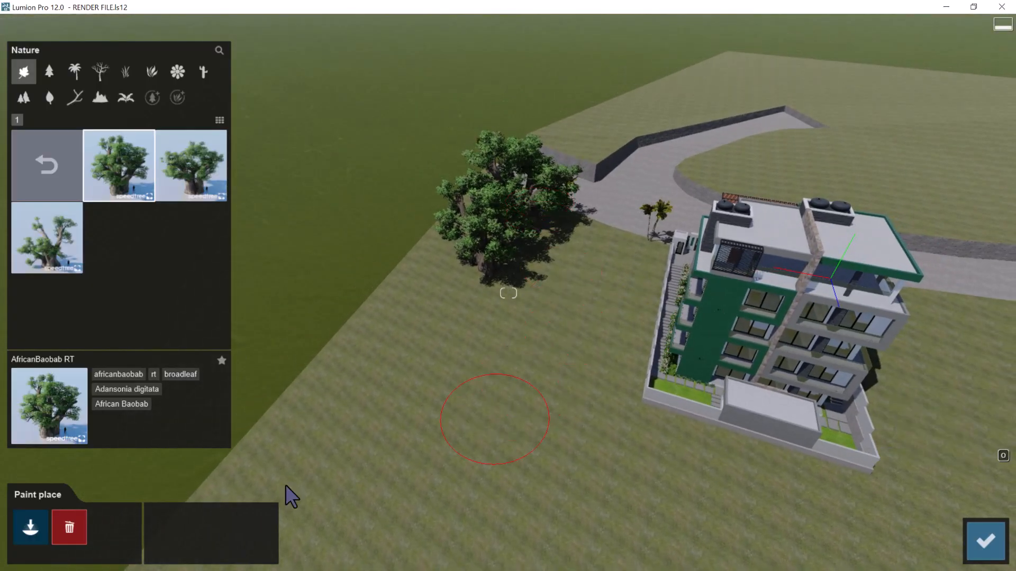
left_click(979, 550)
Place clusters of AfricanBaobab3 RT and AfricanBaobab2 RT behind the painted baobabs along the same edge of the plot
right_click_drag(561, 308, 542, 323)
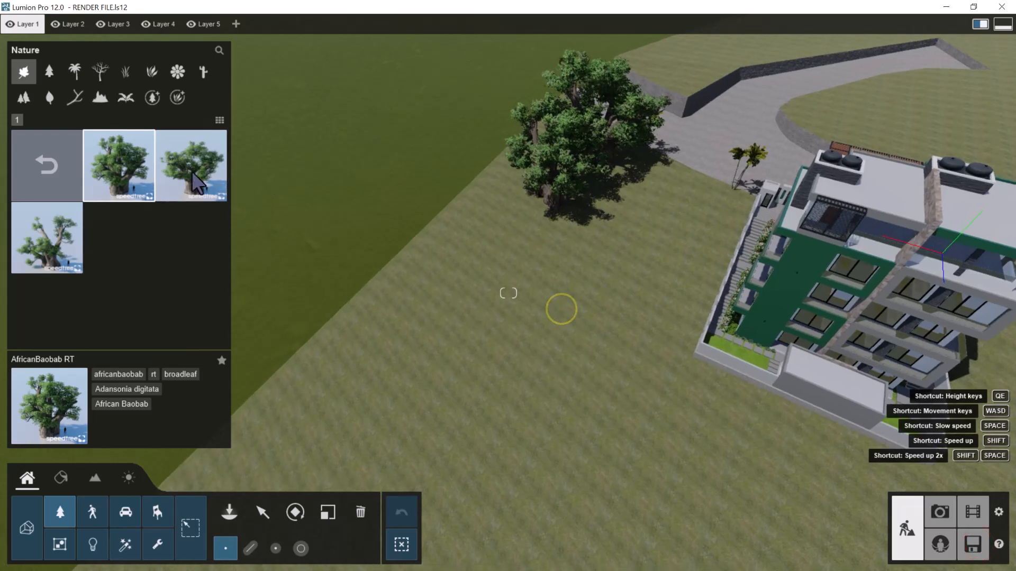
left_click(206, 177)
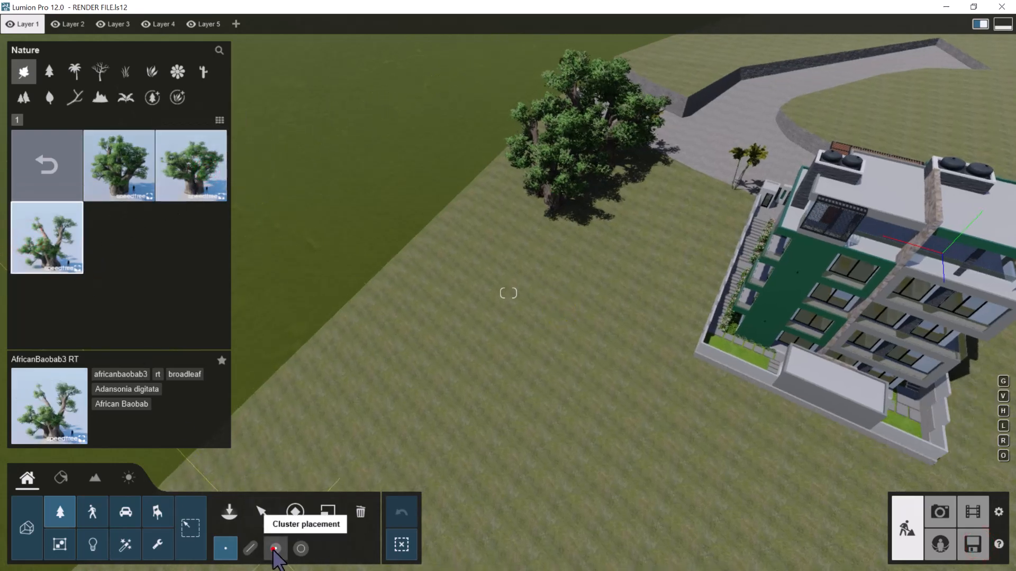
left_click(471, 290)
right_click_drag(444, 323, 426, 283)
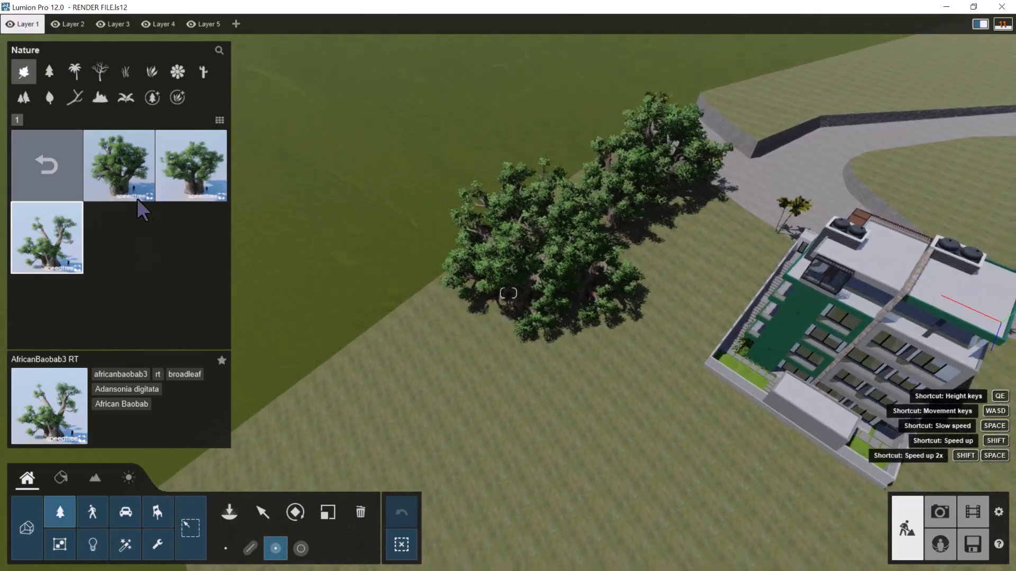
left_click(209, 138)
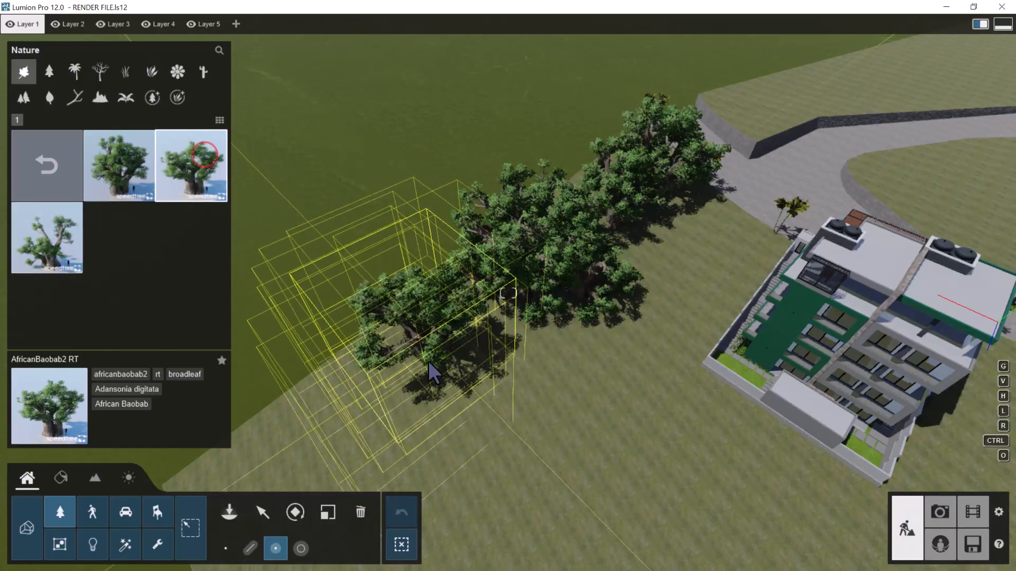
left_click(409, 398)
Place AfricanBaobab RT clusters along the plot's rear edge and up the opposite side towards the road
key("s")
right_click_drag(439, 263, 403, 225)
left_click(133, 166)
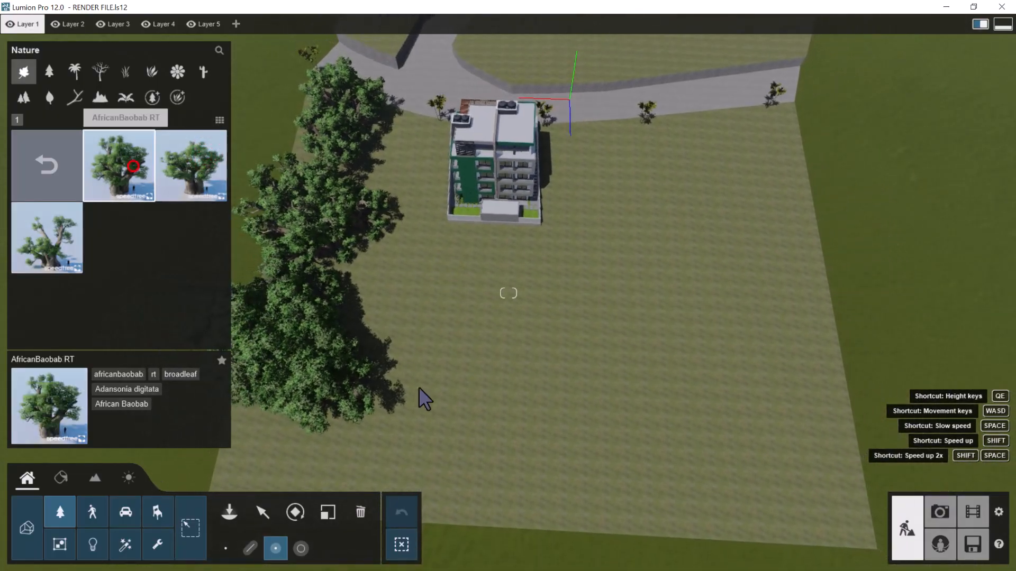
left_click(487, 466)
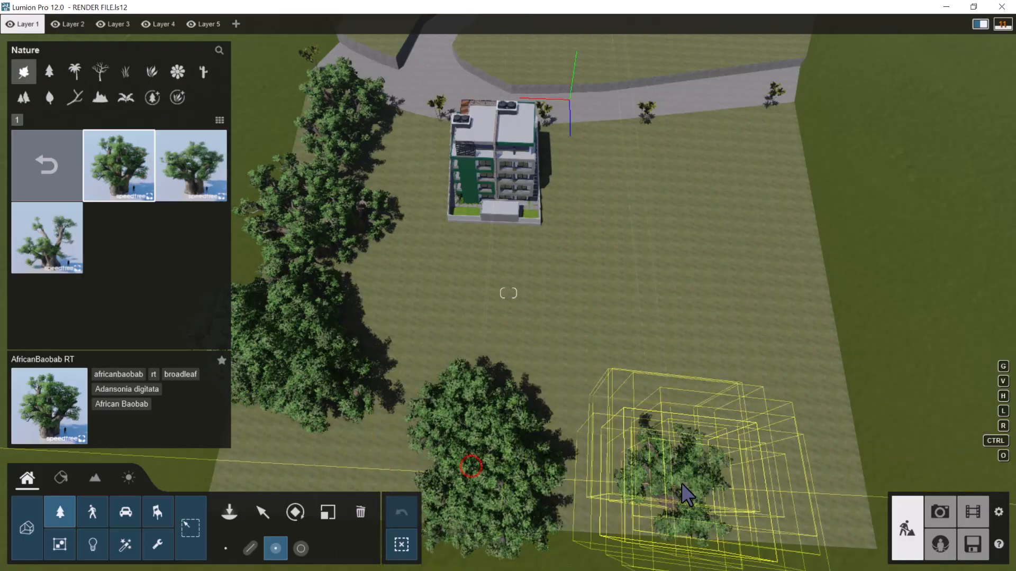
left_click(705, 476)
left_click(757, 264)
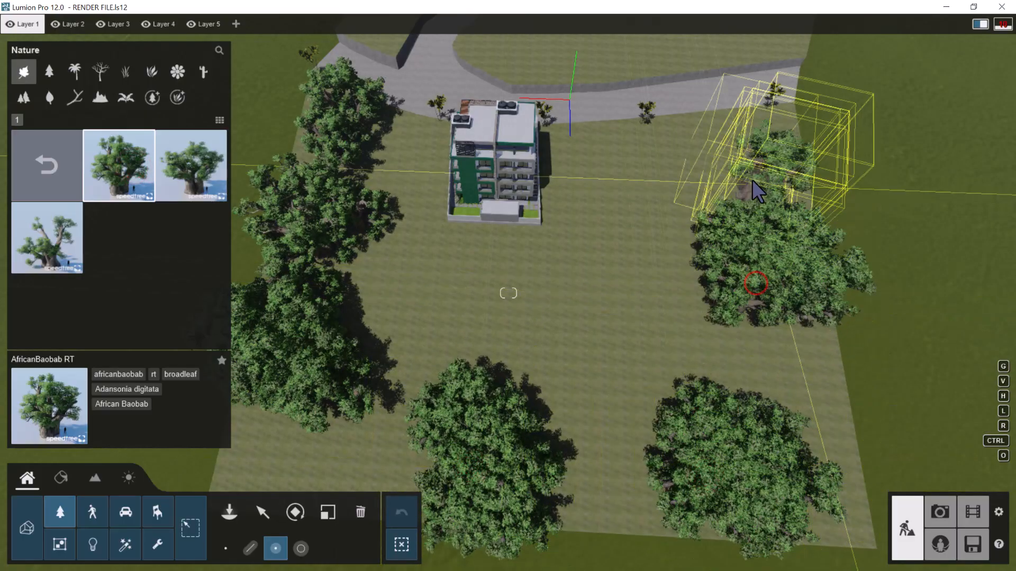
left_click(751, 172)
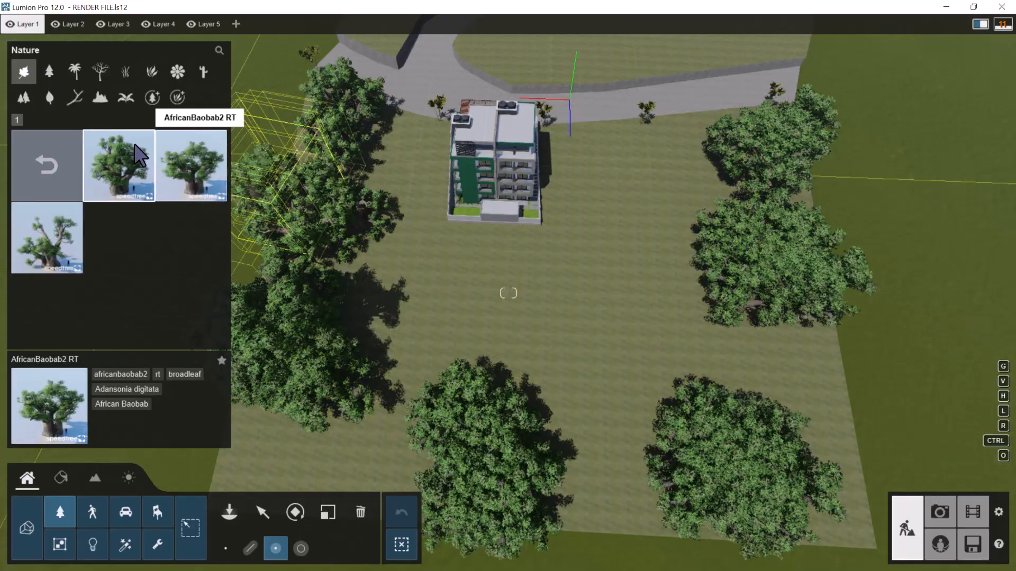
Fill the grass between the baobabs, beside and behind the building, with clusters of Palo Verde 2 trees
left_click(64, 155)
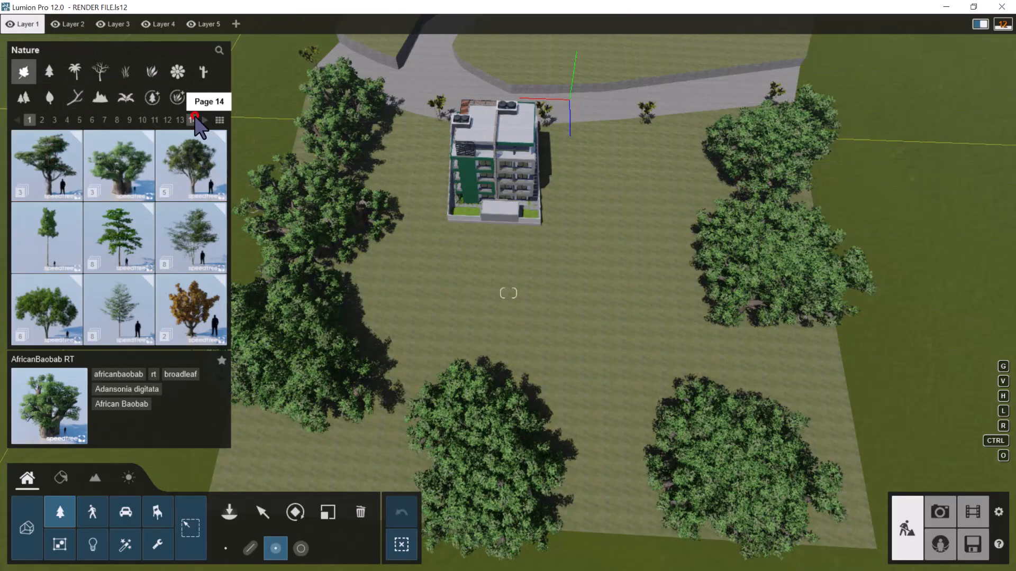
left_click(194, 119)
left_click(180, 303)
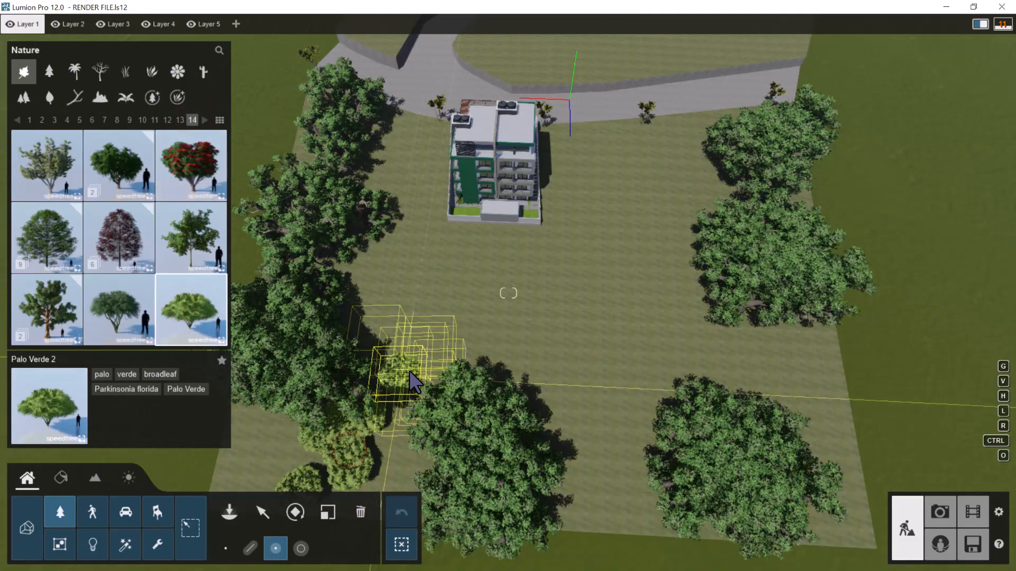
left_click(382, 182)
left_click(527, 377)
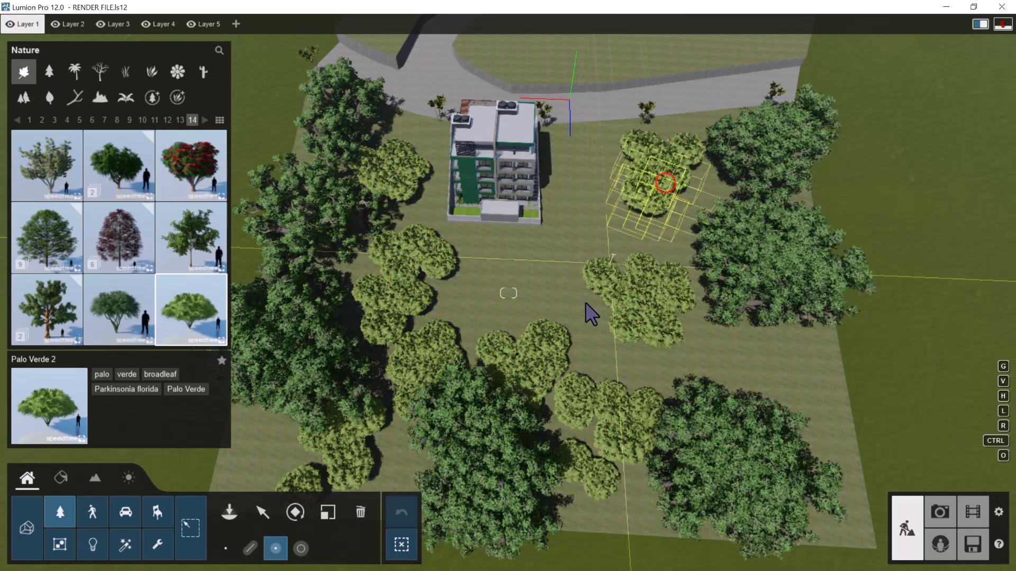
left_click(565, 310)
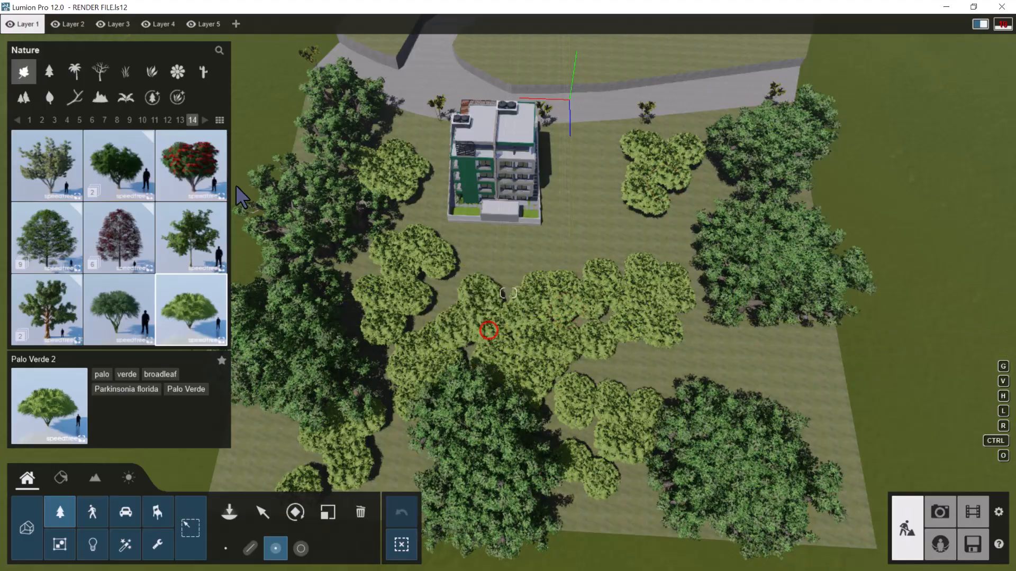
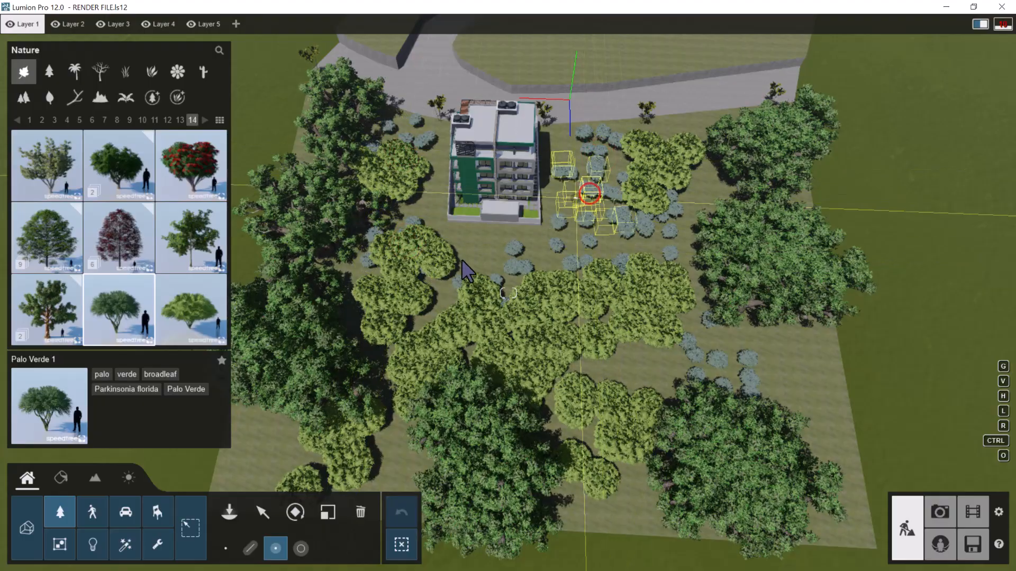
Browse the broadleaf library to the Weeping Willow2 collection and place groups of WeepingWillow2var3 RT among the trees behind and beside the building
left_click(114, 159)
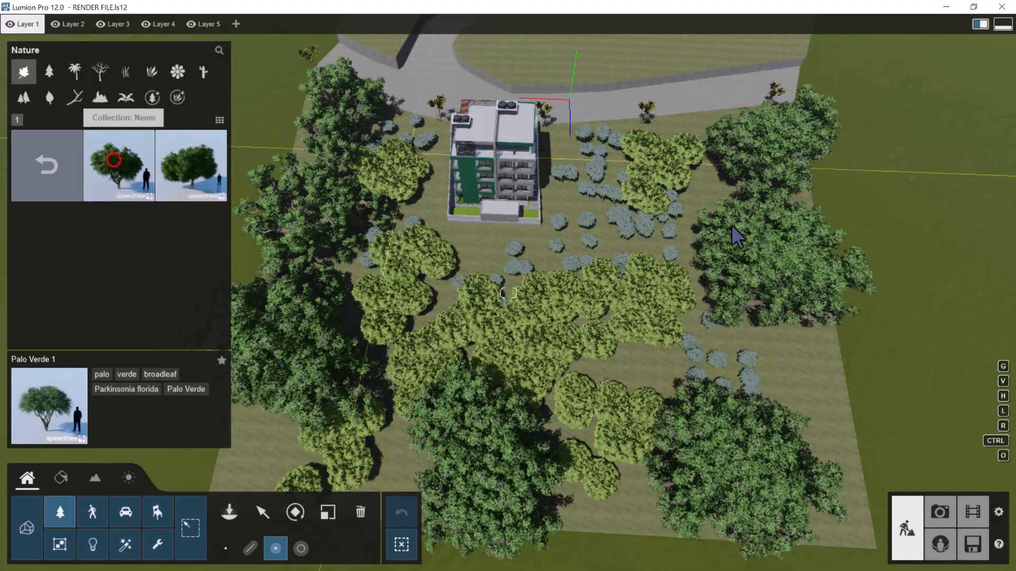
left_click(29, 171)
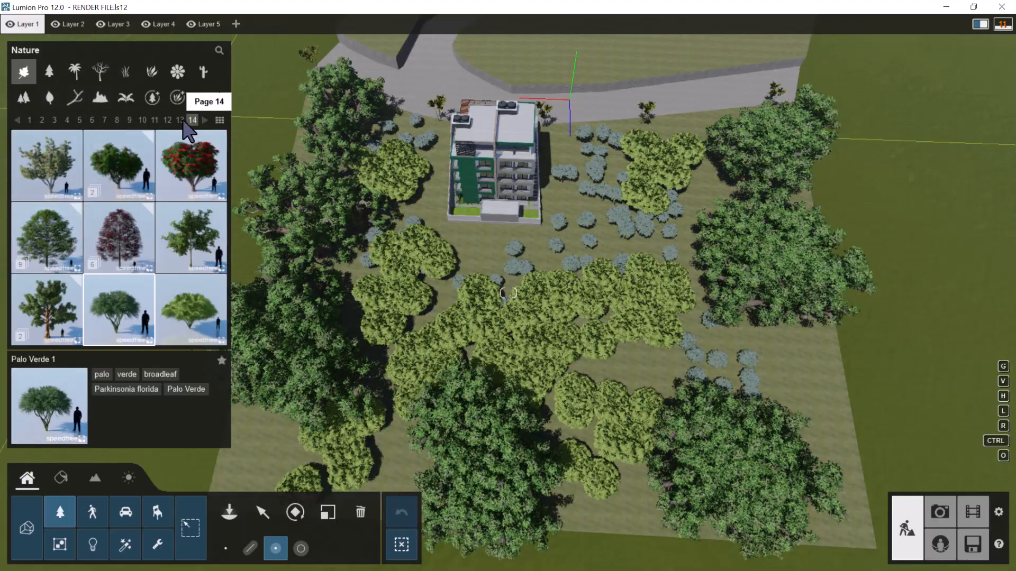
left_click(181, 120)
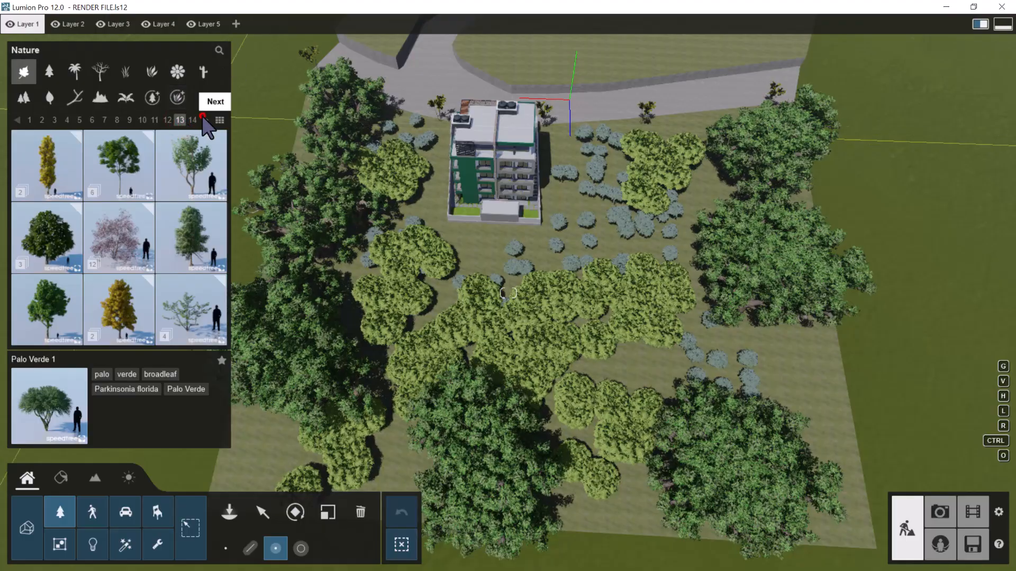
left_click(203, 117)
left_click(201, 118)
left_click(200, 119)
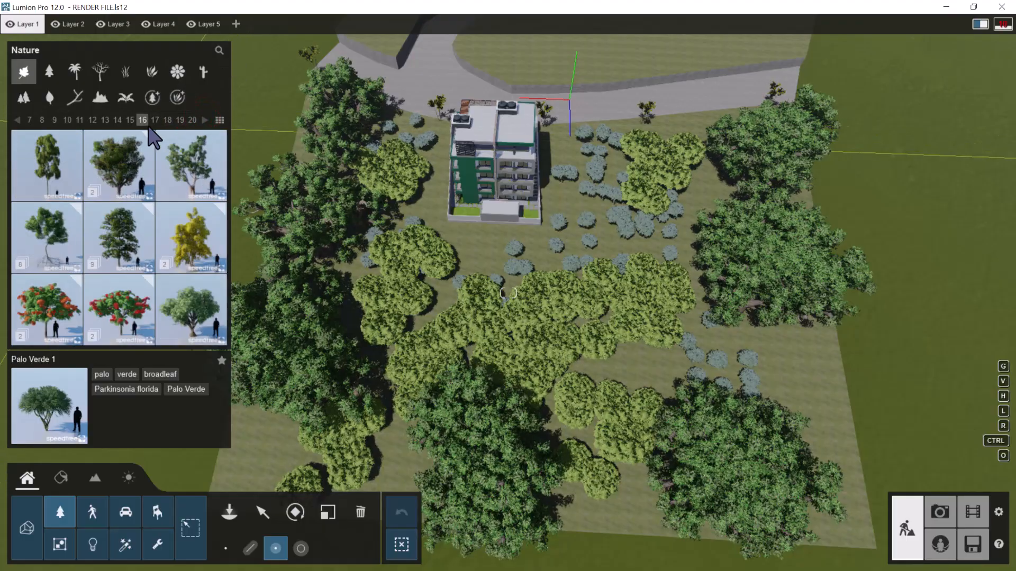
left_click(202, 119)
left_click(201, 120)
left_click(202, 119)
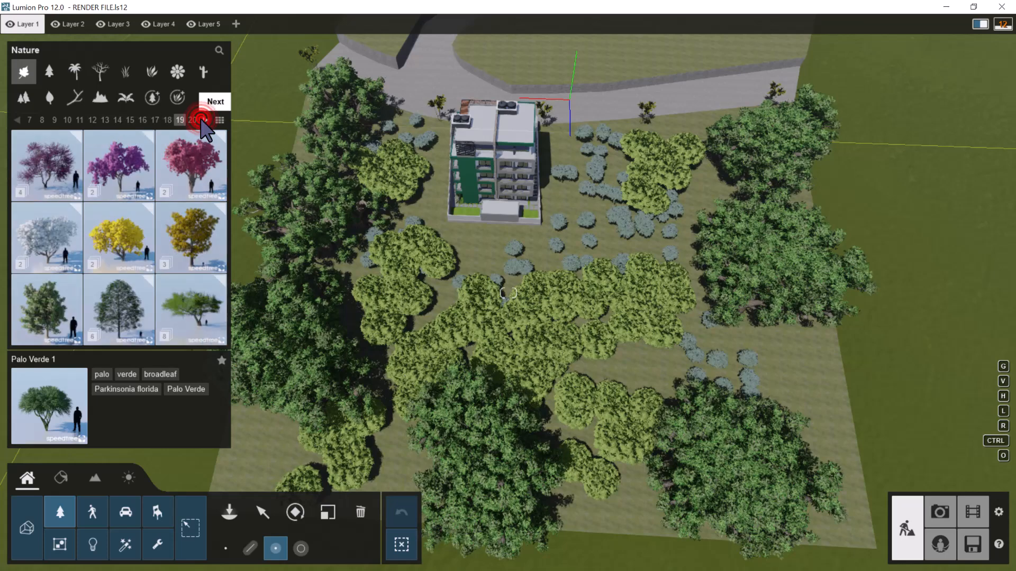
left_click(201, 120)
left_click(186, 165)
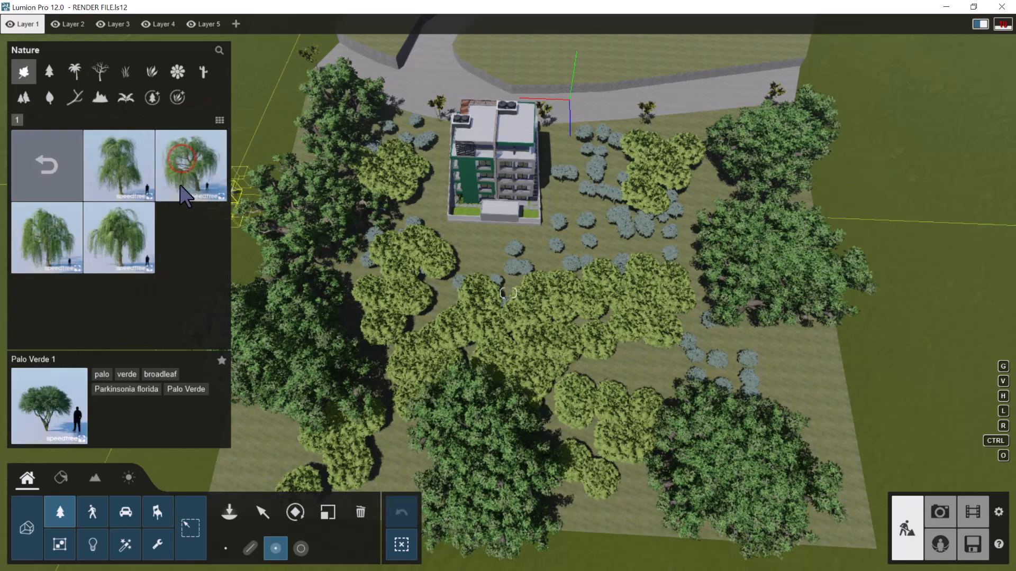
left_click(51, 162)
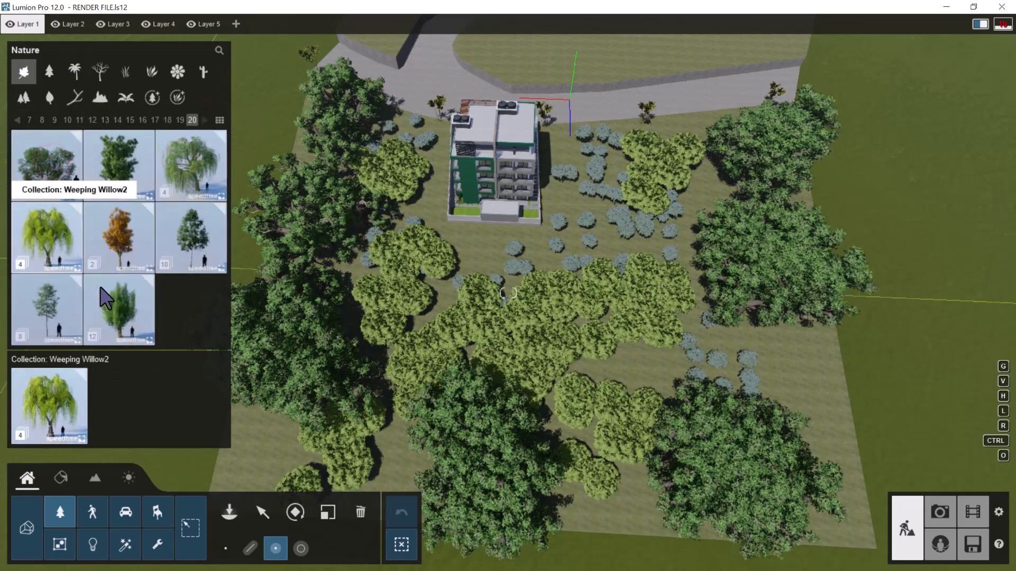
left_click(62, 259)
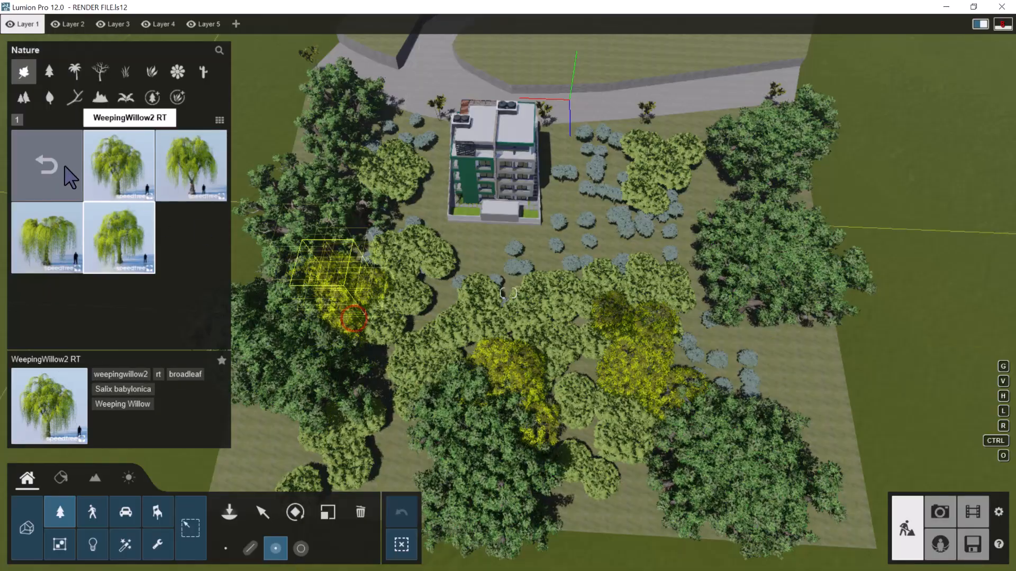
left_click(53, 163)
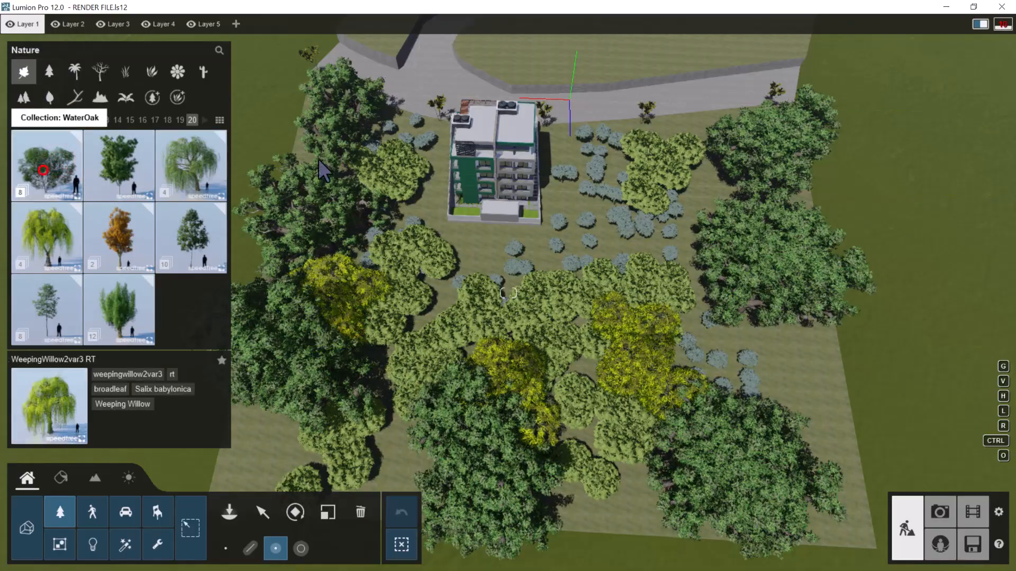
Scatter clusters of WaterOak Bush from the WaterOak collection over the grass areas across the road from the building
left_click(44, 167)
right_click_drag(519, 141, 552, 169)
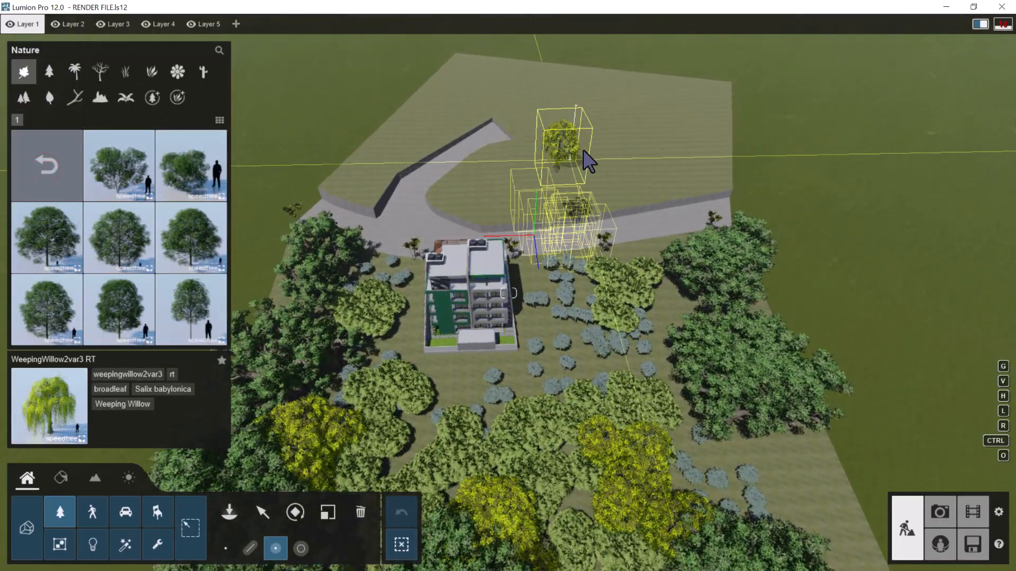
left_click(127, 168)
left_click(127, 169)
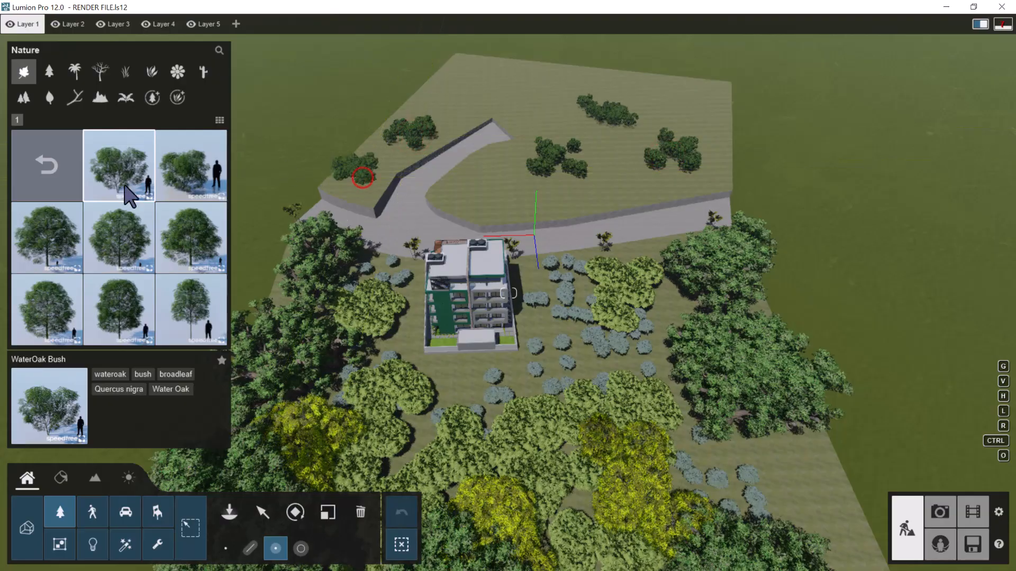
left_click(40, 157)
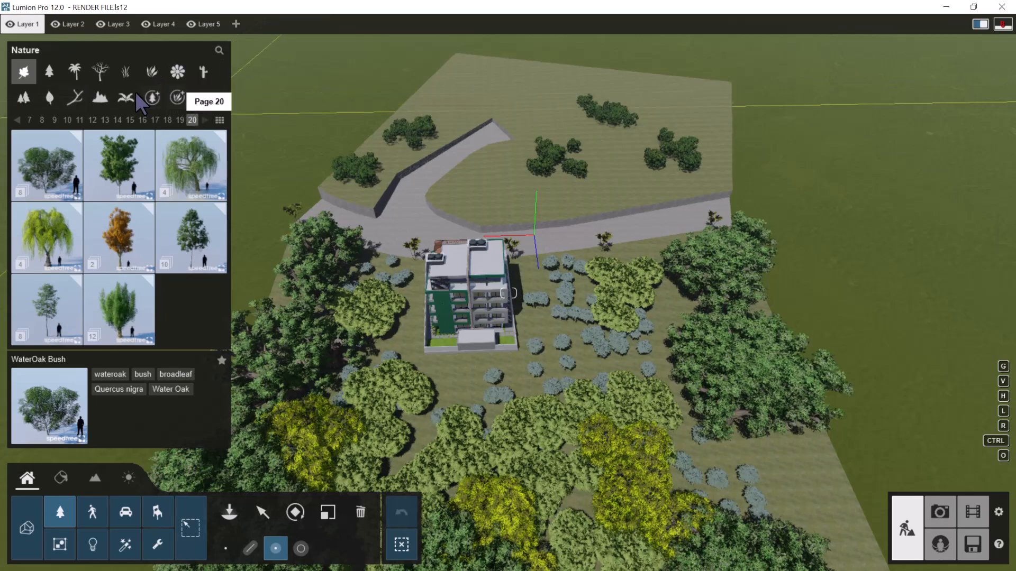
Place a Boxwood 005 fine-detail tree on the small walled lawn beside the building's outdoor stairs
left_click(152, 98)
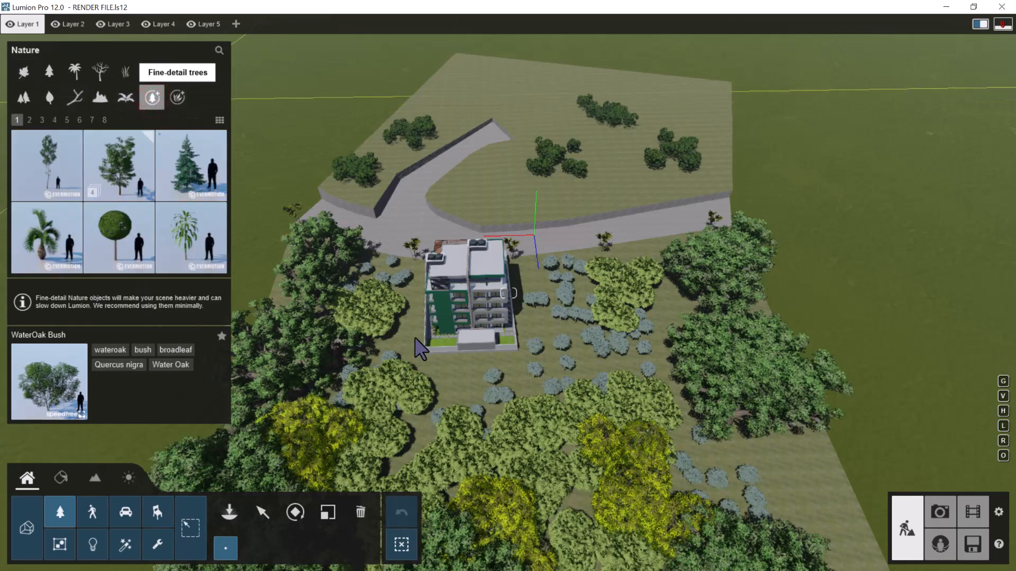
key("w")
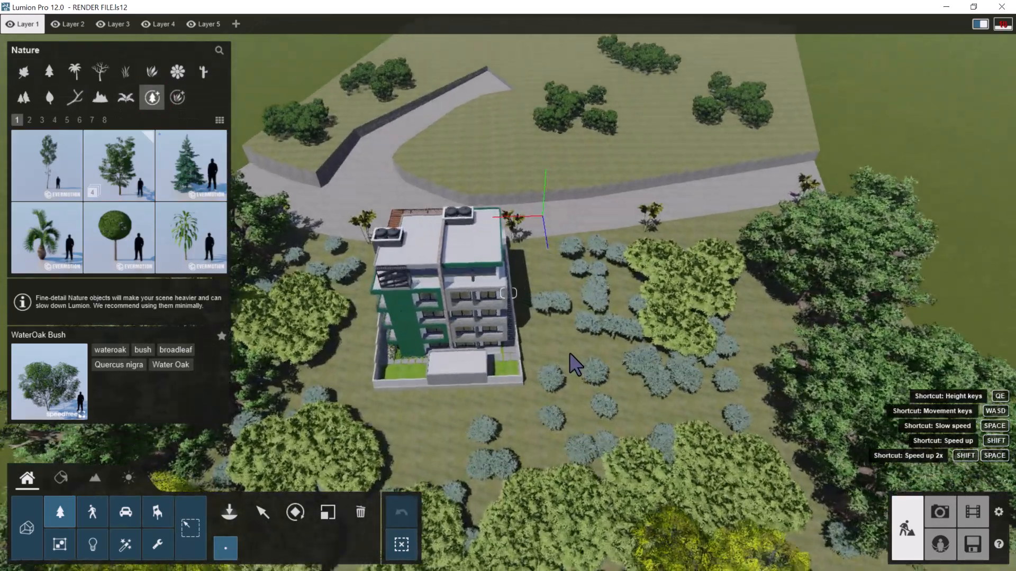
key("w")
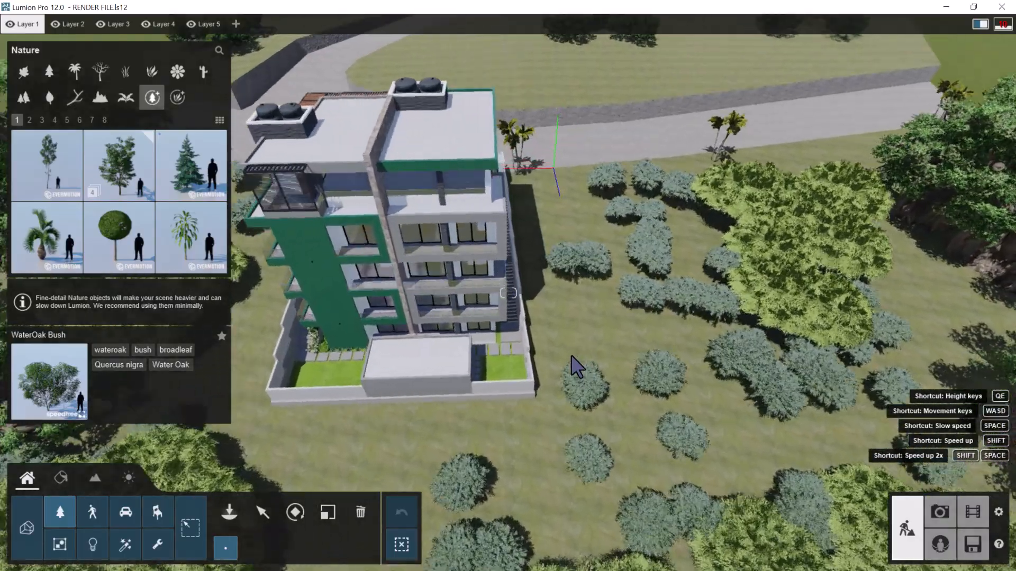
key("w")
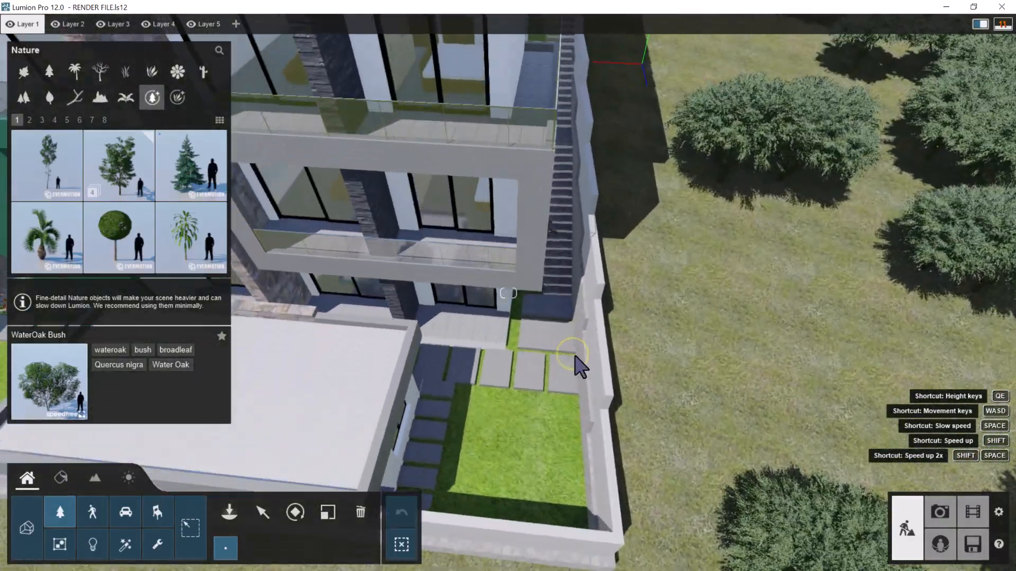
key("w")
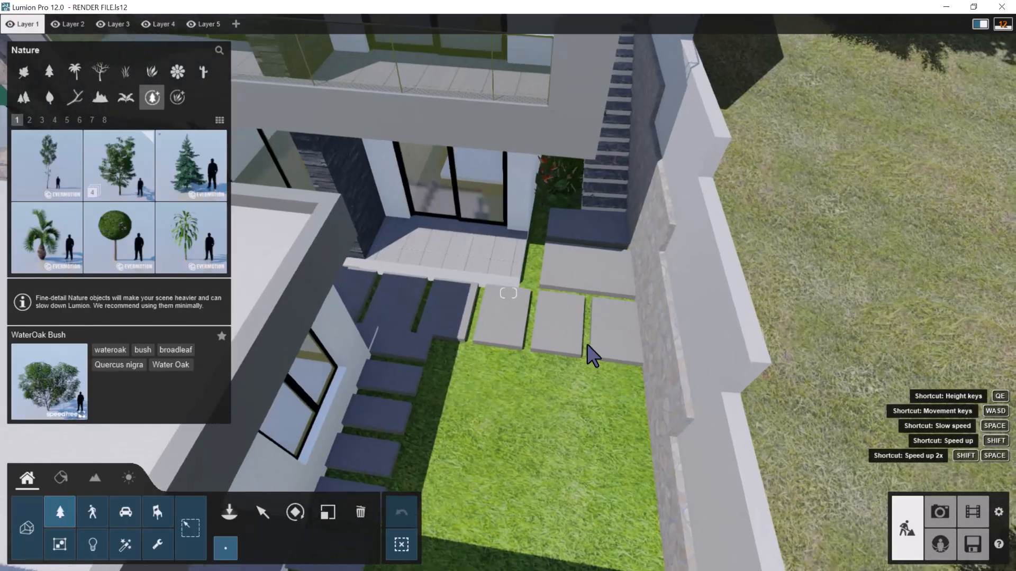
key("w")
right_click_drag(587, 346, 533, 363)
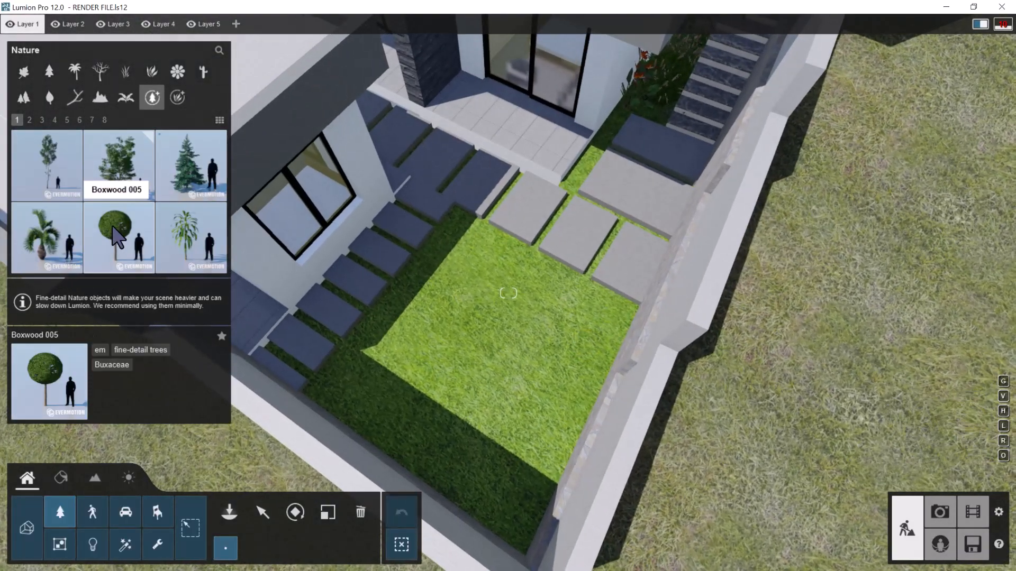
left_click(114, 232)
left_click(478, 365)
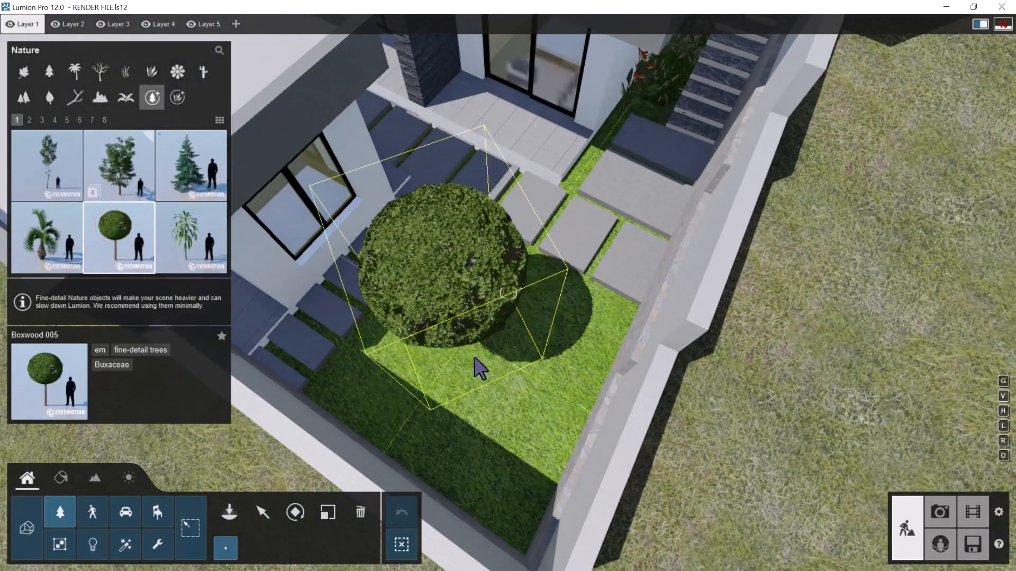
left_click(481, 376)
Place another Boxwood 005 on the larger walled lawn next to the green wall and stepping stones
mouse_move(444, 288)
right_mouse_down()
mouse_move(476, 291)
mouse_move(471, 274)
mouse_move(424, 275)
mouse_move(454, 283)
right_mouse_up()
key("a")
key("a")
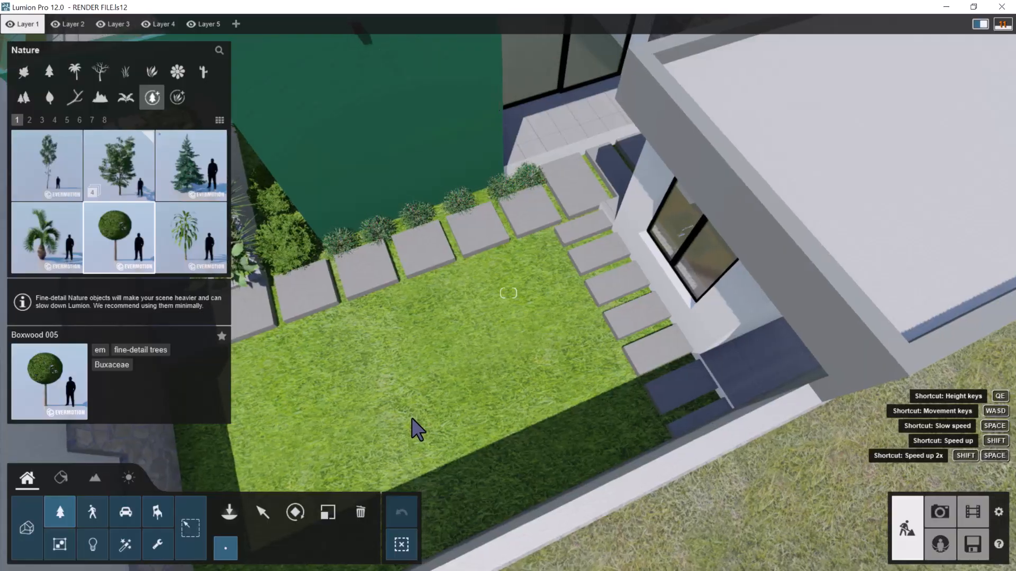
left_click(415, 423)
Examine the building's front facade, entrance gates and the planting on the neighbouring ground from street level and from above
key("a")
right_click_drag(416, 423, 387, 335)
key("a")
right_click_drag(463, 286, 561, 194)
key("a")
key("s")
key("s")
key("a")
key("s")
key("a")
key("s")
key("w")
key("a")
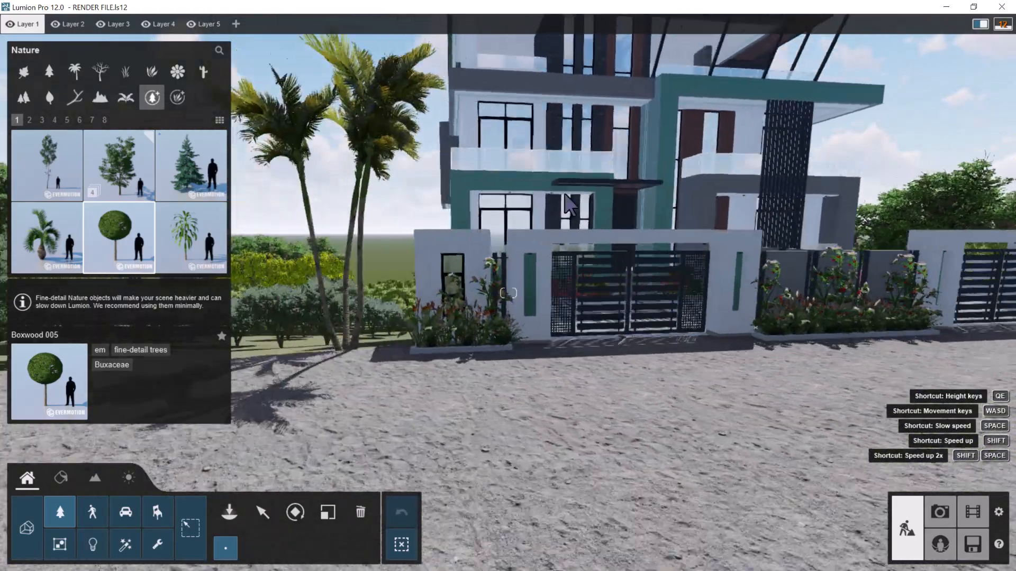
key("w")
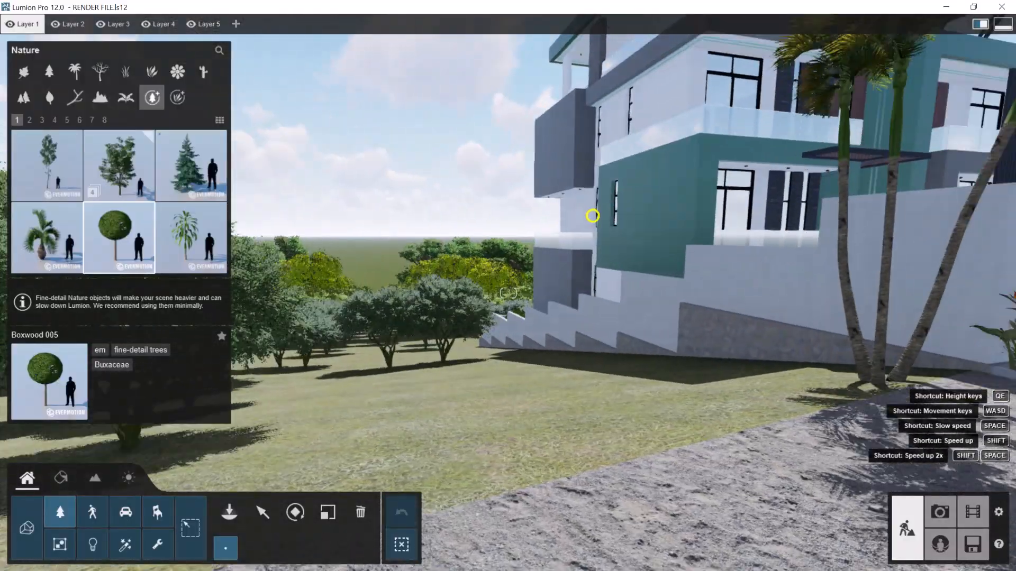
key("s")
mouse_move(592, 216)
right_mouse_down()
mouse_move(613, 212)
mouse_move(595, 213)
mouse_move(597, 232)
mouse_move(577, 220)
right_mouse_up()
key("q")
key("s")
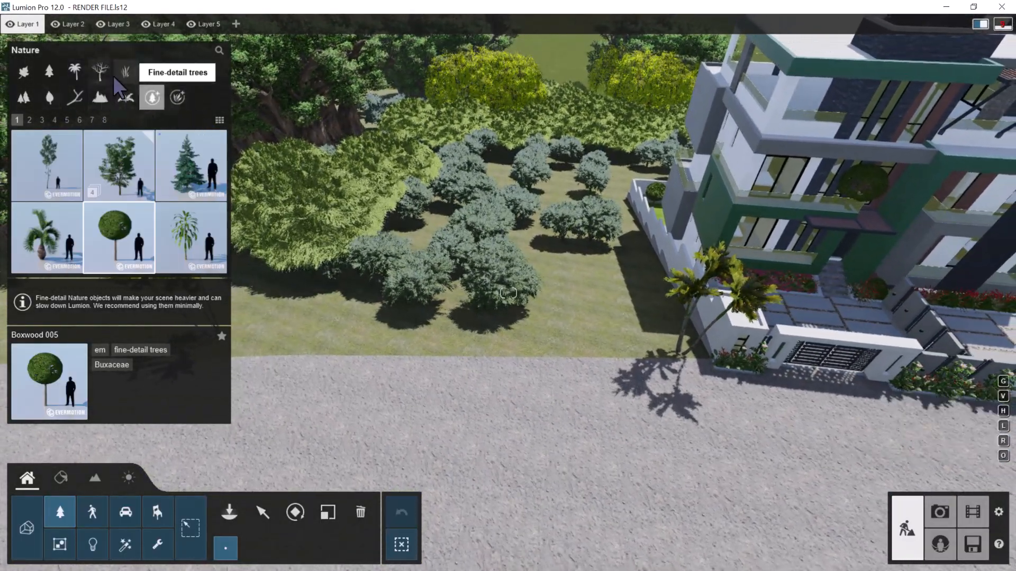
Return to the broadleaf trees and examine the planting along the road and the paved front courtyard
left_click(24, 72)
right_click_drag(440, 185, 405, 170)
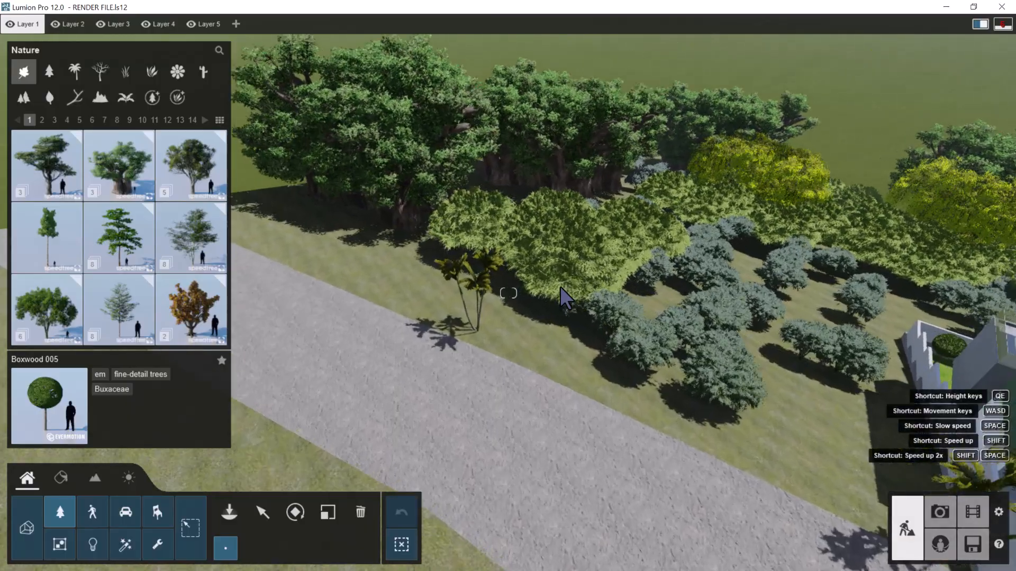
mouse_move(560, 287)
right_mouse_down()
mouse_move(537, 296)
mouse_move(559, 306)
right_mouse_up()
scroll(561, 308, "up", 10)
scroll(529, 349, "down", 10)
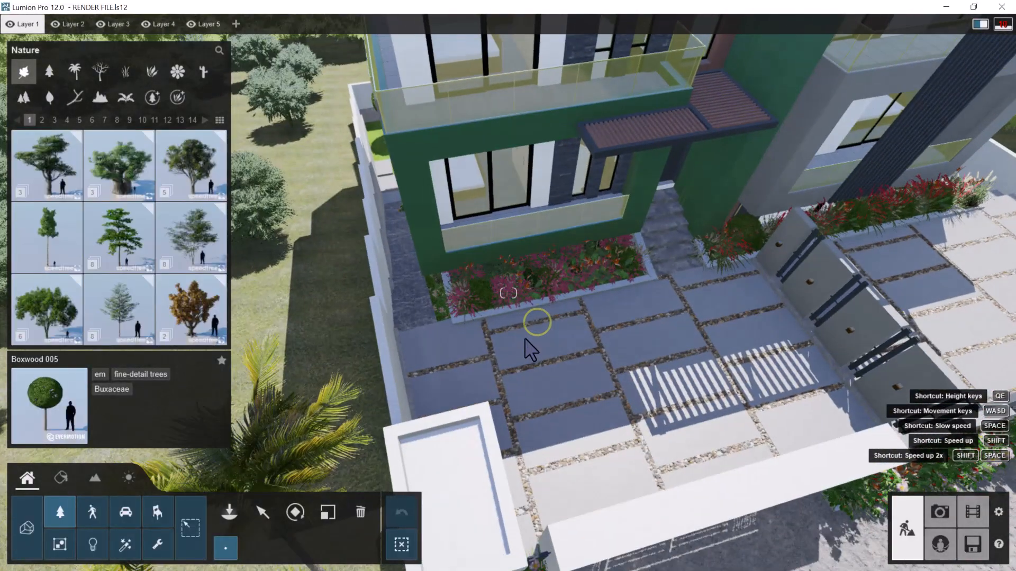
scroll(526, 341, "down", 10)
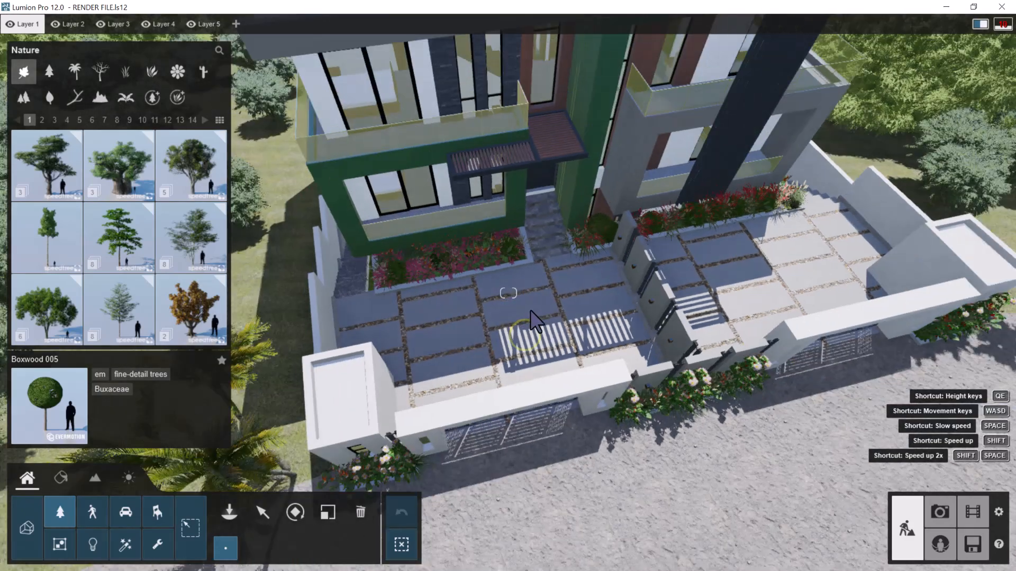
scroll(530, 312, "down", 6)
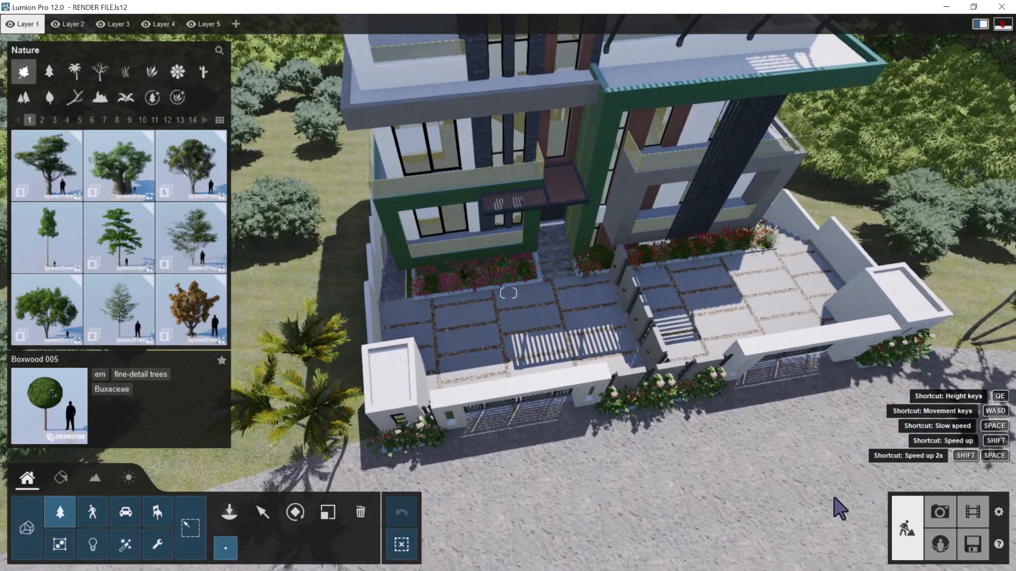
scroll(630, 412, "up", 10)
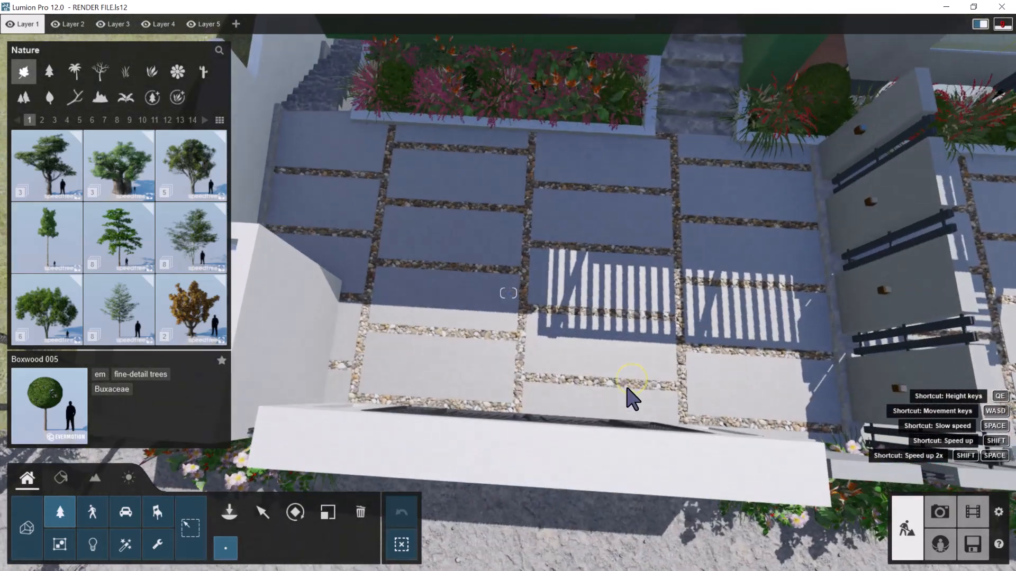
right_click_drag(627, 388, 421, 417)
Place three SUV HD 013 cars side by side on the paved front courtyard behind the gate
left_click(229, 512)
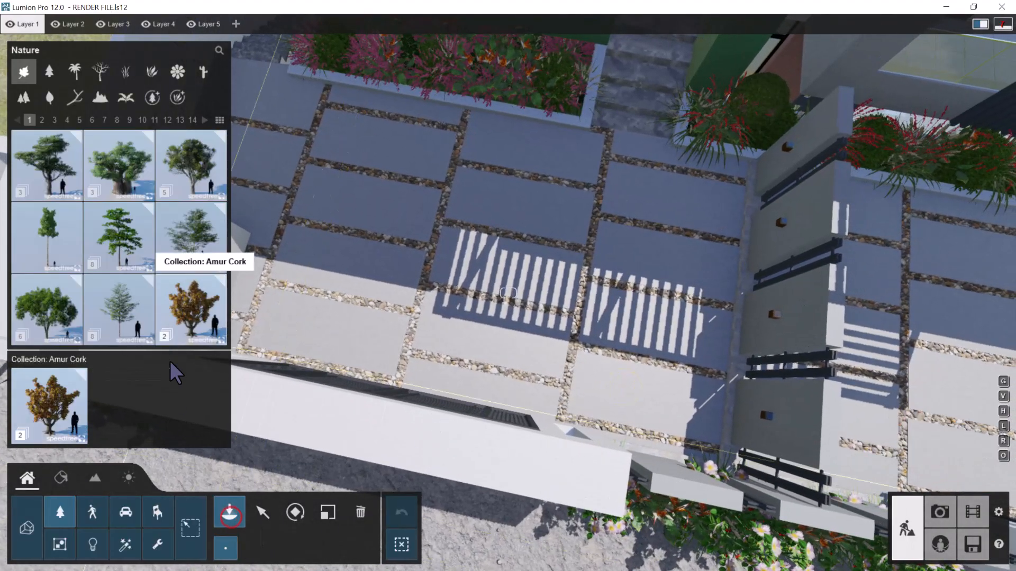
left_click(129, 512)
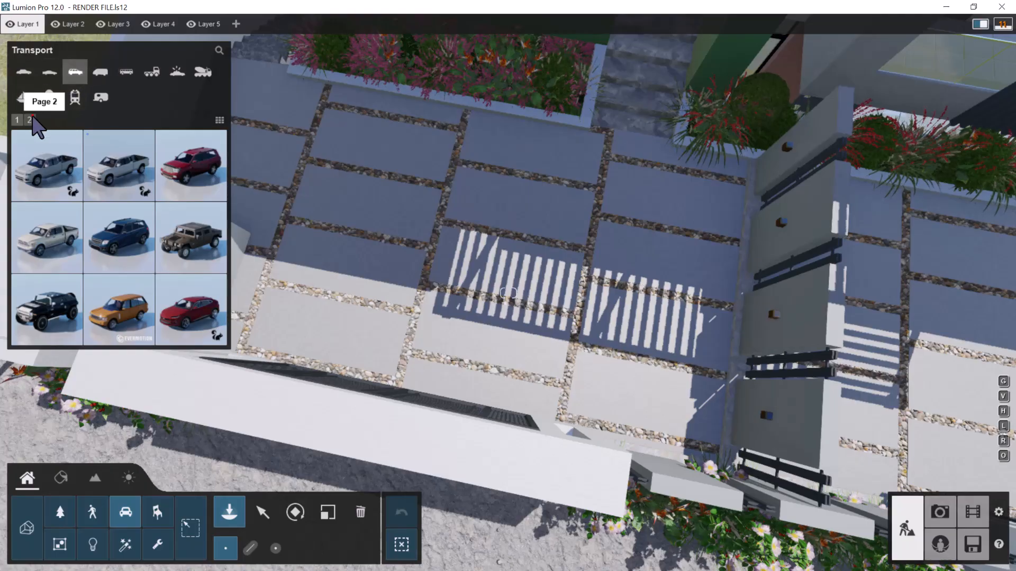
left_click(31, 119)
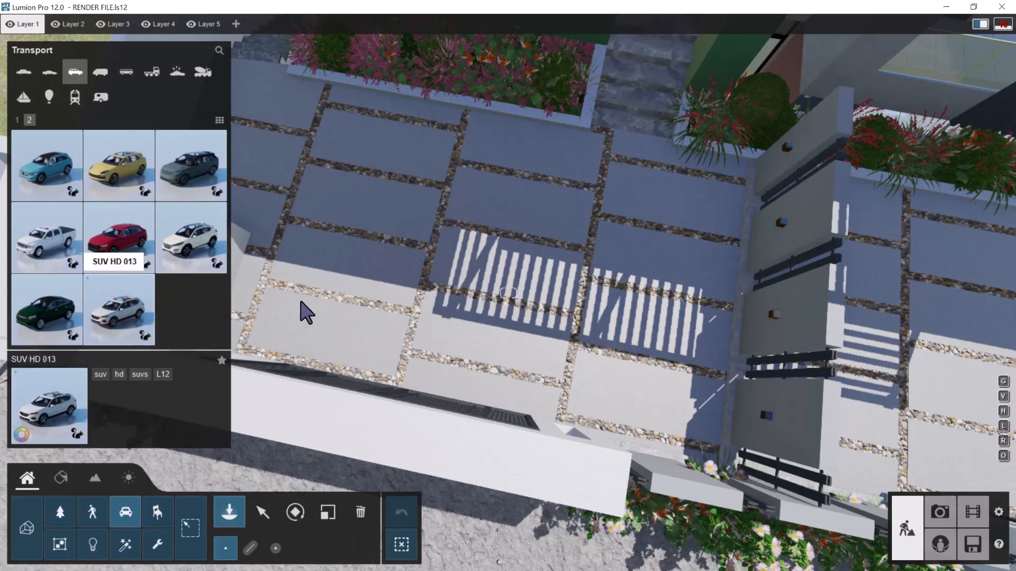
right_click_drag(458, 273, 424, 235)
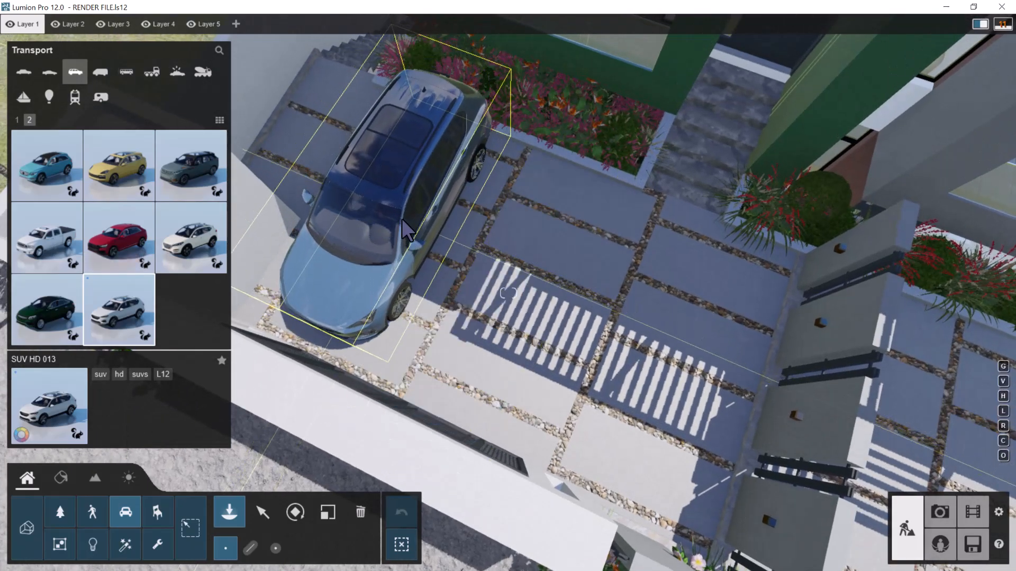
left_click(399, 222)
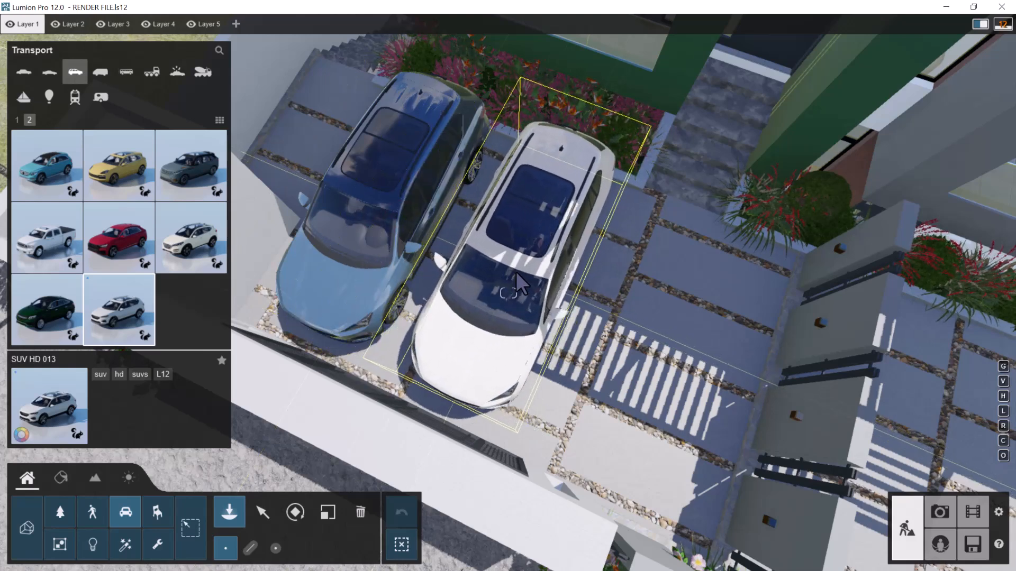
left_click(516, 274)
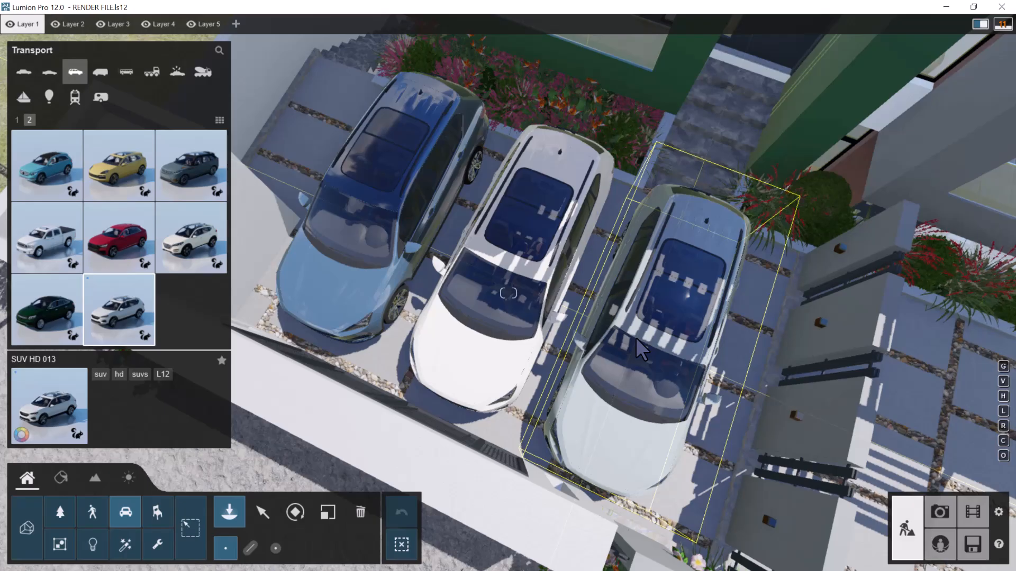
left_click(636, 337)
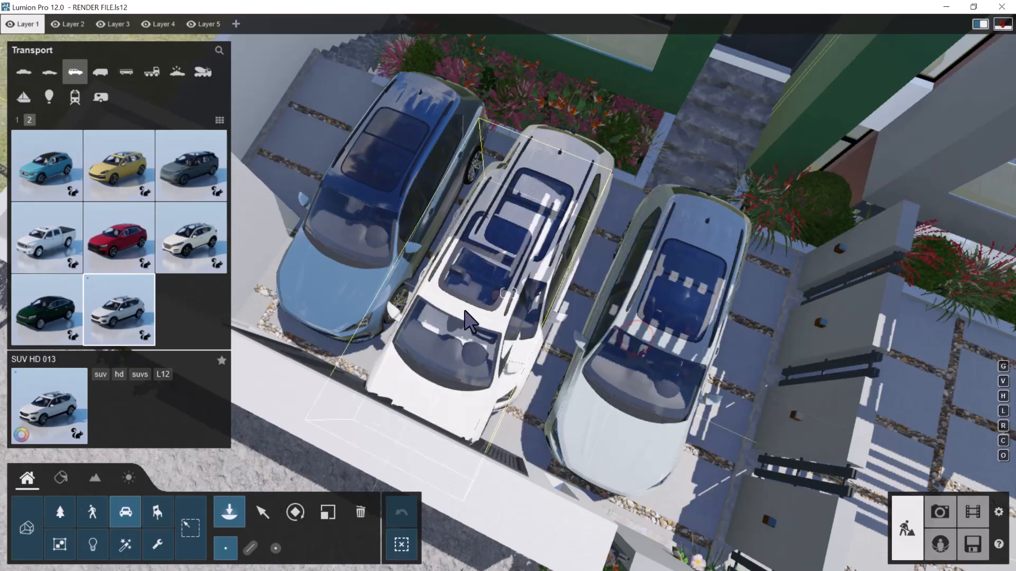
Rotate the middle white SUV half a turn so that its front faces the building
left_click(271, 512)
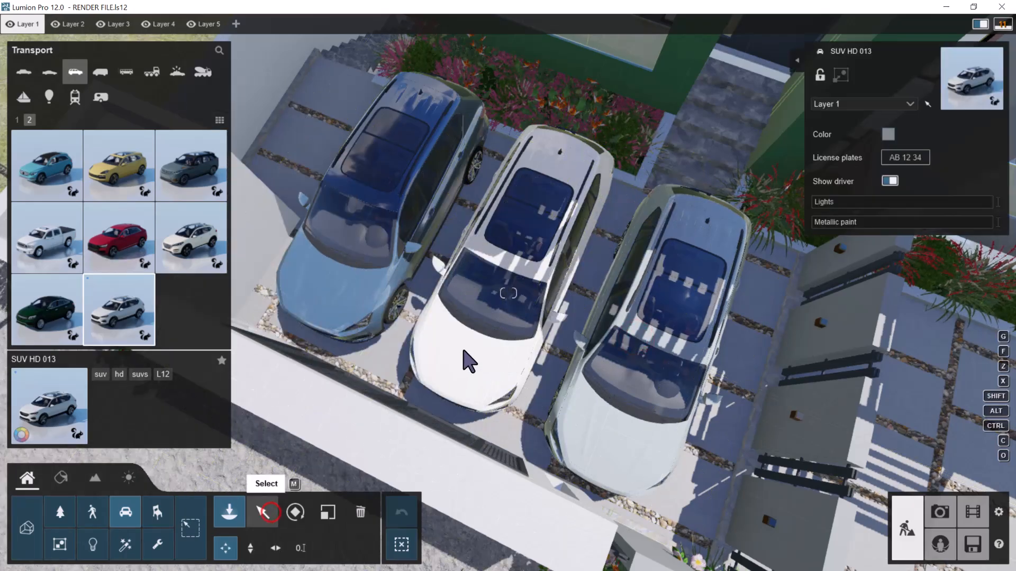
left_click(516, 277)
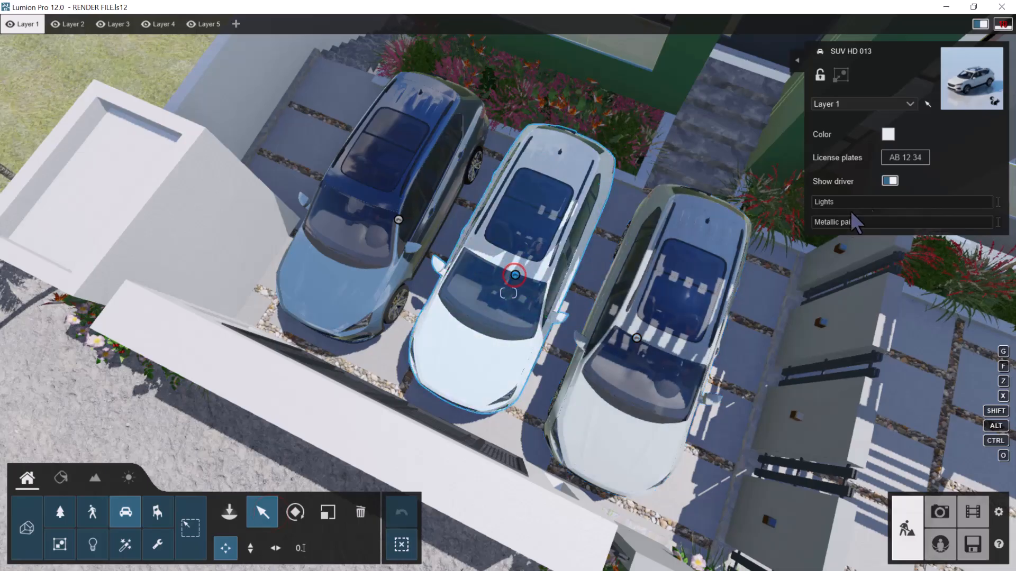
left_click(295, 512)
left_click_drag(444, 540, 425, 516)
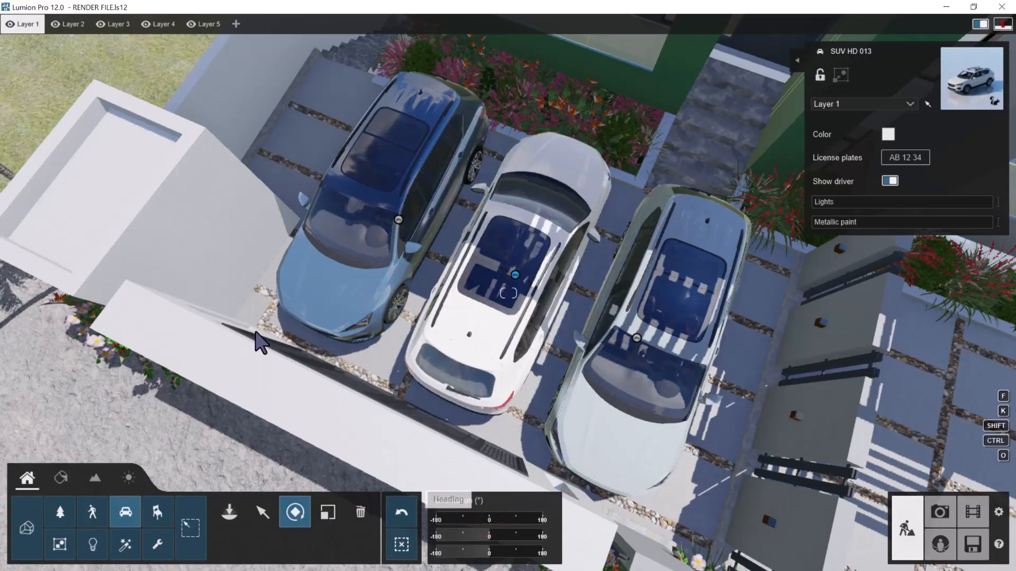
Select all three parked SUVs together and turn their lights and metallic paint up to full
left_click(334, 287)
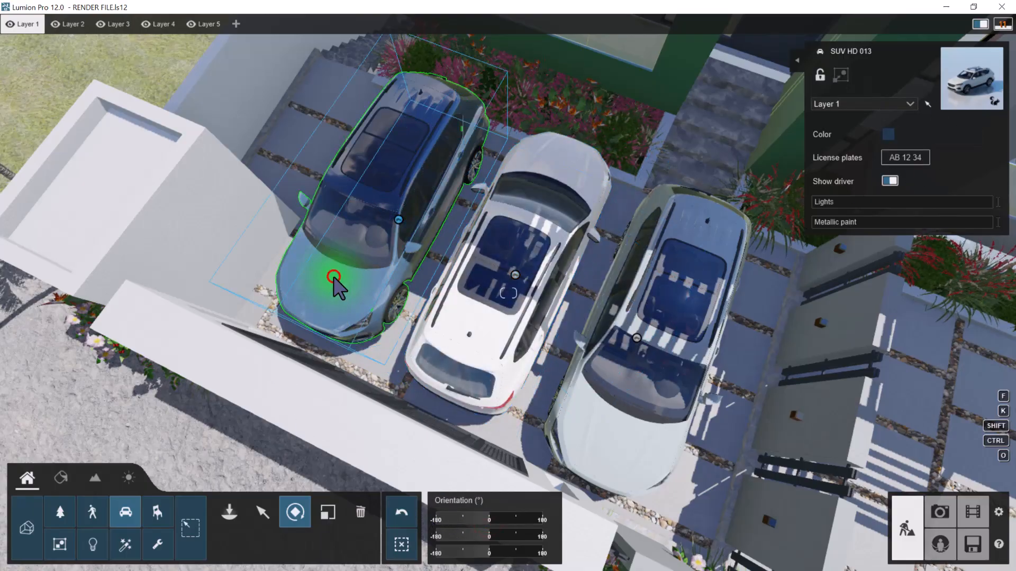
left_click(497, 352, "ctrl")
left_click(599, 413, "ctrl")
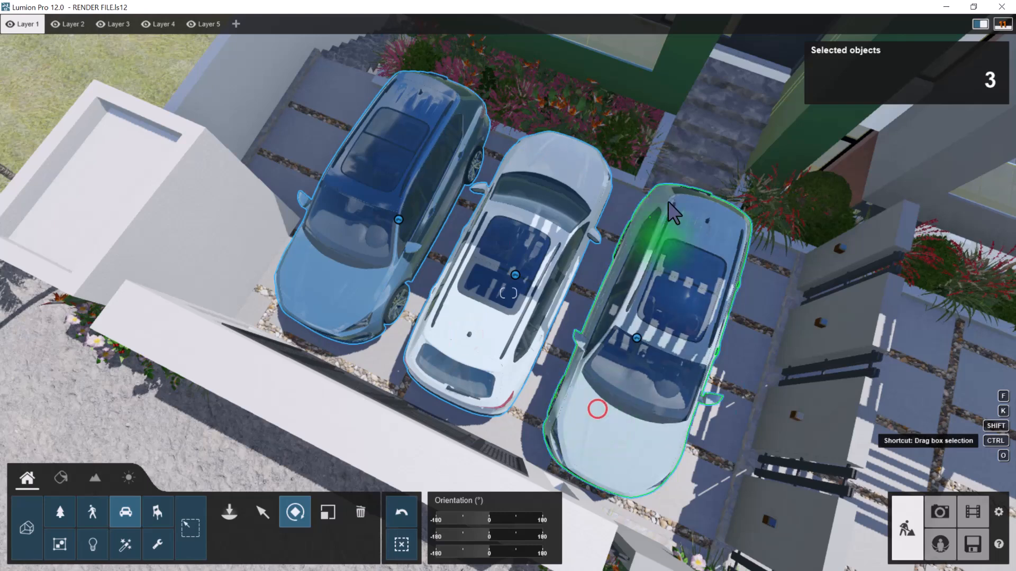
mouse_move(861, 167)
left_click(825, 201)
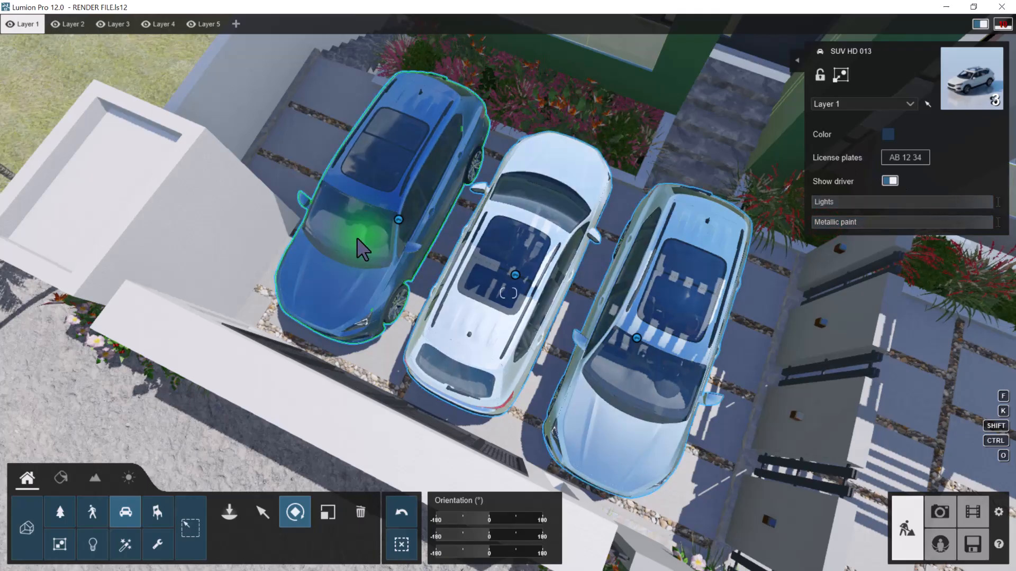
Recolor the blue SUV at the outer end of the row to a neutral mid grey
left_click(493, 364)
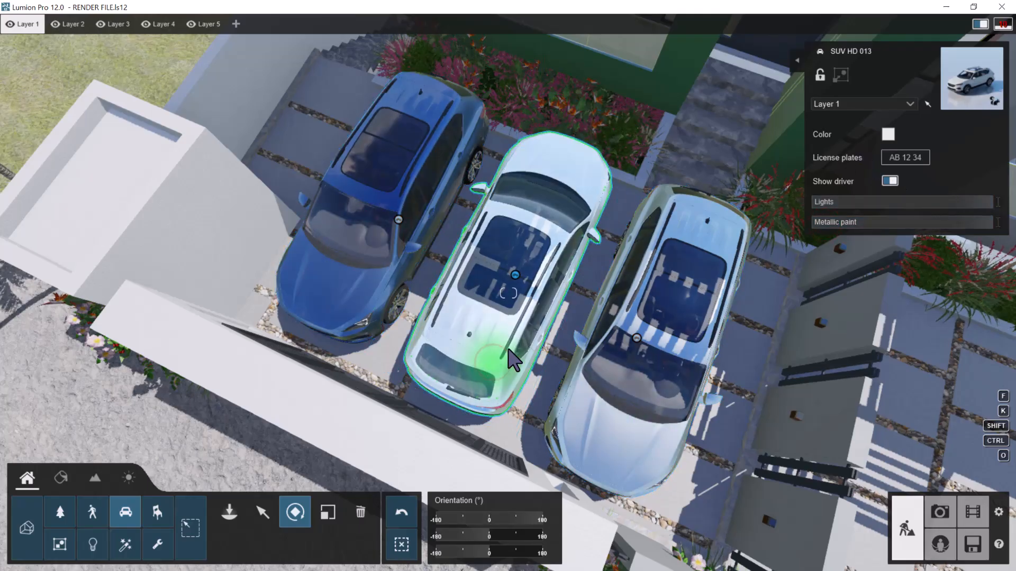
left_click(359, 253)
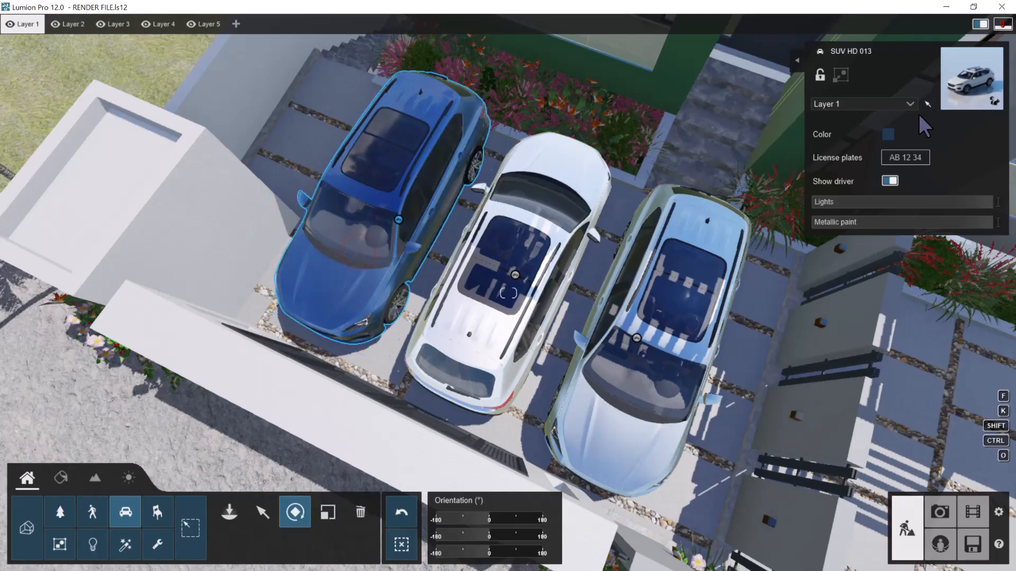
left_click(880, 133)
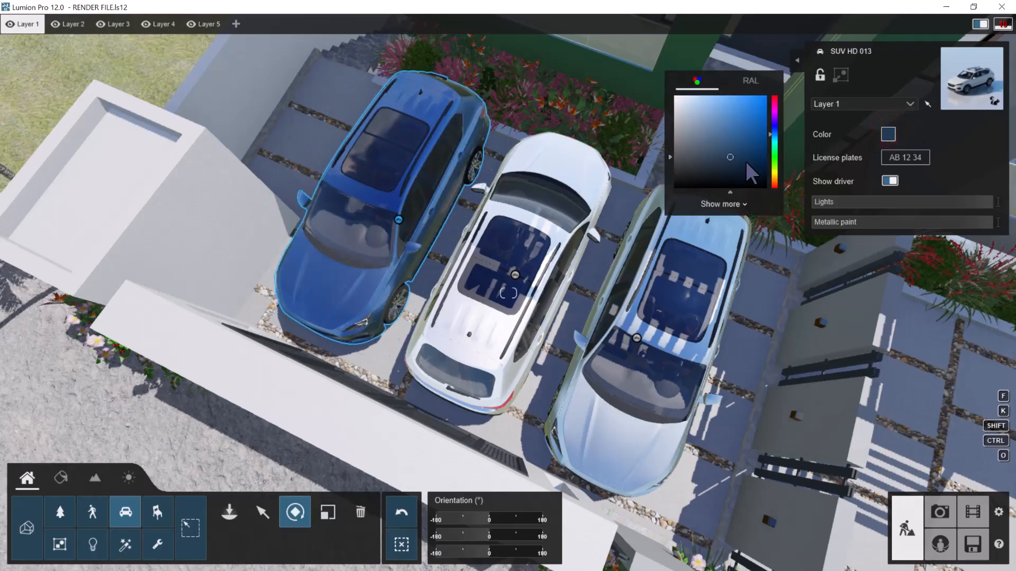
mouse_move(775, 150)
left_mouse_down()
mouse_move(774, 166)
mouse_move(652, 150)
left_mouse_up()
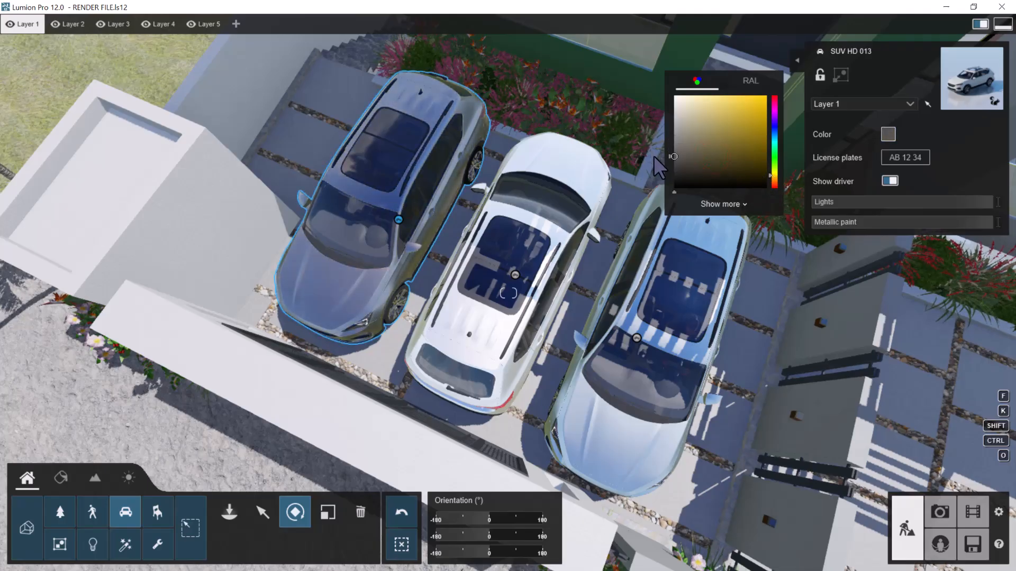
Check the middle SUV's color setting and recolor the SUV beside the slatted dividing wall black
right_click_drag(437, 205, 440, 206)
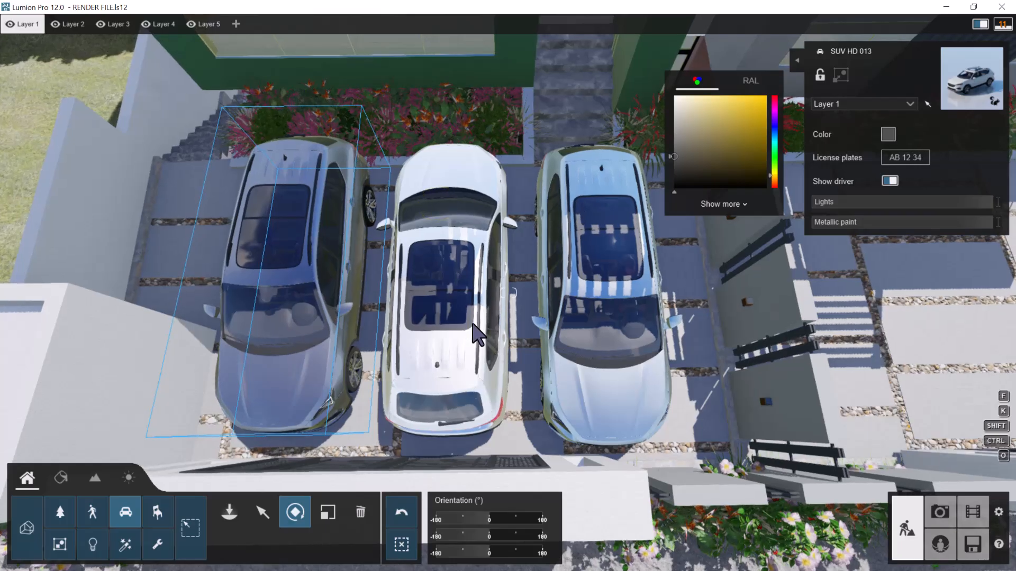
left_click(468, 355)
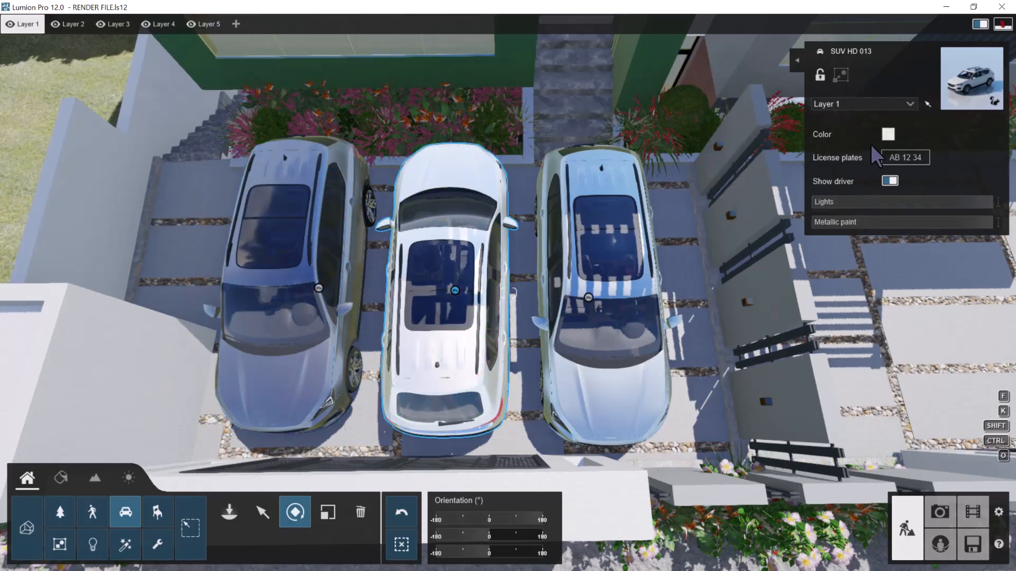
left_click(887, 136)
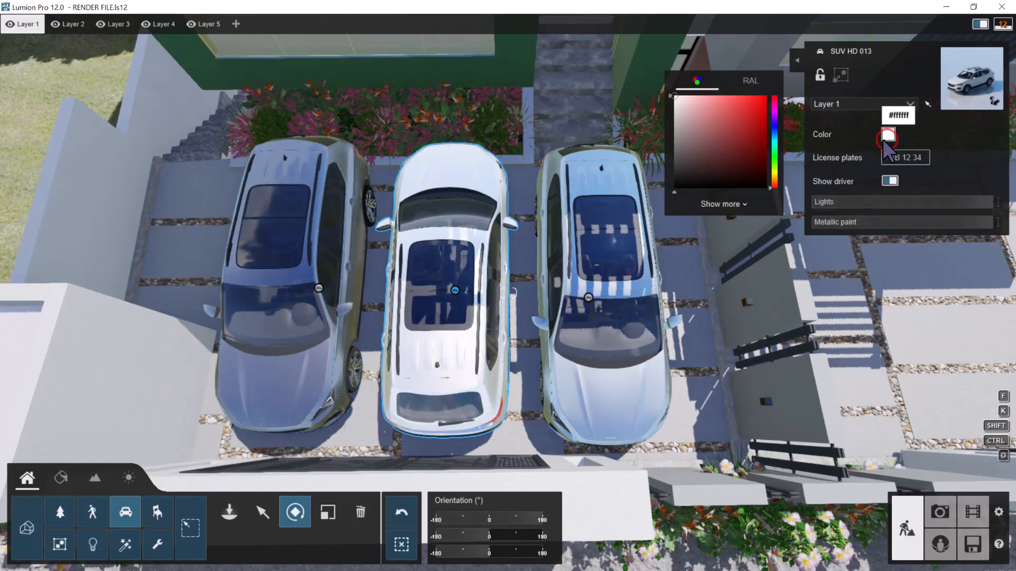
left_click(617, 369)
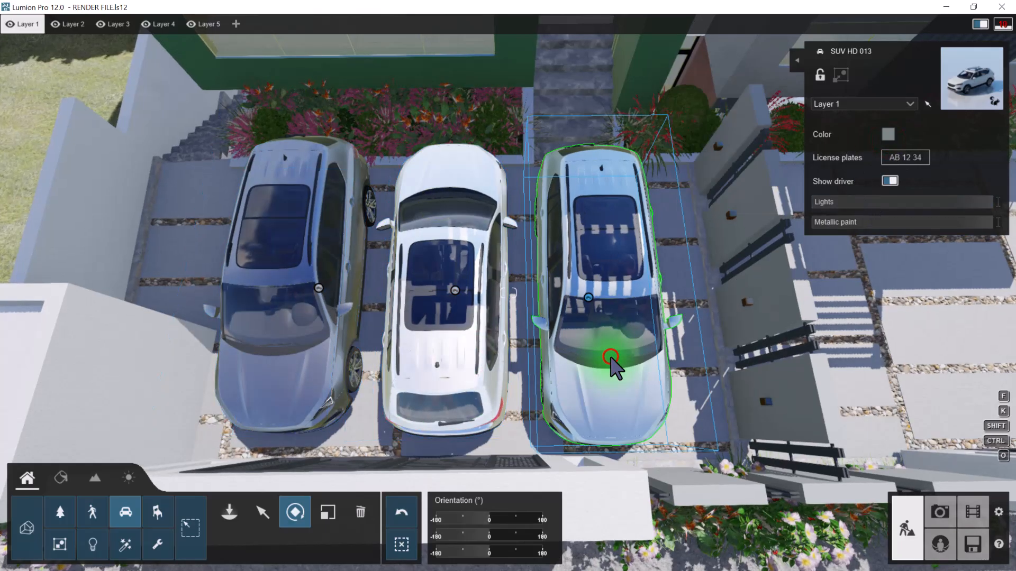
left_click(888, 134)
left_click_drag(697, 122, 644, 197)
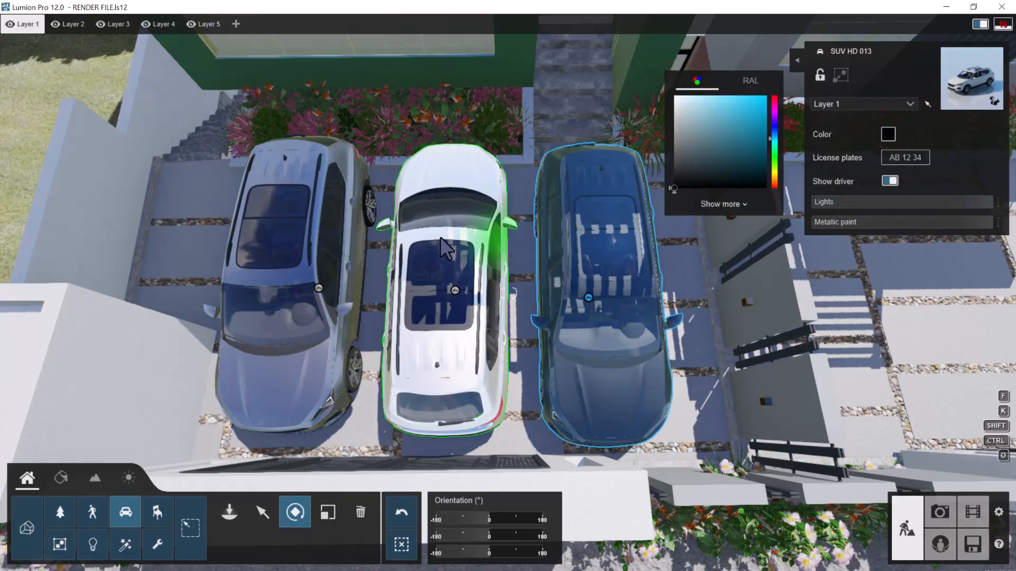
Place one SUV HD 005 on the empty paved courtyard on the other side of the slatted dividing wall
scroll(494, 238, "down", 5)
mouse_move(497, 239)
right_mouse_down()
mouse_move(598, 256)
mouse_move(506, 293)
mouse_move(608, 268)
mouse_move(598, 259)
mouse_move(612, 277)
mouse_move(550, 275)
right_mouse_up()
key("w")
key("d")
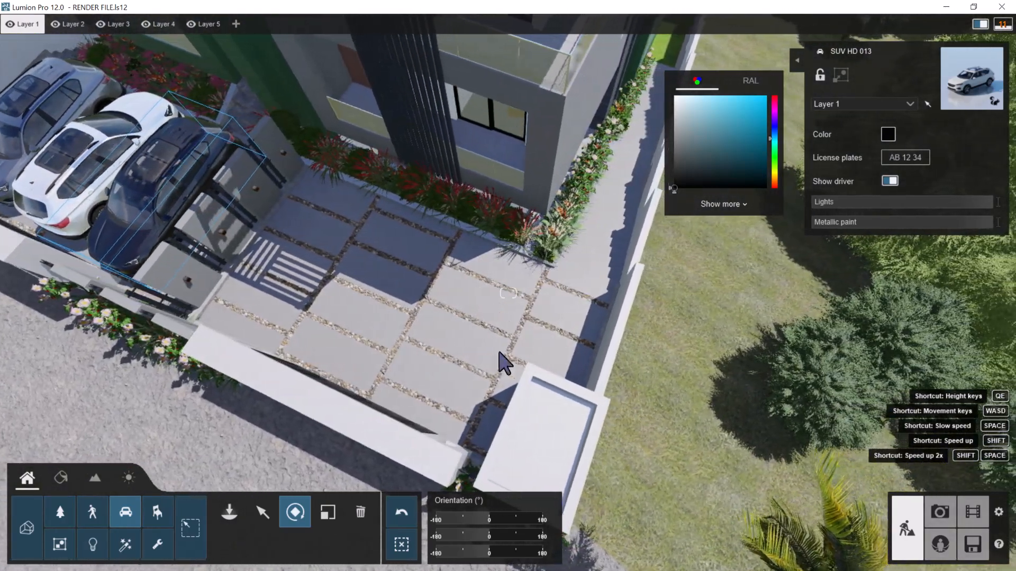
left_click(127, 517)
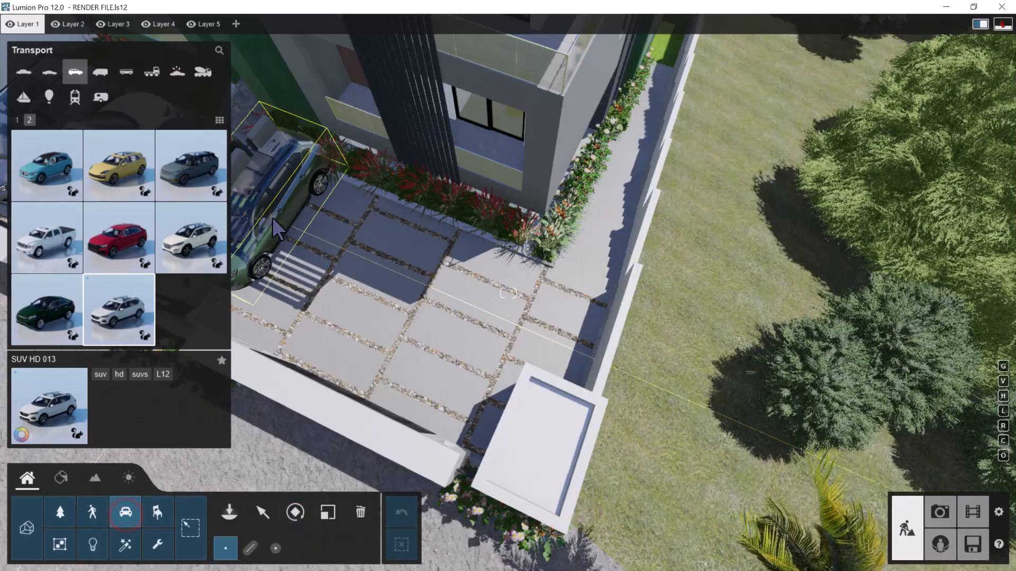
left_click(207, 156)
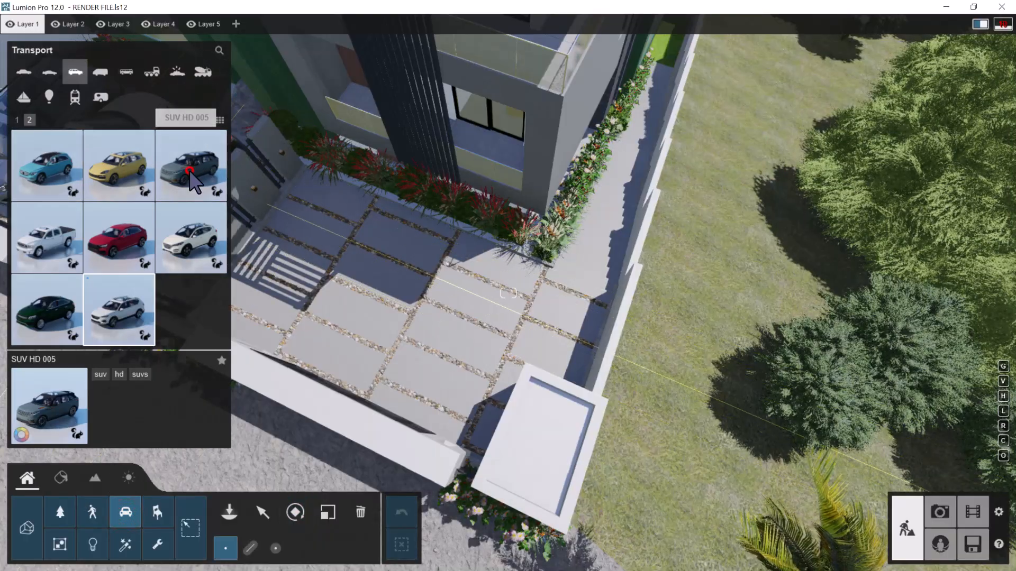
left_click(363, 252)
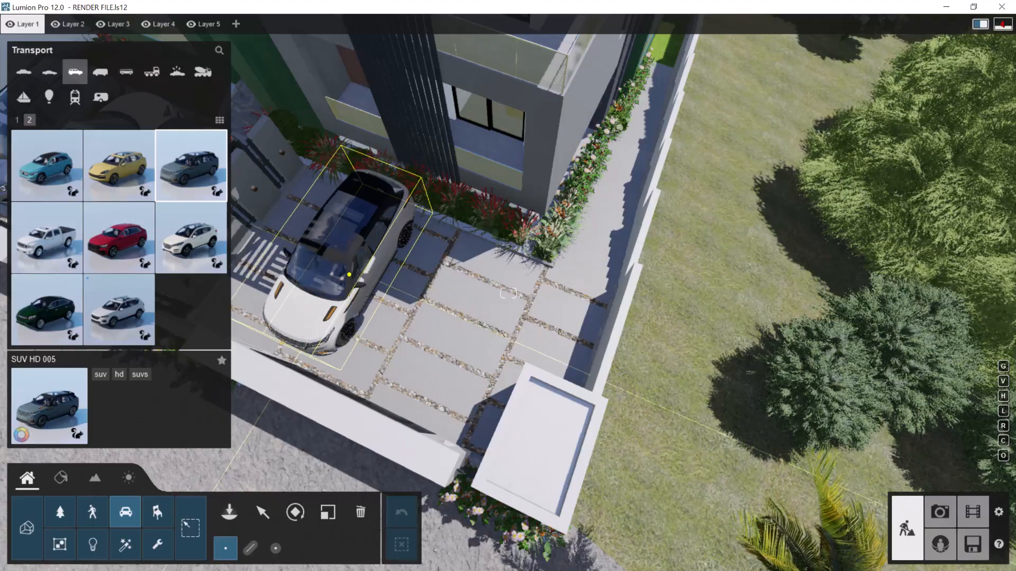
scroll(363, 252, "up", 3)
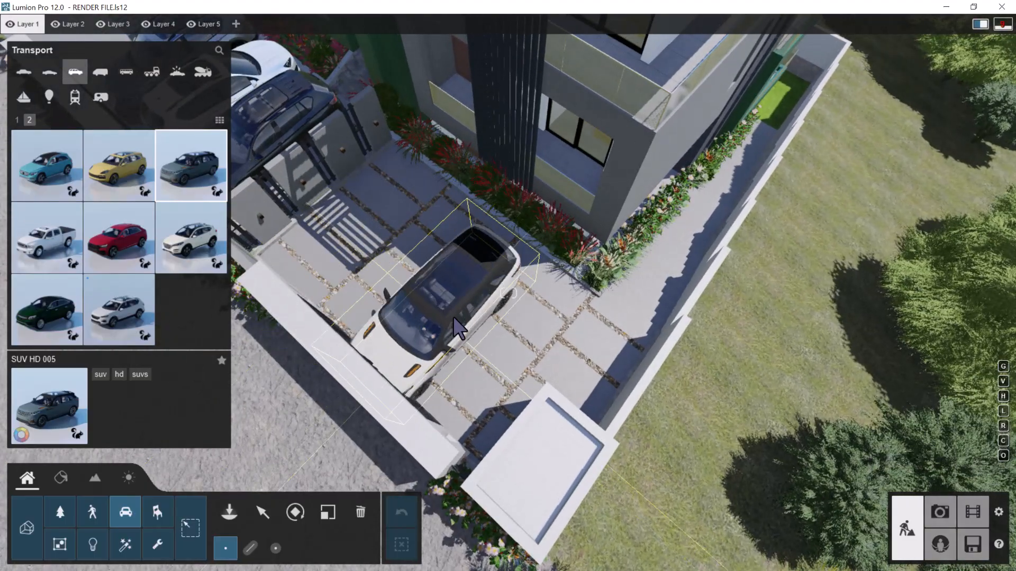
left_click(465, 306)
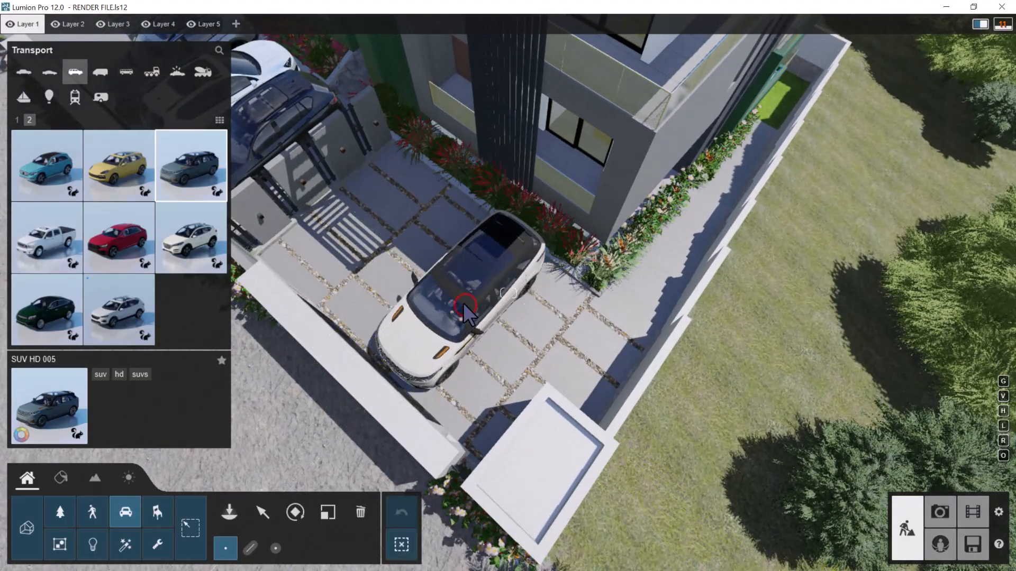
Rotate the new SUV HD 005 to face the building and raise its lights and metallic paint to 1.0
left_click(295, 512)
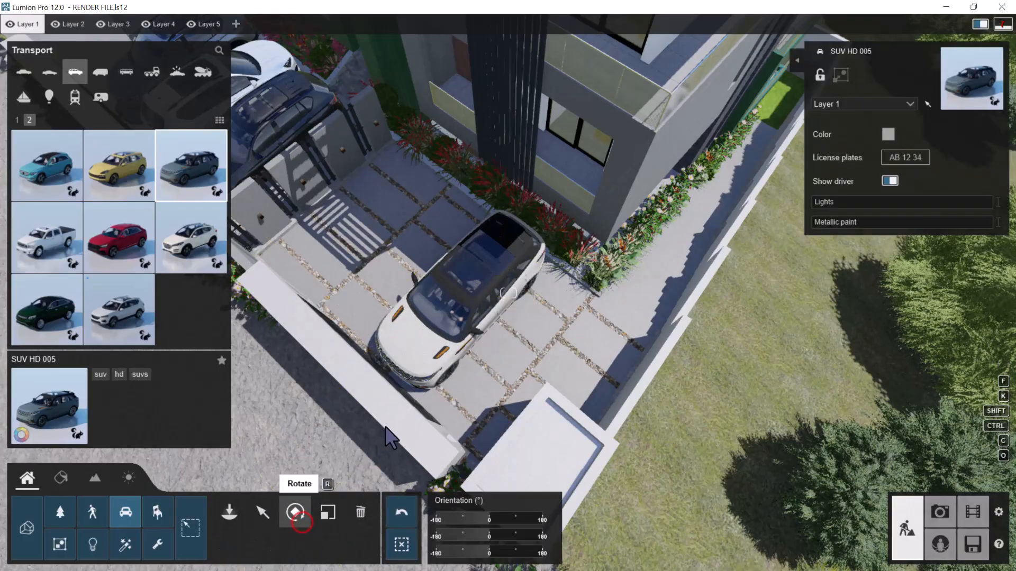
left_click_drag(478, 517, 381, 517)
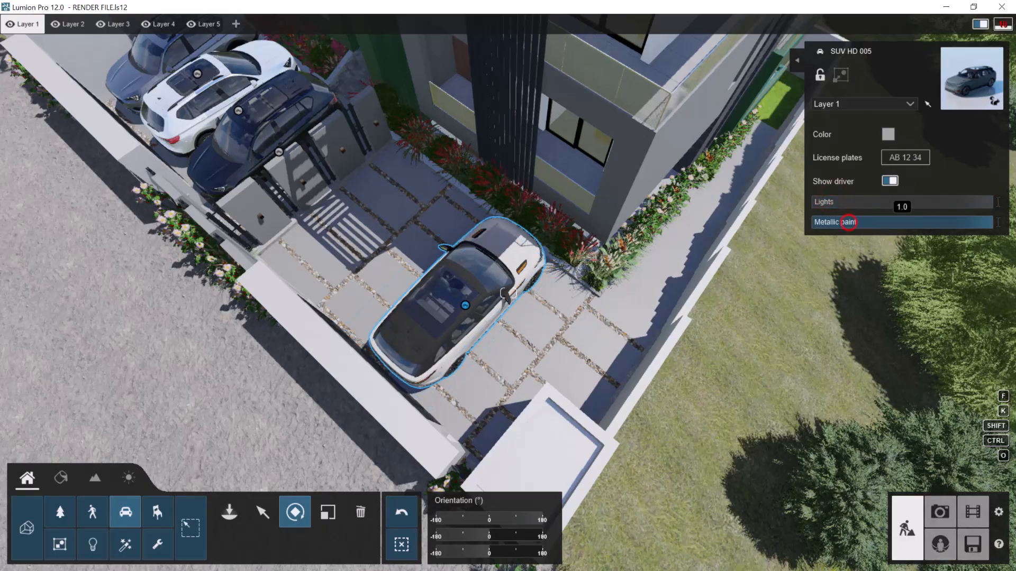
Recolor the SUV HD 005 a medium blue
left_click(888, 135)
scroll(606, 315, "up", 6)
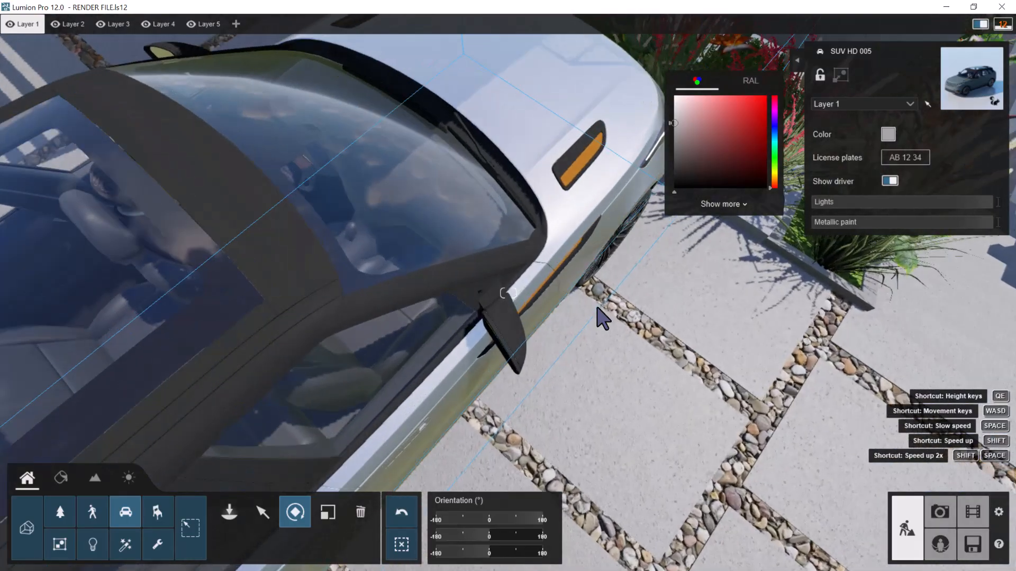
scroll(598, 308, "down", 4)
right_click_drag(598, 309, 599, 286)
mouse_move(690, 116)
left_mouse_down()
mouse_move(692, 144)
mouse_move(734, 152)
left_mouse_up()
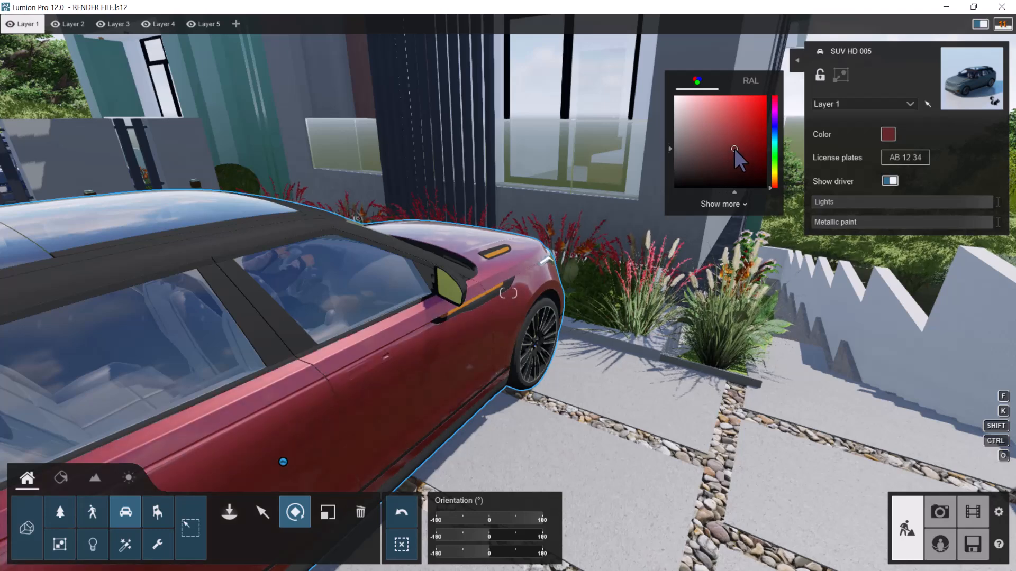
left_click(775, 144)
left_click_drag(775, 141, 774, 138)
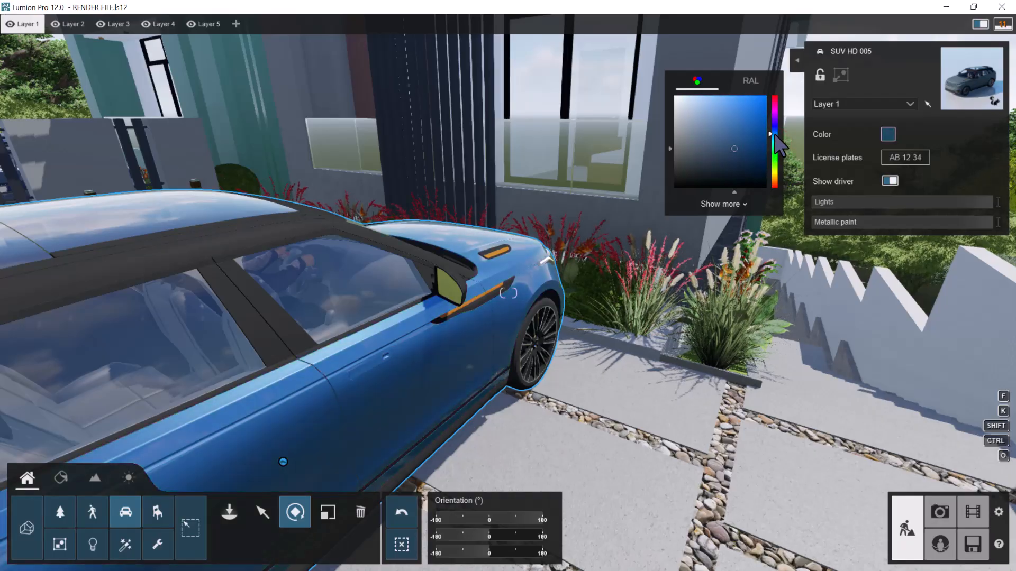
left_click_drag(775, 137, 774, 134)
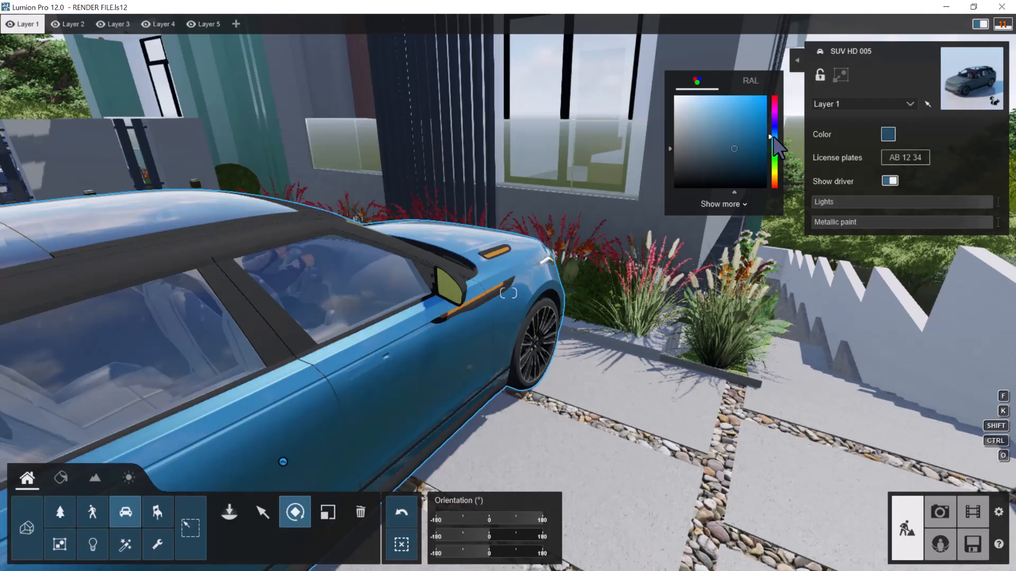
key("s")
right_click_drag(605, 381, 530, 365)
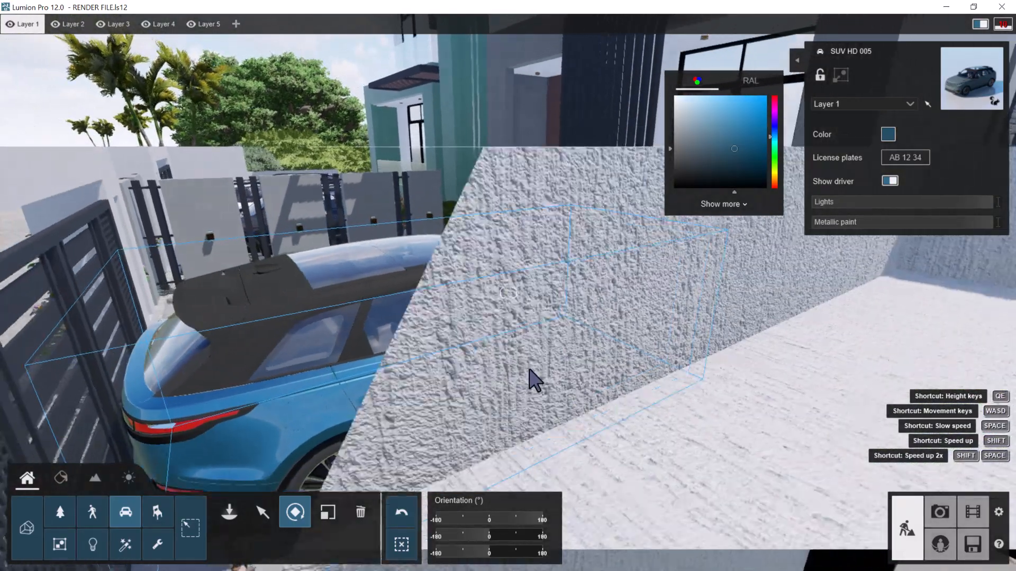
Place an SUV HD 007 on the paving between the blue SUV and the slatted dividing wall, with its front towards the gate
key("w")
key("a")
right_click_drag(465, 345, 512, 369)
key("s")
key("a")
key("q")
key("q")
key("w")
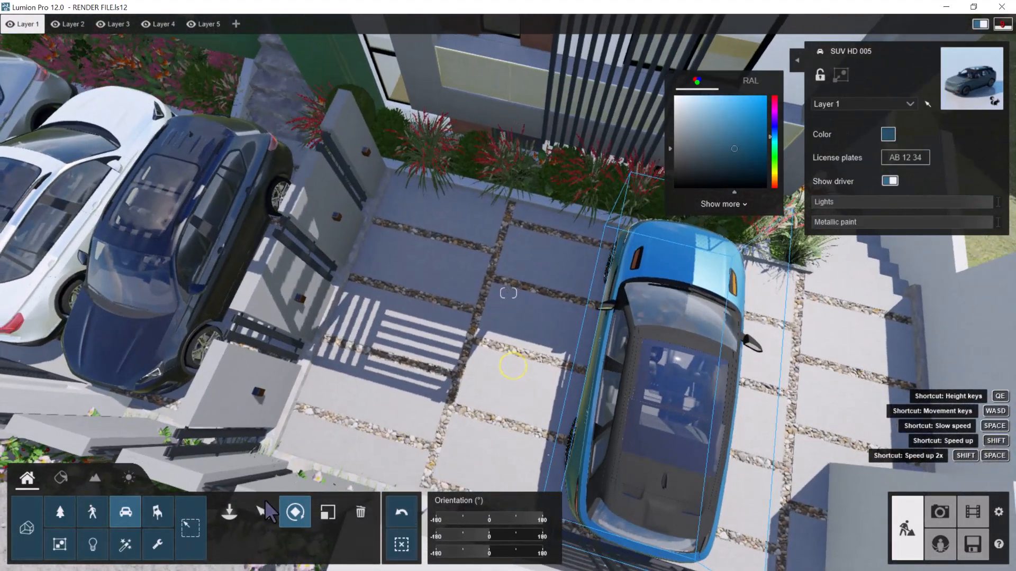
left_click(131, 525)
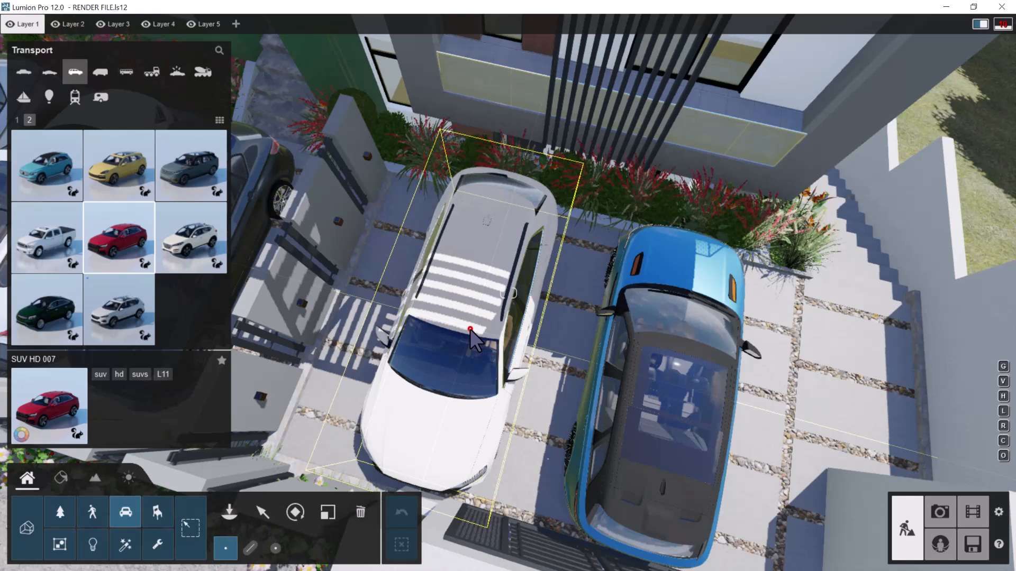
left_click(481, 322)
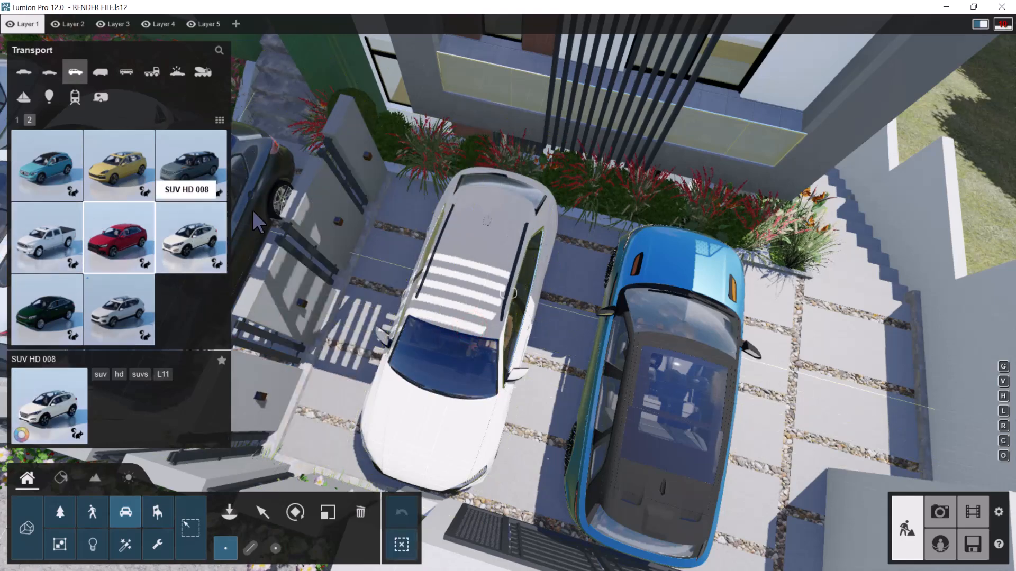
Raise the lights and metallic paint of the white SUV HD 007 to 1.0 and recolor it grey
left_click(262, 512)
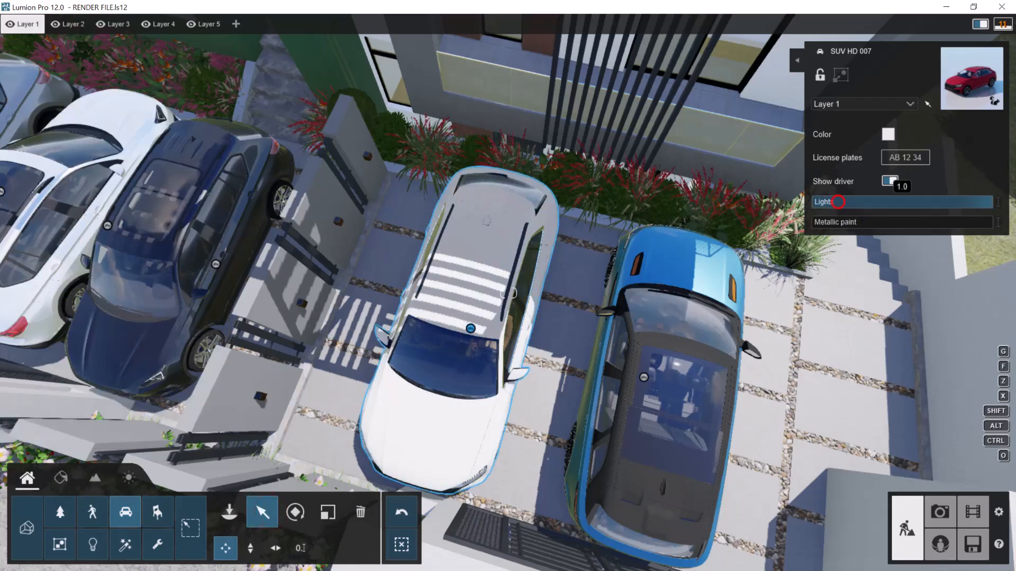
left_click(822, 222)
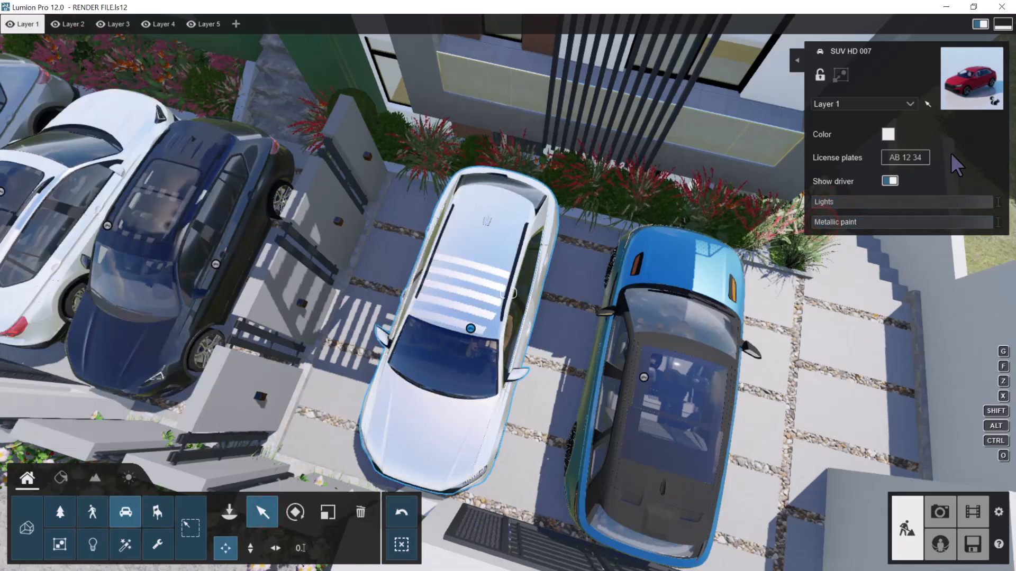
left_click(888, 134)
mouse_move(685, 133)
left_mouse_down()
mouse_move(665, 145)
mouse_move(667, 160)
left_mouse_up()
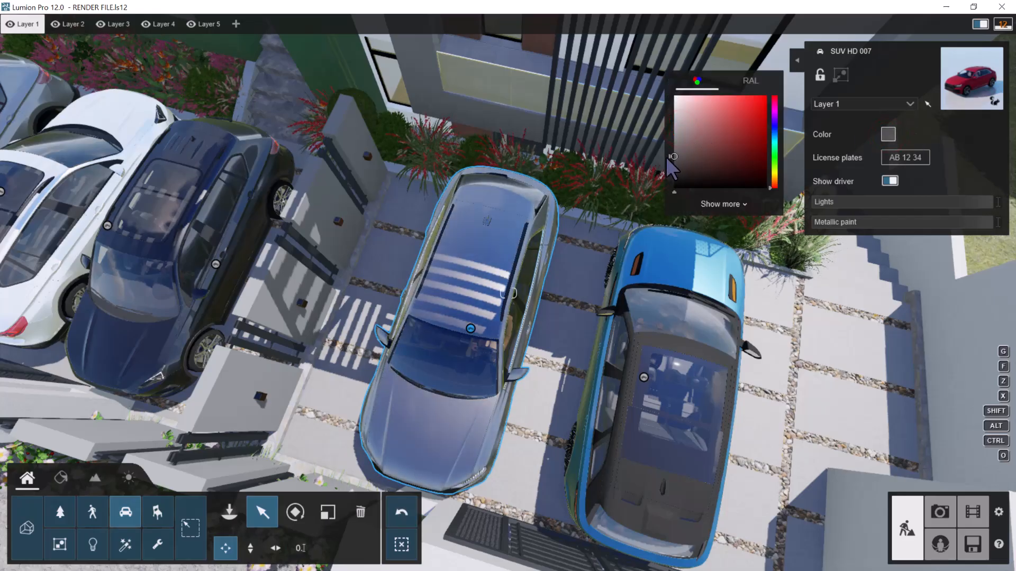
Select all five parked cars together and pick the NSW plate from the Australian license plates
key("s")
mouse_move(471, 282)
right_mouse_down()
mouse_move(482, 305)
mouse_move(466, 267)
right_mouse_up()
key("e")
left_click(289, 169, "ctrl")
left_click(214, 158, "ctrl")
left_click(508, 201, "ctrl")
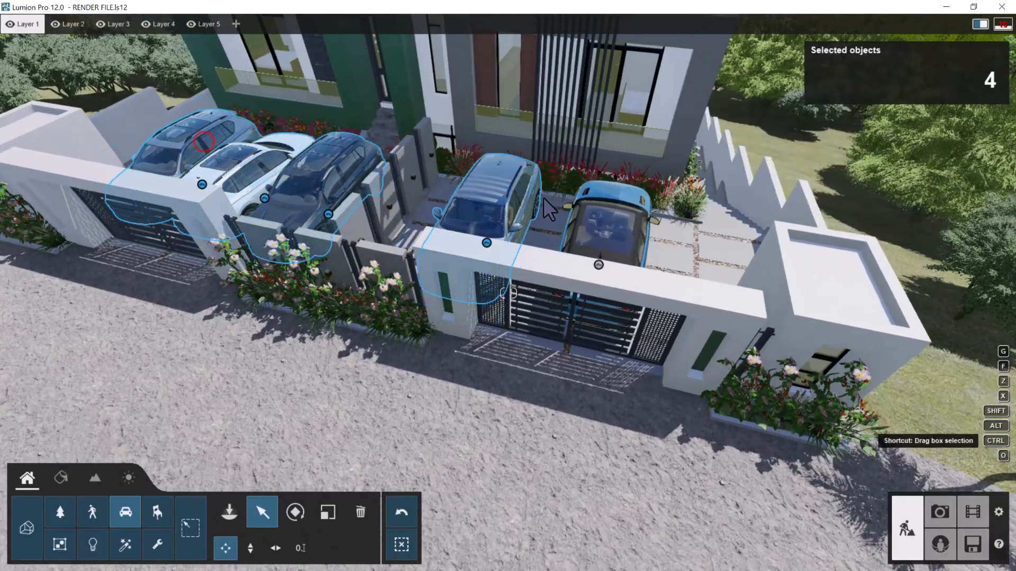
left_click(590, 215, "ctrl")
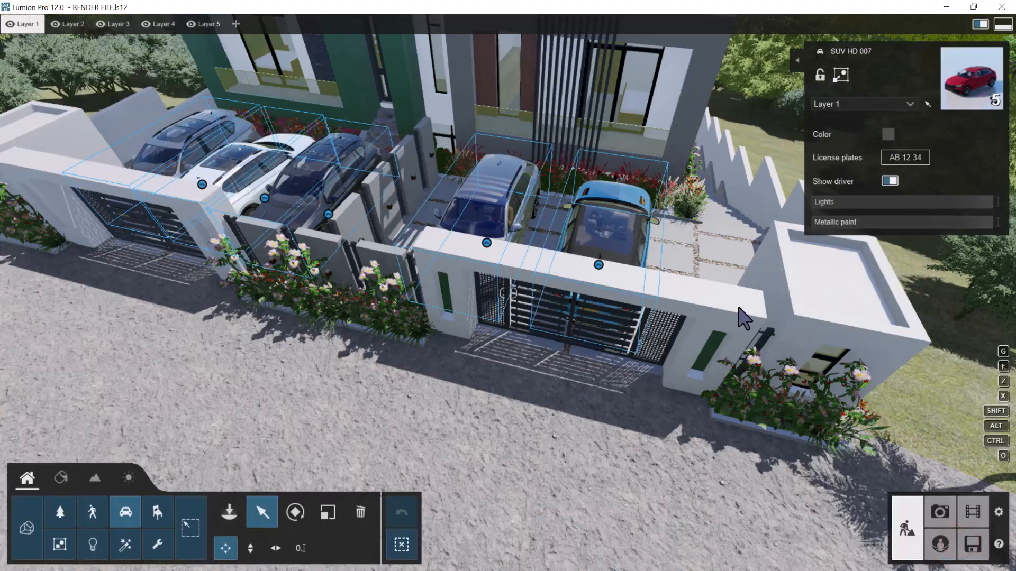
Examine the facade, gates and parked cars from street level and from above
key("w")
right_click_drag(739, 308, 738, 308)
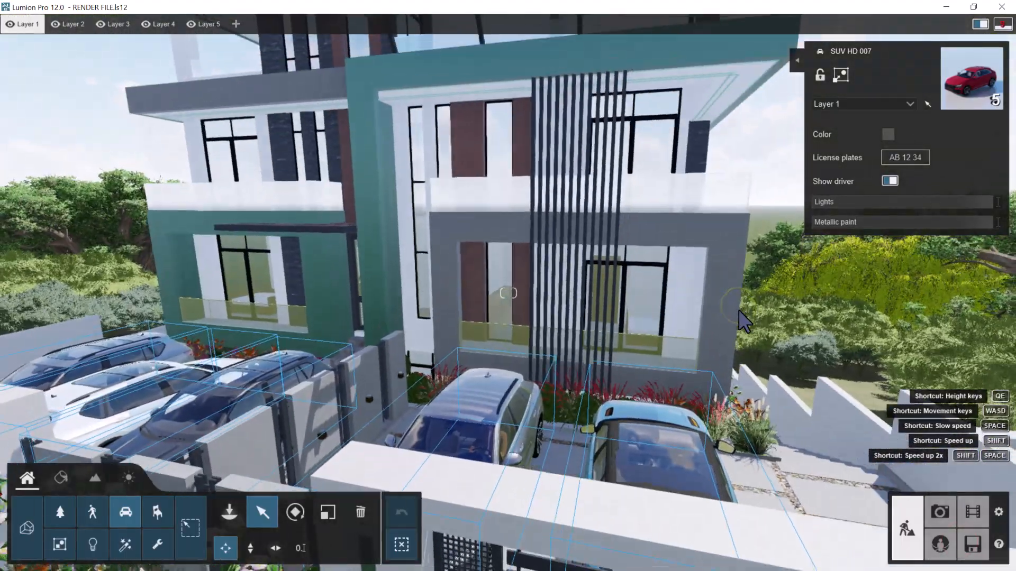
key("s")
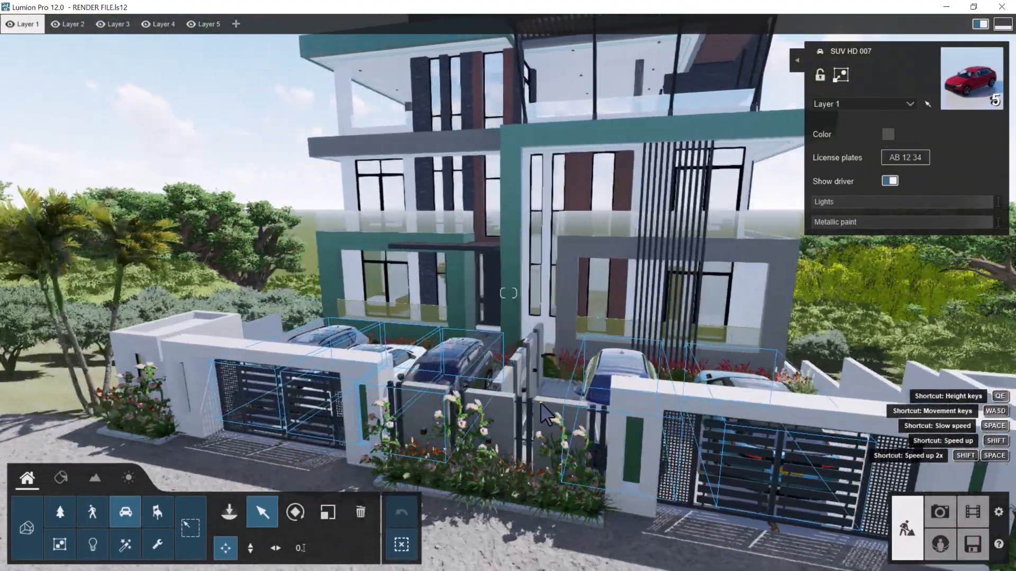
key("s")
key("a")
right_click_drag(540, 403, 610, 377)
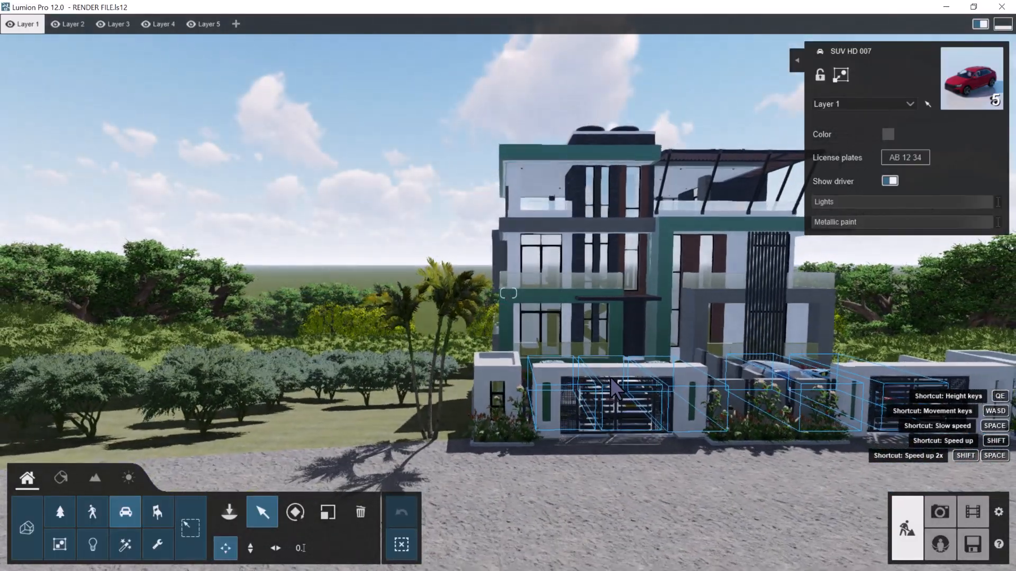
key("d")
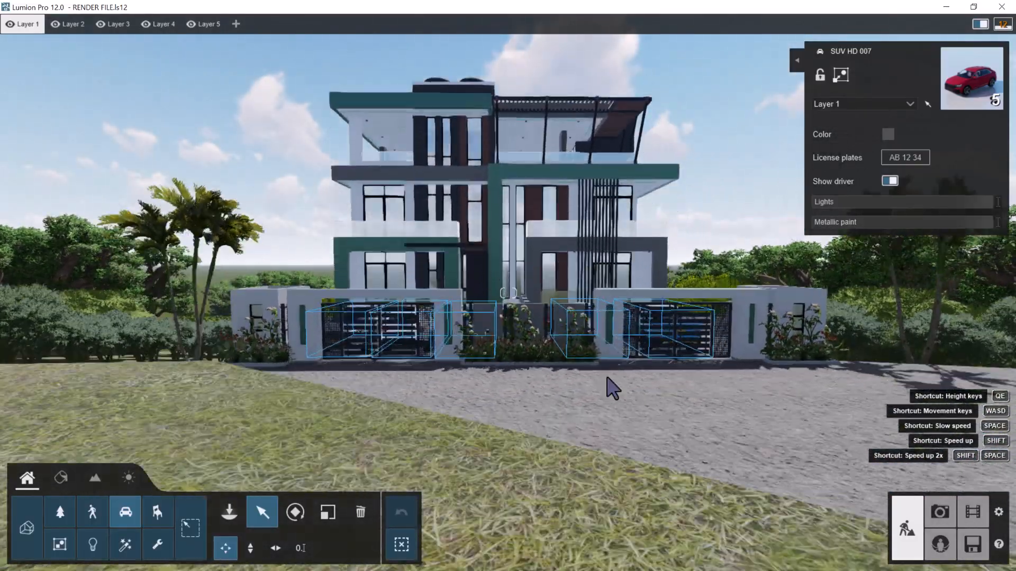
key("e")
key("w")
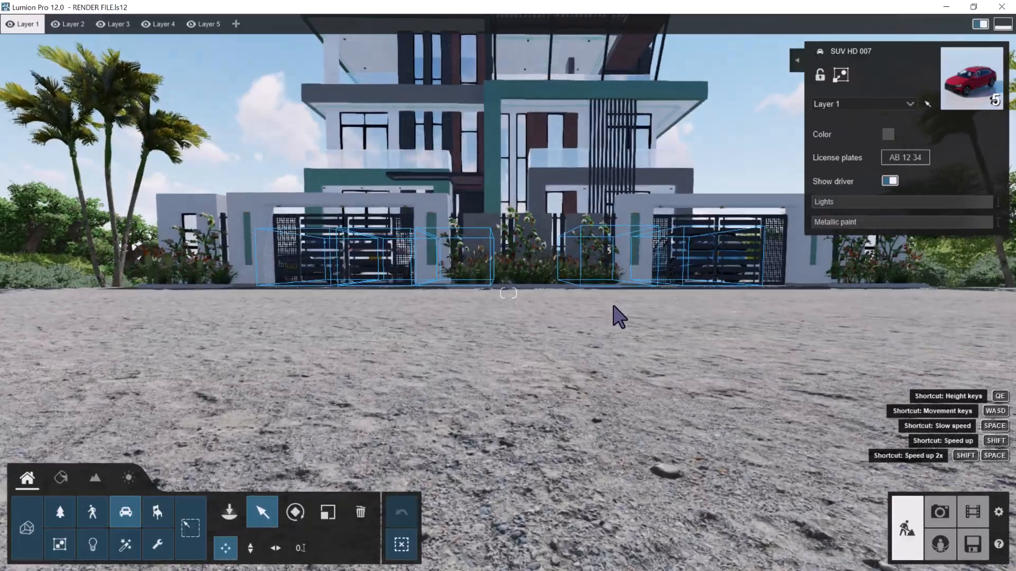
right_click_drag(623, 286, 610, 264)
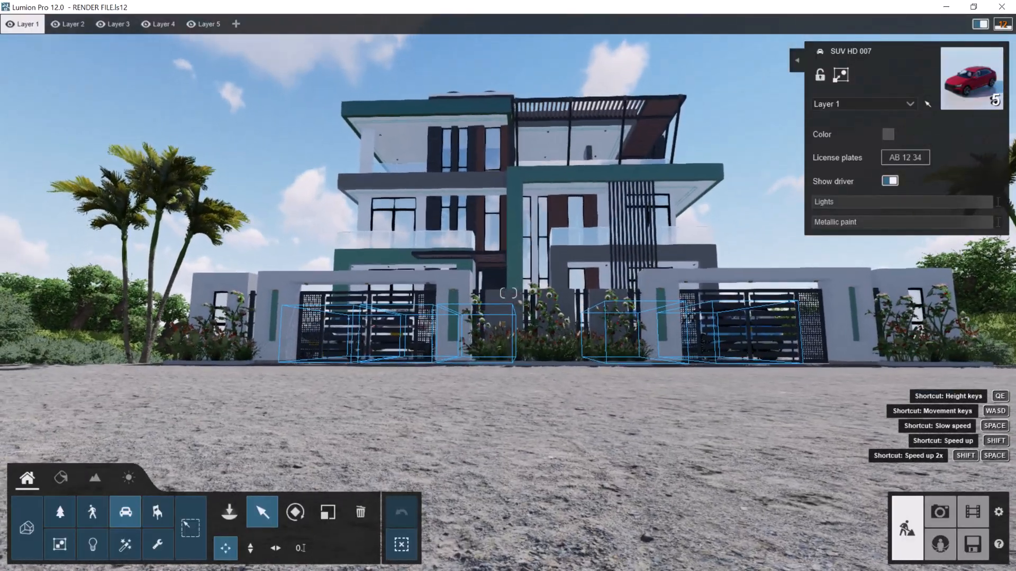
key("q")
right_click_drag(654, 344, 604, 373)
key("s")
right_click_drag(494, 265, 479, 283)
key("d")
mouse_move(523, 317)
right_mouse_down()
mouse_move(534, 318)
mouse_move(524, 318)
right_mouse_up()
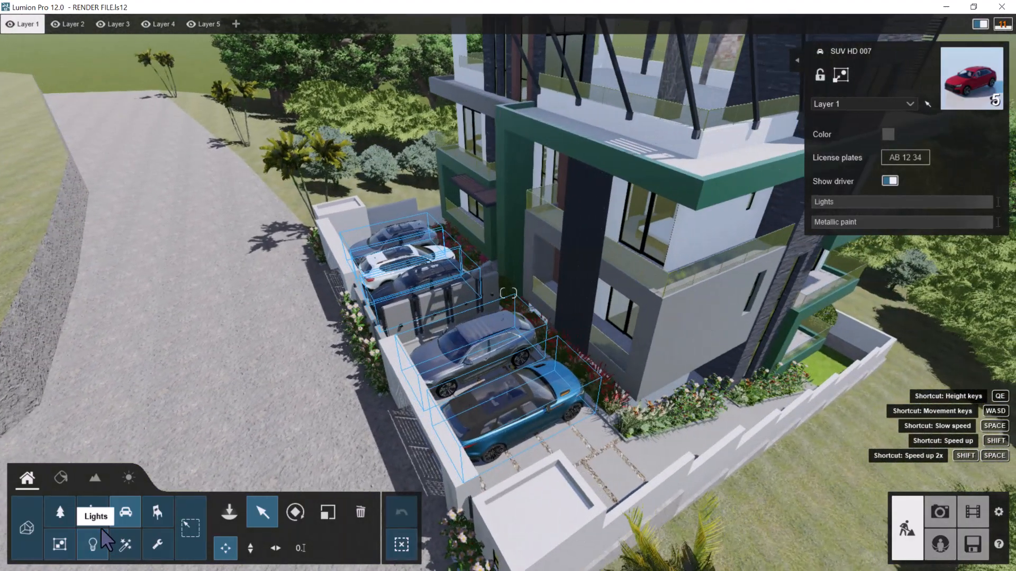
left_click(123, 516)
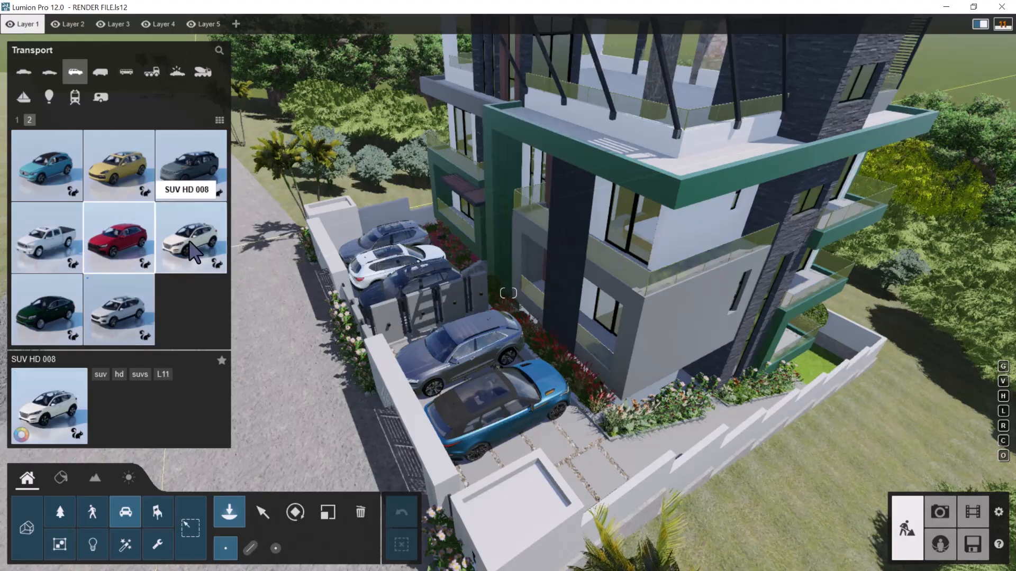
right_click_drag(302, 279, 290, 230)
key("w")
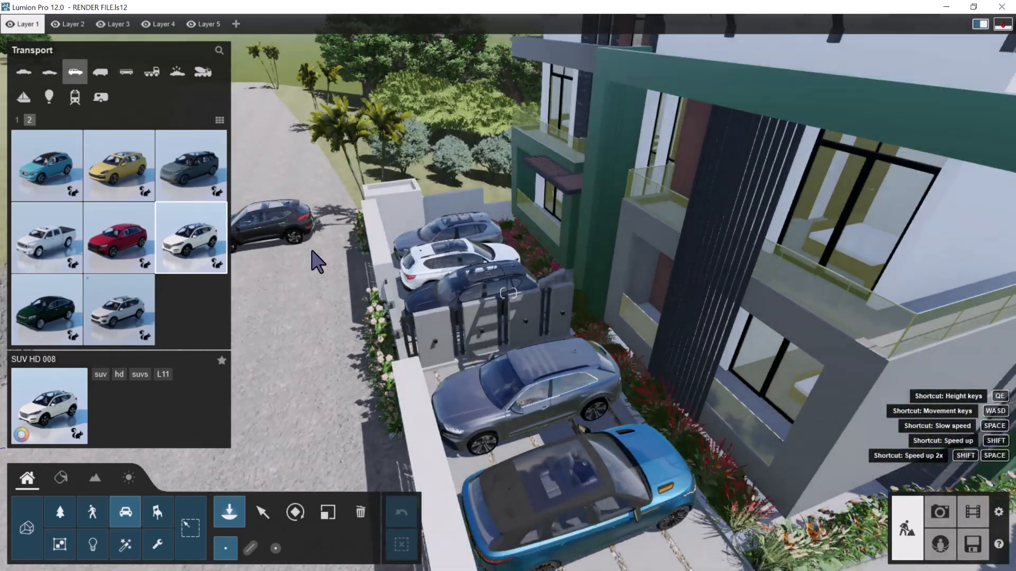
key("s")
key("a")
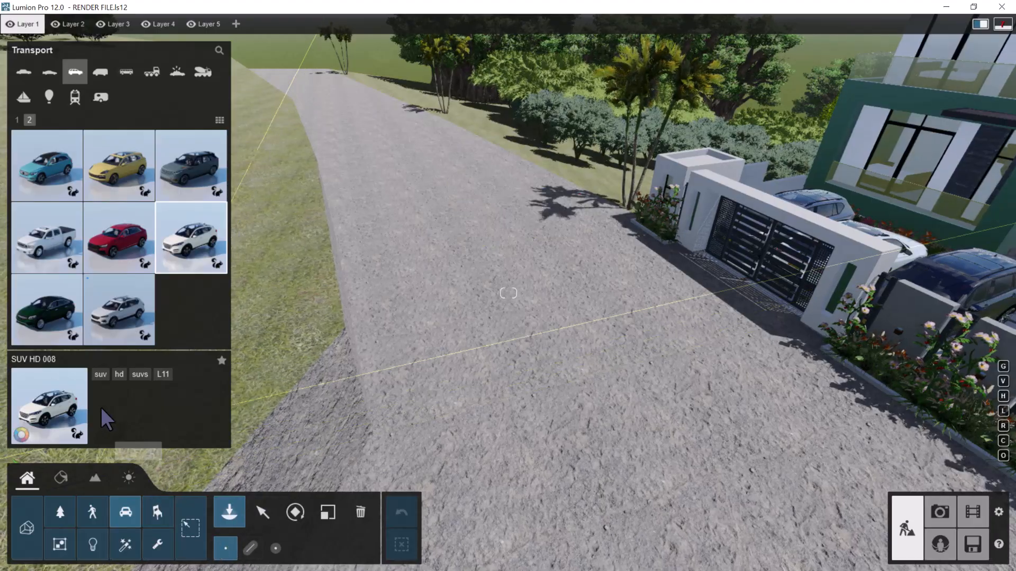
left_click(90, 305)
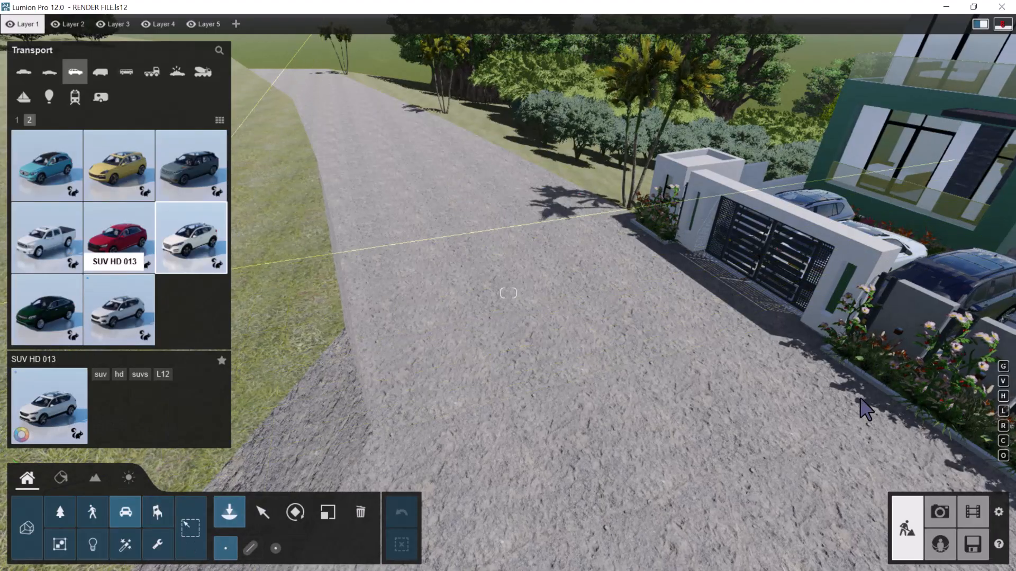
right_click_drag(456, 286, 1011, 545)
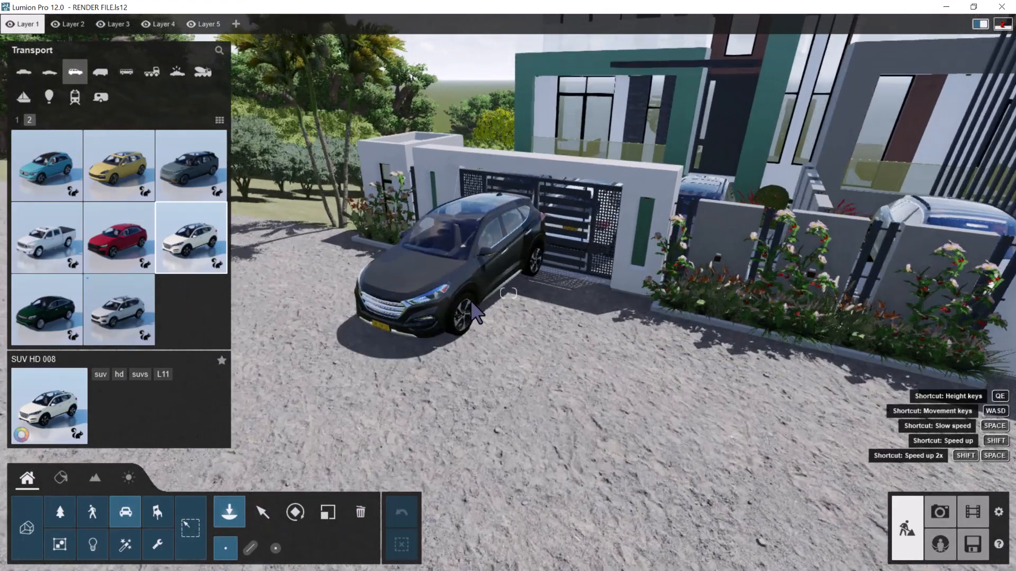
key("w")
right_click_drag(471, 301, 472, 308)
left_click(263, 511)
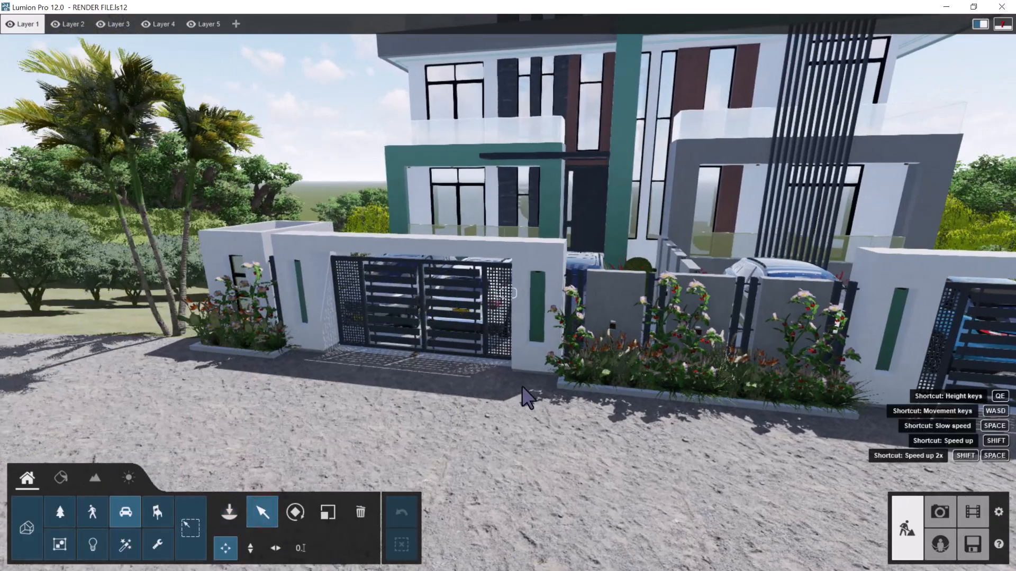
Examine the building's front facade, balconies, pergola and gates from several viewpoints along the road
key("a")
right_click_drag(819, 329, 821, 329)
key("d")
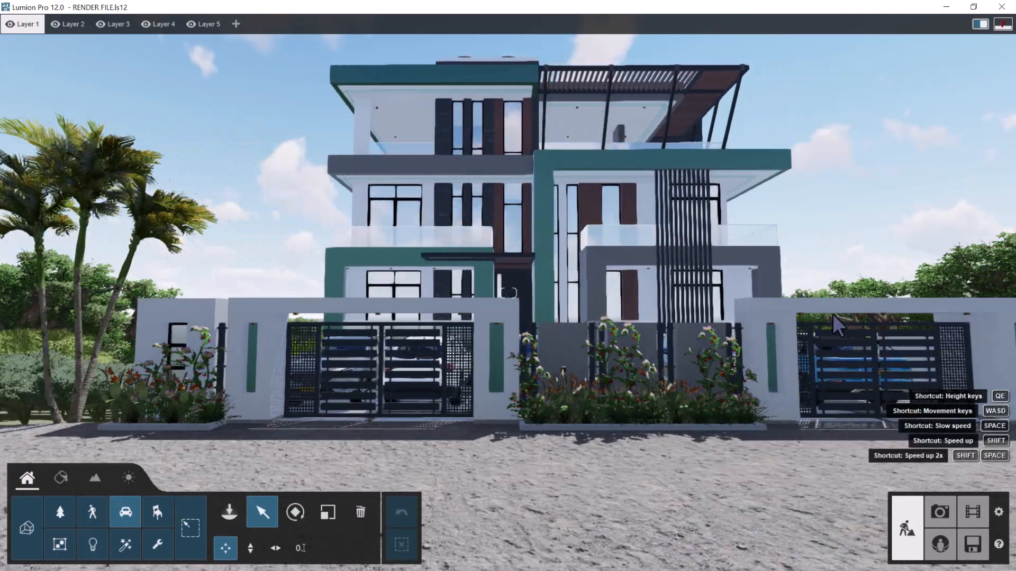
right_click_drag(832, 313, 835, 301)
key("s")
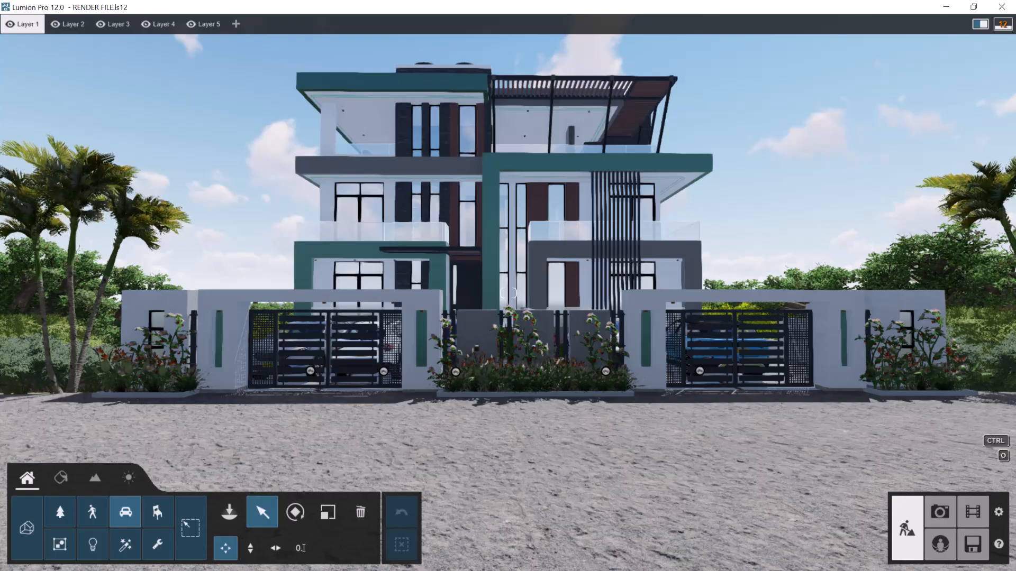
key("w")
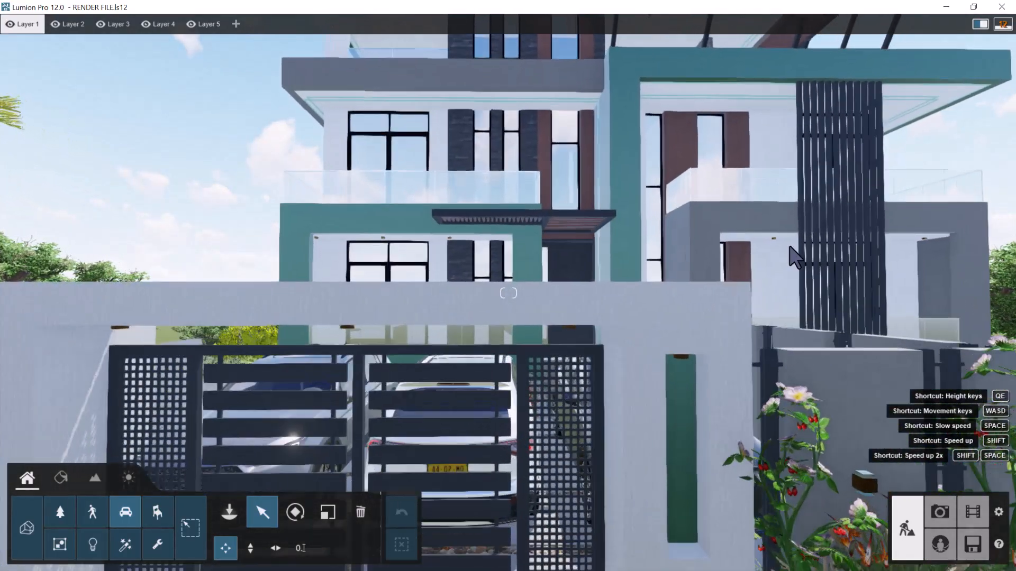
right_click_drag(815, 316, 762, 189)
key("w")
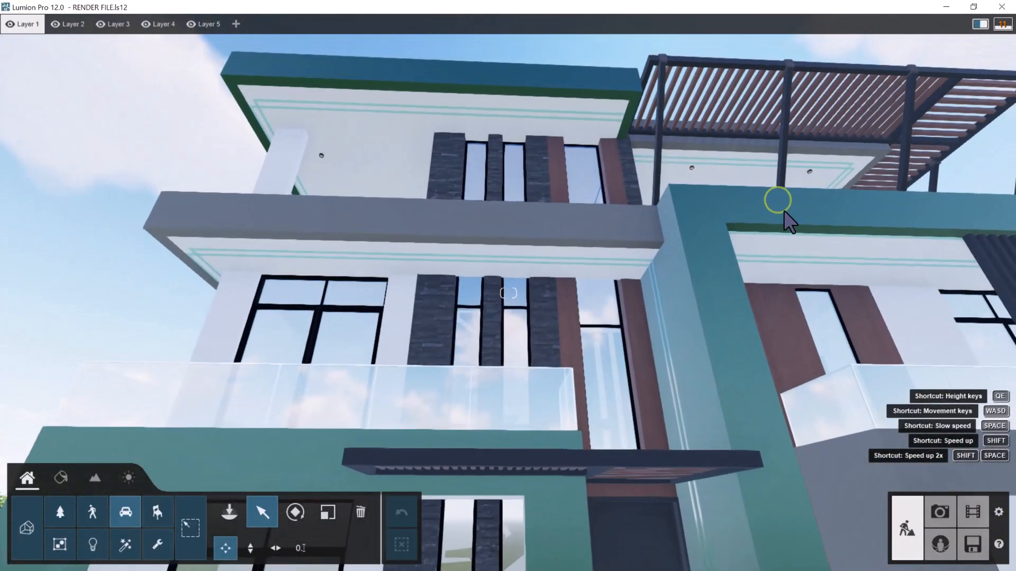
key("s")
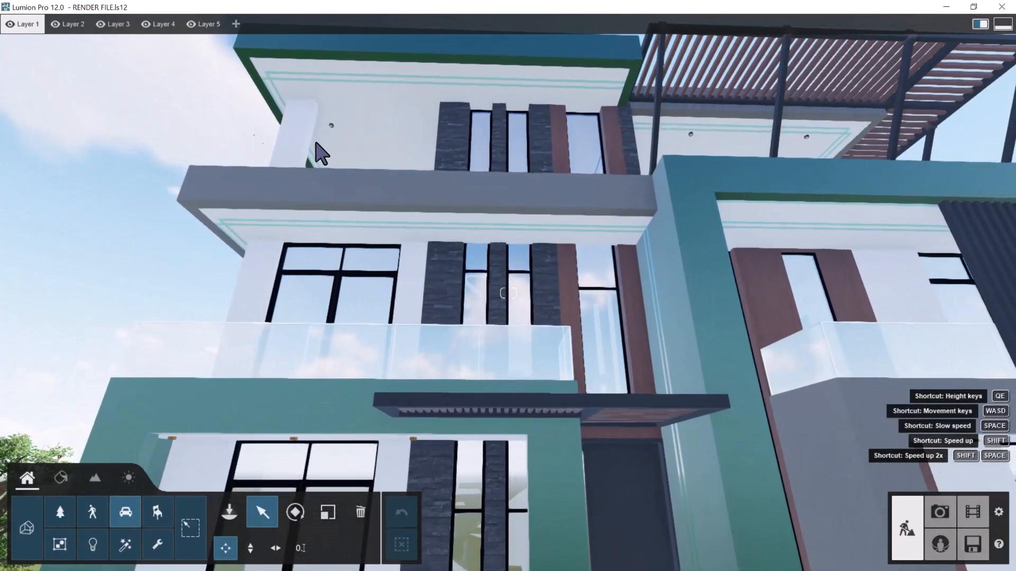
key("s")
right_click_drag(470, 274, 429, 321)
key("s")
key("w")
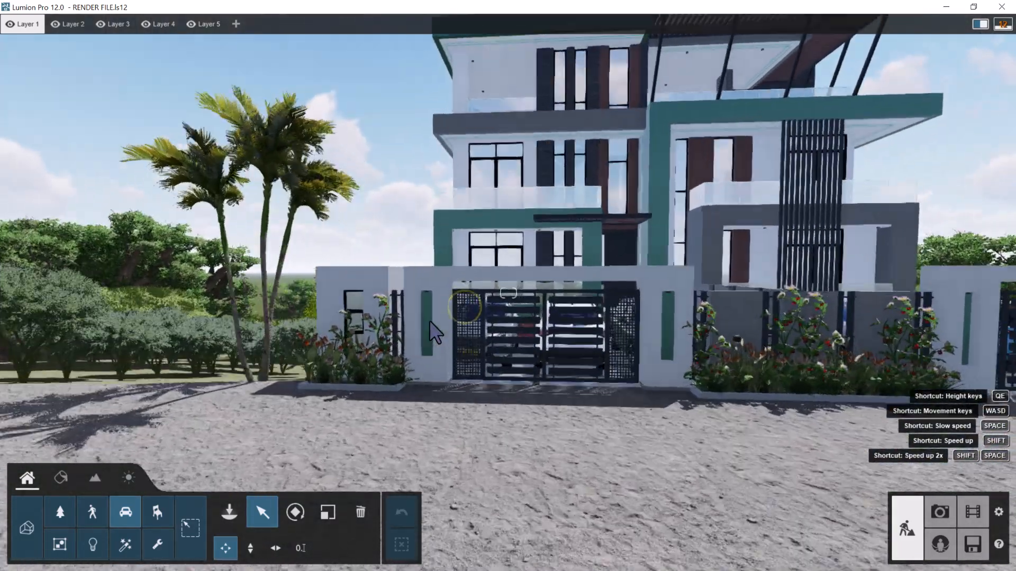
key("a")
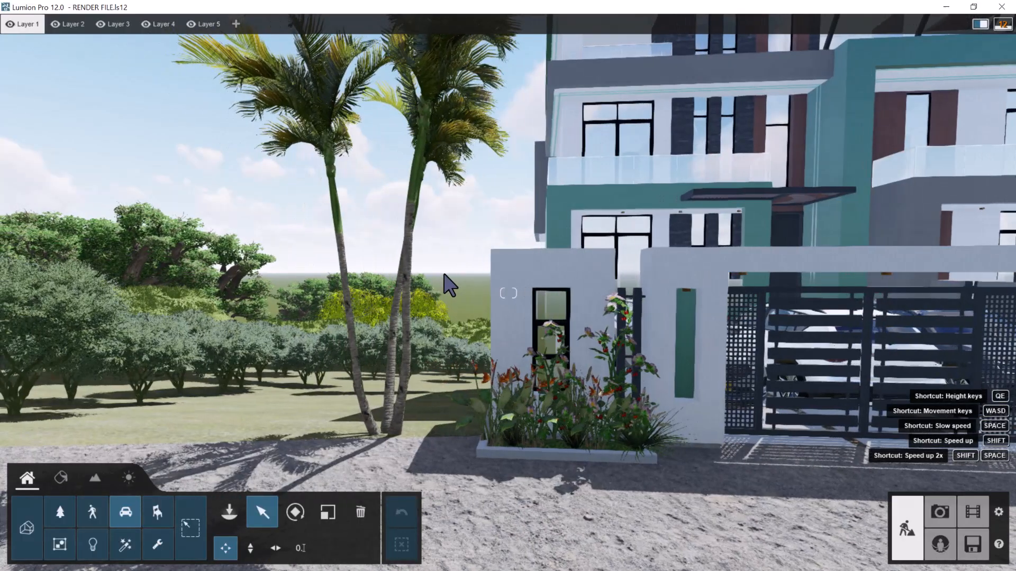
key("s")
right_click_drag(442, 274, 476, 269)
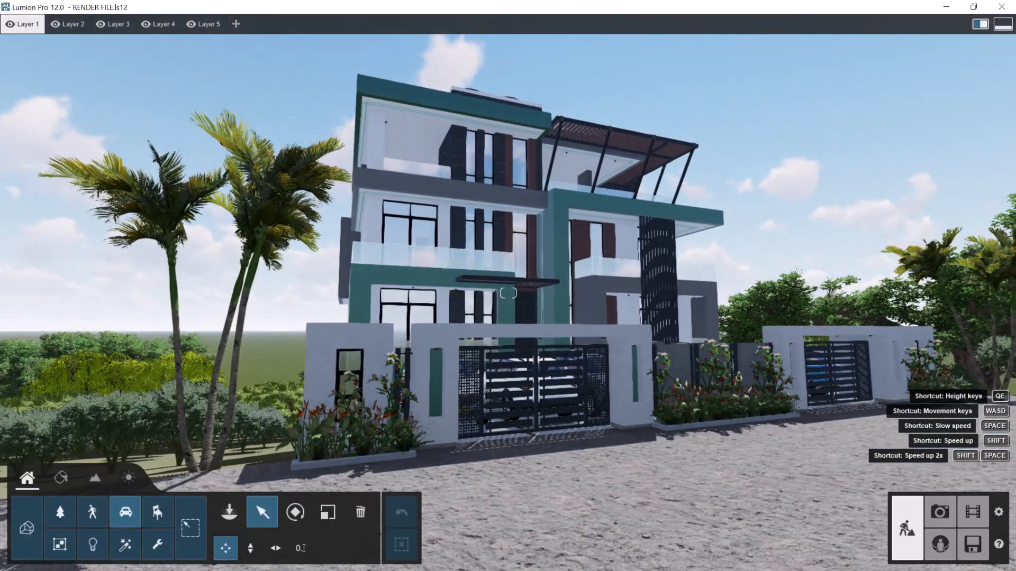
Apply the Wild Grass 02 material to the brown grass ground beside the stepped boundary wall
key("a")
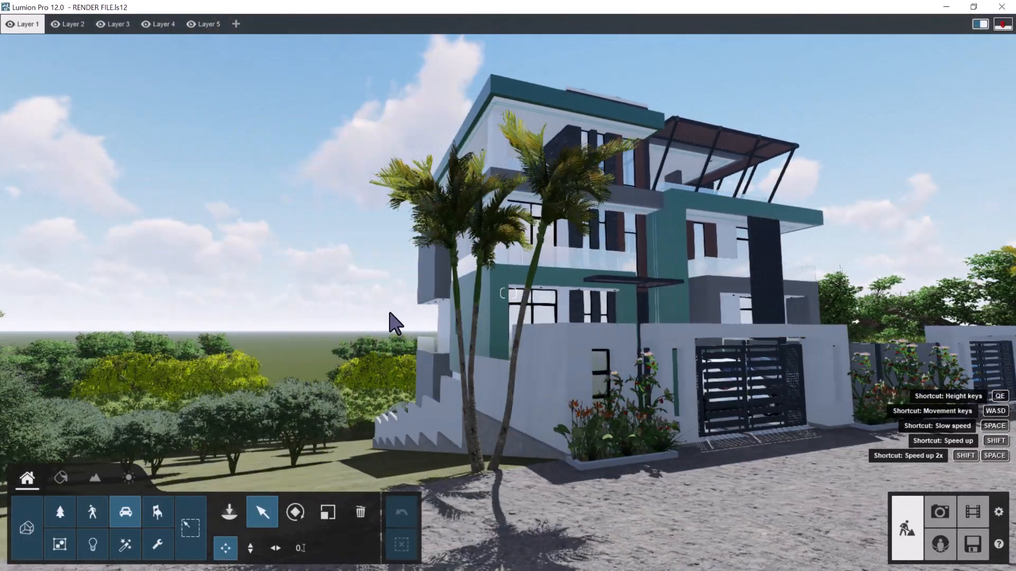
key("a")
right_click_drag(390, 313, 384, 320)
key("q")
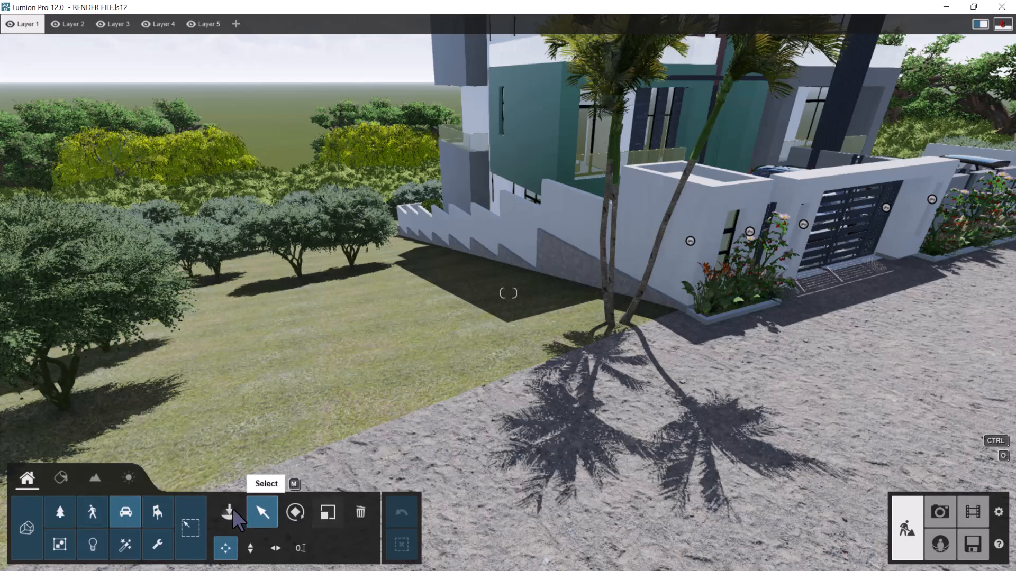
left_click(62, 478)
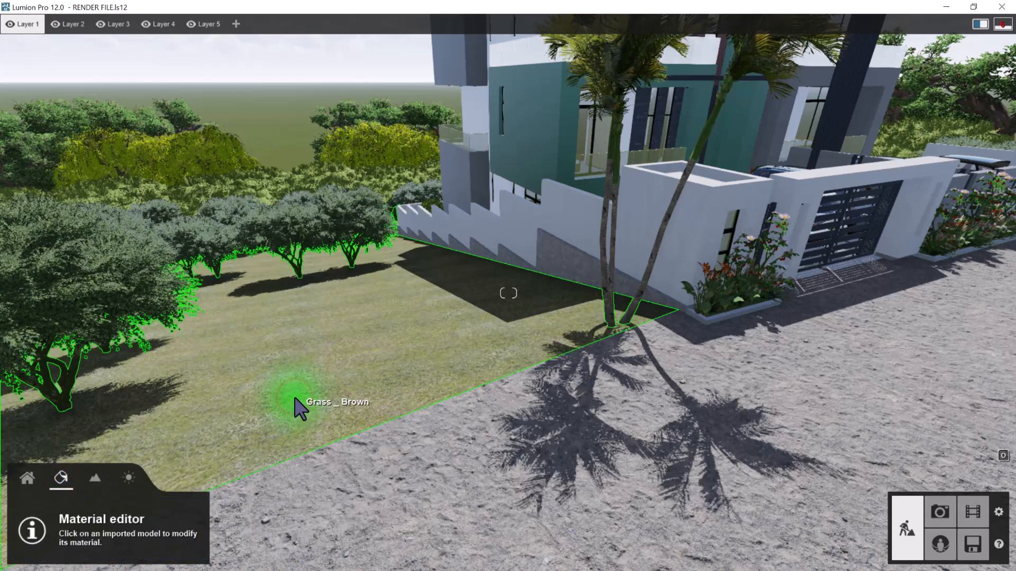
left_click(300, 407)
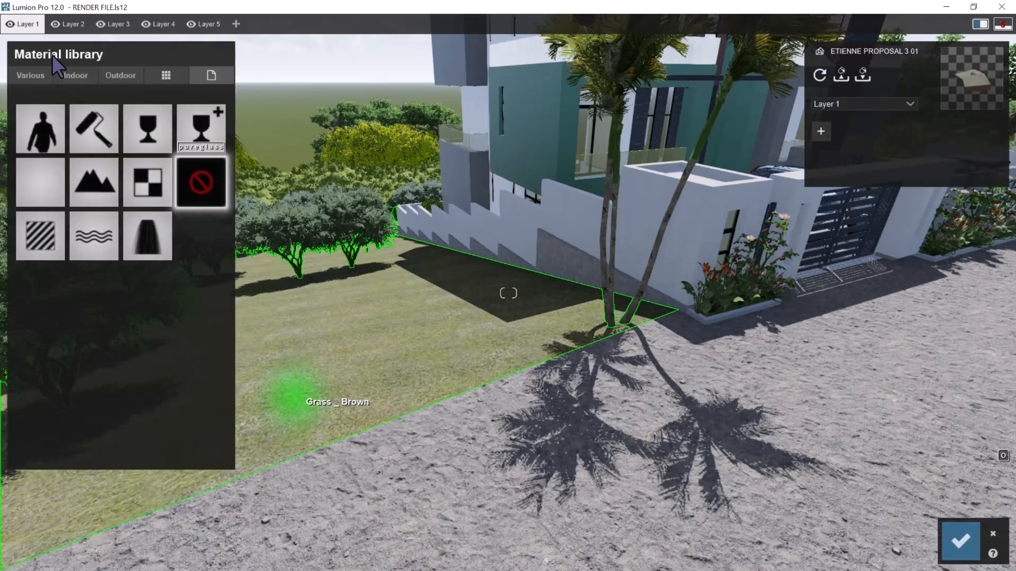
left_click(42, 74)
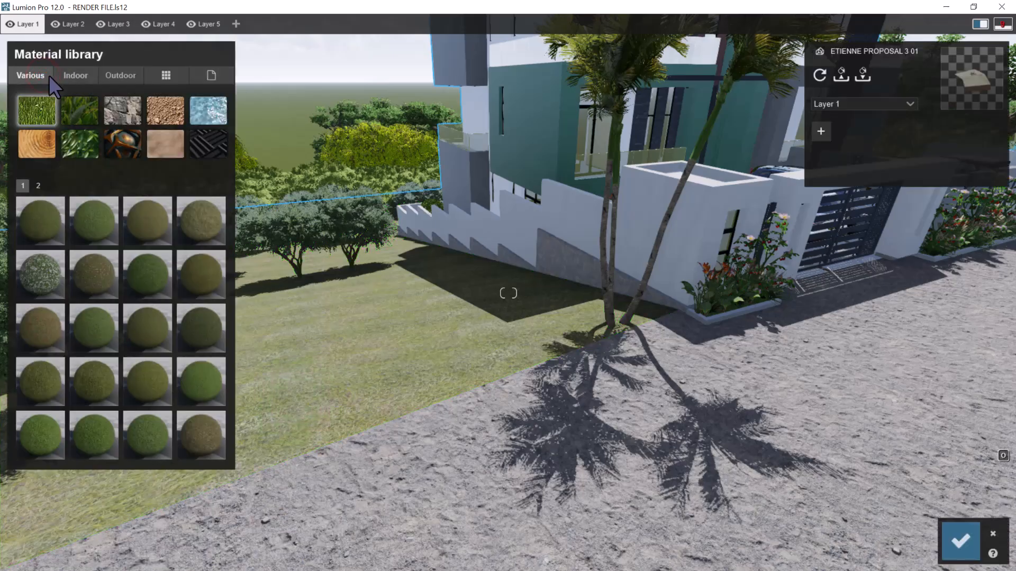
left_click(79, 116)
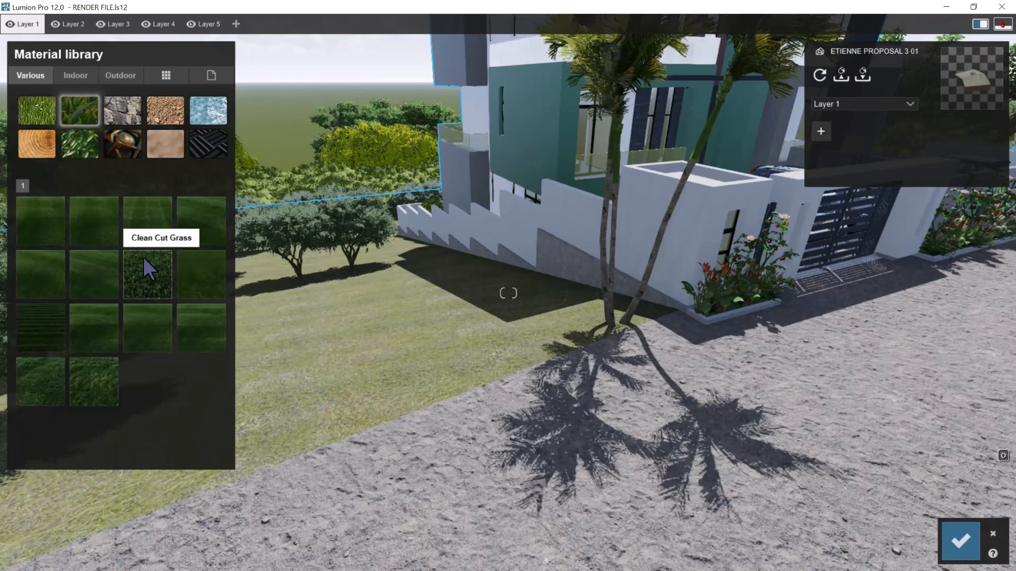
left_click(91, 373)
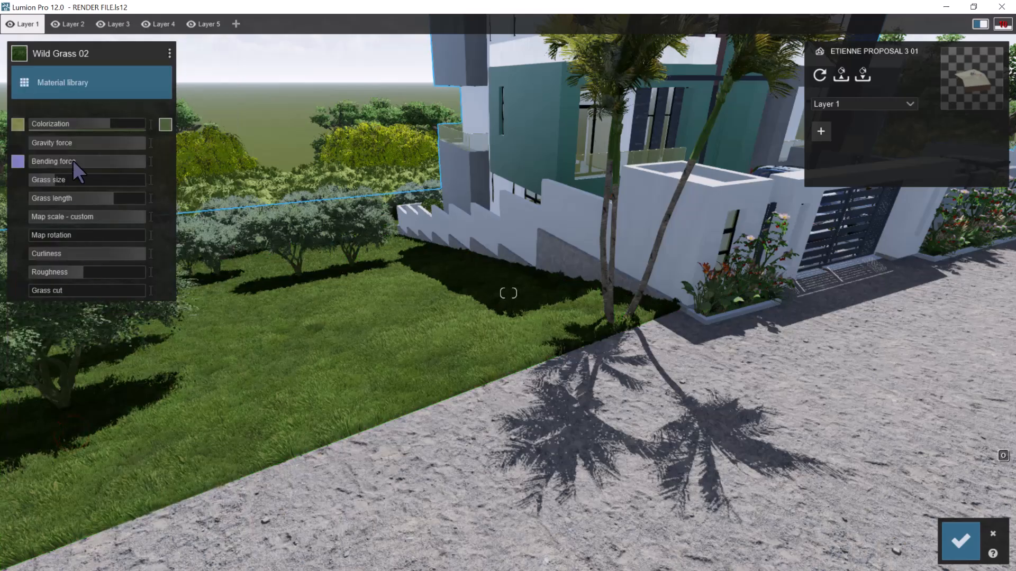
Raise the Wild Grass 02 colorization to its maximum, choose a green grass color and save the material changes
mouse_move(109, 124)
left_mouse_down()
mouse_move(240, 133)
mouse_move(230, 122)
mouse_move(239, 122)
left_mouse_up()
left_click(166, 124)
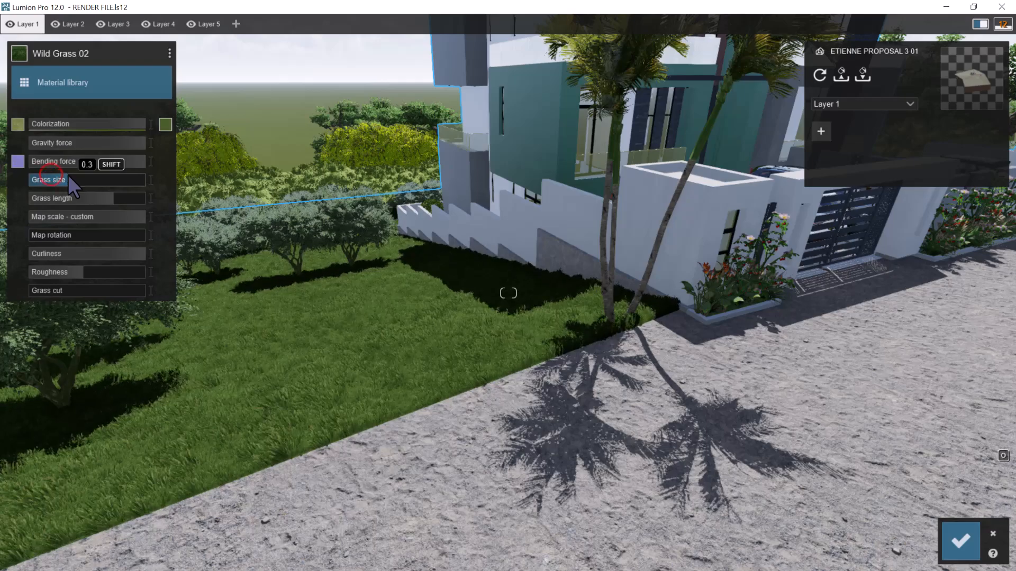
key("w")
right_click_drag(442, 276, 441, 276)
key("s")
left_click(955, 536)
Examine the front planting beds, balcony and parked cars inside the boundary wall up close
key("w")
right_click_drag(771, 197, 842, 148)
key("w")
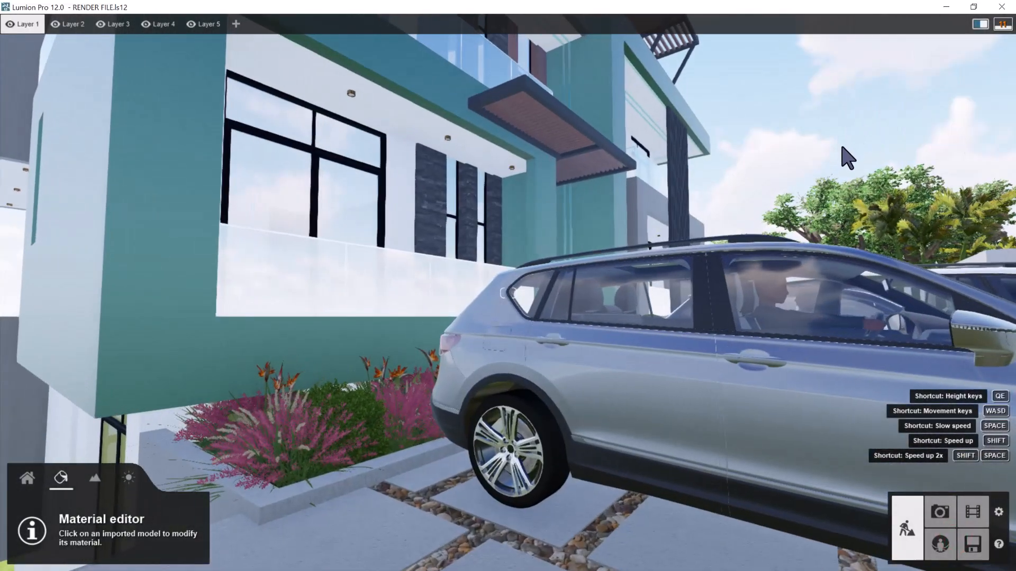
key("s")
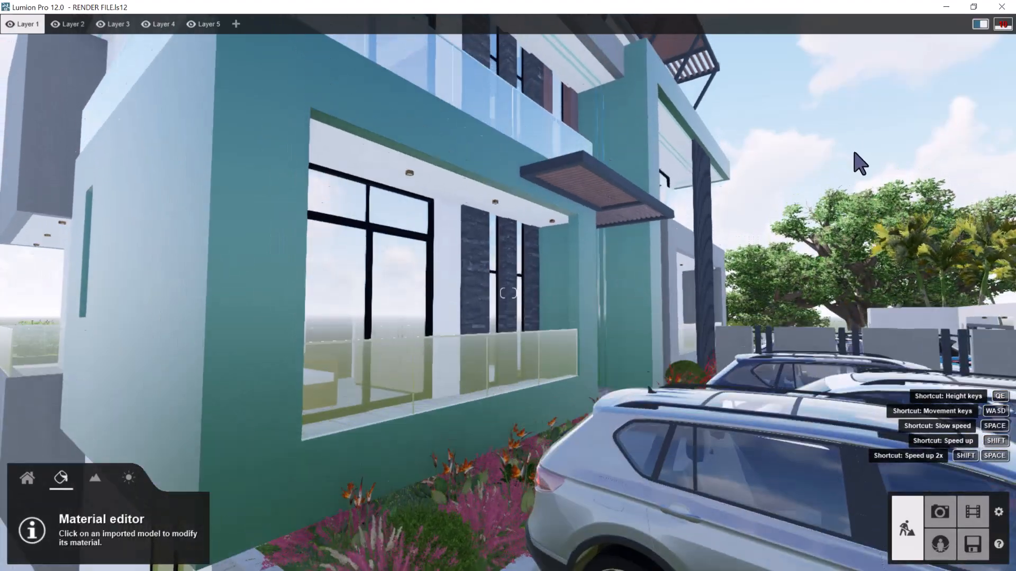
right_click_drag(857, 161, 866, 138)
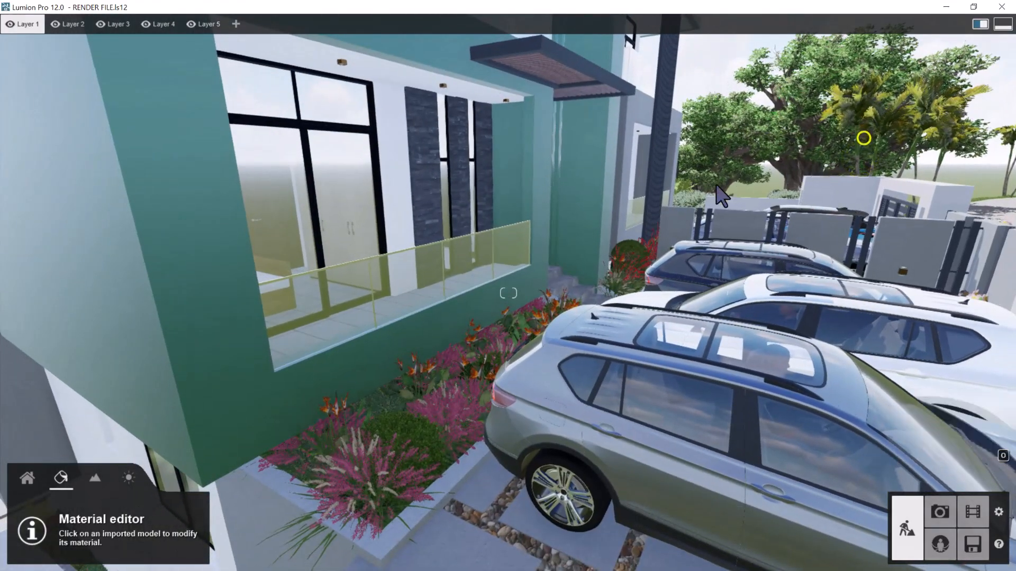
right_click_drag(724, 184, 707, 186)
key("d")
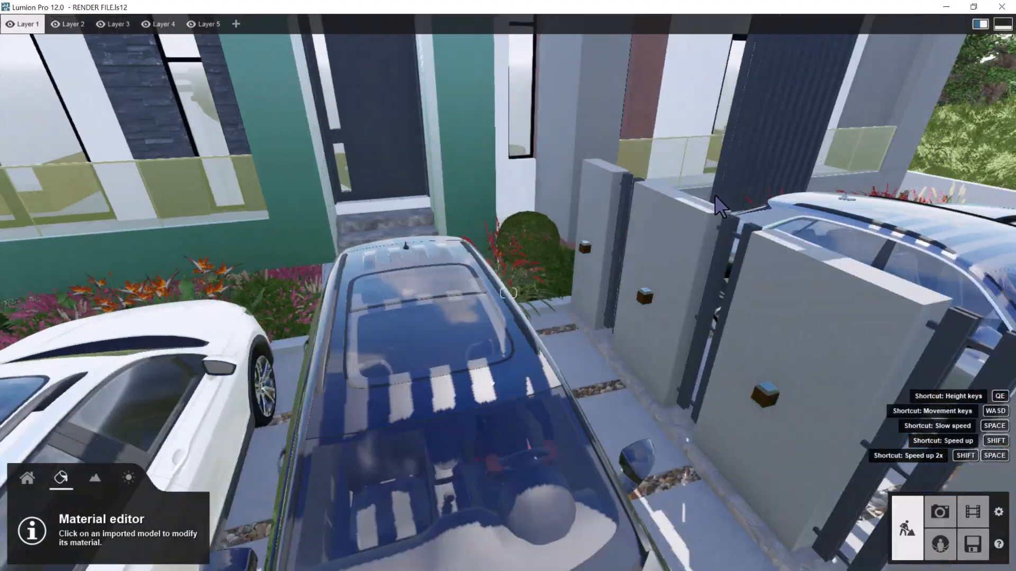
right_click_drag(716, 195, 757, 195)
key("s")
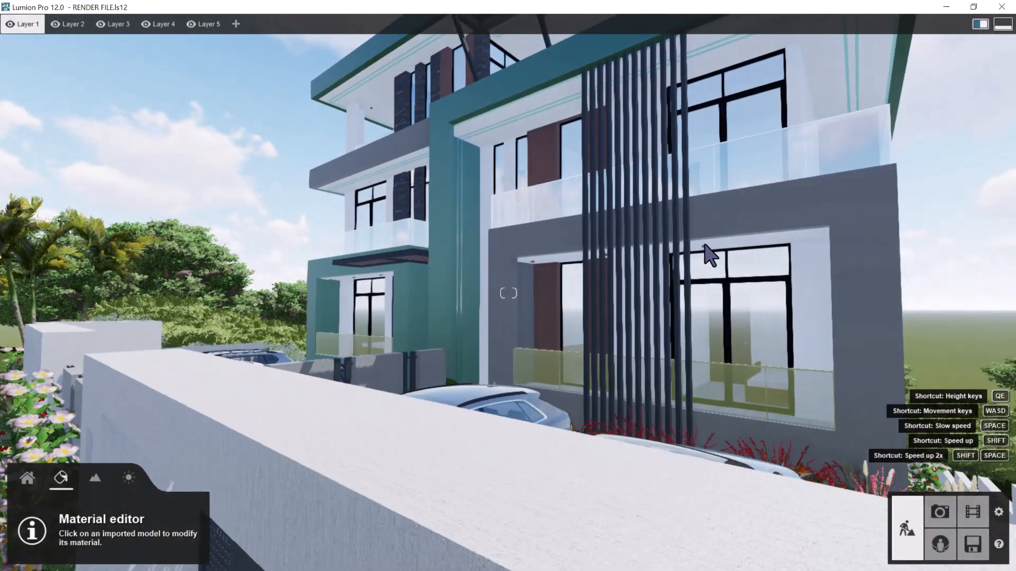
Apply the Checkerboard Grass 01 material to the green grass in the planting bed beside the blue SUV
right_click_drag(708, 254, 673, 392)
key("d")
key("w")
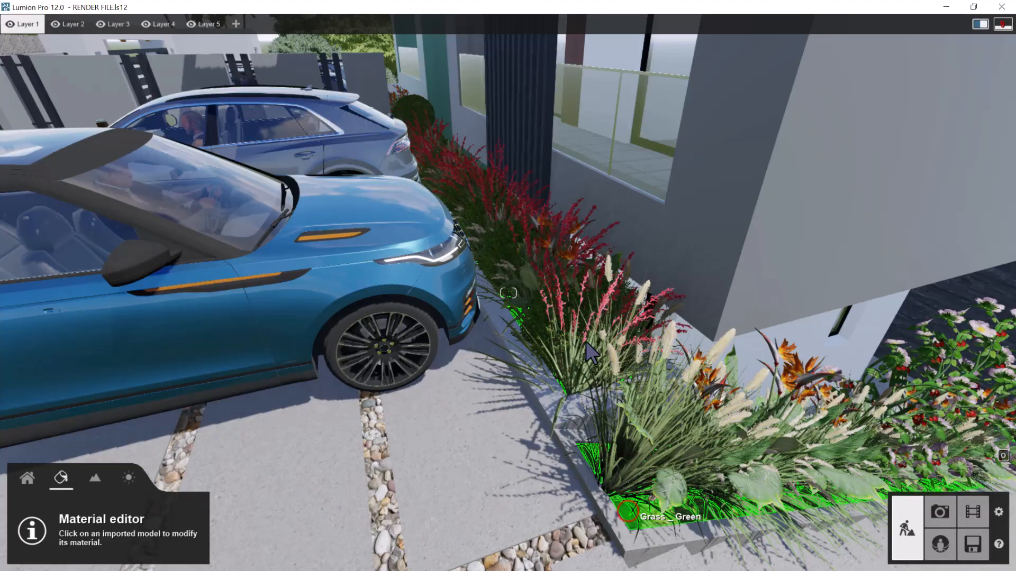
left_click(363, 304)
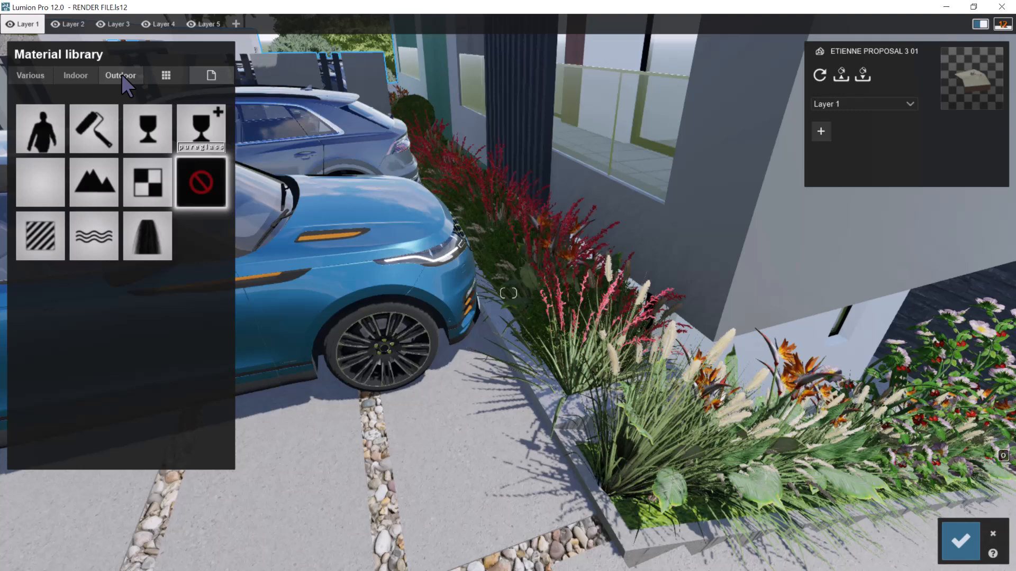
left_click(26, 75)
left_click(75, 106)
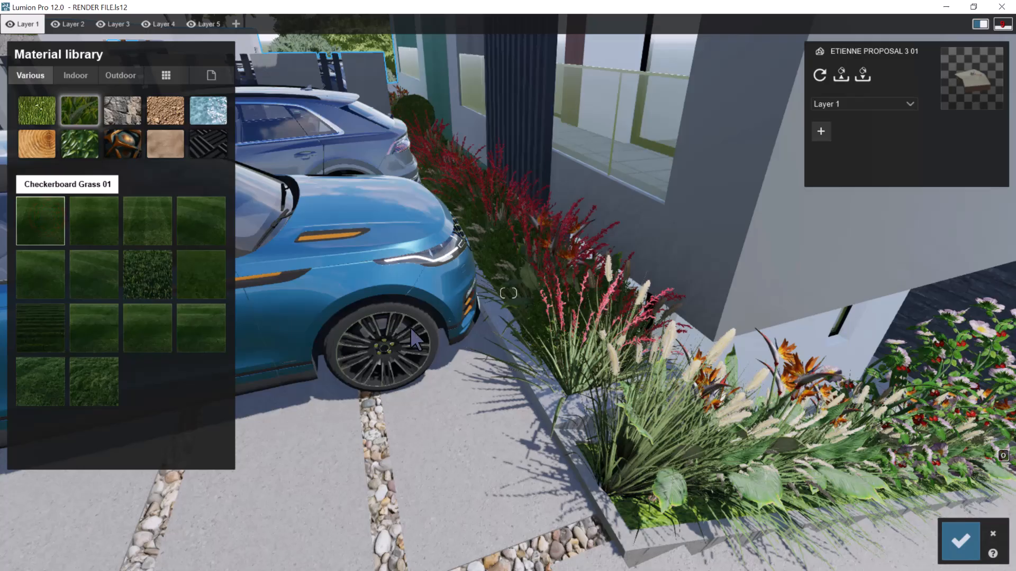
left_click(507, 322)
Replace the green grass material with Wild Grass 01, checking it on the walled lawn around the round tree
right_click_drag(540, 367, 562, 399)
key("d")
key("d")
key("w")
key("s")
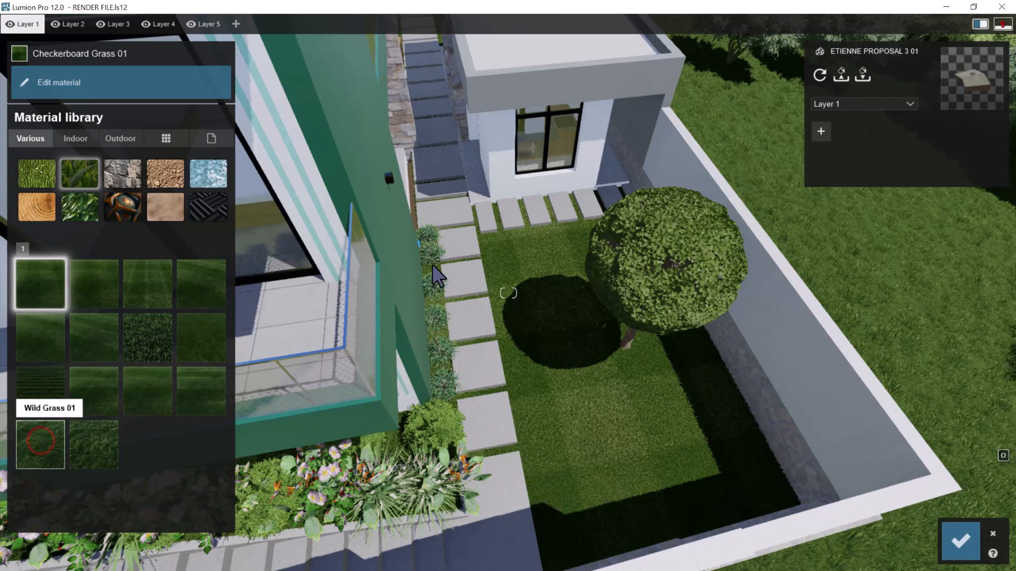
left_click(40, 441)
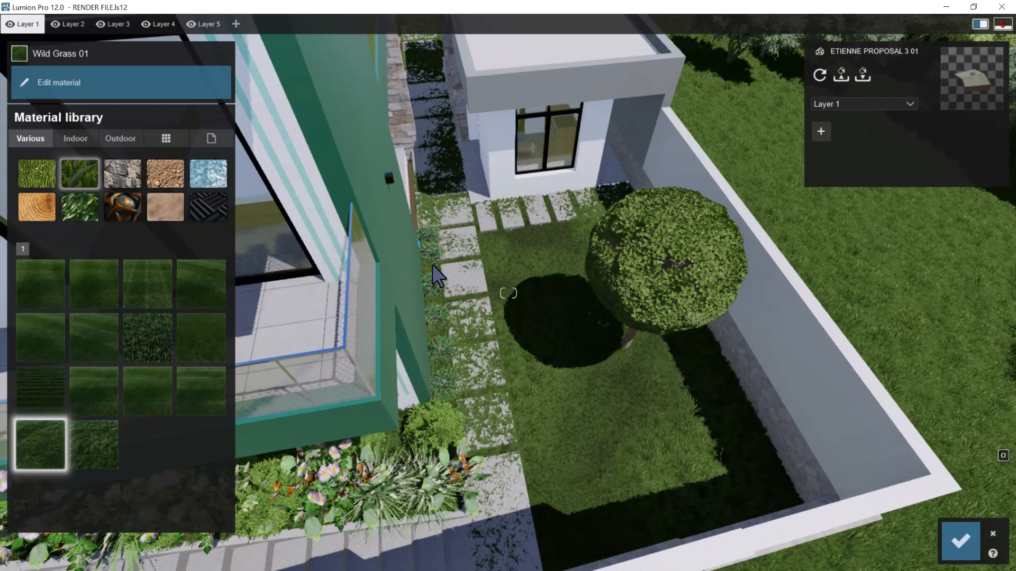
Set the Wild Grass 01 material's grass length to 0.3 and its grass size to 0.2
left_click(41, 441)
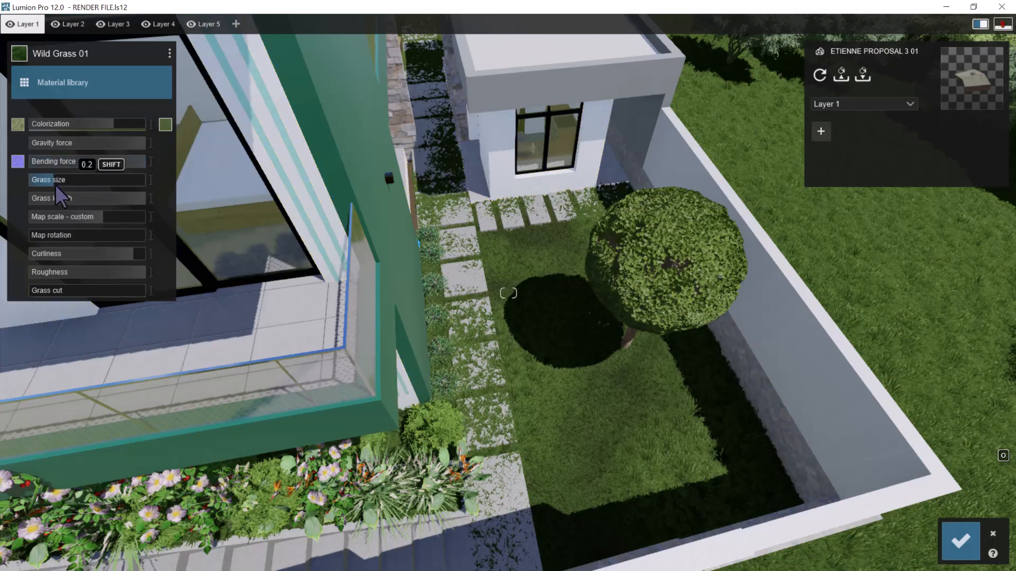
left_click_drag(101, 202, 69, 202)
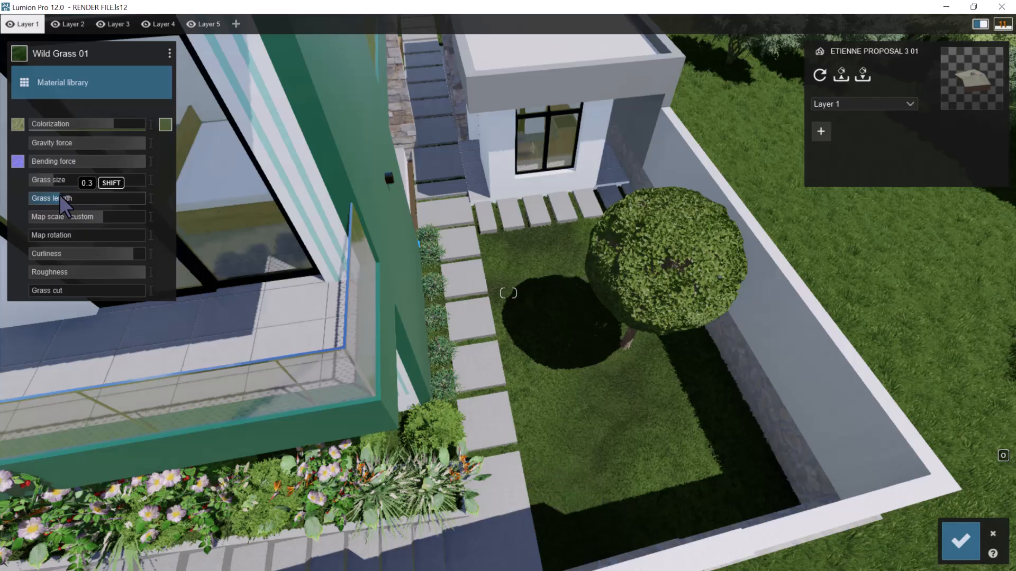
left_click_drag(60, 181, 64, 183)
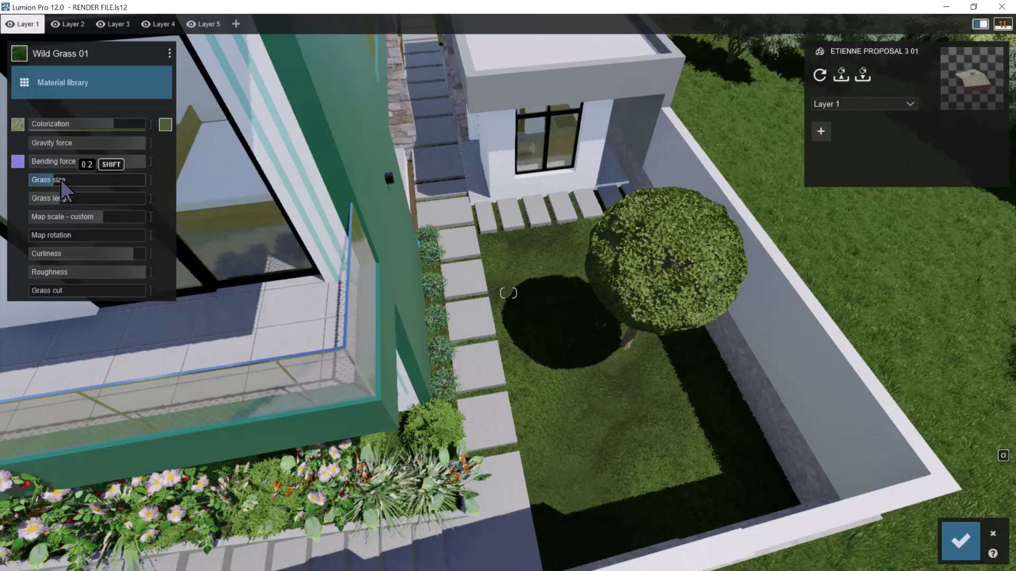
Choose a more saturated green as the Wild Grass 01 colorization color and save the material changes
key("w")
right_click_drag(518, 332, 370, 227)
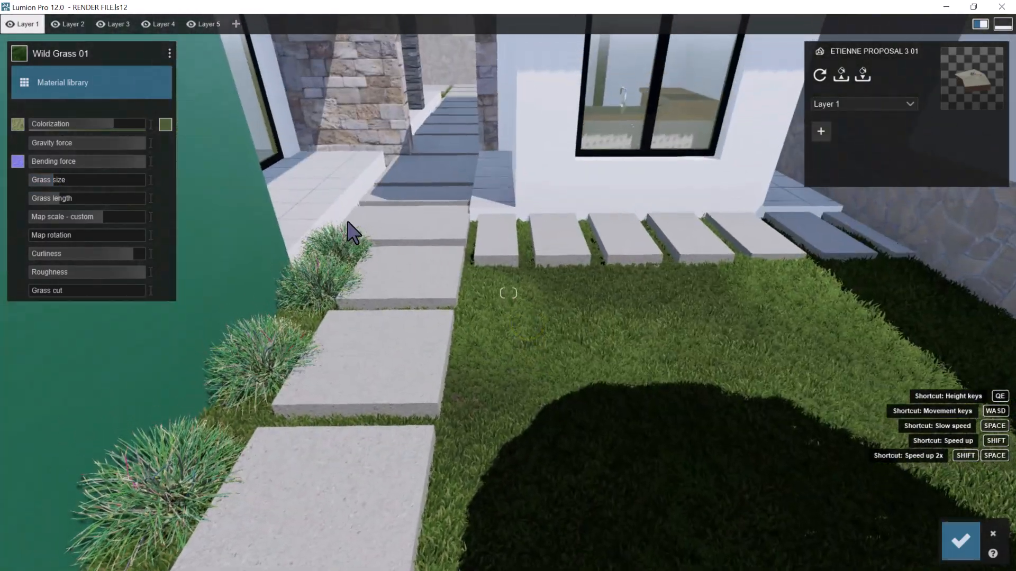
left_click(164, 123)
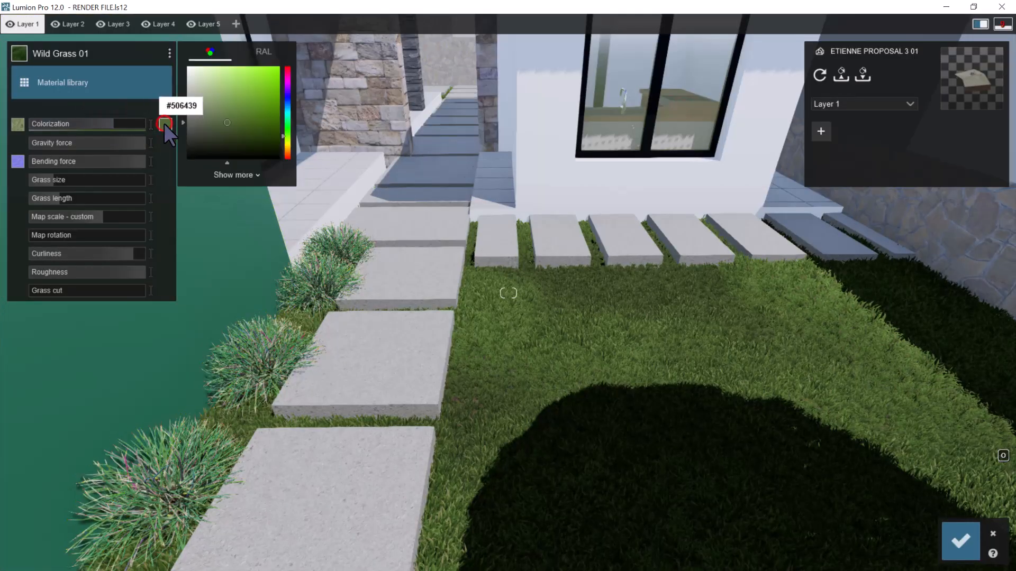
left_click_drag(256, 117, 254, 124)
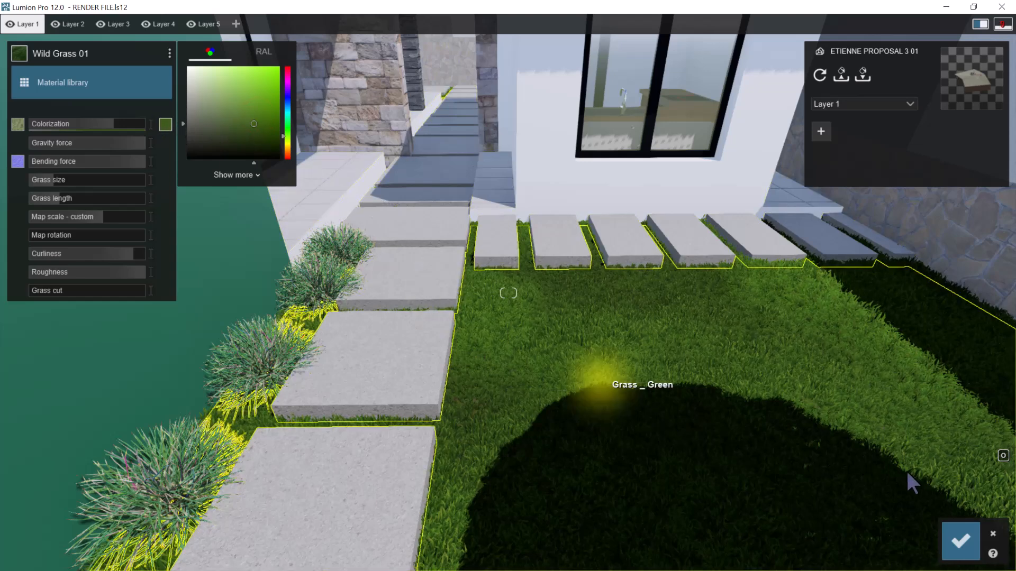
left_click(961, 544)
Examine the building from the side yard around to the front gate, then the upper balconies and ceilings of the front facade
right_click_drag(824, 374, 813, 377)
key("s")
key("s")
right_click_drag(762, 335, 748, 310)
key("w")
key("w")
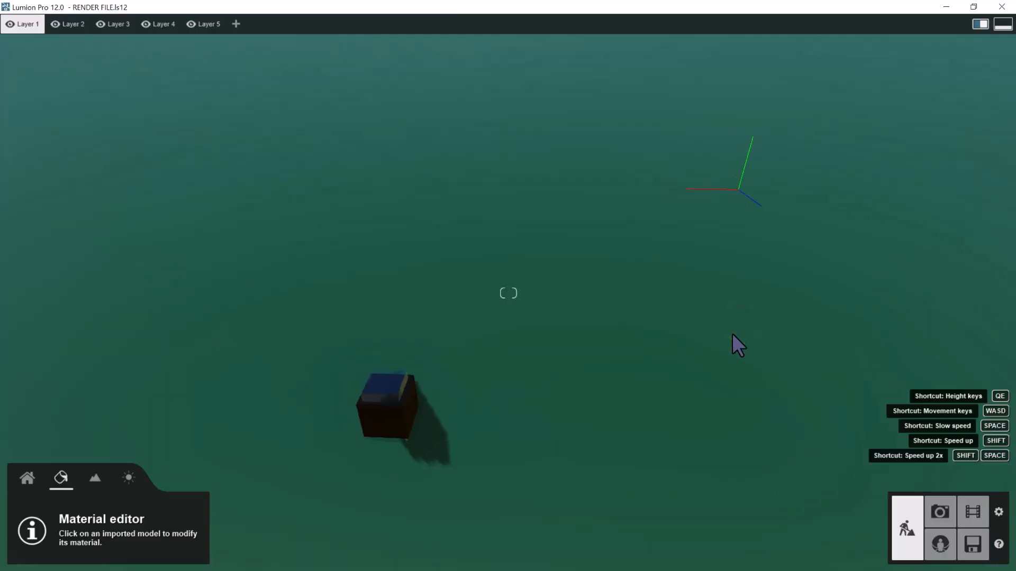
key("a")
key("s")
right_click_drag(729, 306, 551, 281)
key("a")
key("a")
key("a")
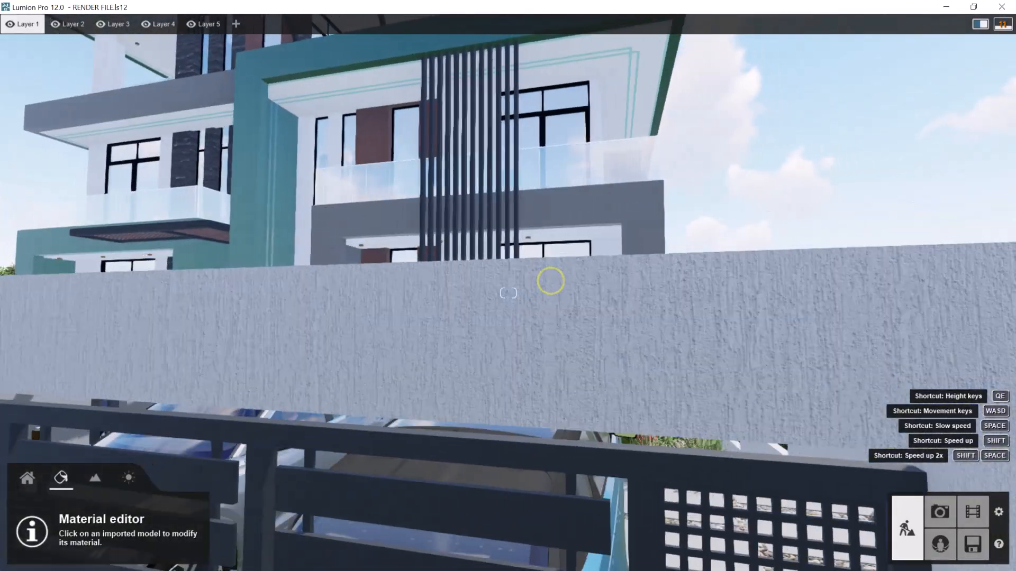
key("a")
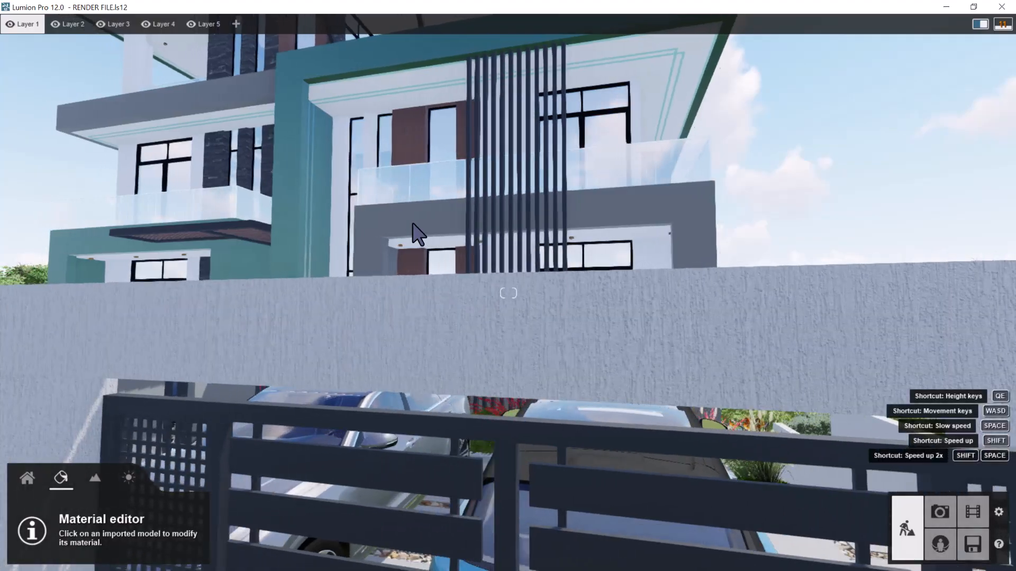
key("q")
key("w")
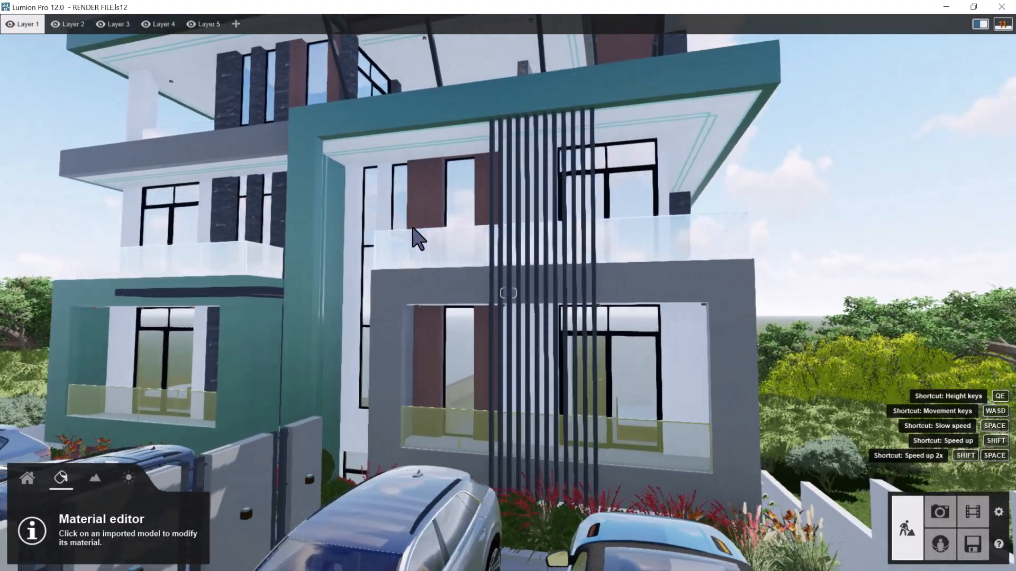
key("a")
key("e")
right_click_drag(472, 229, 474, 230)
right_click_drag(470, 182, 454, 159)
key("w")
left_click(125, 150)
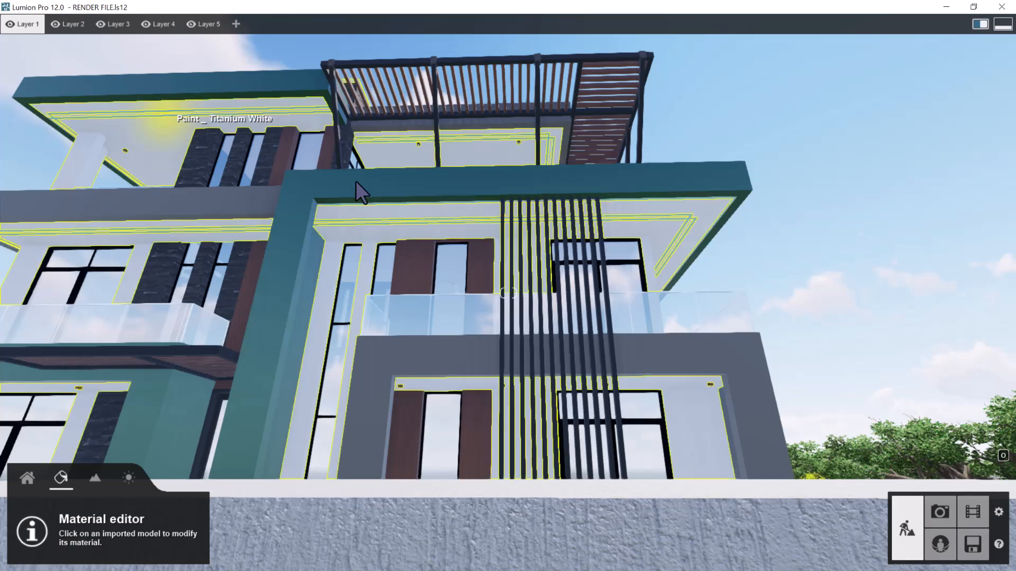
key("w")
right_click_drag(361, 219, 347, 215)
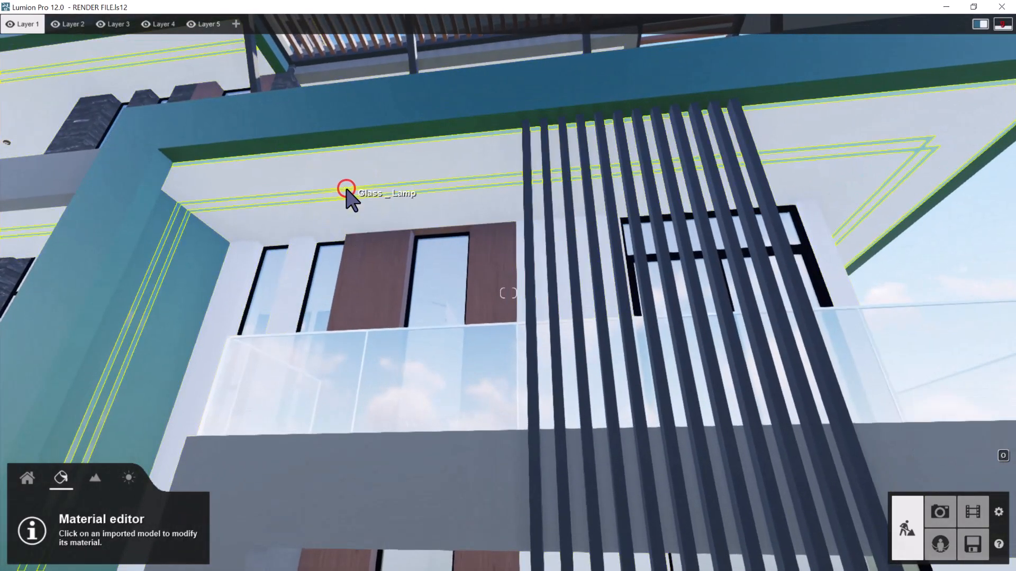
Try replacing the Glass_Lamp strips in the upper balcony ceiling with a new Standard material
left_click(347, 190)
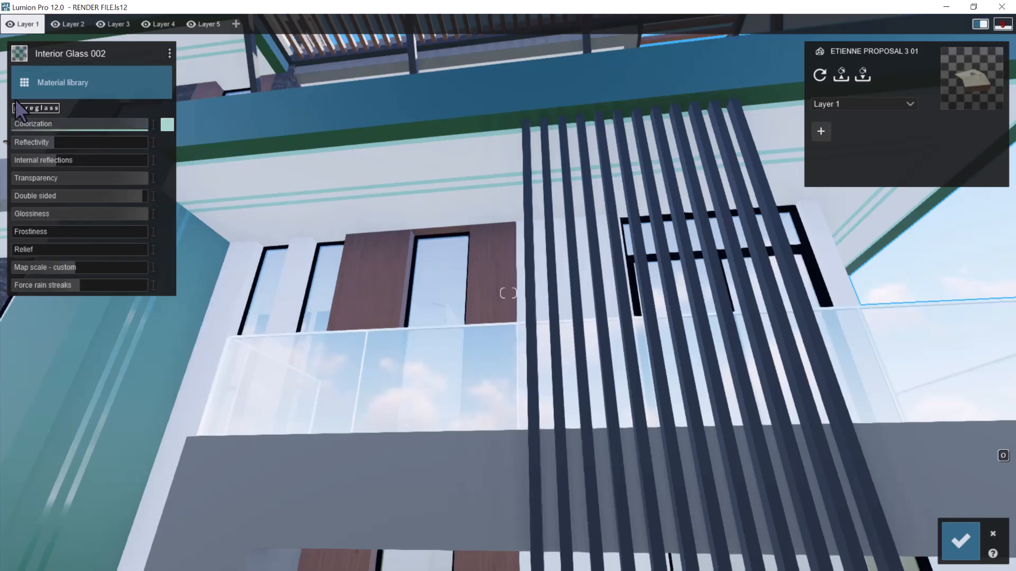
left_click(25, 83)
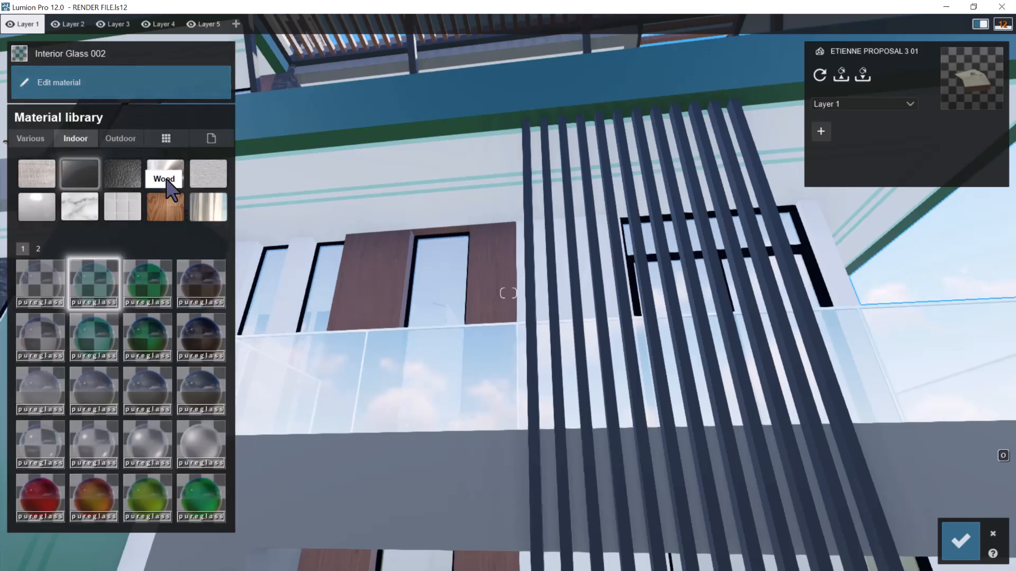
left_click(211, 138)
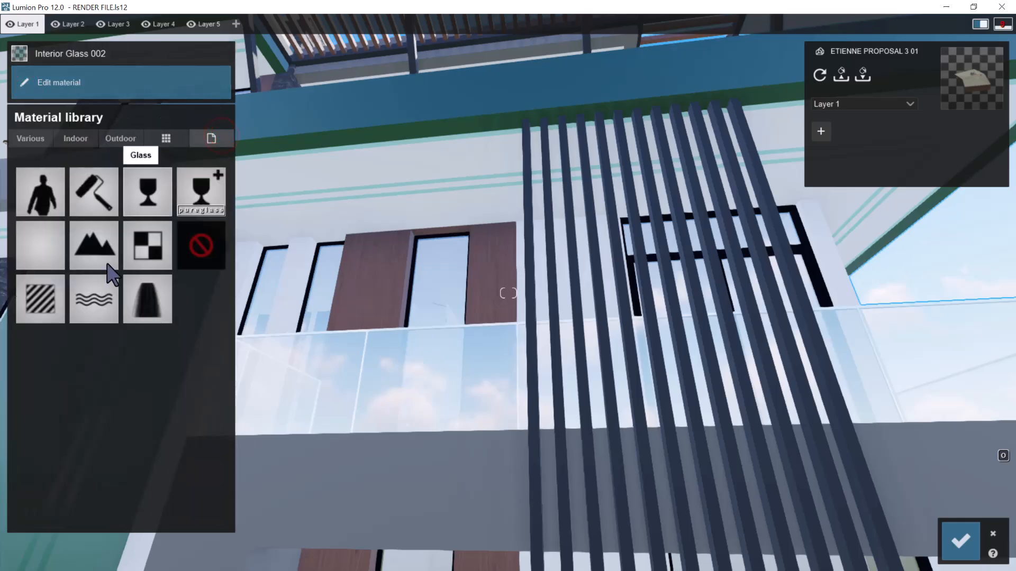
left_click(45, 295)
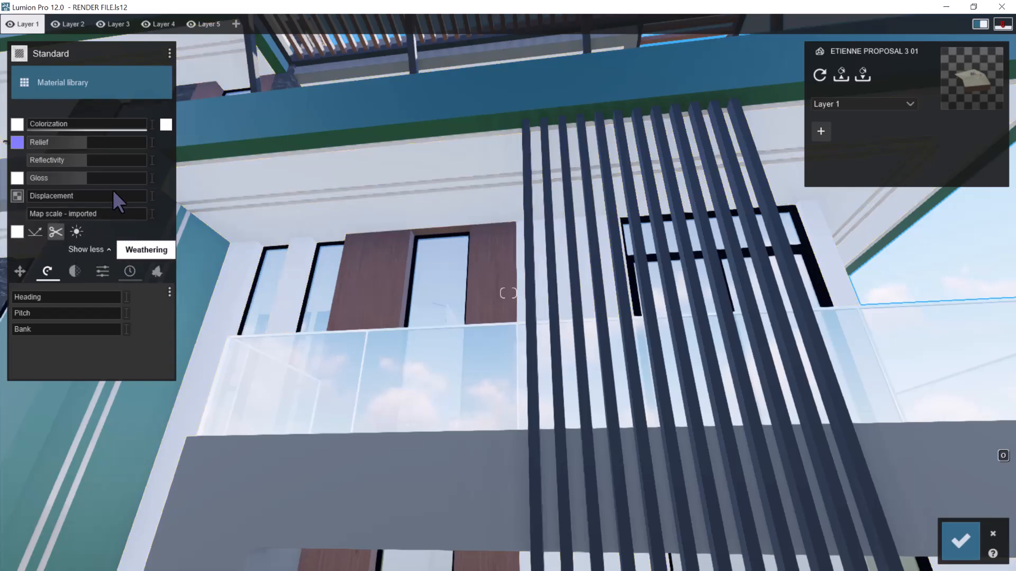
Try coloring the strips' Standard material with an orange RAL shade at full colorization
left_click(165, 125)
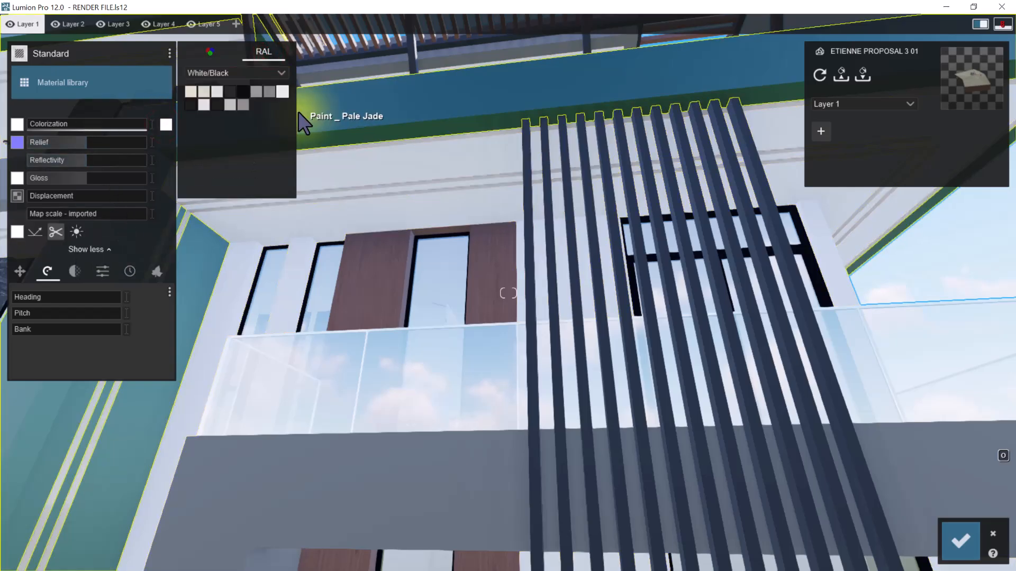
left_click(271, 70)
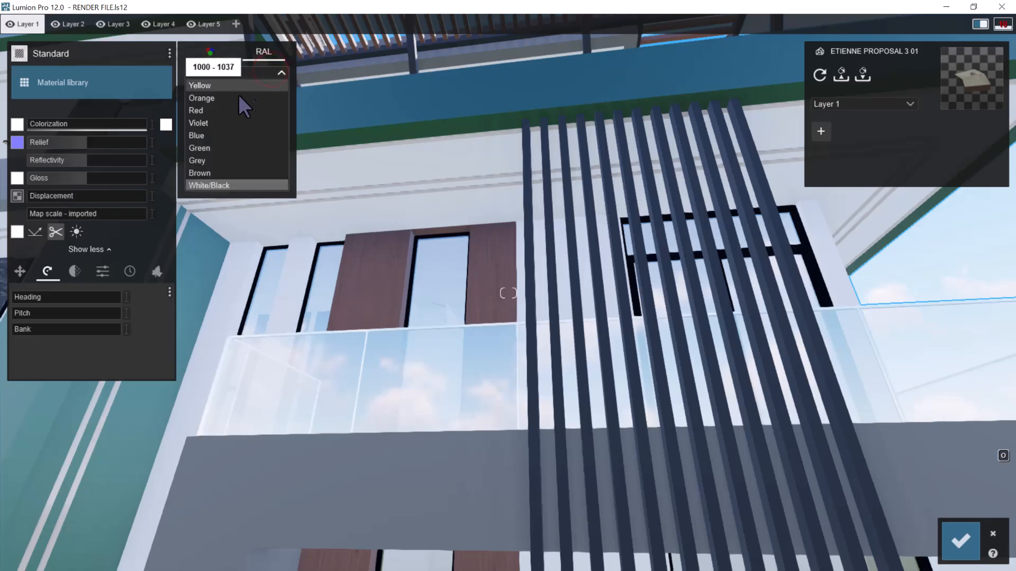
left_click(224, 98)
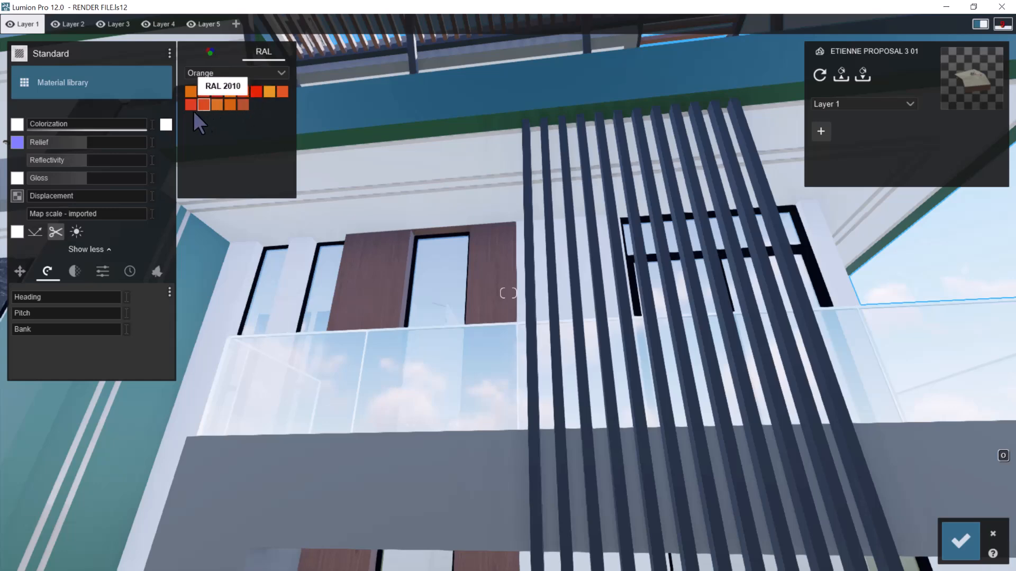
left_click(188, 93)
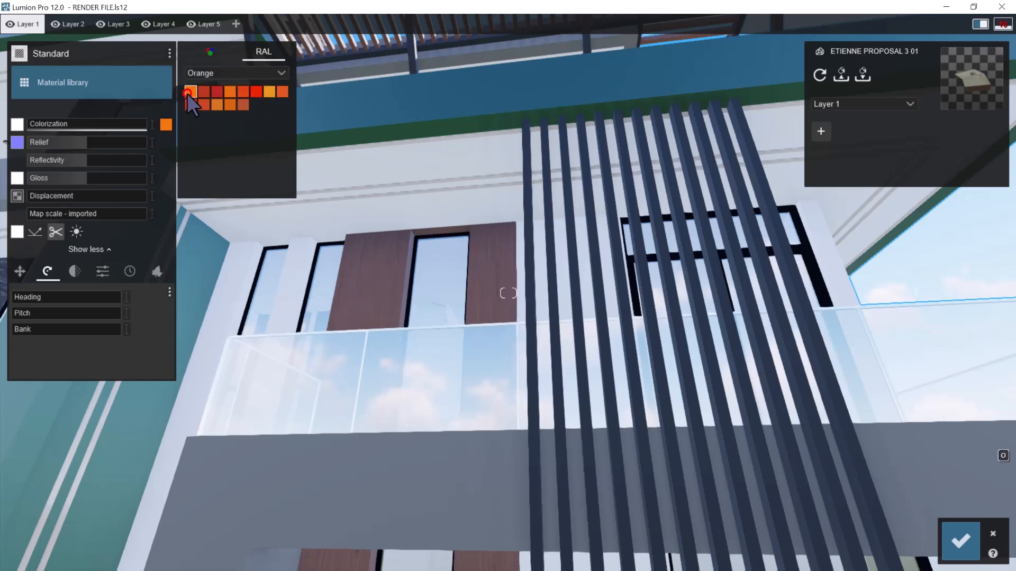
left_click(68, 122)
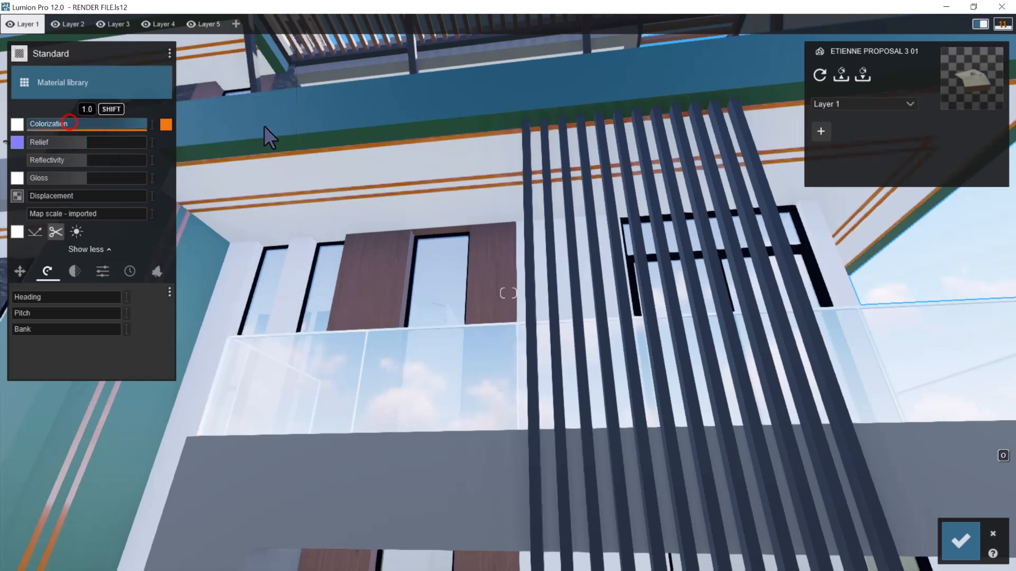
left_click(167, 125)
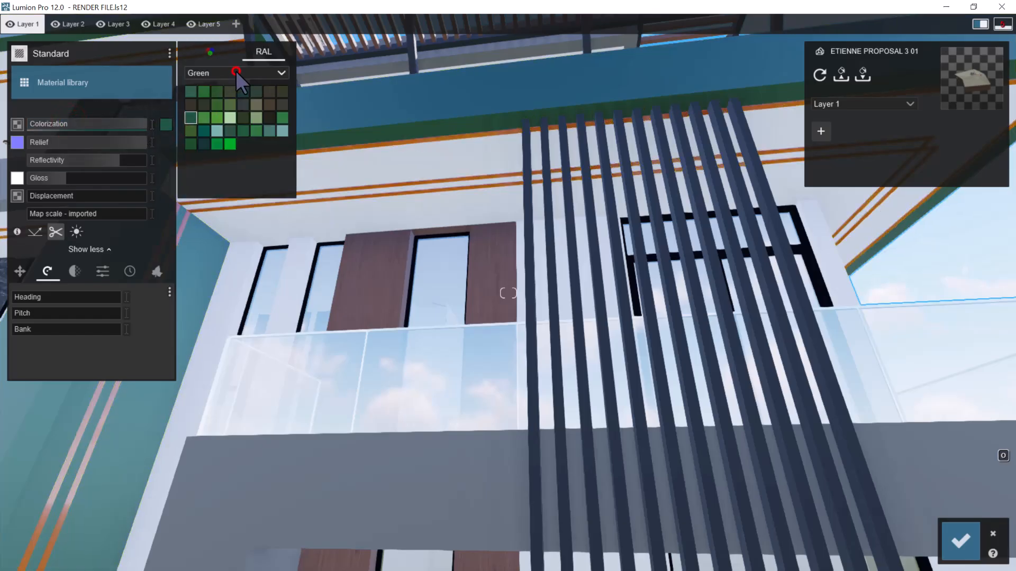
left_click(236, 72)
left_click(205, 85)
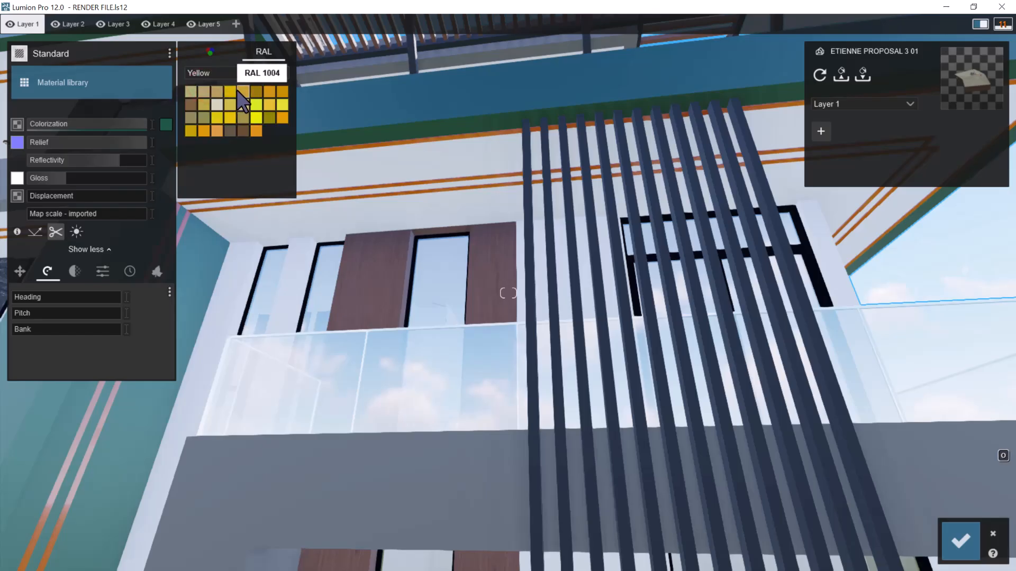
left_click(219, 91)
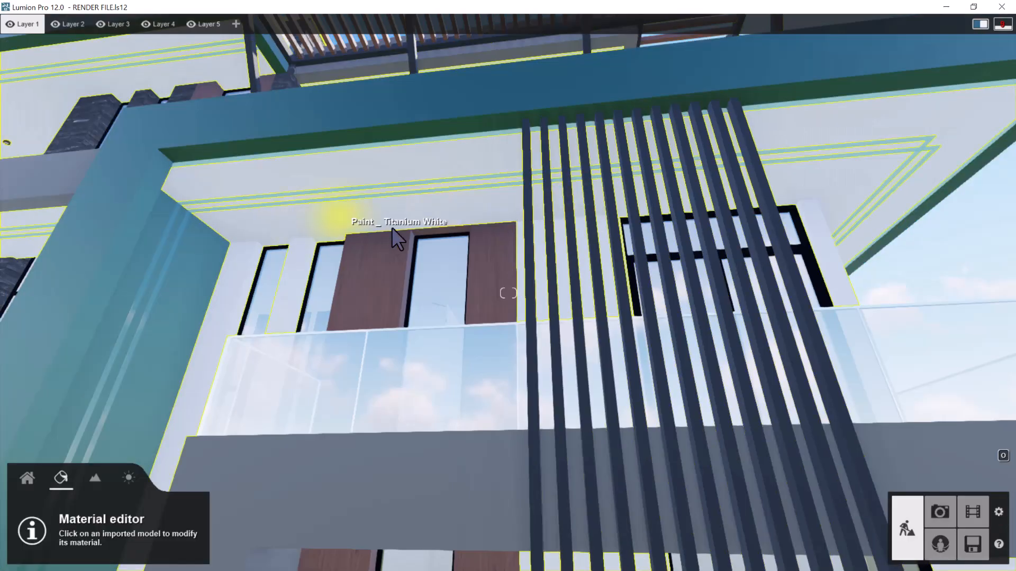
Change the Glass_Lamp material of the facade and ceiling light strips from interior glass to a new Standard material
right_click_drag(358, 214, 426, 248)
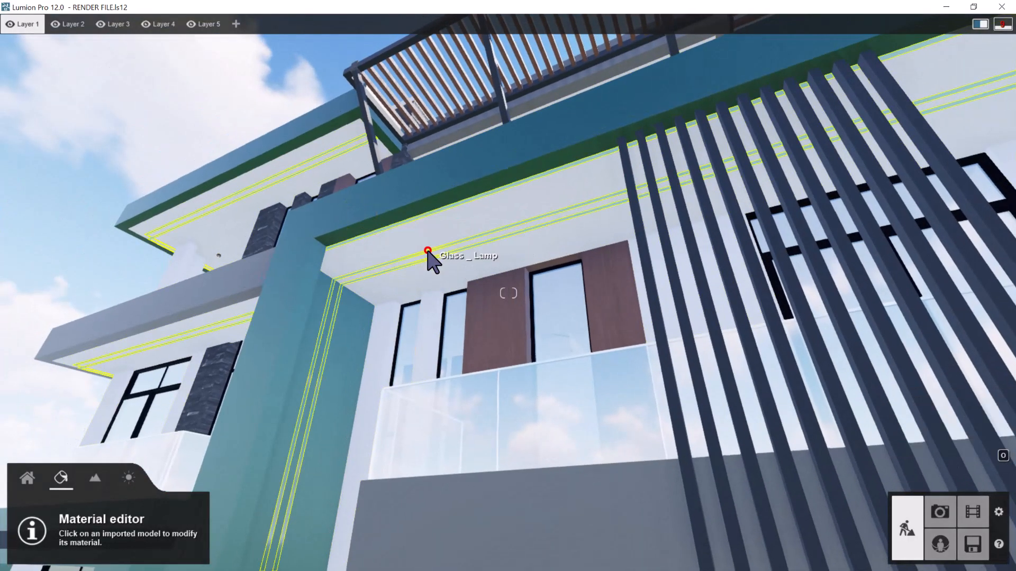
left_click(428, 252)
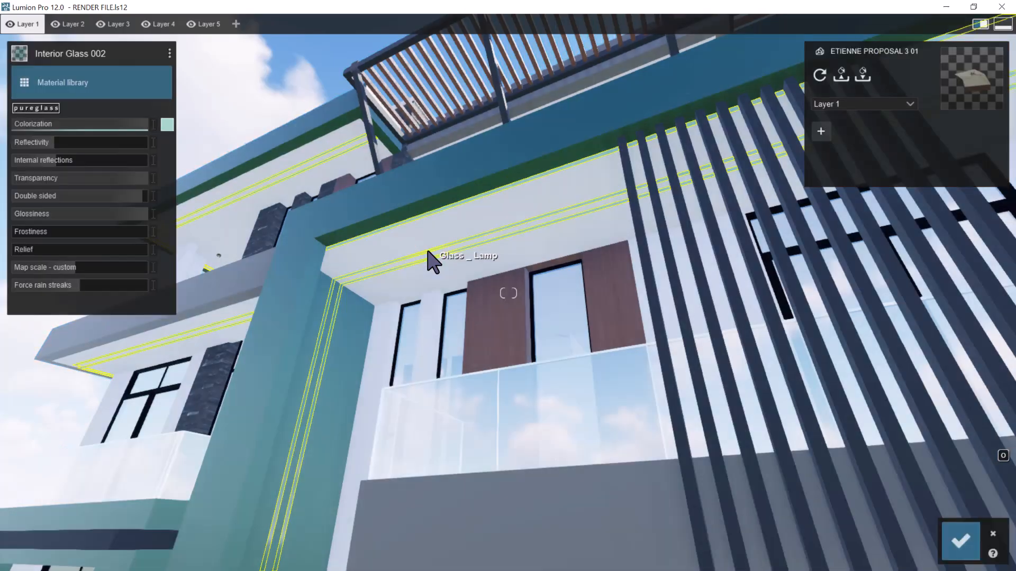
left_click(26, 82)
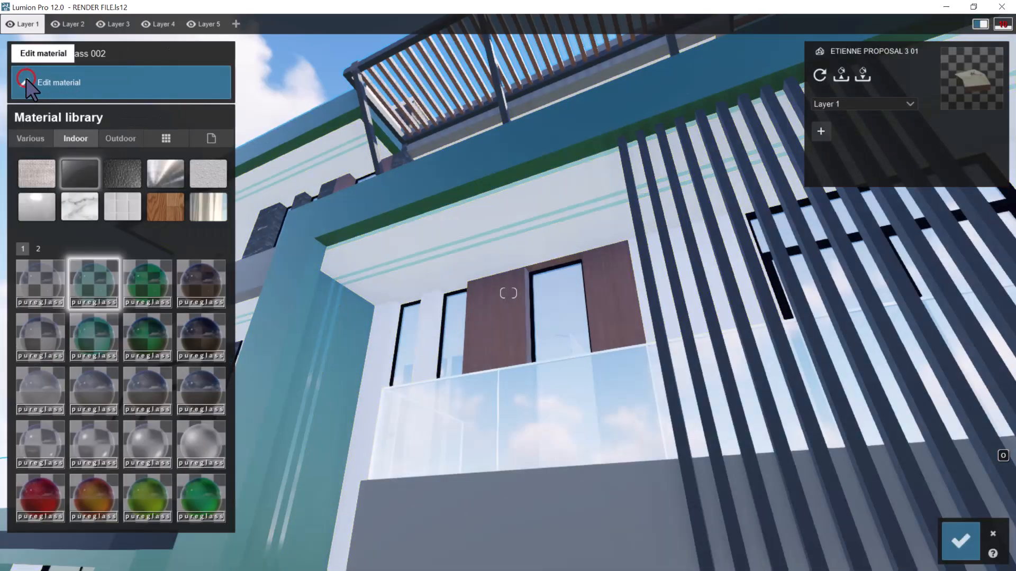
left_click(214, 139)
left_click(54, 300)
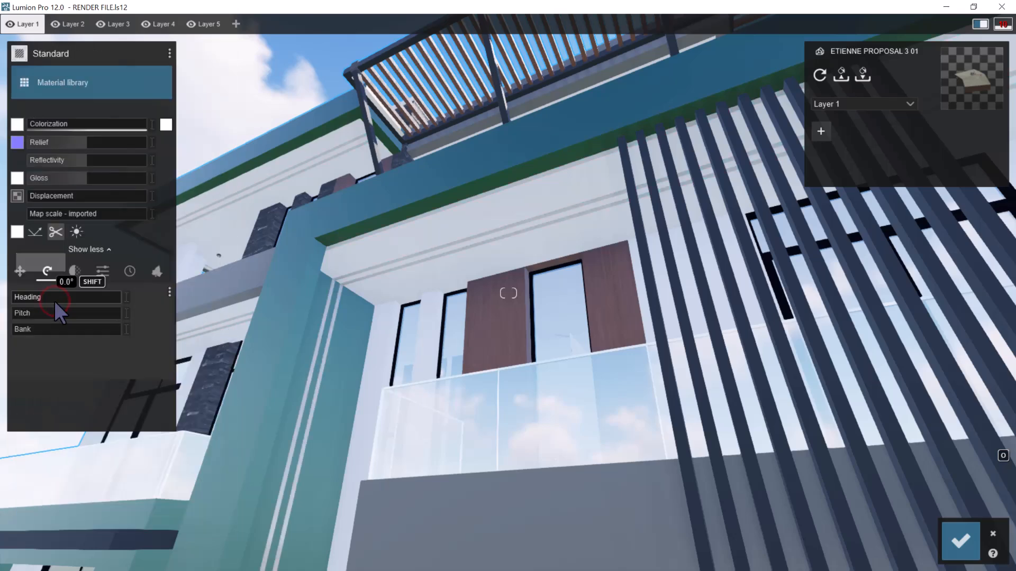
Colorize the light strips at full strength with a light orange shade from the RAL Yellow group
left_click(168, 123)
left_click(239, 73)
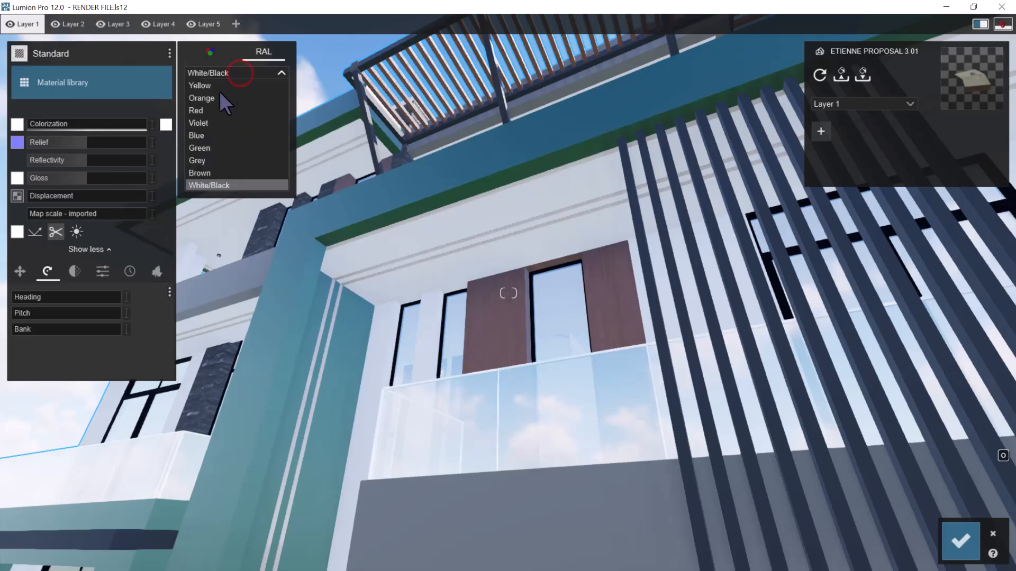
left_click(217, 88)
left_click(216, 91)
left_click_drag(60, 124, 246, 137)
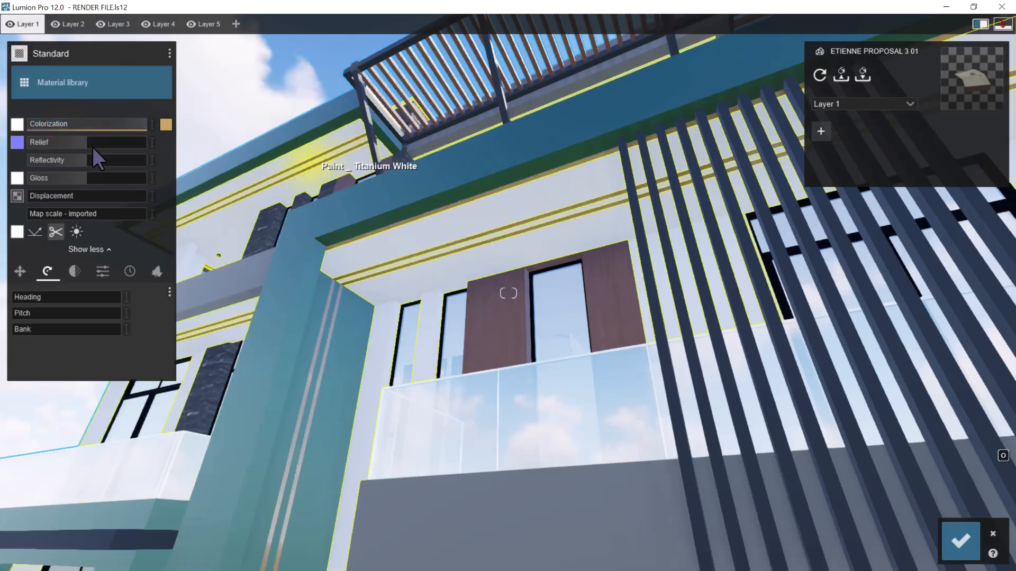
left_click(166, 124)
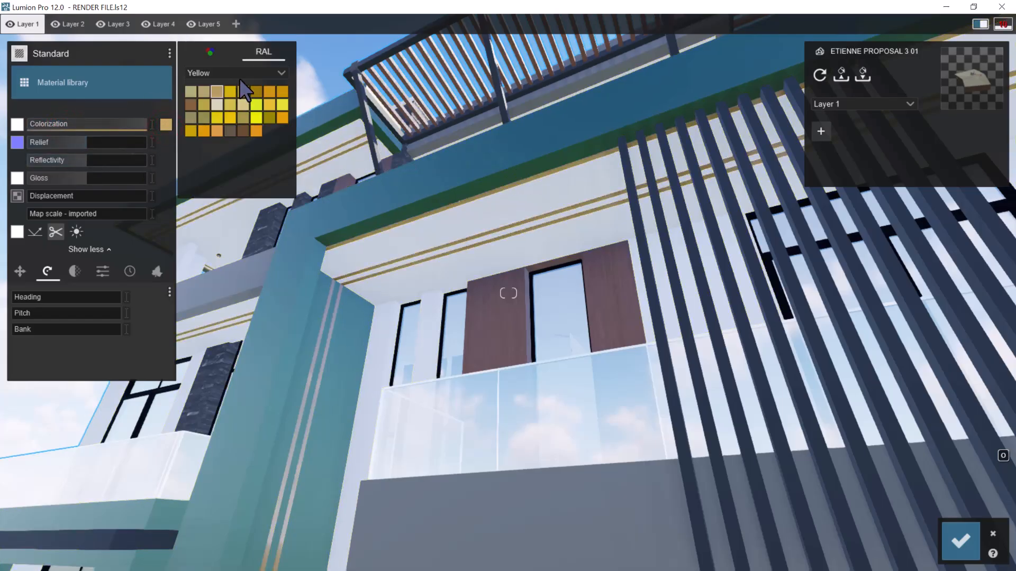
left_click(218, 130)
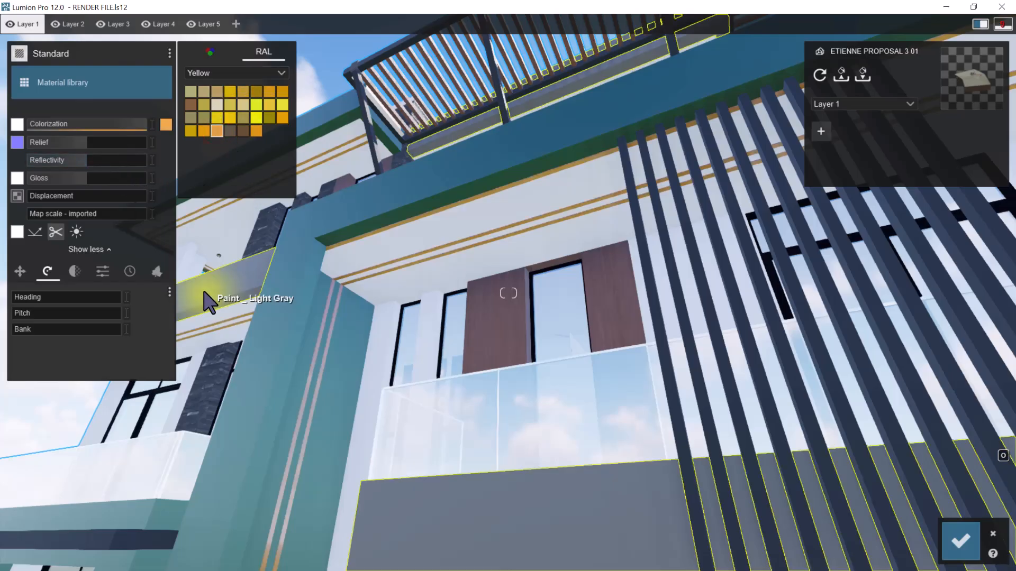
Set the light strips' emissive value to about 2.1 and check the glow across the front facade
left_click(103, 270)
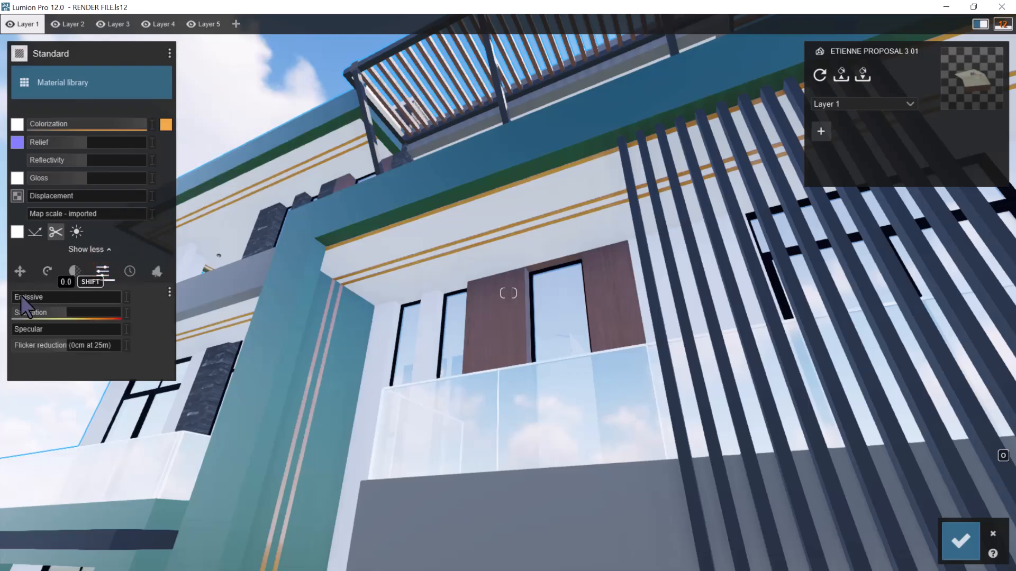
left_click_drag(20, 297, 35, 297)
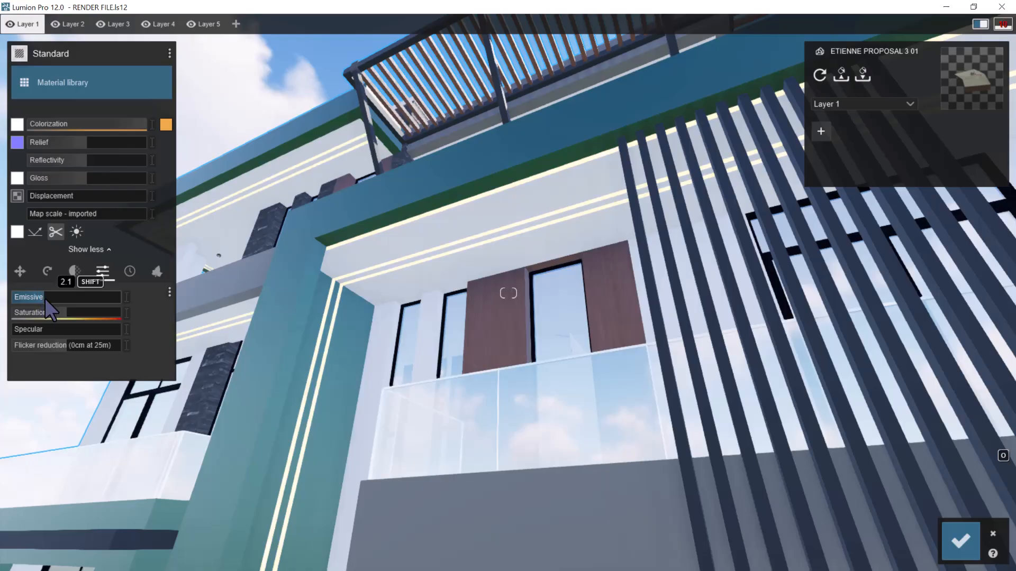
key("s")
mouse_move(574, 297)
right_mouse_down()
mouse_move(576, 307)
mouse_move(578, 281)
right_mouse_up()
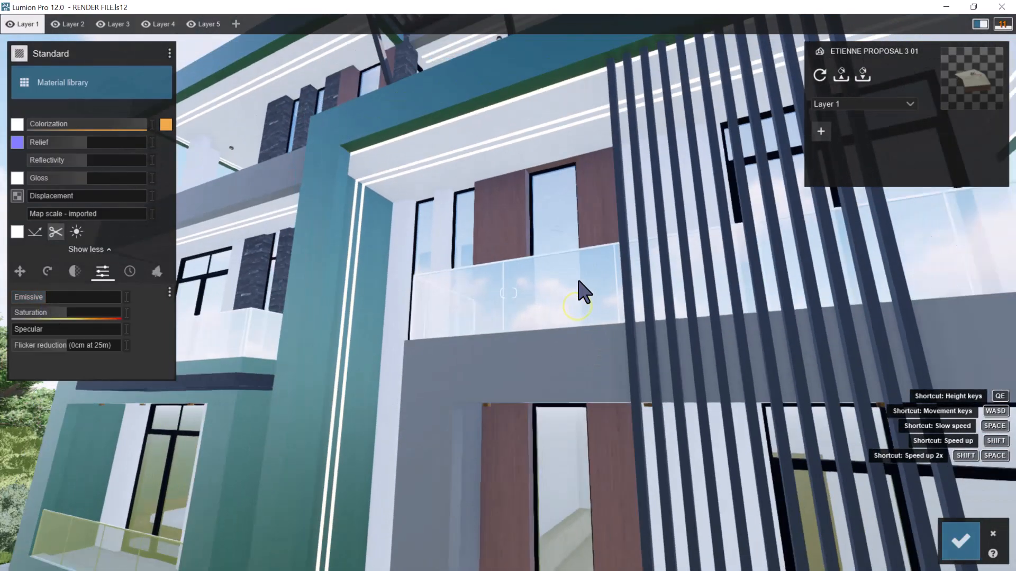
Try emissive values of about 0.9, 1.9 and 1000 on the light strips and compare their glow across the front facade
key("s")
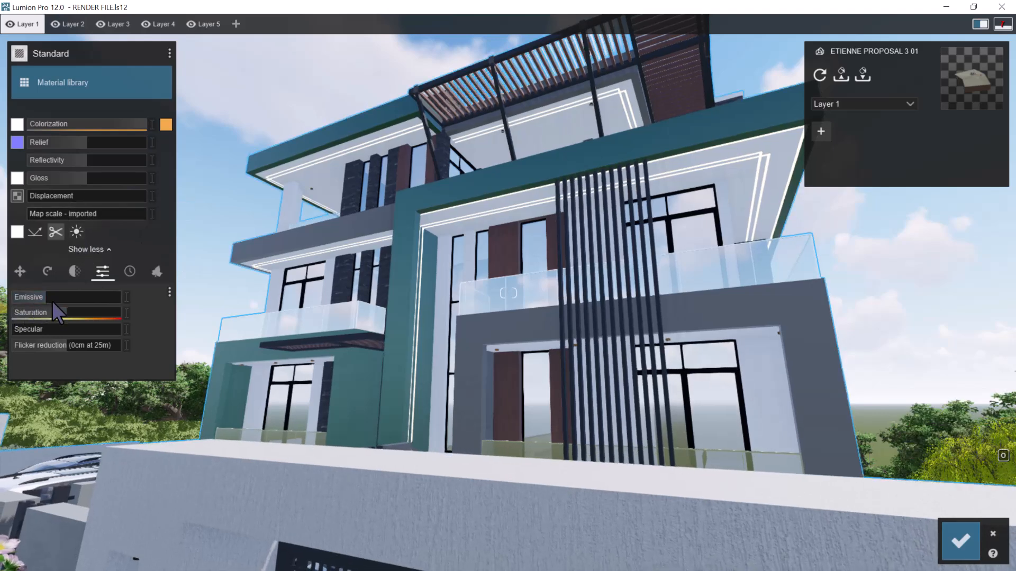
left_click_drag(7, 302, 33, 296)
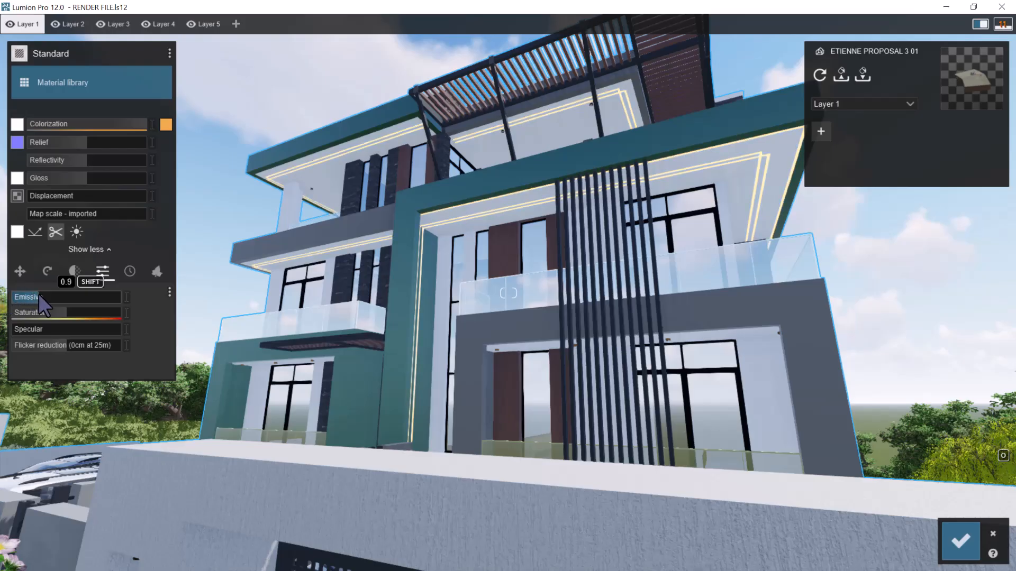
scroll(519, 247, "down", 5)
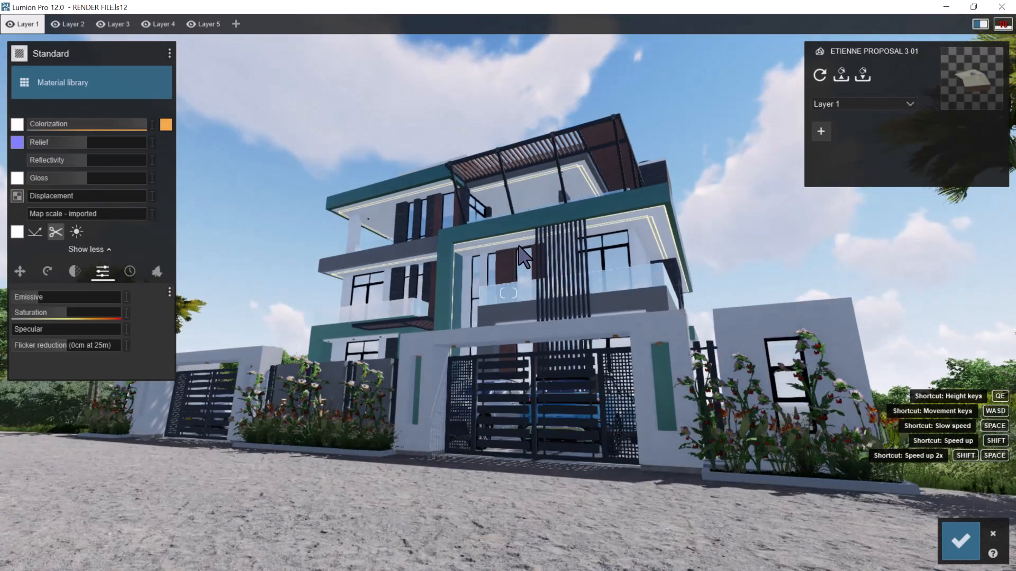
scroll(519, 247, "up", 3)
scroll(519, 246, "up", 4)
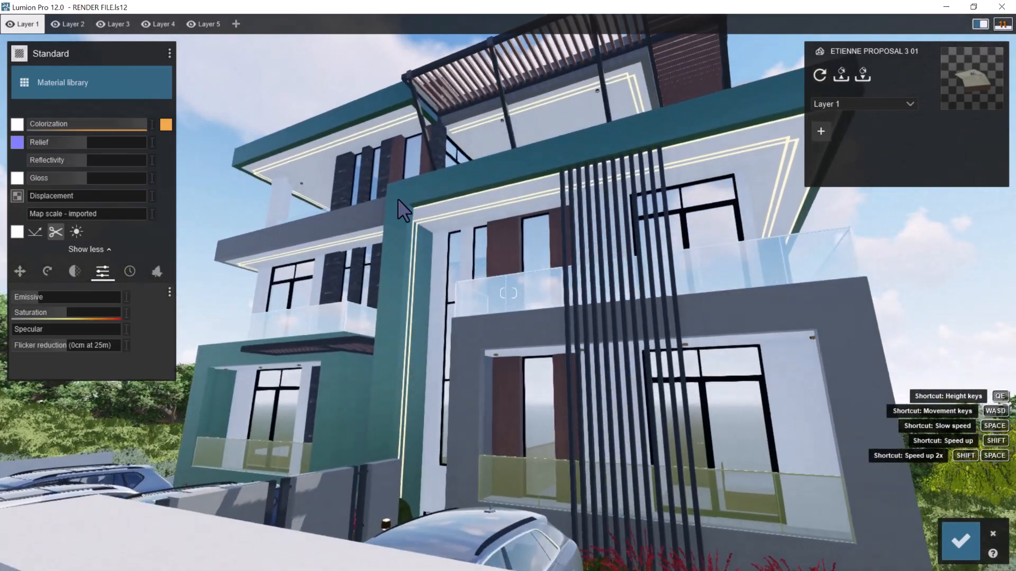
left_click_drag(33, 299, 38, 297)
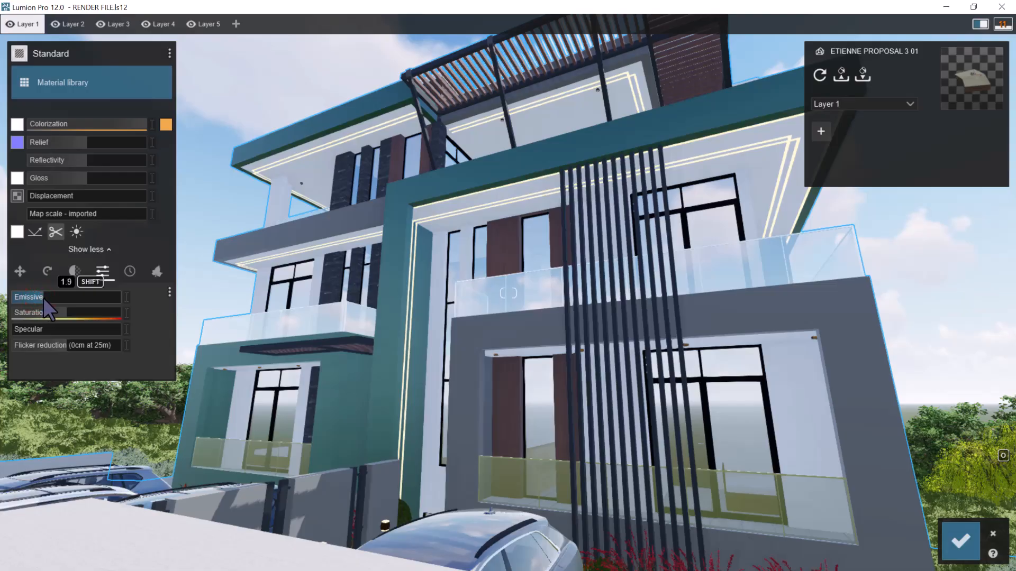
left_click_drag(74, 303, 506, 313)
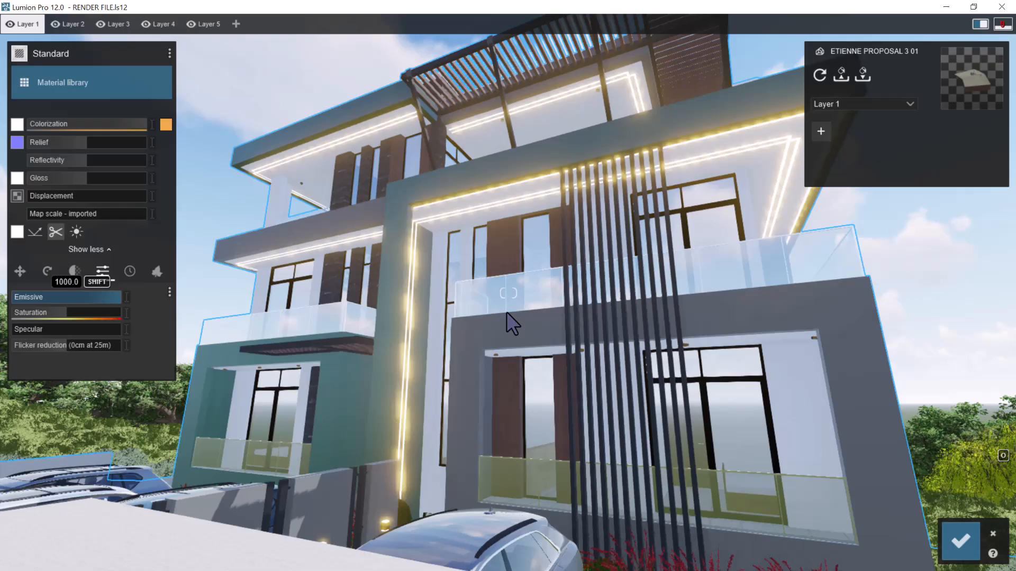
Set the light strips' emissive value to about 1.1 and check the glow on the facade from near and far
left_click_drag(97, 303, 49, 300)
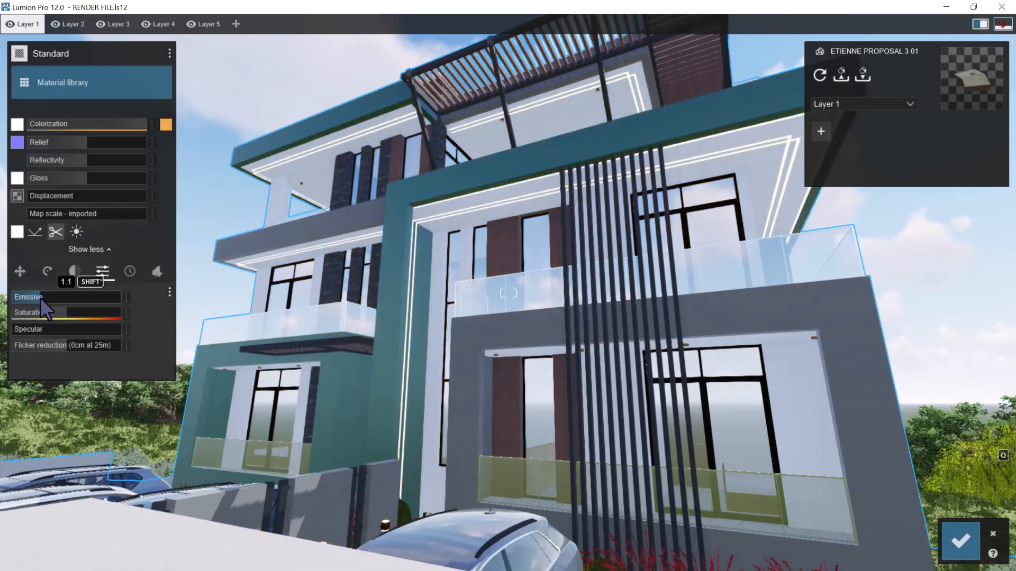
scroll(669, 336, "down", 6)
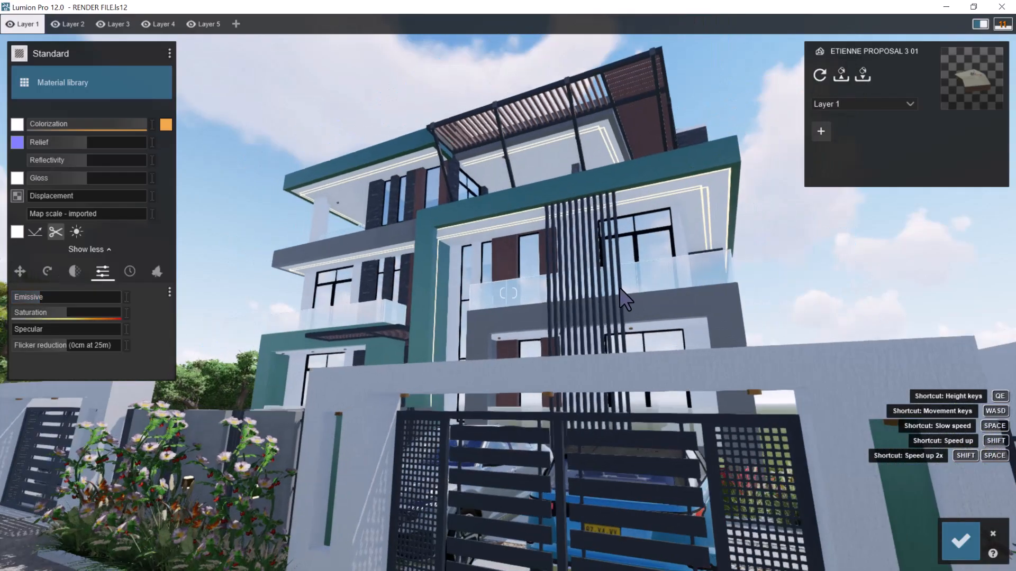
scroll(529, 268, "up", 6)
right_click_drag(525, 268, 587, 252)
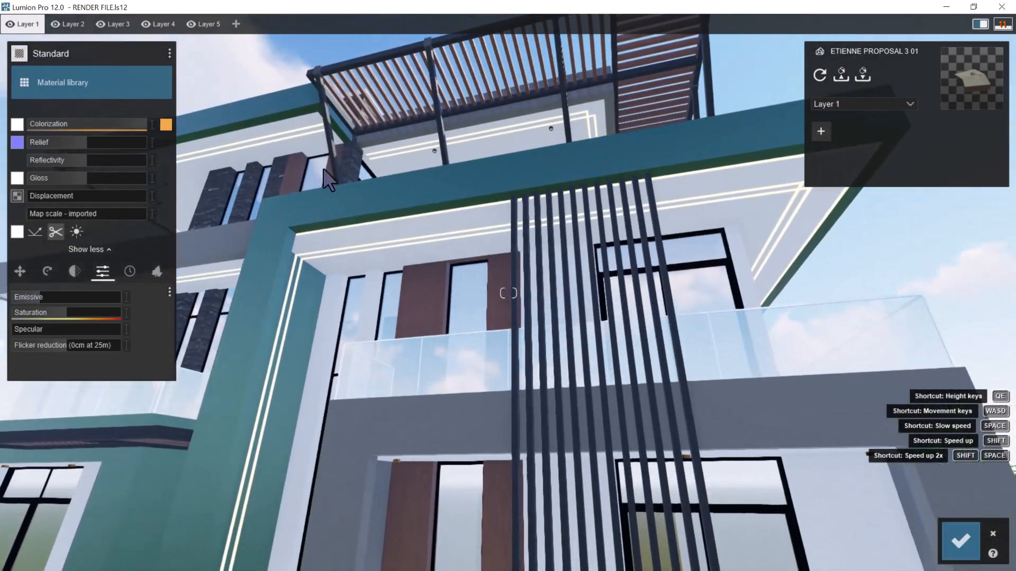
Copy the light strips' material and save the material changes
left_click(169, 52)
left_click(182, 51)
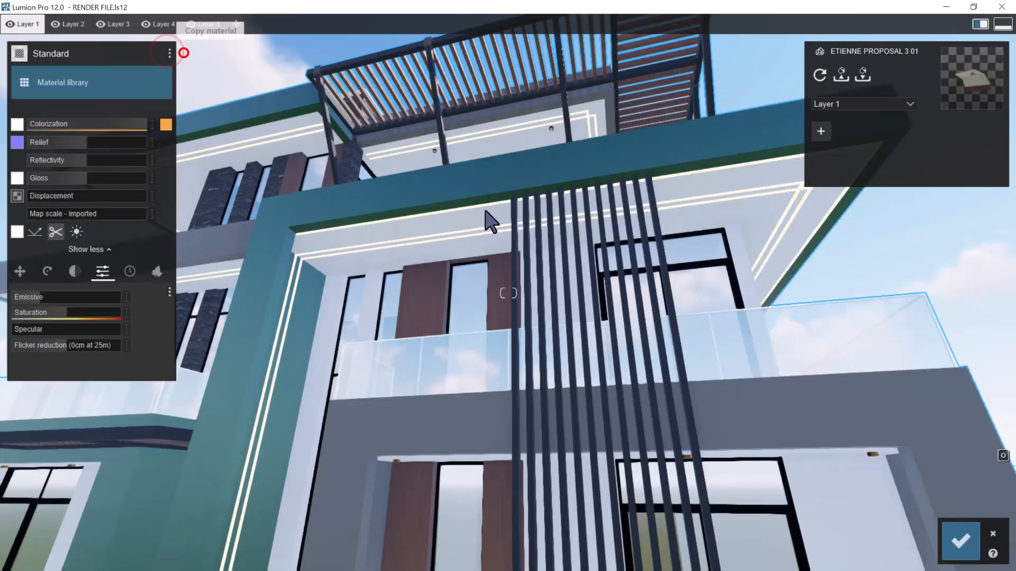
left_click(961, 544)
Assign a Standard material to the ceiling downlights' lamp faces, paste the copied light strip material onto it and save the change
right_click_drag(461, 234, 541, 267)
key("w")
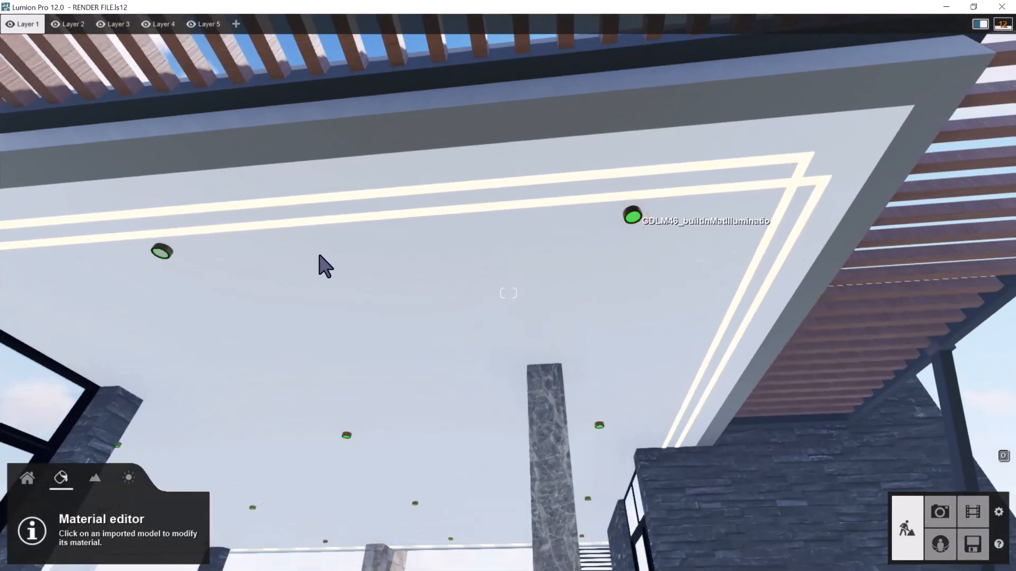
left_click(207, 289)
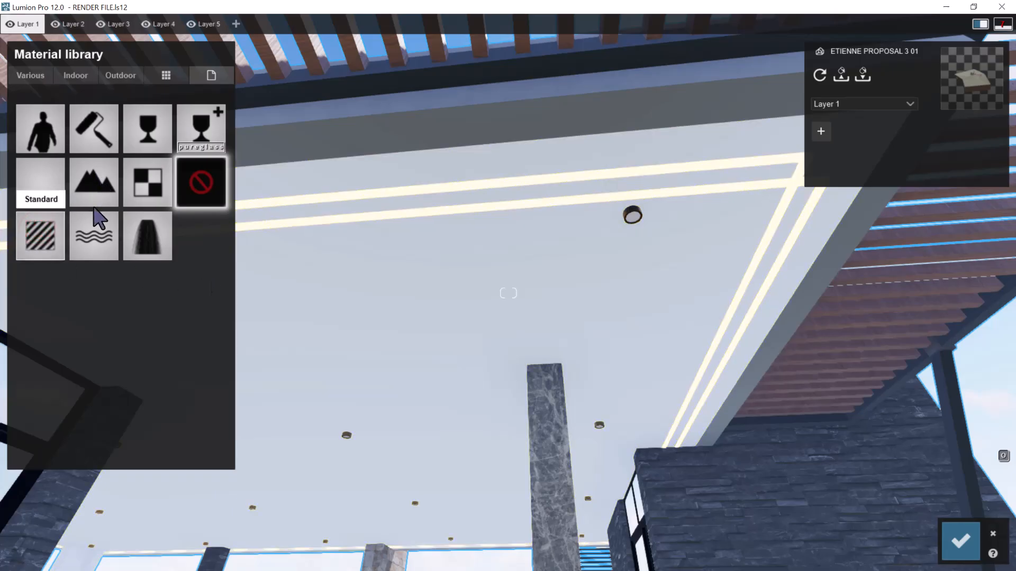
left_click(36, 233)
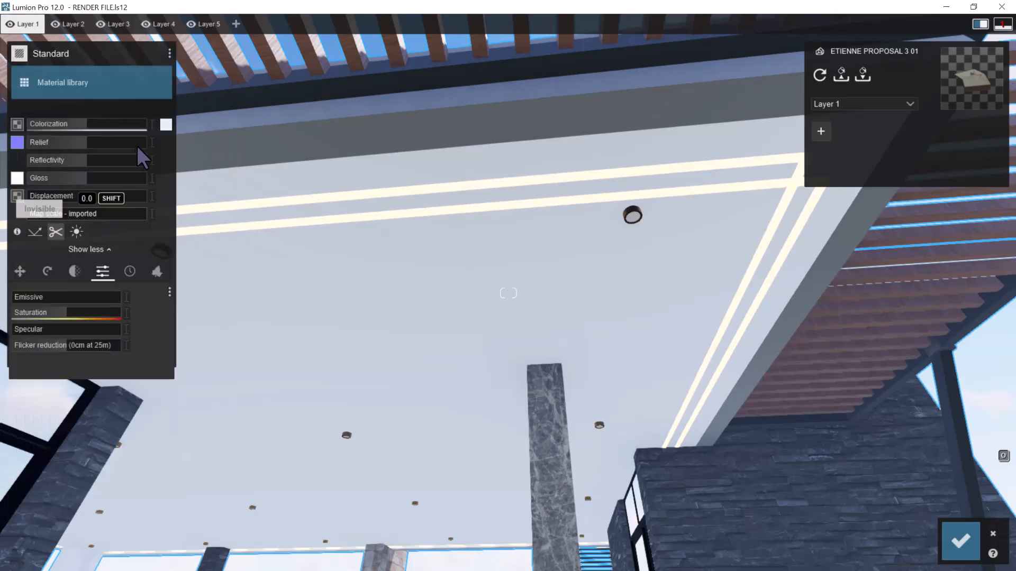
left_click(169, 52)
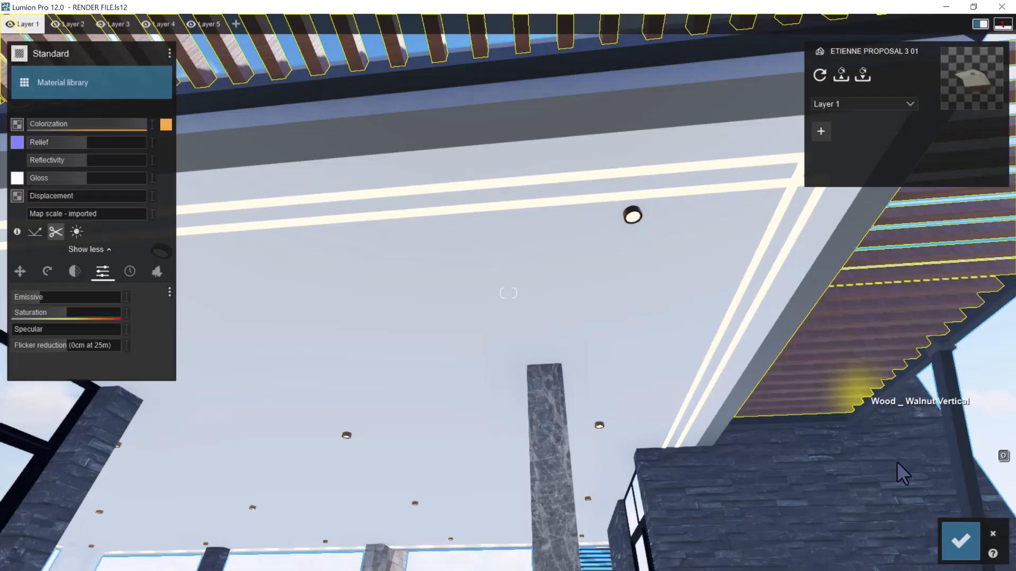
left_click(960, 533)
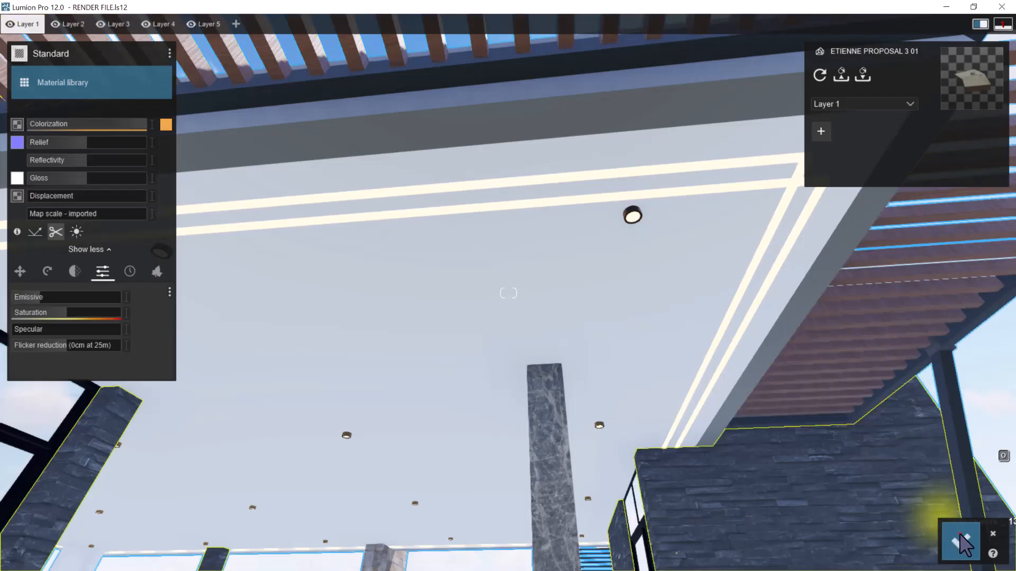
Examine the glowing downlights from the upper terrace ceiling down to the entrance gate's pillar niche and beam
right_click_drag(665, 221, 567, 228)
key("s")
key("s")
key("q")
key("w")
key("a")
key("e")
key("e")
right_click_drag(438, 266, 437, 256)
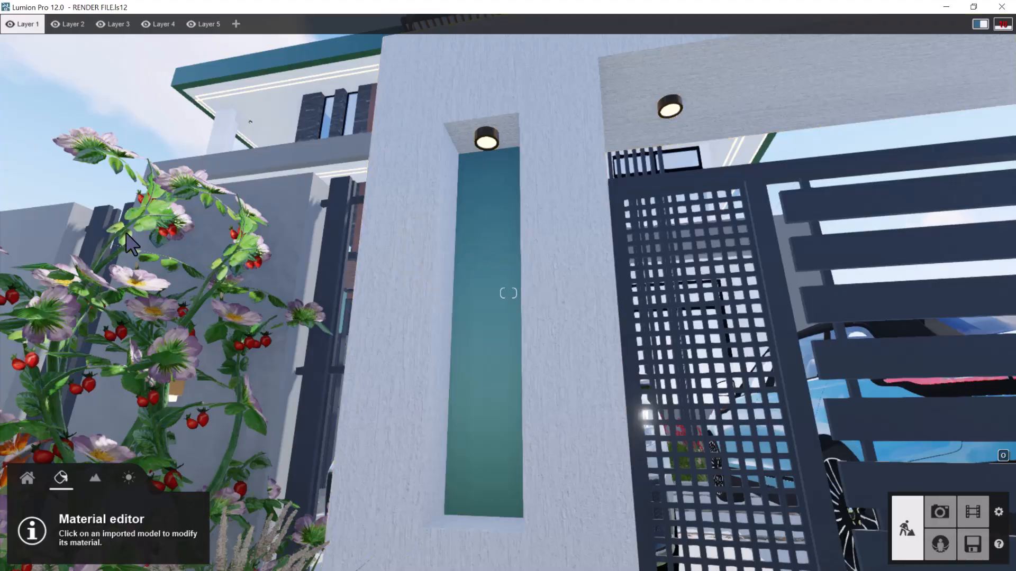
Browse the spotlights in the lights library and choose Lamp27 for placement
left_click(28, 476)
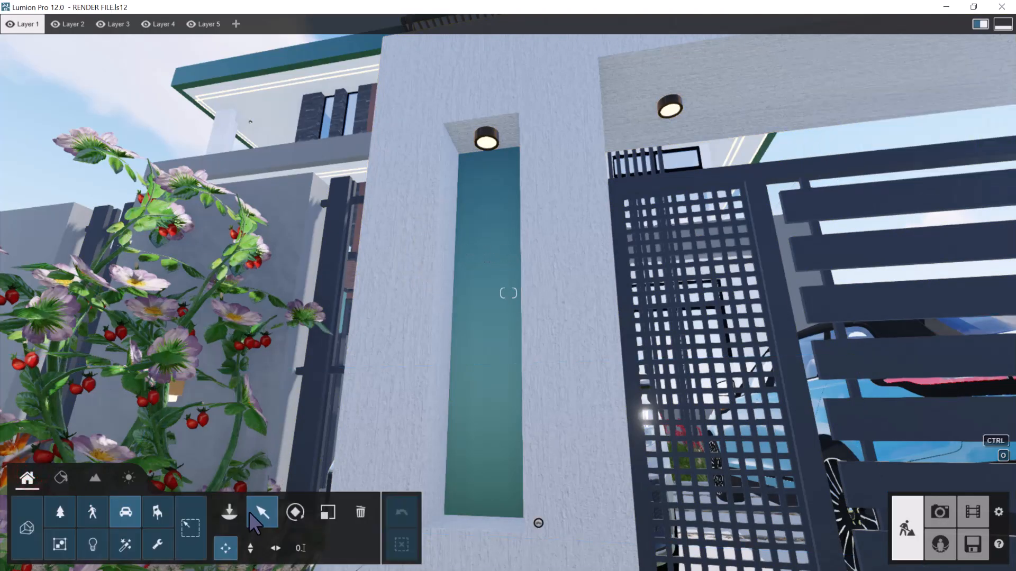
left_click(92, 548)
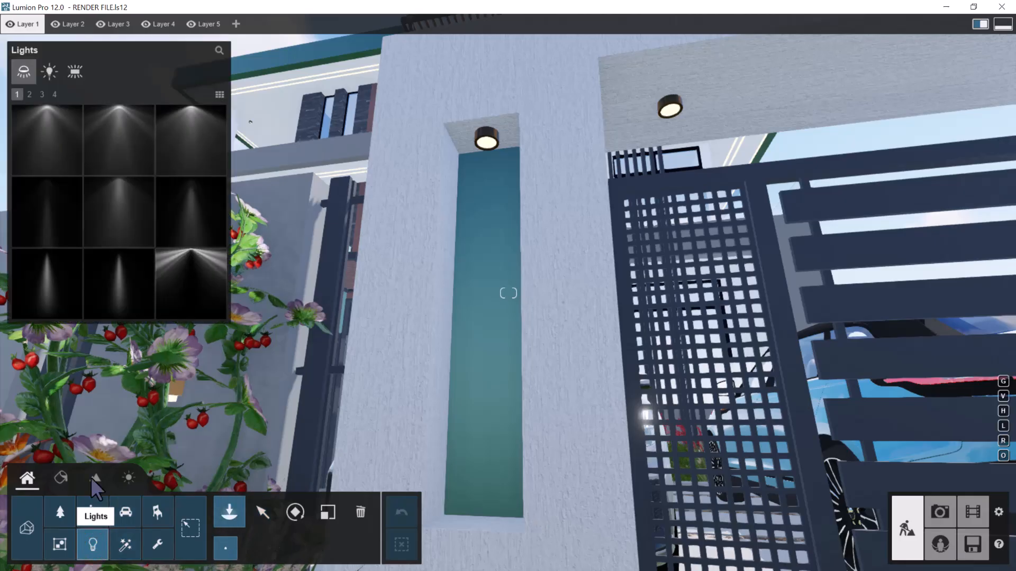
left_click(54, 94)
left_click(44, 93)
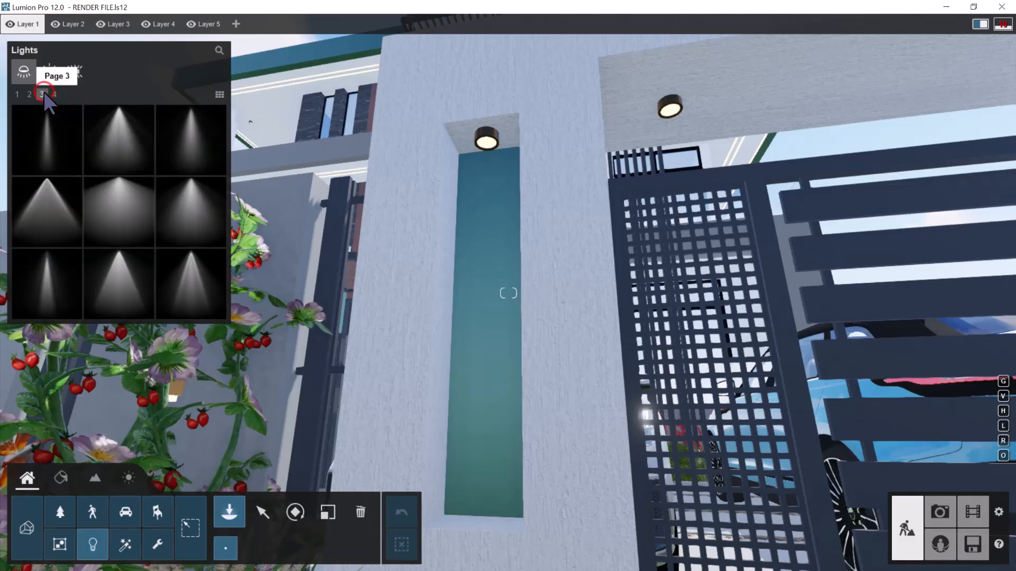
left_click(30, 94)
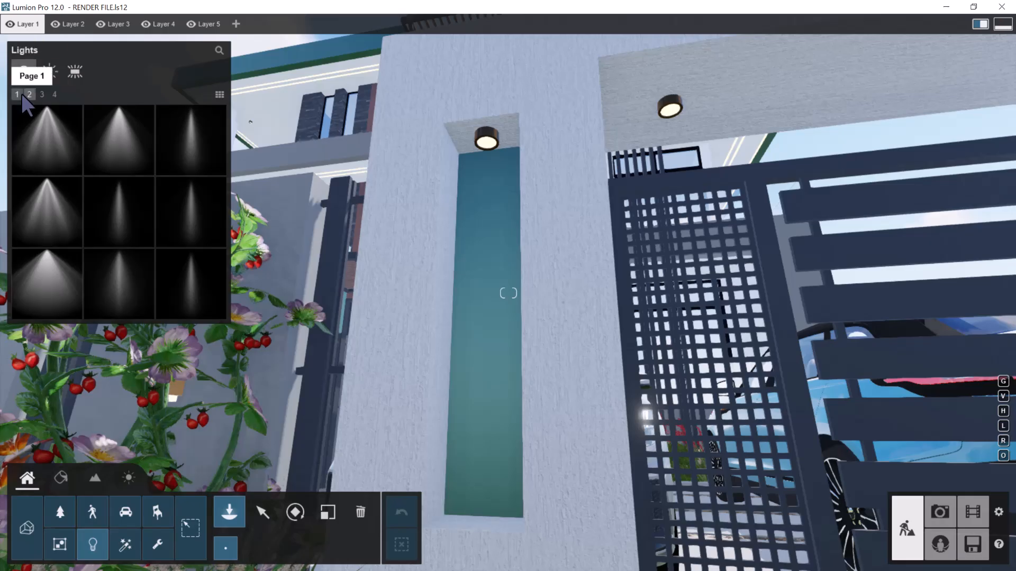
left_click(17, 94)
left_click(40, 94)
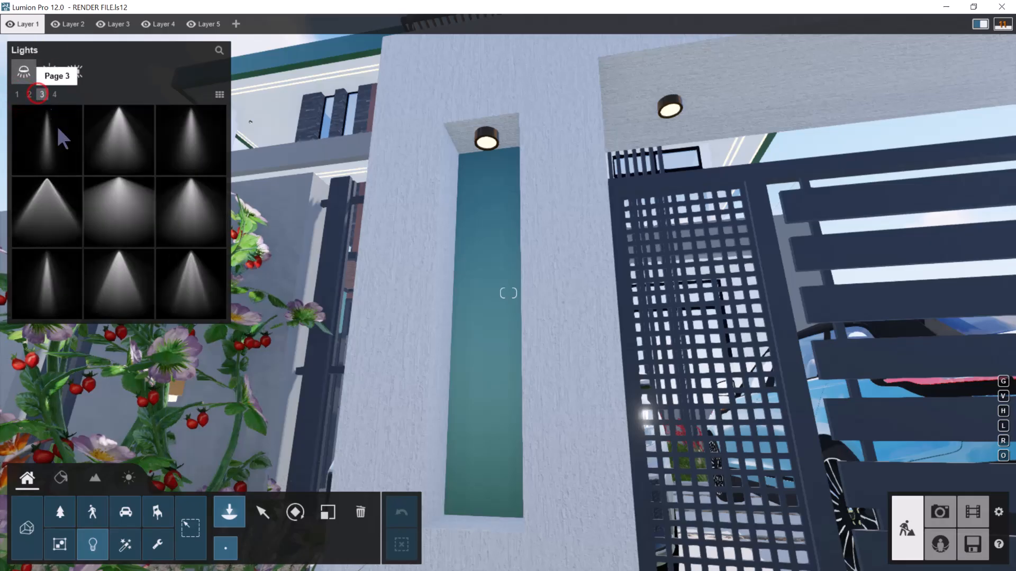
left_click(196, 271)
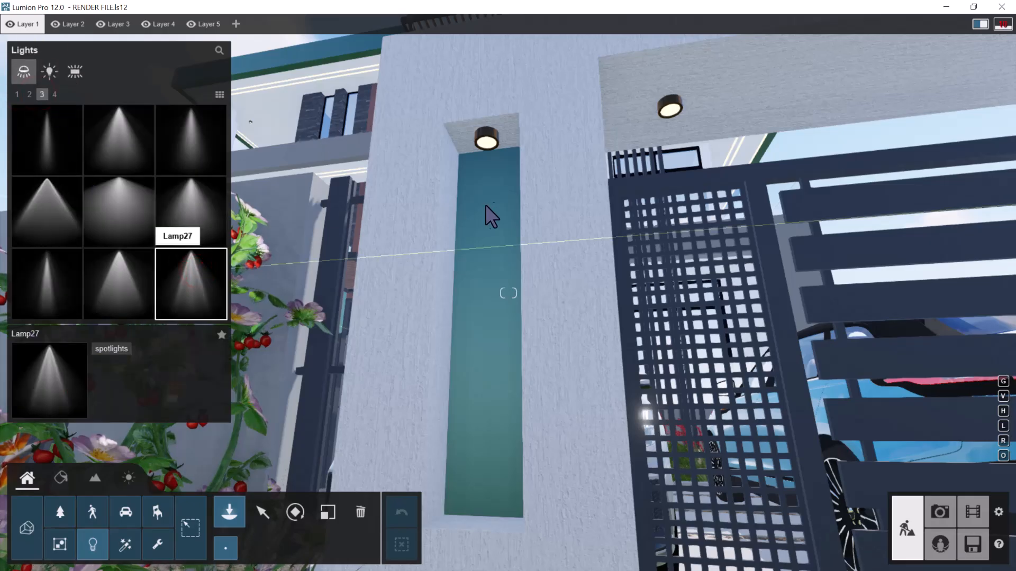
Place Lamp27 spotlights at the gate pillar's niche downlight and at the nearest downlight under the gate beam
key("w")
right_click_drag(490, 176, 485, 170)
left_click(485, 170)
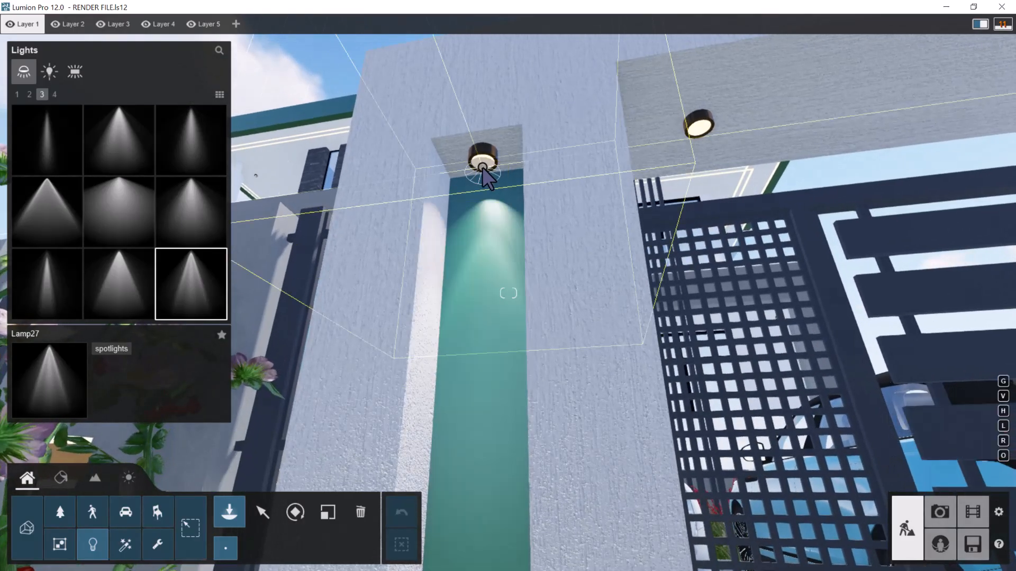
left_click(701, 141)
Continue the Lamp27 spotlights along the gate beam to its far downlight and into the opposite pillar's niche
right_click_drag(657, 273, 678, 360)
key("w")
key("d")
key("w")
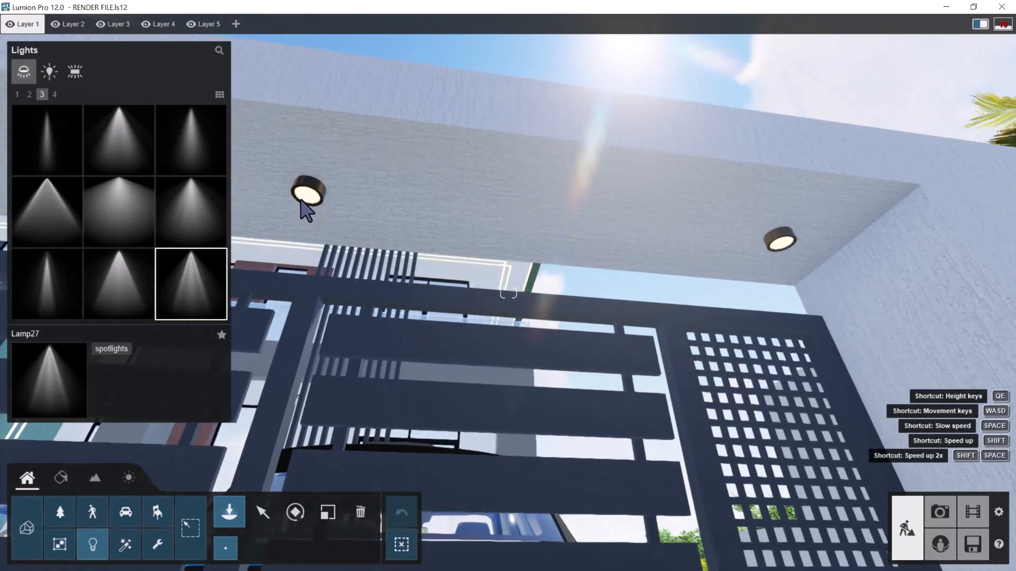
key("d")
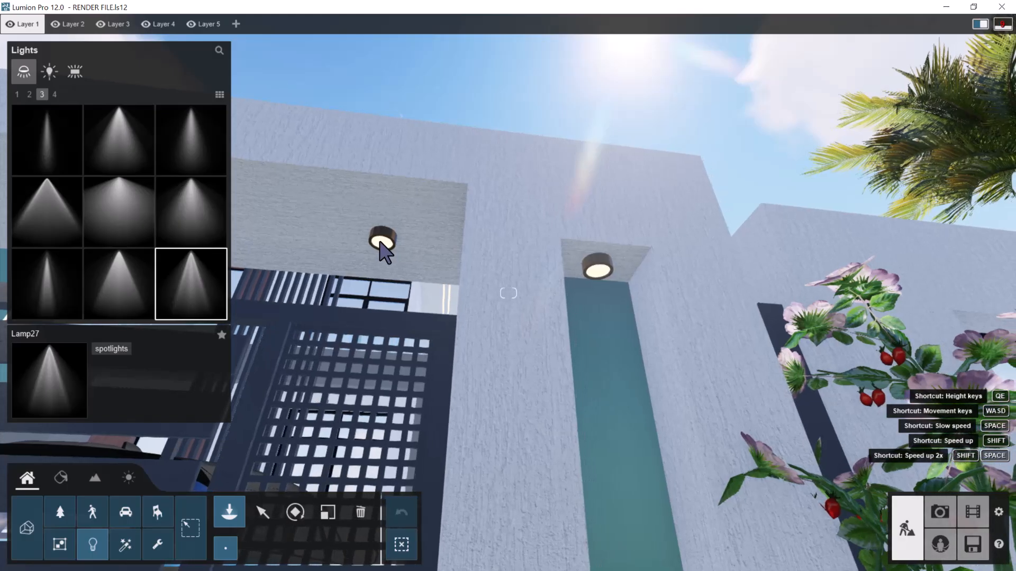
left_click(380, 240)
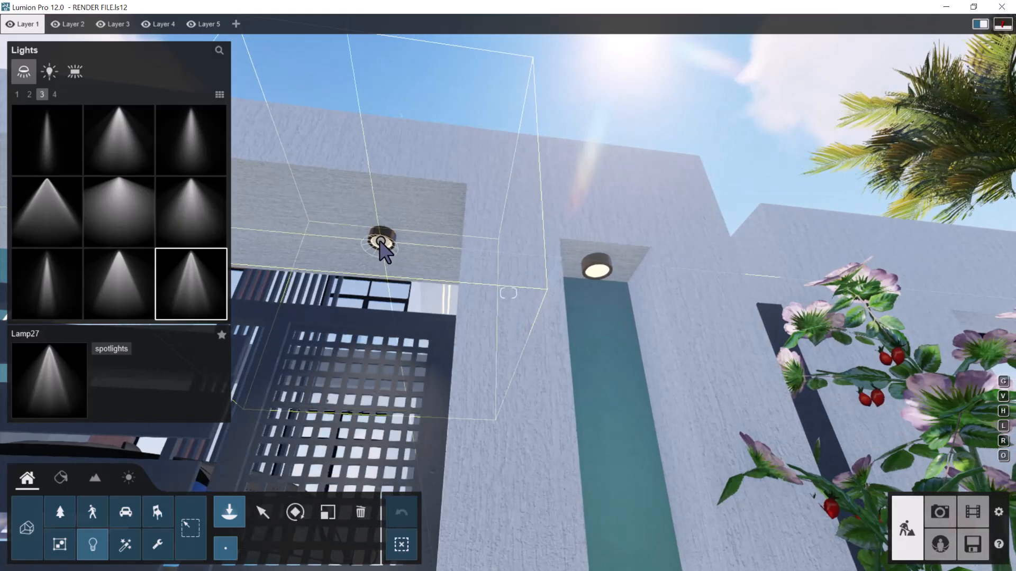
left_click(594, 271)
Place Lamp27 spotlights at the second gate's first pillar niche and at the adjacent downlight under its beam
right_click_drag(661, 275, 664, 290)
key("s")
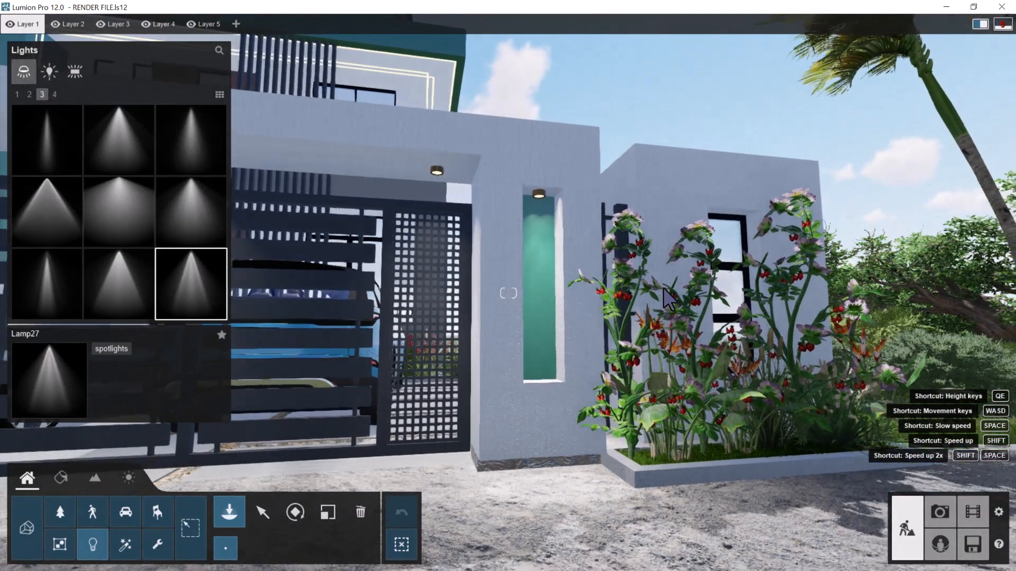
key("a")
key("a")
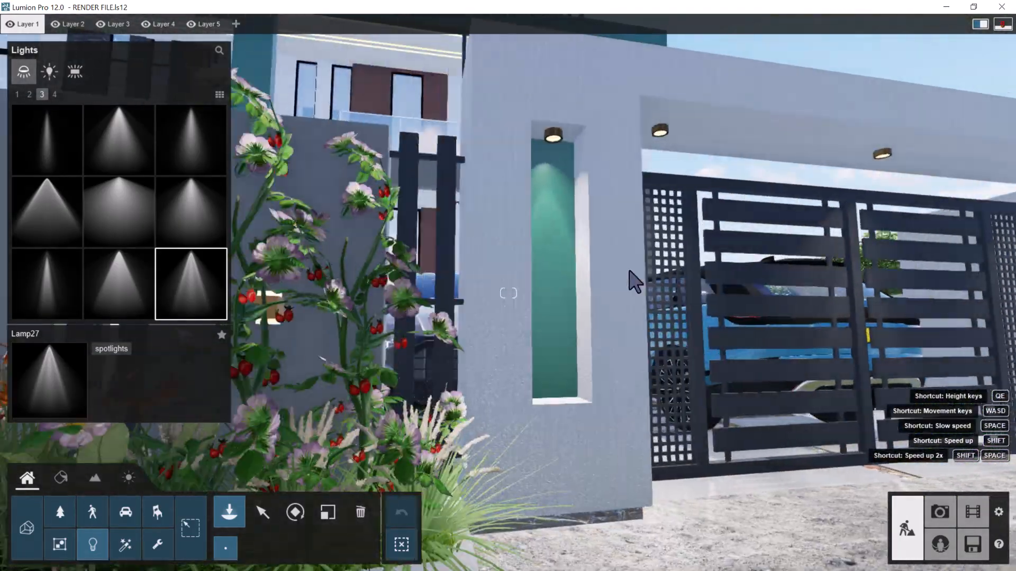
key("a")
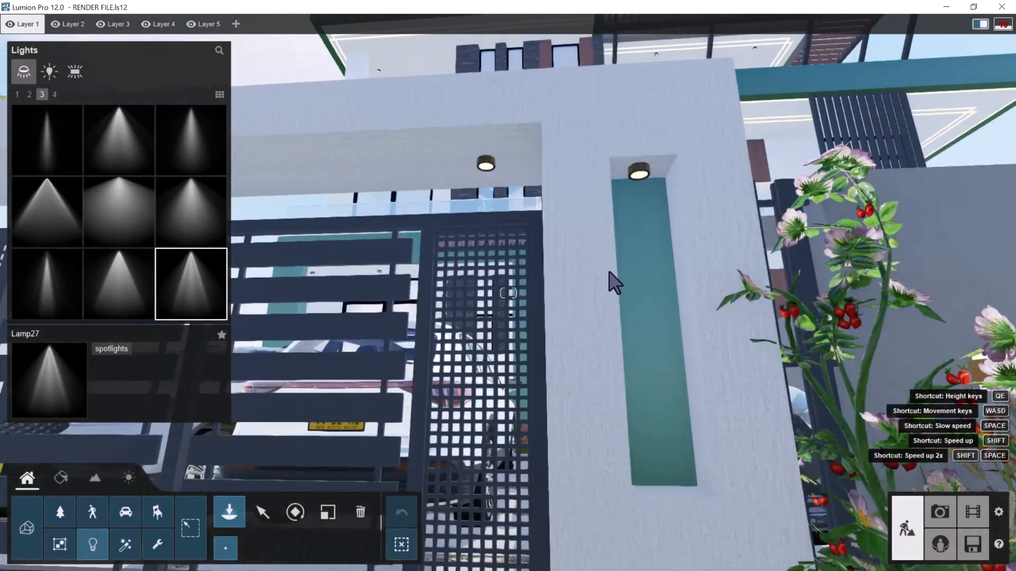
key("a")
right_click_drag(609, 272, 610, 270)
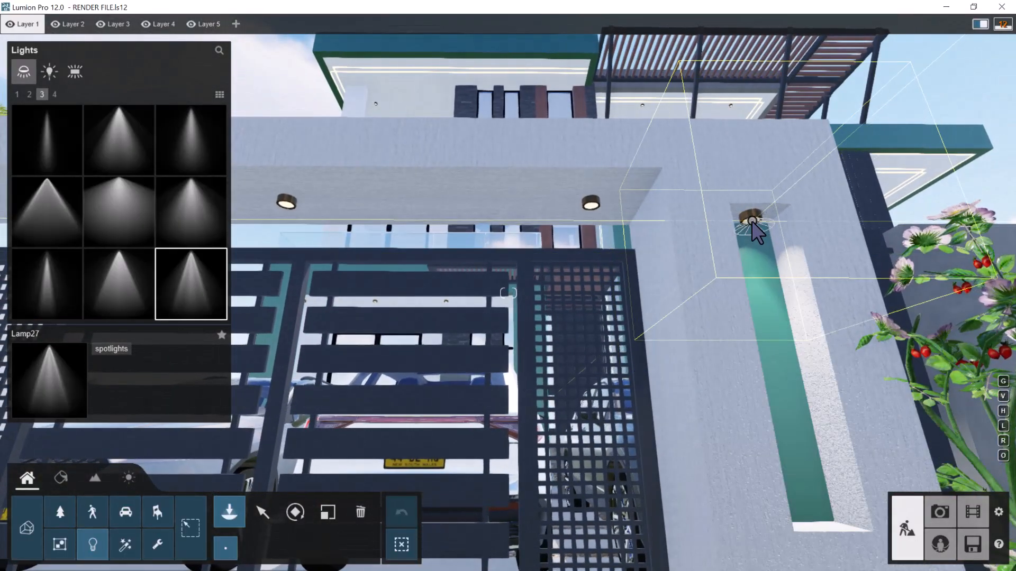
left_click(591, 206)
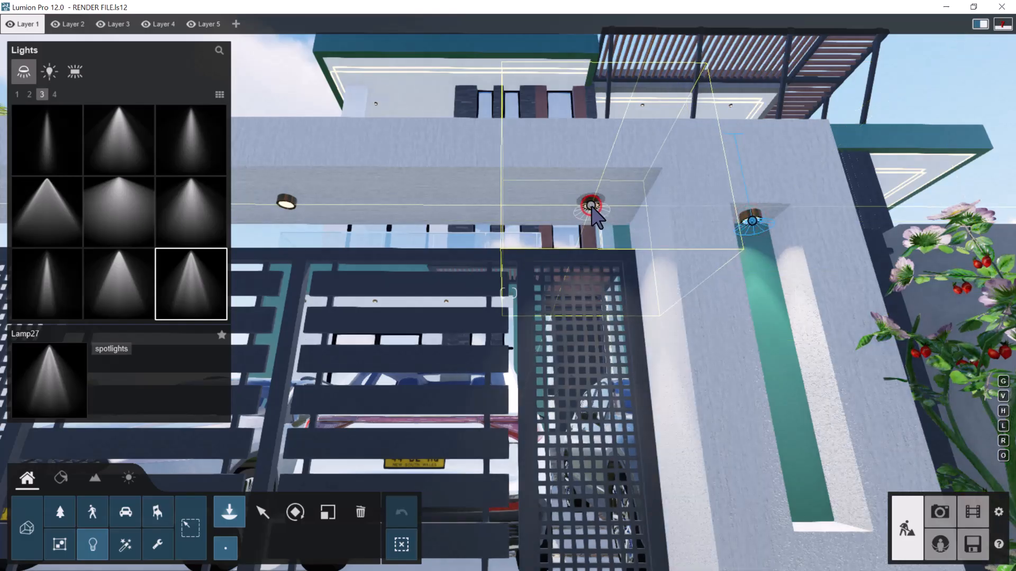
Add Lamp27 spotlights at the second gate's remaining beam downlights and in its other pillar niche
key("a")
key("w")
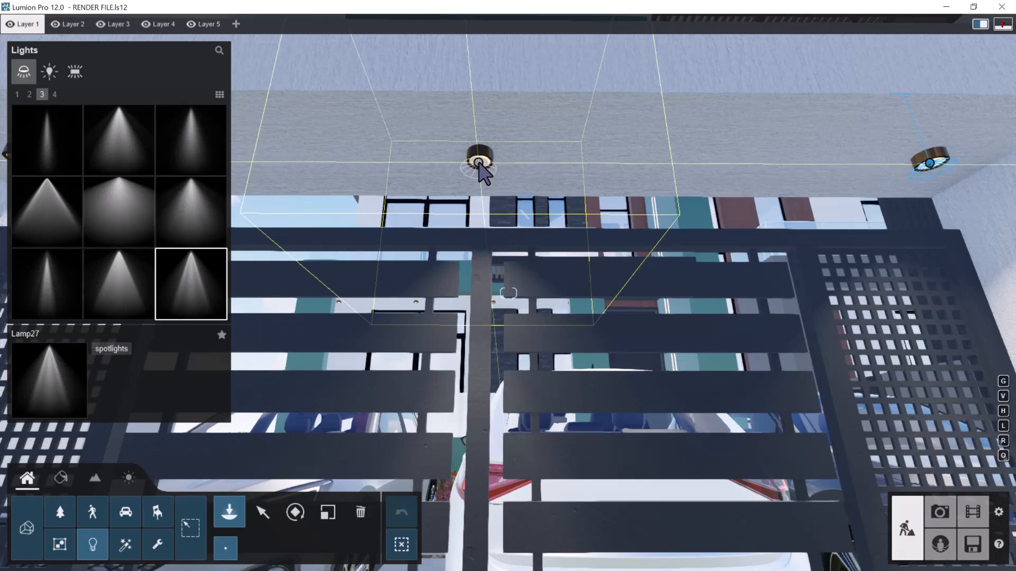
key("a")
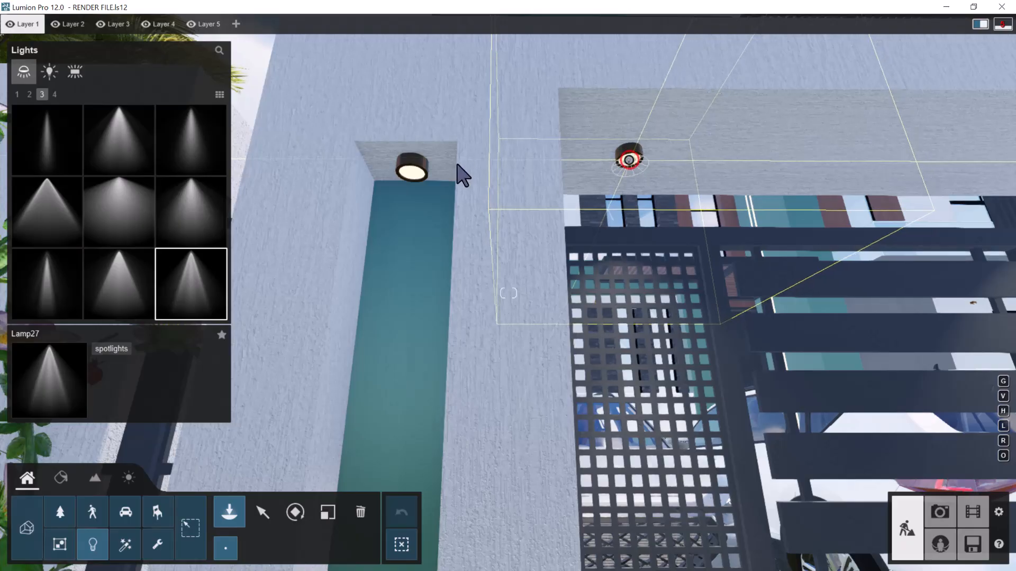
left_click(417, 173)
Place a Lamp27 spotlight under the first wall lamp on the front fence behind the flower bed
right_click_drag(564, 354, 479, 345)
key("s")
right_click_drag(495, 304, 642, 250)
key("d")
key("d")
key("w")
key("w")
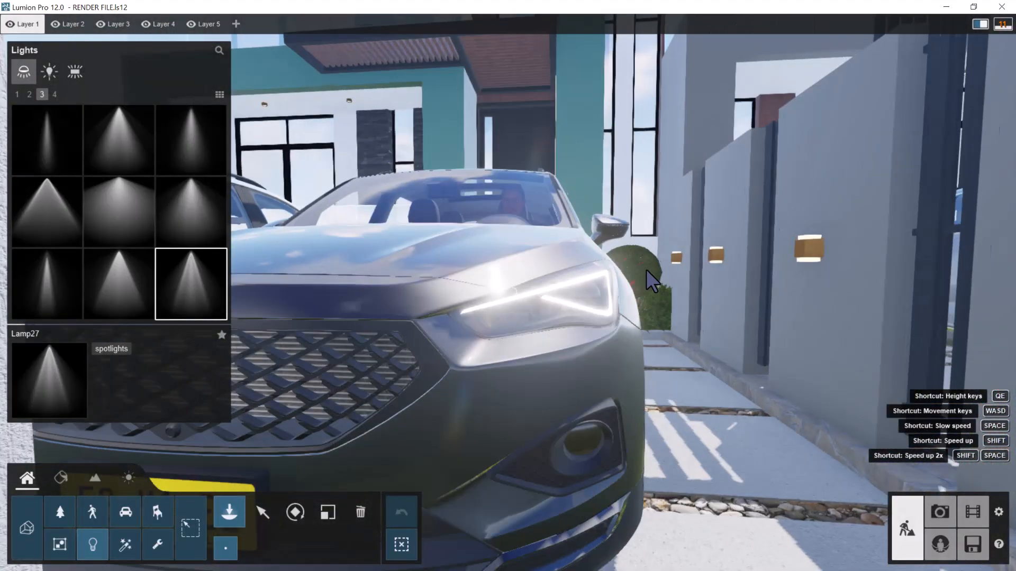
key("w")
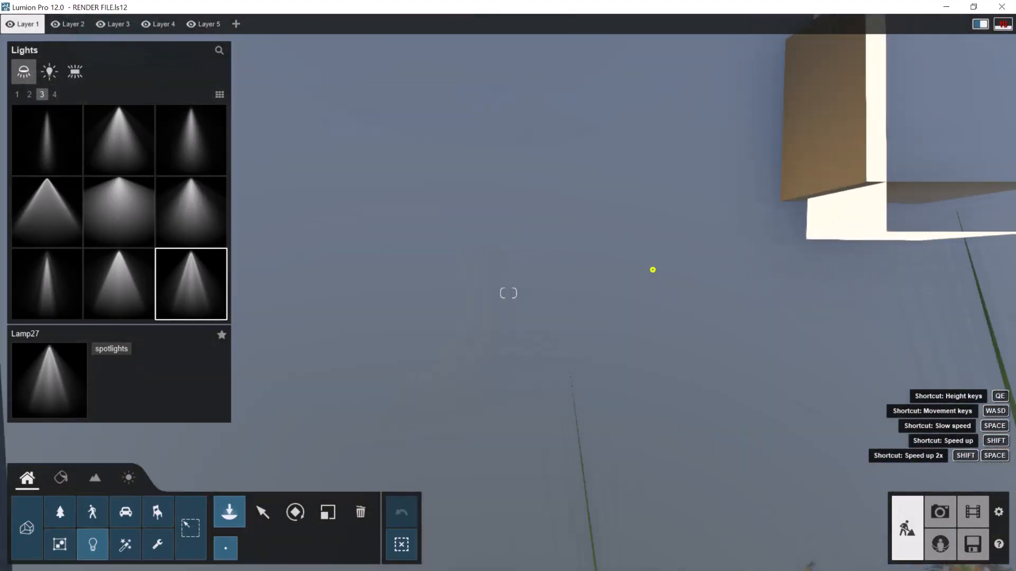
key("s")
right_click_drag(652, 270, 586, 292)
key("e")
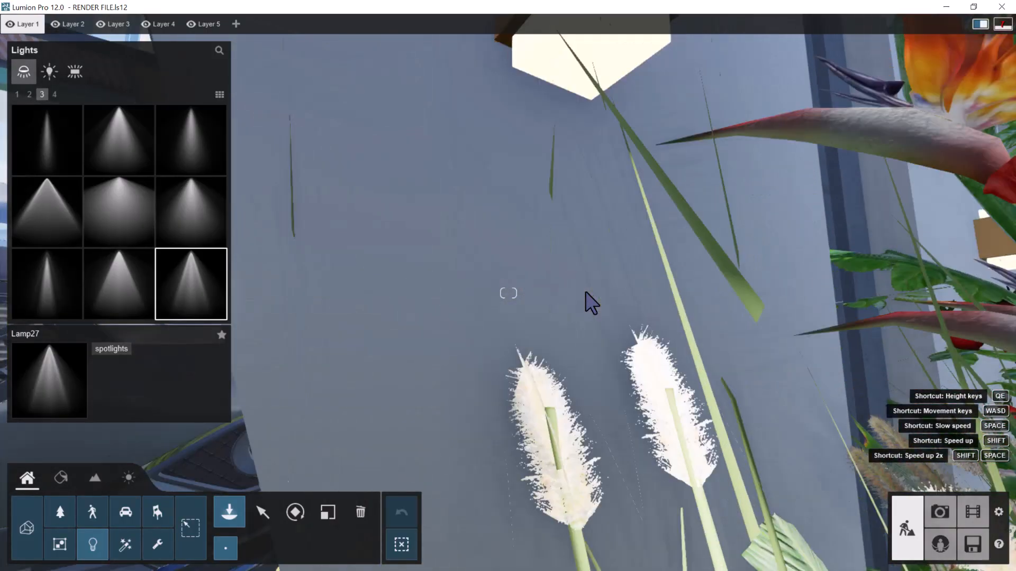
right_click_drag(596, 252, 593, 214)
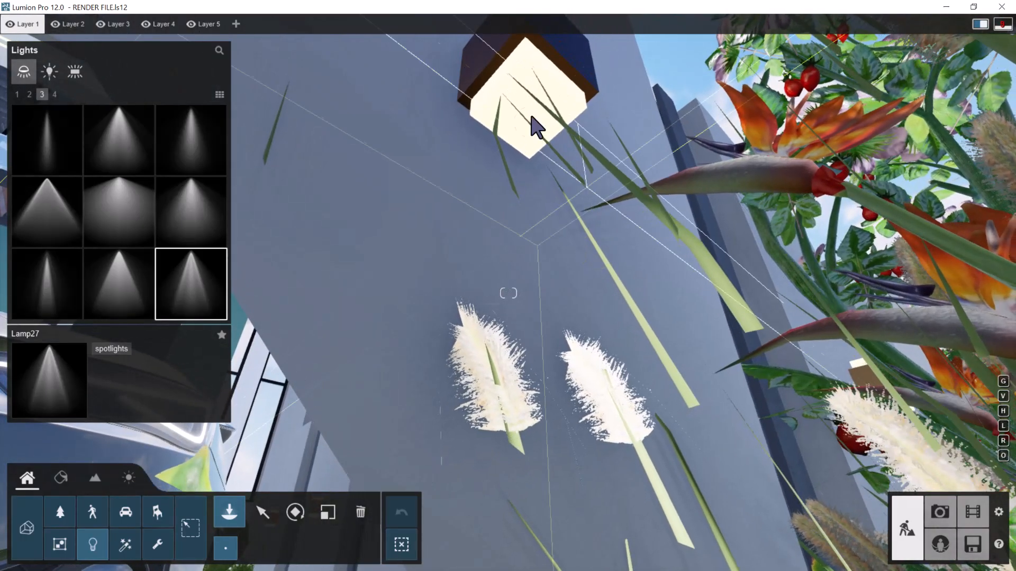
left_click(531, 115)
Place a Lamp27 spotlight under the middle wall lamp of the front fence
right_click_drag(669, 218, 769, 223)
key("s")
key("d")
key("d")
key("w")
right_click_drag(538, 204, 535, 184)
key("w")
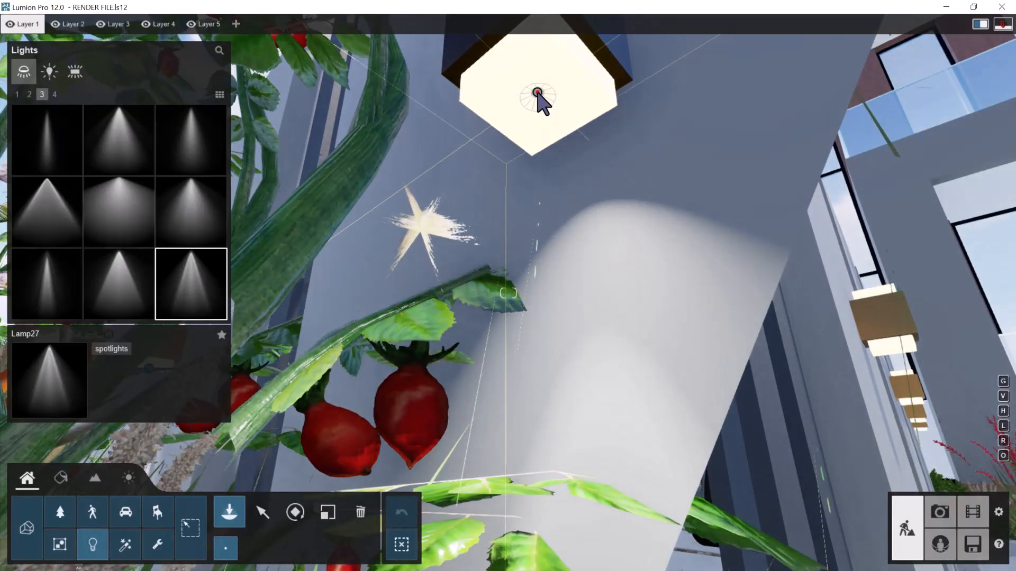
Place a Lamp27 spotlight under the third wall lamp at the far end of the front fence
right_click_drag(491, 249, 408, 293)
key("s")
key("s")
key("s")
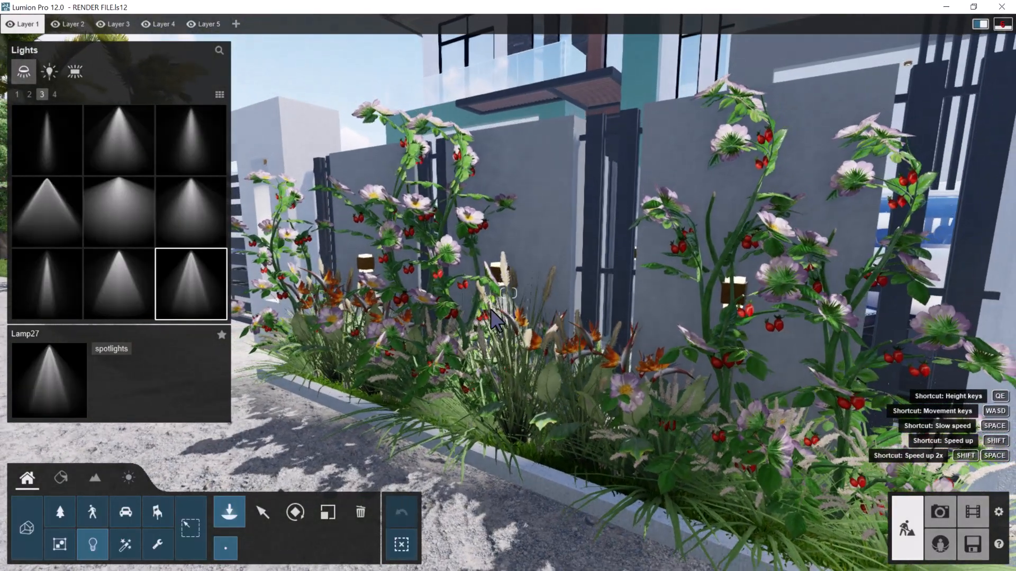
key("w")
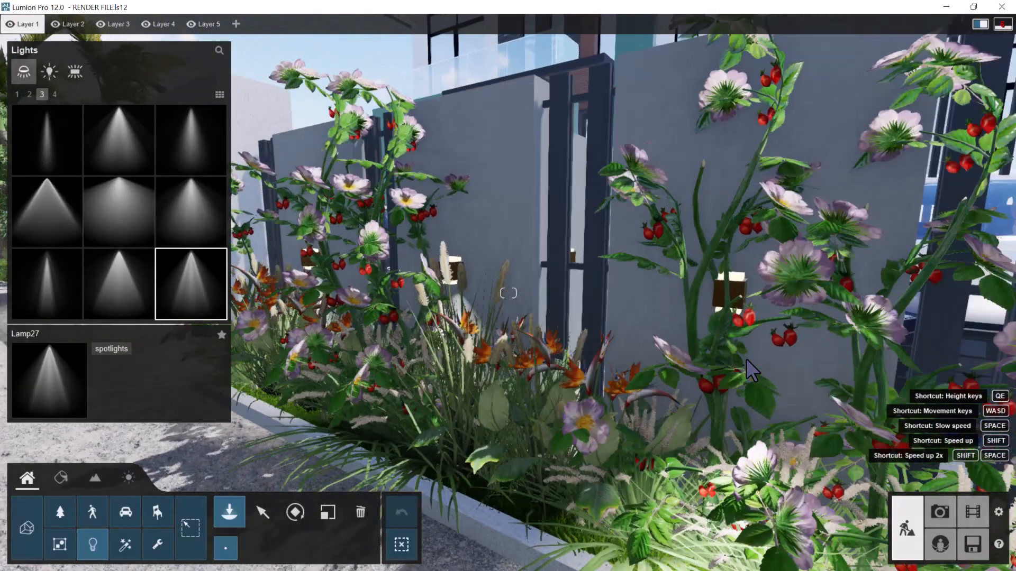
key("d")
right_click_drag(698, 356, 432, 356)
key("w")
key("a")
key("e")
key("w")
left_click(408, 180)
Add a Lamp27 spotlight on top of the third front-fence lamp and set its pitch to -90°
key("q")
key("w")
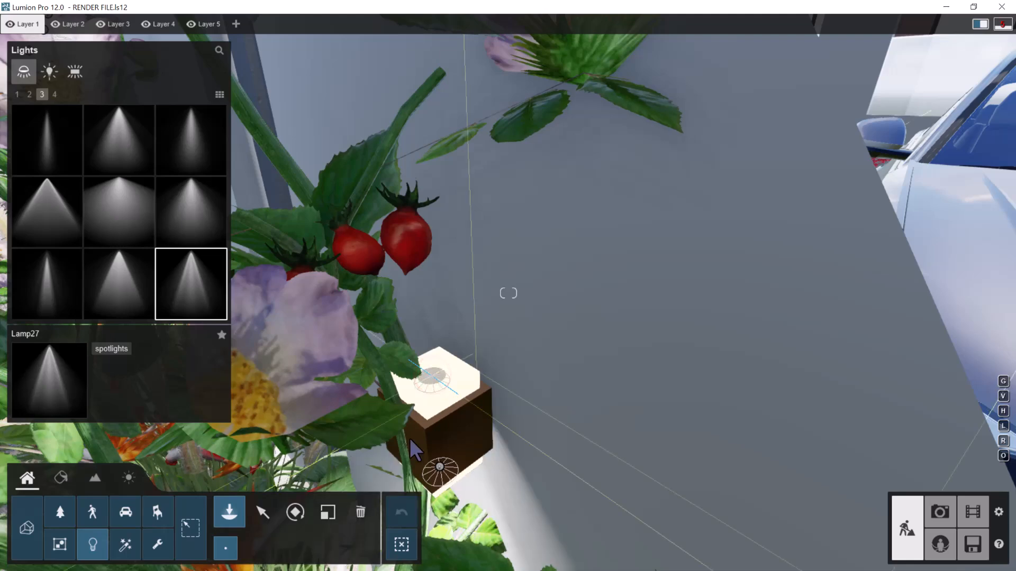
left_click(307, 515)
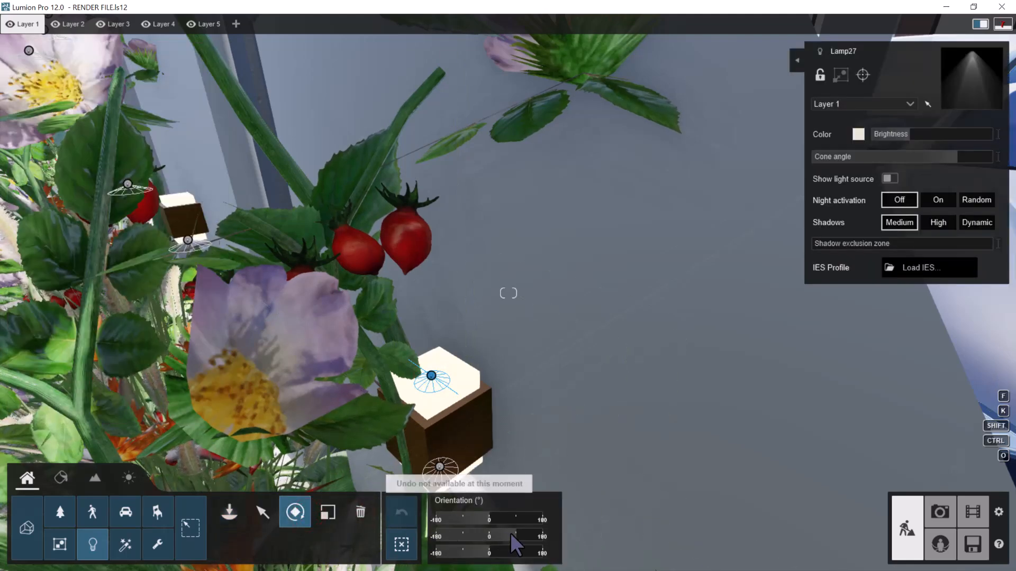
left_click_drag(500, 533, 462, 533)
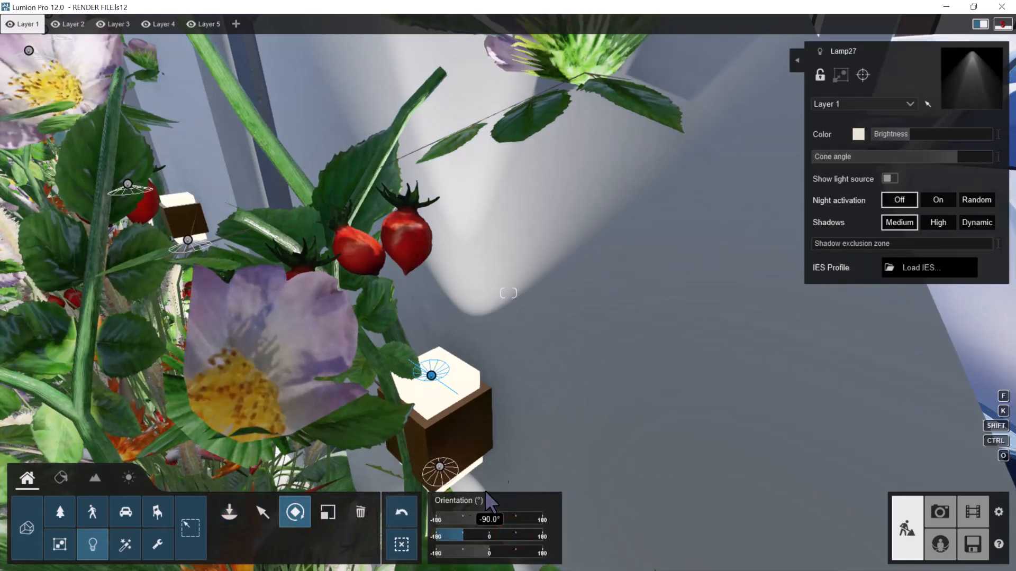
Add a Lamp27 spotlight on top of the middle front-fence lamp and pitch it to shine up the wall
right_click_drag(427, 316, 441, 287)
key("a")
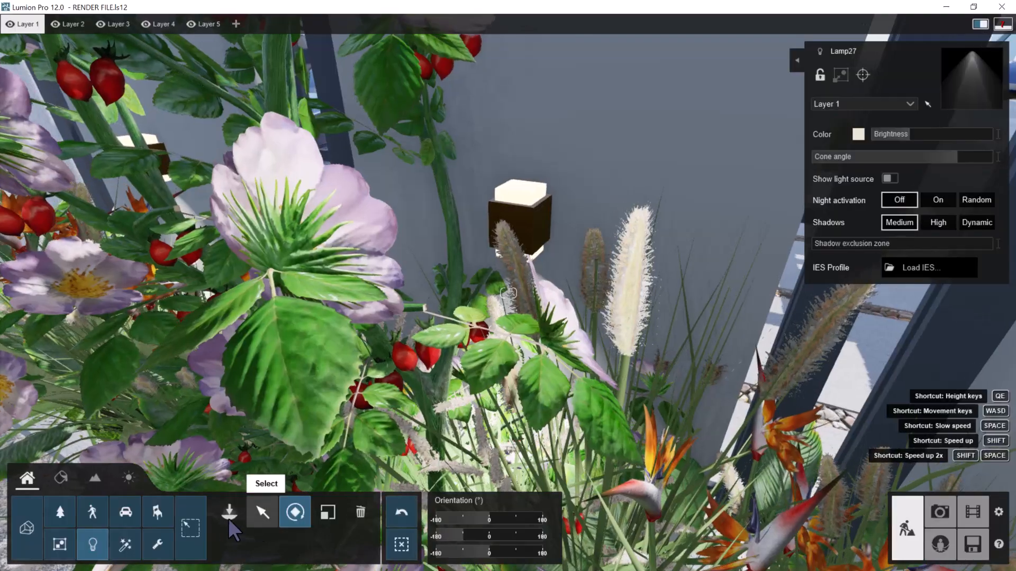
left_click(229, 513)
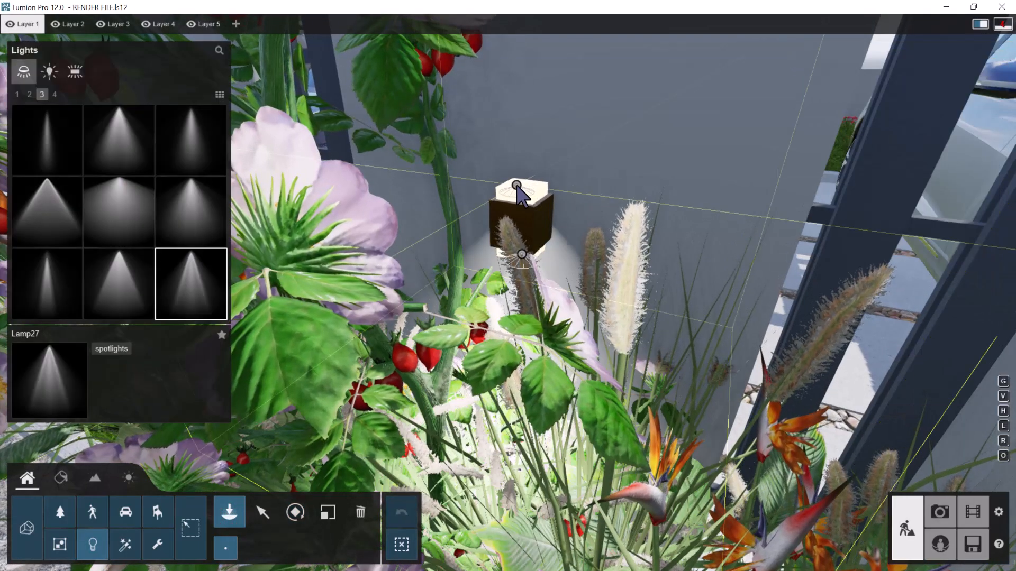
key("q")
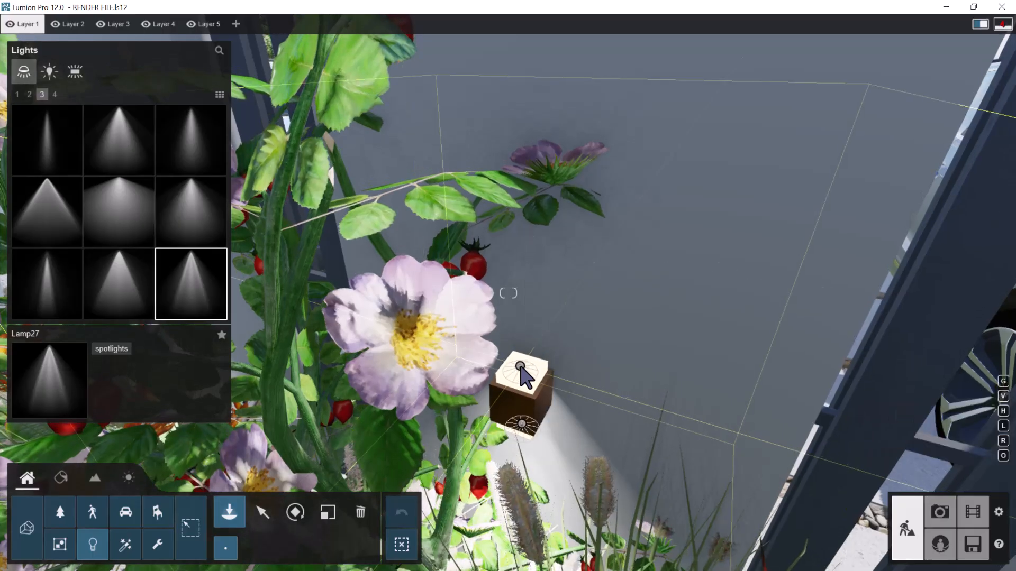
left_click(301, 519)
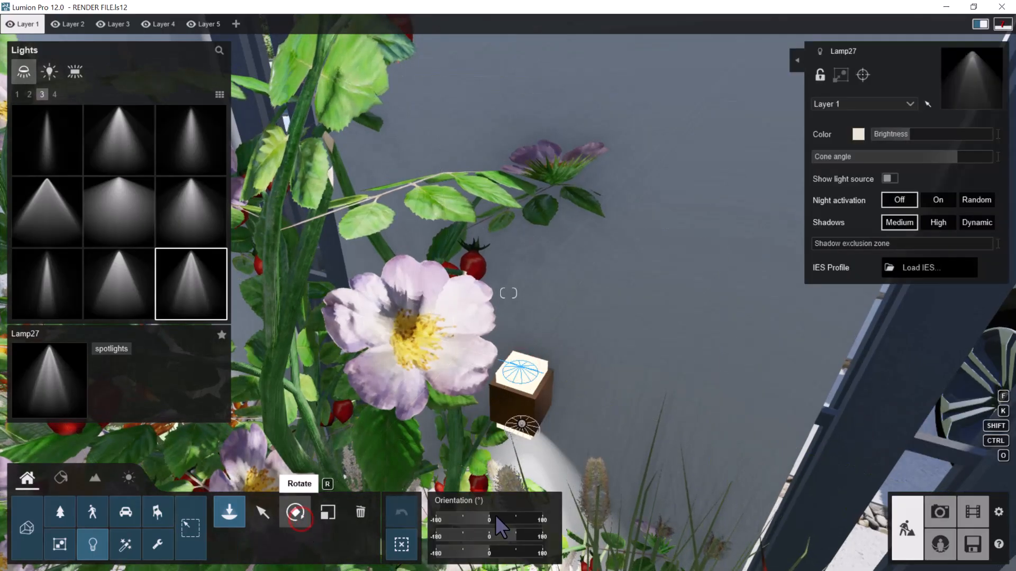
left_click_drag(473, 535, 464, 533)
Add a Lamp27 spotlight on top of the first front-fence lamp and set its pitch to -90°
key("a")
key("a")
right_click_drag(576, 363, 496, 358)
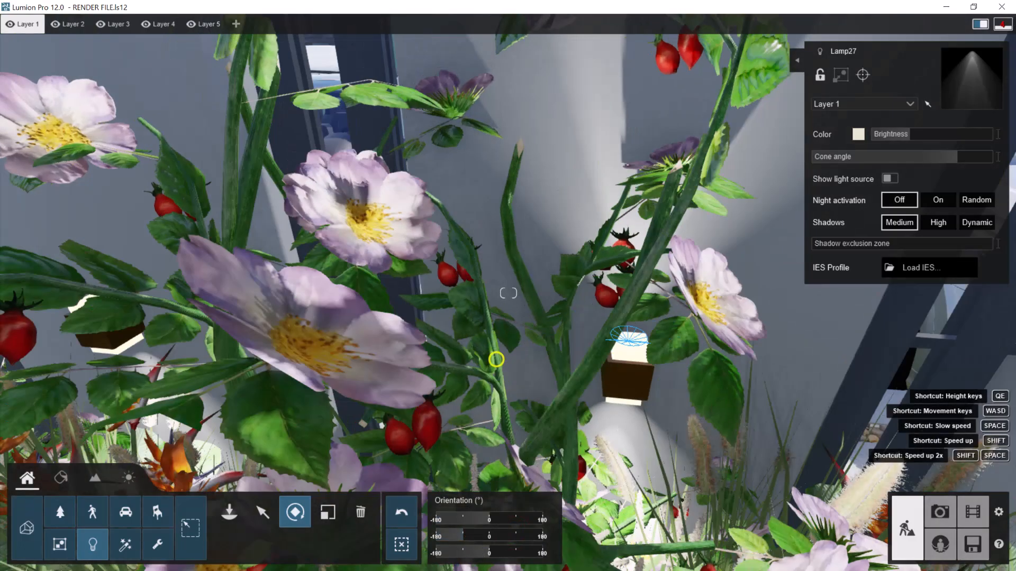
key("a")
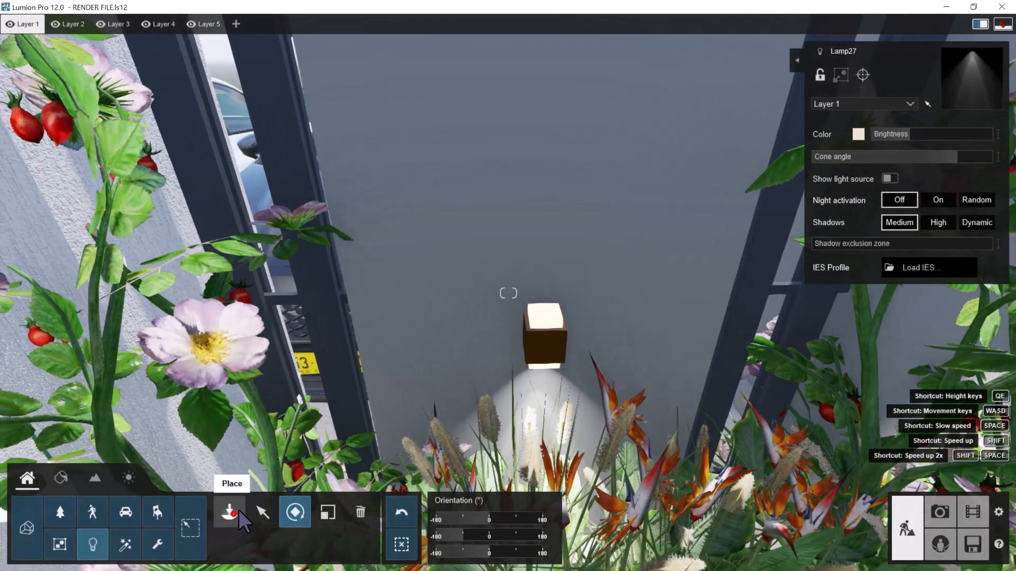
left_click(233, 515)
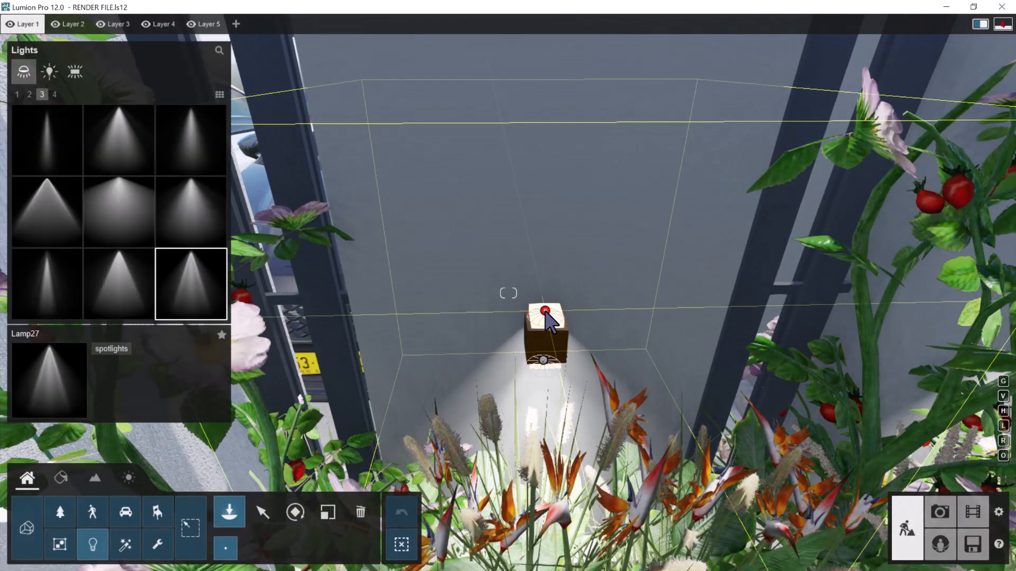
left_click(296, 511)
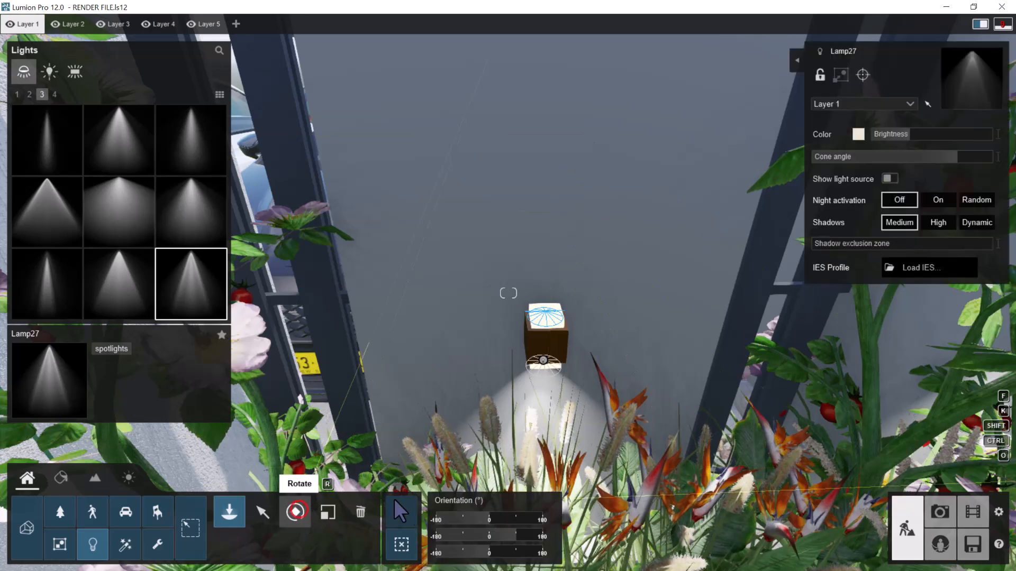
left_click_drag(480, 533, 466, 533)
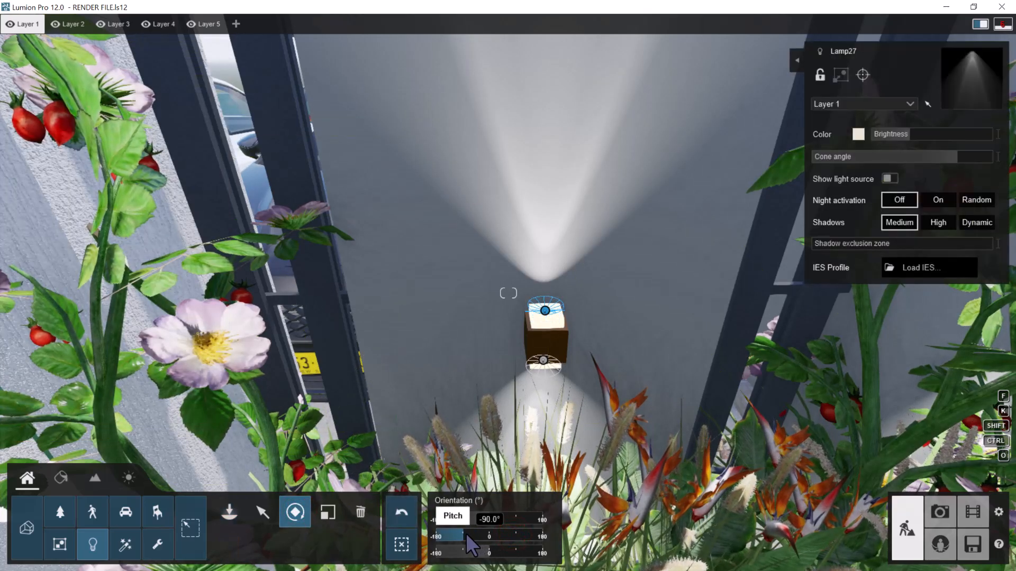
Place a Lamp27 spotlight under the first wall lamp on the dividing wall between the two driveways
key("s")
key("s")
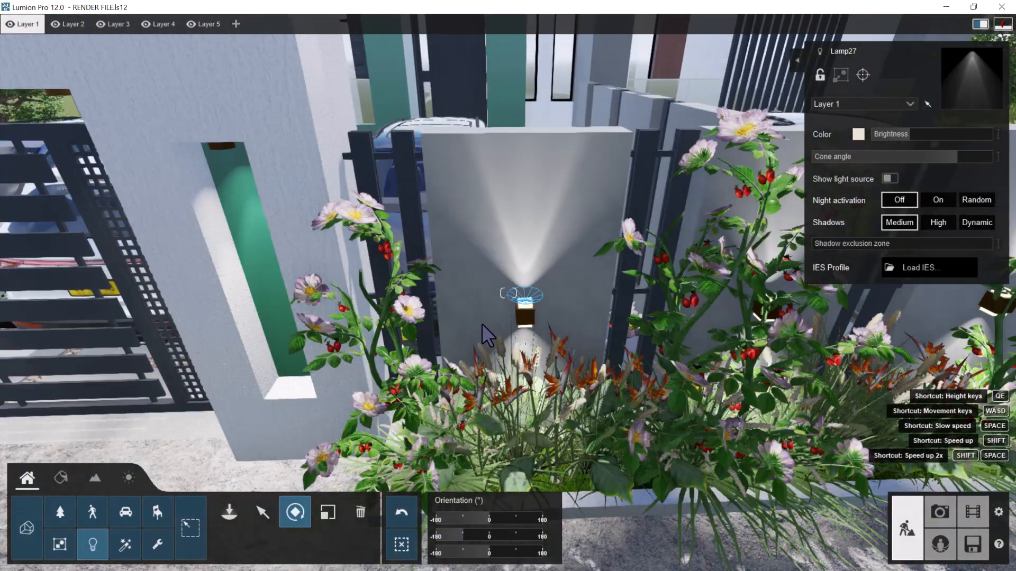
key("s")
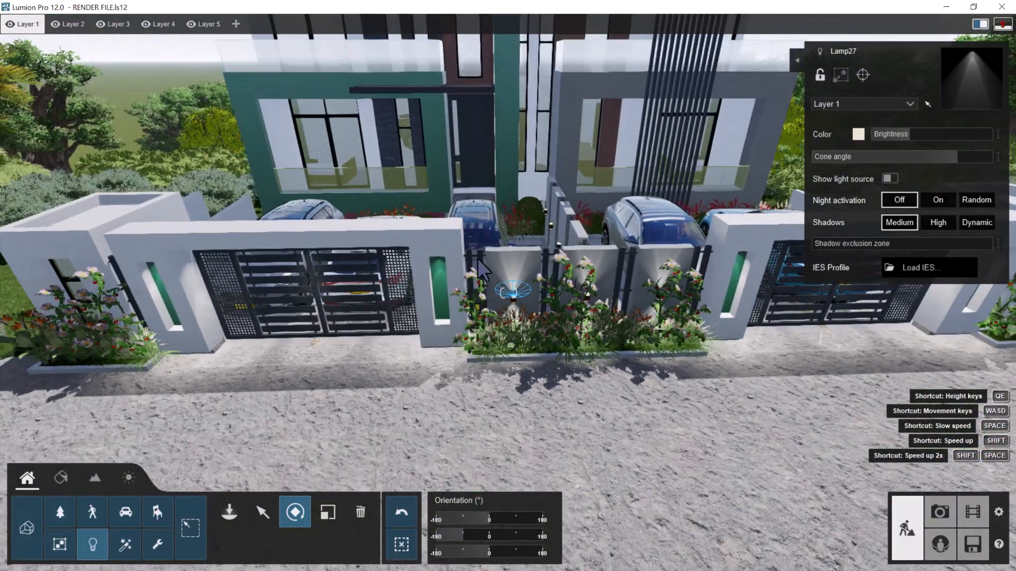
key("w")
key("w")
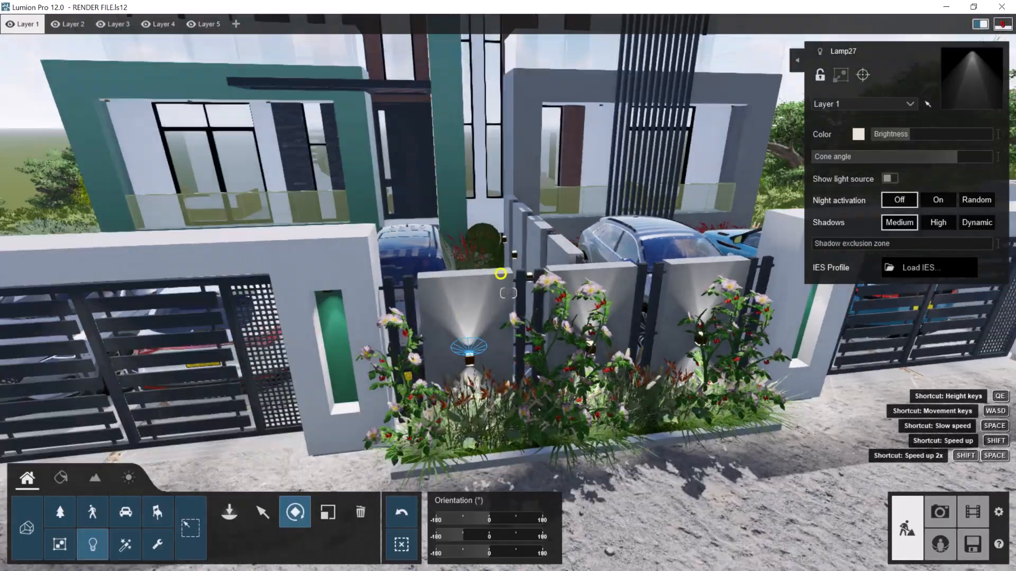
key("w")
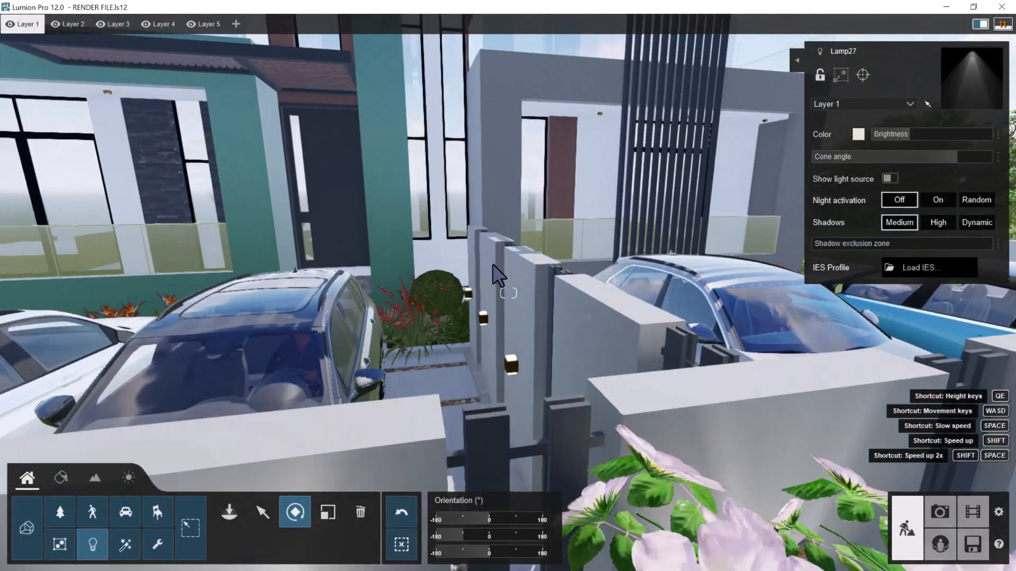
key("w")
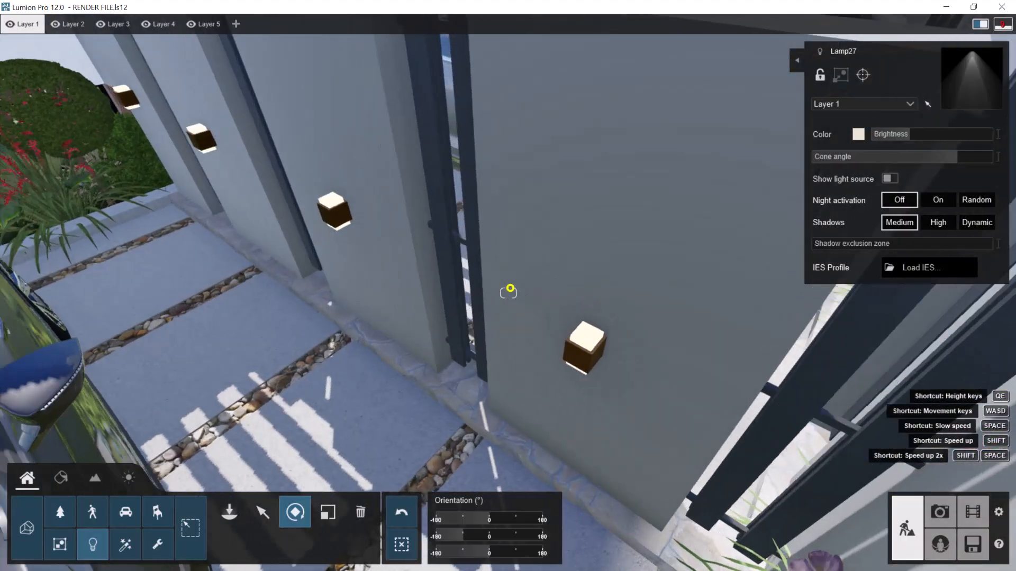
right_click_drag(510, 288, 584, 271)
key("e")
key("w")
key("e")
right_click_drag(602, 307, 597, 306)
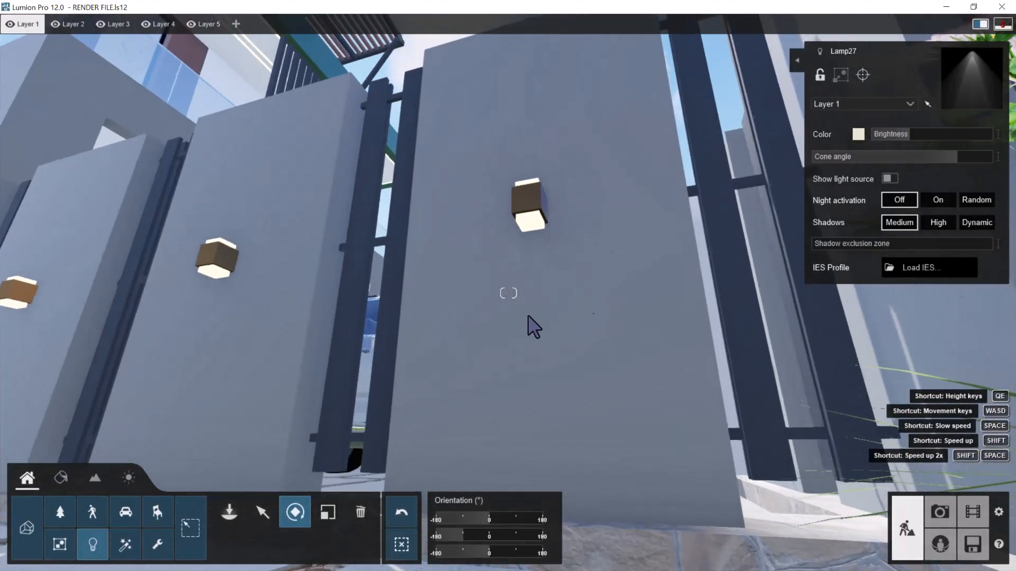
left_click(229, 512)
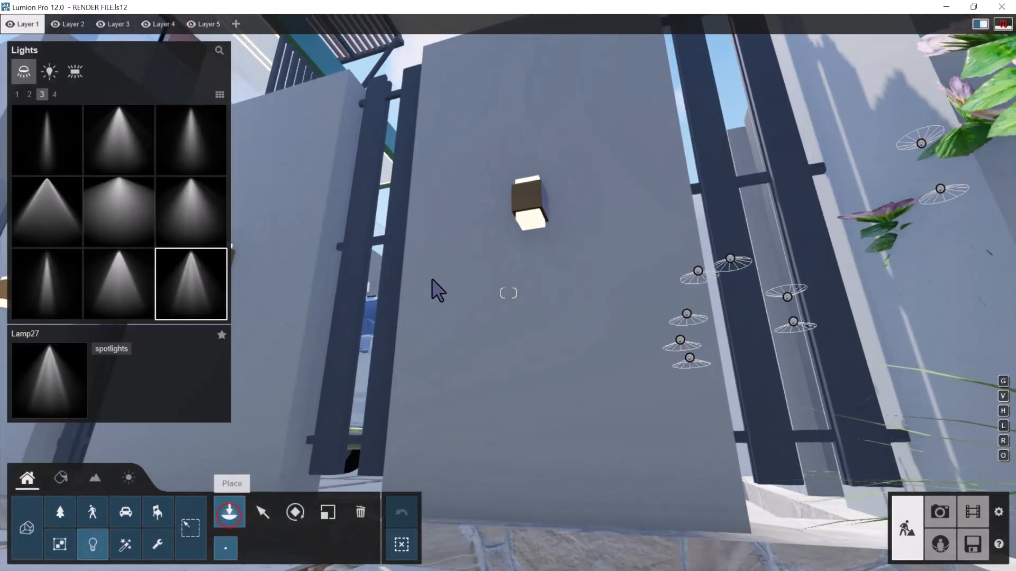
left_click(533, 224)
Place a Lamp27 spotlight under the second wall lamp along the dividing wall
key("a")
key("a")
key("w")
key("w")
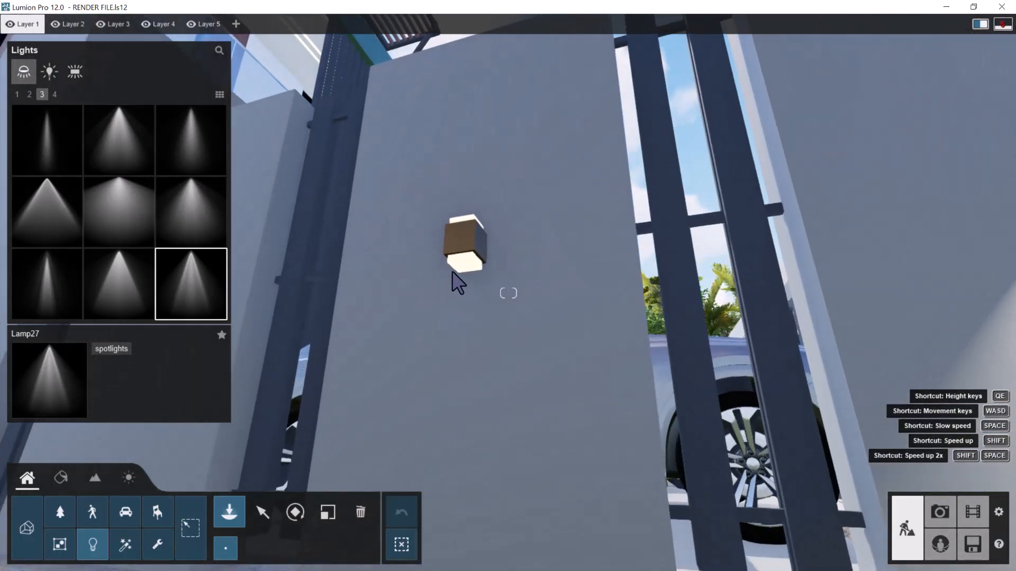
left_click(464, 266)
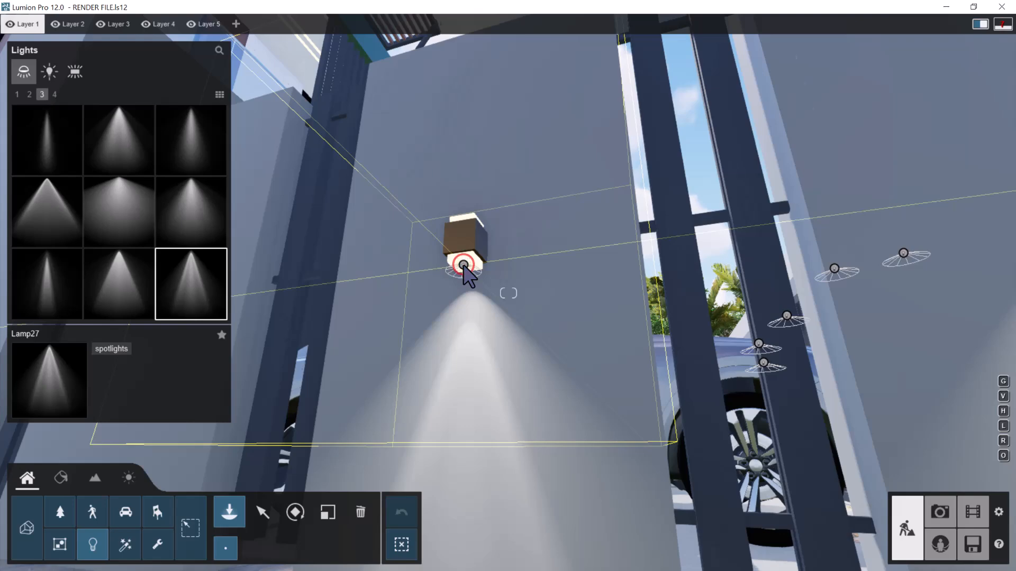
Place Lamp27 spotlights under the third and fourth wall lamps of the dividing wall
key("a")
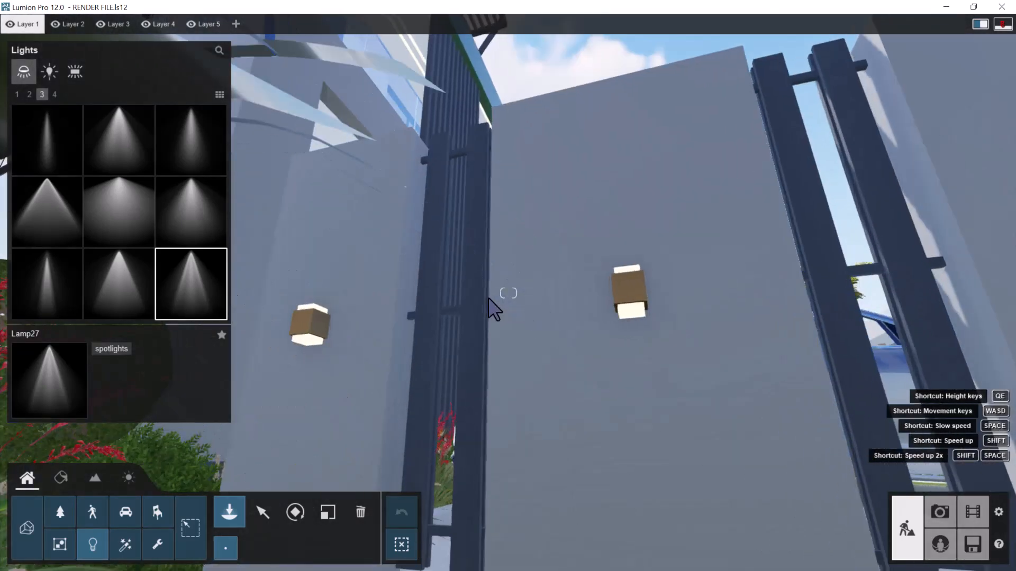
key("w")
key("w")
right_click_drag(489, 297, 527, 313)
key("e")
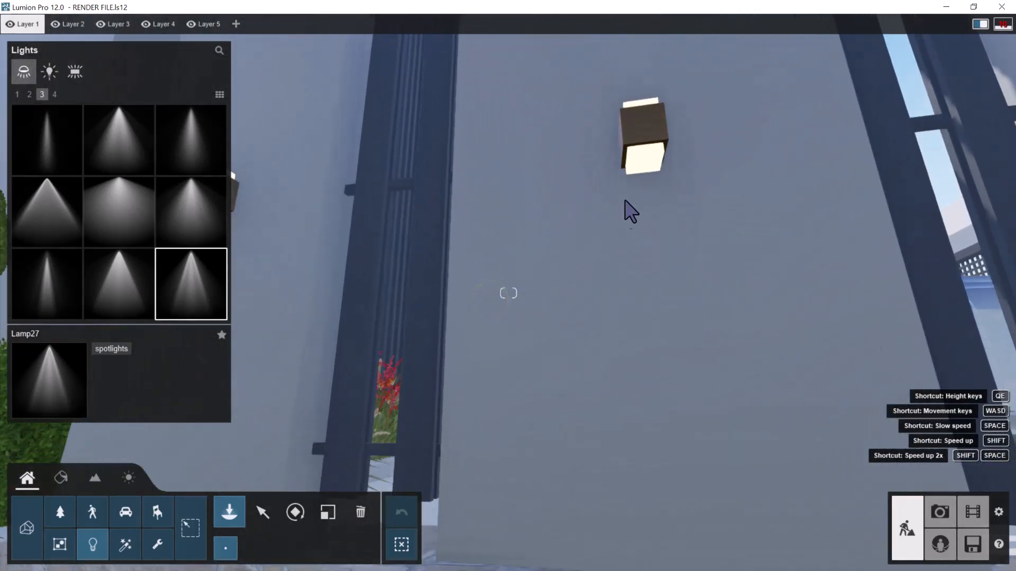
left_click(643, 152)
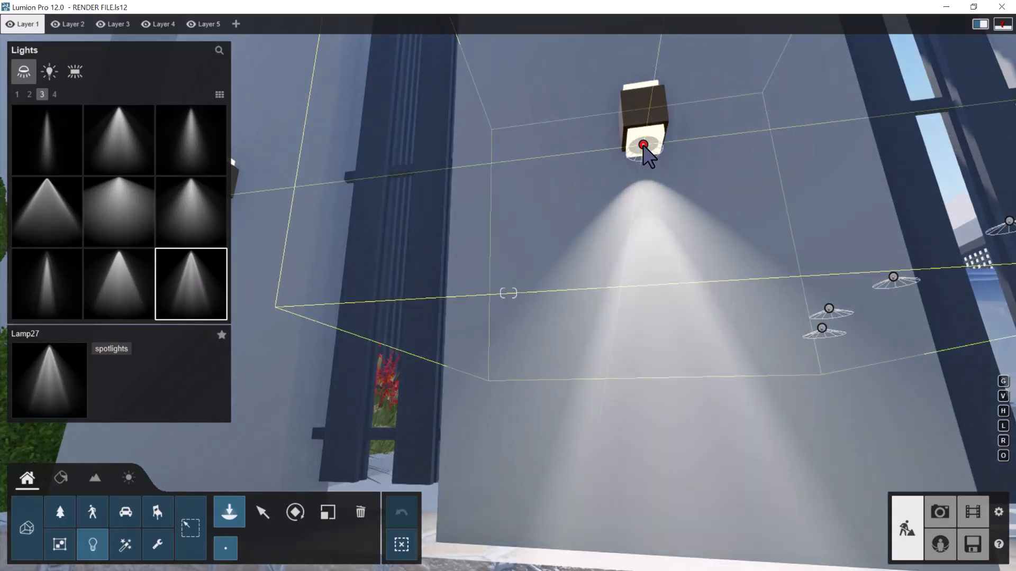
key("a")
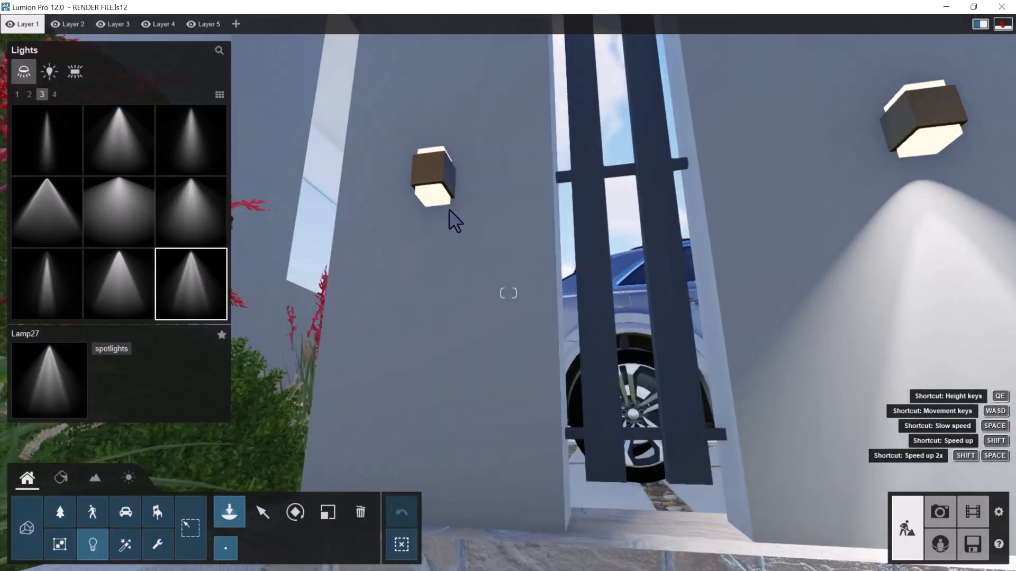
left_click(453, 201)
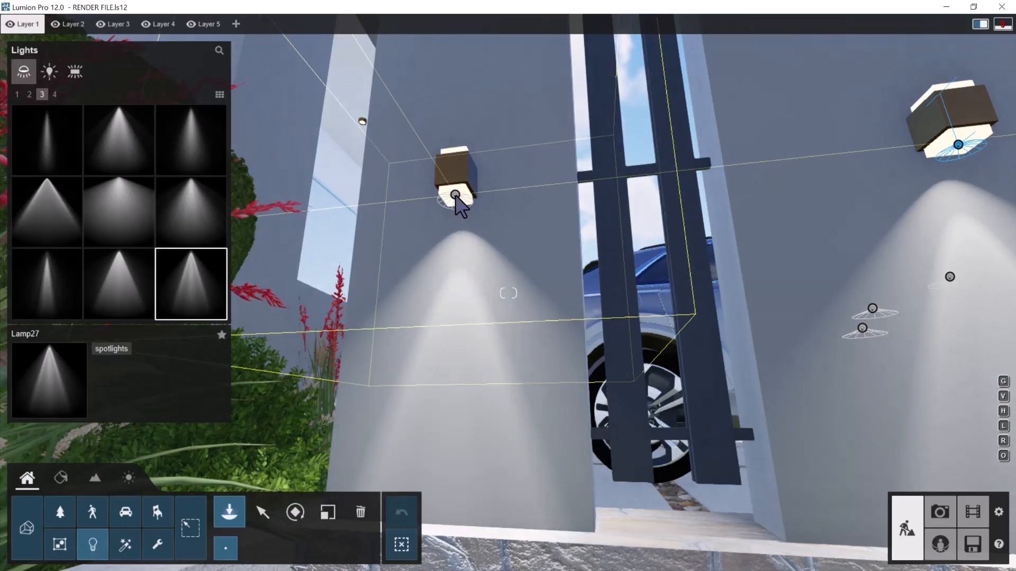
Add a Lamp27 spotlight on top of the dividing-wall lamp nearest the planting bed and set its pitch to -90°
key("q")
right_click_drag(519, 232, 487, 465)
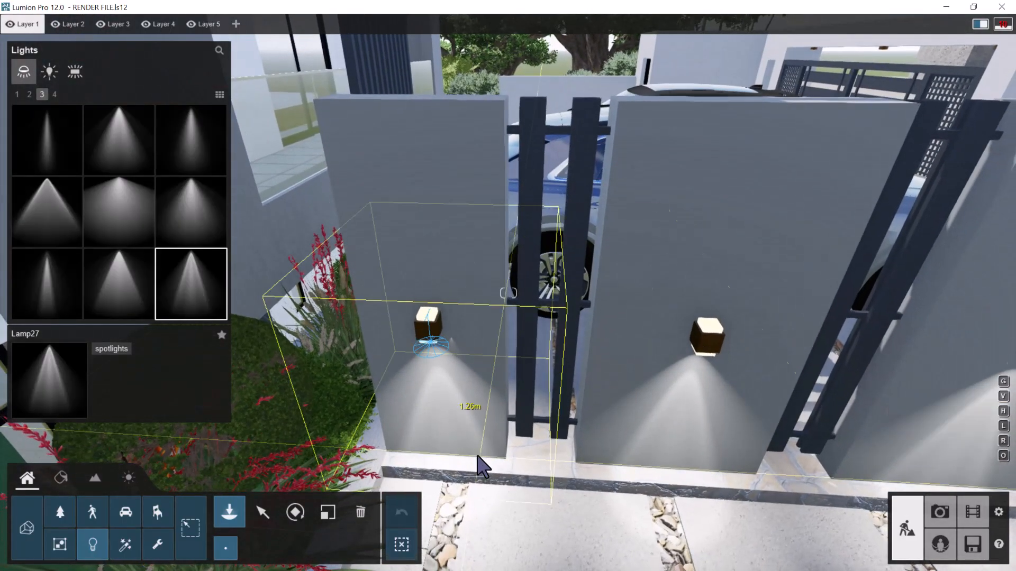
left_click(264, 514)
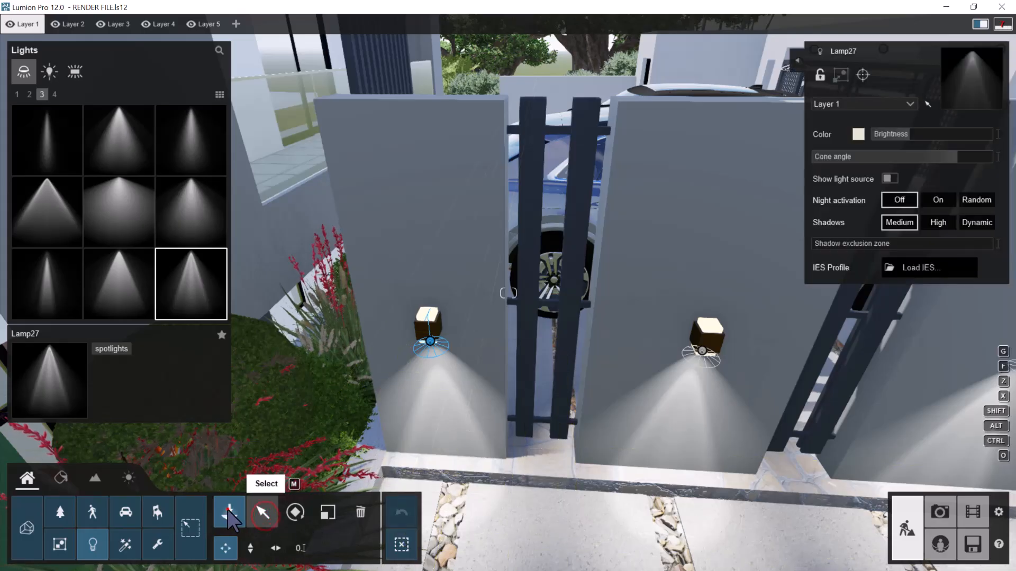
key("w")
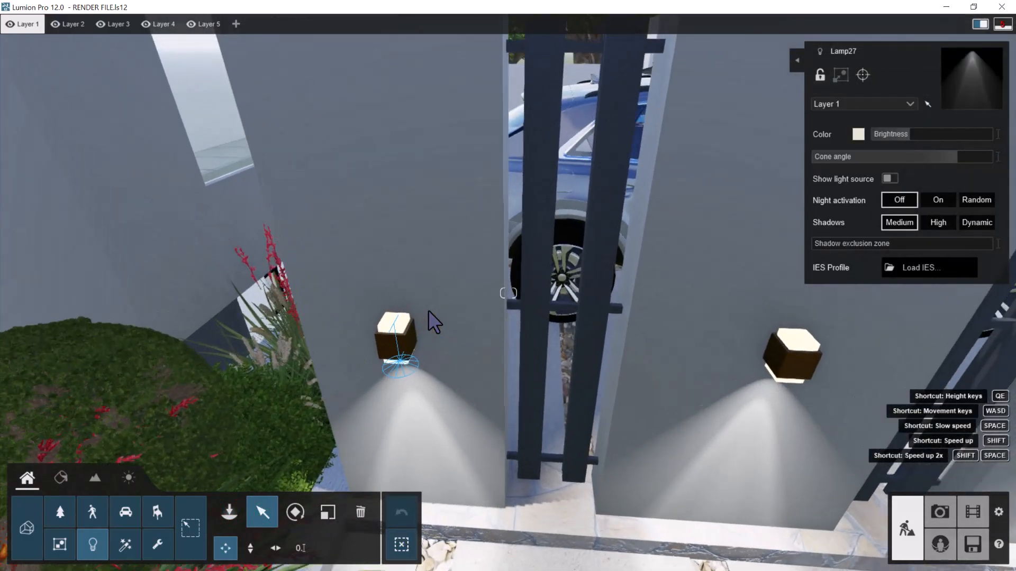
key("a")
right_click_drag(450, 317, 466, 324)
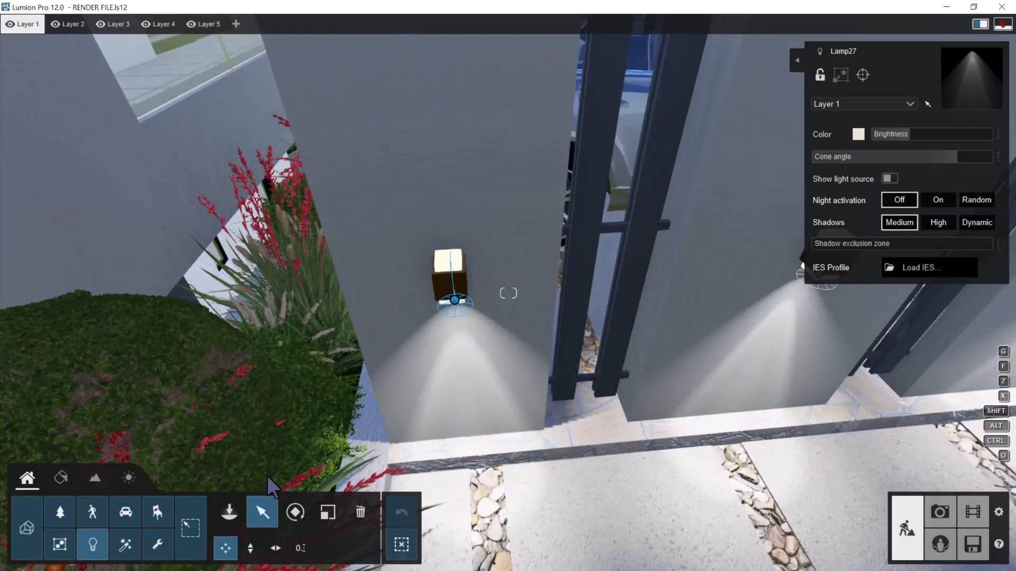
left_click(230, 512)
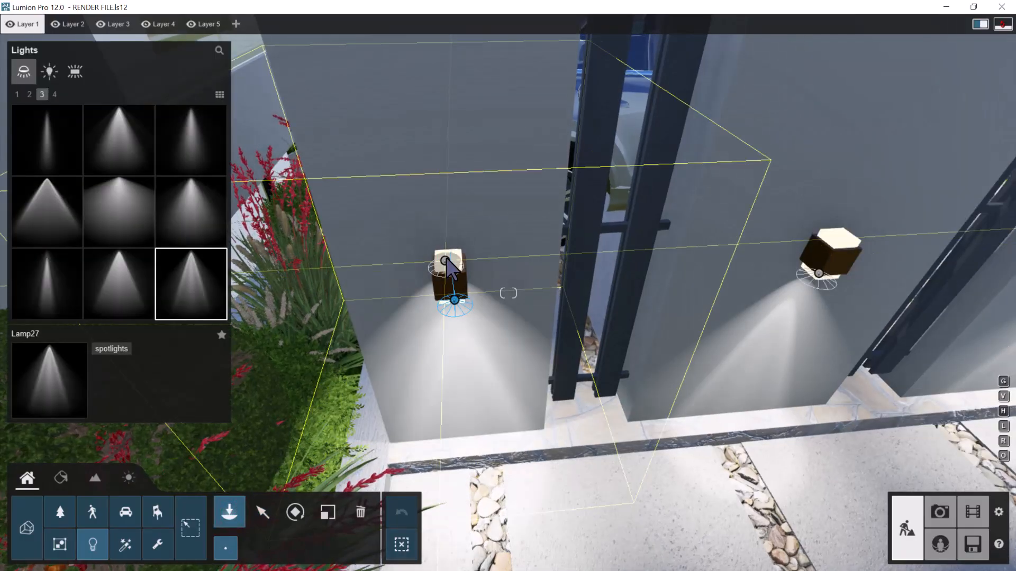
left_click(297, 509)
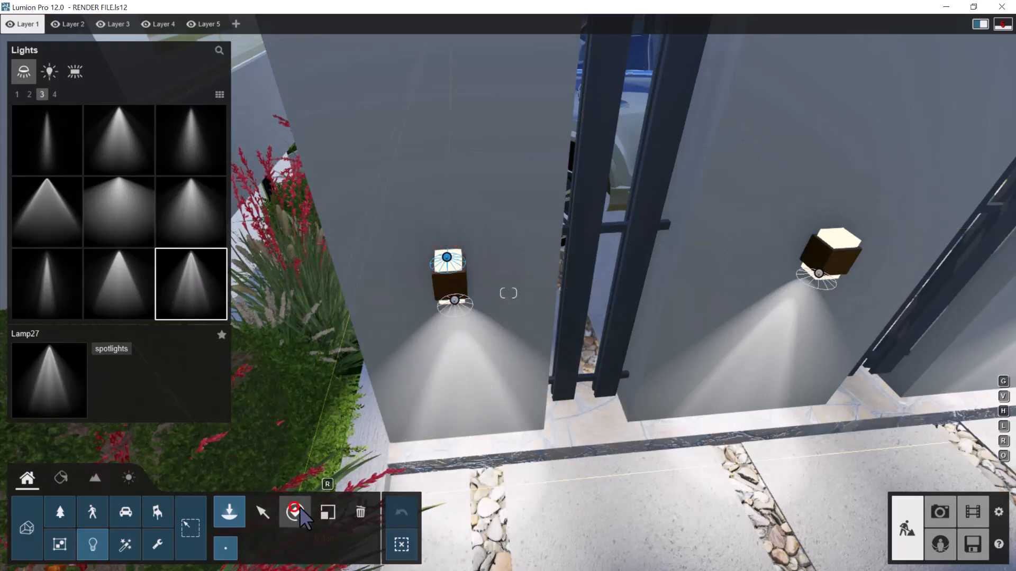
left_click_drag(509, 532, 464, 534)
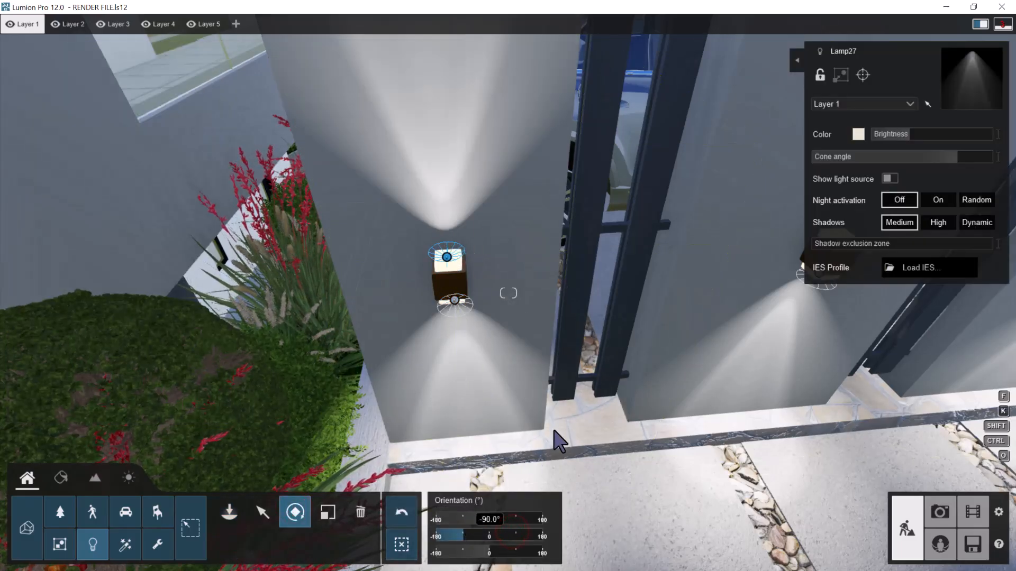
Add a Lamp27 spotlight on top of the second dividing-wall lamp from the planting bed, with its pitch at -90°
right_click_drag(560, 435, 464, 471)
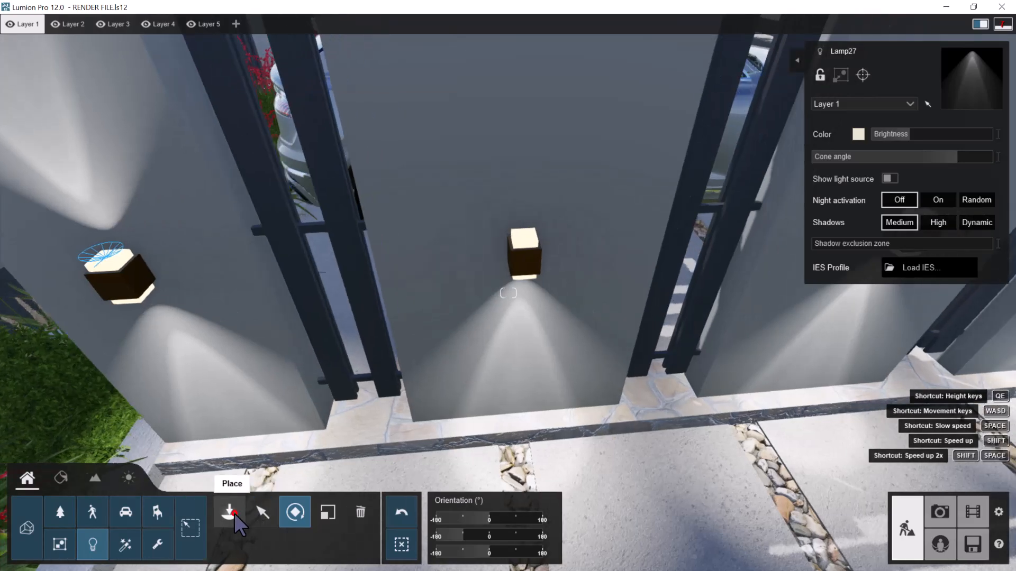
left_click(230, 512)
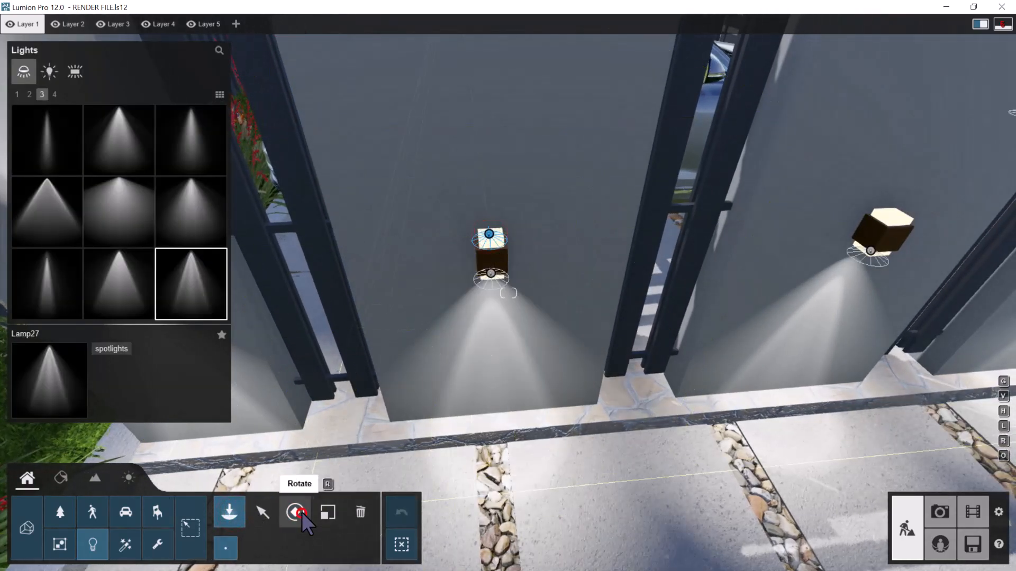
left_click(296, 512)
left_click_drag(484, 532, 465, 531)
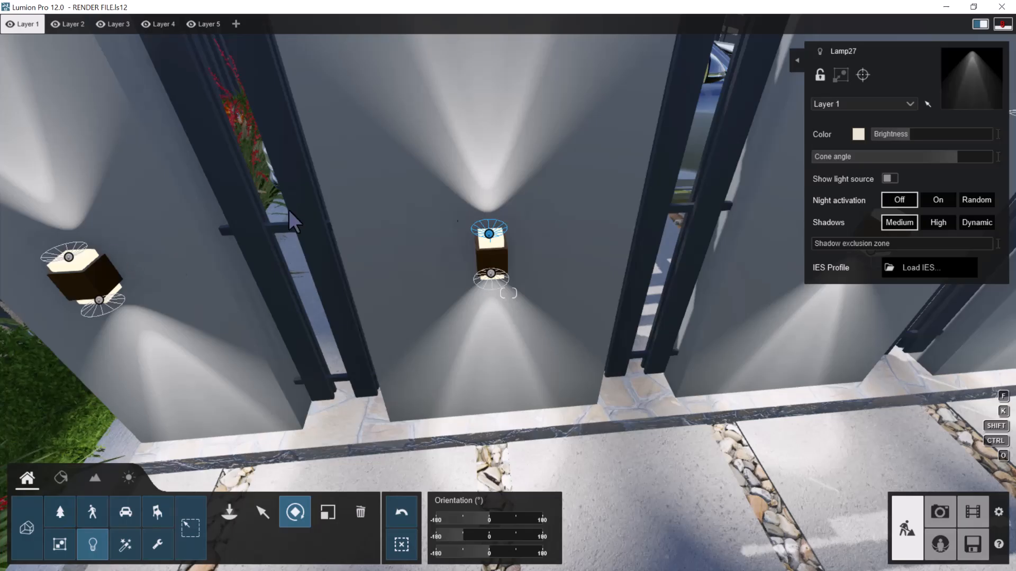
Place a Lamp27 spotlight on top of the third dividing-wall lamp from the planting bed and pitch it to -90°
key("d")
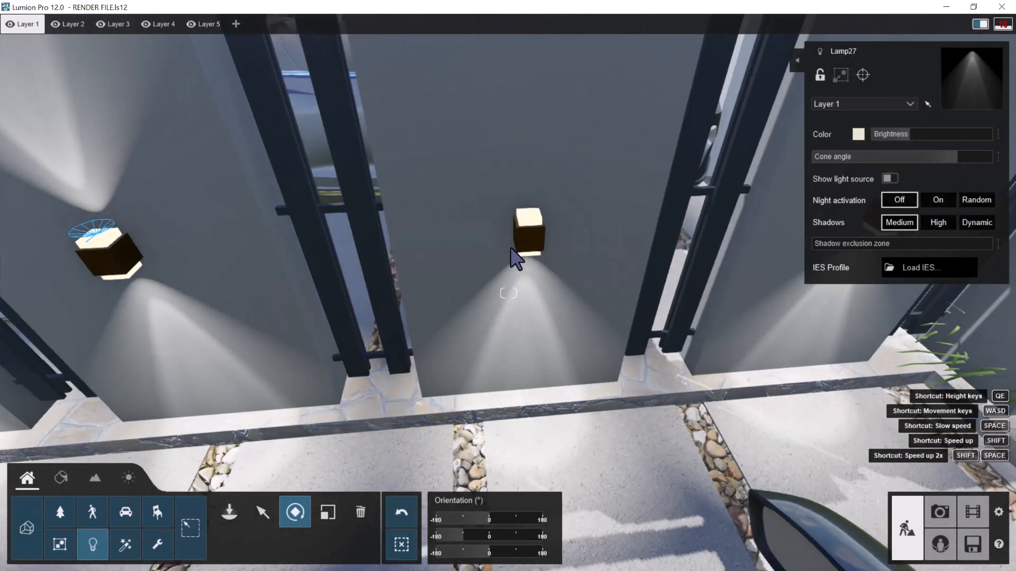
key("q")
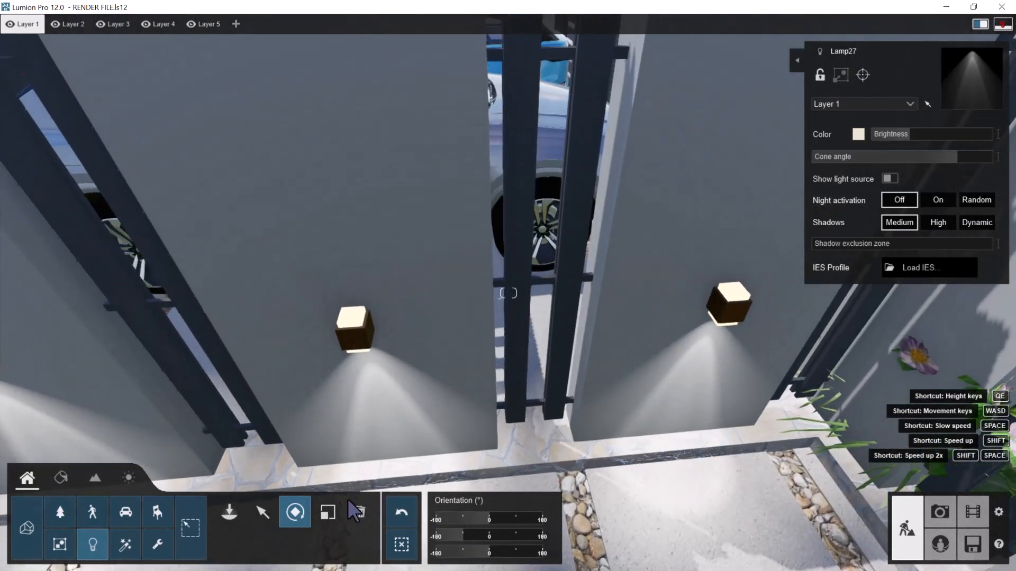
left_click(227, 517)
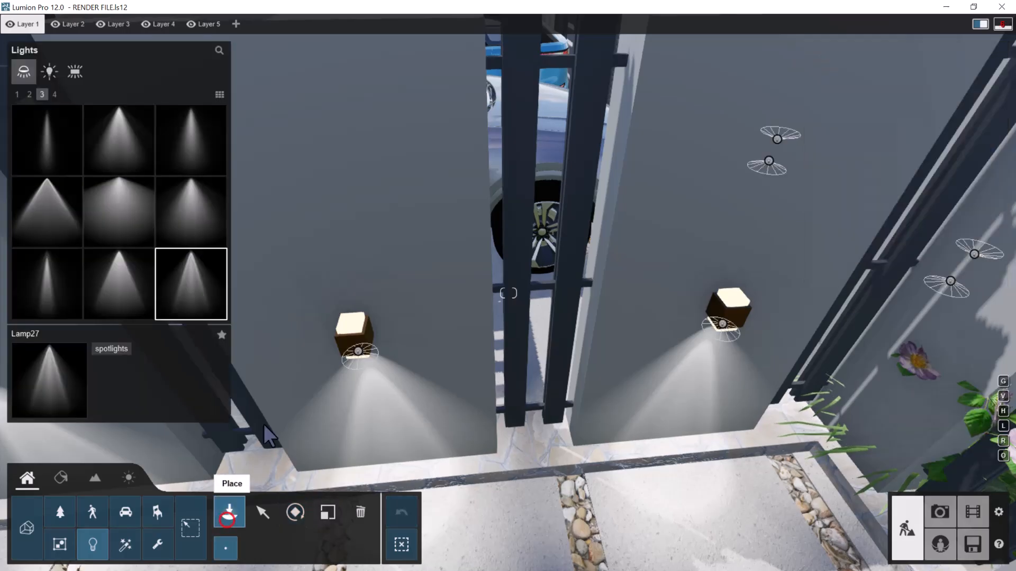
left_click(349, 330)
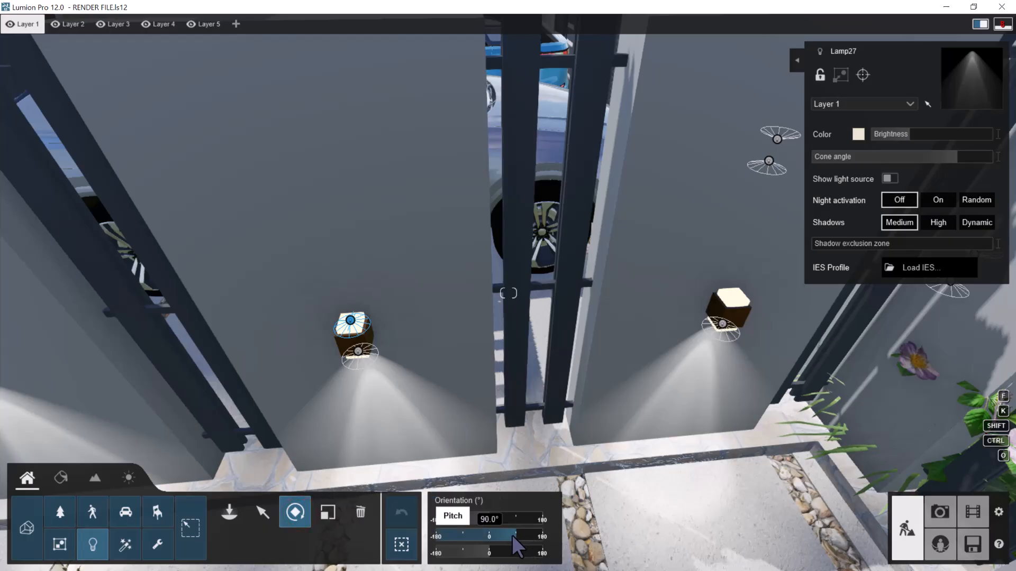
left_click_drag(511, 535, 463, 536)
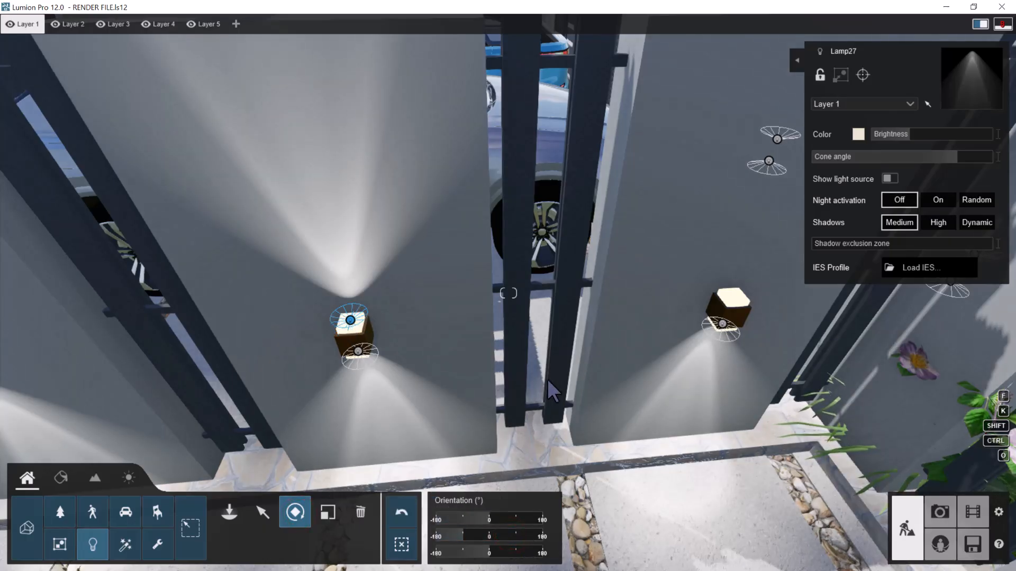
Place a Lamp27 spotlight on top of the dividing-wall lamp farthest from the planting bed and turn it to shine upward
key("d")
right_click_drag(574, 369, 550, 367)
key("d")
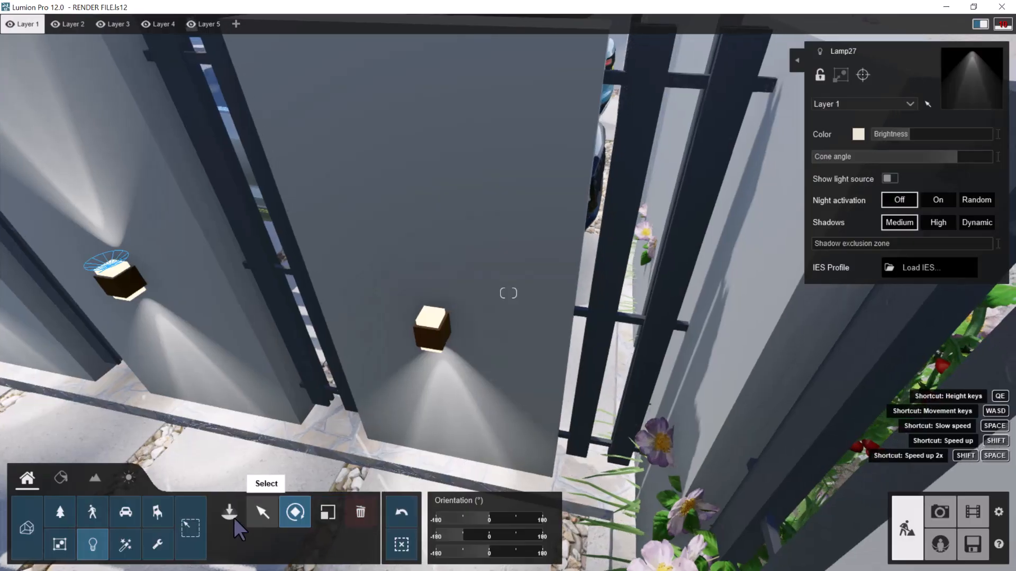
left_click(229, 512)
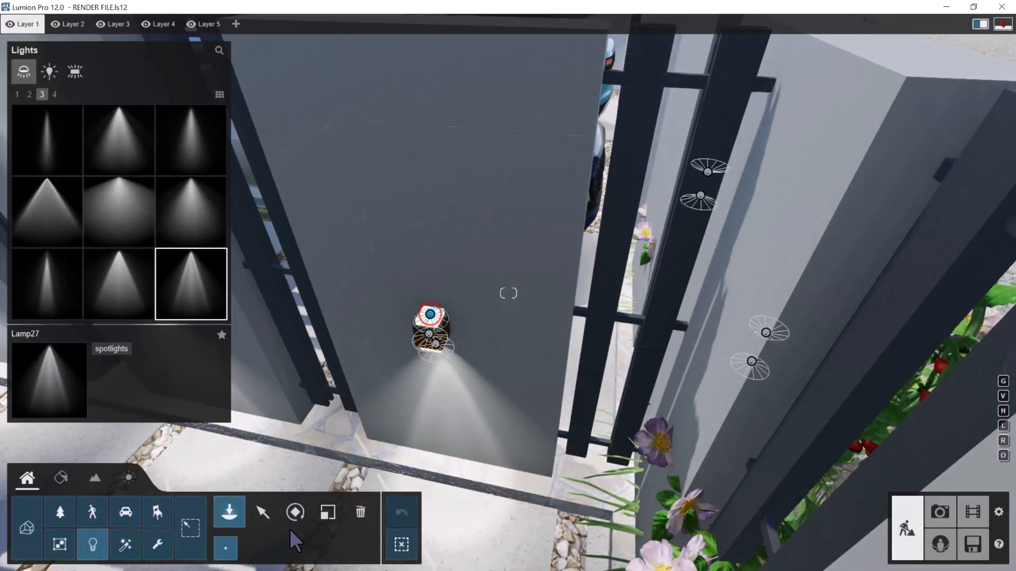
left_click(295, 513)
left_click(506, 534)
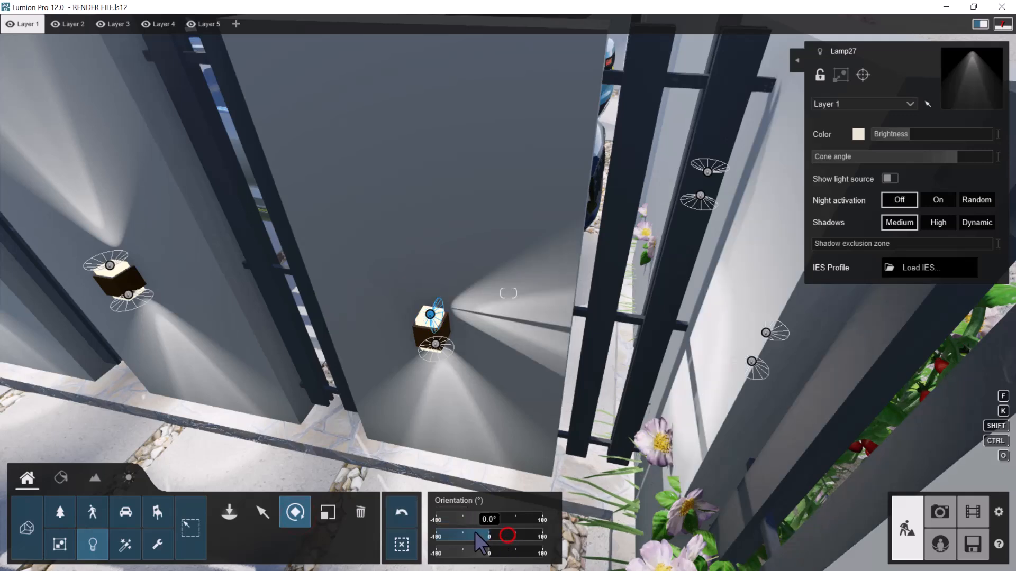
left_click_drag(475, 531, 463, 532)
Select all eight spotlights of the dividing wall and copy them about 0.31 m across to the lamps on its other side
right_click_drag(522, 432, 463, 415)
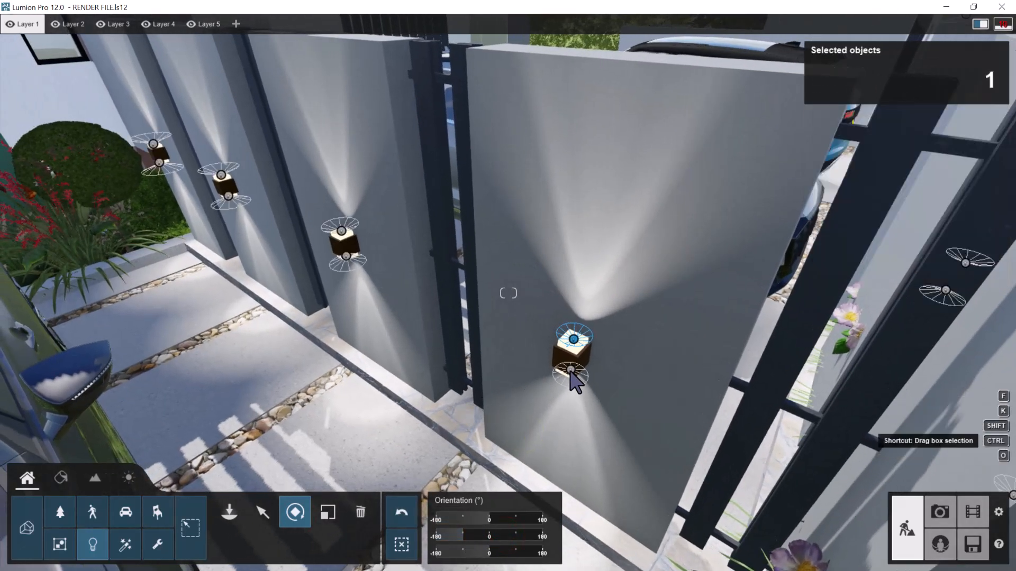
left_click(345, 258, "ctrl")
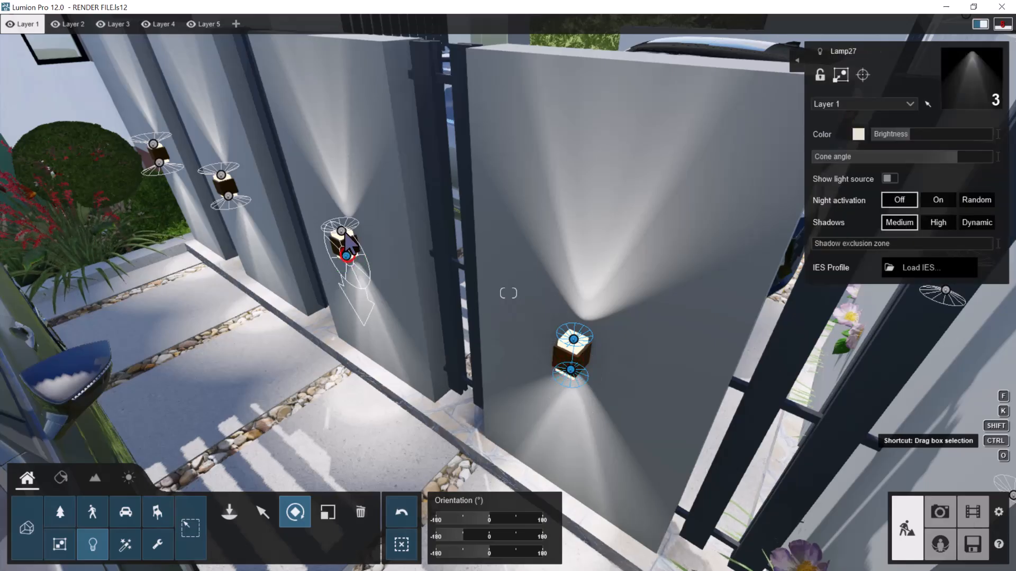
left_click(229, 197, "ctrl")
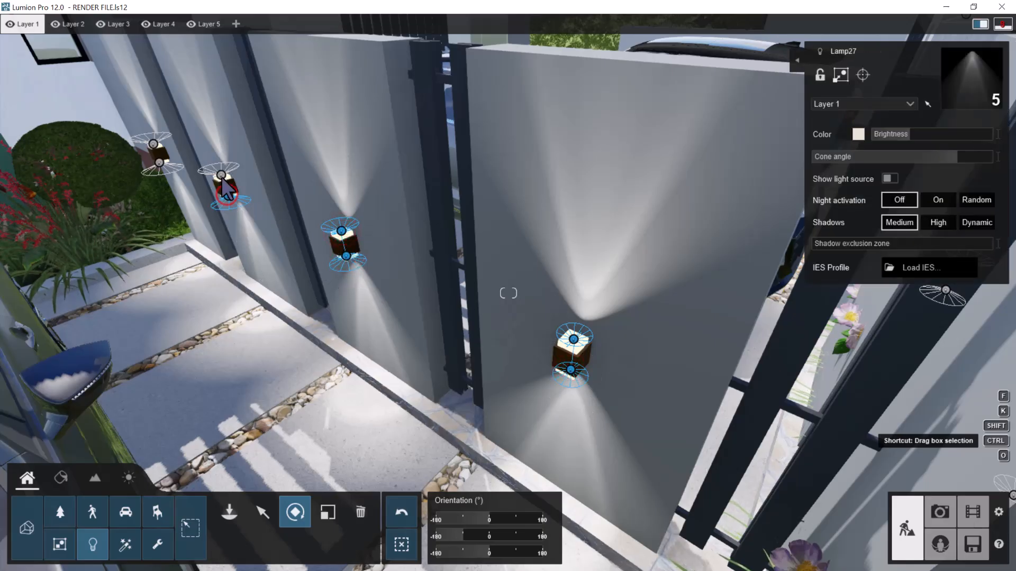
left_click(156, 153, "ctrl")
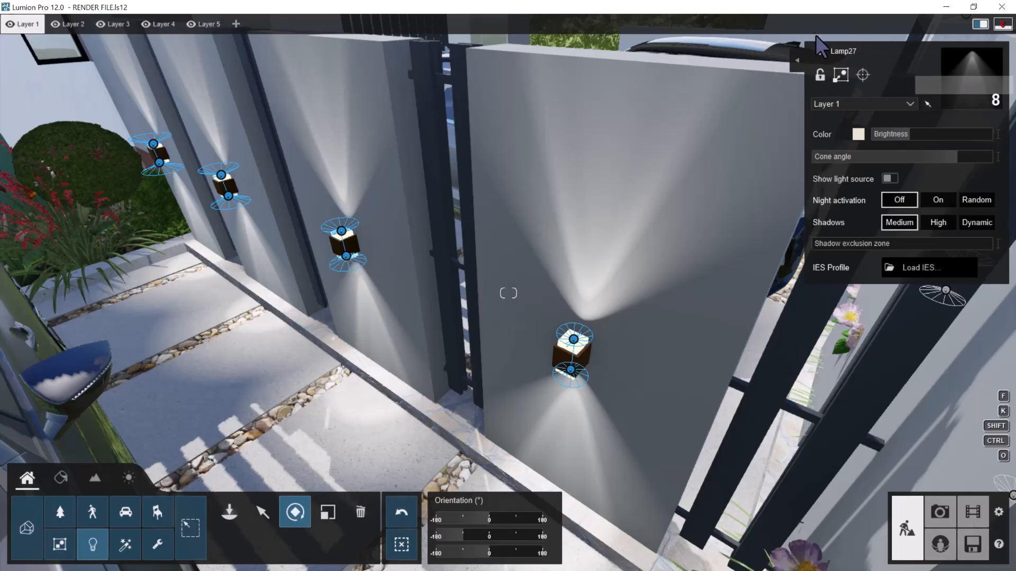
key("d")
right_click_drag(353, 239, 389, 220)
key("d")
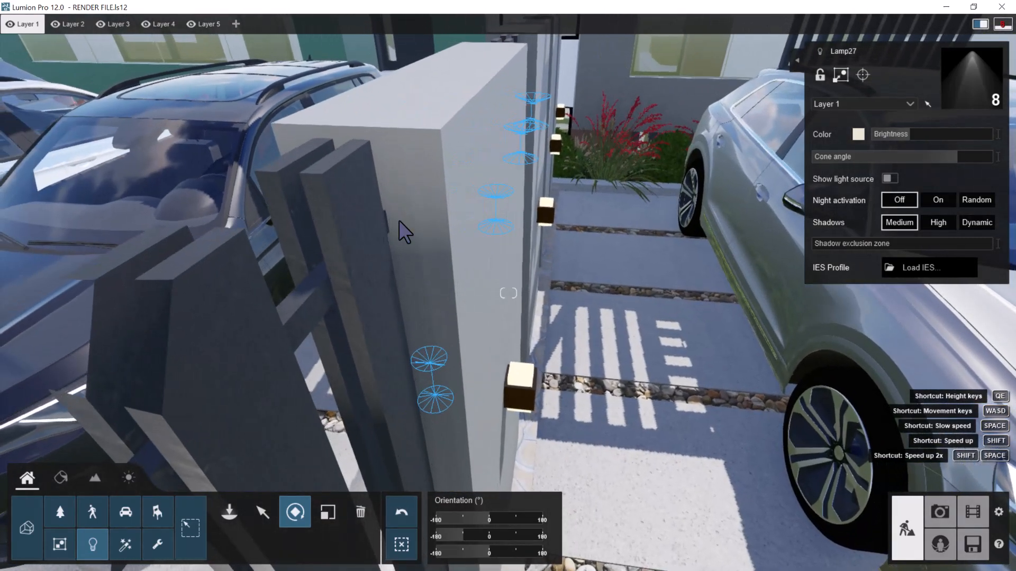
key("d")
key("d")
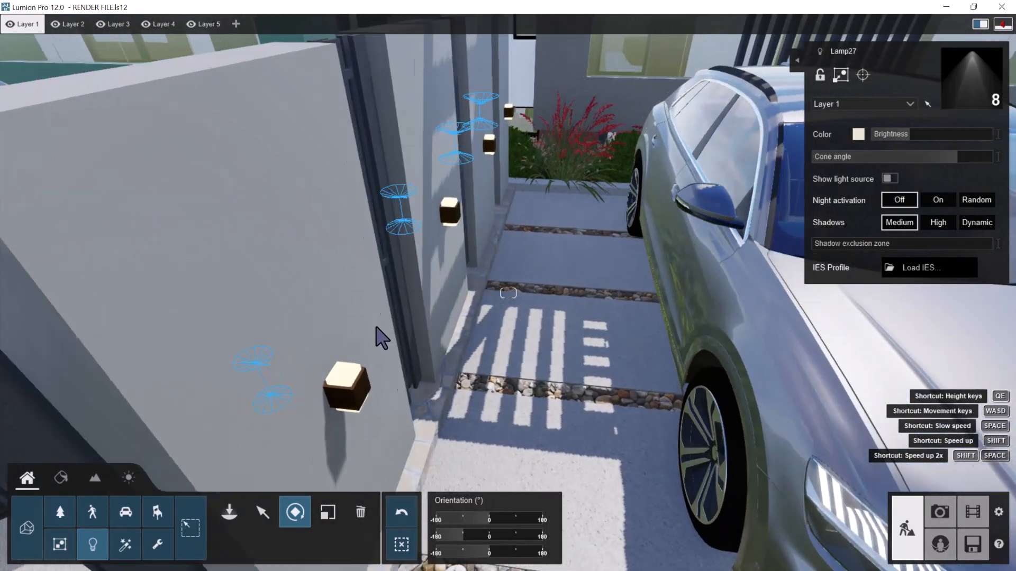
key("d")
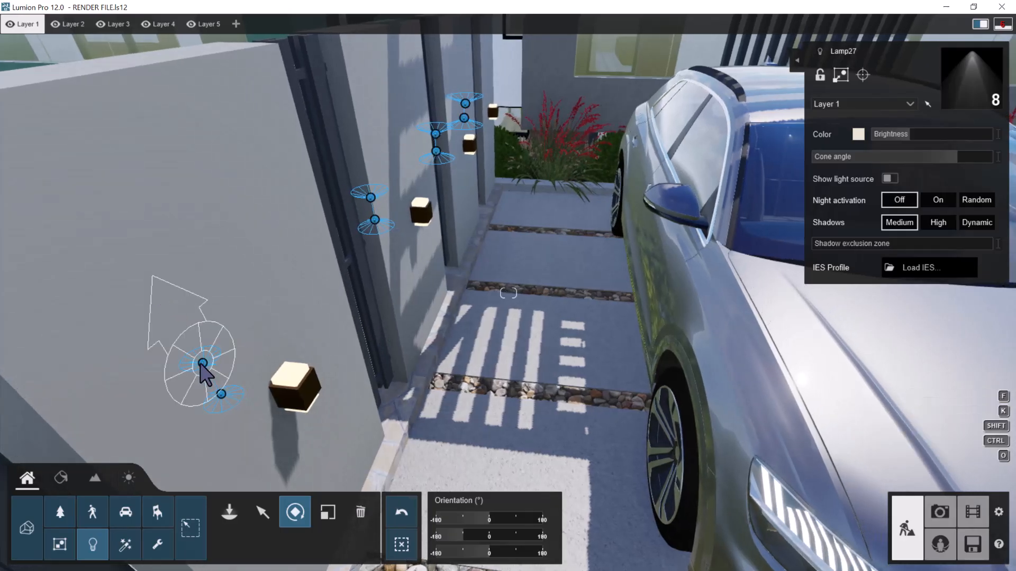
left_click(269, 519)
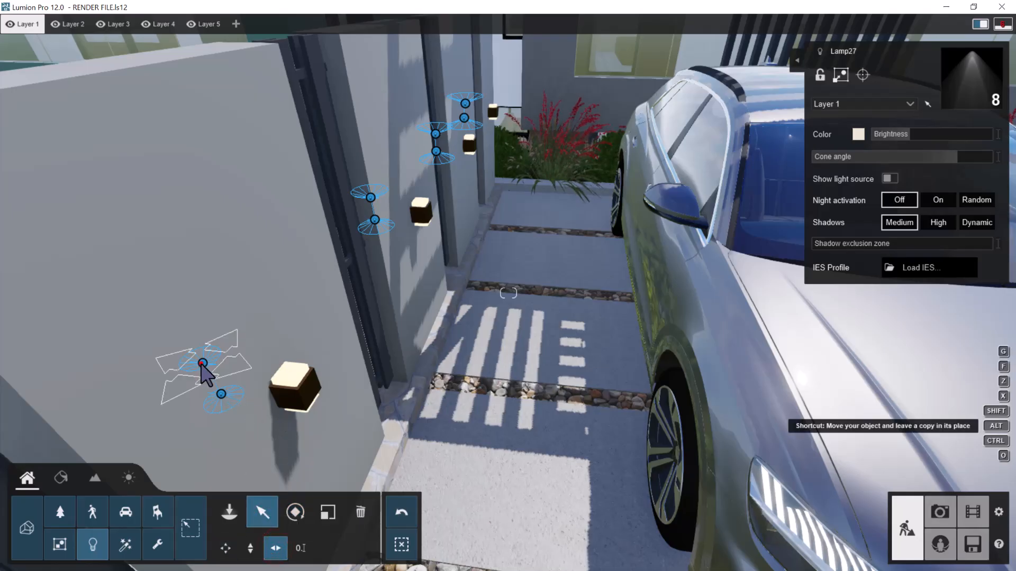
left_click_drag(248, 379, 293, 381)
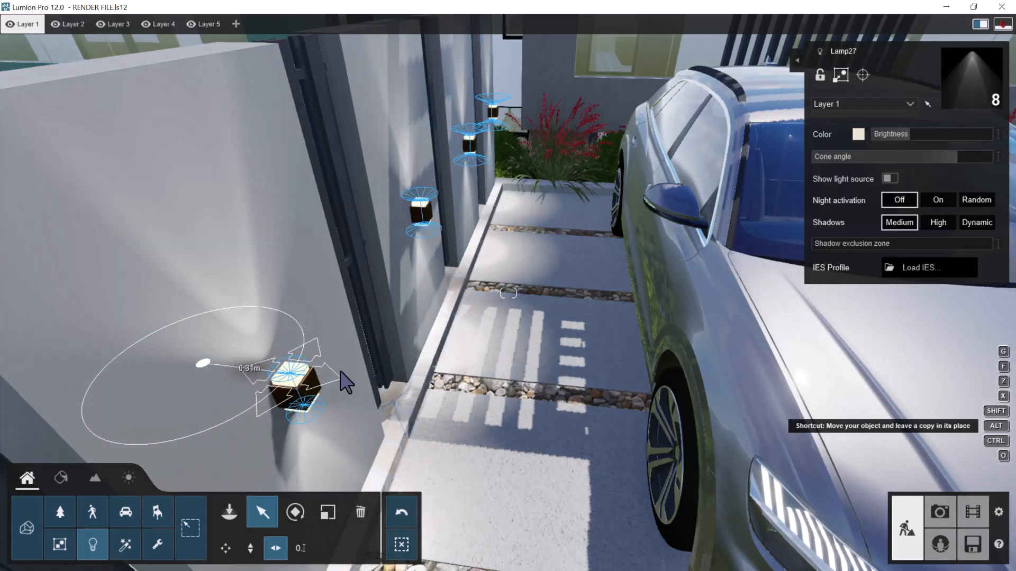
Examine the copied spotlights' alignment with the wall lamps on the other side of the dividing wall
key("e")
key("s")
right_click_drag(363, 343, 299, 225)
key("w")
key("w")
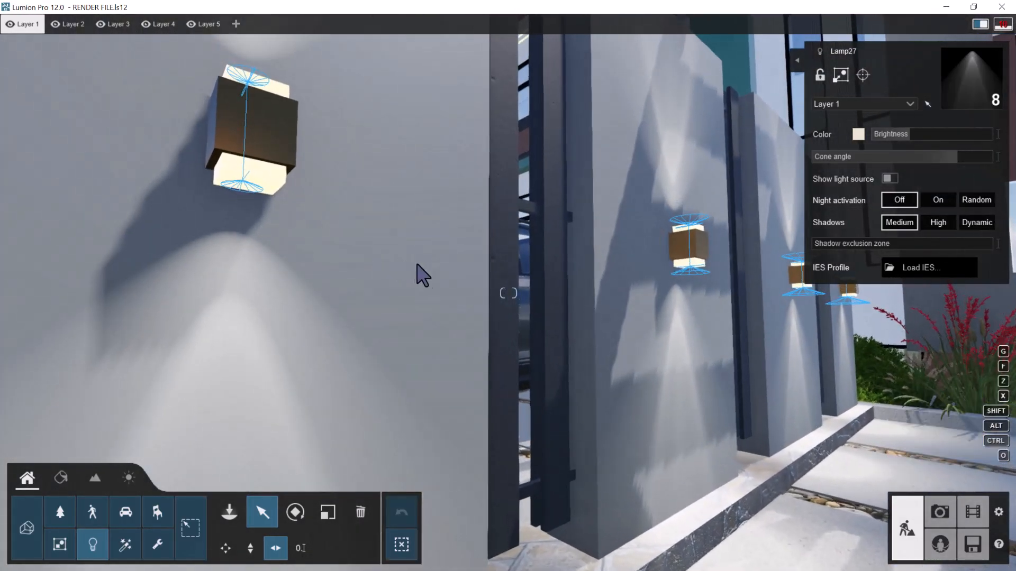
key("q")
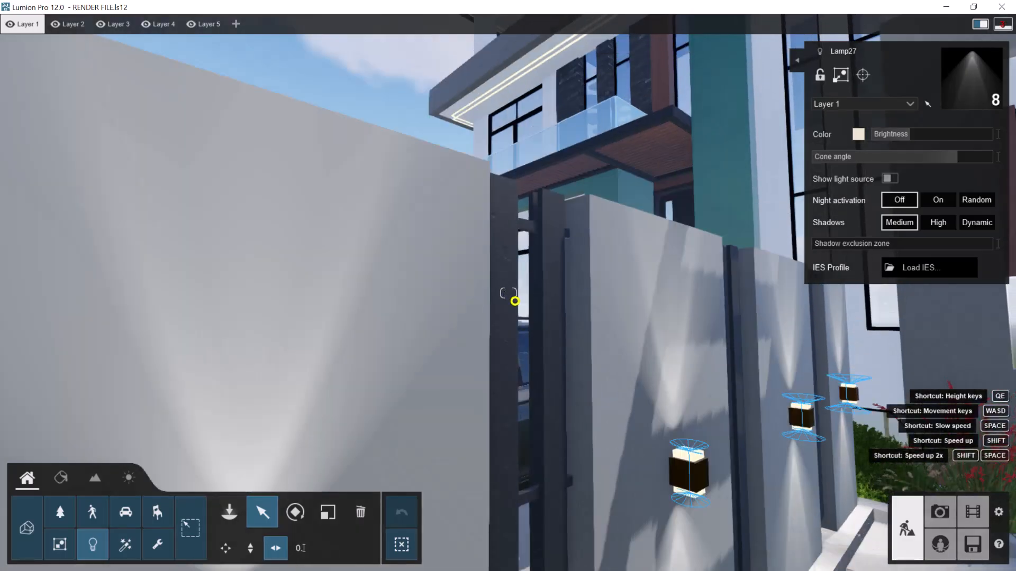
right_click_drag(515, 299, 513, 296)
key("q")
key("d")
key("s")
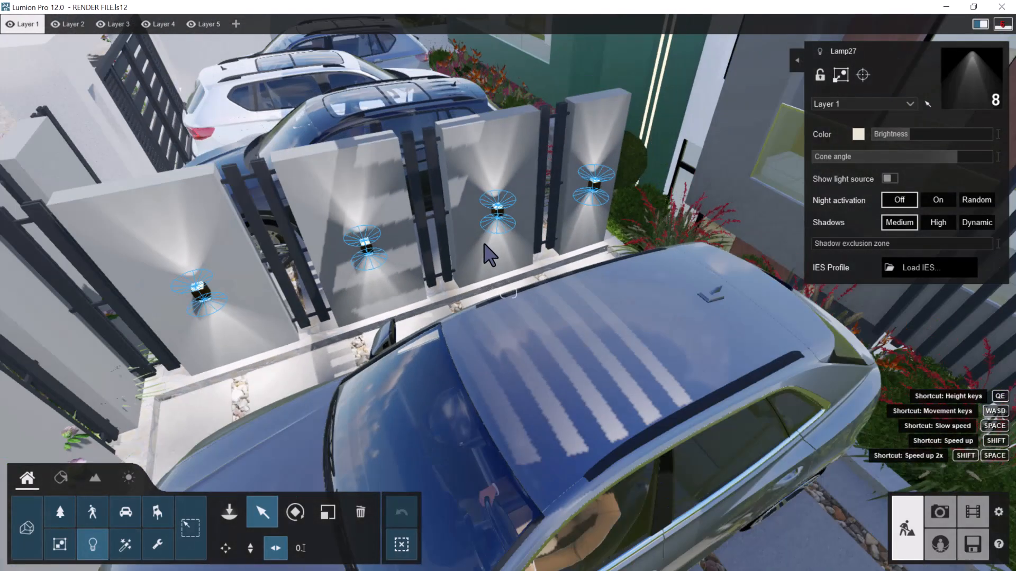
Place a Lamp27 spotlight under the wall lamp on the green side wall above the stepping-stone path
key("s")
key("d")
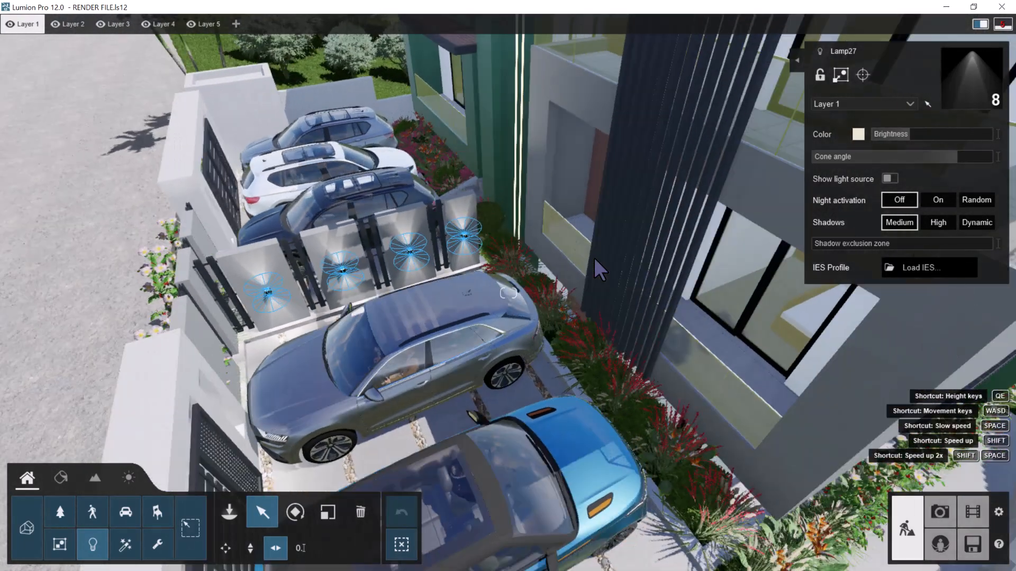
key("d")
right_click_drag(593, 284, 534, 269)
key("d")
key("w")
right_click_drag(565, 308, 591, 289)
key("w")
key("s")
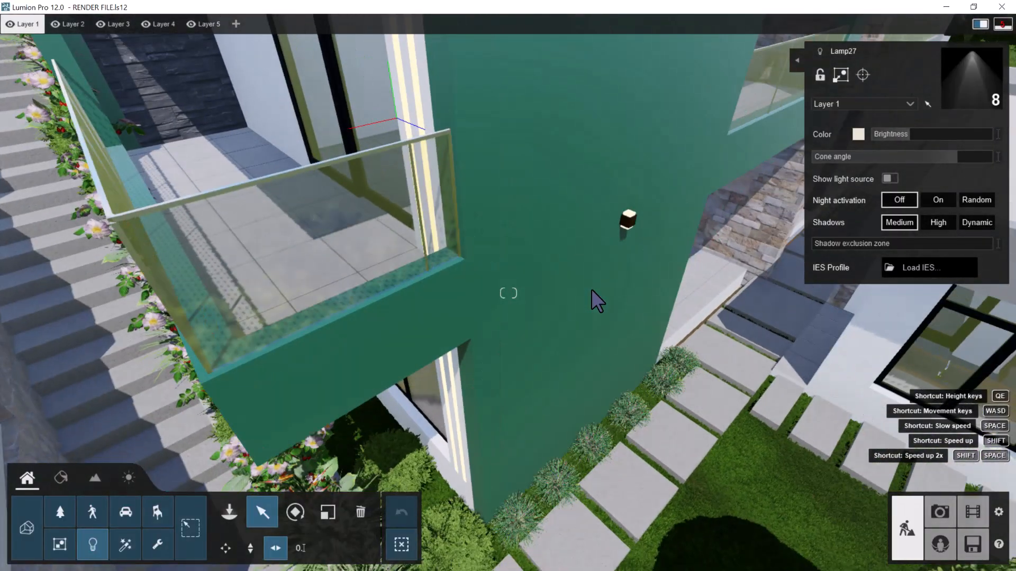
key("d")
key("w")
right_click_drag(454, 333, 463, 261)
key("e")
key("w")
left_click(229, 510)
right_click_drag(365, 313, 349, 271)
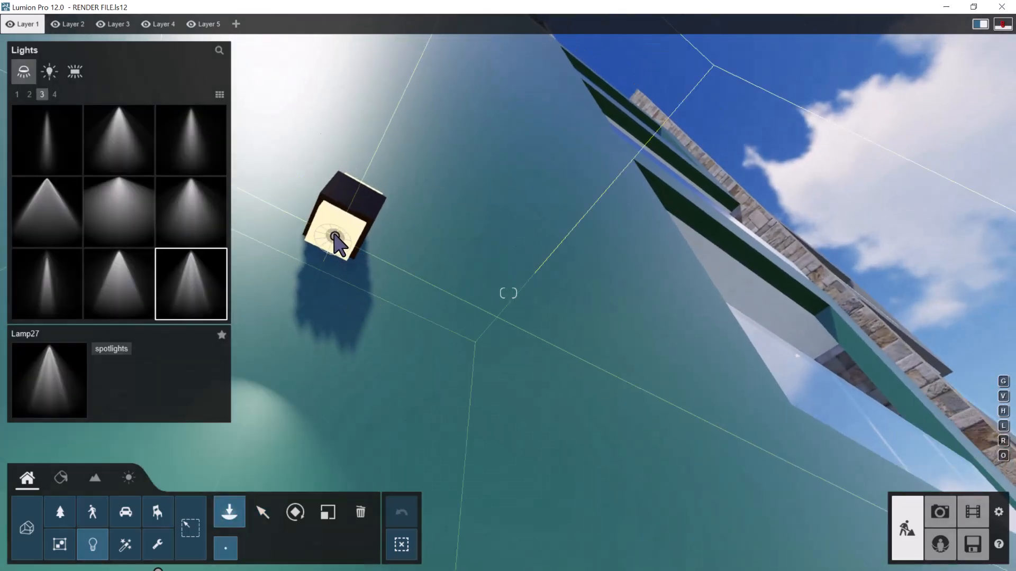
Add a Lamp27 spotlight on top of the green side wall's lamp and set its pitch to -90°
right_click_drag(410, 215, 425, 212)
key("q")
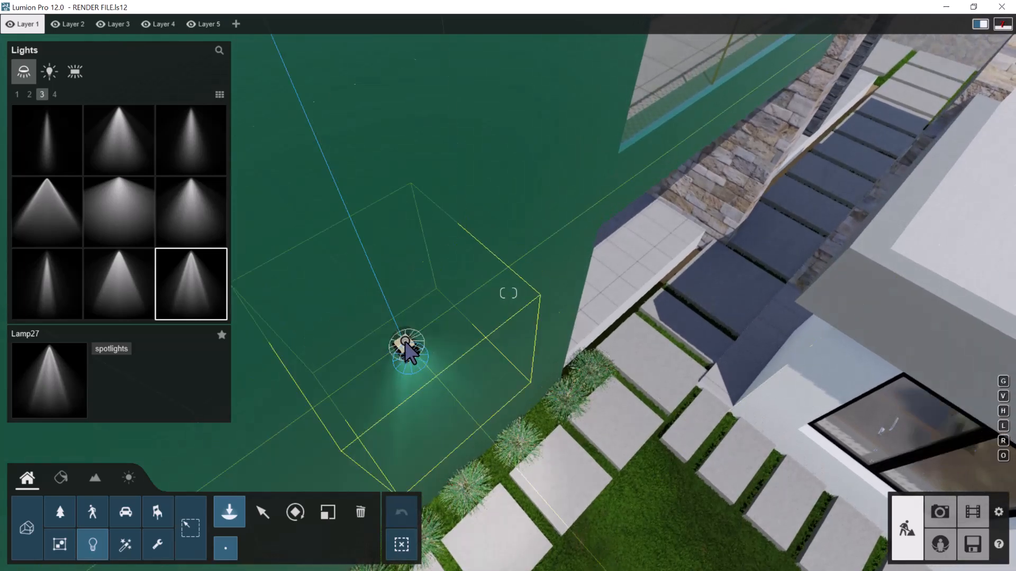
left_click(296, 511)
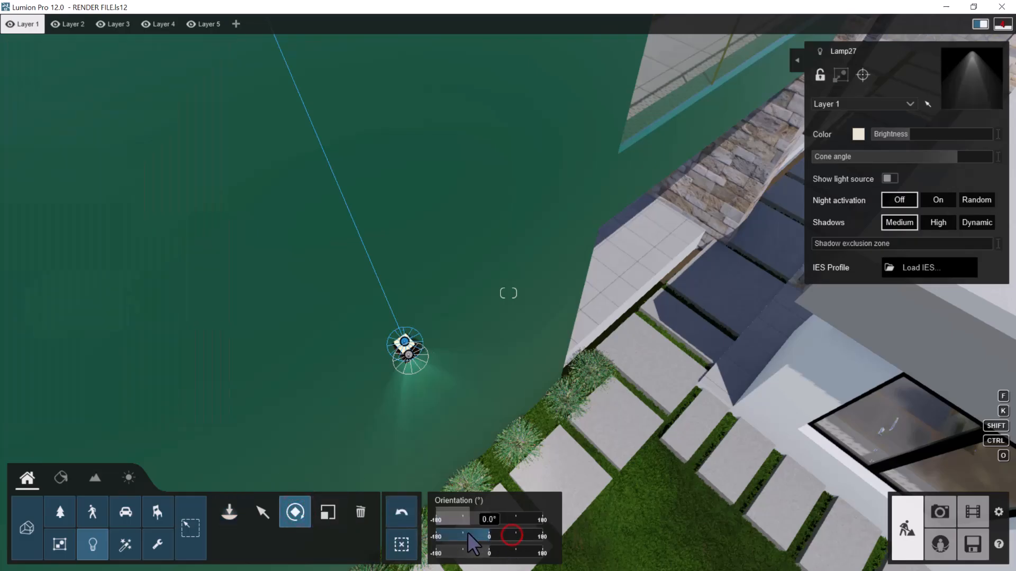
left_click_drag(469, 532, 462, 531)
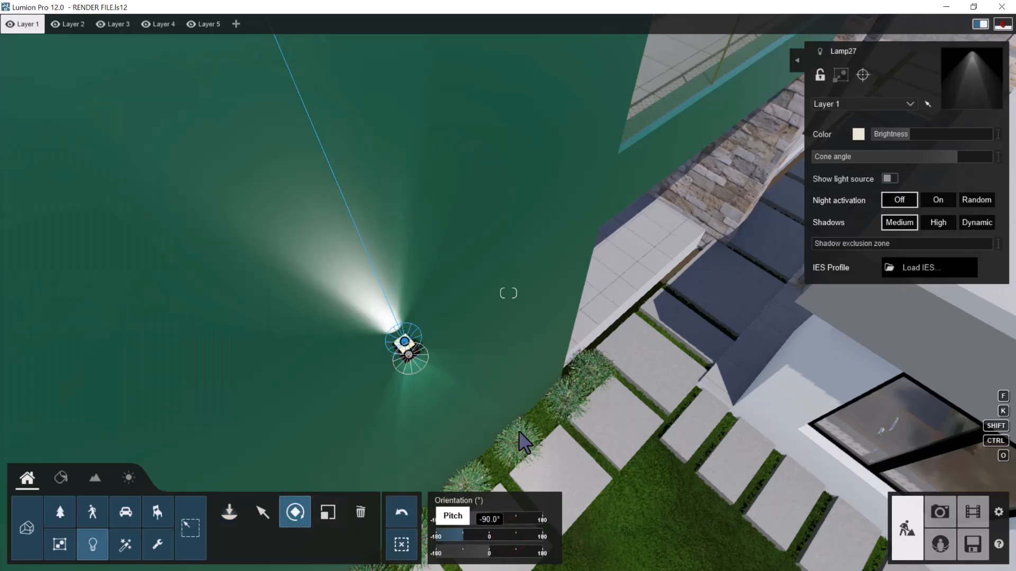
Place a Lamp27 spotlight under the upper wall lamp on the green side wall
right_click_drag(532, 393, 487, 282)
key("s")
key("w")
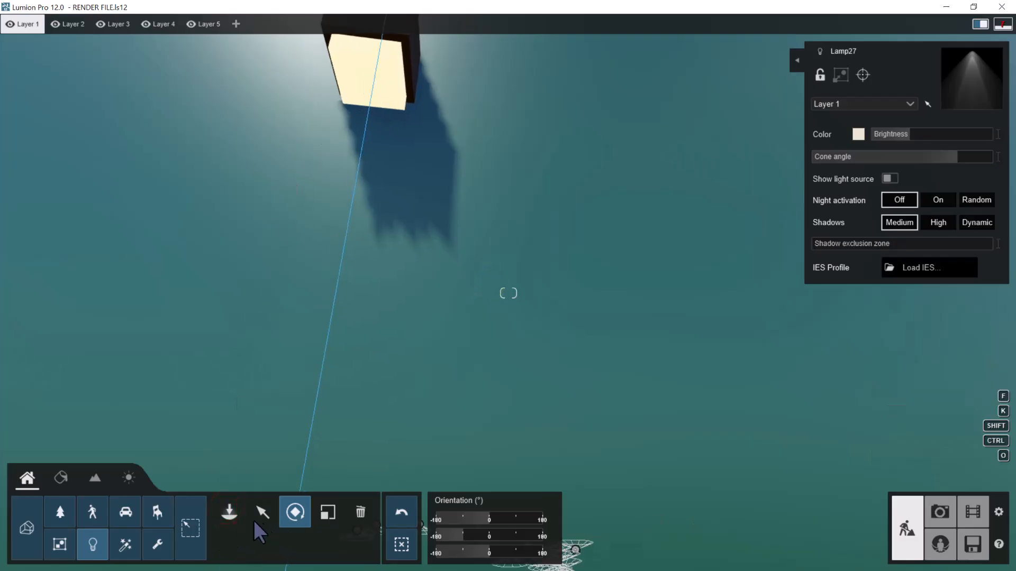
left_click(229, 531)
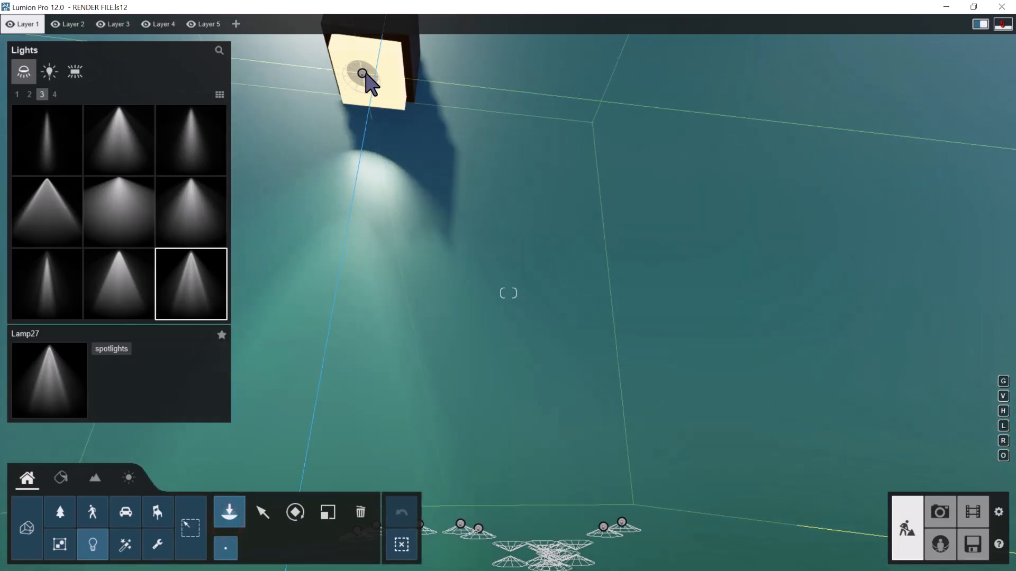
Add a Lamp27 spotlight on top of the green wall's upper lamp and set its pitch to -90°
key("q")
right_click_drag(407, 138, 411, 164)
key("w")
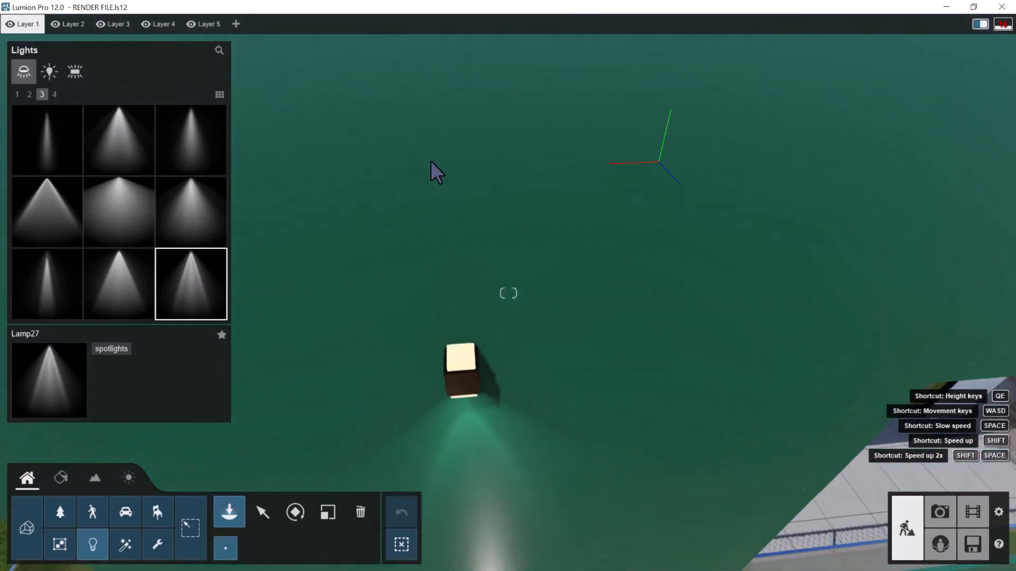
right_click_drag(472, 184, 479, 246)
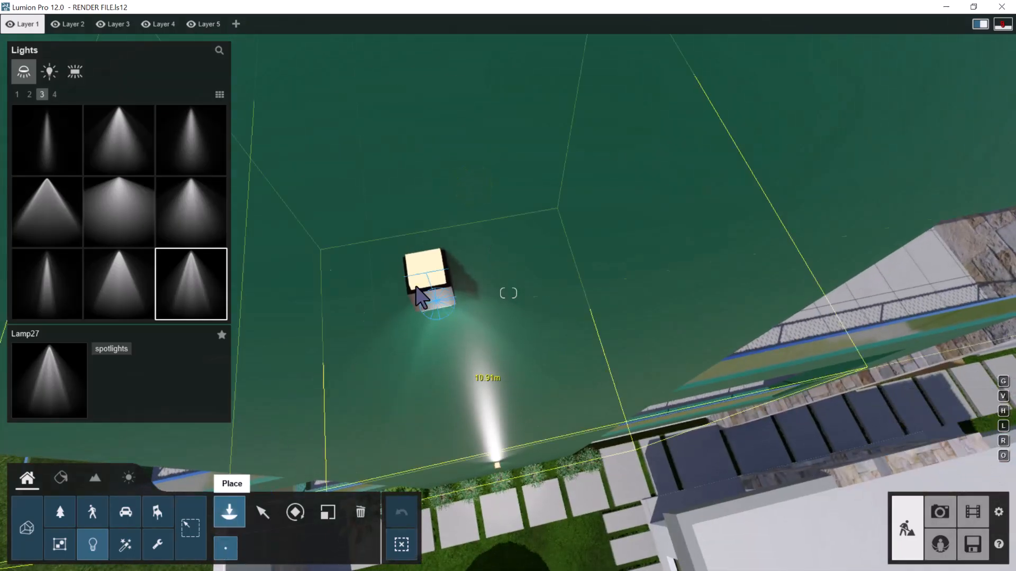
left_click(426, 267)
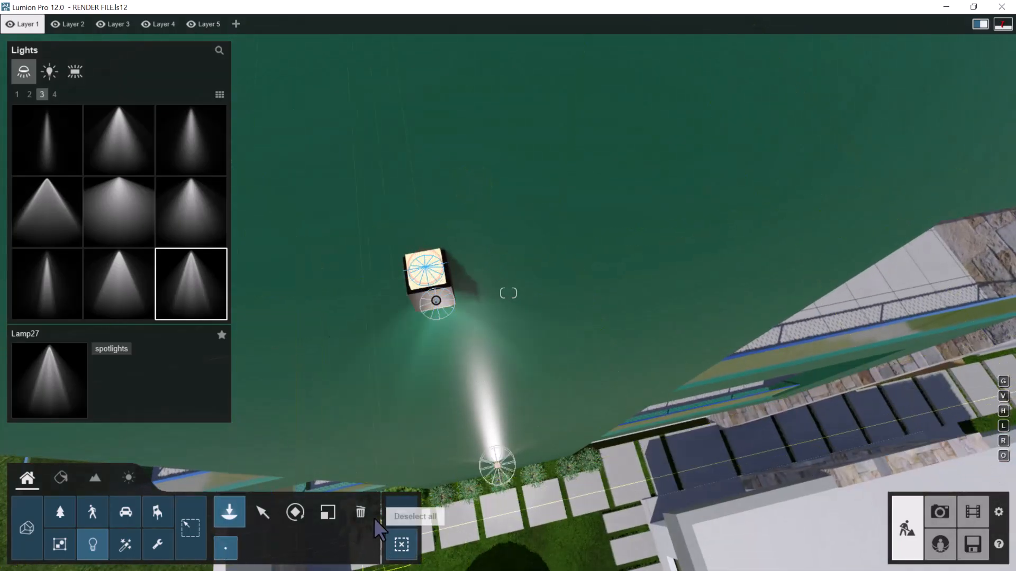
left_click(295, 512)
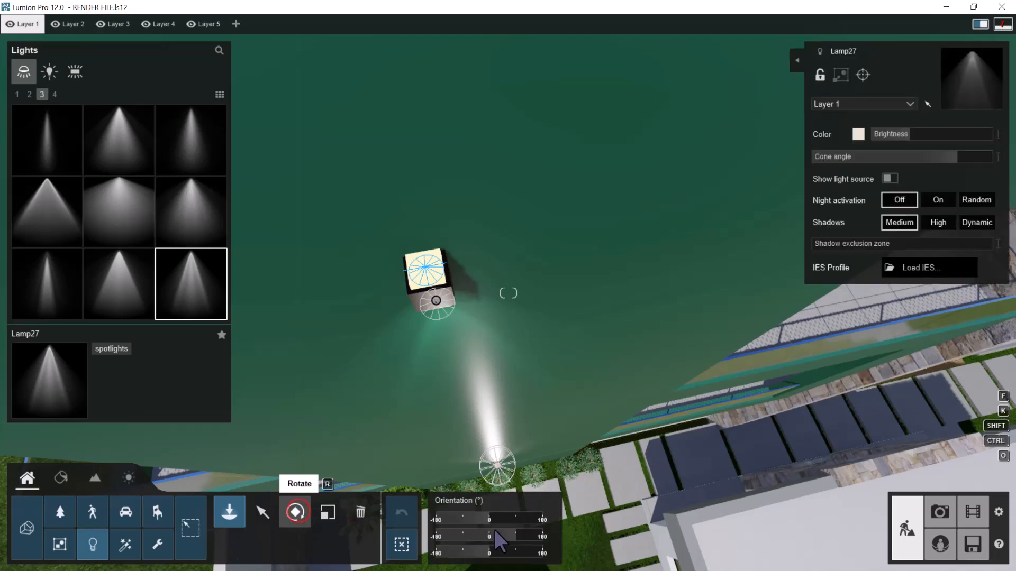
left_click_drag(517, 534, 464, 534)
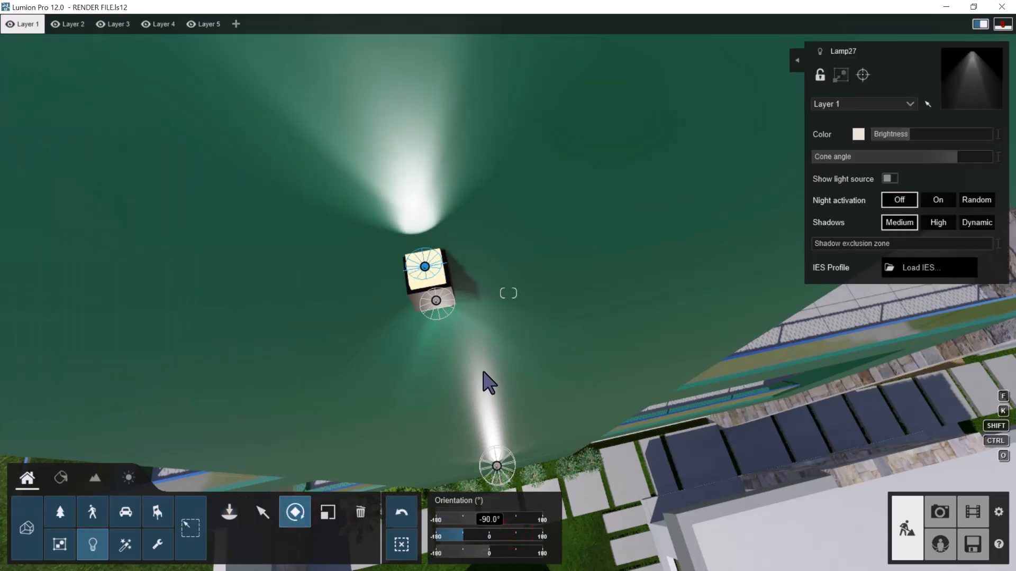
Examine the spotlights on the green wall and the surrounding facade from outside the building
right_click_drag(492, 385, 519, 262)
key("s")
key("s")
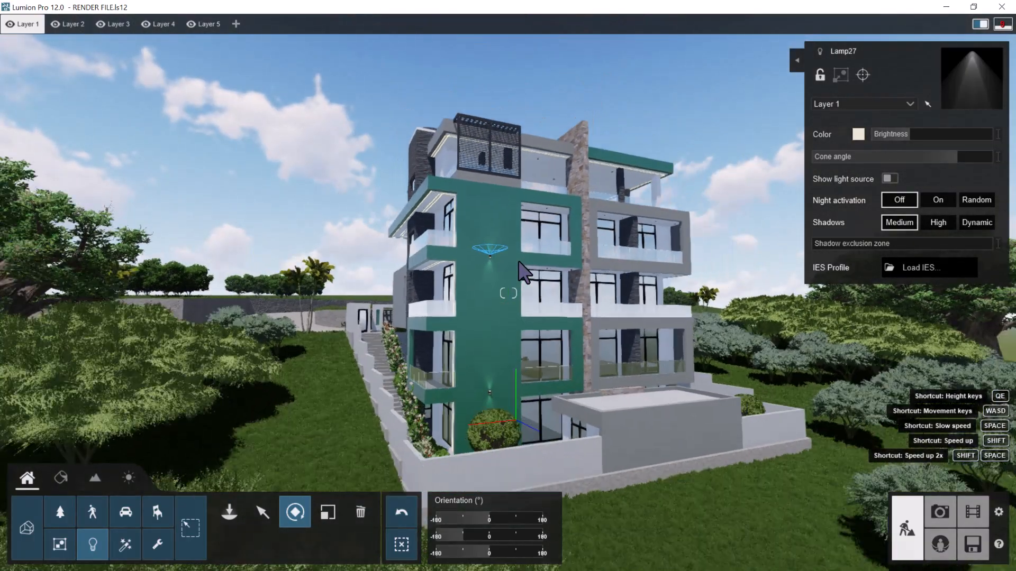
key("w")
right_click_drag(518, 261, 521, 276)
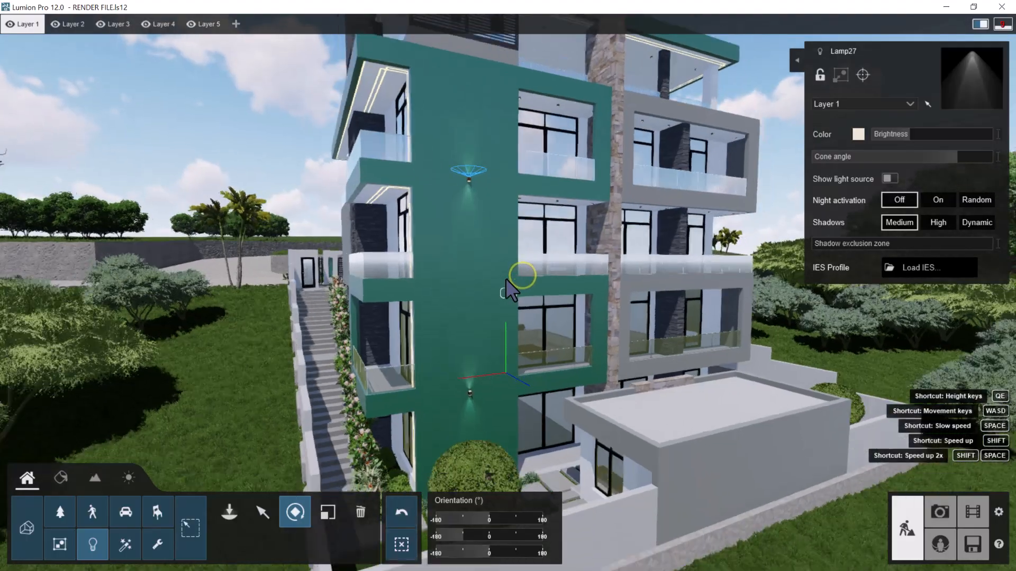
key("s")
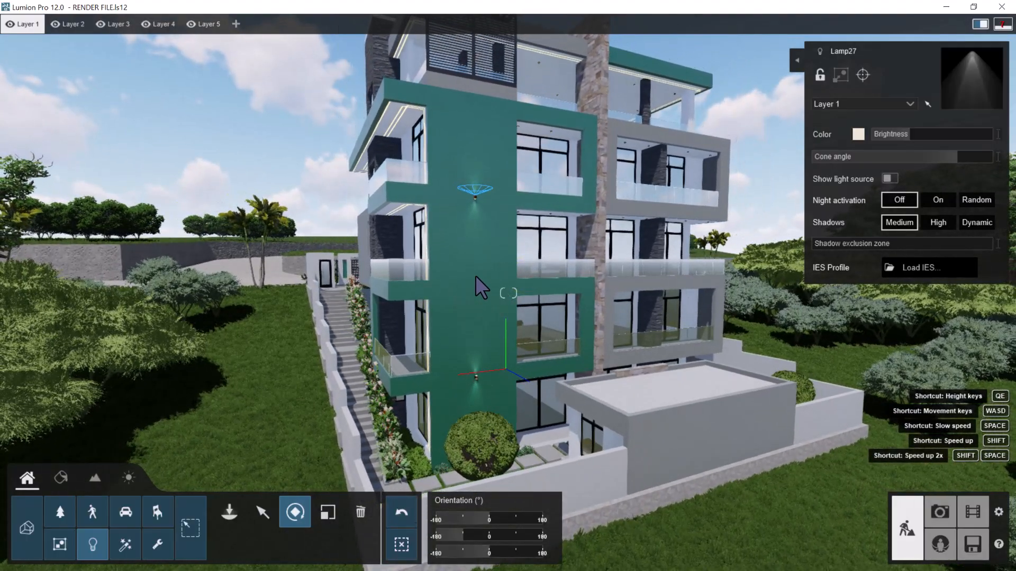
key("s")
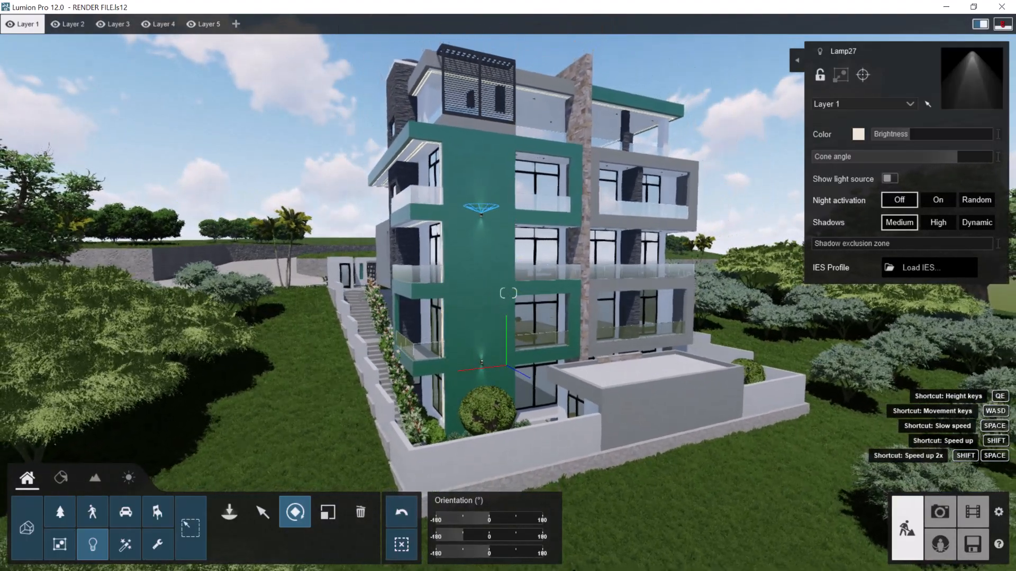
type("s")
Switch to the building model's 3D perspective in Archicad
key("super")
key("super")
key("super")
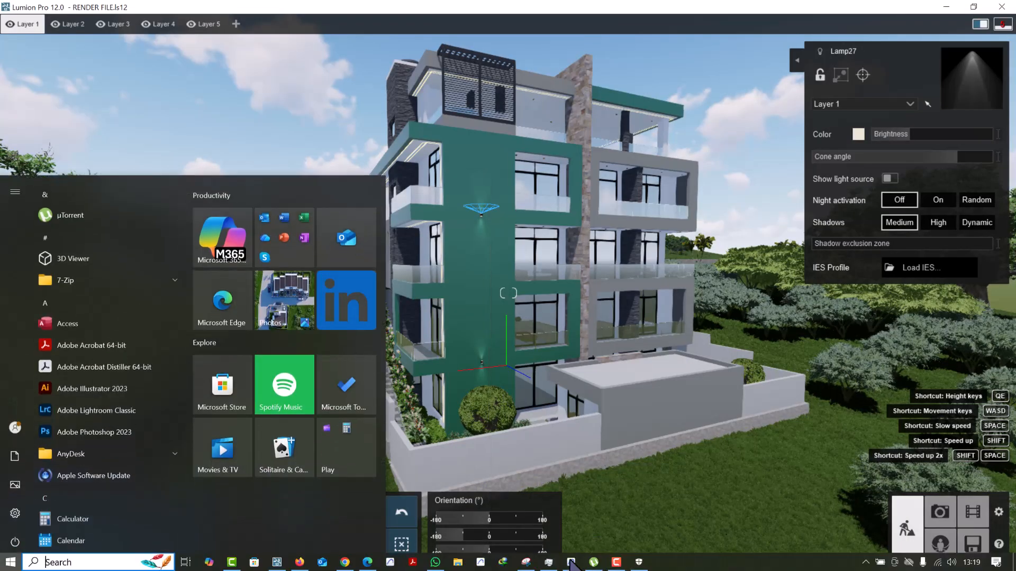
left_click(574, 566)
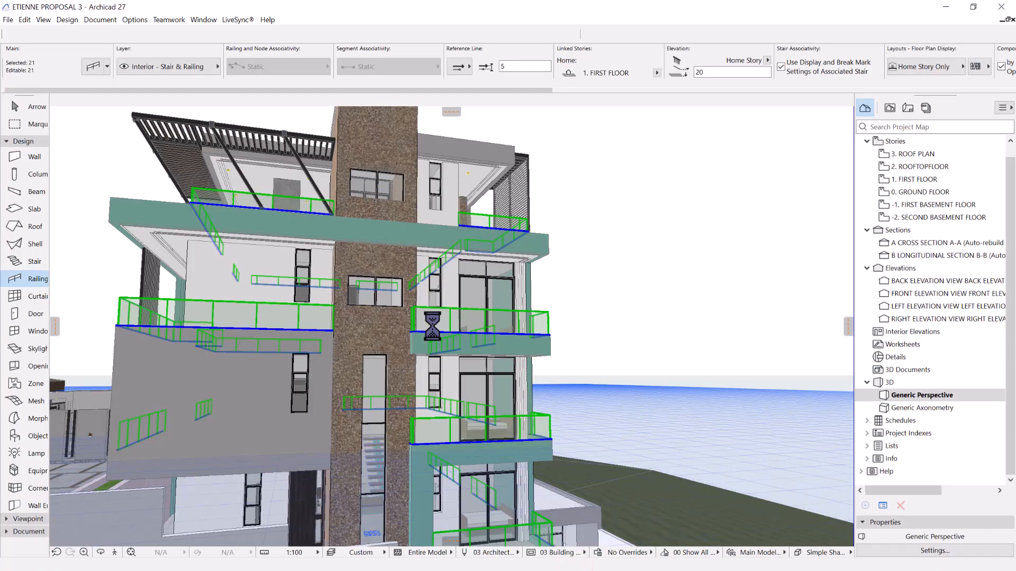
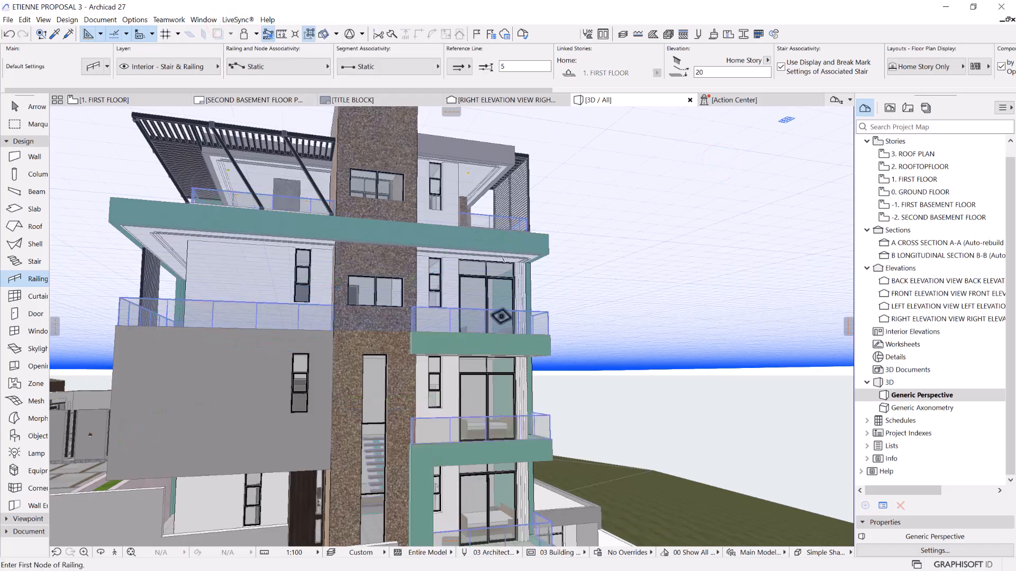
Select both parts of the lower wall lamp on the green side wall and drag a copy of them vertically upward
key("o")
left_click_drag(428, 405, 501, 365)
scroll(501, 365, "down", 3)
middle_click_drag(501, 365, 256, 365)
scroll(378, 383, "up", 4)
scroll(260, 365, "up", 3)
left_click_drag(273, 362, 287, 308)
scroll(287, 311, "up", 5)
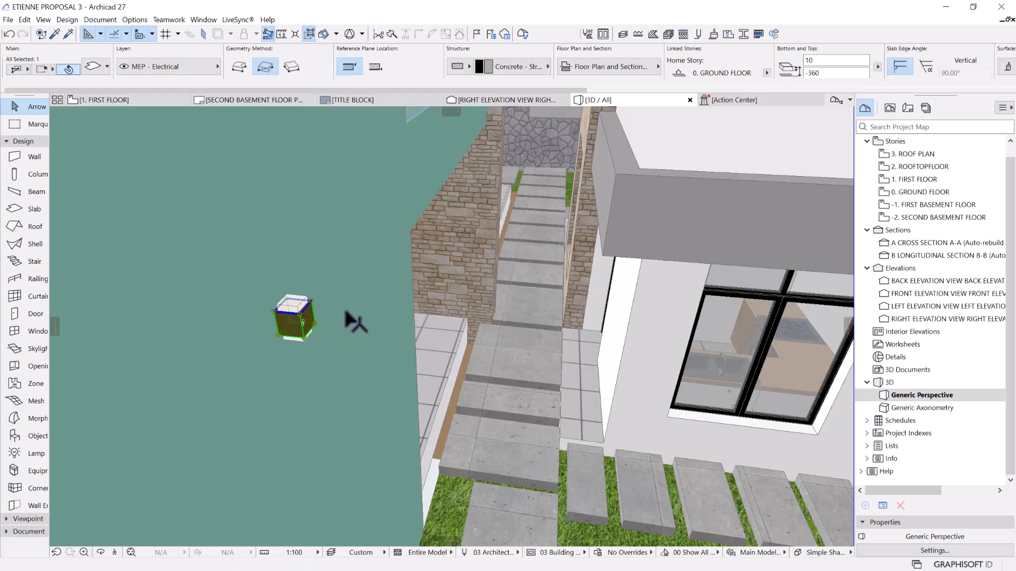
scroll(339, 320, "up", 3)
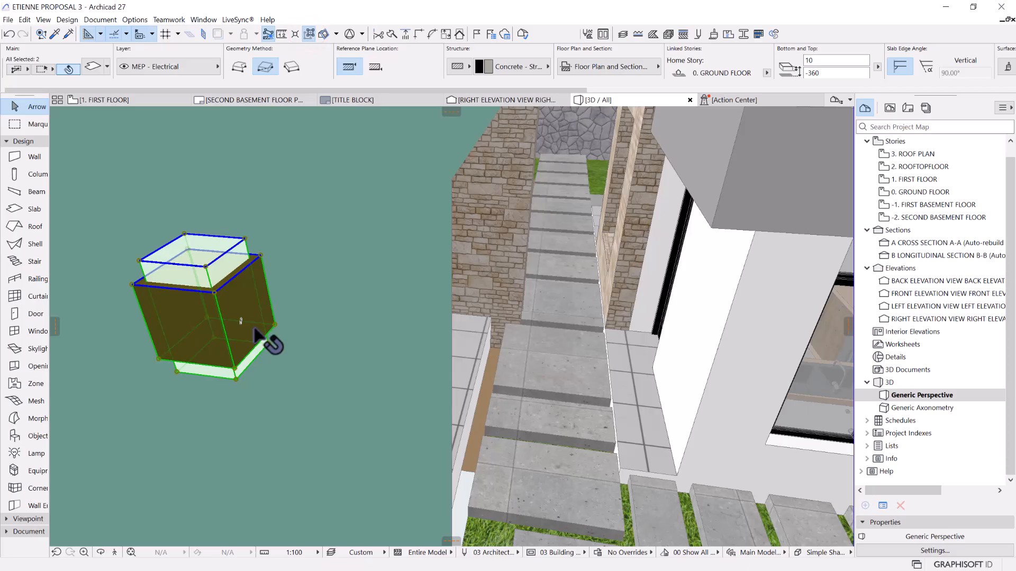
key("ctrl+u")
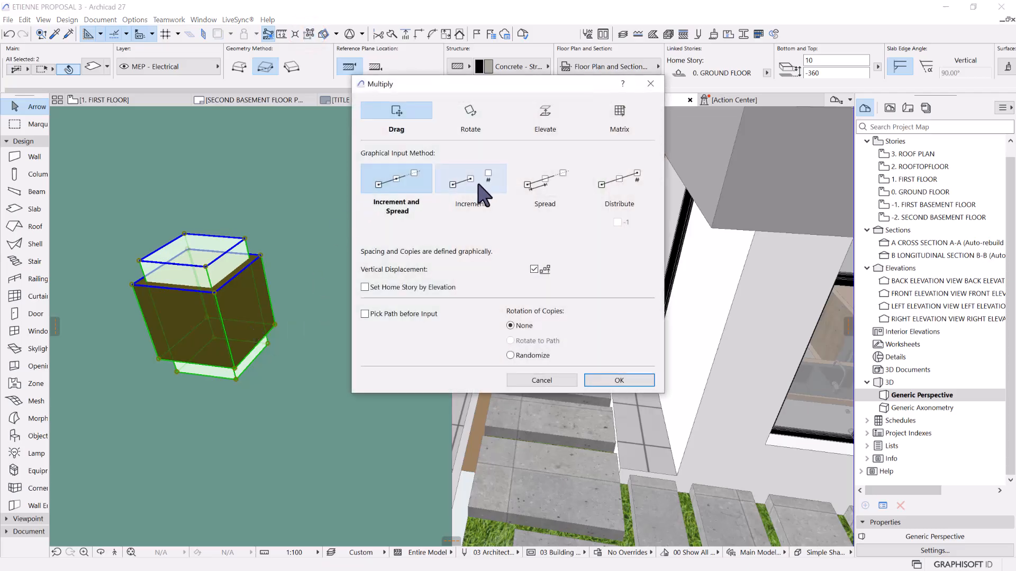
left_click(611, 379)
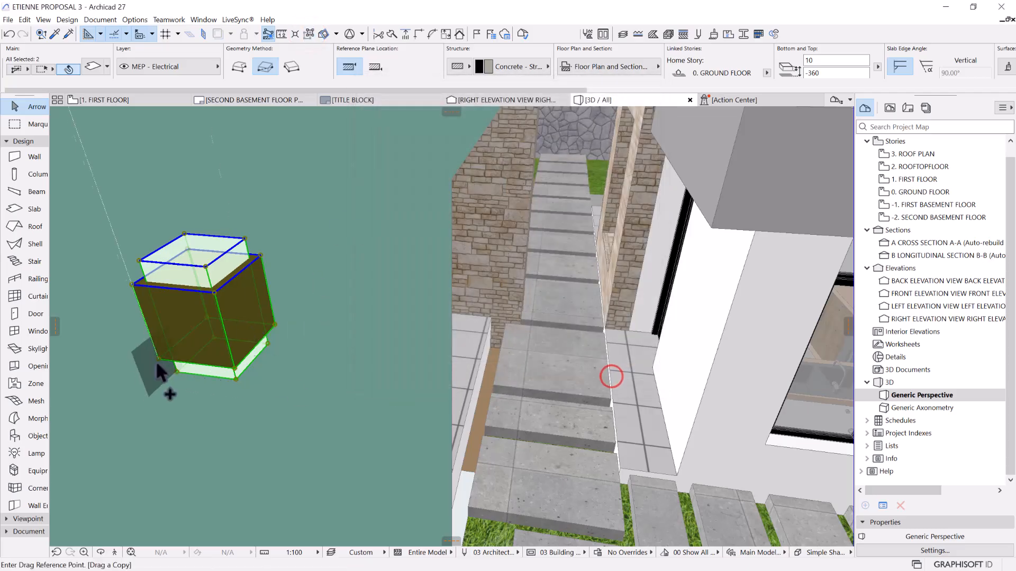
left_click(157, 360)
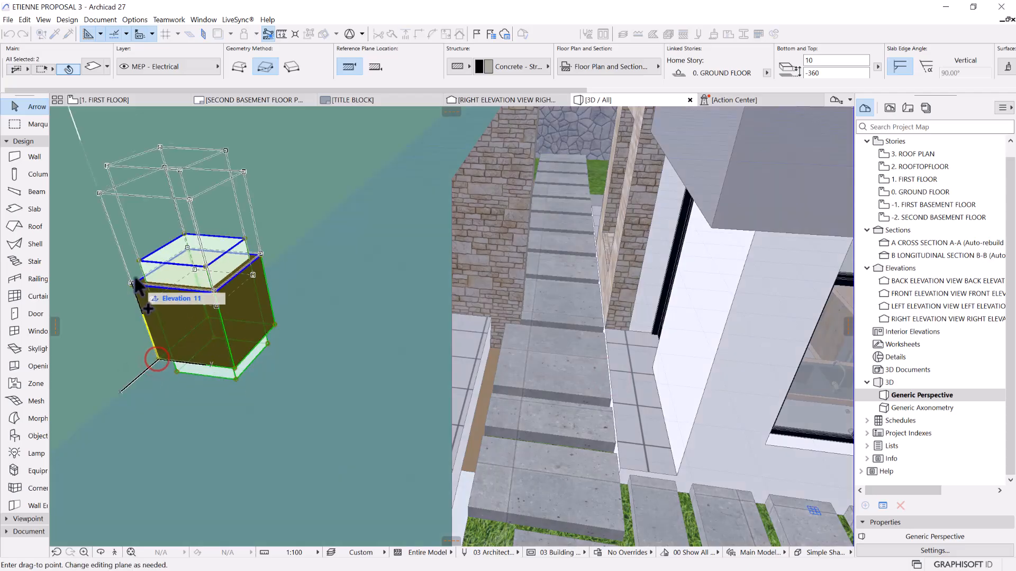
type("1")
key("BackSpace")
type("100")
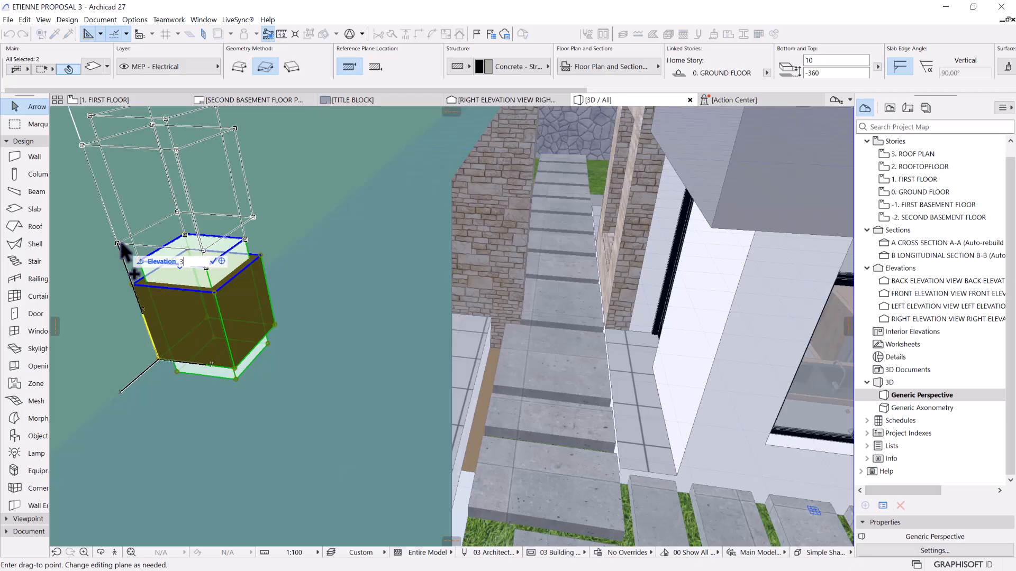
key("Return")
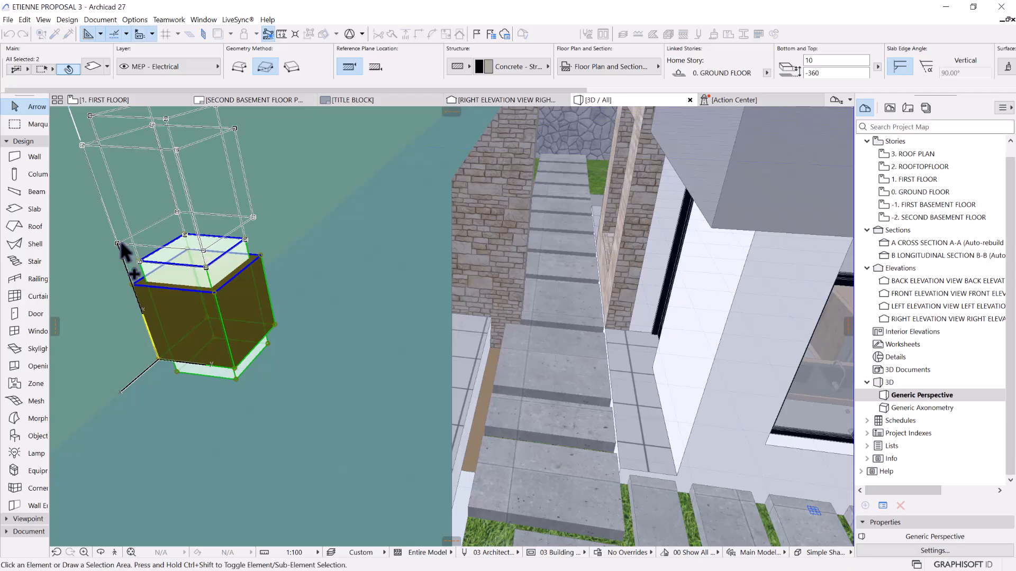
scroll(339, 310, "down", 10)
middle_click_drag(297, 308, 320, 347)
key("Escape")
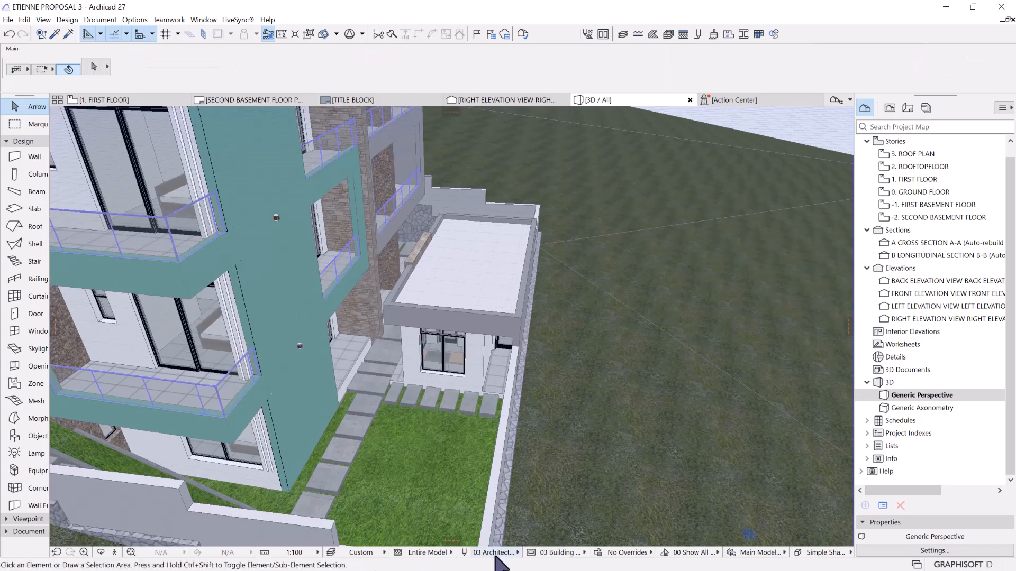
Switch to Lumion and place a Lamp27 spotlight under the middle wall lamp on the green side wall
left_click(946, 7)
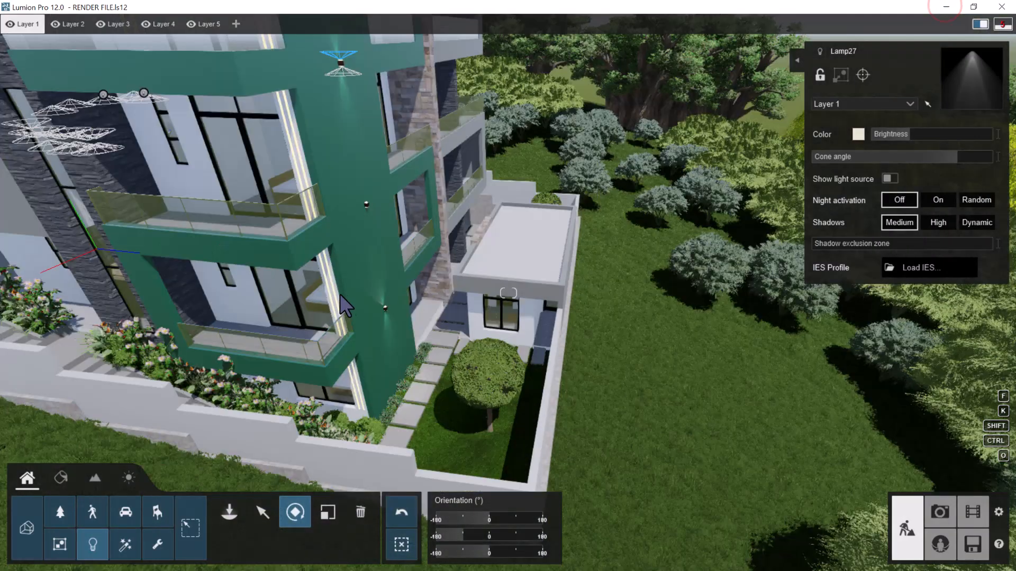
key("w")
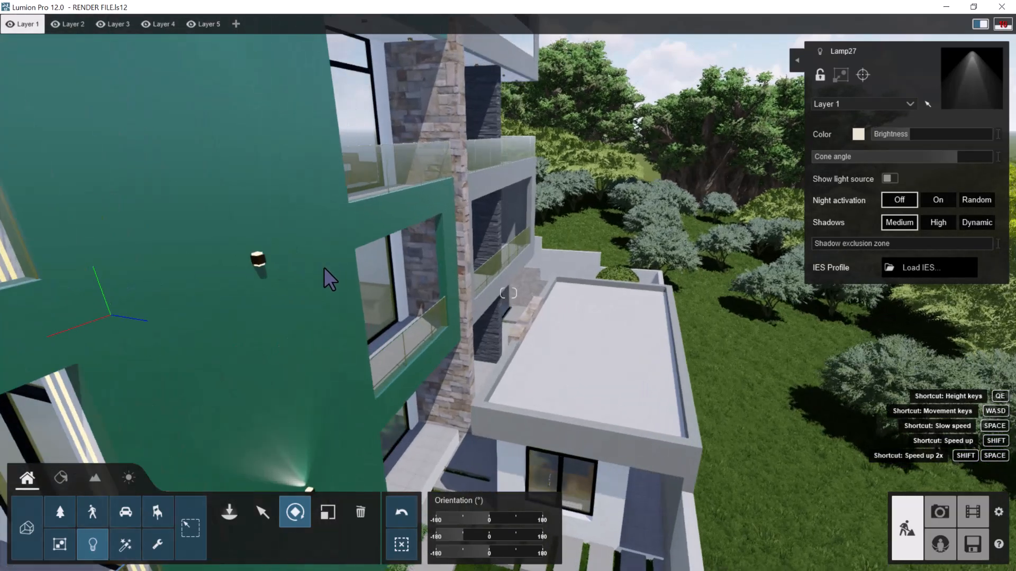
key("w")
right_click_drag(186, 258, 177, 300)
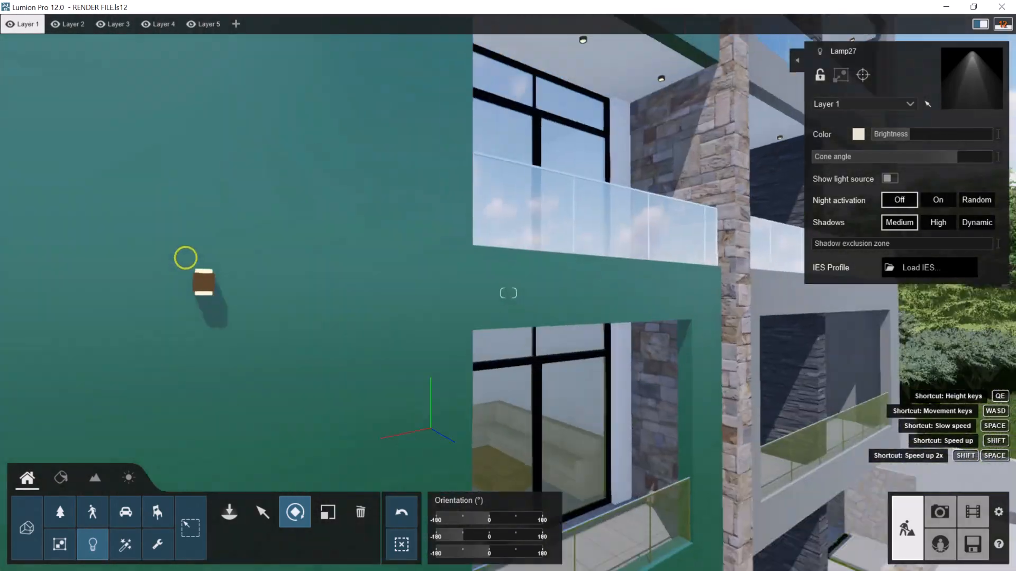
key("a")
key("w")
key("w")
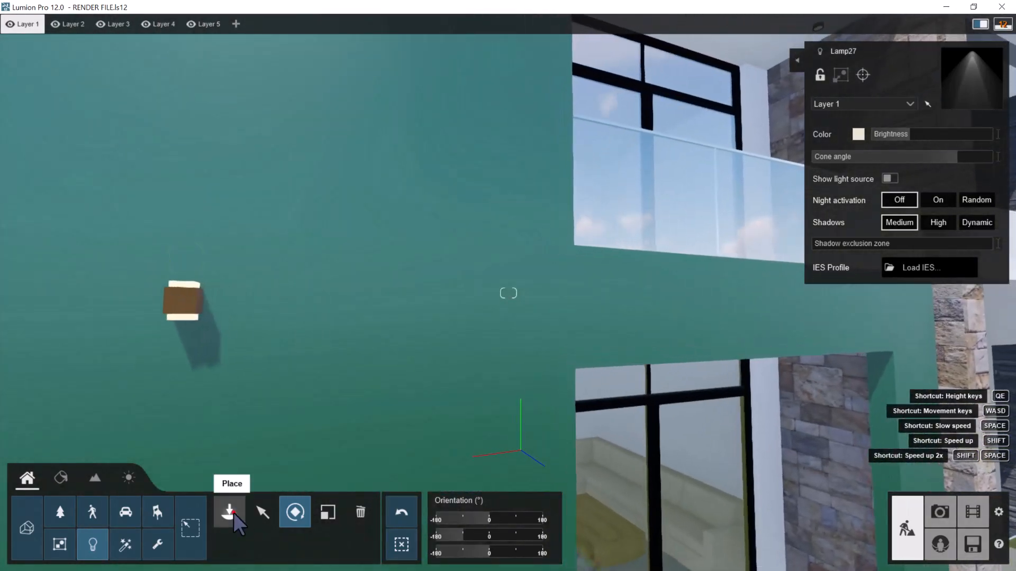
left_click(229, 512)
key("e")
right_click_drag(296, 310, 320, 206)
right_click_drag(329, 141, 355, 159)
left_click(355, 176)
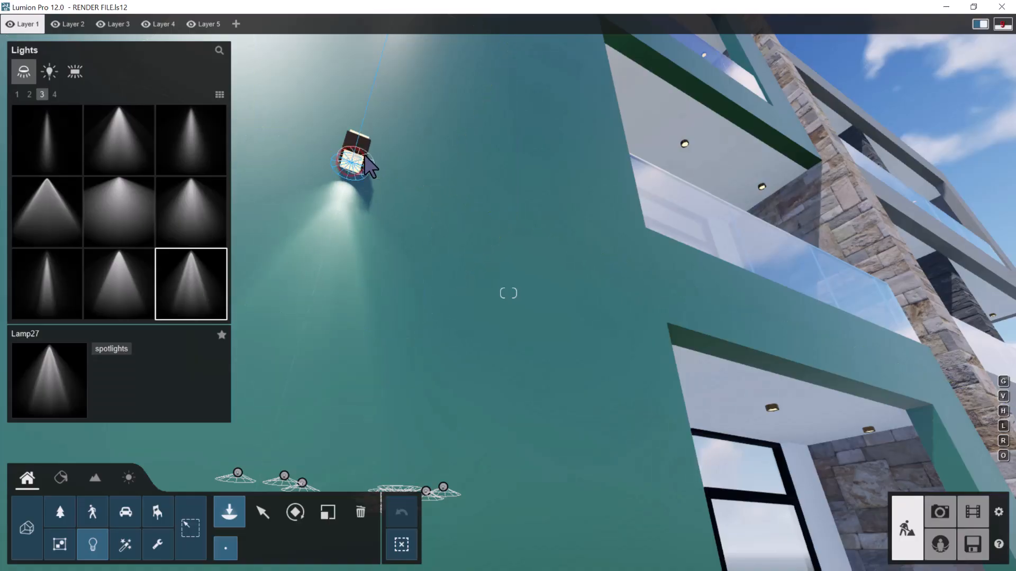
Add a Lamp27 spotlight on top of the green wall's middle lamp and set its pitch to -90°
key("q")
right_click_drag(368, 168, 345, 309)
key("q")
key("w")
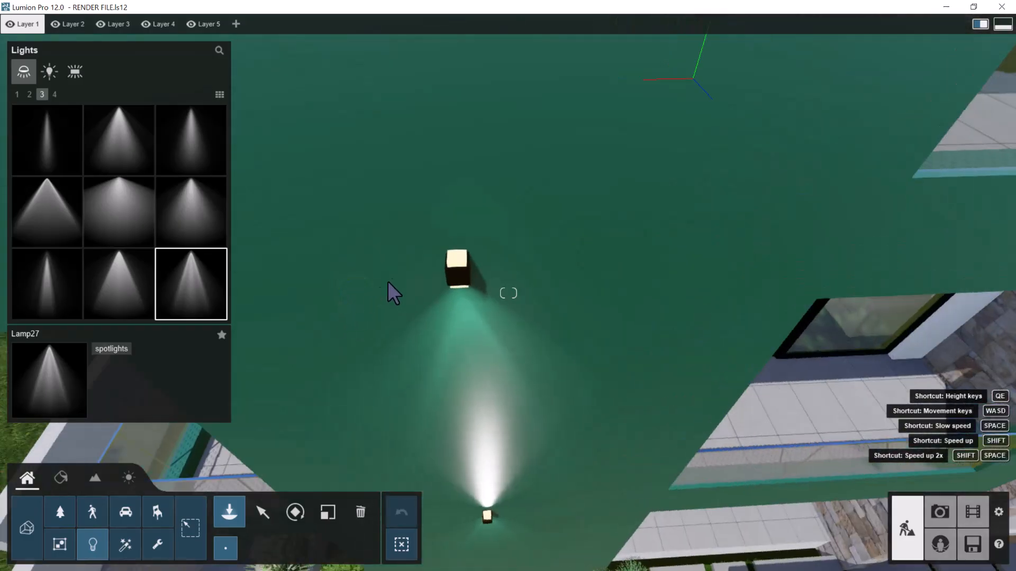
key("w")
key("q")
right_click_drag(423, 419, 431, 454)
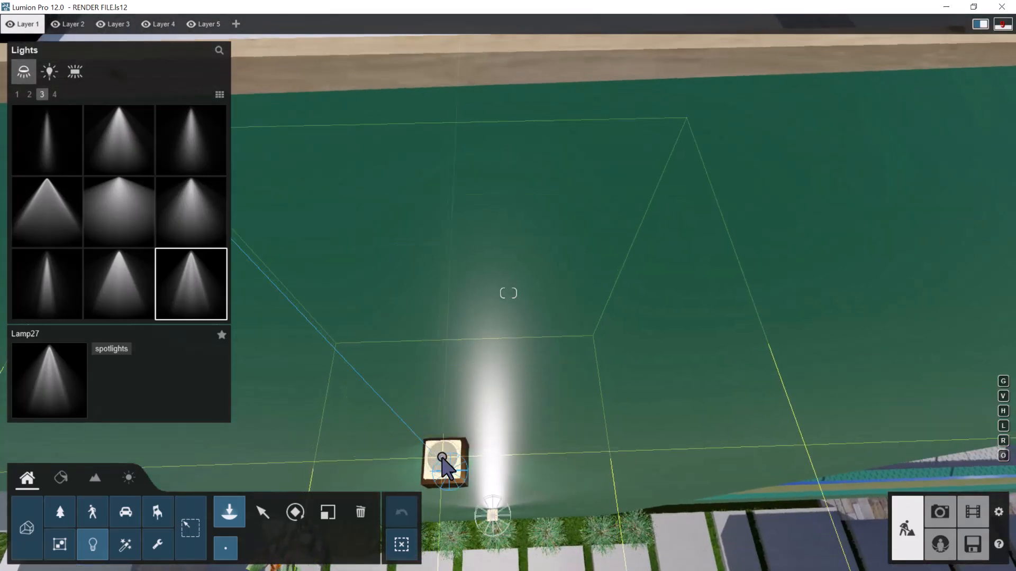
left_click(299, 512)
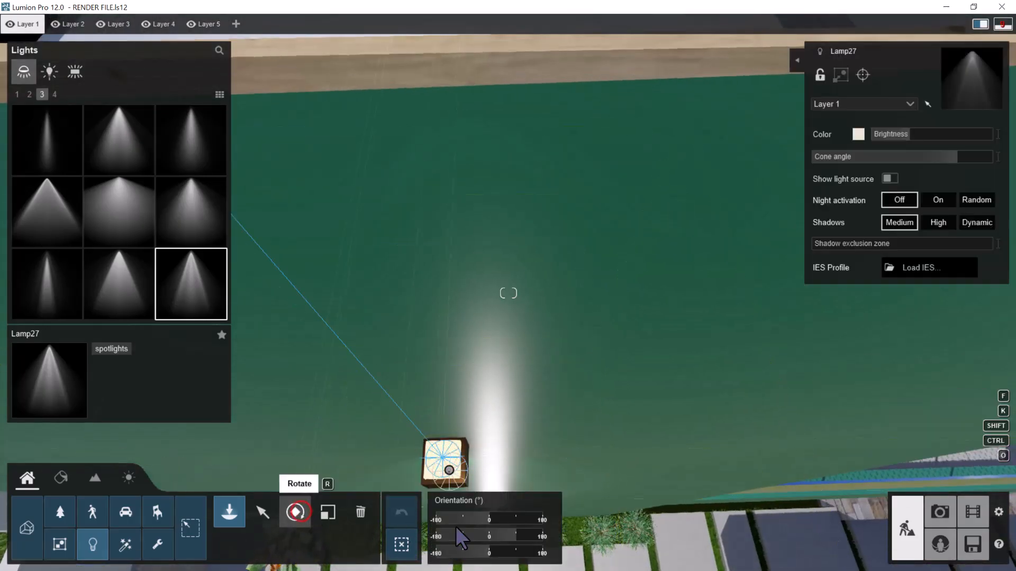
left_click_drag(515, 529, 464, 533)
Examine the three spotlit wall lamps on the green side wall from outside the boundary wall
key("e")
key("s")
mouse_move(527, 370)
right_mouse_down()
mouse_move(529, 344)
mouse_move(539, 368)
right_mouse_up()
key("s")
key("s")
key("a")
key("q")
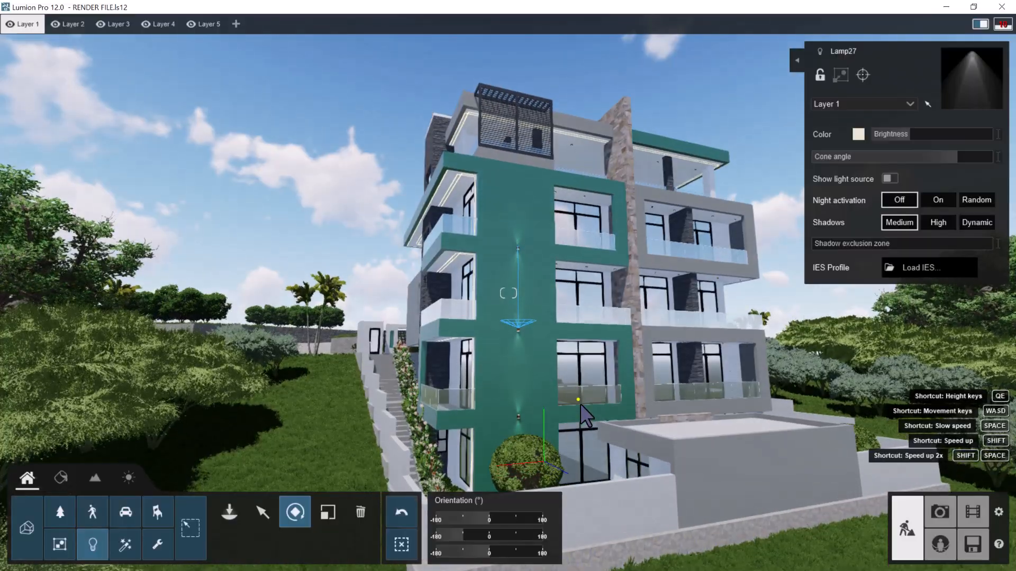
right_click_drag(580, 404, 580, 379)
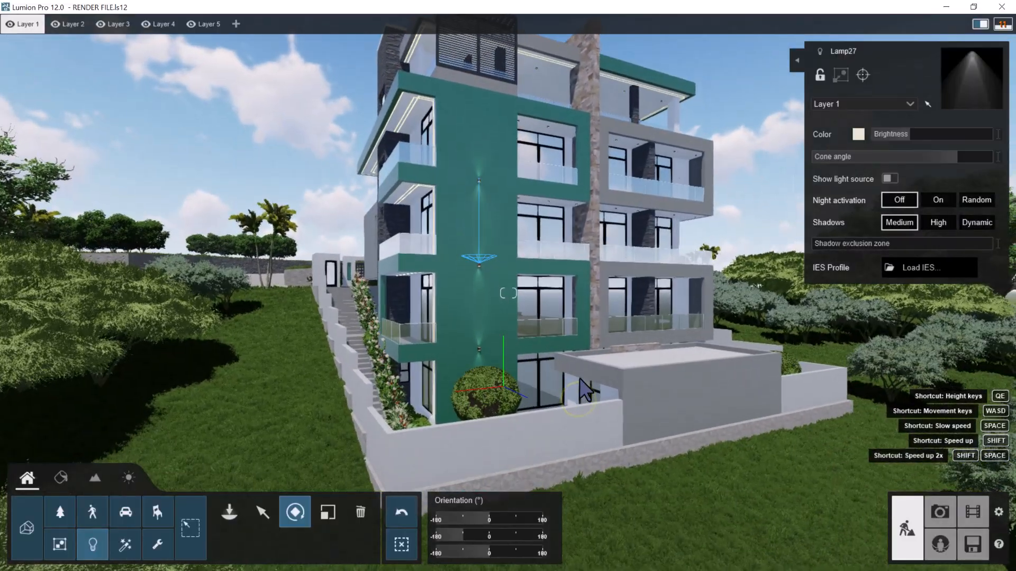
key("w")
right_click_drag(519, 244, 559, 236)
key("a")
Examine the building's side along the stepped boundary wall and its front facade from the street
key("a")
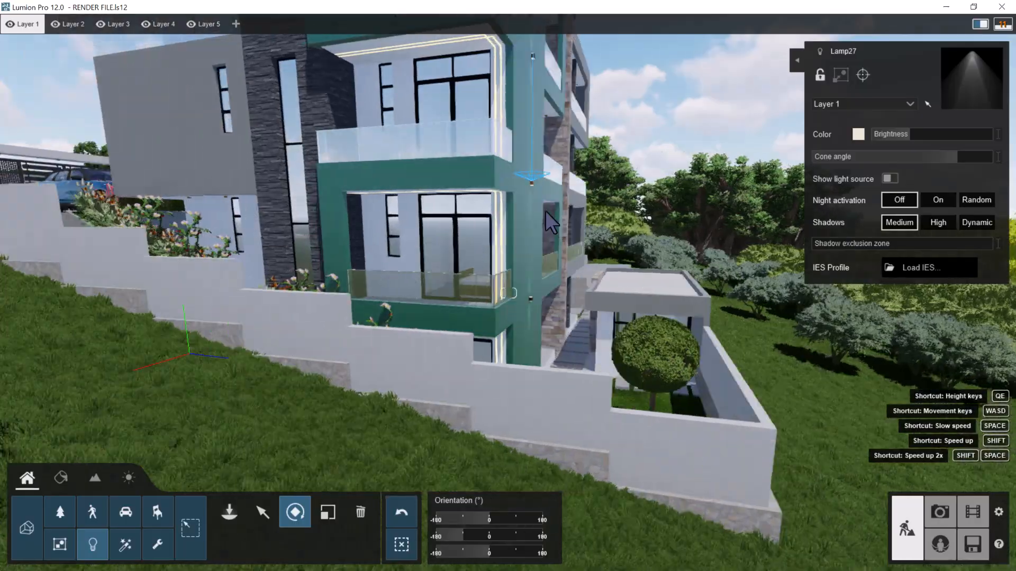
right_click_drag(541, 209, 535, 204)
key("a")
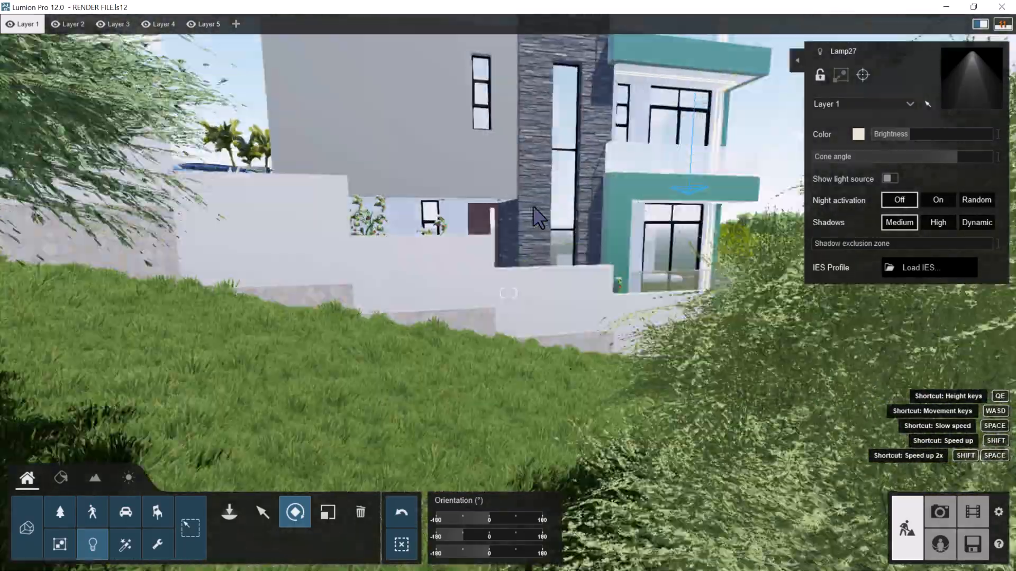
key("a")
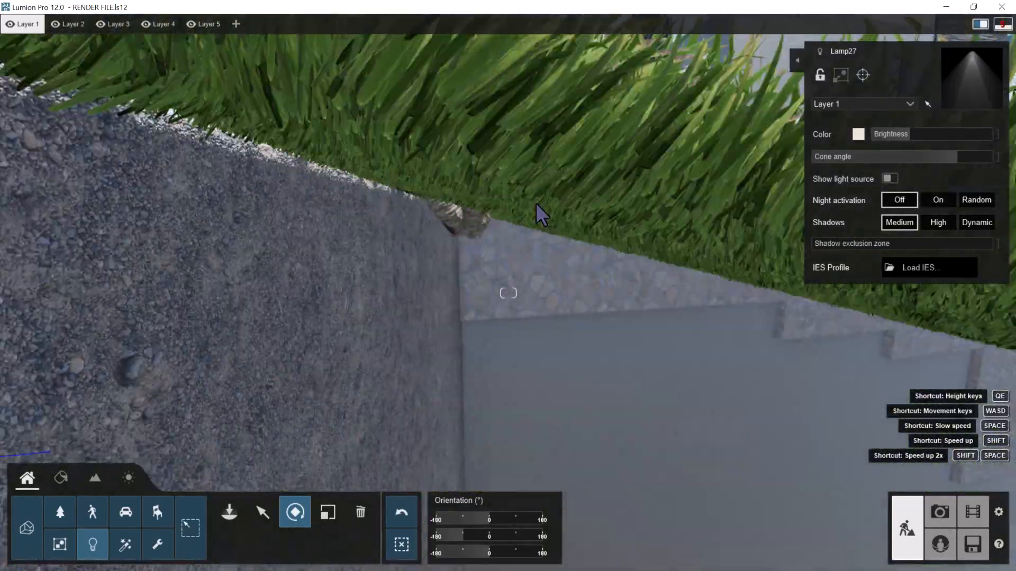
key("q")
right_click_drag(541, 209, 666, 179)
key("a")
key("a")
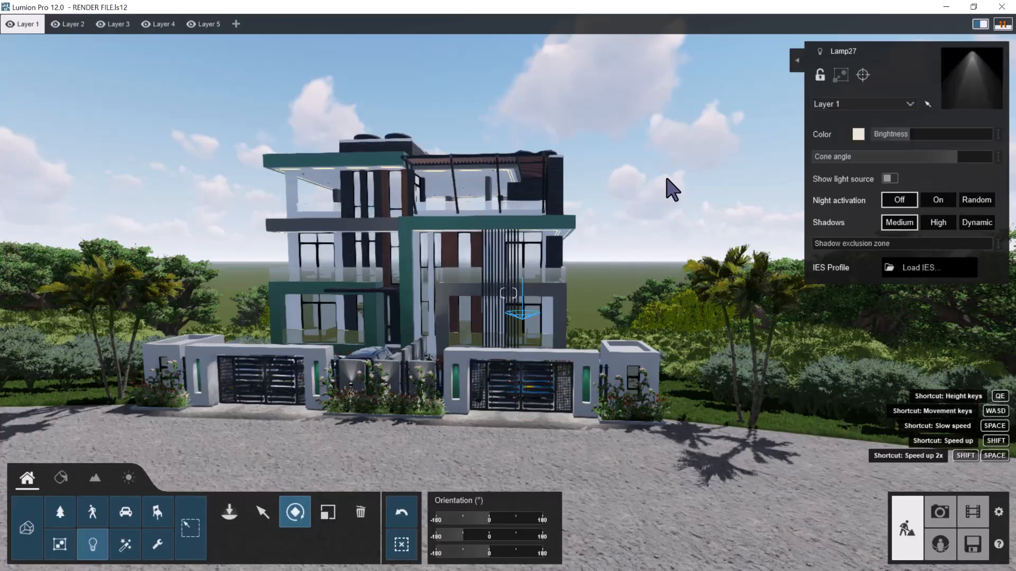
key("e")
key("w")
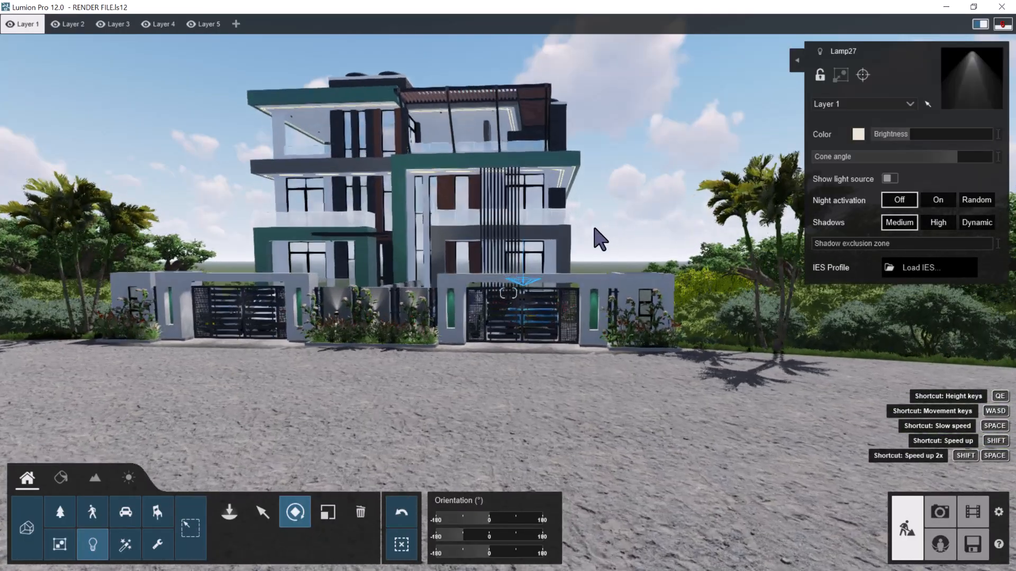
key("e")
right_click_drag(592, 218, 331, 129)
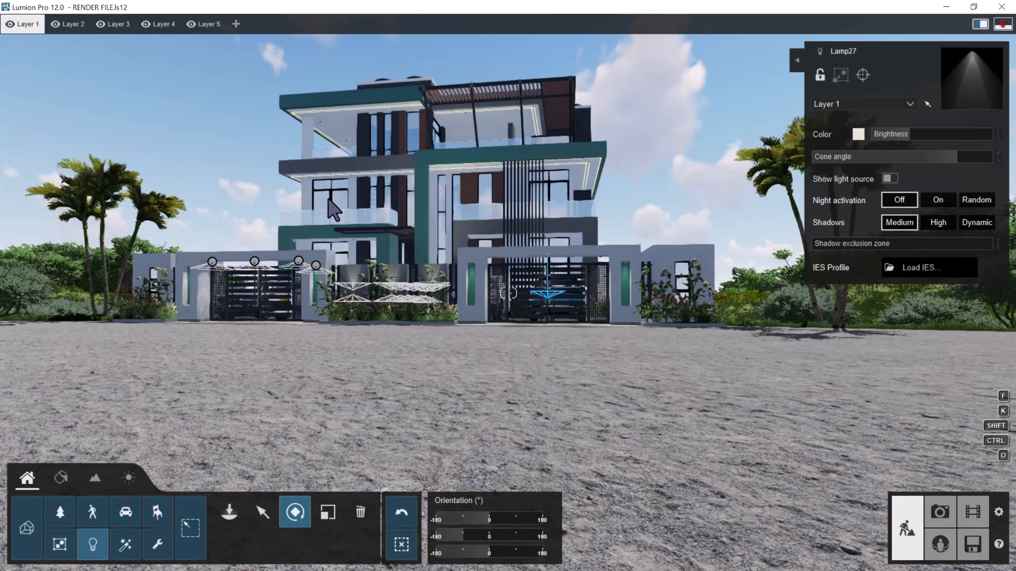
Place Lamp27 spotlights on the two ceiling downlights near the wood-panelled window of the front balcony above the cars
key("w")
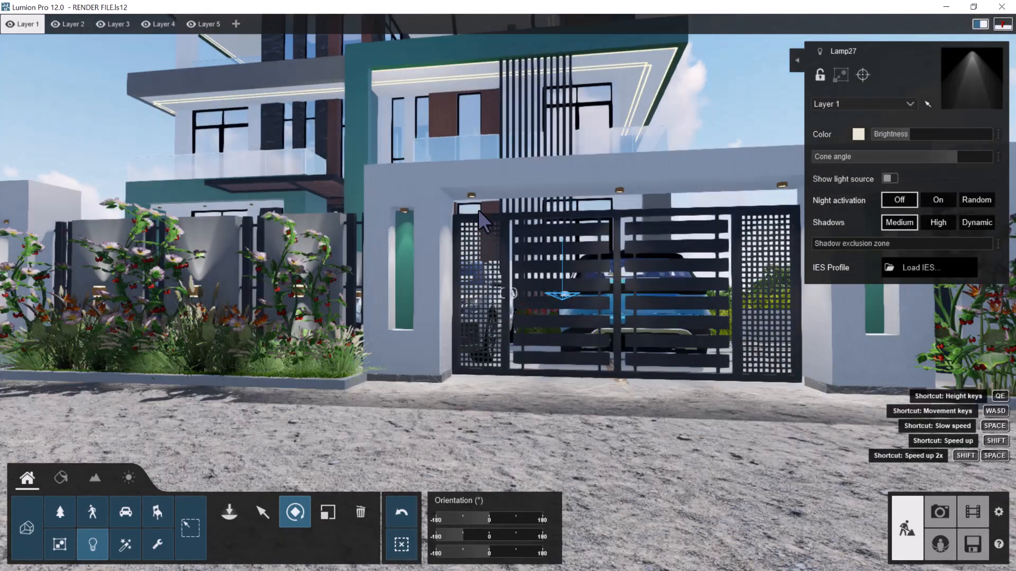
right_click_drag(478, 211, 475, 202)
key("w")
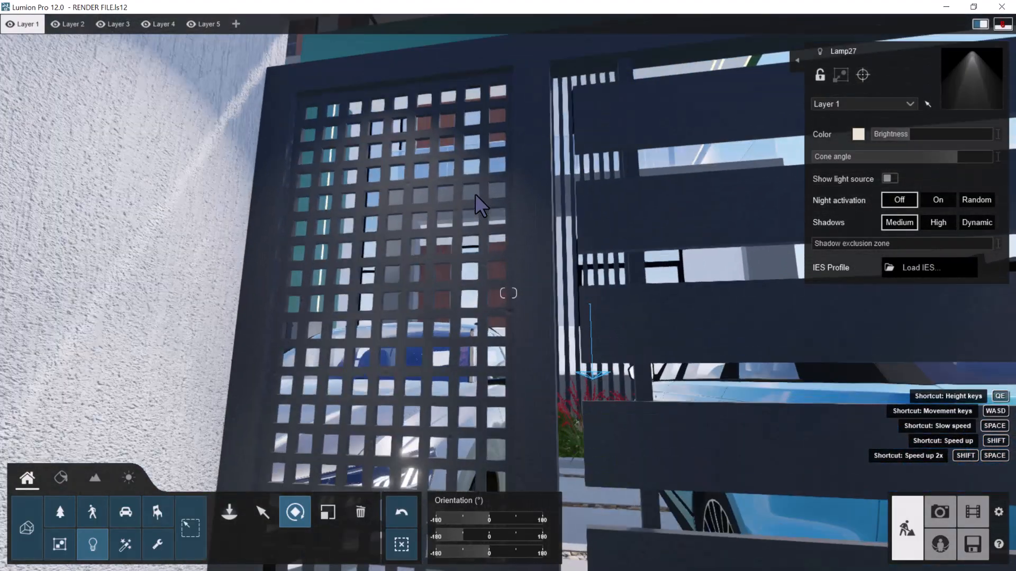
key("w")
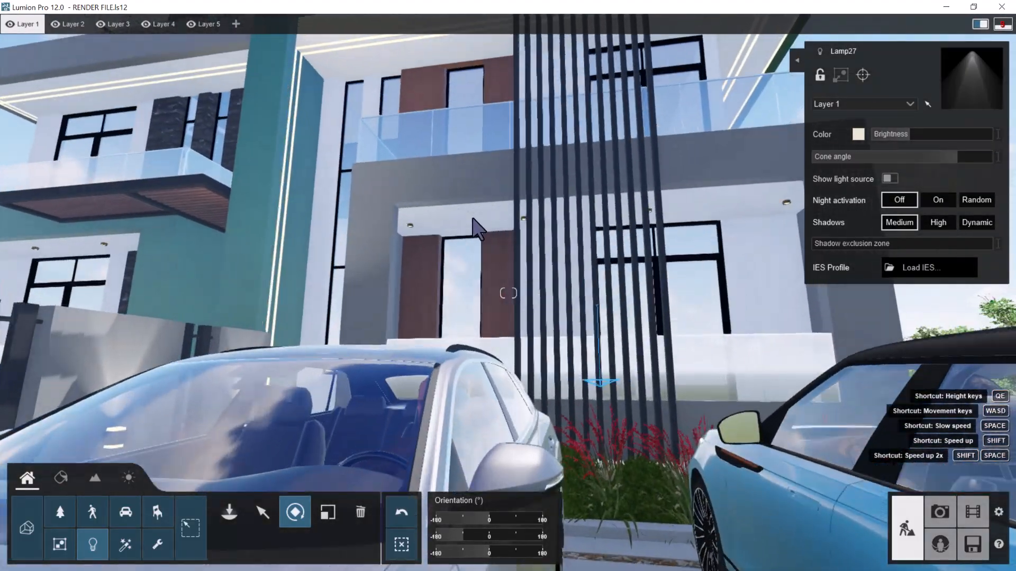
key("w")
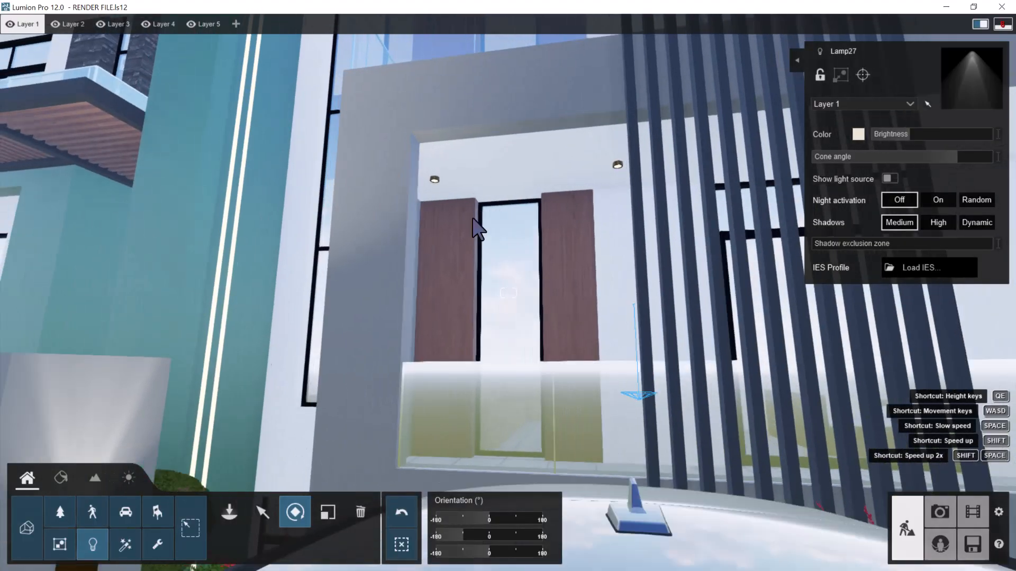
key("w")
right_click_drag(474, 199, 503, 137)
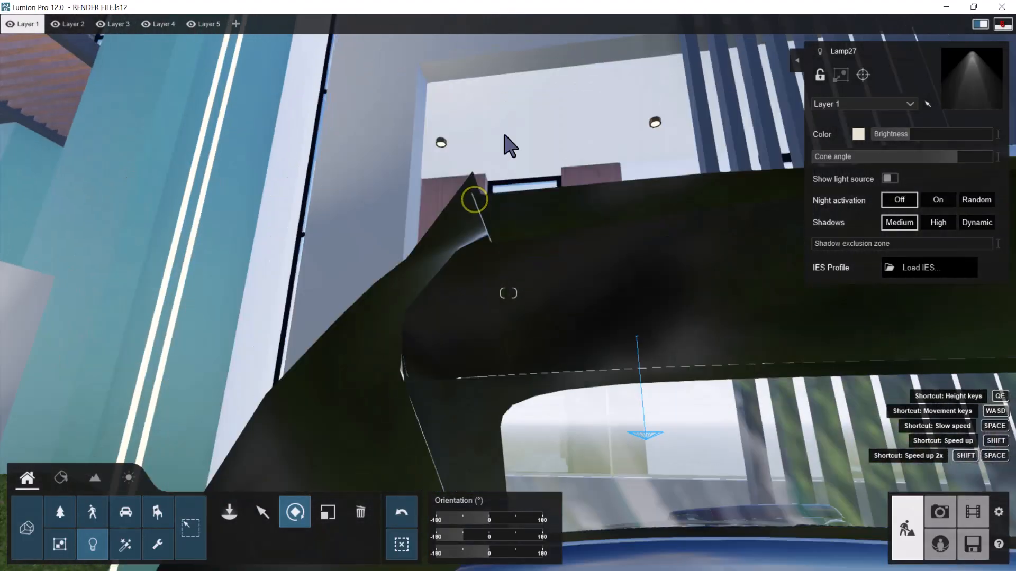
key("w")
key("w")
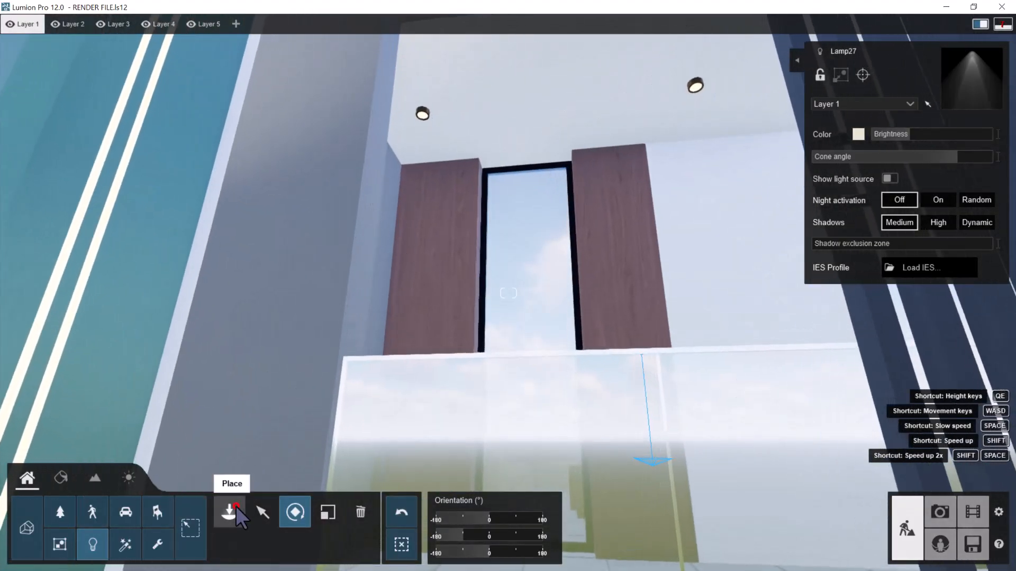
left_click(230, 513)
key("w")
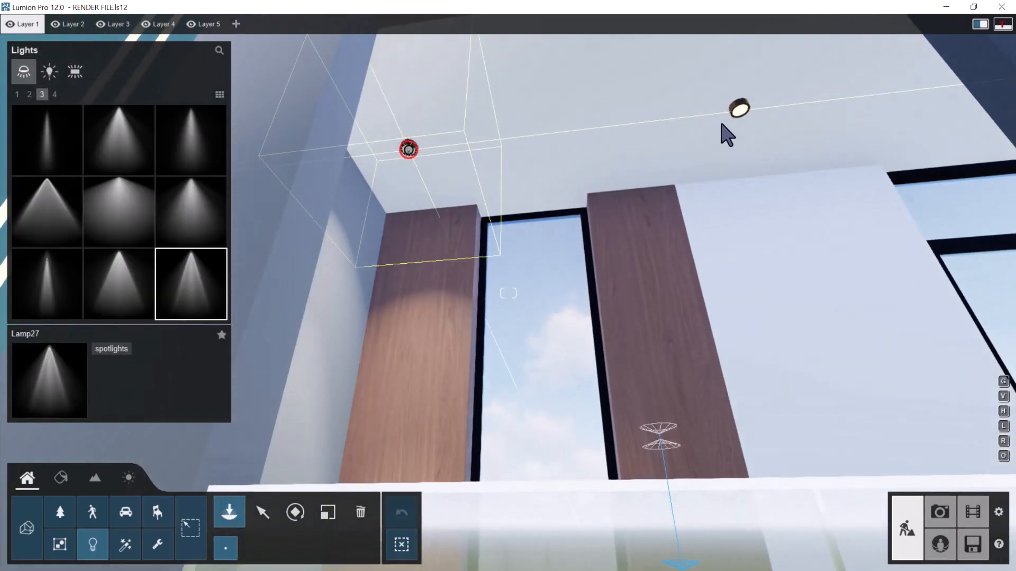
key("d")
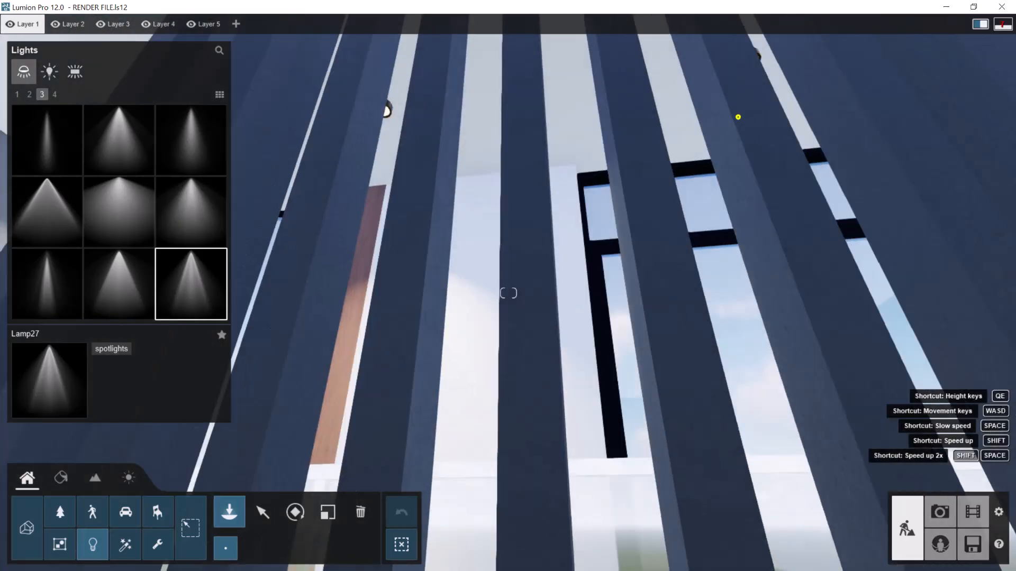
Place Lamp27 spotlights on the two remaining downlights in the same balcony ceiling, by the large black-framed window
right_click_drag(739, 112, 731, 79)
key("d")
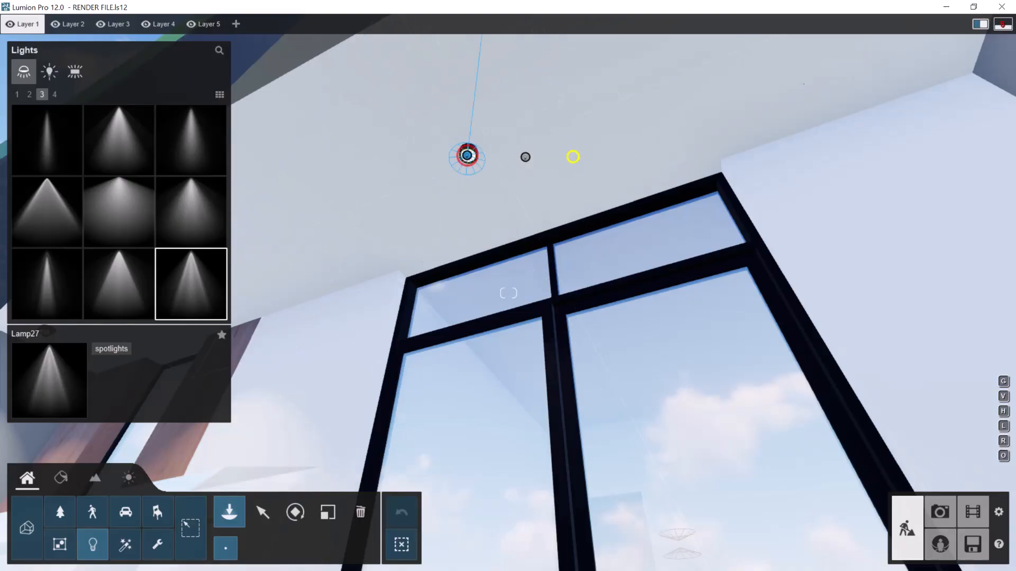
right_click_drag(573, 157, 614, 159)
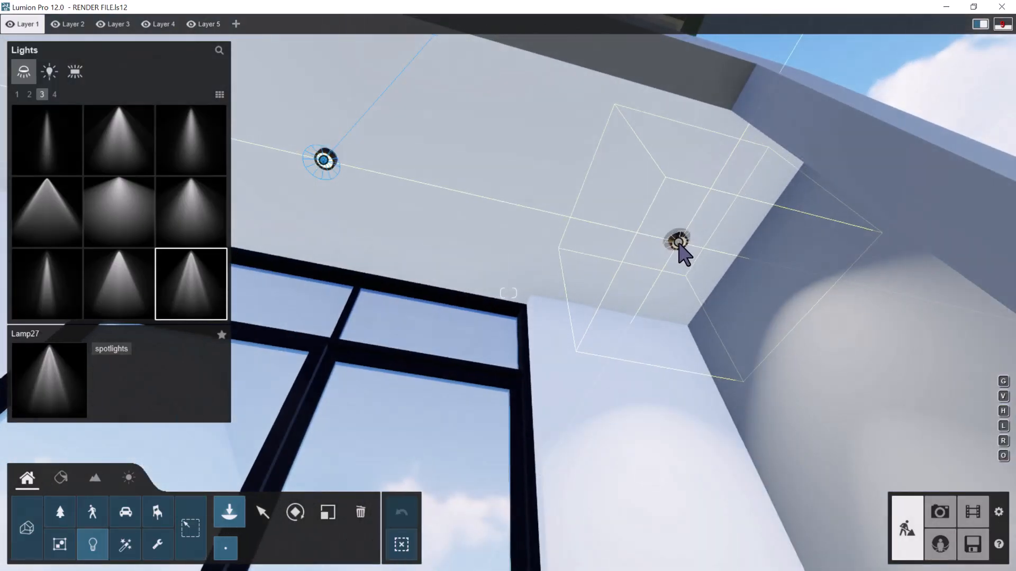
left_click(679, 249)
key("a")
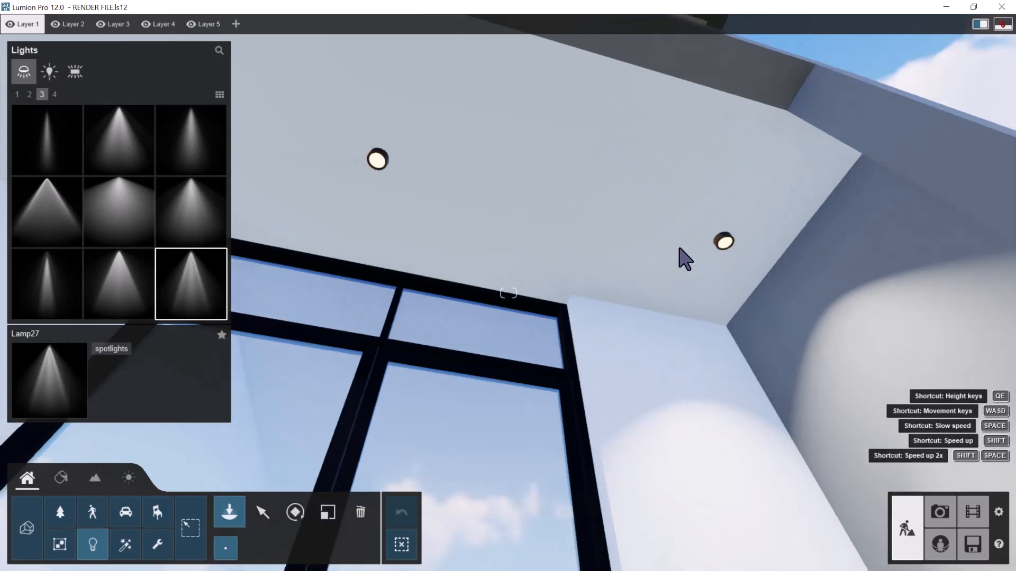
key("a")
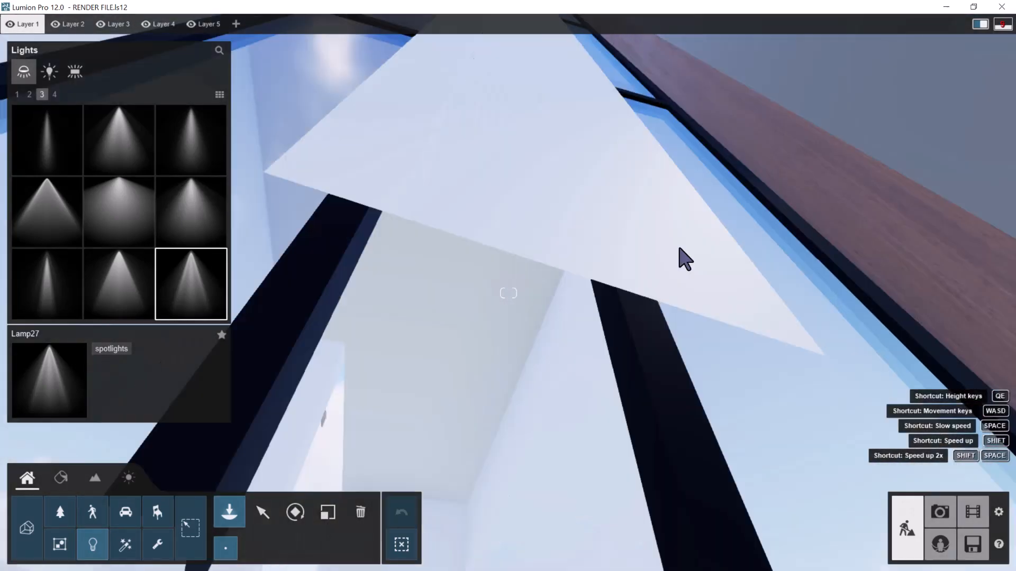
Place Lamp27 spotlights on the four ceiling downlights of the green-framed balcony with the stone-clad pillars
key("a")
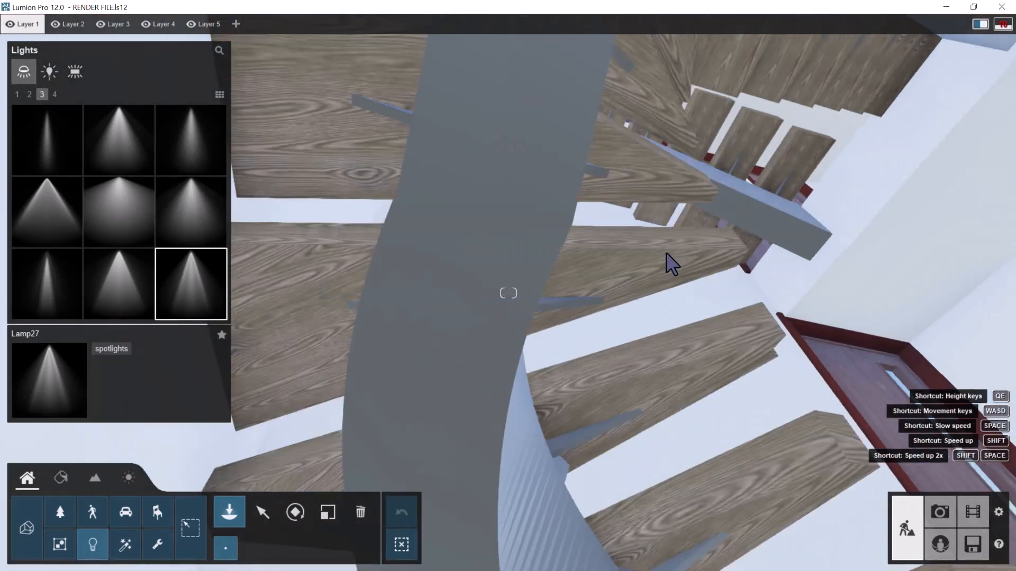
right_click_drag(680, 249, 660, 286)
key("s")
key("w")
key("w")
key("w")
key("w")
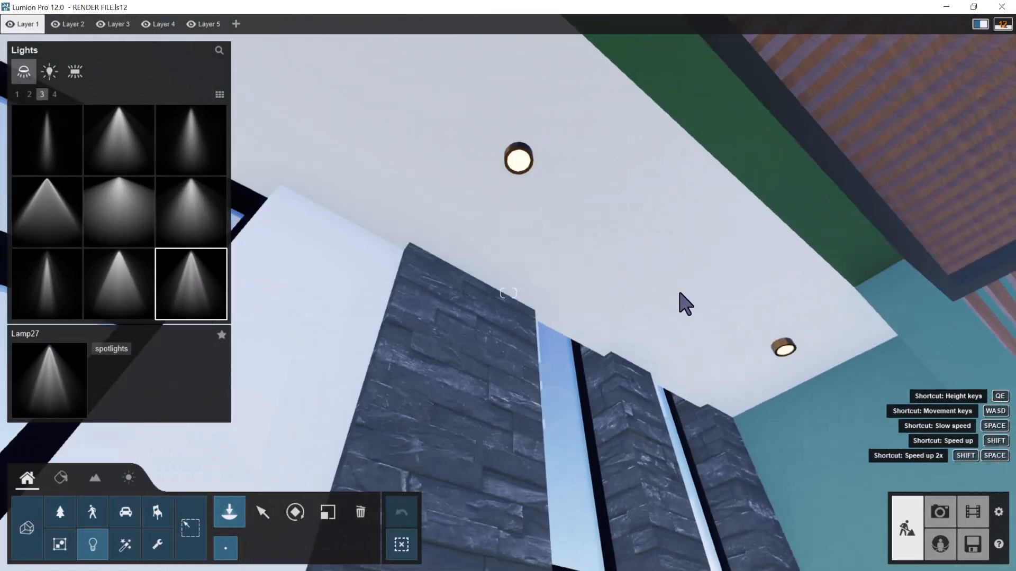
key("w")
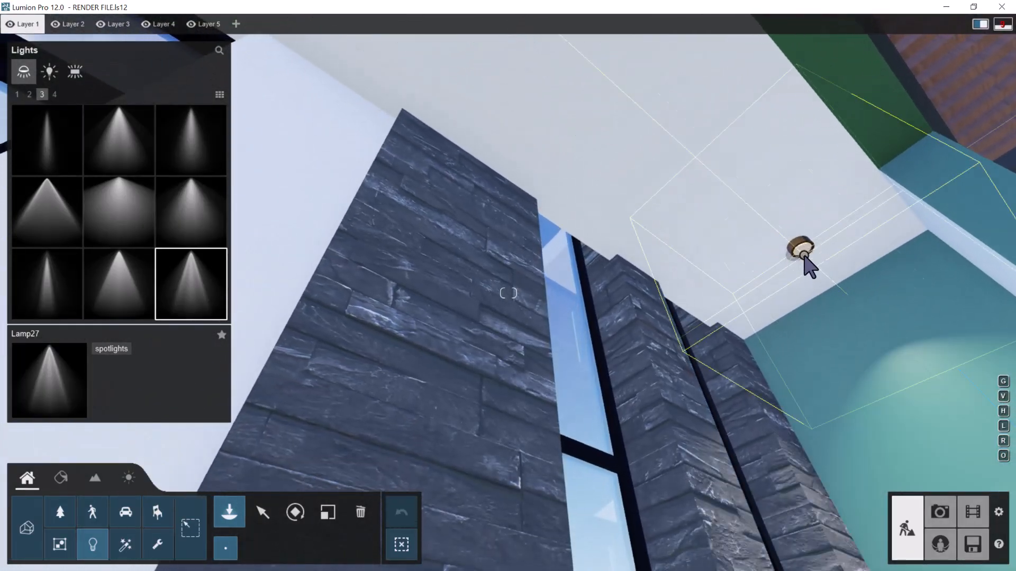
right_click_drag(802, 249, 700, 229)
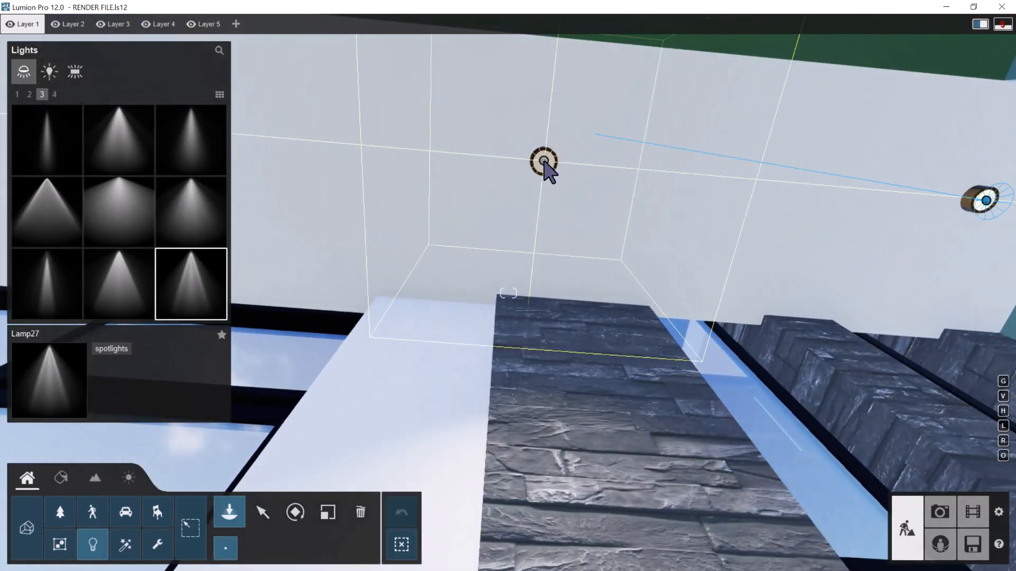
key("a")
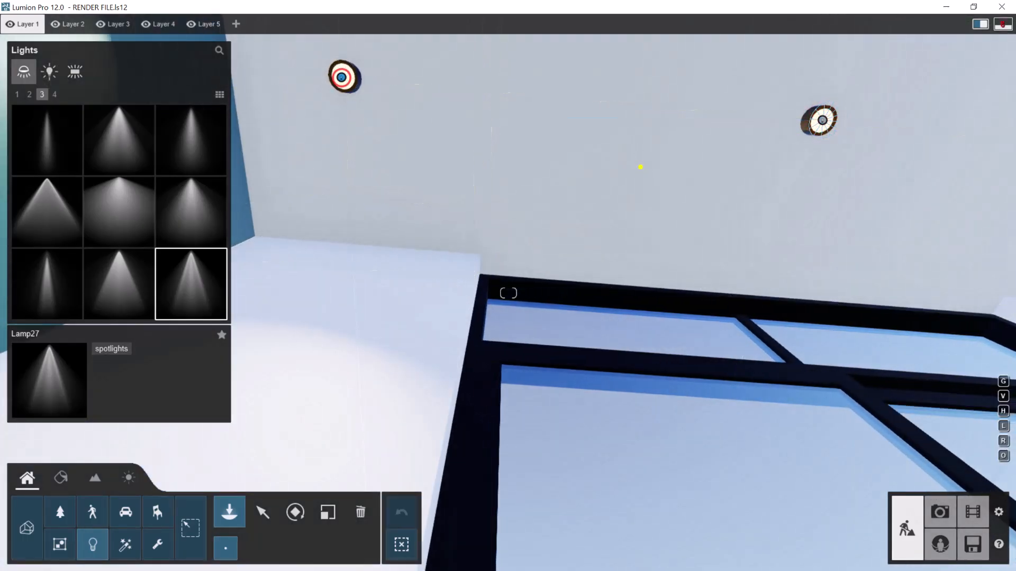
Examine the green-framed balcony and its ceiling downlights from outside, above the front gate and cars
key("s")
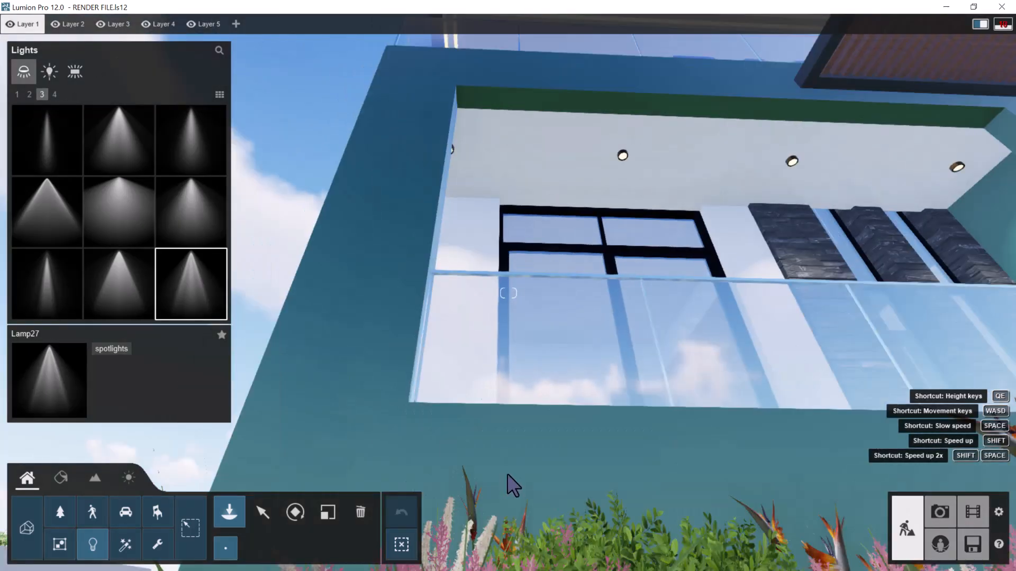
key("s")
right_click_drag(507, 475, 517, 465)
key("s")
key("s")
right_click_drag(490, 433, 492, 441)
key("w")
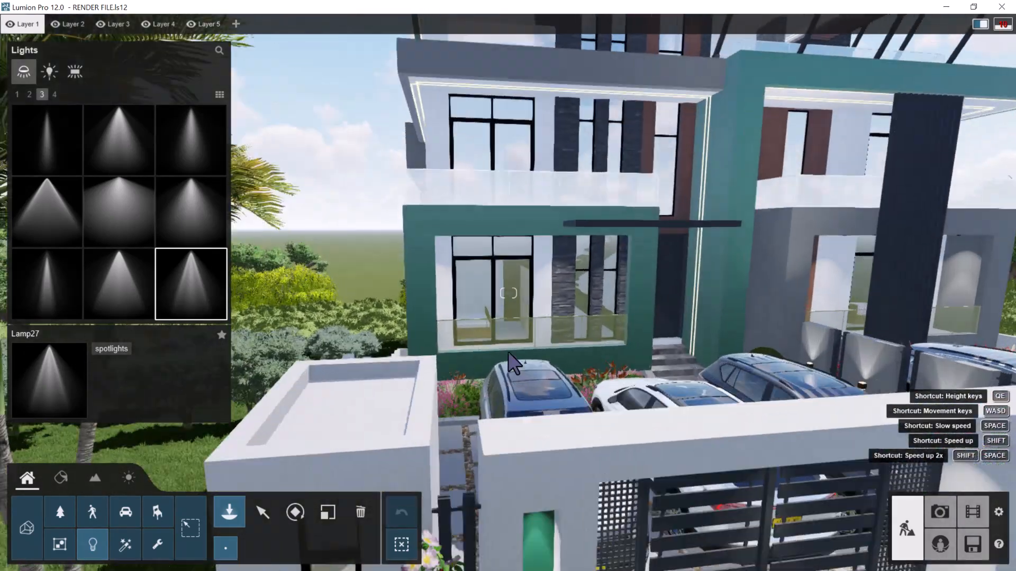
key("w")
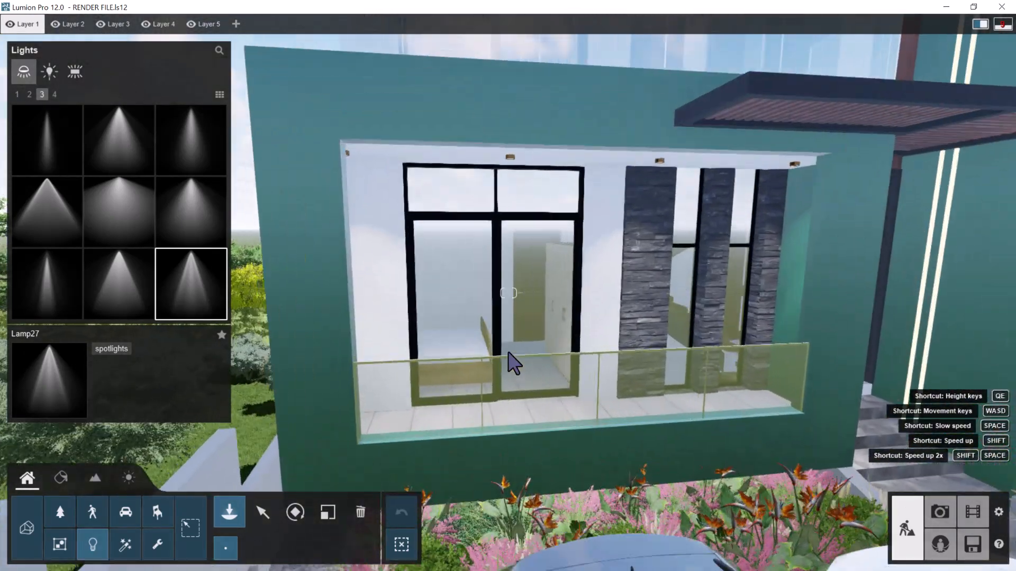
key("s")
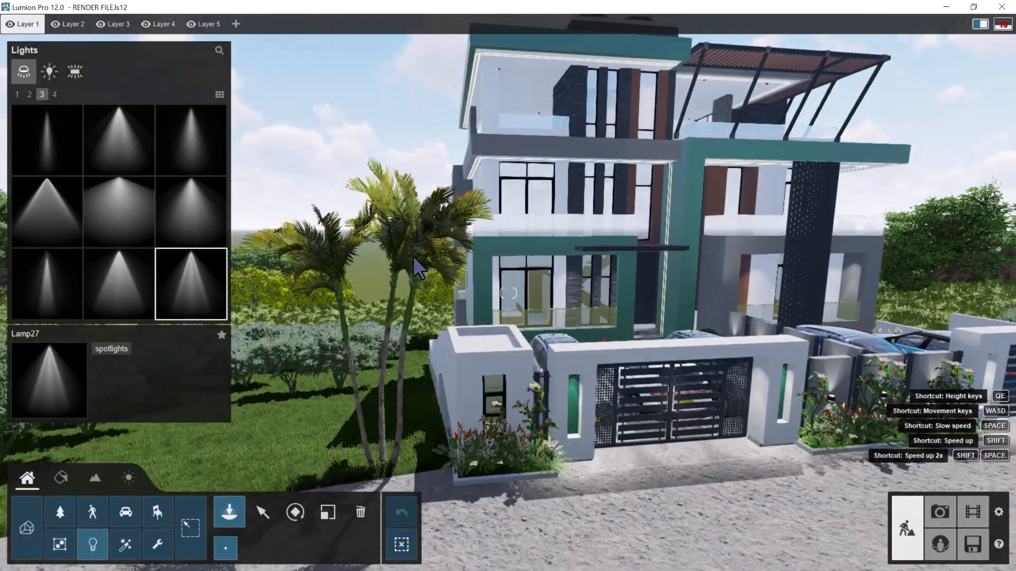
Box-select all the Lamp27 spotlights across the building and front gates in a full view from the street
key("d")
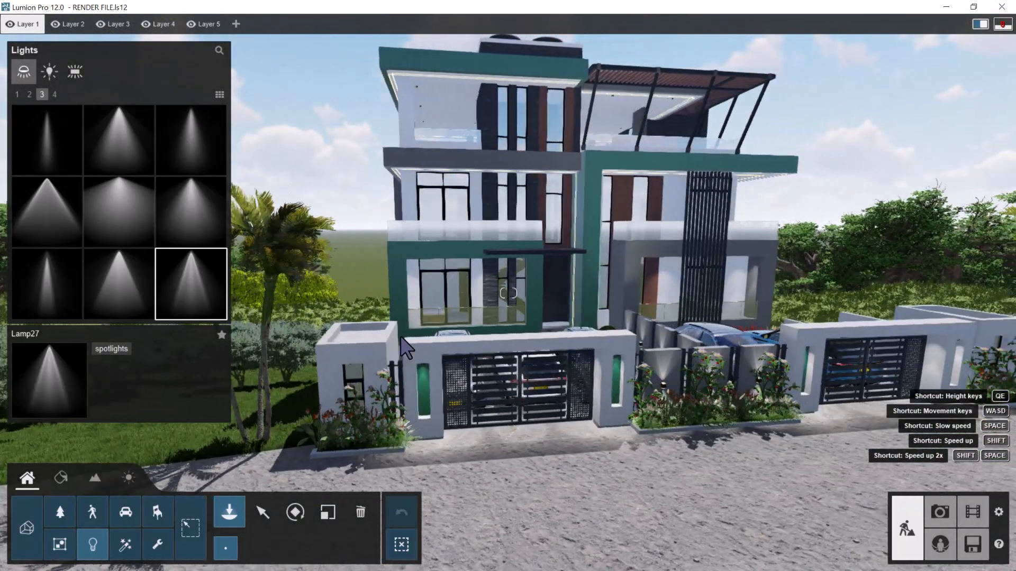
key("s")
right_click_drag(510, 337, 425, 314)
key("s")
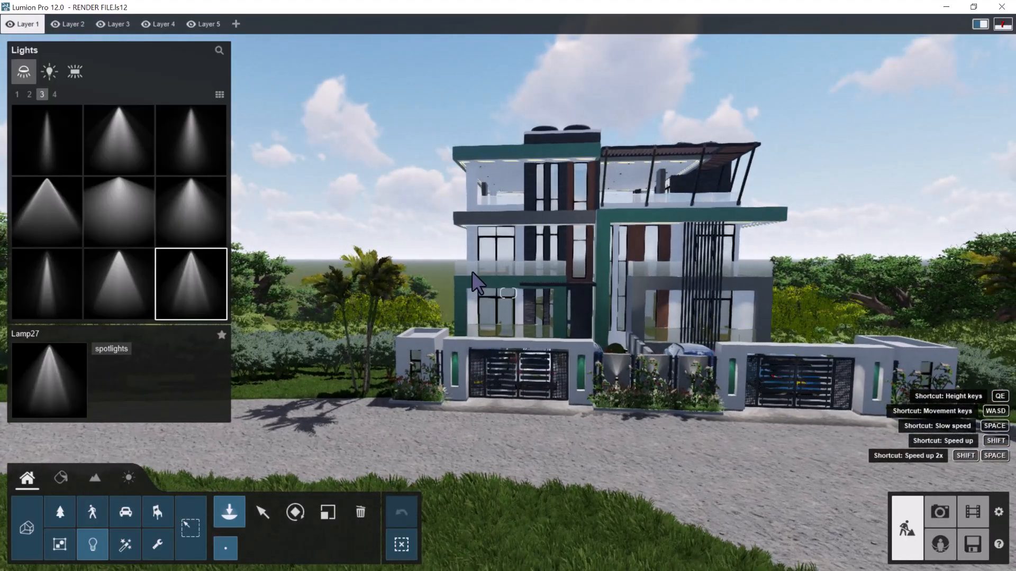
left_click(260, 517)
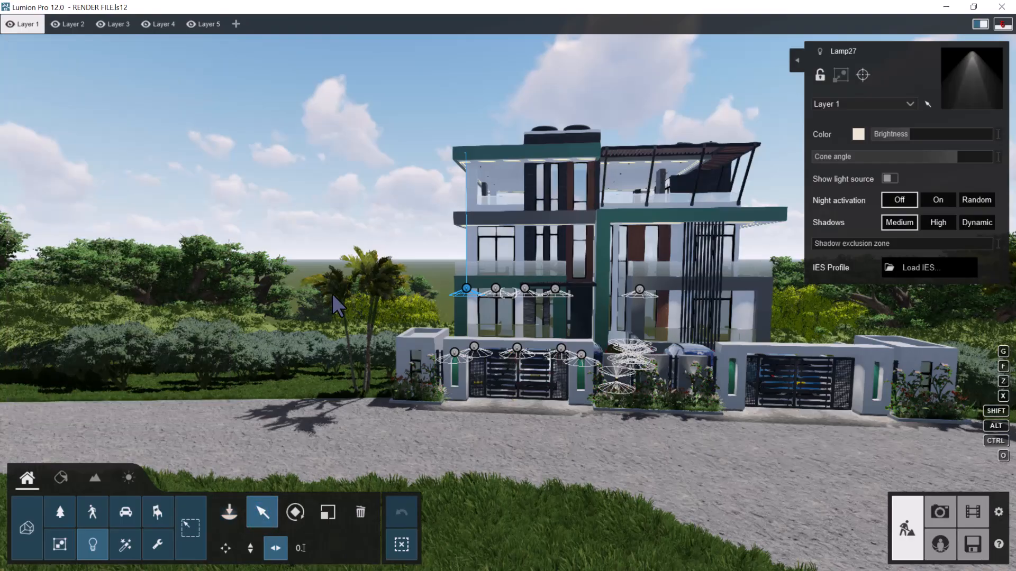
right_click_drag(315, 281, 359, 224)
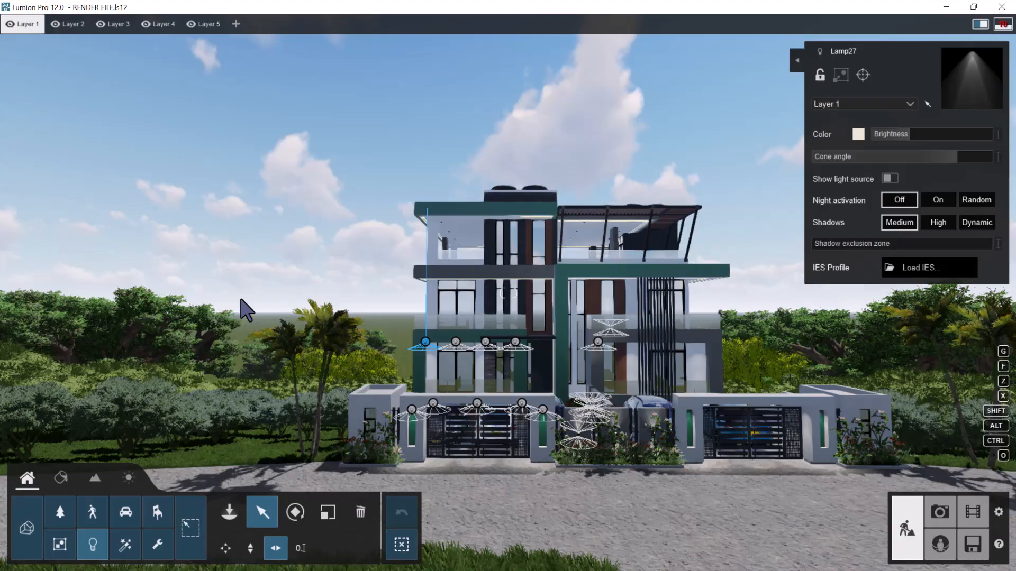
scroll(241, 300, "down", 3)
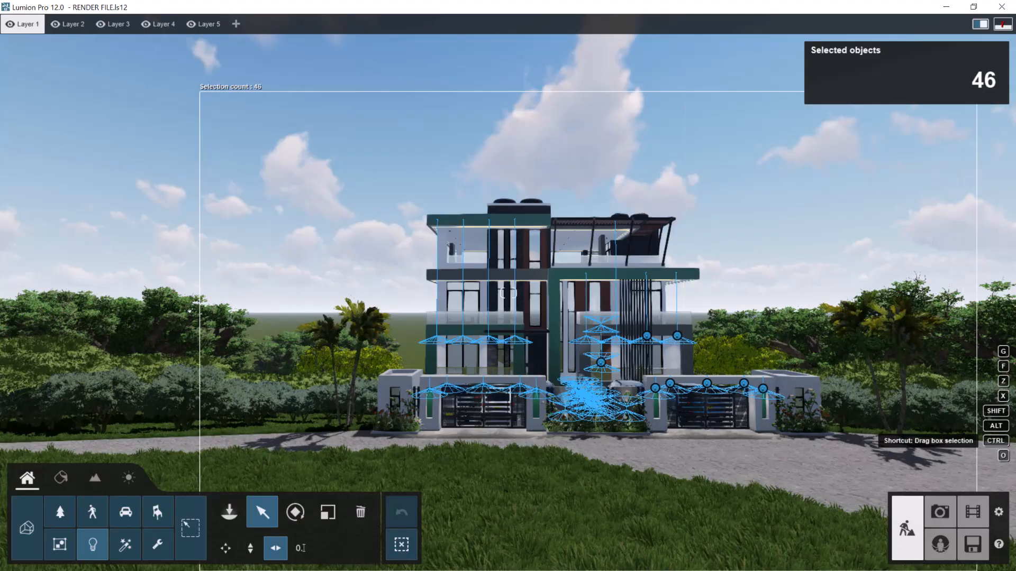
left_click_drag(902, 445, 903, 446, "ctrl")
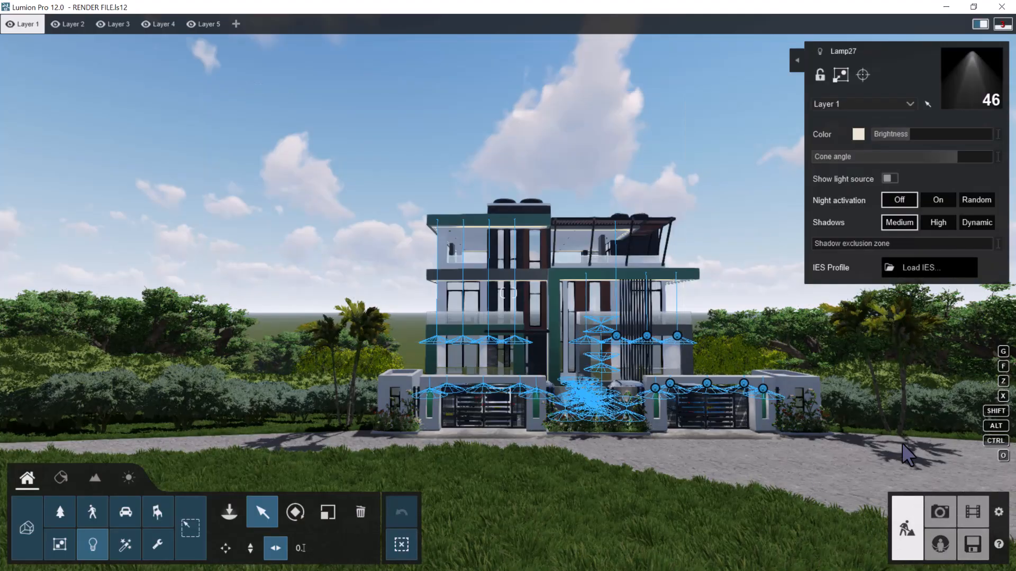
Set the selected spotlights' color temperature to the warm orange 2800 K preset
scroll(578, 389, "up", 5)
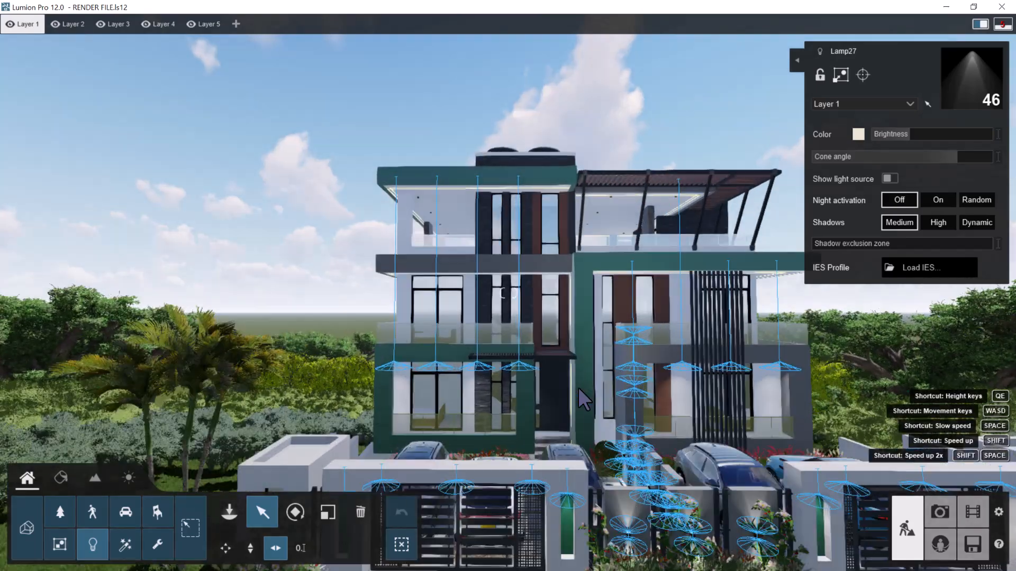
key("e")
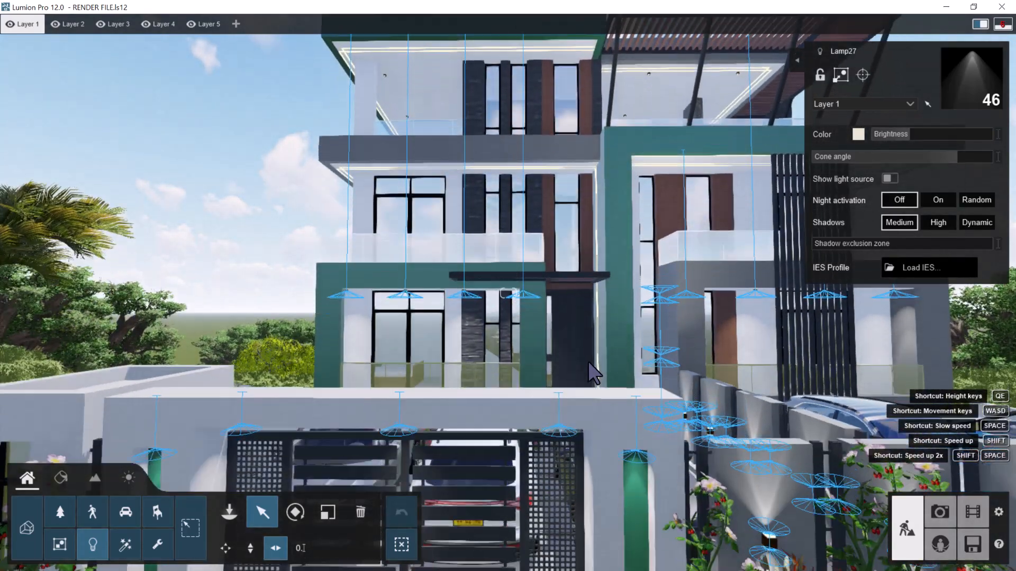
right_click_drag(588, 362, 590, 364)
key("s")
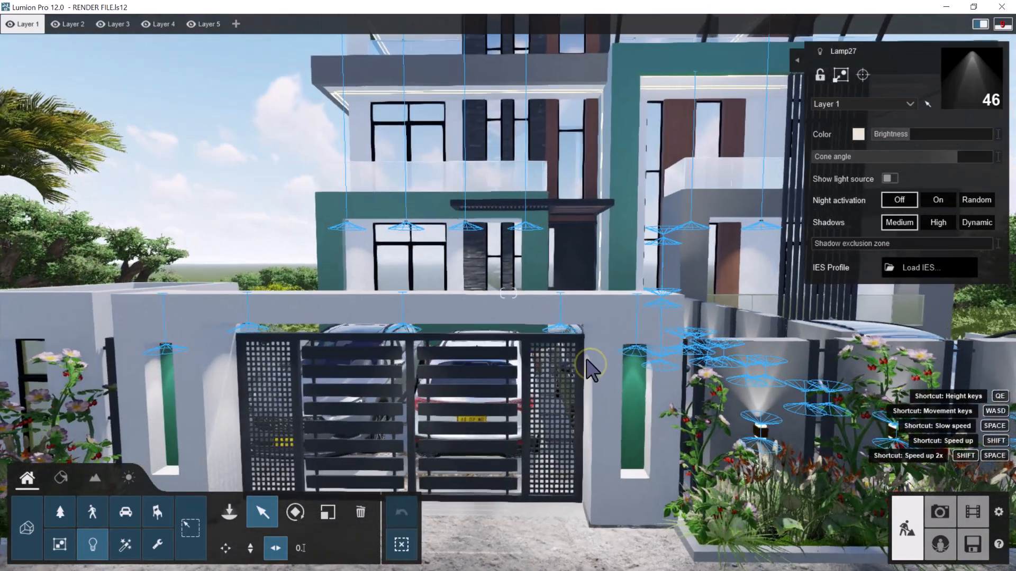
key("d")
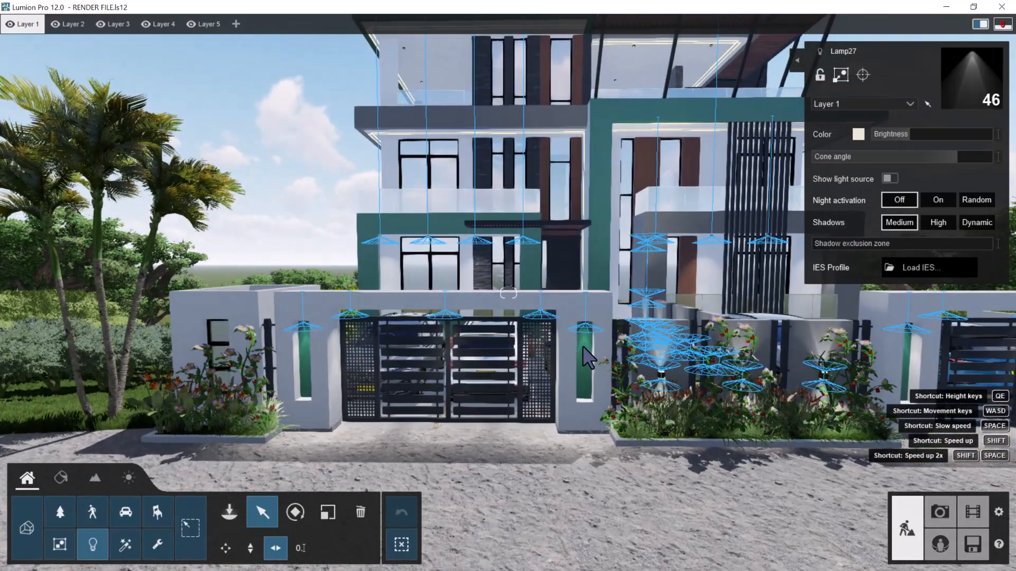
key("d")
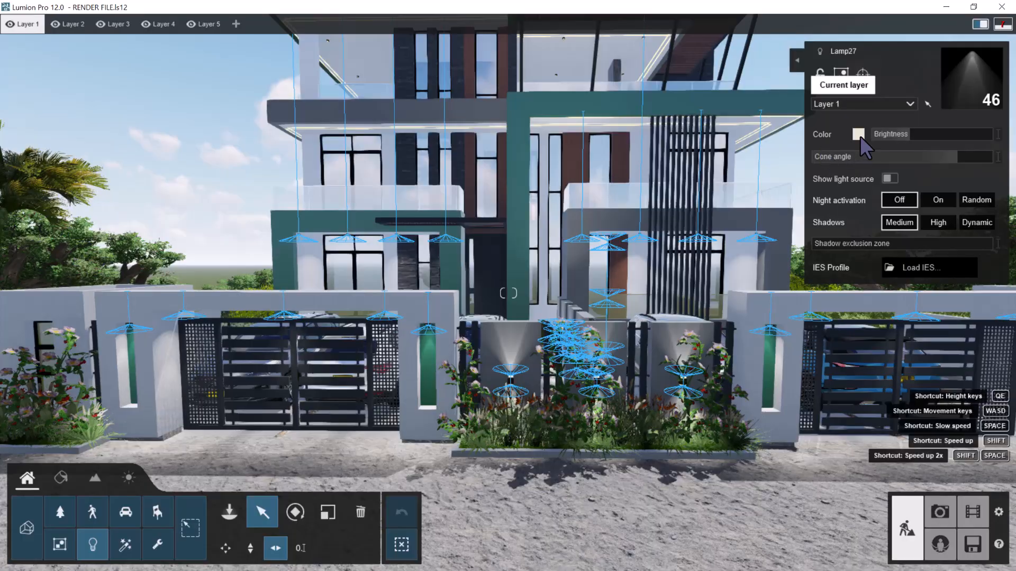
left_click(859, 135)
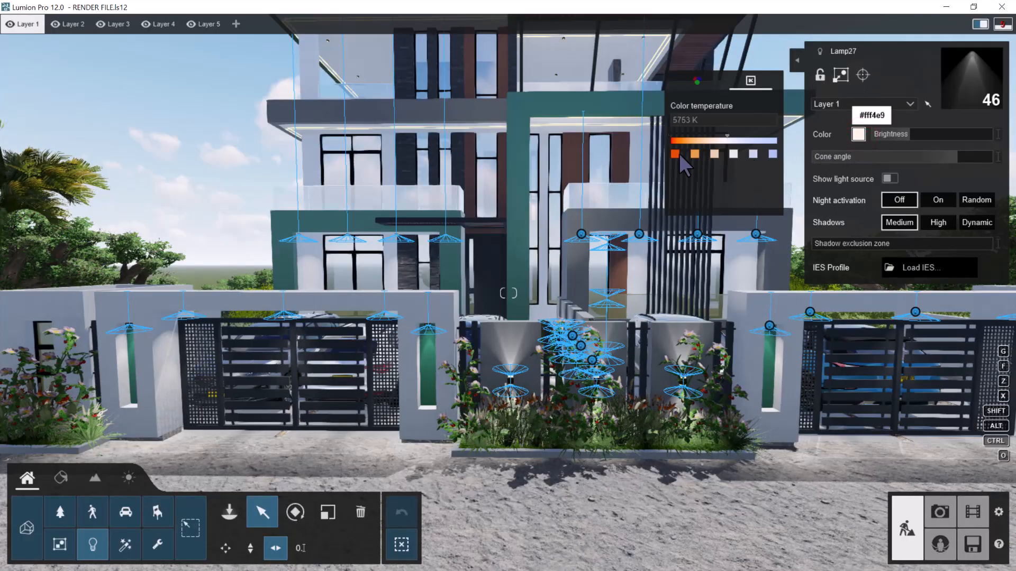
left_click(694, 154)
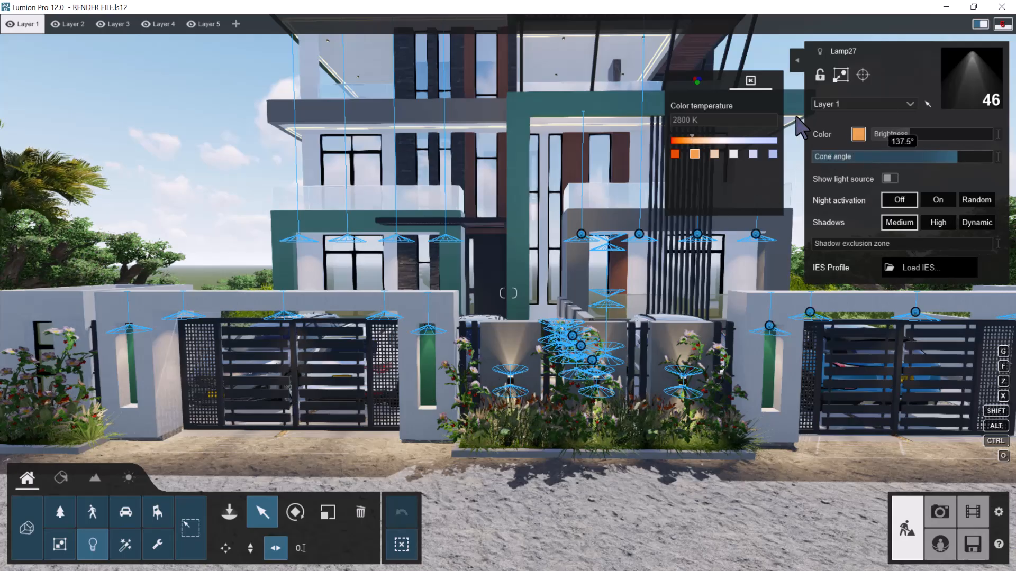
Narrow the selected spotlights' cone angle to 39.5° and set their brightness to 52.0
left_click_drag(954, 155, 855, 164)
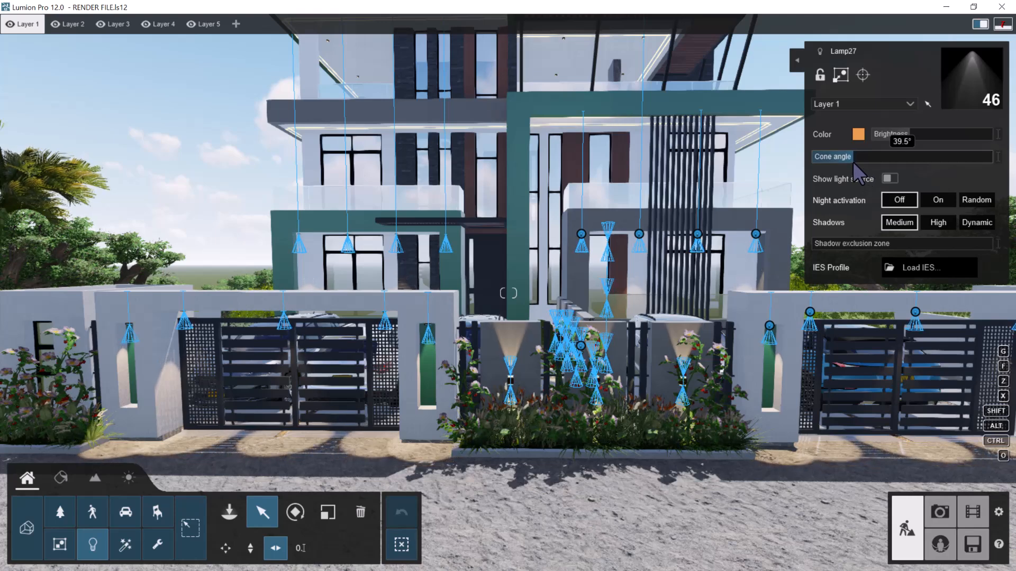
mouse_move(910, 136)
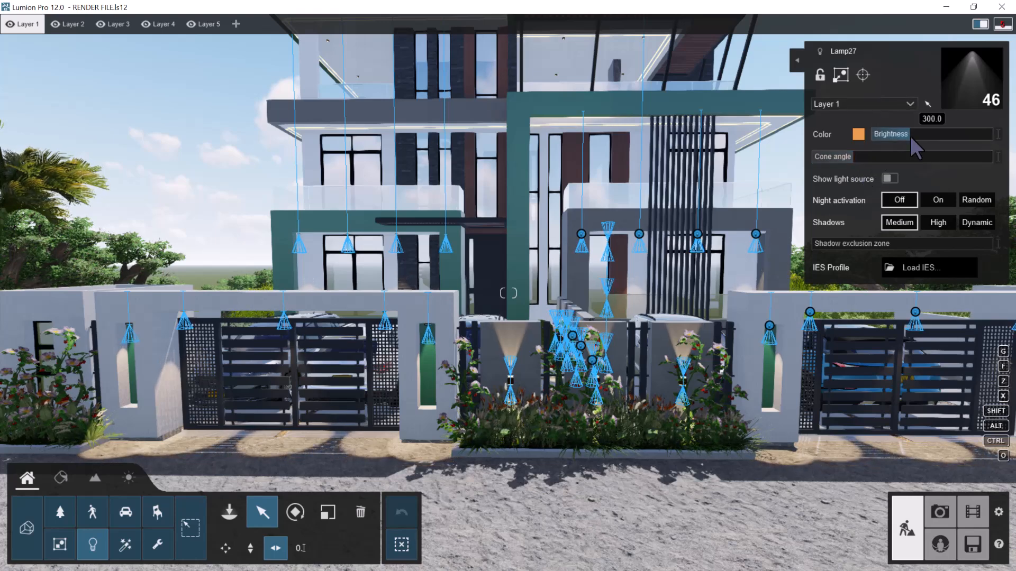
left_click_drag(905, 134, 897, 135)
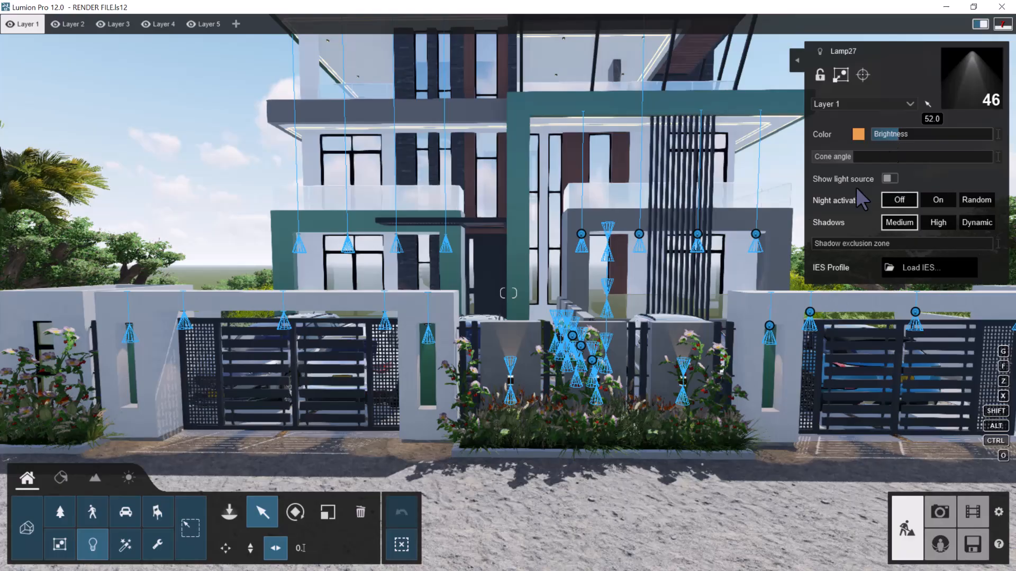
Examine the adjusted spotlights at the front gate and in the green-framed balcony up close
key("e")
key("w")
right_click_drag(538, 303, 540, 298)
right_click_drag(791, 374, 671, 346)
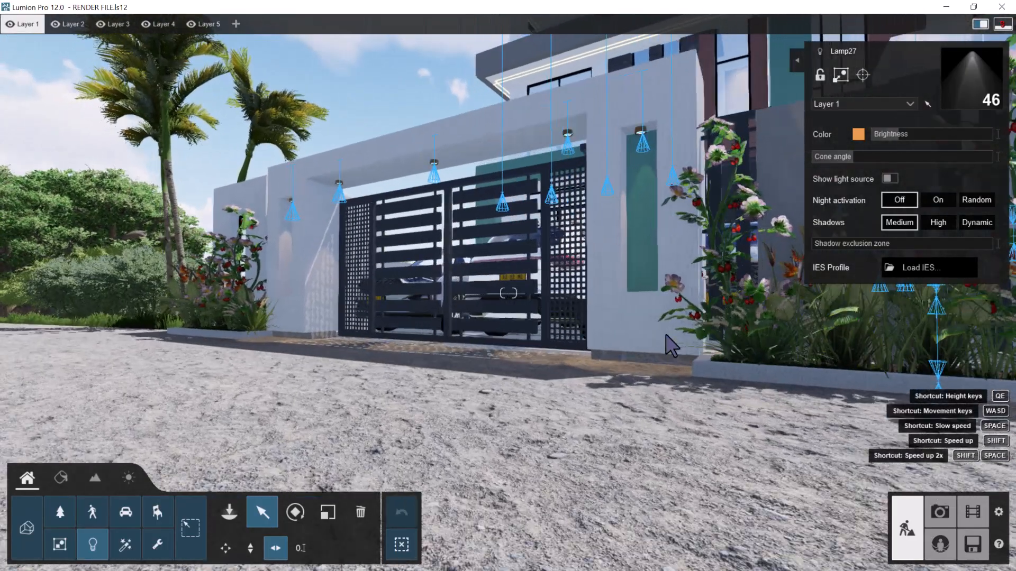
key("a")
key("q")
key("w")
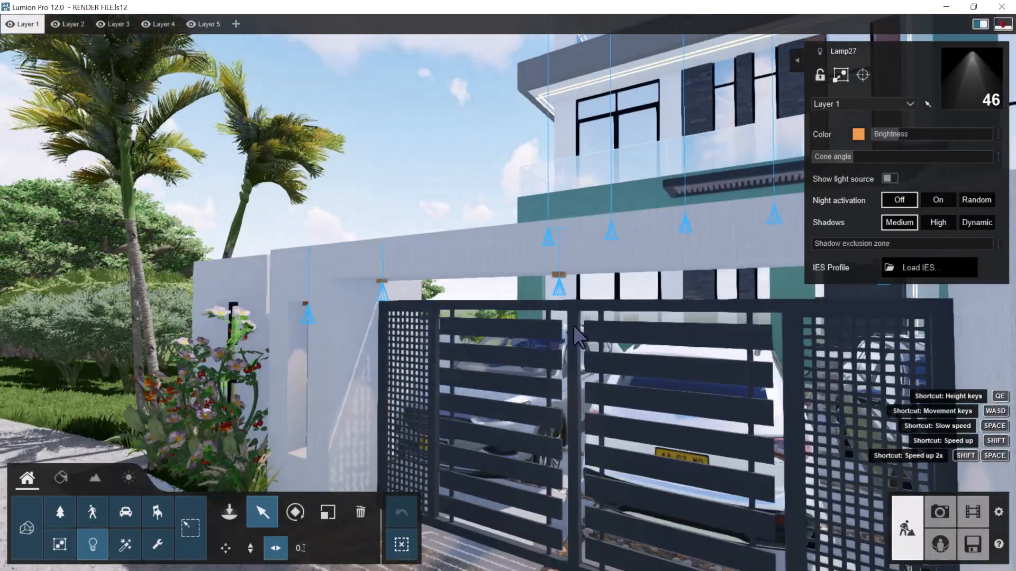
key("w")
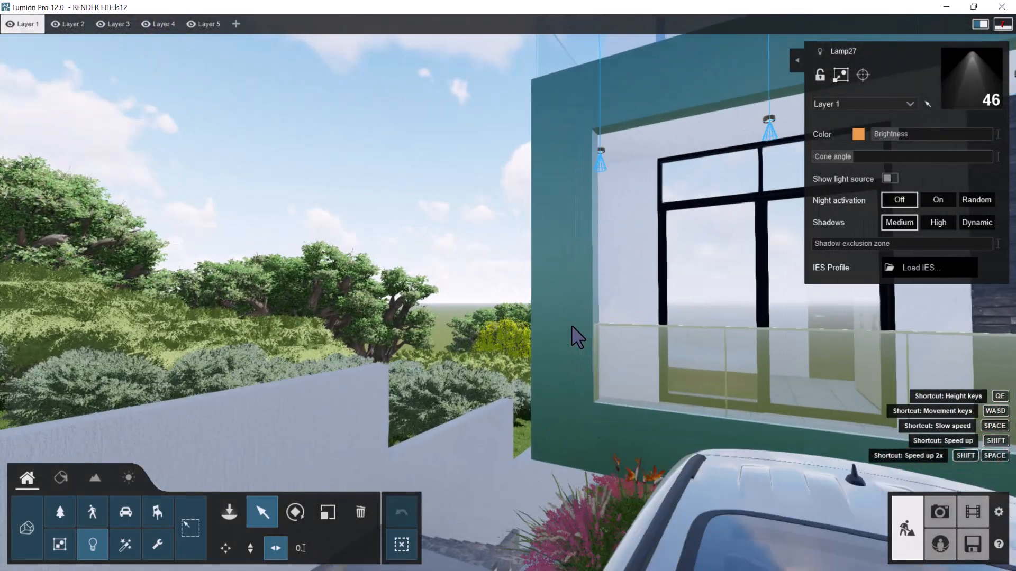
Examine the spotlights near the stepped side passage and on the white wall beside the window and flower planter
right_click_drag(572, 325, 583, 357)
key("w")
key("a")
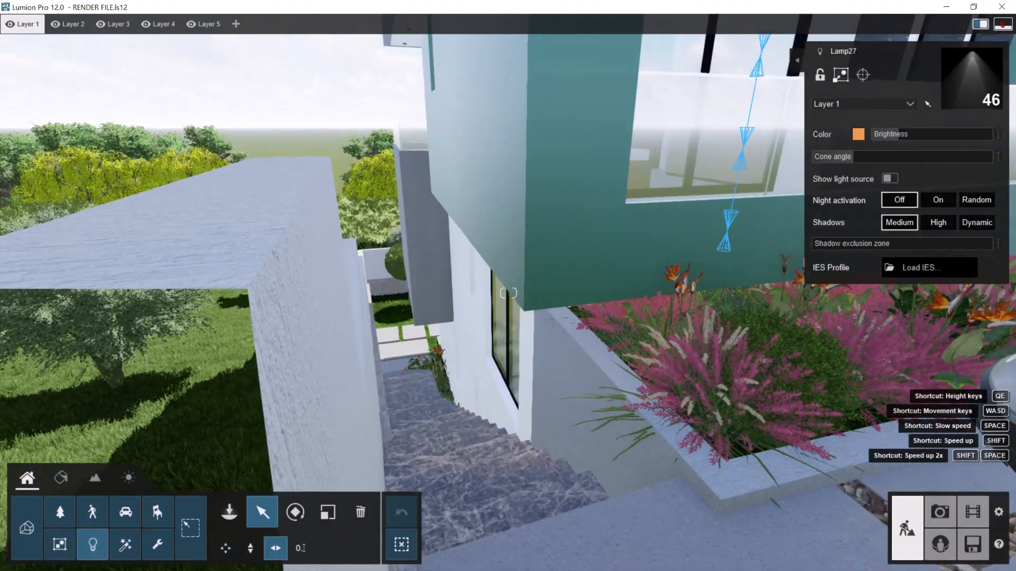
key("s")
key("e")
key("w")
right_click_drag(593, 318, 654, 304)
key("a")
key("w")
key("w")
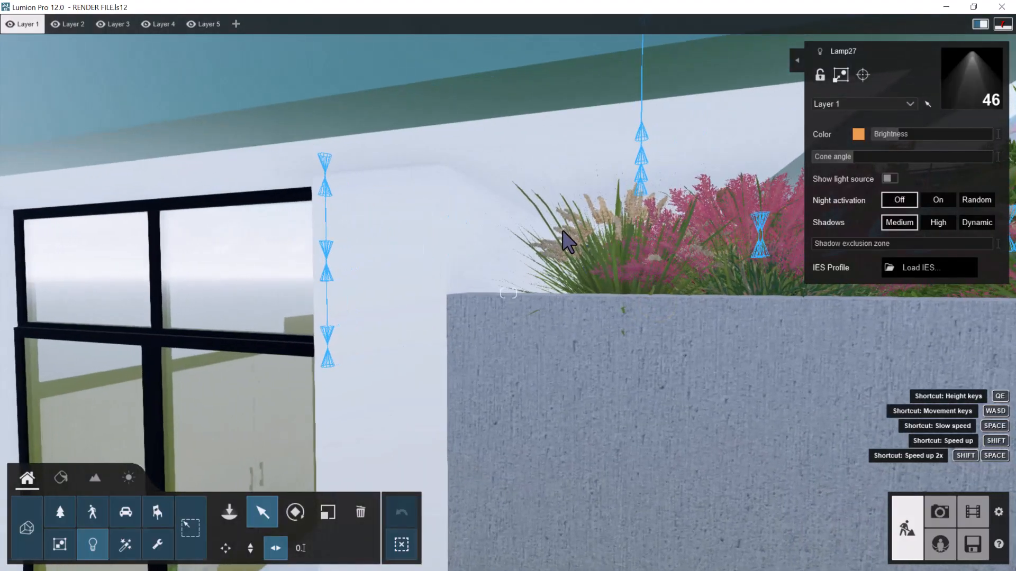
right_click_drag(584, 248, 582, 241)
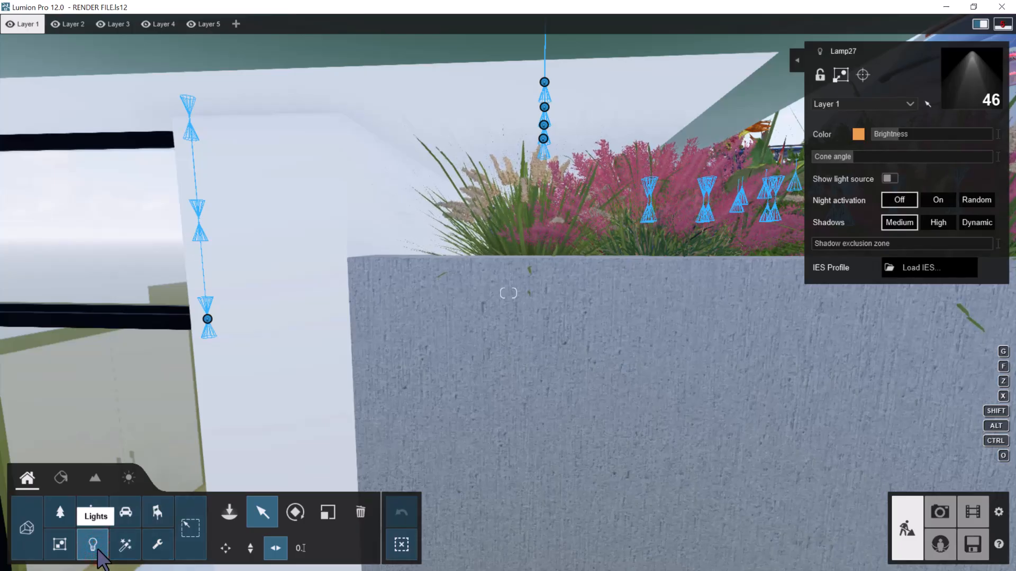
Look through the spotlight pages, omni lights and area lights in the light library, finishing on the area lights
left_click(230, 514)
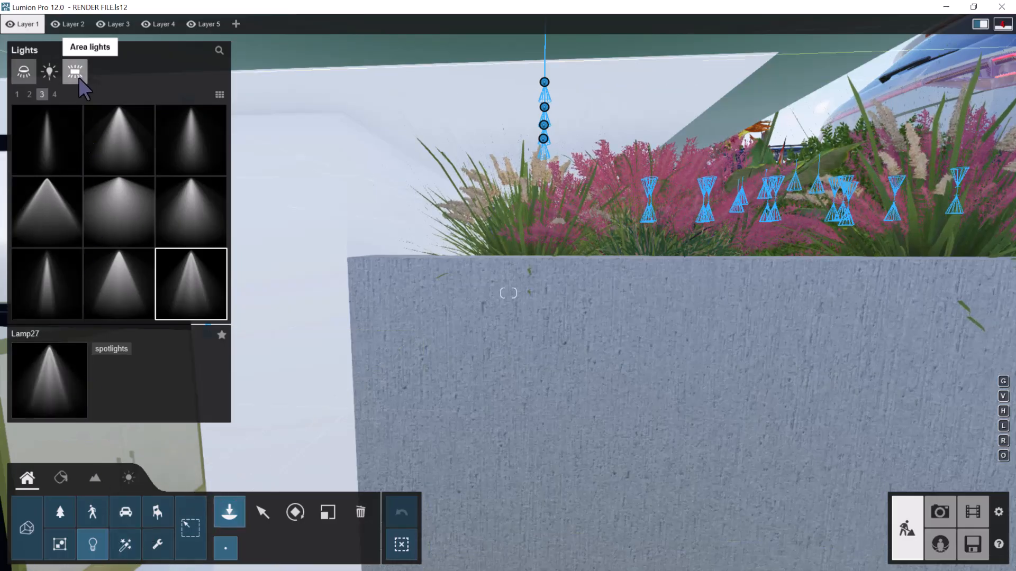
left_click(74, 69)
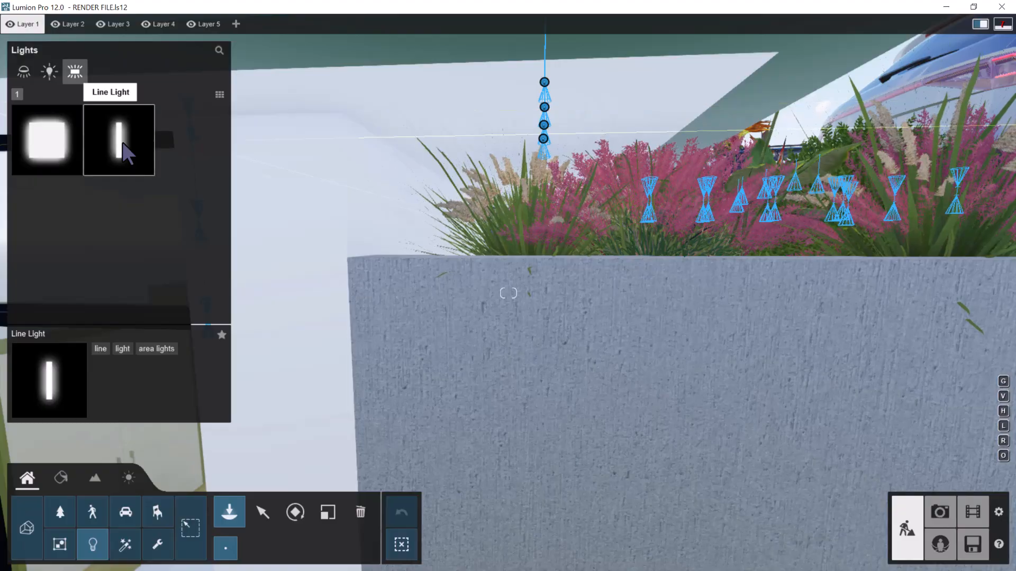
left_click(27, 68)
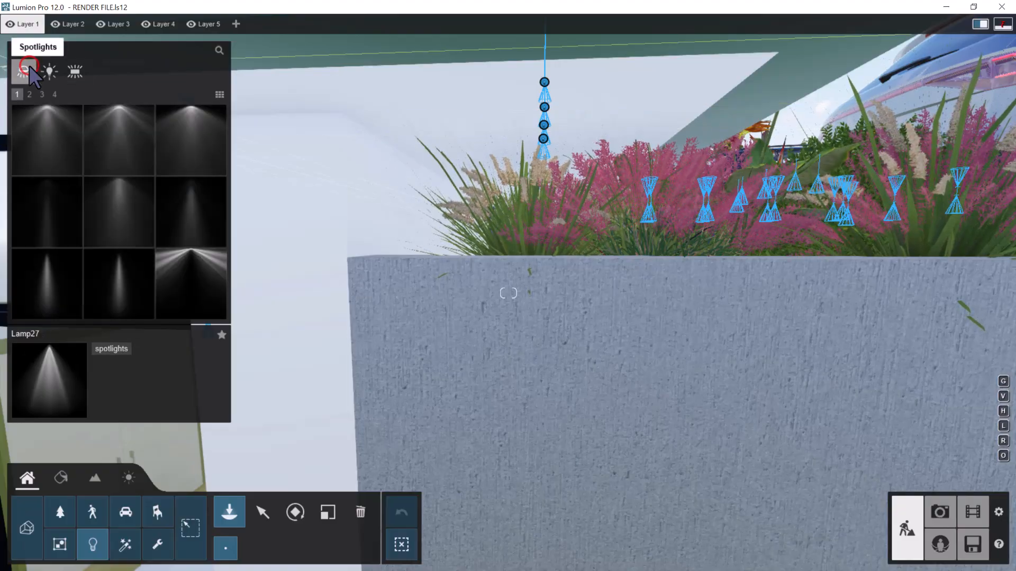
left_click(30, 94)
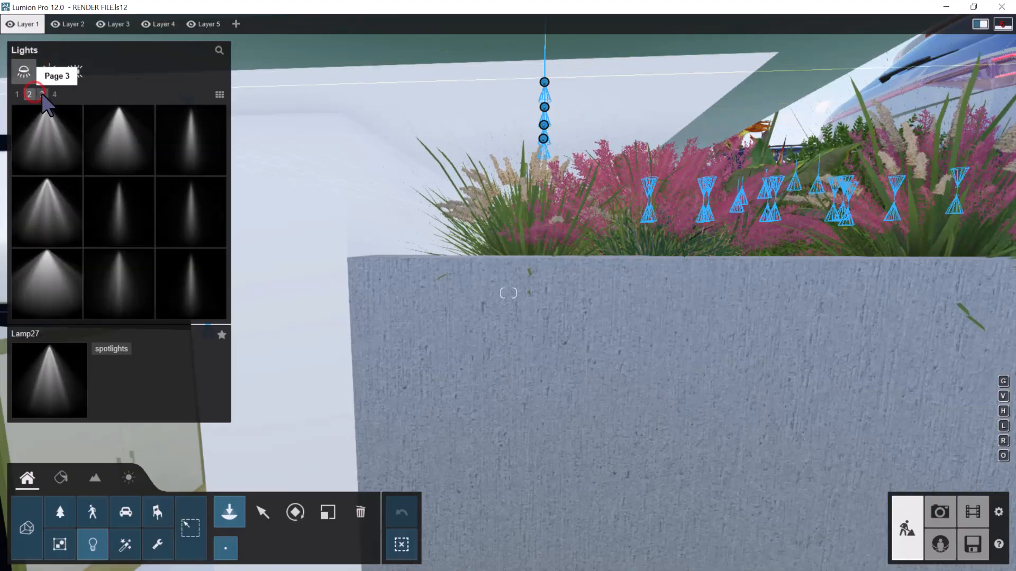
left_click(42, 95)
left_click(53, 94)
left_click(48, 73)
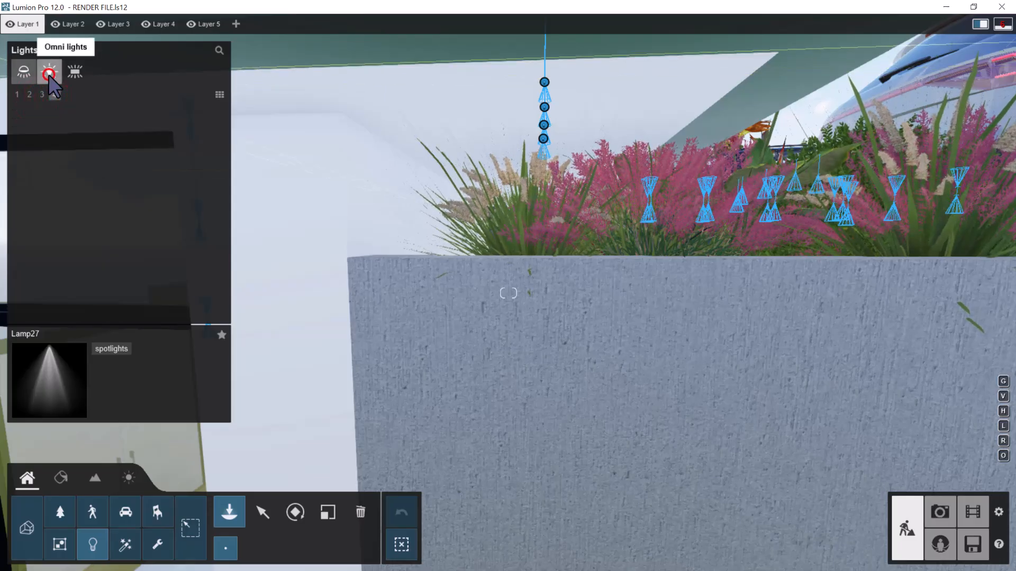
left_click(77, 71)
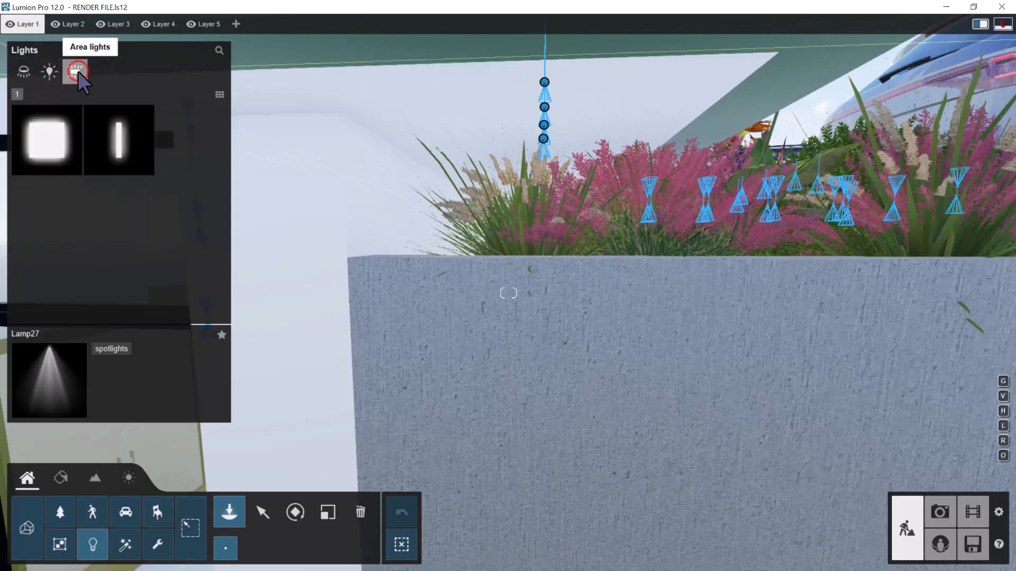
Place a Line Light from the area lights under the overhang above the flower planter
left_click(117, 149)
left_click(115, 147)
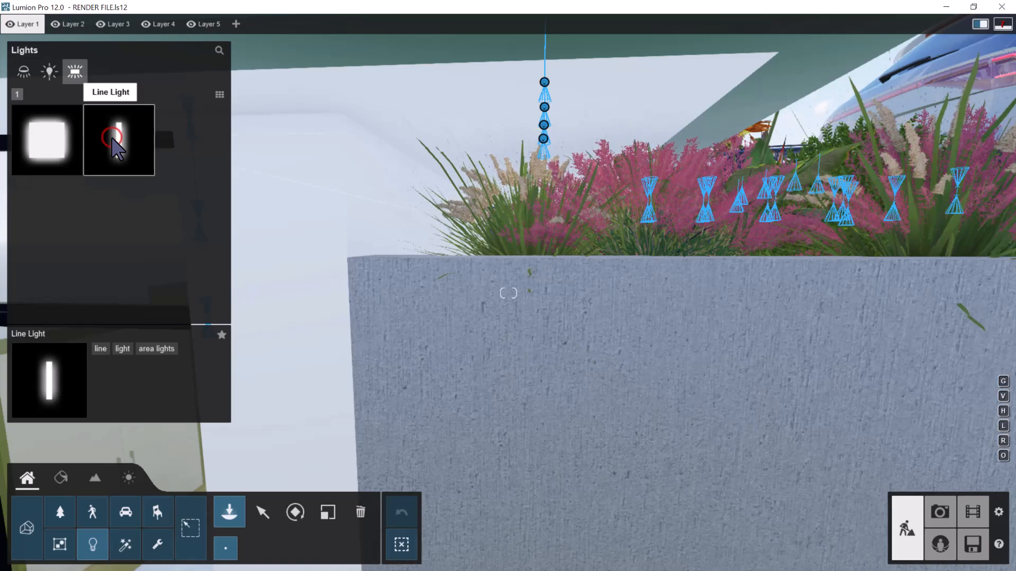
left_click_drag(549, 284, 591, 118)
right_click_drag(591, 117, 591, 114)
left_click(524, 134)
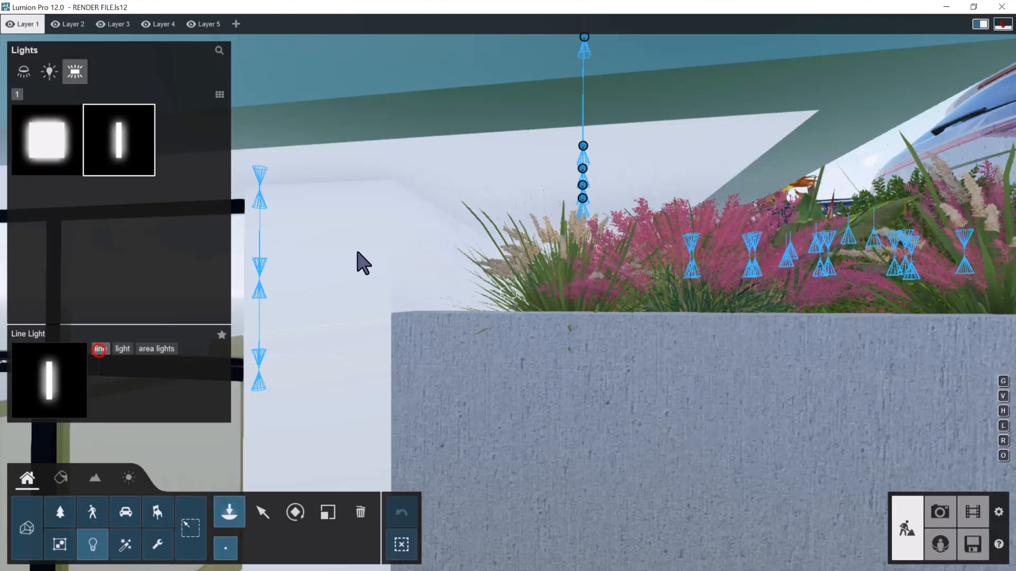
left_click(99, 349)
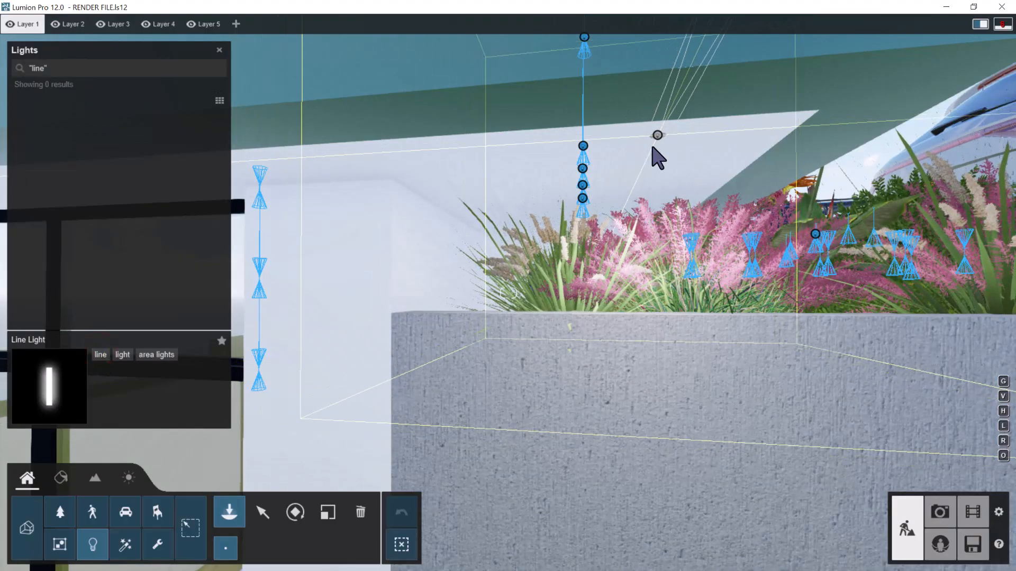
left_click(651, 126)
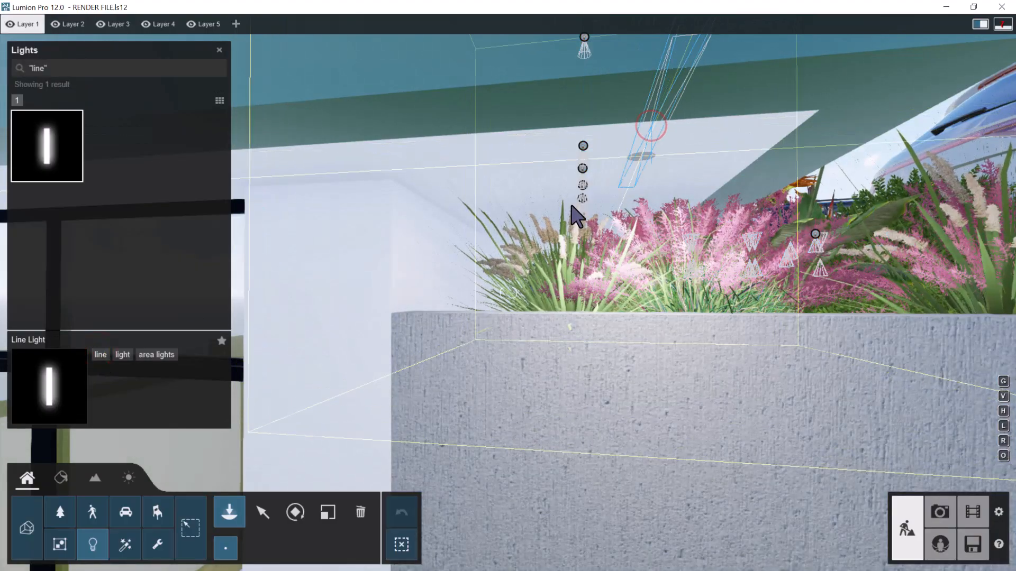
Move the line light horizontally along the green-framed balcony to about the middle of the flower bed
left_click(263, 512)
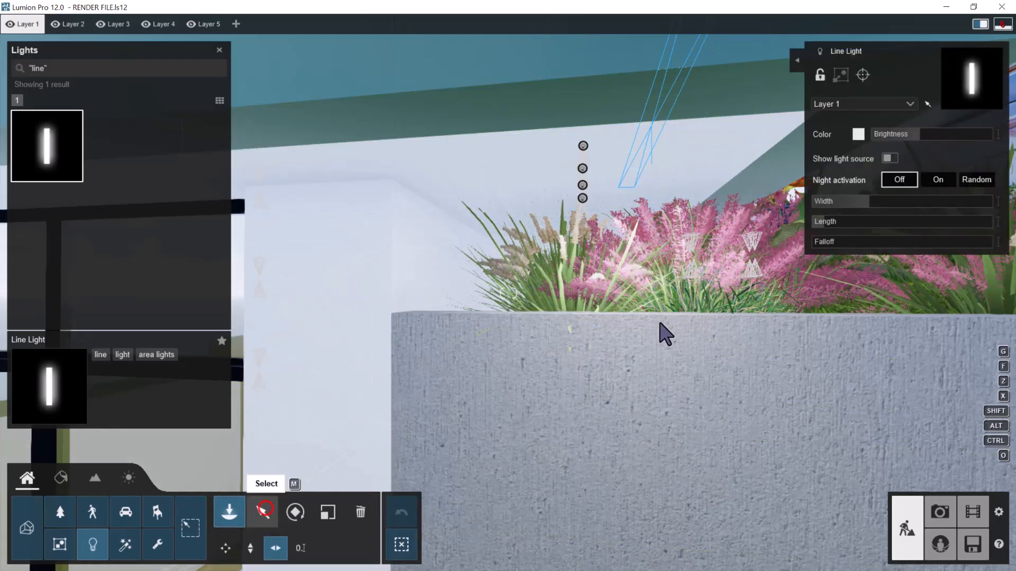
right_click_drag(651, 320, 284, 220)
key("s")
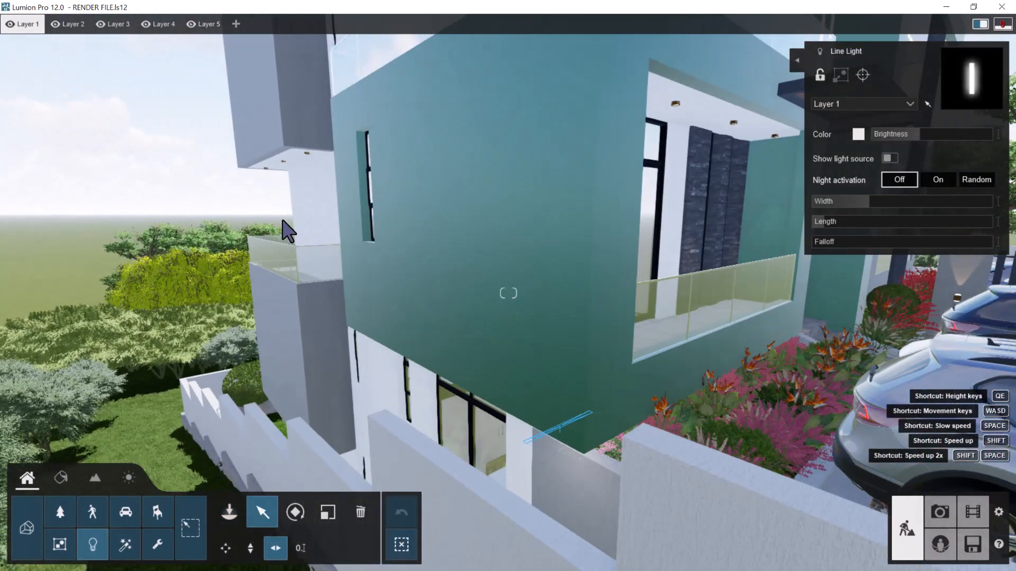
right_click_drag(369, 239, 350, 300)
key("d")
key("w")
key("q")
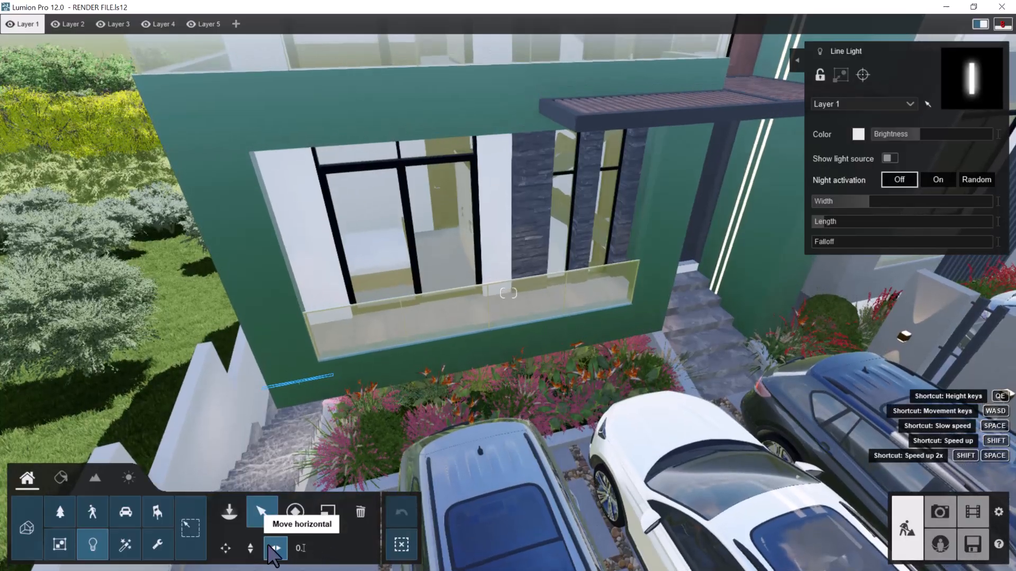
left_click(274, 549)
left_click_drag(298, 380, 486, 351)
Set the line light's width to 5.7 m and its color temperature to 2800 K
mouse_move(870, 203)
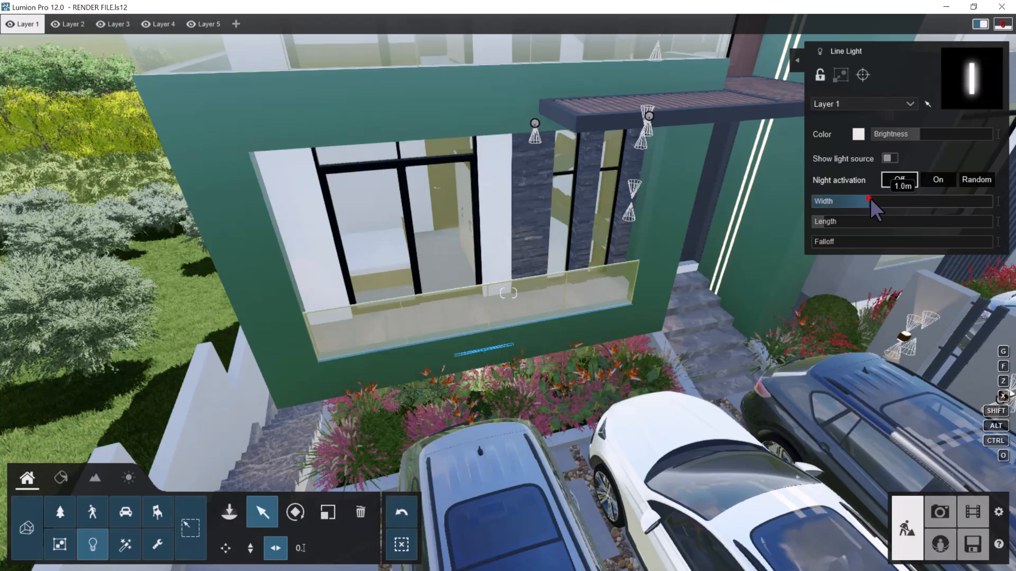
left_click_drag(906, 201, 936, 201)
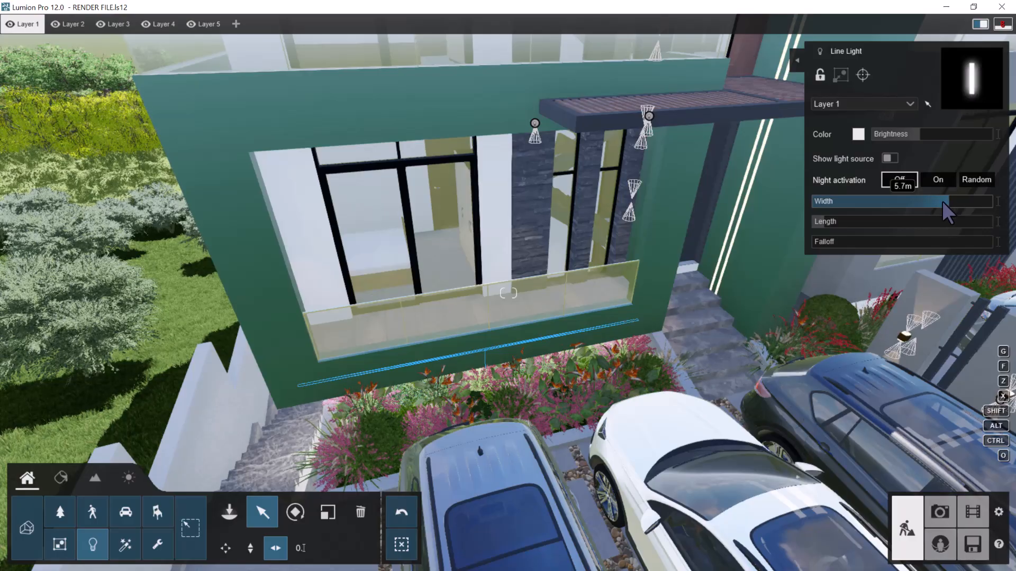
left_click(858, 134)
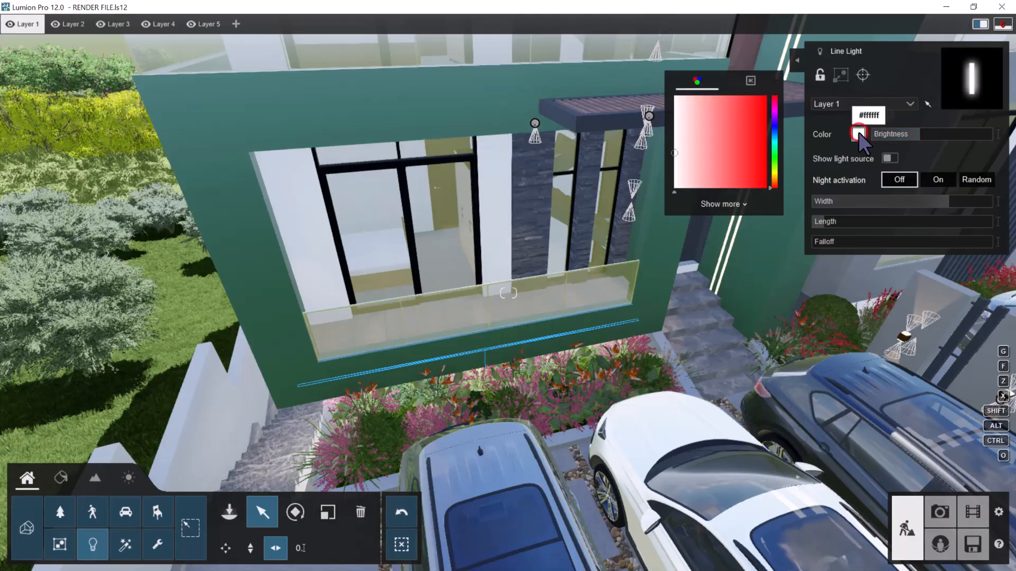
left_click(750, 81)
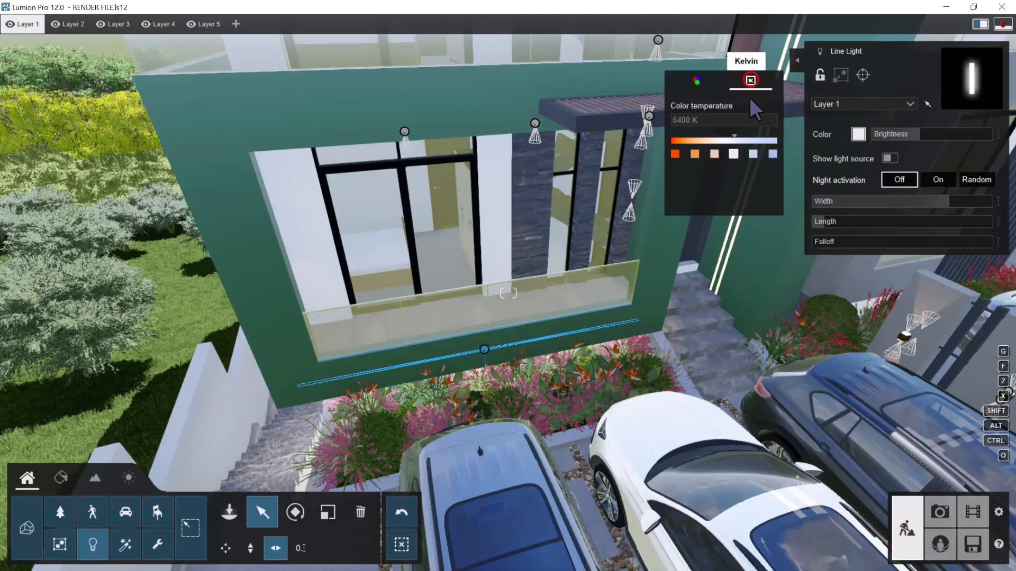
left_click(695, 153)
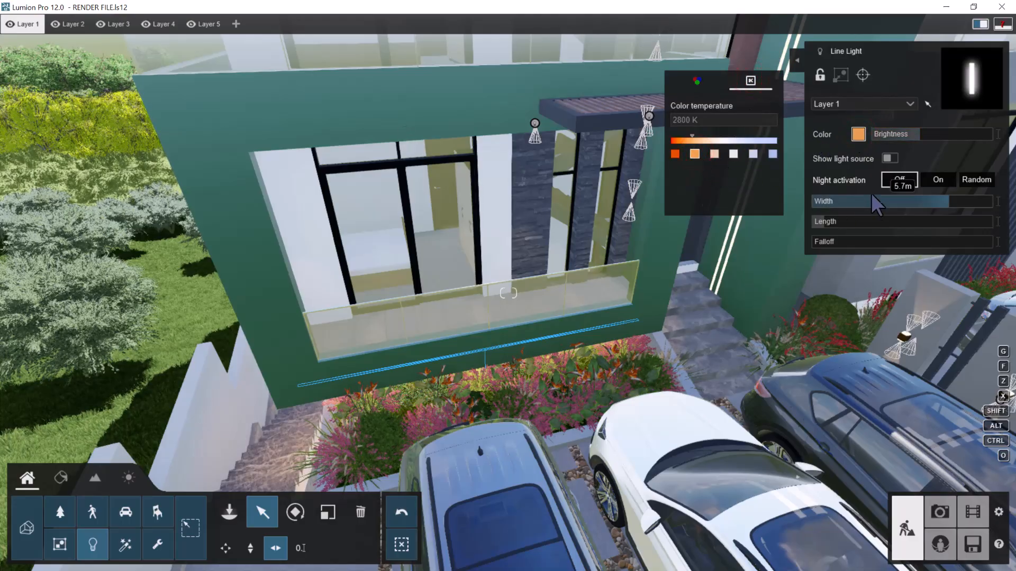
Lower the line light's brightness and set its length to 0.5 m
left_click_drag(917, 131, 904, 134)
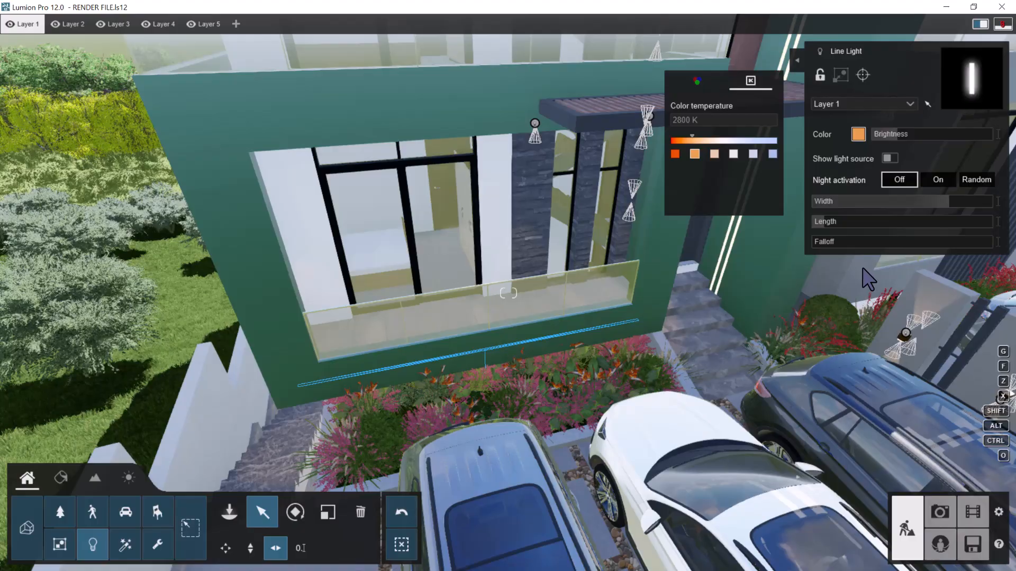
left_click_drag(828, 227, 853, 232)
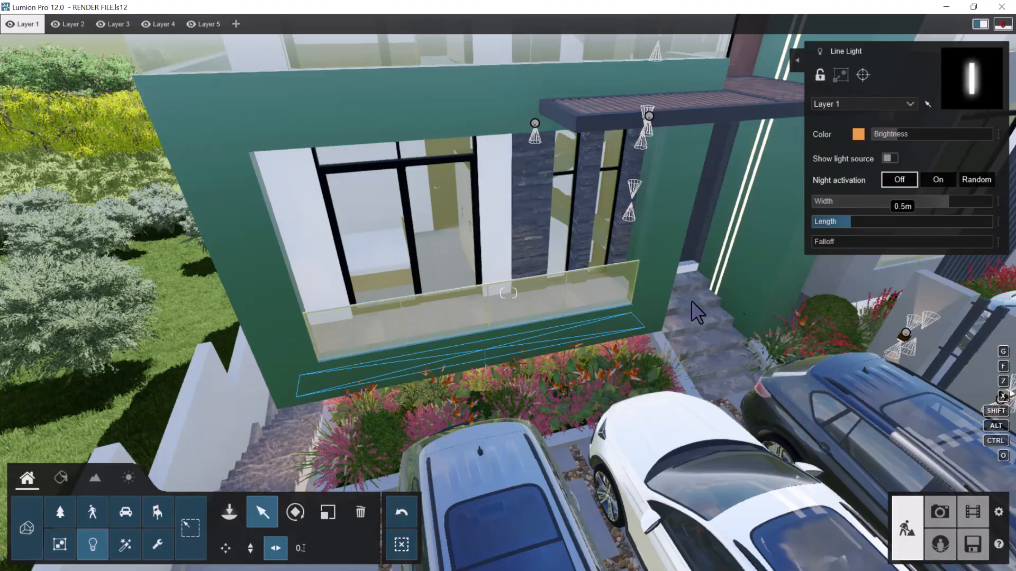
Examine the grey-framed facade with its planting beds, and the tiled passage behind the planter wall
right_click_drag(663, 306, 495, 359)
key("s")
key("d")
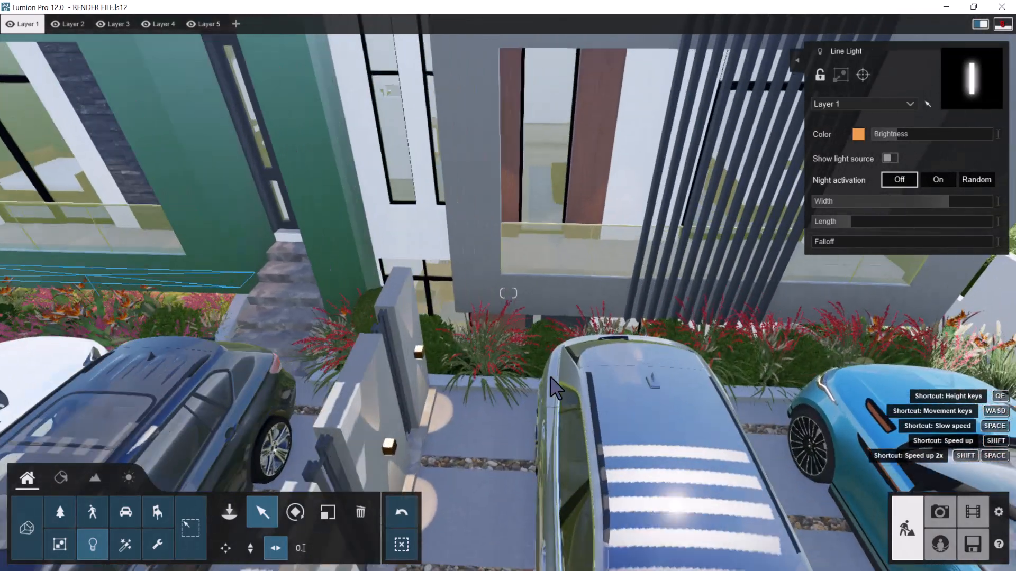
key("d")
right_click_drag(551, 381, 607, 403)
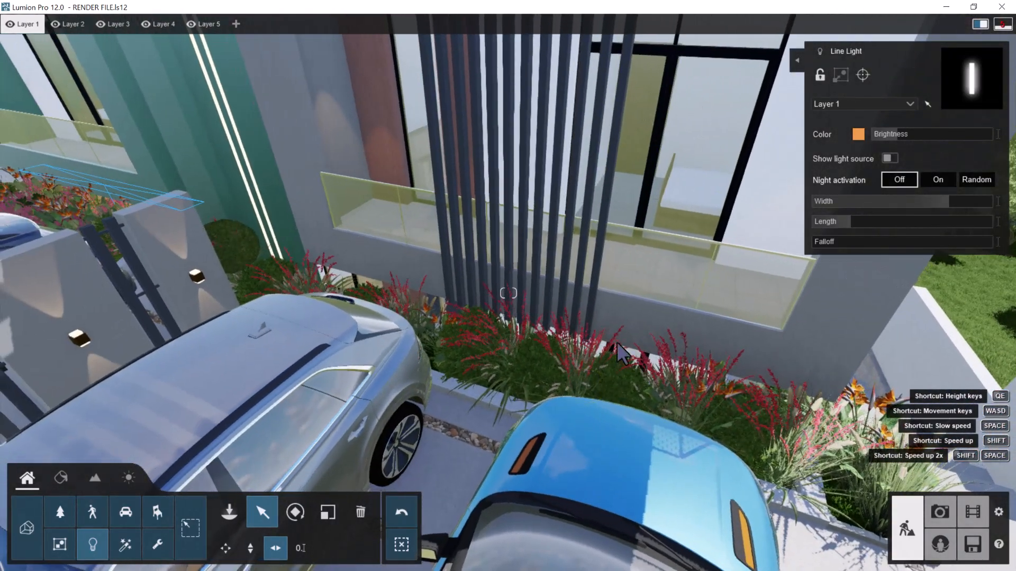
key("d")
key("d")
right_click_drag(632, 365, 651, 356)
key("d")
key("w")
key("s")
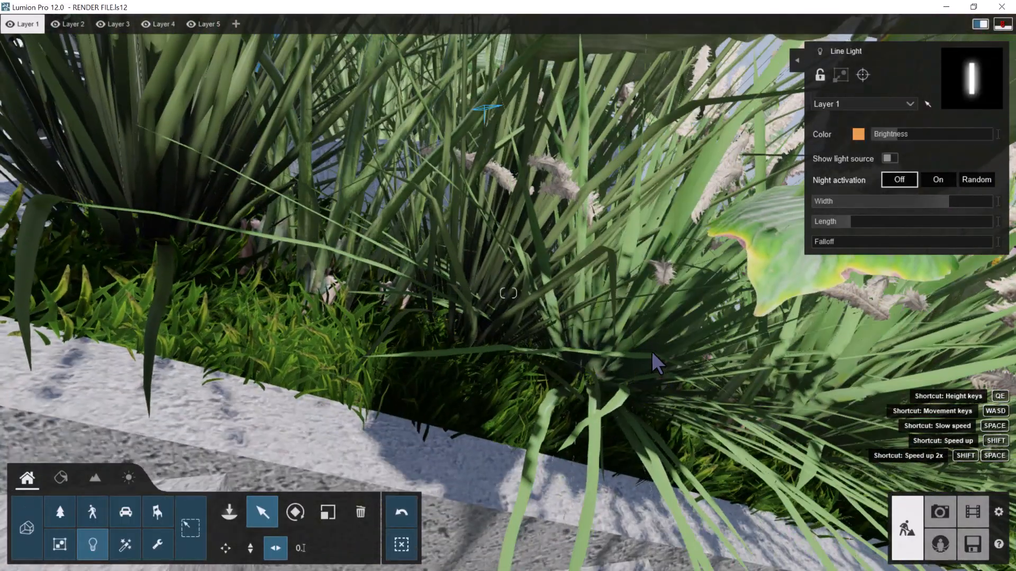
key("d")
key("q")
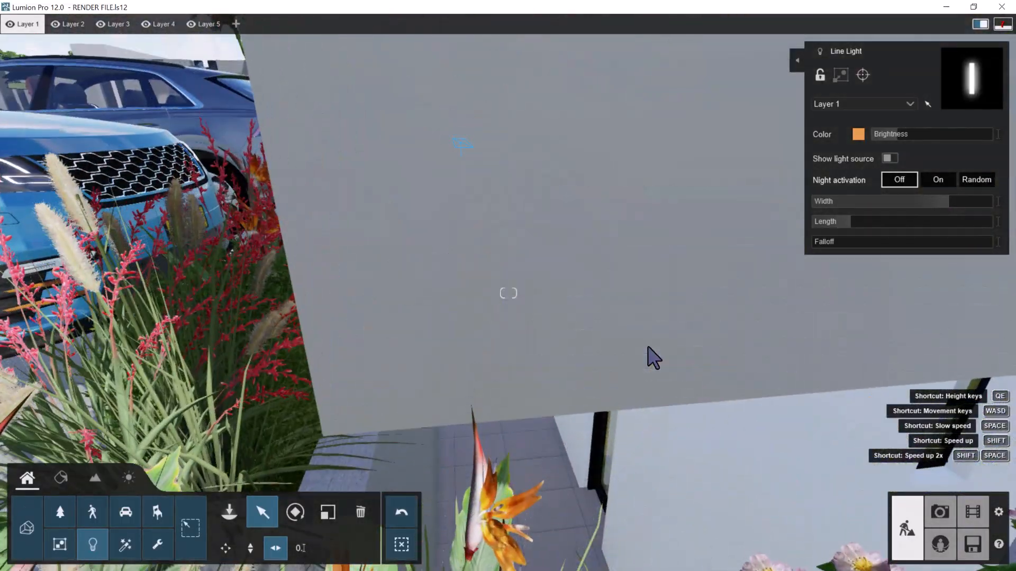
key("e")
right_click_drag(647, 345, 650, 324)
key("w")
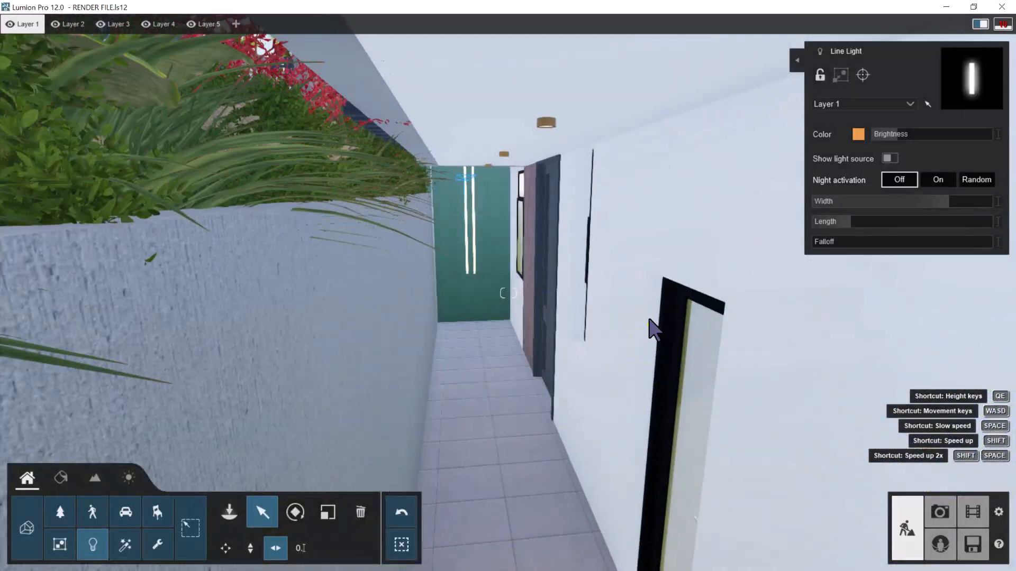
View the building from the garden side, moving around to the street-facing front elevation
key("s")
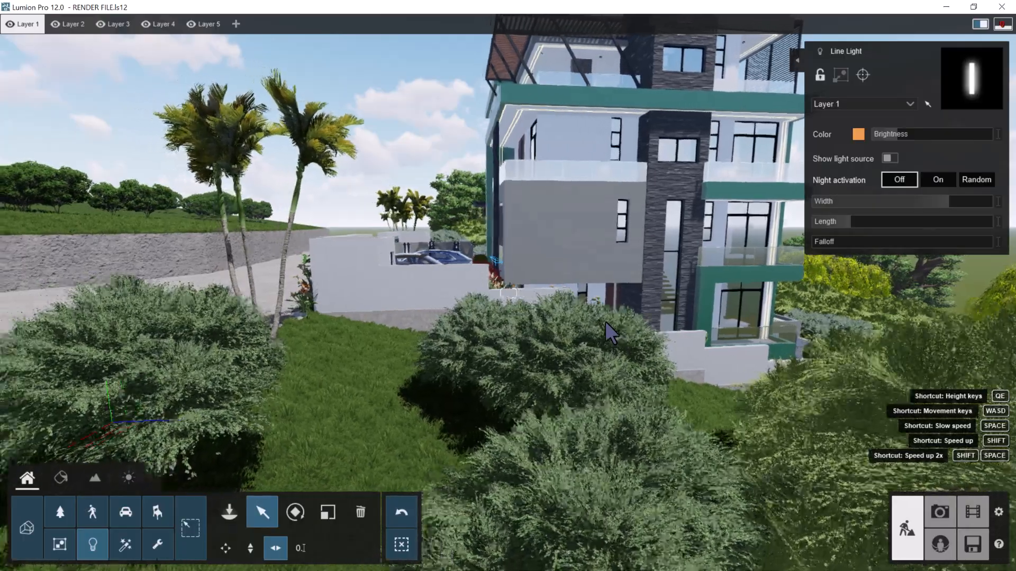
key("a")
right_click_drag(605, 322, 587, 298)
key("a")
right_click_drag(555, 257, 586, 259)
key("a")
key("w")
key("a")
key("a")
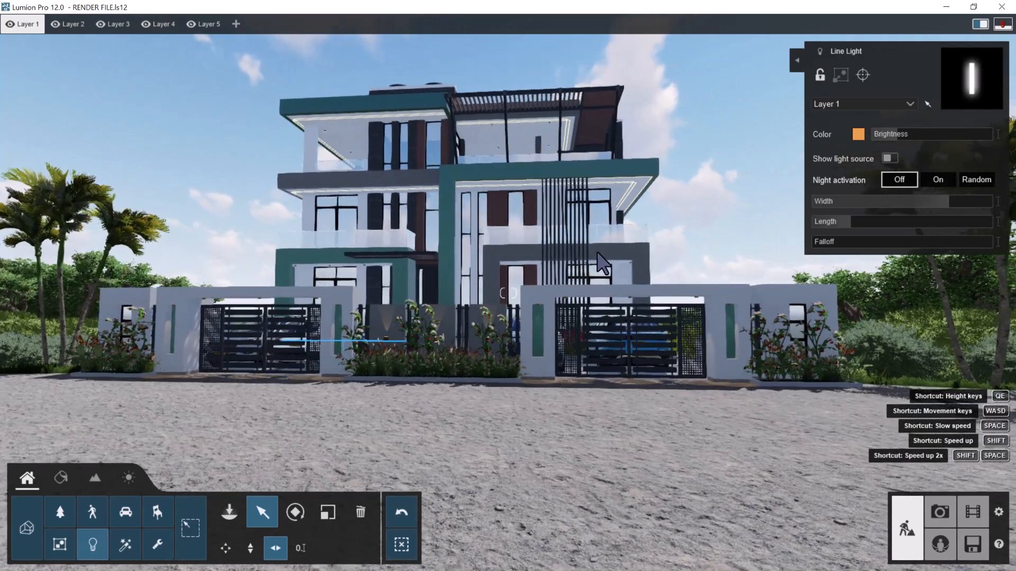
key("a")
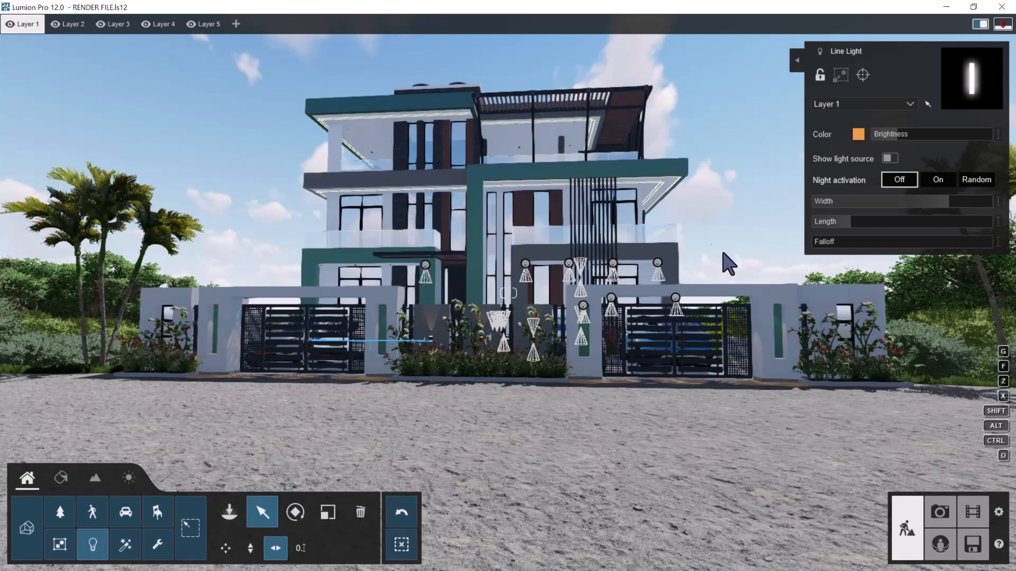
Save the project to its existing file and return to Build mode
left_click(964, 544)
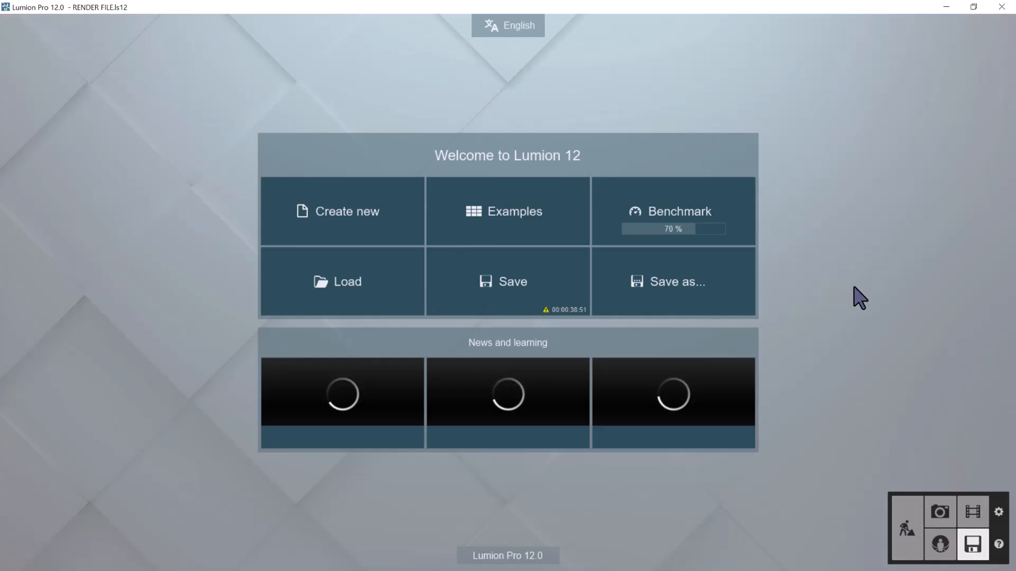
left_click(537, 288)
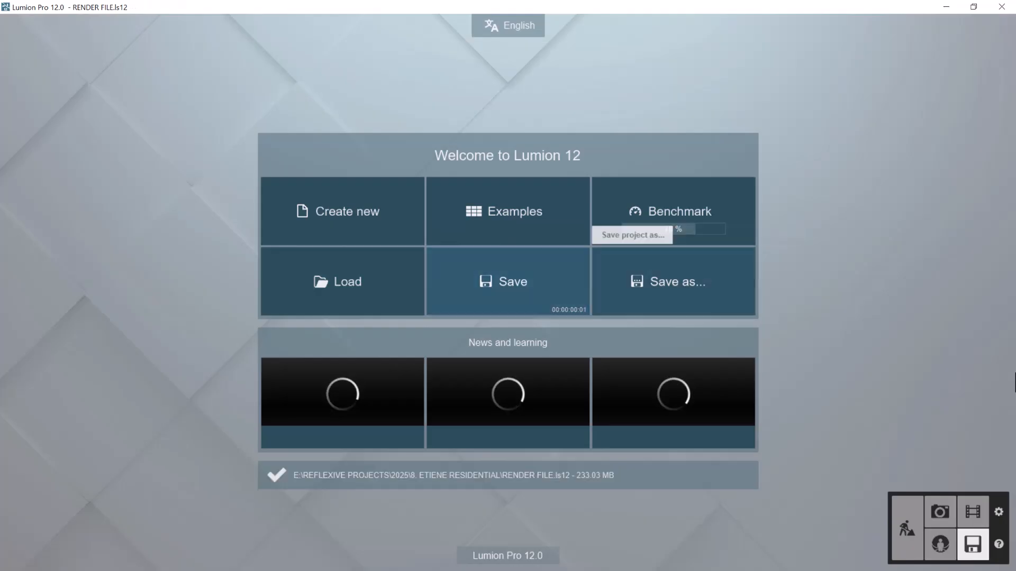
left_click(898, 520)
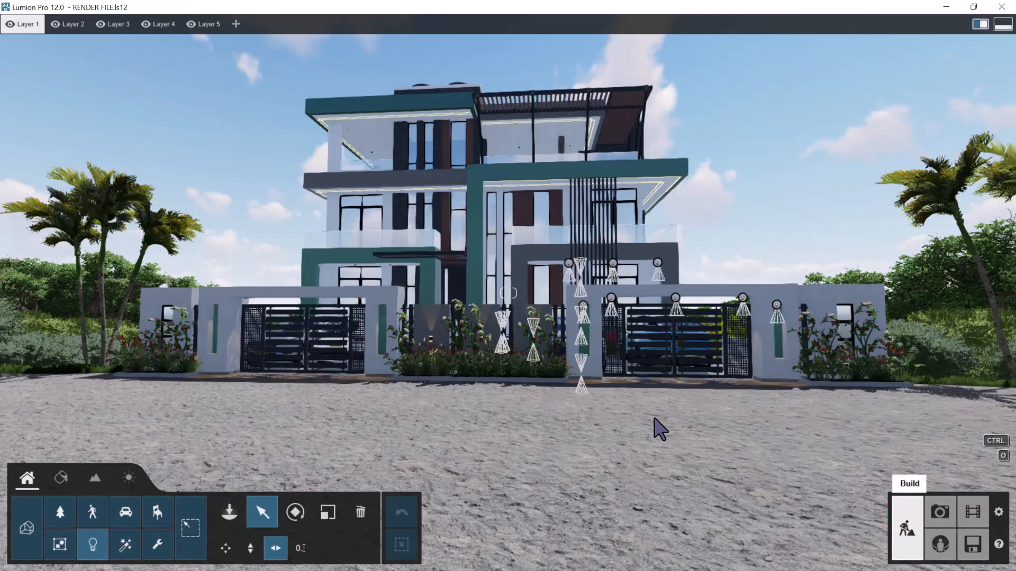
Frame the street-facing front in Photo mode with a horizontal camera at 1.60 m eye level
key("w")
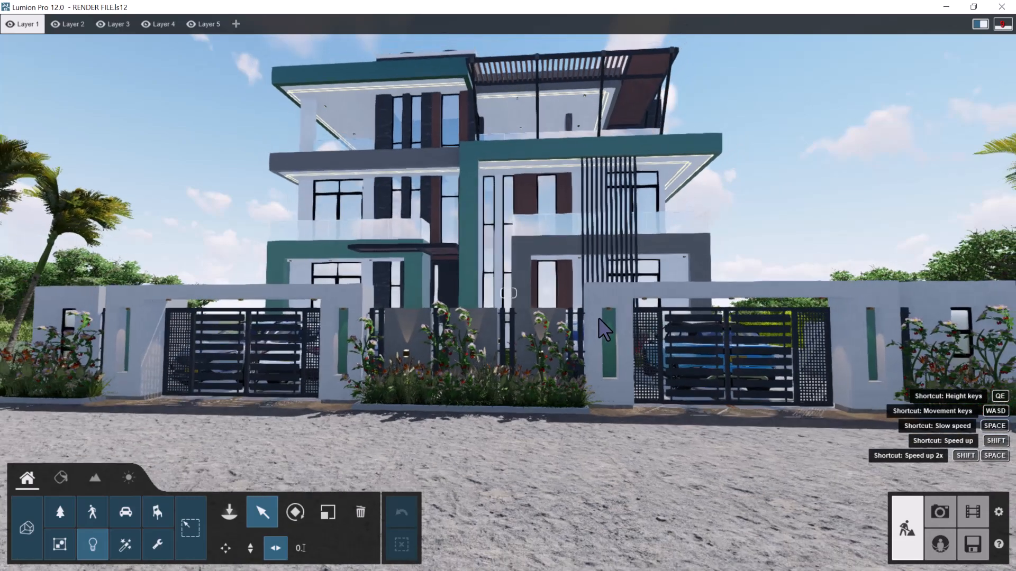
key("a")
right_click_drag(660, 303, 663, 302)
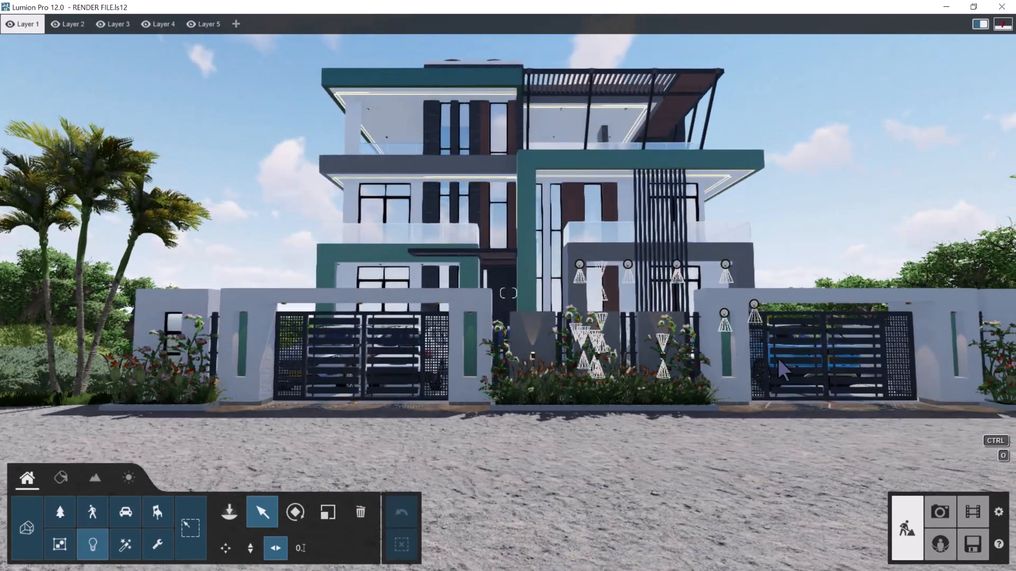
left_click(933, 517)
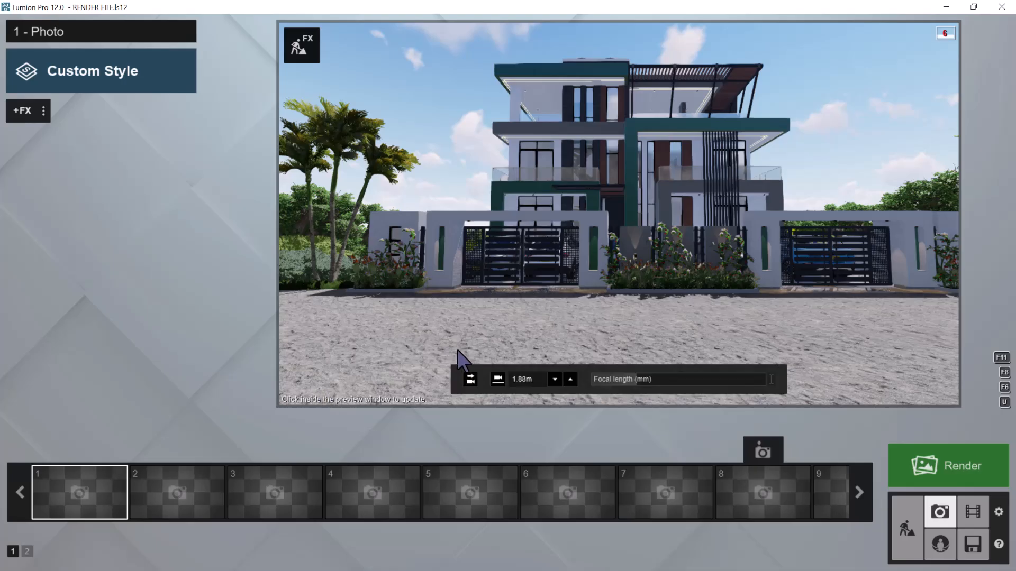
left_click(470, 379)
left_click(500, 380)
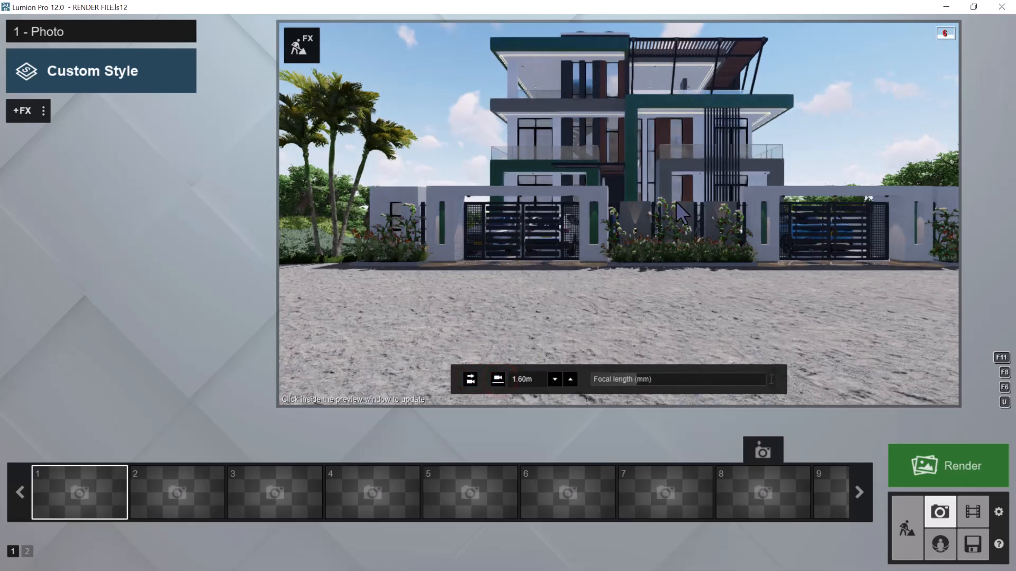
Center the building in the photo view with the camera level, and store it in photo slot 1
key("d")
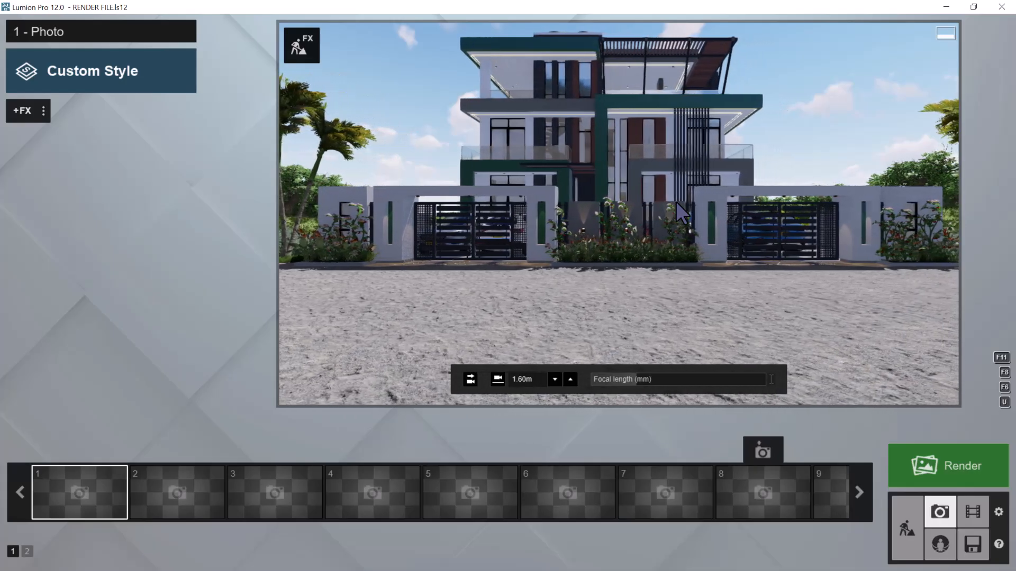
left_click(466, 380)
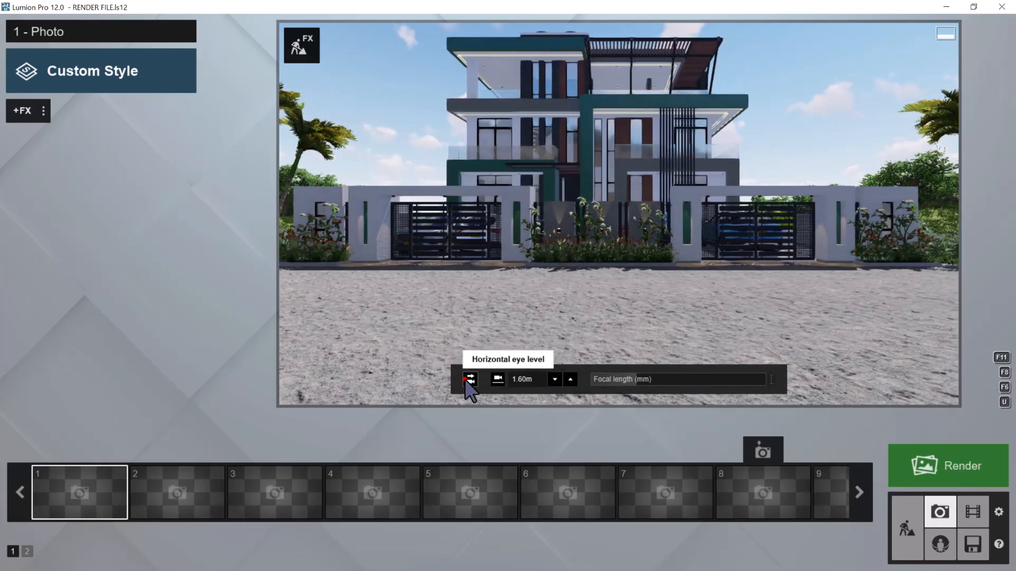
left_click(497, 379)
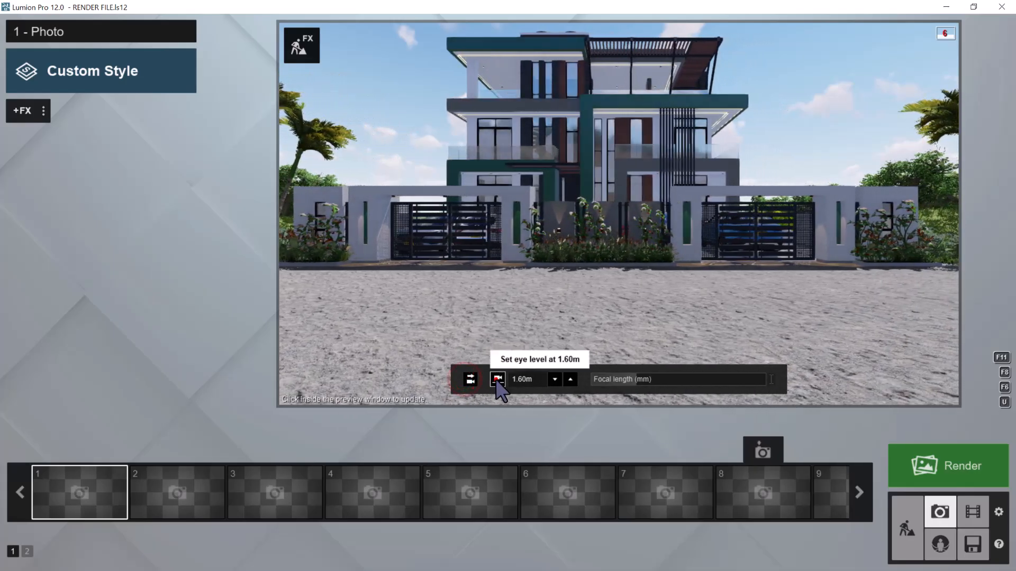
left_click(570, 229)
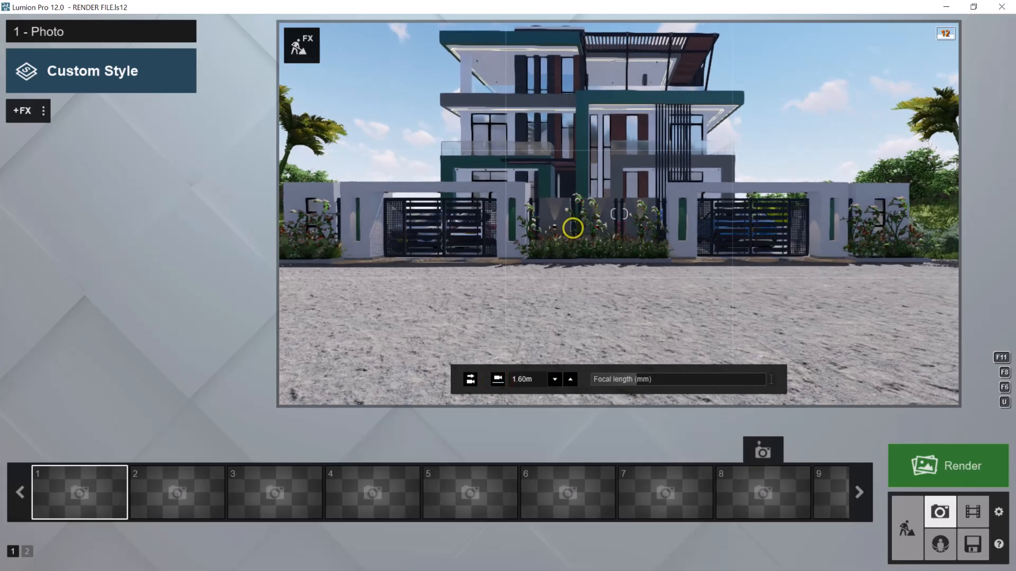
key("a")
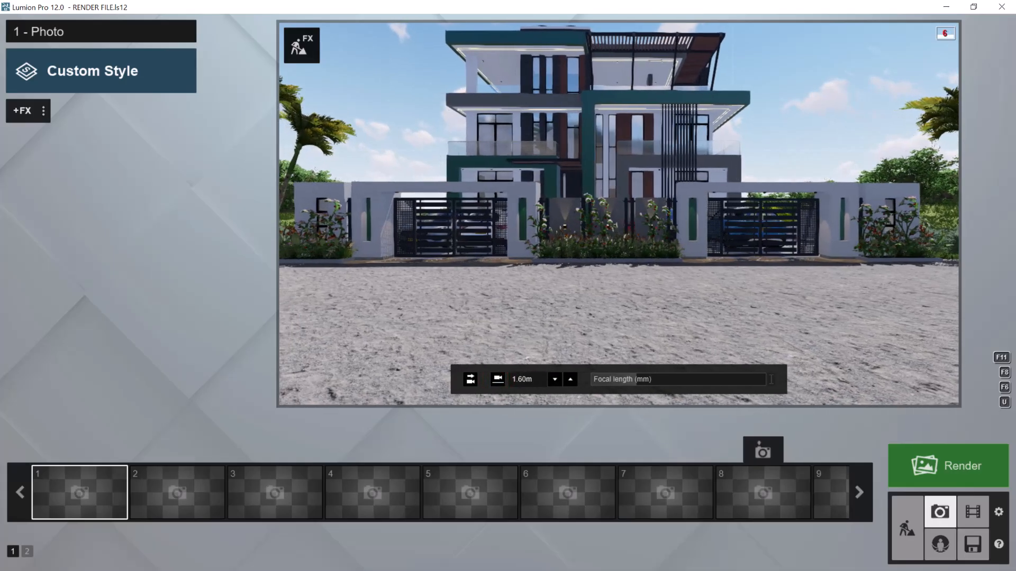
left_click(471, 378)
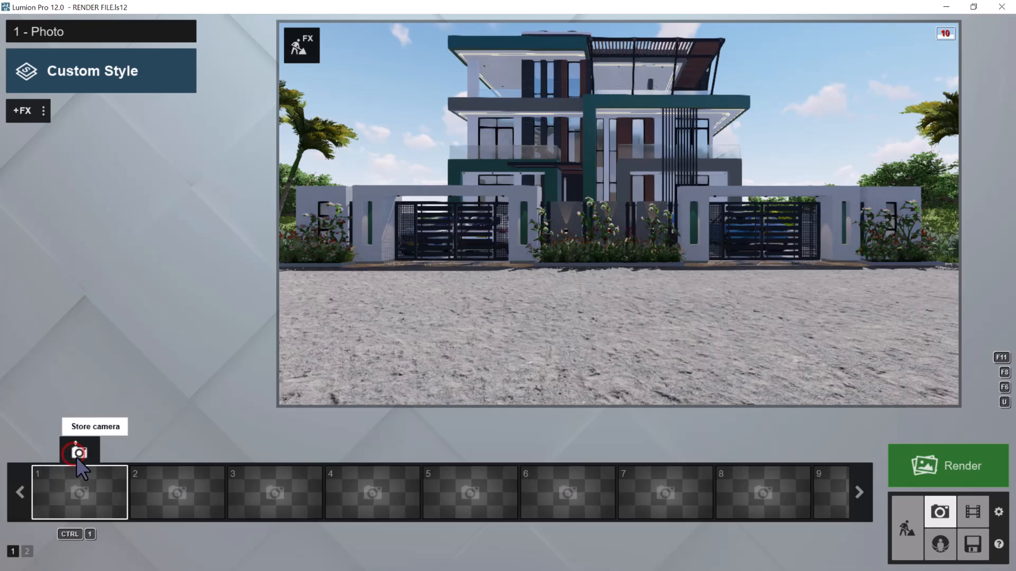
left_click(77, 454)
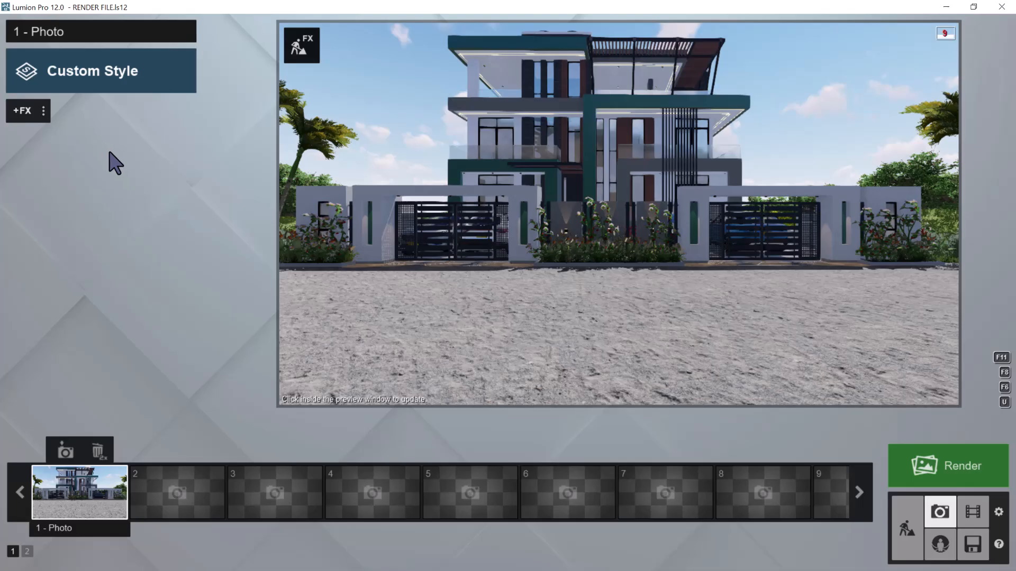
Apply the Realistic style to photo 1 and refresh its preview
mouse_move(485, 266)
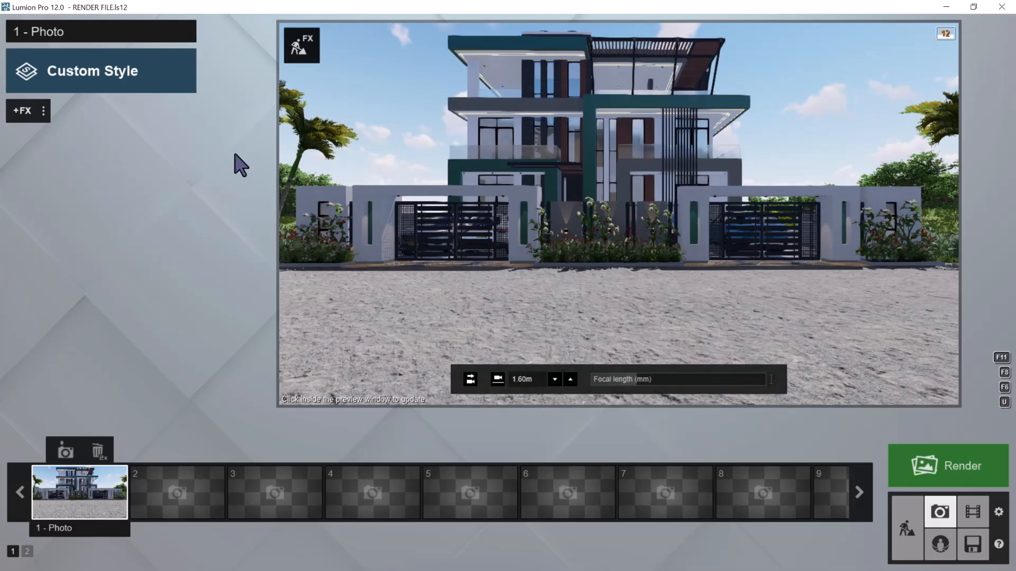
left_click(21, 112)
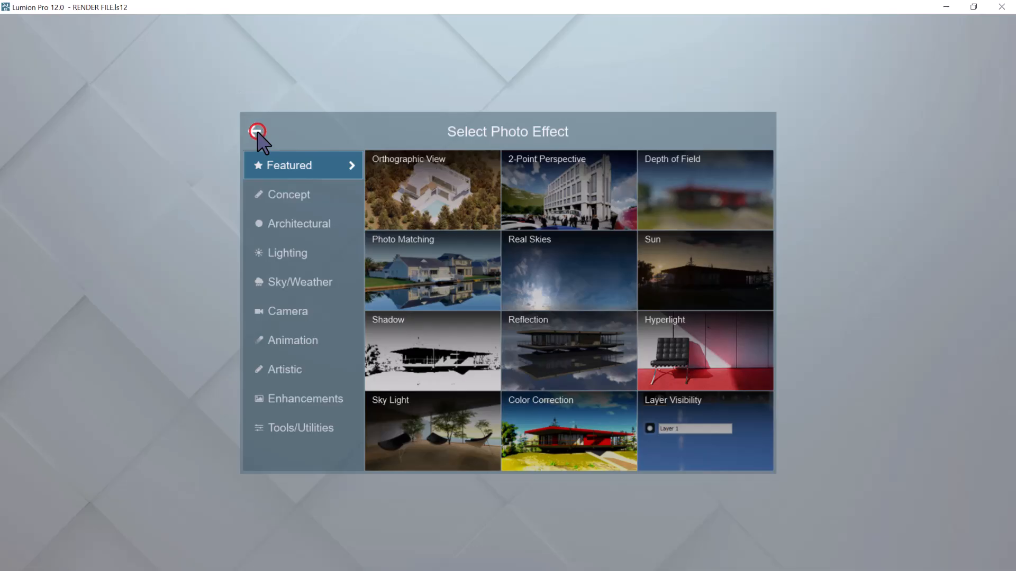
left_click(255, 133)
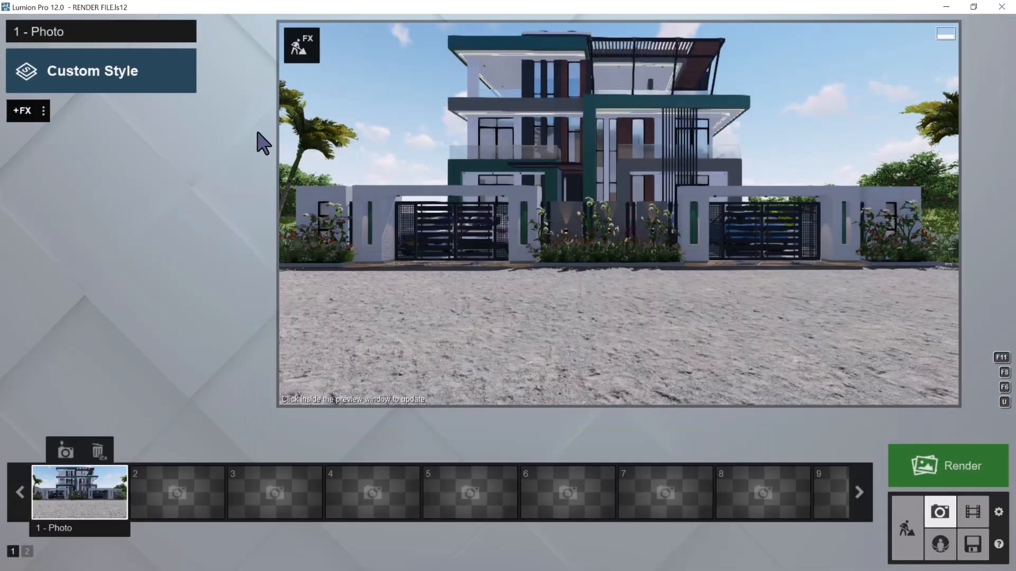
left_click(98, 73)
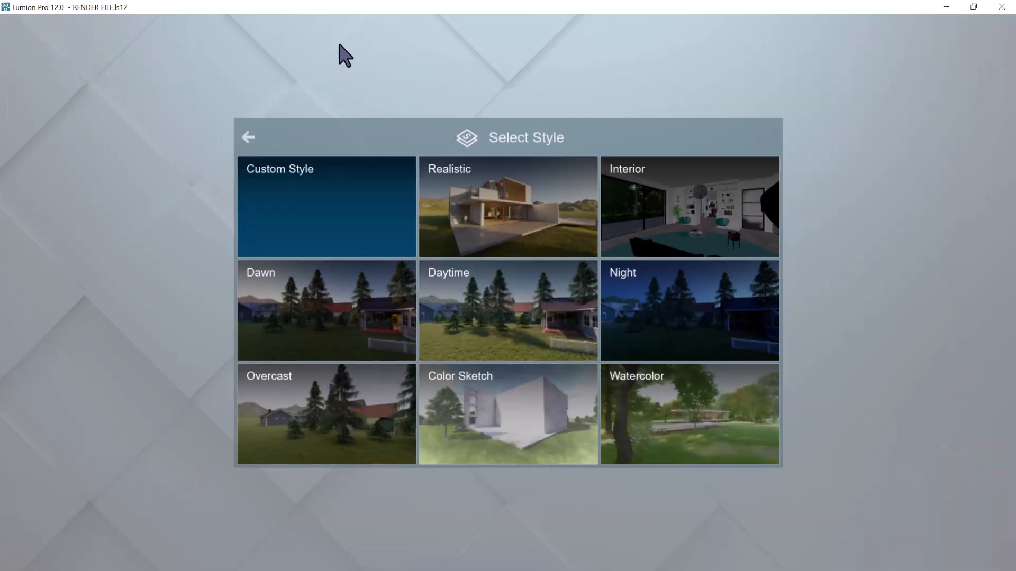
left_click(540, 231)
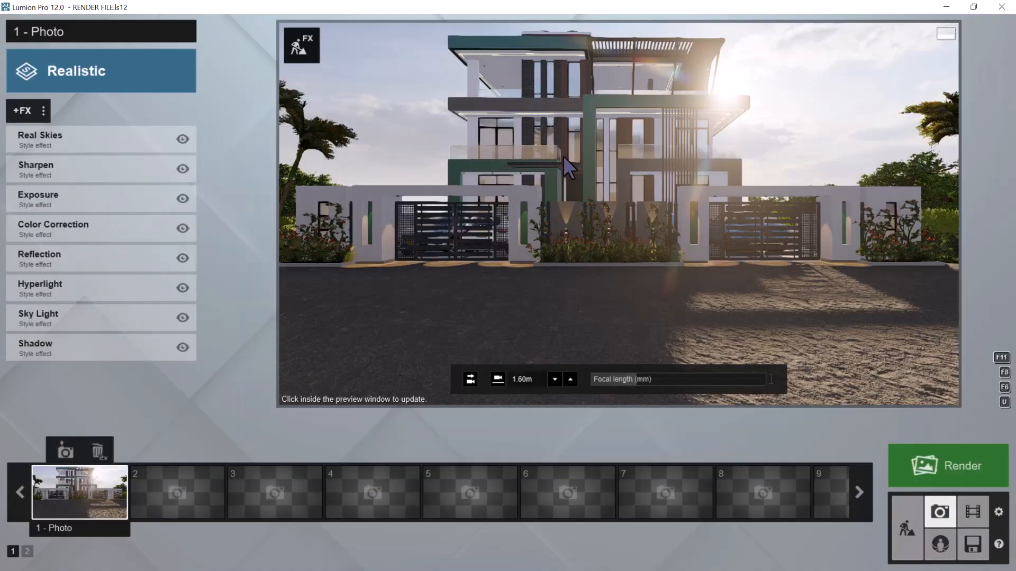
left_click(565, 154)
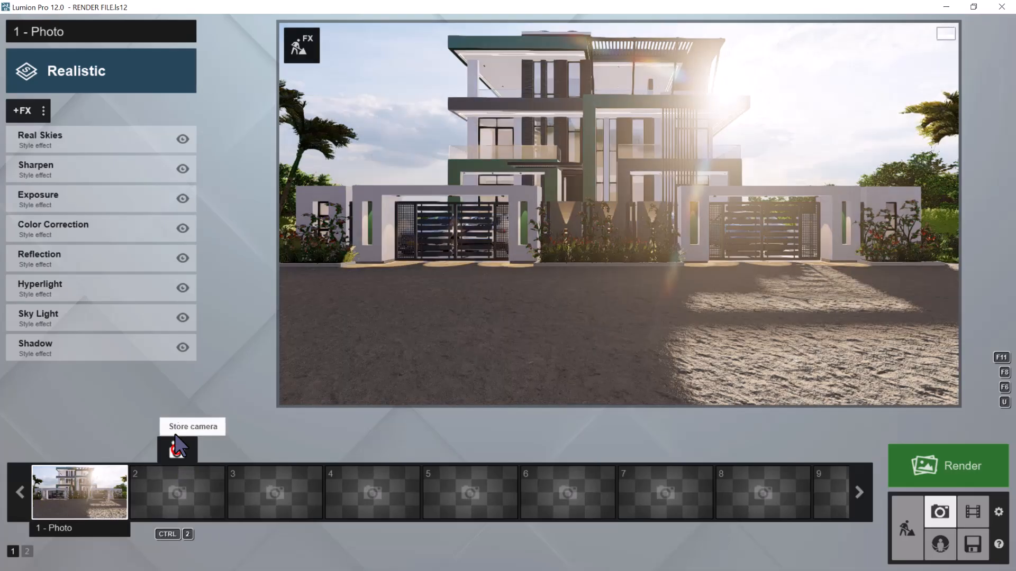
Store the same street-front camera in photo slot 2 and apply the Daytime style to it
left_click(176, 452)
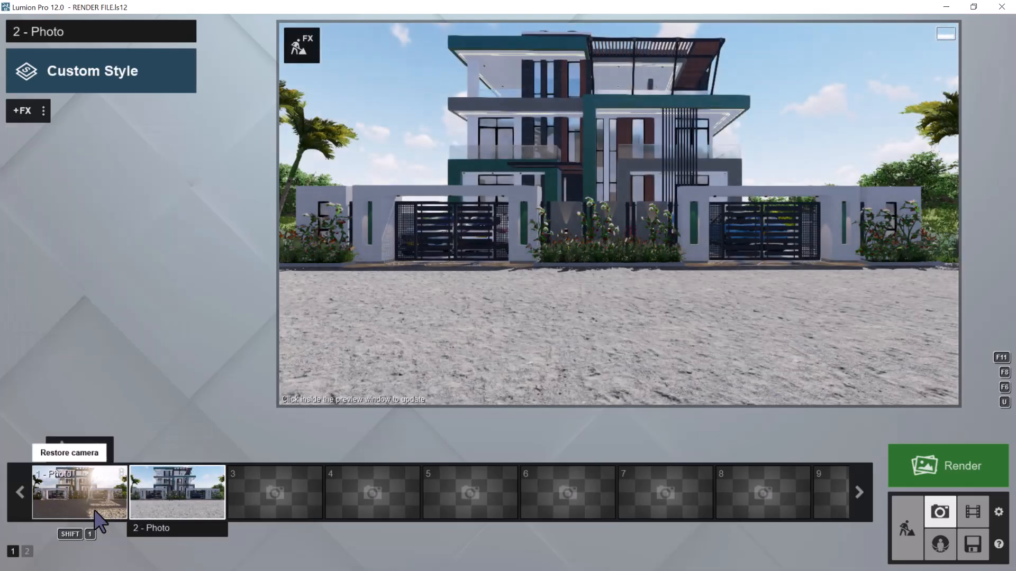
left_click(99, 519)
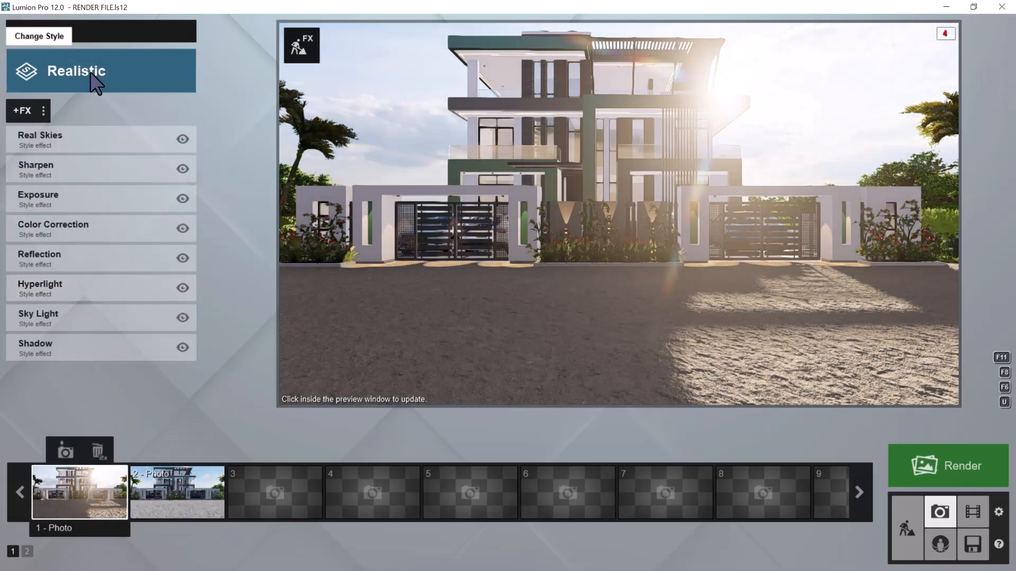
left_click(165, 492)
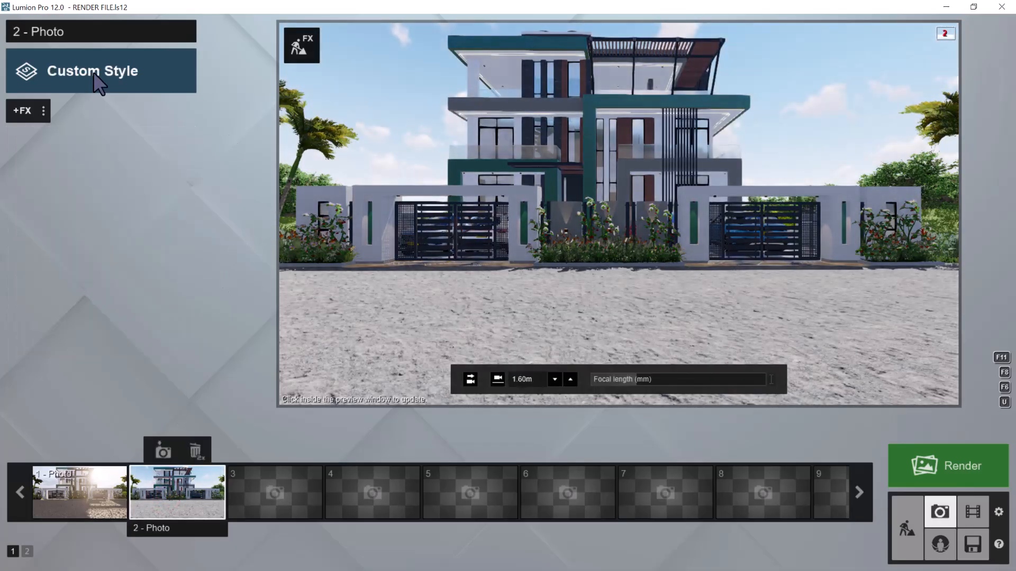
left_click(94, 73)
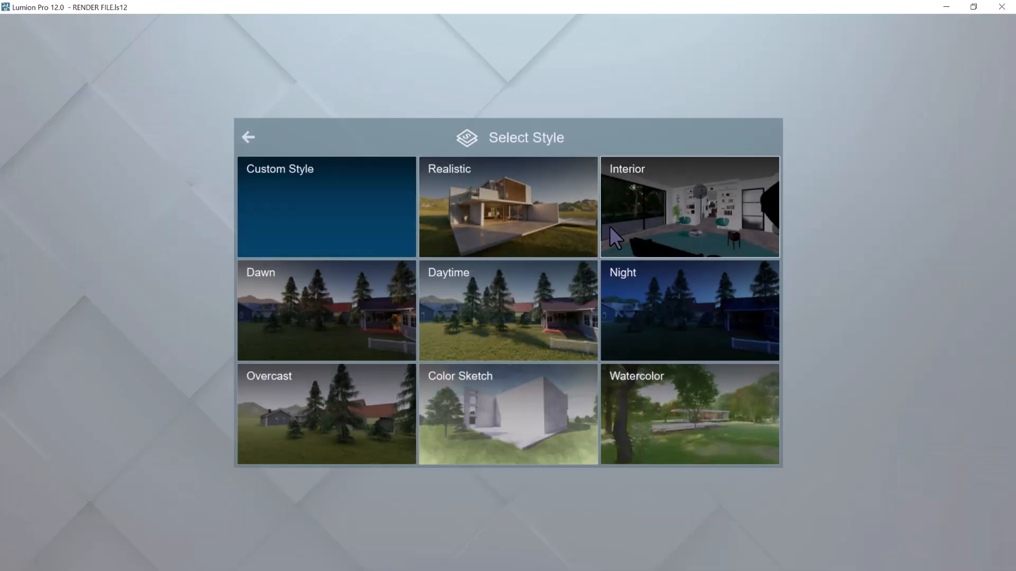
left_click(555, 292)
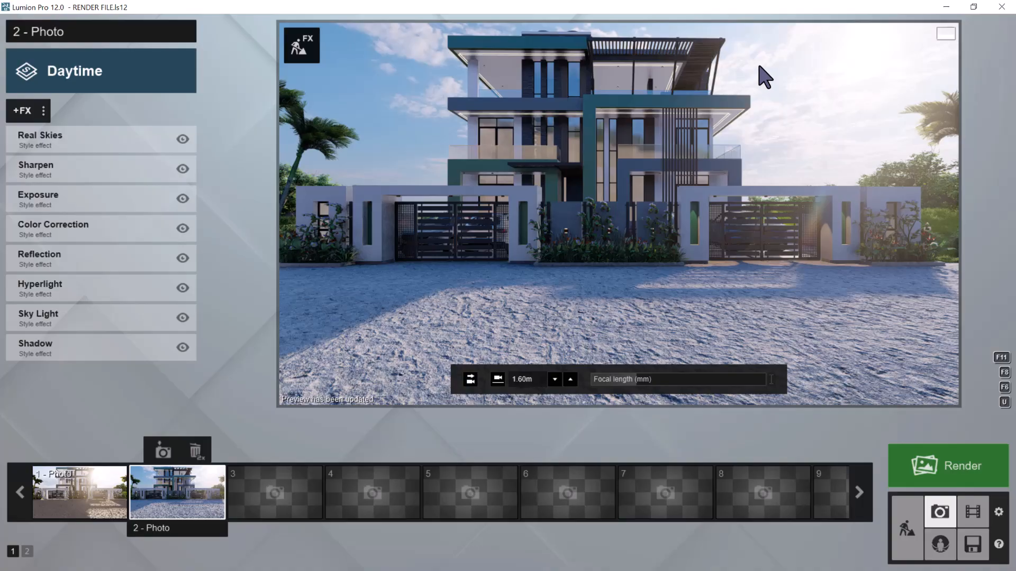
Replace photo 2's Real Skies image with a sky from the Cloudy category and refresh the preview
left_click(44, 137)
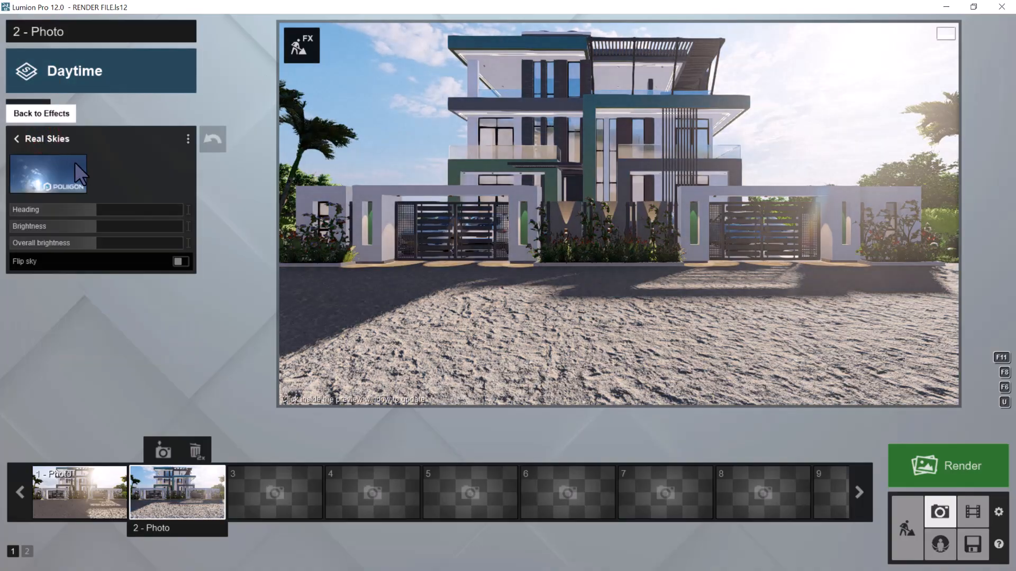
left_click(58, 182)
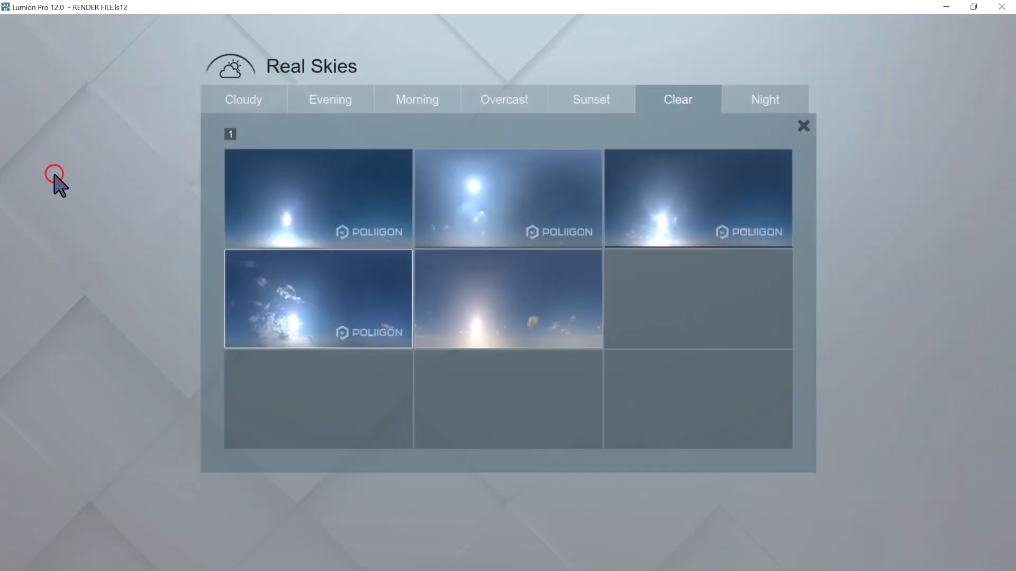
left_click(241, 106)
left_click(502, 386)
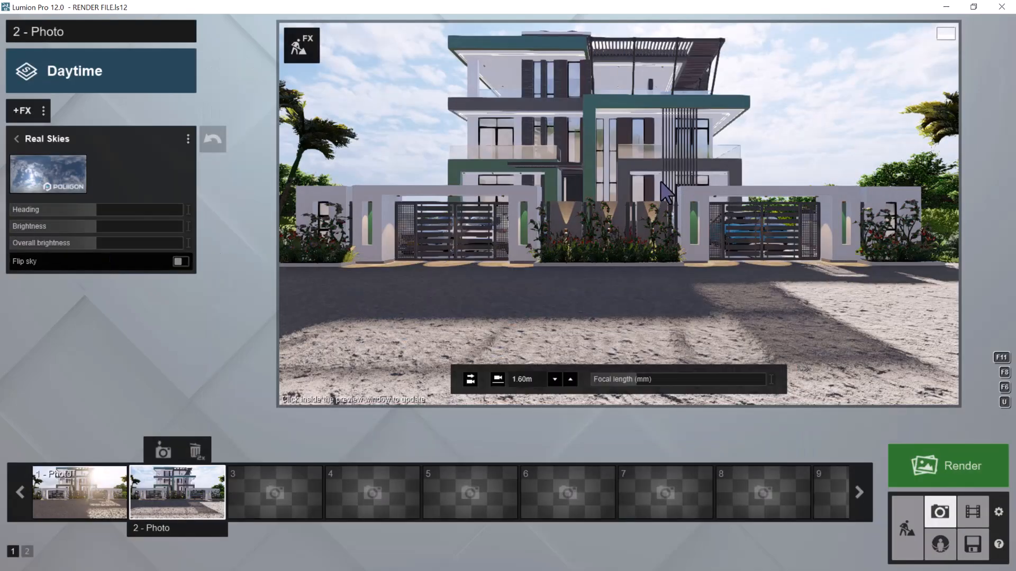
left_click(661, 181)
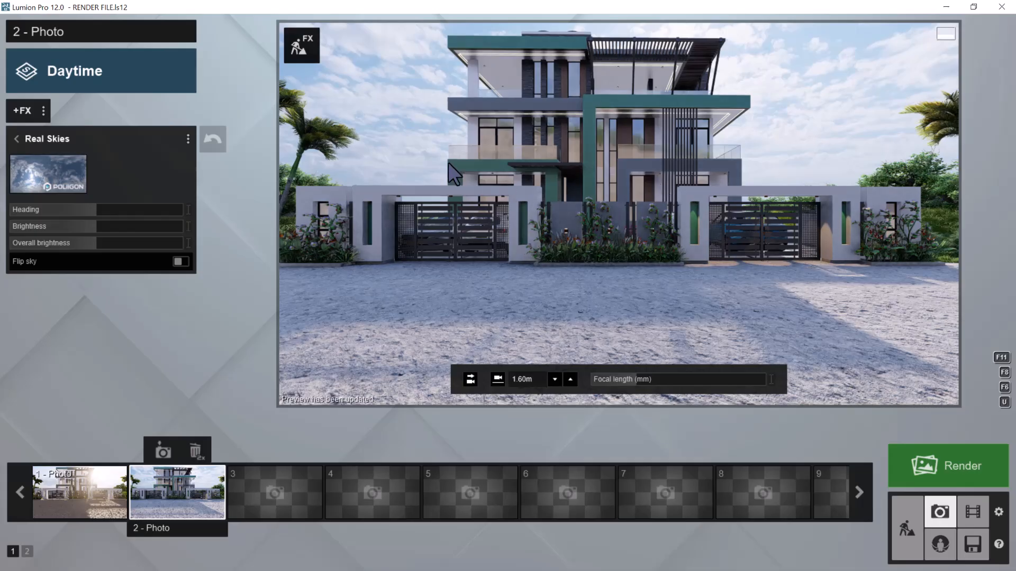
Set photo 2's Real Skies heading to about 108.5° and slightly lower the sky brightness
left_click_drag(95, 211, 149, 211)
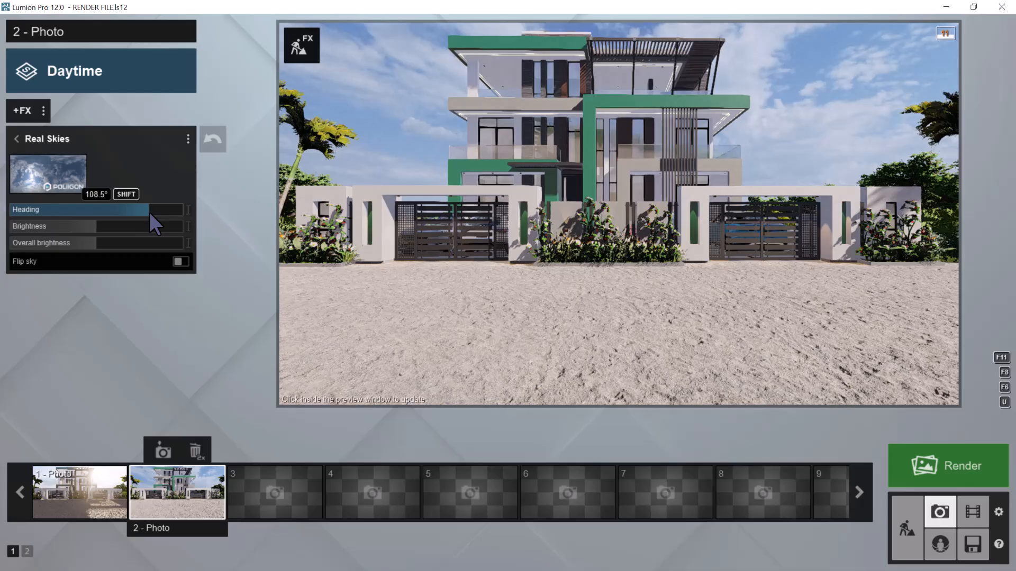
left_click(658, 161)
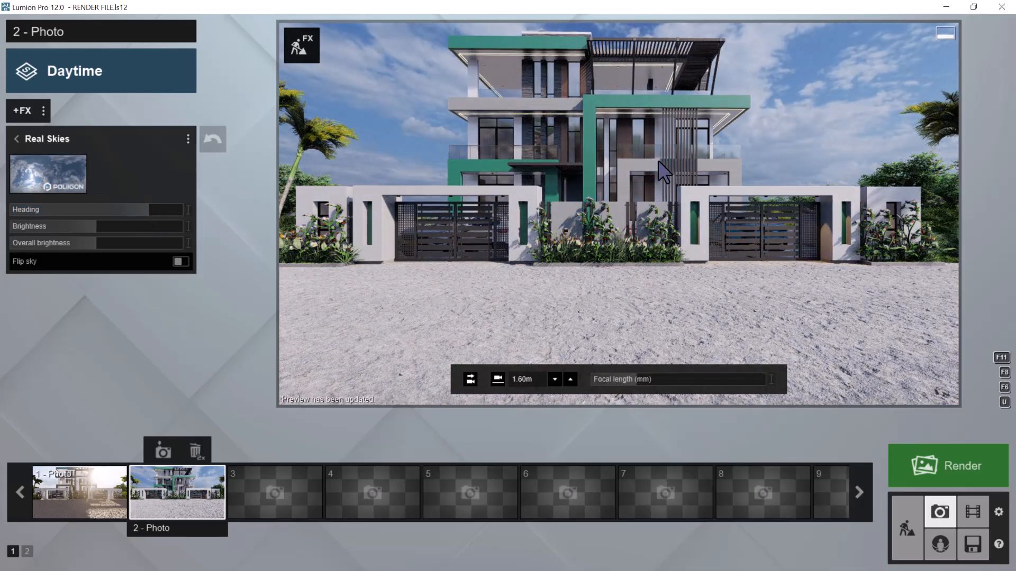
mouse_move(96, 224)
left_mouse_down()
mouse_move(475, 241)
mouse_move(31, 259)
mouse_move(62, 263)
mouse_move(93, 234)
left_mouse_up()
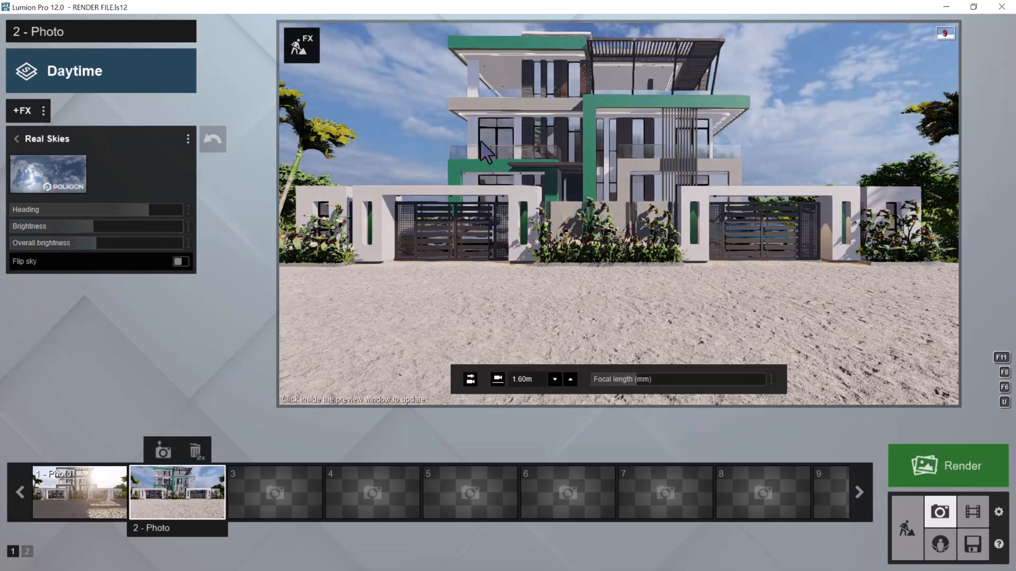
left_click(15, 137)
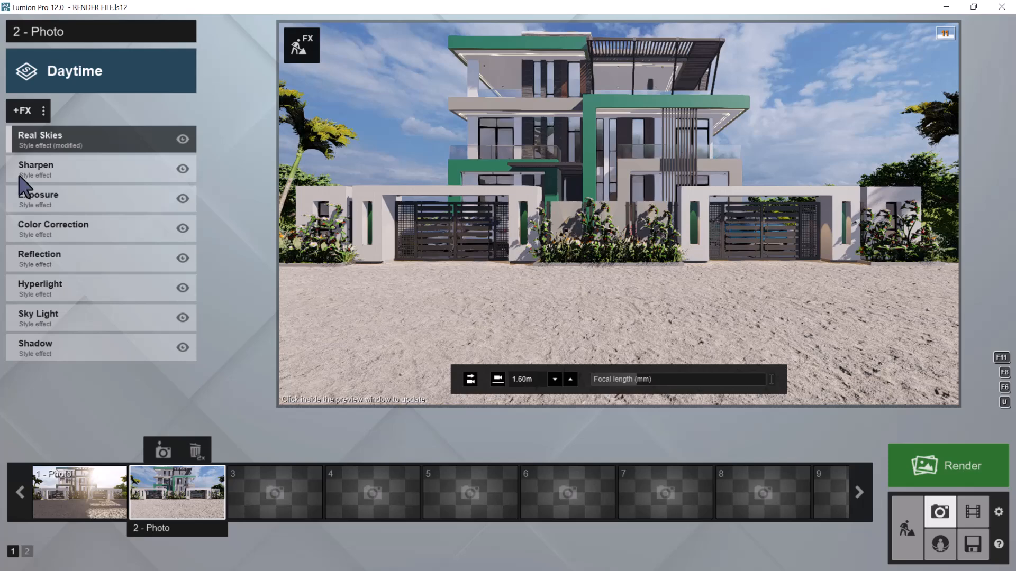
Add three reflection planes to photo 2's Reflection effect, on the two upper-floor door panes and the front window glass
left_click(45, 255)
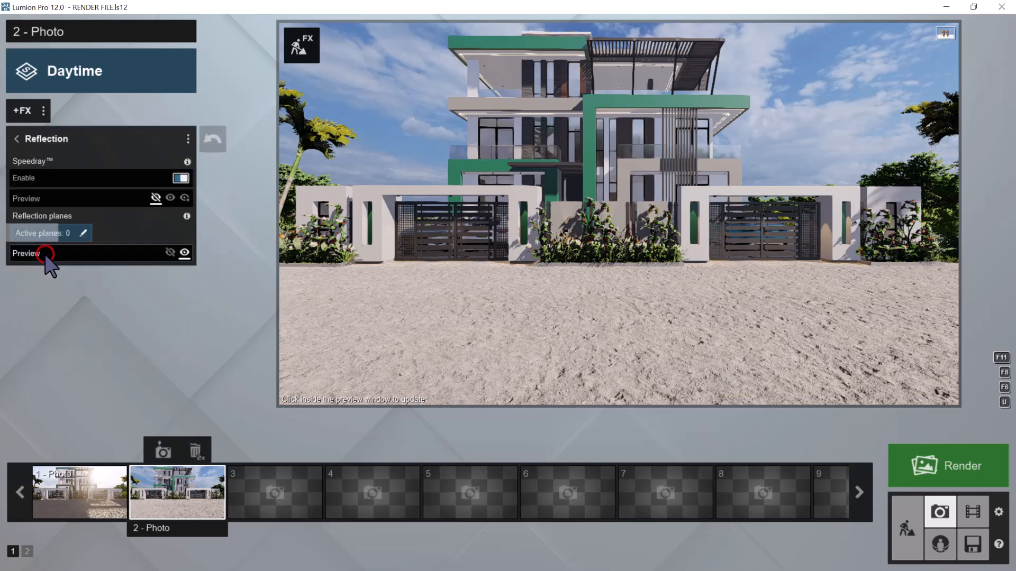
left_click(51, 235)
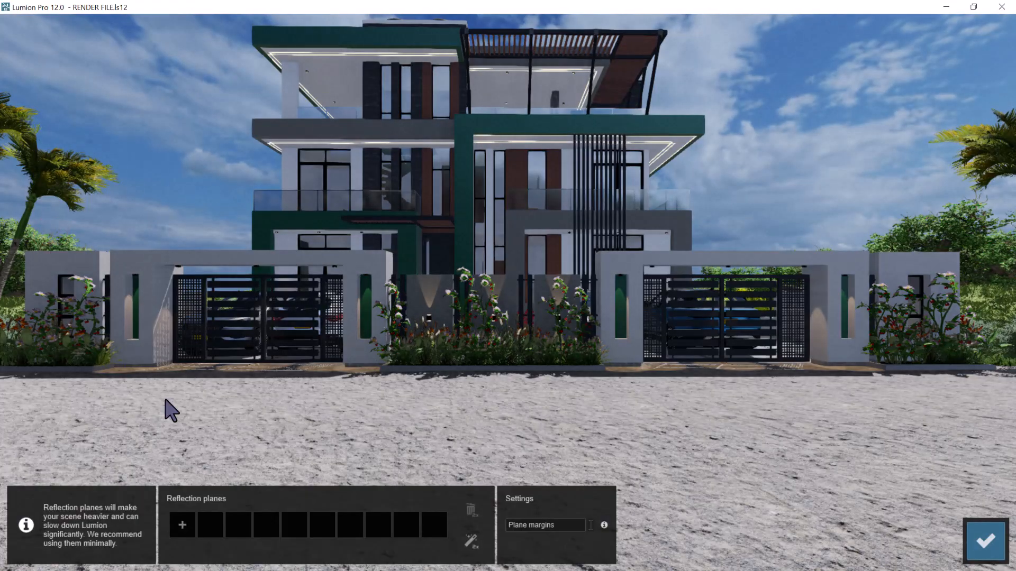
left_click(182, 523)
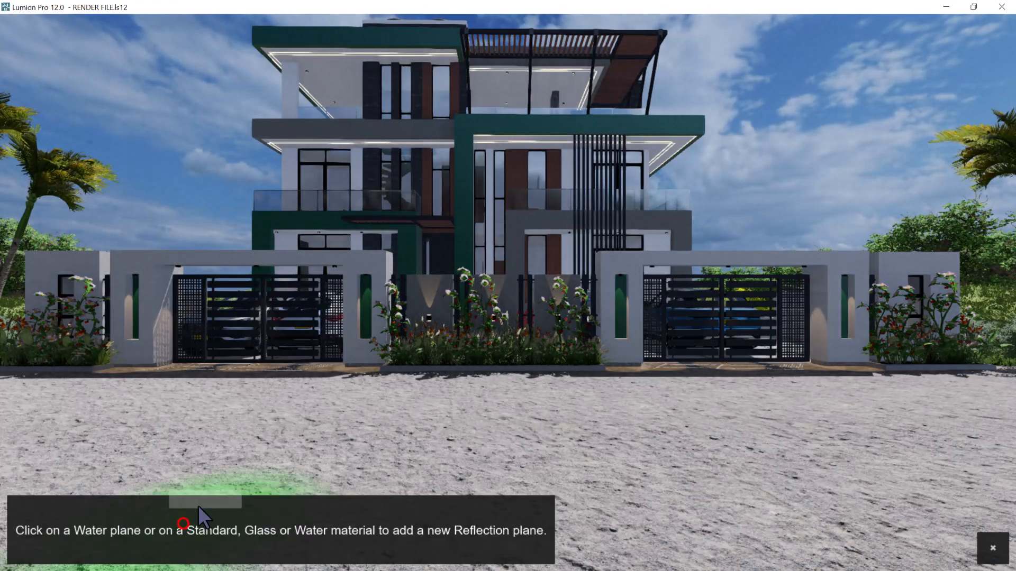
left_click(338, 180)
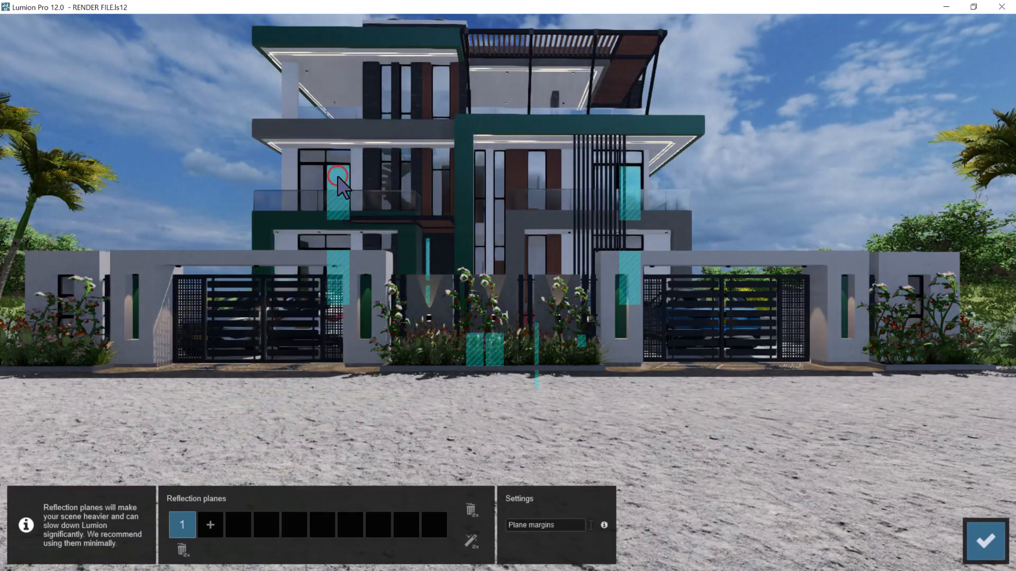
left_click(210, 524)
left_click(307, 173)
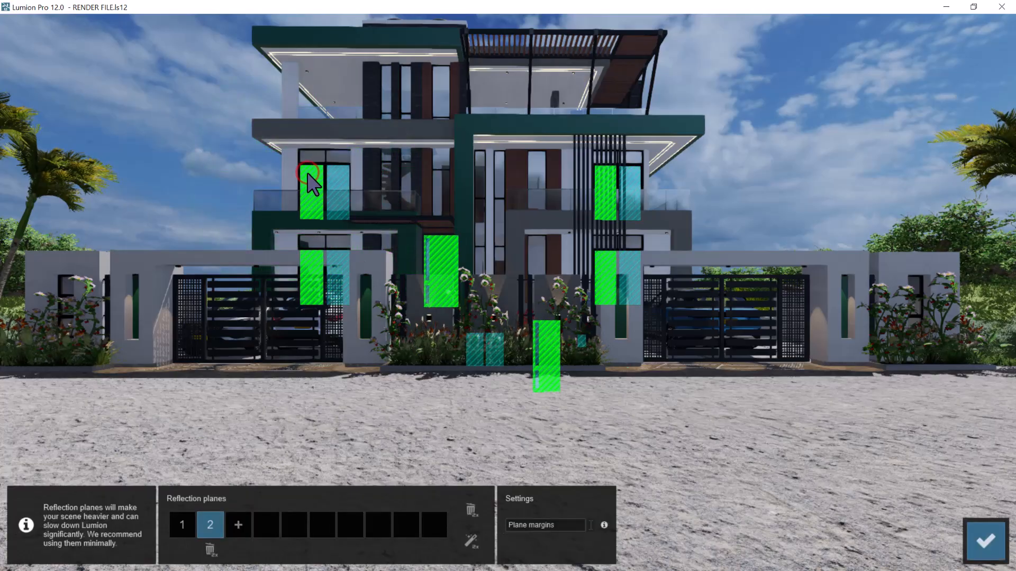
left_click(241, 527)
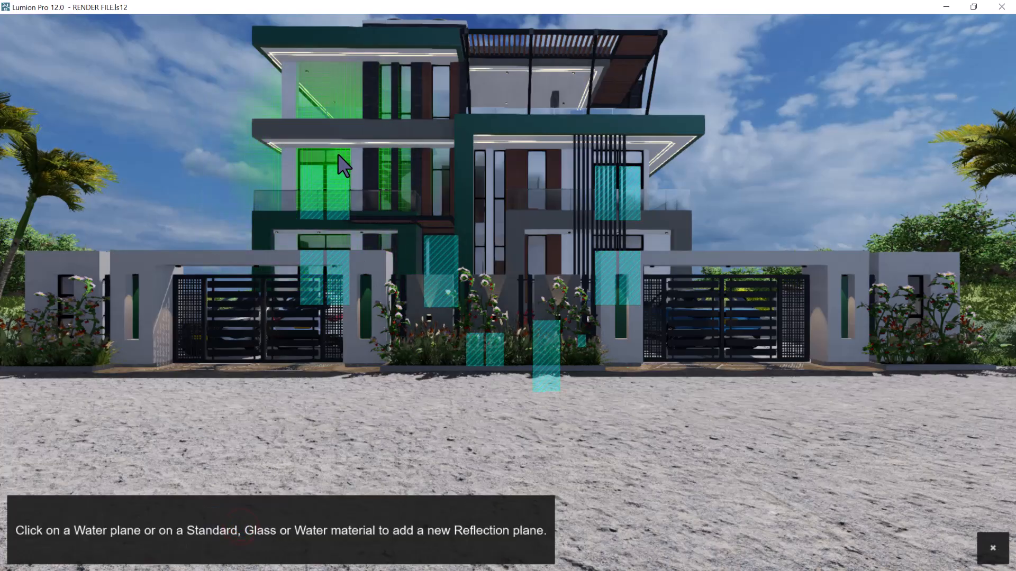
left_click(339, 157)
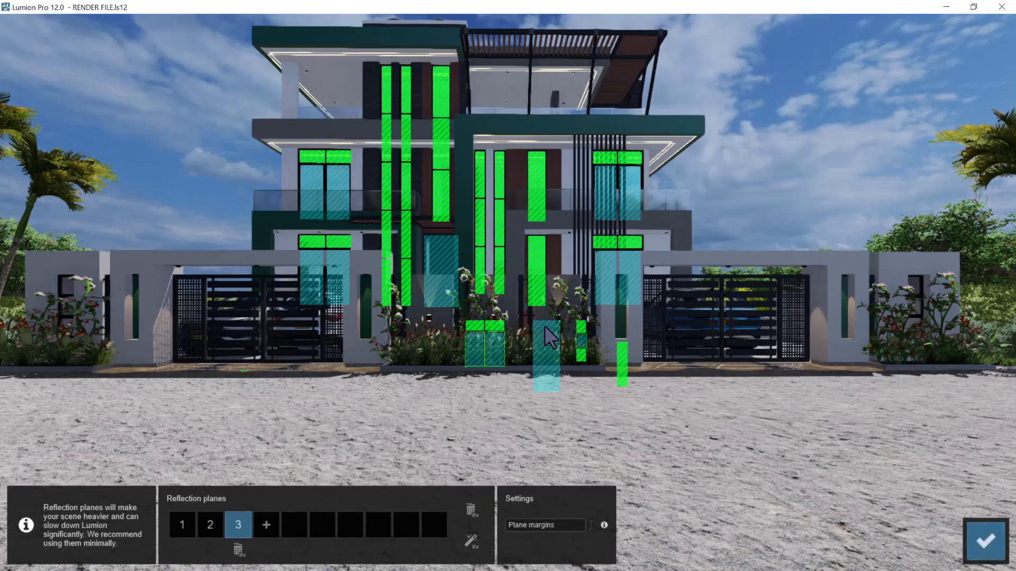
Add four more reflection planes on the two middle-floor balcony glass railings, the top-floor railing and the boundary wall's small windows
left_click(266, 525)
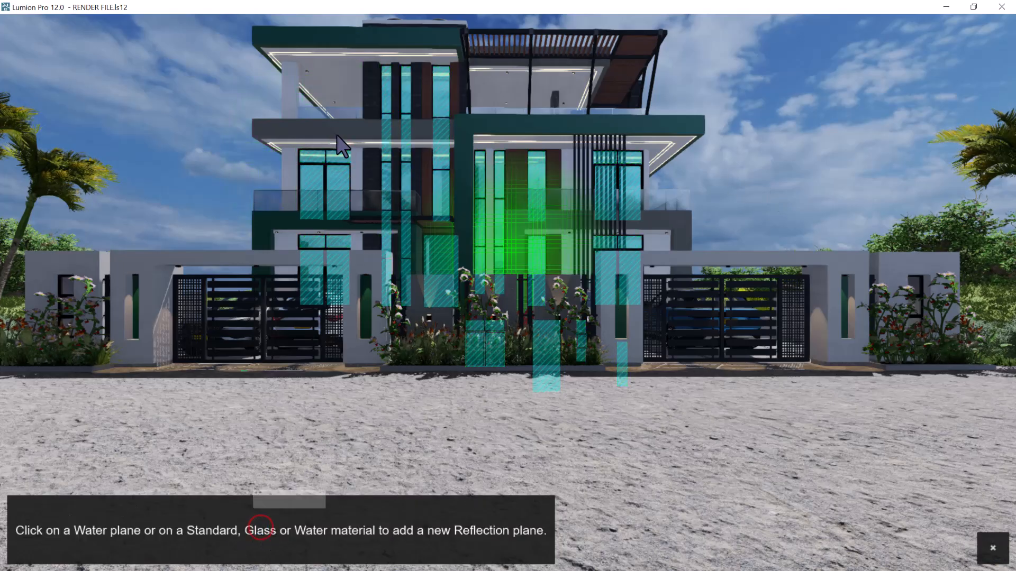
left_click(310, 198)
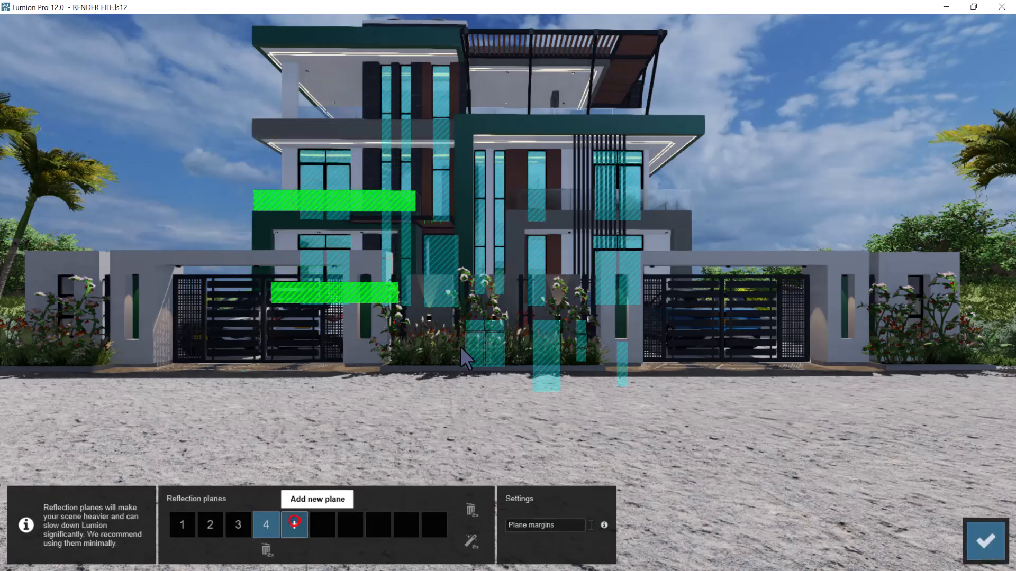
left_click(294, 524)
left_click(540, 197)
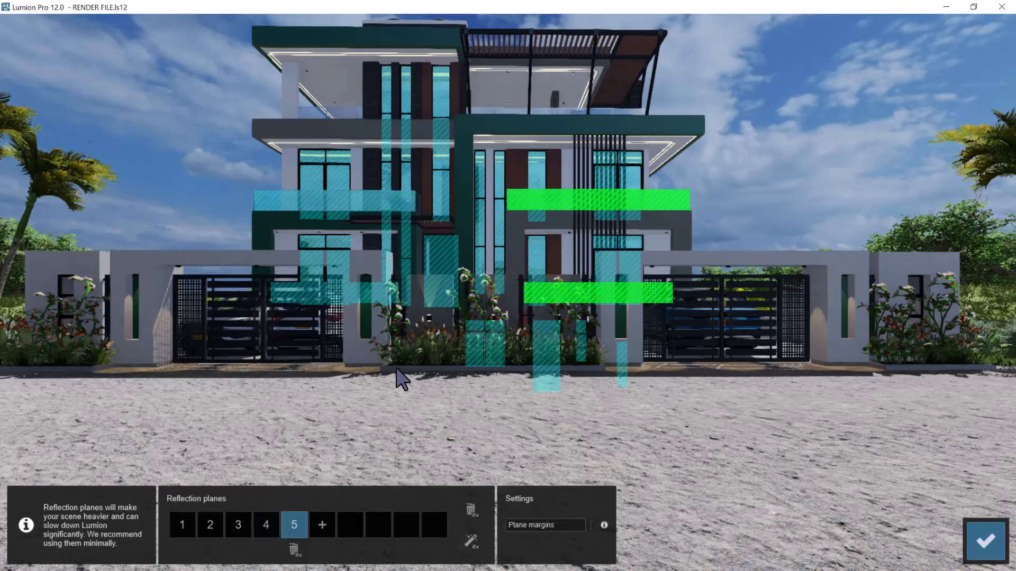
left_click(324, 523)
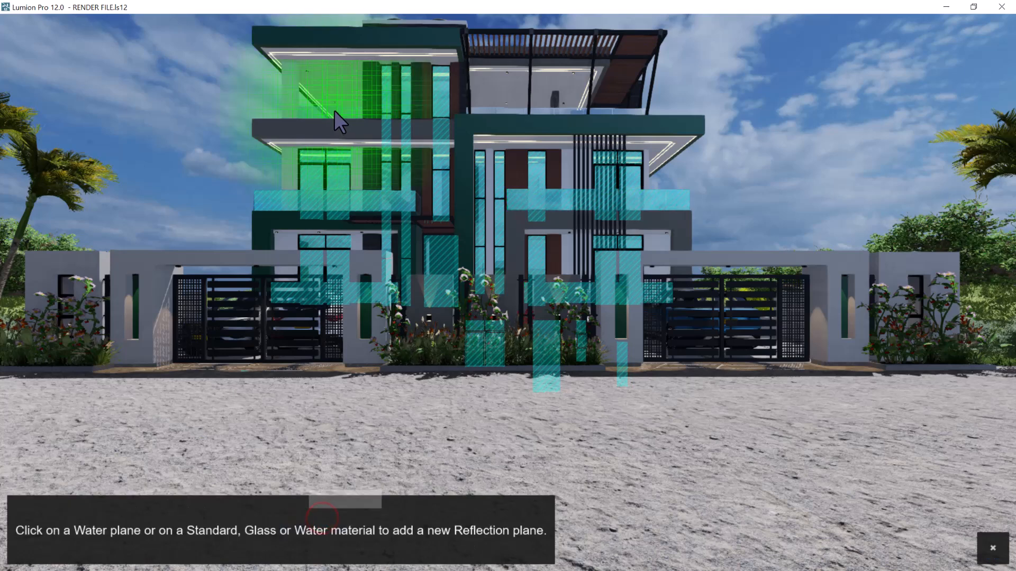
left_click(334, 110)
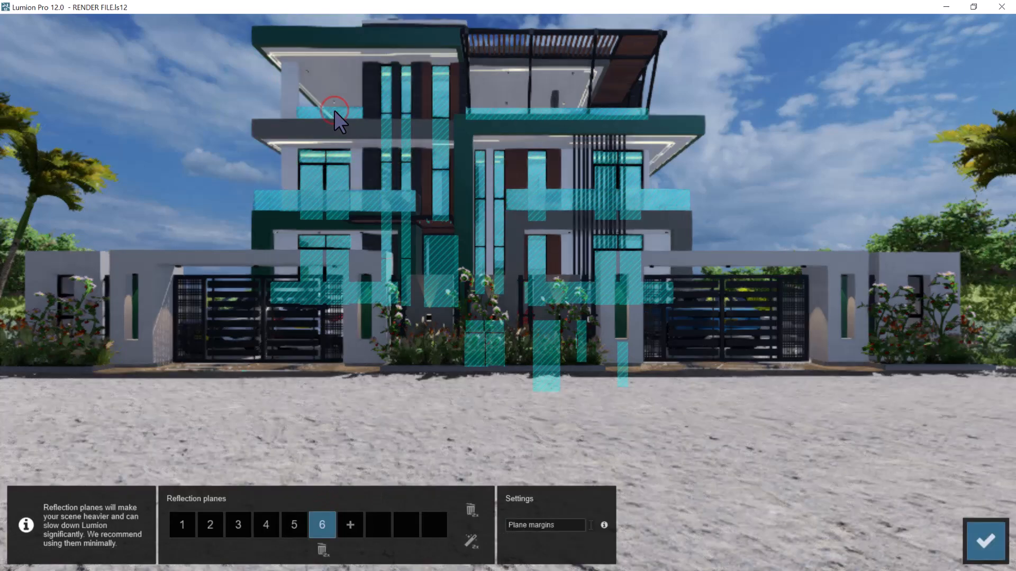
left_click(350, 525)
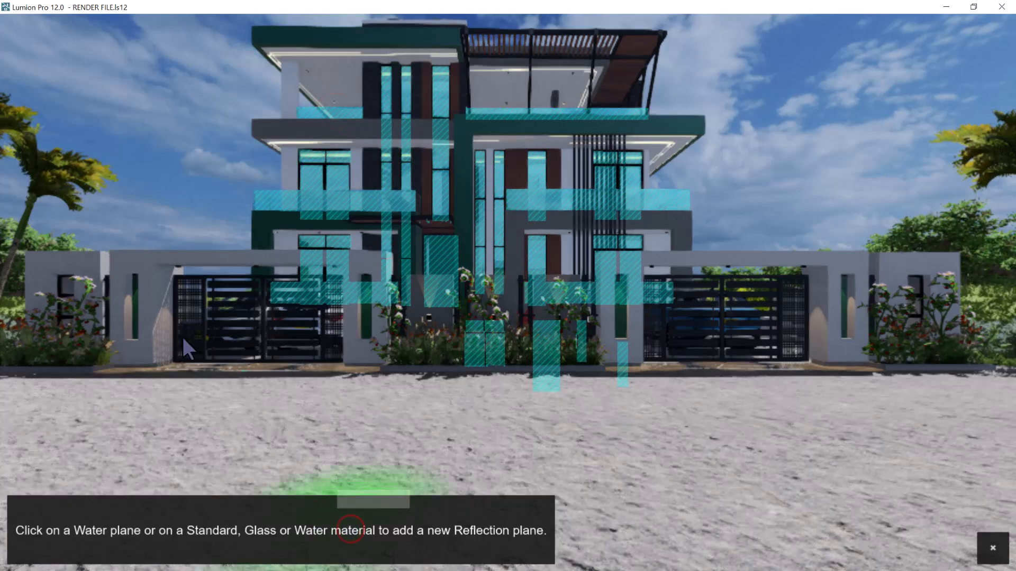
left_click(68, 284)
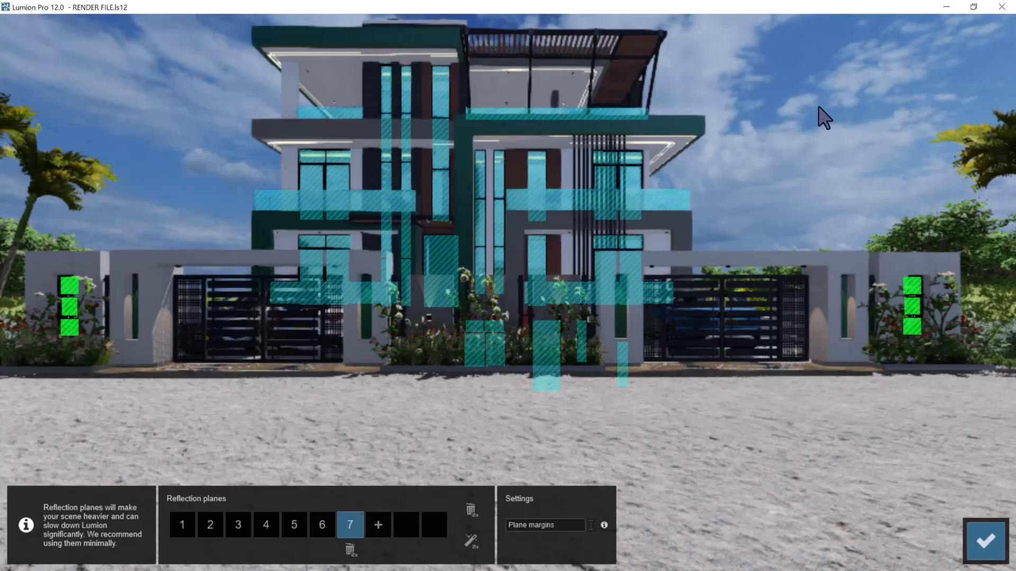
left_click(974, 536)
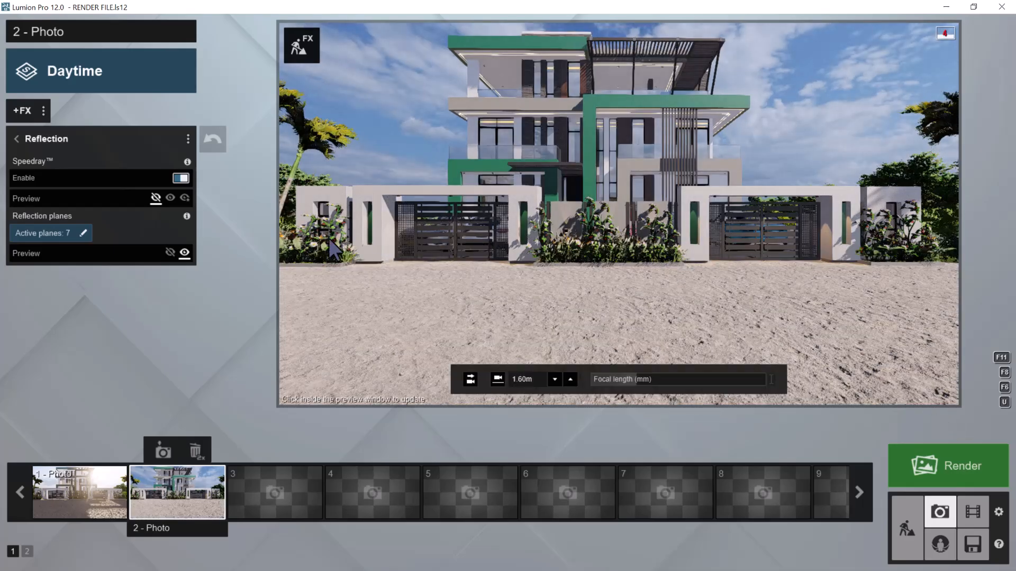
Add three reflection planes to photo 1's Reflection effect, on the two middle-floor door panes and the front window glass
left_click(68, 491)
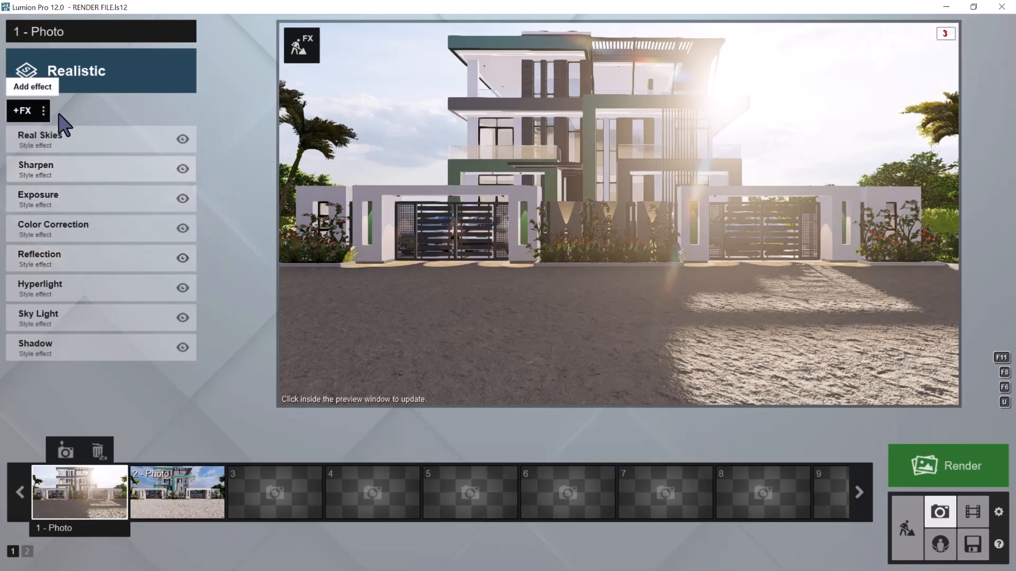
left_click(51, 260)
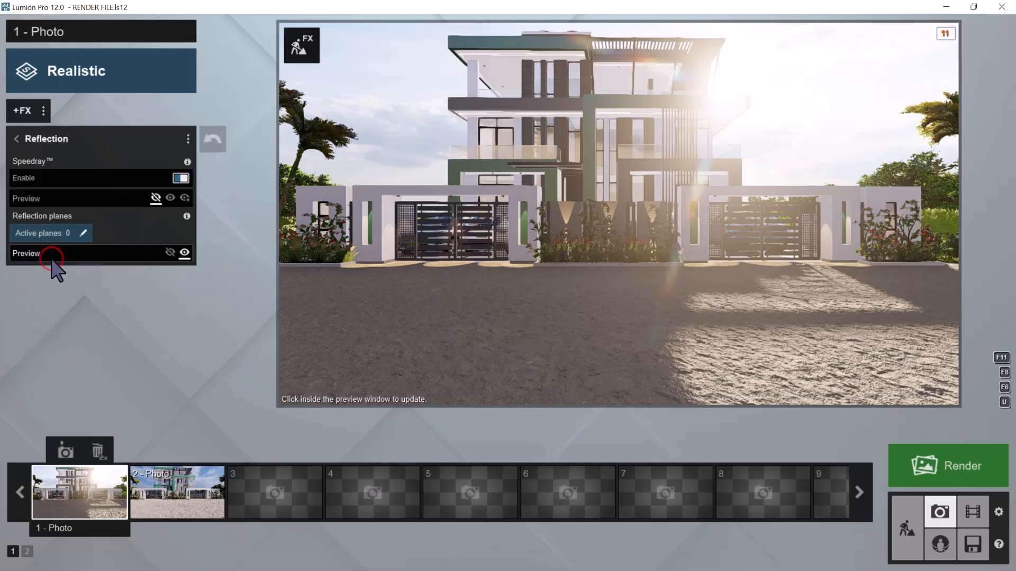
left_click(58, 231)
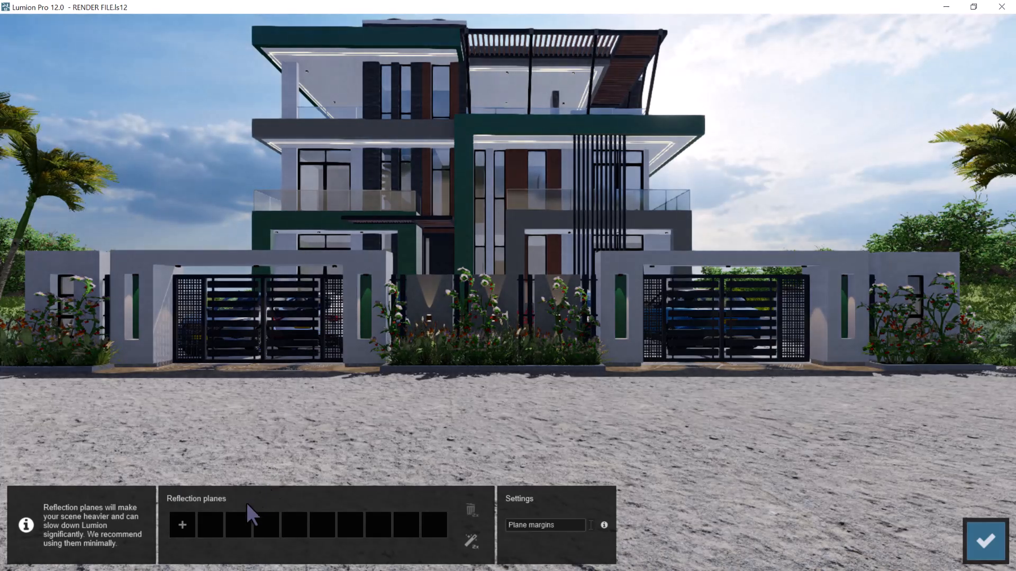
left_click(182, 524)
left_click(330, 183)
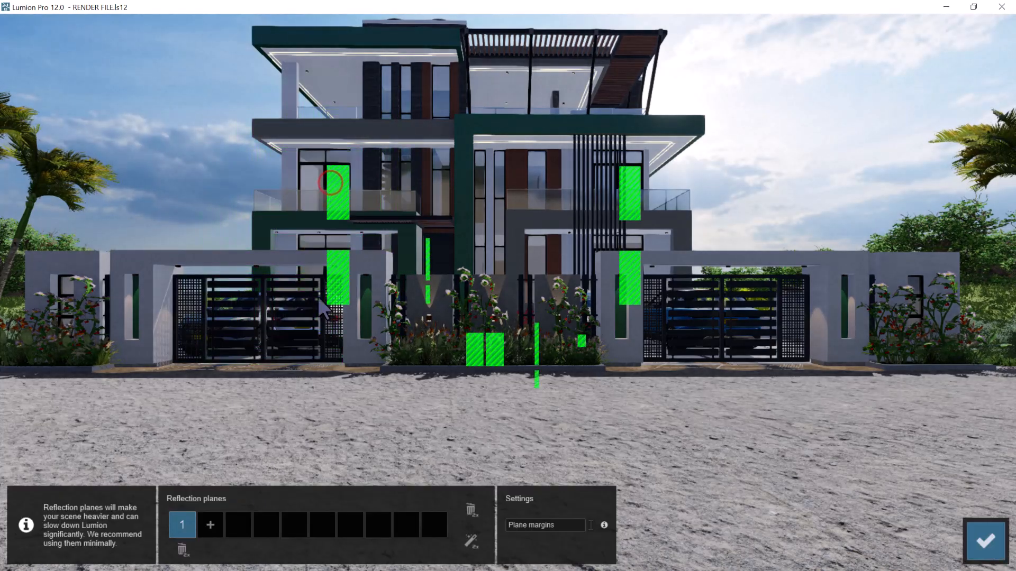
left_click(210, 522)
left_click(315, 191)
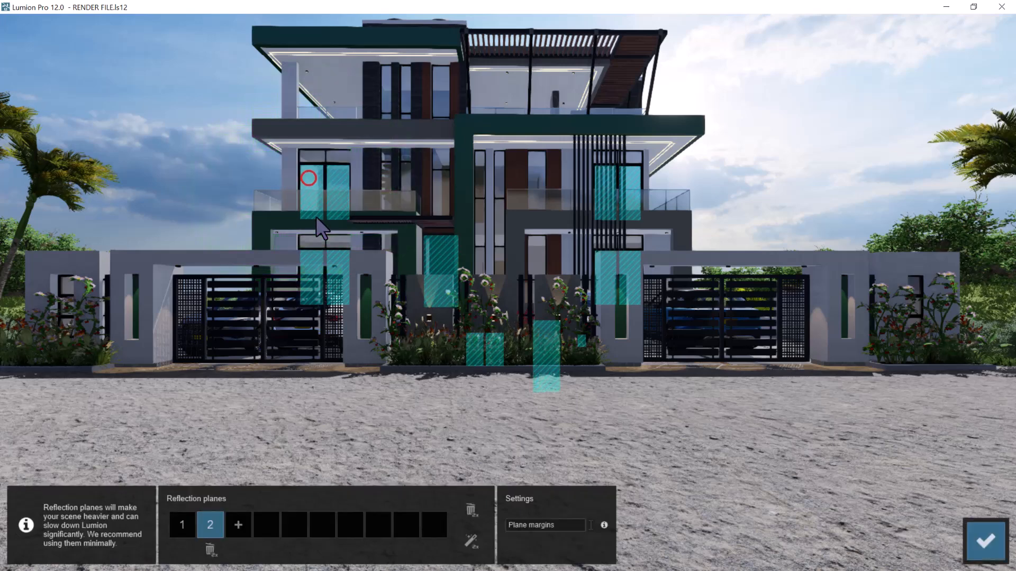
left_click(236, 526)
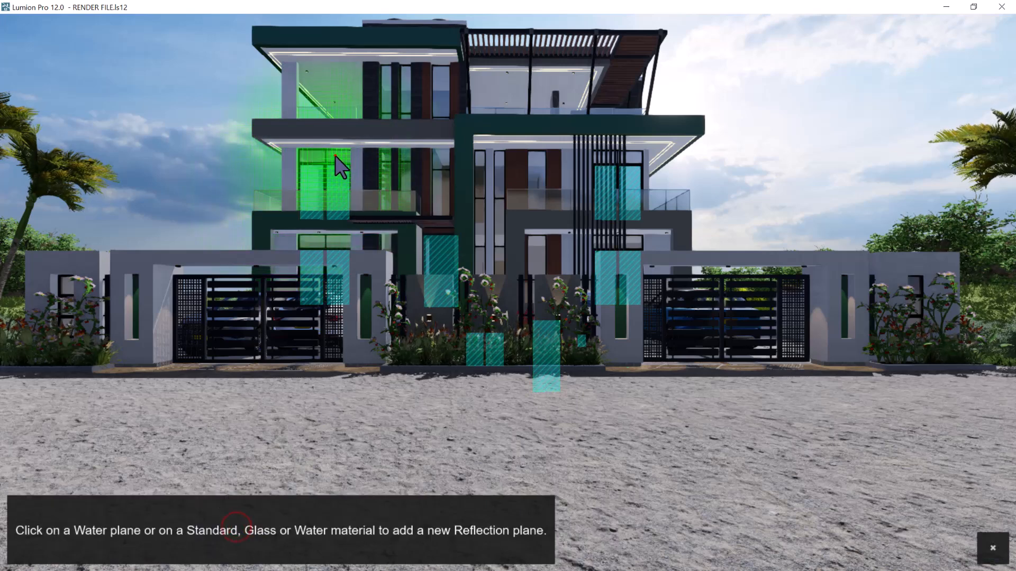
left_click(335, 159)
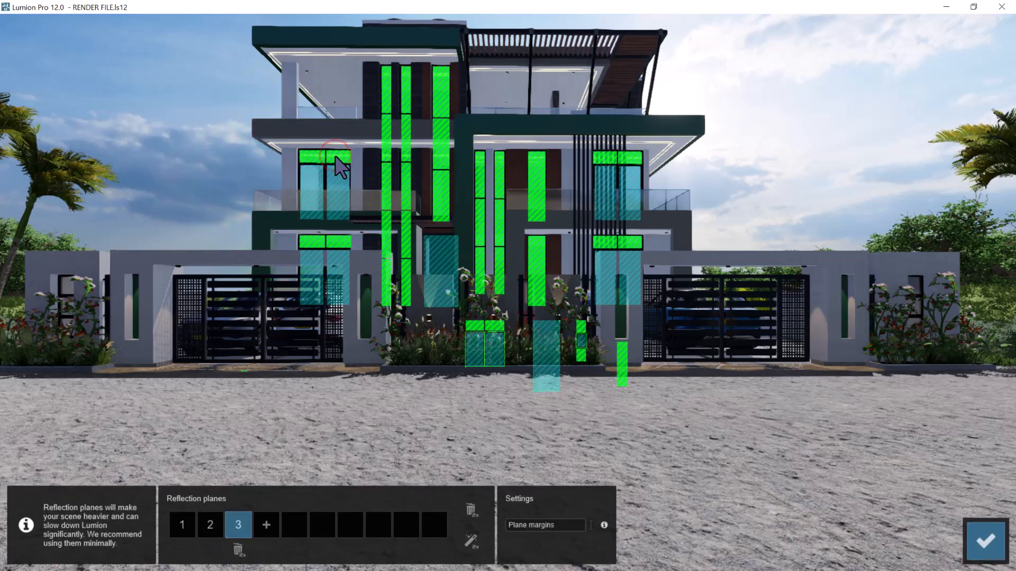
Add four more reflection planes on photo 1's two middle-floor balcony railings, the top-floor railing and the boundary wall's small windows
left_click(266, 525)
left_click(301, 199)
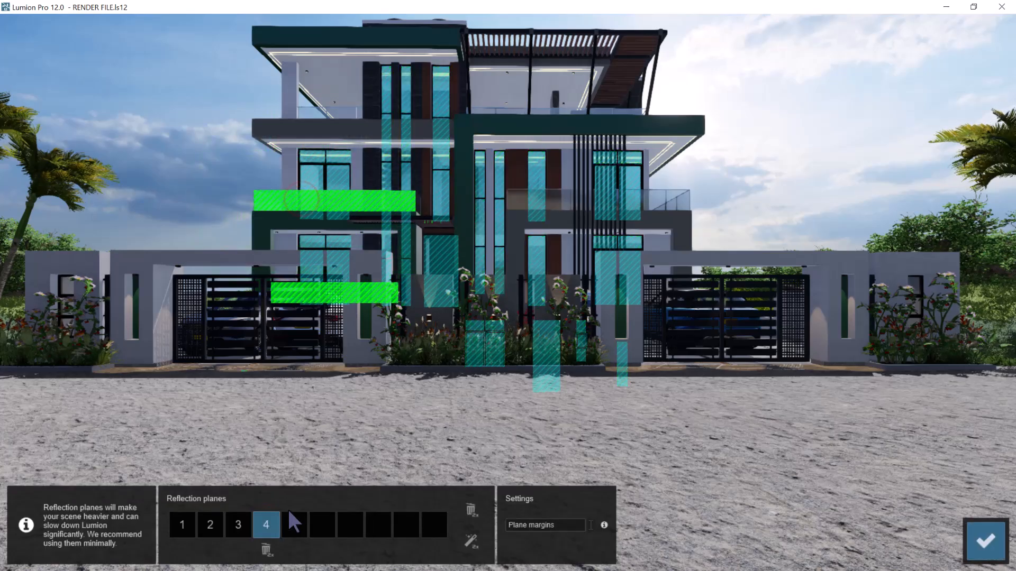
left_click(294, 526)
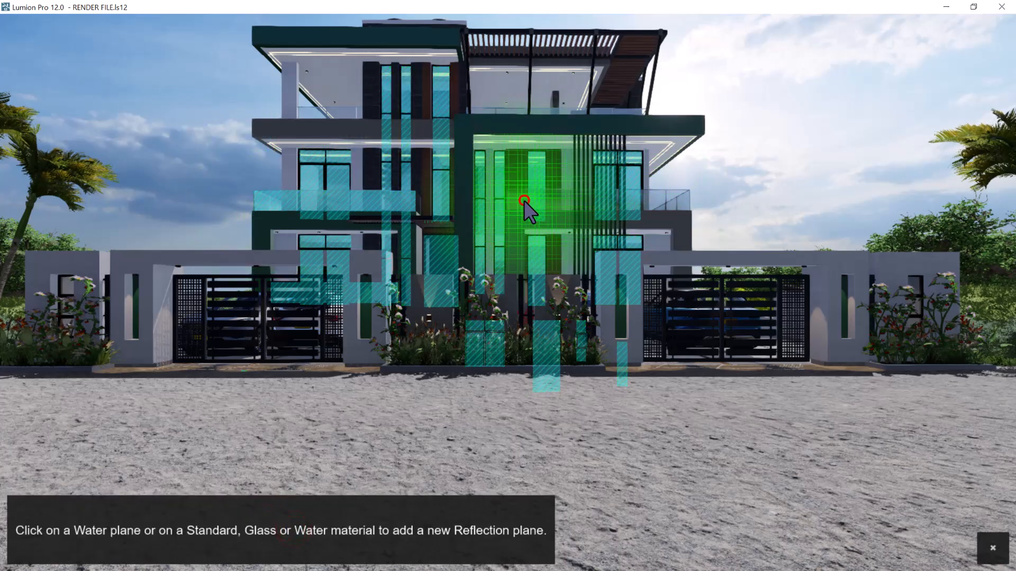
left_click(527, 203)
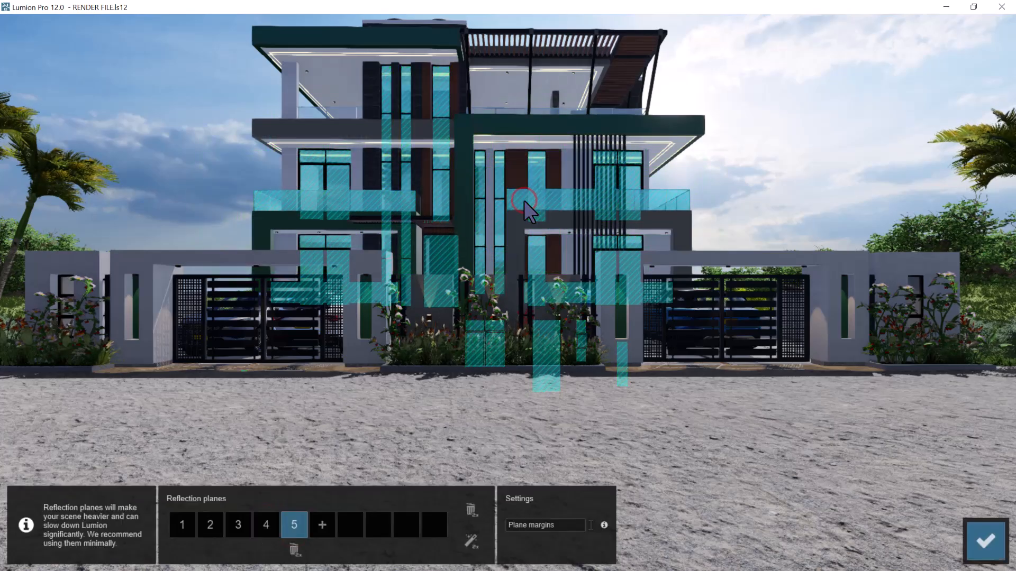
left_click(319, 527)
left_click(319, 112)
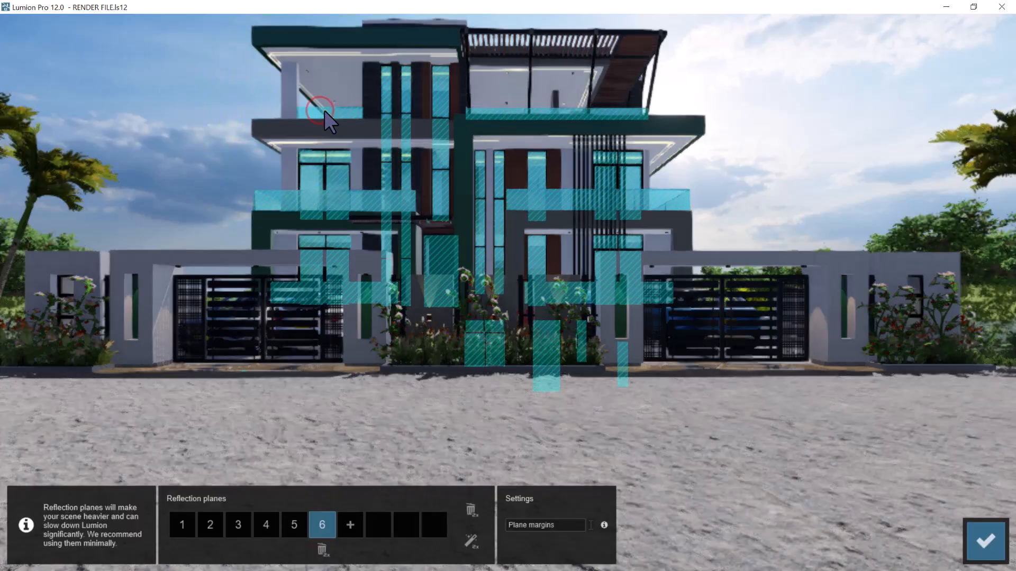
left_click(350, 525)
left_click(65, 289)
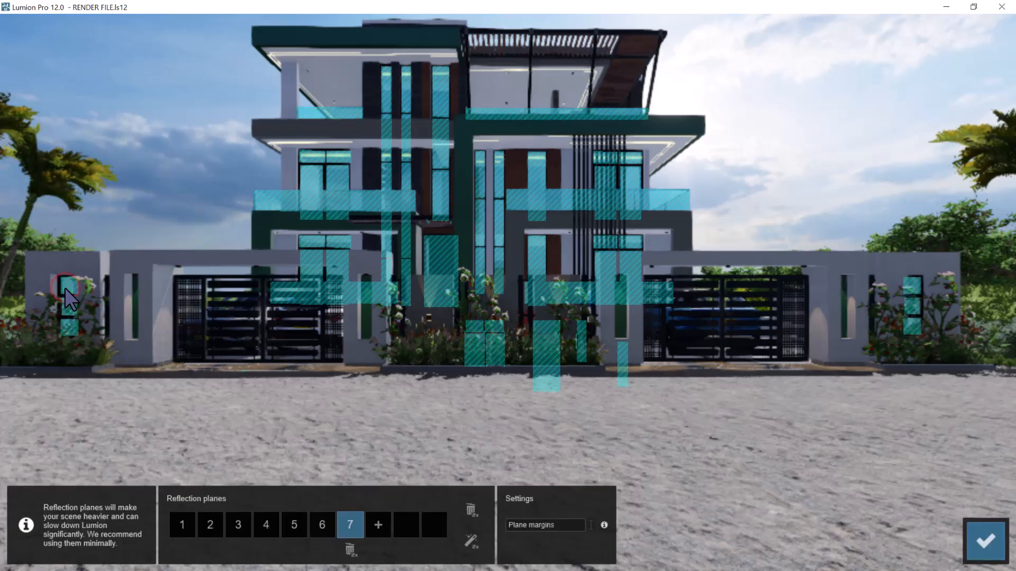
left_click(980, 529)
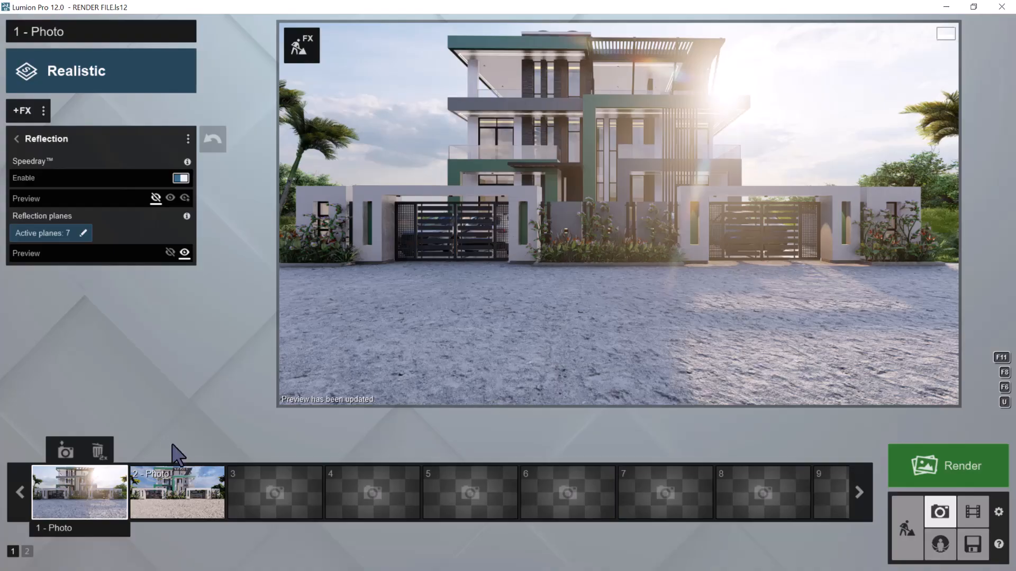
left_click(43, 111)
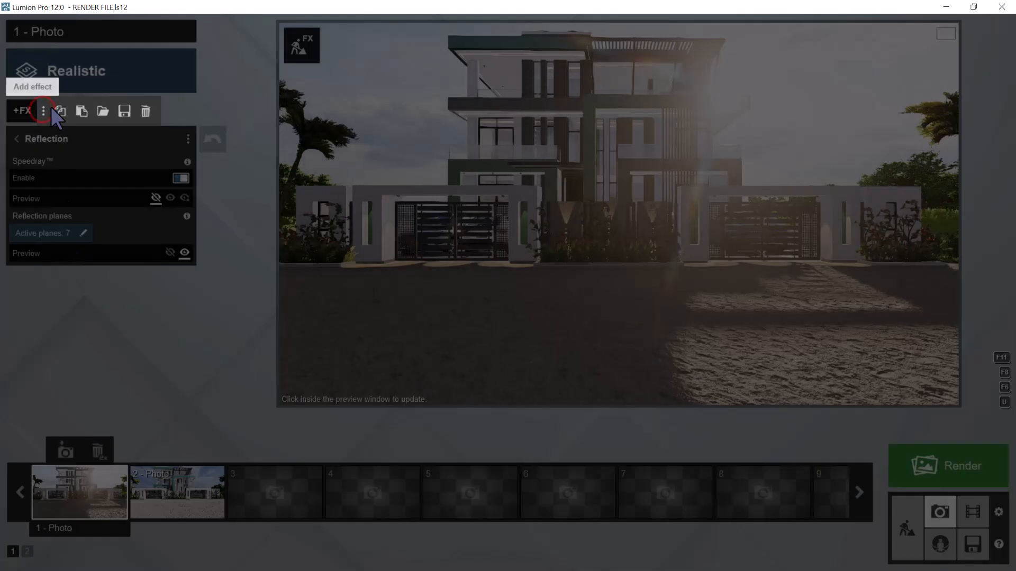
left_click(236, 248)
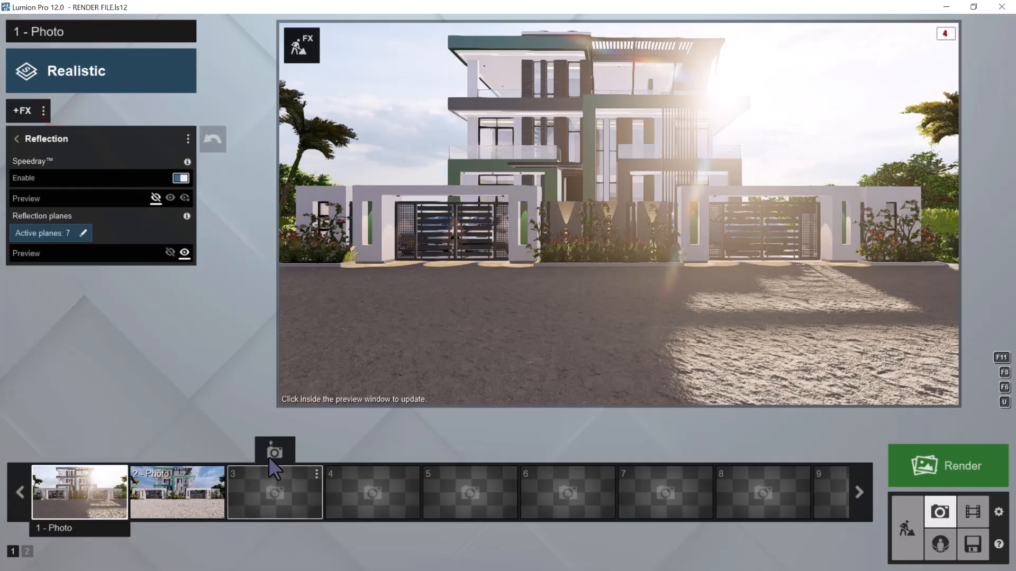
Store the current camera as photo 3 and move its view back and up to about 7 m high
left_click(271, 454)
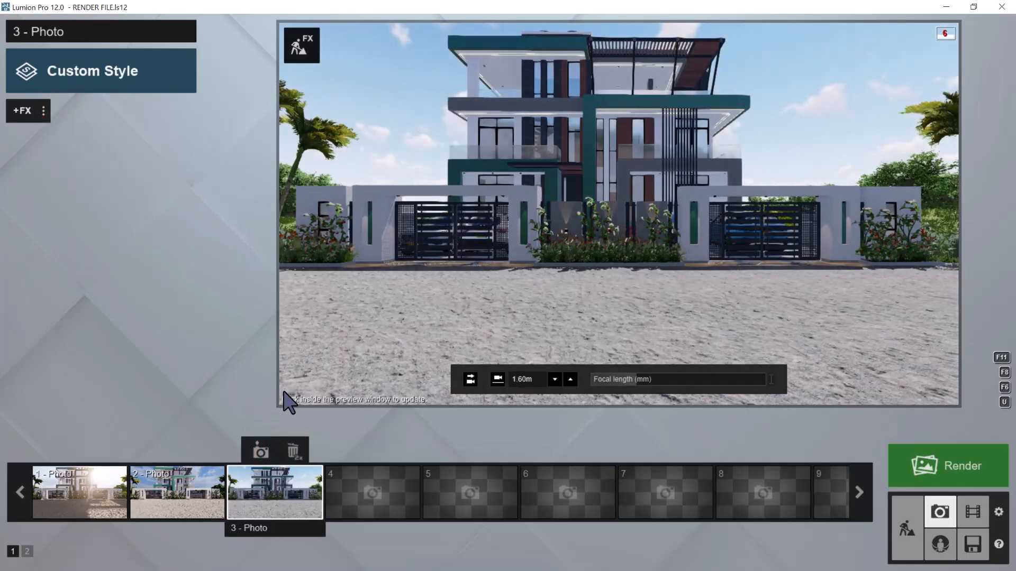
key("q")
right_click_drag(614, 235, 613, 223)
key("s")
key("s")
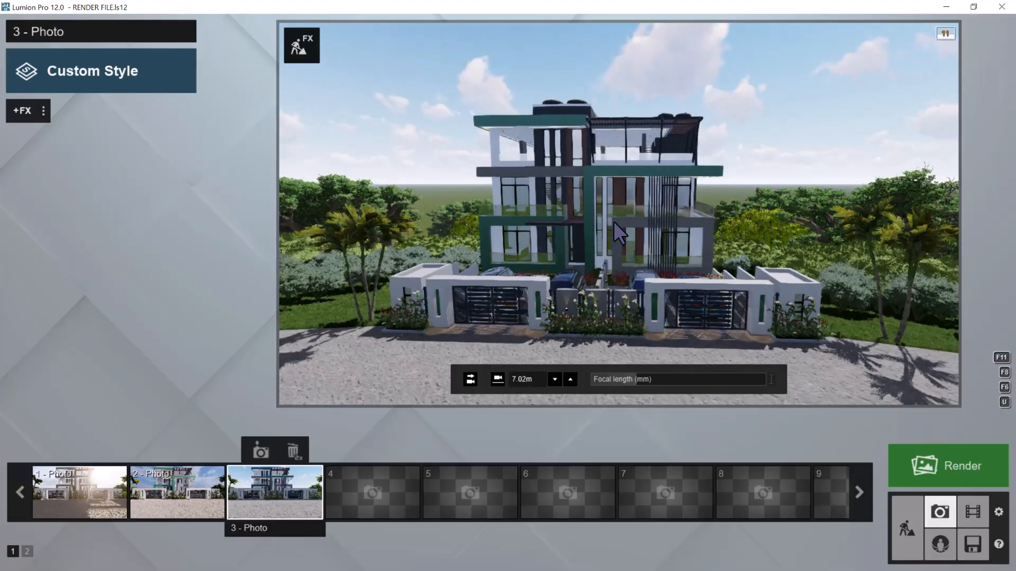
Try photo 3's camera levelled horizontally at a 1.60 m eye height, and raise it again to about 6.9 m
left_click(470, 379)
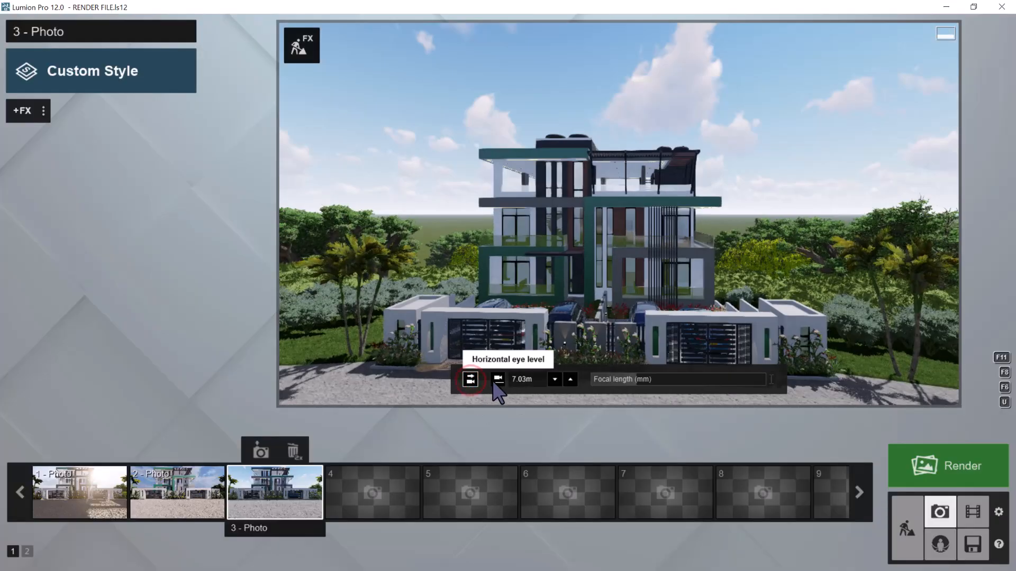
left_click(495, 380)
key("q")
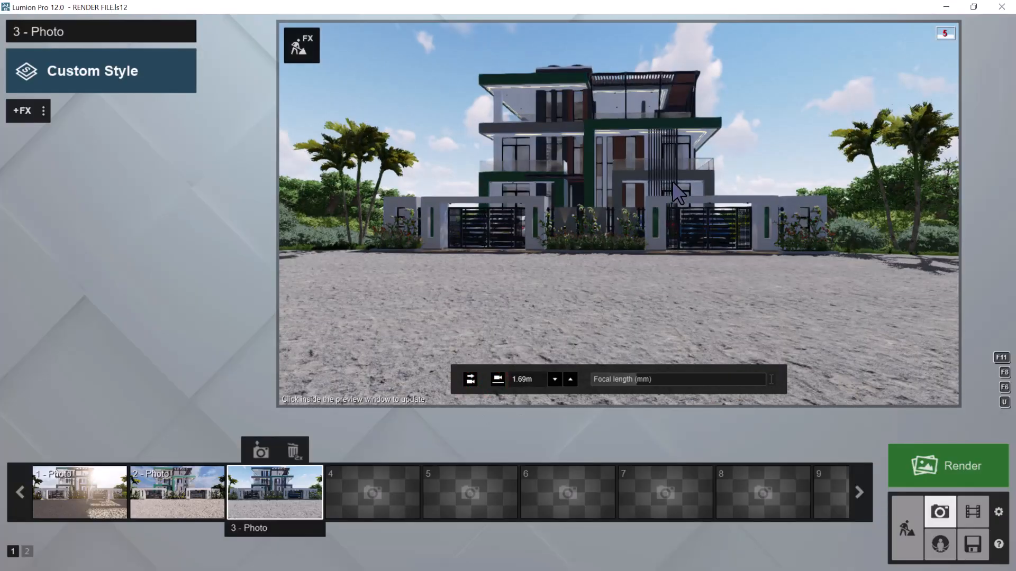
key("q")
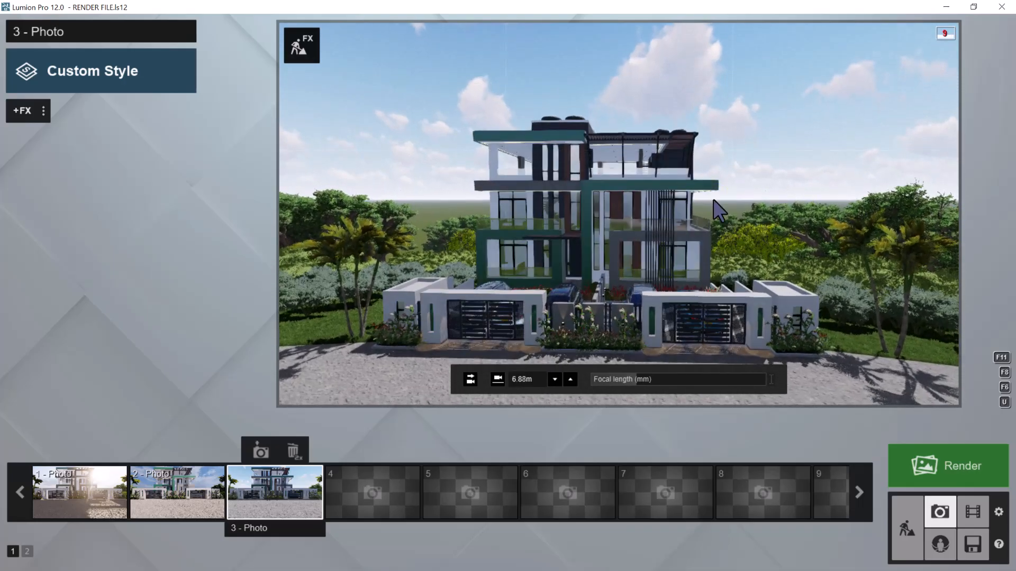
Frame the building's front from a camera height of about 7.22 m and store this view in photo 3
key("q")
right_click_drag(729, 214, 736, 222)
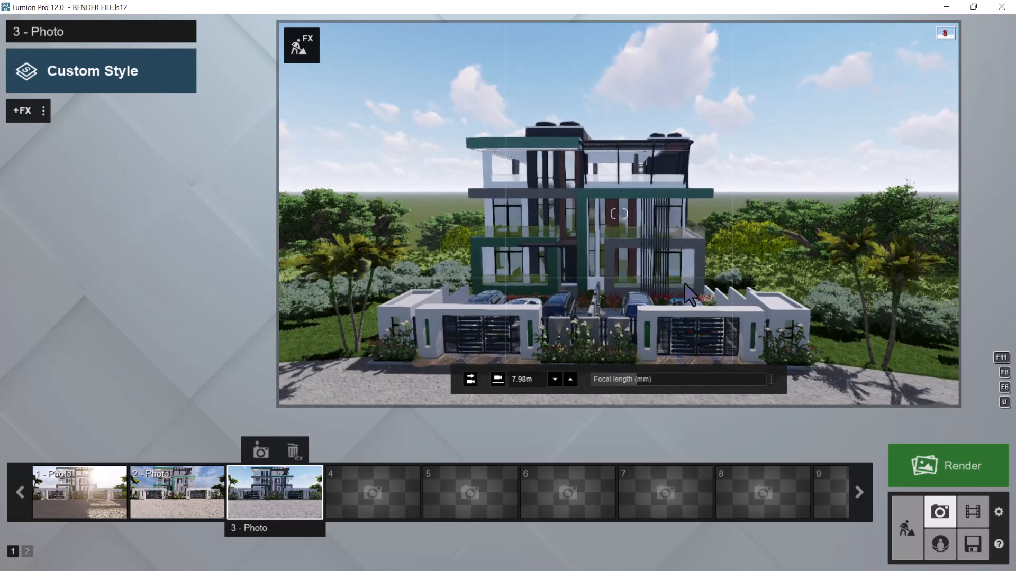
left_click(470, 379)
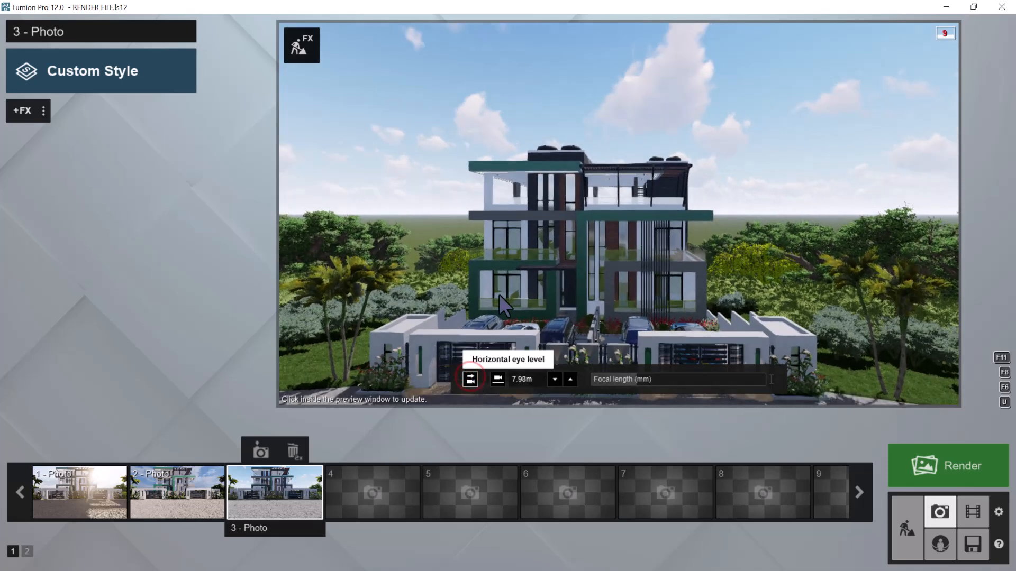
key("e")
right_click_drag(618, 242, 621, 253)
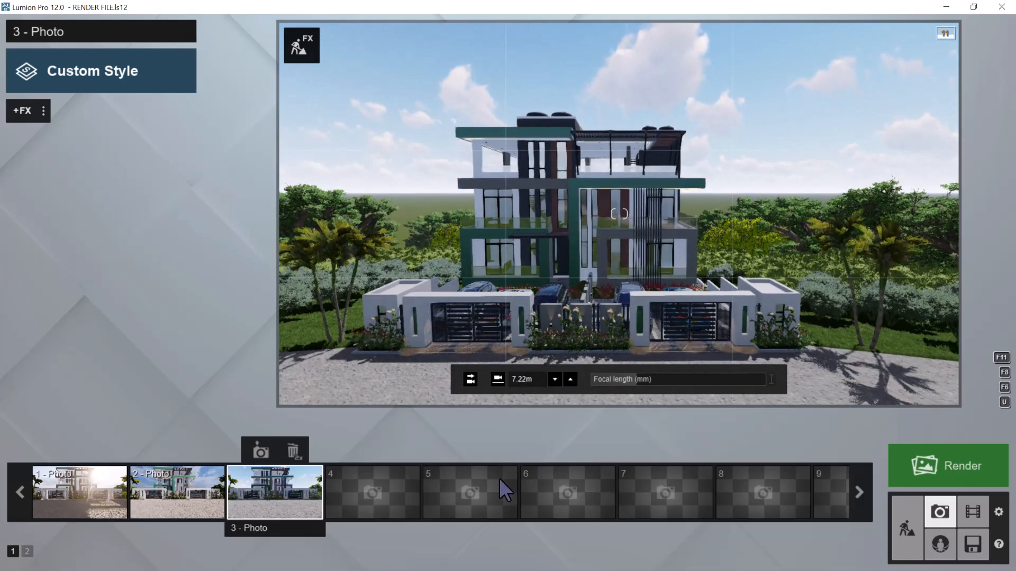
left_click(261, 455)
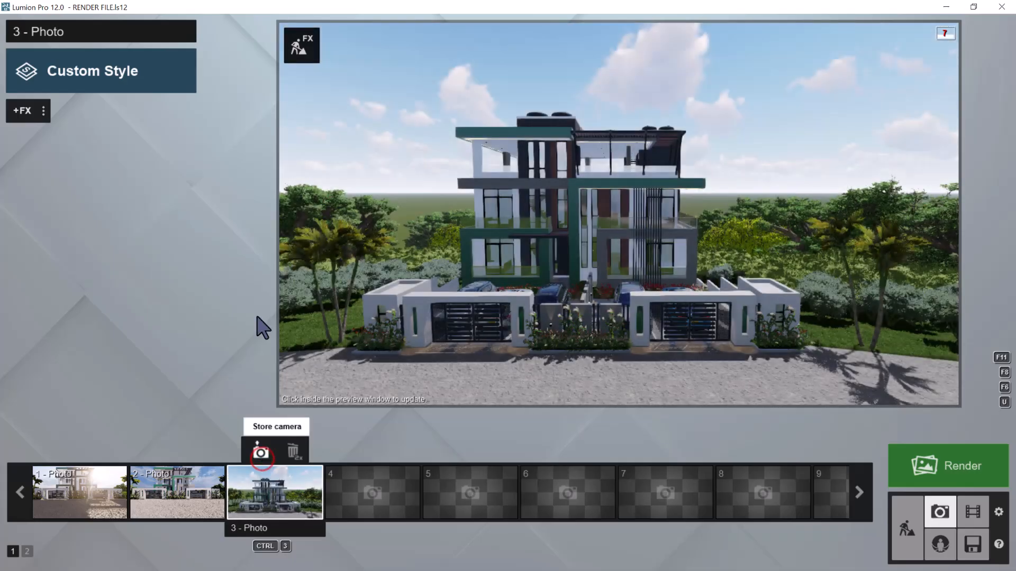
Copy photo 1's effect list, paste it into photo 3 and refresh the preview
left_click(67, 487)
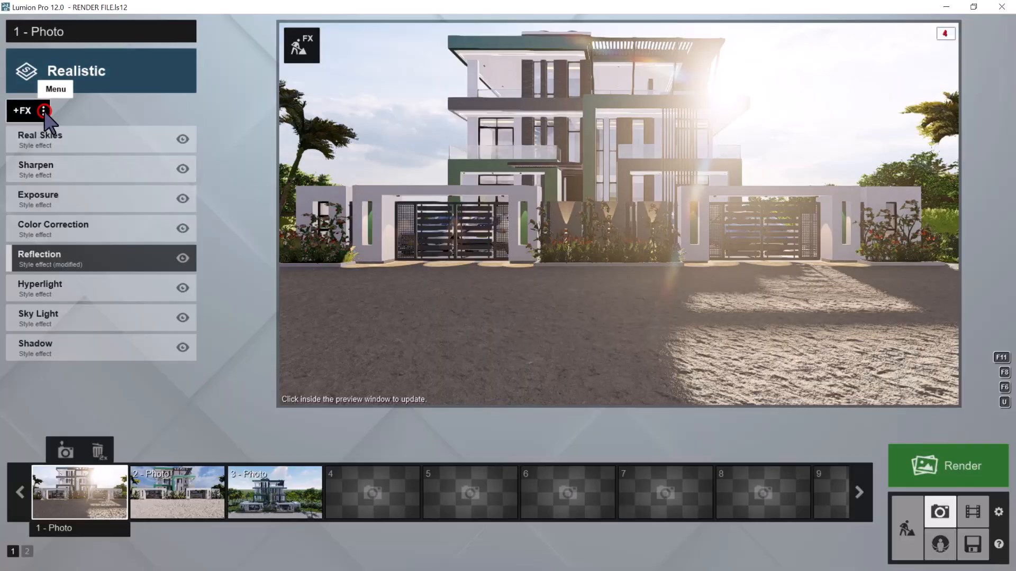
left_click(44, 111)
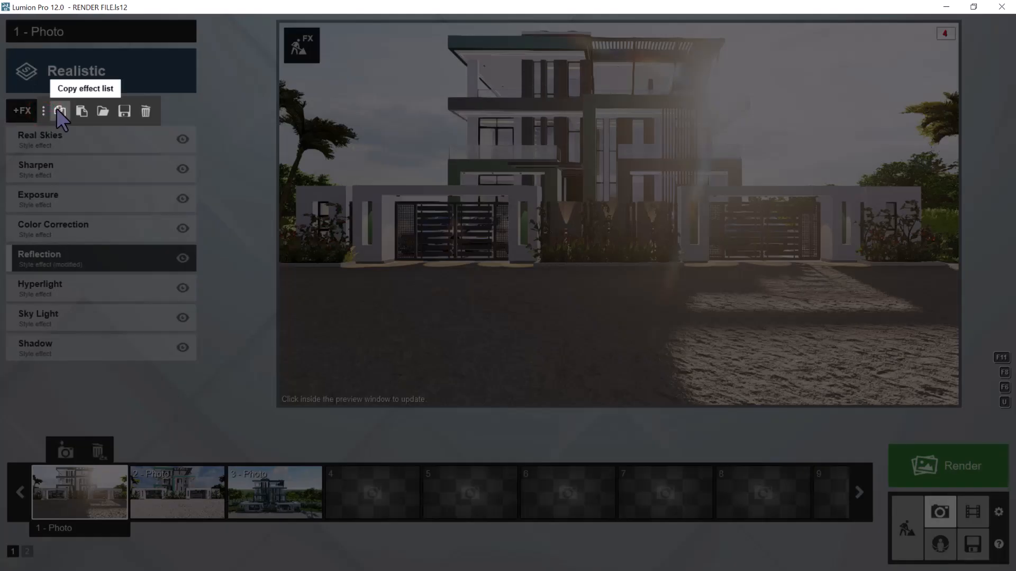
left_click(59, 111)
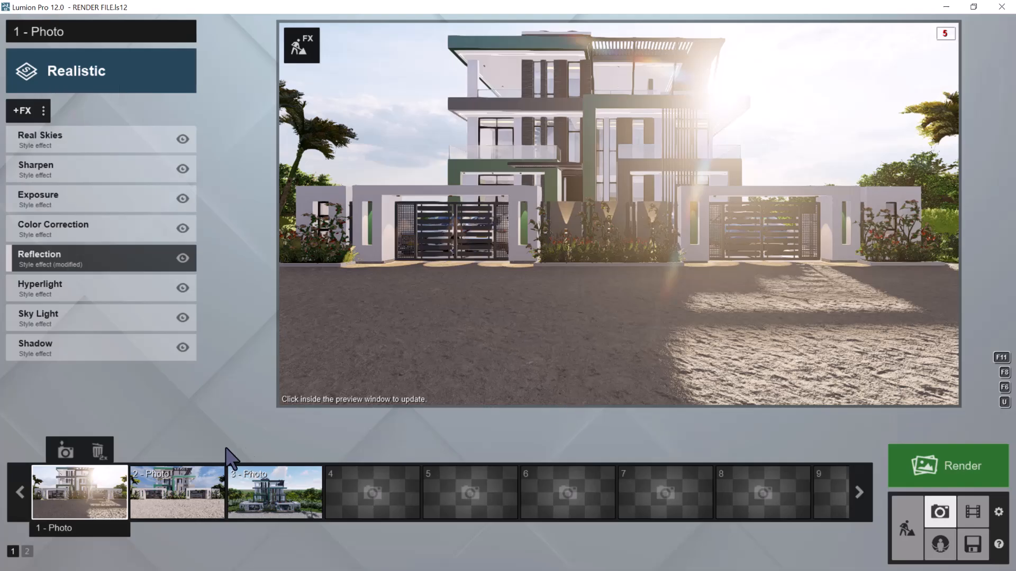
left_click(258, 484)
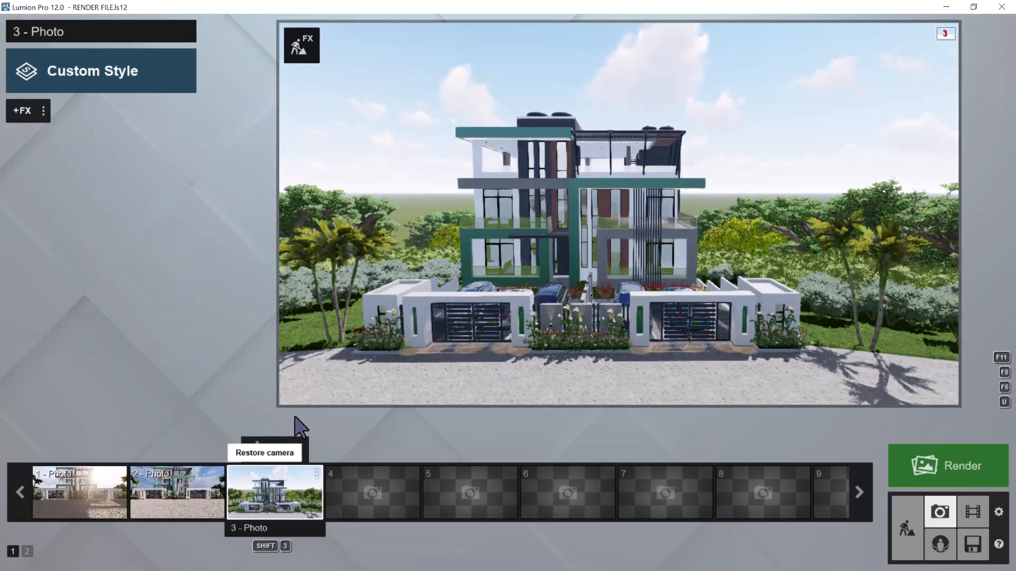
left_click(44, 110)
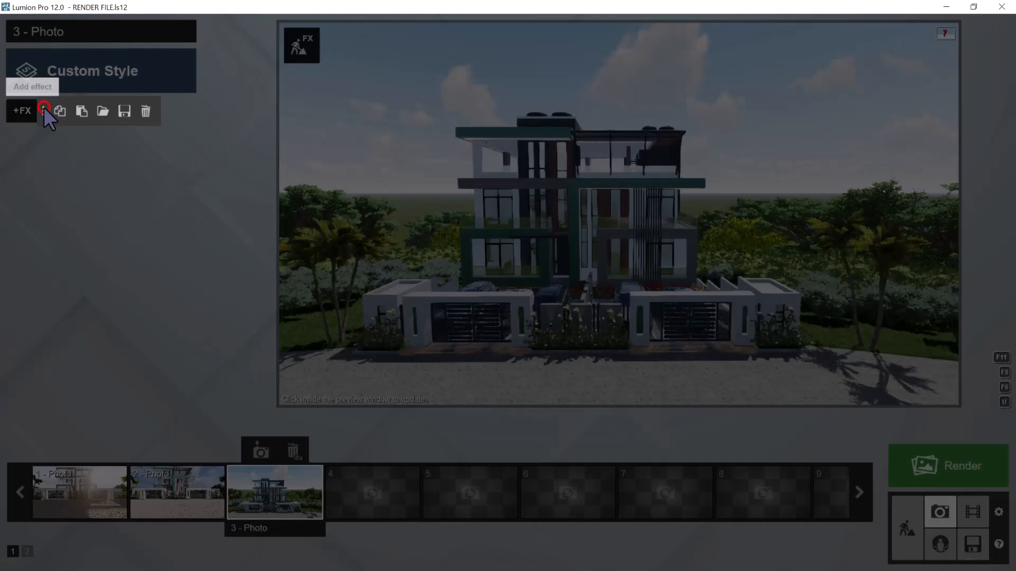
left_click(82, 111)
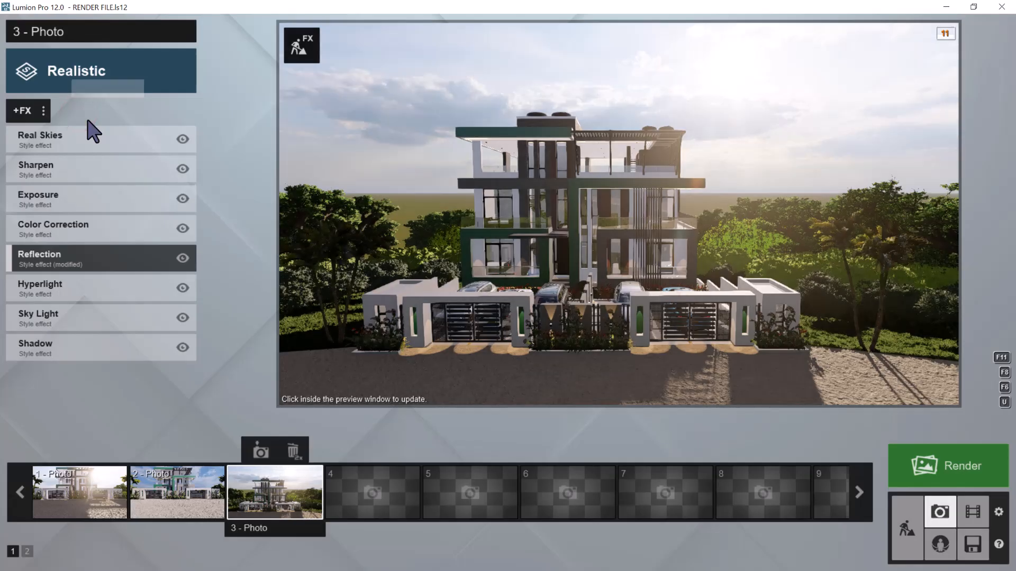
left_click(617, 273)
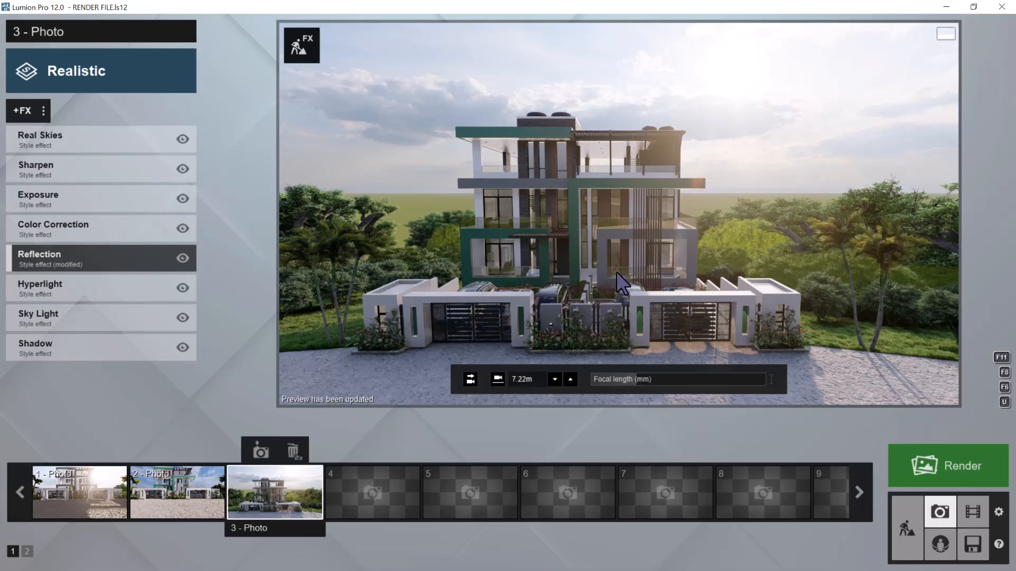
Store the current camera as photo 4 and move its view to an angled shot of the building's palm-tree corner, about 2.94 m high
left_click(376, 474)
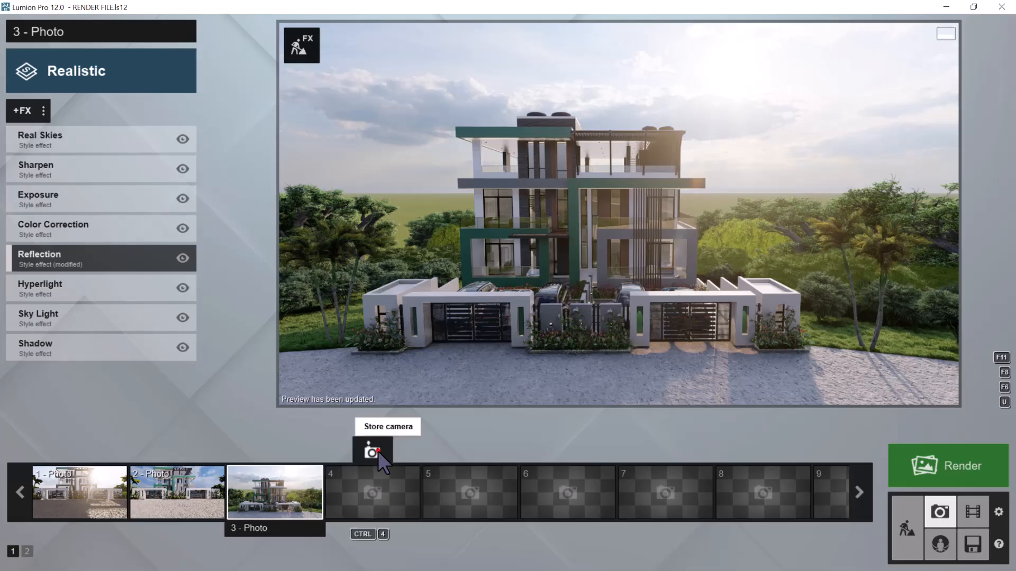
left_click(376, 449)
key("d")
right_click_drag(523, 360, 580, 282)
key("s")
key("d")
key("e")
key("w")
right_click_drag(545, 263, 554, 257)
key("a")
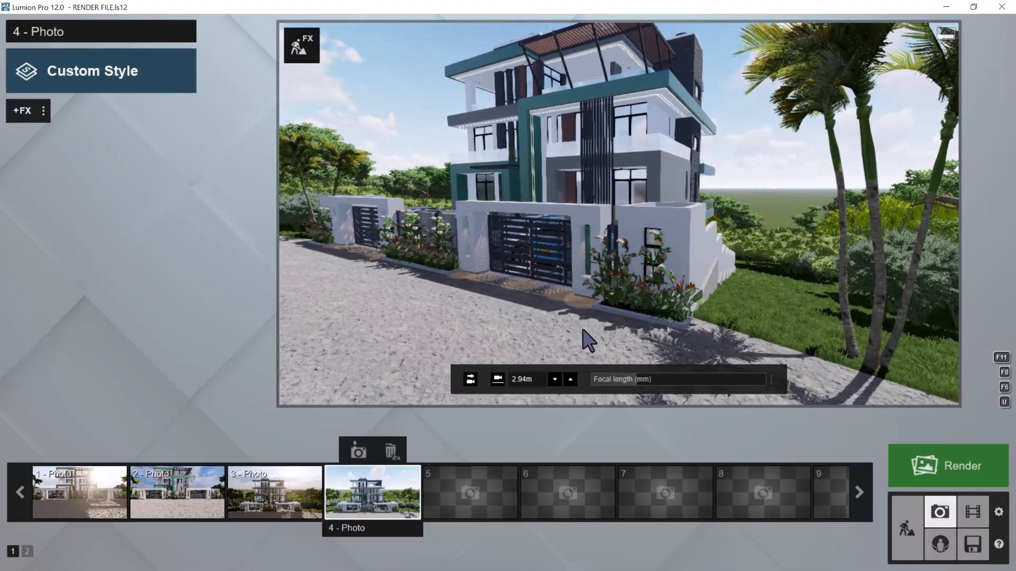
Level photo 4's camera horizontally at a 1.60 m eye height, pull it back slightly and raise it to about 2.35 m
left_click(471, 379)
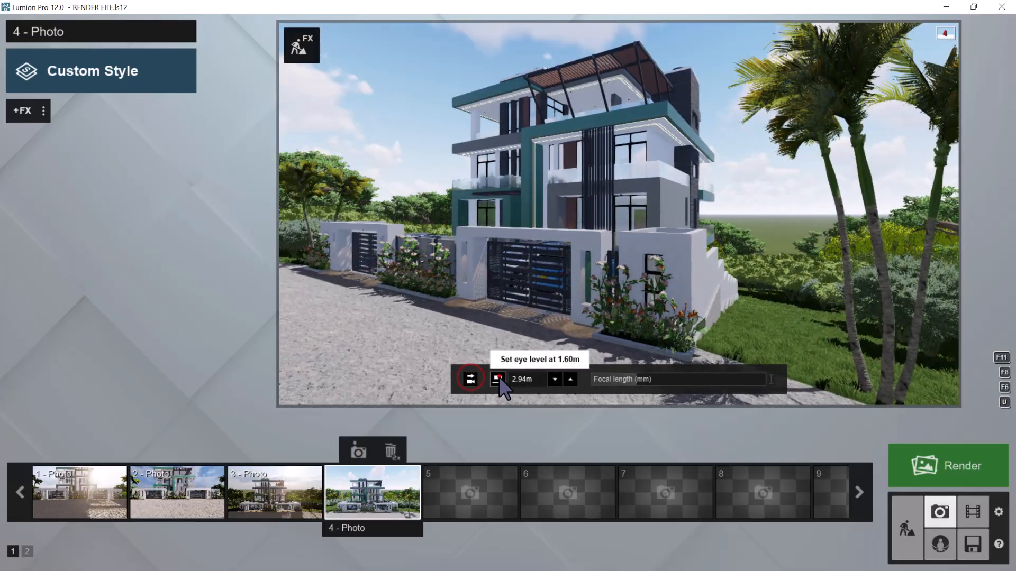
left_click(498, 379)
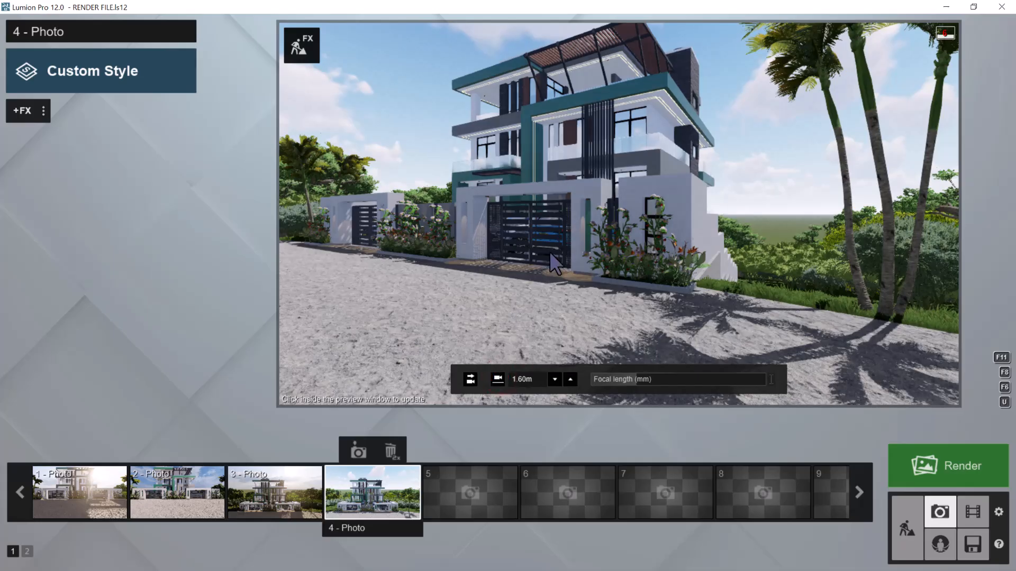
key("s")
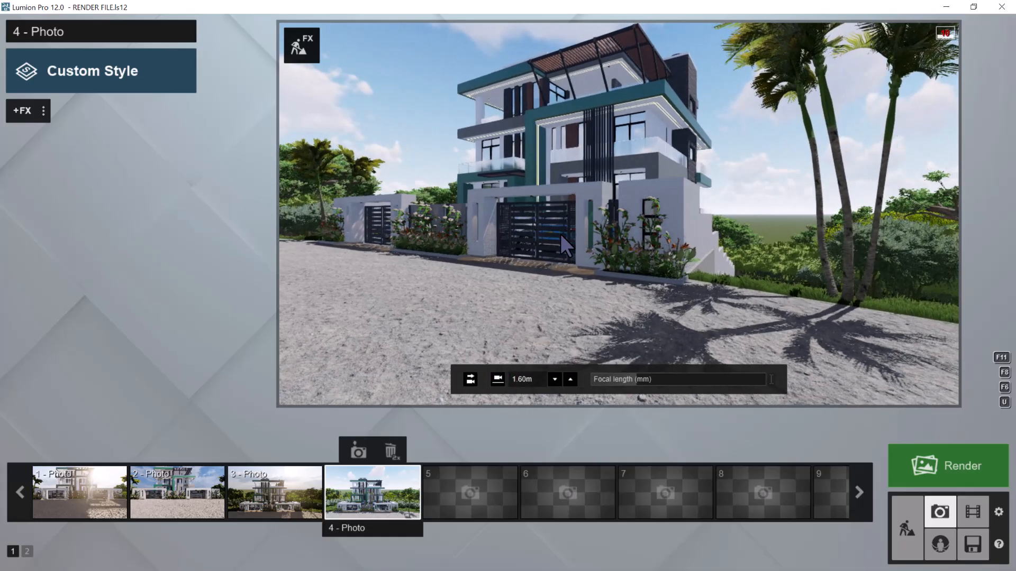
left_click(474, 379)
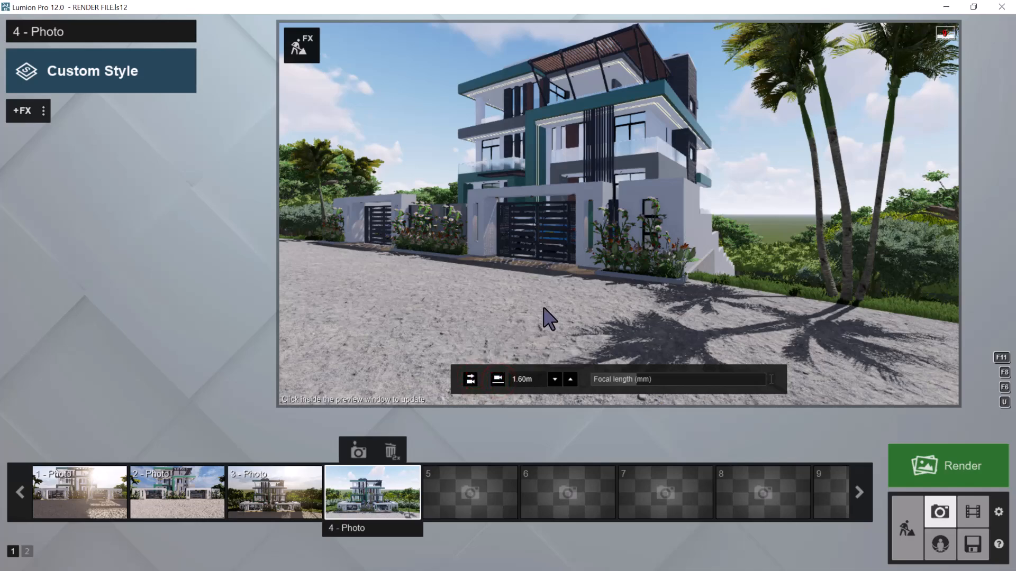
key("q")
right_click_drag(544, 314, 551, 314)
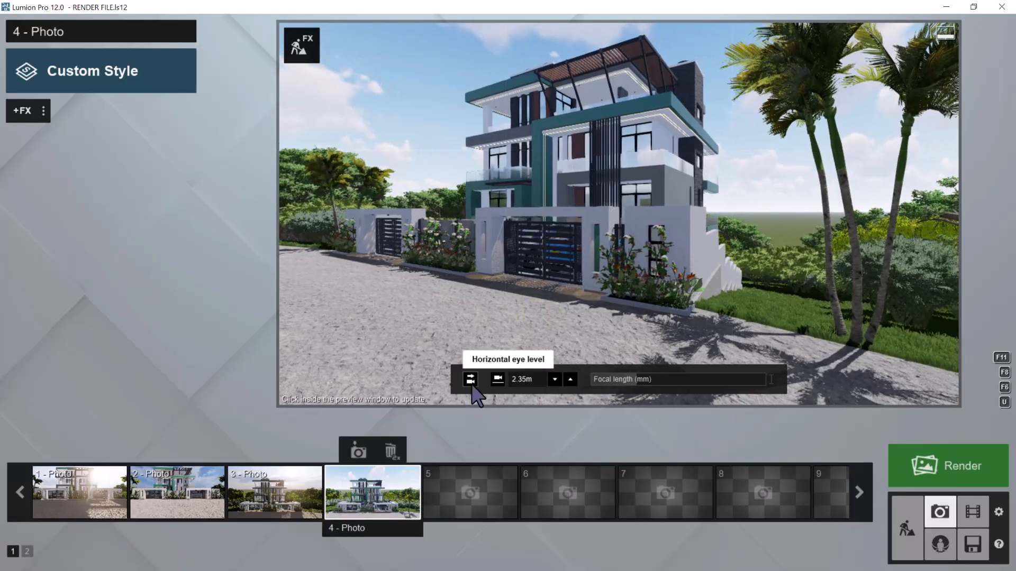
Level the camera again, bring it down to about 1.97 m and store this angled view in photo 4
left_click(471, 380)
left_click(498, 380)
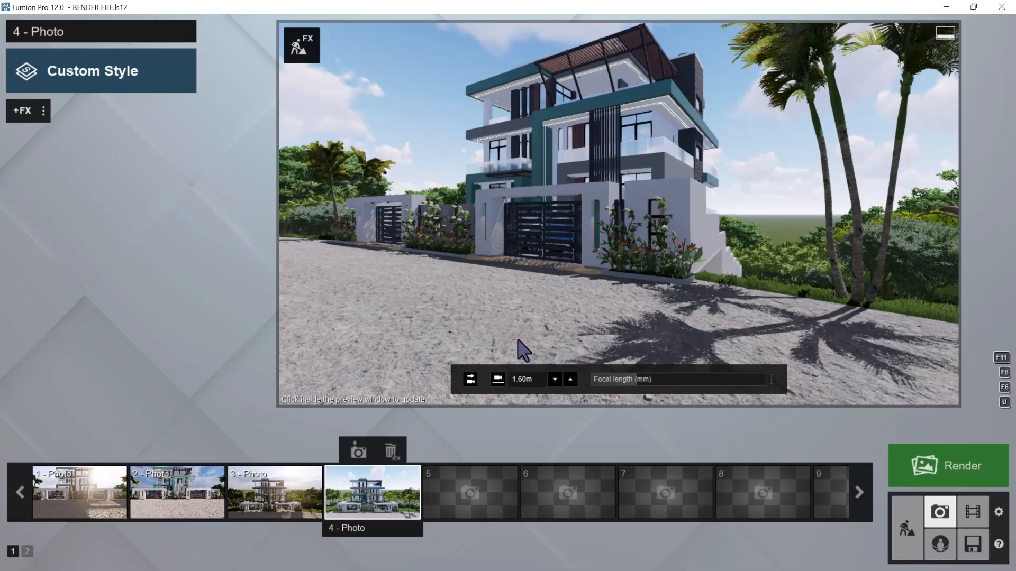
left_click(354, 455)
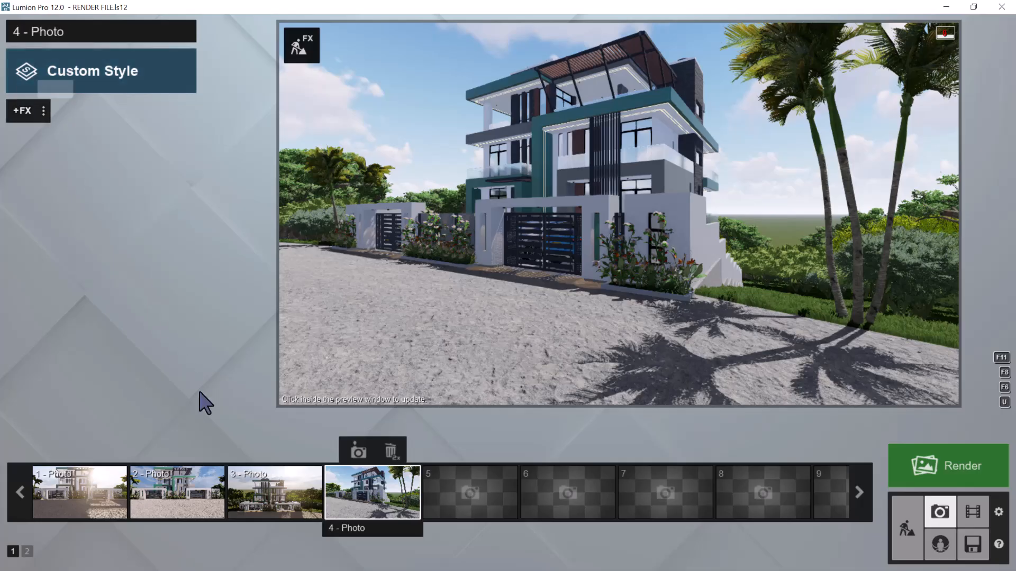
Copy photo 2's effect list and paste it into photo 4
left_click(175, 481)
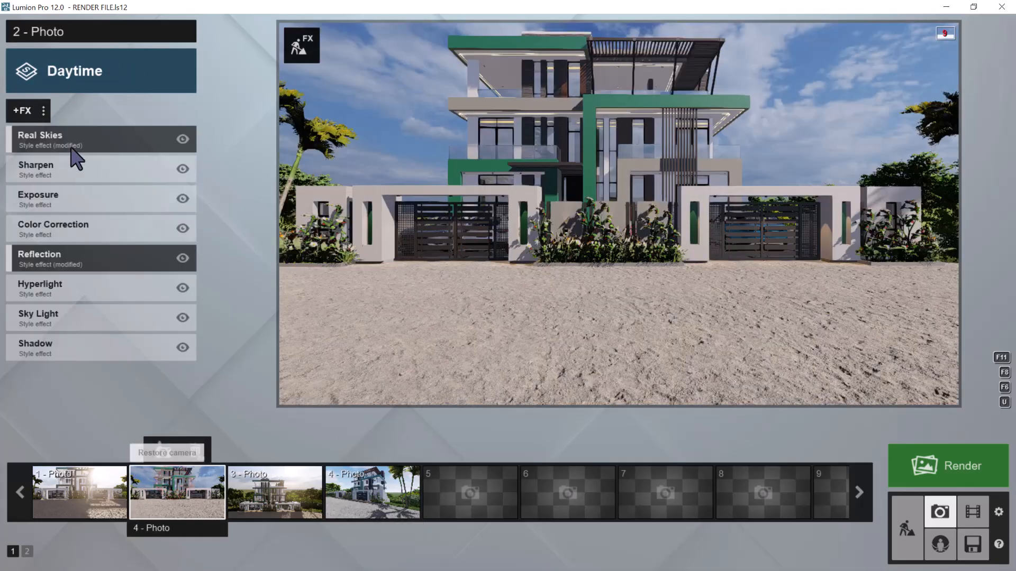
left_click(43, 110)
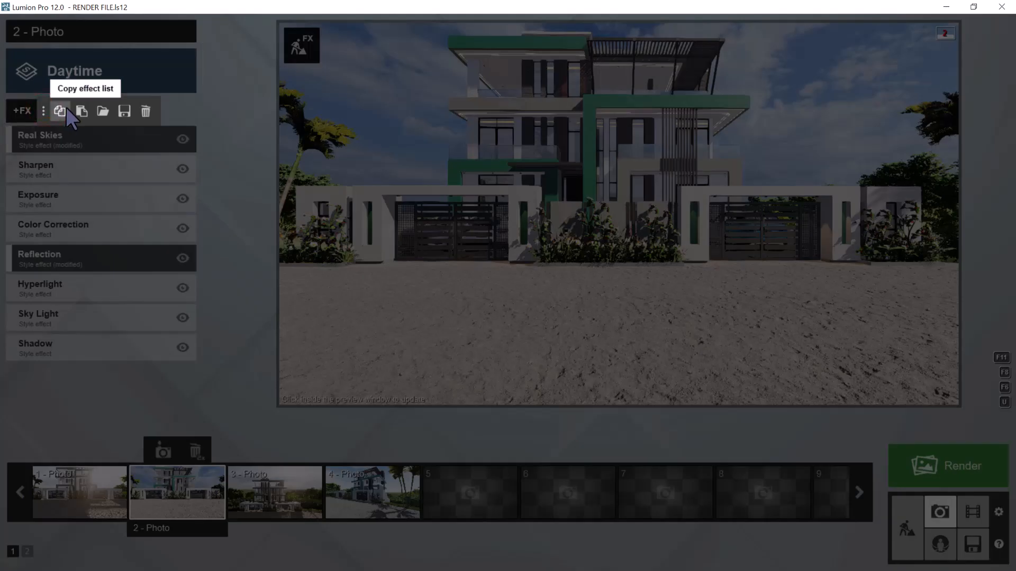
left_click(66, 107)
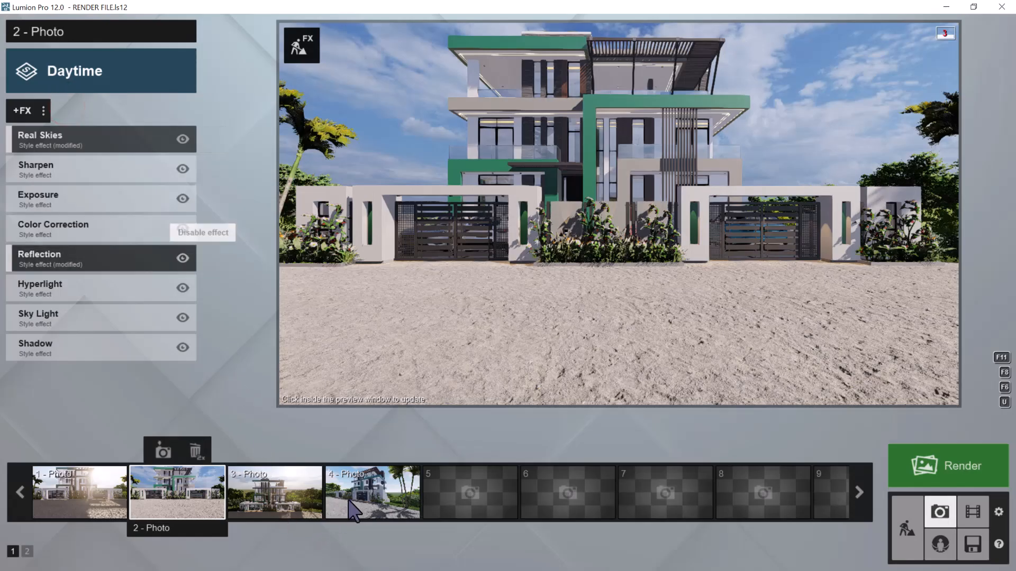
left_click(346, 508)
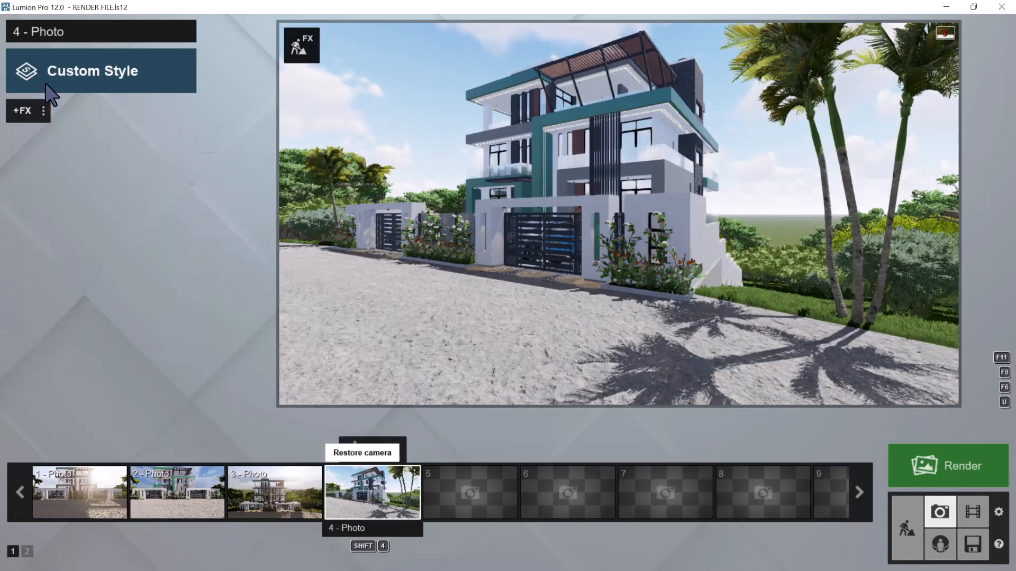
left_click(43, 111)
left_click(76, 109)
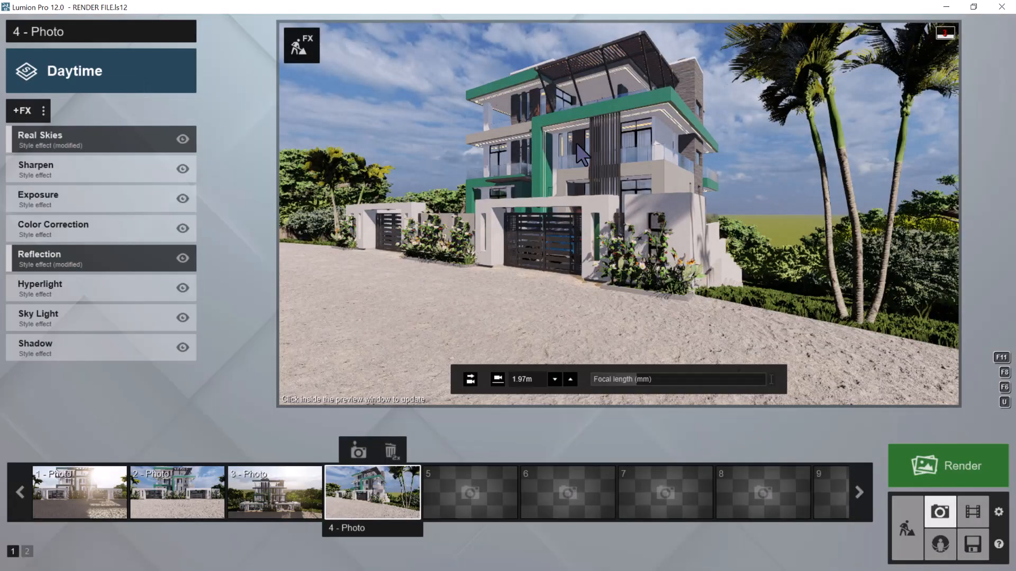
Open photo 4's Reflection effect for plane editing and add three reflection planes on the glazing behind the top-floor terrace railing
left_click(54, 258)
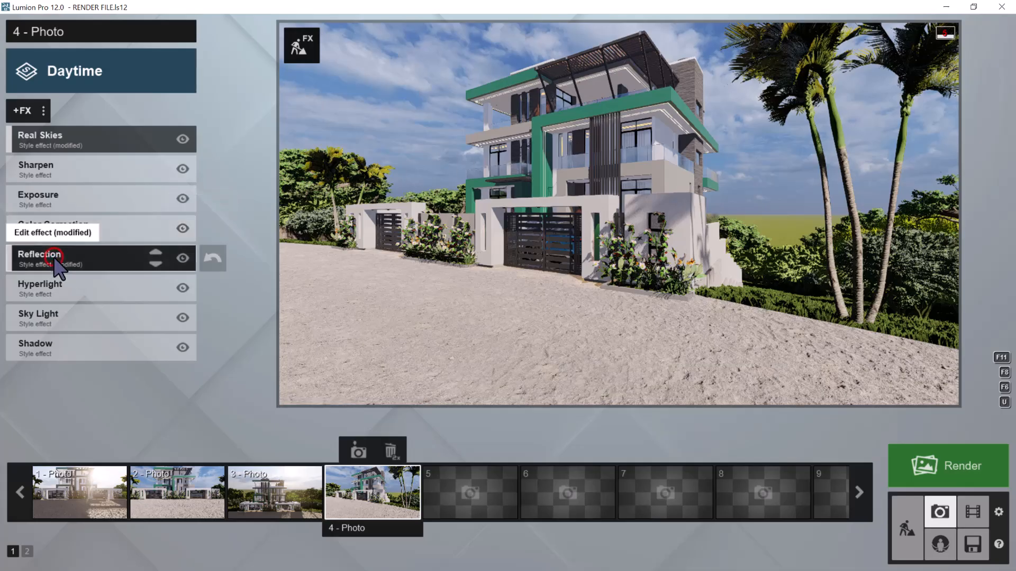
left_click(47, 236)
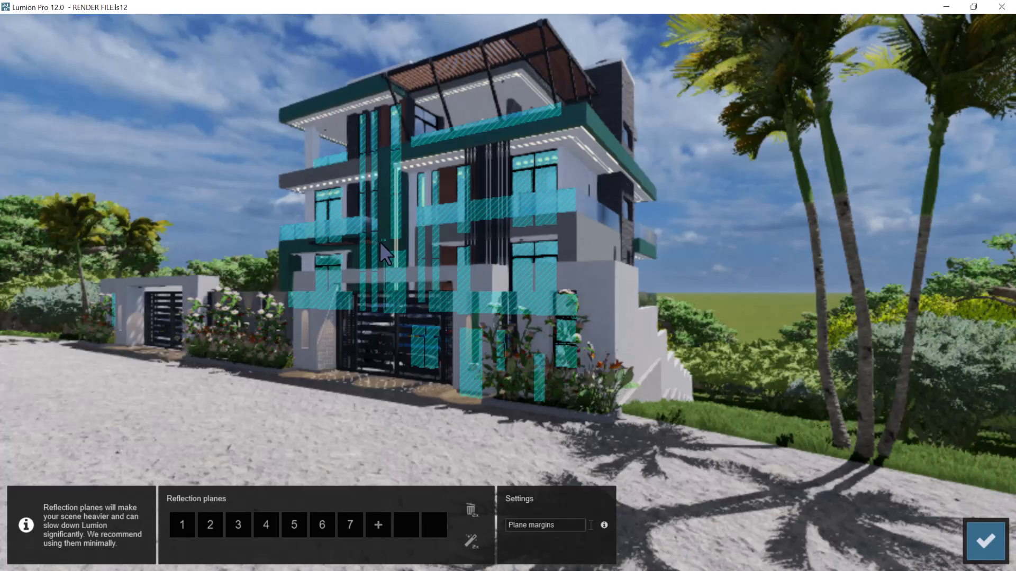
left_click(378, 525)
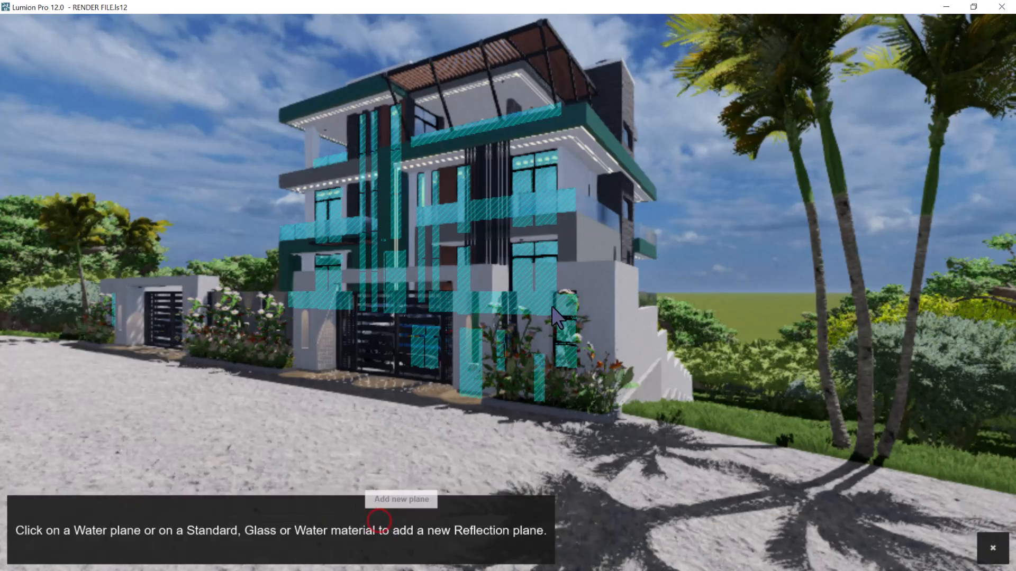
left_click(415, 125)
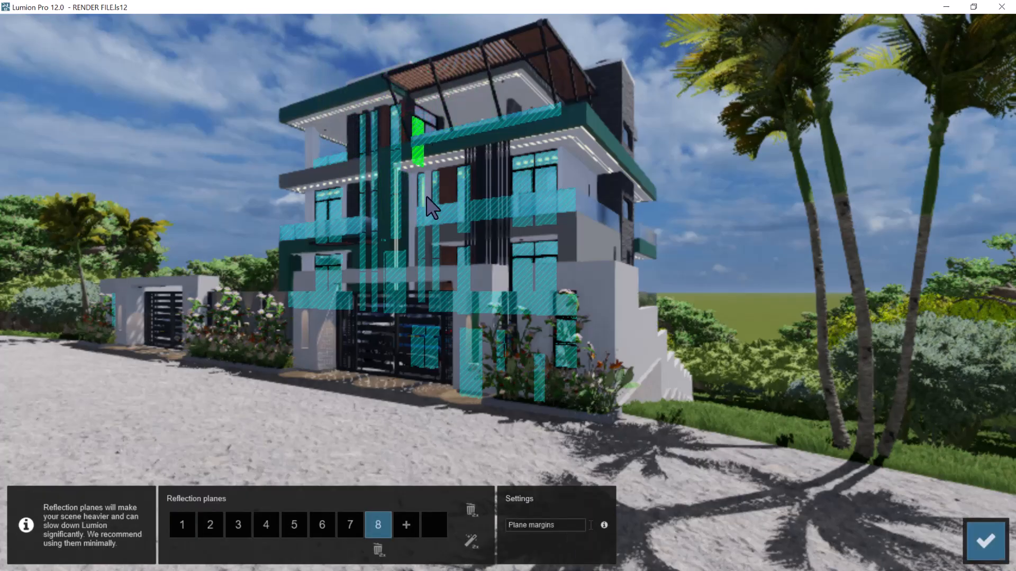
left_click(402, 524)
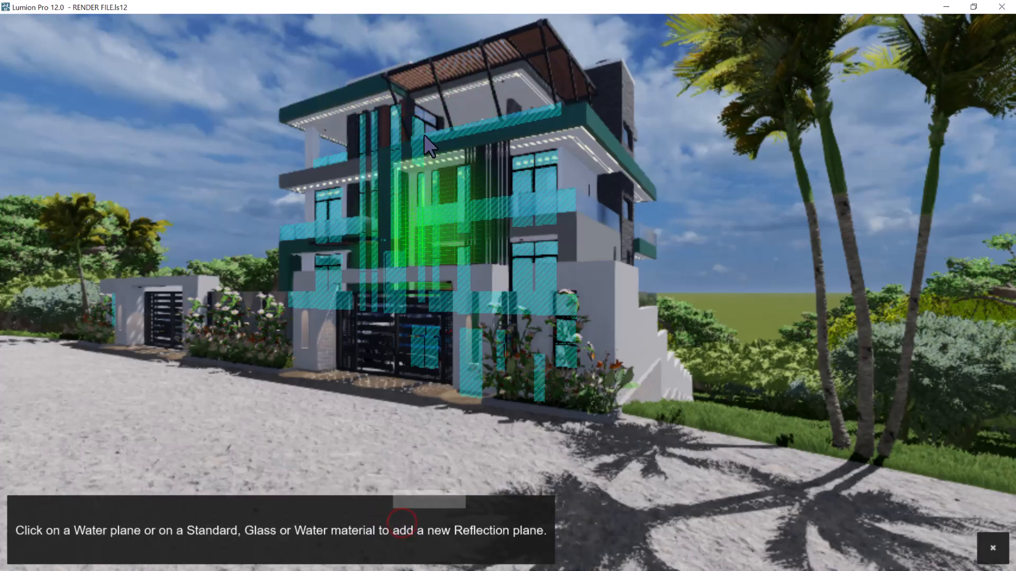
left_click(427, 118)
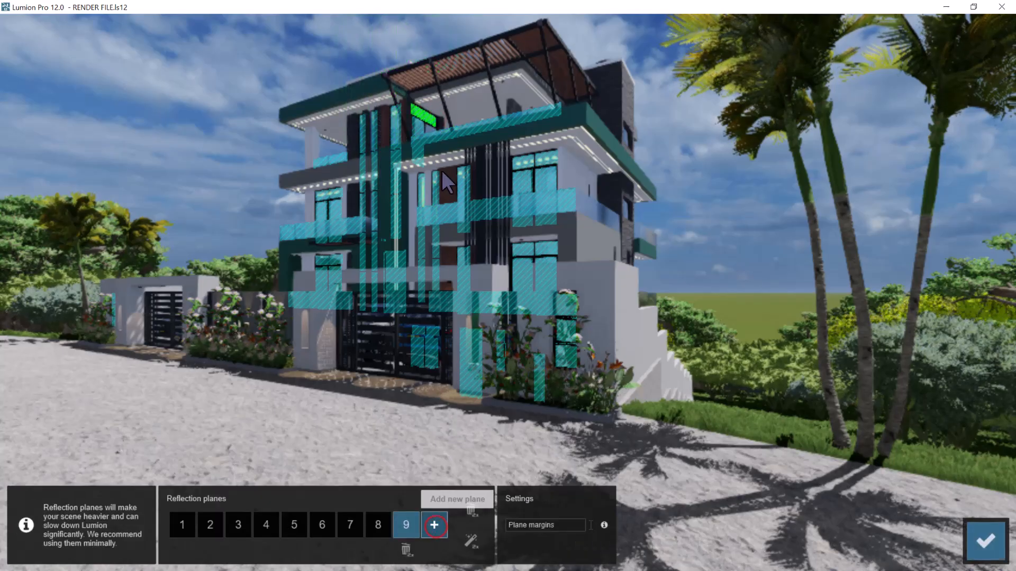
left_click(434, 525)
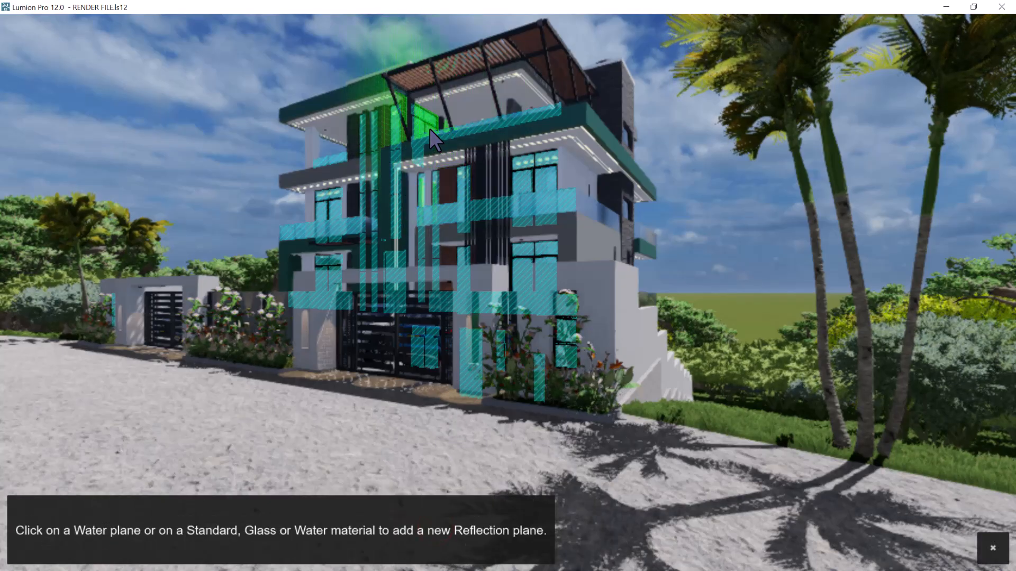
left_click(430, 129)
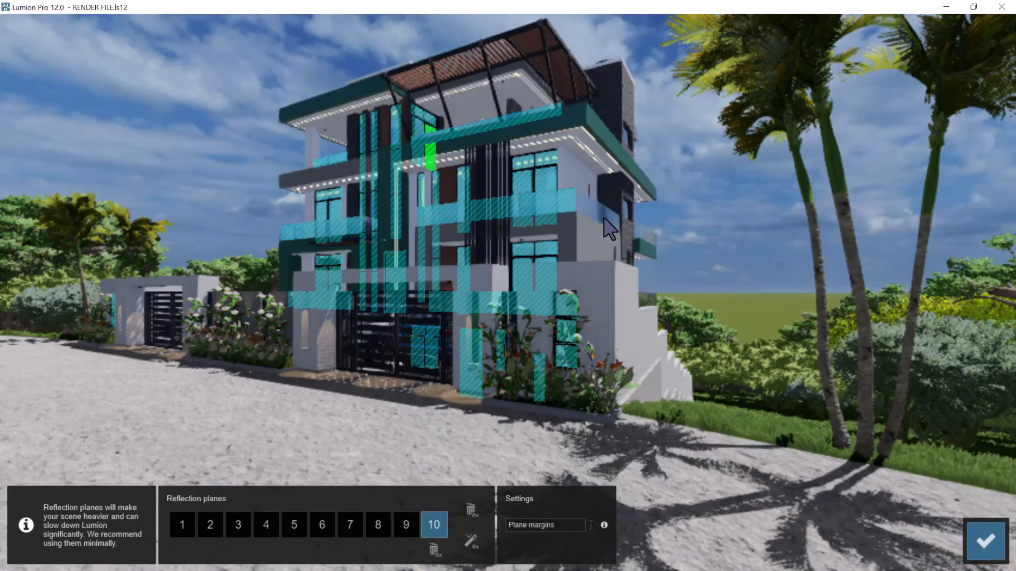
Inspect the reflection planes one by one, and replace plane 7 on the boundary wall with one on the side balcony's glass railing
left_click(188, 525)
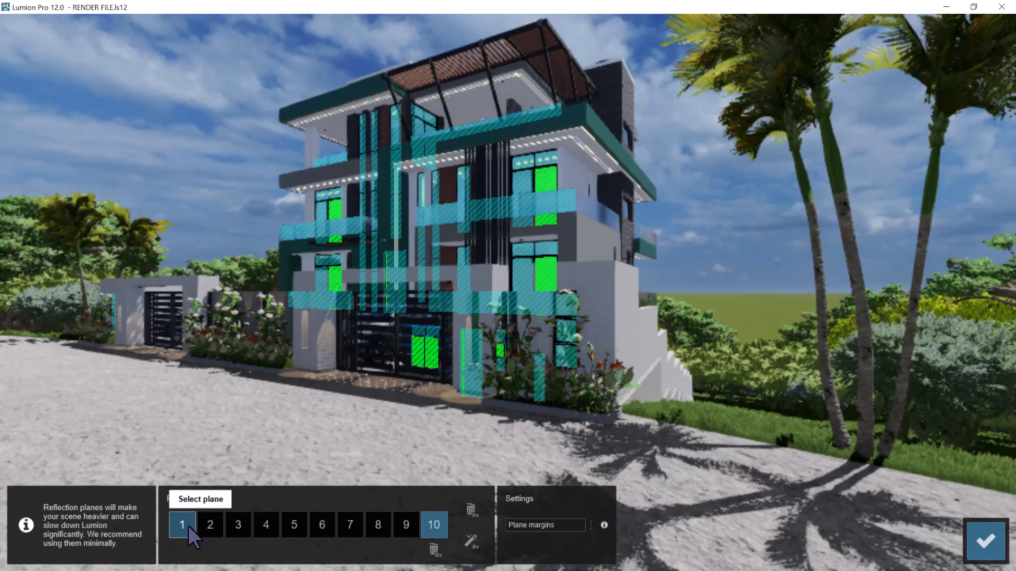
left_click(218, 522)
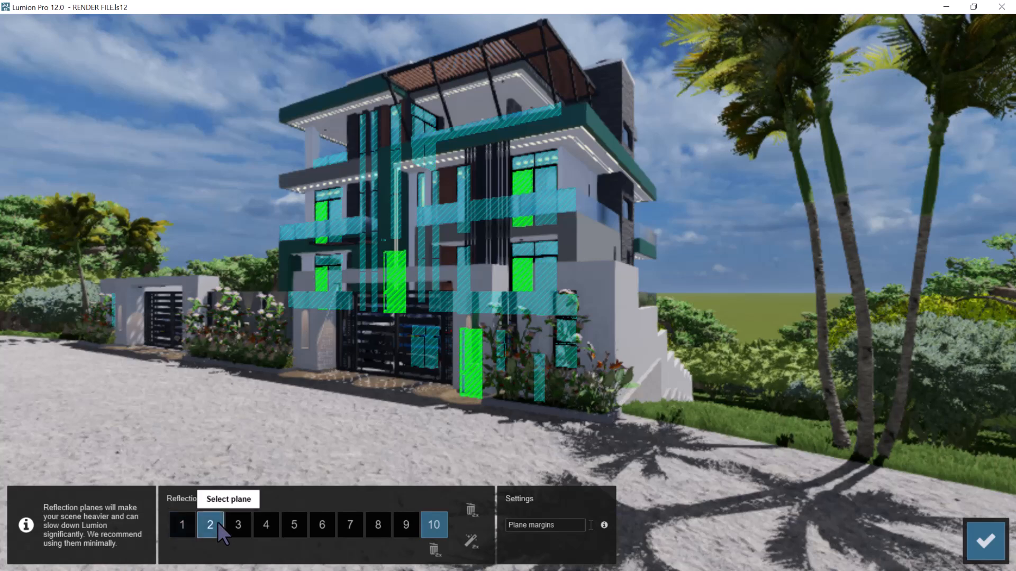
left_click(236, 522)
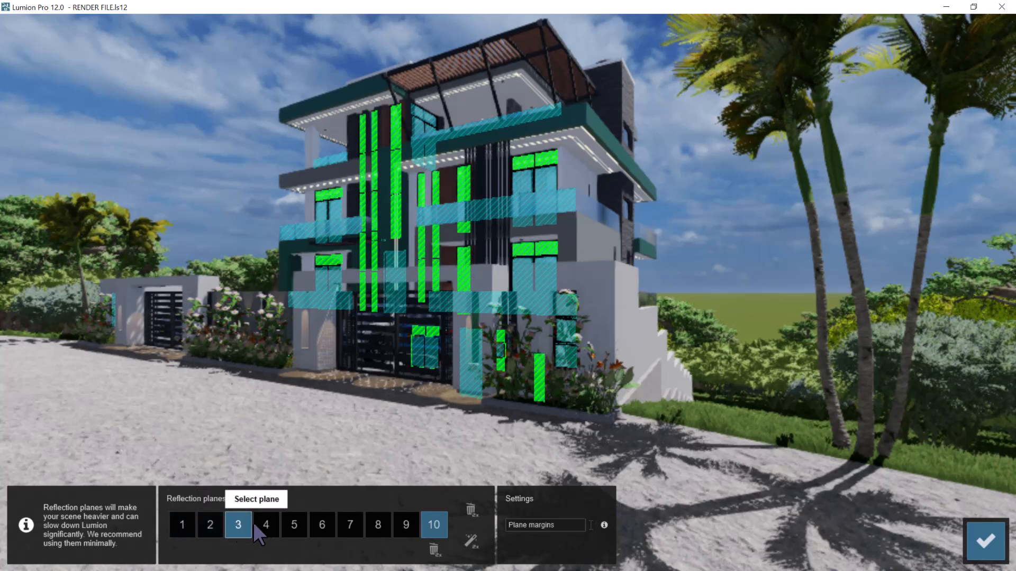
left_click(268, 525)
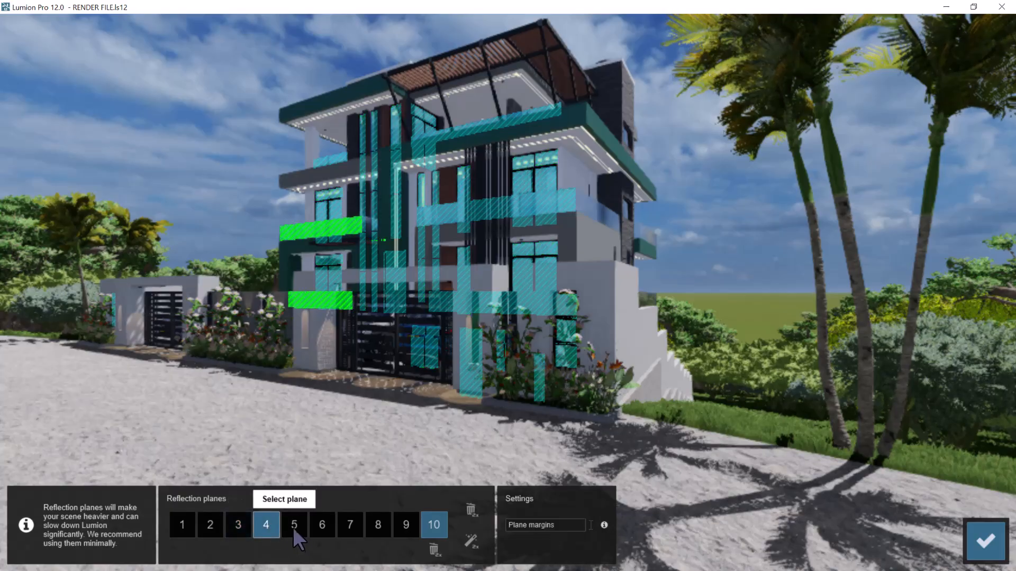
left_click(294, 529)
left_click(319, 526)
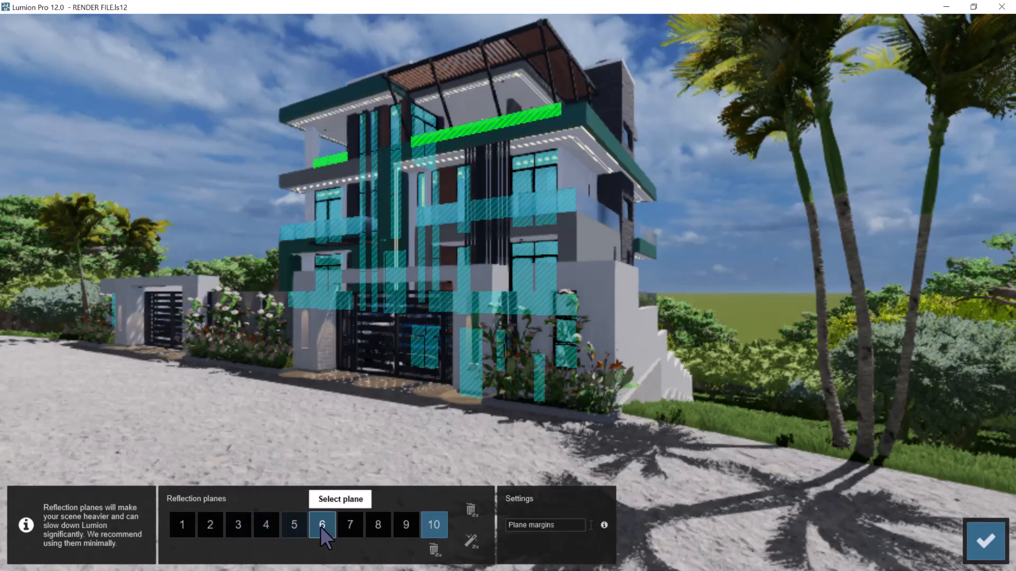
left_click(354, 522)
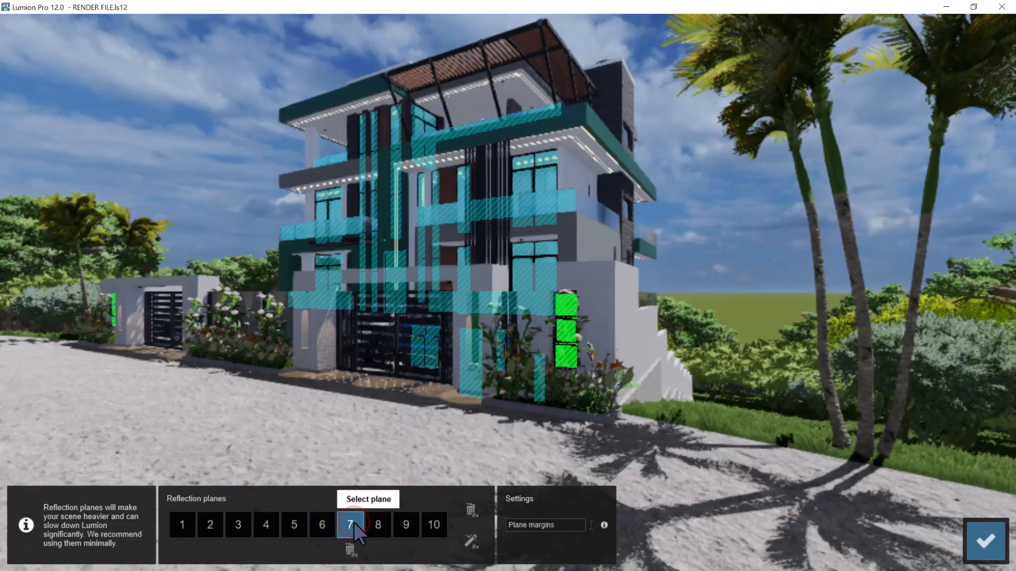
double_click(350, 549)
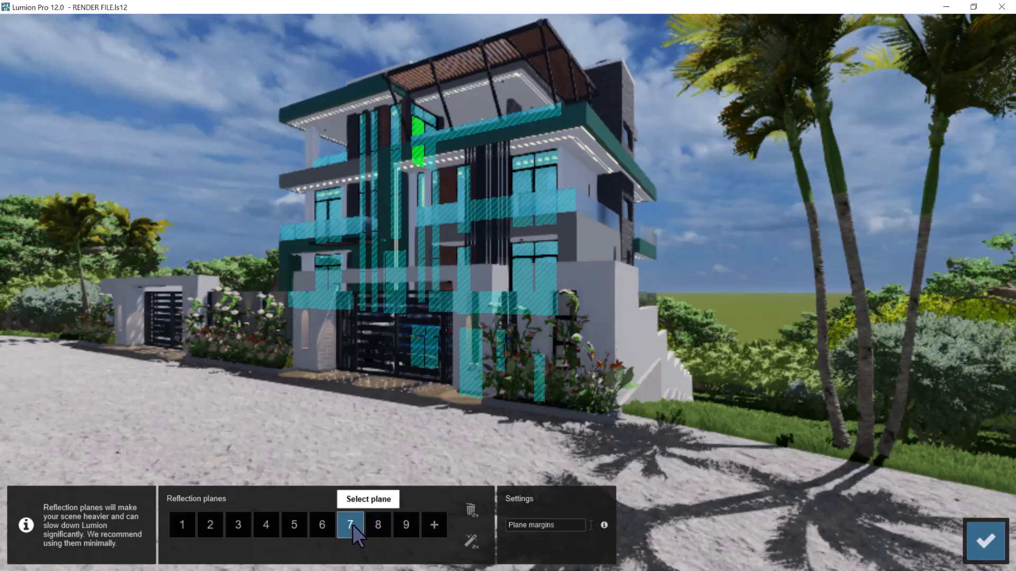
left_click(432, 525)
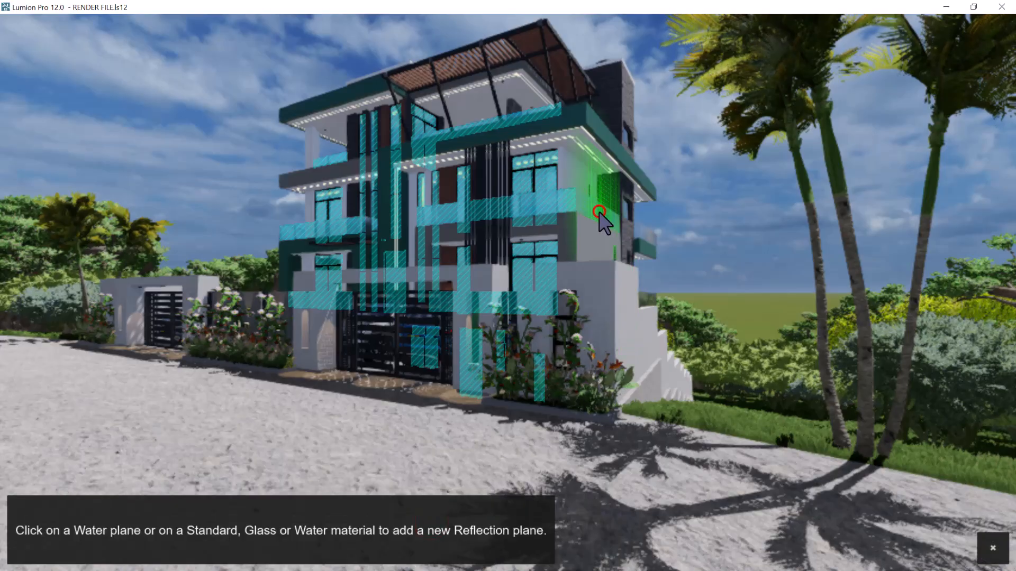
left_click(600, 213)
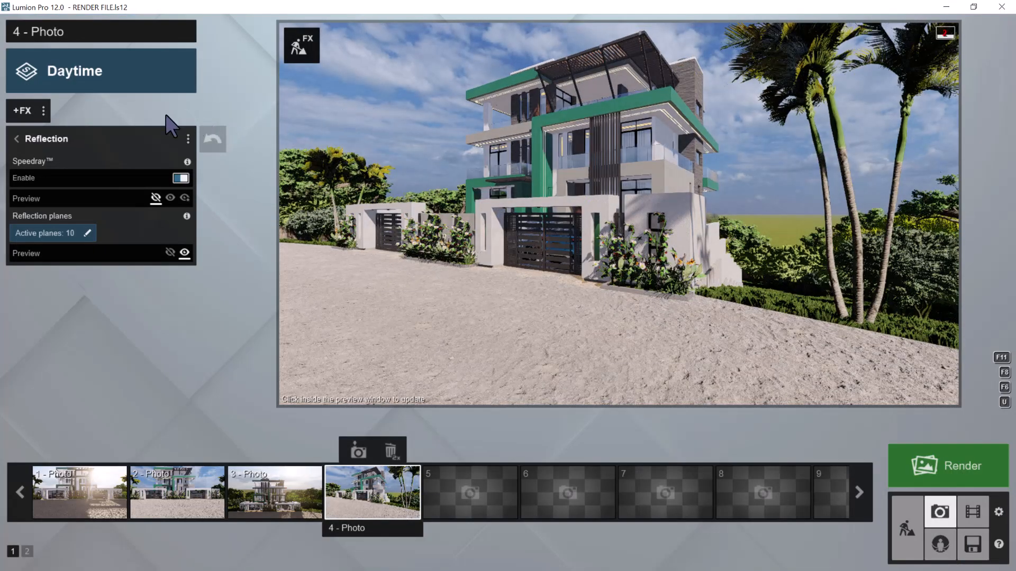
Copy photo 4's effect list and store the current camera as photo 5
left_click(44, 111)
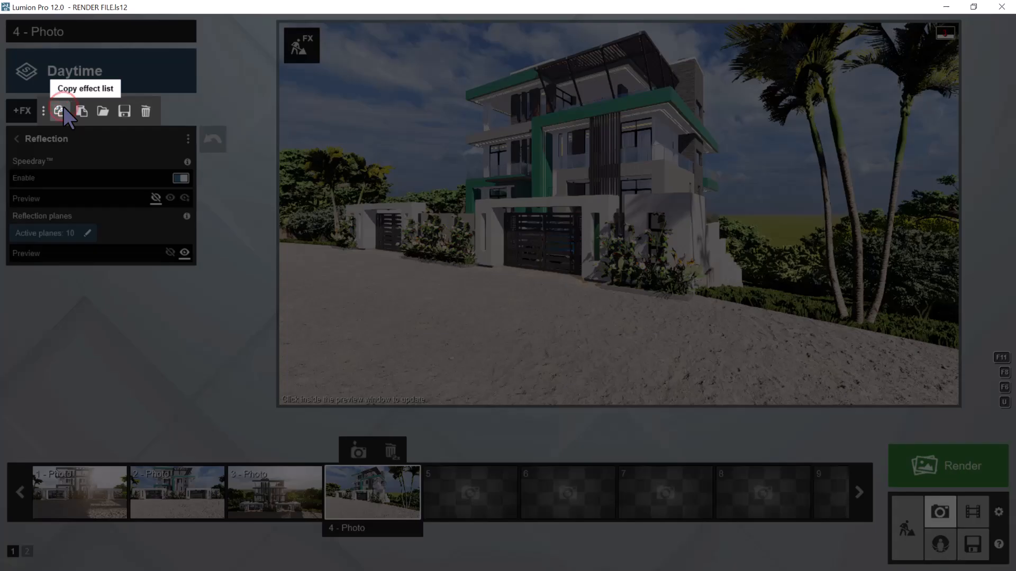
left_click(63, 109)
left_click(448, 486)
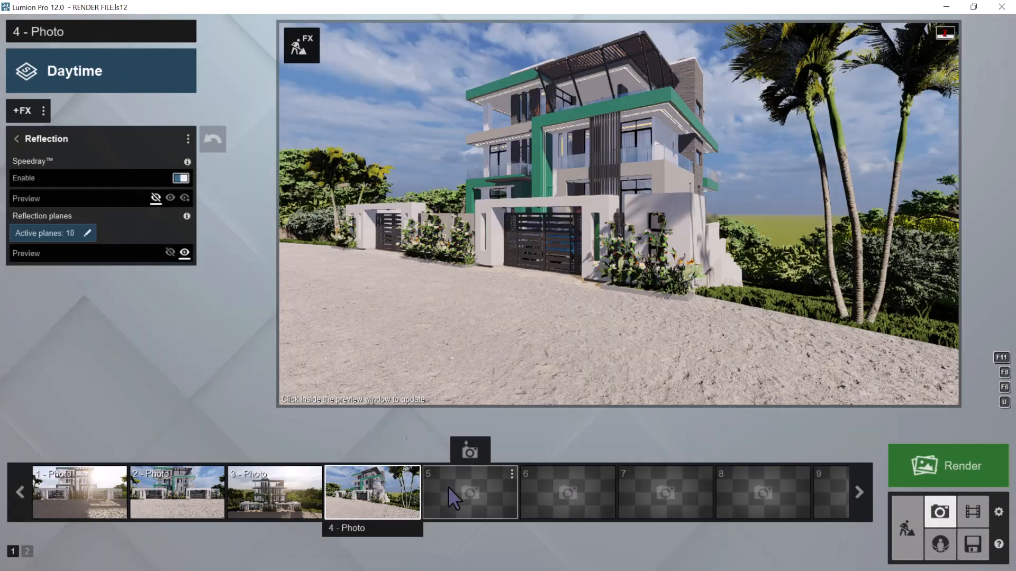
left_click(471, 449)
Move photo 5's camera around the palm trees to face the building's stone-clad side above the stepped boundary wall
key("d")
right_click_drag(535, 382, 459, 361)
key("d")
key("w")
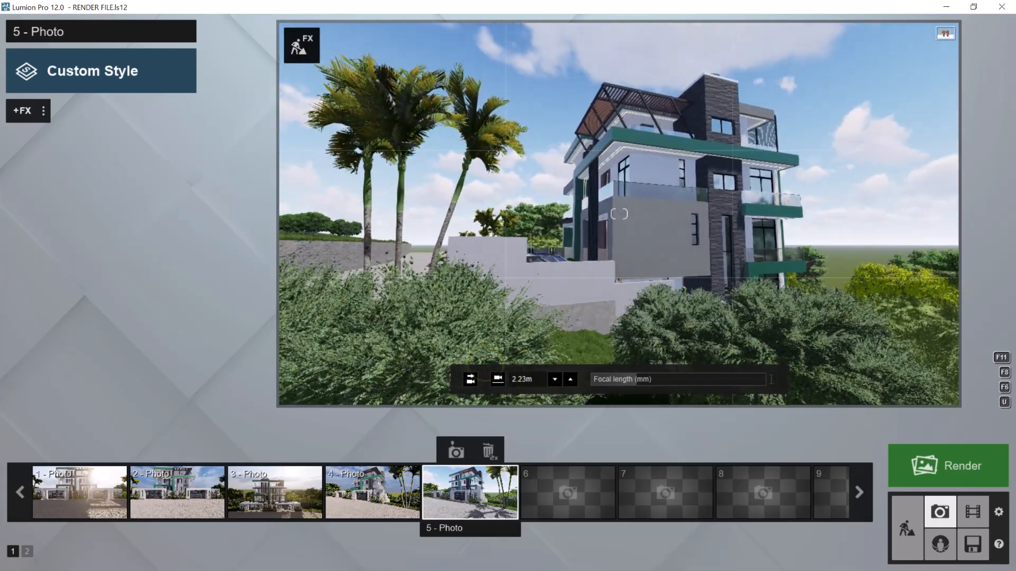
key("w")
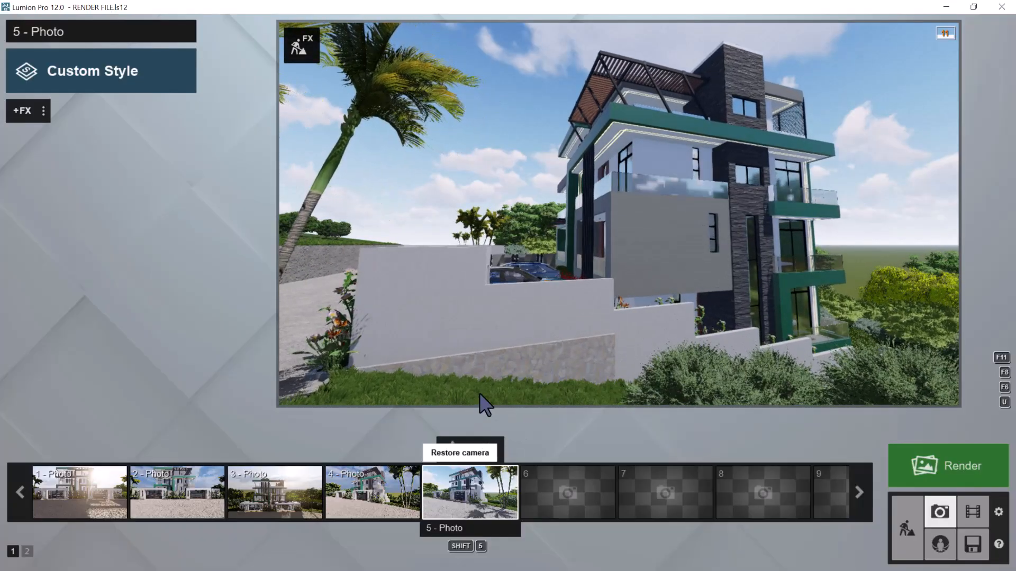
Level photo 5's camera horizontally, try the 1.60 m eye height and raise the camera to about 5.10 m
left_click(474, 375)
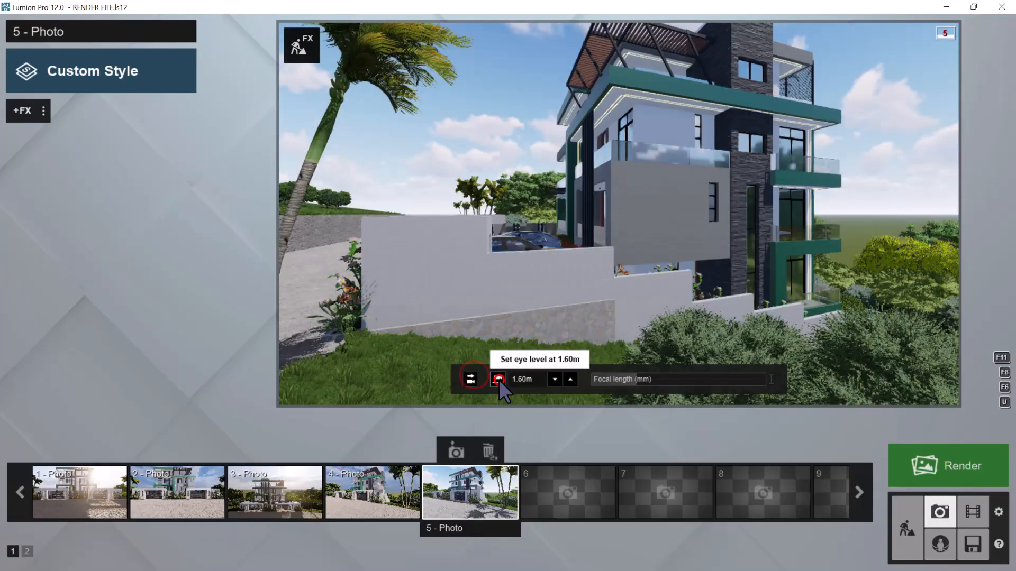
left_click(498, 378)
key("q")
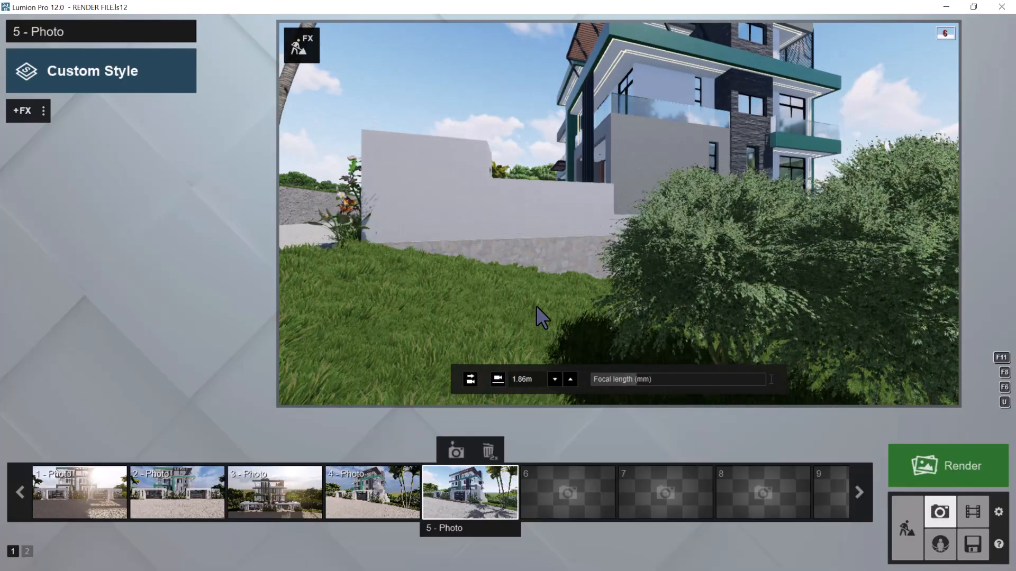
key("q")
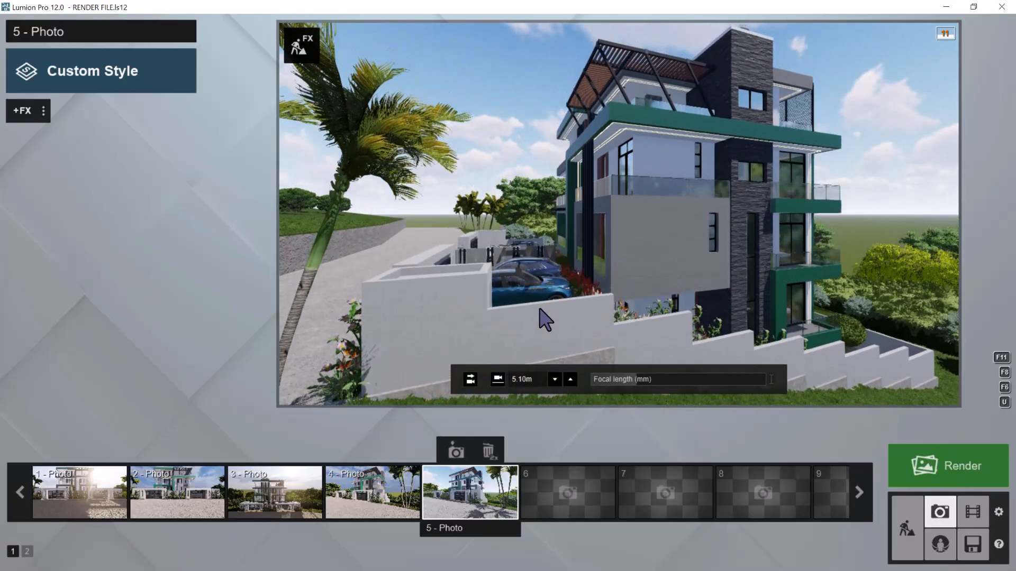
Move photo 5's camera over the boundary wall to face the front facade behind the parked cars, level it and set the 1.60 m eye height
key("w")
right_click_drag(531, 310, 548, 306)
key("a")
key("w")
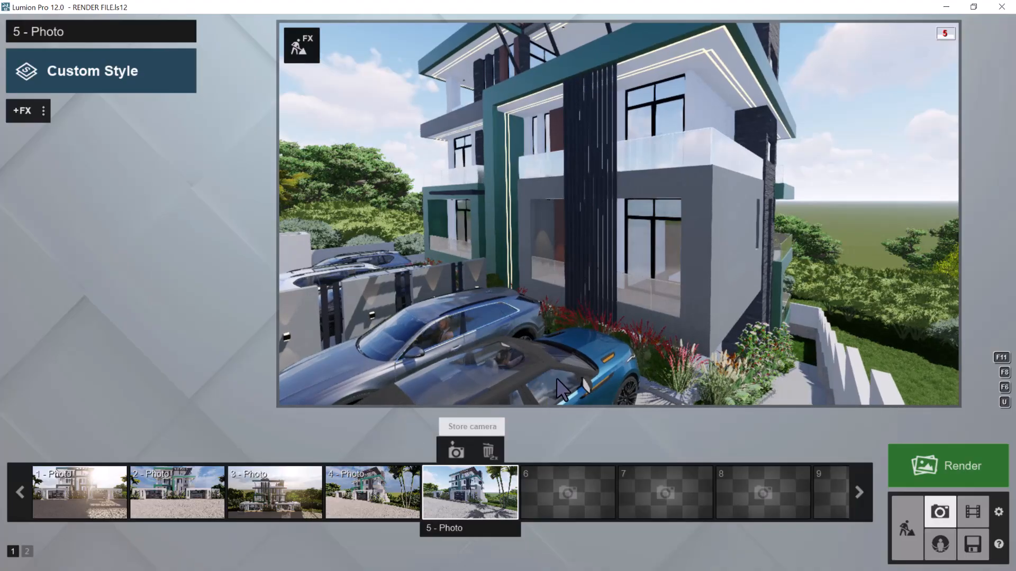
mouse_move(524, 379)
left_click(469, 379)
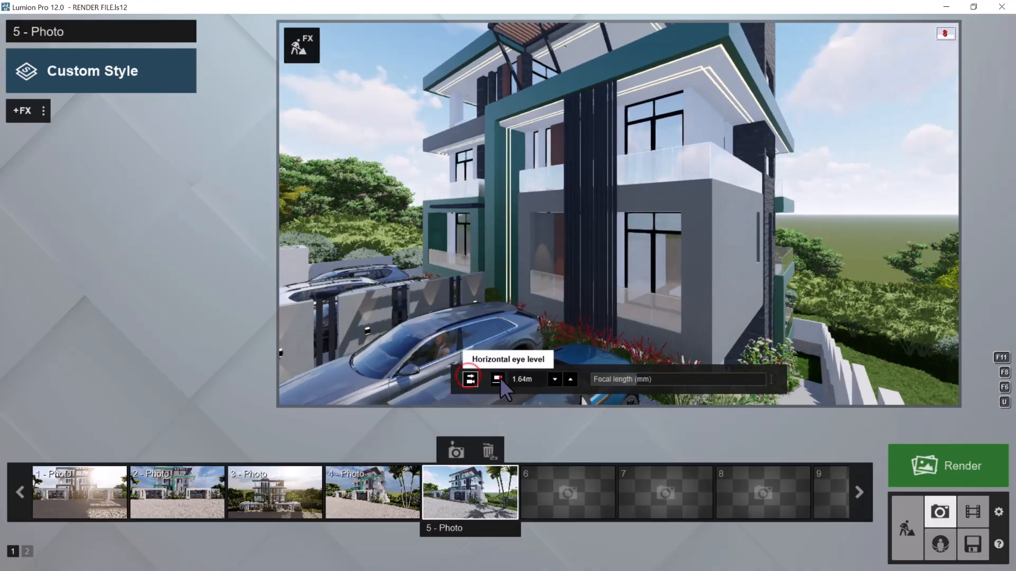
left_click(498, 379)
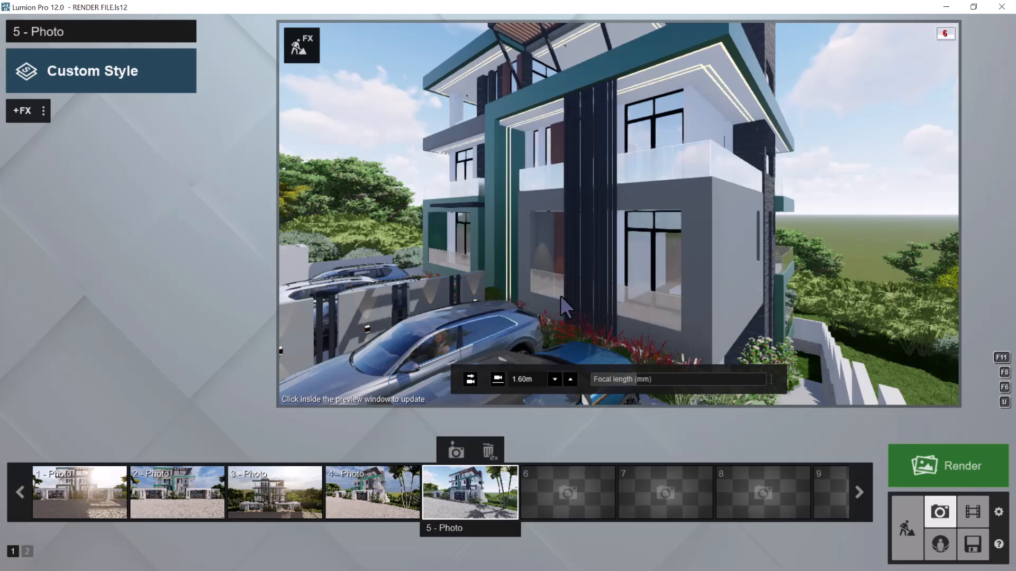
Pull the camera back outside the entrance gate, level it, set the 1.60 m eye height and raise it to about 2.53 m
scroll(560, 295, "down", 1)
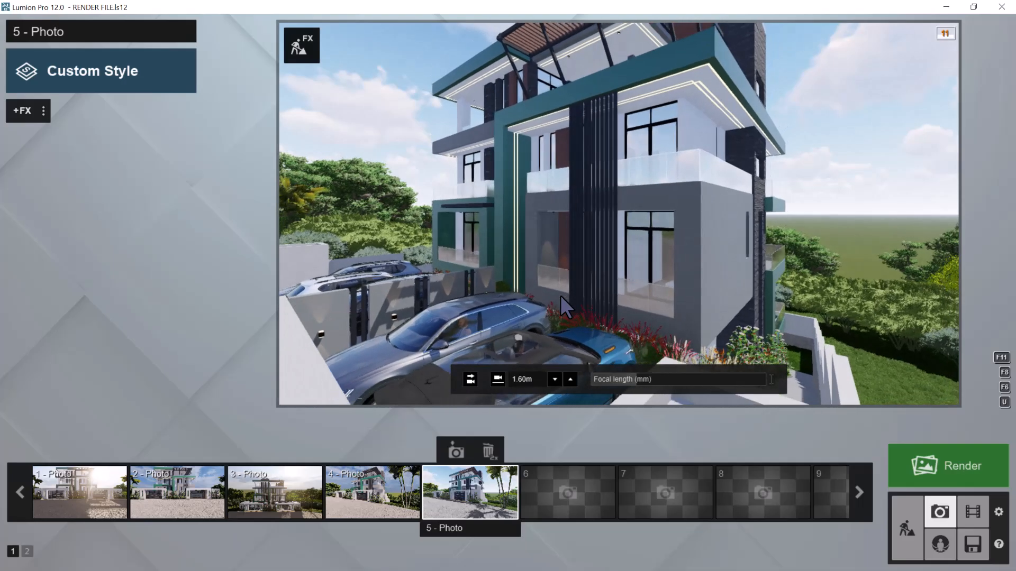
scroll(560, 295, "down", 1)
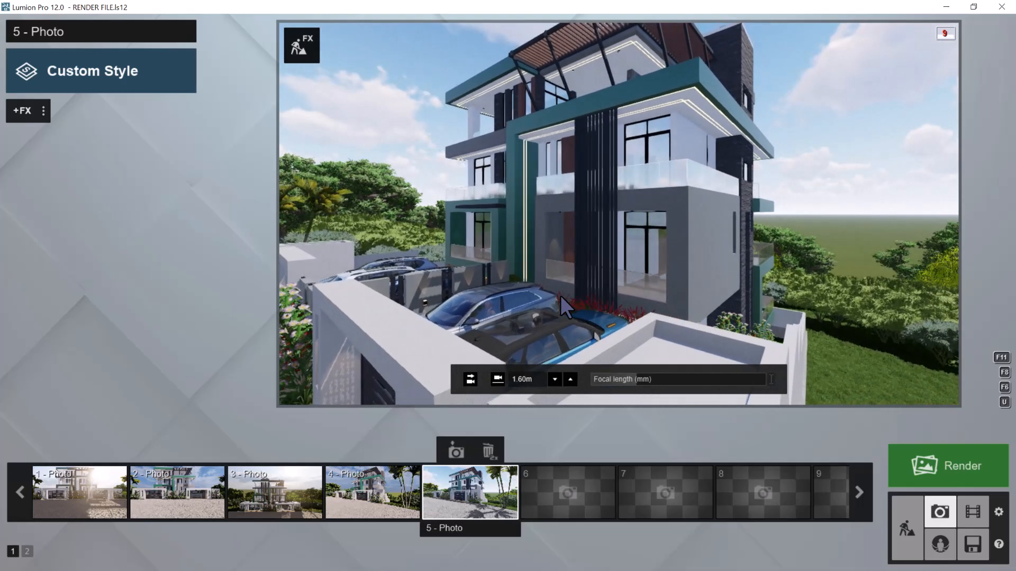
scroll(561, 295, "down", 1)
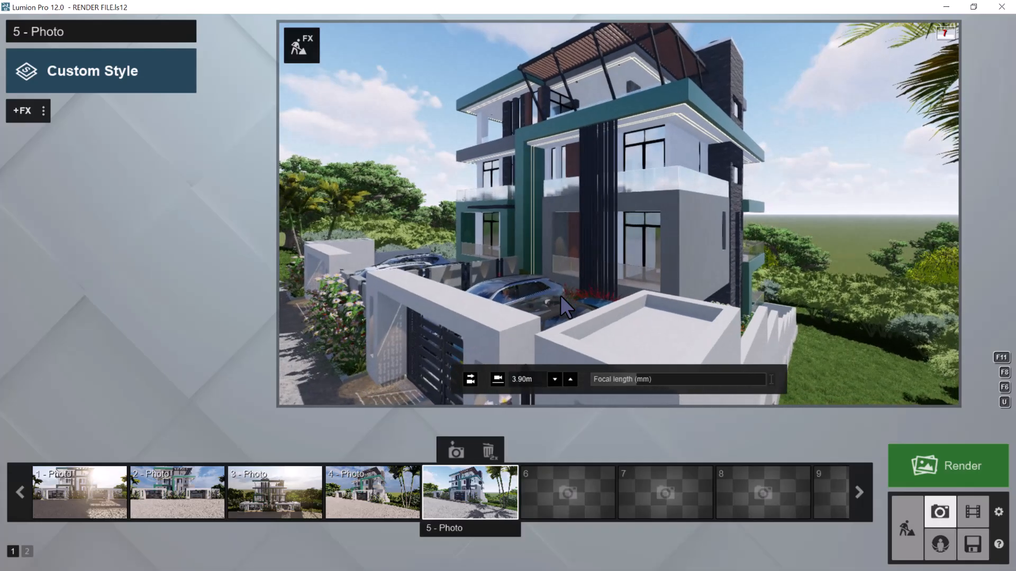
left_click(471, 379)
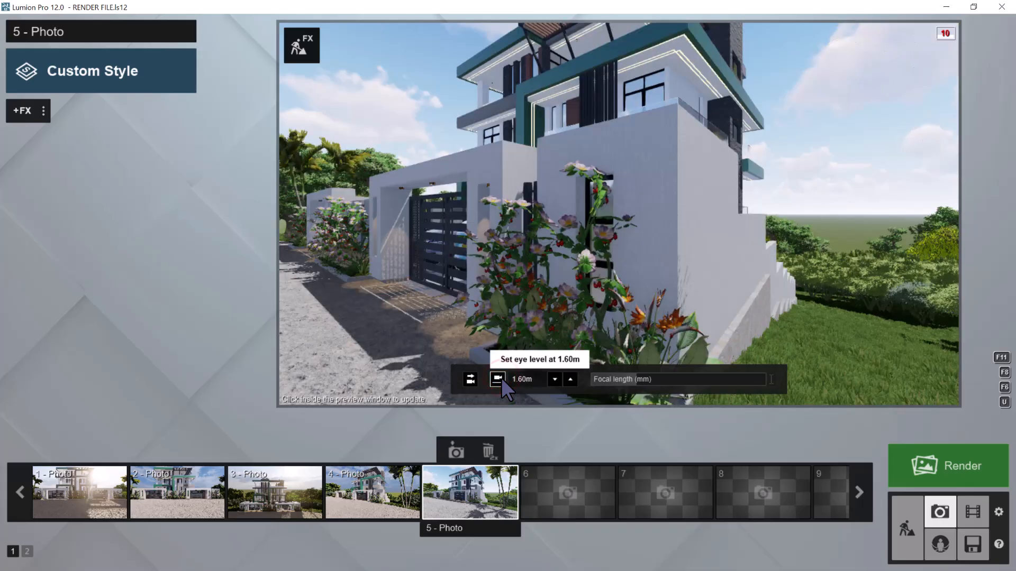
key("q")
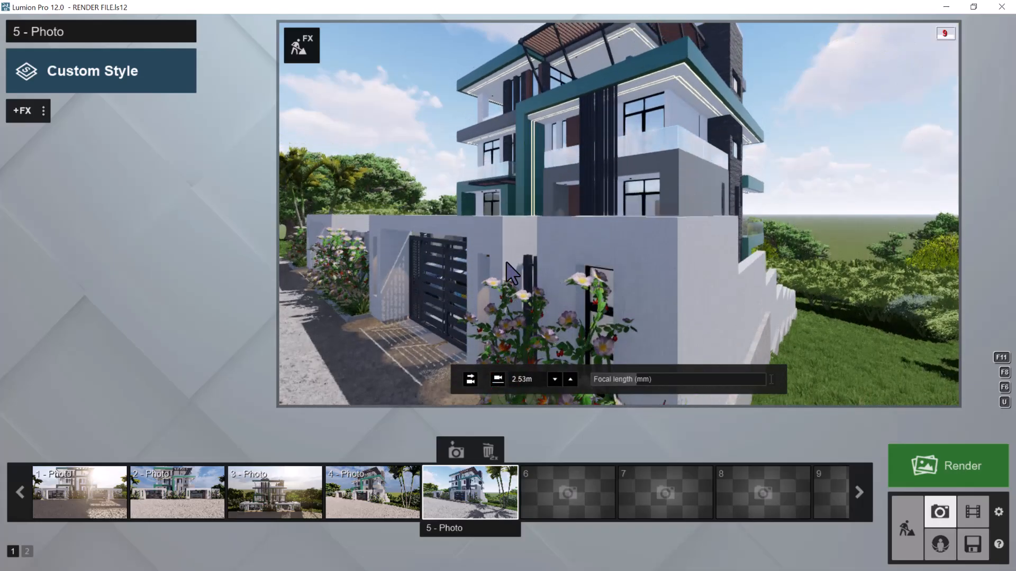
Move the camera sideways and forward over the gate to frame the front facade and parked cars from about 3.13 m high
key("a")
right_click_drag(506, 261, 520, 260)
key("w")
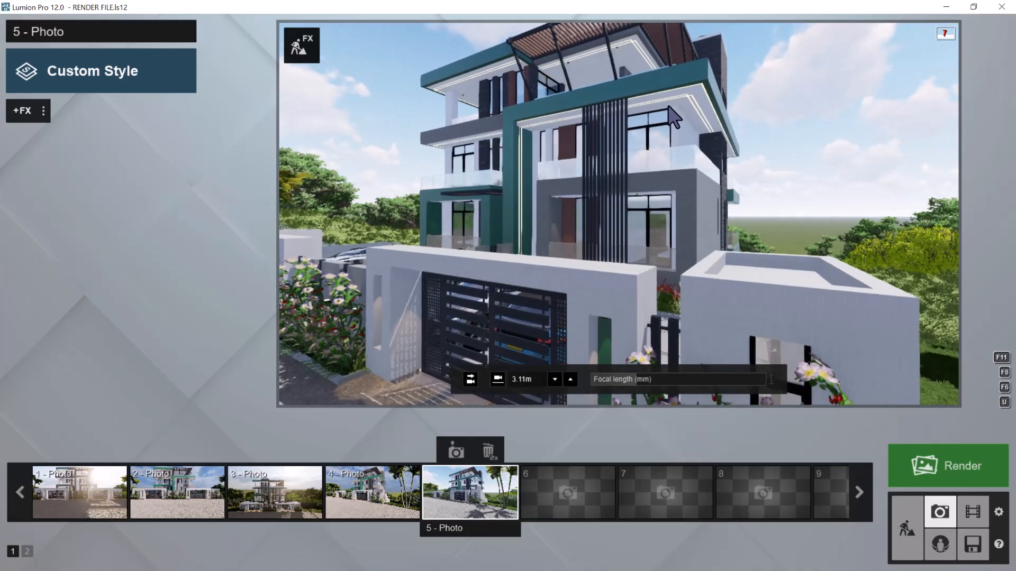
key("w")
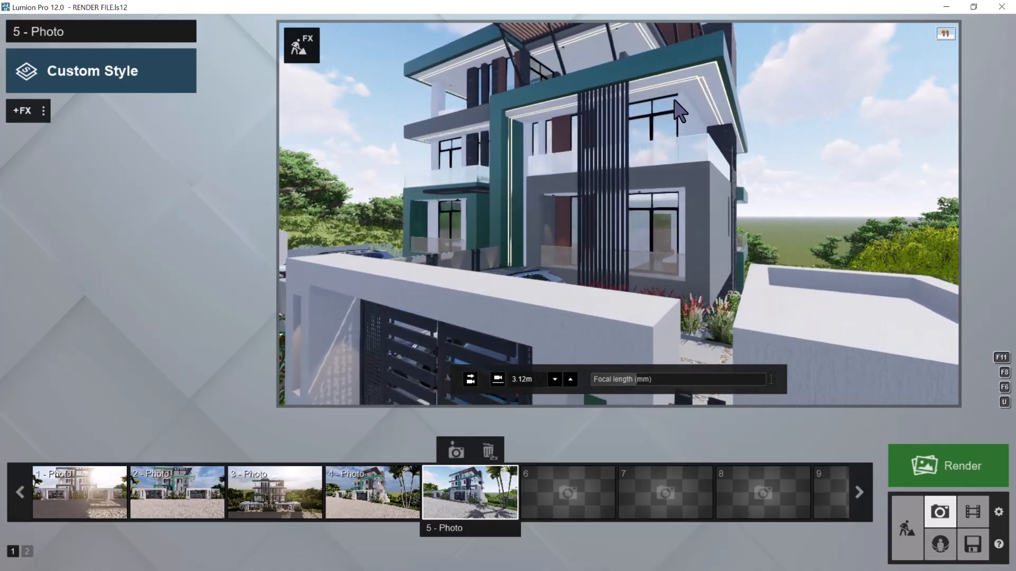
scroll(674, 100, "up", 3)
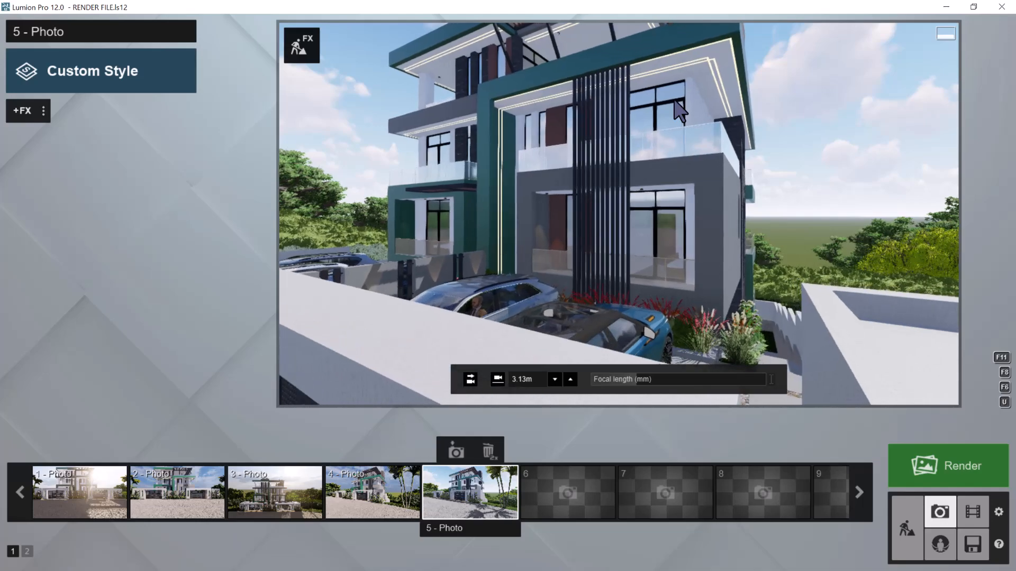
scroll(675, 101, "up", 5)
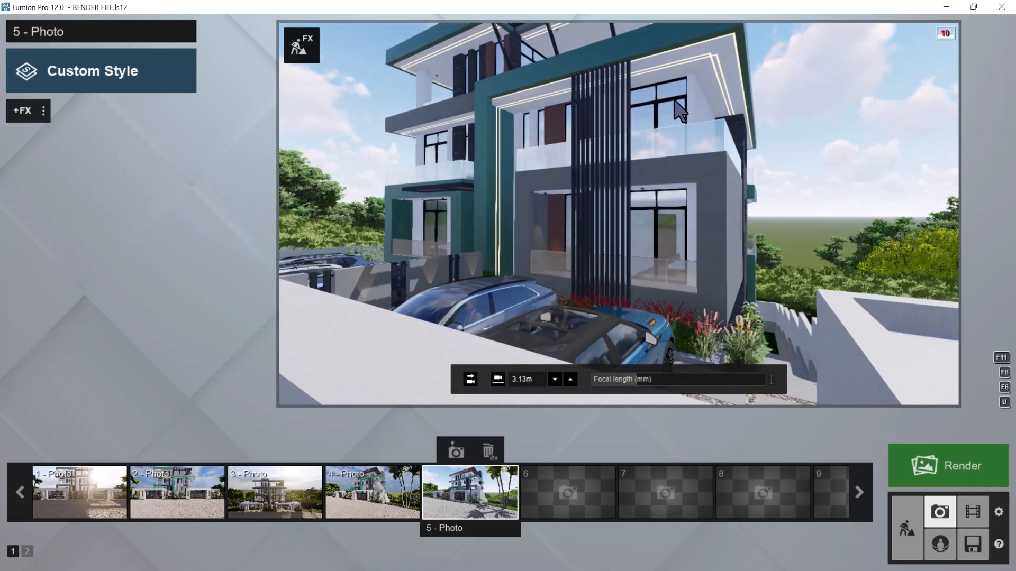
Try the 1.60 m eye height, move the camera up behind the blue car, and level it with the eye height applied again
left_click(497, 379)
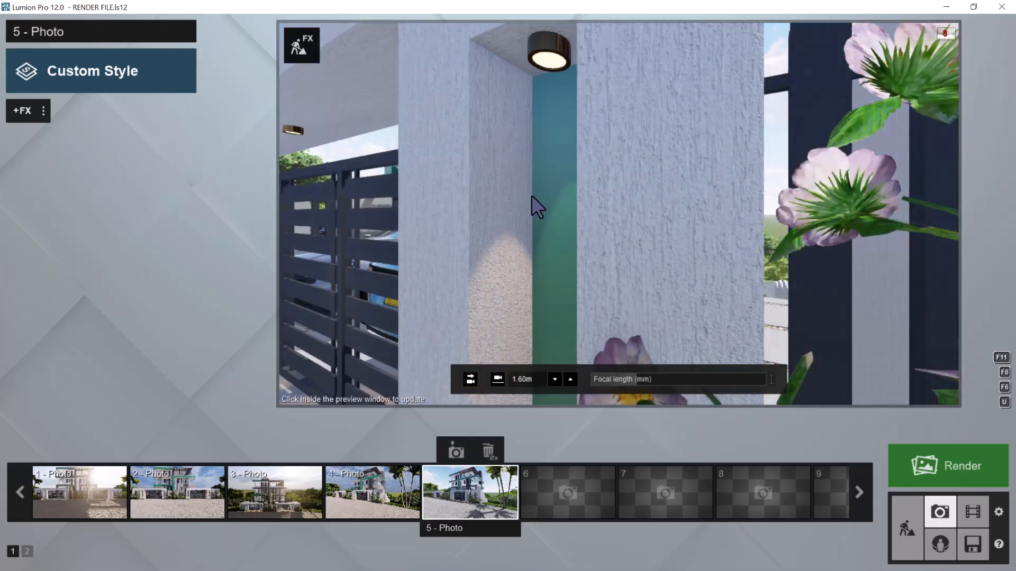
key("q")
key("w")
key("s")
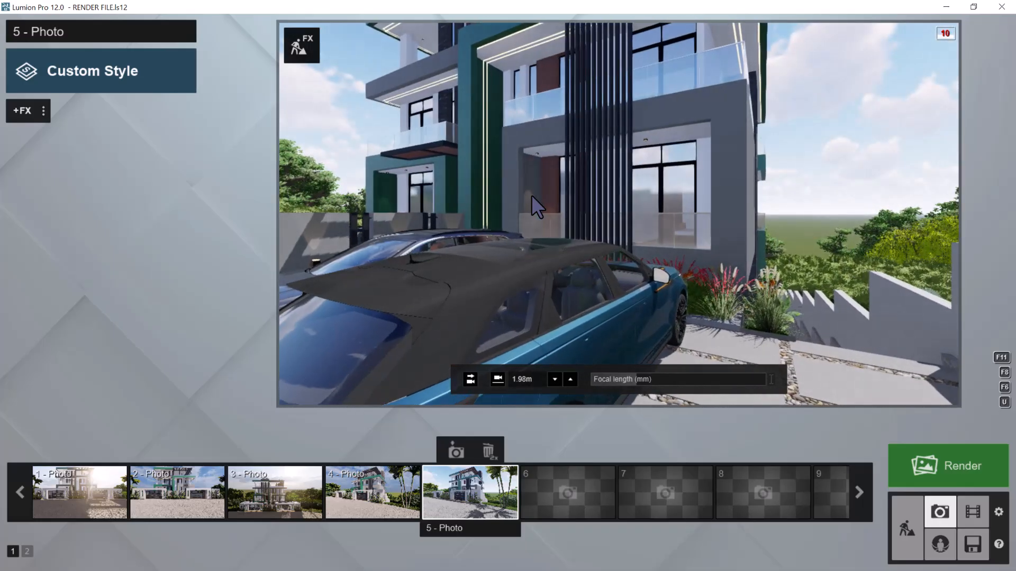
left_click(471, 379)
left_click(497, 378)
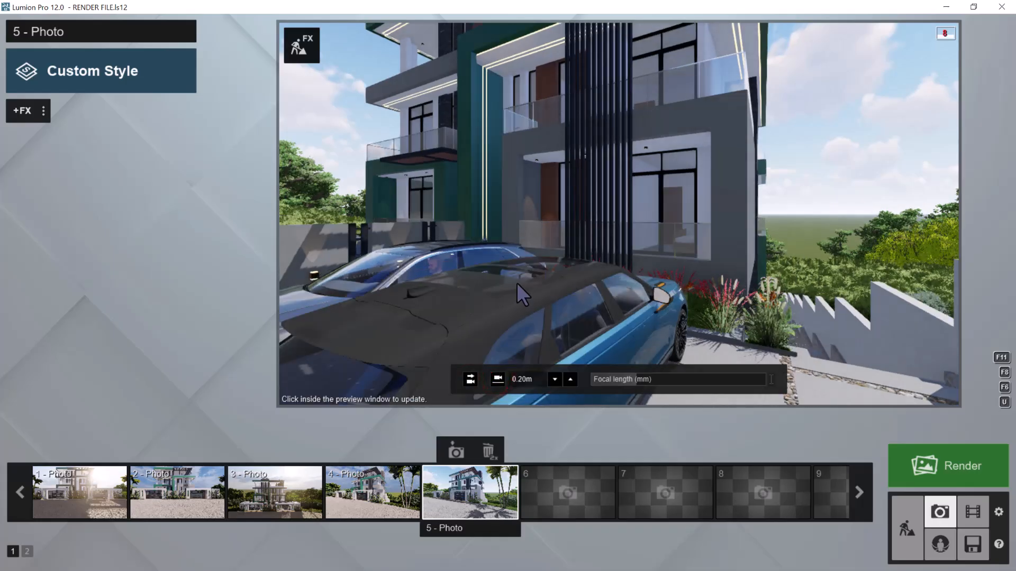
Raise the camera above the car roofs and pull it back to frame the facade from about 2.09 m high
key("q")
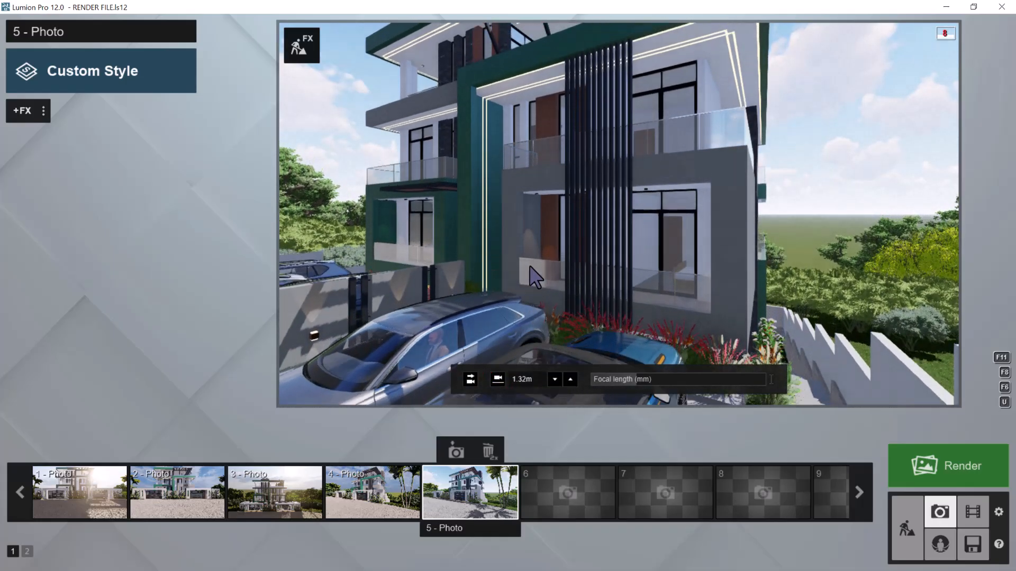
key("q")
key("q")
key("s")
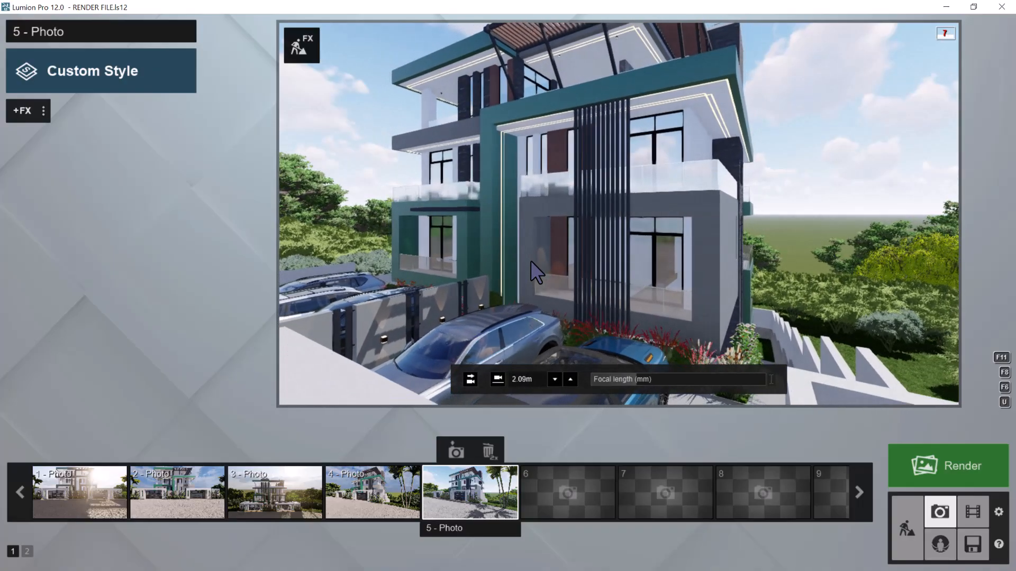
Store the front facade view as photo 5 and paste the copied effect list onto it
left_click(455, 451)
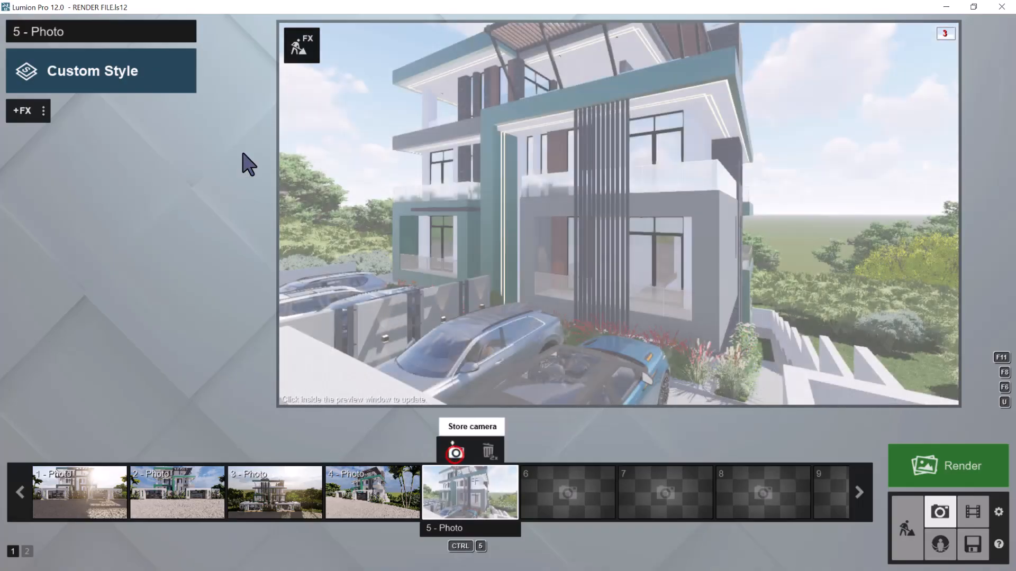
left_click(43, 112)
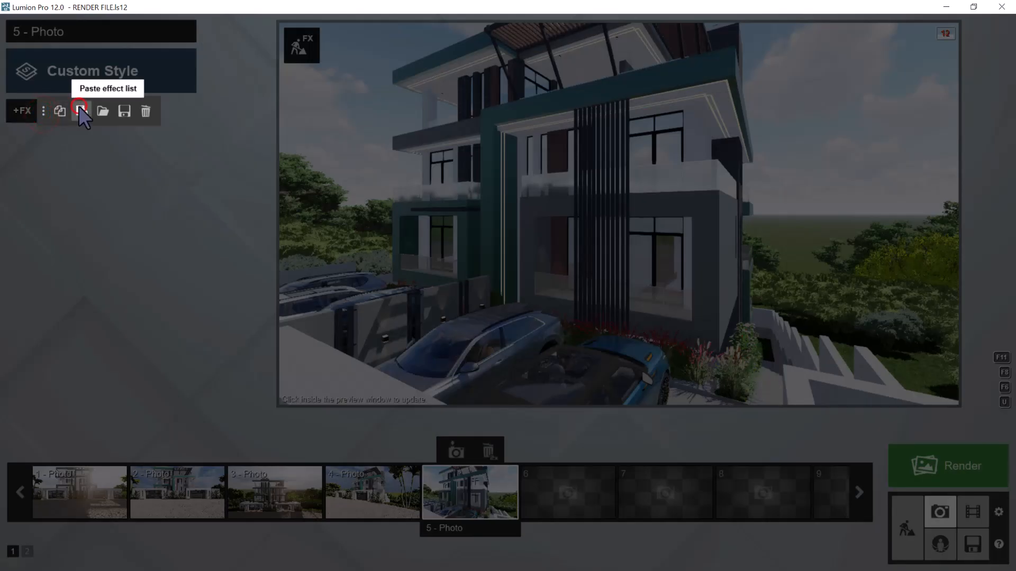
left_click(80, 108)
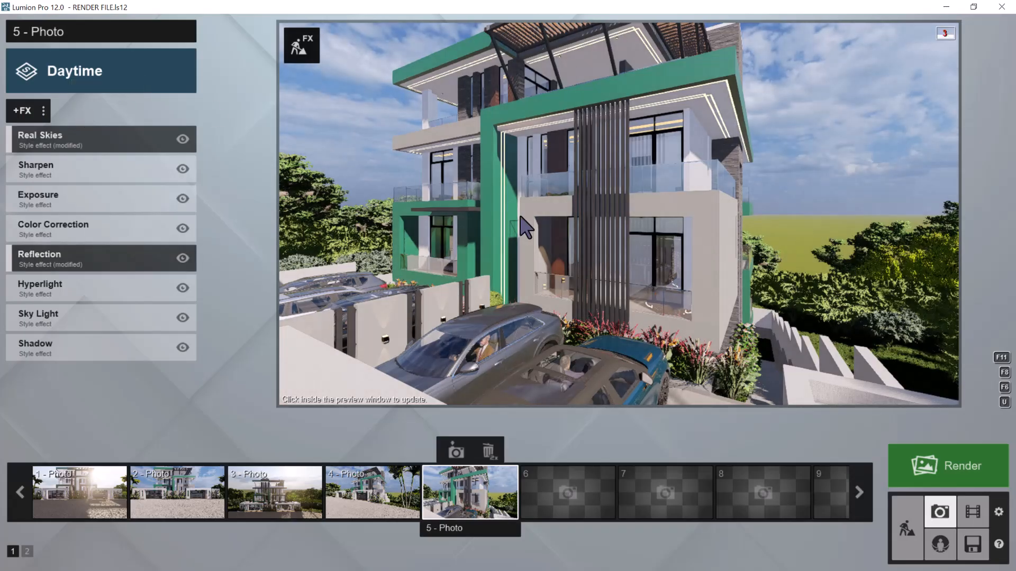
Store the current camera as photo 6 and move its view outside the stepped boundary wall to face the building's stone-clad side
mouse_move(482, 296)
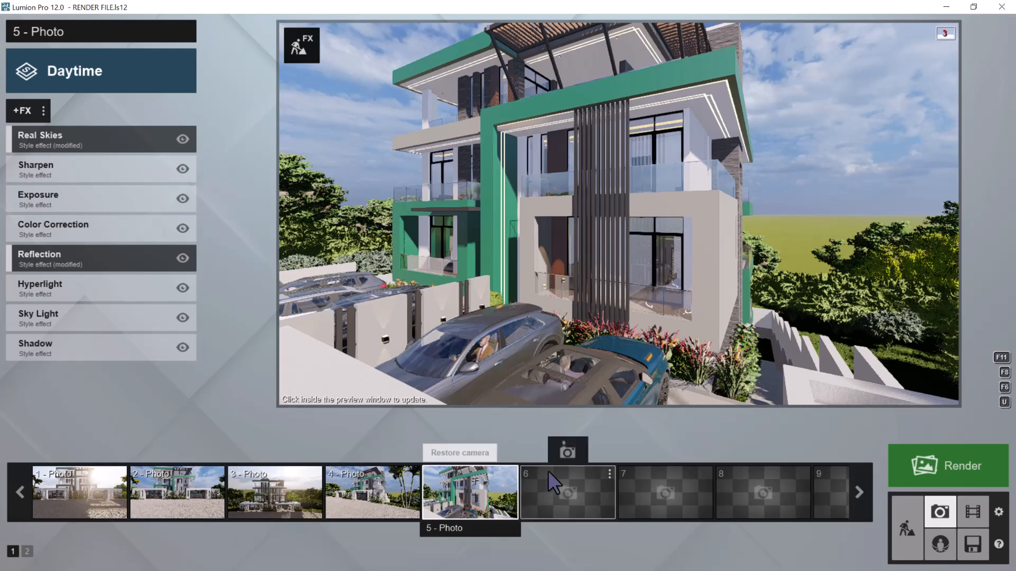
left_click(559, 451)
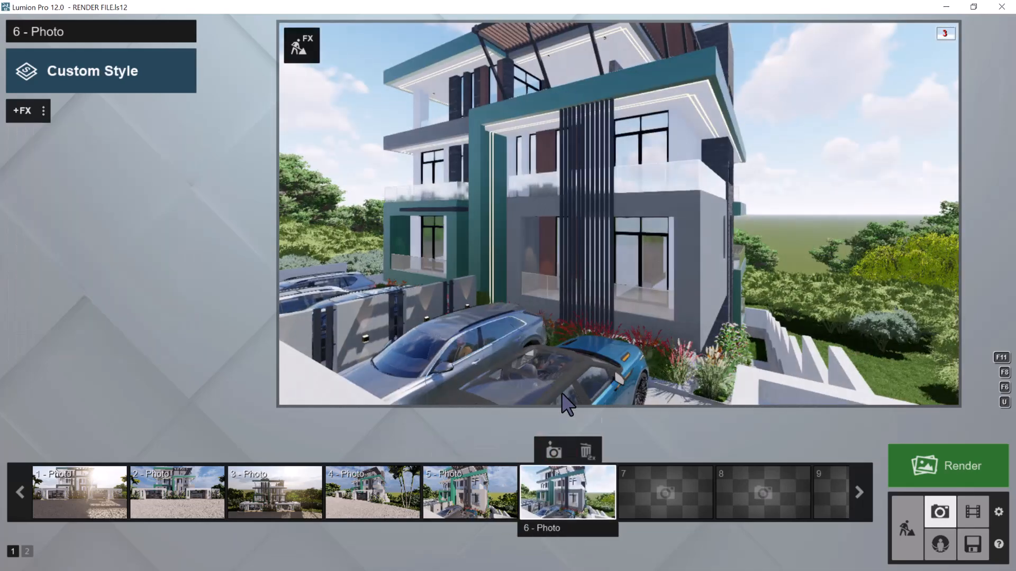
mouse_move(567, 406)
key("d")
right_click_drag(572, 343, 564, 337)
key("s")
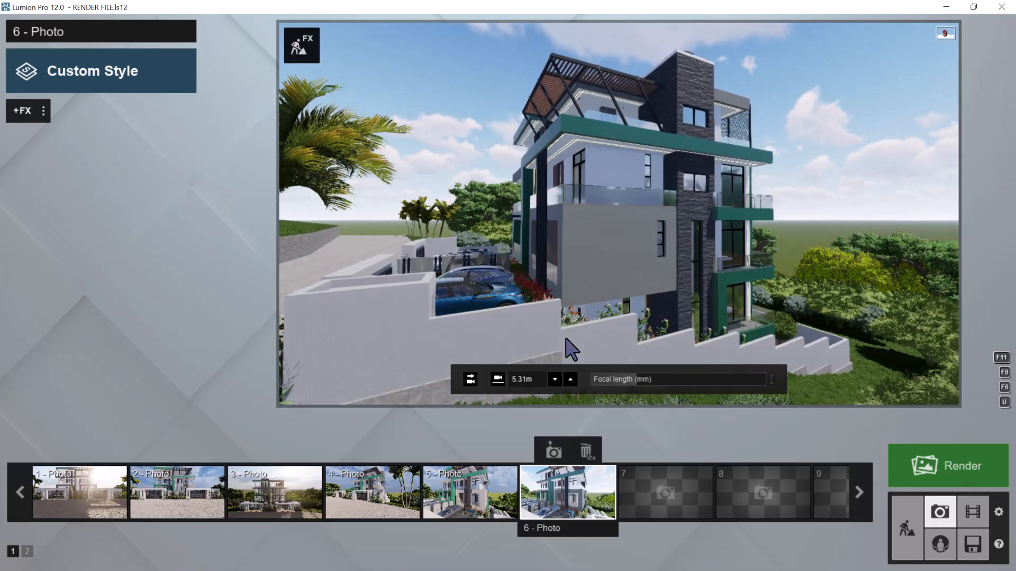
key("s")
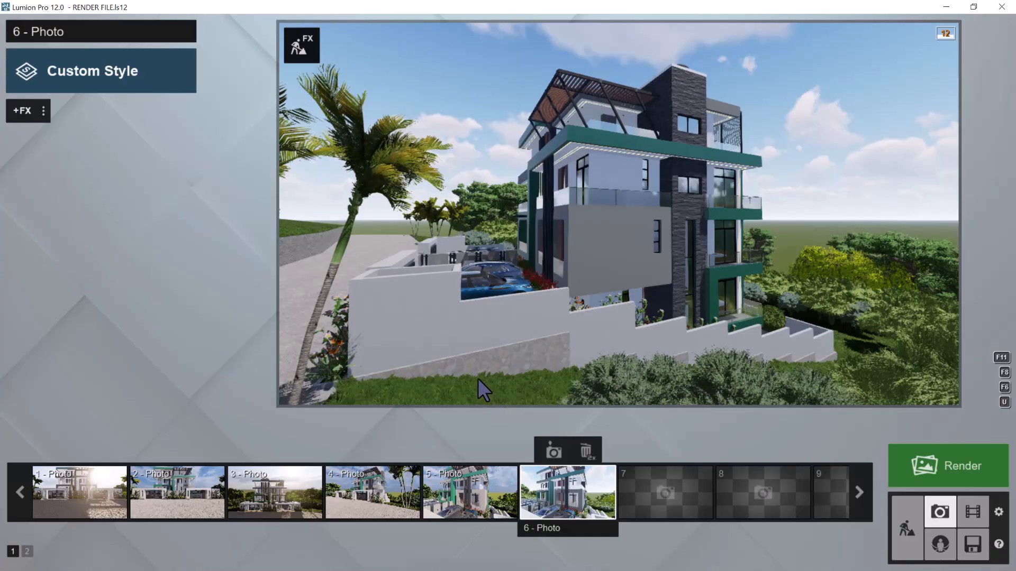
Level photo 6's camera horizontally, try the 1.60 m eye height and raise the camera to about 4.73 m
left_click(470, 379)
left_click(497, 379)
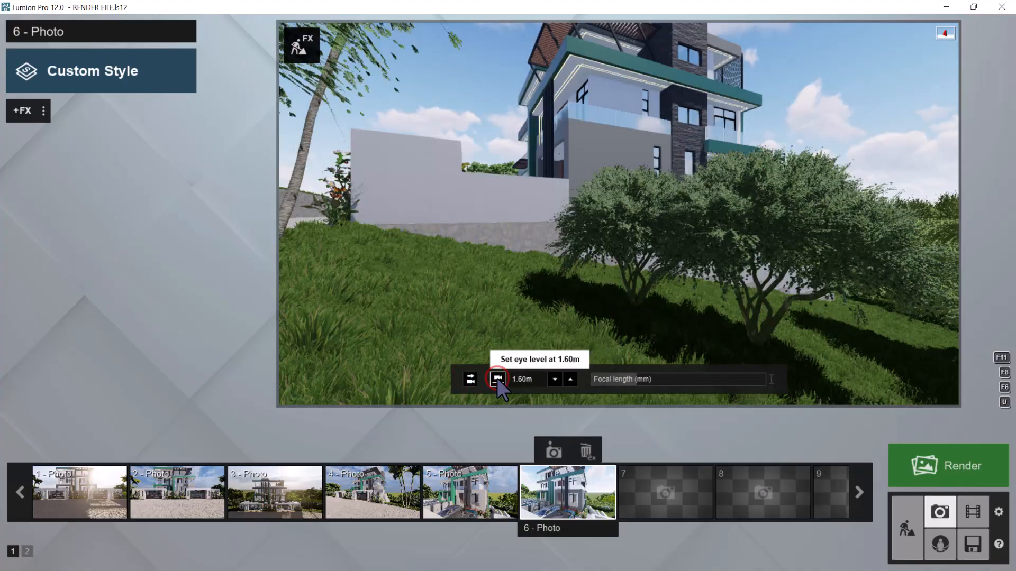
key("q")
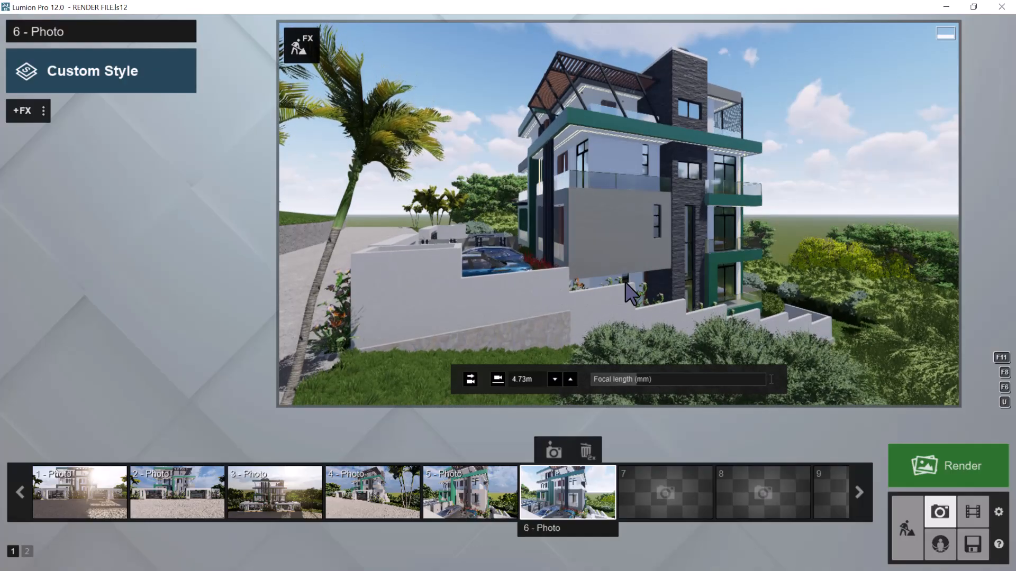
Store the side view in photo 6 and paste the copied effect list onto it
left_click(553, 449)
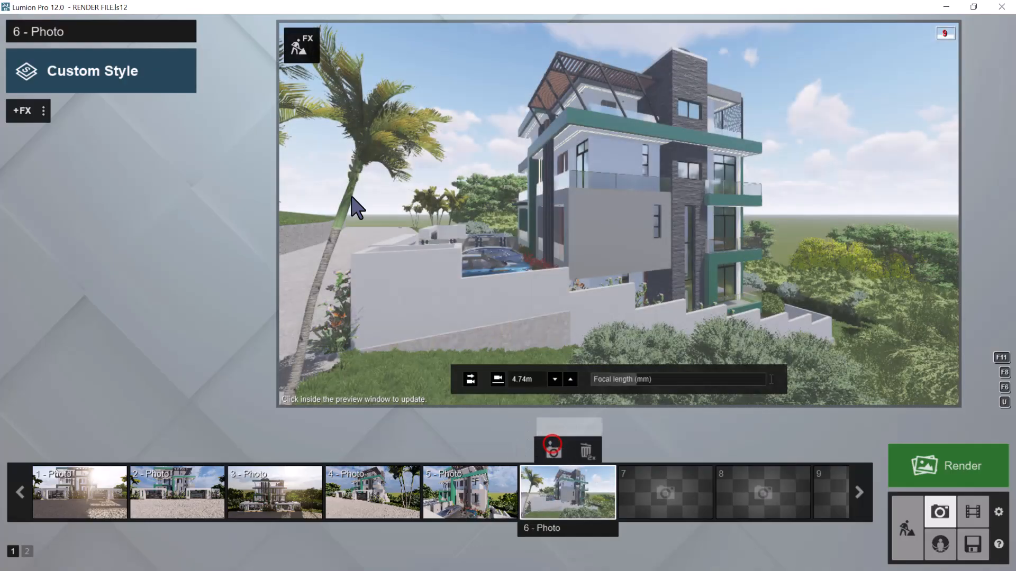
left_click(43, 111)
left_click(79, 110)
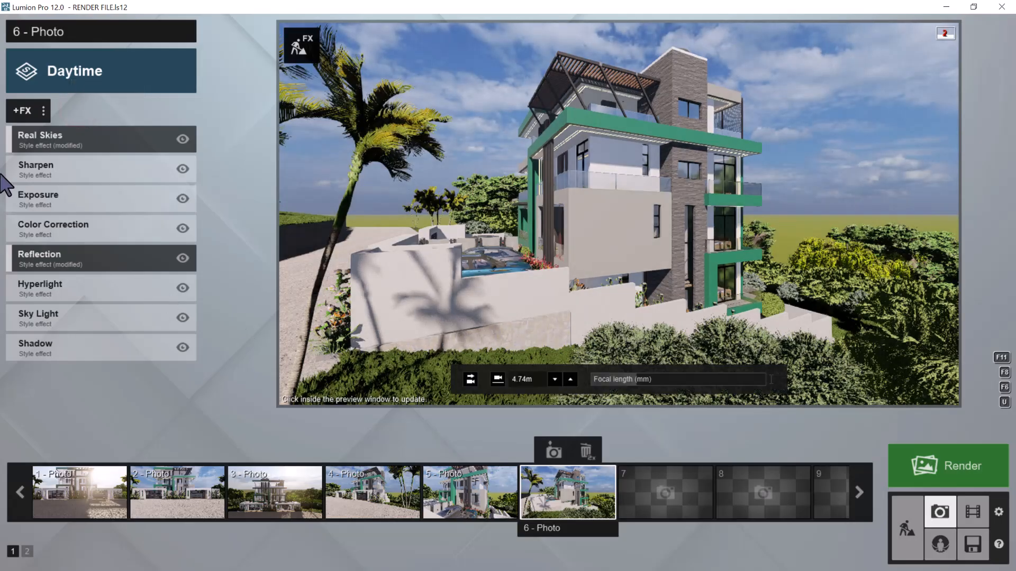
Open the reflection planes of photo 6's Reflection effect for editing and delete all of them
left_click(53, 256)
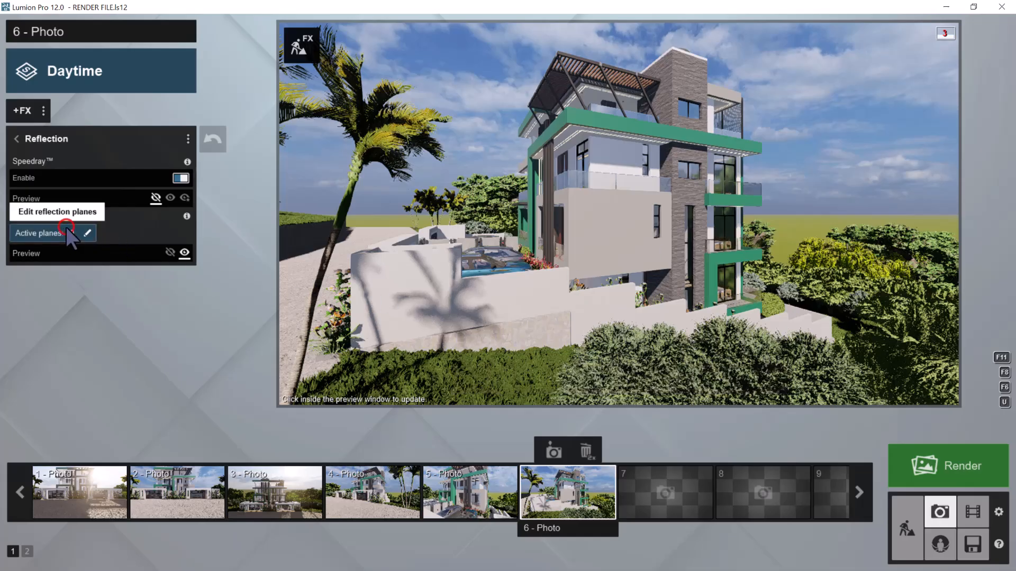
left_click(67, 233)
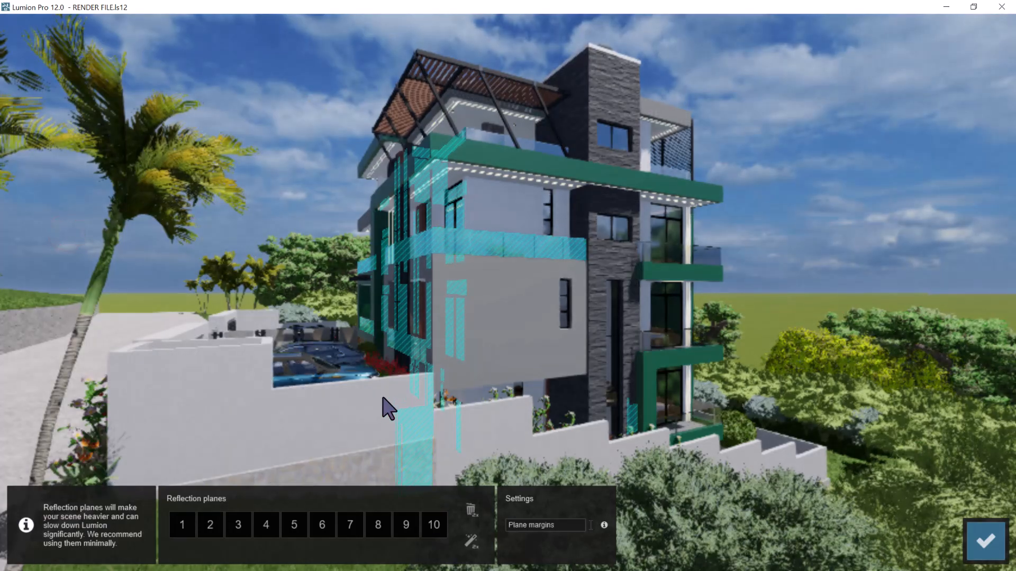
double_click(467, 510)
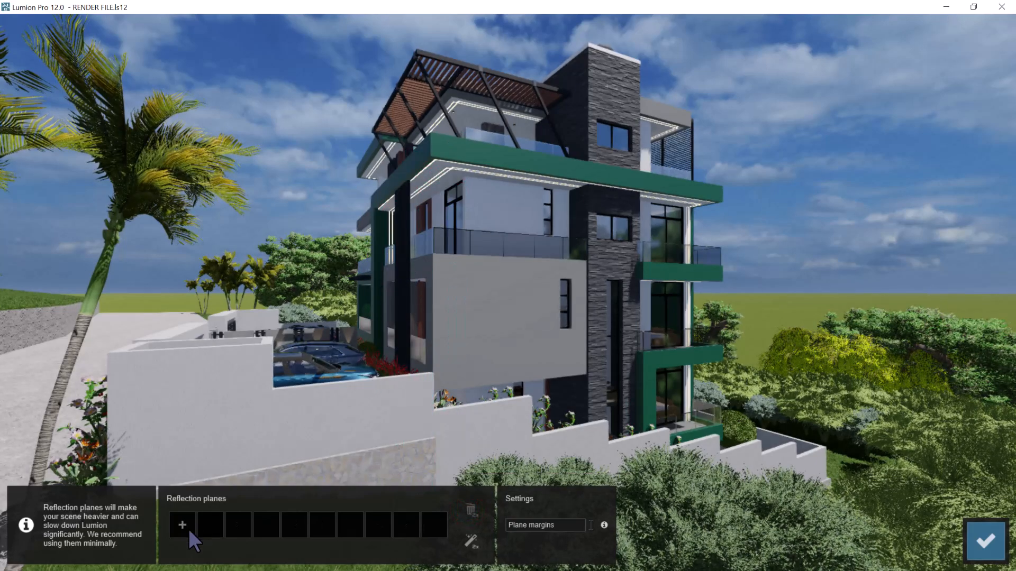
Add three reflection planes to photo 6 on the glass of the tall balcony doors beside the stone-clad tower
left_click(185, 526)
left_click(671, 313)
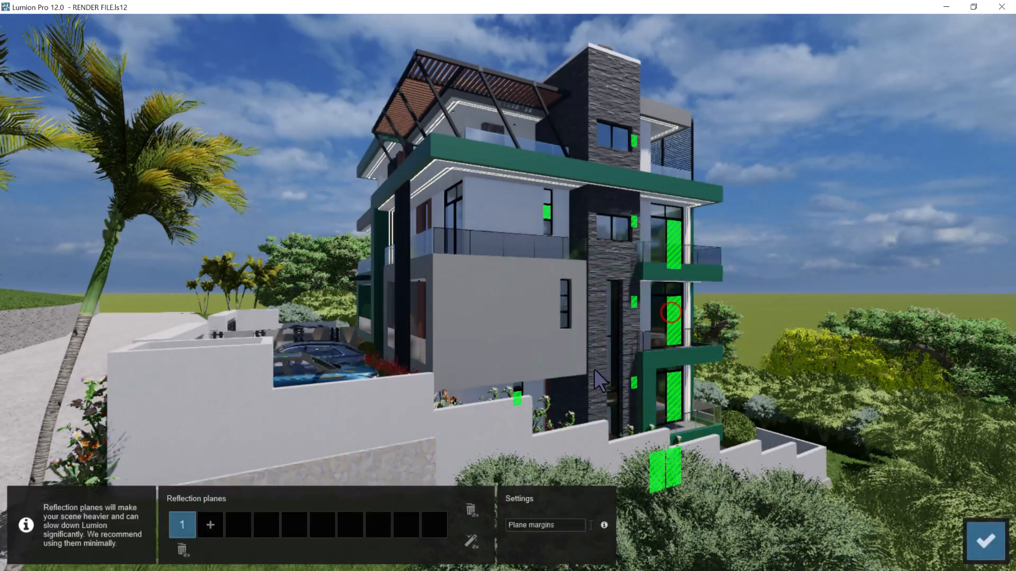
left_click(210, 524)
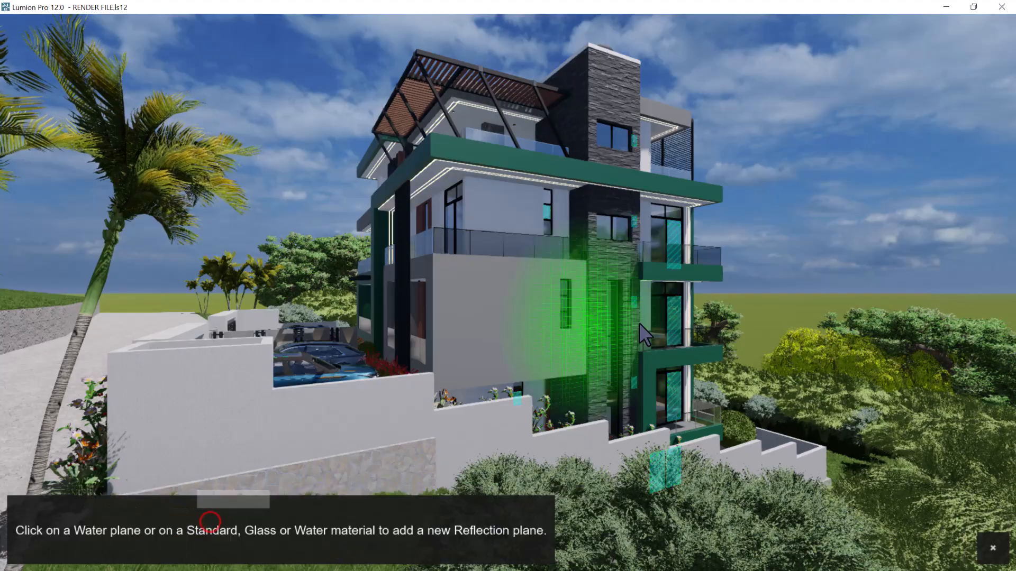
left_click(657, 315)
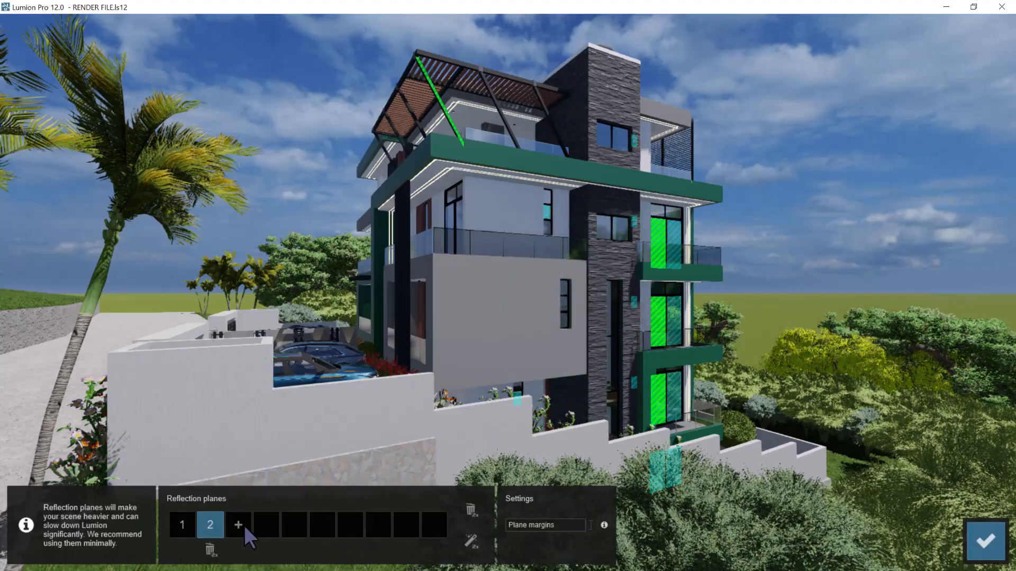
left_click(238, 524)
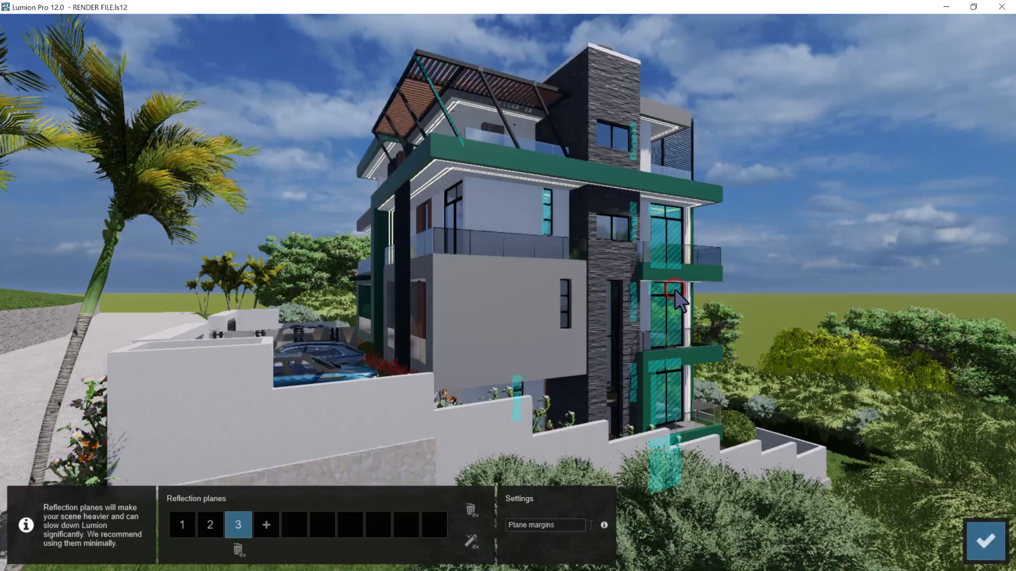
Add a fourth reflection plane on the glass of the narrow window in the grey wall, discarding the first pick on its frame
left_click(266, 524)
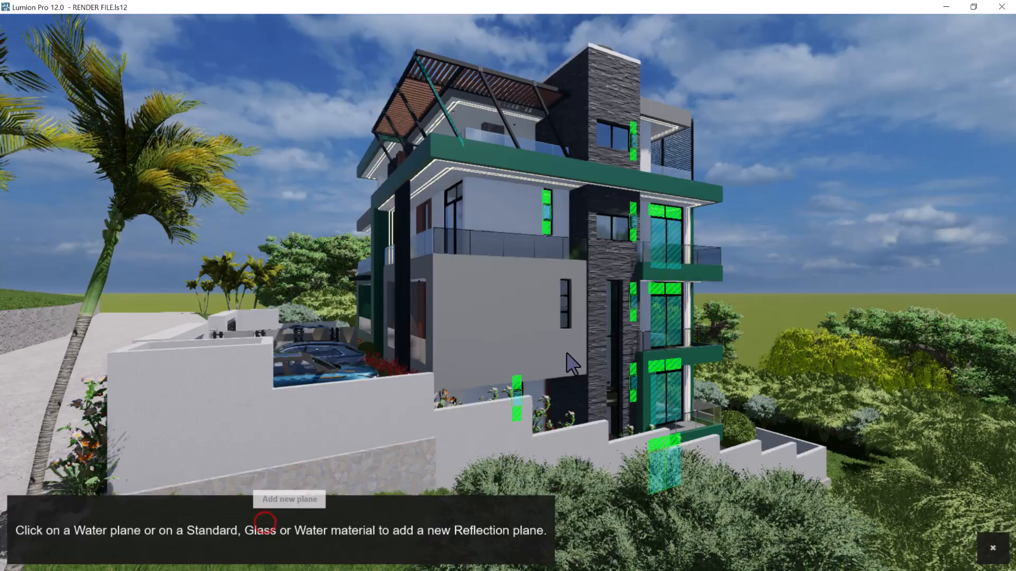
left_click(563, 304)
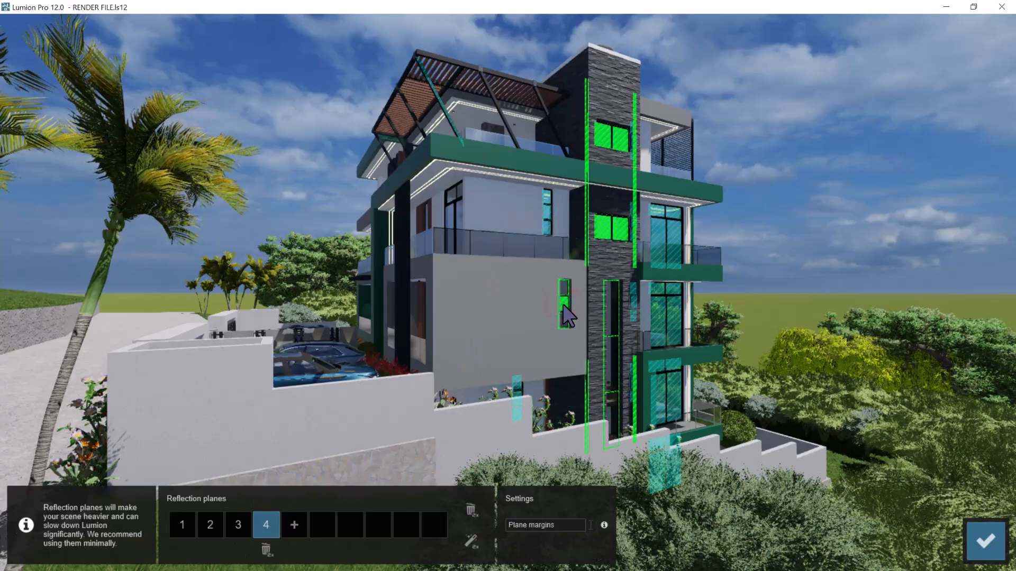
double_click(266, 550)
left_click(266, 526)
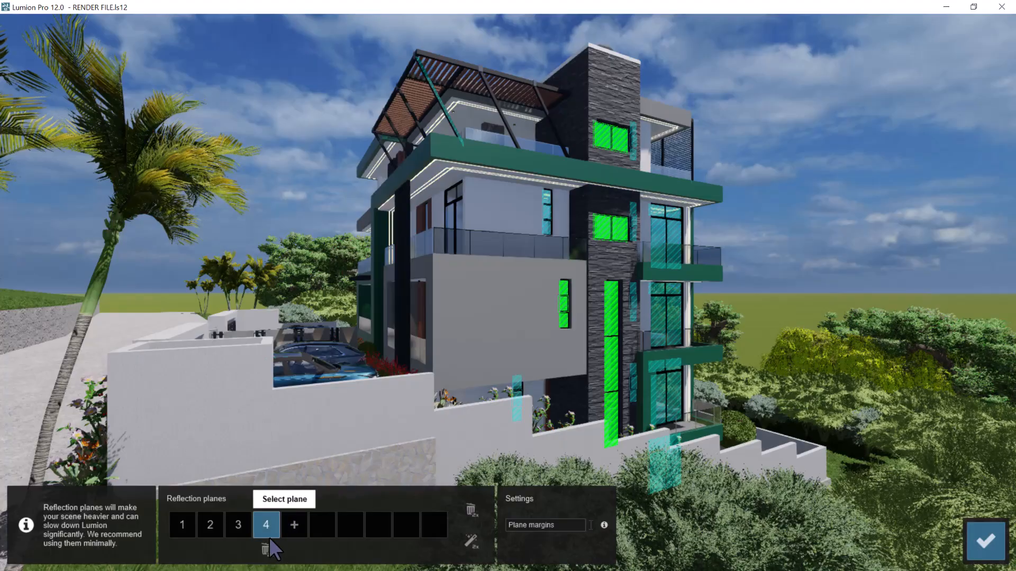
Add reflection planes on the glass railings along both sides of the corner balcony and on the panes of its door
left_click(294, 525)
left_click(476, 244)
left_click(324, 524)
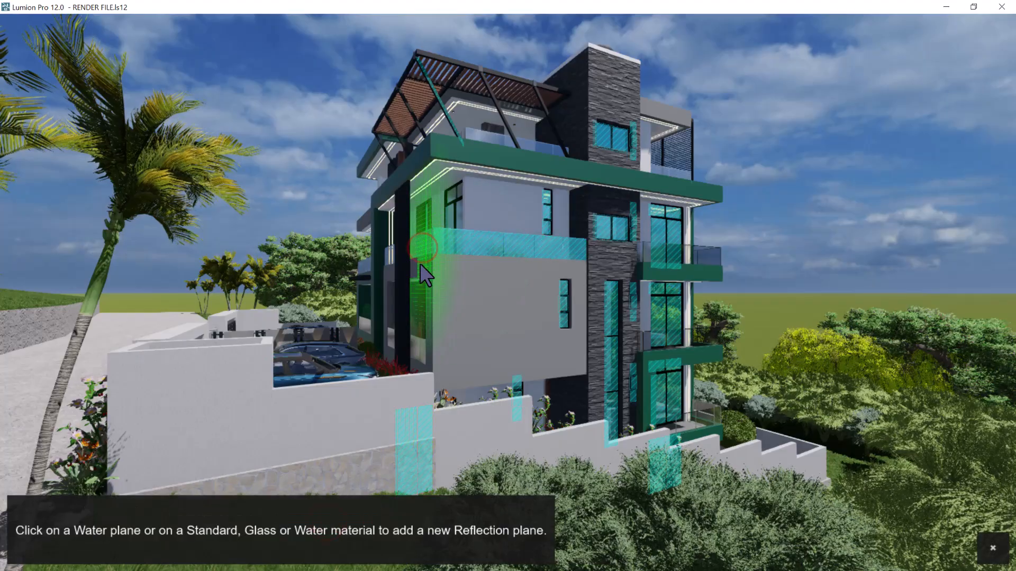
left_click(350, 524)
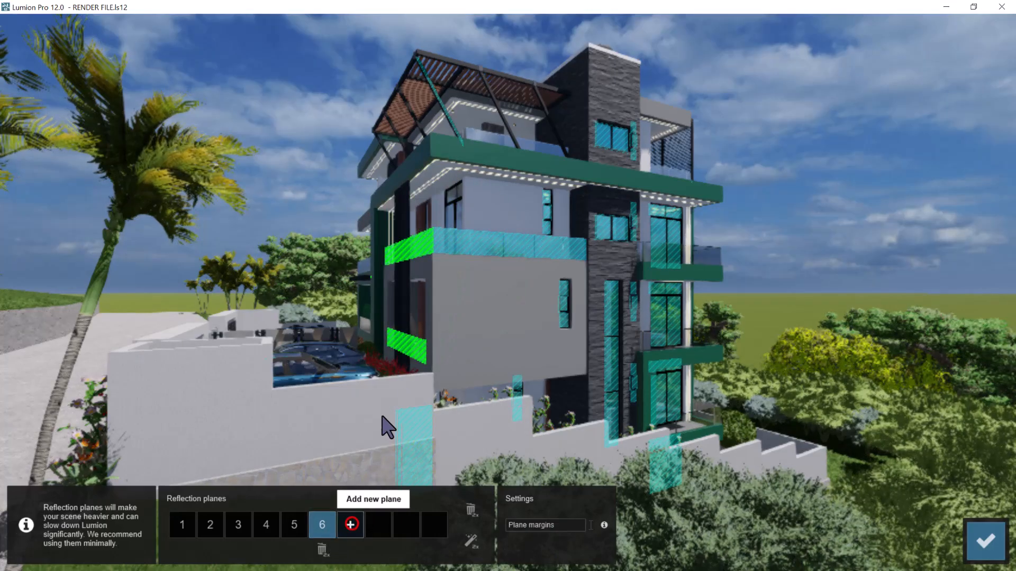
left_click(457, 208)
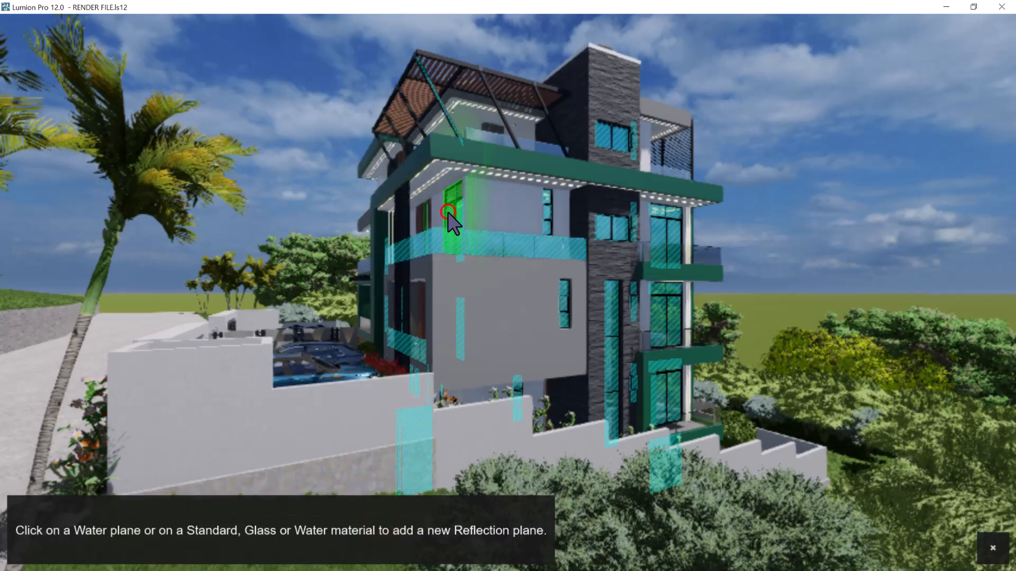
left_click(447, 212)
Add reflection planes on the roof terrace's glass railing and the upper part of the corner balcony door, and finish editing the planes
left_click(405, 525)
left_click(542, 145)
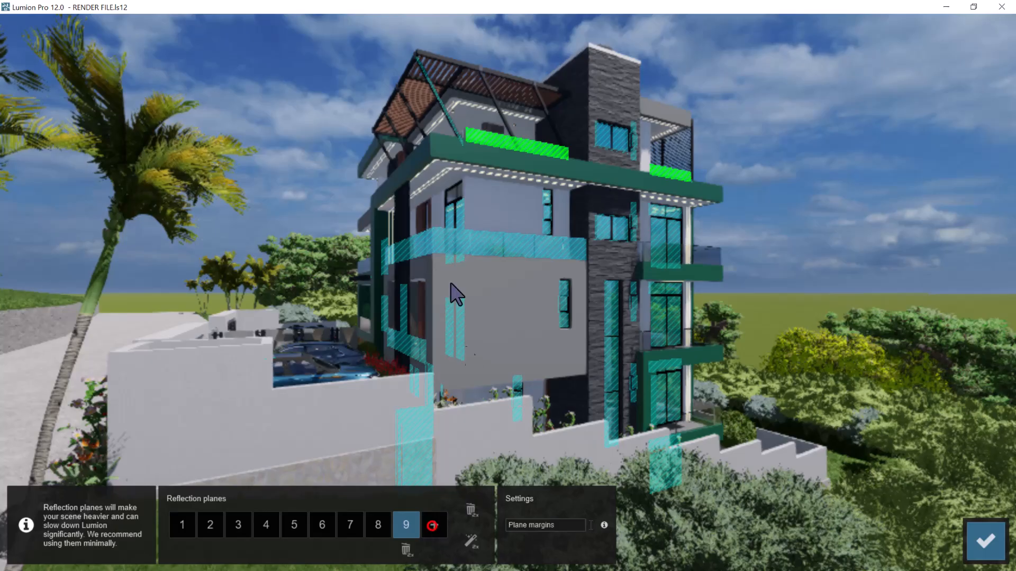
left_click(433, 526)
left_click(451, 194)
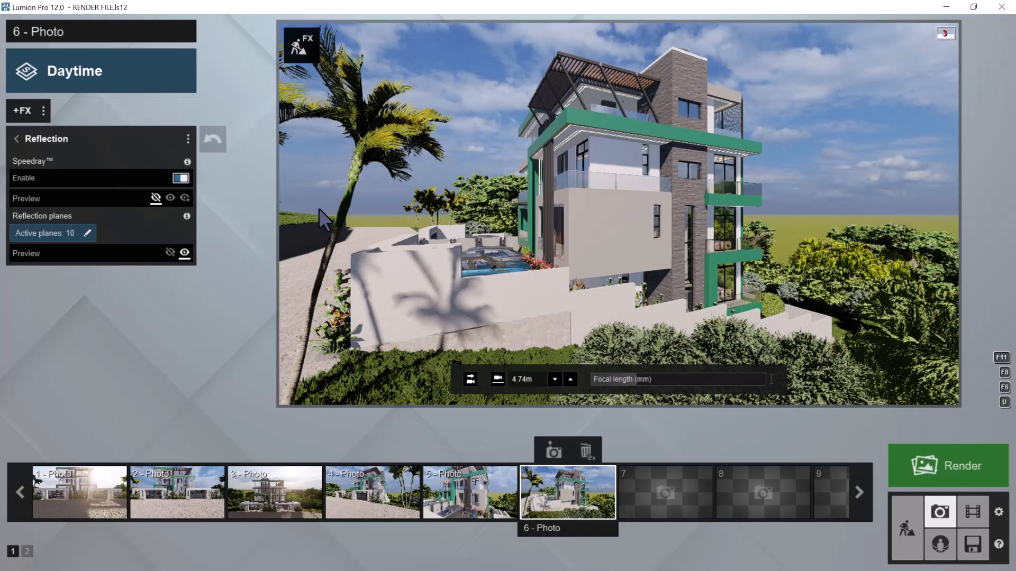
Copy photo 6's effect list and store the current camera as photo 7
left_click(43, 109)
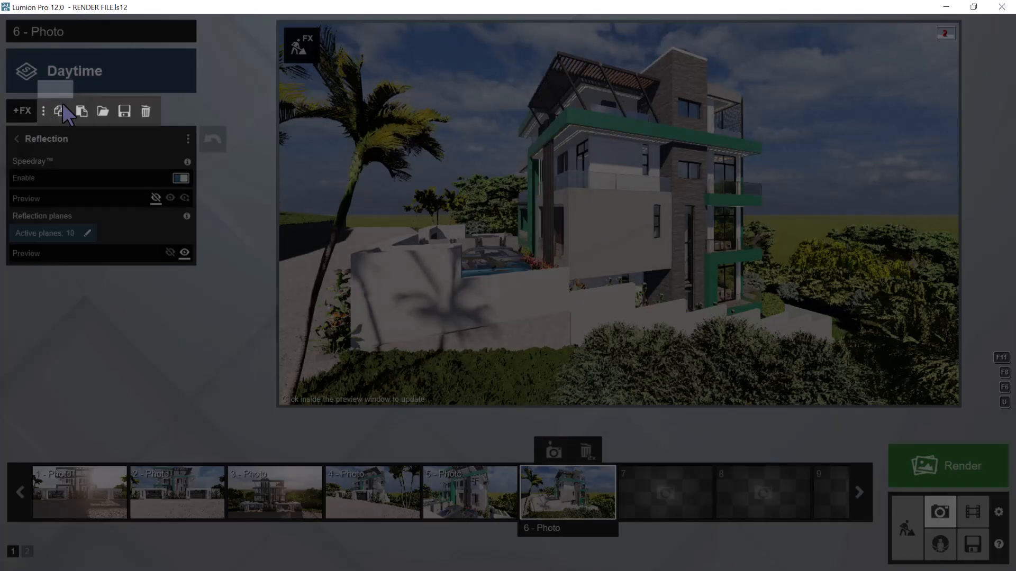
left_click(62, 107)
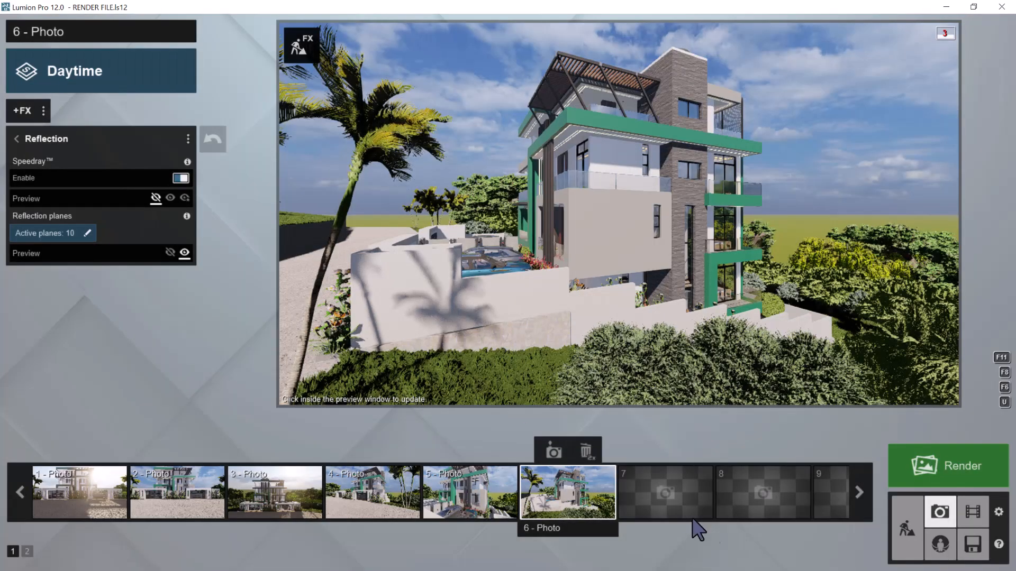
left_click(663, 491)
left_click(658, 447)
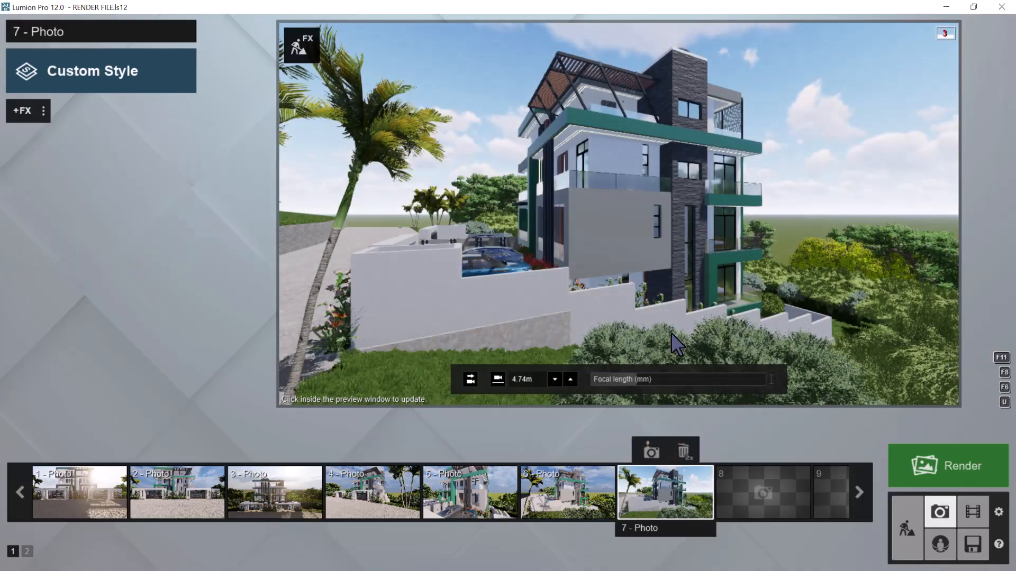
Move photo 7's view out over the garden slope to face the stone-clad side squarely, and level the camera horizontally
key("d")
right_click_drag(671, 334, 655, 264)
key("d")
left_click(471, 377)
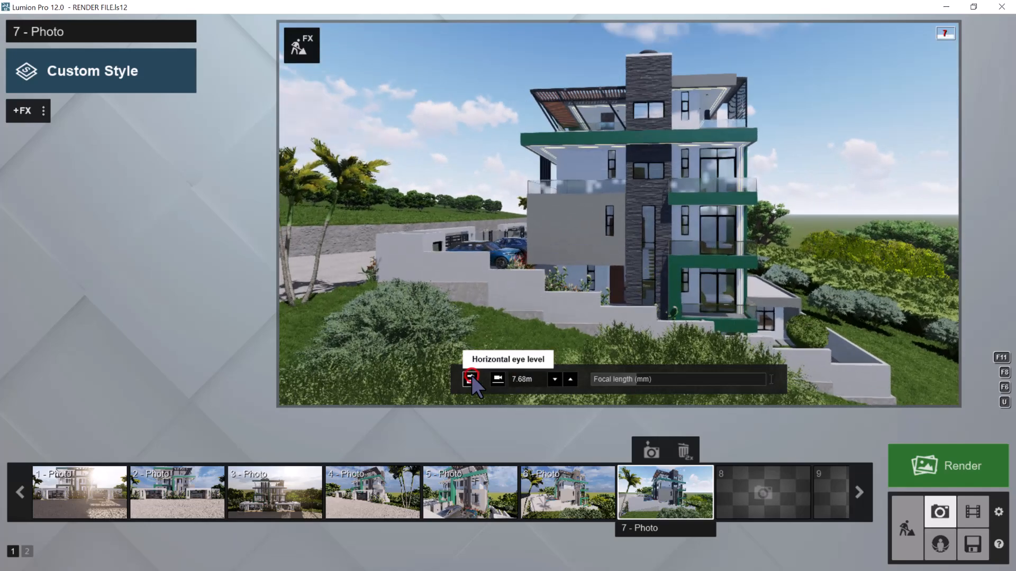
Try the 1.60 m eye height for photo 7, raise the camera to about 7.63 m and level it horizontally
left_click(499, 377)
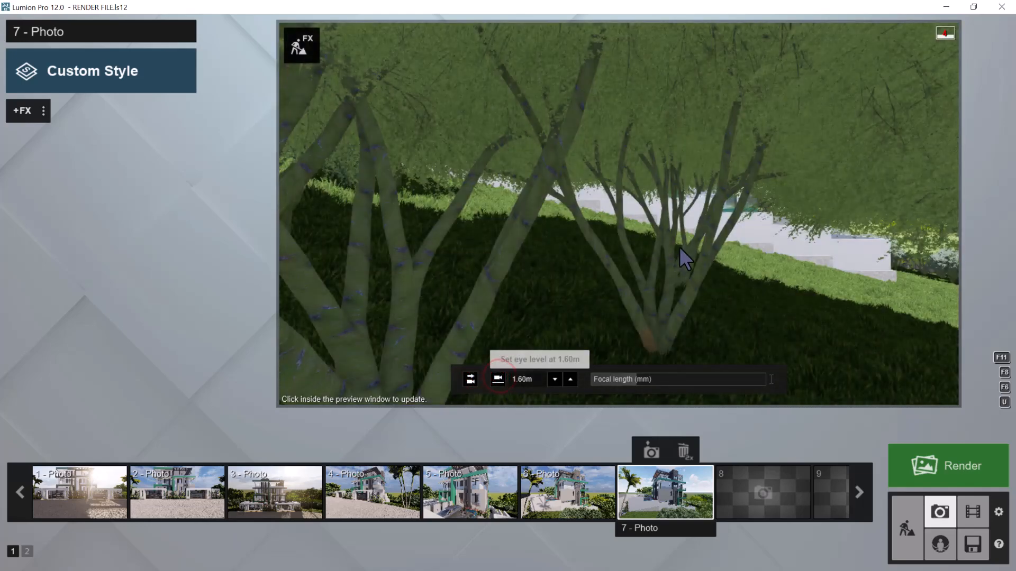
key("q")
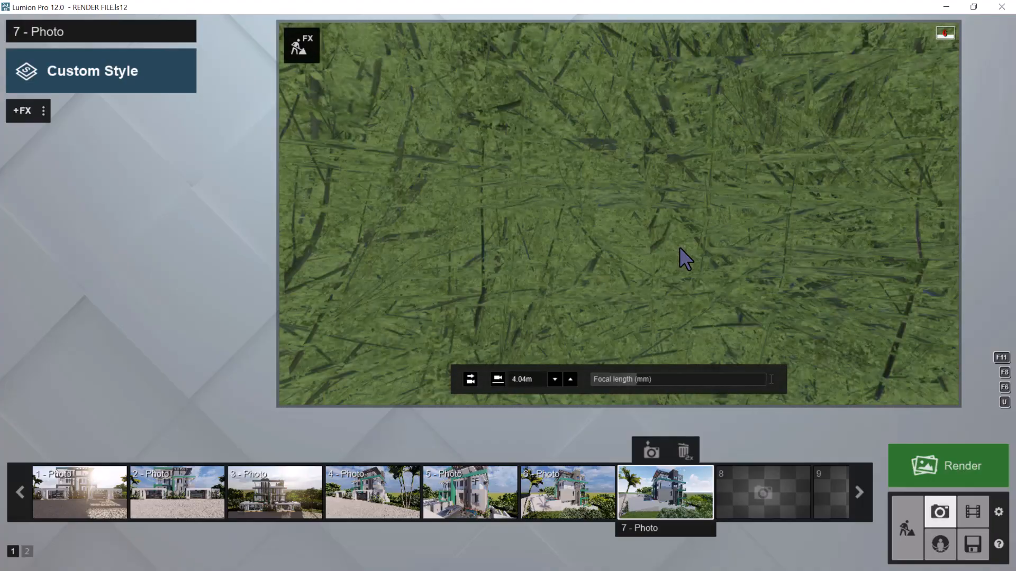
key("q")
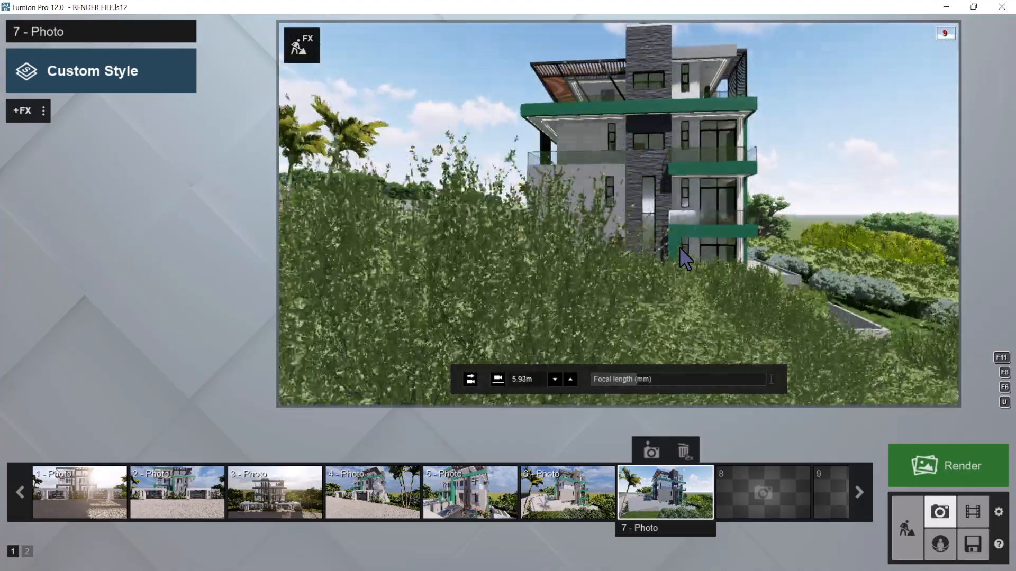
key("q")
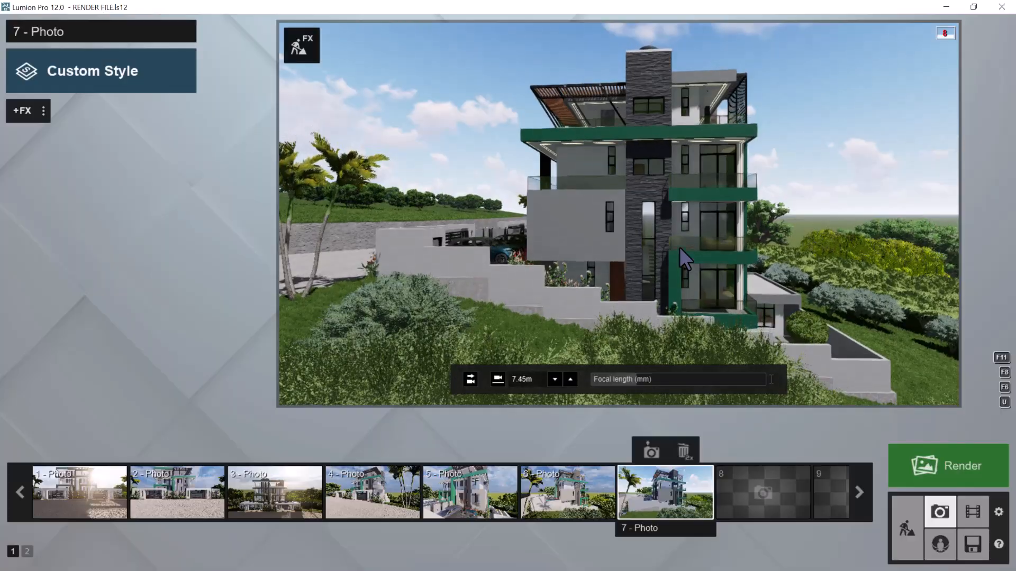
right_click_drag(679, 248, 680, 254)
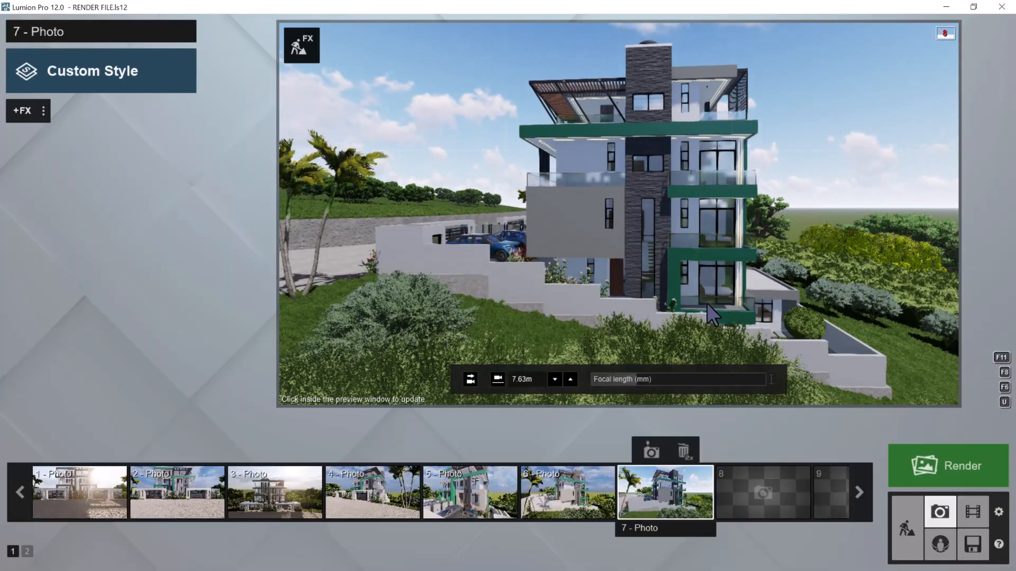
left_click(470, 380)
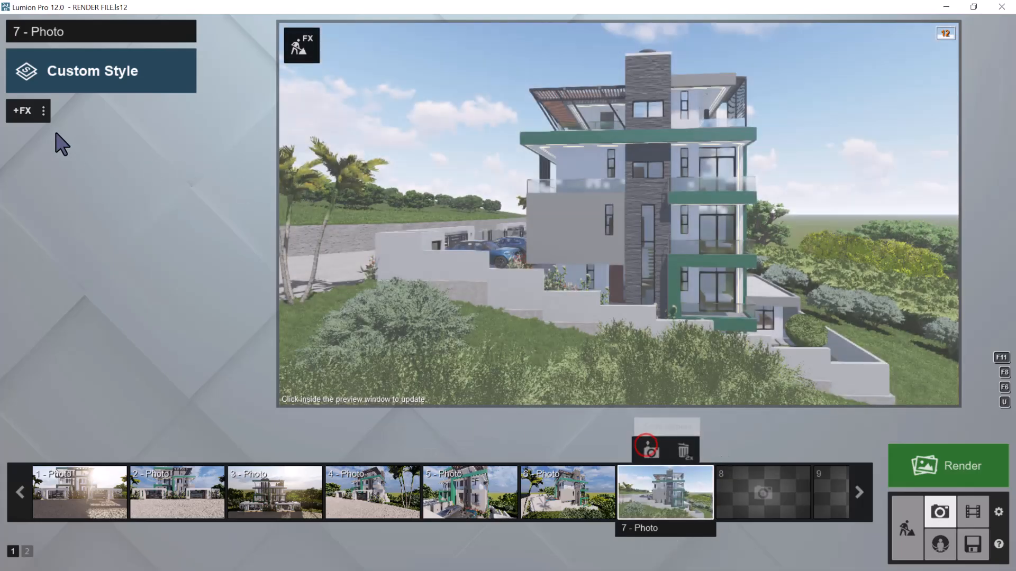
Paste the copied effect list onto photo 7 and open the reflection planes of its Reflection effect for editing
left_click(43, 110)
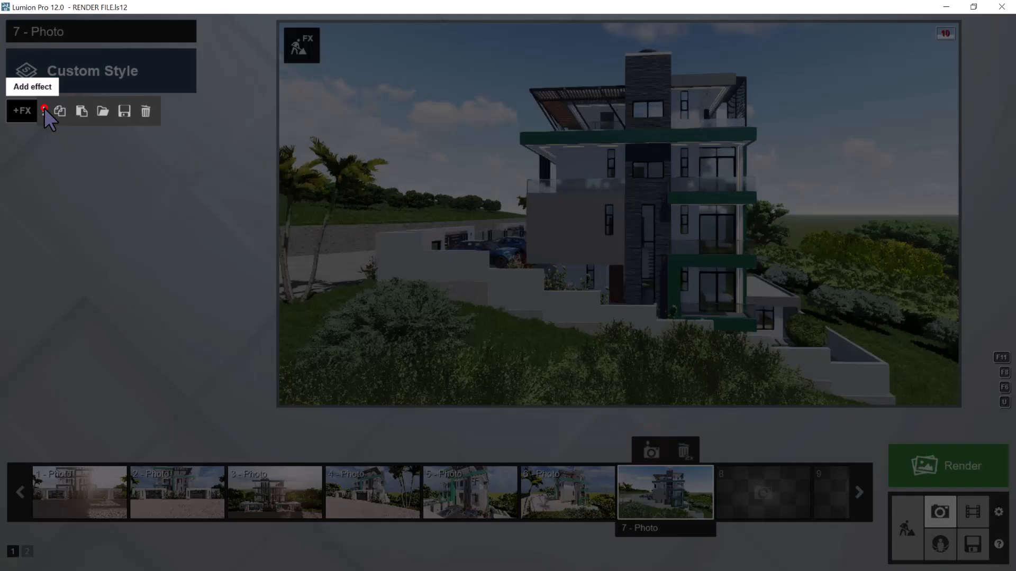
left_click(82, 111)
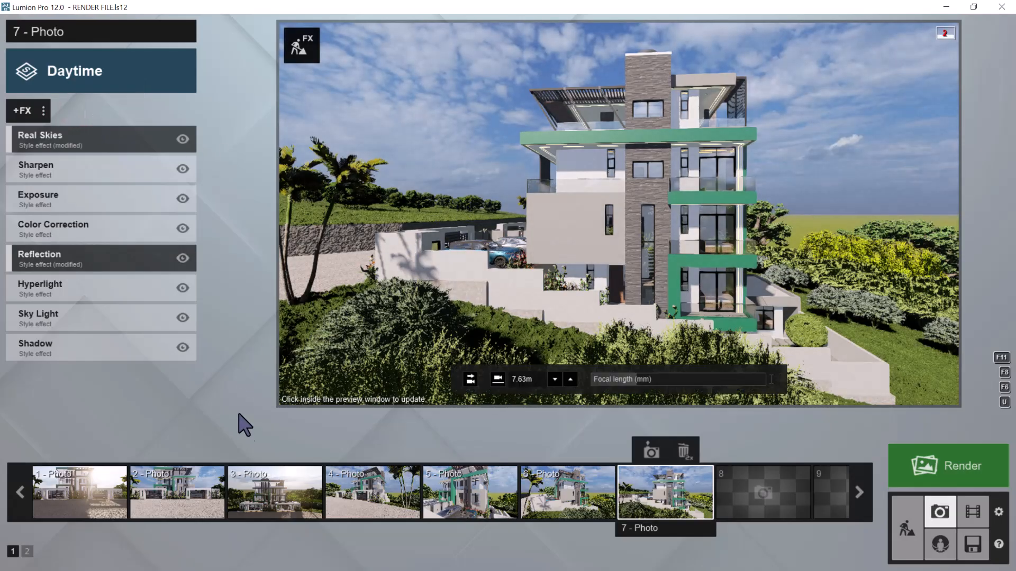
left_click(46, 253)
left_click(44, 230)
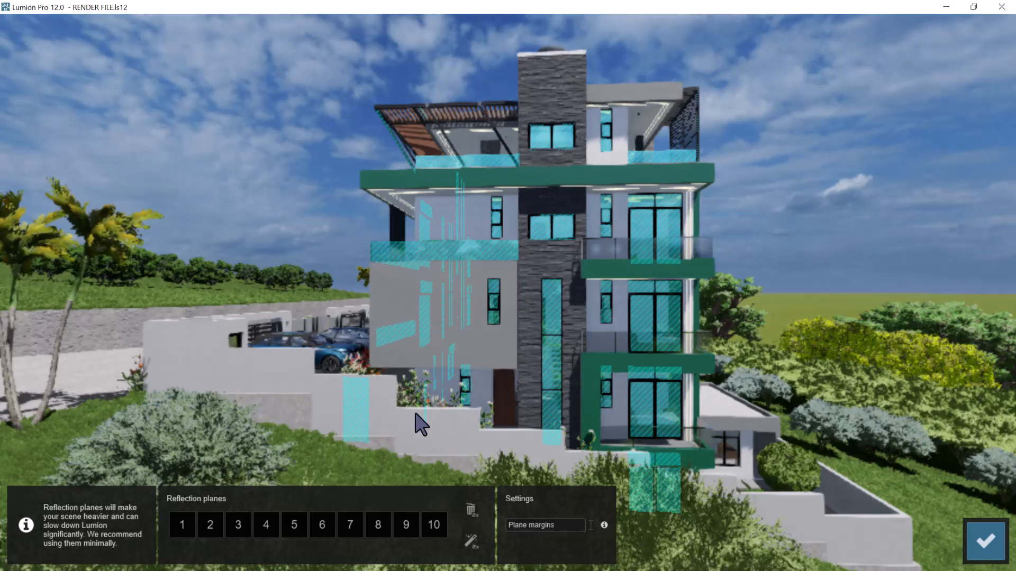
Check photo 7's reflection planes 10, 9 and 8, and delete planes 10 and 8, which lie off the visible glass
left_click(435, 525)
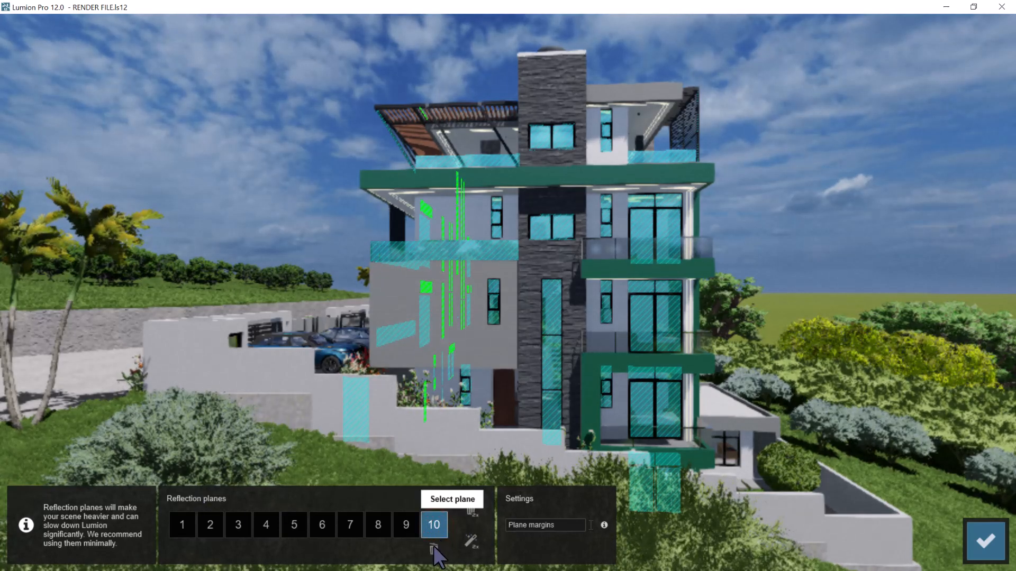
double_click(434, 550)
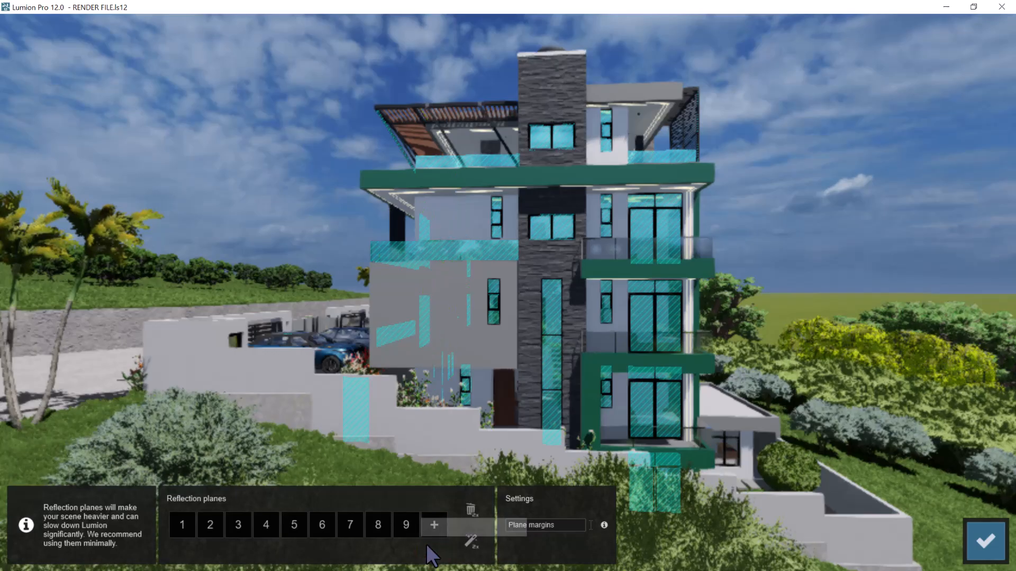
left_click(406, 524)
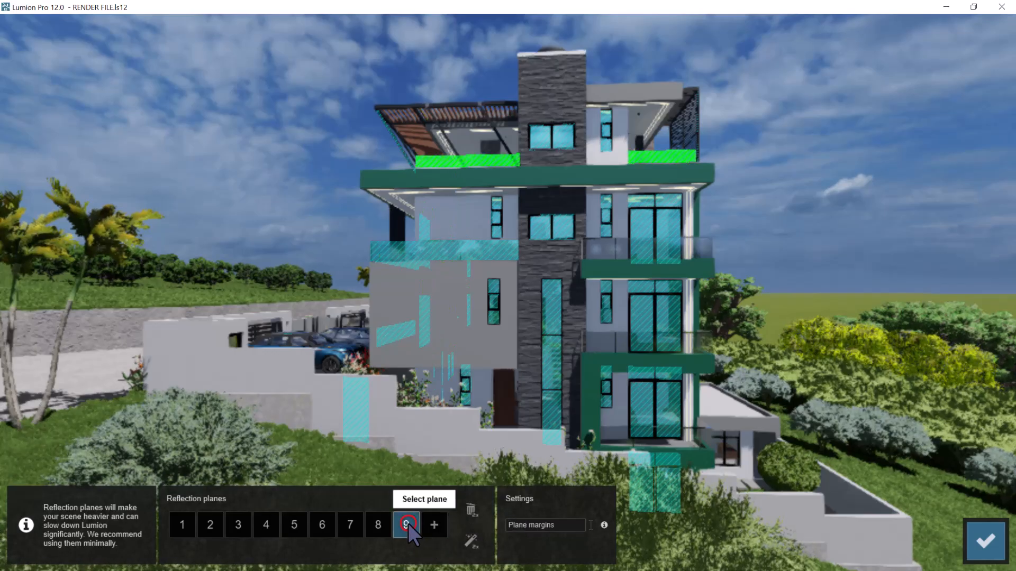
left_click(380, 526)
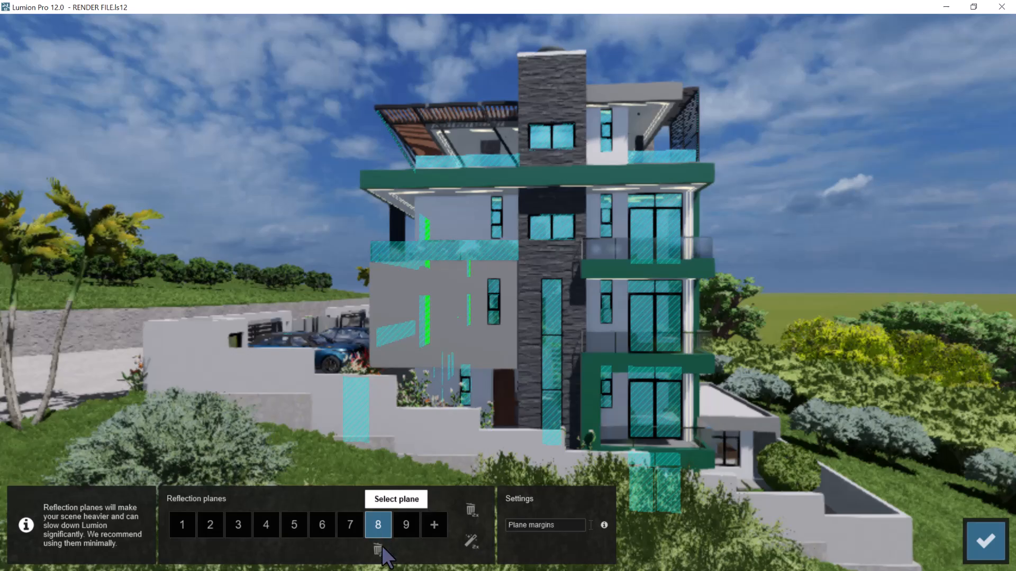
left_click(378, 555)
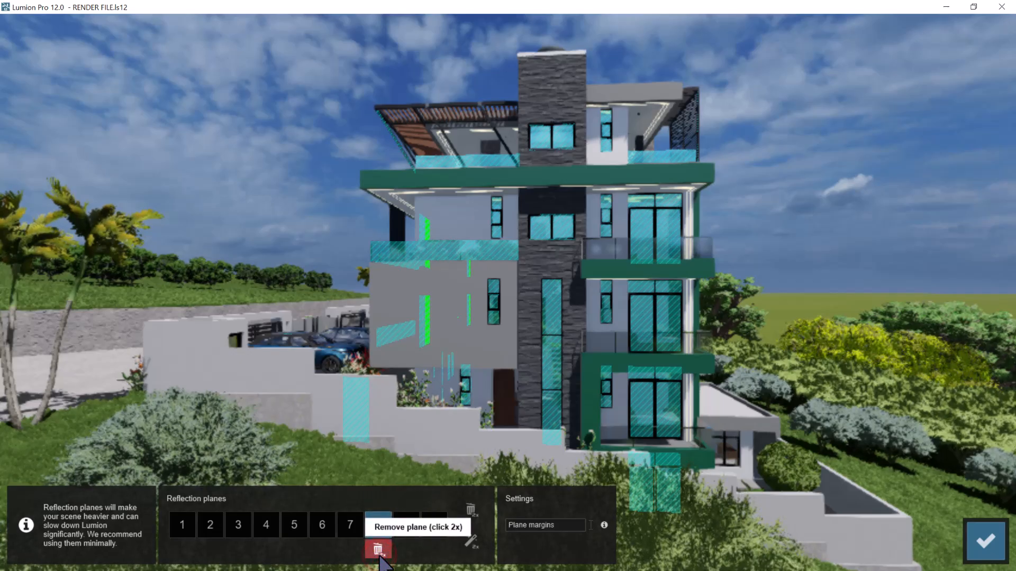
left_click(378, 552)
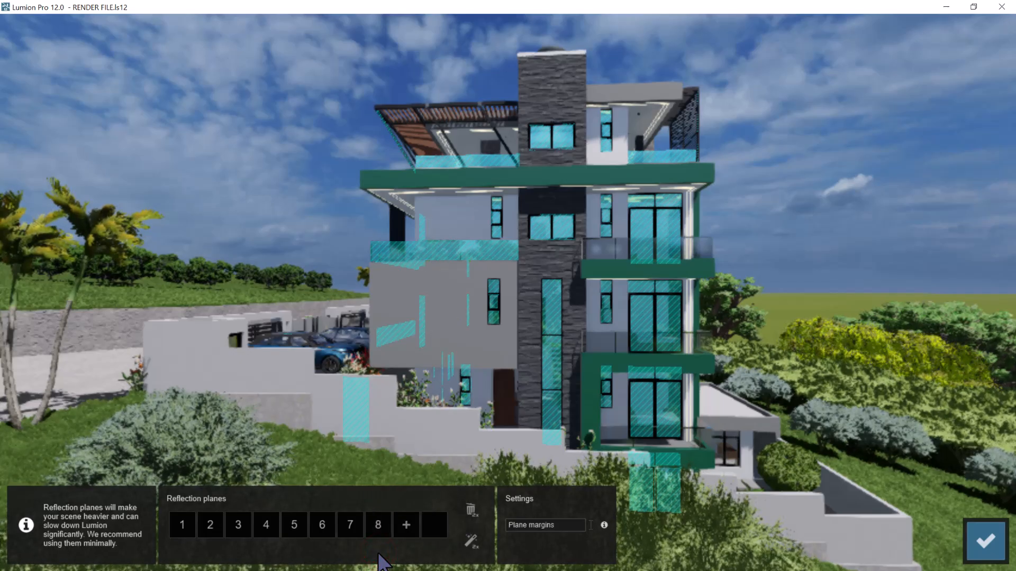
Check the remaining higher-numbered reflection planes and delete planes 7 and 6, keeping the one on the roof terrace railing
left_click(373, 530)
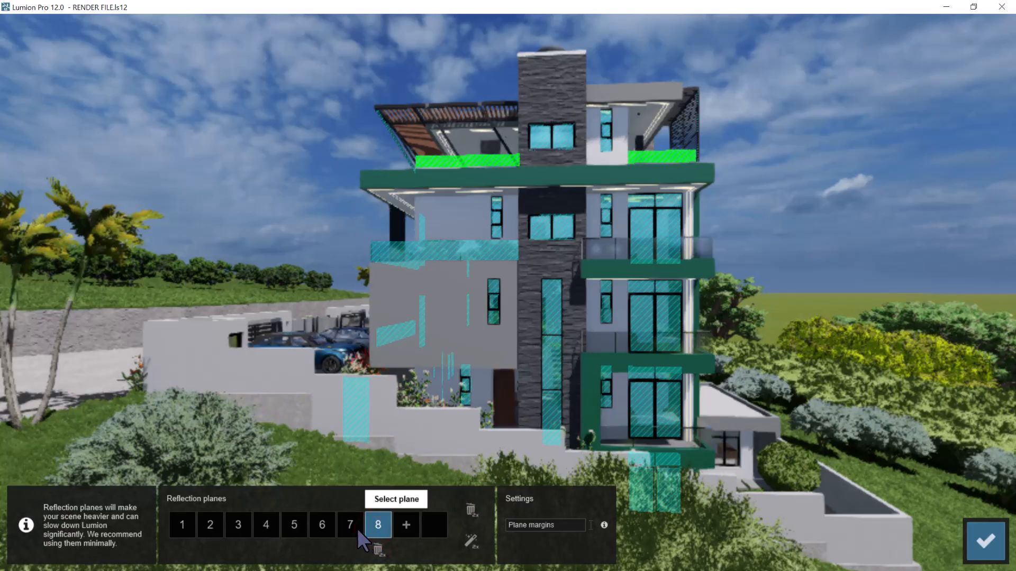
left_click(353, 526)
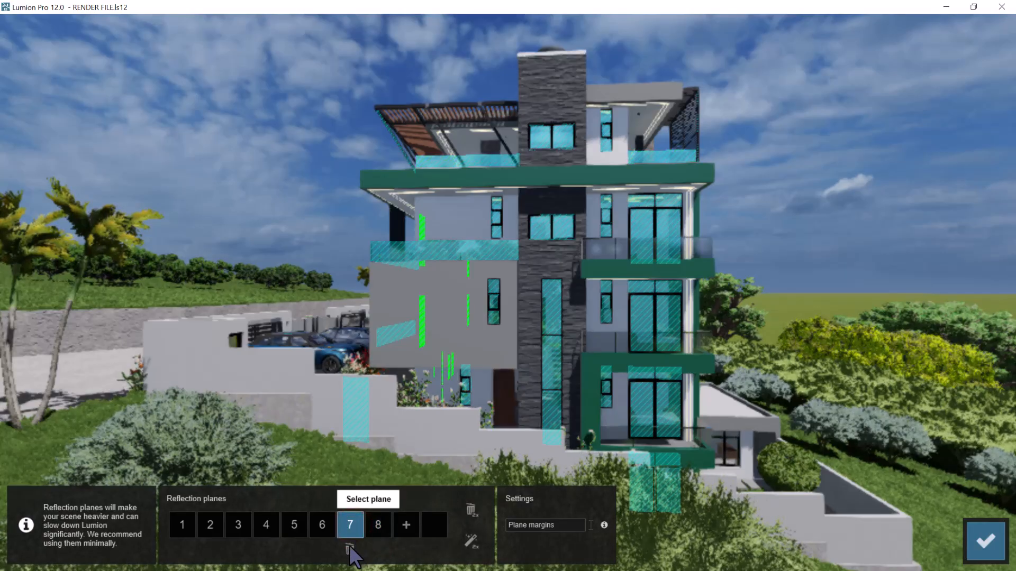
left_click(349, 545)
left_click(350, 545)
left_click(320, 524)
left_click(320, 549)
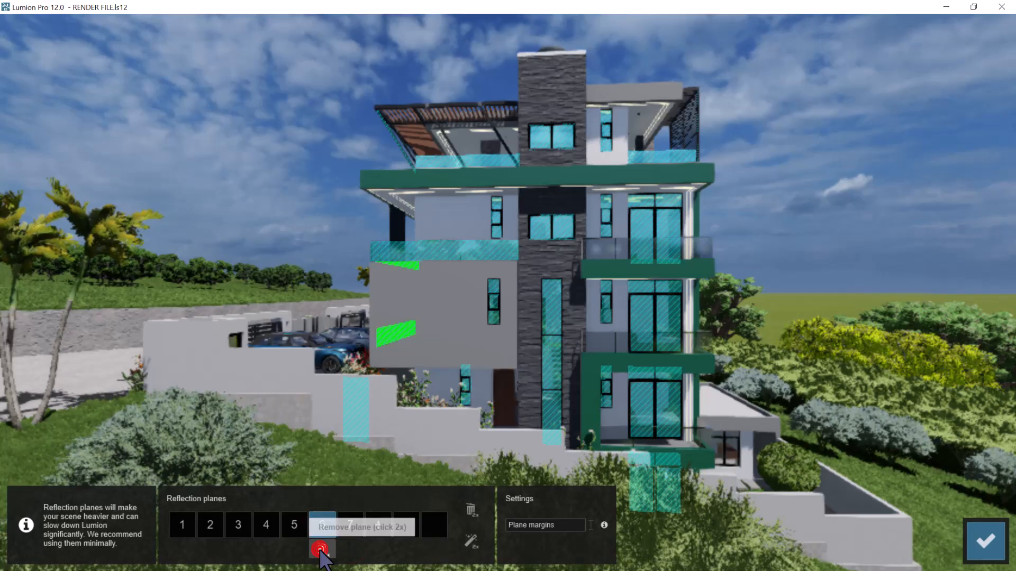
left_click(321, 550)
left_click(295, 526)
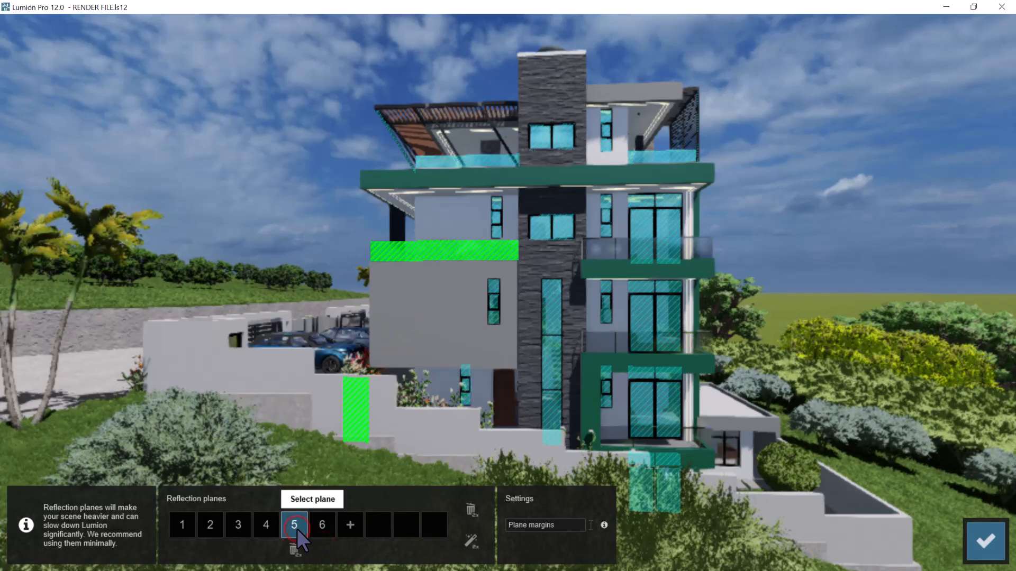
Check which glass surfaces photo 7's reflection planes 4, 3, 2 and 1 cover
left_click(266, 524)
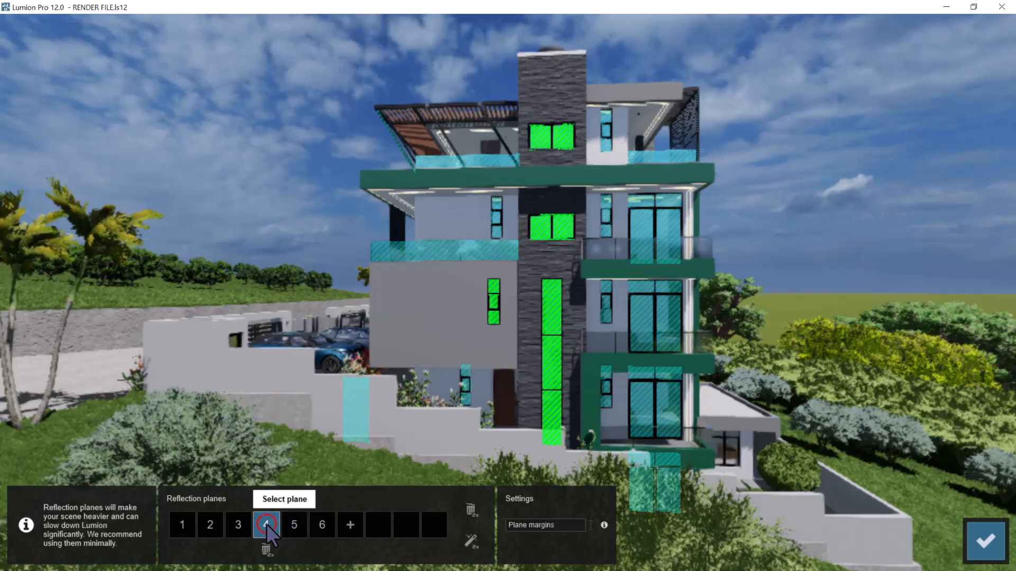
left_click(229, 523)
left_click(211, 522)
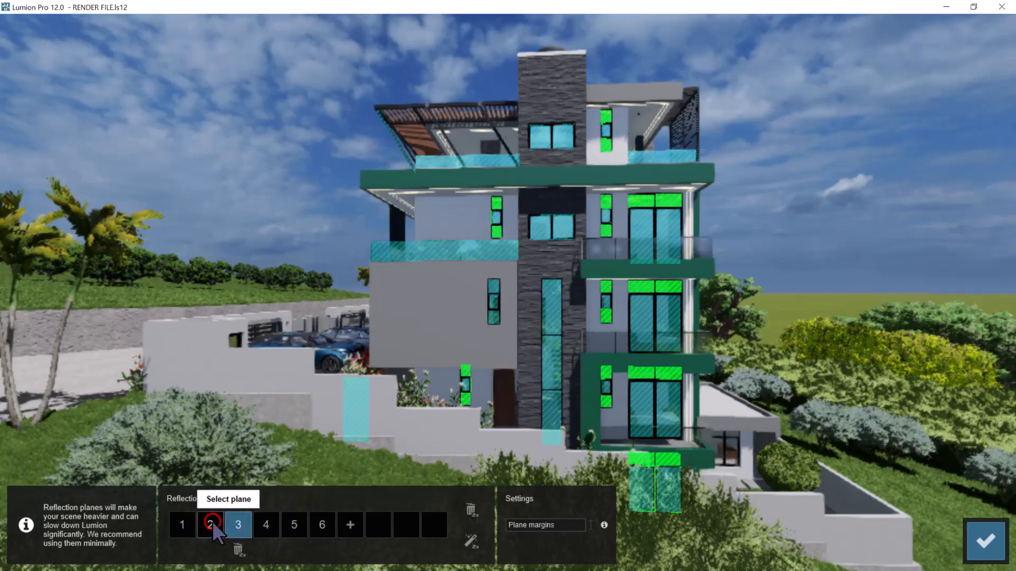
left_click(190, 520)
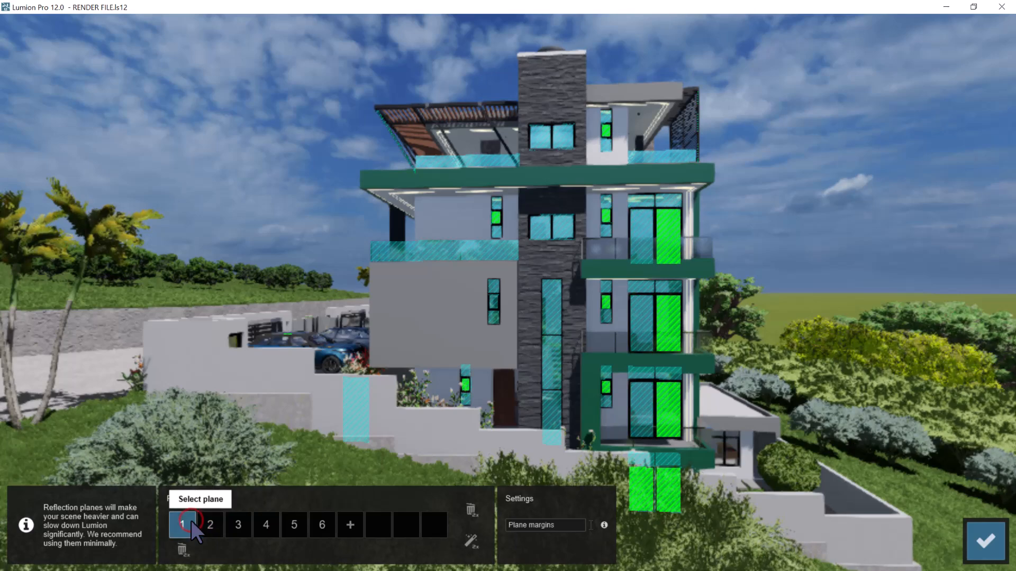
Add two reflection planes on the small annex's window, one on its main panes and one on its upper panes, and accept the planes
left_click(349, 522)
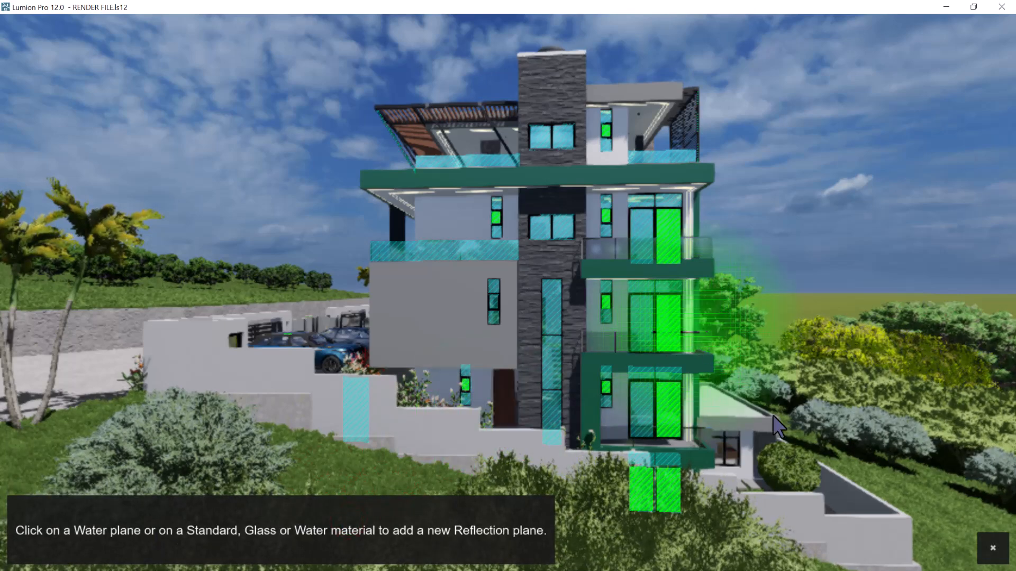
left_click(732, 451)
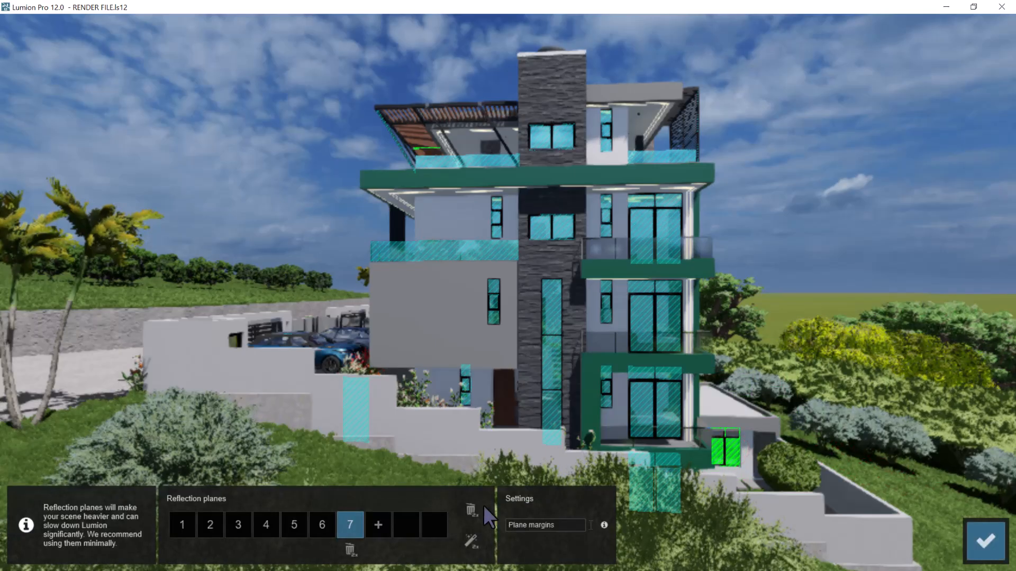
left_click(385, 525)
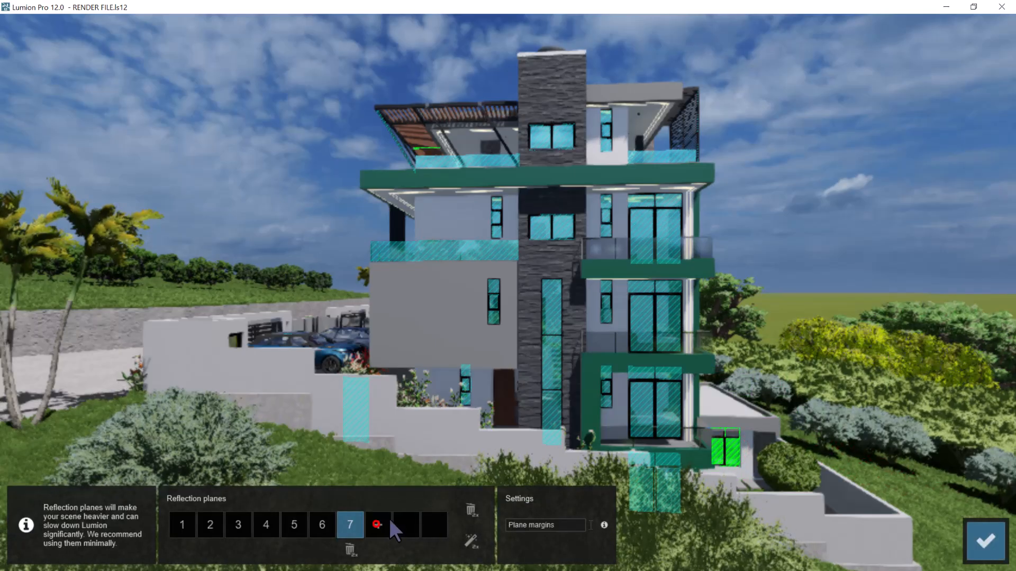
left_click(733, 435)
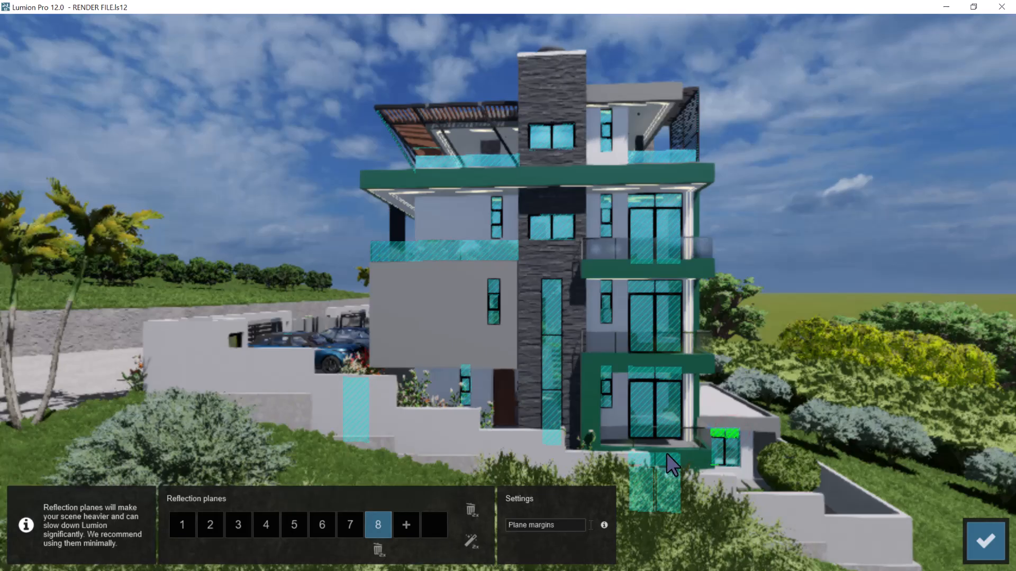
left_click(984, 540)
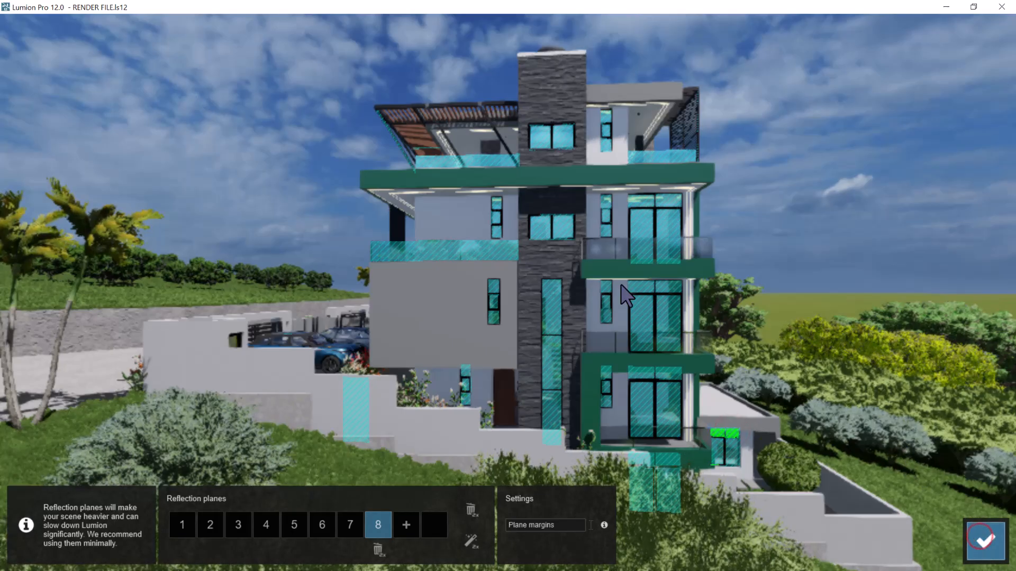
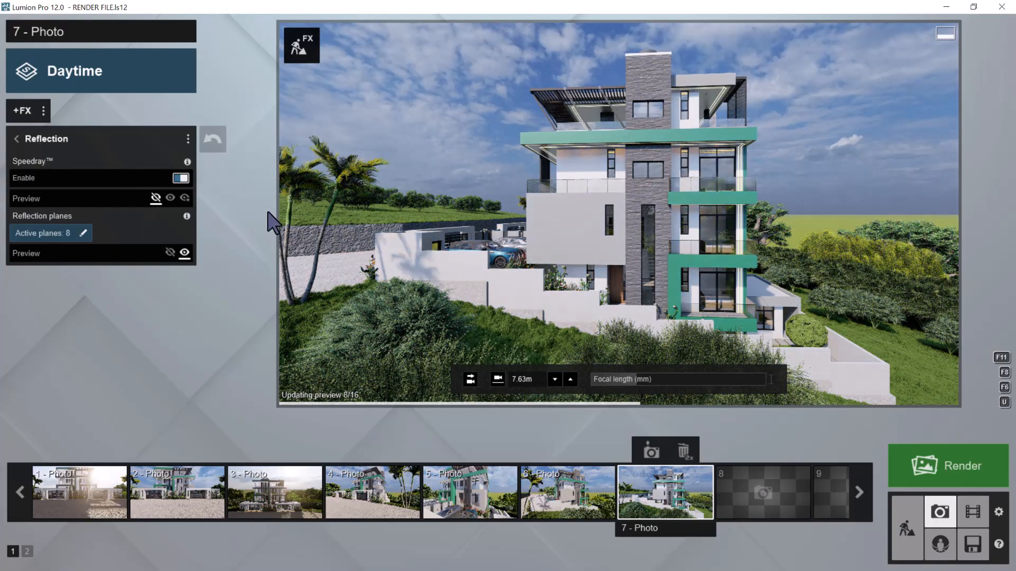
Copy photo 7's effect list and store the current view in photo slot 8
left_click(43, 111)
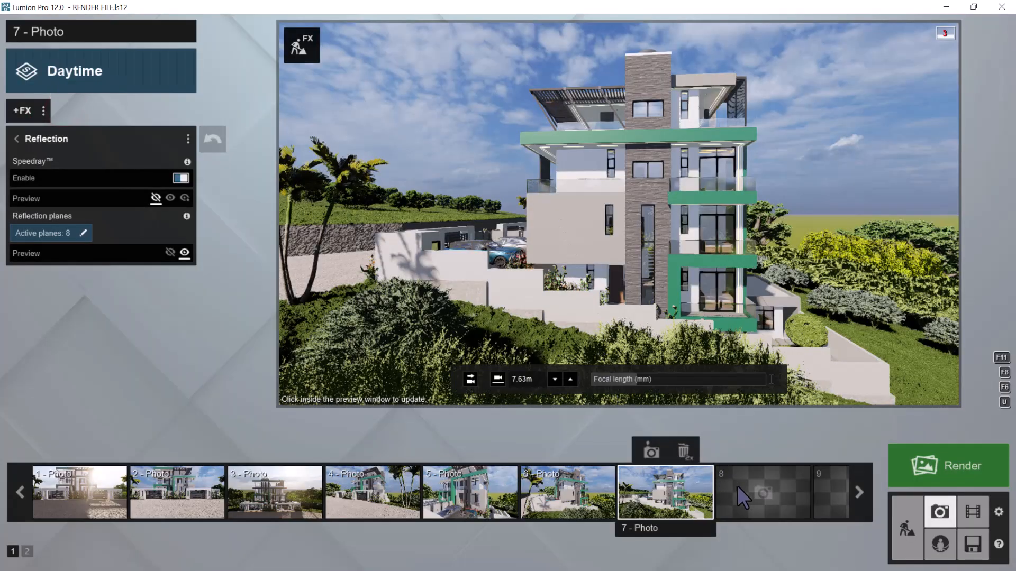
left_click(738, 486)
left_click(760, 448)
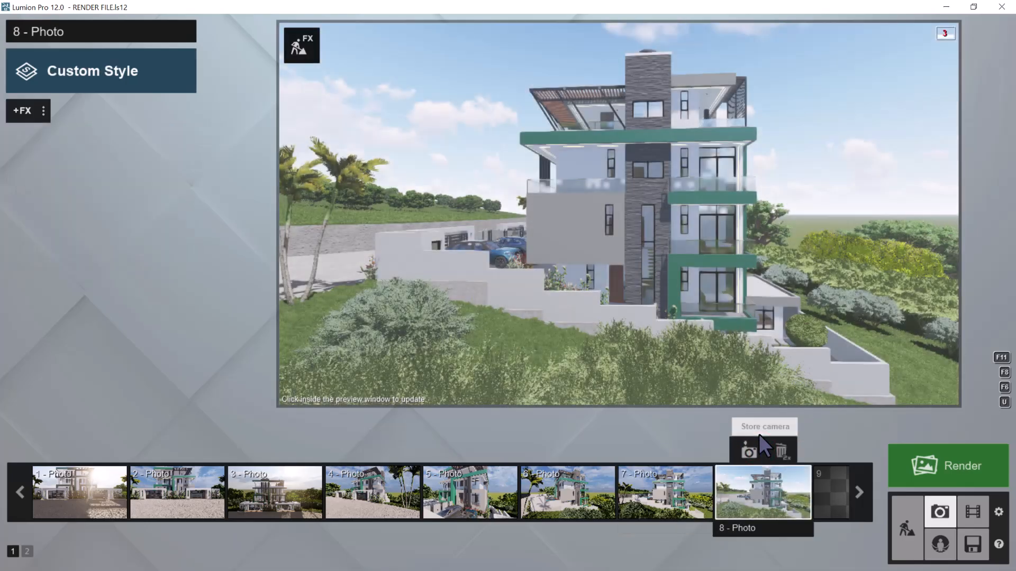
Move the camera around to the building's green corner, with the annex beside it, and level it to horizontal eye level
key("d")
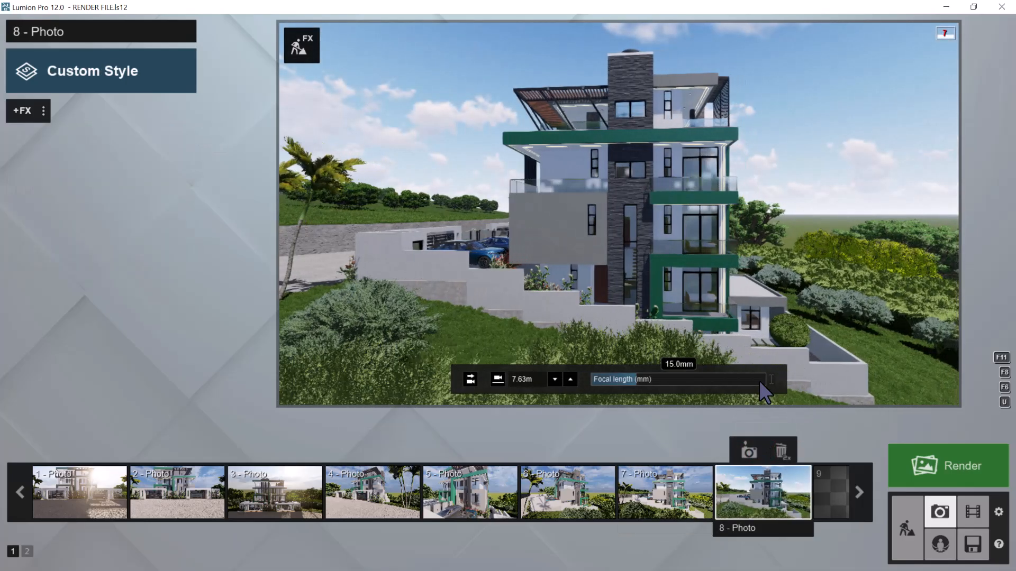
key("d")
mouse_move(783, 289)
right_mouse_down()
mouse_move(746, 315)
mouse_move(720, 313)
mouse_move(765, 288)
right_mouse_up()
key("d")
key("d")
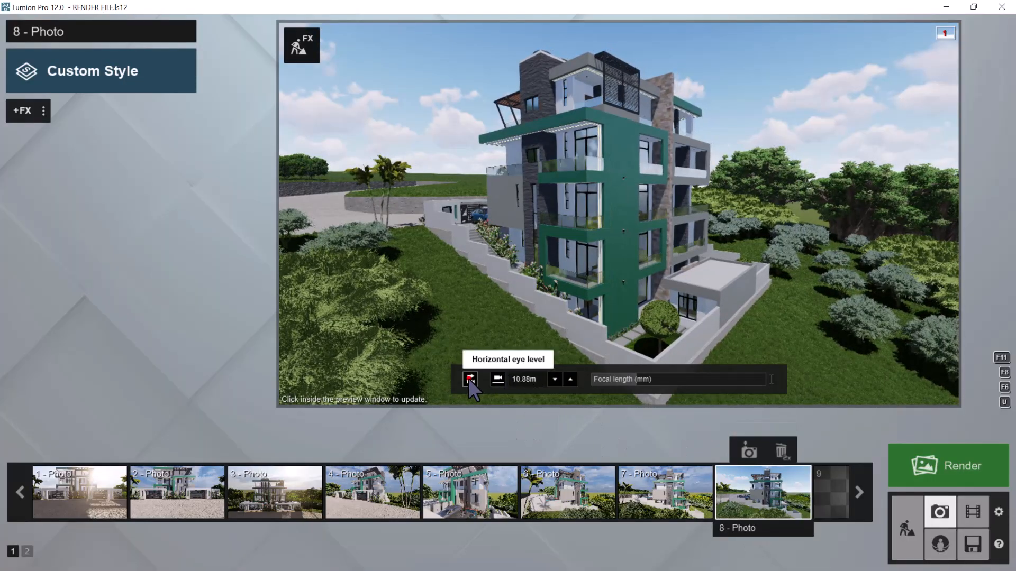
left_click(469, 378)
Drop the camera to the 1.60 m eye height and raise it above the bushes to about 7.5 m
left_click(497, 378)
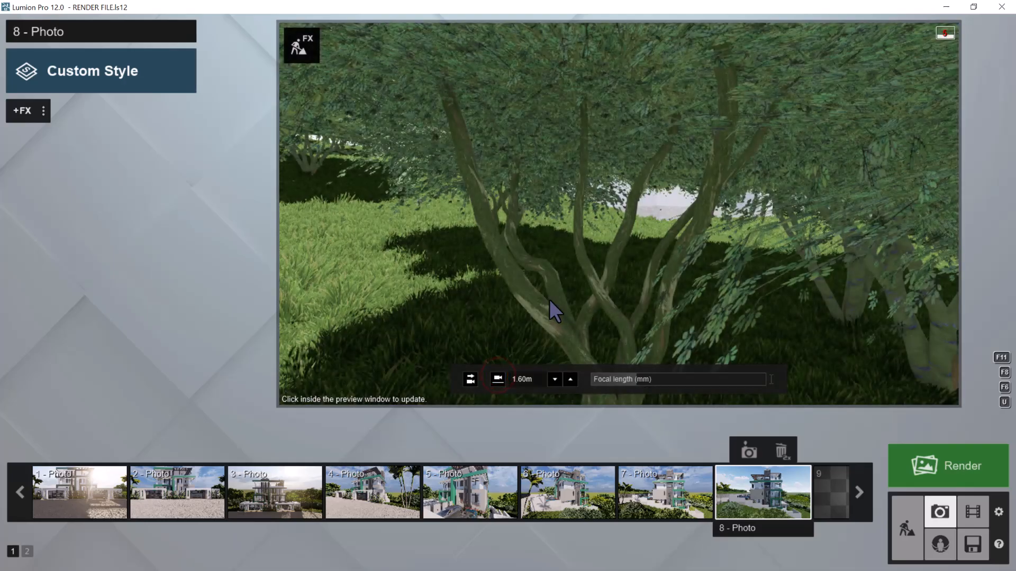
key("q")
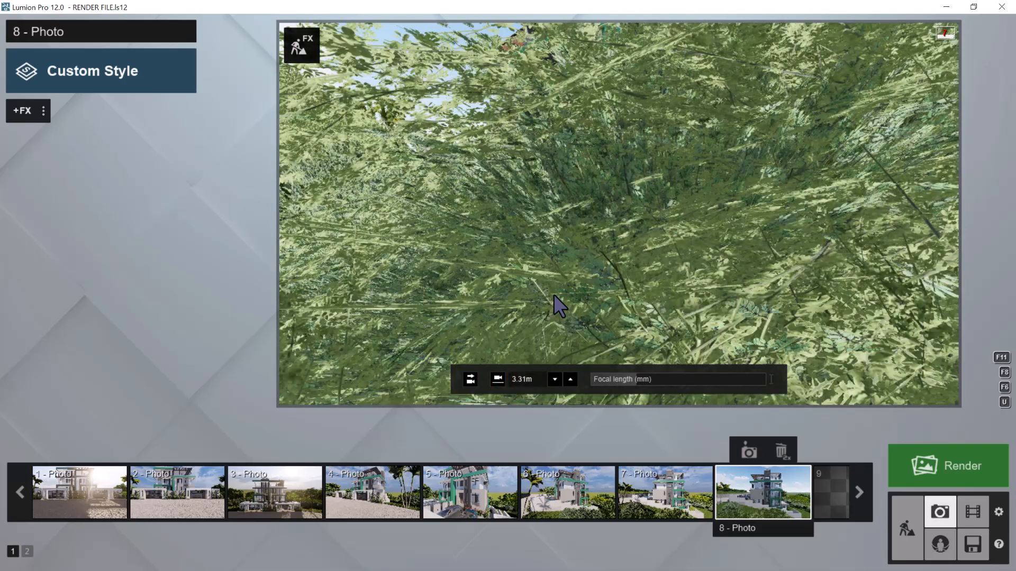
key("q")
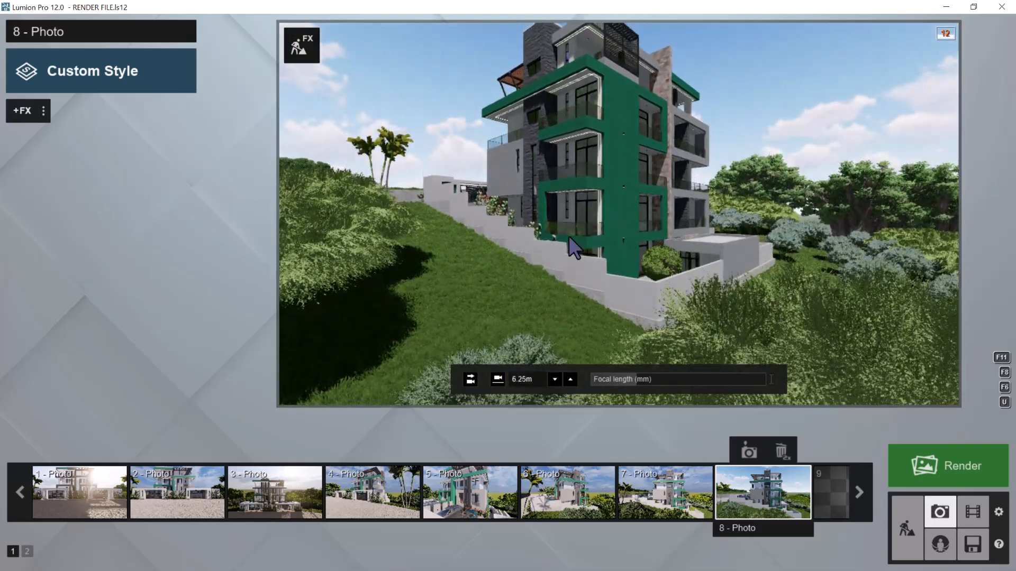
key("q")
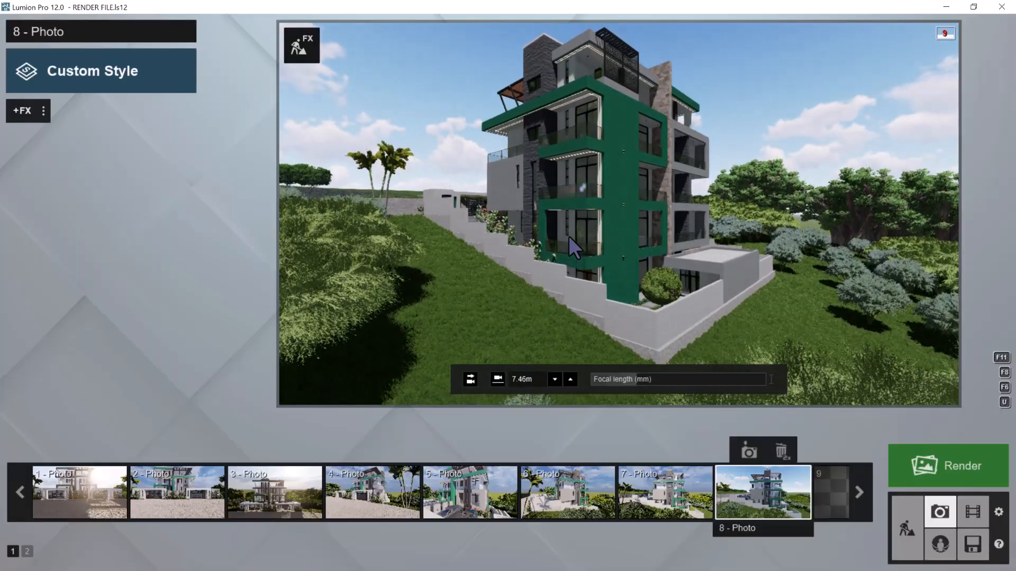
Store the corner view as photo 8 and paste the effects copied from photo 7 onto it
left_click(749, 452)
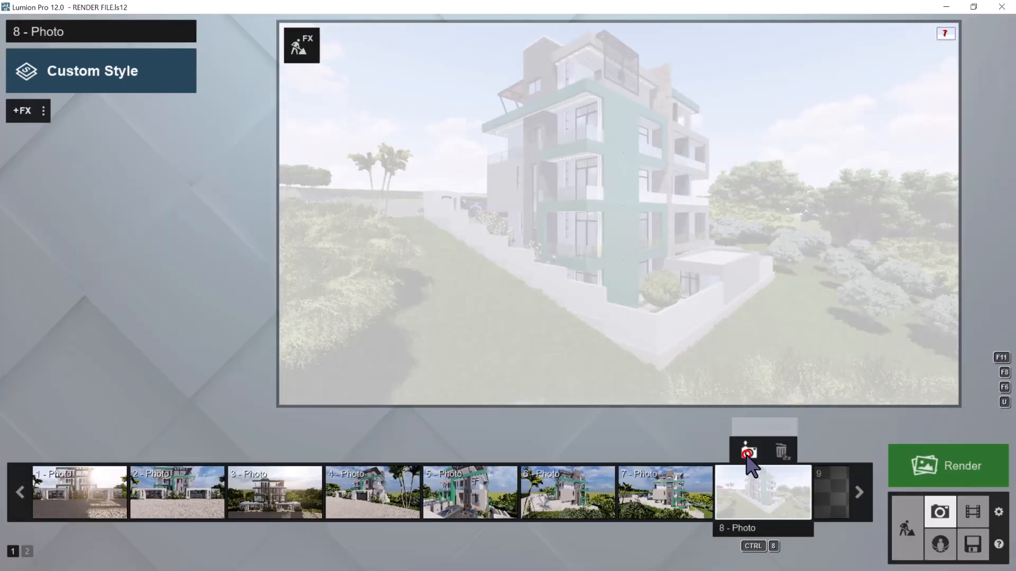
left_click(43, 110)
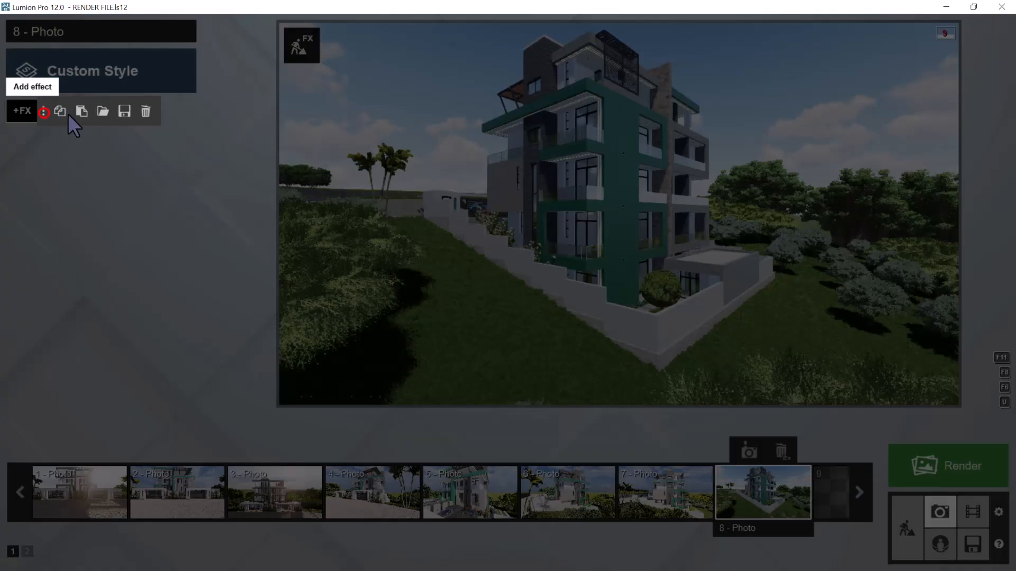
left_click(82, 110)
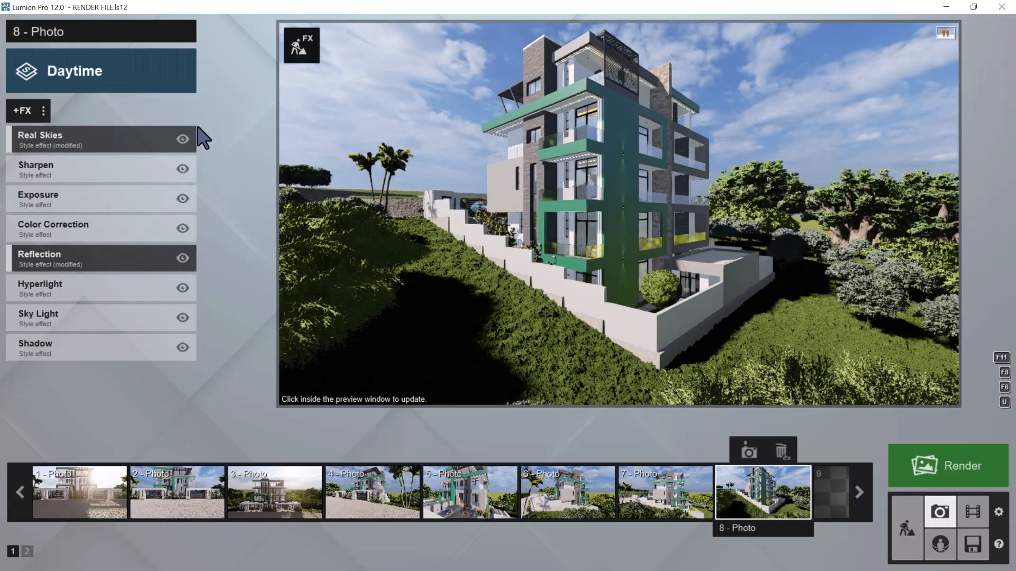
Open photo 8's reflection planes for editing and check which glass surfaces planes 1, 2, 3 and 4 cover
mouse_move(80, 144)
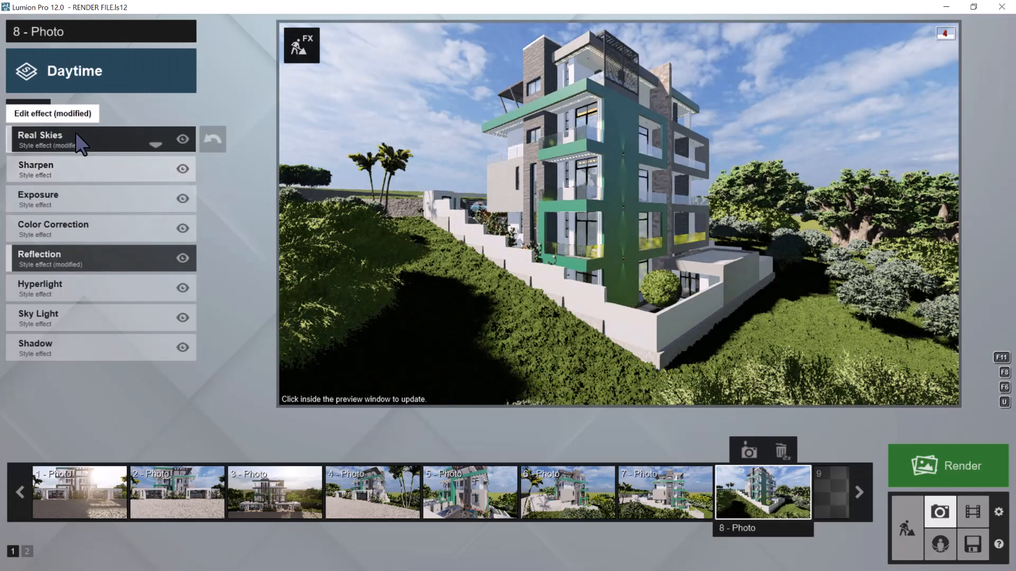
left_click(53, 259)
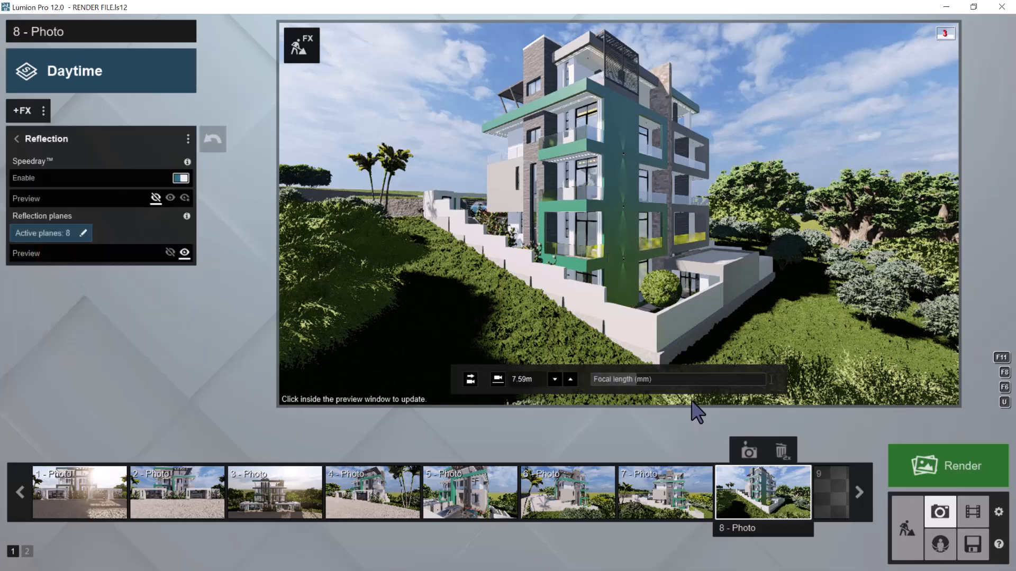
left_click(74, 232)
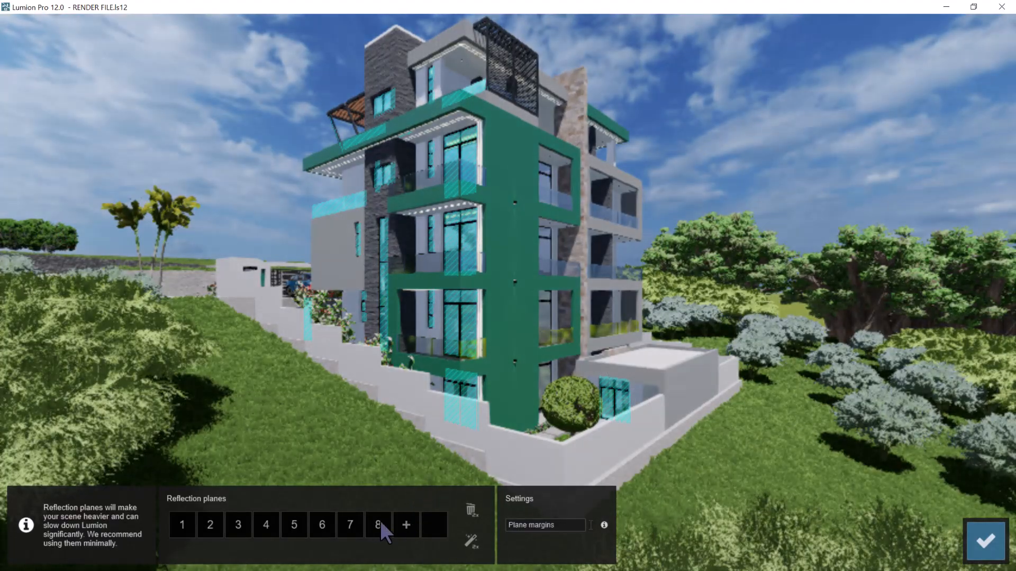
left_click(379, 523)
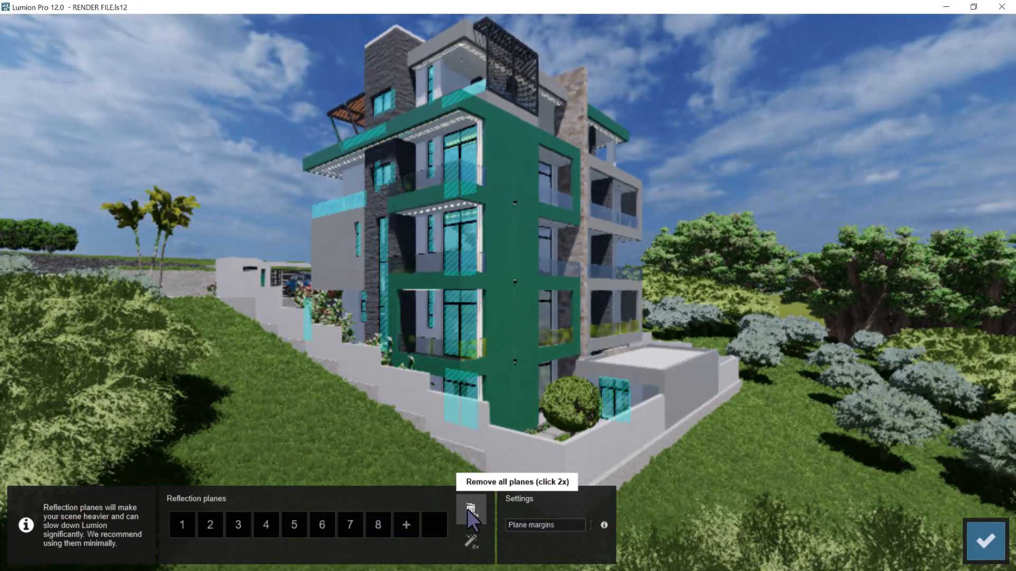
left_click(176, 526)
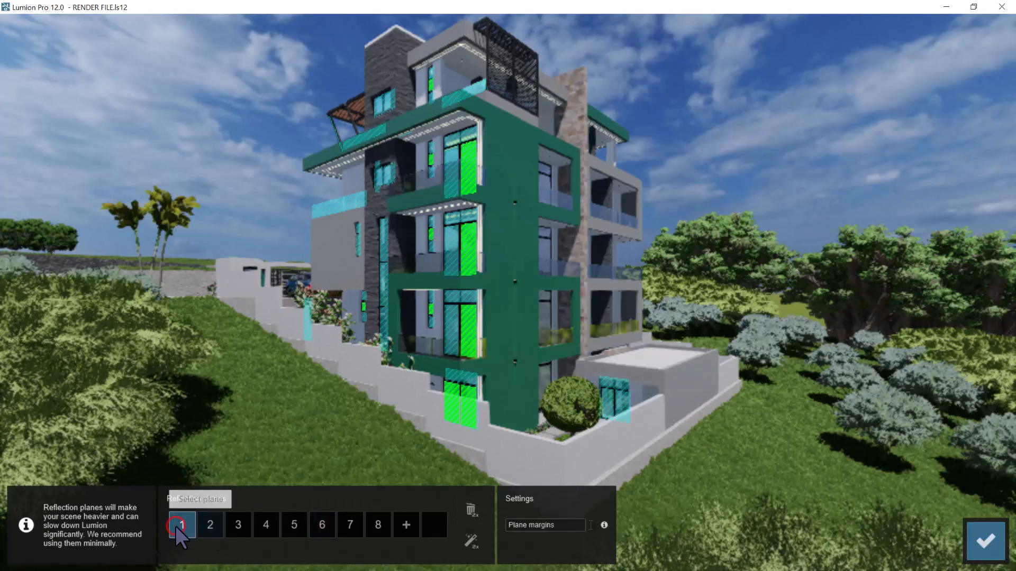
left_click(206, 526)
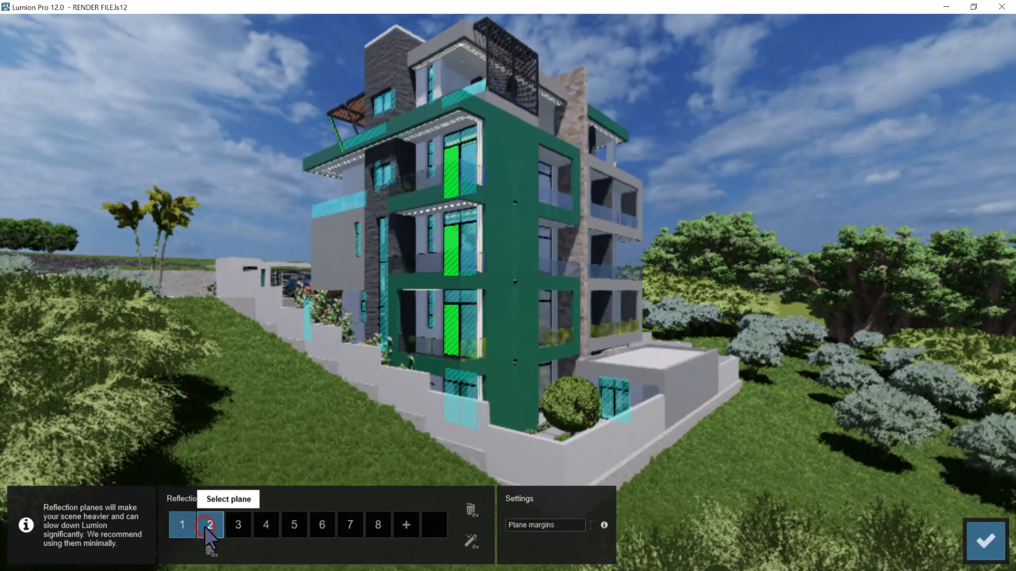
left_click(233, 526)
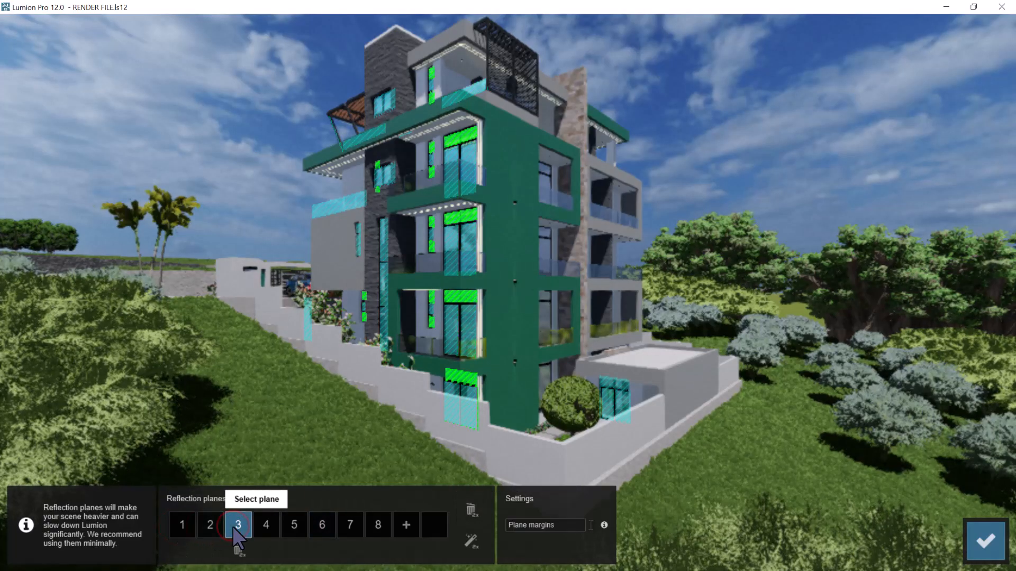
left_click(266, 525)
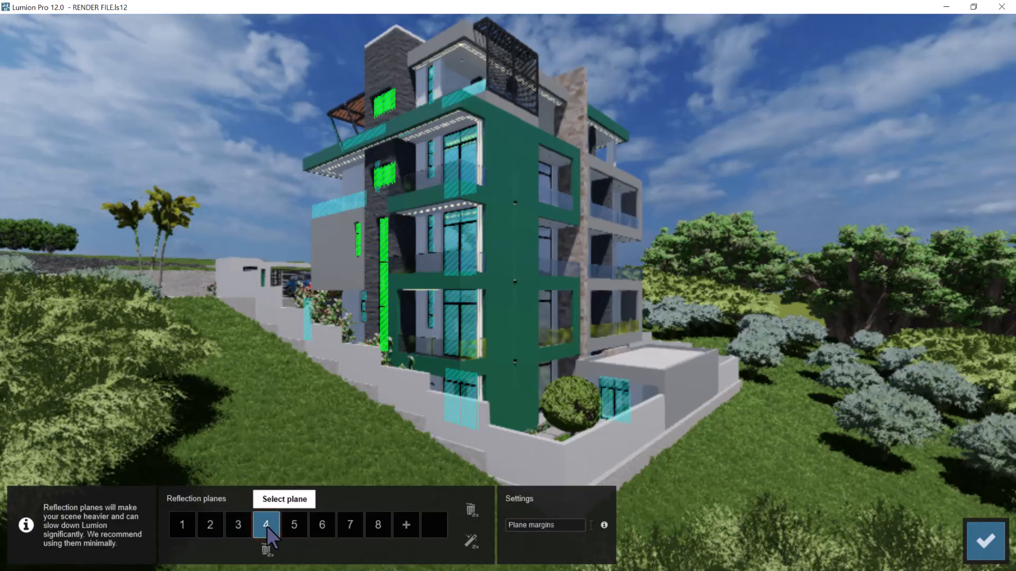
Delete photo 8's reflection planes on the side terrace railing and on the roof terrace railing
left_click(293, 525)
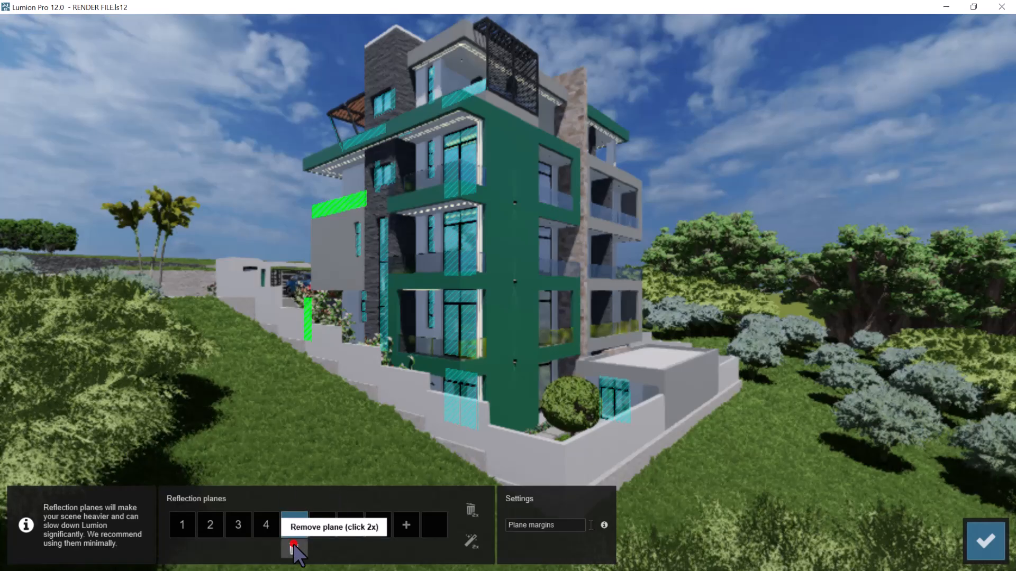
double_click(294, 546)
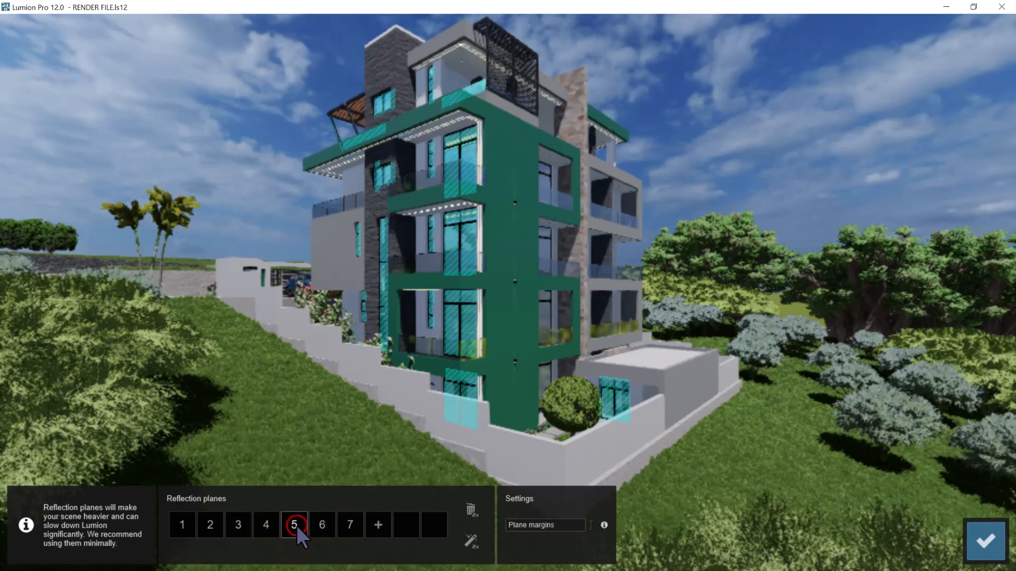
left_click(296, 526)
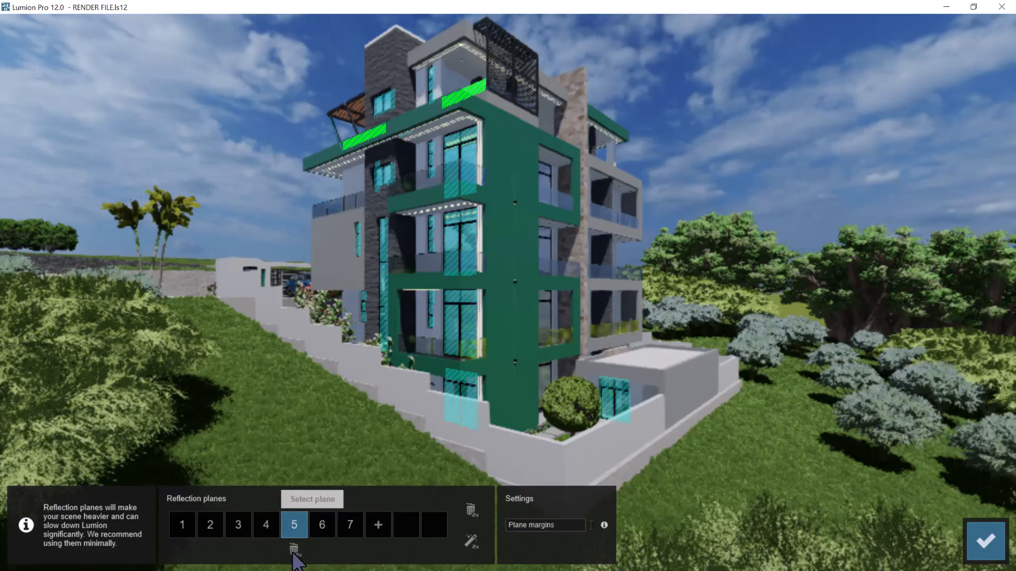
left_click(294, 550)
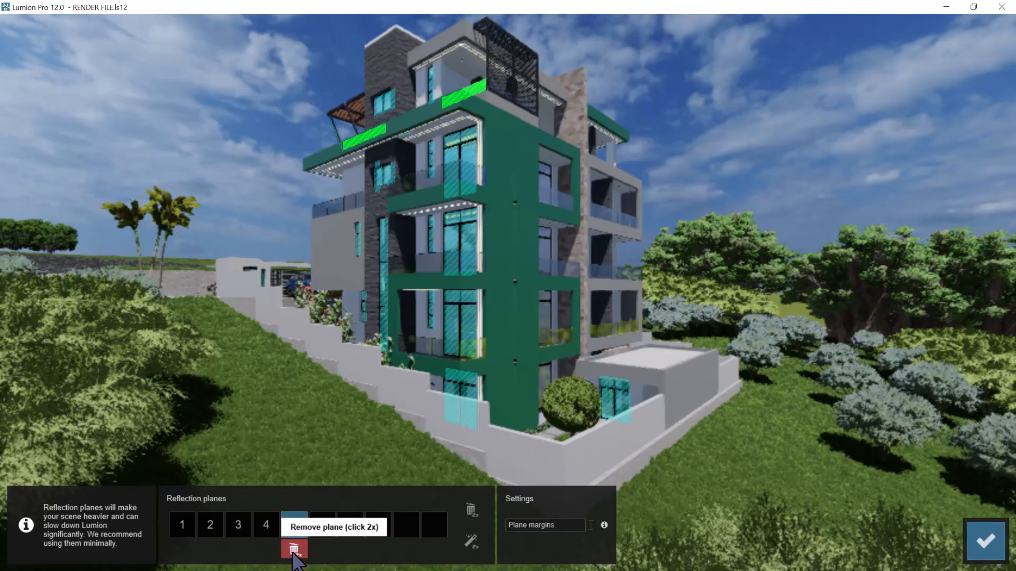
left_click(294, 551)
Check the two planes on the annex window and add a reflection plane on the balcony railings of the annex-side facade
left_click(296, 527)
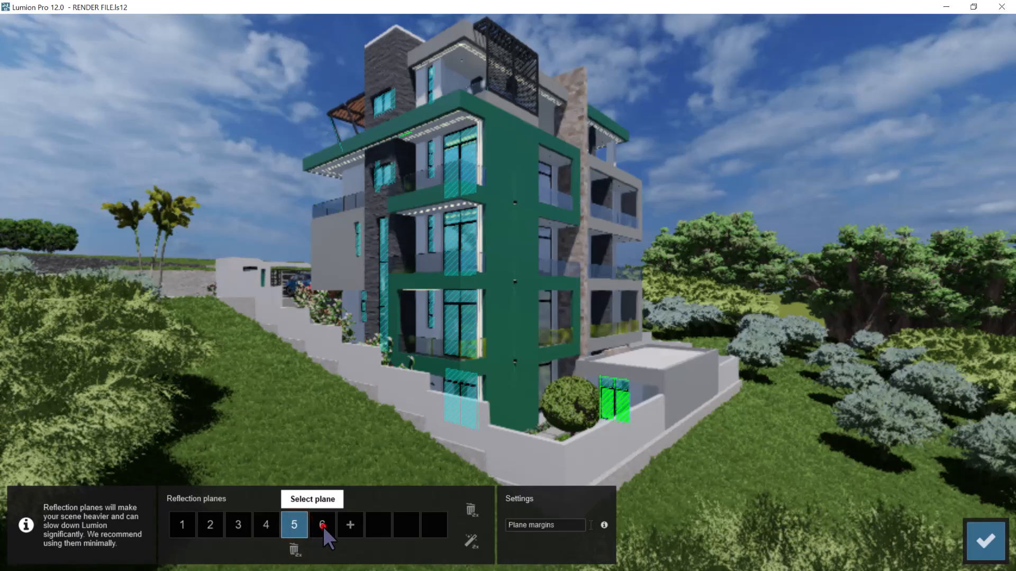
left_click(322, 526)
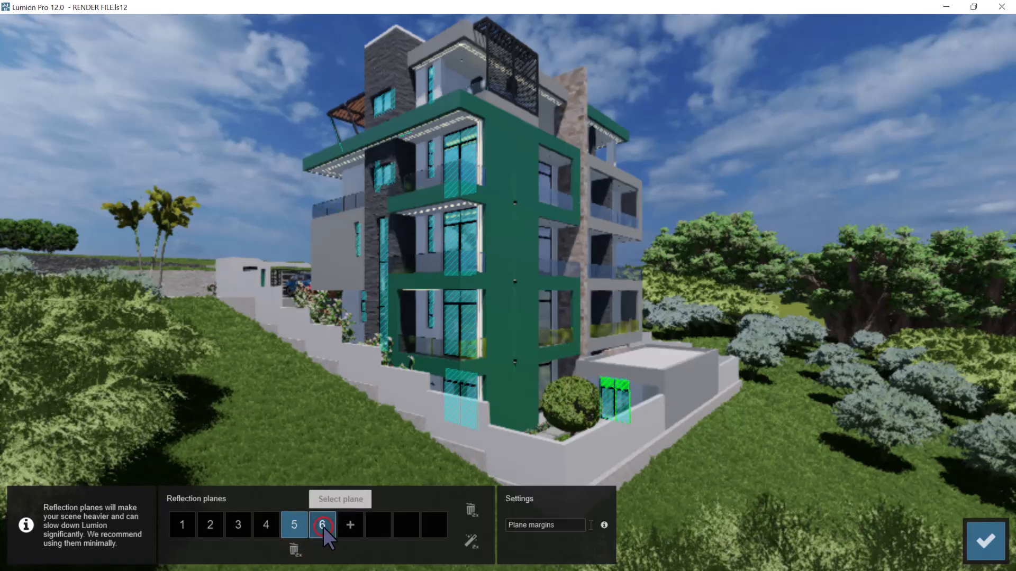
left_click(351, 526)
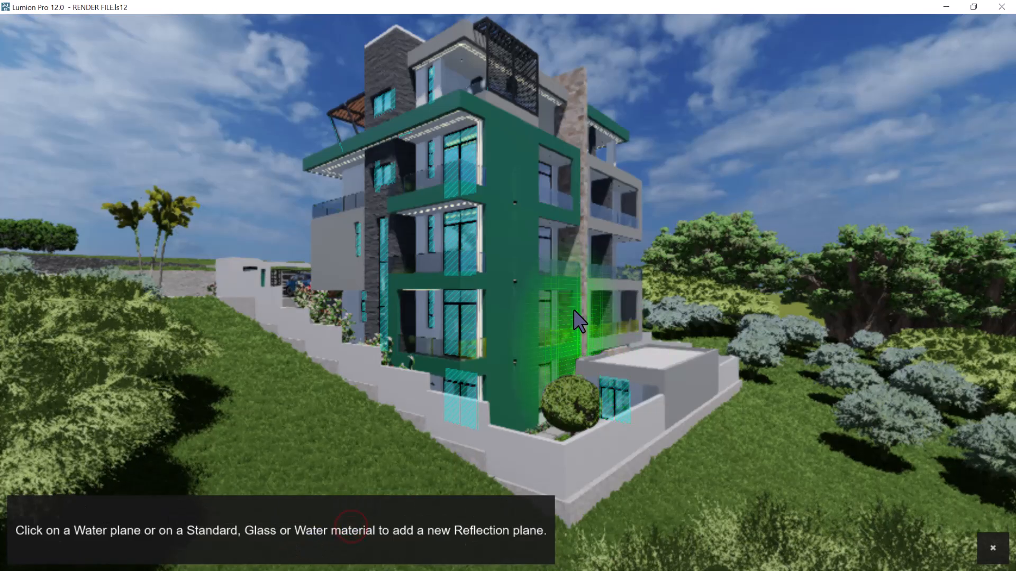
left_click(572, 267)
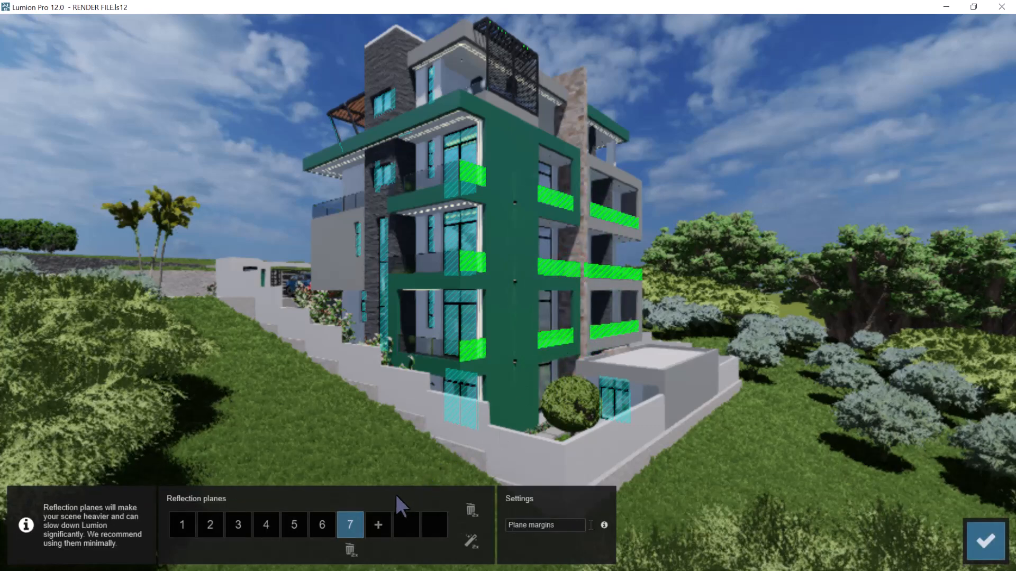
Add reflection planes on the annex-side facade's main and upper window panes and on the side terrace railing, and accept the planes
left_click(378, 526)
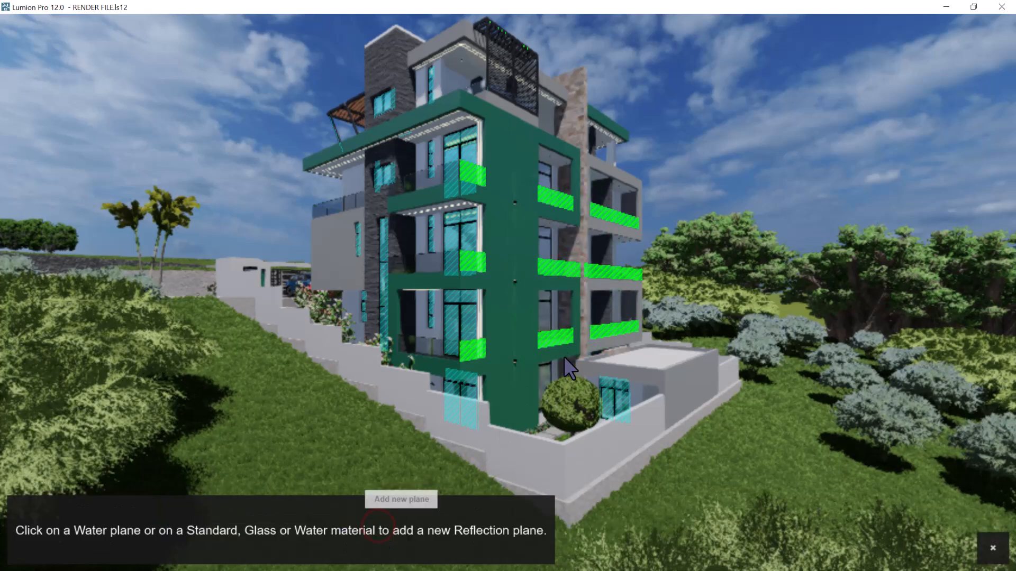
left_click(545, 321)
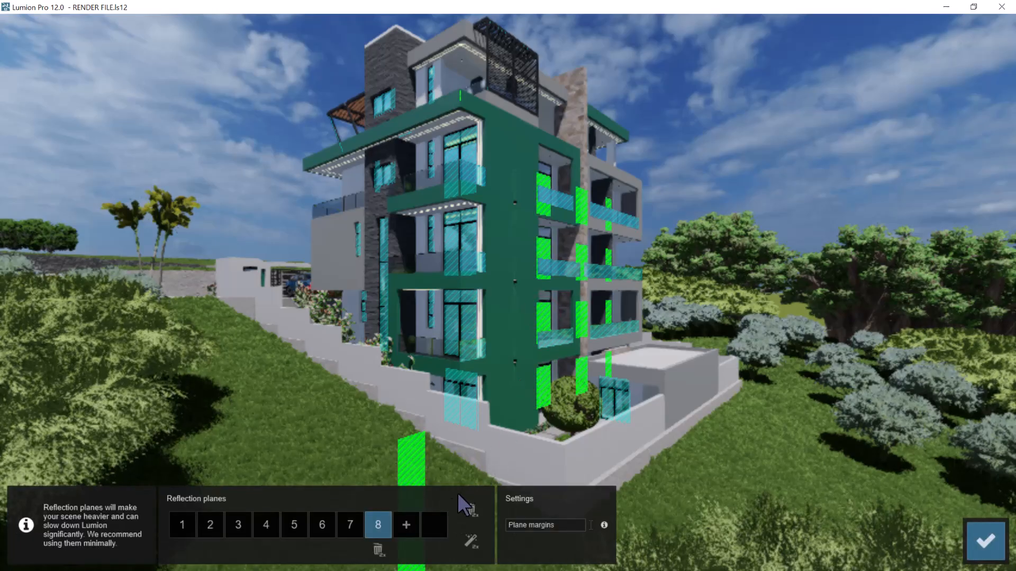
left_click(406, 525)
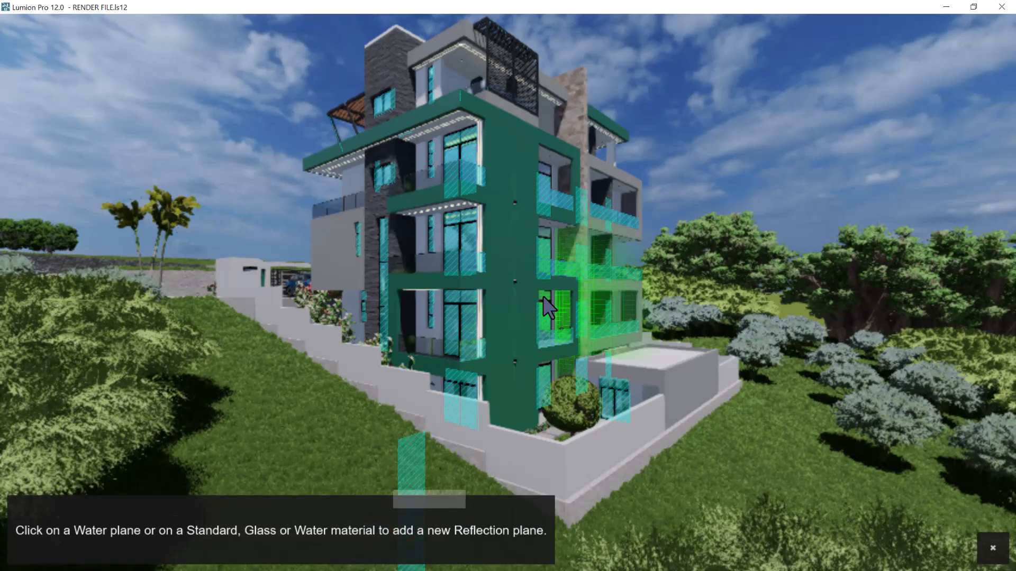
left_click(544, 297)
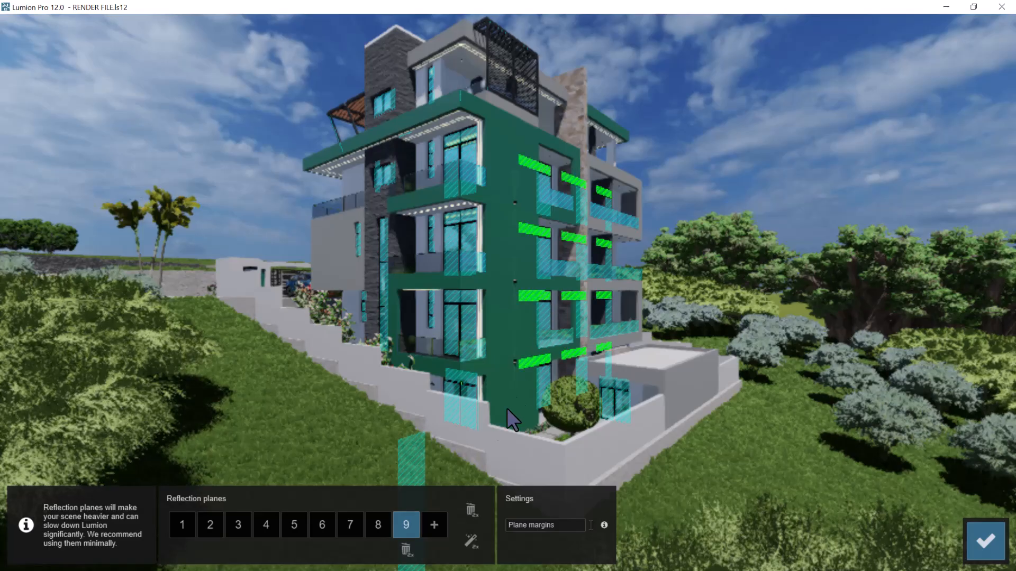
left_click(434, 527)
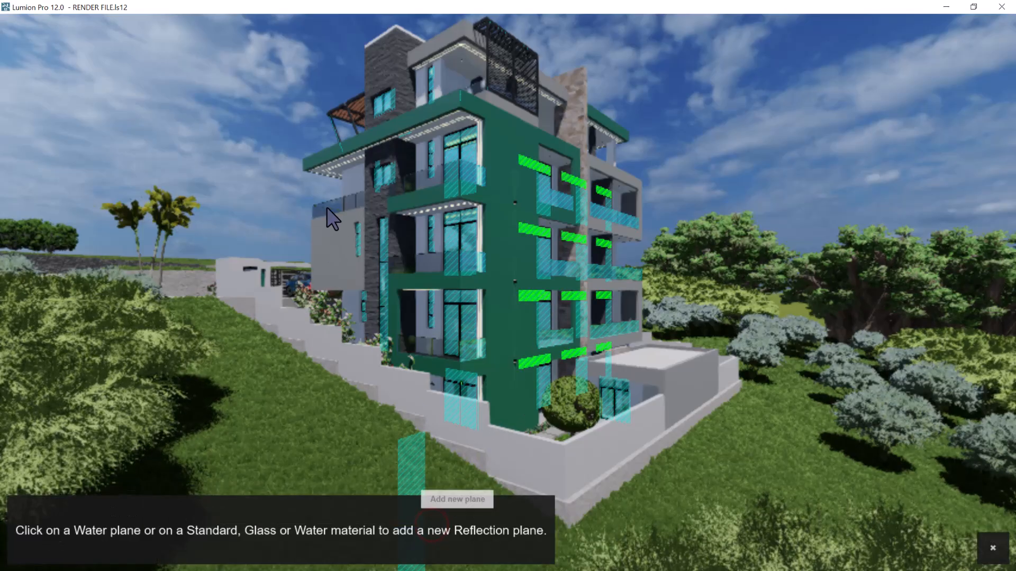
left_click(327, 208)
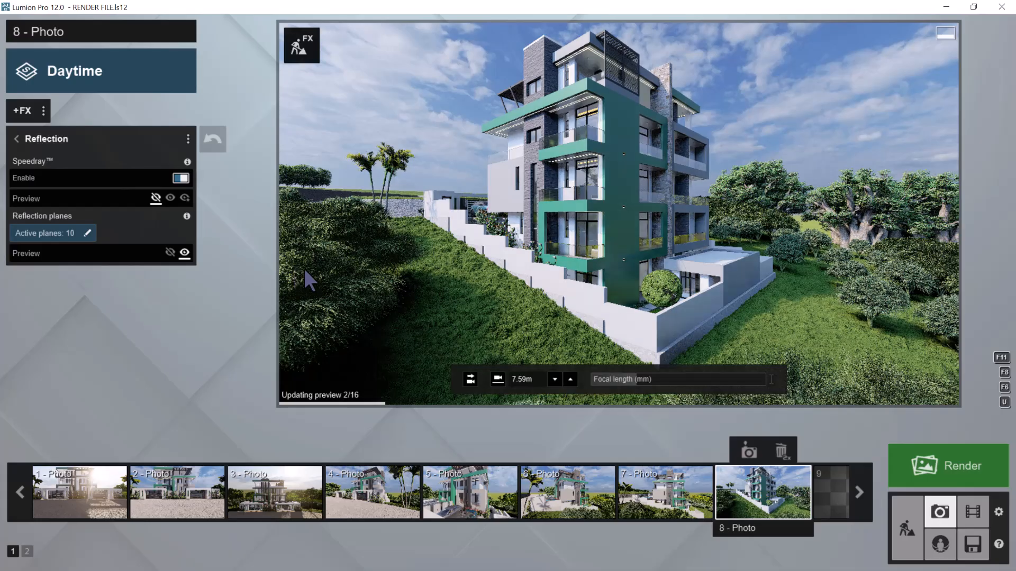
Copy photo 8's effects and store the current camera view in the empty photo slot 9
left_click(47, 110)
left_click(56, 109)
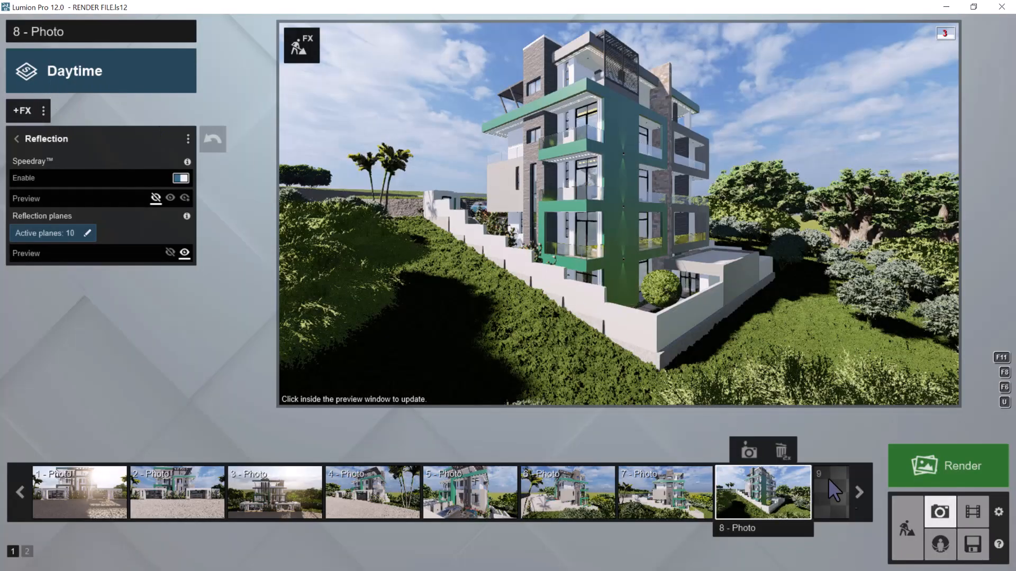
left_click(865, 490)
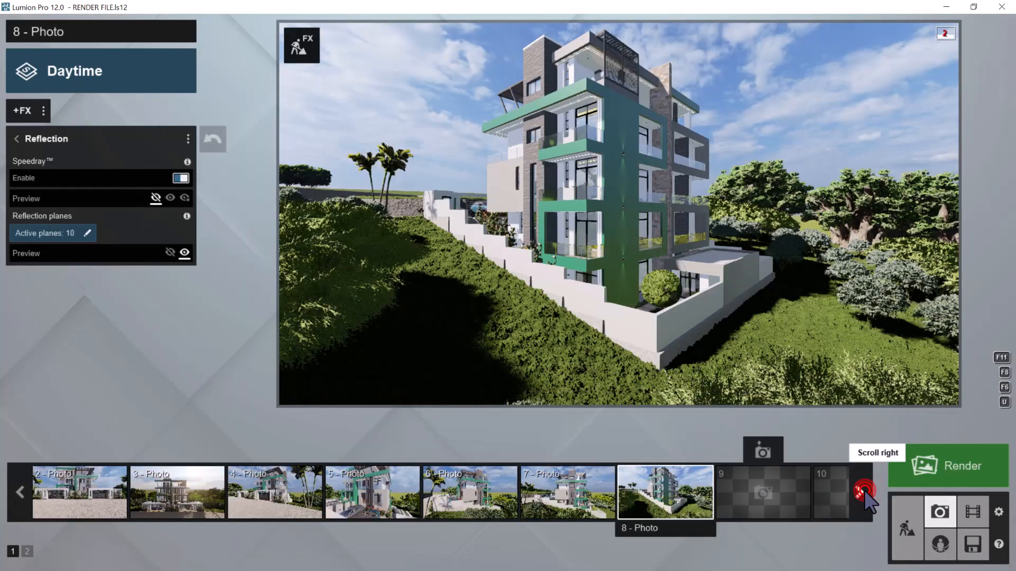
left_click(865, 491)
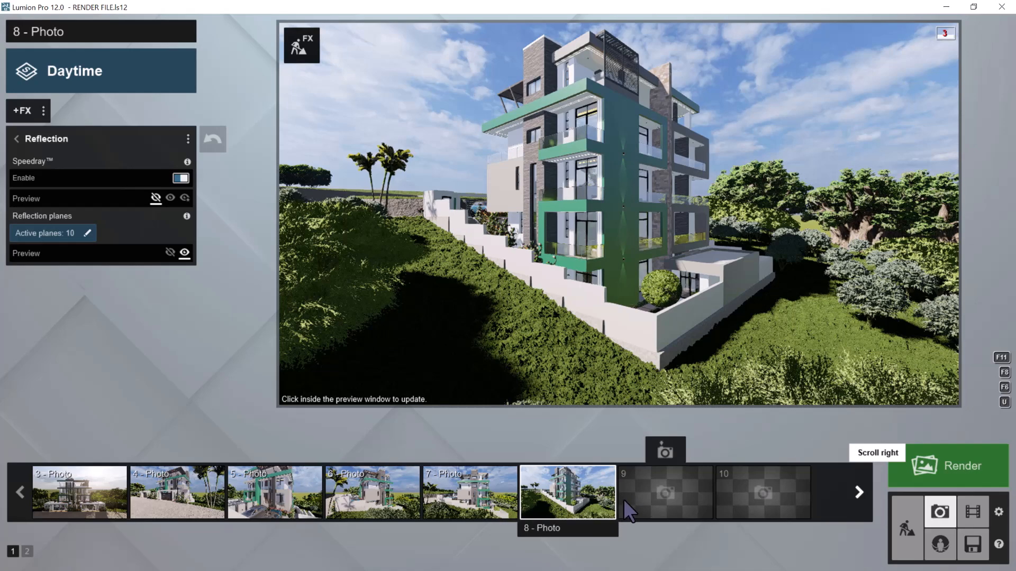
left_click(655, 453)
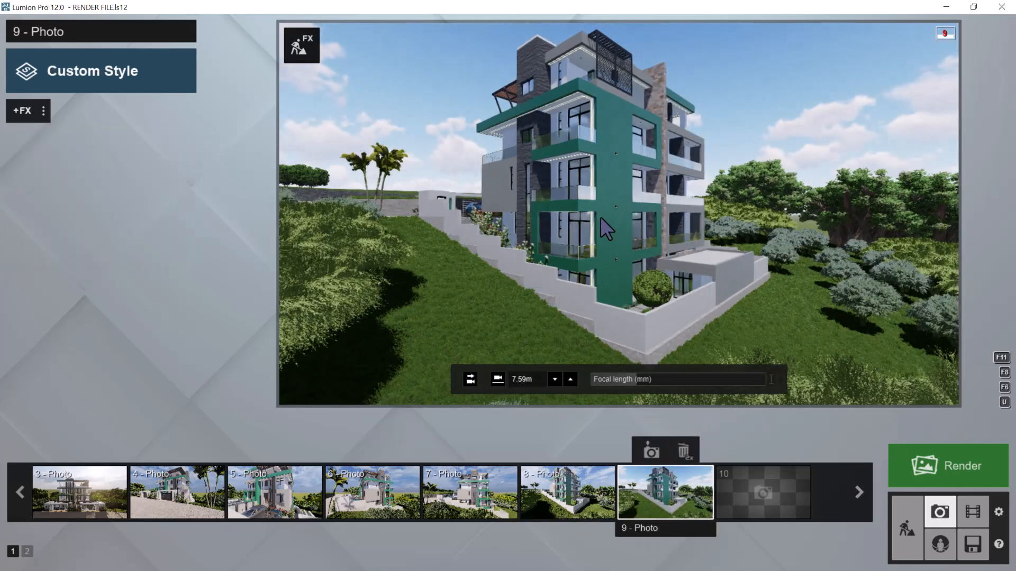
Move photo 9's camera around to face the rear facade head-on and set it to horizontal eye level
key("d")
right_click_drag(629, 186, 603, 188)
key("d")
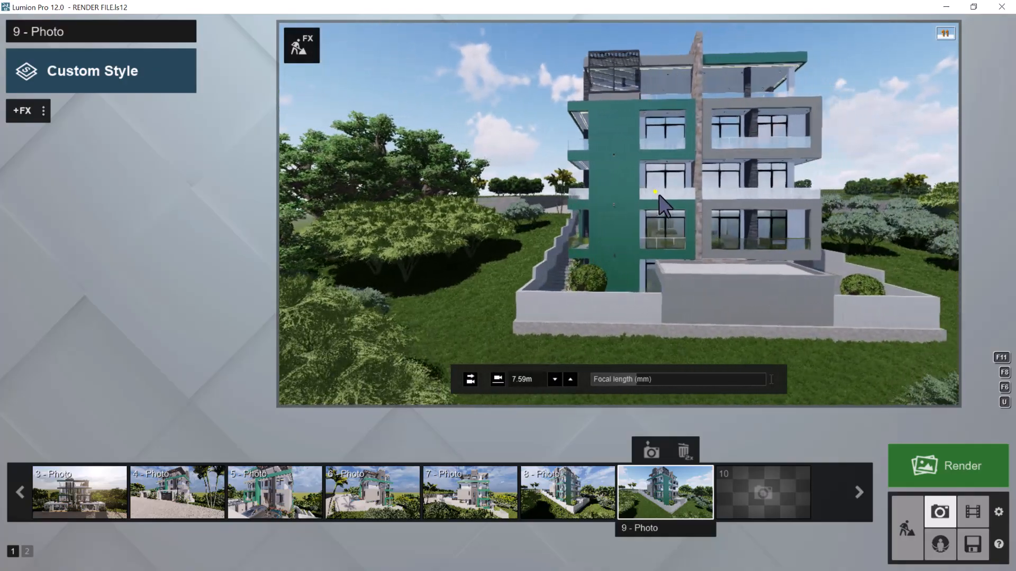
key("d")
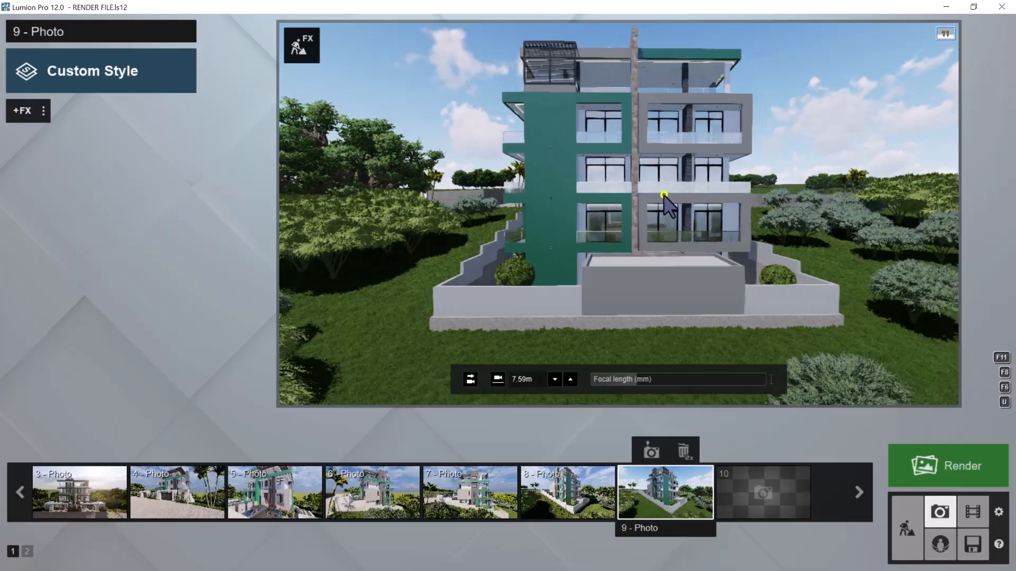
left_click(471, 379)
Raise photo 9's camera to about 9.71 m in front of the rear facade and store the view
left_click(498, 380)
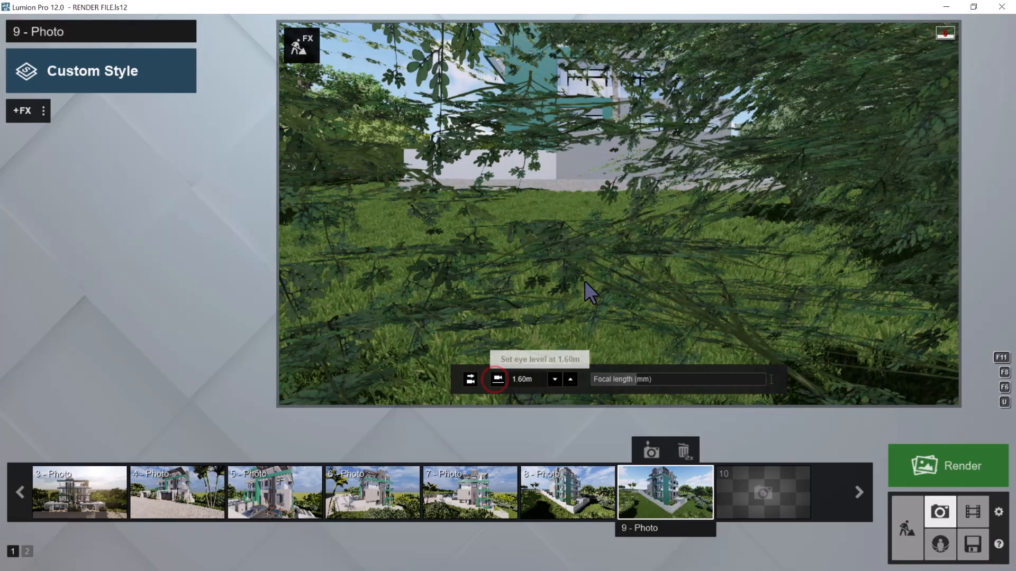
key("q")
key("q")
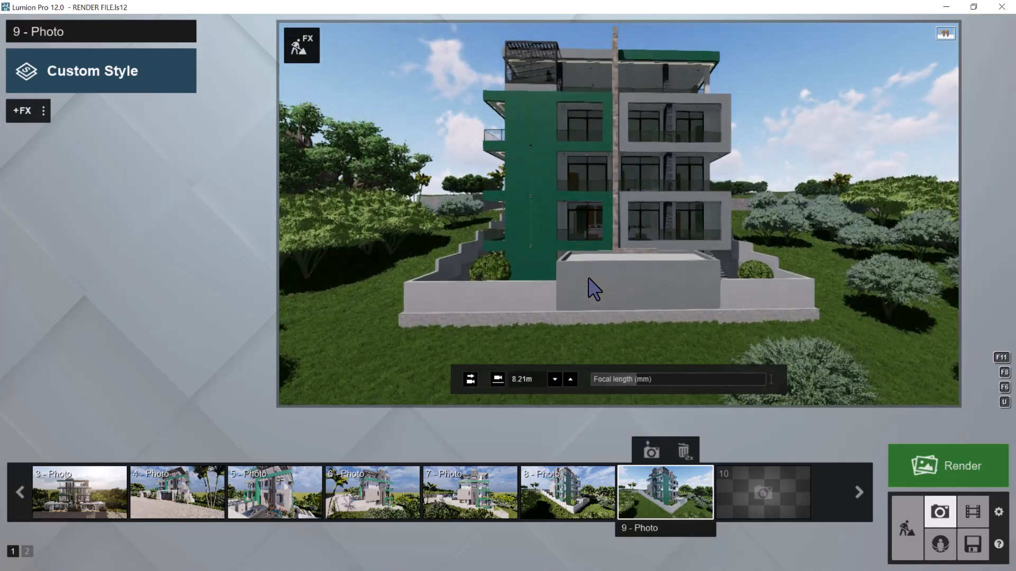
key("q")
key("w")
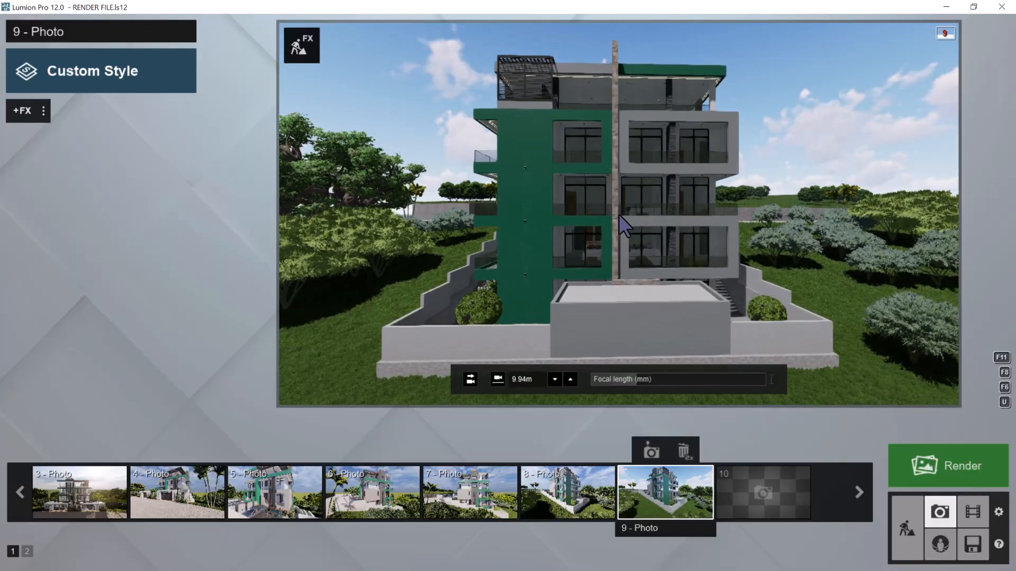
key("d")
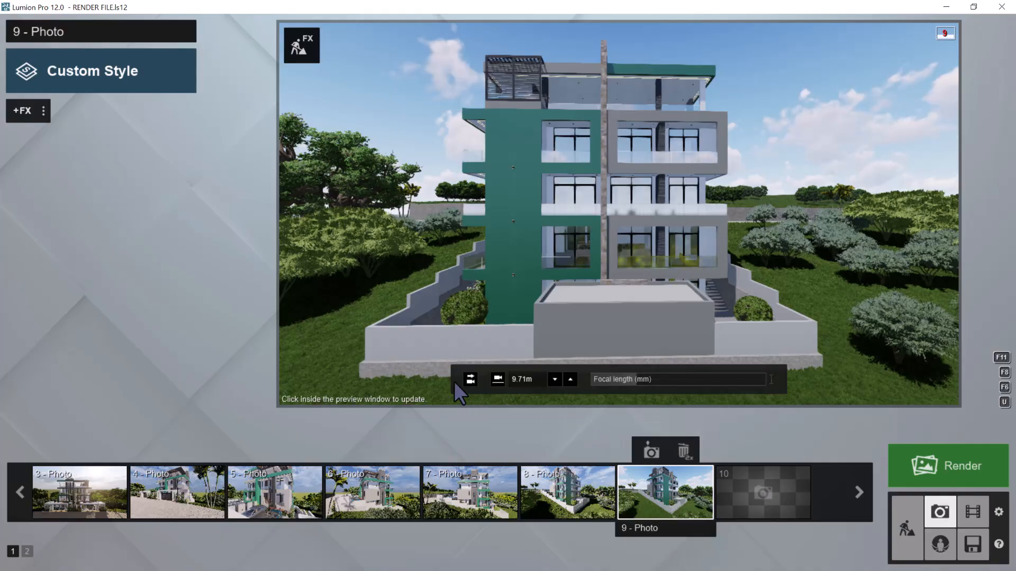
left_click(651, 453)
Paste the copied effects into photo 9 and open its reflection planes for editing
left_click(46, 111)
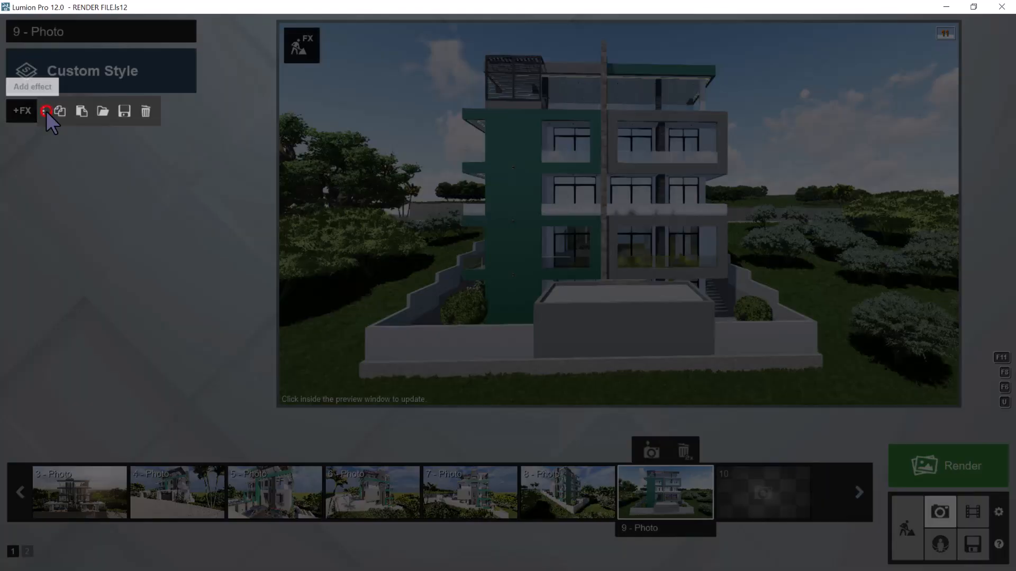
left_click(82, 110)
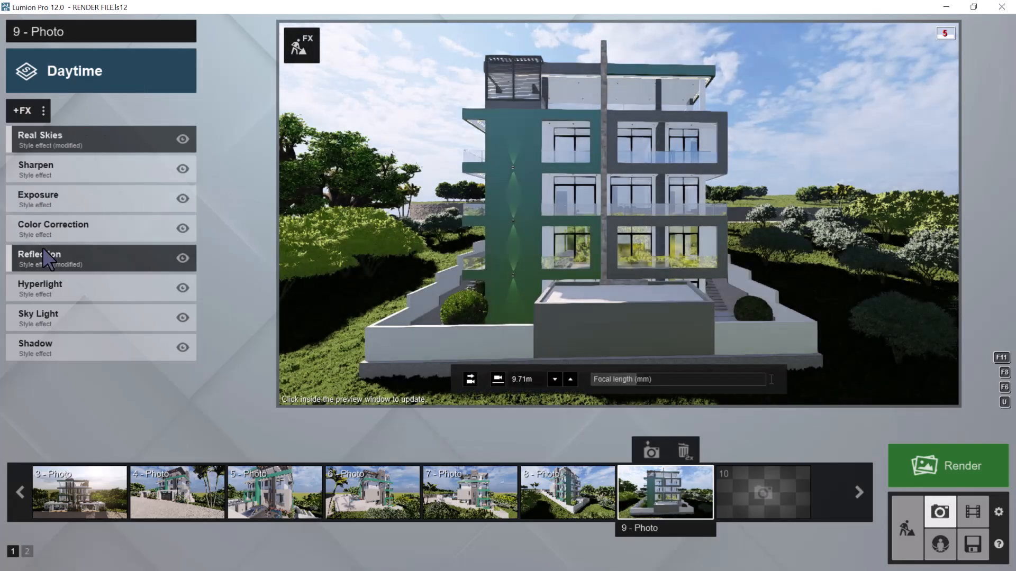
left_click(57, 264)
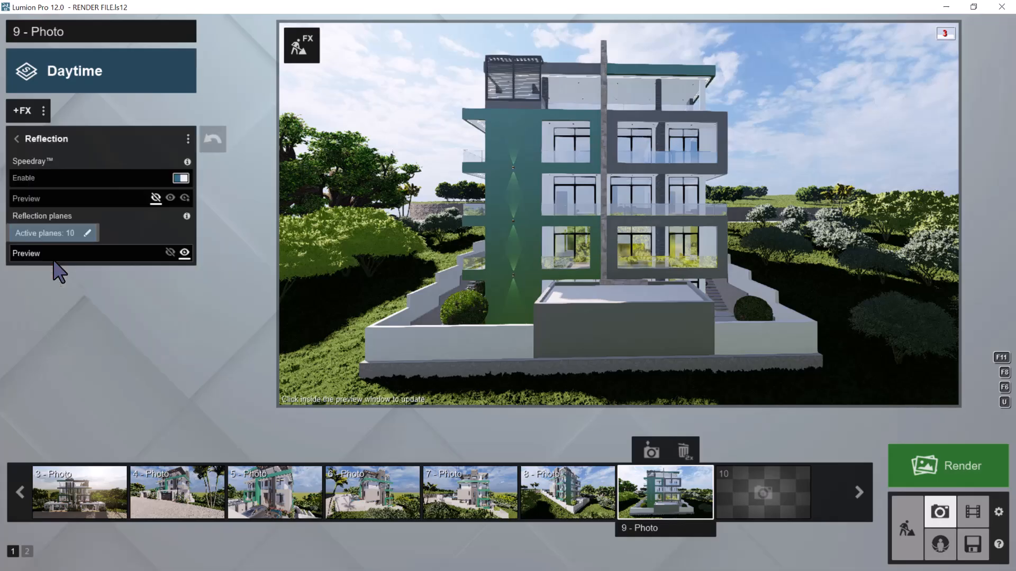
left_click(46, 232)
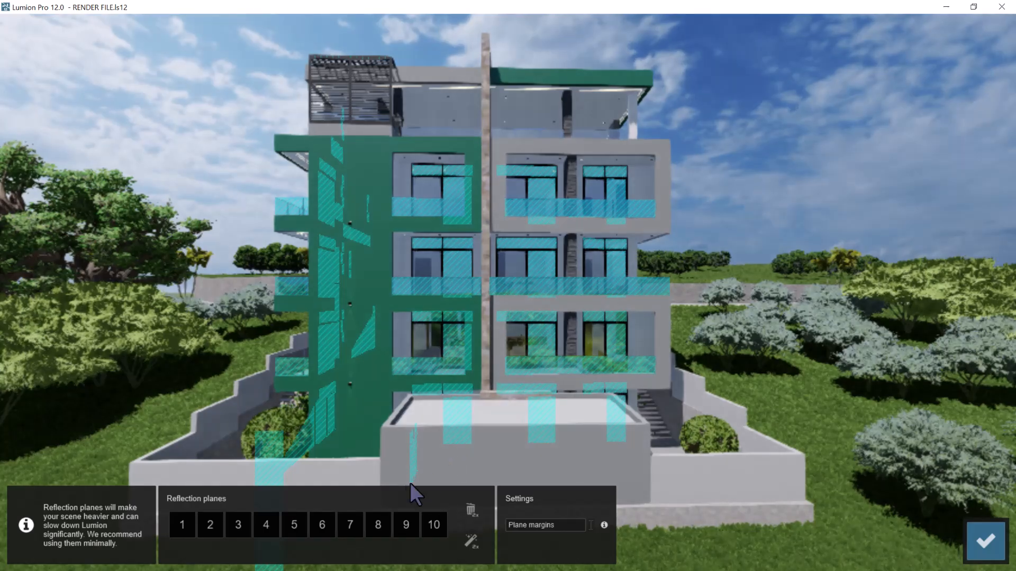
Delete photo 9's first six reflection planes, which cover the side facade's glass hidden from this view
left_click(182, 525)
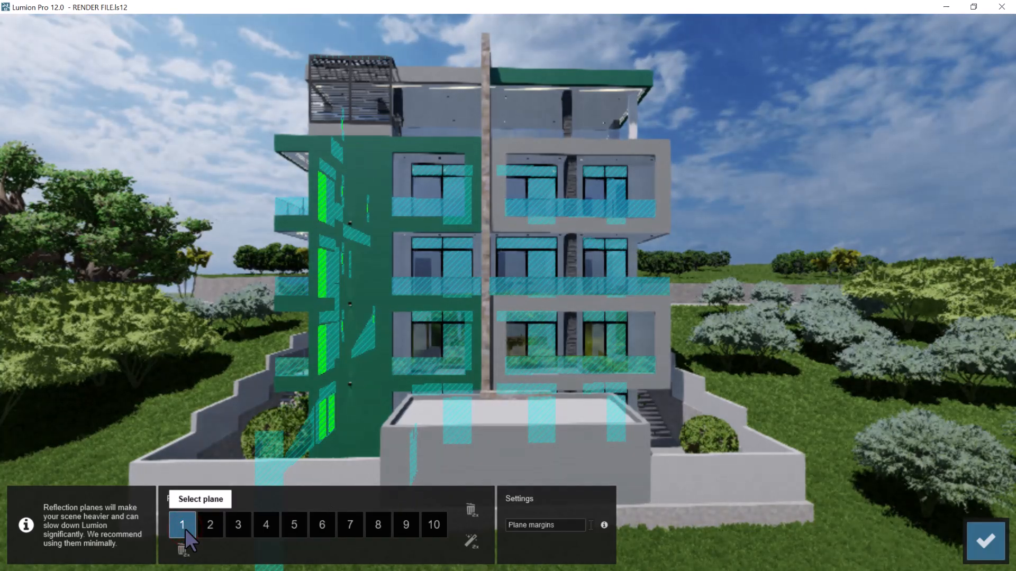
left_click(182, 545)
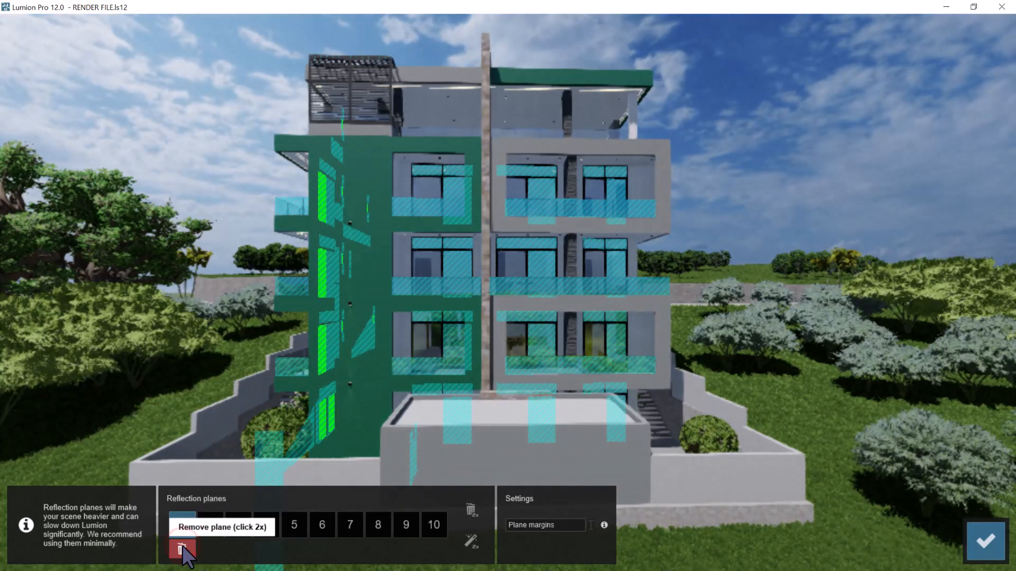
left_click(182, 546)
left_click(181, 526)
left_click(182, 545)
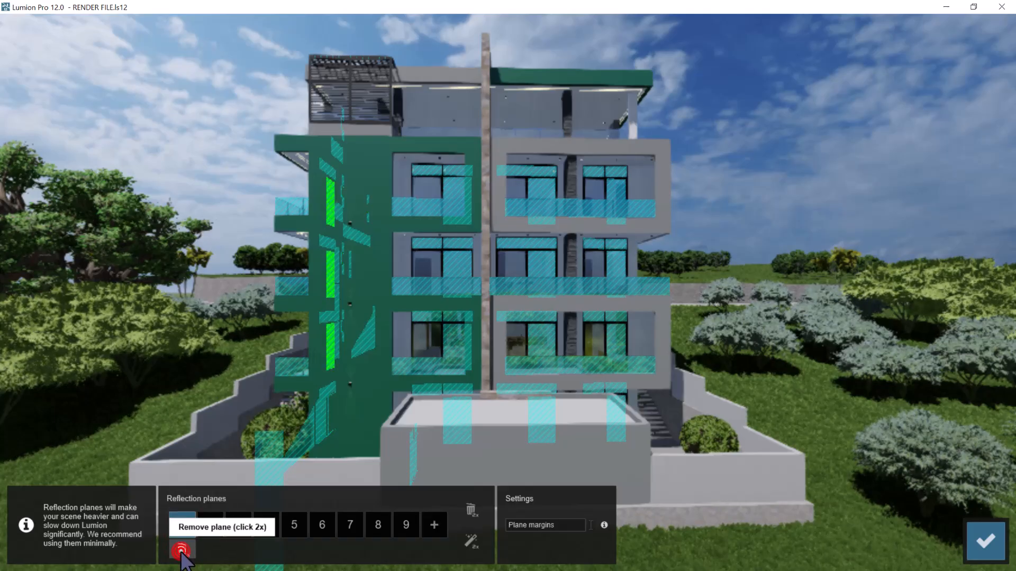
left_click(182, 545)
left_click(181, 526)
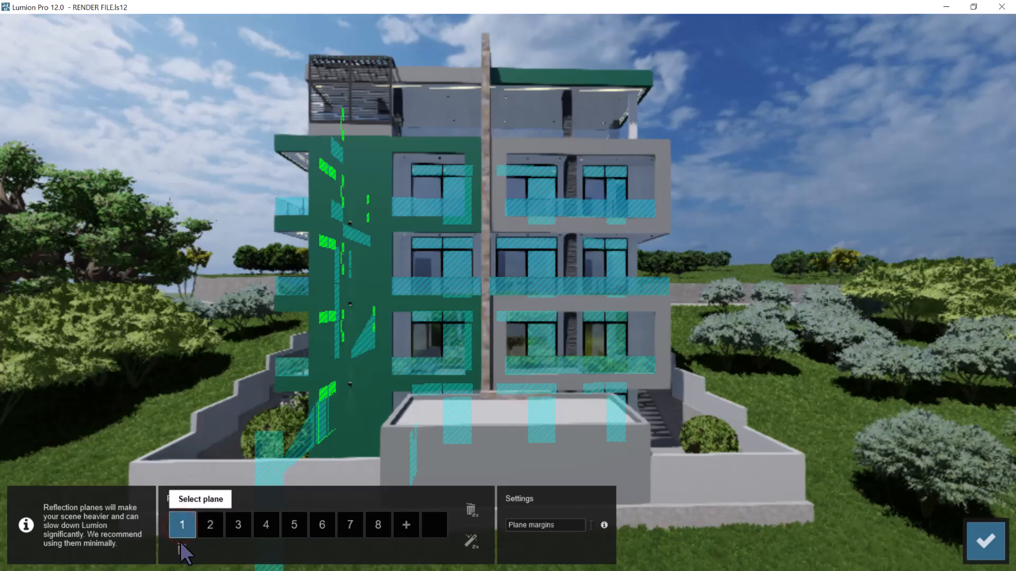
left_click(181, 547)
left_click(181, 534)
left_click(182, 548)
left_click(182, 549)
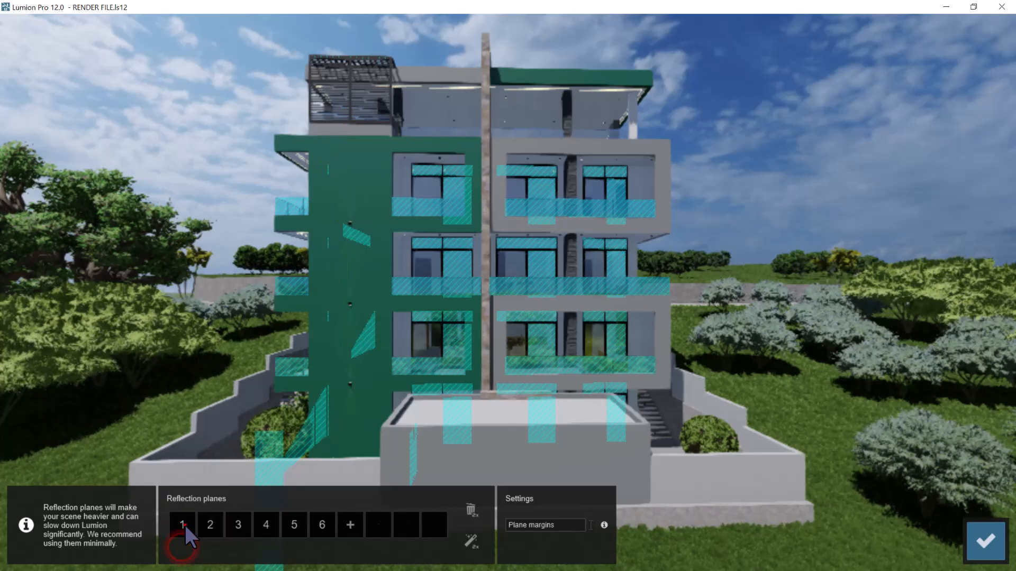
left_click(185, 527)
left_click(182, 549)
left_click(182, 549)
left_click(182, 528)
left_click(182, 548)
left_click(182, 548)
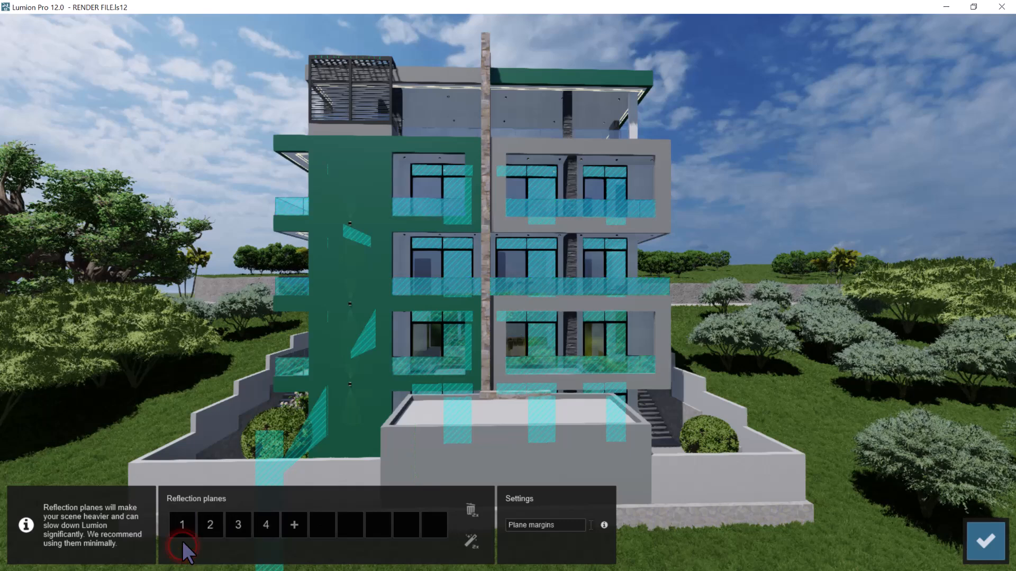
Check the surfaces of planes 1 to 3 and delete plane 4 on the sloping side glass
left_click(182, 526)
left_click(215, 523)
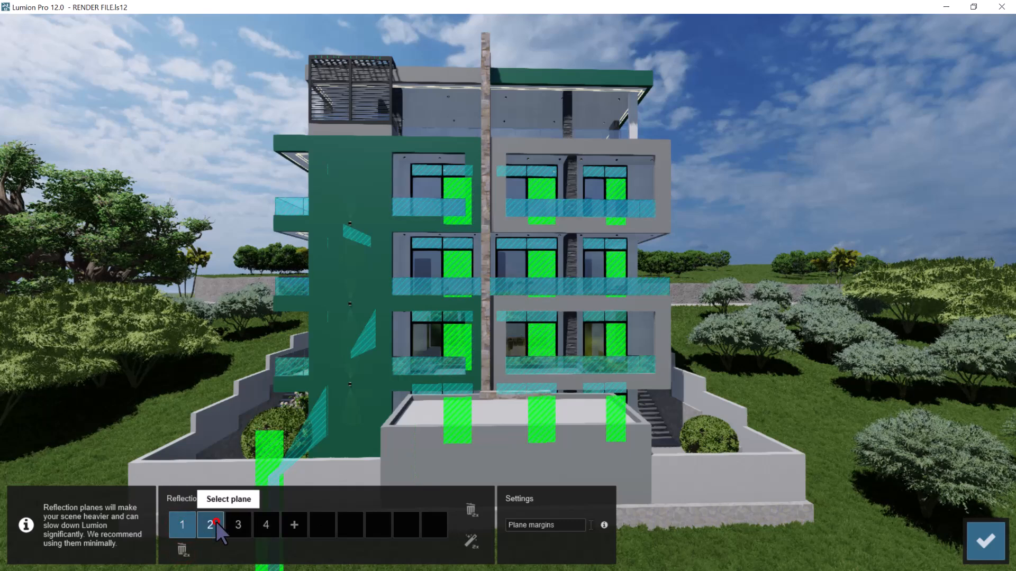
left_click(235, 521)
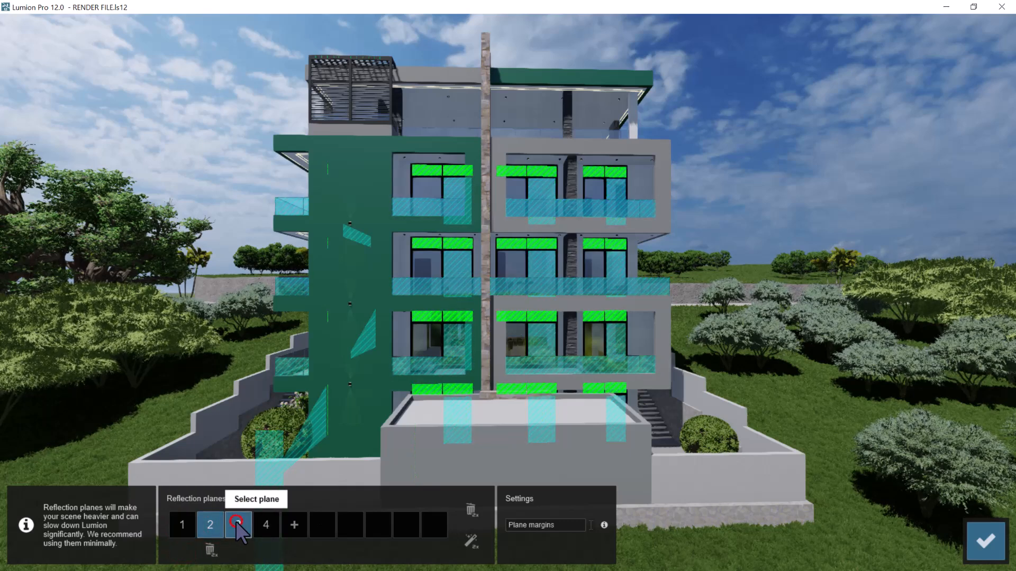
left_click(260, 523)
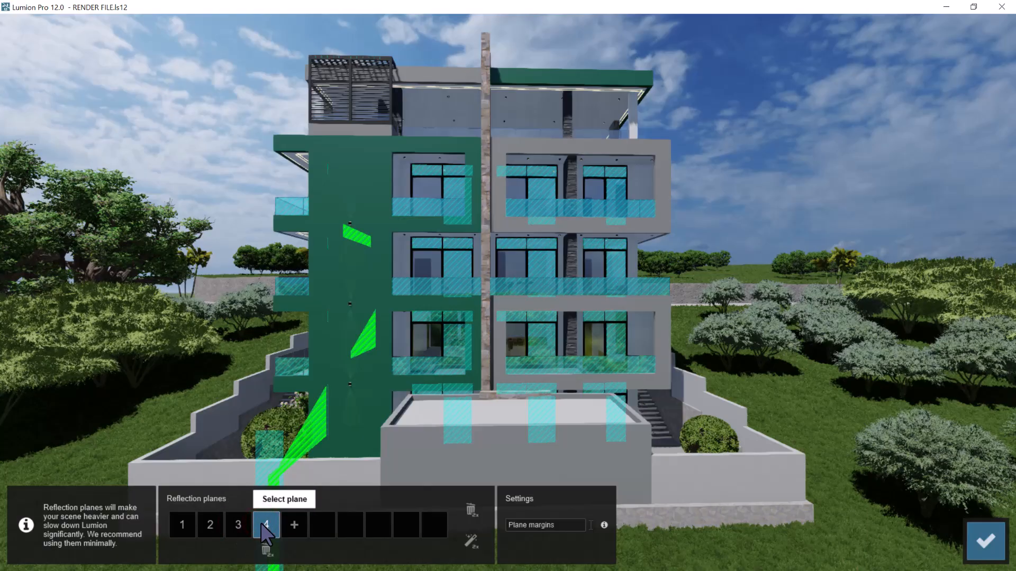
double_click(266, 550)
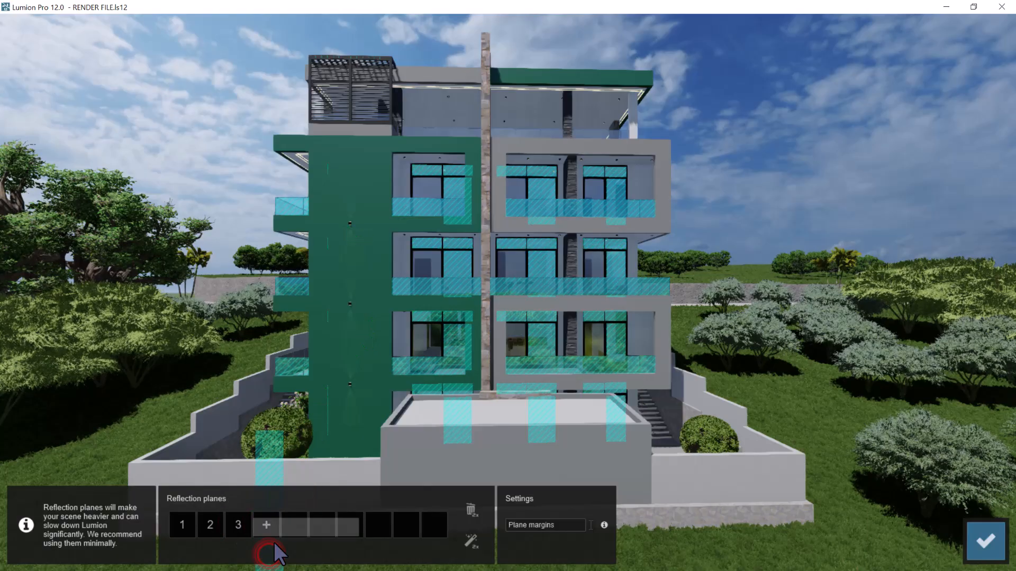
Add reflection planes on the rear facade's remaining window panes and on the roof terrace railing, and accept the planes
left_click(267, 525)
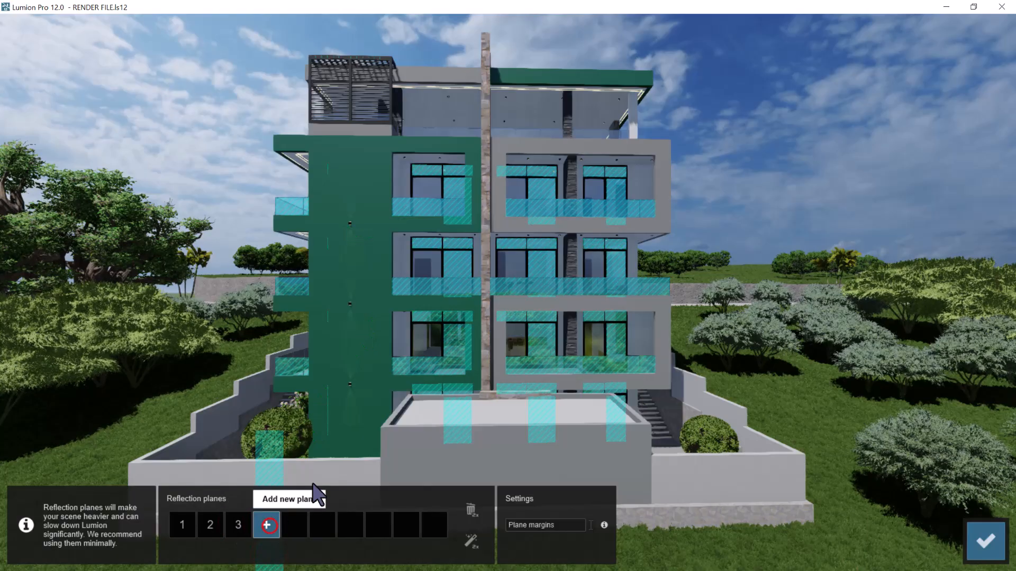
left_click(428, 344)
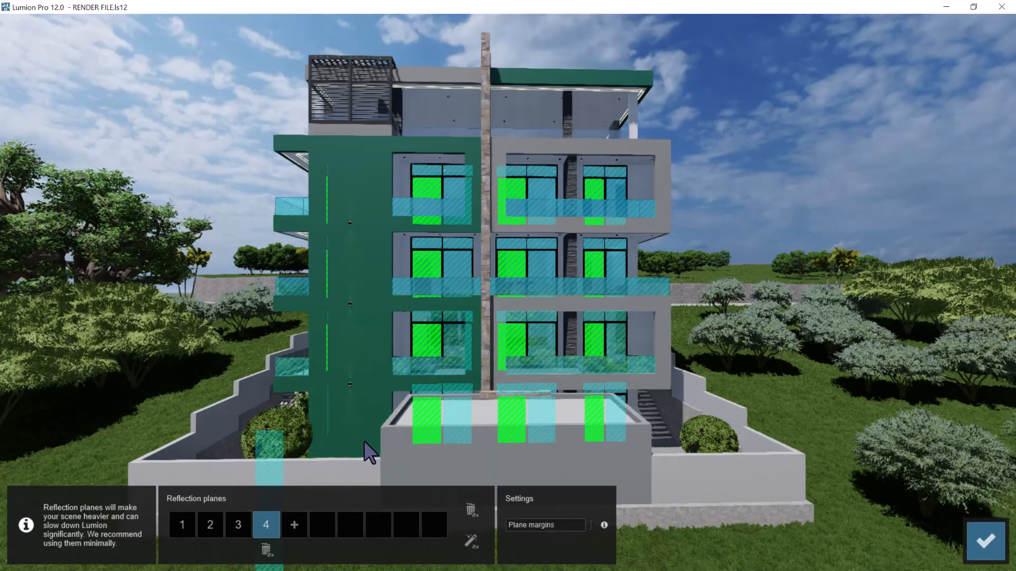
left_click(295, 525)
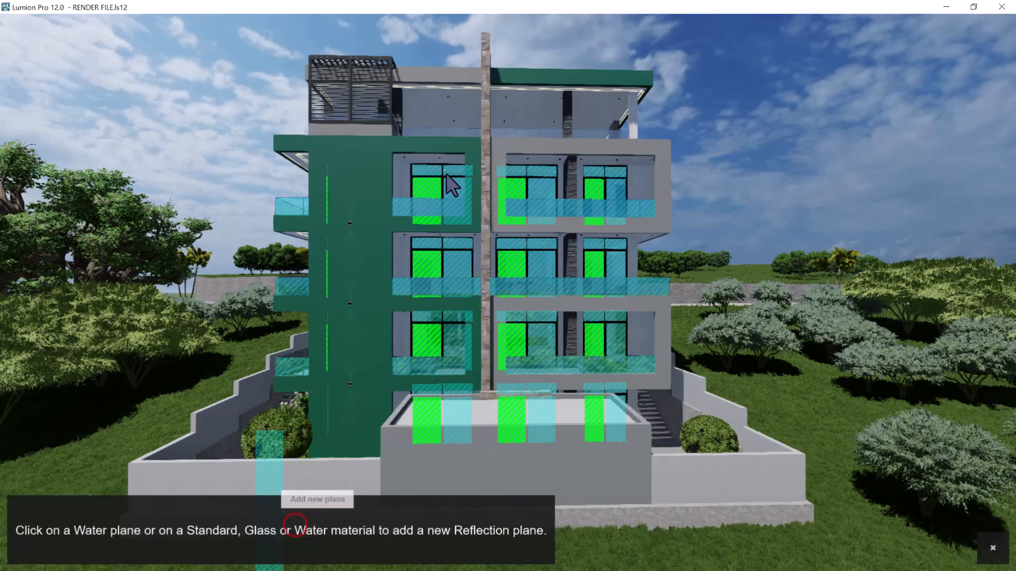
left_click(464, 132)
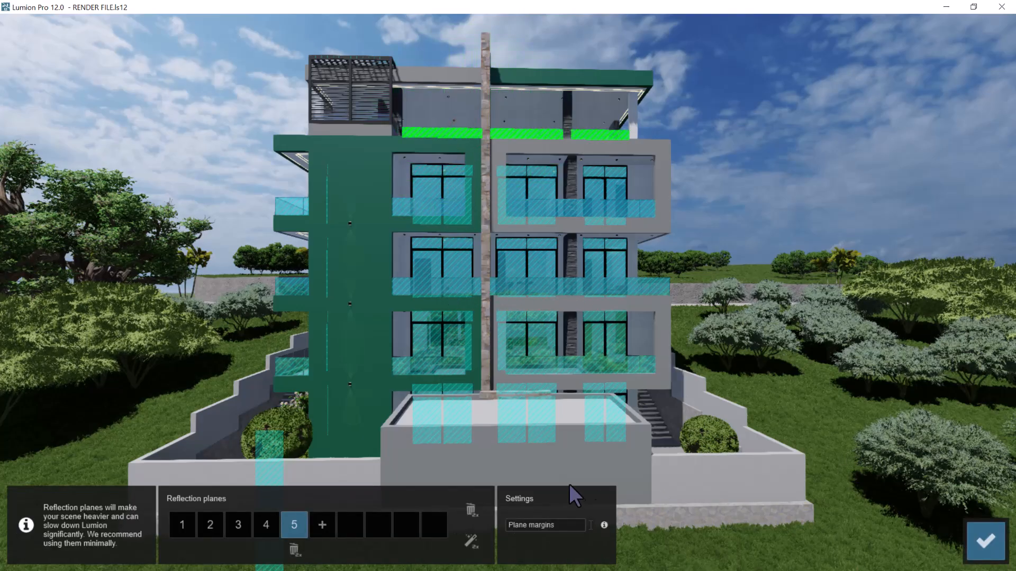
left_click(986, 540)
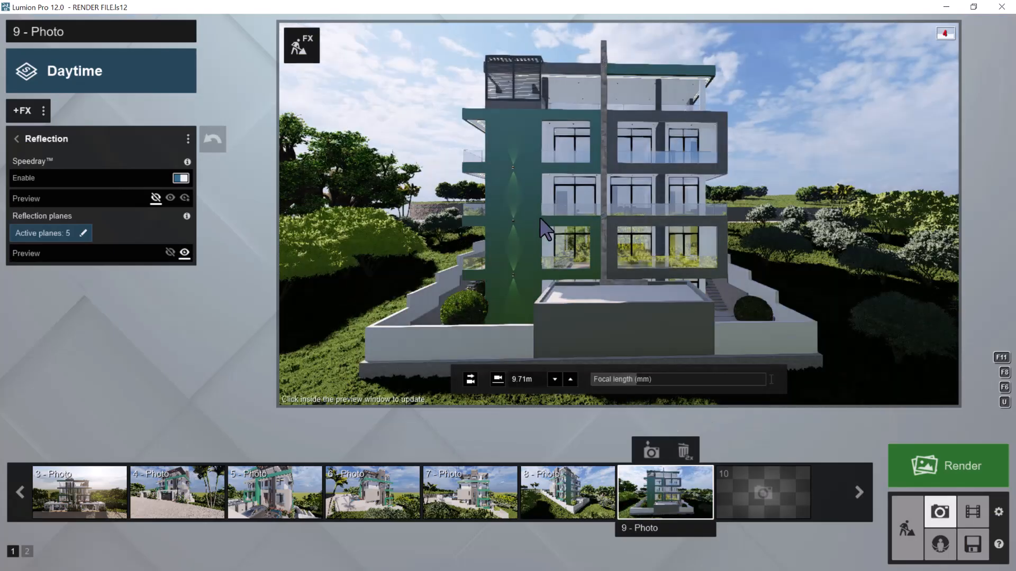
Frame the building's rear corner with its stepped side wall and store the view as photo 10
key("d")
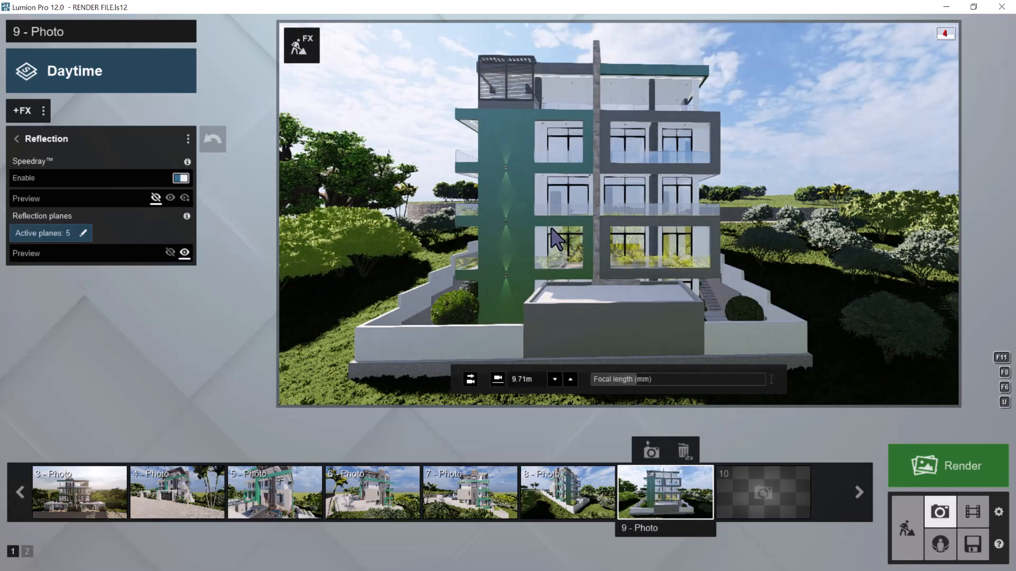
key("d")
right_click_drag(673, 256, 521, 259)
key("d")
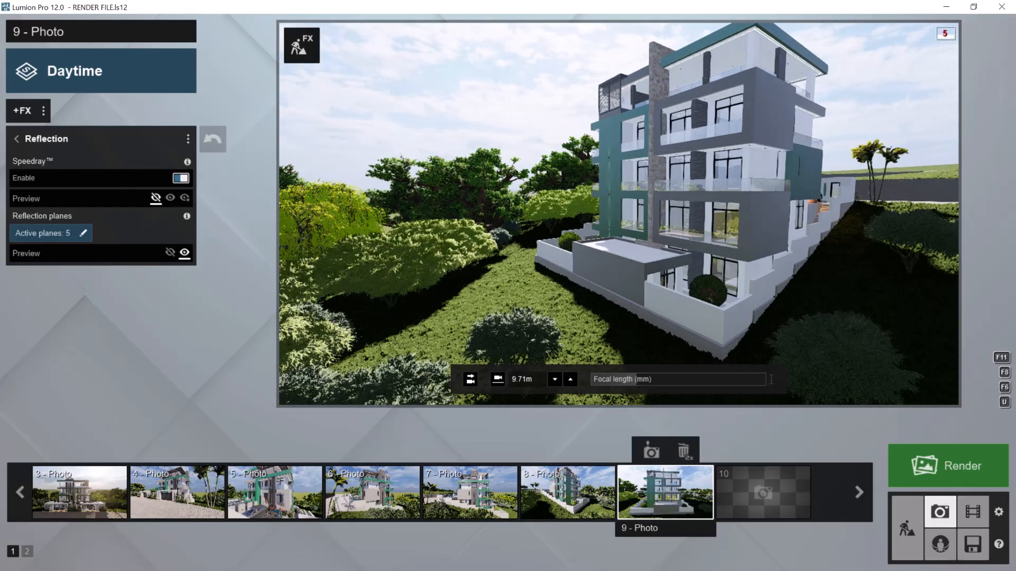
key("d")
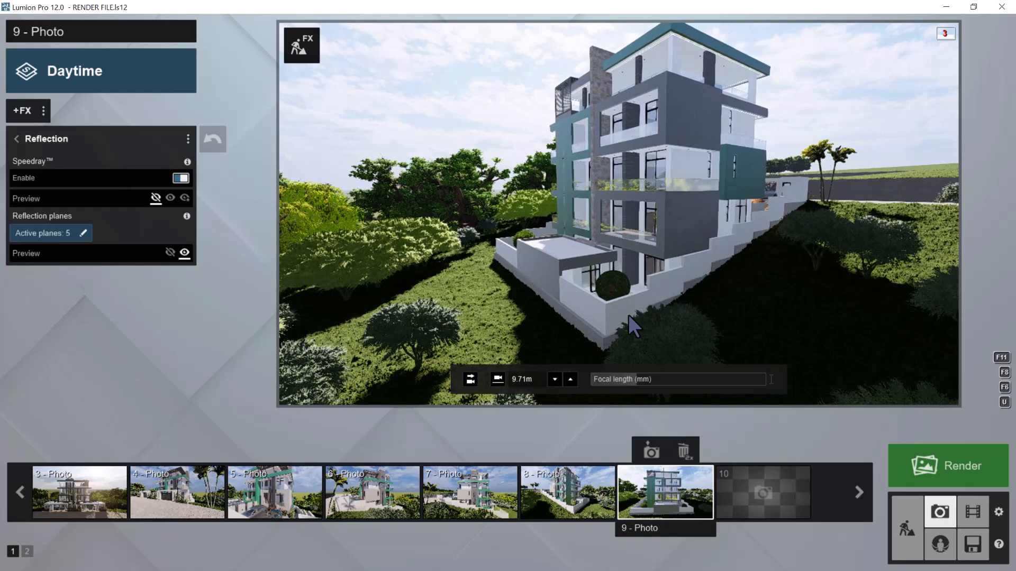
mouse_move(753, 497)
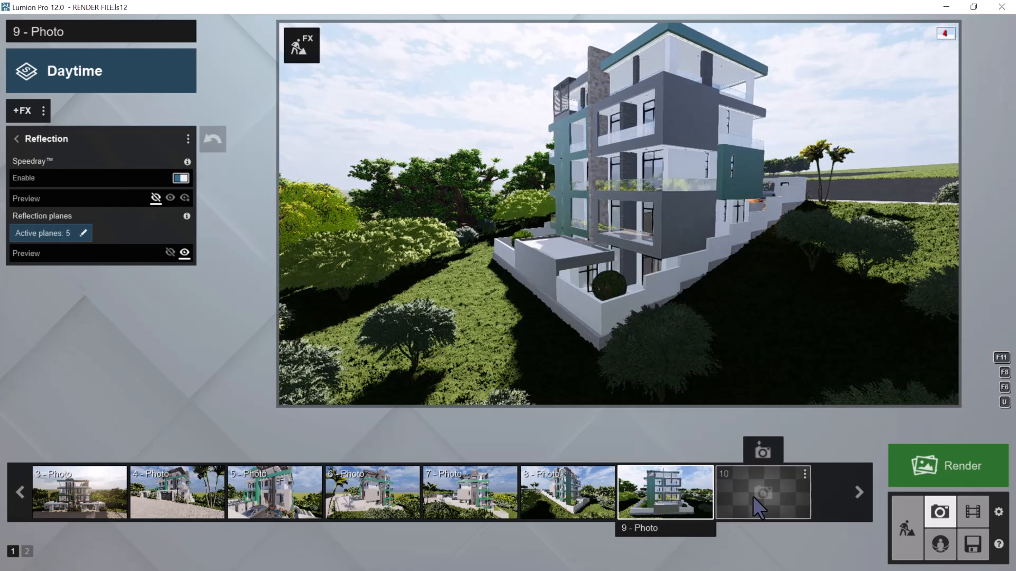
left_click(762, 450)
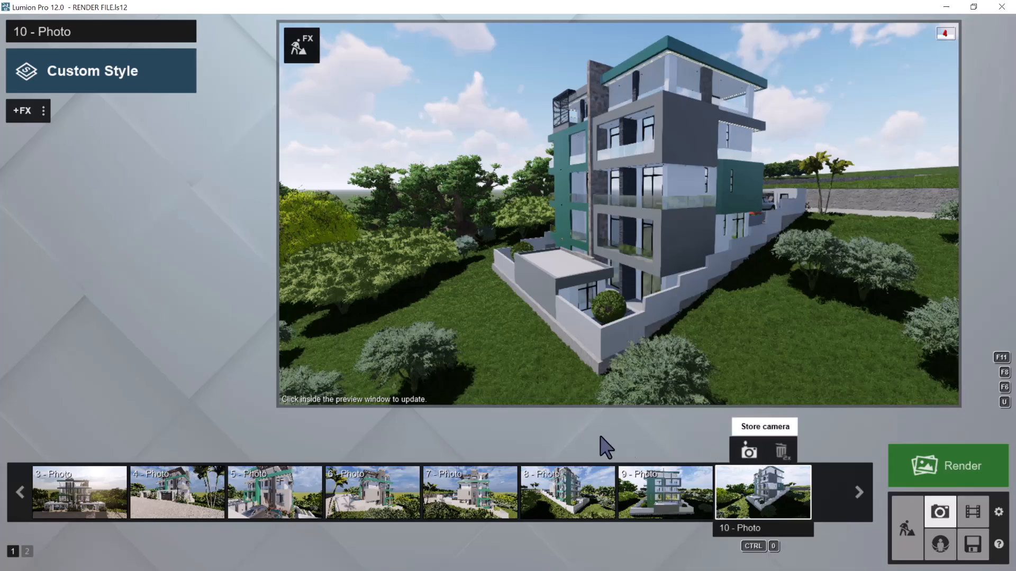
Level photo 10's eye line, reframe the whole rear corner from a raised height and store the camera again
mouse_move(499, 376)
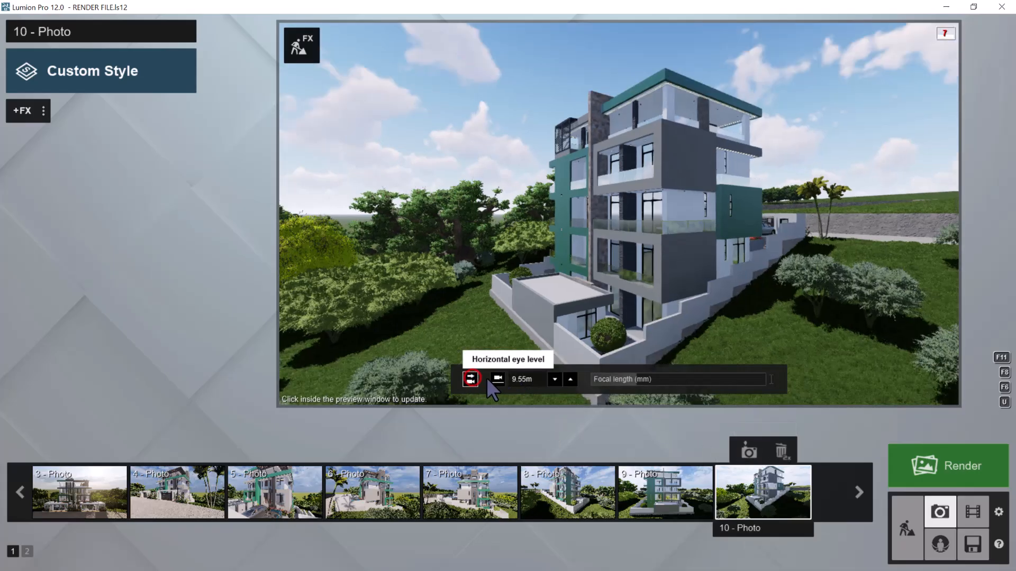
left_click(498, 379)
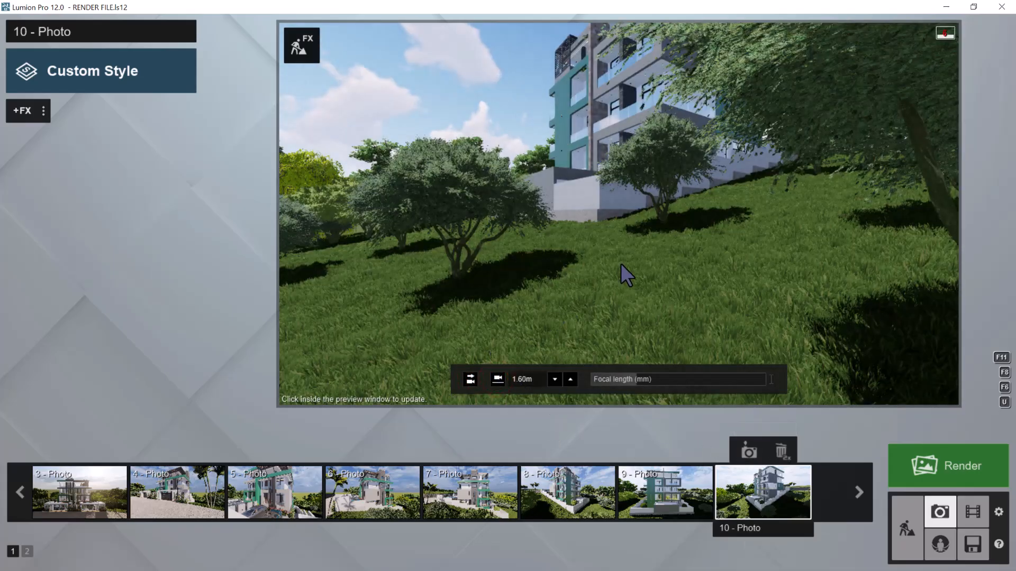
key("q")
key("q")
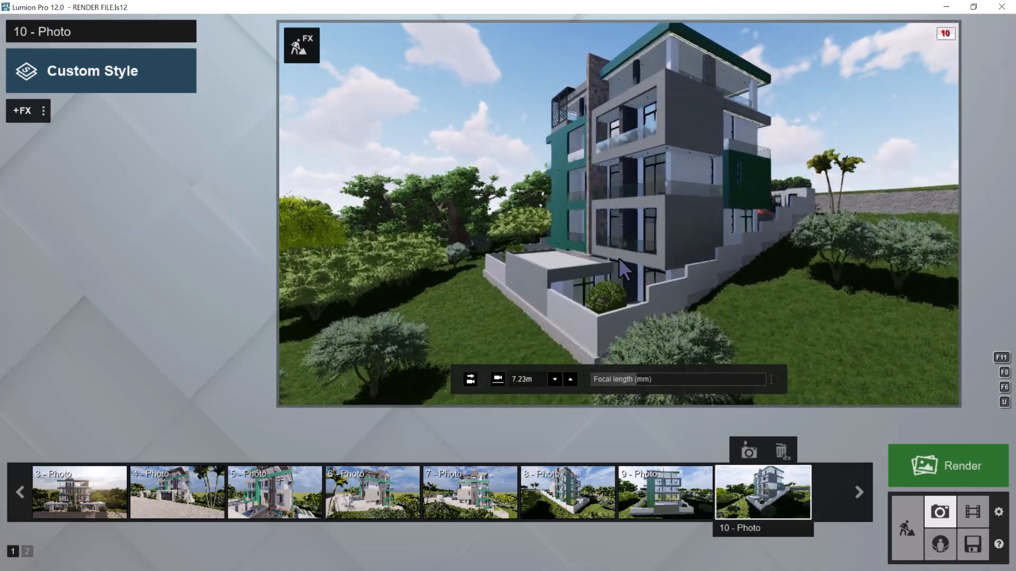
key("a")
right_click_drag(622, 259, 628, 258)
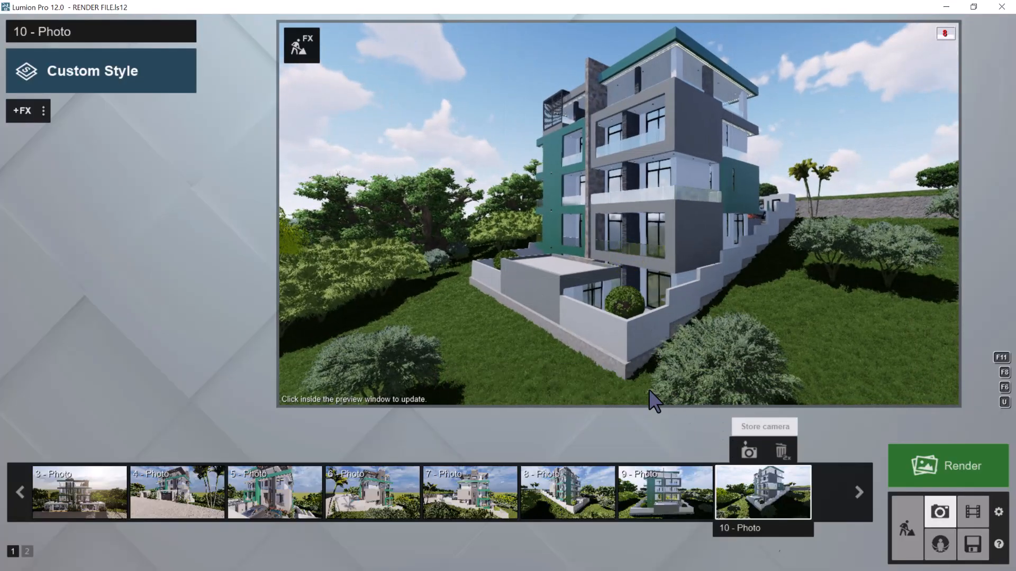
left_click(749, 451)
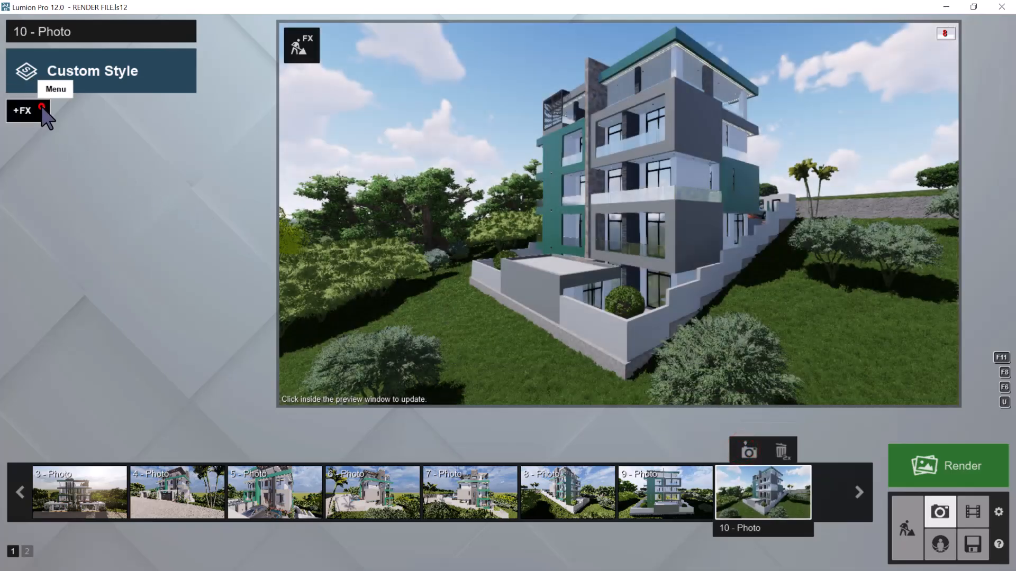
Paste the previously copied effect list into photo 10 and check its Reflection settings
left_click(42, 111)
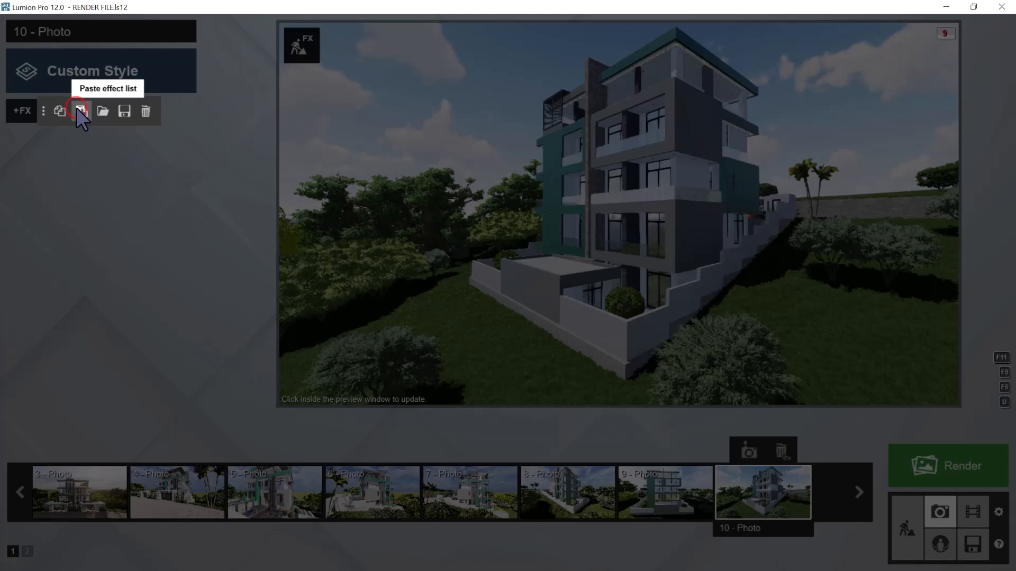
left_click(81, 112)
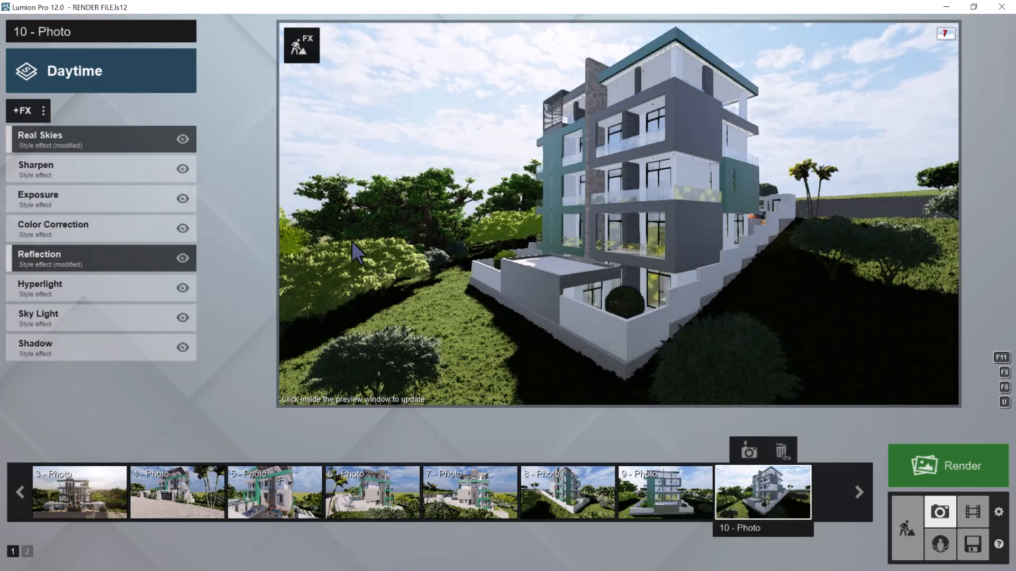
left_click(51, 265)
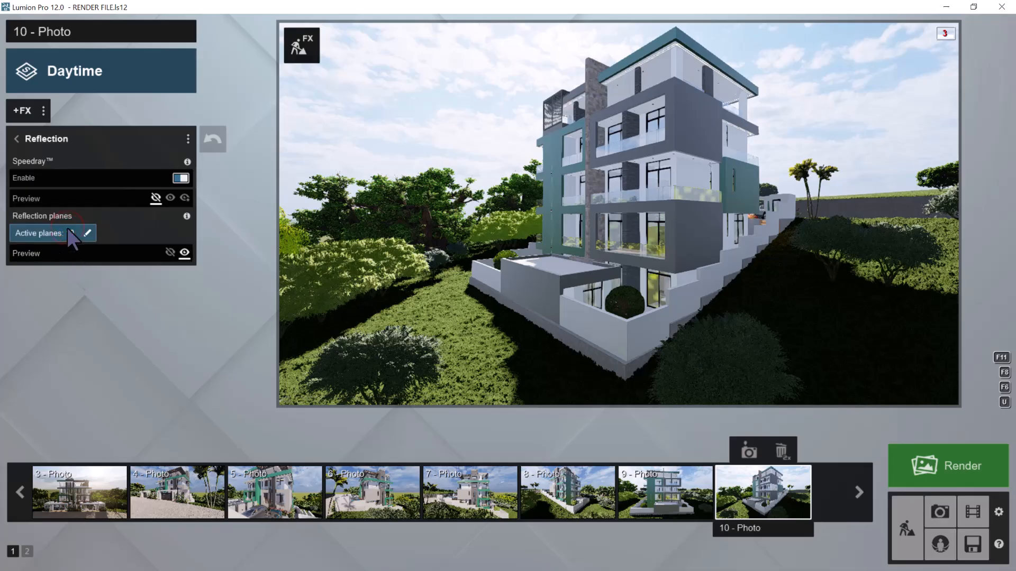
left_click(68, 228)
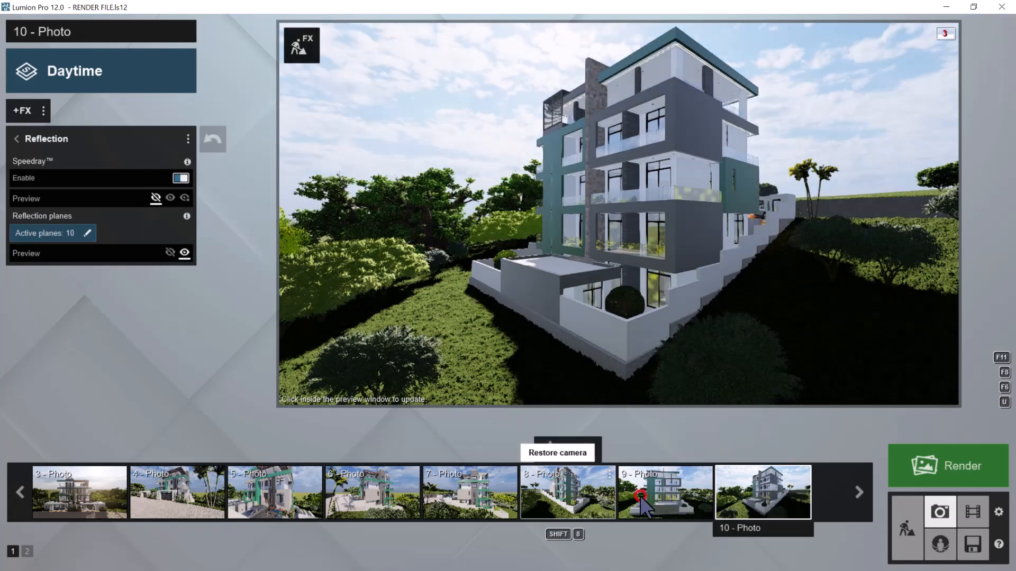
Copy photo 9's effect list and paste it into photo 10
left_click(641, 497)
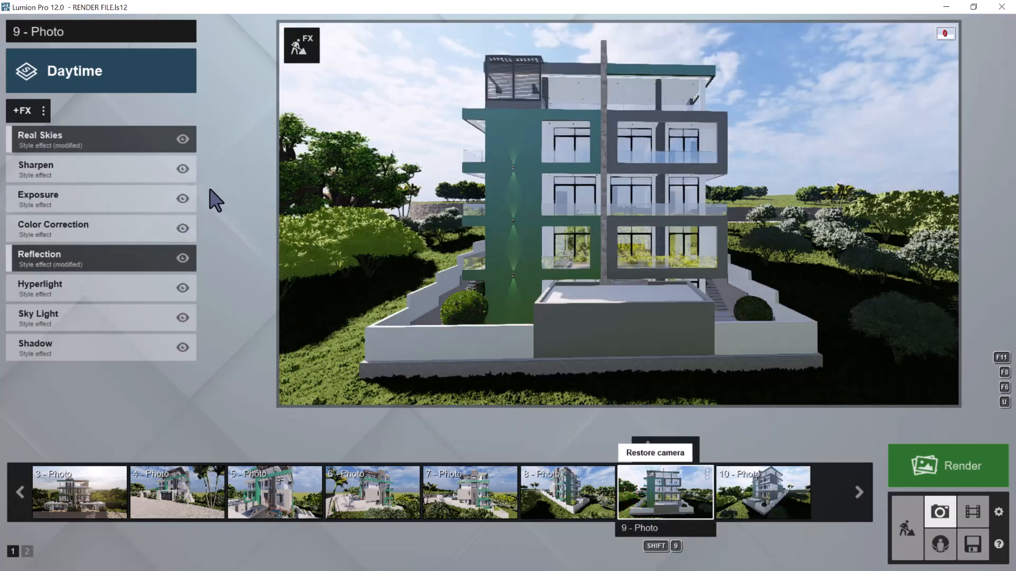
left_click(43, 110)
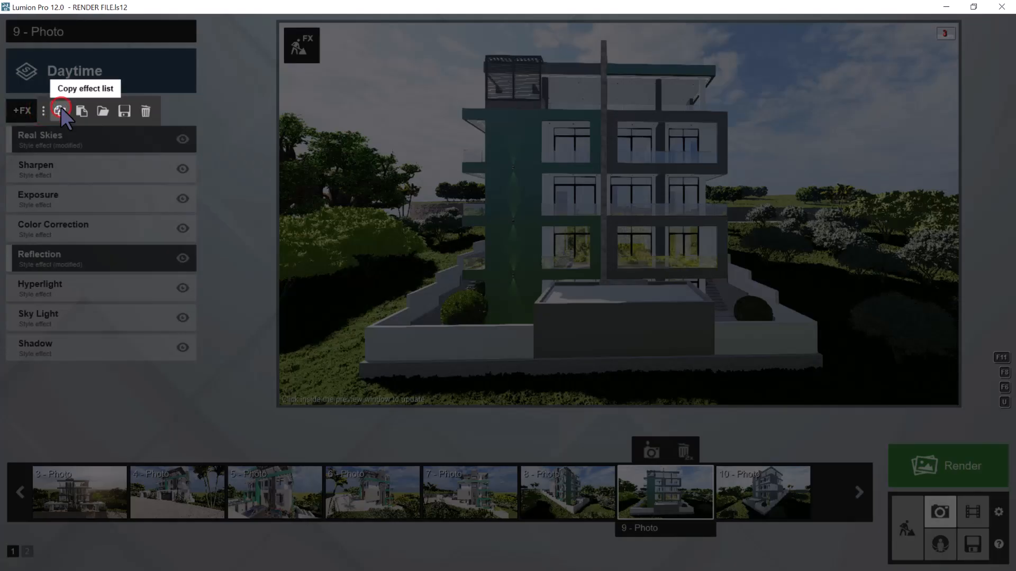
left_click(61, 107)
left_click(749, 493)
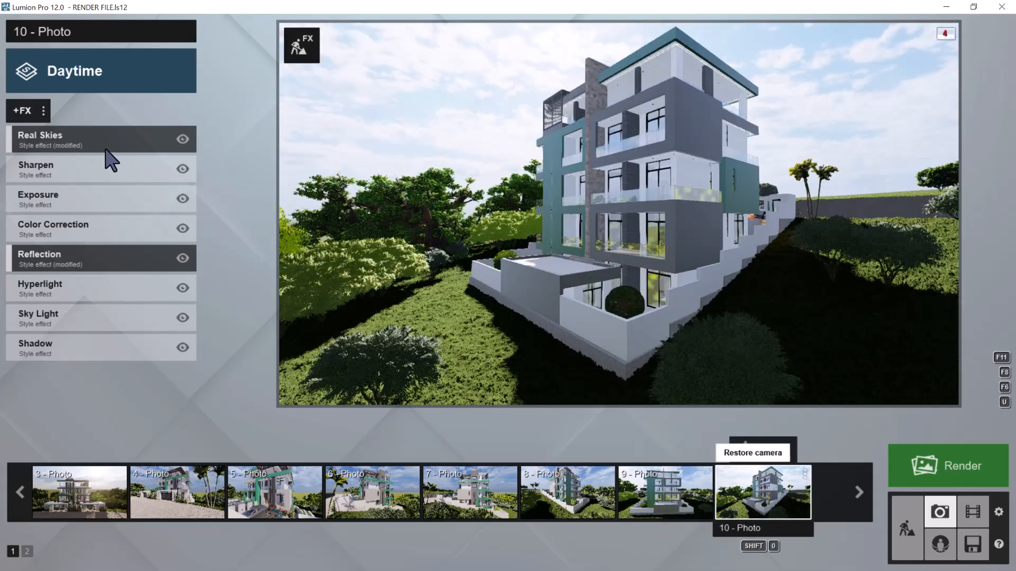
left_click(44, 110)
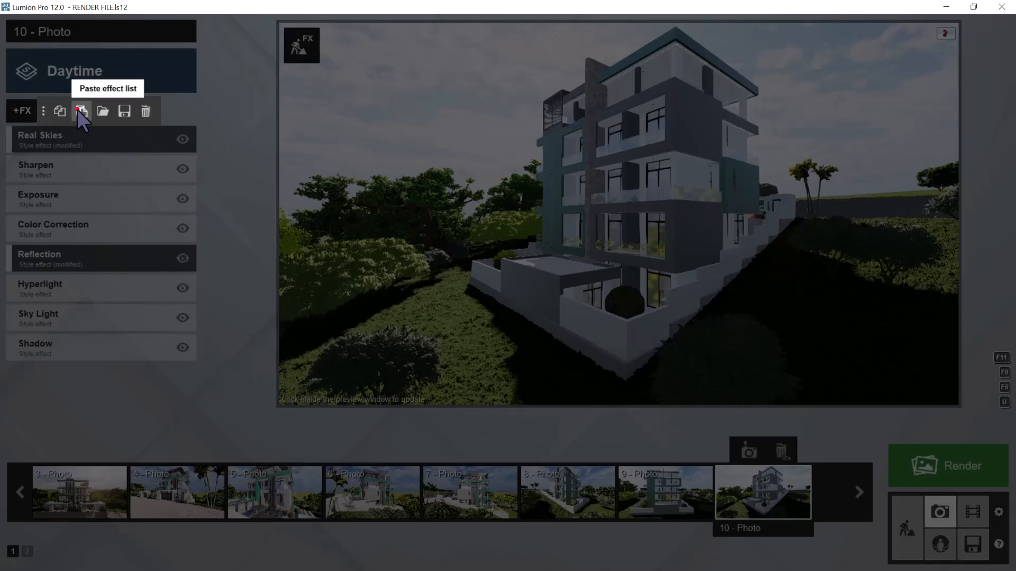
left_click(85, 107)
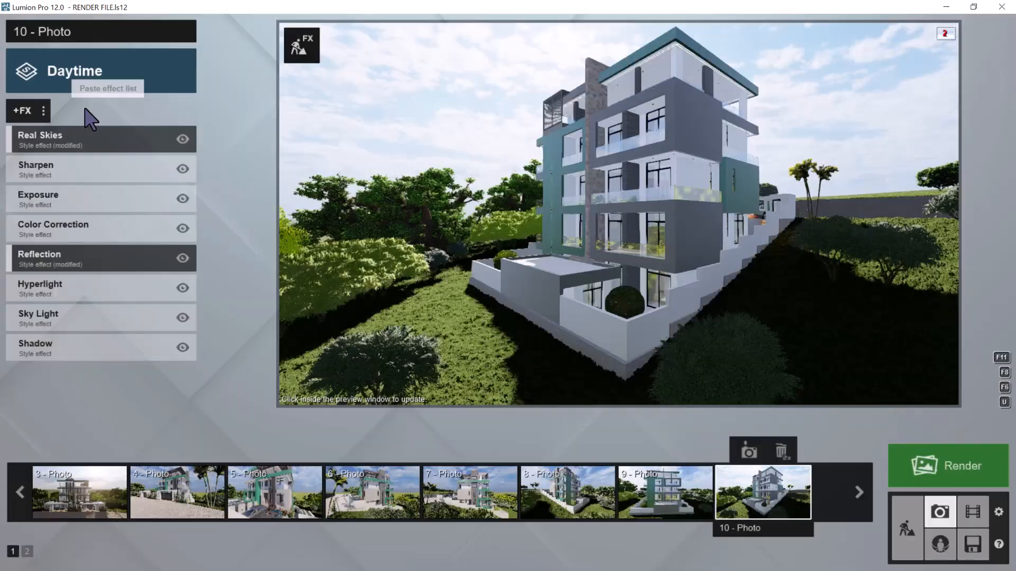
Add reflection planes in photo 10 on the side facade's two balcony railings and the roof terrace's side railing
left_click(53, 256)
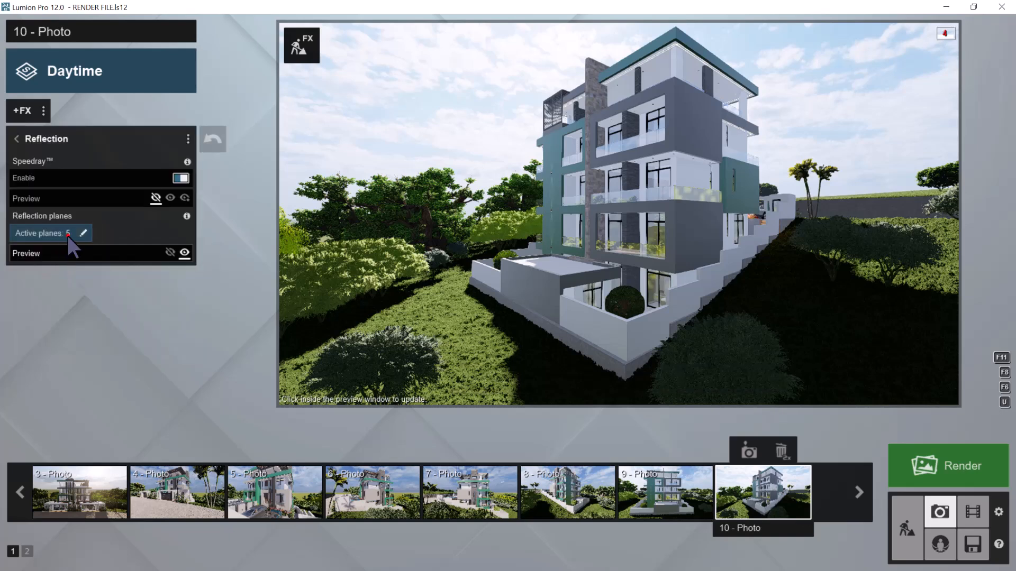
left_click(68, 236)
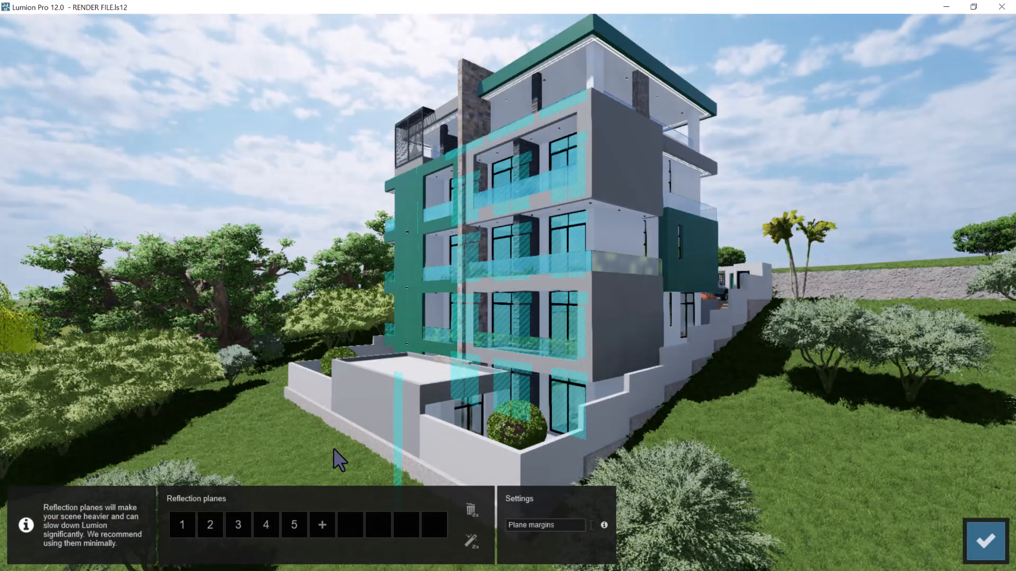
left_click(322, 525)
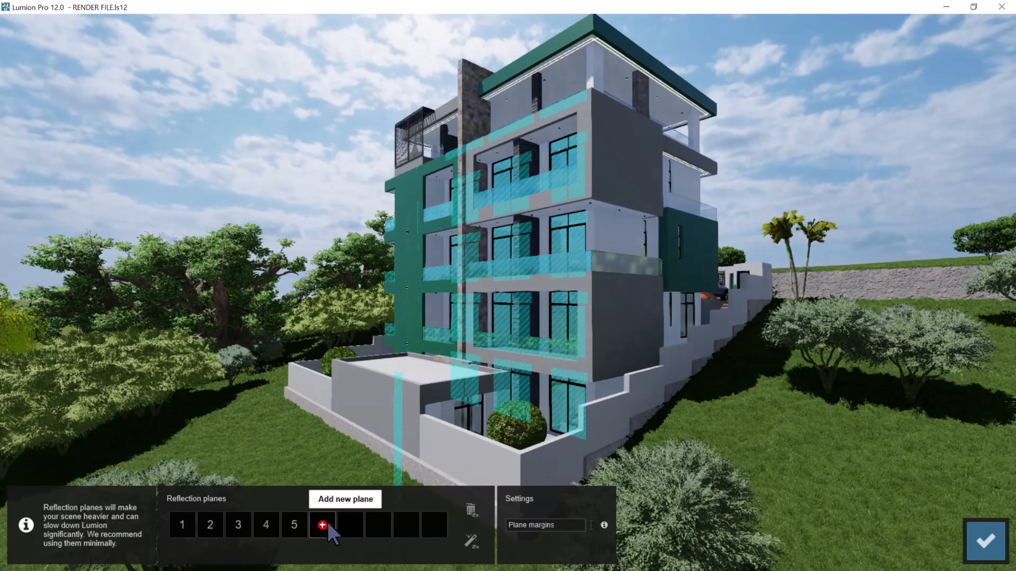
left_click(608, 263)
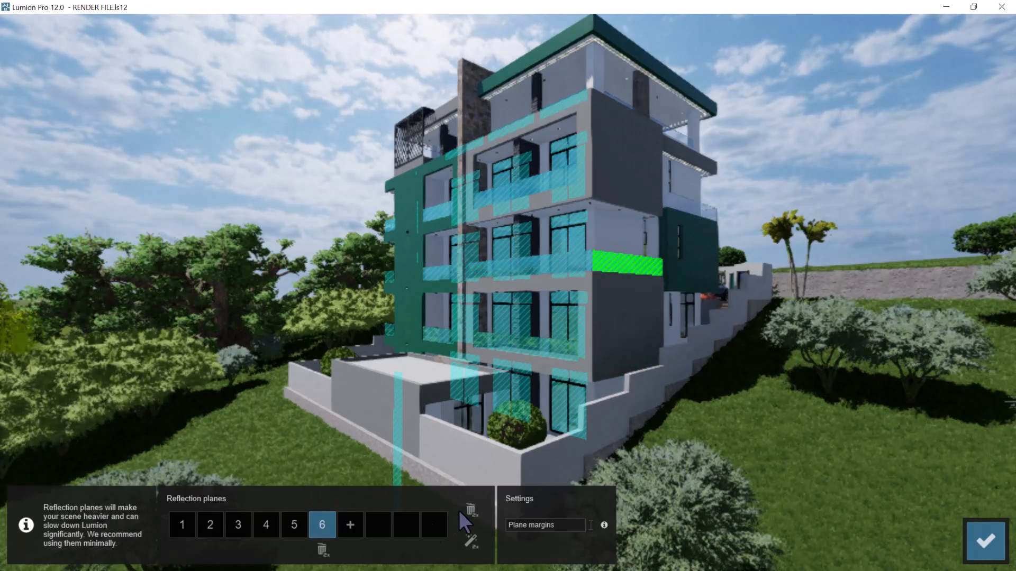
left_click(350, 525)
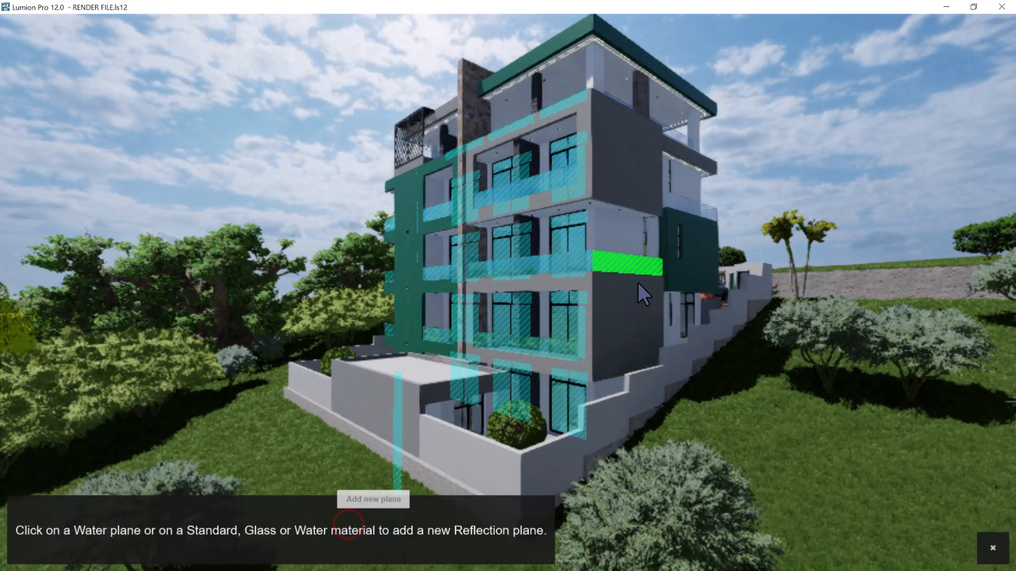
left_click(691, 216)
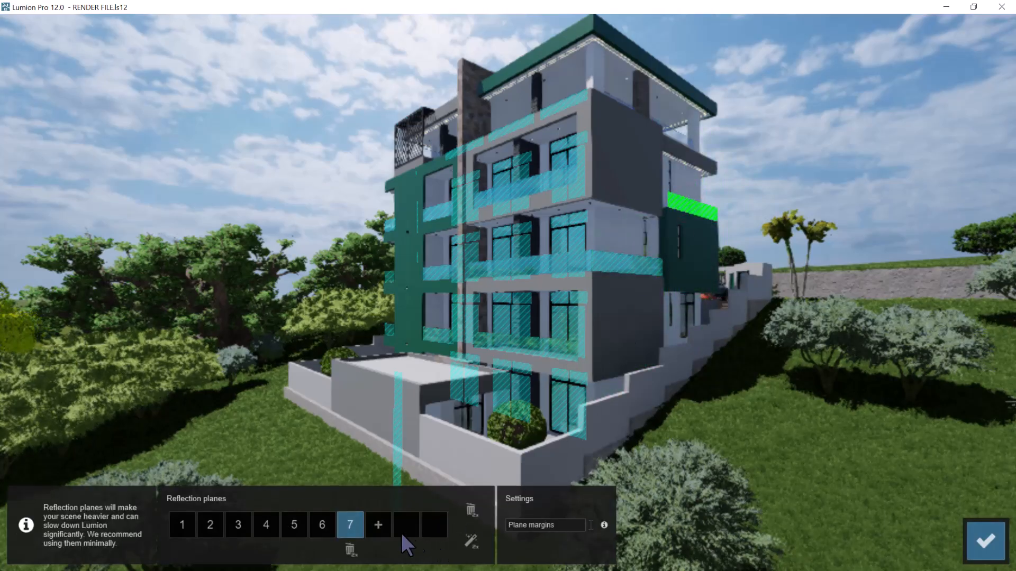
left_click(376, 524)
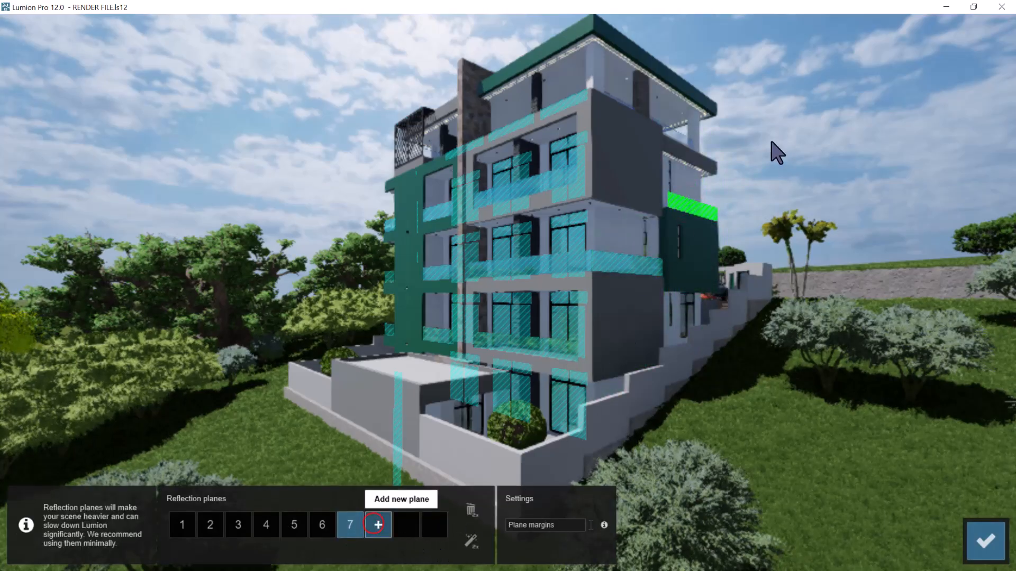
left_click(678, 139)
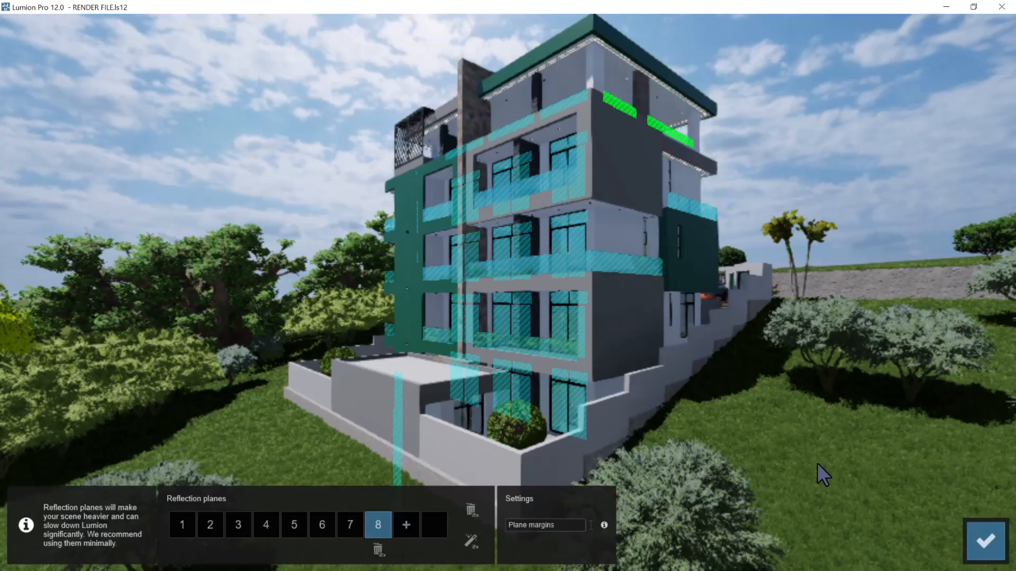
Add two reflection planes on the side facade's window panes and accept the planes
left_click(406, 529)
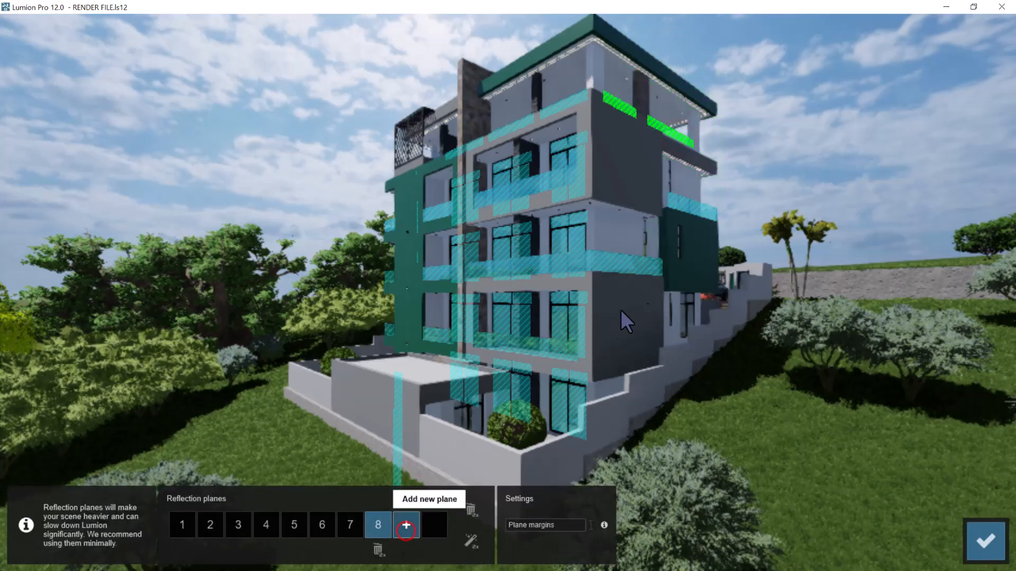
left_click(684, 316)
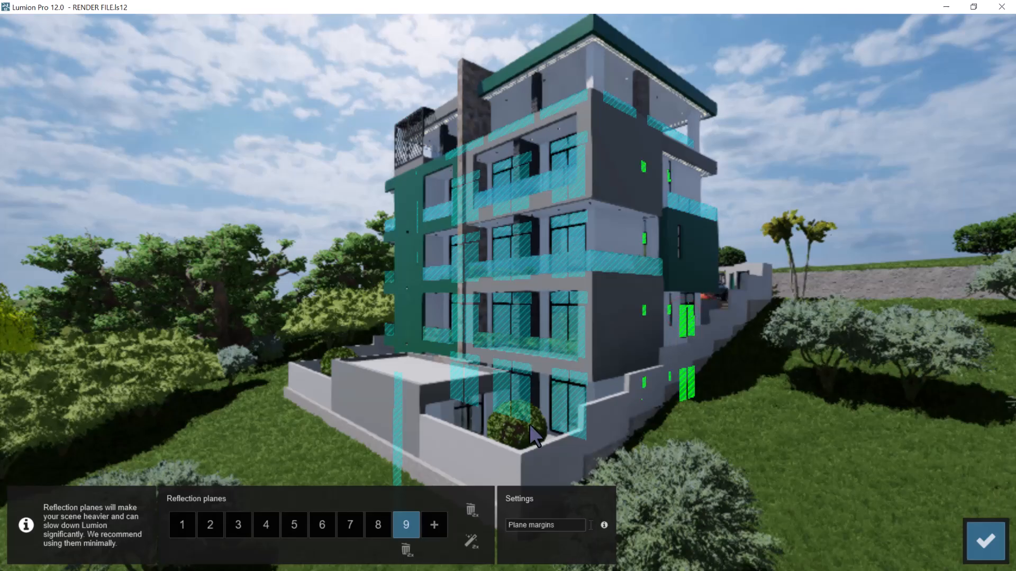
left_click(434, 526)
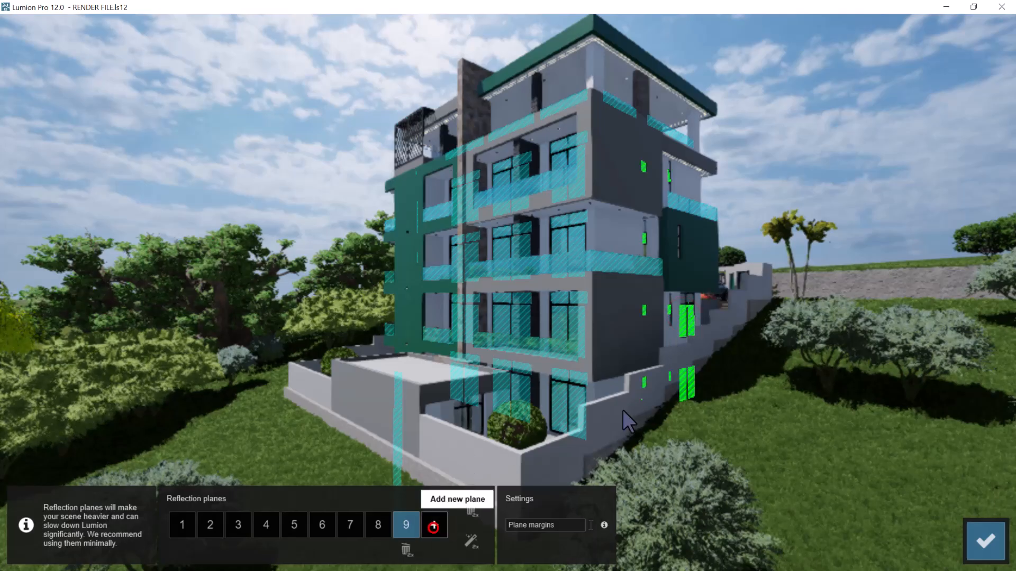
left_click(689, 299)
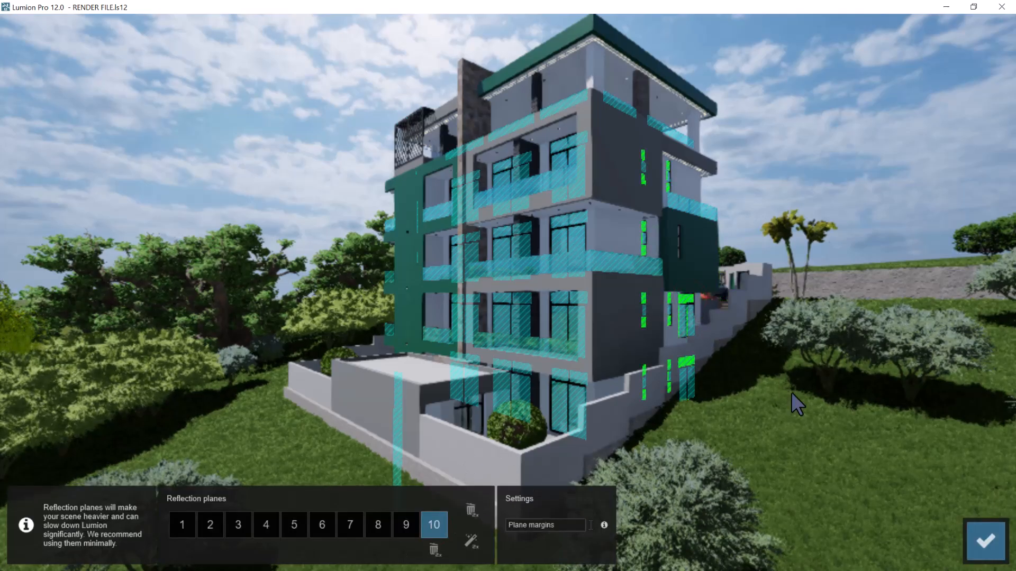
left_click(978, 545)
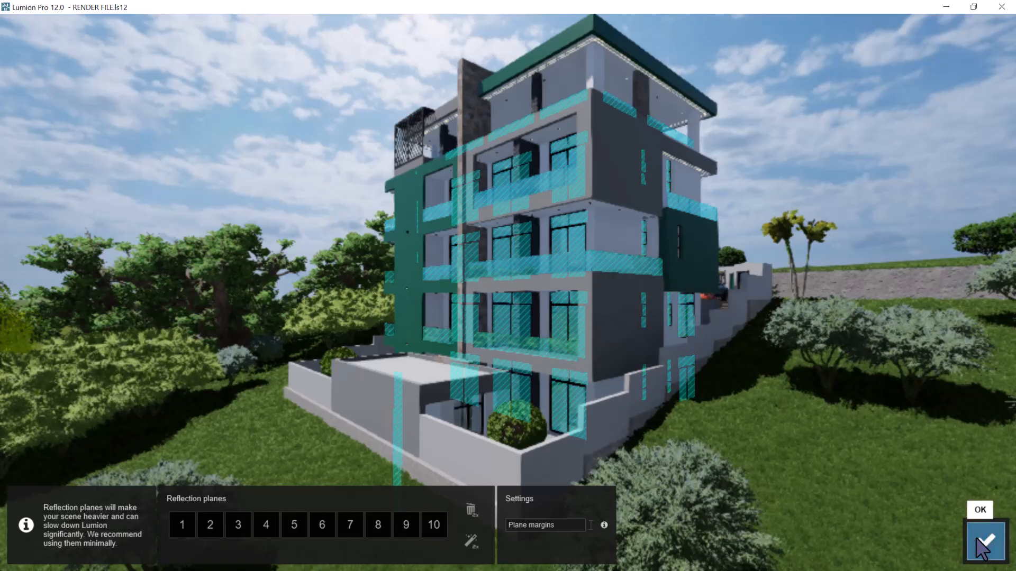
left_click(976, 538)
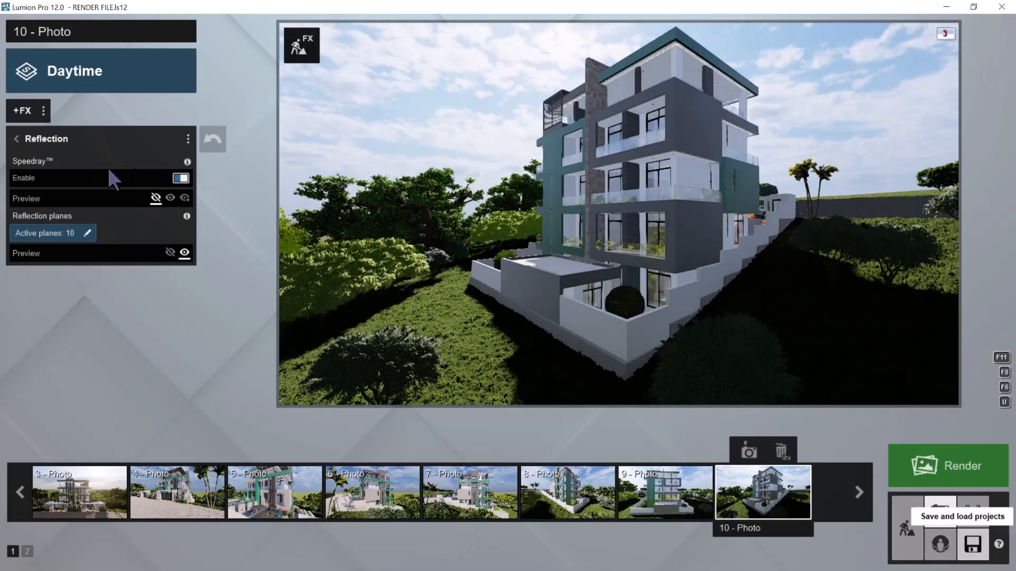
Copy photo 10's effect list and store the current camera as photo 11 in photo set 2
left_click(44, 110)
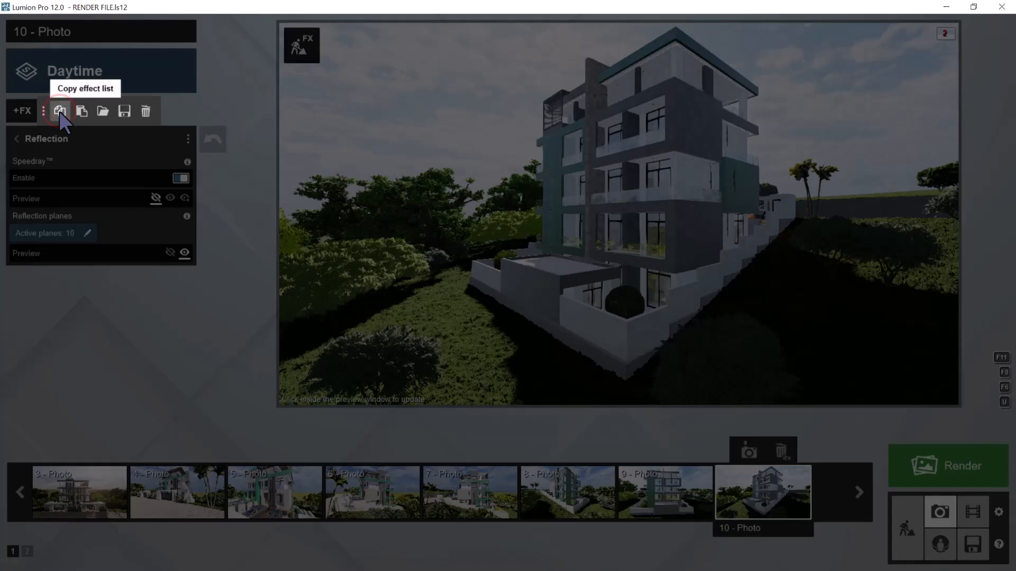
left_click(60, 112)
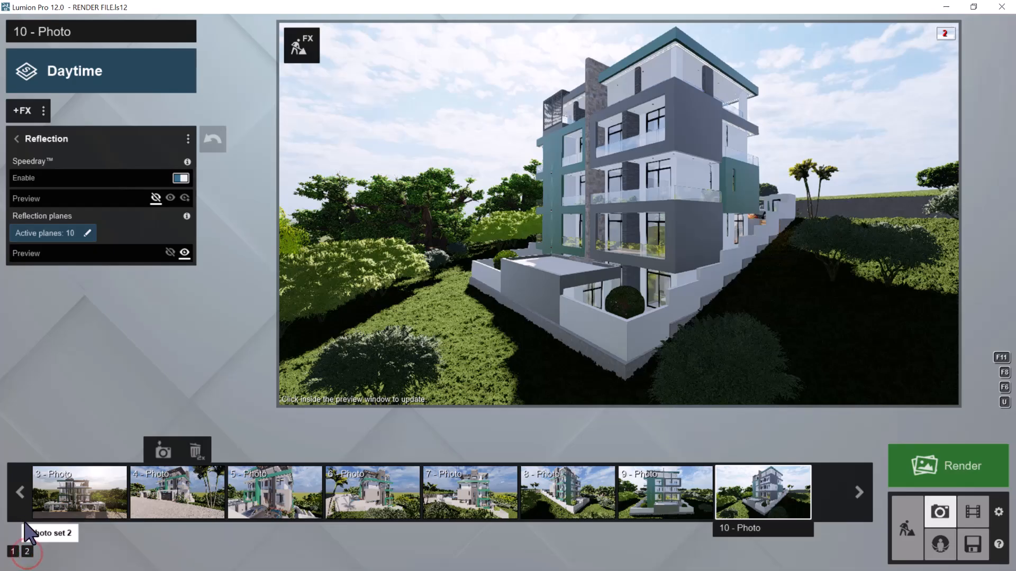
left_click(27, 551)
left_click(21, 494)
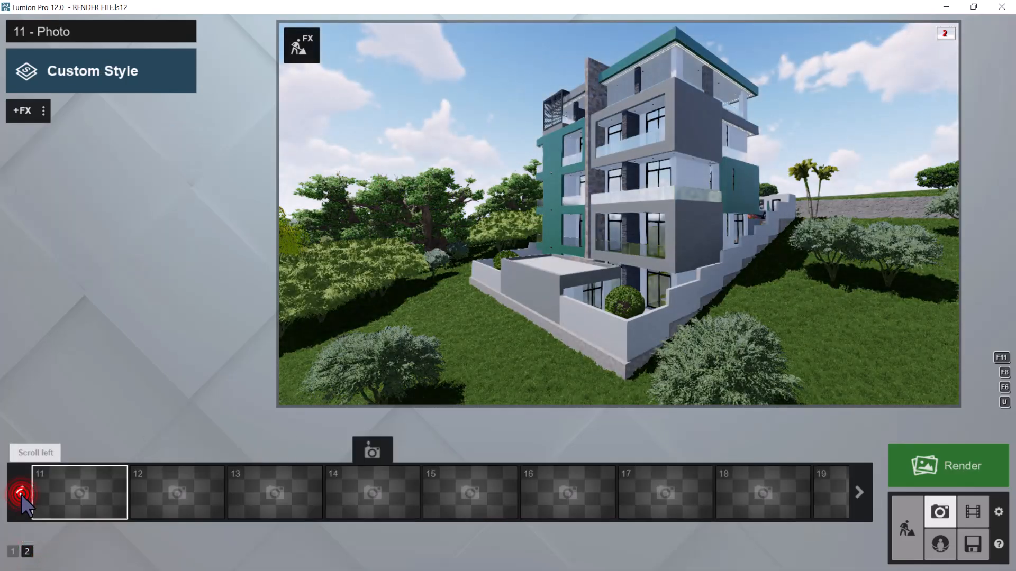
left_click(78, 450)
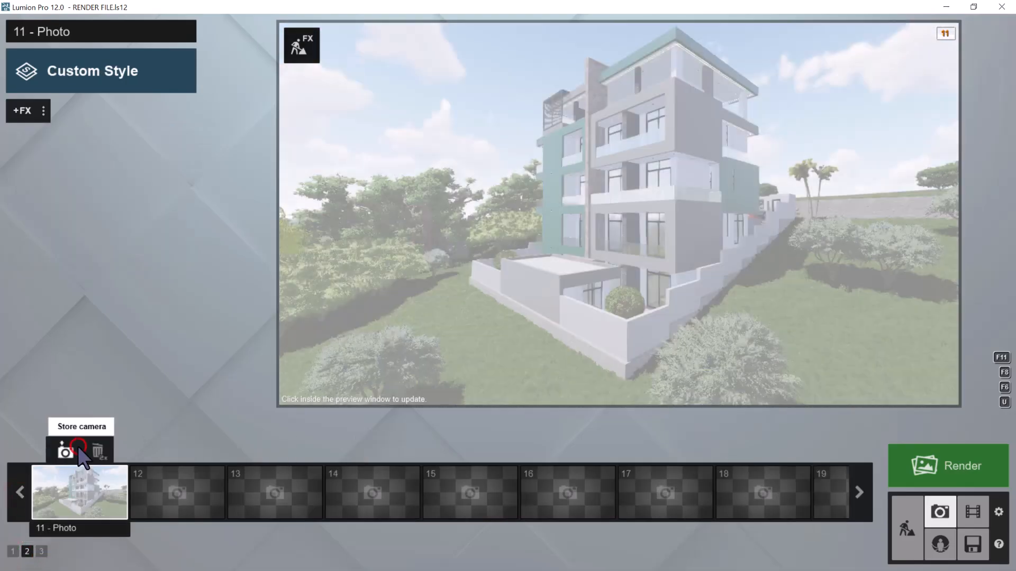
Frame the building's side facade straight on in the preview and level the camera horizontally
key("d")
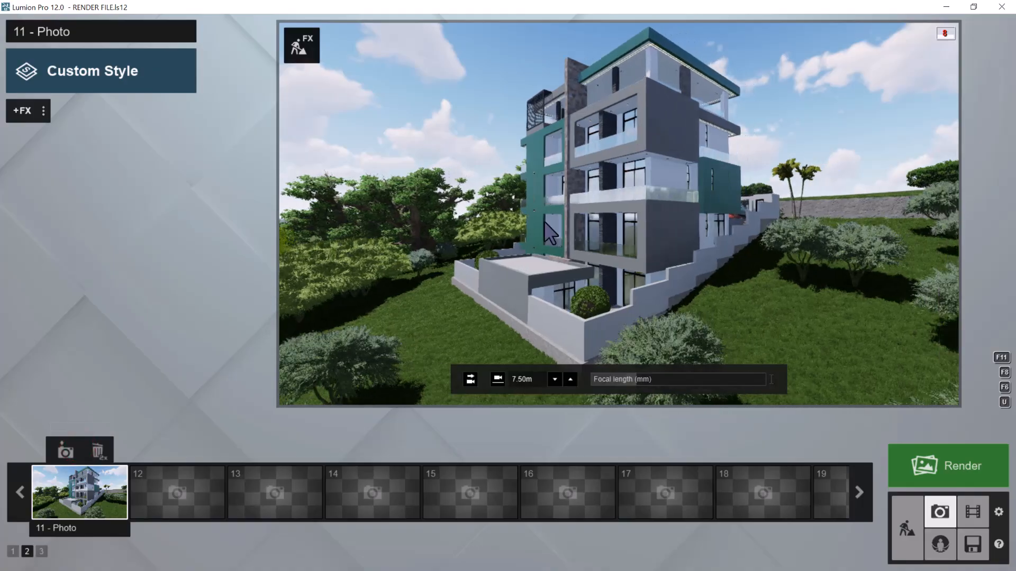
right_click_drag(549, 217, 613, 182)
key("d")
key("q")
key("w")
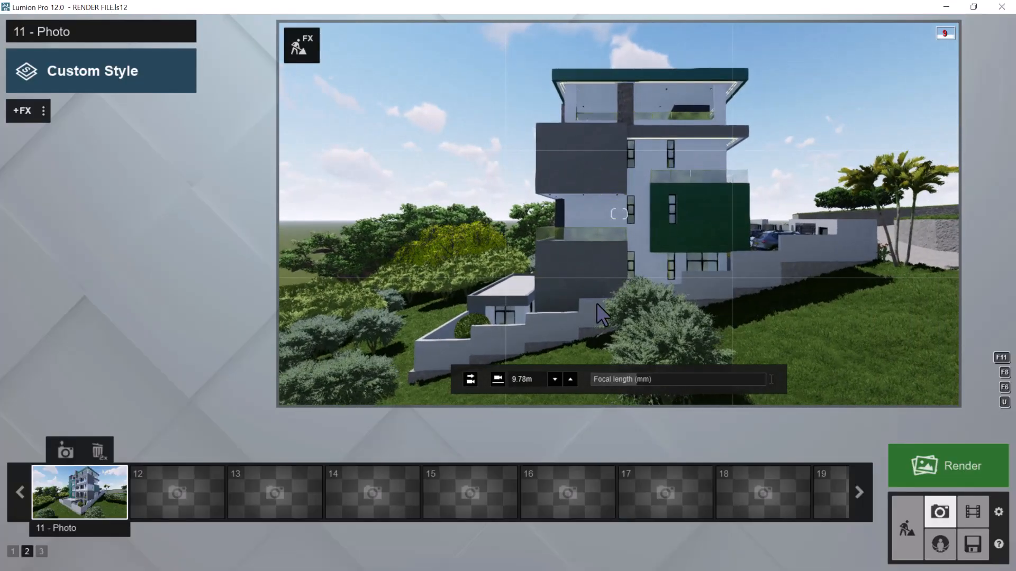
left_click(469, 379)
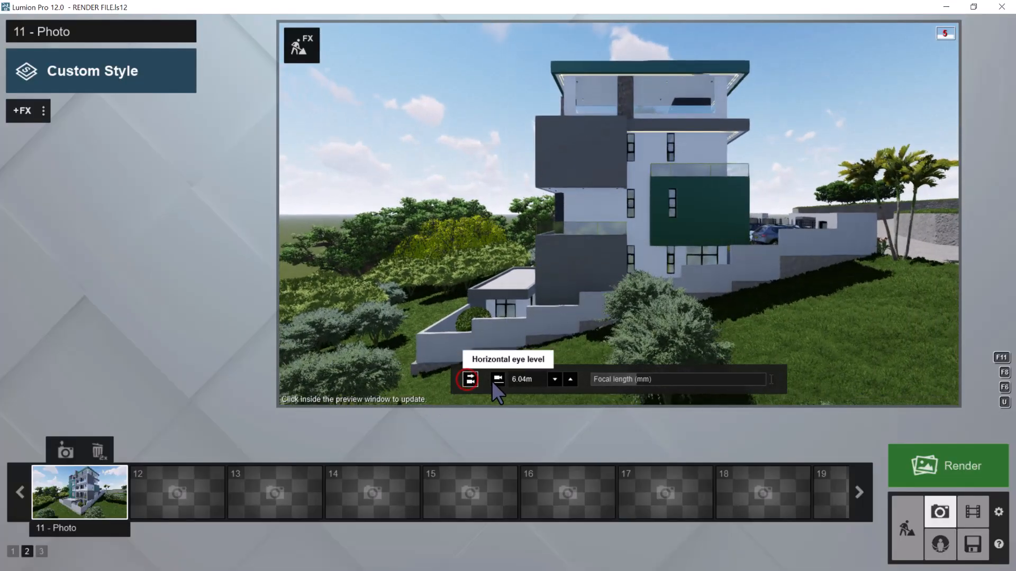
Try the 1.60 m eye-level camera height on the side facade view and raise the camera back above the trees
left_click(498, 379)
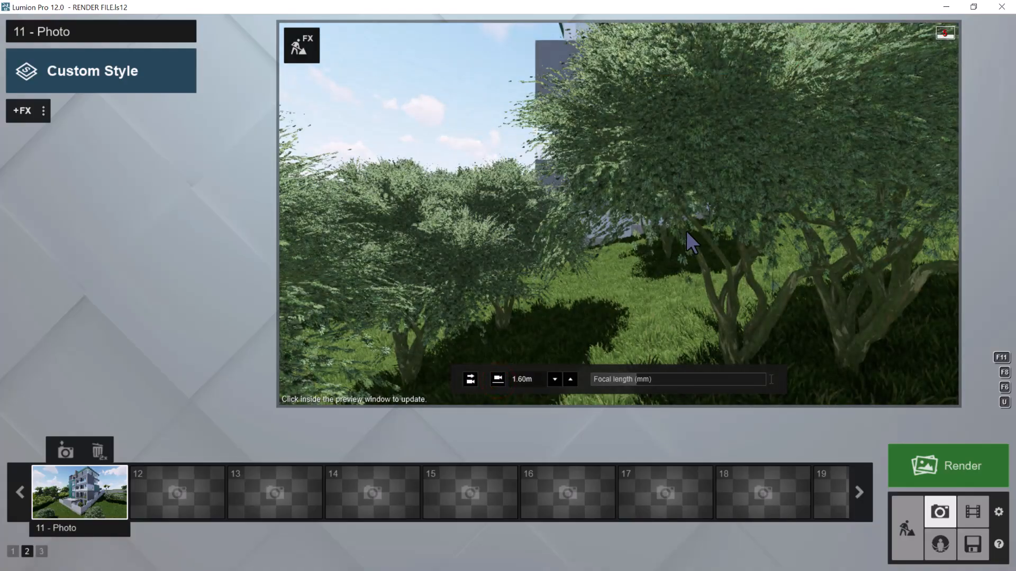
key("q")
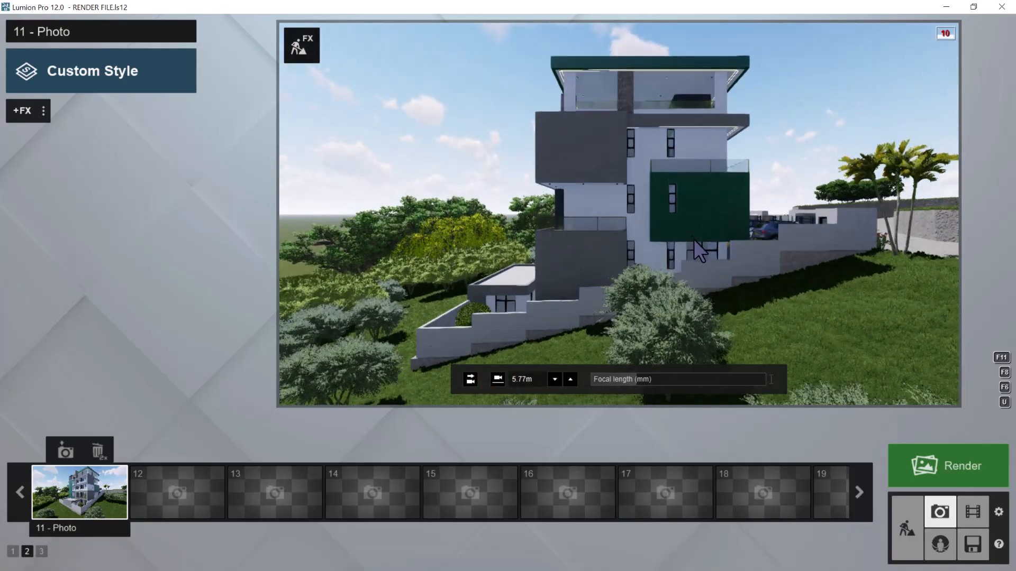
key("q")
Reframe the side facade slightly closer and store the view as photo 11's camera
right_click_drag(713, 259, 713, 270)
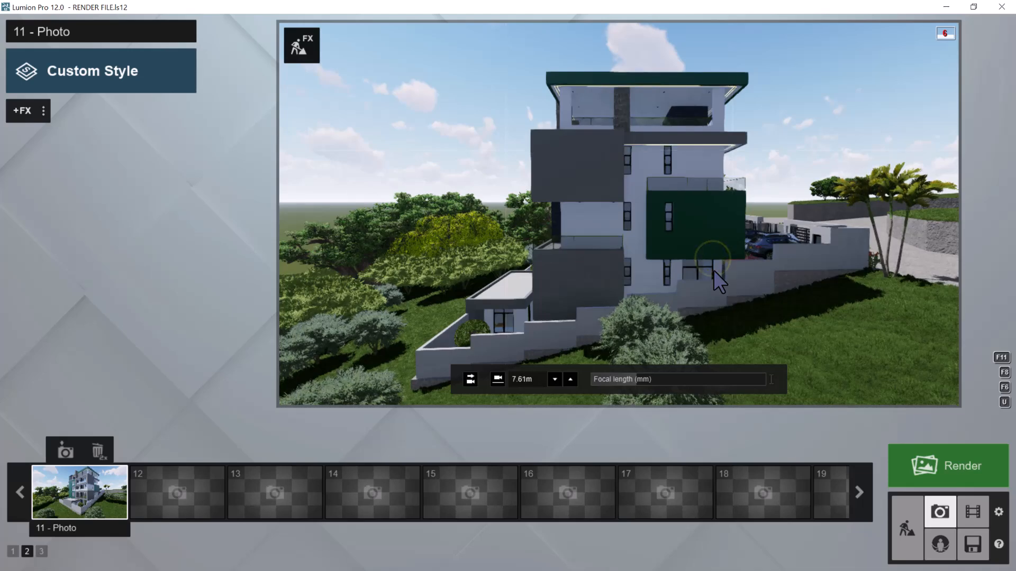
scroll(713, 270, "down", 3)
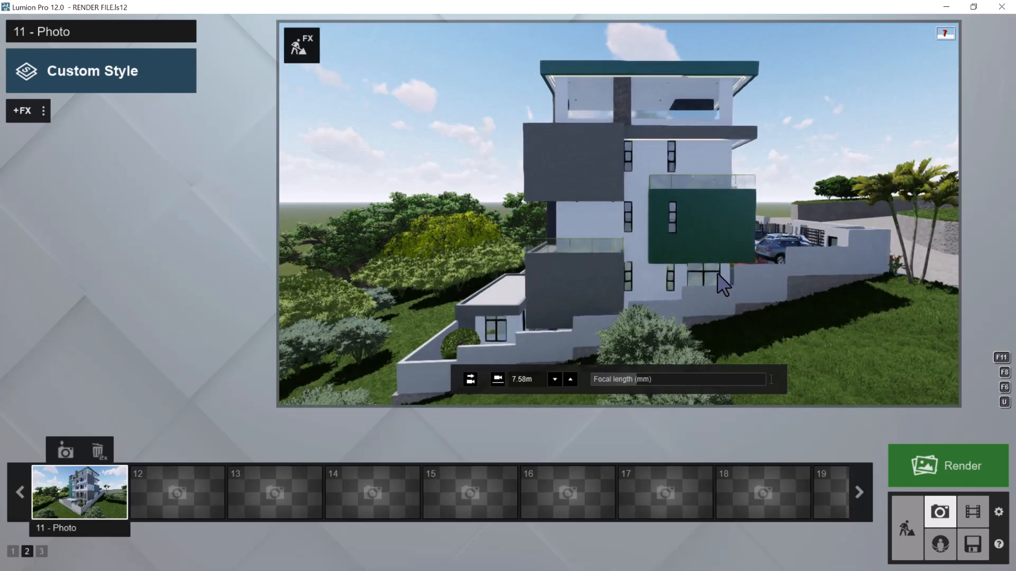
key("e")
key("e")
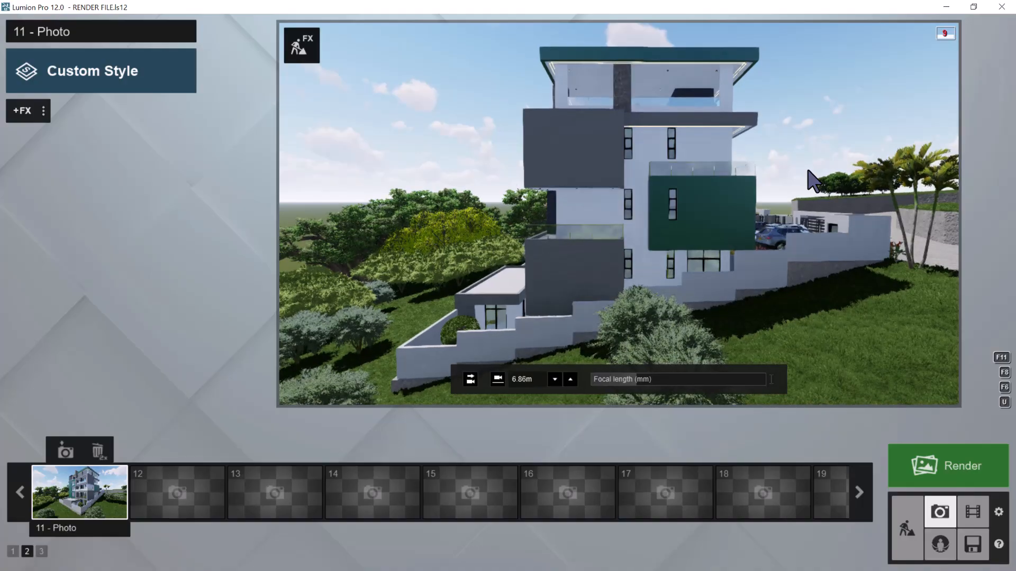
key("w")
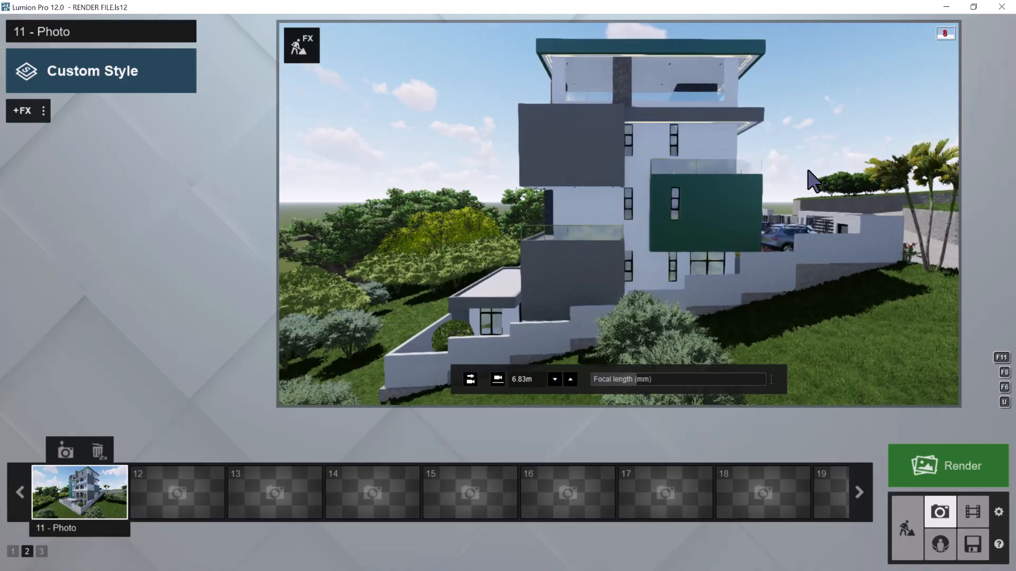
left_click(64, 453)
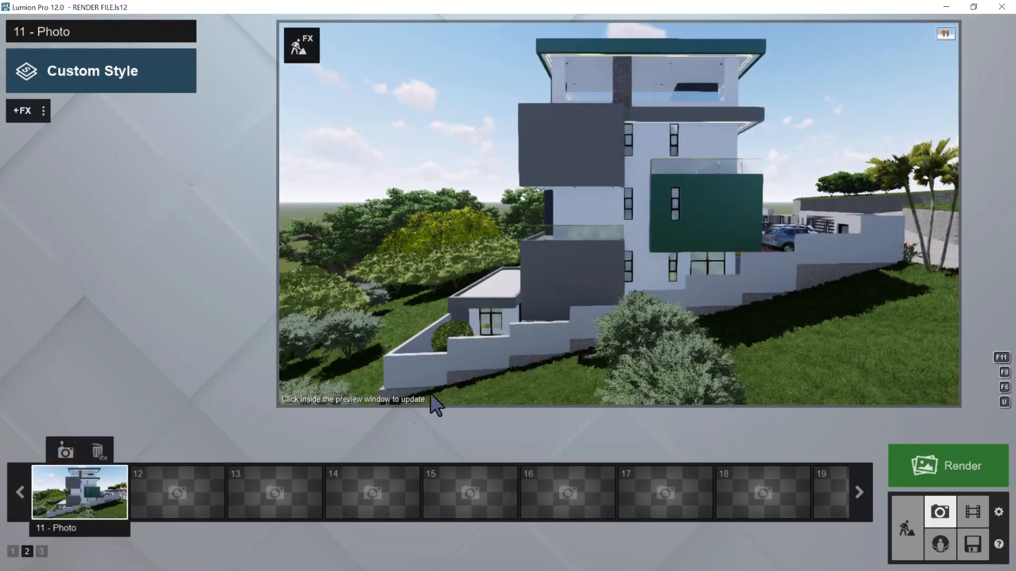
Level photo 11's camera horizontally, lower it to about 6.1 m and store it again
left_click(469, 379)
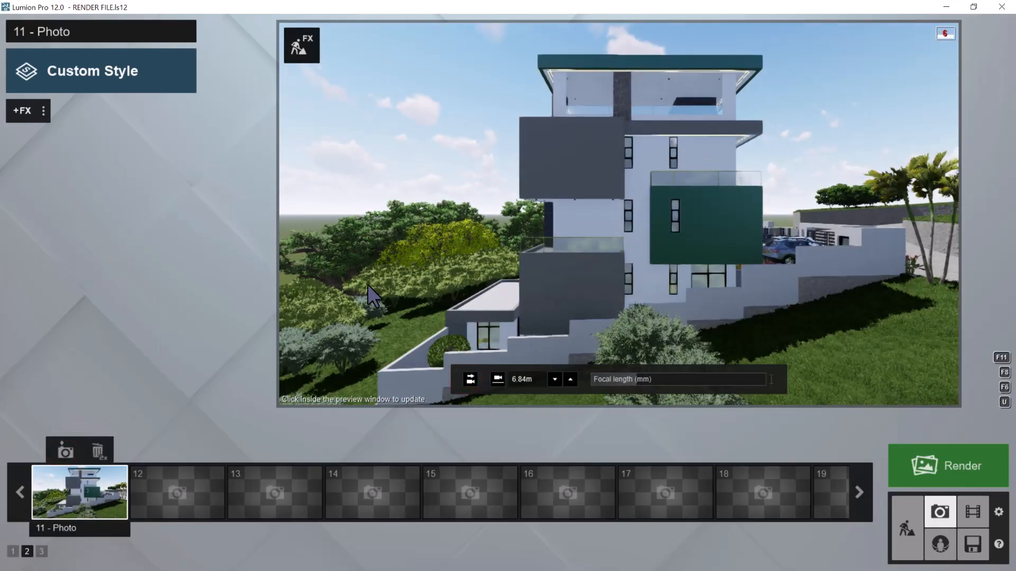
key("e")
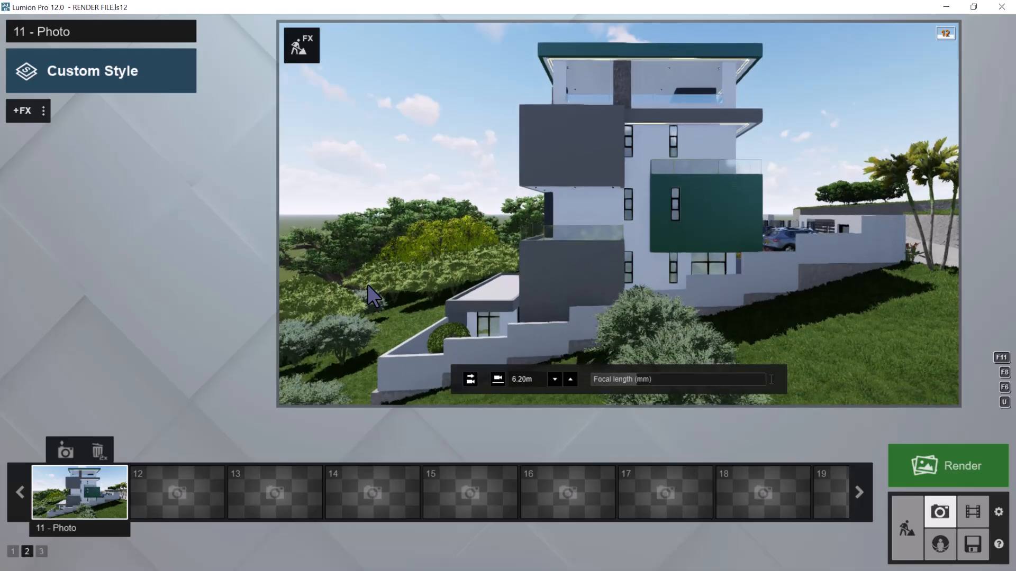
left_click(65, 452)
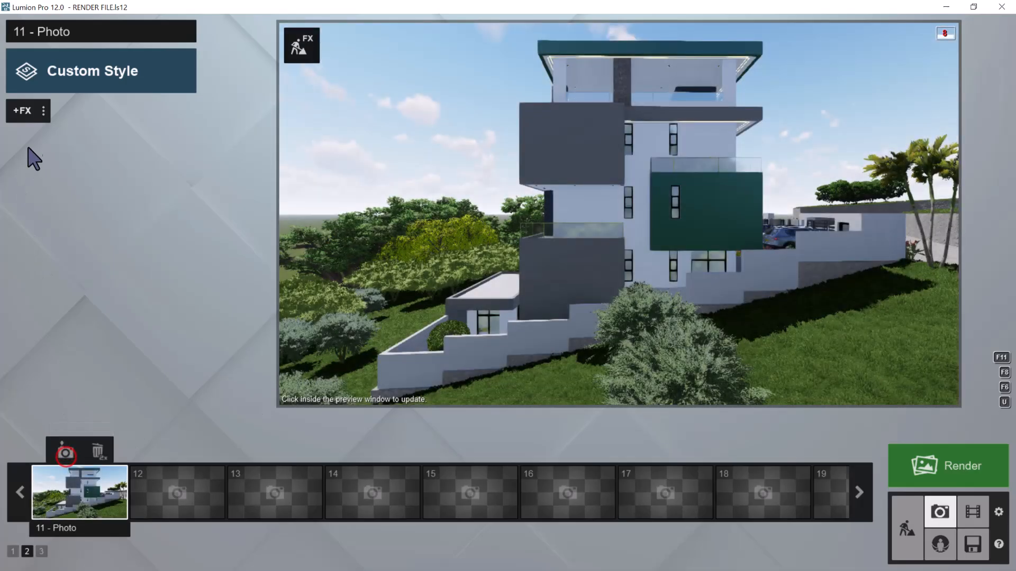
Paste photo 10's effect list into photo 11 and remove all of its copied reflection planes
left_click(44, 110)
left_click(82, 109)
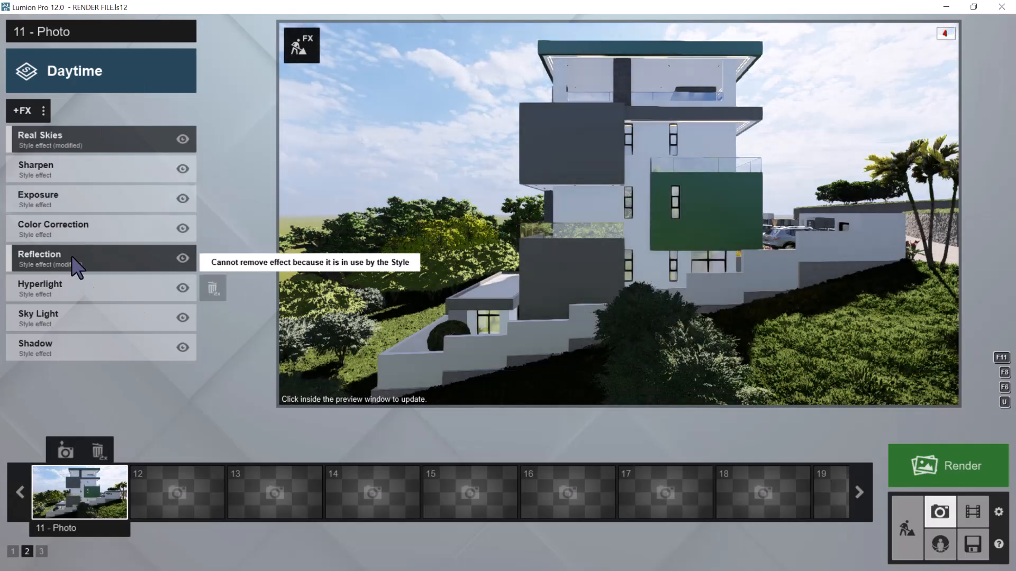
left_click(73, 259)
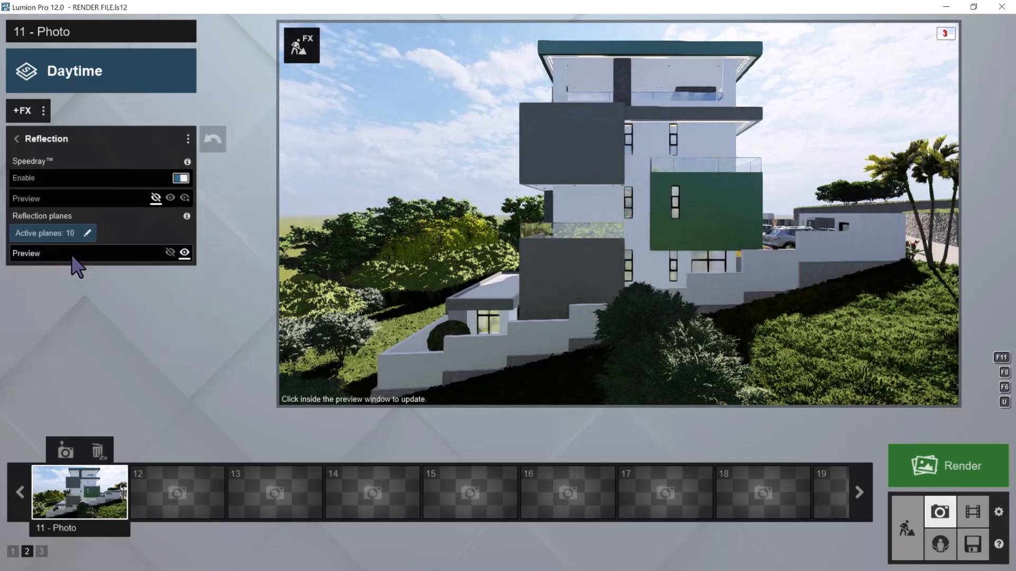
left_click(76, 232)
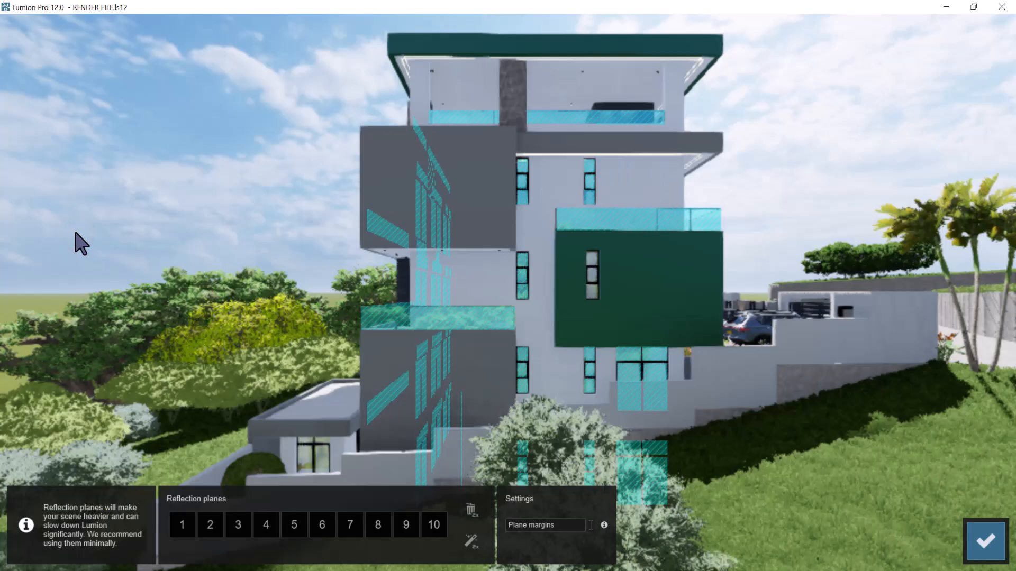
double_click(470, 507)
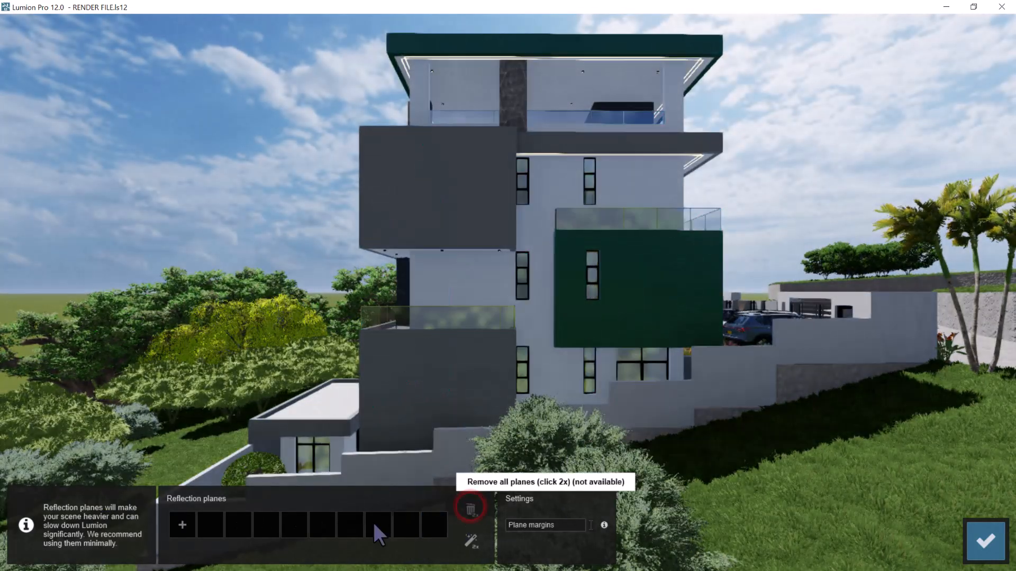
Add two reflection planes on the low annex's window, one on the white facade's windows and one on the green volume's window
left_click(182, 526)
left_click(313, 456)
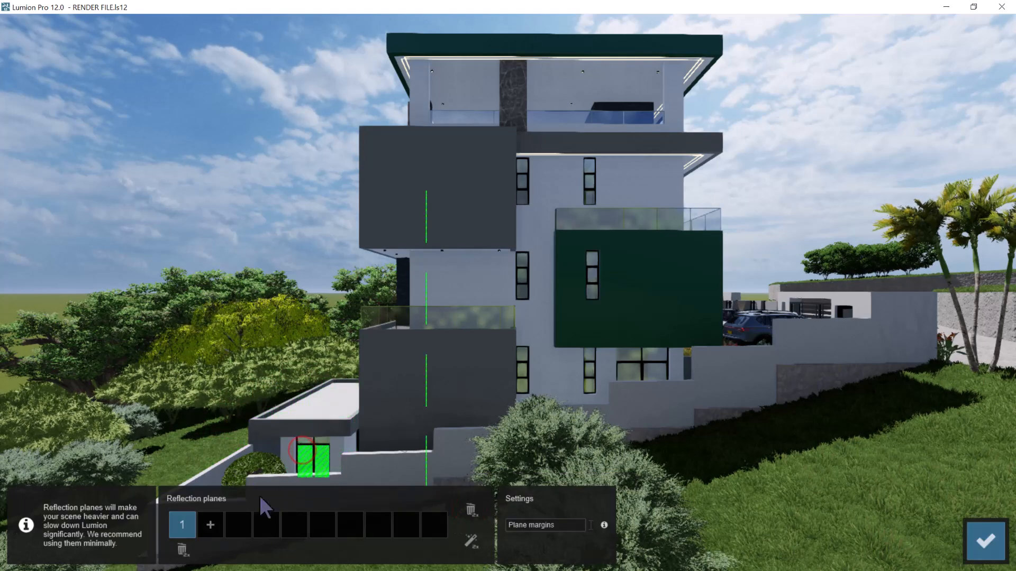
left_click(210, 526)
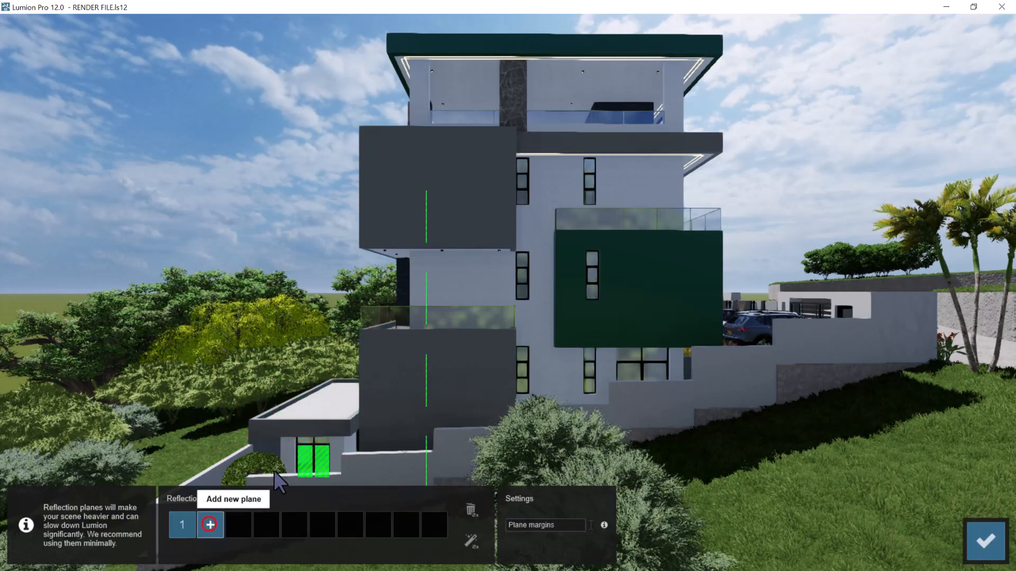
left_click(307, 439)
left_click(238, 526)
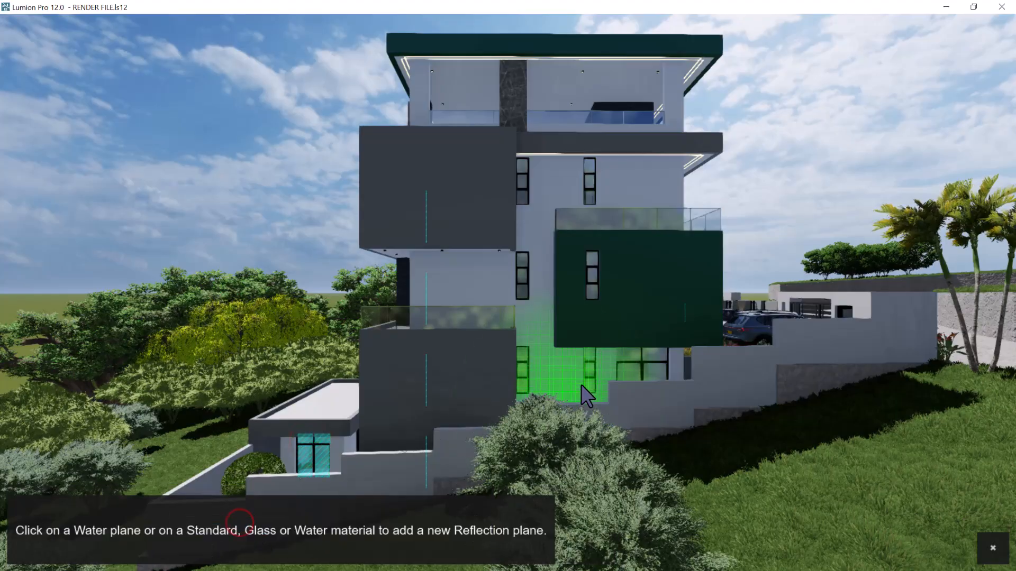
left_click(589, 386)
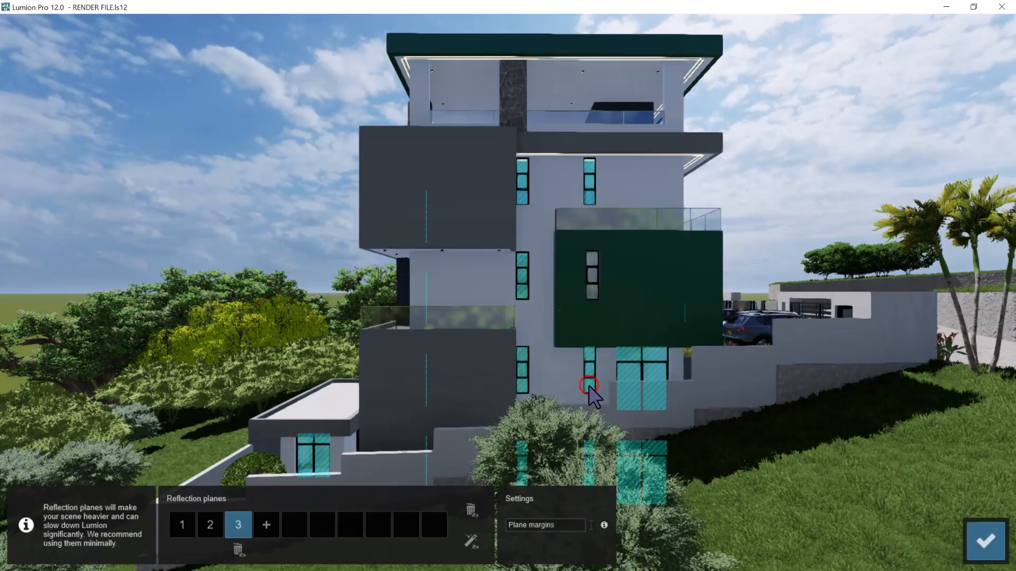
left_click(266, 526)
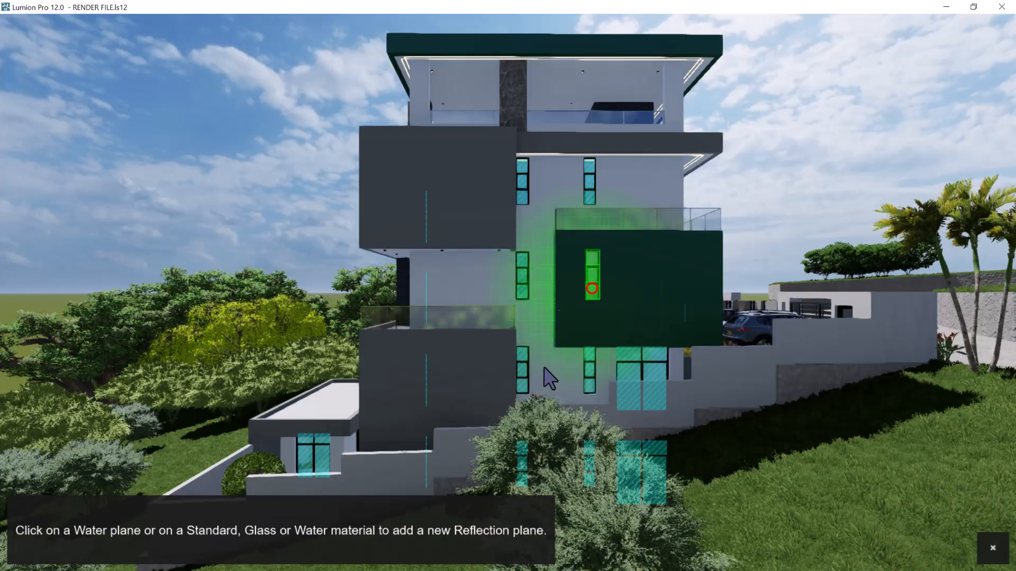
left_click(592, 287)
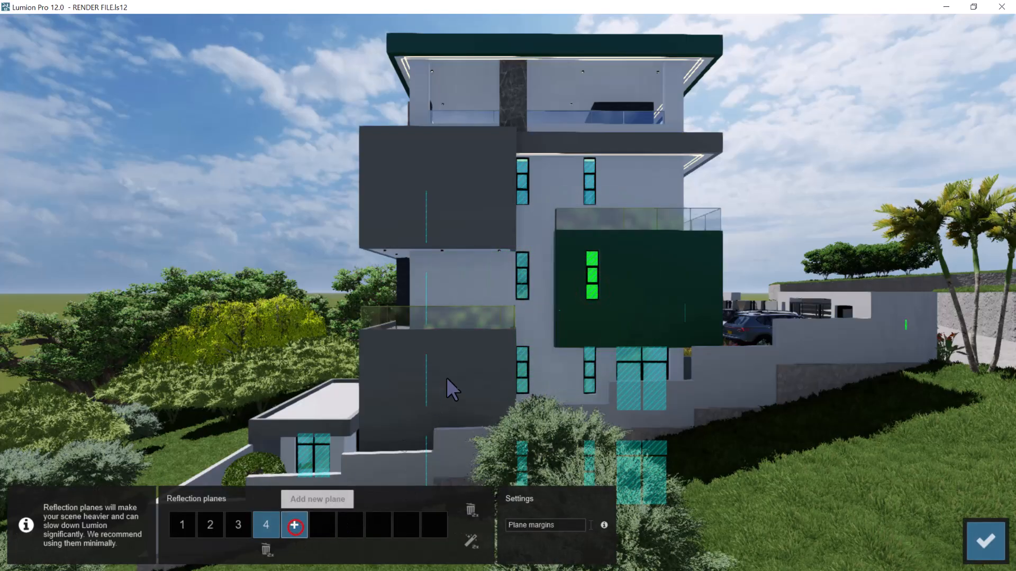
Add reflection planes on the glass railings of the lower balcony, the green volume and the roof terrace, and accept the planes
left_click(467, 313)
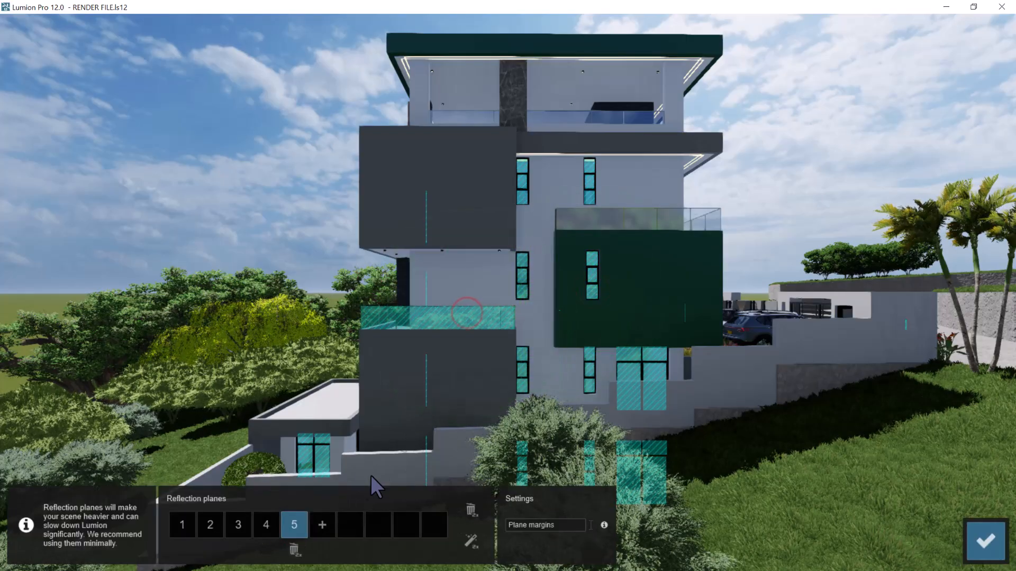
left_click(322, 525)
left_click(634, 219)
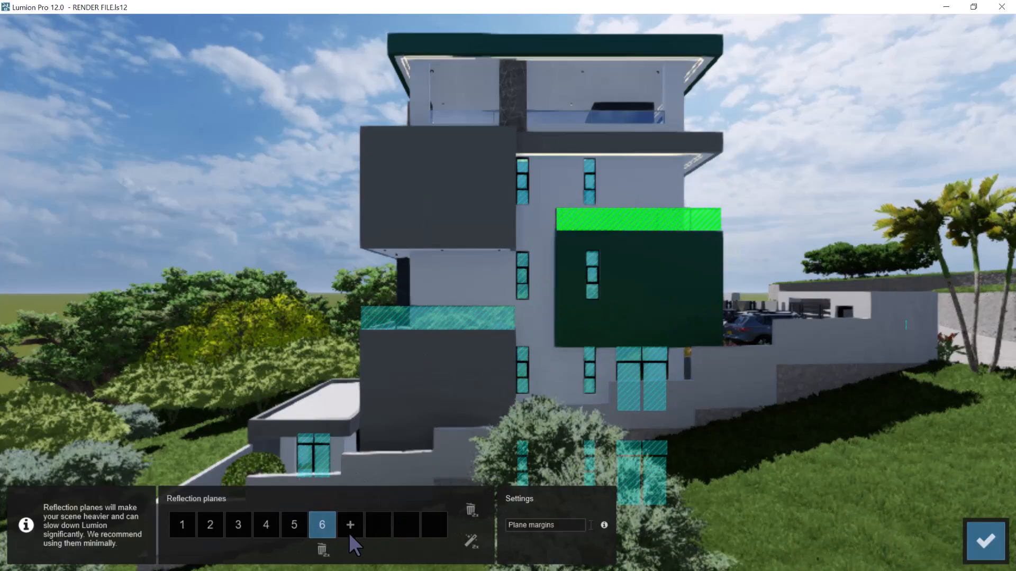
left_click(350, 525)
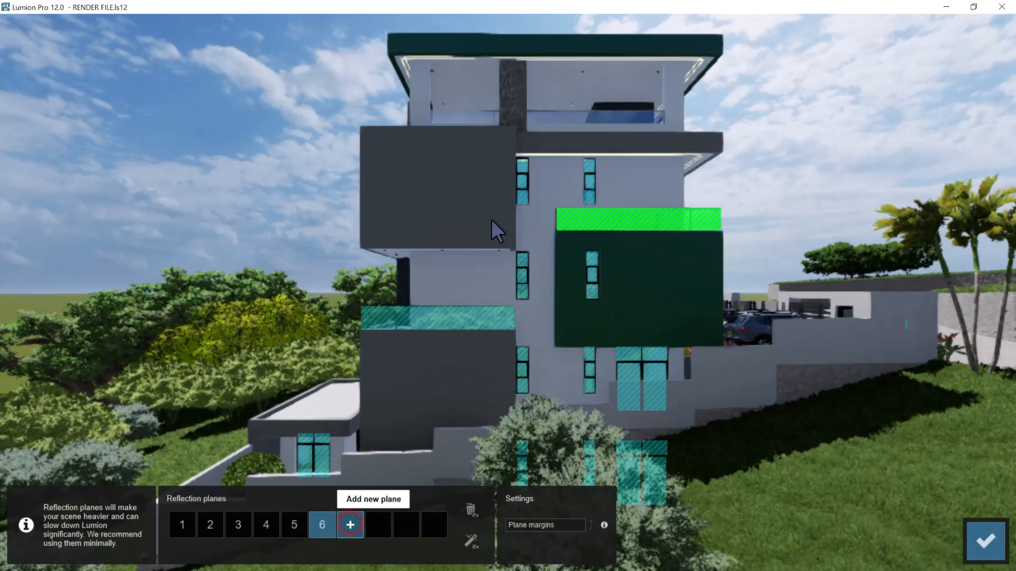
left_click(584, 117)
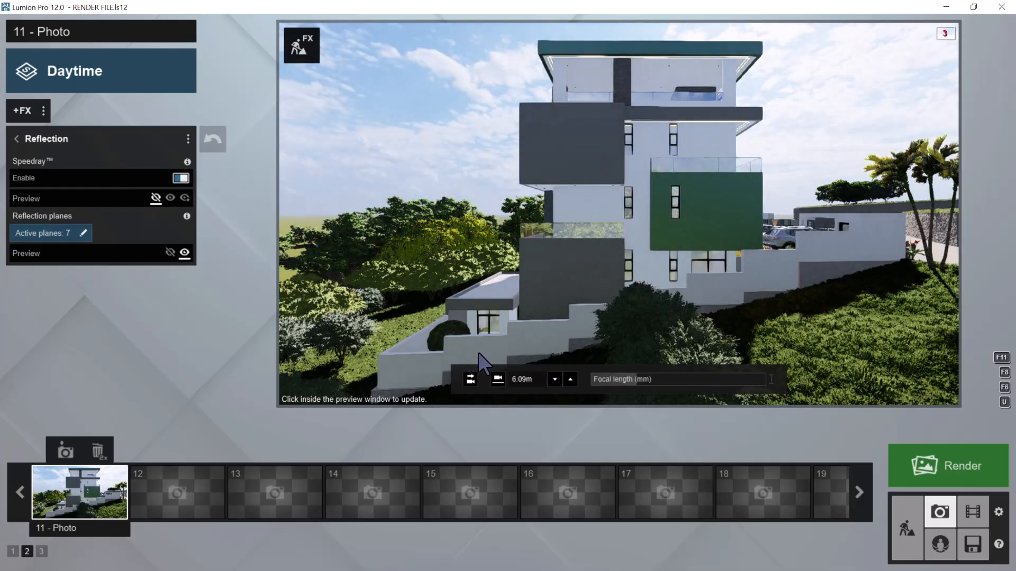
Try the Realistic style on photo 11 with an updated preview and return to the Daytime style
left_click(115, 75)
left_click(523, 194)
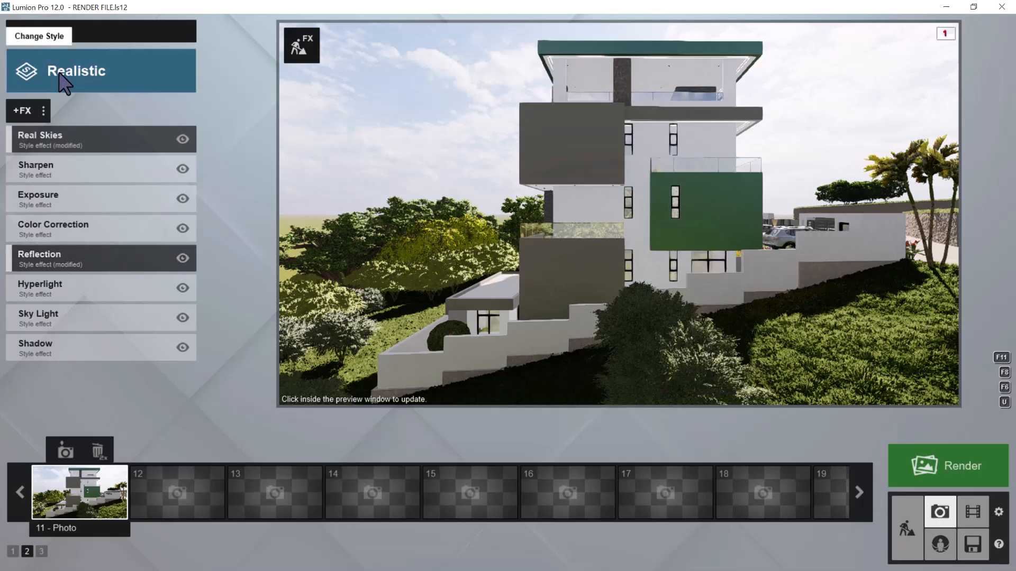
left_click(647, 201)
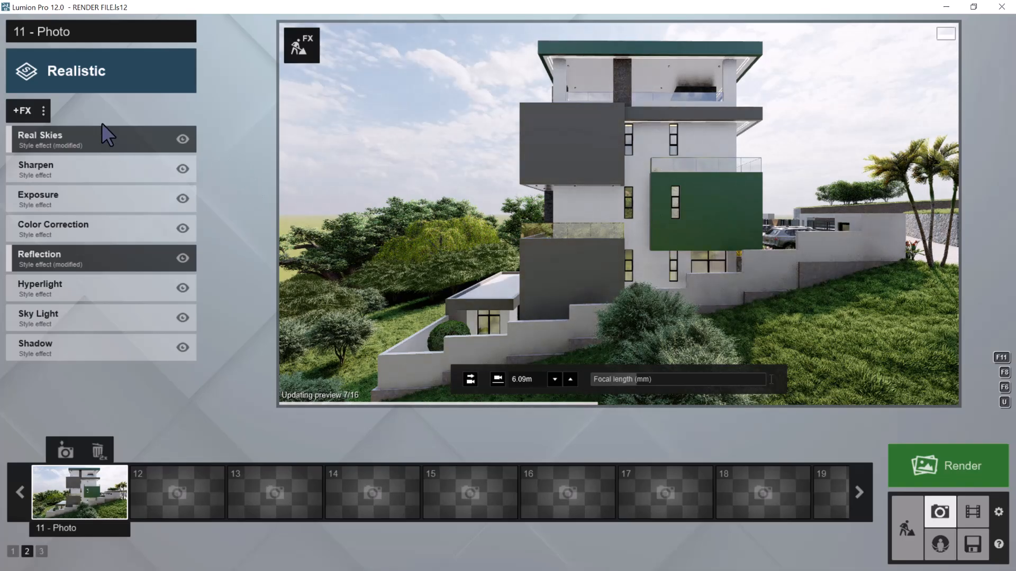
left_click(105, 74)
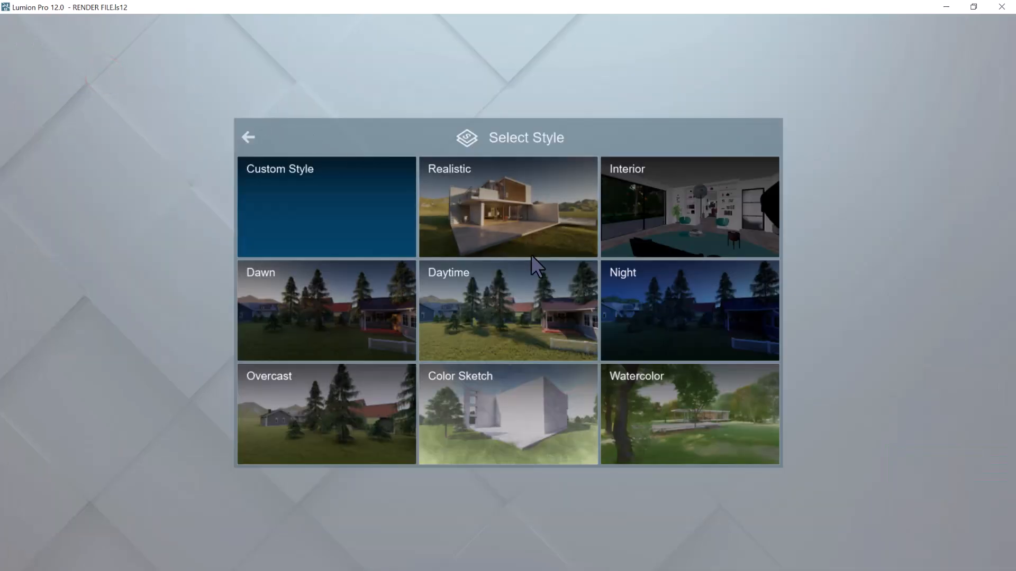
left_click(540, 304)
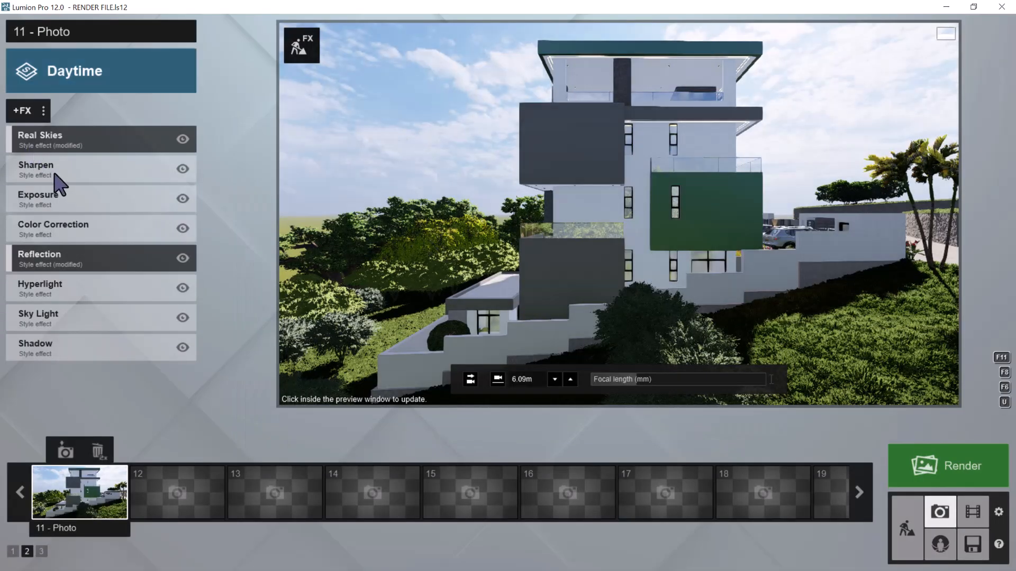
Set photo 11's Real Skies heading to about -16° and update the preview
left_click(62, 143)
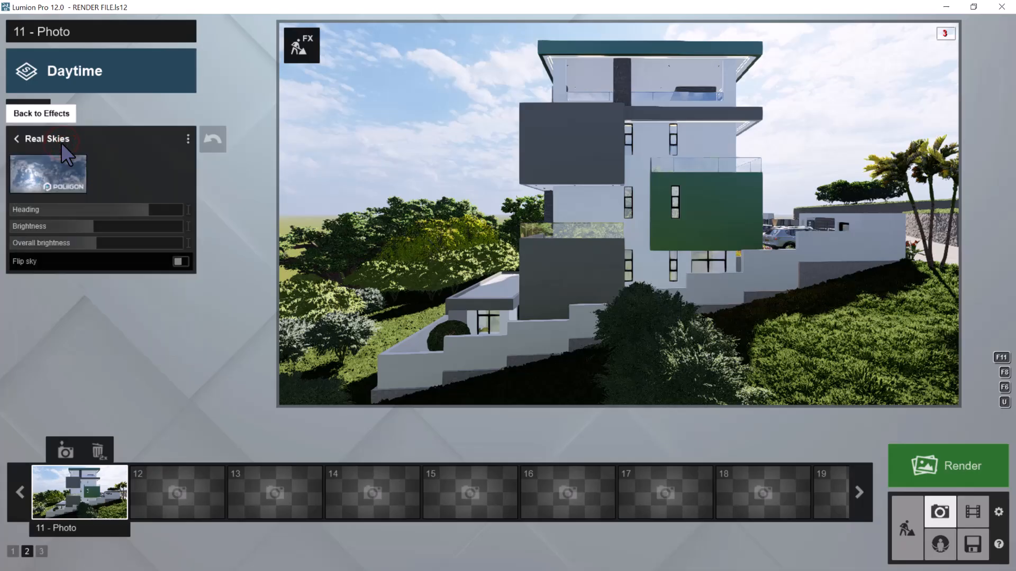
left_click_drag(144, 207, 84, 206)
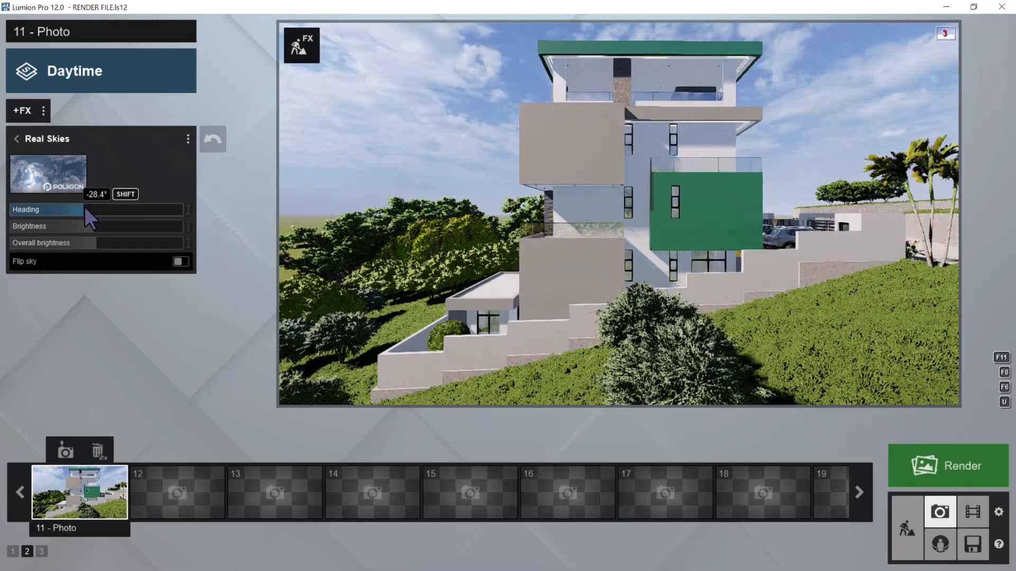
left_click(90, 207)
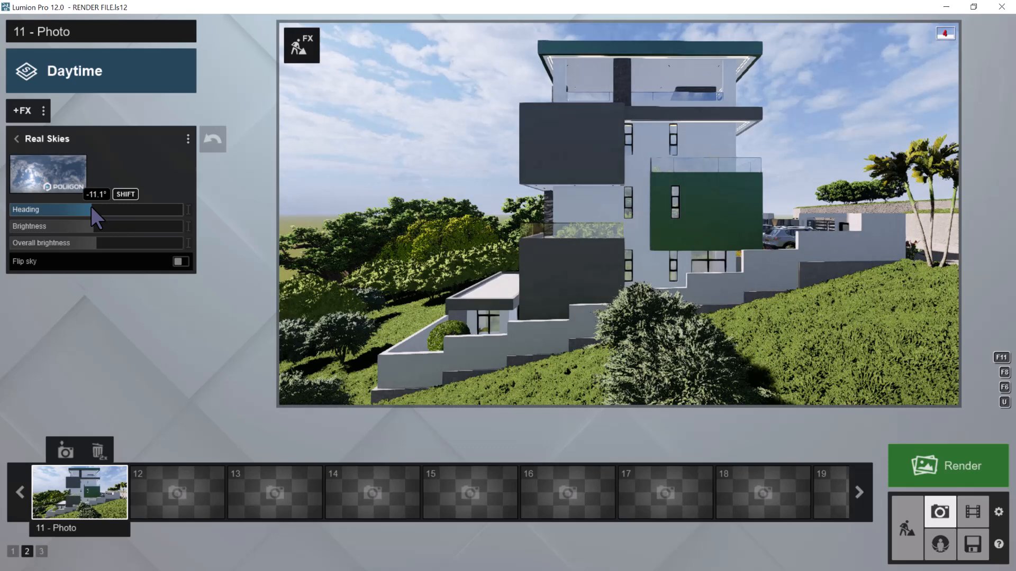
left_click_drag(90, 206, 90, 206, "shift")
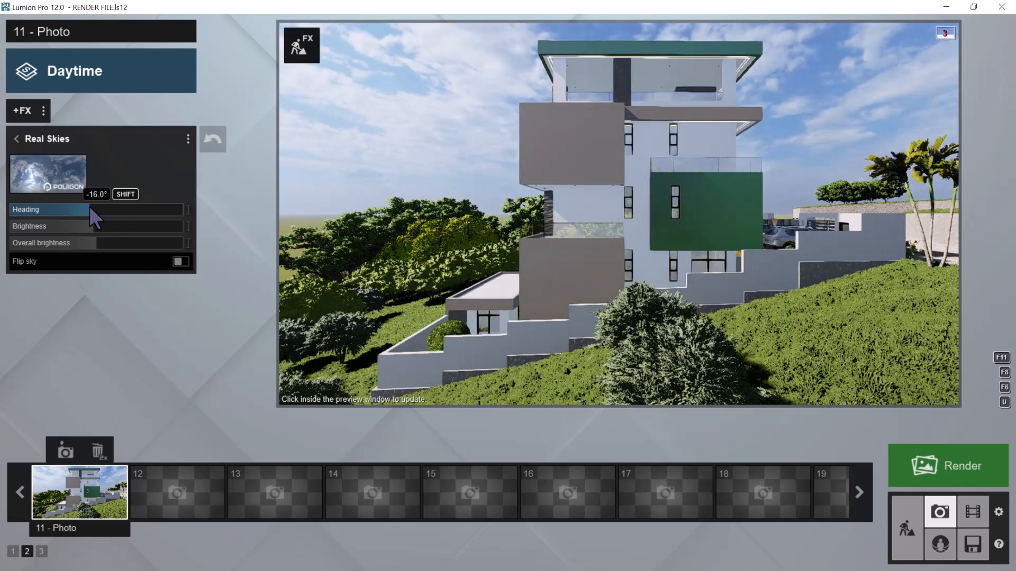
left_click(552, 212)
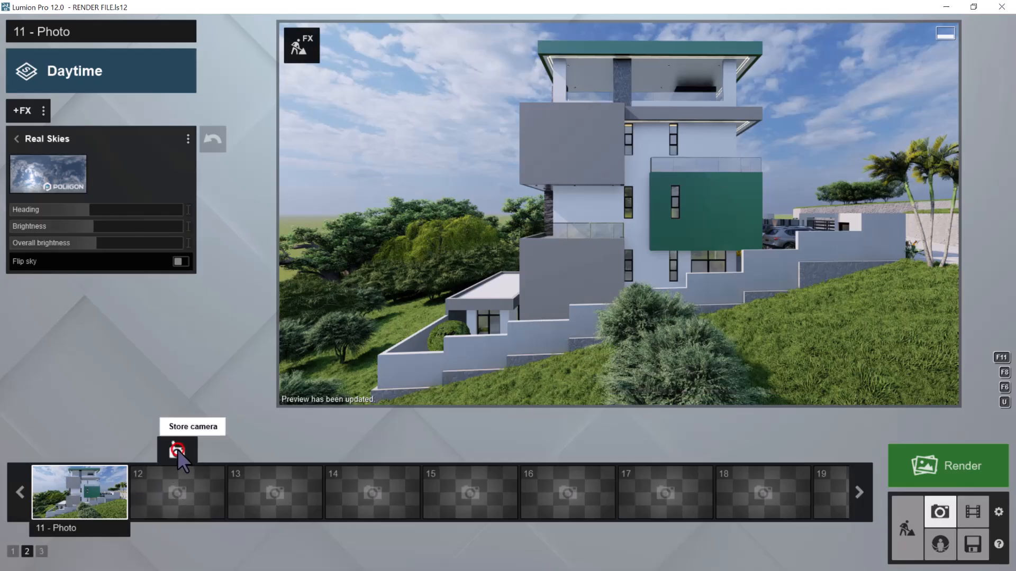
Store a view in photo slot 12 and move the camera round to the street front near the palms and entrance gate
left_click(176, 452)
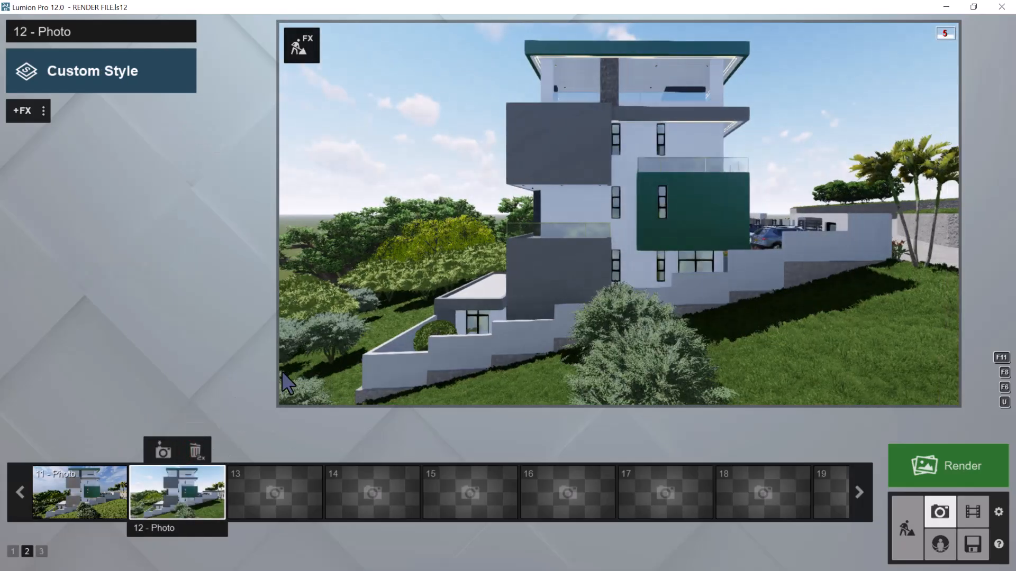
key("d")
right_click_drag(541, 278, 601, 238)
key("d")
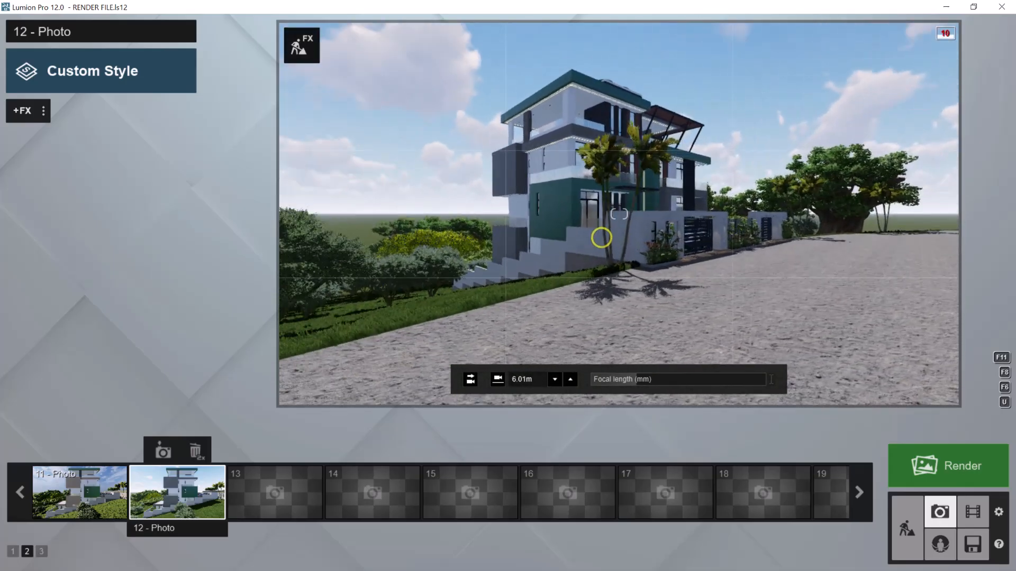
key("w")
key("w")
key("d")
right_click_drag(616, 244, 630, 261)
key("d")
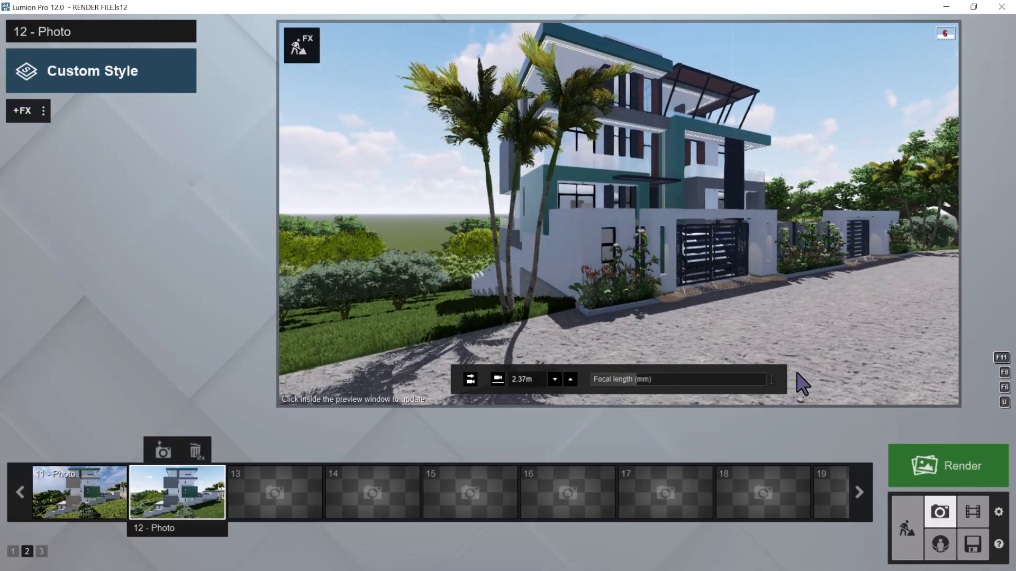
In Build mode, scale the ArecaPalm 002 beside the boundary wall down to about 0.56x
left_click(907, 526)
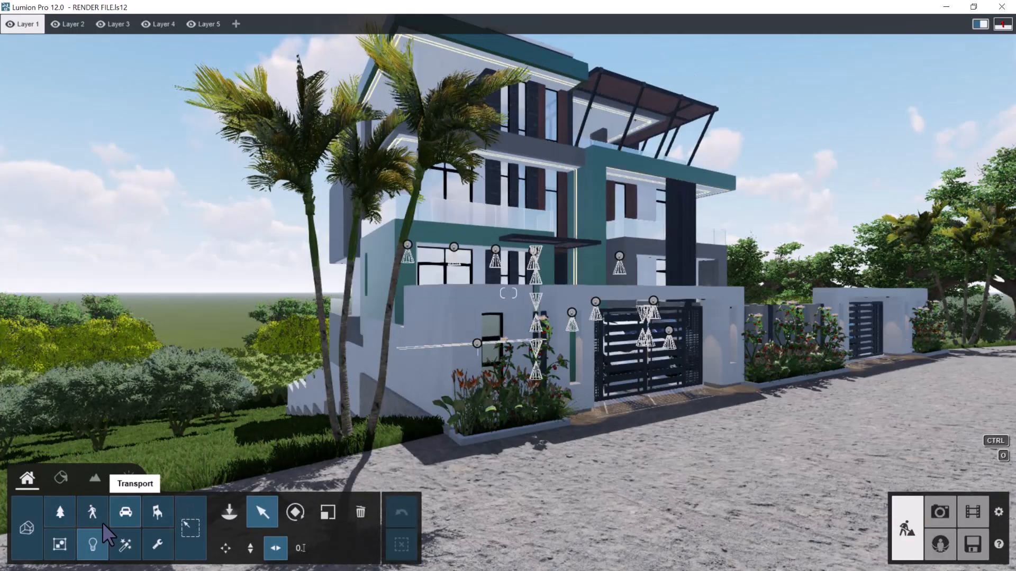
left_click(60, 512)
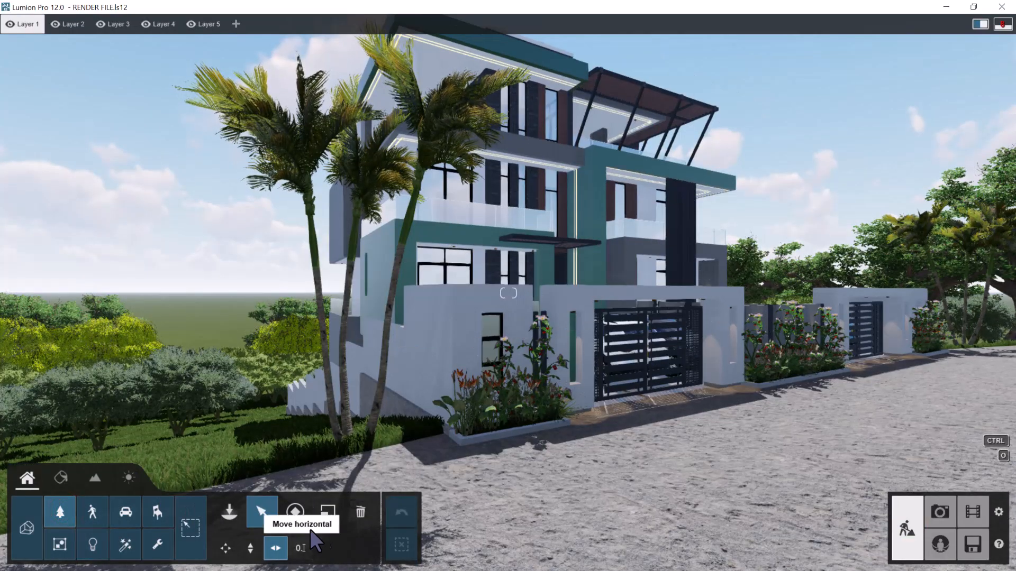
left_click(326, 510)
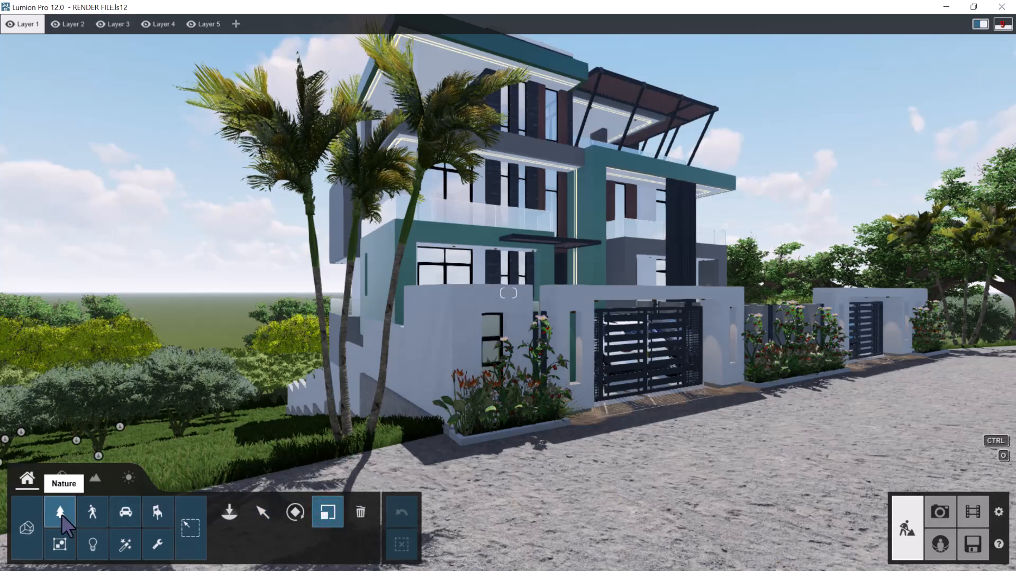
left_click(351, 454)
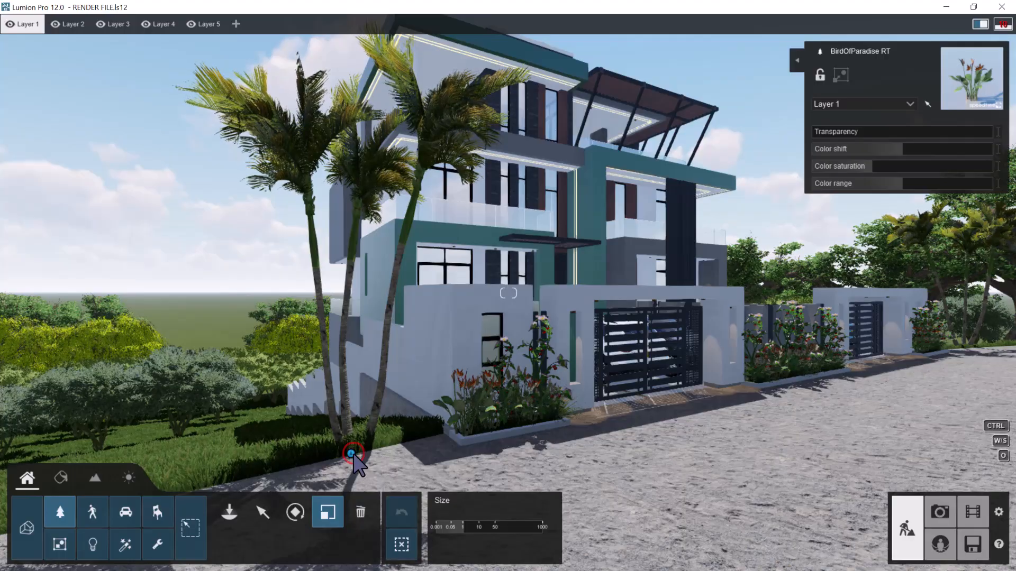
right_click_drag(573, 332, 526, 356)
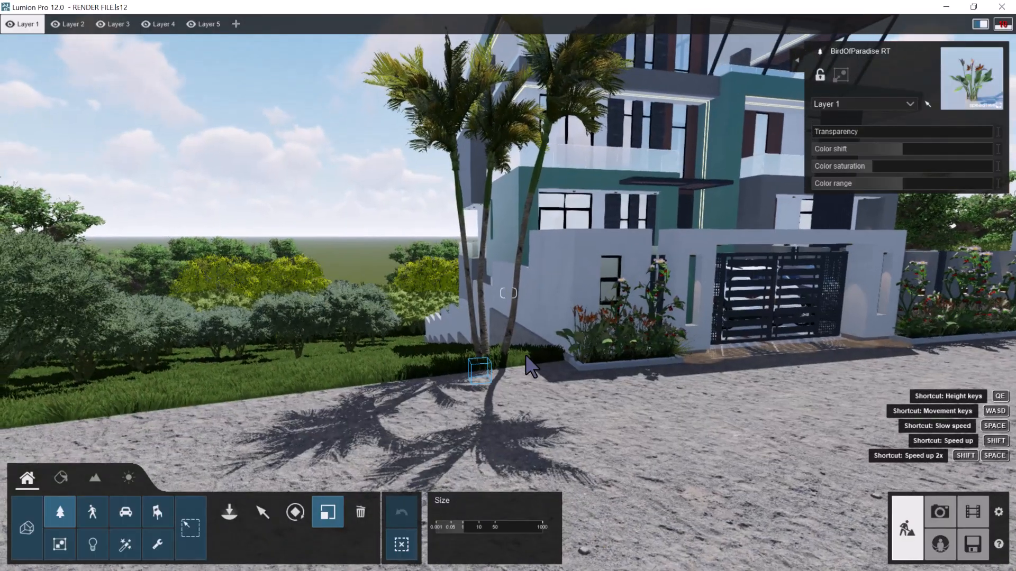
left_click(492, 367)
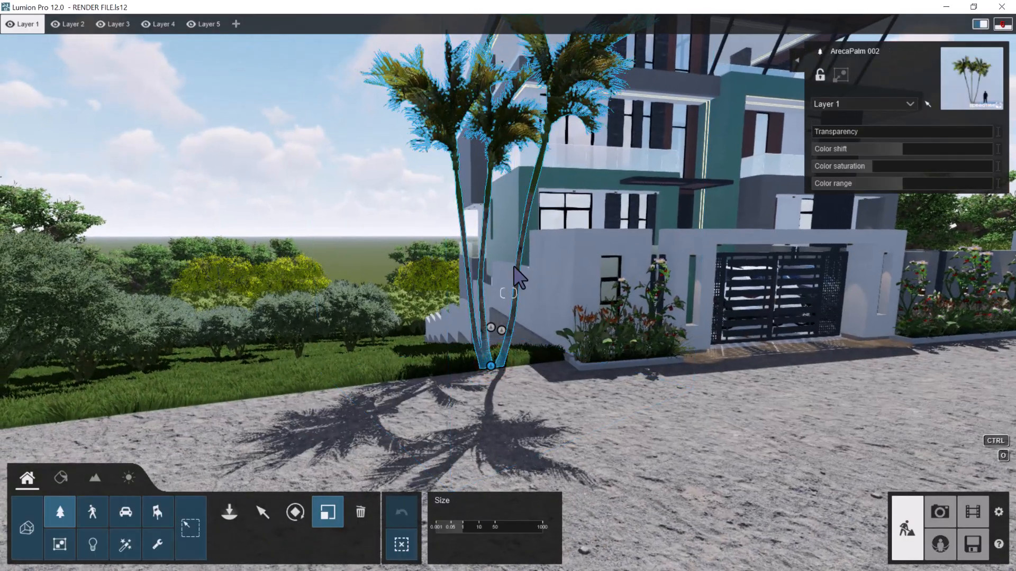
left_click_drag(472, 529, 102, 424)
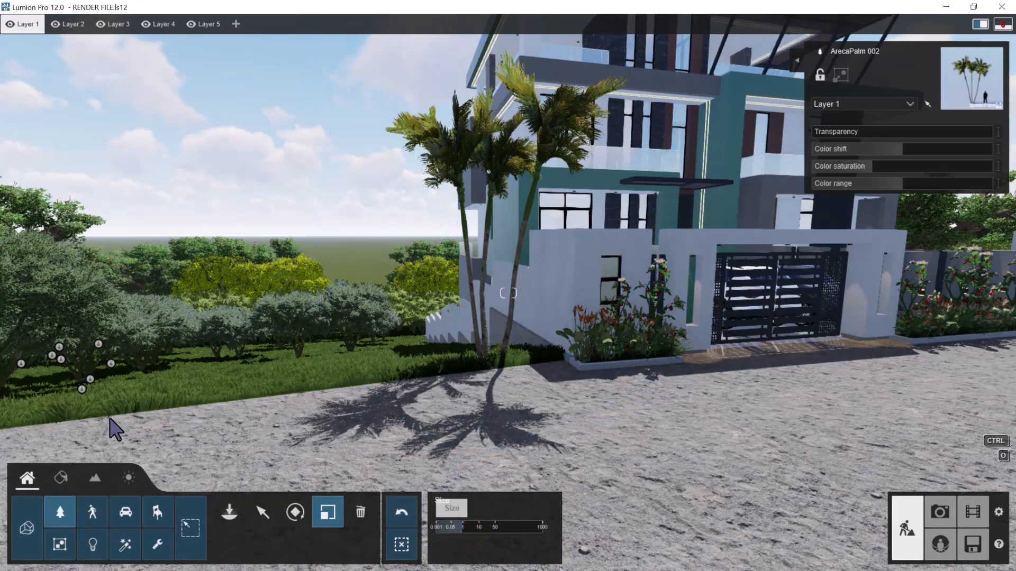
left_click_drag(501, 528, 3, 503)
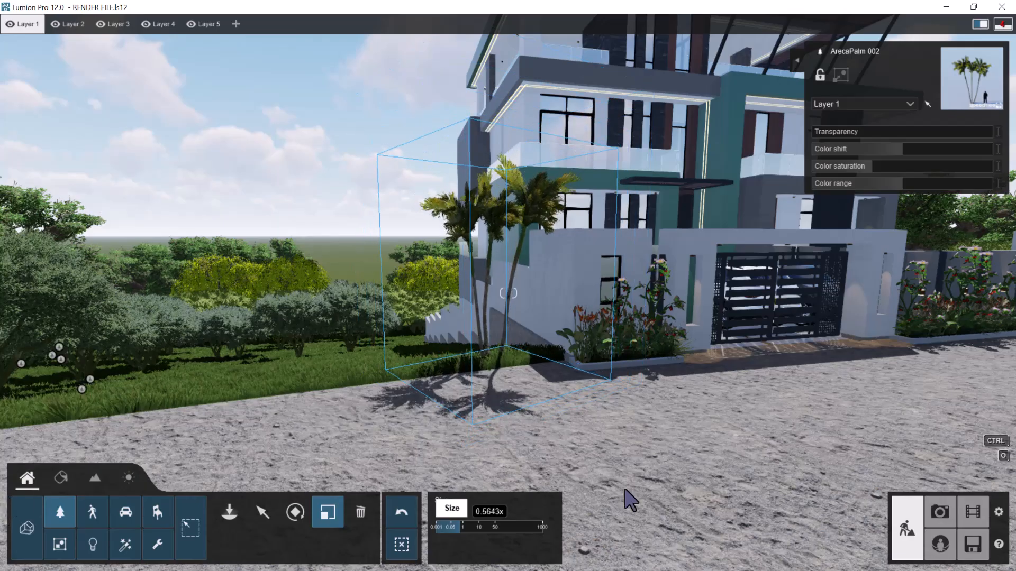
Back in Photo mode, frame the building's corner from the street with photo 12's camera levelled at an eye height of 1.60 m
left_click(947, 511)
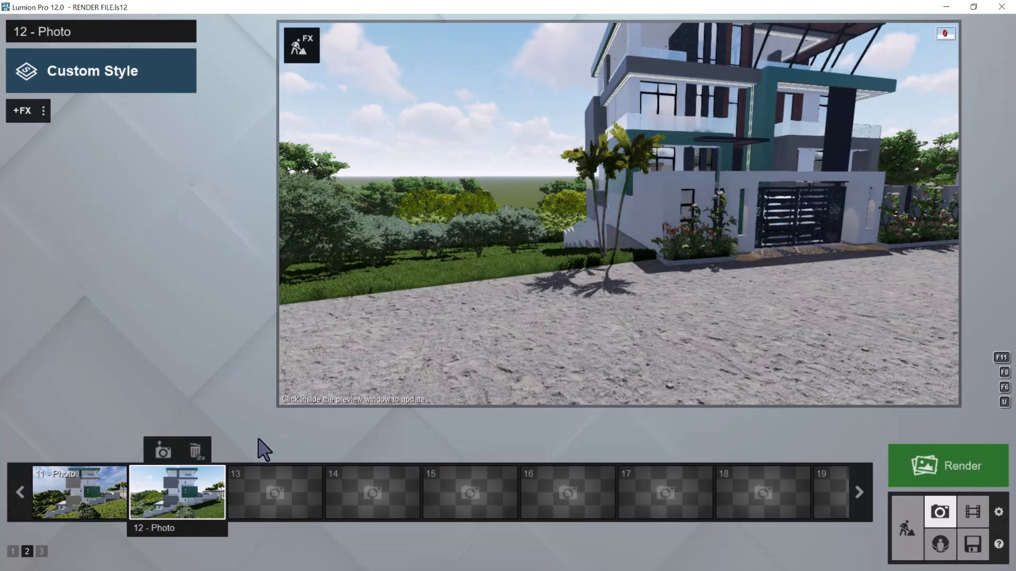
left_click(192, 483)
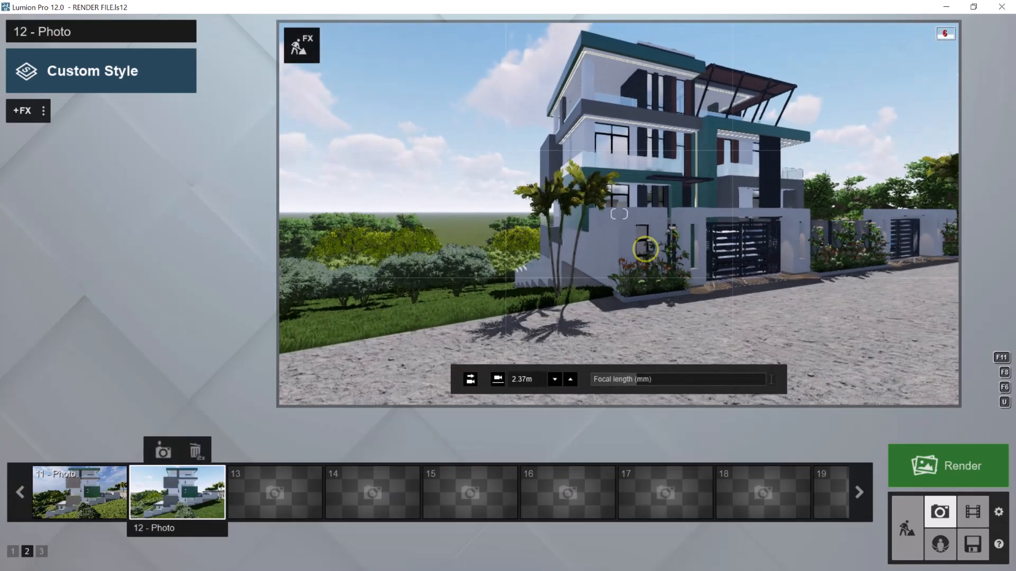
right_click_drag(646, 248, 719, 227)
key("w")
key("a")
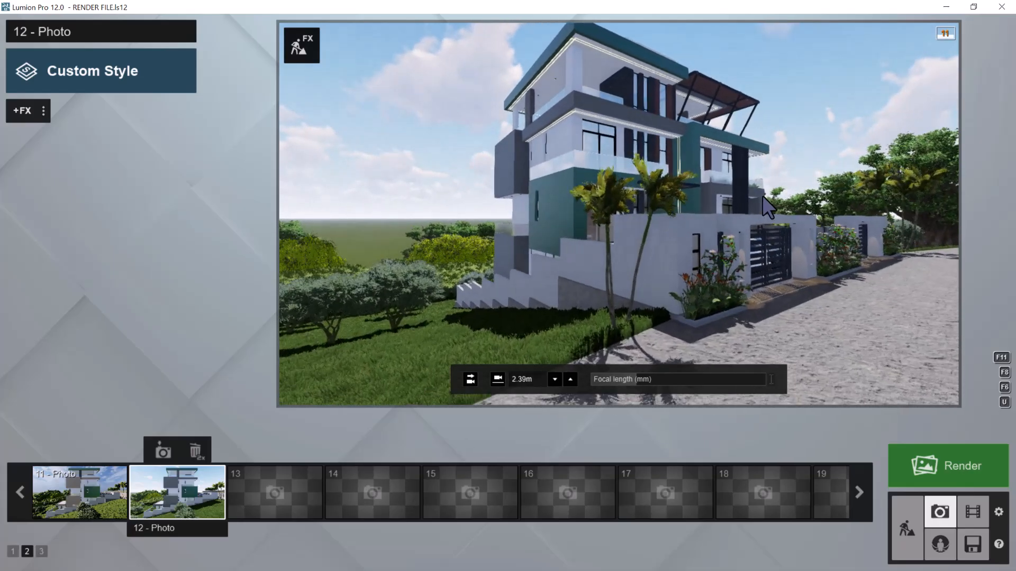
left_click(470, 379)
left_click(498, 379)
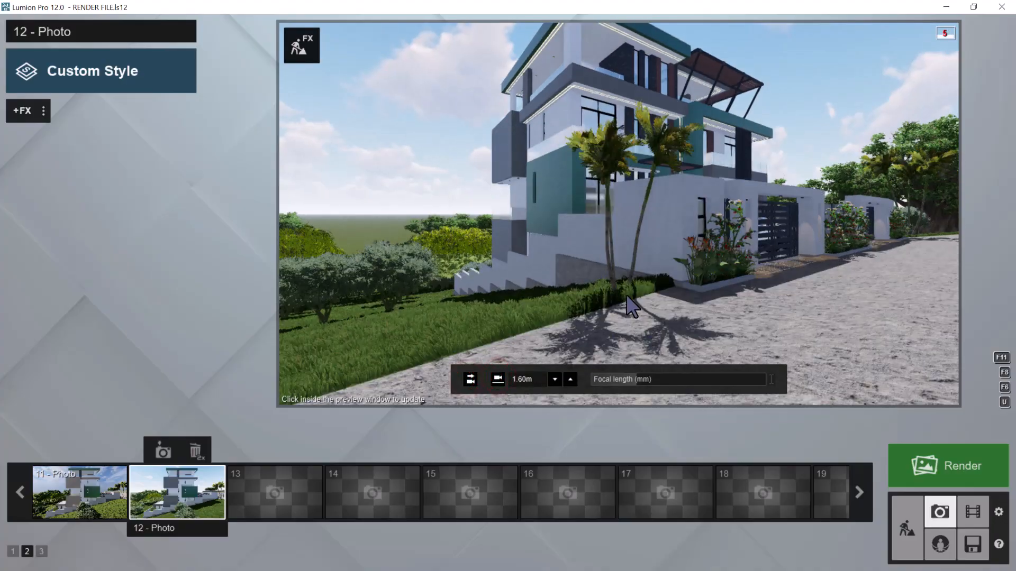
key("s")
right_click_drag(643, 270, 658, 241)
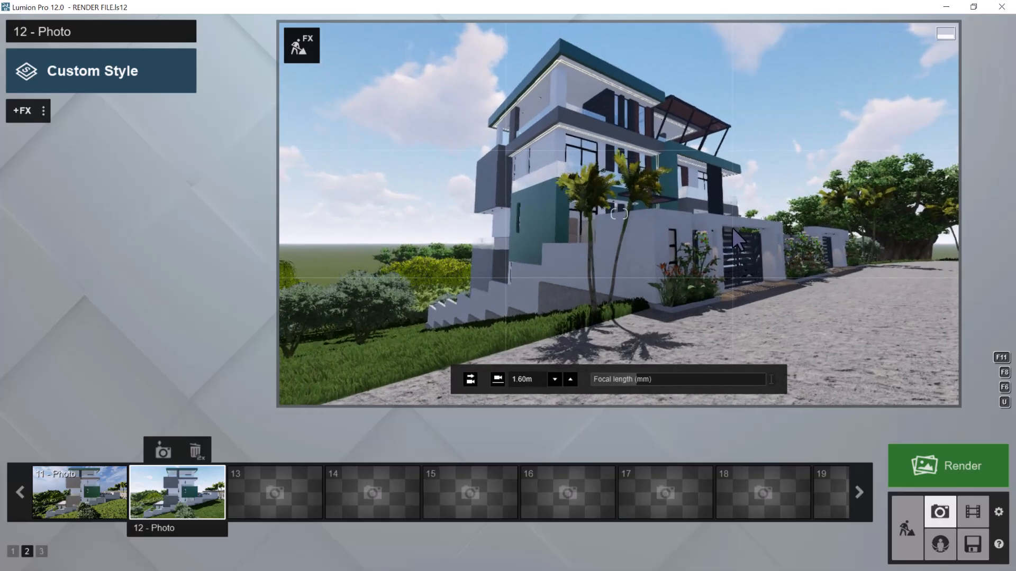
left_click(470, 380)
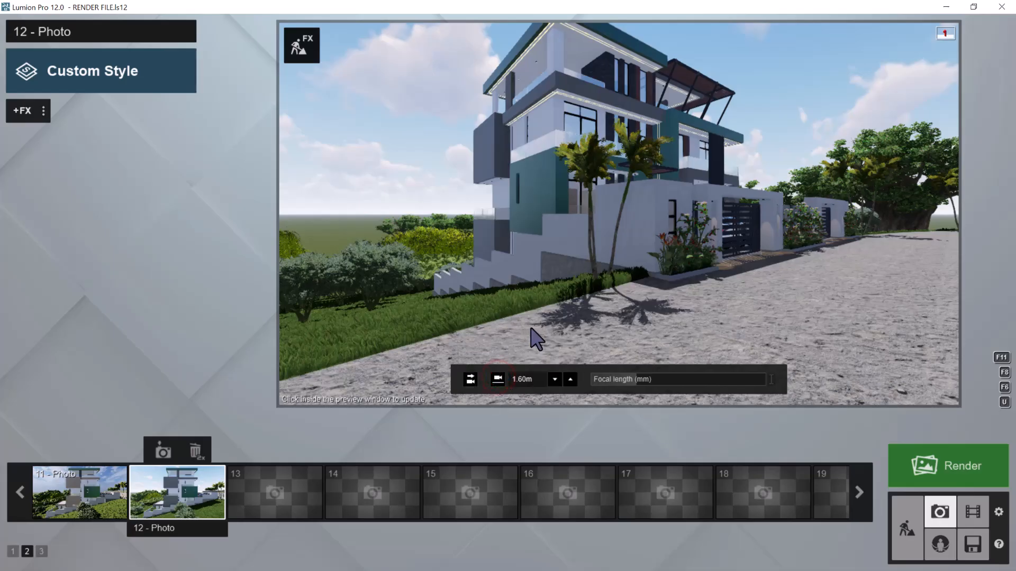
Raise the camera to 3.17 m, level and widen the corner view, and store it in photo 12
key("q")
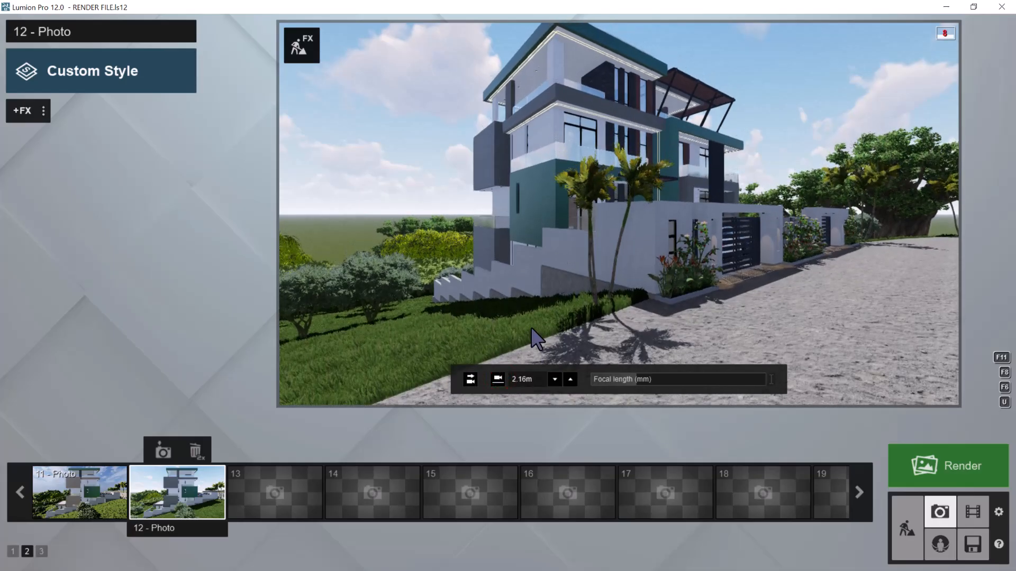
key("q")
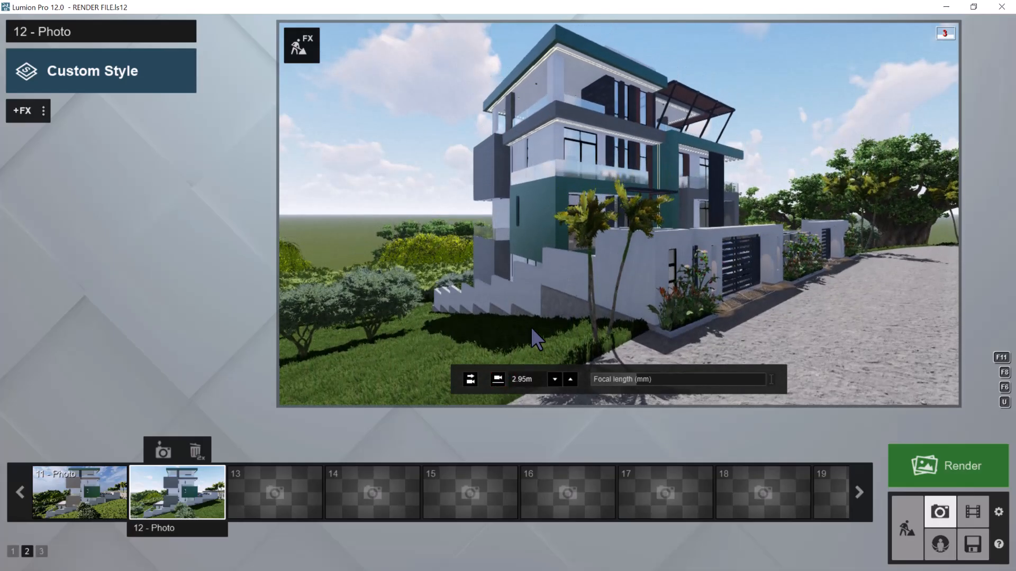
mouse_move(568, 328)
right_mouse_down()
mouse_move(591, 320)
mouse_move(540, 322)
mouse_move(571, 323)
right_mouse_up()
key("d")
key("d")
key("w")
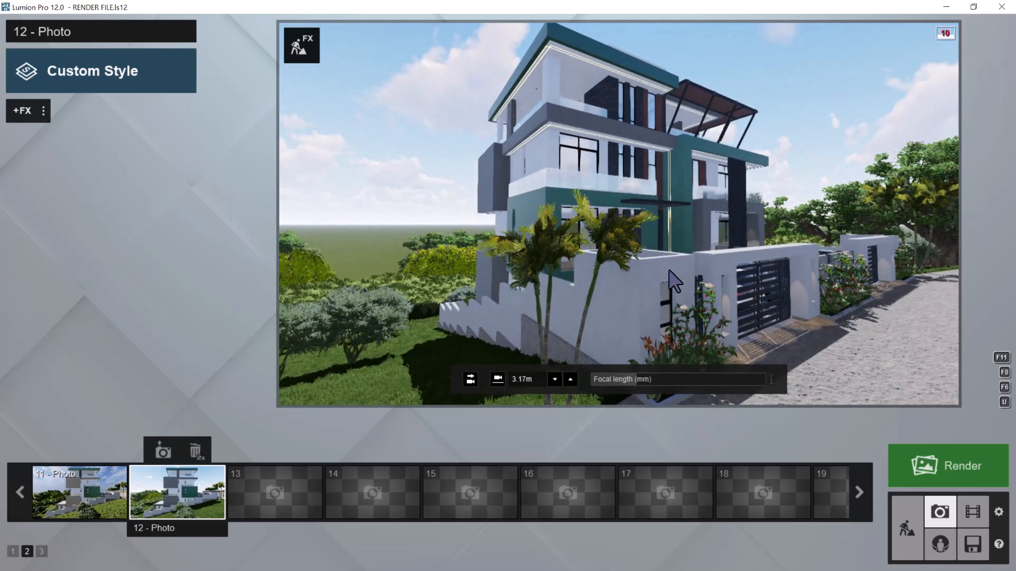
left_click(471, 379)
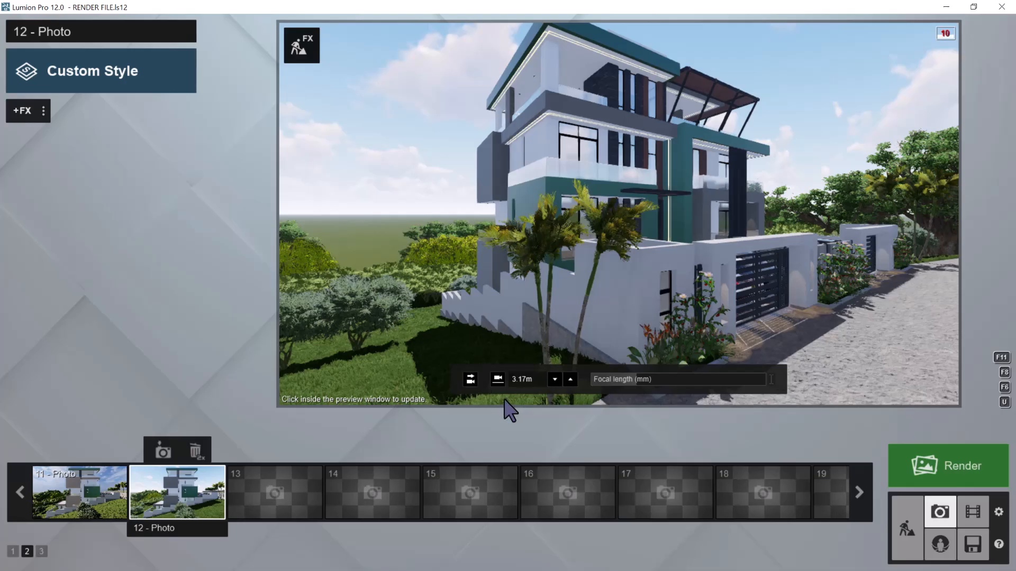
left_click(738, 157)
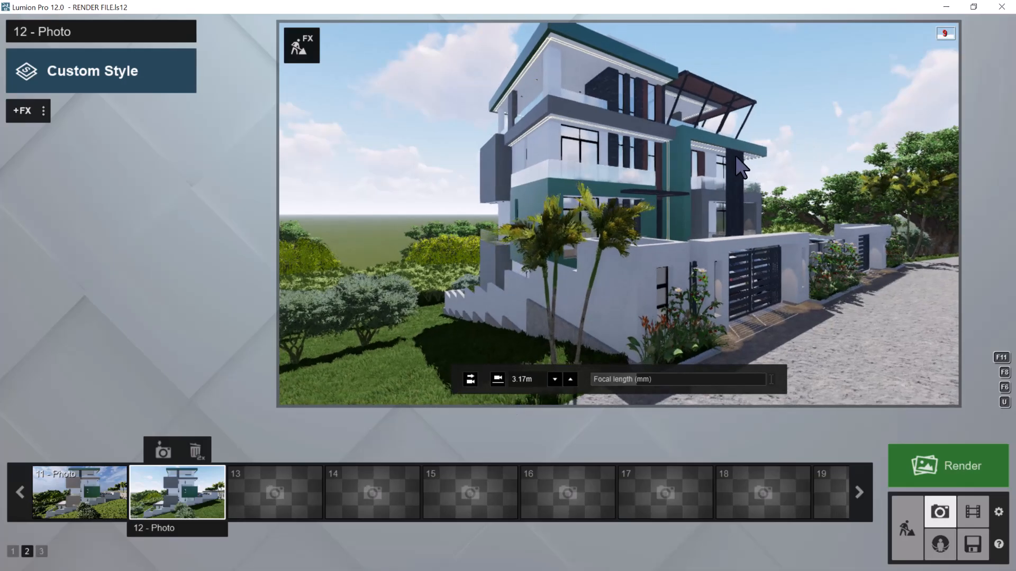
scroll(737, 157, "down", 2)
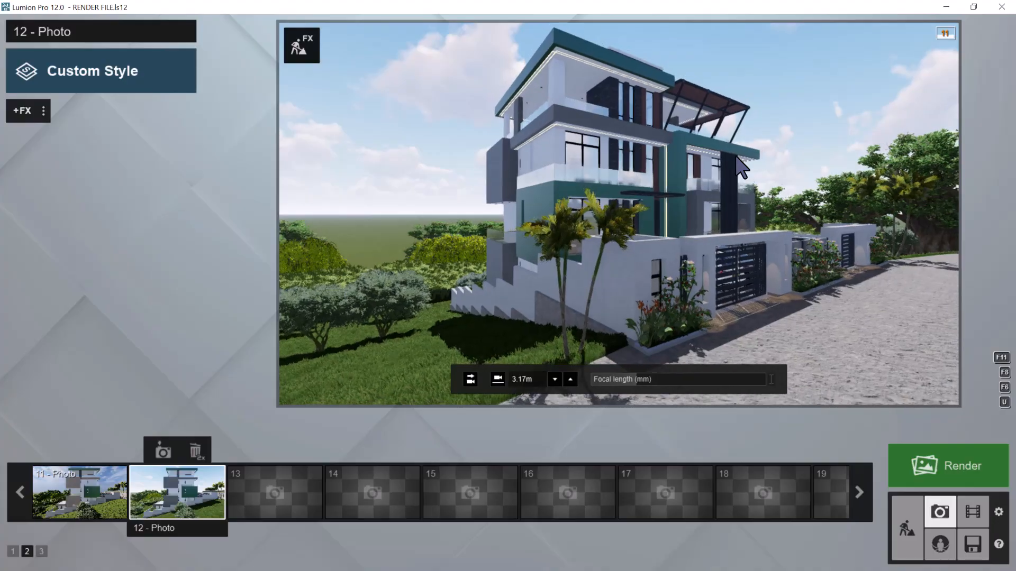
left_click(163, 452)
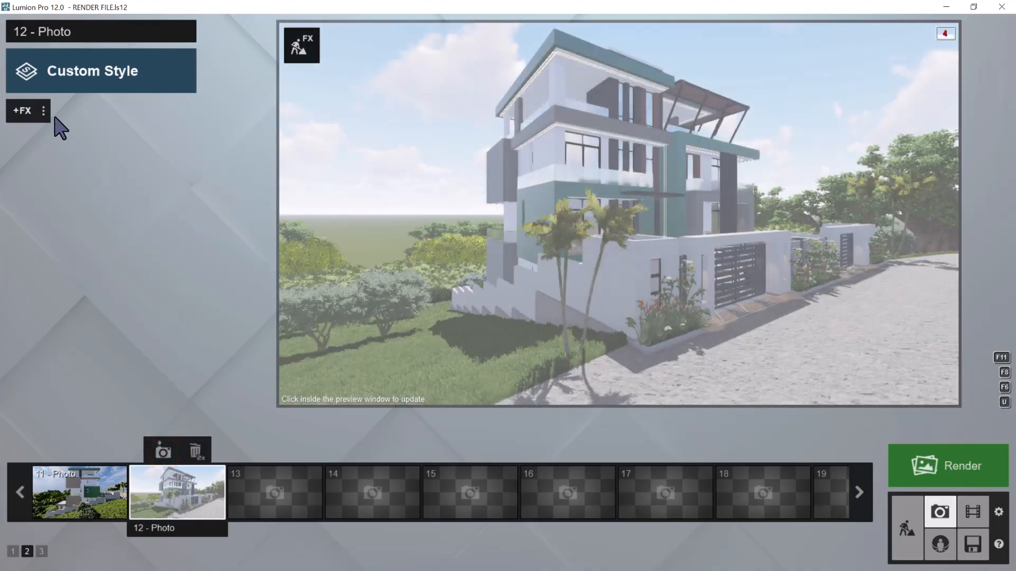
Paste the copied effect list into photo 12 and update its preview
left_click(44, 111)
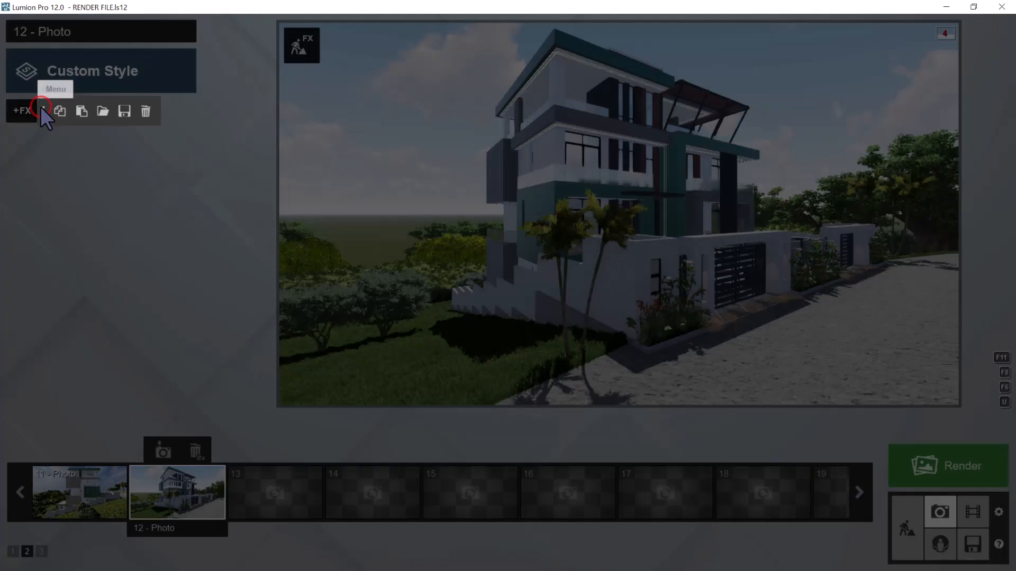
left_click(83, 111)
left_click(668, 181)
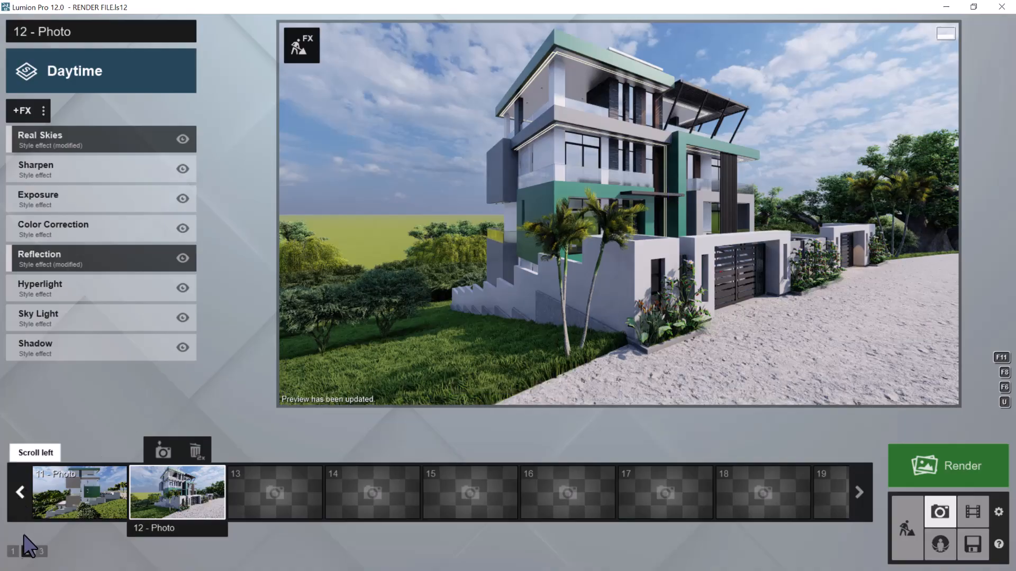
Restore photo 1's front view from the first photo set and copy its effect list
left_click(13, 553)
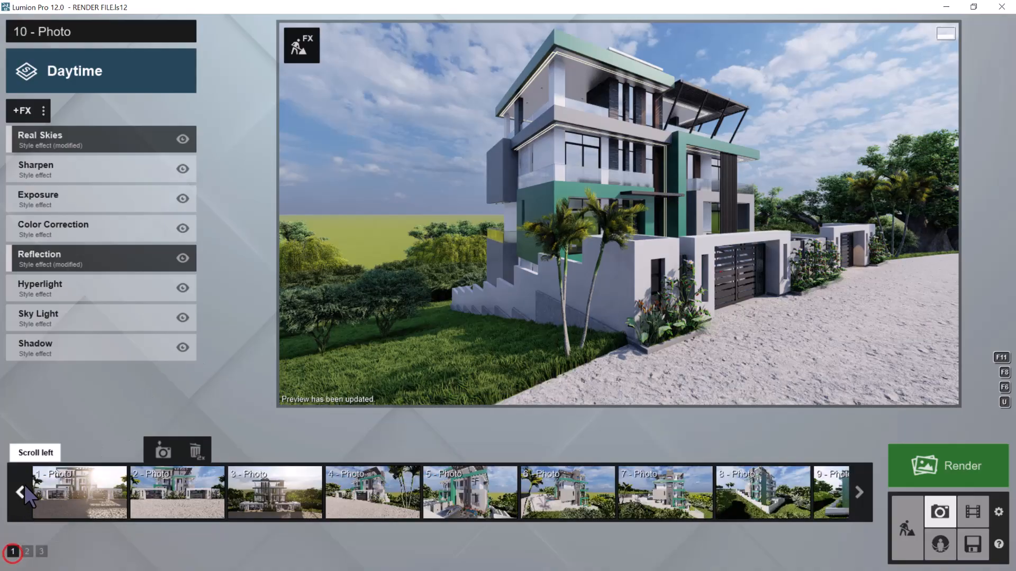
left_click(60, 485)
left_click(67, 495)
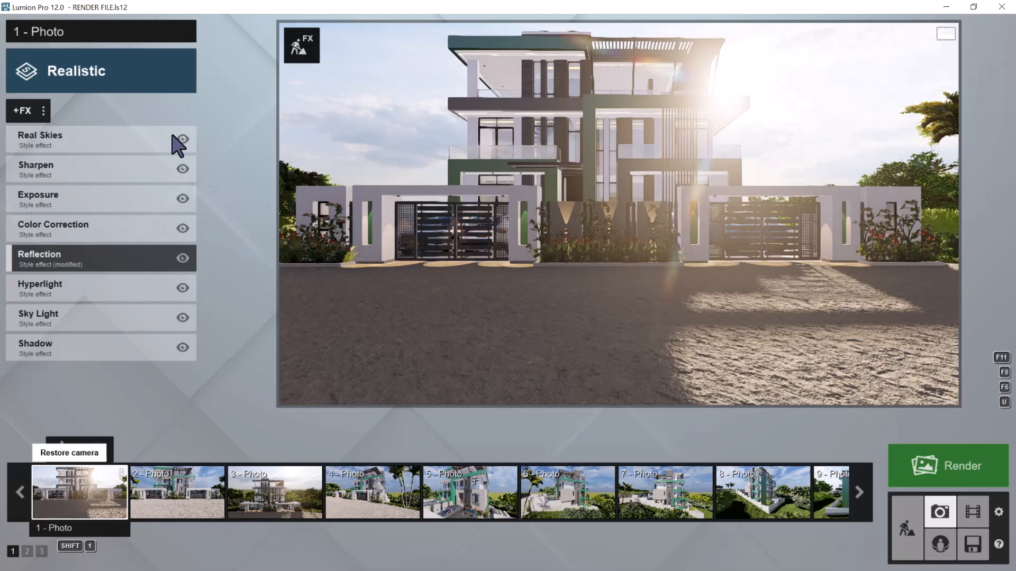
left_click(44, 111)
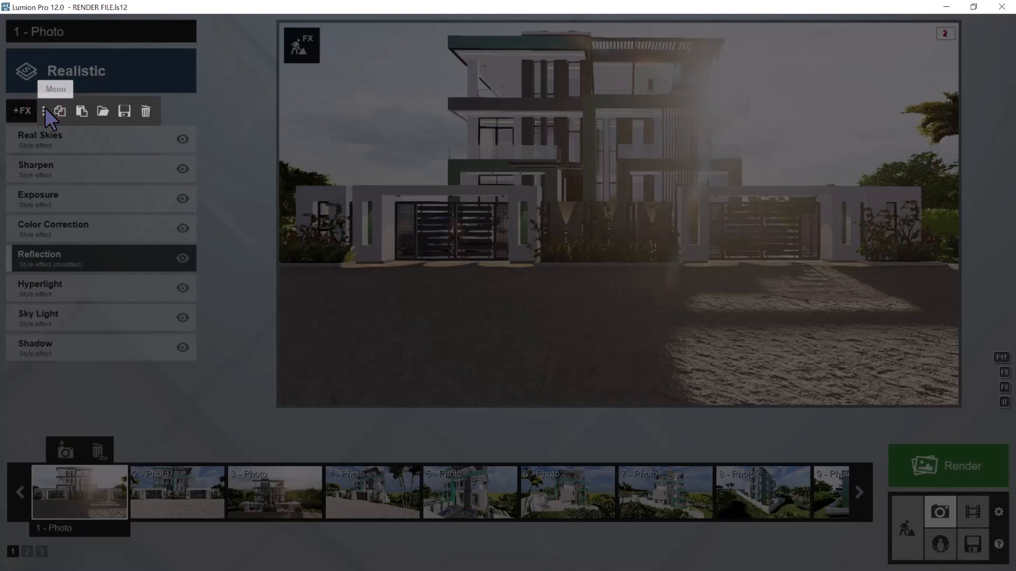
left_click(62, 110)
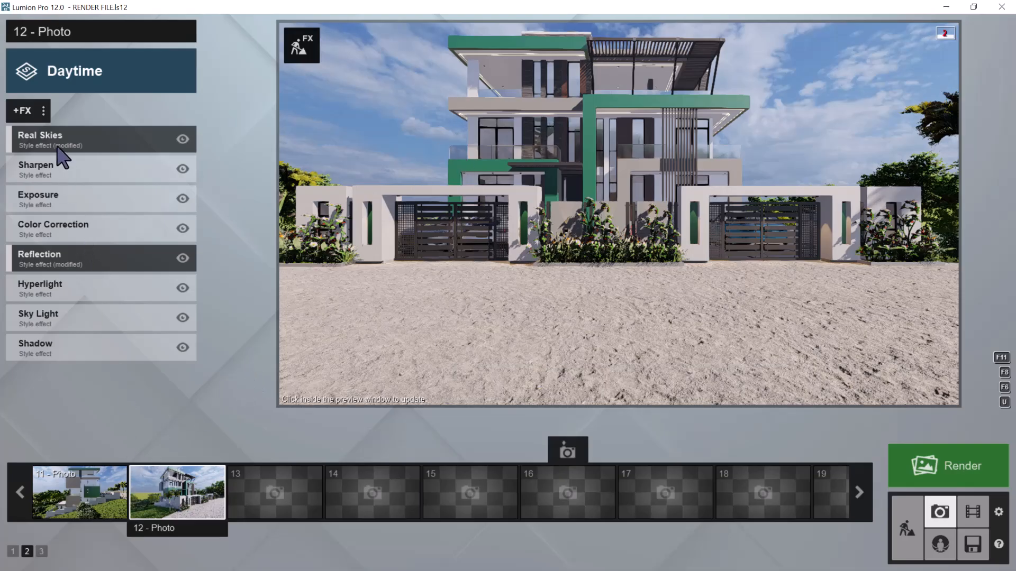
Paste the copied Realistic effect list into photo 12, restore its corner view and update the preview
left_click(43, 110)
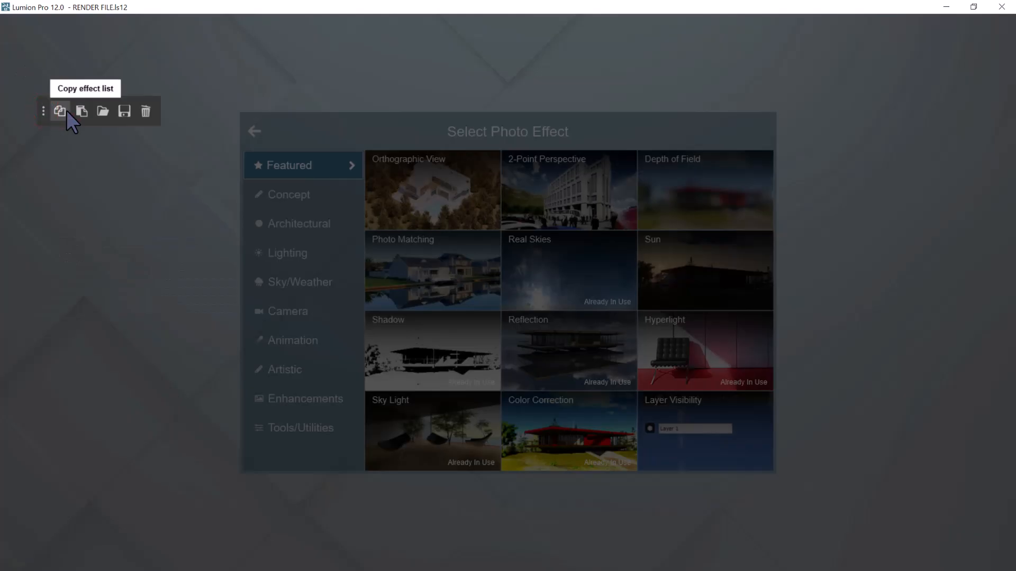
left_click(80, 111)
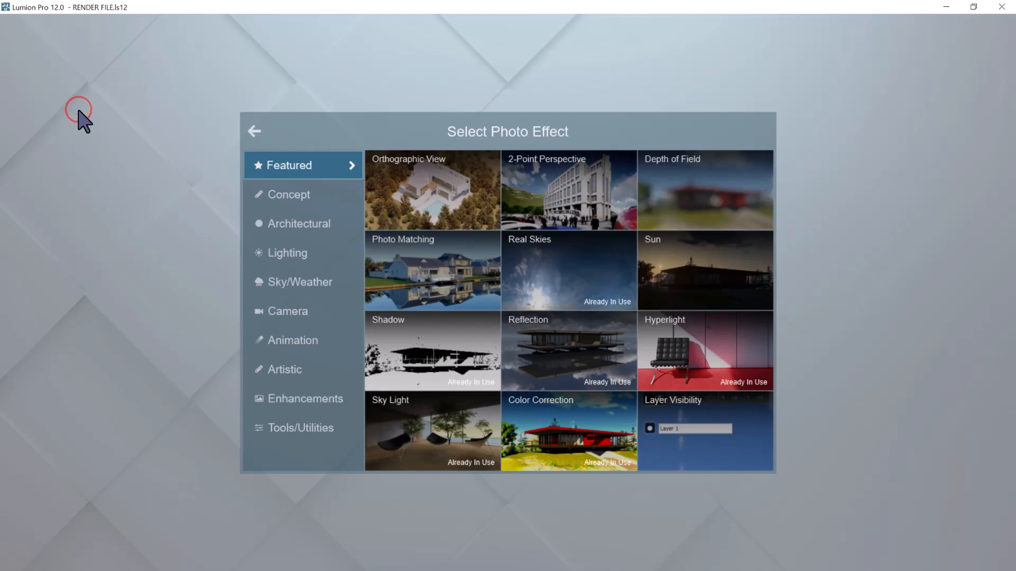
left_click(253, 128)
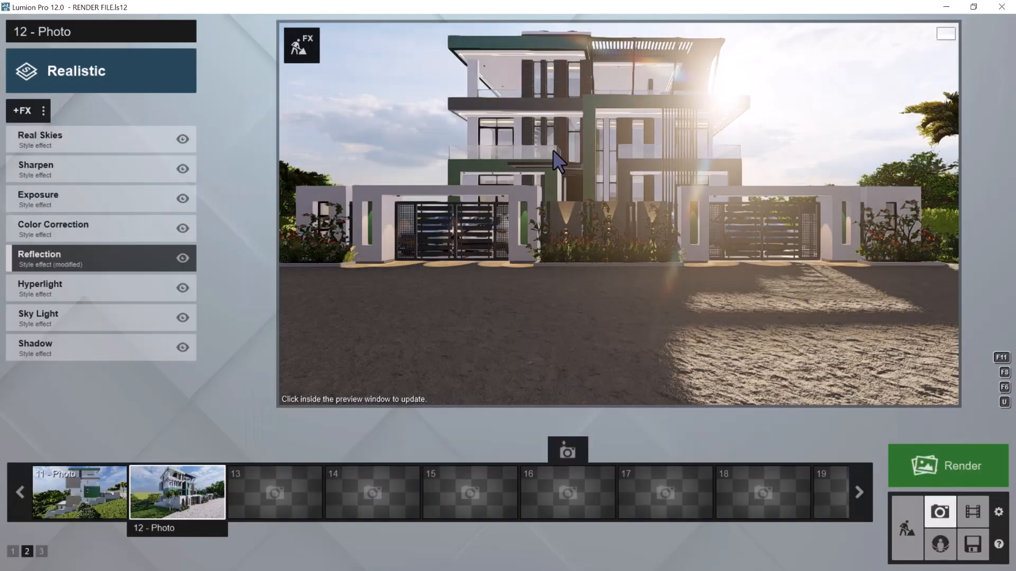
left_click(183, 489)
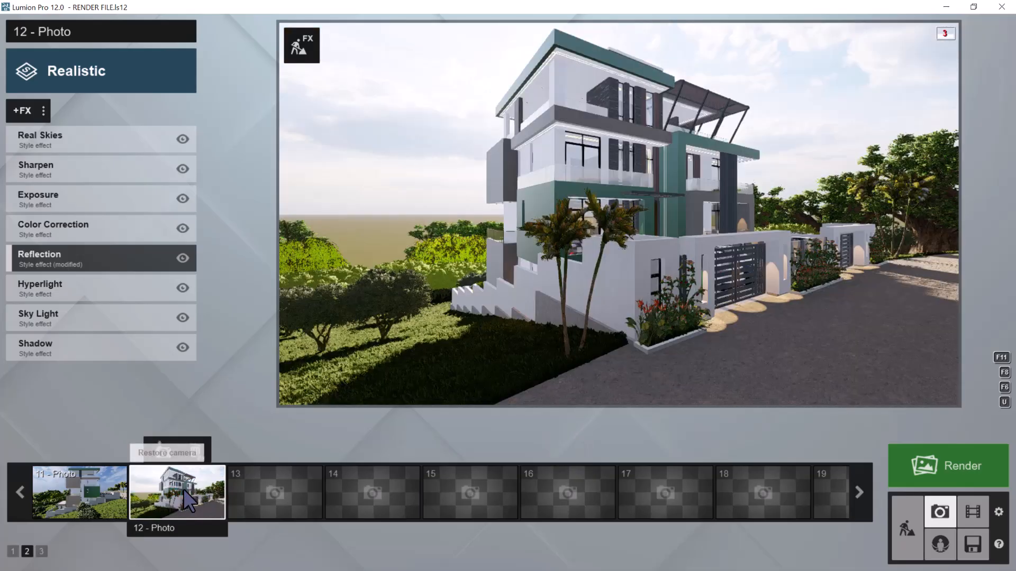
left_click(43, 110)
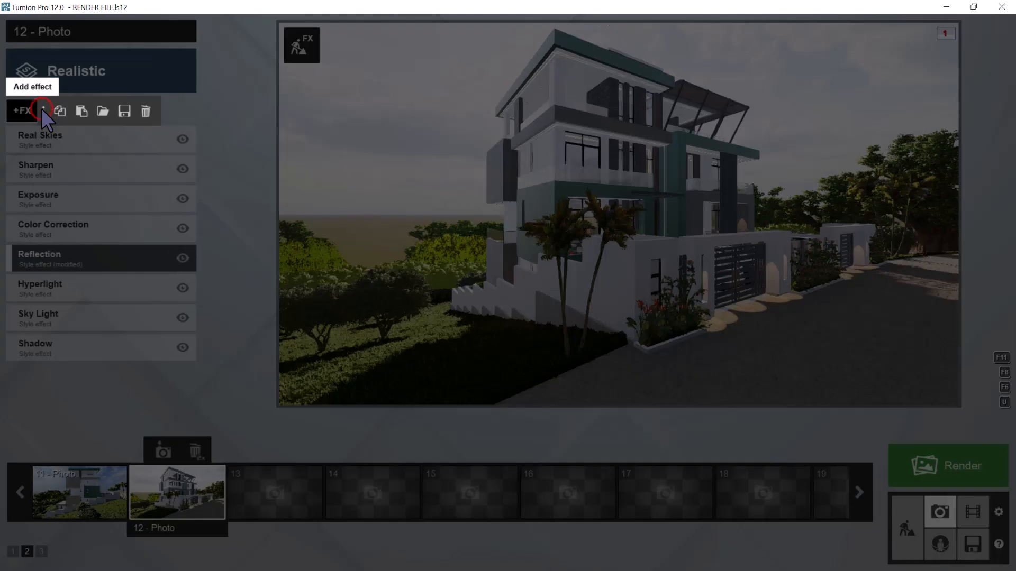
left_click(87, 109)
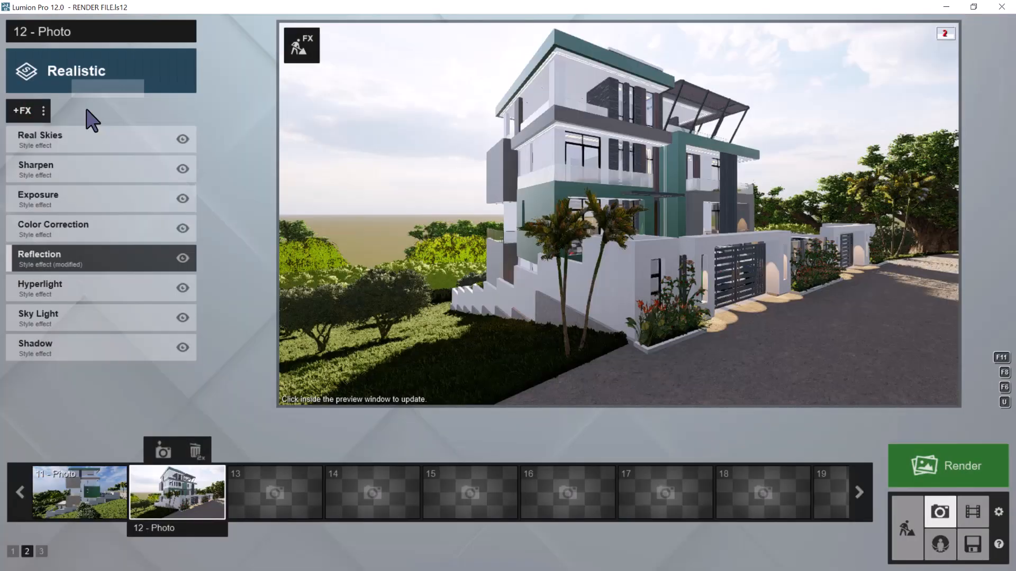
left_click(647, 124)
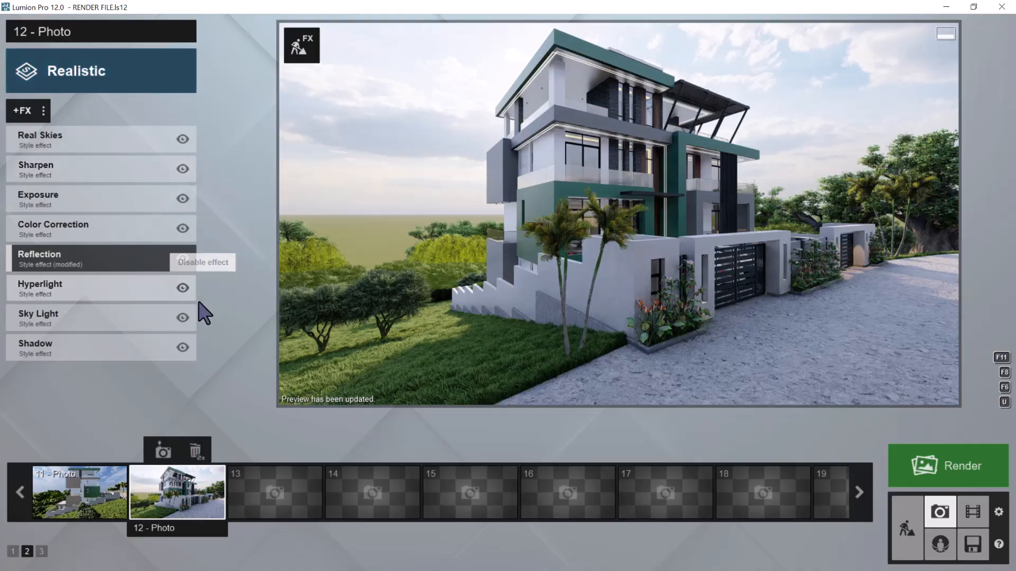
Restore photo 11's side view and copy its Daytime effect list
left_click(72, 504)
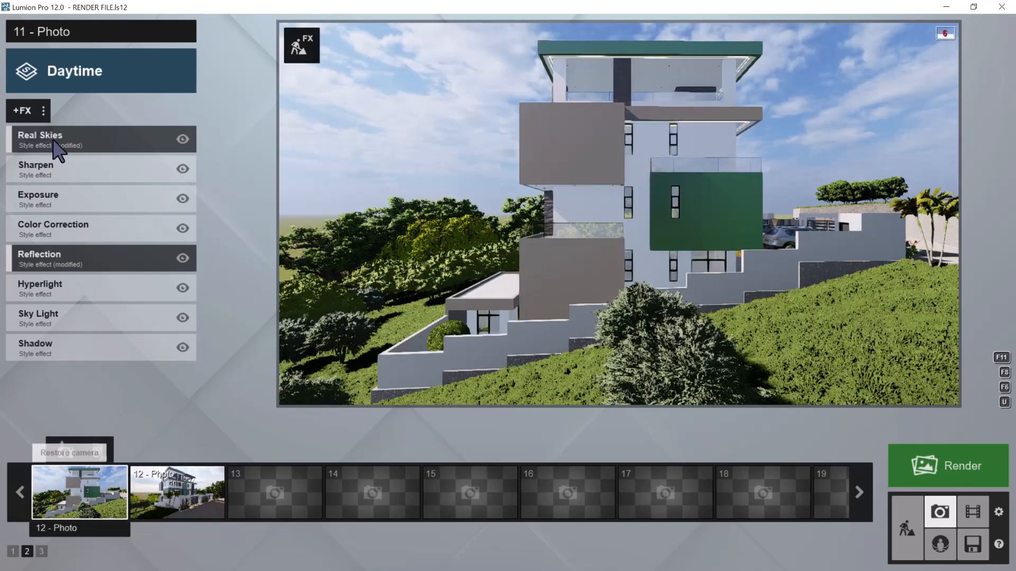
left_click(44, 112)
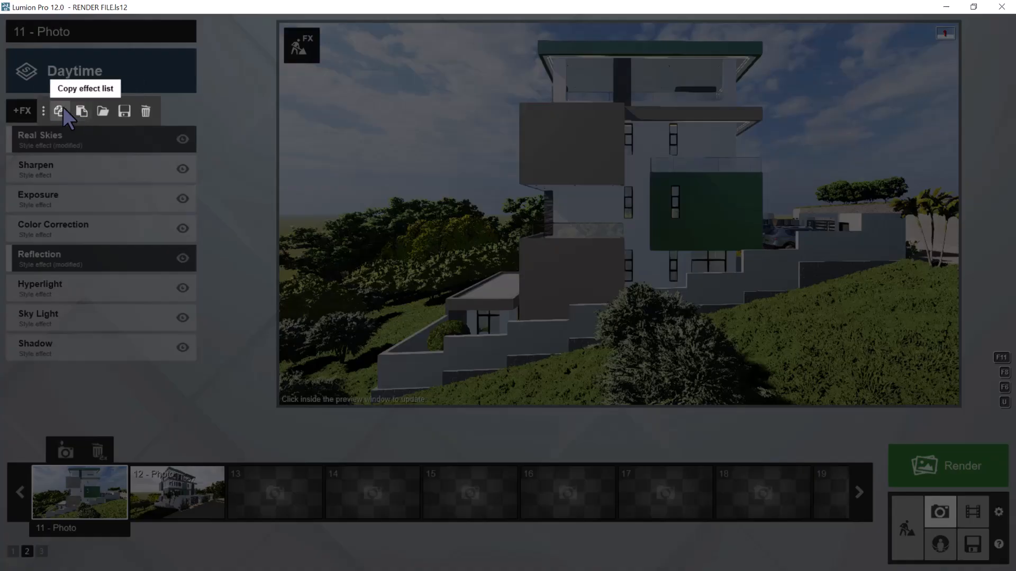
left_click(63, 109)
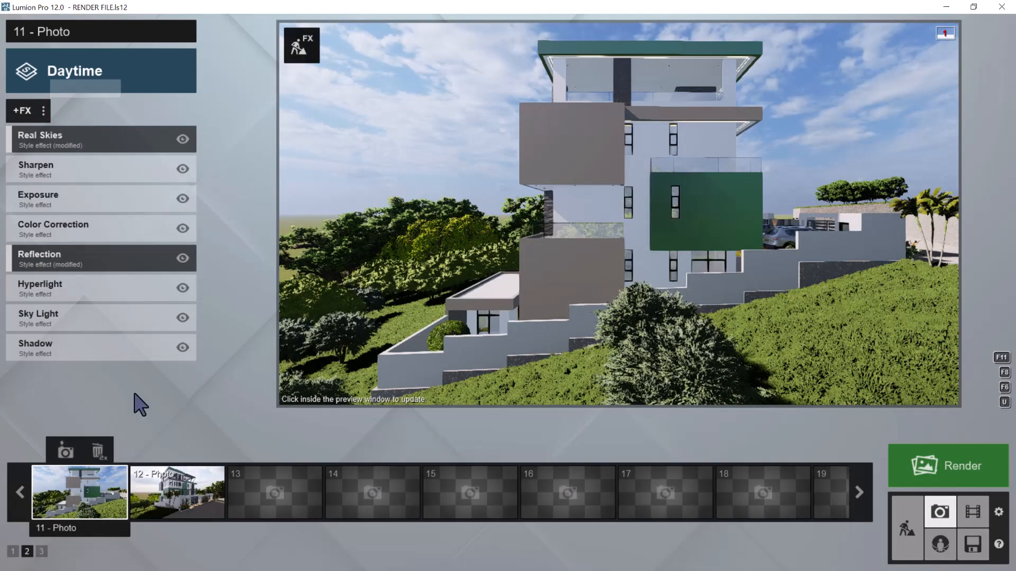
Return to photo 12's corner view and paste the copied Daytime effect list into it
left_click(158, 501)
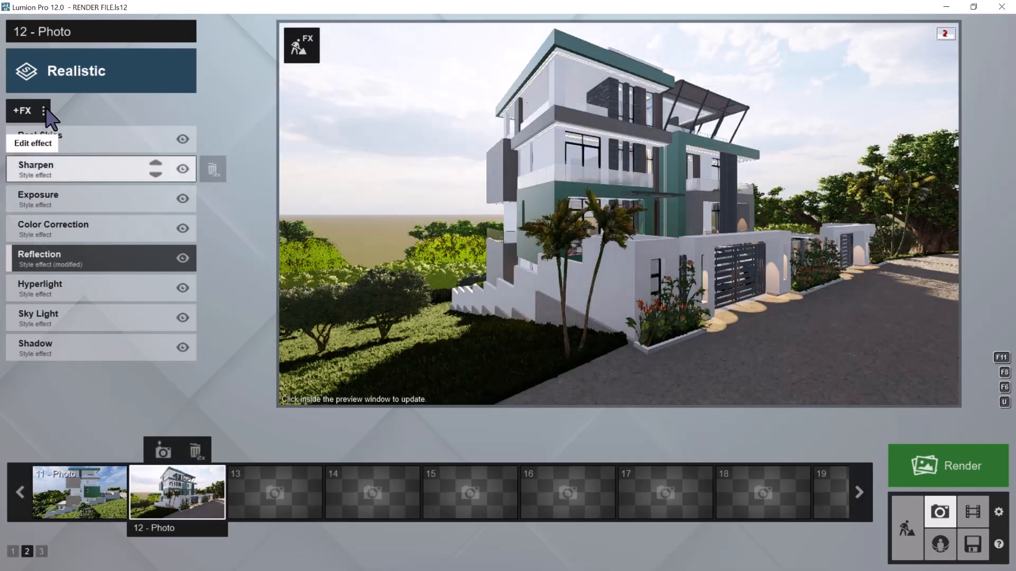
left_click(37, 111)
left_click(255, 128)
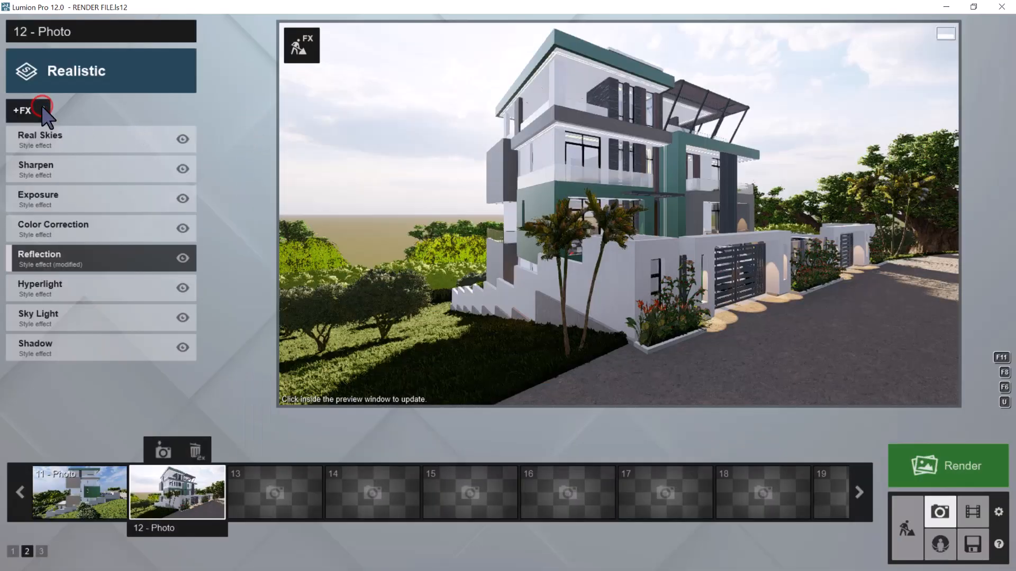
left_click(42, 108)
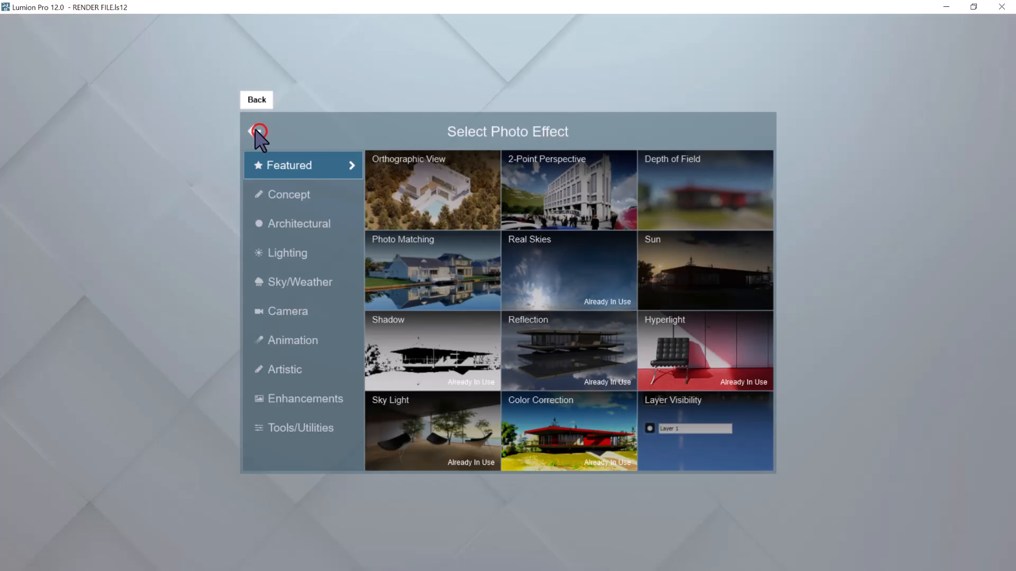
left_click(255, 130)
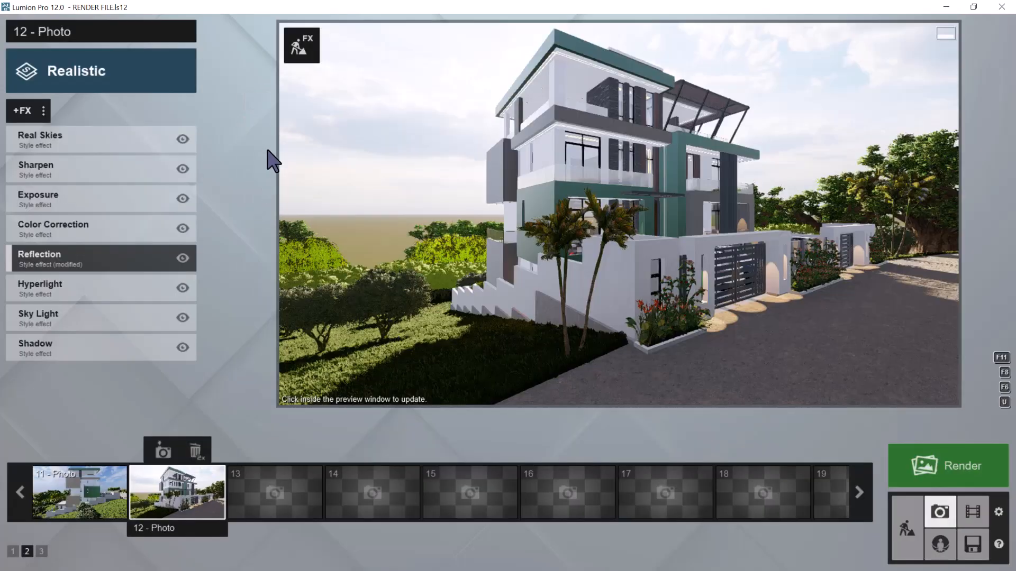
left_click(44, 110)
left_click(81, 110)
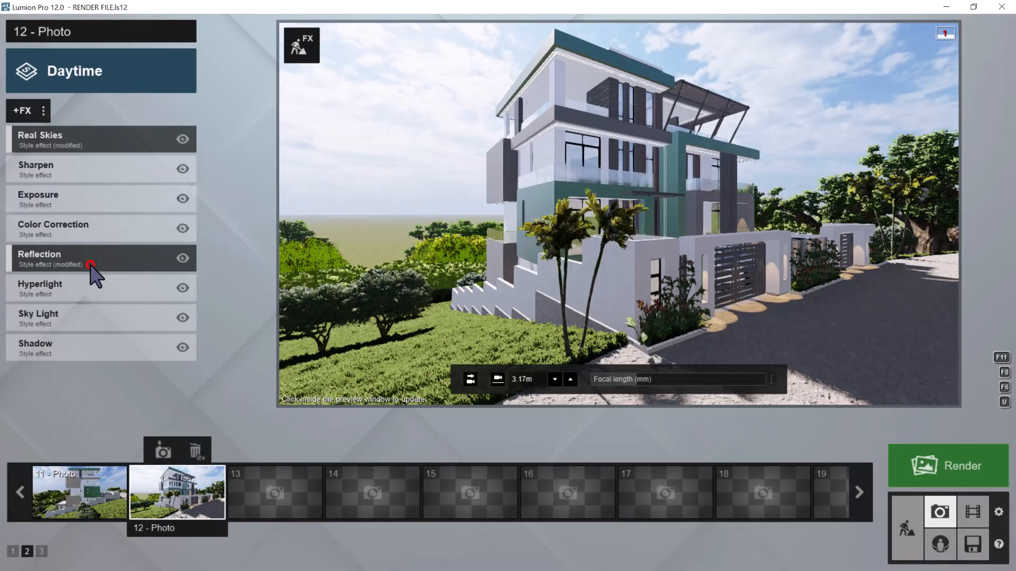
Open photo 12's Reflection effect for plane editing and remove all of its existing reflection planes
left_click(90, 264)
left_click(68, 232)
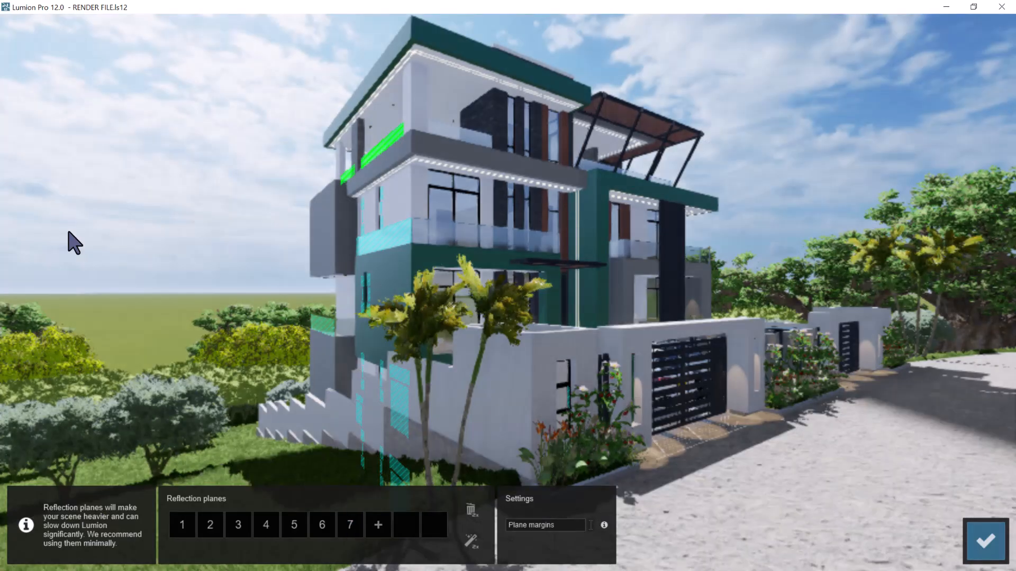
left_click(471, 516)
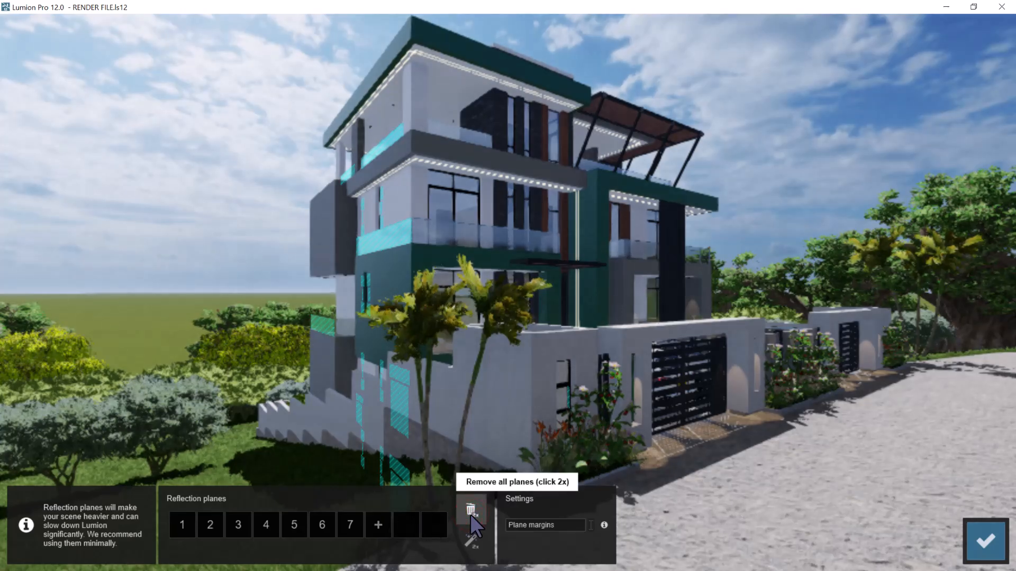
left_click(469, 513)
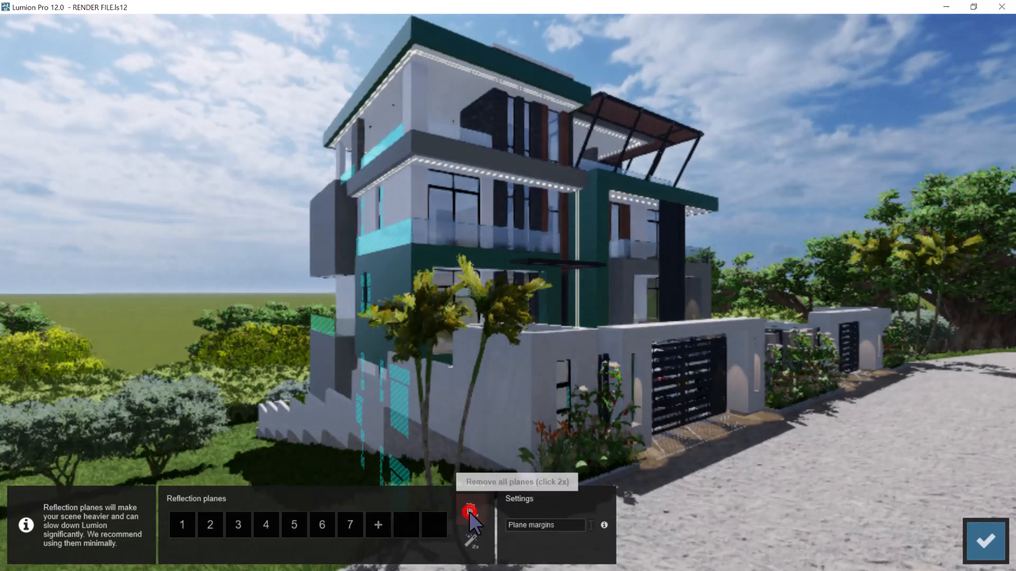
Add three reflection planes on the front facade's glazing, picking both balcony door panels and the glass above them
left_click(182, 524)
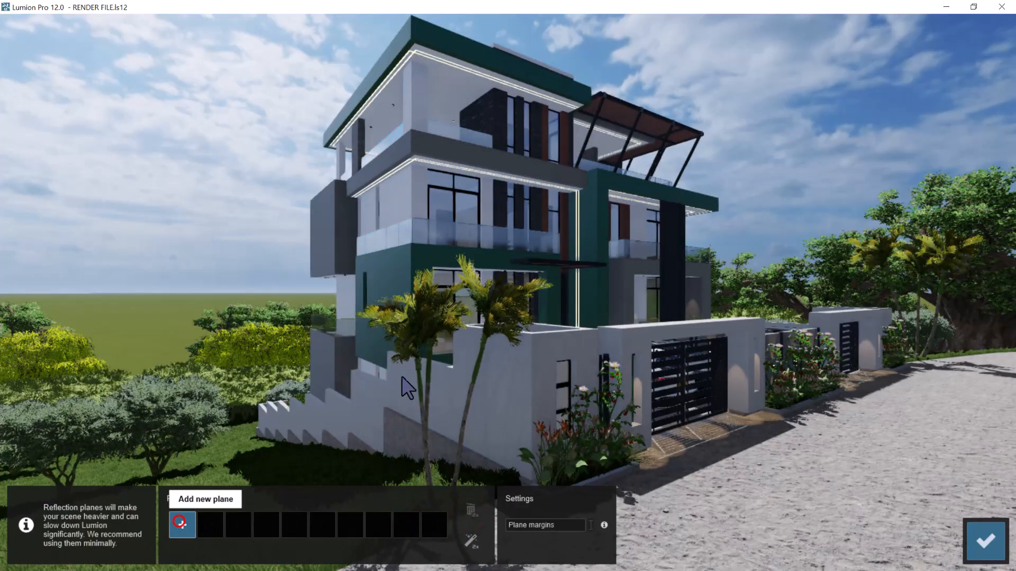
left_click(469, 198)
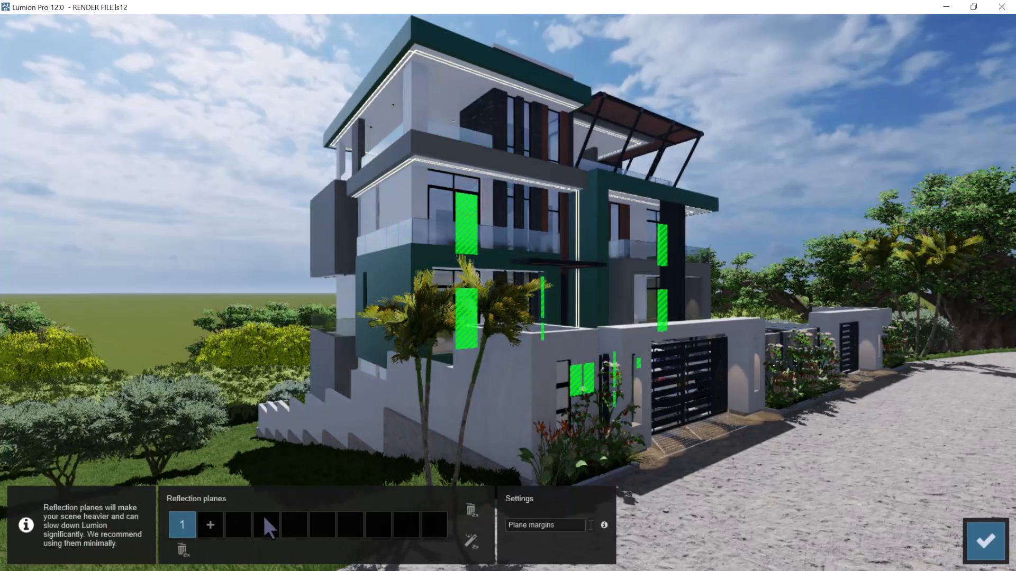
left_click(210, 526)
left_click(440, 195)
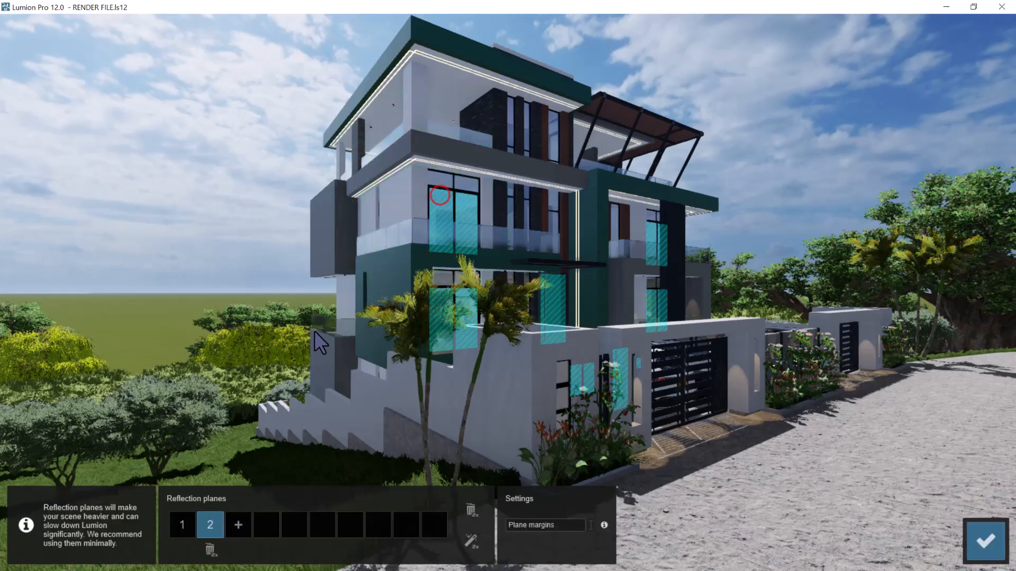
left_click(238, 525)
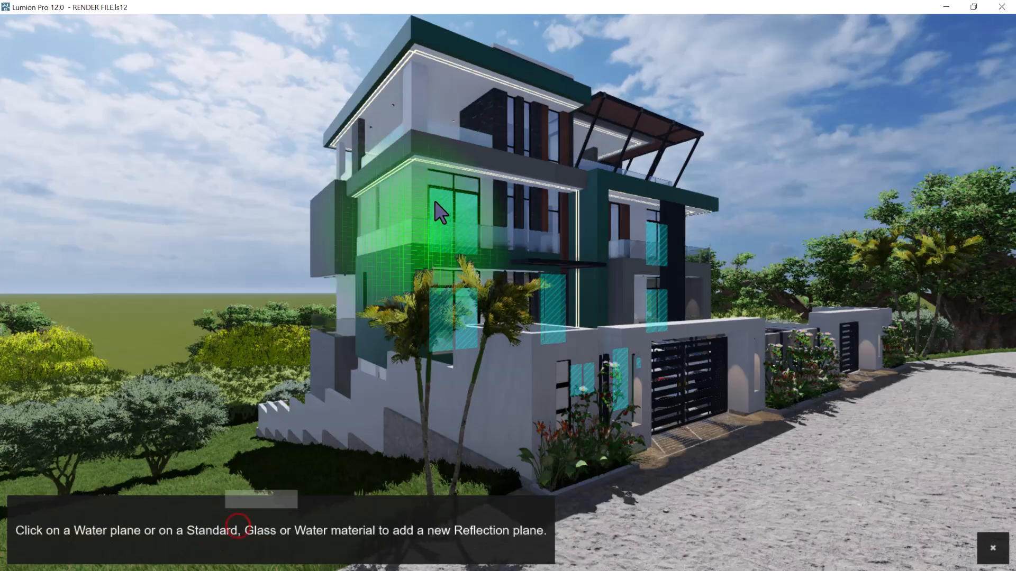
left_click(439, 191)
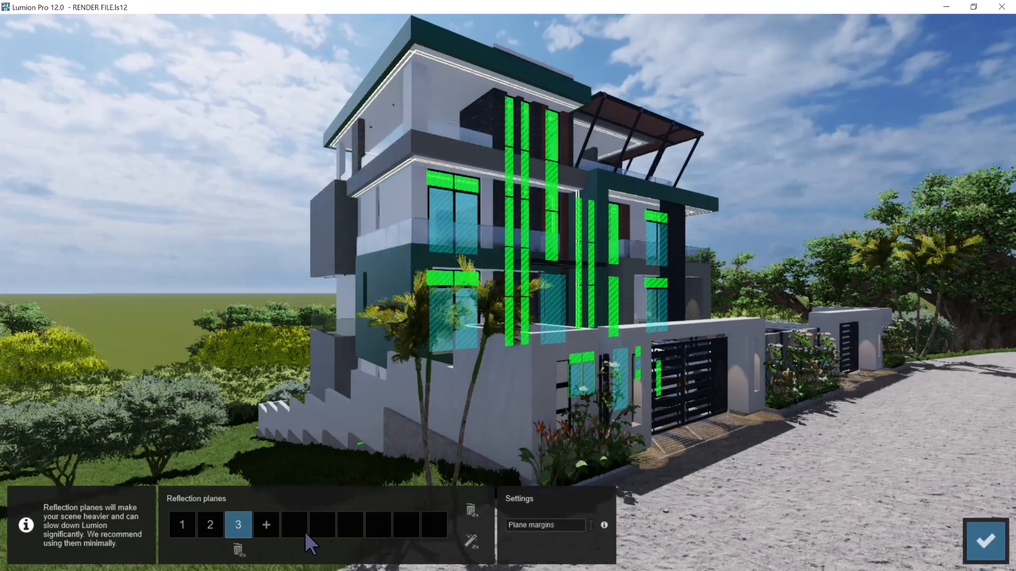
Add reflection planes on the middle floor's glass railings: the main front balcony, the farther front balcony and the side balcony
left_click(266, 525)
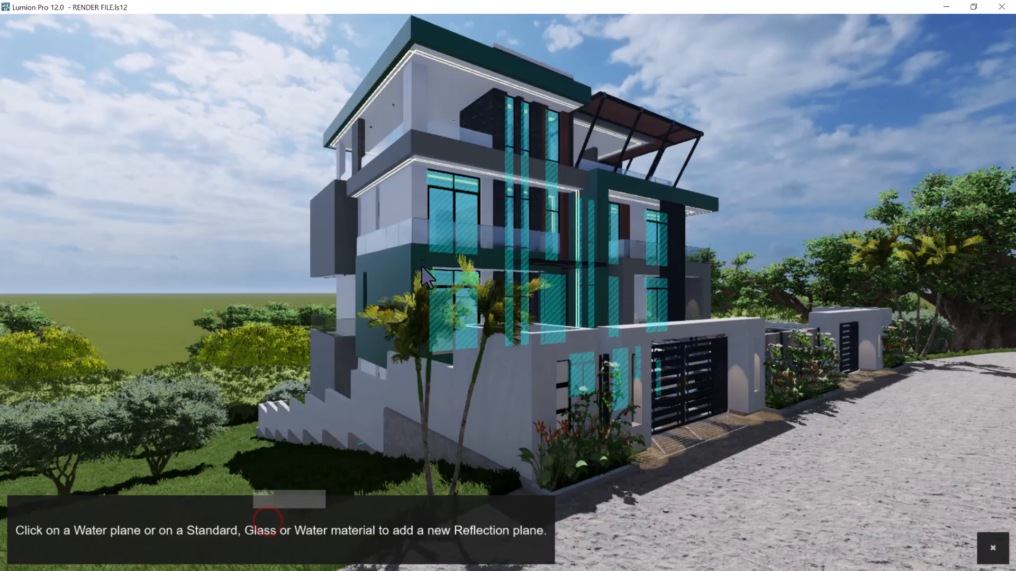
left_click(421, 230)
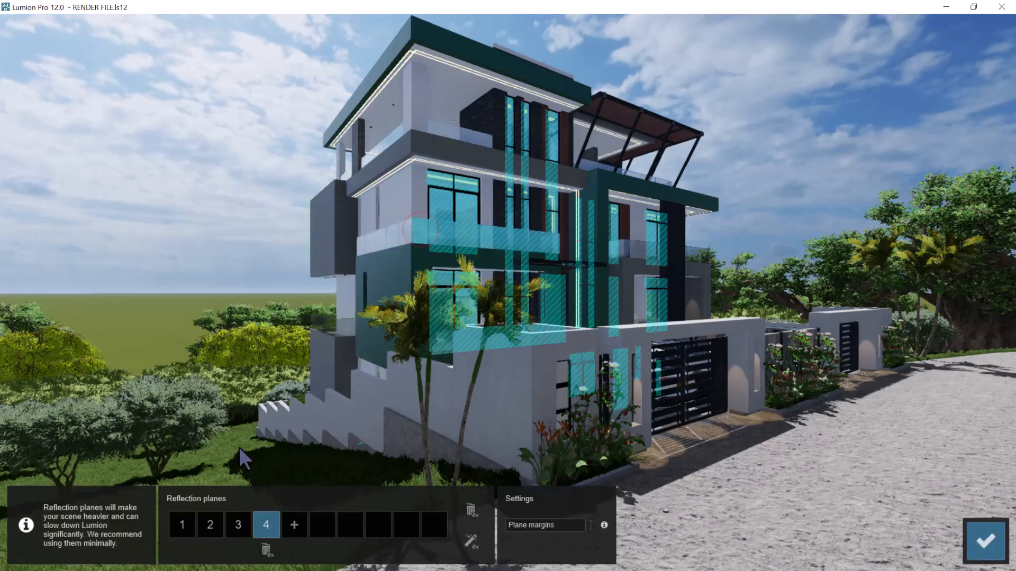
left_click(294, 526)
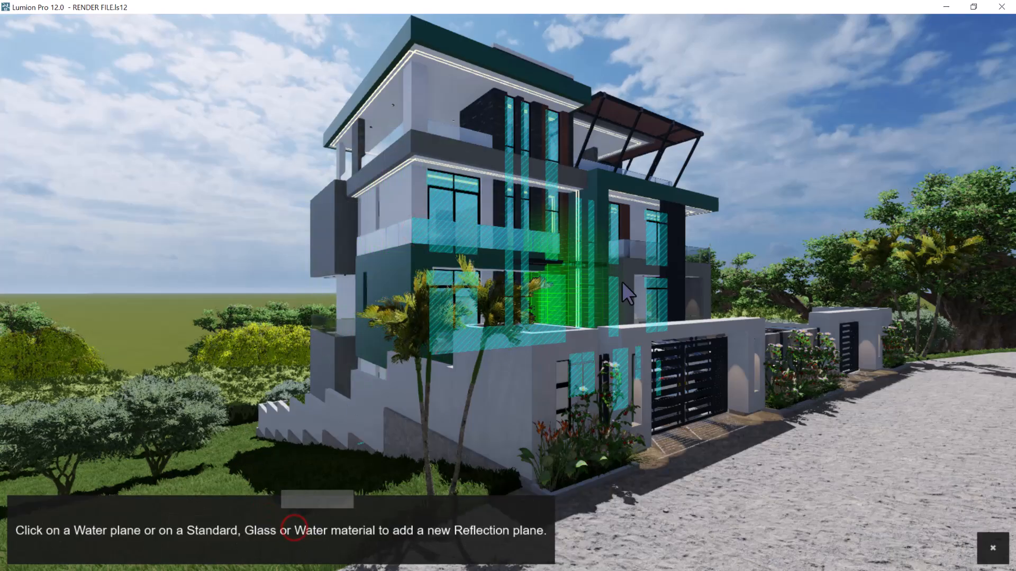
left_click(646, 251)
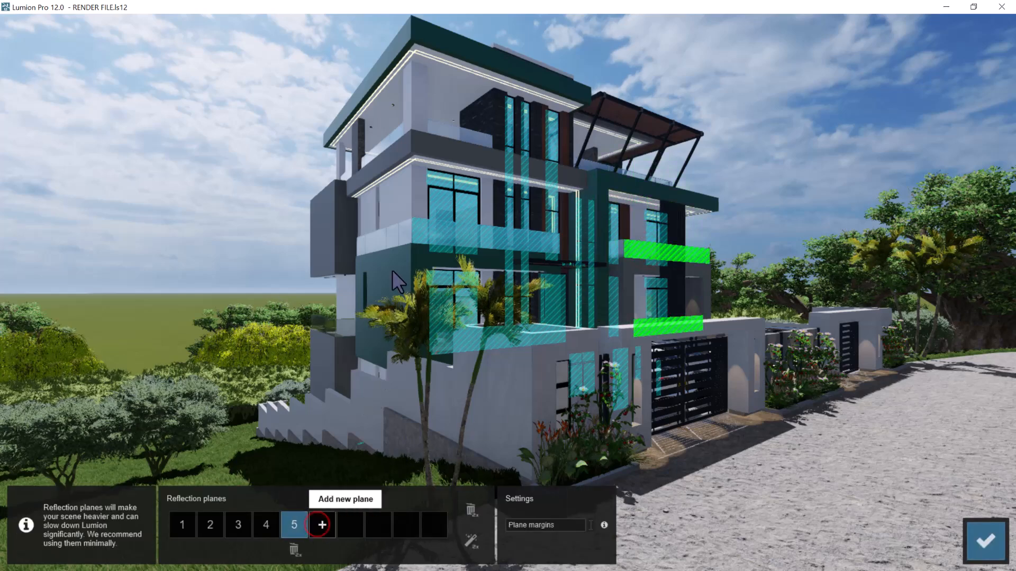
left_click(393, 240)
left_click(321, 525)
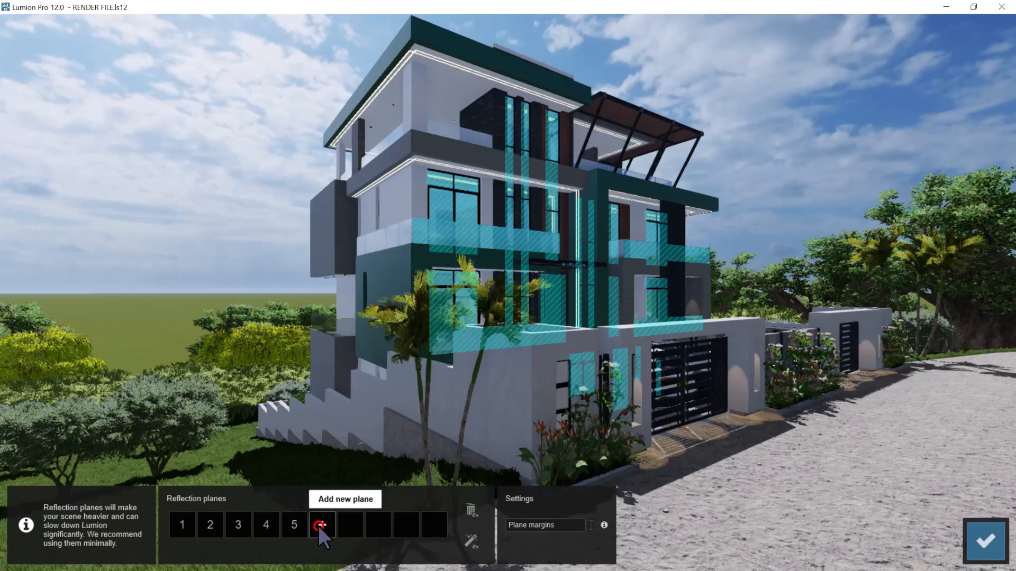
left_click(389, 239)
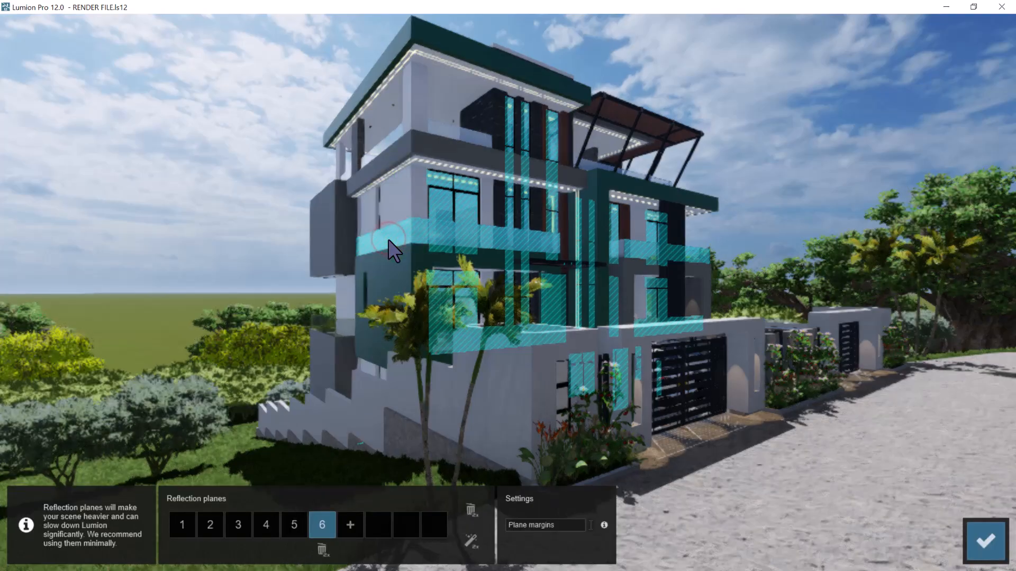
Add reflection planes on the lower rear balcony's glass railing and the top floor's front and side glass railings
left_click(352, 523)
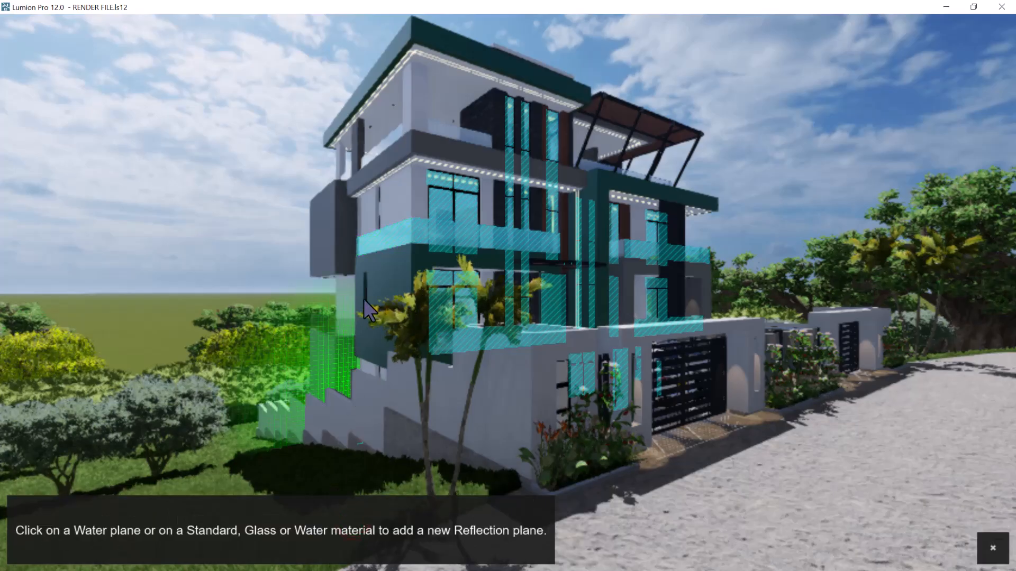
left_click(329, 325)
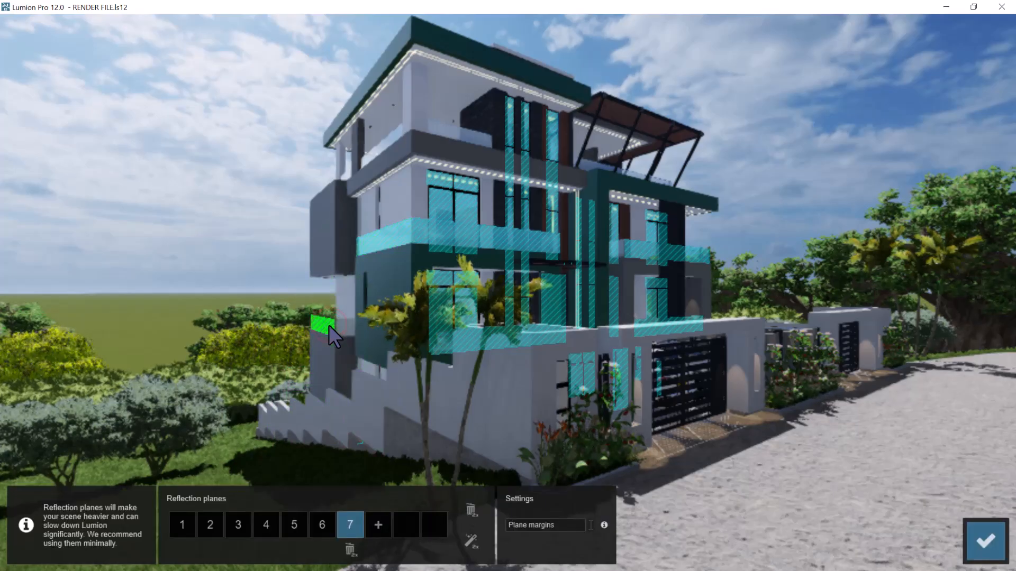
left_click(379, 522)
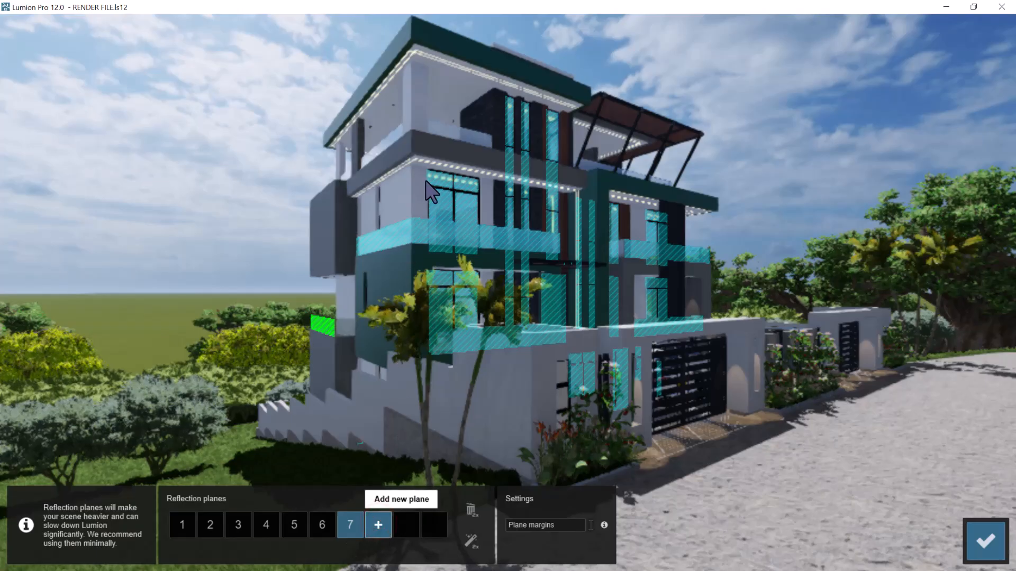
left_click(459, 132)
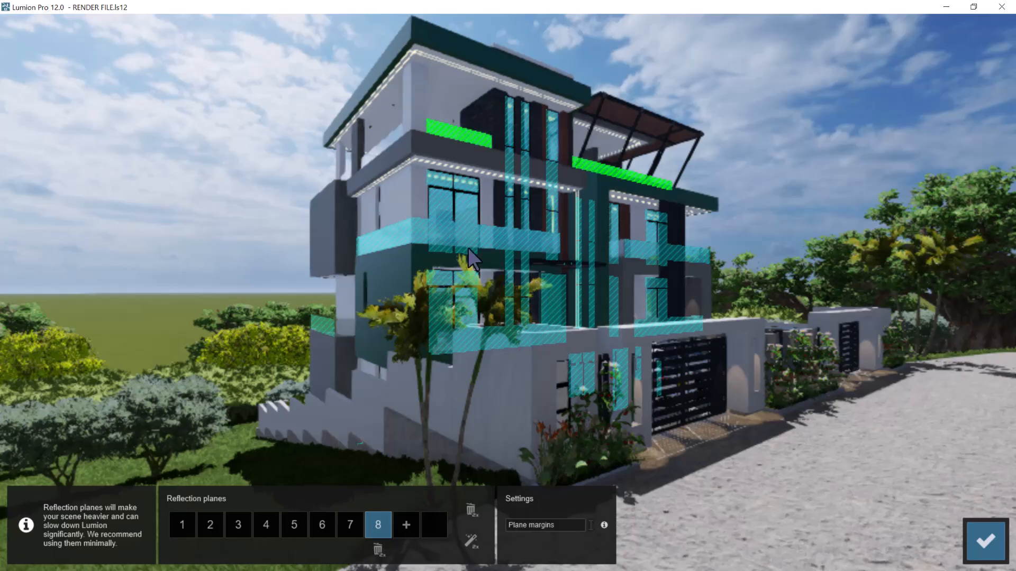
left_click(402, 527)
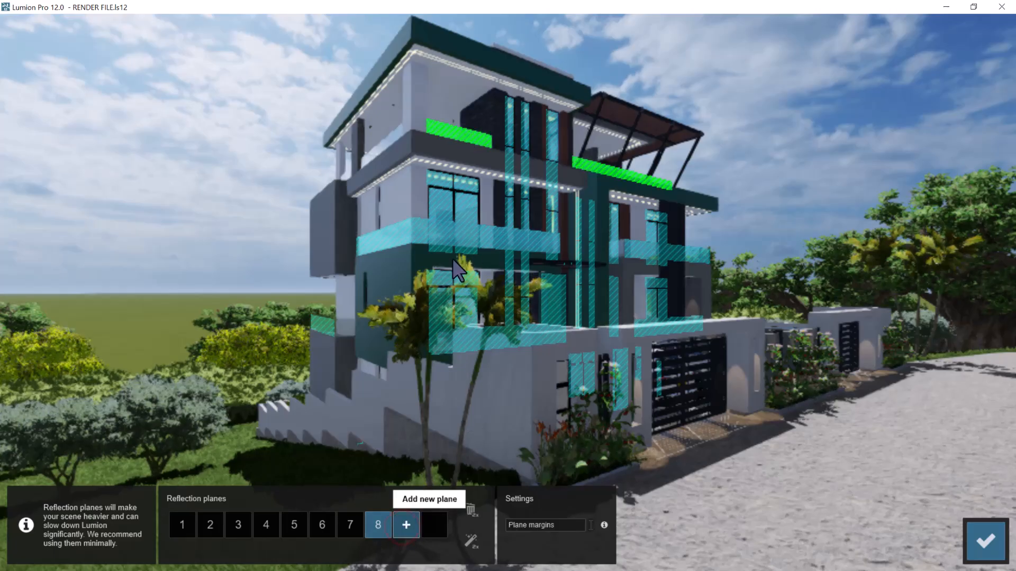
left_click(387, 144)
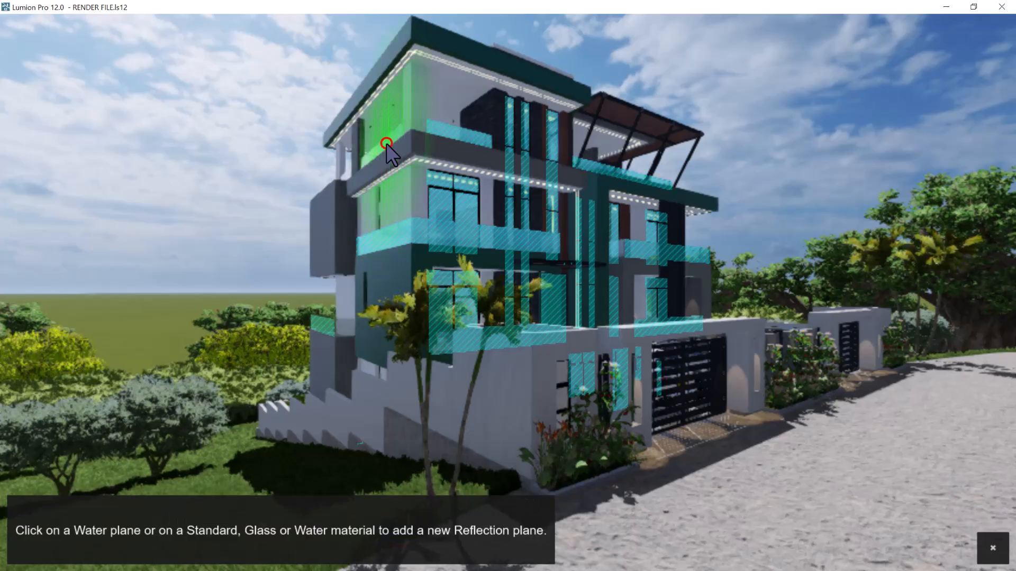
Add a tenth reflection plane on the gatehouse's glazing in the front boundary wall and finish photo 12's plane editing
left_click(432, 525)
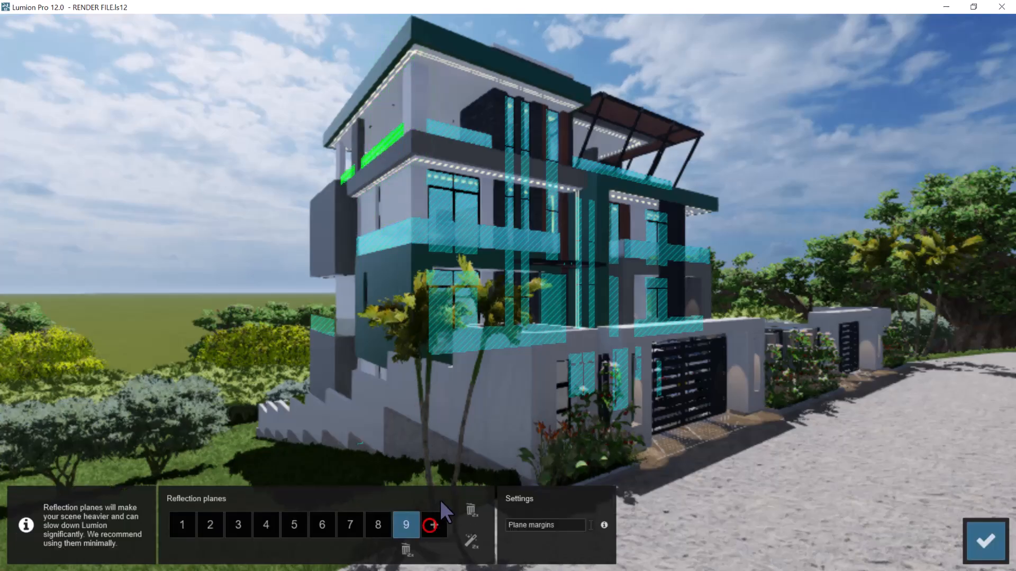
left_click(562, 373)
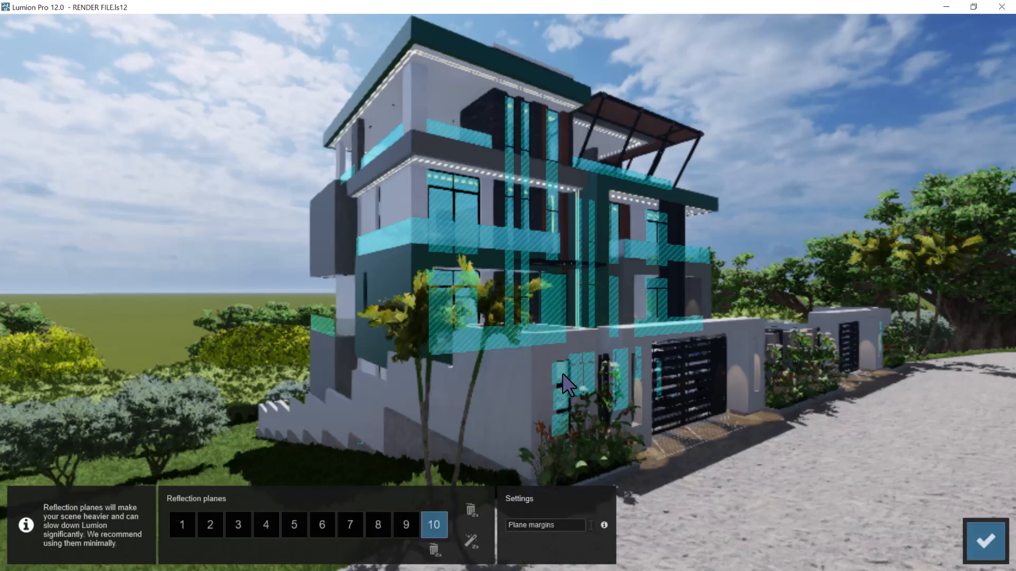
left_click(984, 533)
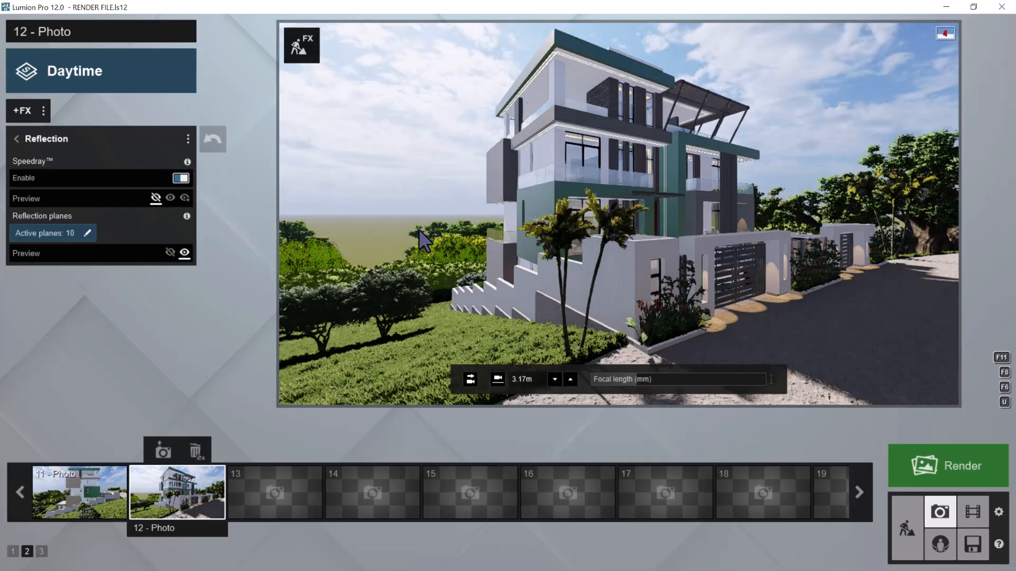
Copy photo 12's effect list and store the current camera view in empty photo slot 13
left_click(44, 109)
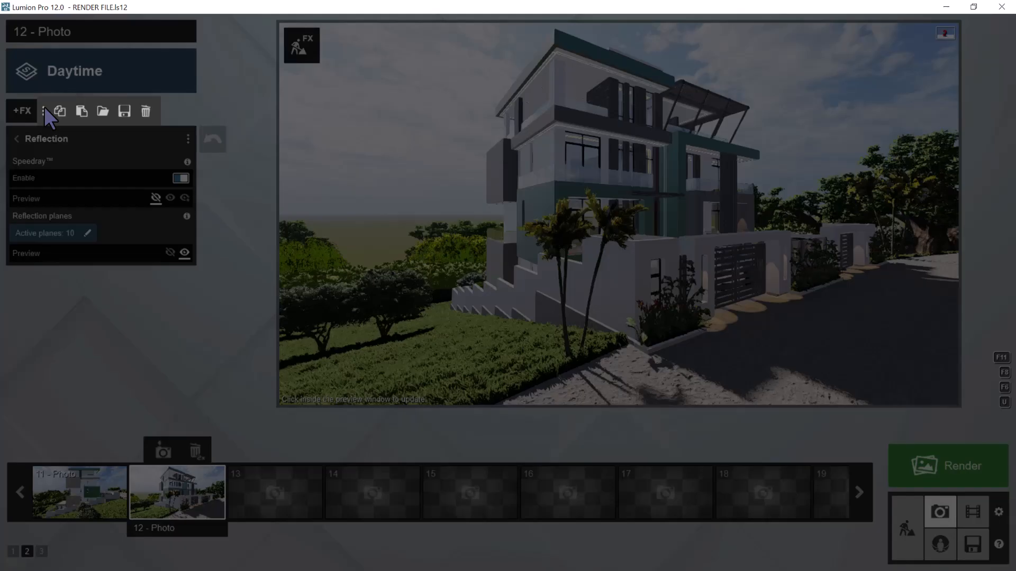
left_click(65, 109)
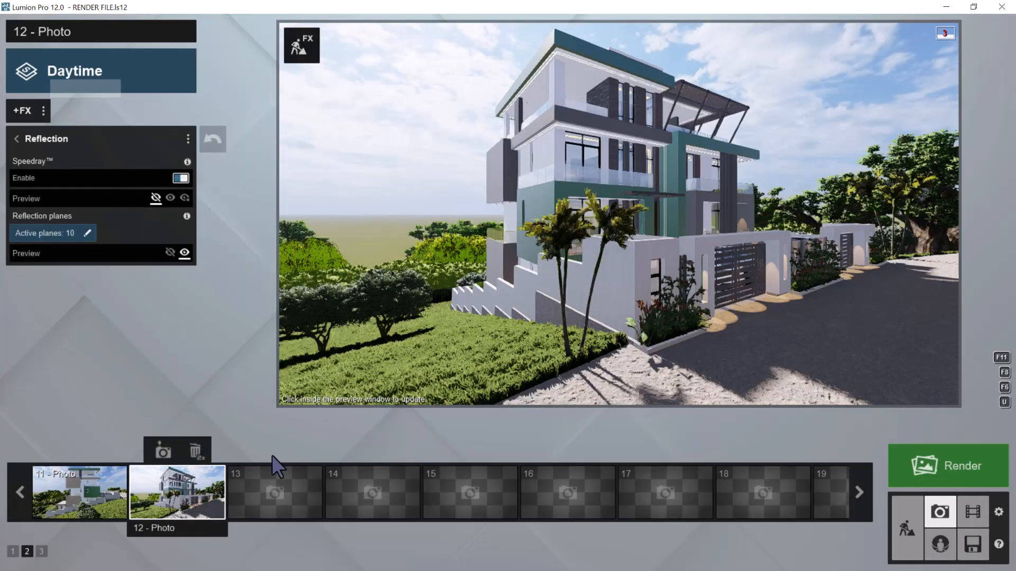
mouse_move(266, 475)
left_click(268, 451)
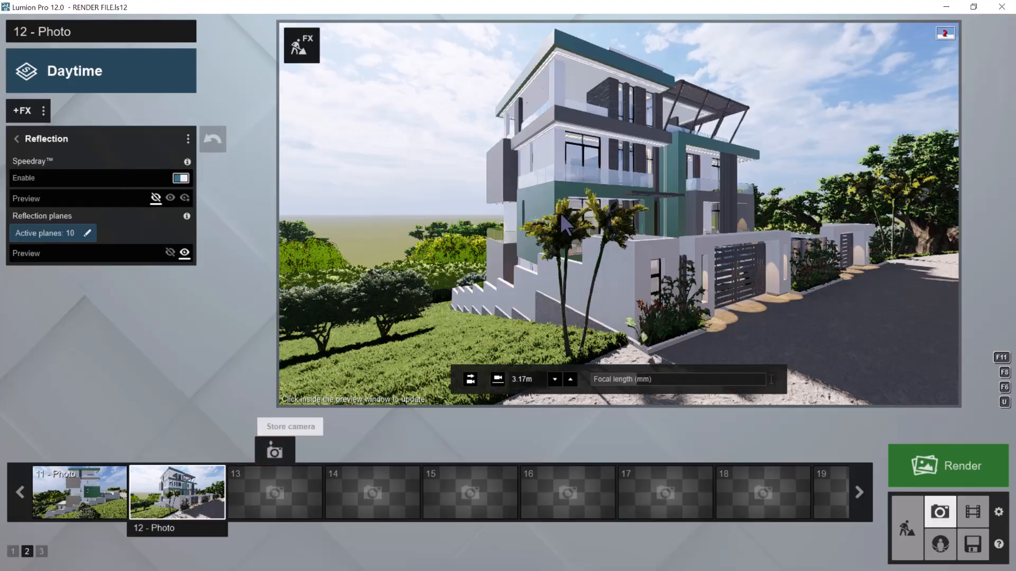
left_click(268, 453)
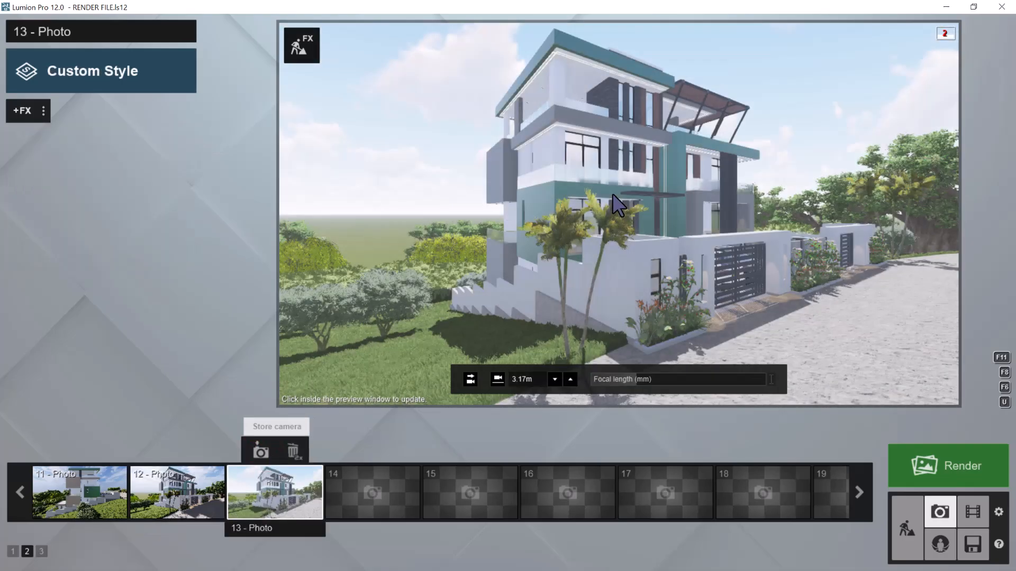
Move the camera around to face the front gate and set it horizontal at 1.60 m eye level
key("d")
right_click_drag(671, 187, 754, 201)
key("w")
key("w")
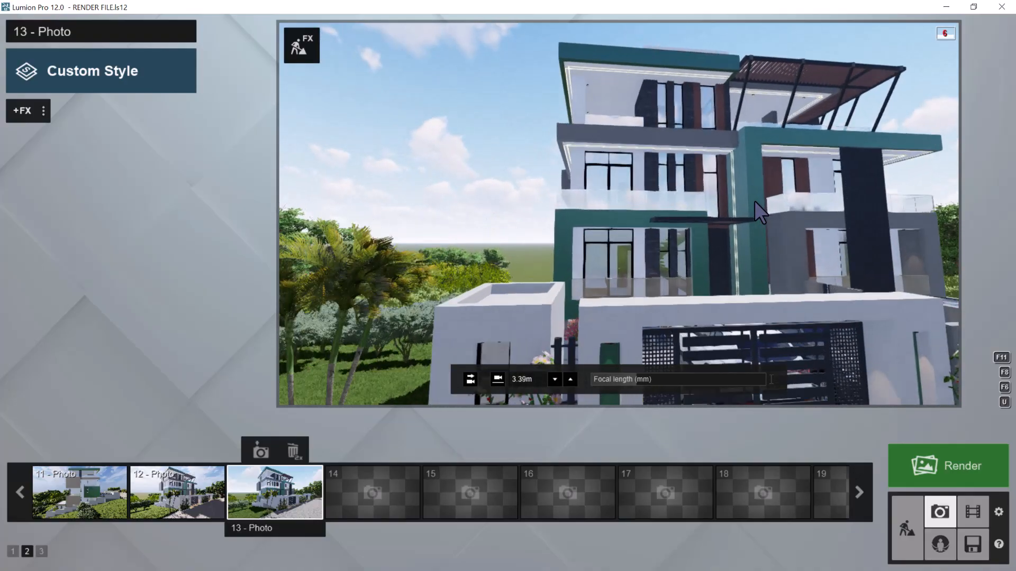
key("w")
right_click_drag(757, 205, 757, 207)
key("w")
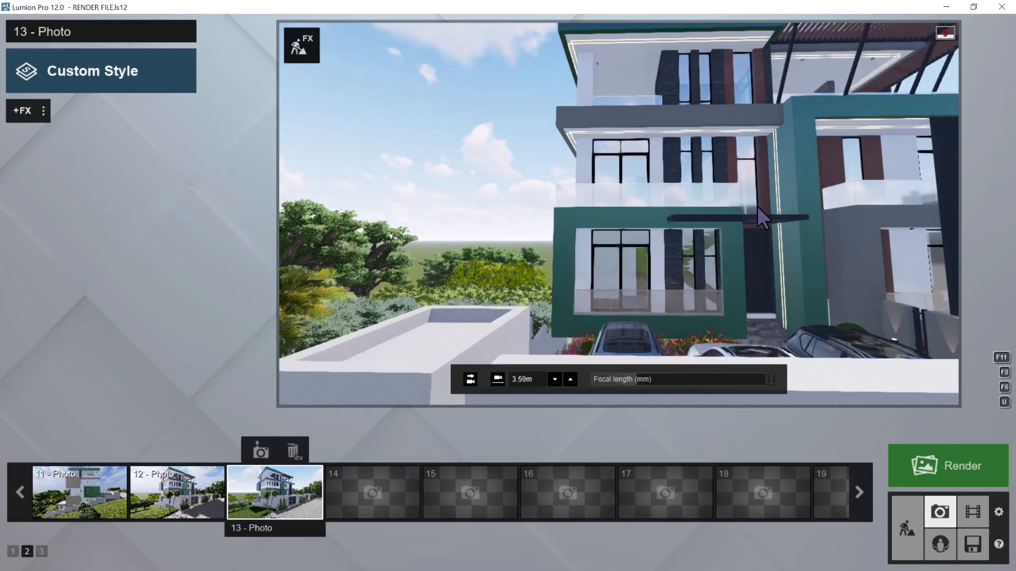
key("d")
right_click_drag(757, 207, 753, 205)
key("s")
mouse_move(560, 376)
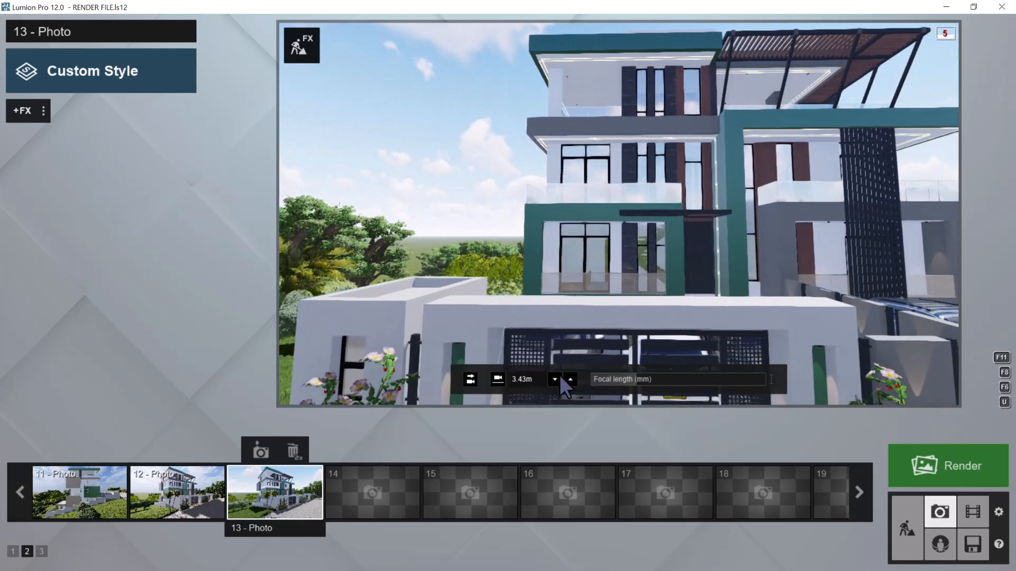
left_click(472, 378)
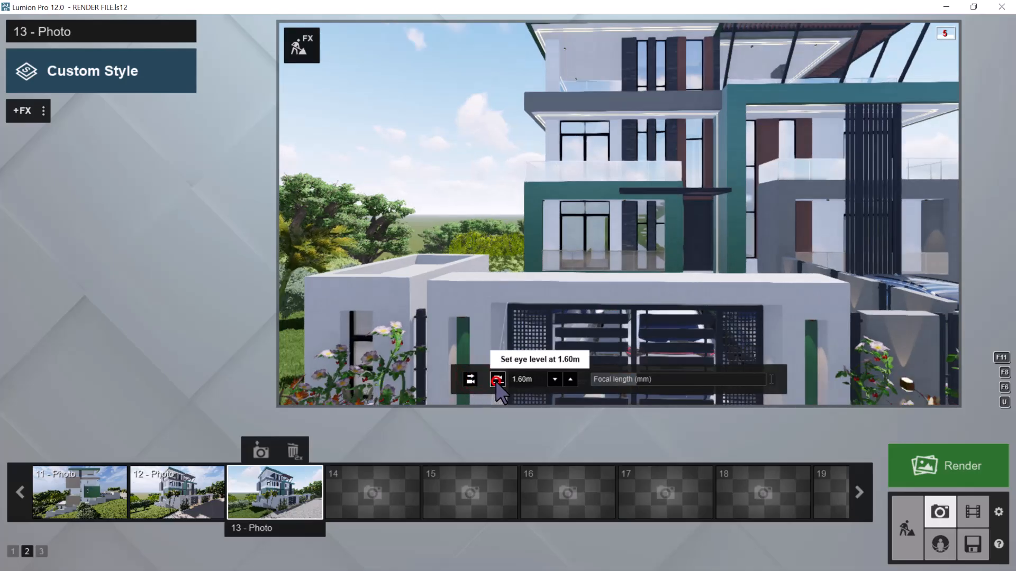
left_click(498, 379)
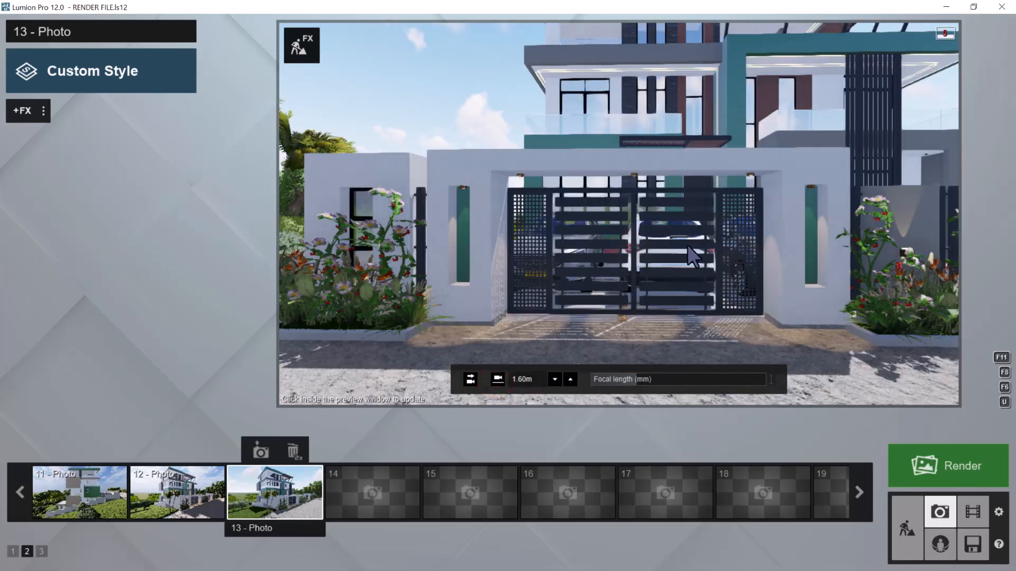
Pull the camera back from the gate and raise it to about 5.48 m, looking over the boundary wall
right_click_drag(689, 246, 694, 247)
scroll(693, 250, "down", 1)
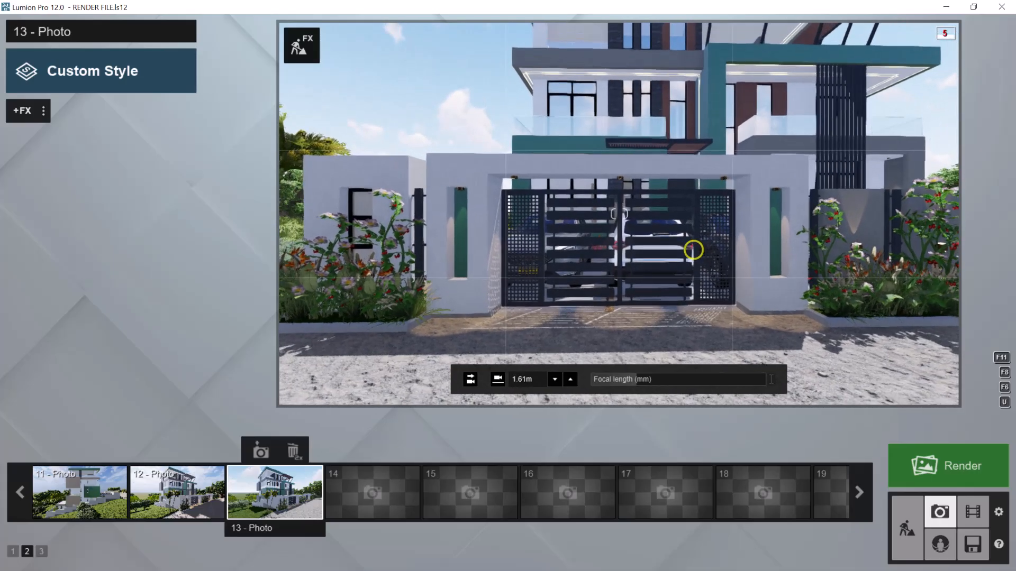
key("q")
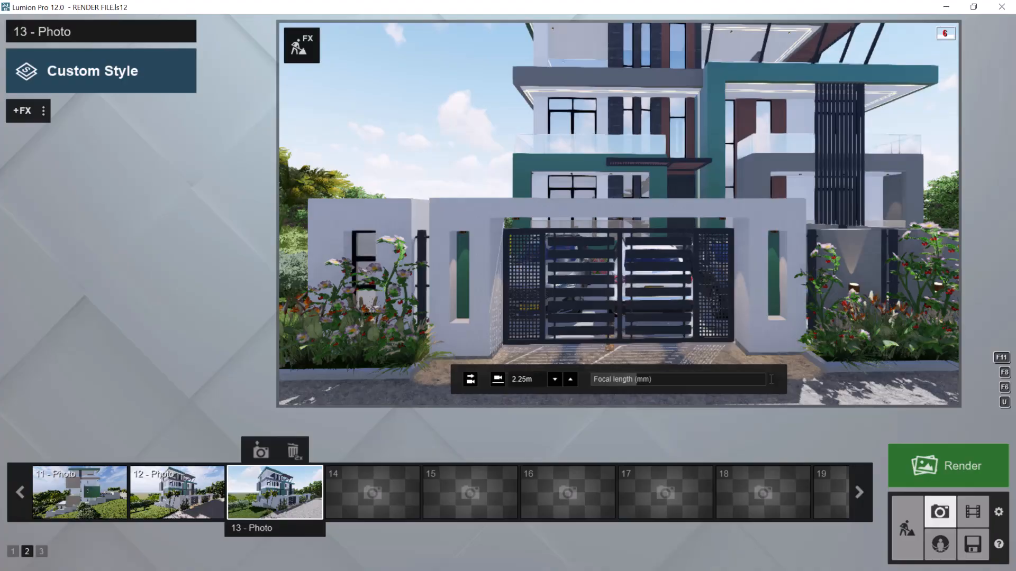
key("q")
key("s")
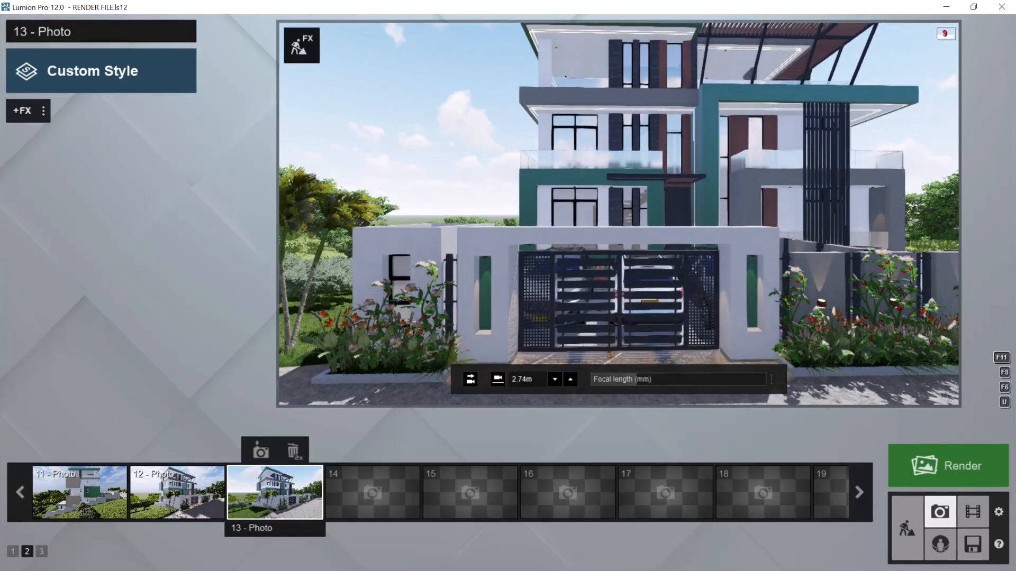
key("q")
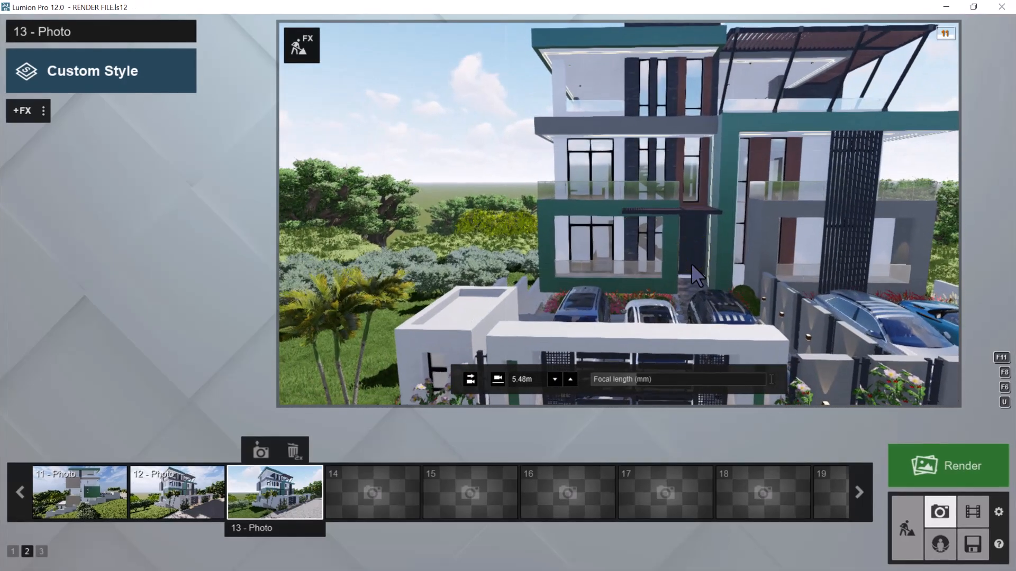
Frame the gate with the palms beside it, using a horizontal camera at about 2.72 m eye level
key("a")
key("e")
key("e")
right_click_drag(742, 209, 743, 203)
key("e")
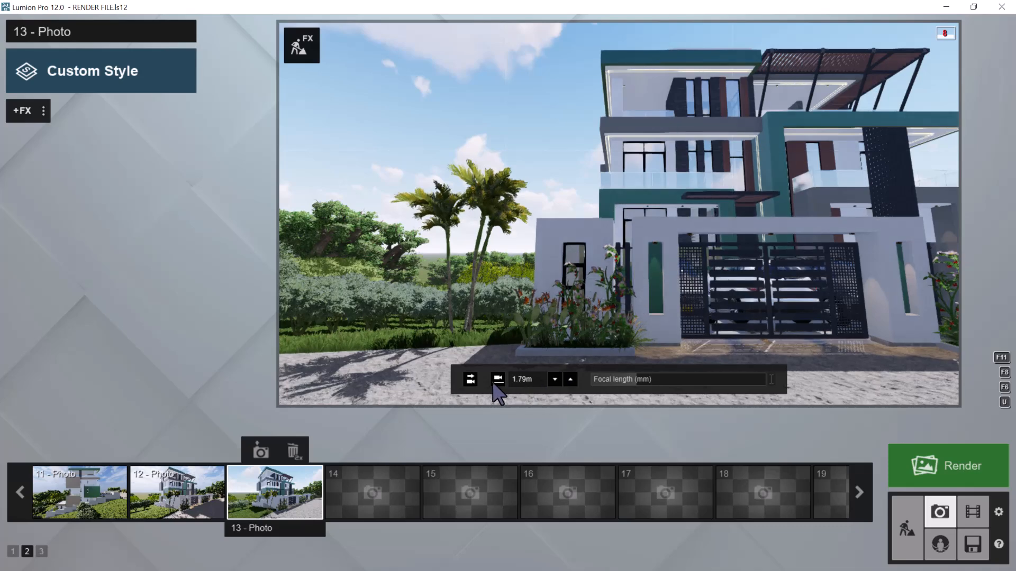
left_click(470, 380)
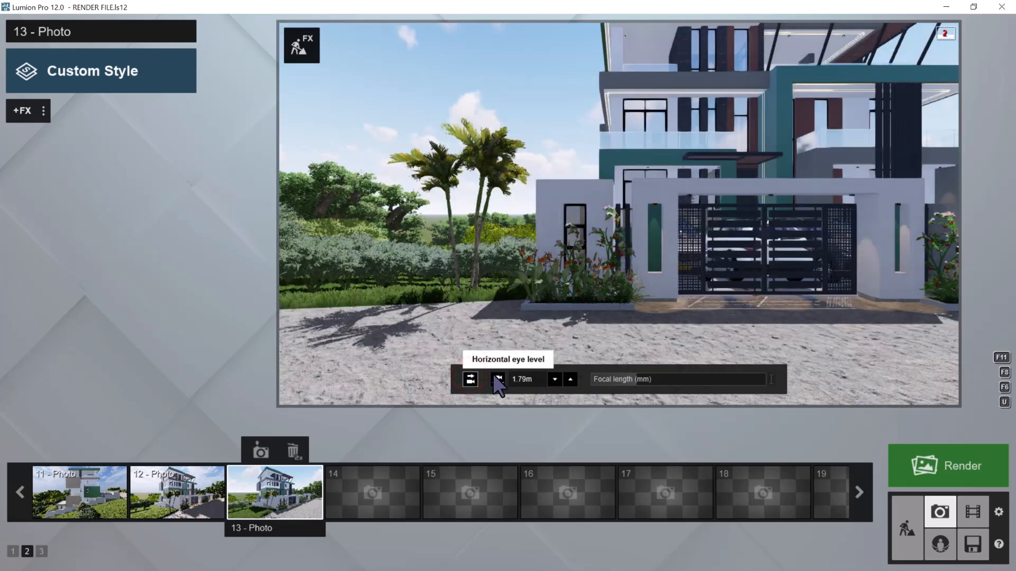
left_click(495, 376)
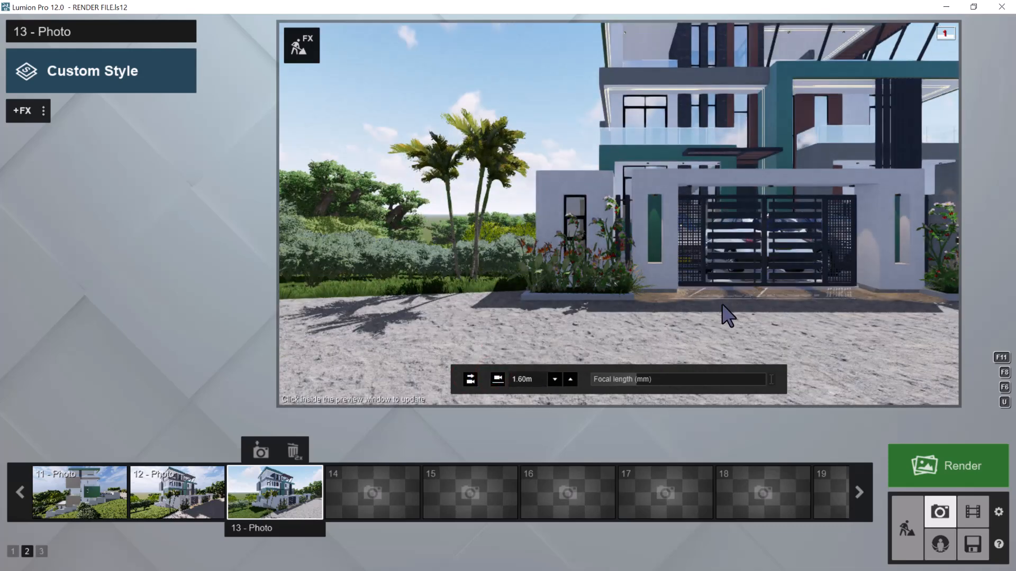
key("q")
right_click_drag(755, 270, 755, 258)
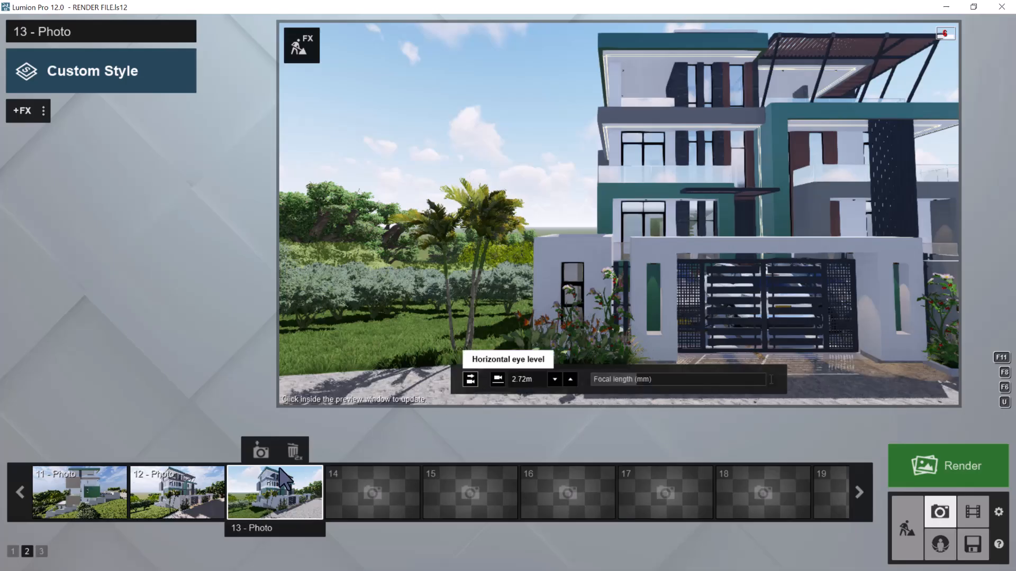
Update photo 13 with this camera view and paste the copied effect list onto it
left_click(260, 452)
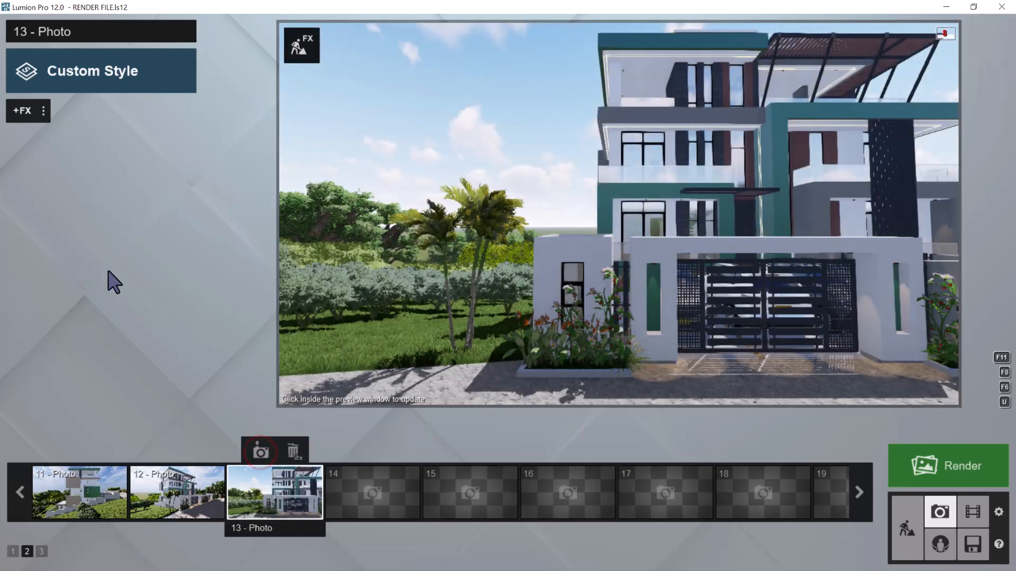
left_click(43, 111)
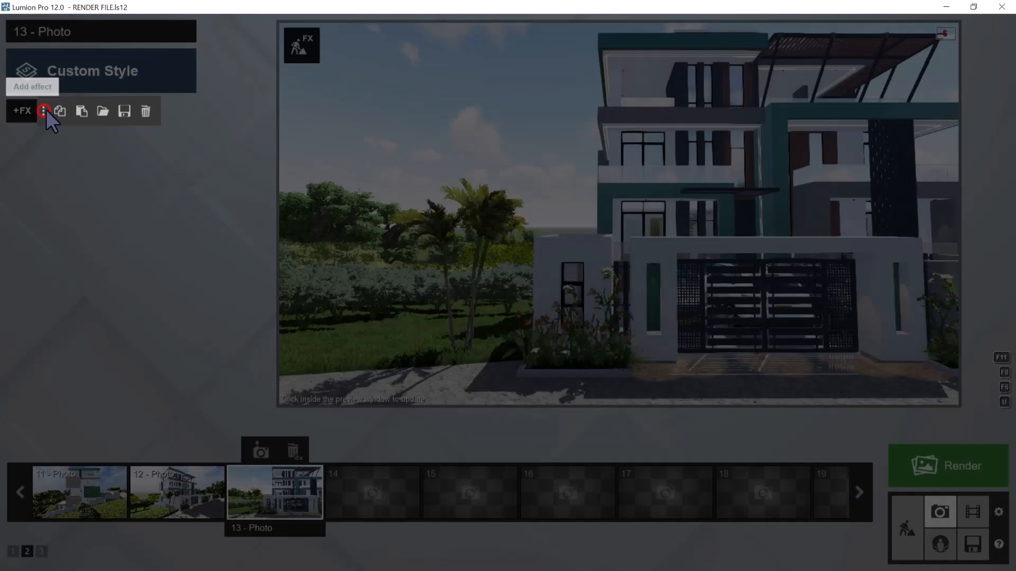
left_click(80, 110)
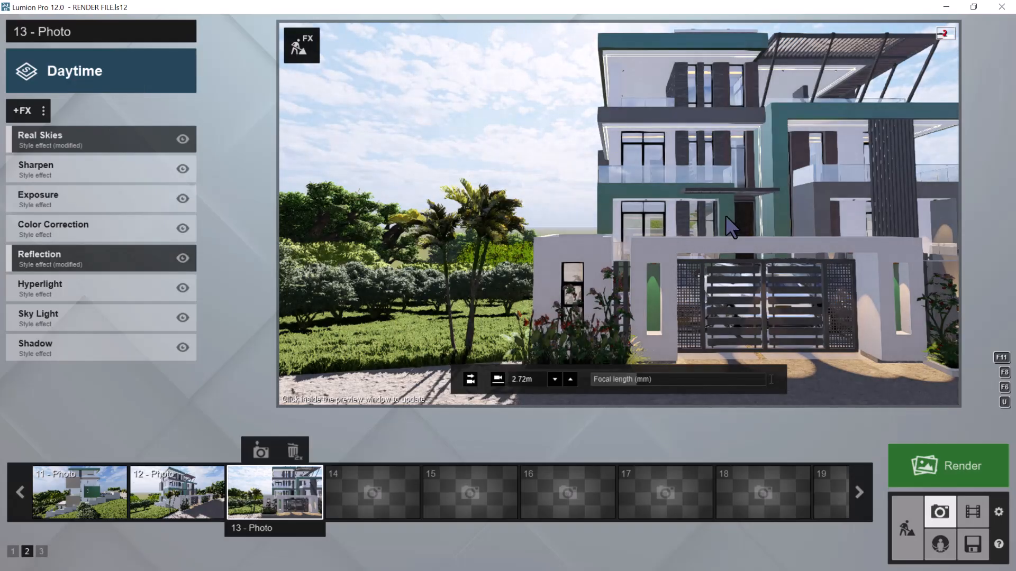
Move the camera inside the gate for an angled view of the front facade and parked cars, and store it as photo 14
scroll(725, 216, "up", 6)
key("w")
right_click_drag(723, 226, 870, 257)
key("w")
right_click_drag(772, 262, 731, 229)
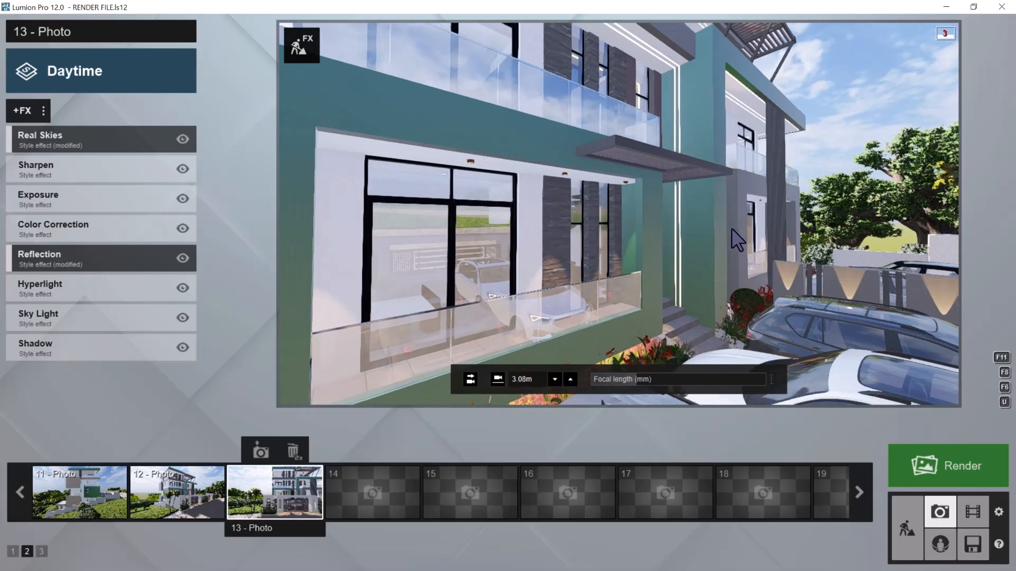
key("w")
key("s")
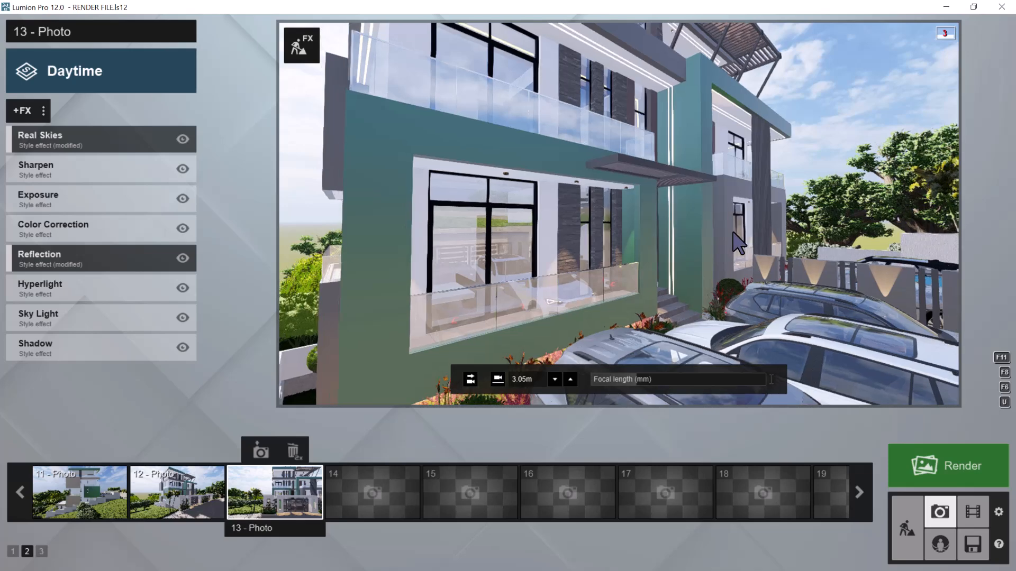
mouse_move(369, 487)
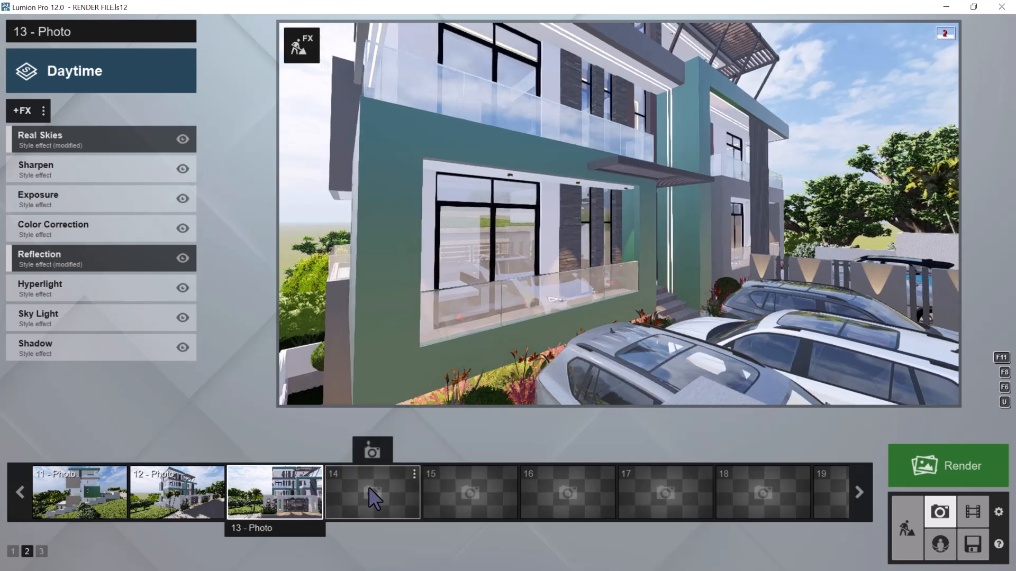
left_click(372, 452)
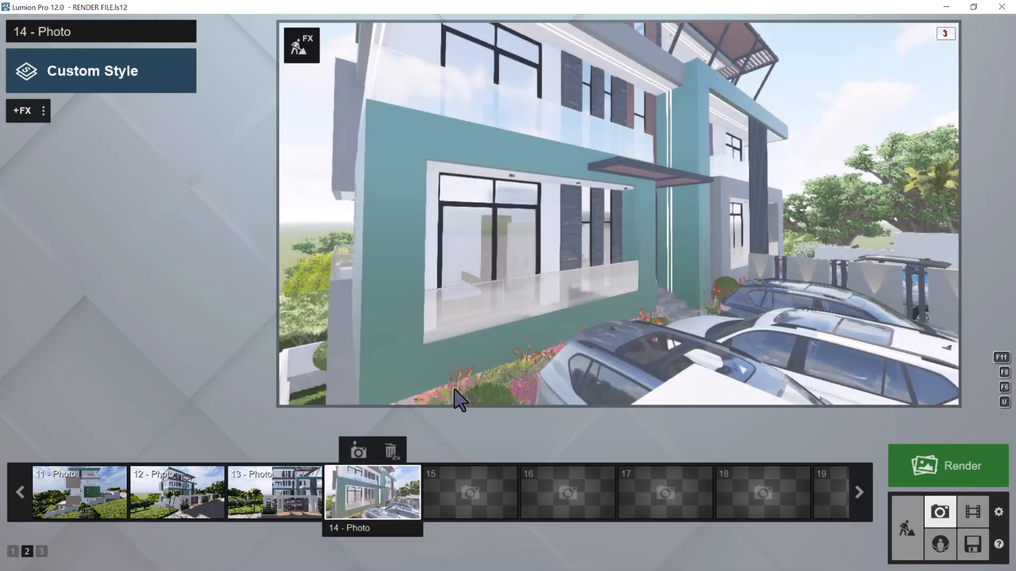
Set photo 14's camera horizontal at 1.60 m eye level and pull it back to show more of the facade
mouse_move(437, 404)
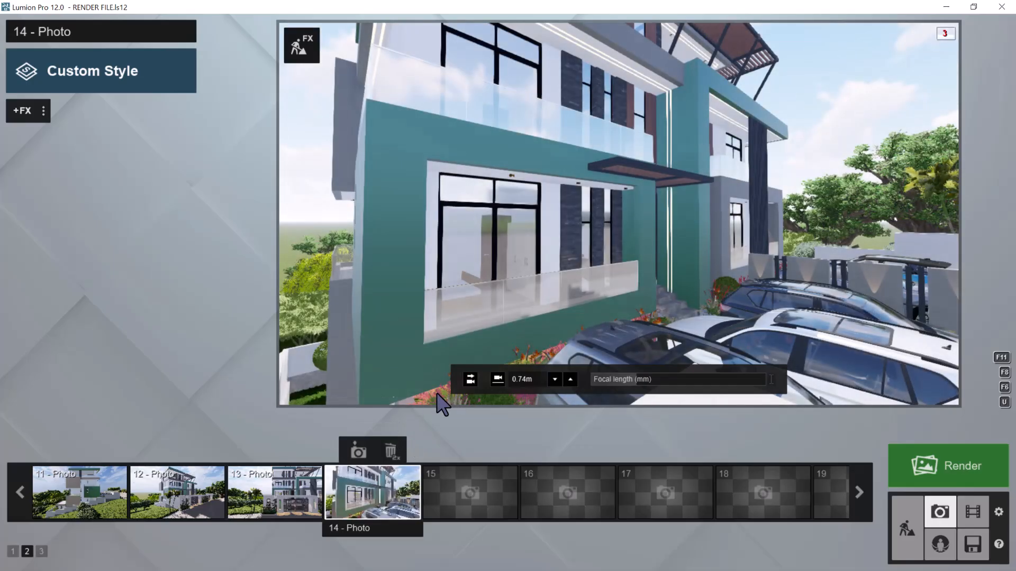
left_click(468, 378)
left_click(498, 378)
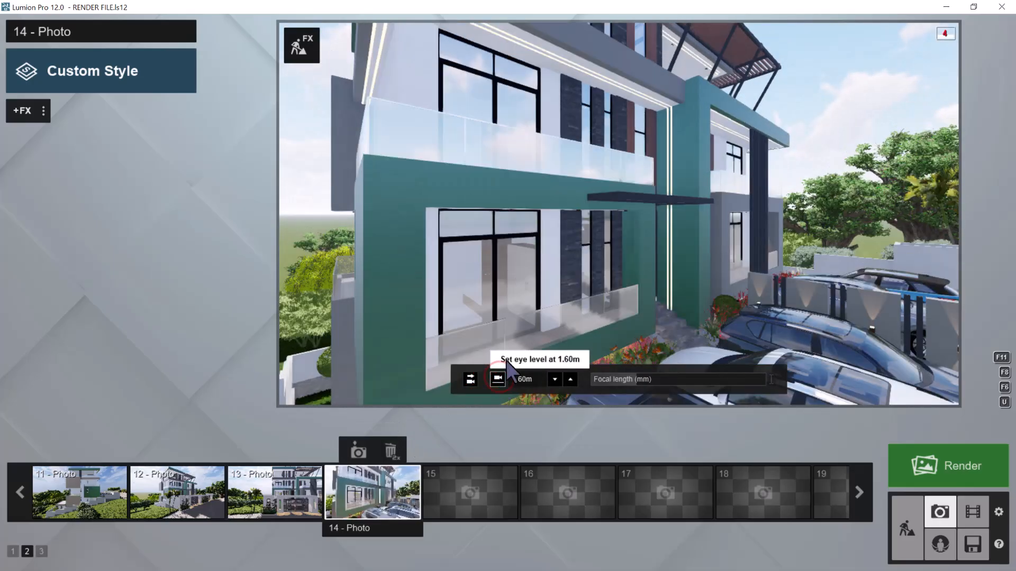
key("d")
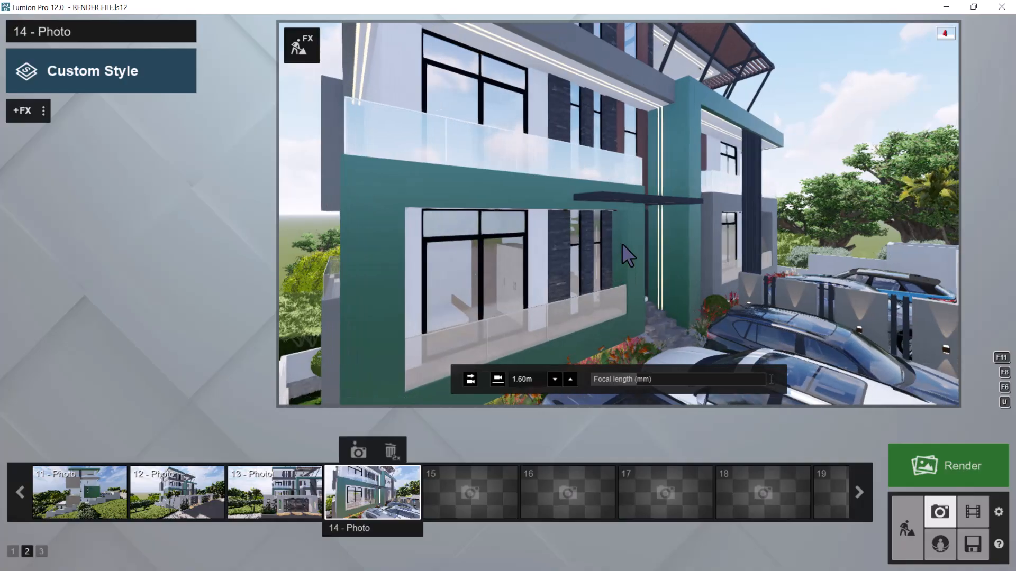
key("s")
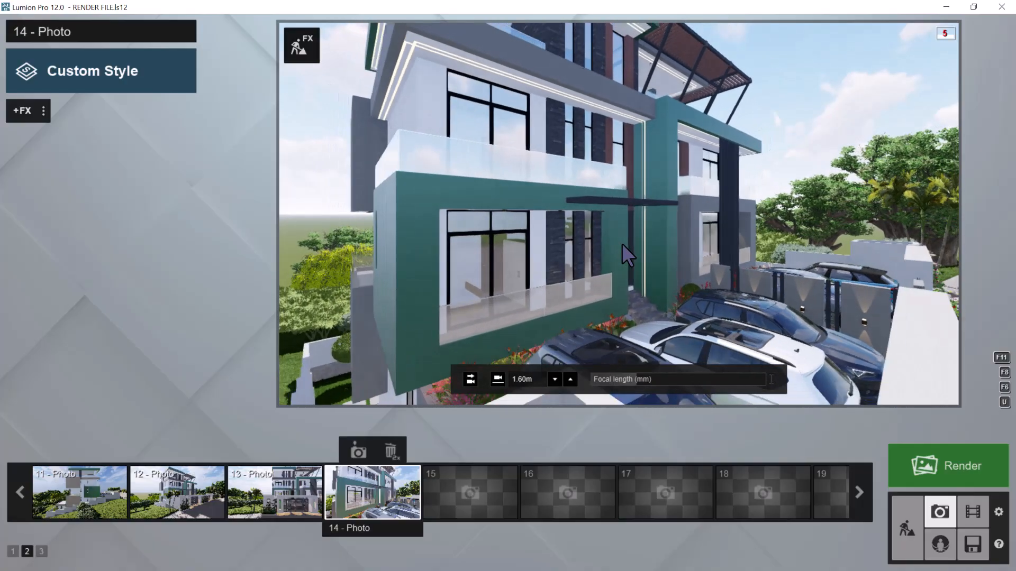
key("a")
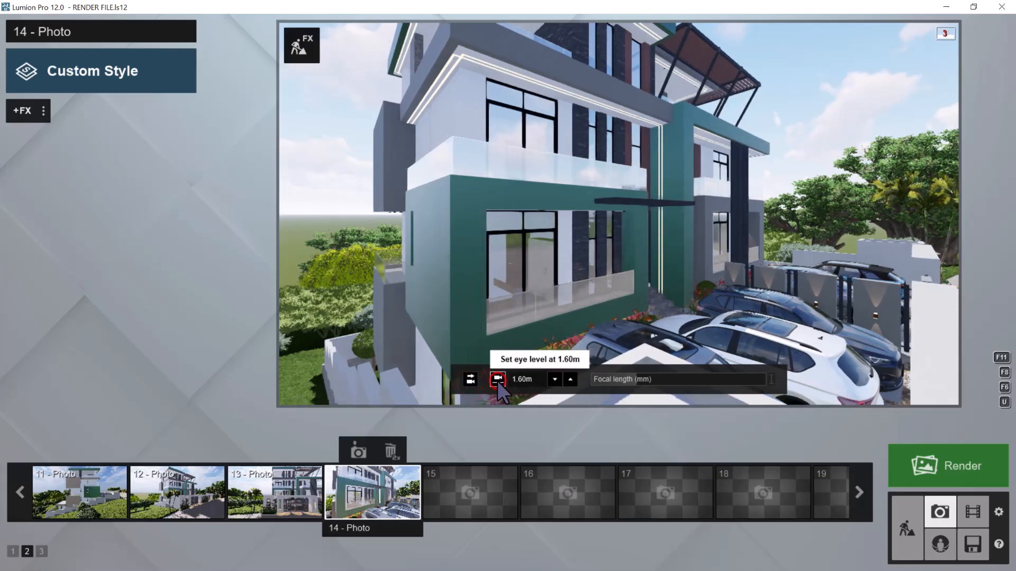
Set photo 14's eye level at 1.60 m and move the camera forward through the wall towards the parked silver car and flower bed
left_click(497, 379)
key("w")
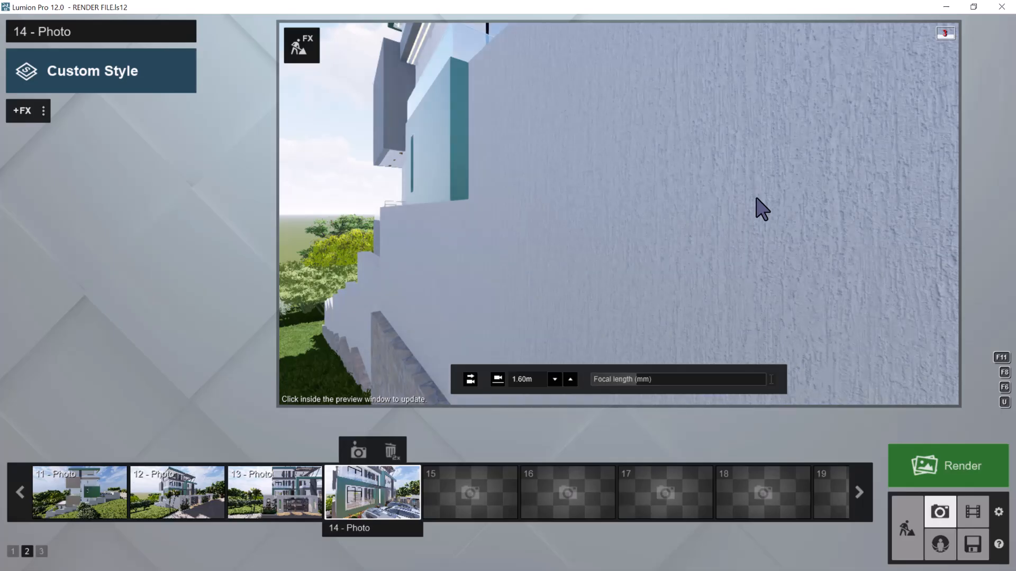
key("w")
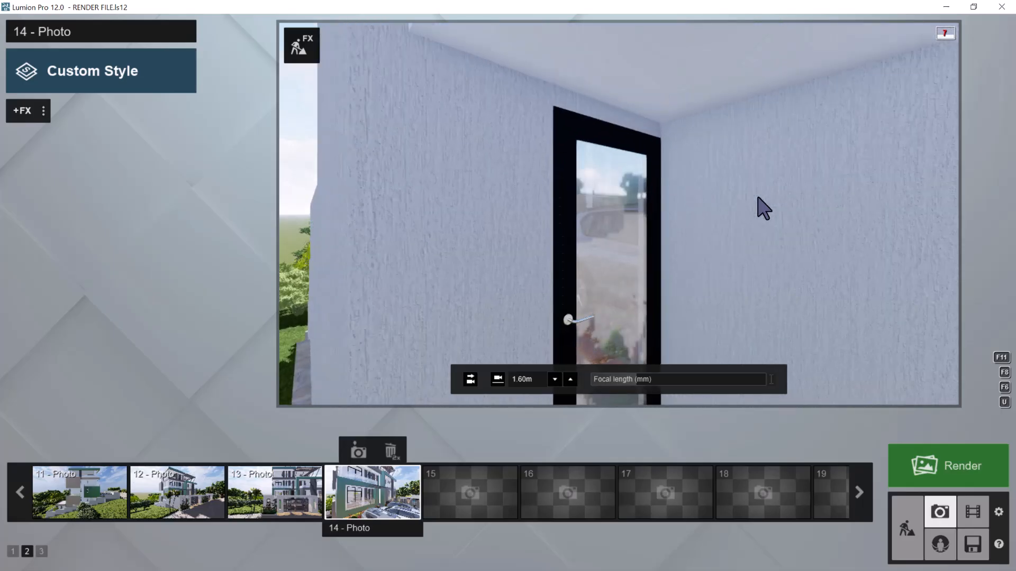
key("w")
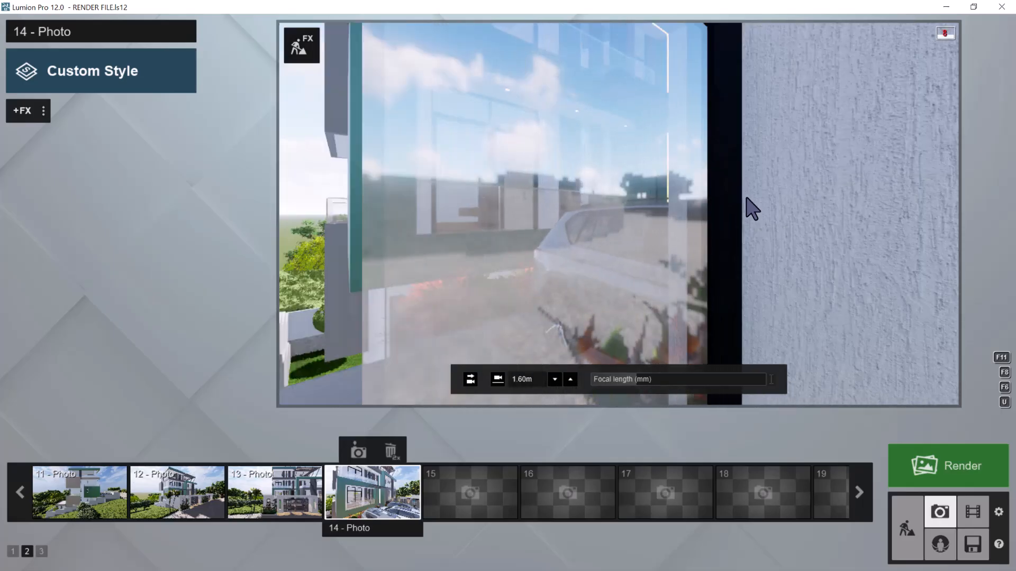
key("w")
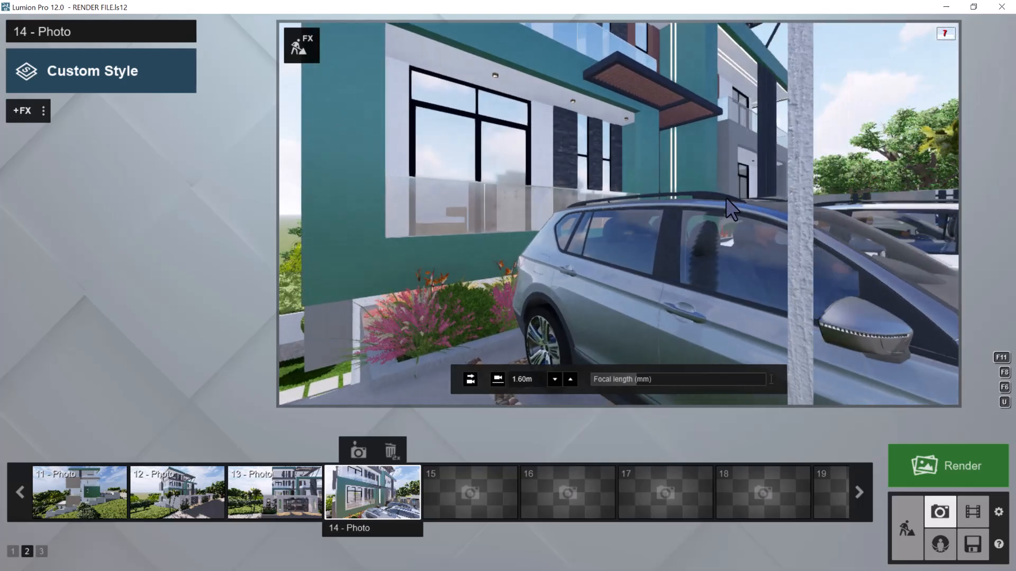
key("a")
right_click_drag(756, 202, 762, 202)
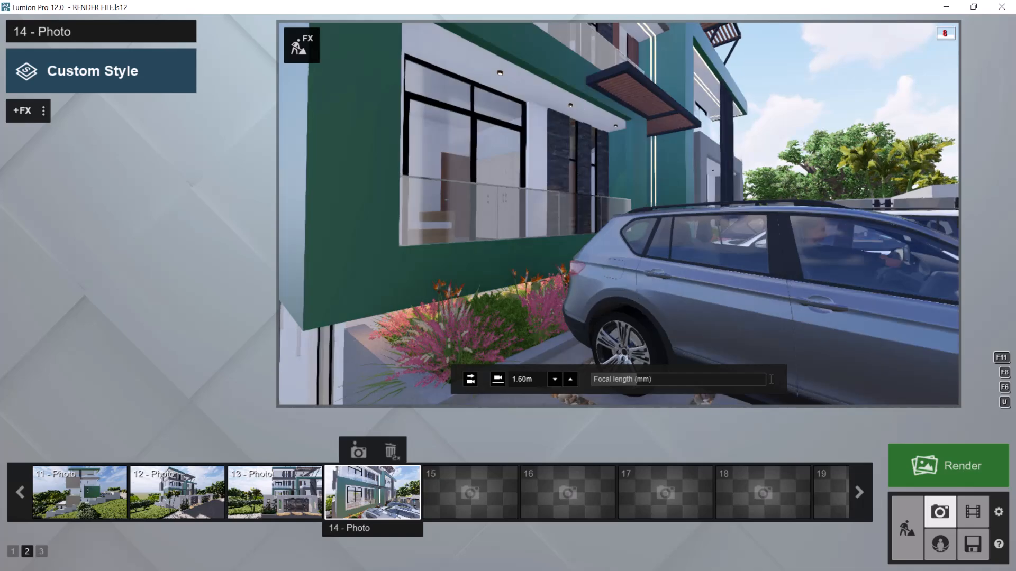
Pull photo 14's camera back slightly and raise it to about 3.23 m, with horizontal framing of the green facade and parked cars
key("s")
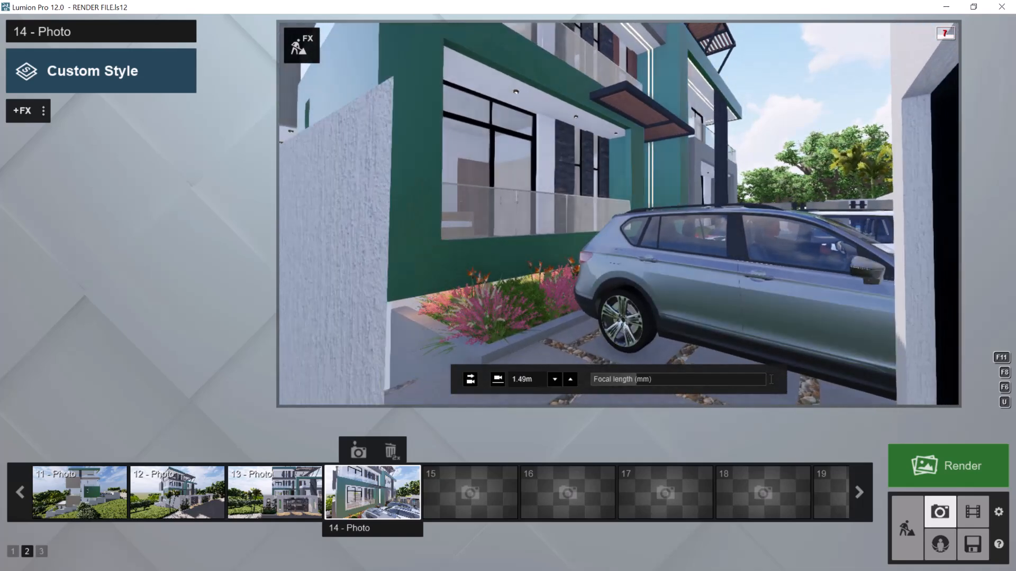
key("q")
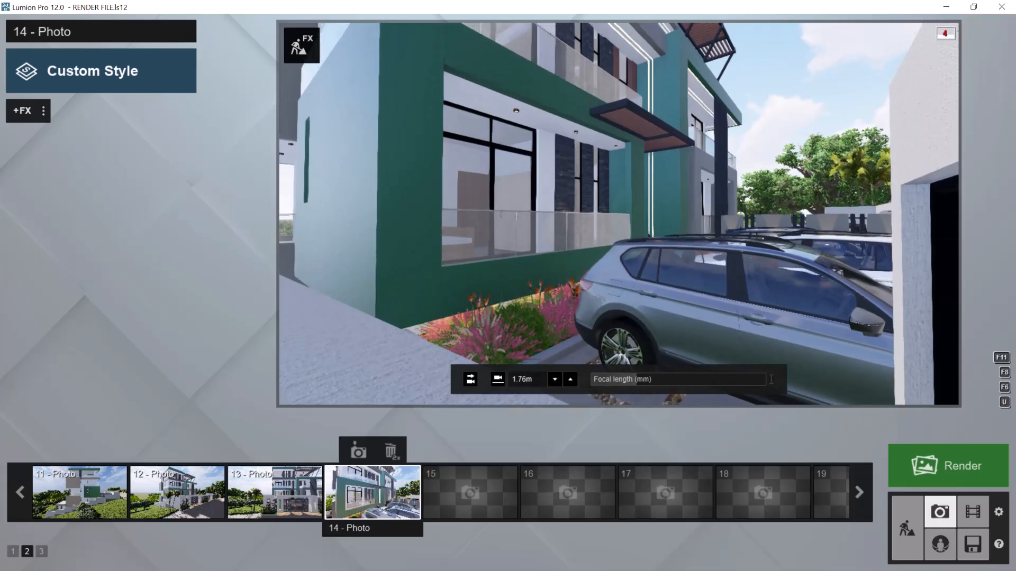
key("q")
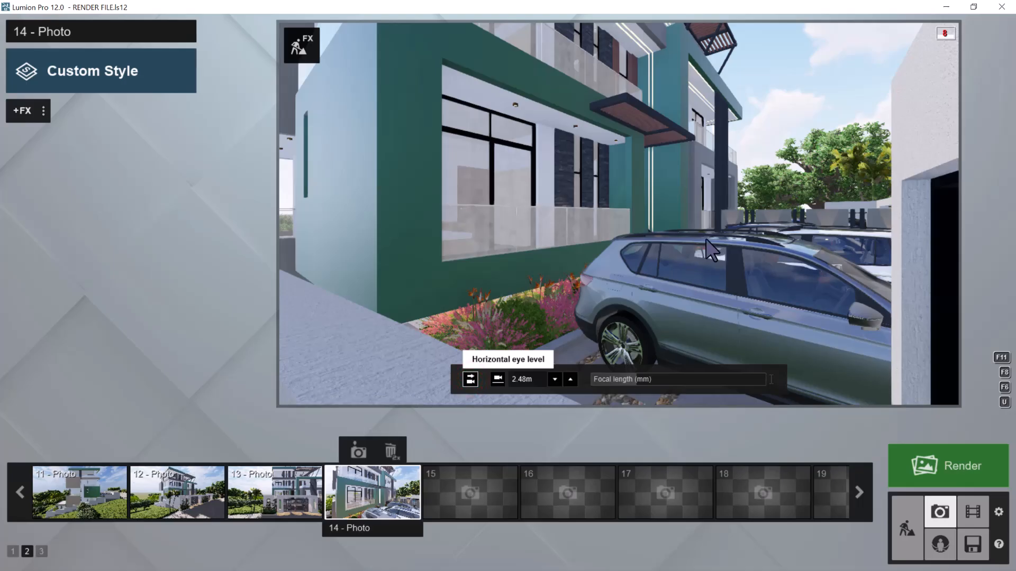
key("q")
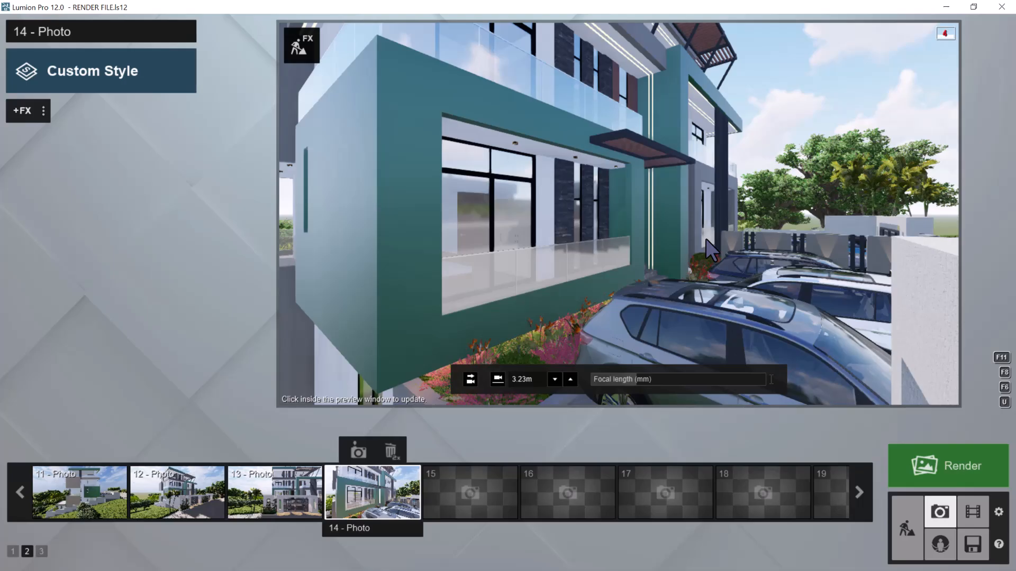
Update photo 14 with this camera view and paste the copied effect list onto it
left_click(358, 453)
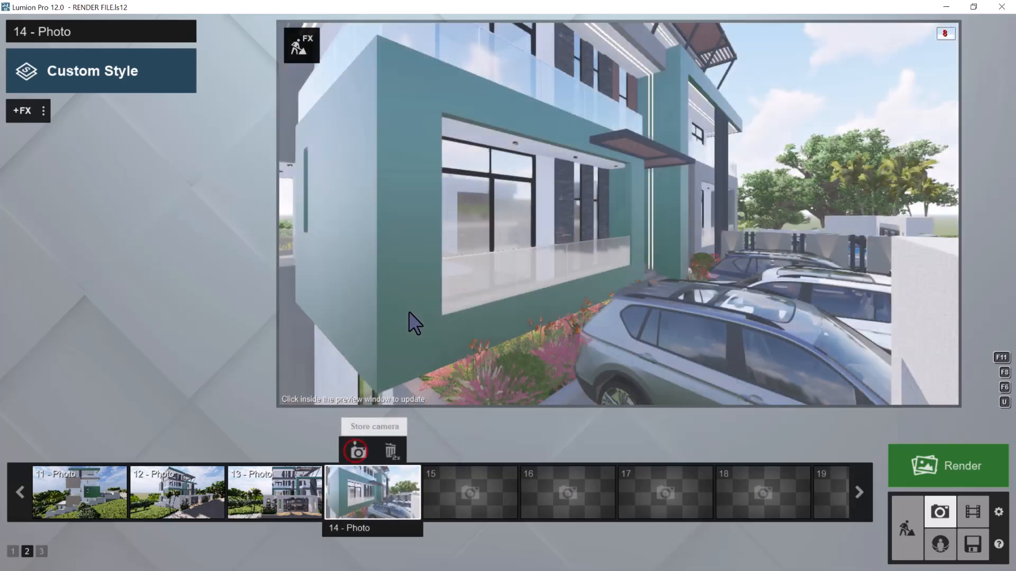
left_click(44, 109)
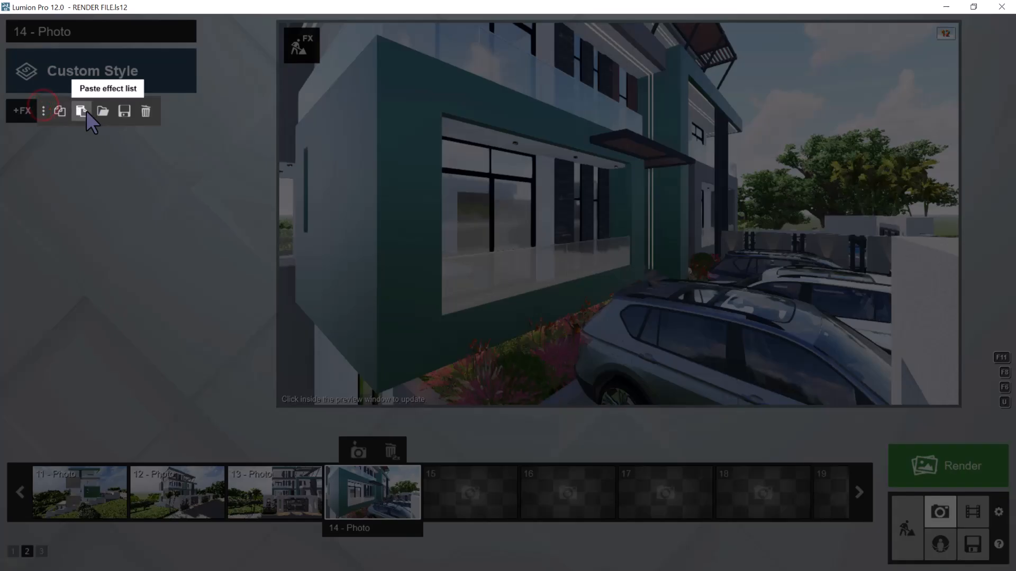
left_click(102, 110)
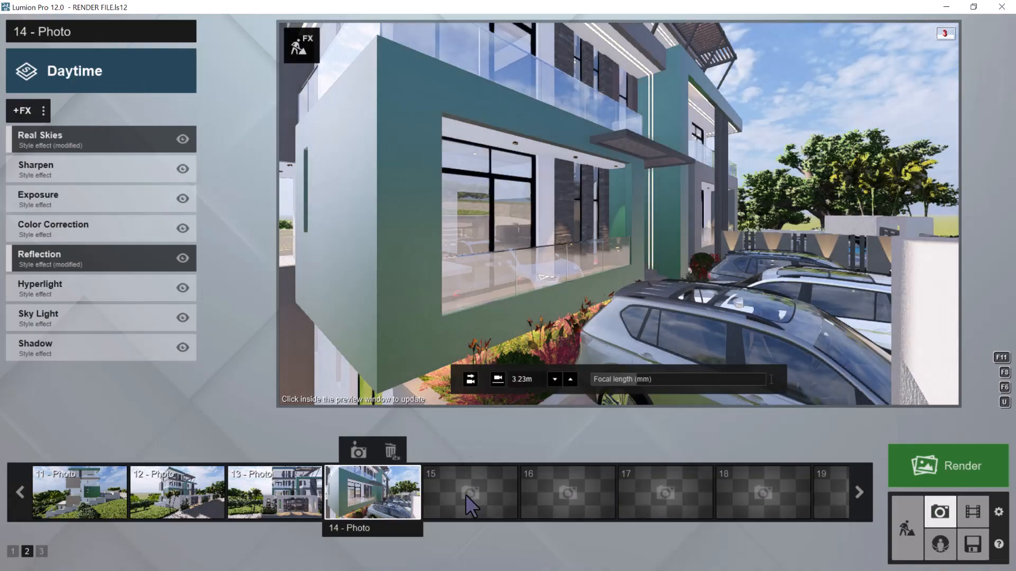
Store the view as photo 15 and move the camera across to face the green balcony and entrance above the parked cars
left_click(470, 451)
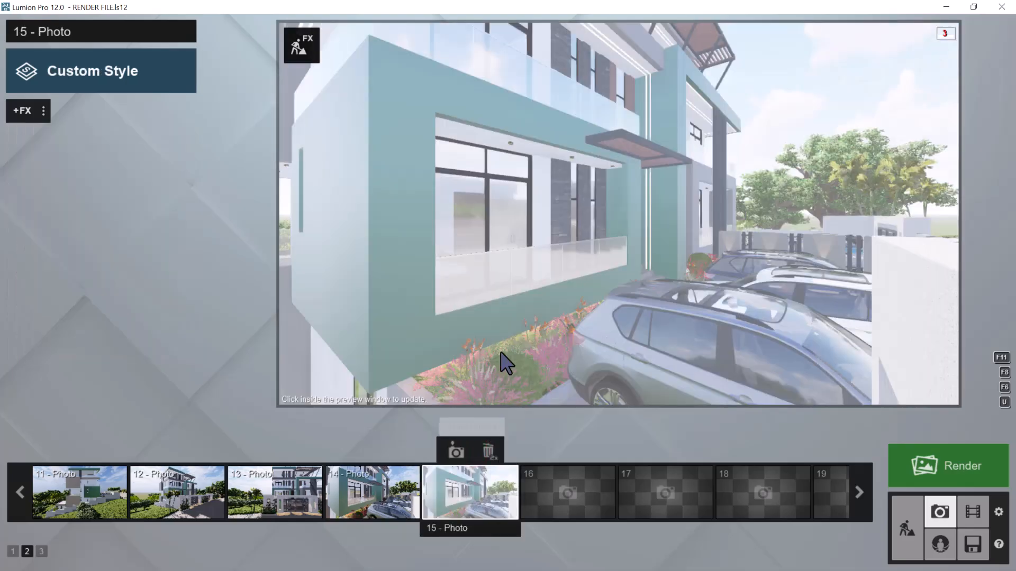
key("d")
right_click_drag(526, 294, 526, 294)
key("d")
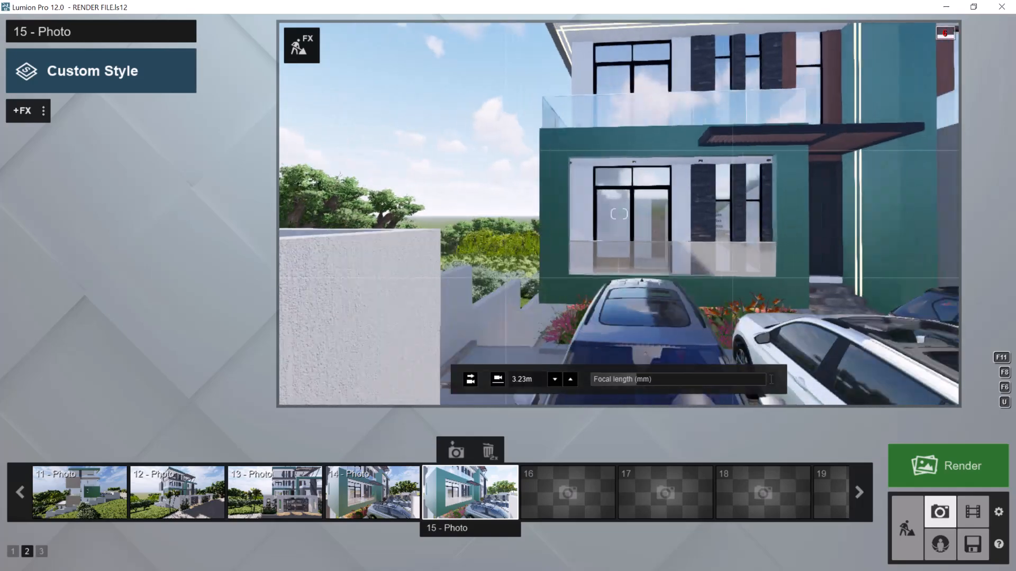
right_click_drag(604, 294, 604, 294)
key("s")
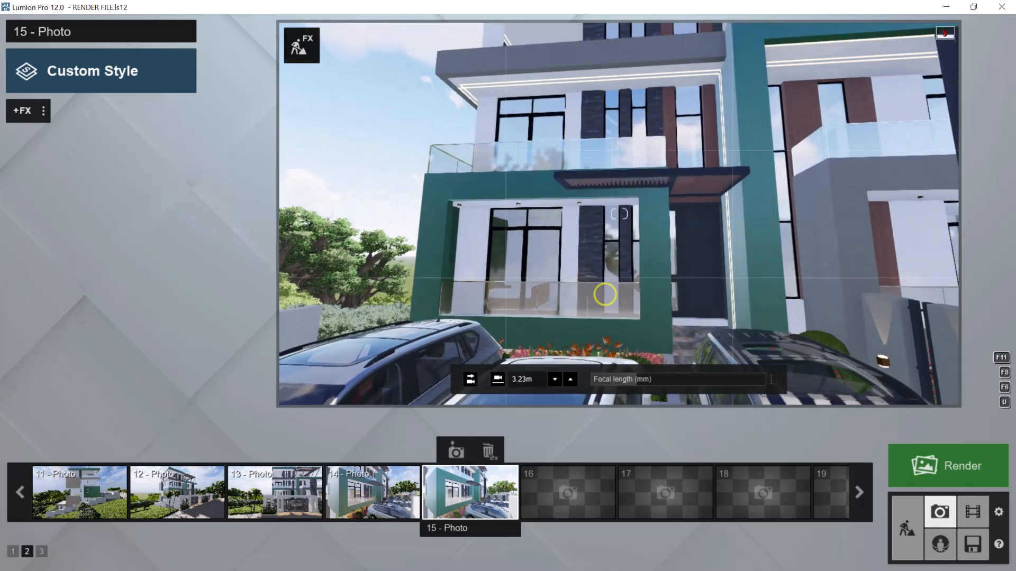
key("s")
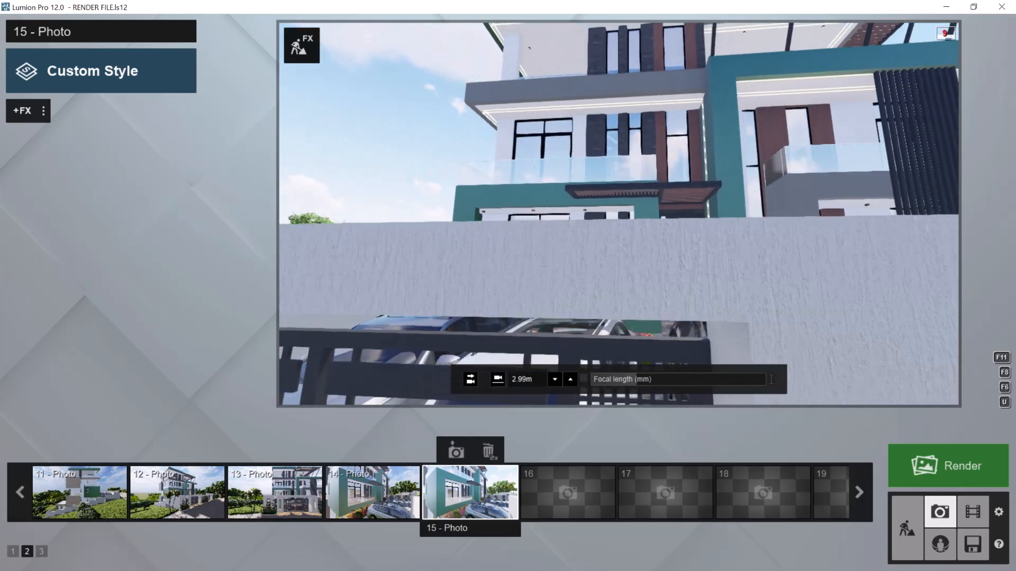
key("w")
key("w")
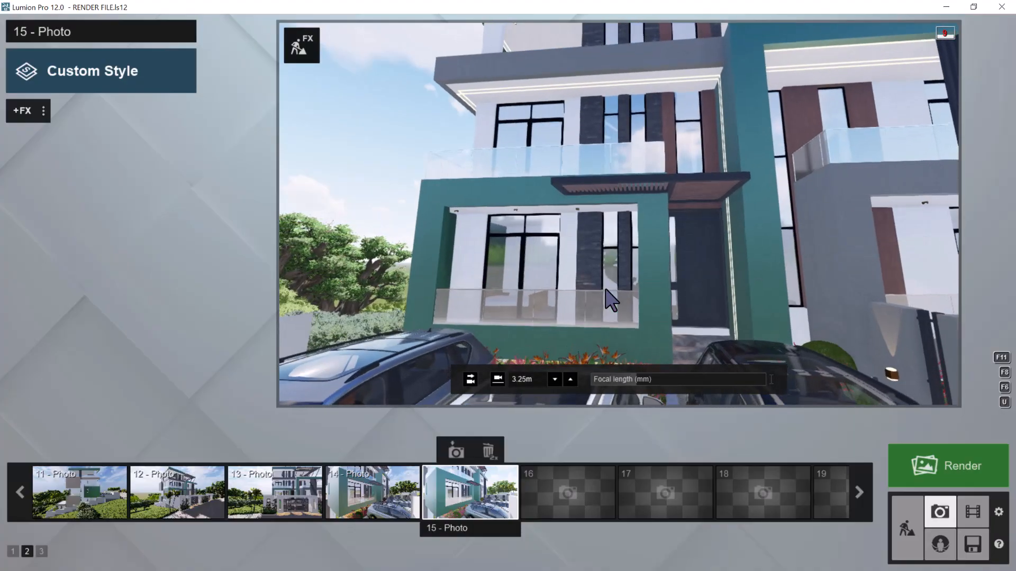
Move photo 15's camera to an angled view of the grey wing with vertical fins, keeping the parked cars in front
key("a")
mouse_move(618, 297)
right_mouse_down()
mouse_move(646, 305)
mouse_move(602, 306)
right_mouse_up()
key("d")
key("d")
left_click_drag(602, 307, 601, 292)
key("s")
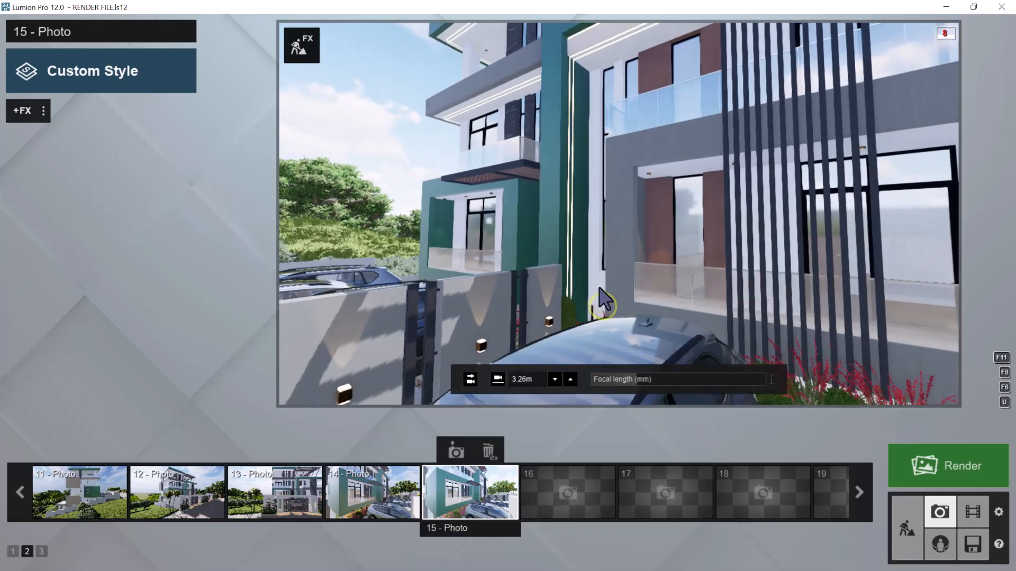
key("s")
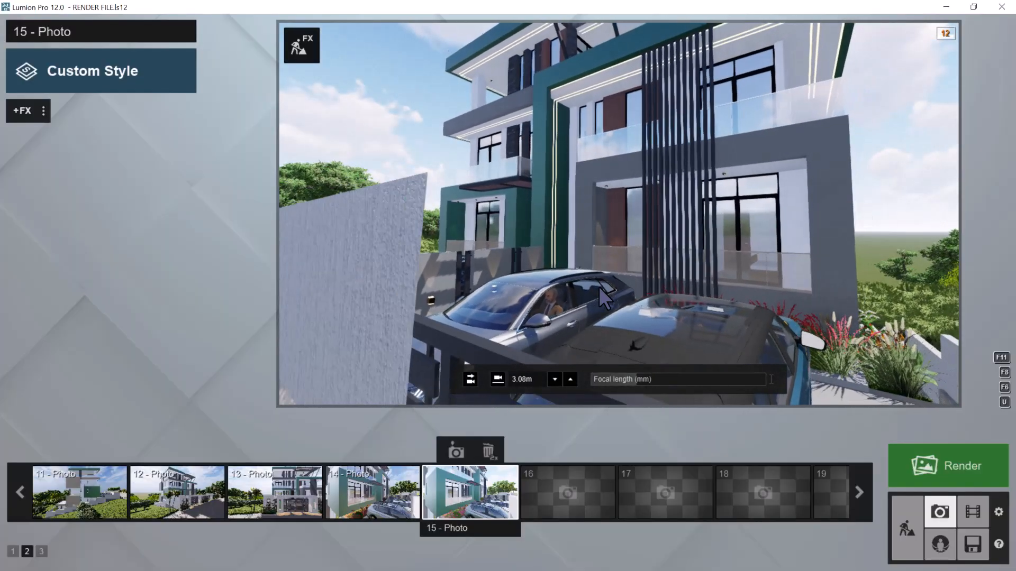
key("w")
Try a horizontal camera at 1.60 m eye level for the grey wing view
left_click(451, 446)
left_click(472, 378)
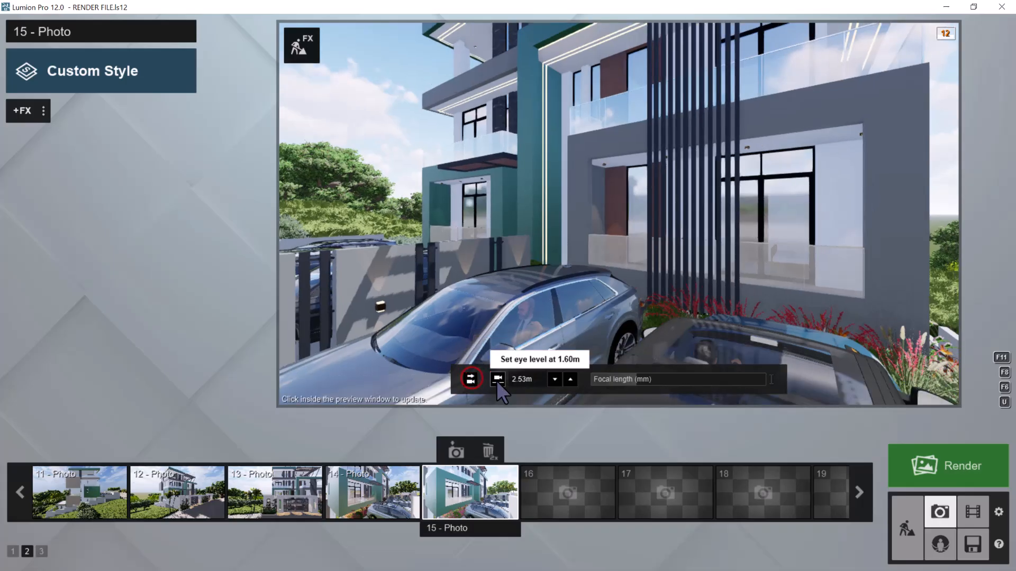
left_click(497, 379)
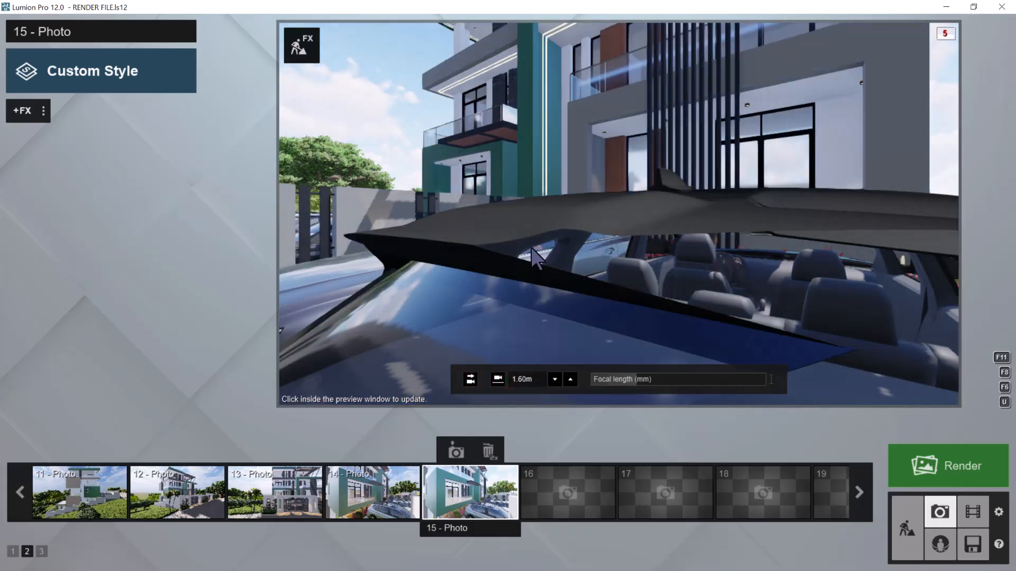
Raise the camera above the cars and reframe the grey wing and divider fence from about 2.68 m eye level
key("q")
right_click_drag(534, 249, 537, 245)
key("s")
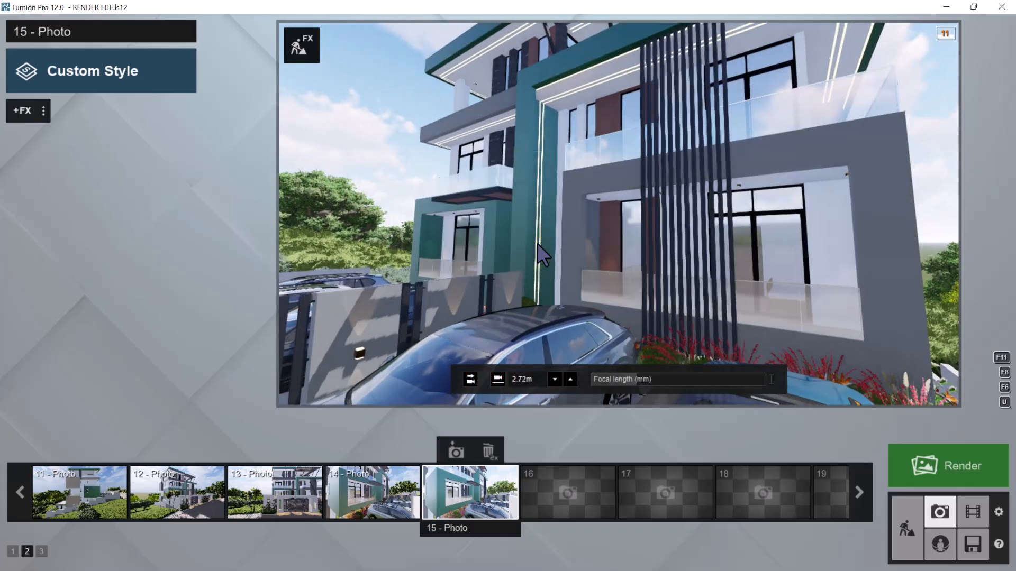
key("w")
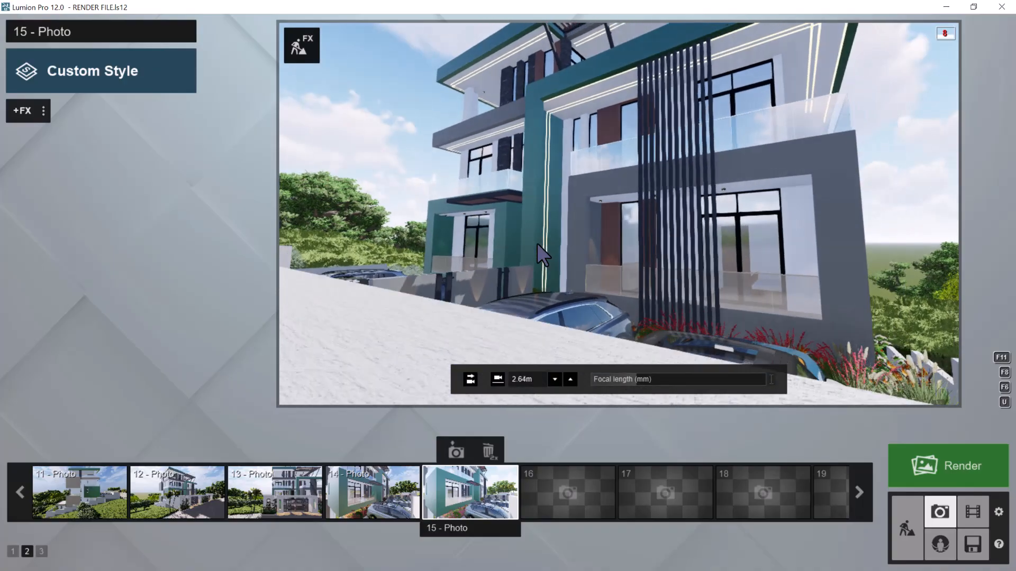
key("s")
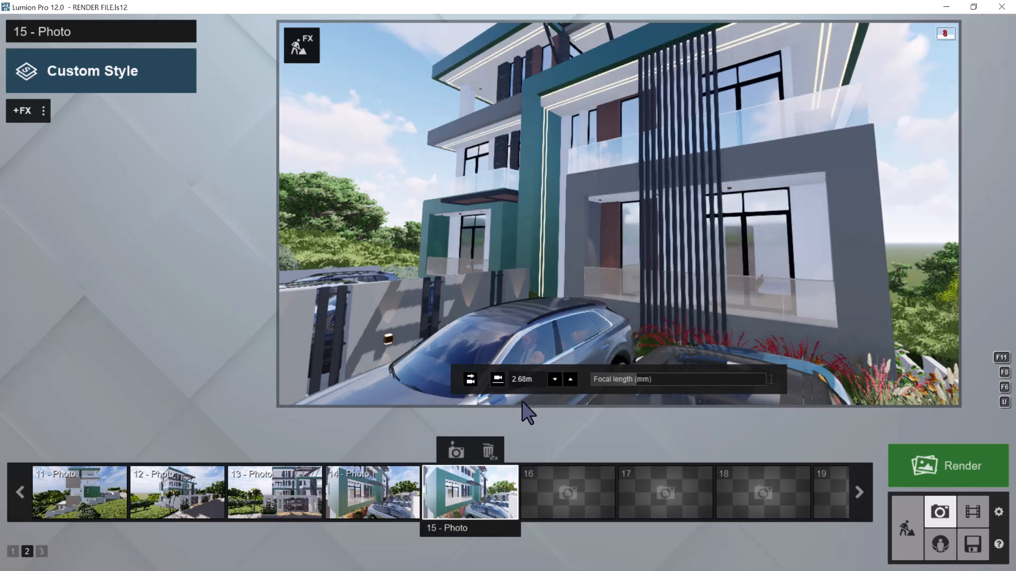
Make the camera horizontal with the 1.60 m eye level option, update photo 15, and paste the copied effect list onto it
left_click(472, 379)
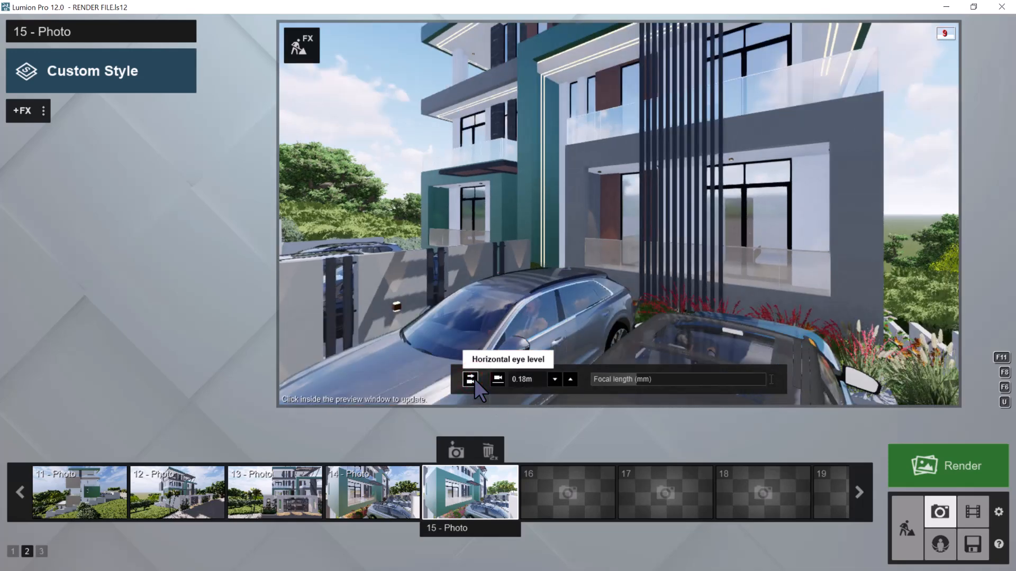
left_click(455, 452)
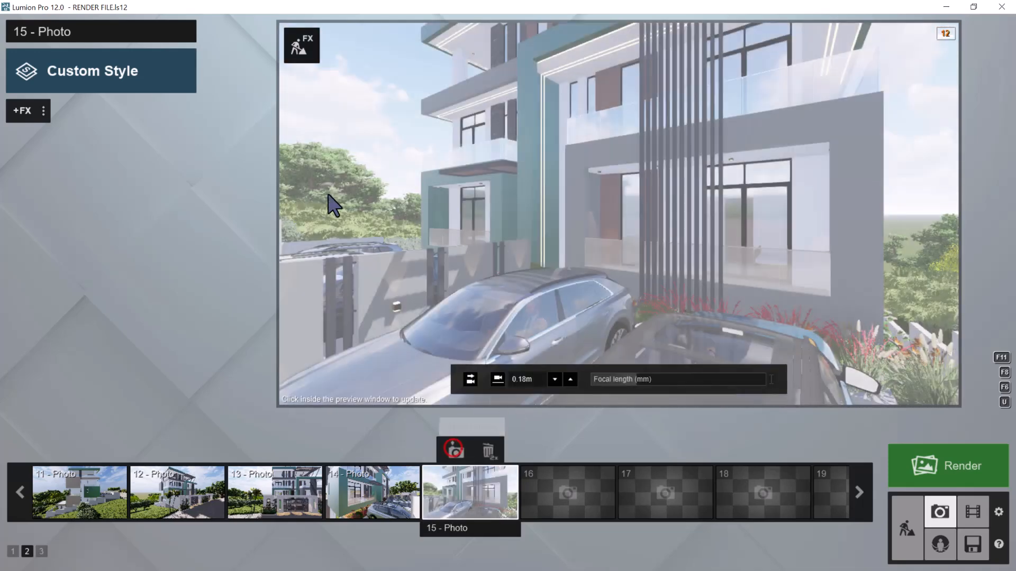
left_click(498, 379)
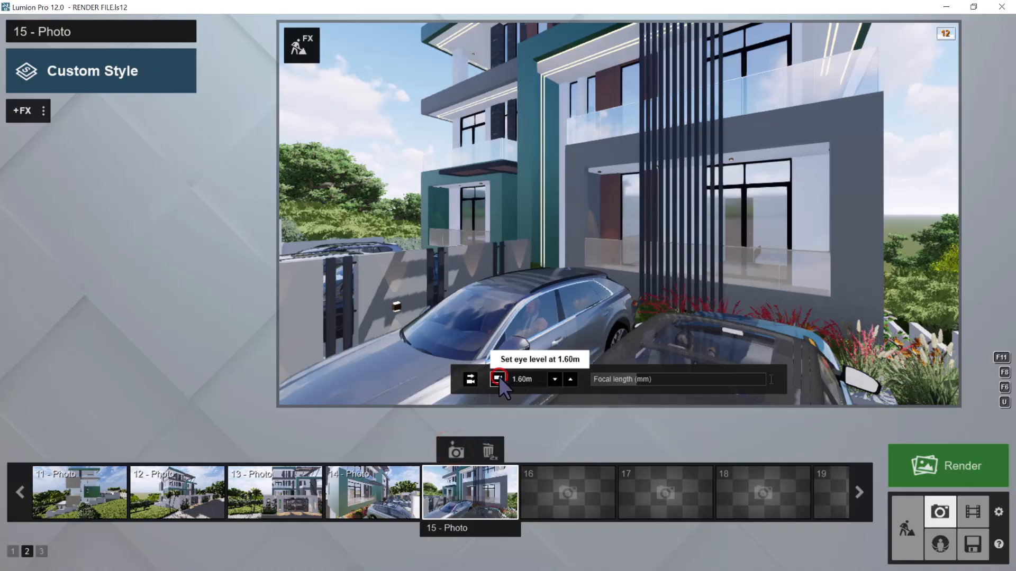
left_click(456, 451)
left_click(44, 111)
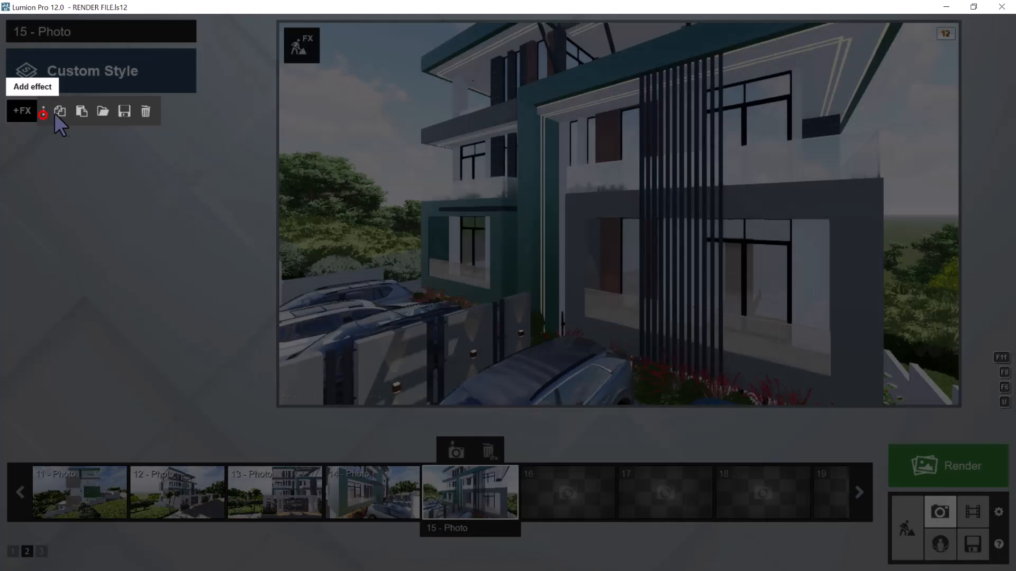
left_click(82, 111)
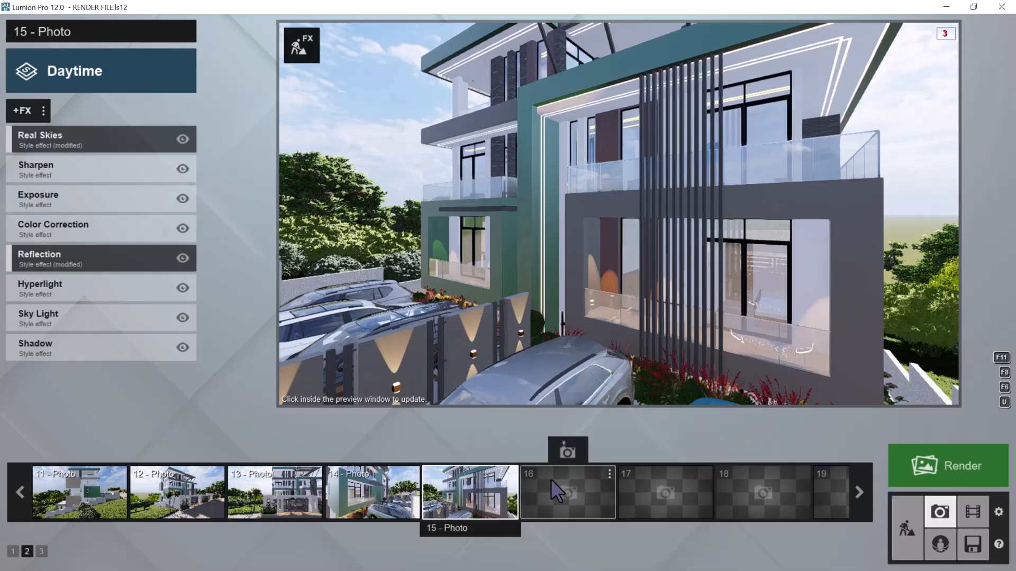
Store the view as photo 16 and pull the camera out to the street for a frontal view of the house and both gates
left_click(576, 440)
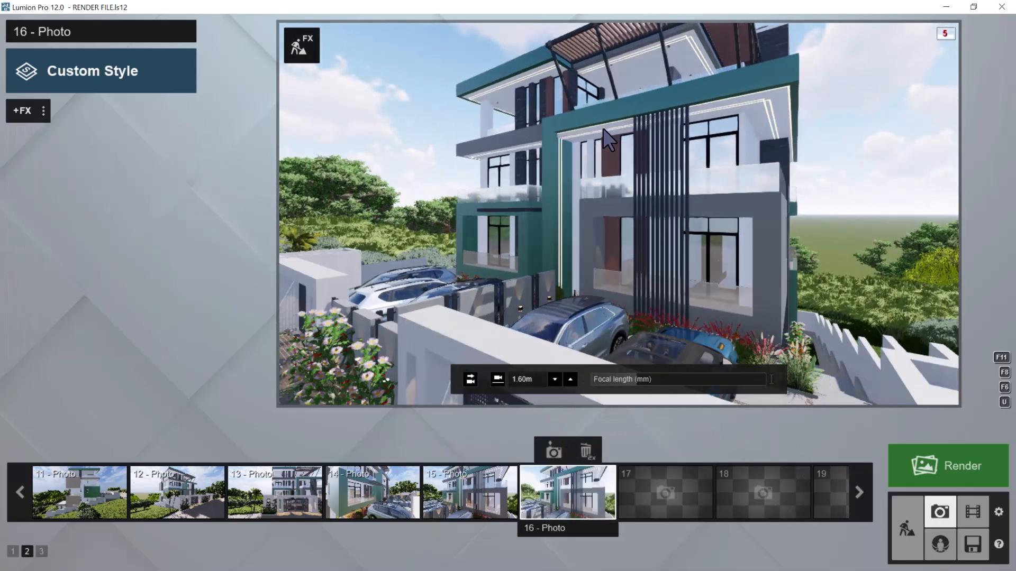
key("s")
key("a")
right_click_drag(602, 129, 723, 185)
key("a")
key("w")
key("s")
key("w")
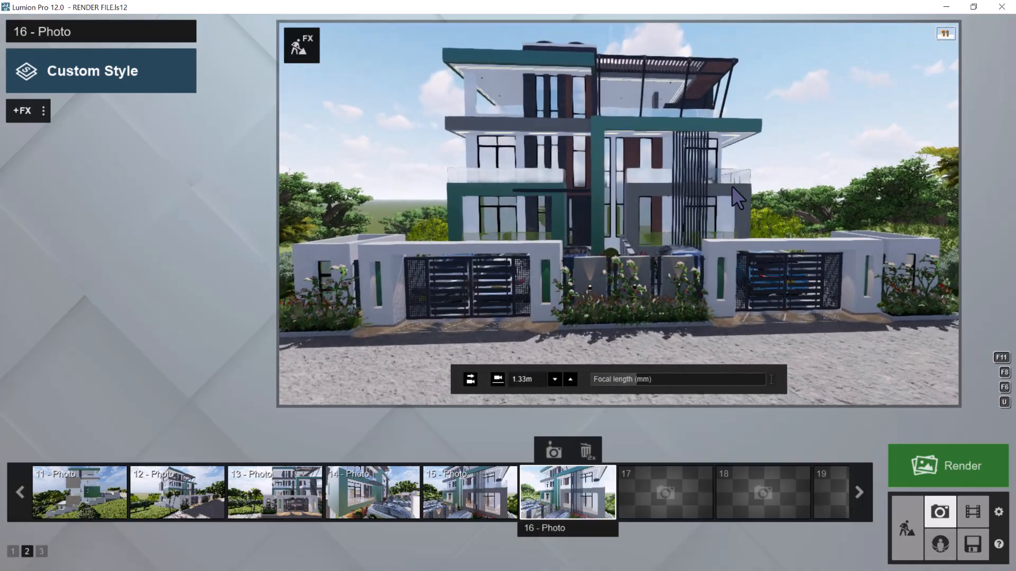
Set photo 16's camera horizontal at 1.60 m eye level and centre the house and both gates in the frame
left_click(470, 382)
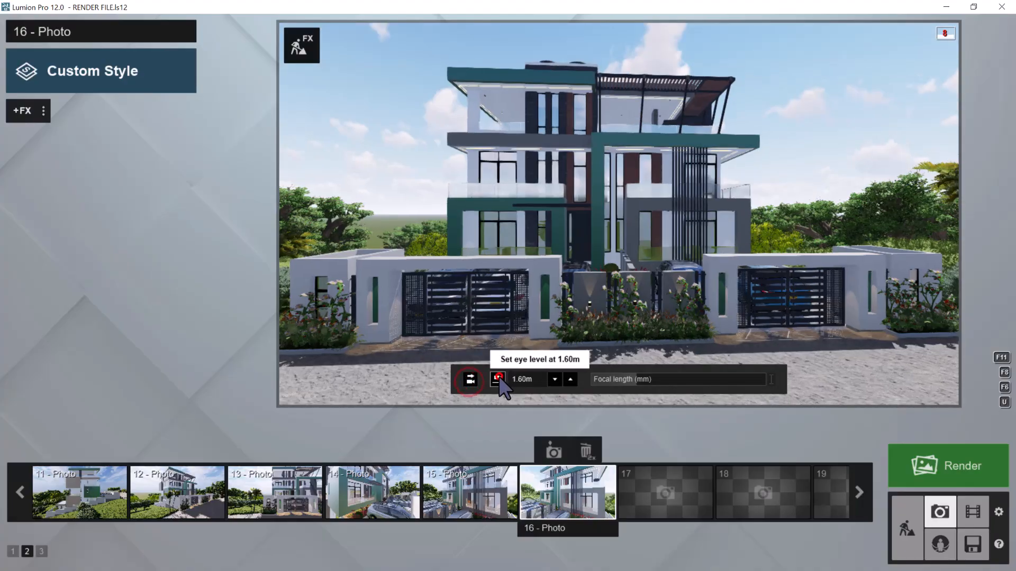
left_click(498, 379)
right_click_drag(716, 192, 700, 196)
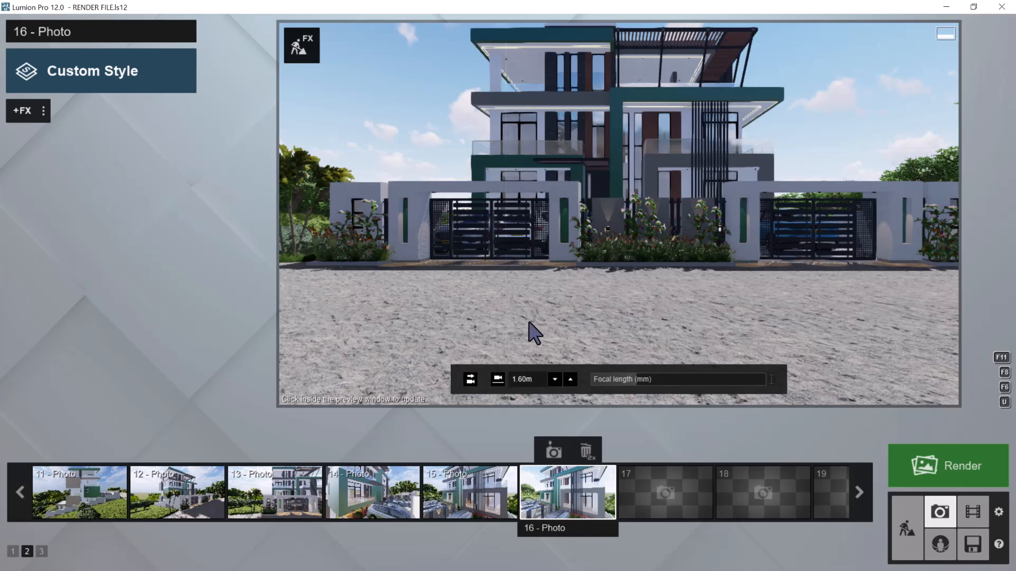
left_click(471, 378)
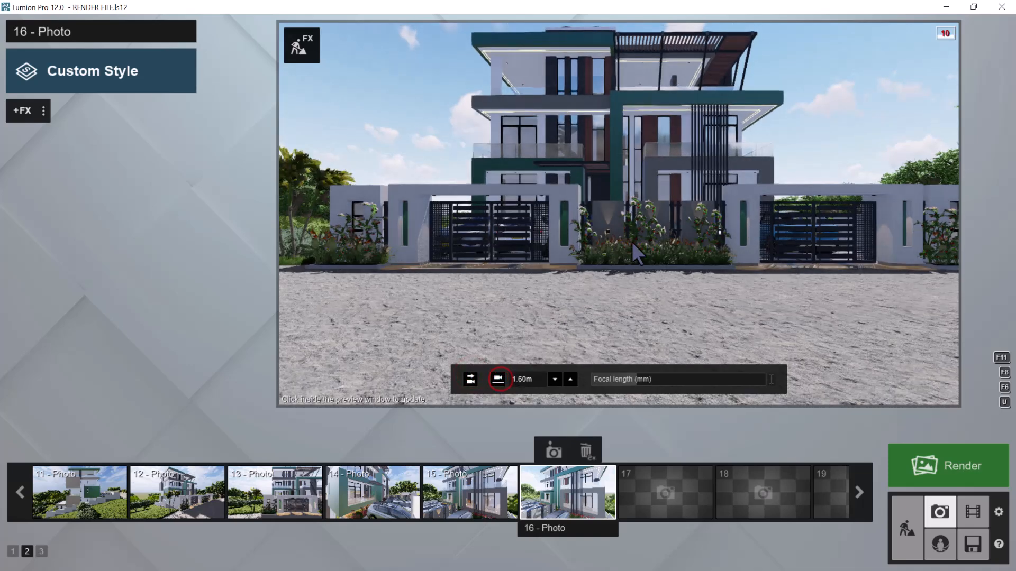
key("d")
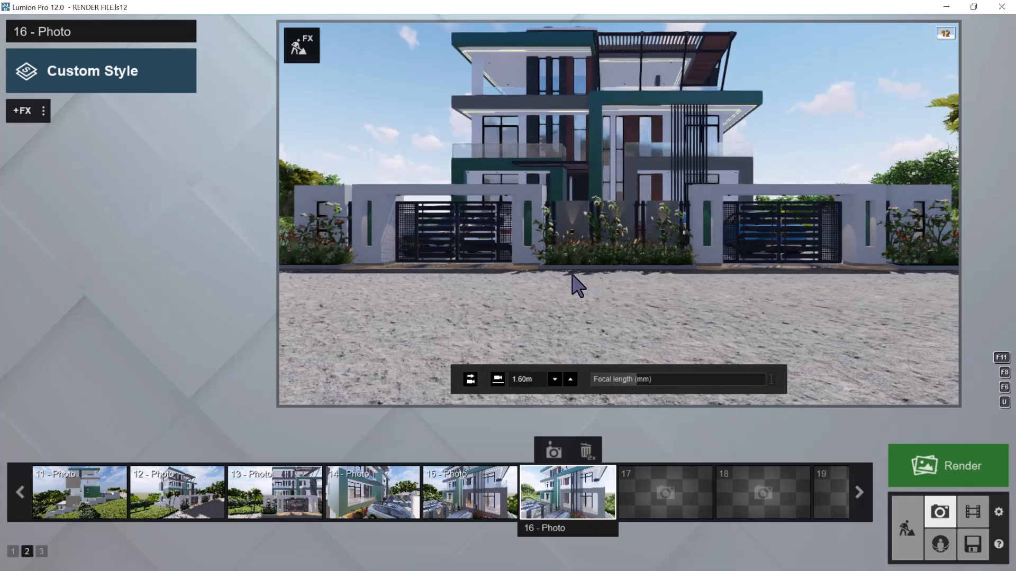
Raise photo 16's camera to about 28.37 m eye level and aim it straight down, centring the two house roofs in the frame
left_click(471, 379)
left_click(490, 382)
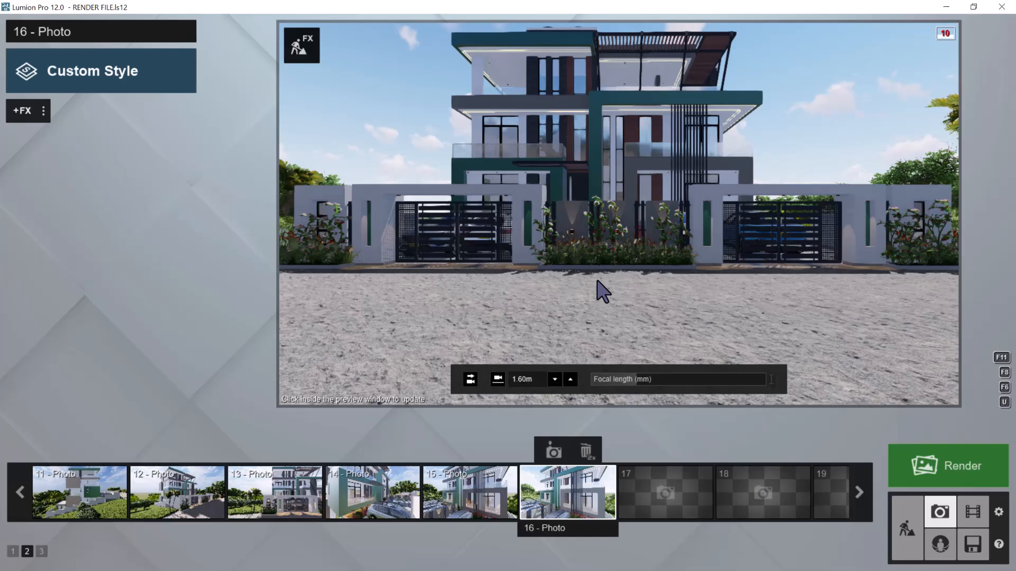
key("shift+q")
right_click_drag(608, 224, 627, 258)
key("shift+w")
key("s")
key("shift+e")
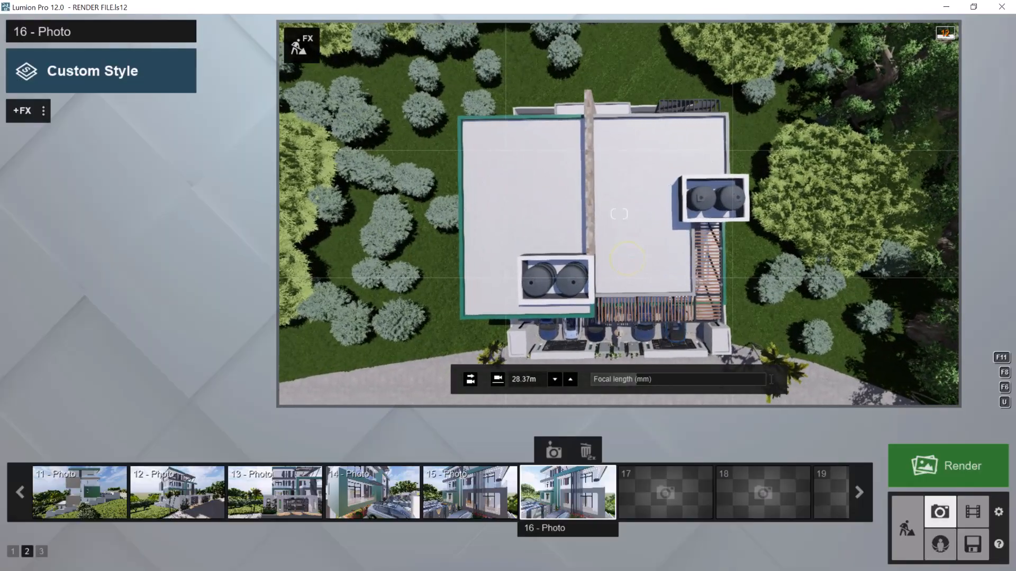
Add the Orthographic View effect to photo 16, widen the top view to include the whole plot and street, and store the camera
left_click(24, 110)
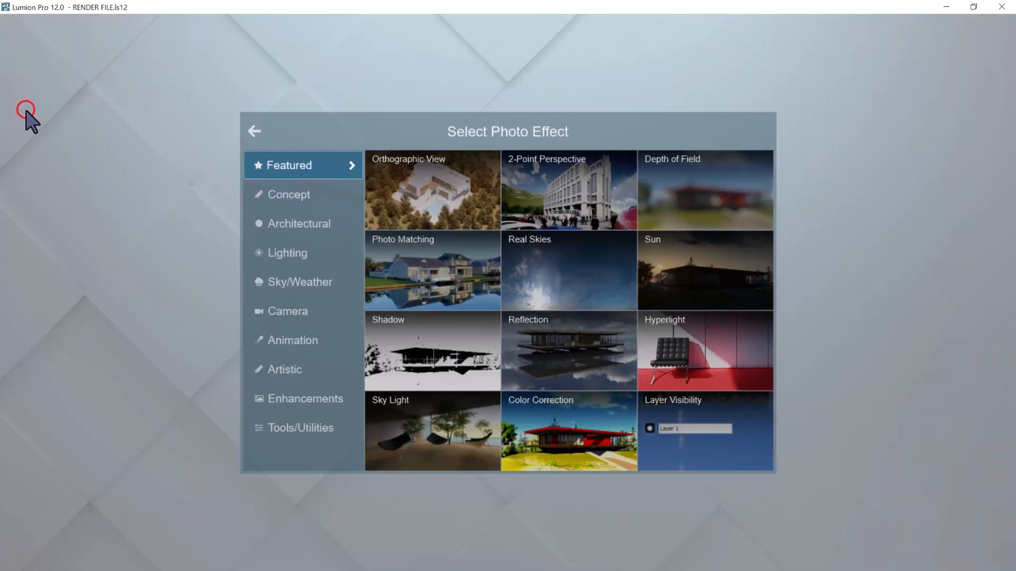
left_click(413, 189)
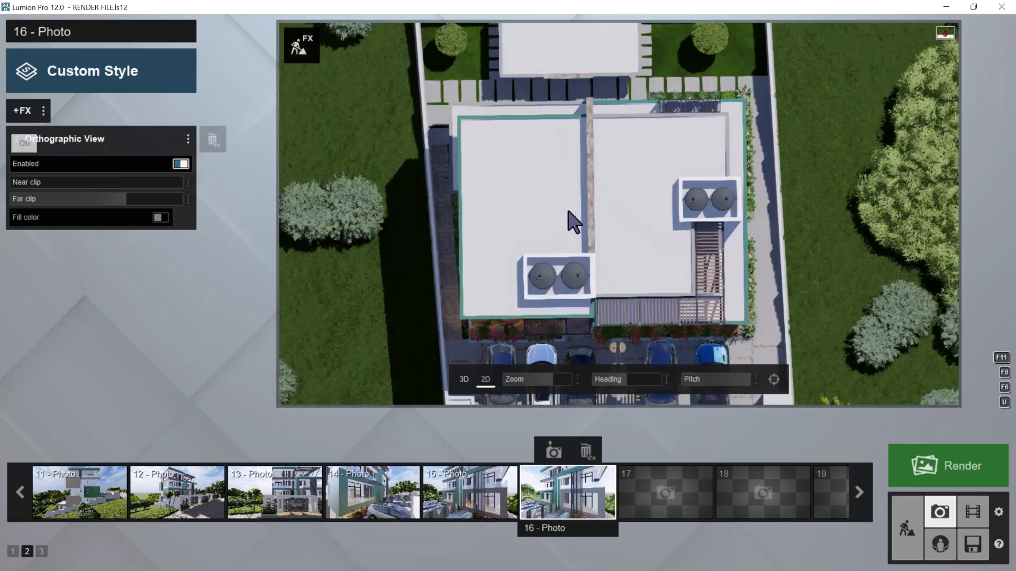
scroll(575, 223, "down", 3)
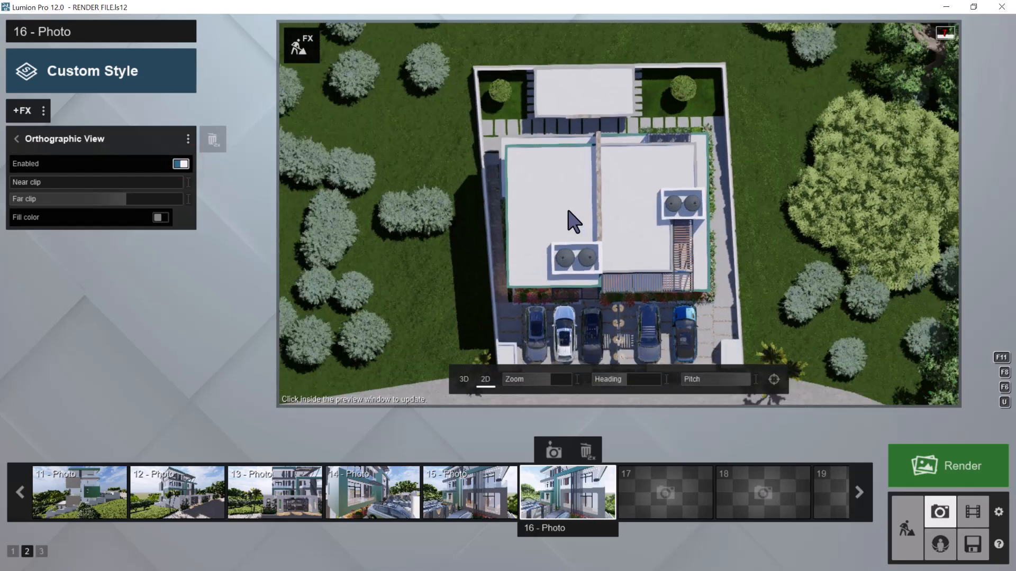
scroll(574, 223, "down", 3)
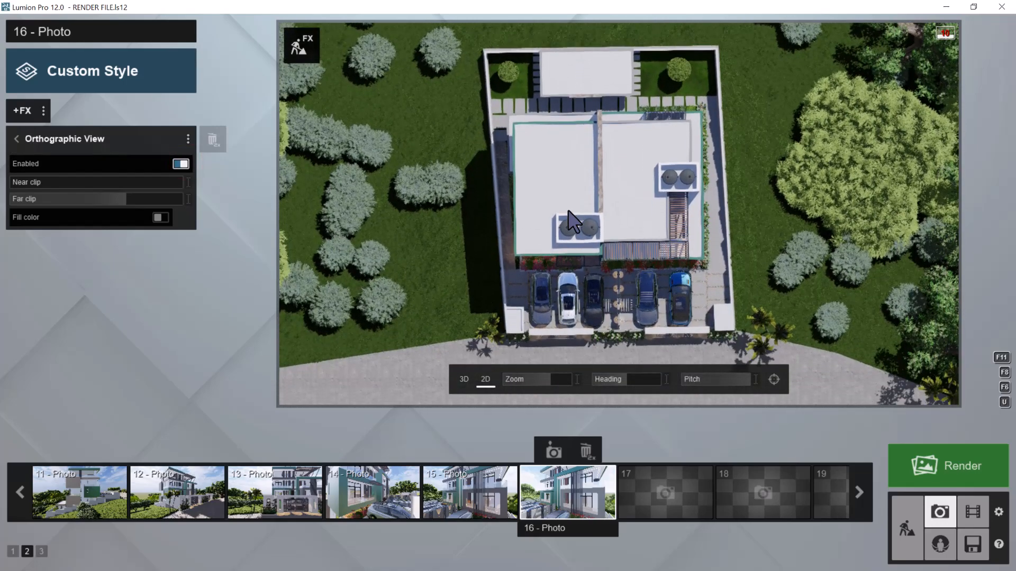
scroll(574, 222, "down", 2)
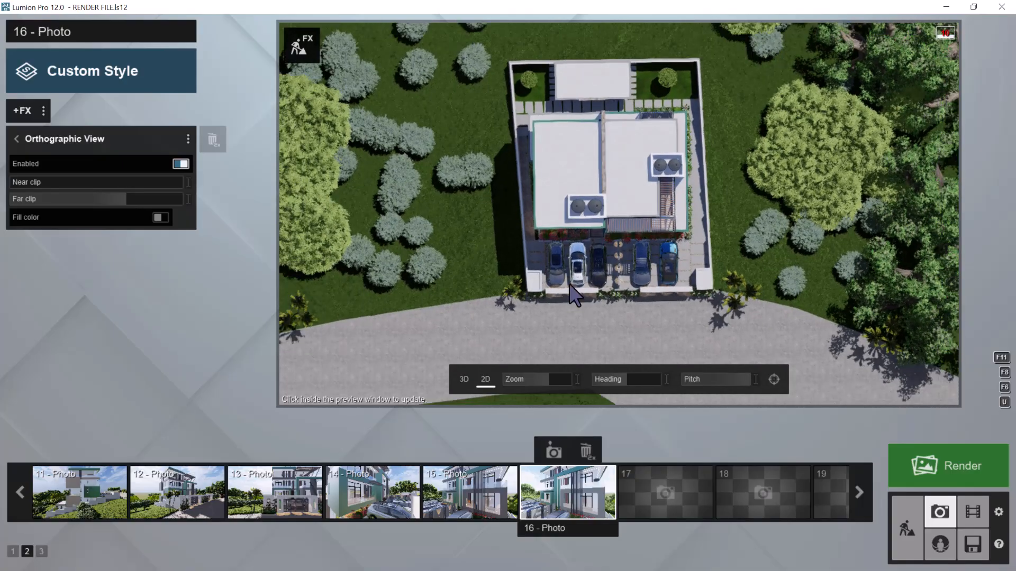
left_click(553, 451)
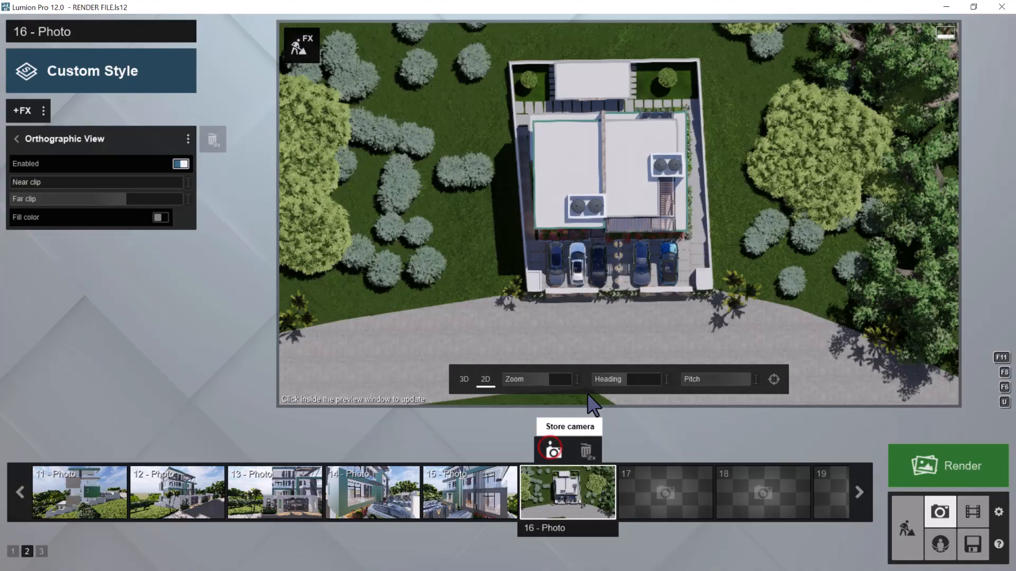
Apply the Daytime style to photo 16, save the project, and return to Photo mode
left_click(111, 84)
left_click(493, 318)
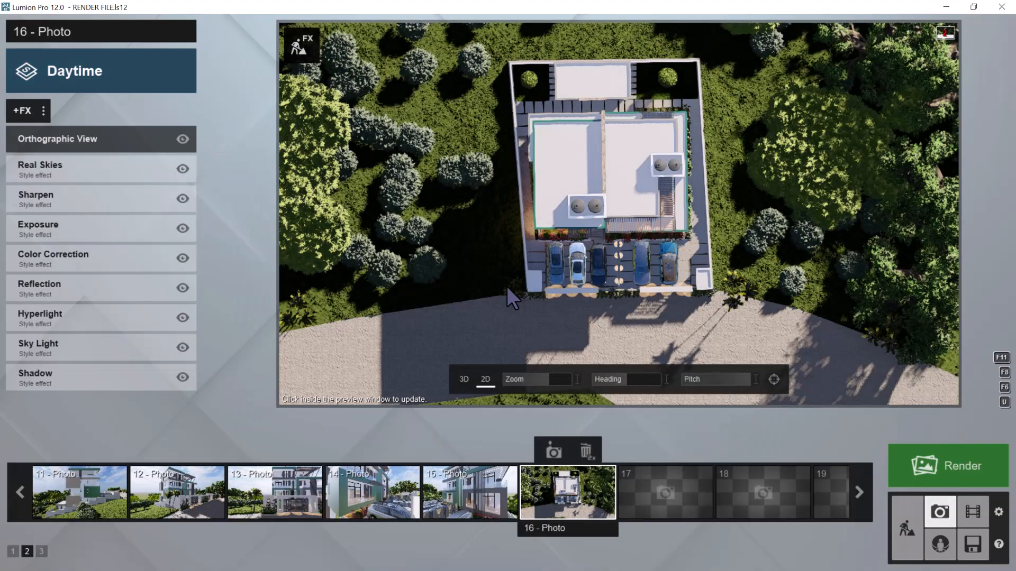
left_click(973, 544)
left_click(504, 298)
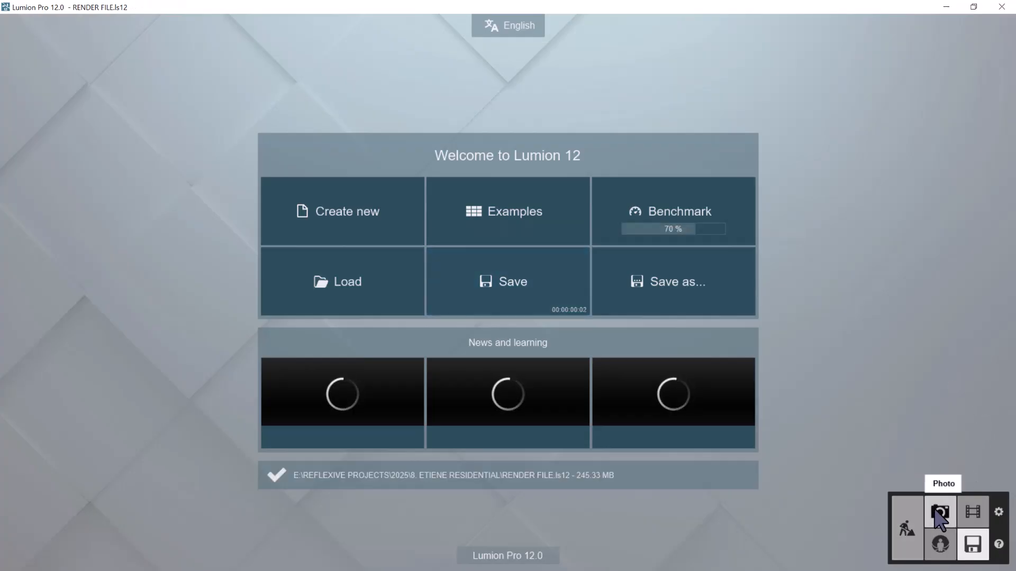
left_click(935, 508)
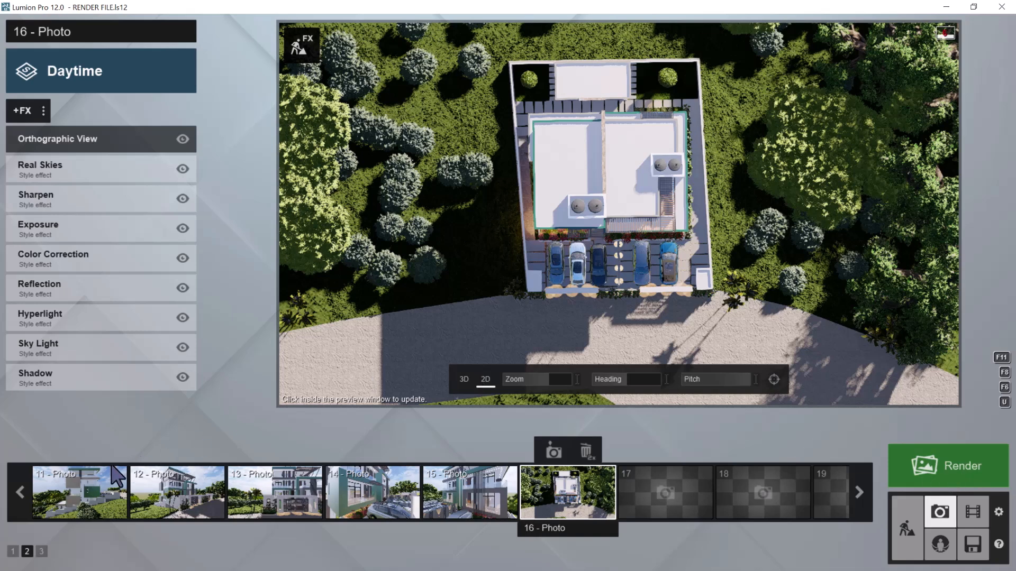
Review the stored camera views and styles of photos 1, 2 and 3 in photo set 1
left_click(13, 551)
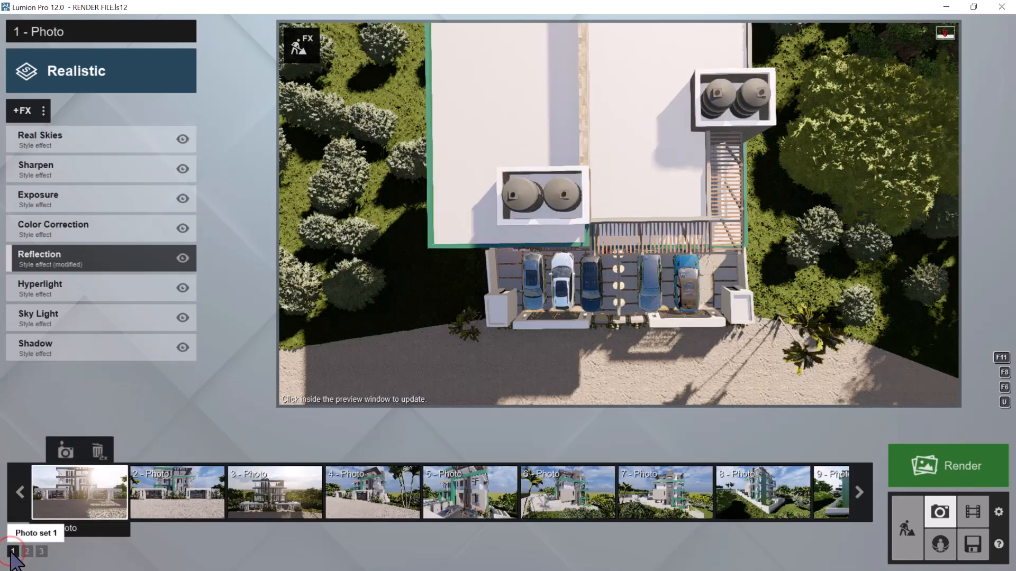
left_click(63, 494)
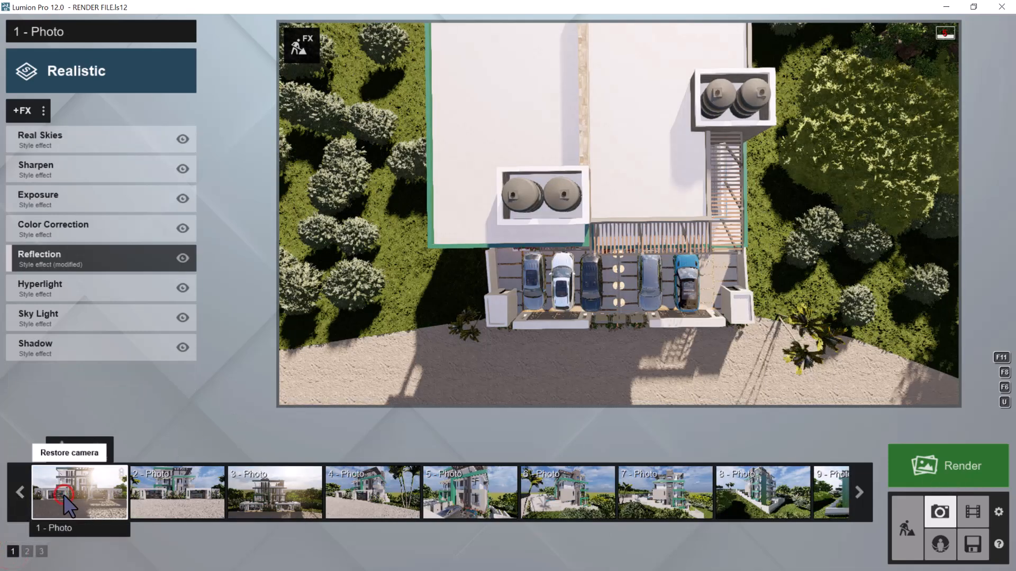
key("shift+1")
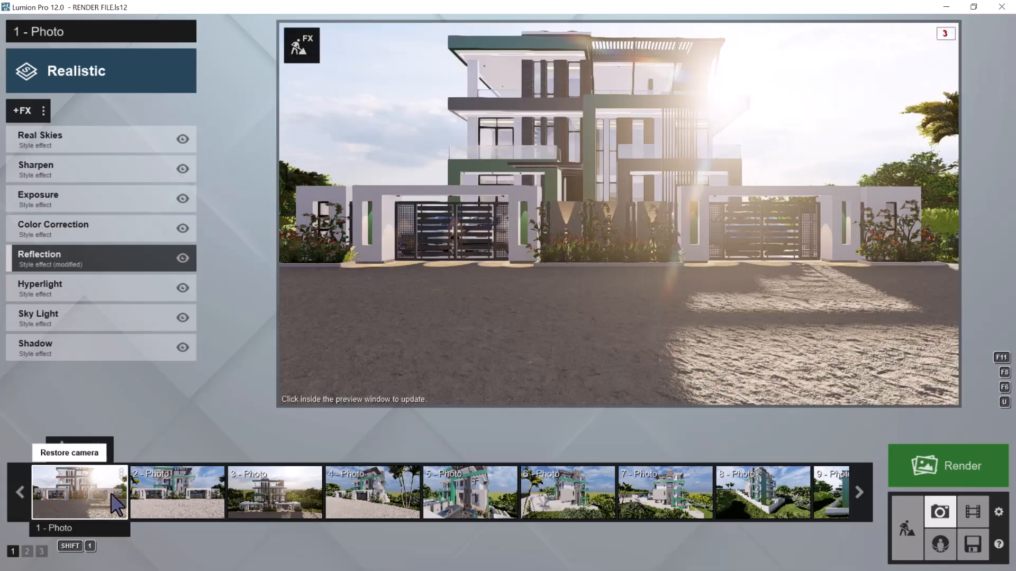
left_click(158, 498)
key("shift+2")
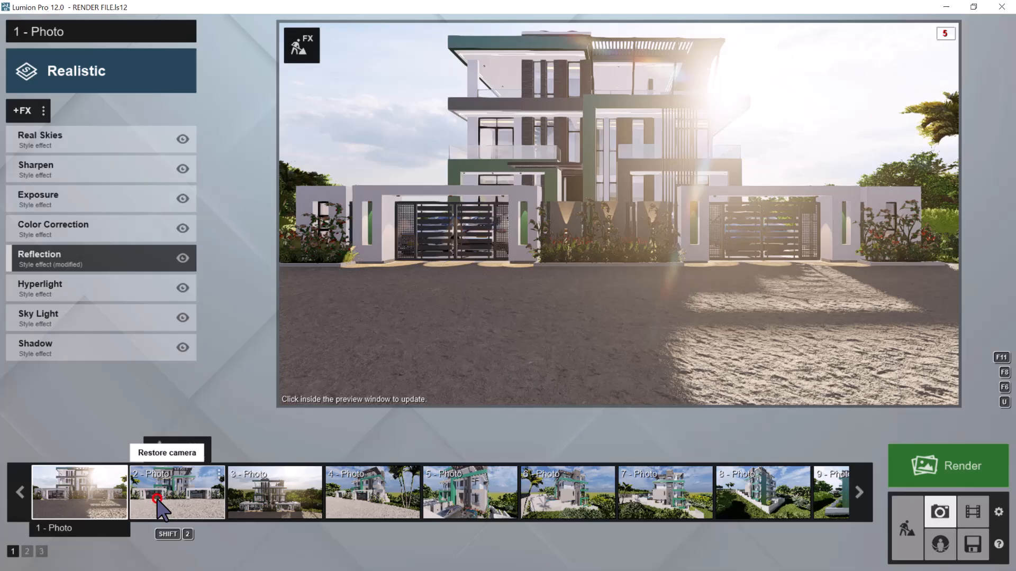
left_click(157, 500)
key("shift+2")
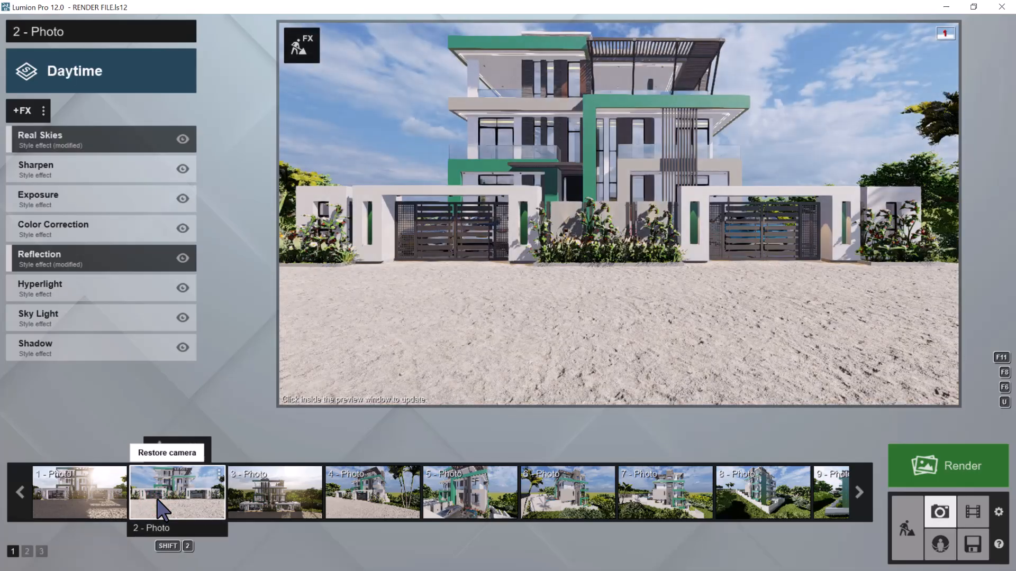
left_click(258, 501)
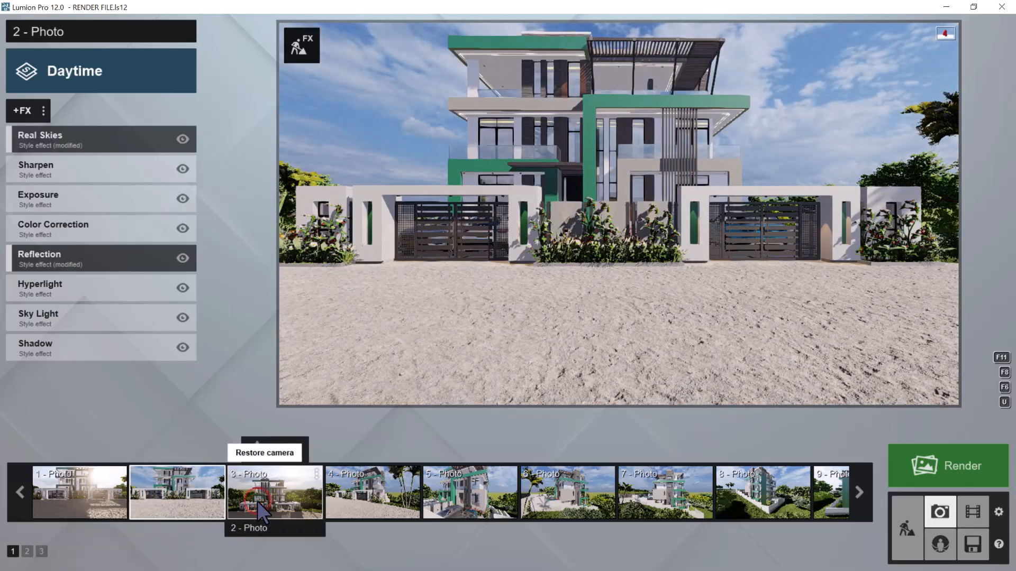
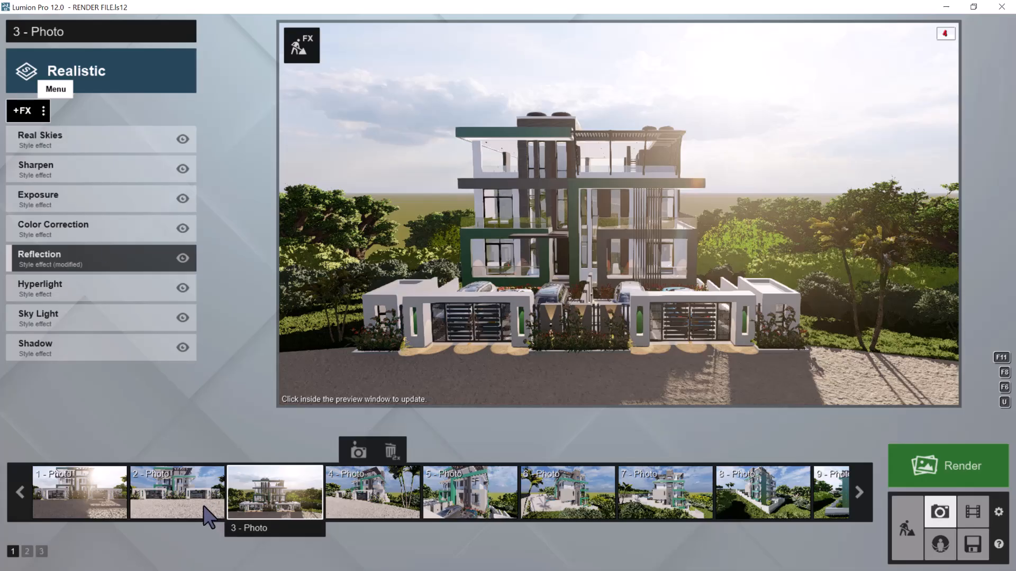
Copy the effect list of photo 2
left_click(190, 496)
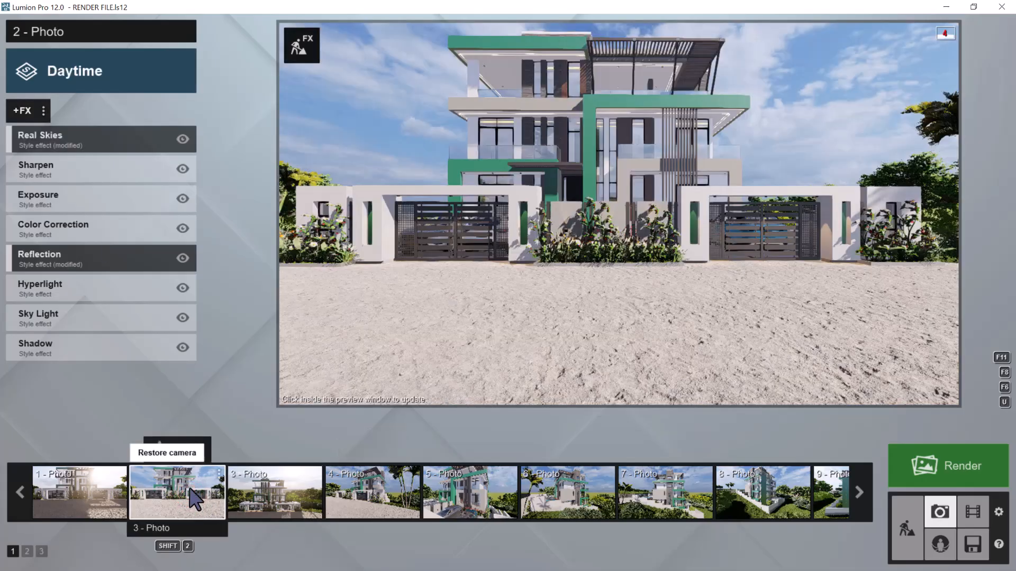
left_click(44, 110)
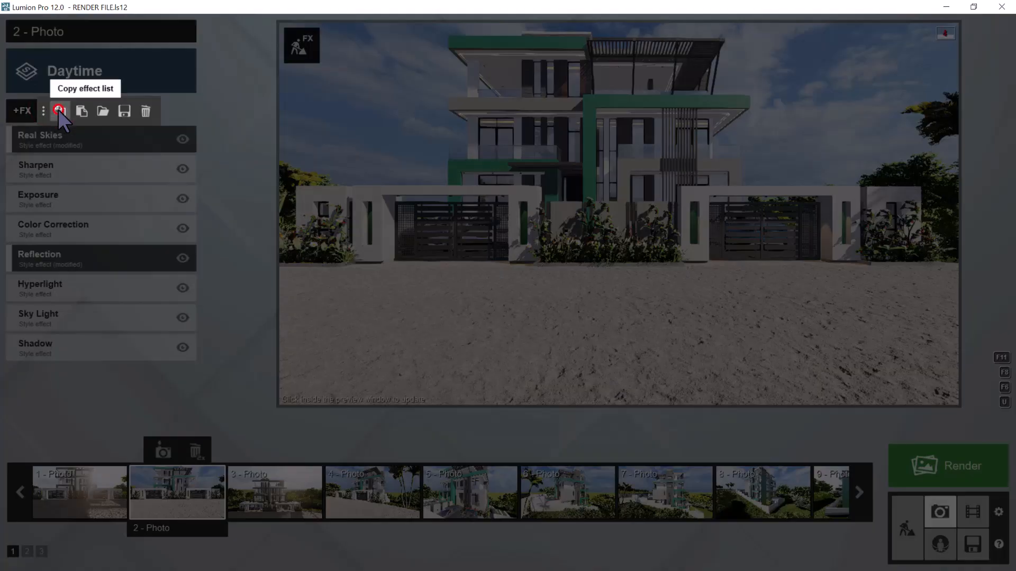
left_click(58, 110)
Store photo 3's camera view in slot 17 of photo set 2, paste the copied Daytime effects and update the preview
left_click(280, 483)
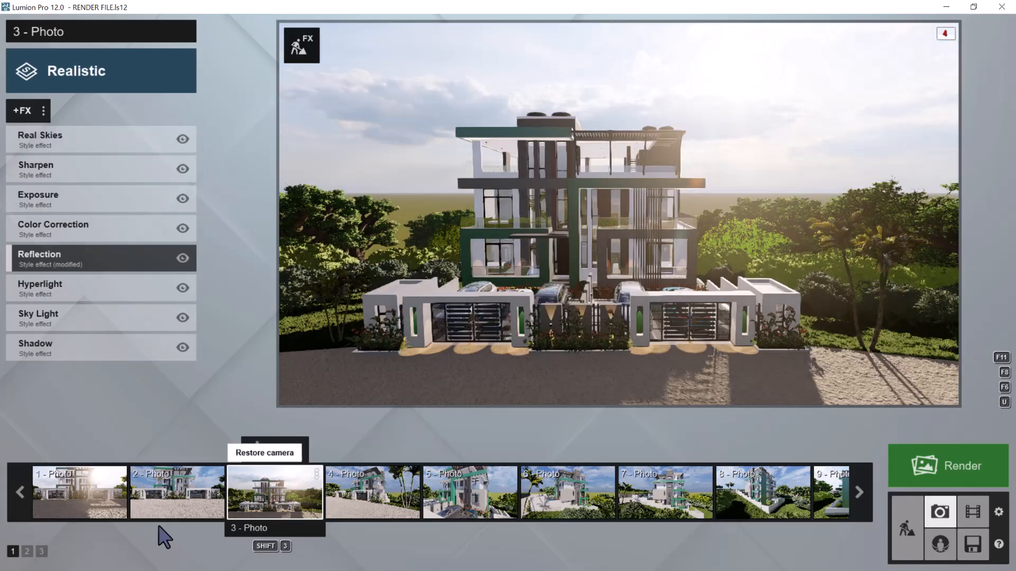
left_click(27, 552)
mouse_move(637, 483)
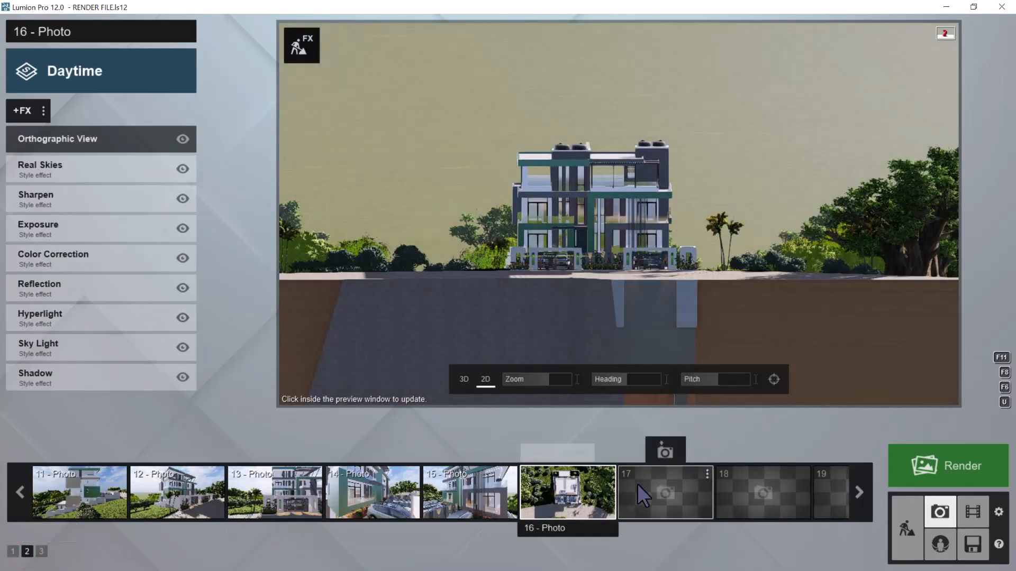
left_click(656, 451)
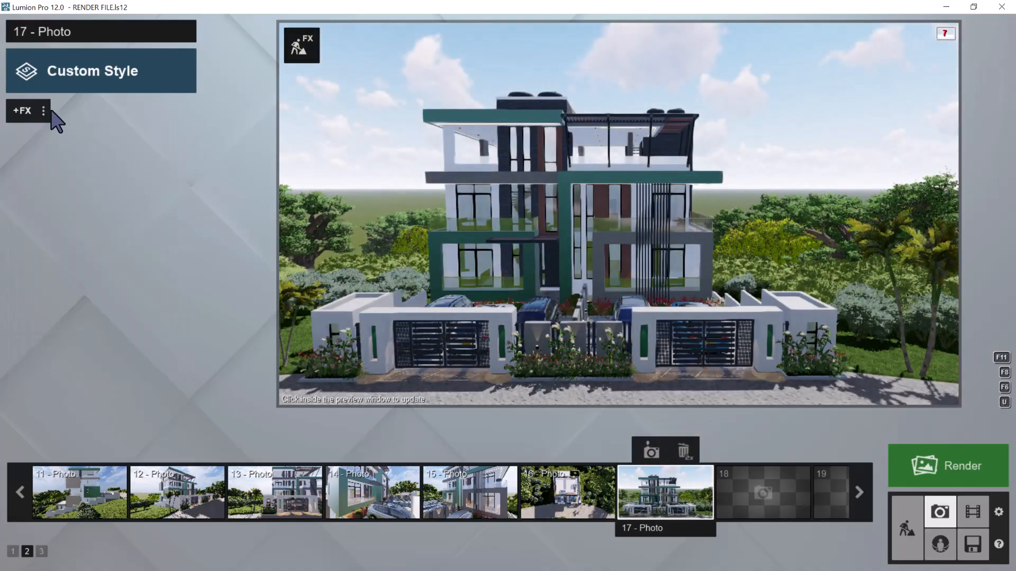
left_click(44, 112)
left_click(81, 110)
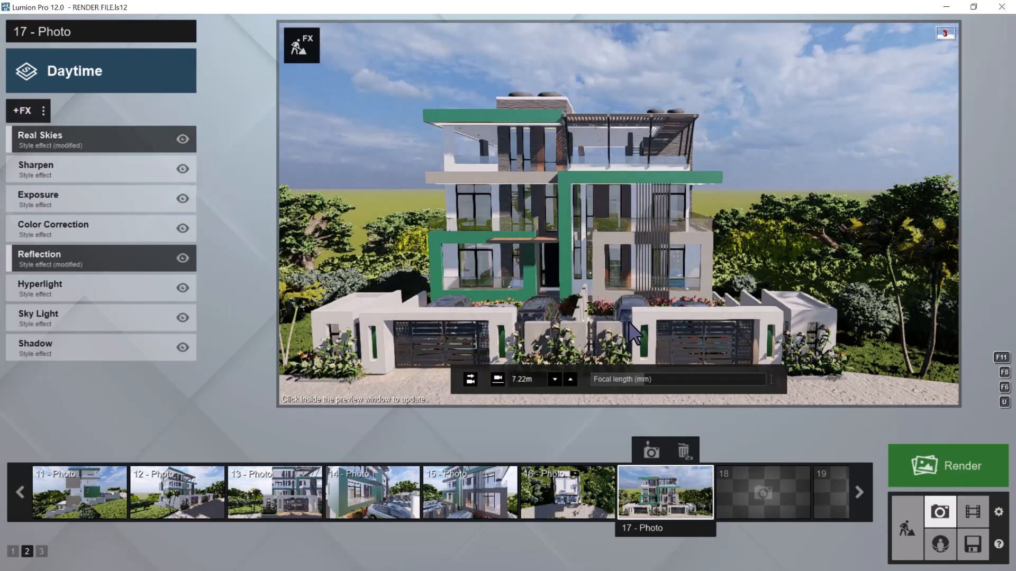
left_click(679, 332)
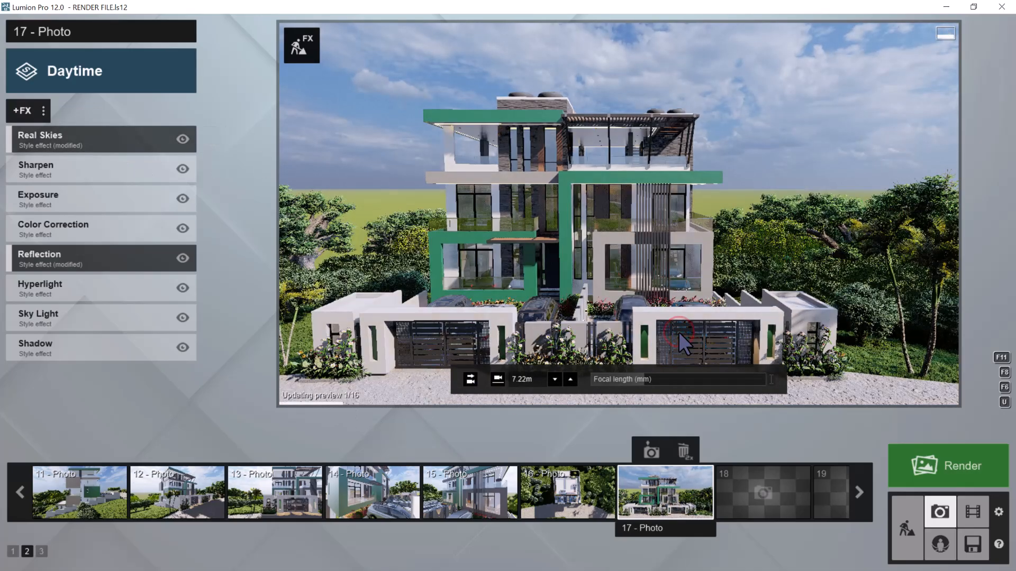
Review photos 3 to 10 of photo set 1 one by one, finishing on photo 1
left_click(13, 551)
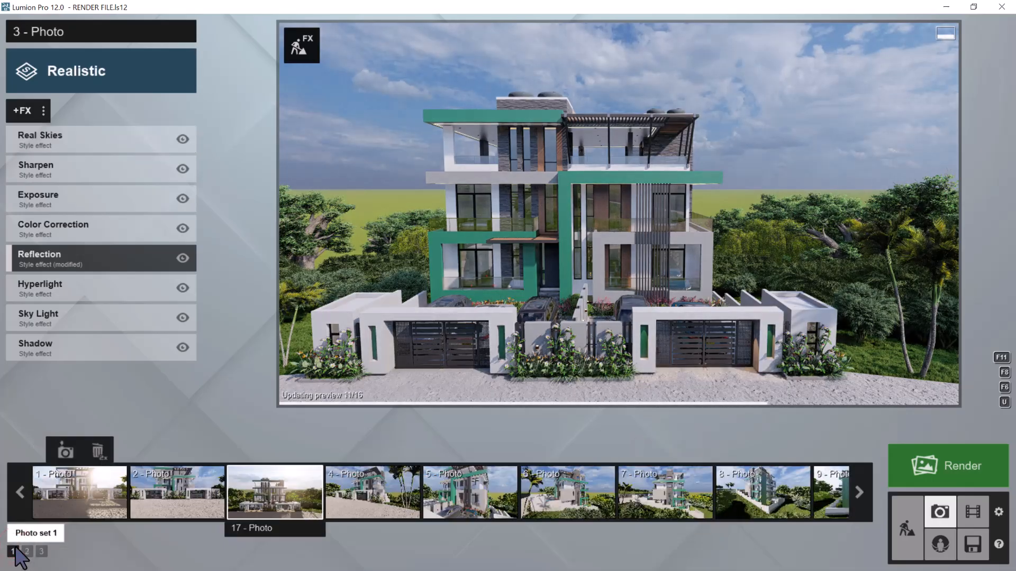
left_click(241, 498)
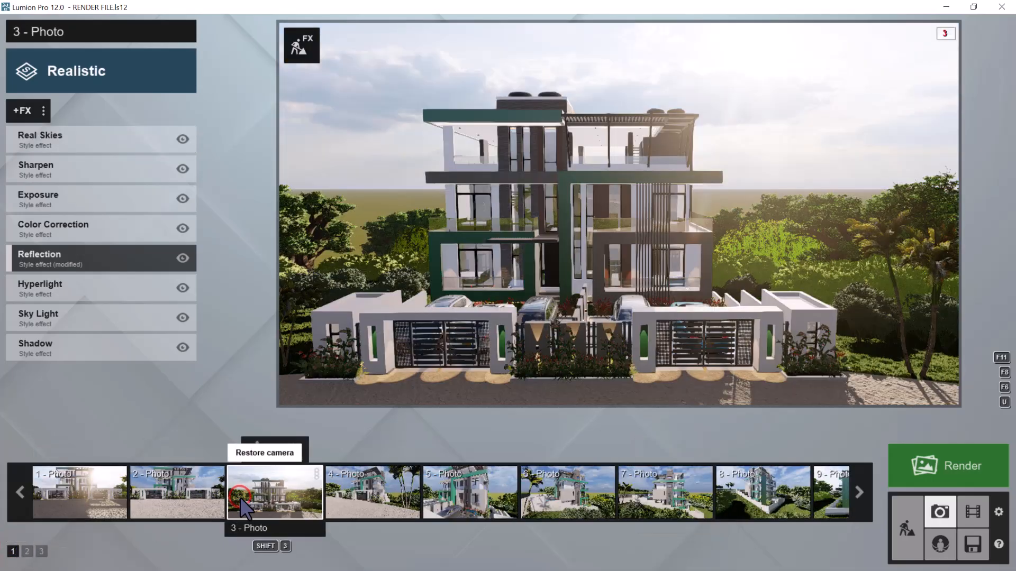
left_click(361, 493)
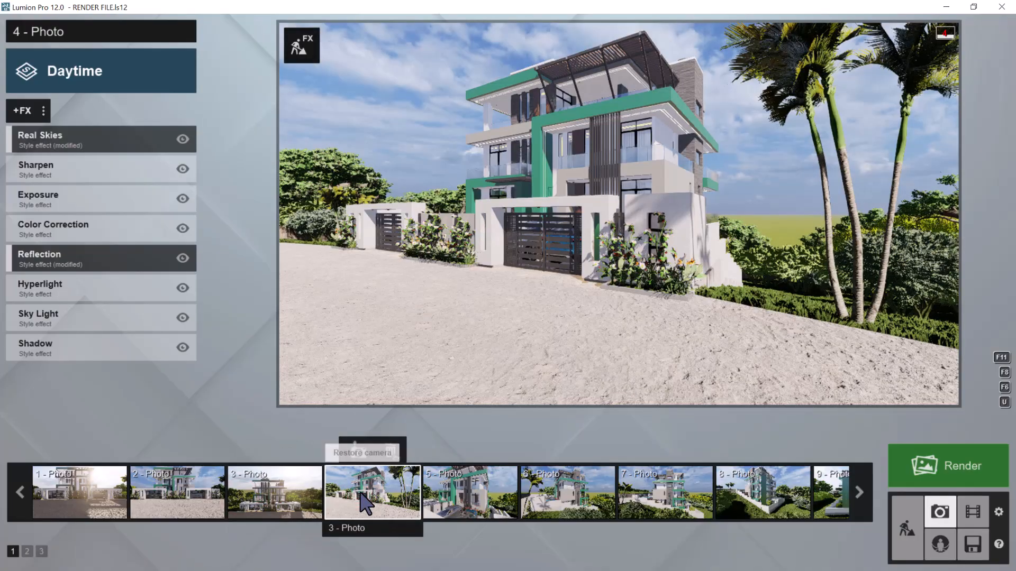
left_click(456, 496)
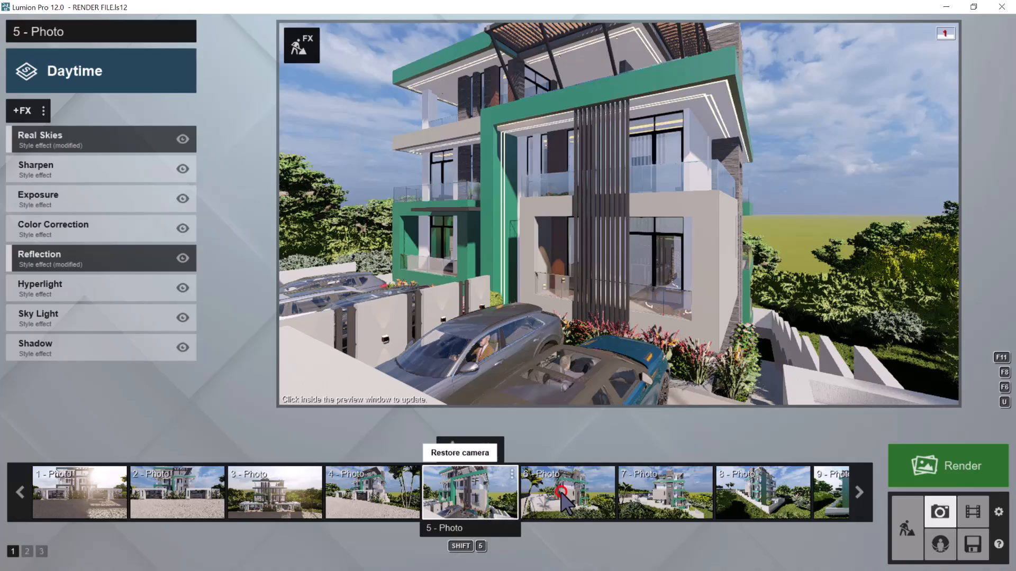
left_click(563, 497)
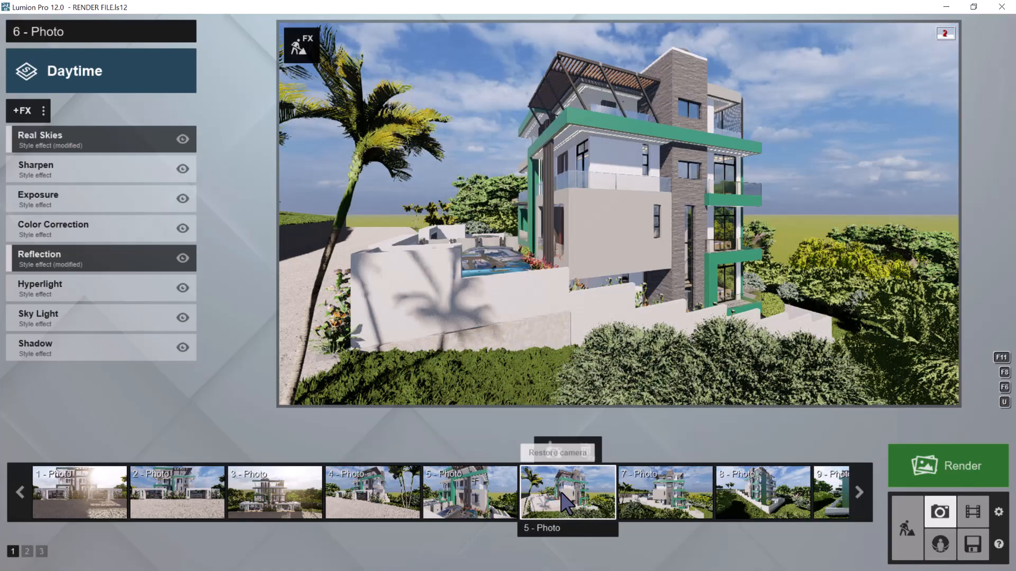
left_click(641, 497)
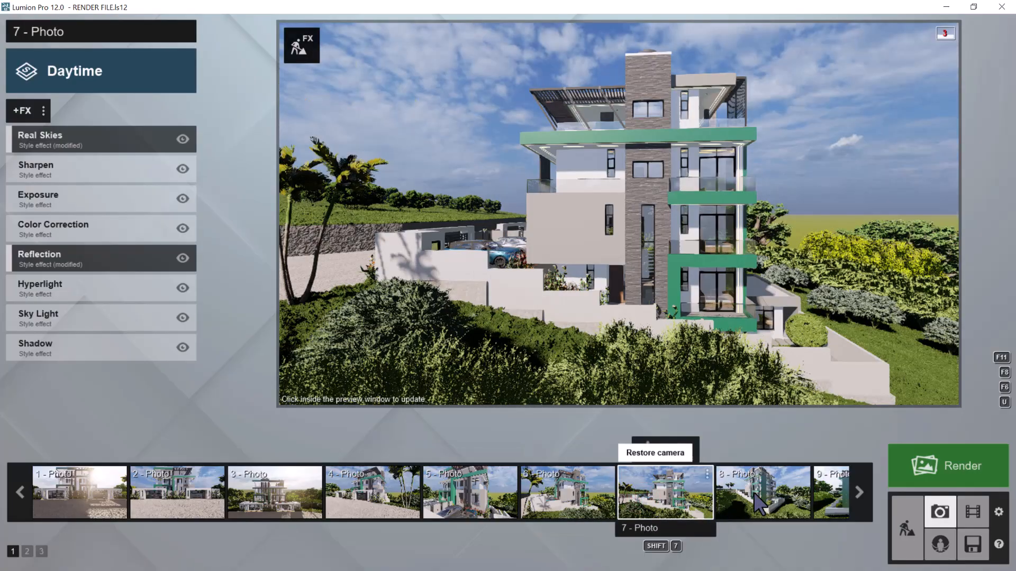
left_click(761, 506)
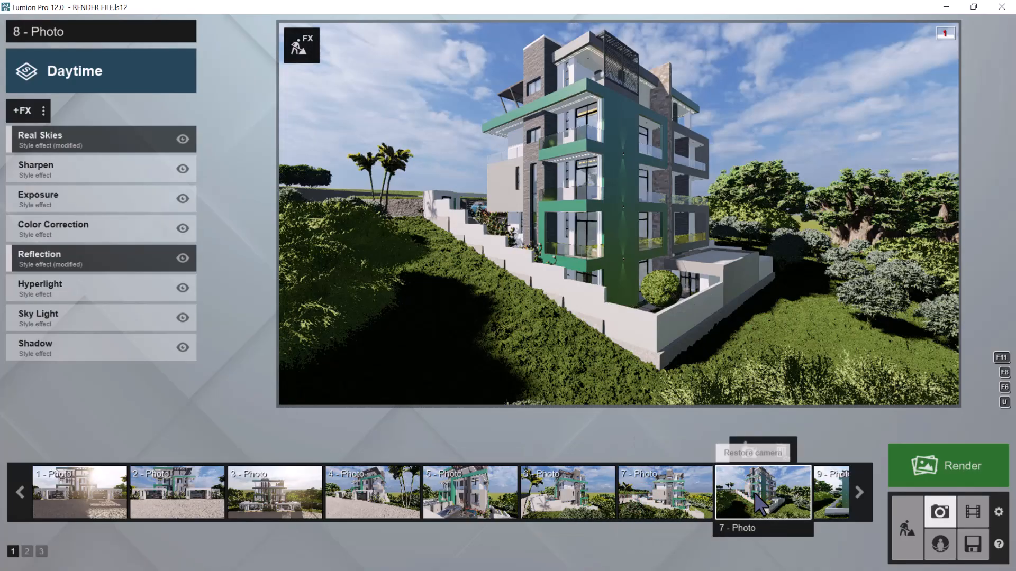
left_click(860, 493)
left_click(860, 493)
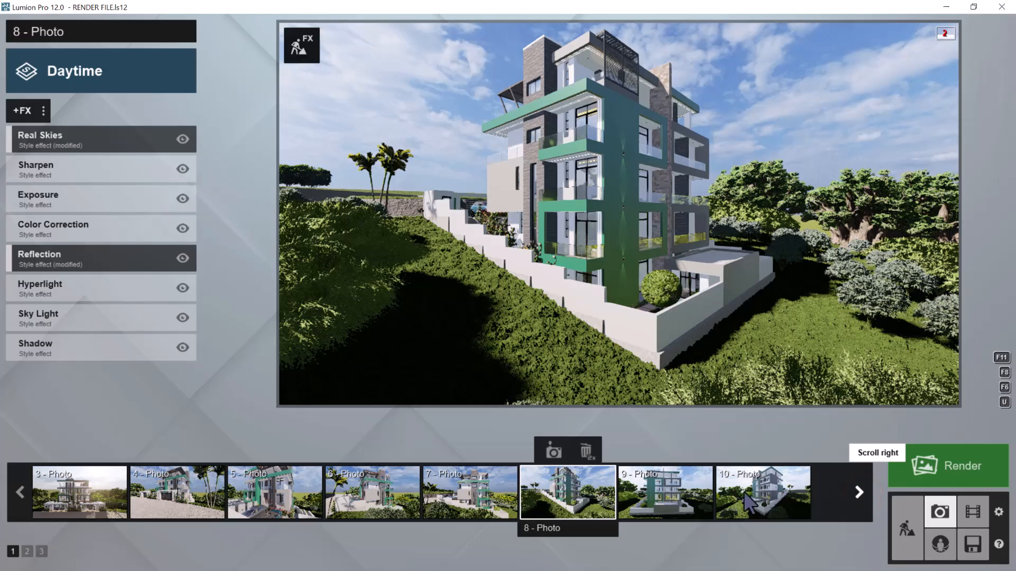
left_click(688, 495)
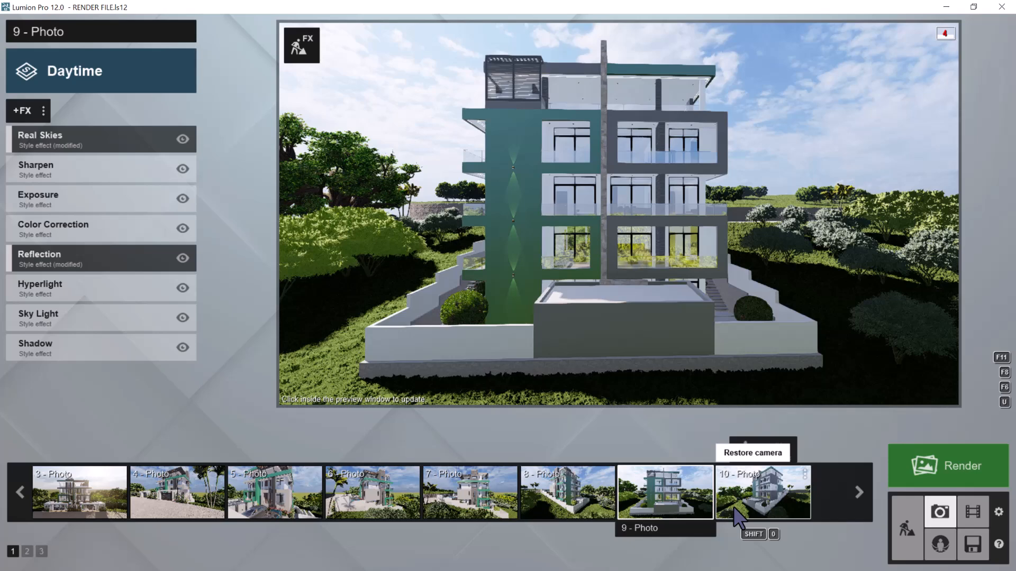
left_click(734, 508)
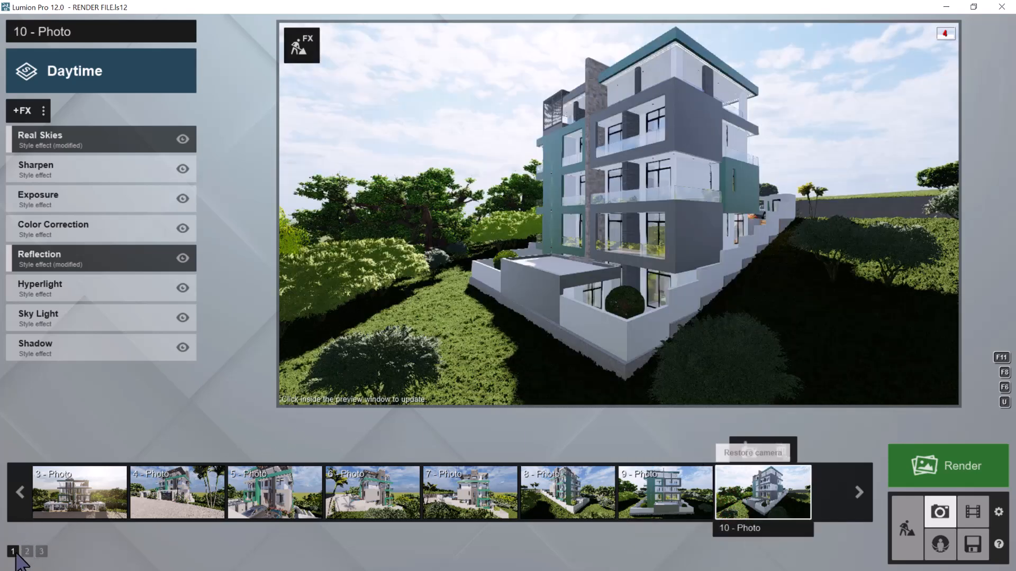
left_click(20, 490)
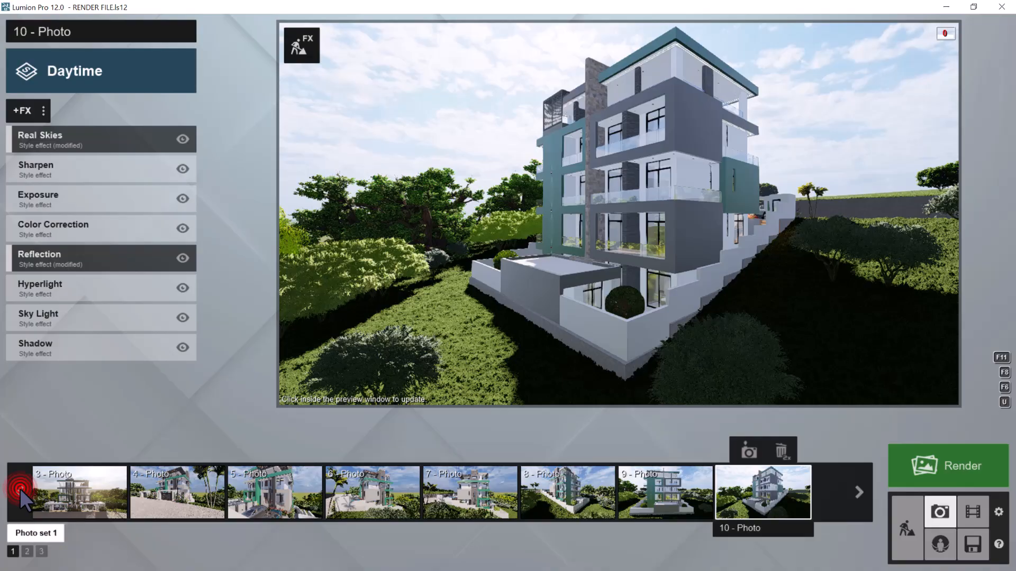
left_click(20, 490)
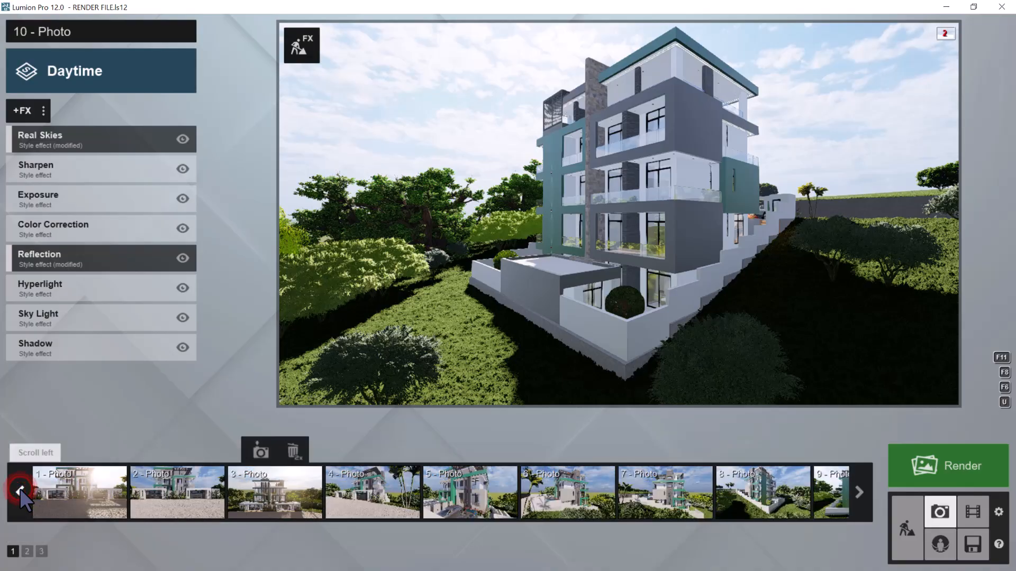
left_click(99, 491)
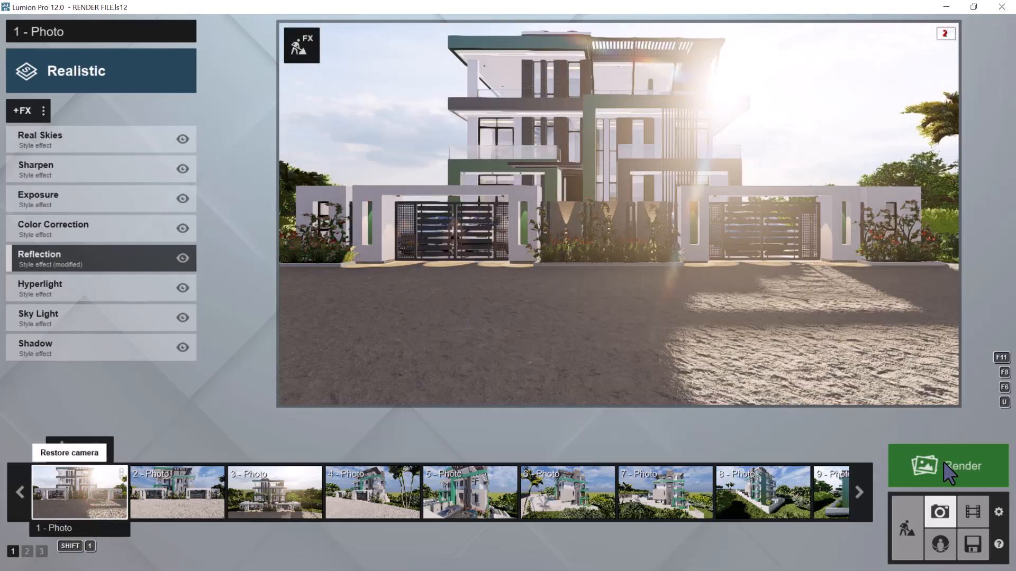
Choose to render all ten photos of set 1 as a photo set at Print size, 3840x2160
left_click(944, 462)
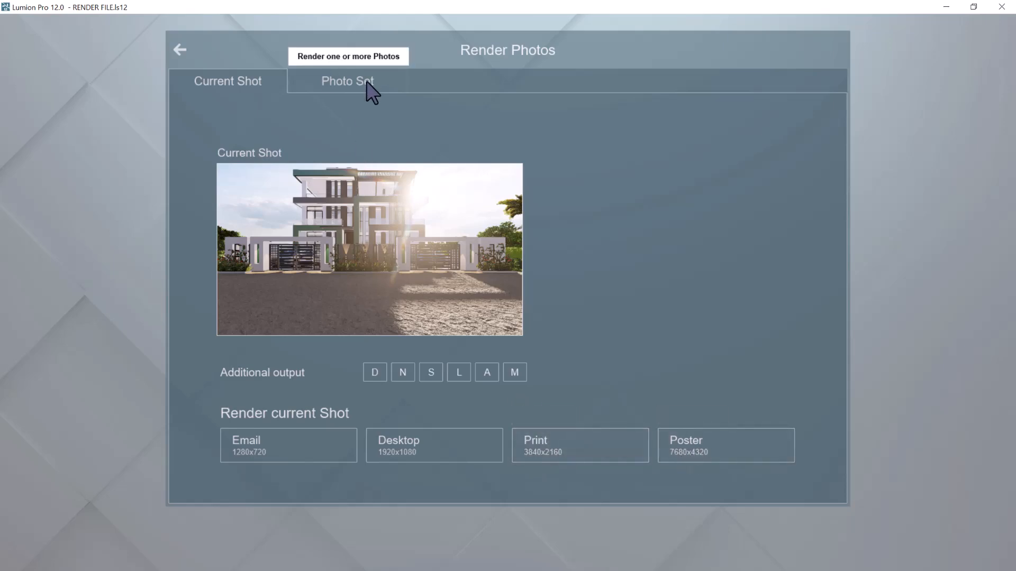
left_click(347, 82)
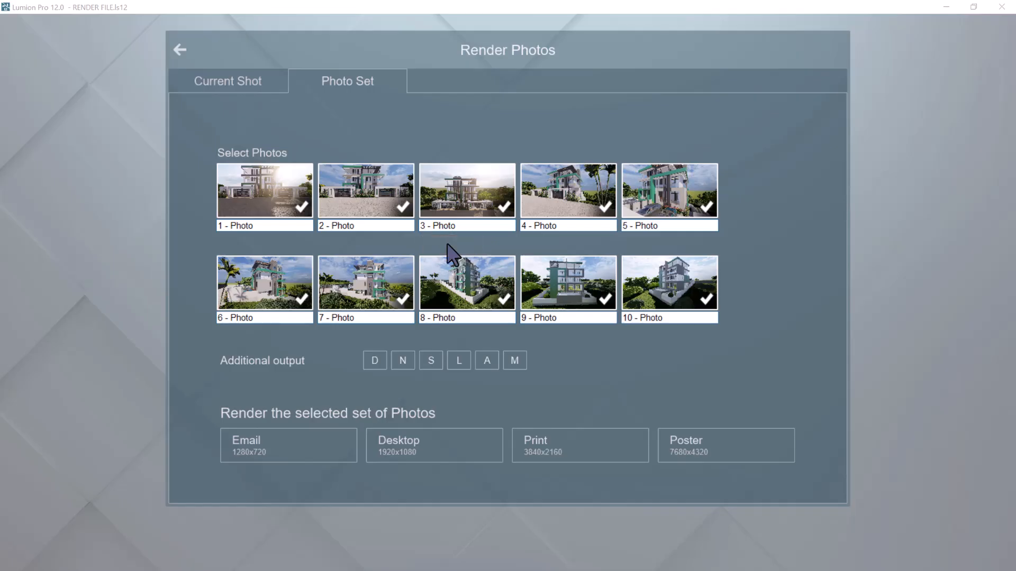
left_click(549, 449)
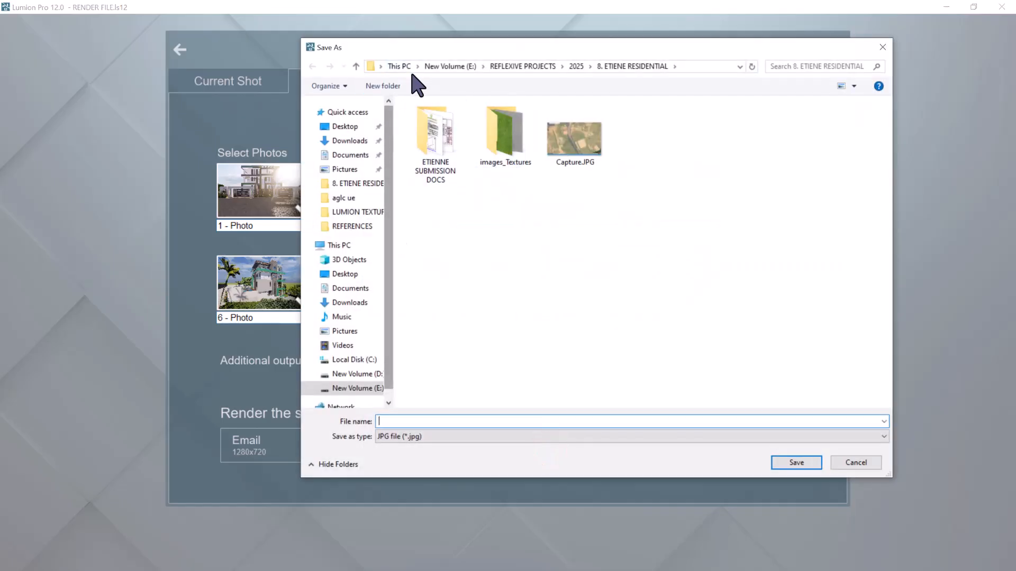
Create a folder named RENDERED PICTURES in the project folder and save the JPG renders in it as A
left_click(394, 85)
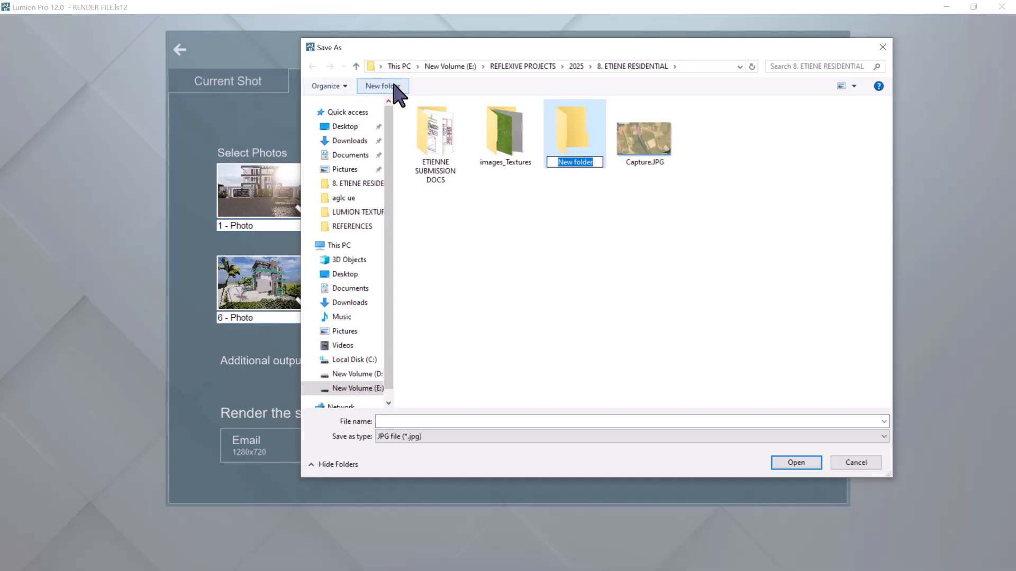
type("RENDERED PICTURES")
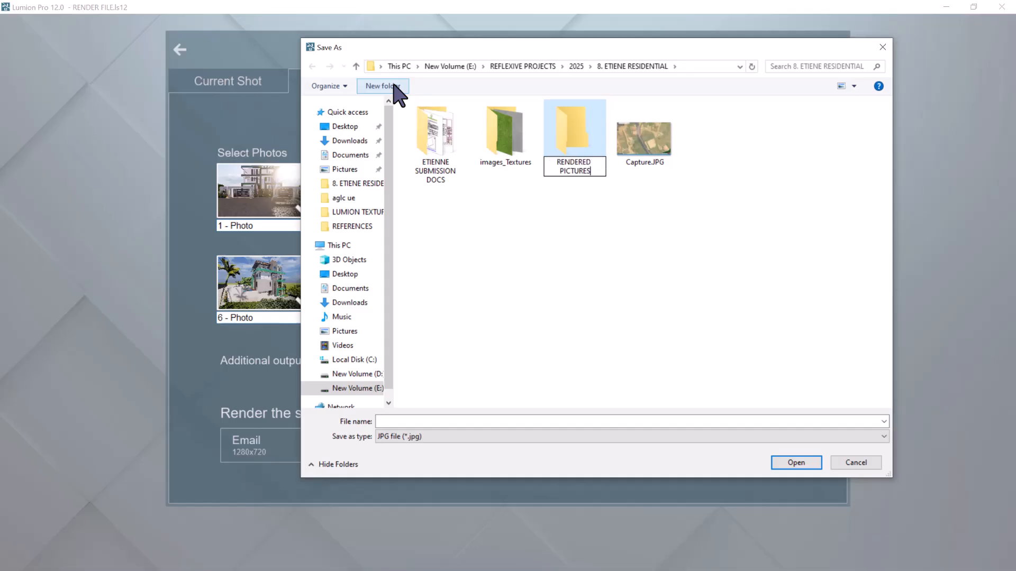
key("Return")
key("Return")
left_click(411, 421)
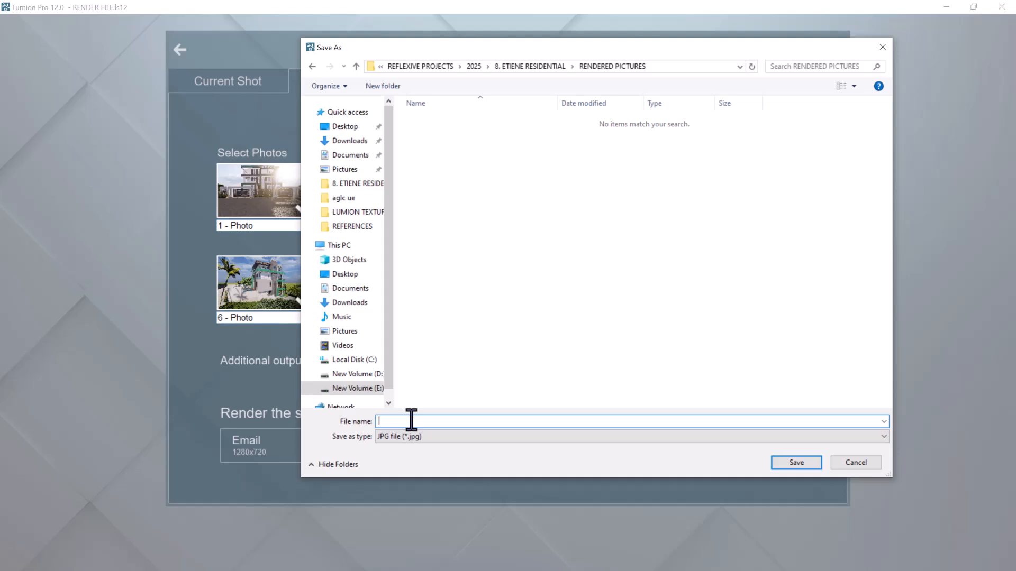
left_click(795, 461)
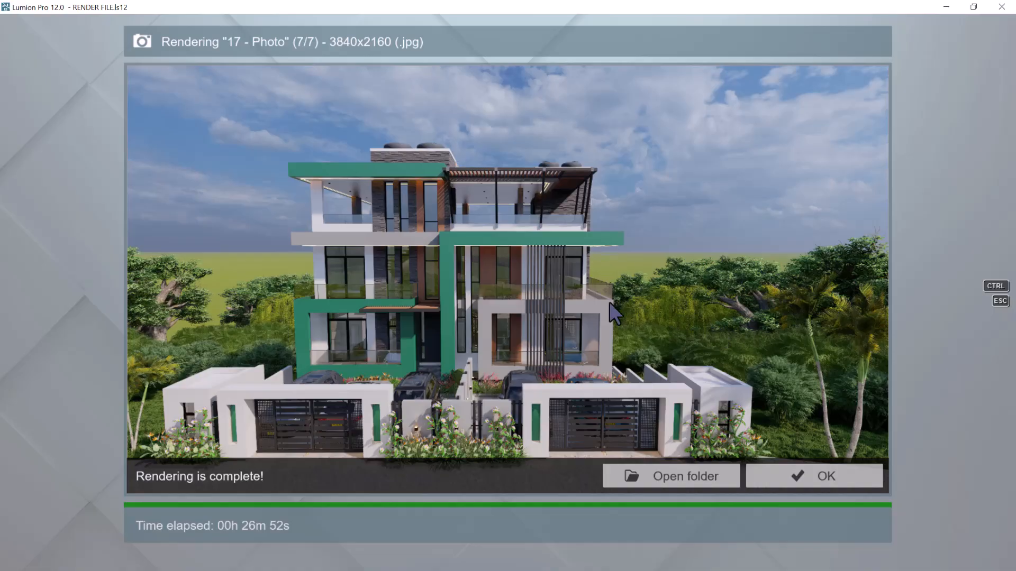
Close the completed render and examine the camera views of photo 15 and photo 1
left_click(826, 478)
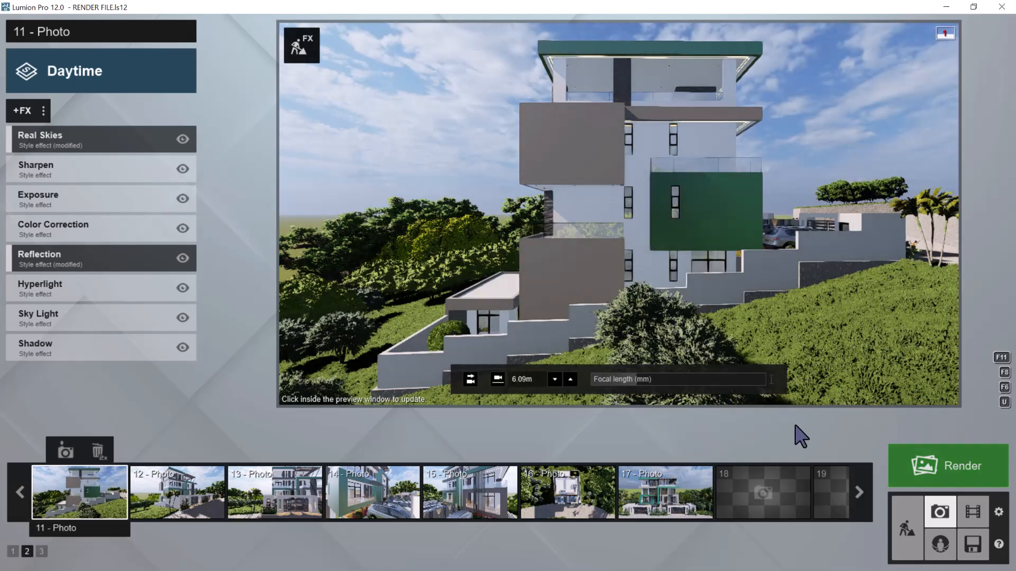
left_click(474, 502)
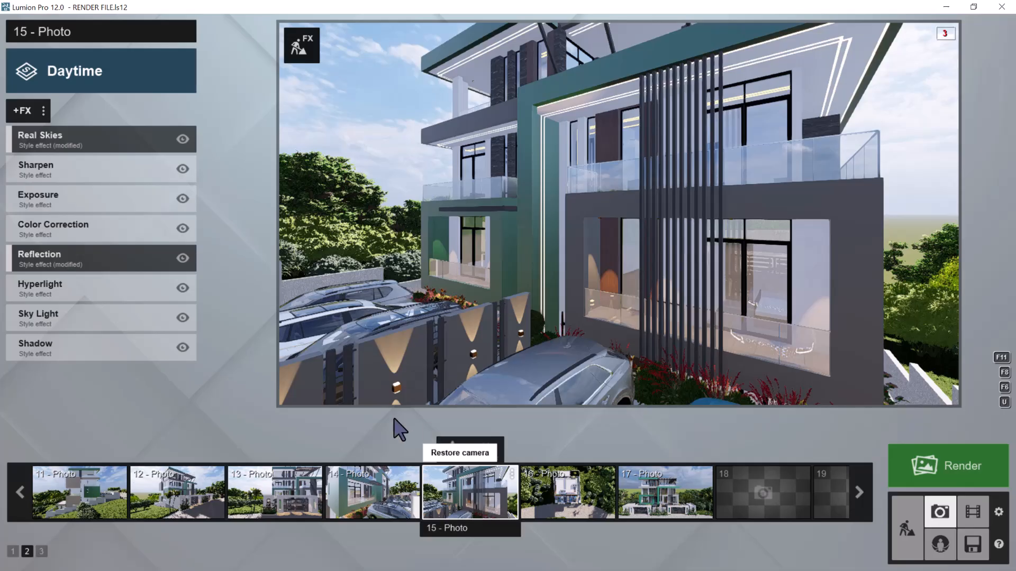
left_click(12, 551)
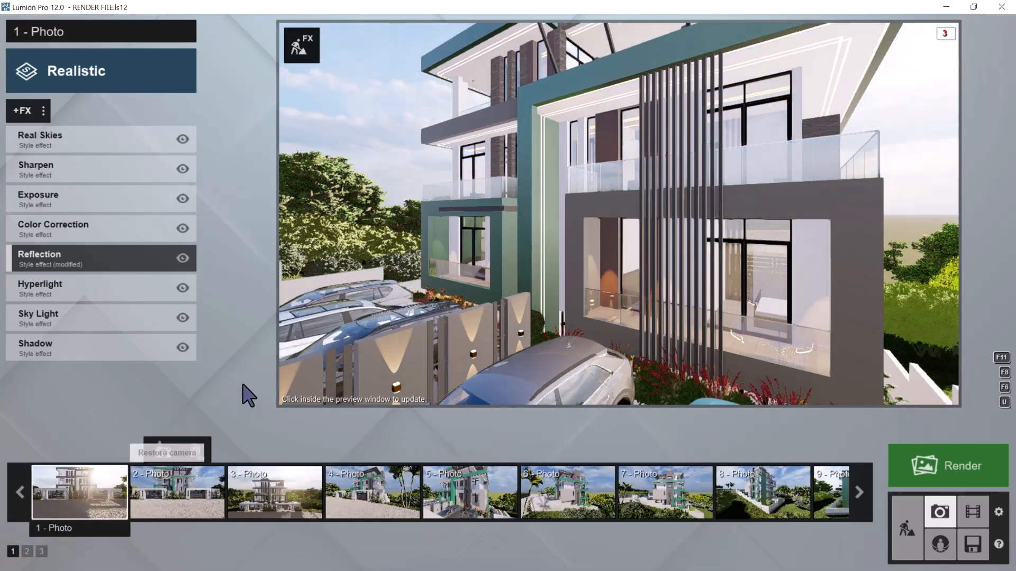
left_click(58, 490)
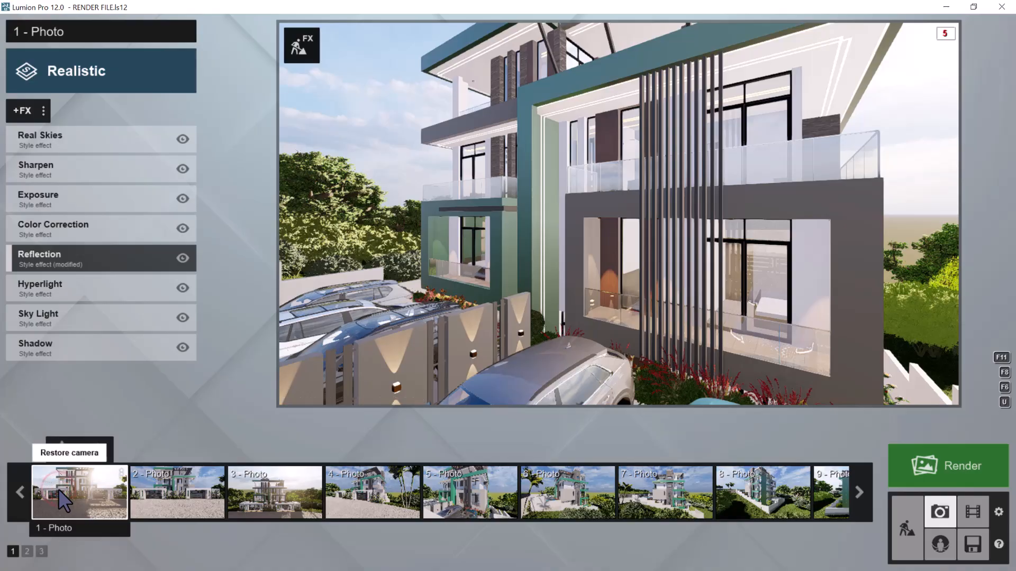
key("shift+1")
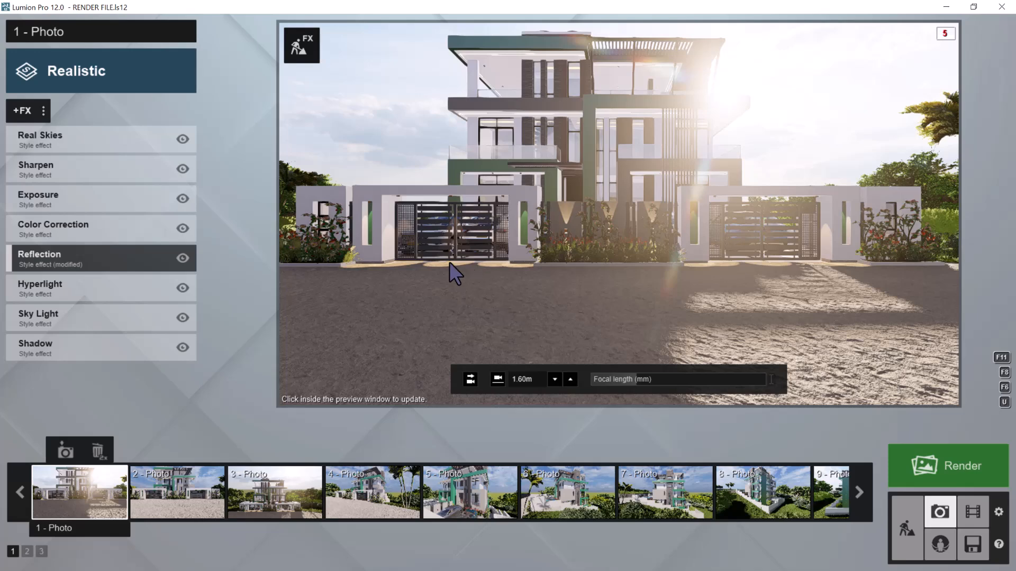
left_click(468, 259)
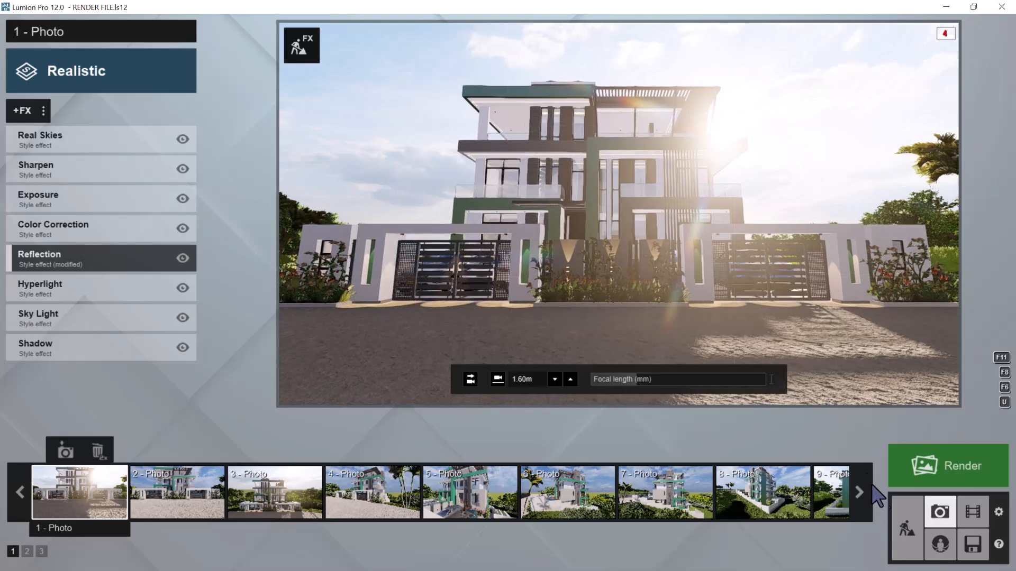
Return to Build mode and view the house and its gates at an angle from the street
left_click(907, 528)
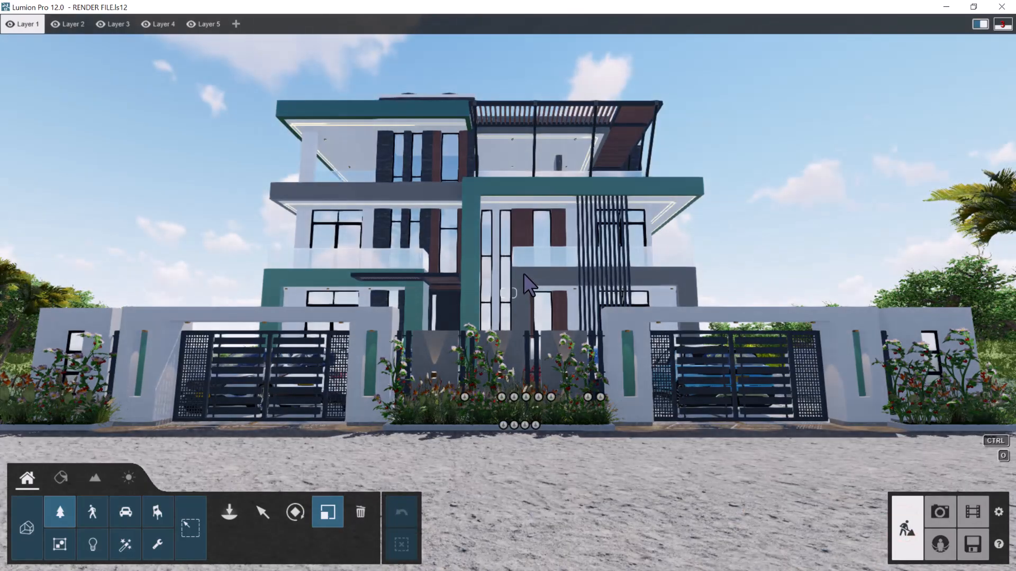
right_click_drag(530, 277, 547, 309)
key("s")
key("w")
key("d")
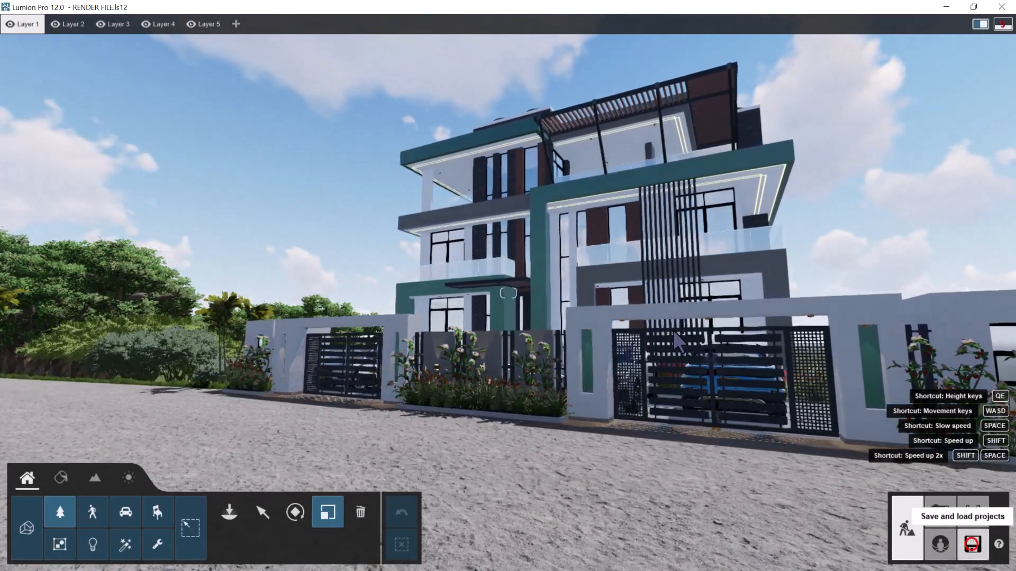
key("ctrl+o")
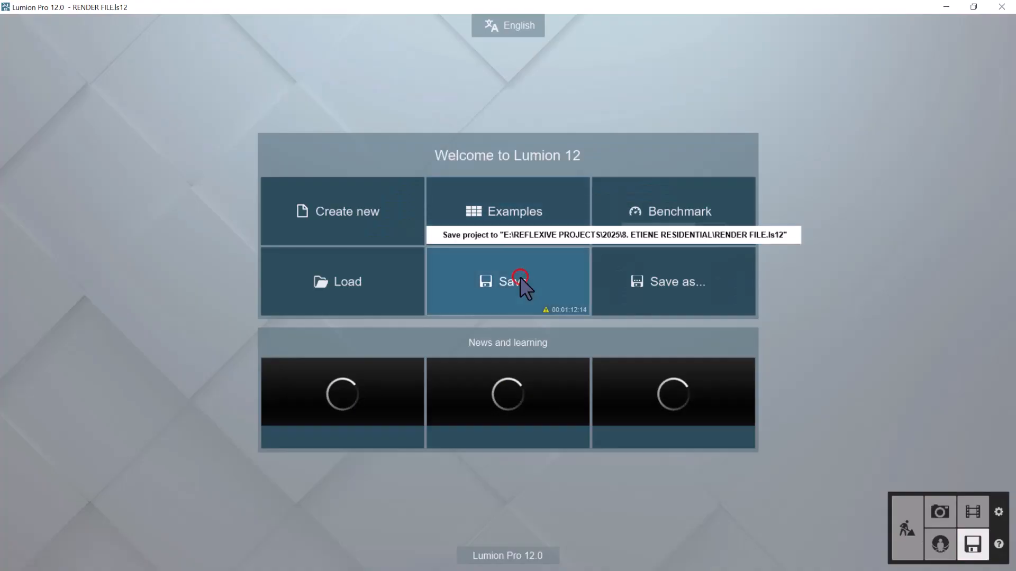
Save the project and open photo 1 in Photo mode
left_click(520, 279)
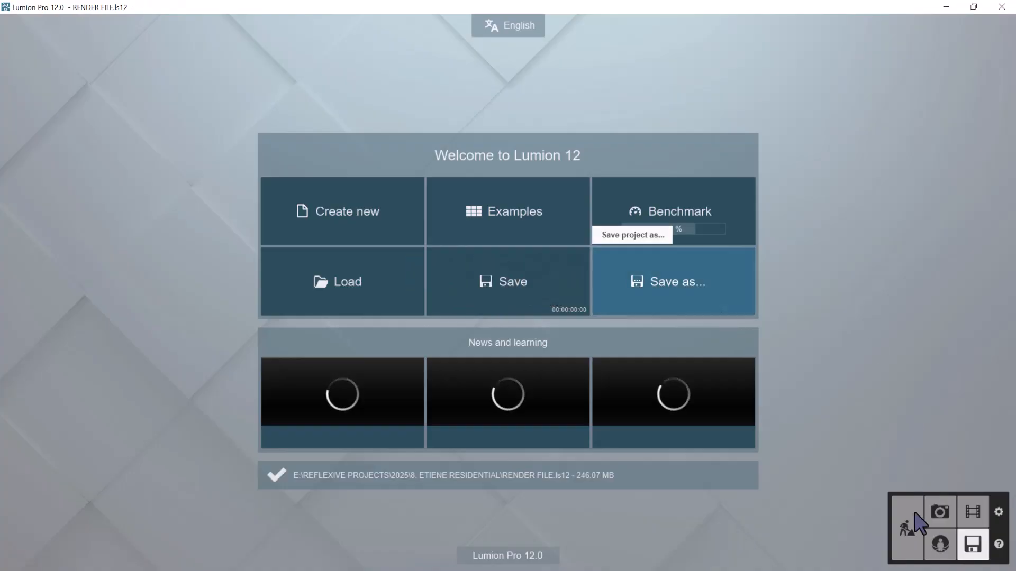
left_click(932, 523)
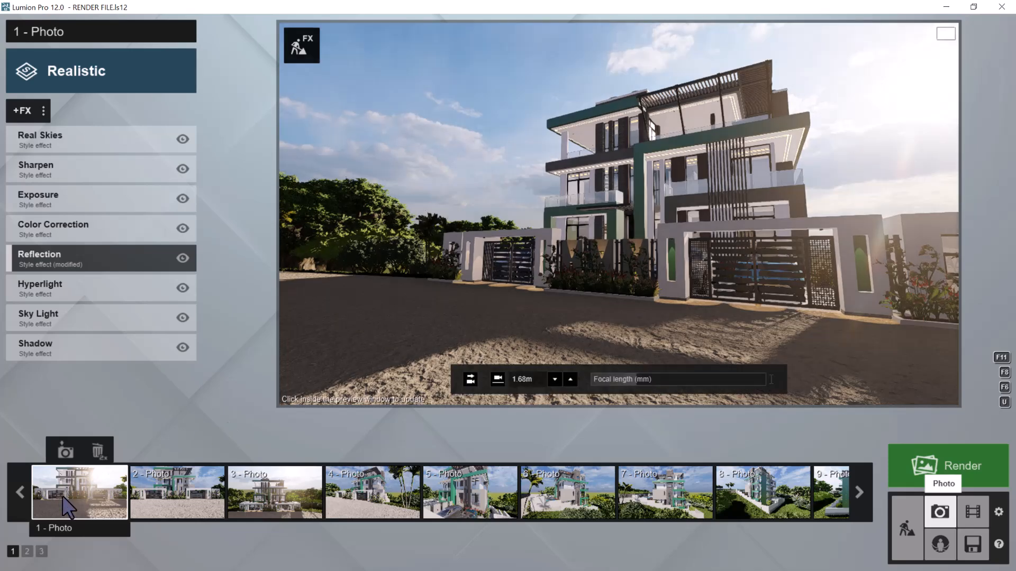
left_click(62, 497)
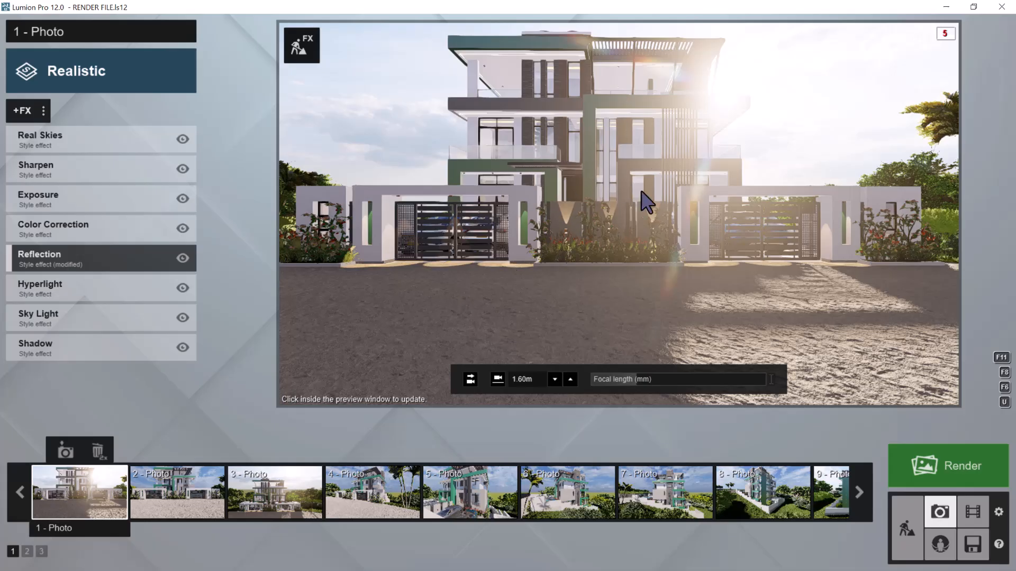
left_click(43, 114)
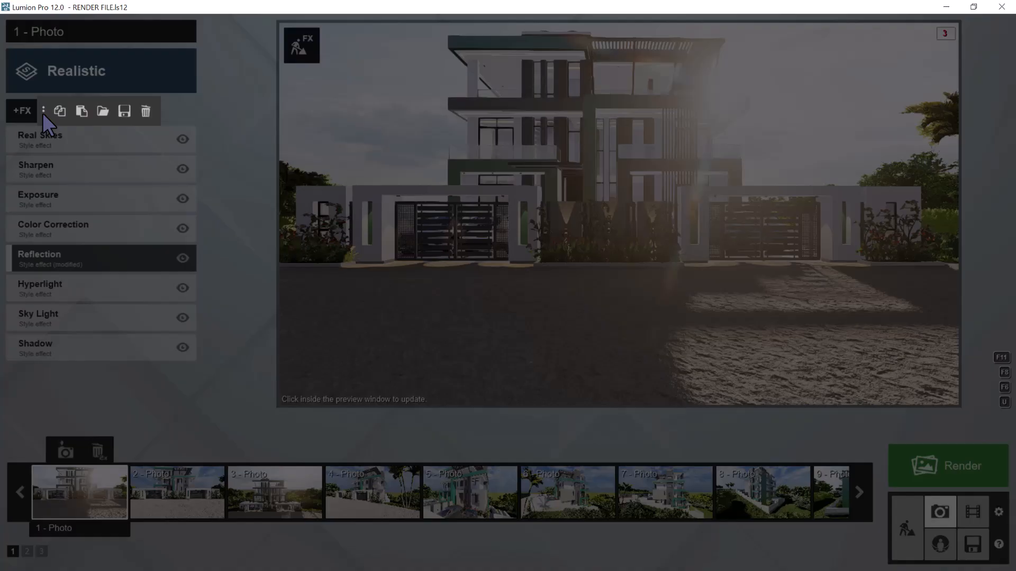
left_click(43, 112)
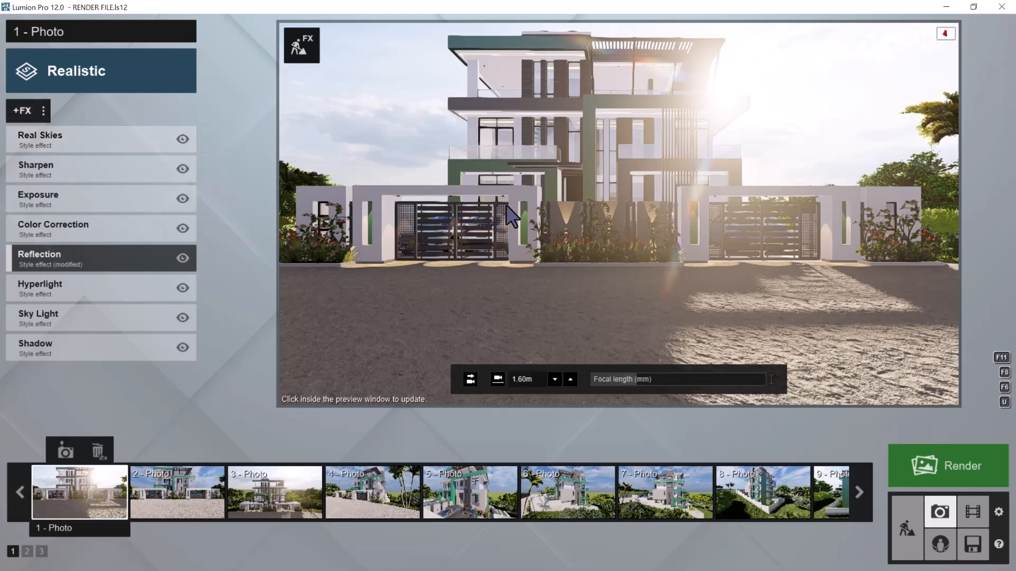
left_click(43, 111)
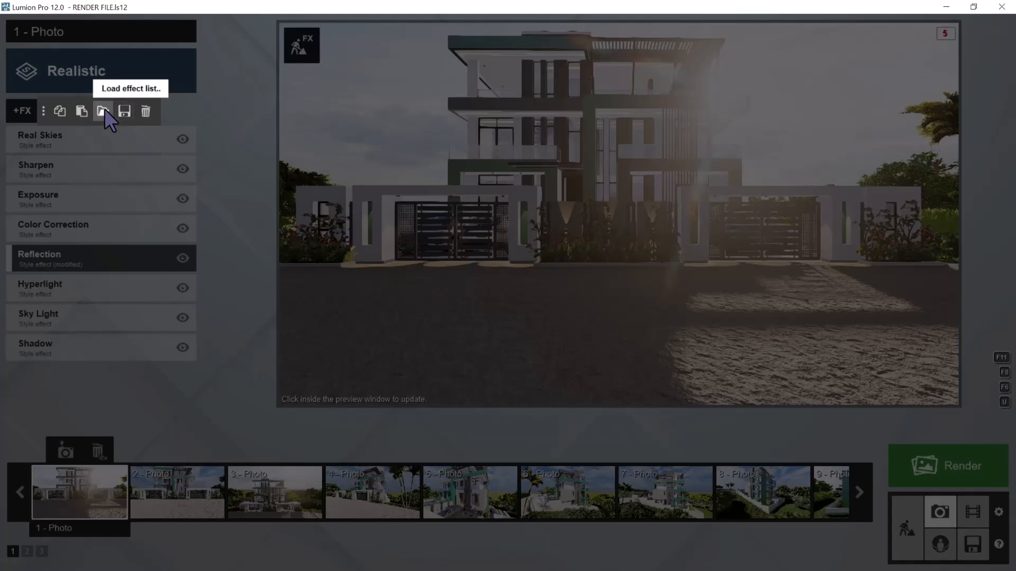
left_click(46, 110)
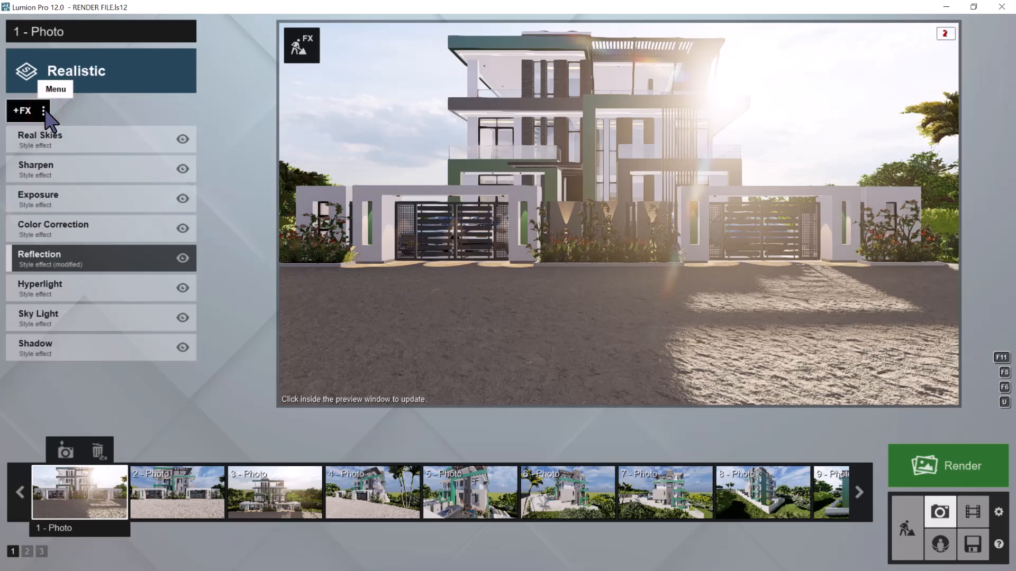
Save photo 1's effect list as RENDER EFFECT 1 in the LUMION TEXTURES folder
left_click(46, 110)
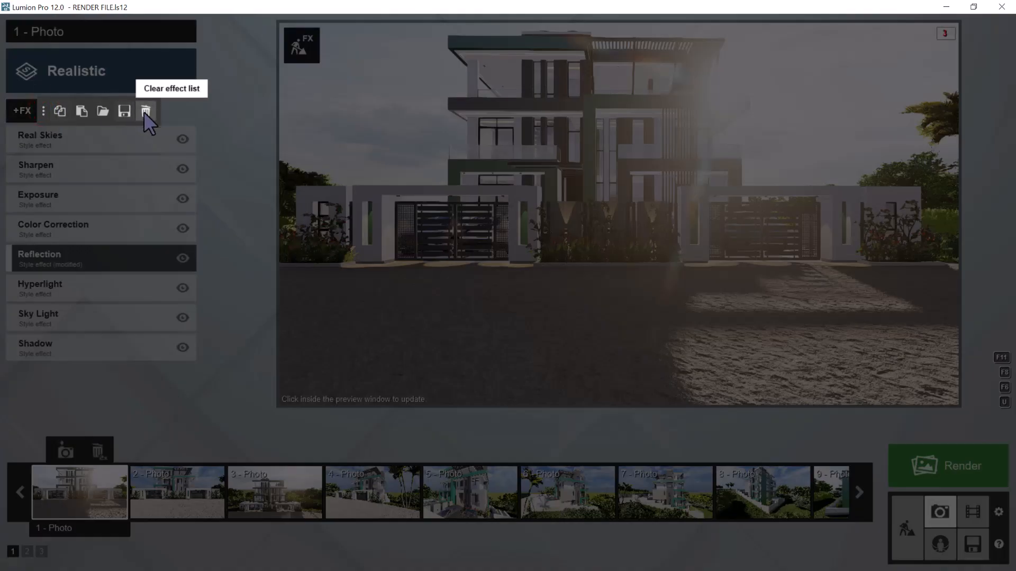
left_click(125, 110)
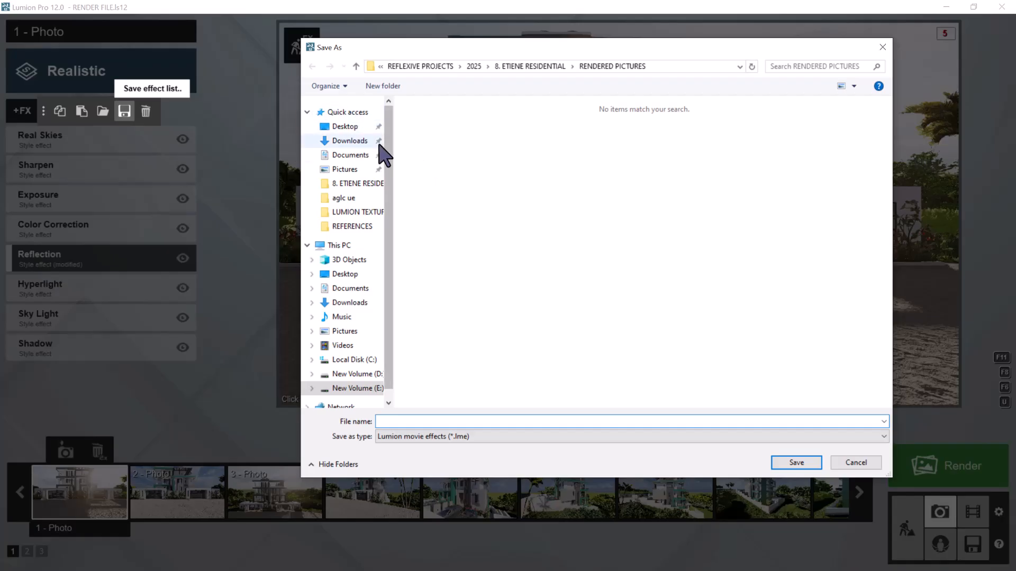
left_click(364, 211)
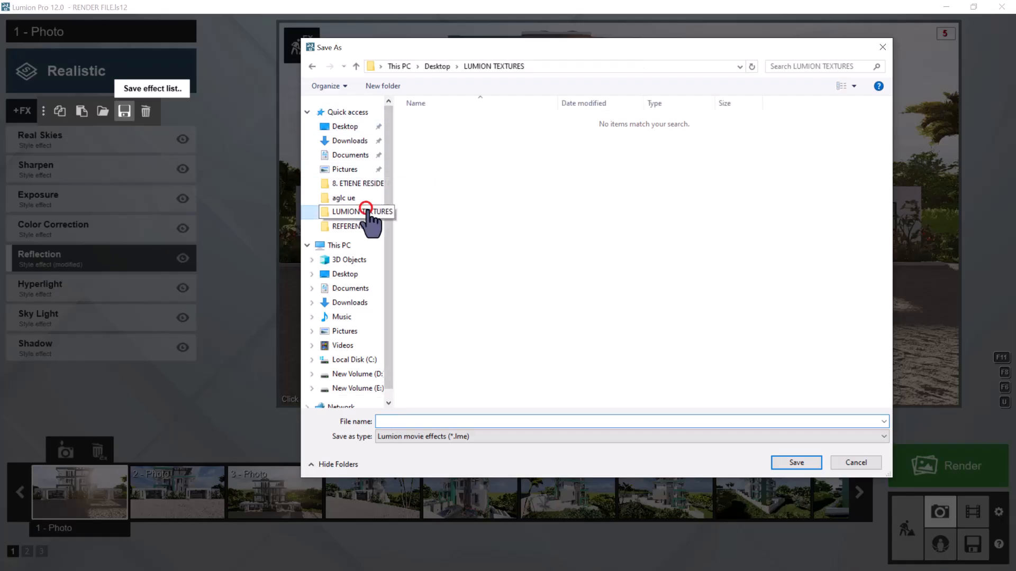
left_click(418, 420)
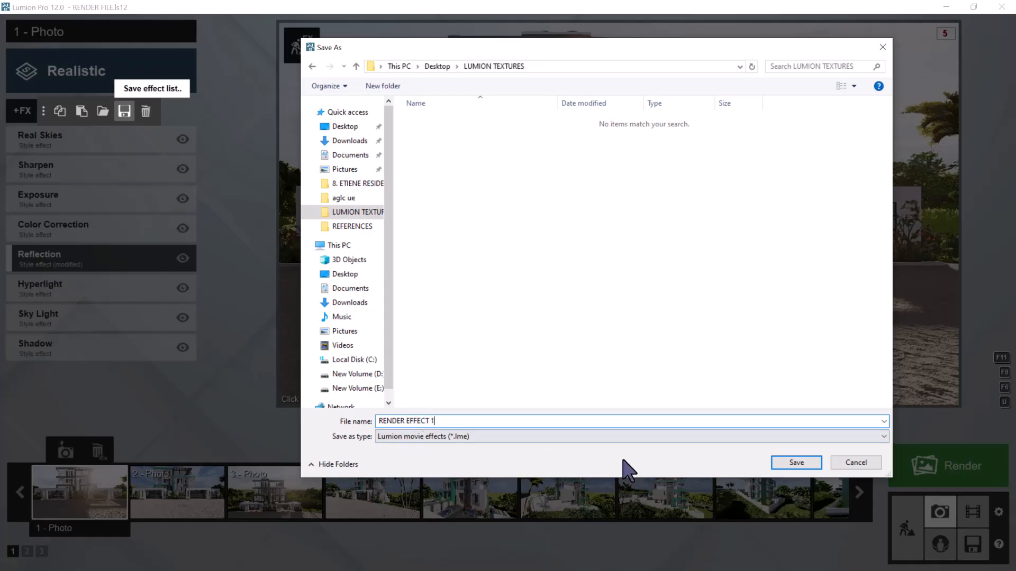
left_click(814, 460)
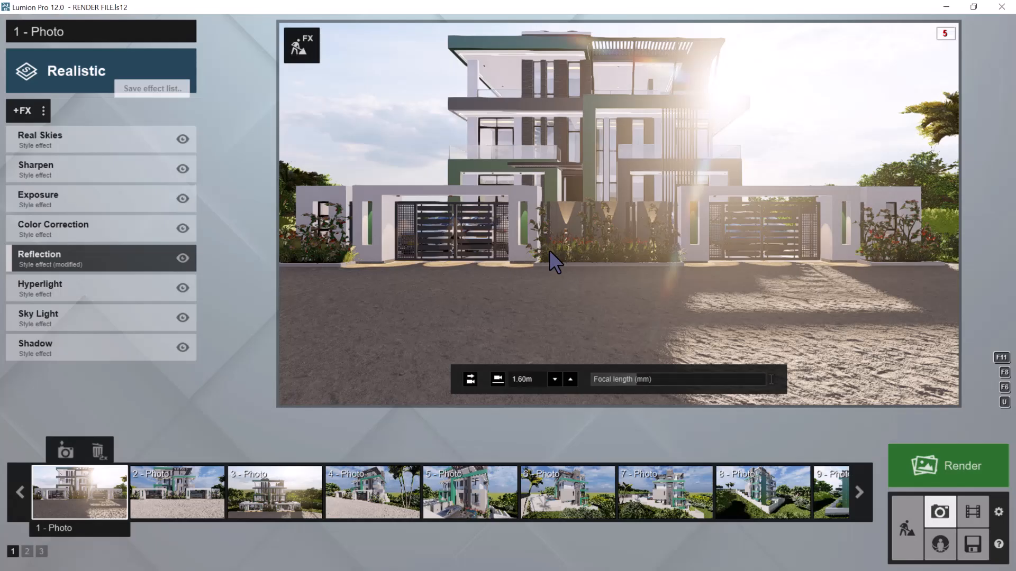
Save photo 2's effect list as RENDER EFFECT 2 in the LUMION TEXTURES folder
left_click(174, 491)
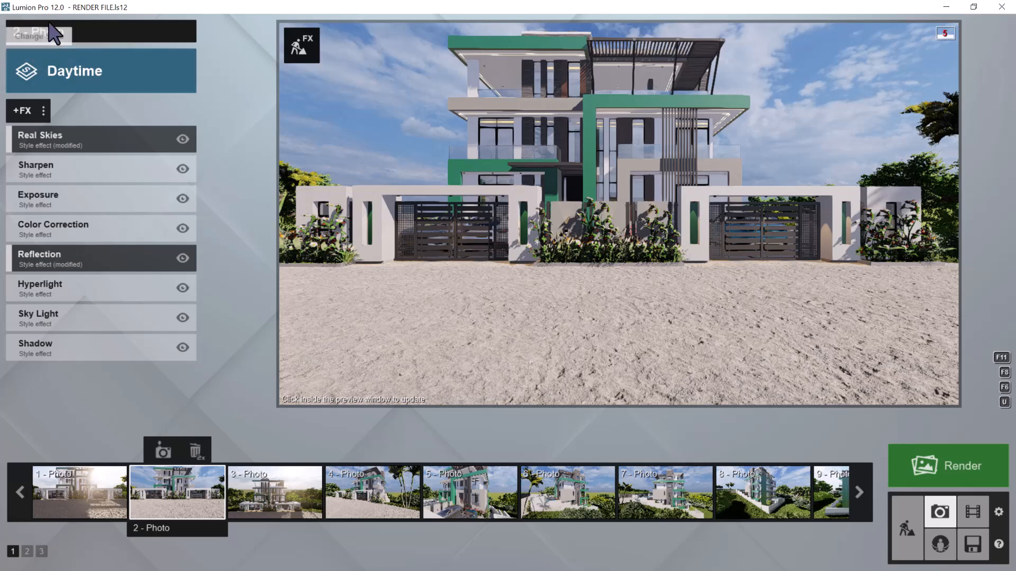
left_click(46, 110)
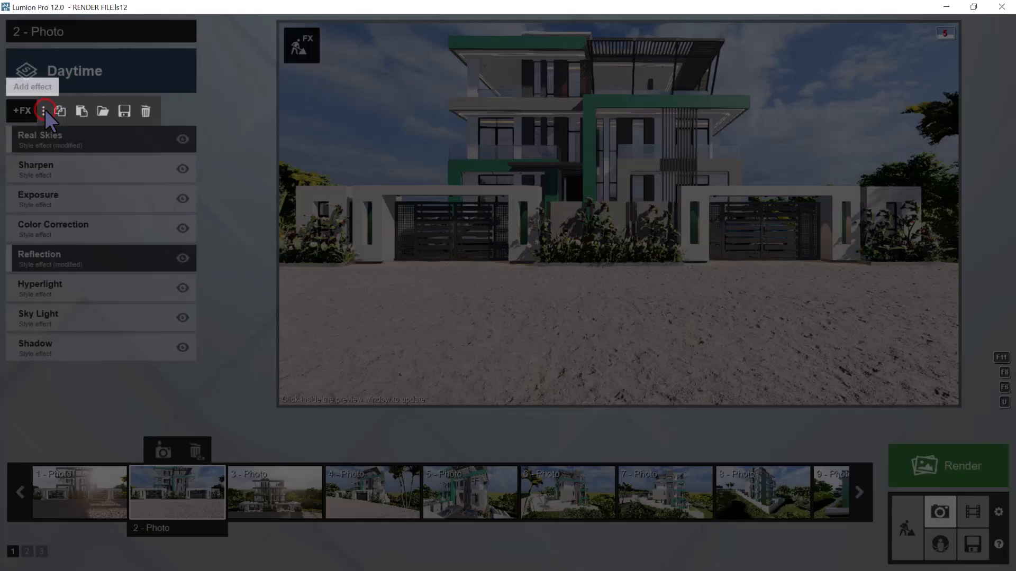
left_click(126, 110)
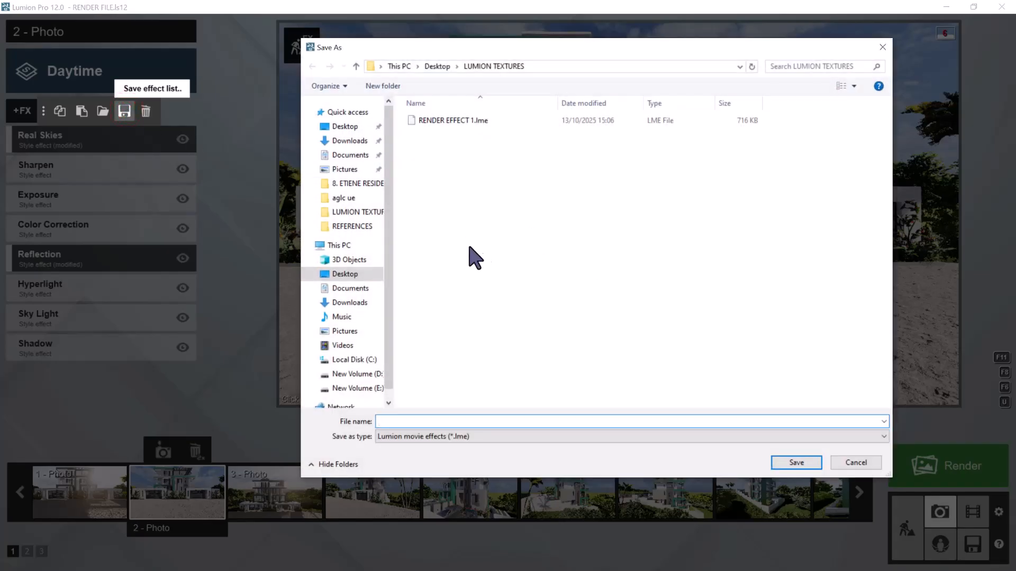
left_click(447, 120)
left_click(428, 422)
left_click(432, 422)
key("BackSpace")
type("2")
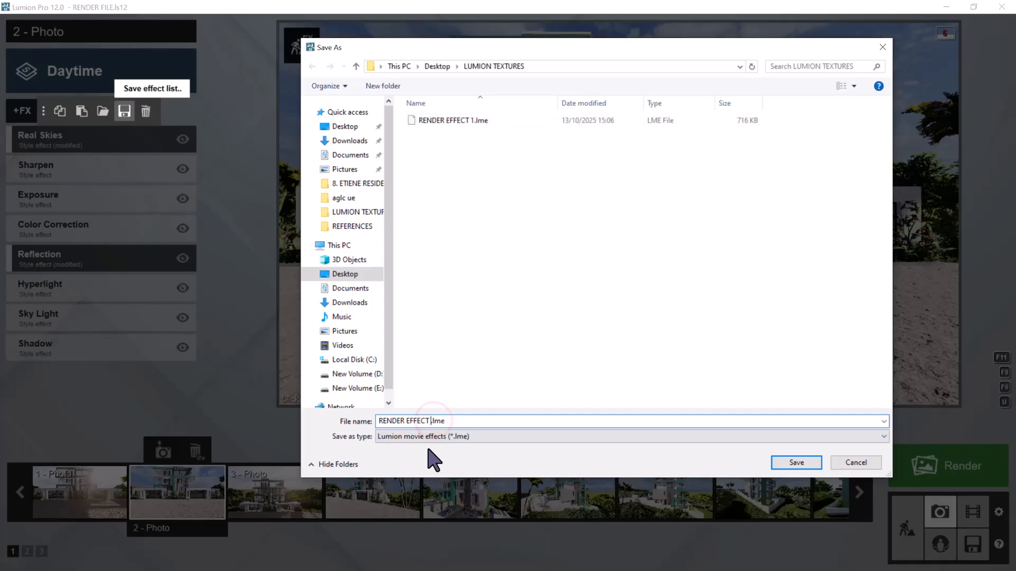
left_click(794, 462)
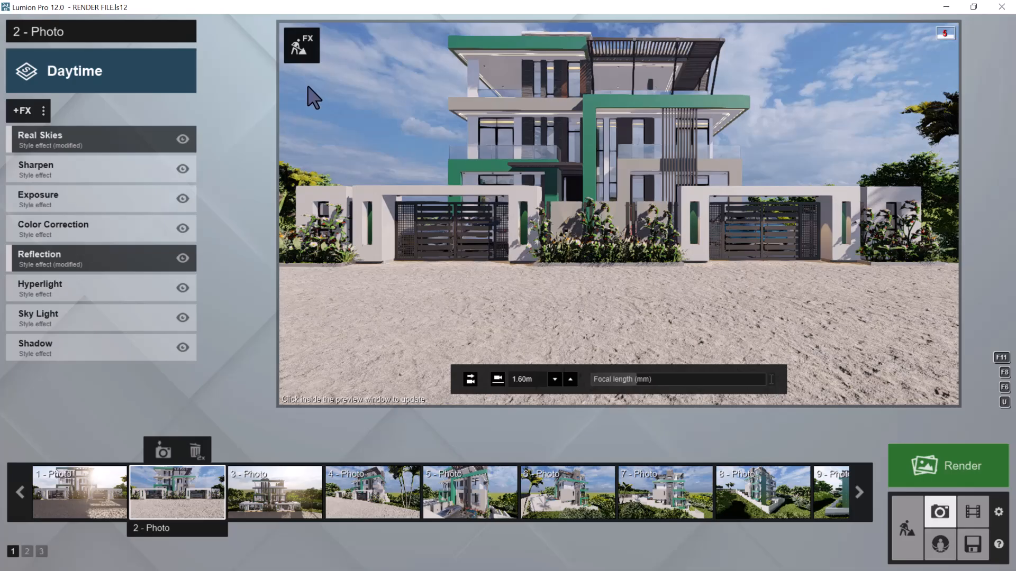
Create photo 18 in photo set 2, framing the house from across the street with a levelled camera at 1.60 m eye level
left_click(27, 552)
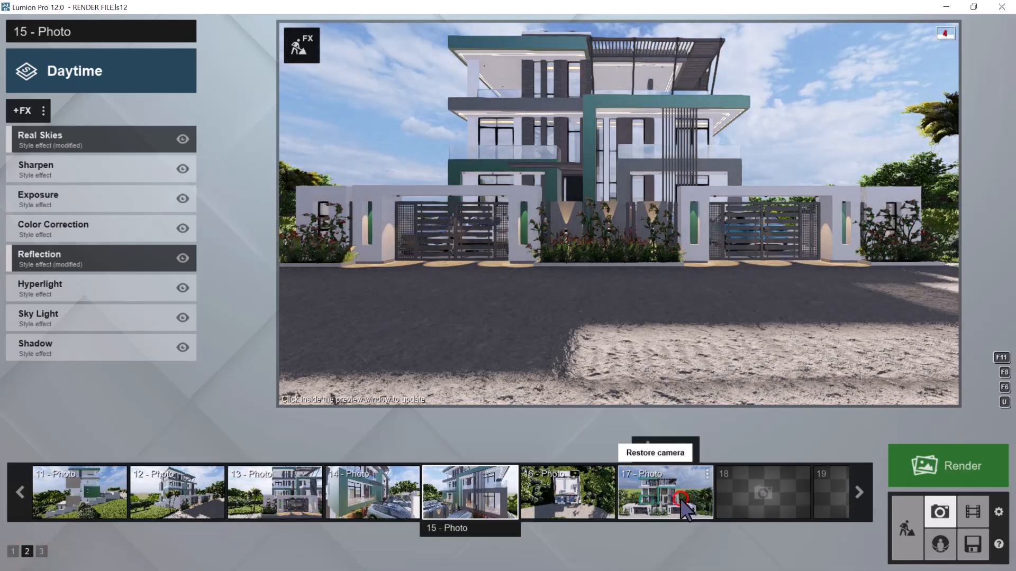
left_click(681, 500)
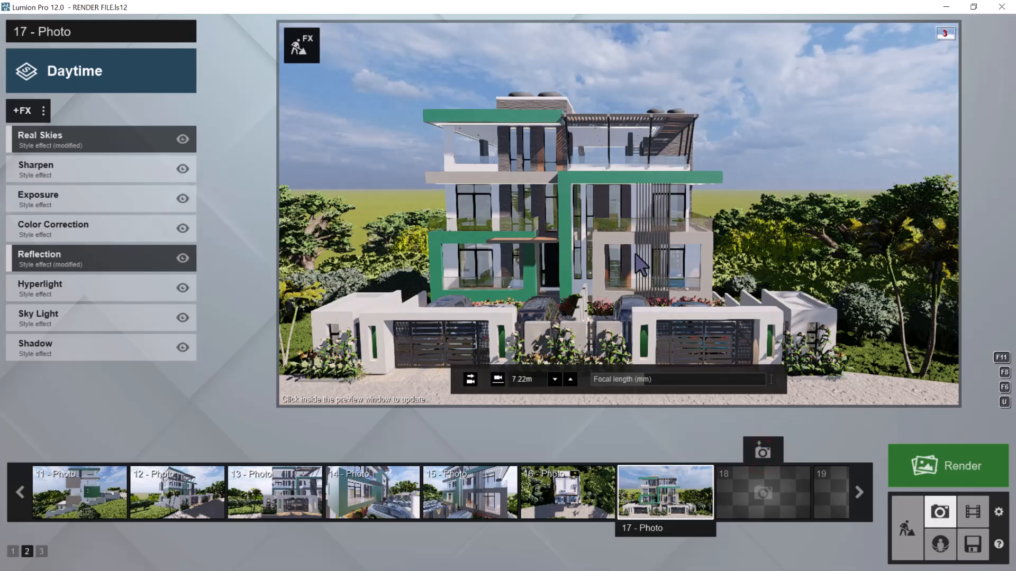
left_click(765, 448)
key("d")
mouse_move(672, 252)
right_mouse_down()
mouse_move(638, 253)
mouse_move(658, 263)
mouse_move(658, 237)
right_mouse_up()
key("s")
key("e")
key("s")
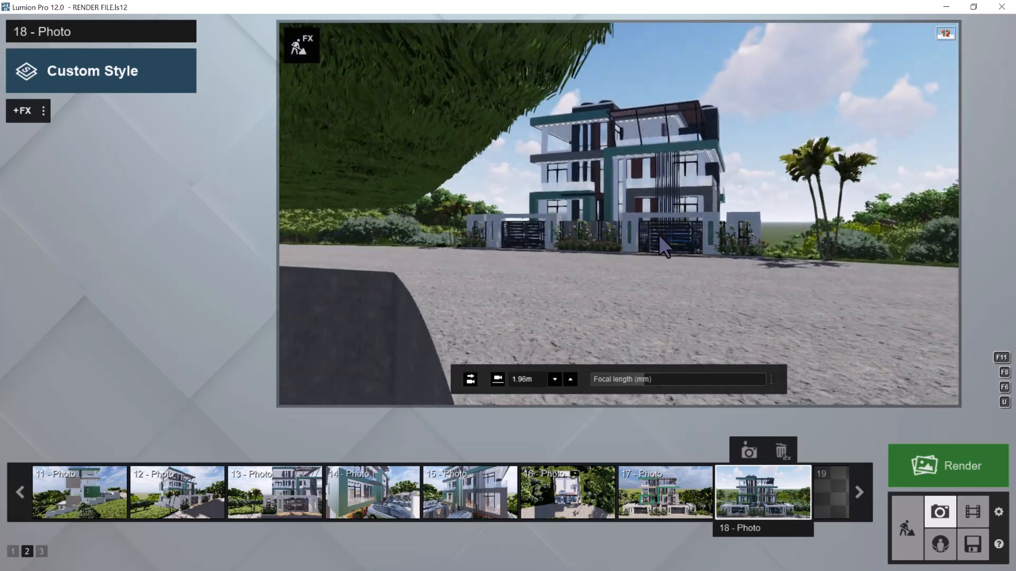
key("d")
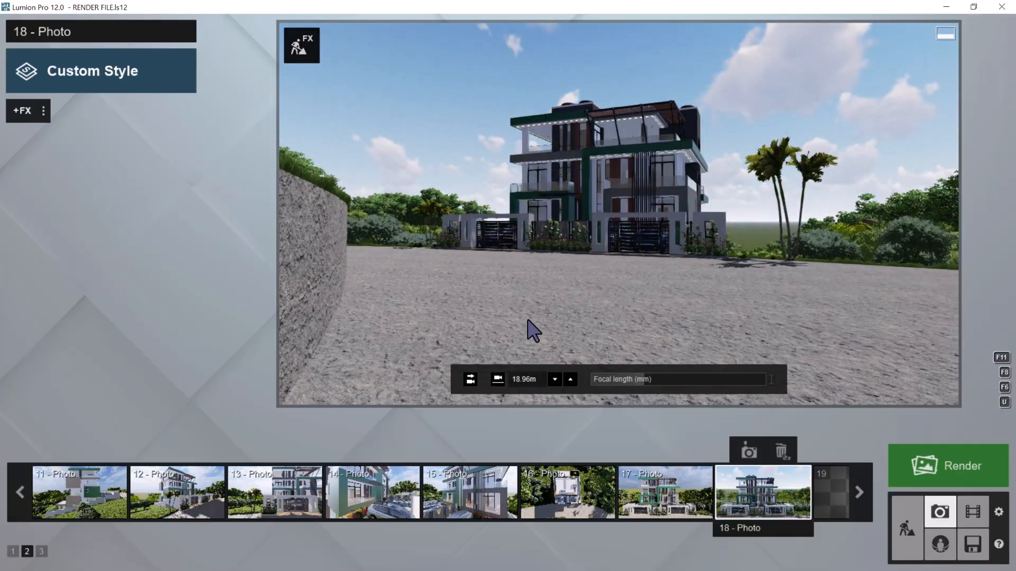
left_click(470, 378)
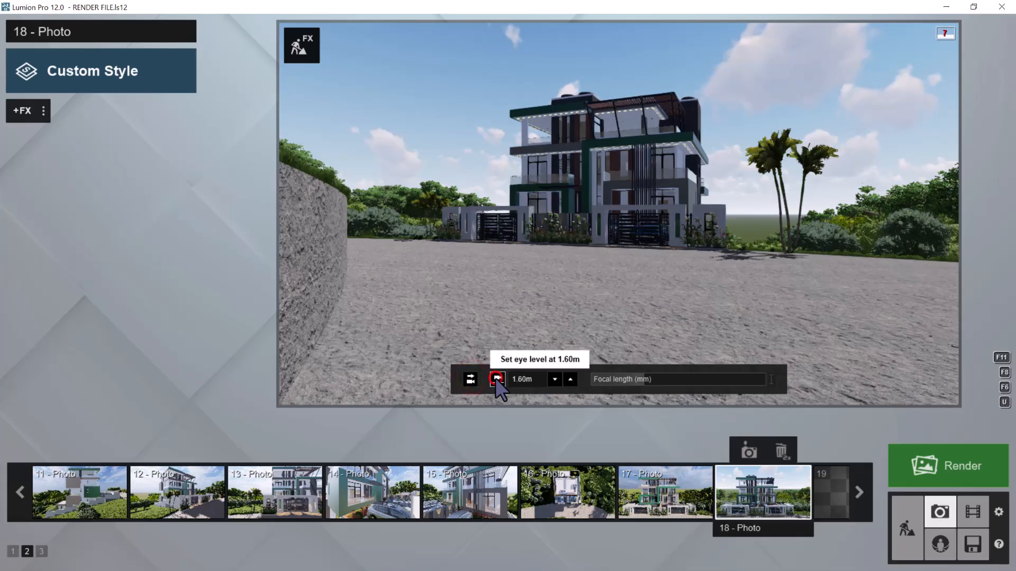
left_click(498, 381)
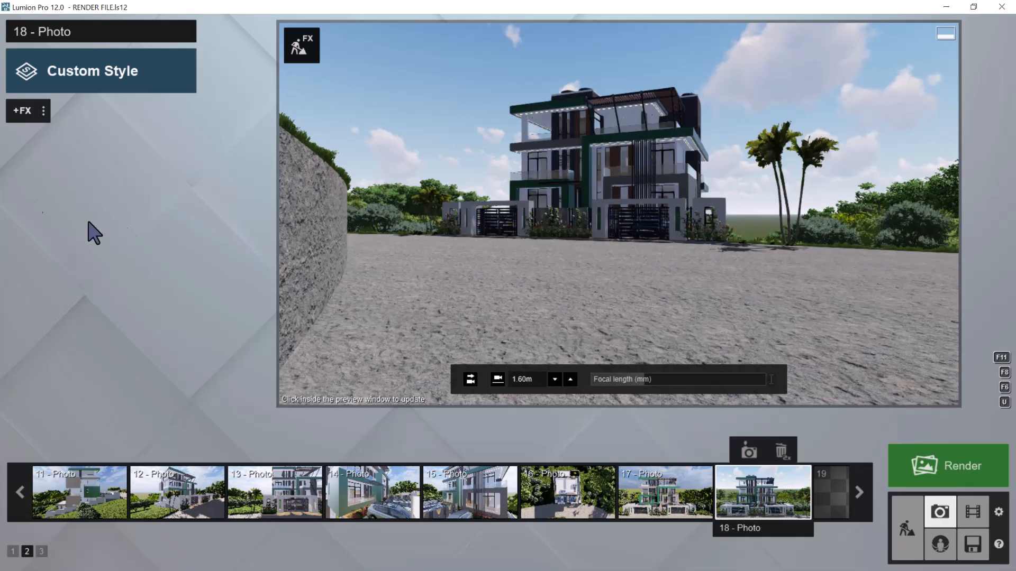
Load the RENDER EFFECT 1 effect list onto photo 18 and update its preview
left_click(44, 113)
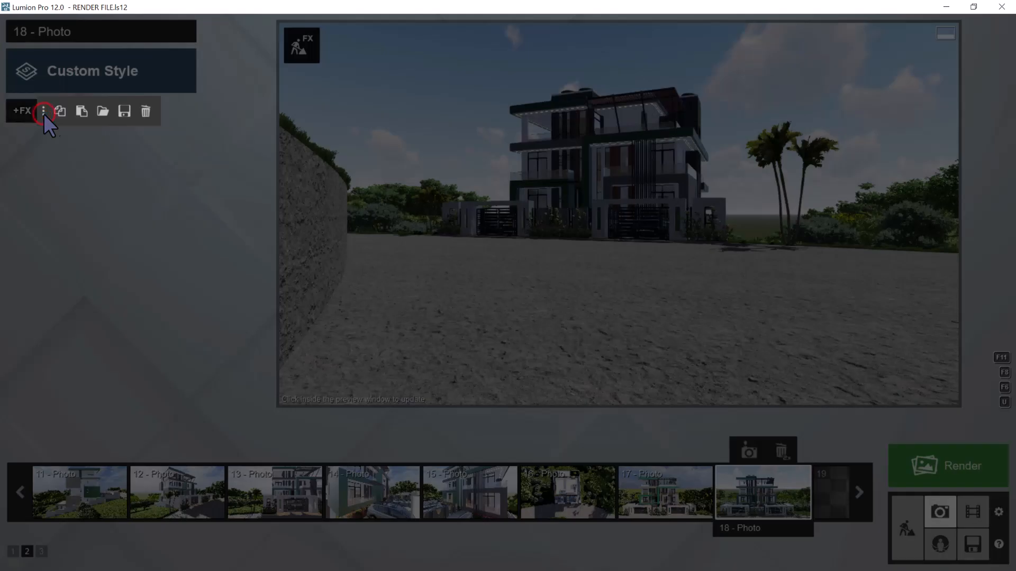
left_click(102, 111)
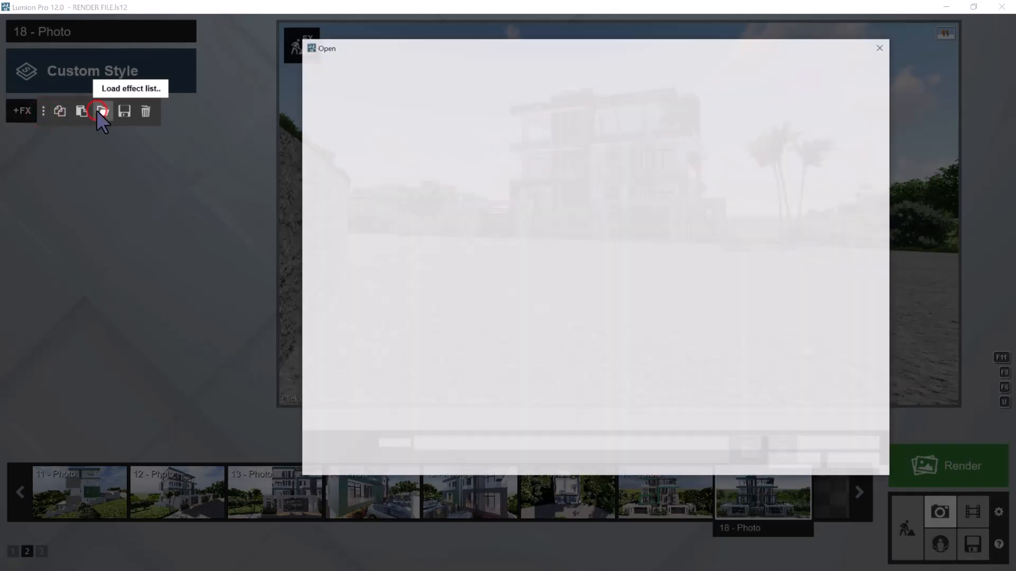
double_click(447, 119)
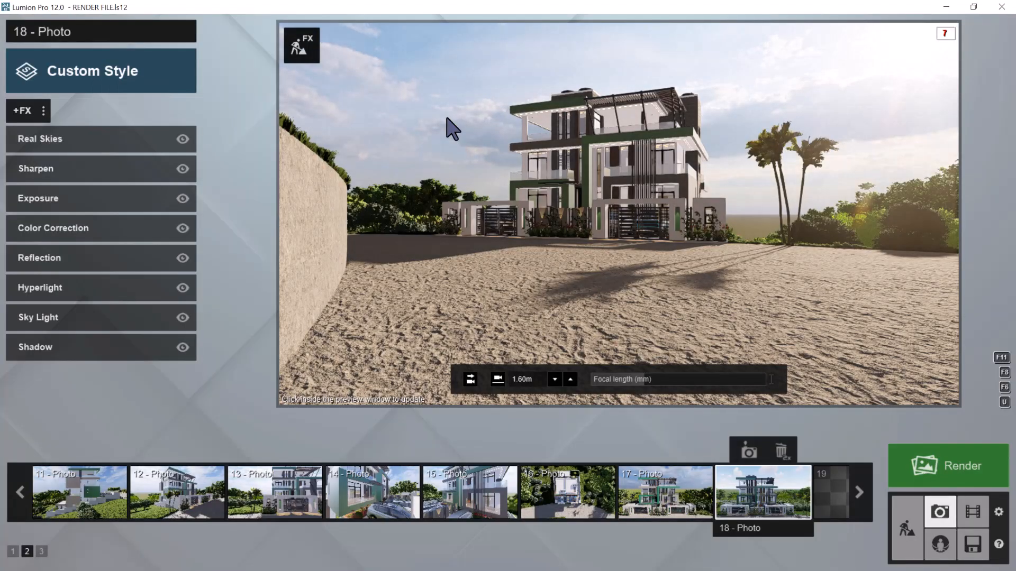
left_click(733, 168)
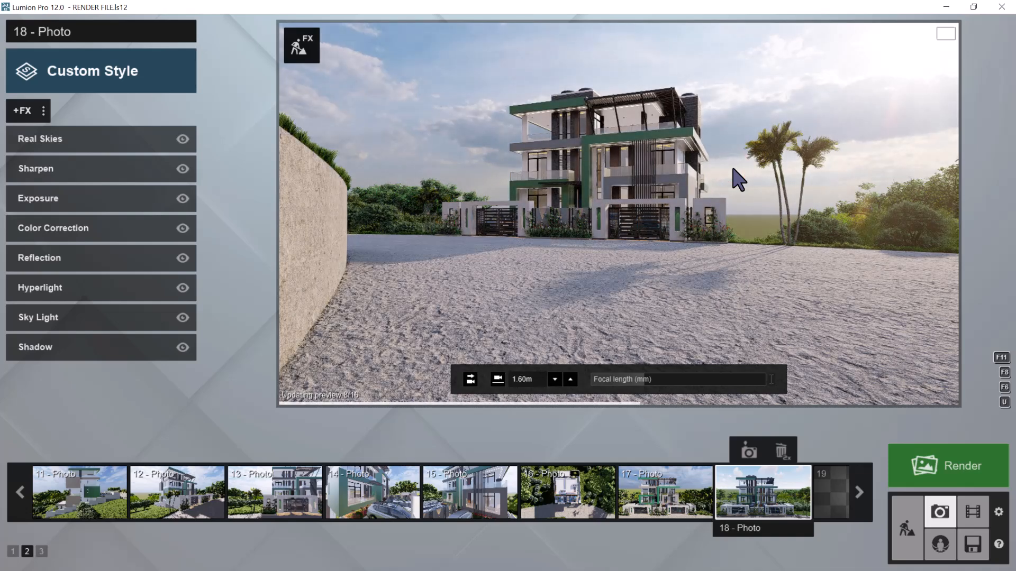
Paste the copied effect list onto photo 18, replace it with the saved RENDER EFFECT 2 list and update the preview
left_click(43, 111)
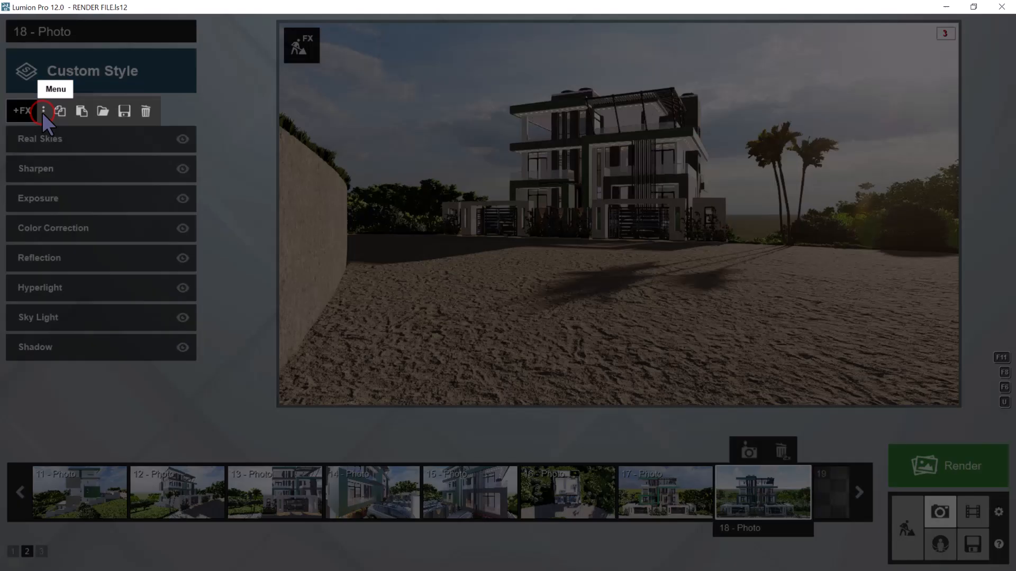
left_click(81, 111)
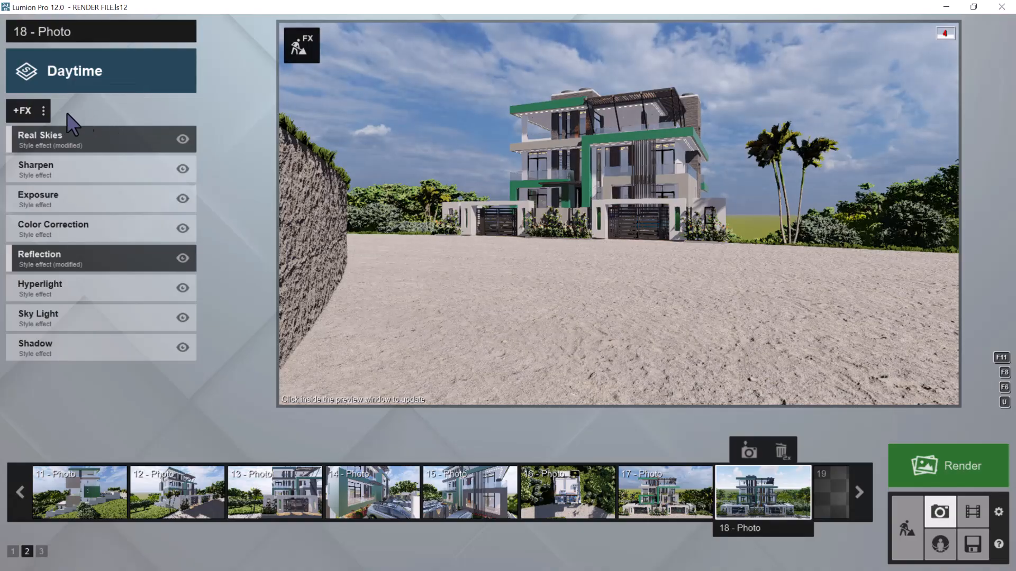
left_click(43, 110)
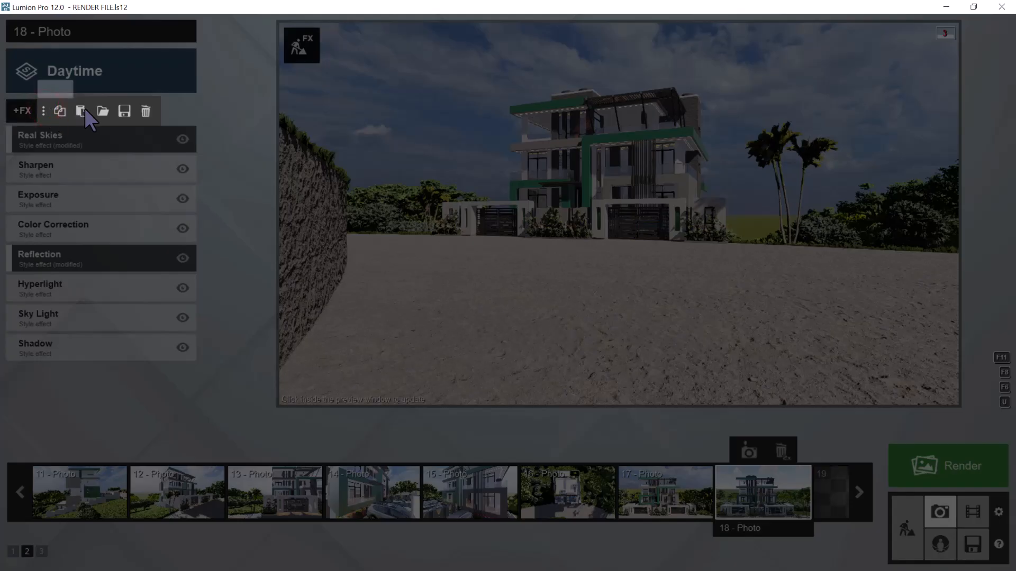
left_click(102, 111)
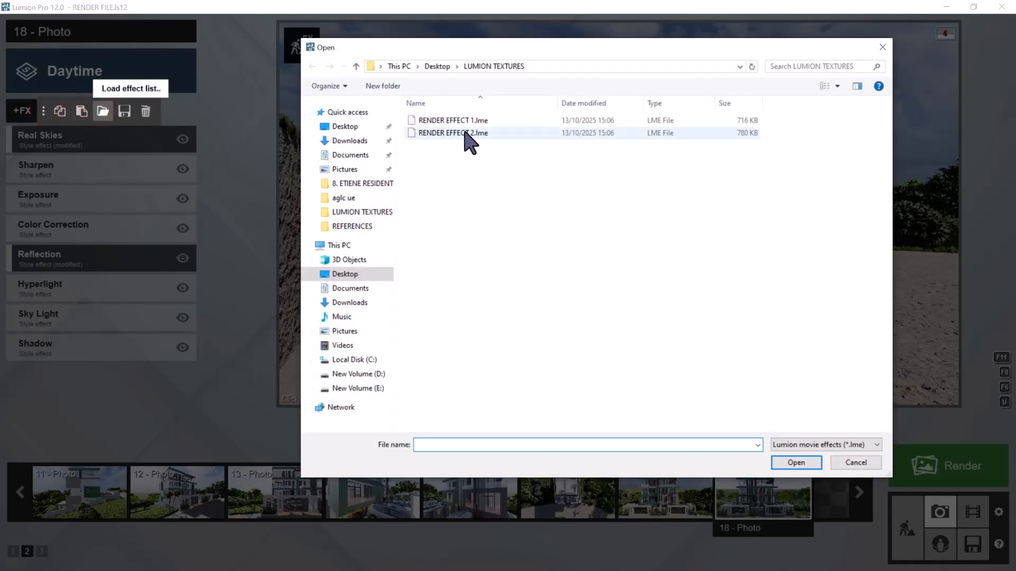
double_click(462, 132)
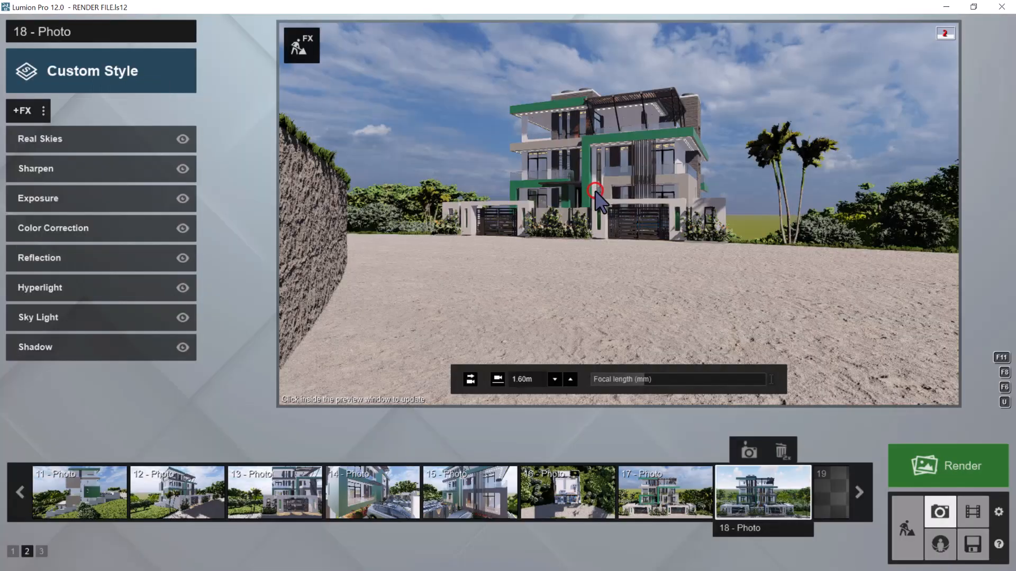
left_click(596, 190)
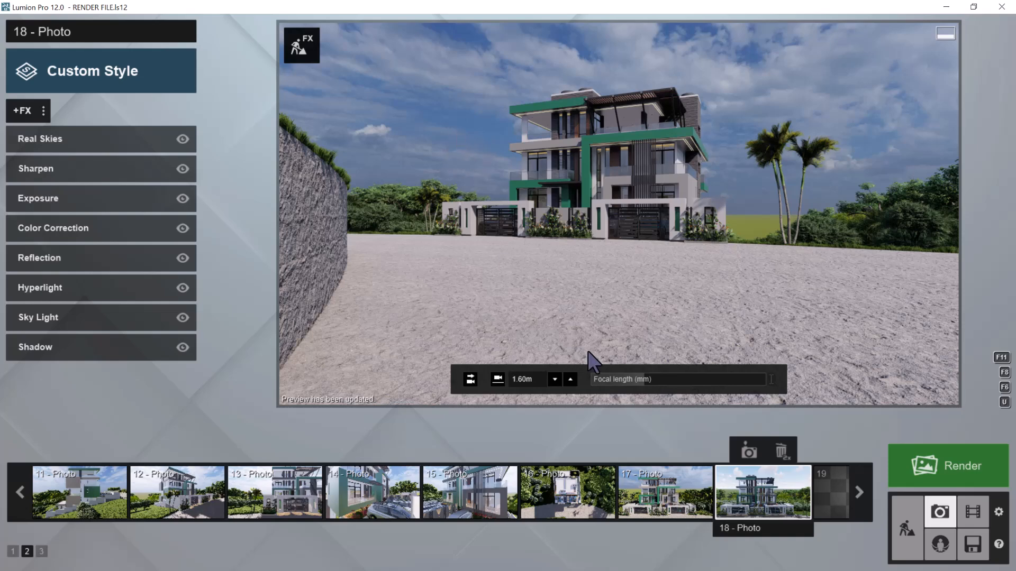
Delete photo 18 from photo set 2 and save the project
double_click(783, 453)
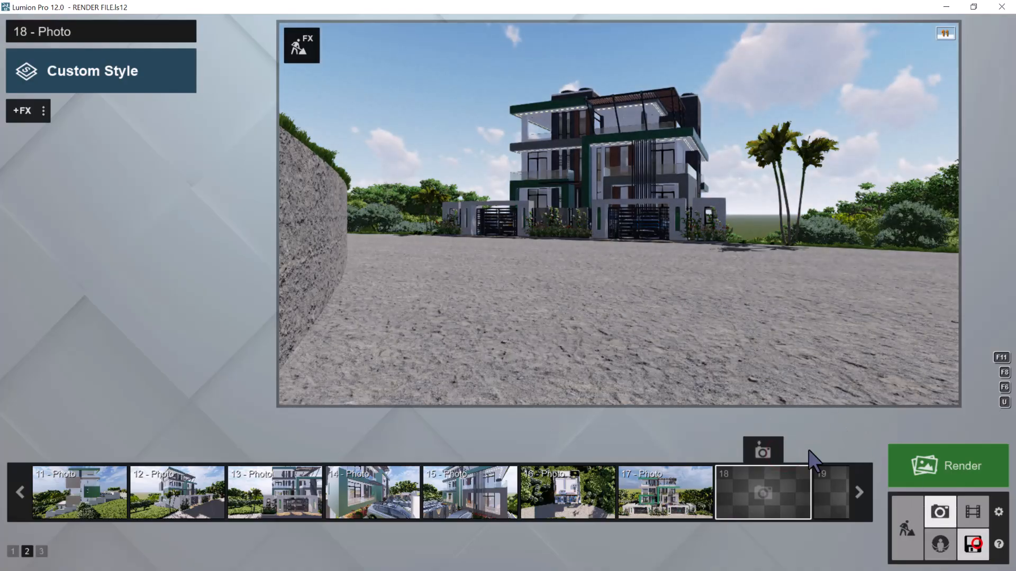
left_click(972, 544)
left_click(488, 289)
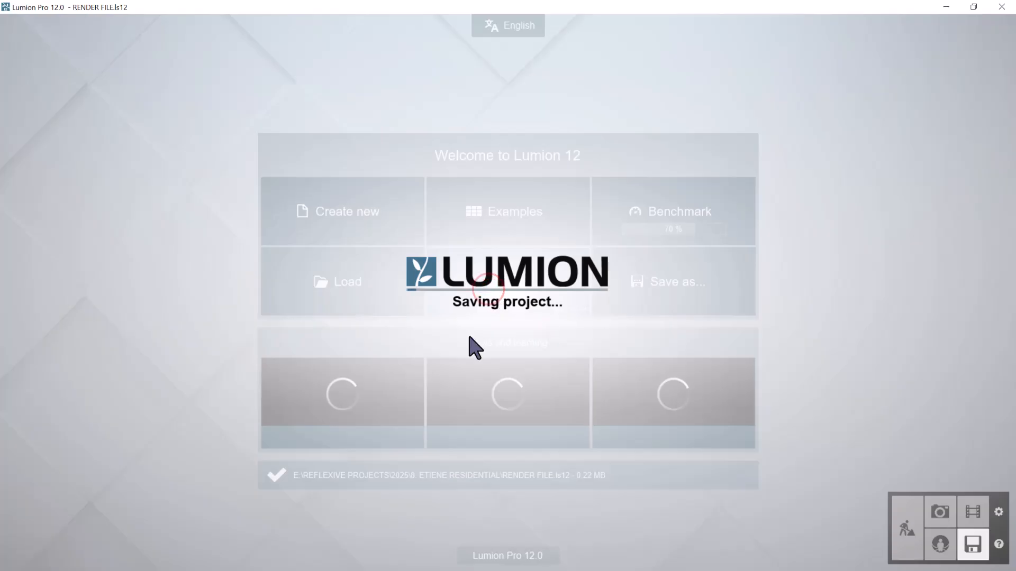
Switch to Archicad and examine the house's 3D model from the rear and side around to the street-facing gates
key("super")
left_click(573, 566)
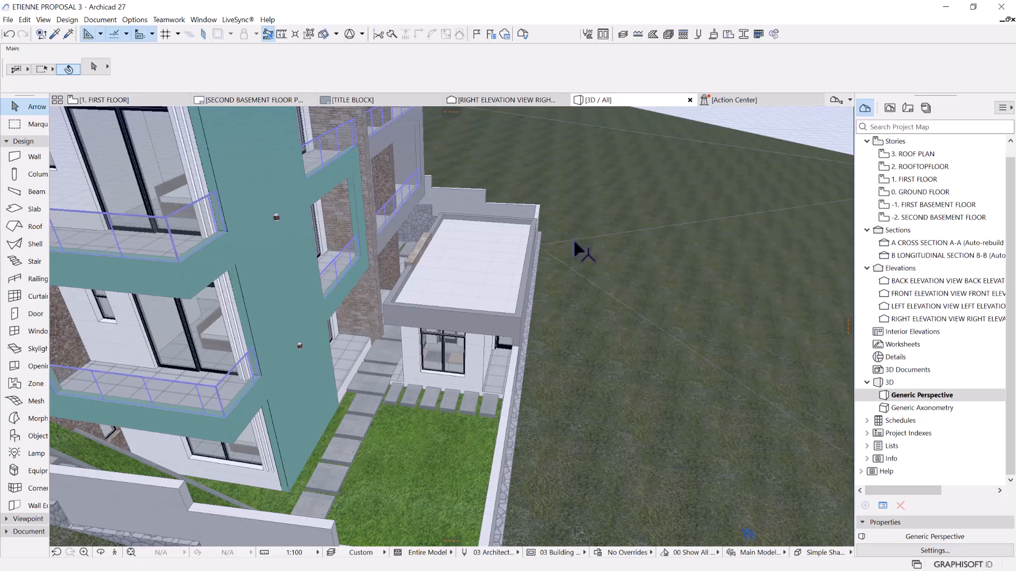
scroll(584, 244, "down", 5)
middle_click_drag(551, 289, 531, 269)
key("o")
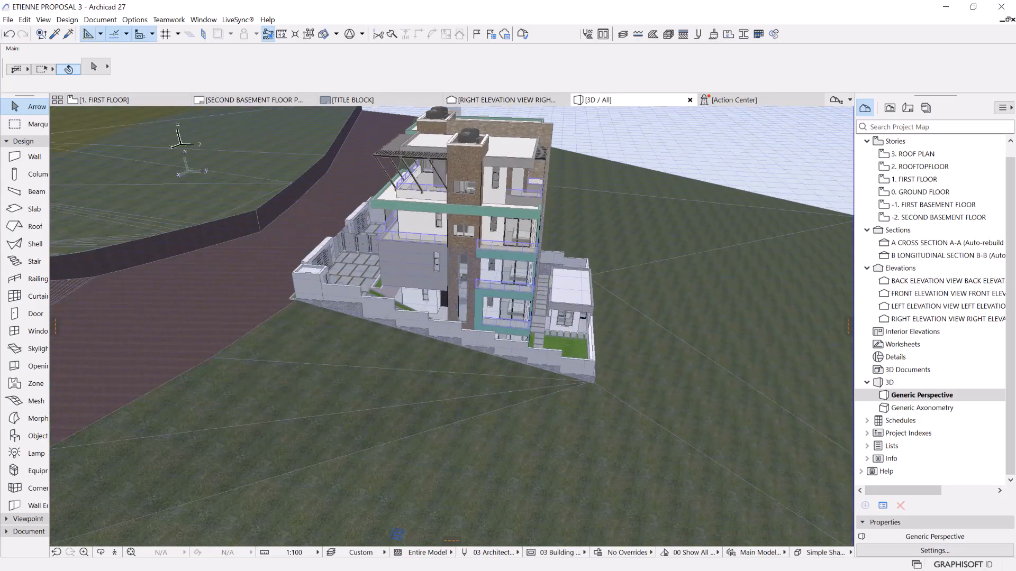
left_click_drag(291, 372, 638, 365)
scroll(410, 265, "up", 3)
middle_click_drag(638, 364, 605, 321)
left_click_drag(604, 320, 623, 272)
middle_click_drag(623, 273, 505, 261)
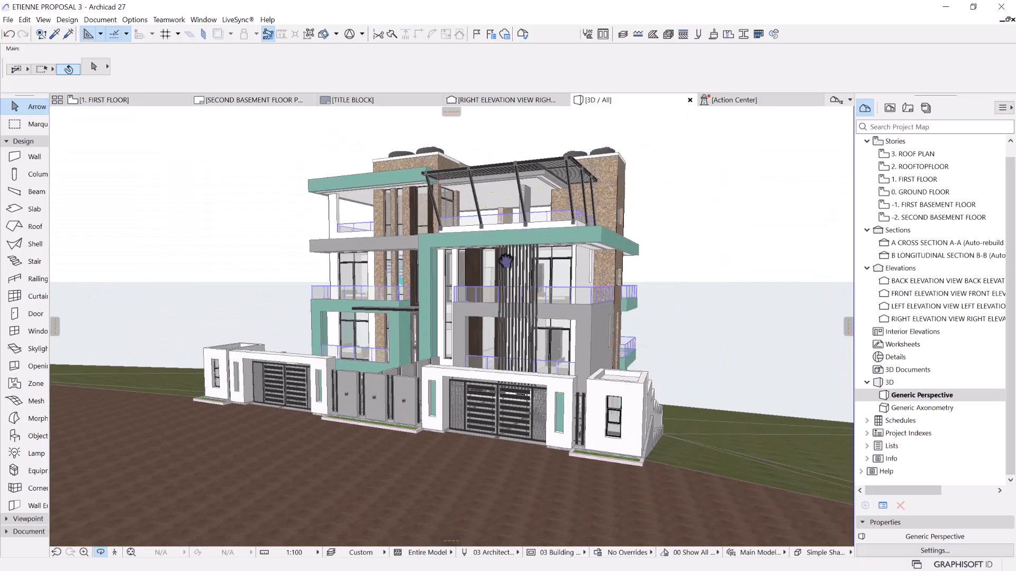
Save the 3D view as the Lumion Collada file ETIENNE PROPOSAL 3.dae in 8. ETIENE RESIDENTIAL, replacing the existing file
left_click(8, 20)
left_click(50, 94)
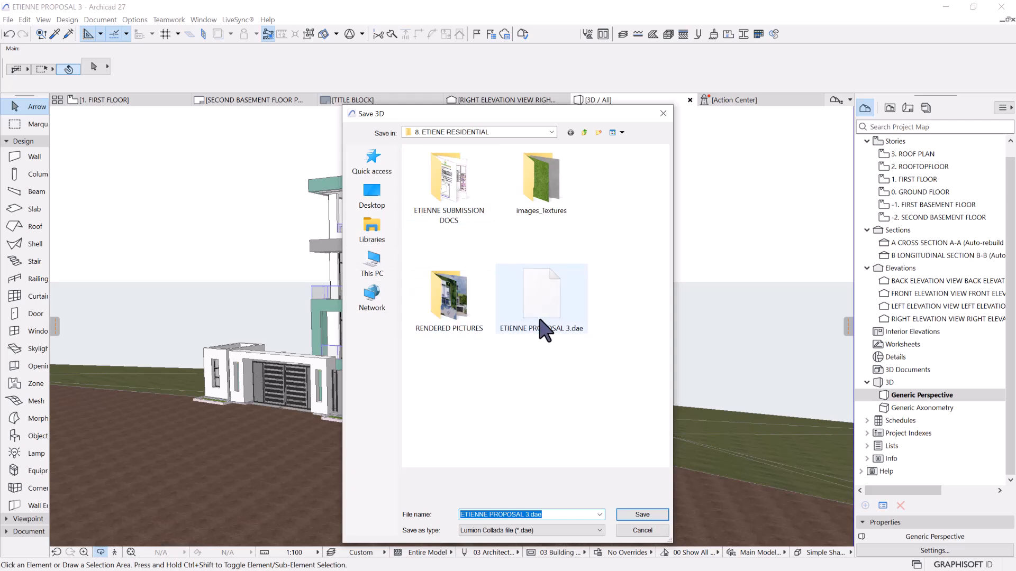
left_click(575, 329)
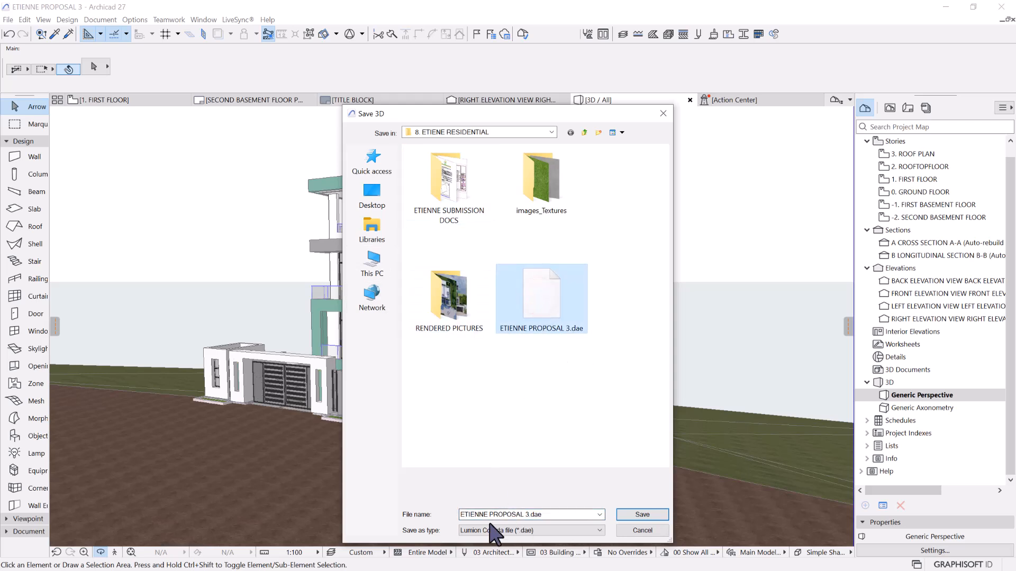
left_click(651, 516)
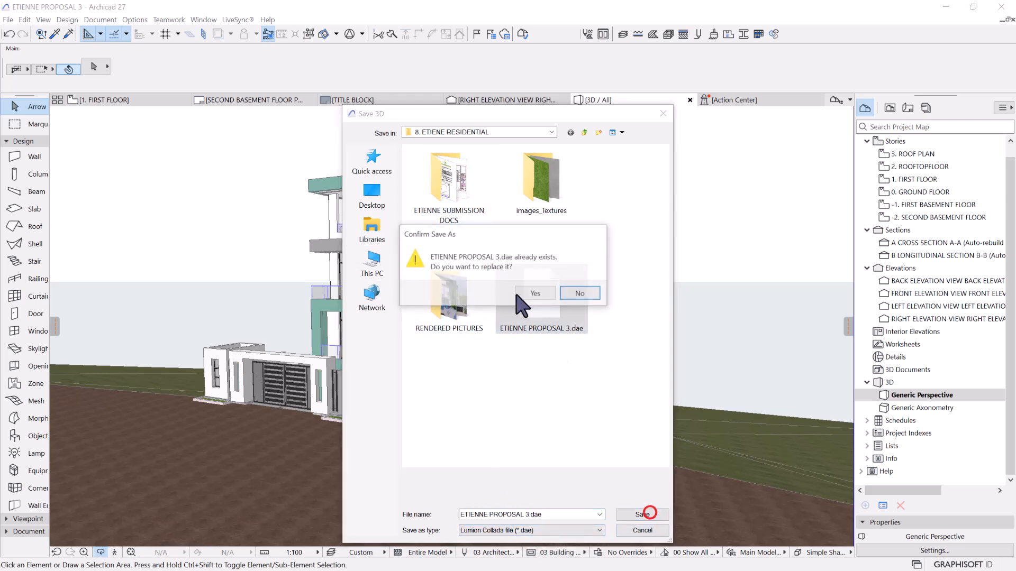
left_click(533, 294)
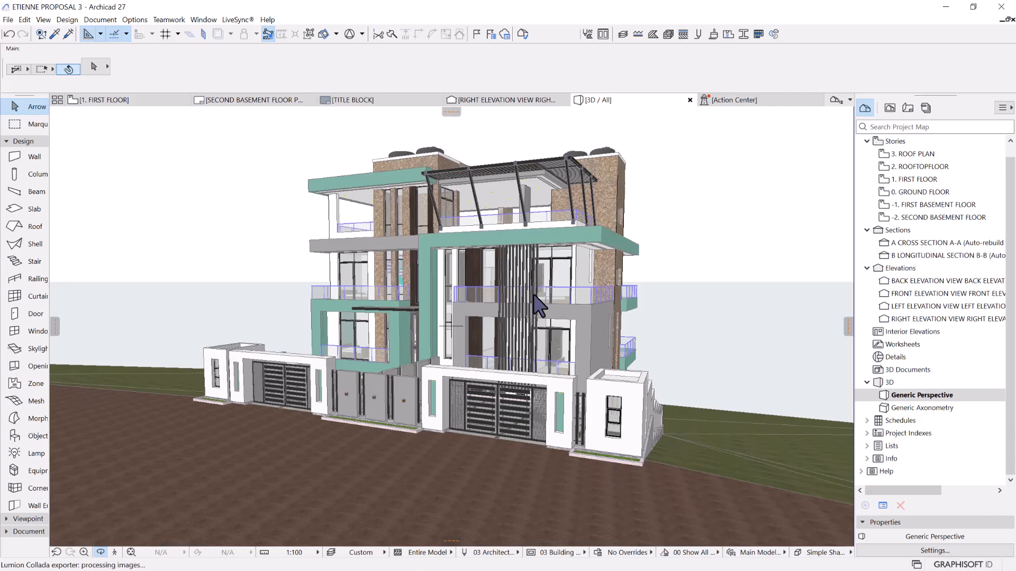
Stop the LiveSync connection between Archicad and Lumion
middle_click_drag(537, 306, 351, 281)
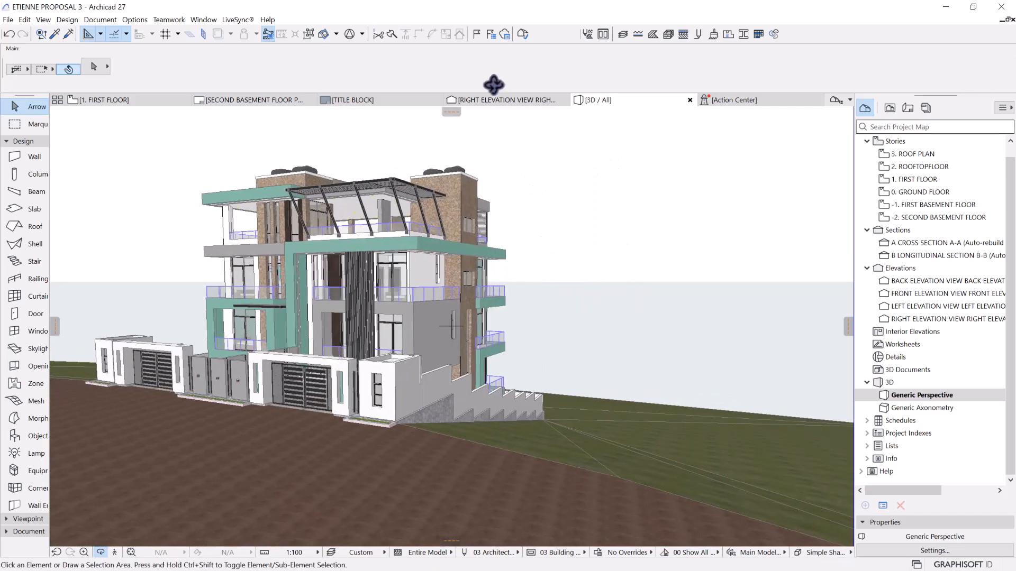
left_click(229, 20)
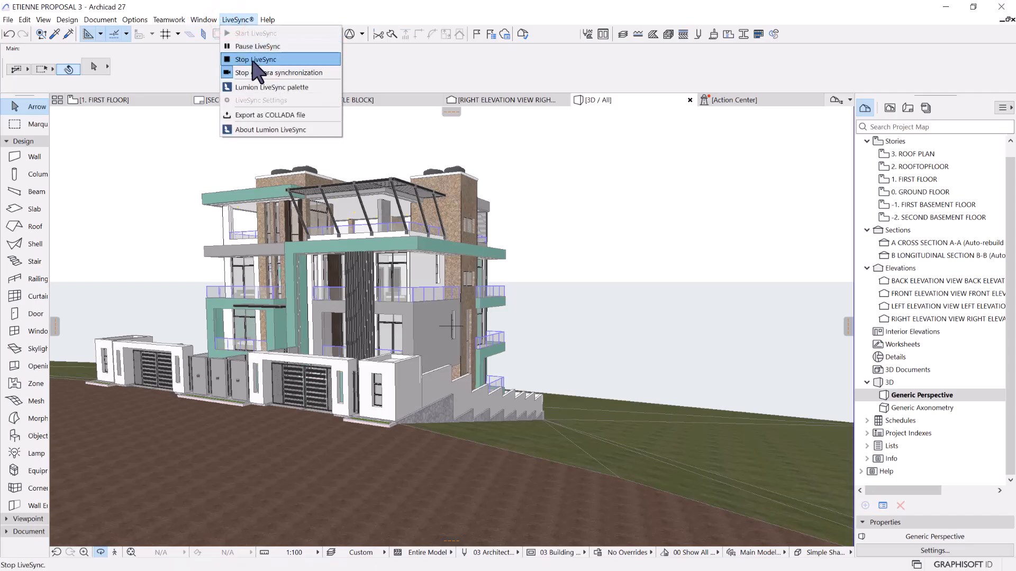
left_click(253, 59)
Minimize Archicad to return to Lumion and quit Lumion
left_click(949, 4)
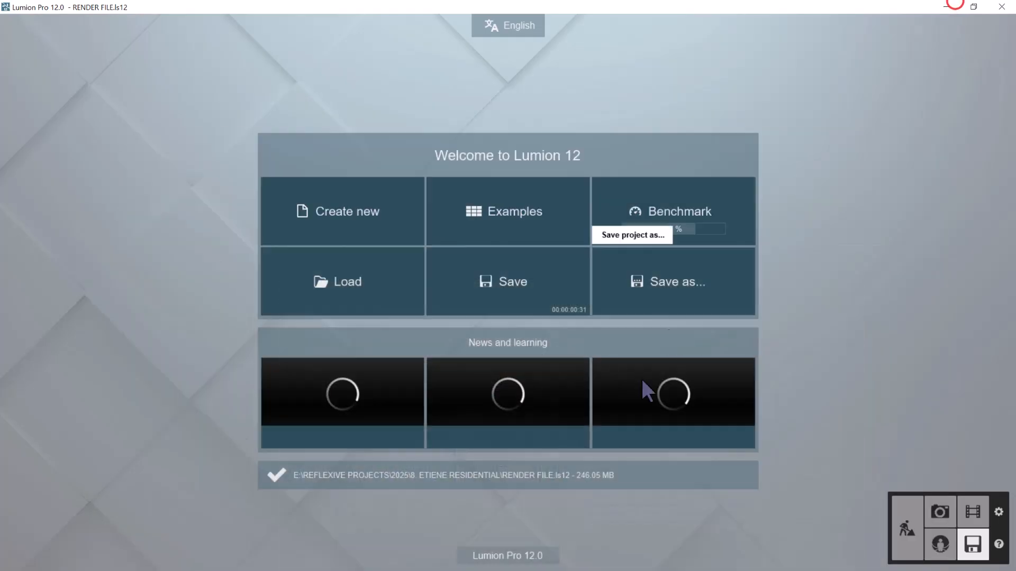
left_click(1001, 7)
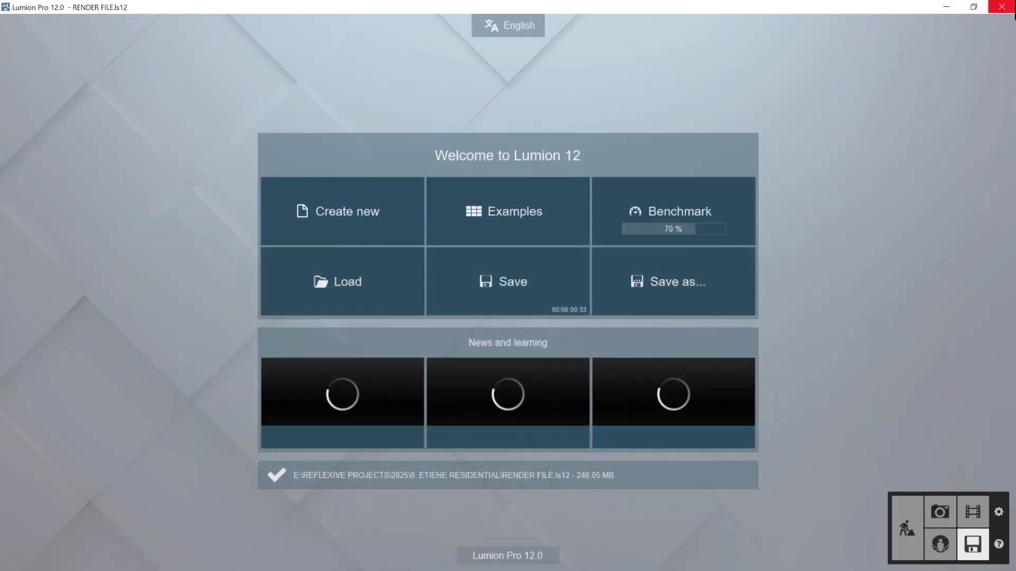
left_click(501, 349)
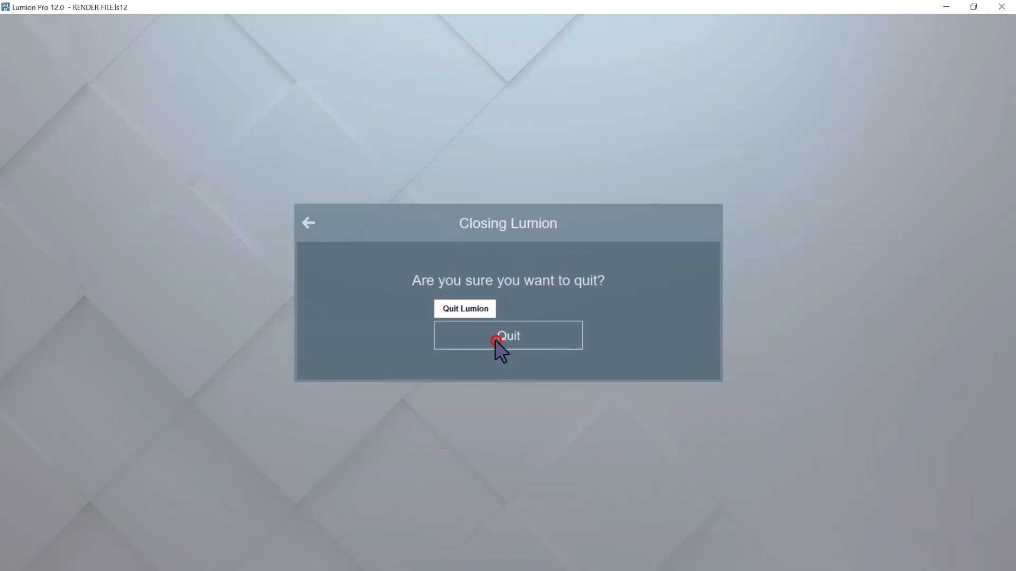
In File Explorer, open A_1 - Photo.jpg from the RENDERED PICTURES folder inside 8. ETIENE RESIDENTIAL
key("super")
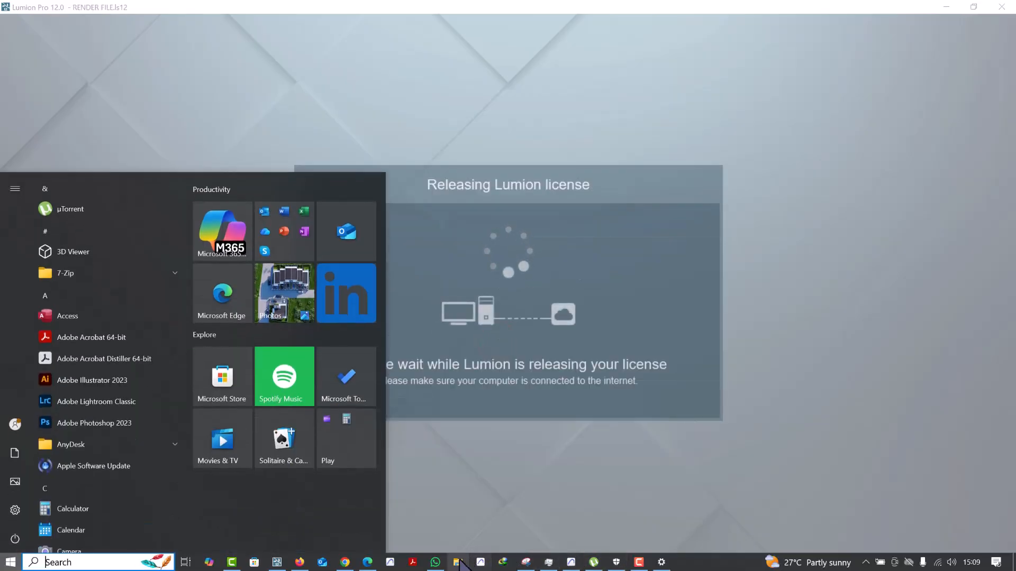
left_click(458, 562)
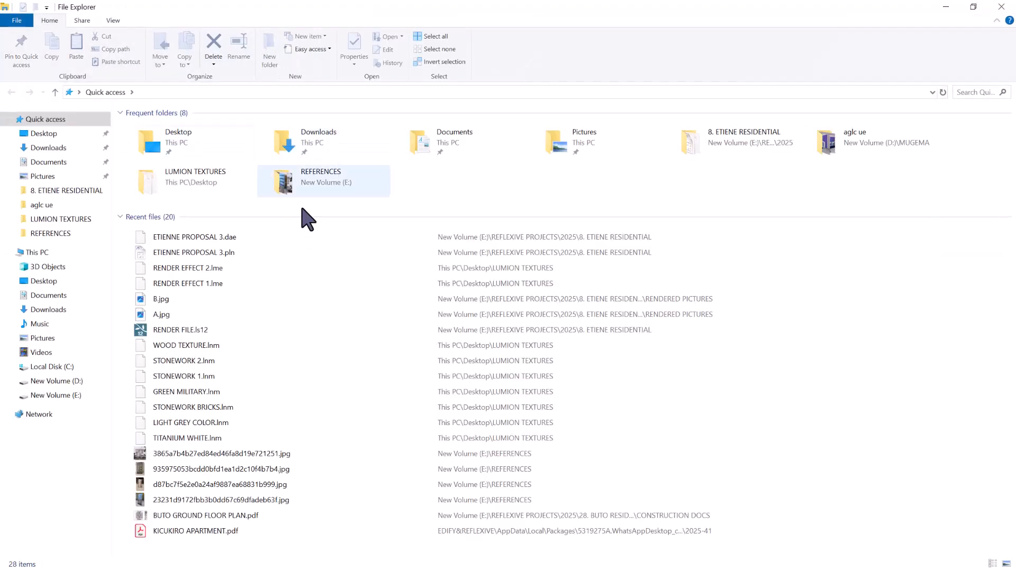
left_click(48, 193)
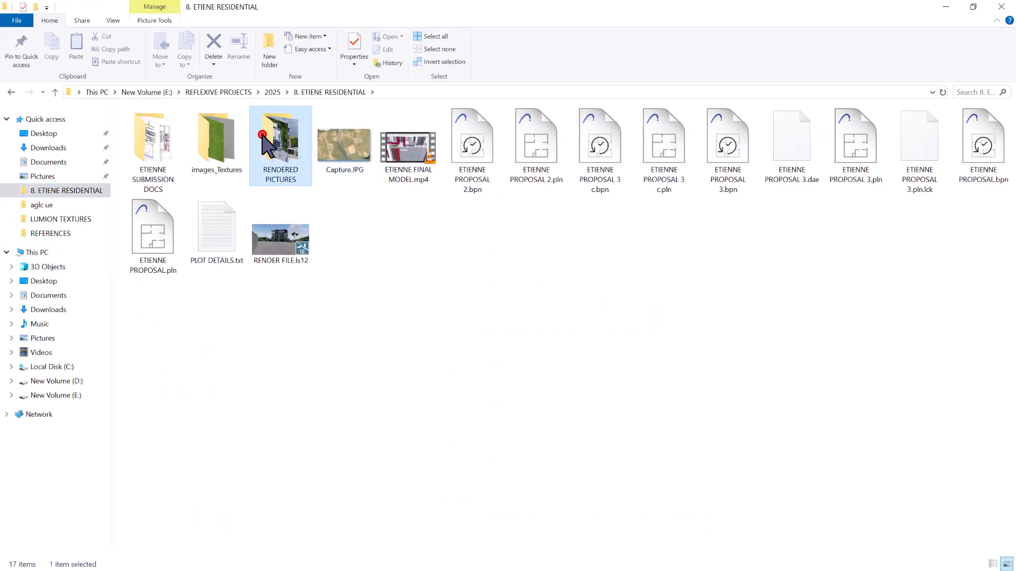
double_click(262, 135)
double_click(153, 141)
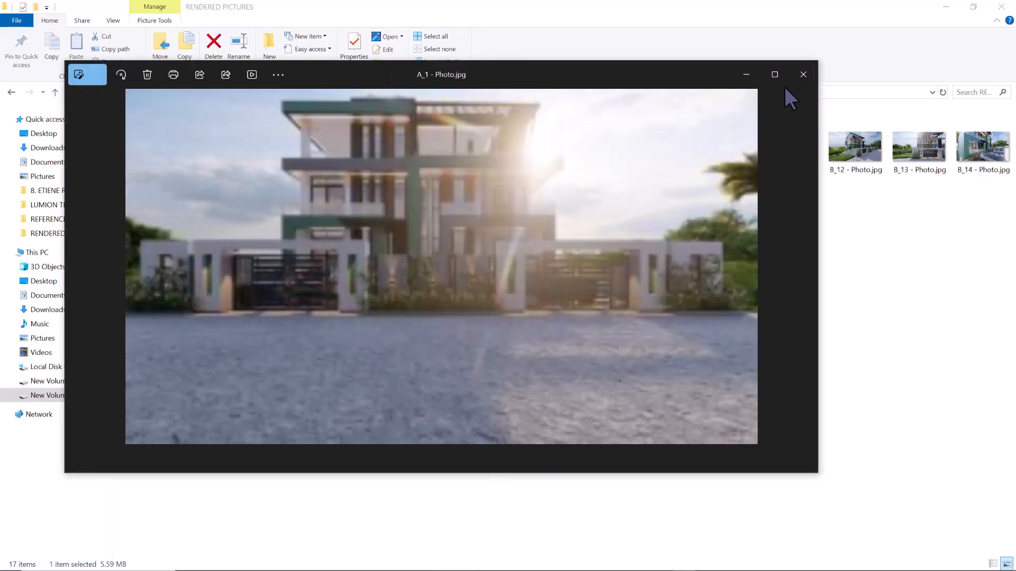
left_click(776, 74)
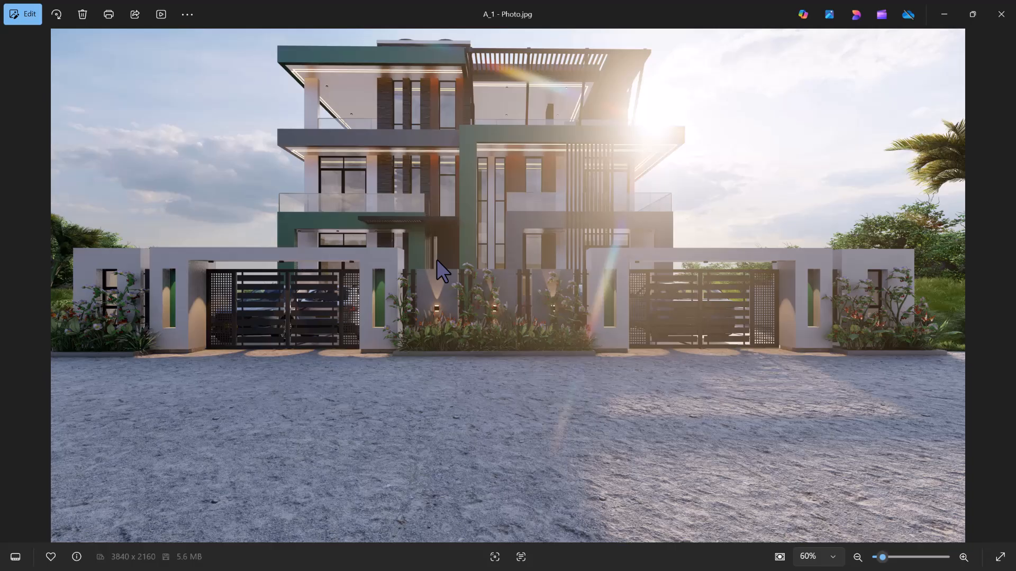
Review the rendered photos from A_1 through B_17, close the image viewer and minimize the folder window
key("Right")
key("Right")
key("Right")
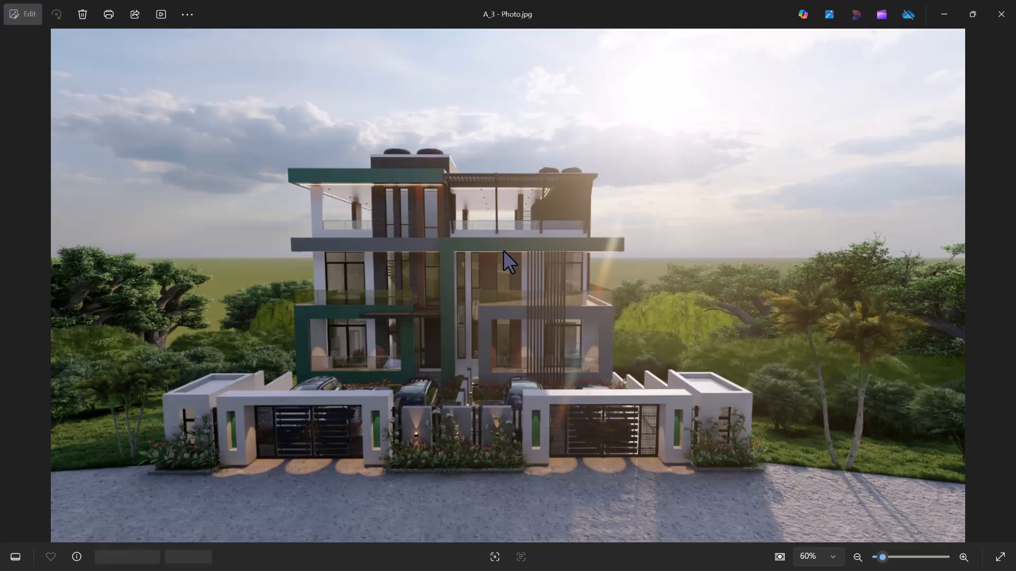
key("Right")
key("Right")
key("Right")
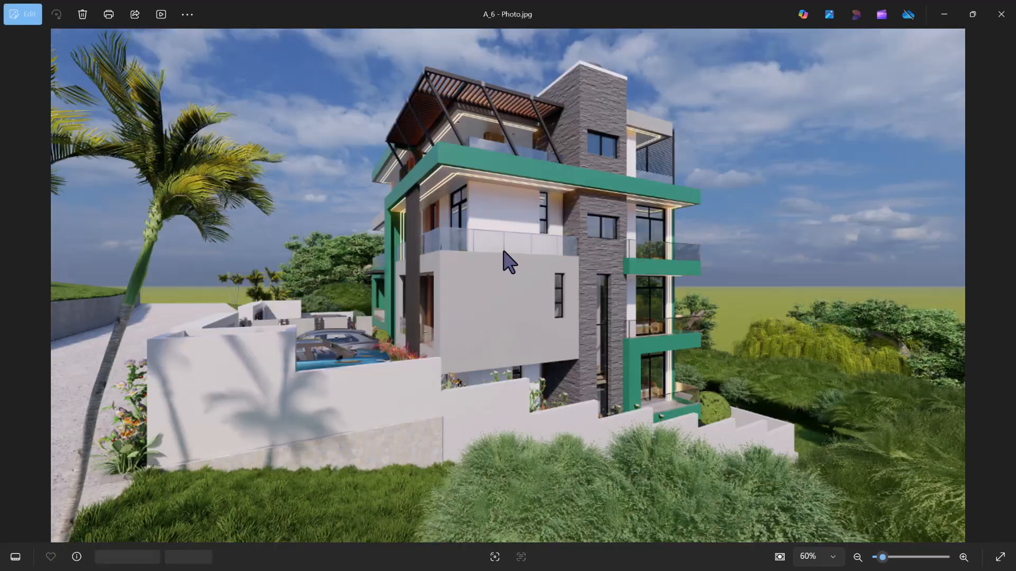
key("Right")
key("Right")
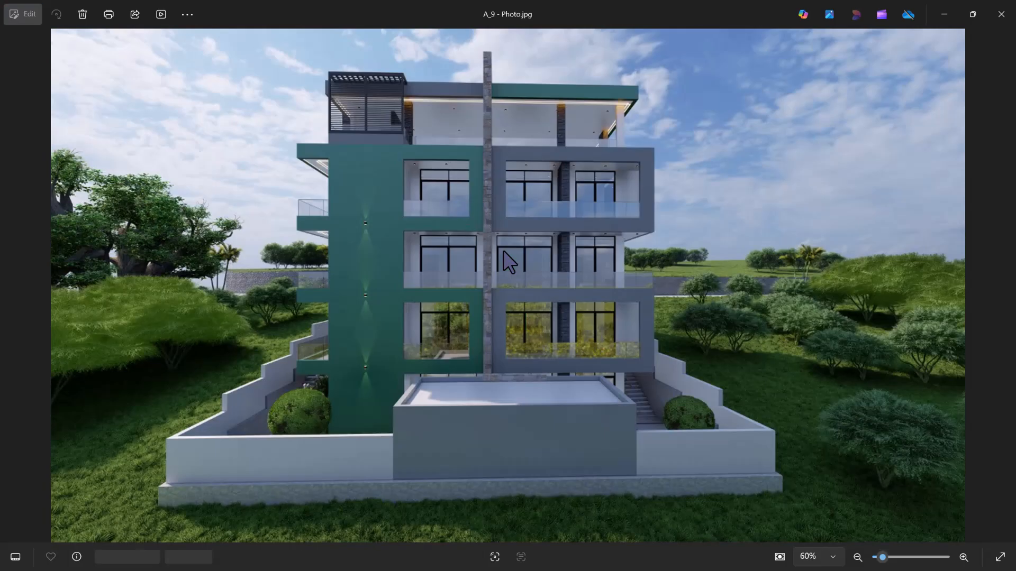
key("Right")
key("Right")
key("Right")
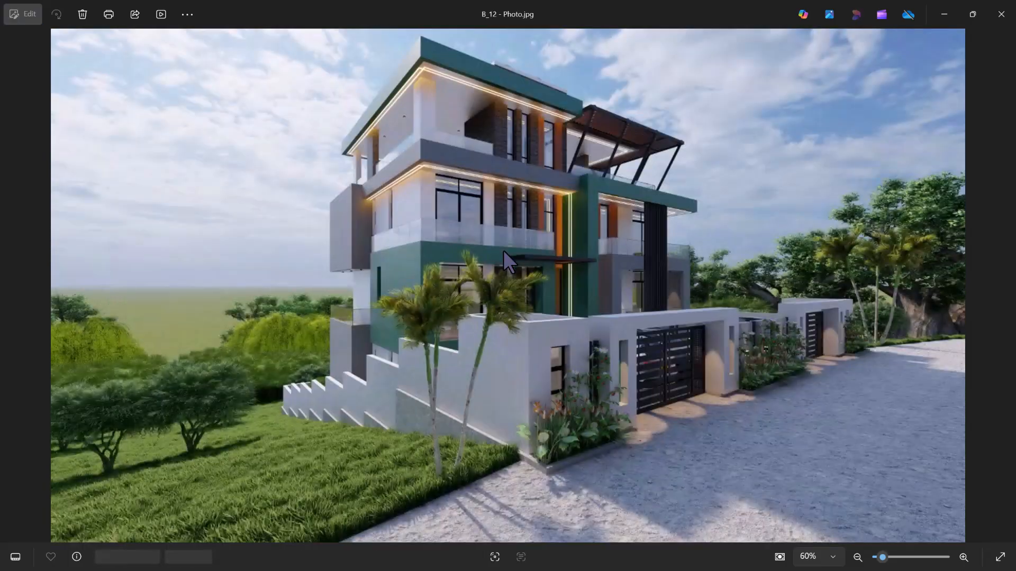
key("Right")
key("Right")
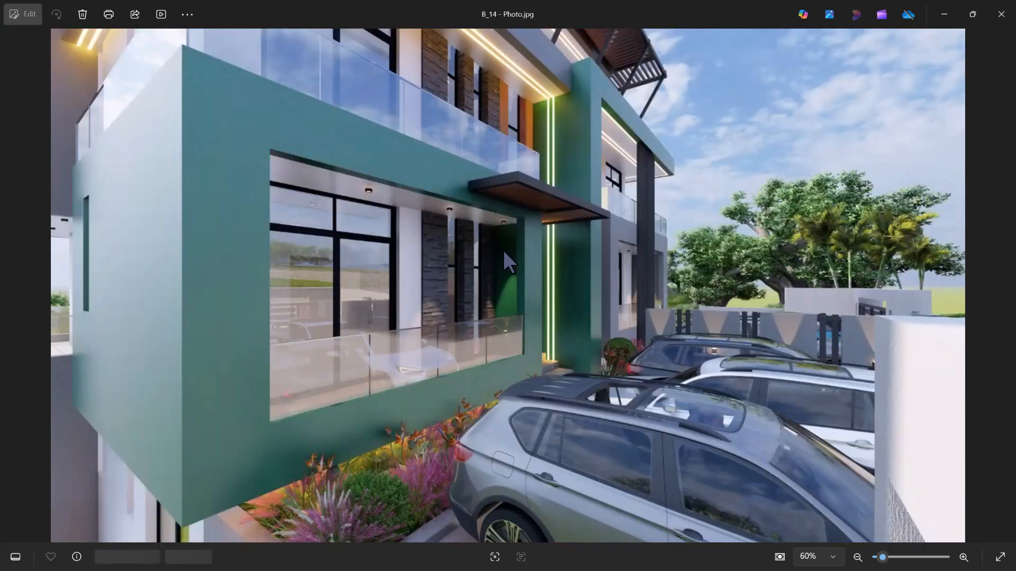
key("Right")
key("Right")
key("Right")
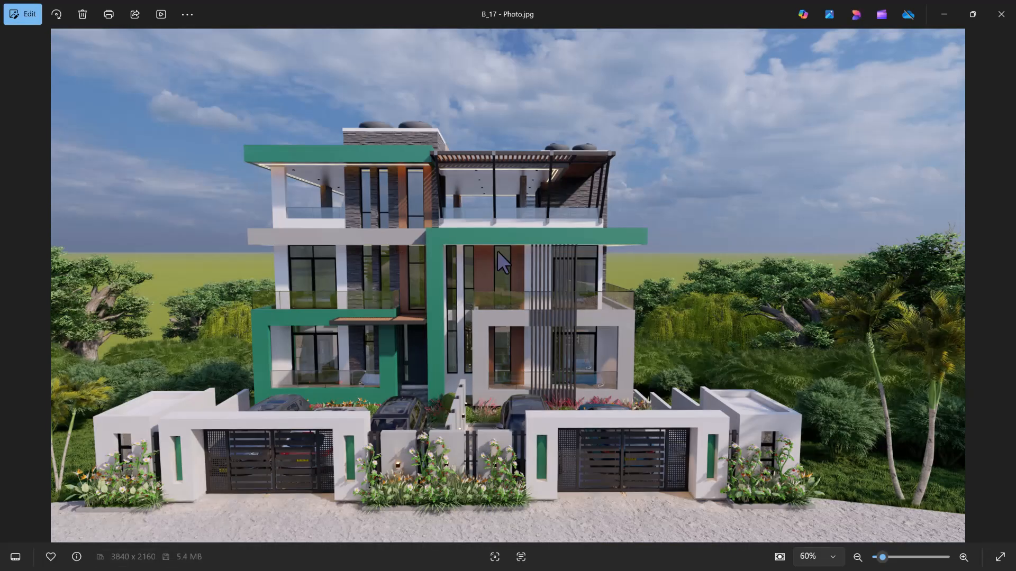
left_click(1001, 14)
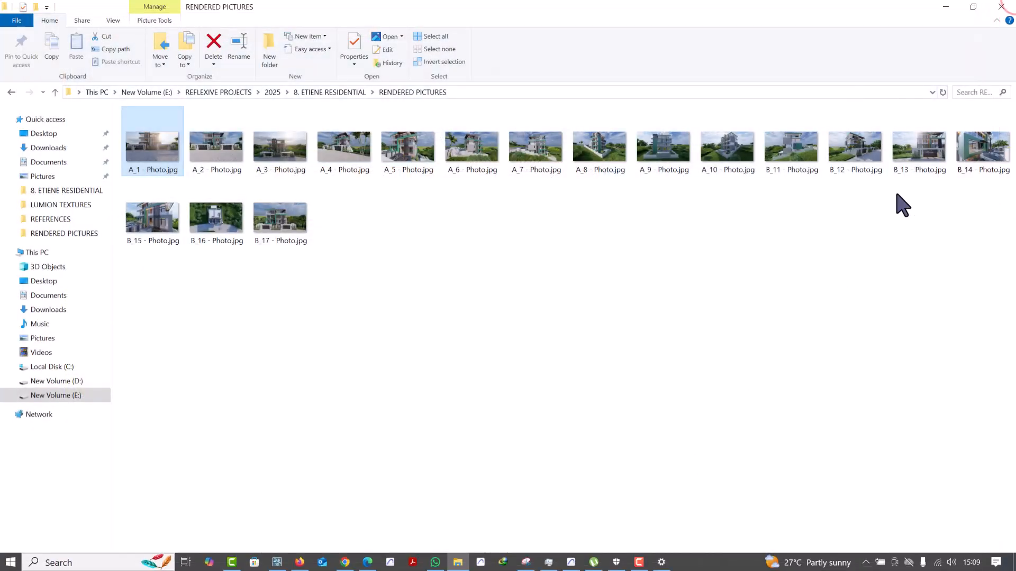
left_click(950, 4)
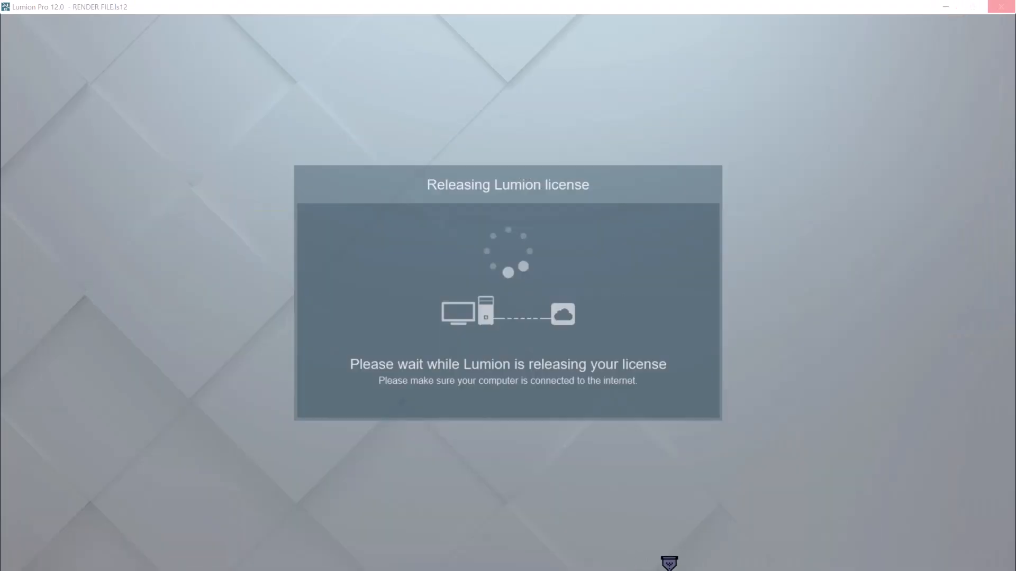
Turn off the computer's Wi-Fi while Lumion is releasing its license
key("super")
left_click(937, 562)
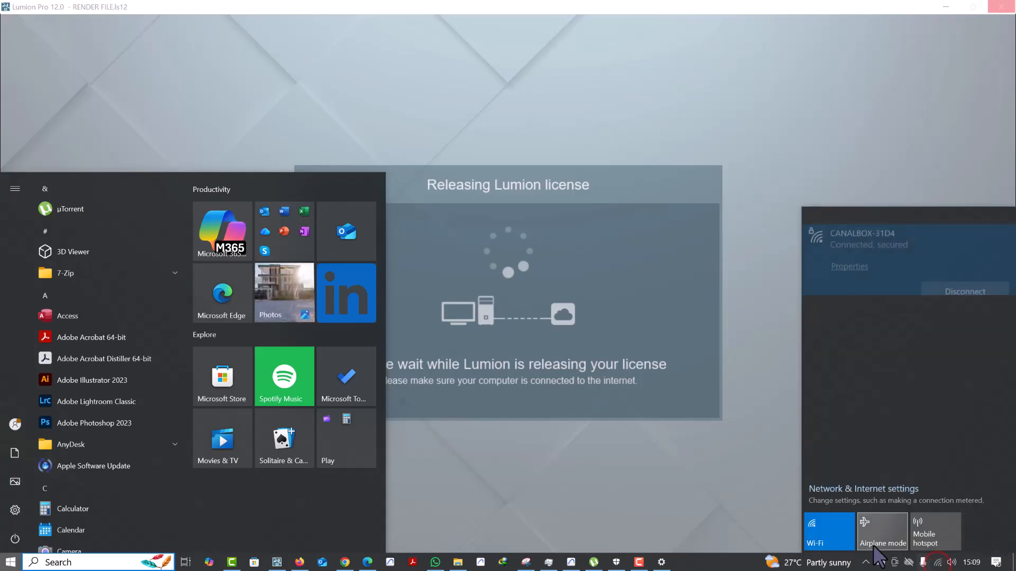
left_click(835, 531)
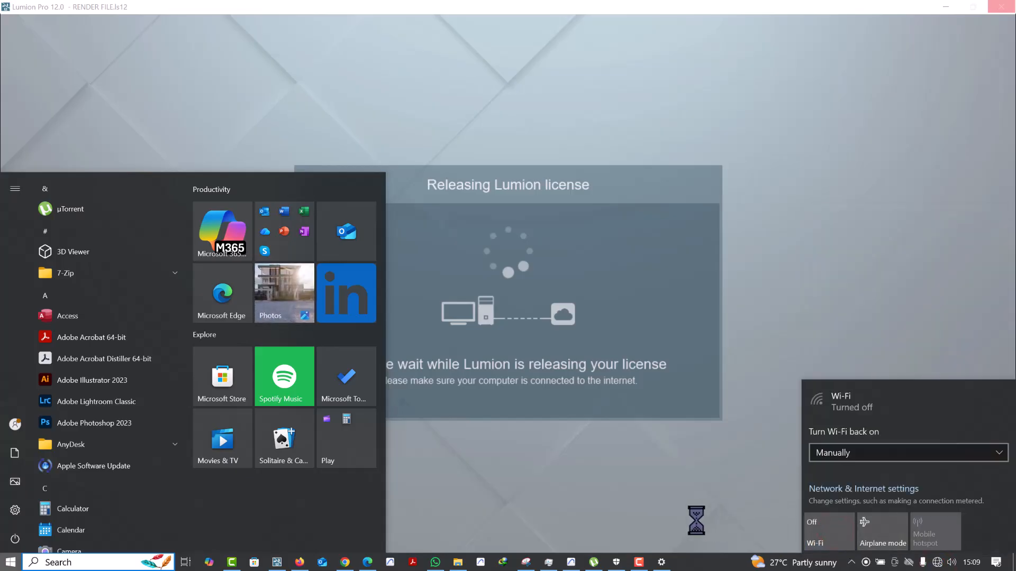
left_click(696, 522)
Search the computer's apps for "light", launch Adobe Lightroom Classic and bring its window to the front
key("super")
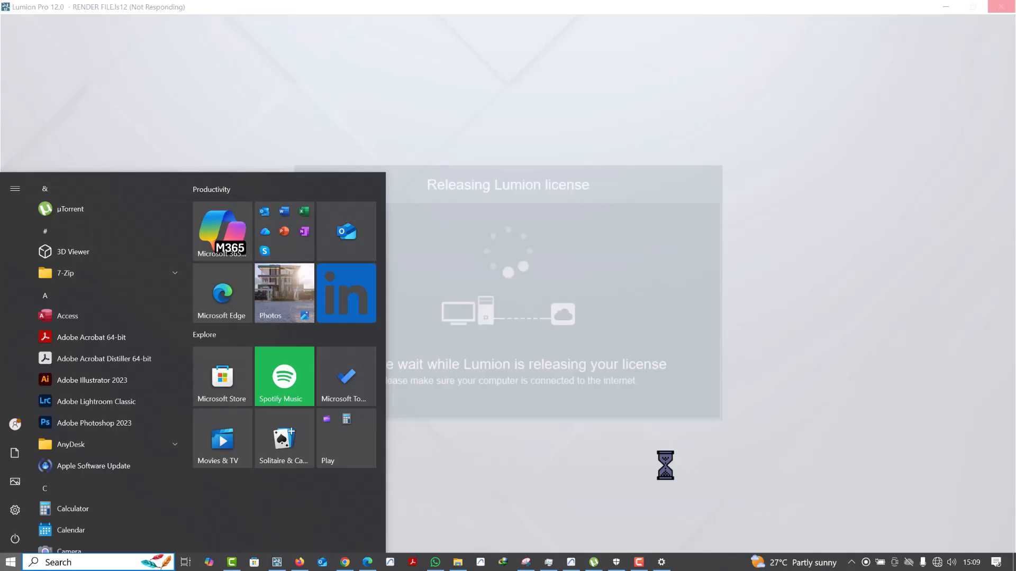
type("light")
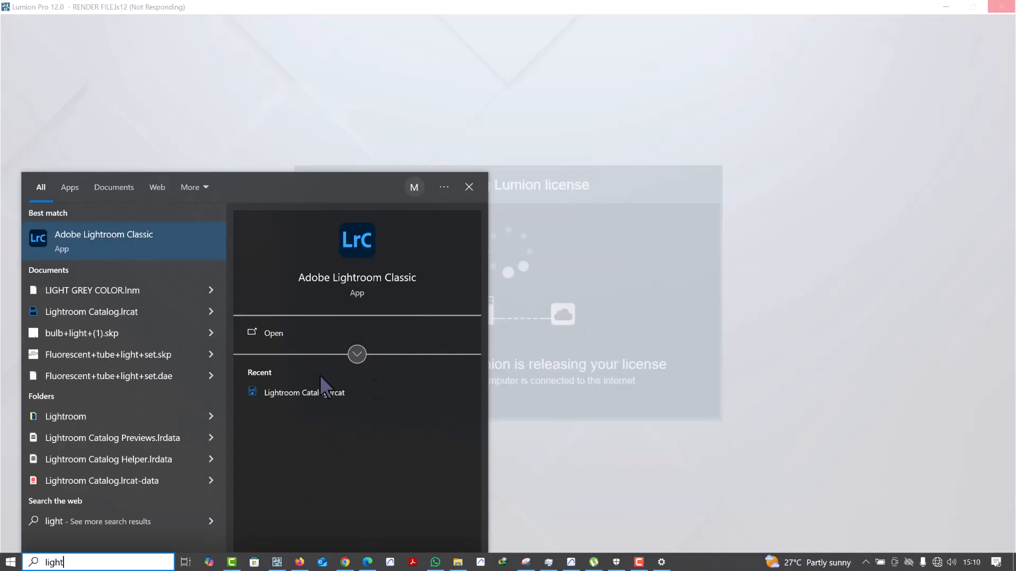
left_click(117, 254)
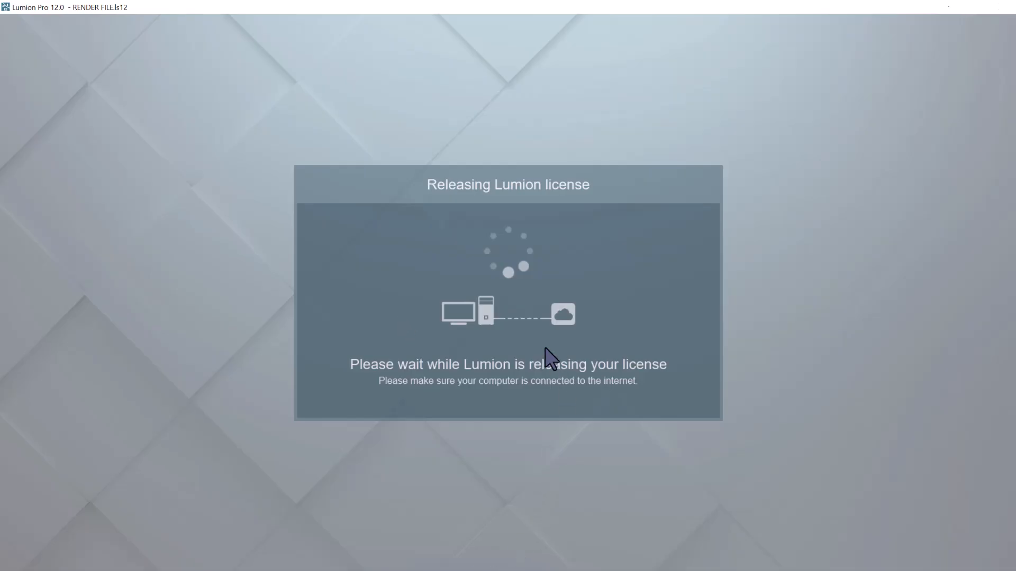
key("super")
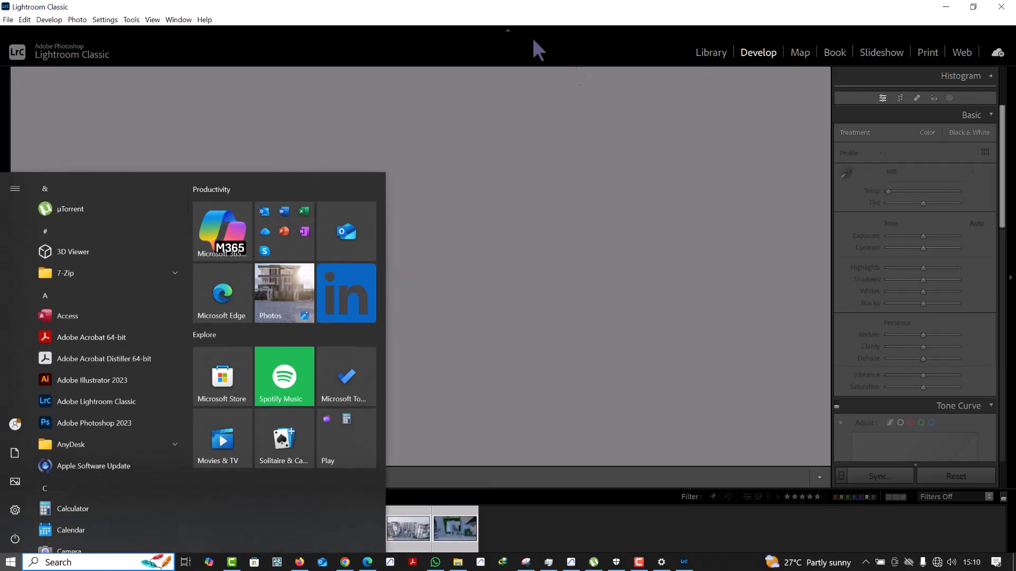
left_click(487, 10)
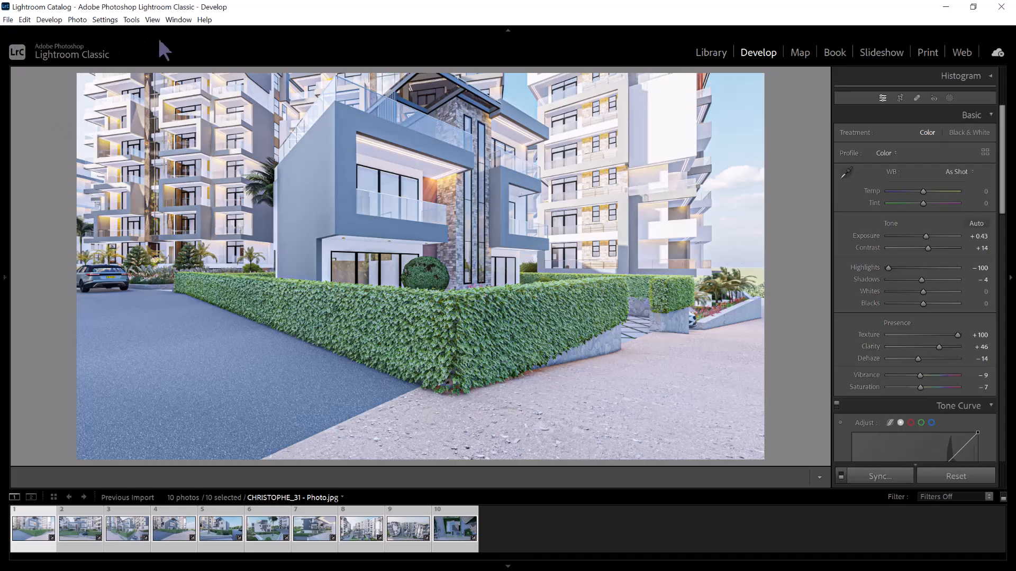
Start a photo import and choose the RENDERED PICTURES folder inside 8. ETIENE RESIDENTIAL as the source
left_click(6, 20)
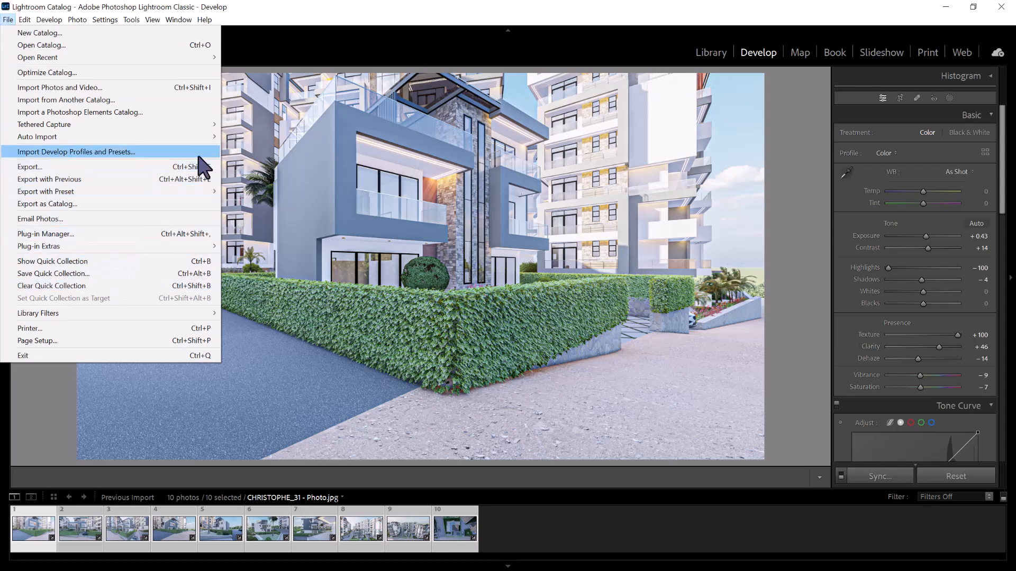
left_click(199, 99)
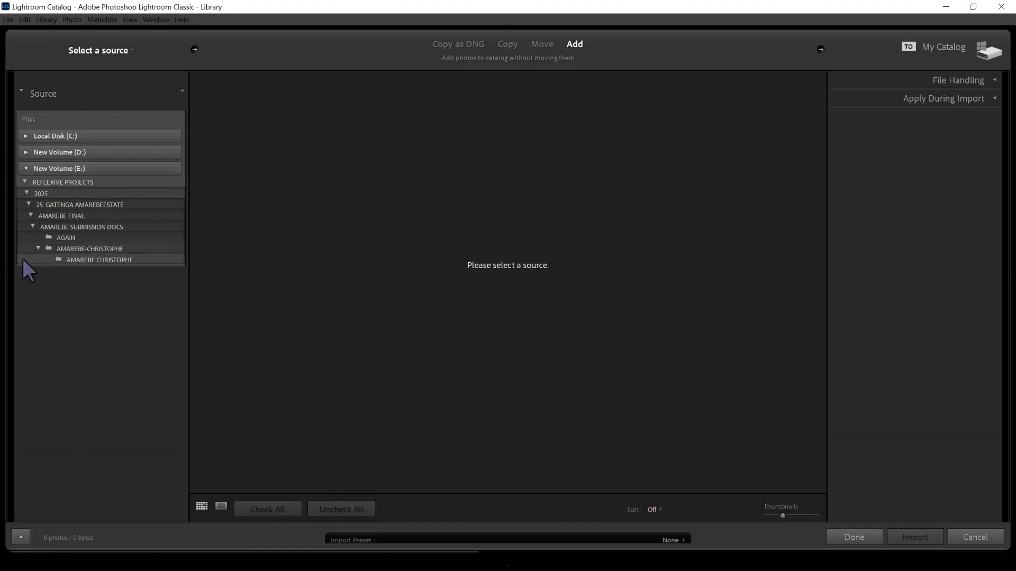
left_click(27, 193)
left_click(30, 382)
scroll(64, 244, "down", 2)
scroll(65, 244, "down", 2)
left_click(40, 320)
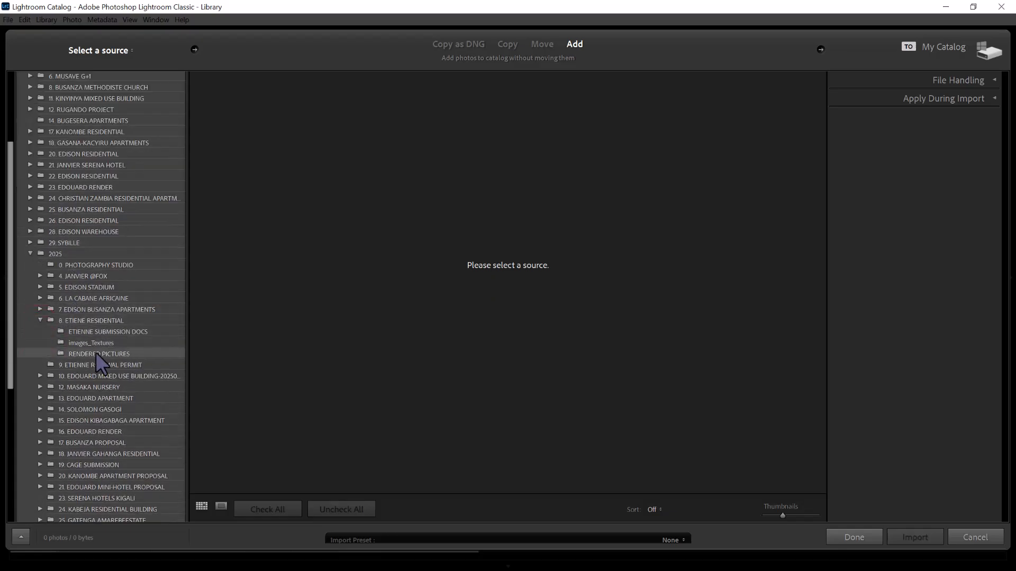
left_click(96, 354)
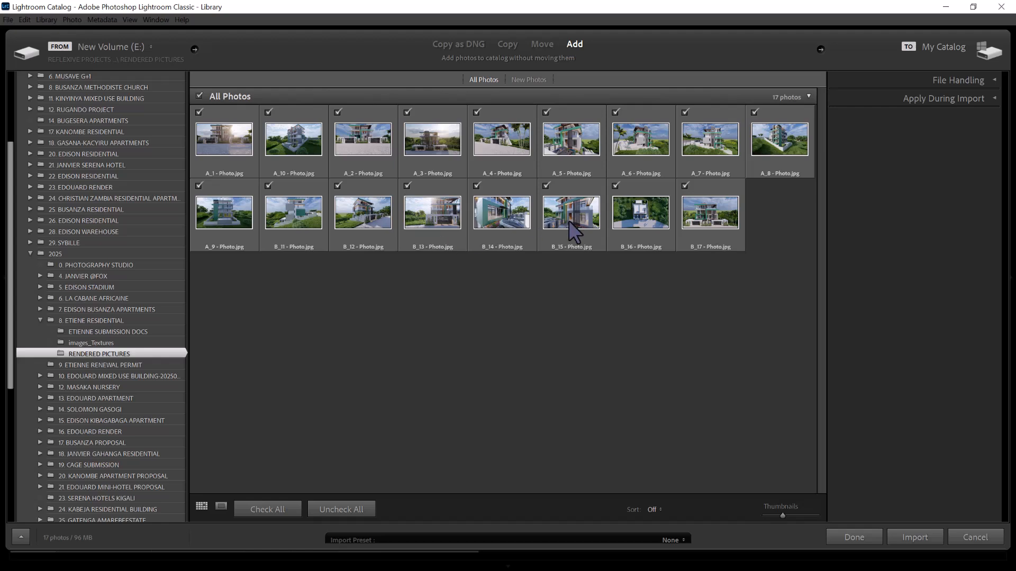
Keep all the rendered photos ticked, including A_1 - Photo.jpg, and import them into the catalog
left_click(215, 141)
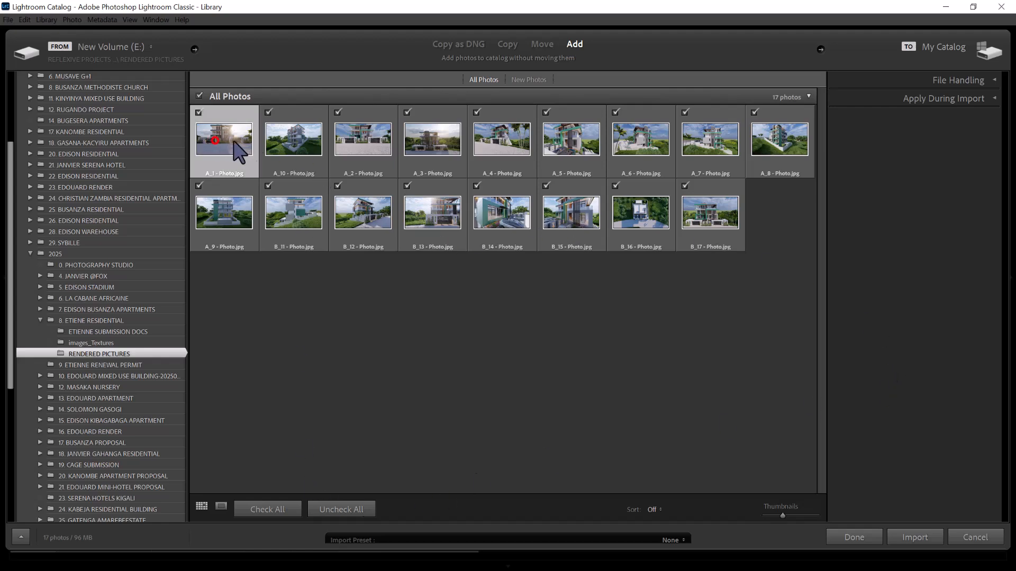
left_click(198, 112)
left_click(199, 110)
left_click(913, 535)
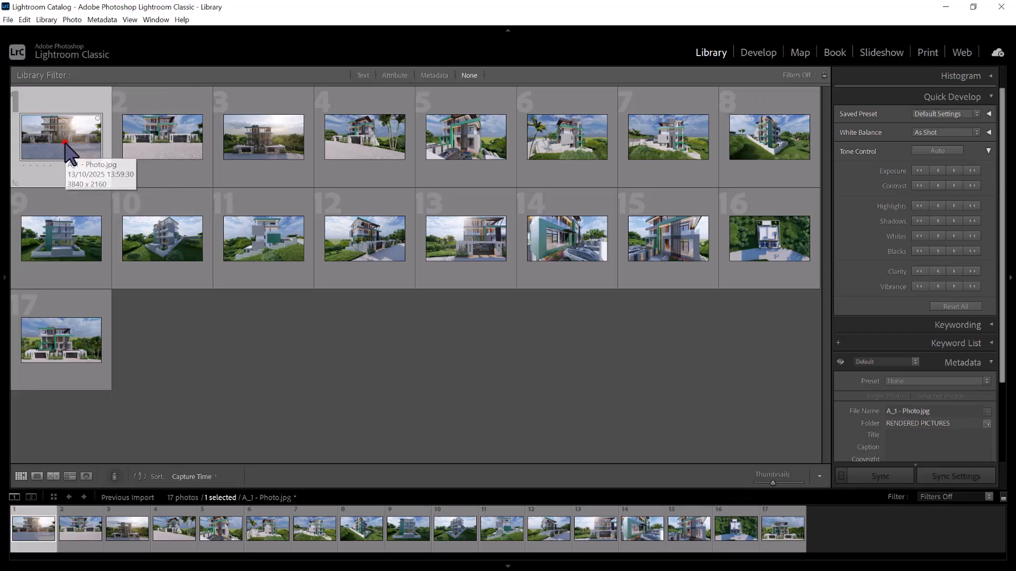
Open A_1 - Photo.jpg for developing and set its Exposure to −0.26 and Contrast to −4
double_click(66, 144)
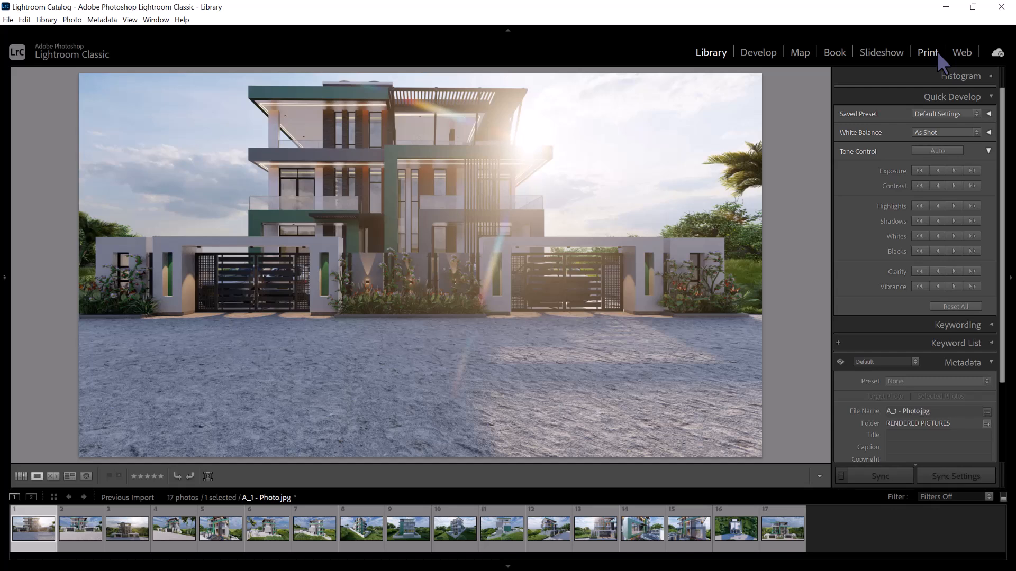
left_click(758, 53)
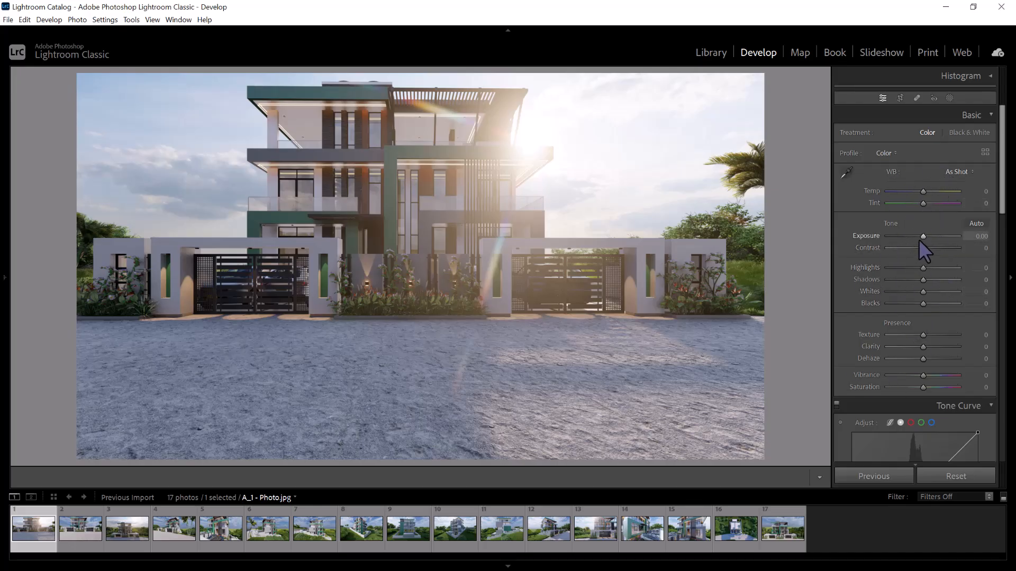
left_click_drag(922, 236, 920, 234)
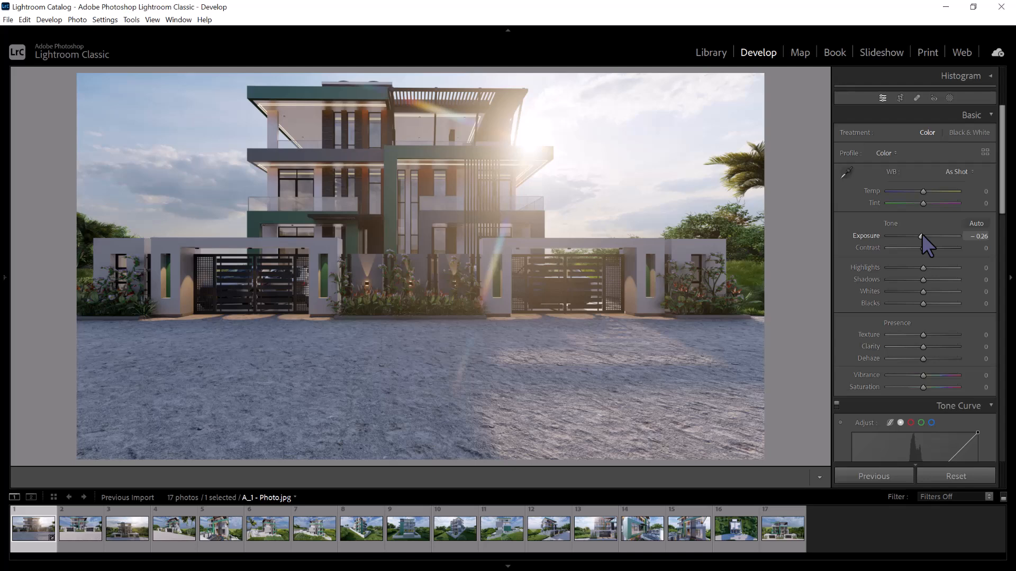
left_click_drag(925, 247, 499, 283)
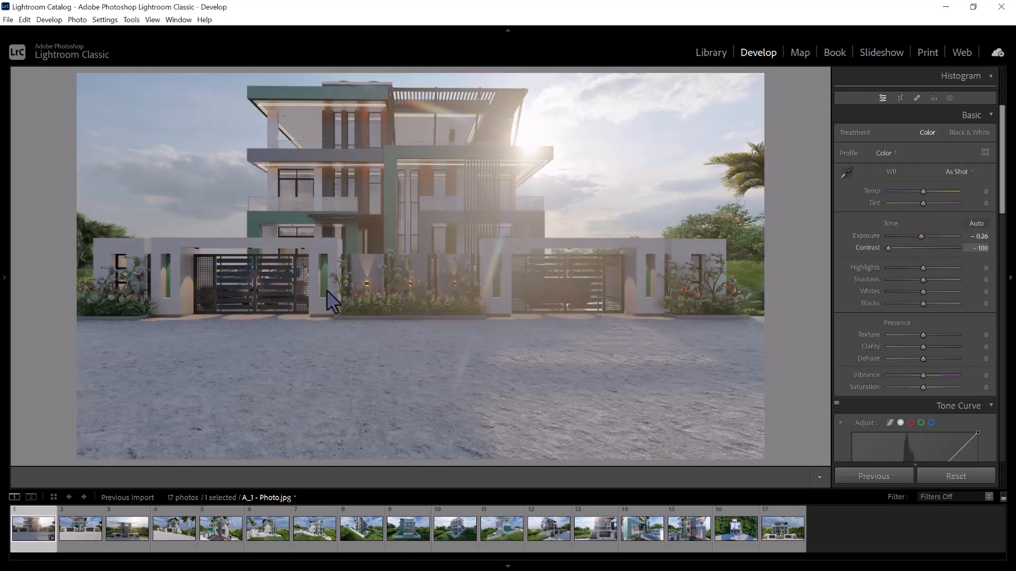
left_click(913, 247)
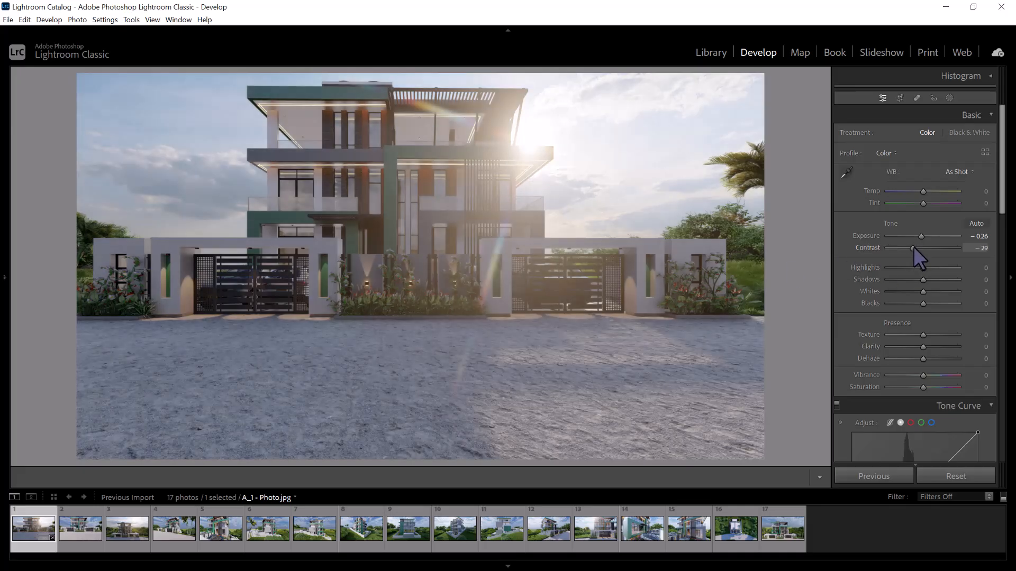
left_click_drag(913, 247, 925, 250)
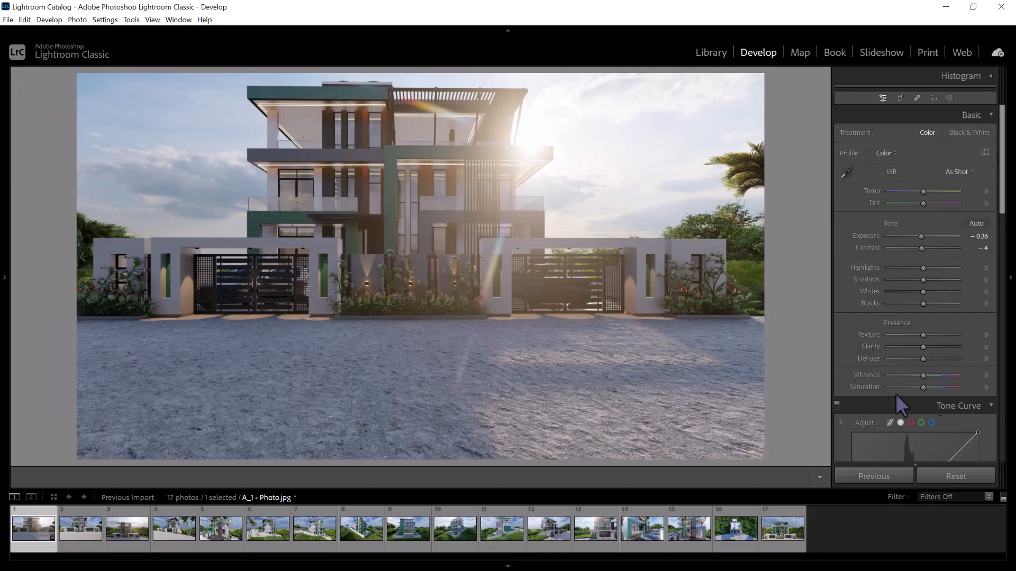
Set the A_1 photo's Texture to +100, Clarity to +7 and Dehaze to −9
left_click_drag(924, 335, 964, 318)
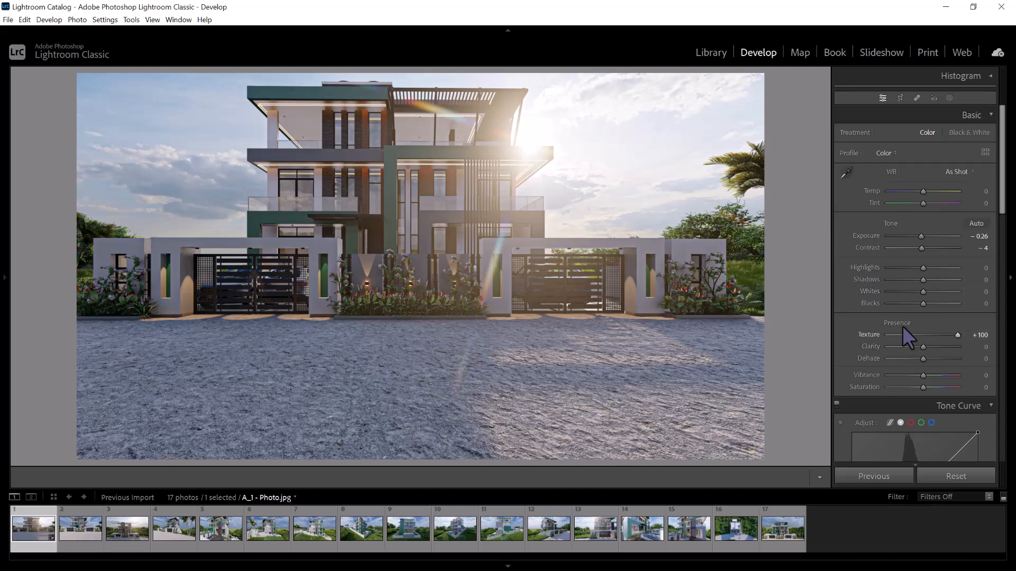
mouse_move(925, 348)
left_mouse_down()
mouse_move(959, 347)
mouse_move(264, 414)
mouse_move(1014, 407)
mouse_move(935, 369)
mouse_move(906, 342)
mouse_move(925, 345)
left_mouse_up()
left_click_drag(923, 359, 919, 357)
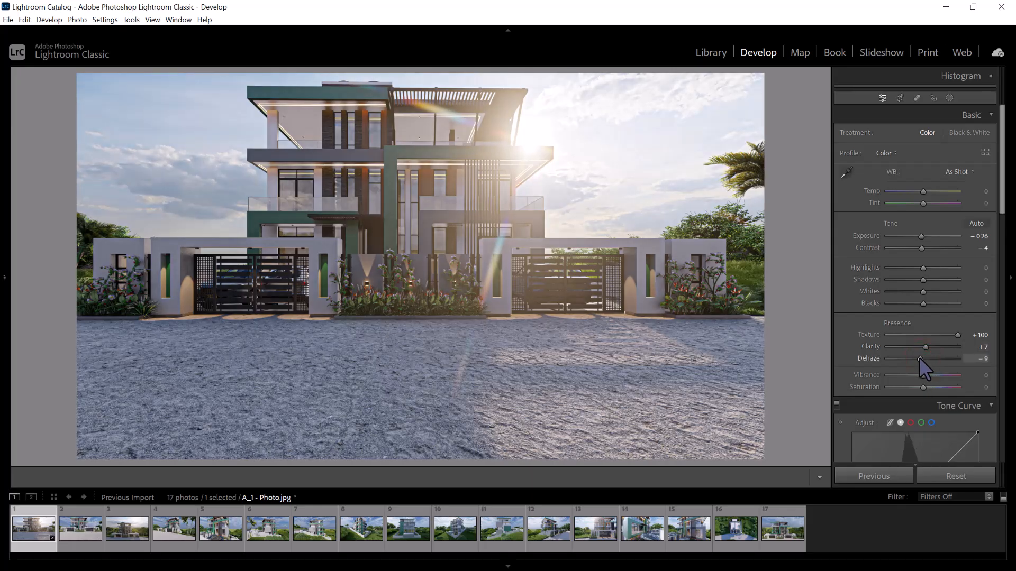
Set the A_1 photo's Vibrance to +27, lower its Saturation slightly and fine-tune the Exposure
left_click_drag(925, 374, 809, 388)
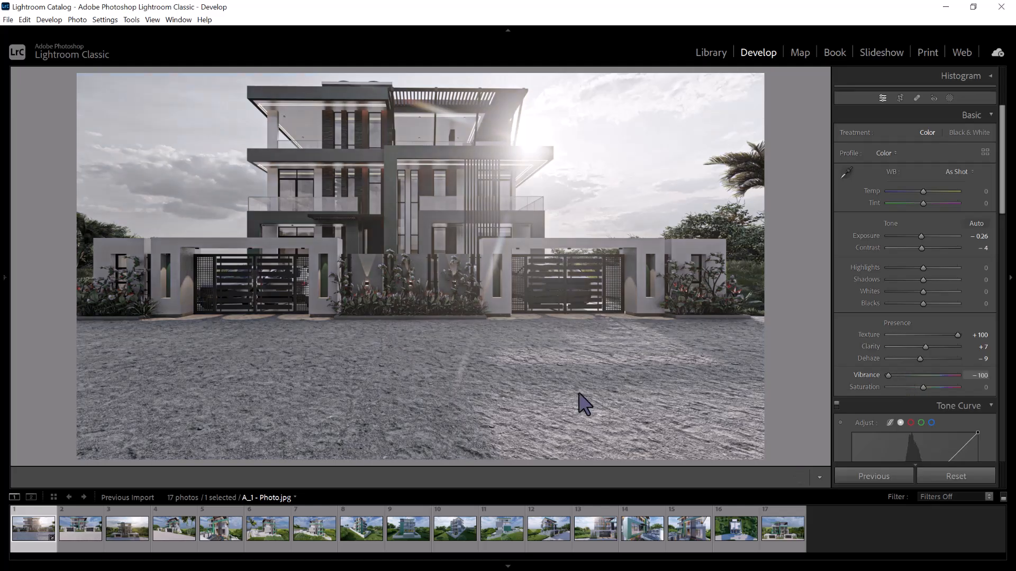
mouse_move(888, 375)
left_mouse_down()
mouse_move(1012, 379)
mouse_move(913, 373)
mouse_move(931, 373)
left_mouse_up()
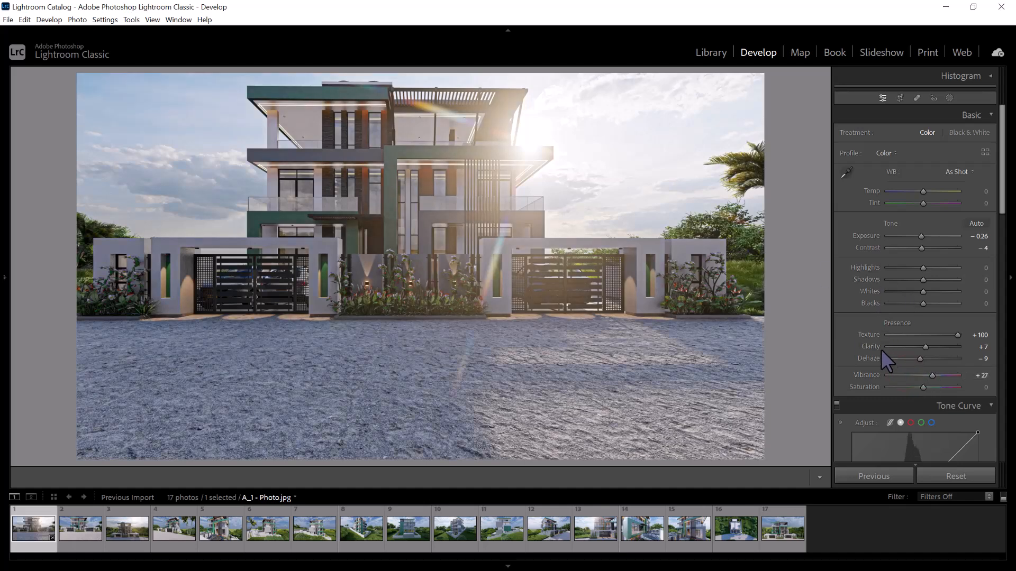
left_click_drag(924, 386, 919, 386)
left_click_drag(921, 236, 920, 235)
Open A_2 - Photo.jpg, try the Auto white balance and return it to As Shot
left_click(79, 528)
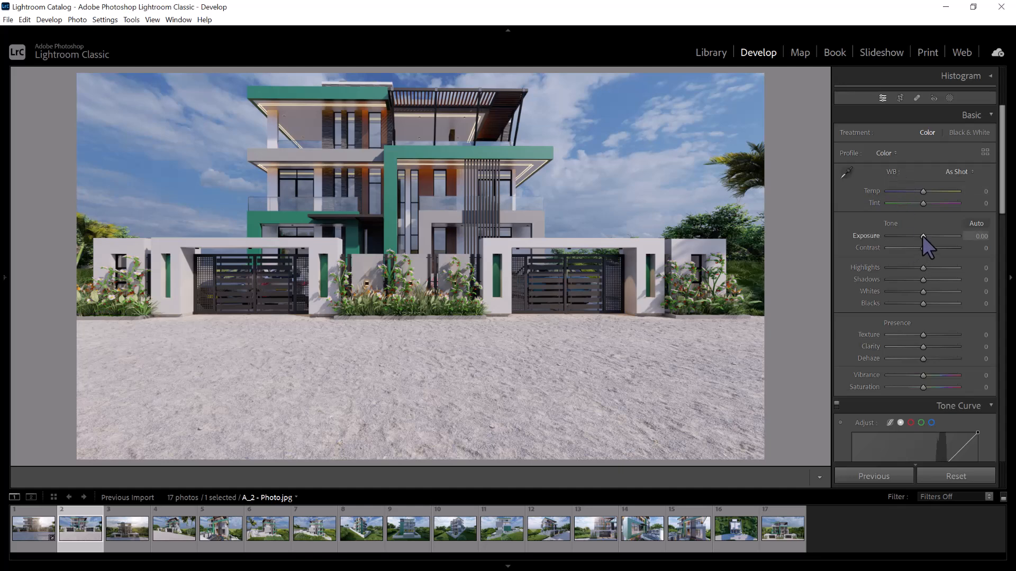
left_click(959, 172)
left_click(948, 195)
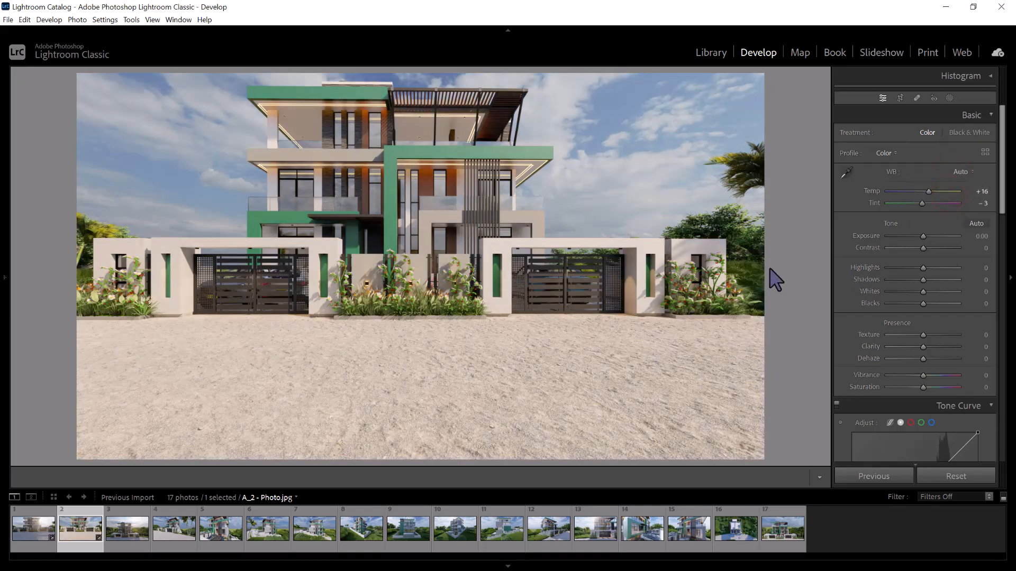
left_click(961, 171)
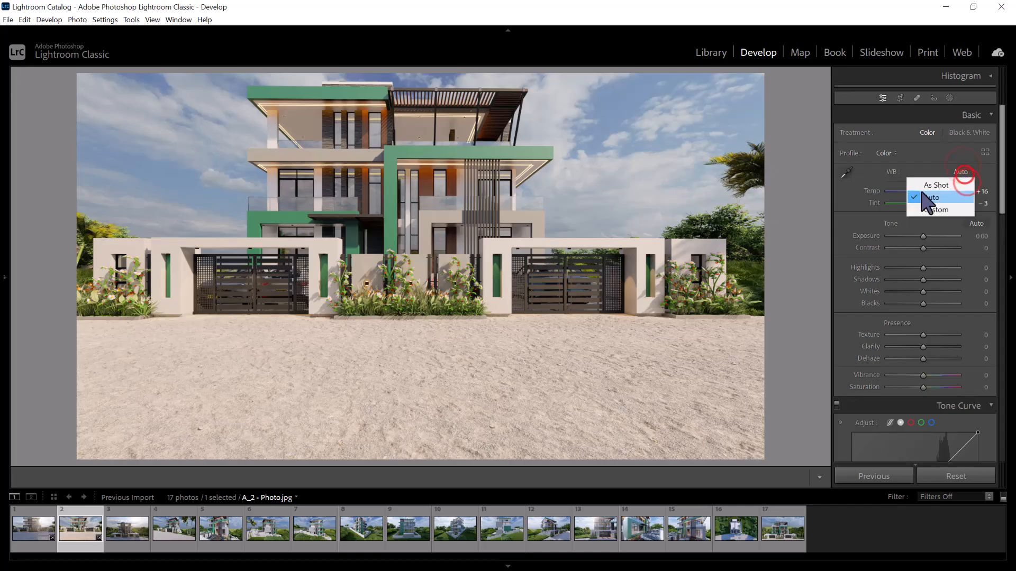
left_click(935, 186)
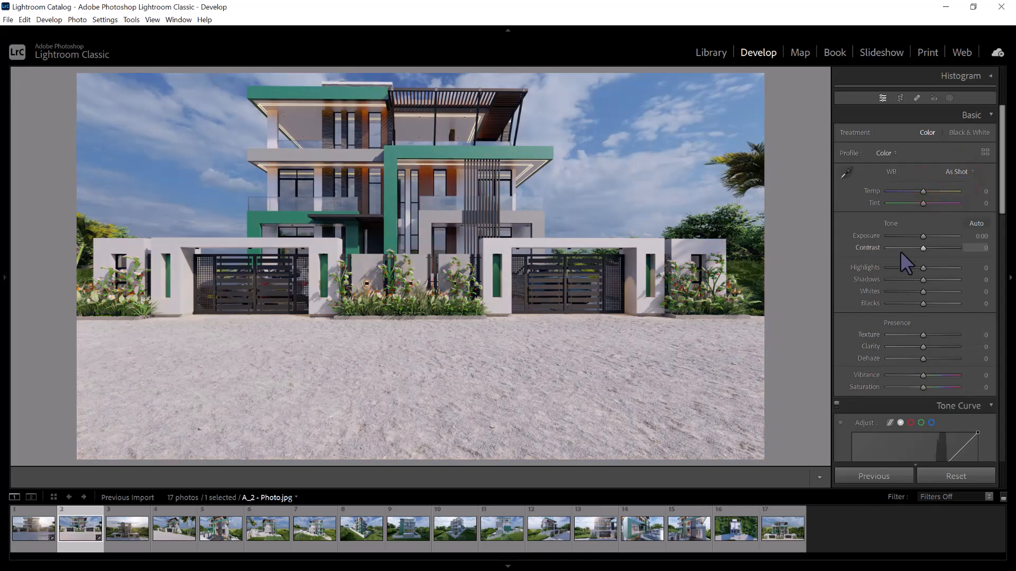
Adjust the A_2 photo's tone to Exposure +0.26, Contrast +11, Highlights +45, Shadows +9 and Whites +19
left_click_drag(923, 236, 925, 233)
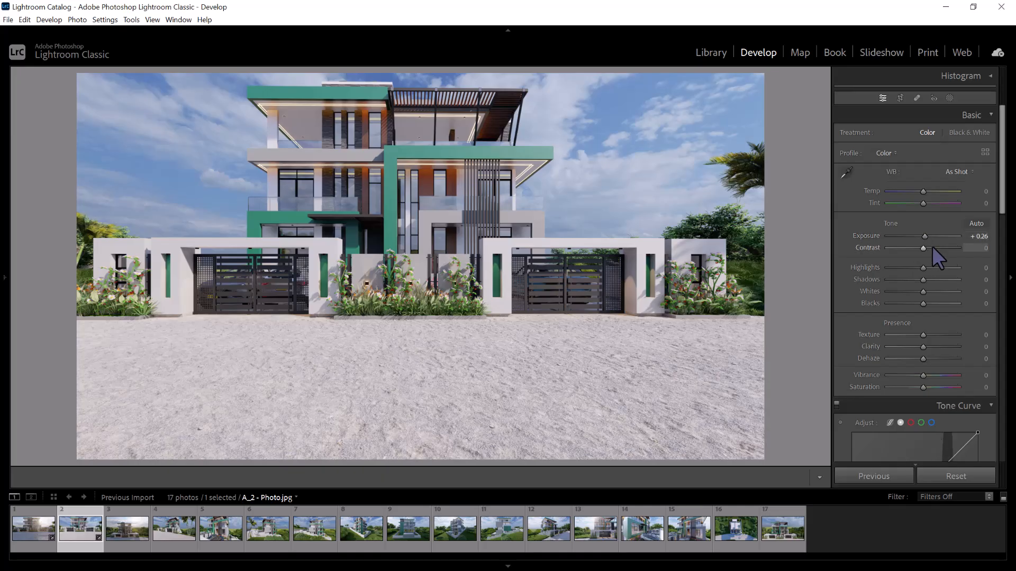
mouse_move(922, 248)
left_mouse_down()
mouse_move(935, 246)
mouse_move(926, 248)
left_mouse_up()
left_click_drag(923, 268, 933, 286)
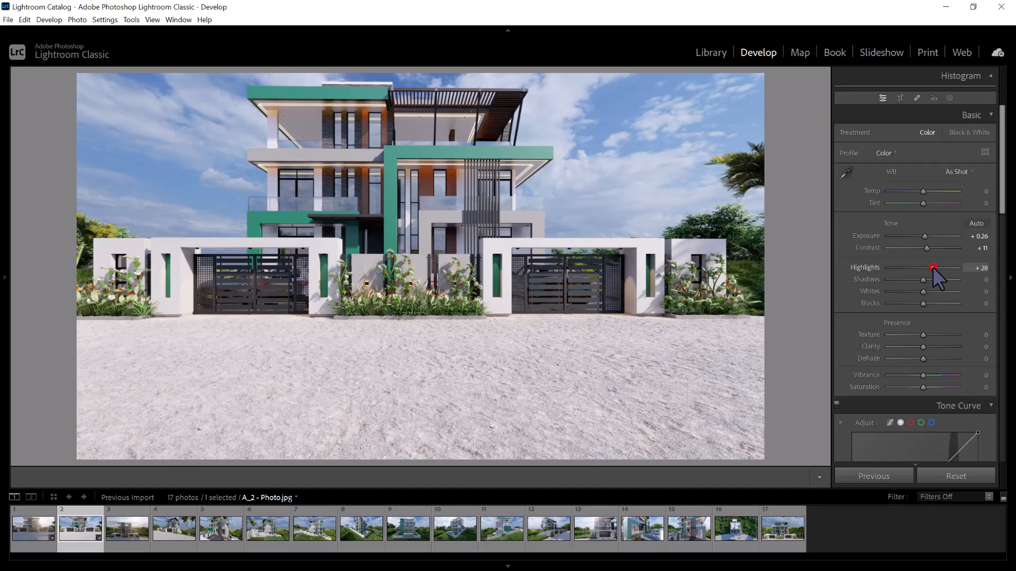
left_click_drag(938, 267, 930, 292)
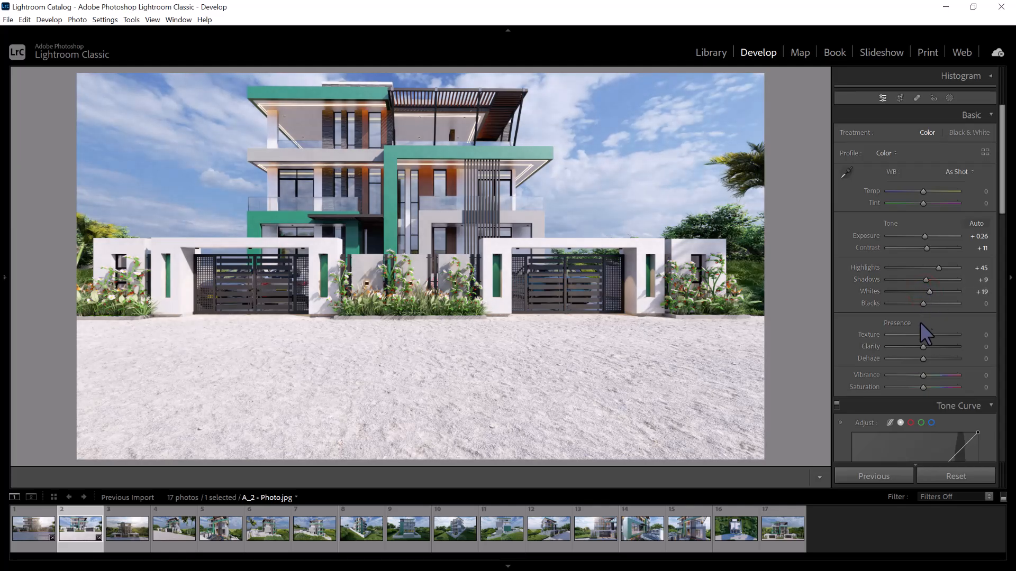
Set the A_2 photo's Texture to +100, Clarity to +23, Dehaze to +7, Vibrance to −2 and Saturation to −14
left_click_drag(938, 336, 957, 335)
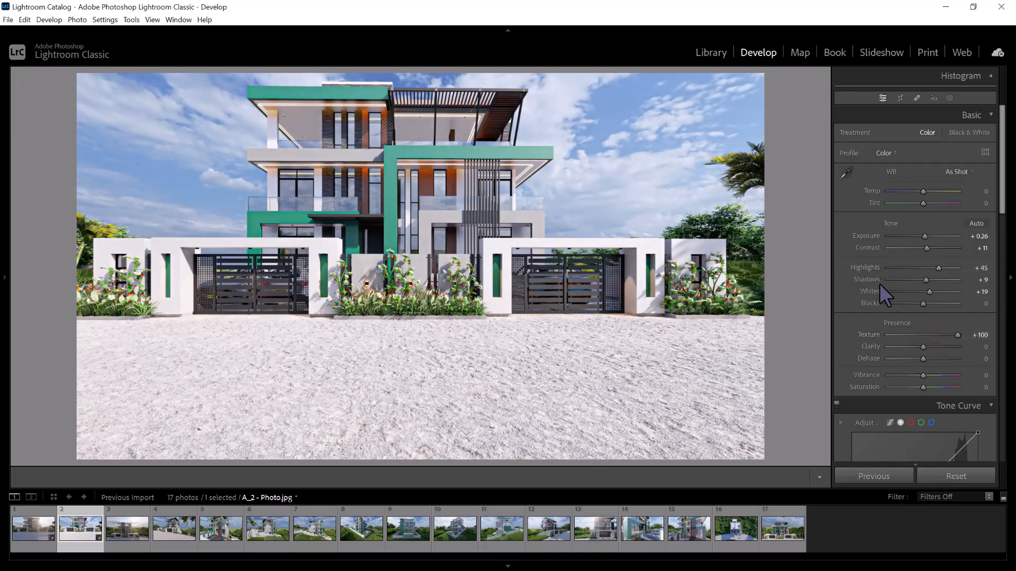
left_click_drag(931, 346, 931, 346)
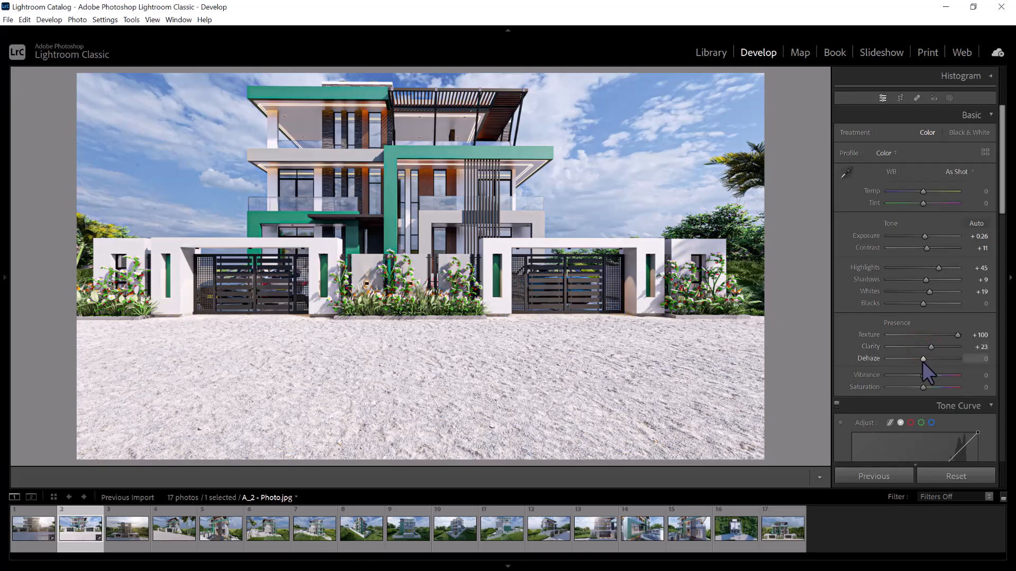
left_click_drag(923, 359, 918, 386)
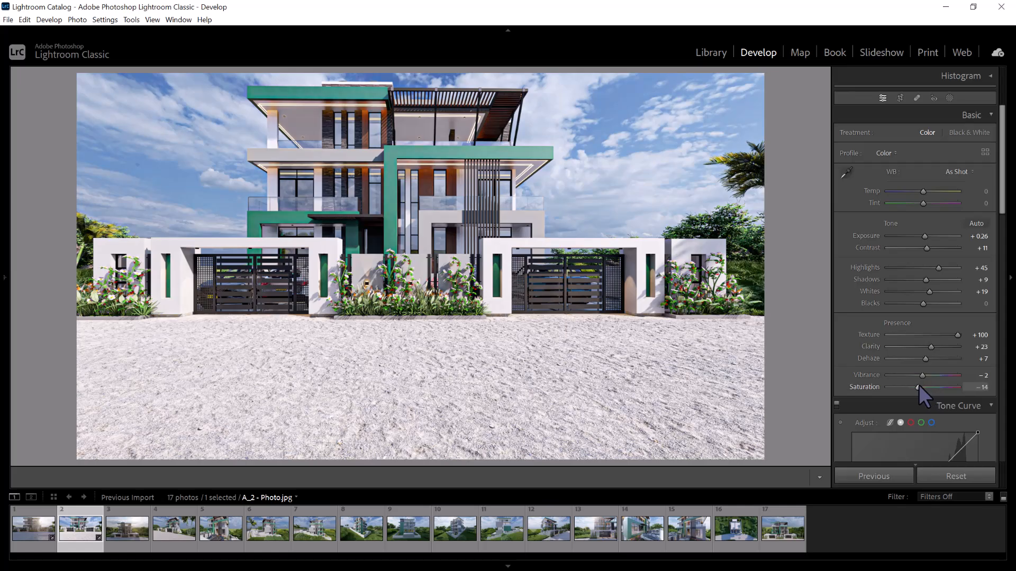
Refine the A_2 photo's Exposure to +0.37, Contrast to +7 and Highlights to +35
left_click_drag(920, 236, 926, 237)
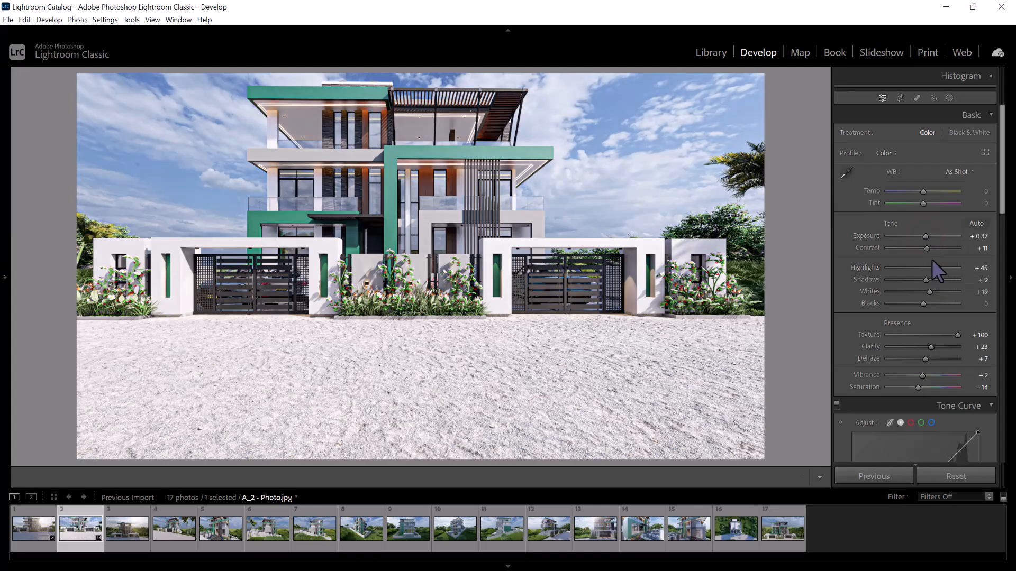
left_click_drag(926, 250, 935, 267)
Copy the develop settings of A_2 - Photo.jpg
right_click(70, 525)
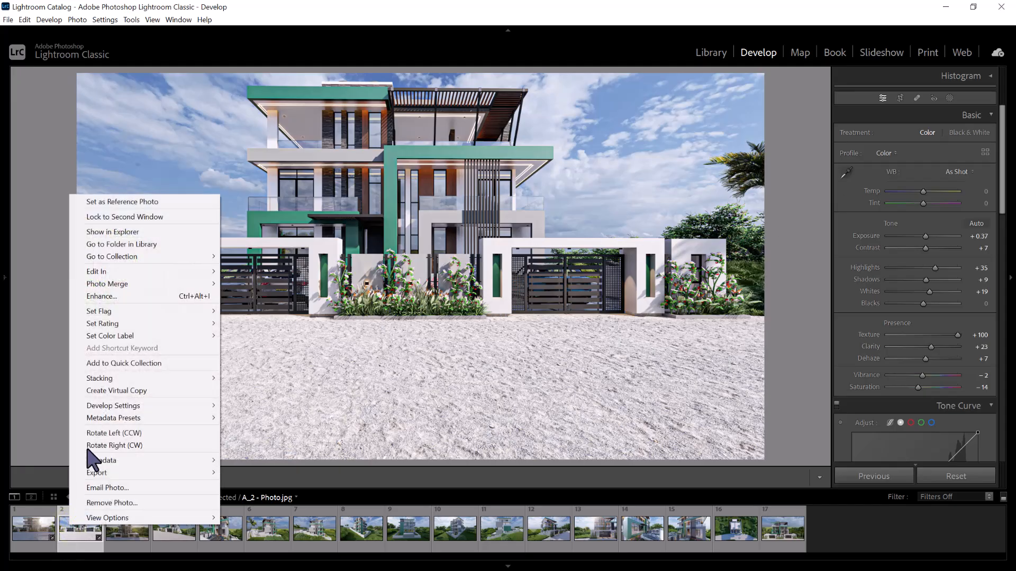
left_click(107, 405)
left_click(258, 284)
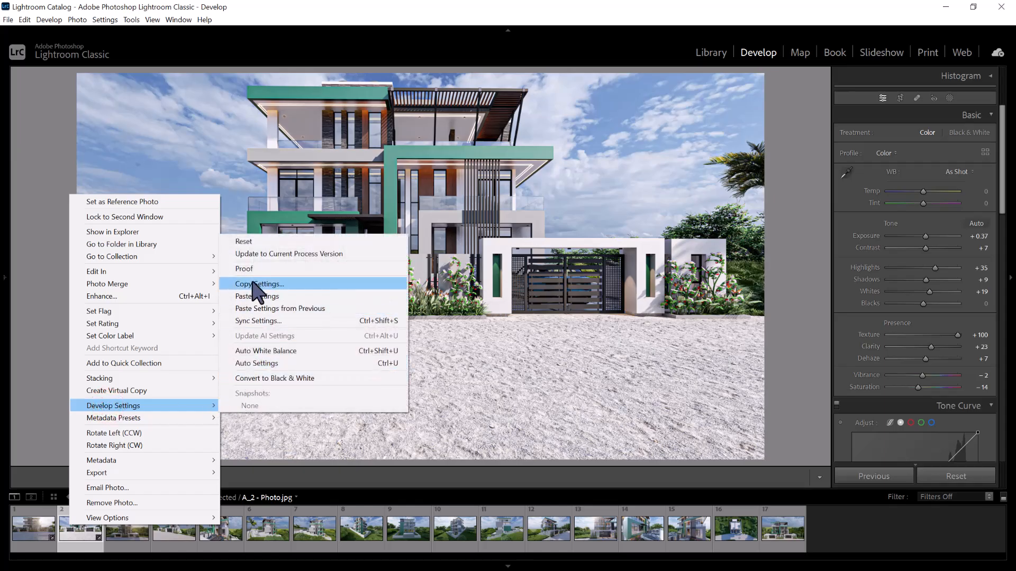
left_click(836, 389)
Select the photos from A_4 - Photo.jpg through the last one, number 17, and paste the copied develop settings onto them
left_click(124, 536)
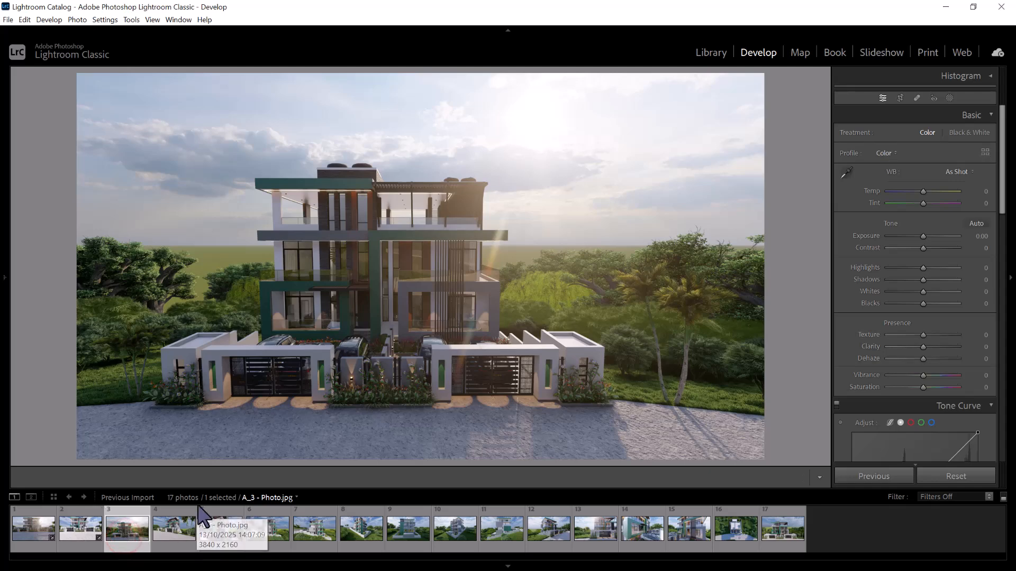
left_click(163, 527)
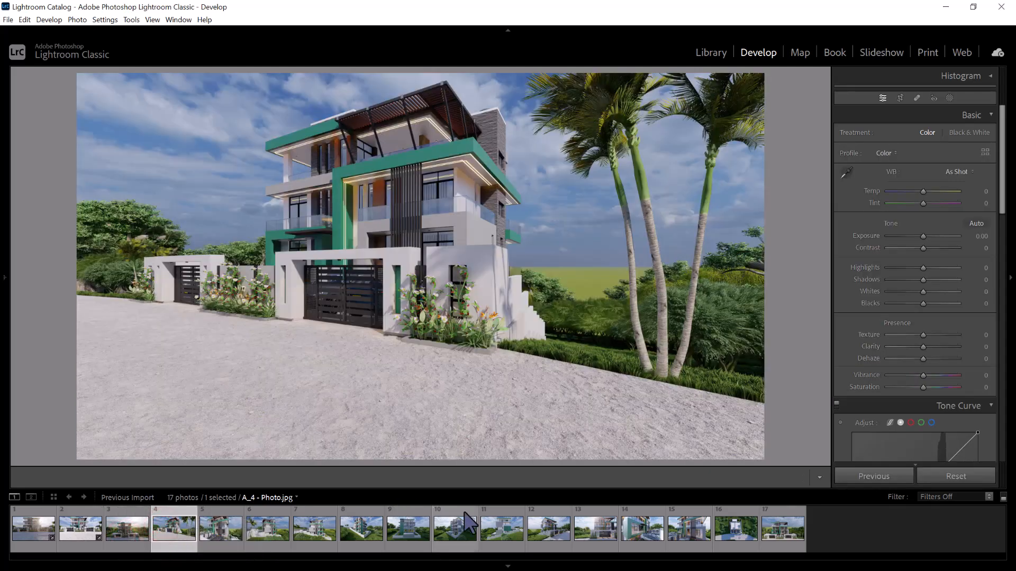
left_click(784, 535)
left_click(784, 536, "shift")
left_click(165, 527)
right_click(163, 526)
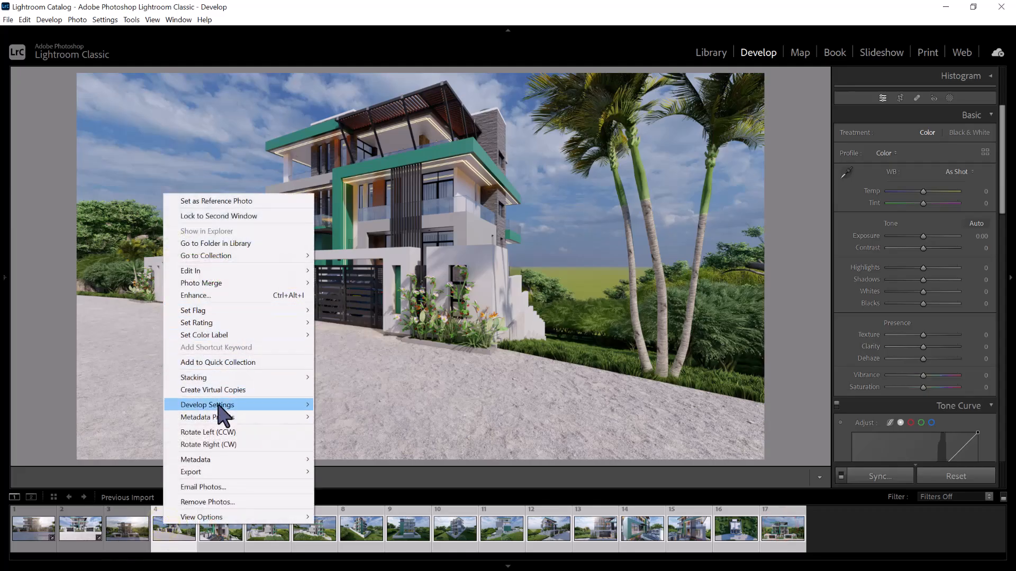
mouse_move(220, 405)
left_click(399, 458)
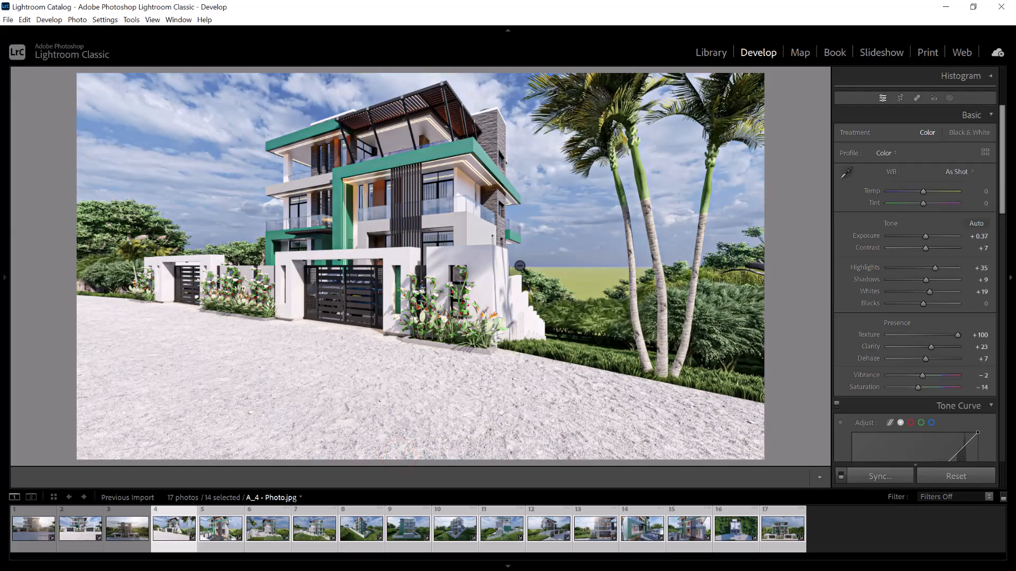
Check the pasted settings on the A_5 and A_6 photos and lower the A_6 photo's Exposure to +0.03
left_click(221, 531)
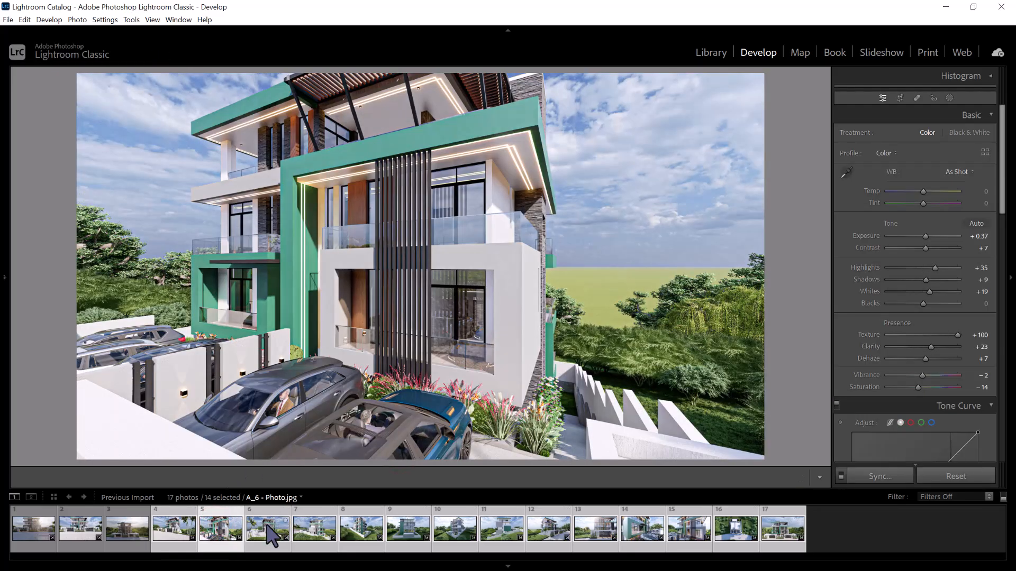
left_click(262, 529)
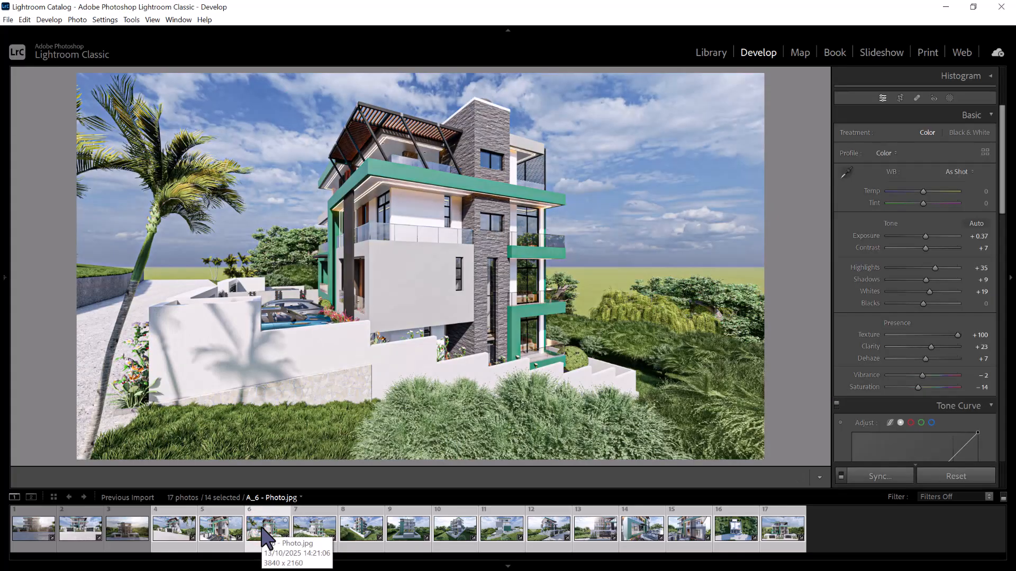
left_click(85, 527)
left_click(116, 530)
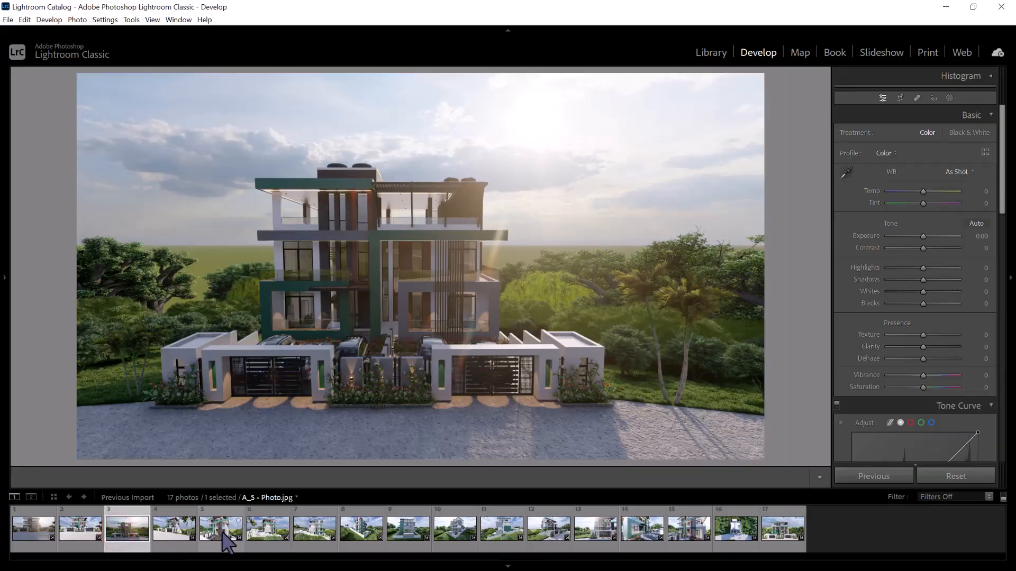
left_click(263, 529)
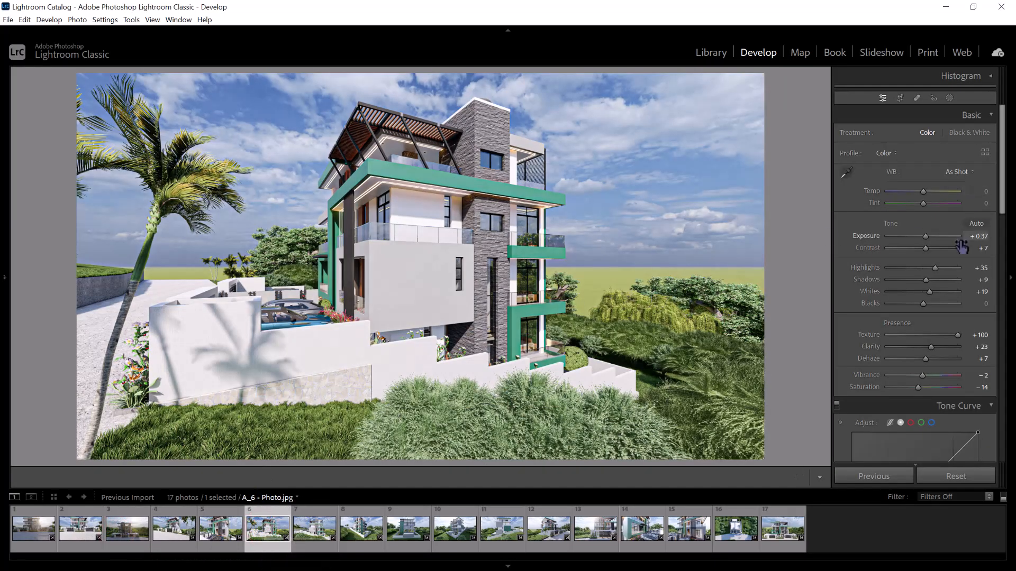
left_click_drag(923, 236, 922, 236)
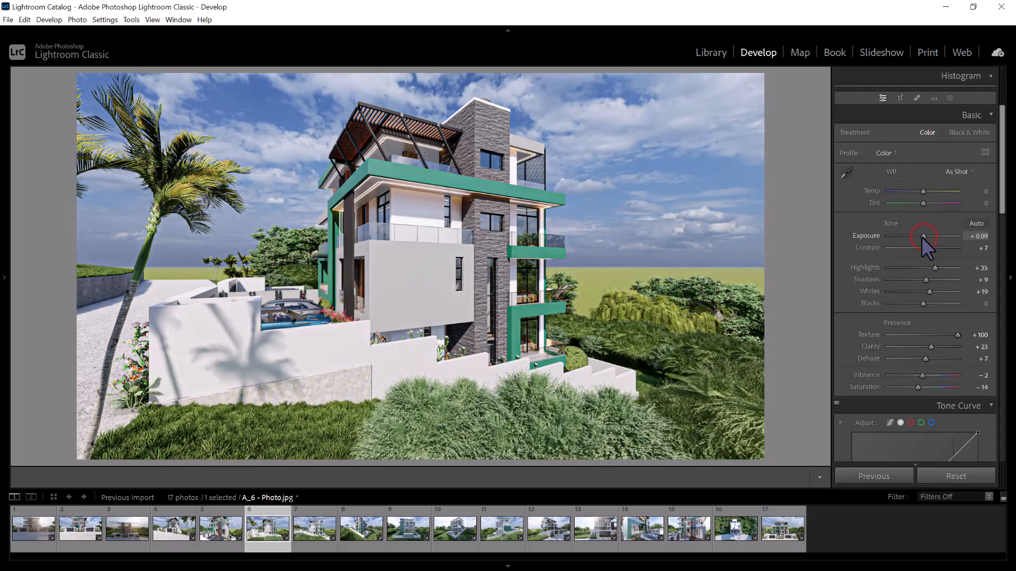
Reset the A_7 photo's Exposure to 0.00 and set the A_8 photo's Exposure to +0.20
left_click(314, 529)
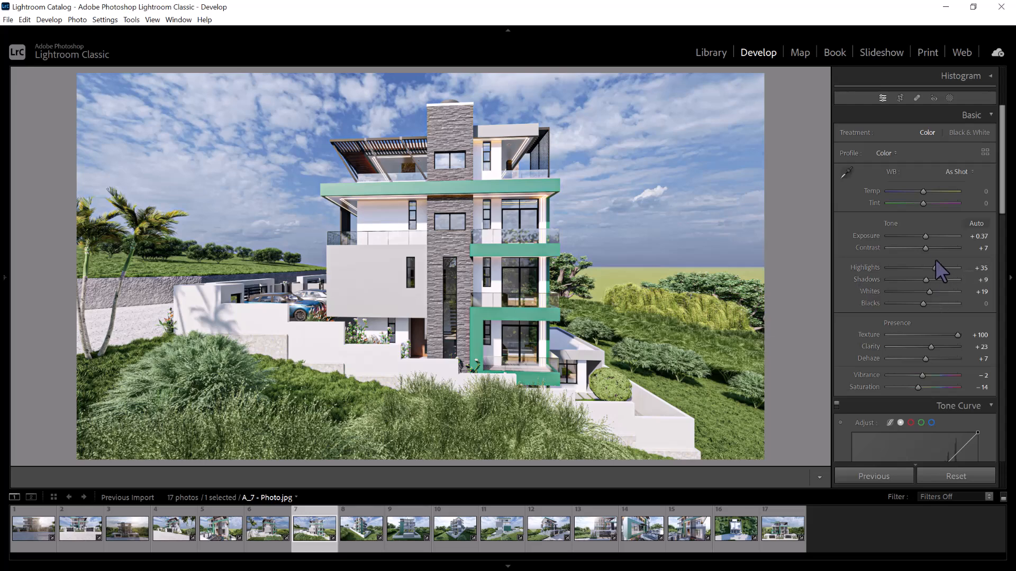
double_click(925, 235)
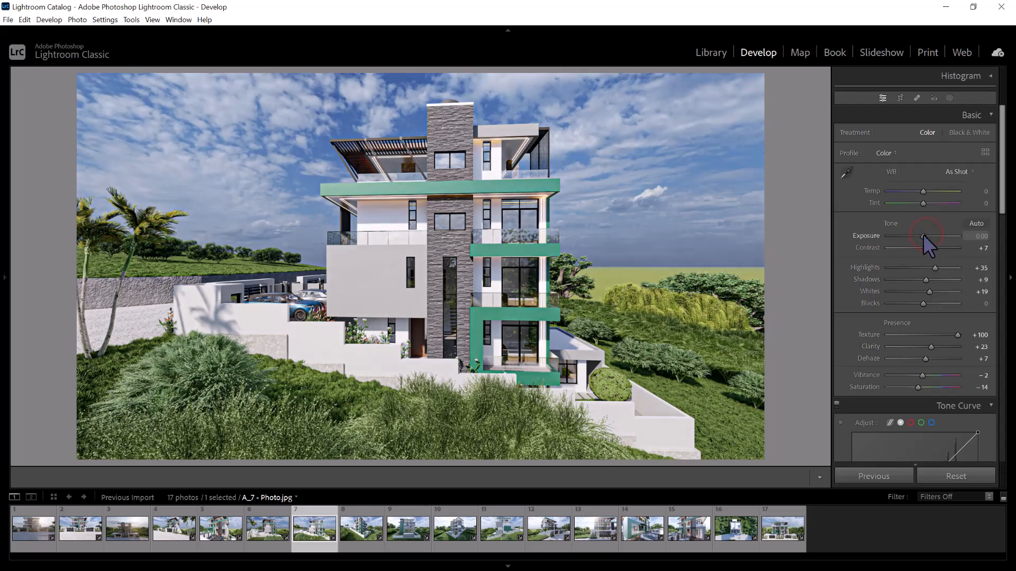
left_click(350, 539)
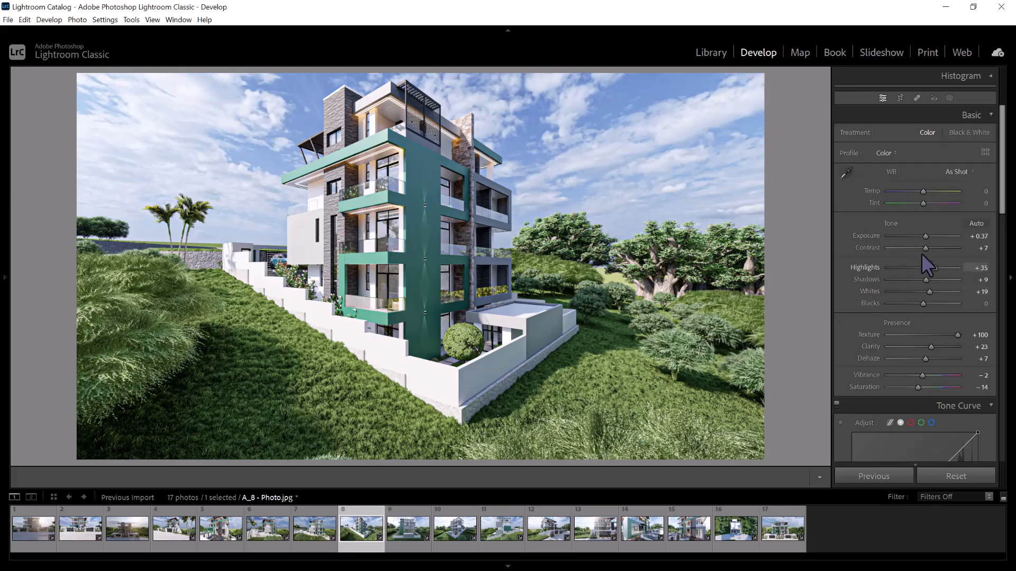
left_click_drag(923, 236, 921, 236)
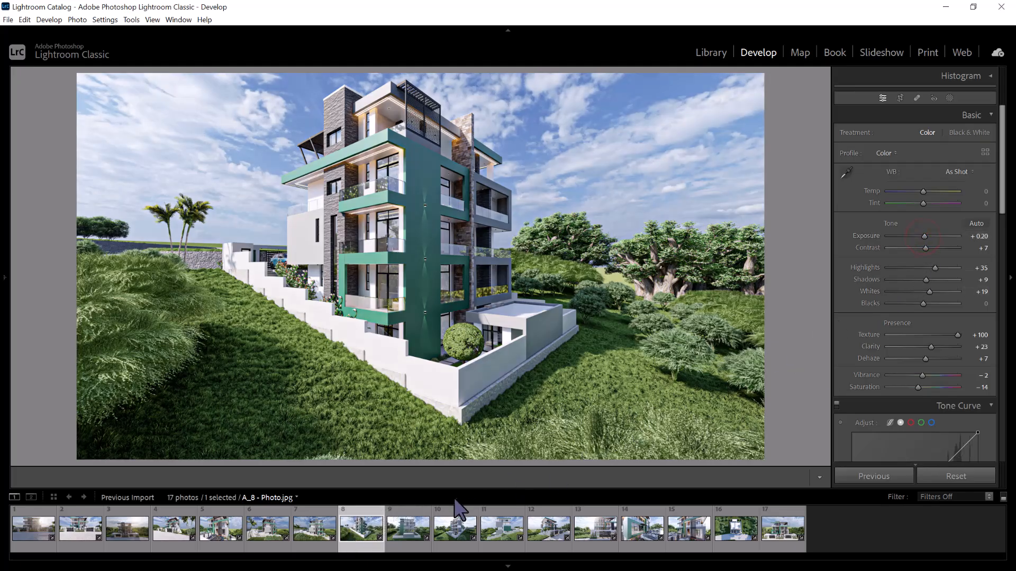
Review the A_9 photo and the tenth photo, and adjust the Exposure of the B_11 photo
left_click(408, 530)
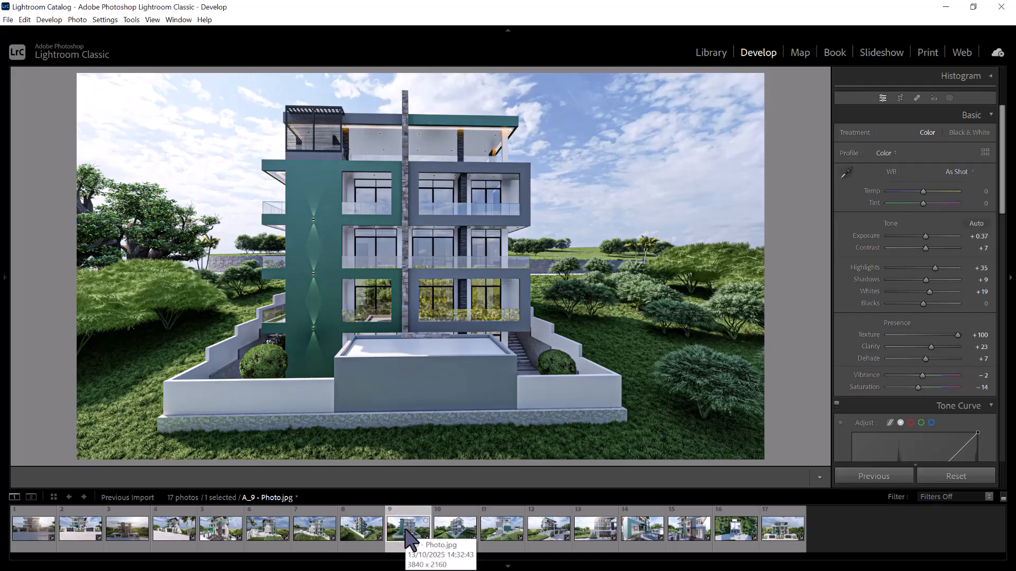
left_click(454, 530)
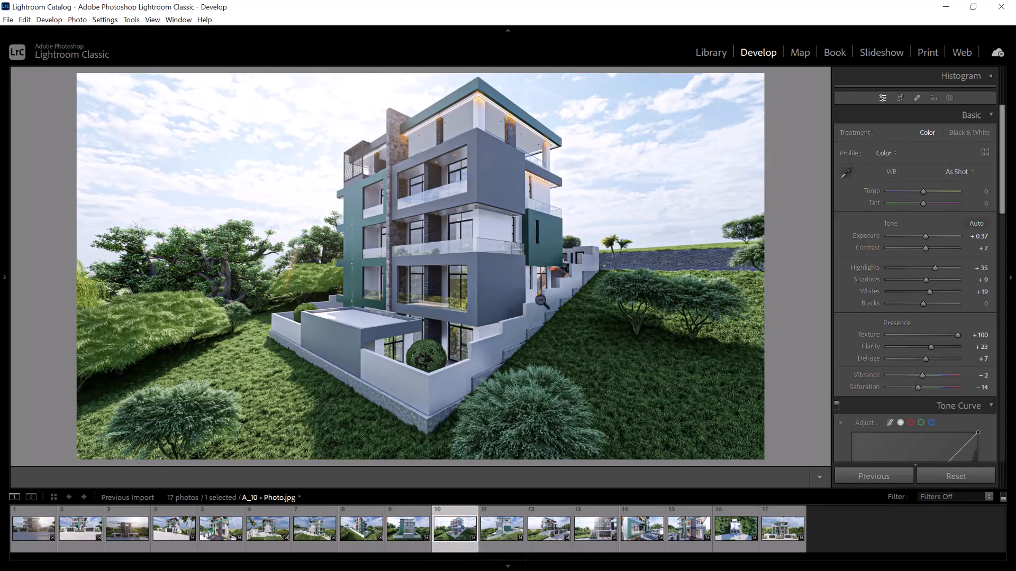
left_click(503, 529)
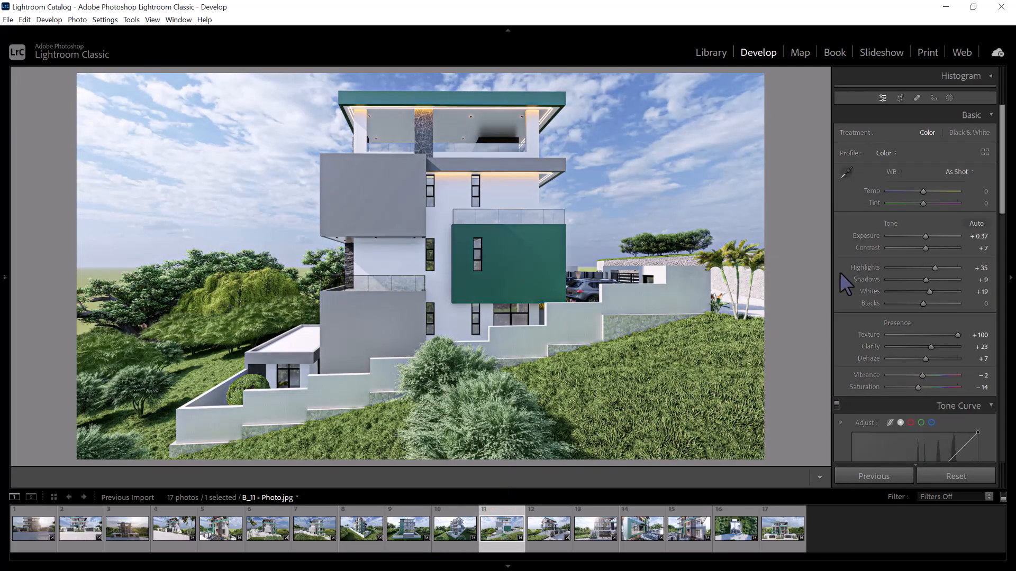
left_click_drag(926, 233, 925, 235)
On the B_12 photo, set Contrast to 0, Texture to +20 and Clarity to +9, and adjust Vibrance
left_click(548, 523)
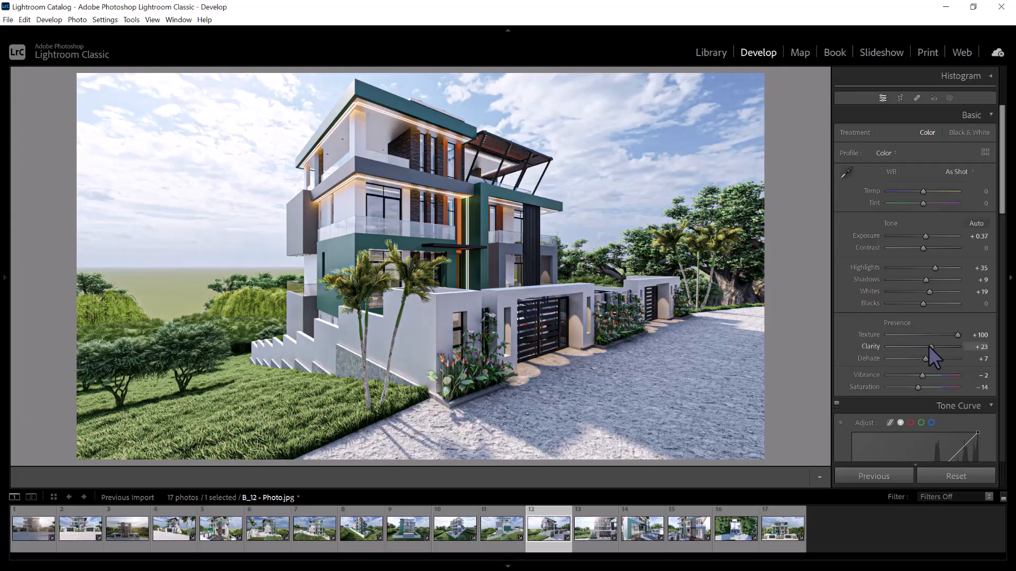
left_click_drag(930, 347, 930, 334)
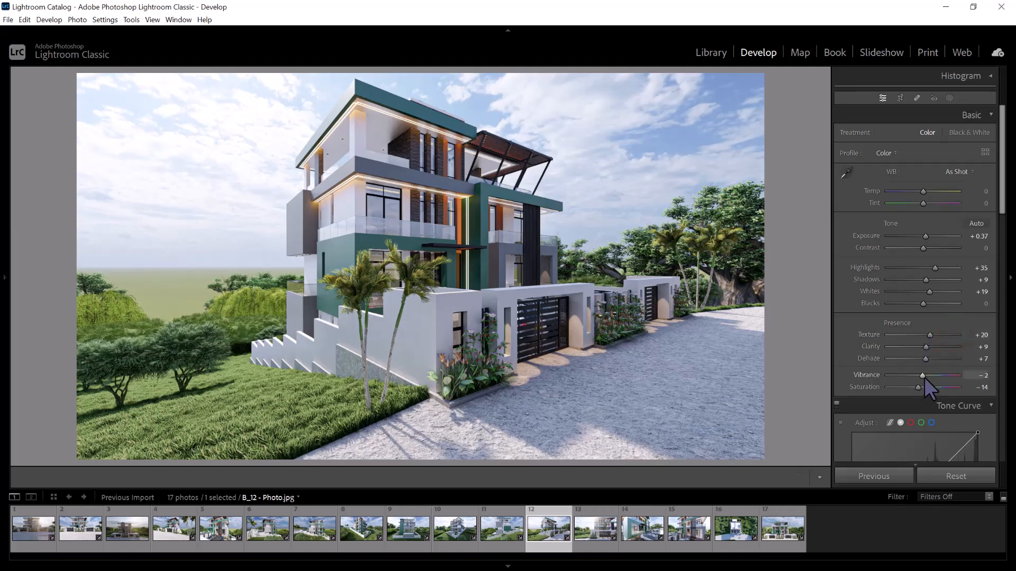
left_click_drag(925, 373, 923, 375)
Set the B_13 photo's Exposure to +0.03 and review the B_14 and B_15 photos
left_click(598, 526)
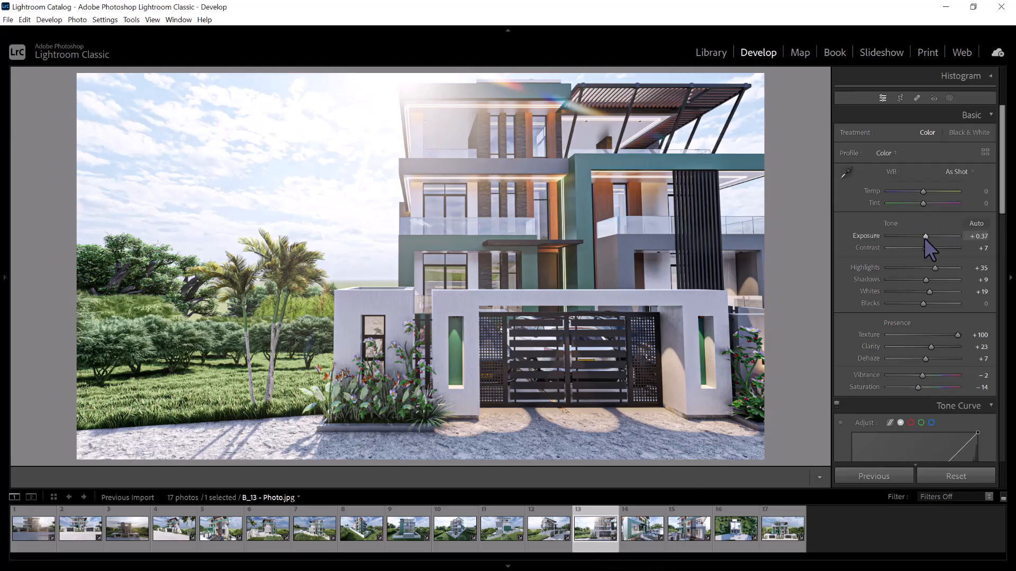
left_click_drag(925, 239, 924, 238)
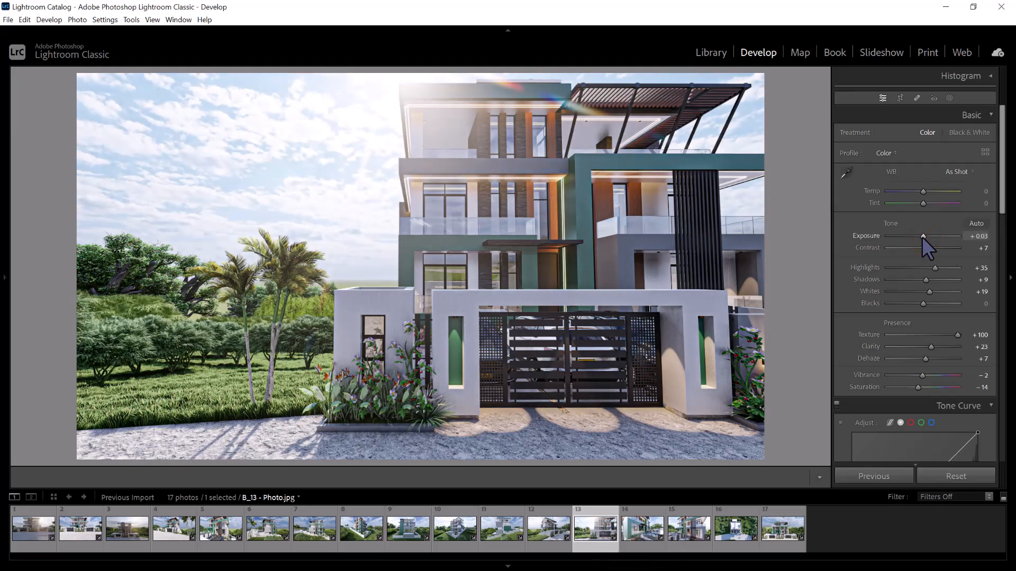
left_click(641, 526)
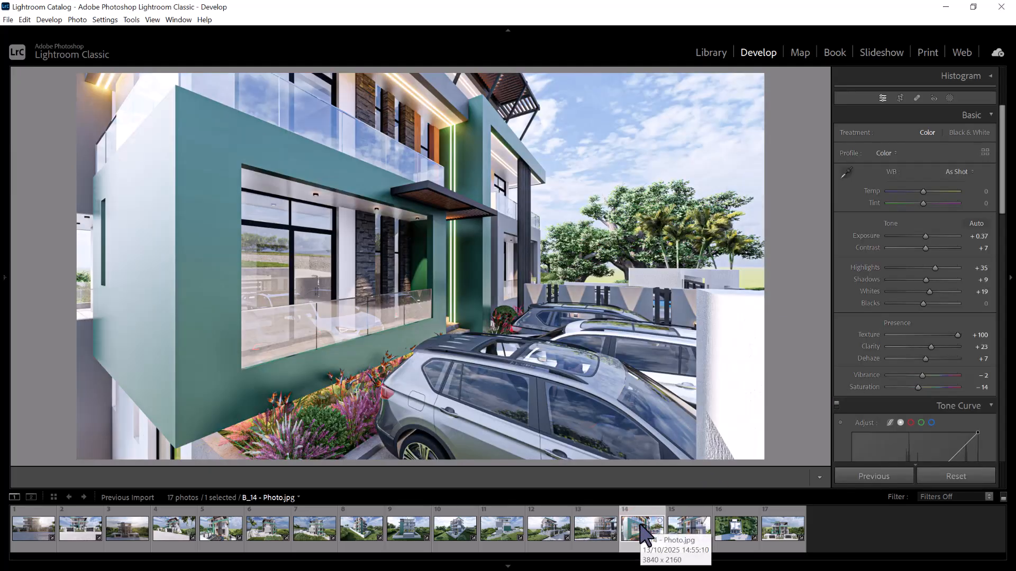
left_click(688, 530)
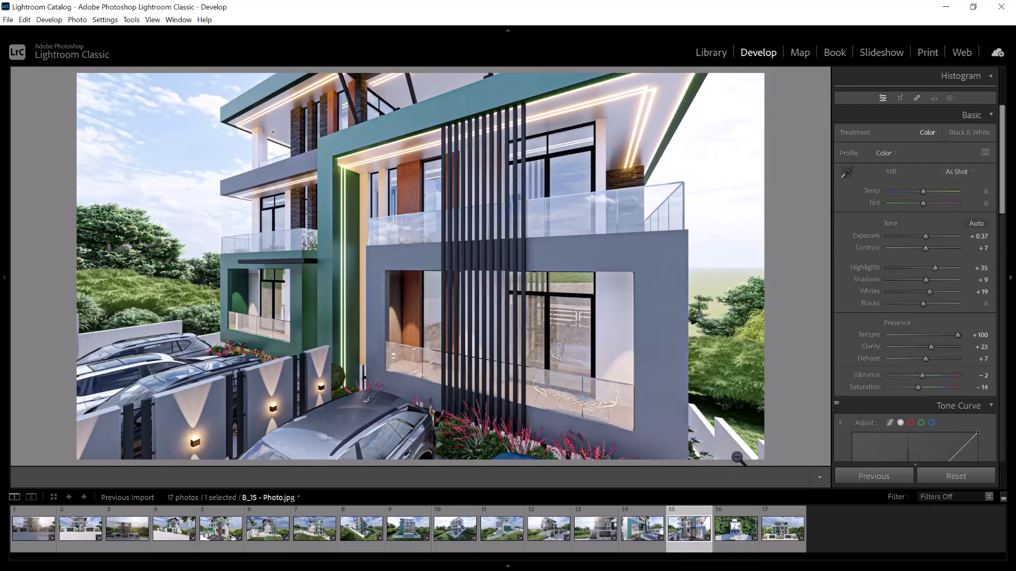
Adjust the B_16 photo's Exposure and set the B_17 photo's Exposure to +0.14
left_click(733, 528)
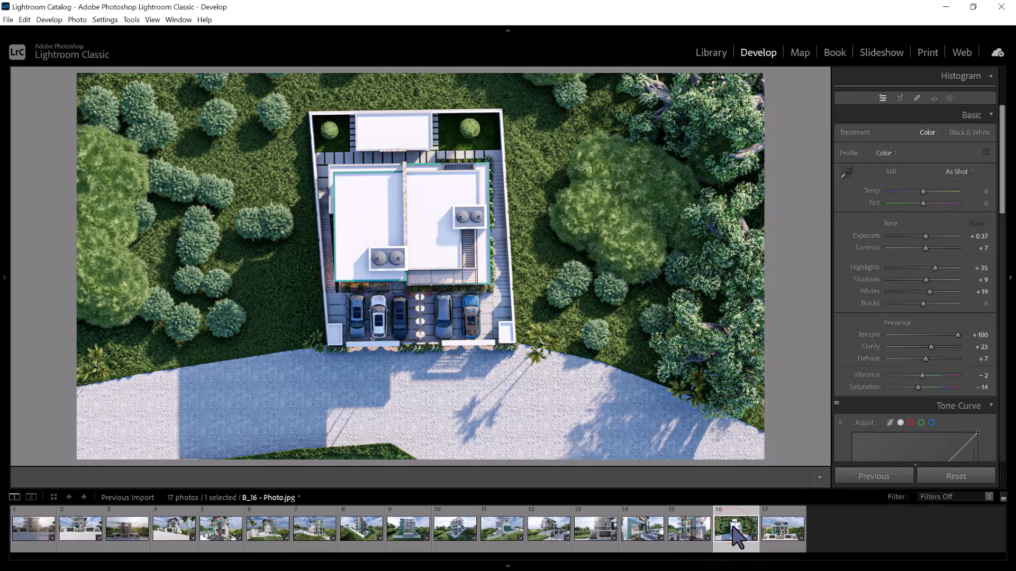
left_click(925, 236)
left_click(779, 532)
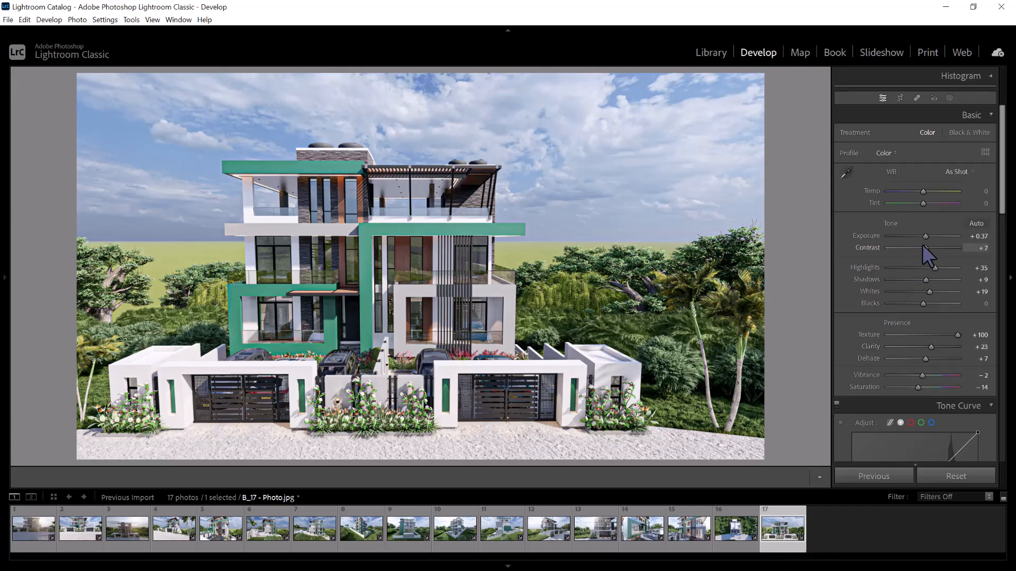
left_click(923, 236)
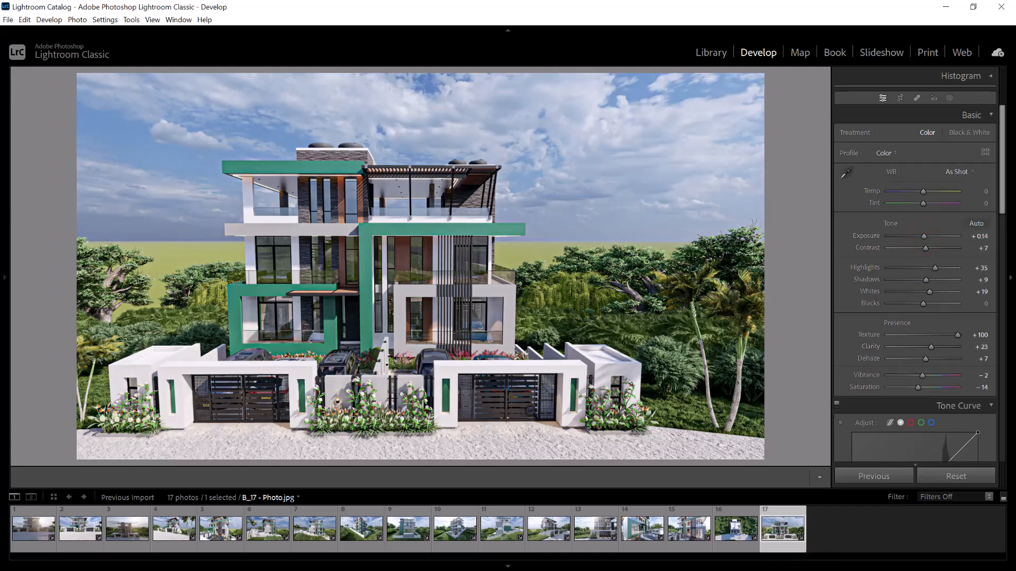
Set the A_3 photo's Exposure to +0.60, Contrast to +11 and Highlights to +62
left_click(136, 532)
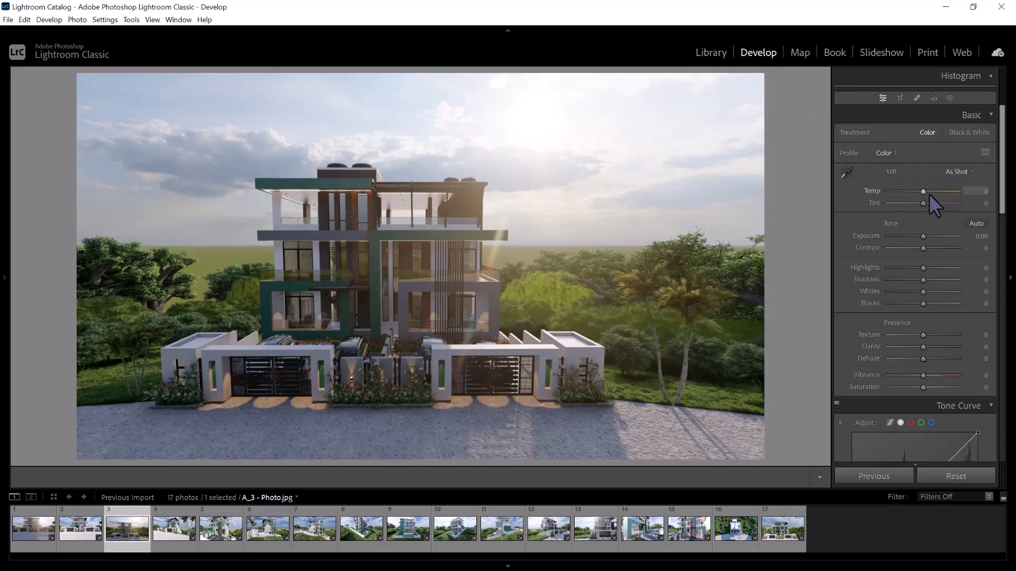
left_click_drag(924, 236, 927, 248)
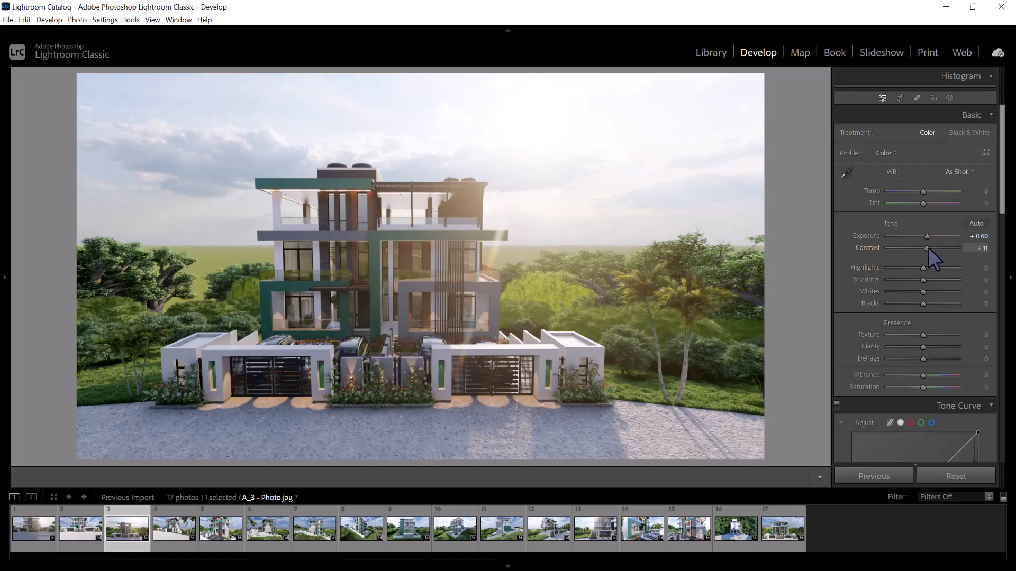
left_click_drag(925, 269, 946, 265)
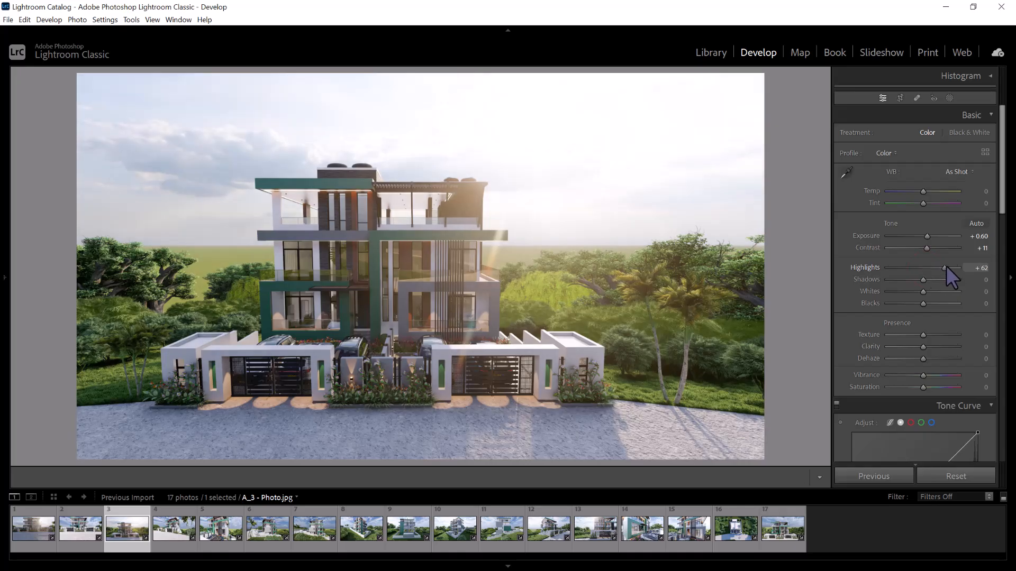
Set the A_3 photo's Texture to +100, Clarity to +10, Dehaze to −2 and Vibrance to +10
left_click_drag(924, 335, 985, 337)
mouse_move(924, 347)
left_mouse_down()
mouse_move(932, 360)
mouse_move(922, 358)
left_mouse_up()
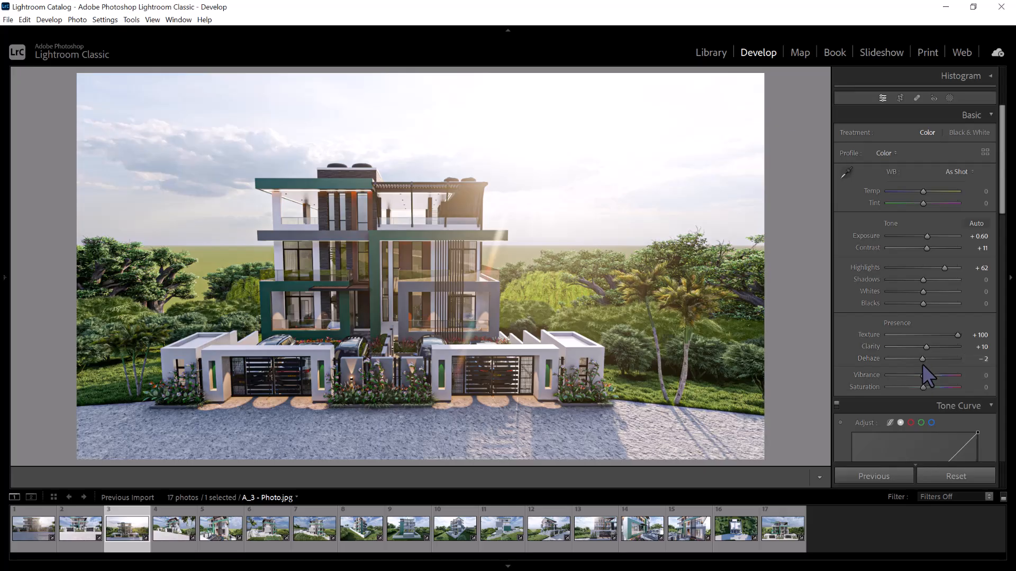
mouse_move(922, 376)
left_mouse_down()
mouse_move(934, 389)
mouse_move(922, 387)
left_mouse_up()
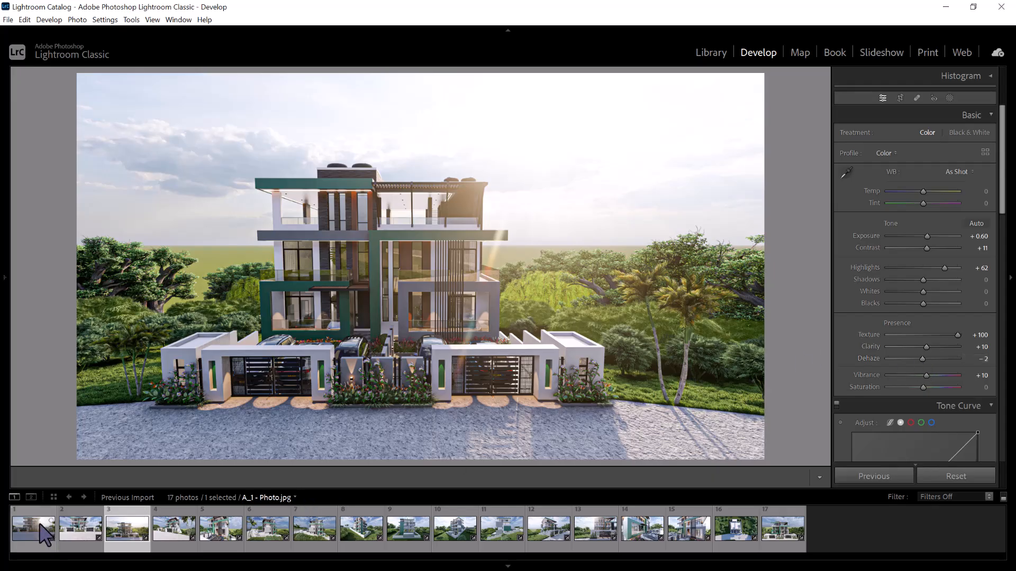
Select all 17 photos, from A_1 - Photo.jpg through B_17 - Photo.jpg
left_click(41, 525)
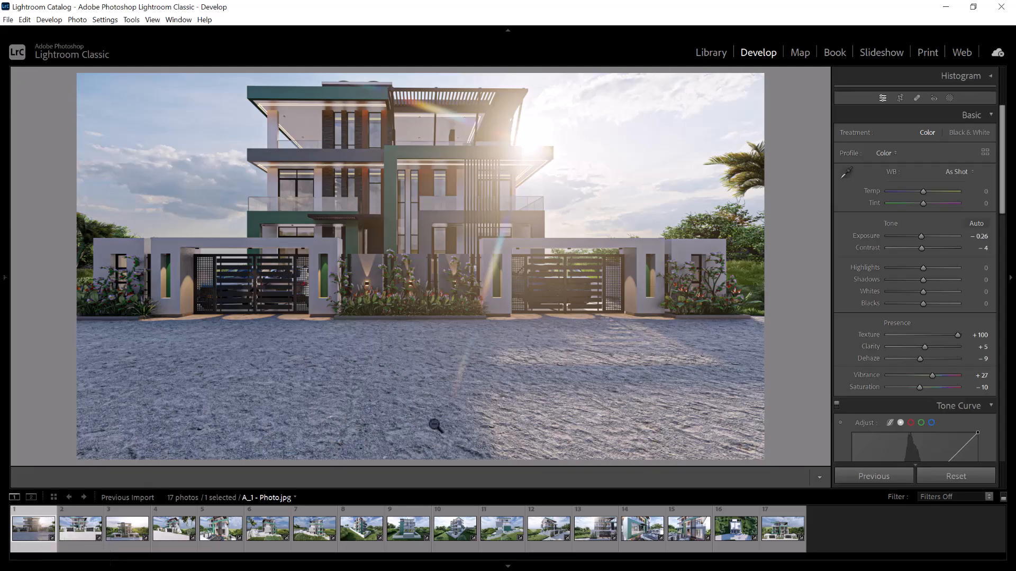
left_click(768, 528)
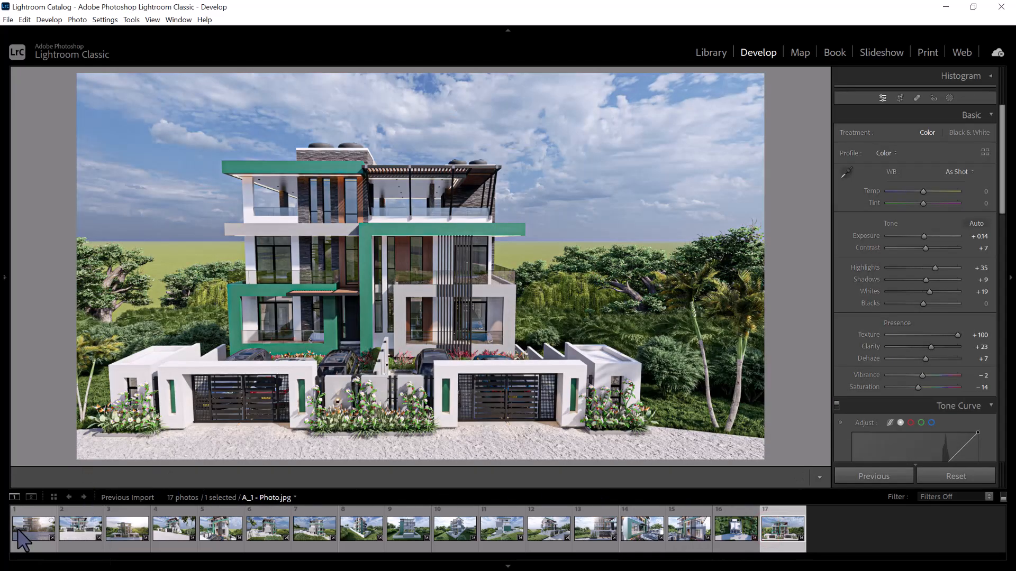
left_click(18, 532)
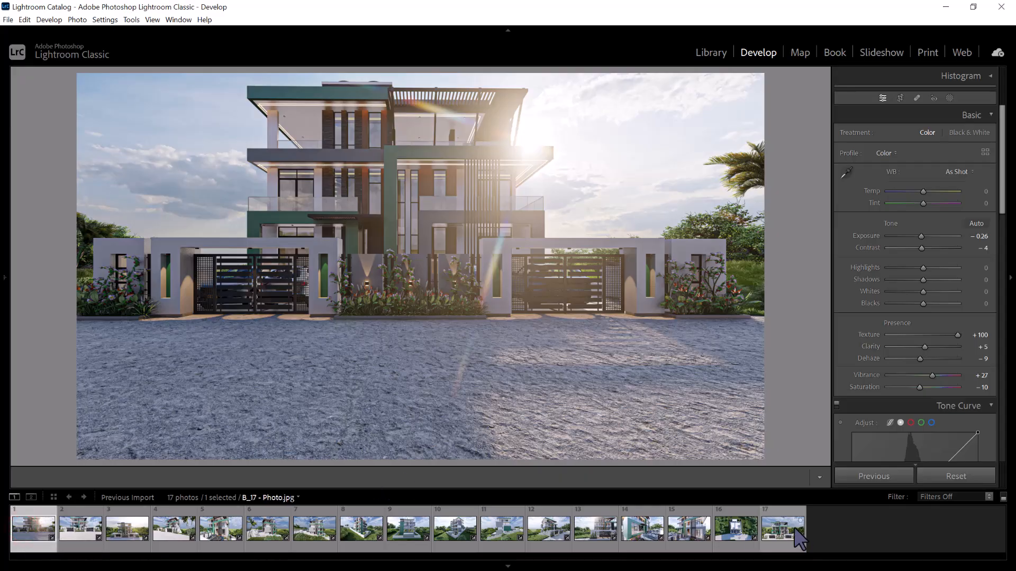
left_click(782, 528, "shift")
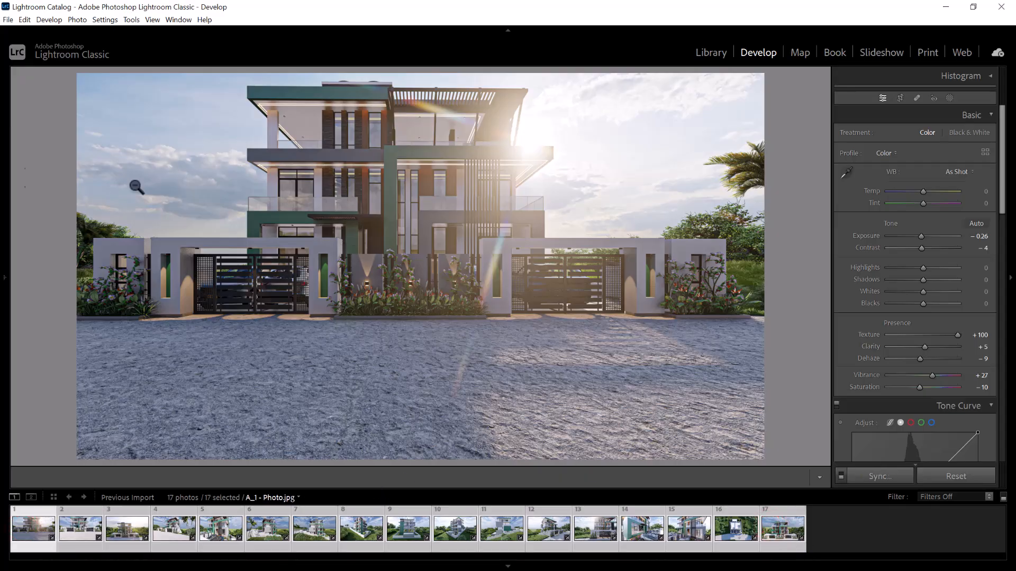
Start exporting the 17 selected photos and browse to the residential project's RENDERED PICTURES folder for the export destination
left_click(9, 19)
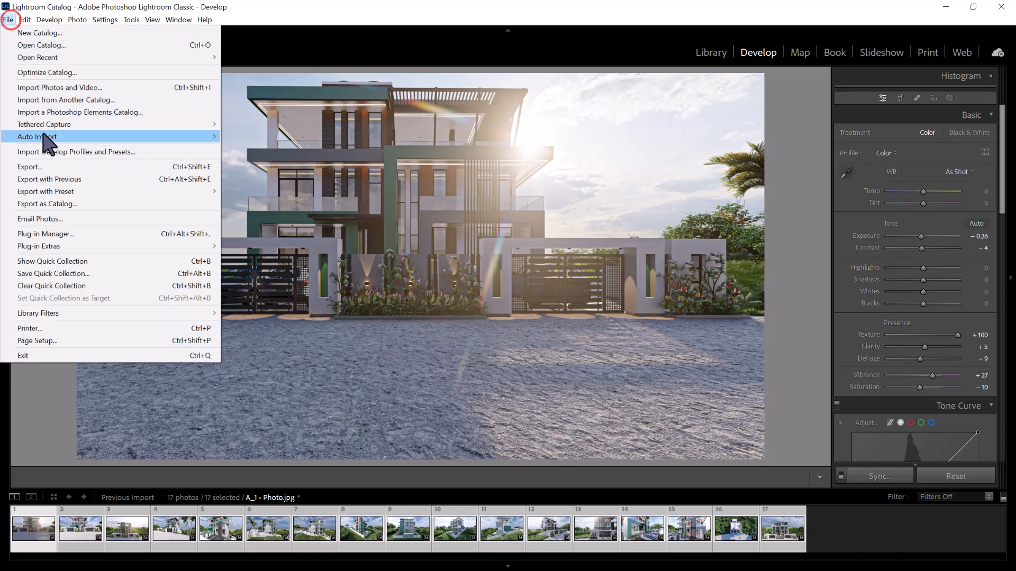
left_click(60, 165)
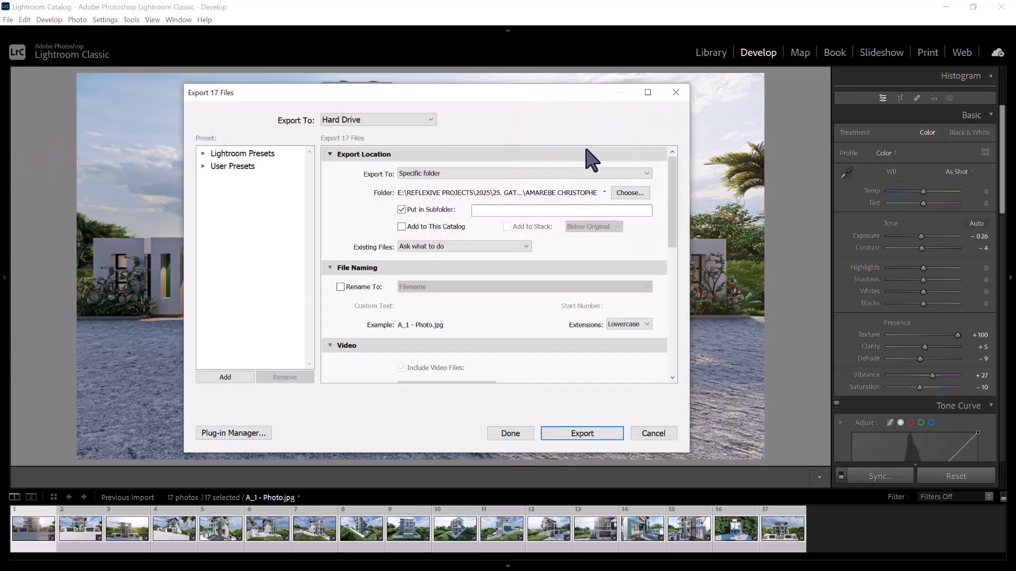
left_click(638, 193)
scroll(254, 201, "up", 5)
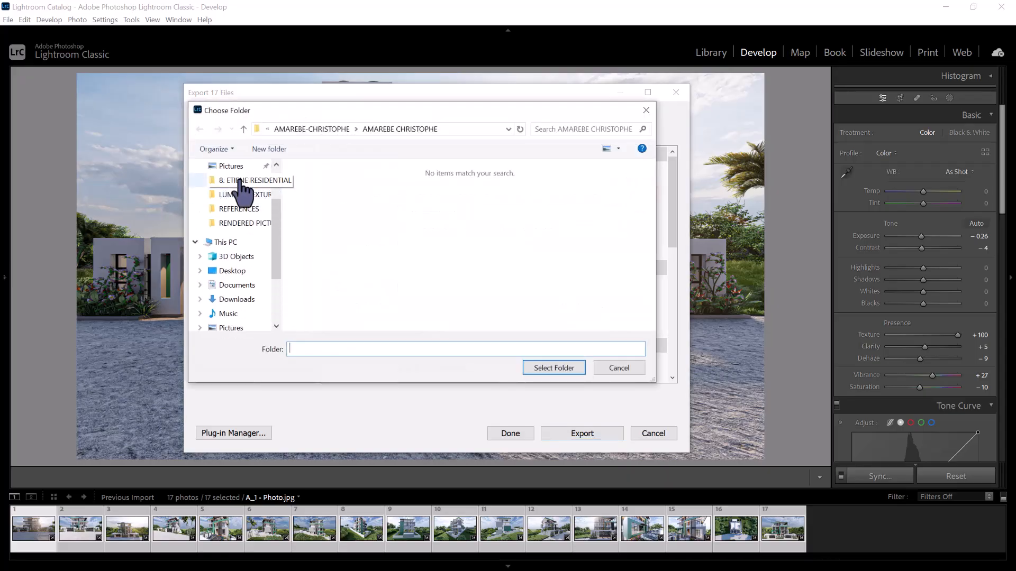
left_click(244, 247)
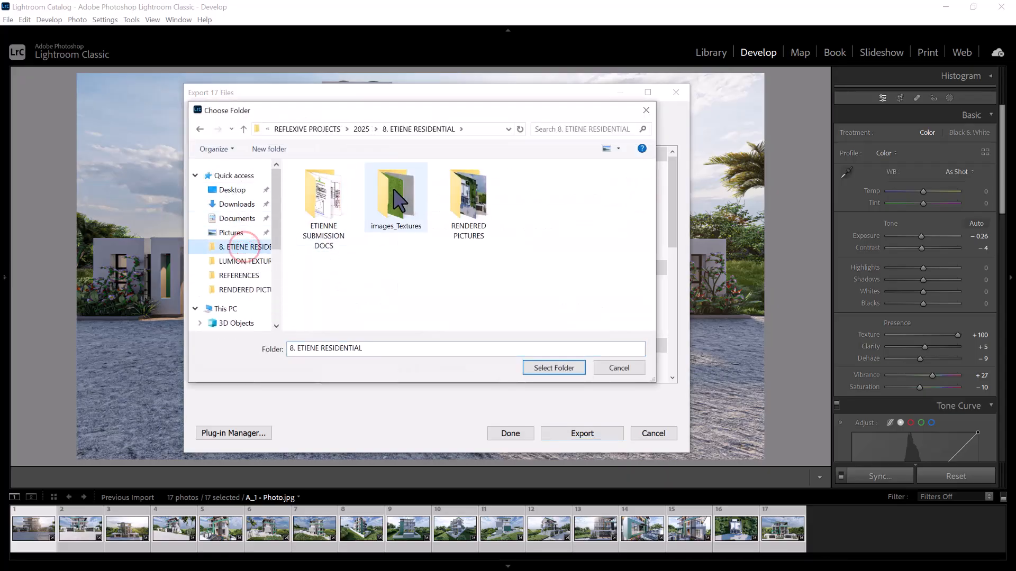
double_click(446, 204)
Create a folder named EDITED RENDERS inside RENDERED PICTURES and set it as the export destination
left_click(263, 146)
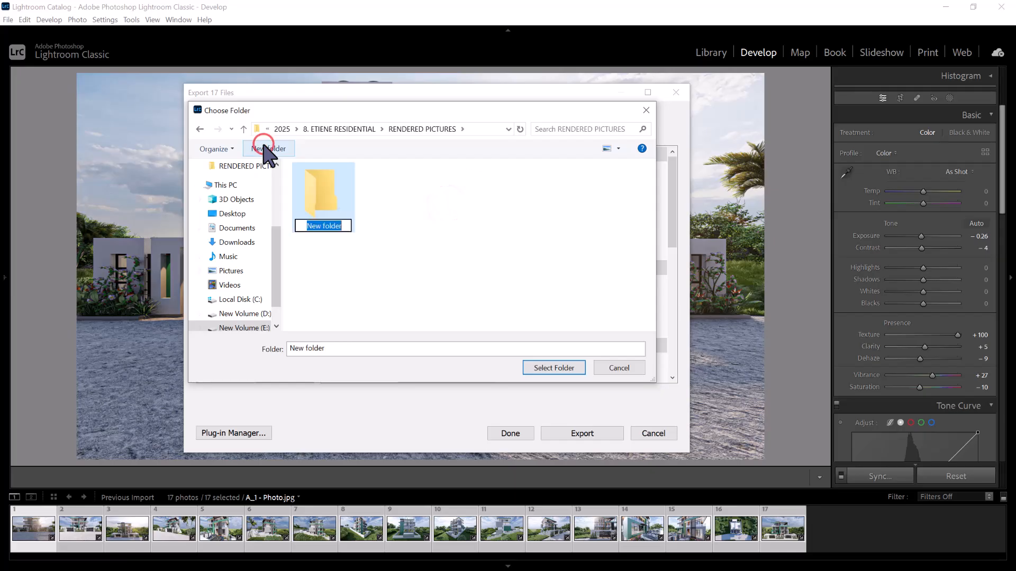
type("EDITED RE")
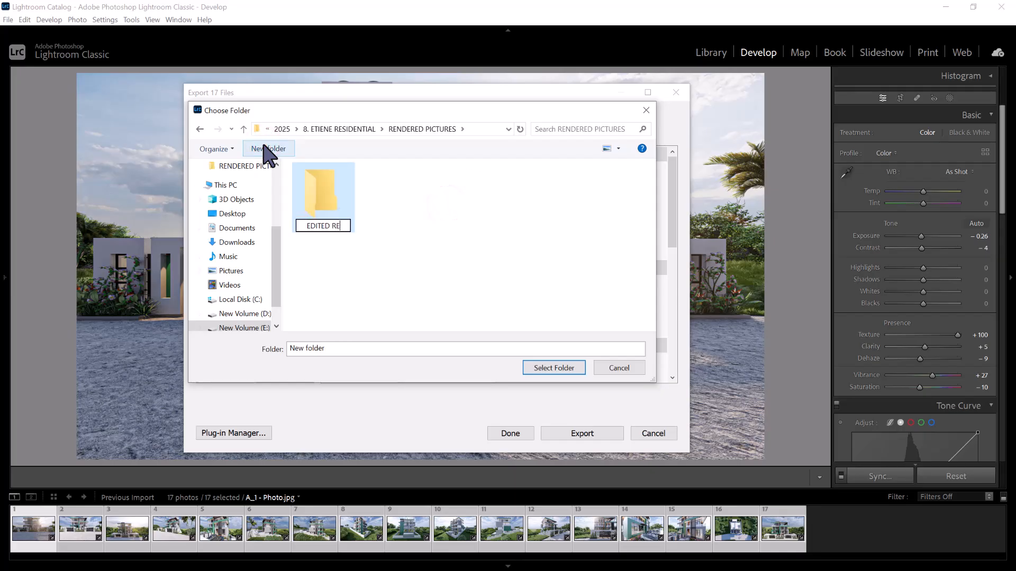
type("NDERS")
key("Return")
key("Return")
left_click(550, 366)
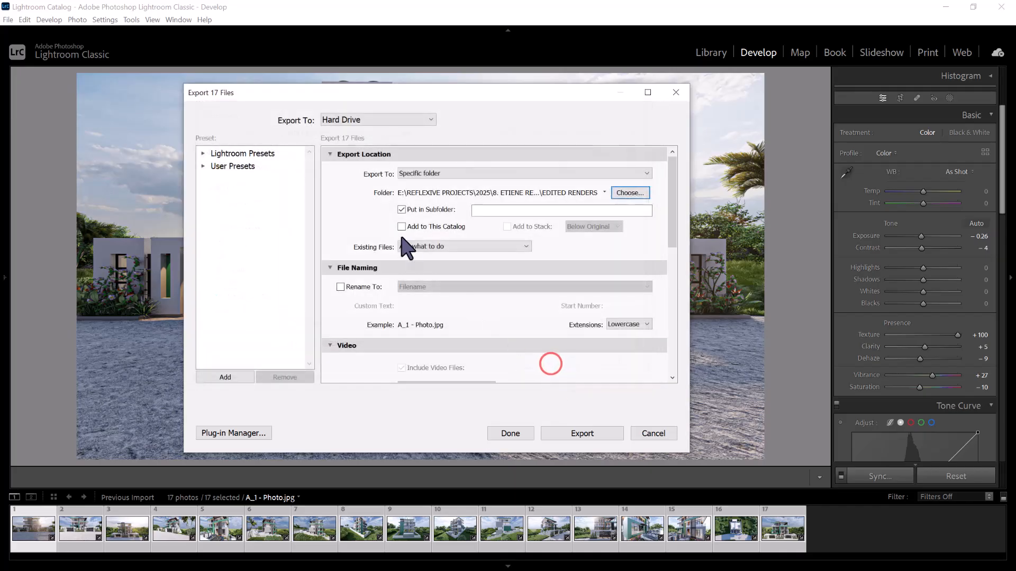
Review the remaining export settings and export the 17 photos with the REFLEXIVE WATERMARK WHITE watermark
left_click_drag(673, 197, 697, 344)
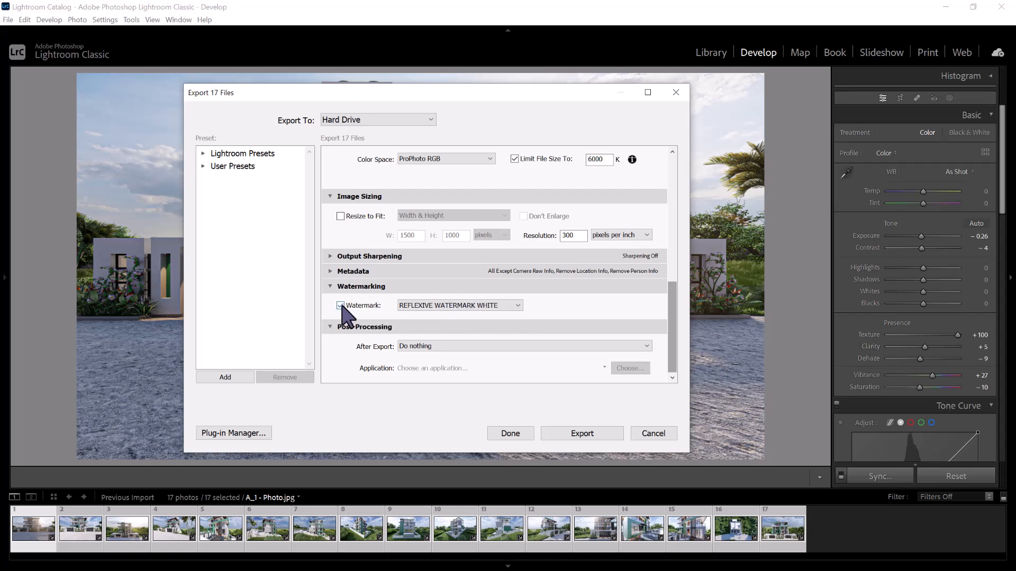
scroll(380, 265, "up", 10)
scroll(379, 265, "down", 10)
scroll(380, 266, "up", 10)
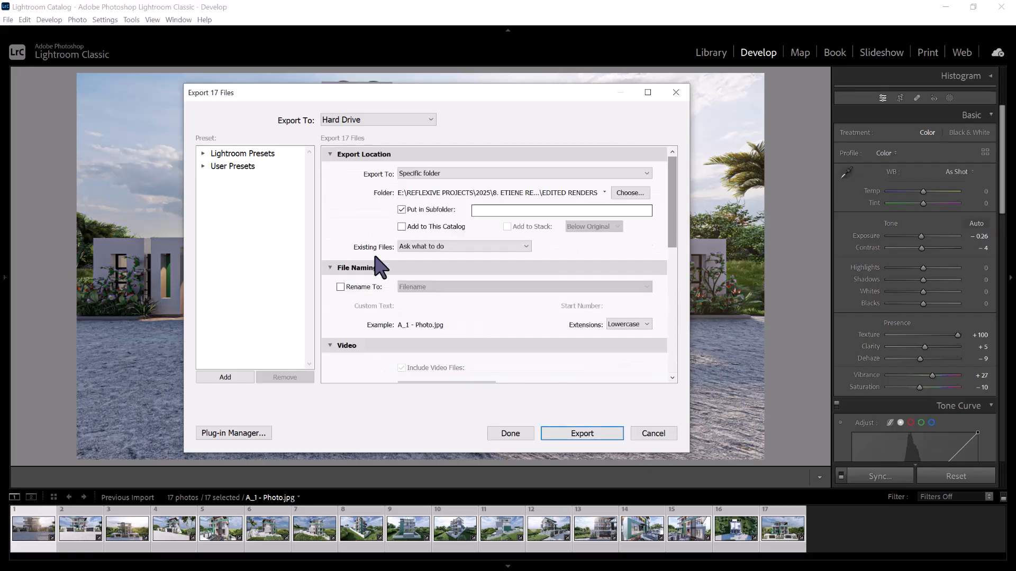
left_click(563, 435)
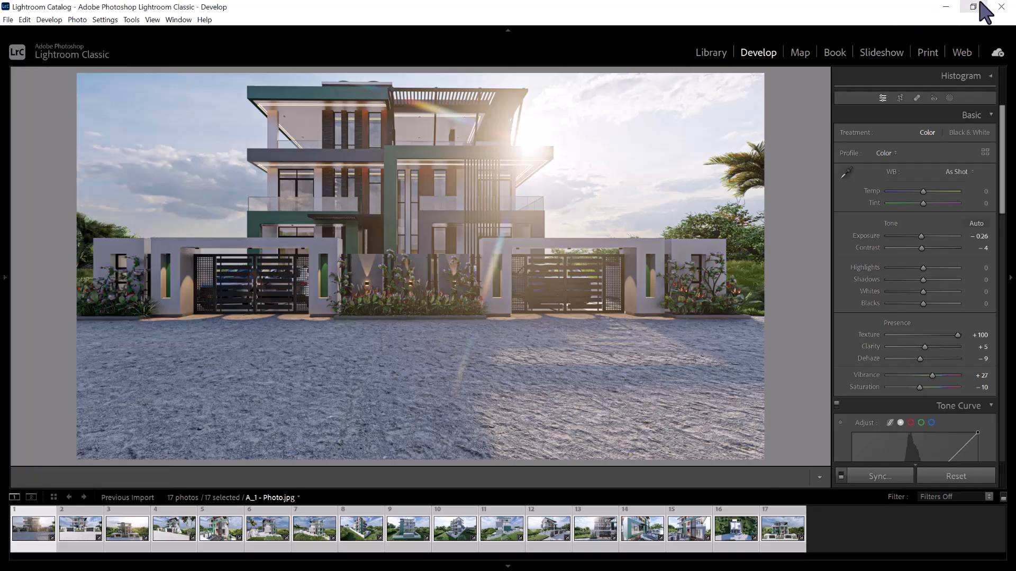
Minimize Lightroom Classic, switch to File Explorer and open the EDITED RENDERS folder
left_click(946, 7)
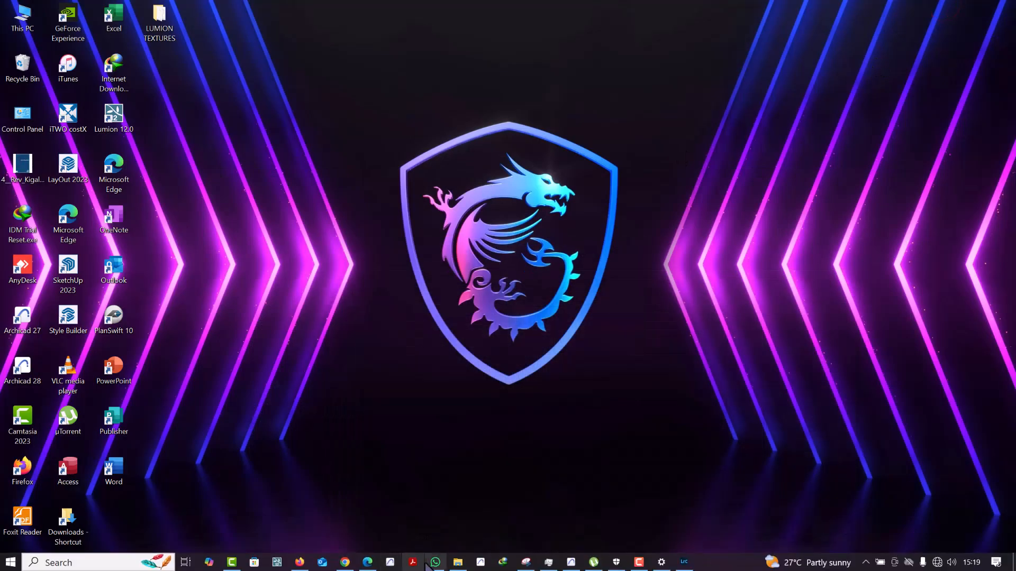
left_click(450, 565)
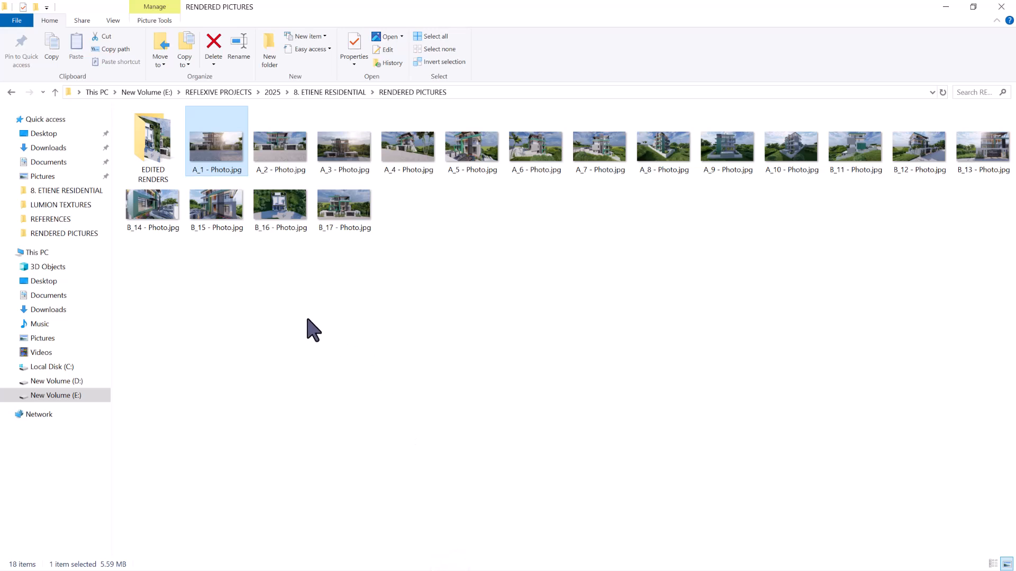
double_click(144, 168)
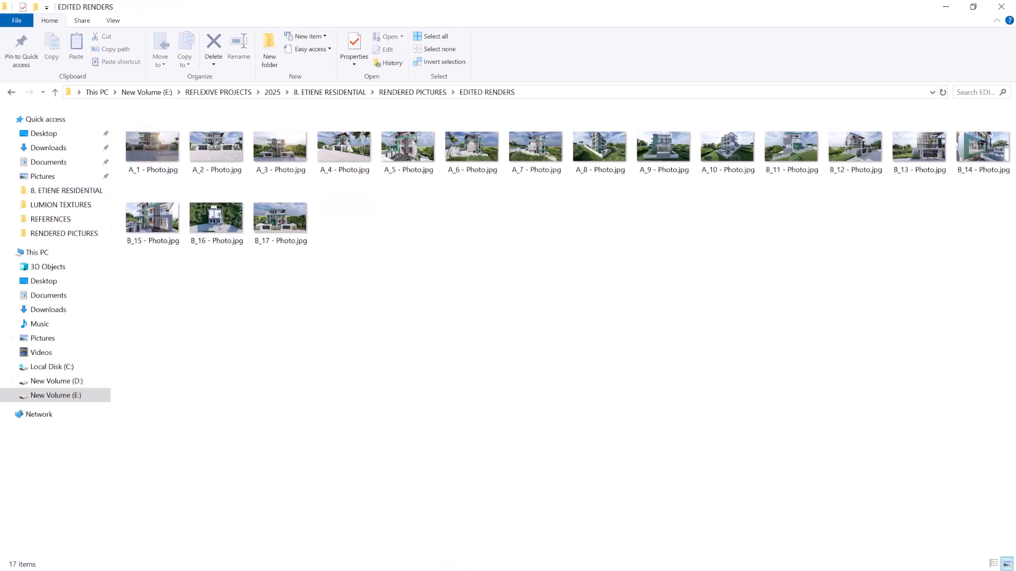
key("super")
left_click(506, 418)
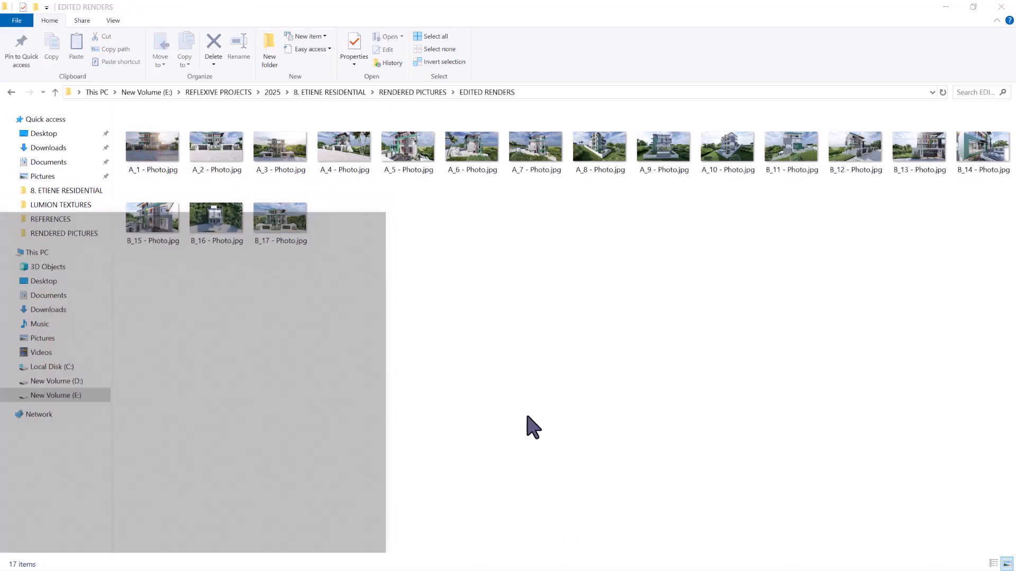
View the exported renders full-window one after another in the Photos viewer, from A_1 - Photo.jpg through B_17 - Photo.jpg, and close it
double_click(140, 142)
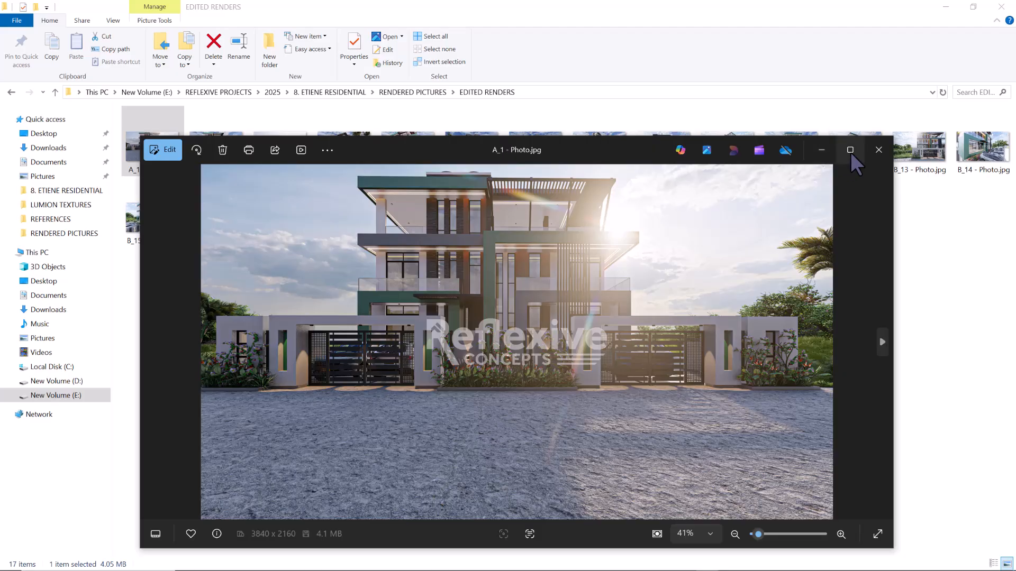
left_click(851, 150)
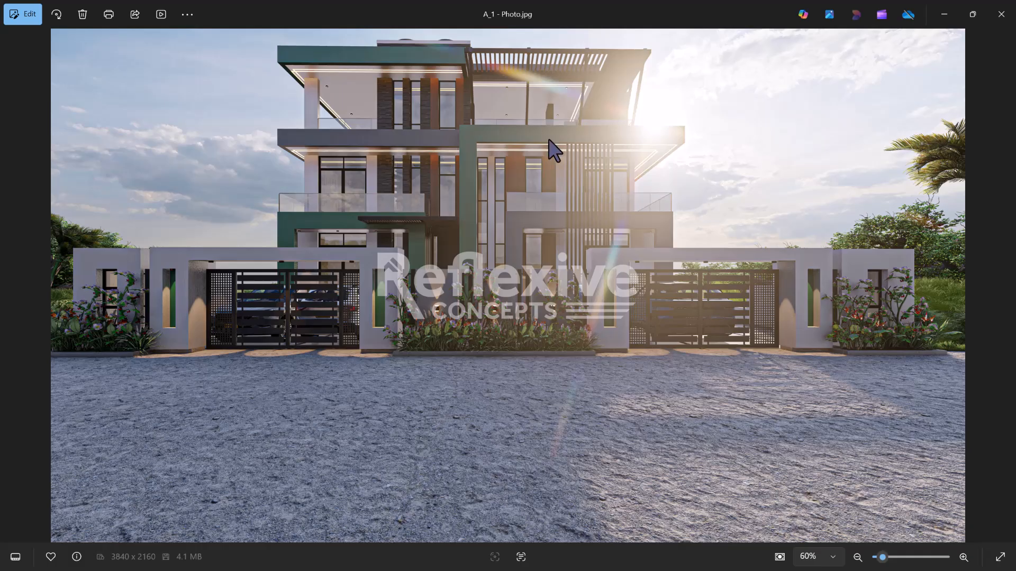
key("Right")
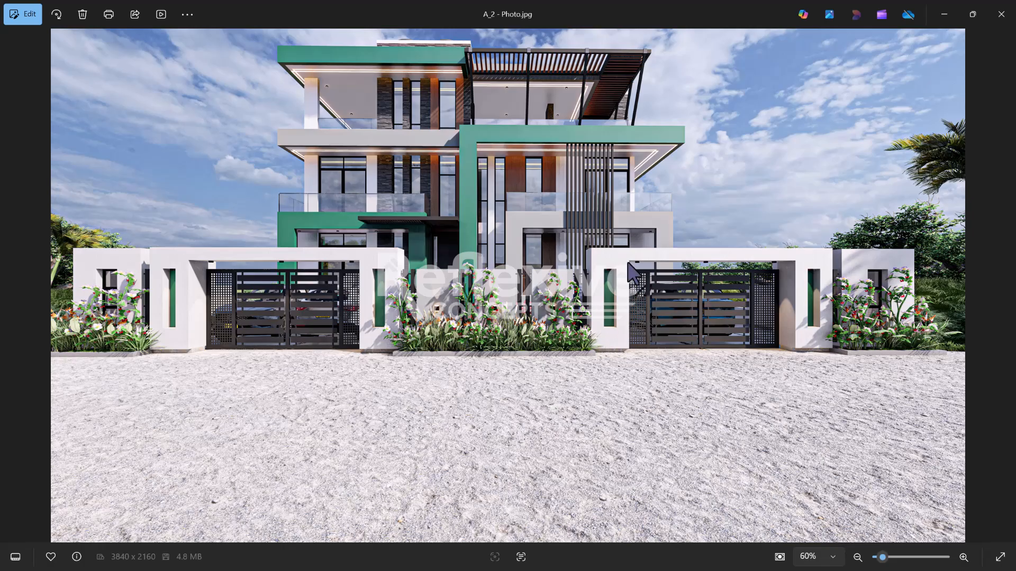
key("Right")
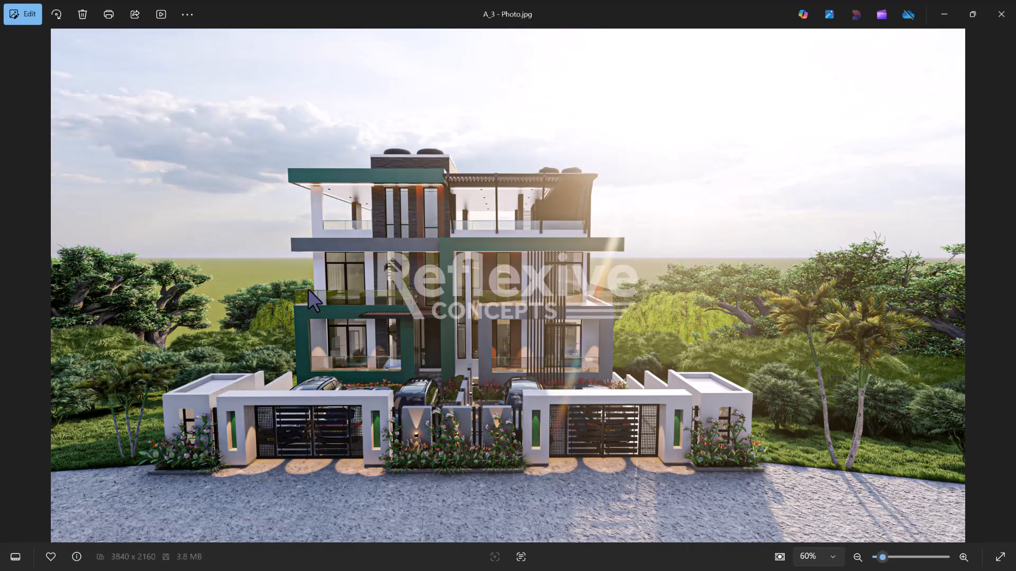
key("Right")
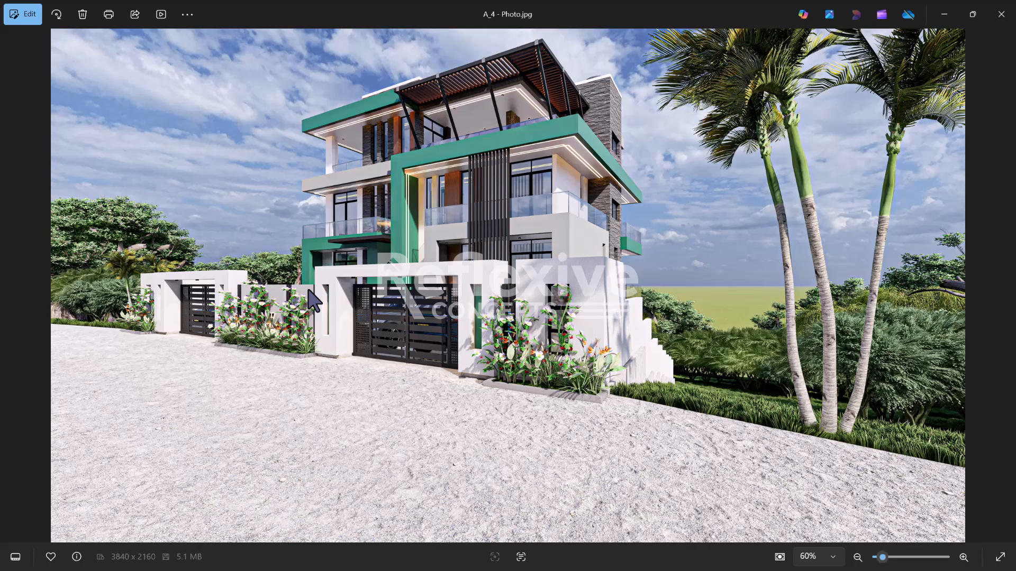
key("Right")
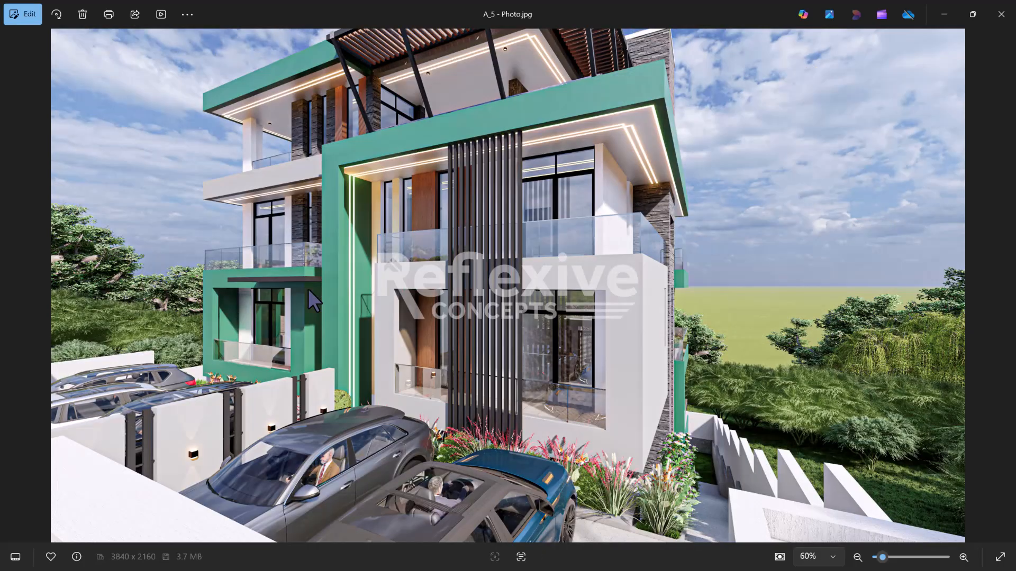
key("Right")
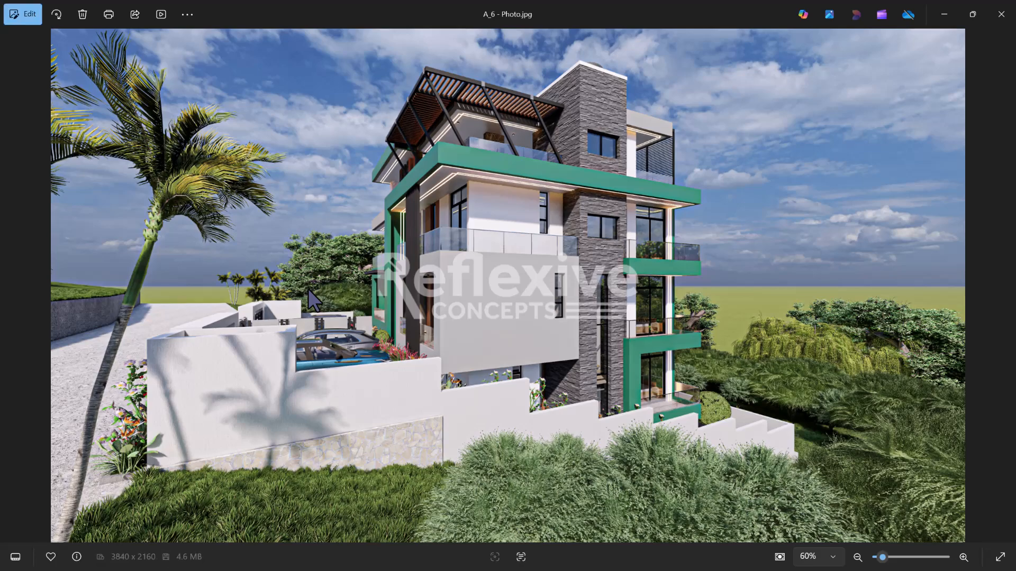
key("Right")
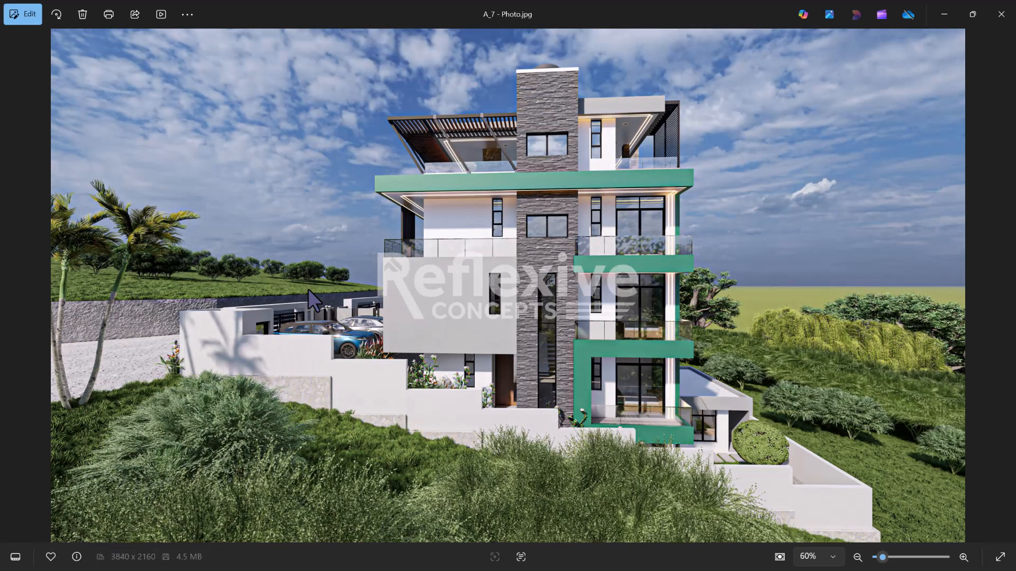
key("Right")
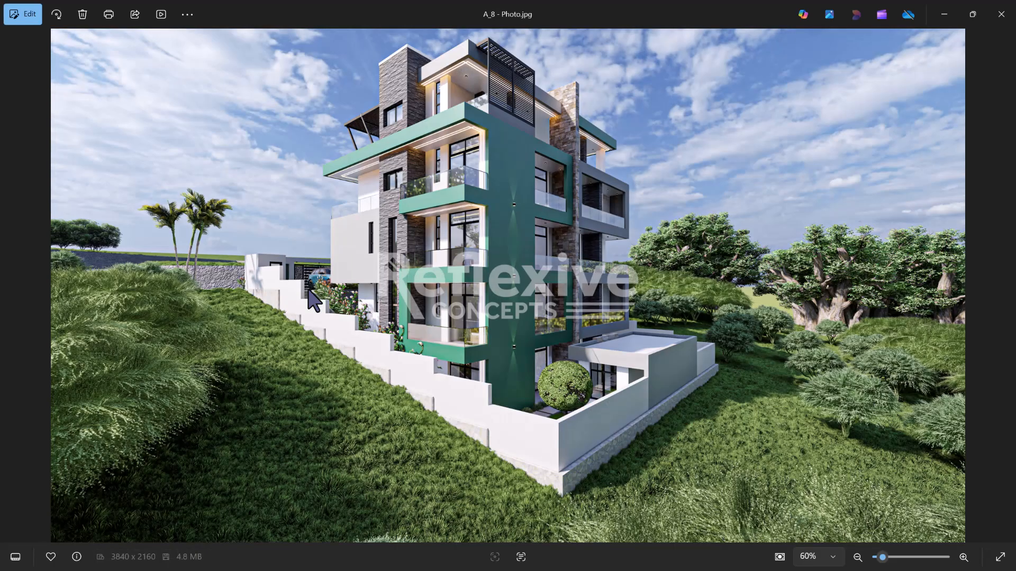
key("Right")
key("Right")
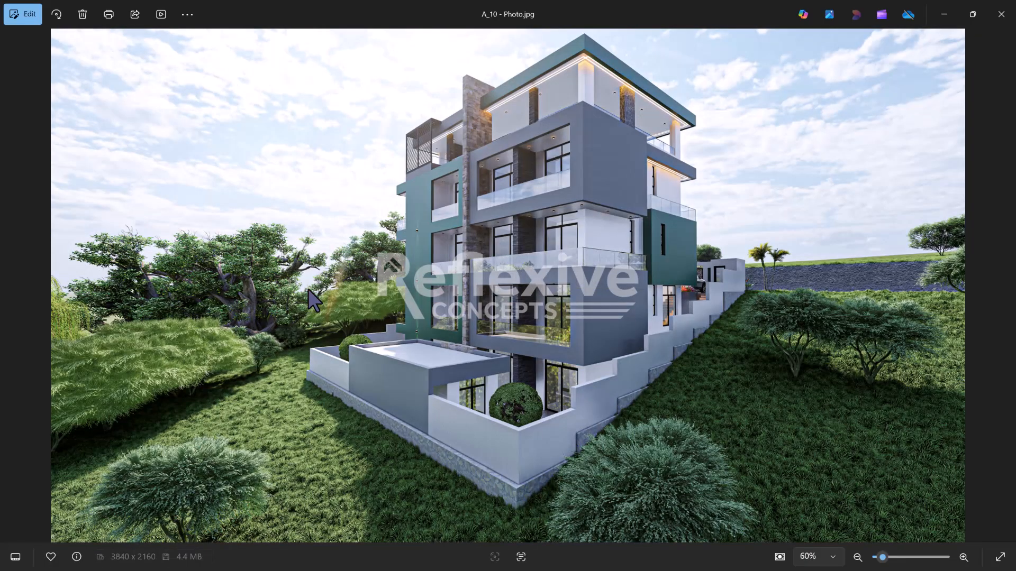
key("Right")
key("Right")
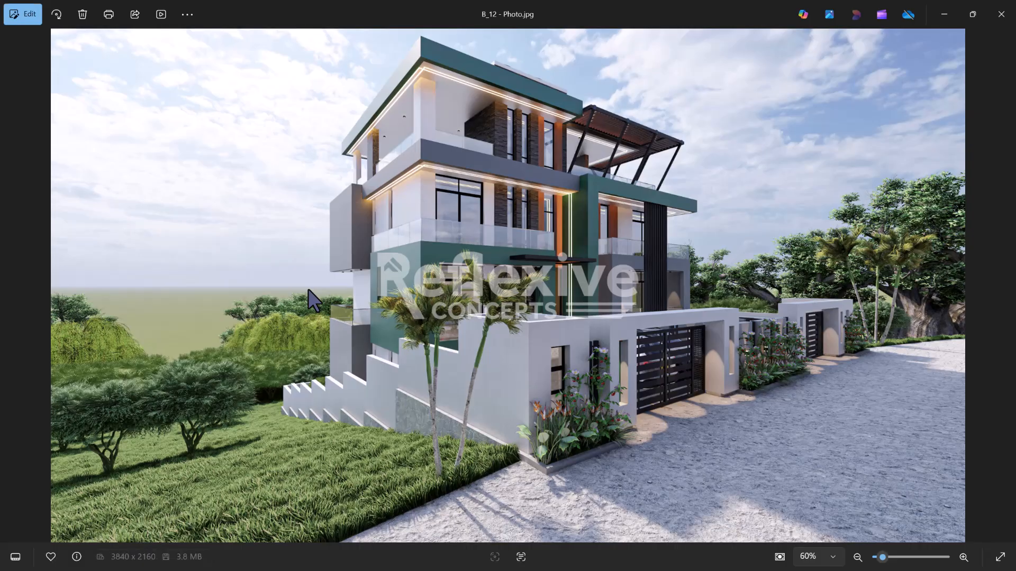
key("Right")
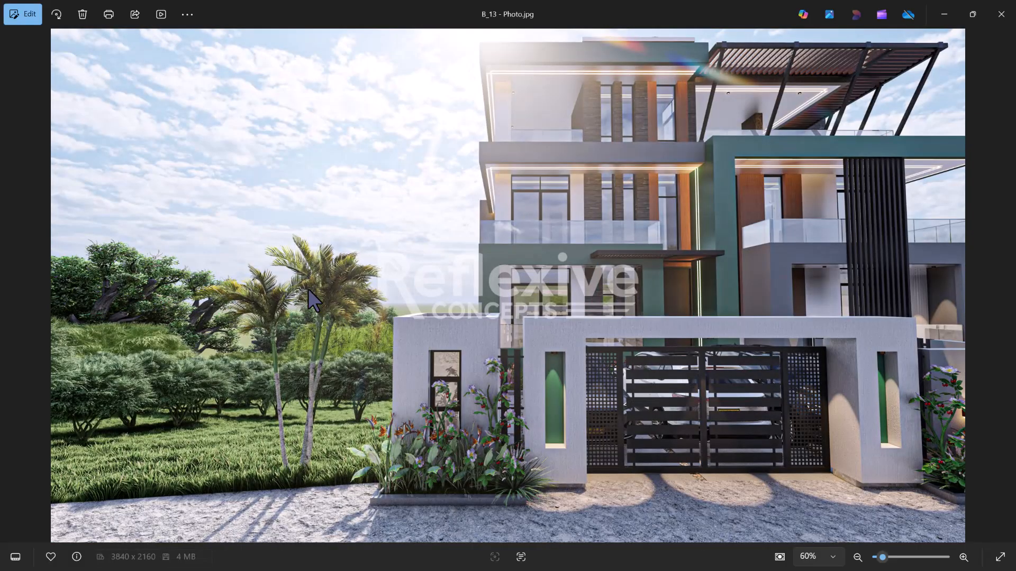
key("Right")
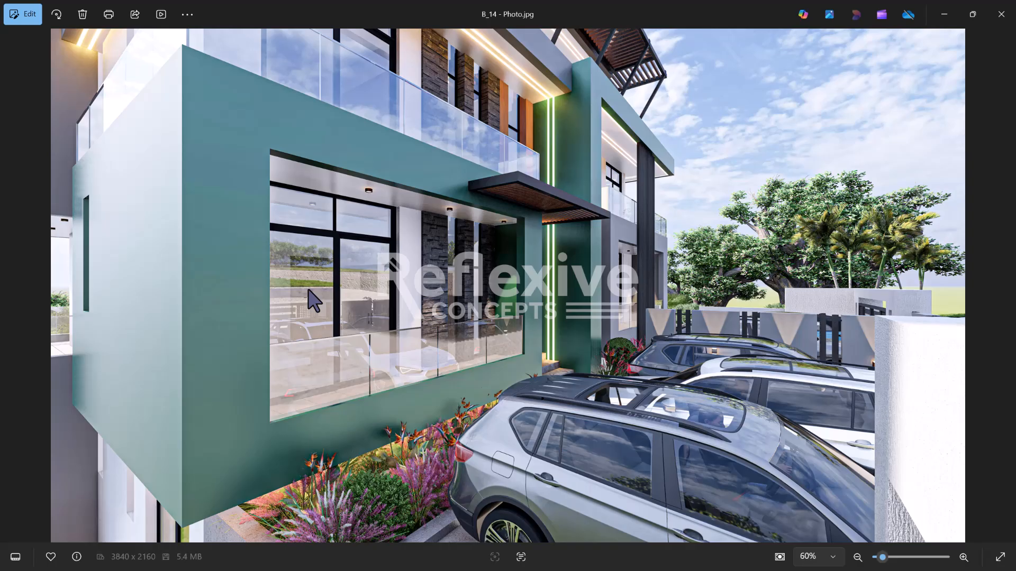
key("Right")
key("Right")
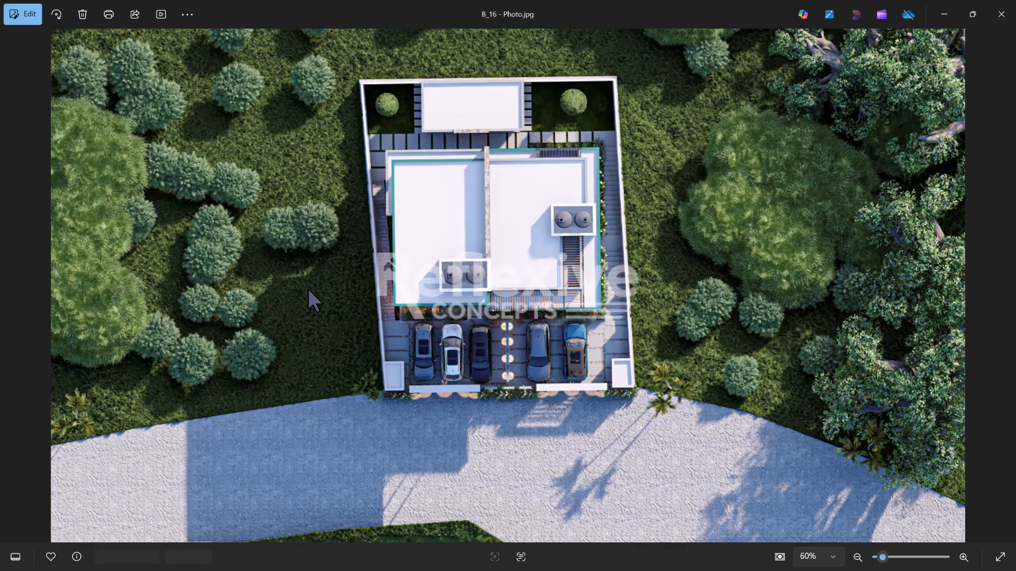
key("Right")
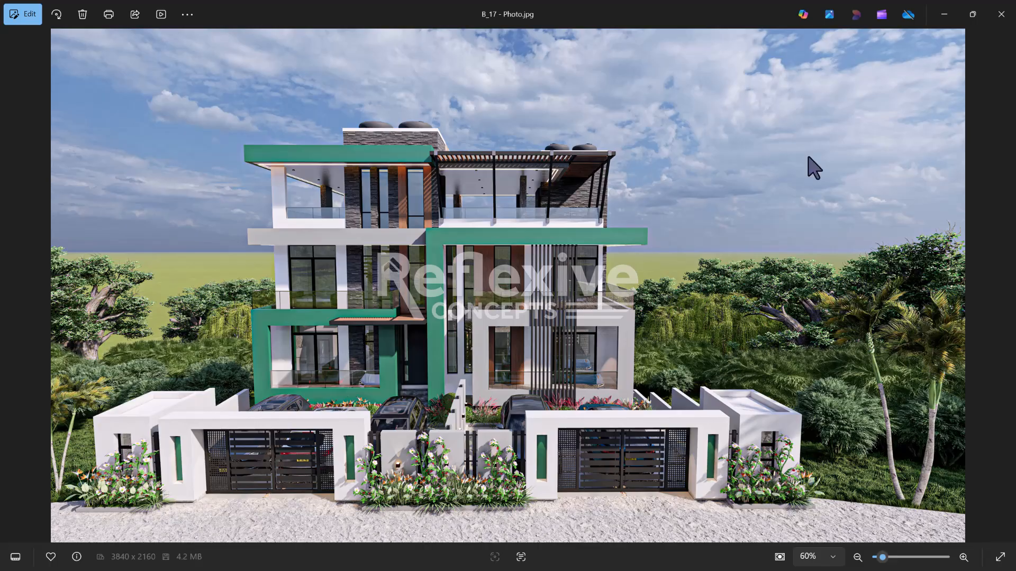
left_click(1001, 15)
Reopen the exported A_2 - Photo.jpg from the EDITED RENDERS folder in the Photos viewer
double_click(210, 147)
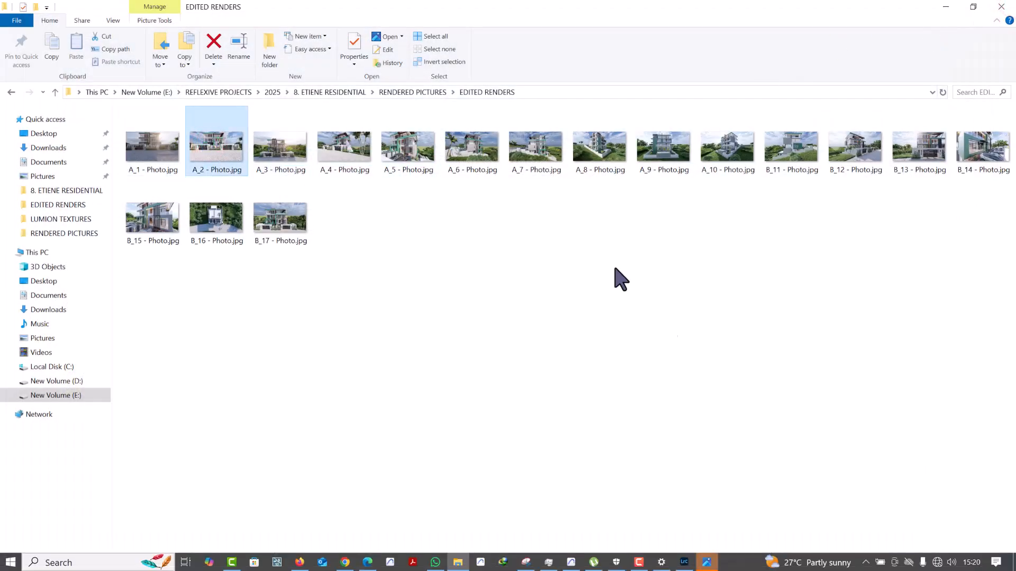
left_click(707, 562)
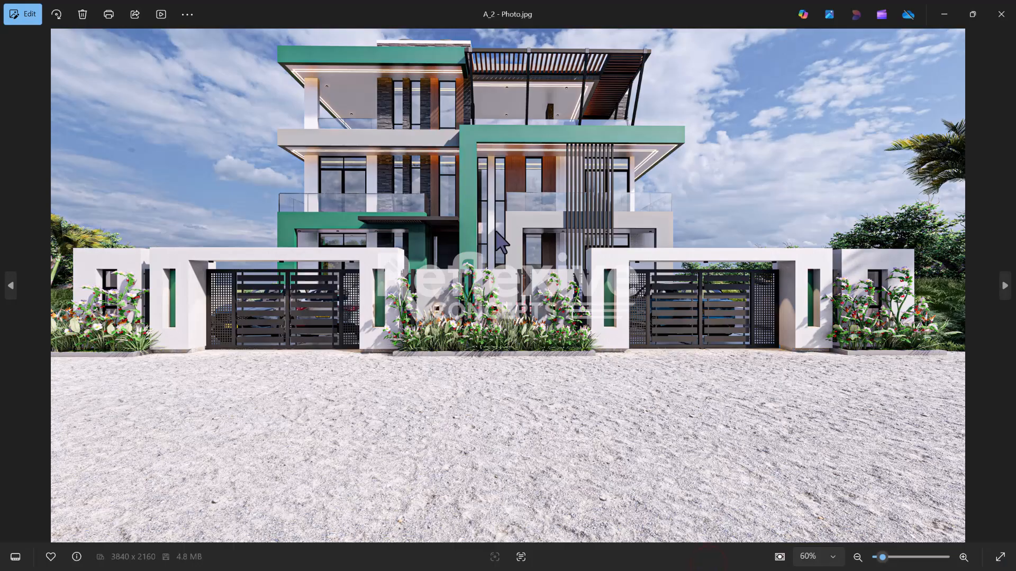